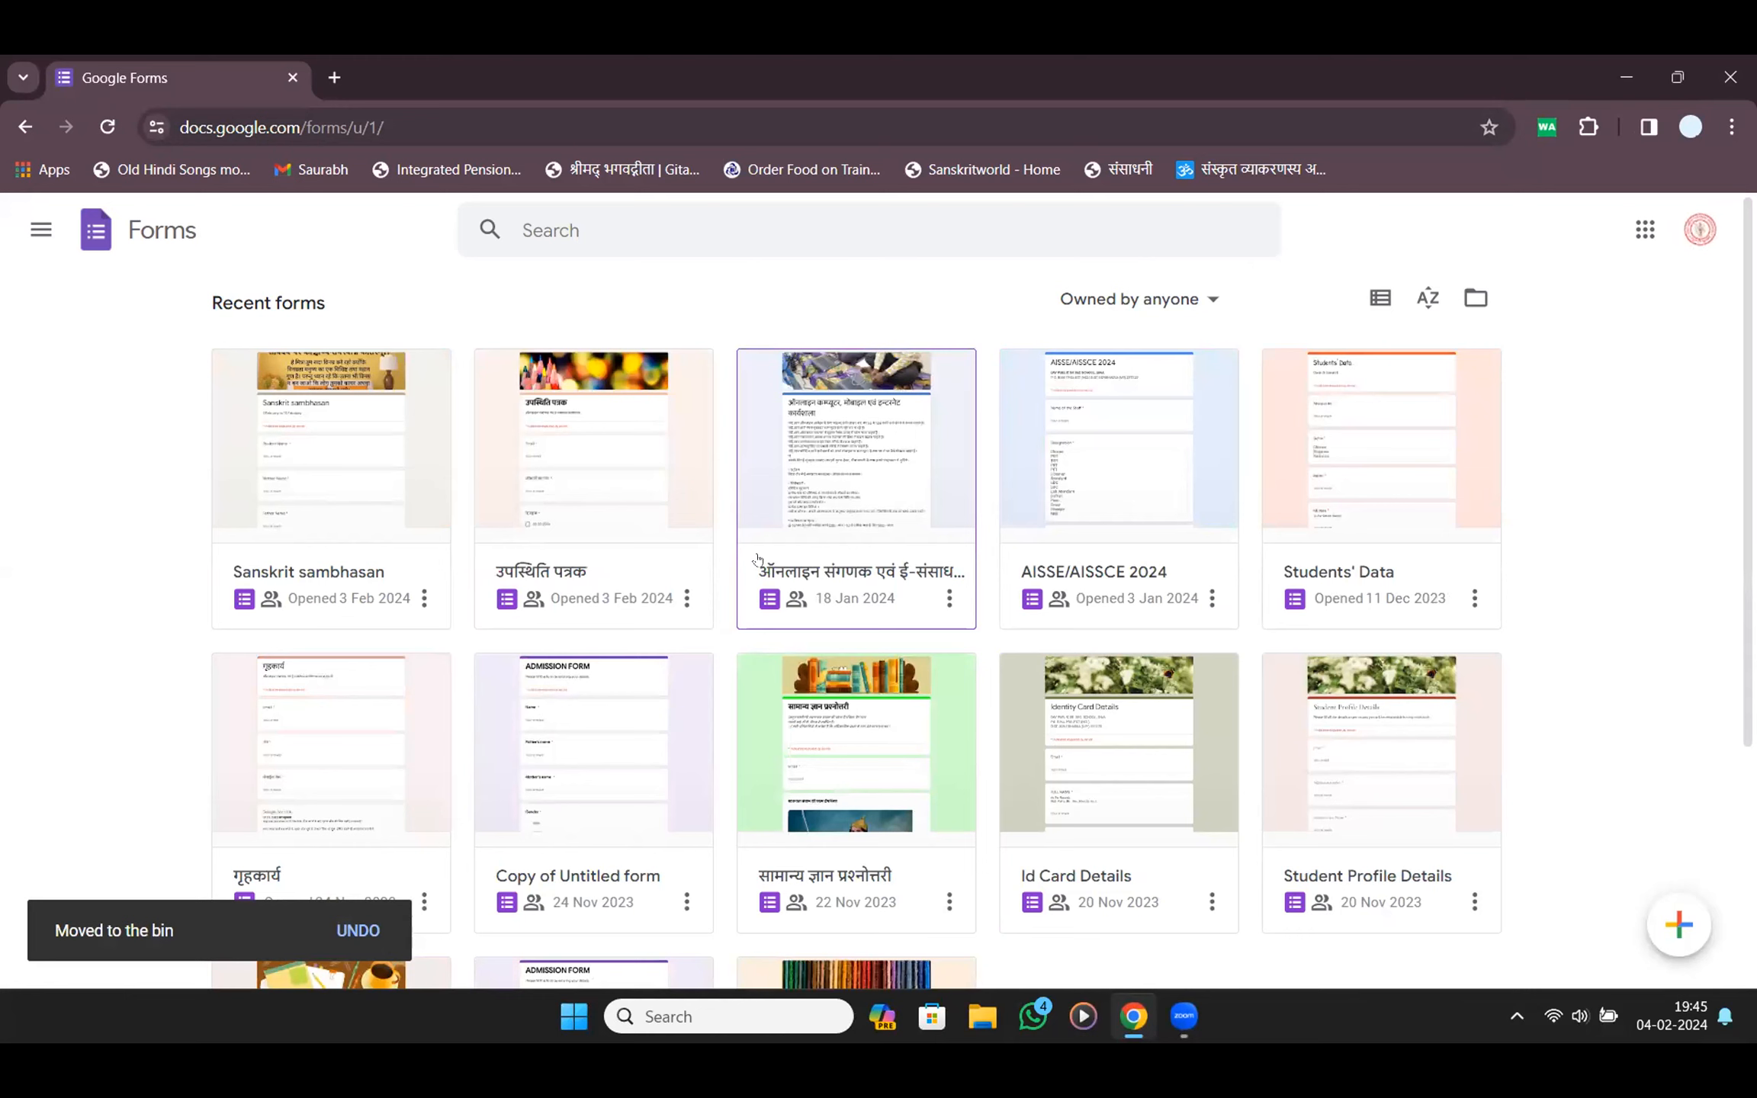
Remove the सामान्य ज्ञान प्रश्नोत्तरी, Copy of Untitled form and Untitled form cards, then start a blank form
scroll(758, 561, "down", 4)
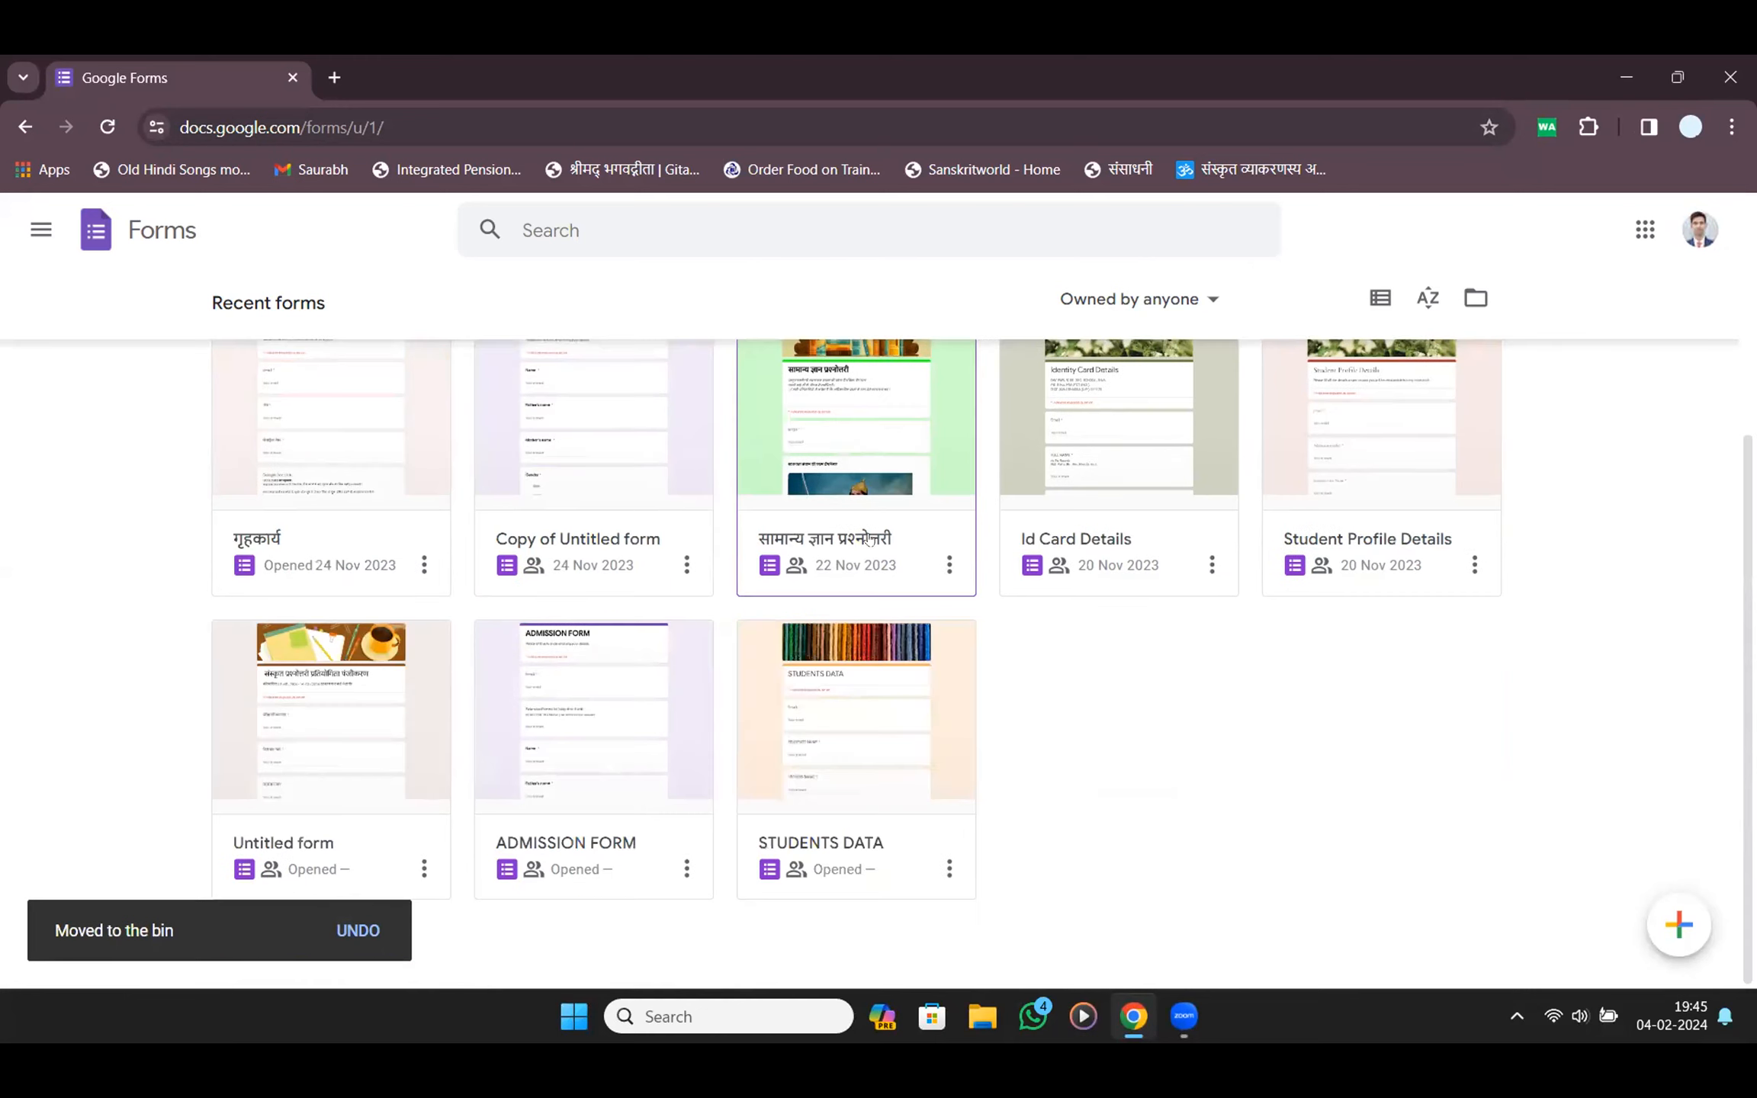
left_click(945, 563)
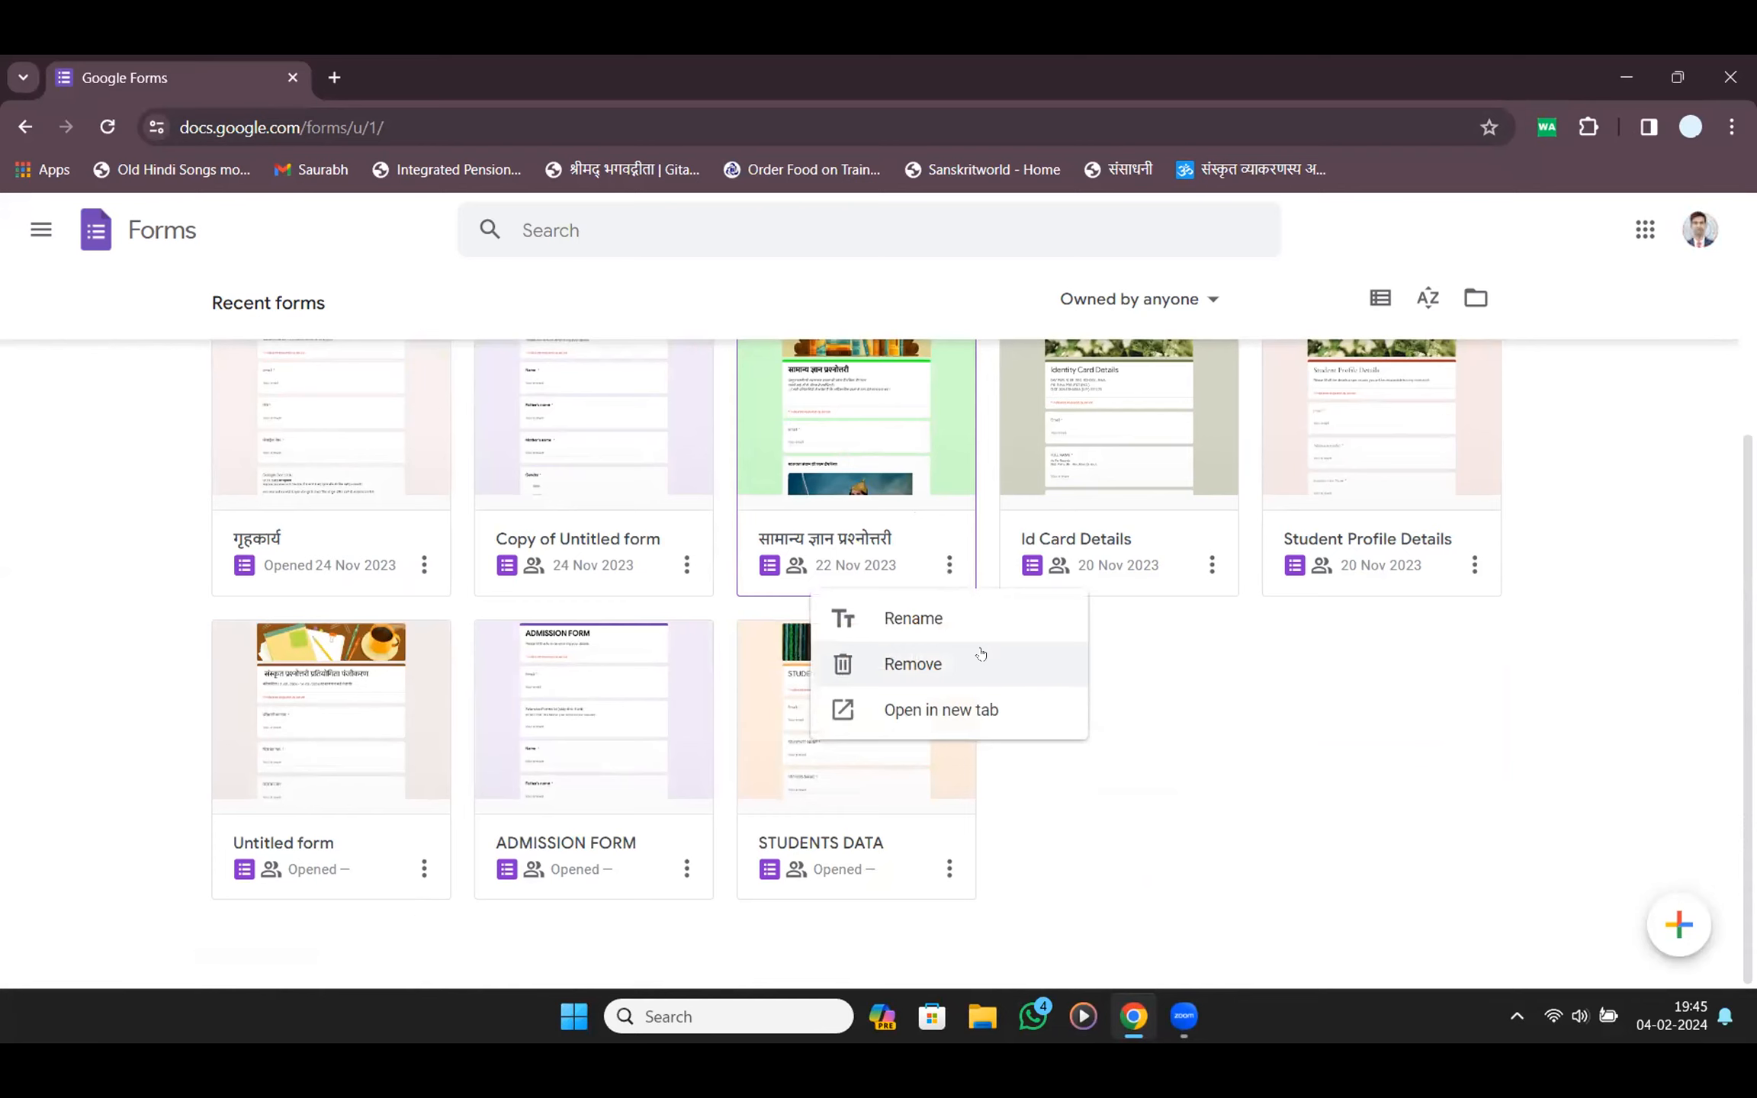
left_click(981, 655)
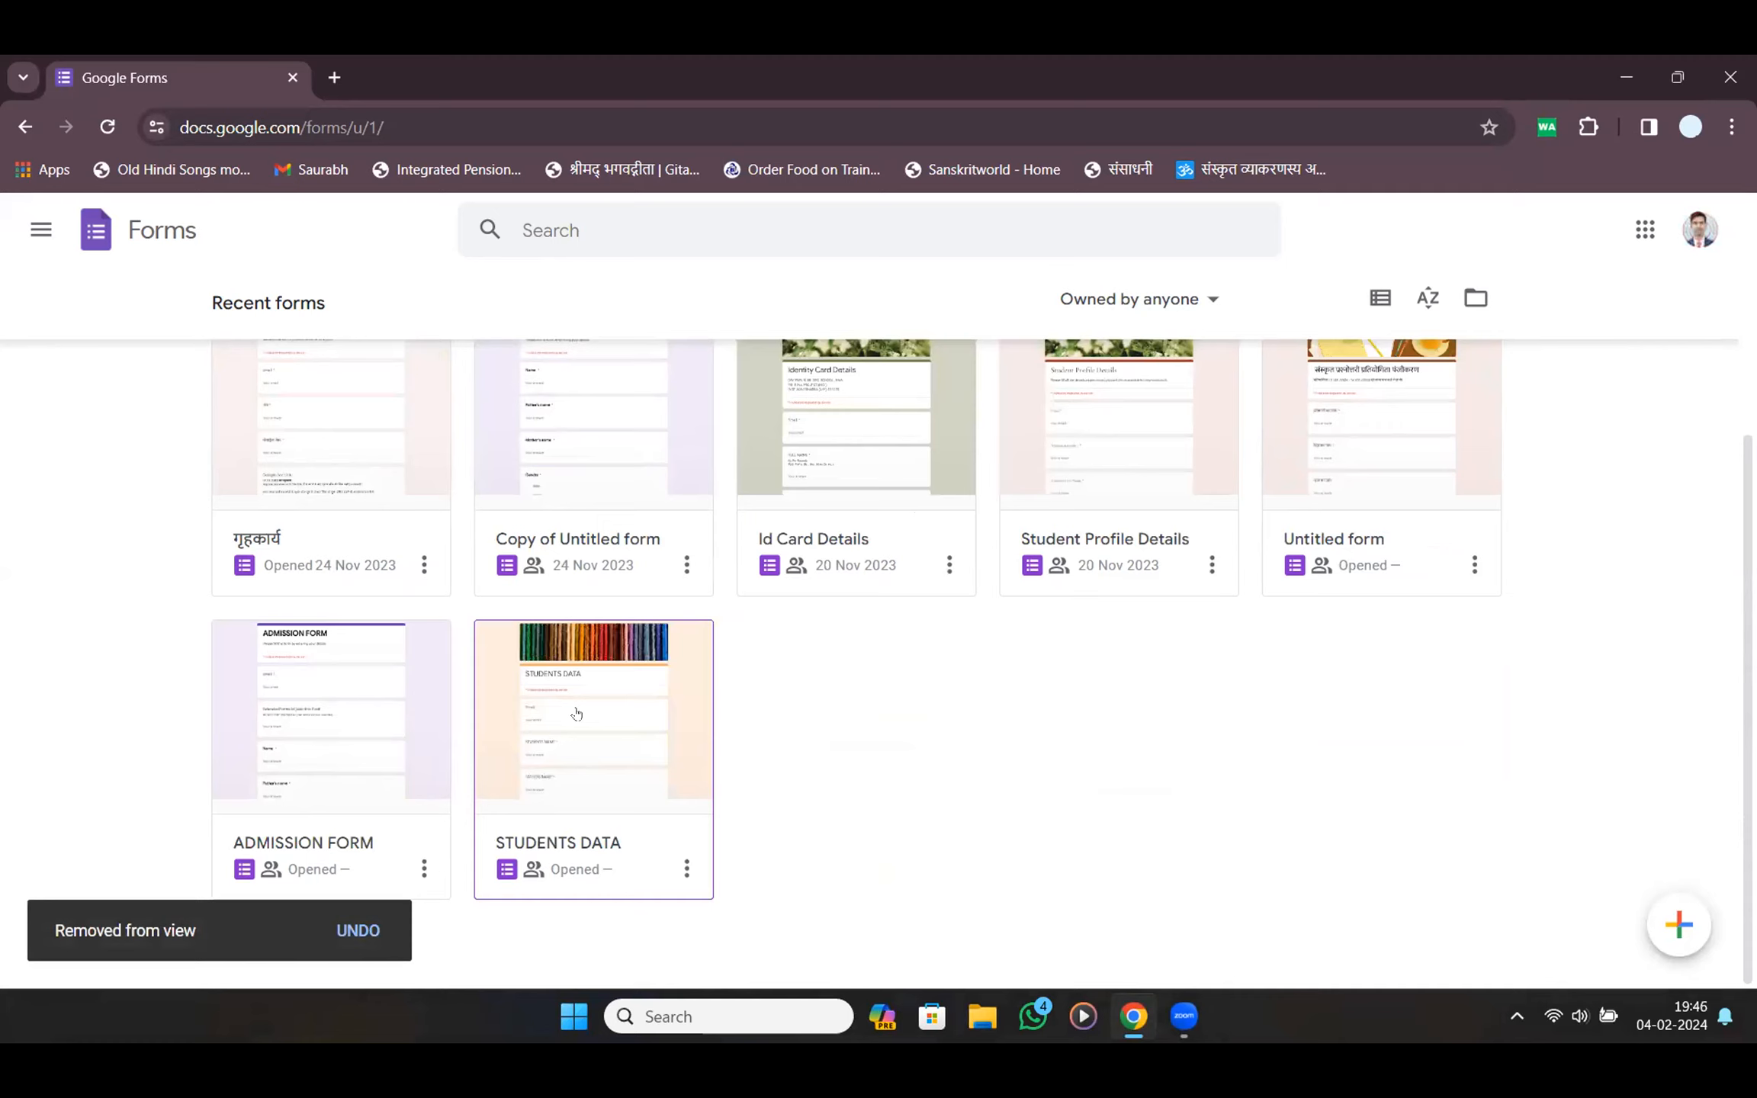
scroll(576, 713, "up", 3)
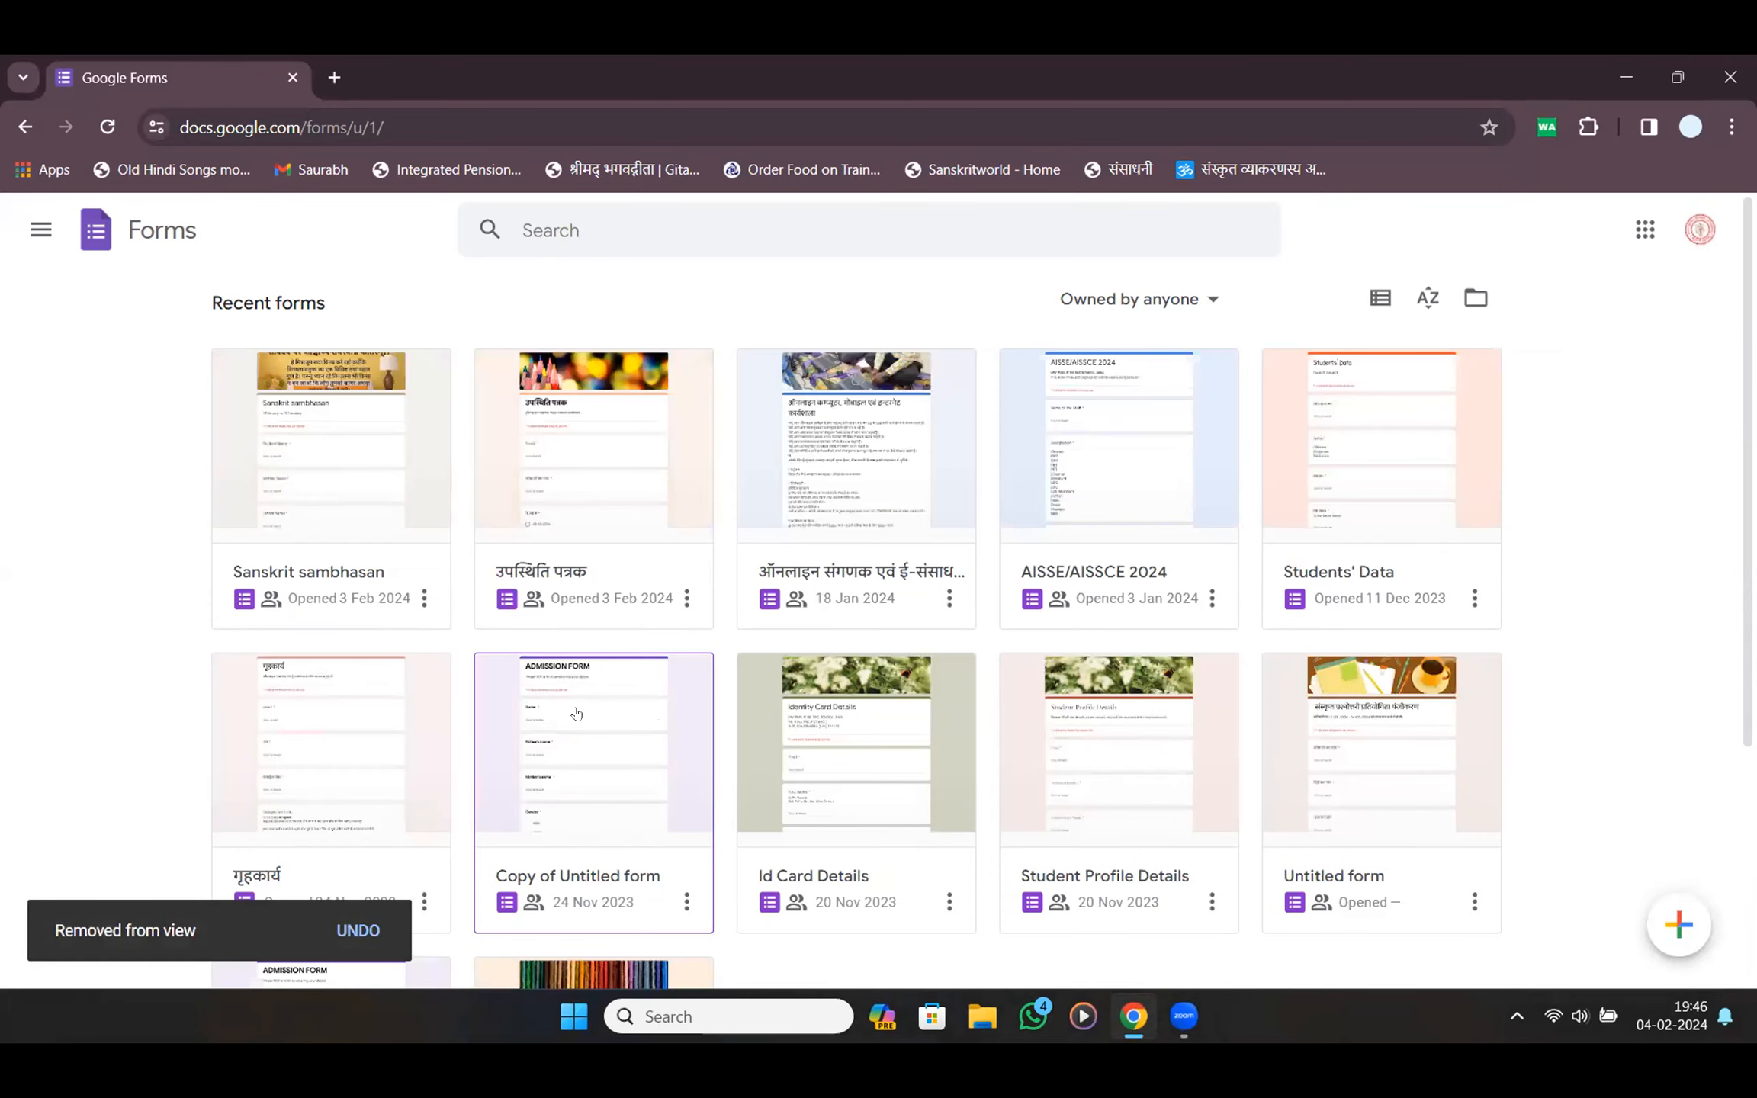
left_click(686, 902)
left_click(710, 807)
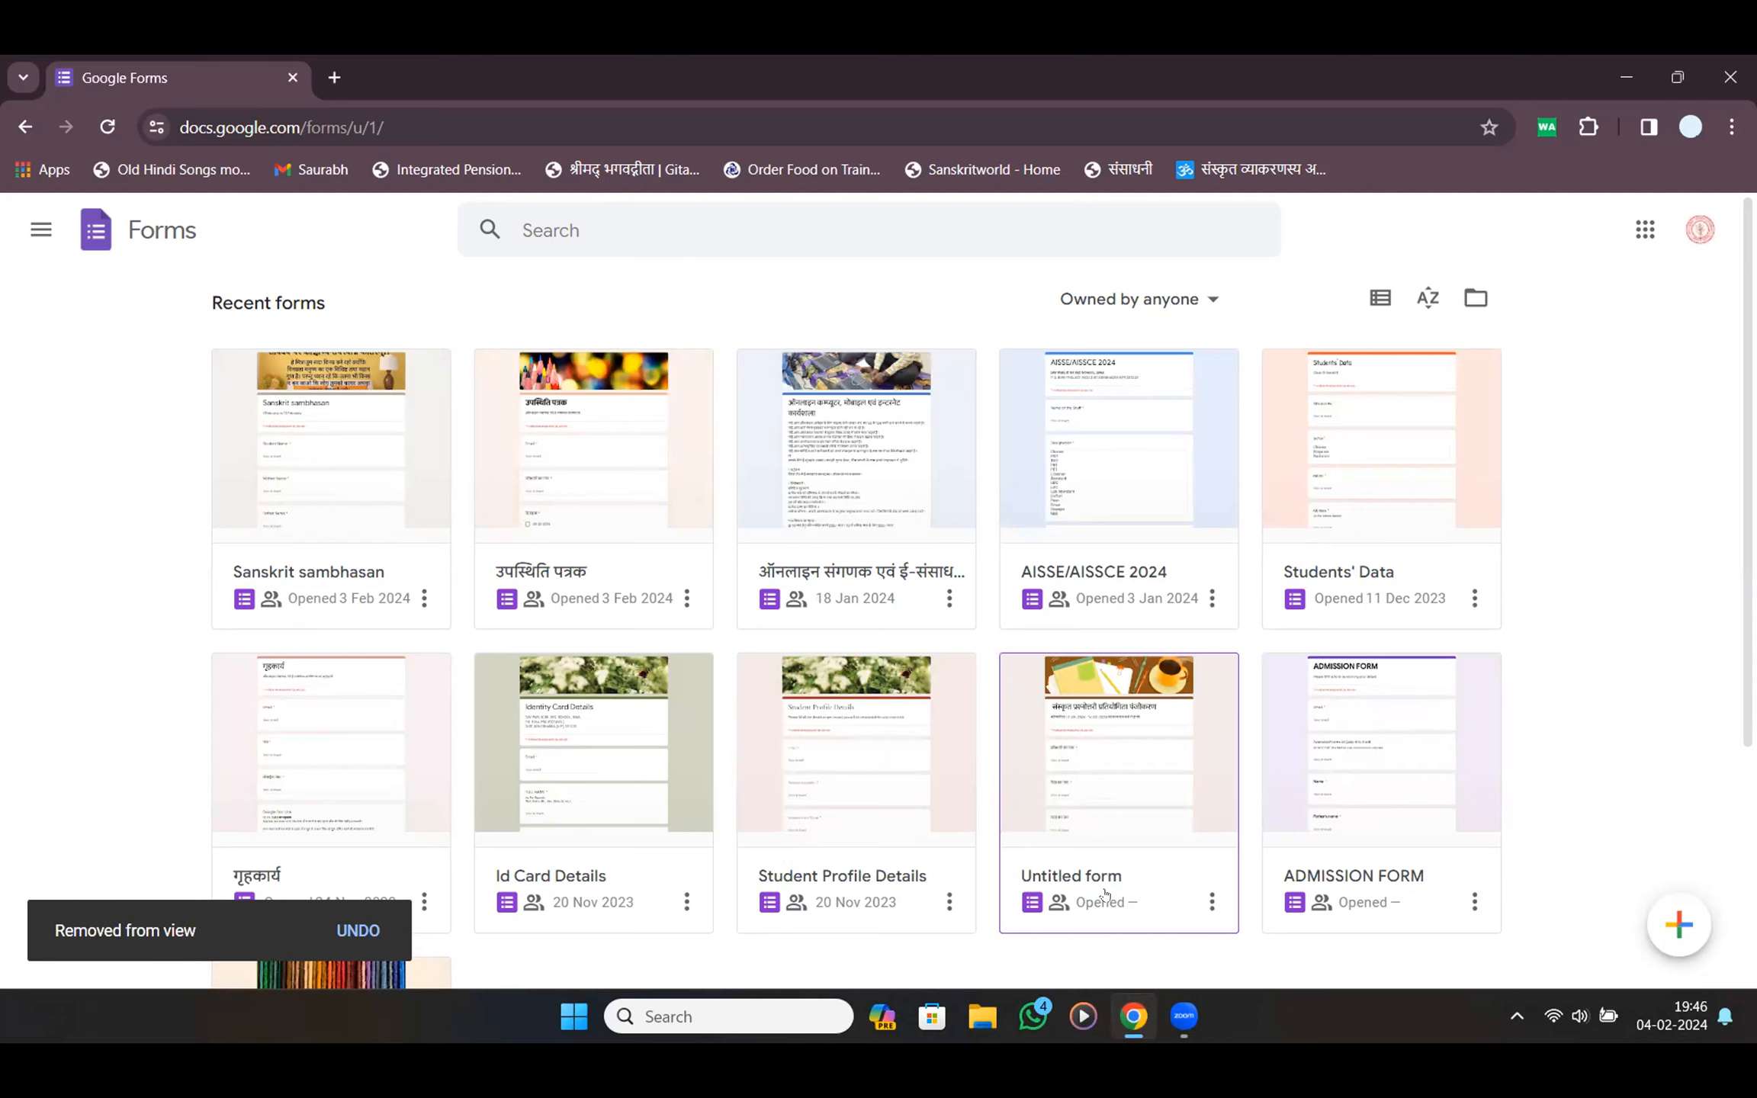
left_click(1211, 903)
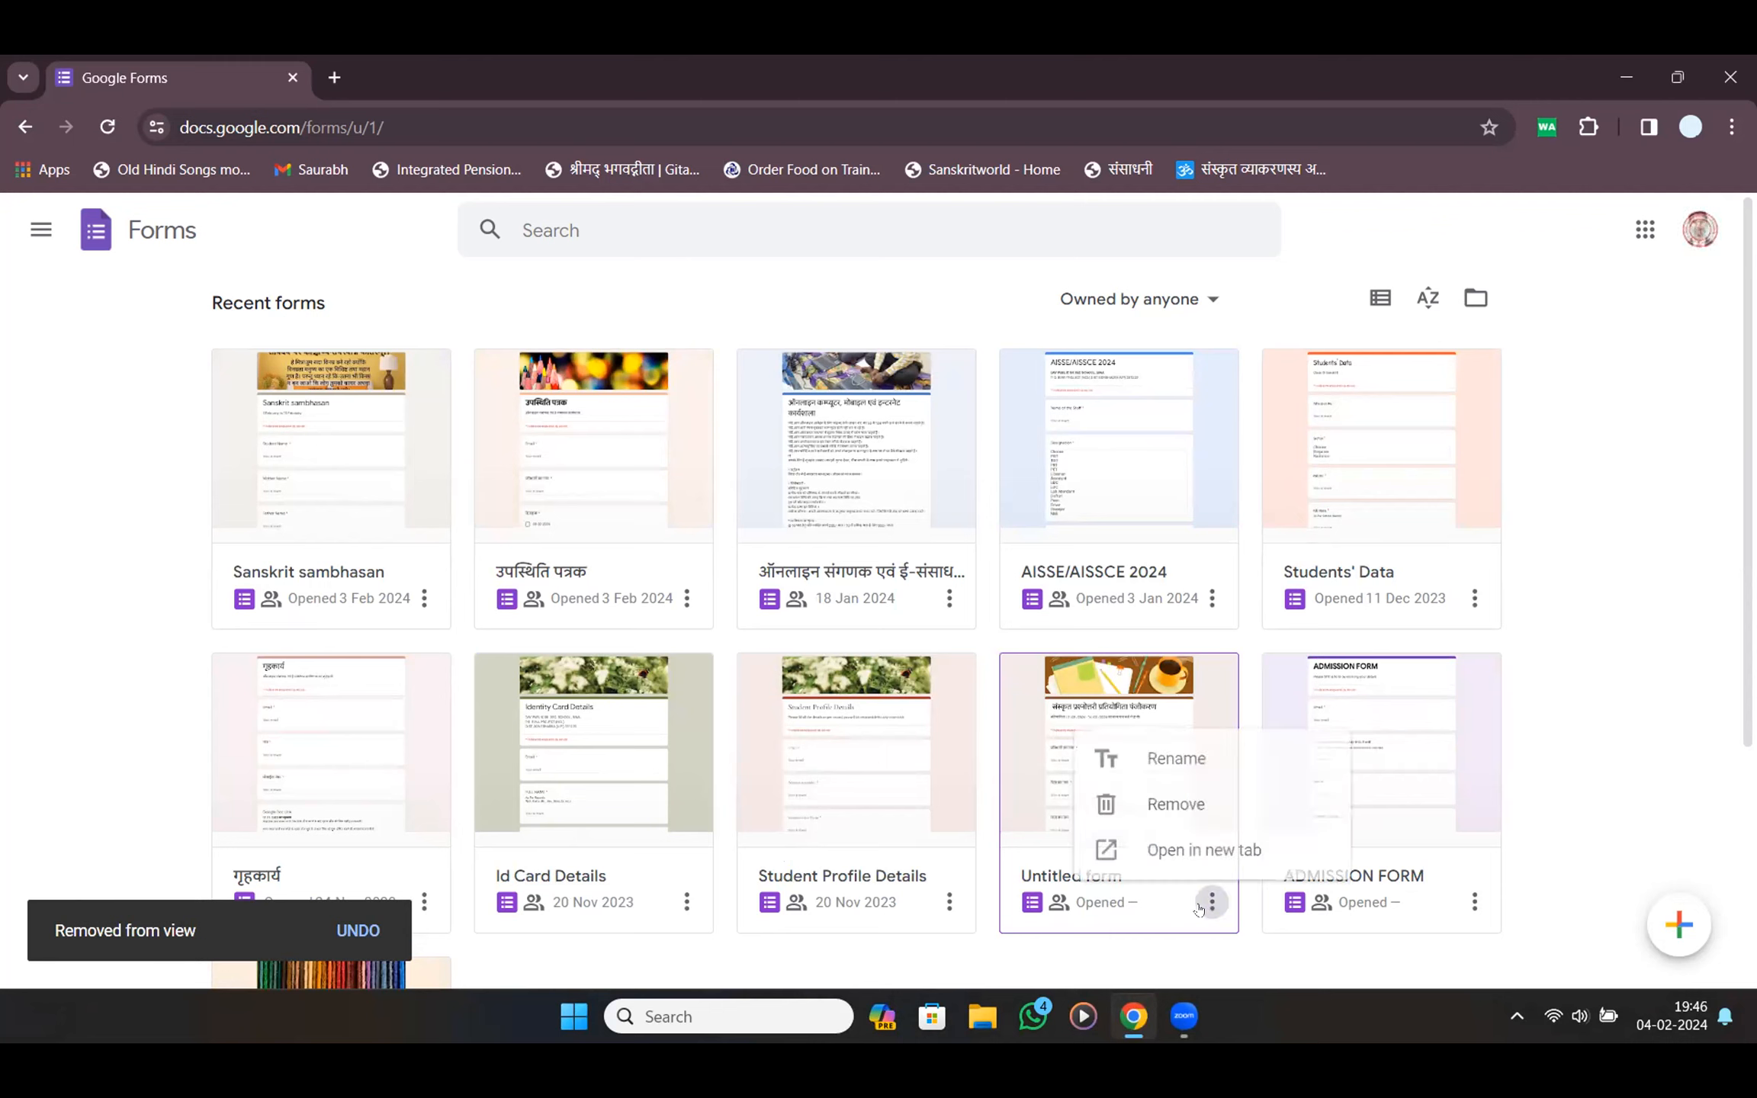
left_click(1194, 822)
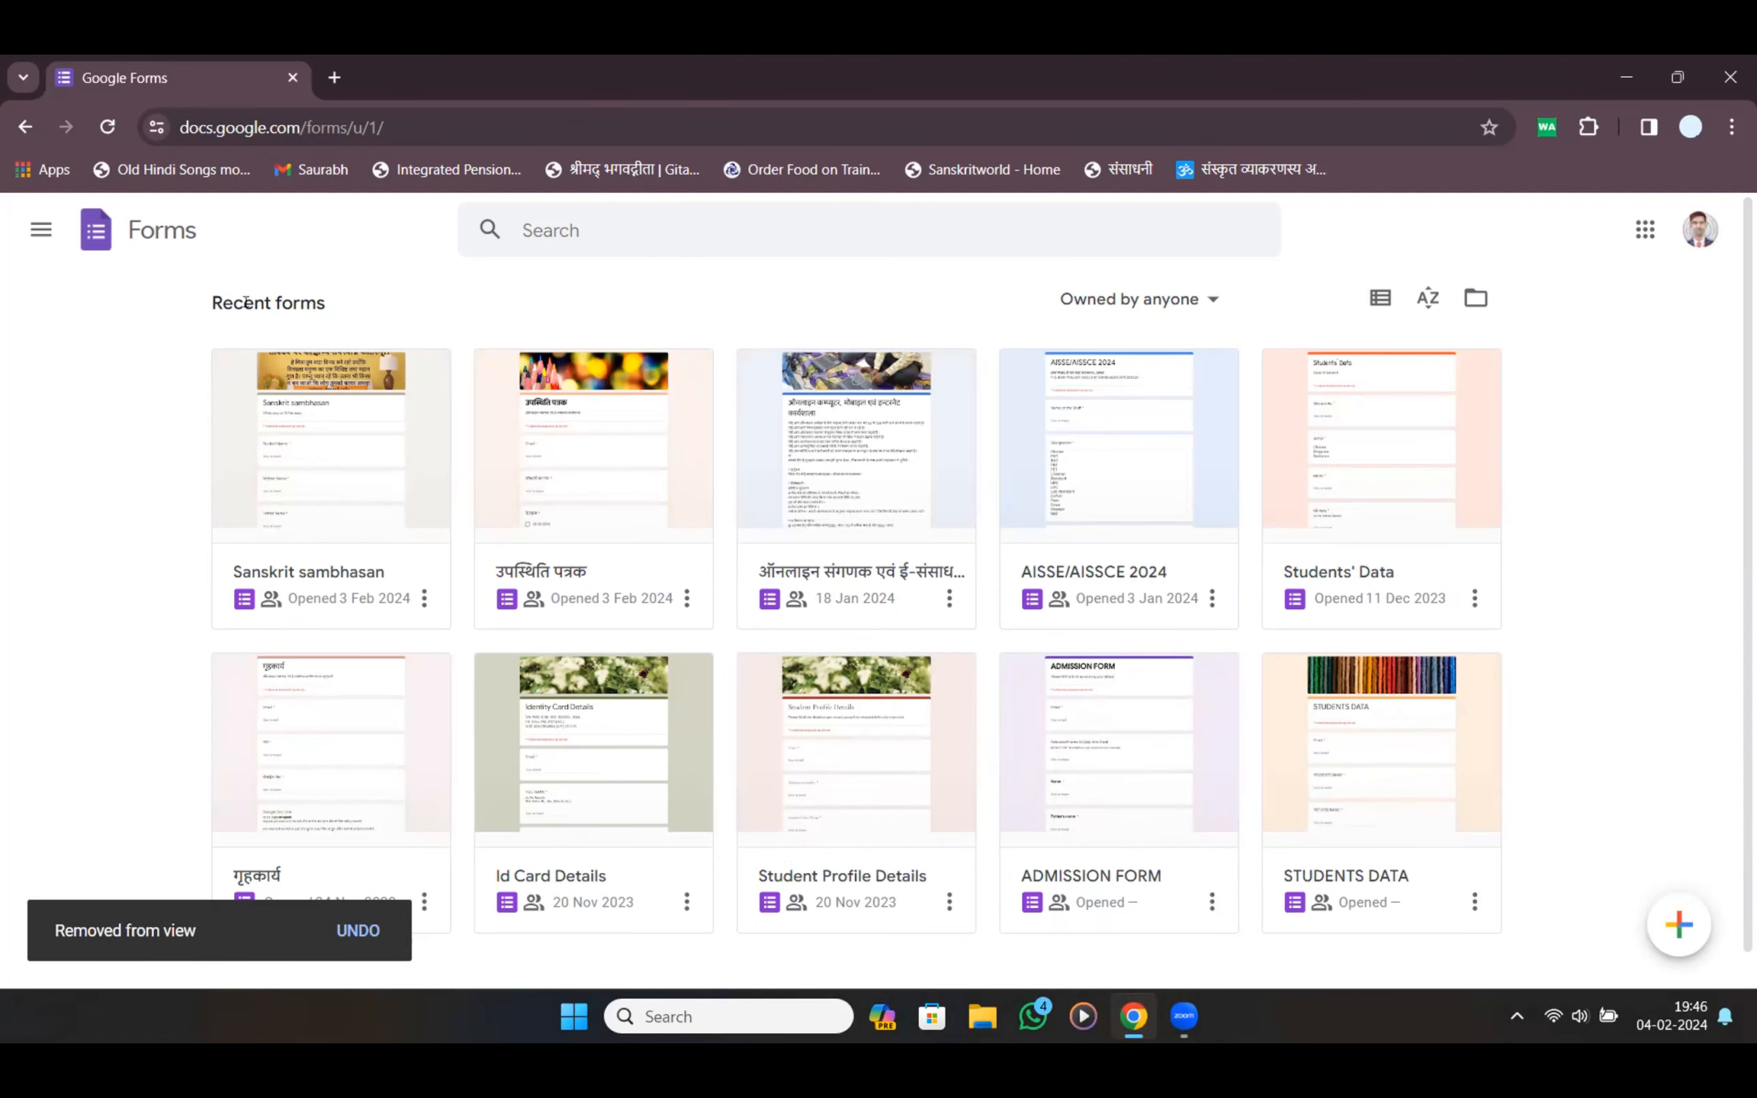
left_click(1674, 923)
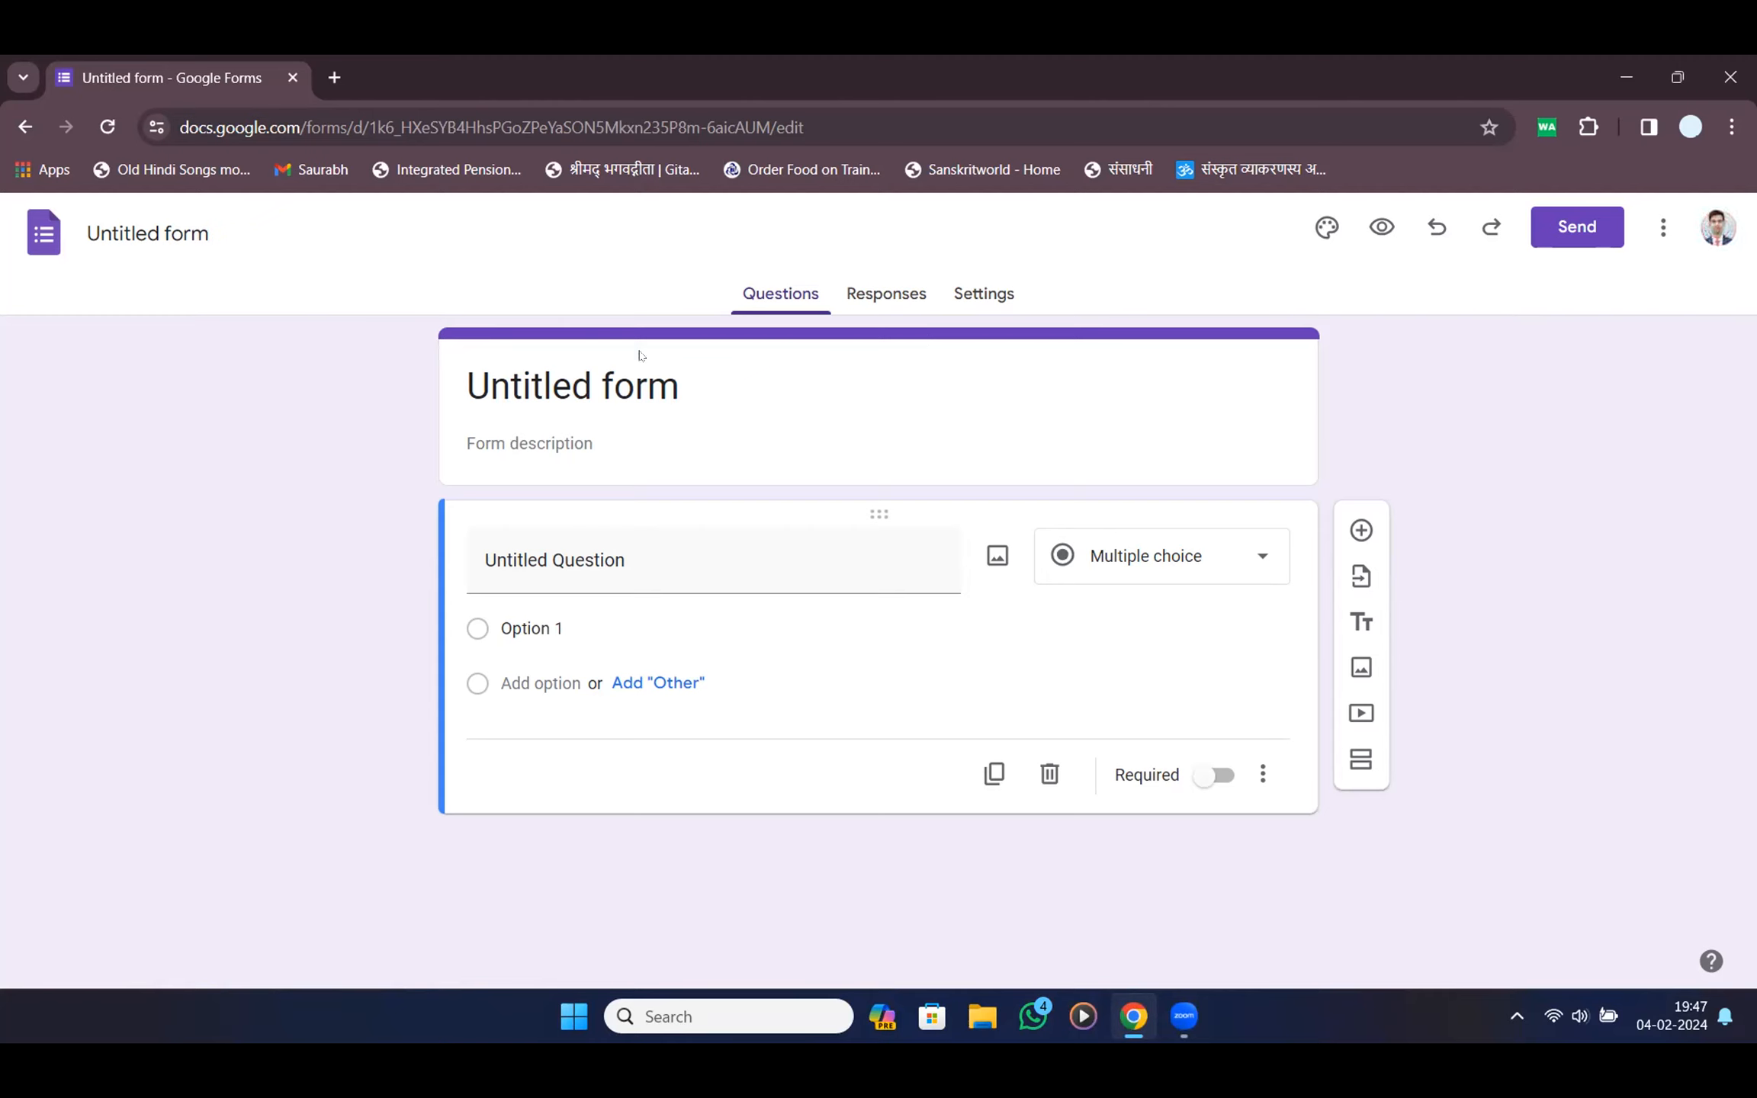
Rename the form title to 'Test Quiz'
left_click(611, 384)
triple_click(614, 386)
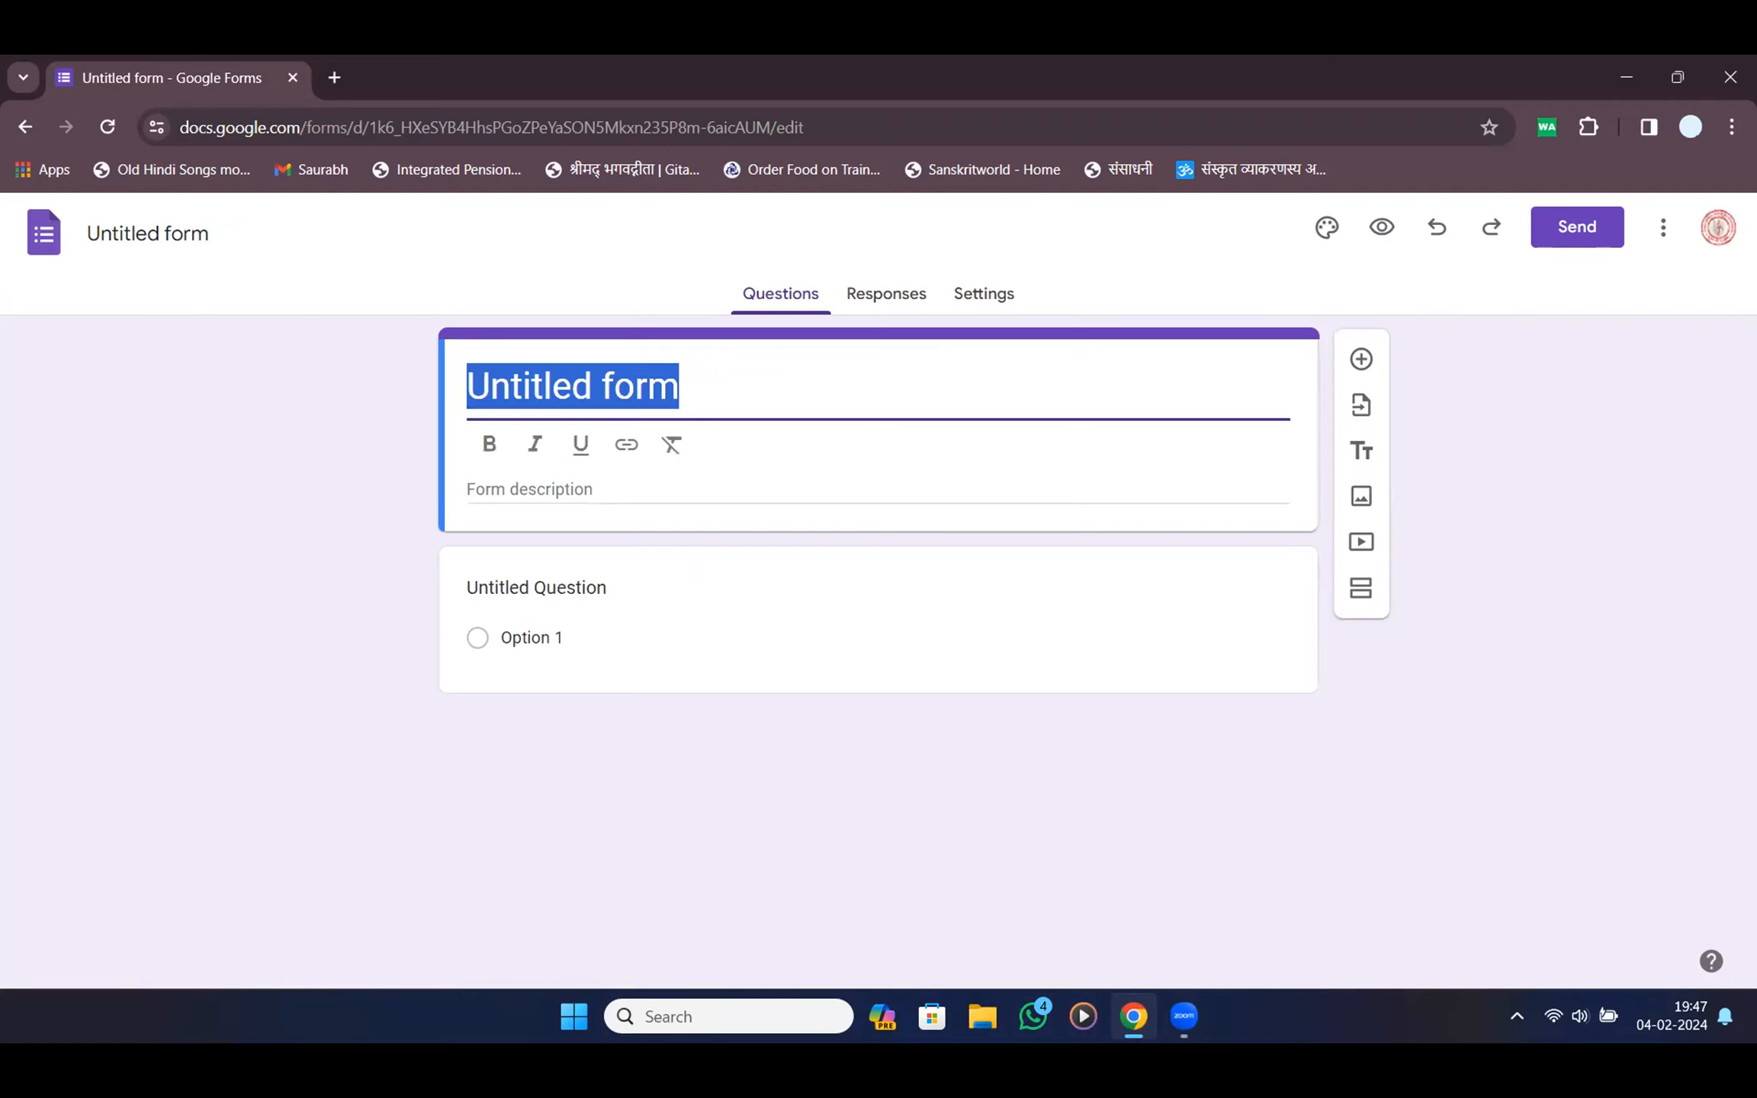
type("Test ")
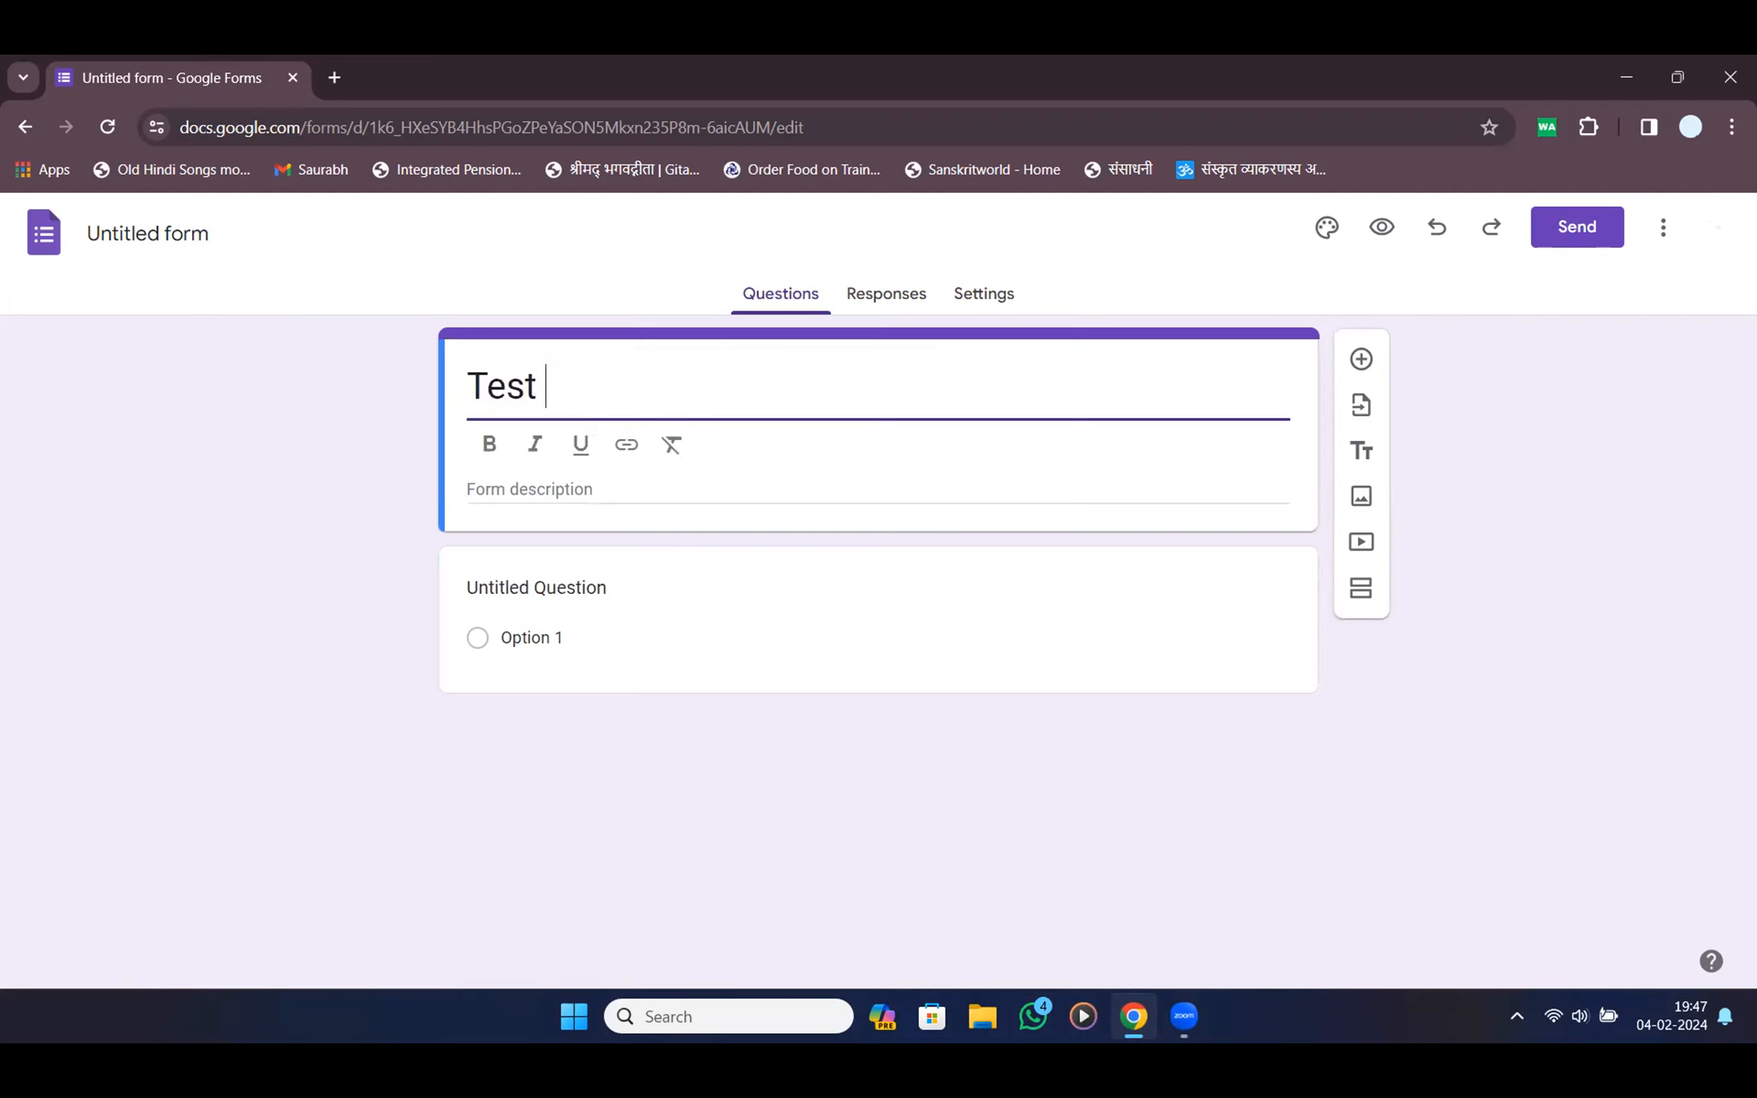
type("Quiz")
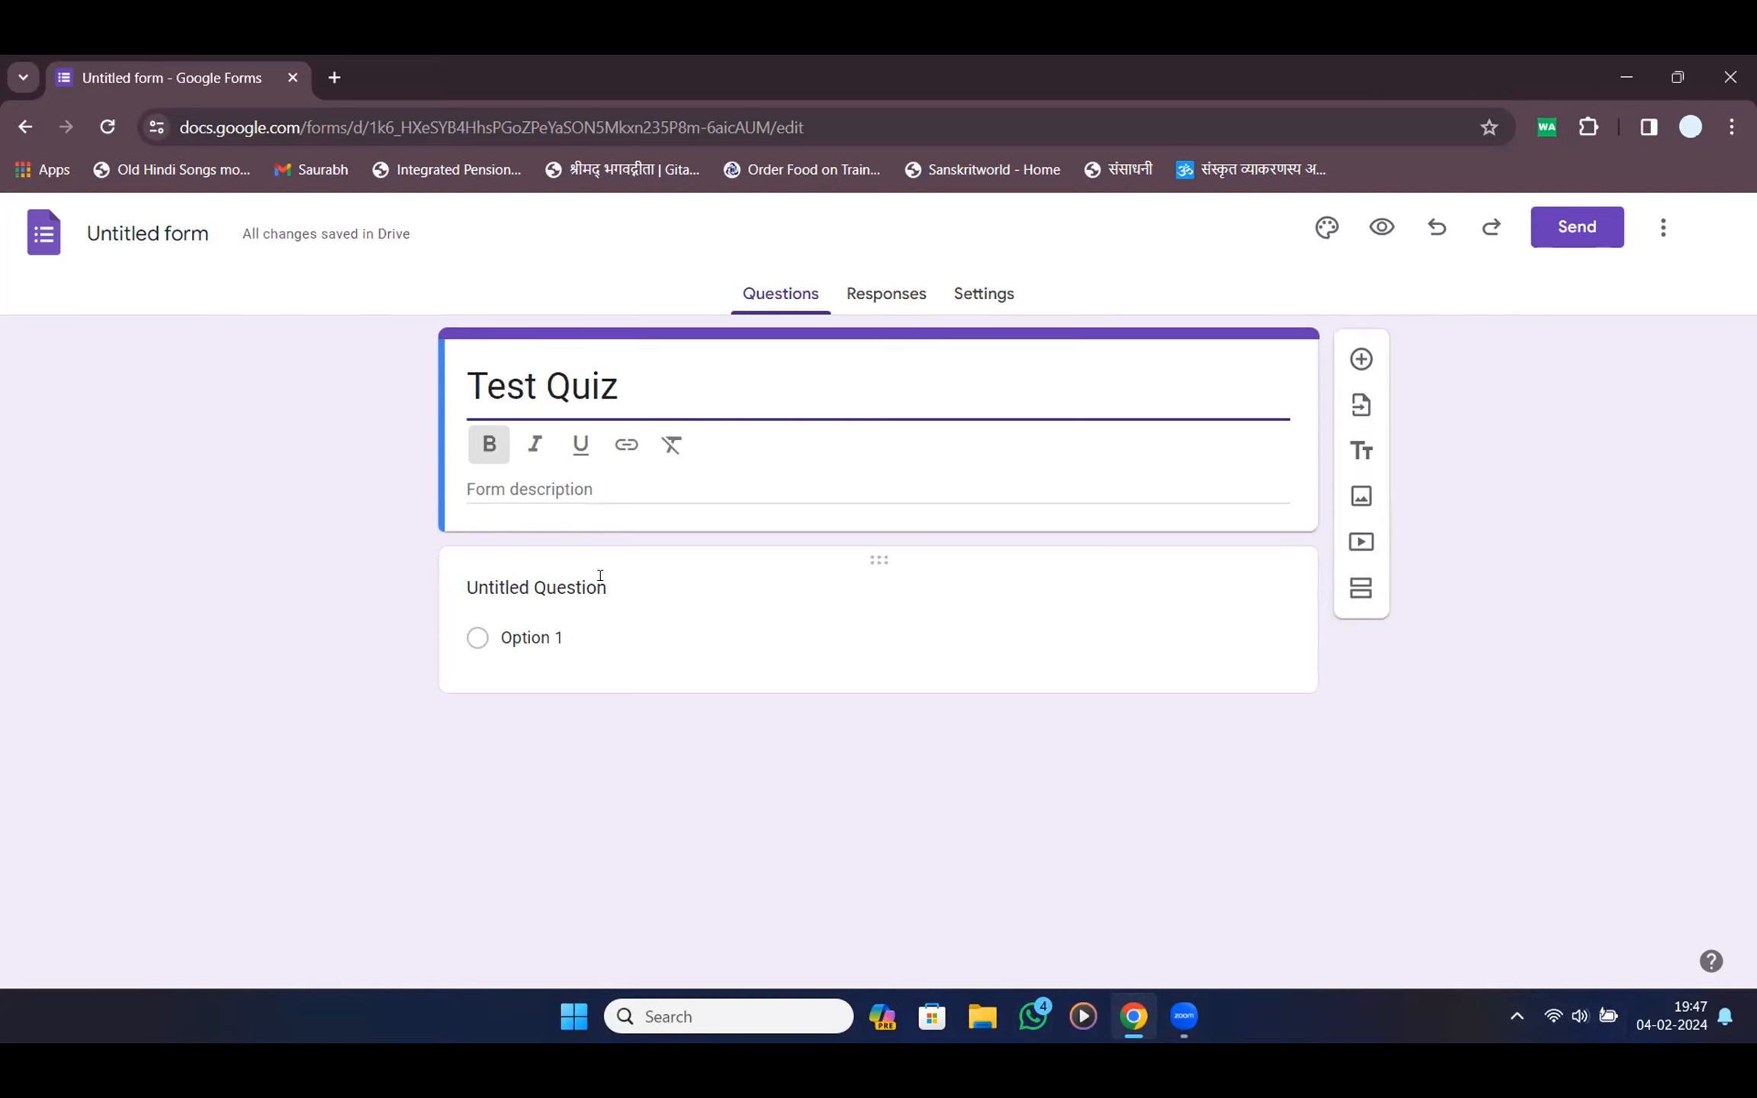
Make the first question a required short-answer 'Name' question and add another question
left_click(600, 578)
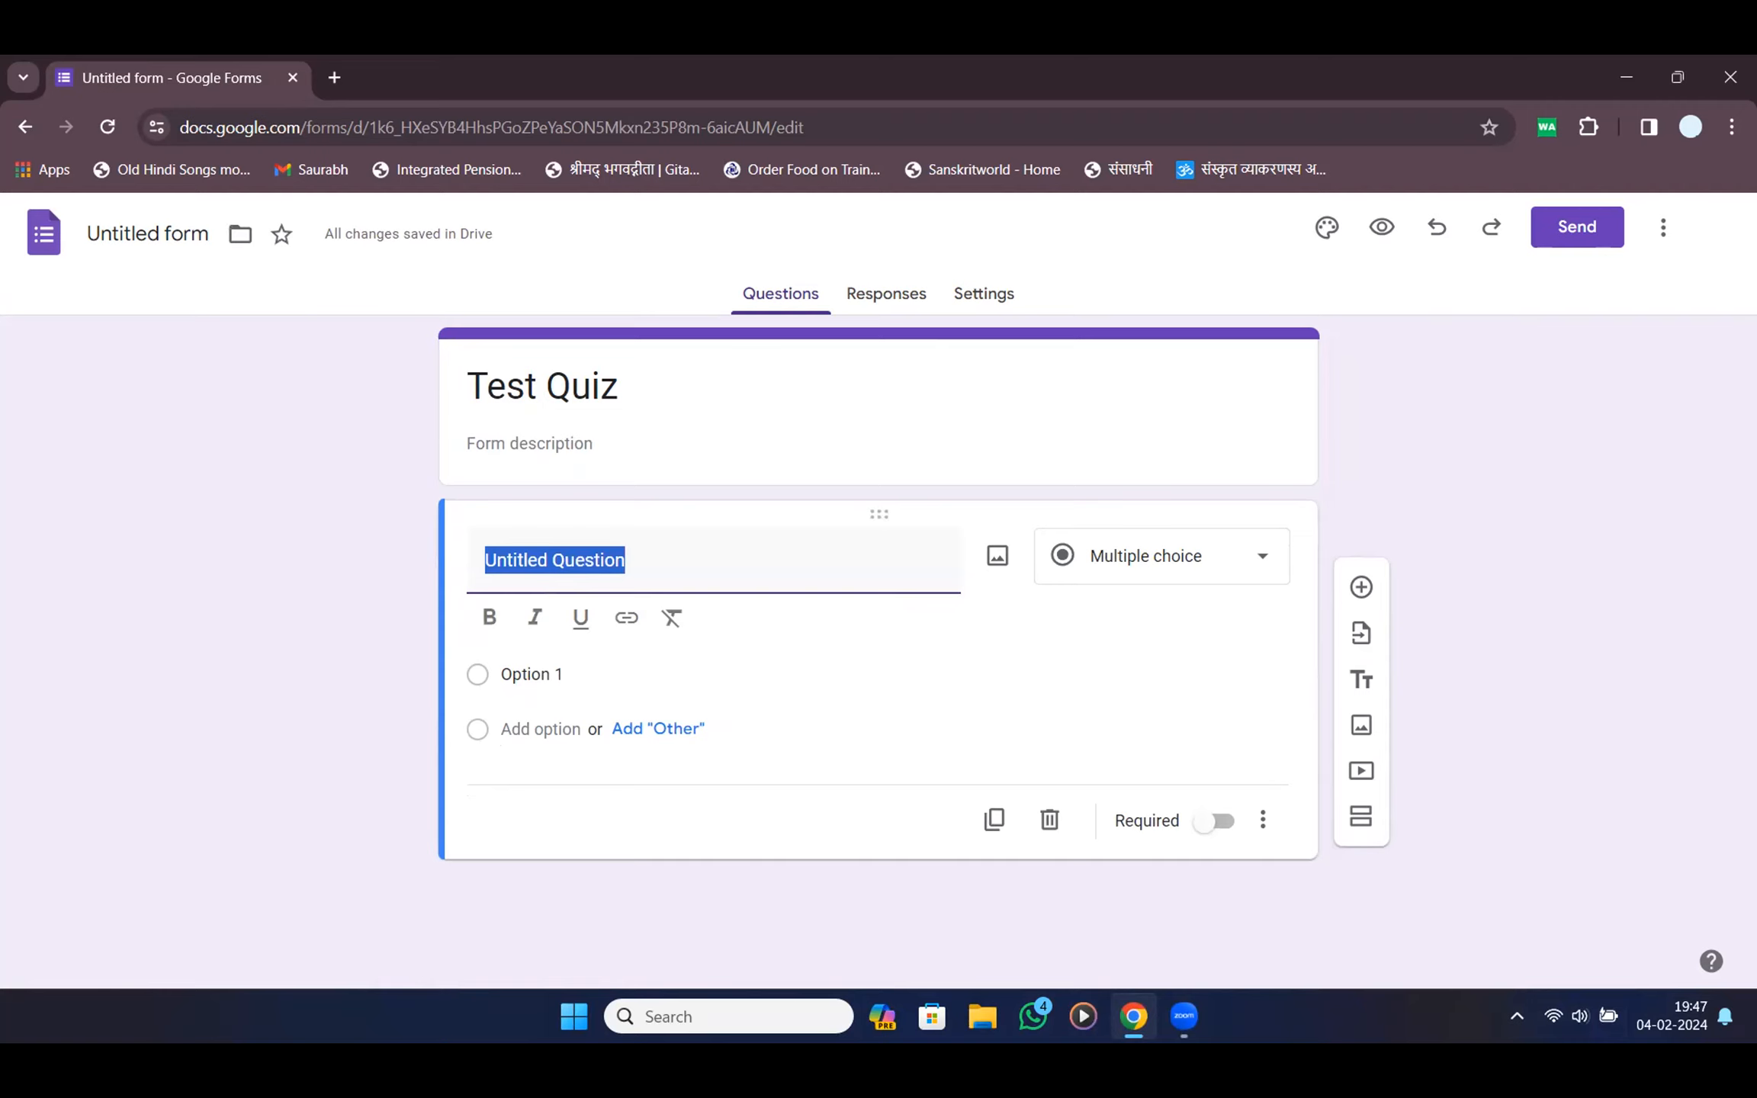
type("S")
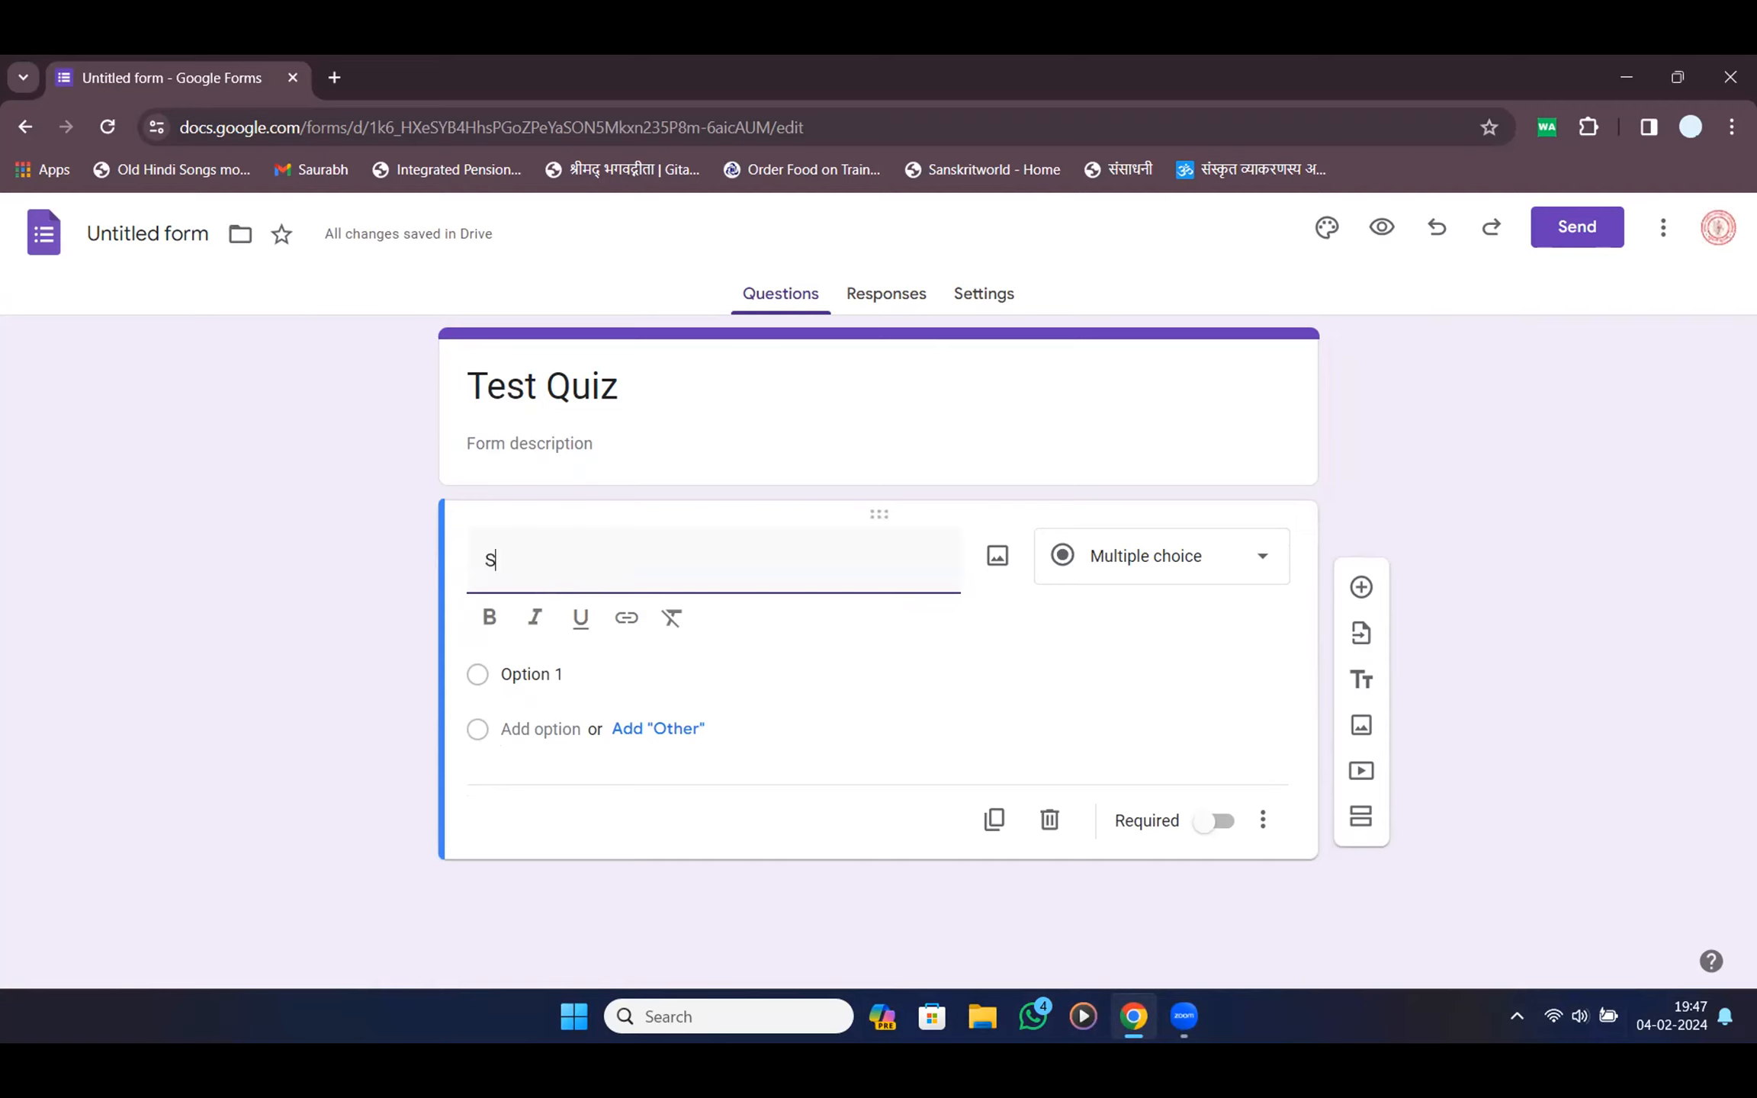
key("BackSpace")
type("Name")
left_click(488, 617)
left_click(1185, 561)
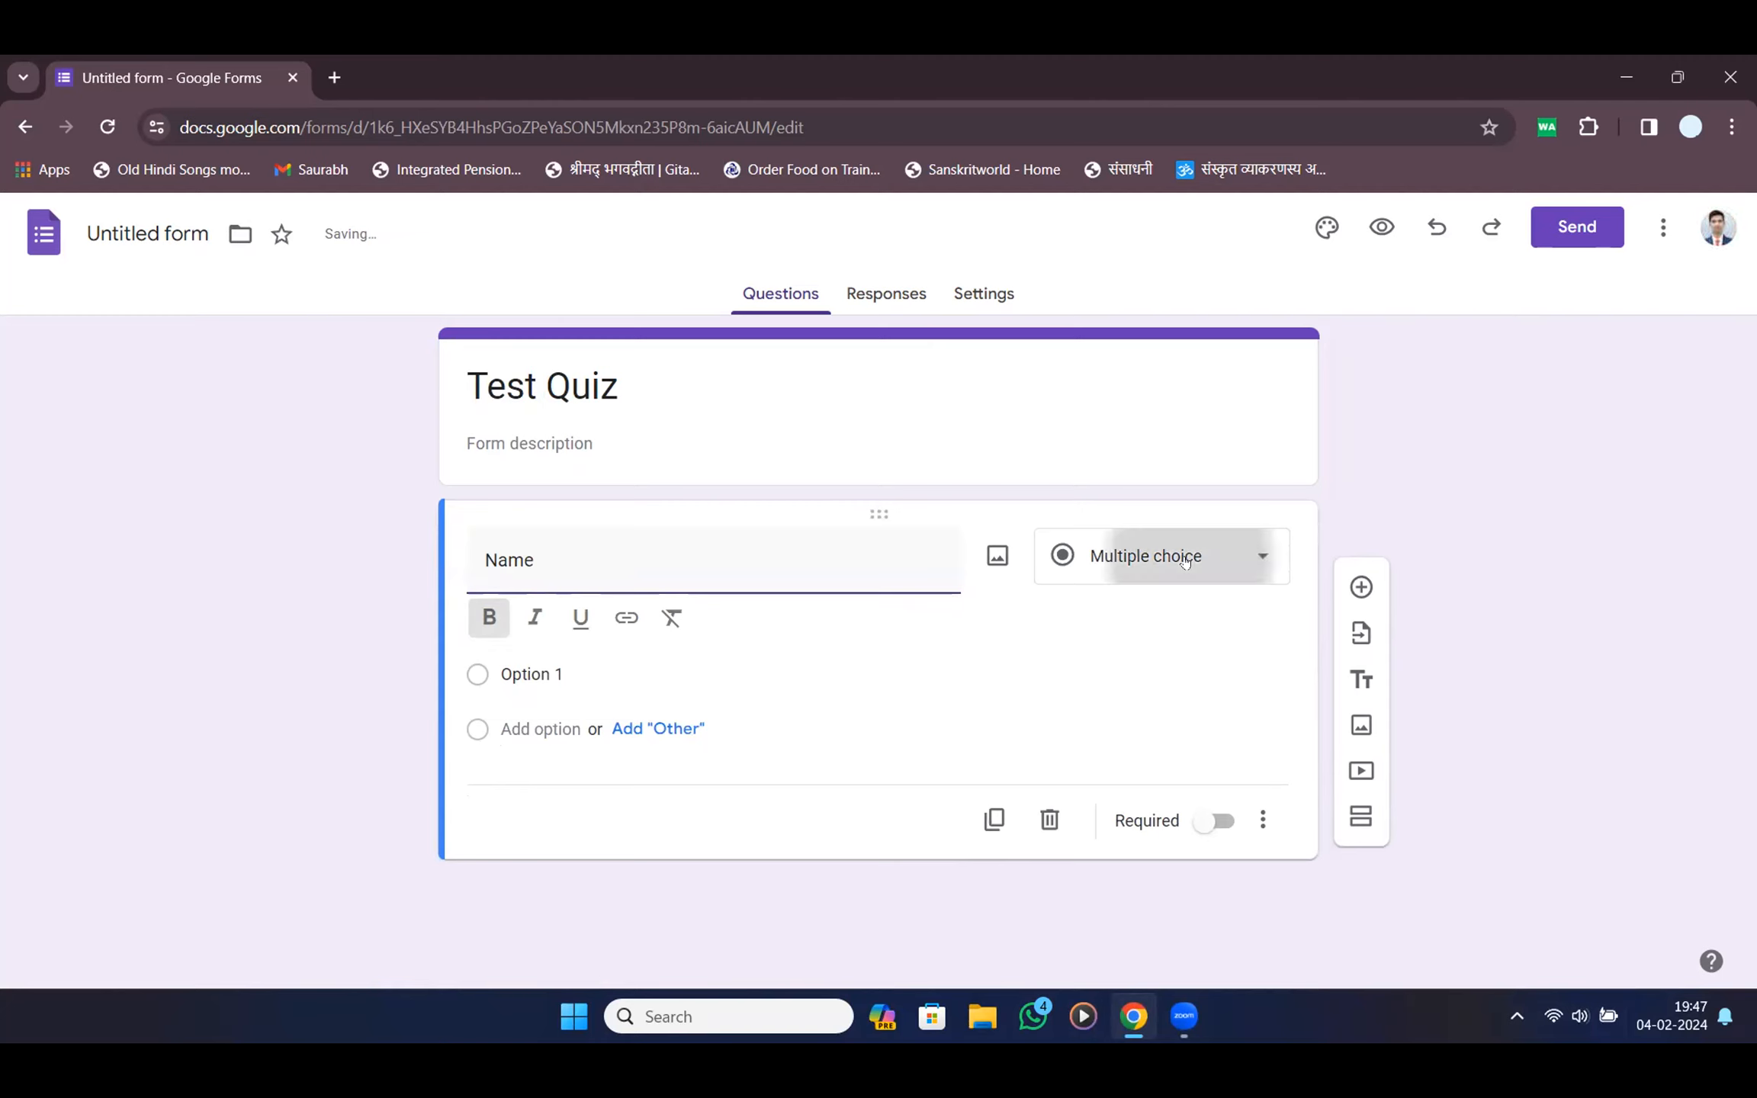
left_click(1174, 298)
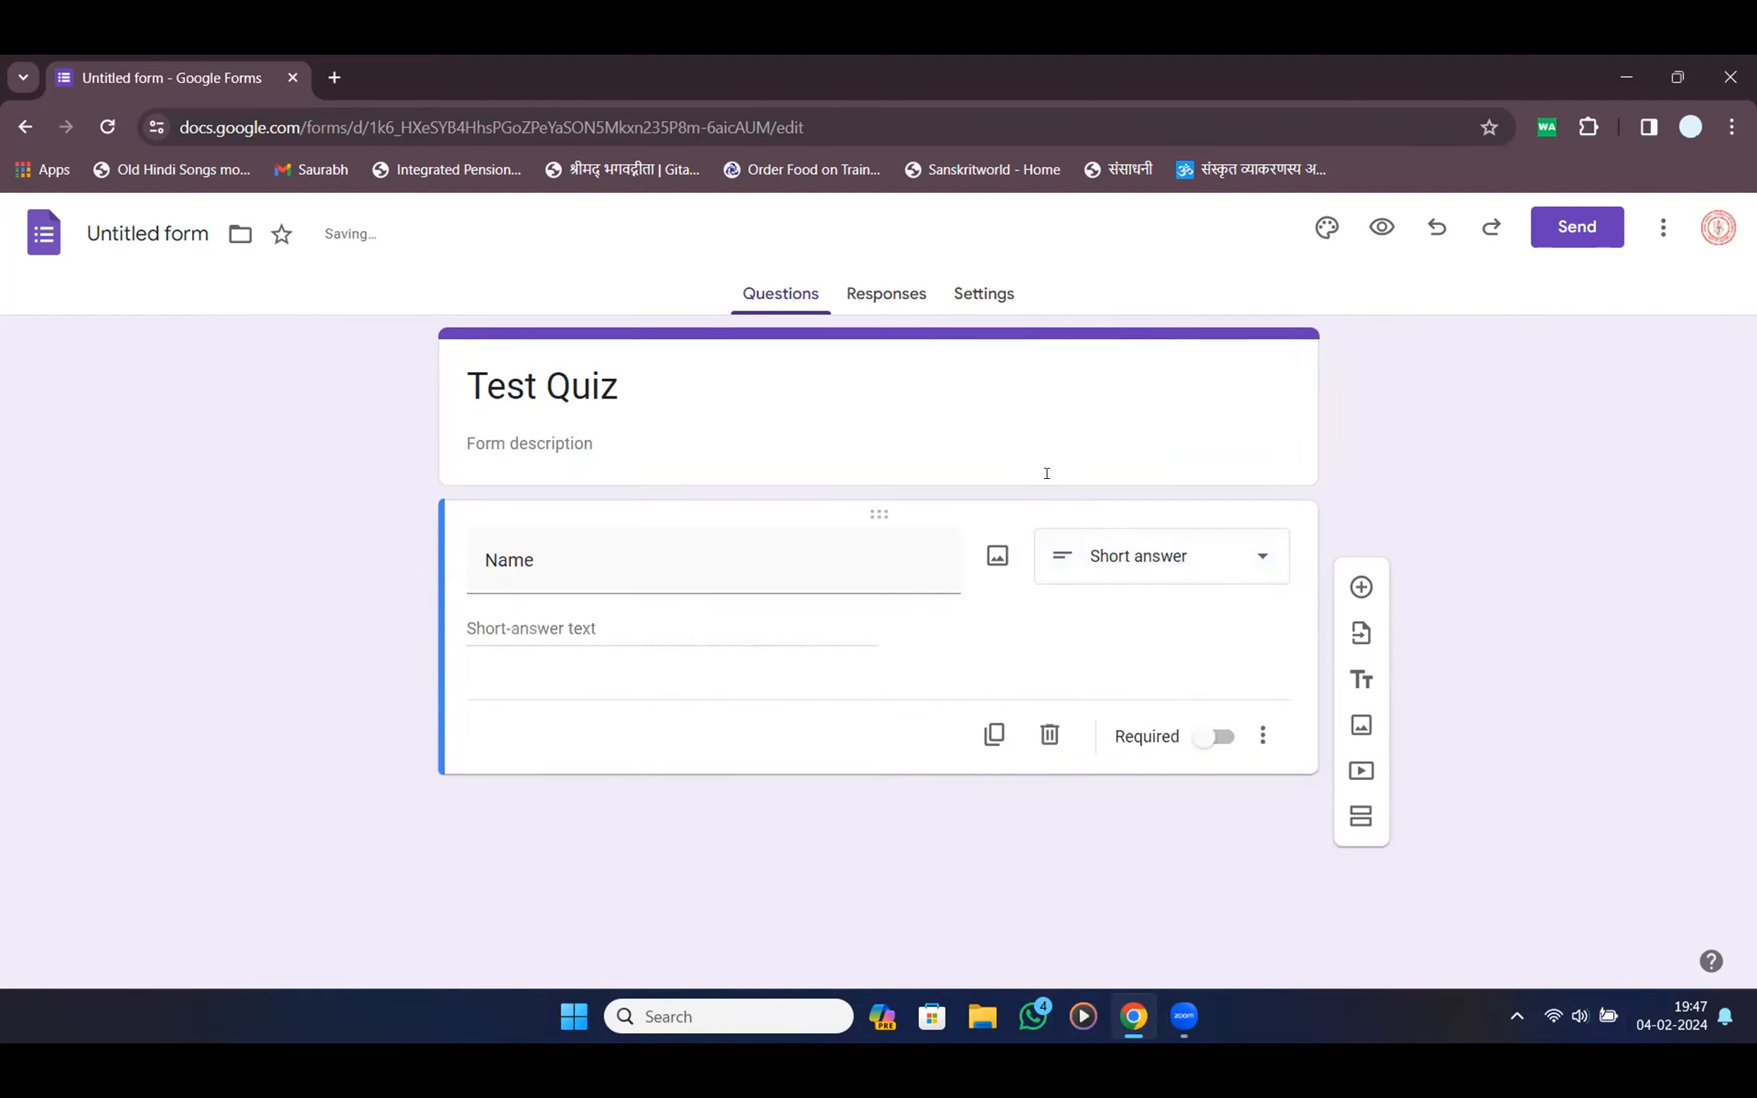
left_click(1218, 736)
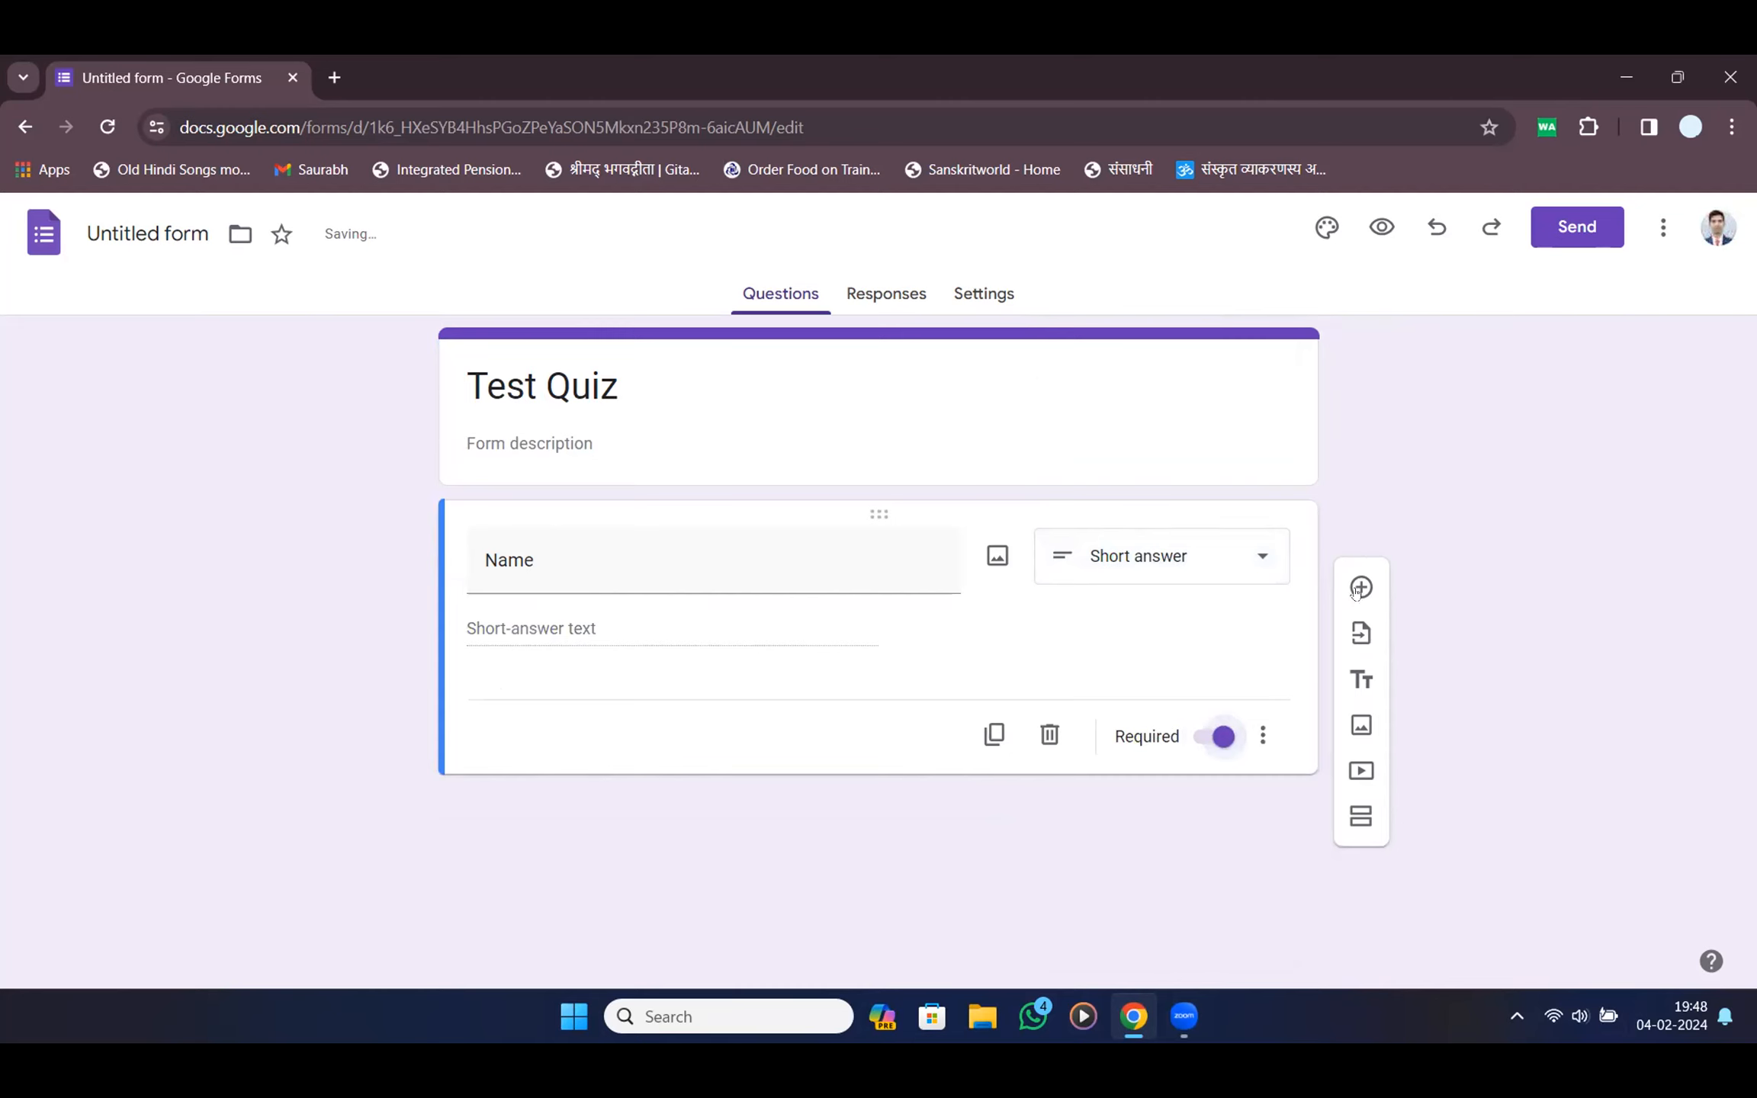
left_click(1361, 587)
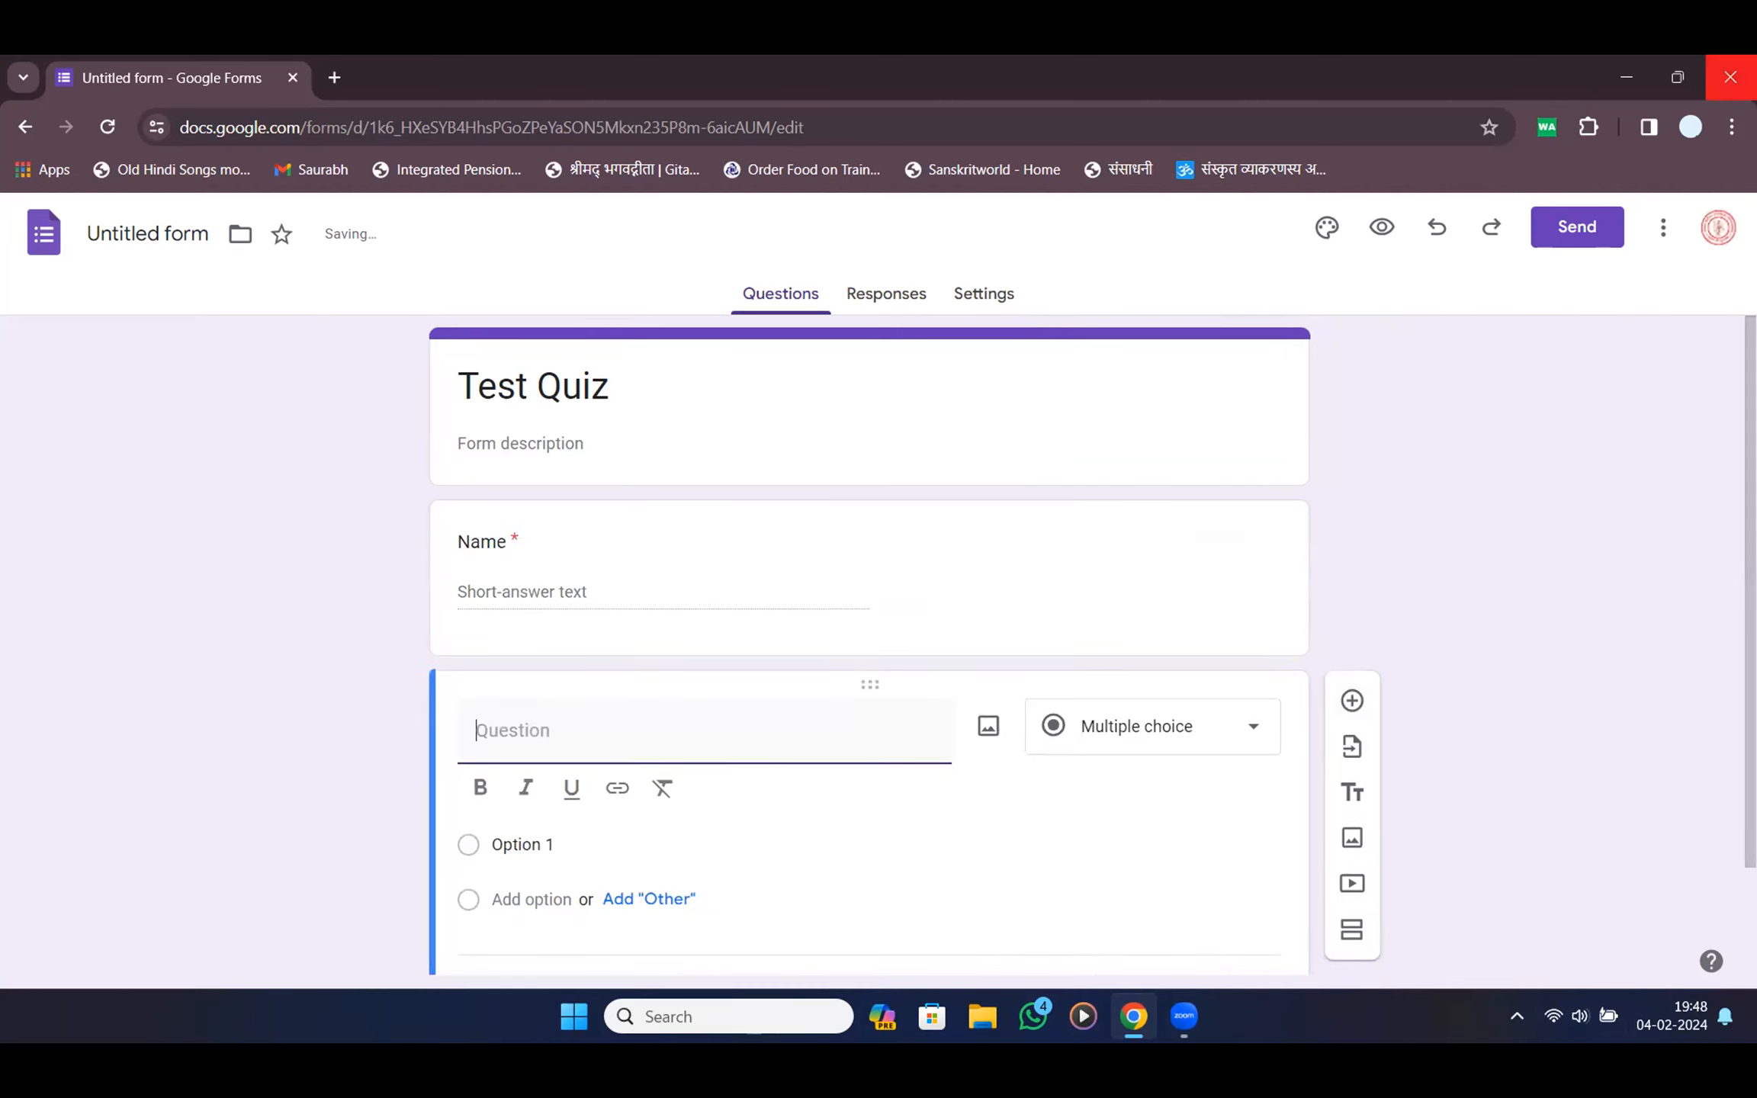
Create a required multiple-choice 'Class' question with options 6, 7 and 8
type("Class")
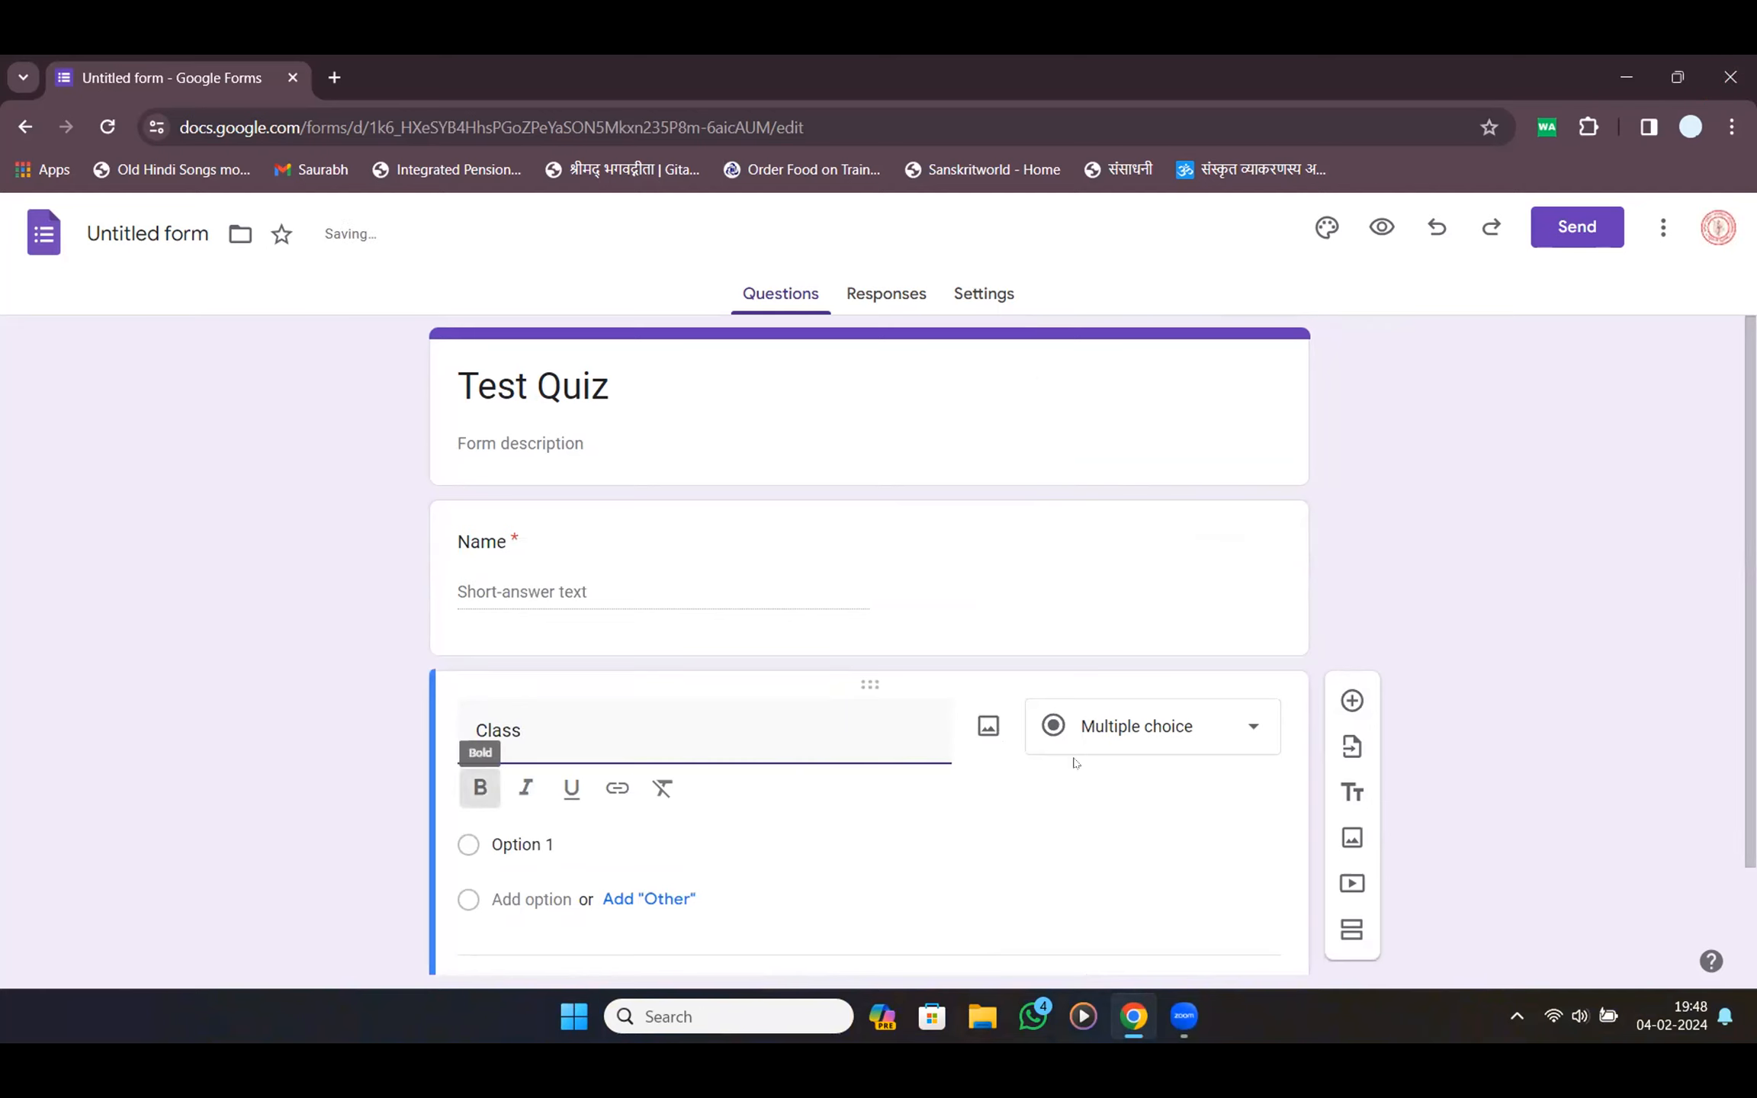
left_click(1080, 740)
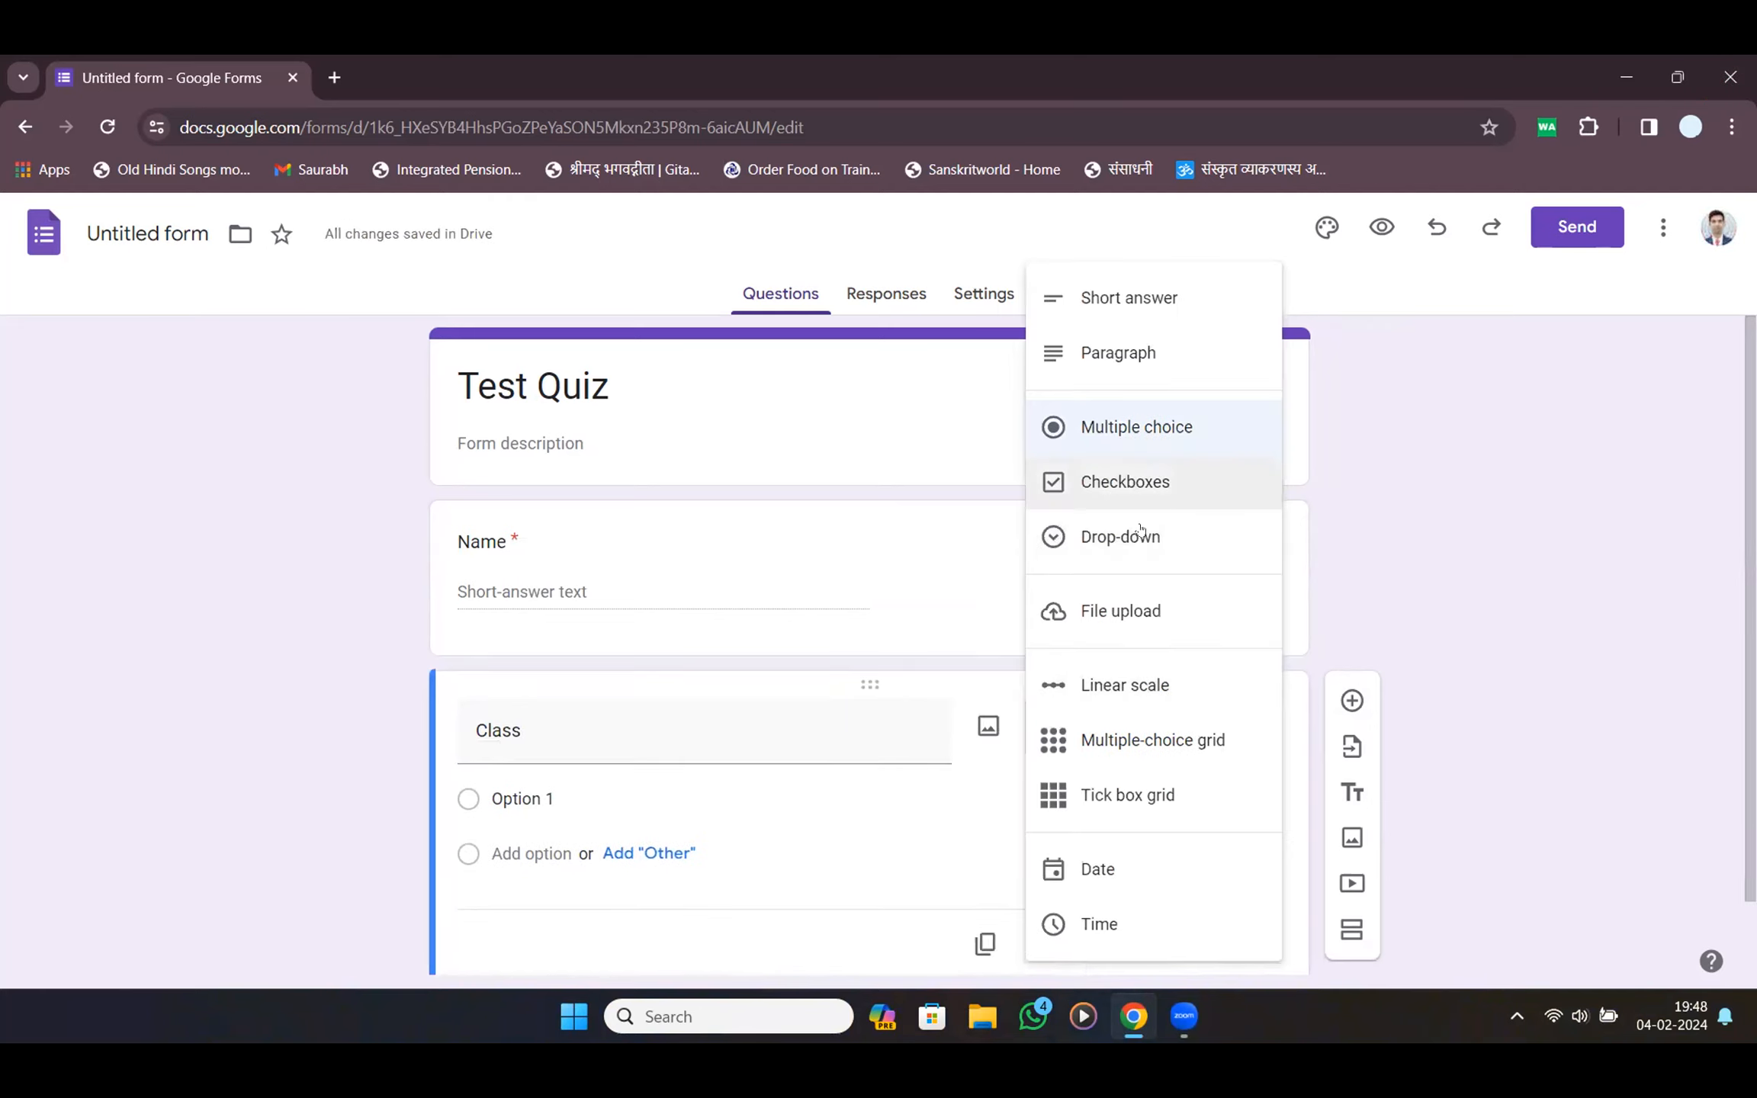
left_click(521, 794)
type("6")
key("Tab")
key("Tab")
type("7")
key("Tab")
key("Tab")
type("8")
key("Tab")
scroll(795, 806, "down", 2)
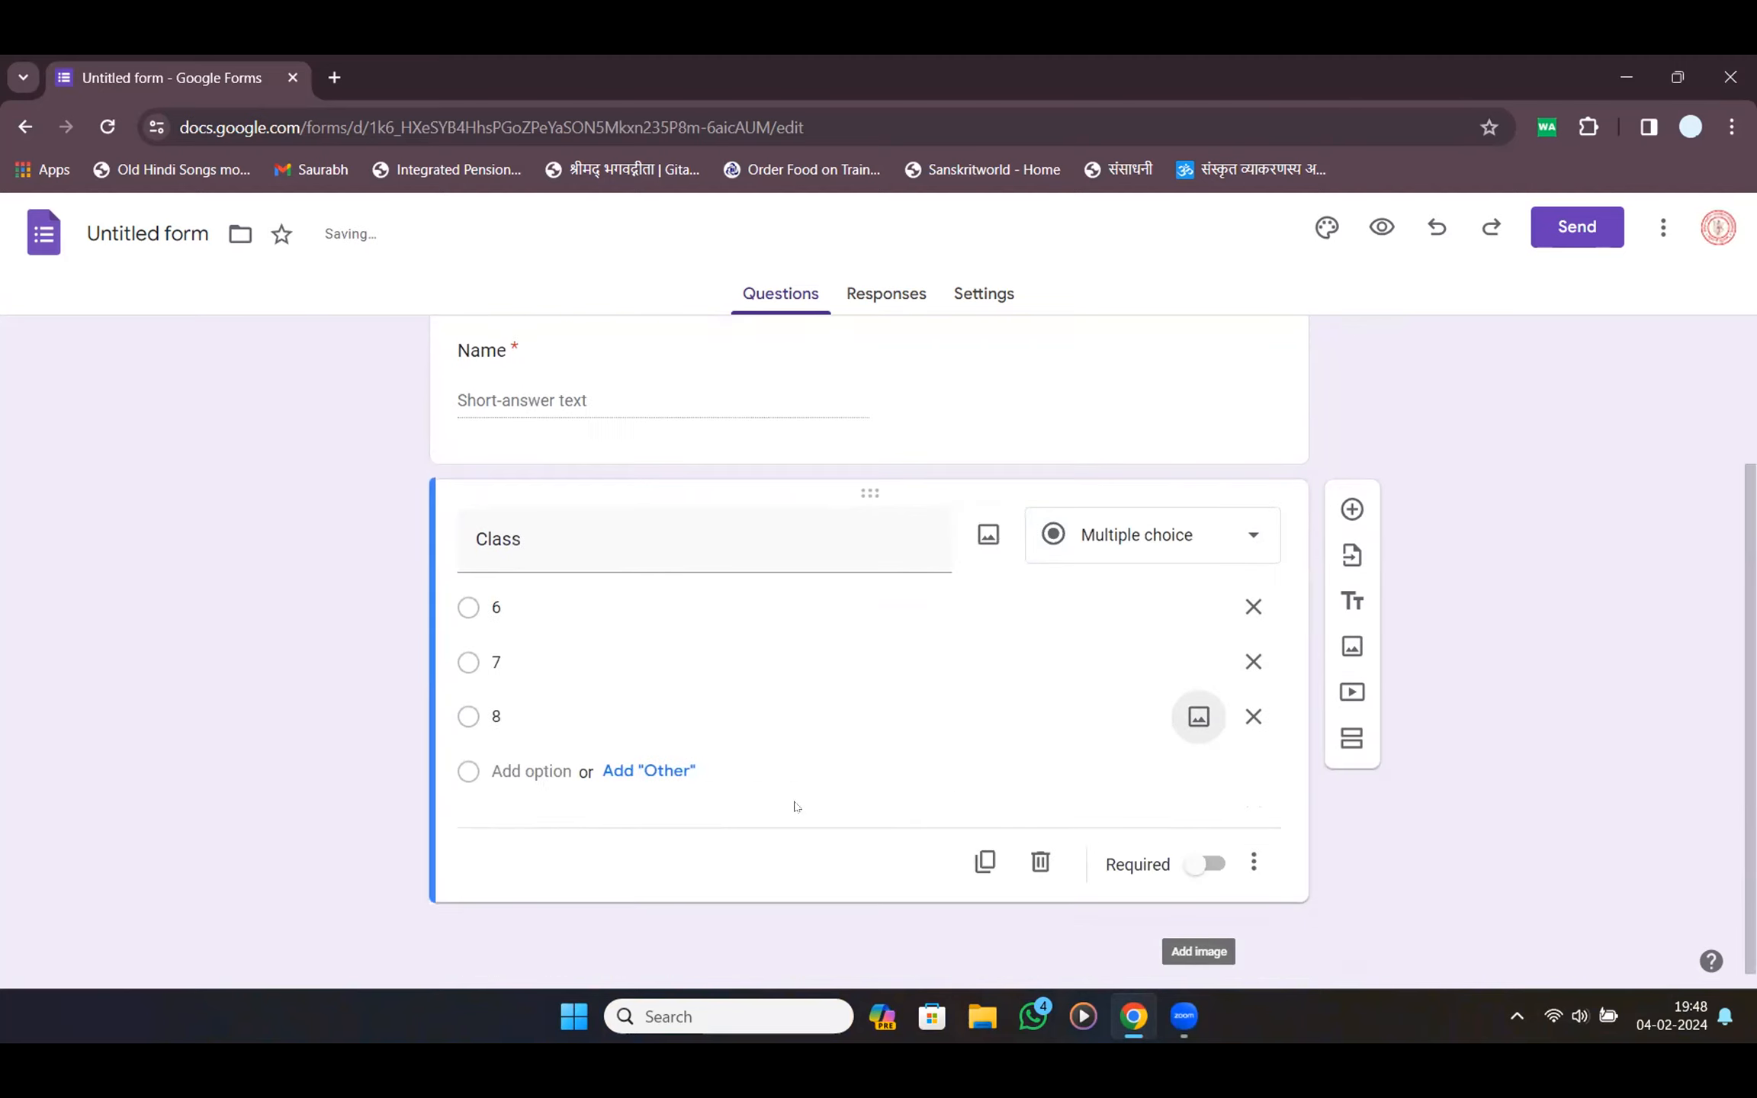
left_click(1203, 863)
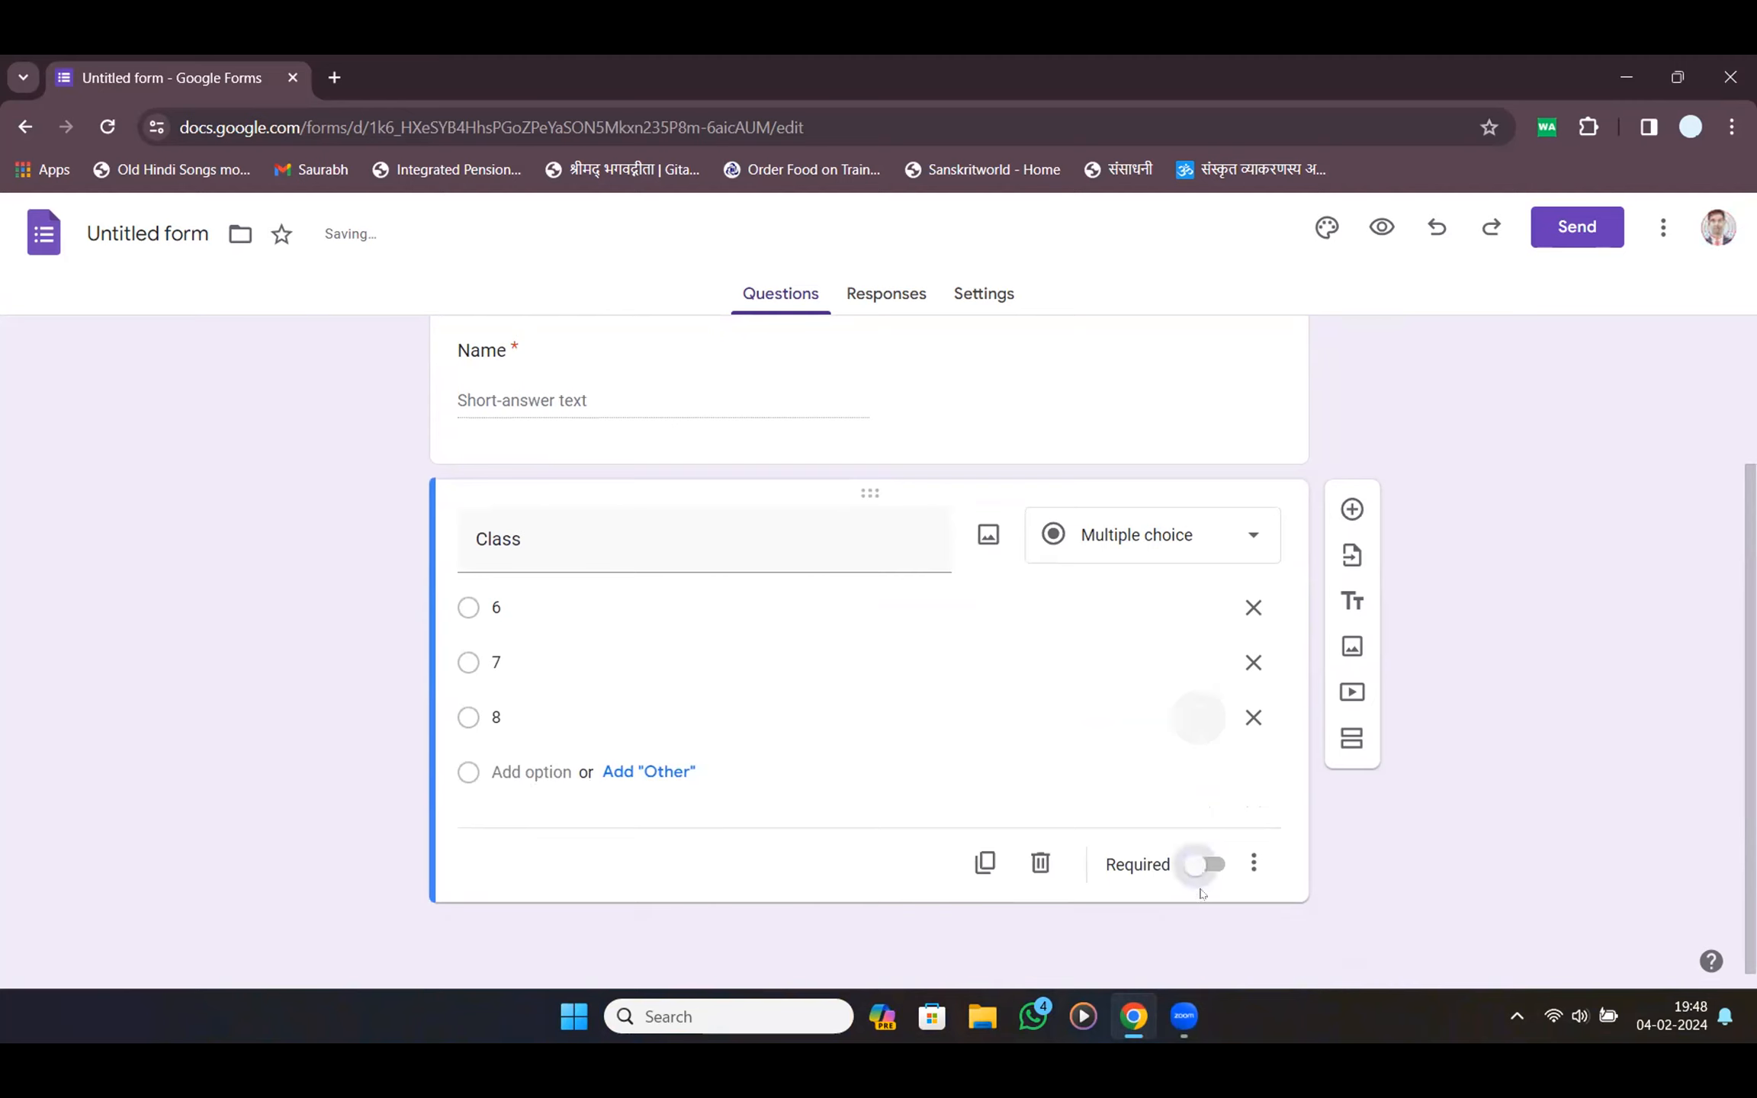
Add a required multiple-choice 'Section' question with options A and B
left_click(1353, 510)
type("Sectiona")
key("BackSpace")
key("Tab")
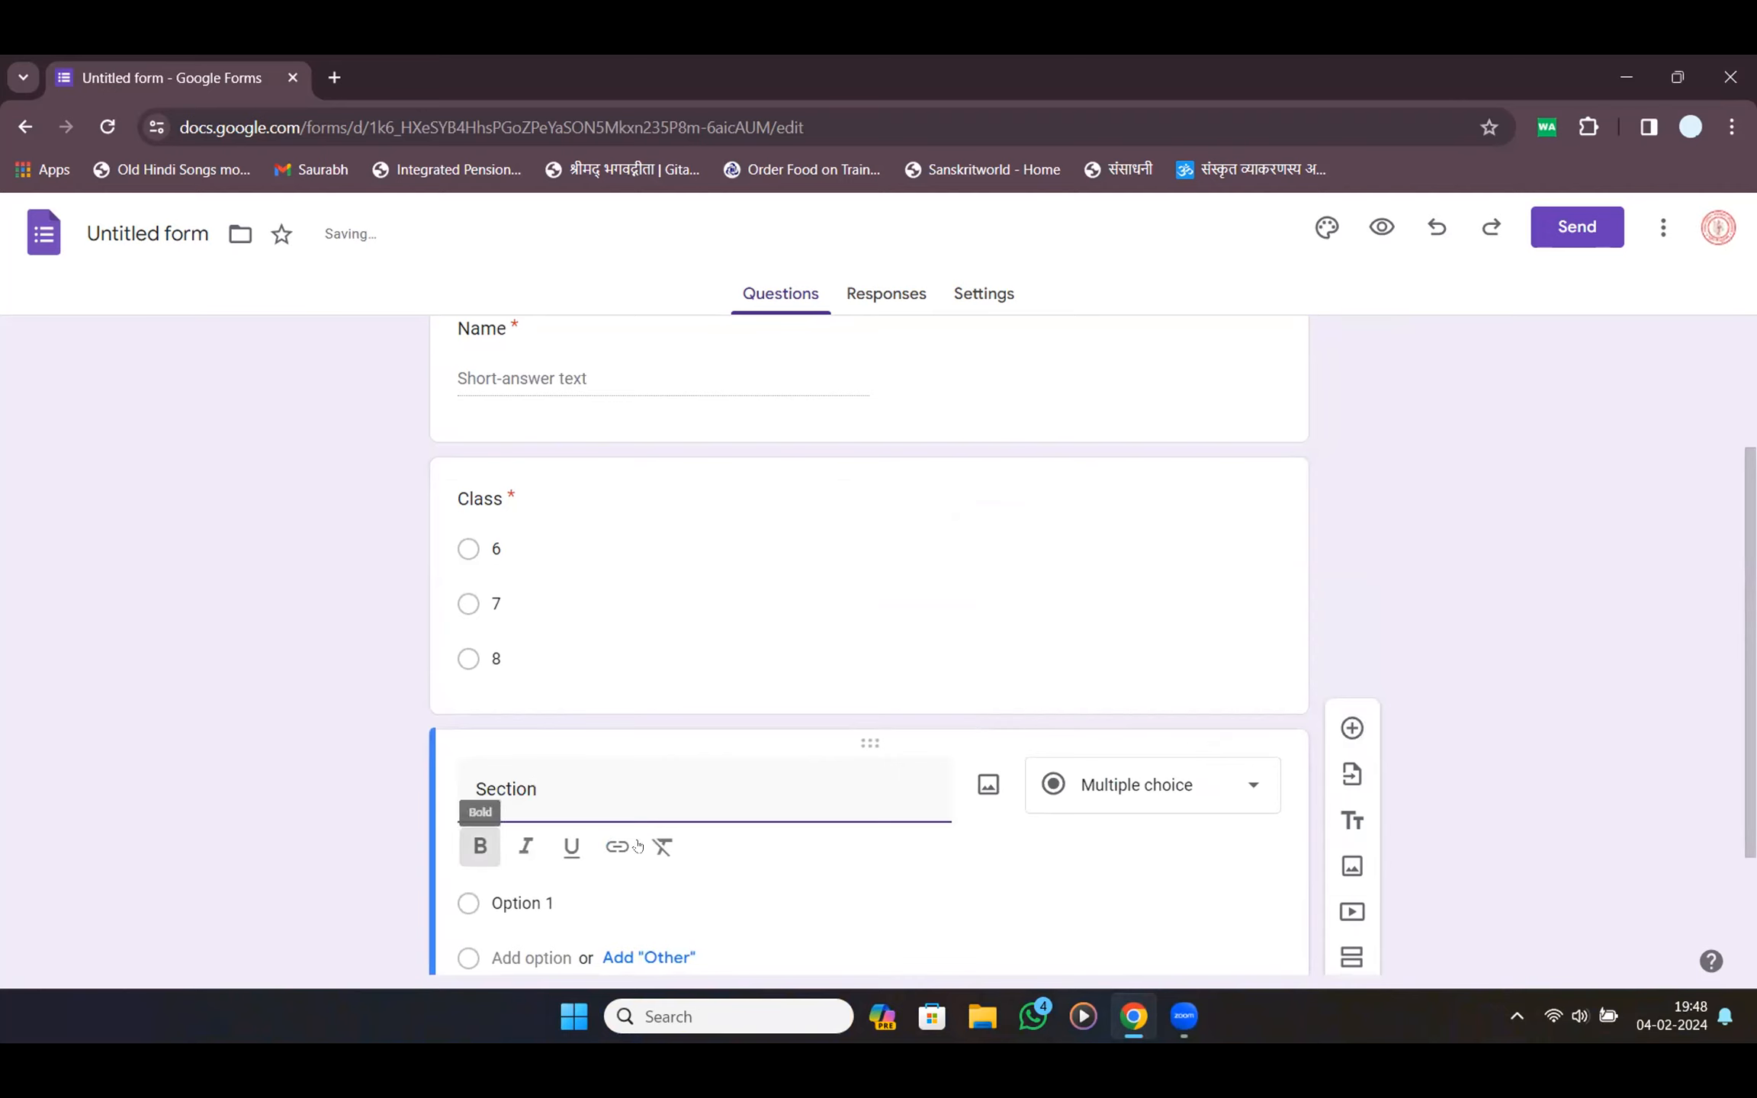
key("Tab")
scroll(610, 844, "down", 2)
left_click(526, 718)
type("A")
key("Return")
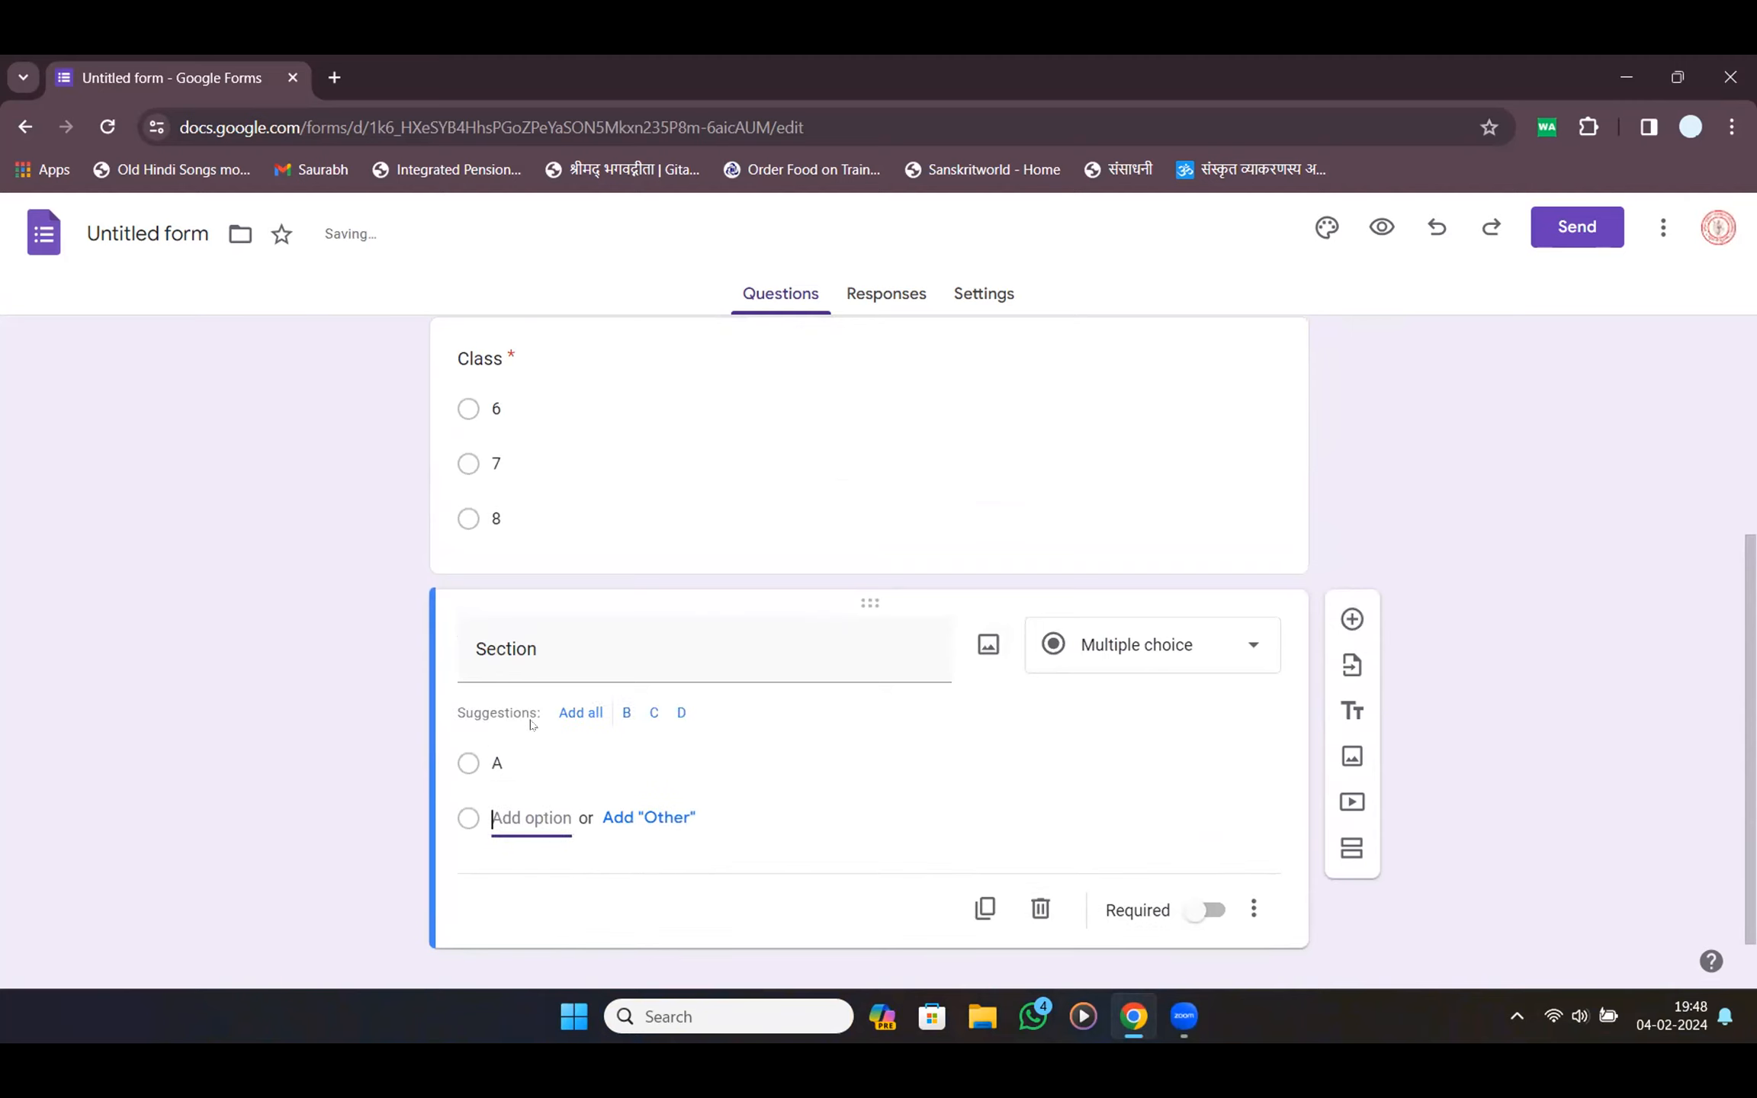
type("B")
scroll(599, 751, "down", 2)
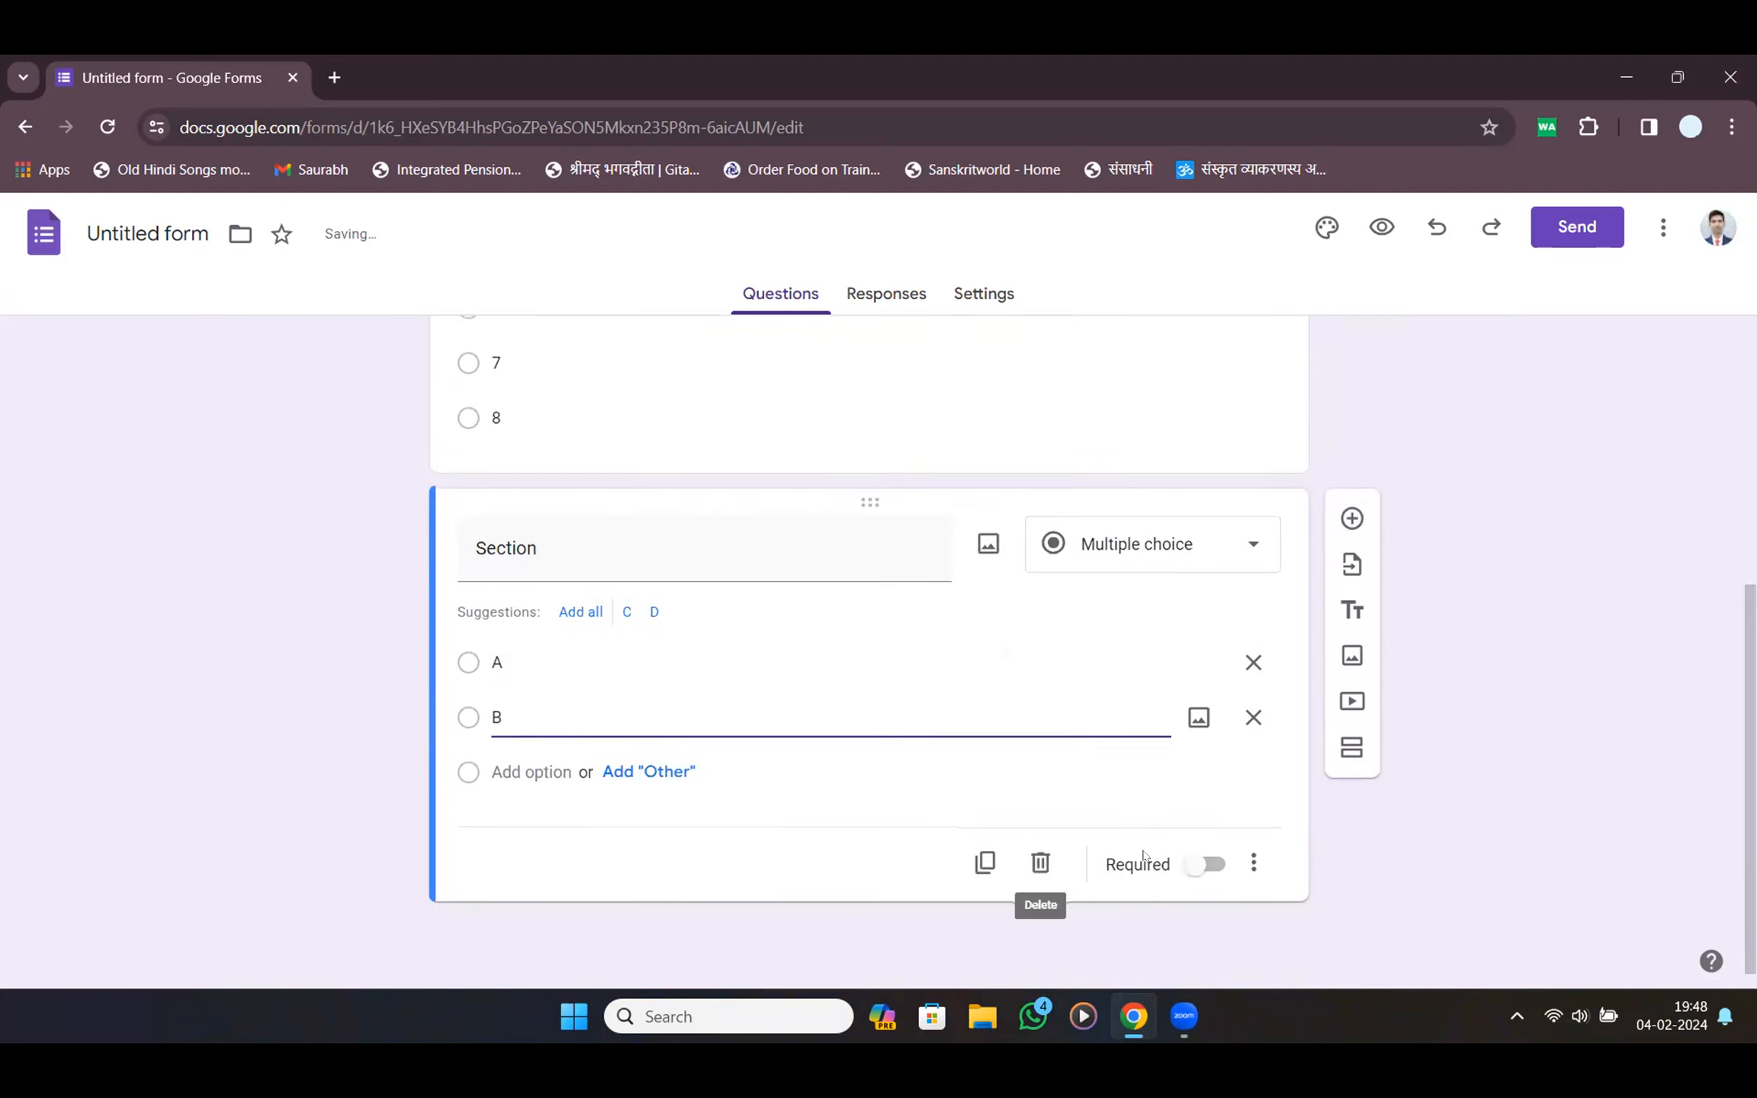
left_click(1201, 861)
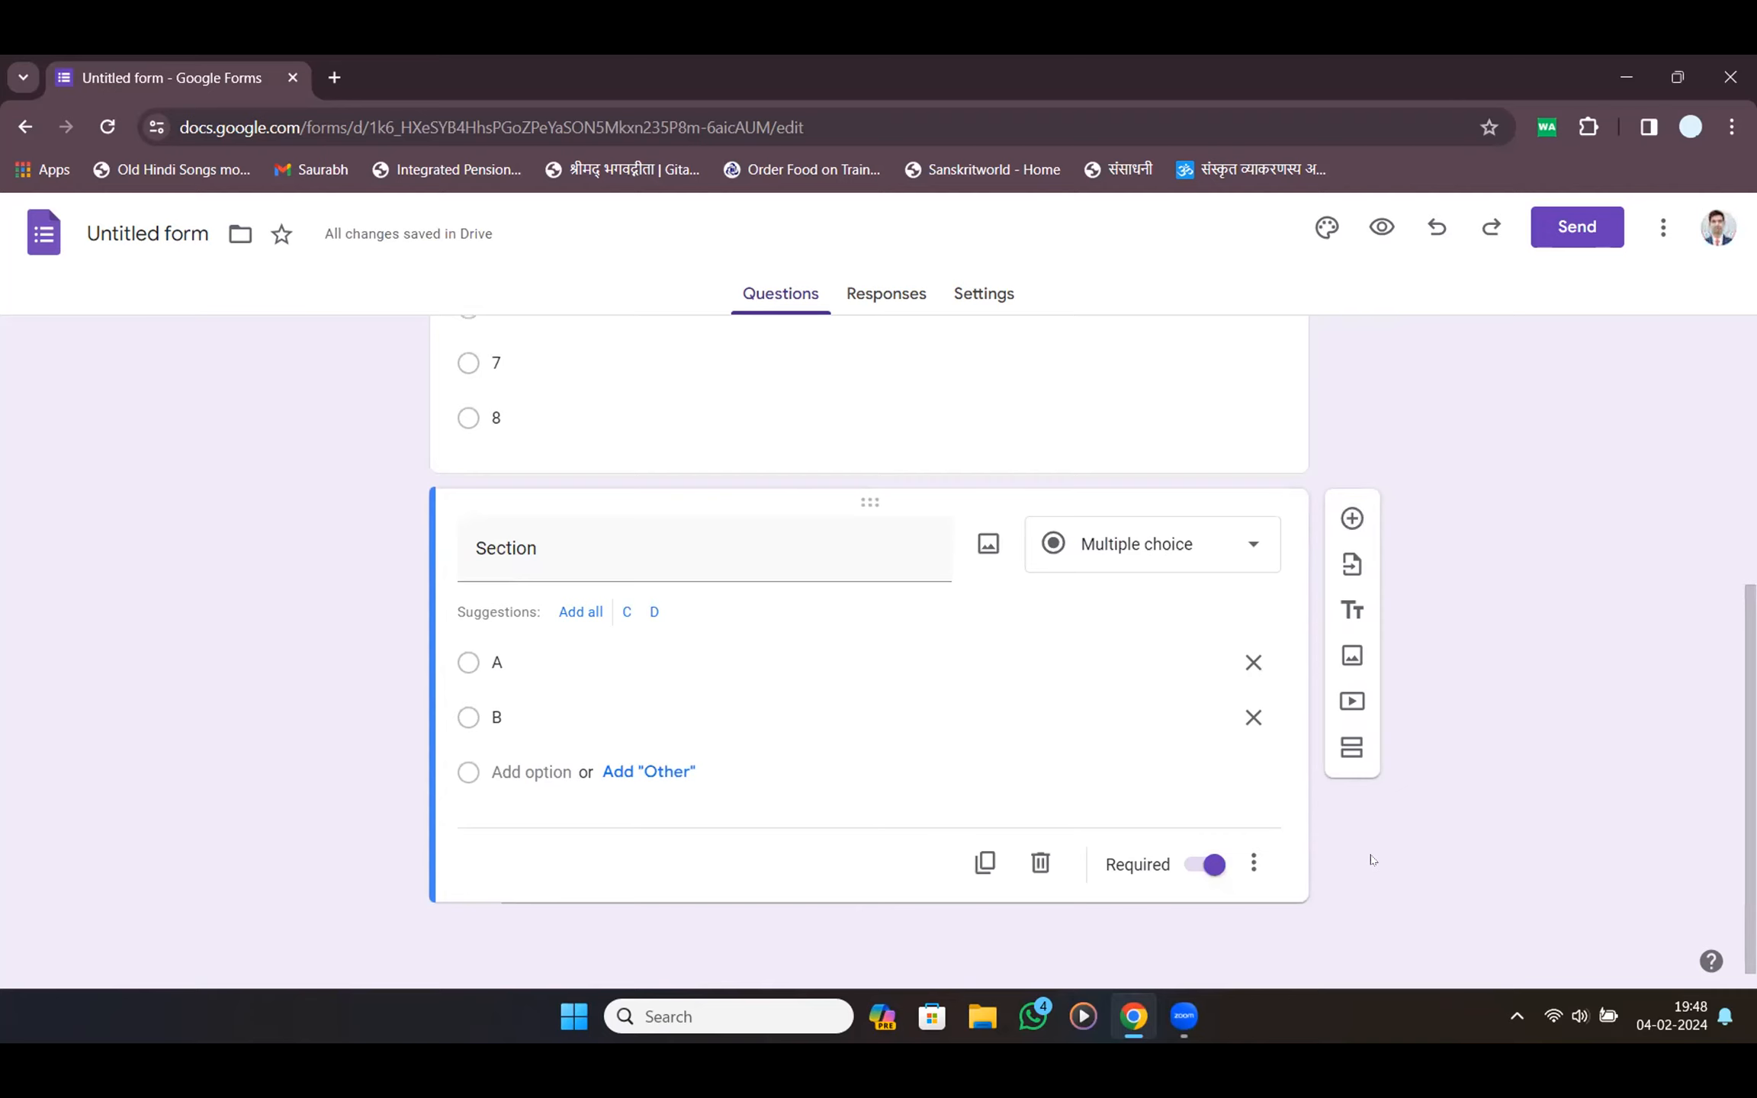
Review the Name, Class and Section questions and select the Section question card
scroll(1371, 859, "up", 5)
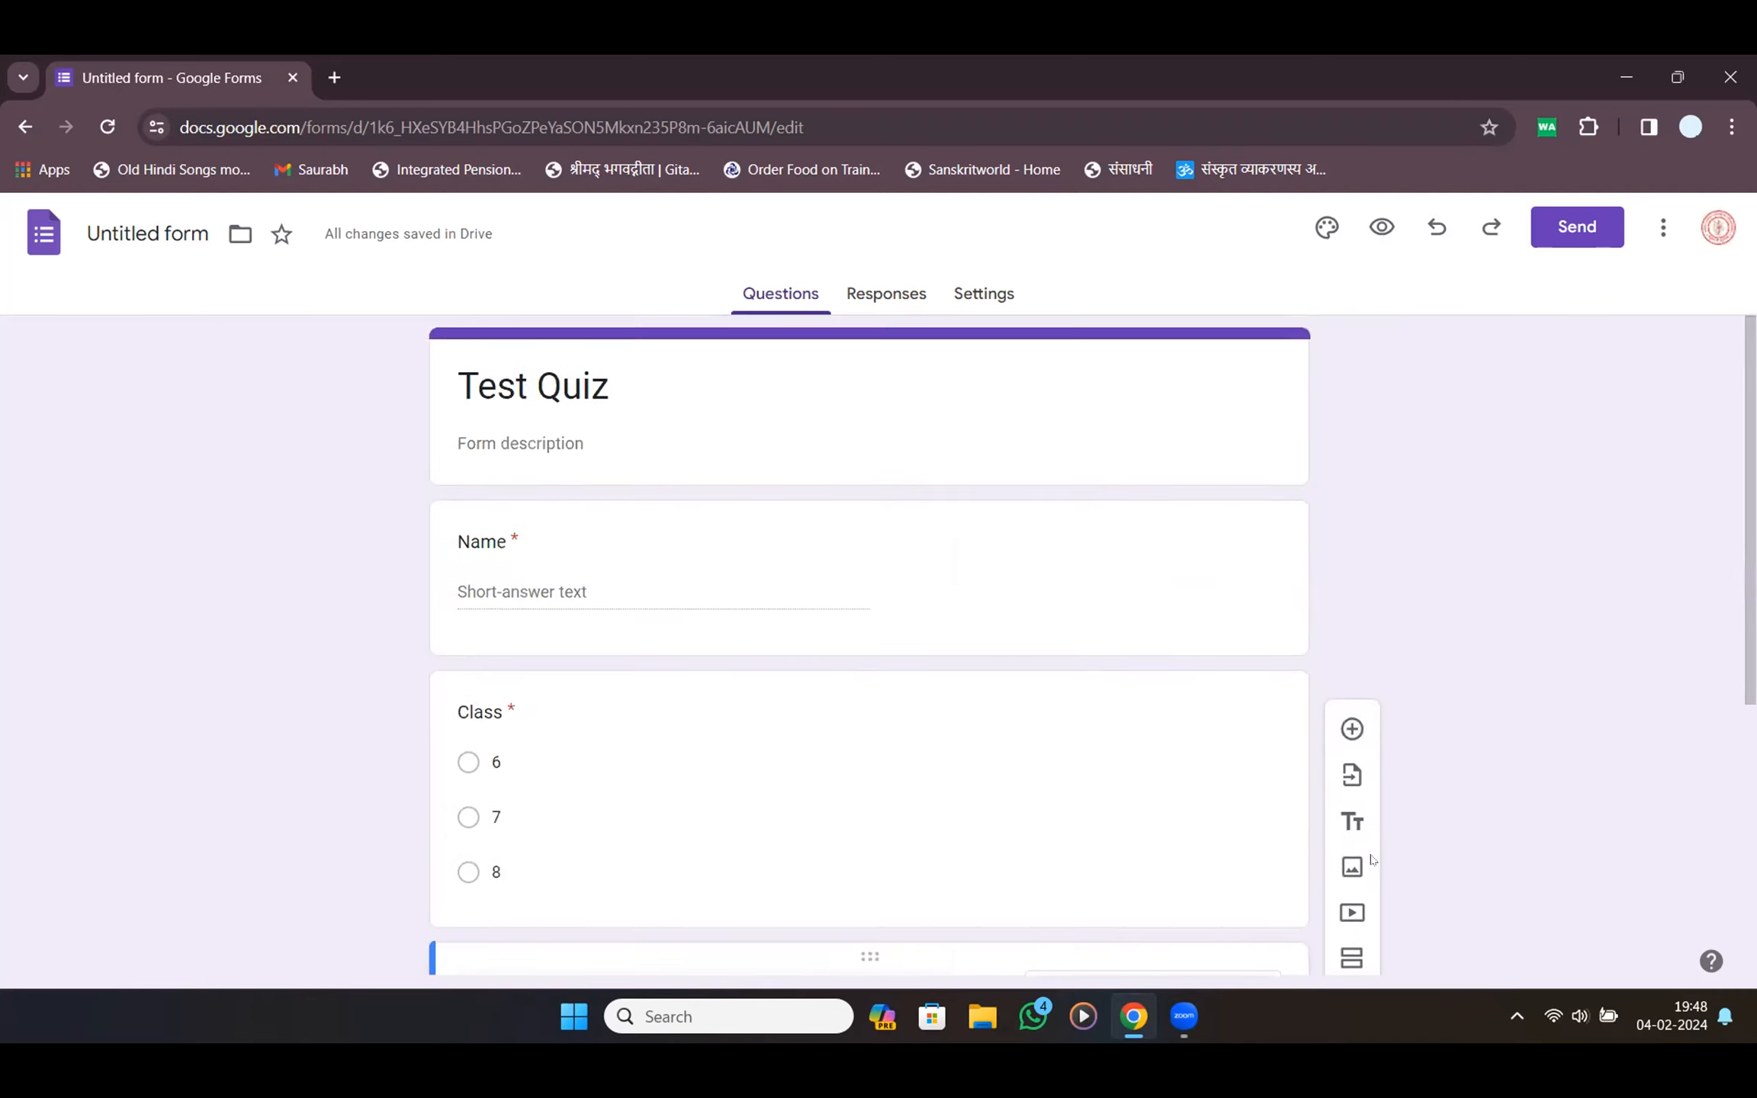
scroll(1427, 694, "down", 4)
scroll(1428, 694, "down", 1)
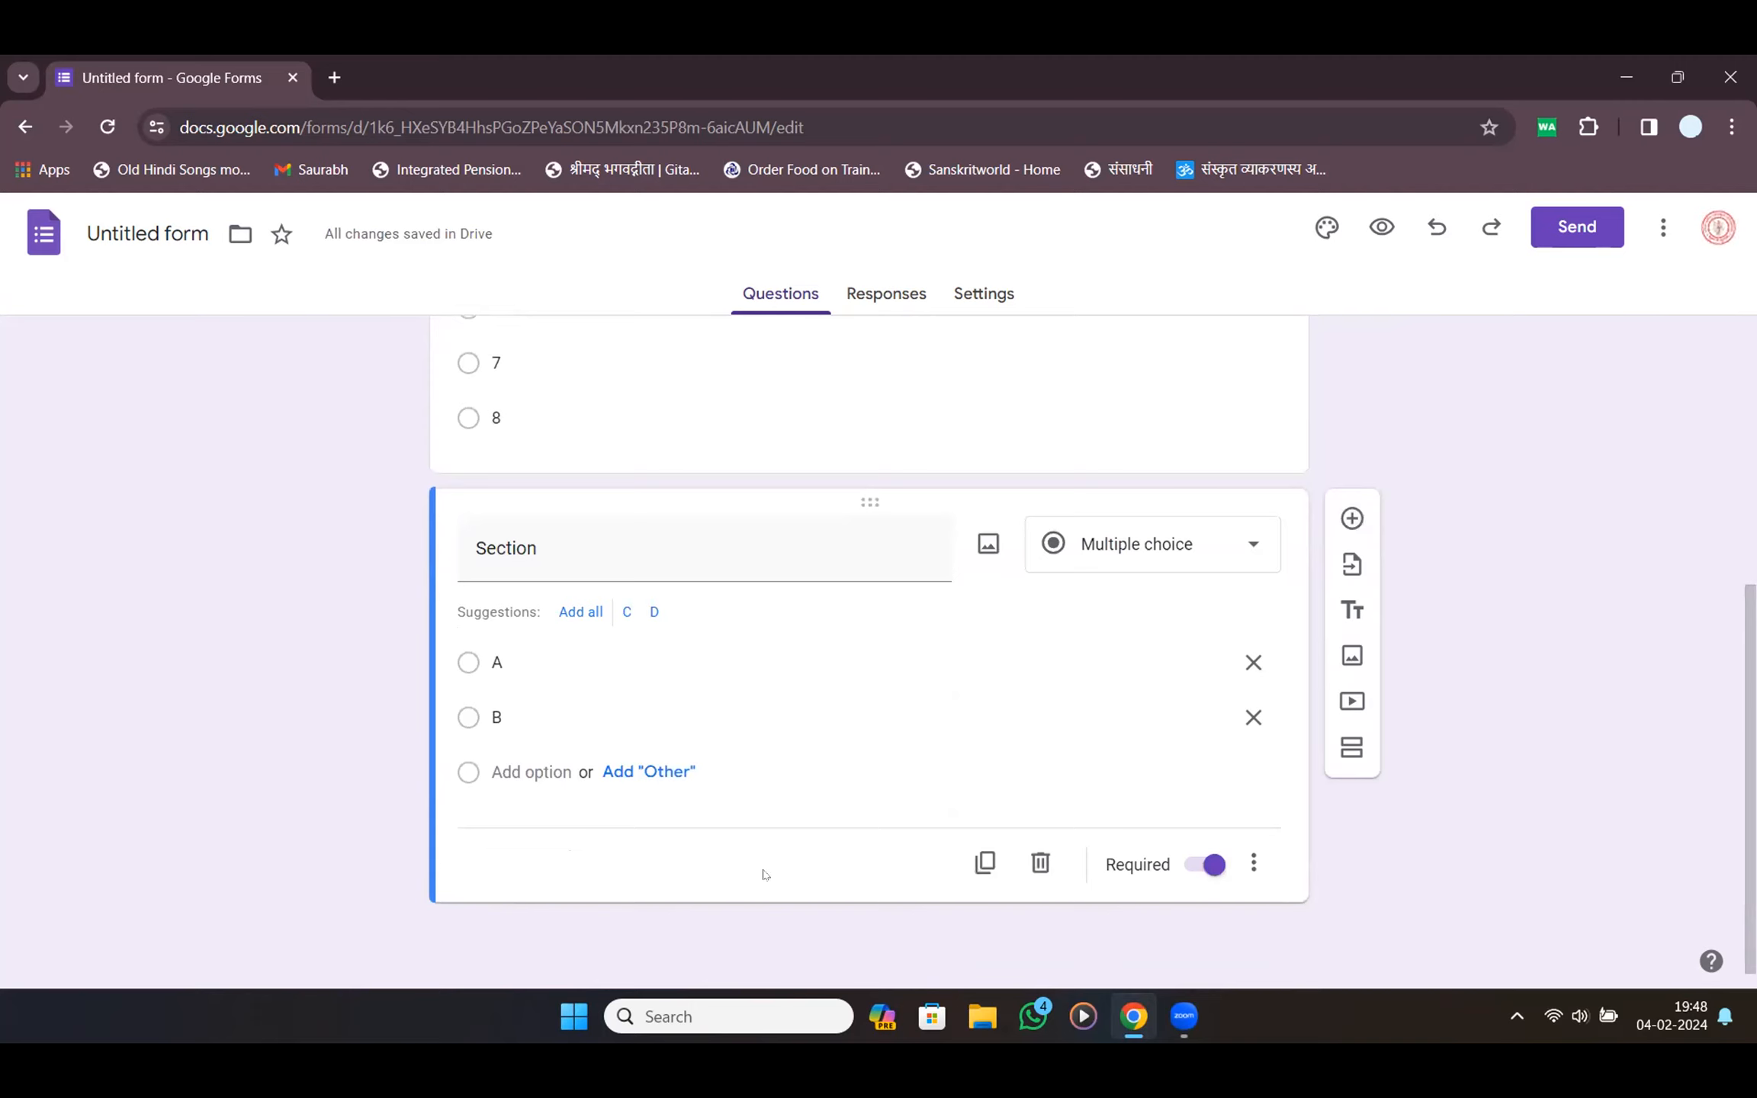
scroll(765, 875, "up", 5)
scroll(765, 875, "down", 5)
scroll(851, 797, "up", 5)
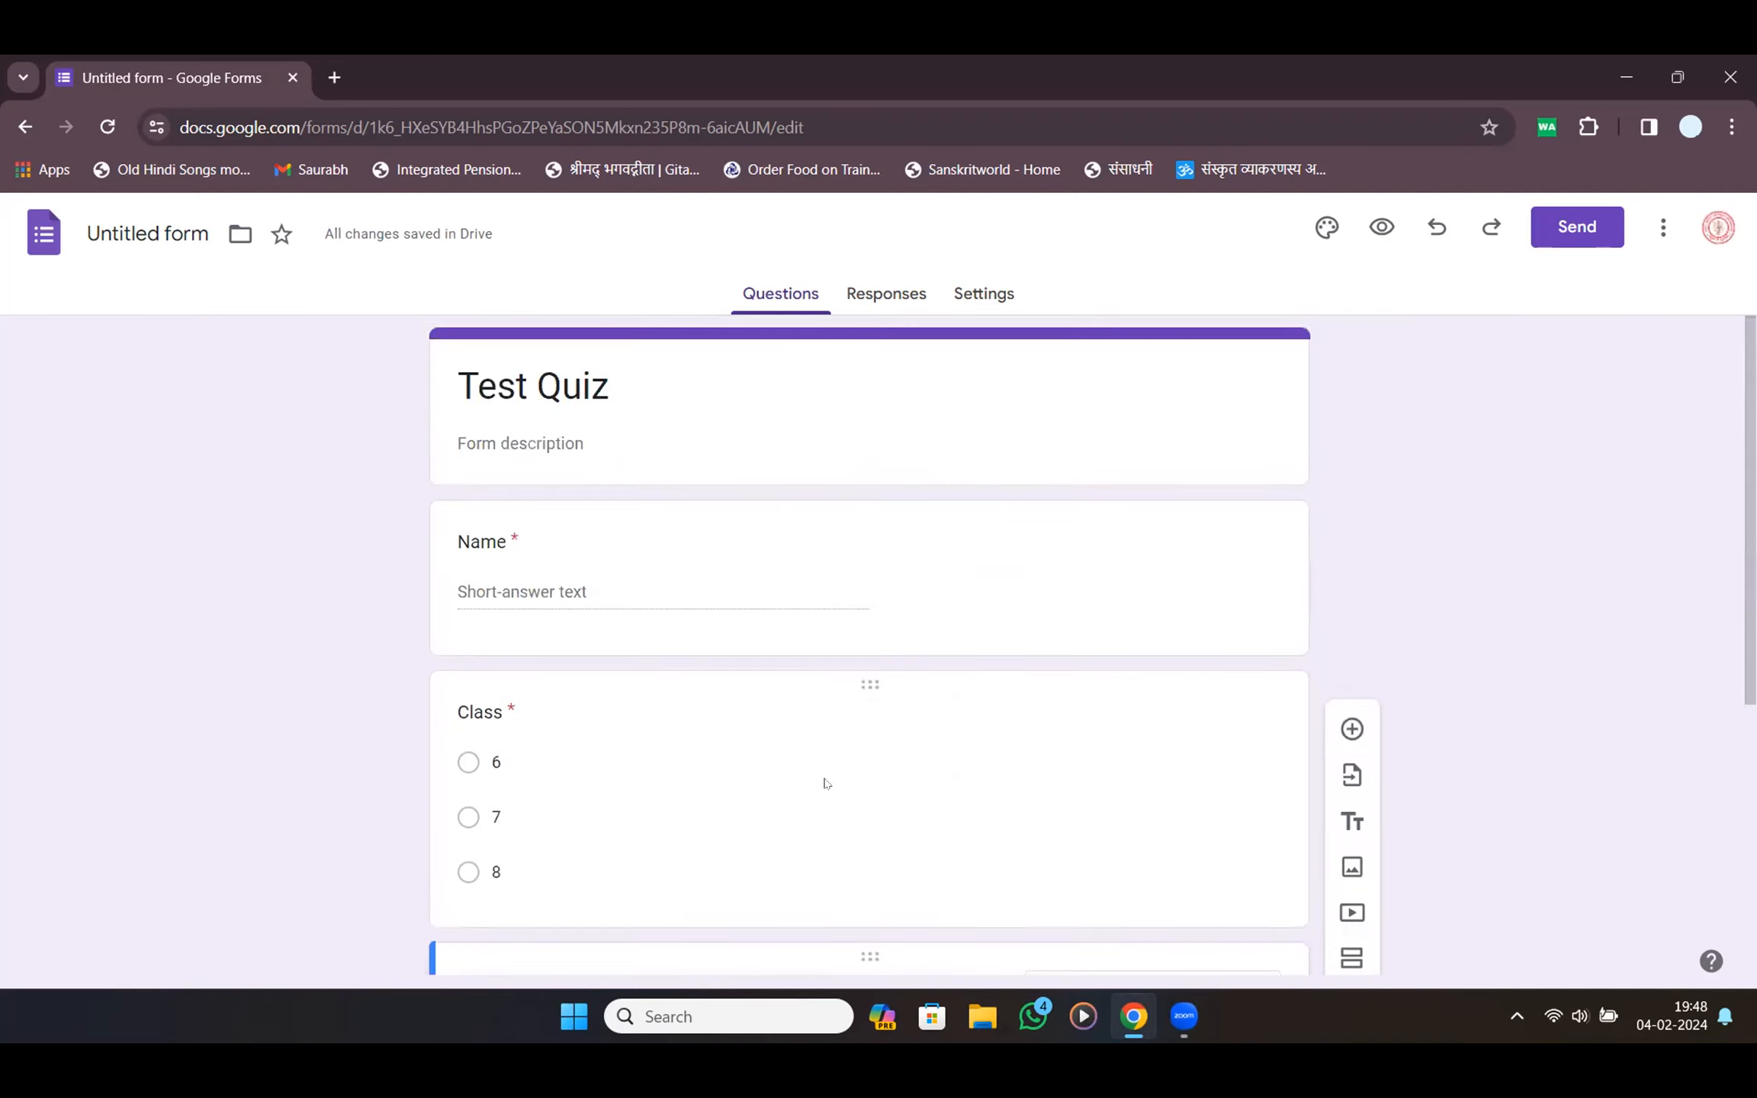
scroll(755, 738, "down", 5)
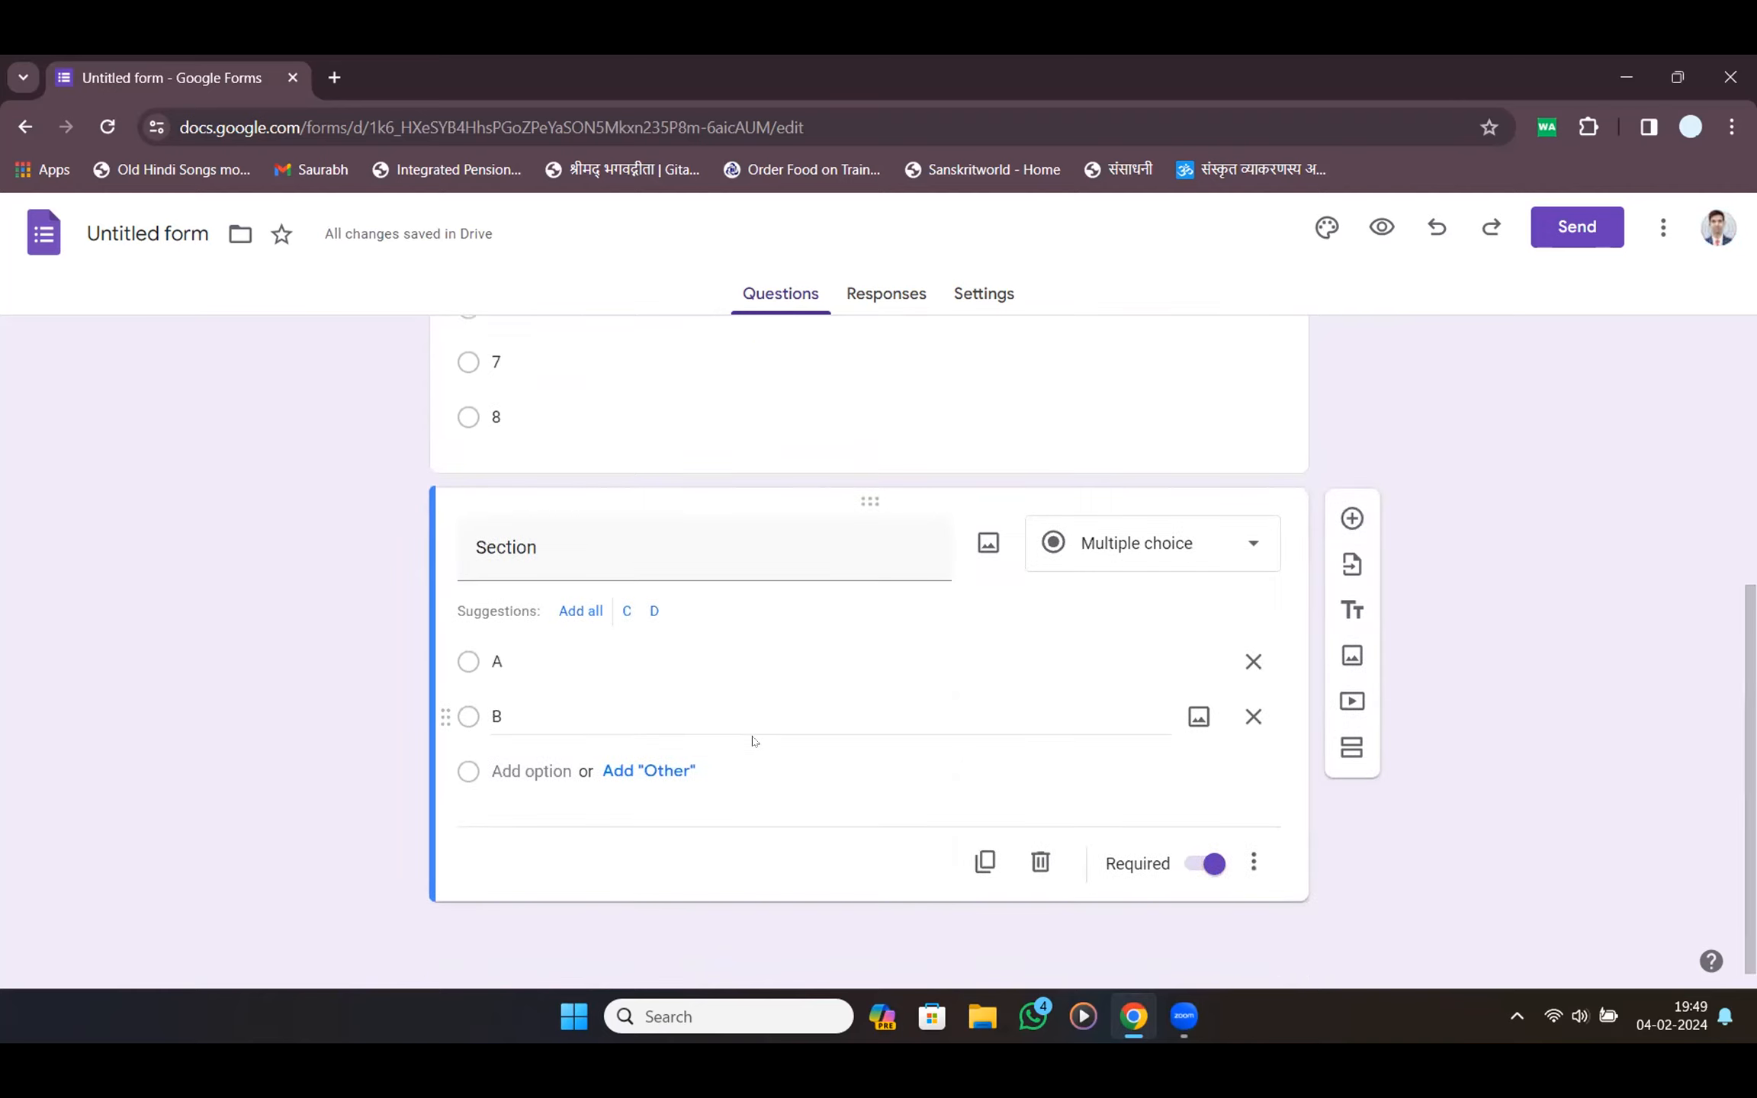
scroll(864, 595, "up", 5)
scroll(864, 602, "down", 5)
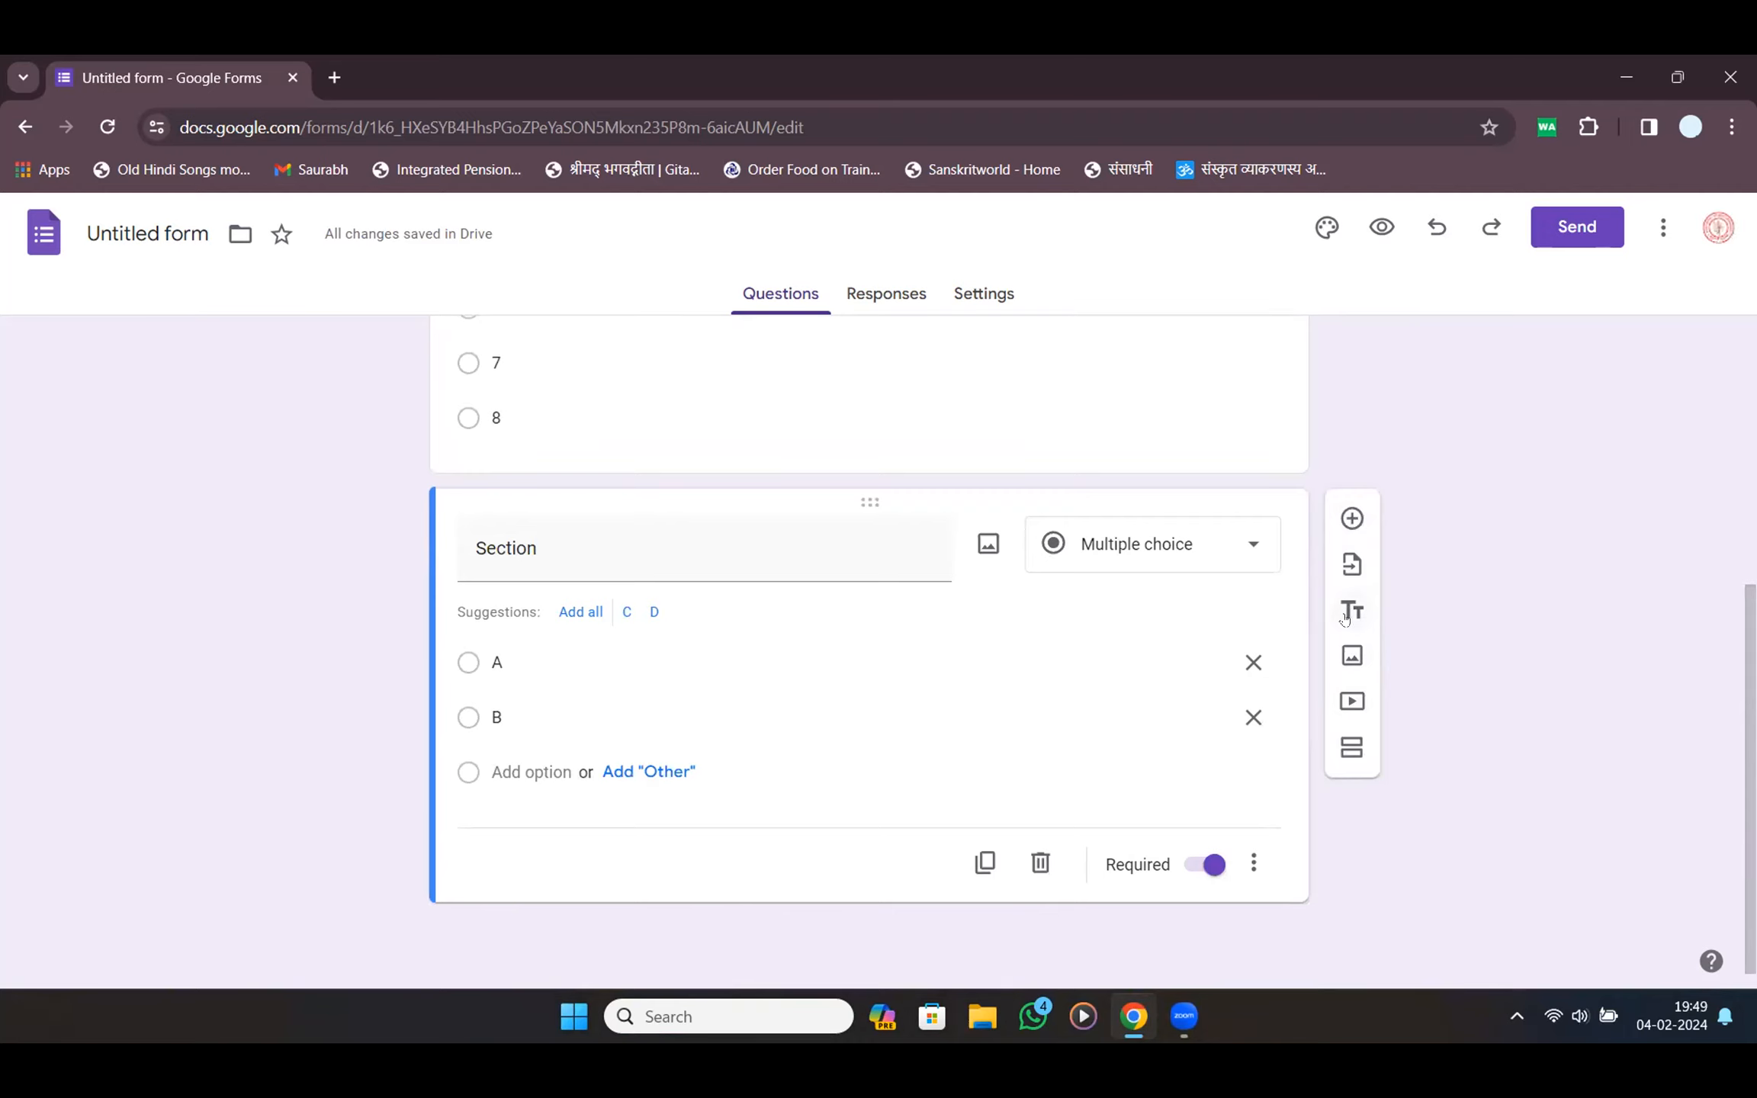
scroll(1345, 618, "up", 5)
left_click(522, 385)
left_click(537, 477)
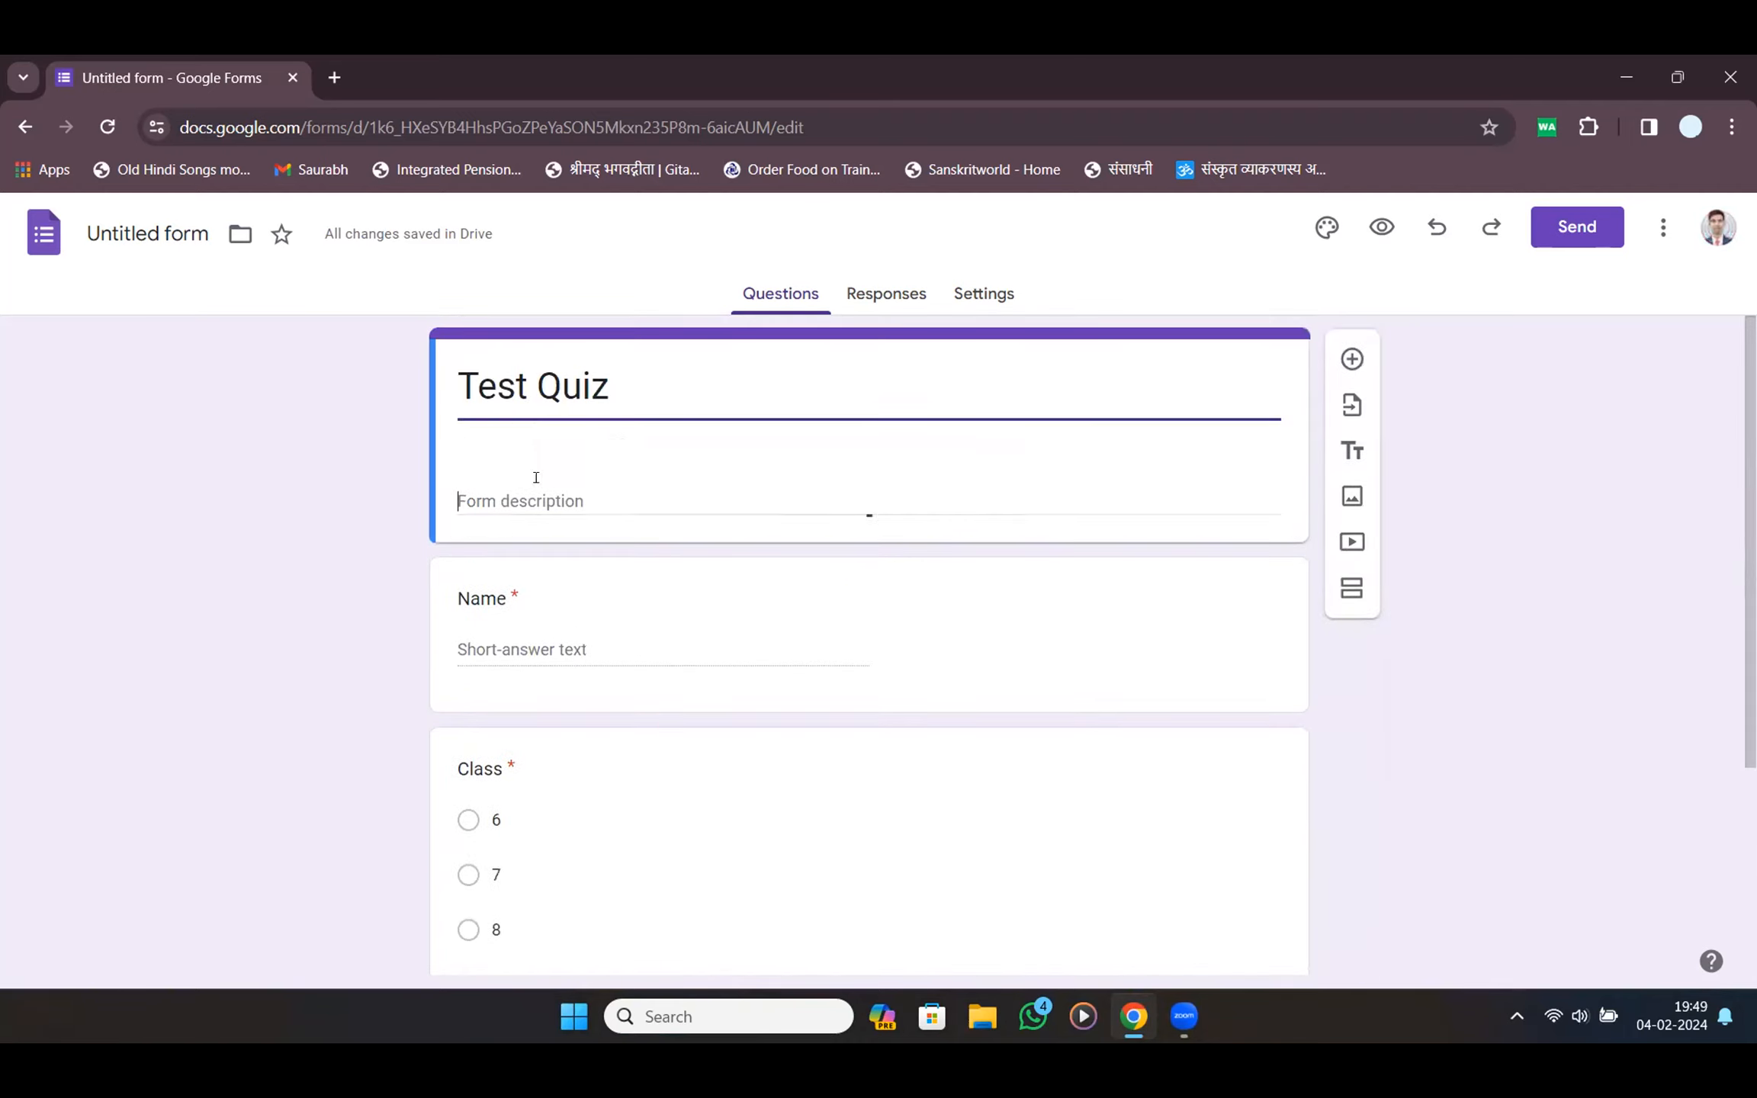
scroll(580, 496, "down", 4)
left_click(950, 744)
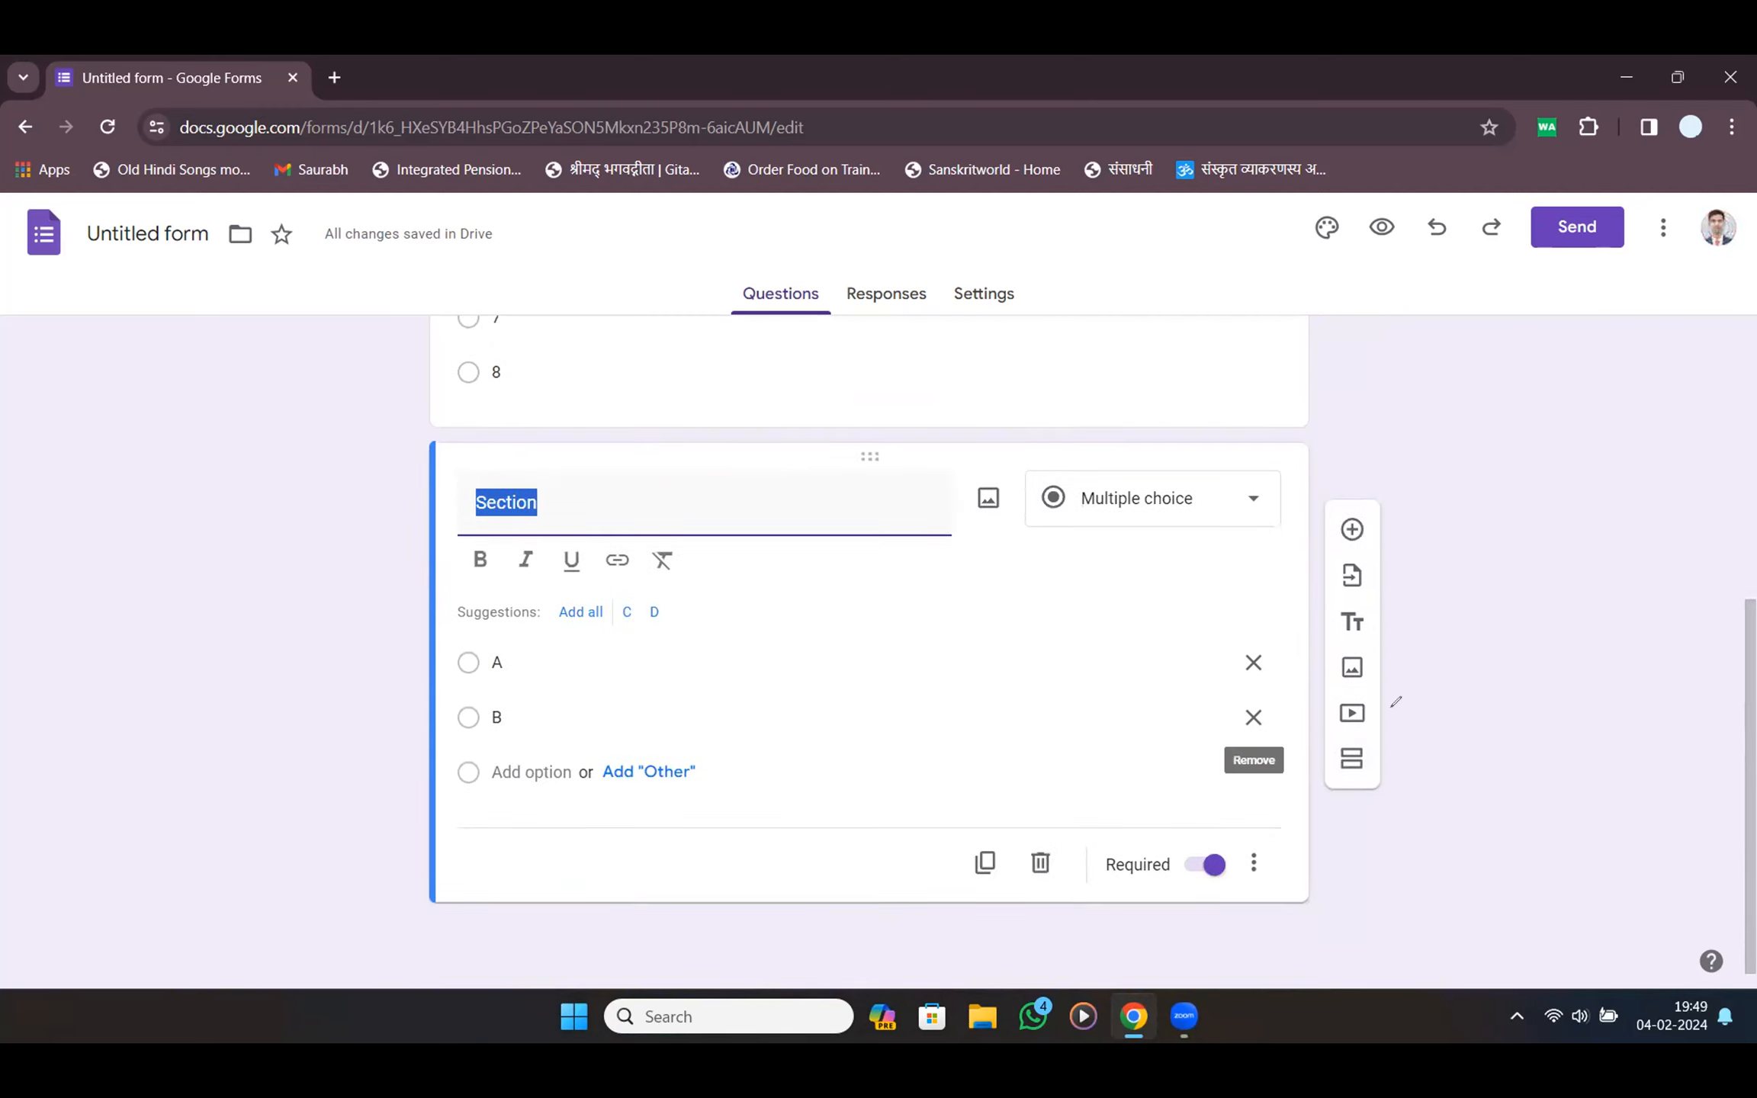
left_click_drag(1373, 776, 1335, 815)
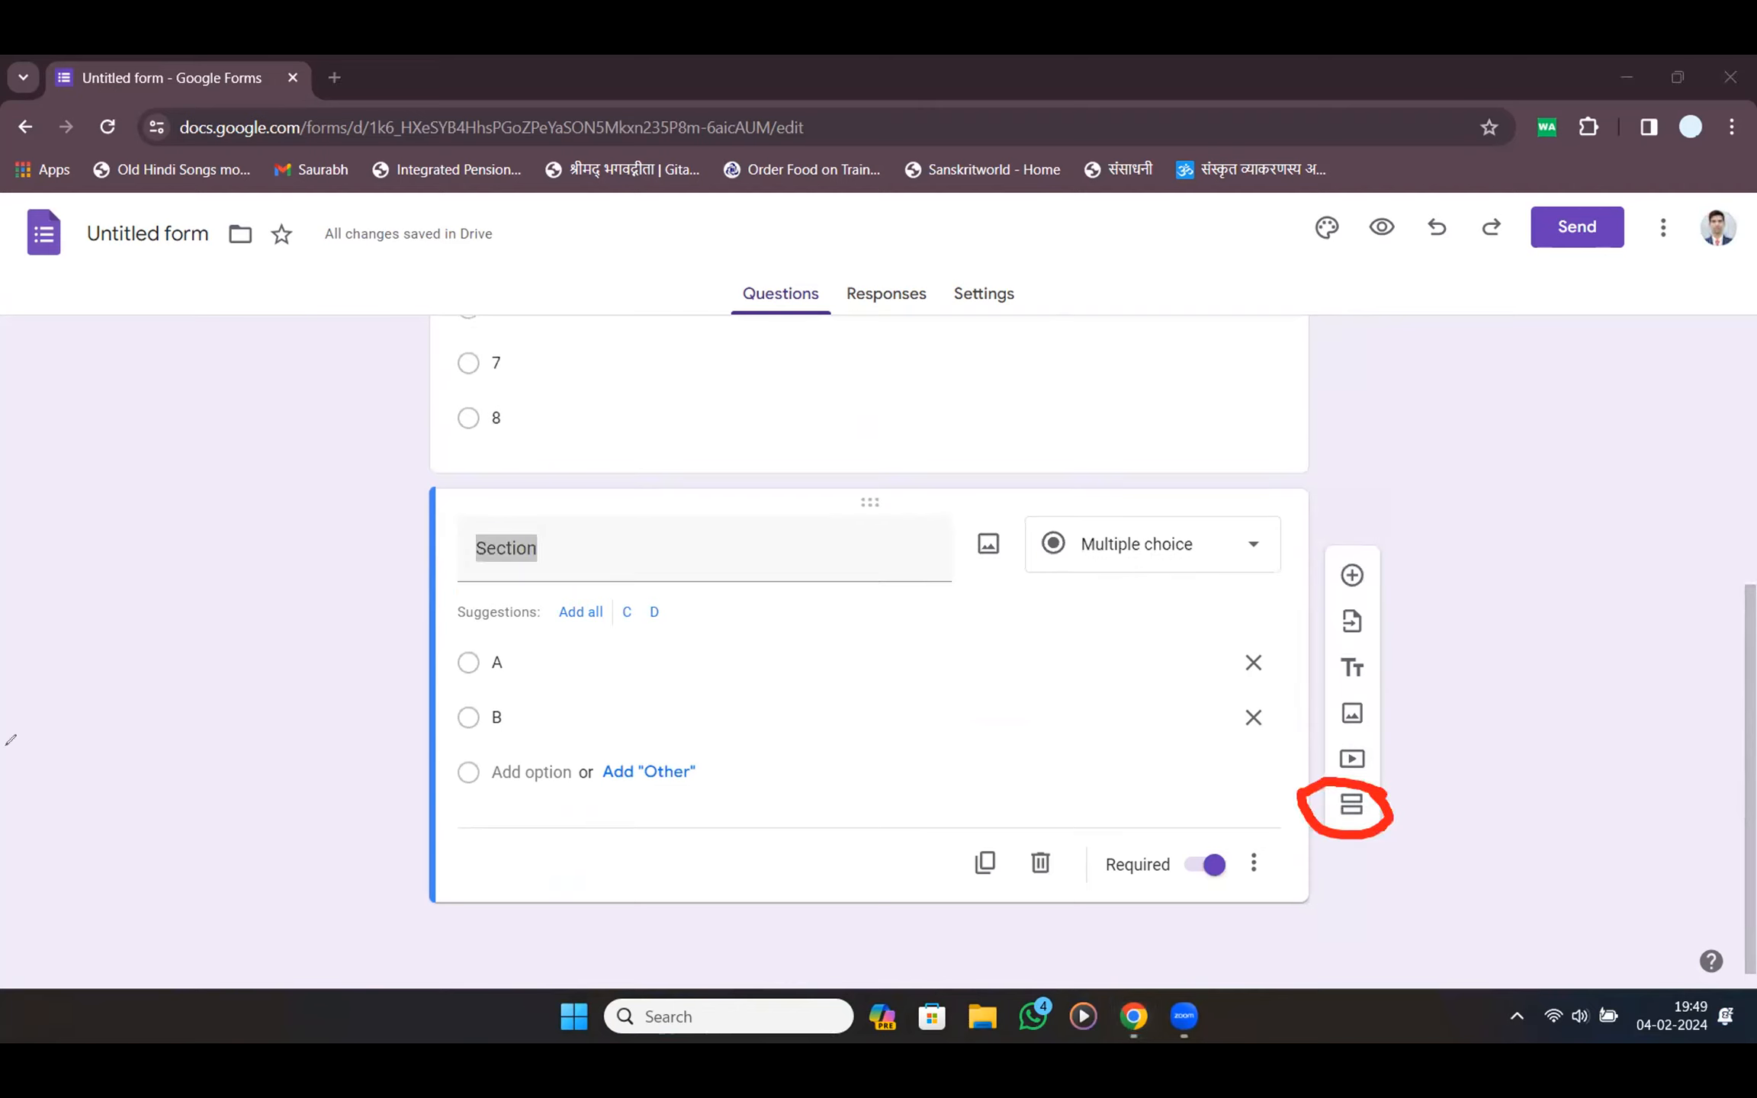
Add a new section after the Section question
left_click(1093, 792)
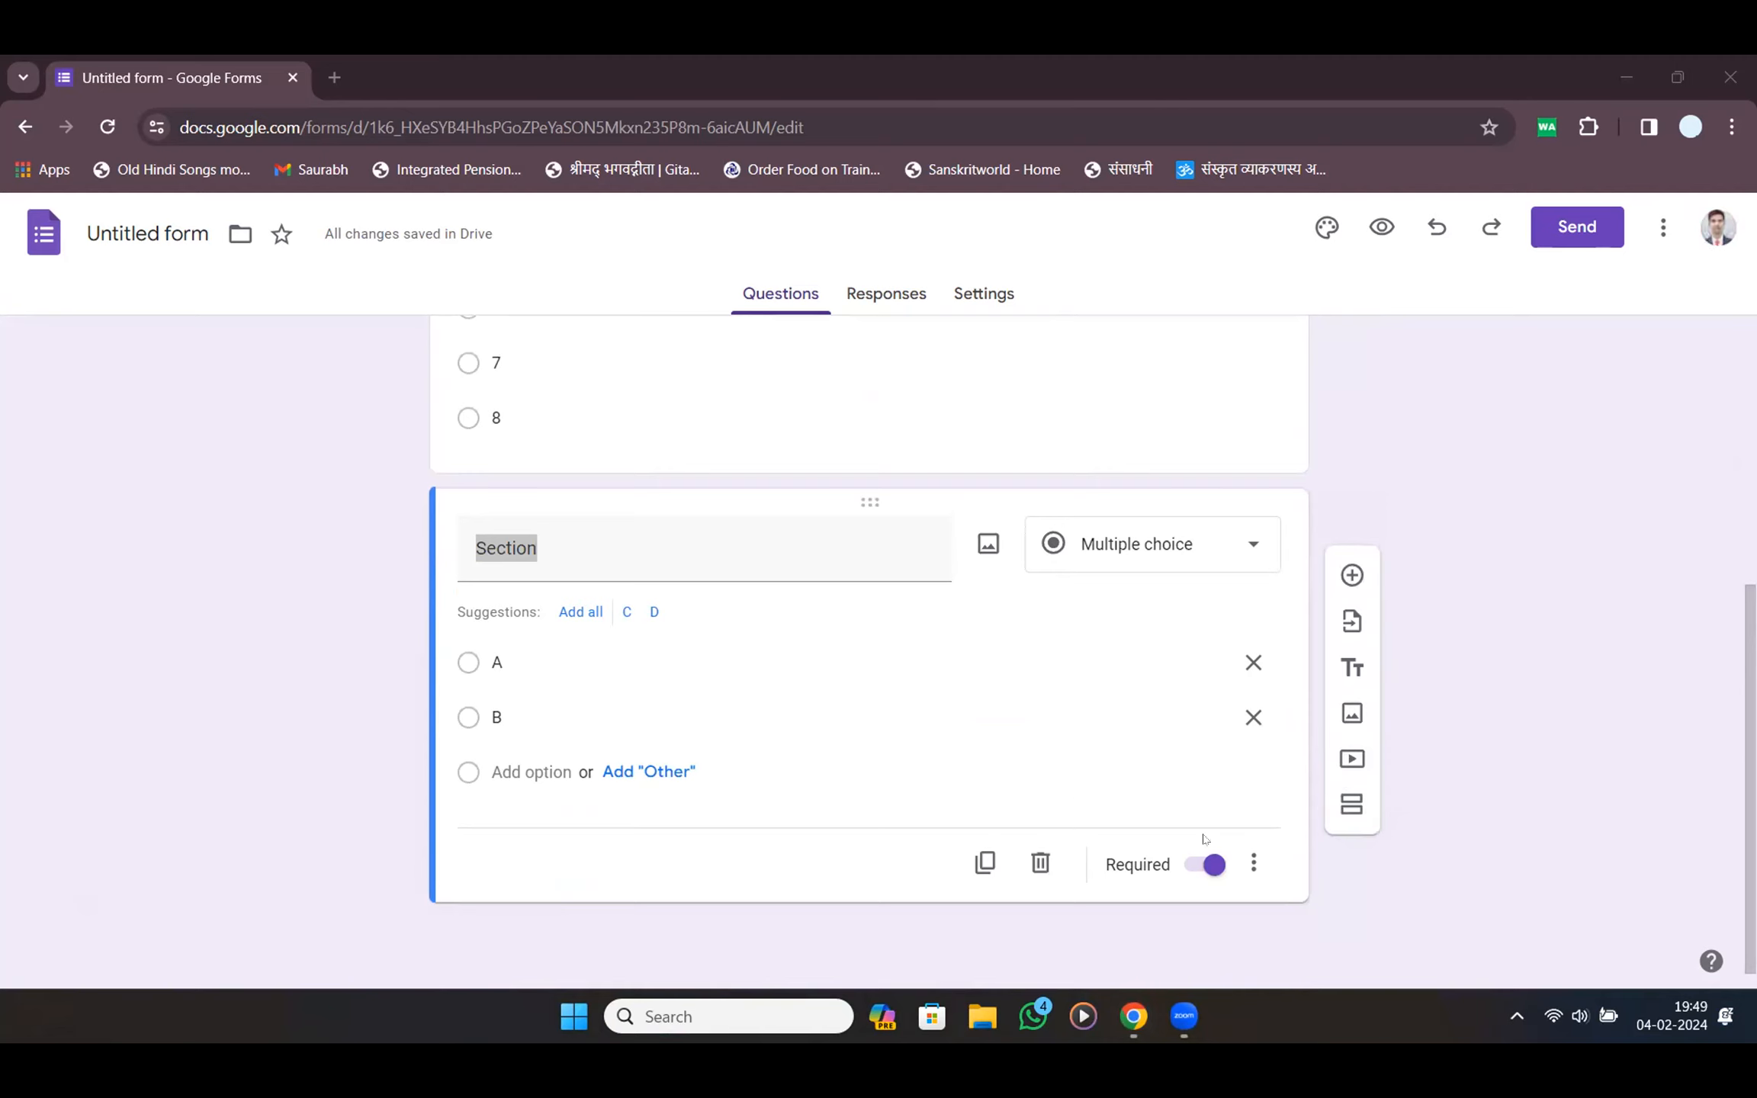
left_click(1353, 804)
left_click_drag(426, 671, 539, 654)
scroll(608, 471, "up", 5)
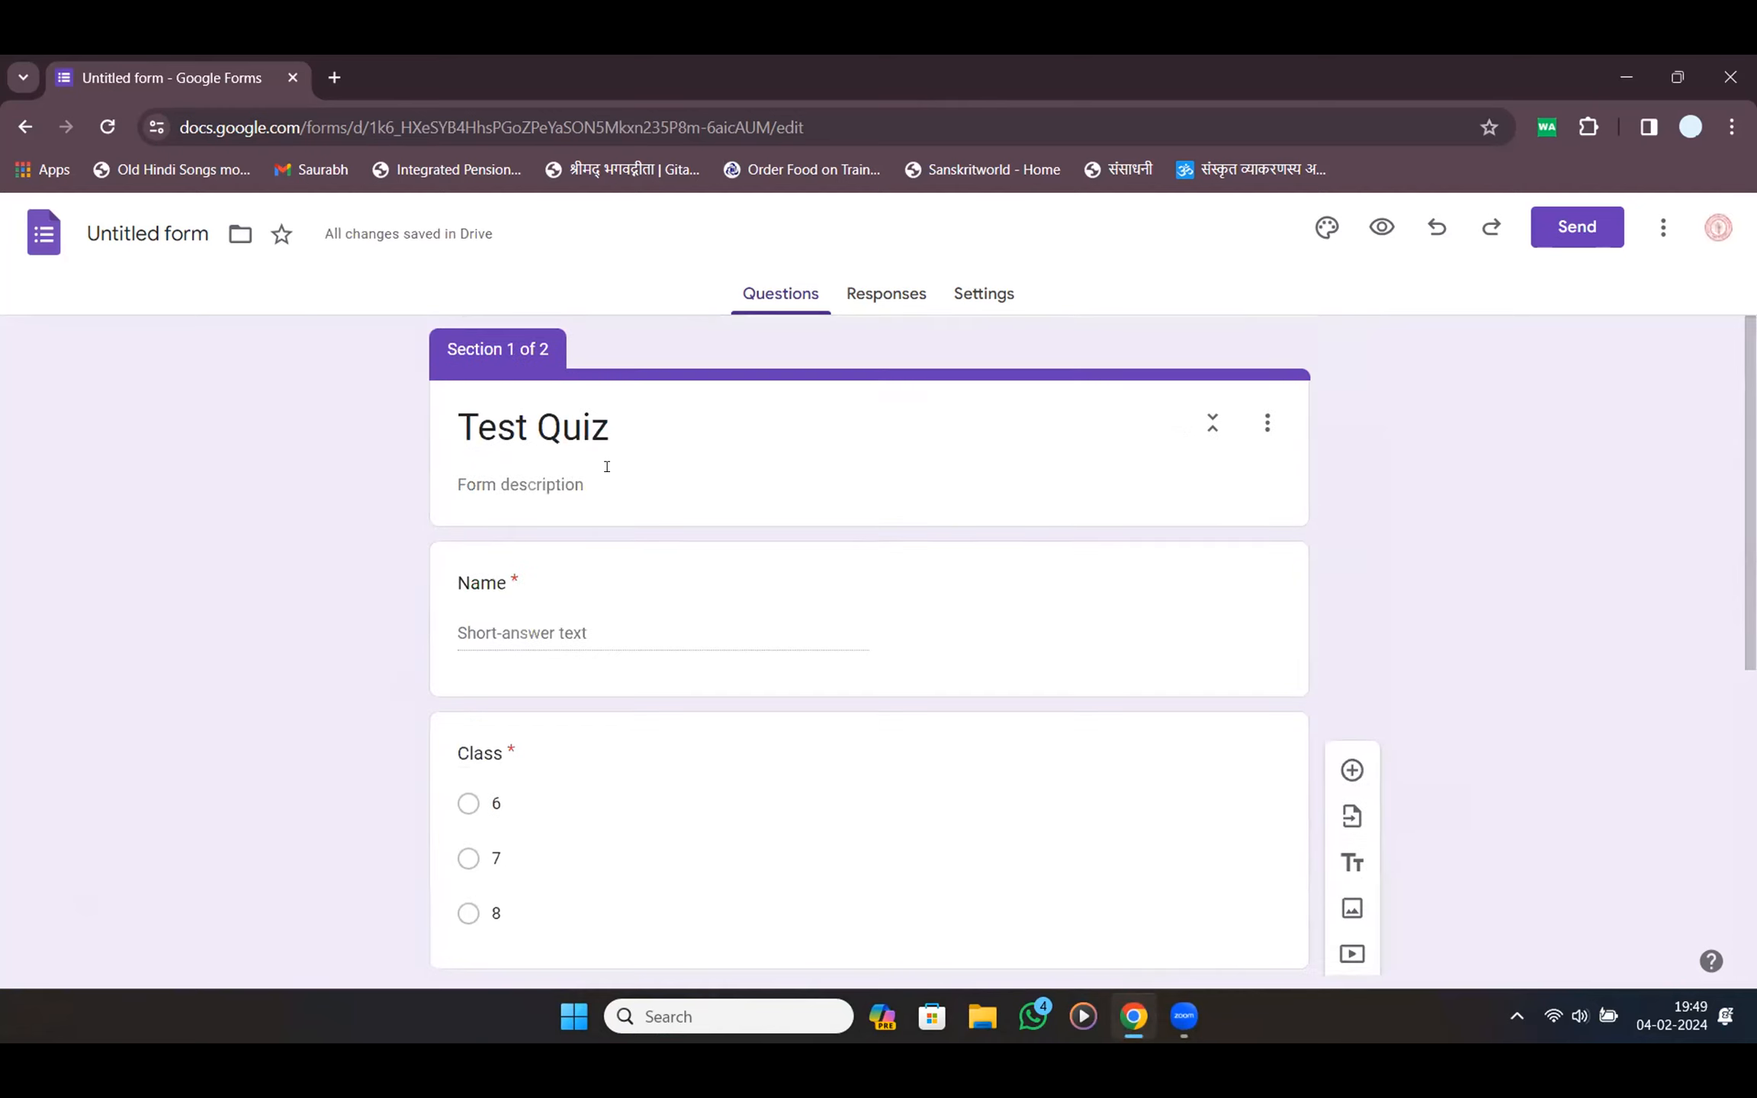
left_click_drag(450, 349, 564, 360)
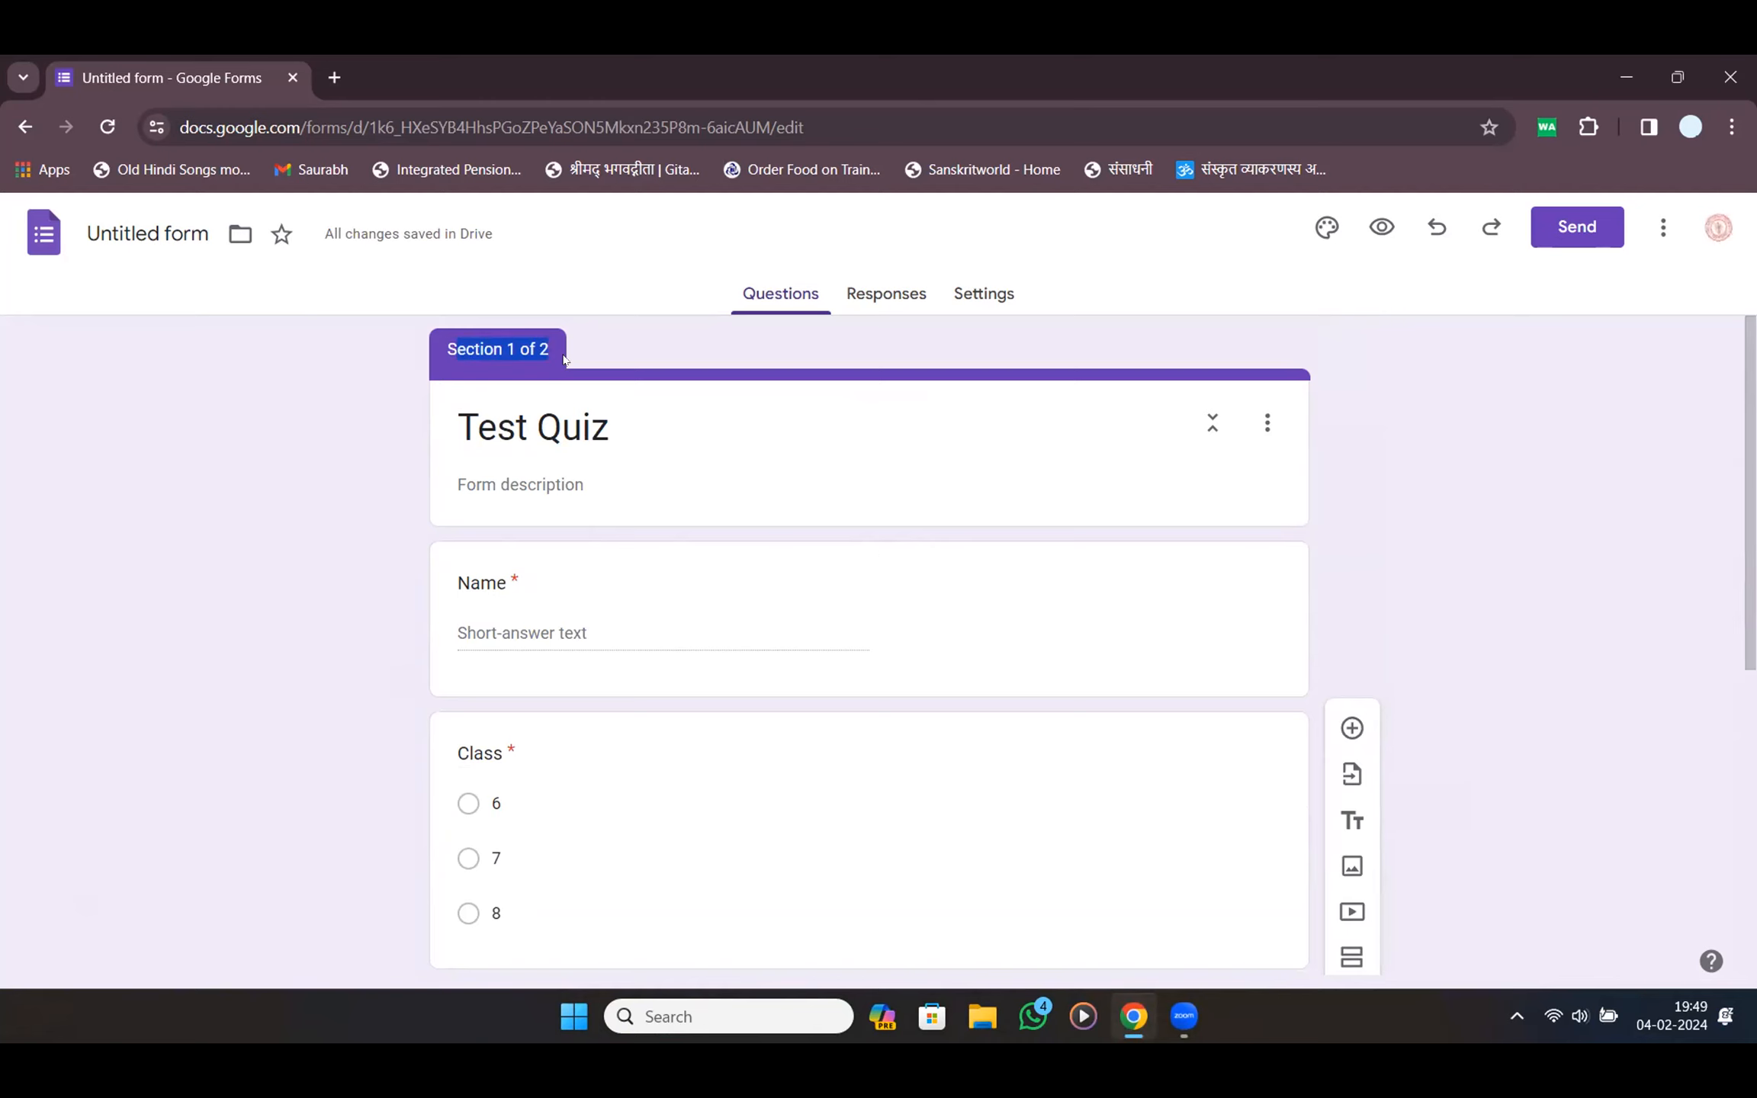
scroll(675, 552, "down", 5)
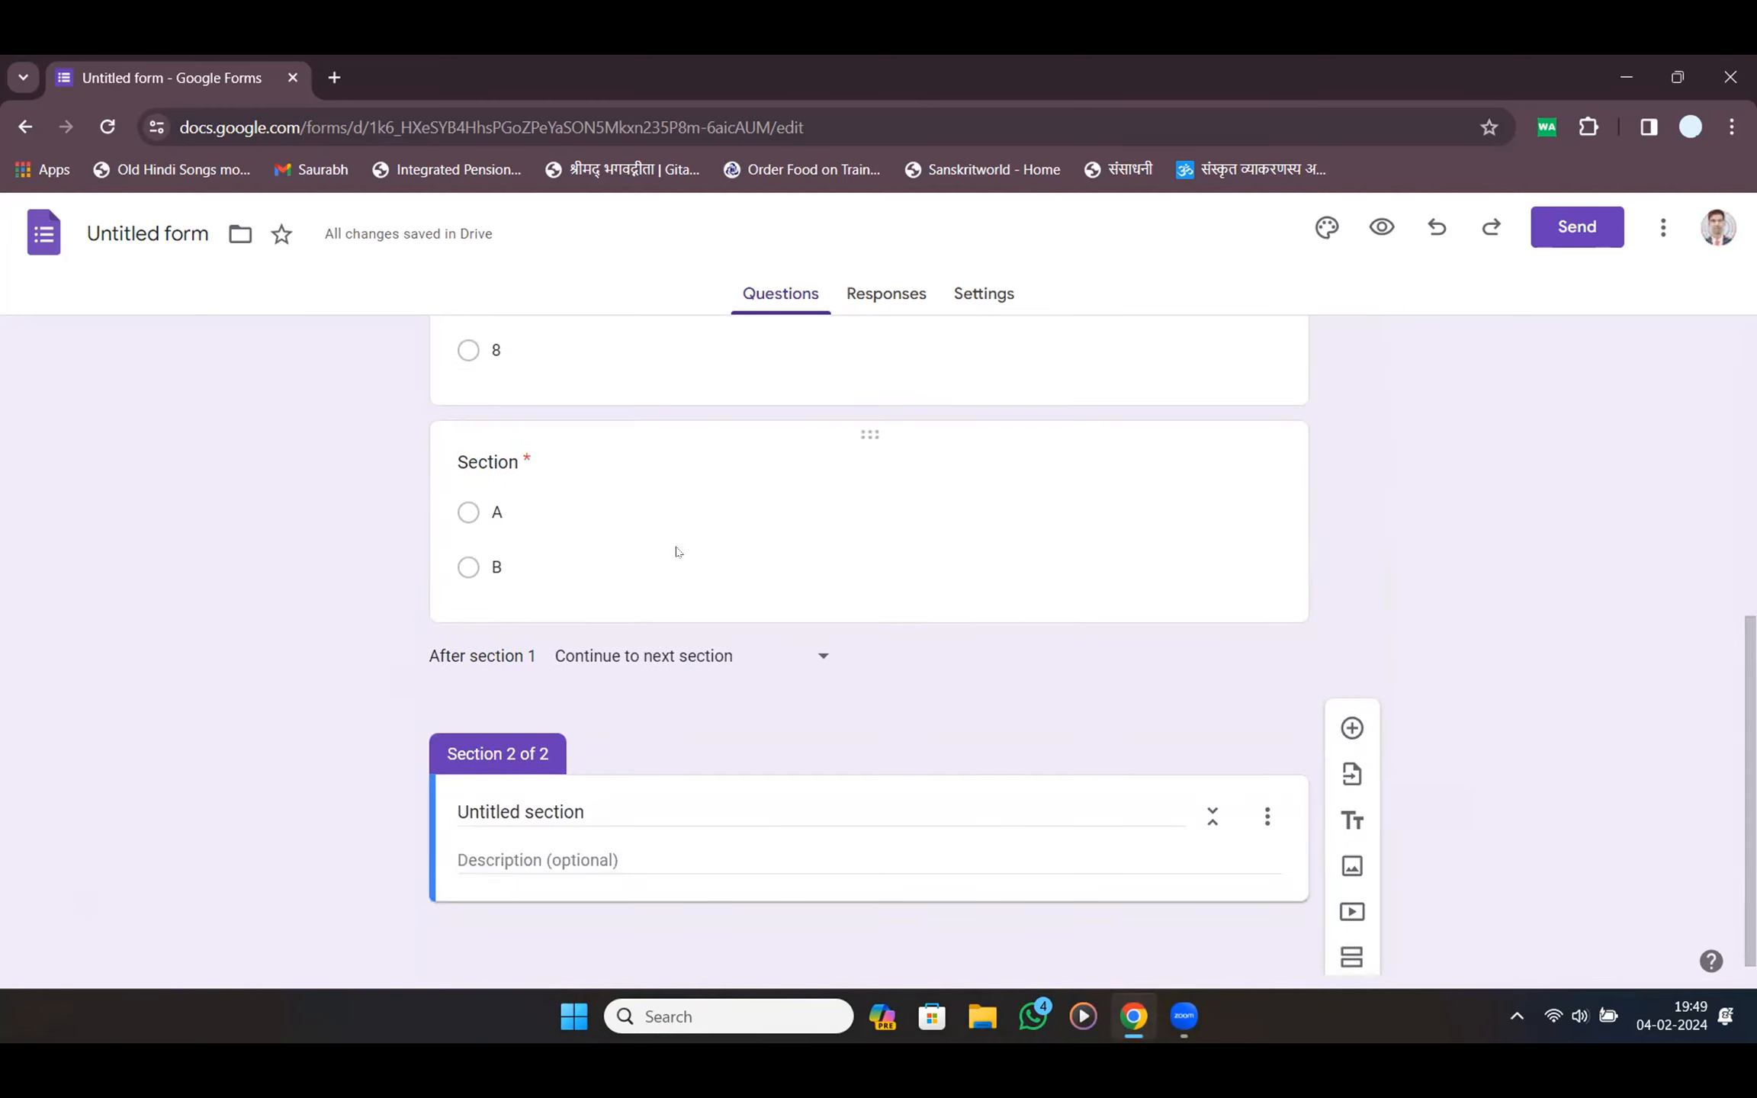
left_click(676, 551)
scroll(406, 696, "down", 3)
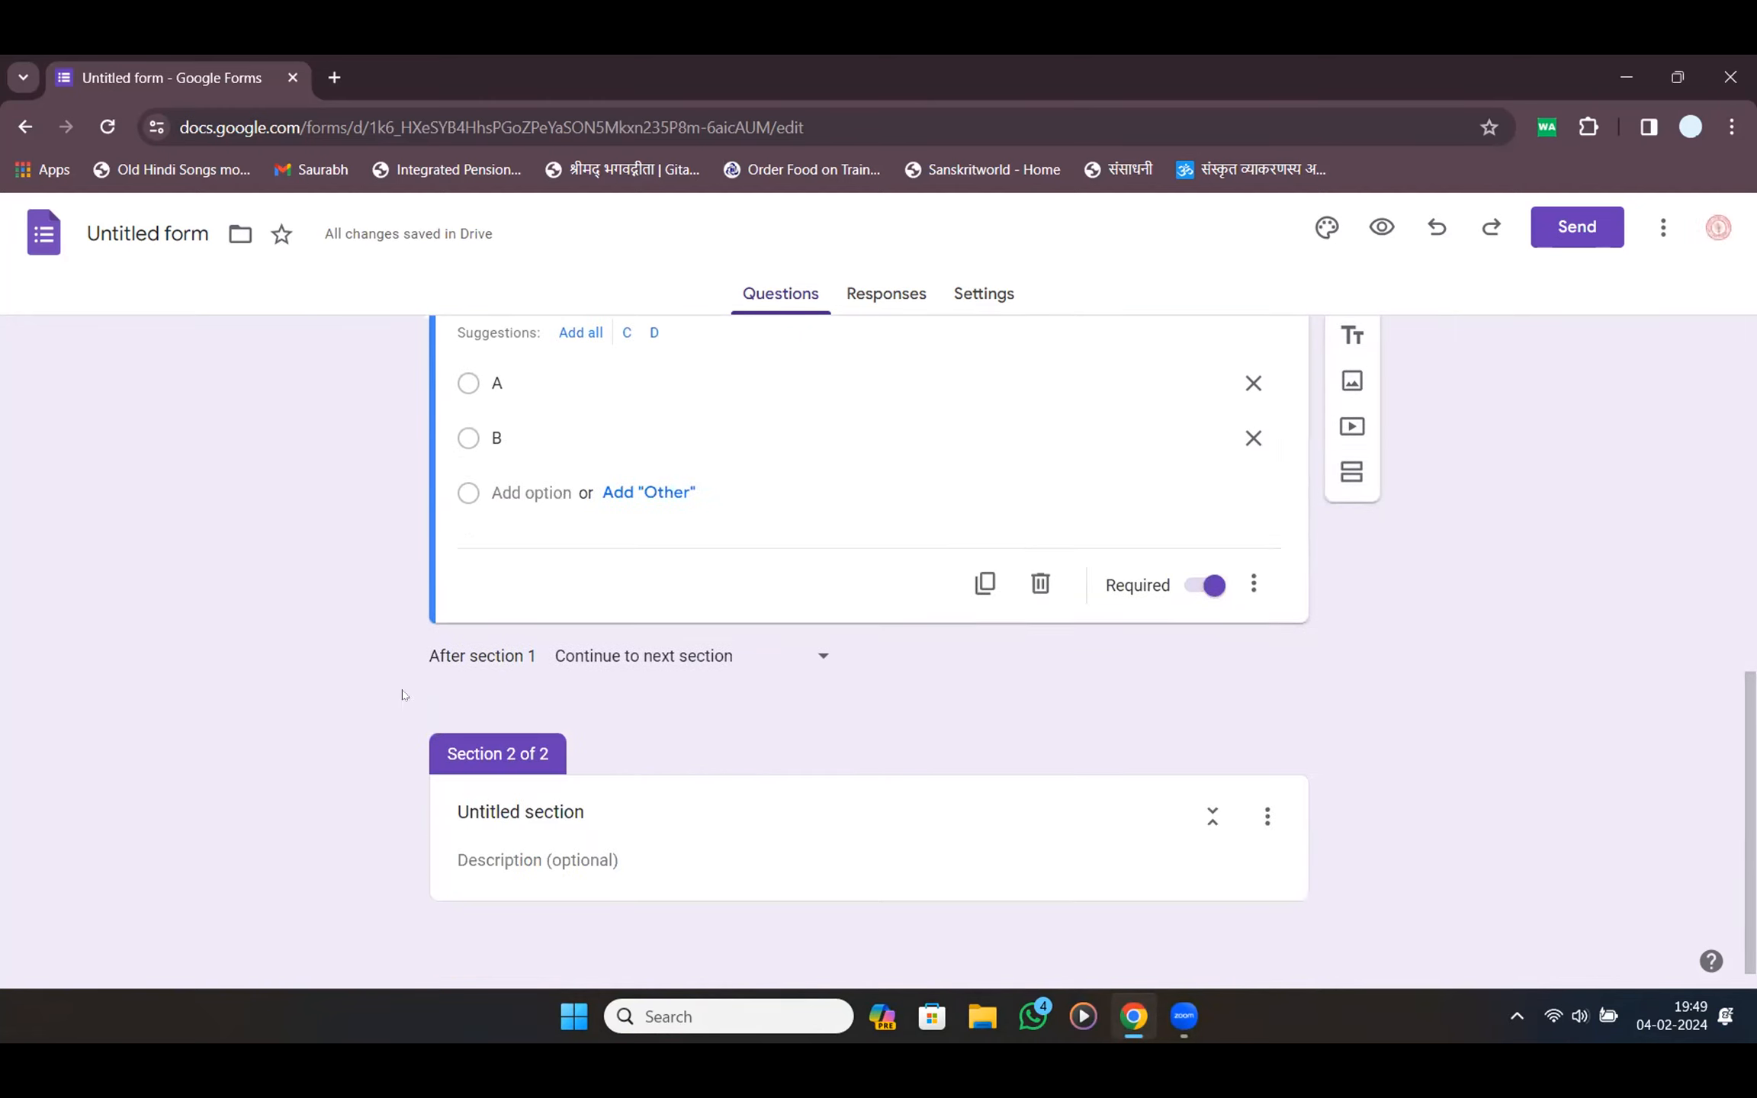
Title the new section 'Questions' and start voice typing its description
left_click(540, 817)
left_click(668, 812)
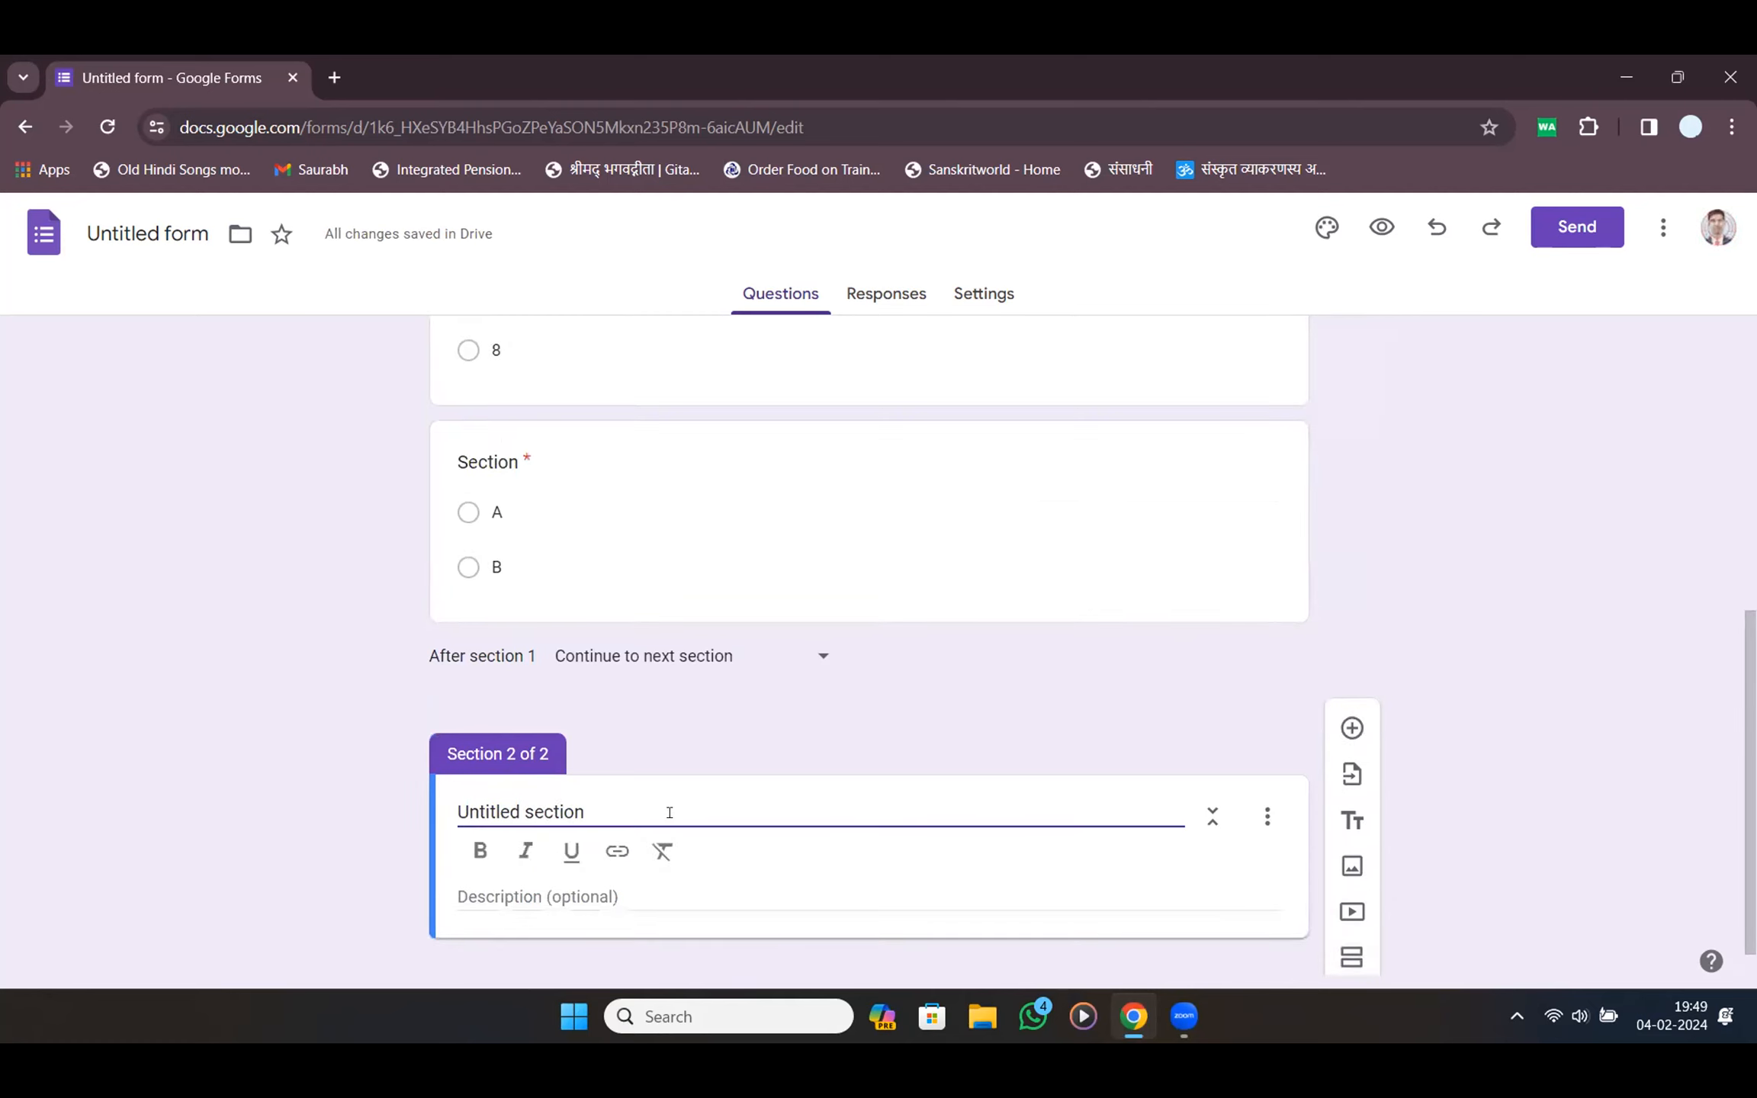
key("ctrl+a")
type("q")
key("BackSpace")
type("qU")
key("BackSpace")
key("BackSpace")
type("Questions")
key("Tab")
key("Tab")
key("Tab")
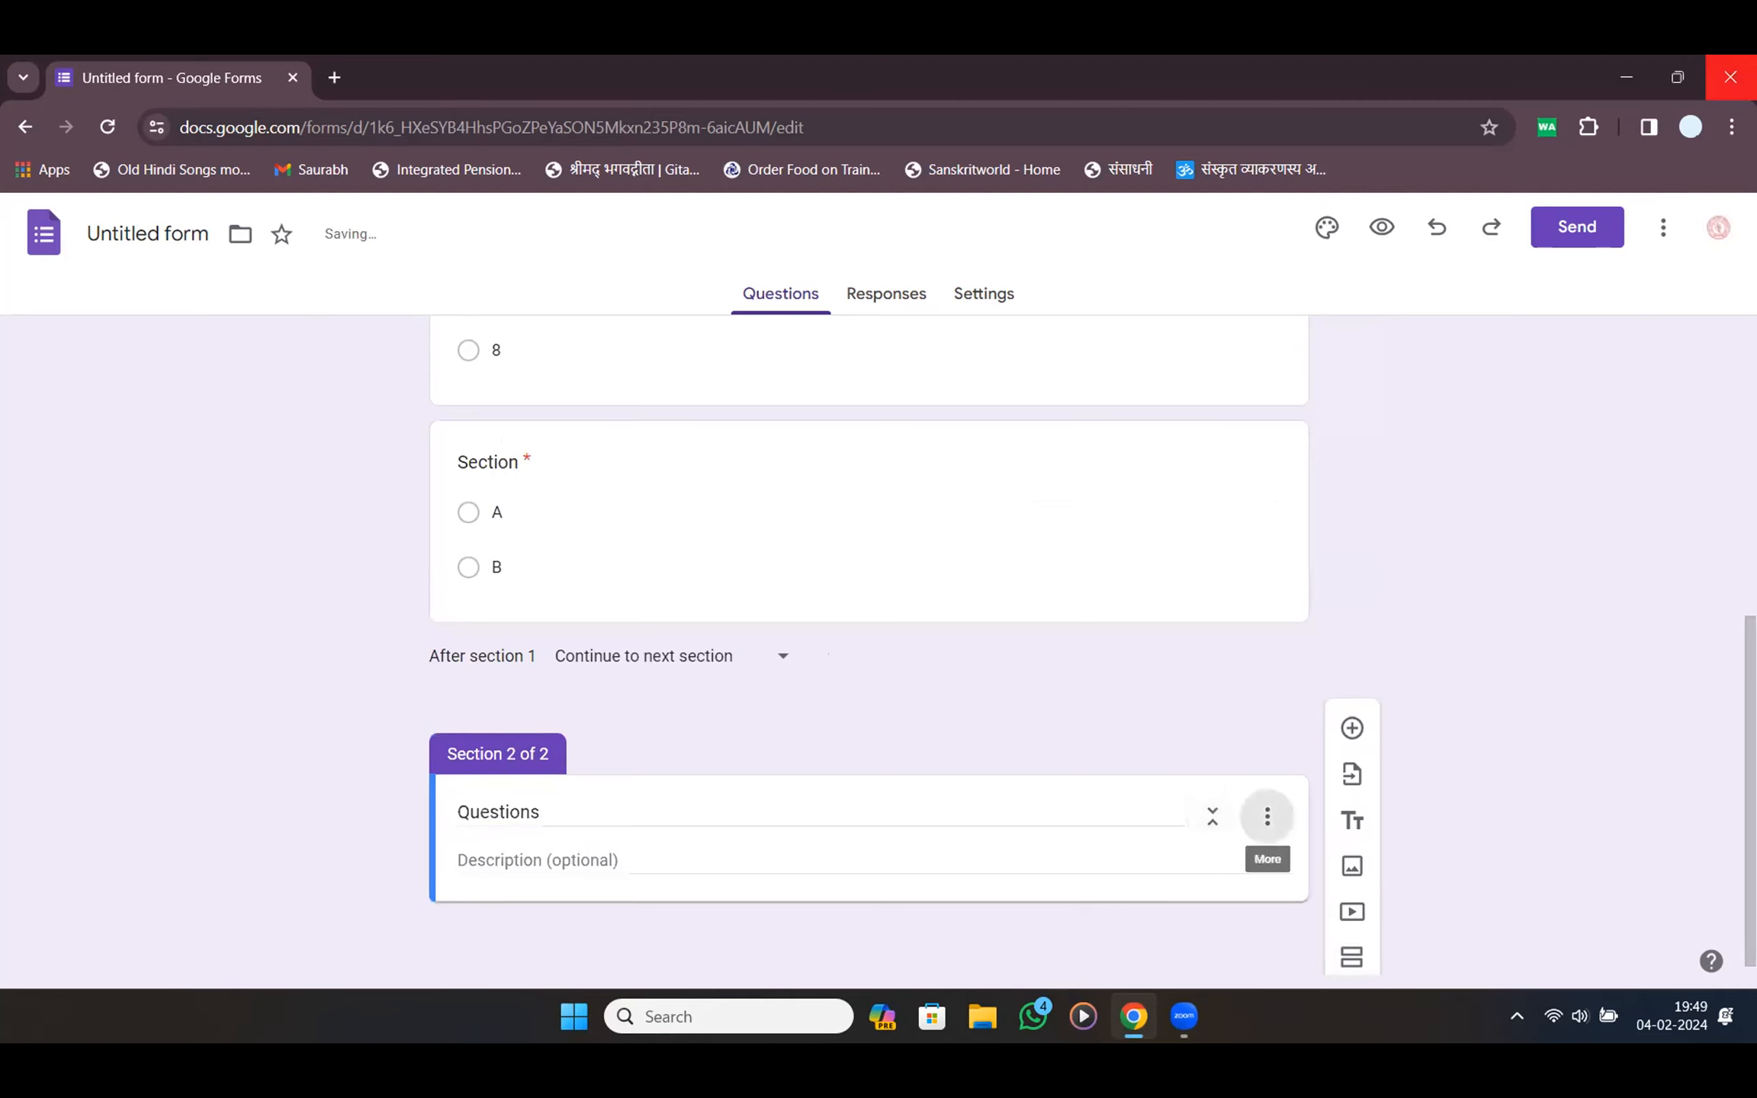
key("Tab")
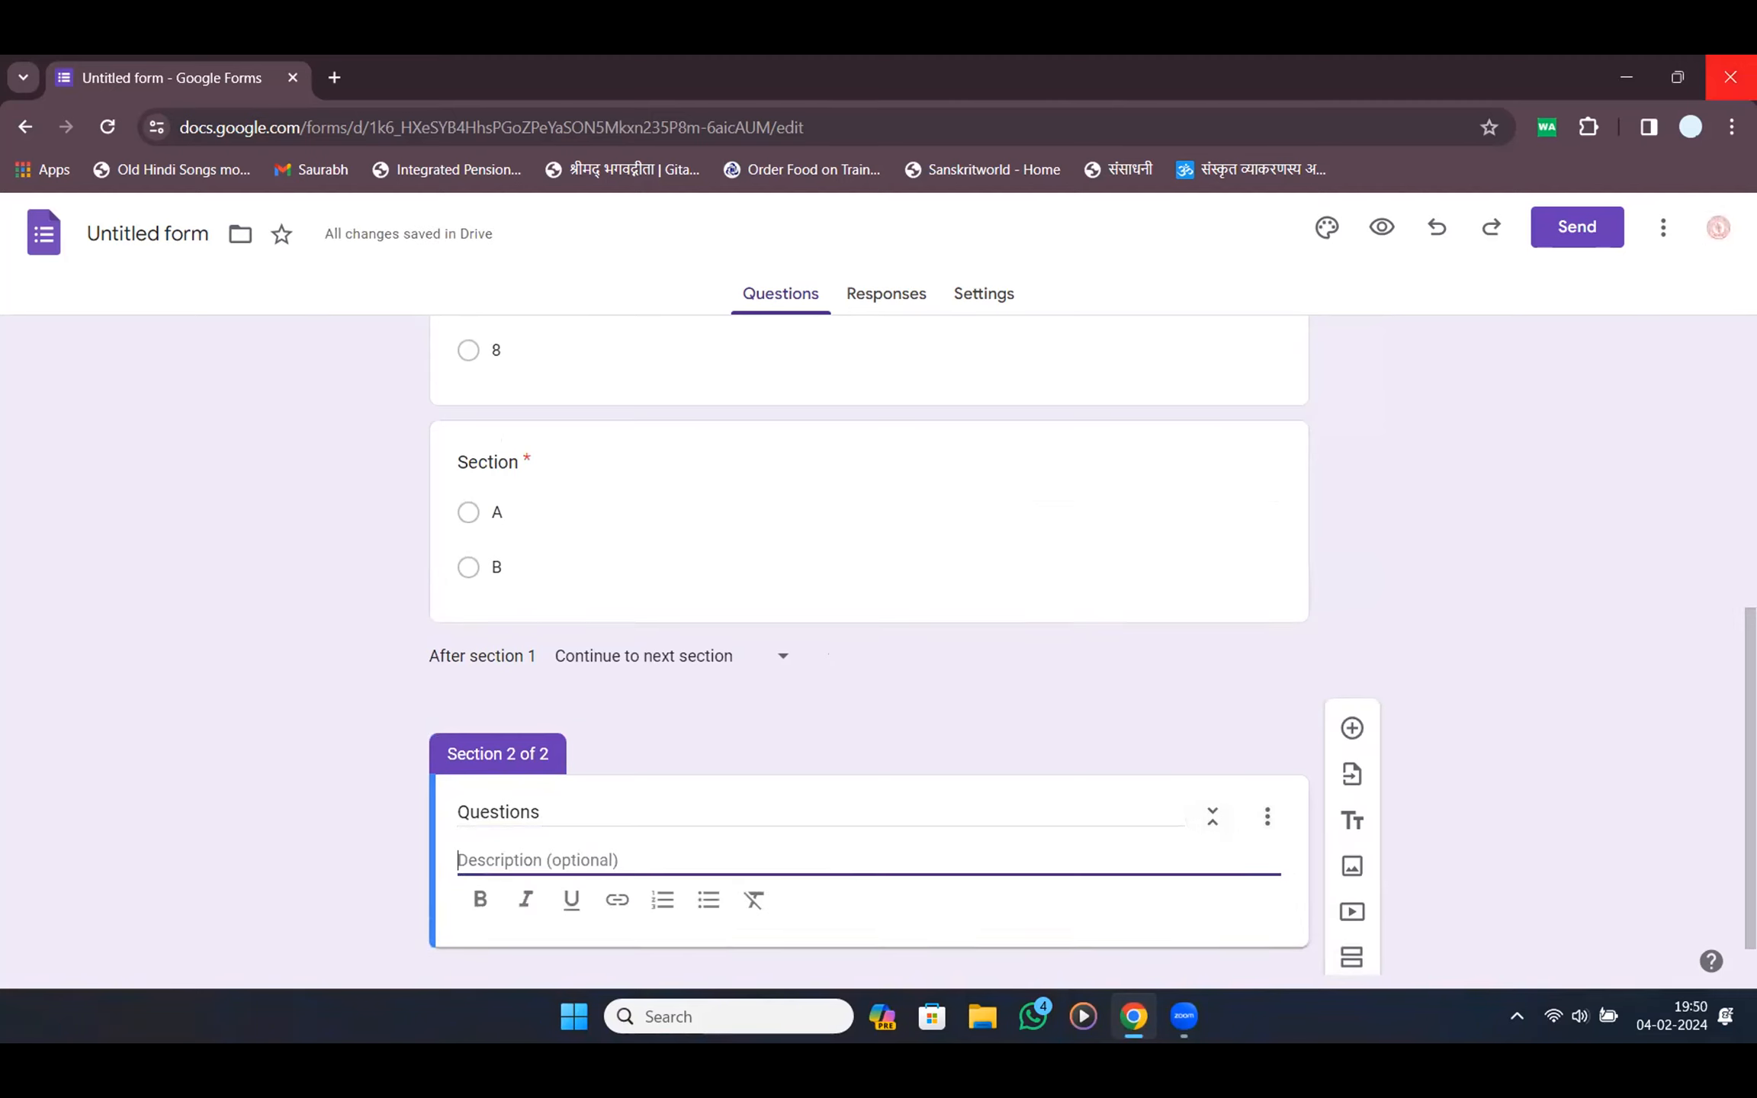
key("super+h")
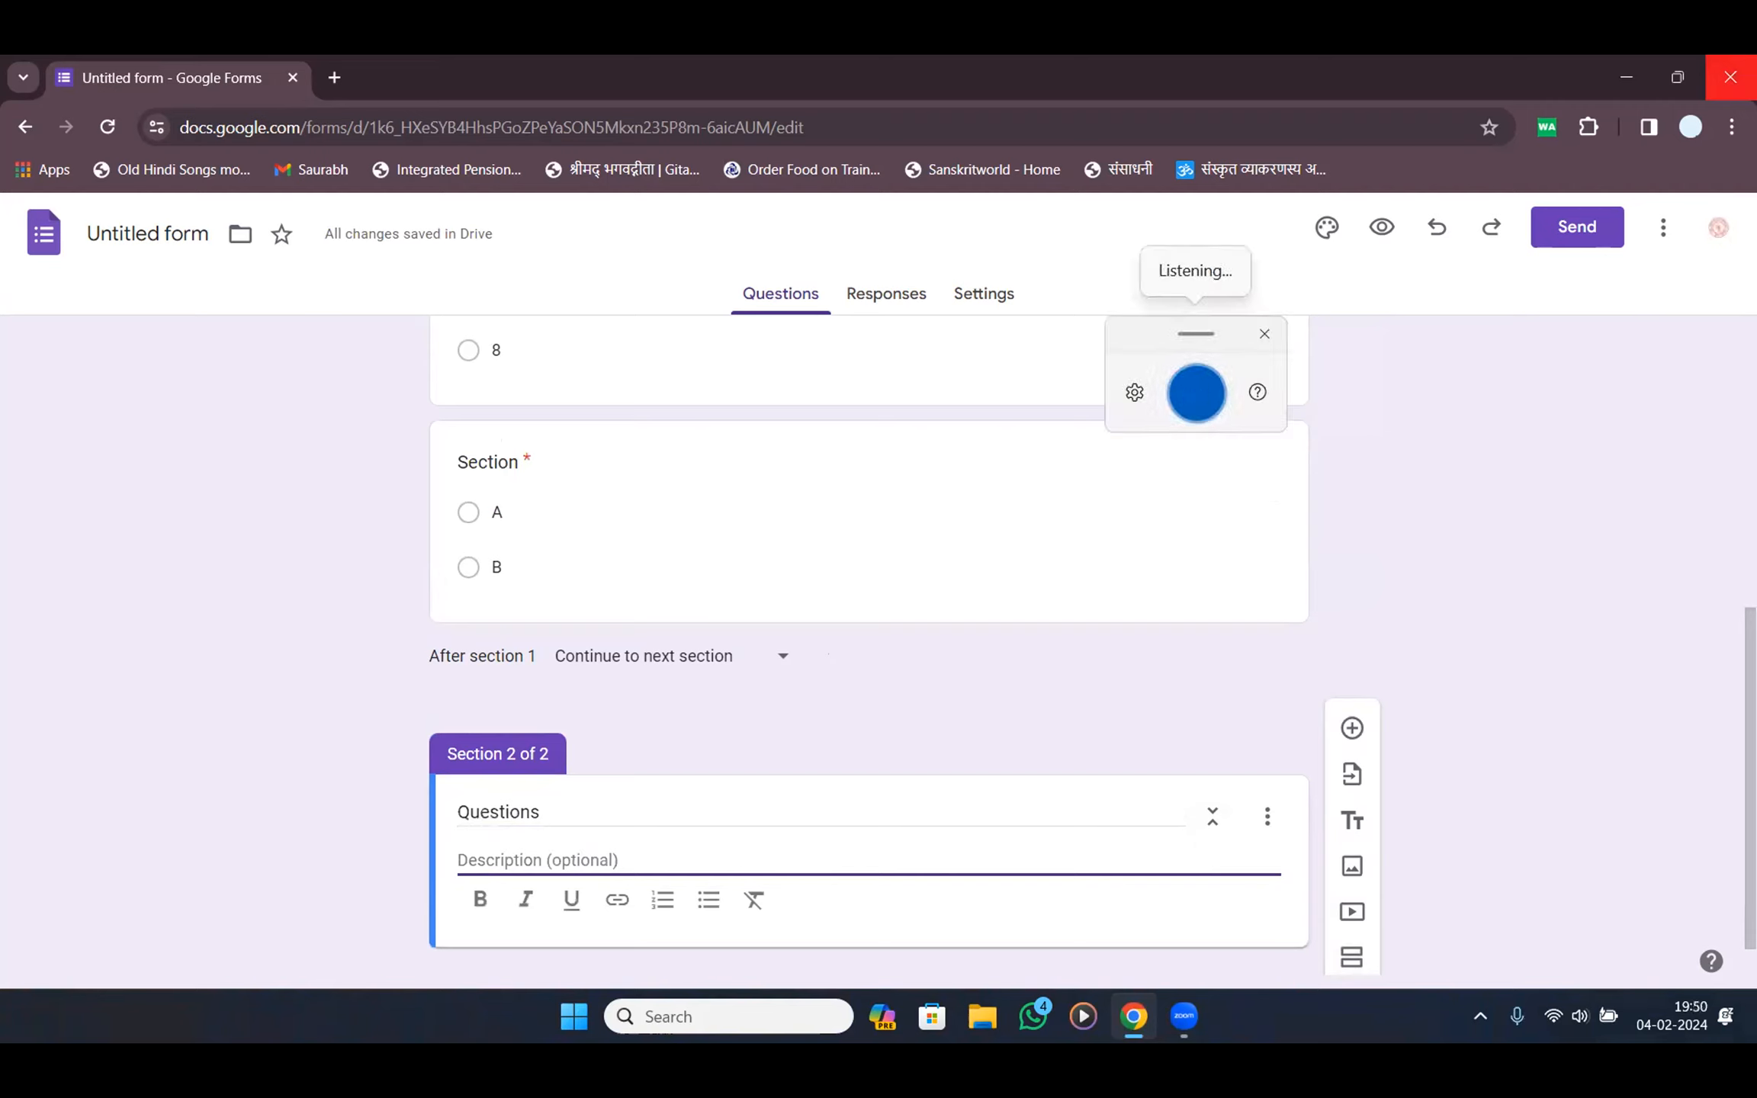
Clear the misheard text and re-dictate the Hindi description: 10 Gita questions, one mark each
key("ctrl+a")
key("BackSpace")
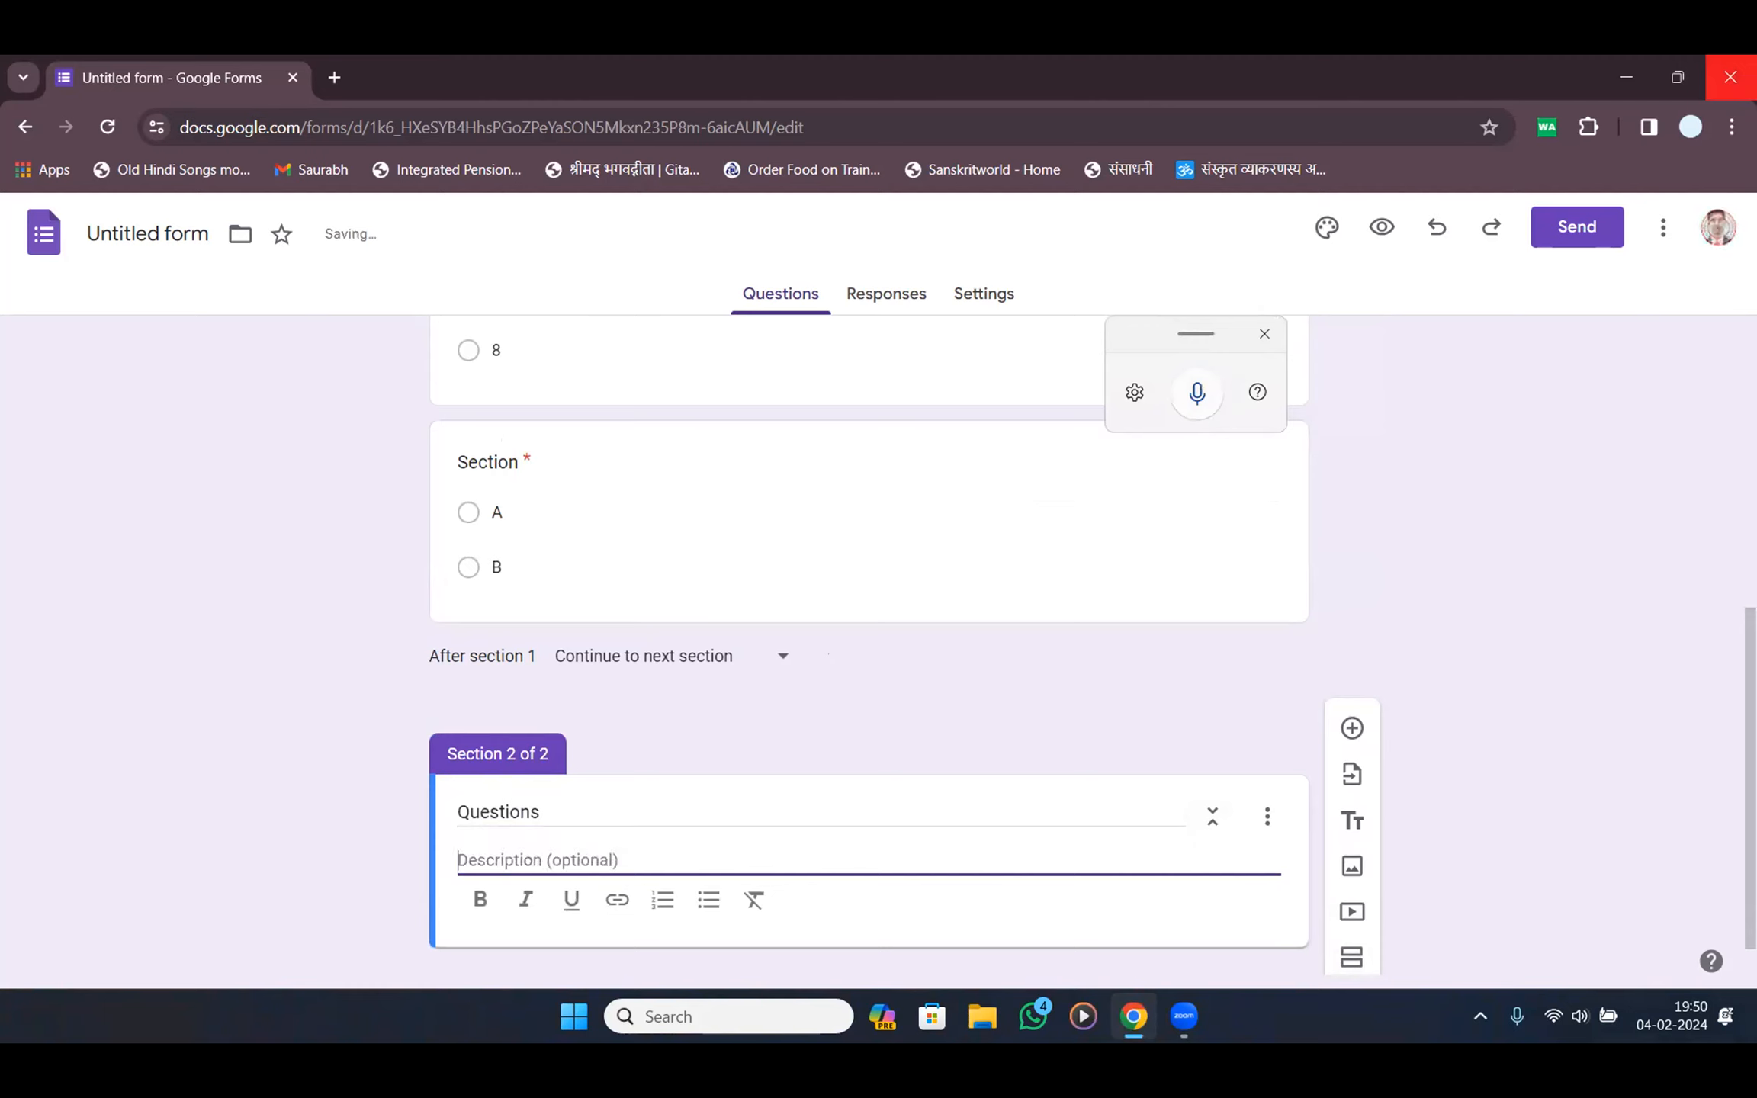
key("super+h")
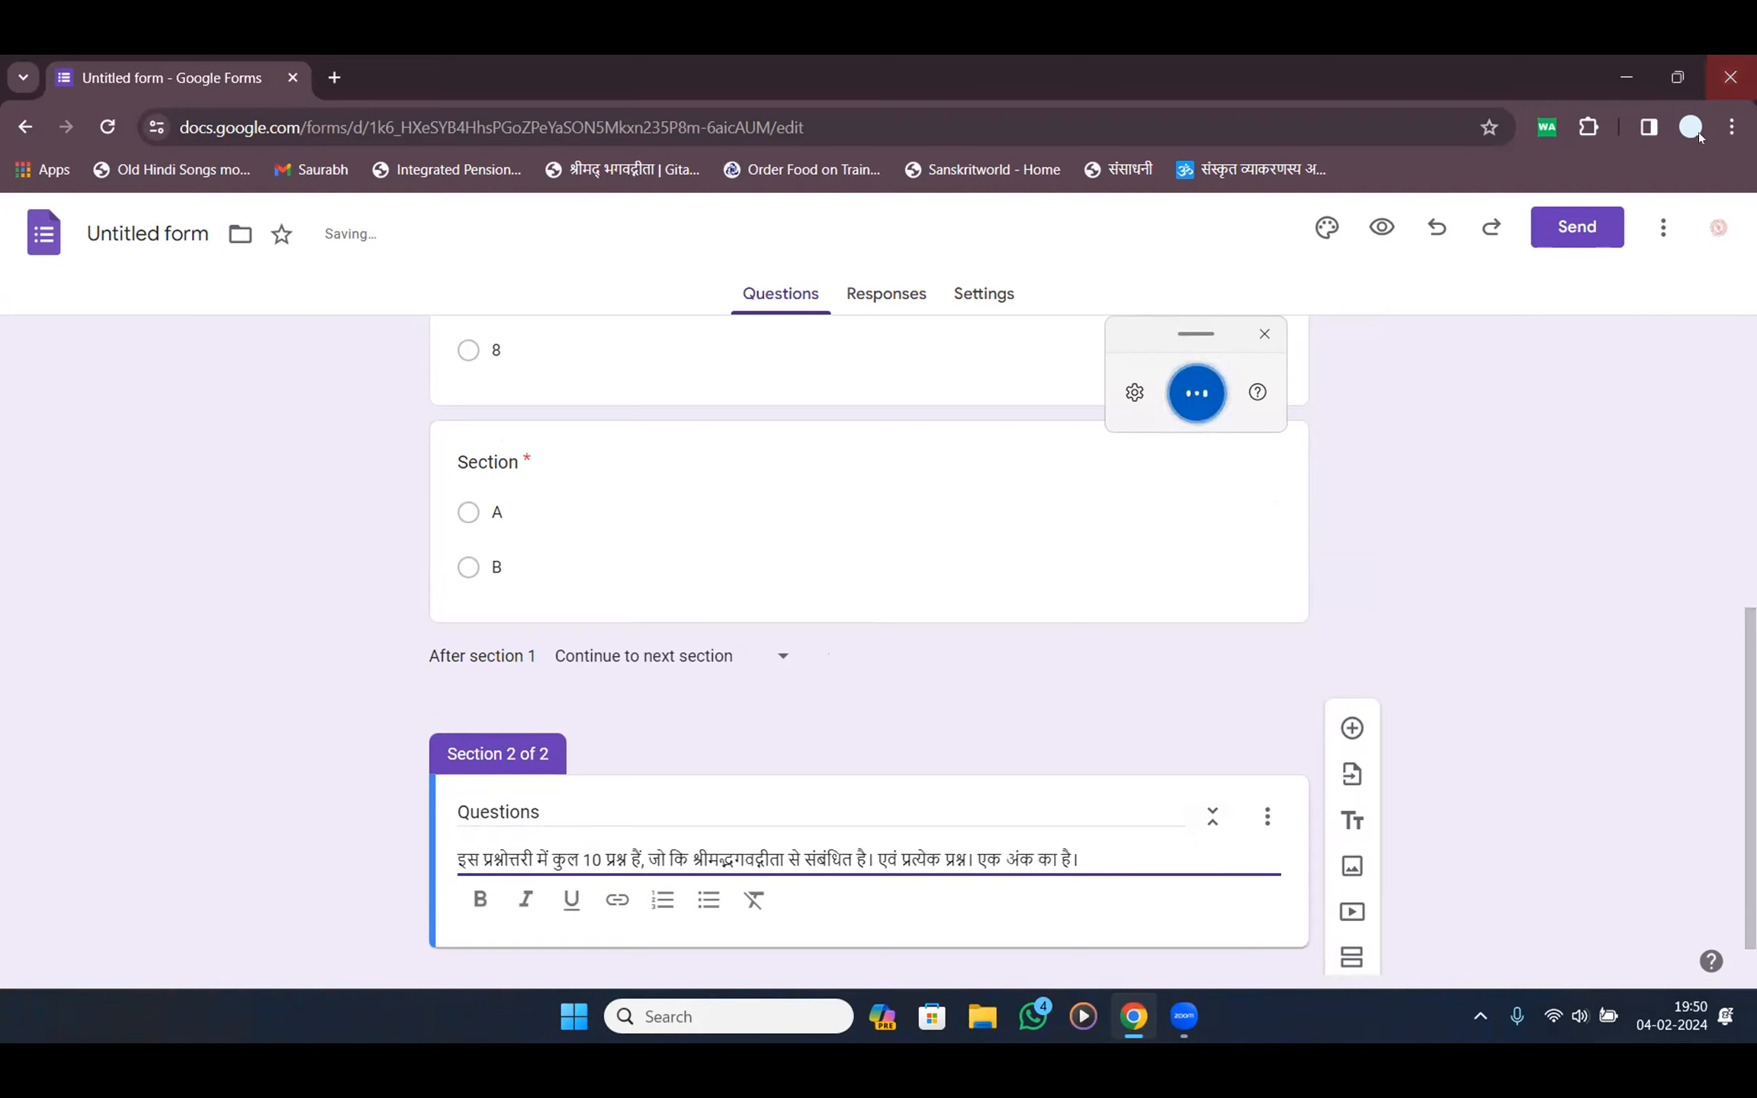
left_click(1266, 334)
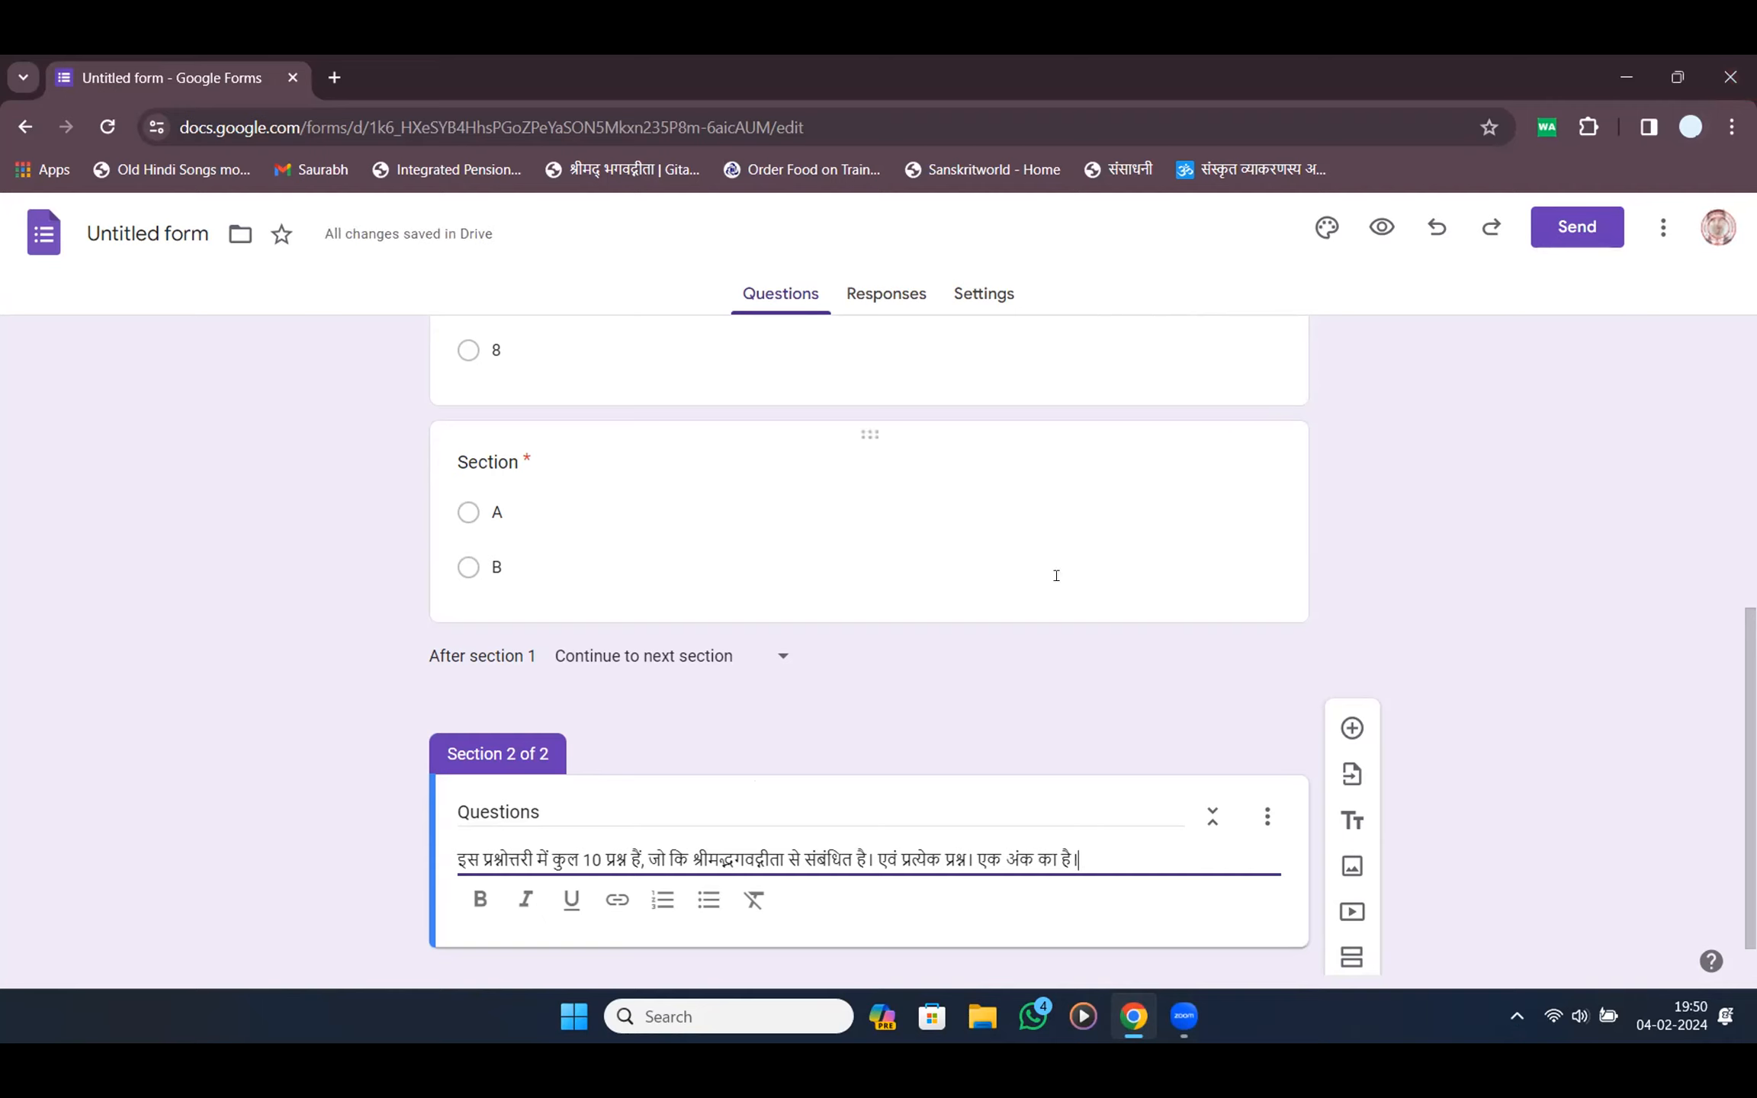
Replace the danda after है with a comma and delete the danda after प्रश्न
left_click(872, 860)
key("BackSpace")
type(",")
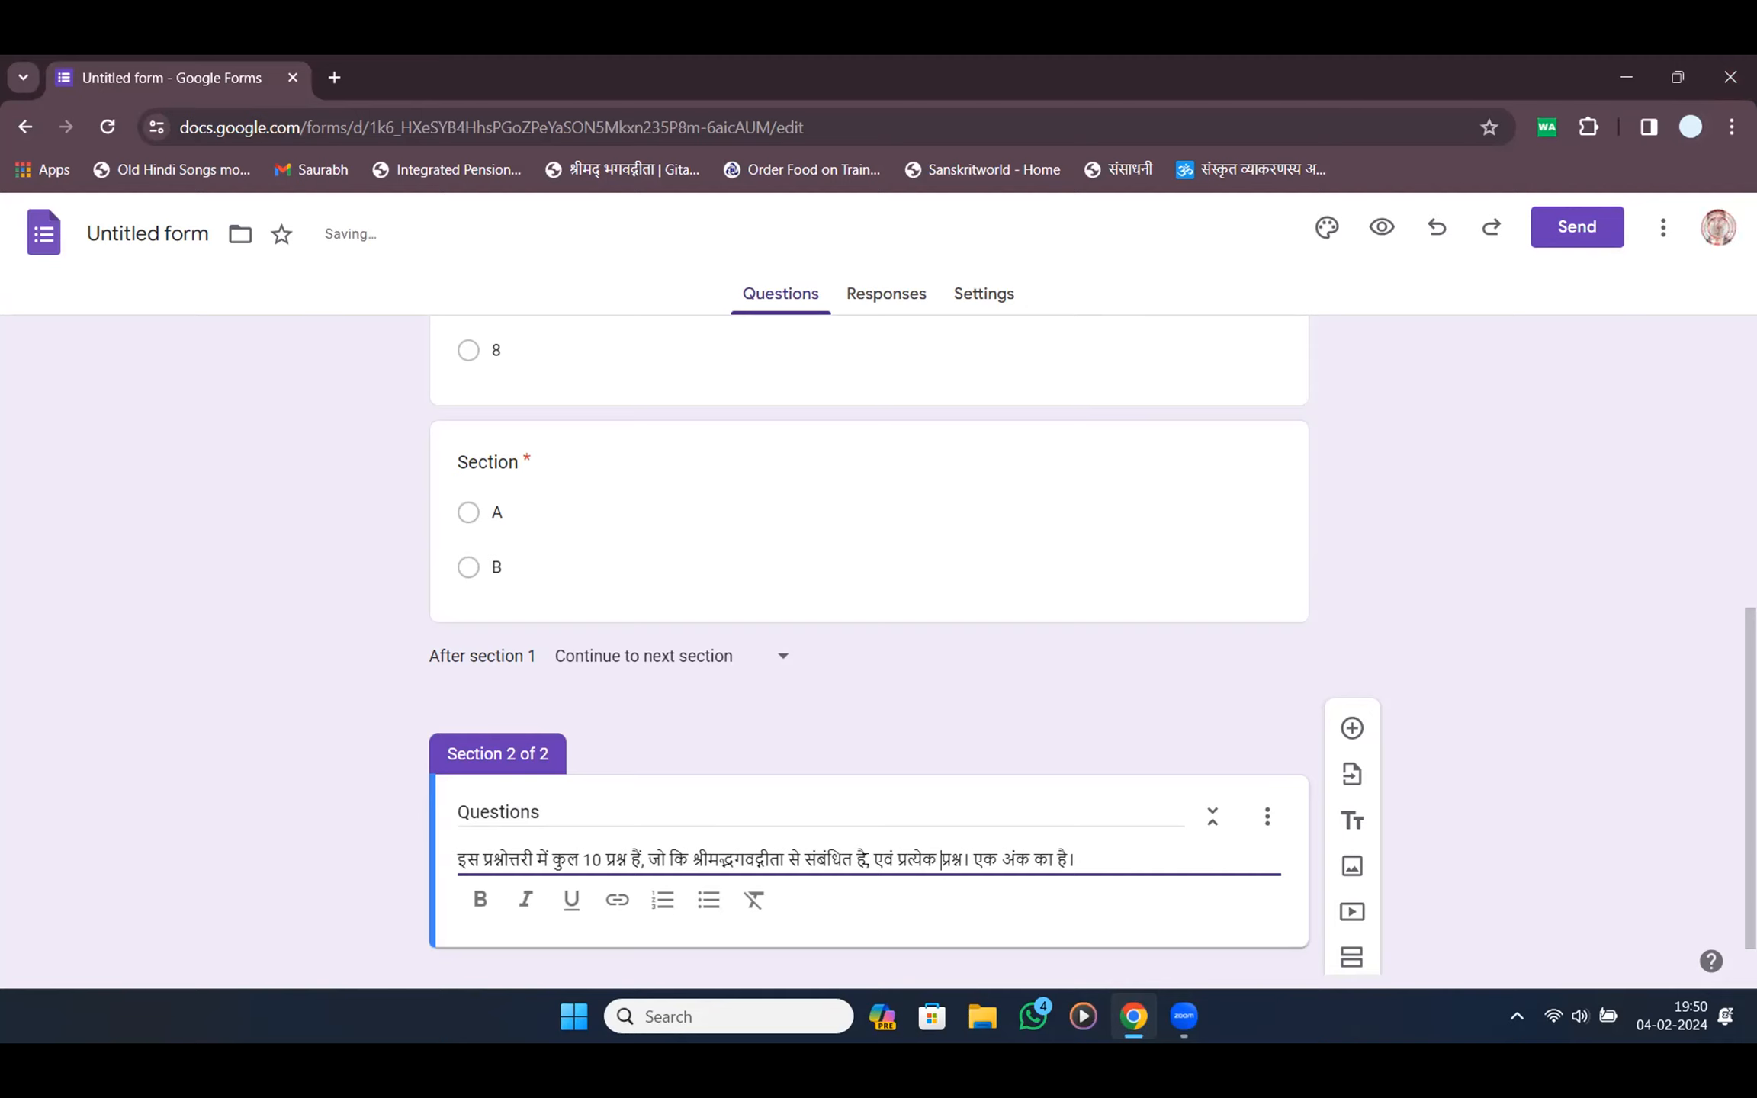
key("BackSpace")
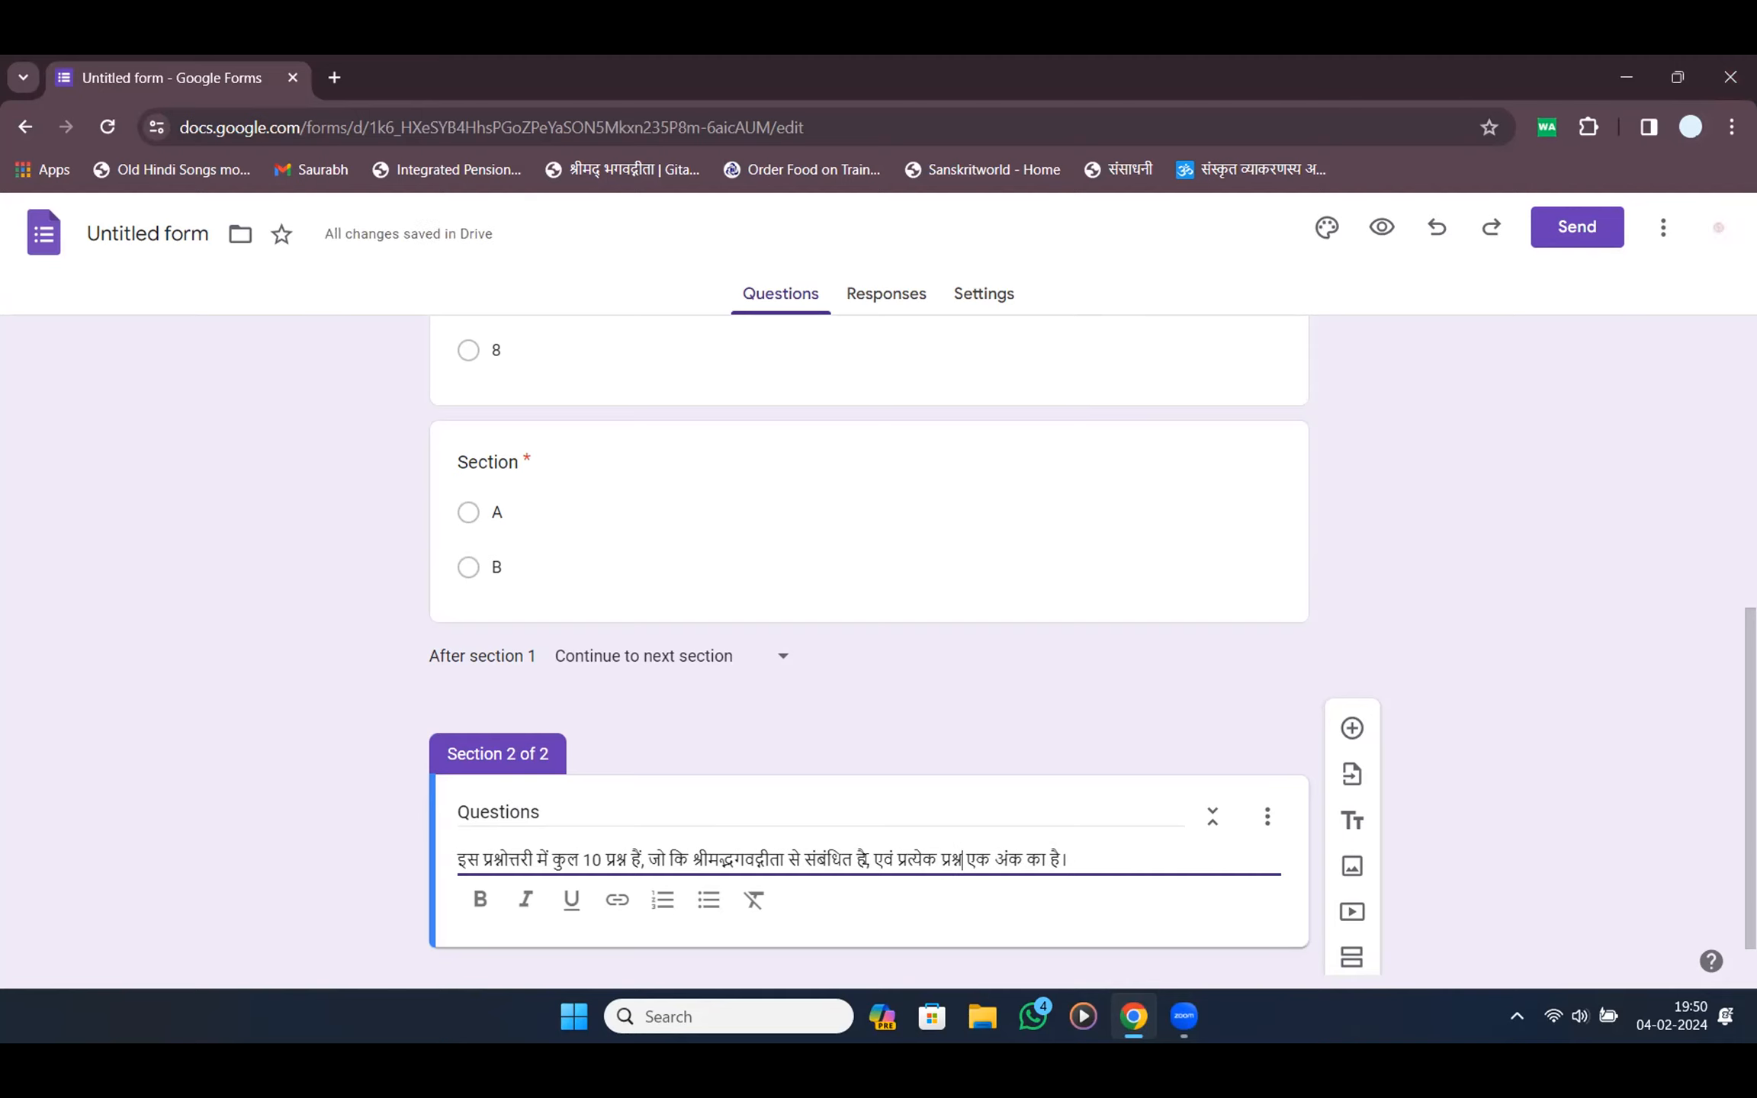
scroll(639, 714, "down", 2)
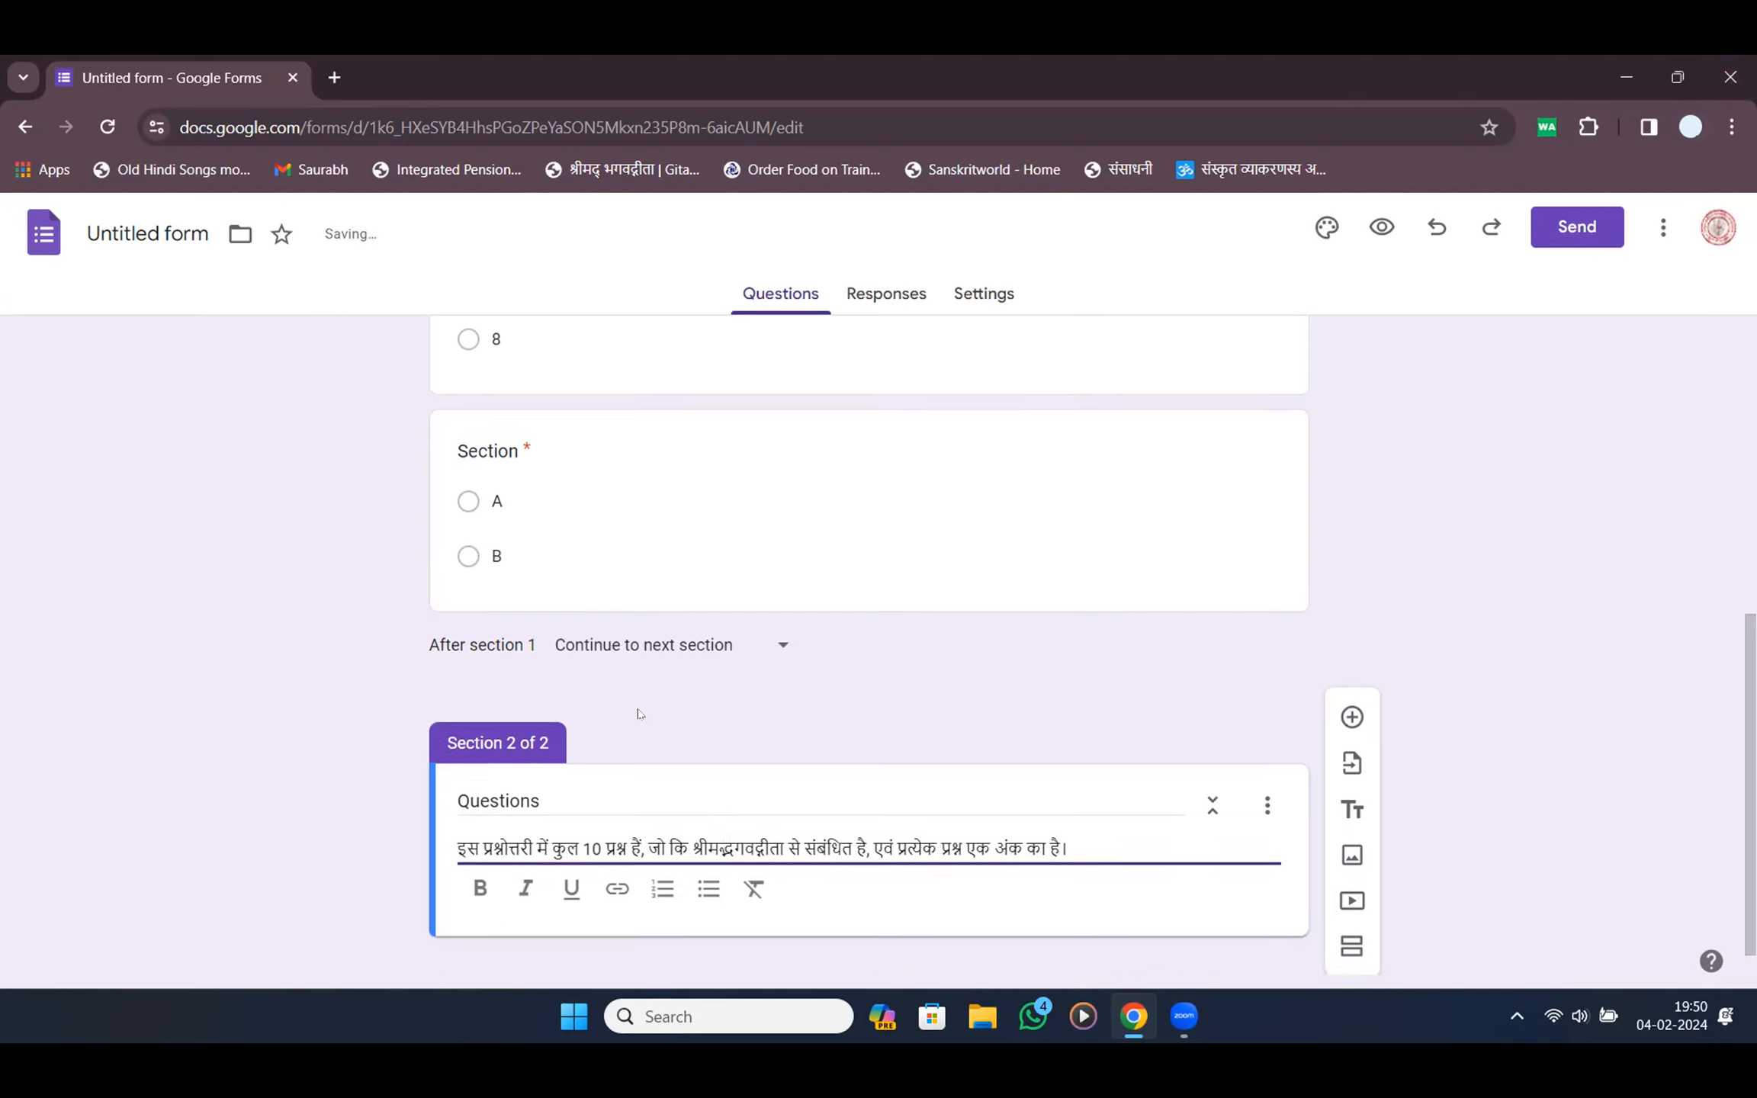
left_click(989, 942)
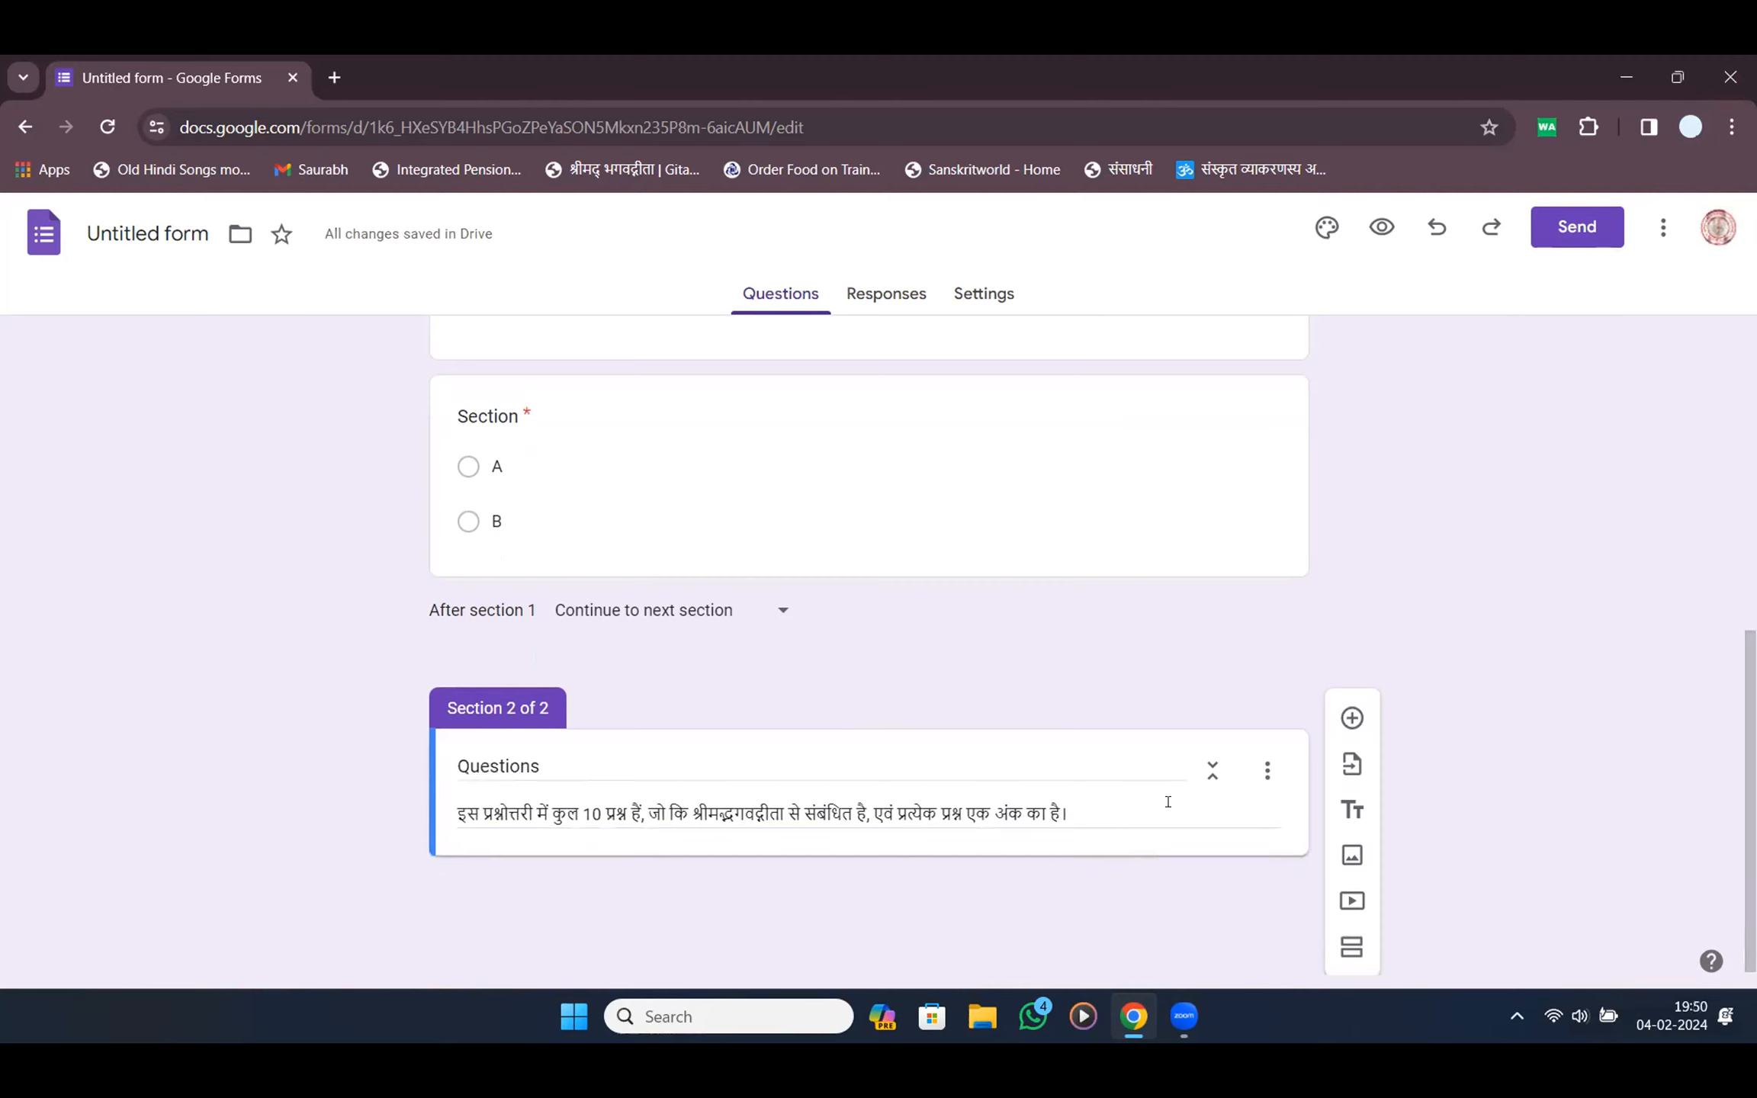
Add the question 'श्रीमद्भगवद्गीता श्री कृष्ण ने किसको सुनाई?', fixing its spelling, and dictate answers into Option 1
left_click(1353, 718)
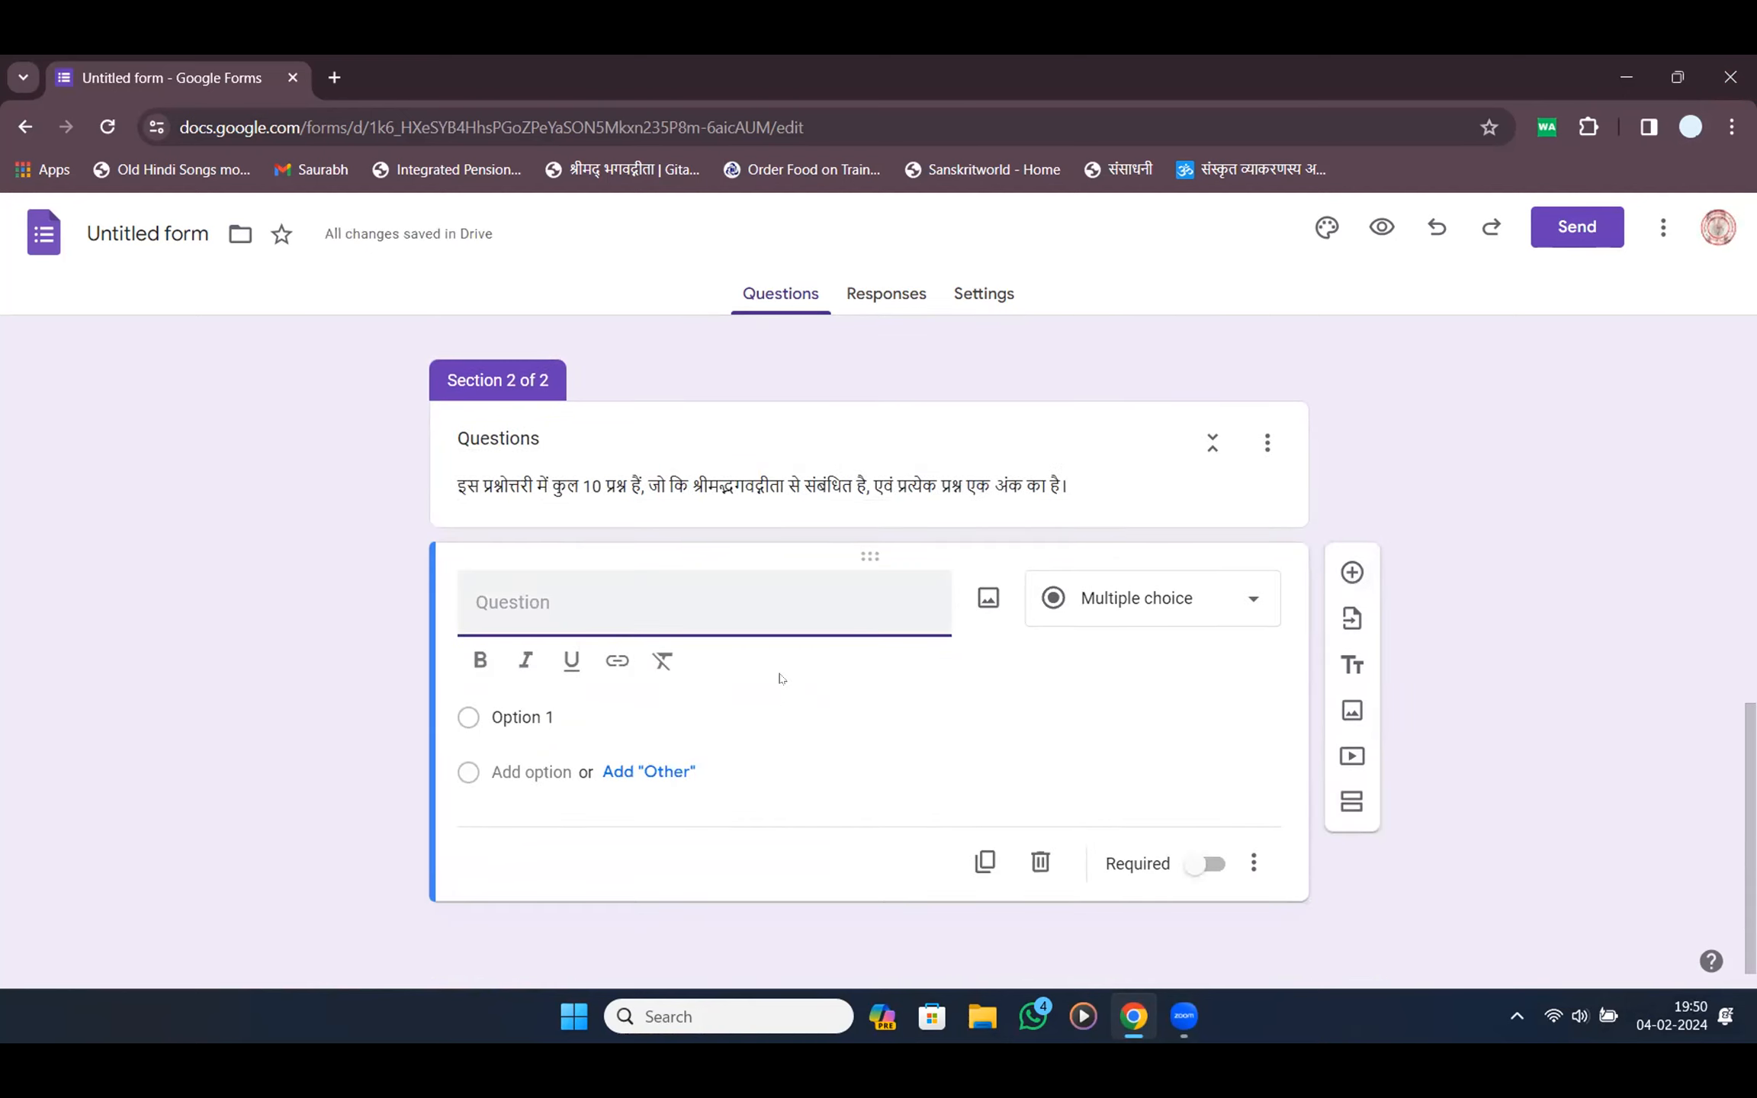
key("super+h")
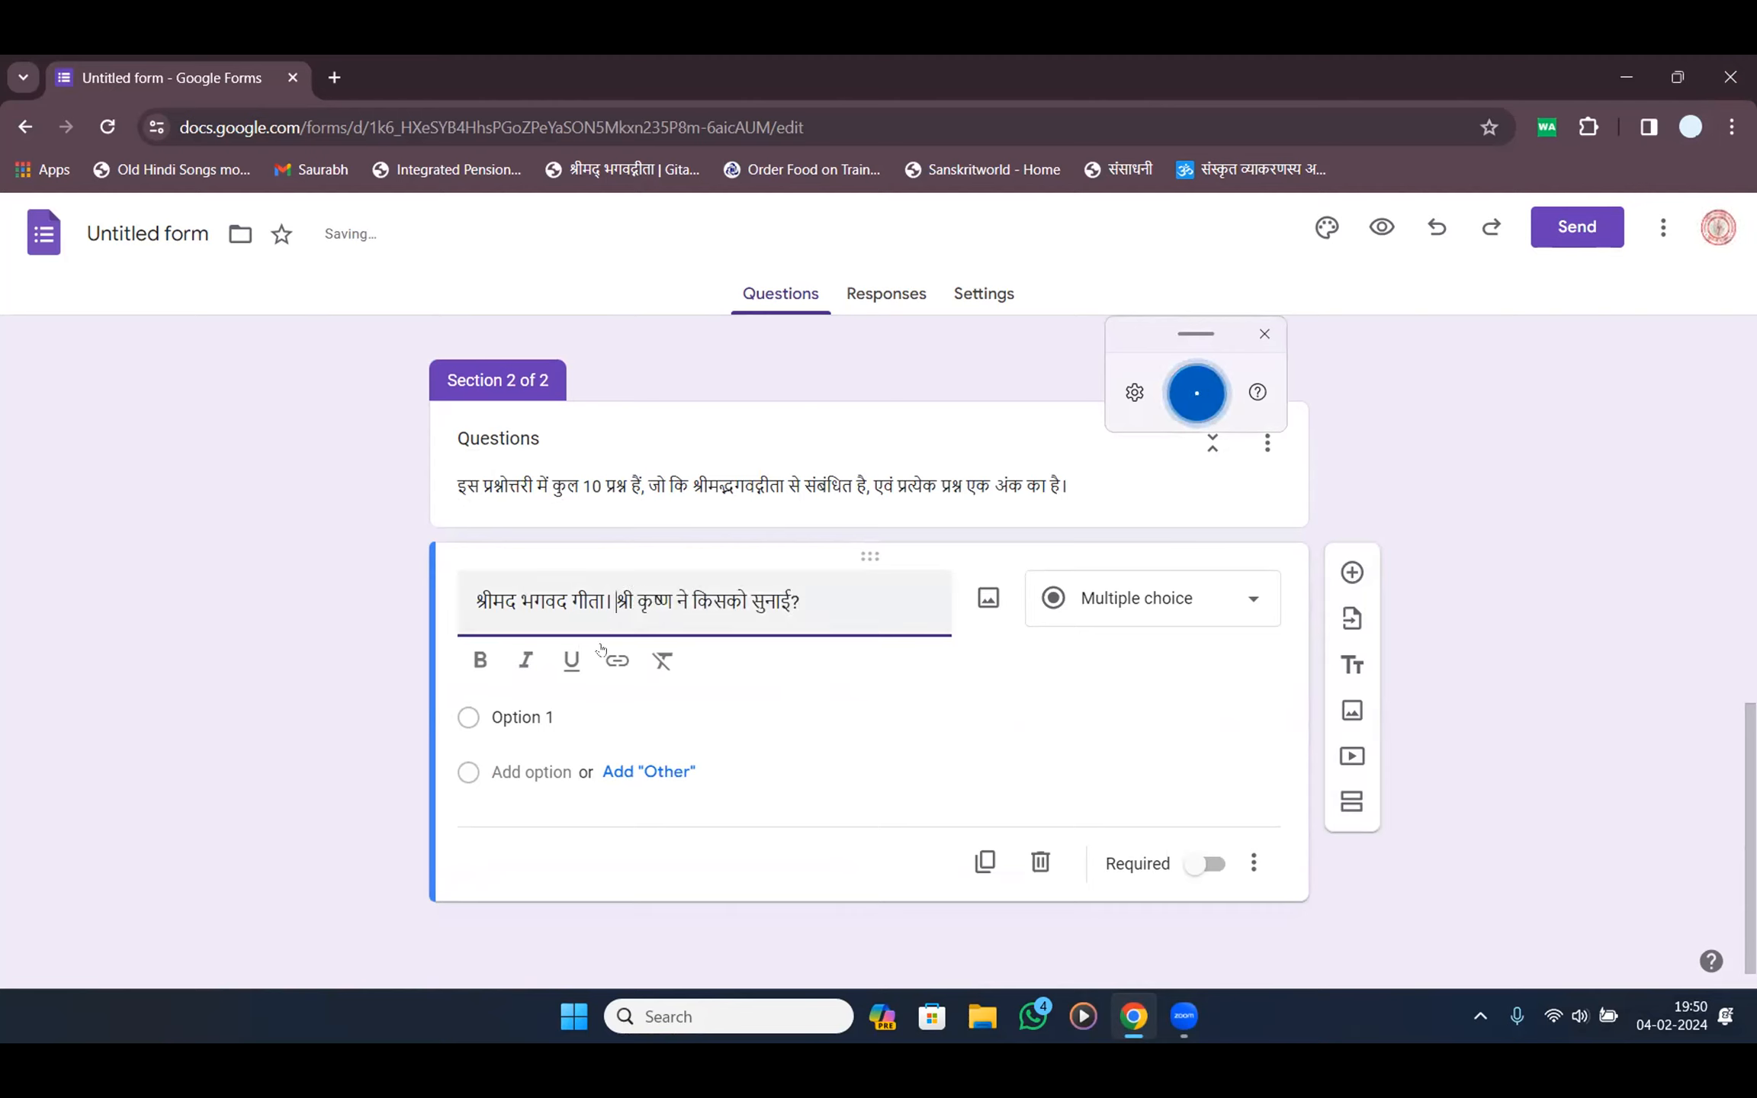
left_click(570, 603)
type("्")
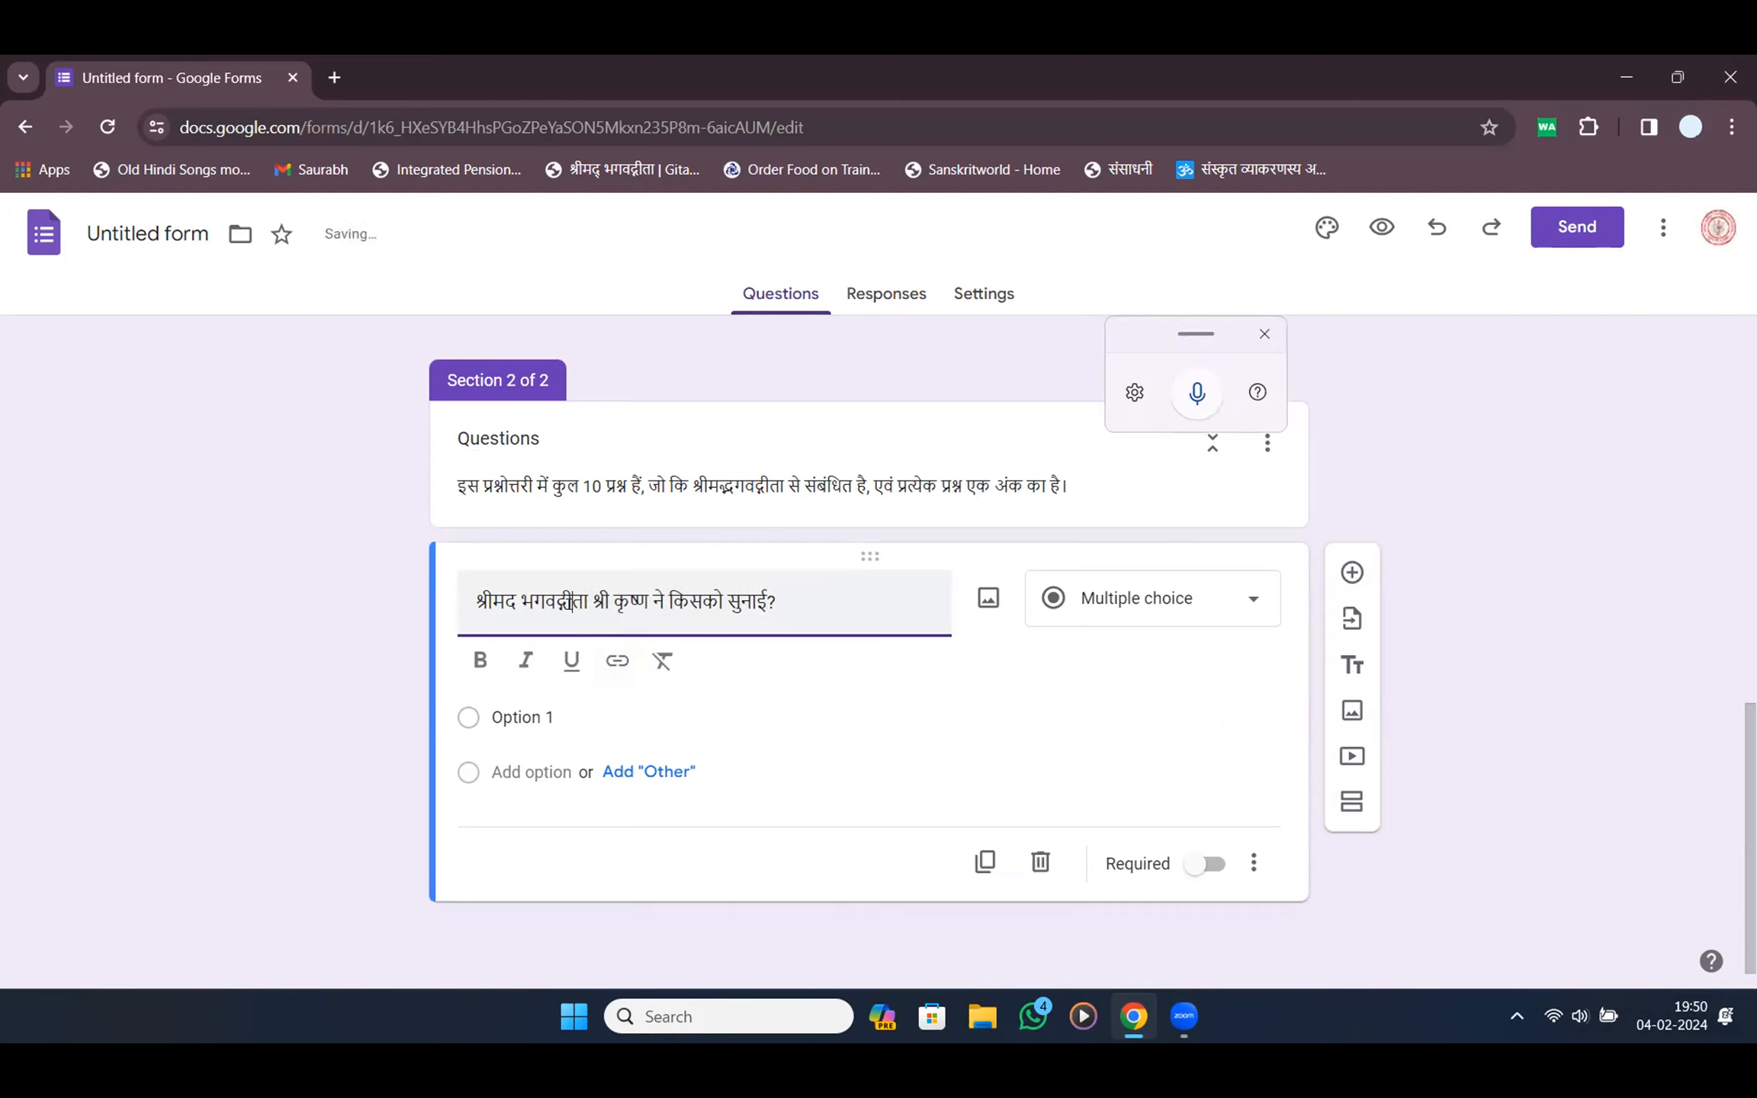
left_click(521, 604)
key("BackSpace")
type("्")
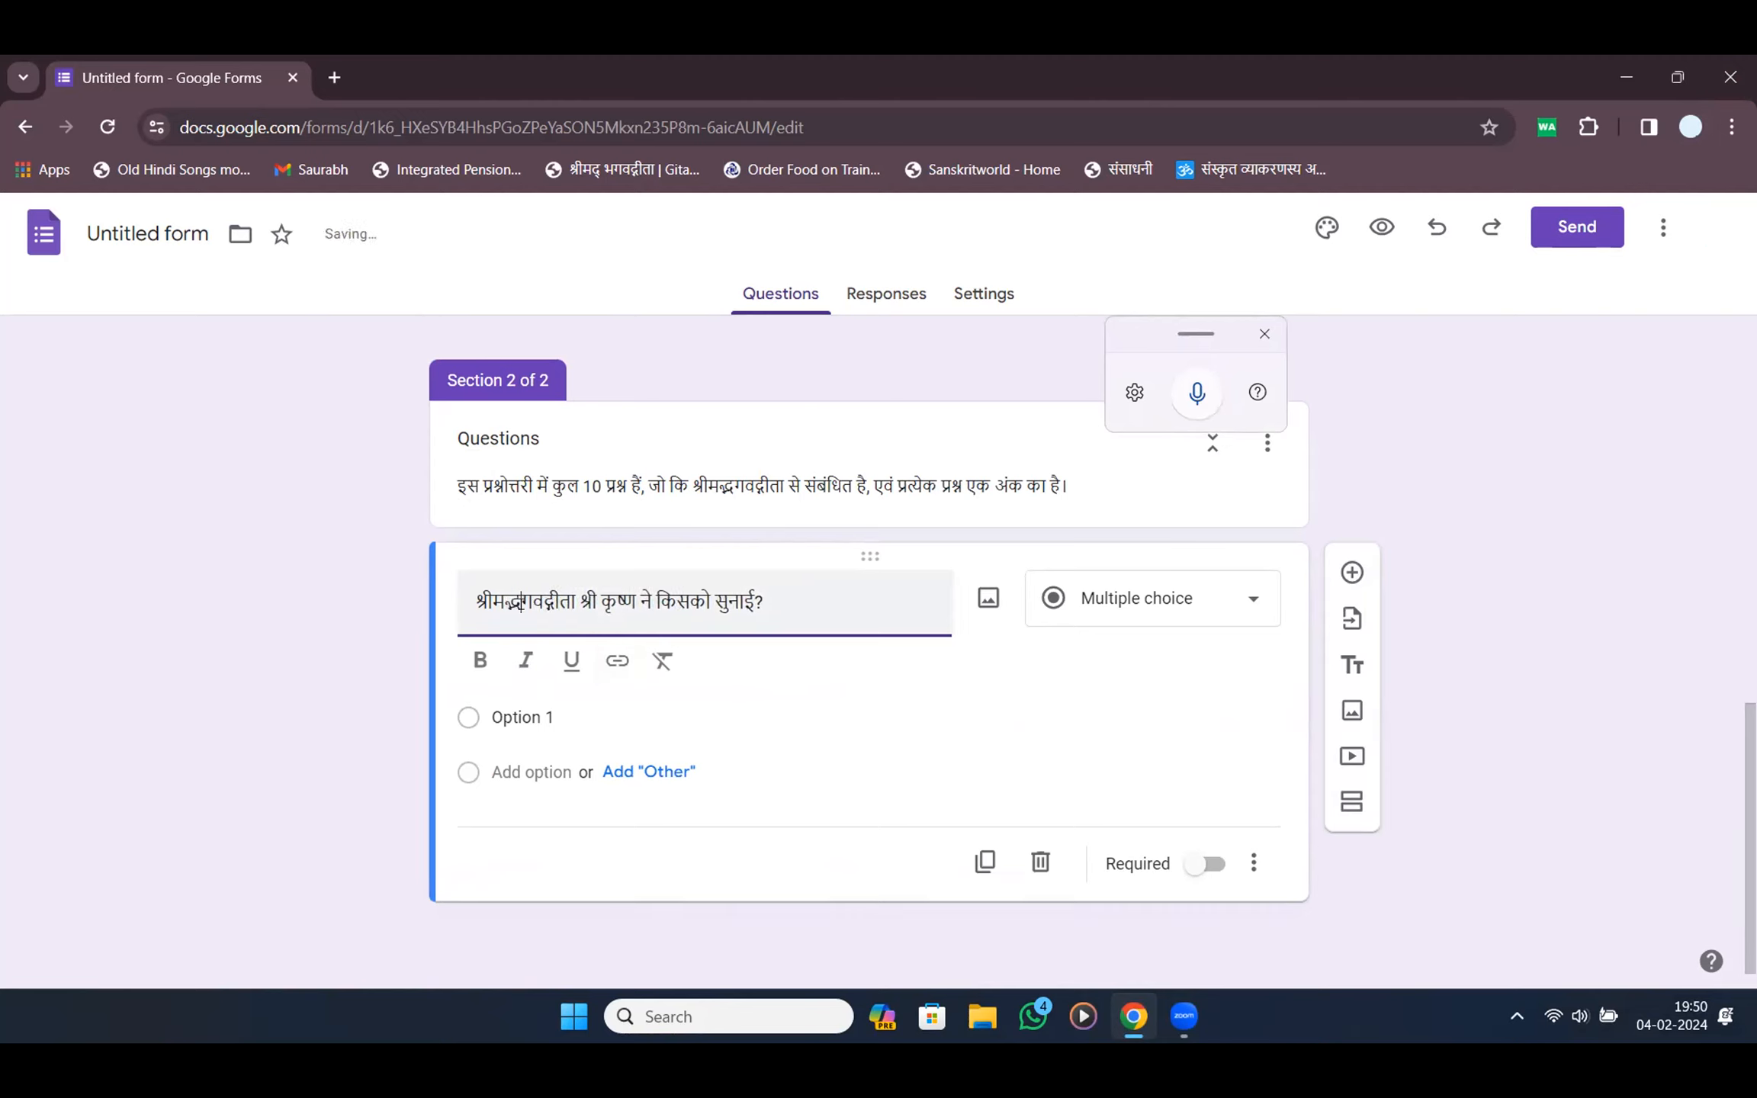
left_click(557, 717)
key("super+h")
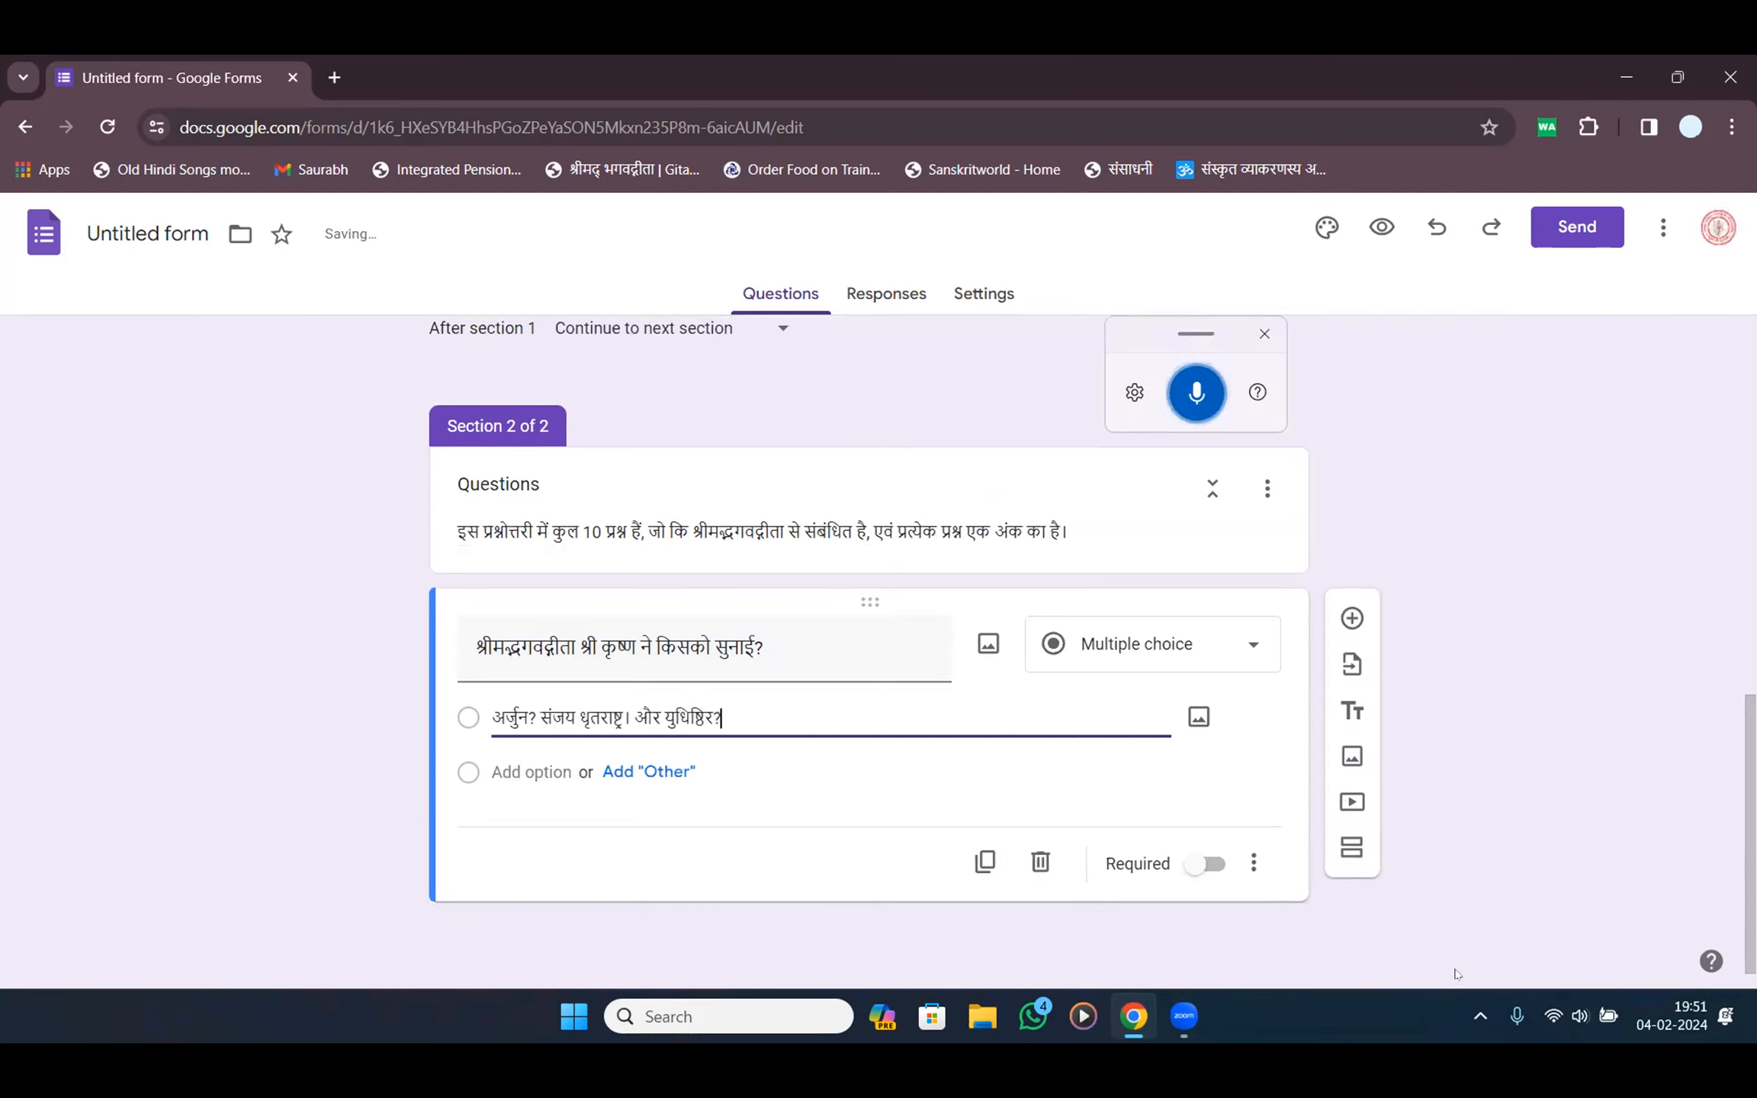
Trim Option 1 to अर्जुन and make संजय the second option
left_click(1265, 334)
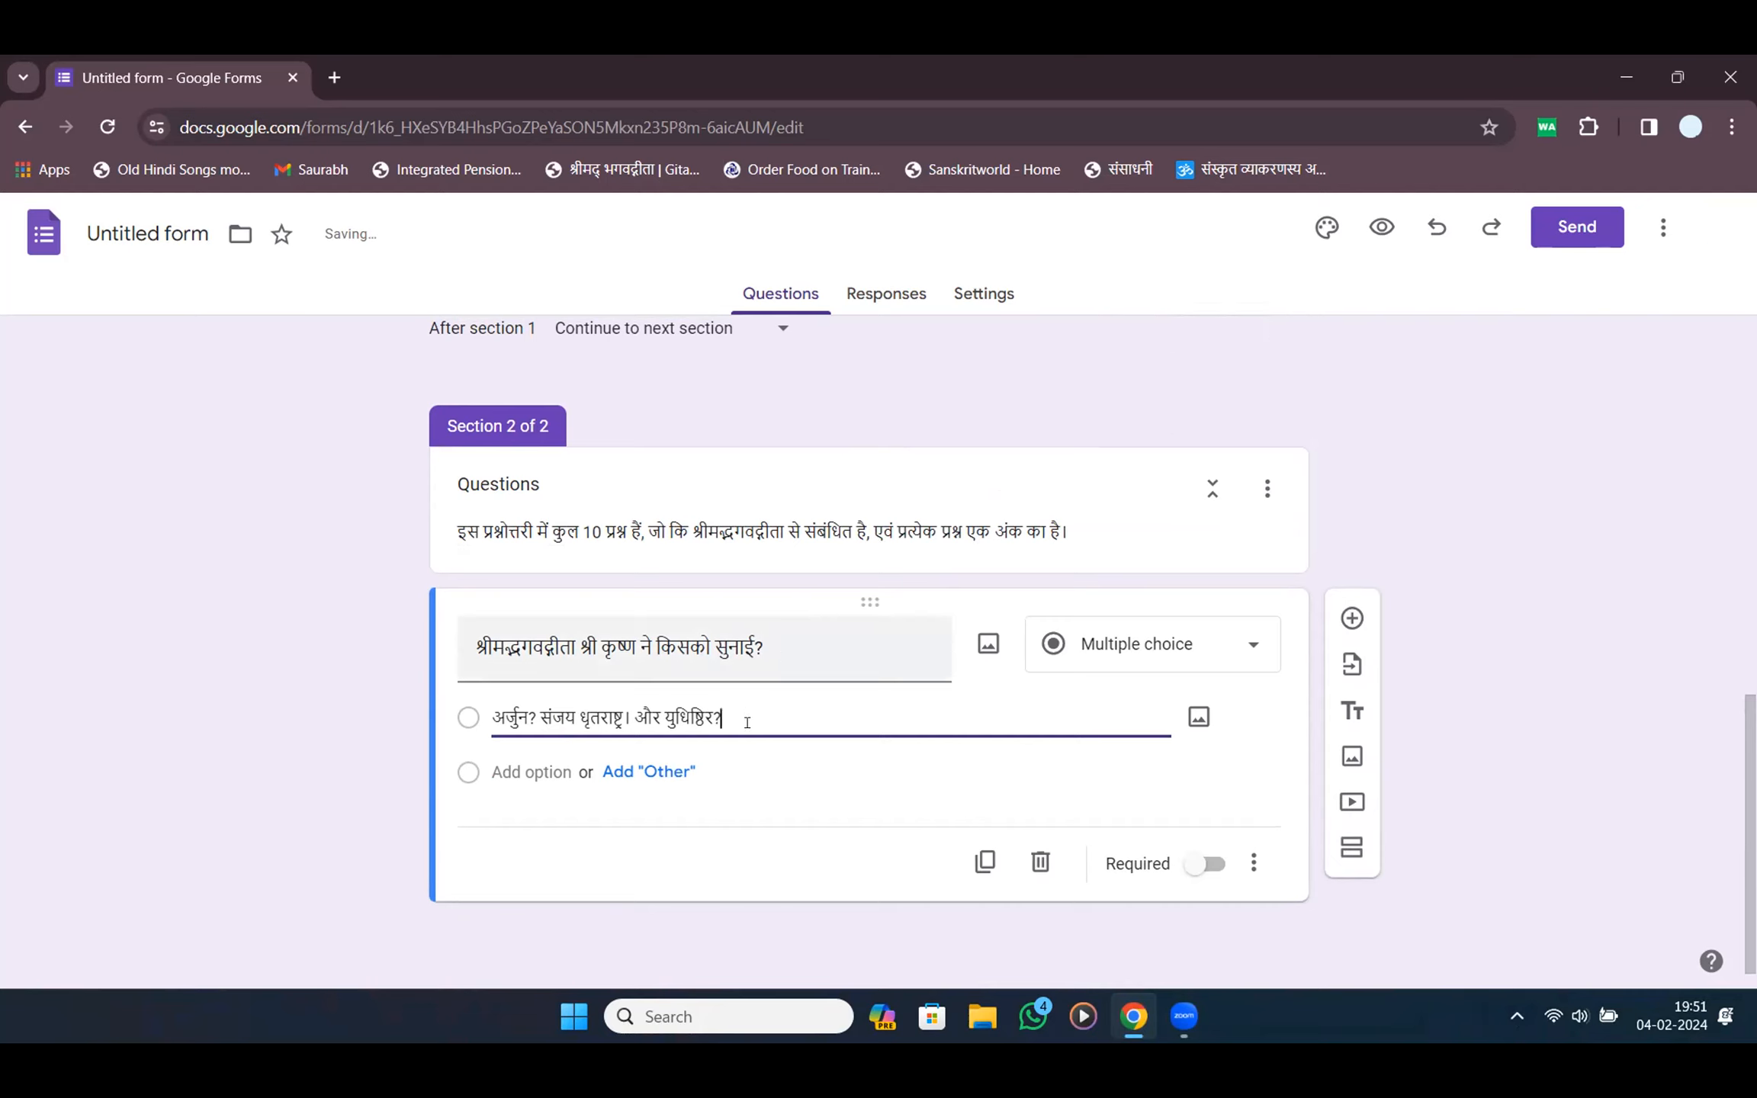
left_click_drag(721, 720, 524, 721)
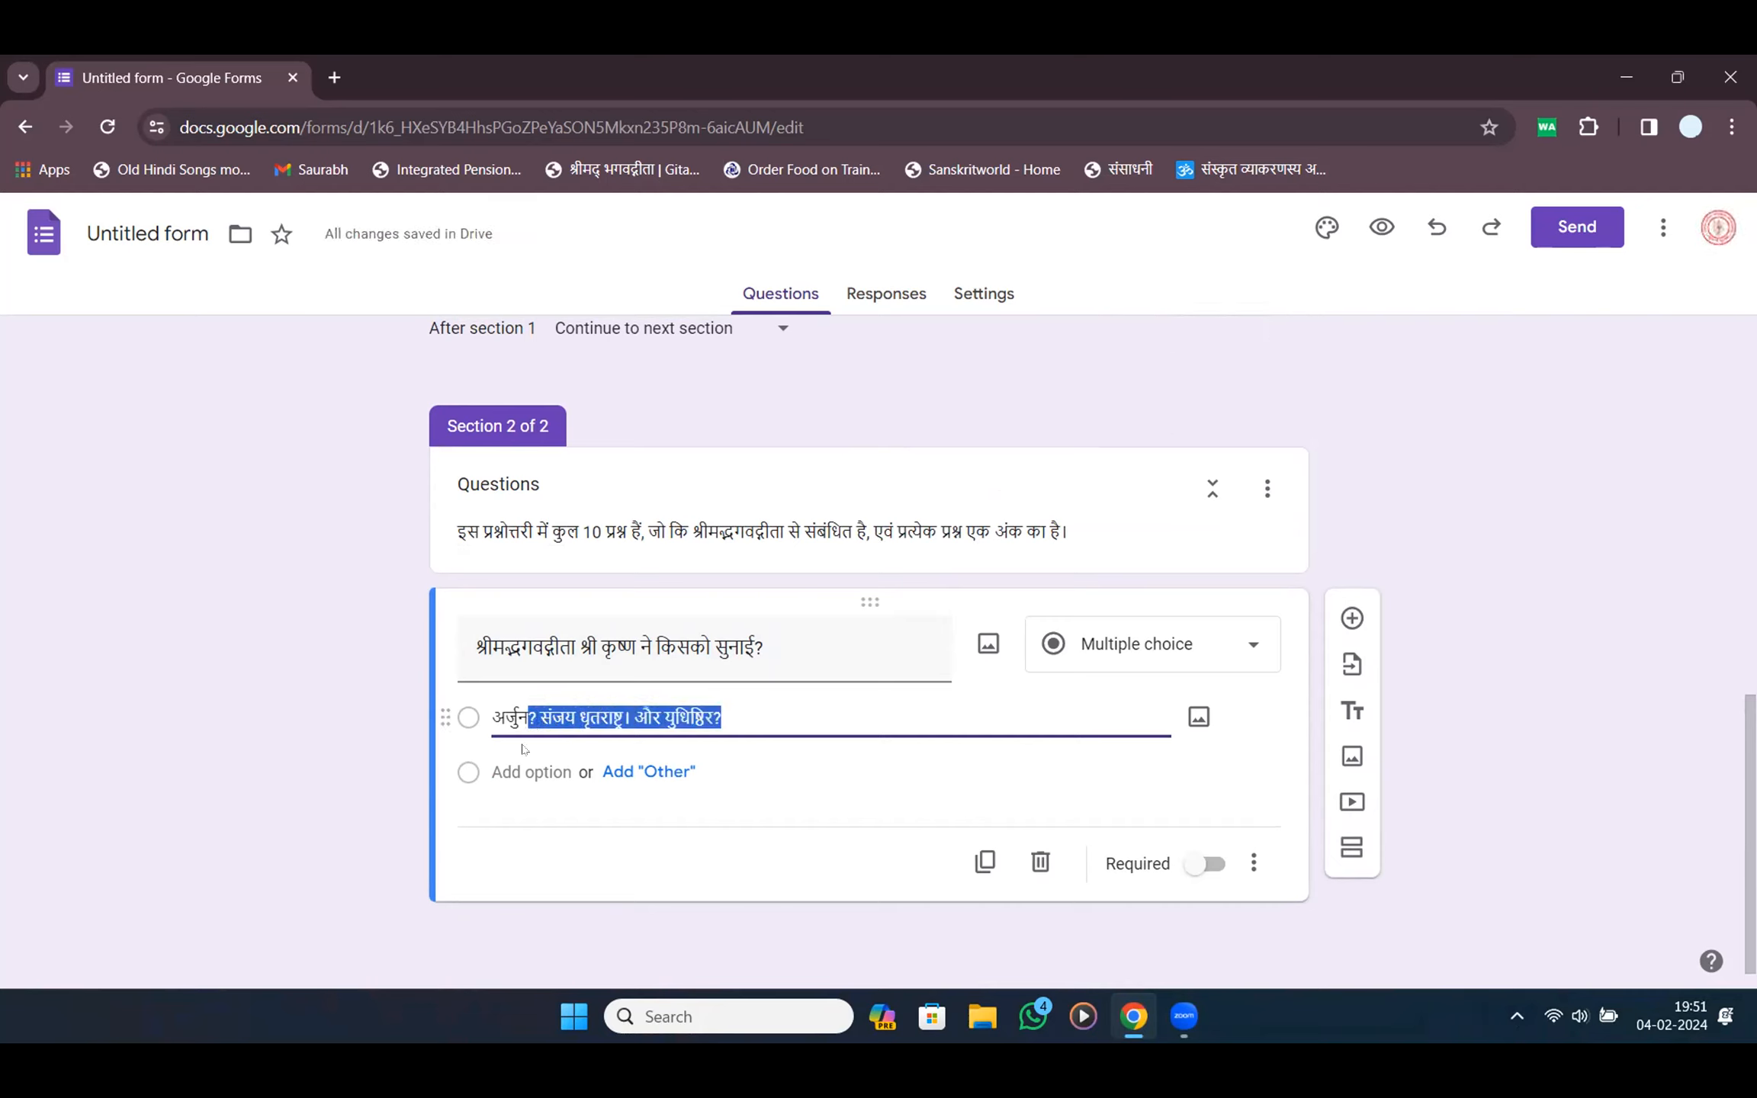
key("BackSpace")
left_click(527, 772)
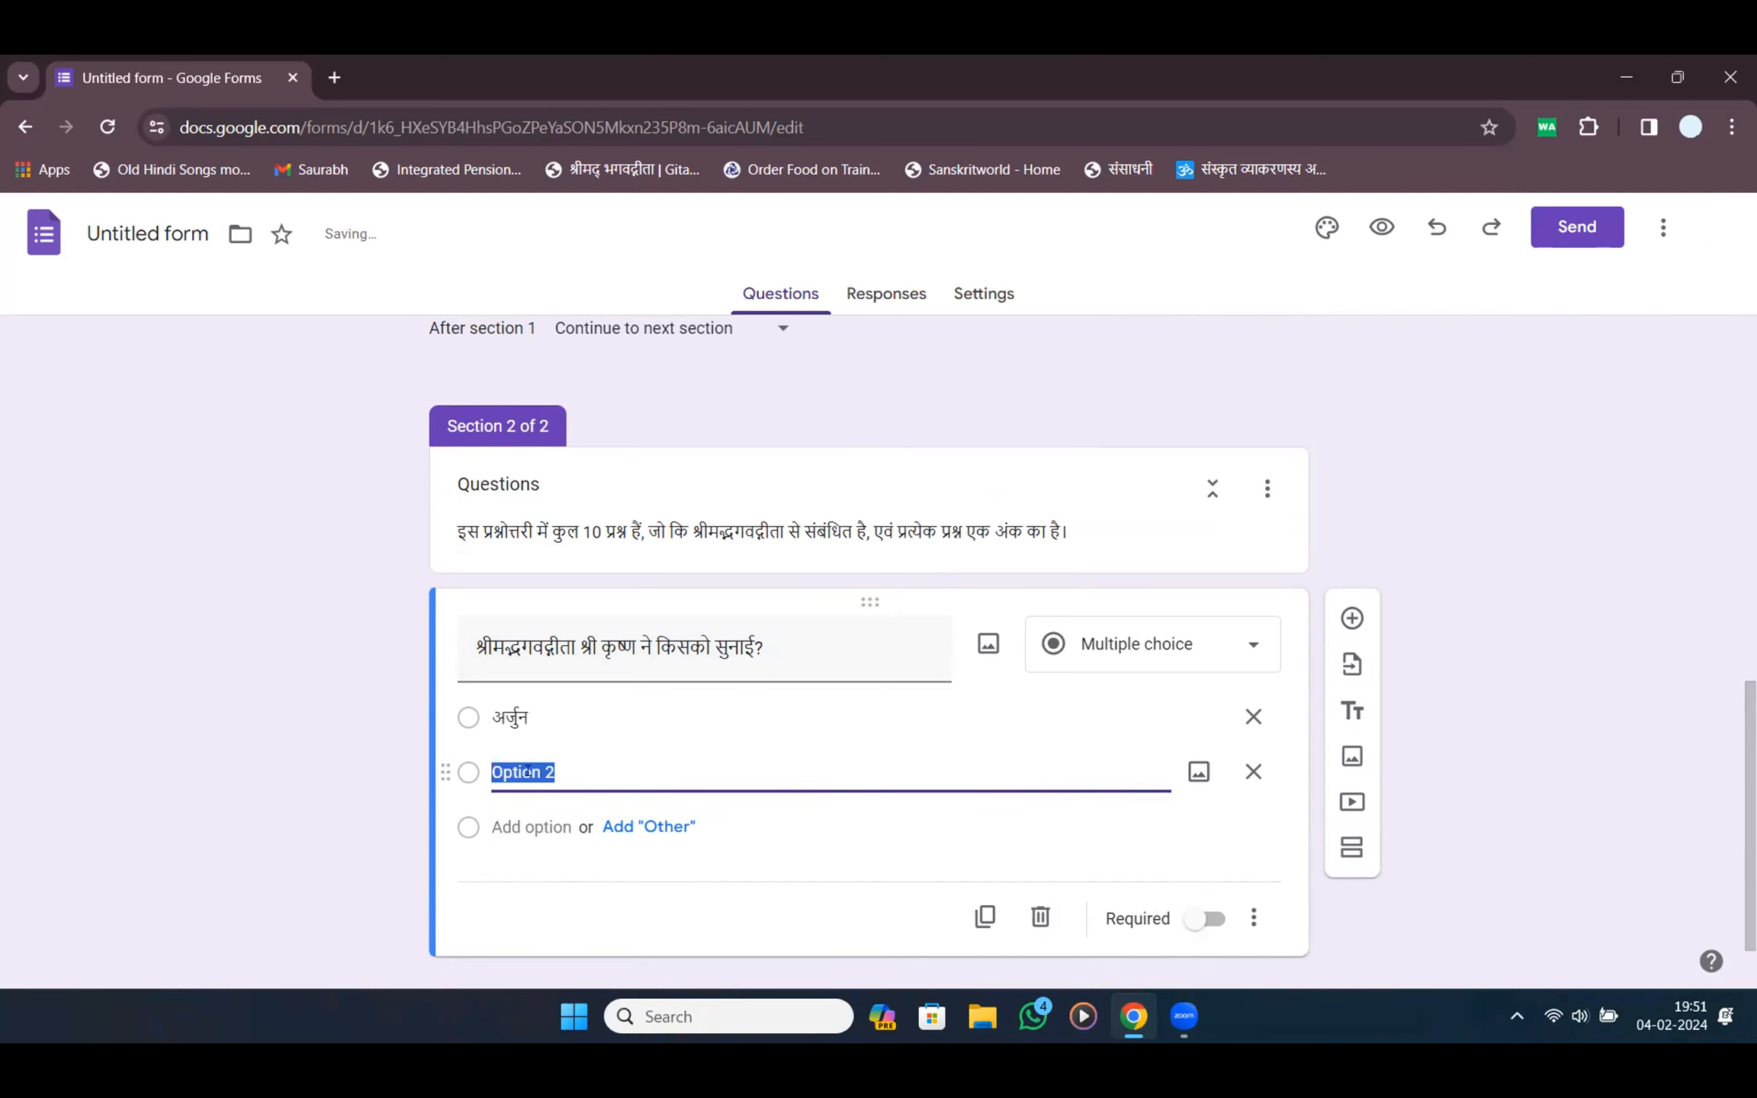
type("? संजय धृतराष्ट्र। और युधिष्ठिर?")
left_click_drag(685, 773, 543, 773)
key("ctrl+c")
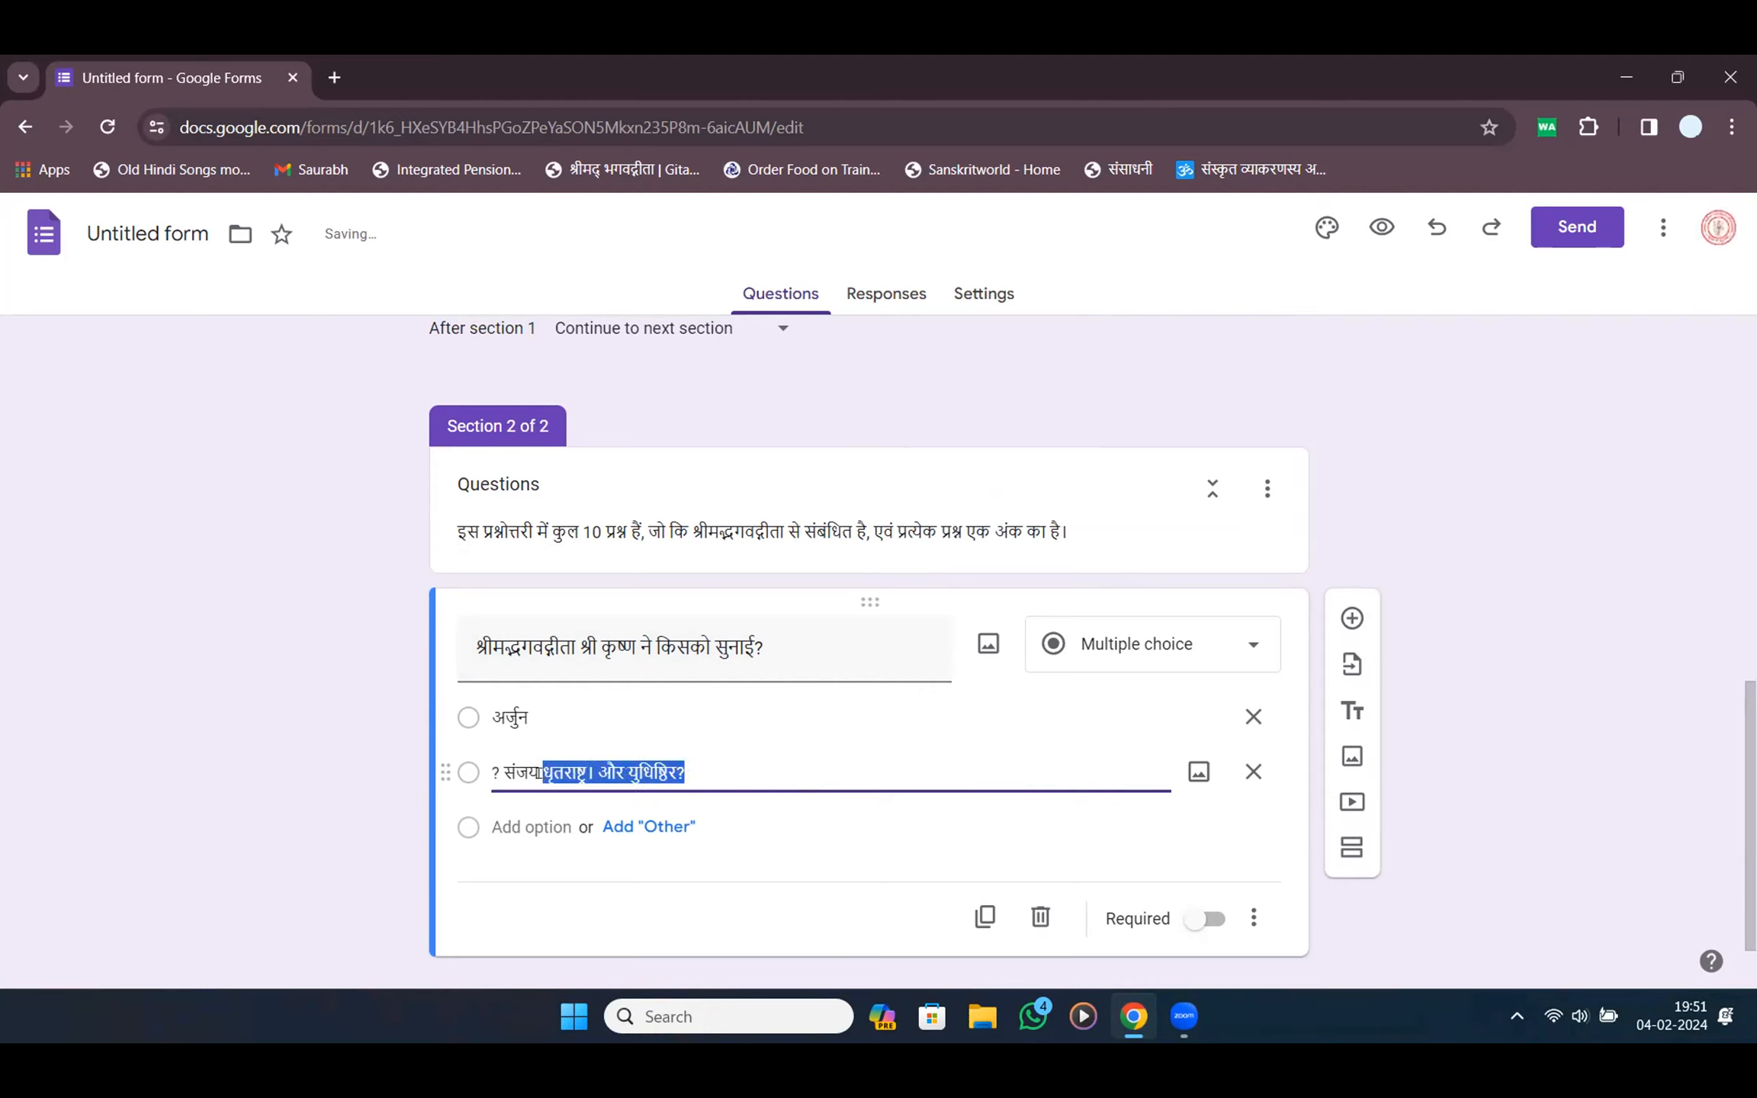
key("BackSpace")
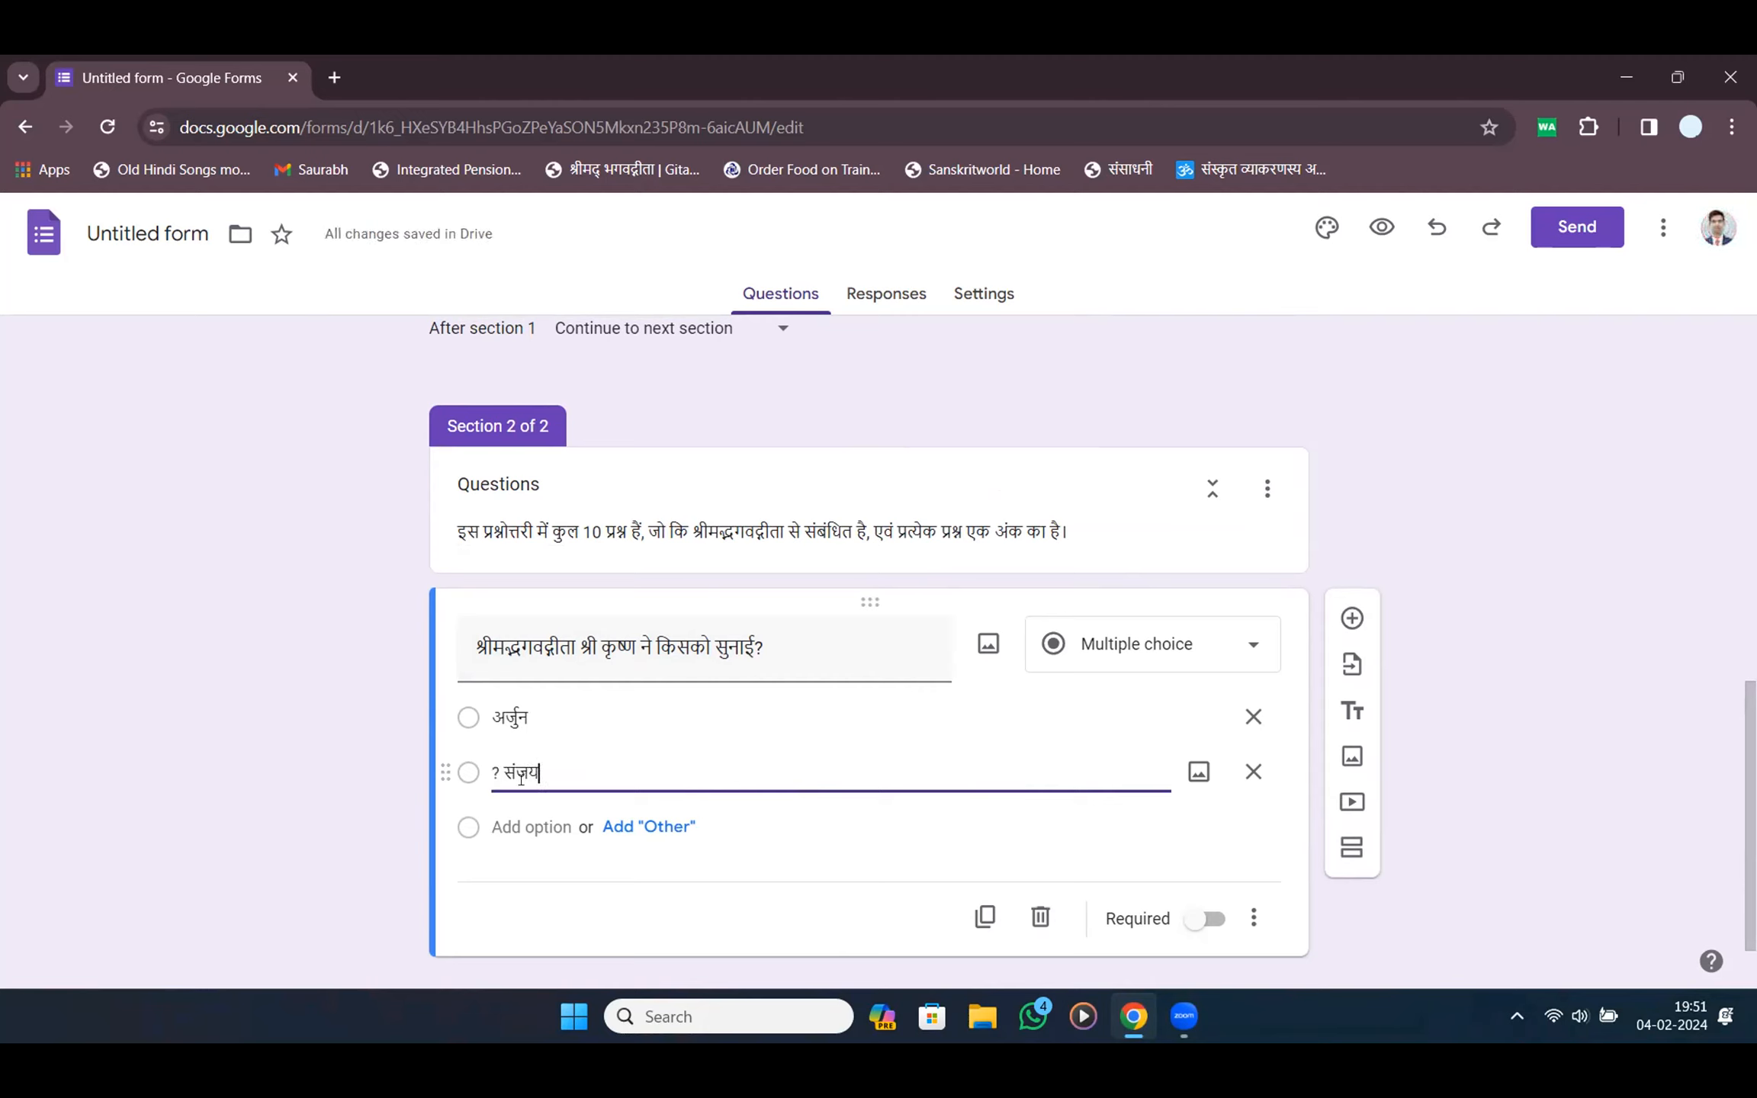
left_click_drag(503, 774, 465, 784)
key("BackSpace")
key("Tab")
key("Tab")
Make धृतराष्ट्र the third option and युधिष्ठिर the fourth
left_click(543, 825)
key("ctrl+v")
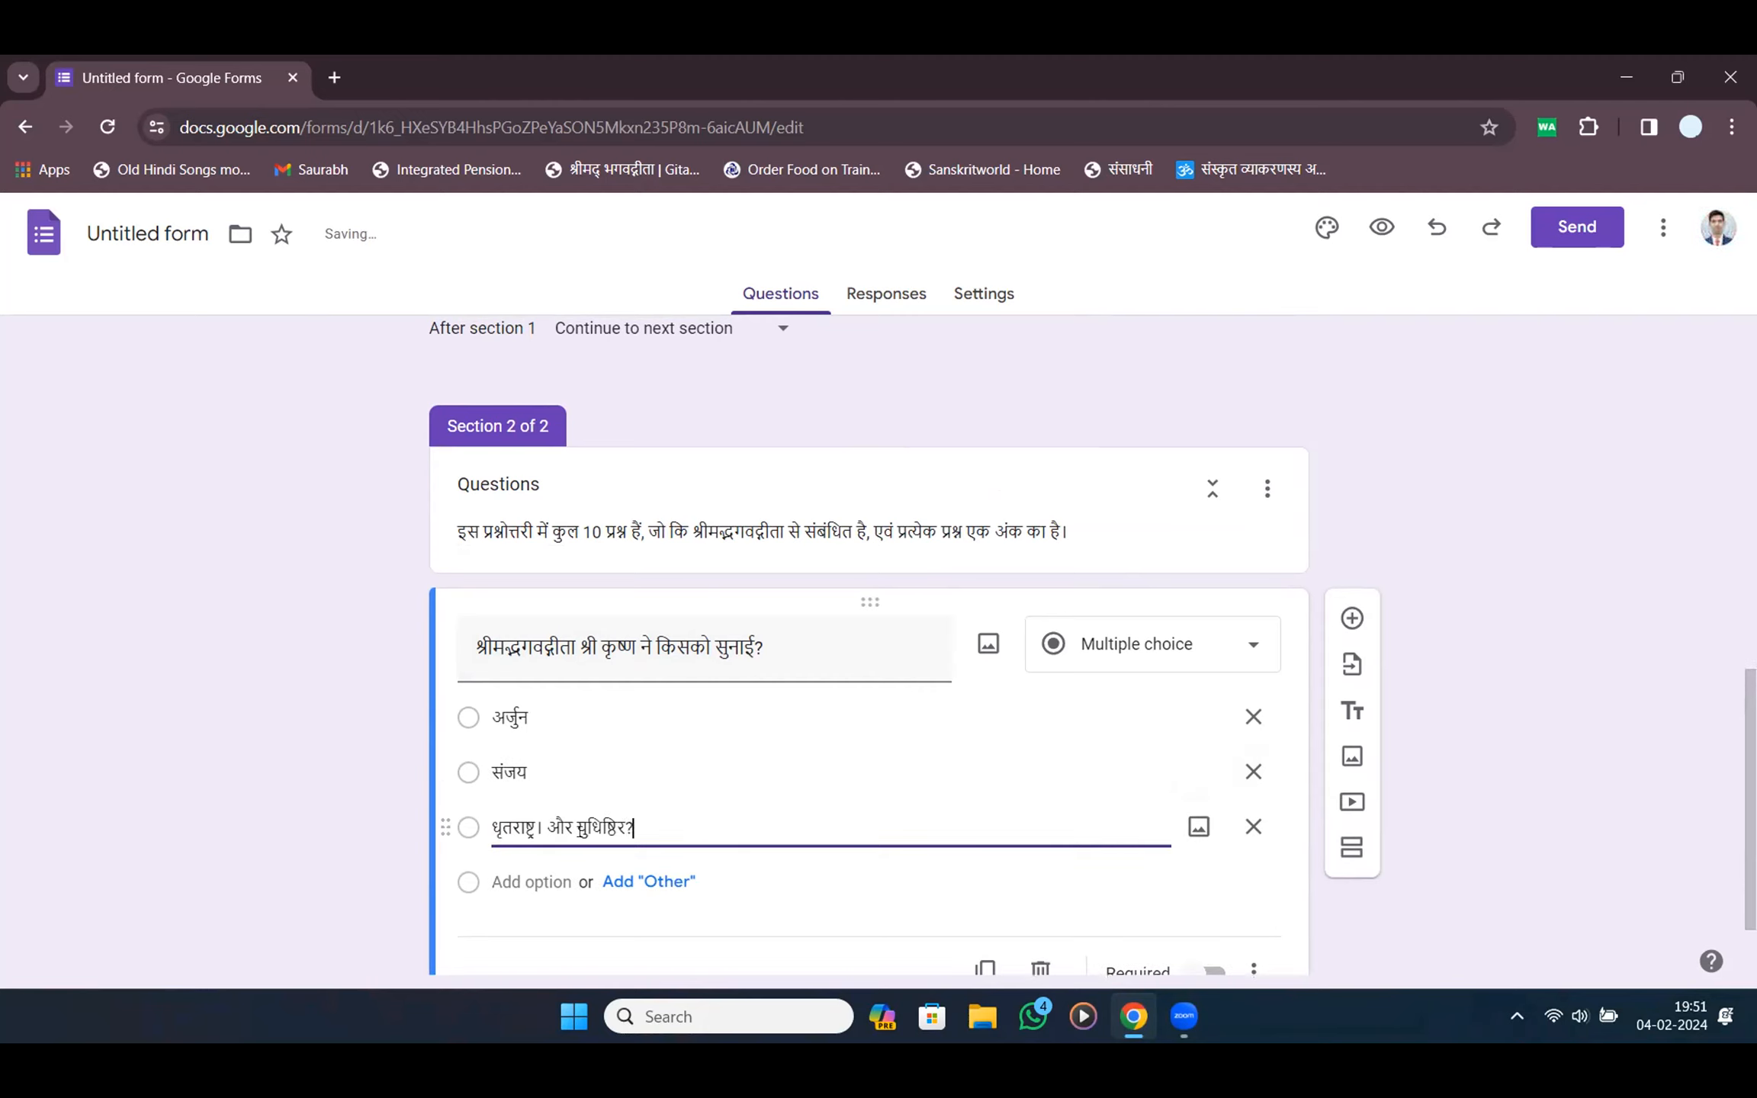
left_click_drag(654, 818, 543, 832)
left_click(536, 853)
key("BackSpace")
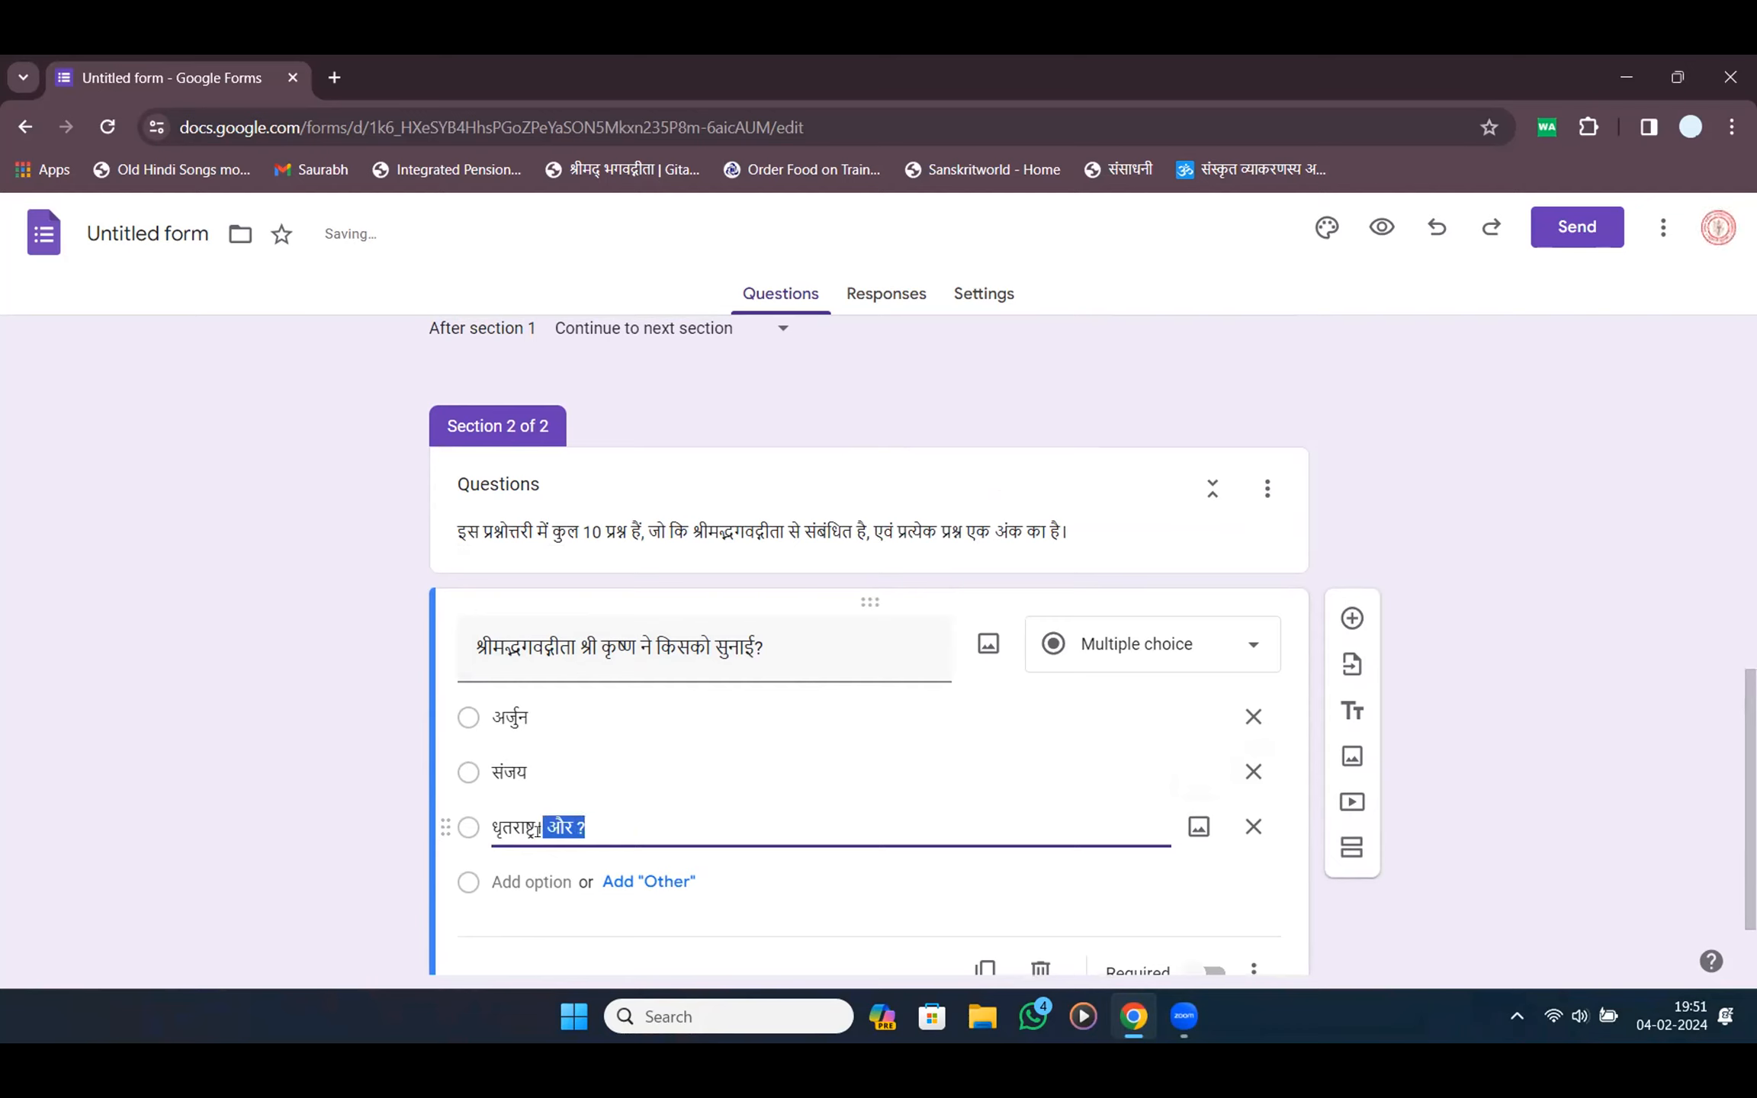
key("BackSpace")
left_click(542, 881)
type("युधिष्ठिर")
scroll(384, 793, "down", 3)
left_click(294, 694)
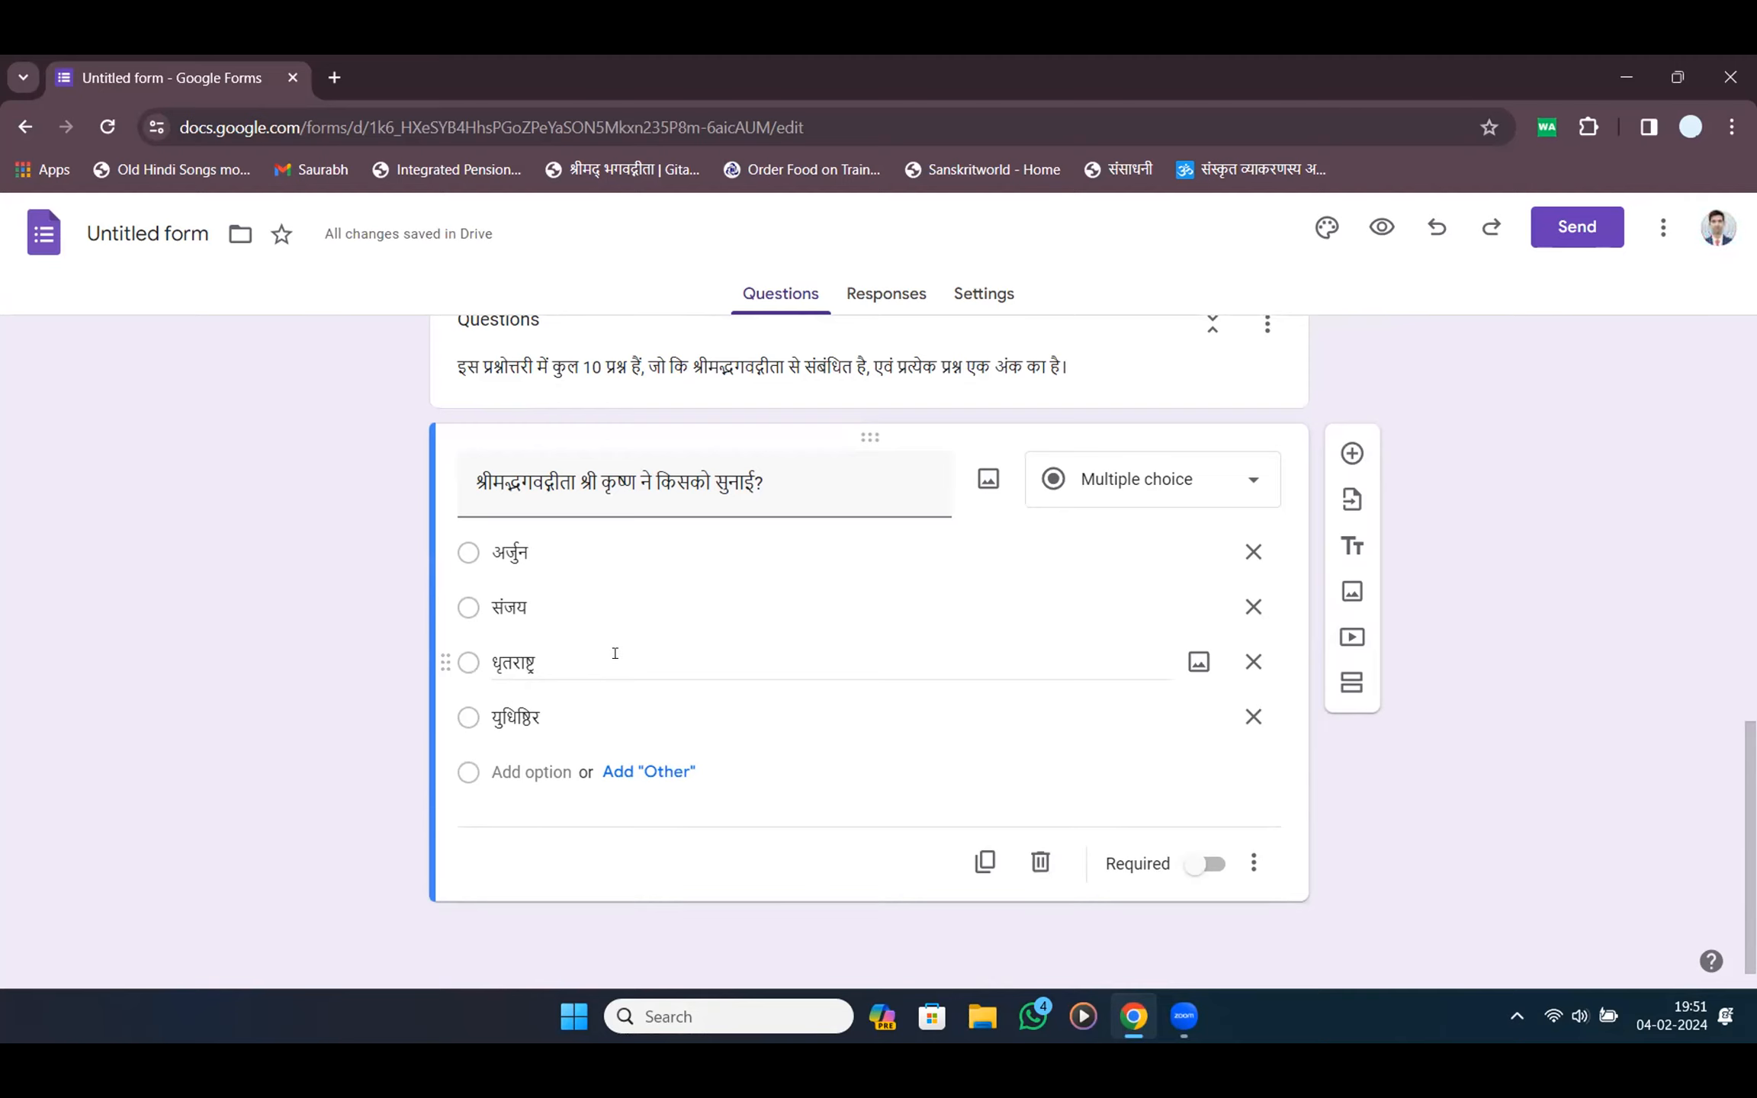
Add a question and dictate 'धृतराष्ट्र को महाभारत युद्ध का हाल कौन बताता है?', retyping the misheard first word
left_click(1351, 453)
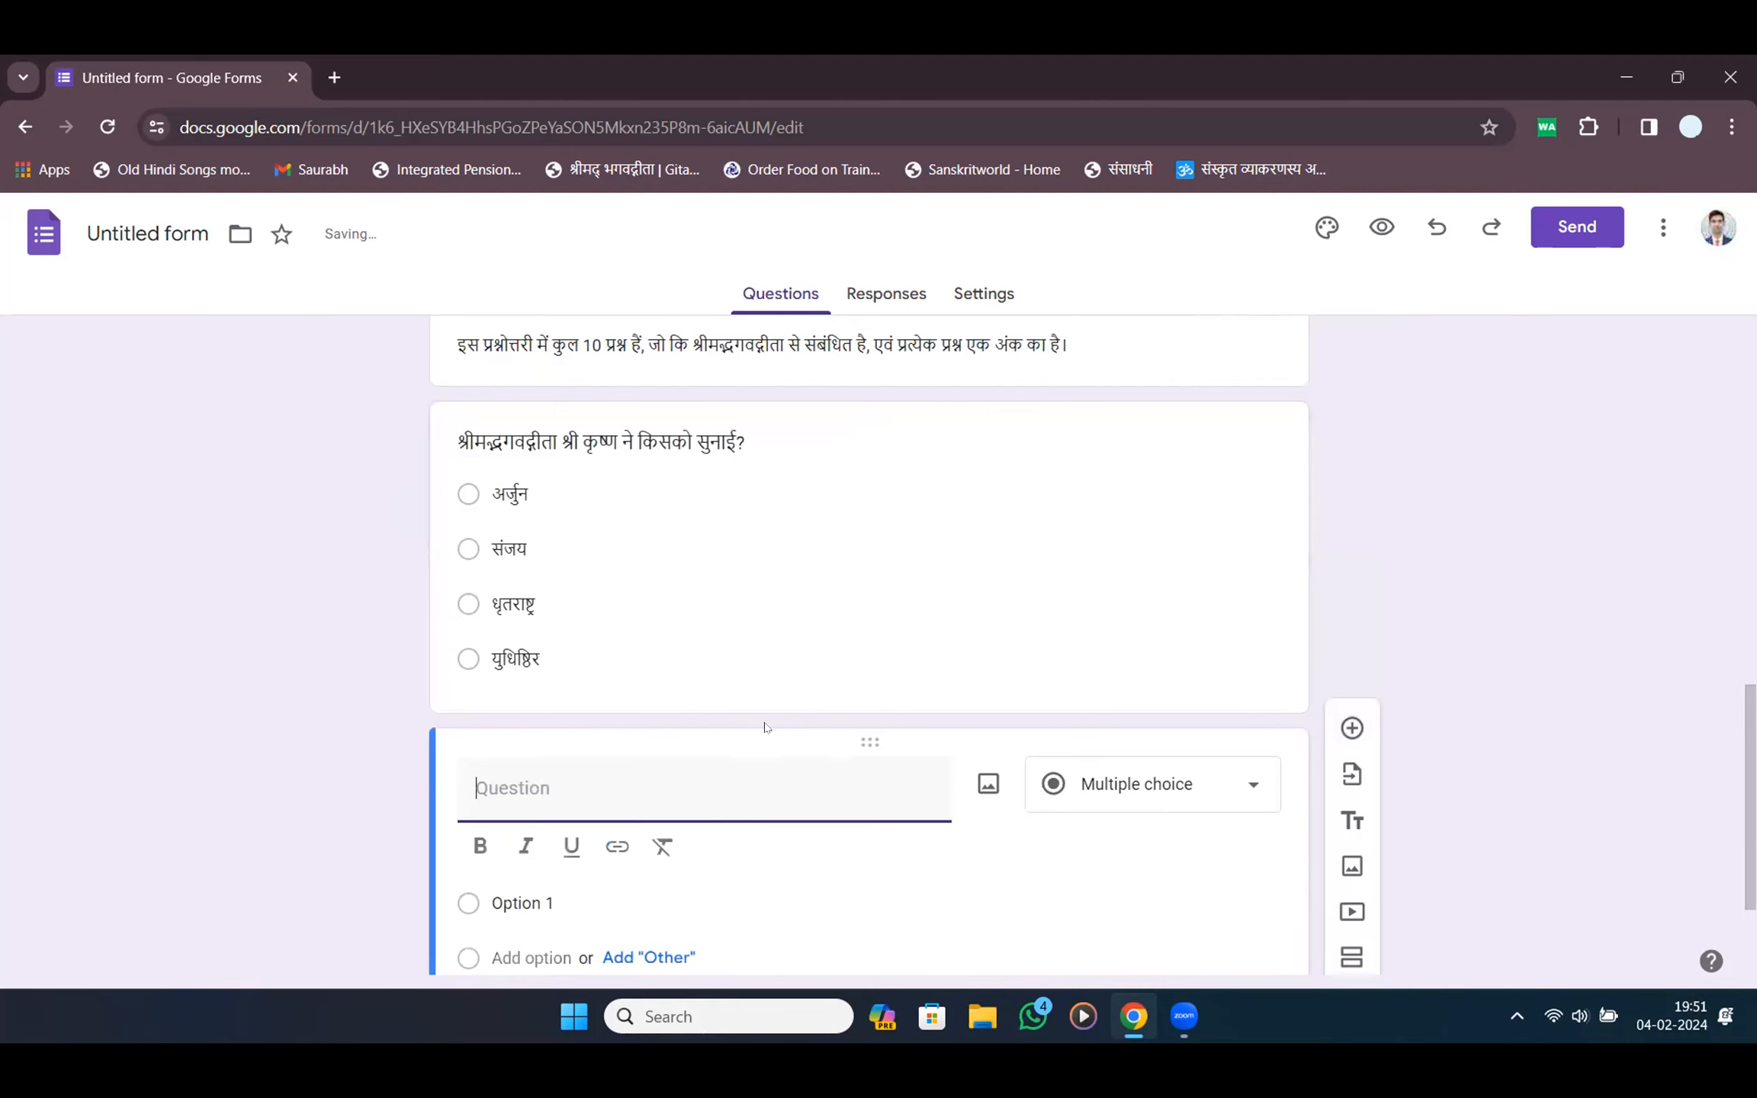
key("super+v")
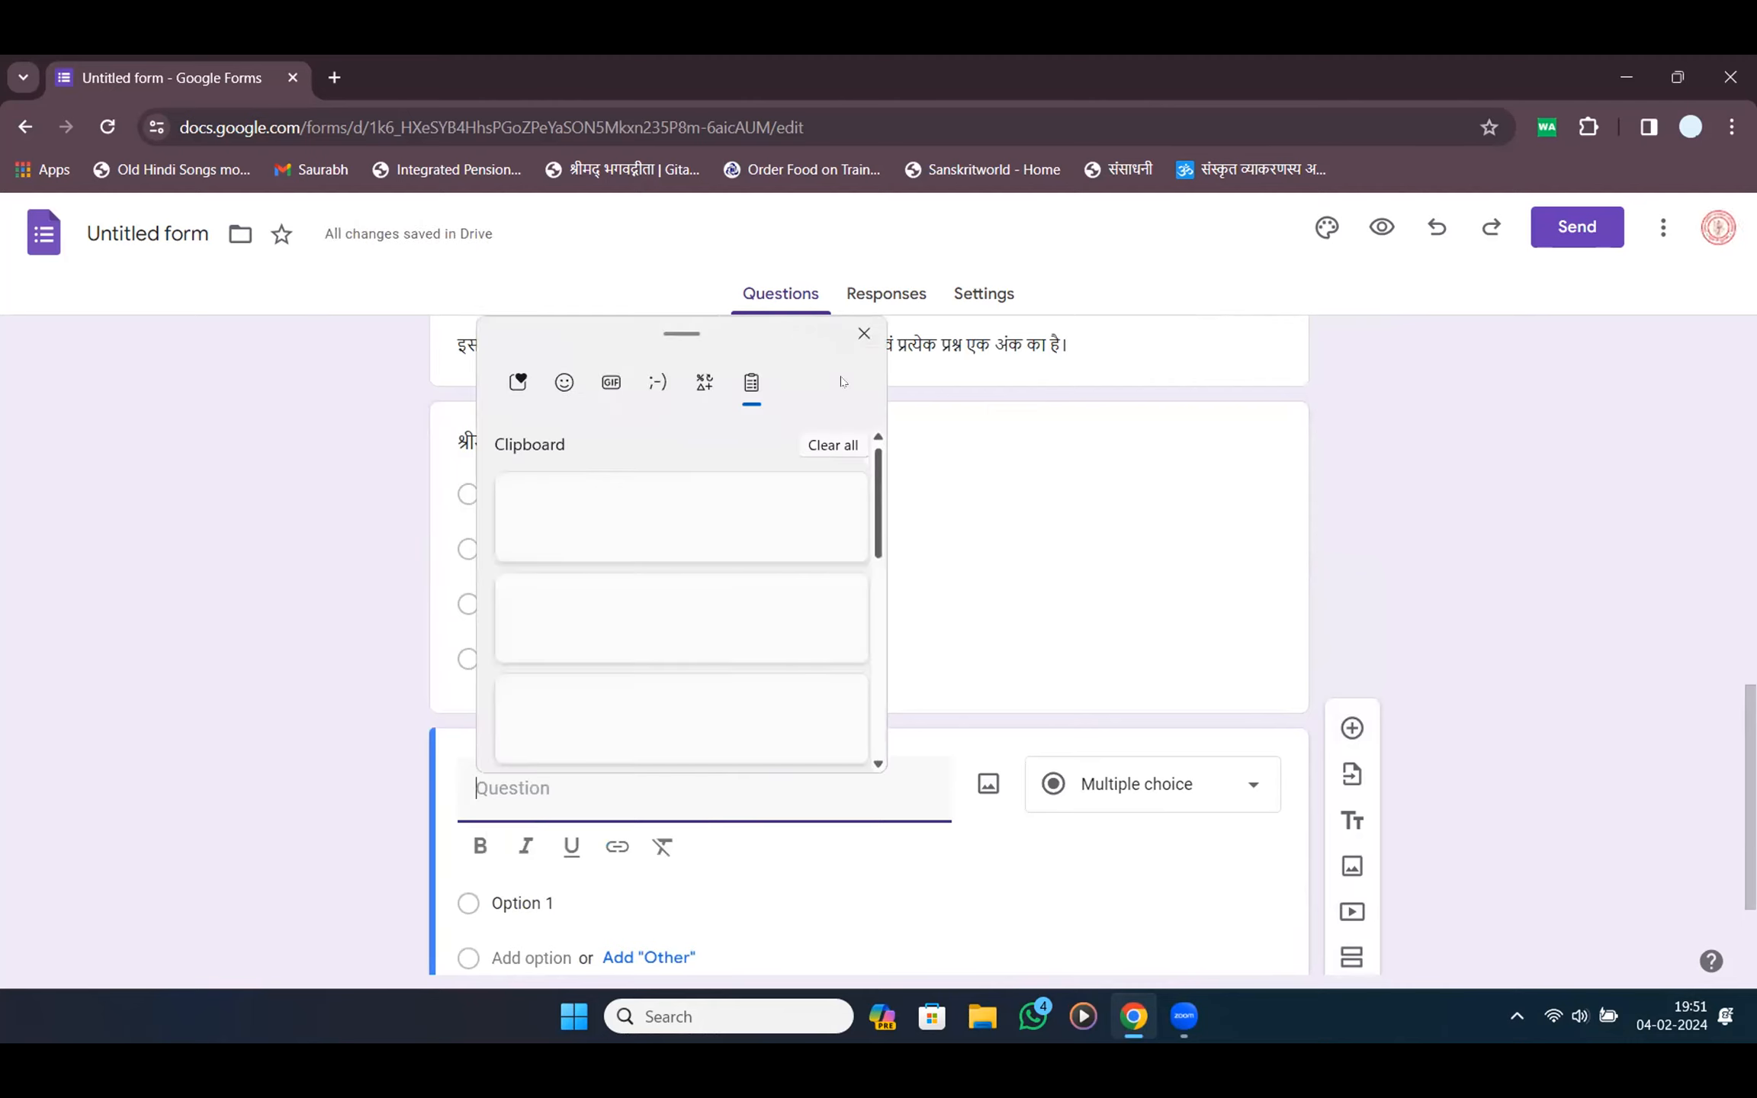
key("Escape")
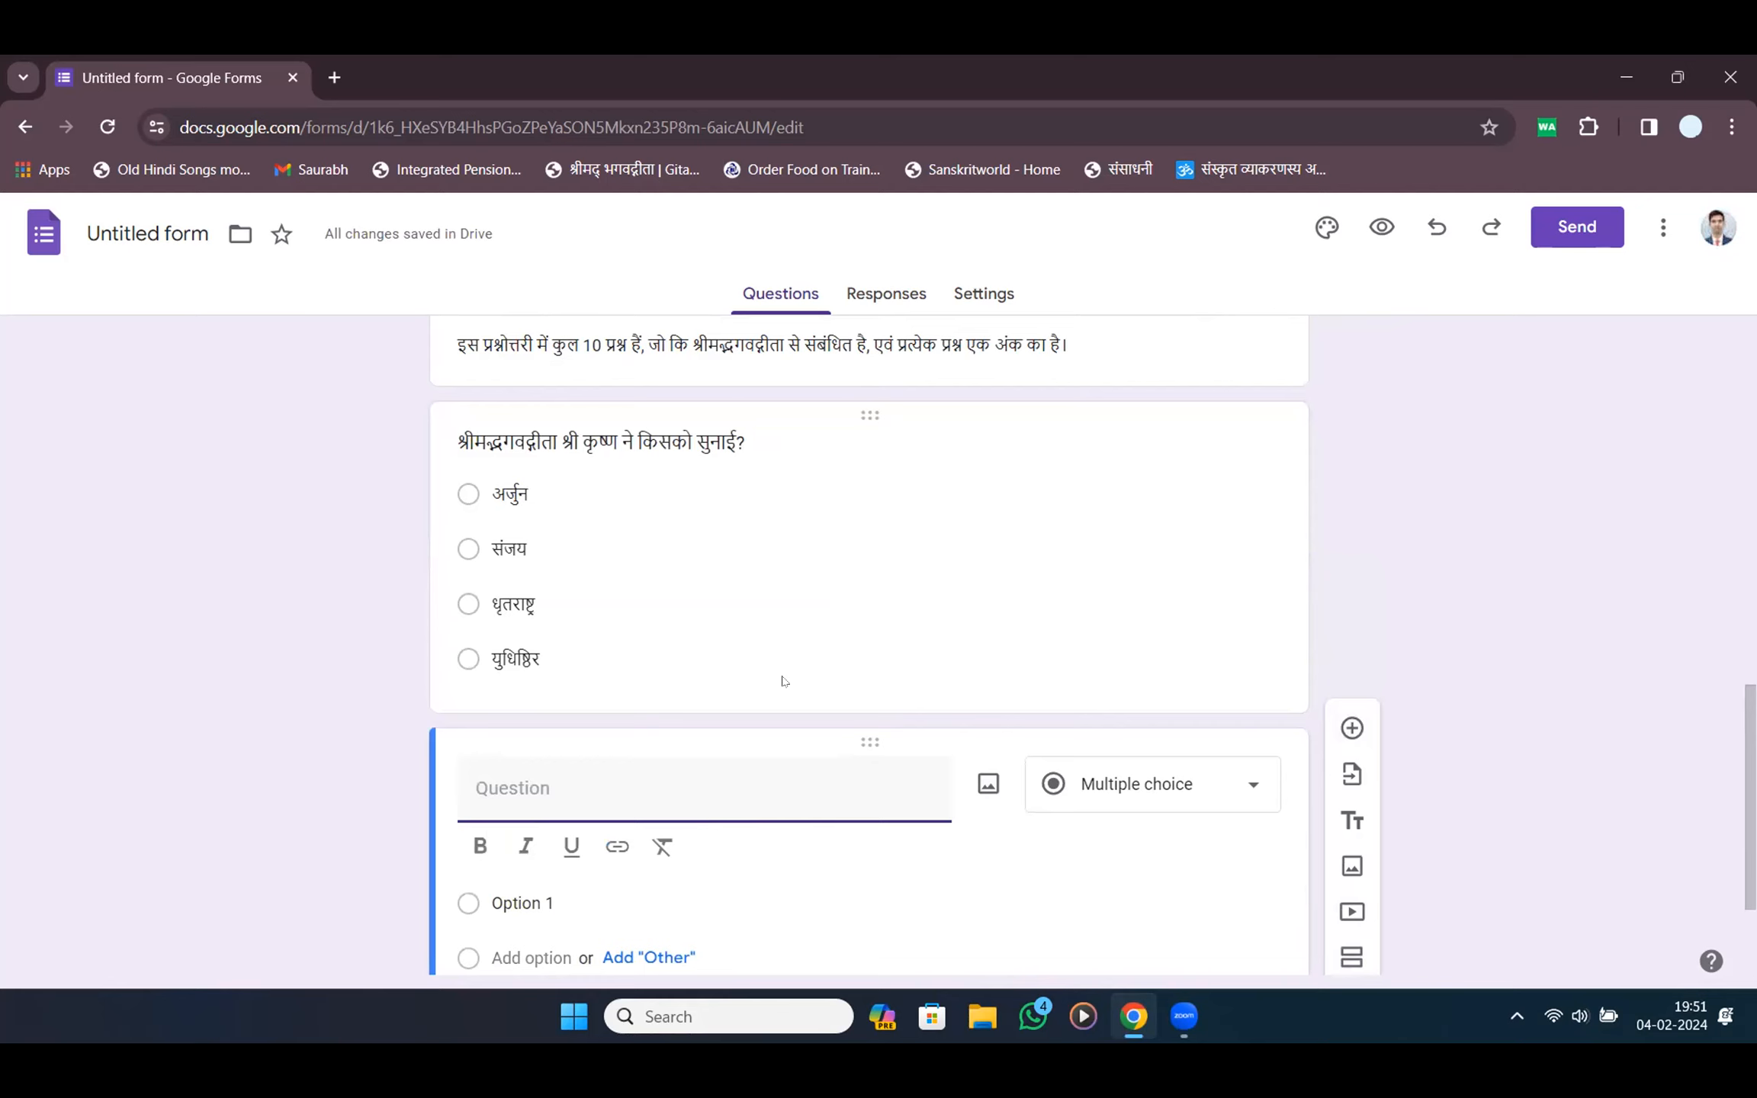
key("super+h")
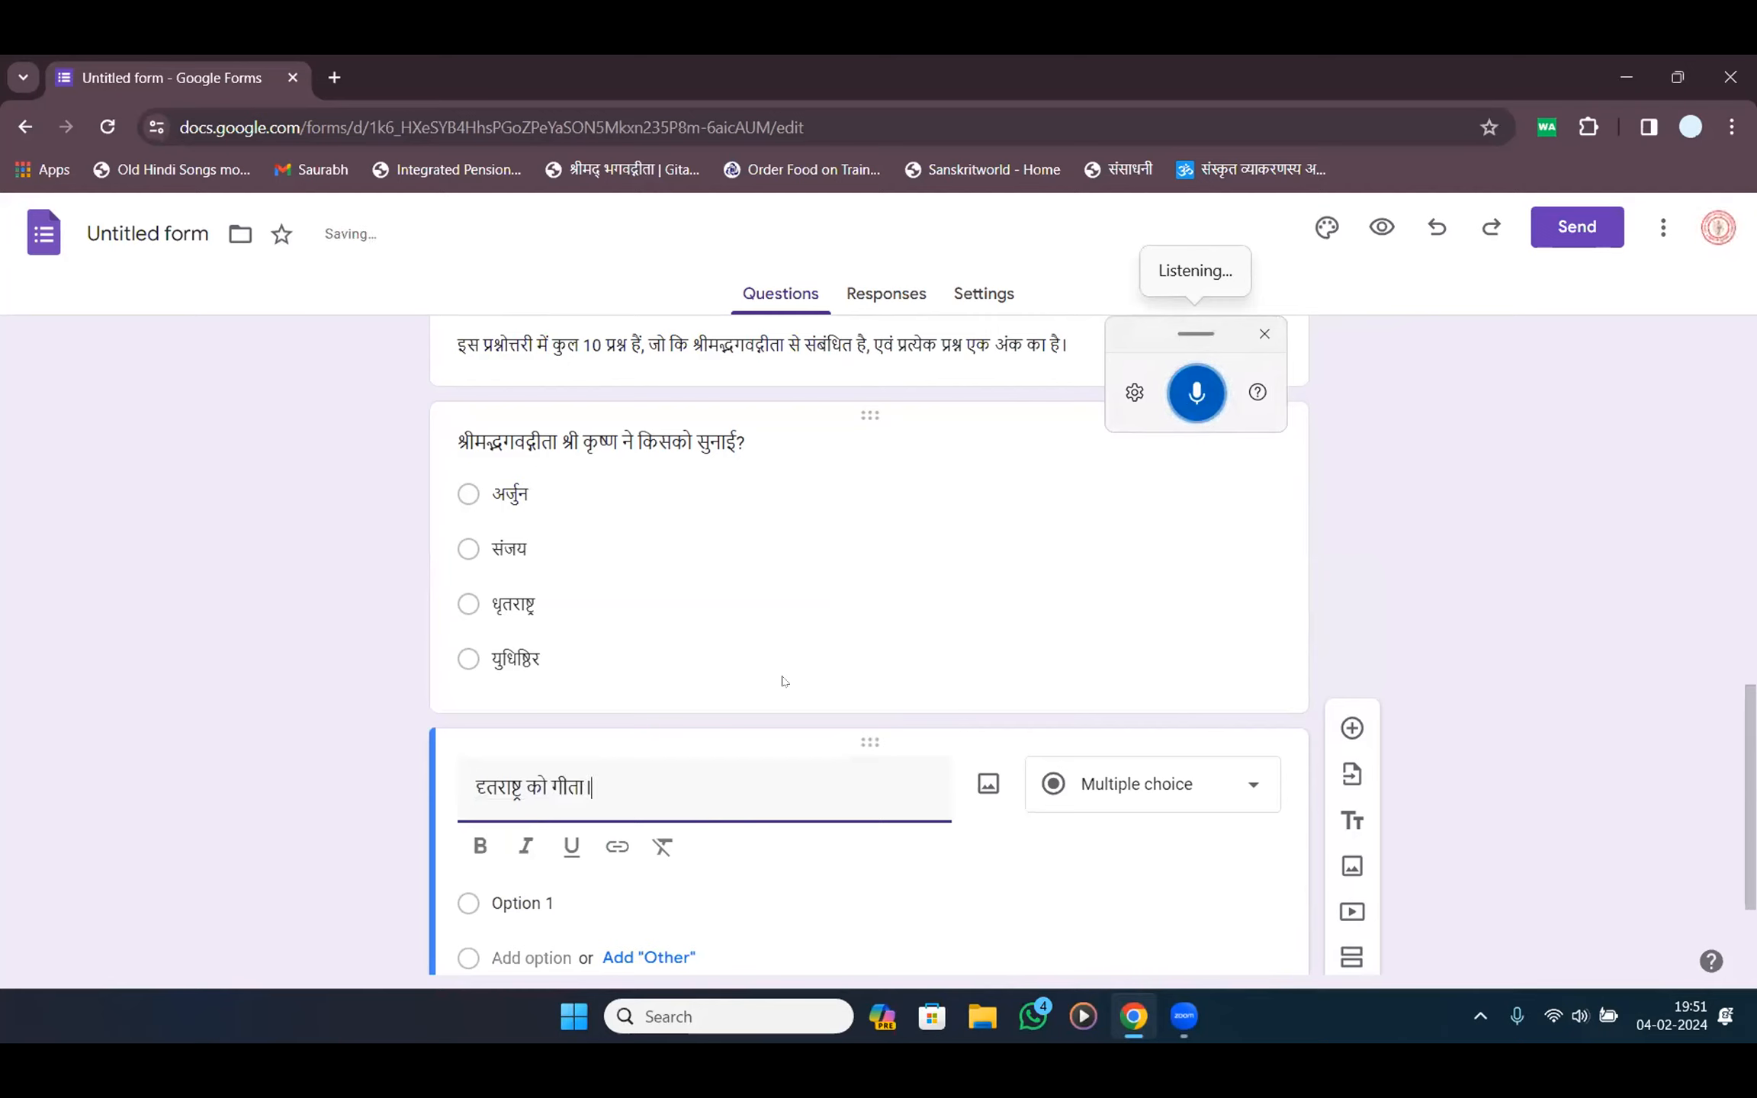
left_click_drag(699, 779, 267, 793)
key("BackSpace")
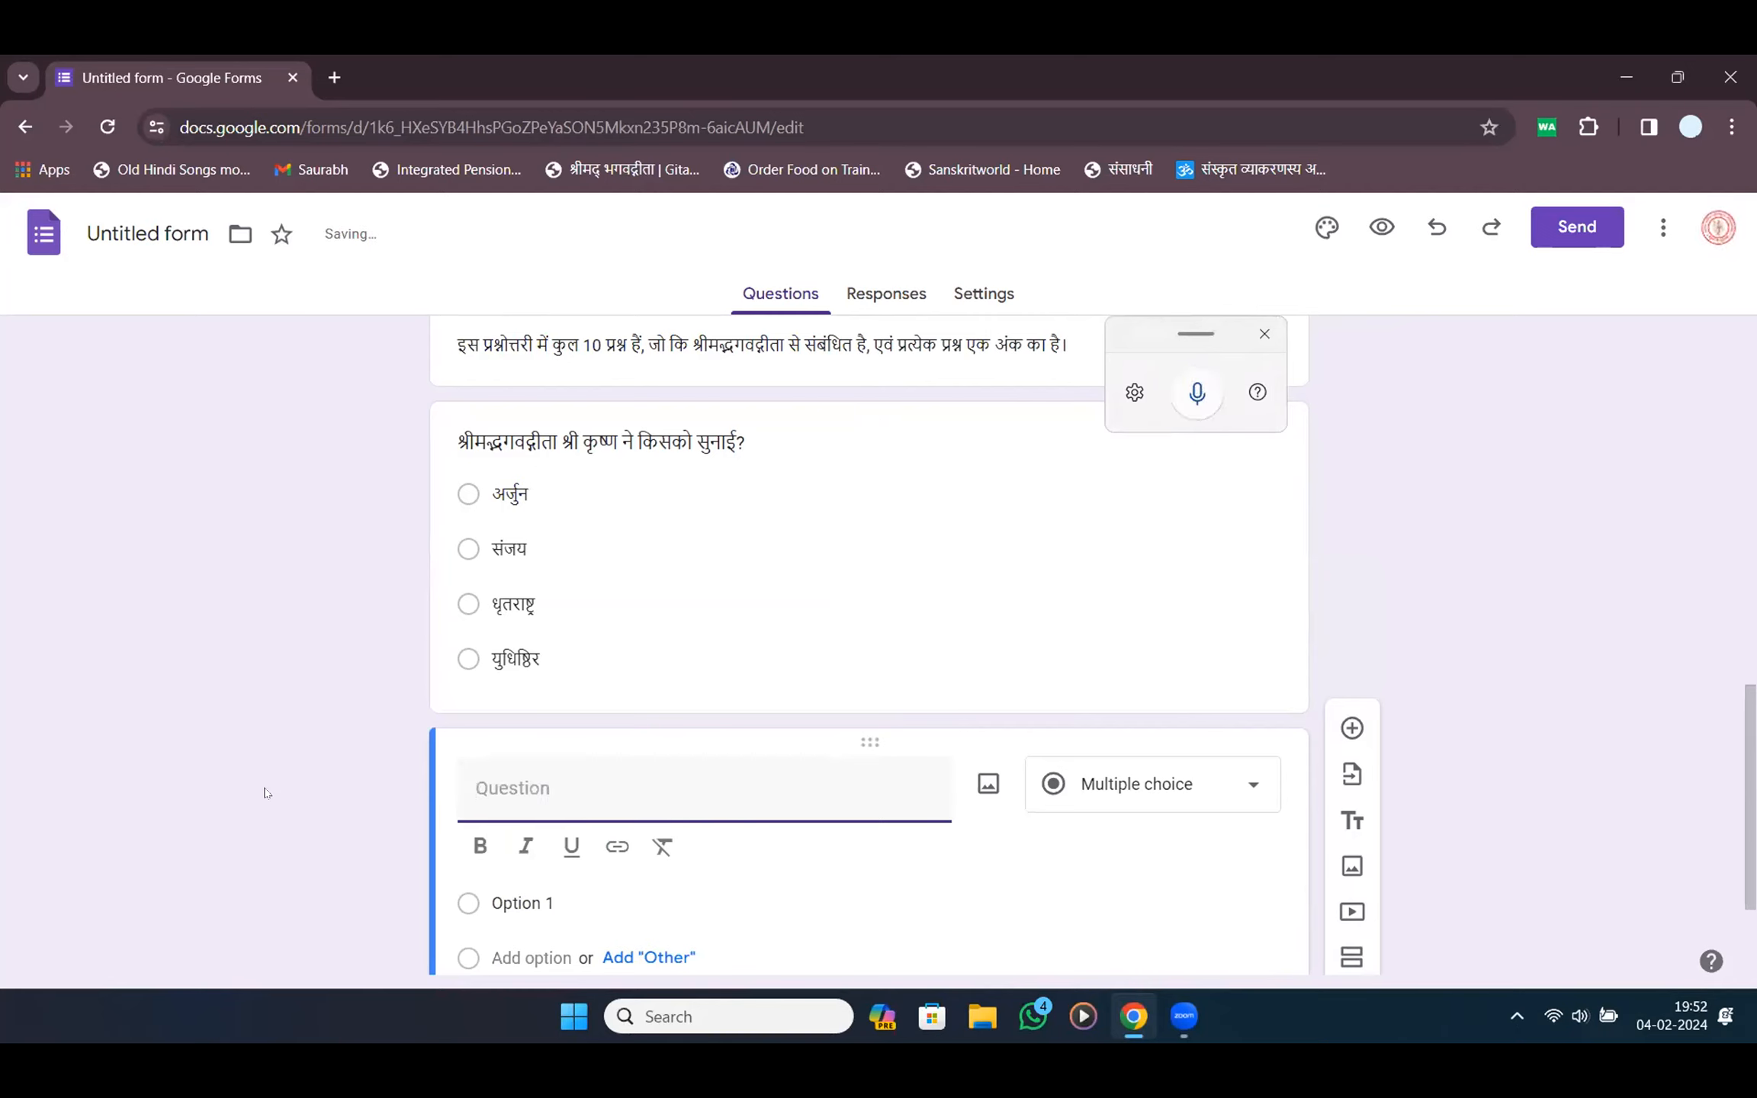
key("super+h")
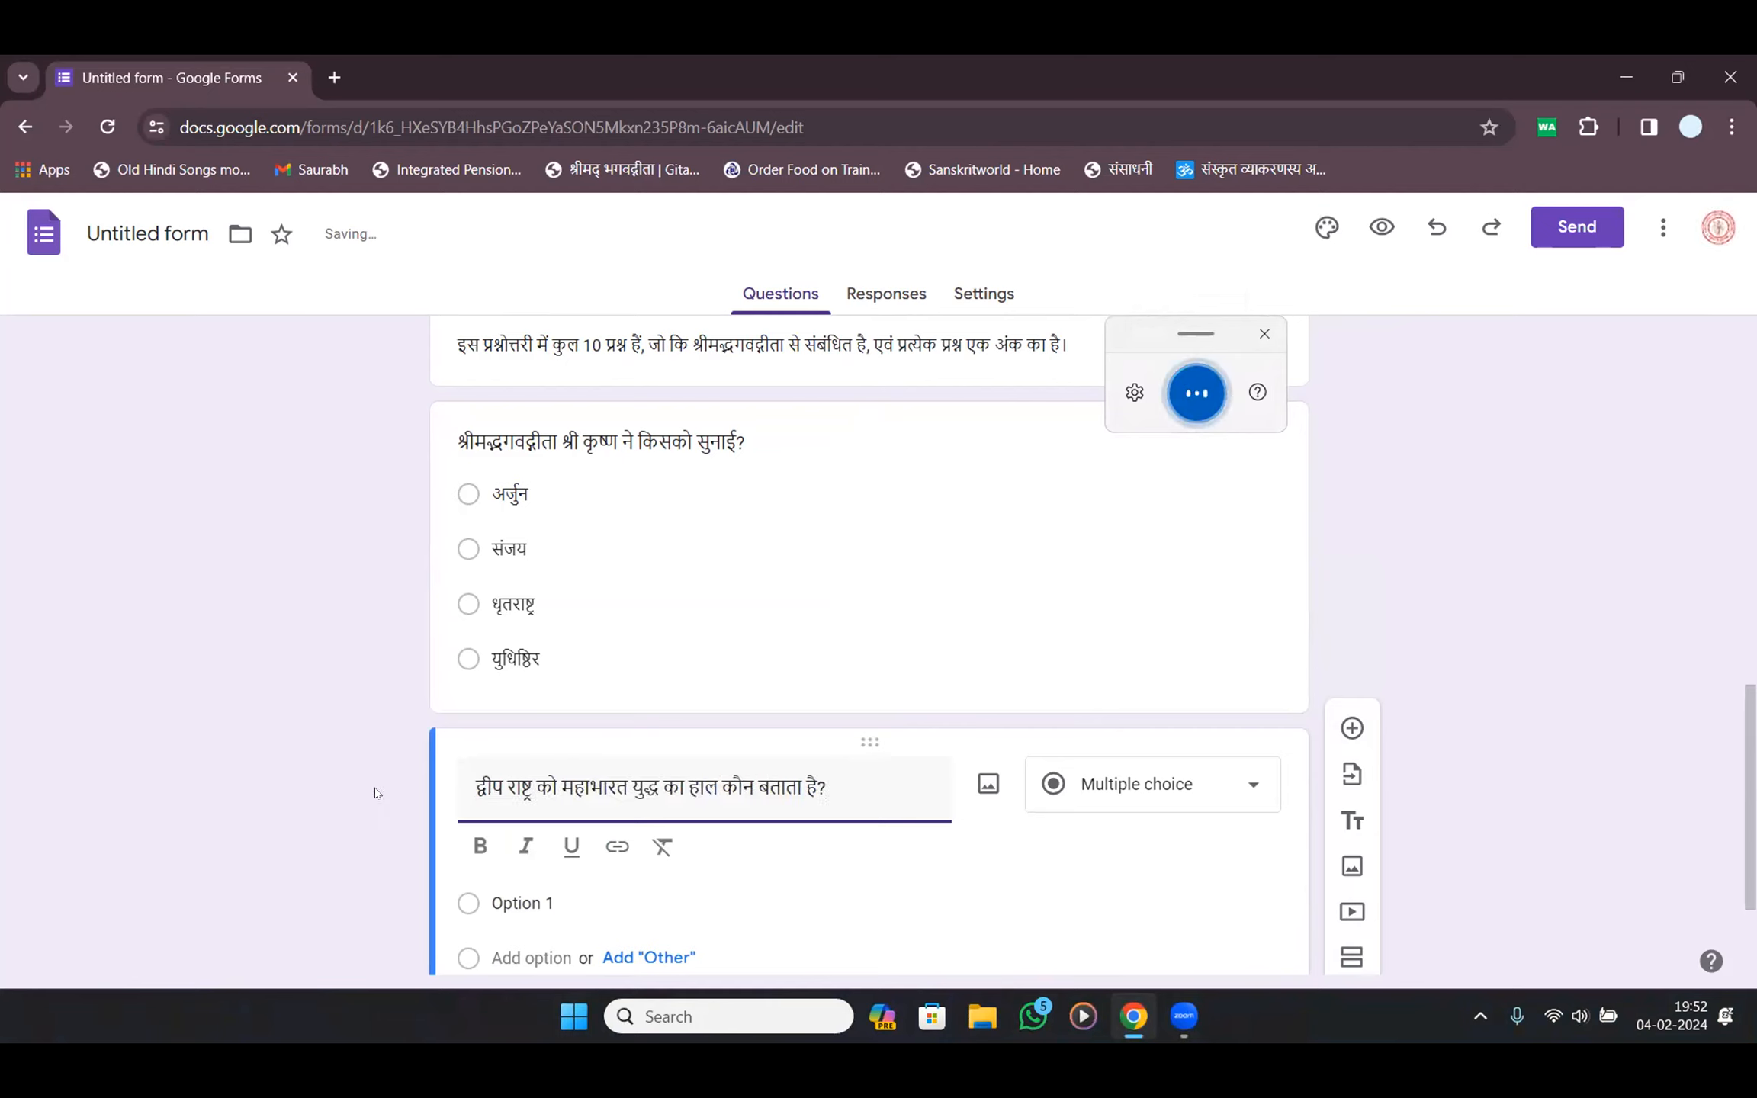
left_click_drag(513, 790, 312, 796)
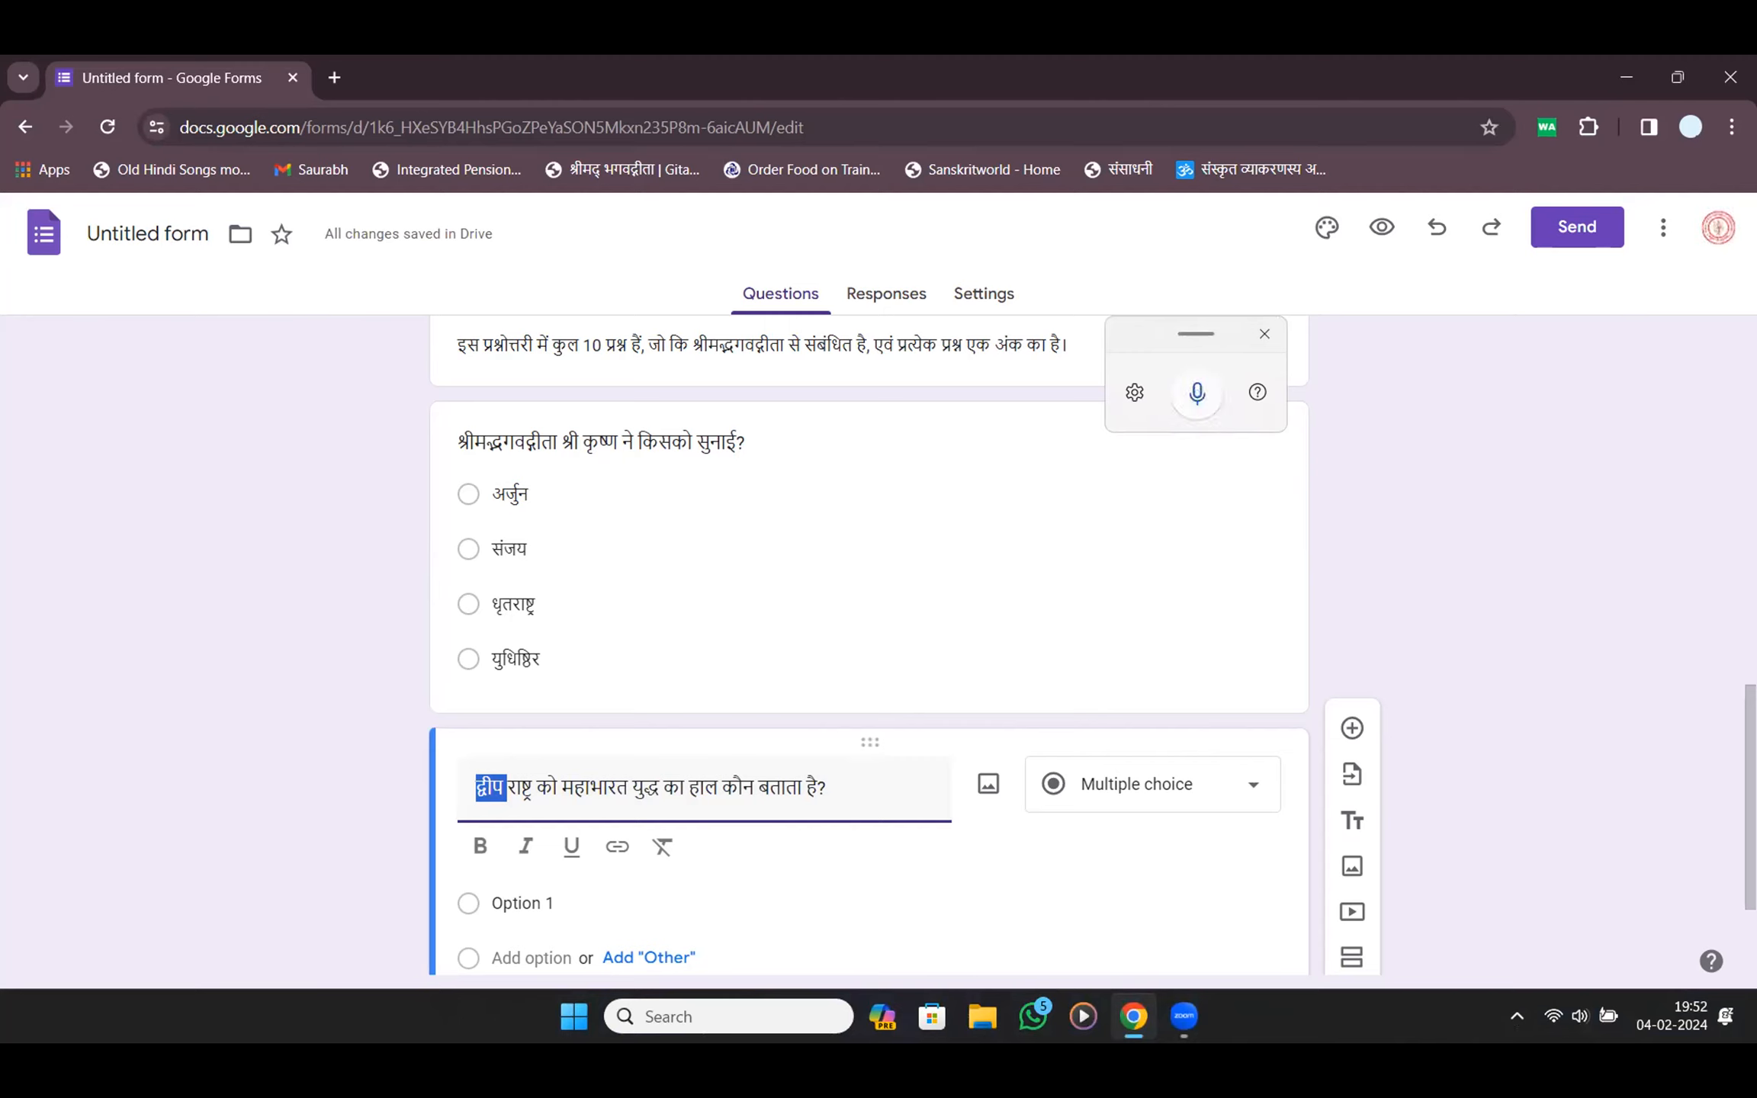
type("ध")
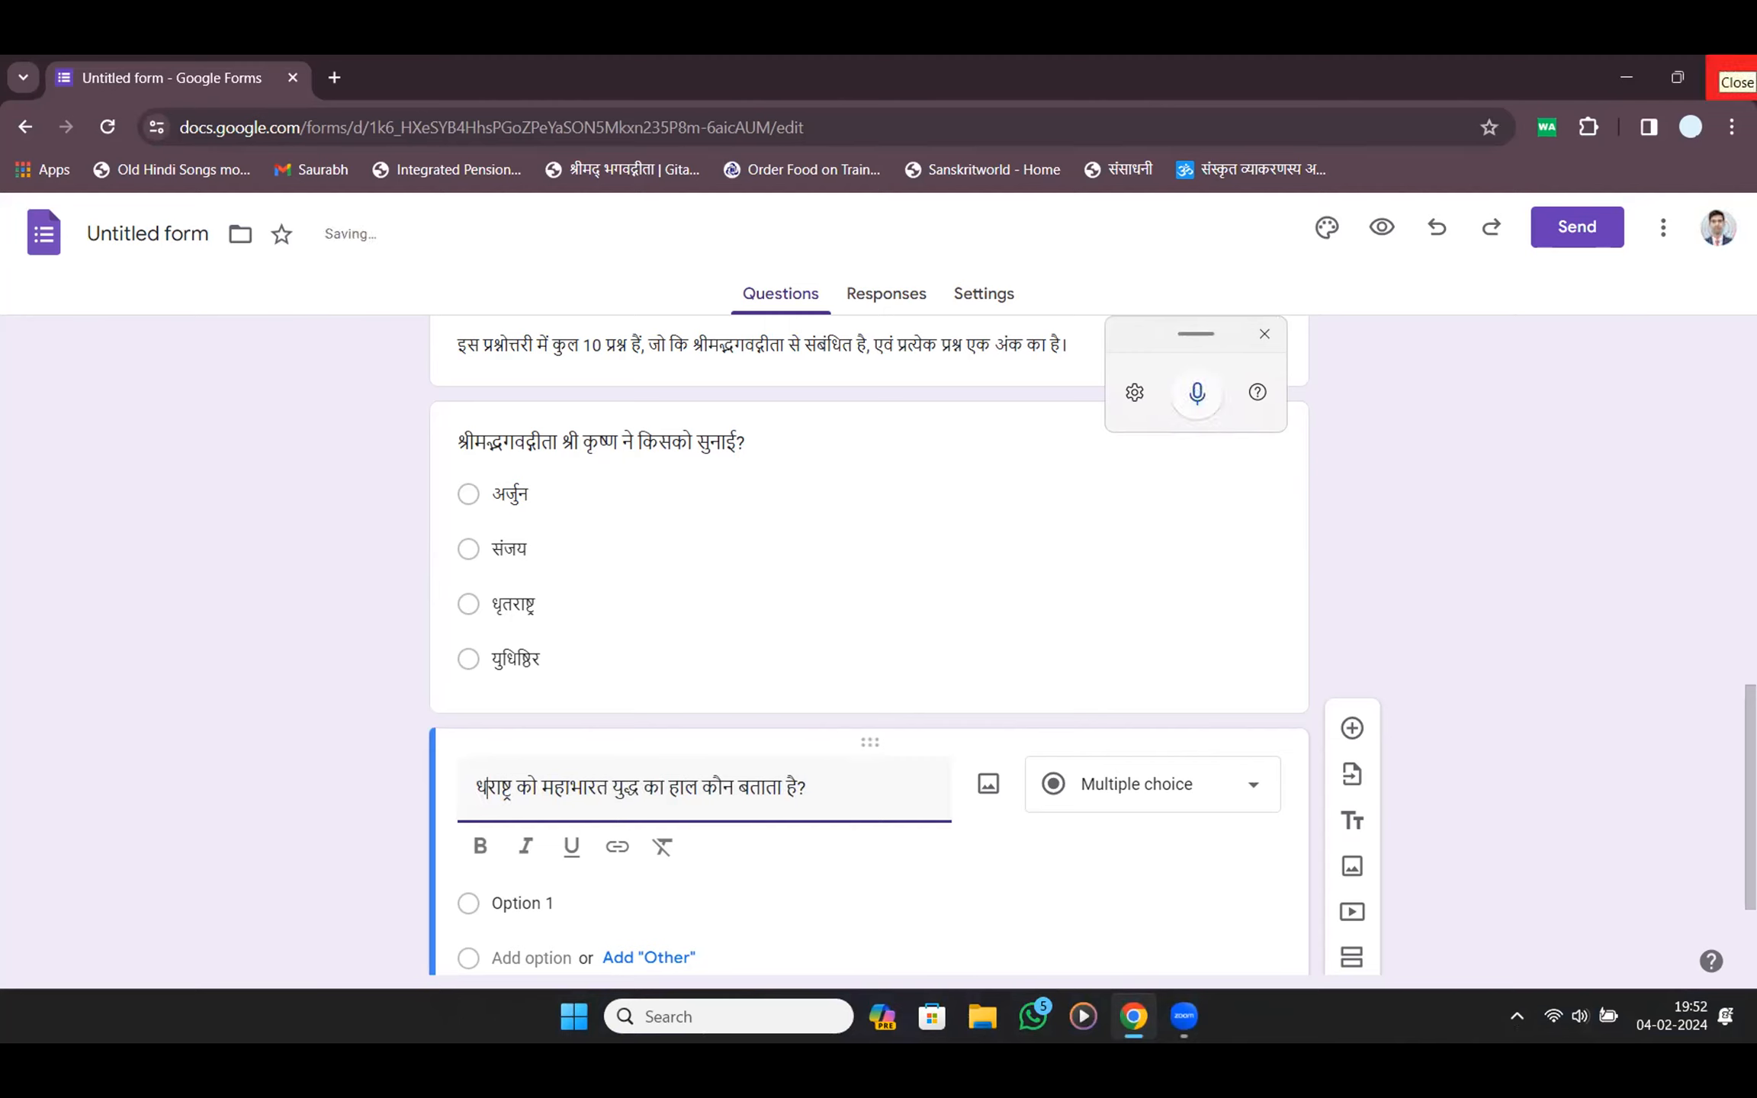
type("ृत")
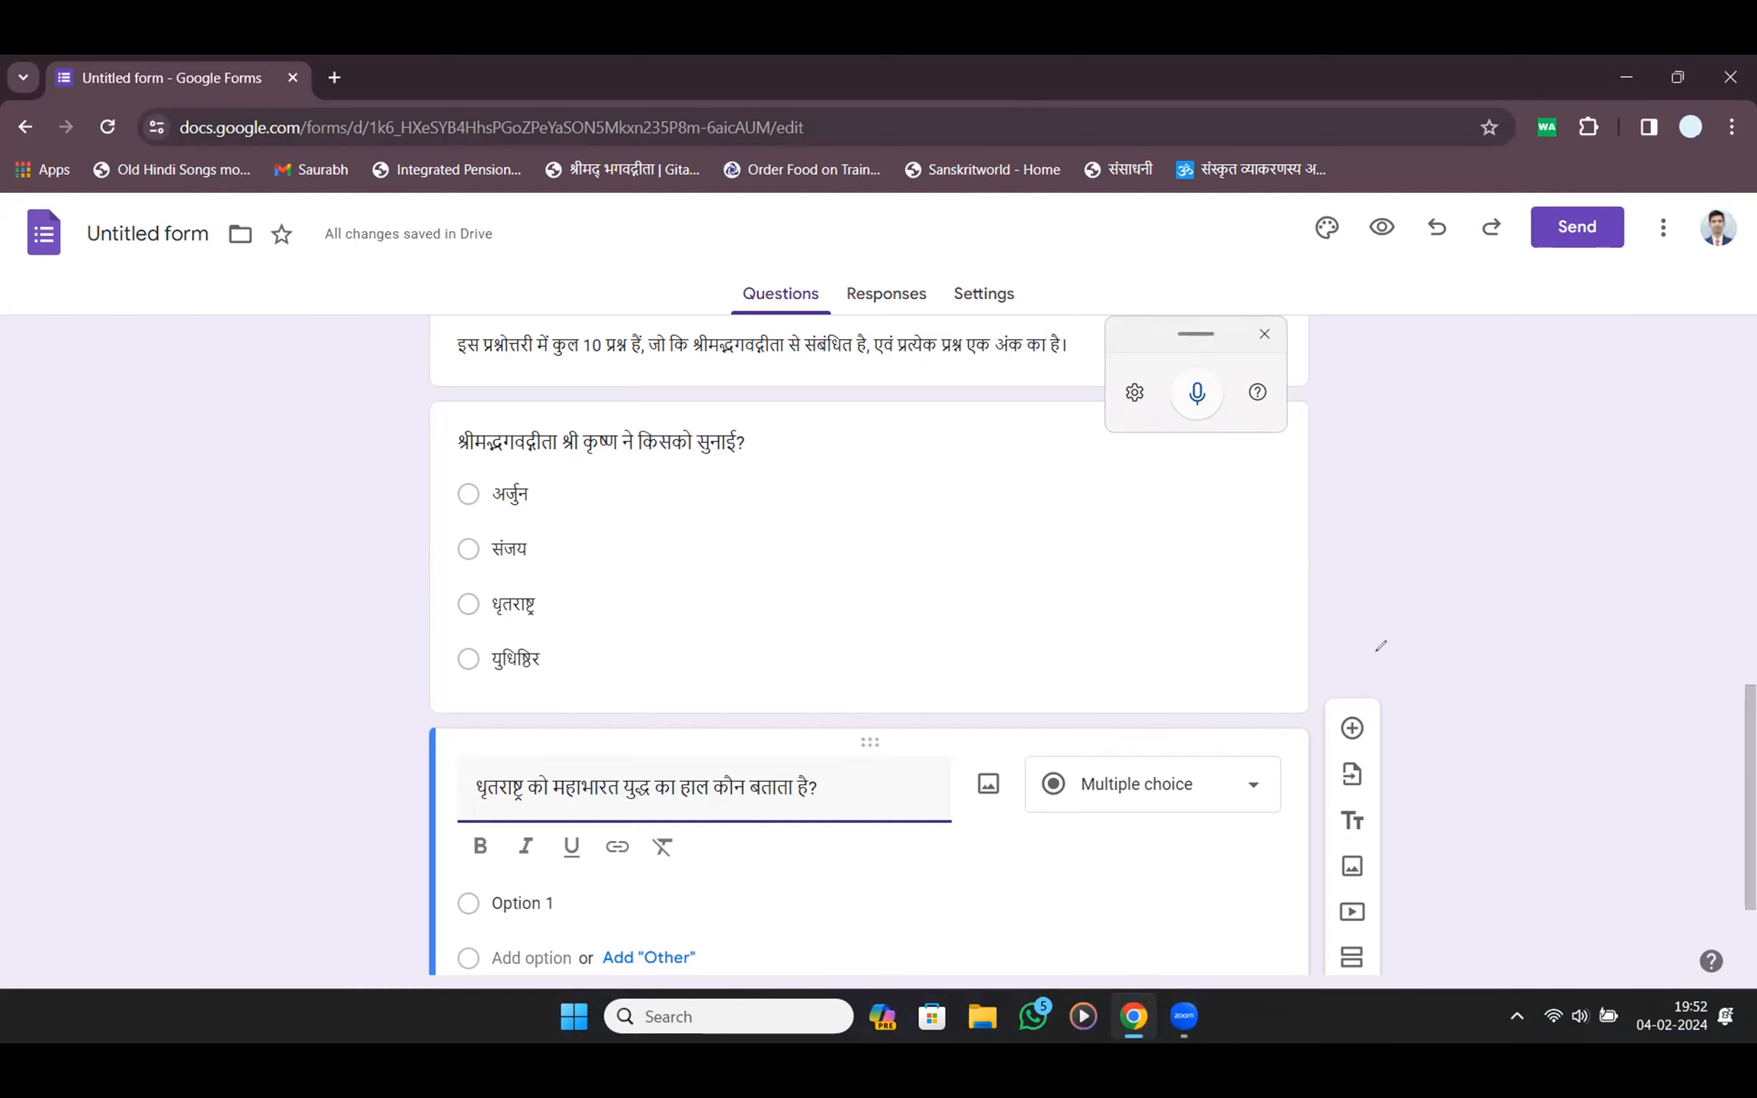
Paste युधिष्ठिर as the first option of the Dhritarashtra question
mouse_move(1436, 734)
left_mouse_down()
mouse_move(1413, 812)
mouse_move(1415, 724)
left_mouse_up()
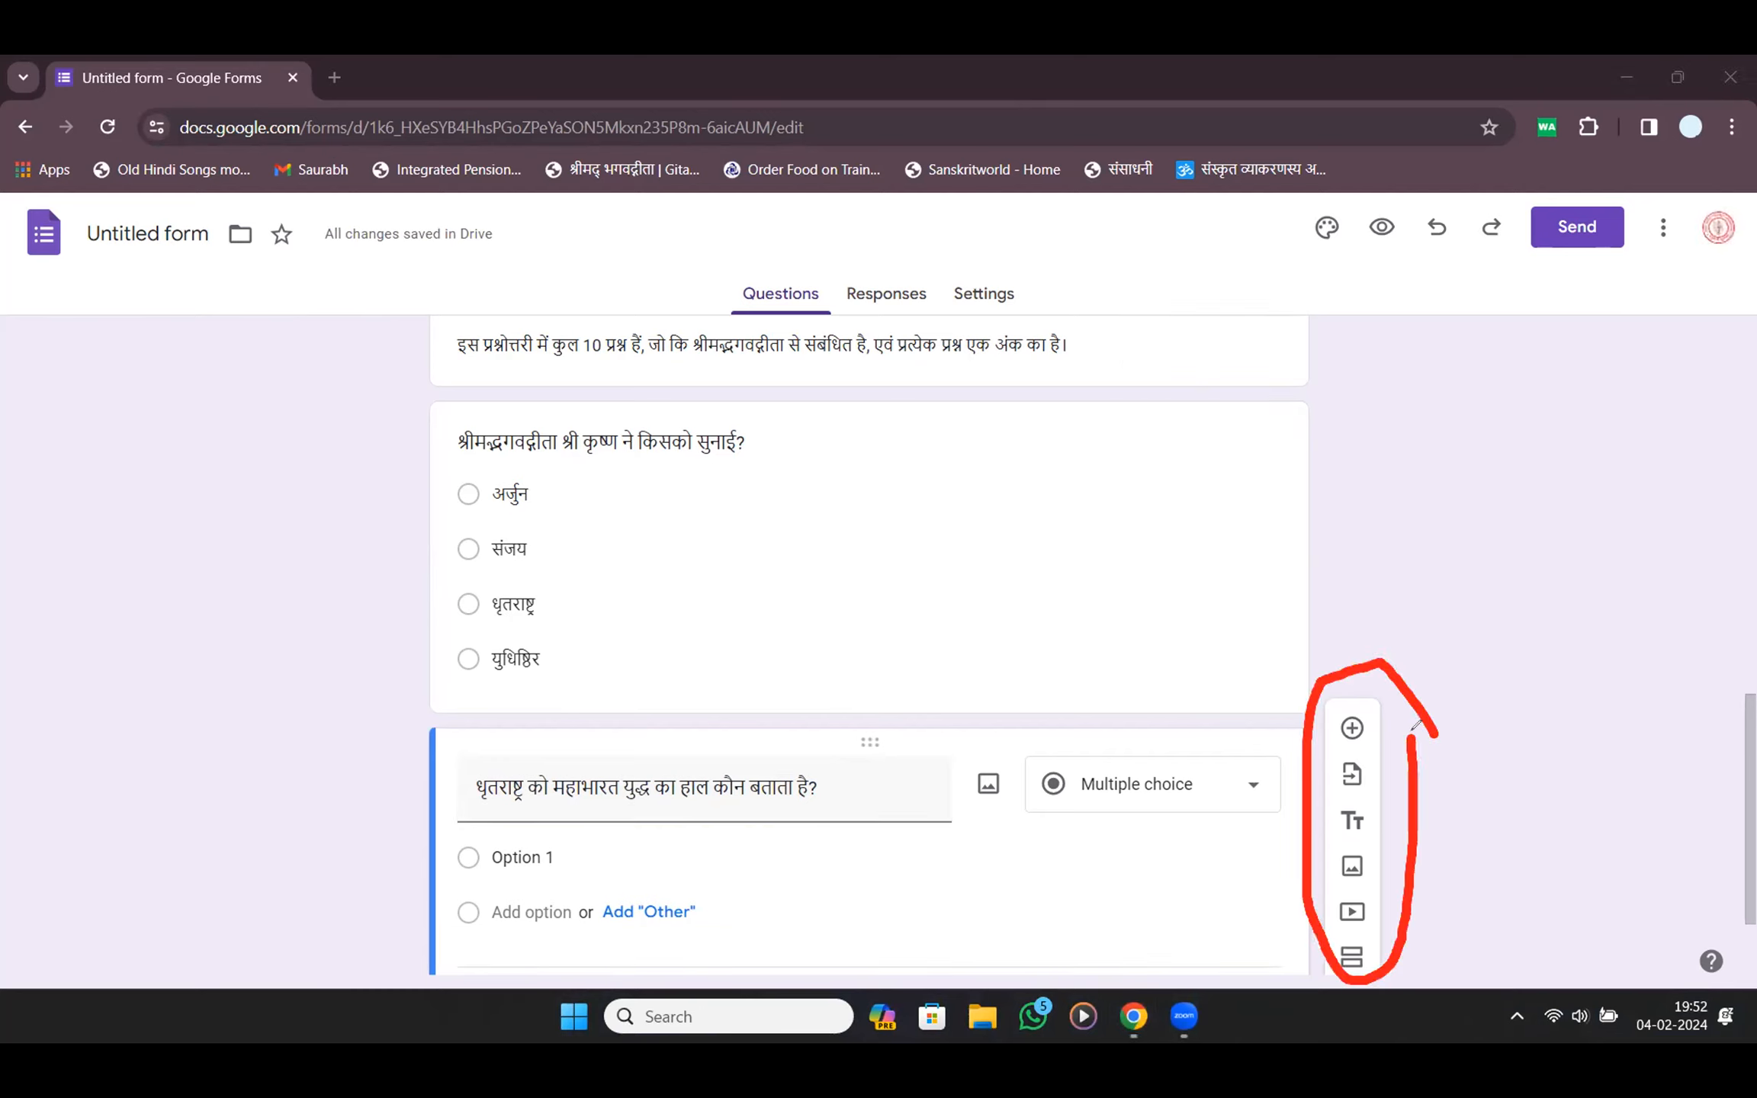
left_click(85, 684)
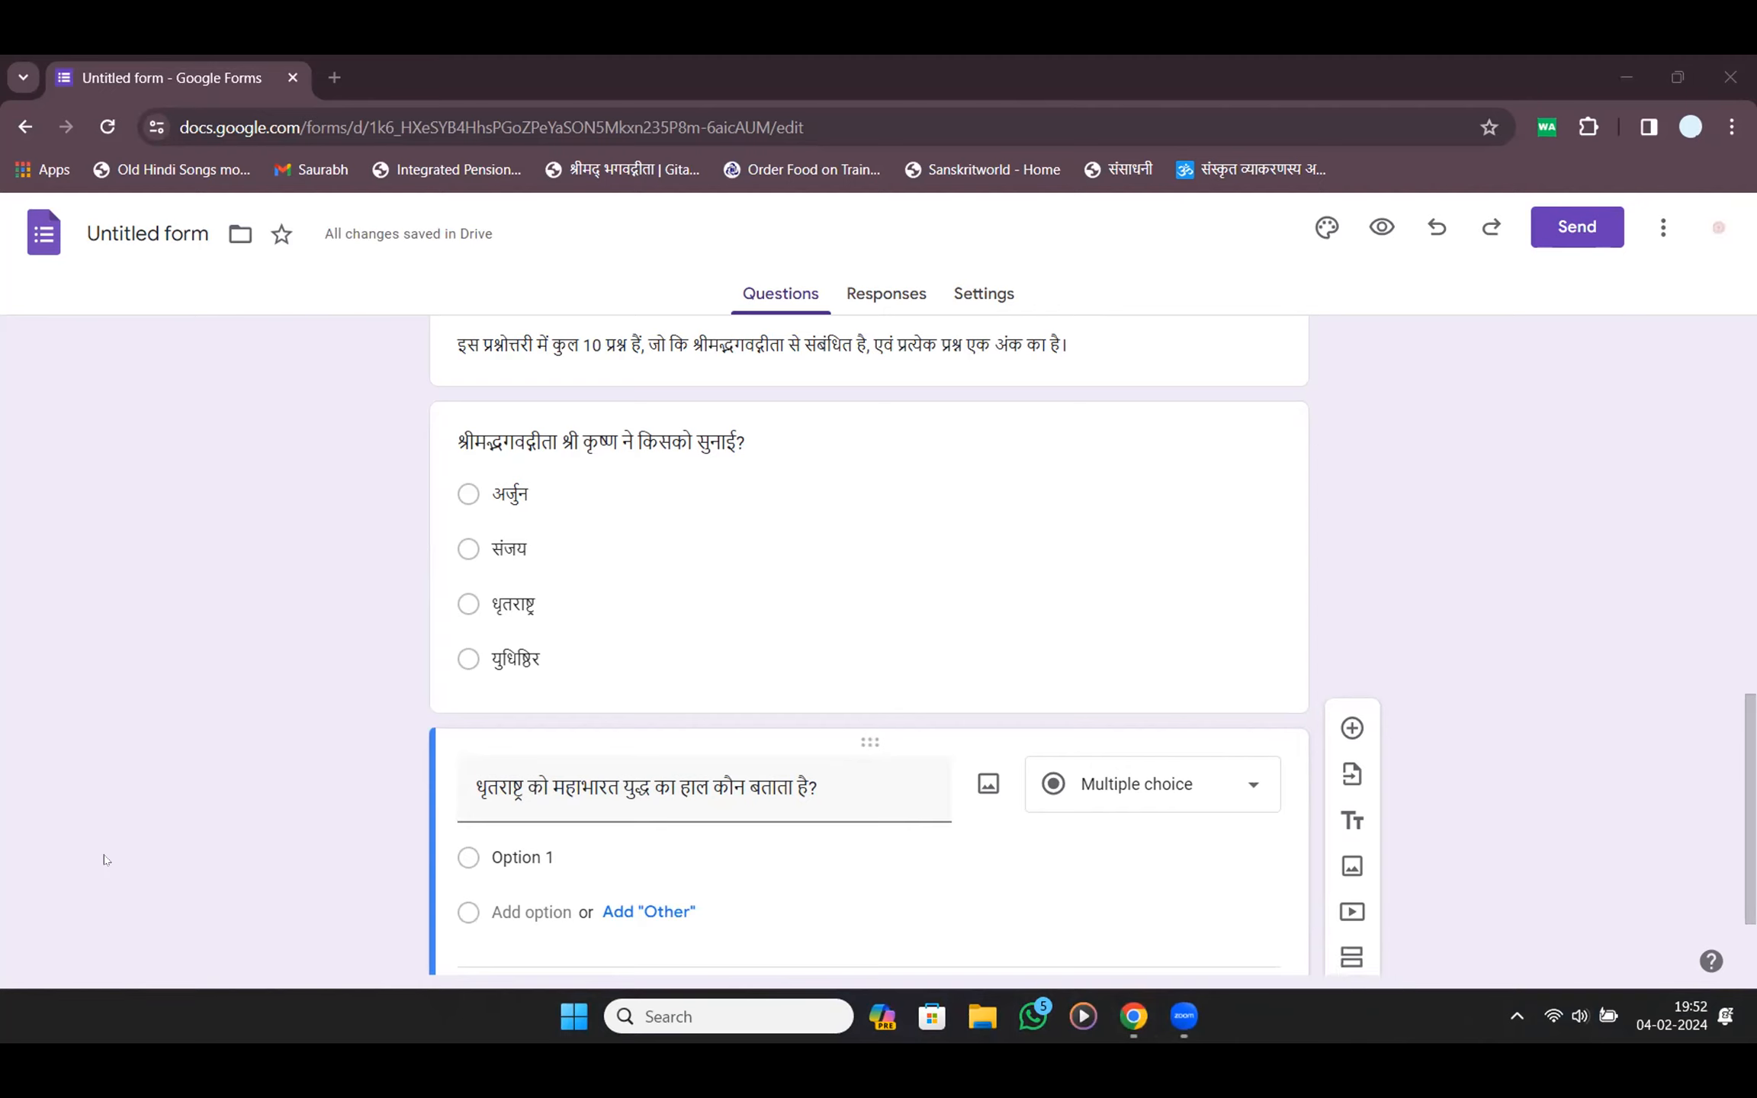
scroll(1353, 724, "down", 2)
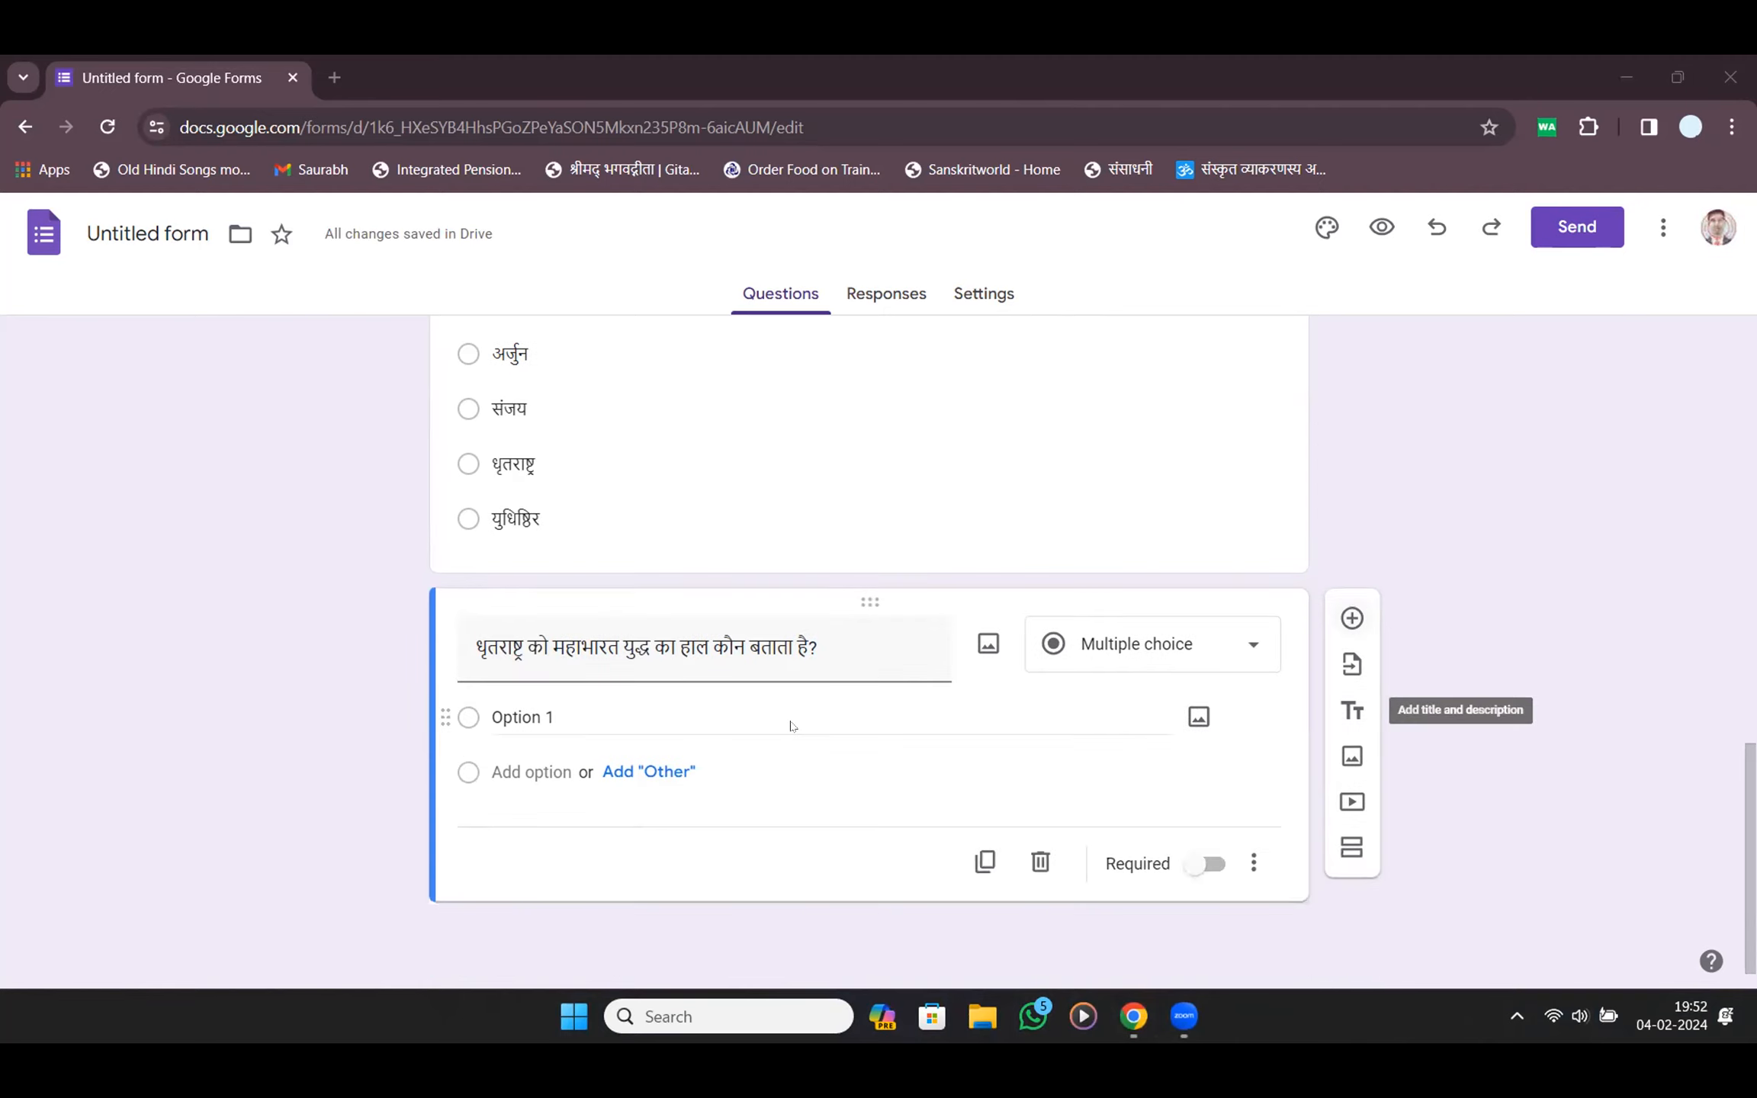
left_click(594, 709)
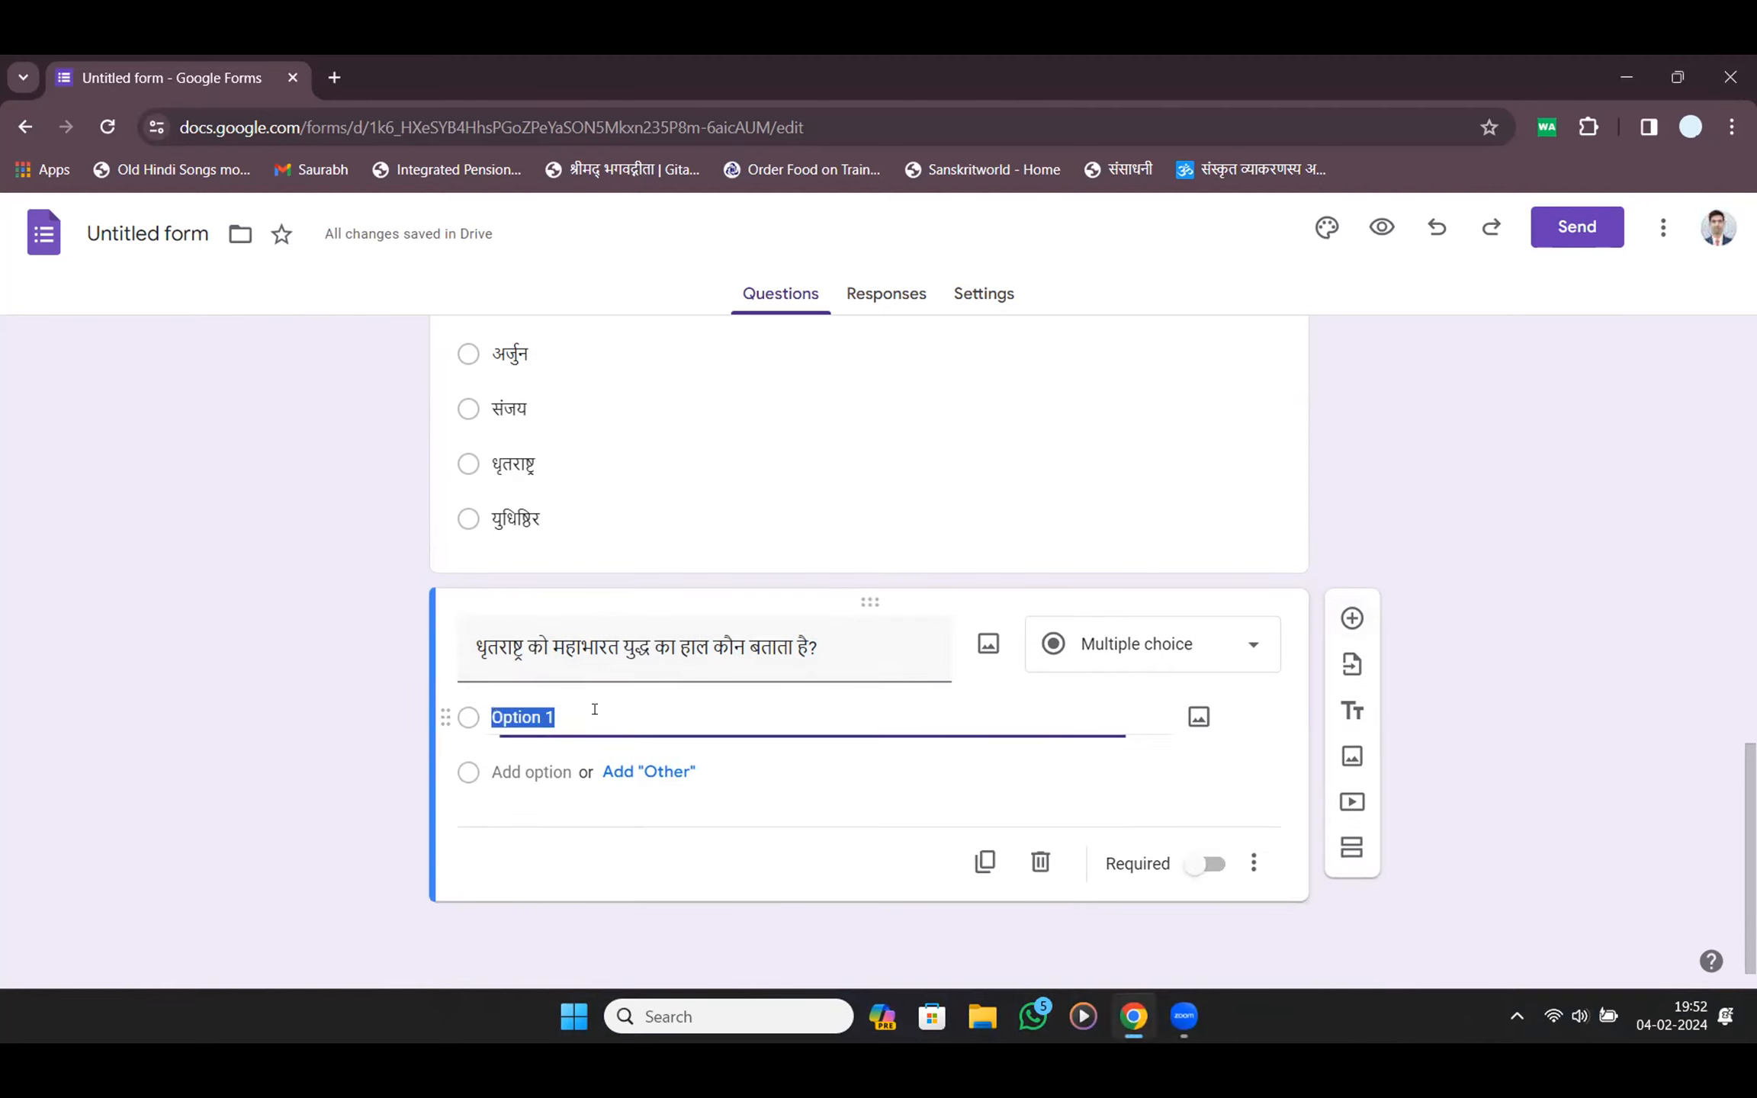
left_click(723, 450)
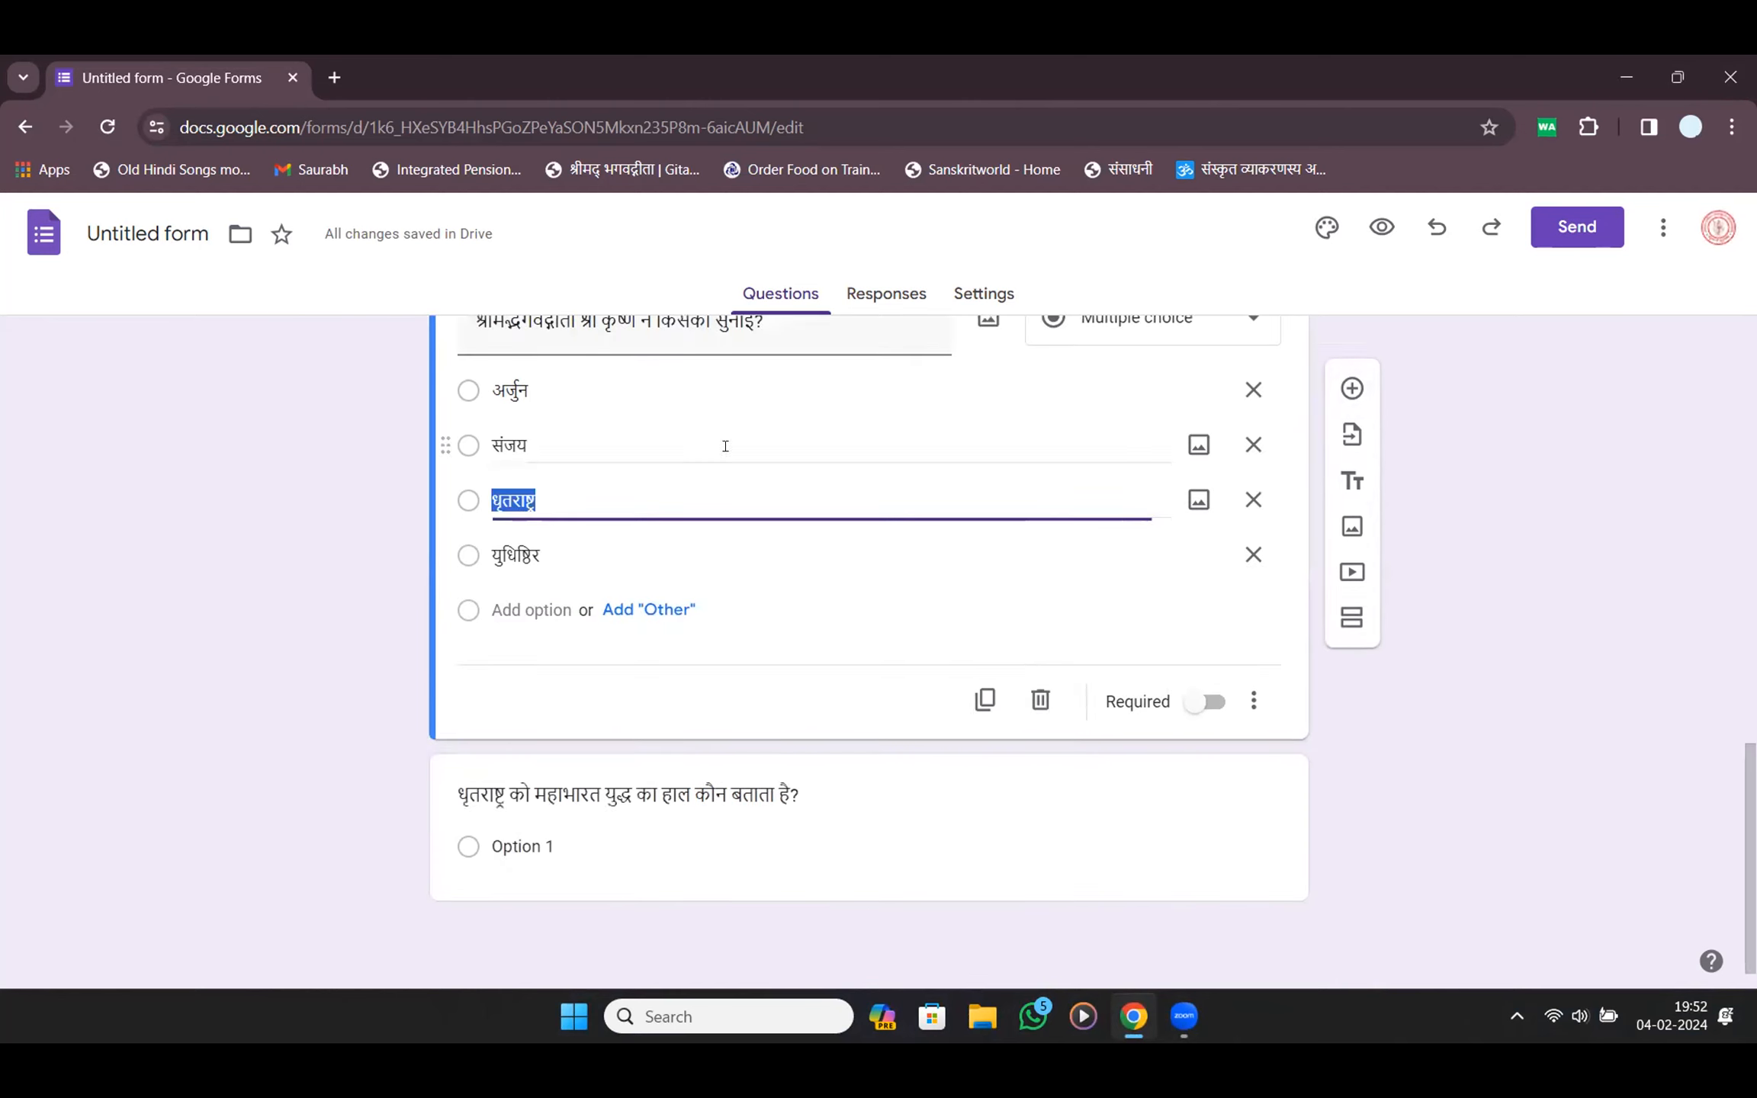
left_click(563, 387)
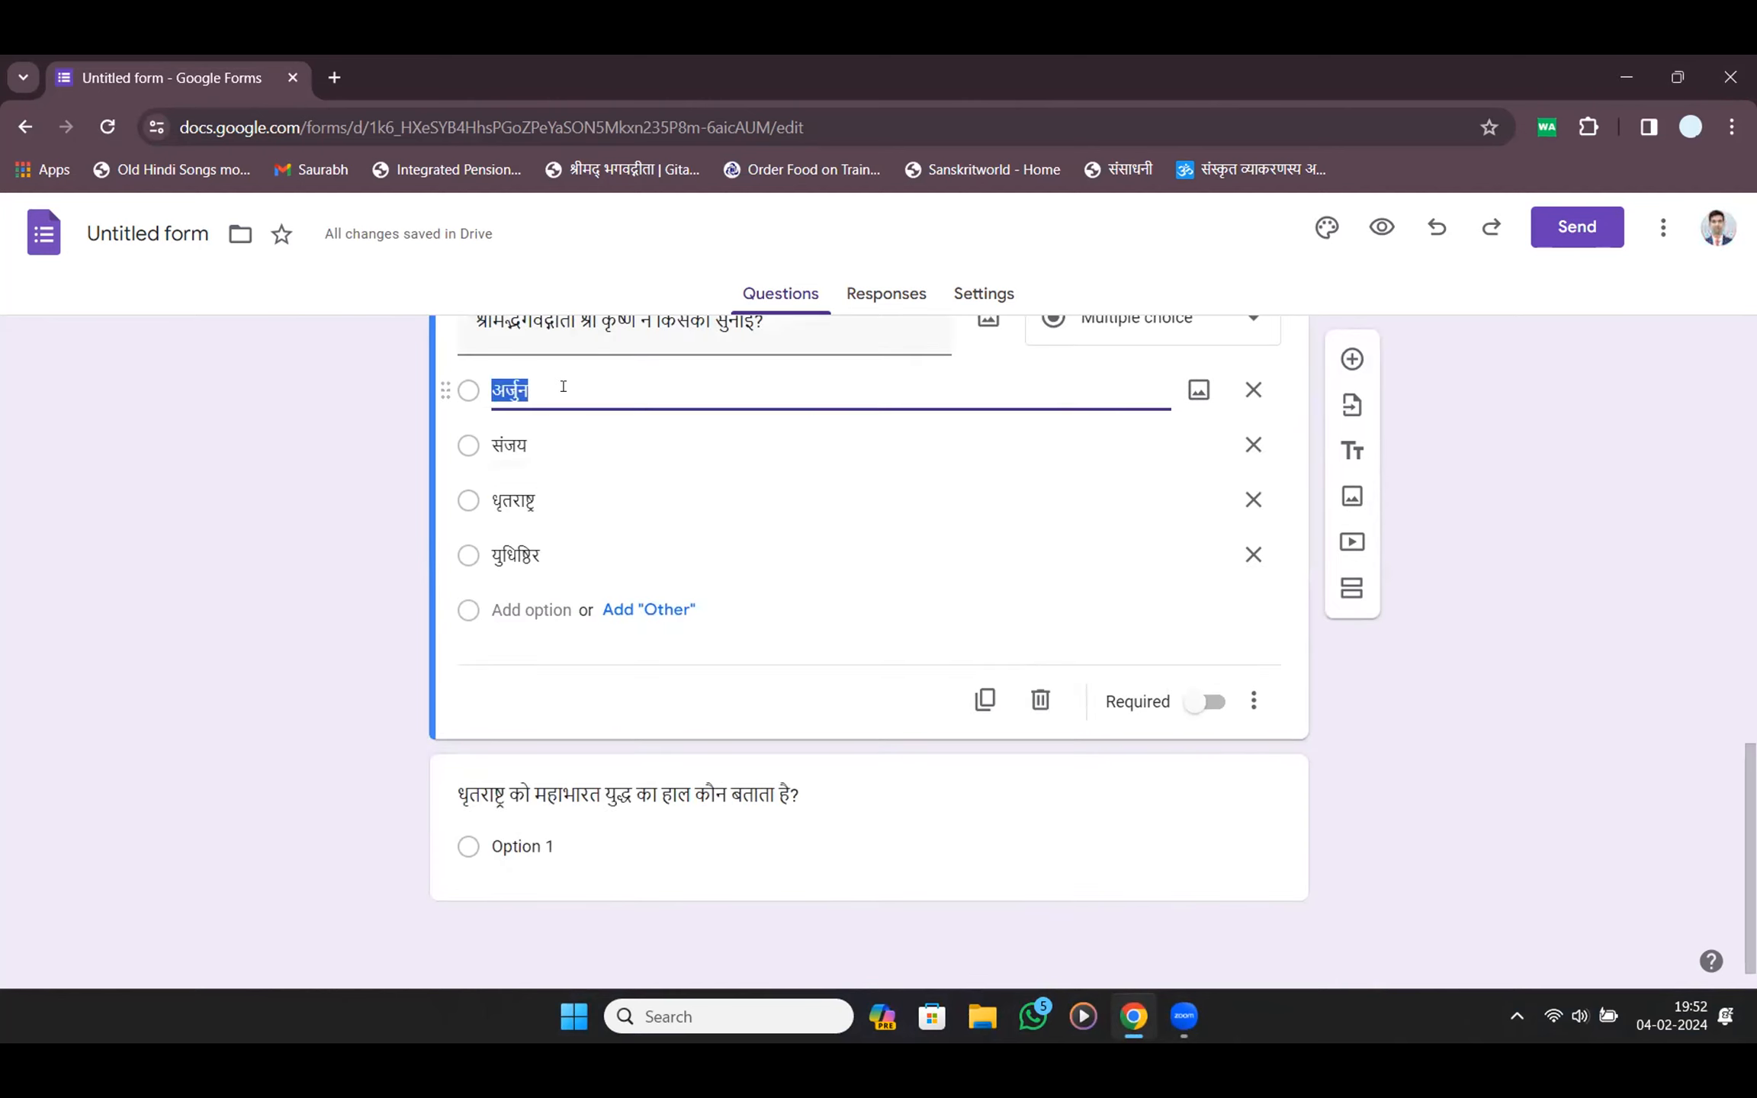
left_click(527, 837)
type("युधिष्ठिर")
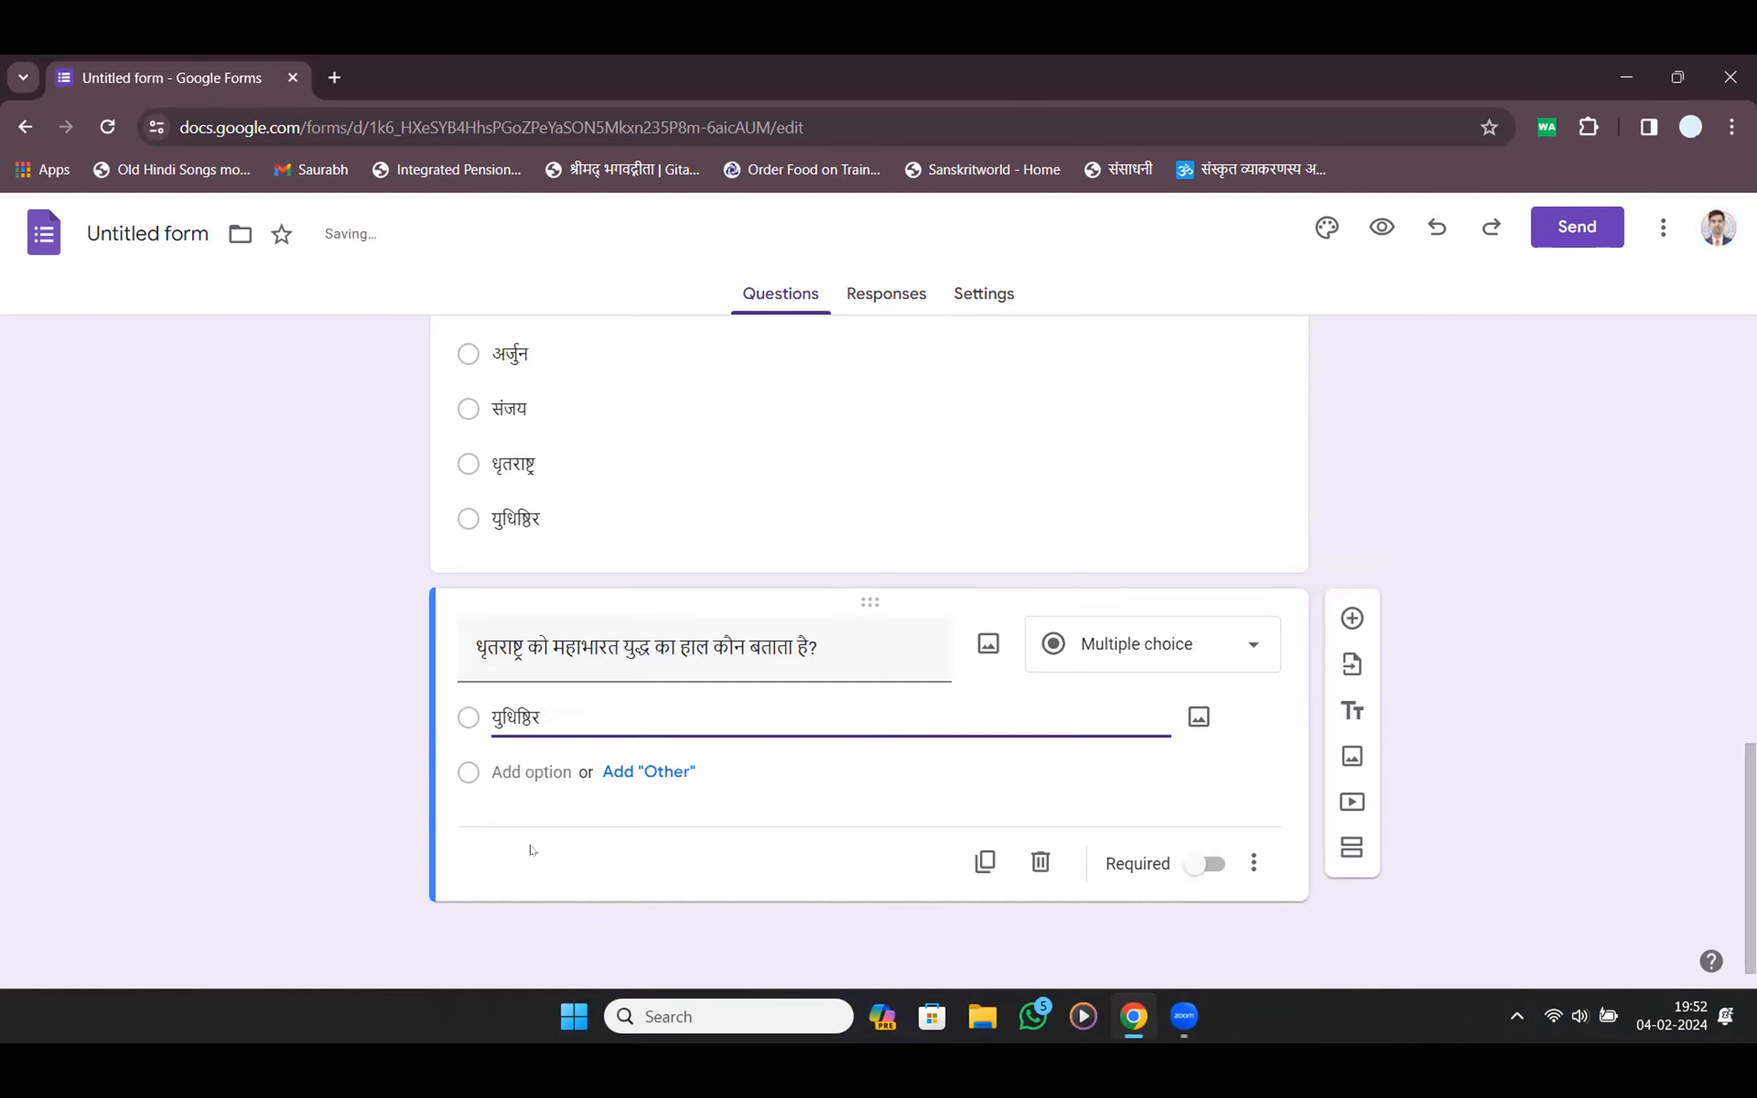
Add a second option, अर्जुन, copied from the first question's answers
left_click(555, 776)
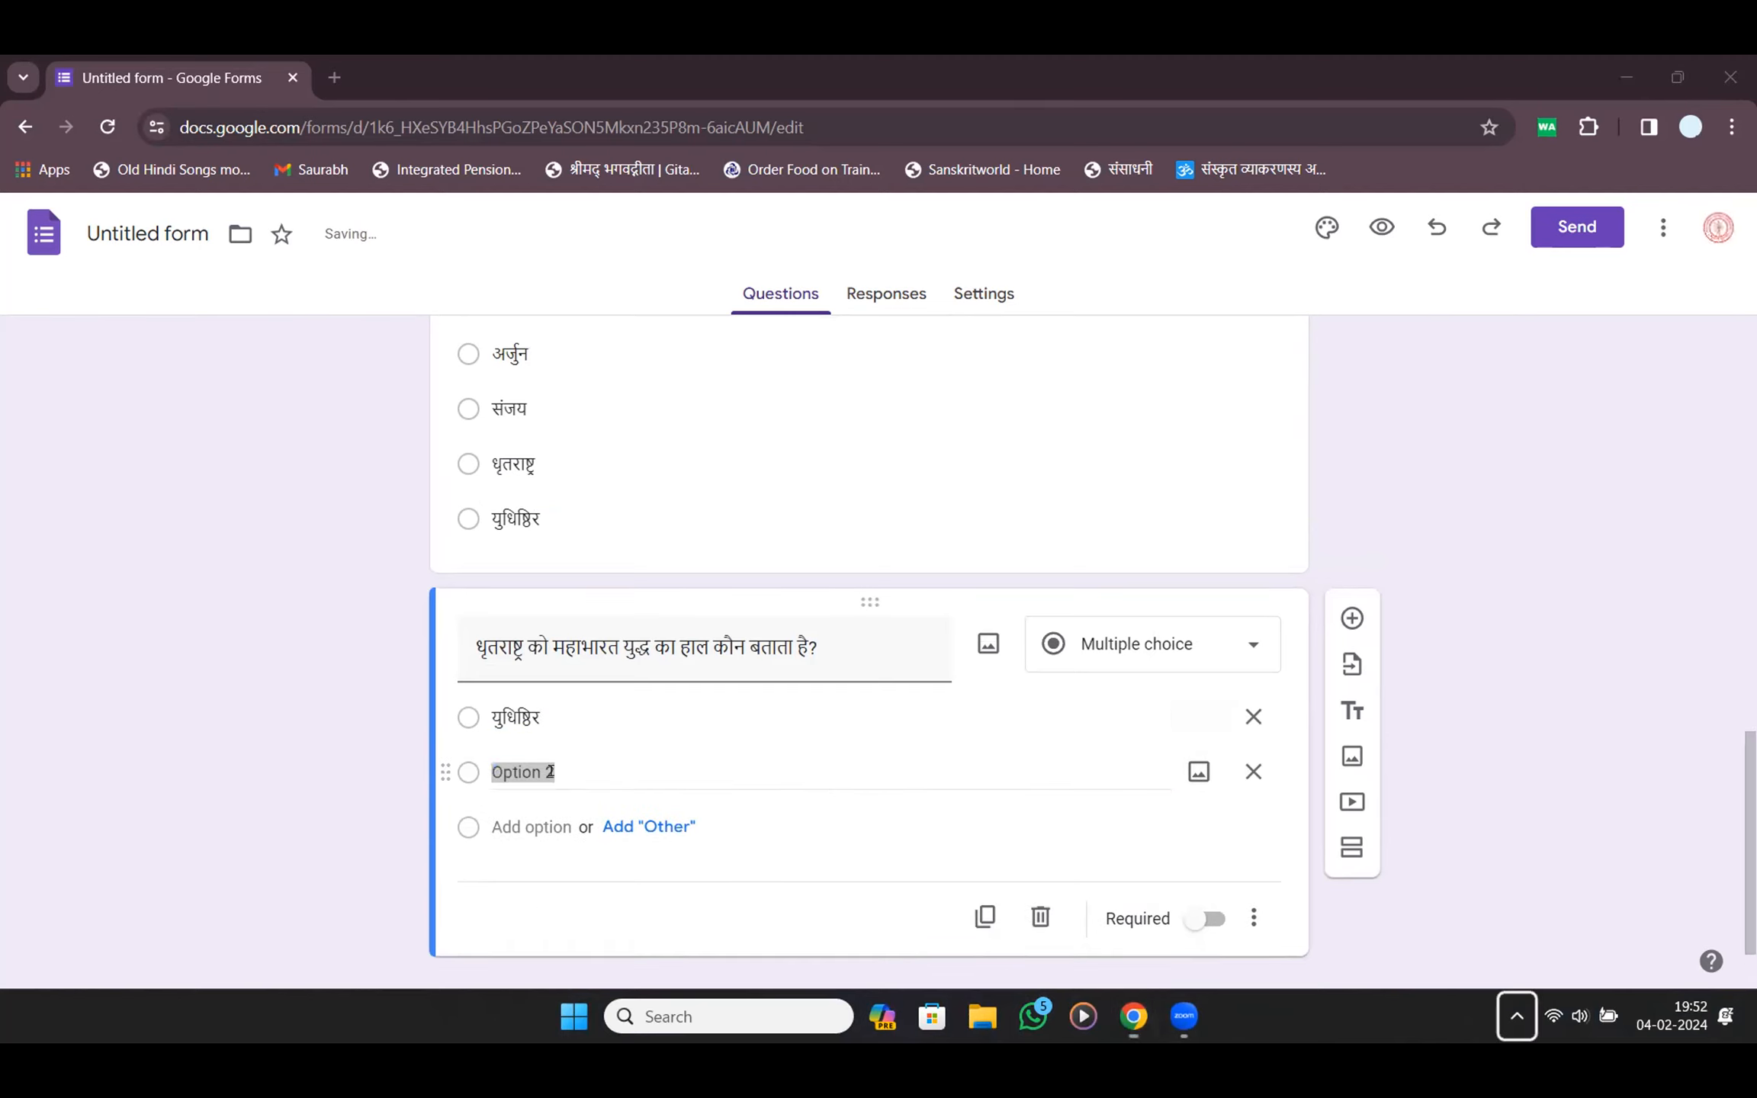
key("super+v")
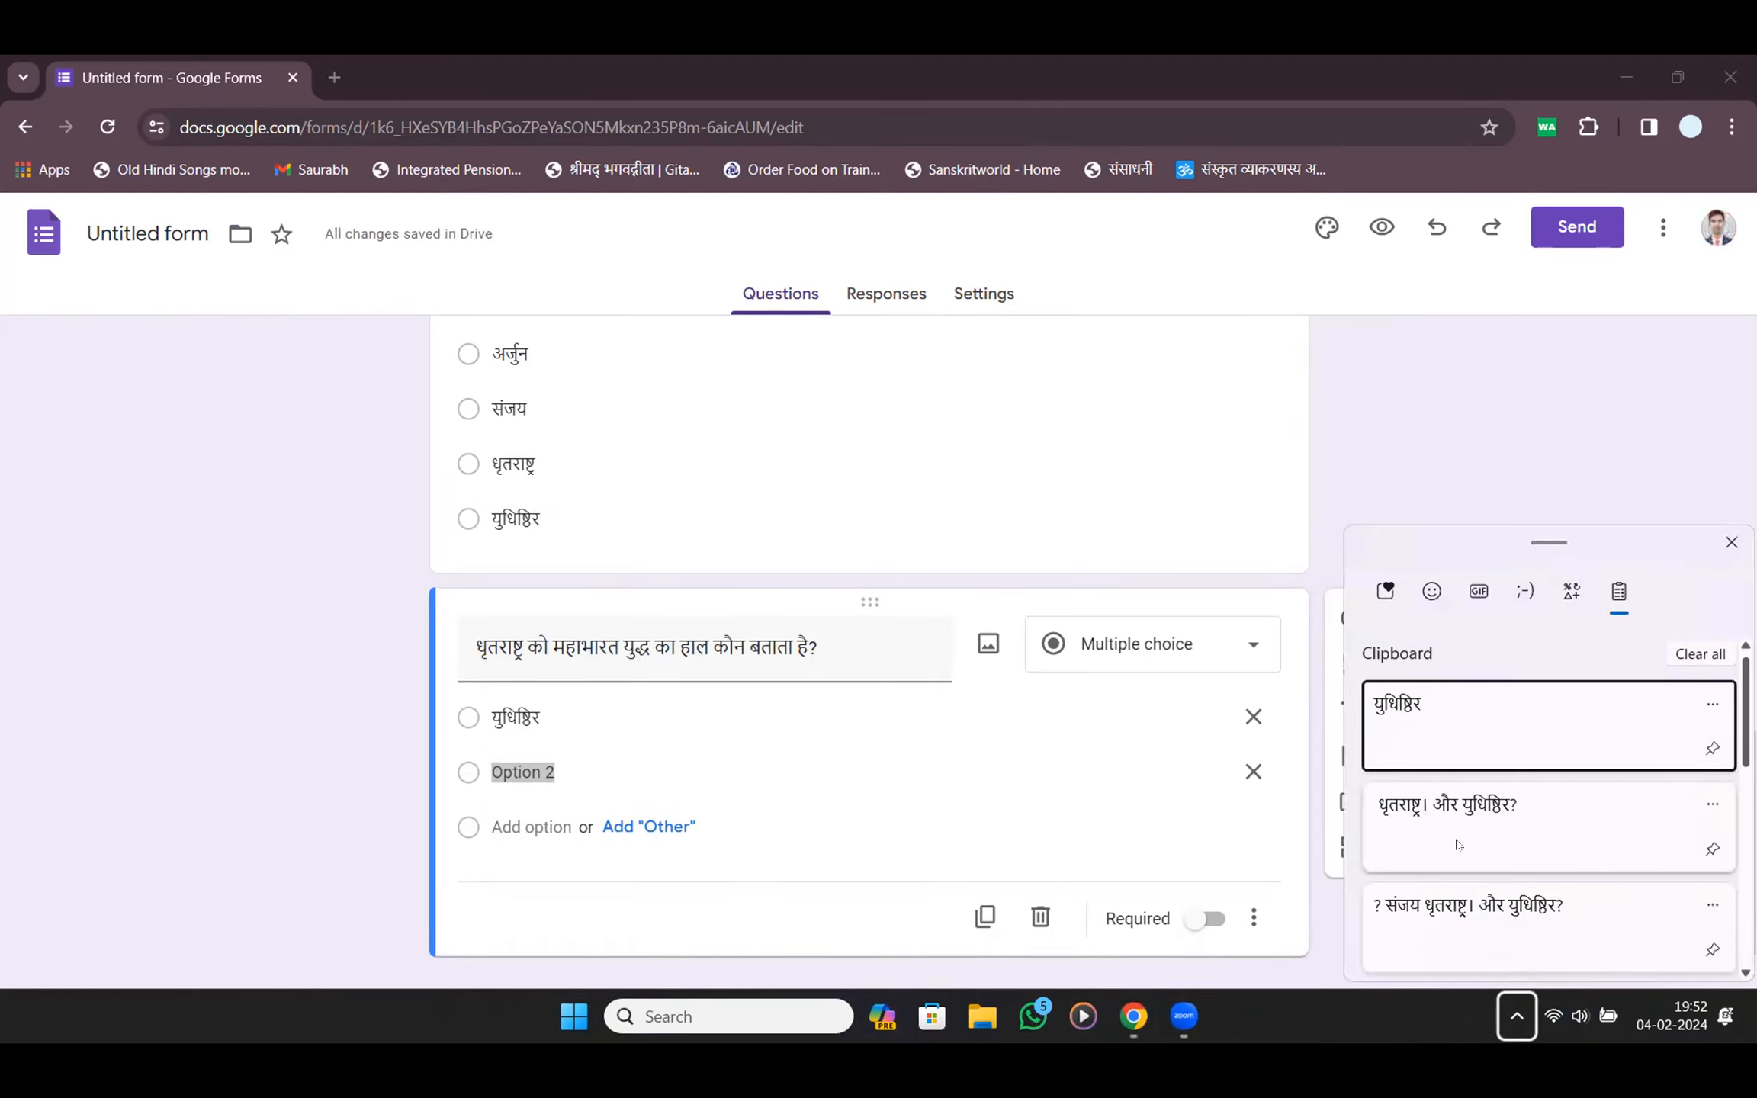
scroll(1459, 844, "down", 2)
left_click(1731, 543)
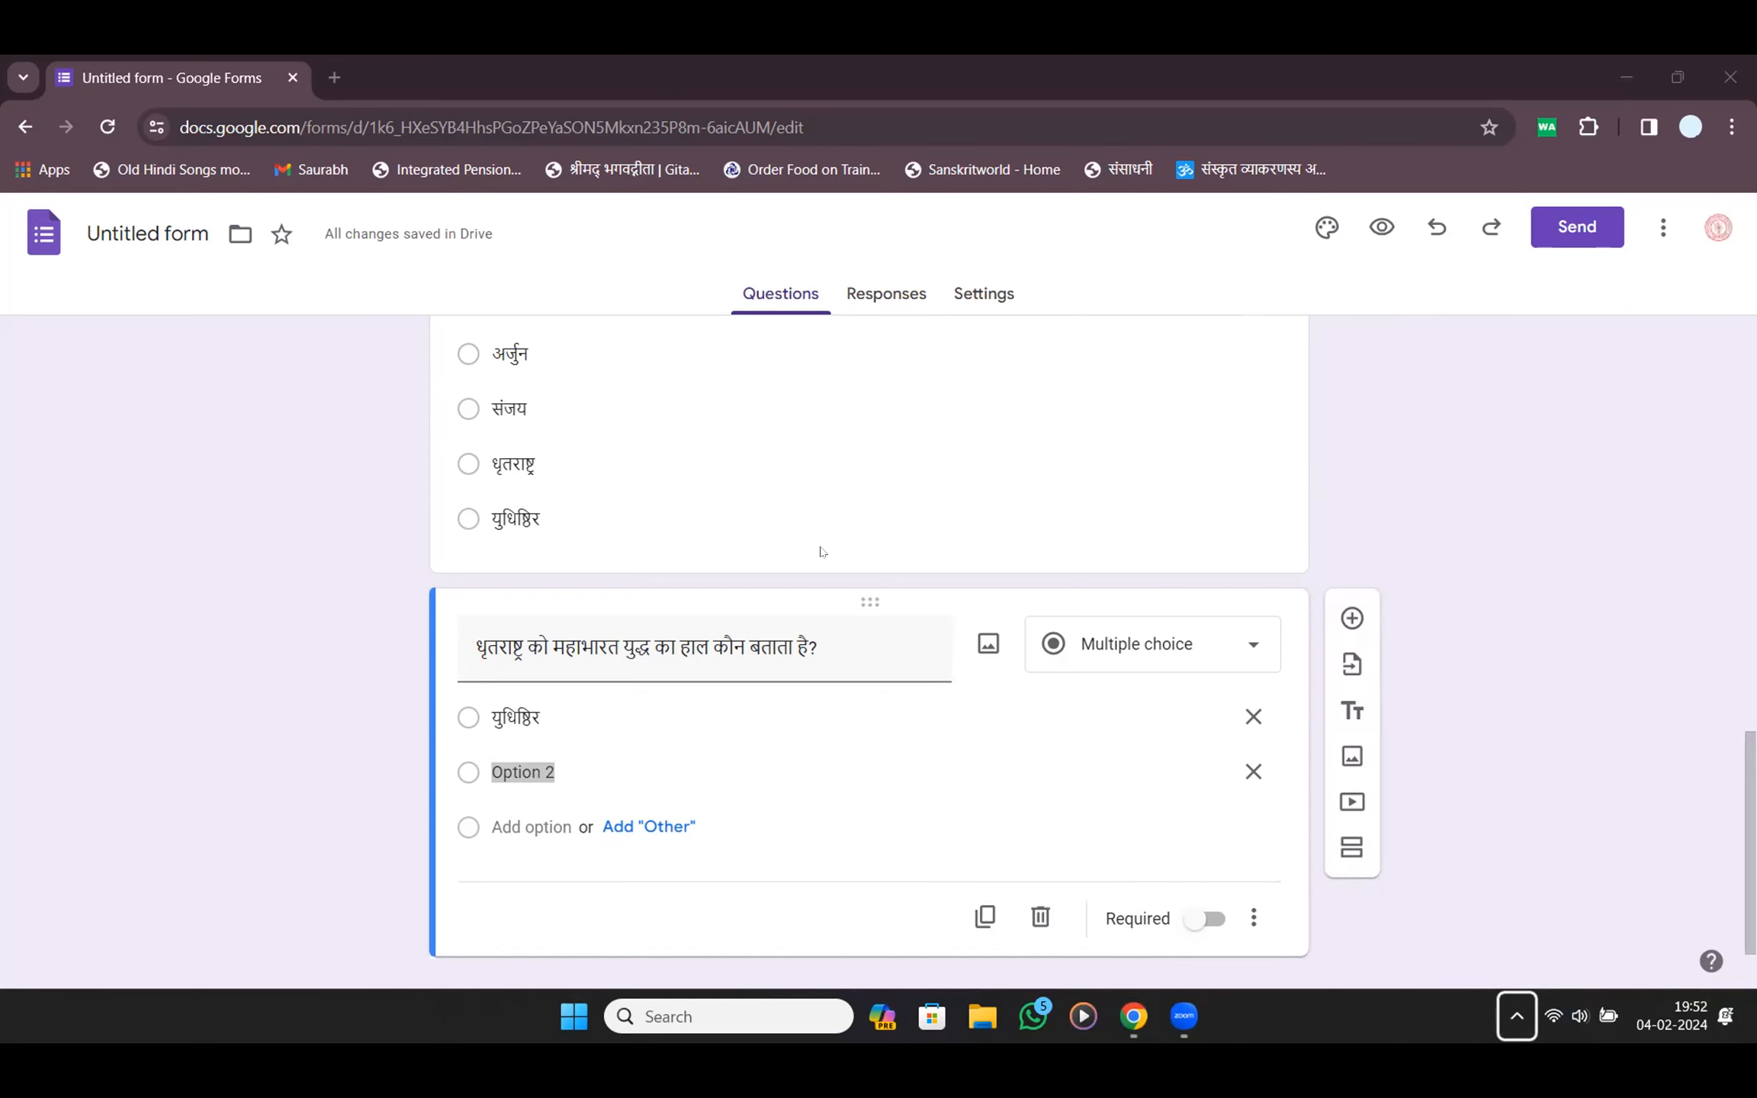
double_click(581, 405)
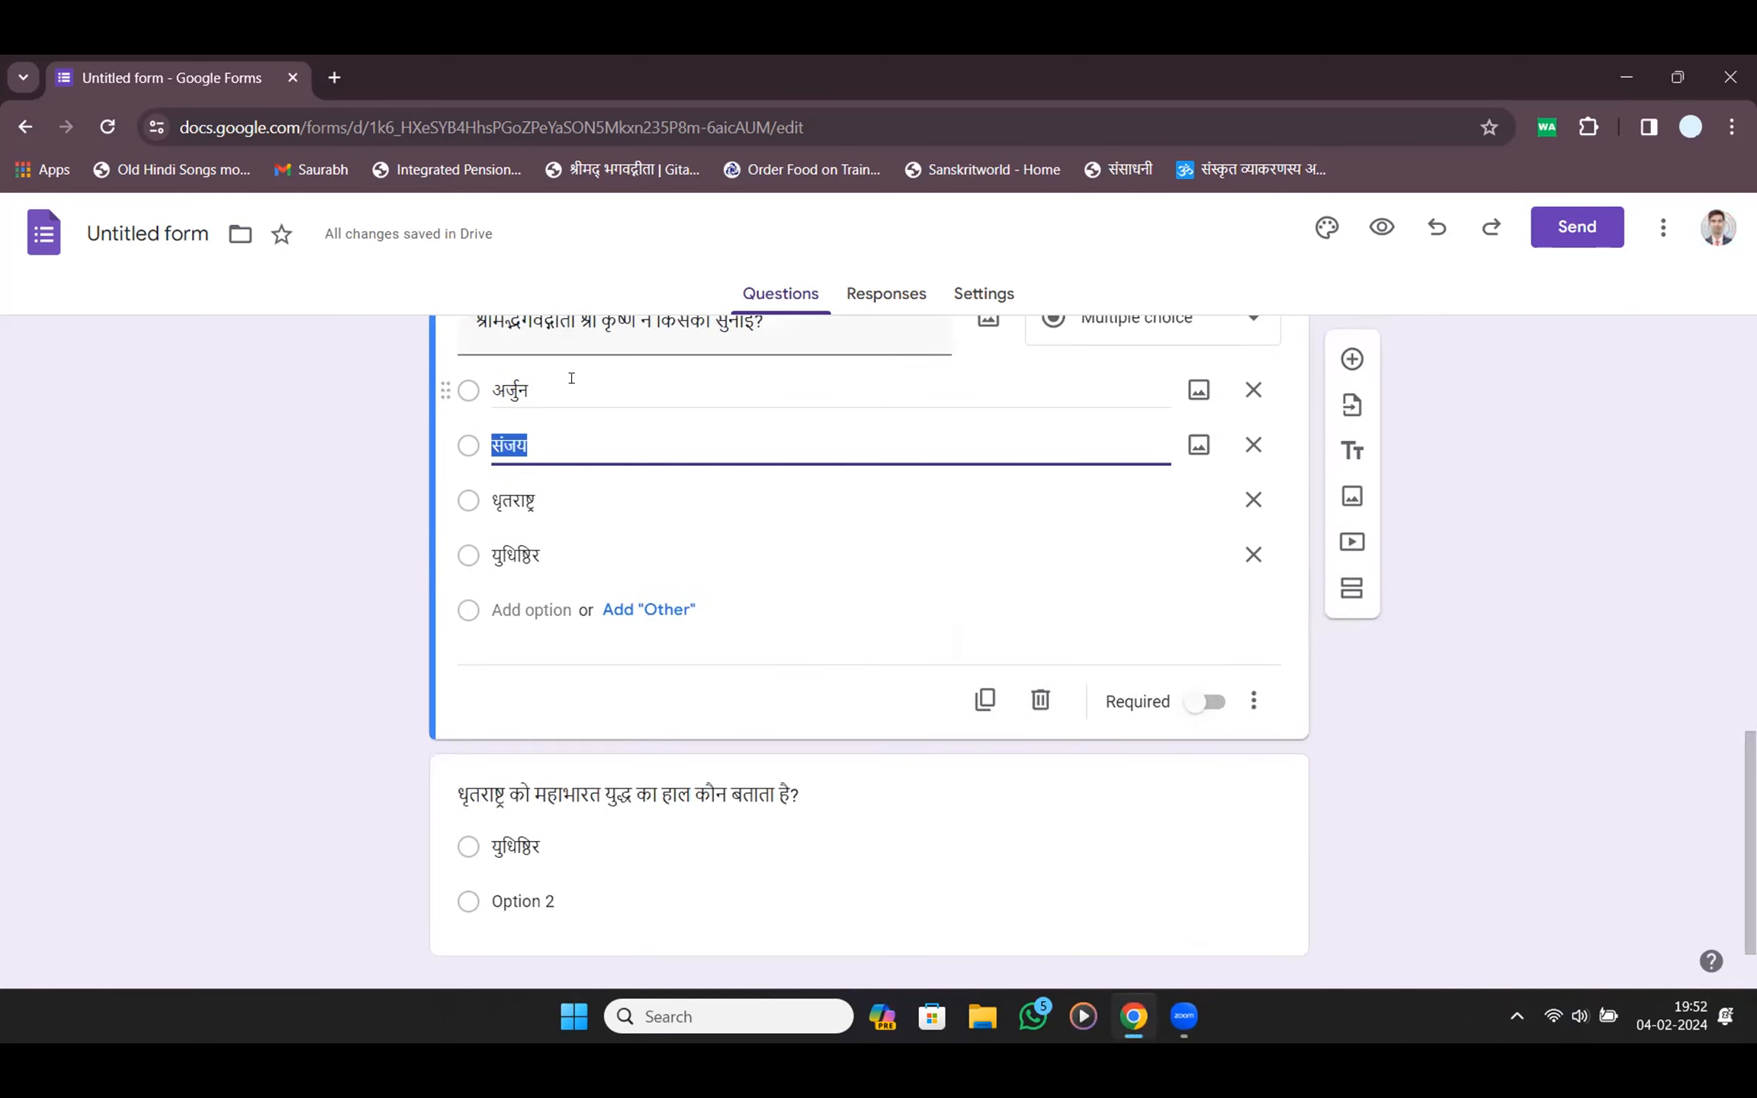
double_click(571, 377)
key("ctrl+c")
double_click(579, 500)
double_click(573, 545)
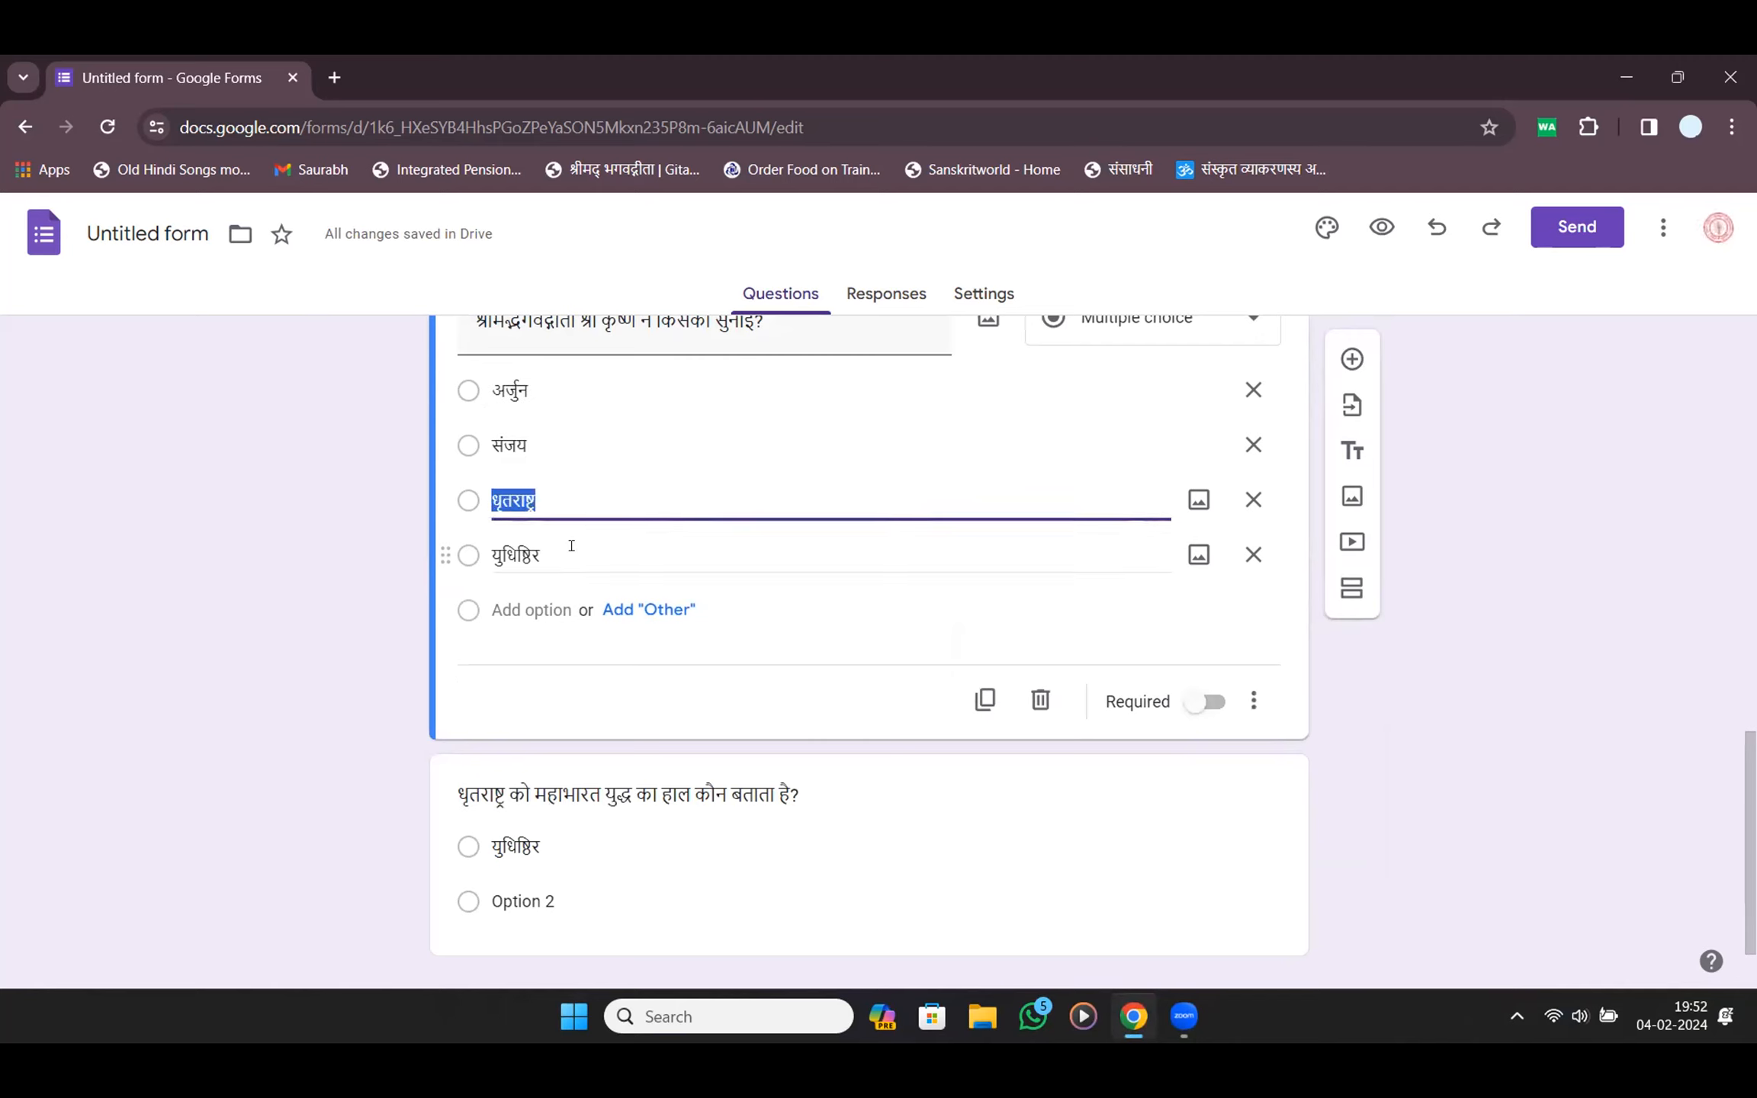
double_click(589, 500)
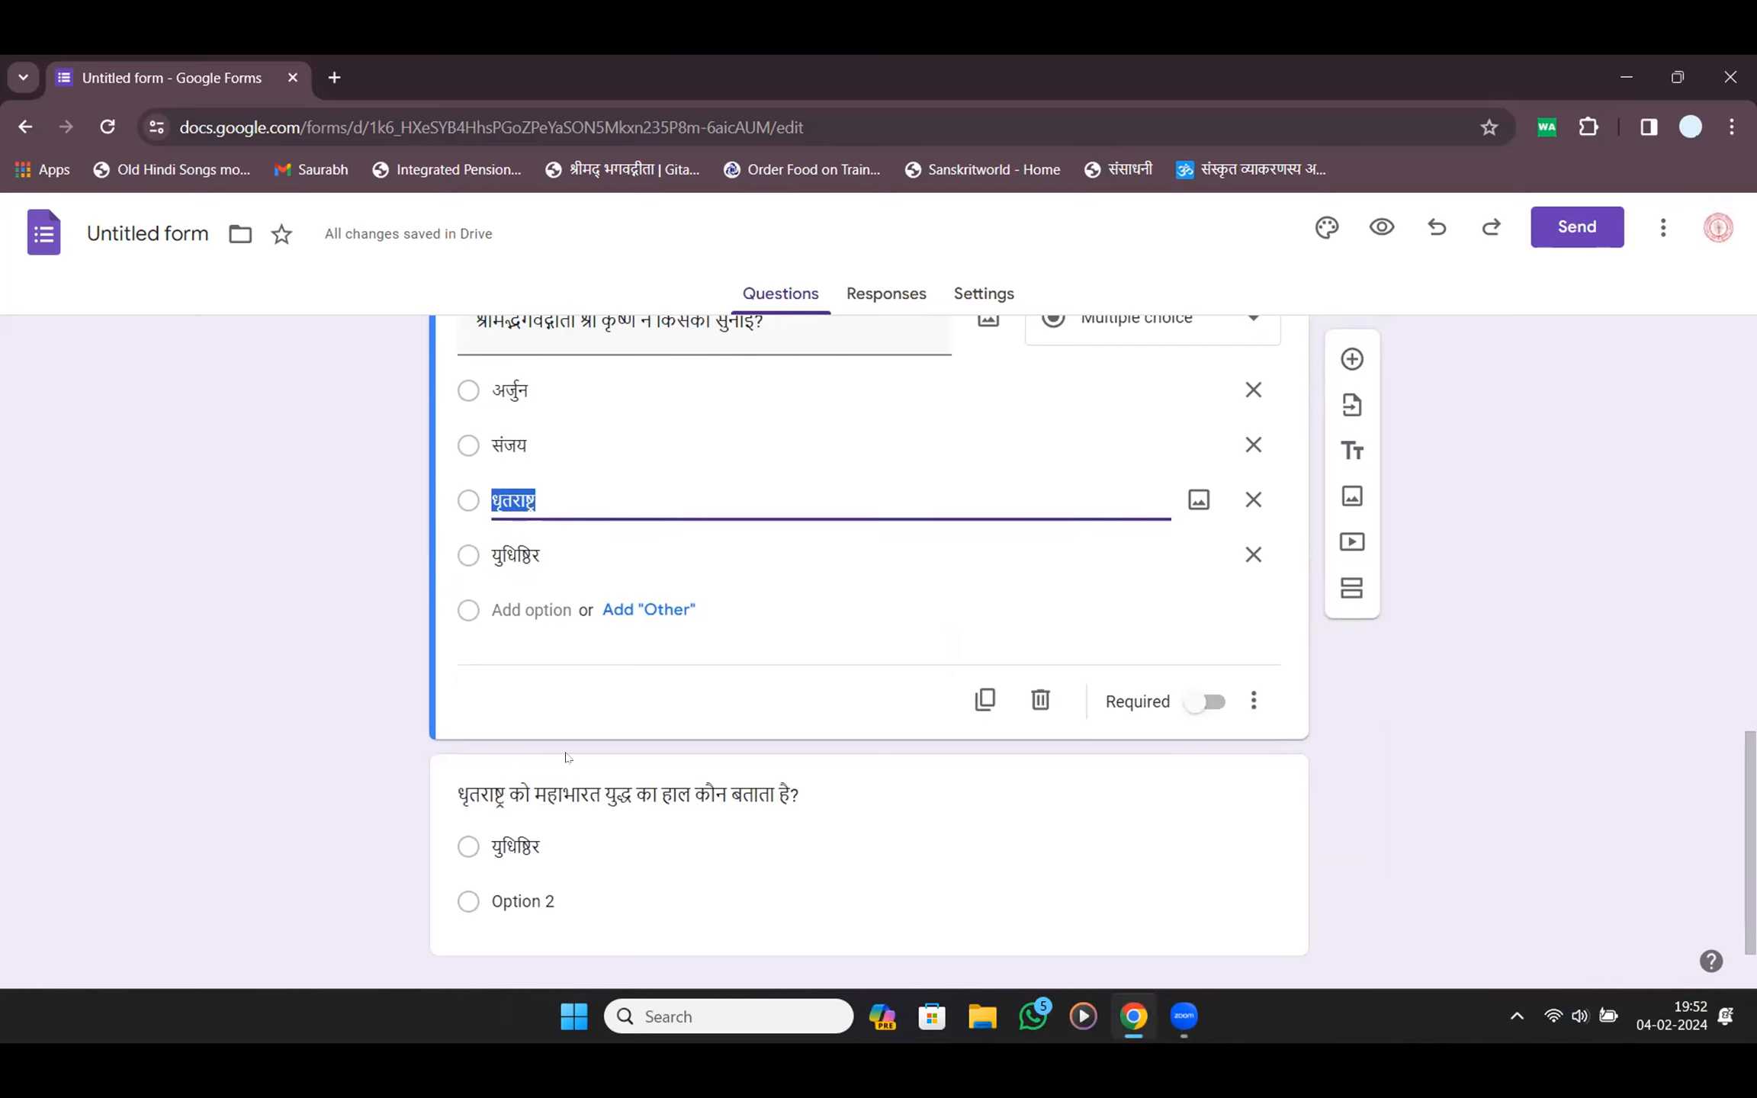
left_click(568, 905)
key("ctrl+v")
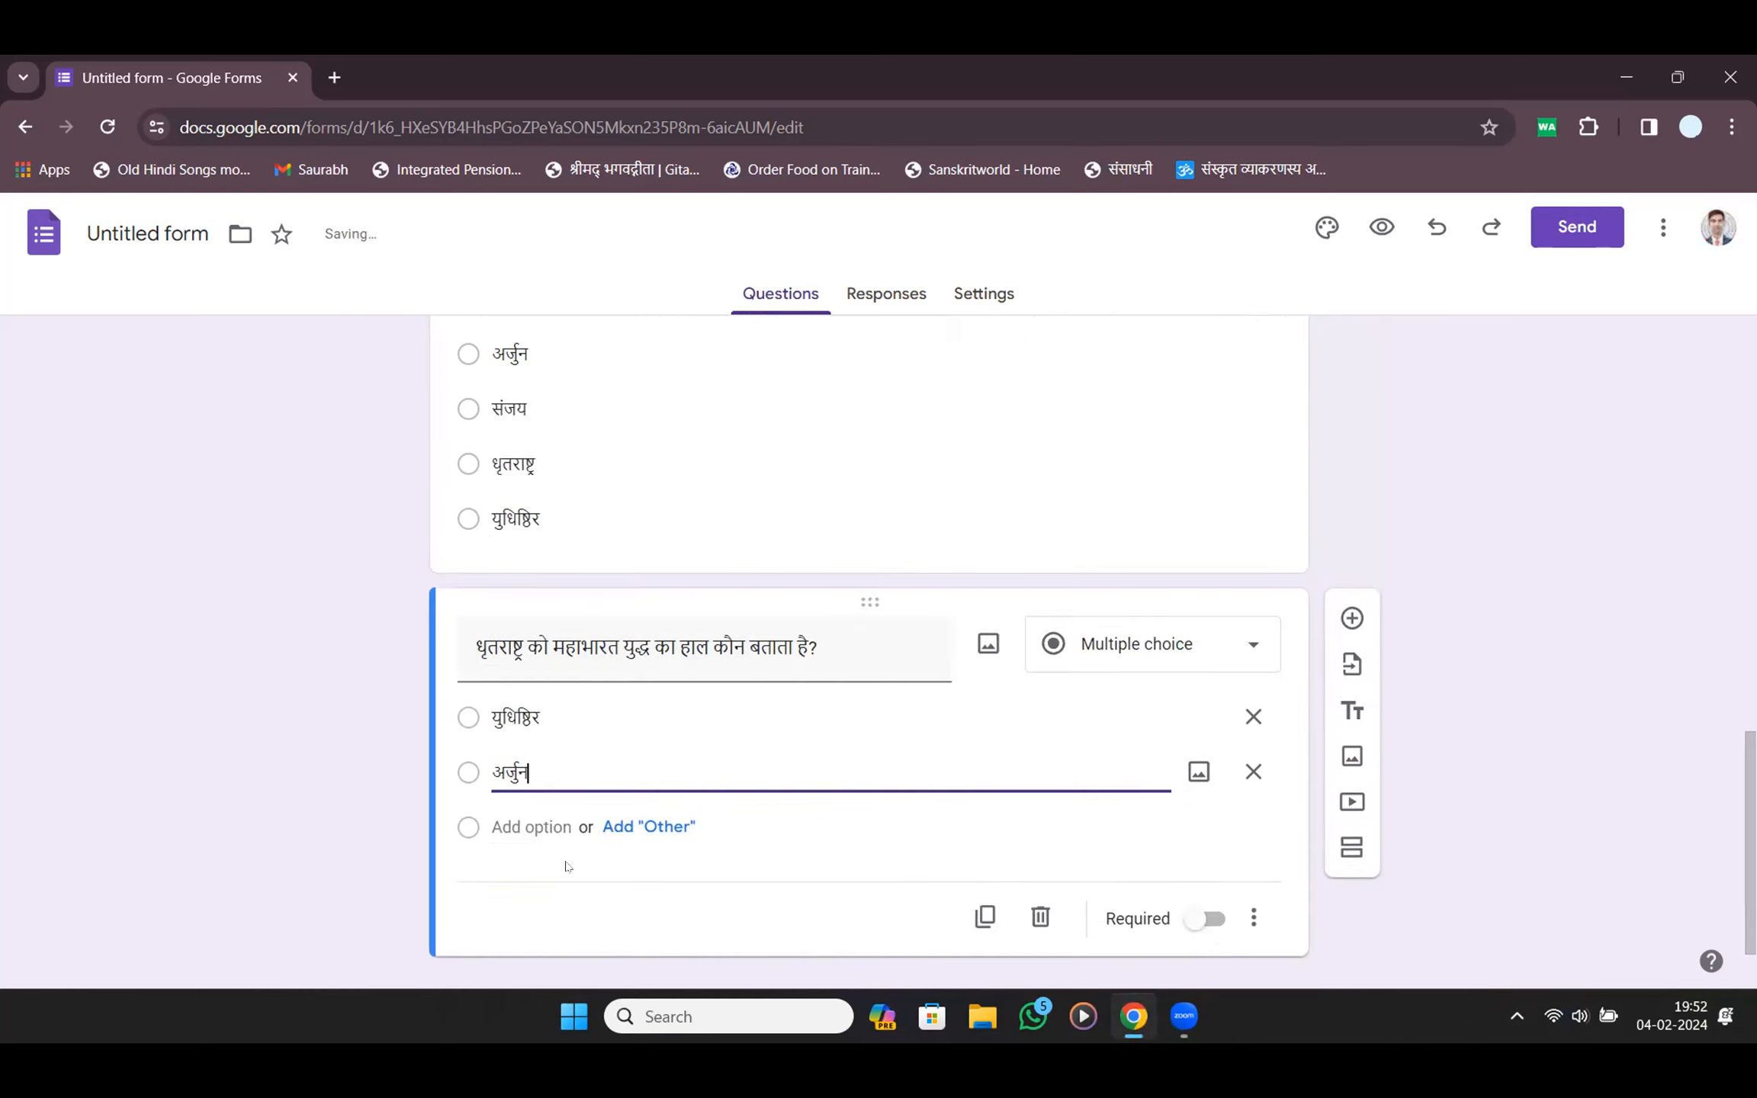
Add संजय from clipboard history as the third option and type कर्ण as the fourth
left_click(568, 829)
key("super+v")
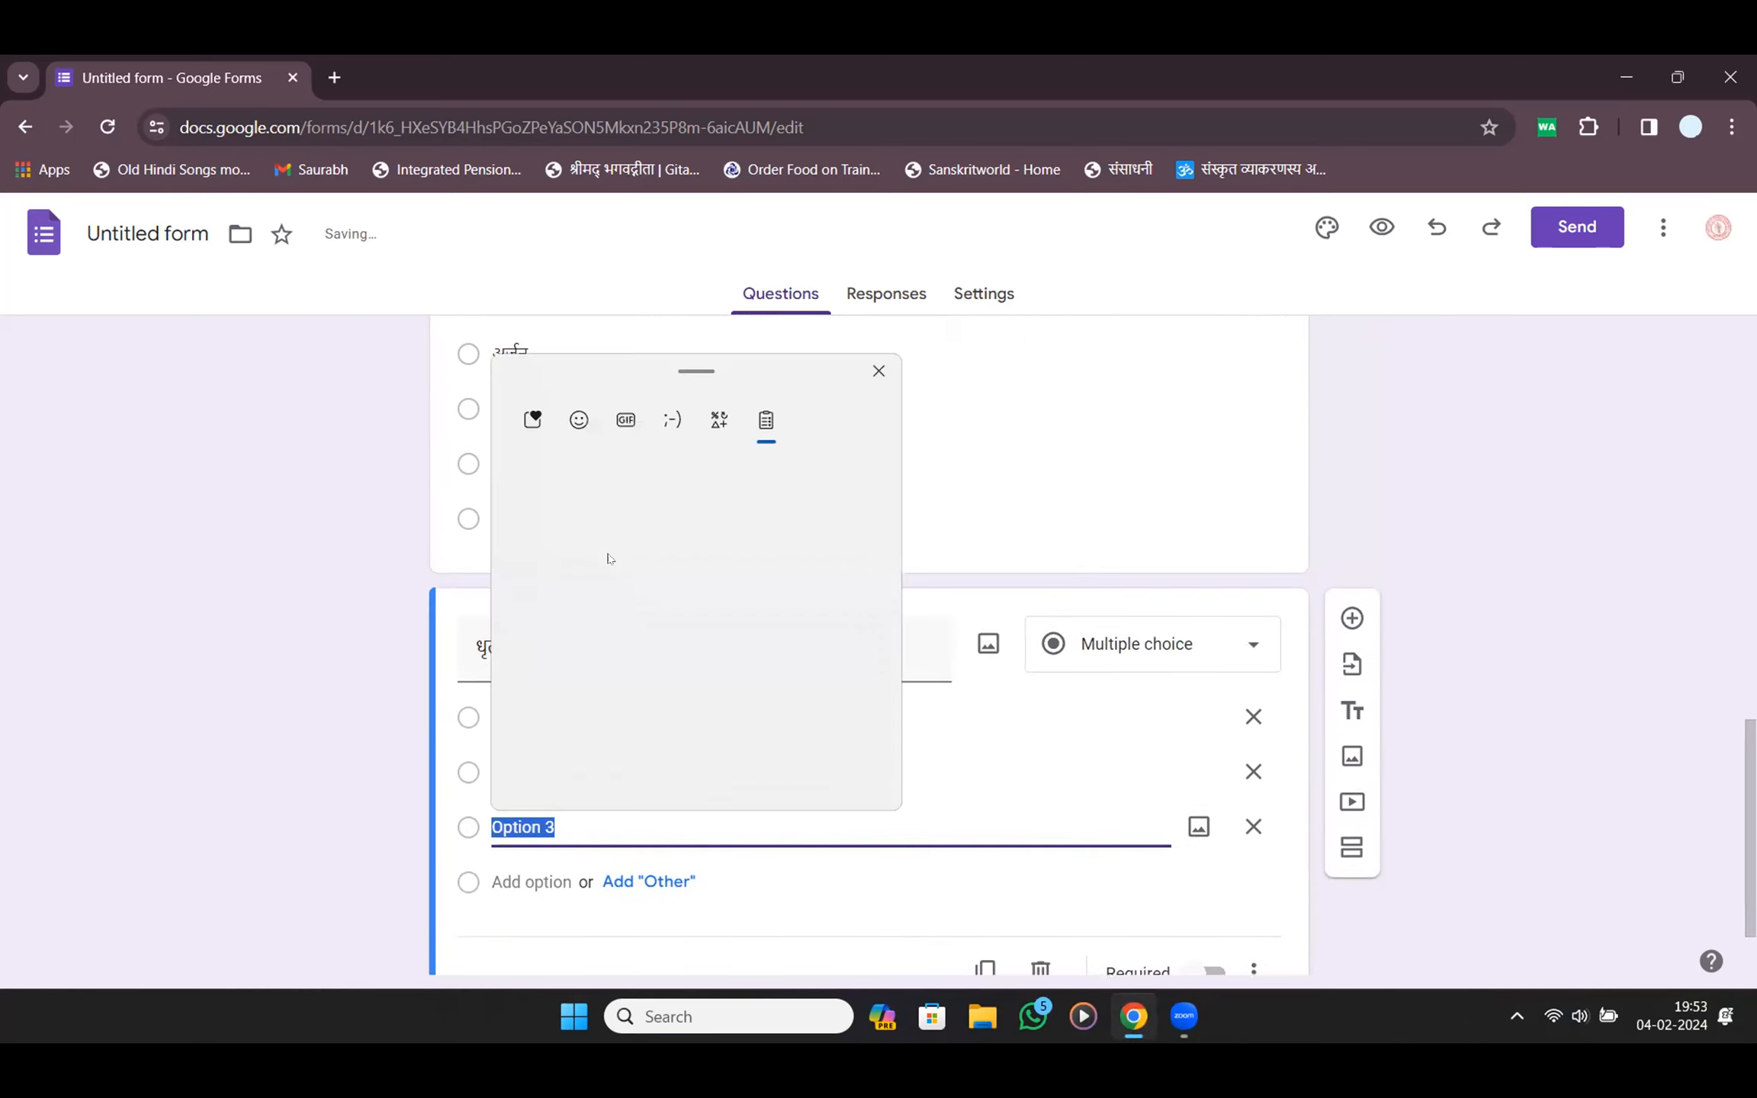
left_click(620, 662)
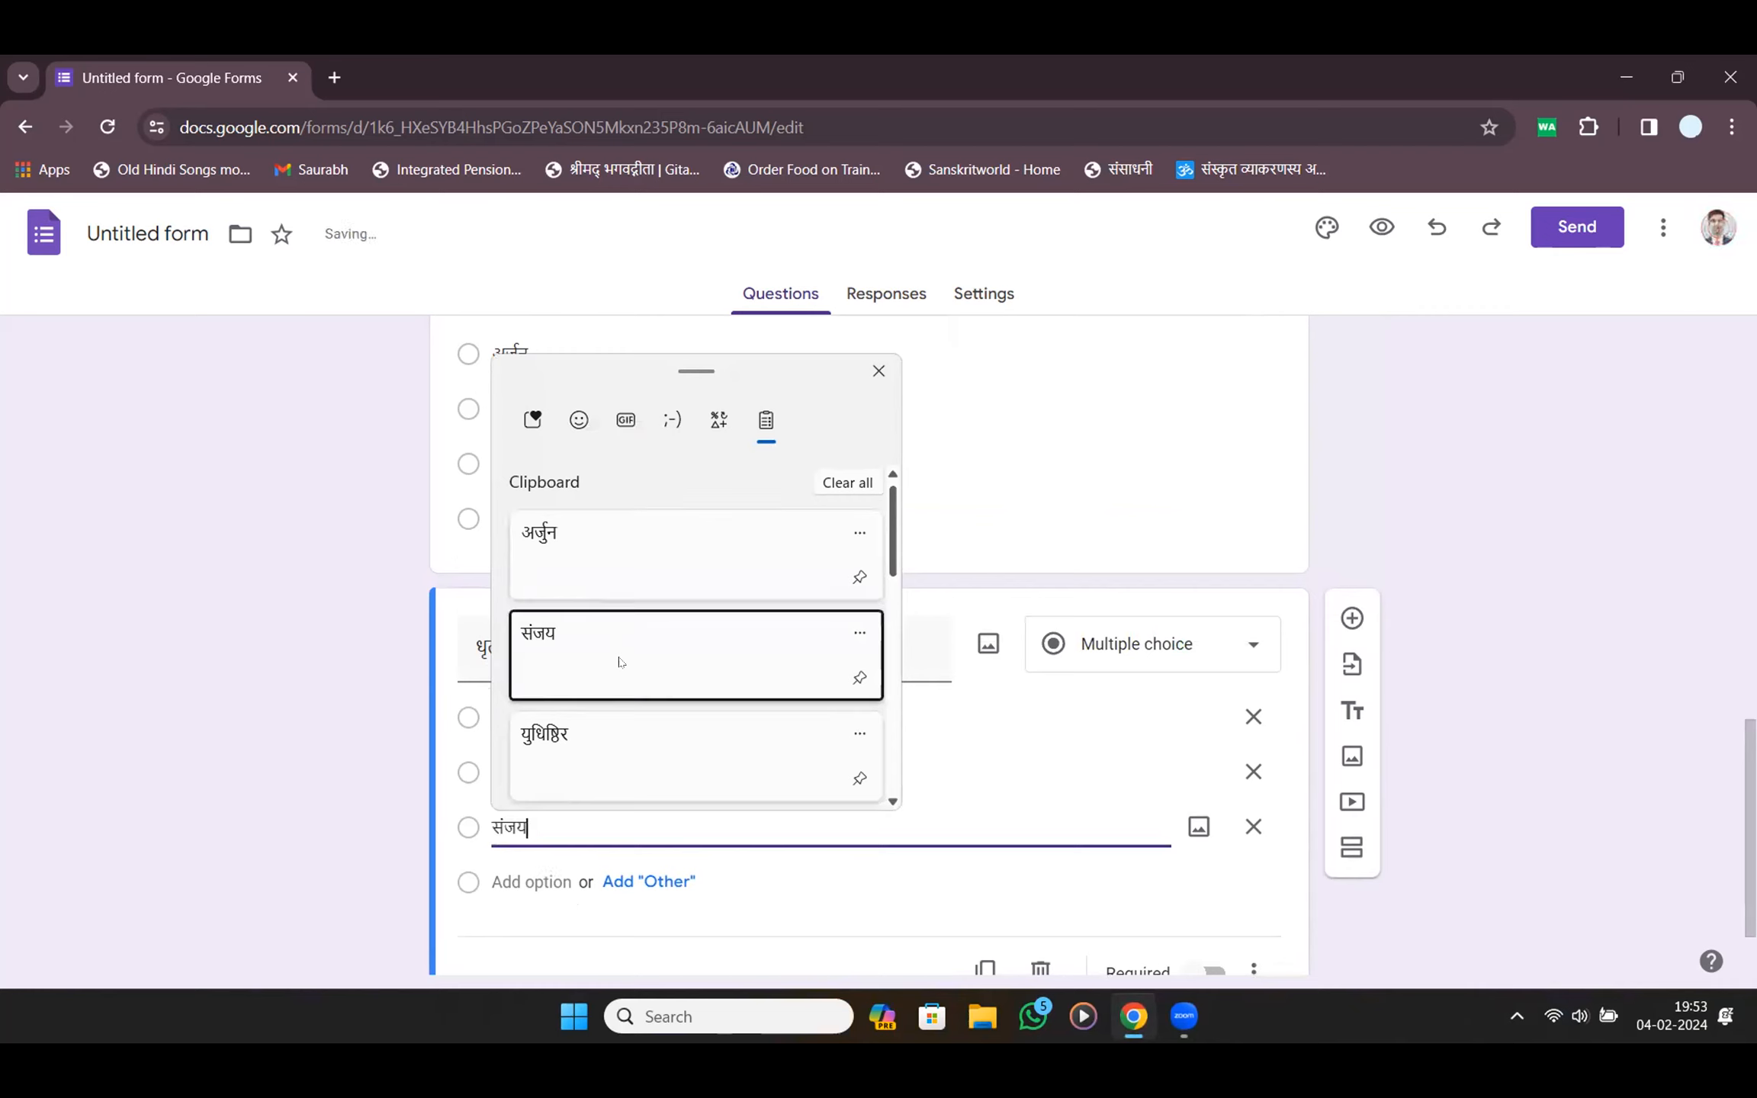
left_click(532, 877)
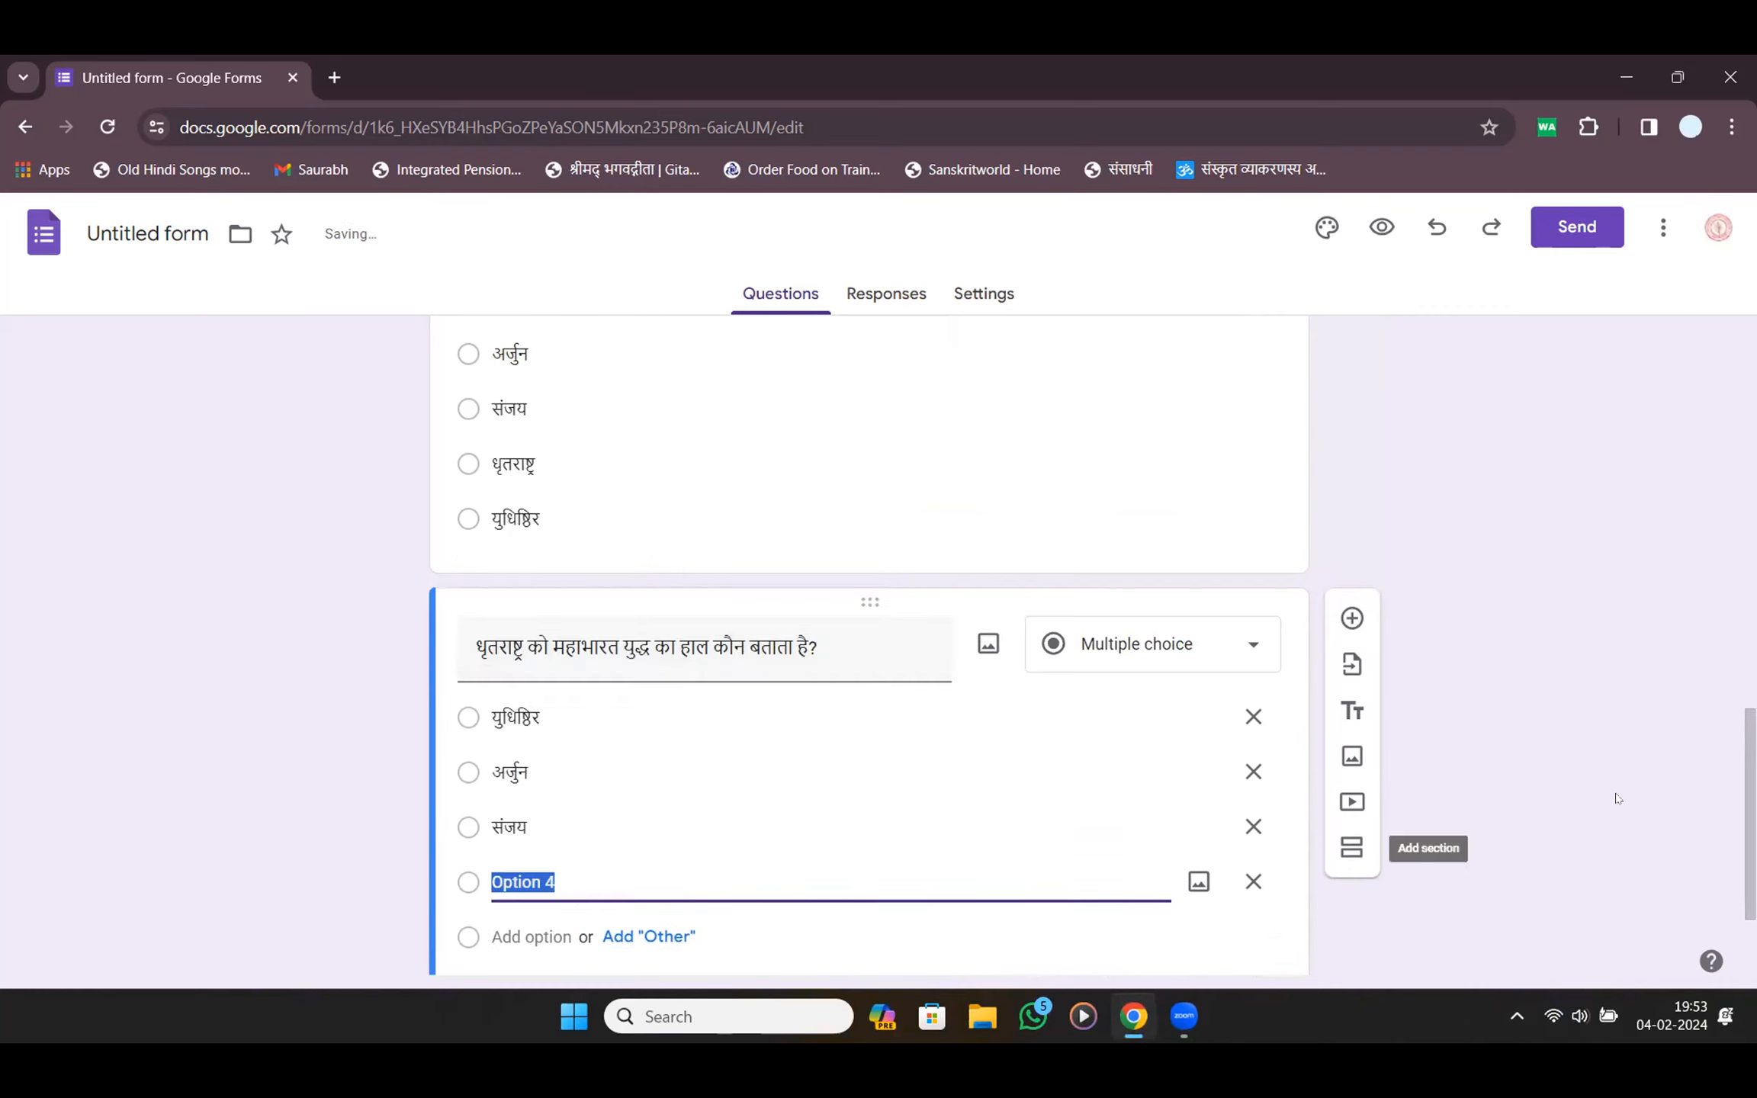
type("क")
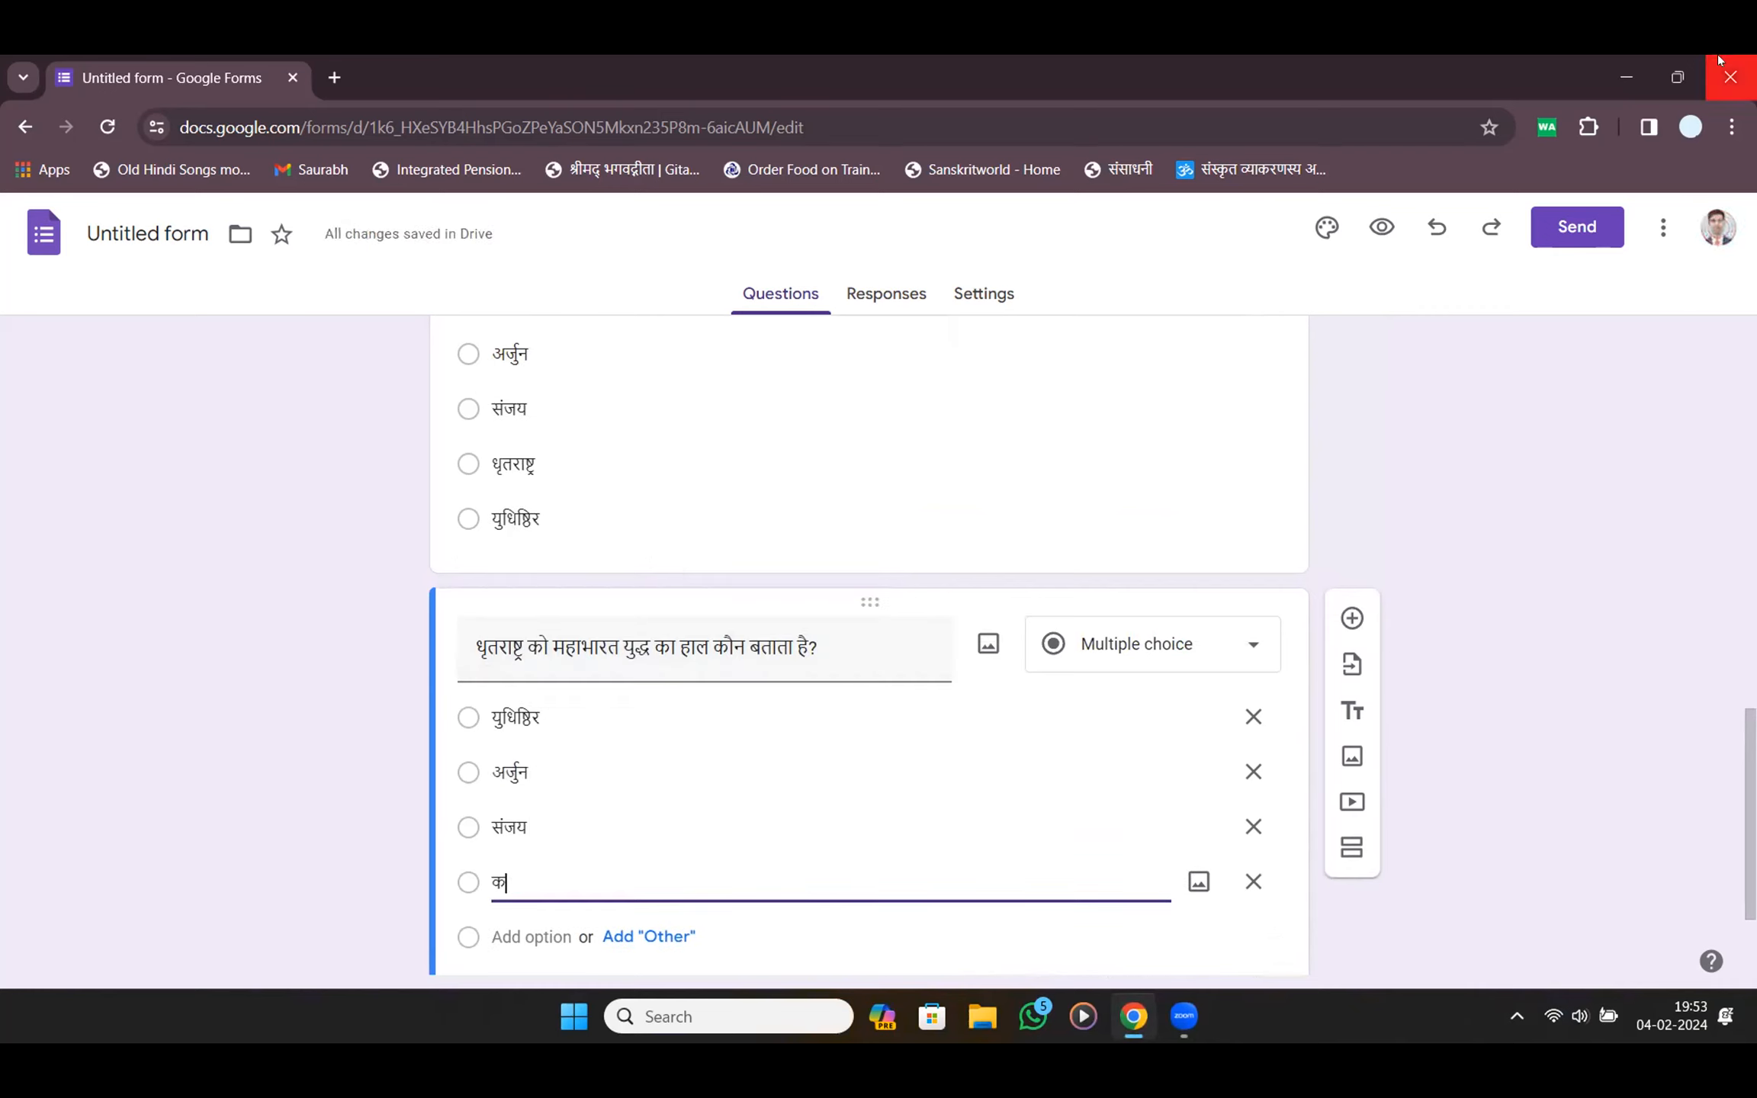
type("र्ण")
key("Tab")
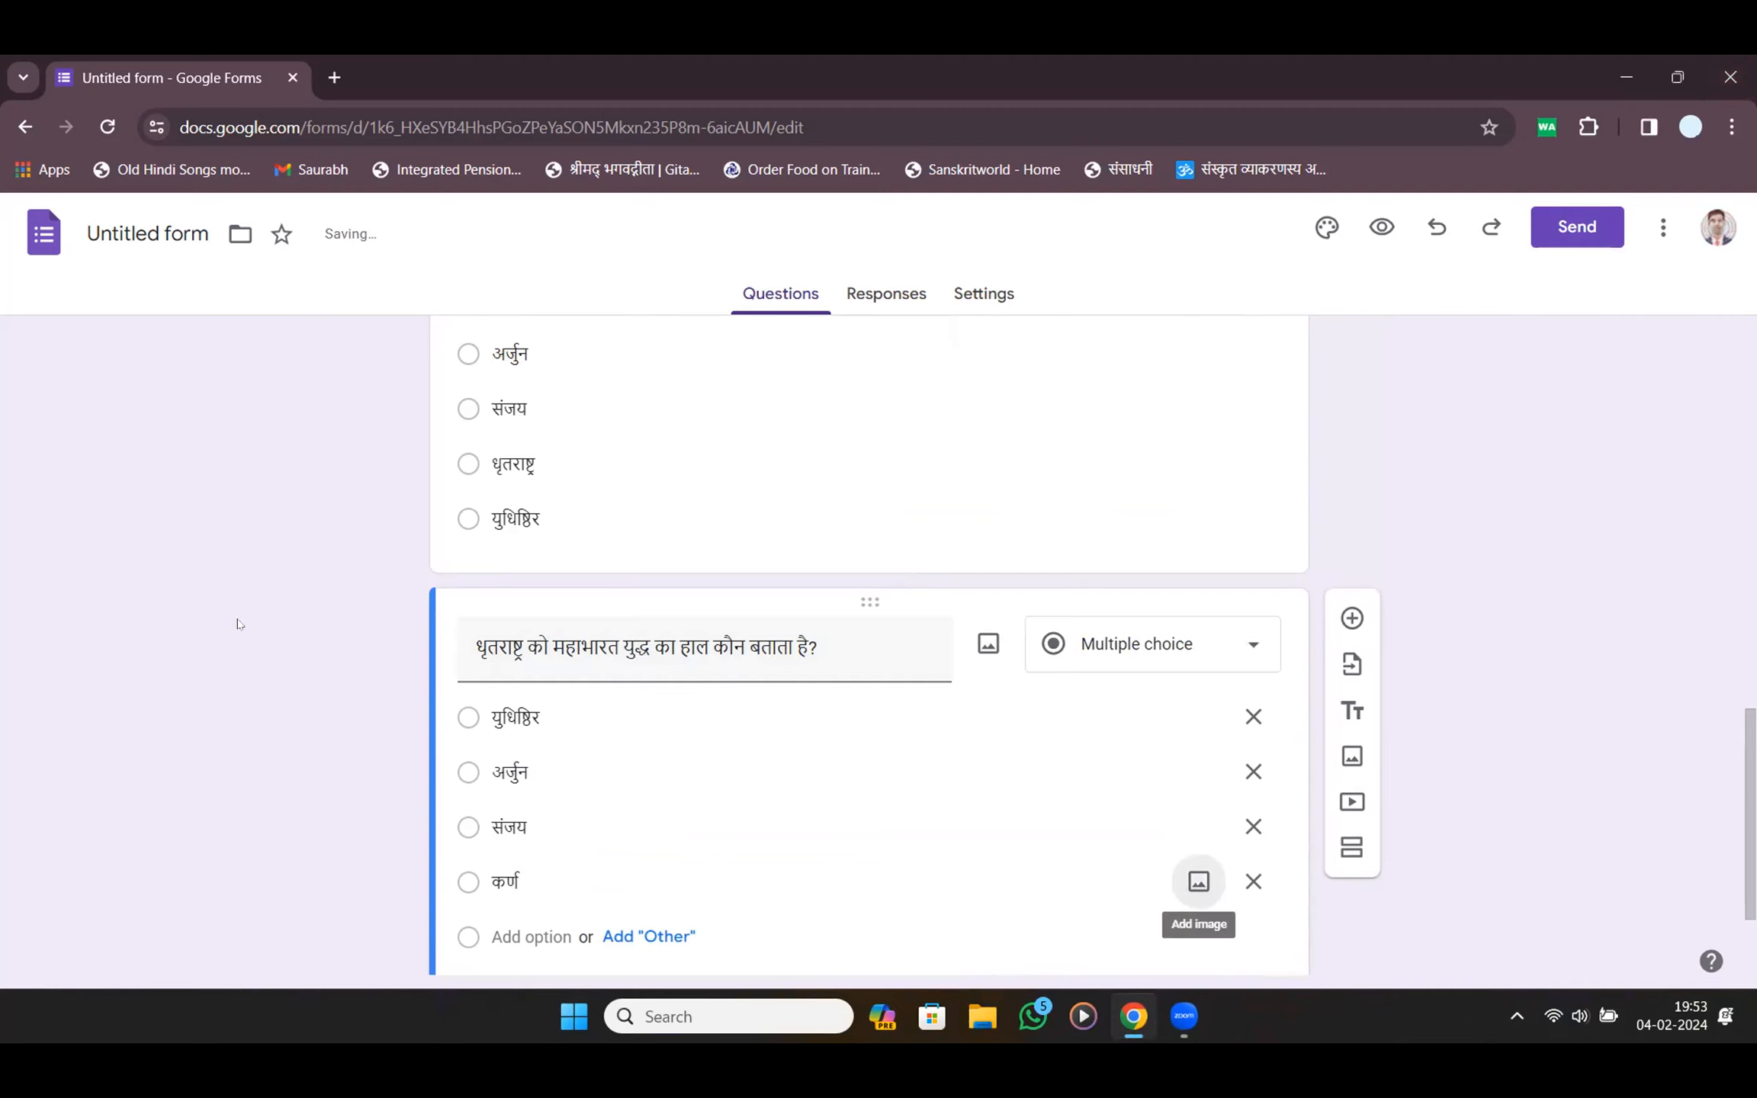
scroll(238, 620, "down", 2)
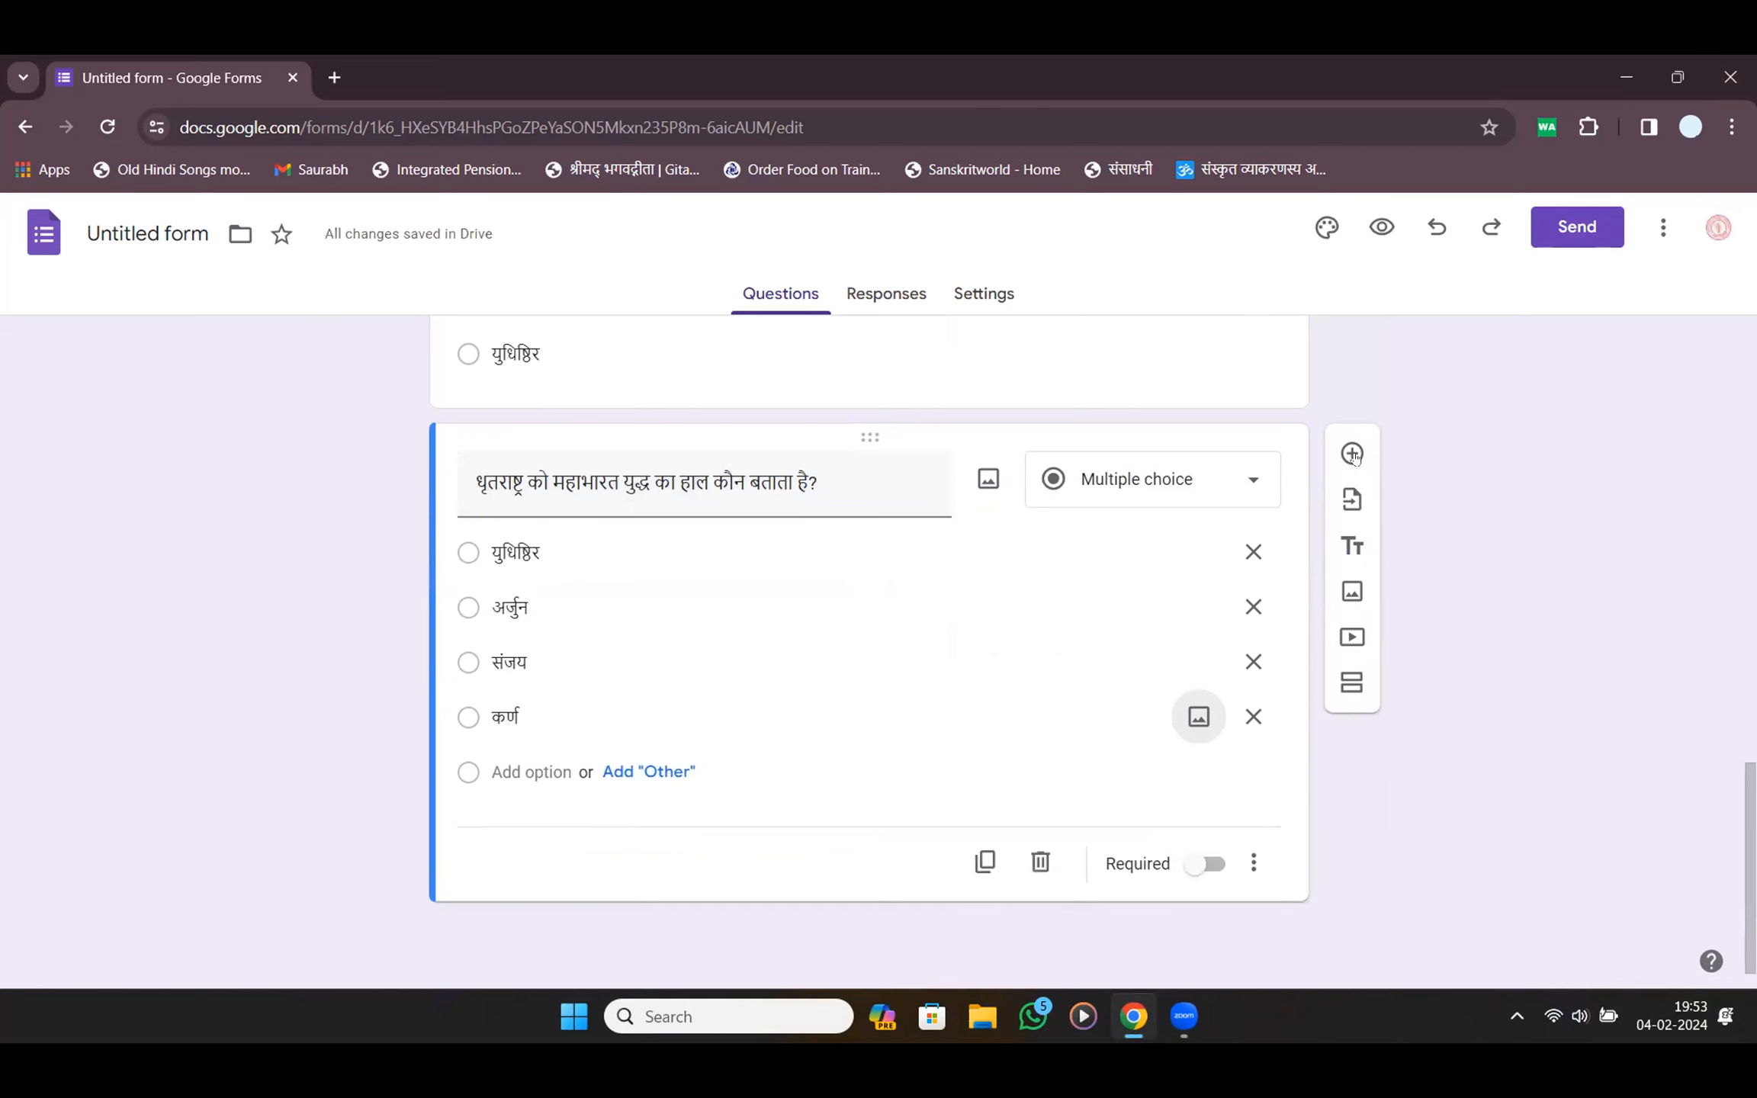
left_click(1353, 454)
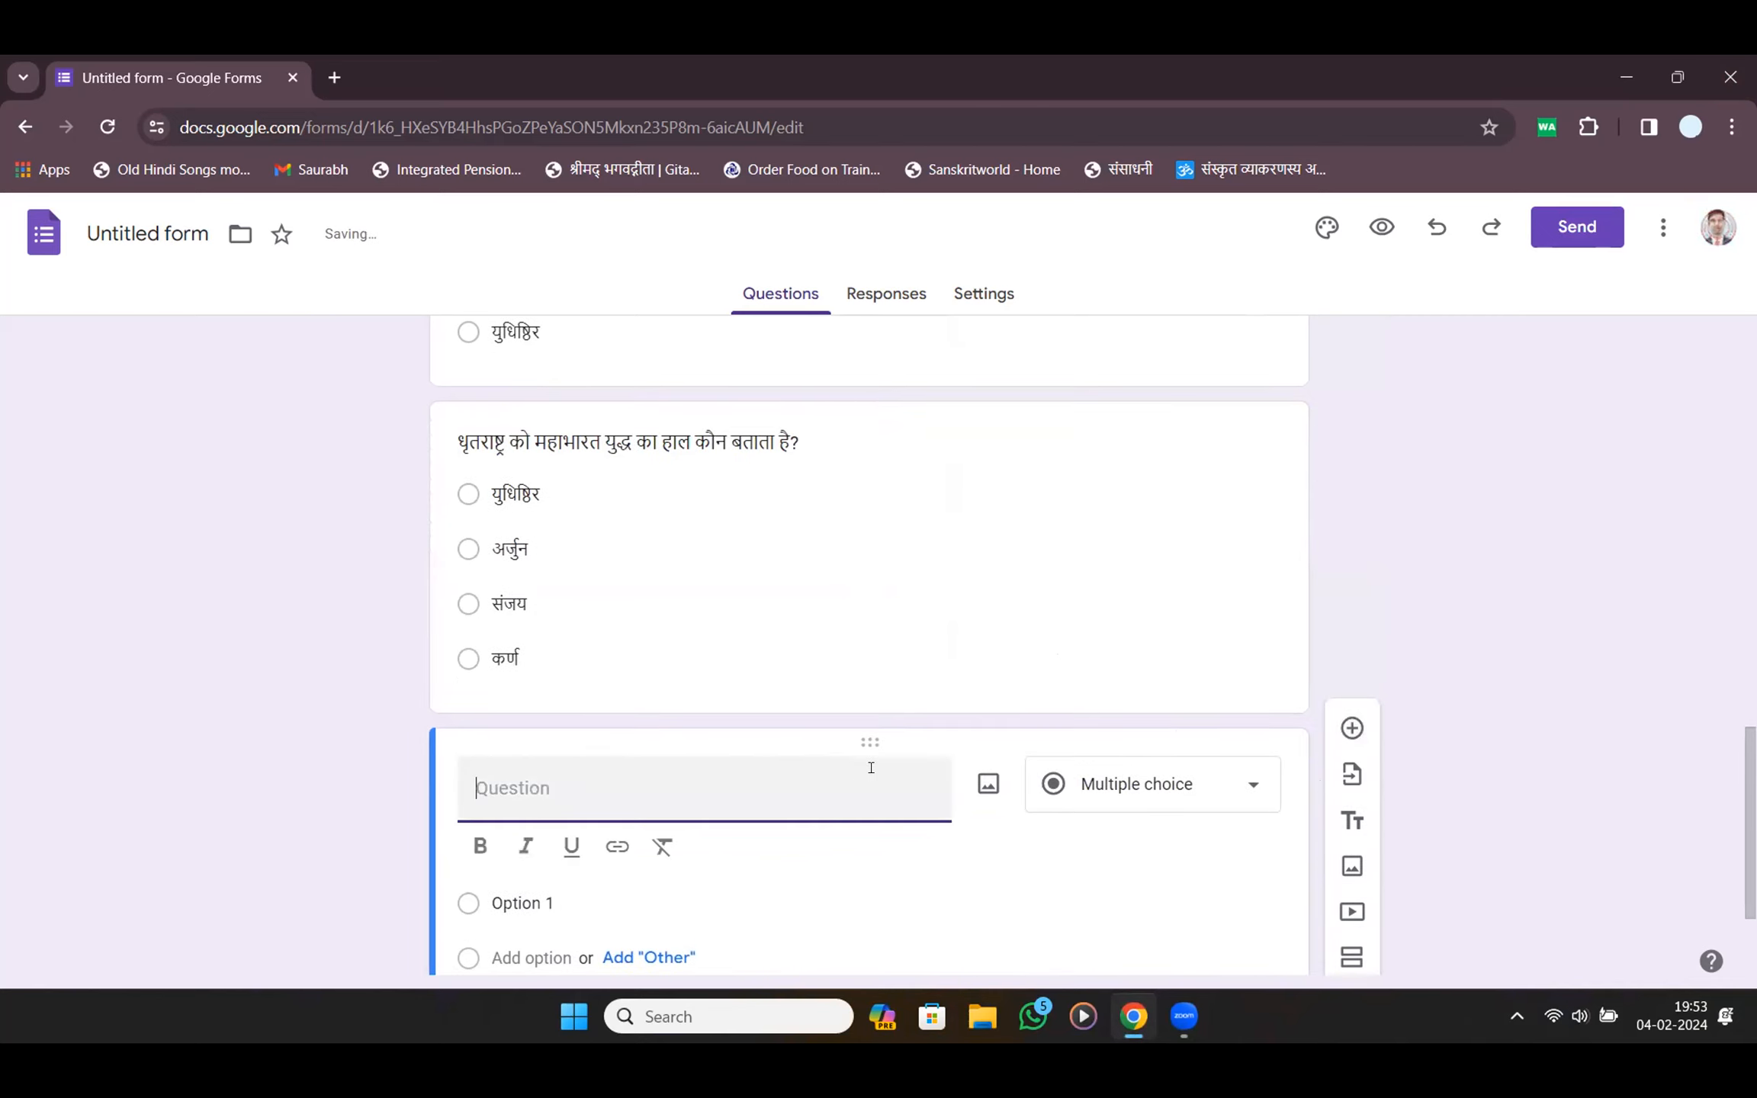
Give the chapters question the options 15, 17, 18 and 20, then add a blank question
key("super+h")
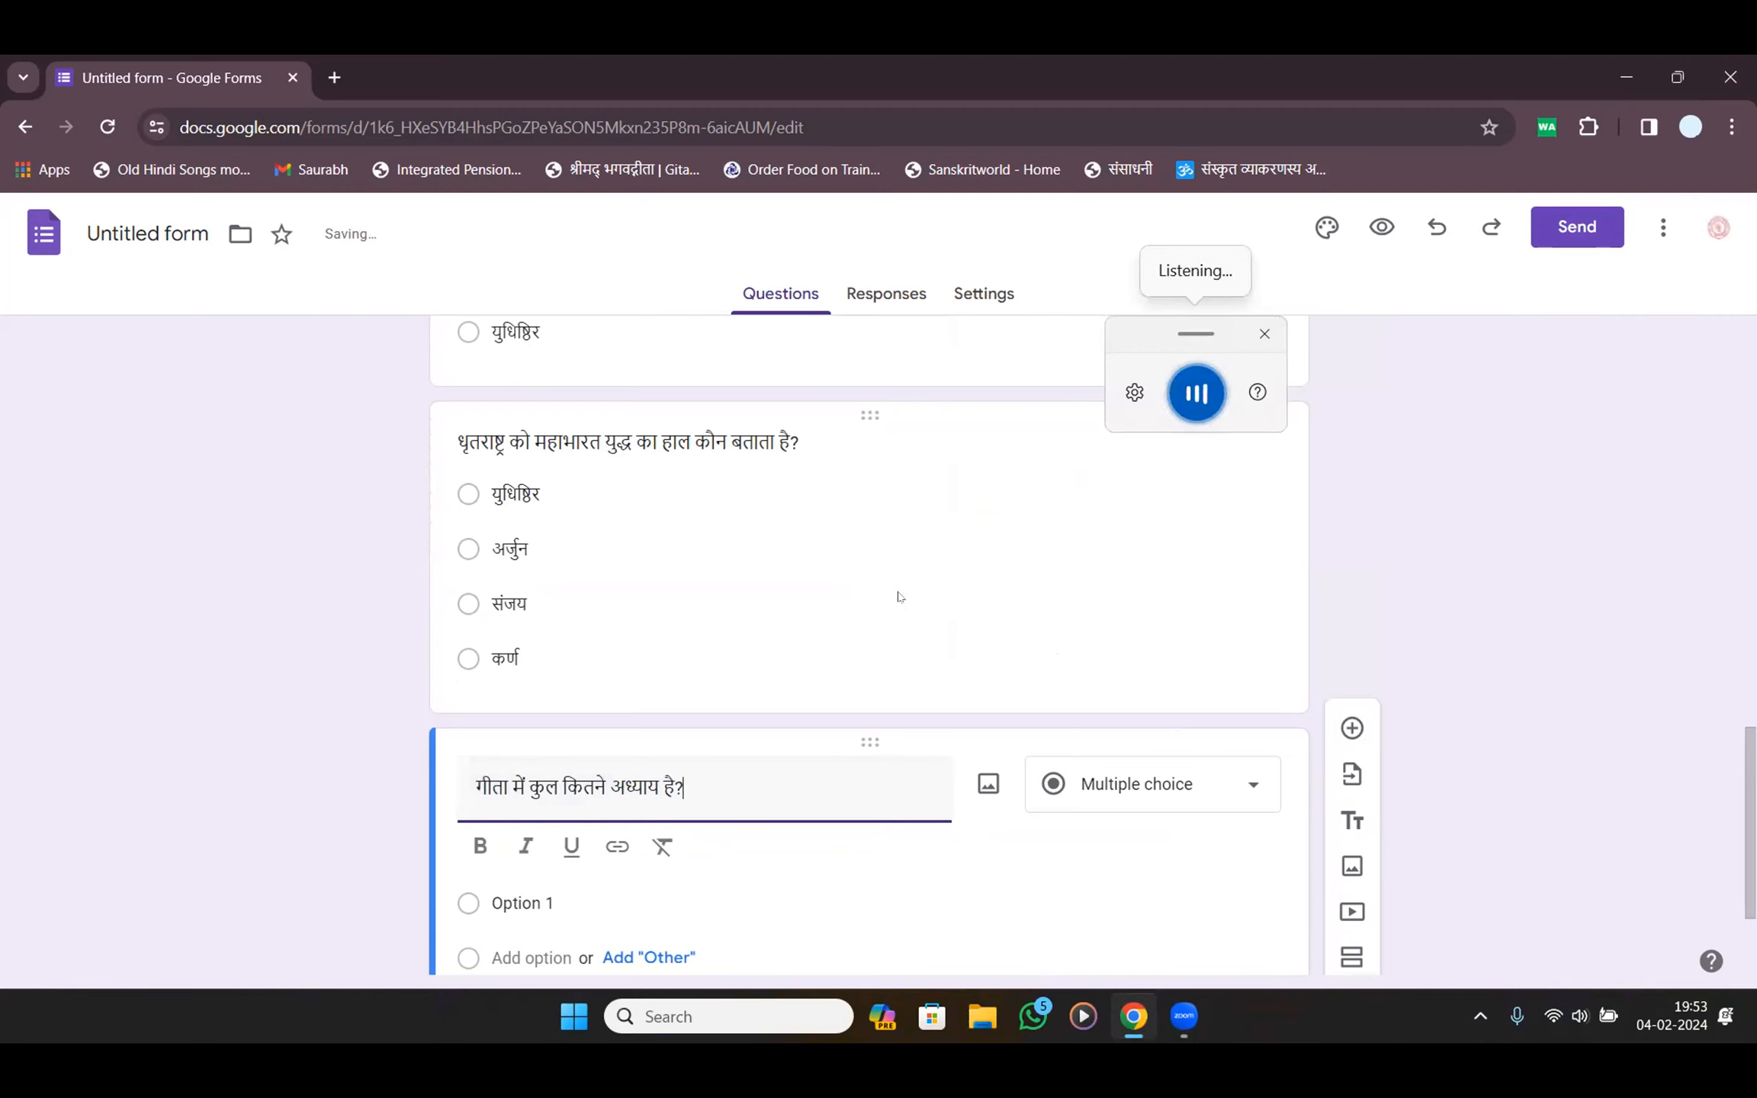
left_click(521, 716)
type("15")
key("Tab")
key("Tab")
type("17")
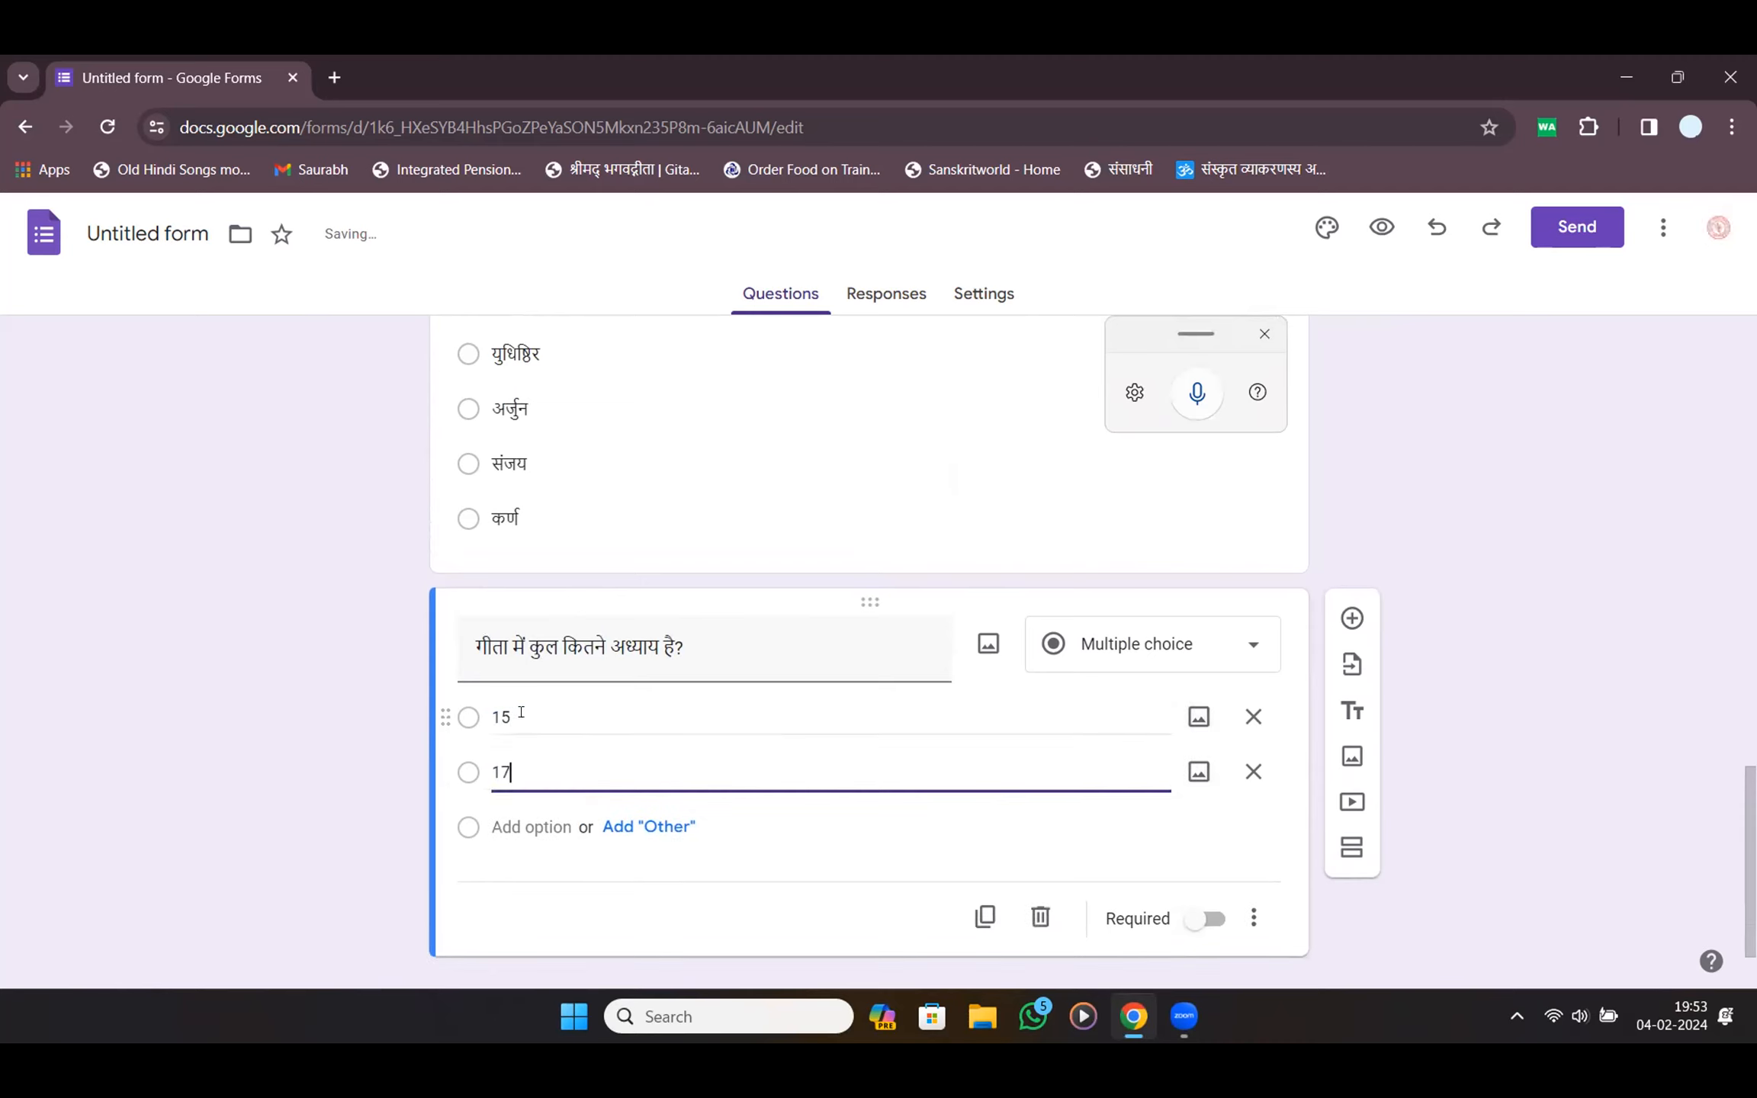
key("Tab")
key("Tab")
key("Tab")
type("18")
key("Tab")
key("Tab")
key("Tab")
type("20")
key("Tab")
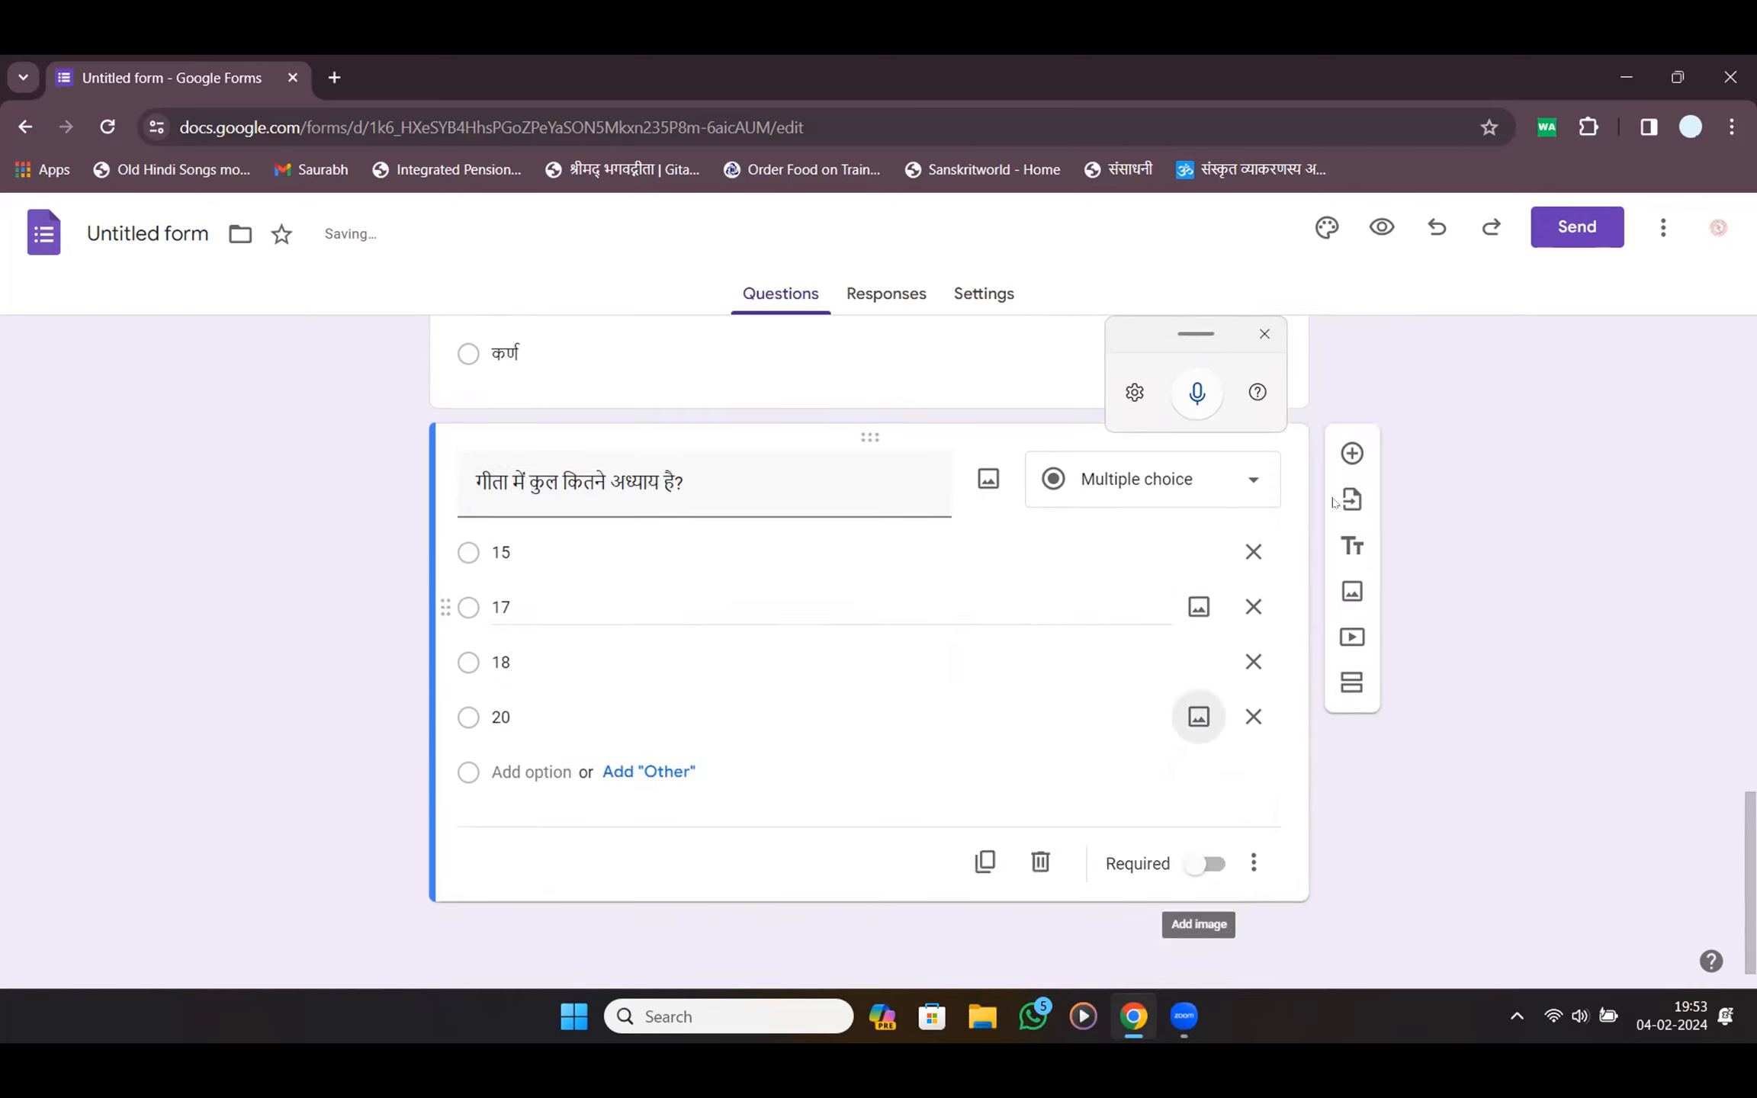
left_click(1350, 451)
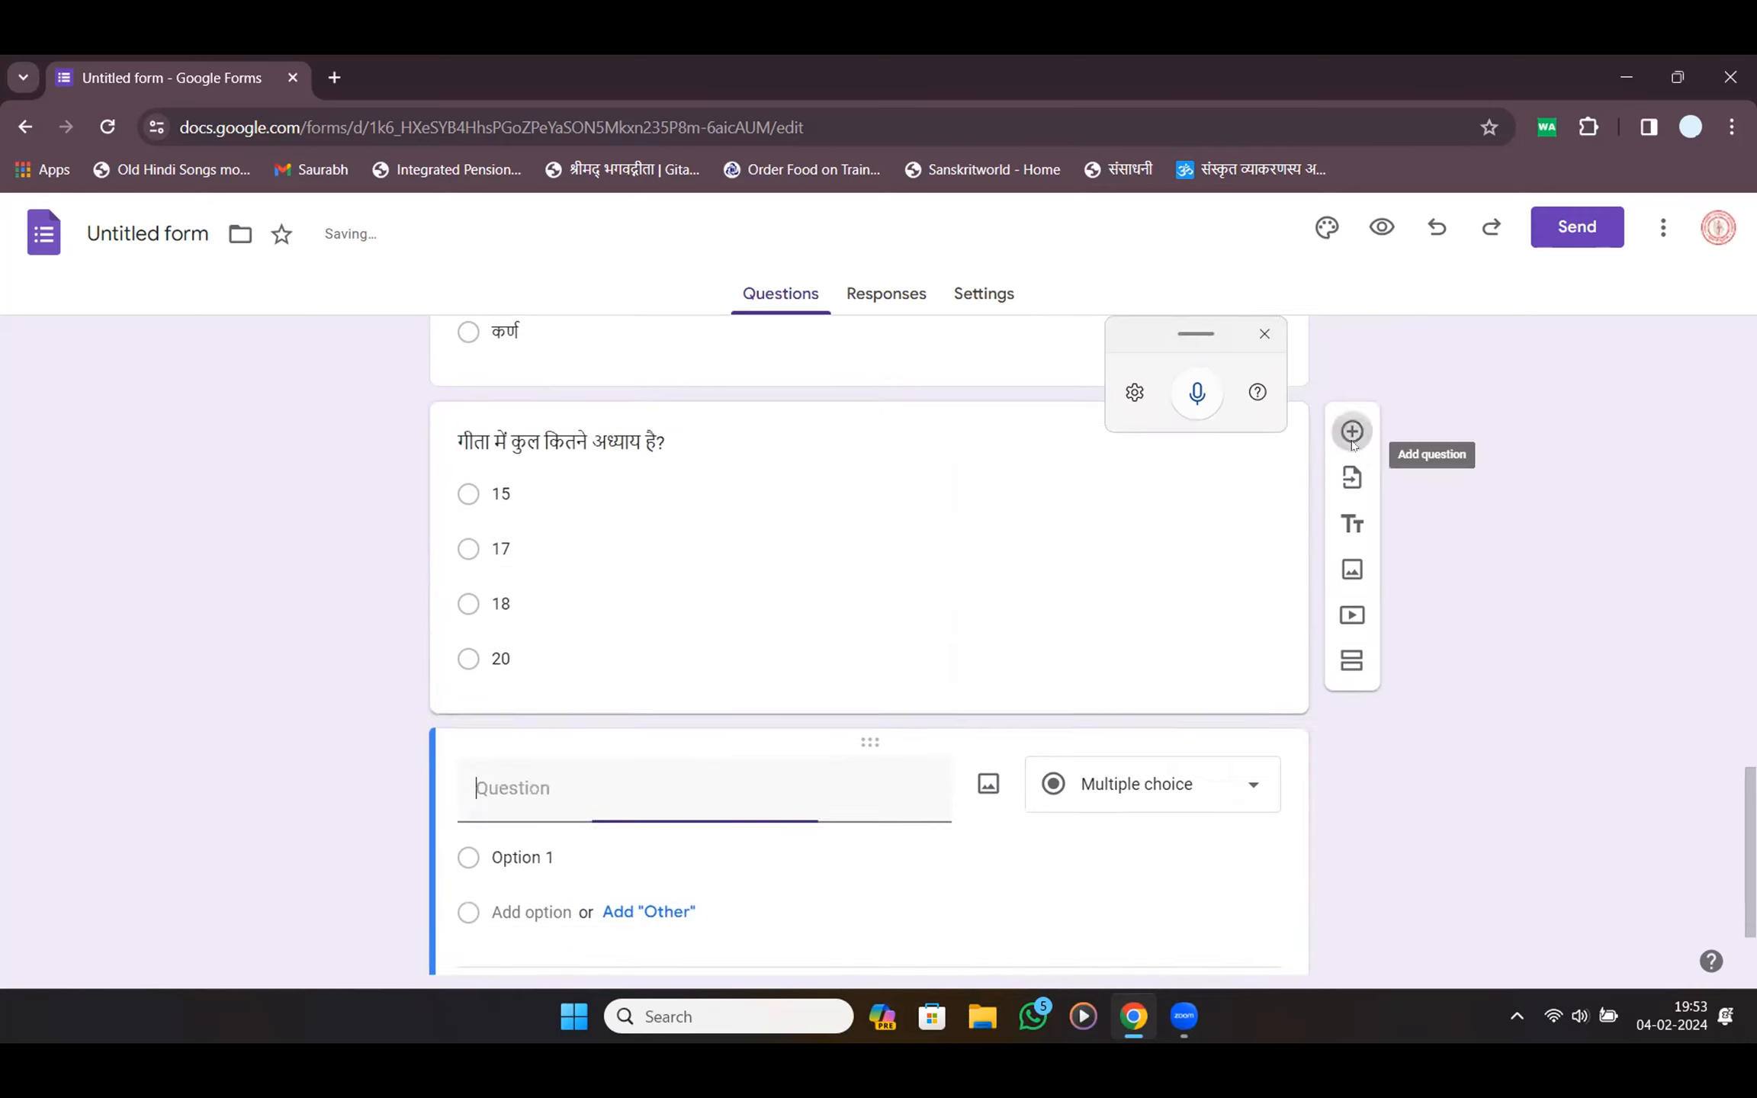
Dictate the question गीता में श्लोकों की संख्या है। and correct the misrecognised words
left_click(1197, 392)
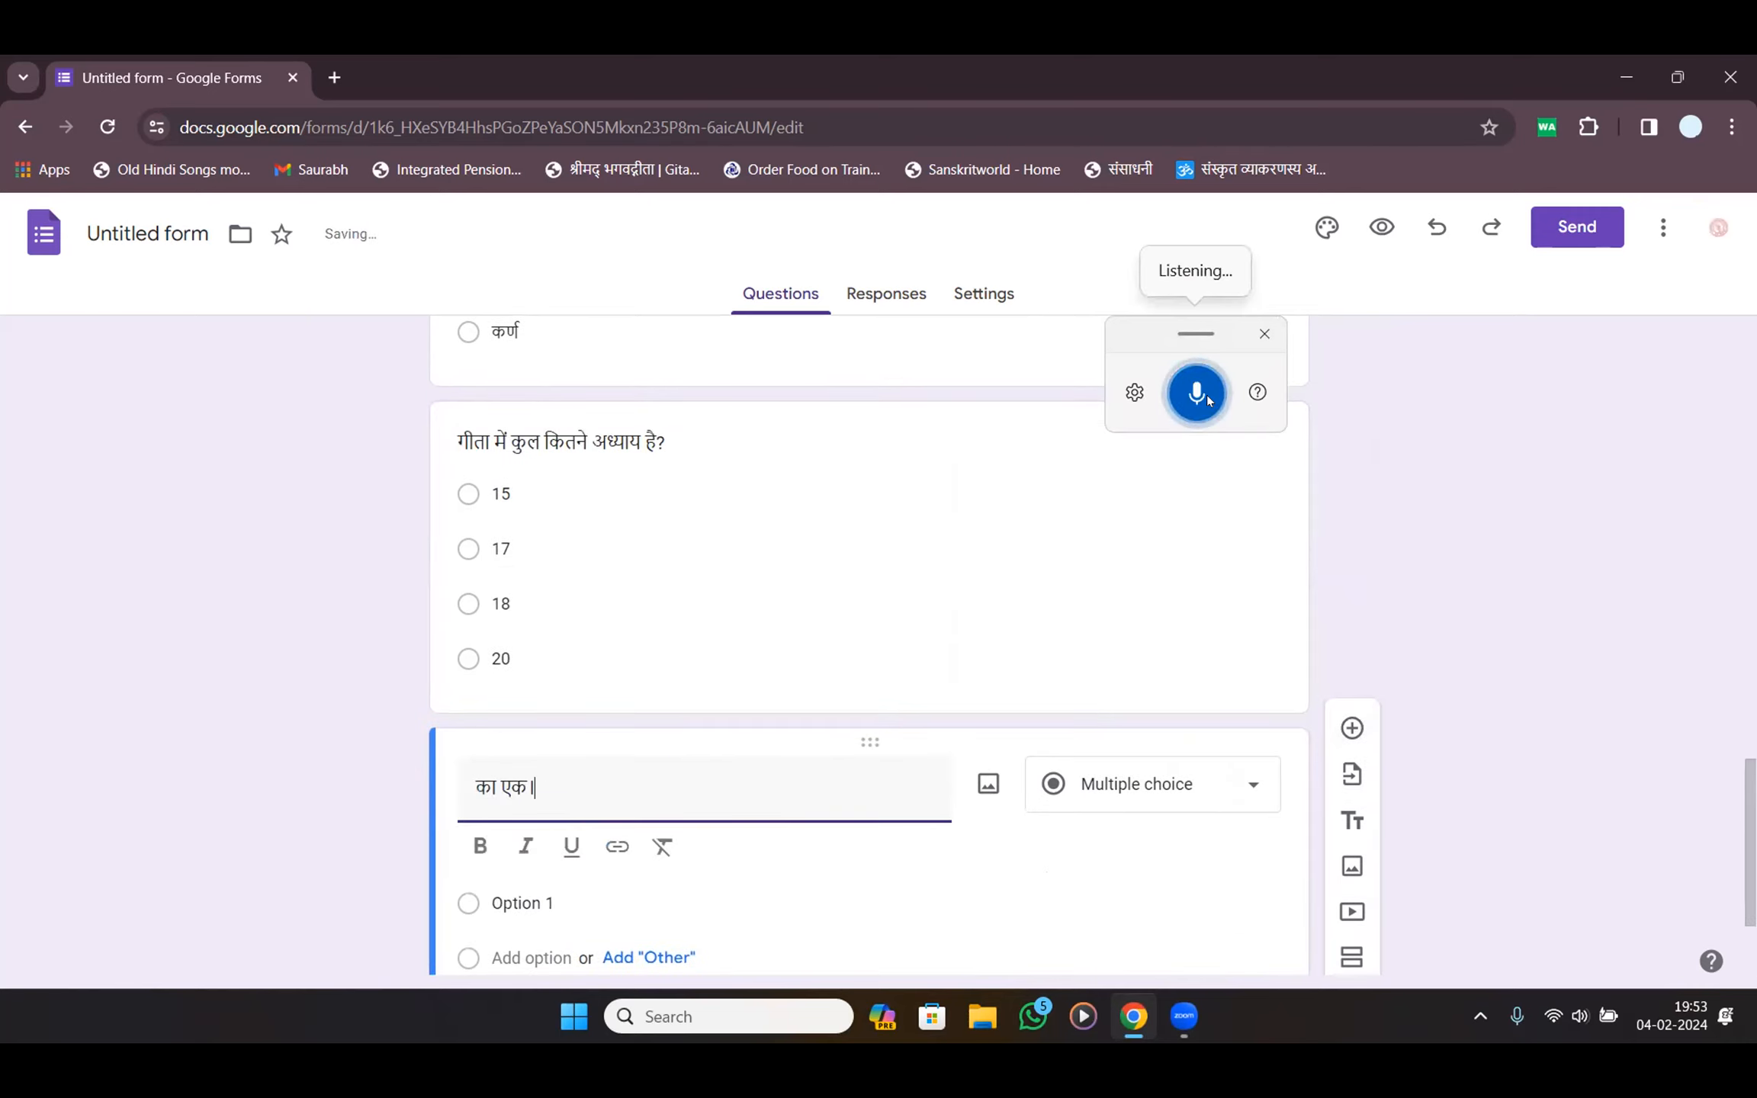
left_click_drag(658, 784, 284, 778)
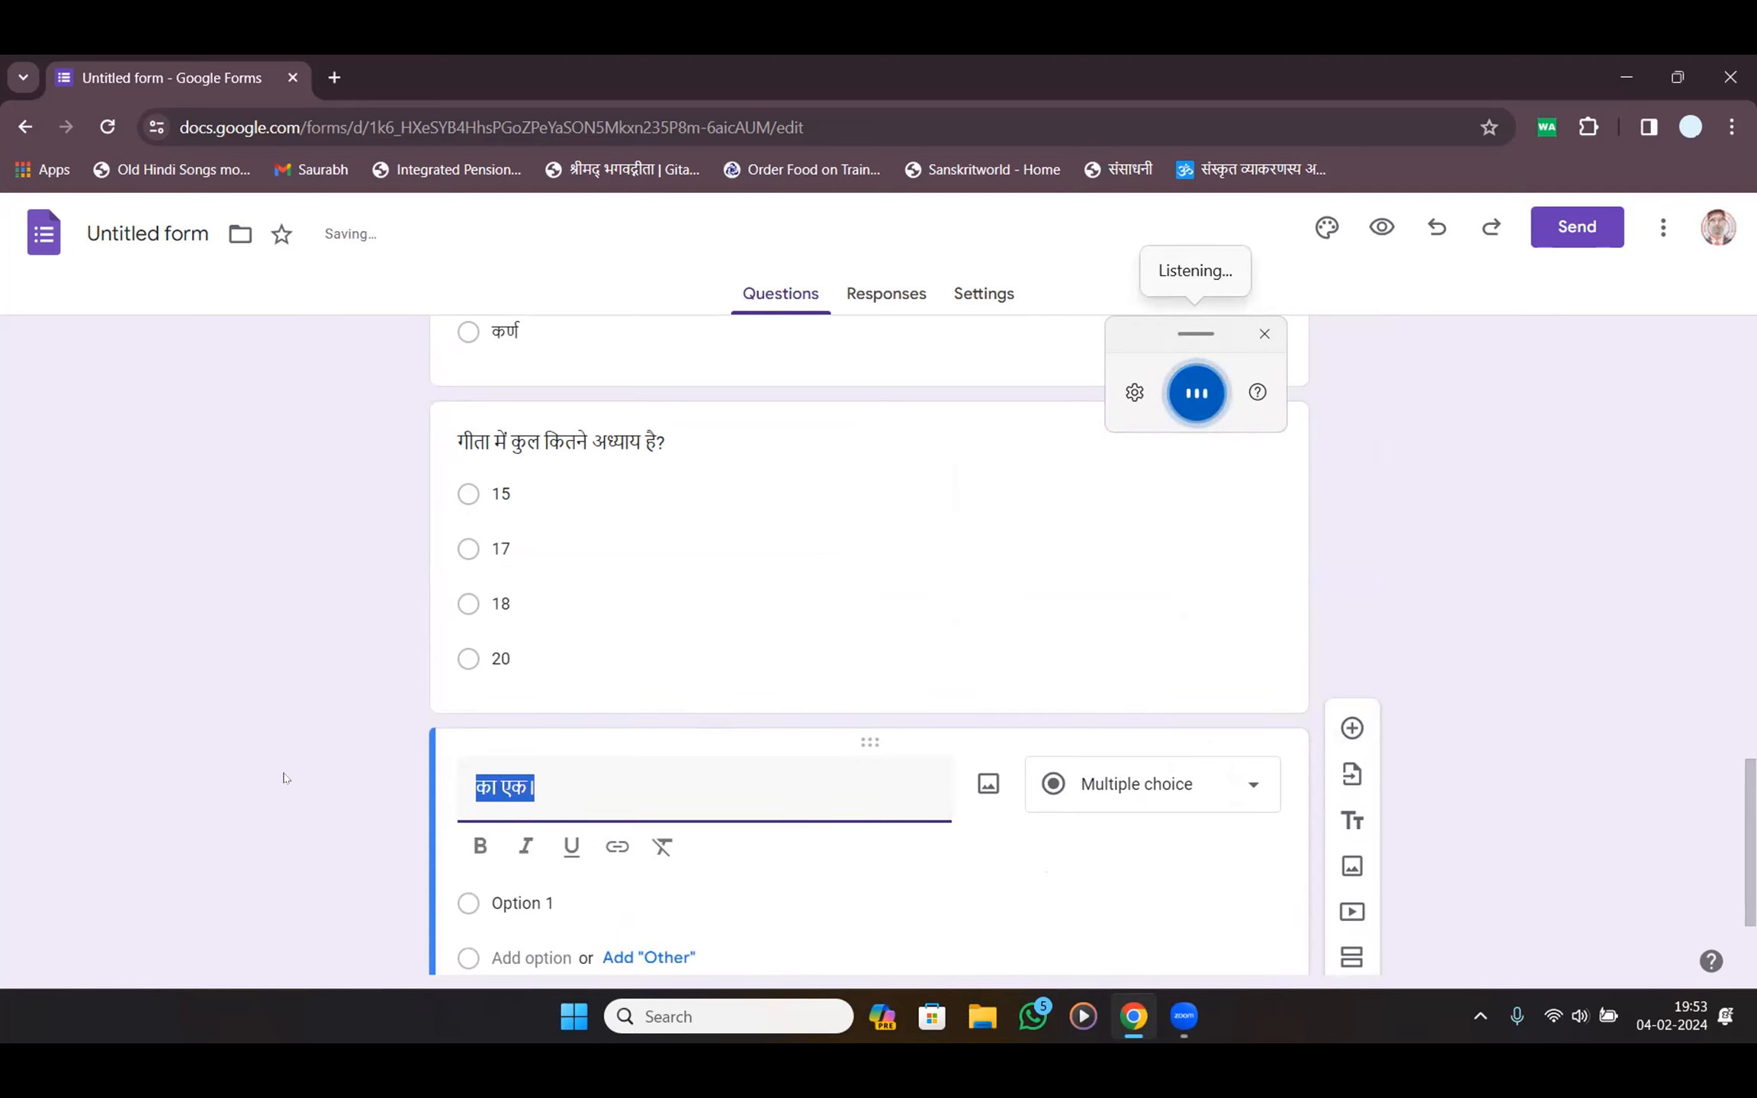
key("BackSpace")
left_click(1199, 397)
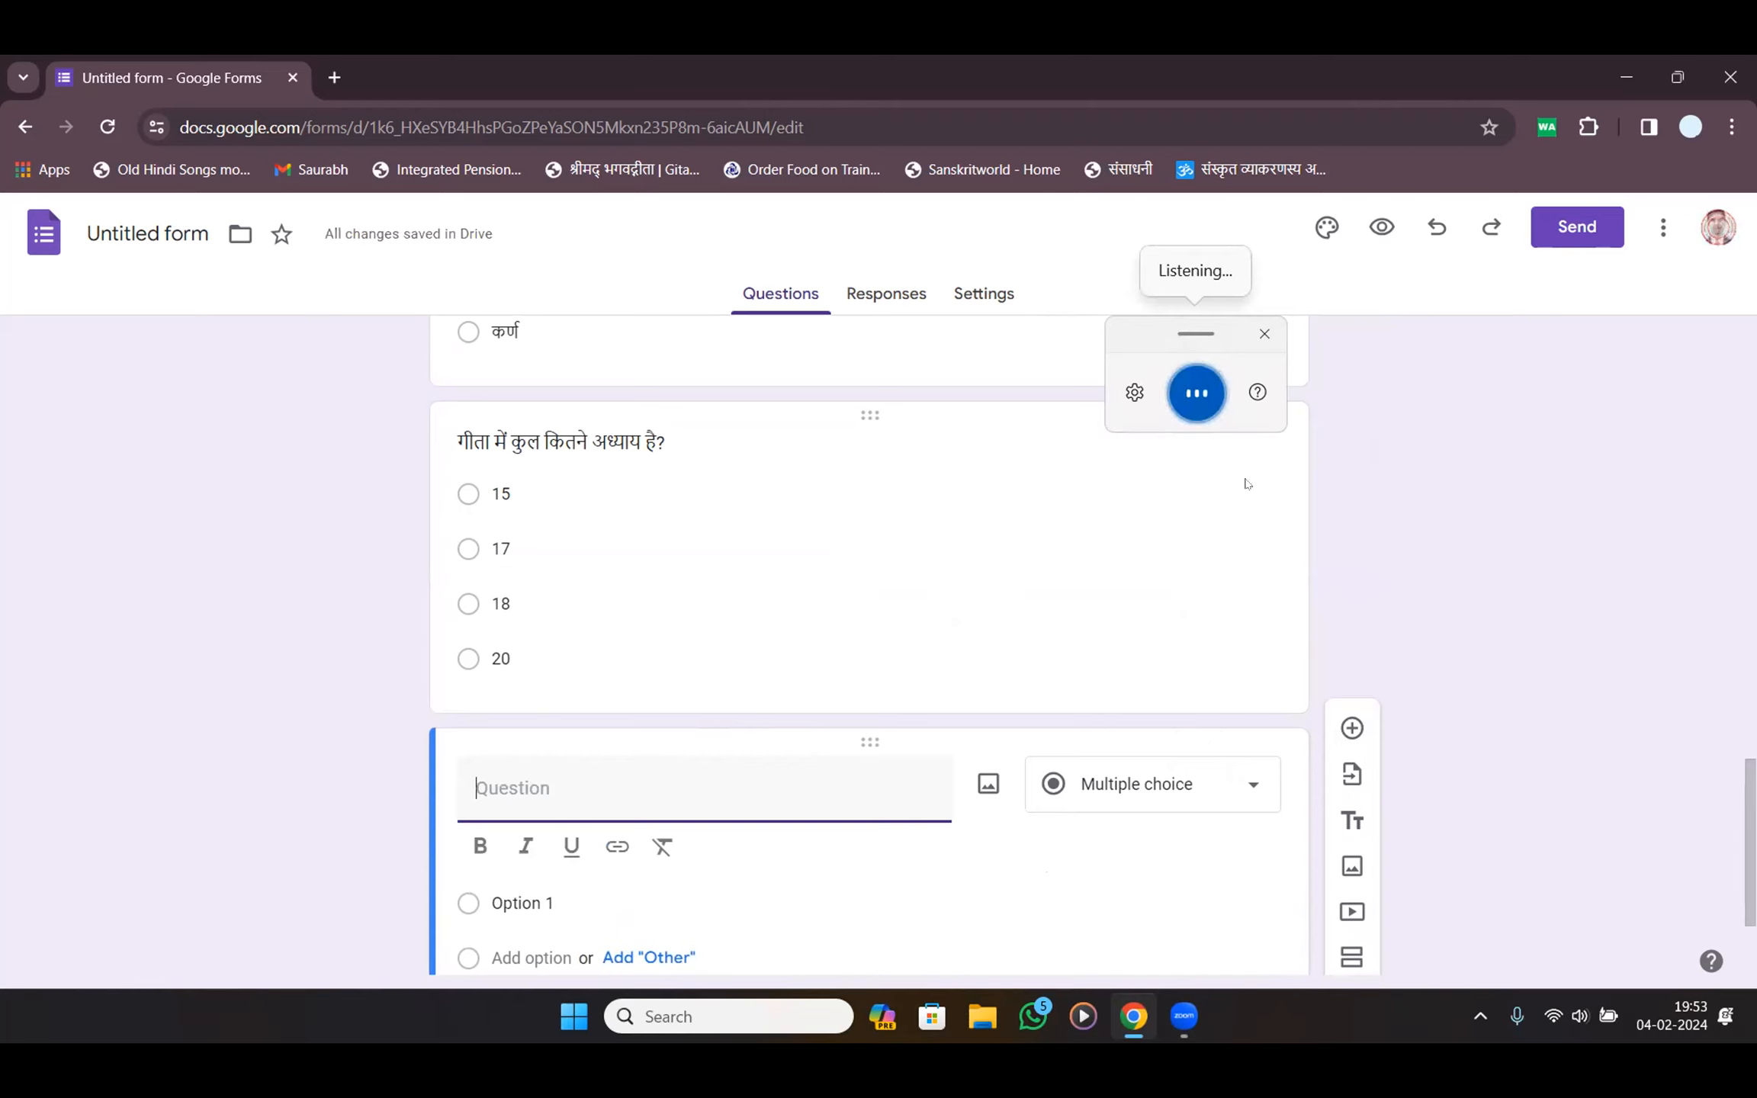
left_click(535, 790)
key("BackSpace")
key("BackSpace")
key("BackSpace")
type("में ")
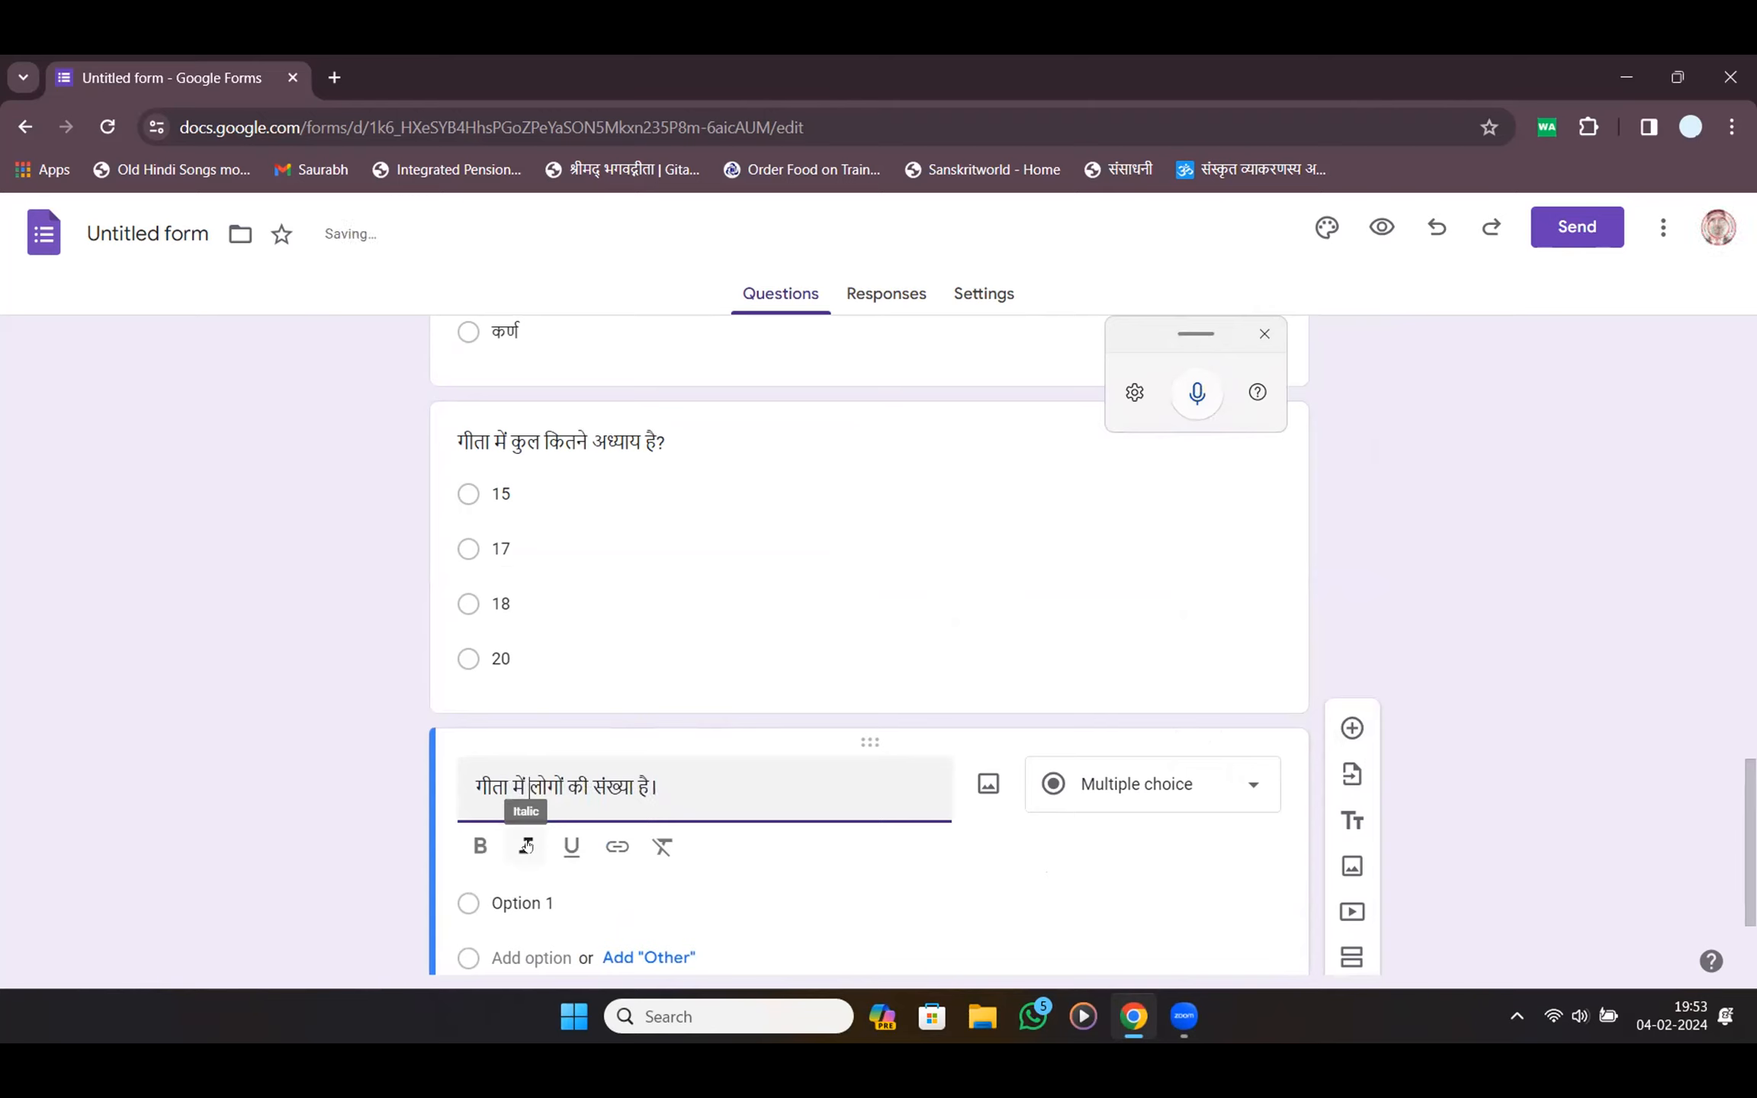
type("श्")
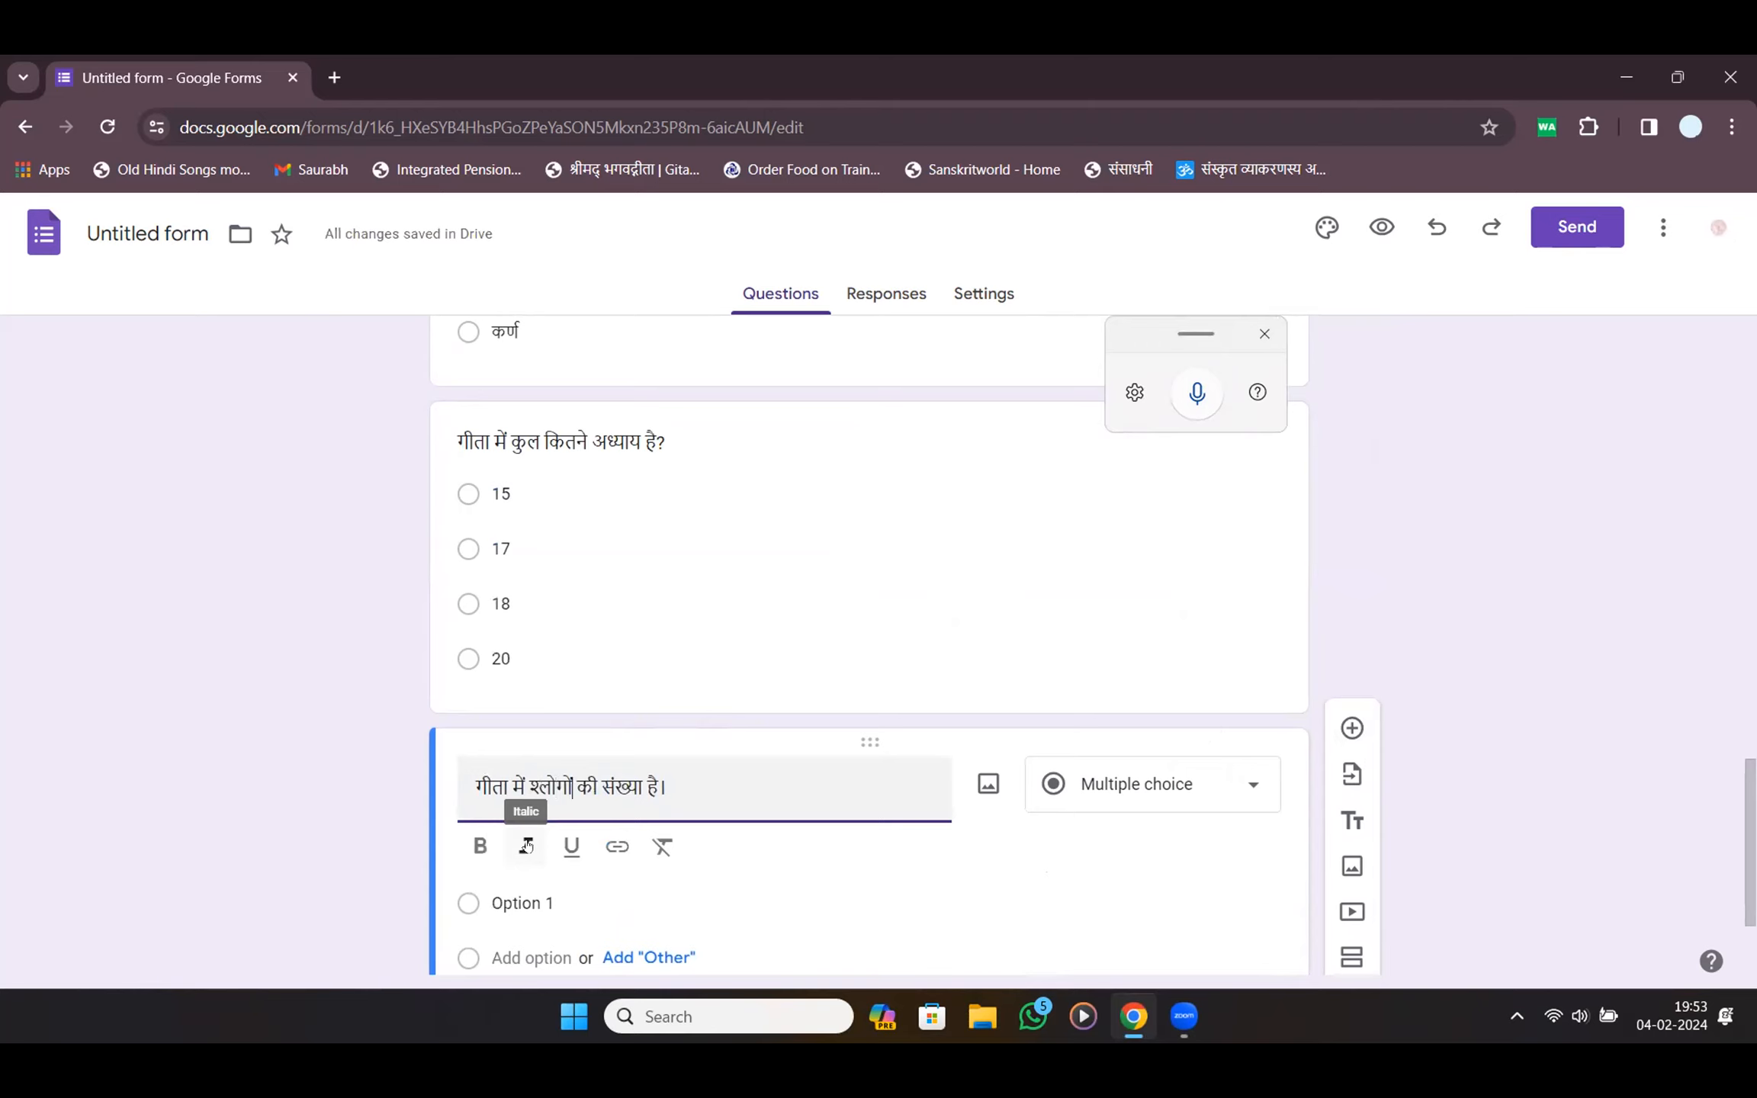
key("BackSpace")
key("BackSpace")
key("BackSpace")
type("को")
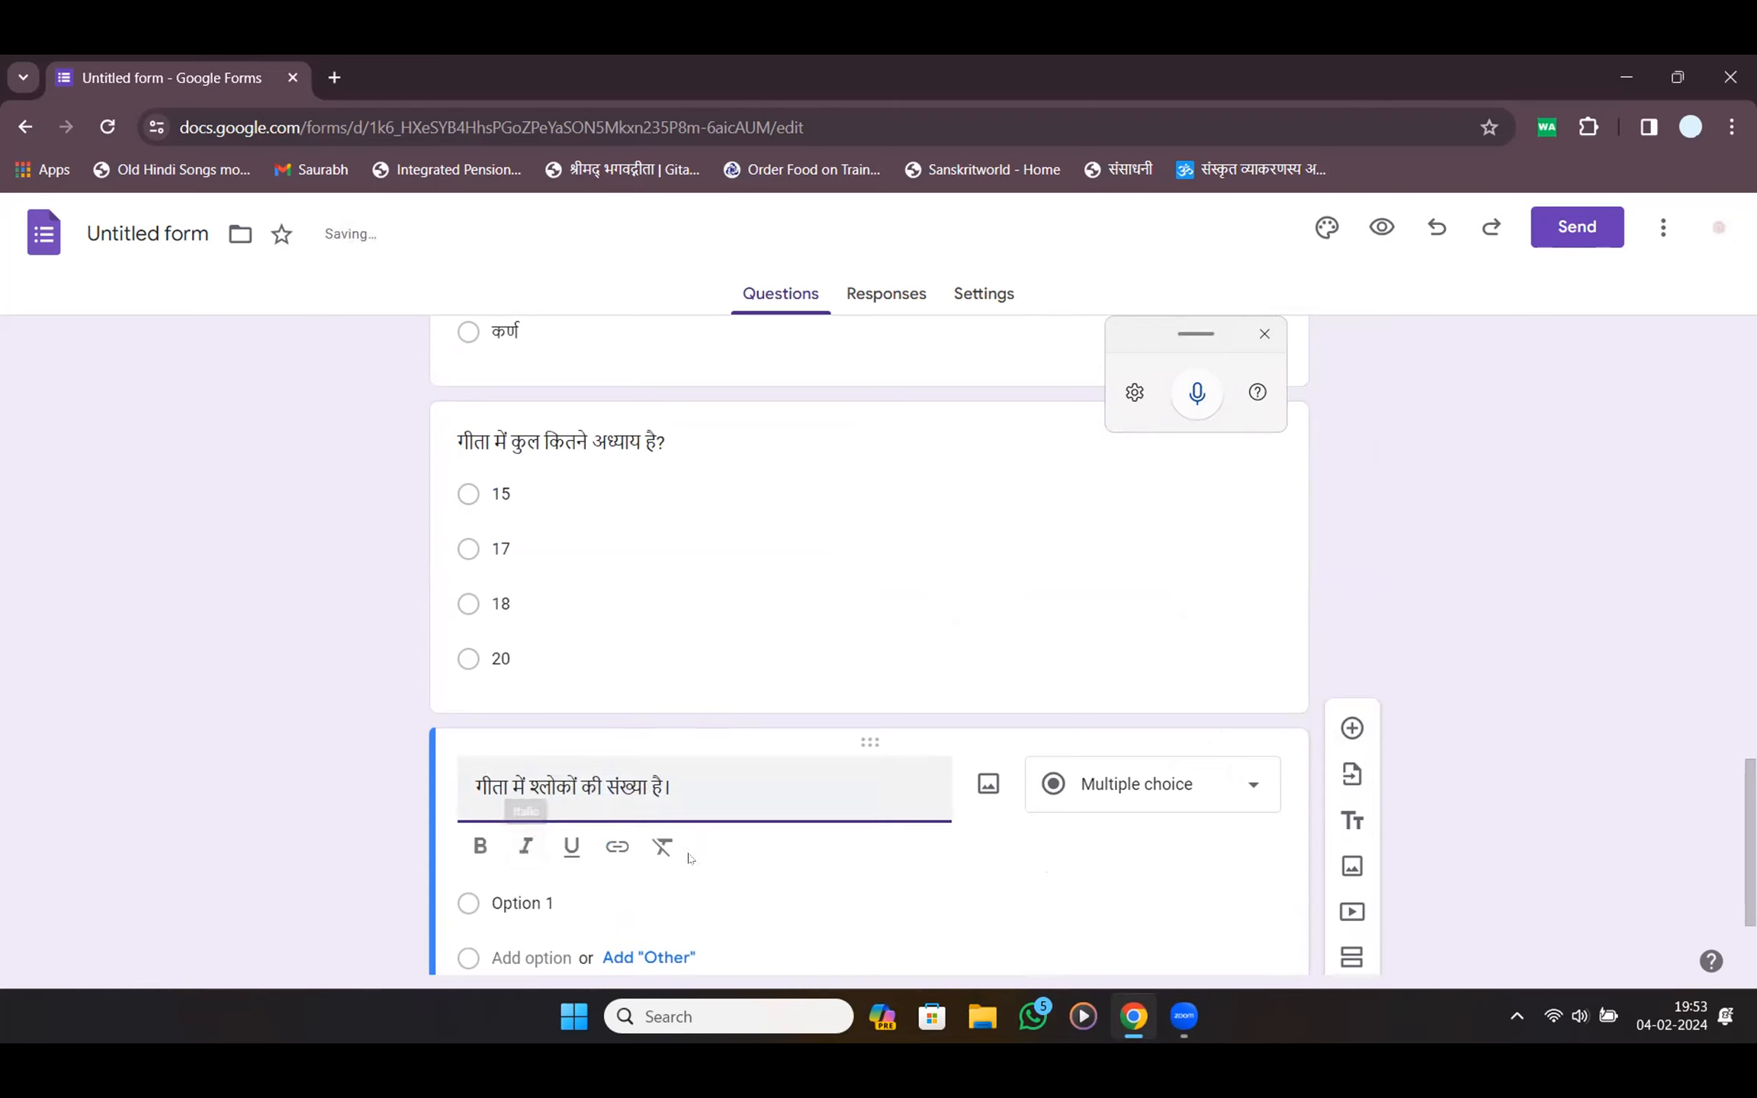
Enter the options 500, 550, 700 and 690, fixing a mistyped 400
left_click(538, 903)
type("500")
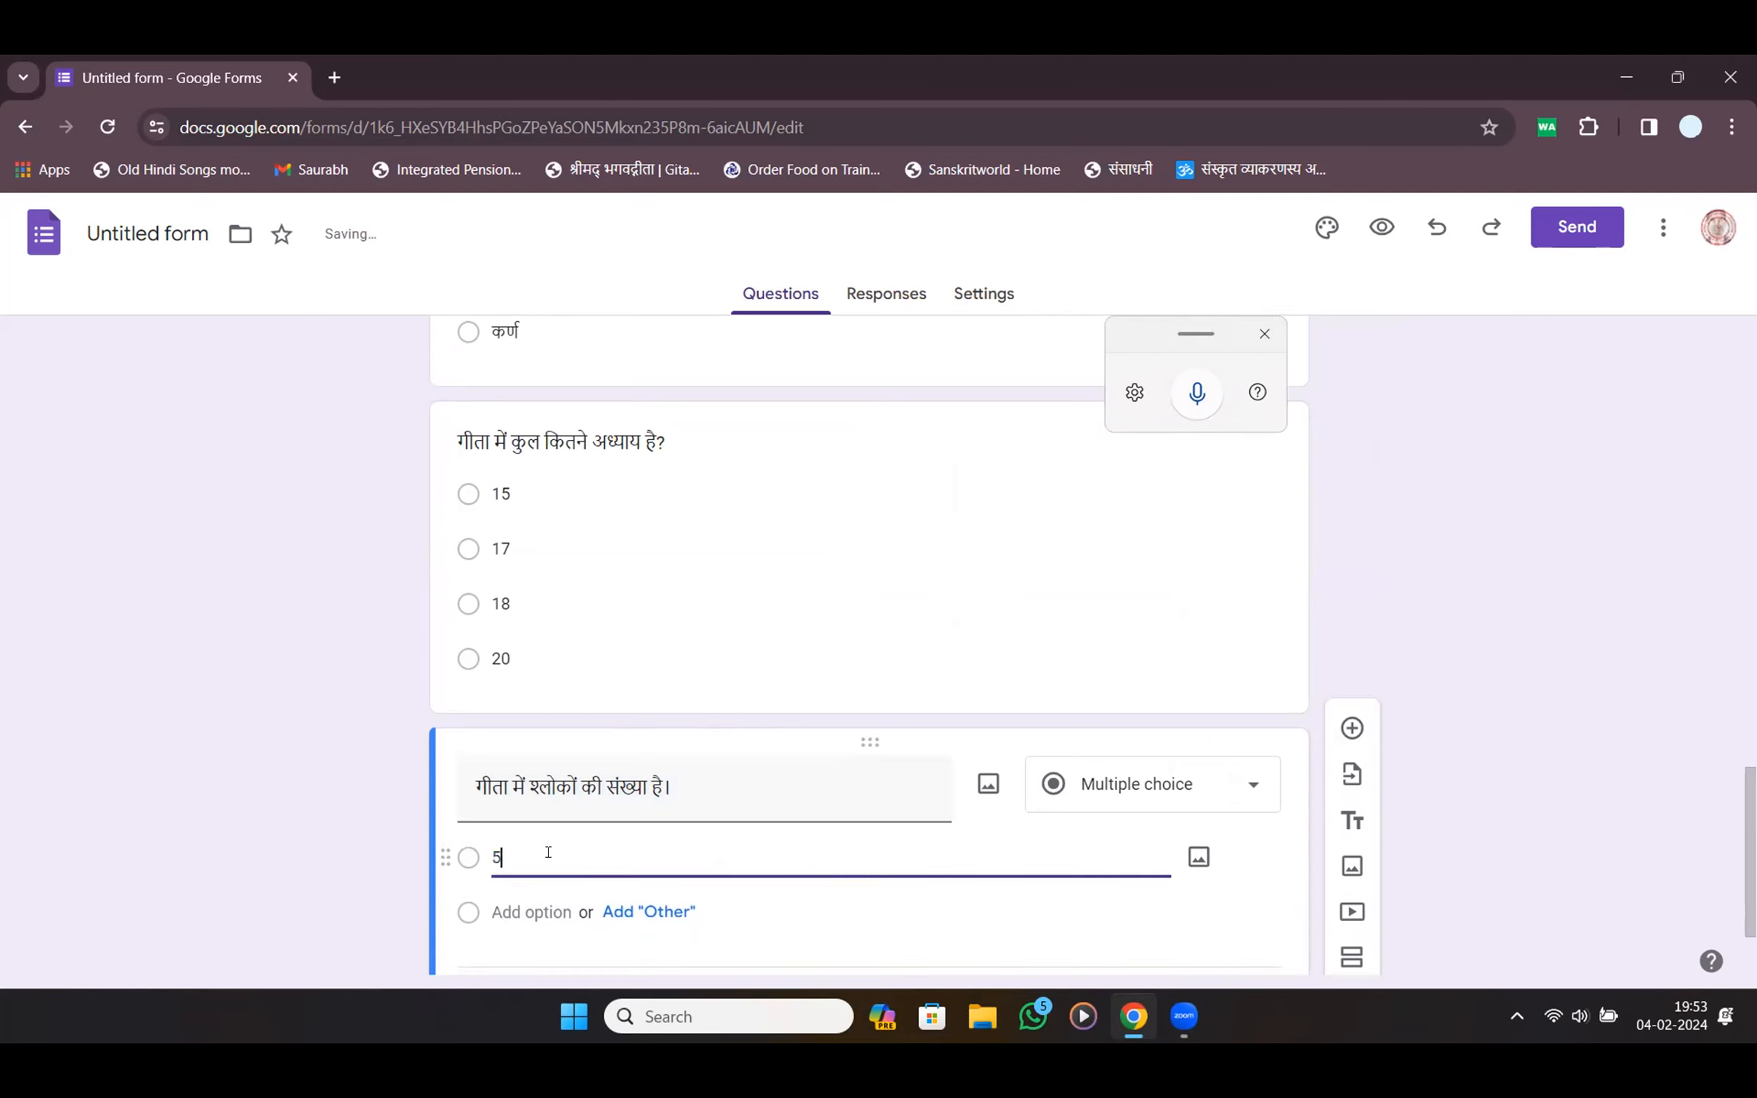
key("Tab")
key("Tab")
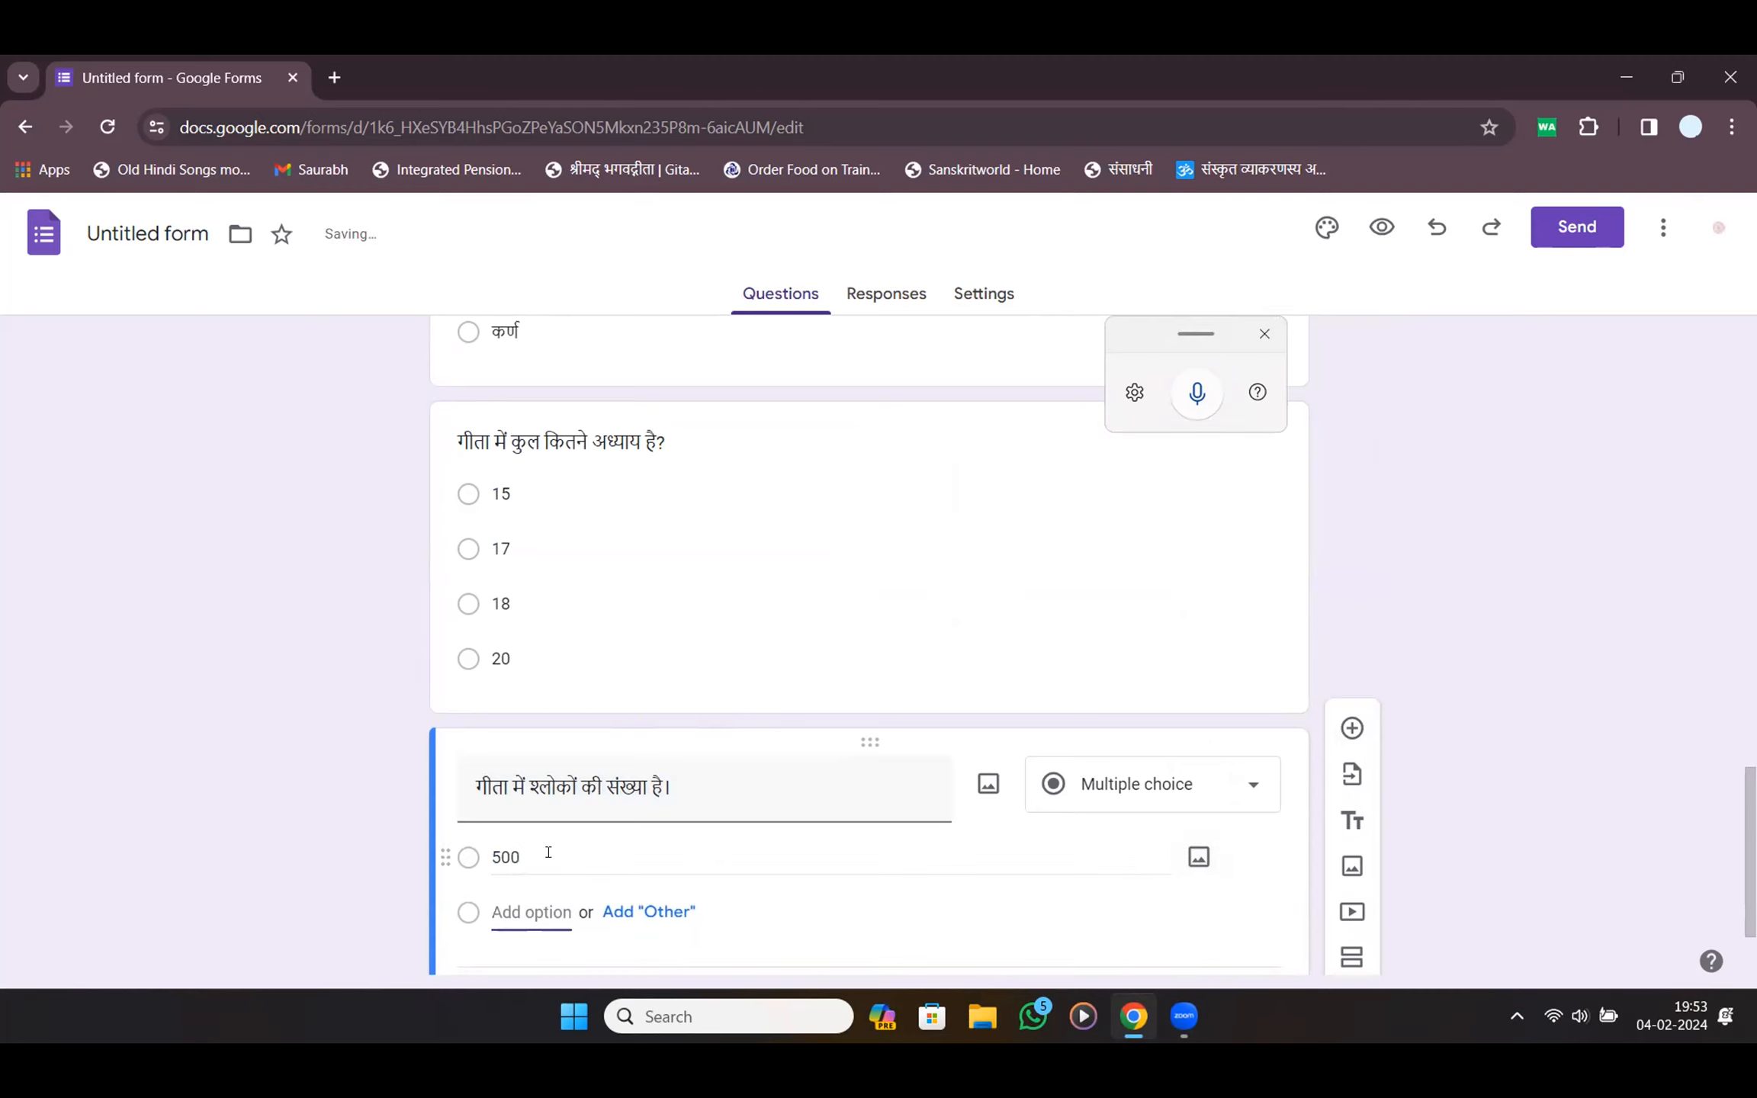
type("550")
key("Tab")
key("Tab")
key("Tab")
type("700")
key("Tab")
key("Tab")
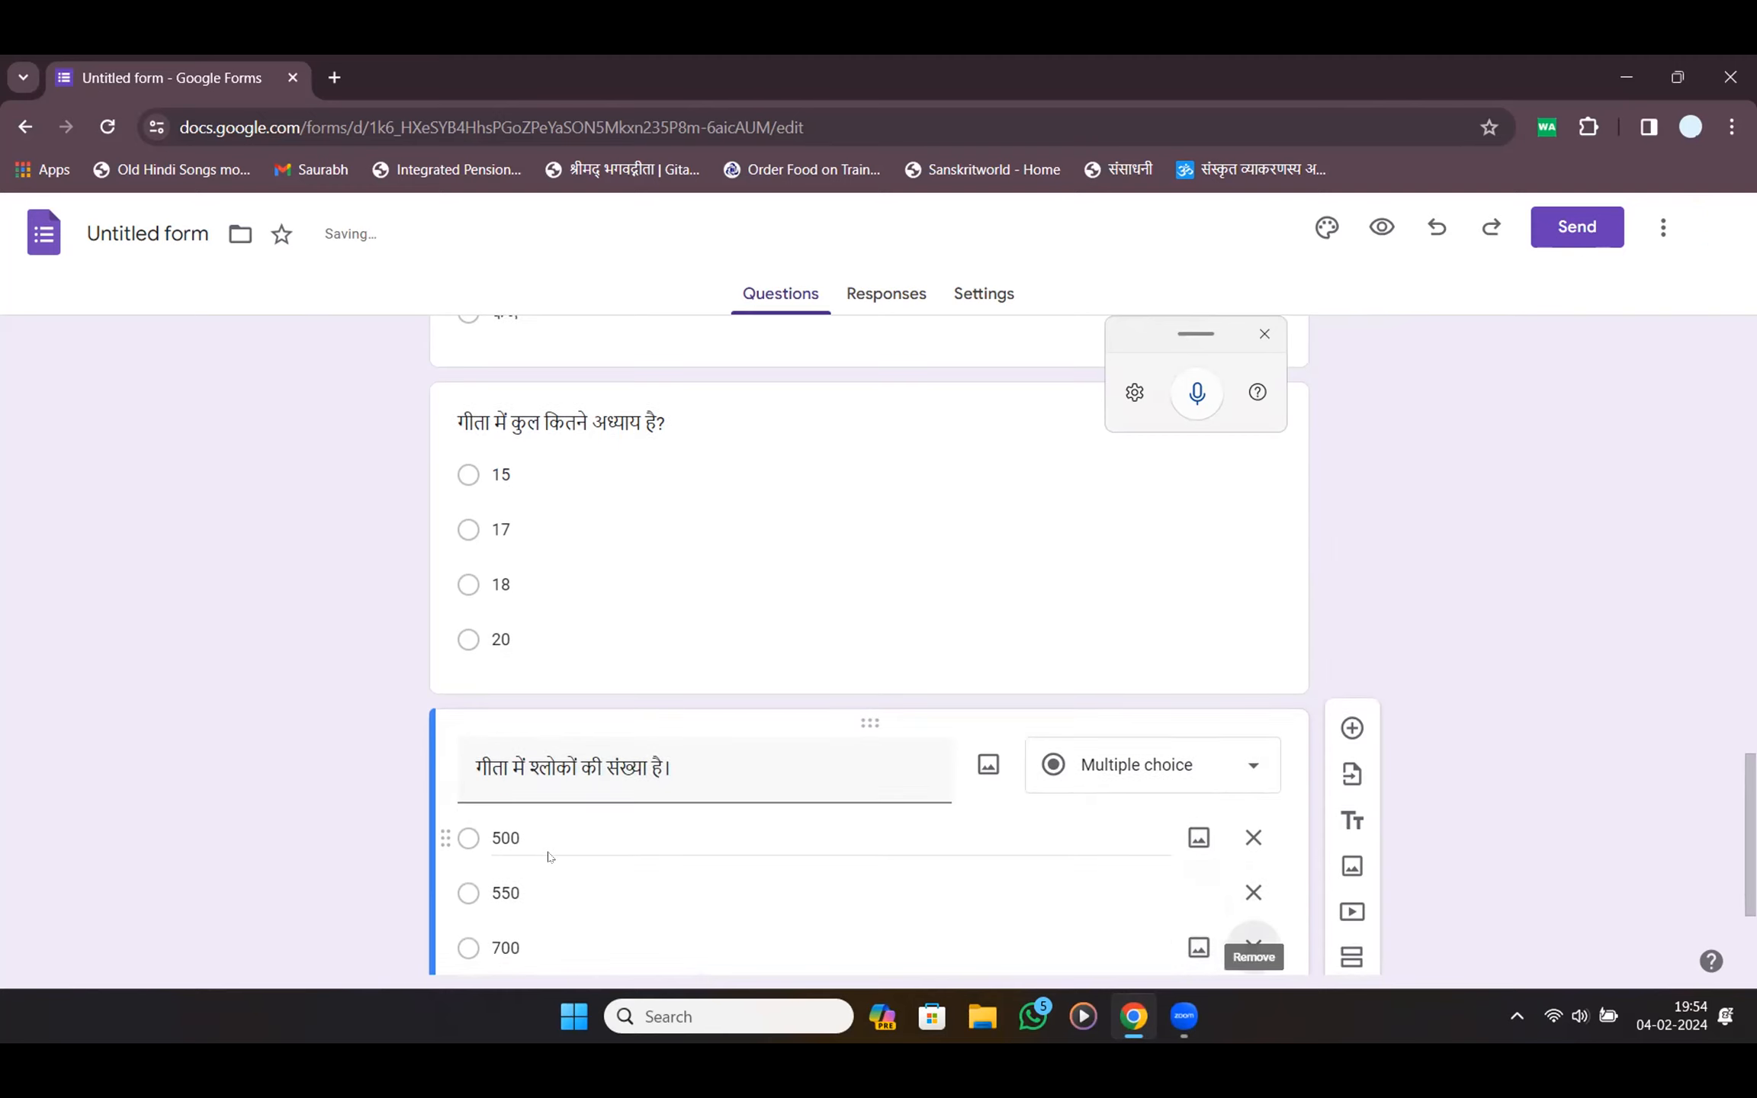
key("Tab")
type("400")
key("BackSpace")
key("BackSpace")
key("BackSpace")
type("690")
key("Tab")
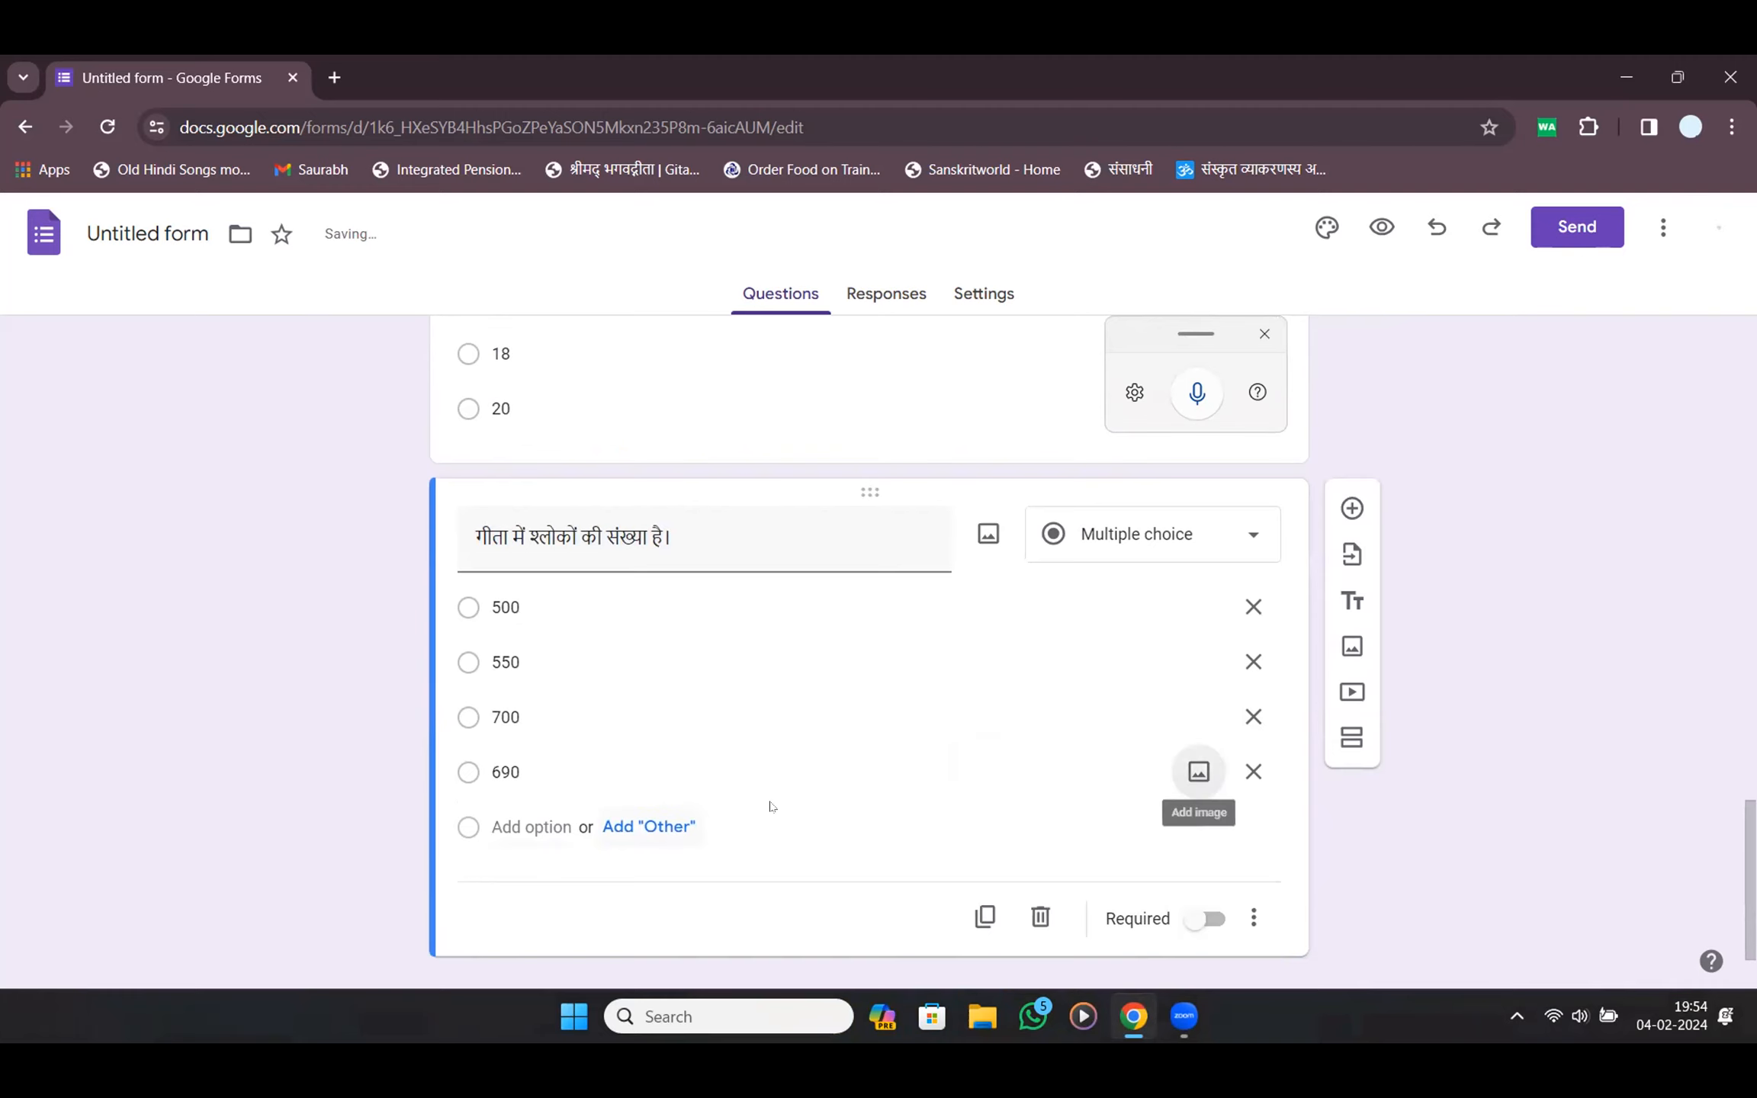
scroll(1000, 797, "down", 1)
Add a question, dictate गीता किस ग्रंथ से ली गई है? and enter option महाभारत
left_click(1352, 453)
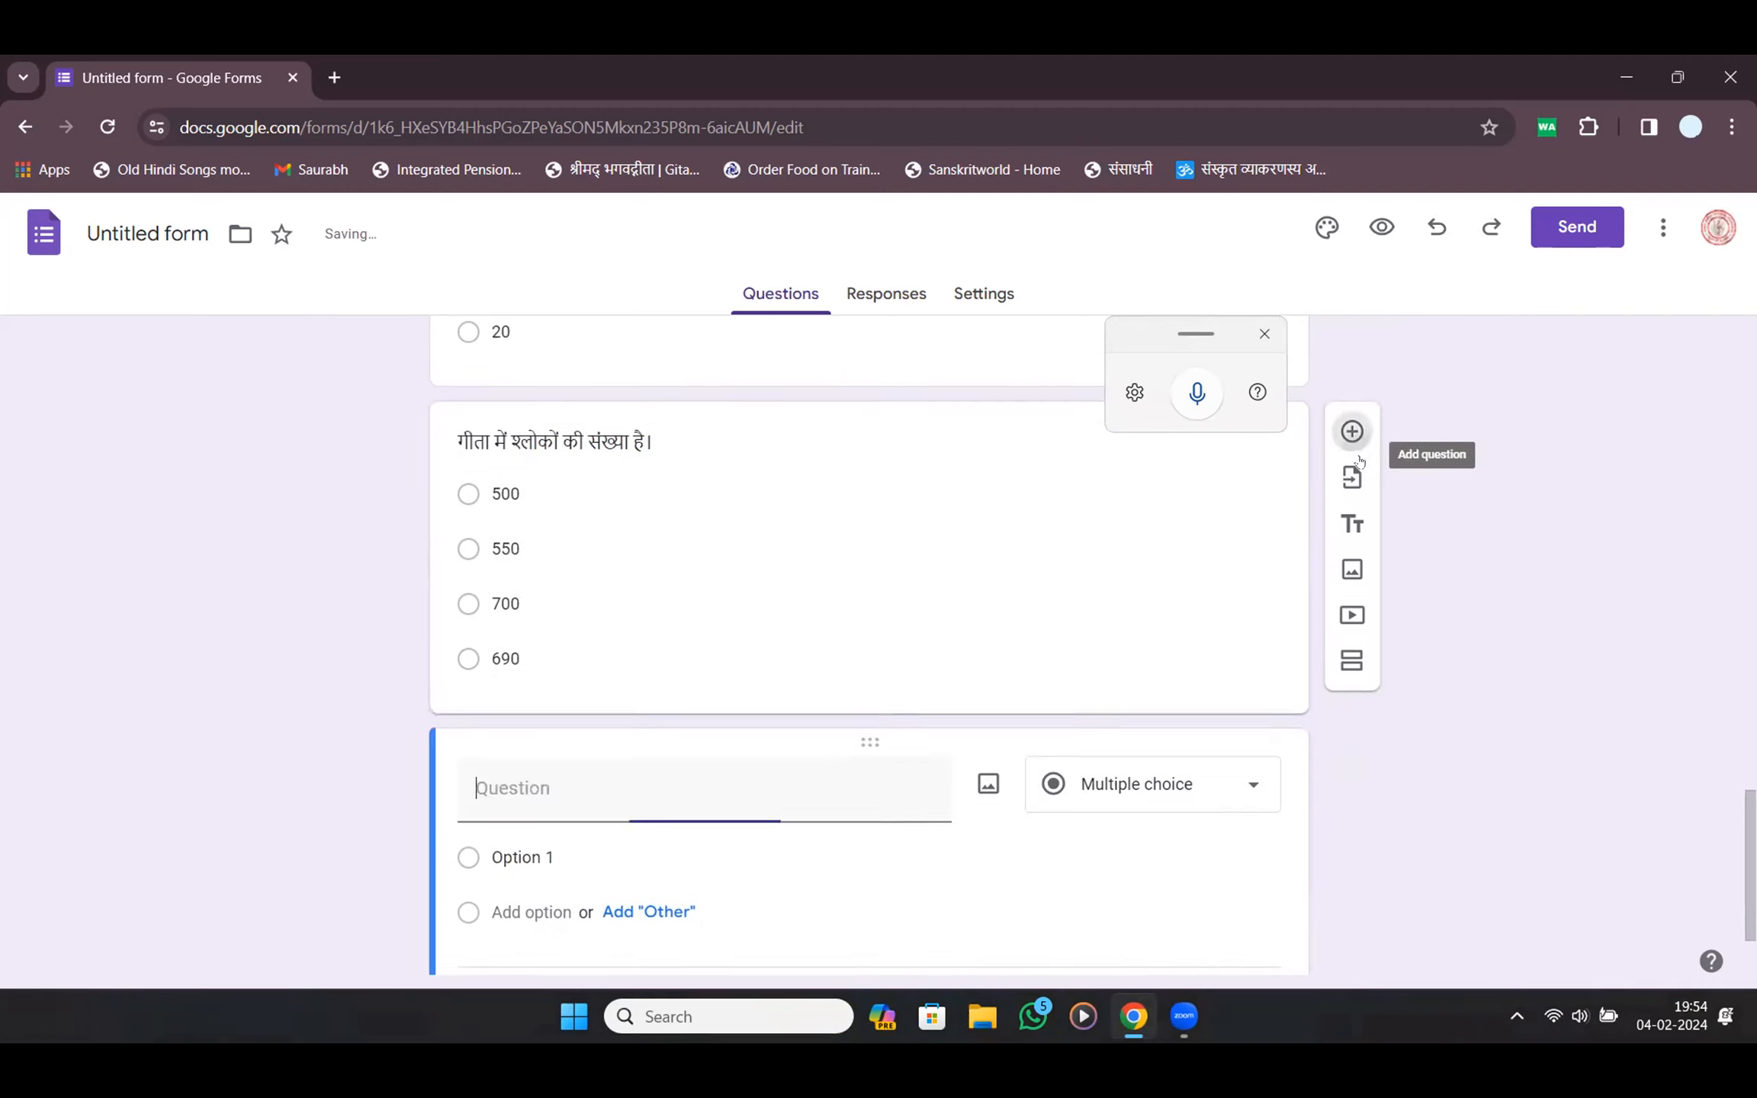
left_click(1197, 392)
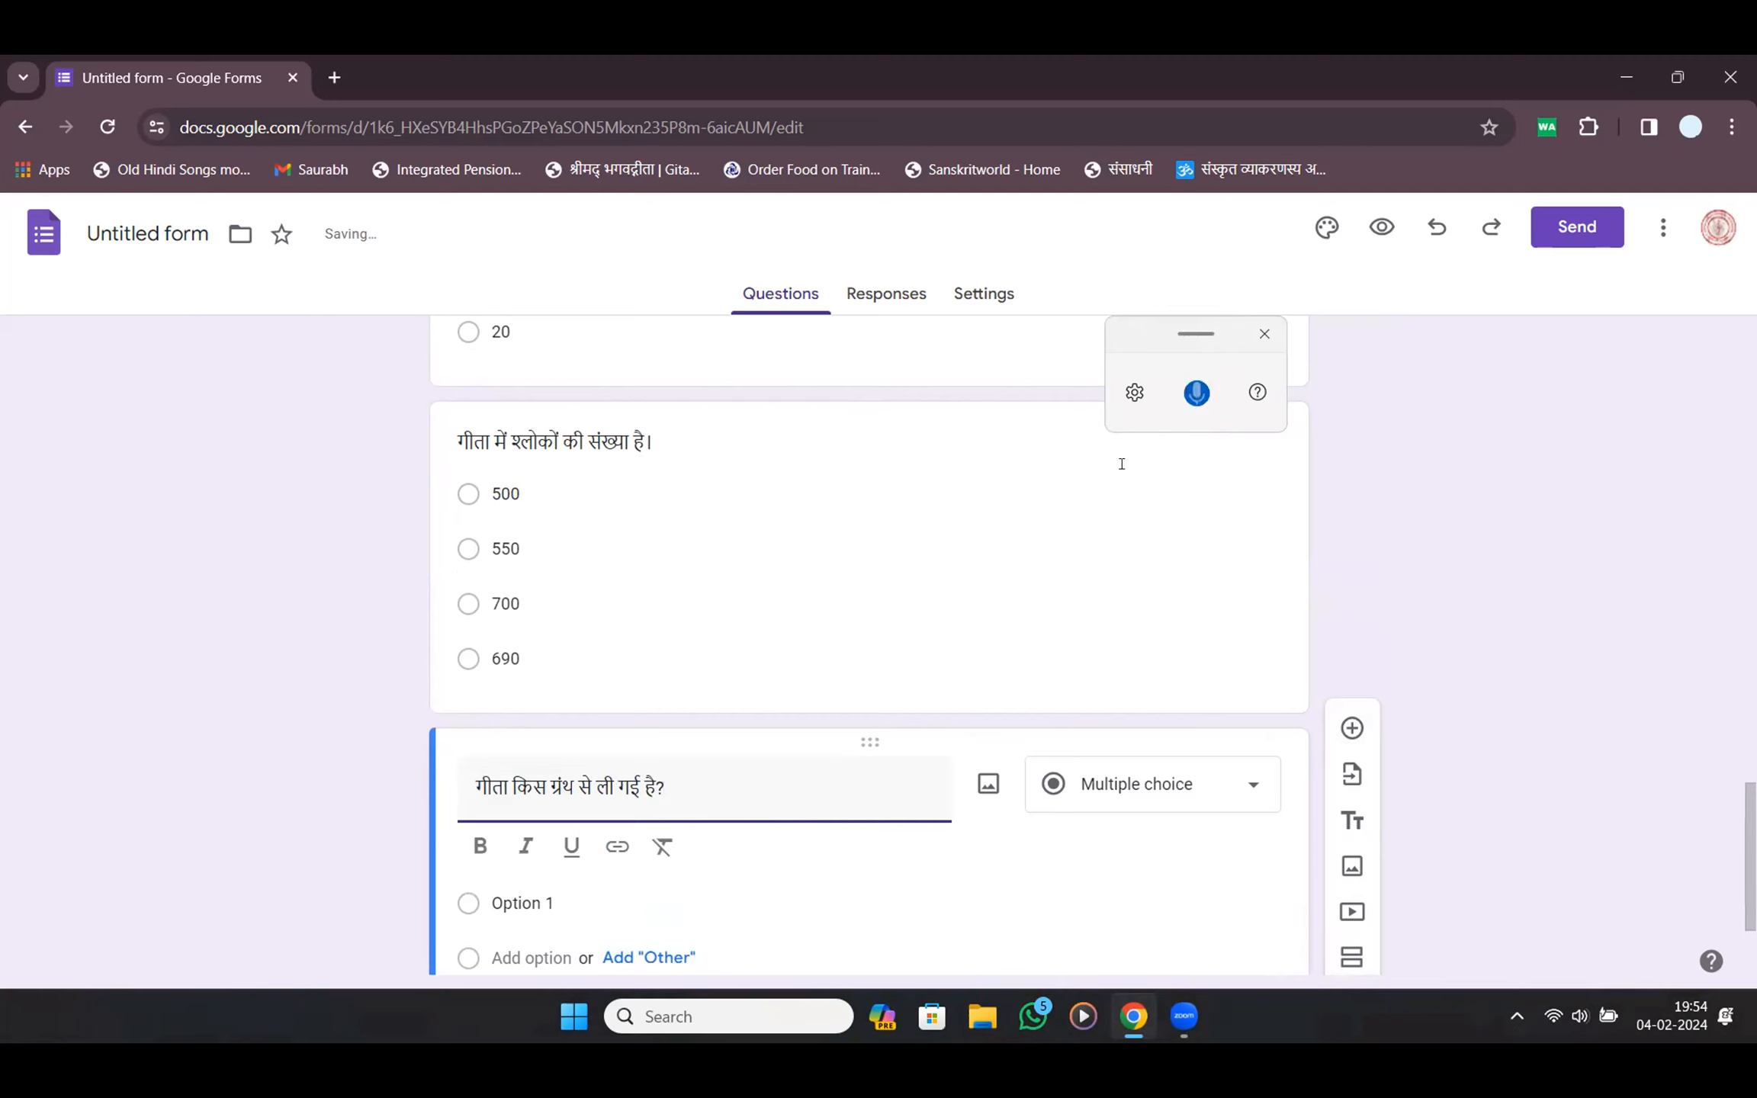
left_click(602, 924)
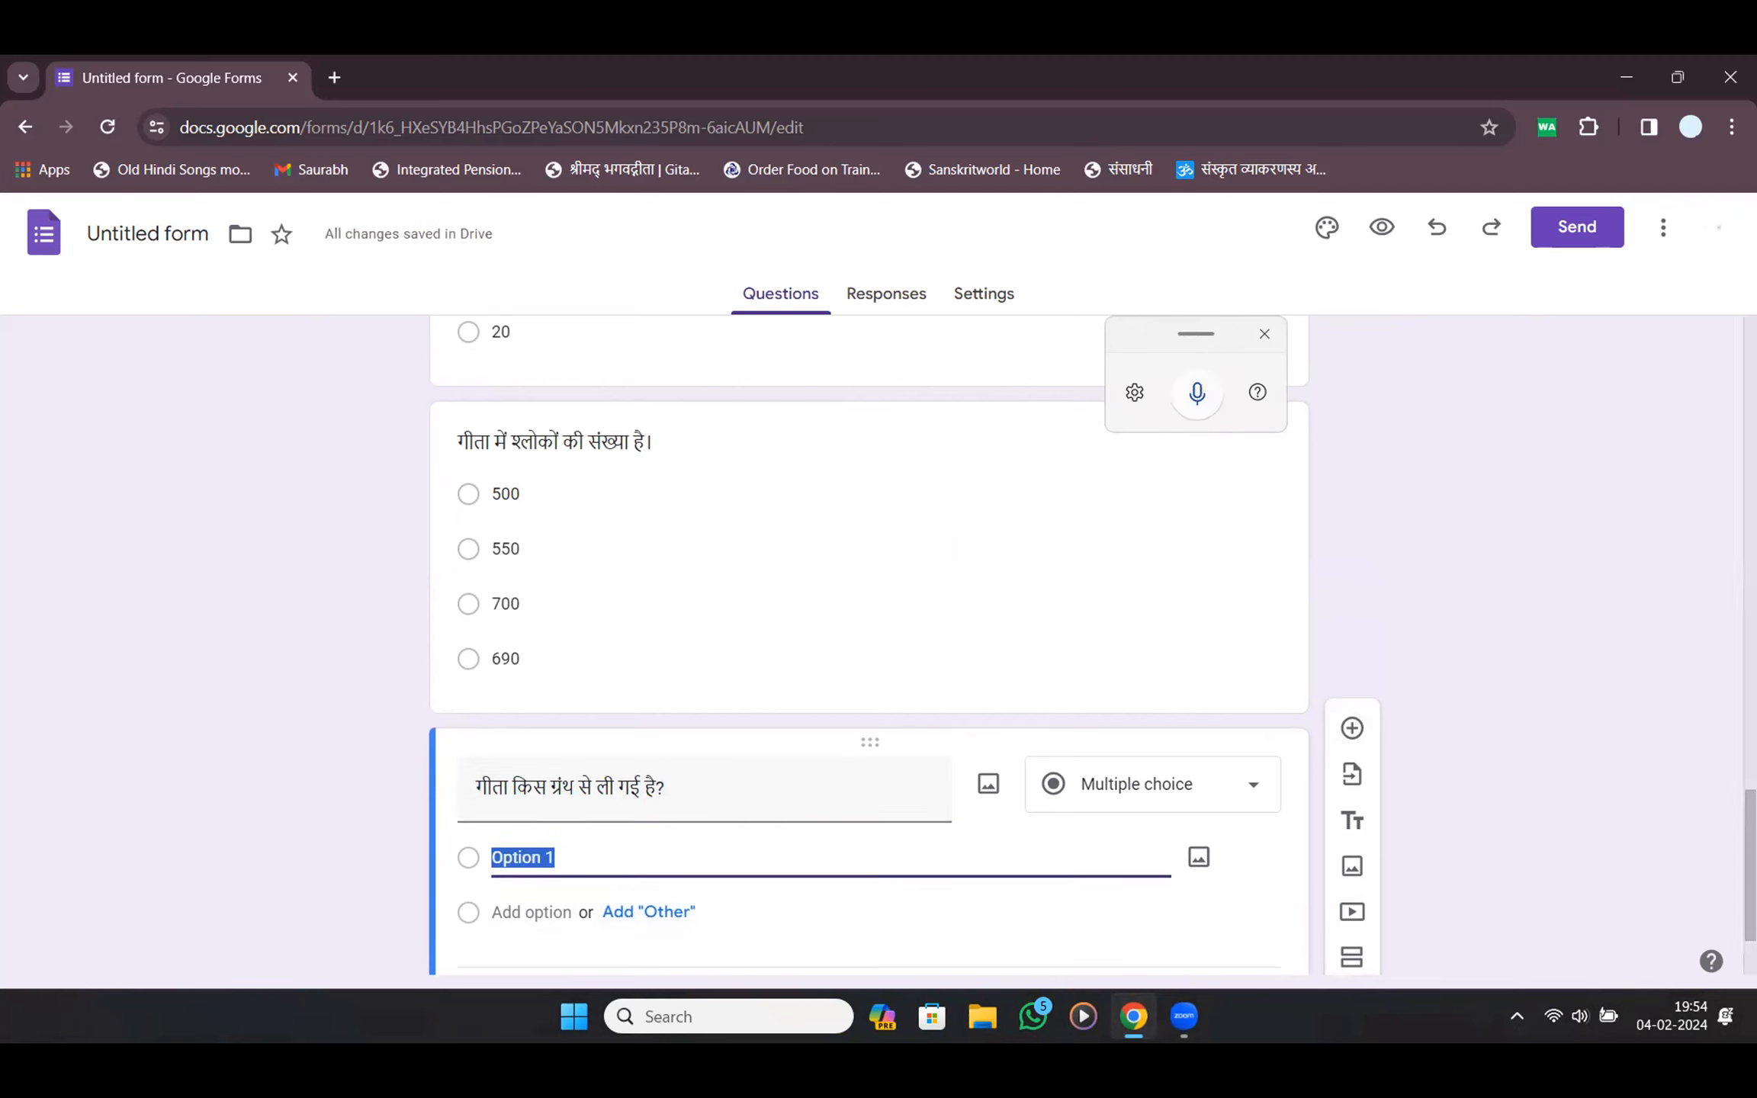
type("मब")
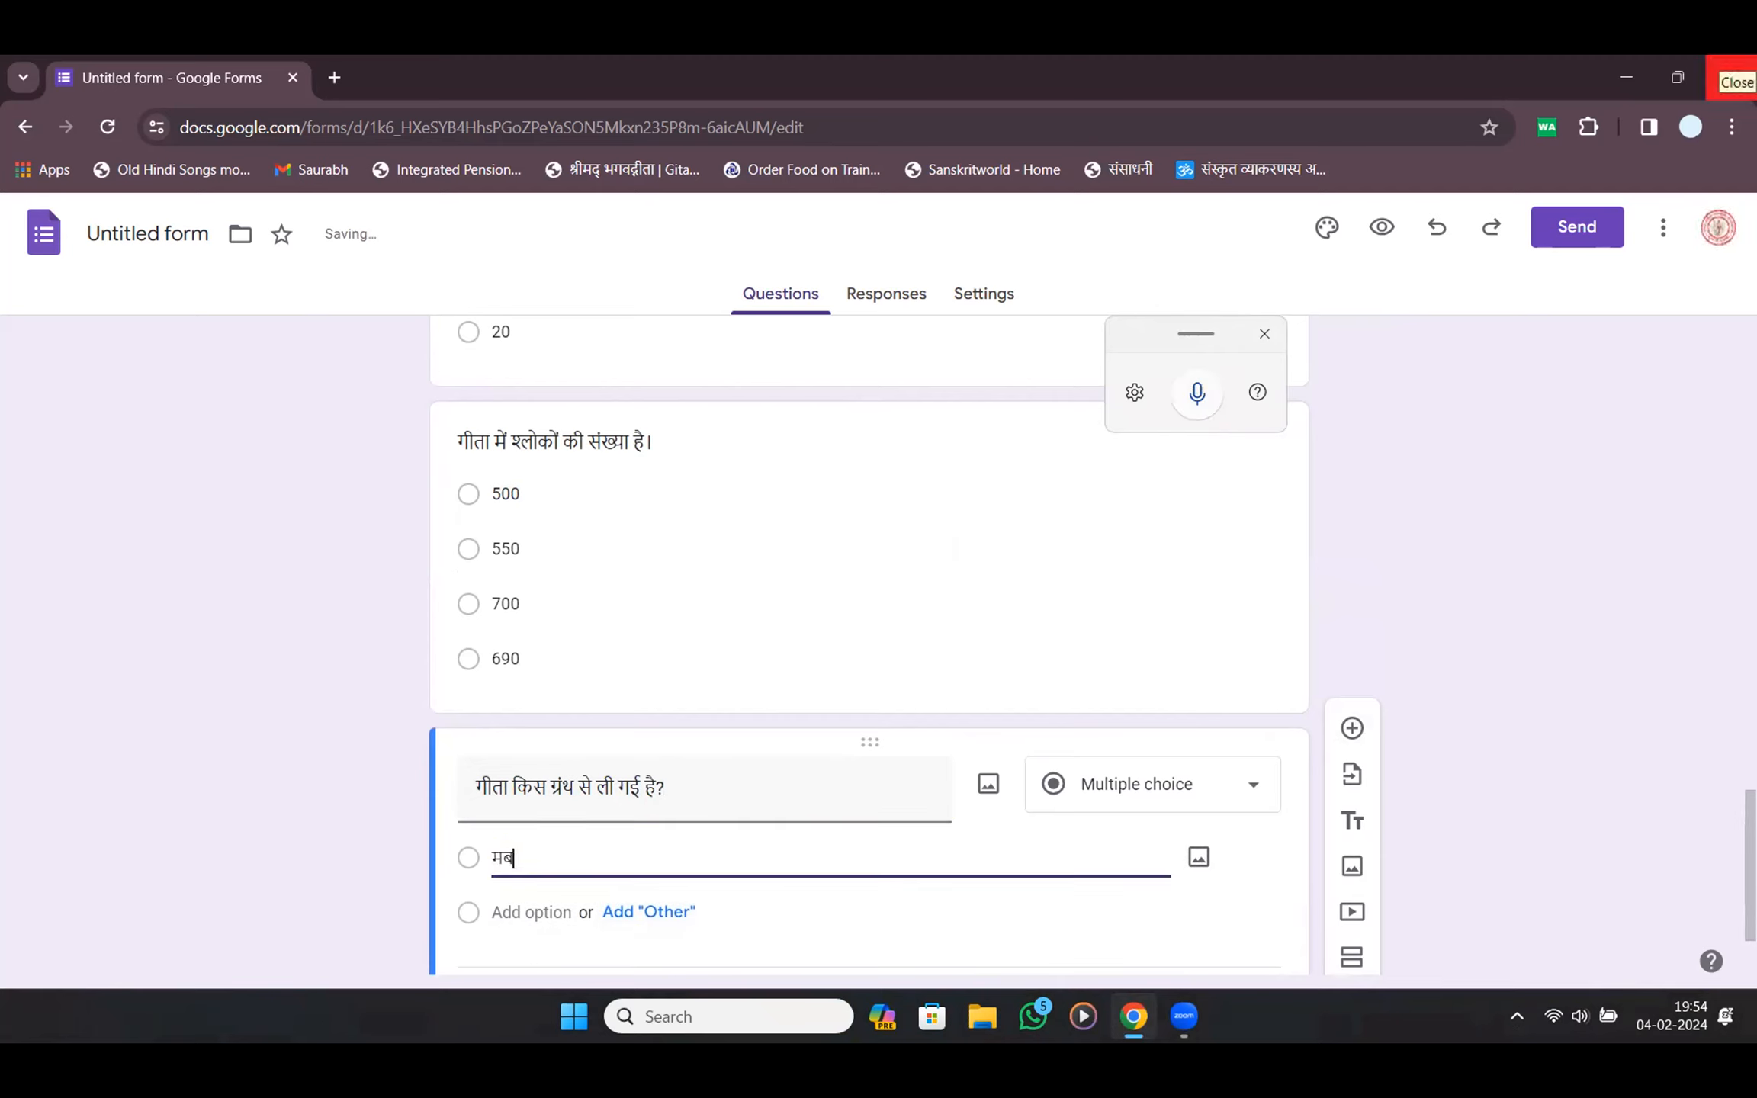
type("हाभ")
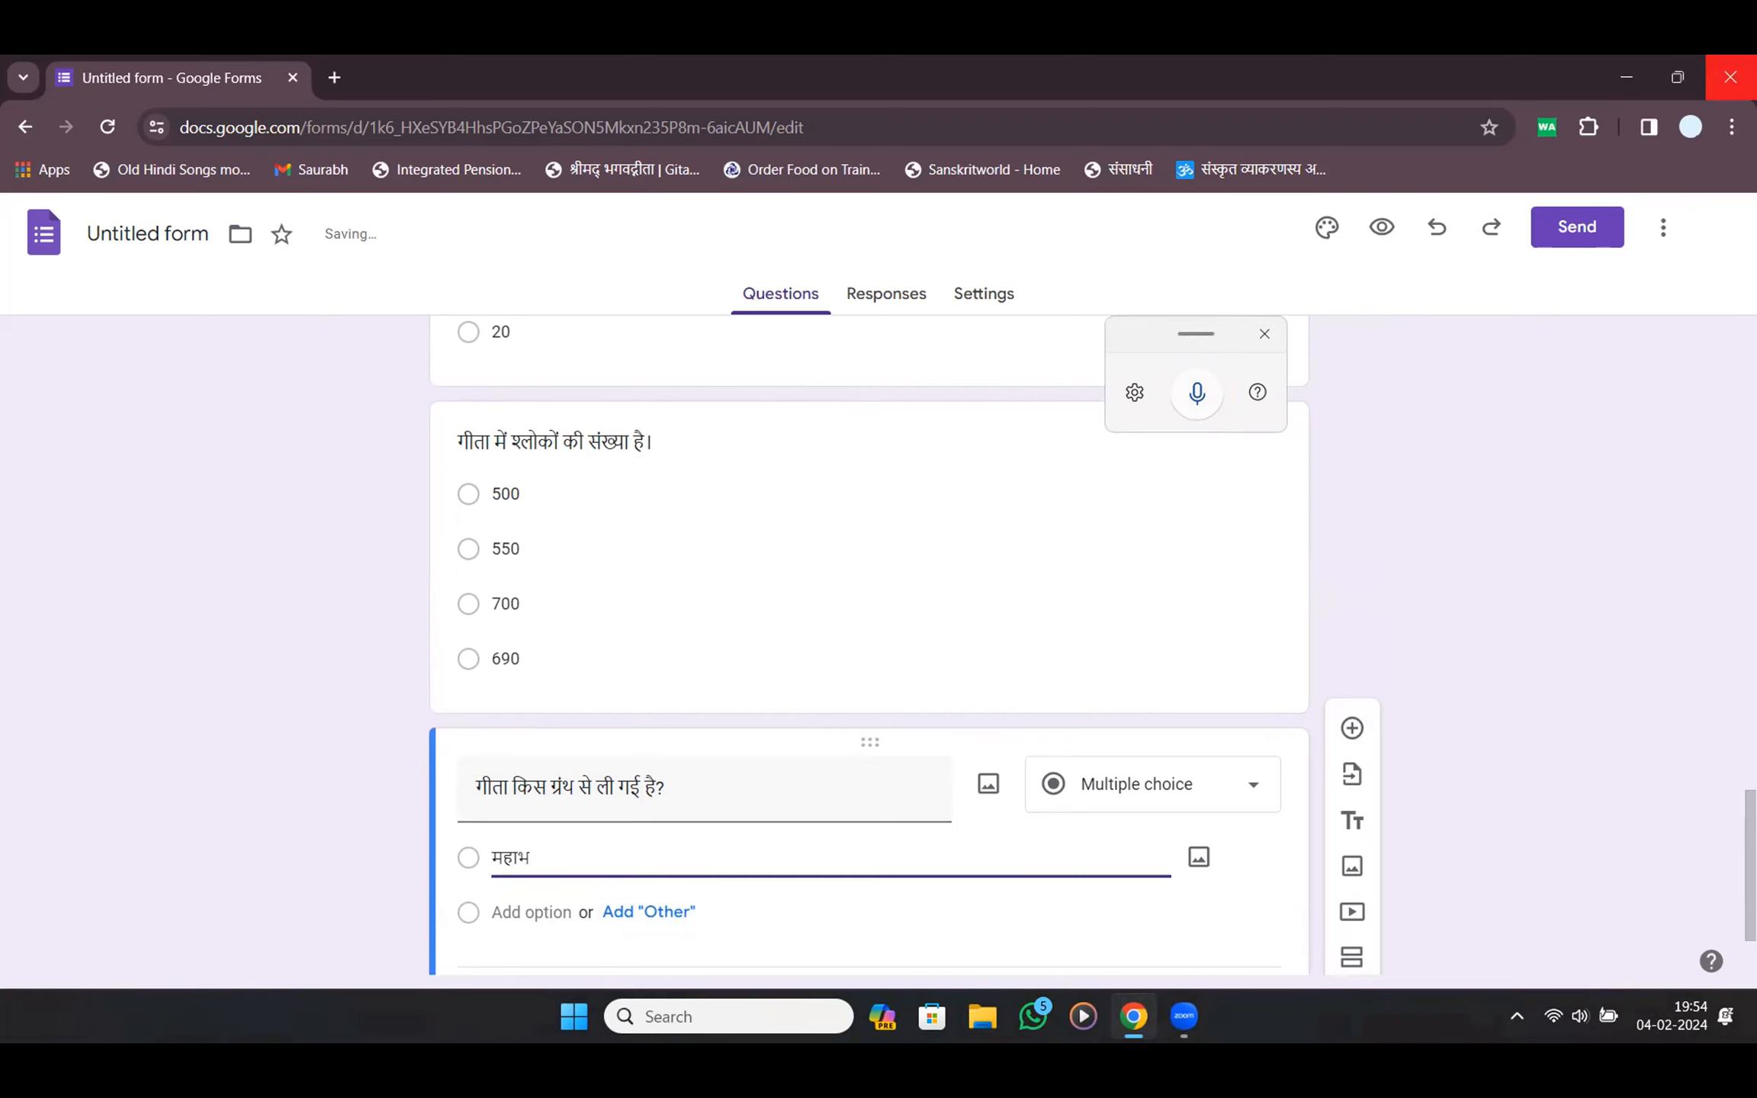
type("त")
key("Tab")
key("Tab")
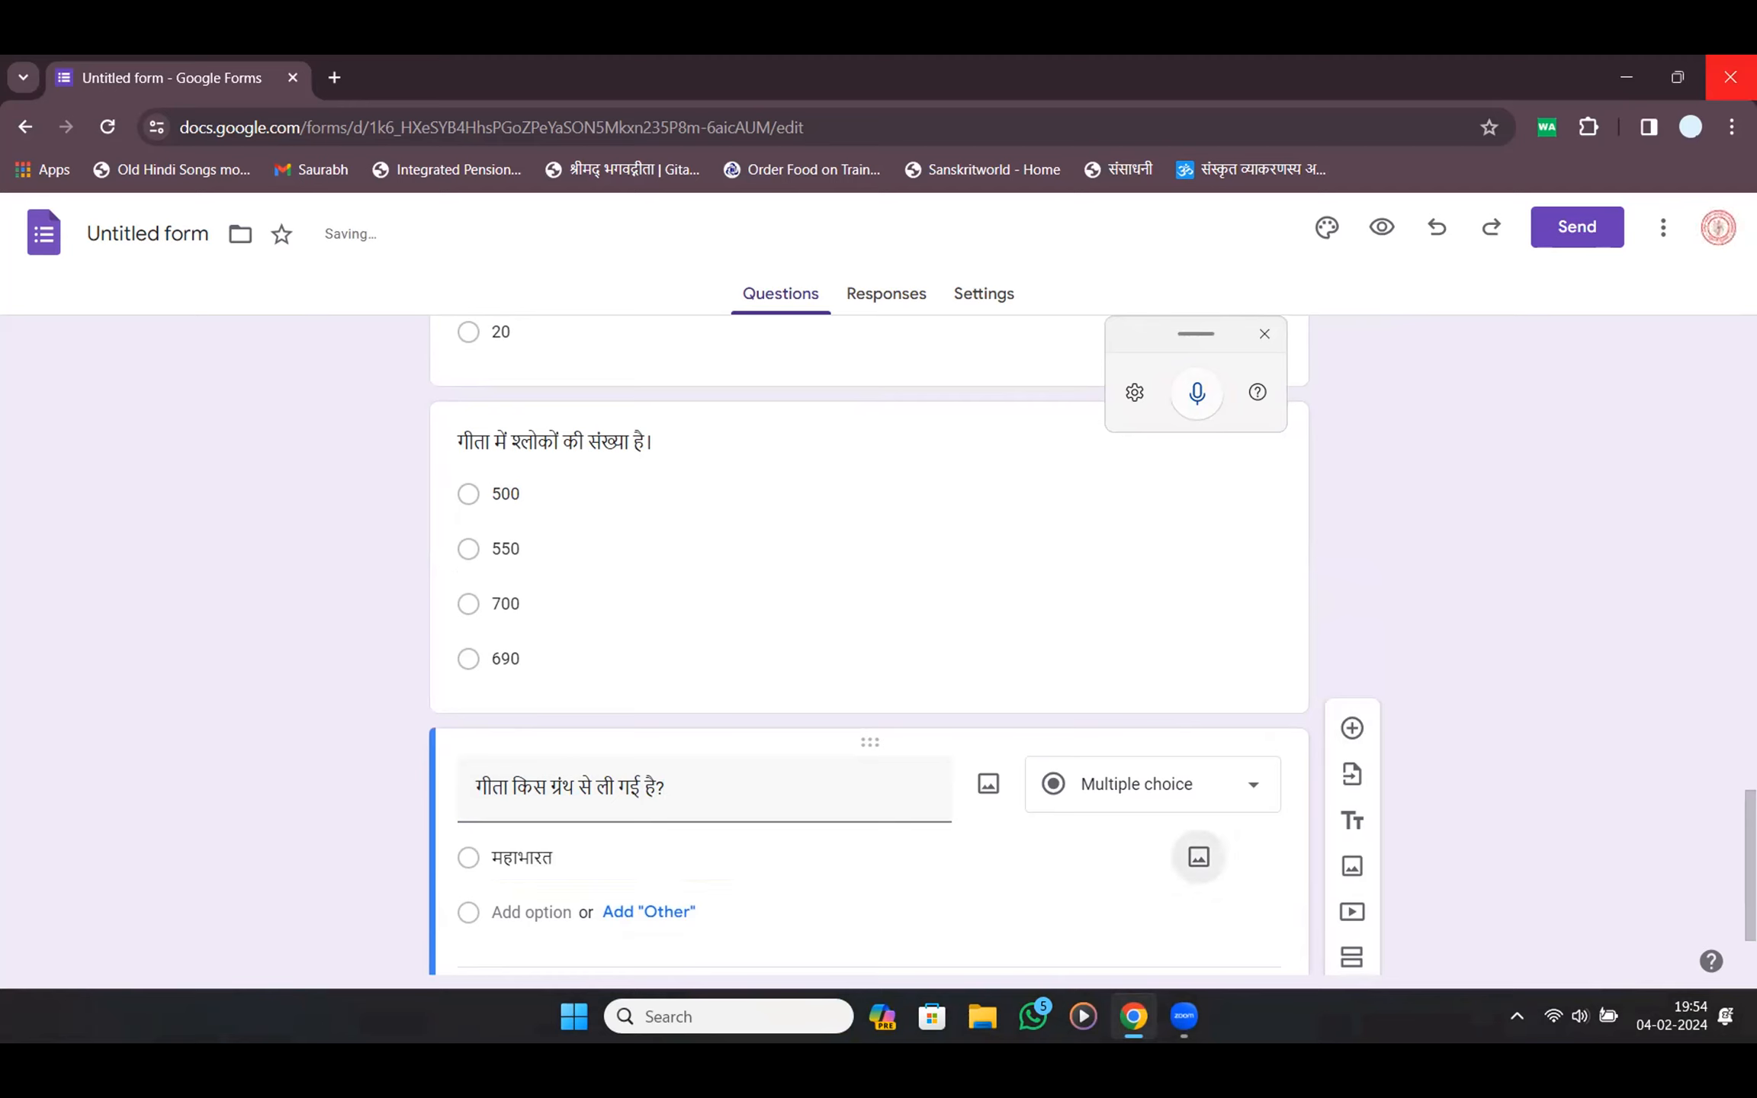
Add the remaining options रामायण, ऋग्वेद and सामवेद
type("रामा")
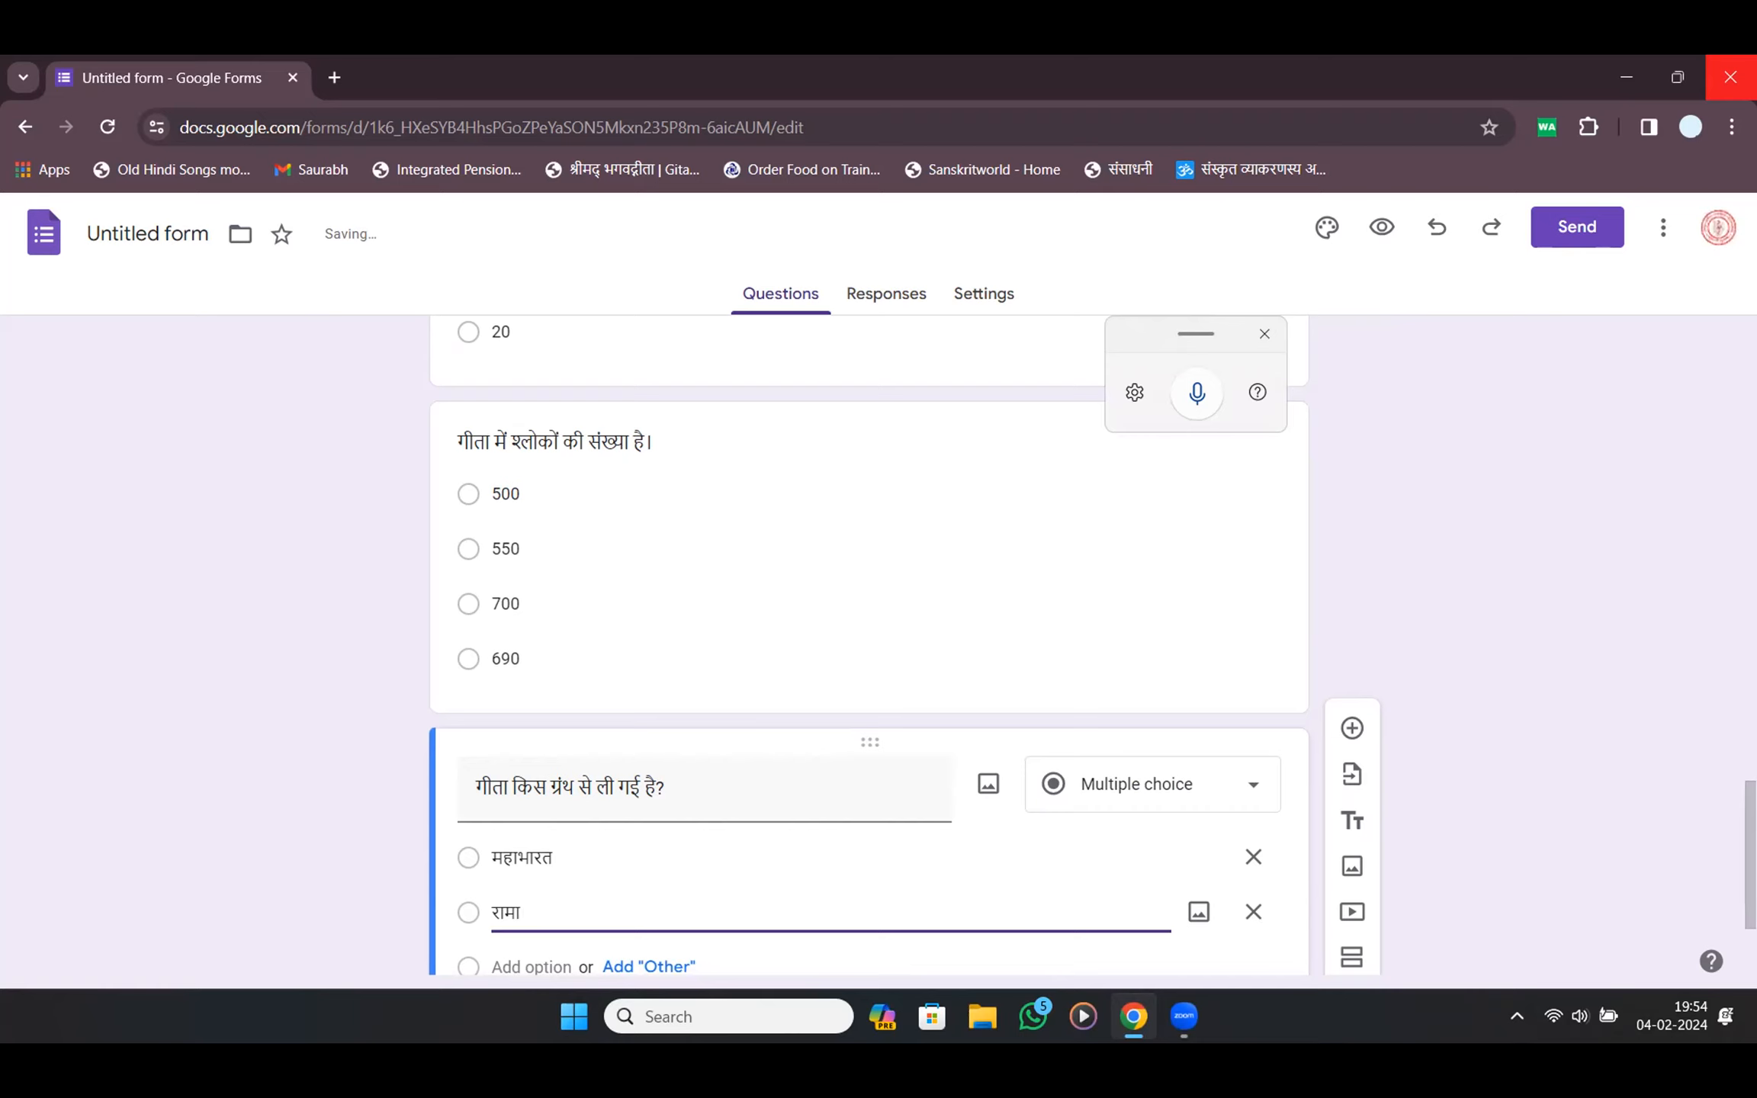
key("Tab")
key("Tab")
key("Tab")
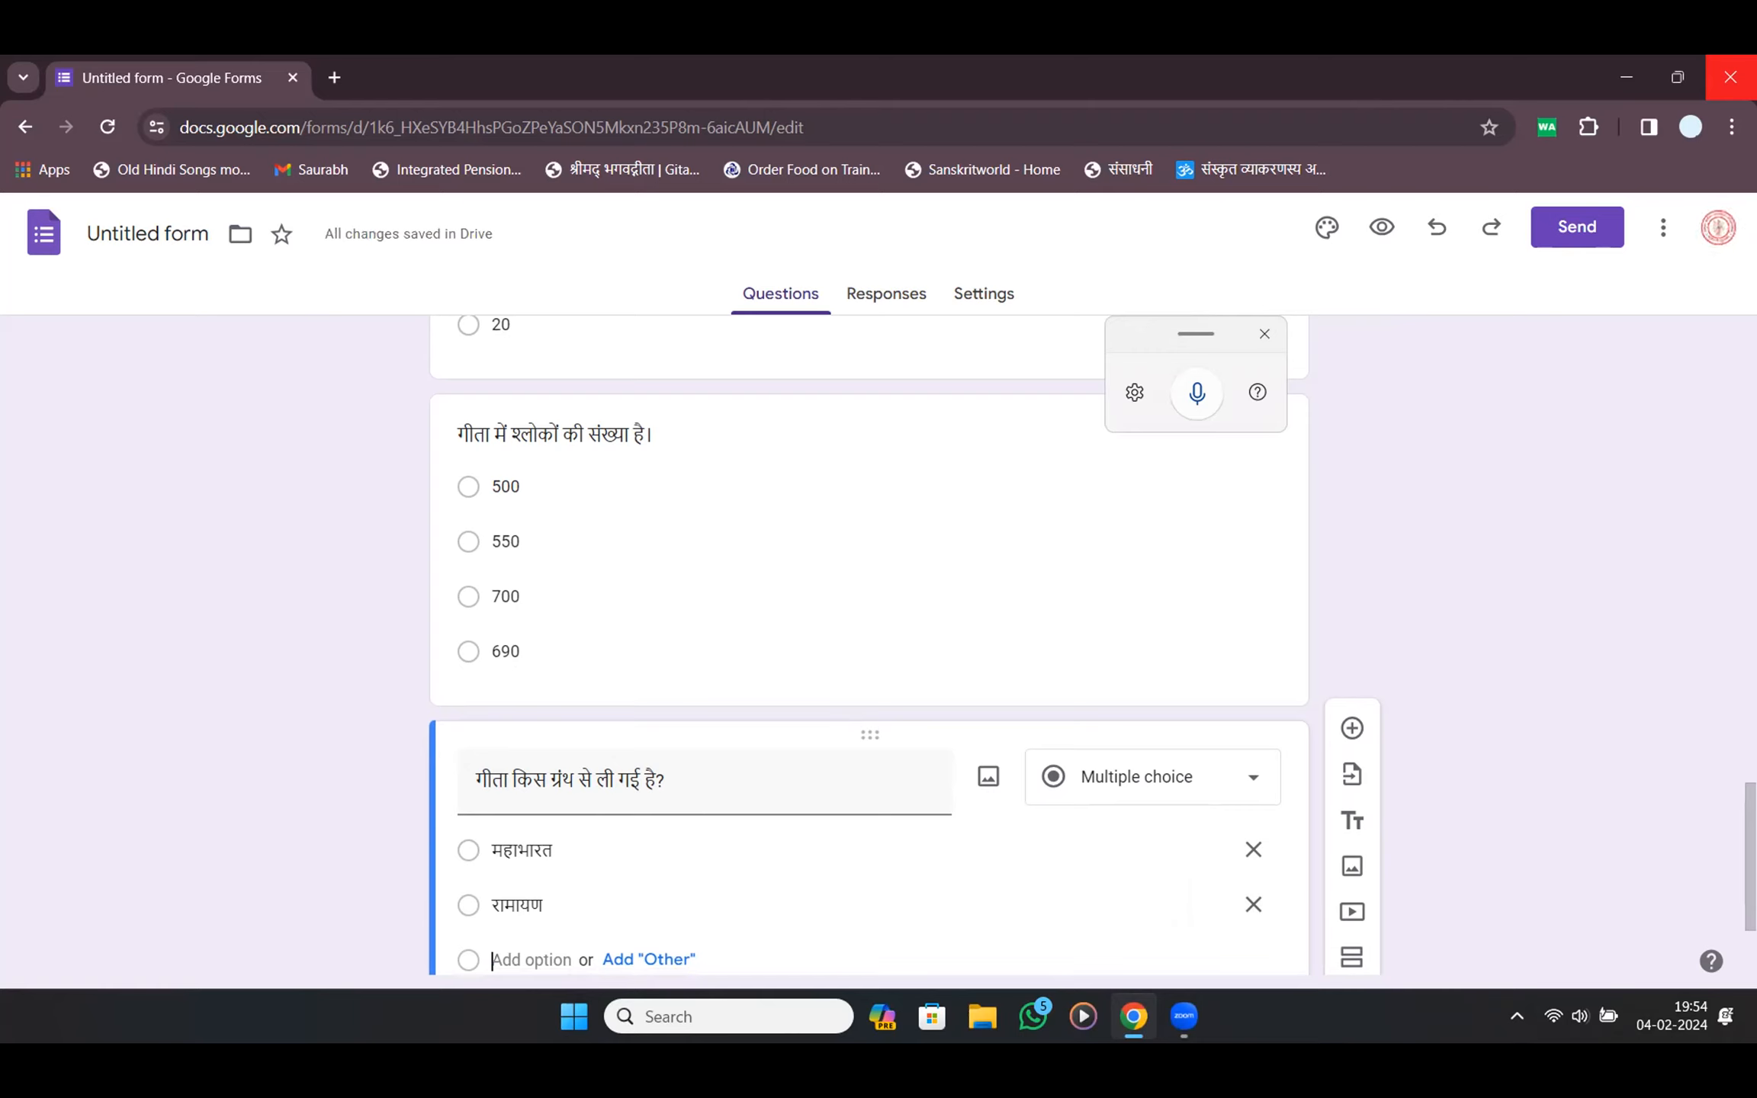
type("ऋग्वेद")
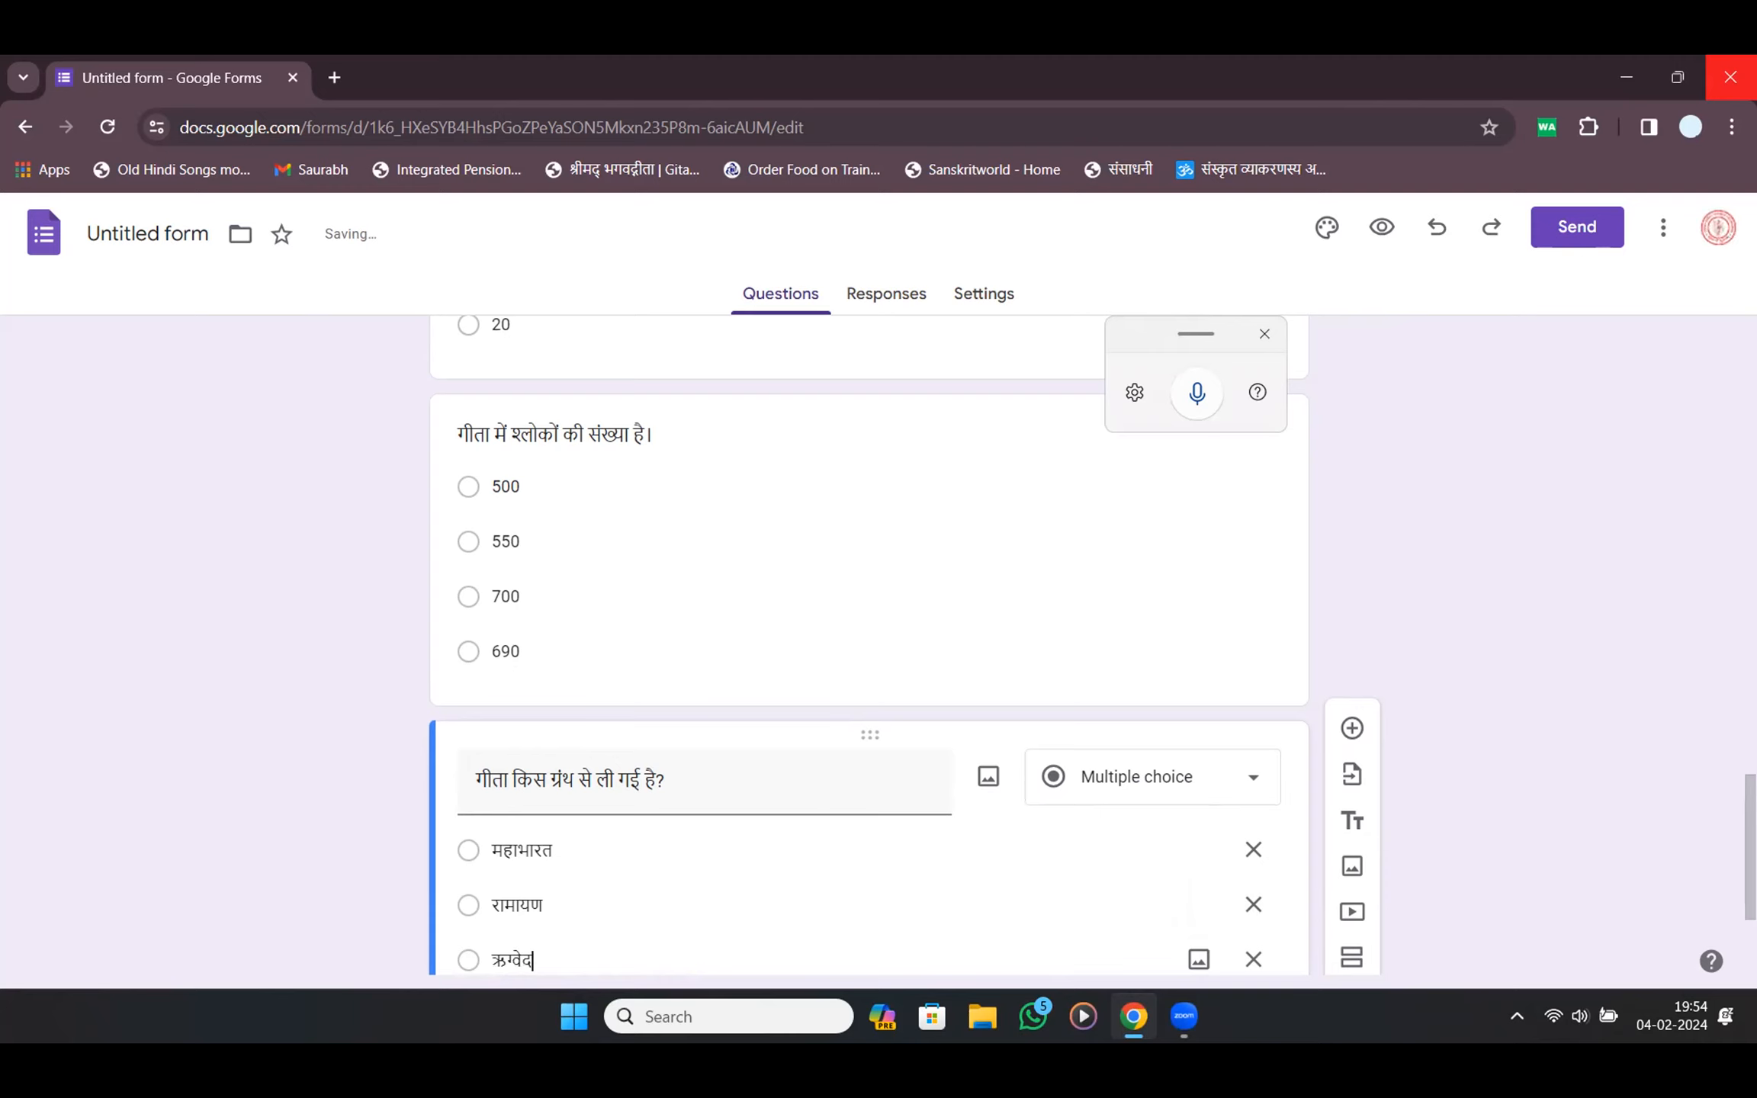
key("Return")
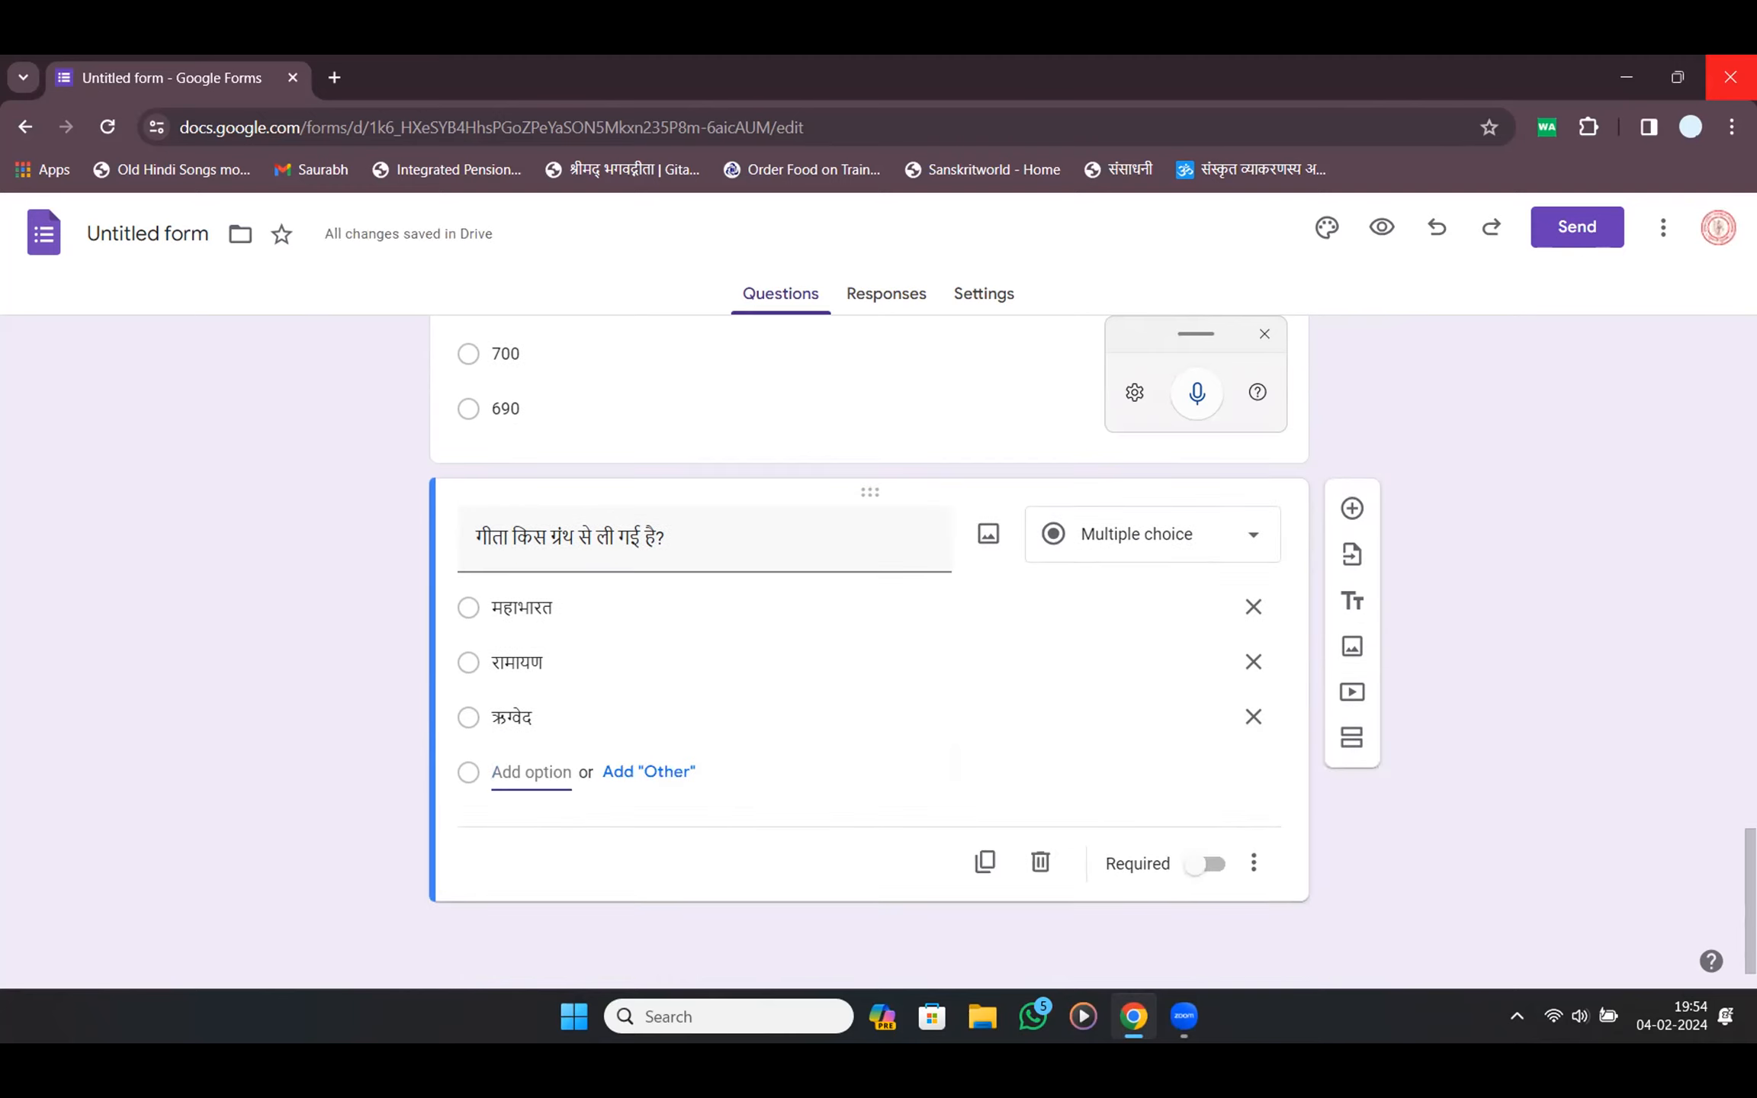
type("व")
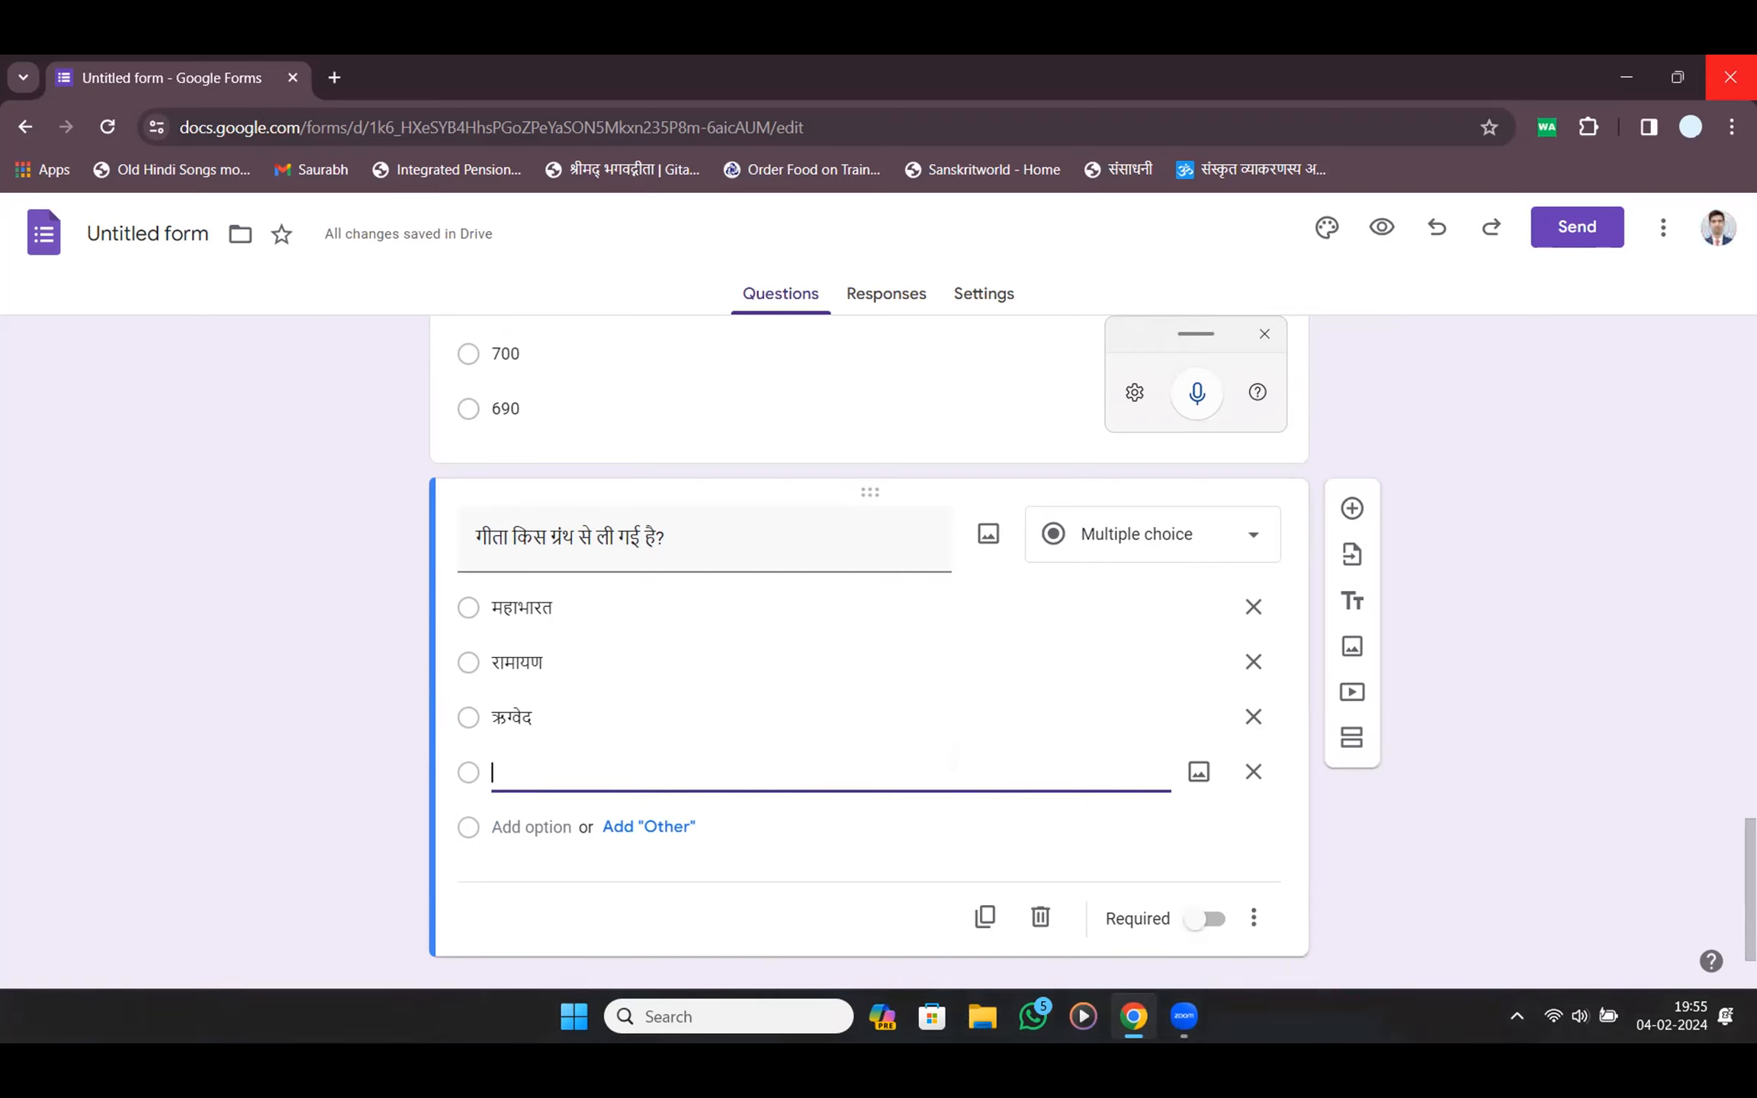
type("म")
key("BackSpace")
type("सामवे")
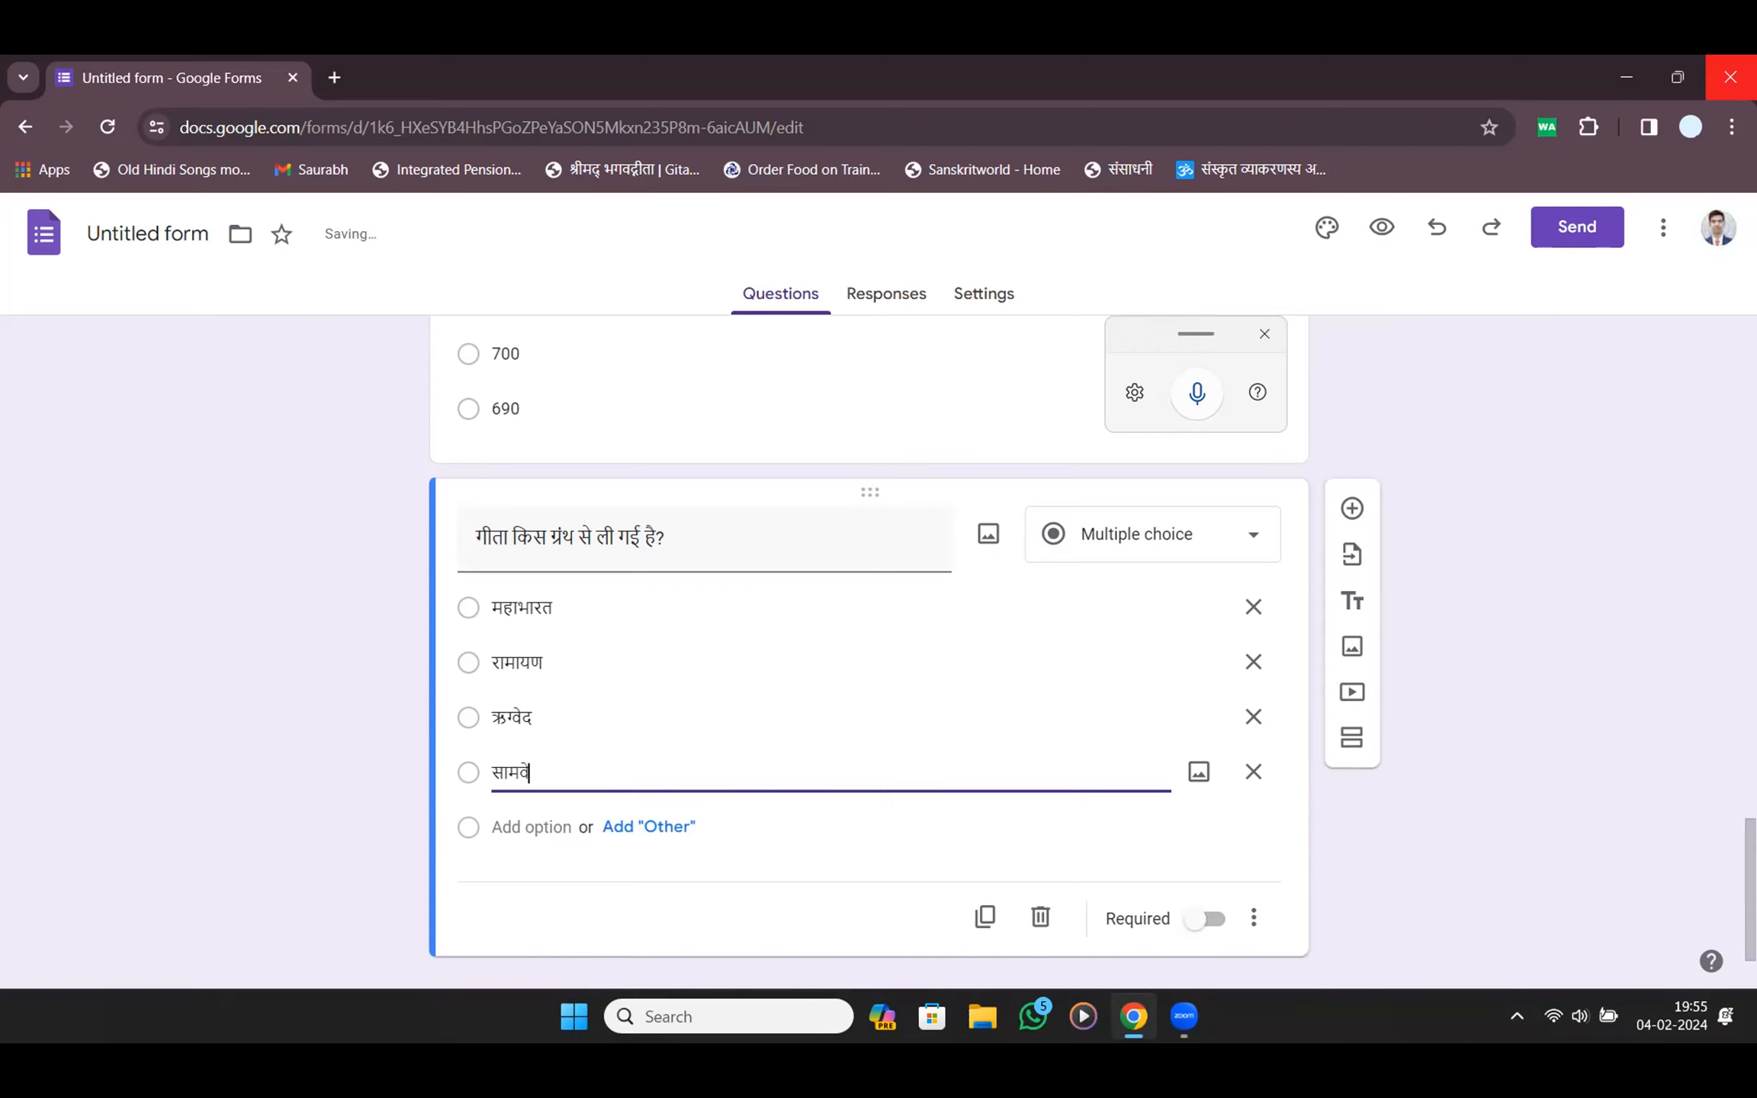
type("द")
key("Tab")
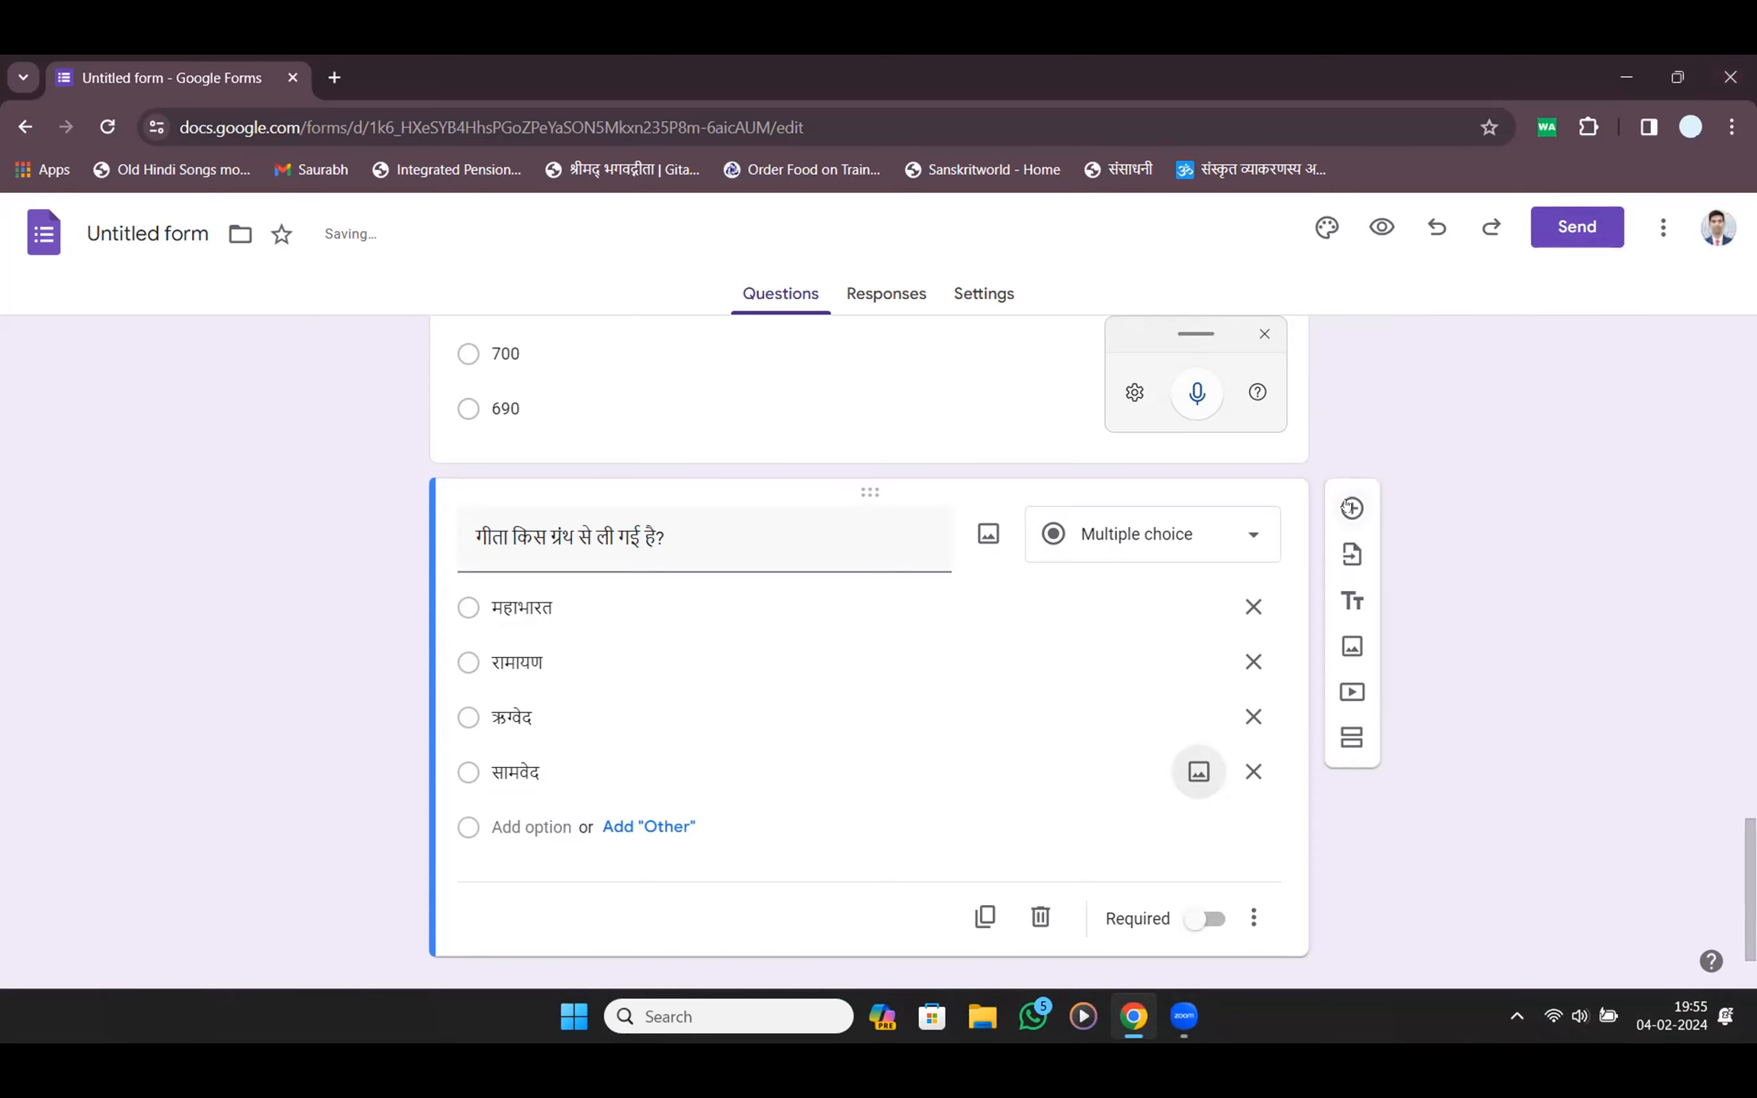
scroll(1514, 518, "up", 8)
scroll(1514, 519, "up", 5)
scroll(1514, 518, "down", 5)
scroll(1590, 522, "down", 5)
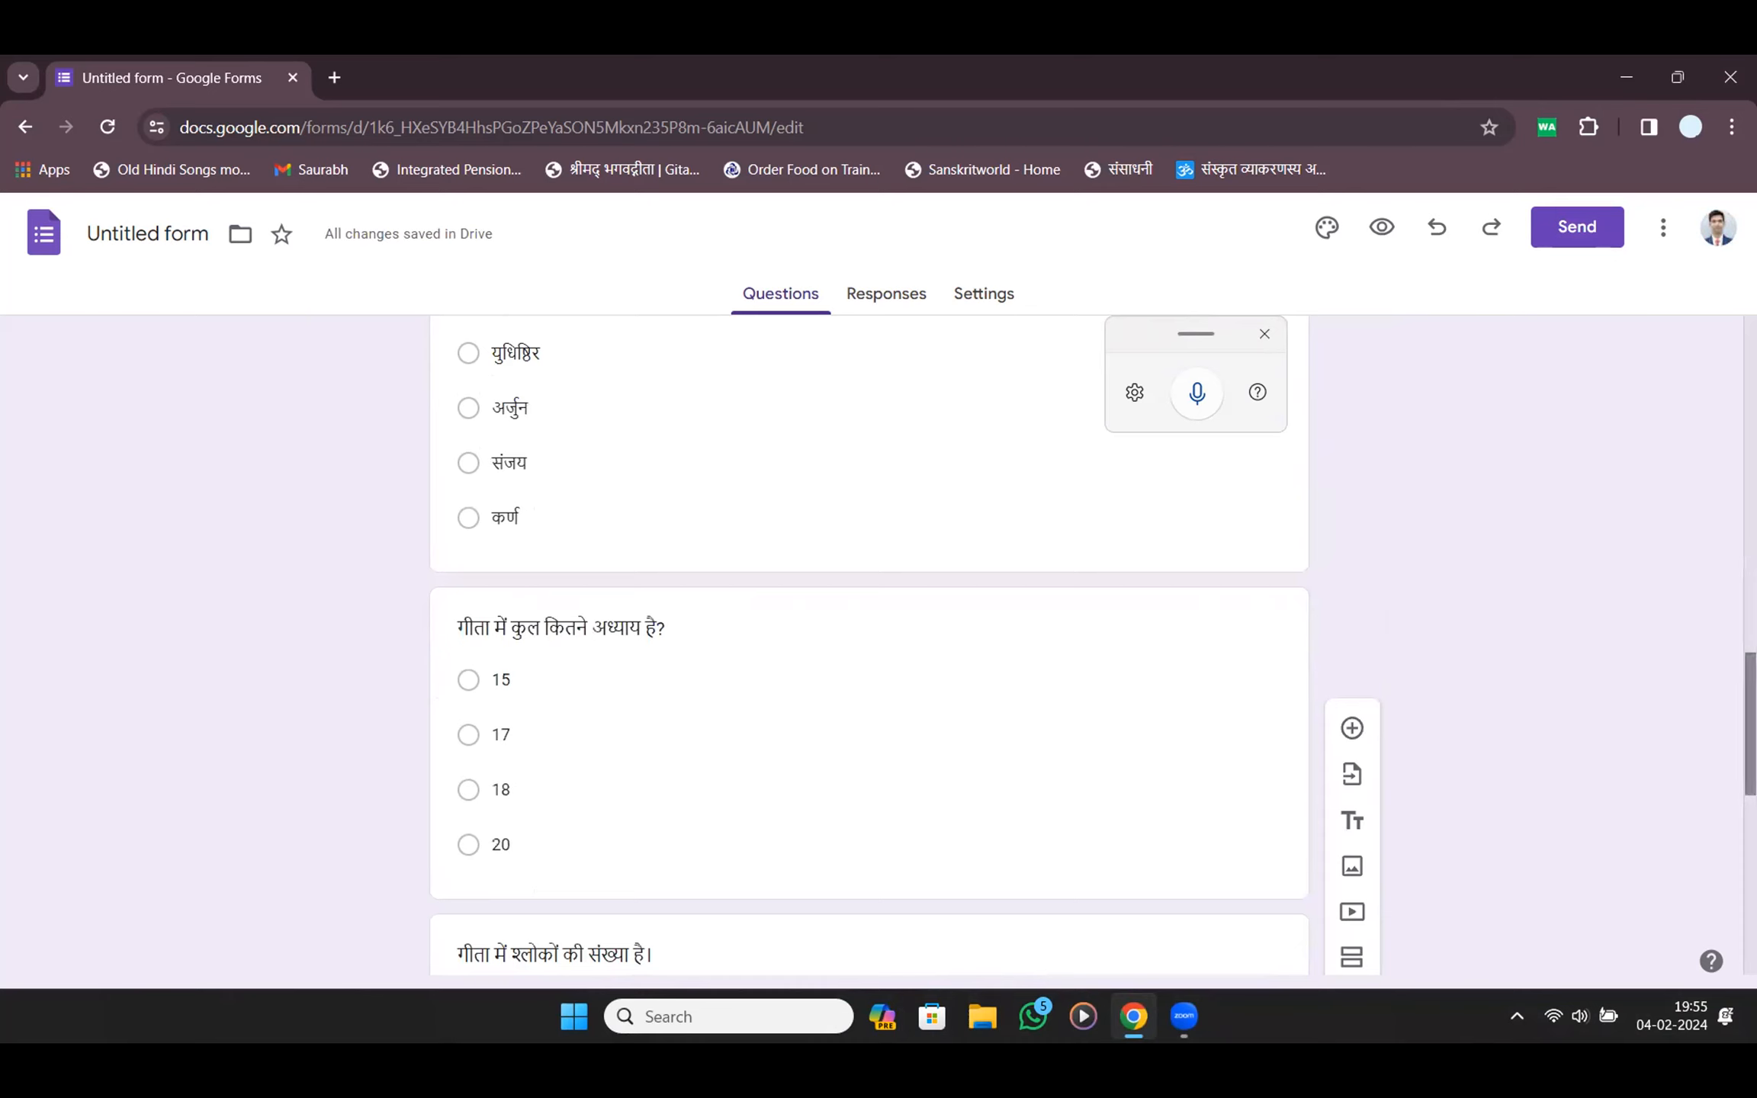
scroll(1590, 522, "up", 9)
scroll(870, 648, "down", 12)
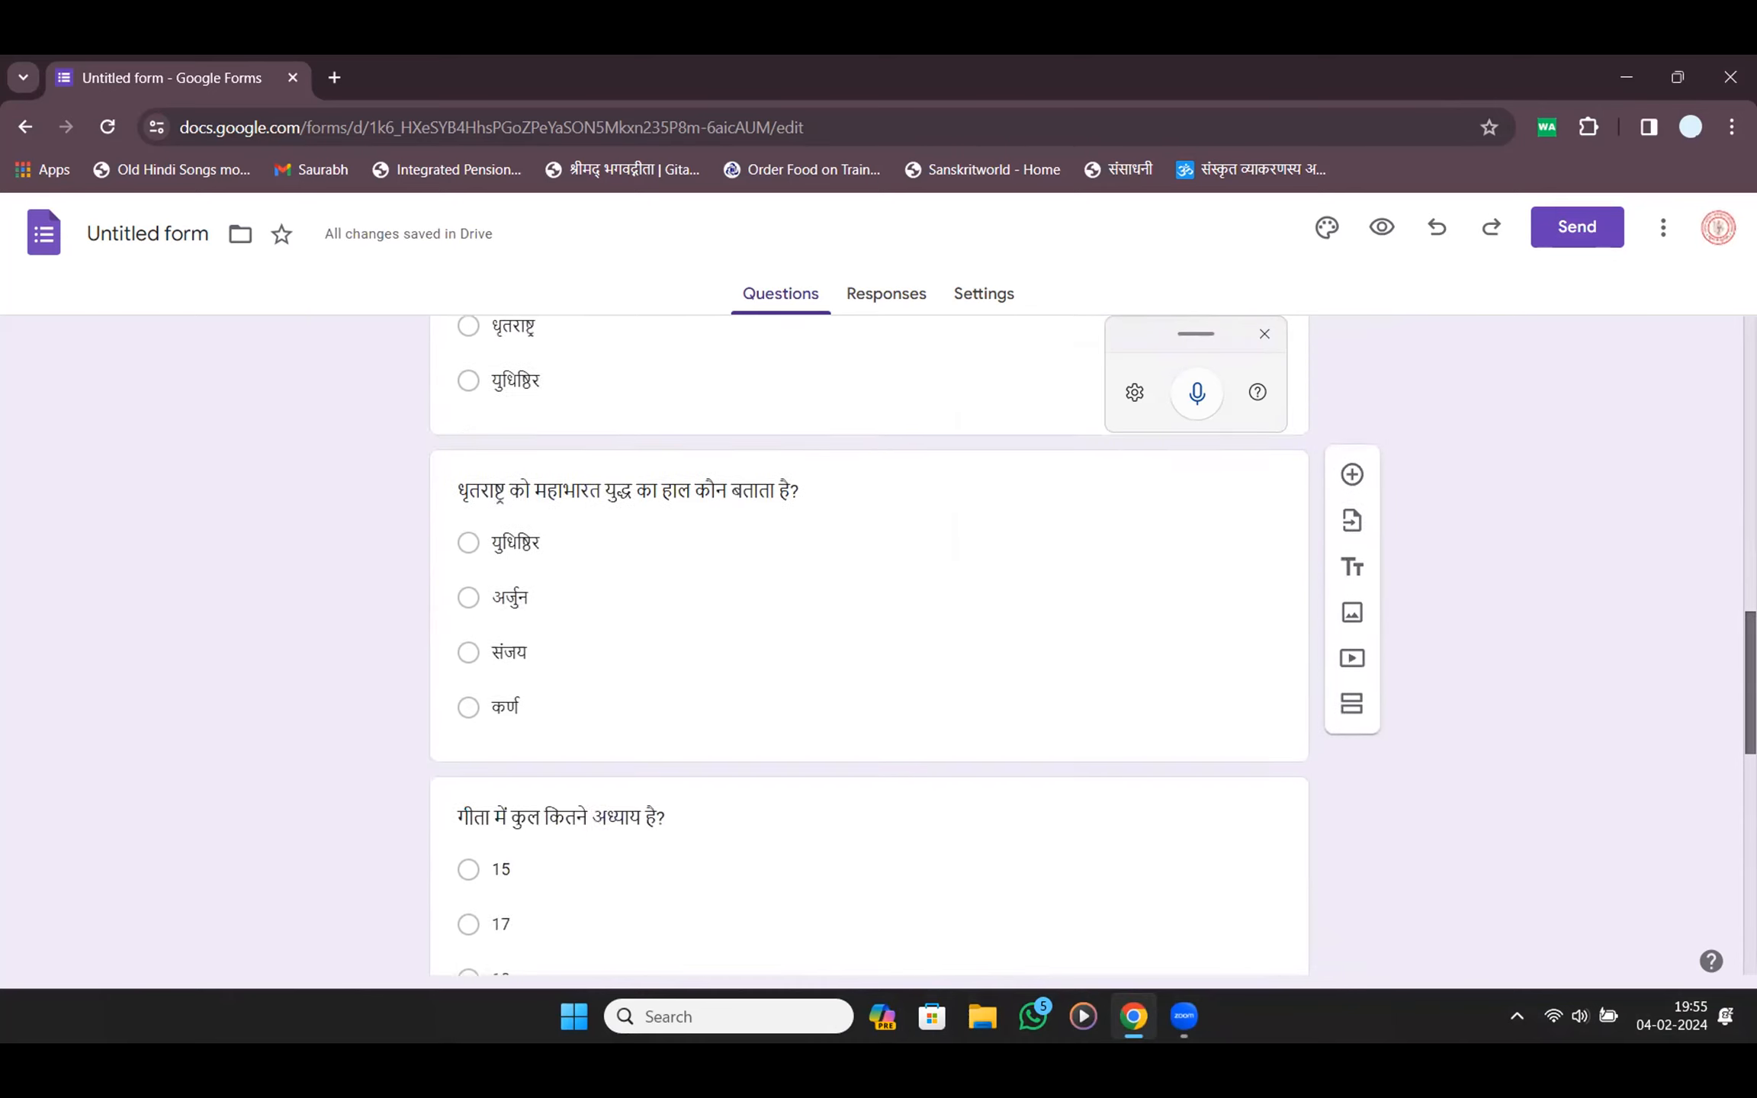
scroll(1439, 794, "down", 5)
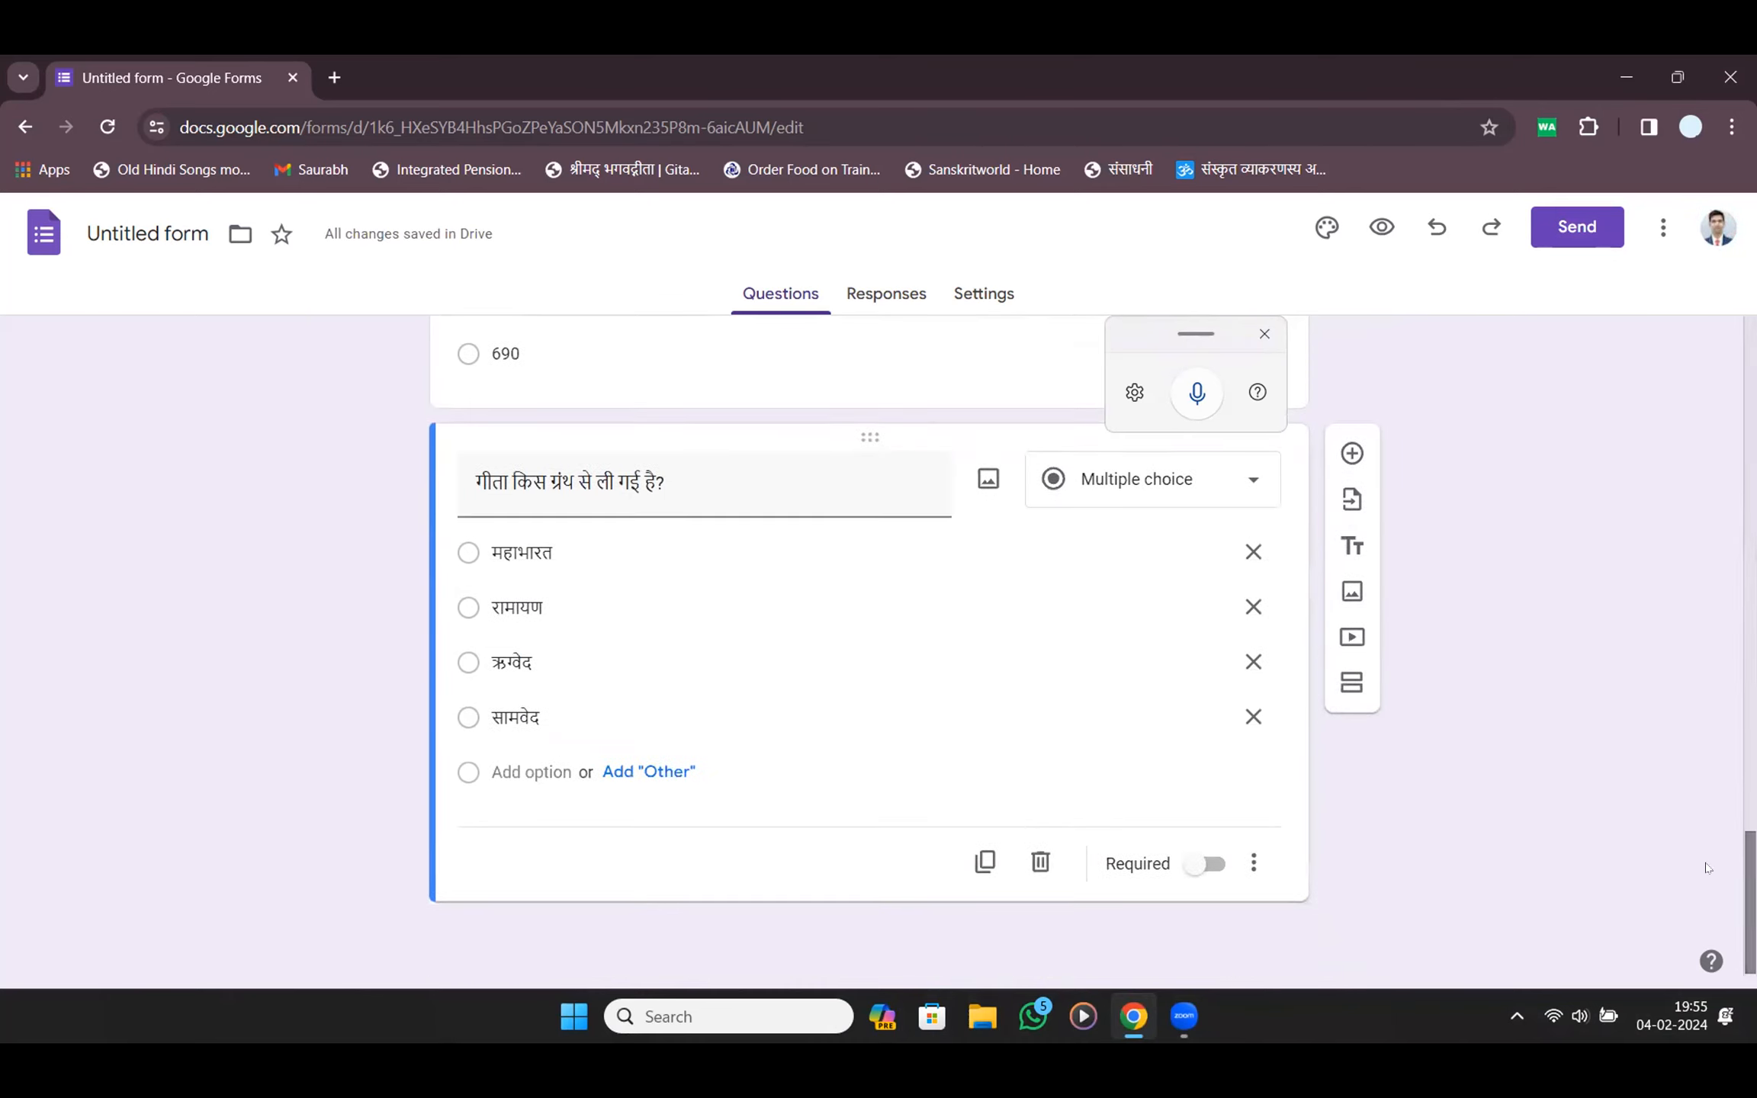
scroll(488, 595, "up", 15)
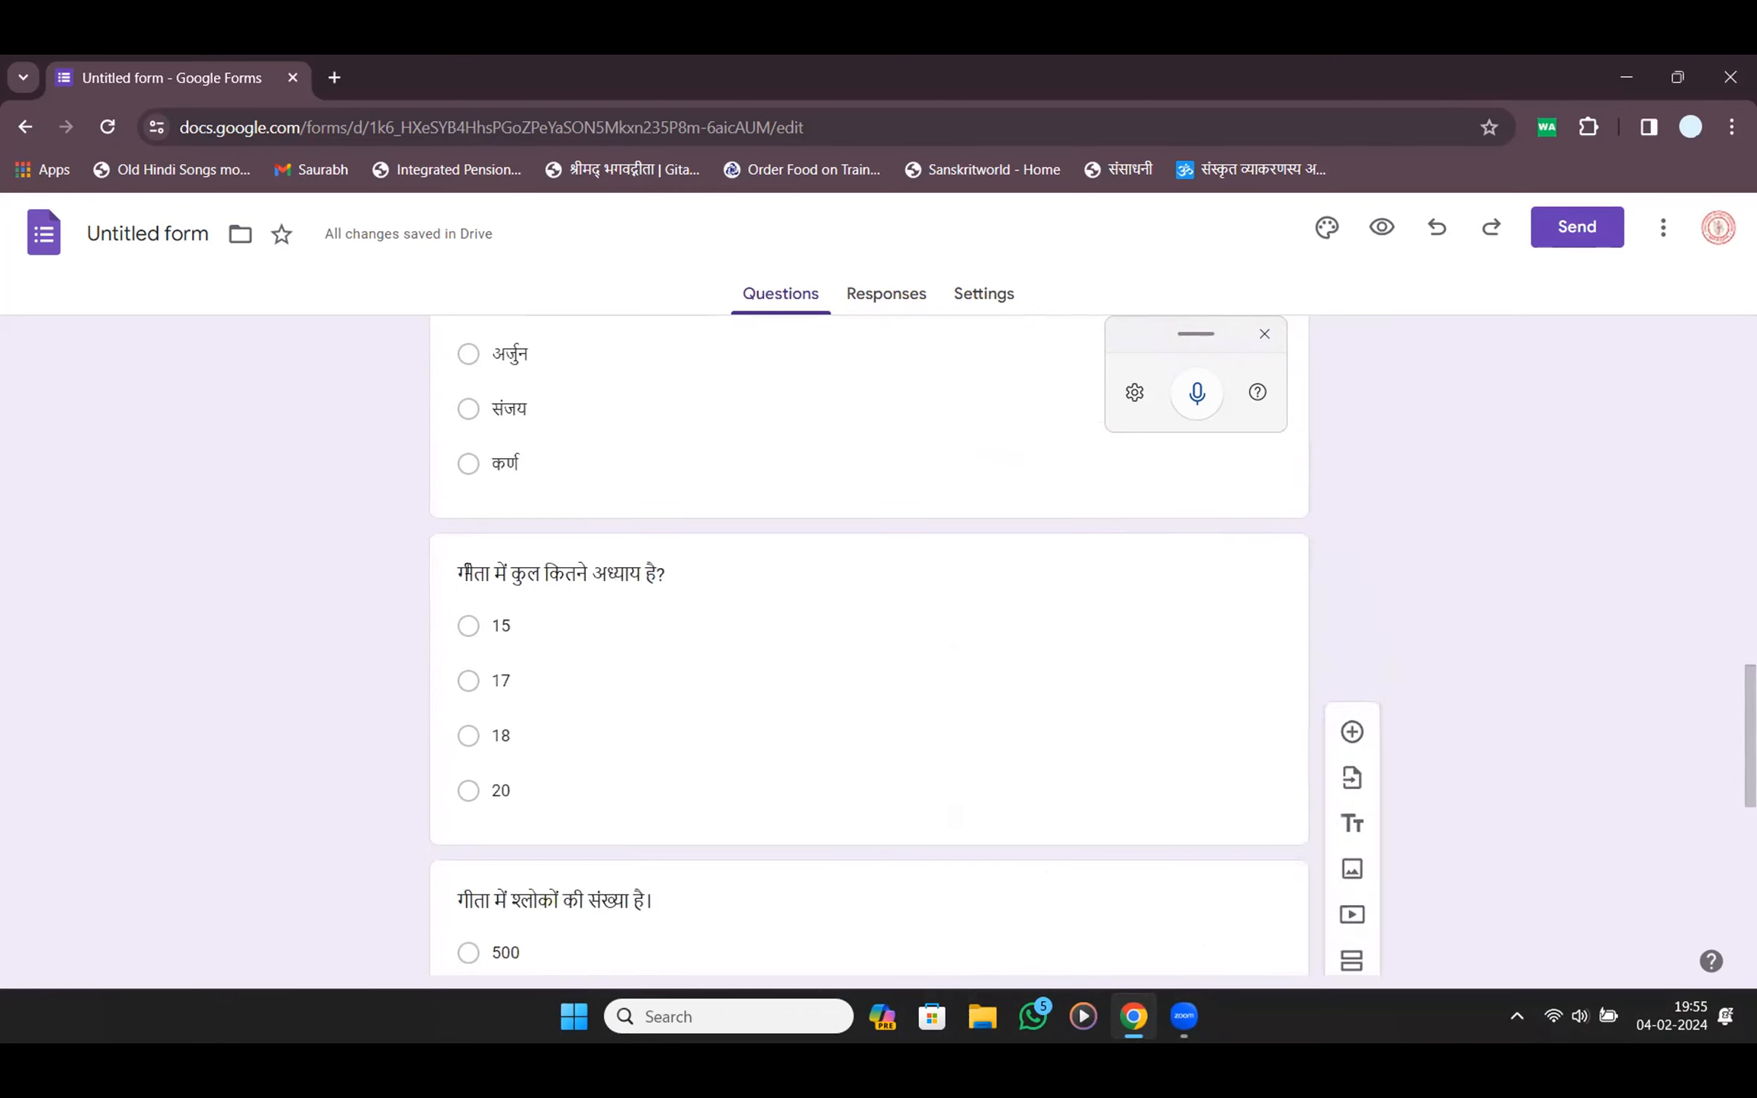
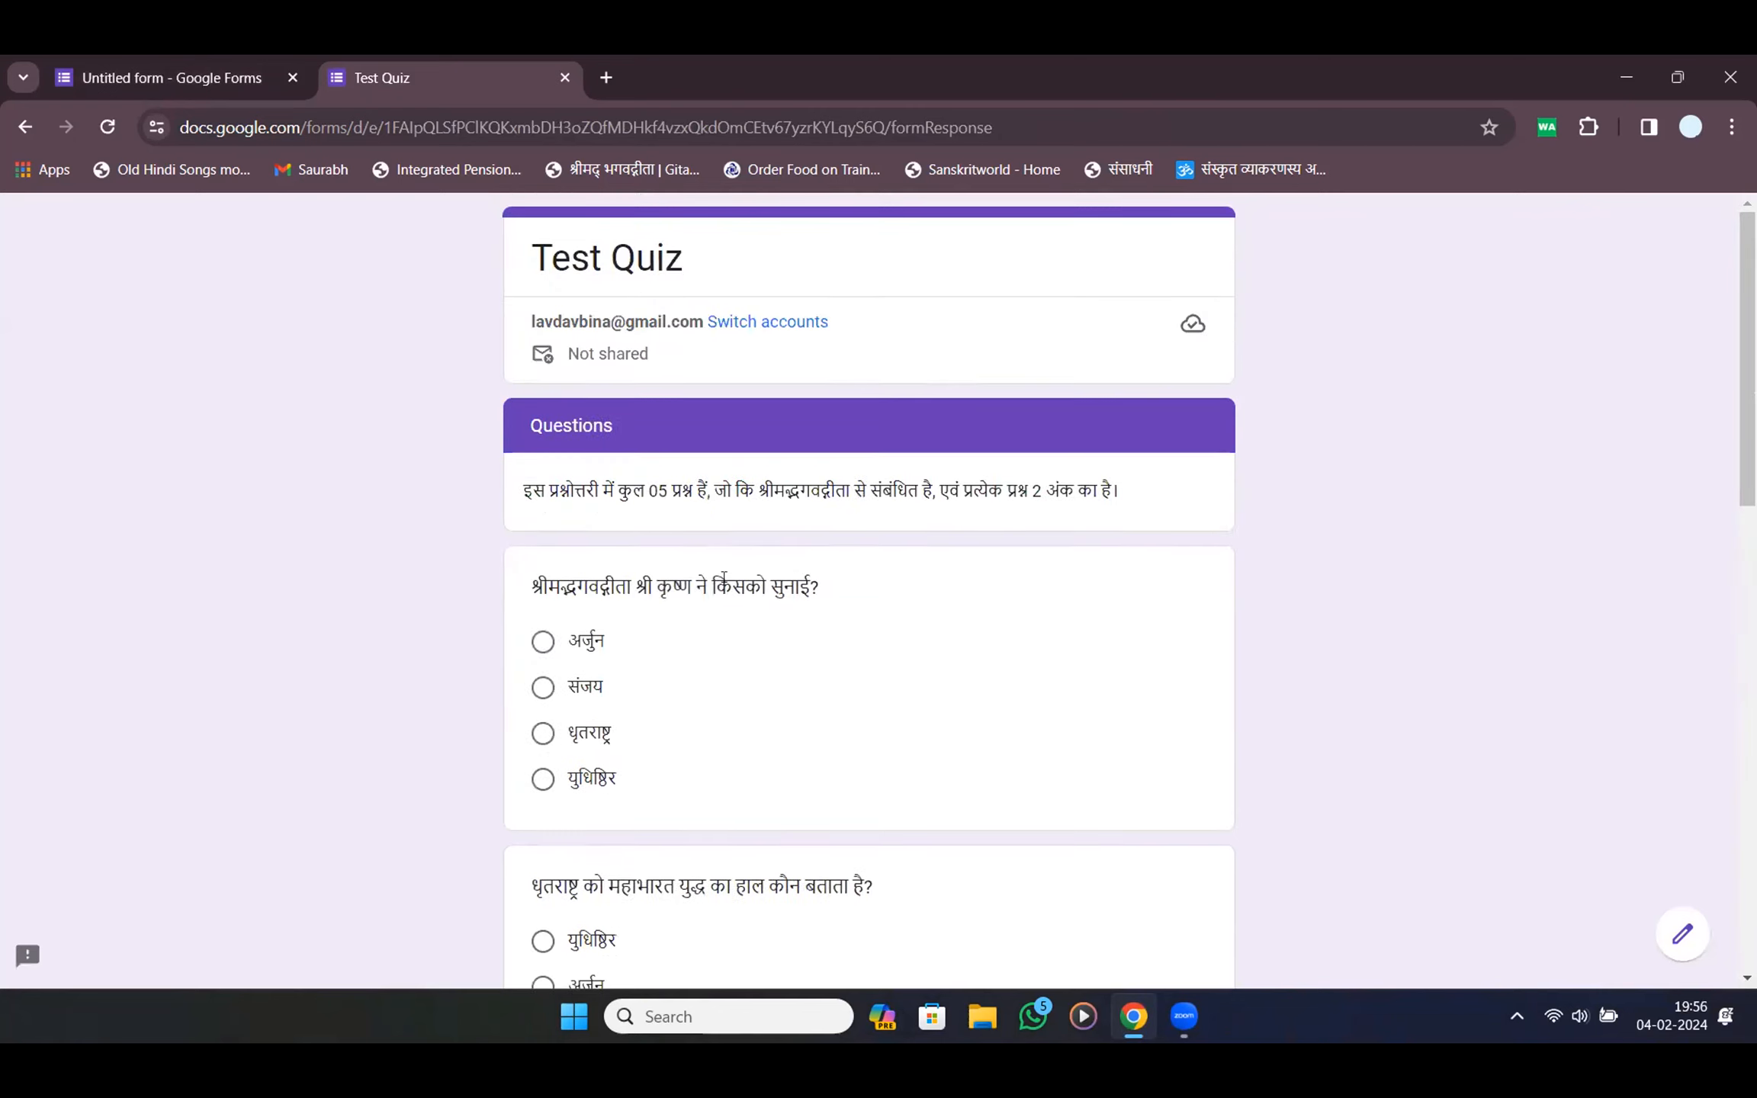
Return to the first preview section, clear all test answers, and close the preview tab with Ctrl+W
scroll(724, 581, "down", 15)
left_click(564, 919)
scroll(831, 812, "down", 4)
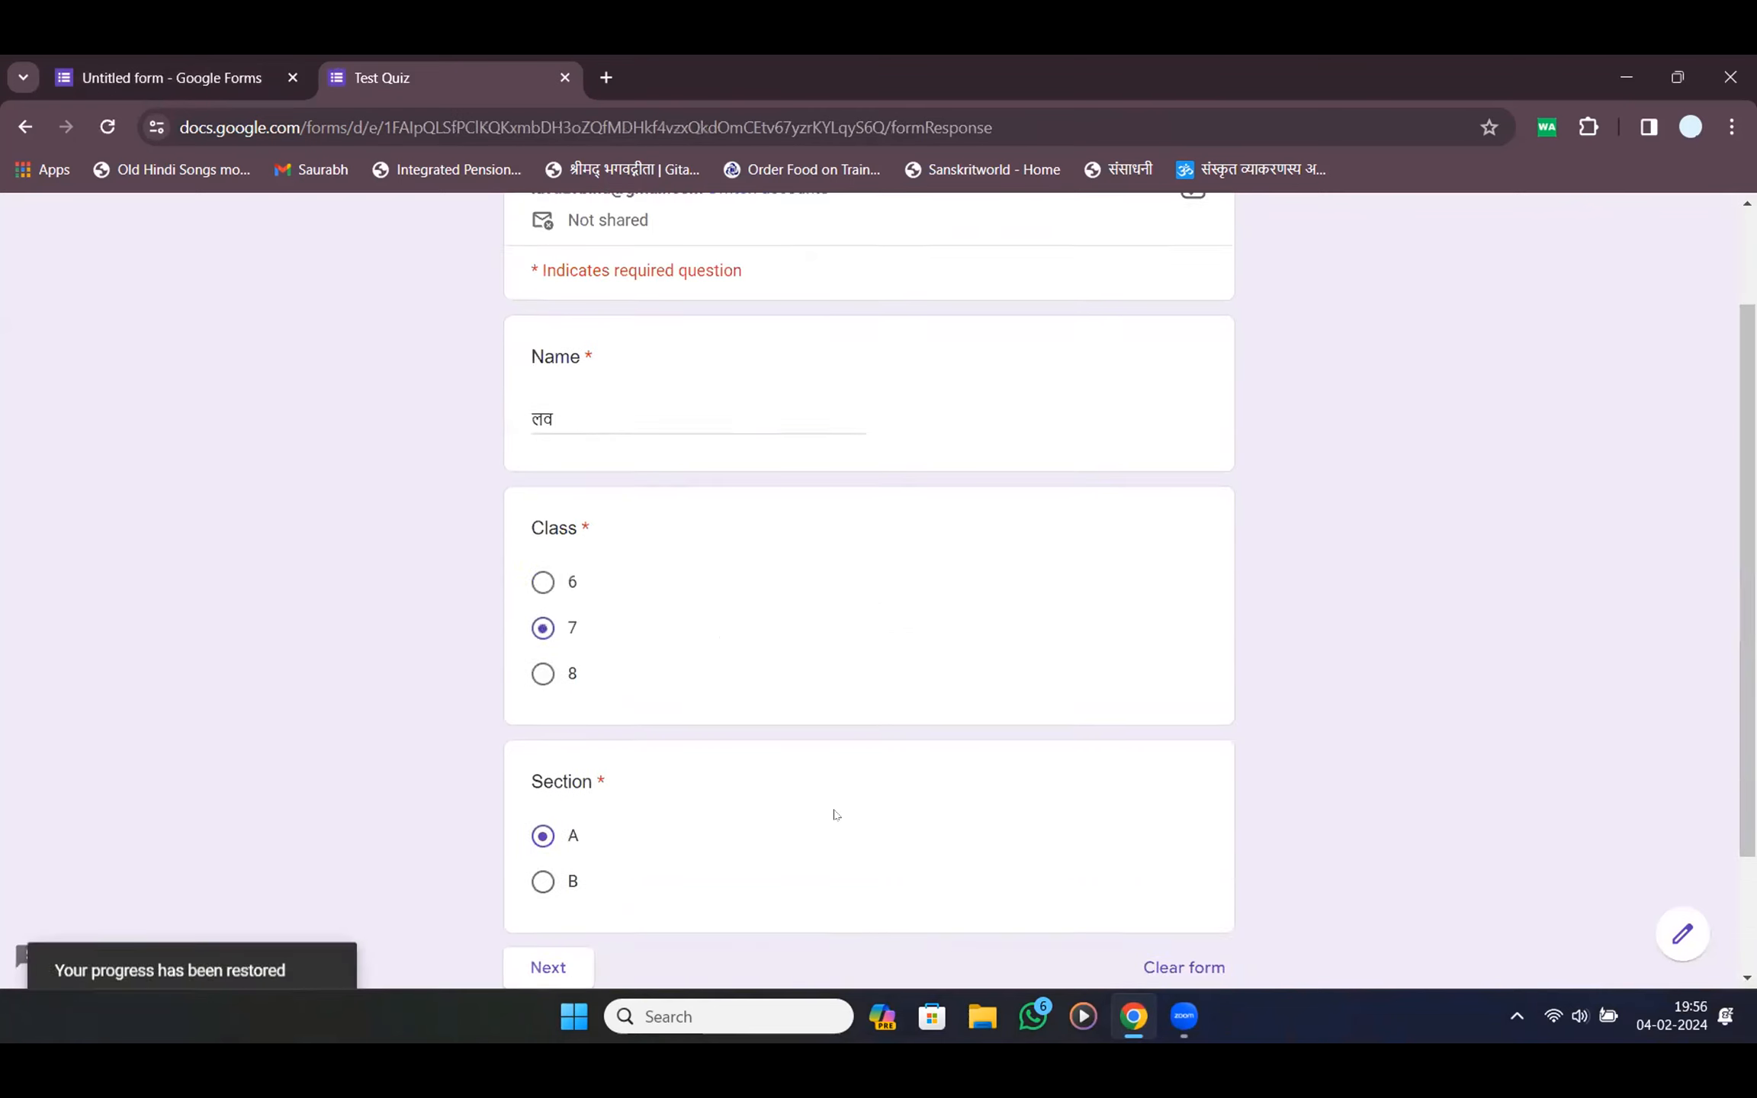
left_click(1184, 807)
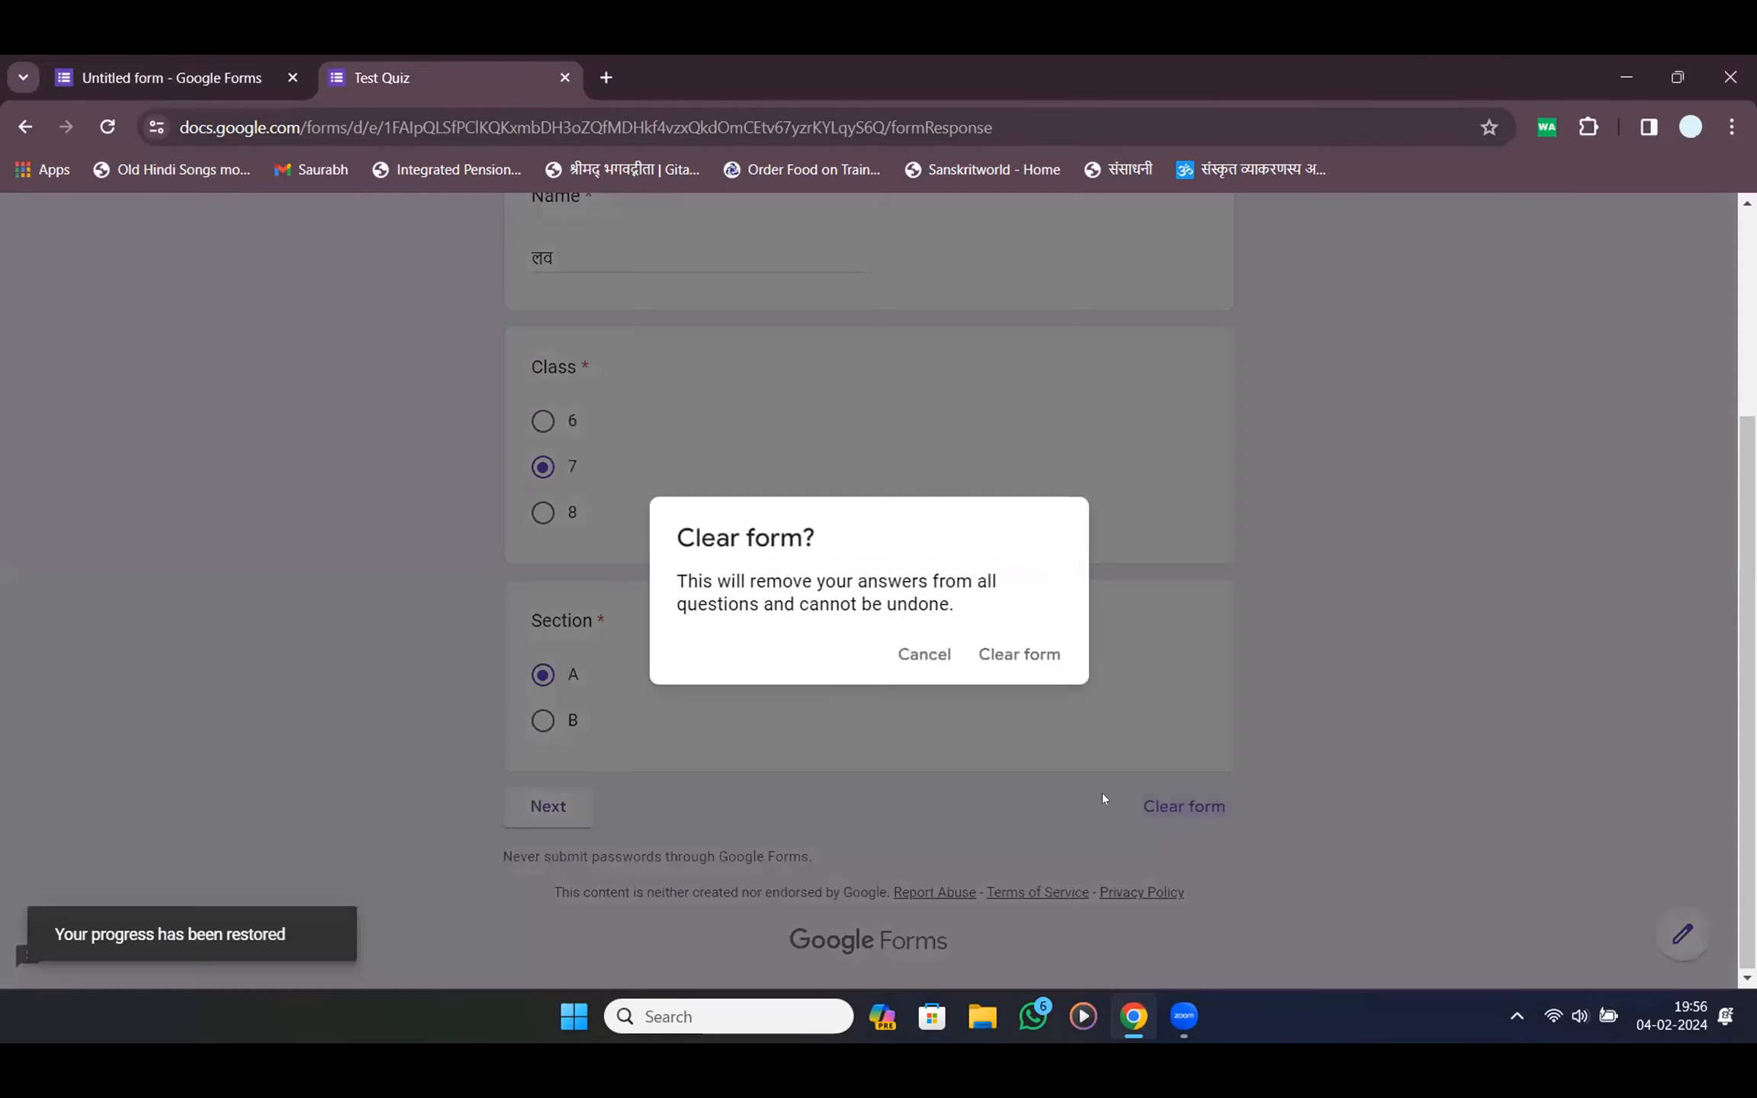
left_click(1018, 653)
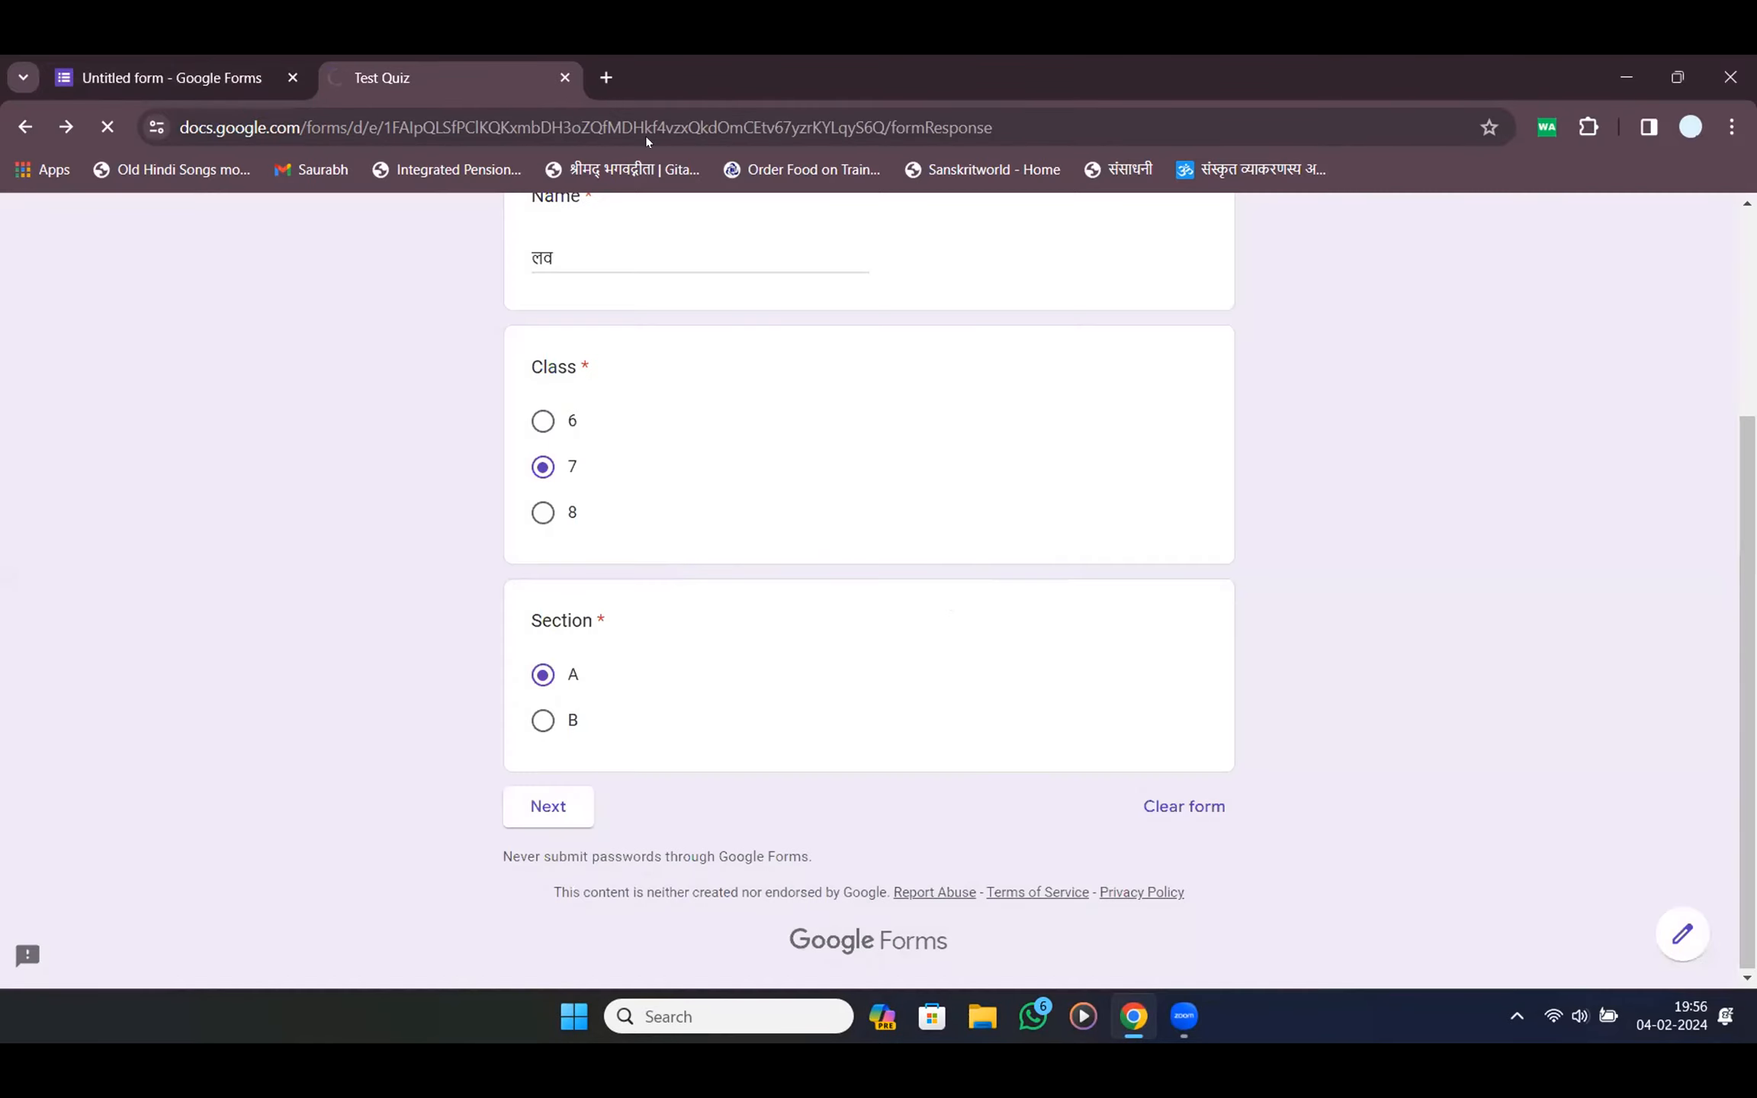
key("ctrl+w")
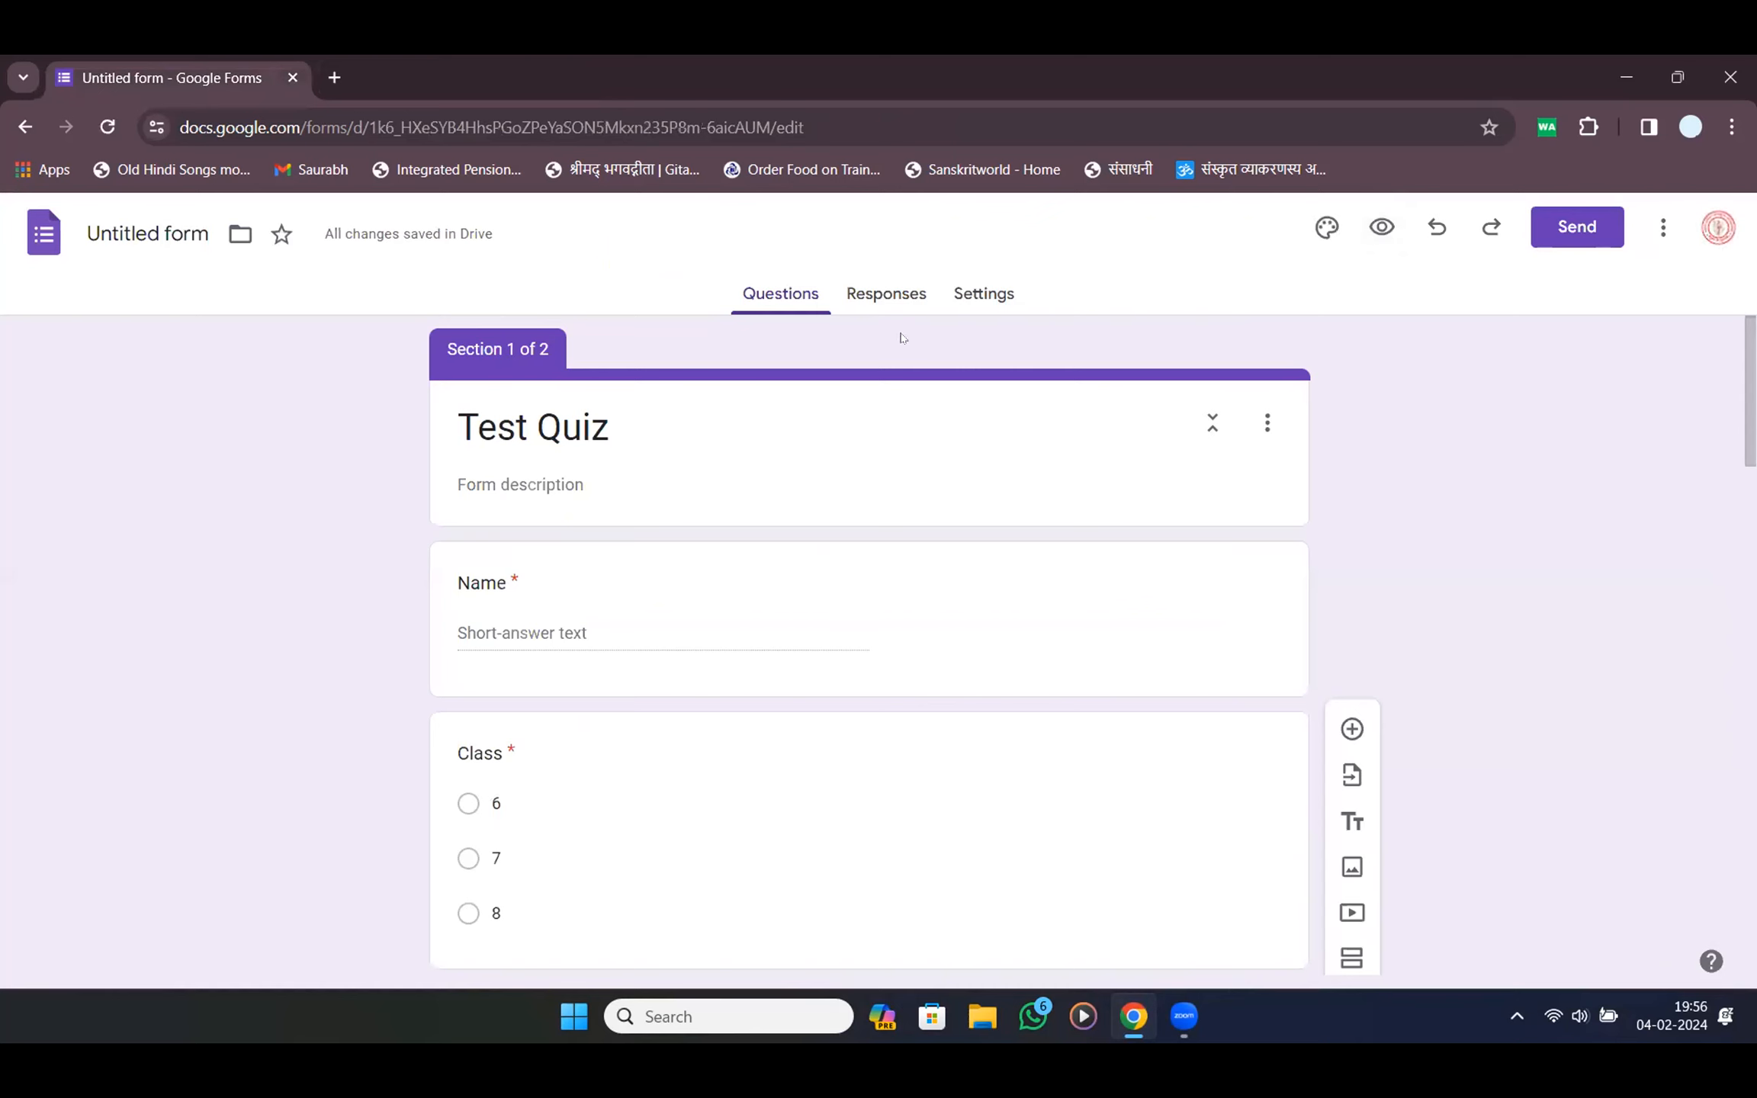
Switch on 'Make this a quiz' in Settings, keeping marks released immediately after each submission
left_click(996, 290)
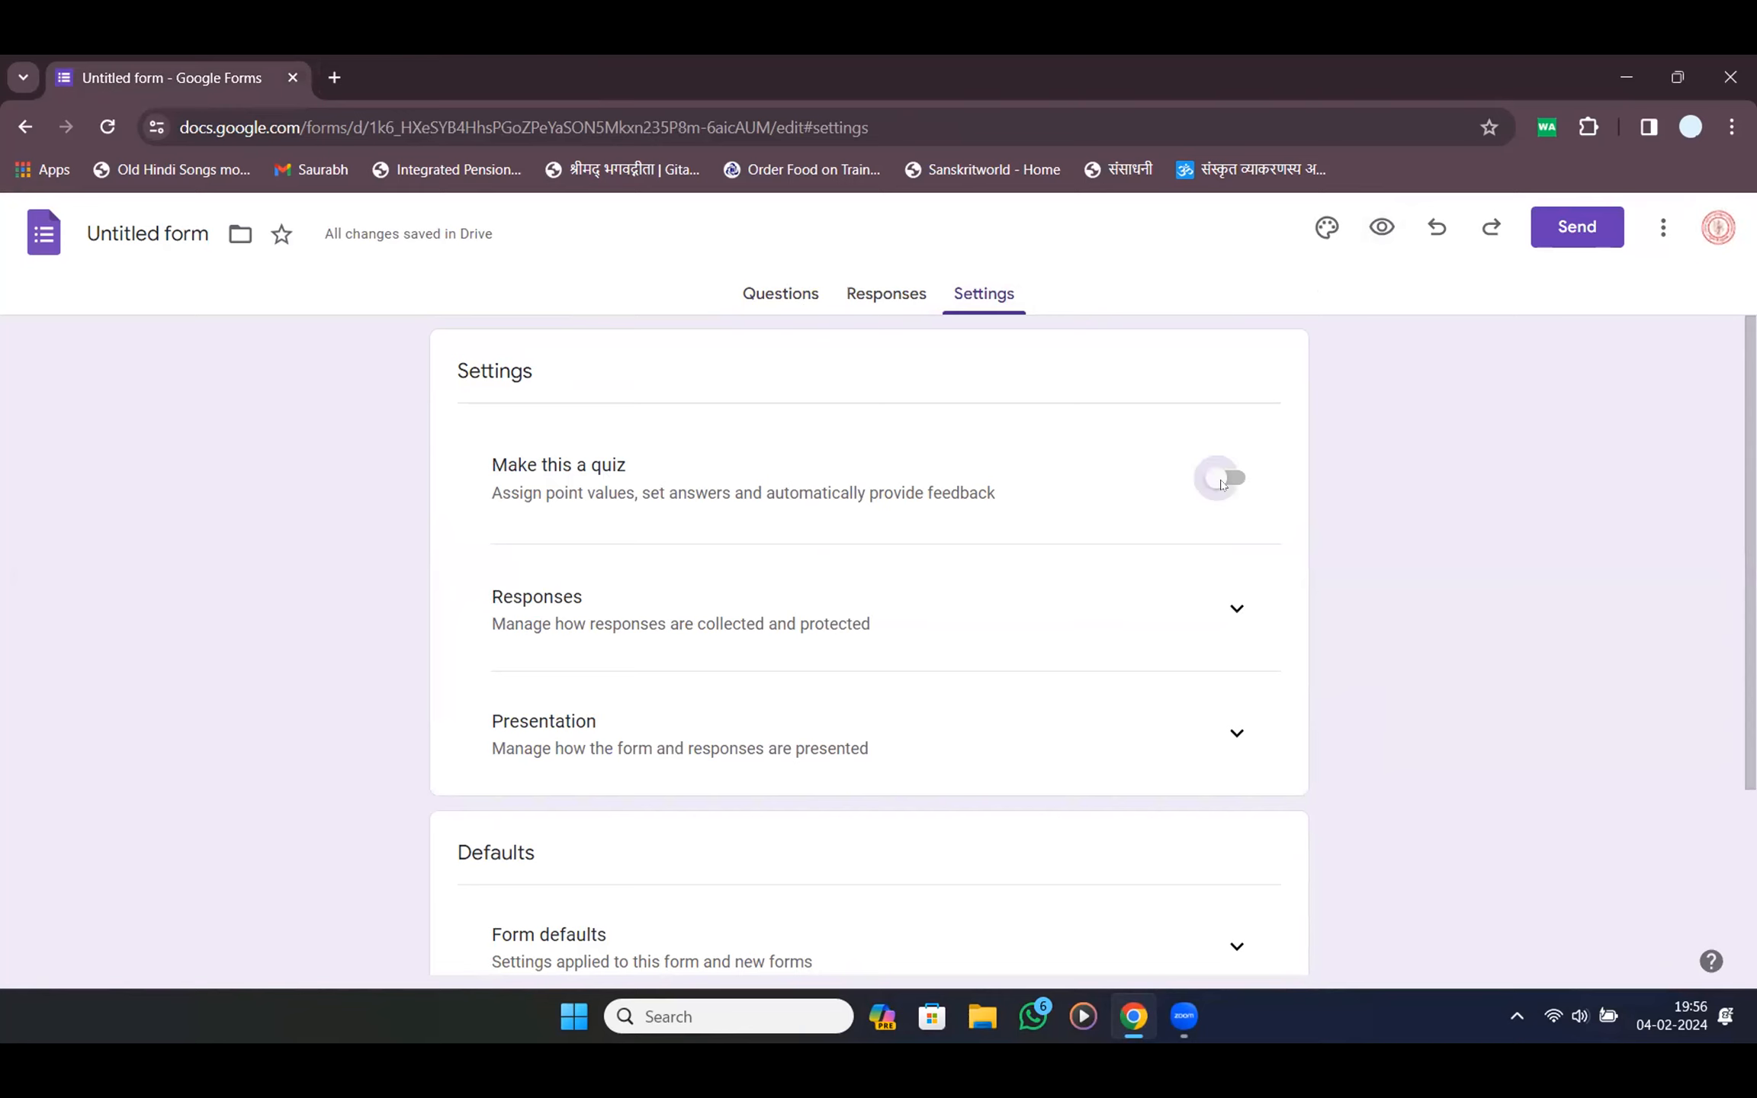
left_click(1221, 480)
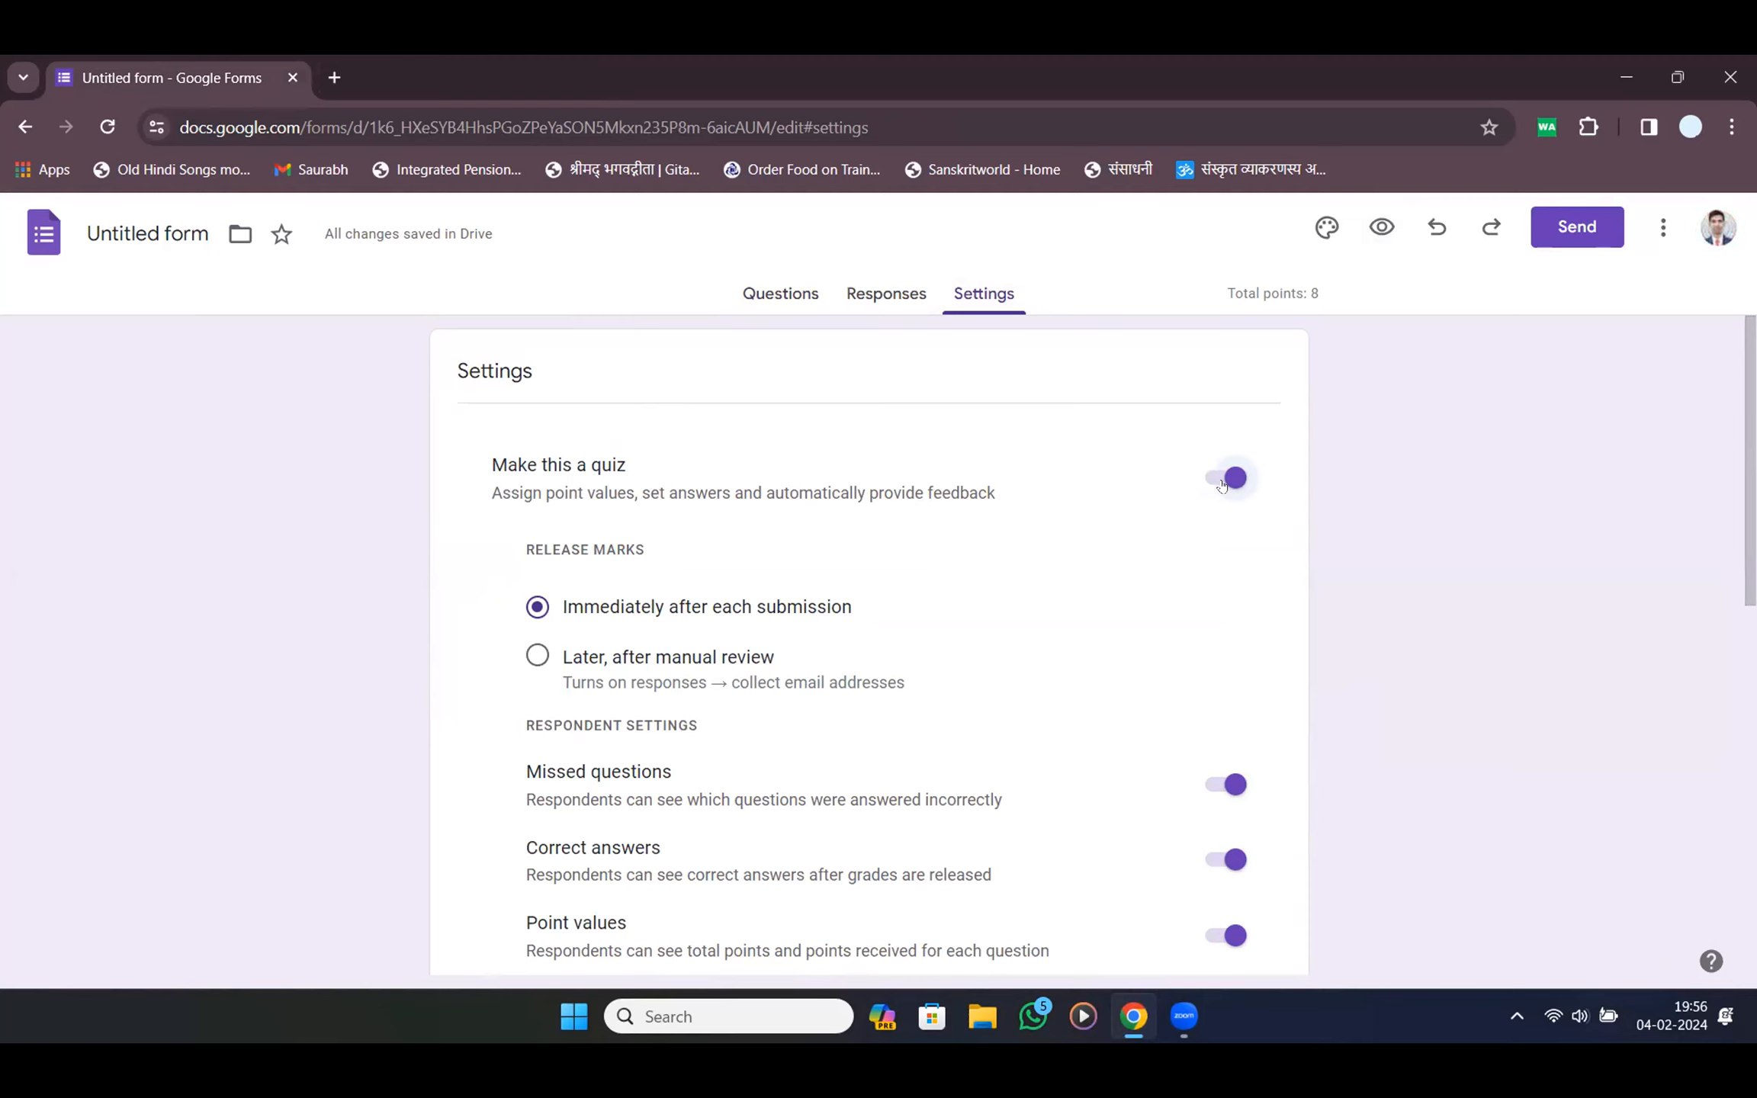
left_click_drag(645, 550, 526, 550)
left_click_drag(885, 607, 552, 624)
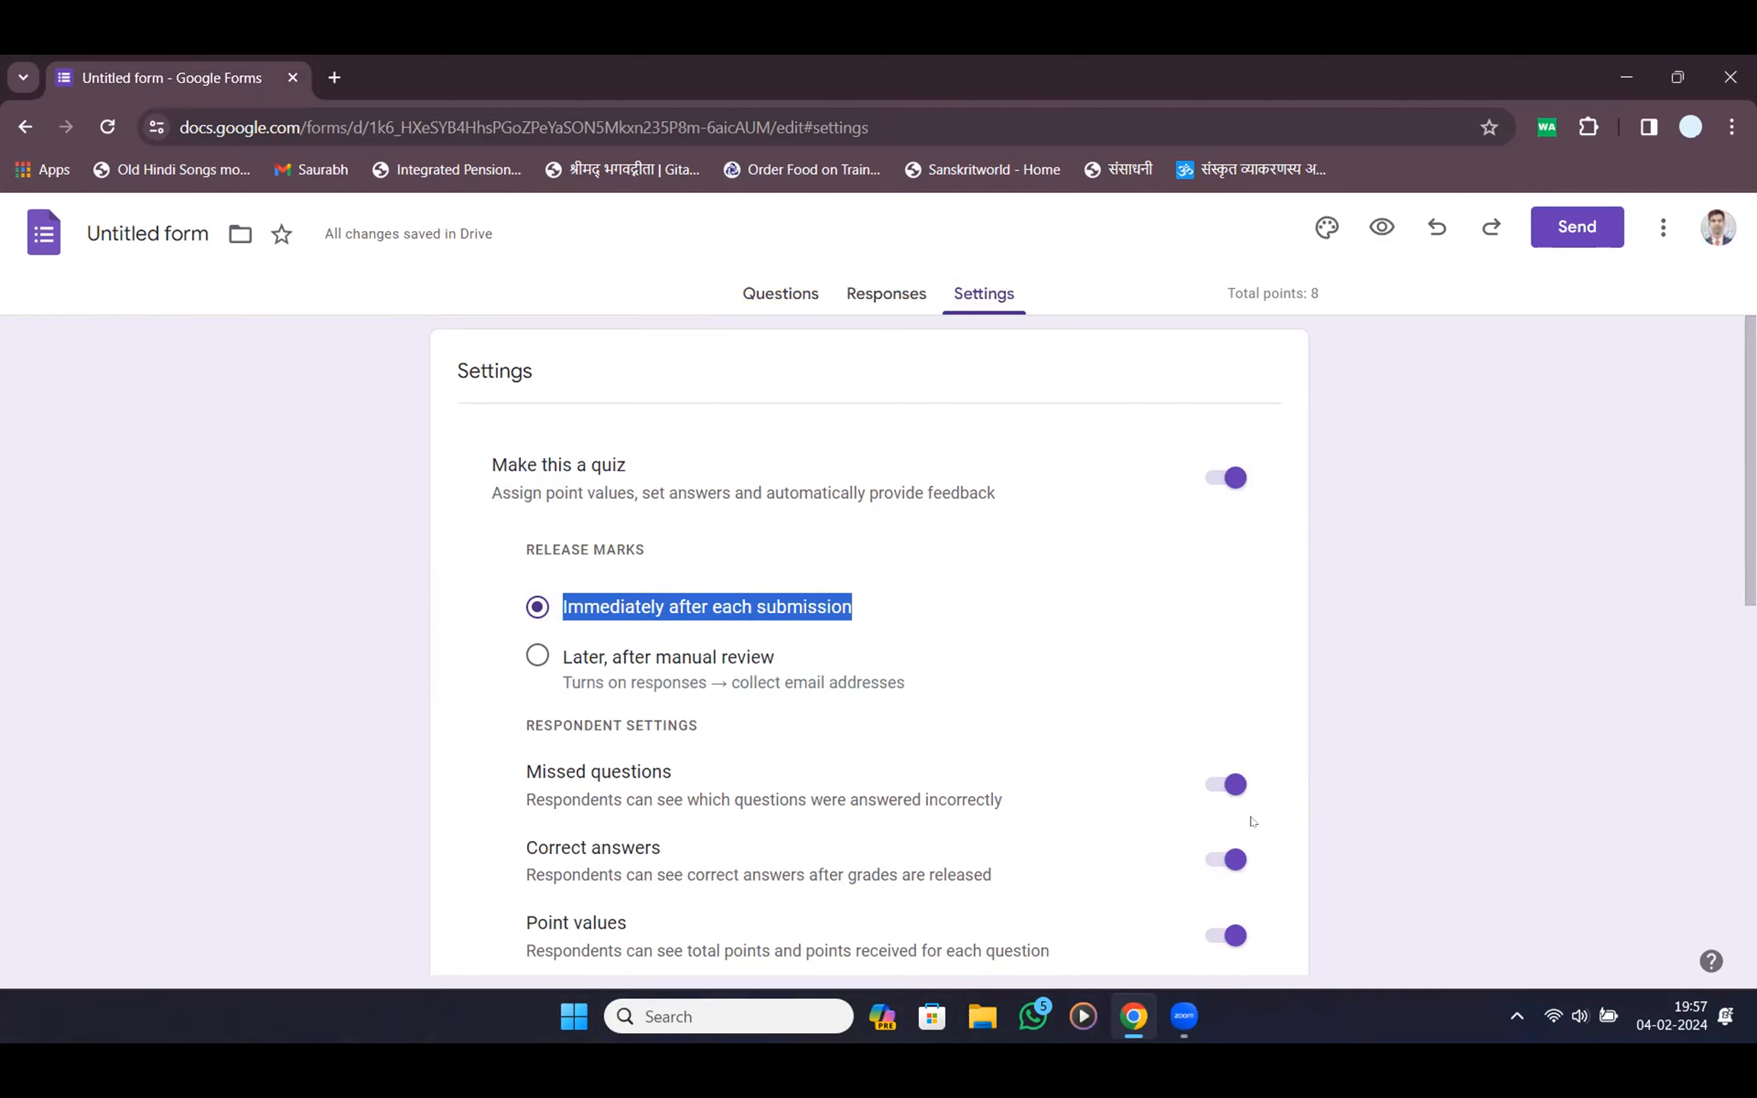
scroll(328, 400, "down", 2)
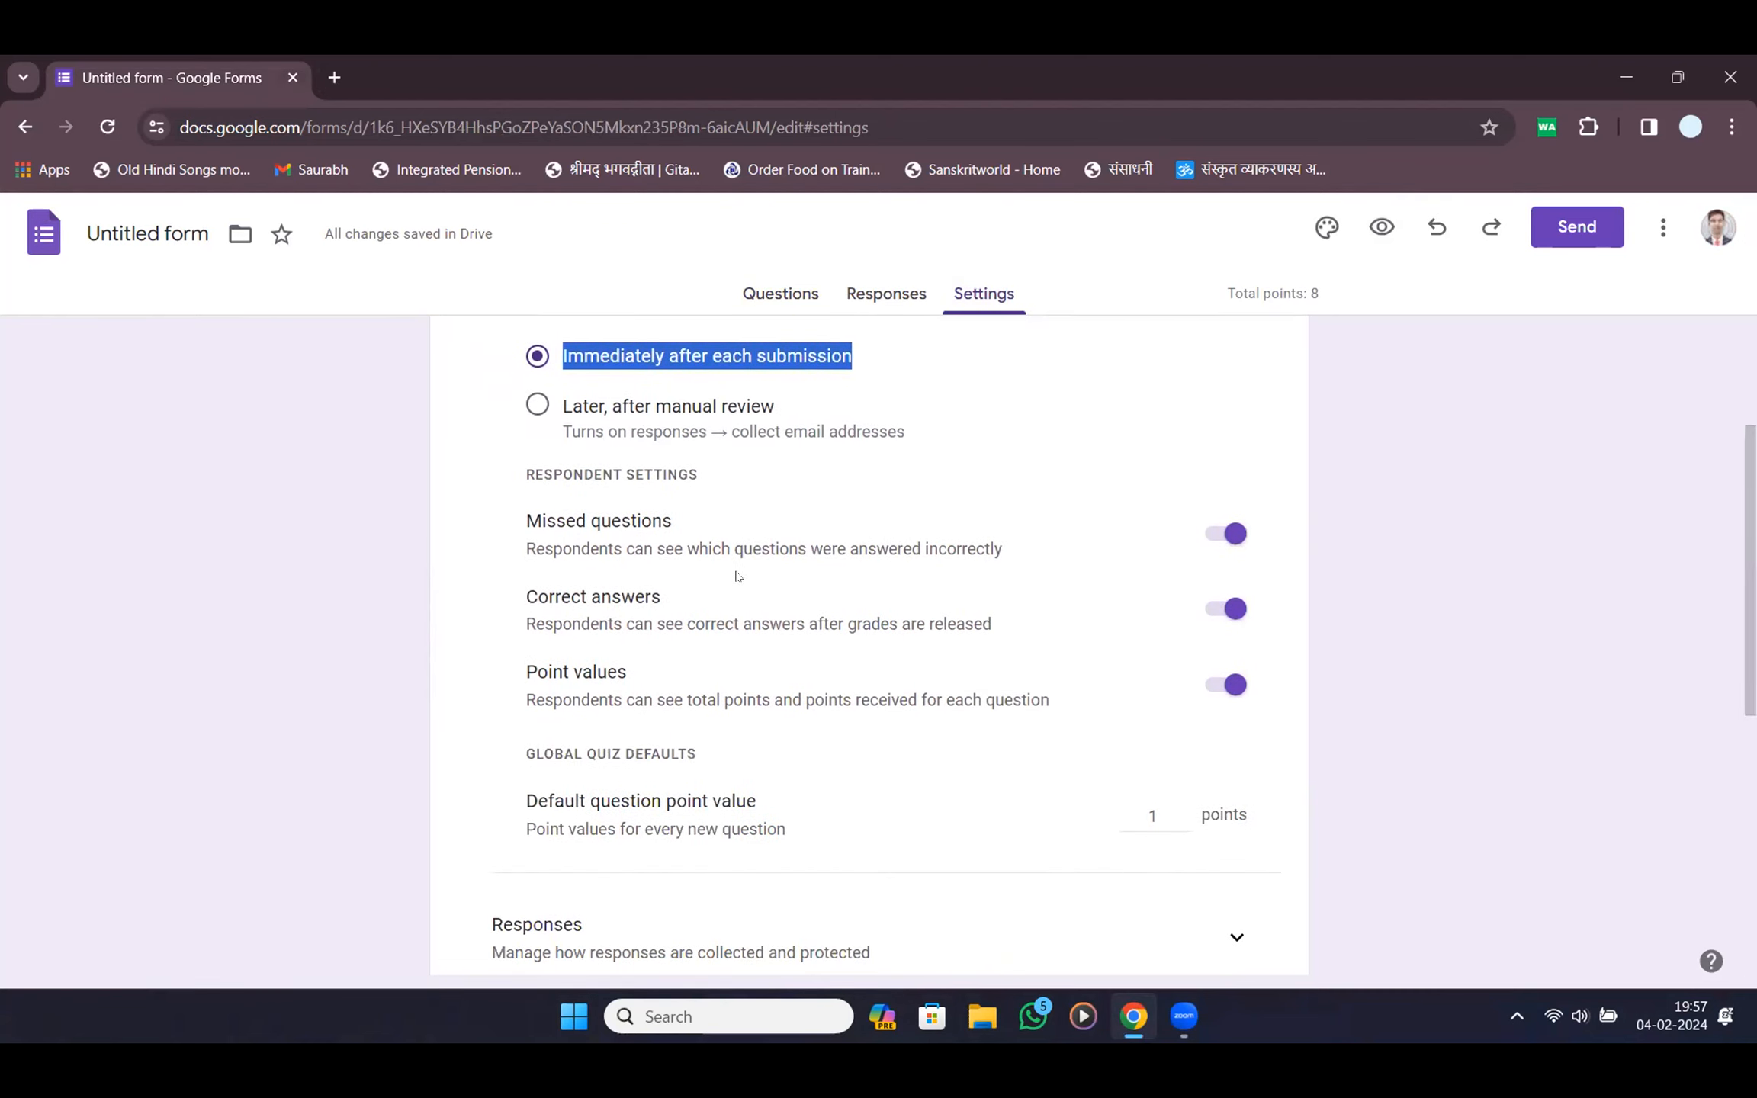
Review the Missed questions, Correct answers and Point values respondent settings
triple_click(539, 530)
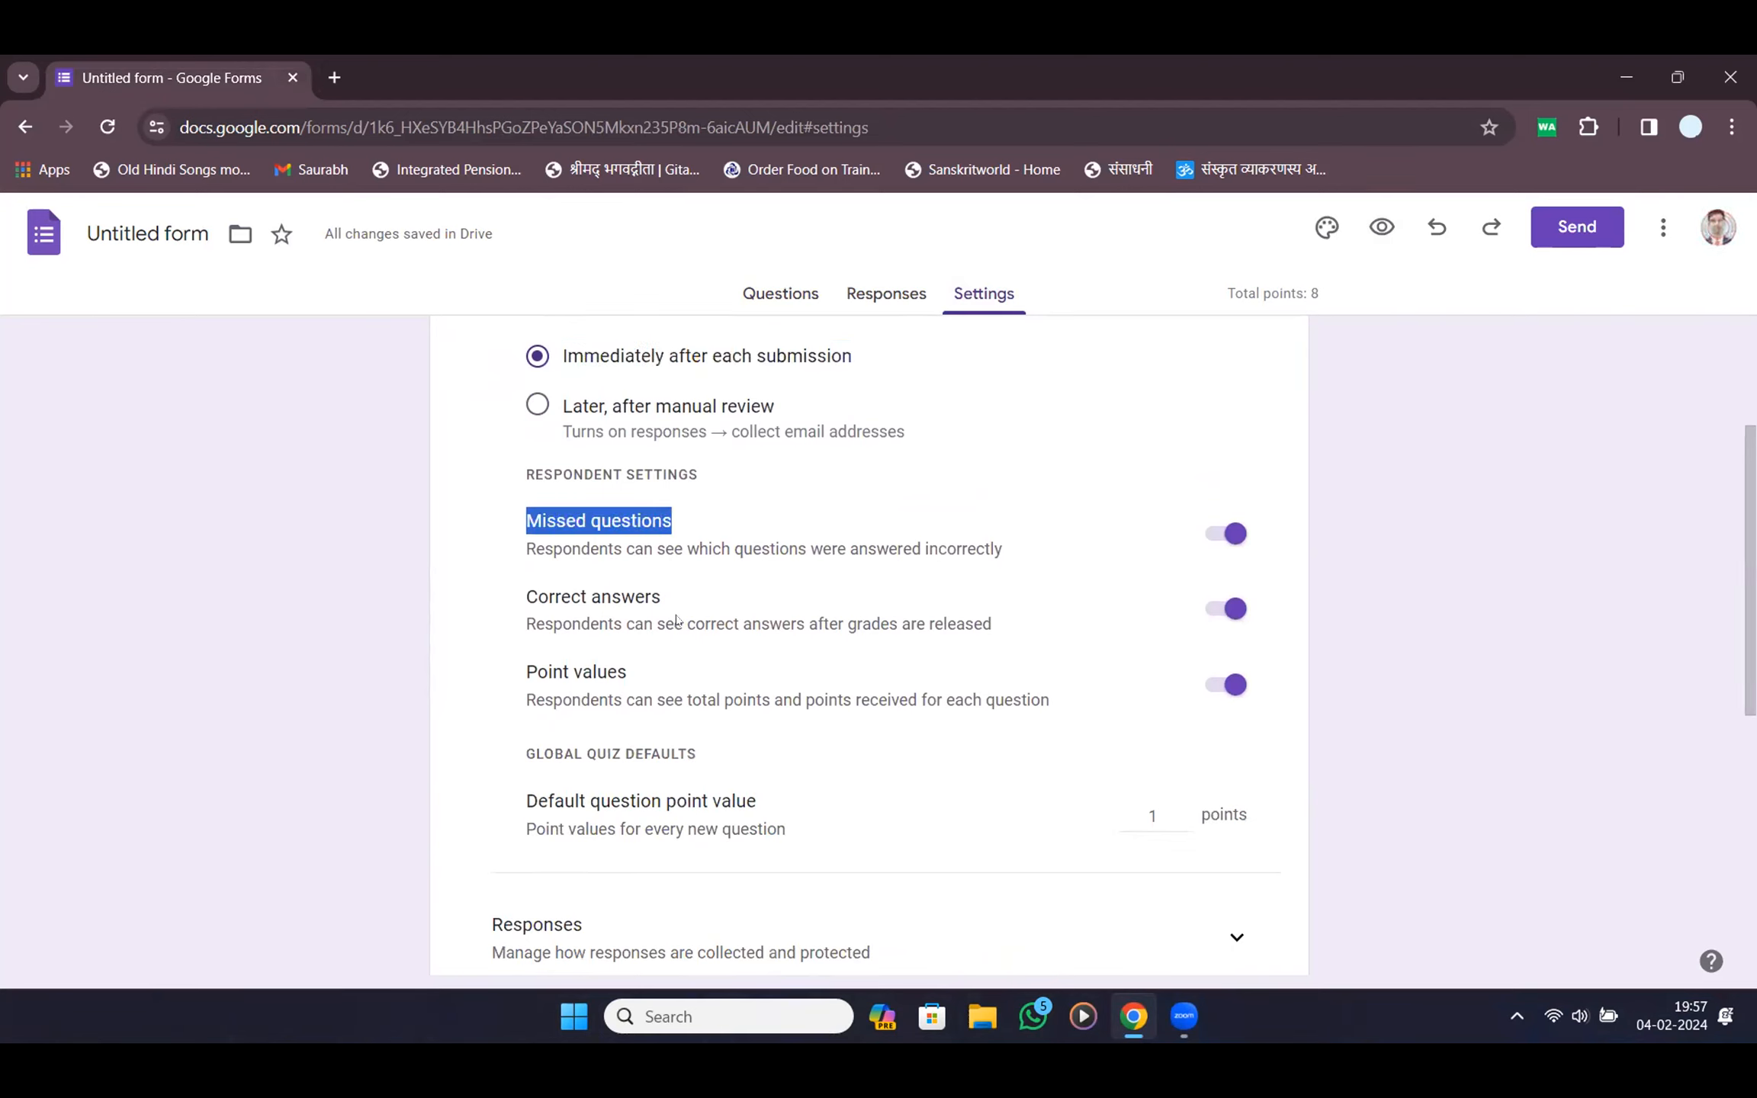
left_click_drag(529, 601, 770, 632)
left_click(1224, 610)
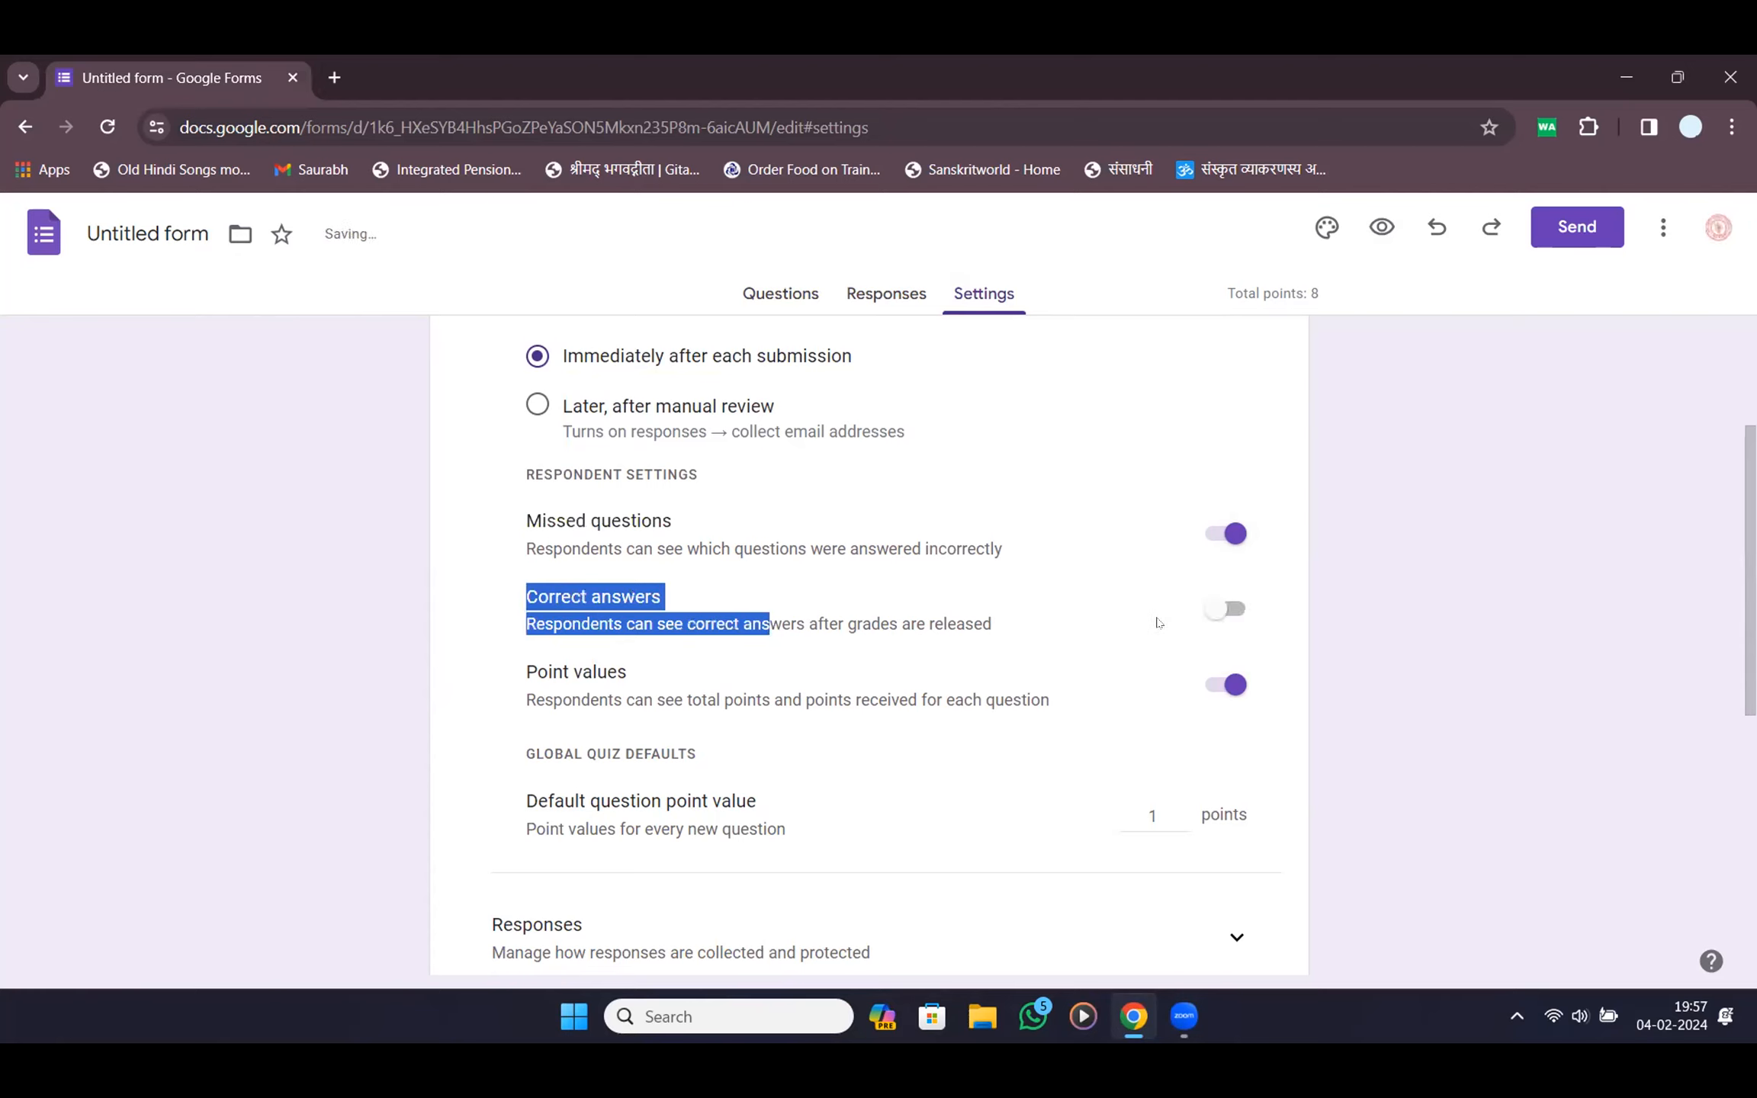
left_click(1219, 612)
left_click_drag(569, 676, 637, 677)
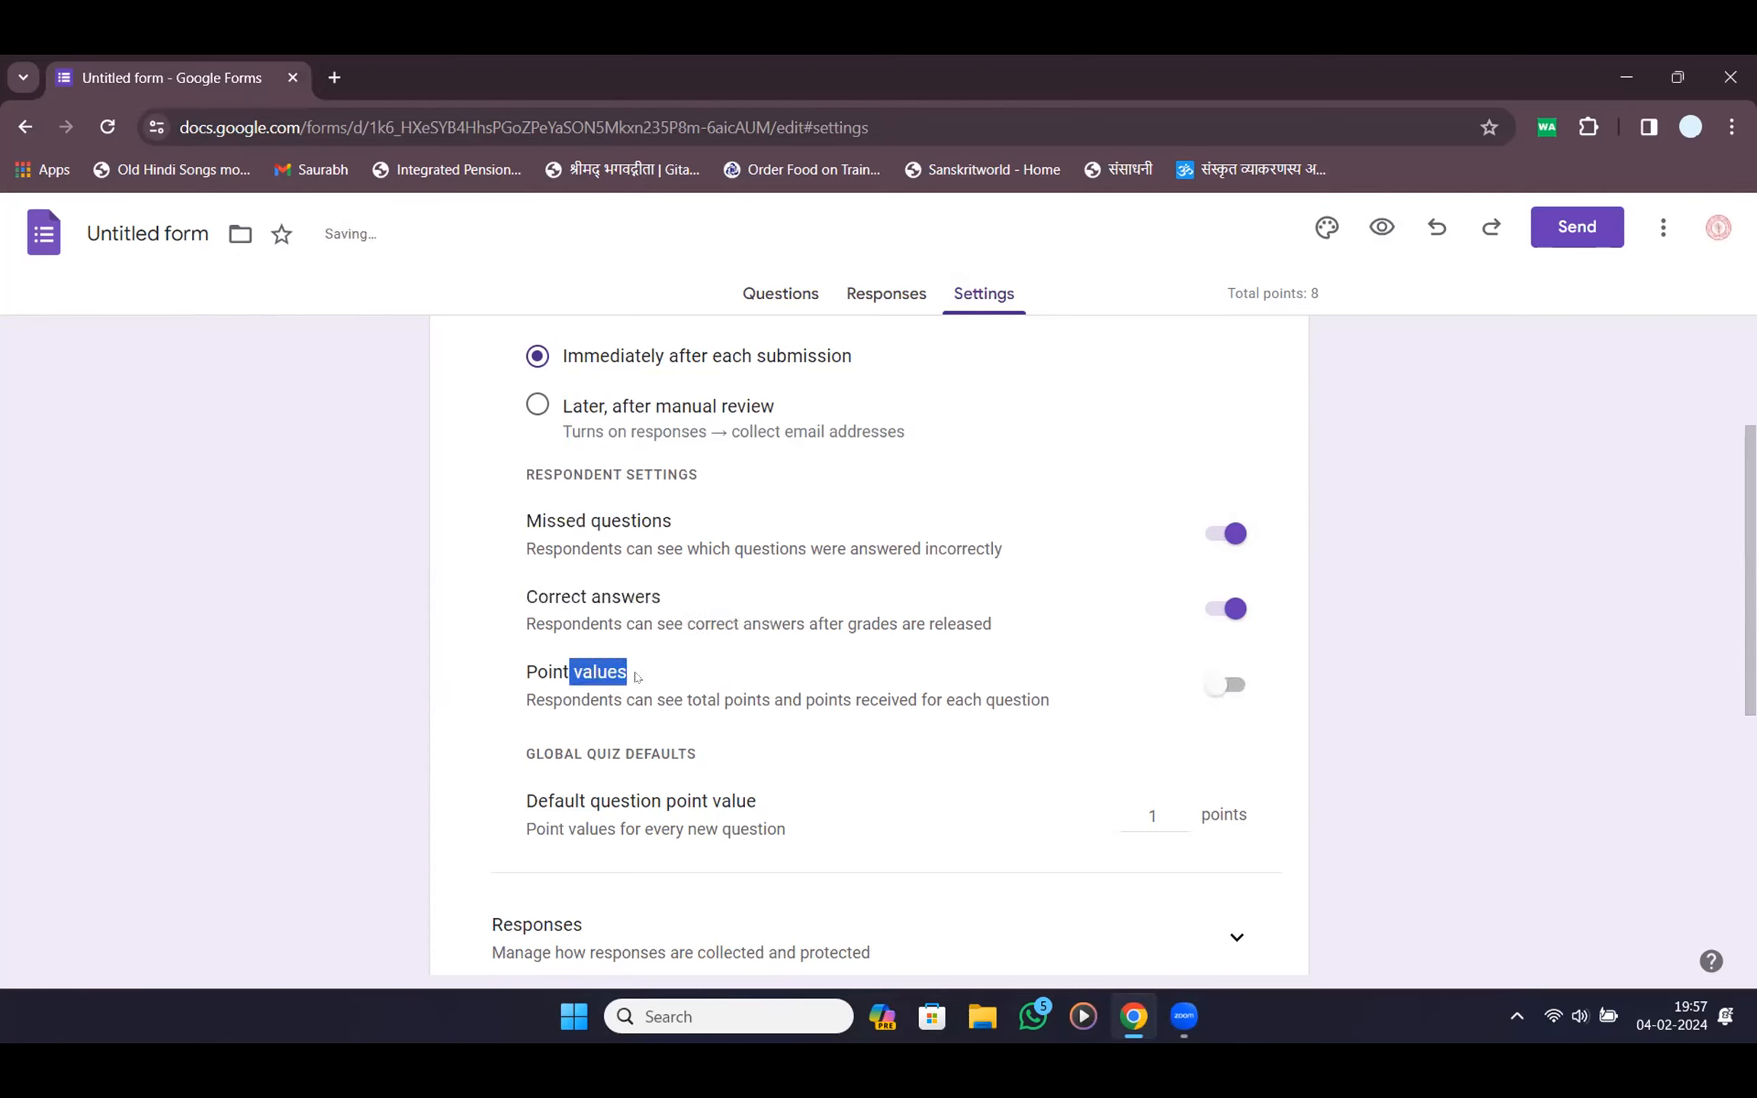
left_click(1224, 686)
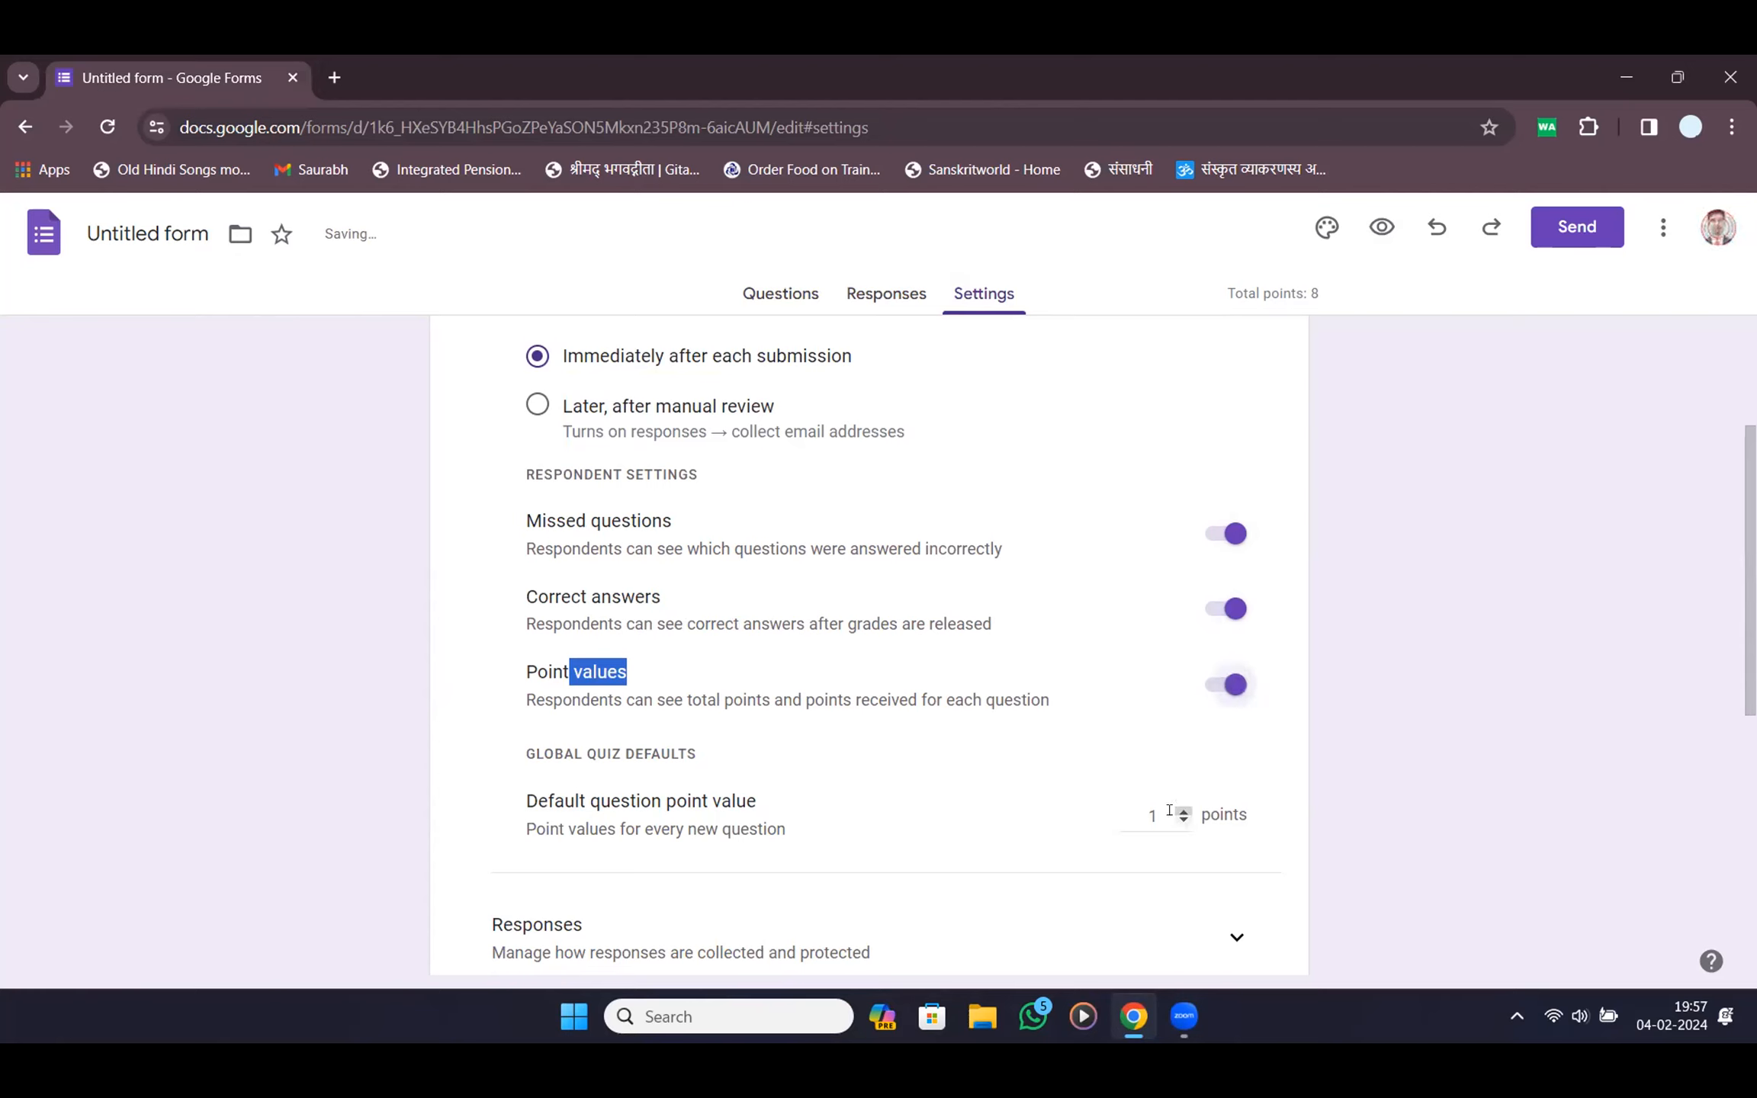
Set the default question point value to 2
left_click_drag(1167, 813, 1137, 815)
type("2")
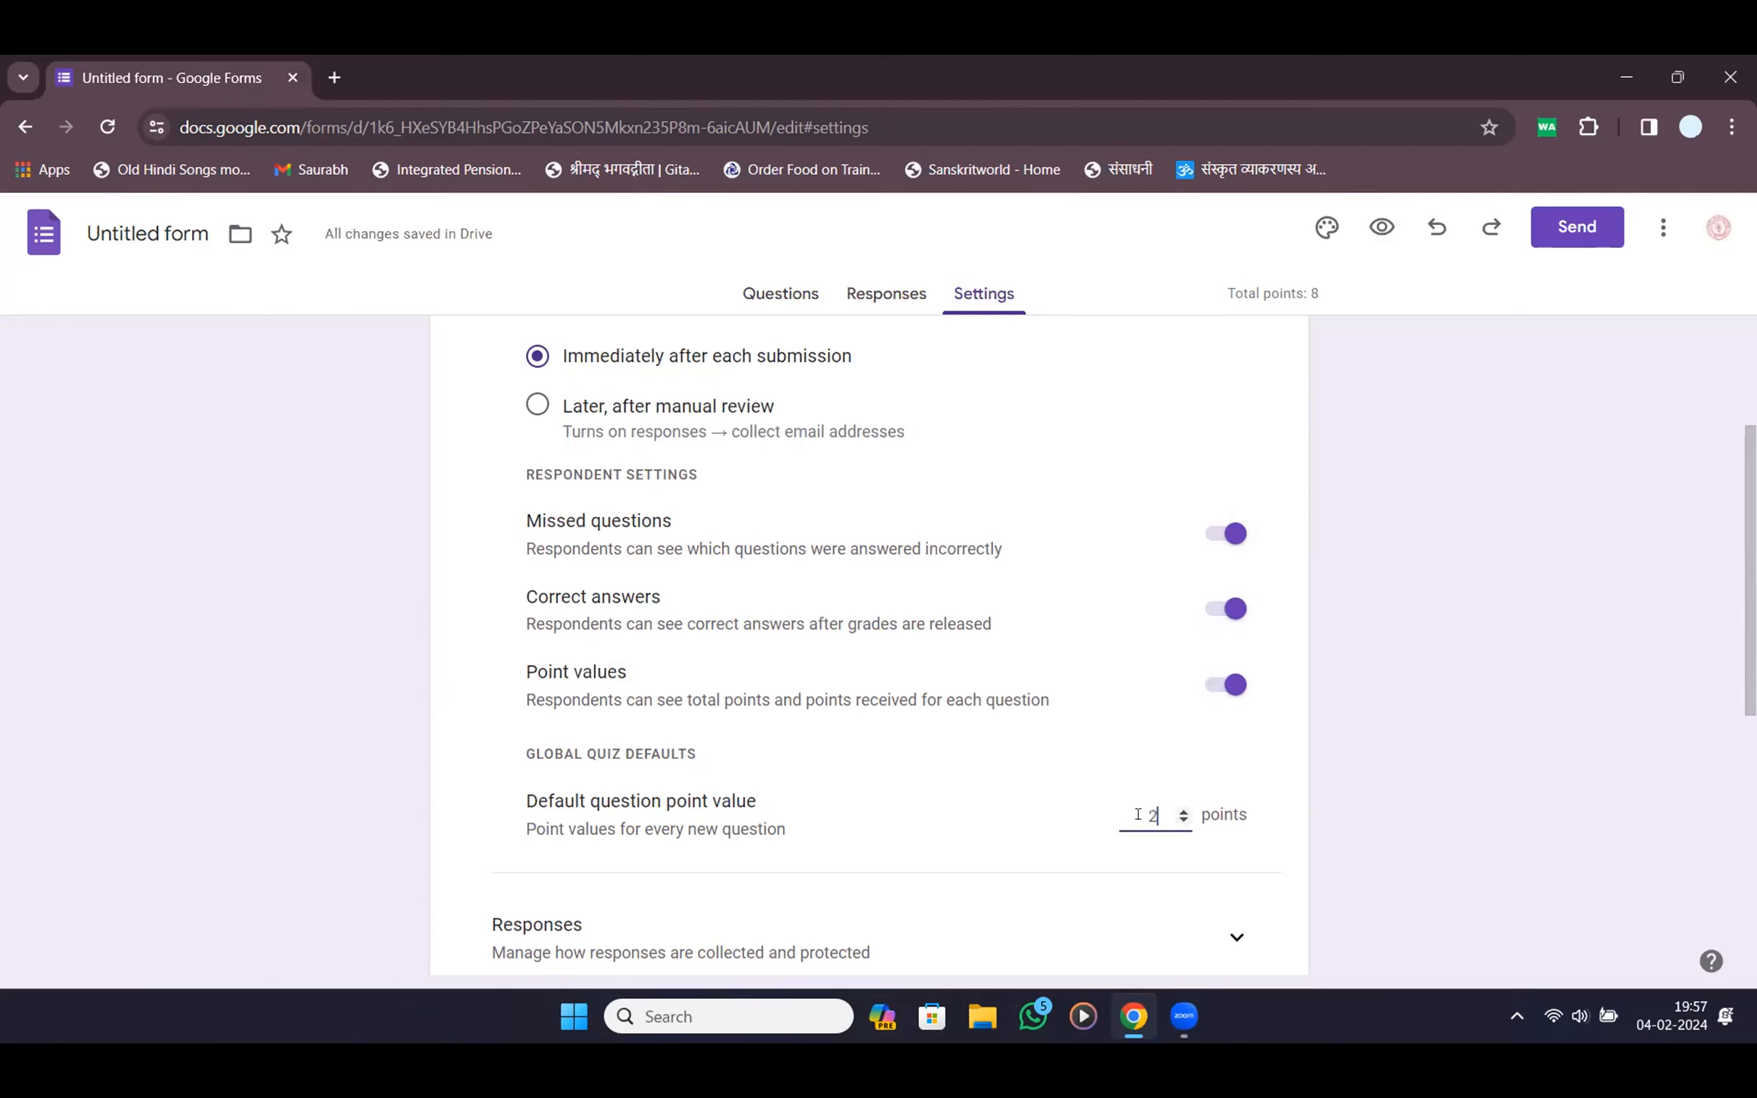
left_click_drag(581, 795, 713, 801)
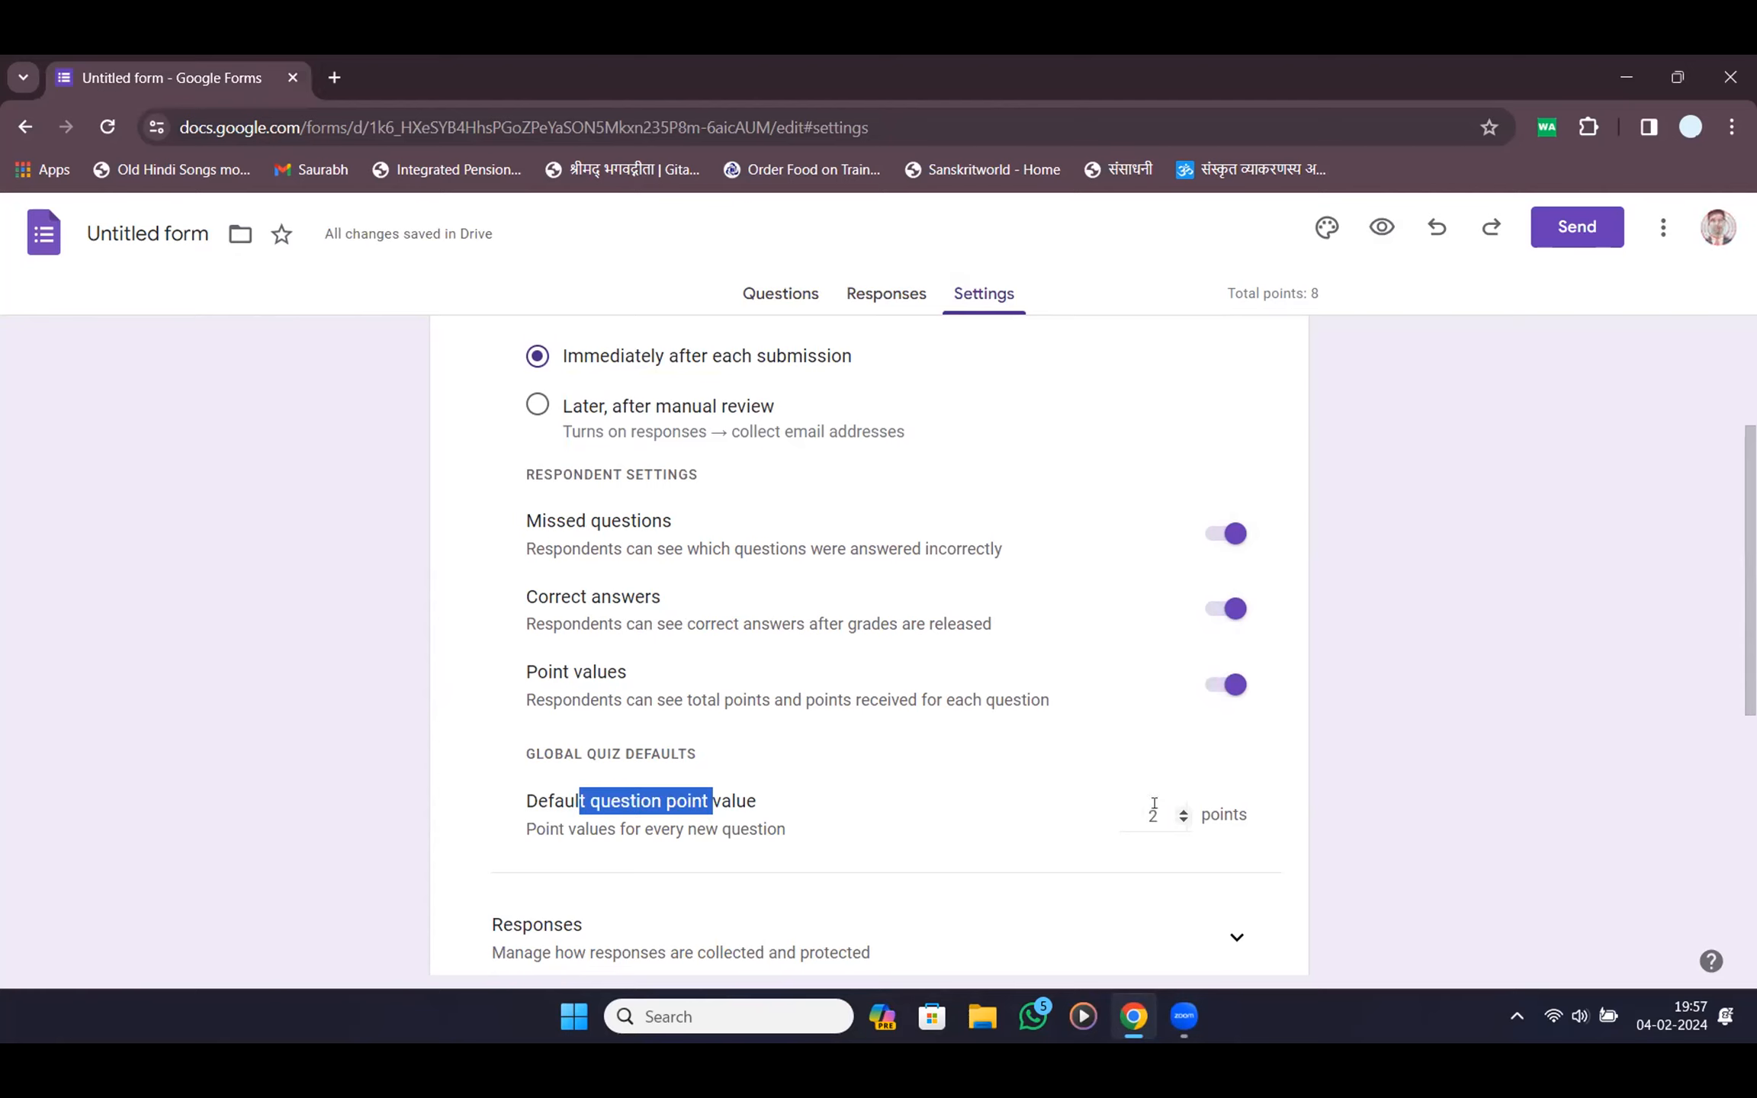
double_click(1153, 819)
type("1")
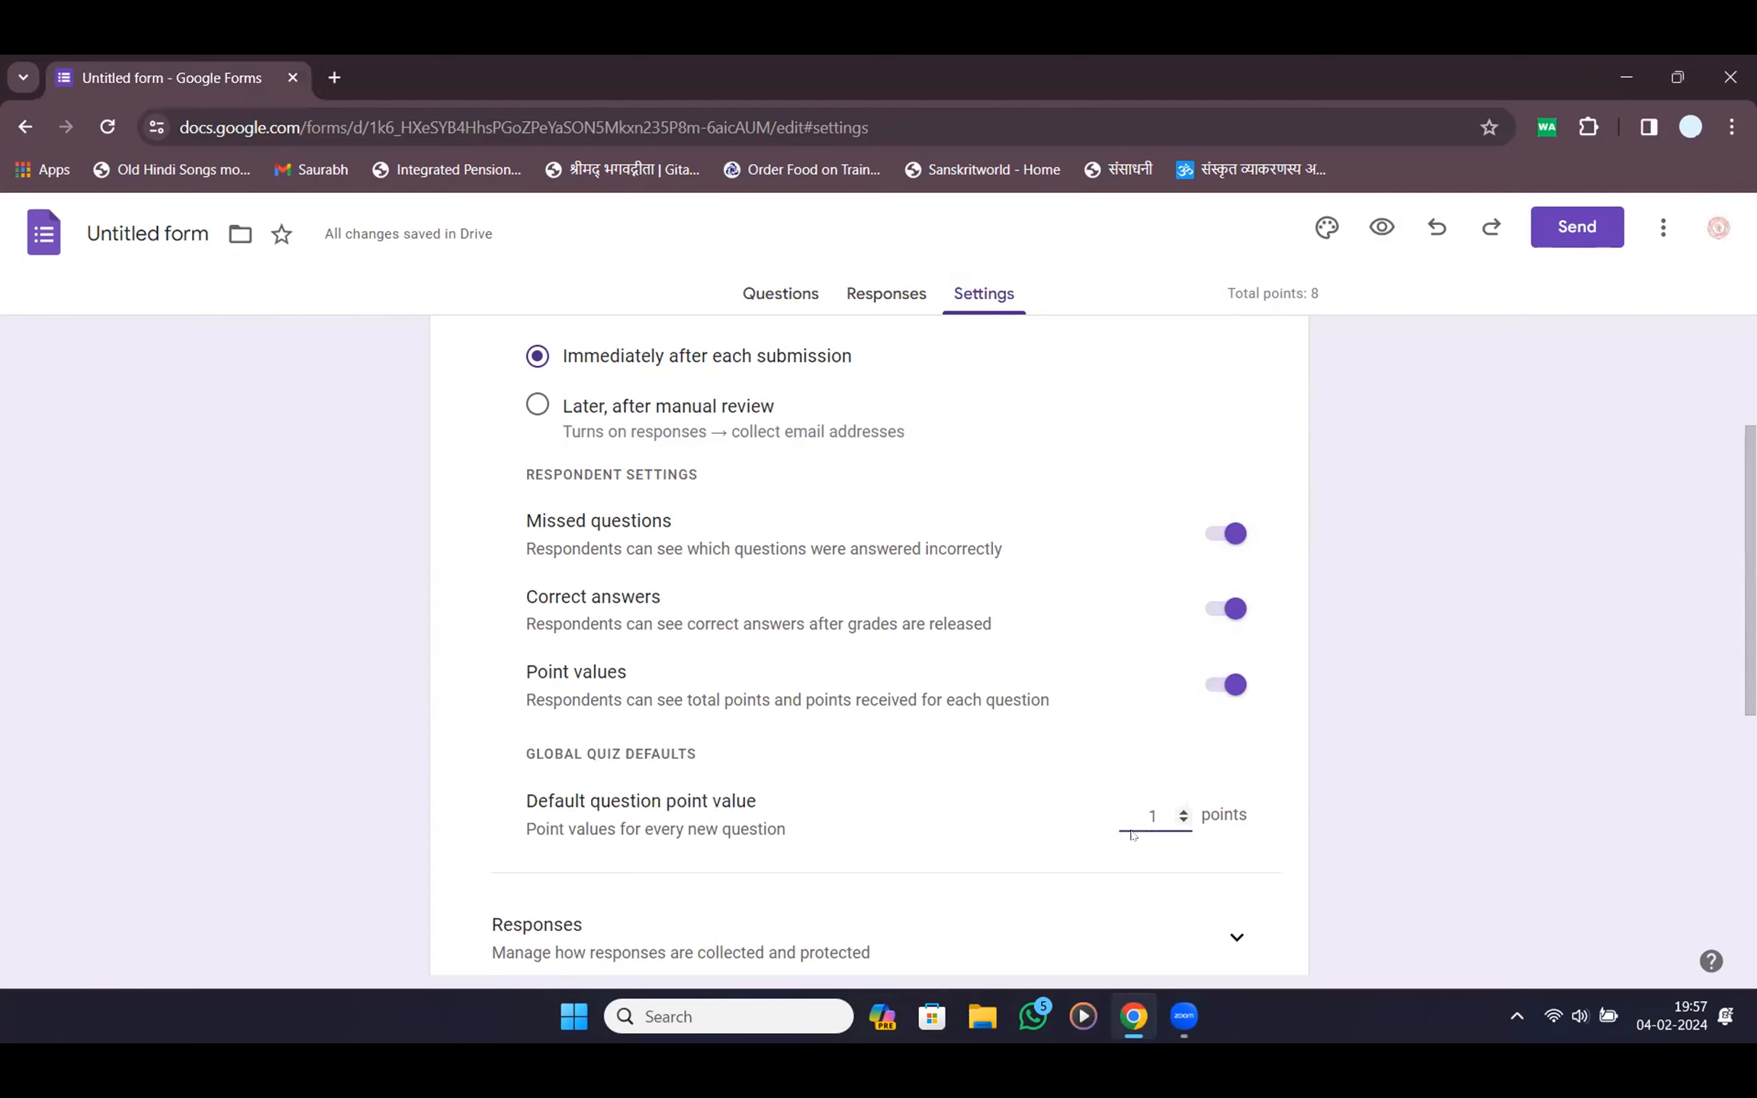
type("2")
left_click(1555, 631)
Hide correct answers, point values and missed questions from respondents
left_click(1225, 609)
left_click(1228, 685)
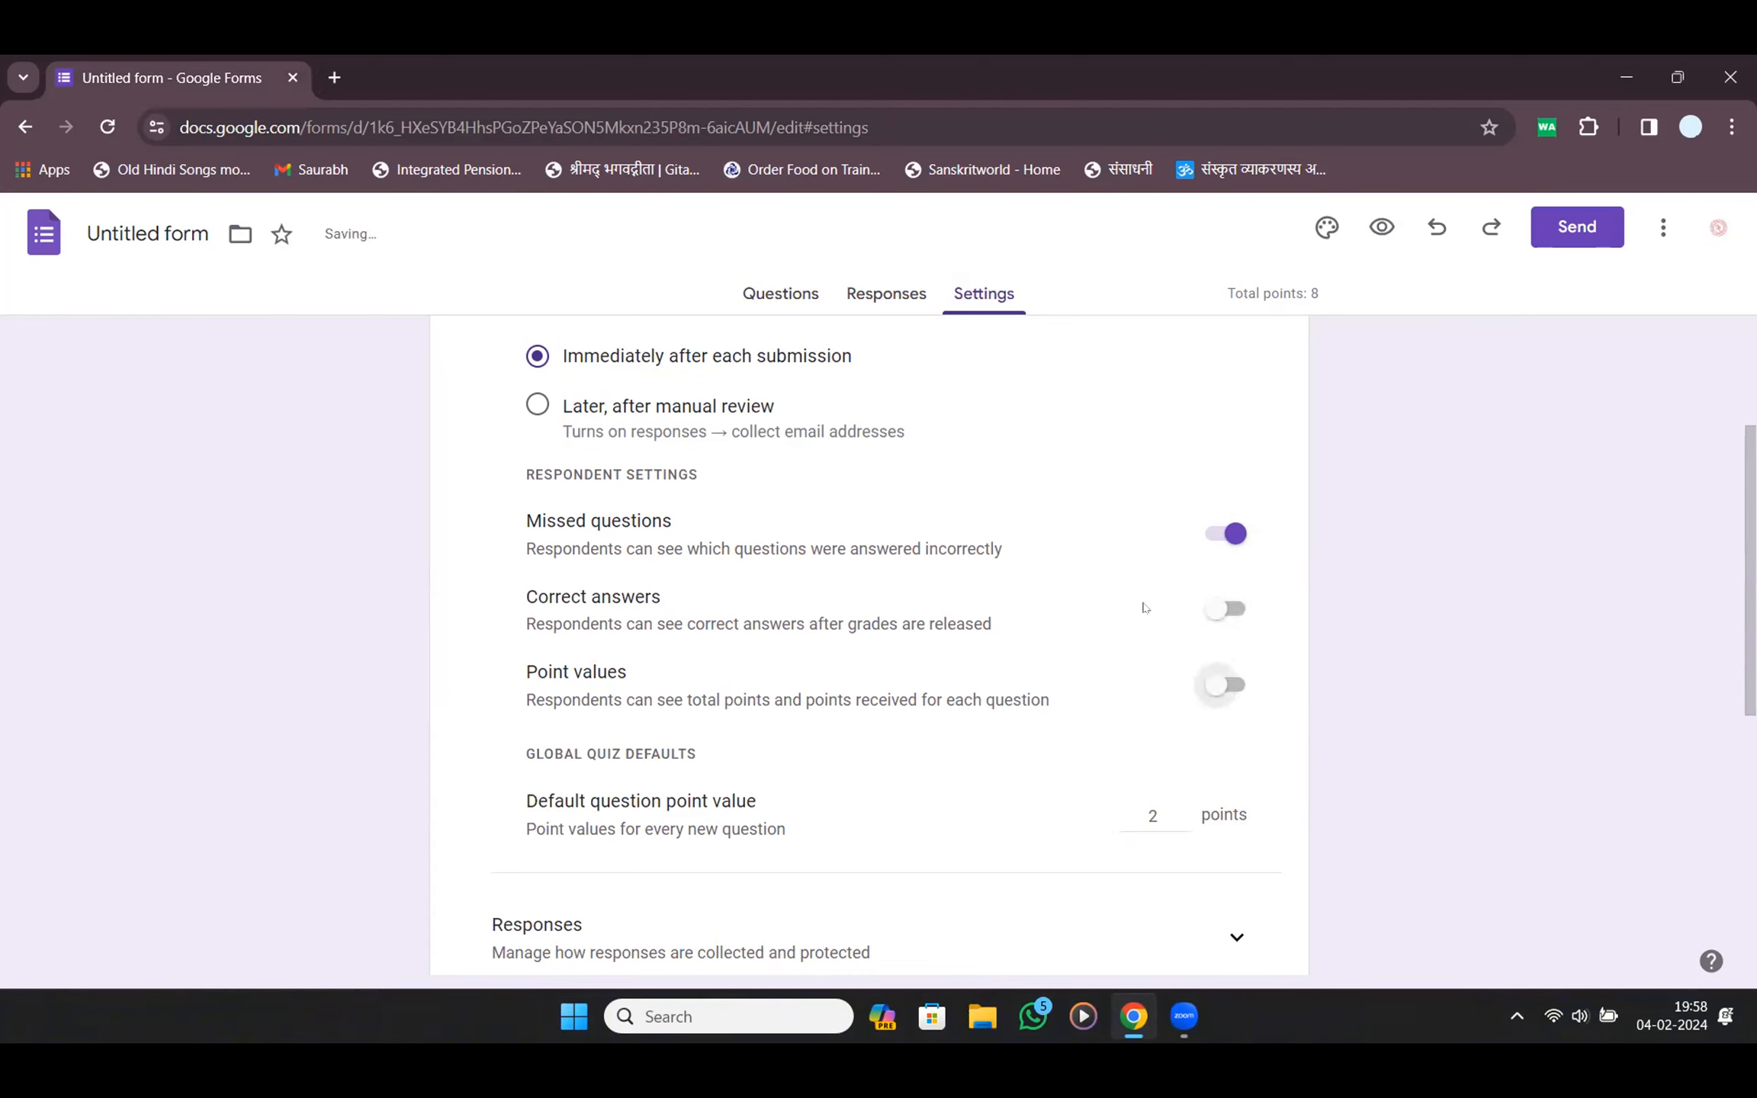
left_click(1228, 534)
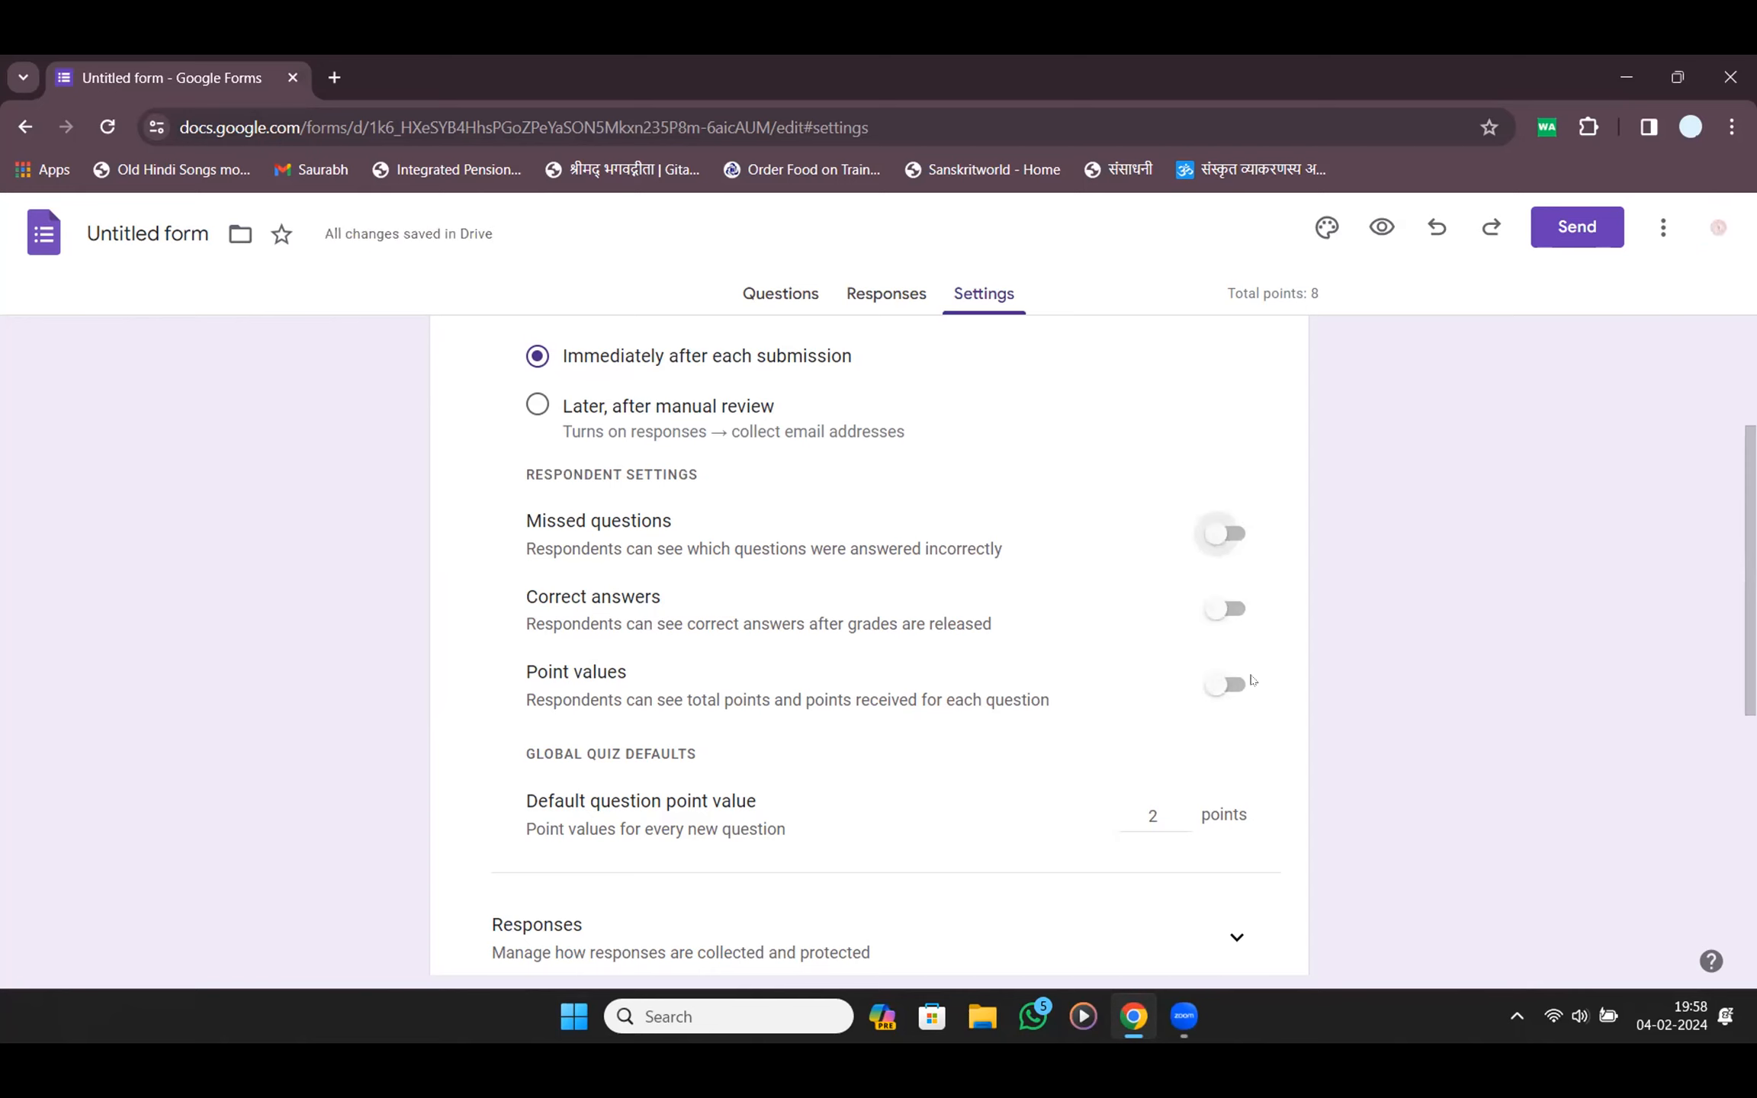
scroll(1252, 680, "up", 1)
scroll(1251, 681, "up", 2)
left_click_drag(563, 550, 659, 552)
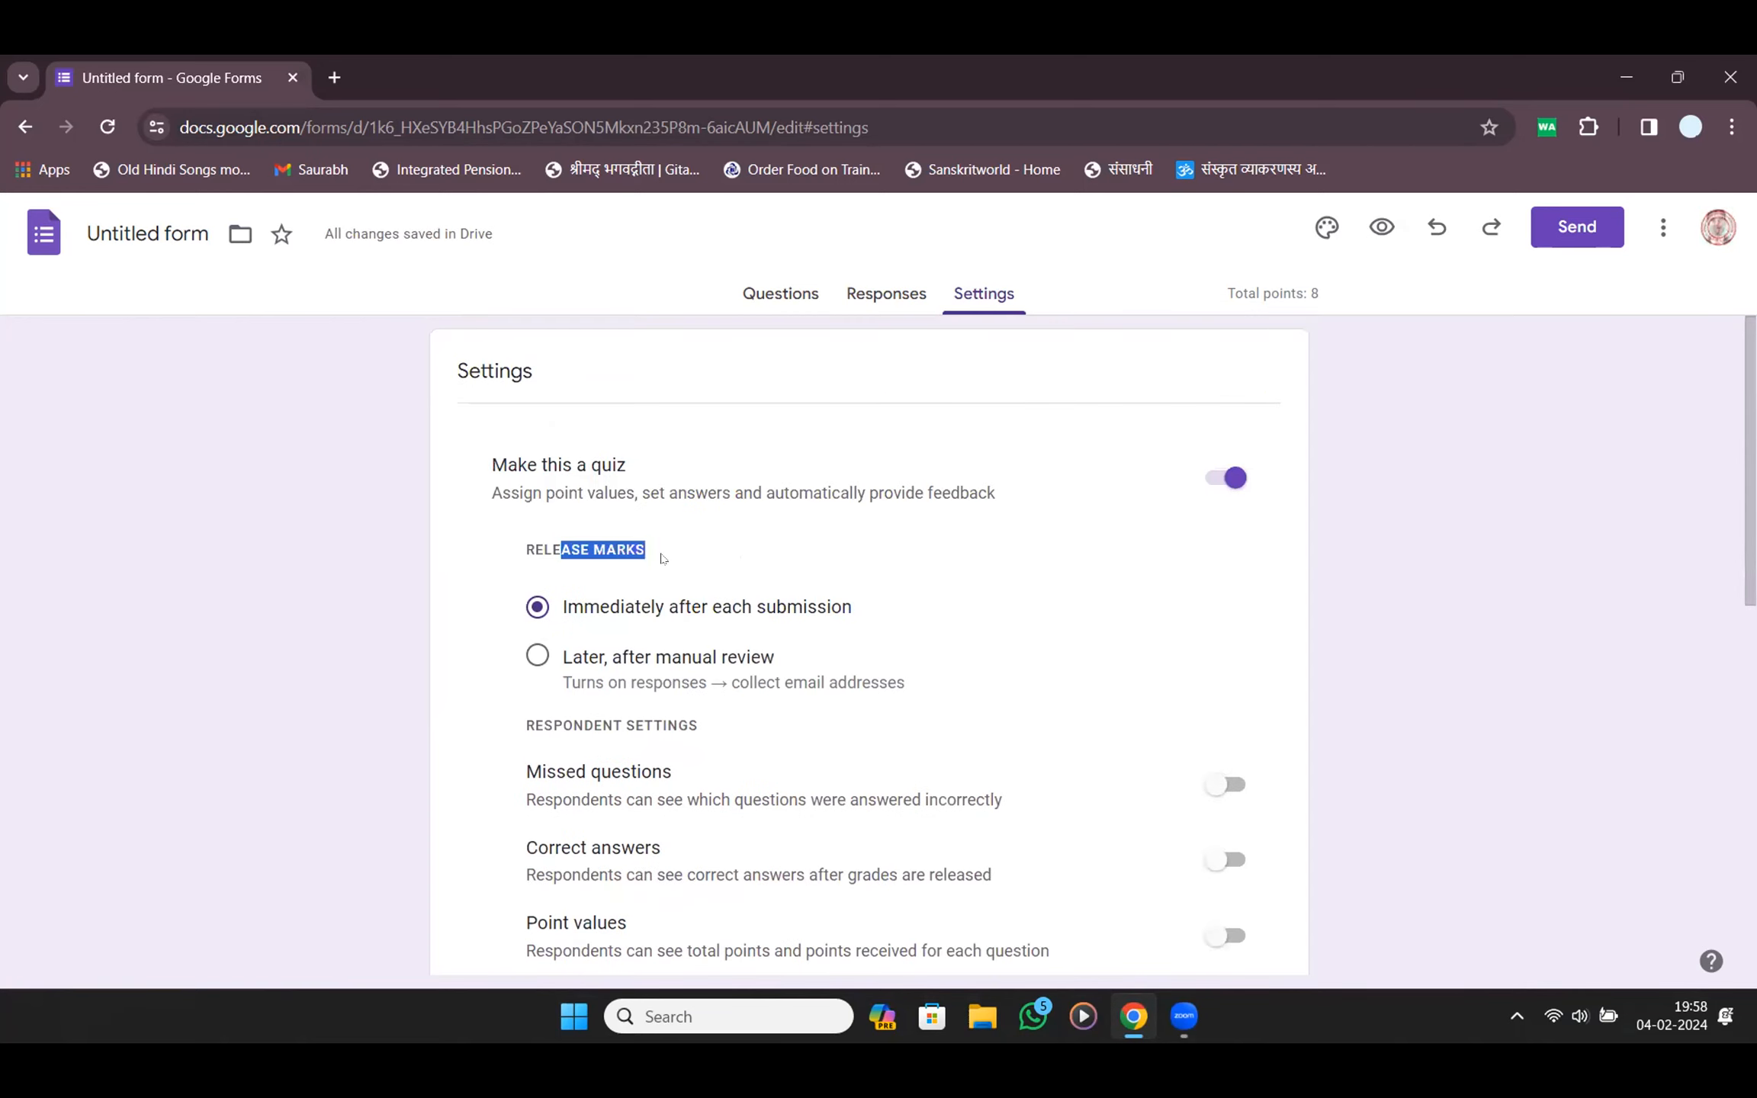
scroll(698, 600, "down", 8)
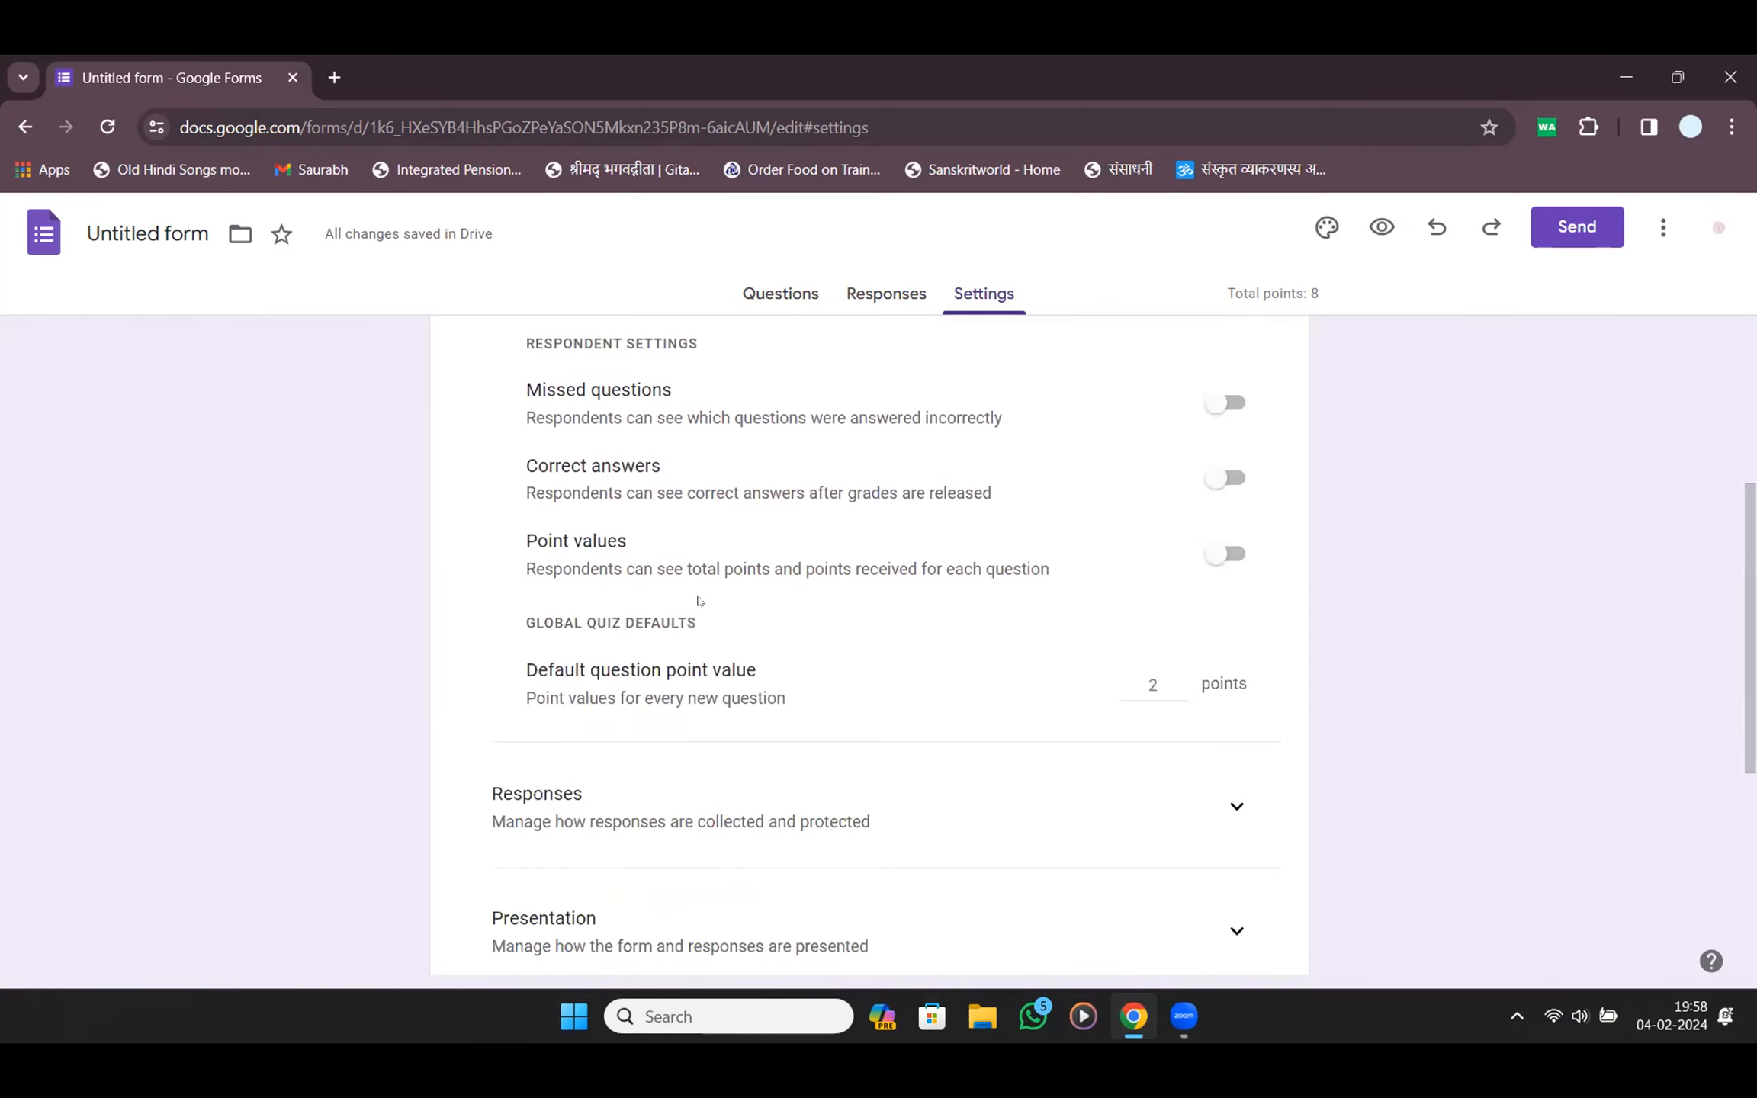
scroll(698, 600, "up", 4)
scroll(786, 738, "down", 3)
scroll(786, 738, "down", 2)
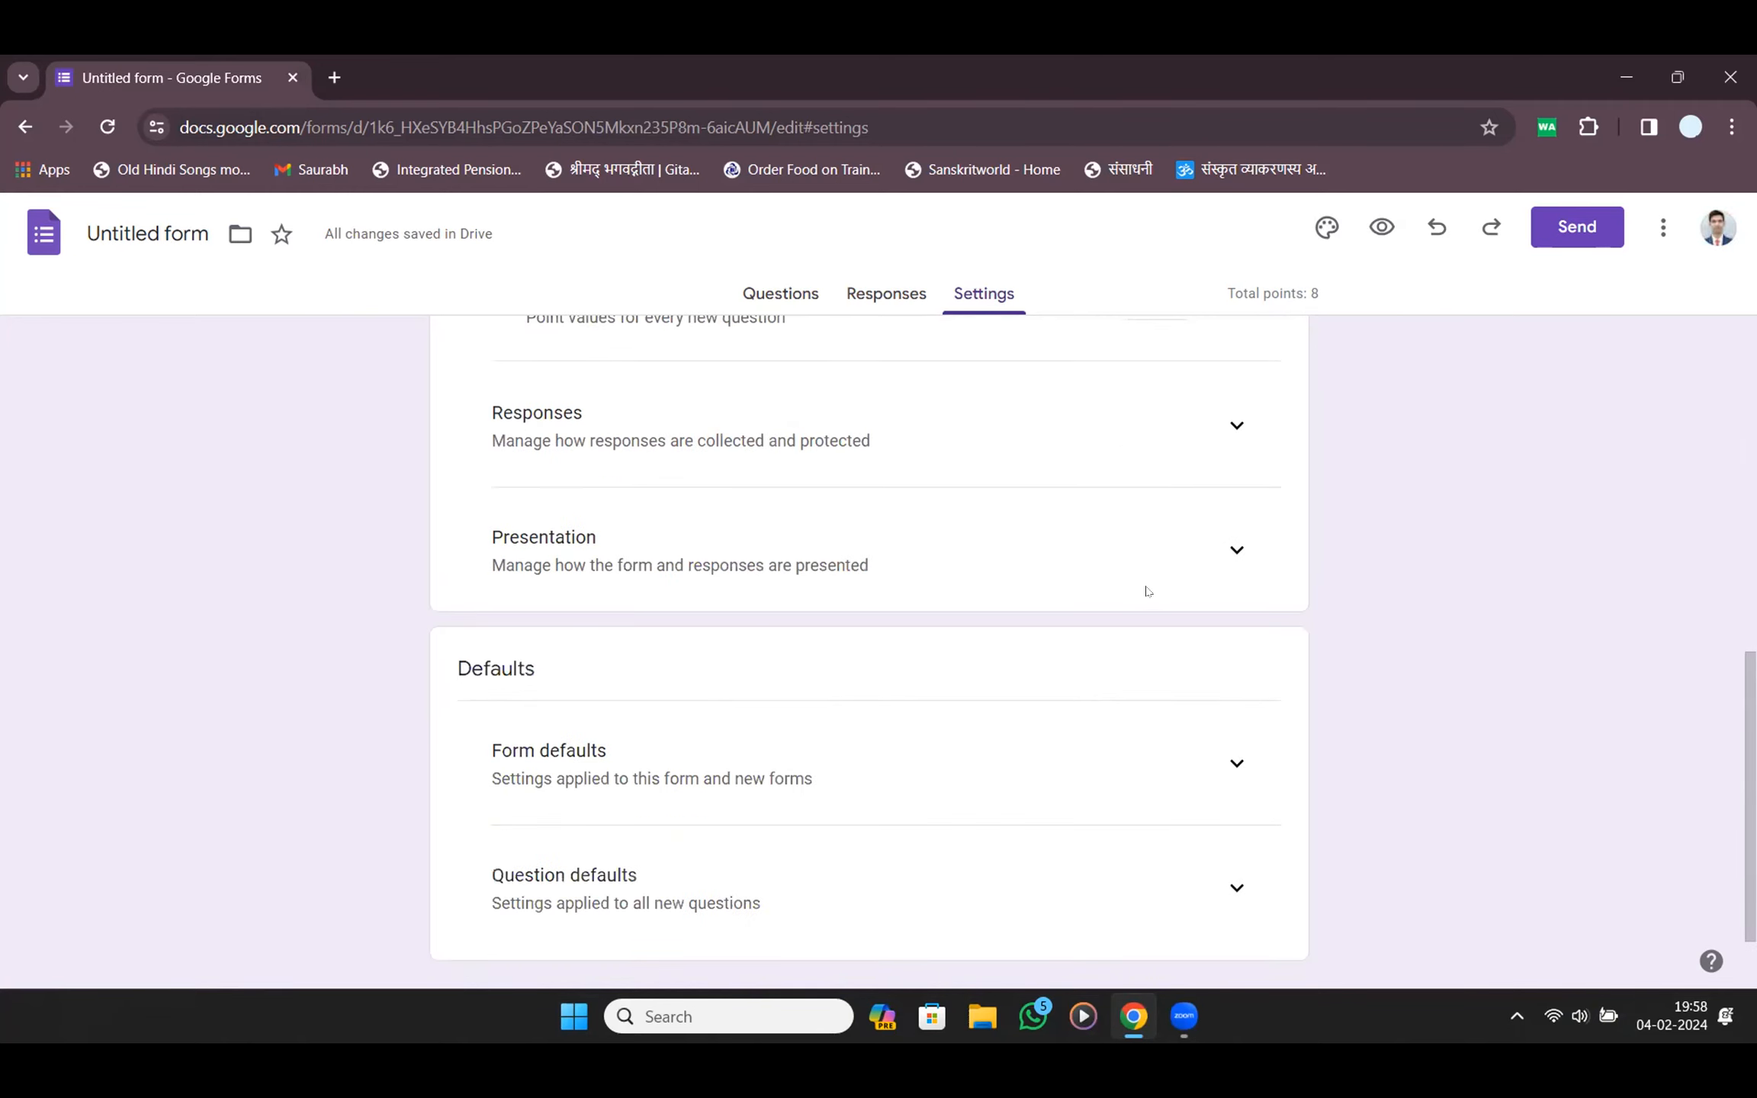
Expand the Responses and Presentation settings, then return to the Questions view
left_click(1236, 424)
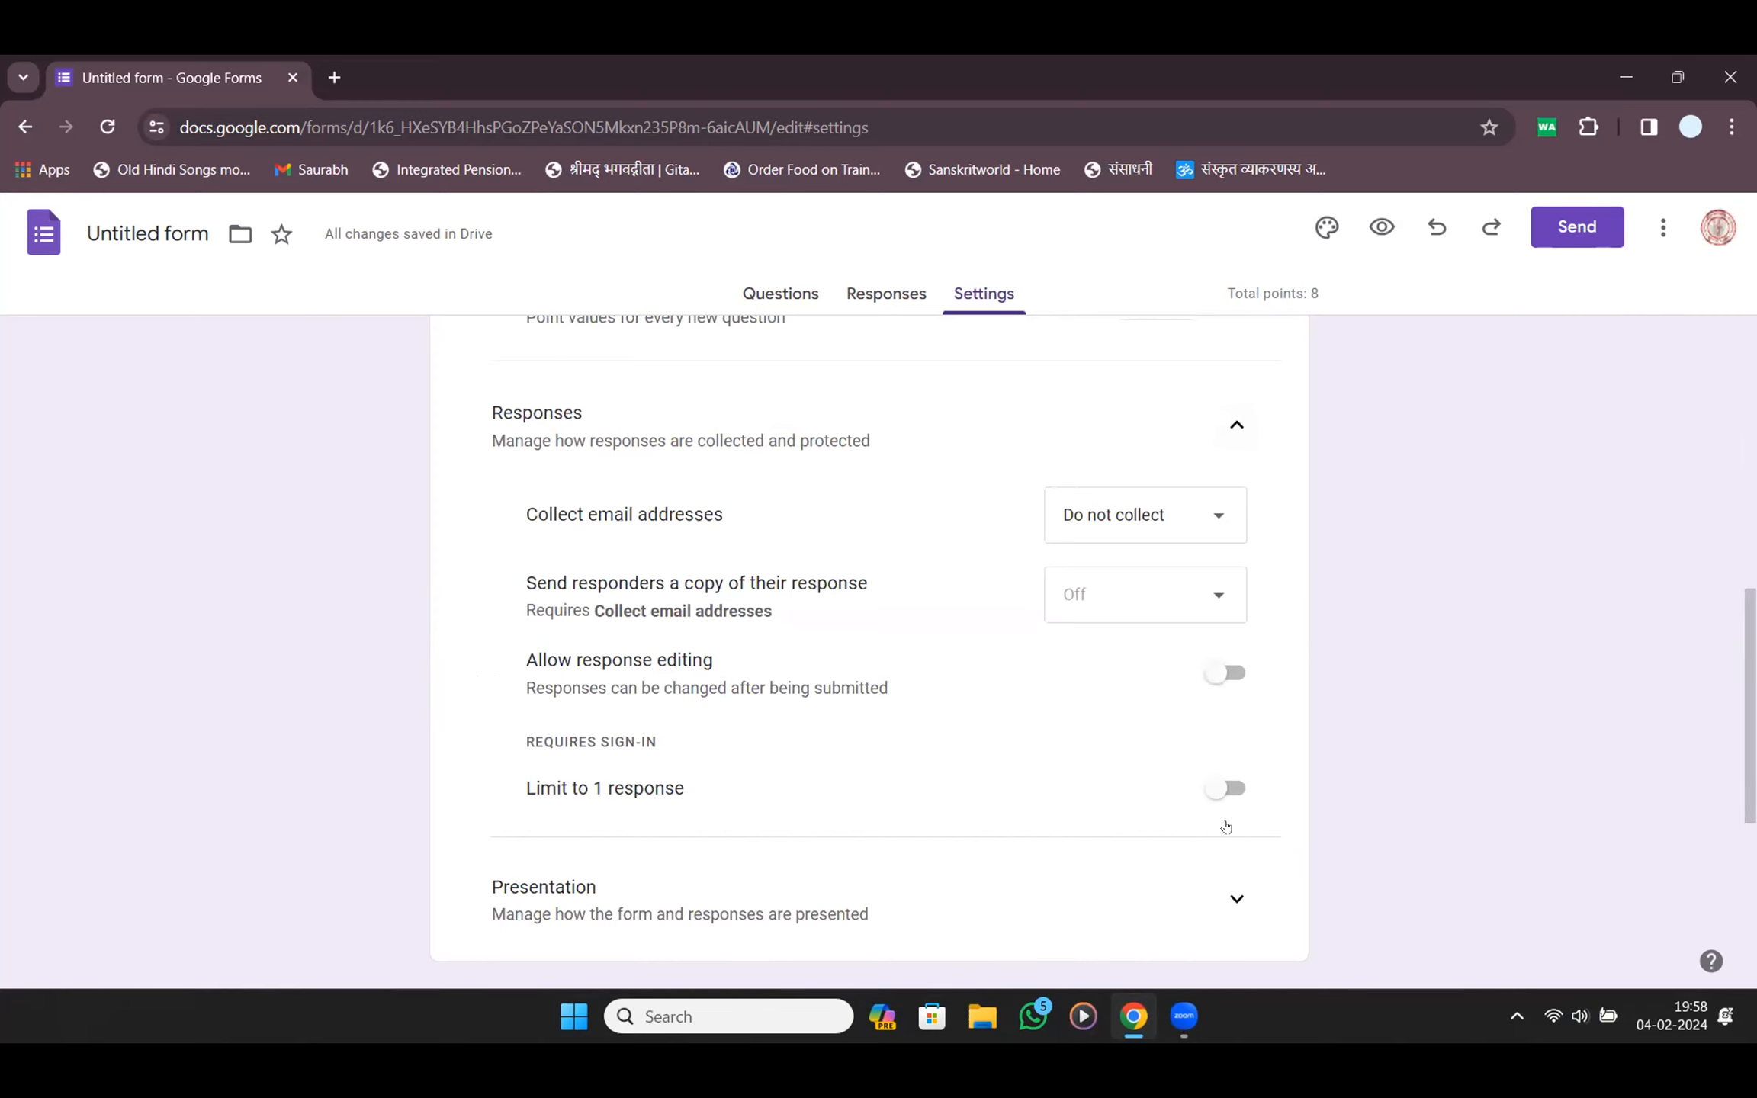
left_click(1236, 899)
scroll(1224, 792, "down", 5)
scroll(855, 364, "up", 15)
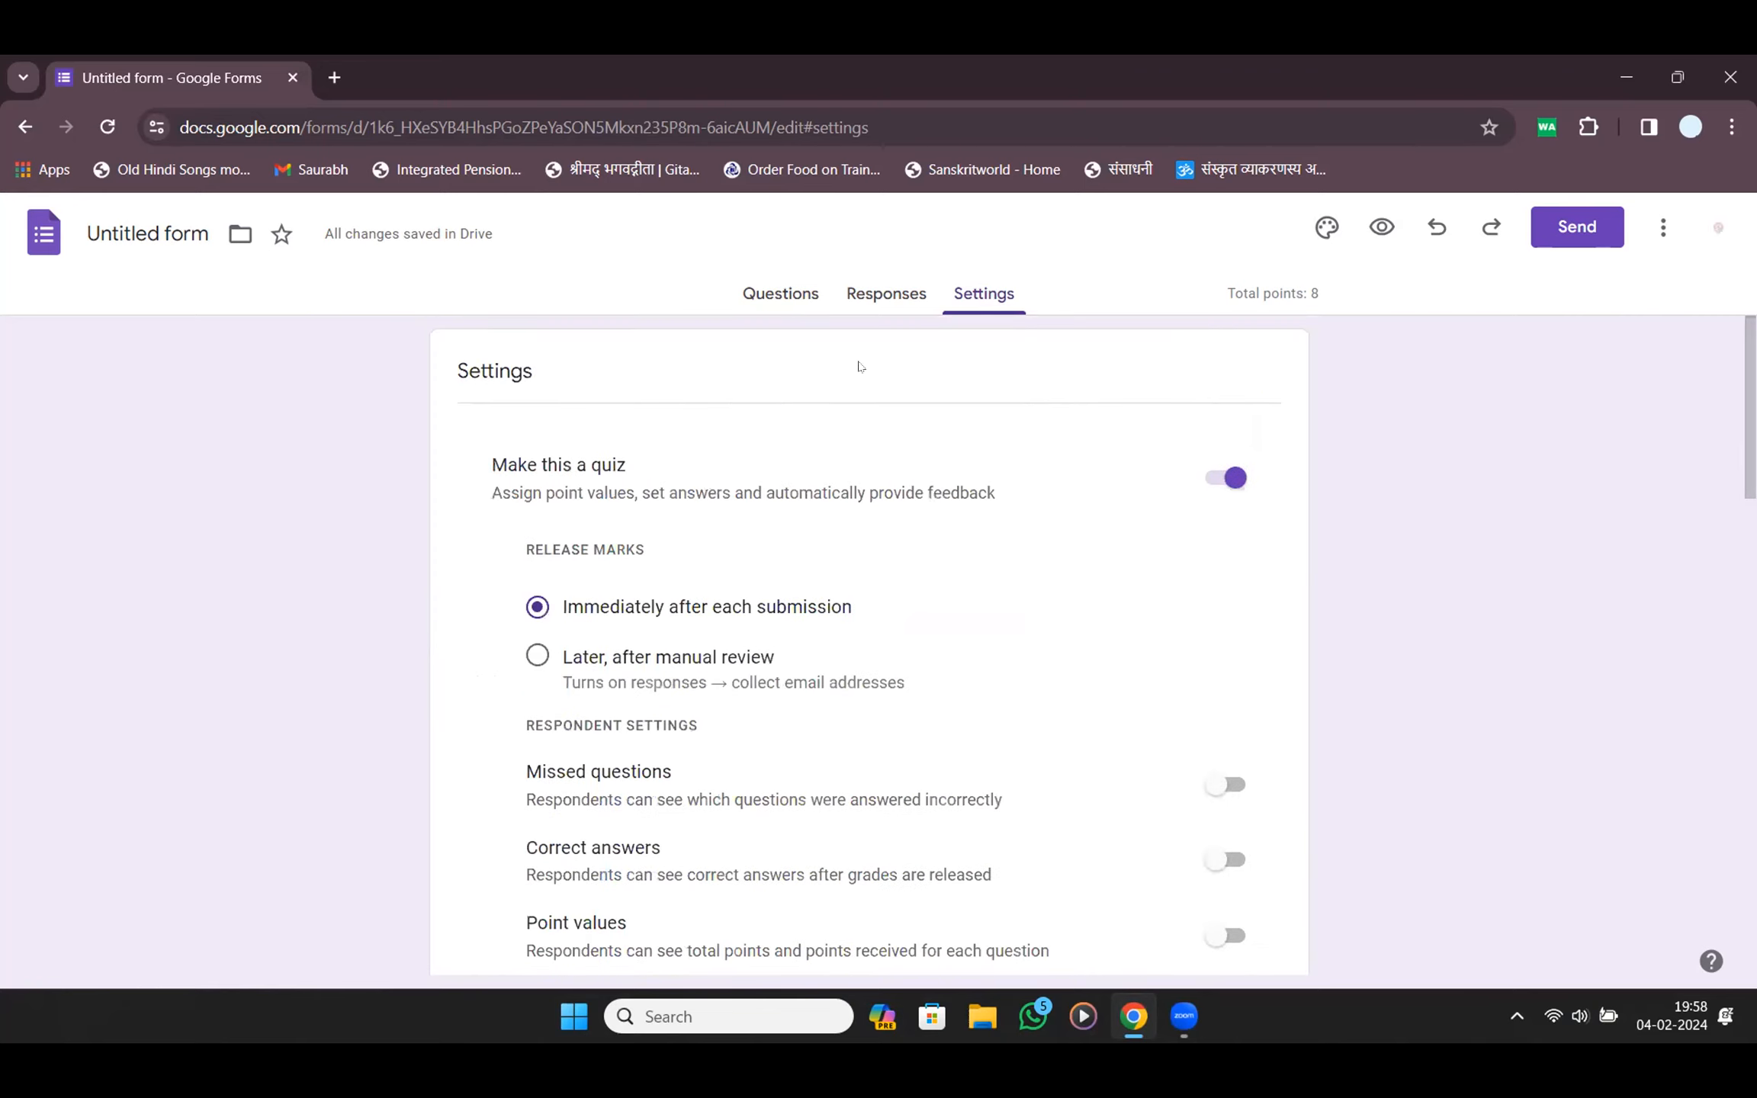
left_click(811, 298)
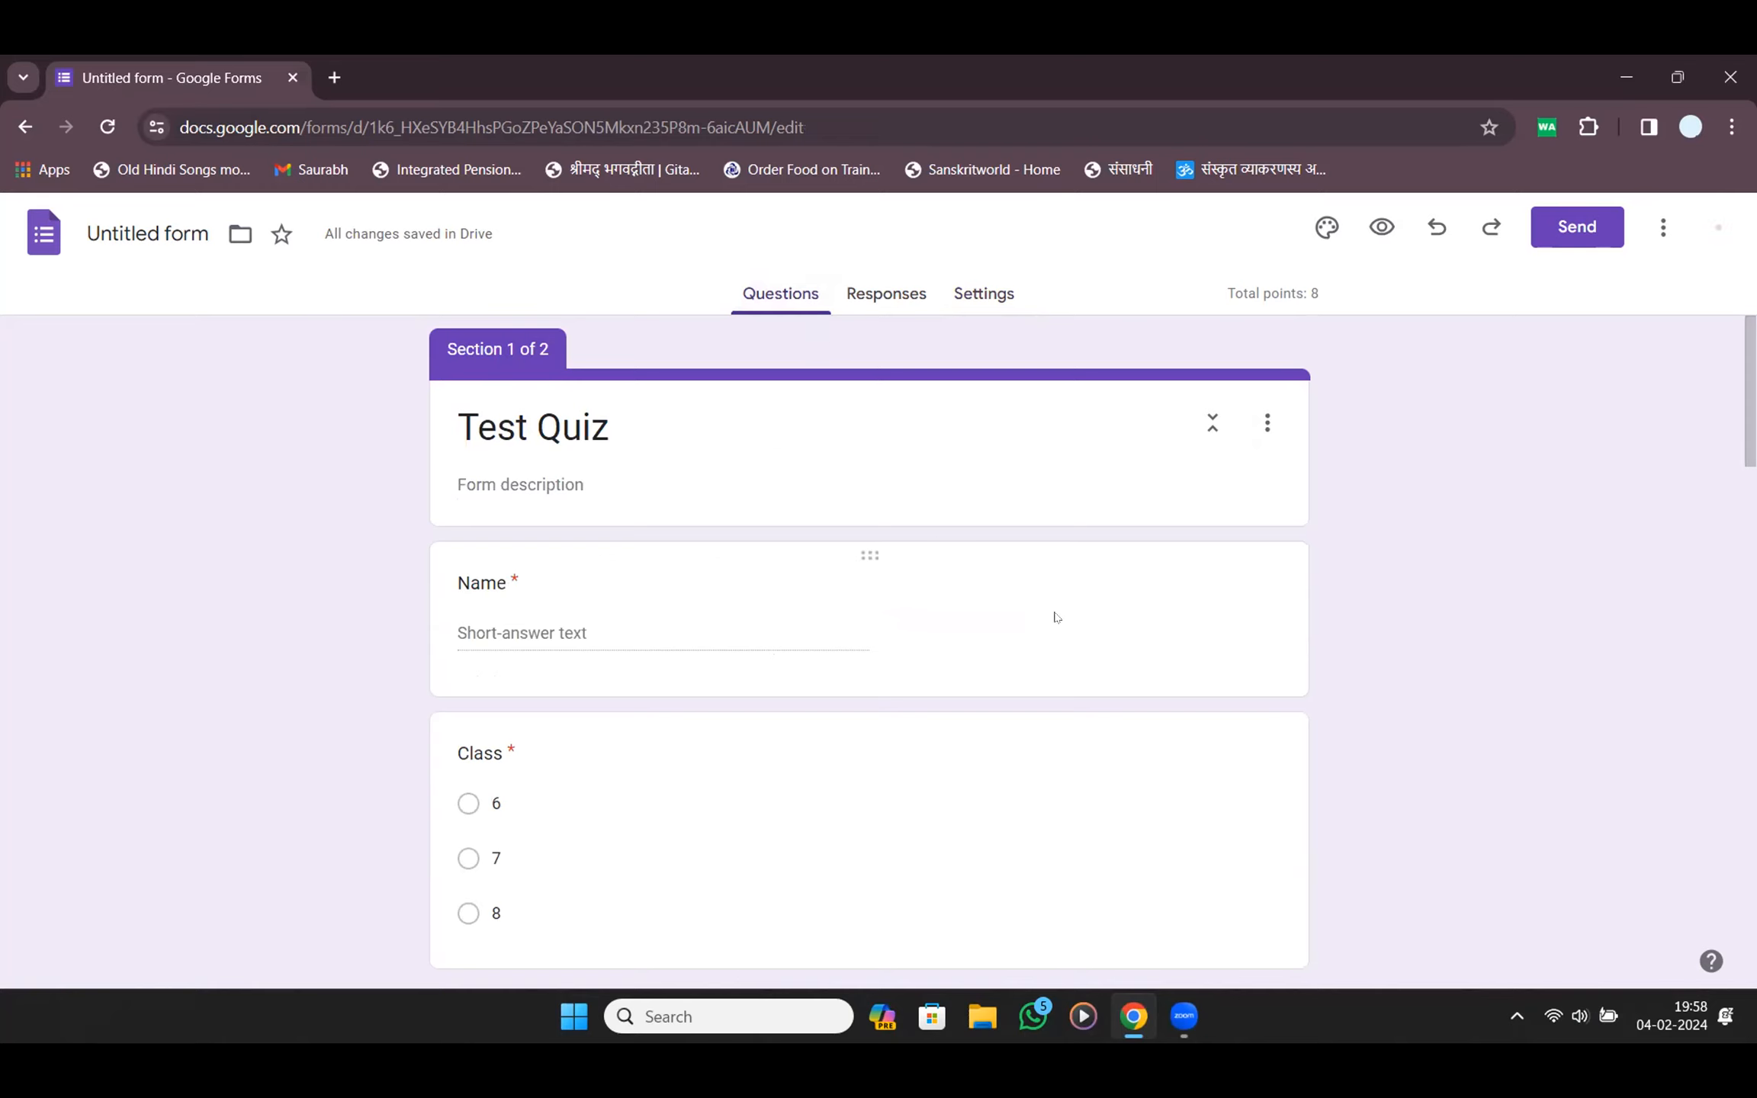
Copy a shortened link to the form from the sending options
scroll(1055, 616, "down", 5)
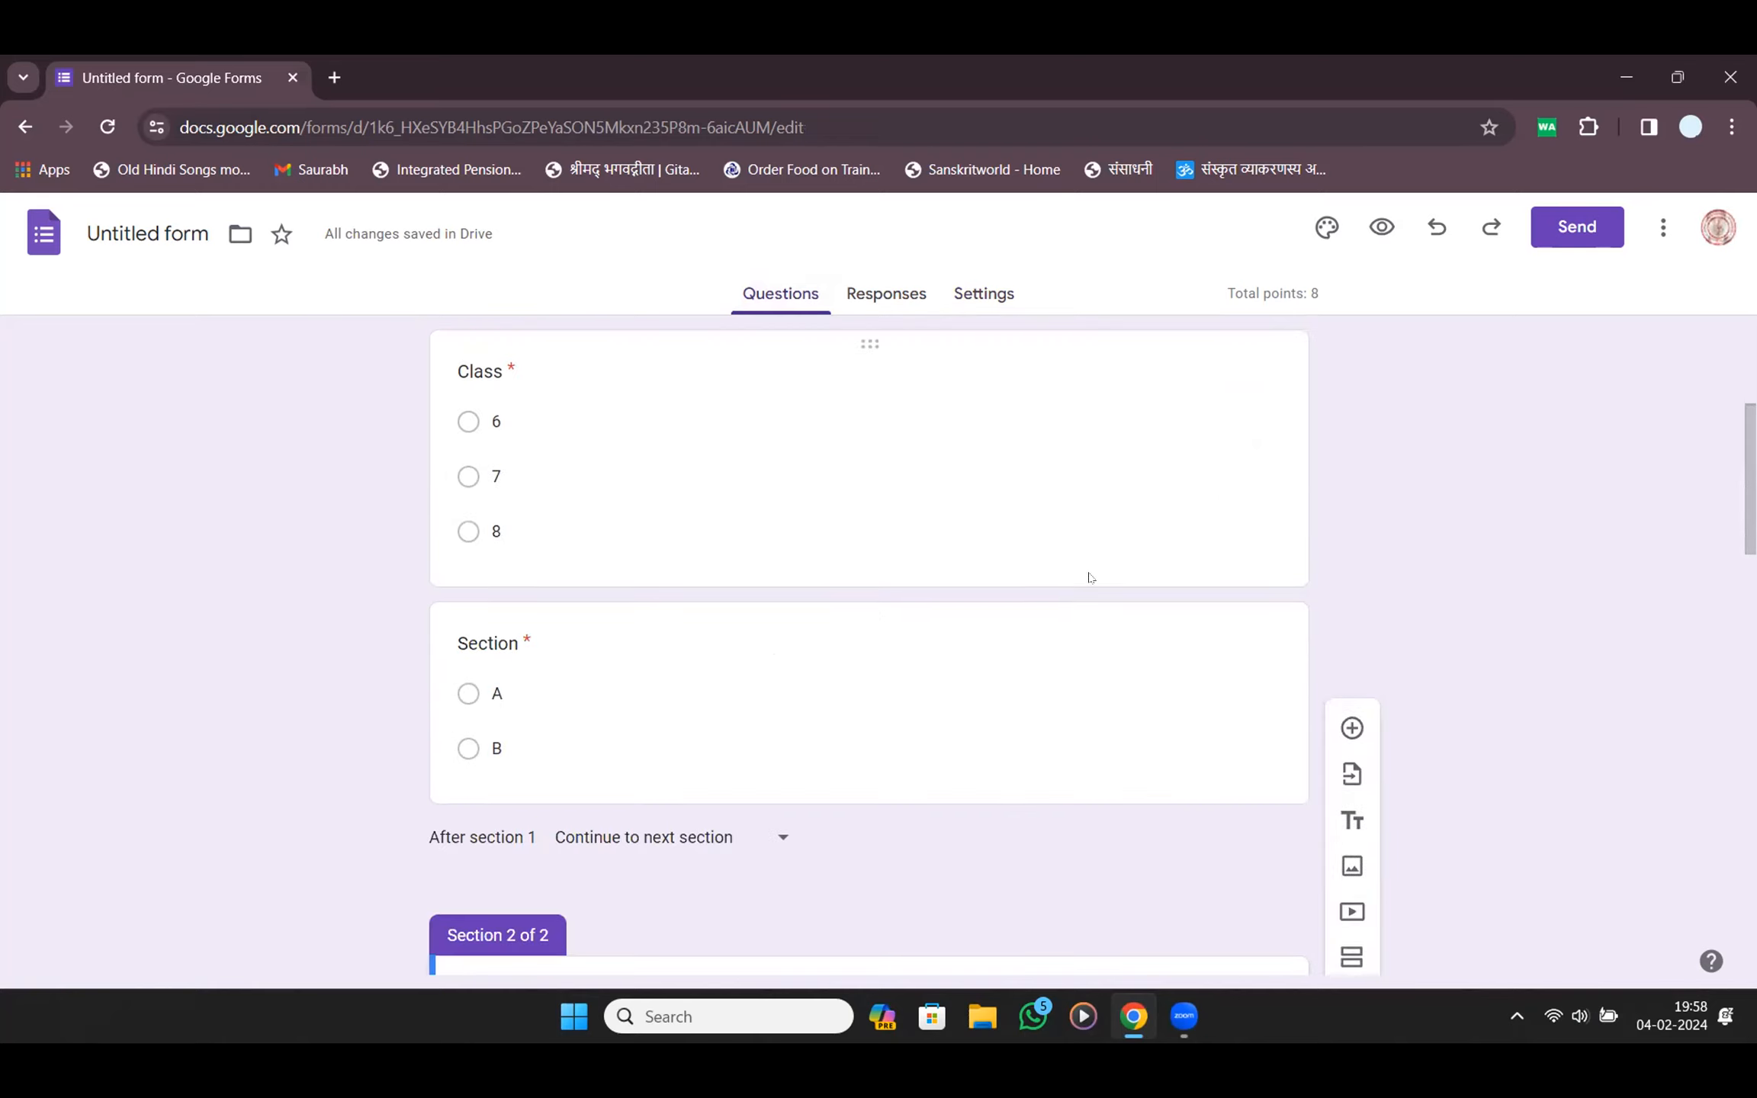
left_click(1593, 221)
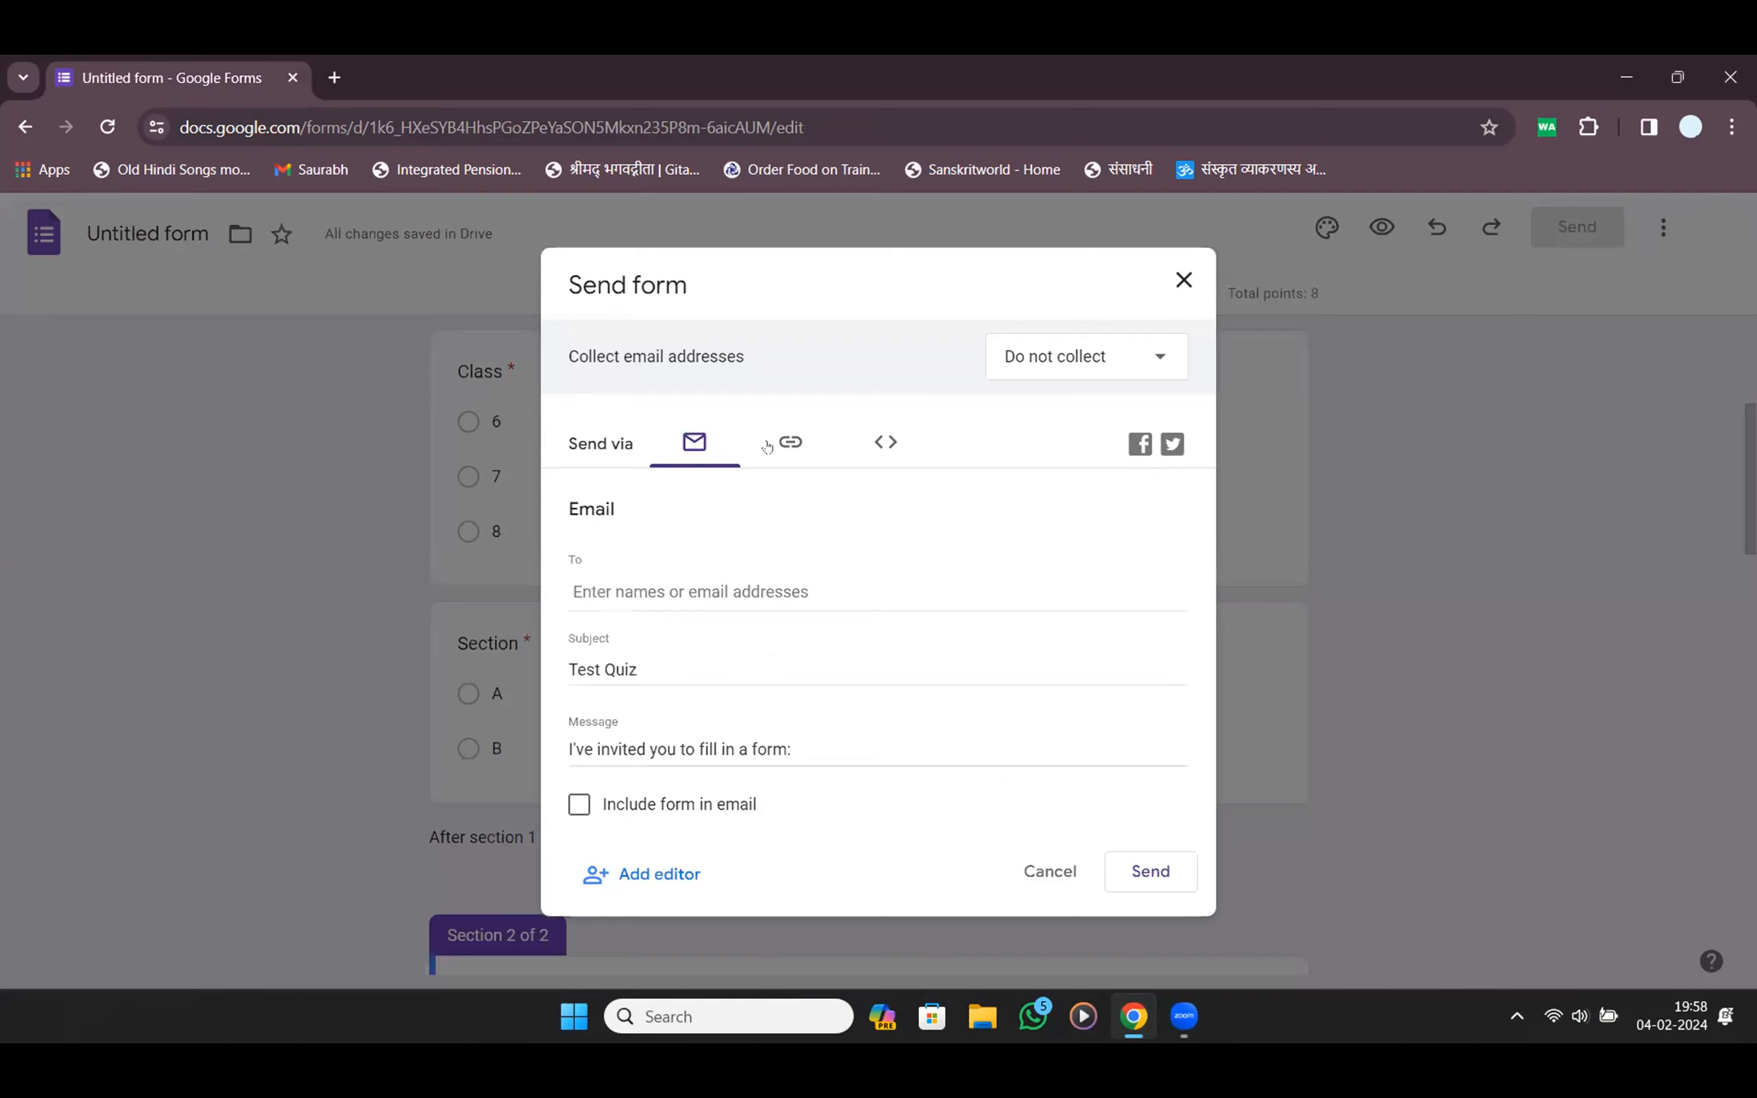
left_click(772, 448)
left_click(579, 589)
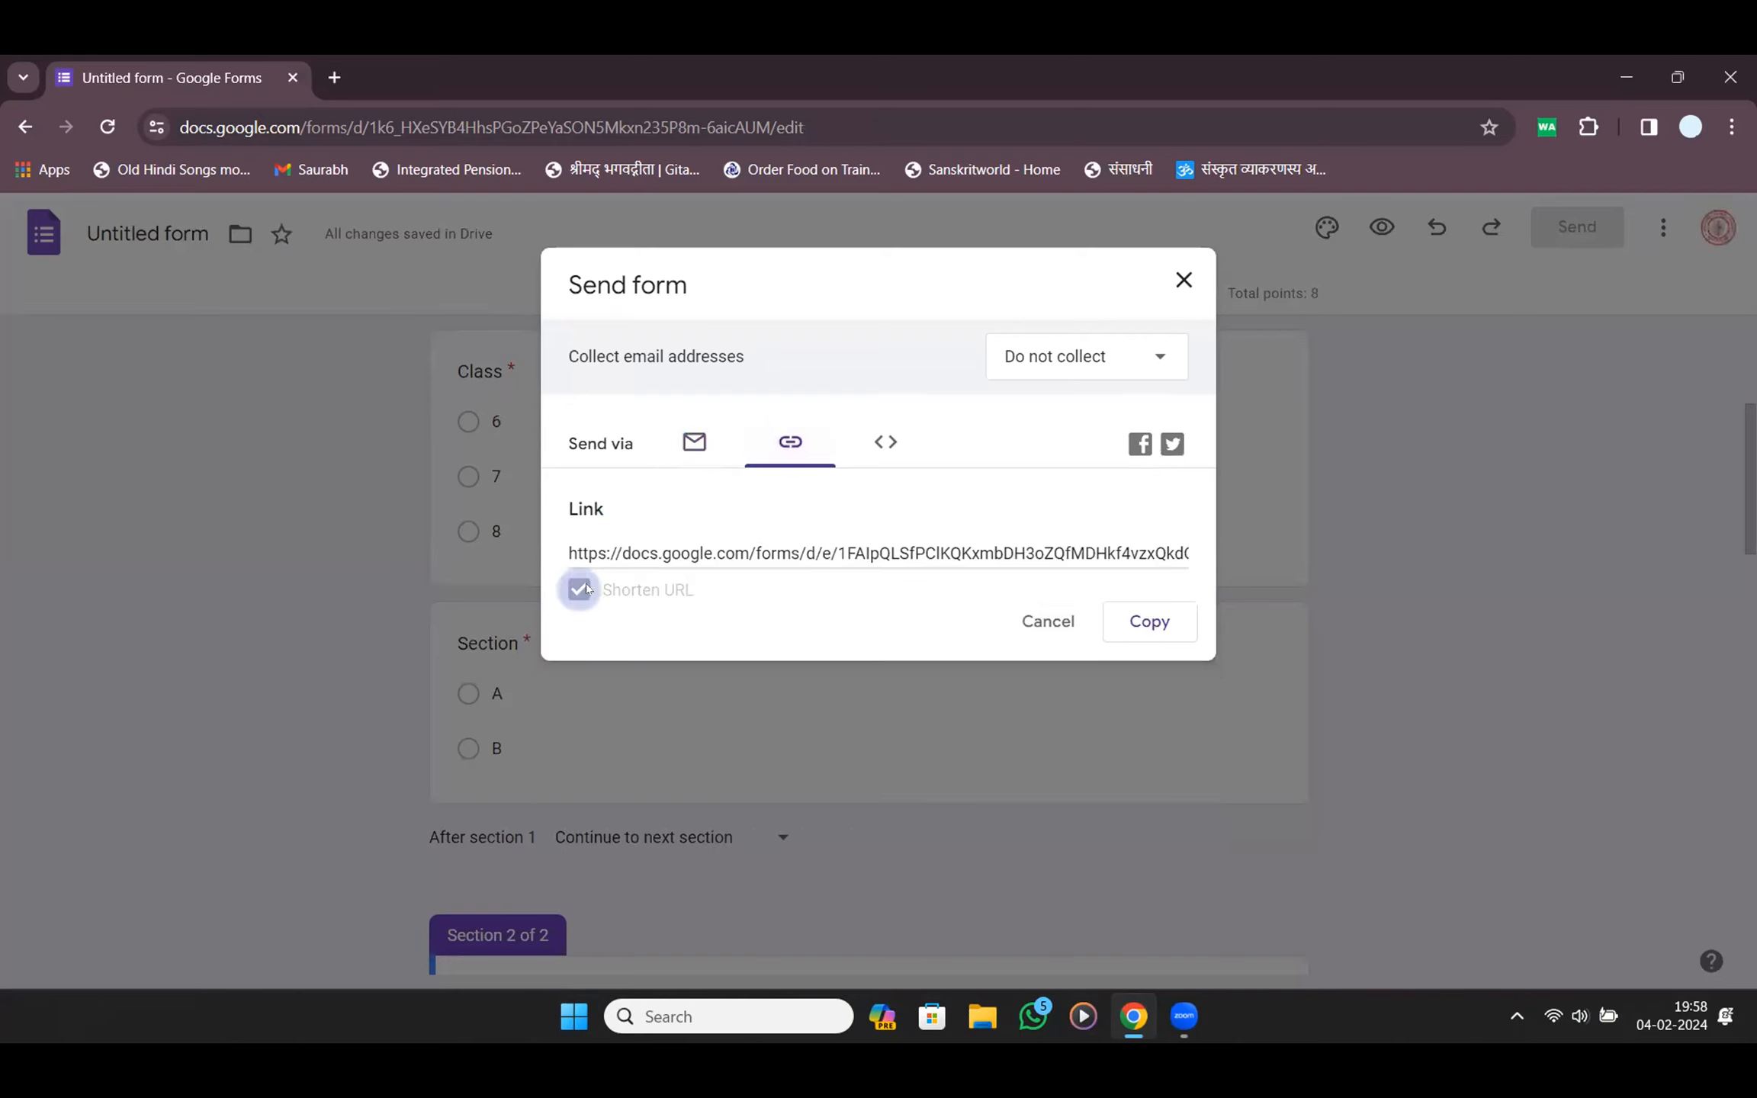
left_click(1135, 620)
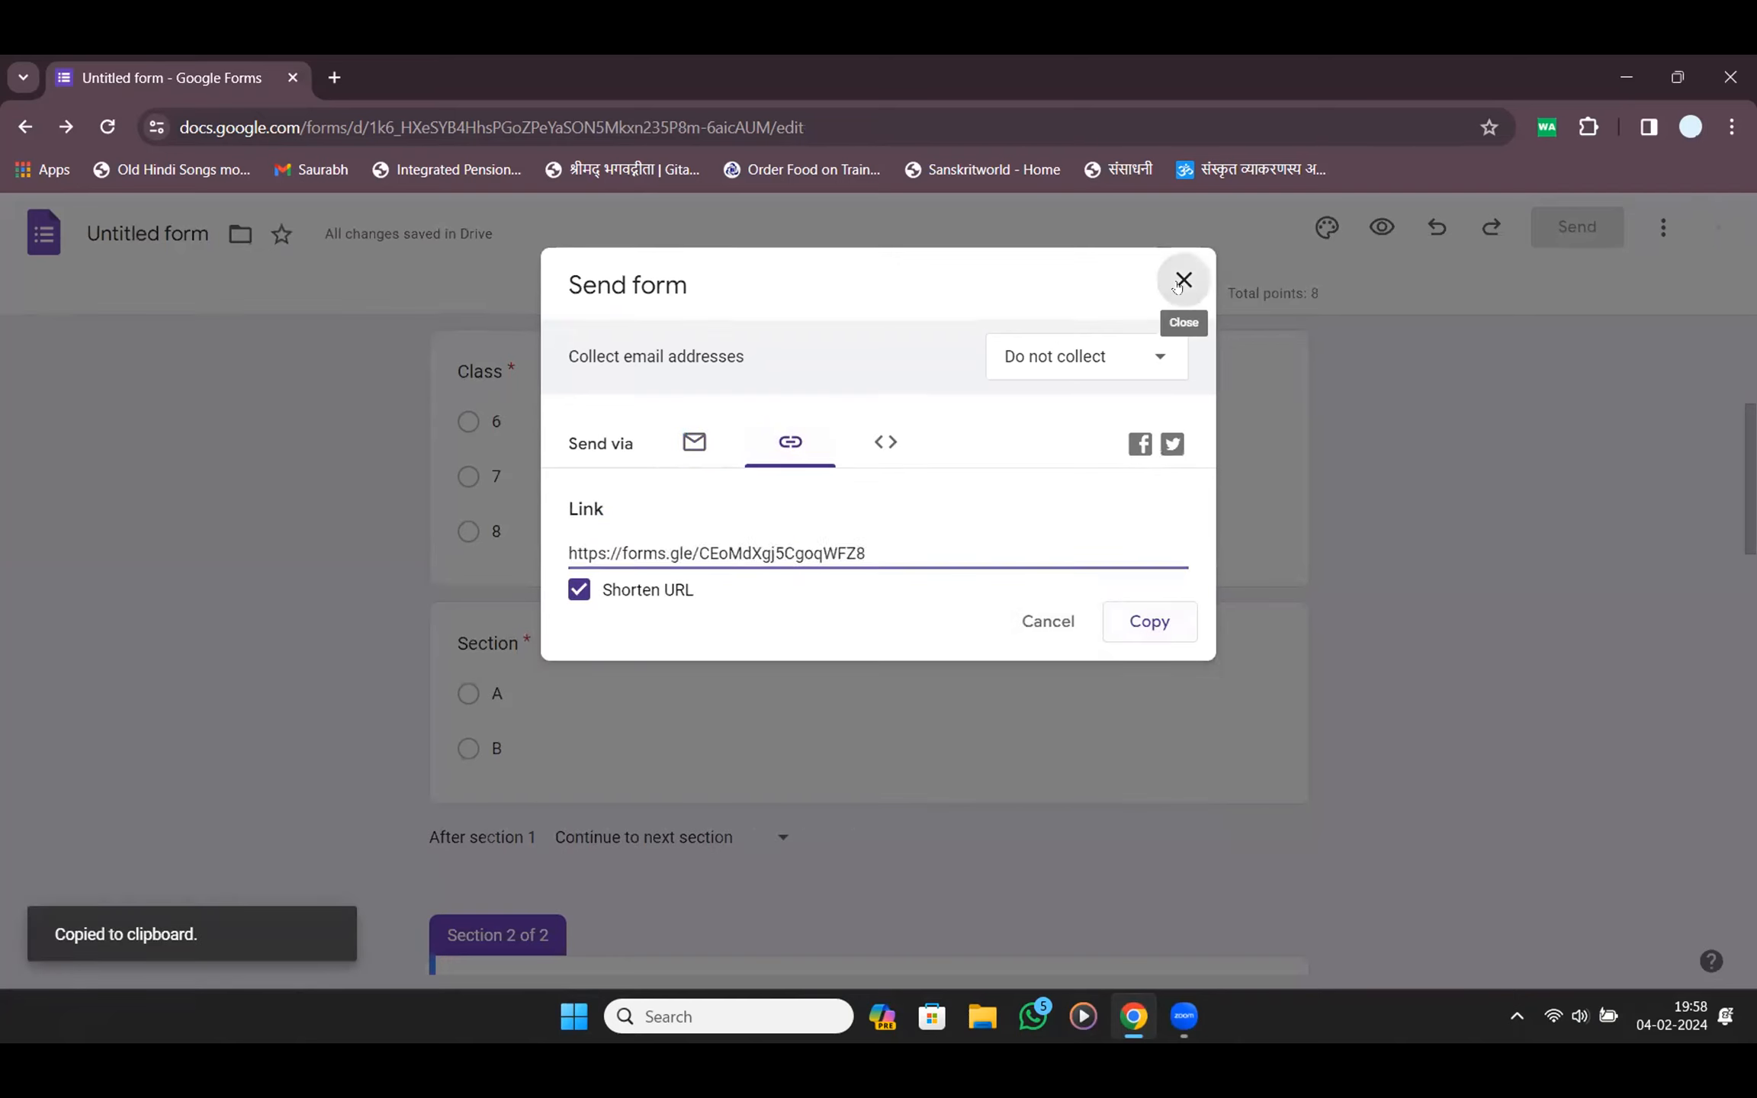
left_click(1183, 280)
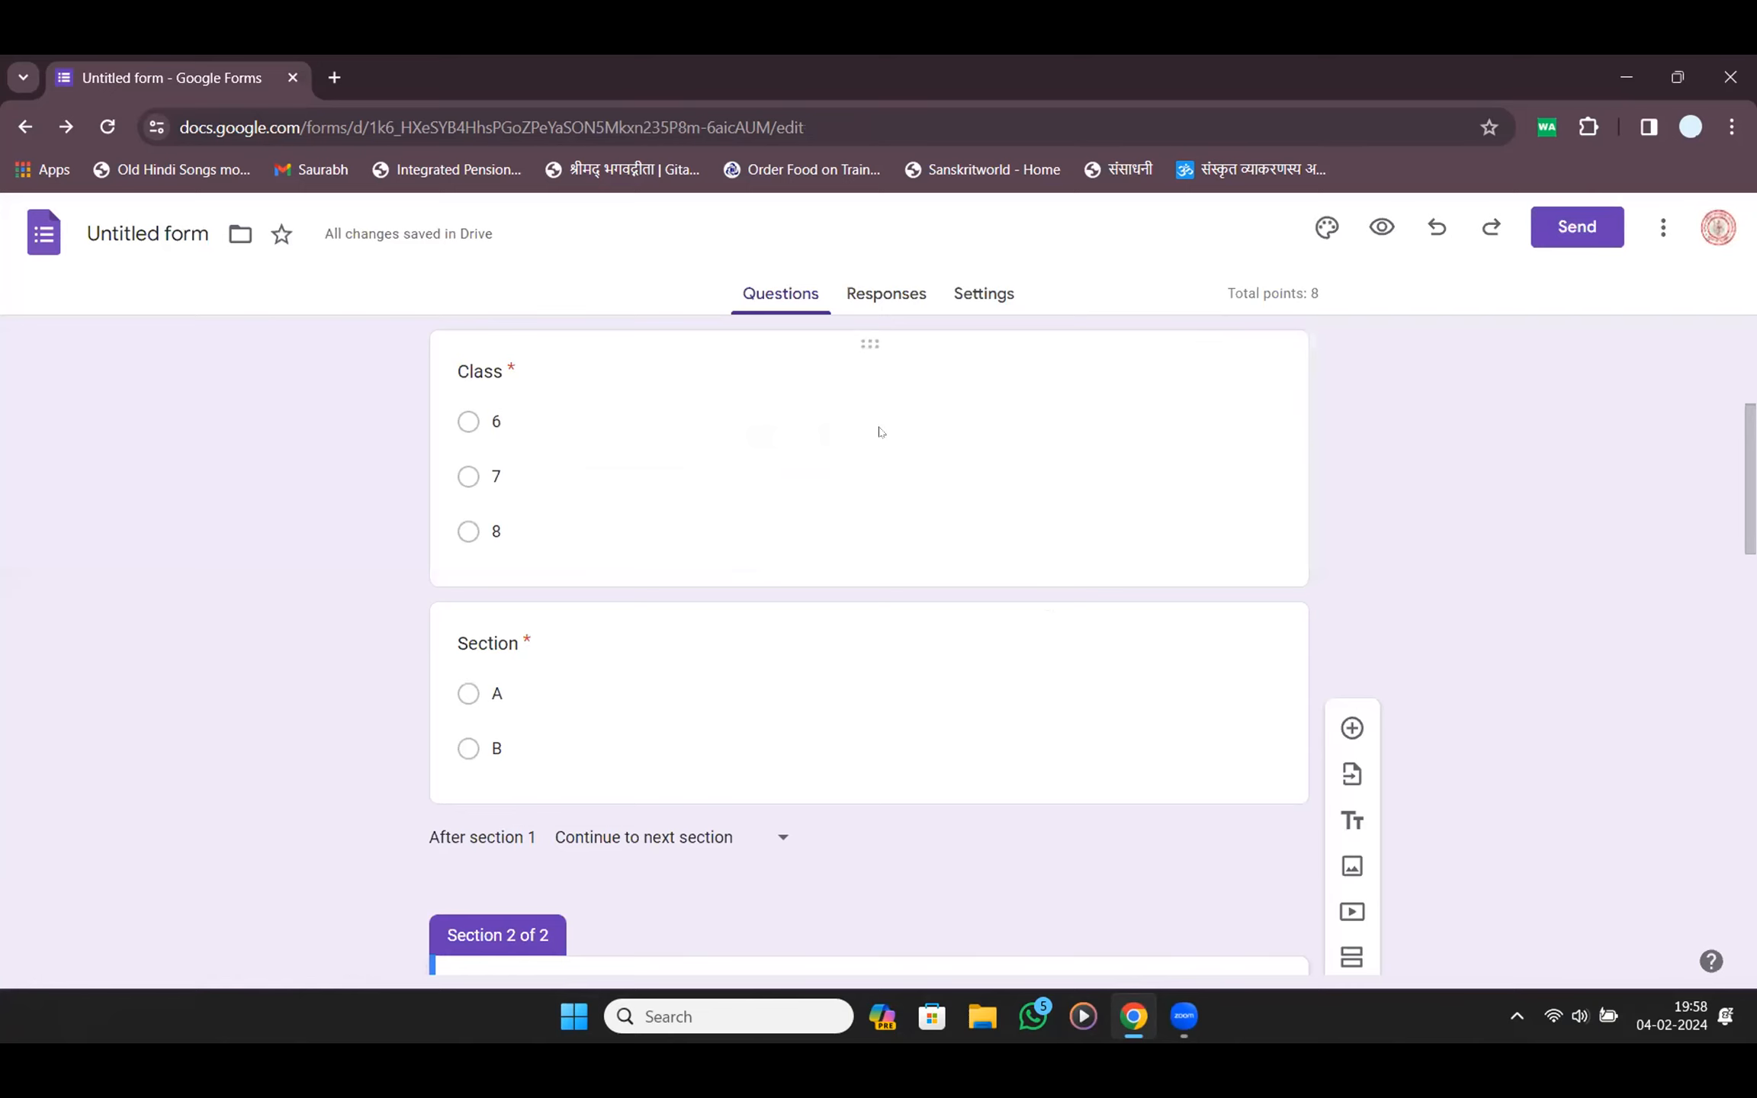
Check the quiz's 8-point total and scroll through the form's questions
scroll(877, 431, "up", 5)
double_click(1243, 293)
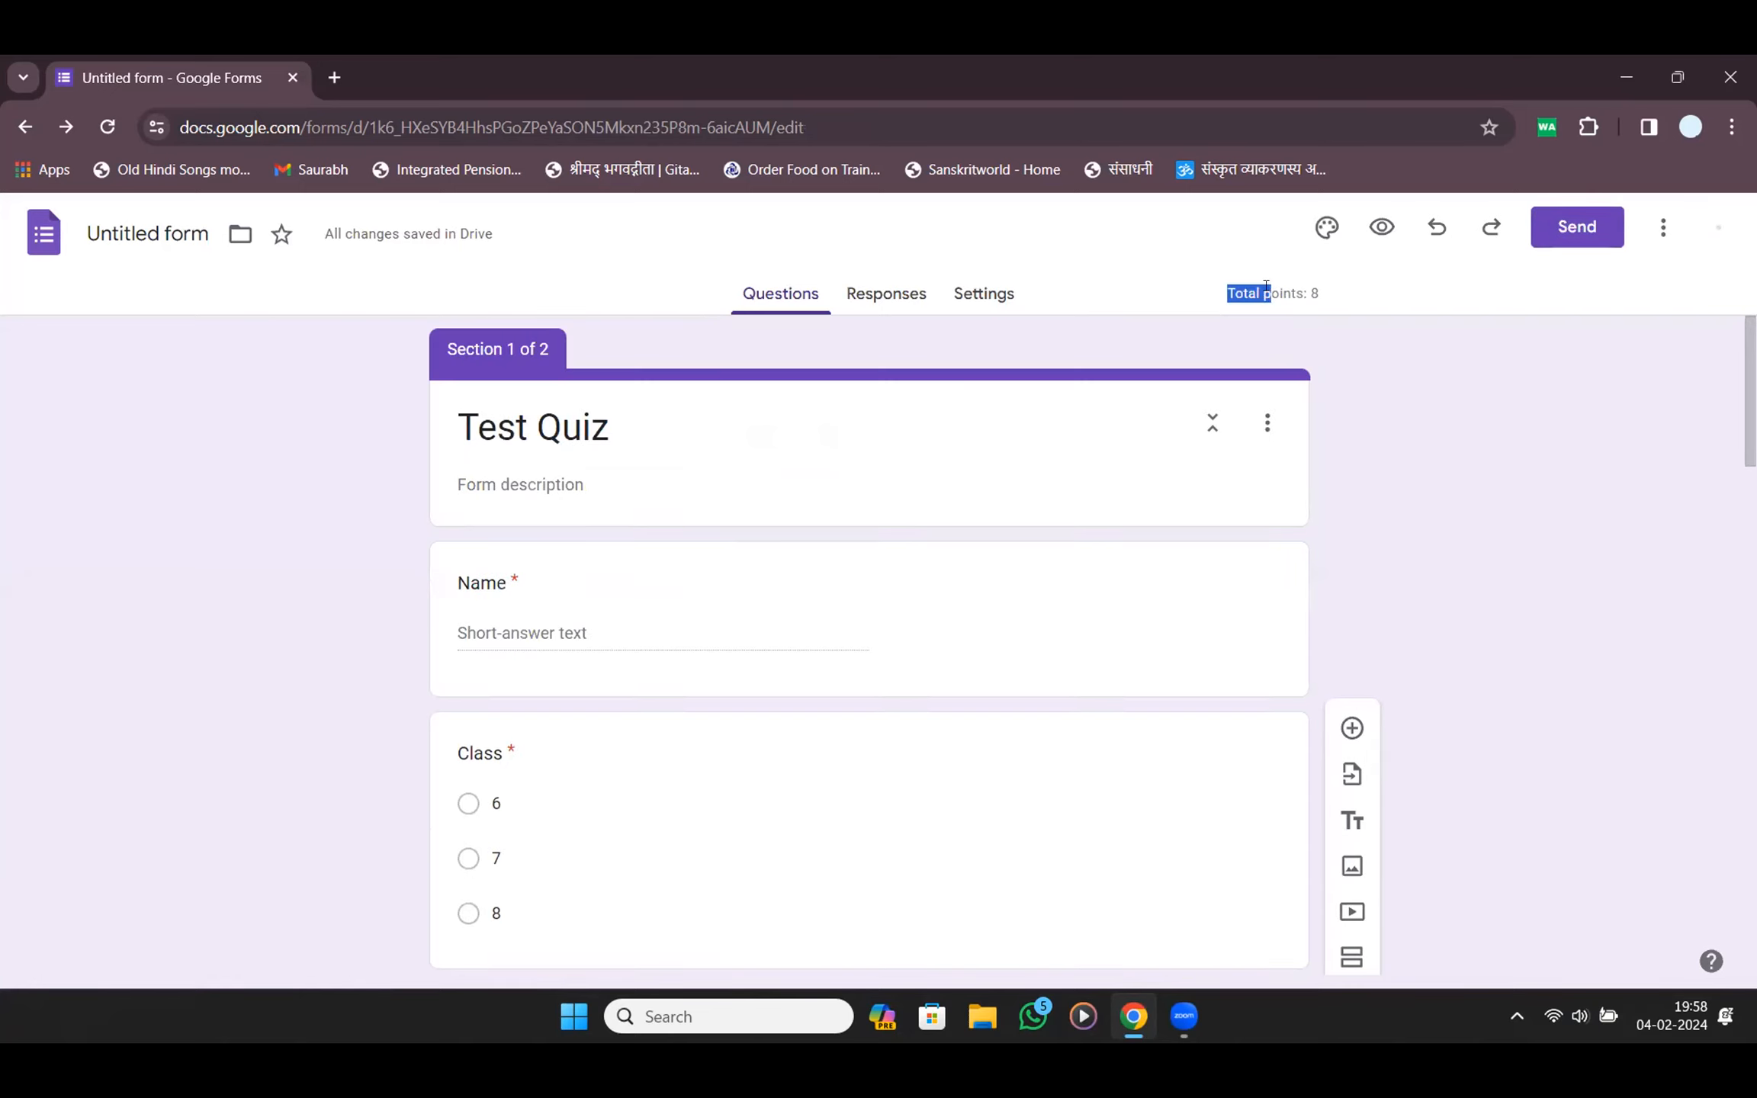
left_click(950, 296)
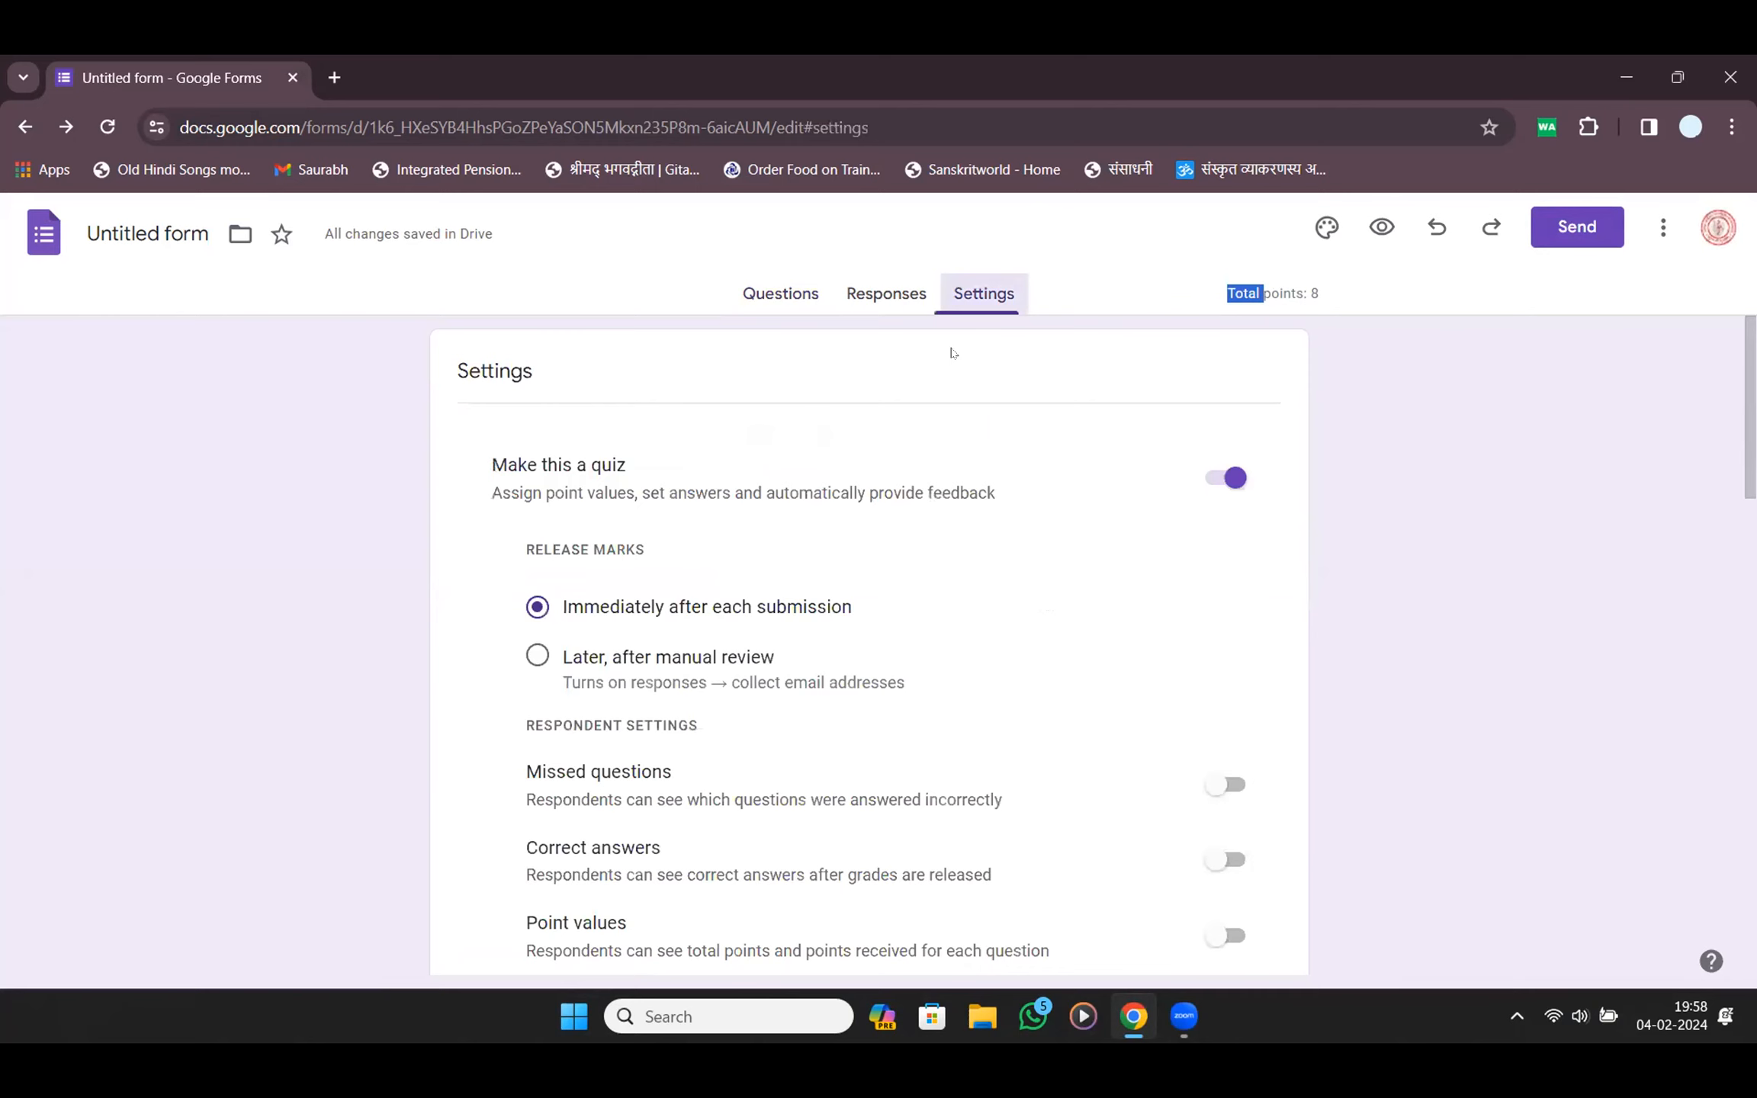
scroll(961, 516, "down", 4)
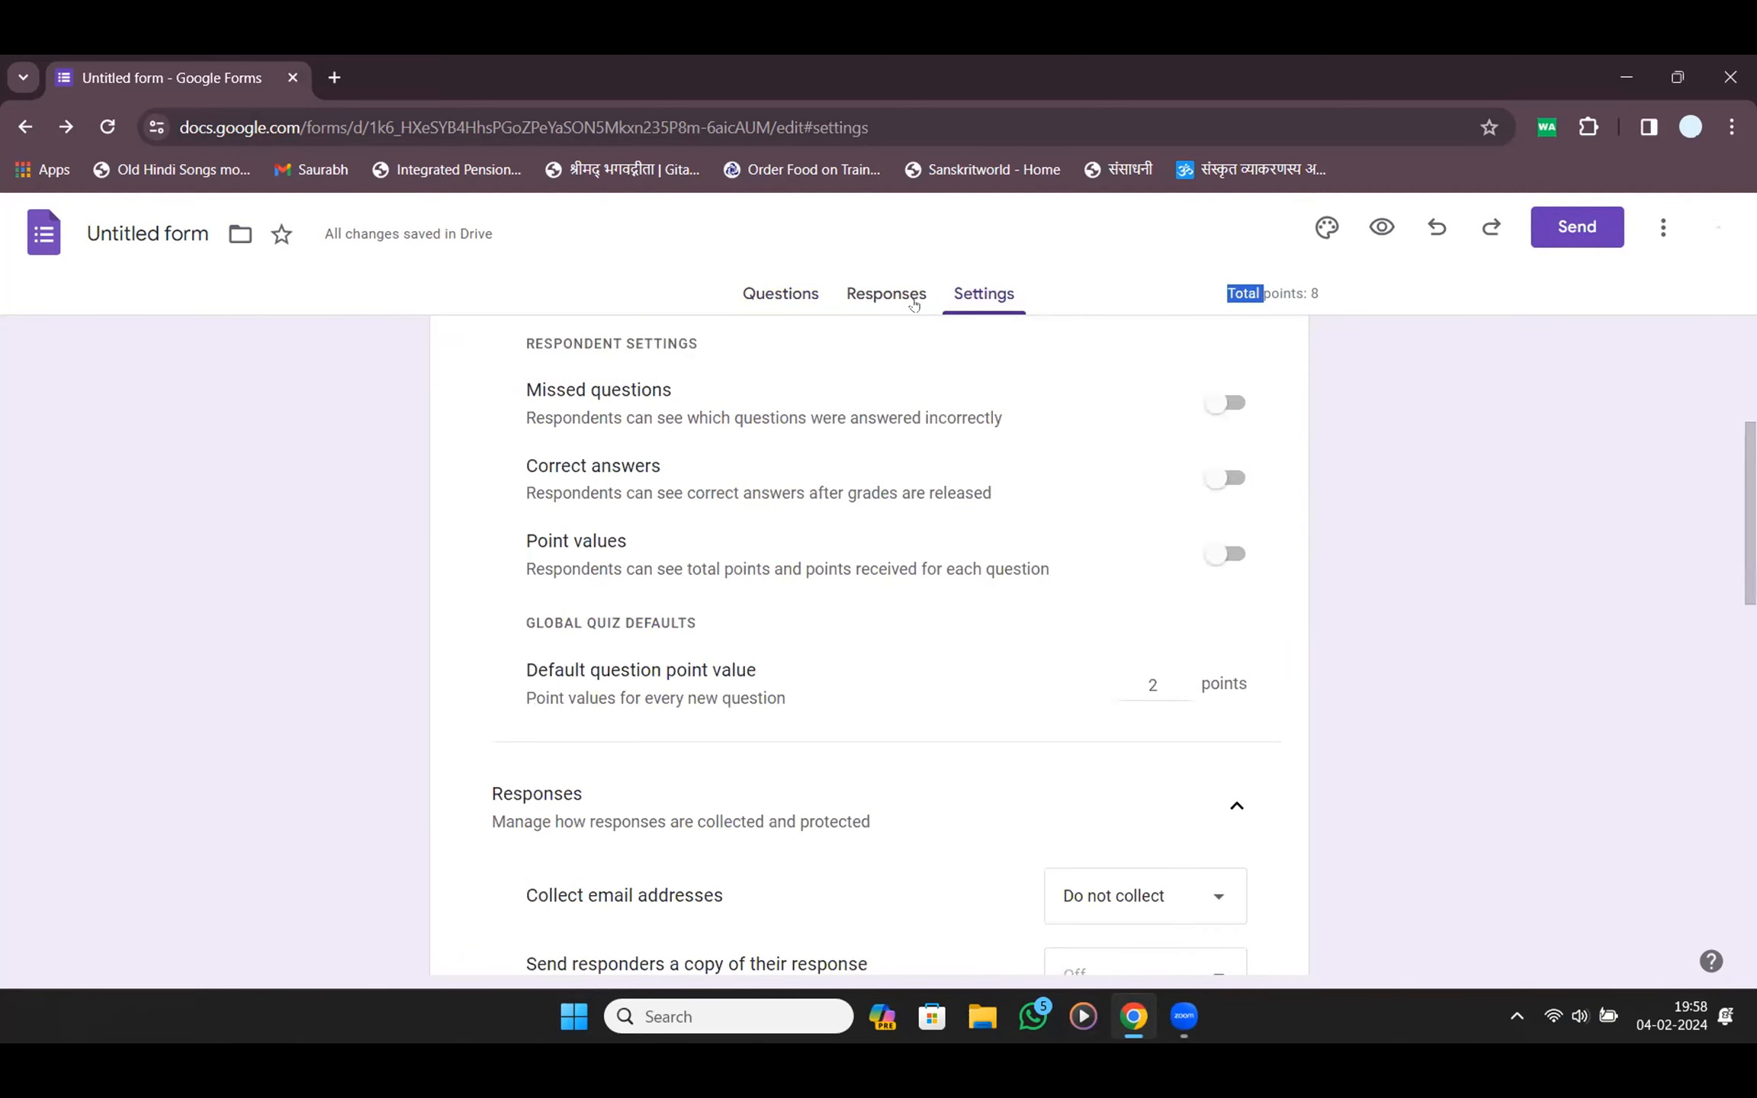
left_click(775, 296)
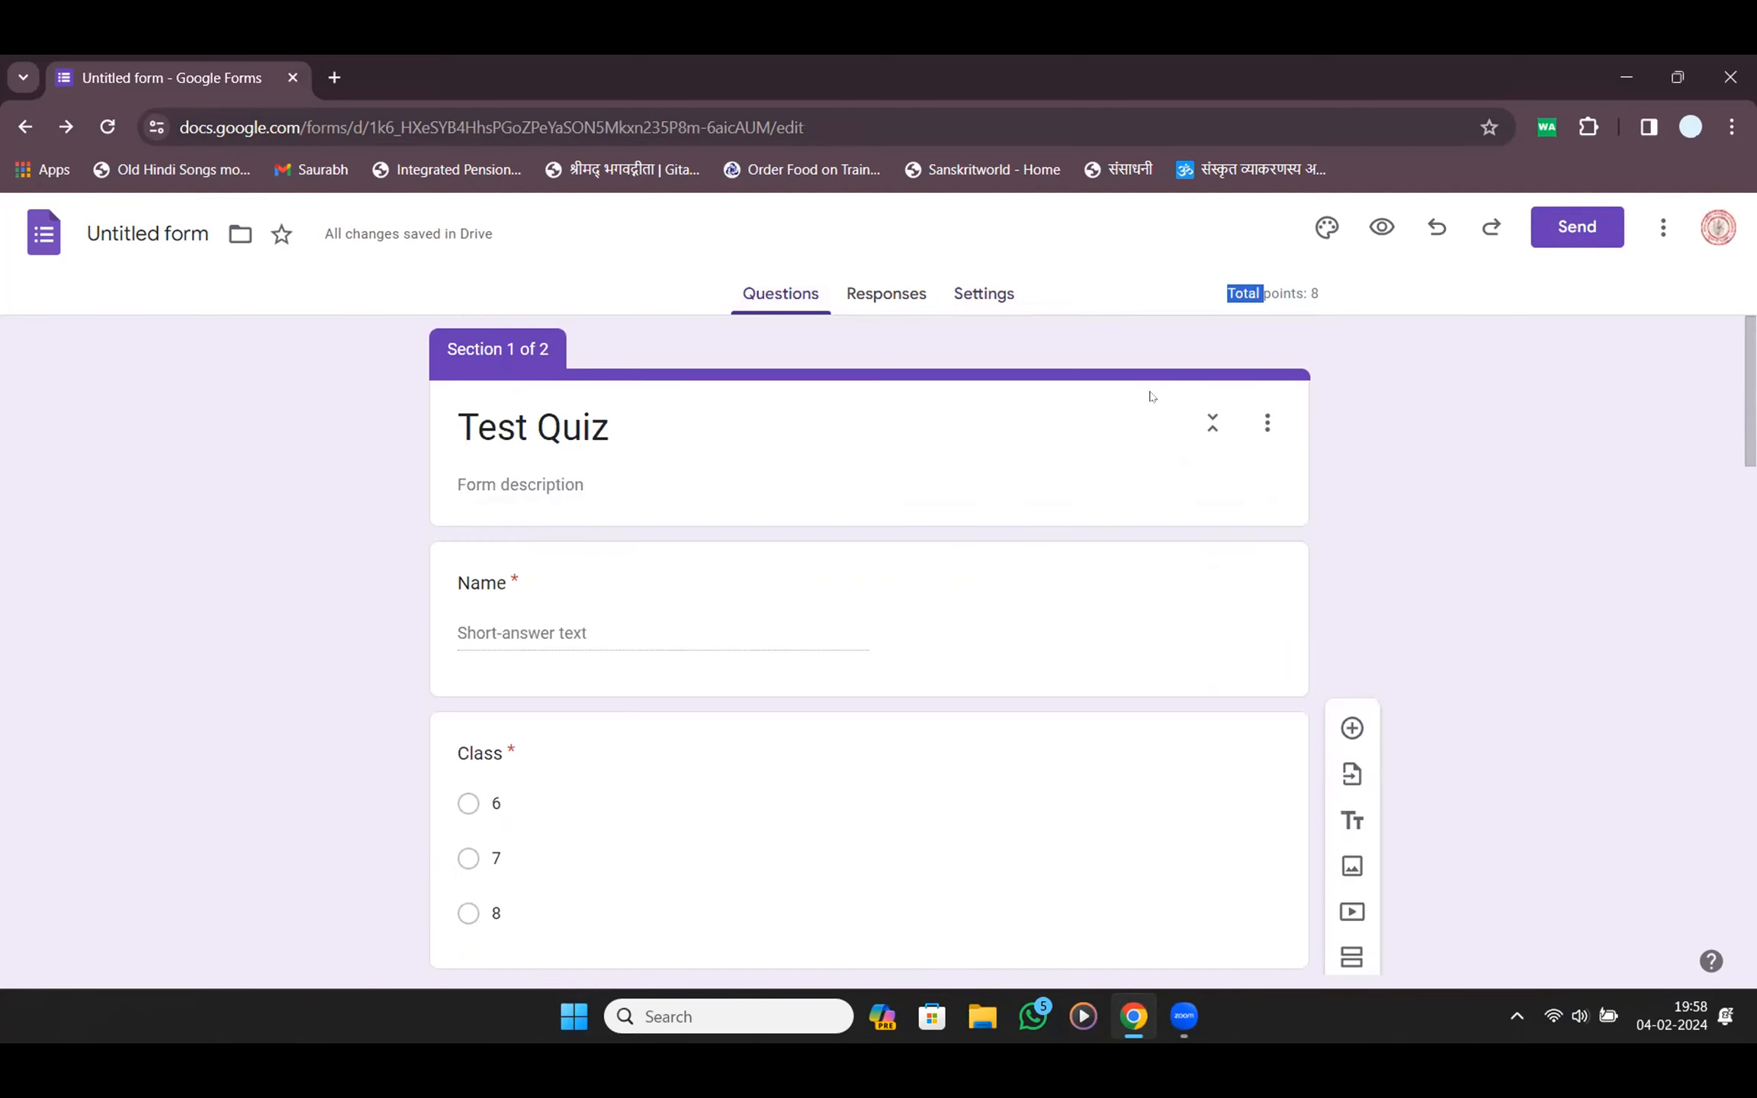
scroll(1152, 398, "down", 4)
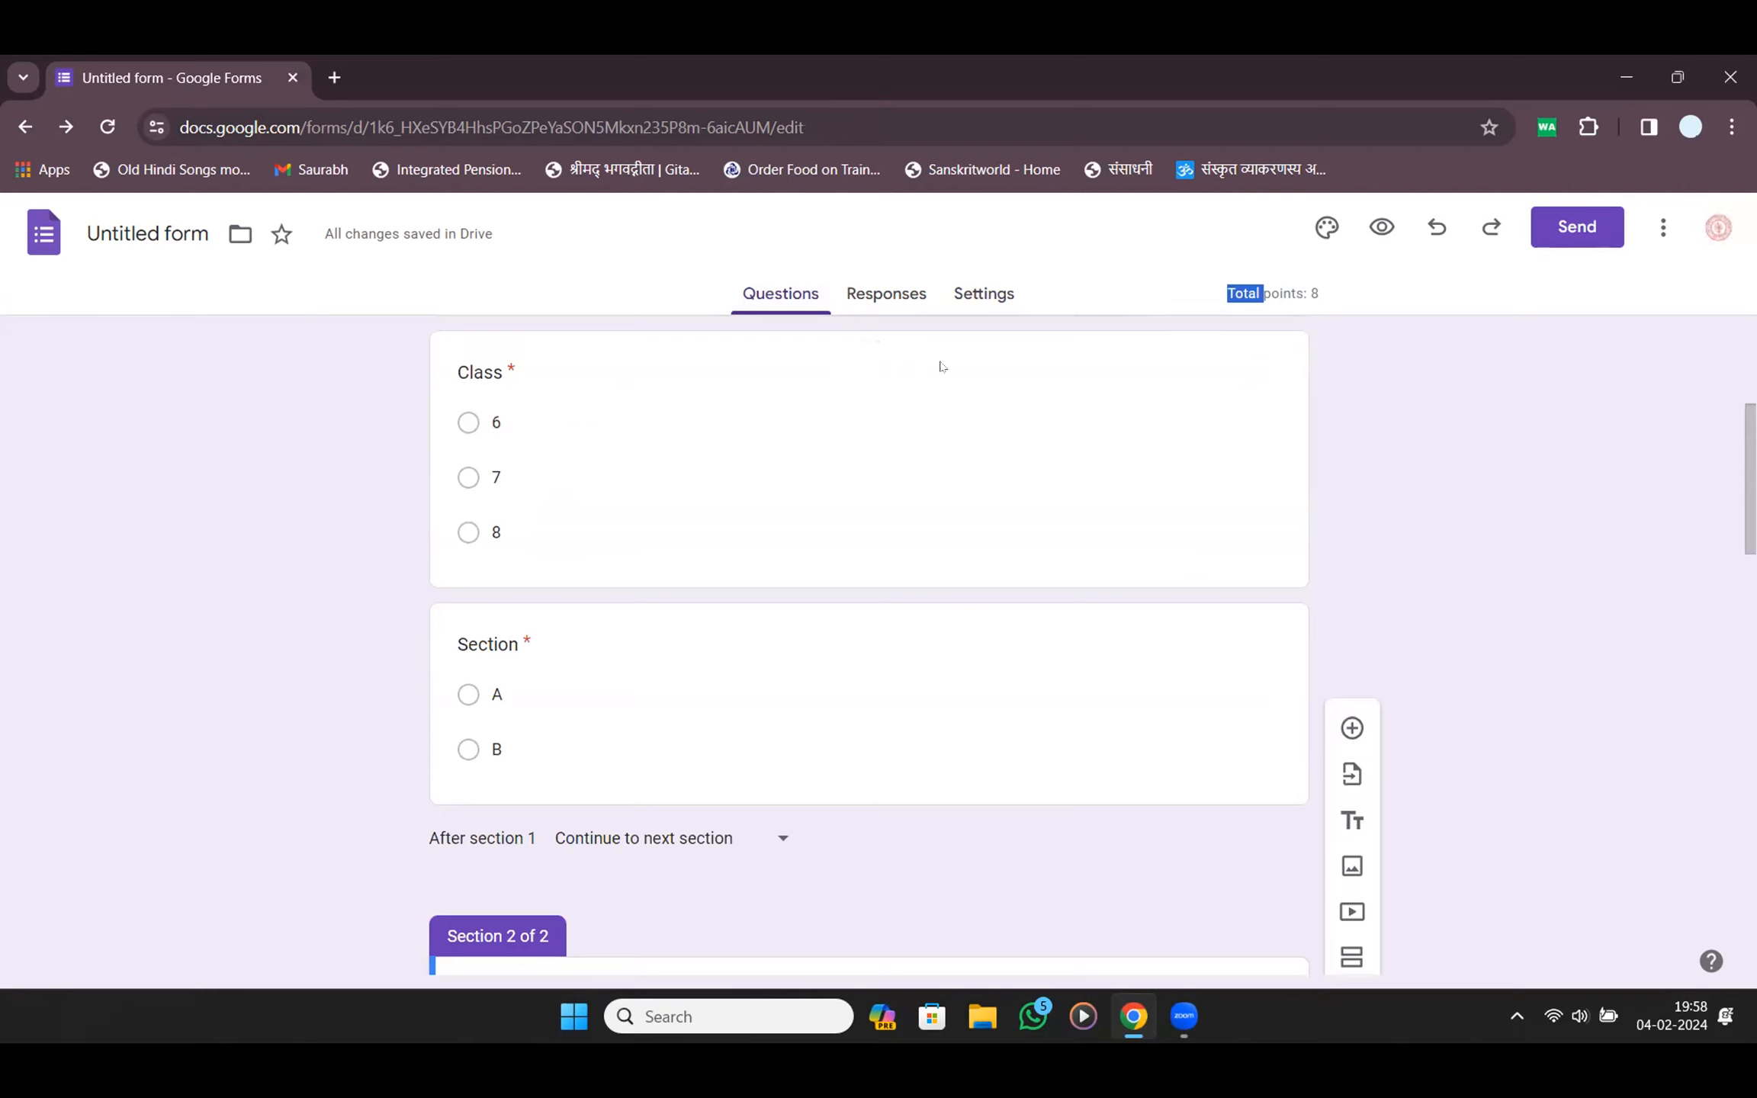
scroll(940, 366, "up", 4)
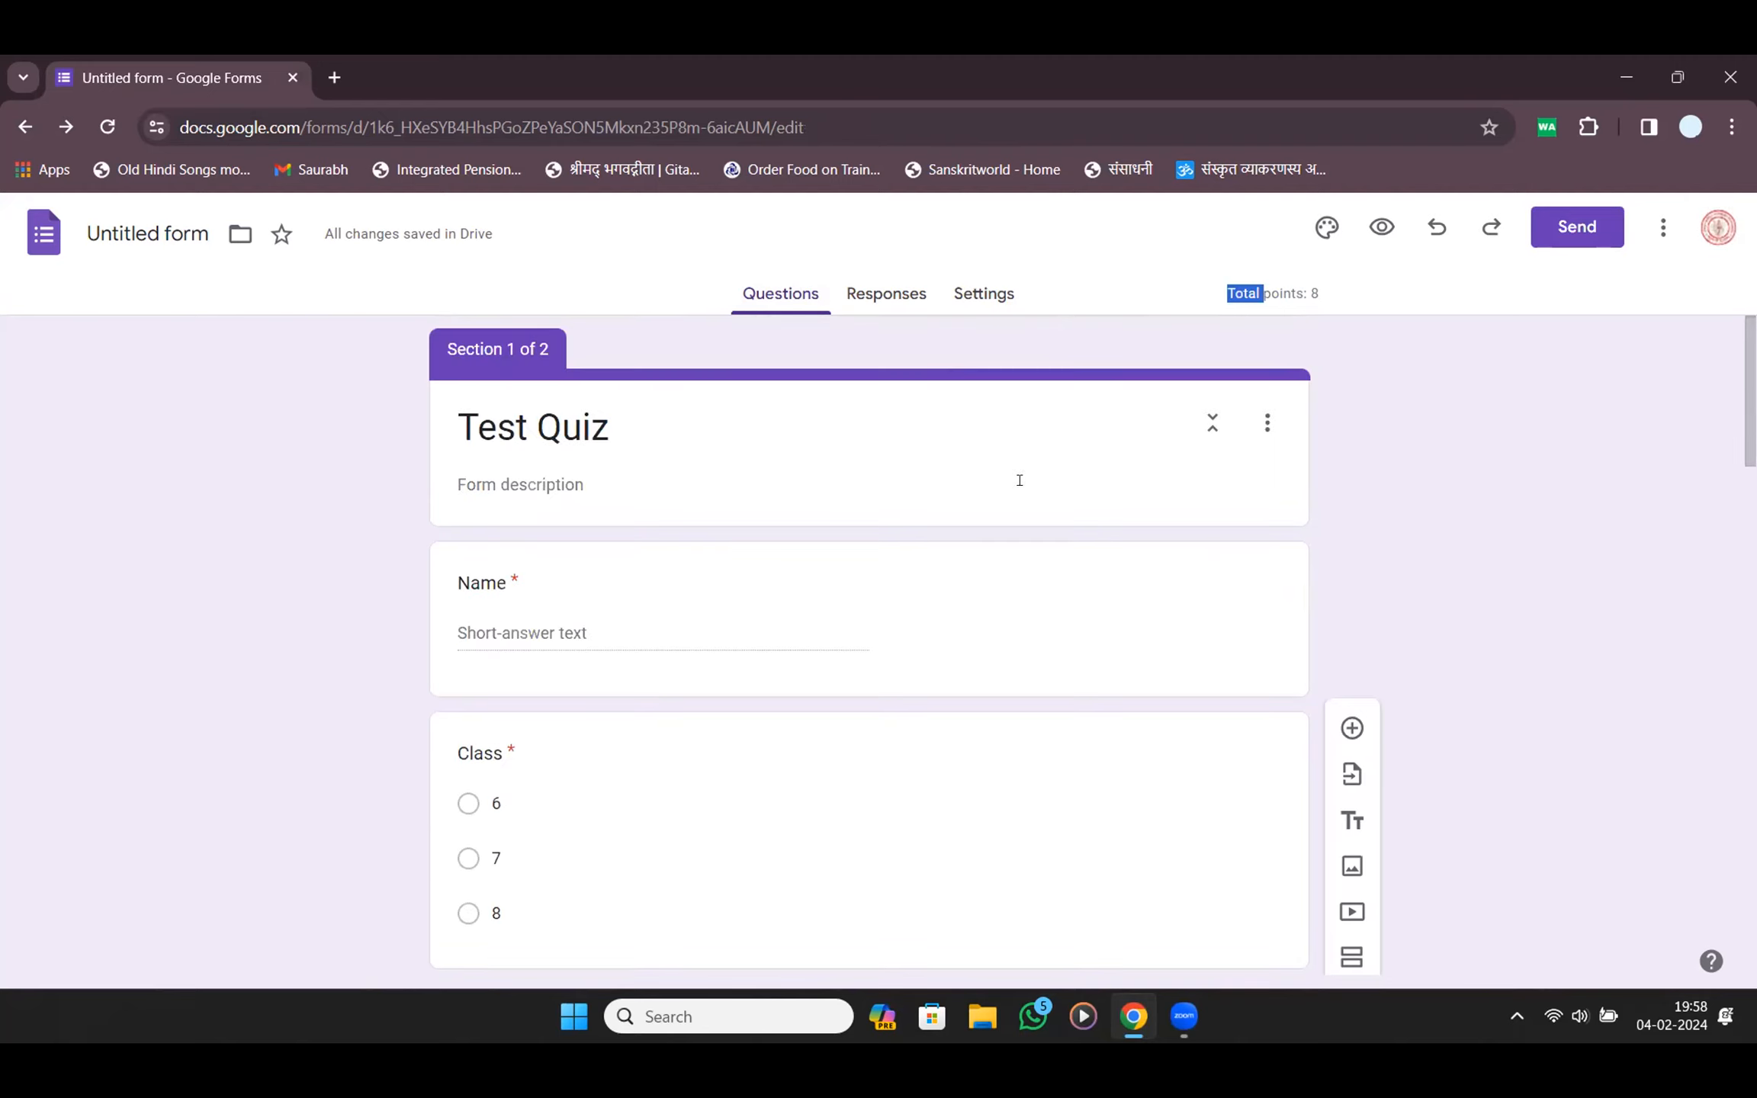
scroll(1075, 592, "down", 15)
scroll(807, 778, "down", 3)
scroll(799, 749, "up", 10)
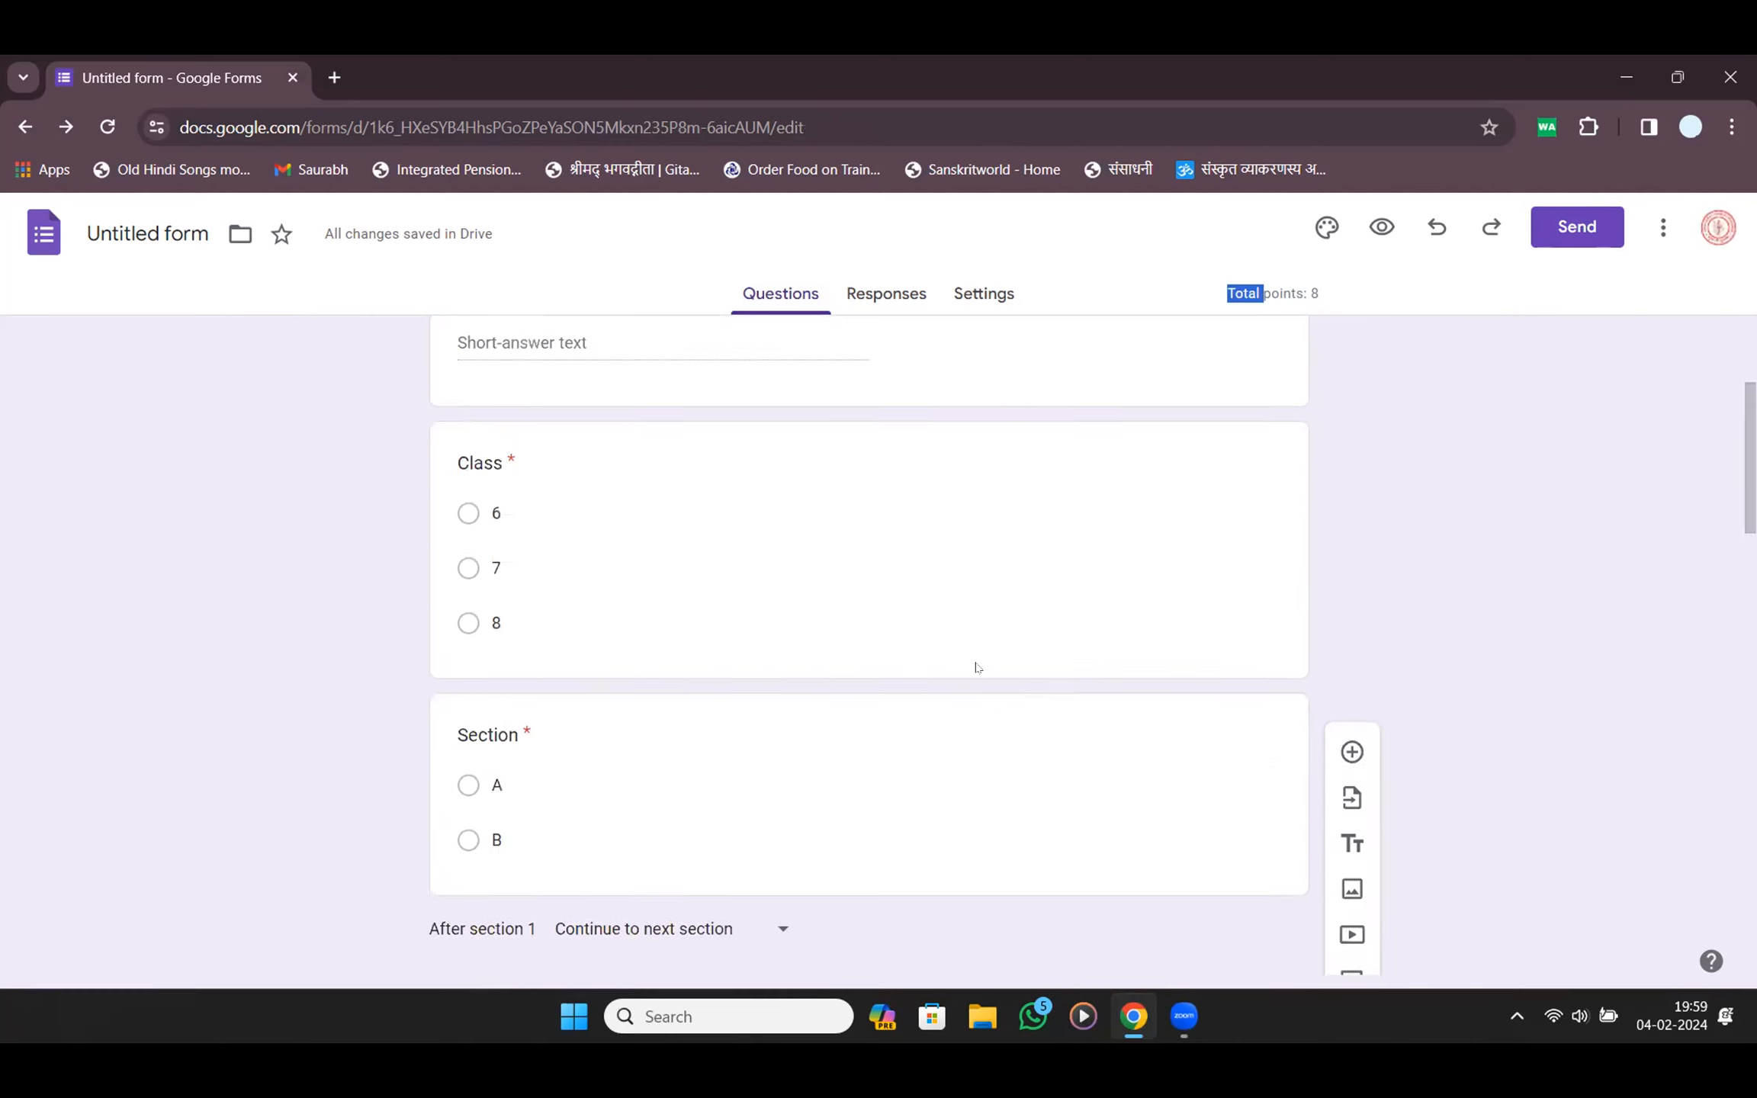
scroll(553, 457, "up", 3)
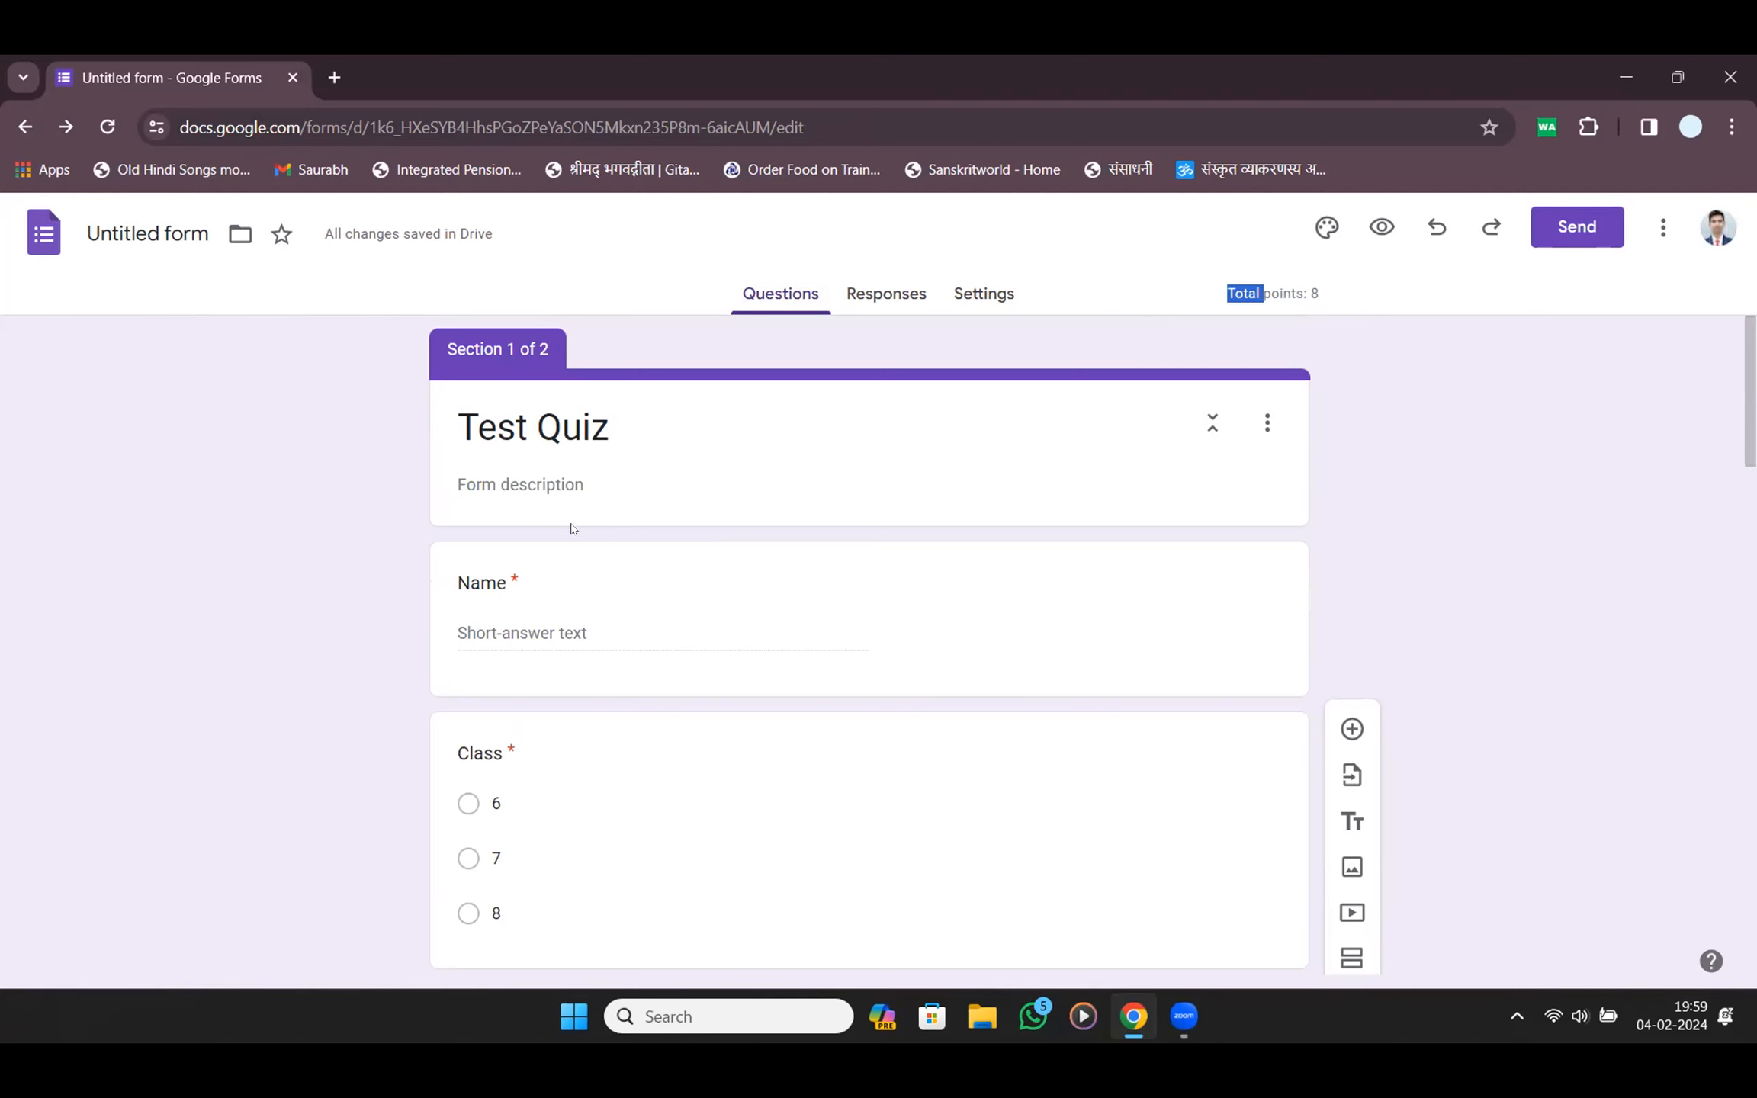
Give the Name question 0 points in its answer key
left_click(714, 572)
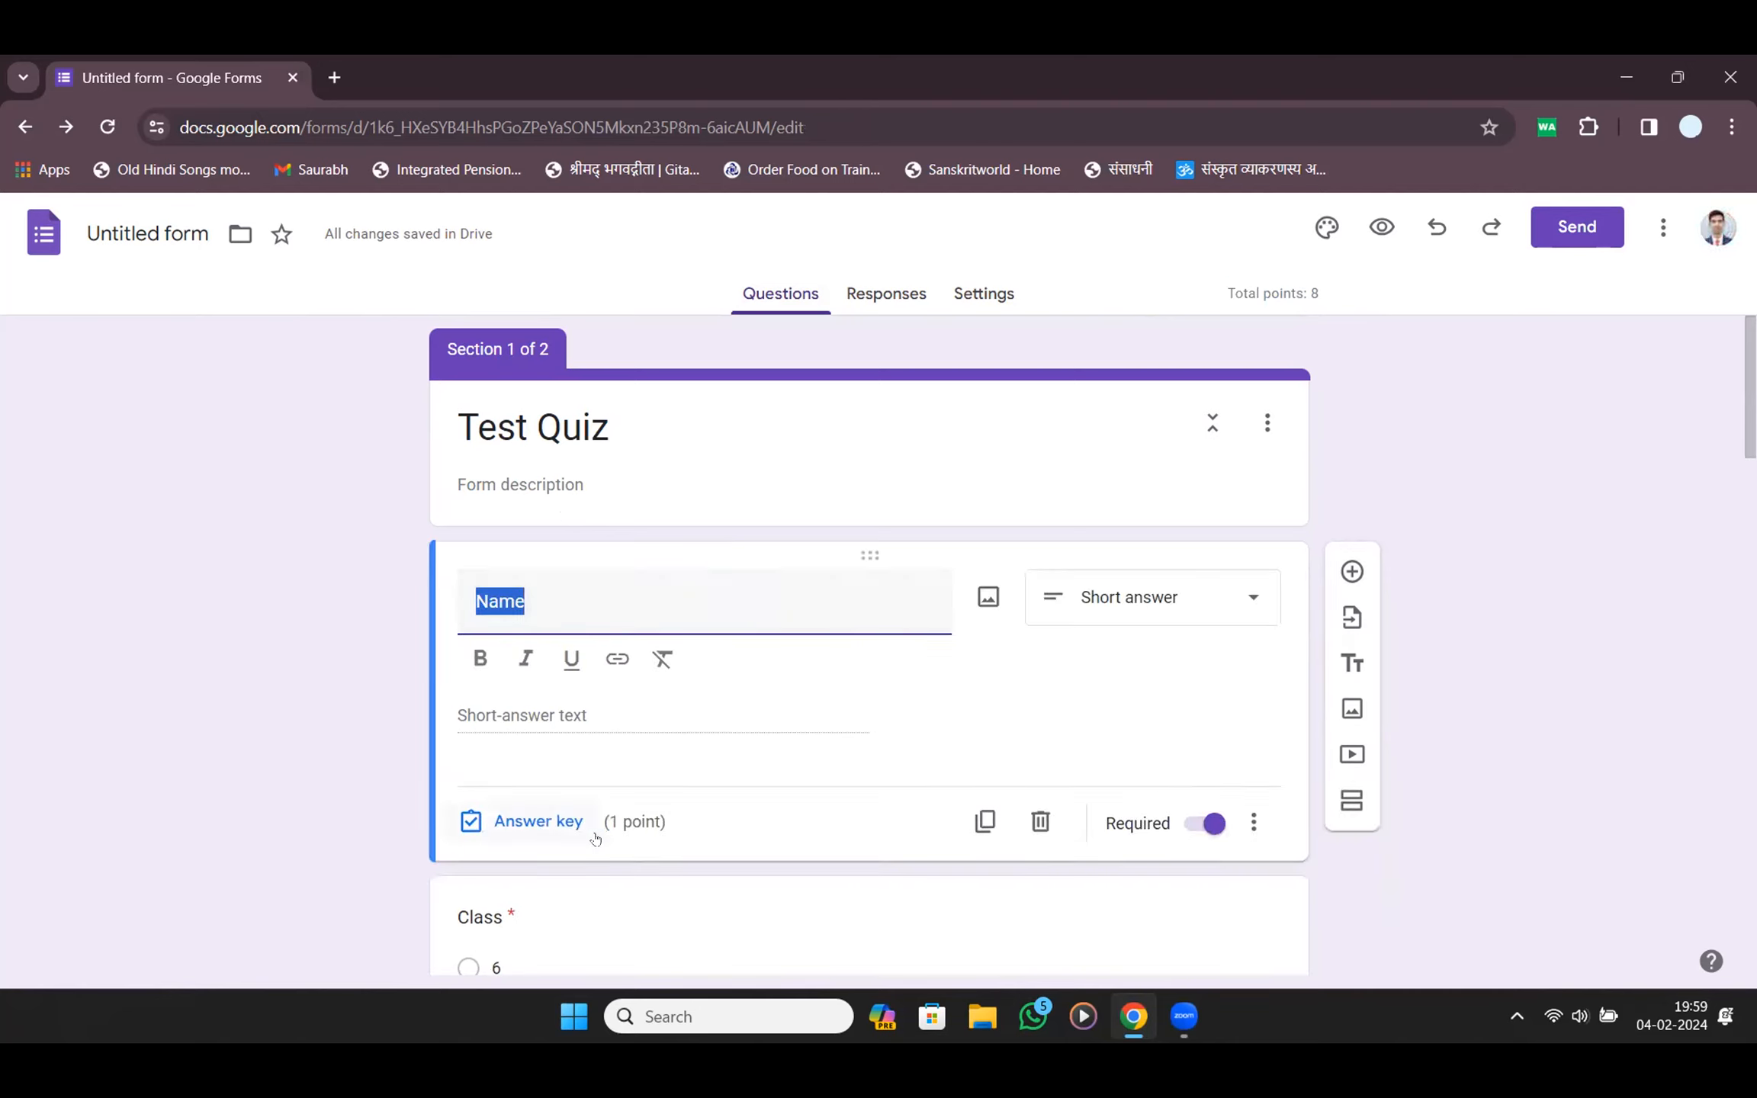
left_click(551, 828)
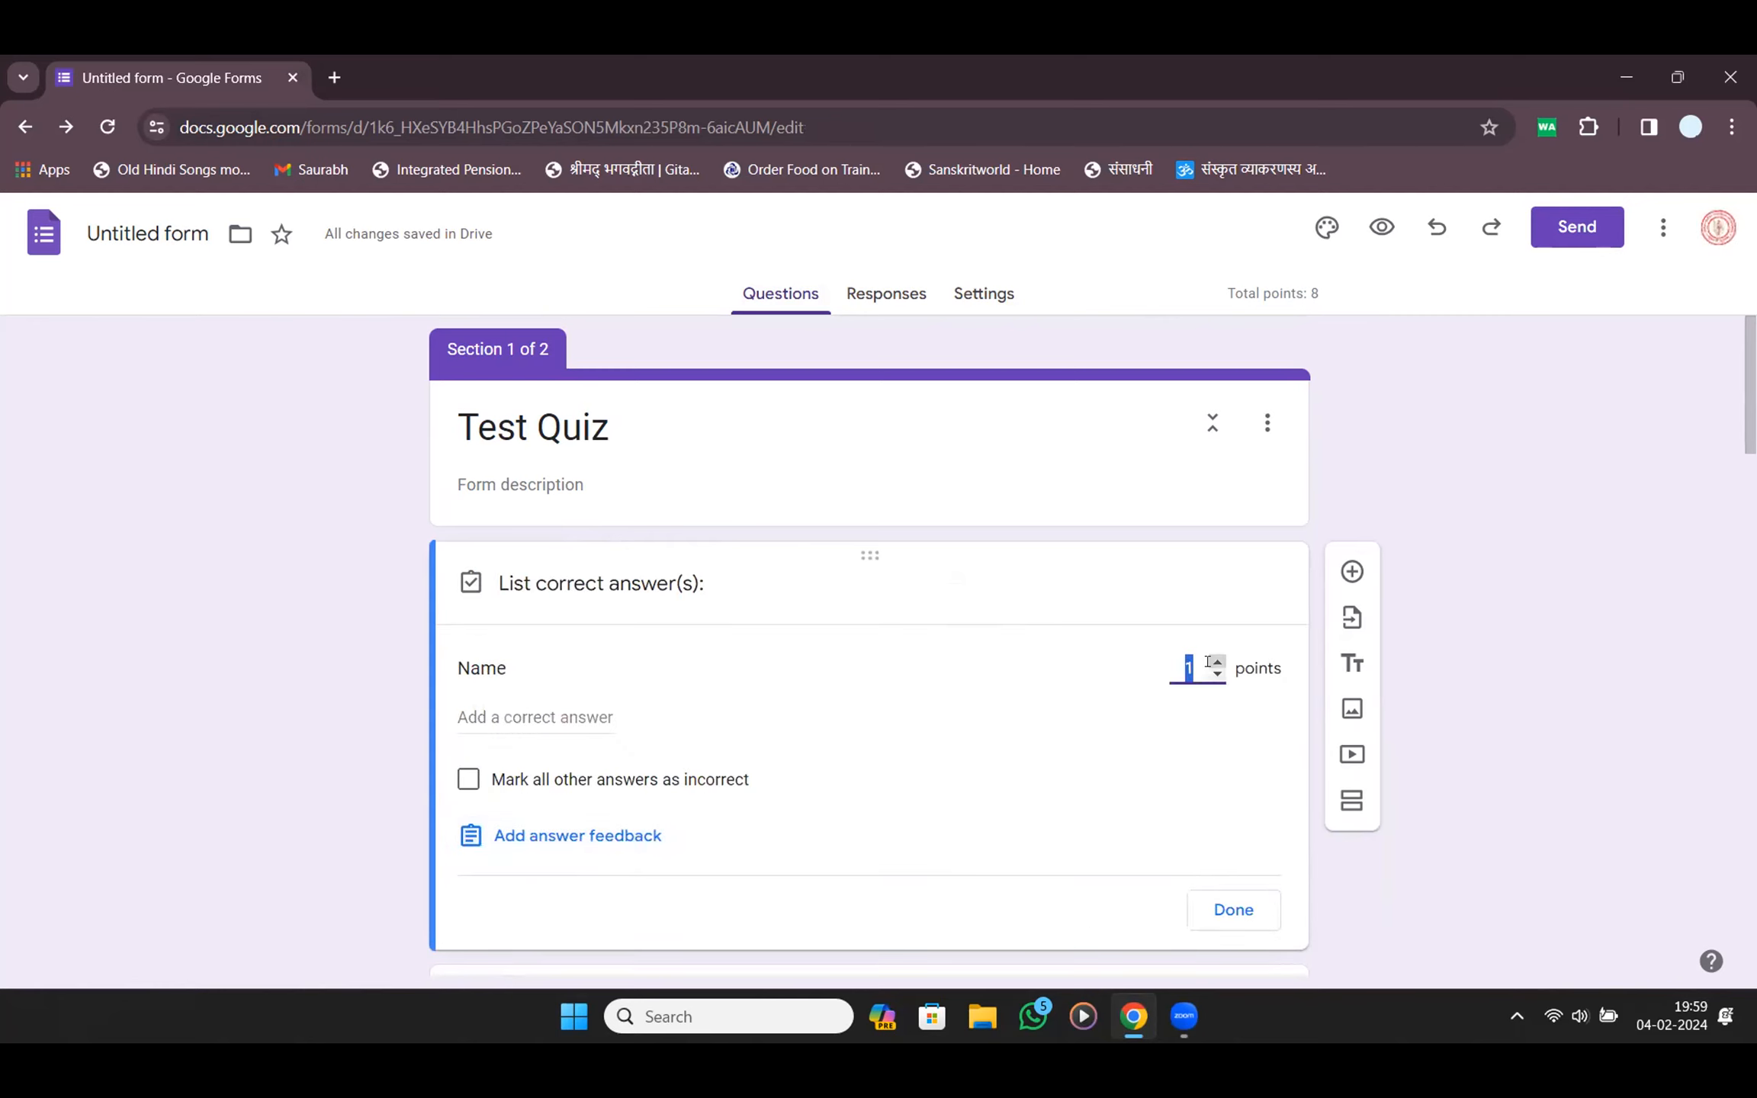
type("0")
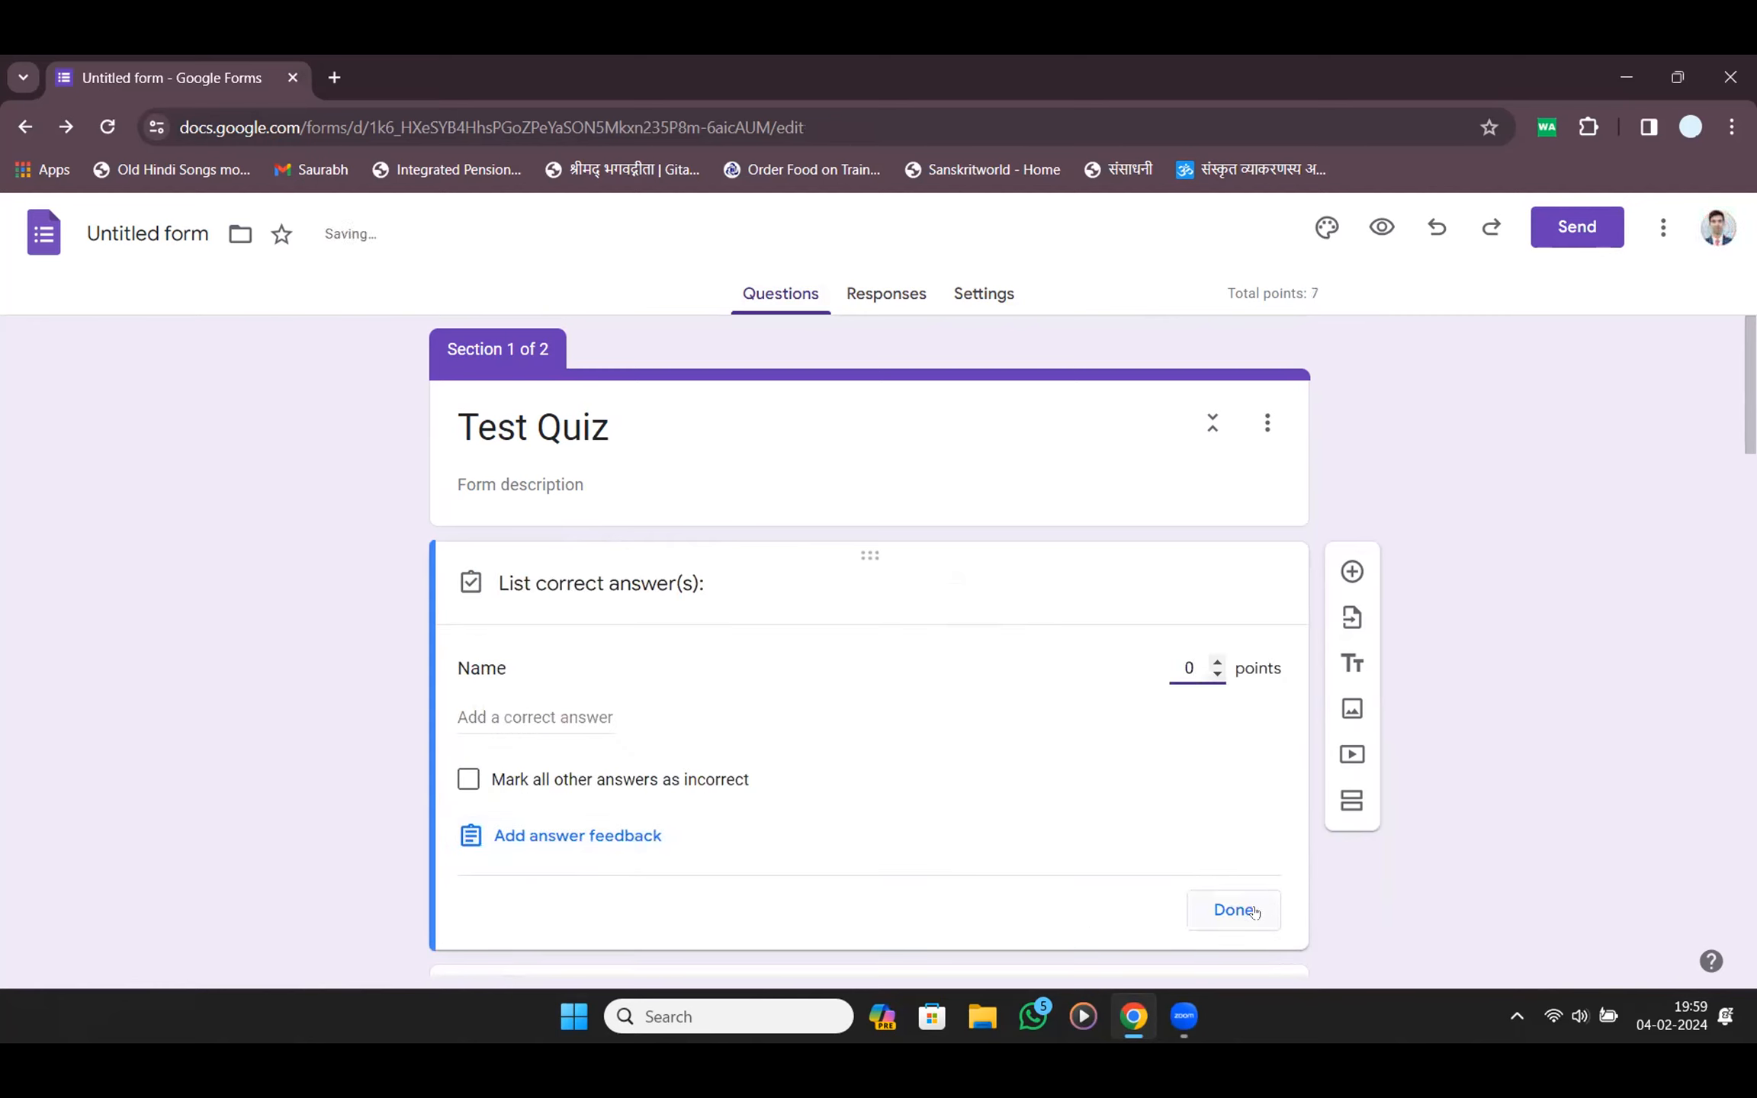
left_click(1255, 911)
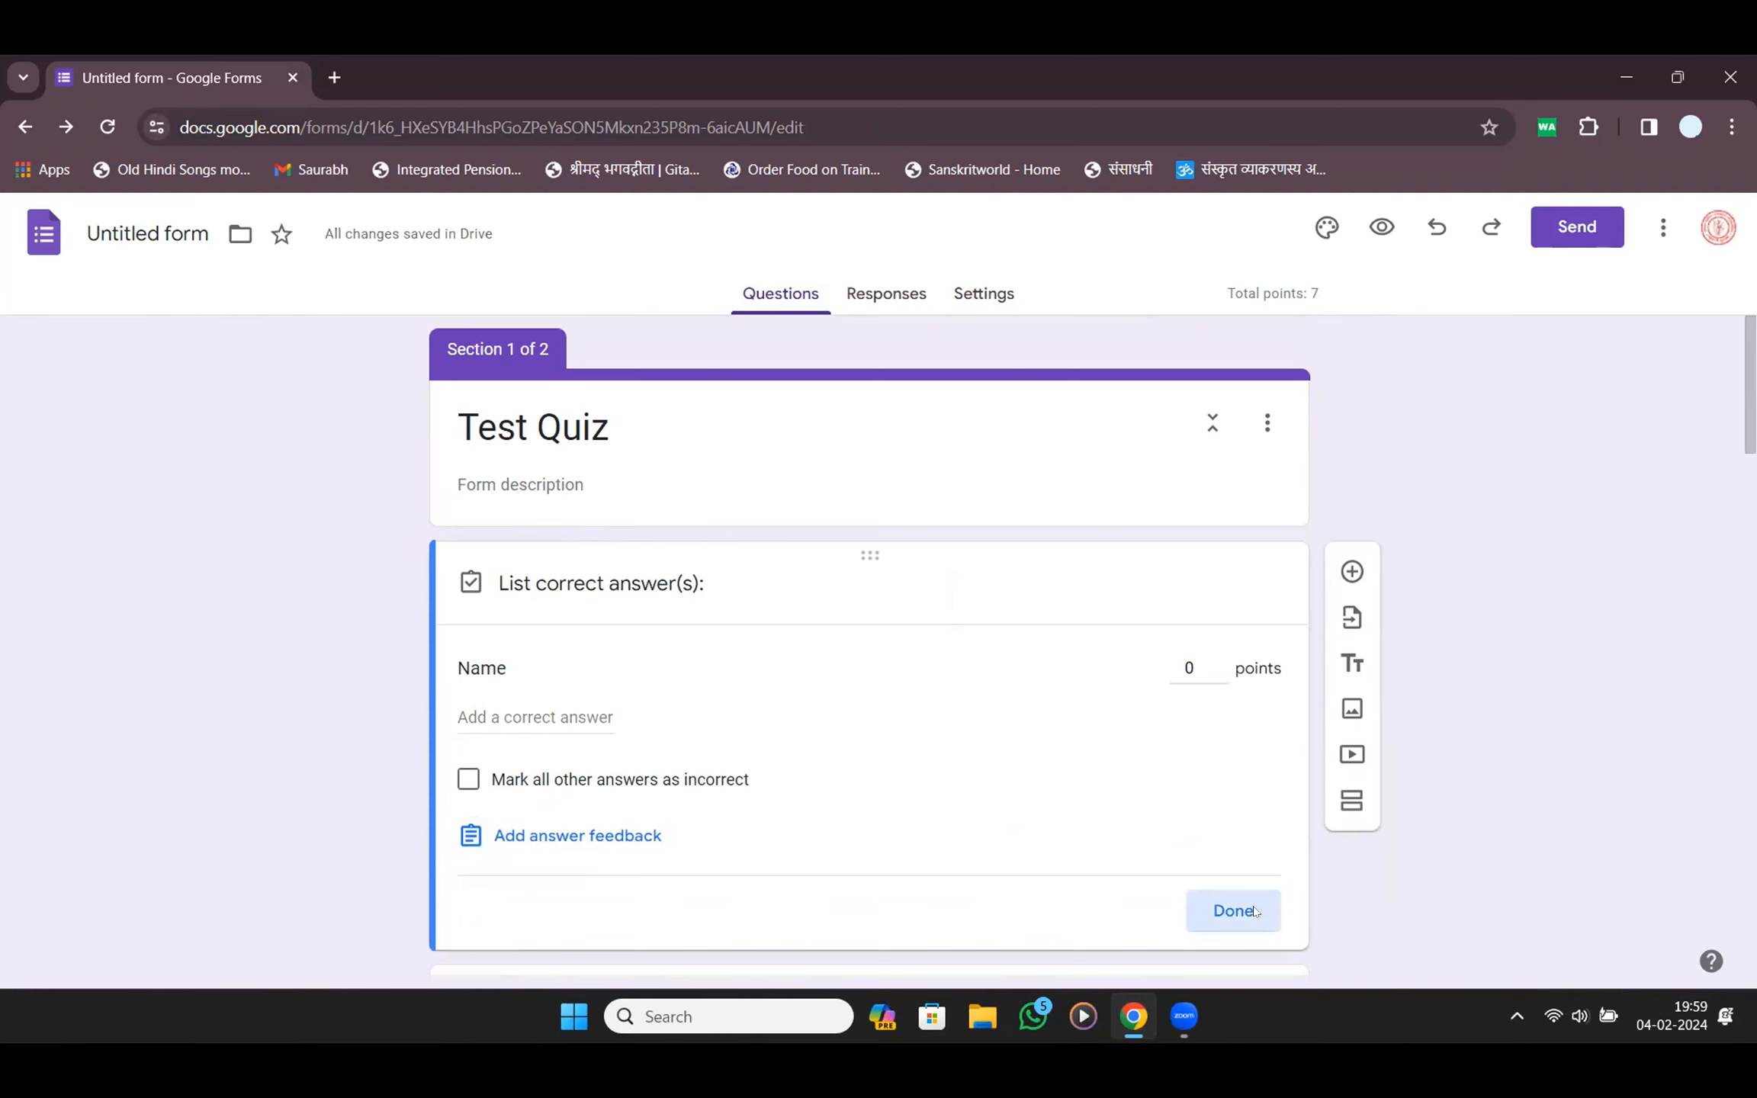
Open the Class, Section and Name questions in turn, then reload the form page
scroll(603, 839, "down", 5)
left_click(628, 690)
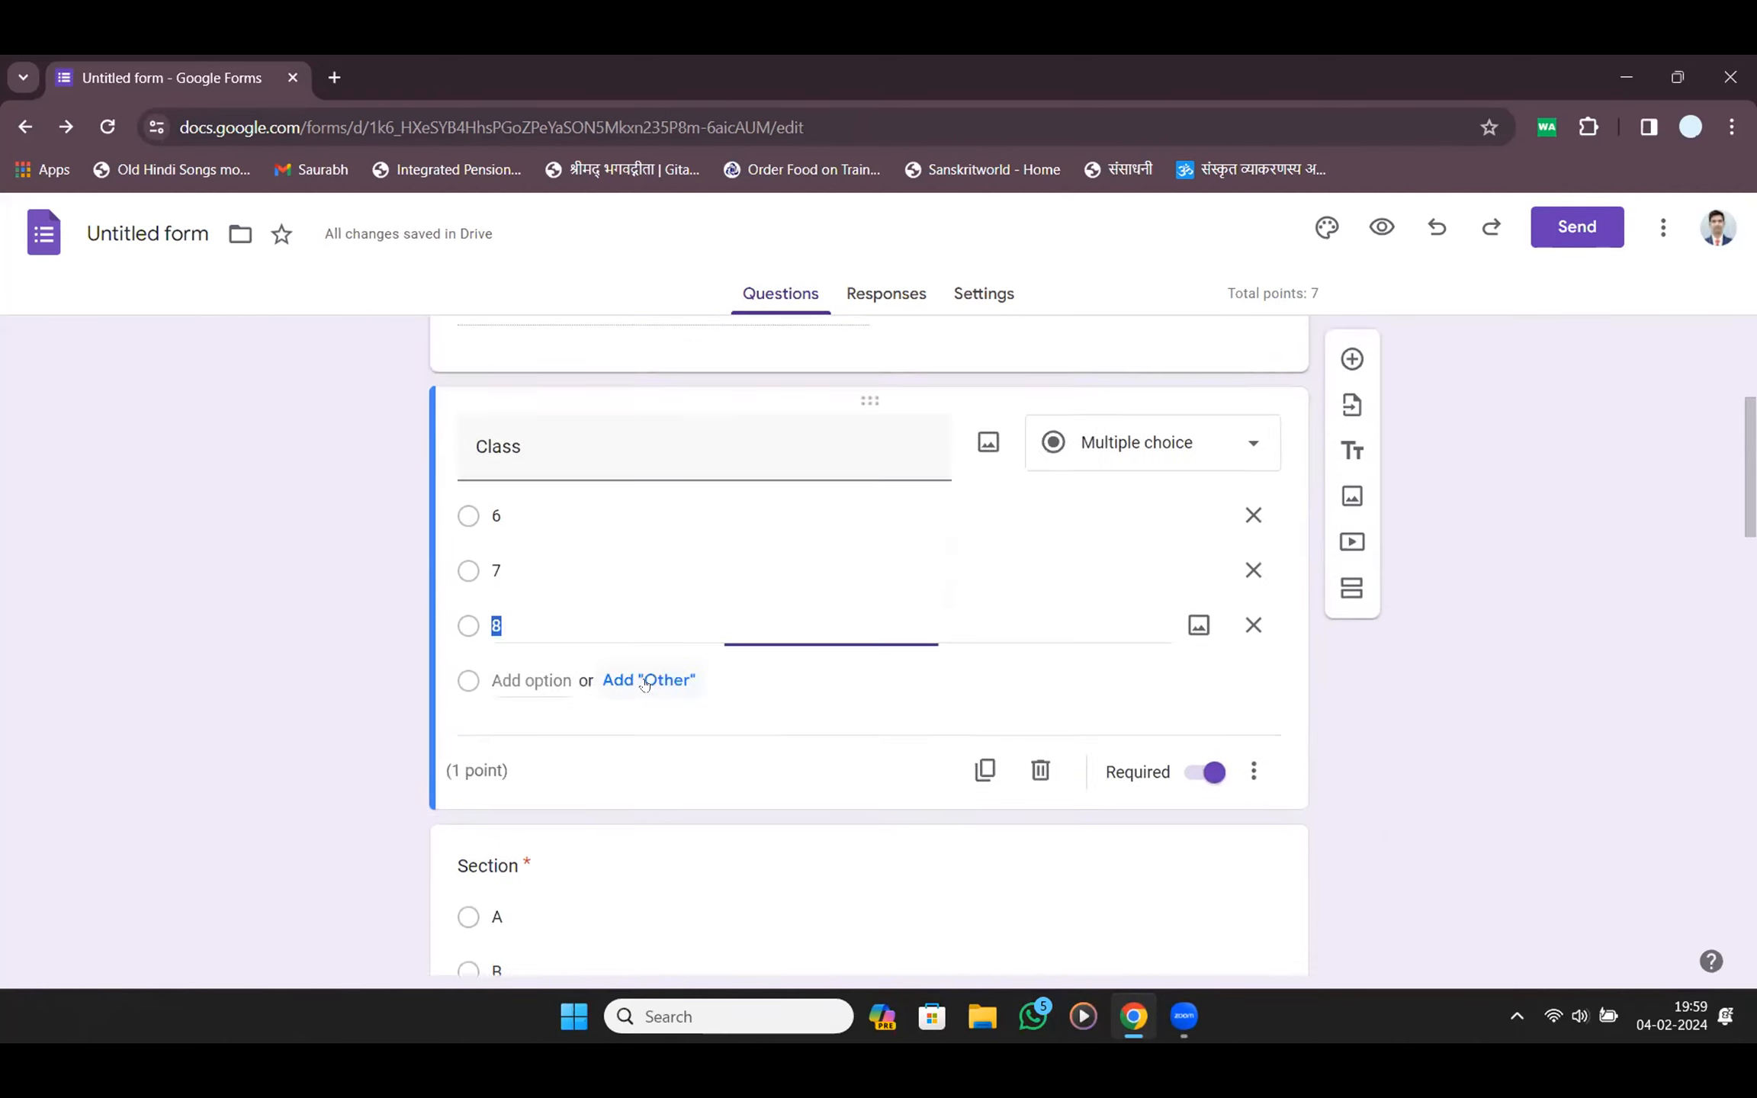
left_click(696, 721)
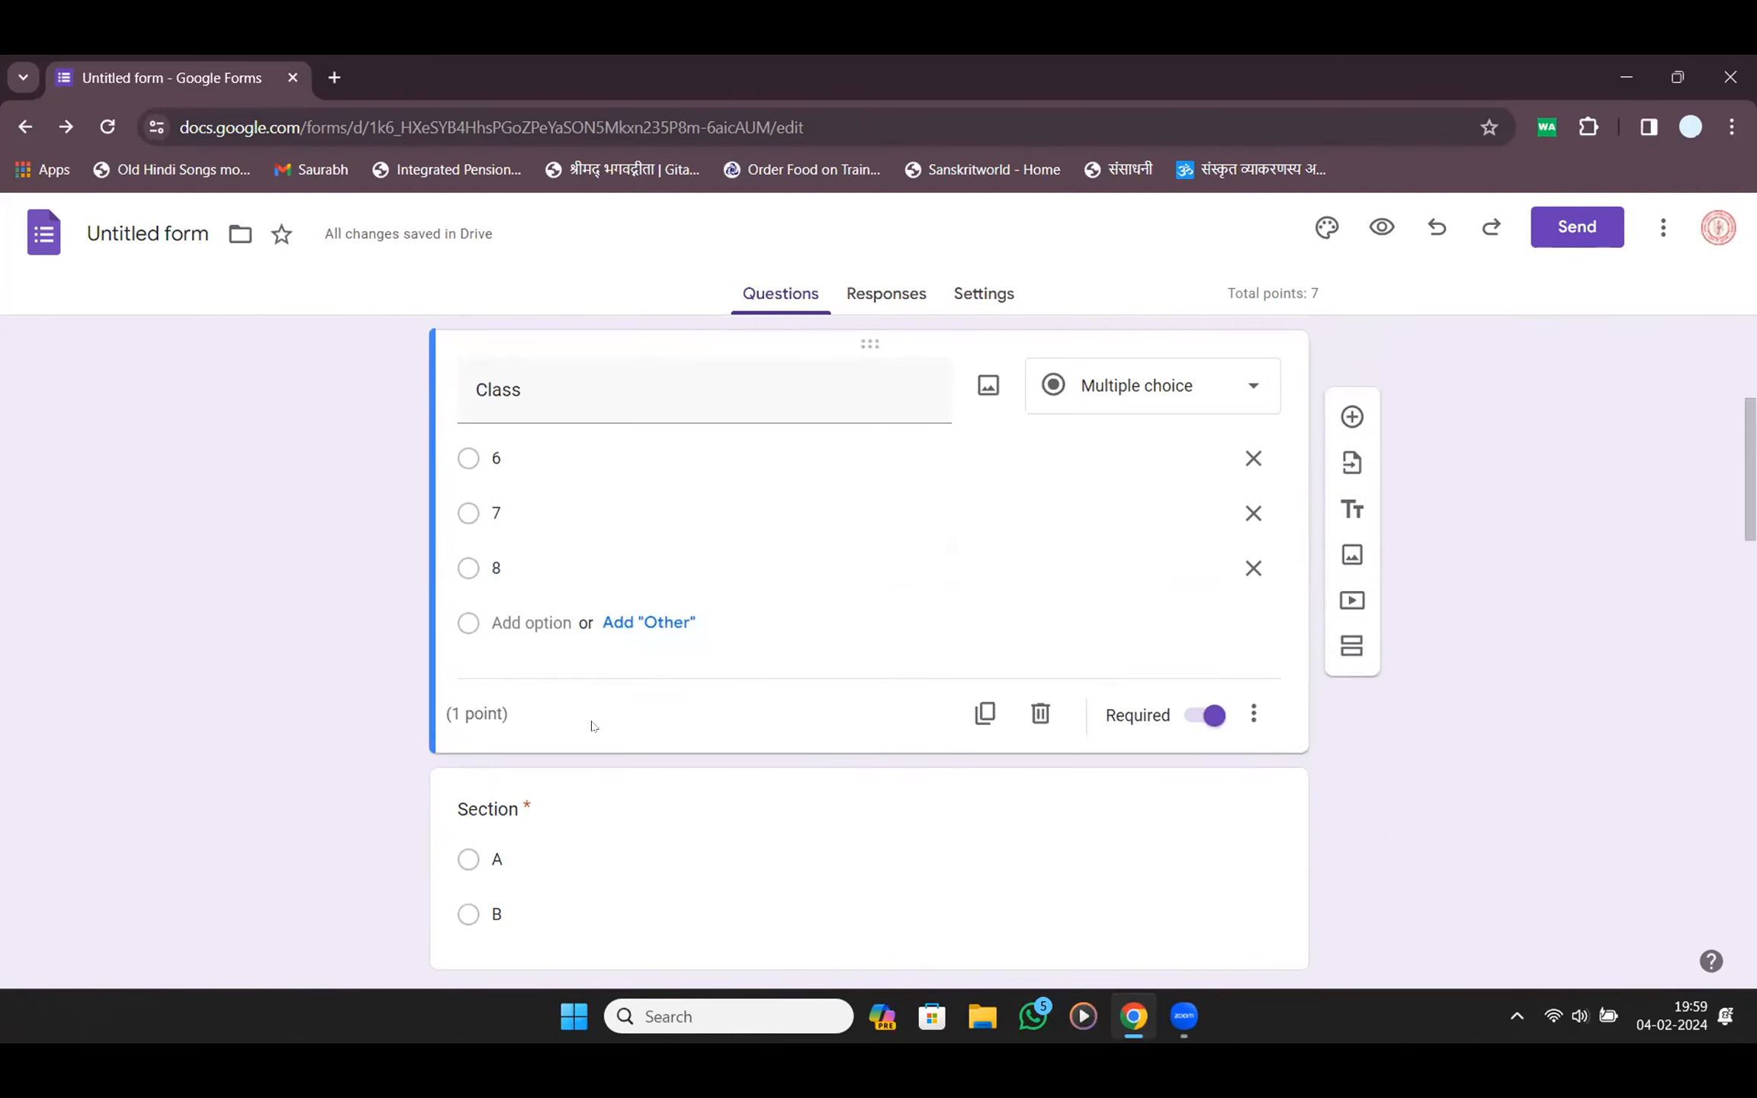
scroll(721, 726, "down", 5)
scroll(721, 727, "up", 5)
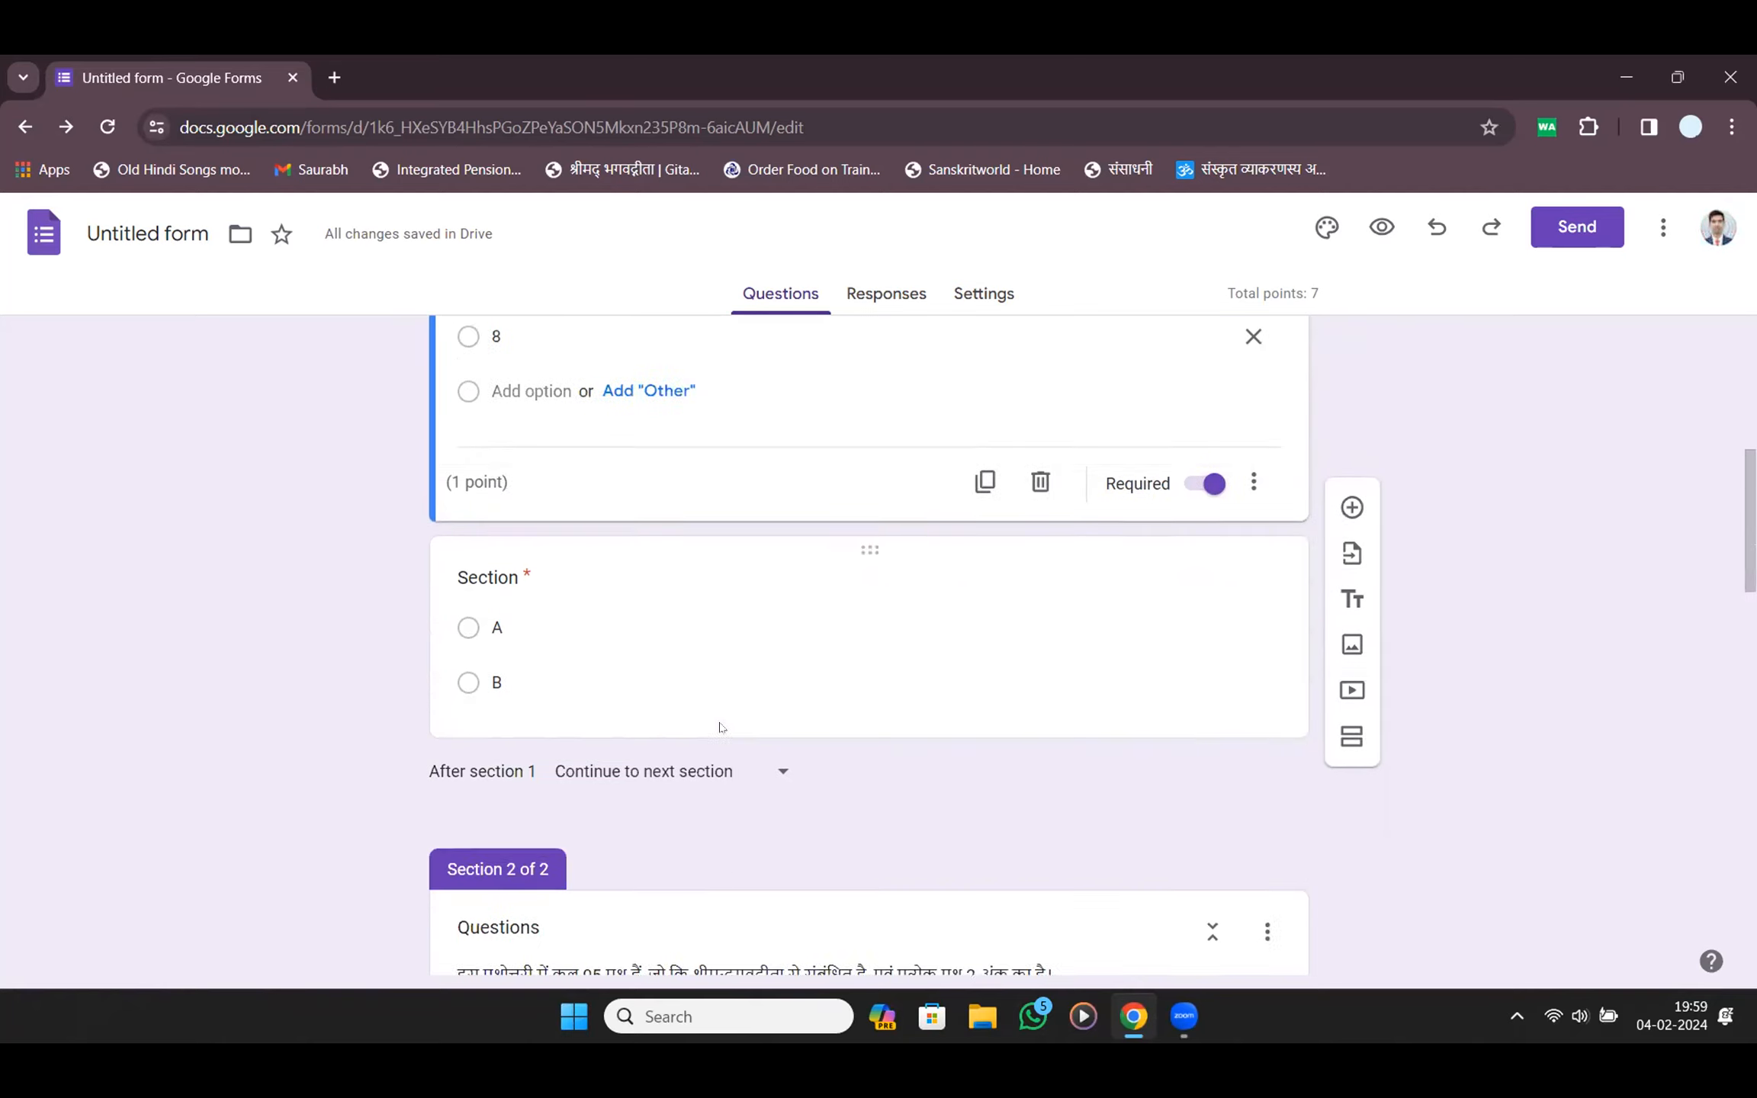
left_click(654, 773)
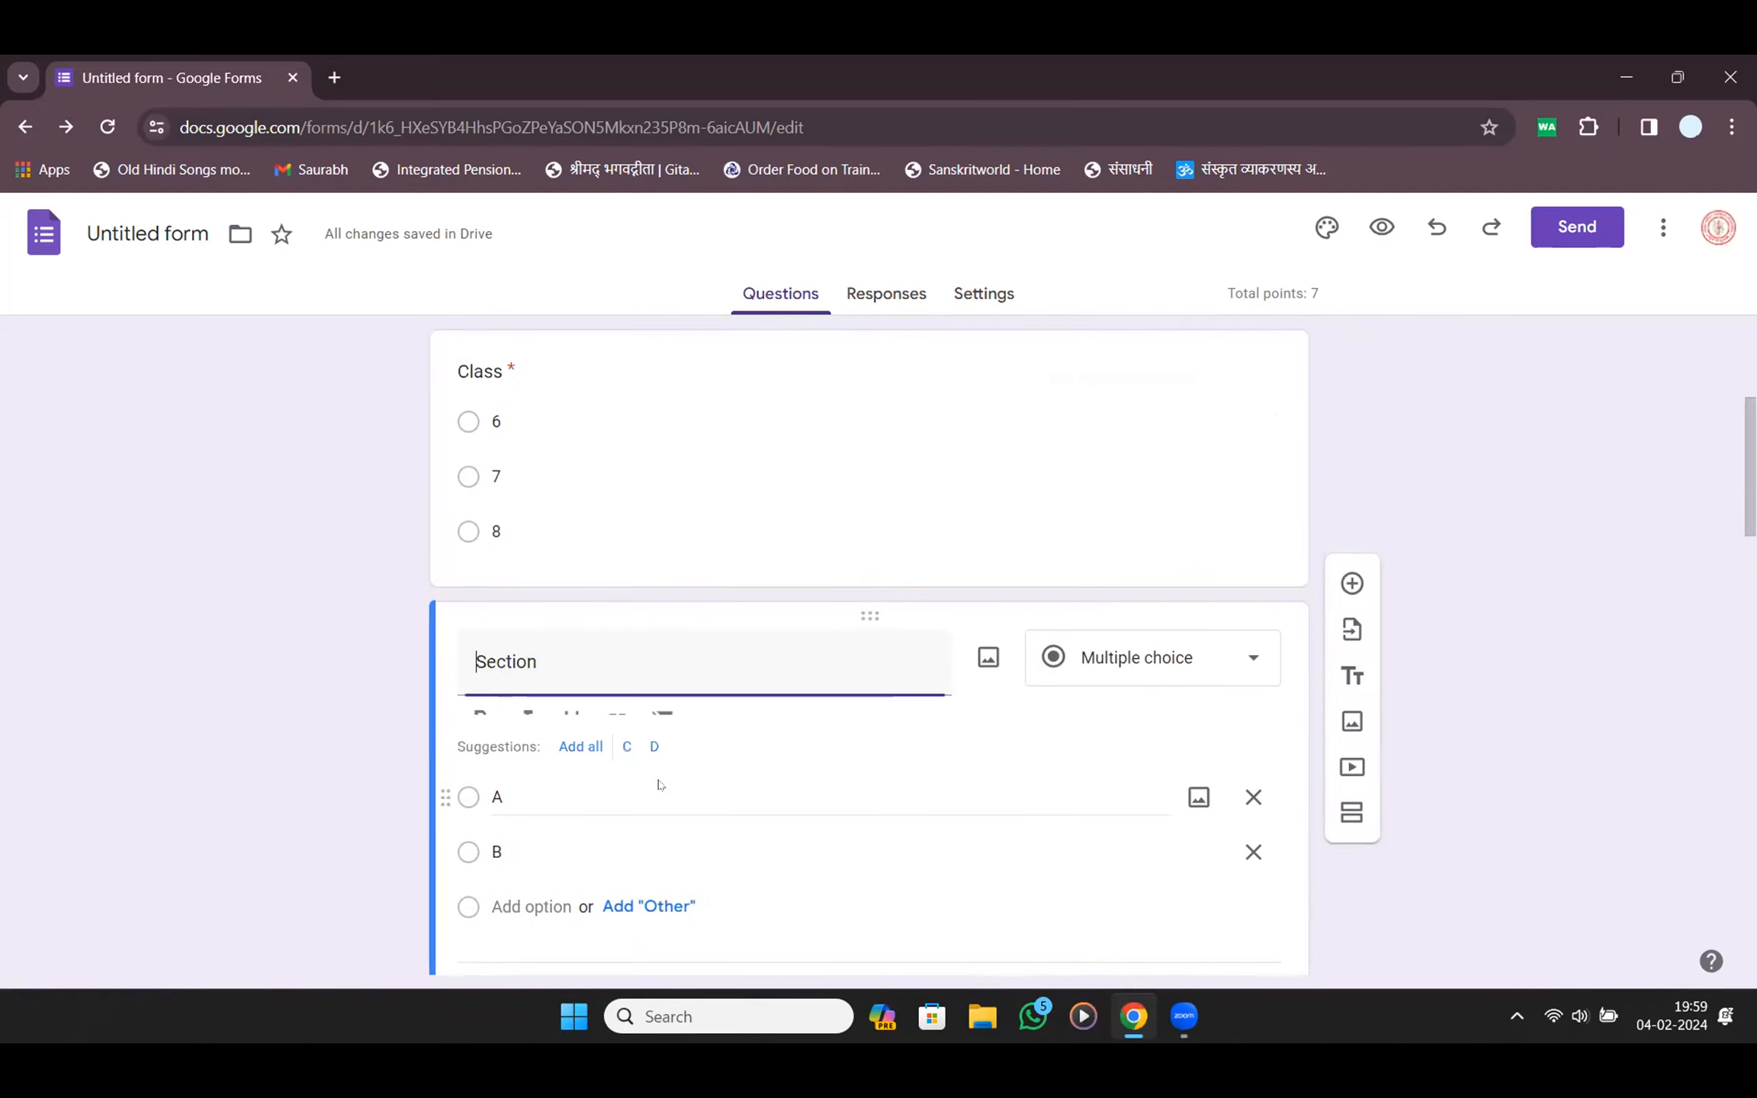
scroll(655, 781, "down", 5)
scroll(654, 773, "up", 5)
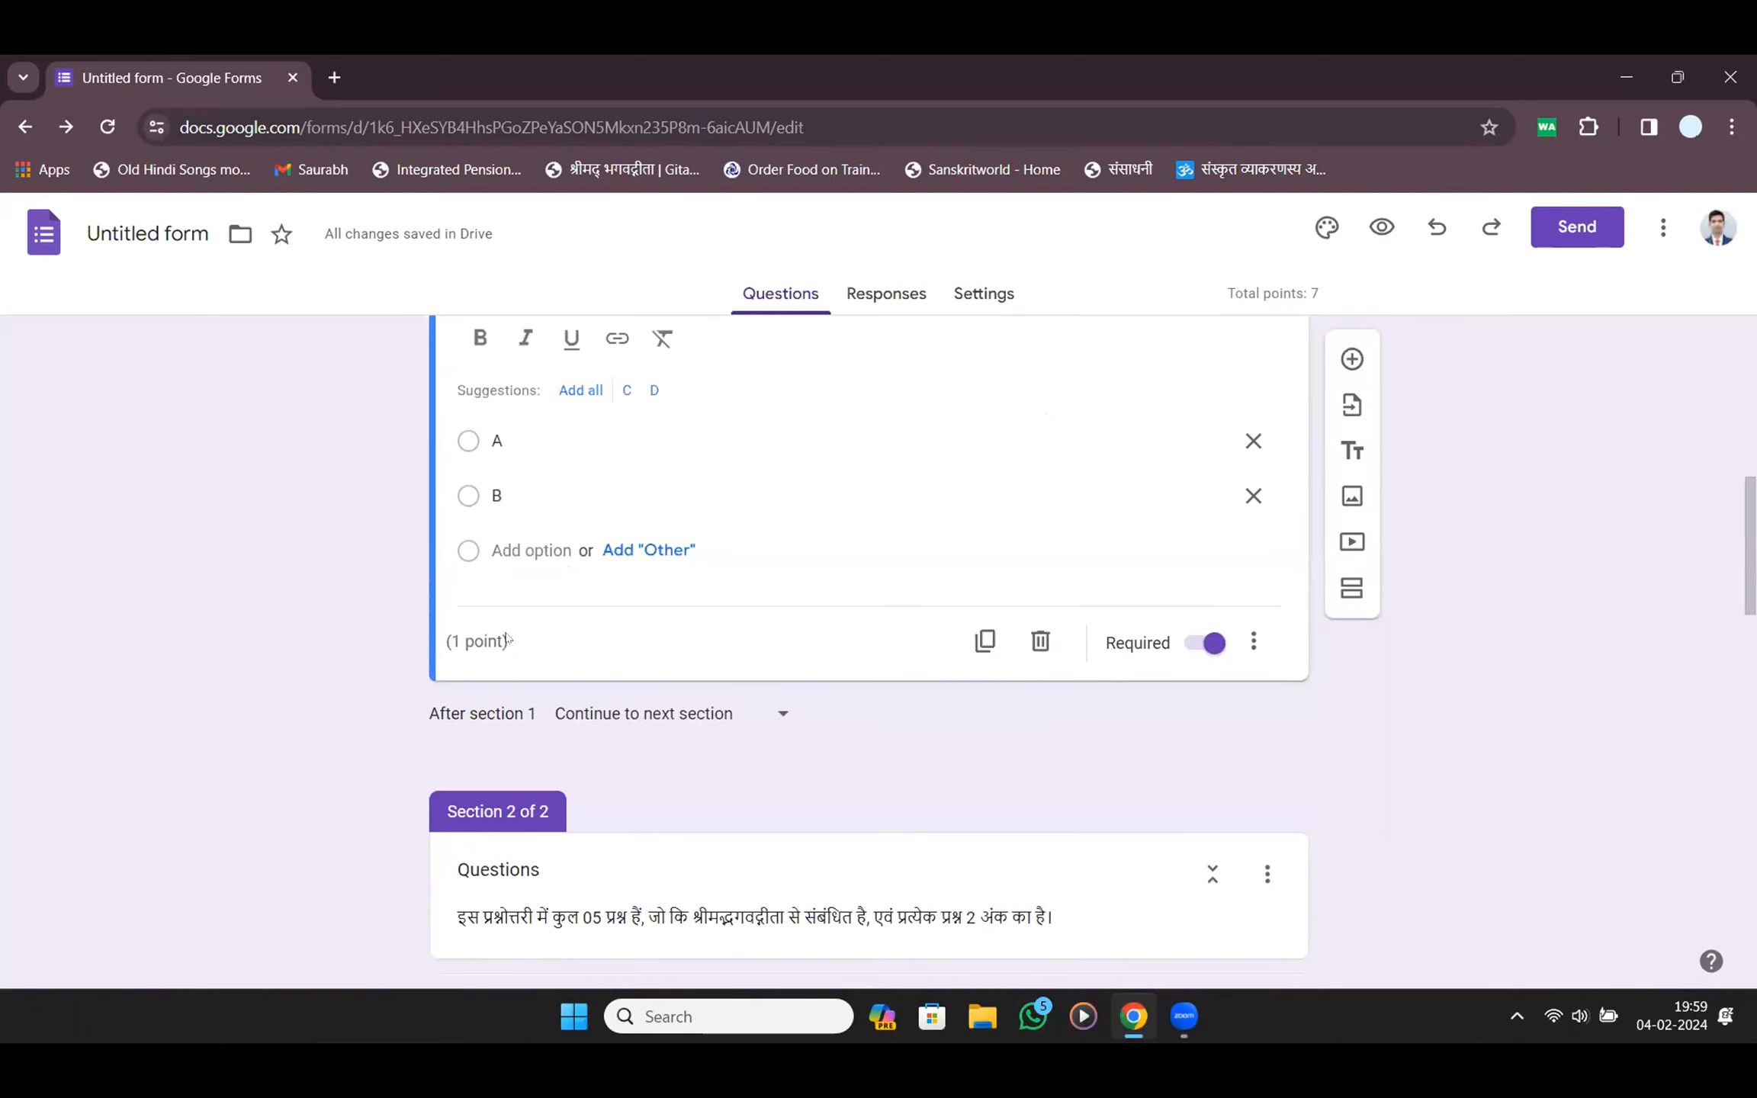
scroll(661, 651, "down", 1)
scroll(807, 698, "up", 10)
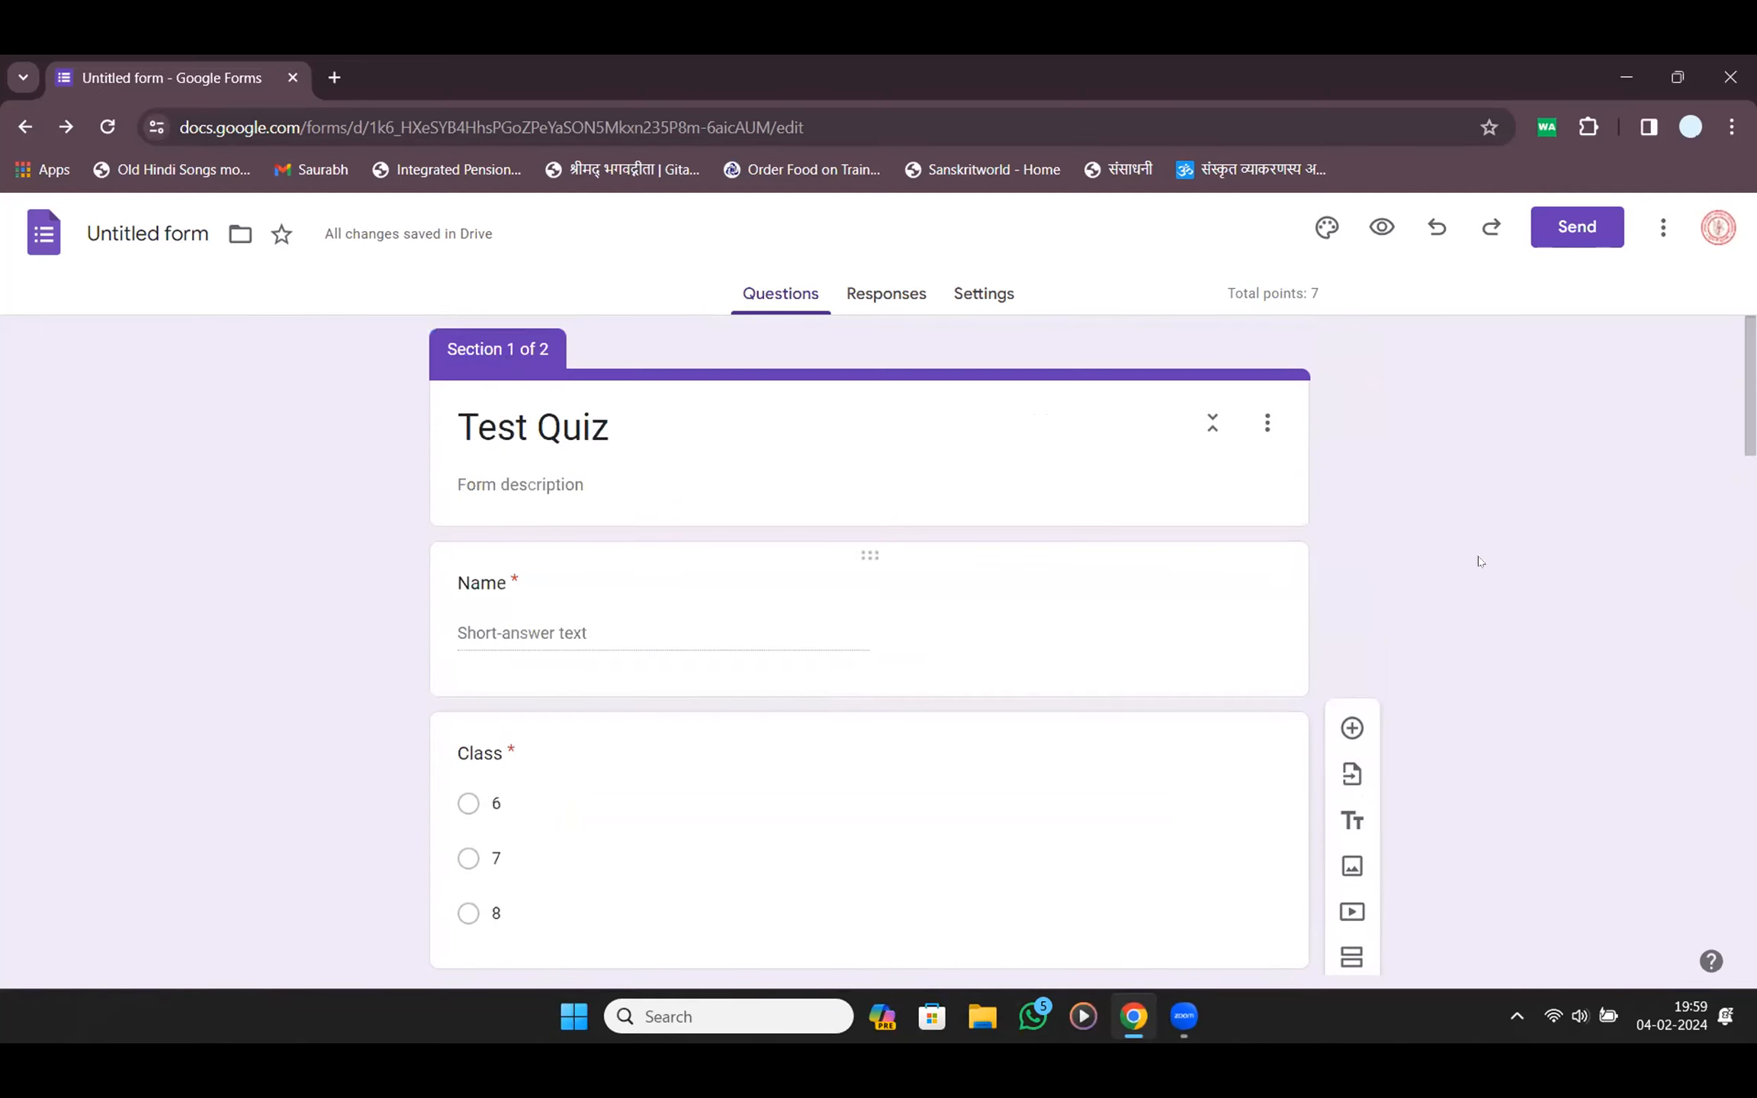
left_click(961, 560)
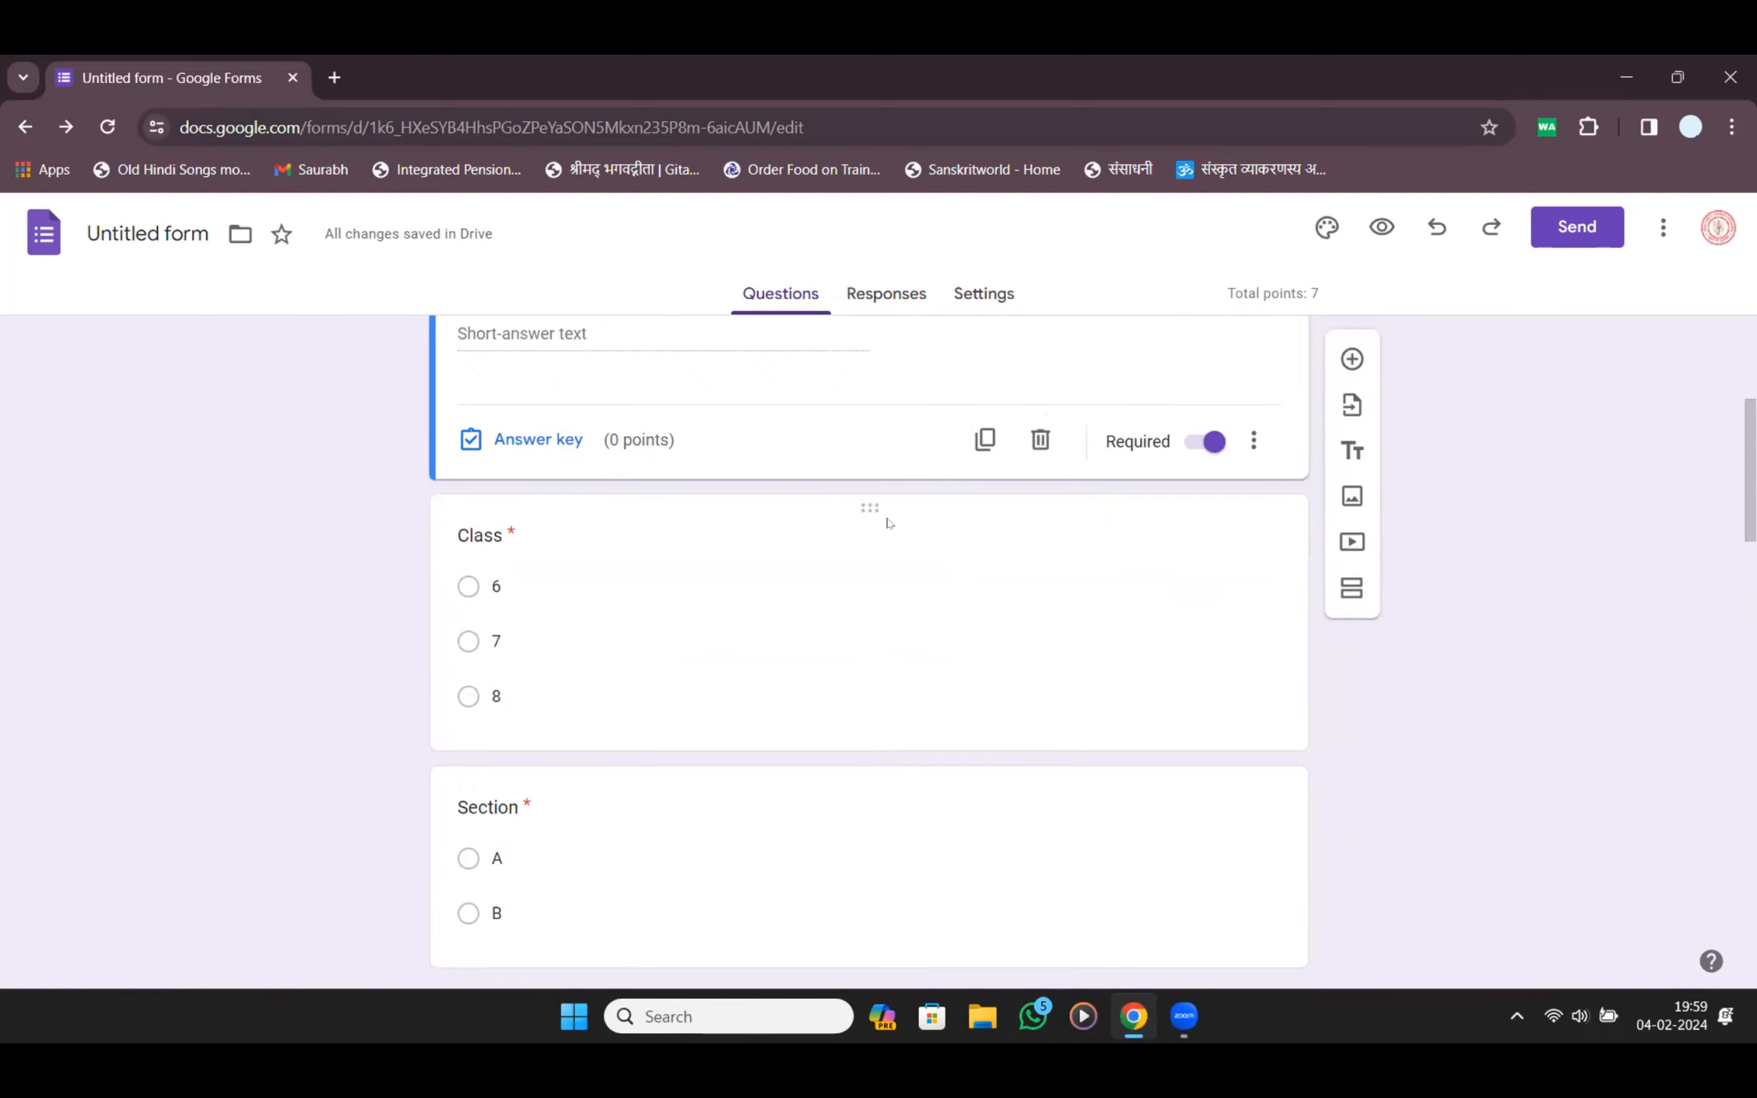
left_click(890, 503)
scroll(561, 782, "down", 10)
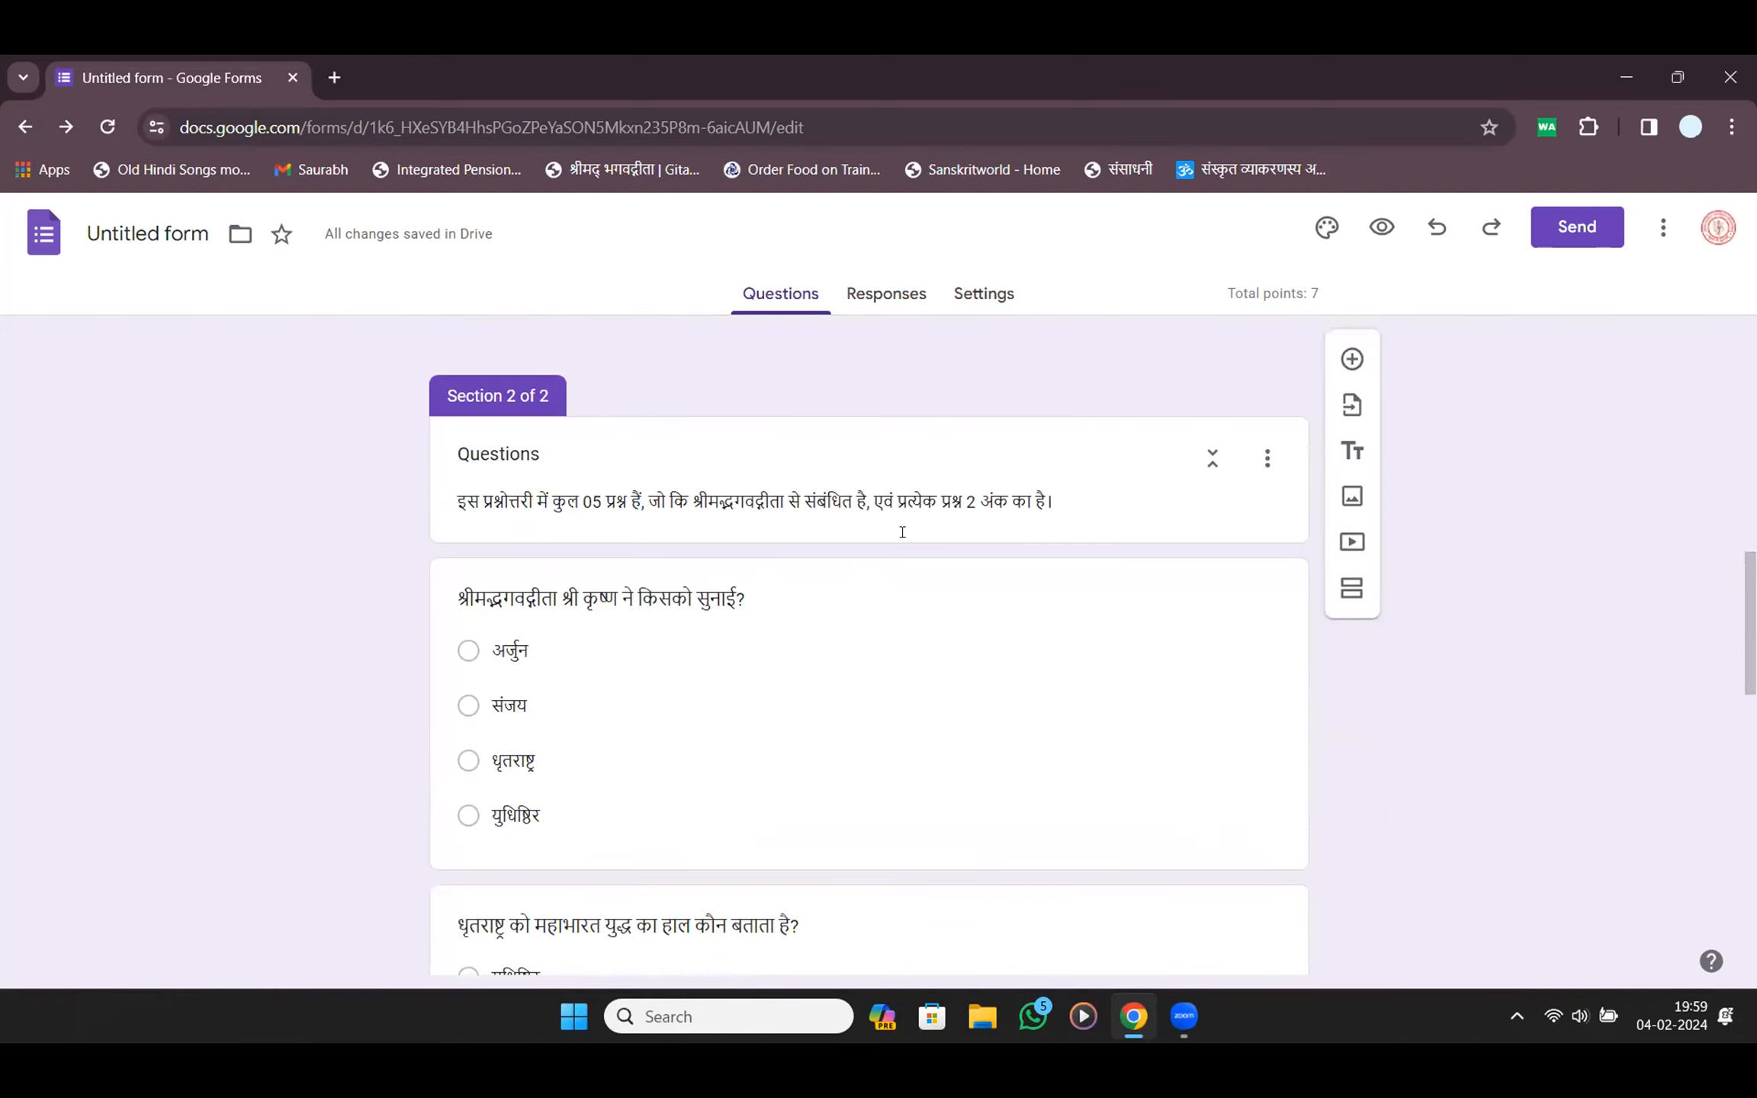
scroll(902, 529, "up", 5)
left_click(902, 469)
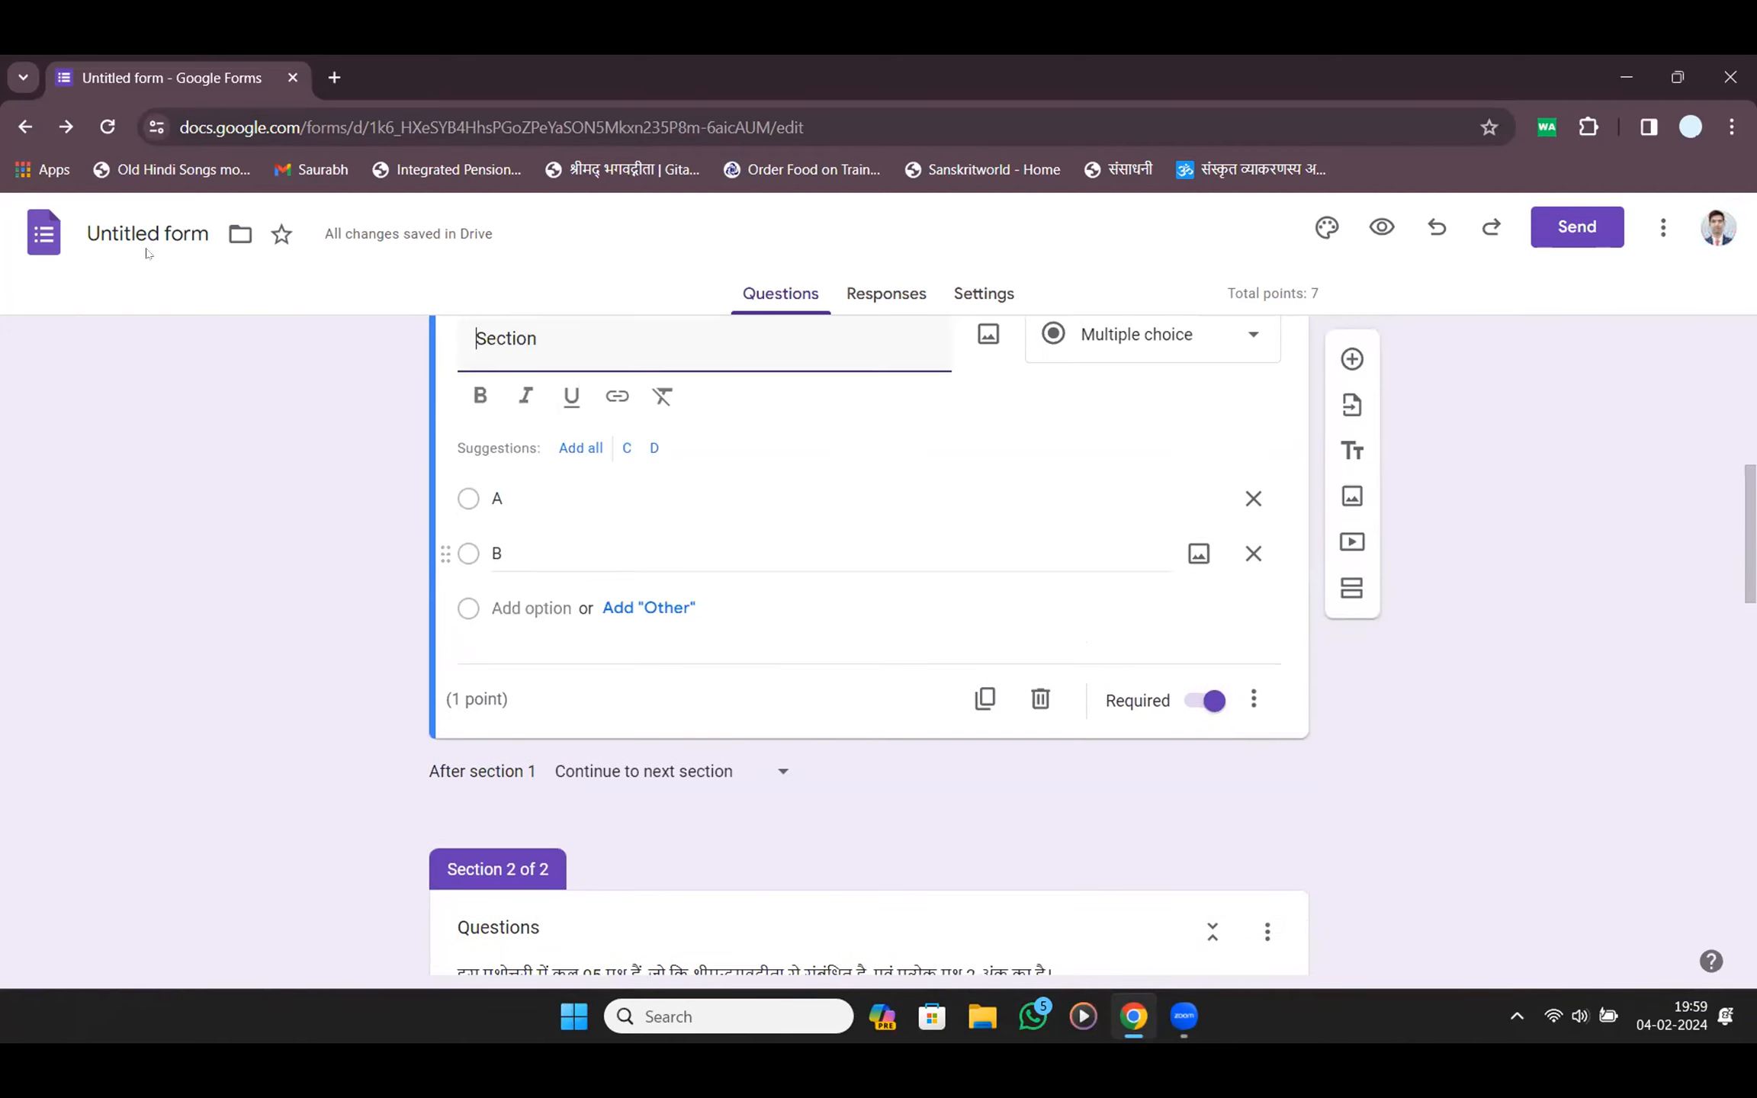
left_click(118, 128)
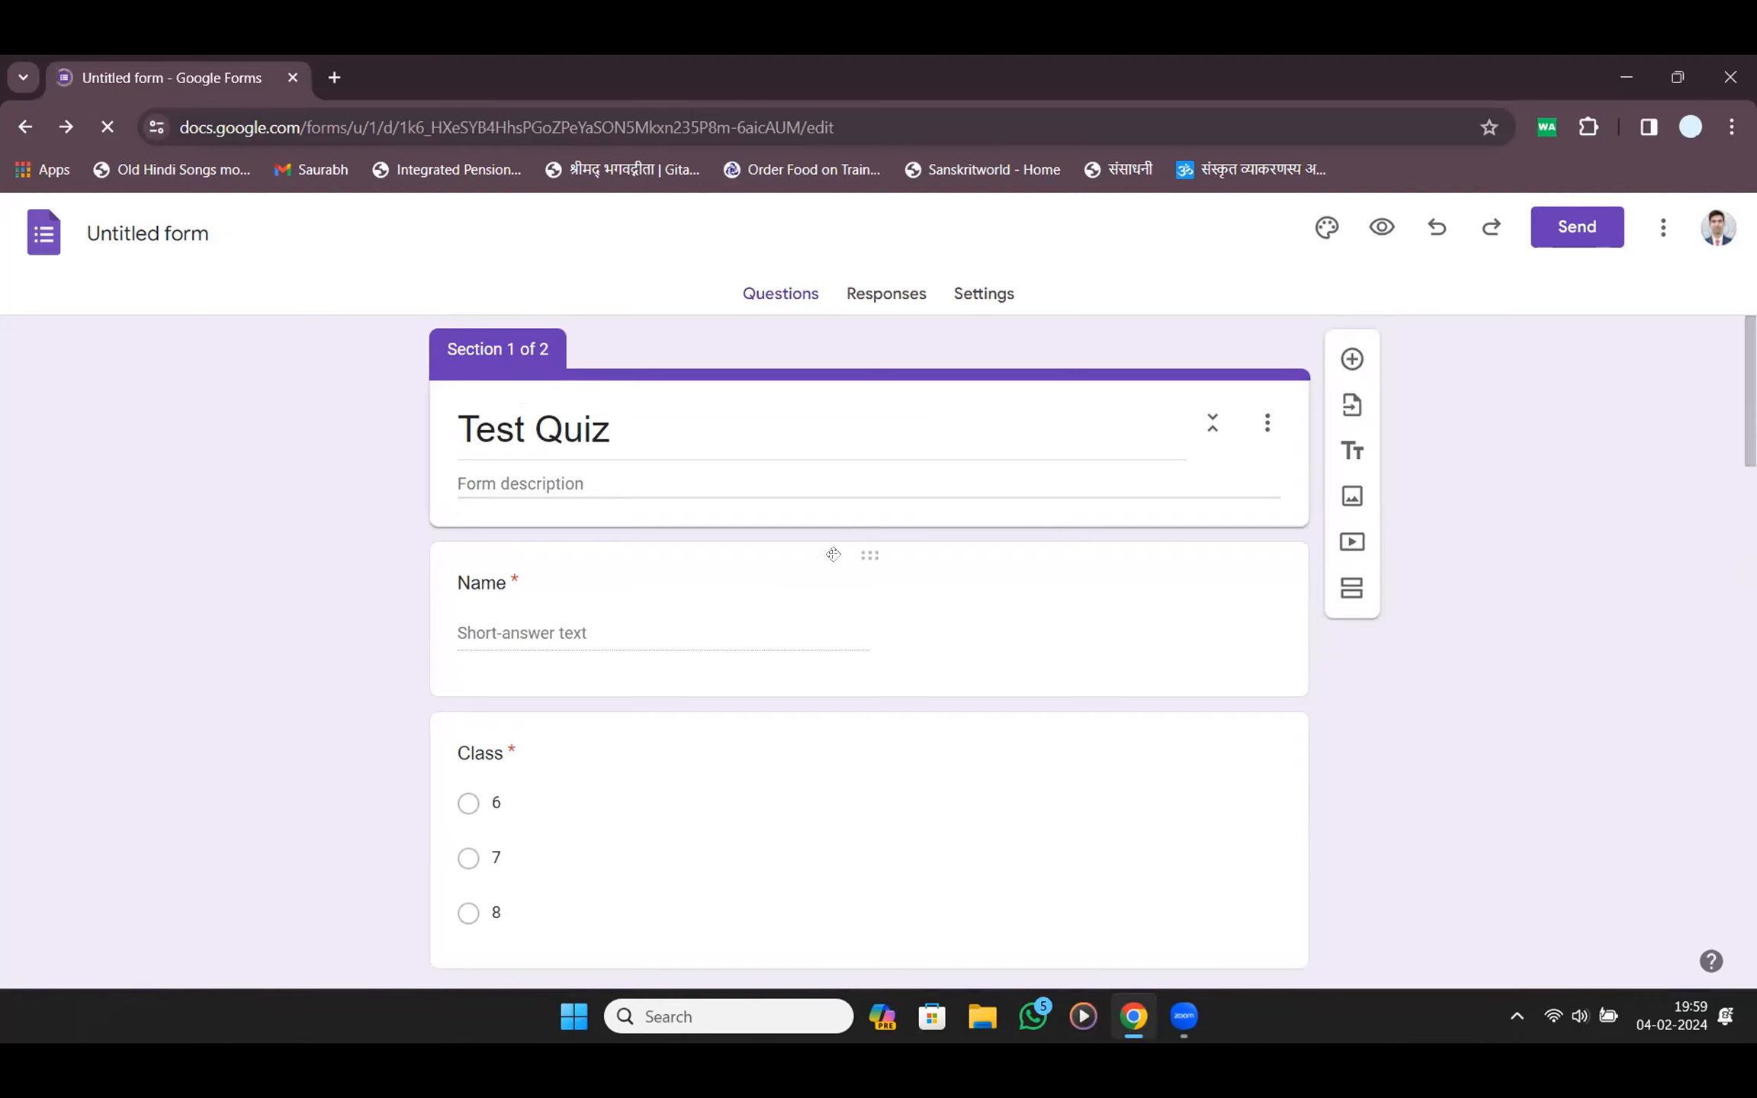
Set the Class and Section questions to 0 points each, bringing the total to 5
left_click(887, 592)
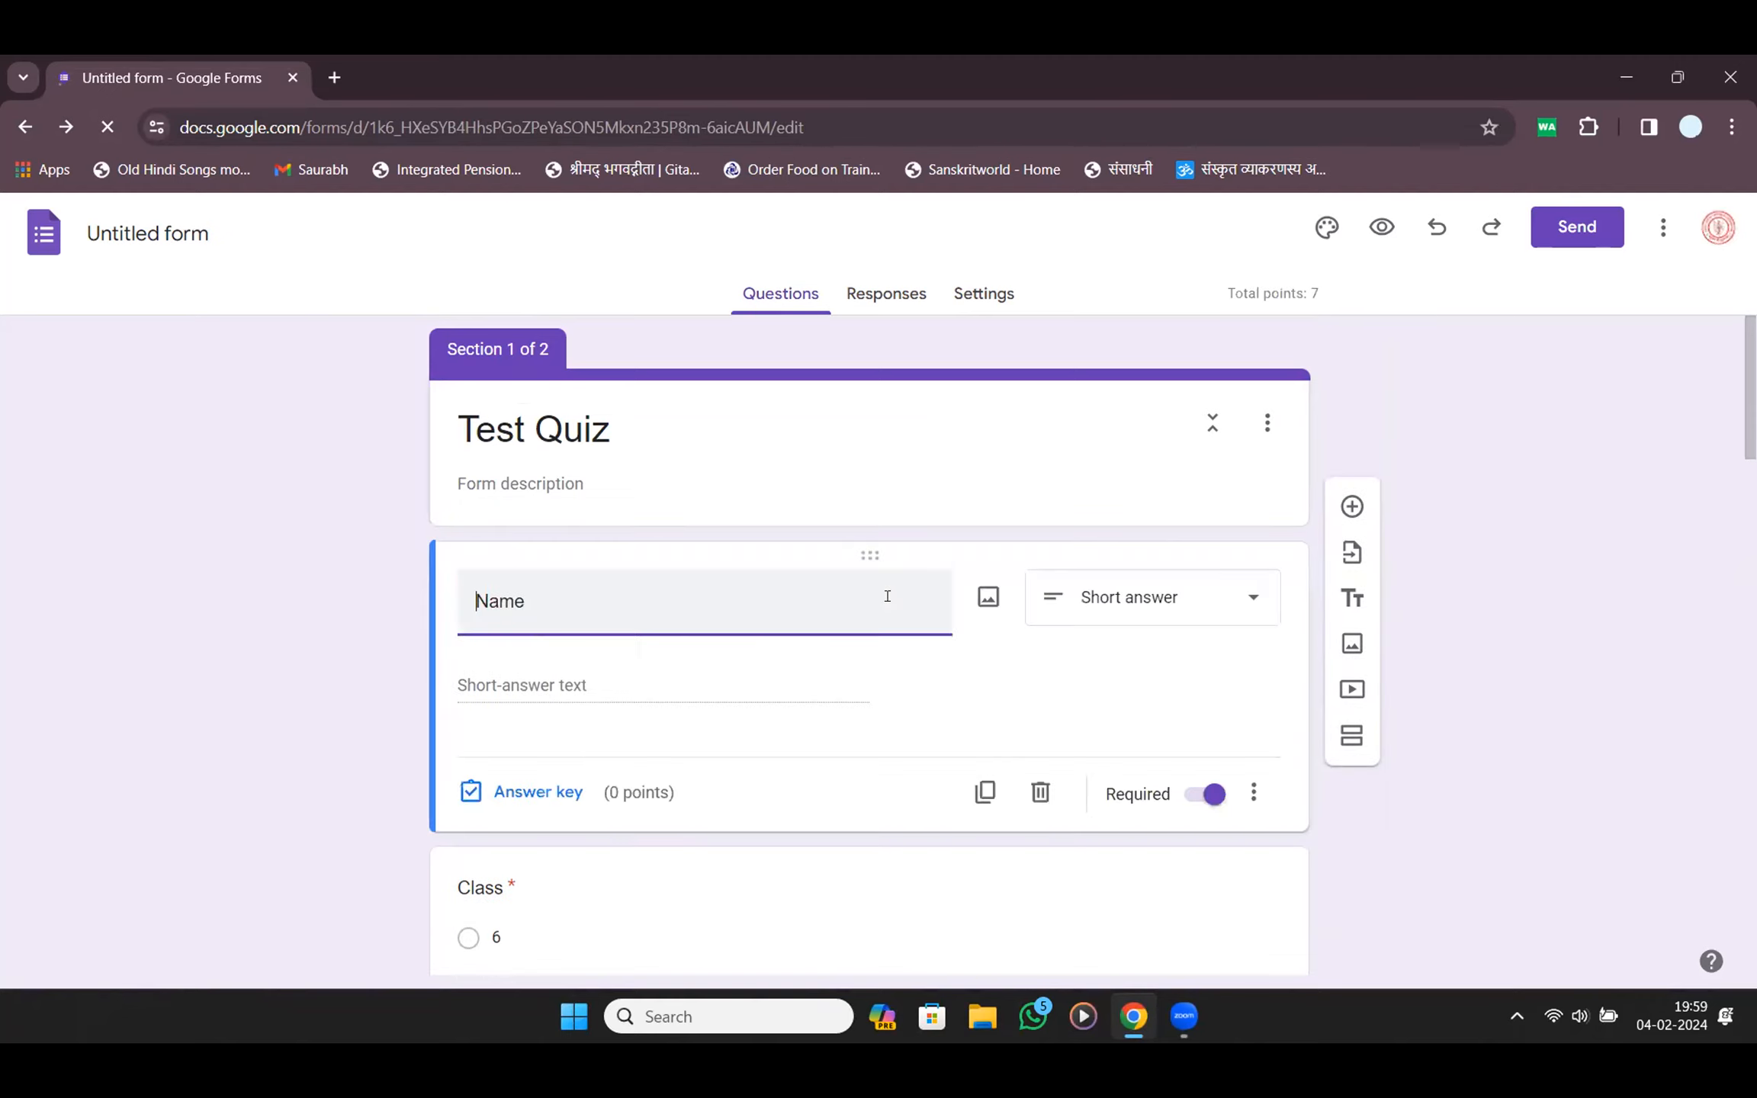
scroll(886, 602, "down", 4)
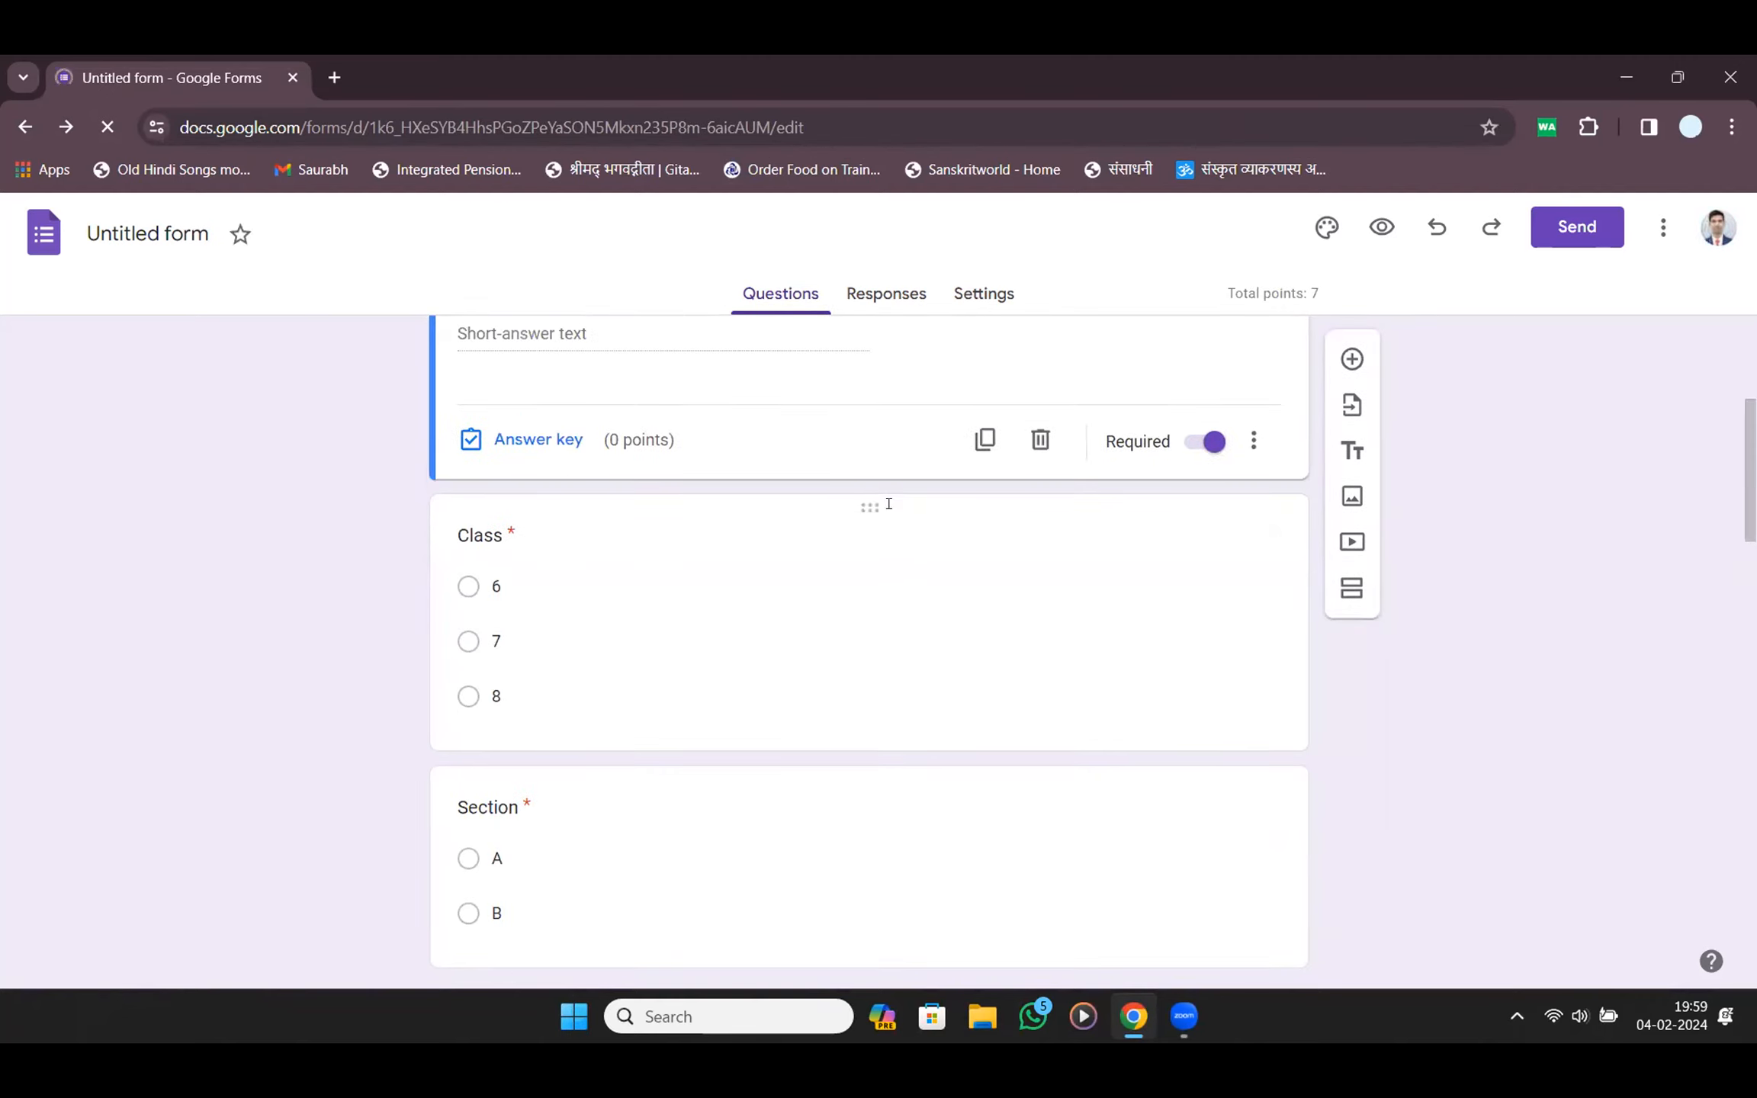
left_click(888, 504)
left_click(538, 815)
left_click(1181, 526)
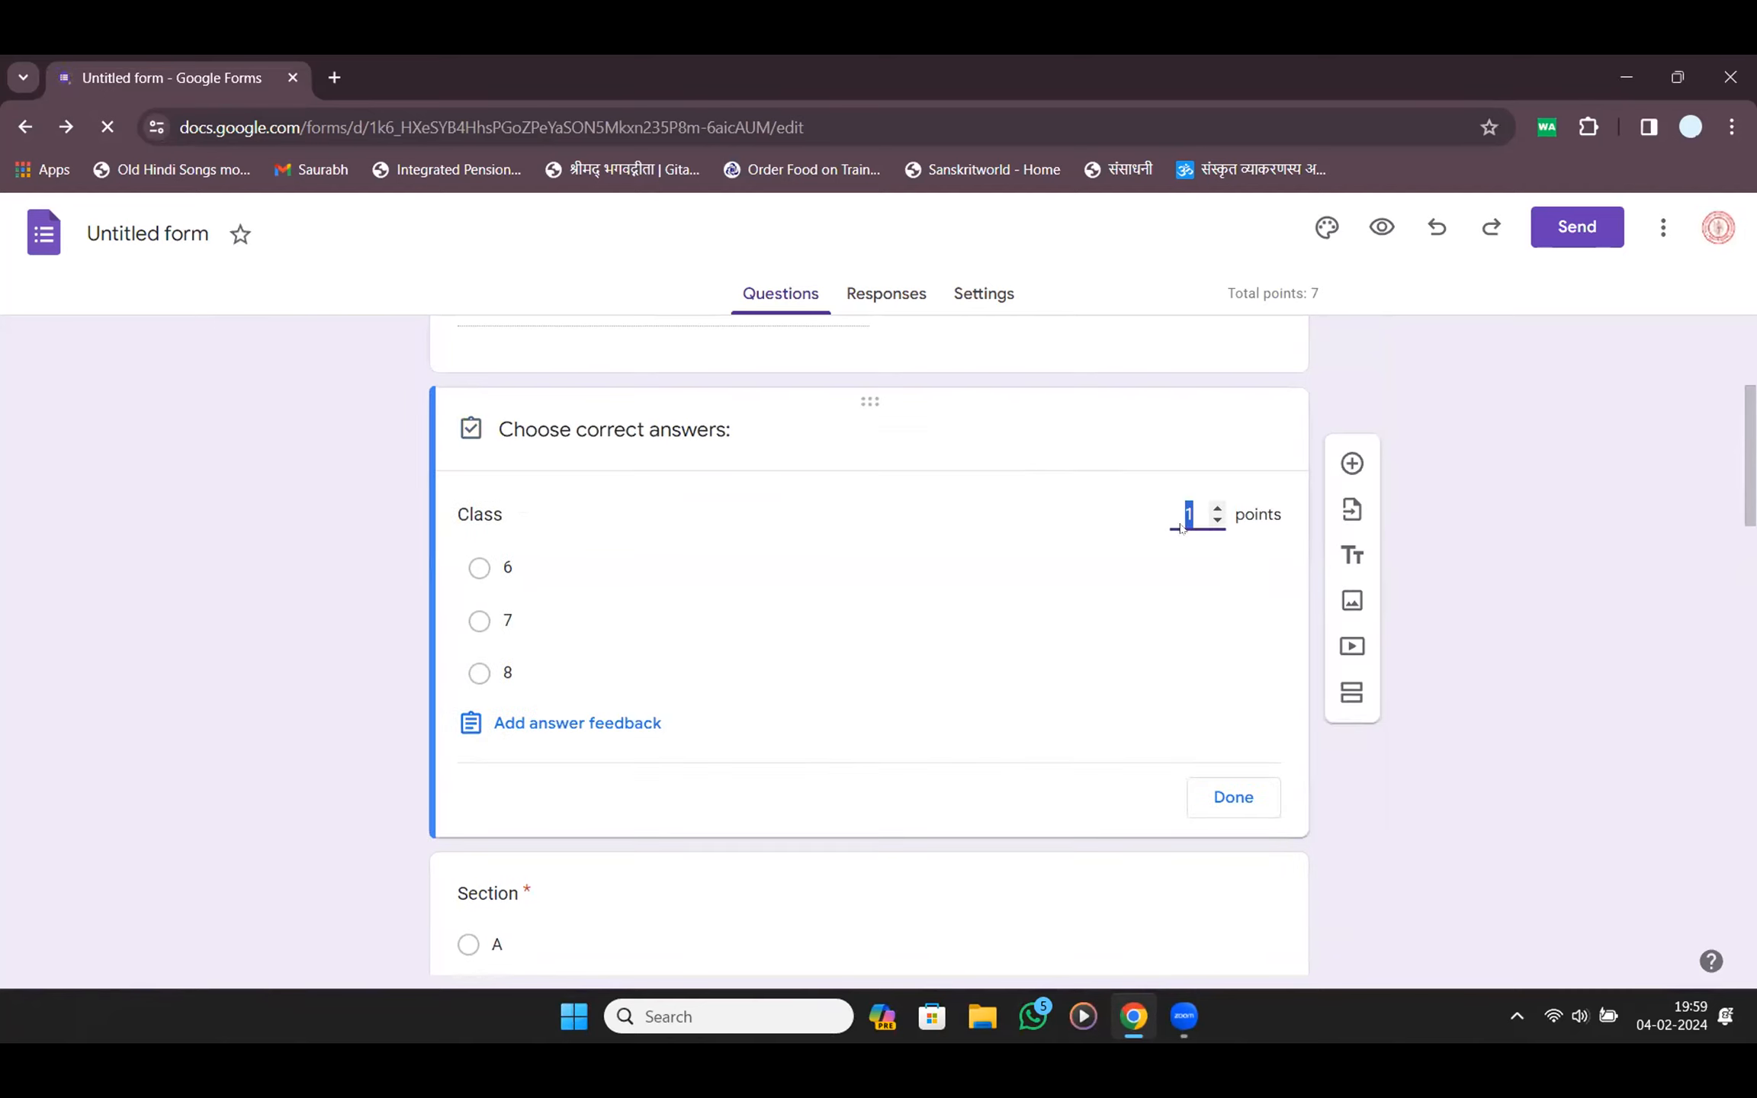
type("0")
left_click(1216, 793)
scroll(839, 794, "down", 4)
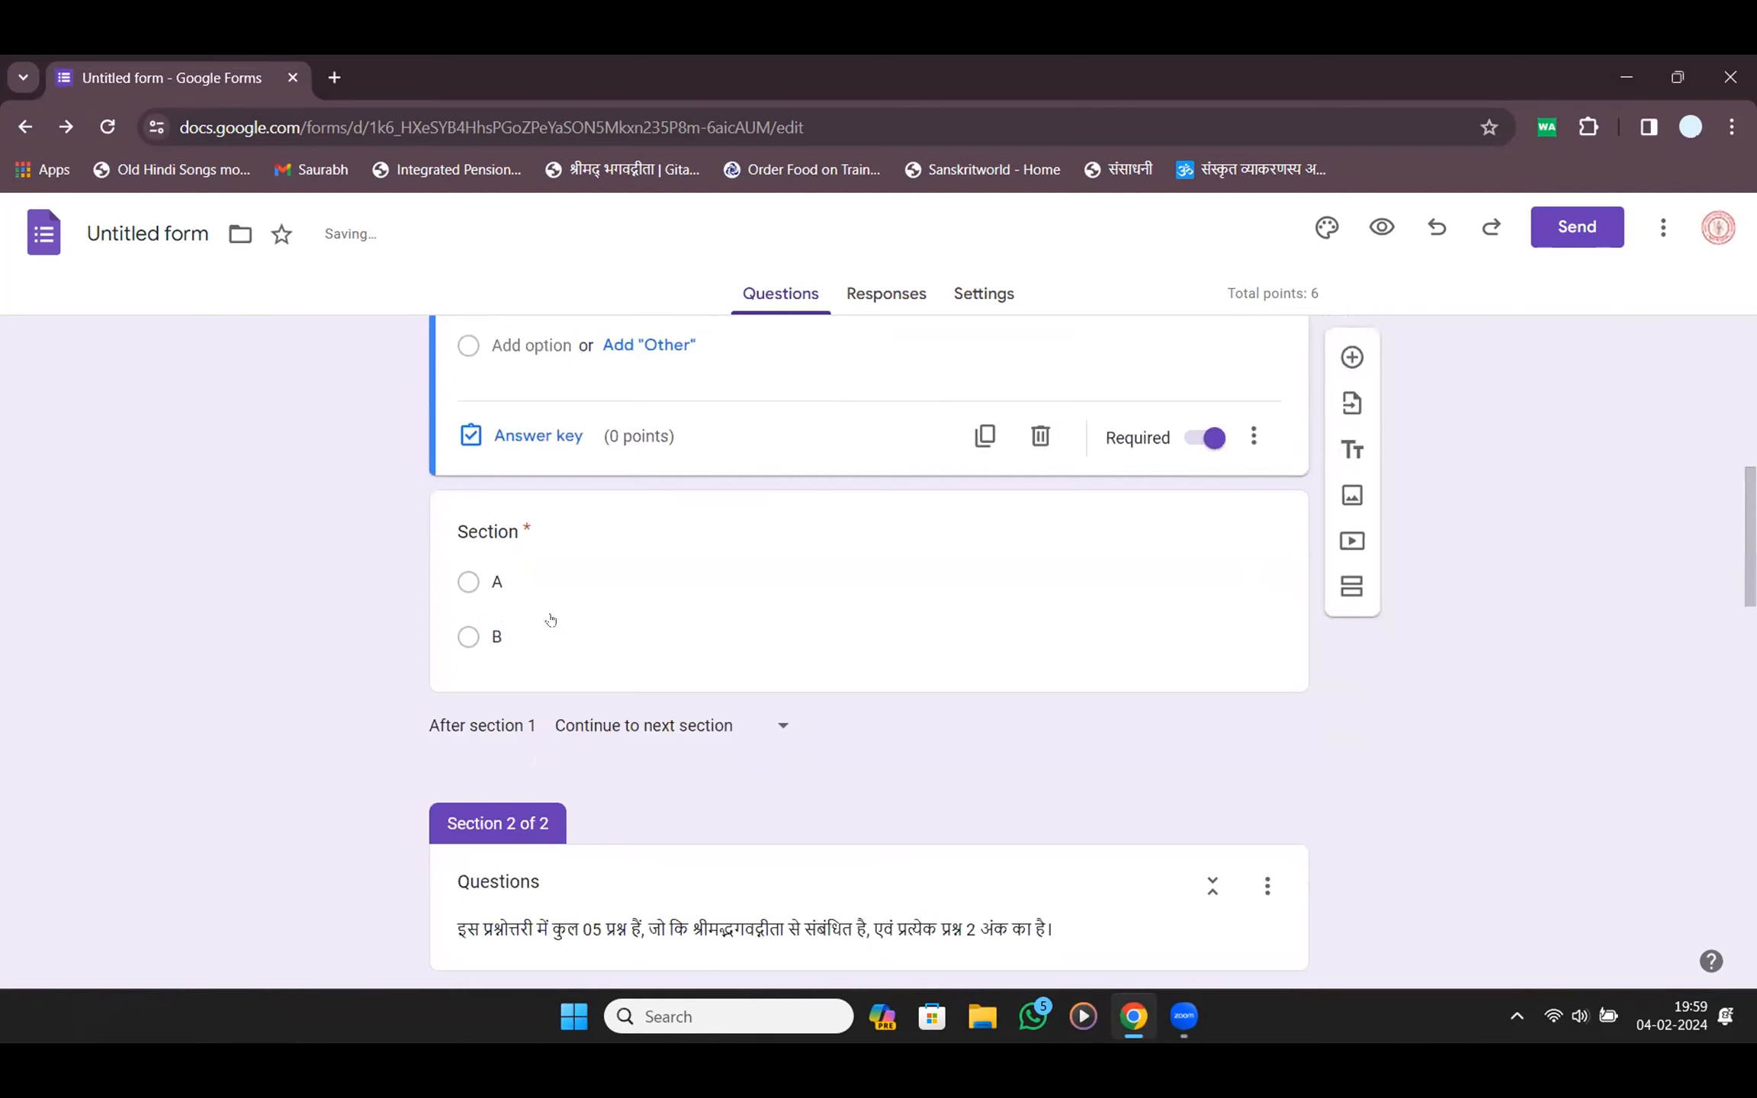
left_click(556, 510)
left_click(500, 711)
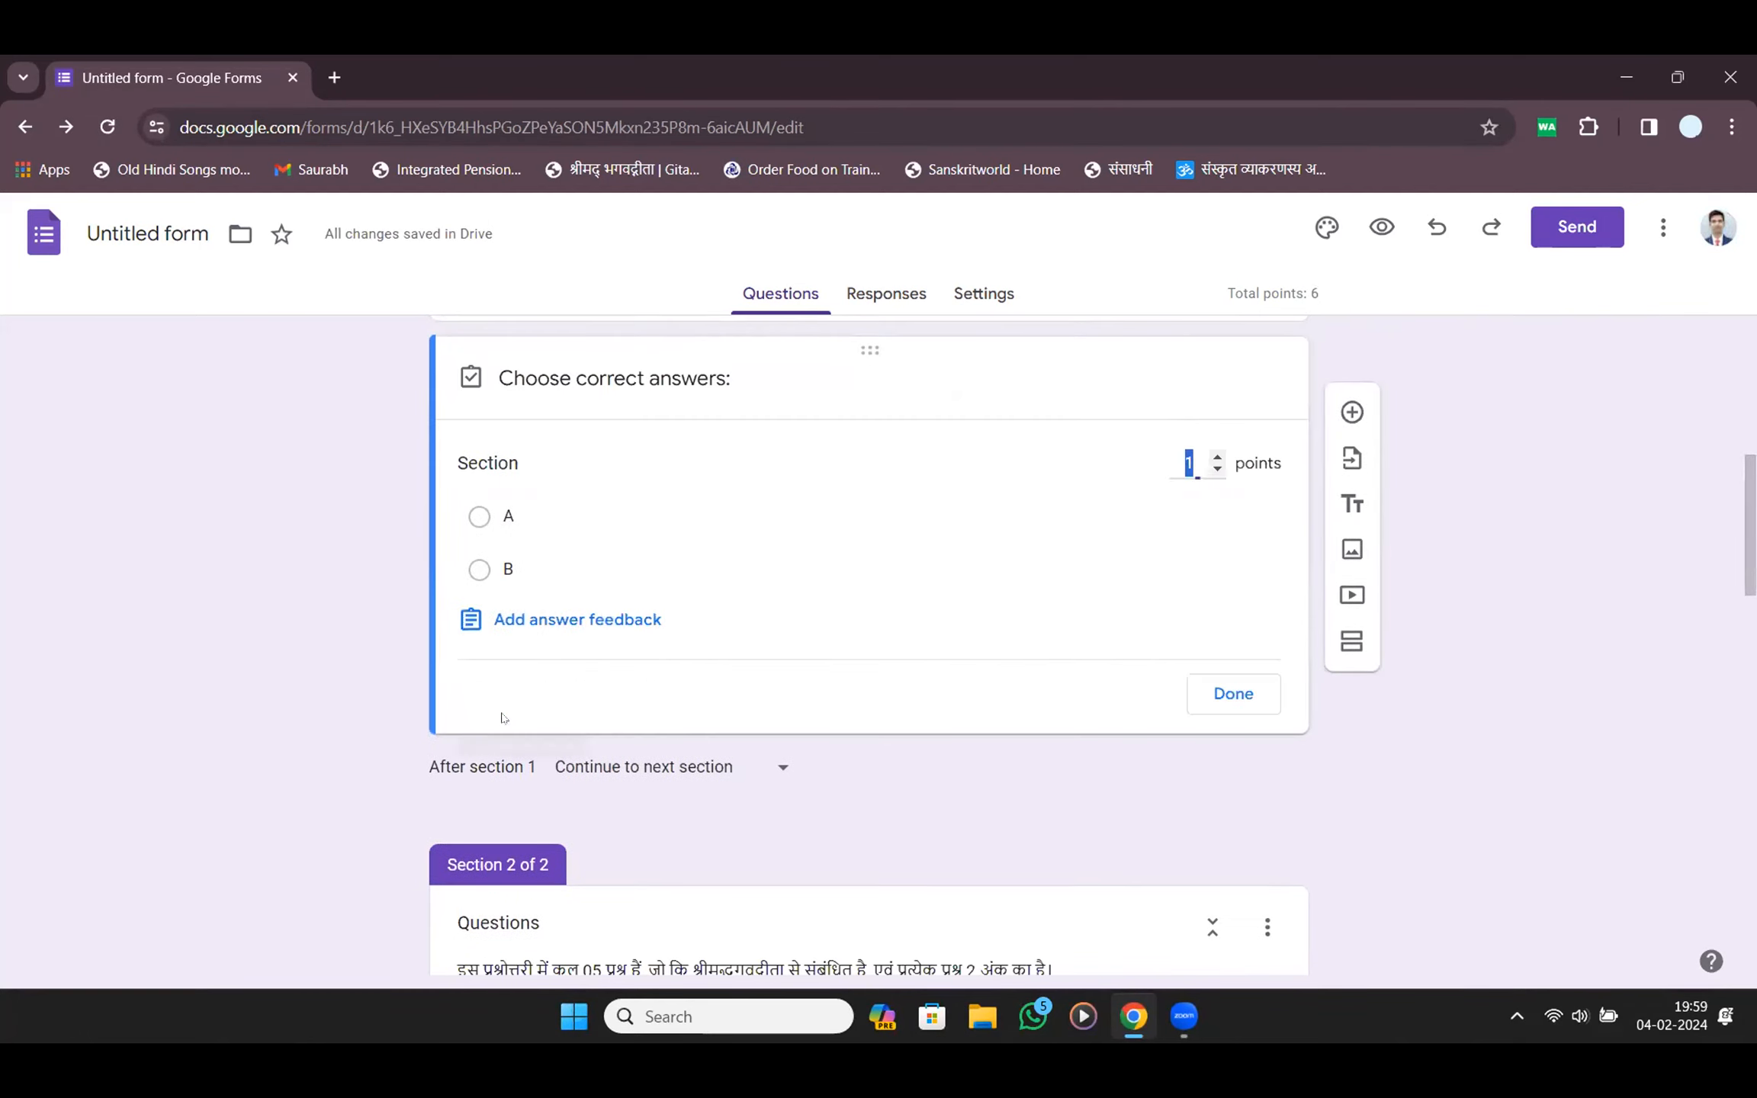
type("0")
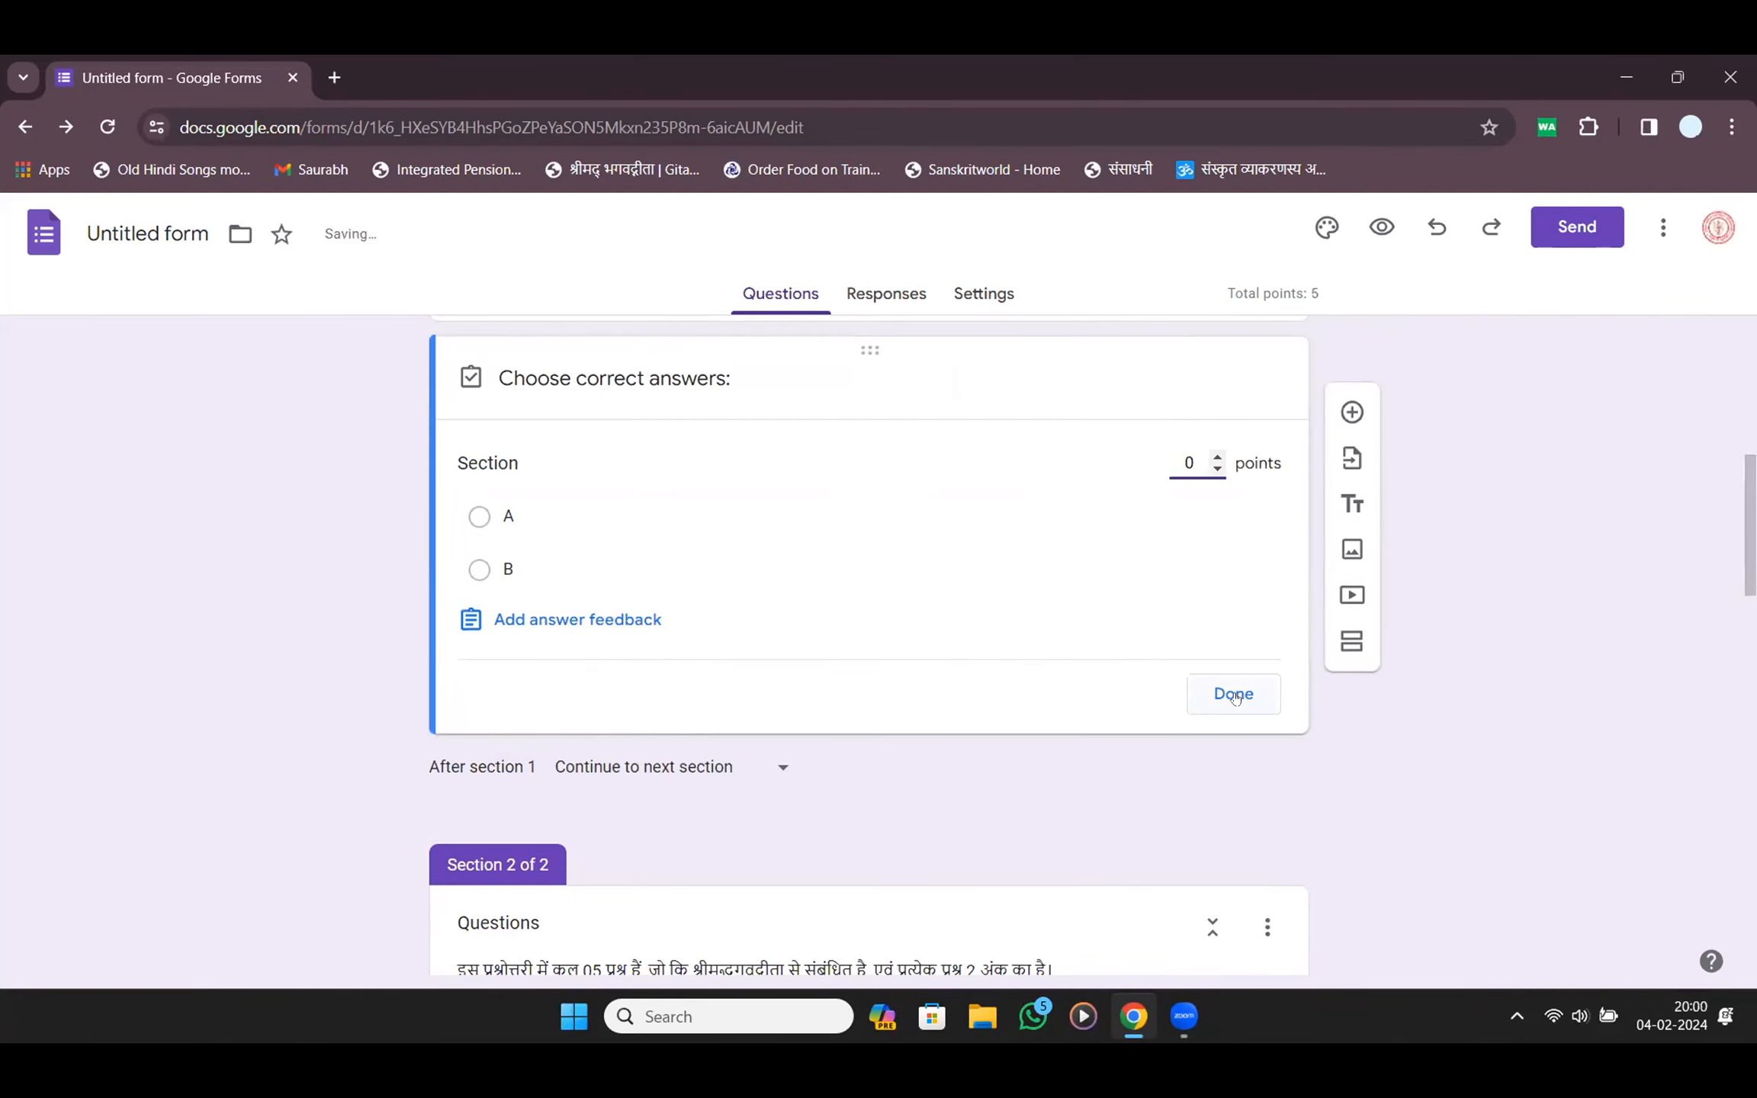
left_click(1234, 694)
scroll(921, 700, "down", 5)
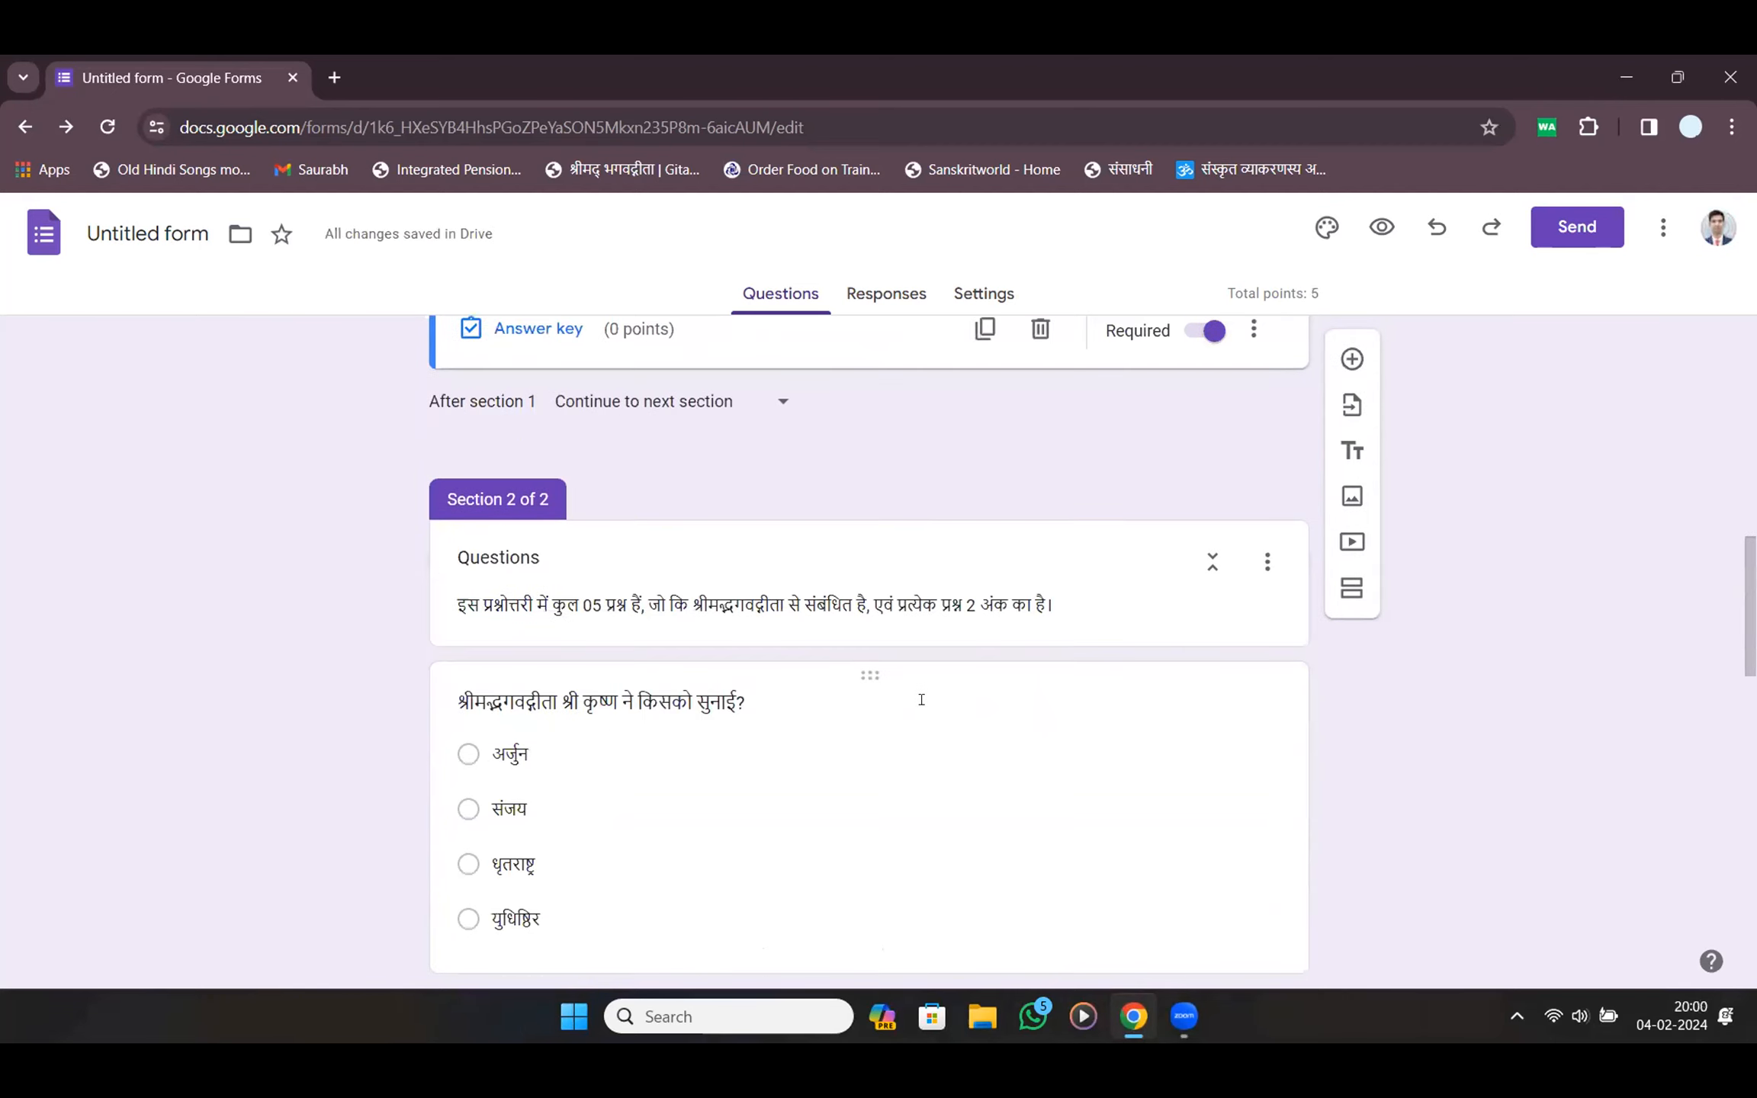
scroll(924, 709, "down", 5)
Mark अर्जुन correct for 2 points on the first Gita question, then discard the answer feedback
left_click(812, 561)
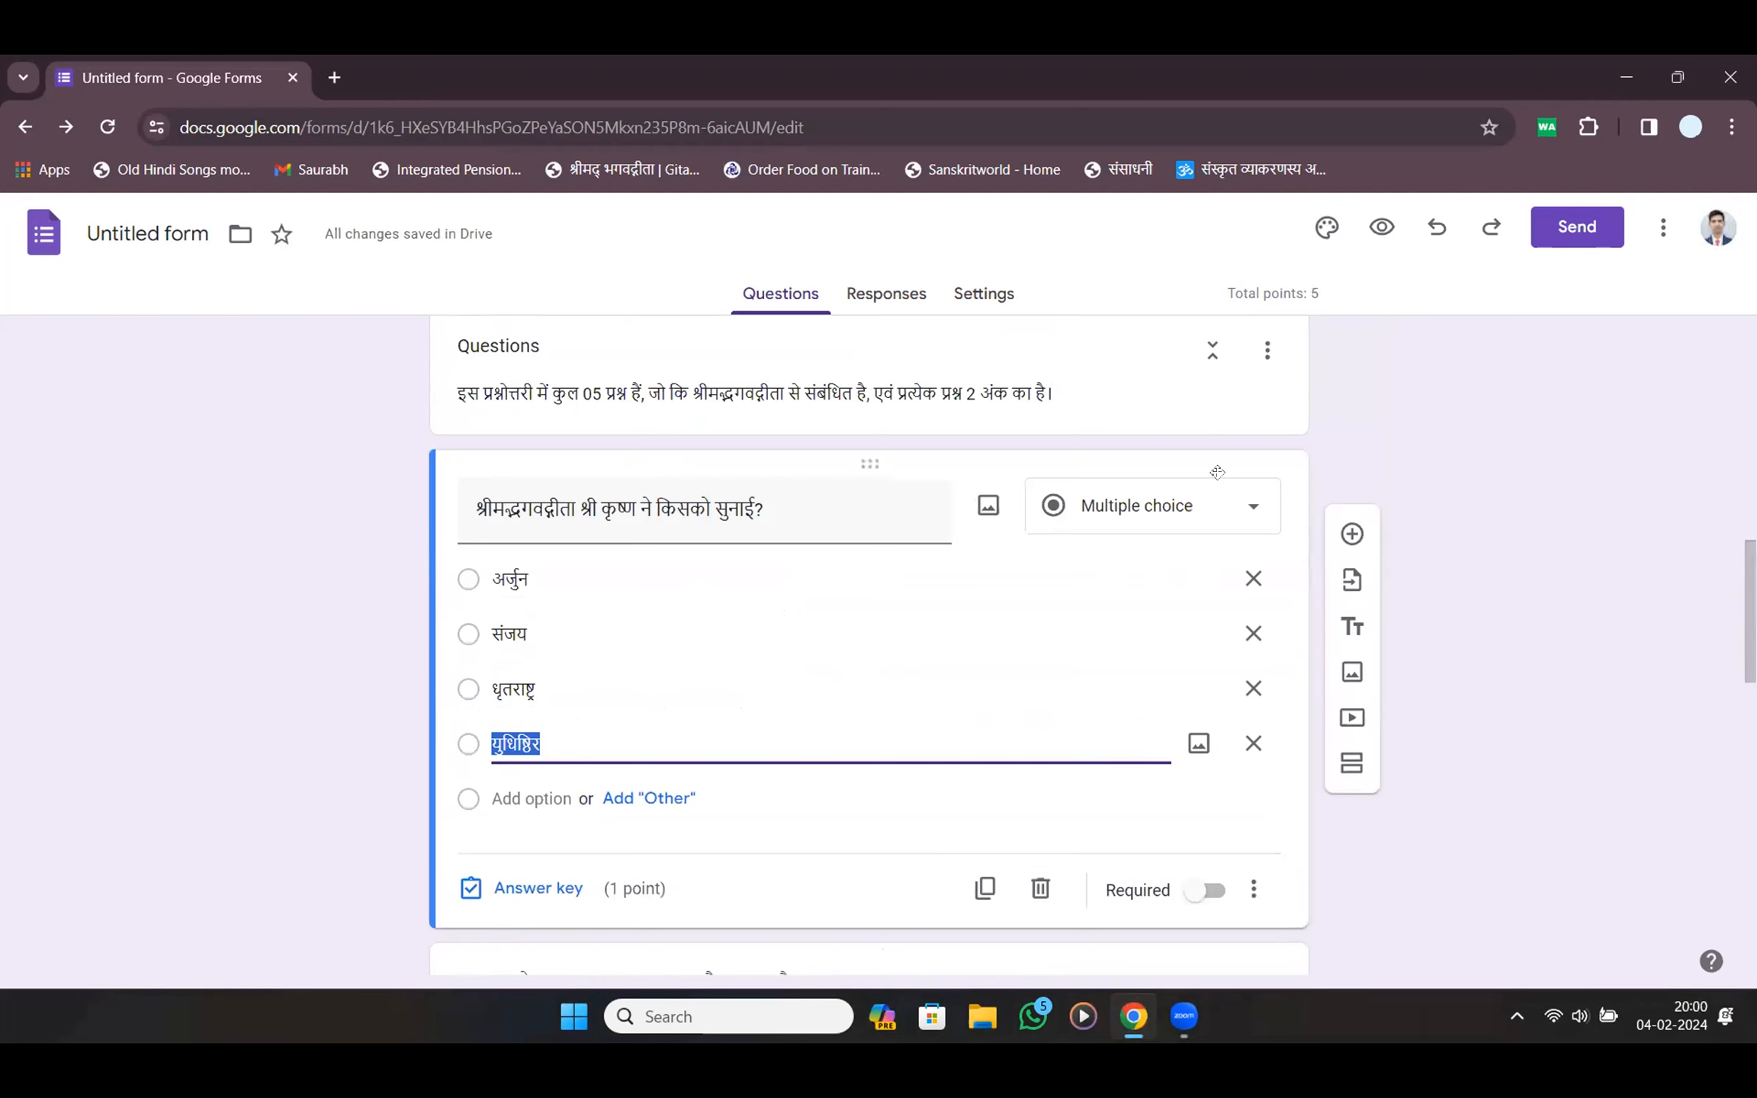
left_click(538, 888)
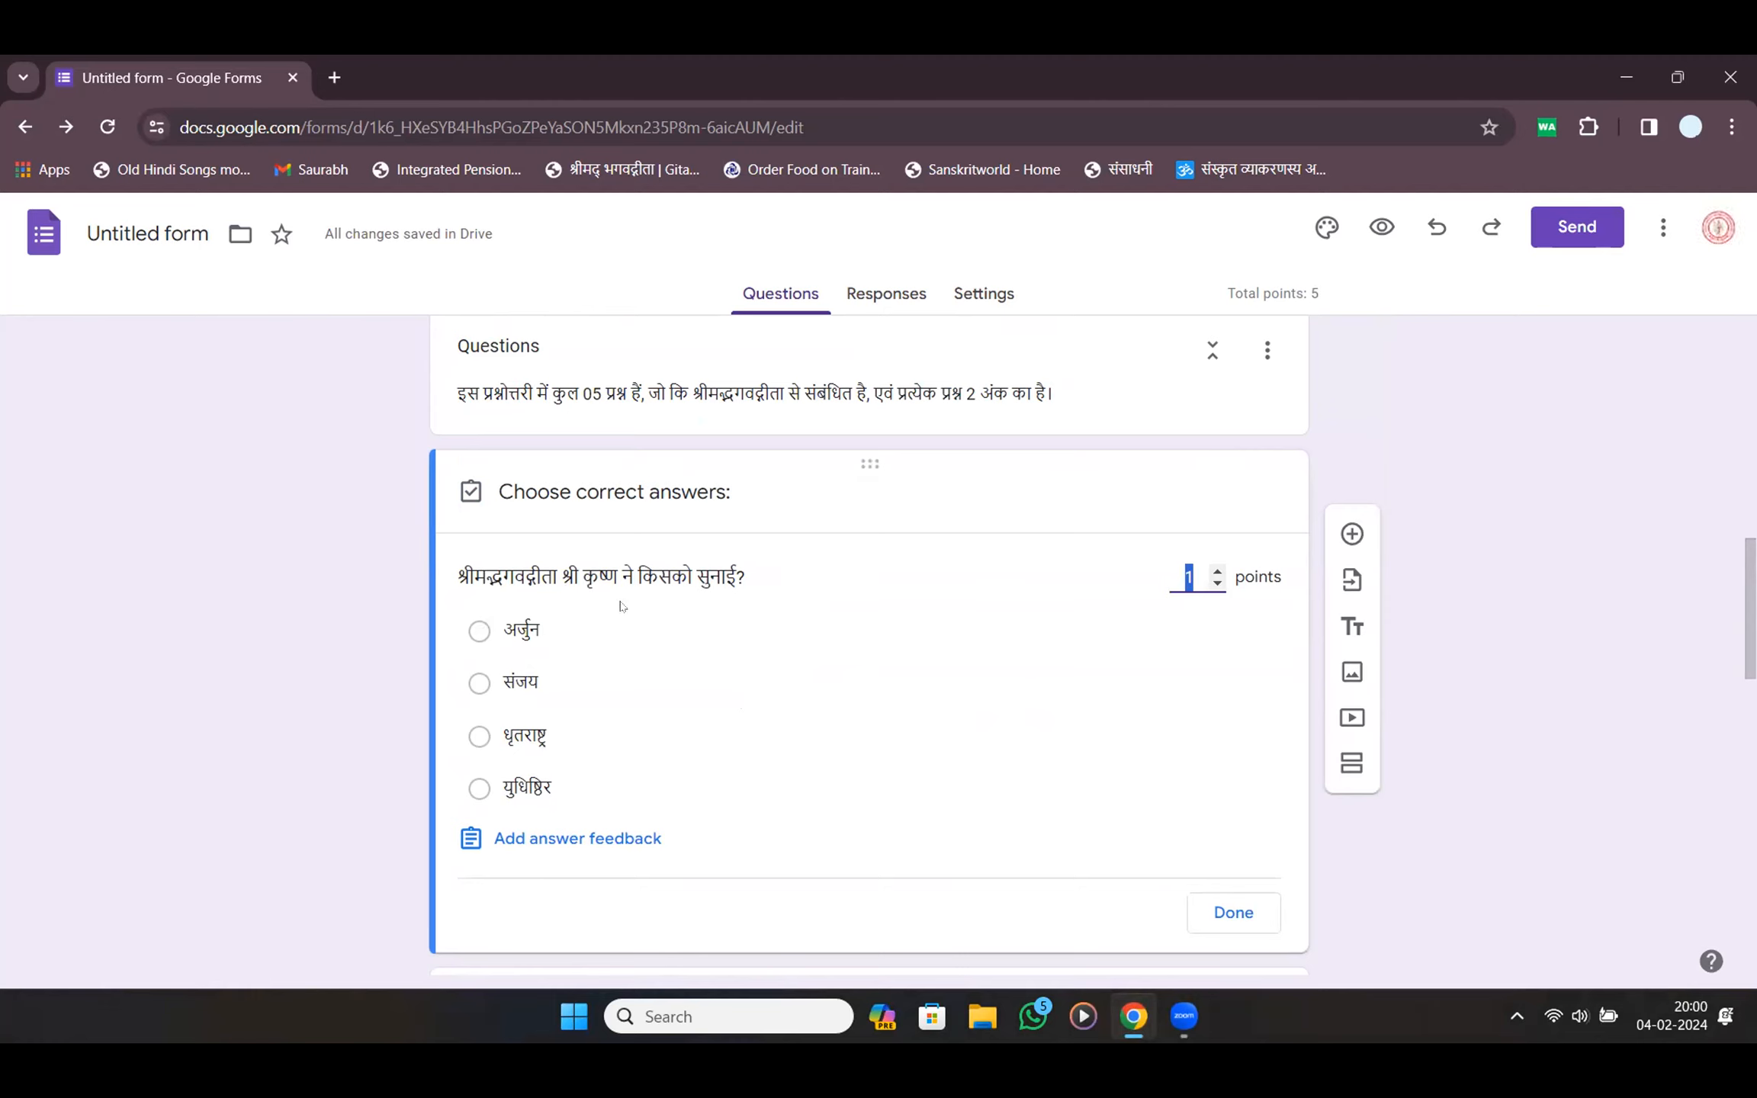
left_click(477, 631)
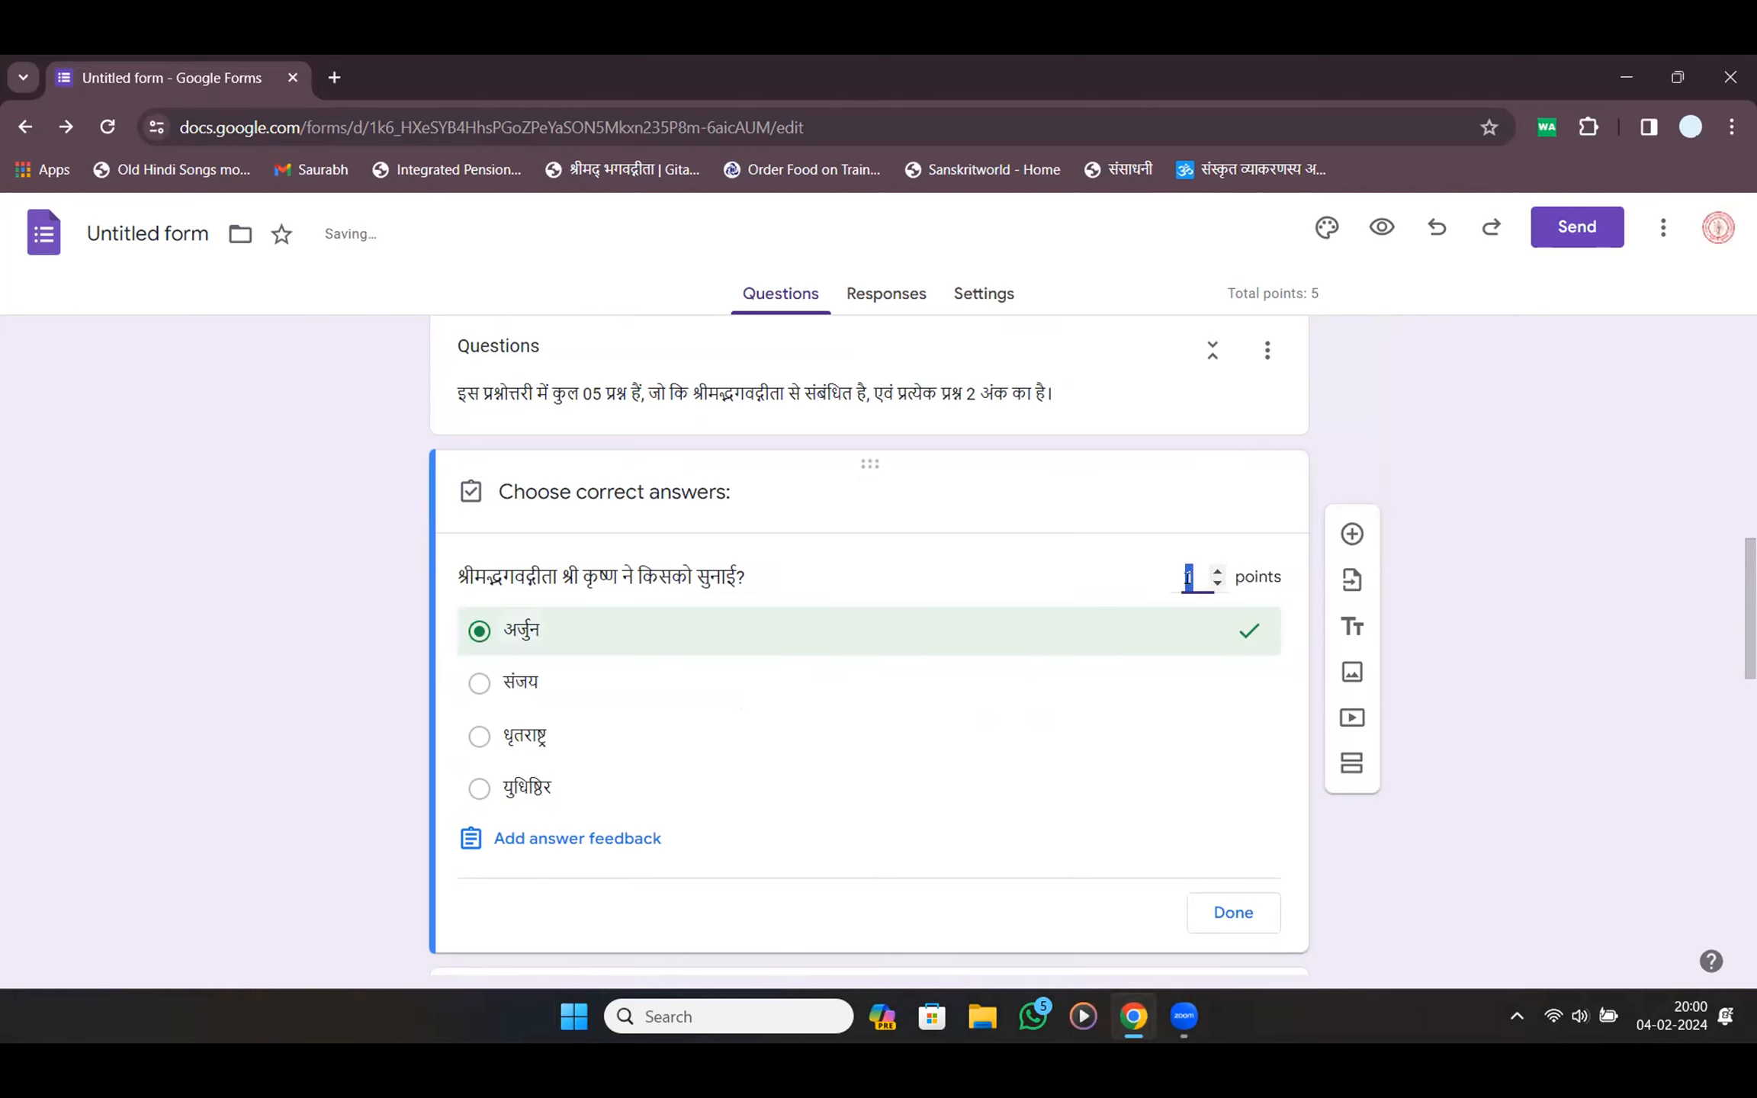
type("2")
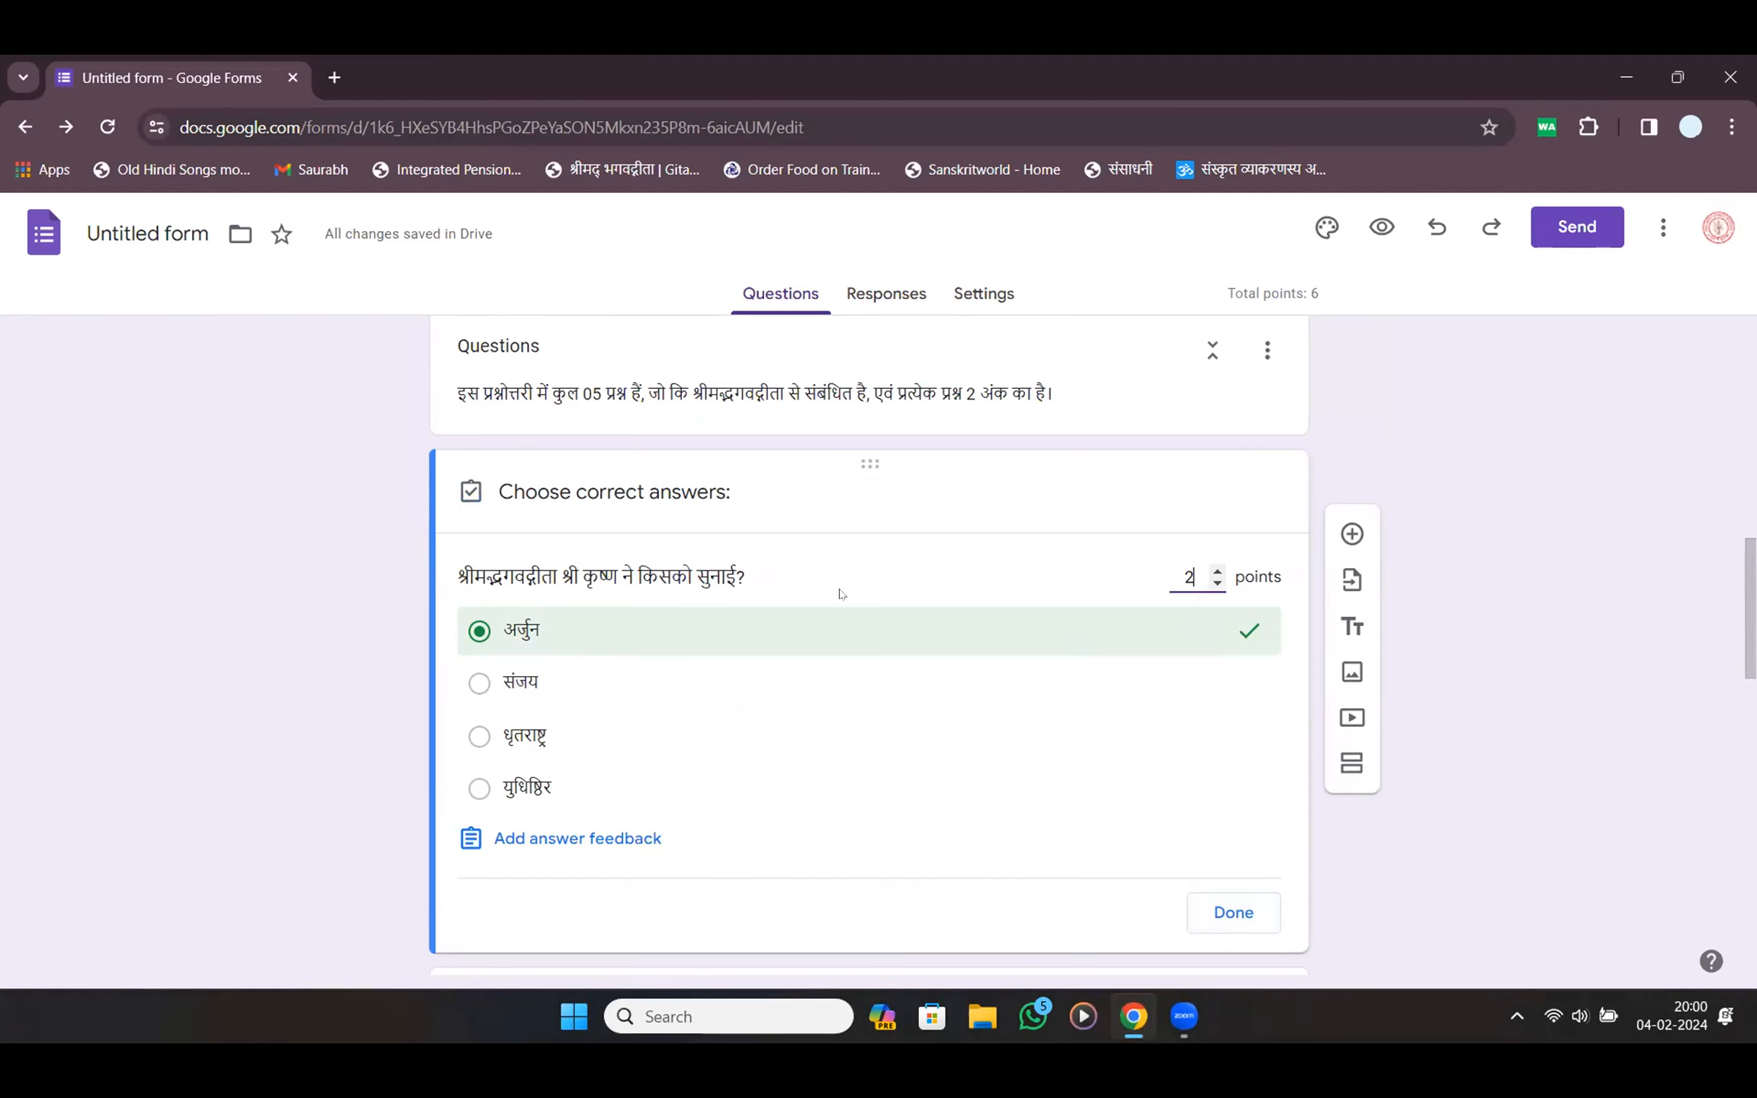
left_click(554, 837)
left_click(644, 434)
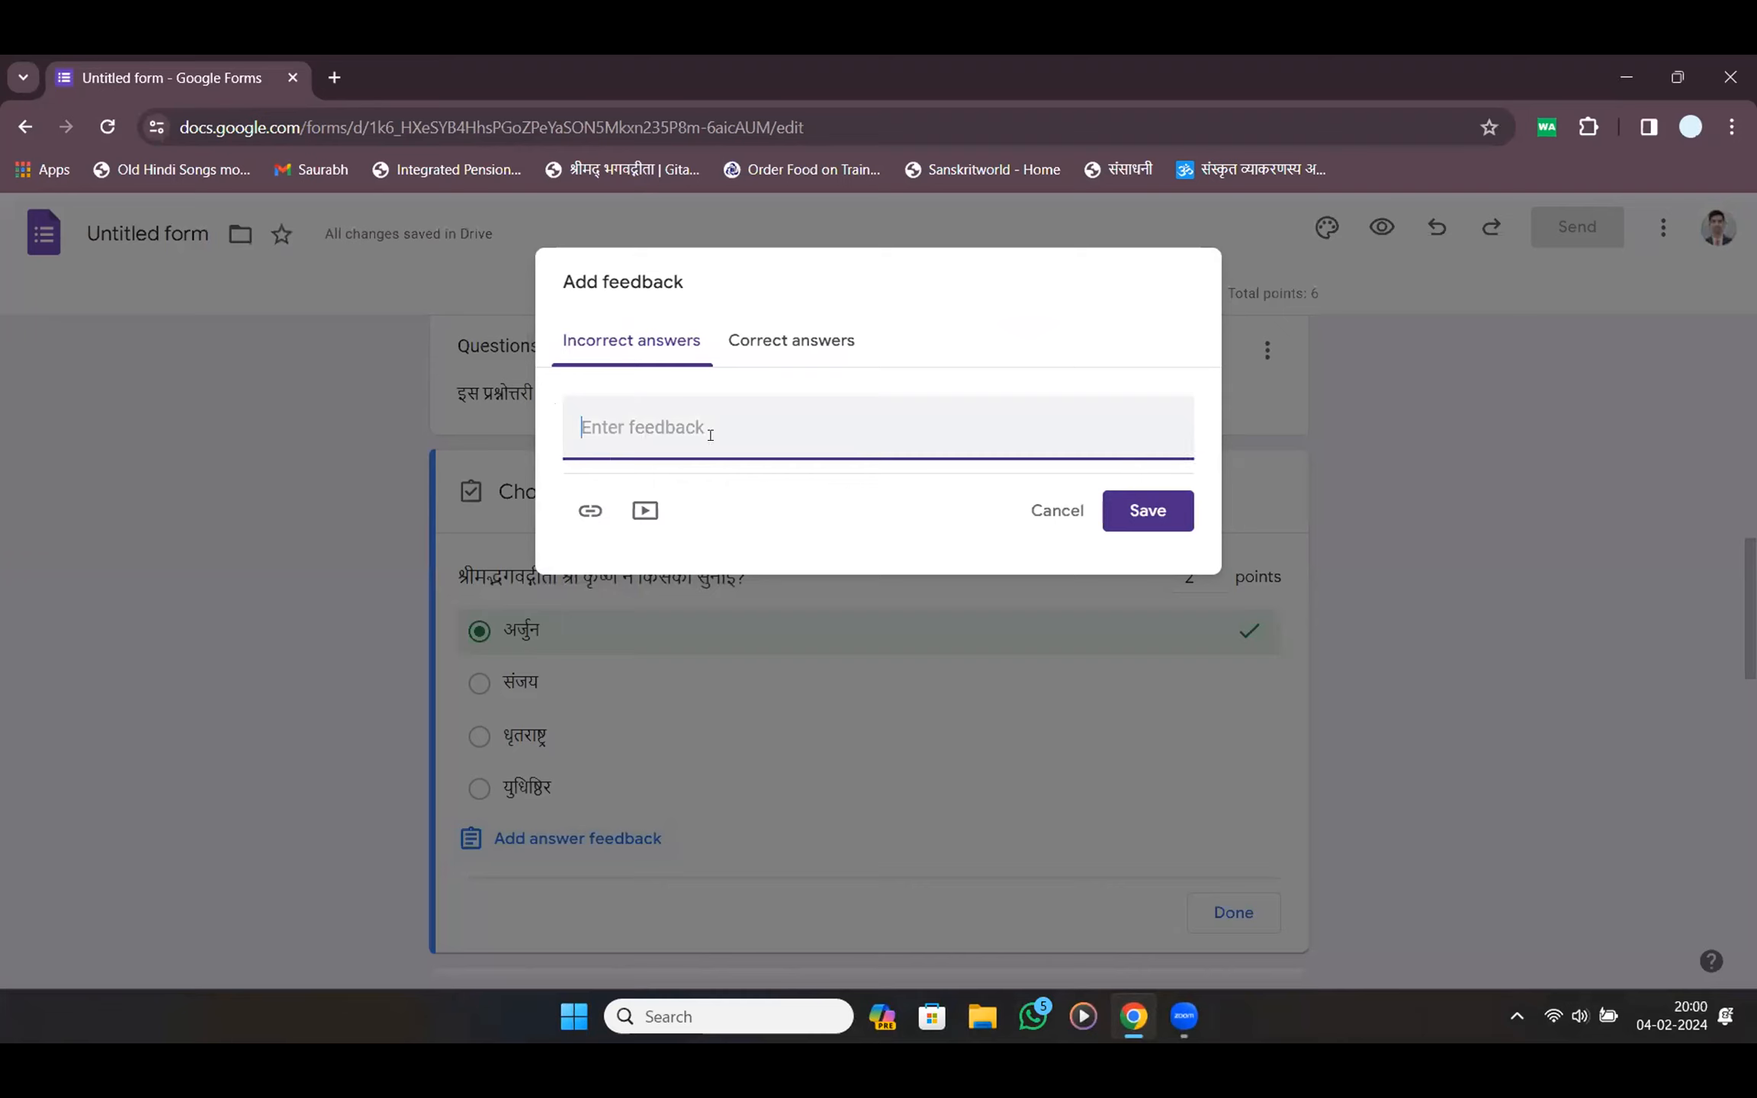
left_click(813, 354)
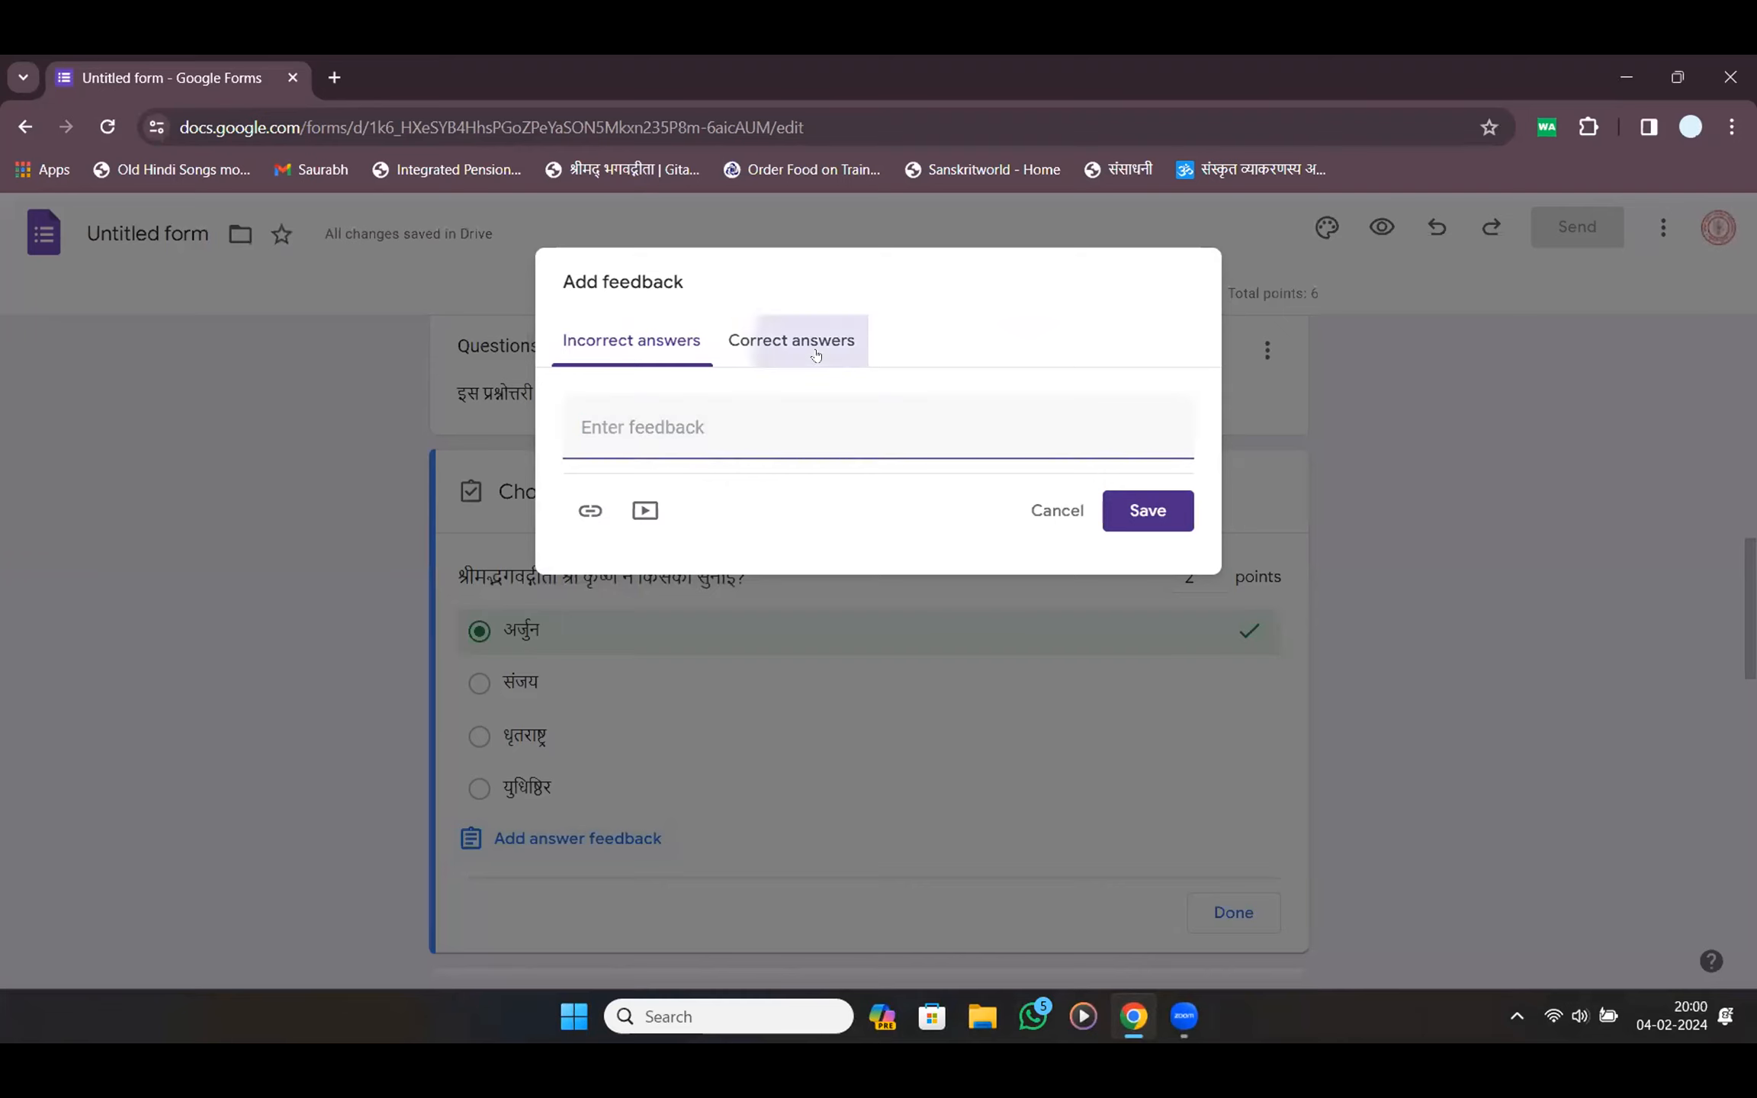
left_click(1057, 510)
scroll(958, 592, "down", 5)
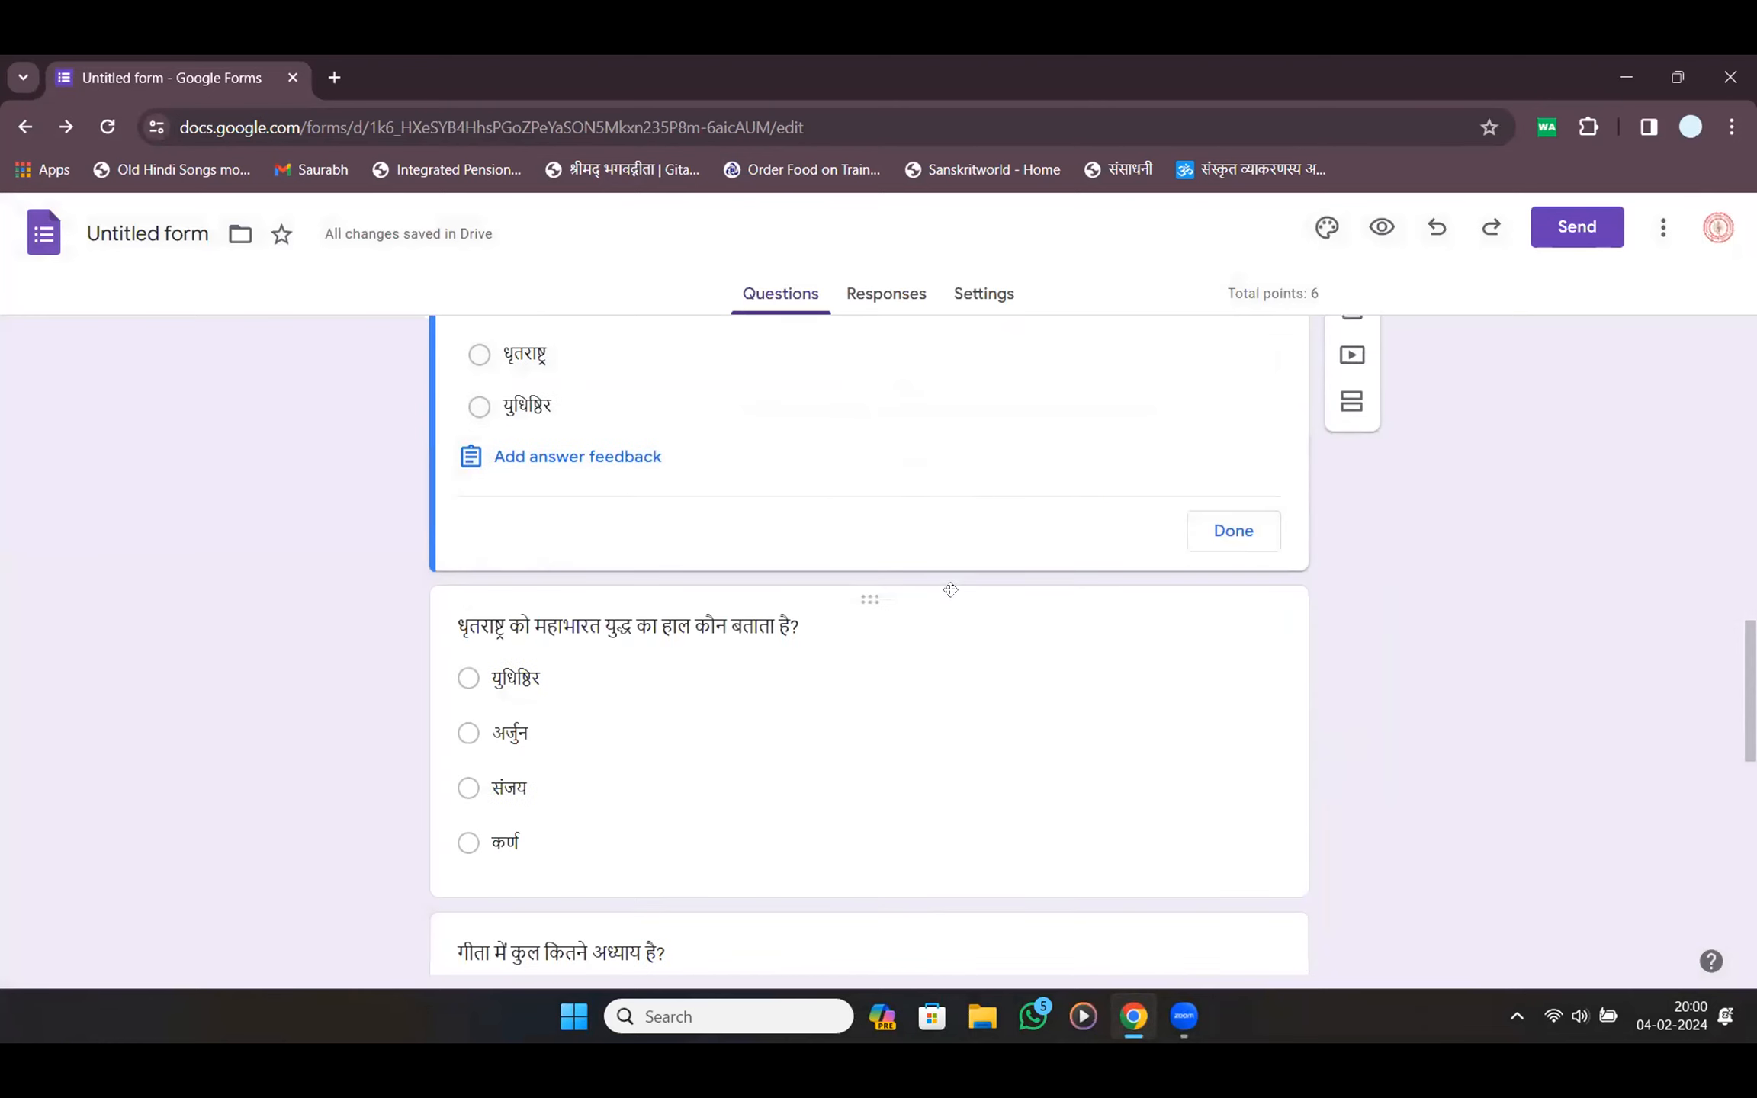
Mark संजय and 18 correct on the धृतराष्ट्र and chapter-count questions, 2 points each
left_click(746, 622)
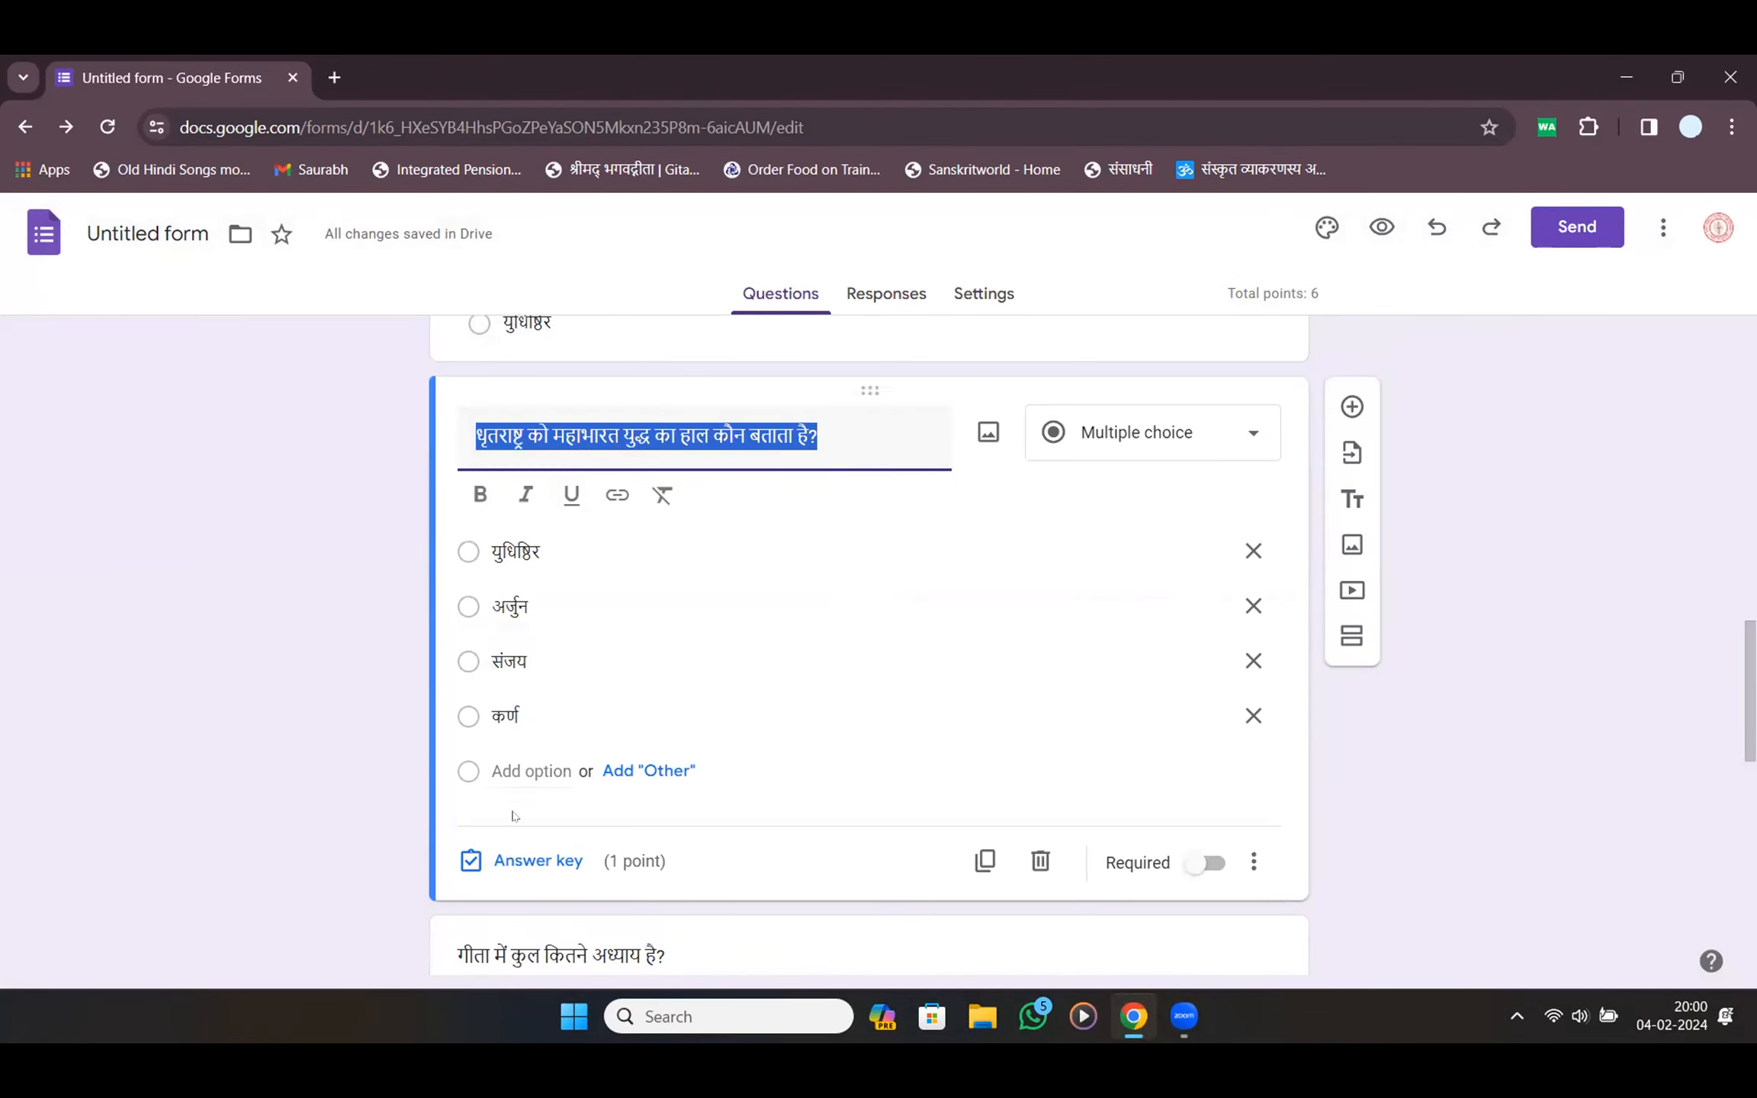
left_click(506, 863)
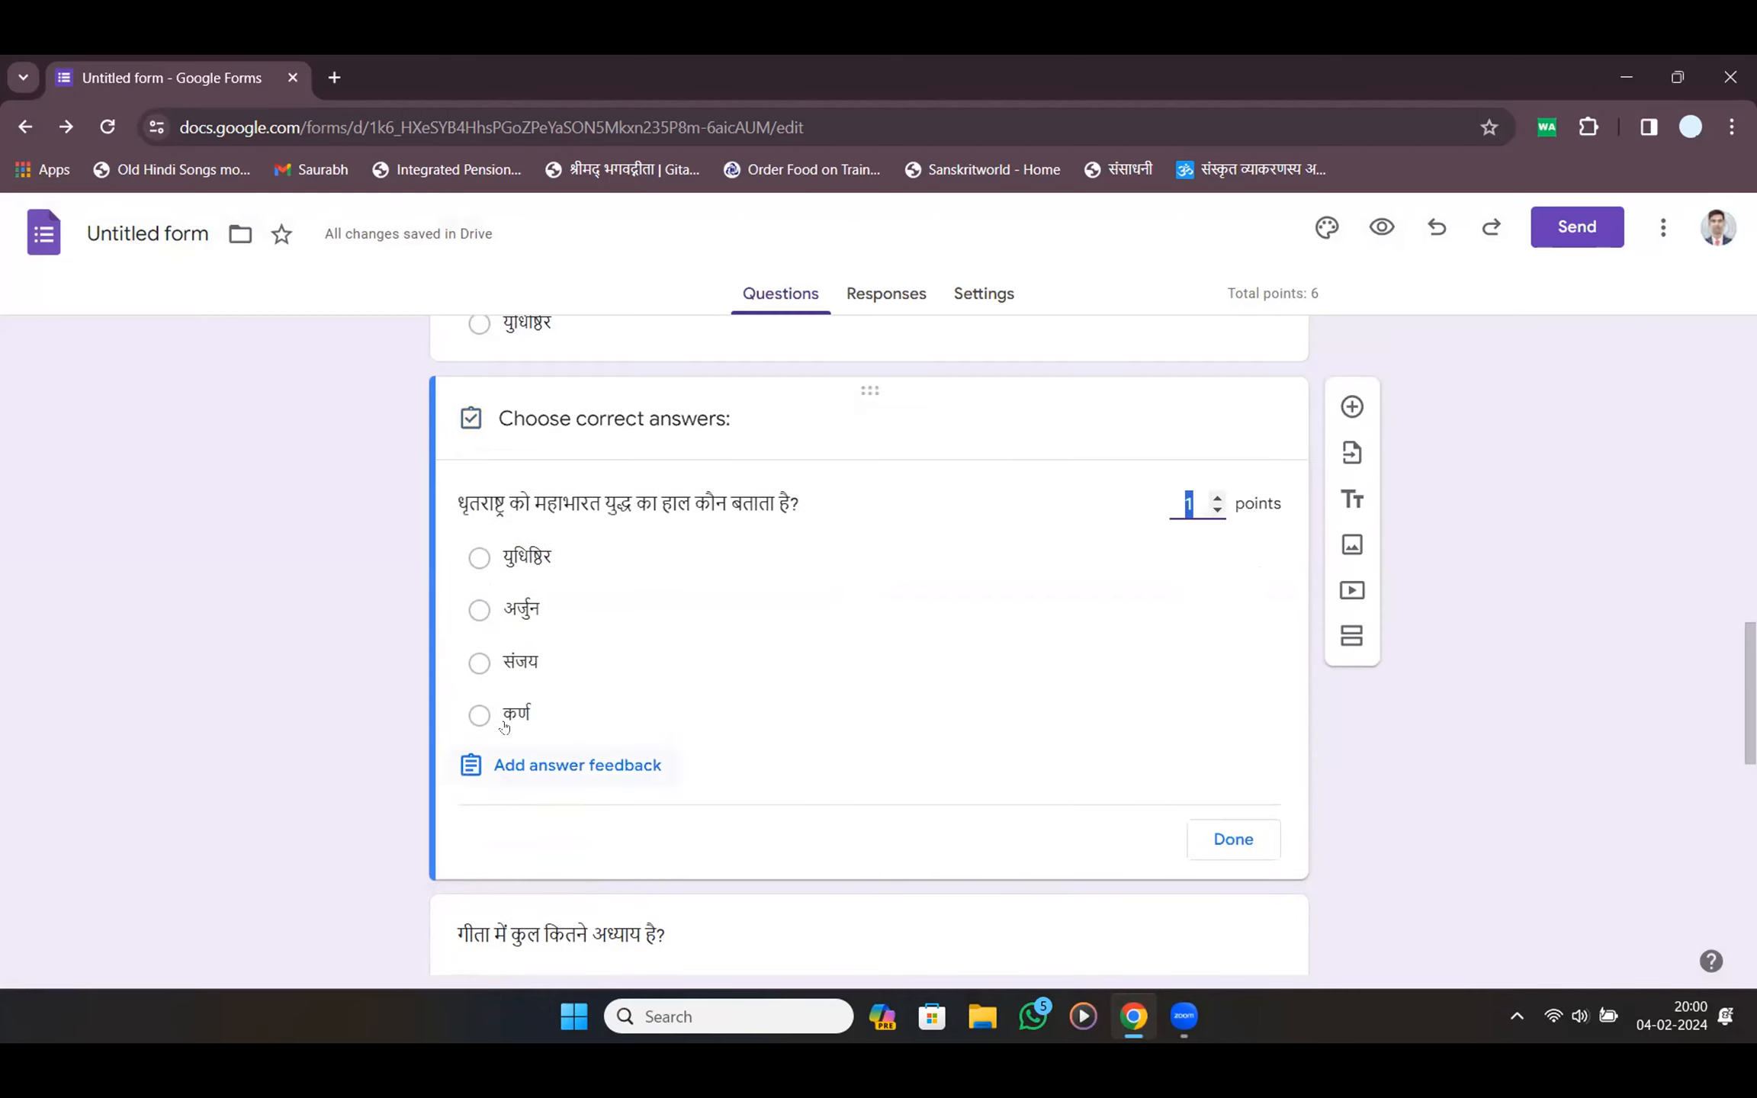
left_click(480, 661)
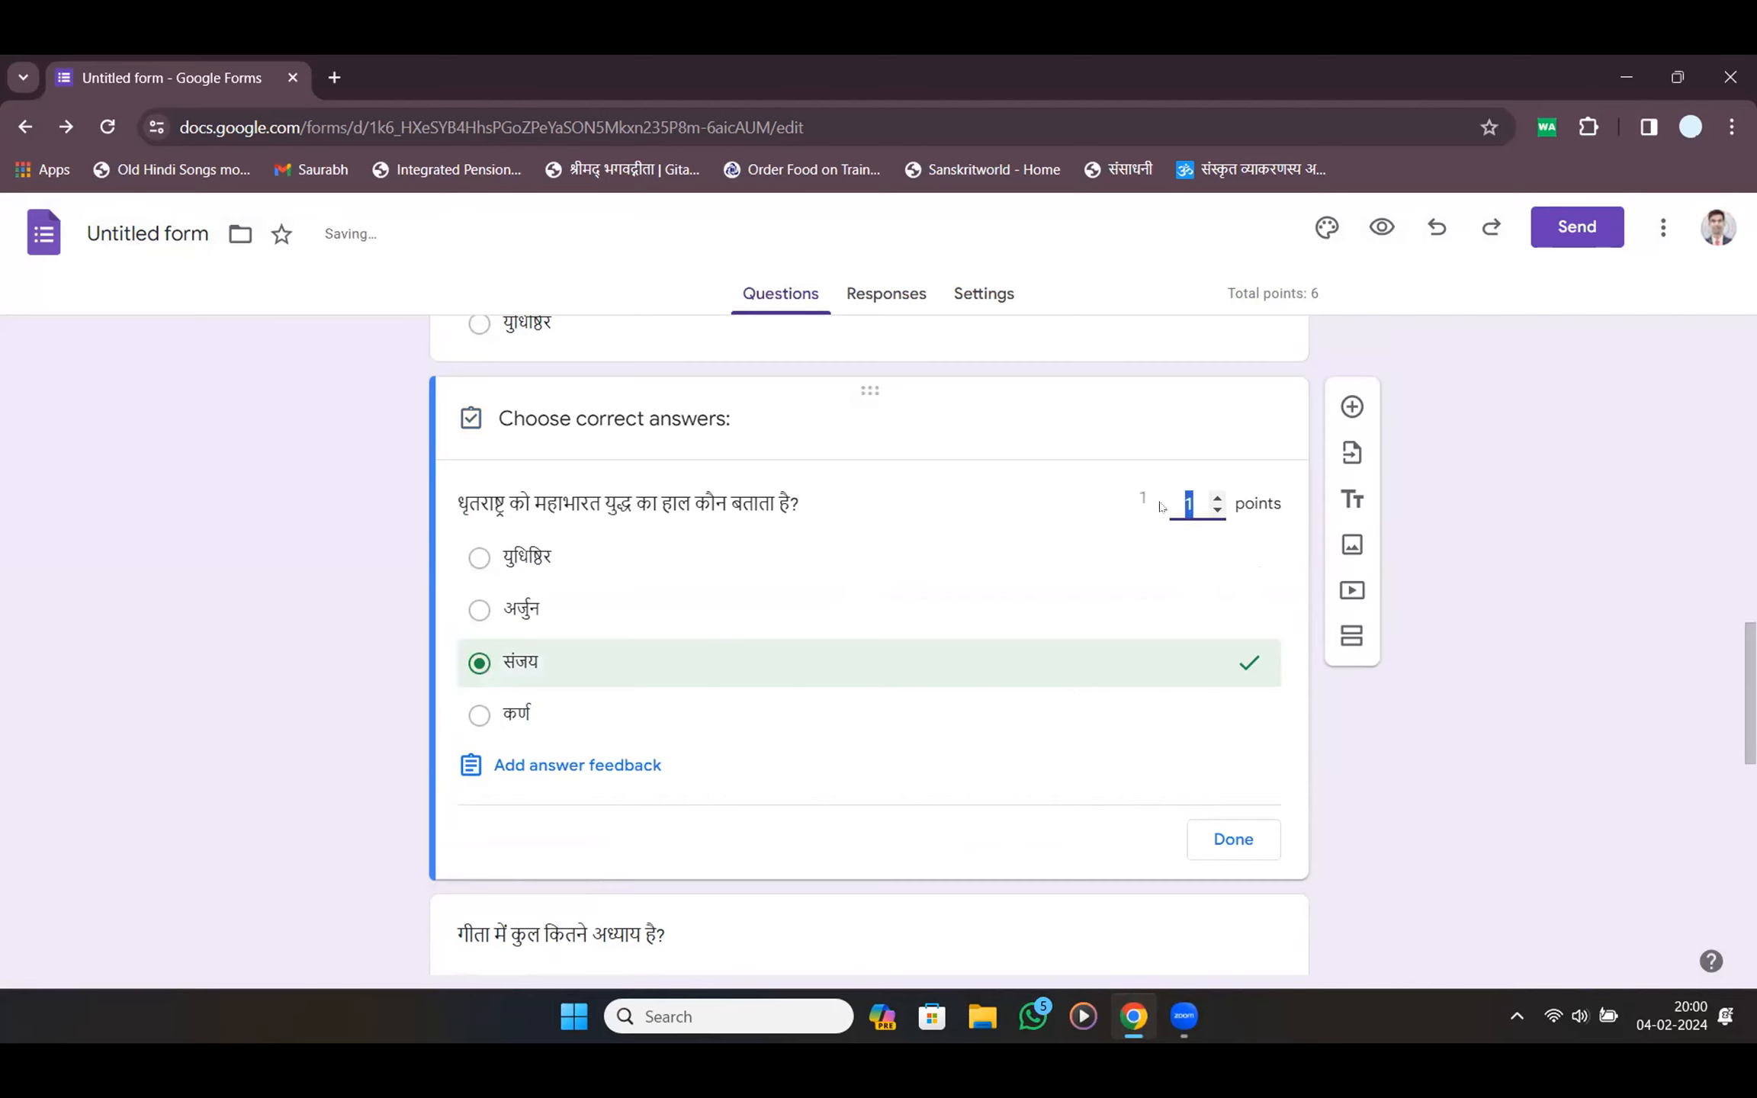
type("2")
left_click(1254, 839)
scroll(763, 720, "down", 5)
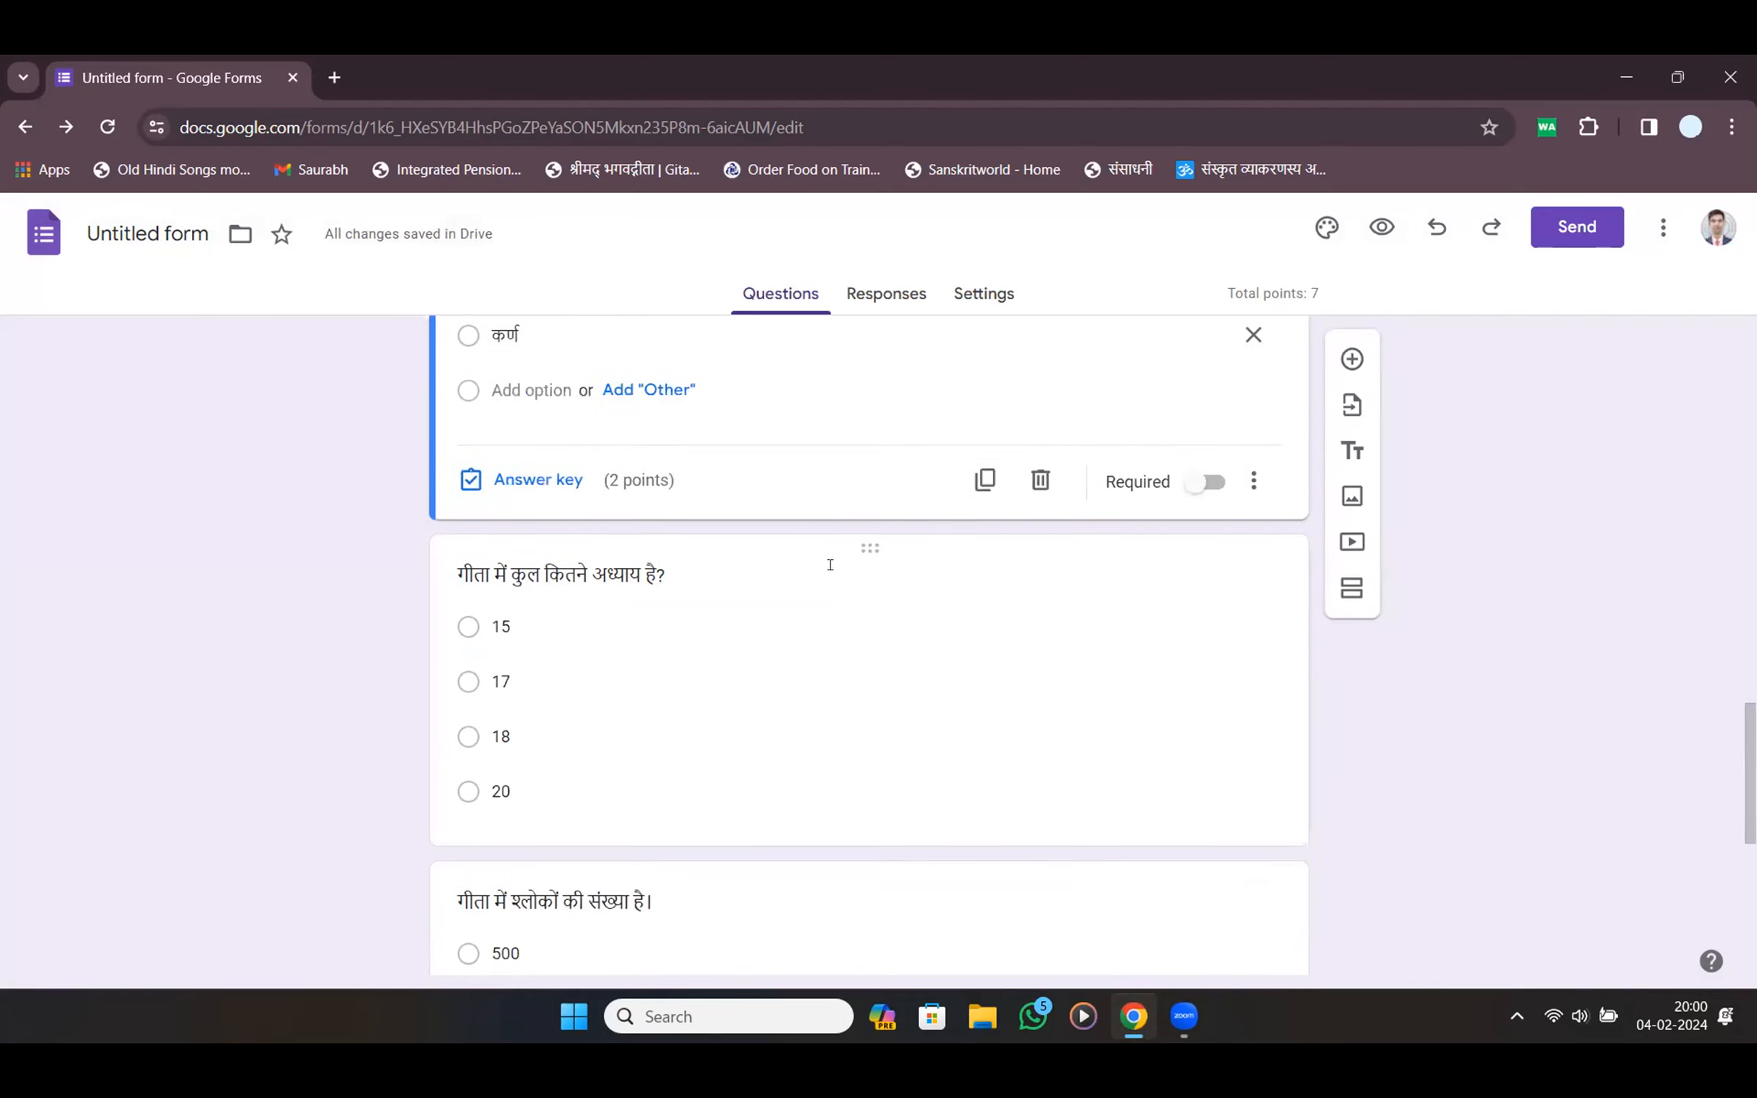
left_click(830, 564)
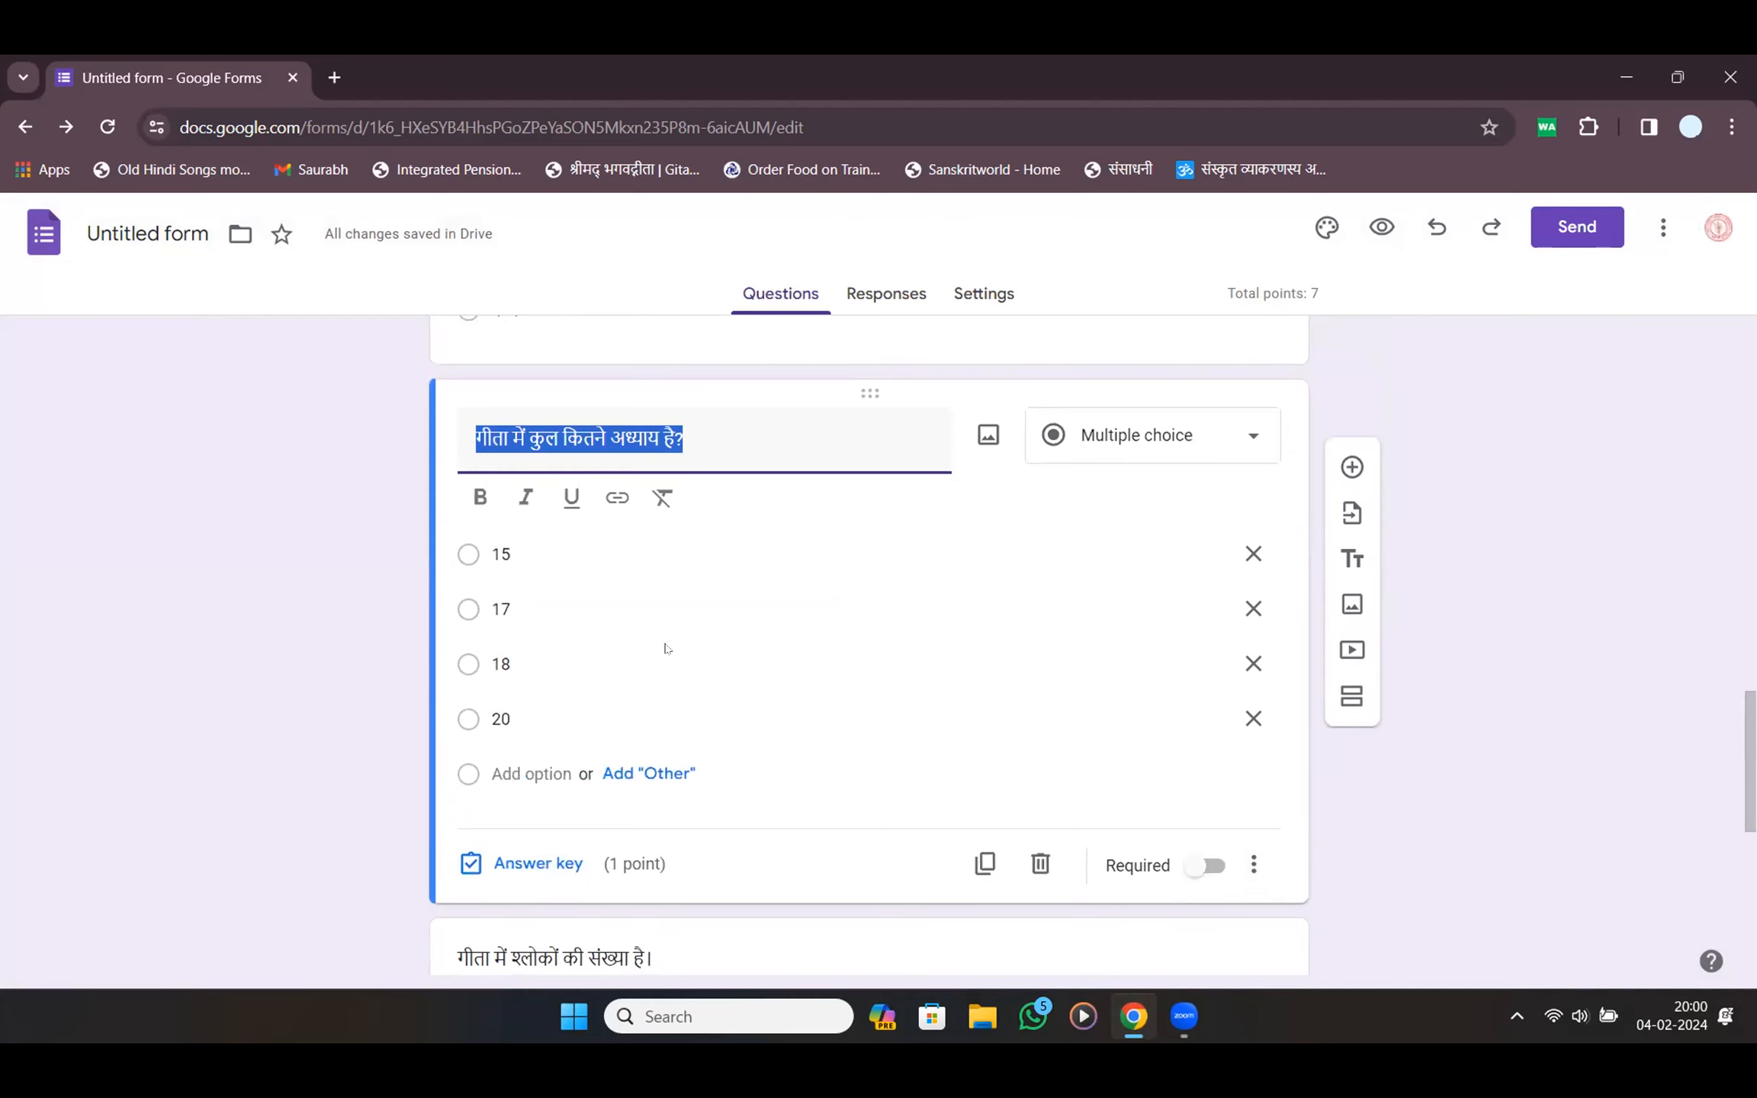
left_click(549, 869)
type("2")
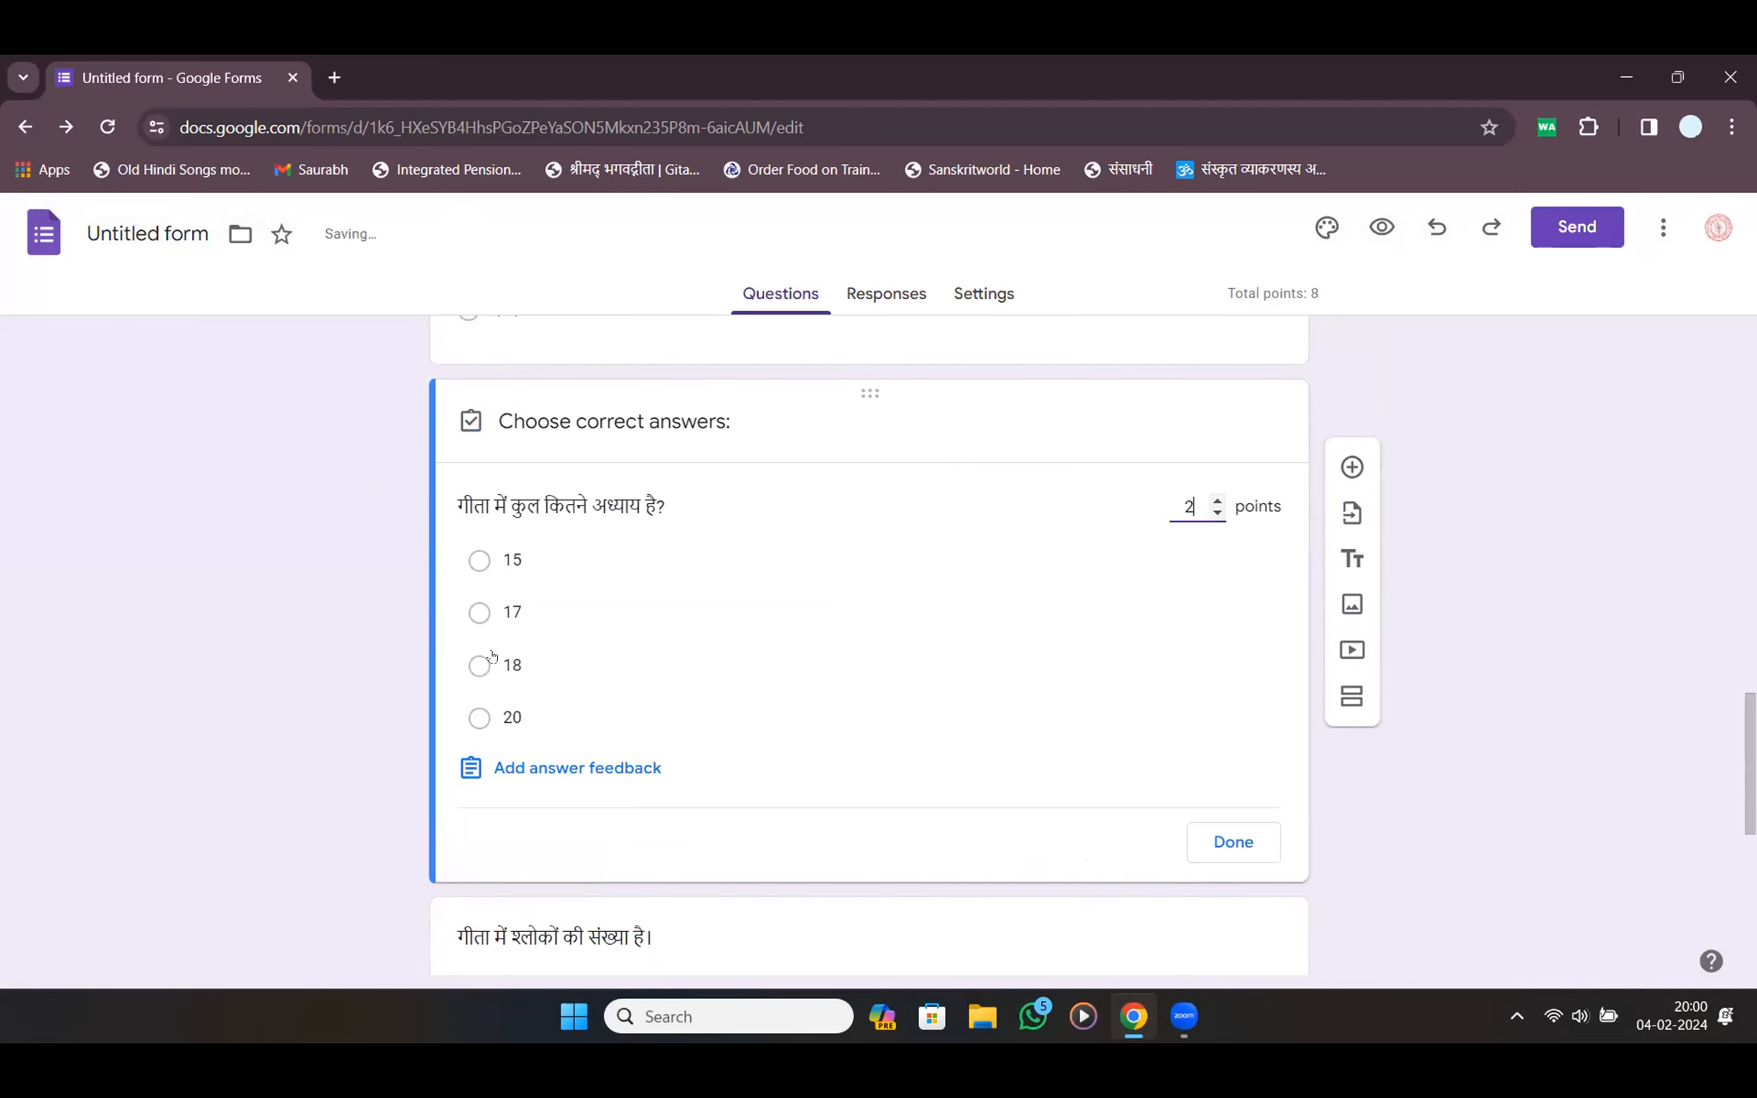
left_click(480, 663)
left_click(1257, 841)
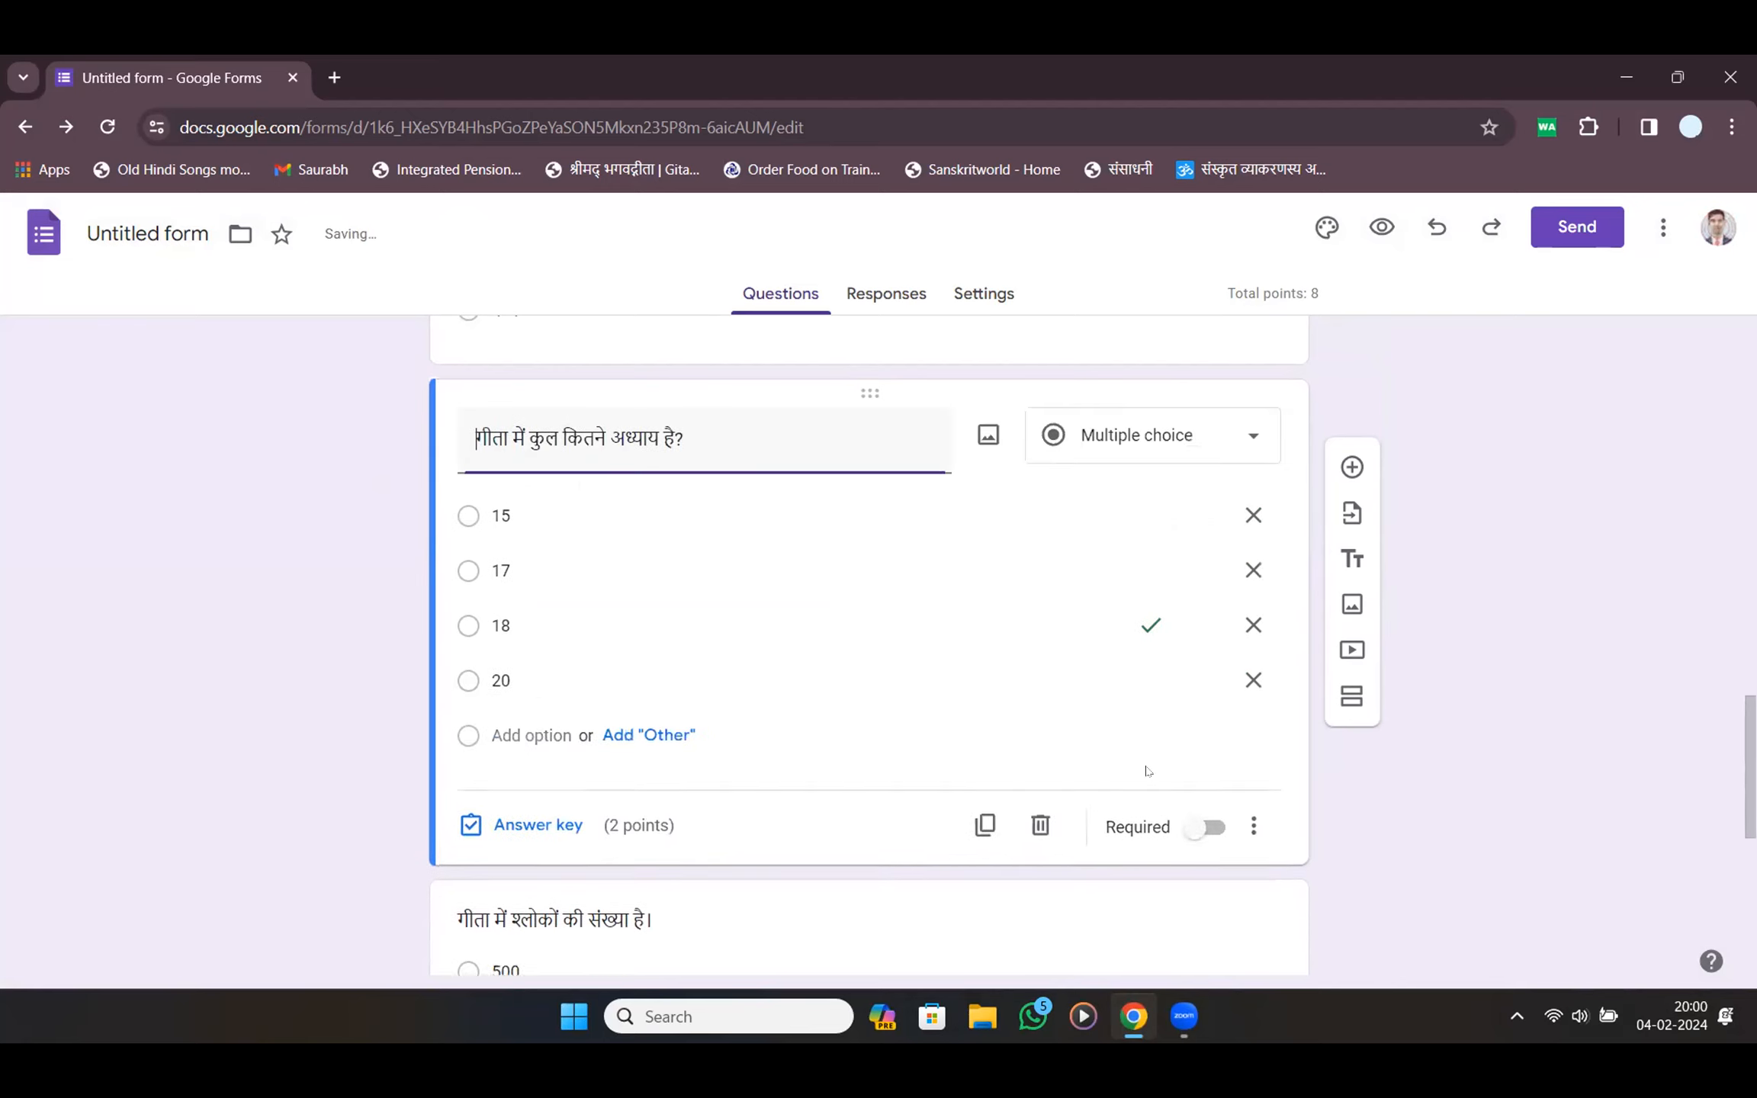
scroll(1032, 718, "down", 4)
Mark 700 and महाभारत correct on the verse-count and source questions, 2 points each
left_click(726, 616)
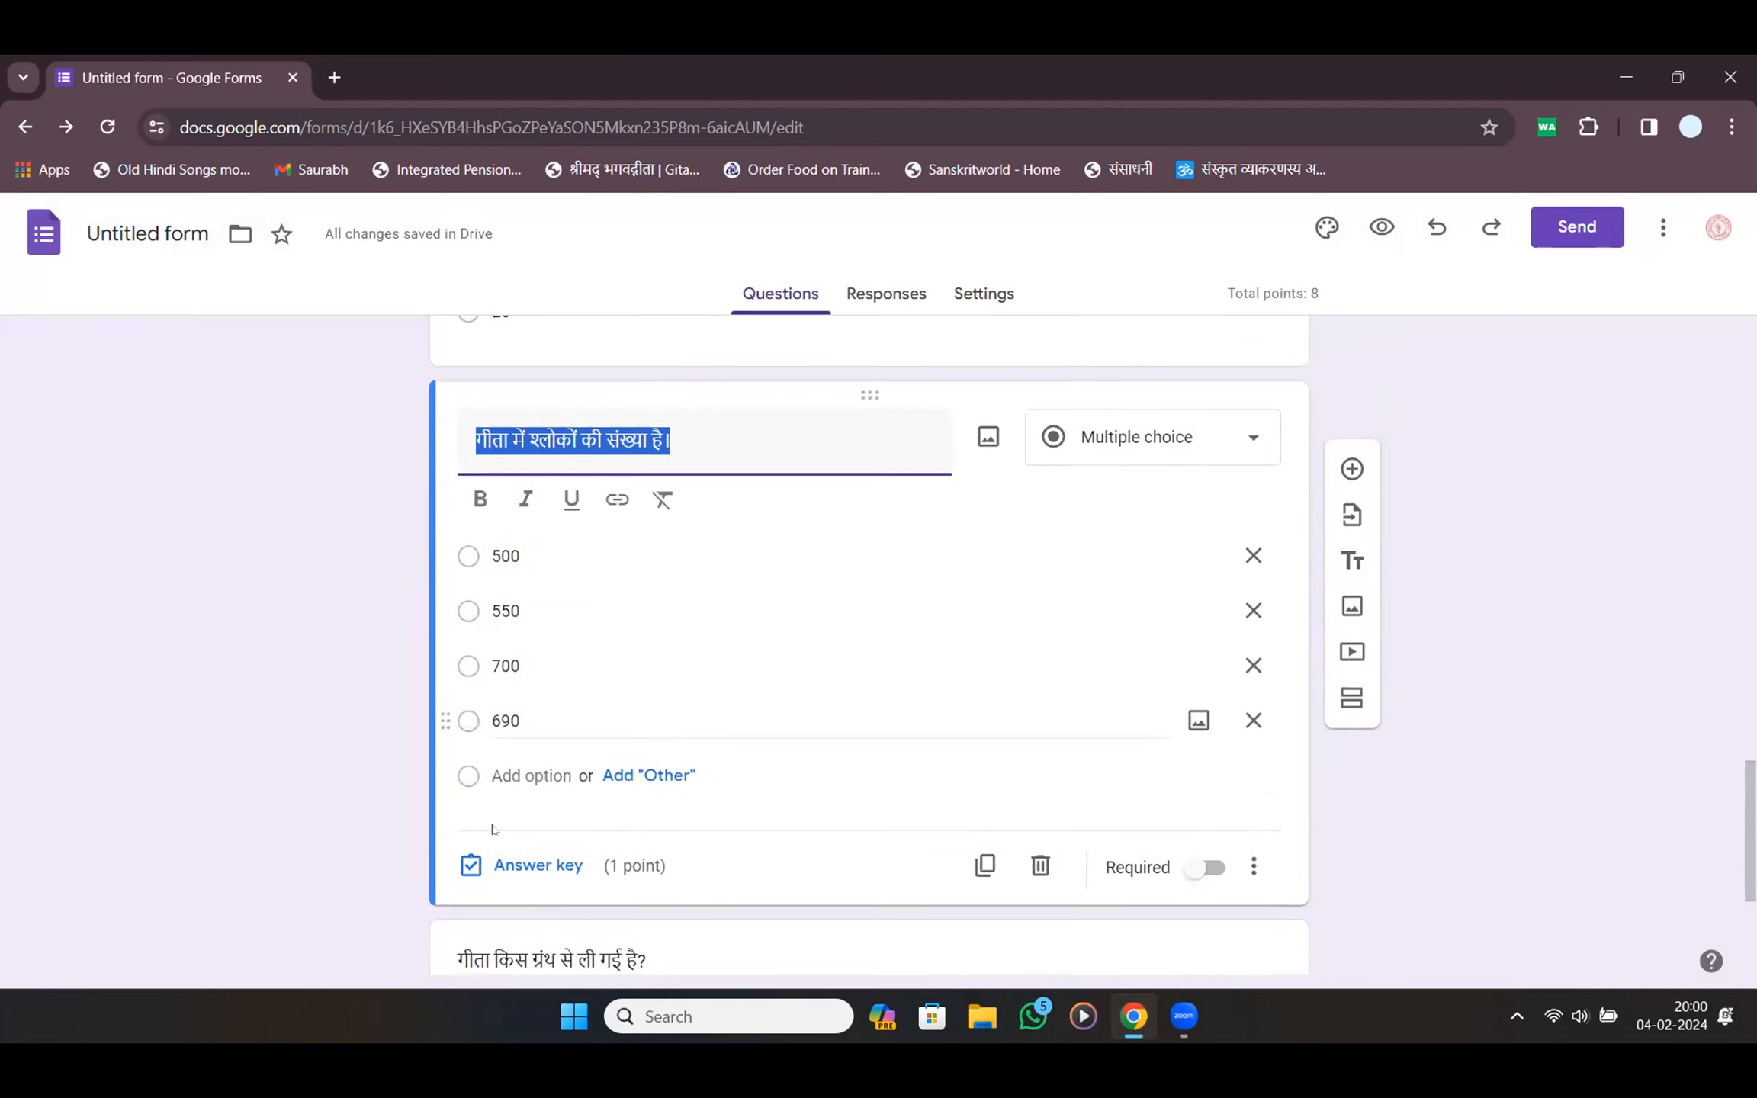
left_click(492, 863)
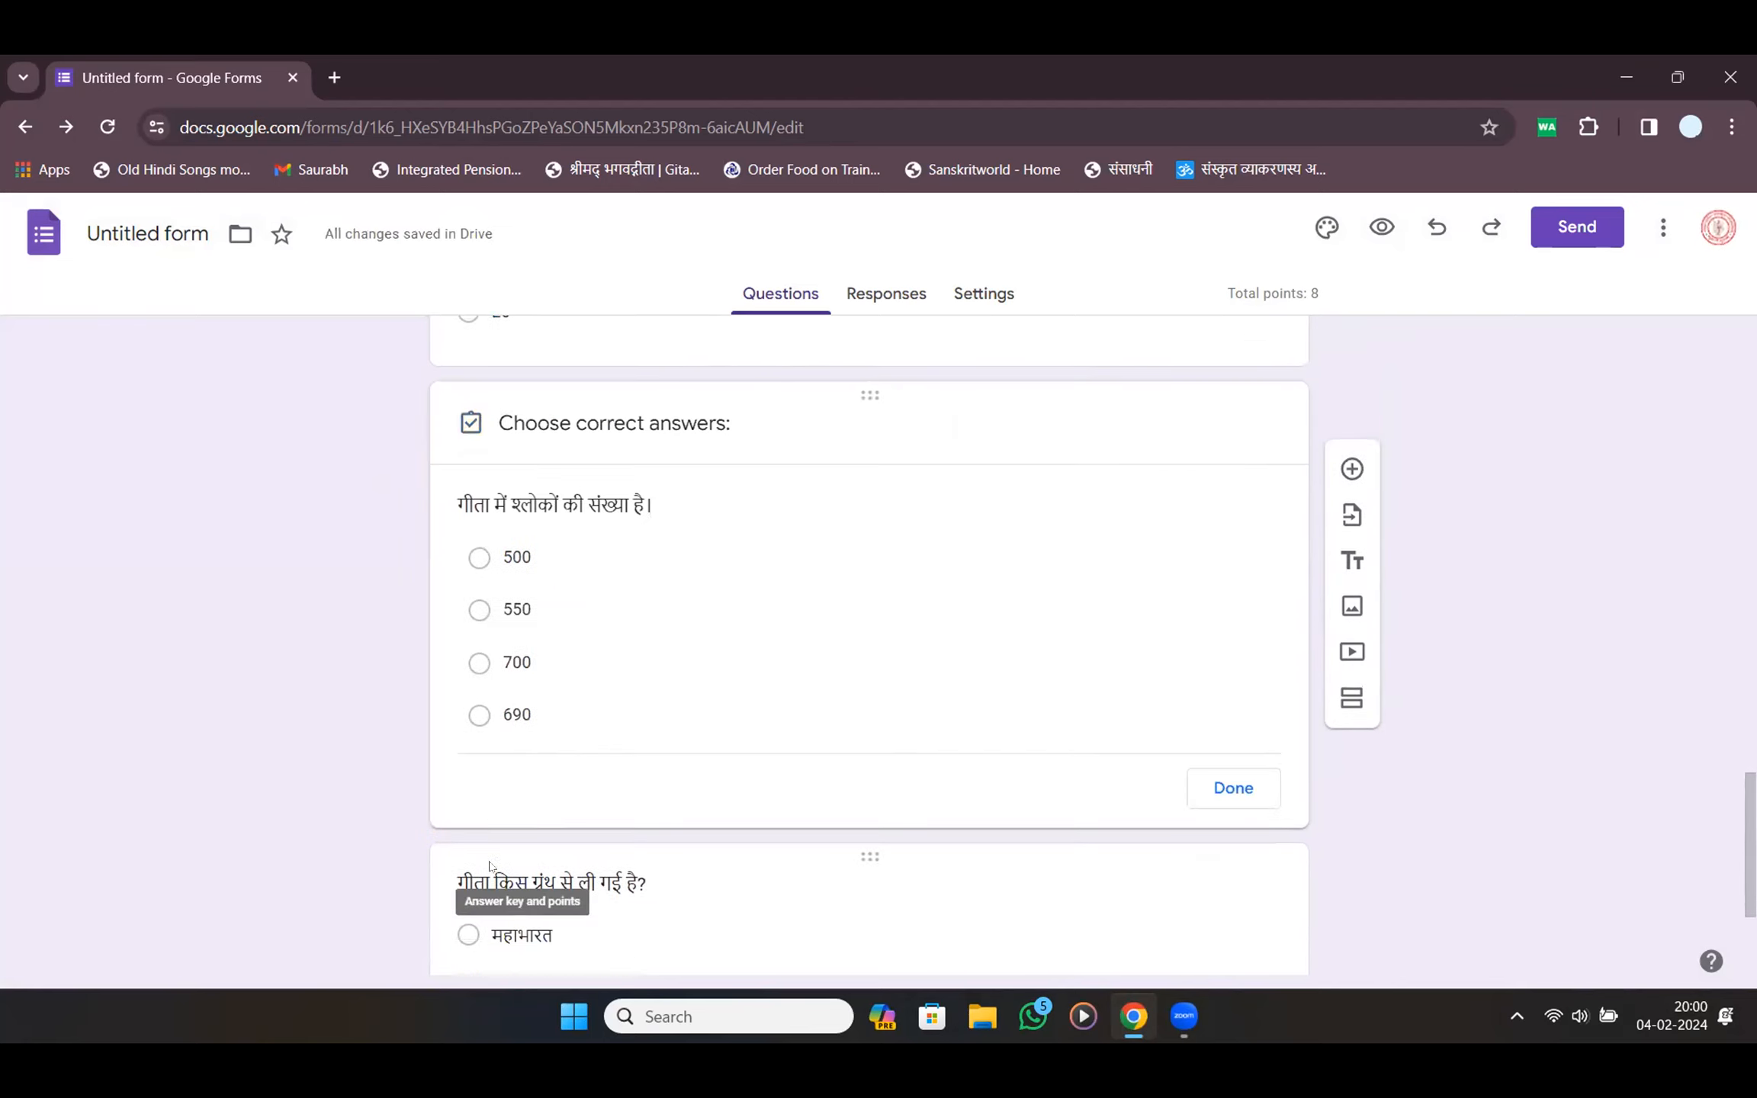
left_click(479, 674)
left_click(1175, 509)
type("2")
left_click(1209, 848)
scroll(1152, 798, "down", 4)
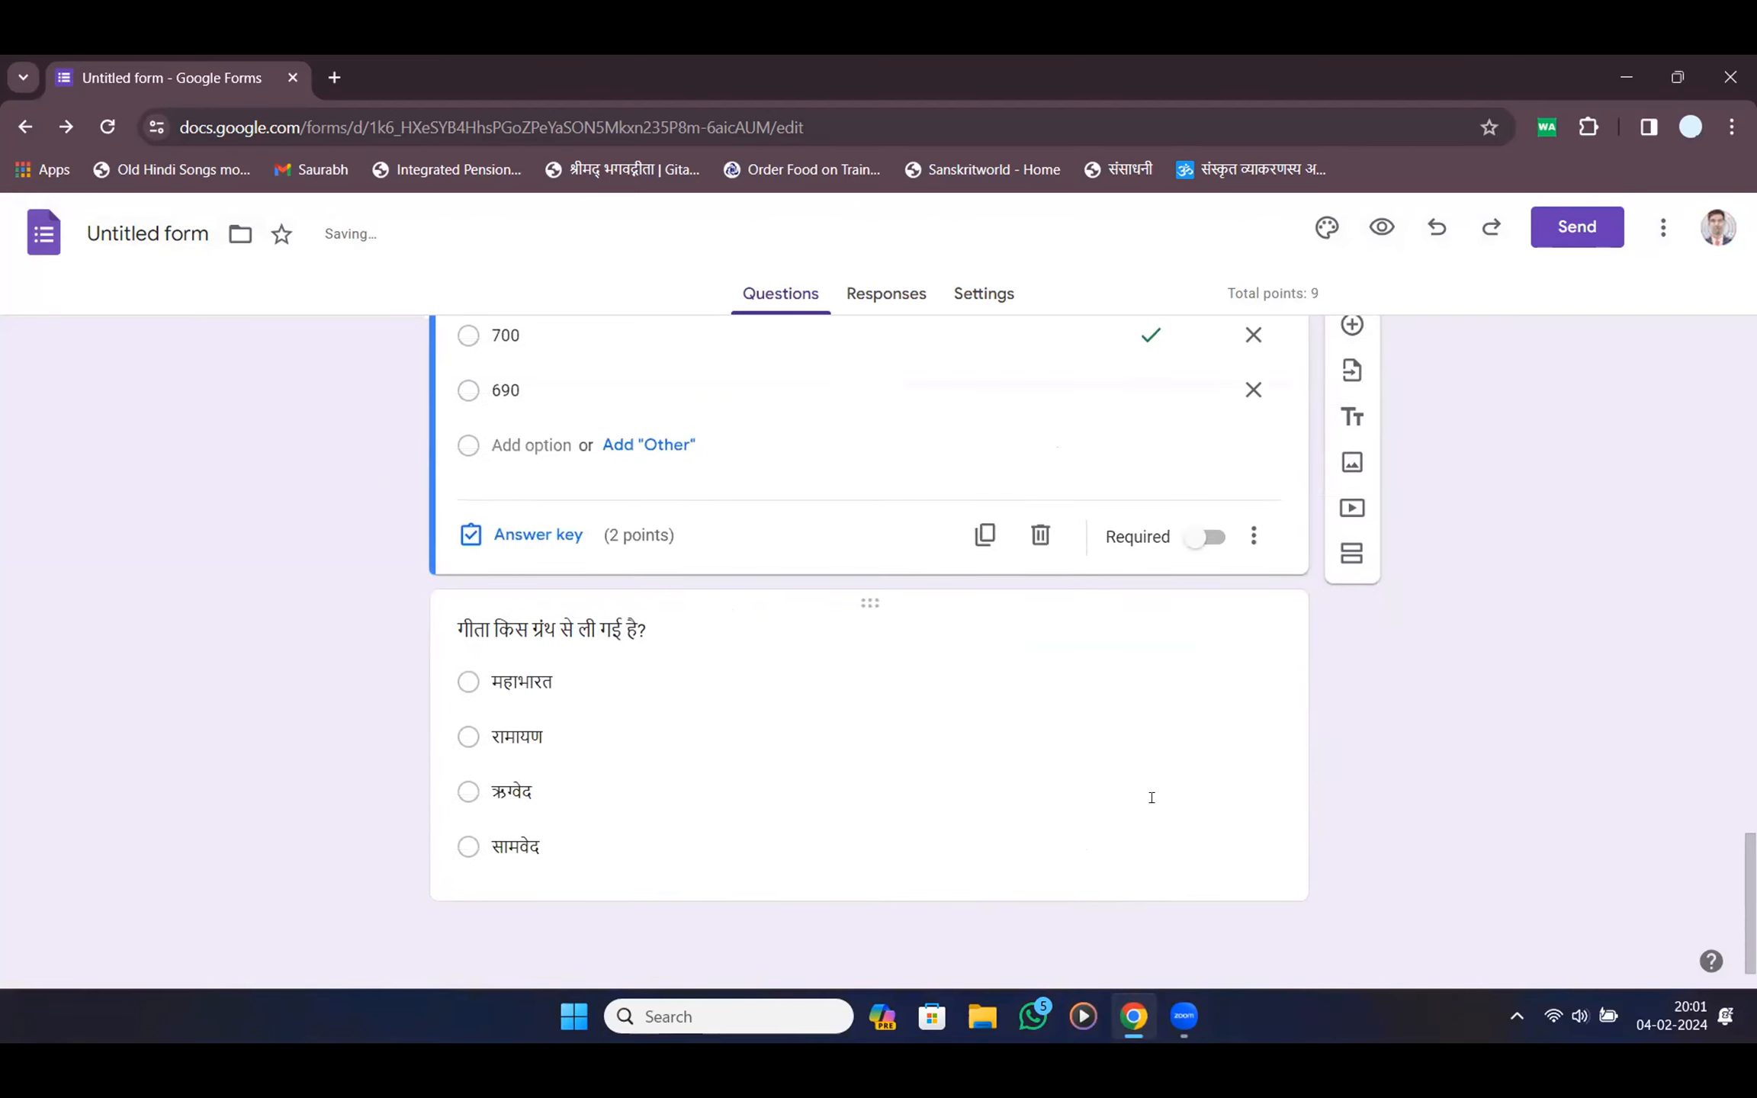
left_click(683, 850)
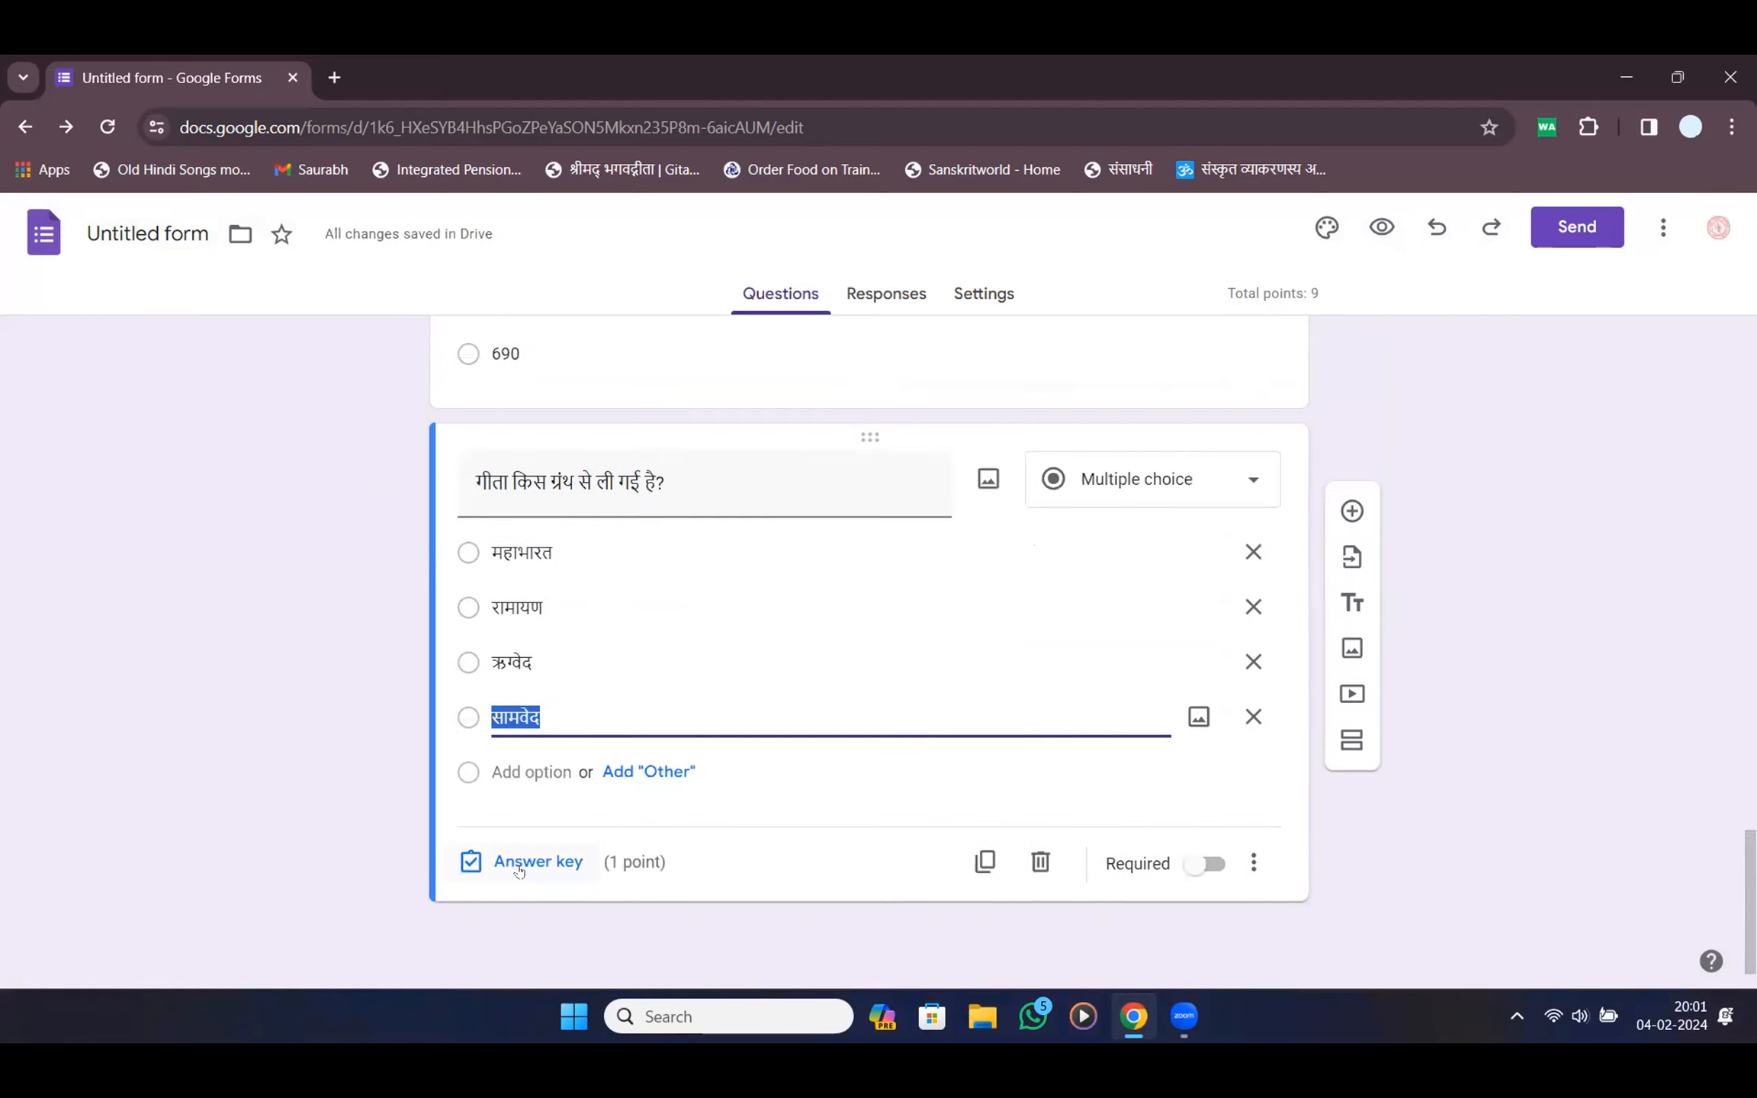
left_click(519, 868)
left_click(534, 636)
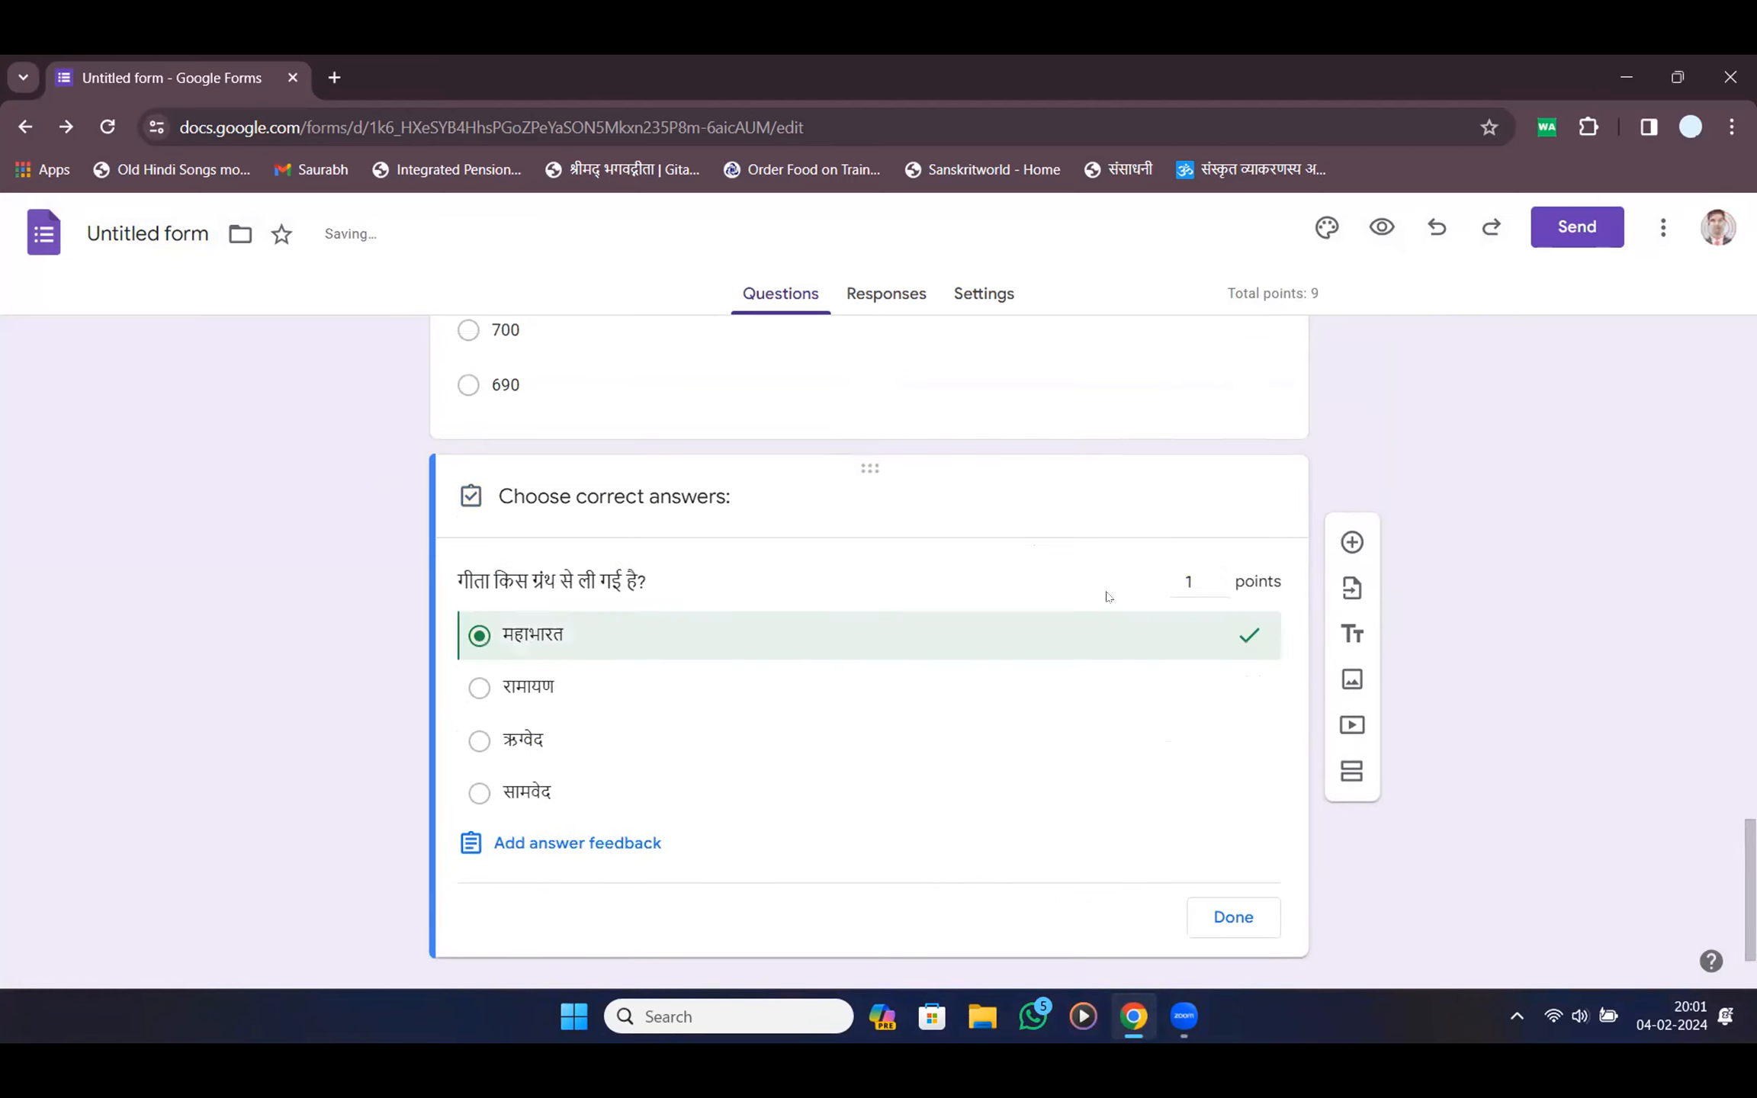
left_click(1173, 582)
type("2")
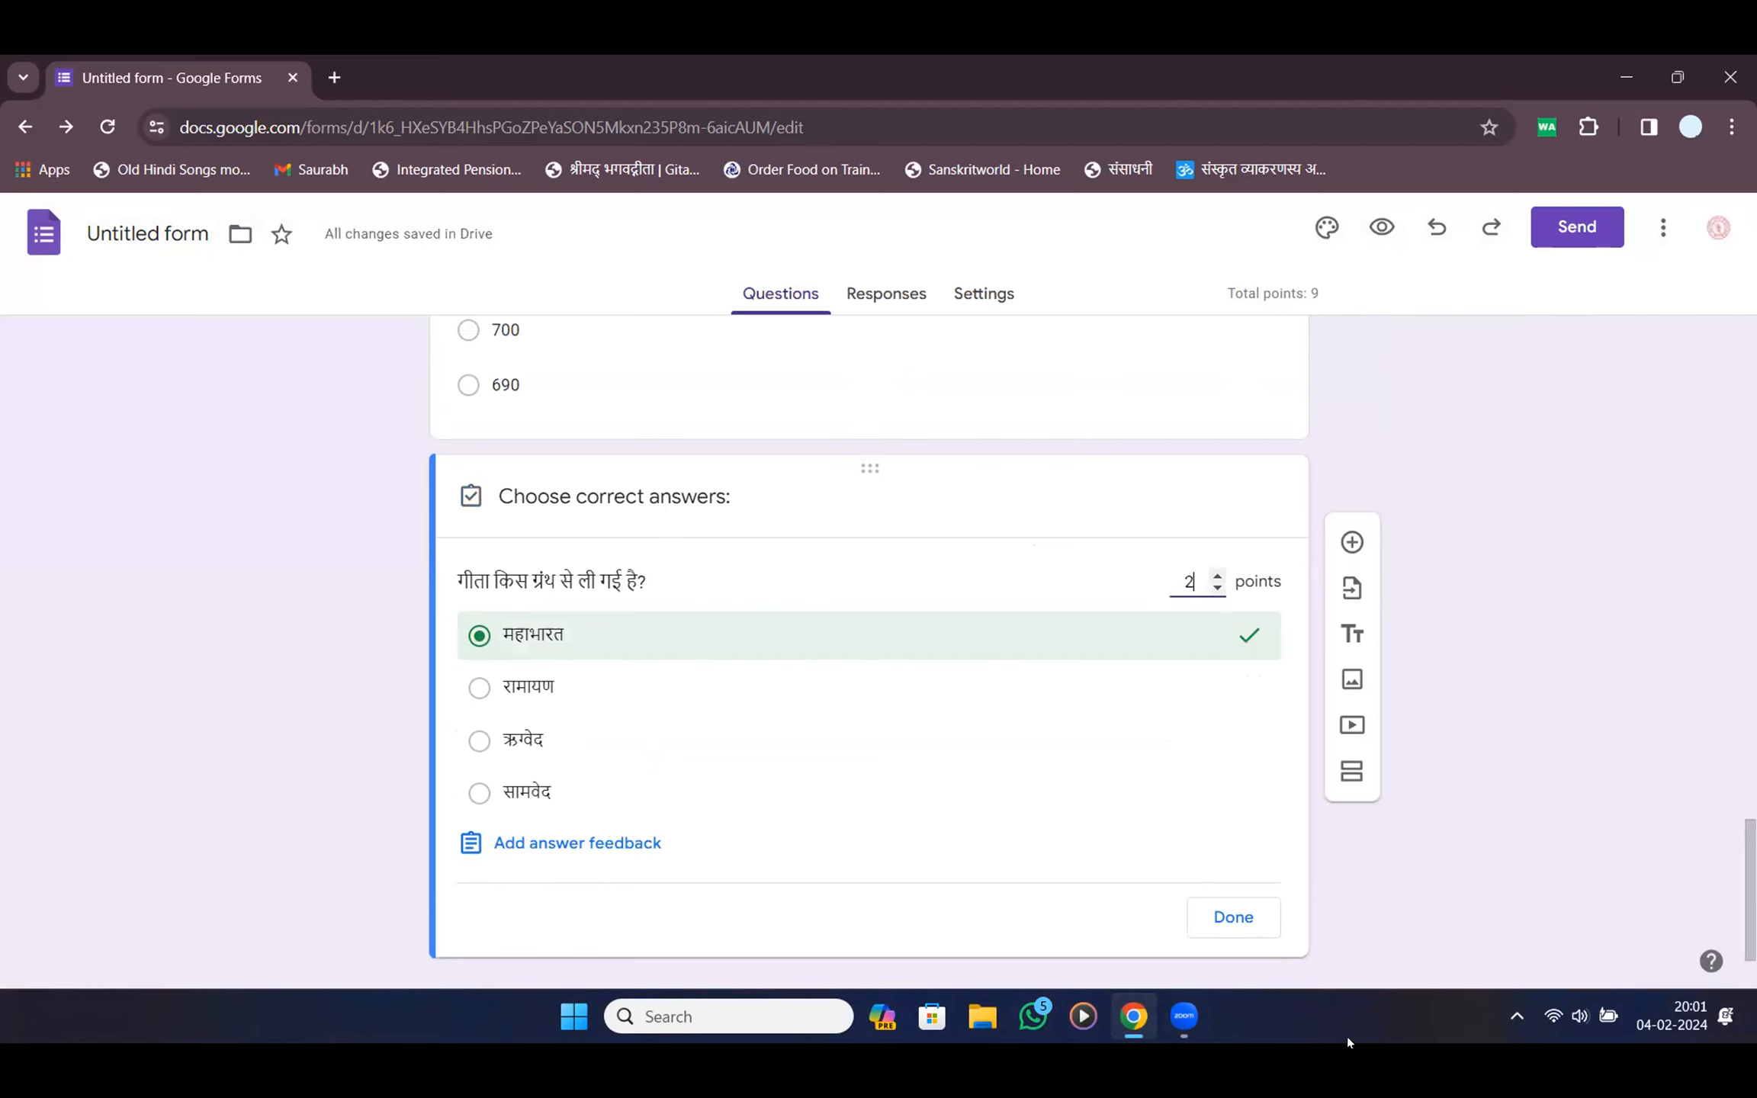
left_click(1273, 922)
scroll(1273, 925, "up", 15)
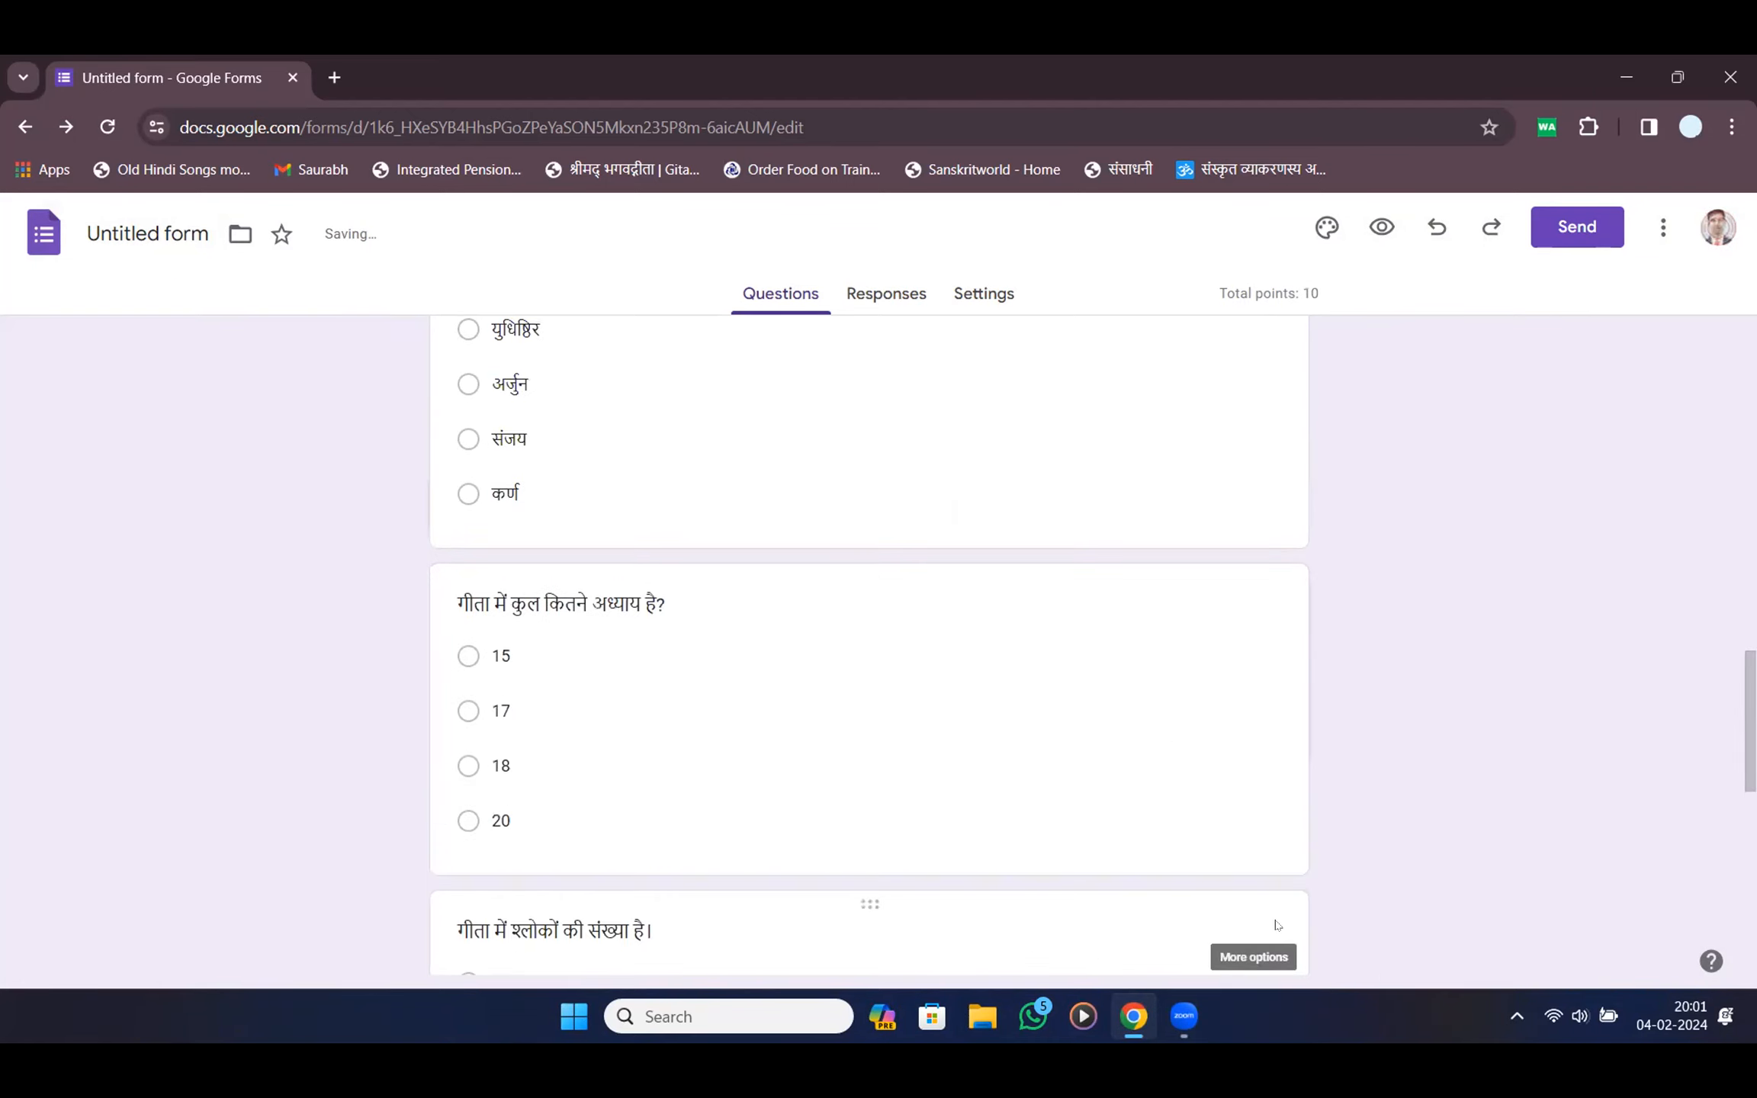
scroll(1469, 740, "down", 15)
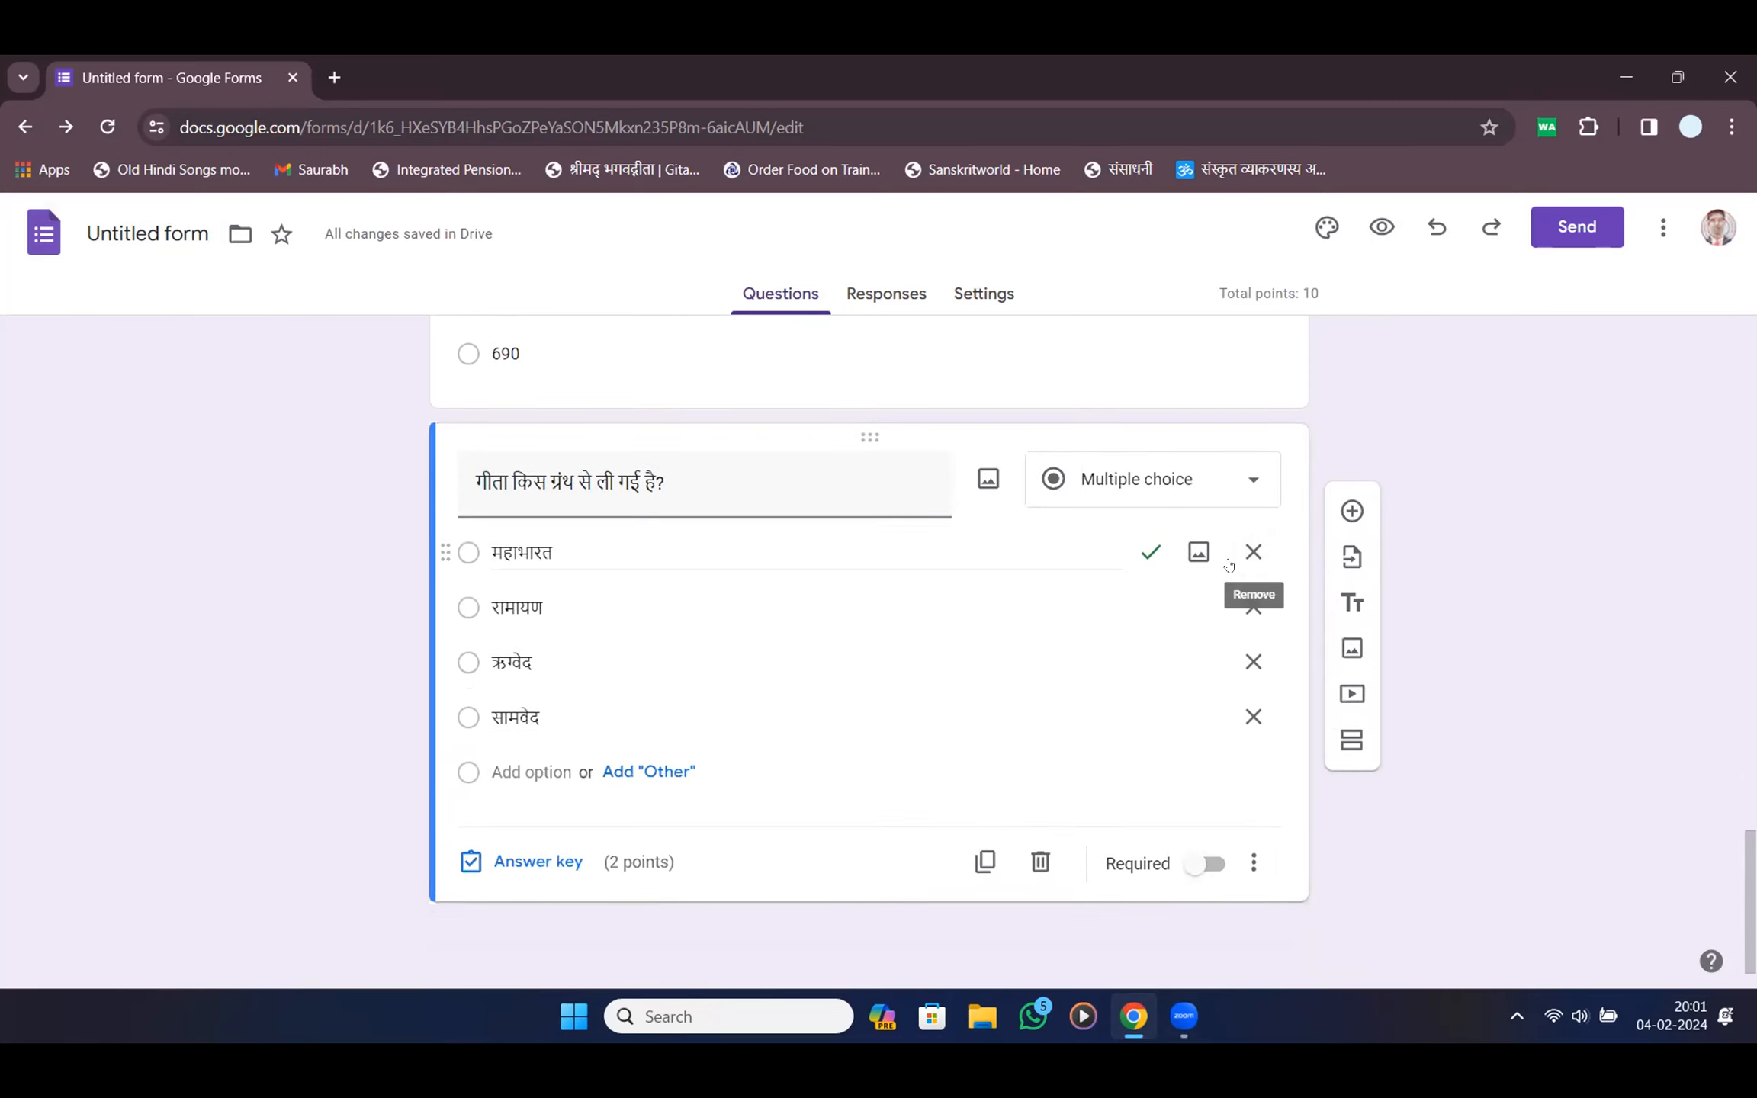
Add and delete a blank question, then edit the form title to Test Quiz
left_click(1352, 511)
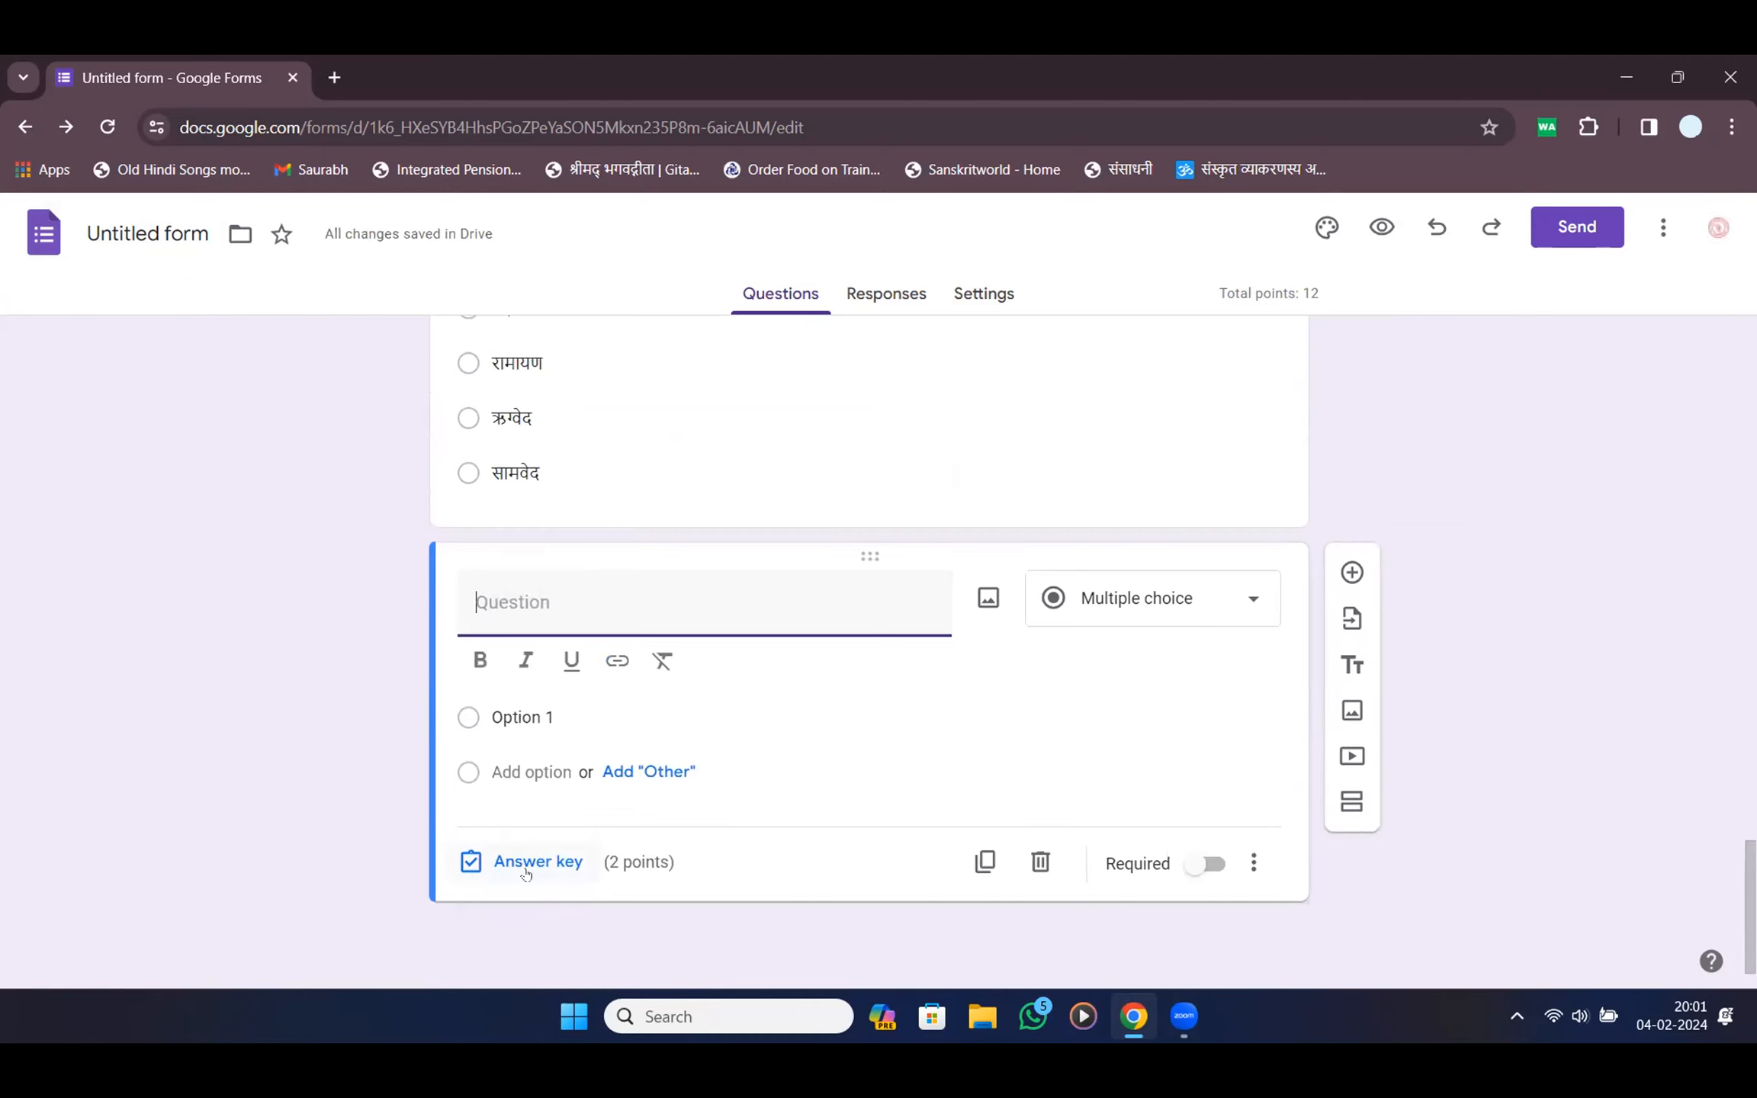
left_click(1041, 863)
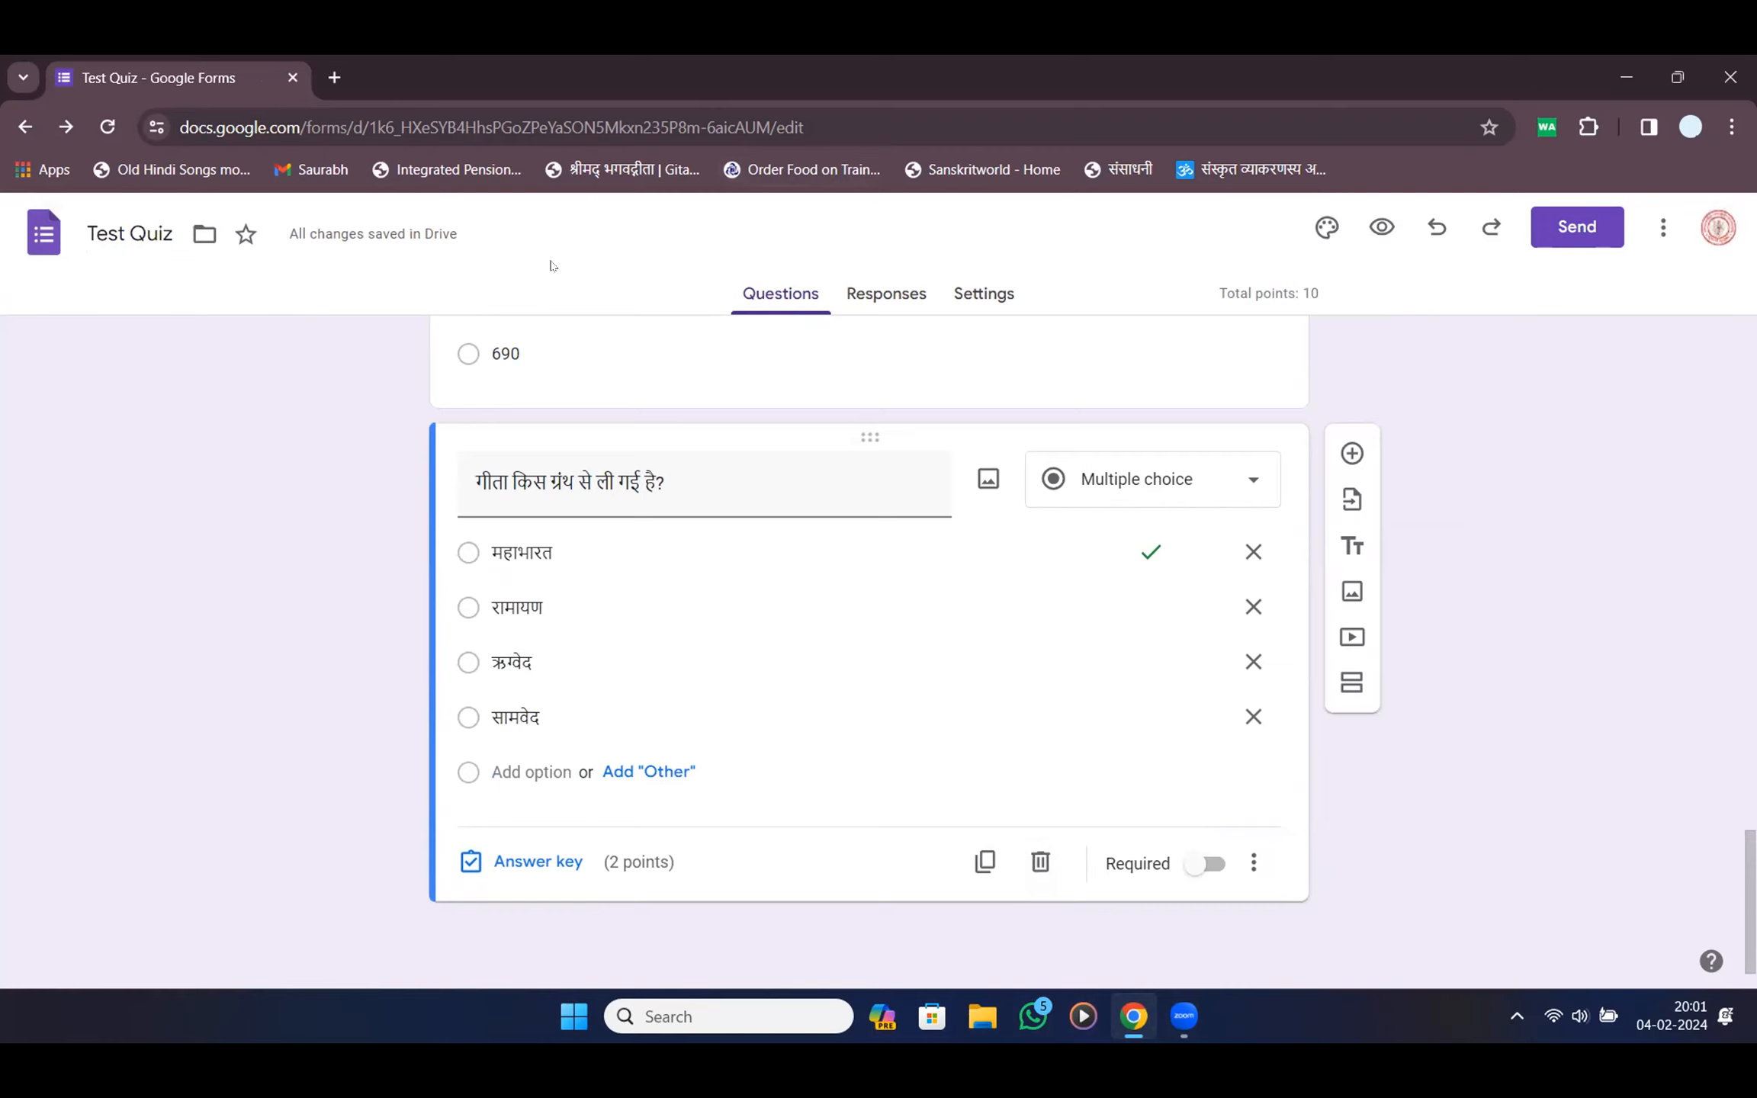
left_click(727, 195)
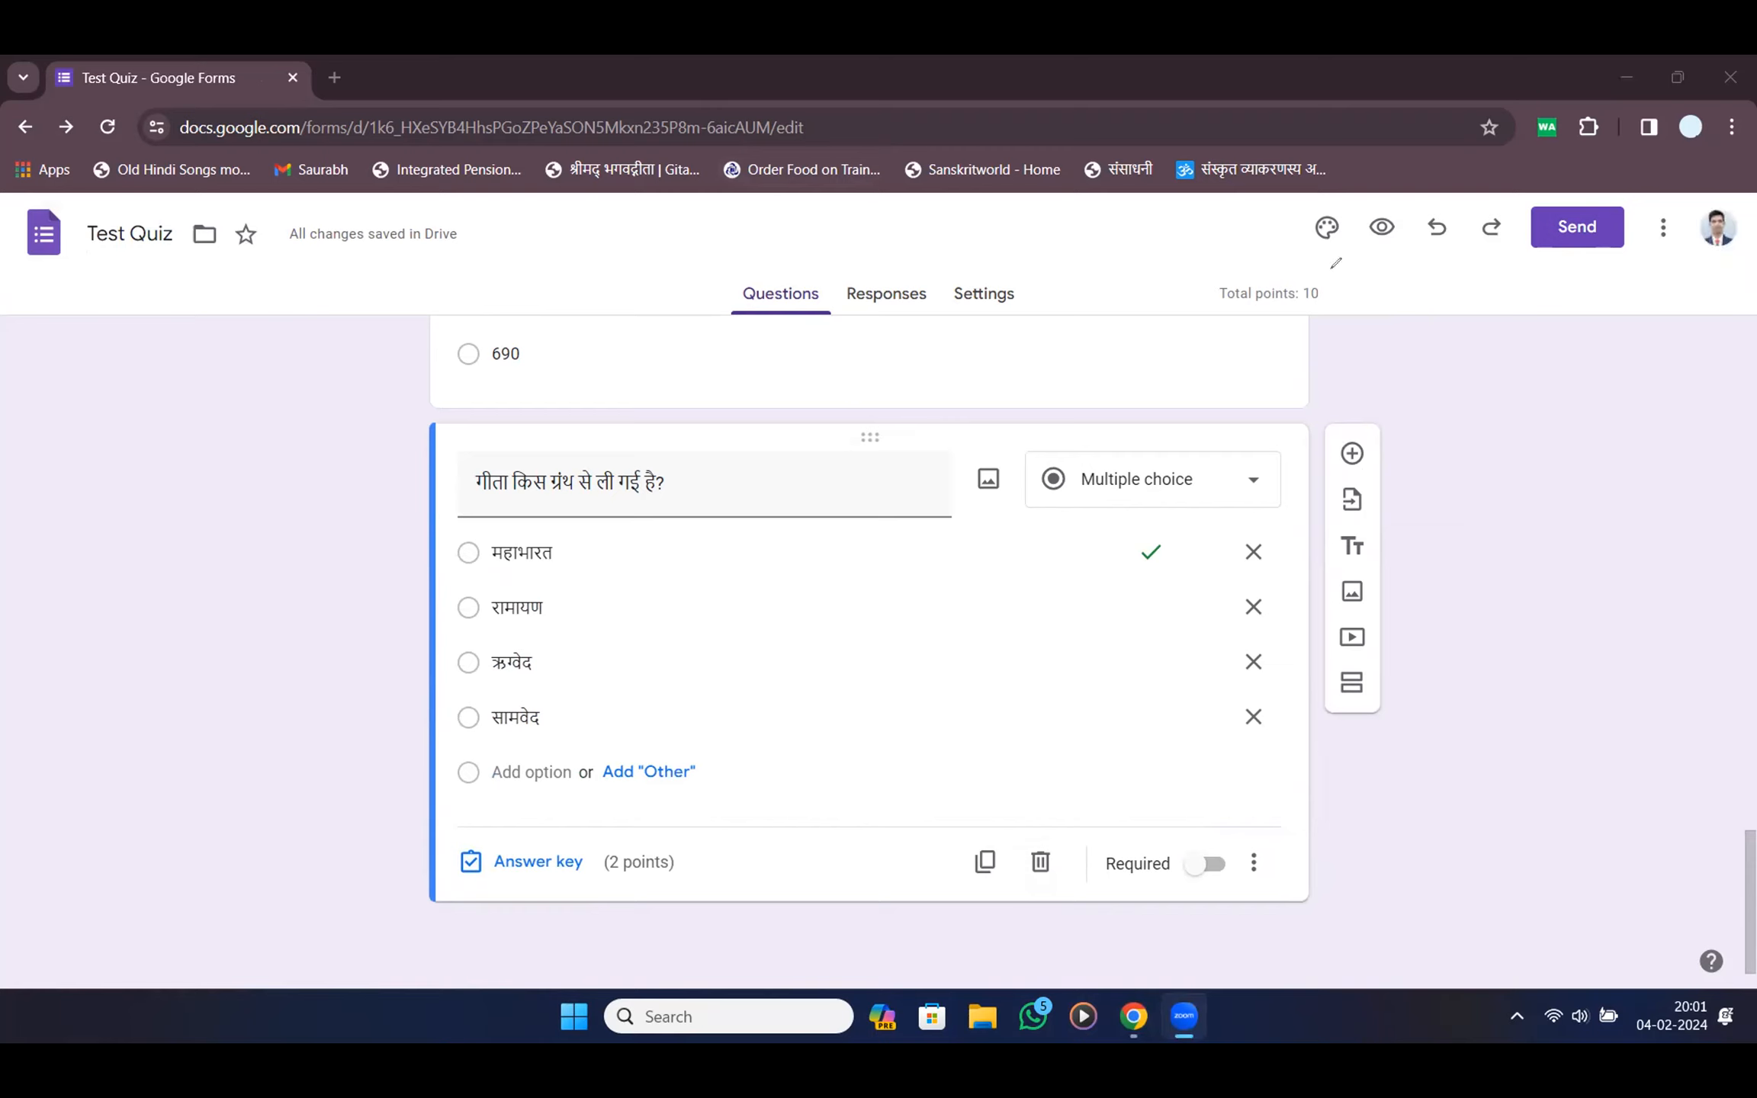
left_click_drag(1344, 258, 1342, 259)
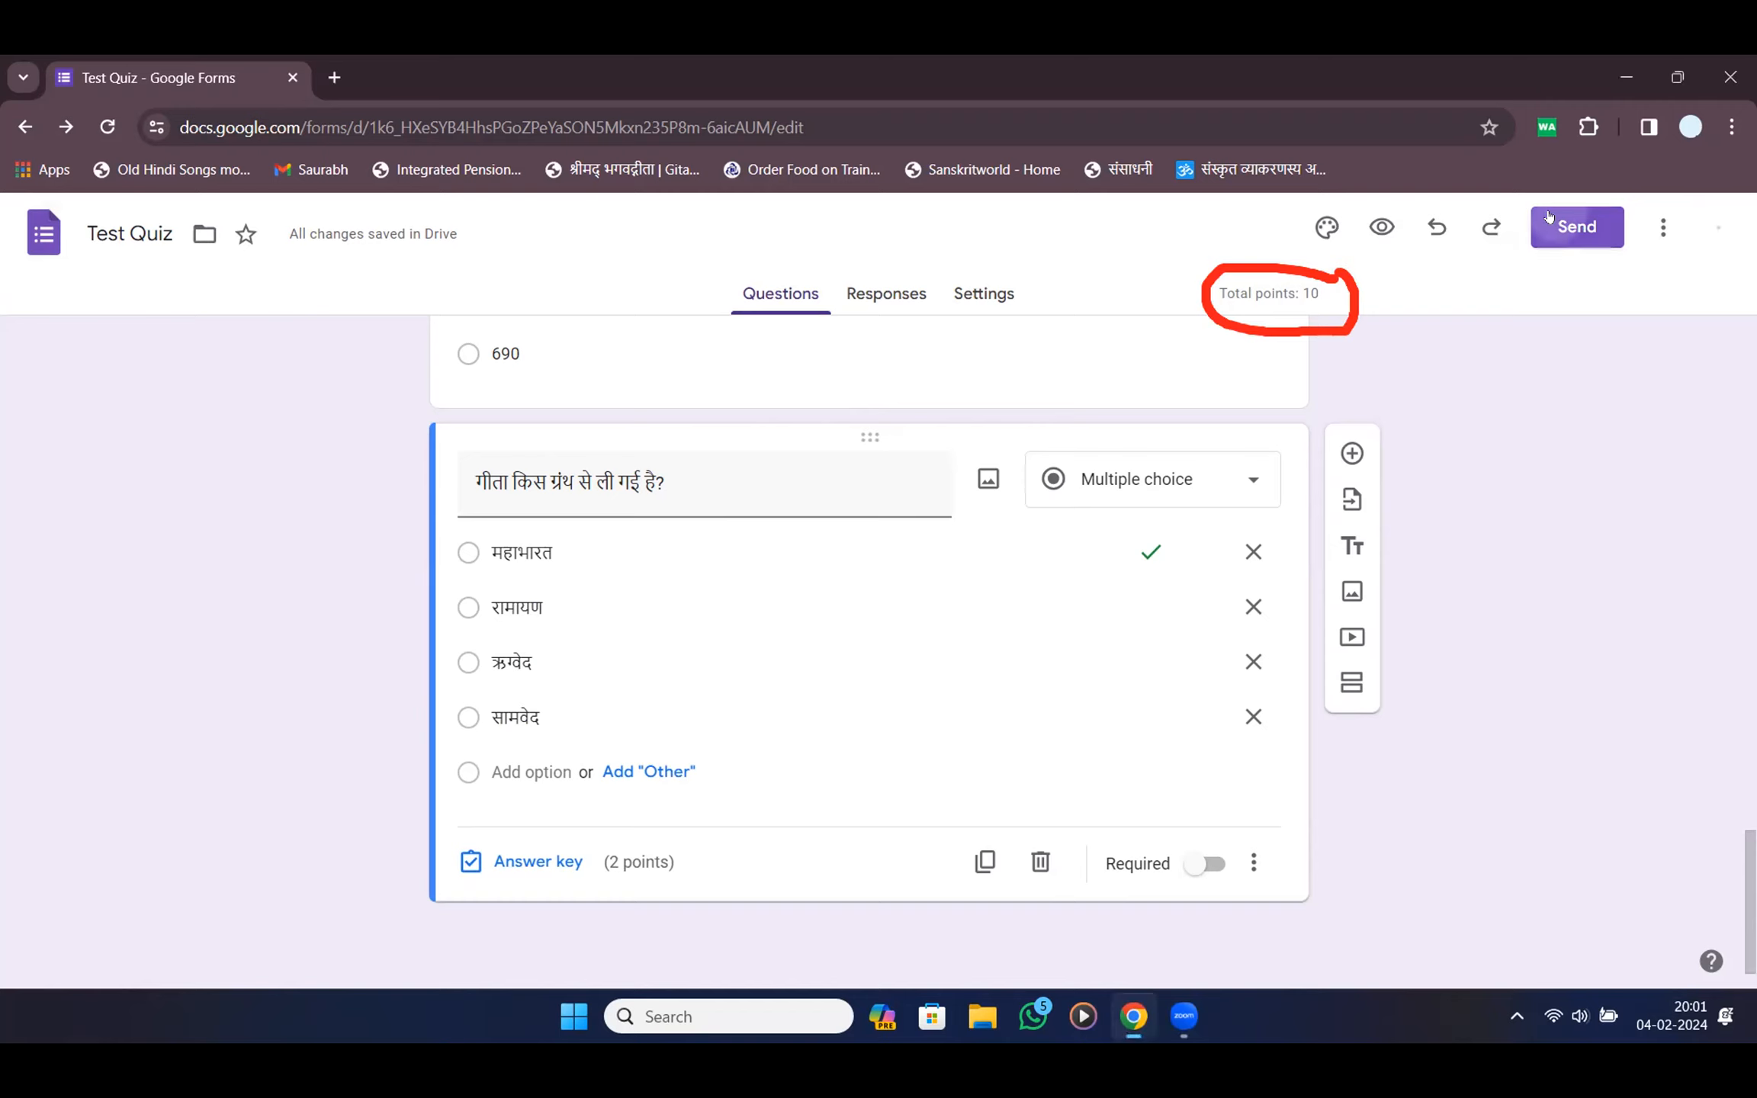
left_click(1578, 226)
Copy the shortened forms.gle link, close the sharing dialog, and view the Responses tab
left_click(790, 442)
left_click(637, 593)
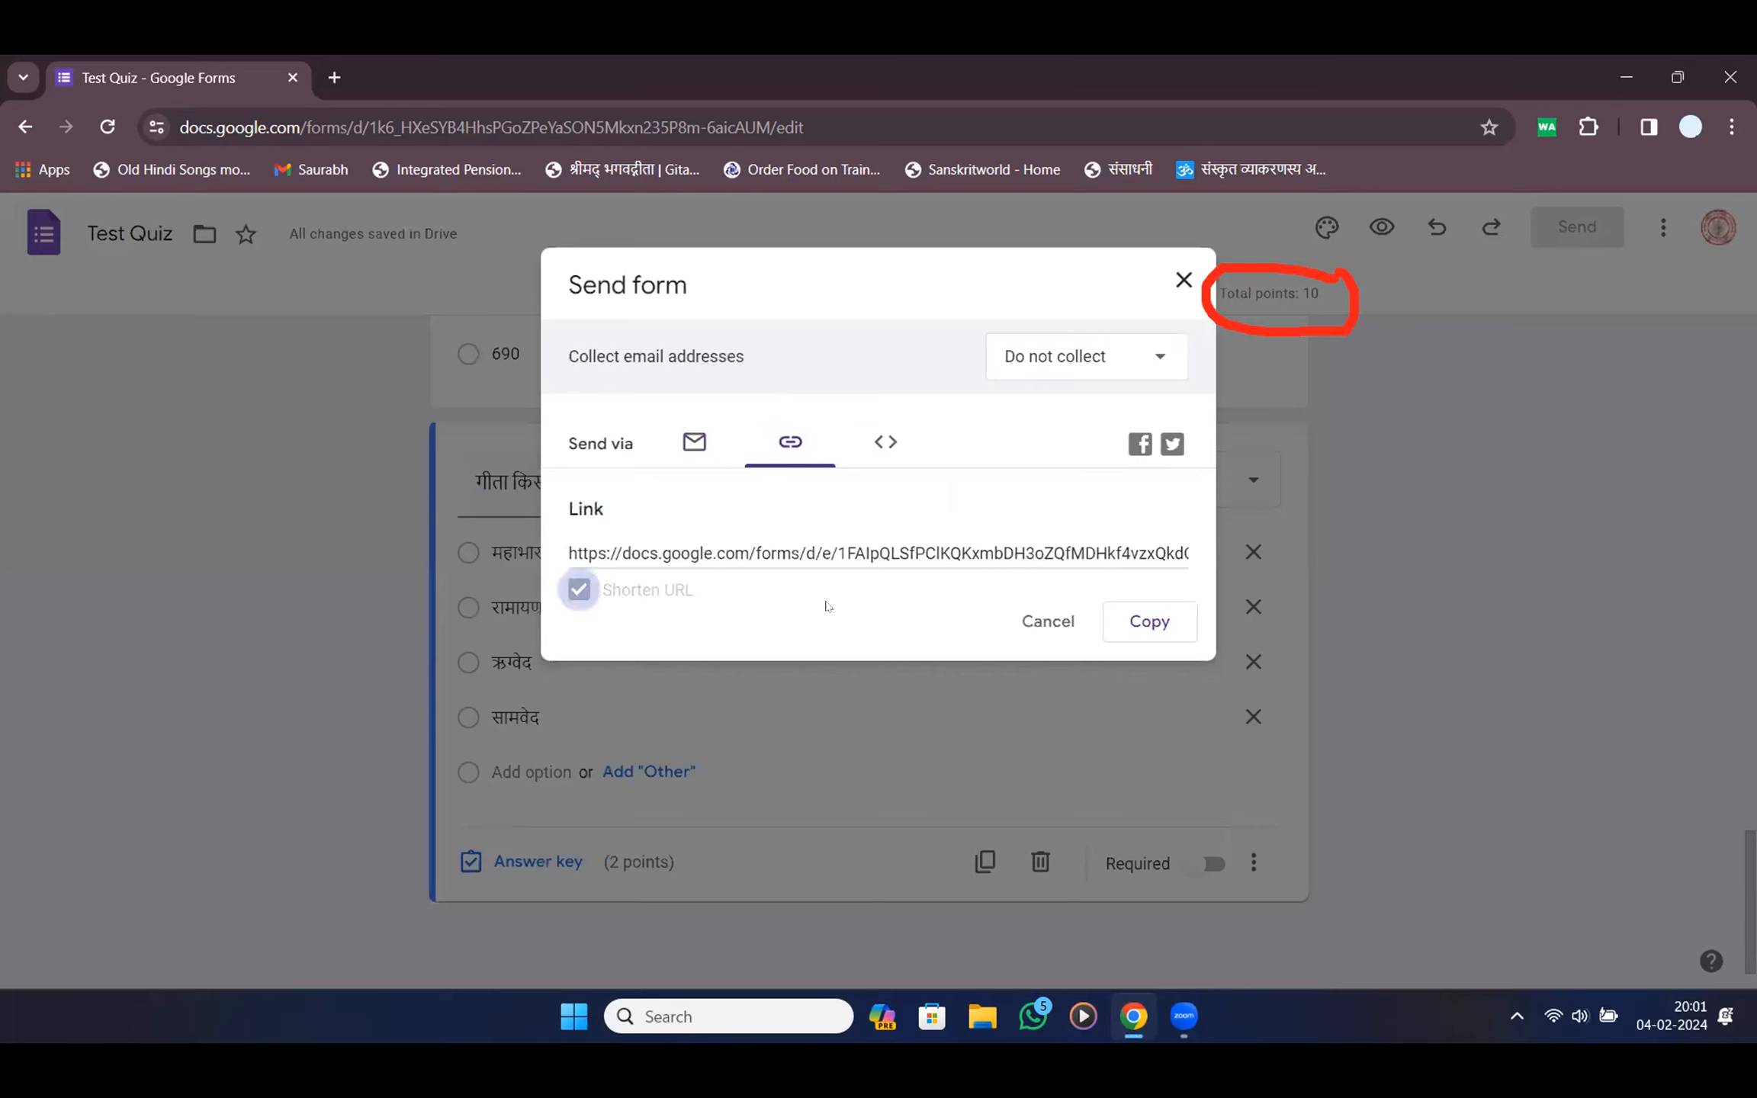
left_click(1149, 621)
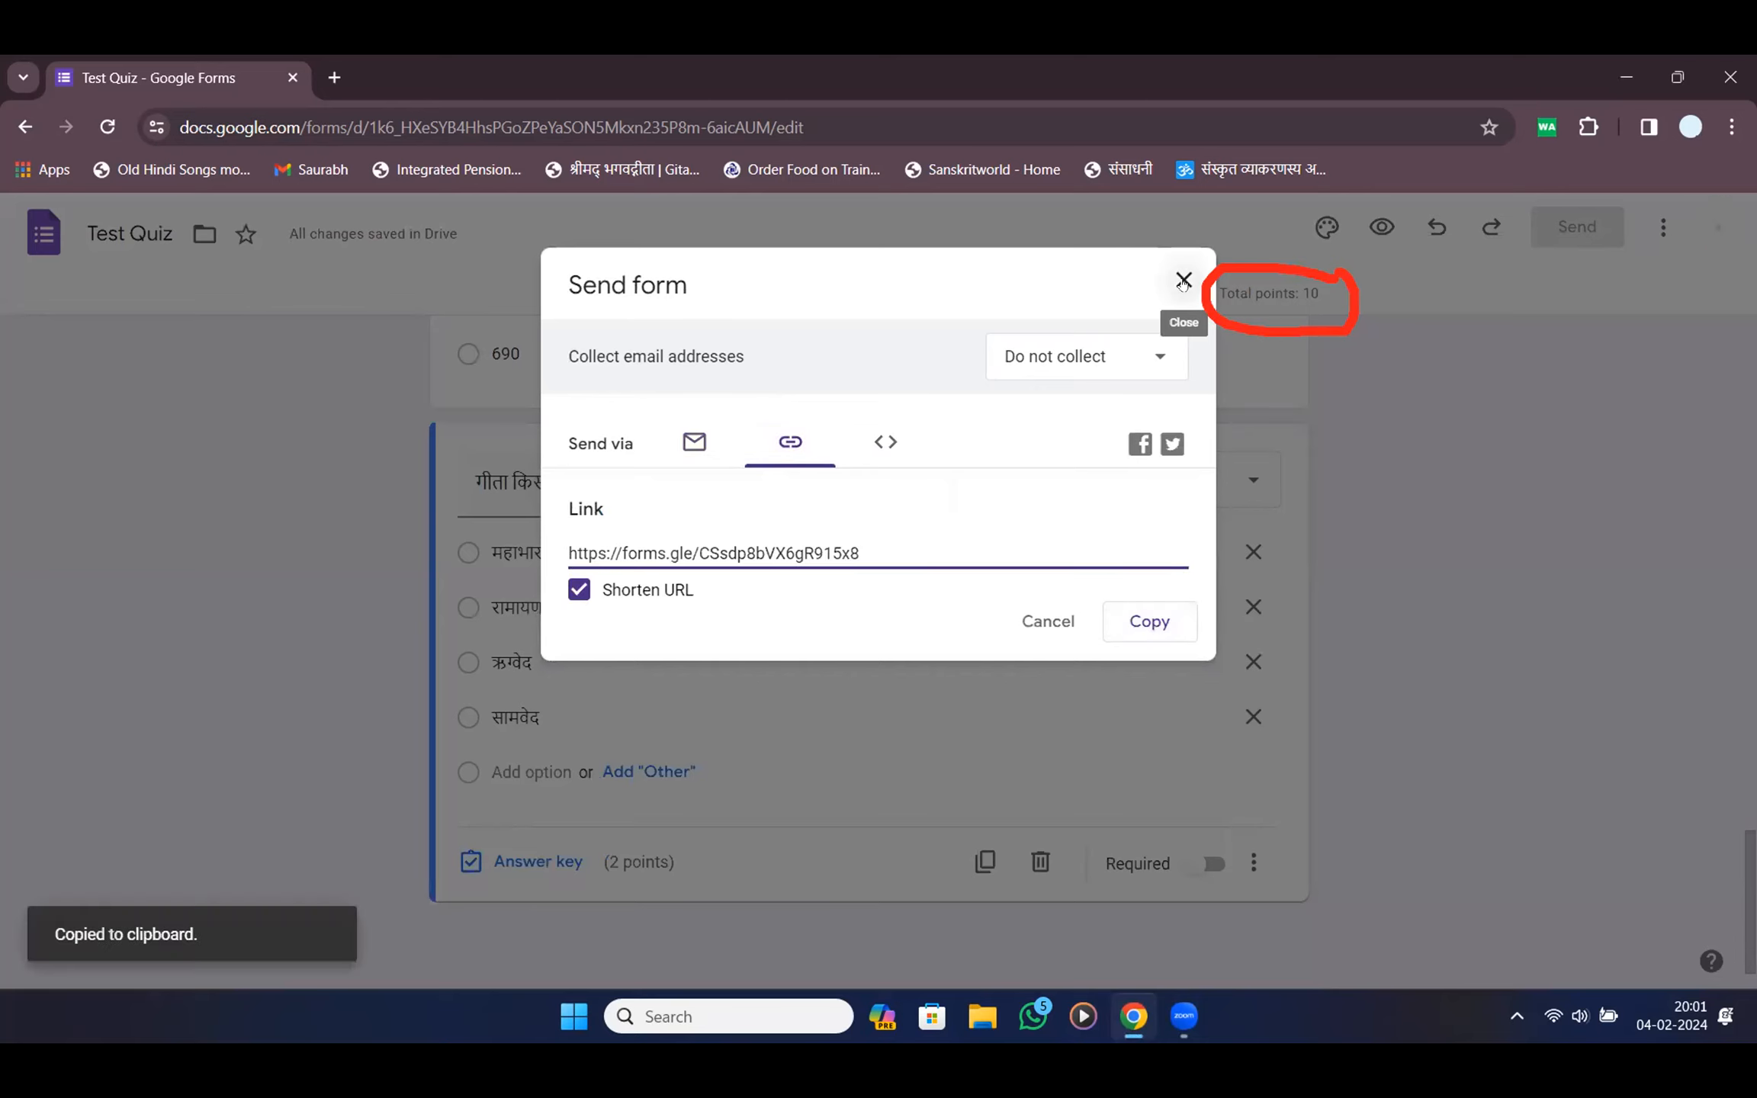
left_click(1184, 281)
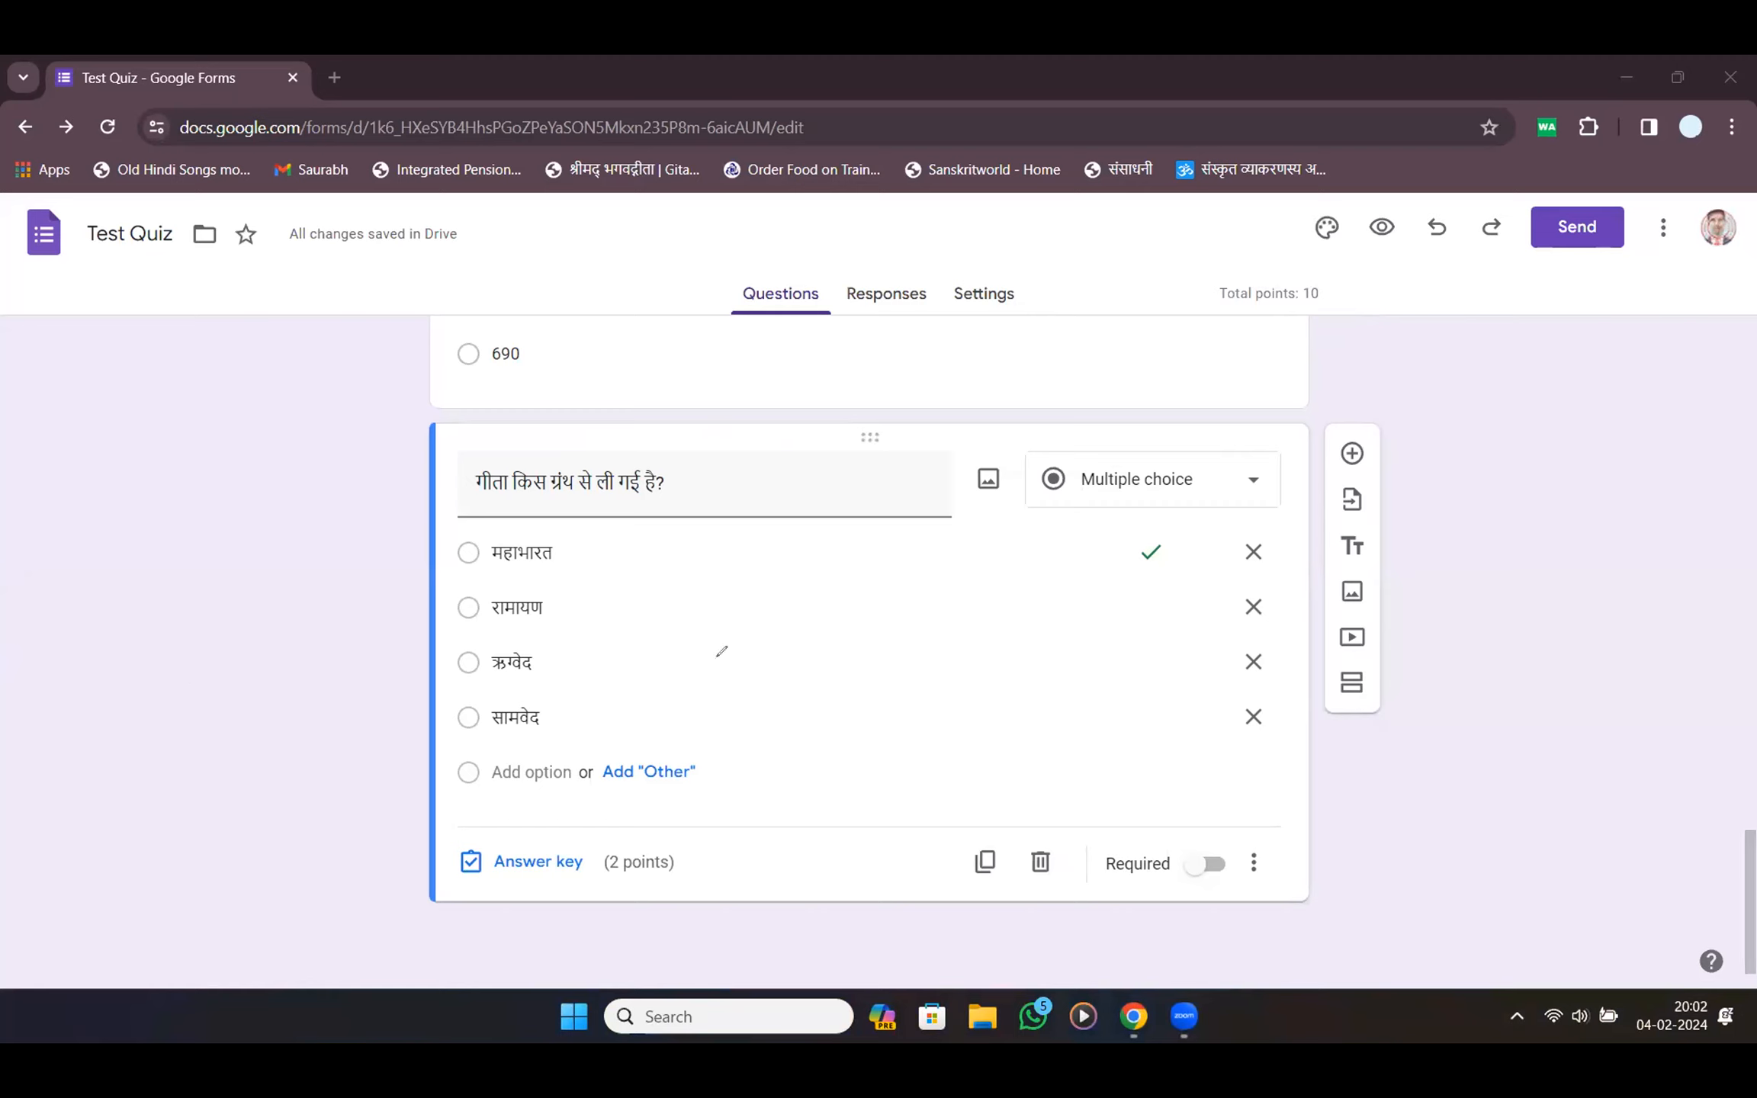
scroll(784, 435, "up", 10)
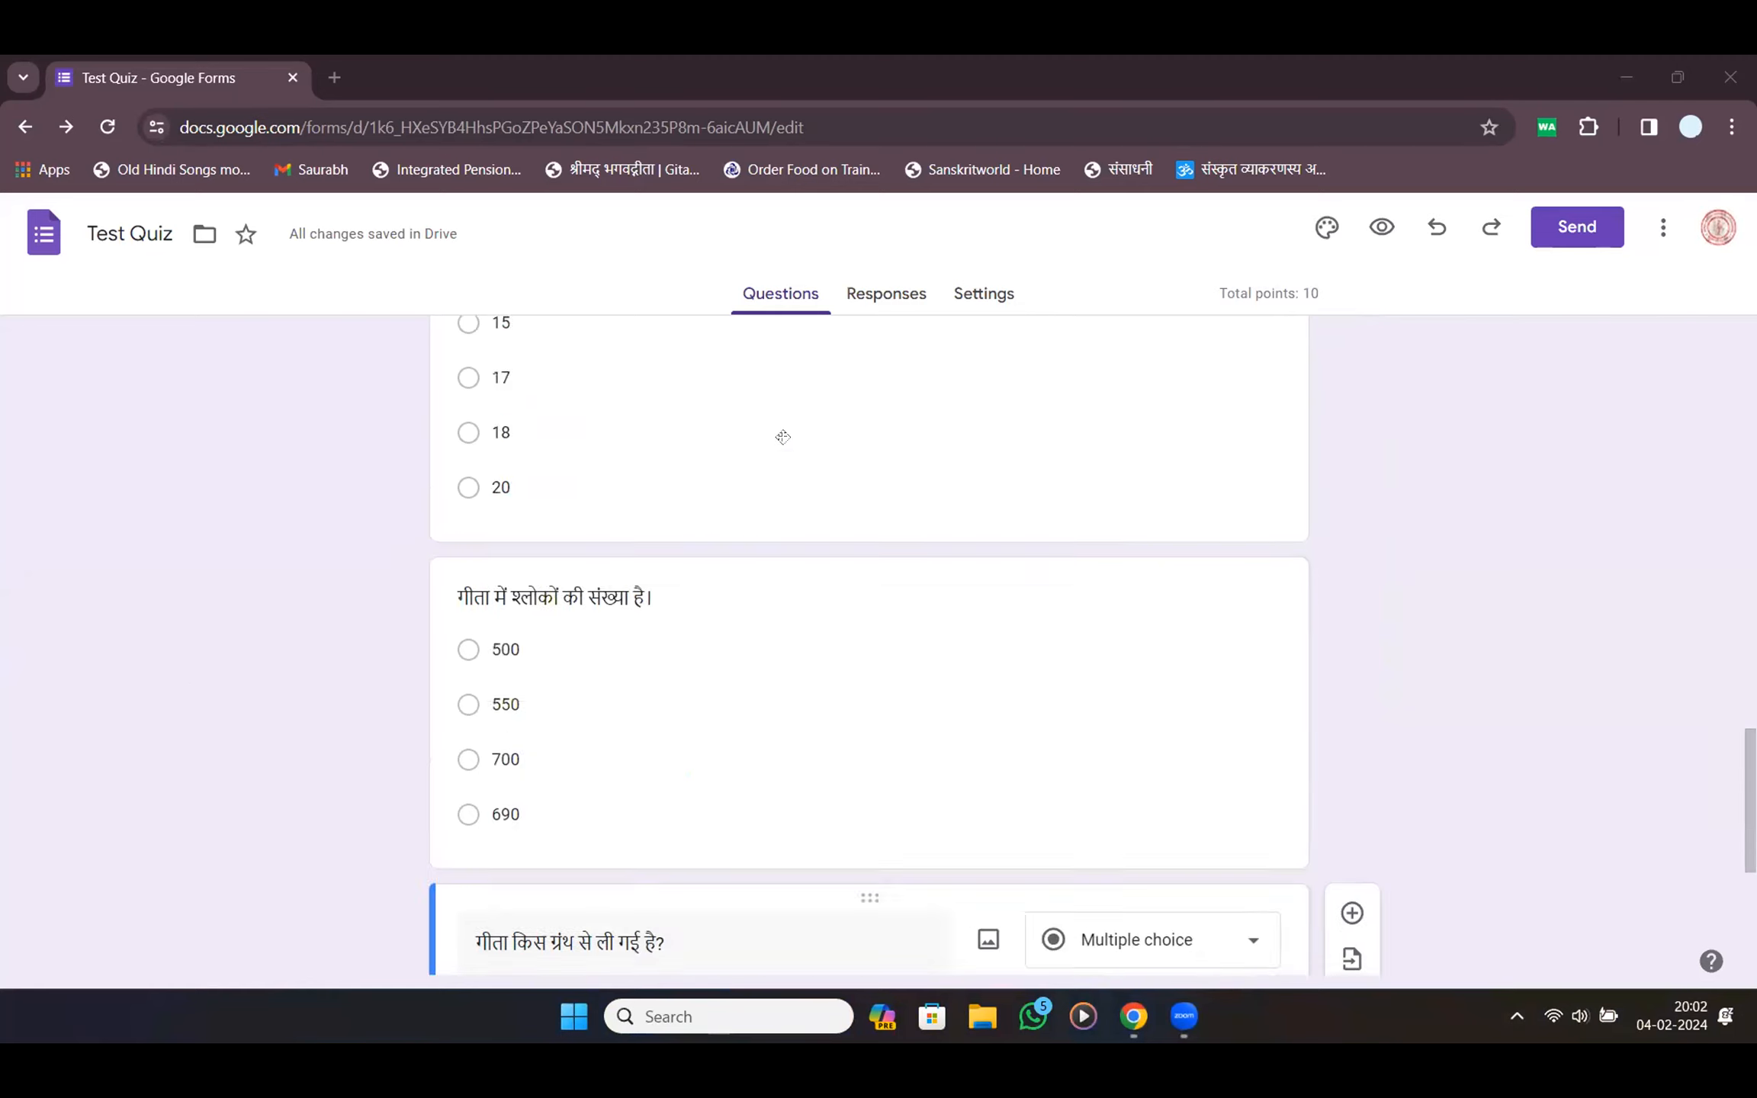
left_click(886, 294)
Browse the quiz settings and expand the Defaults for new questions section
left_click(975, 295)
scroll(830, 630, "down", 8)
scroll(831, 631, "down", 1)
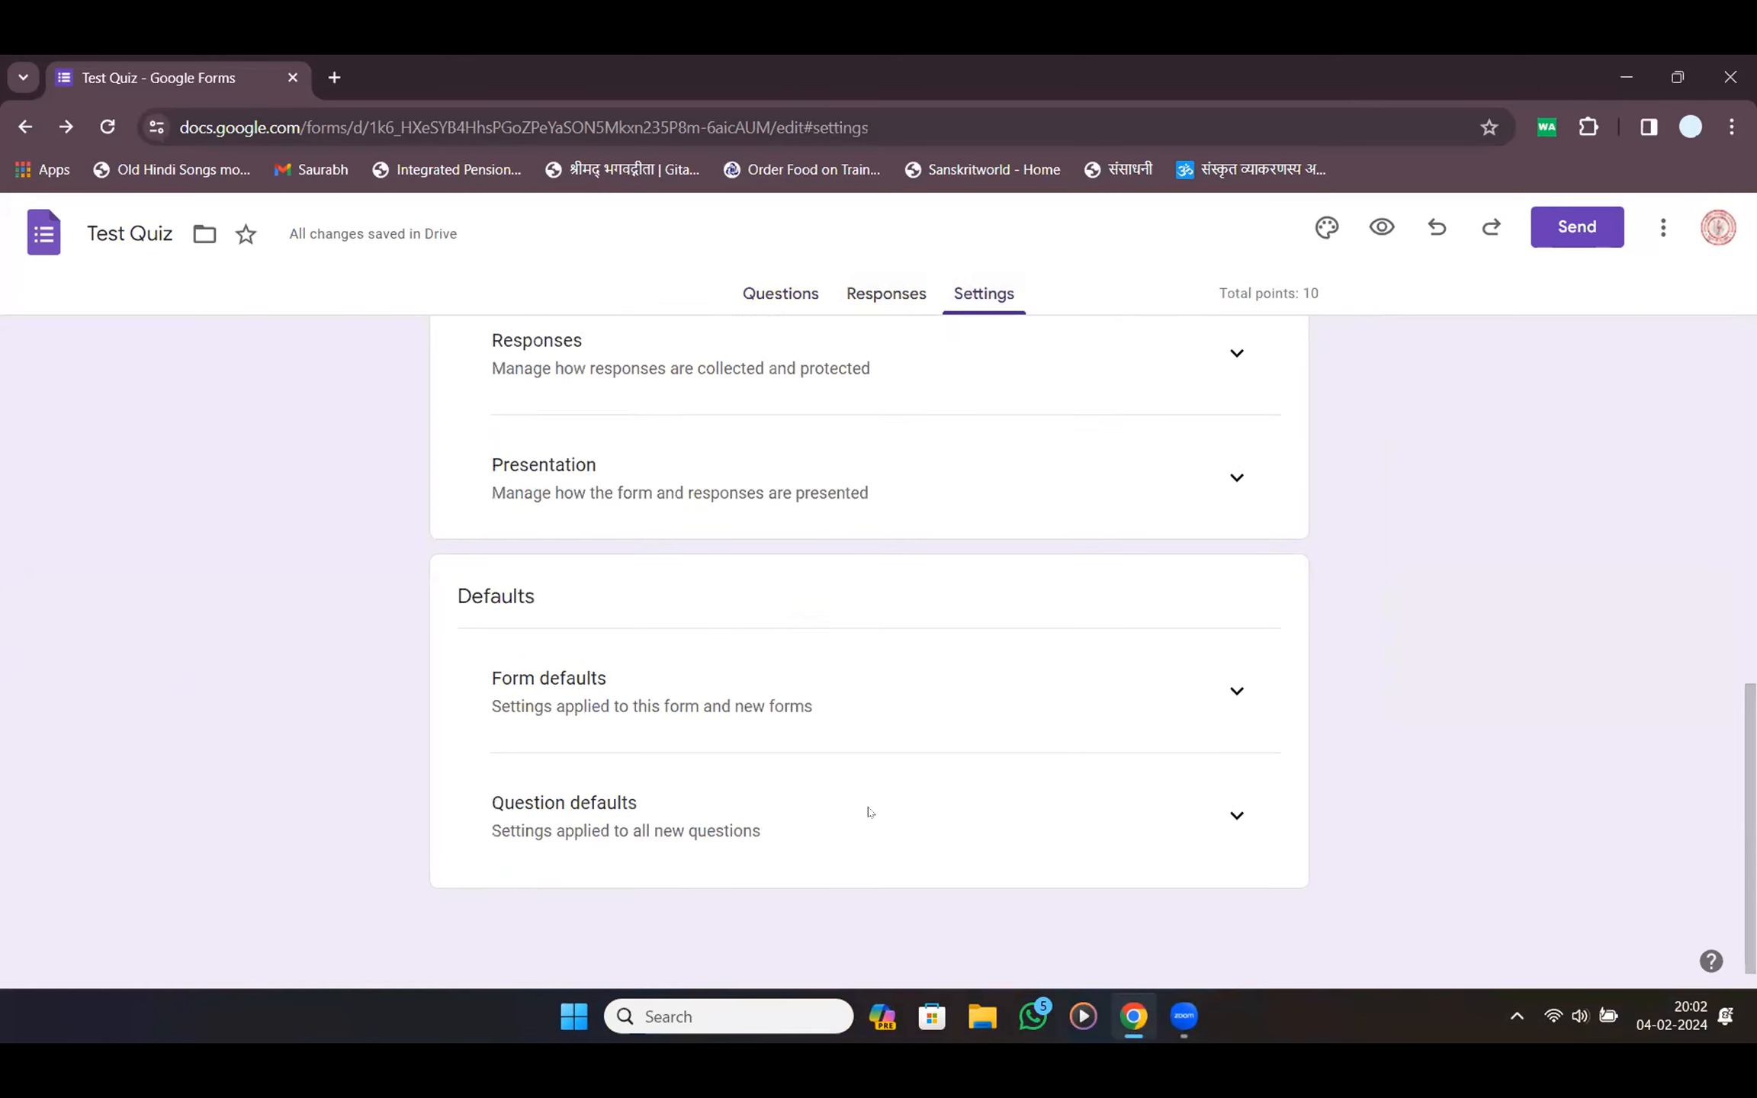
left_click(1236, 816)
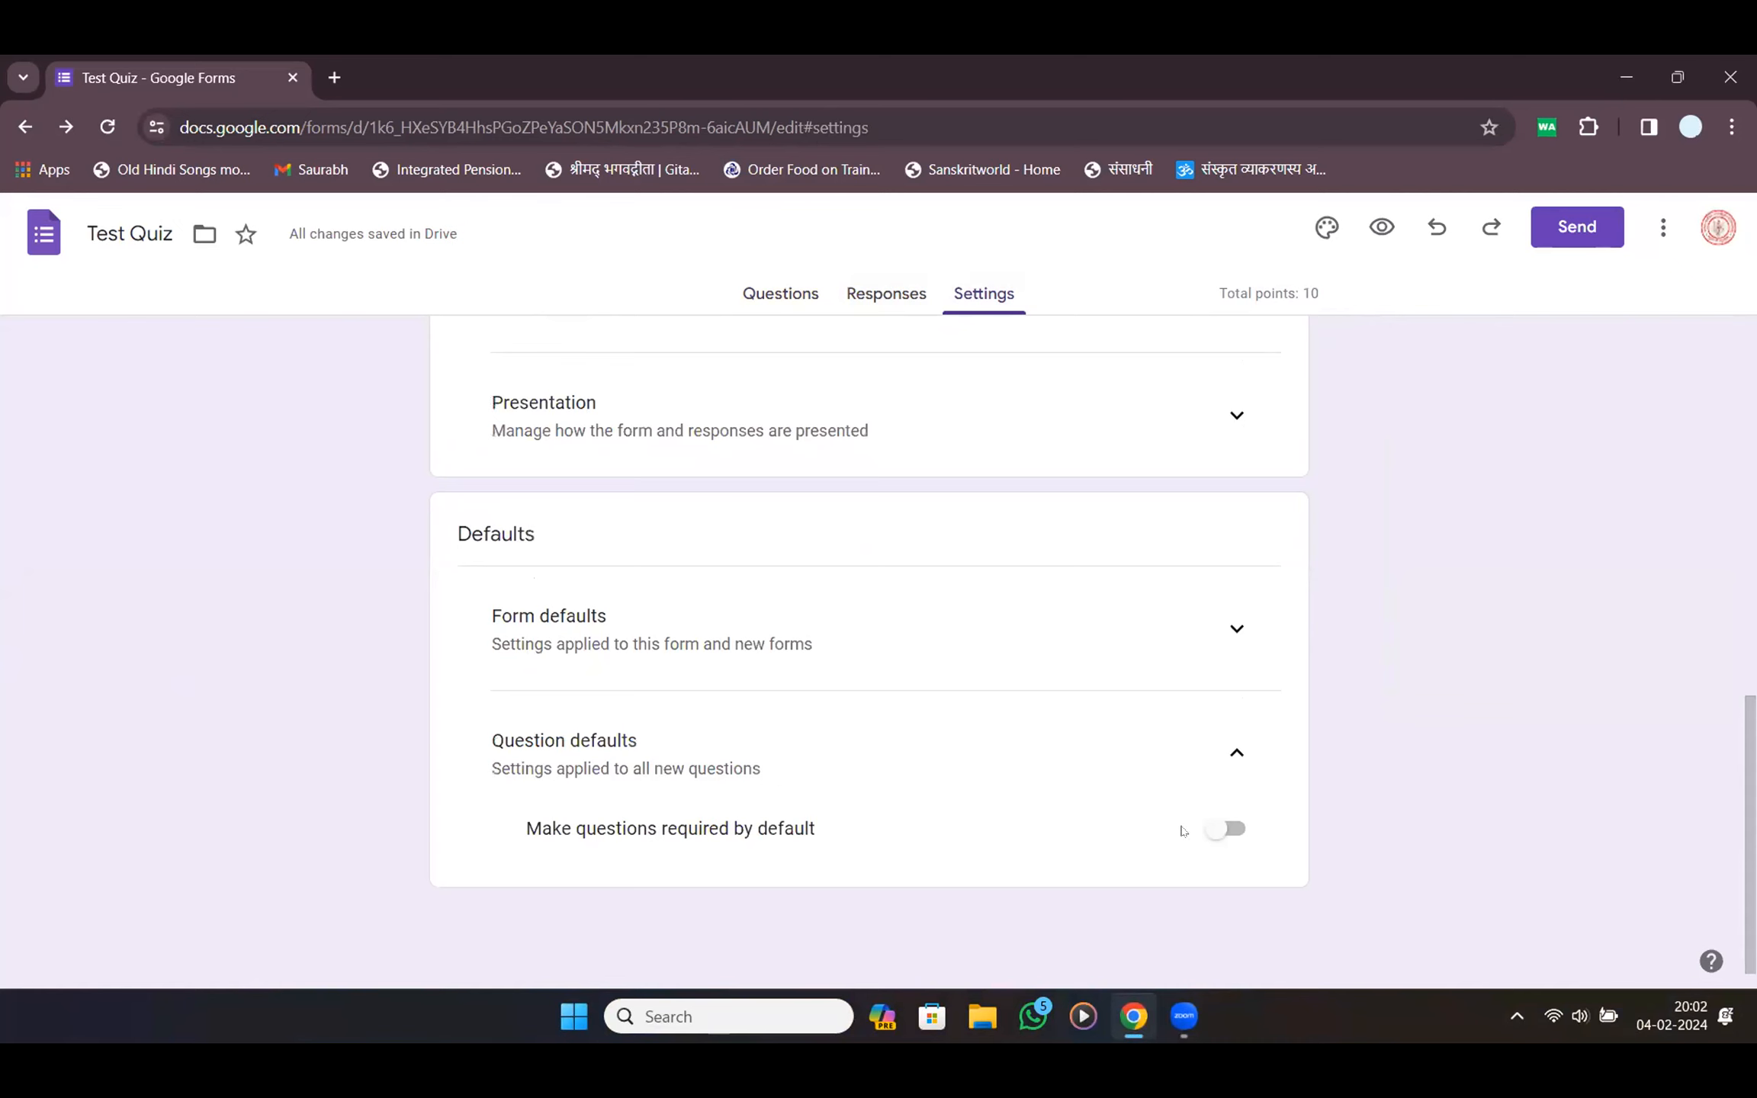
scroll(1044, 736, "up", 5)
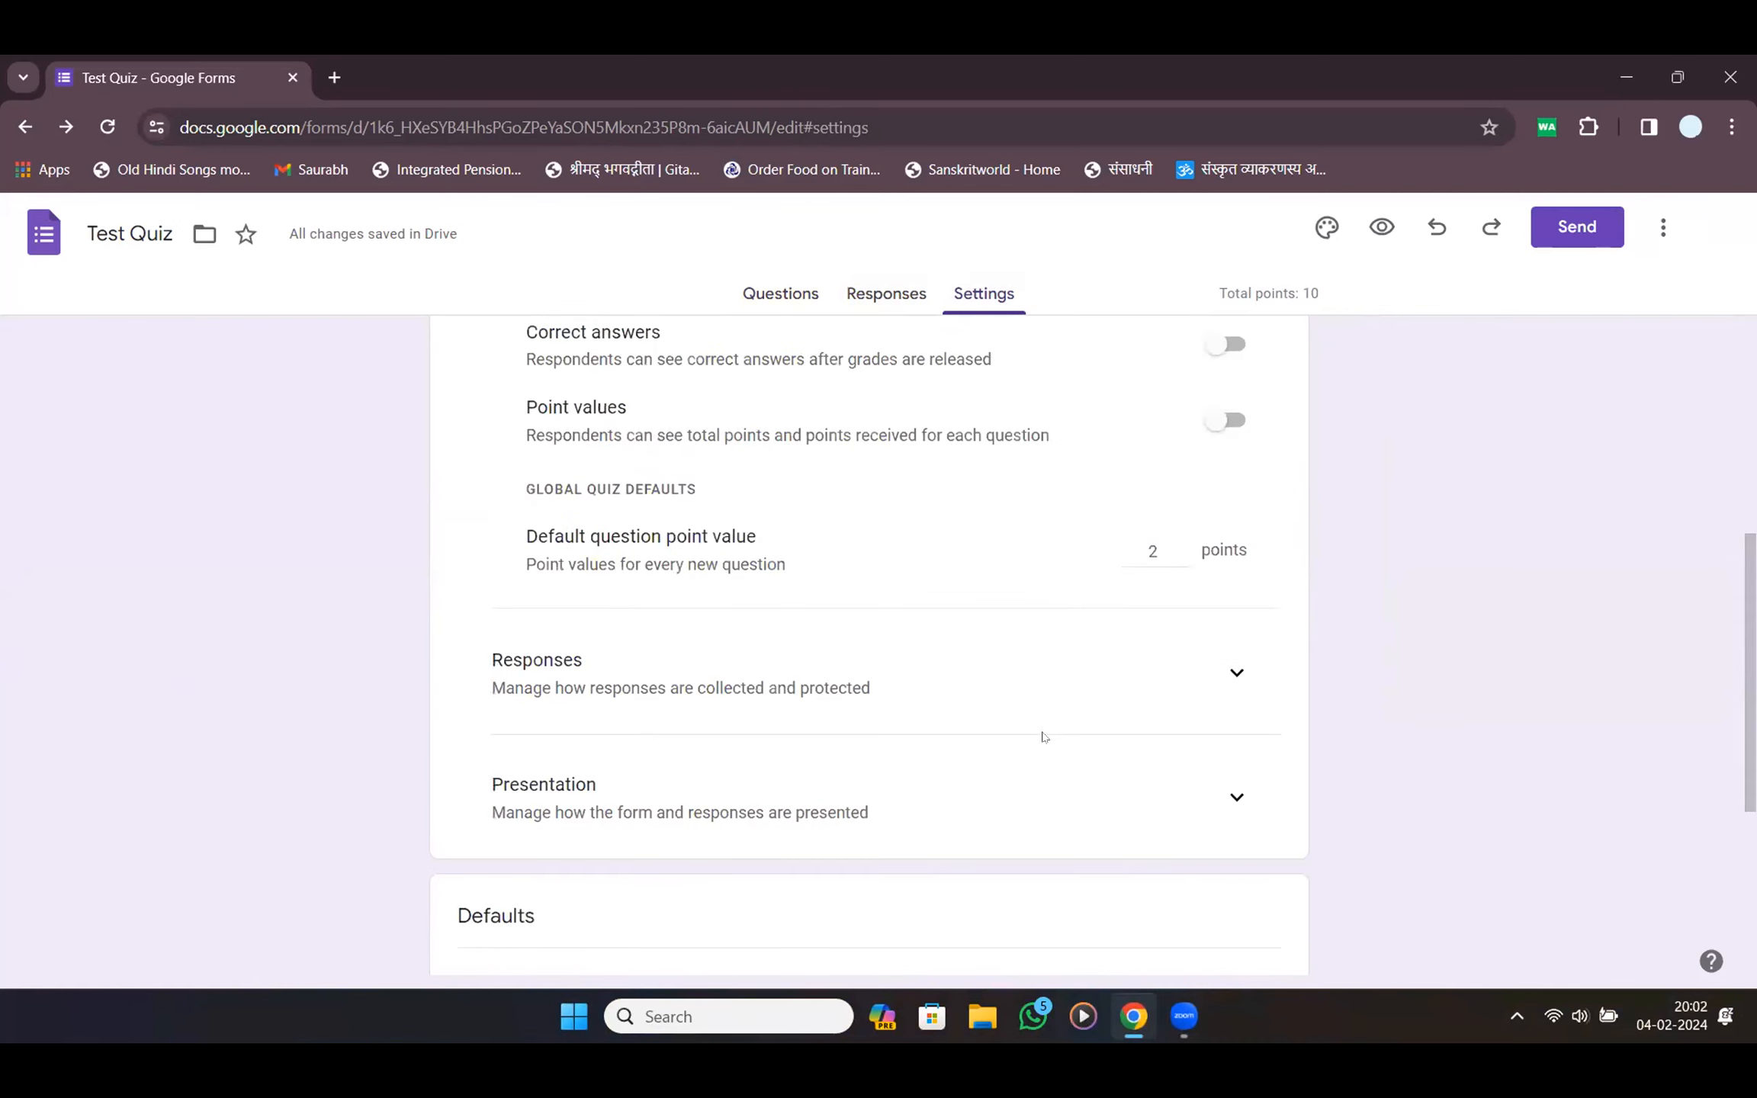
scroll(1089, 753, "up", 5)
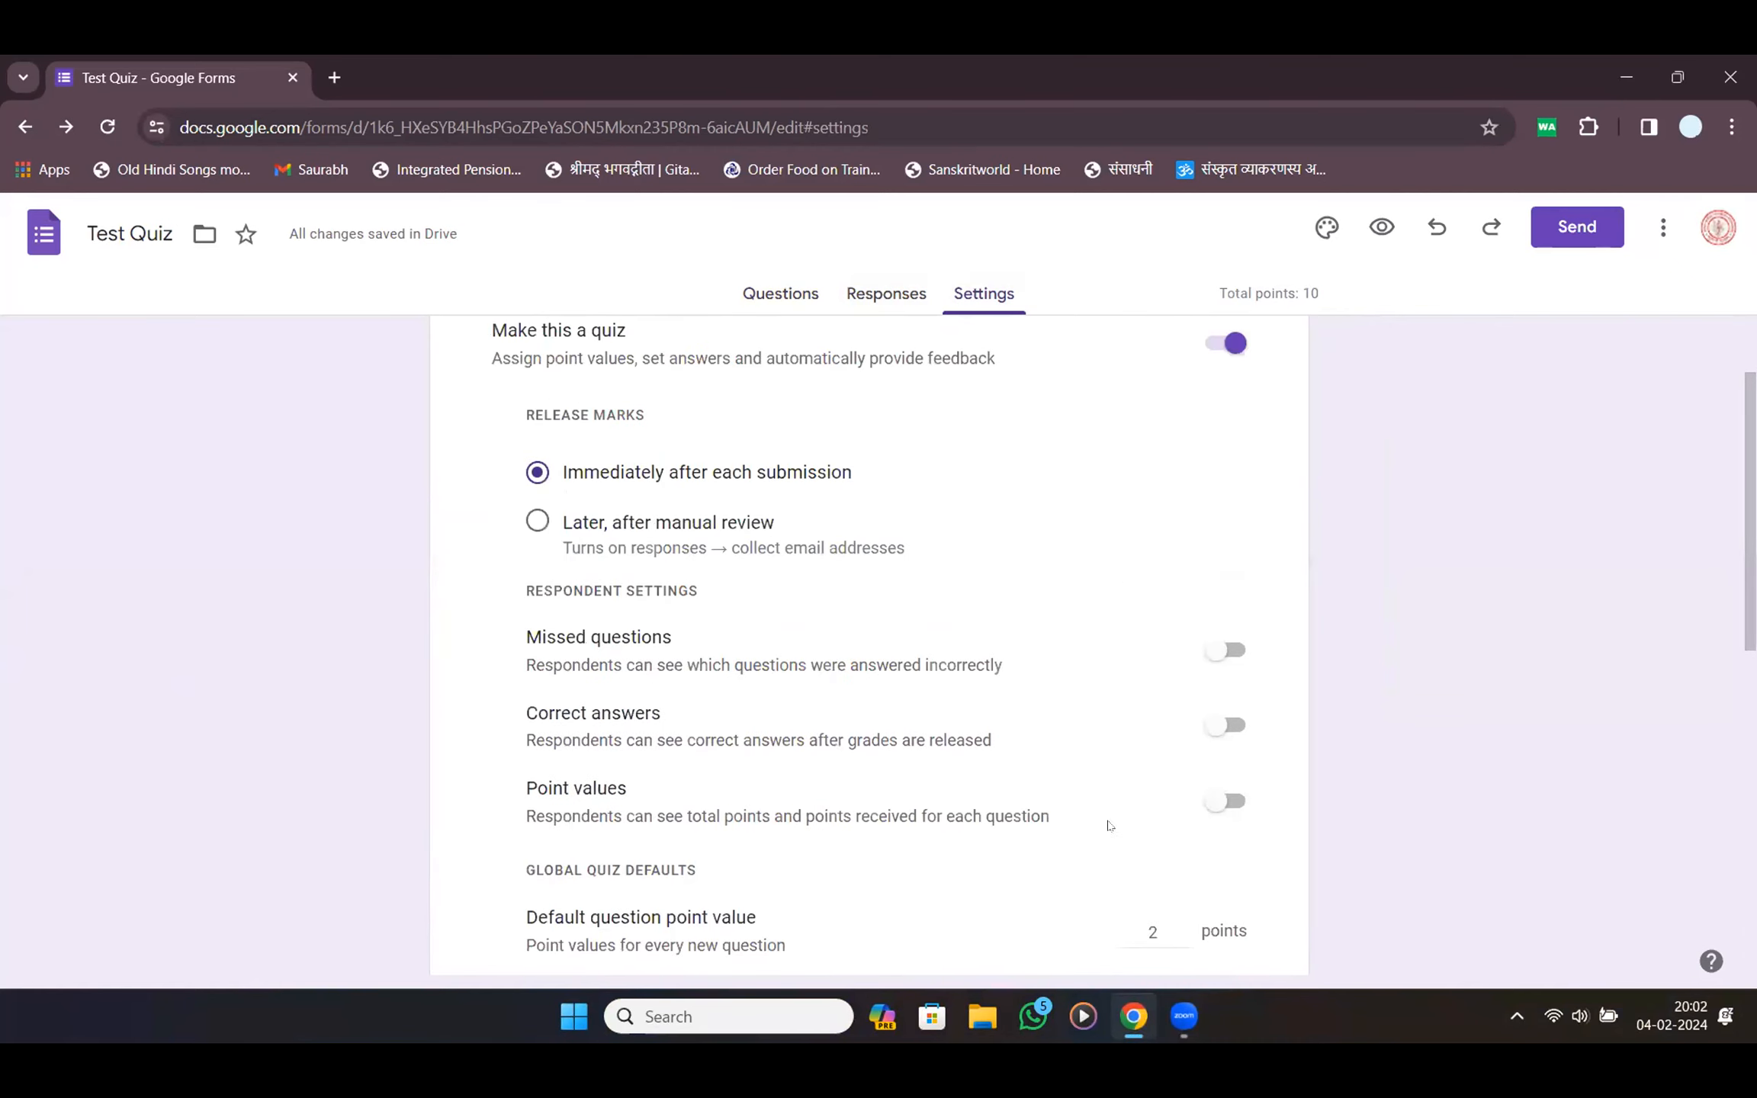
scroll(1161, 772, "down", 8)
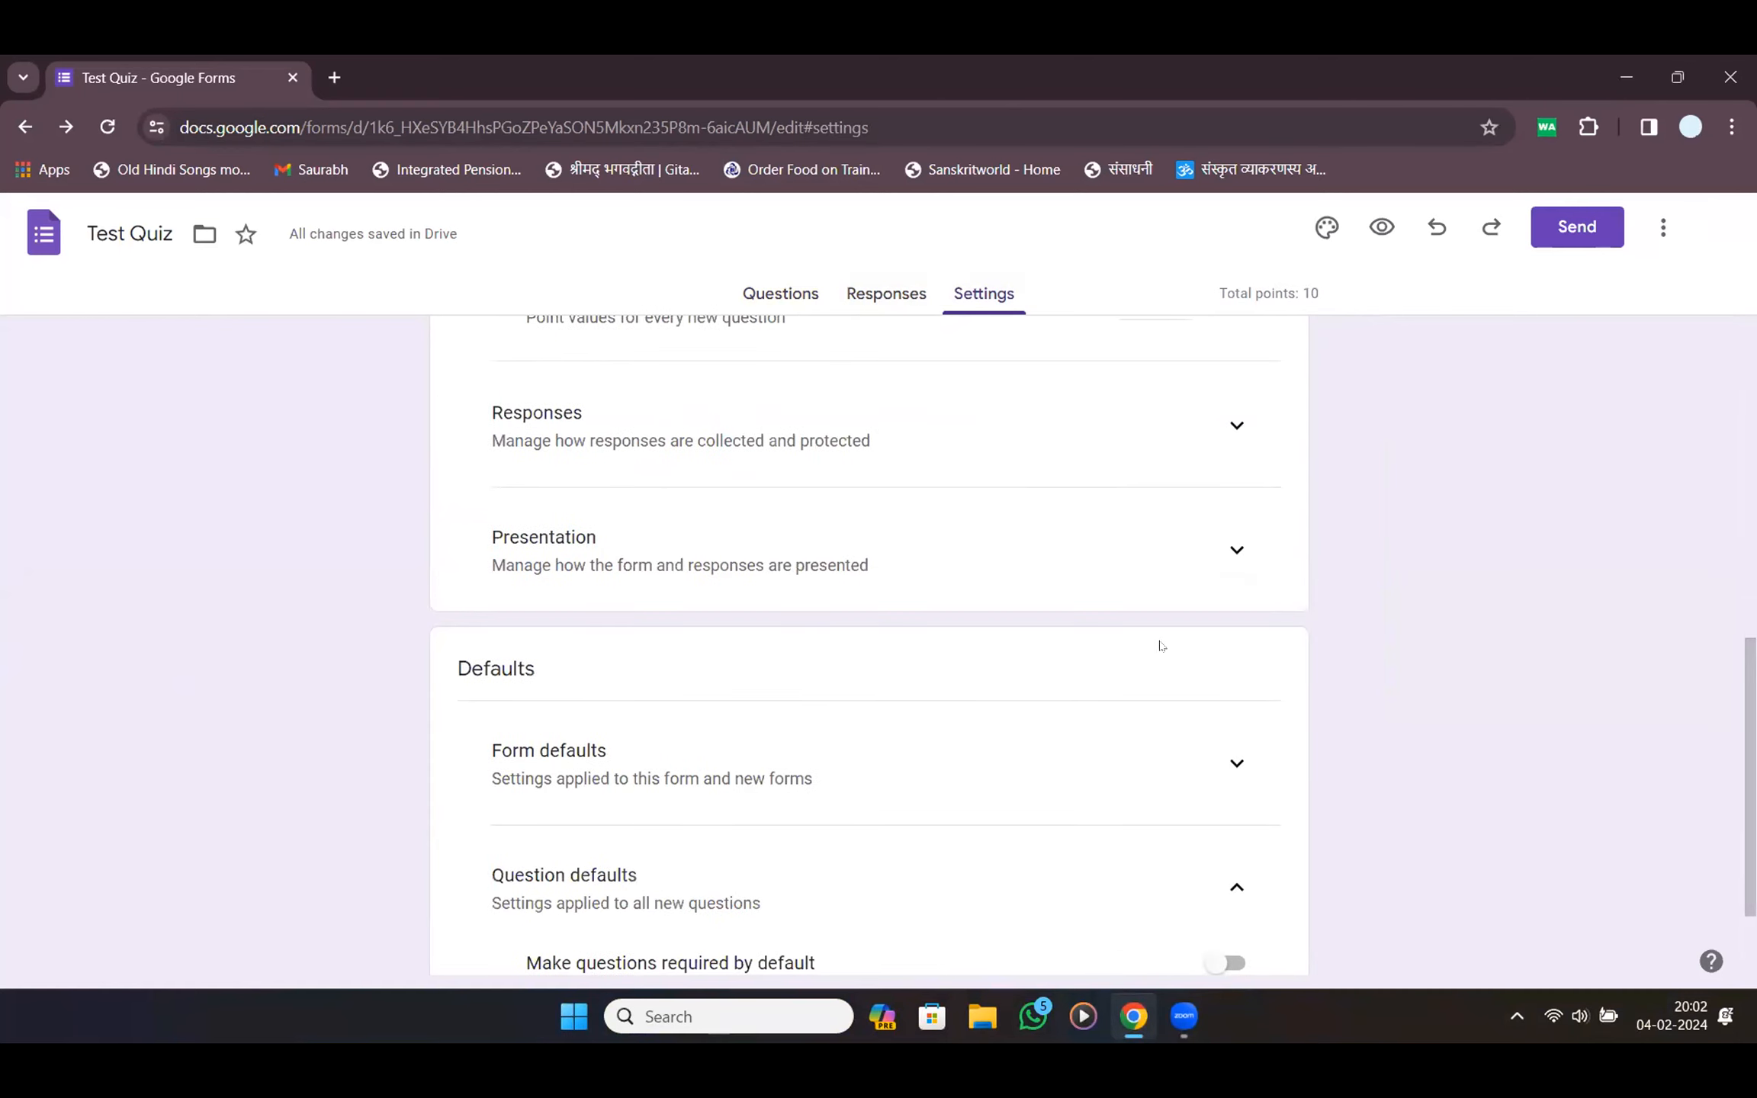
scroll(1161, 575, "down", 2)
scroll(1161, 577, "up", 12)
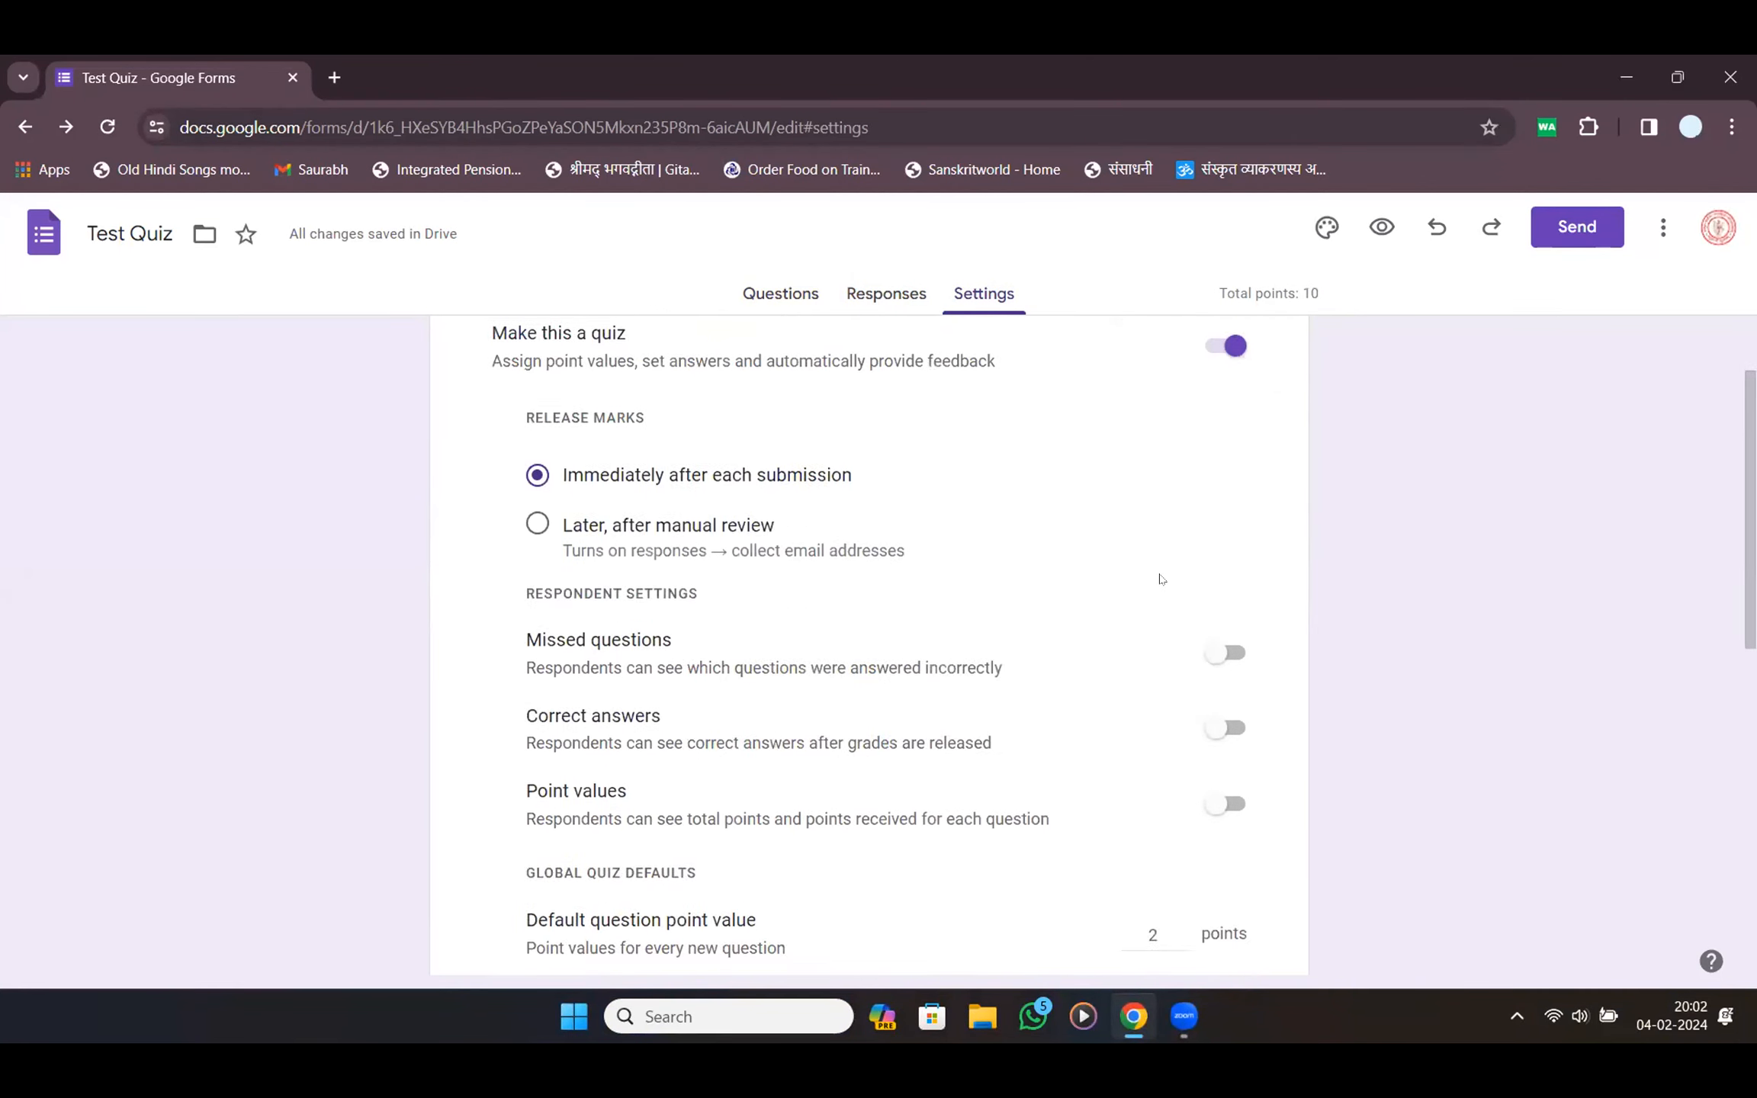
scroll(1161, 579, "down", 5)
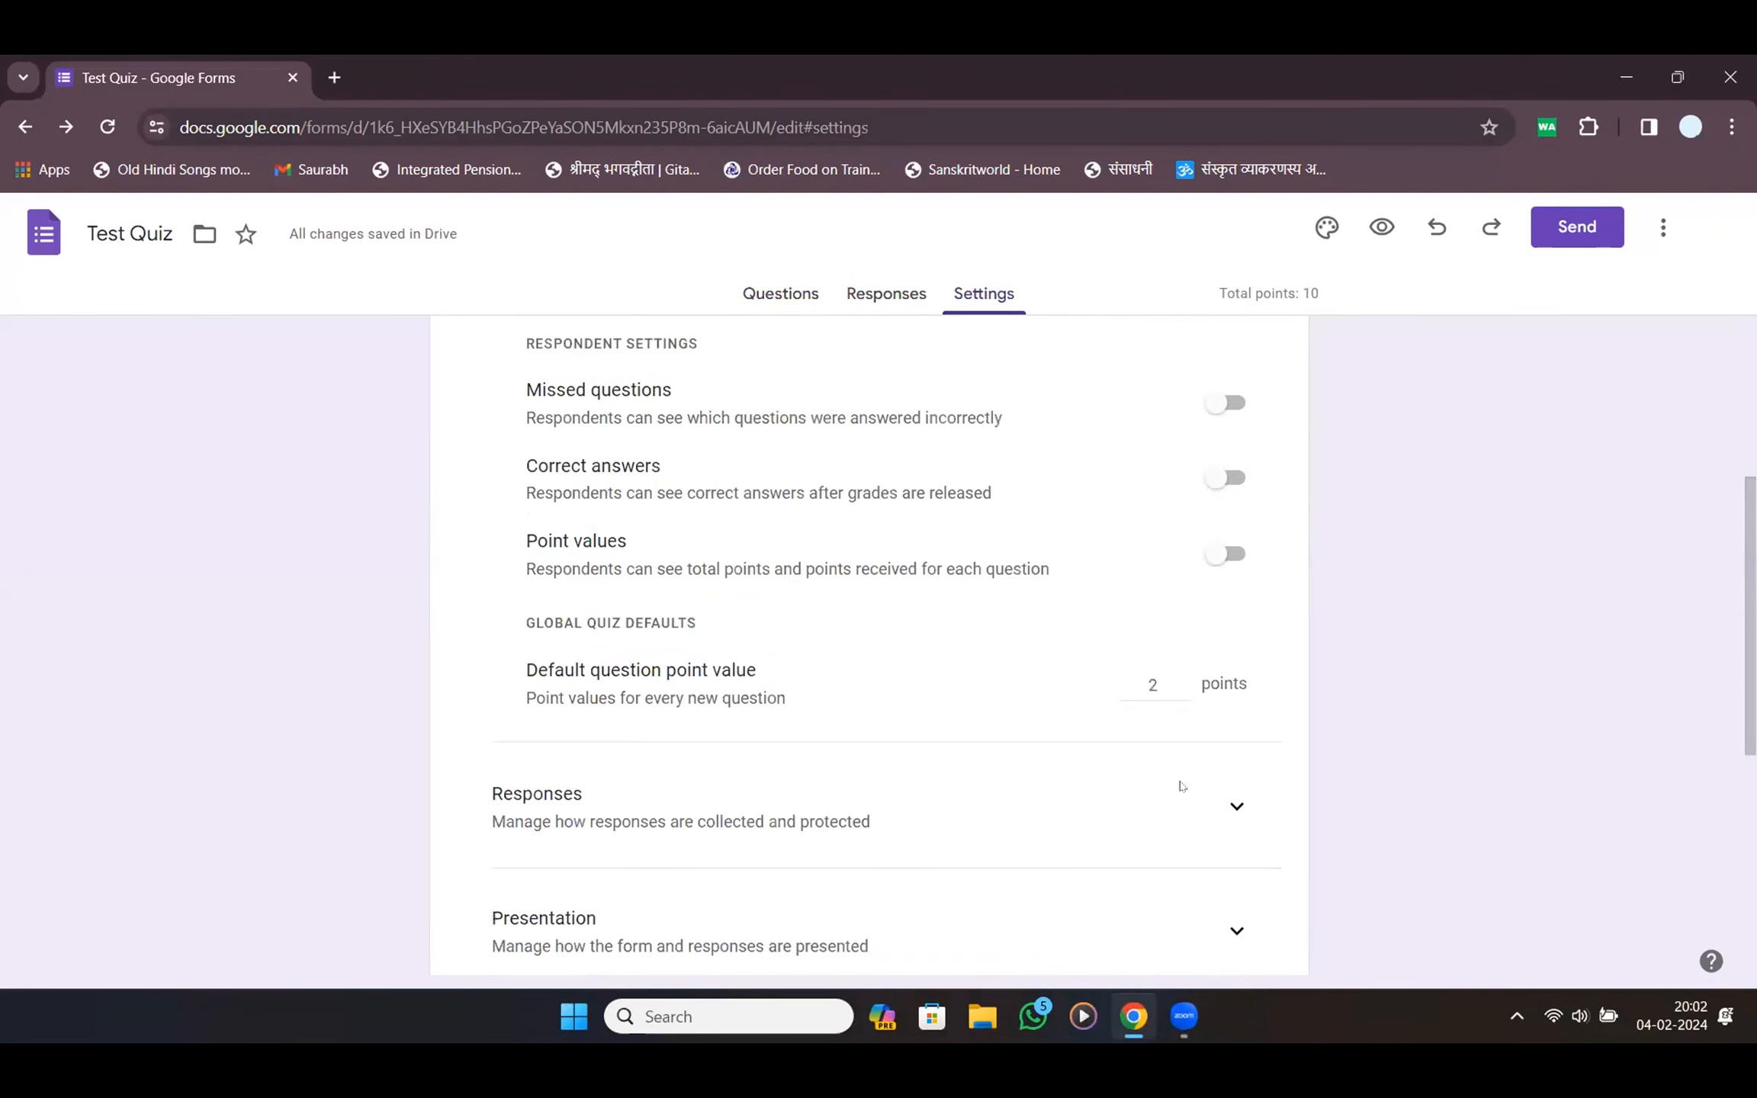
Expand the Responses and Presentation settings, then return to the Gita multiple-choice questions
left_click(1237, 794)
scroll(1217, 763, "down", 10)
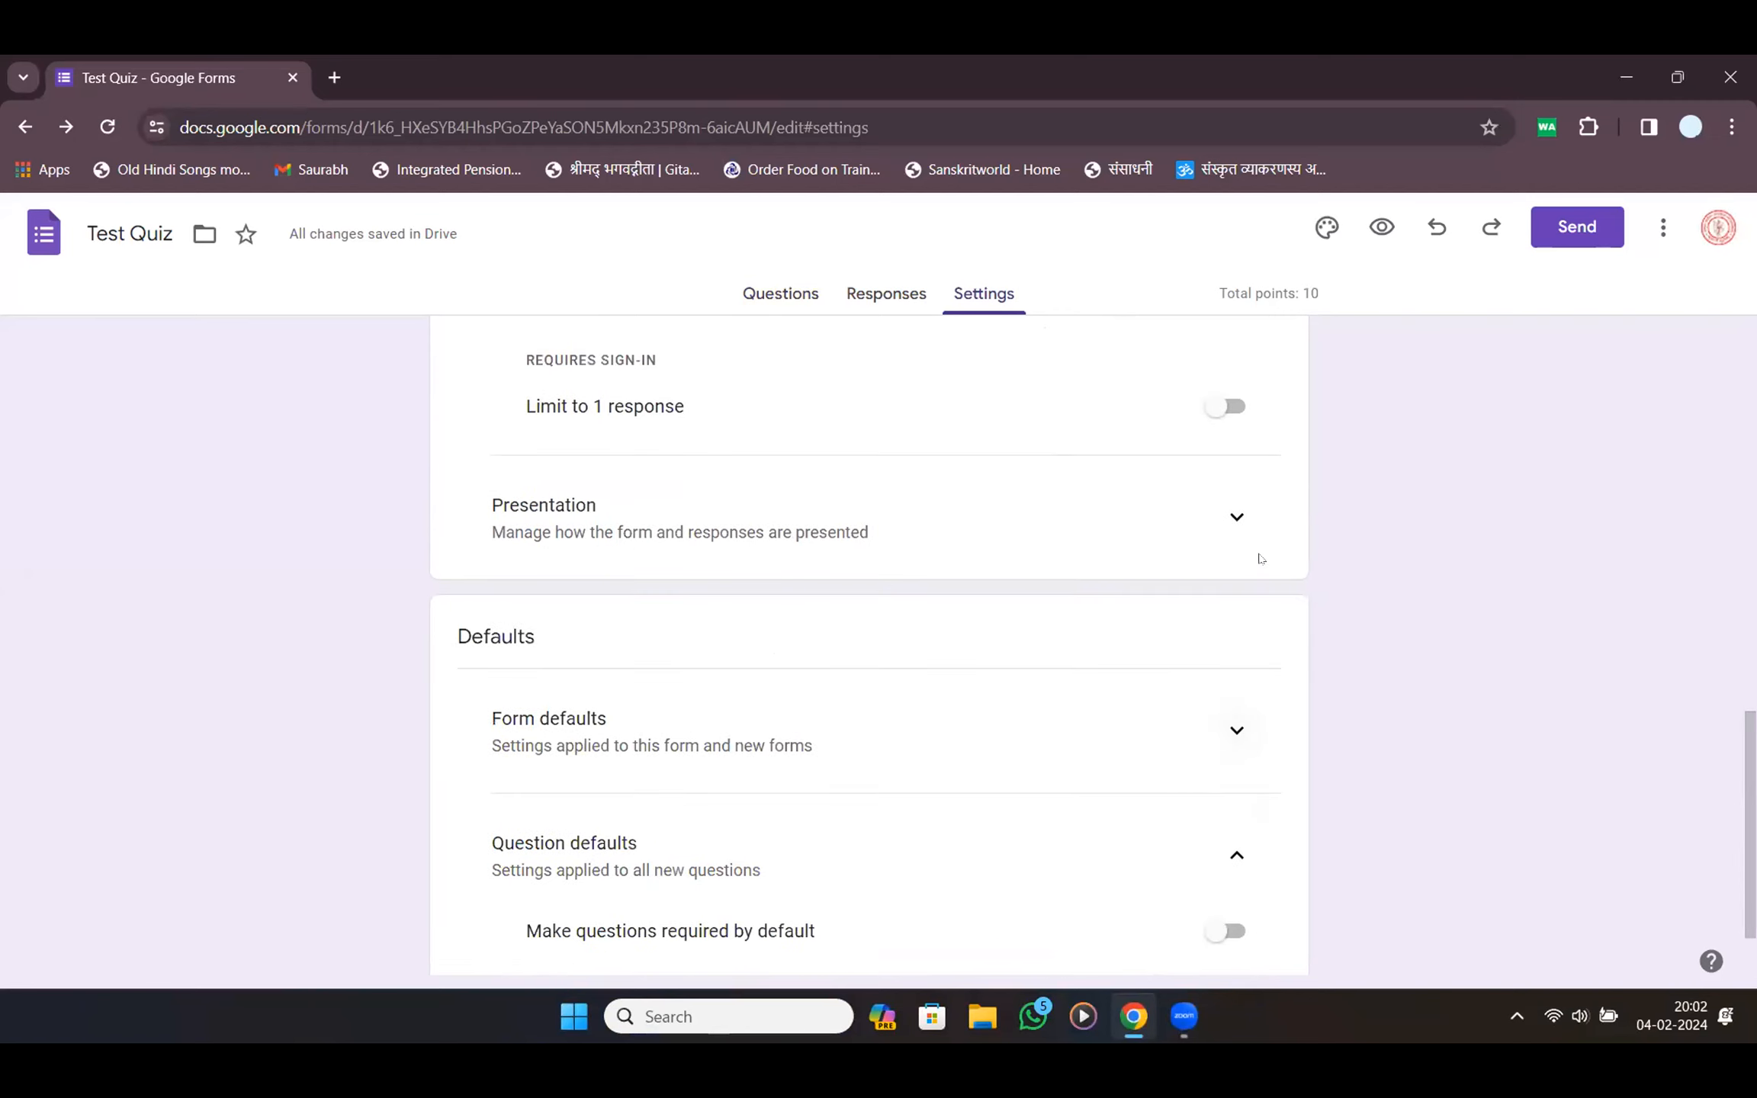
left_click(1225, 527)
scroll(1225, 543, "down", 5)
scroll(1233, 614, "up", 5)
scroll(1232, 614, "down", 5)
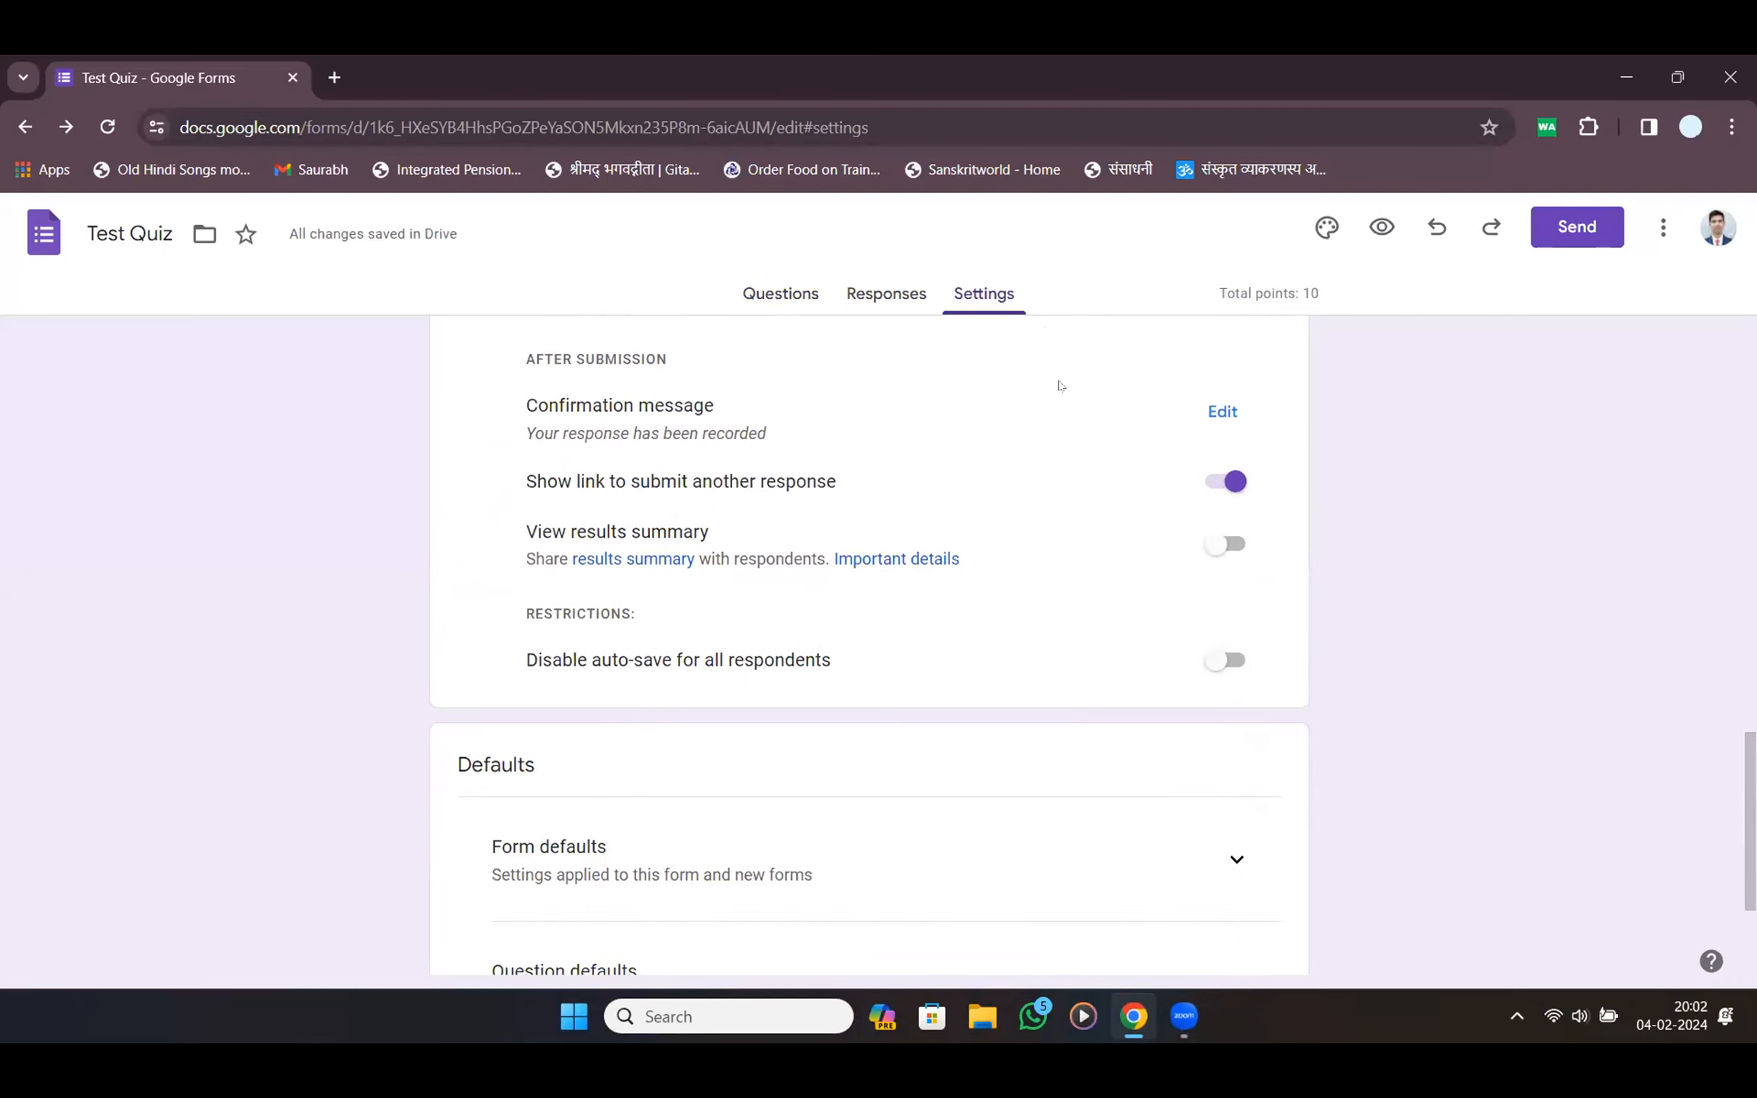
left_click(782, 294)
scroll(686, 588, "down", 10)
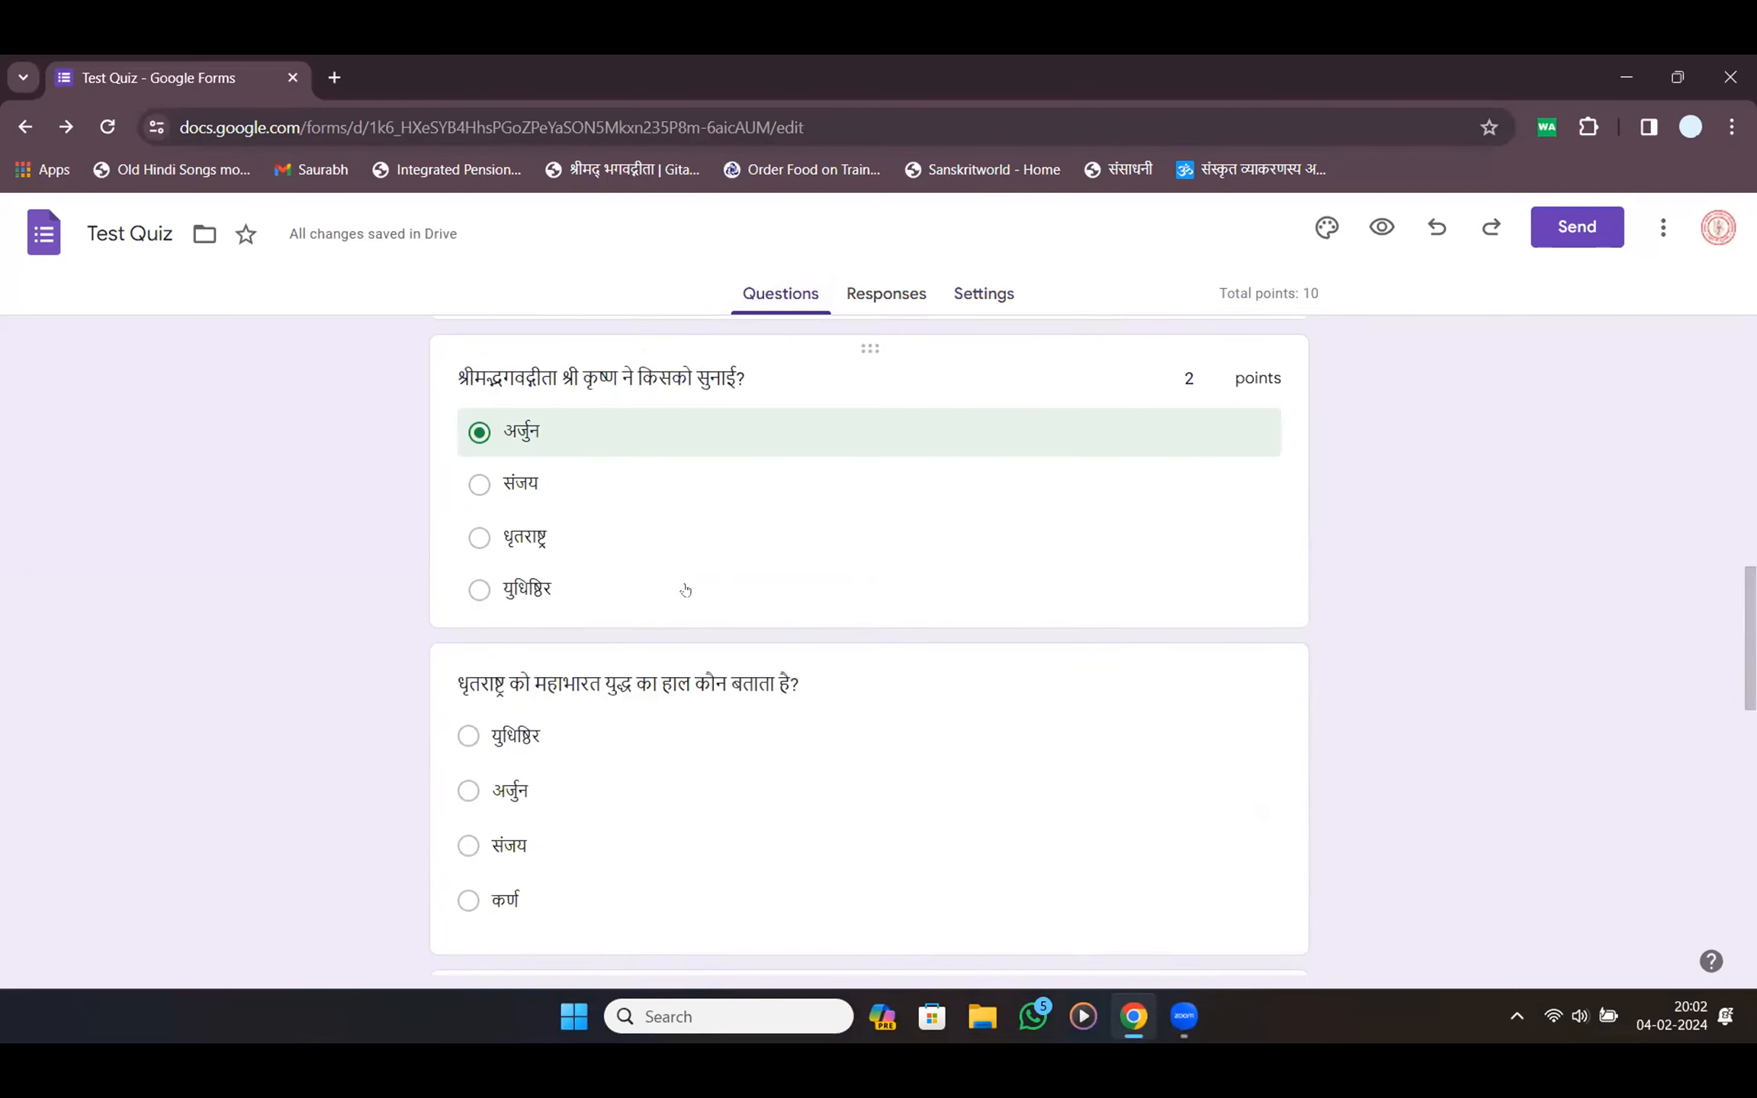
left_click(480, 378)
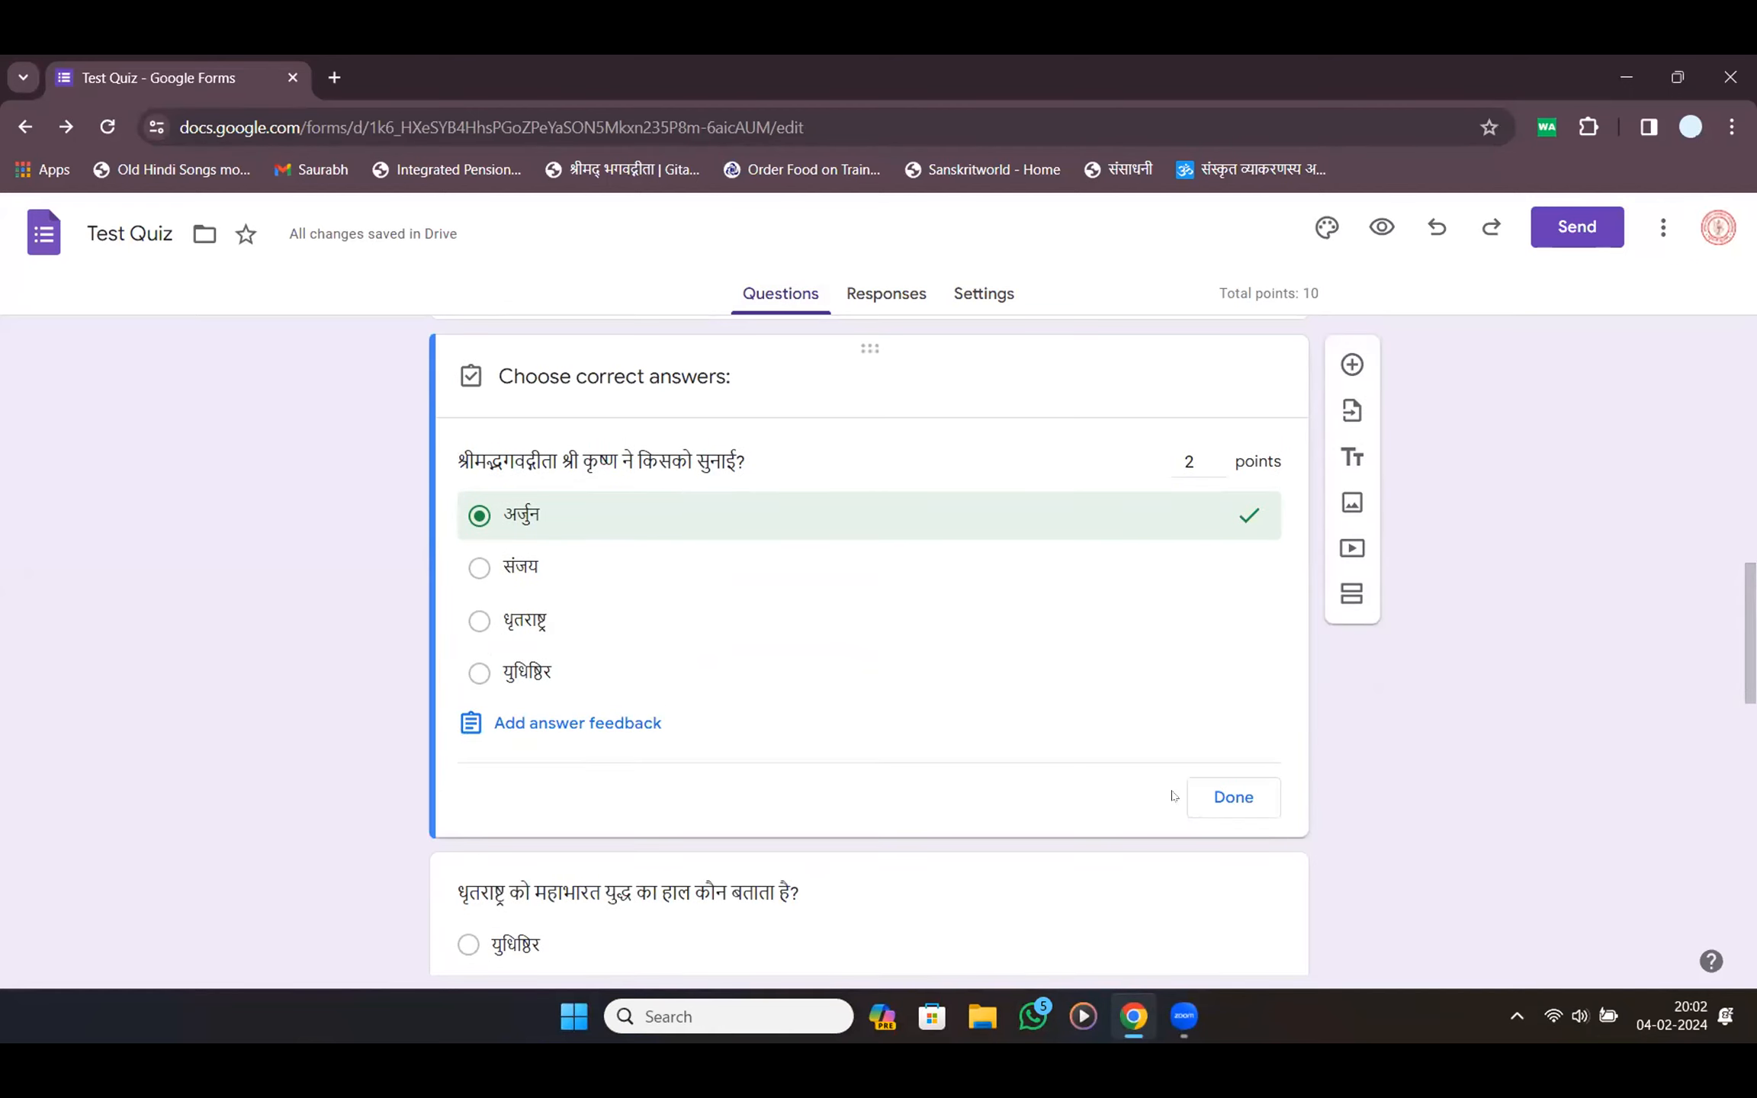
left_click(1216, 806)
type("1.")
scroll(1657, 549, "up", 6)
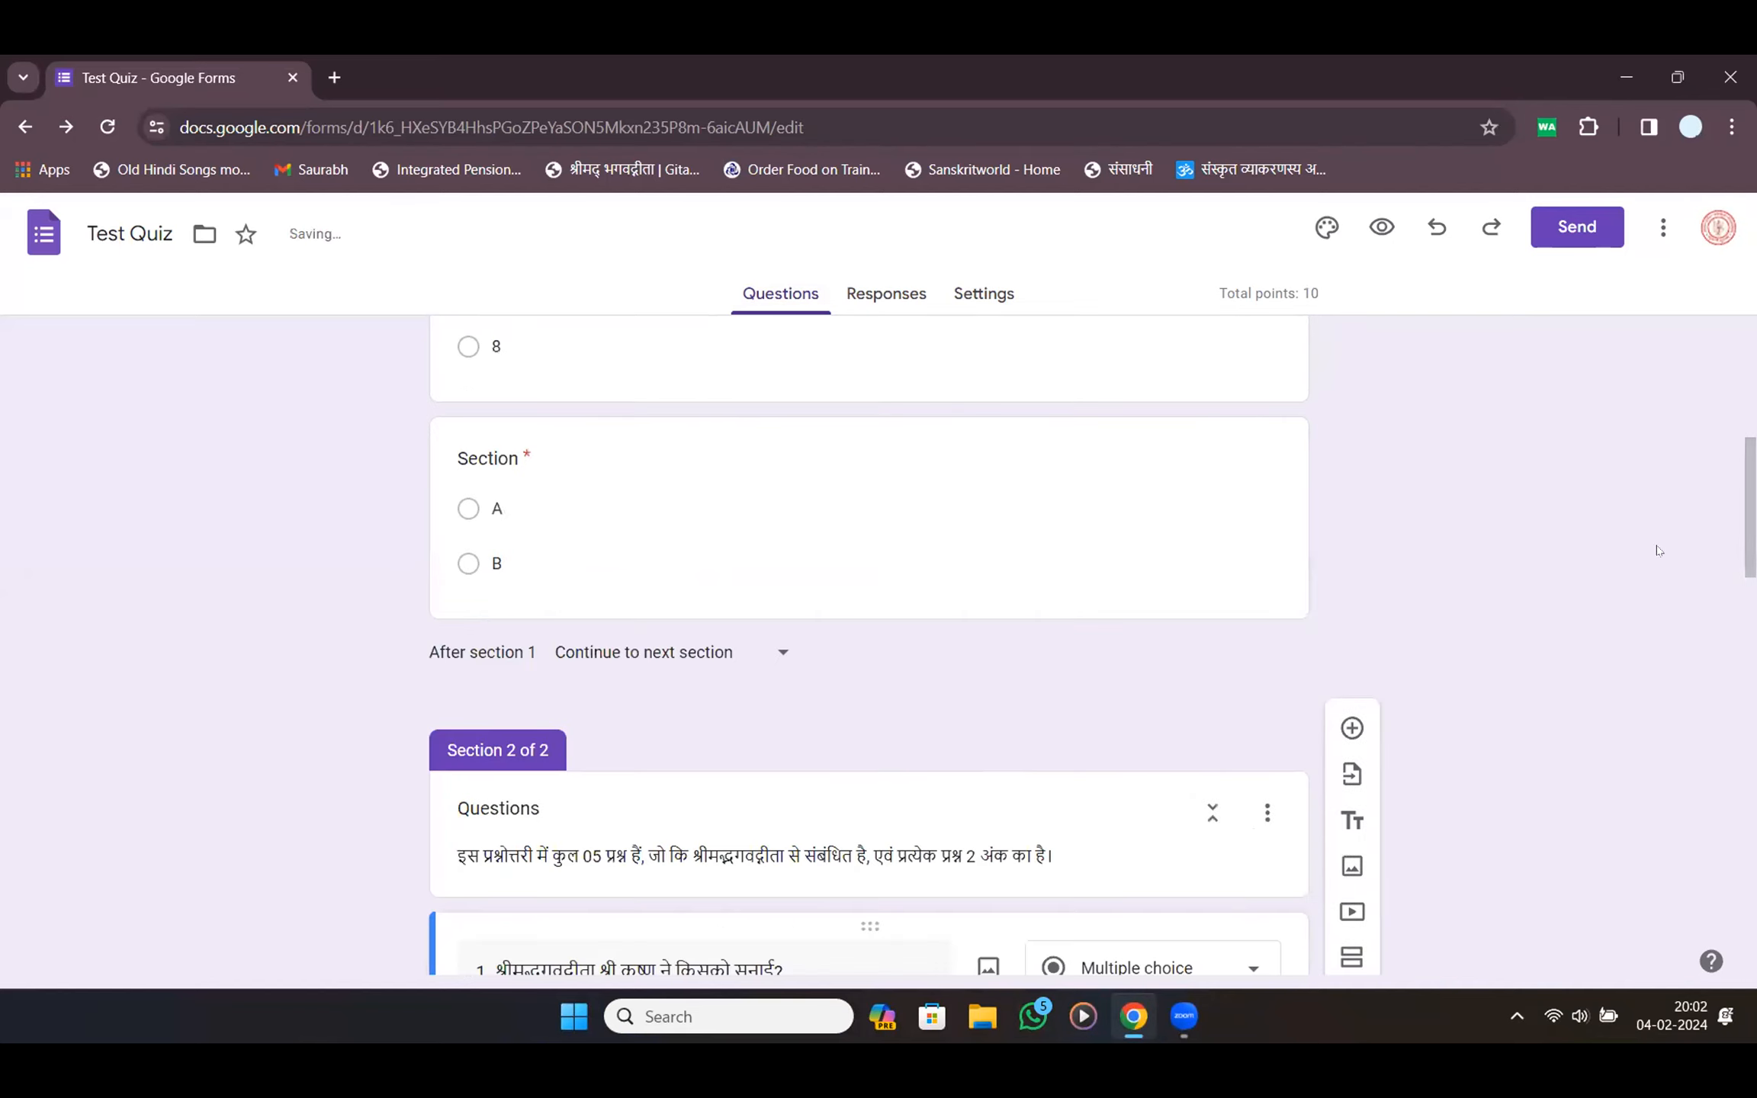
scroll(1334, 633, "down", 4)
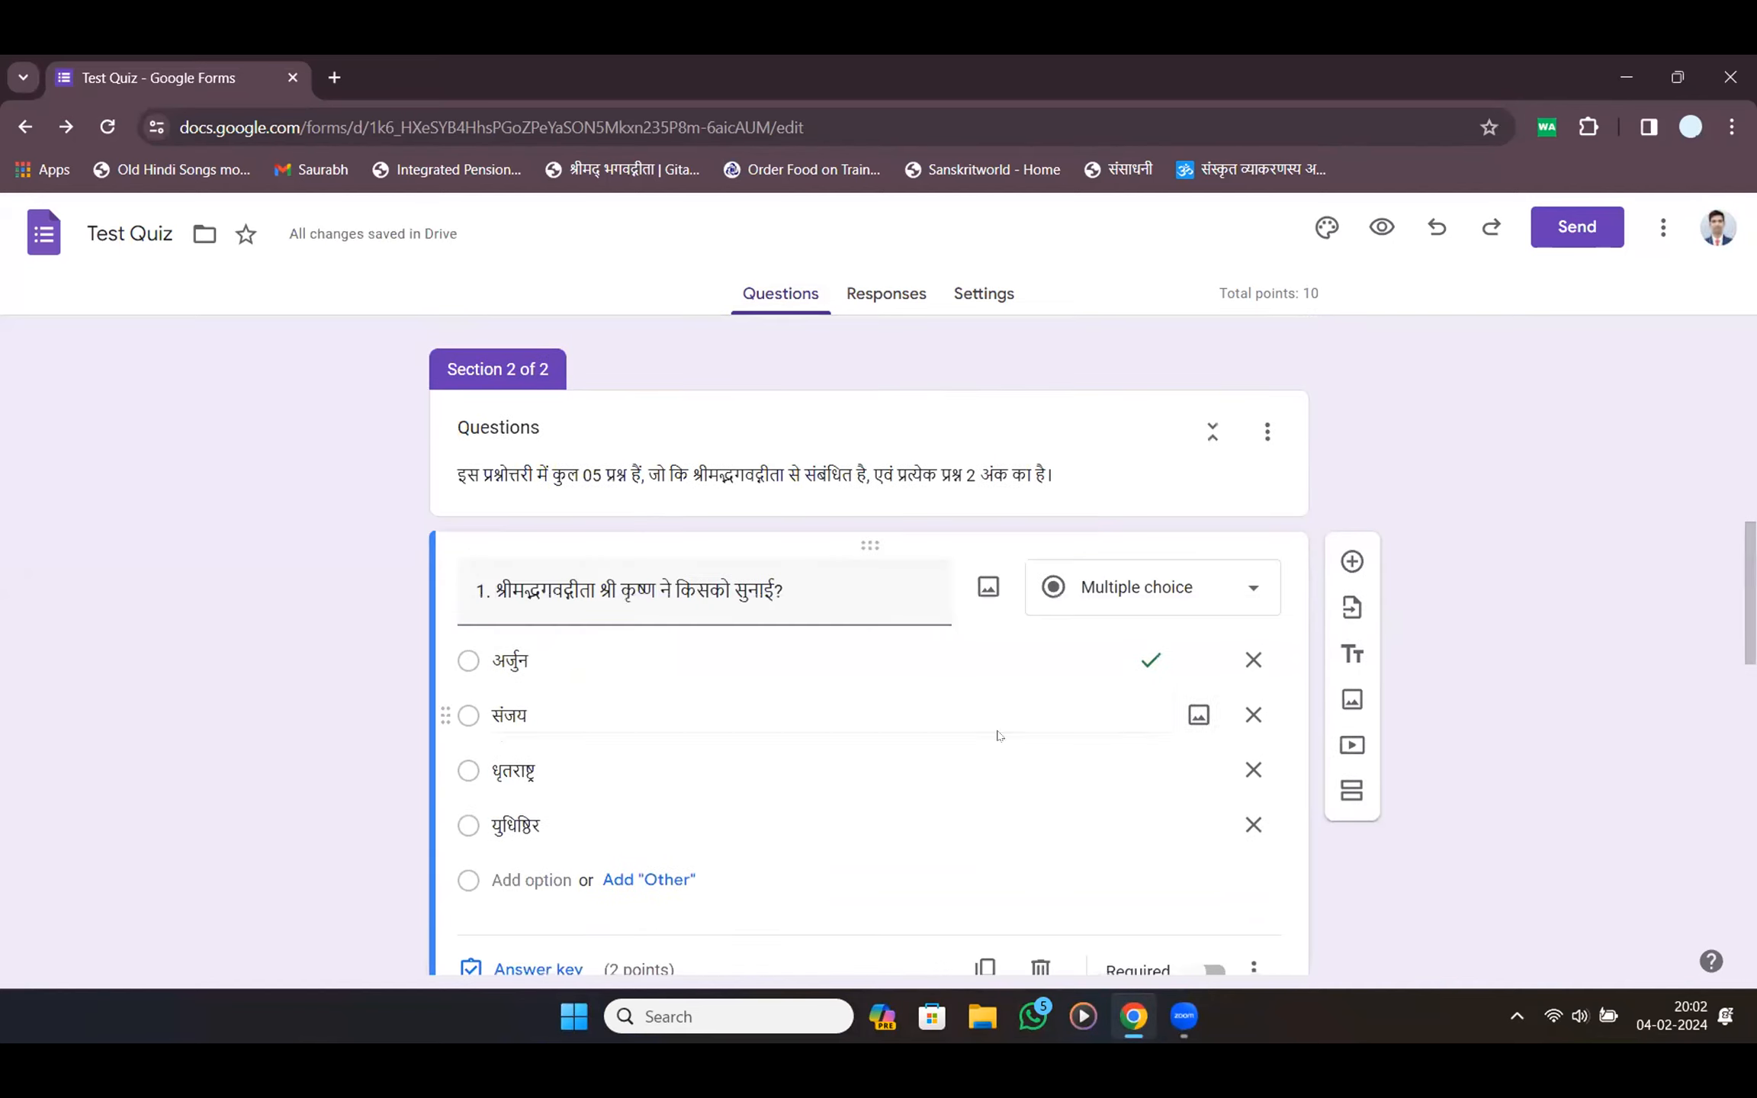
scroll(1000, 730, "down", 4)
left_click(581, 725)
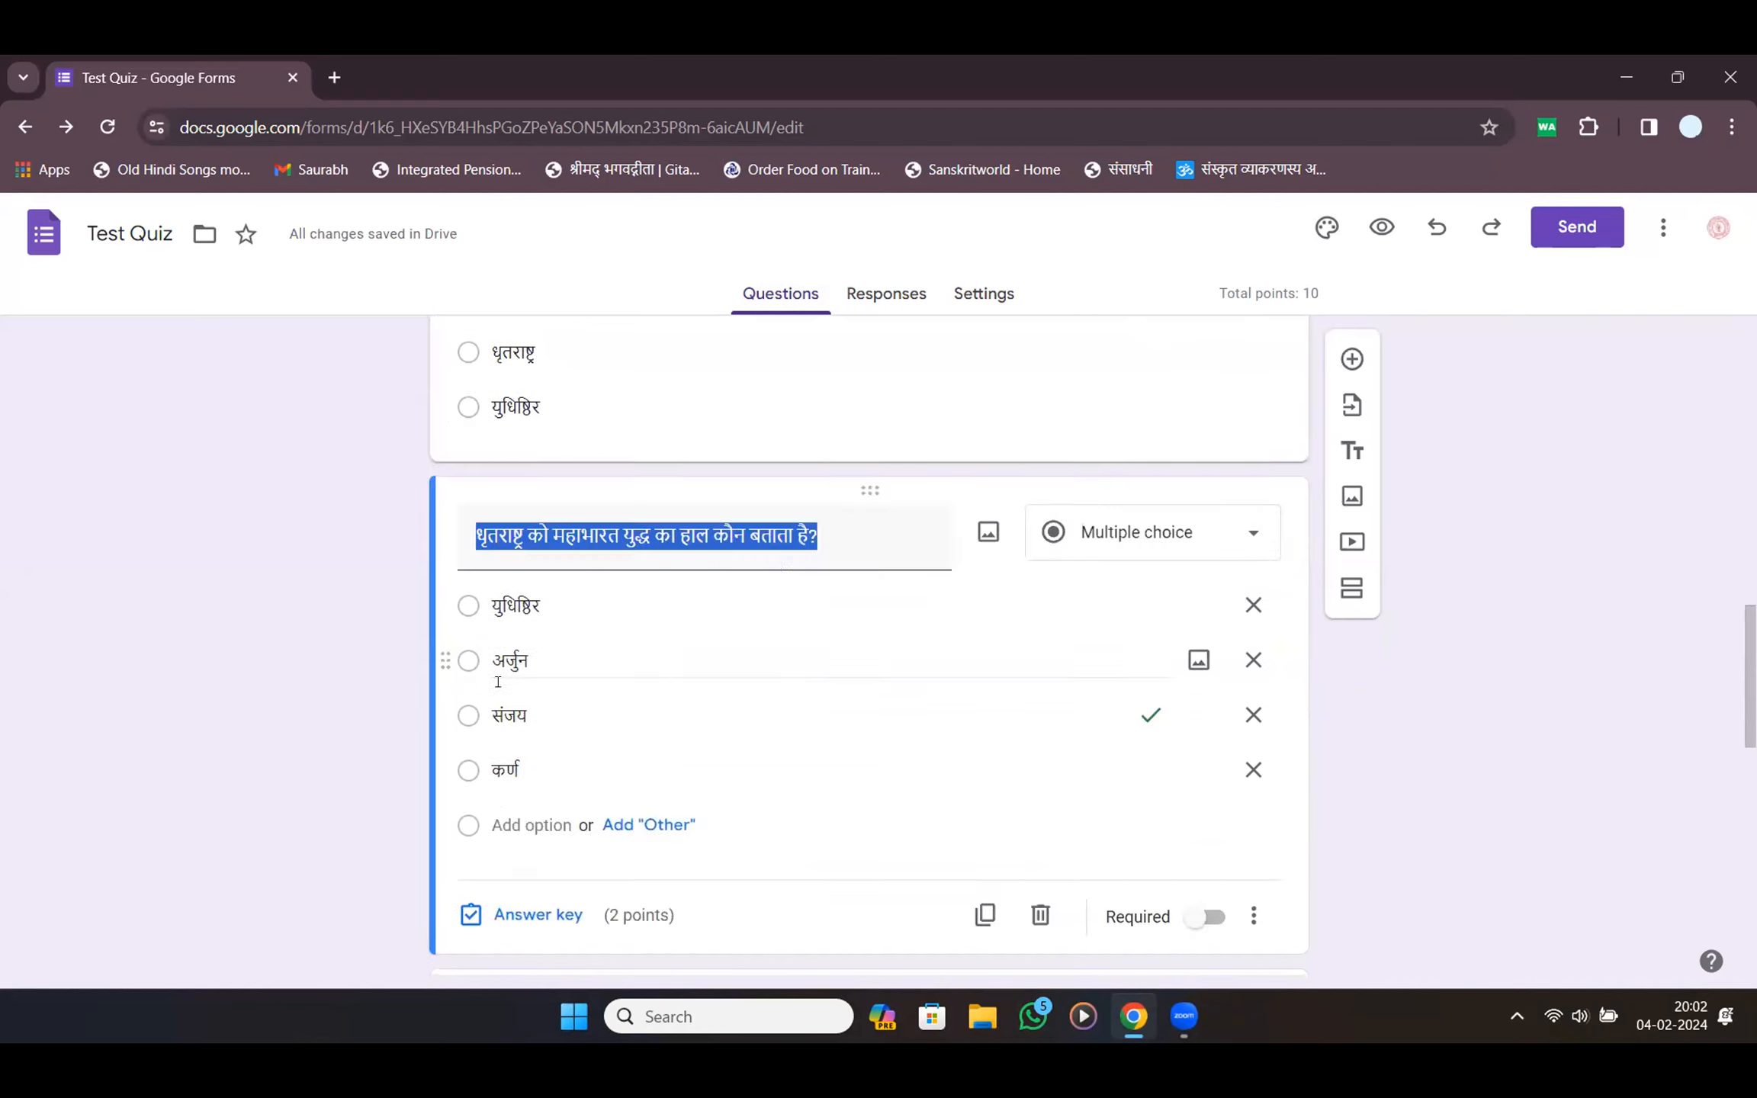
left_click(471, 546)
type("2.")
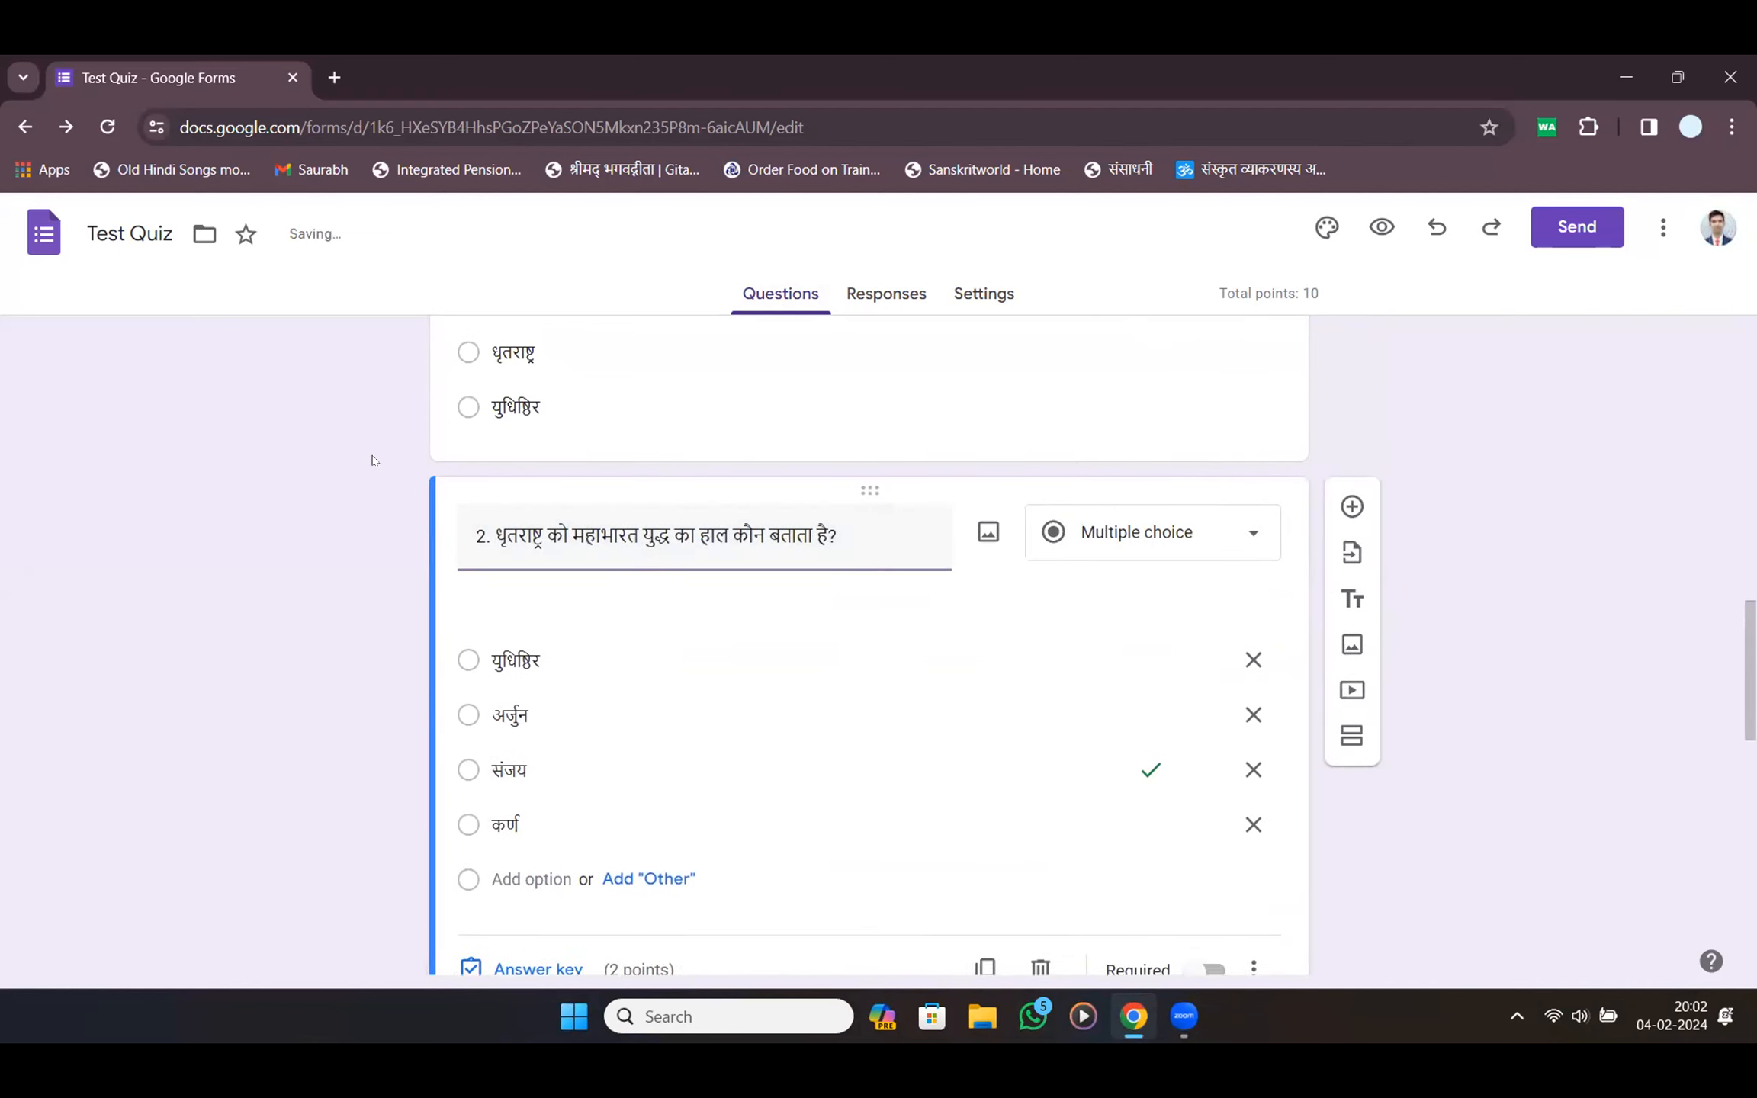
scroll(374, 460, "up", 5)
left_click(476, 574)
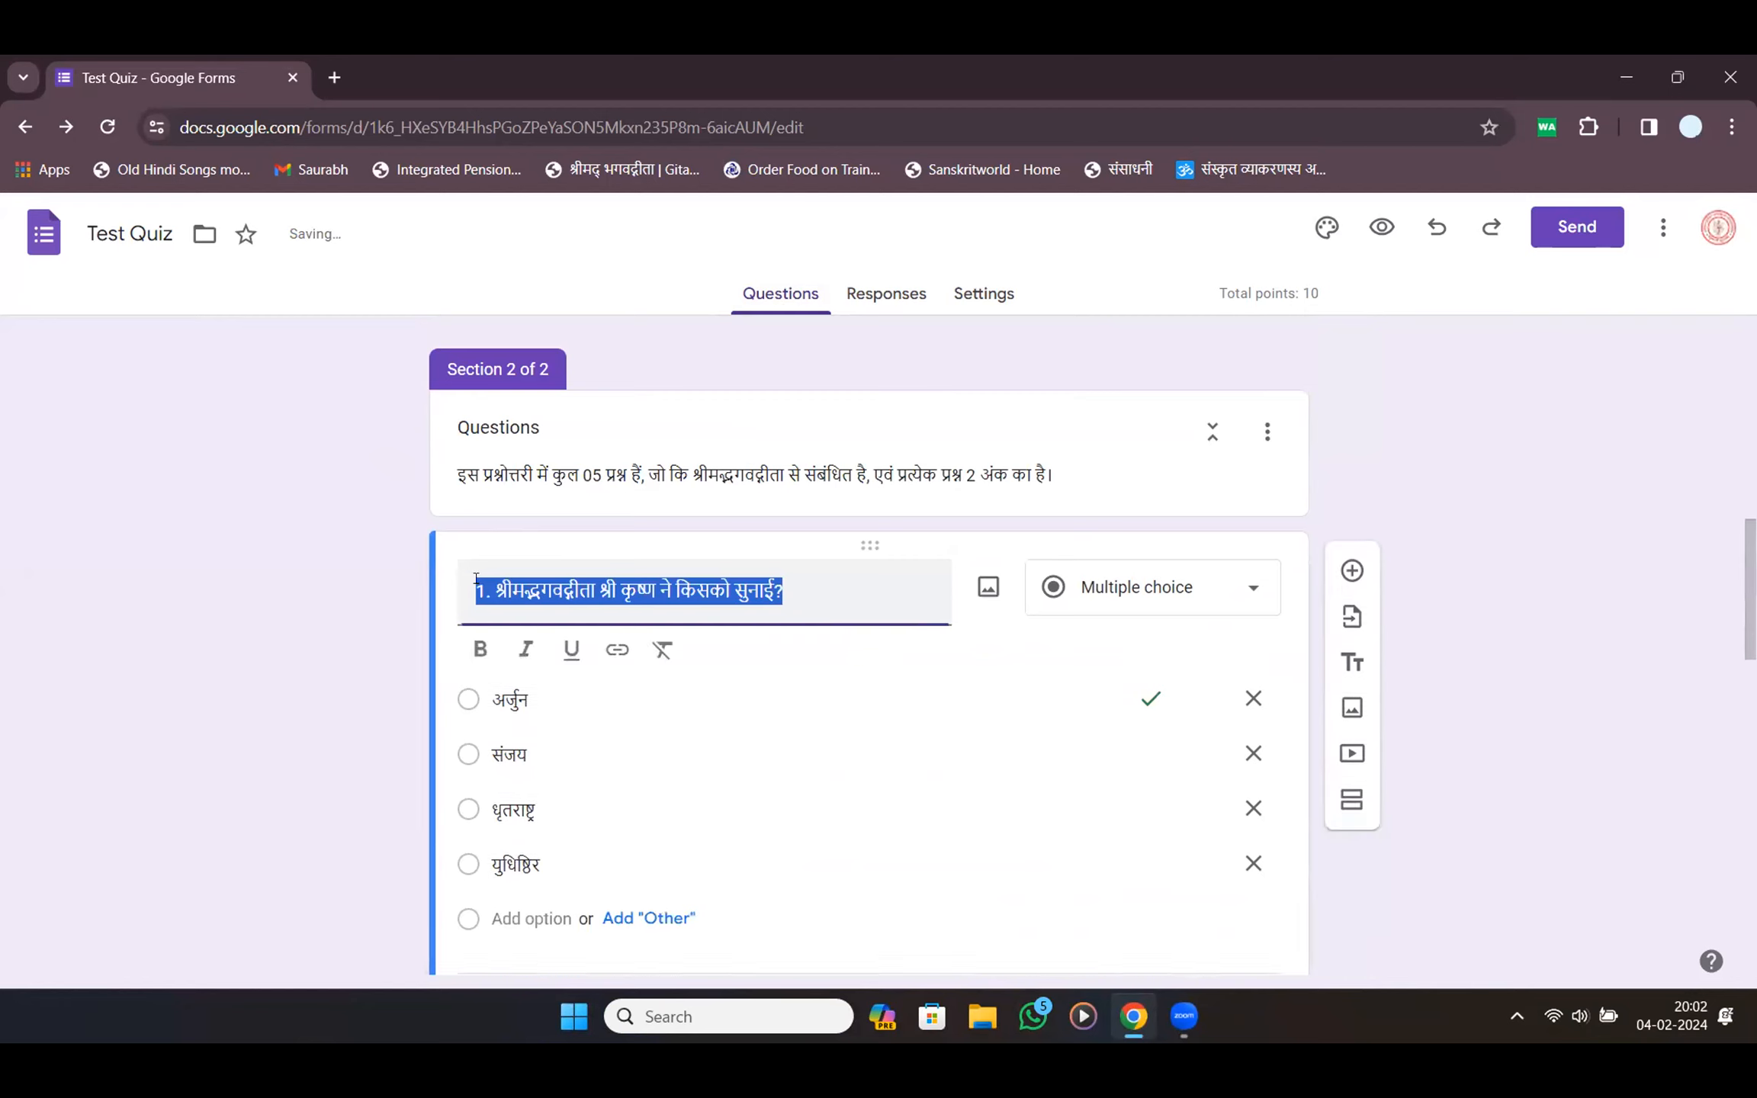
left_click(492, 591)
left_click(450, 591, "shift")
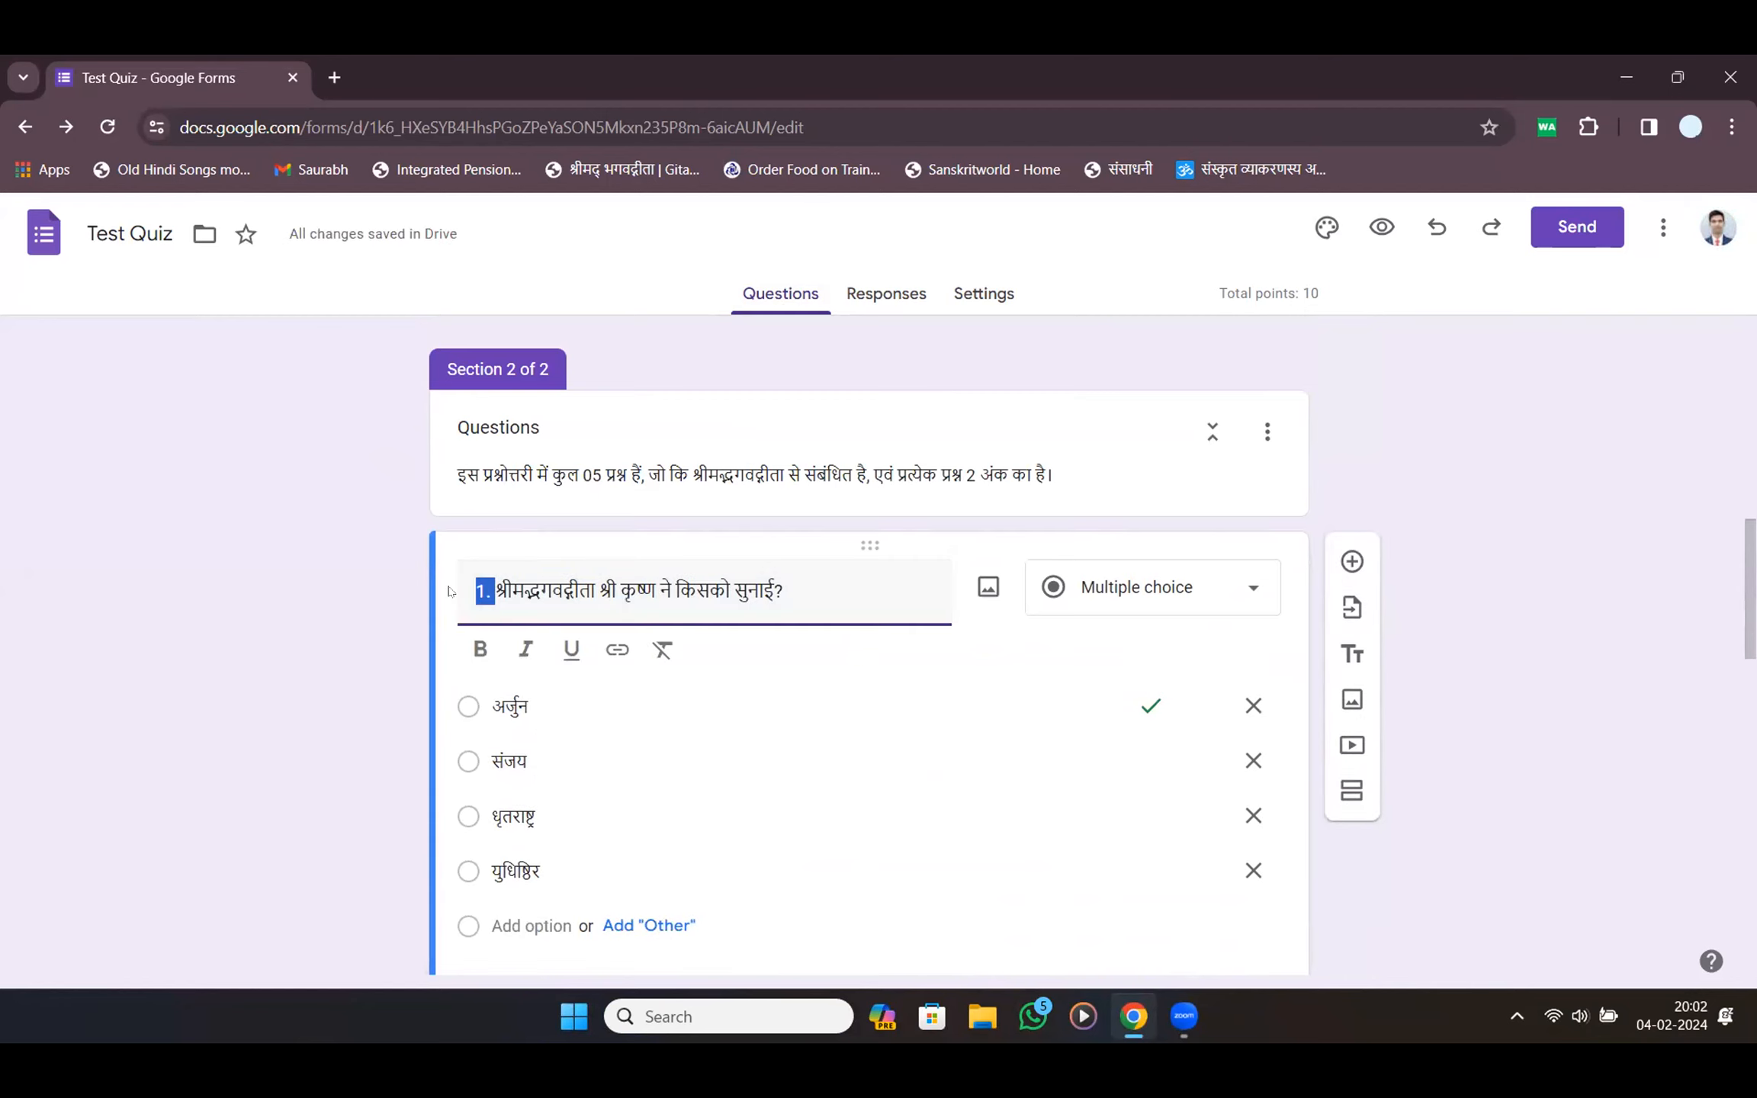
key("BackSpace")
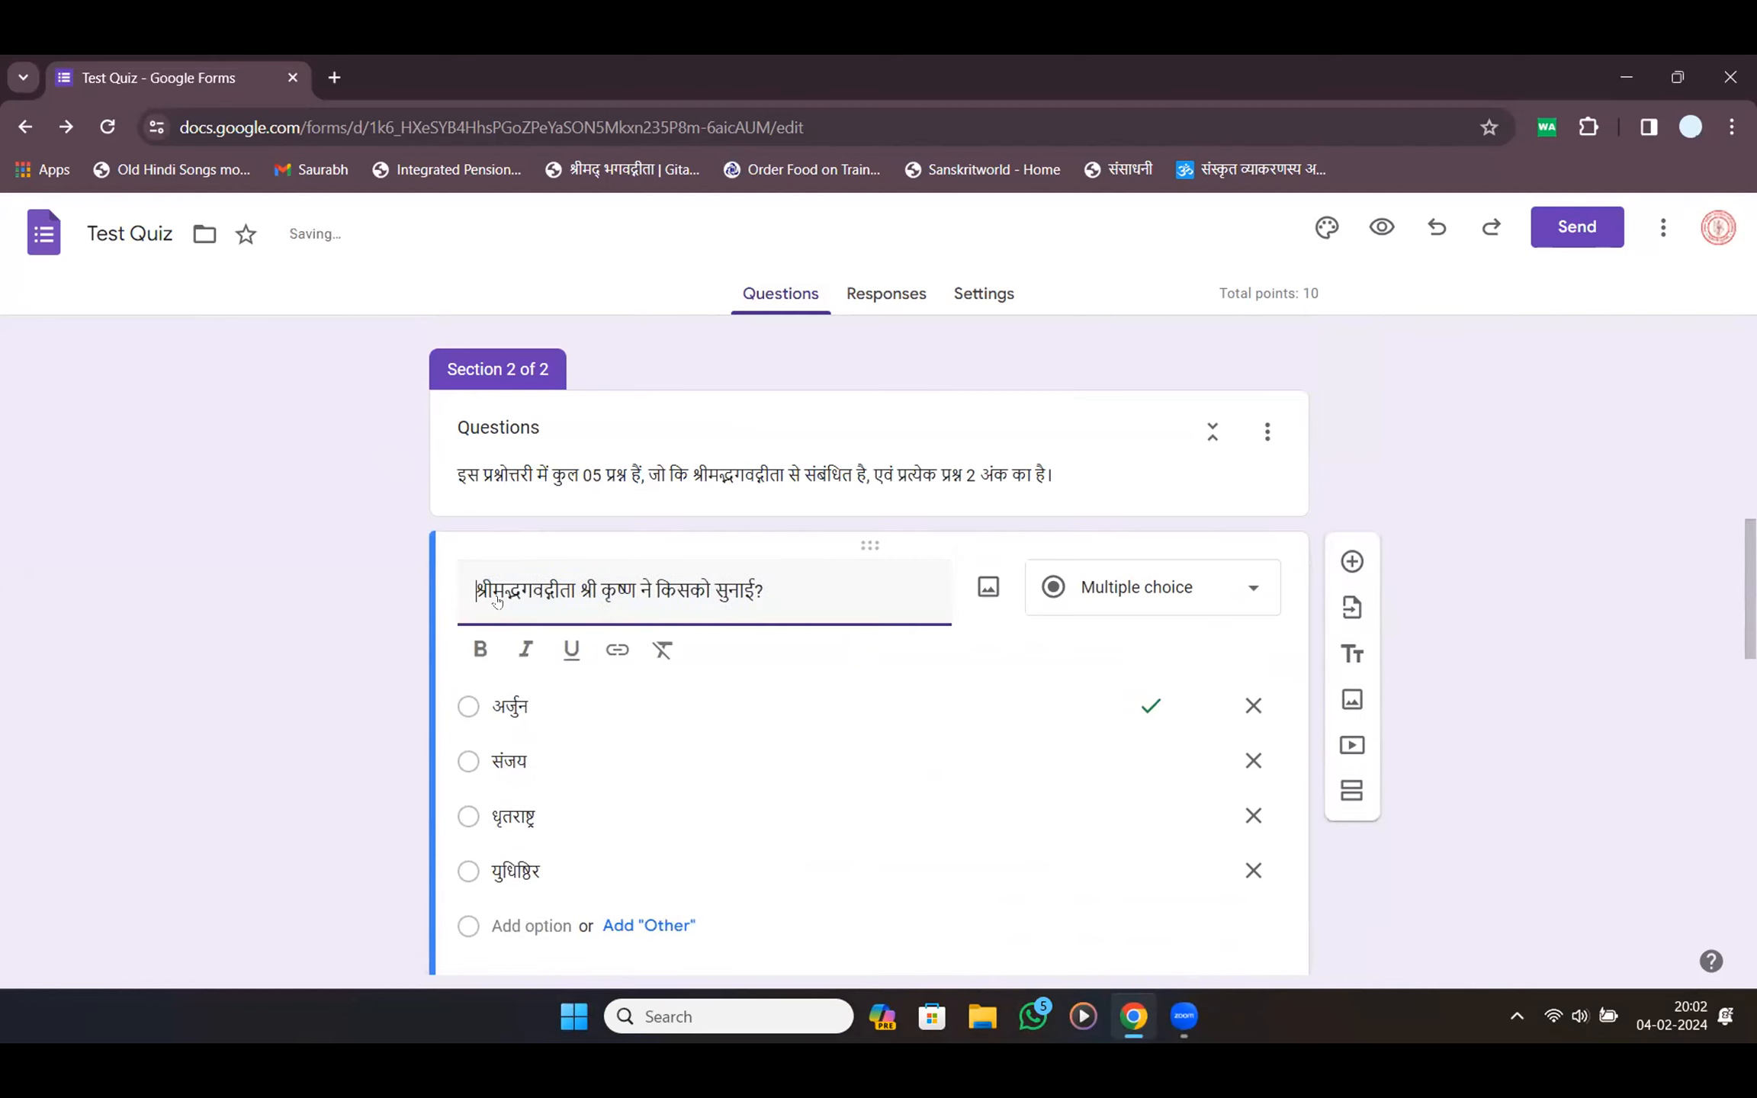
scroll(458, 610, "down", 5)
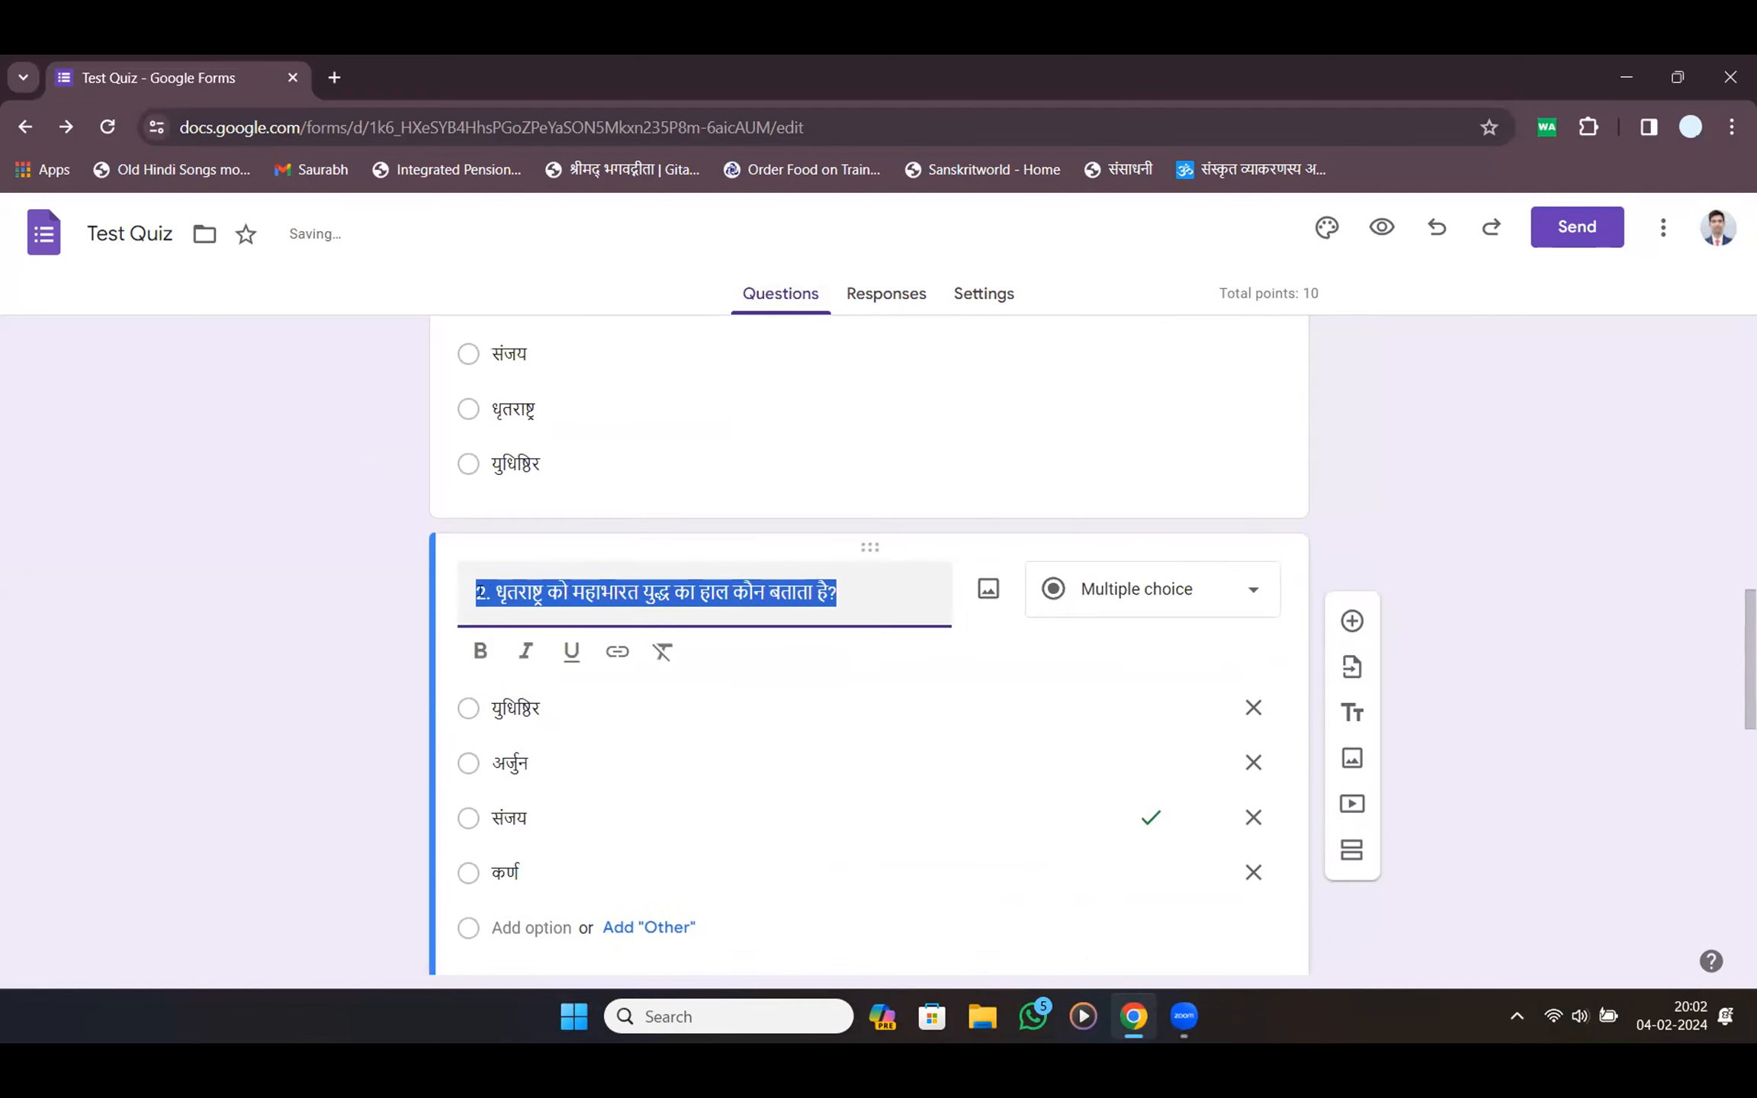
left_click(482, 595)
left_click_drag(495, 593, 463, 593)
key("BackSpace")
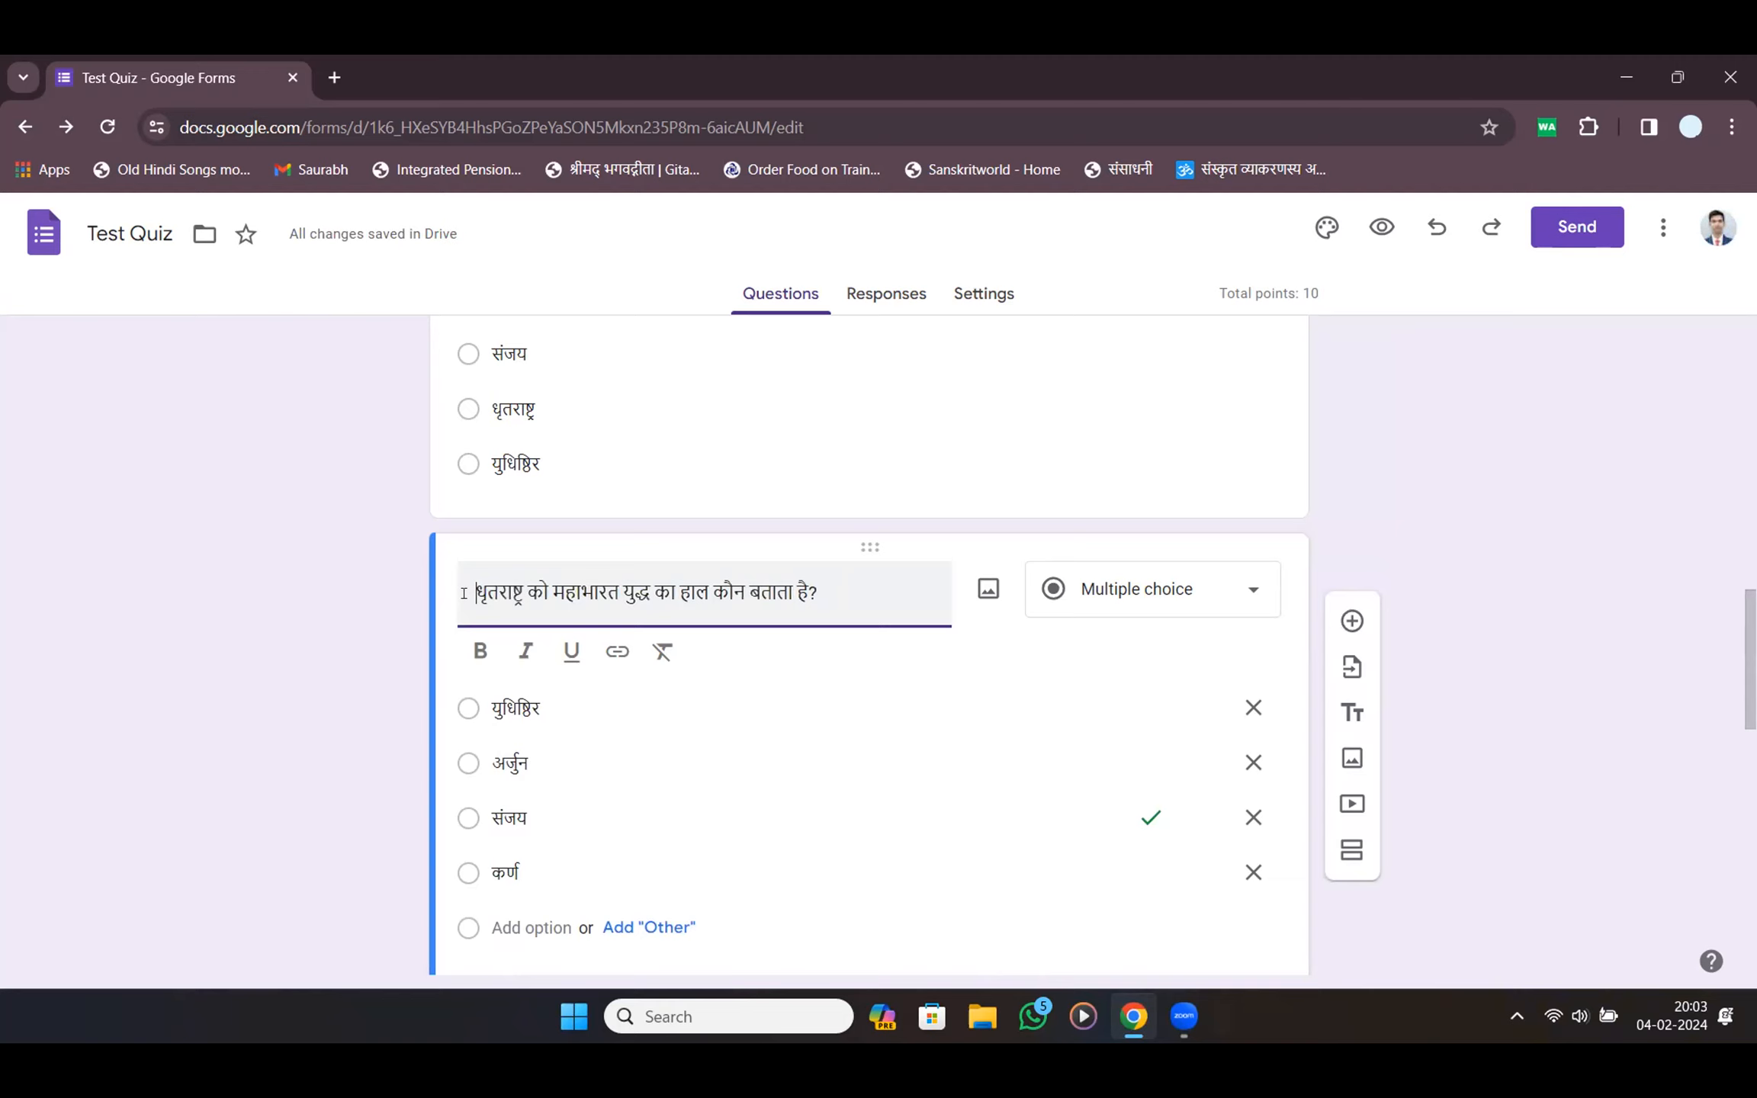
left_click(1500, 576)
scroll(1382, 572, "down", 5)
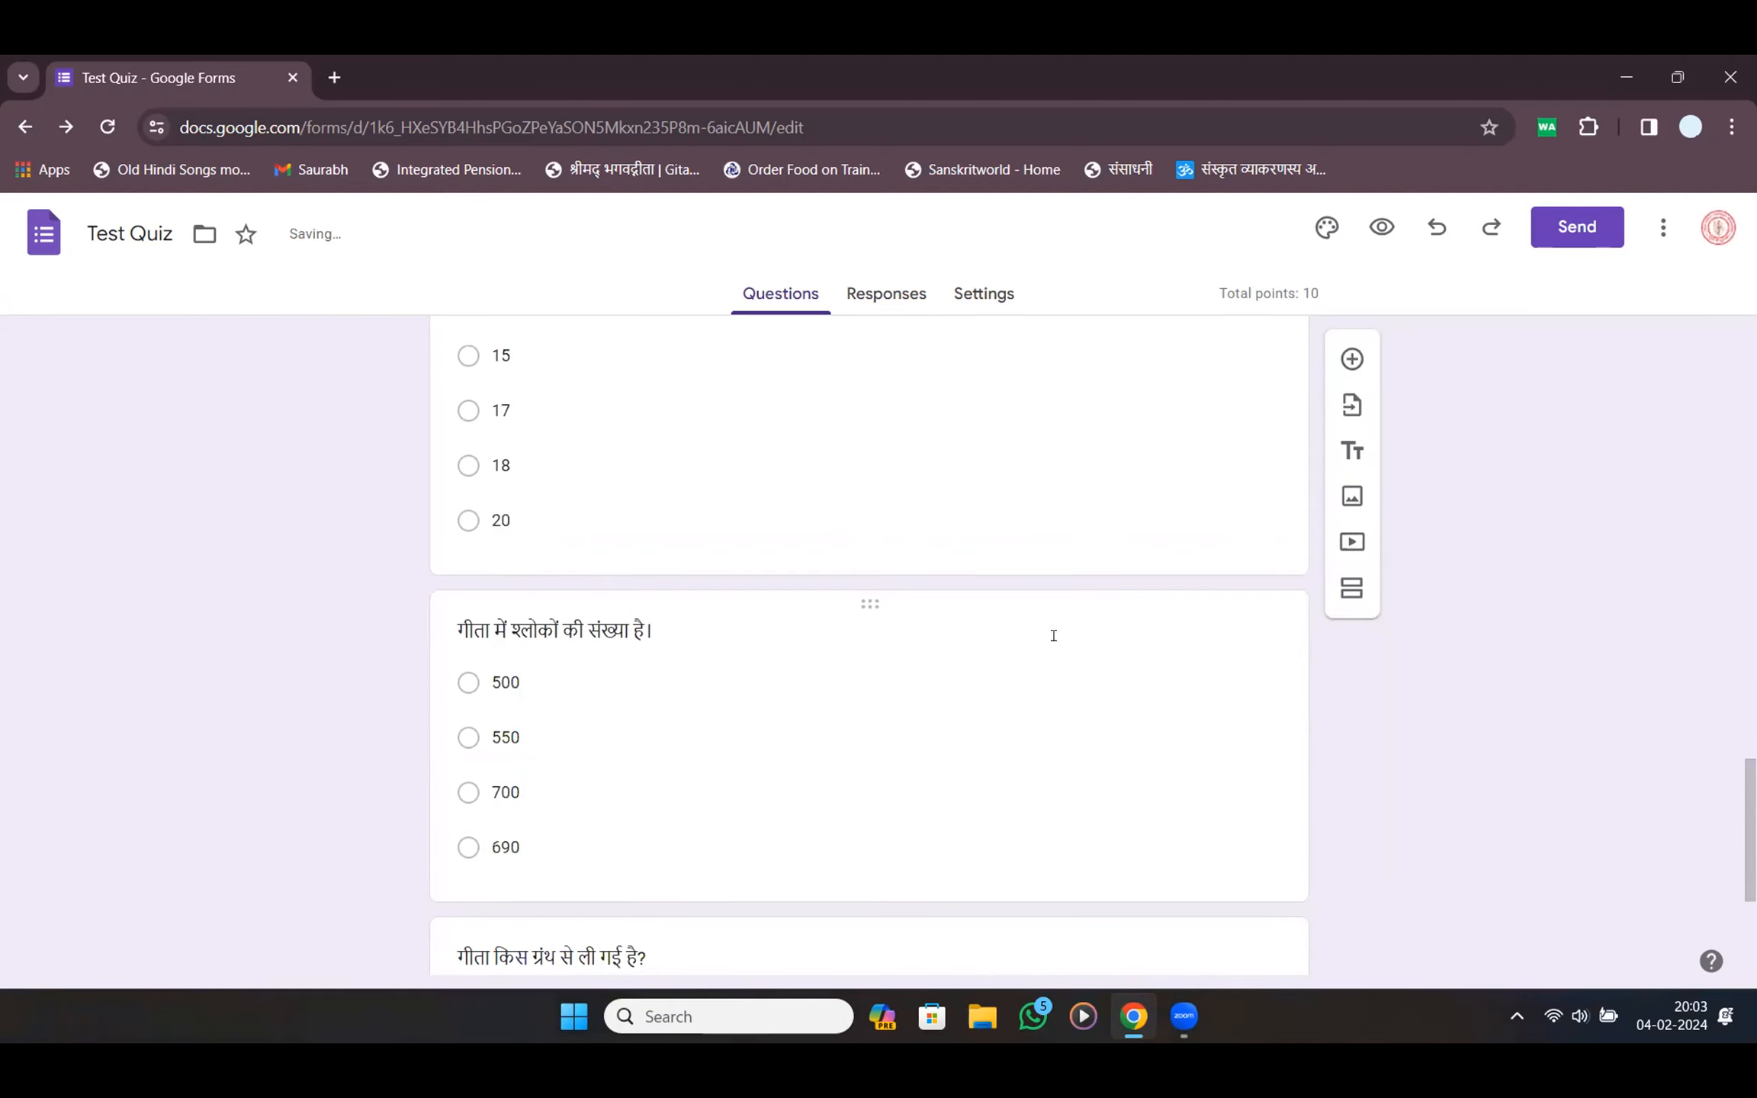
scroll(1043, 655, "down", 3)
scroll(1036, 659, "up", 5)
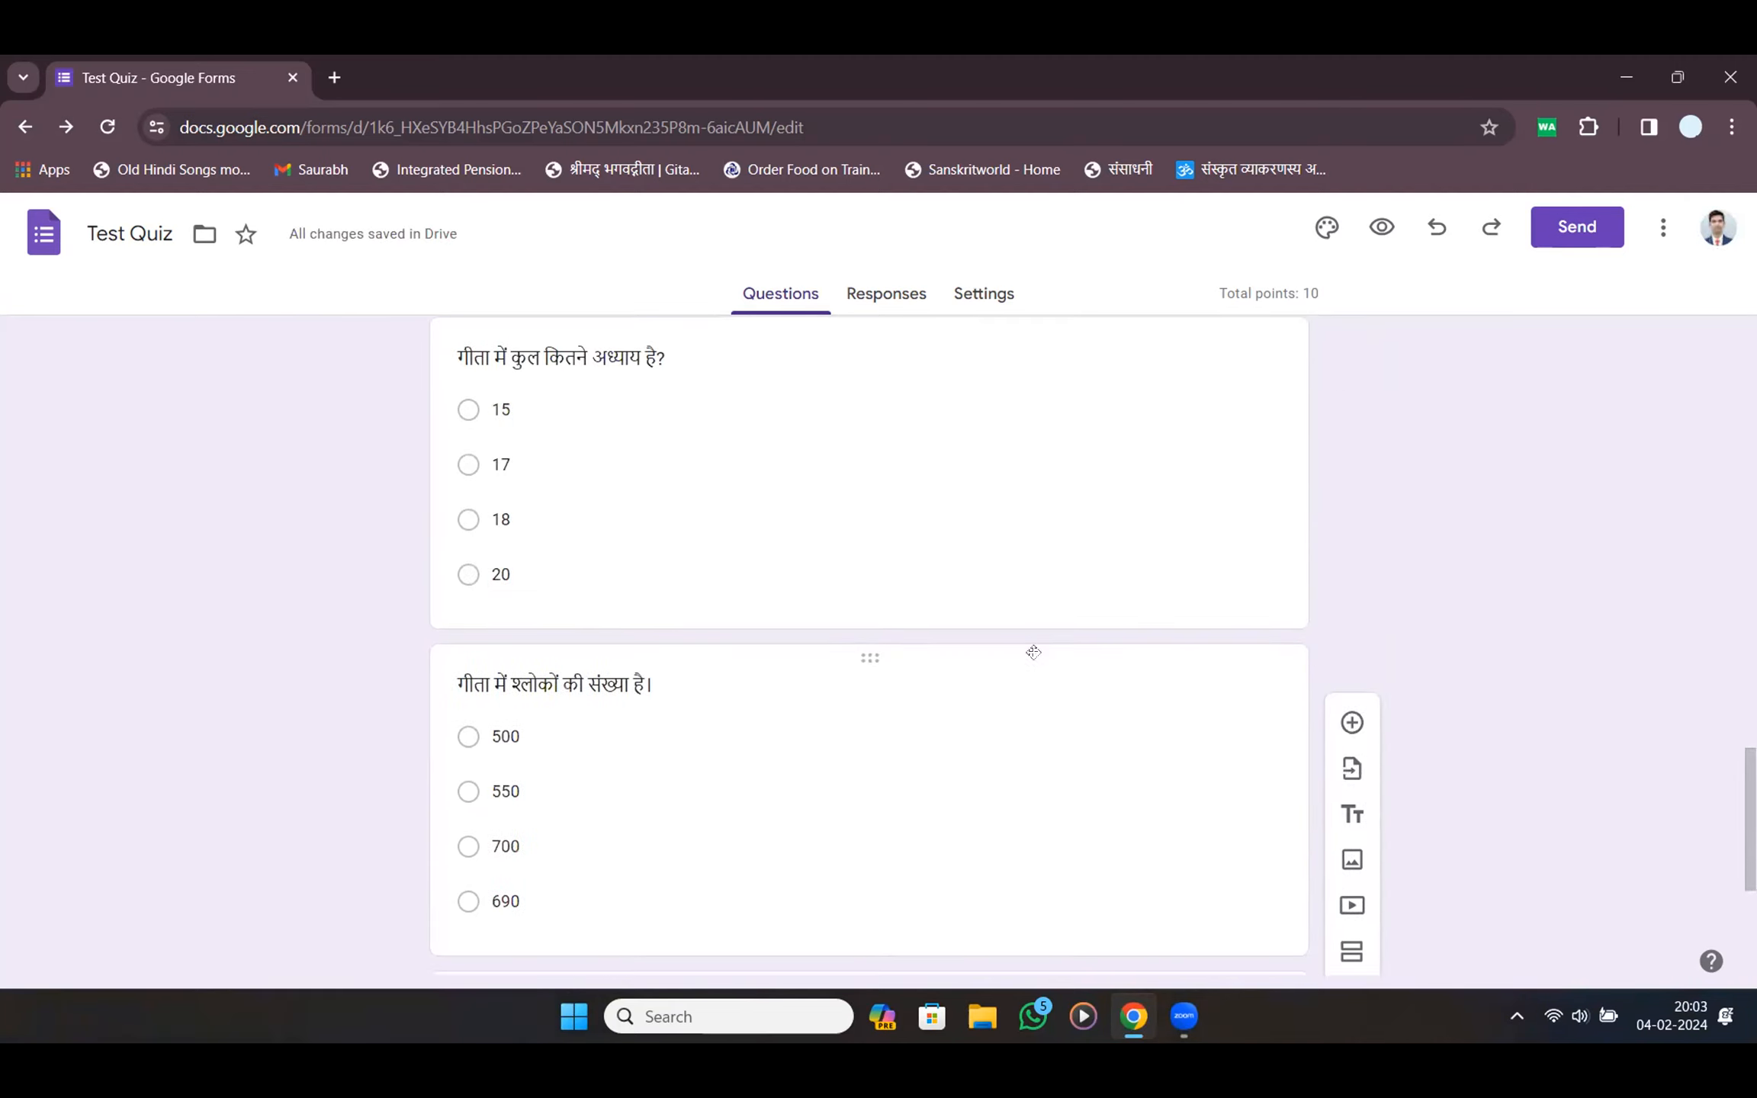
scroll(992, 458, "up", 5)
Switch on Shuffle question order under Presentation settings, then return to the Test Quiz questions
left_click(962, 299)
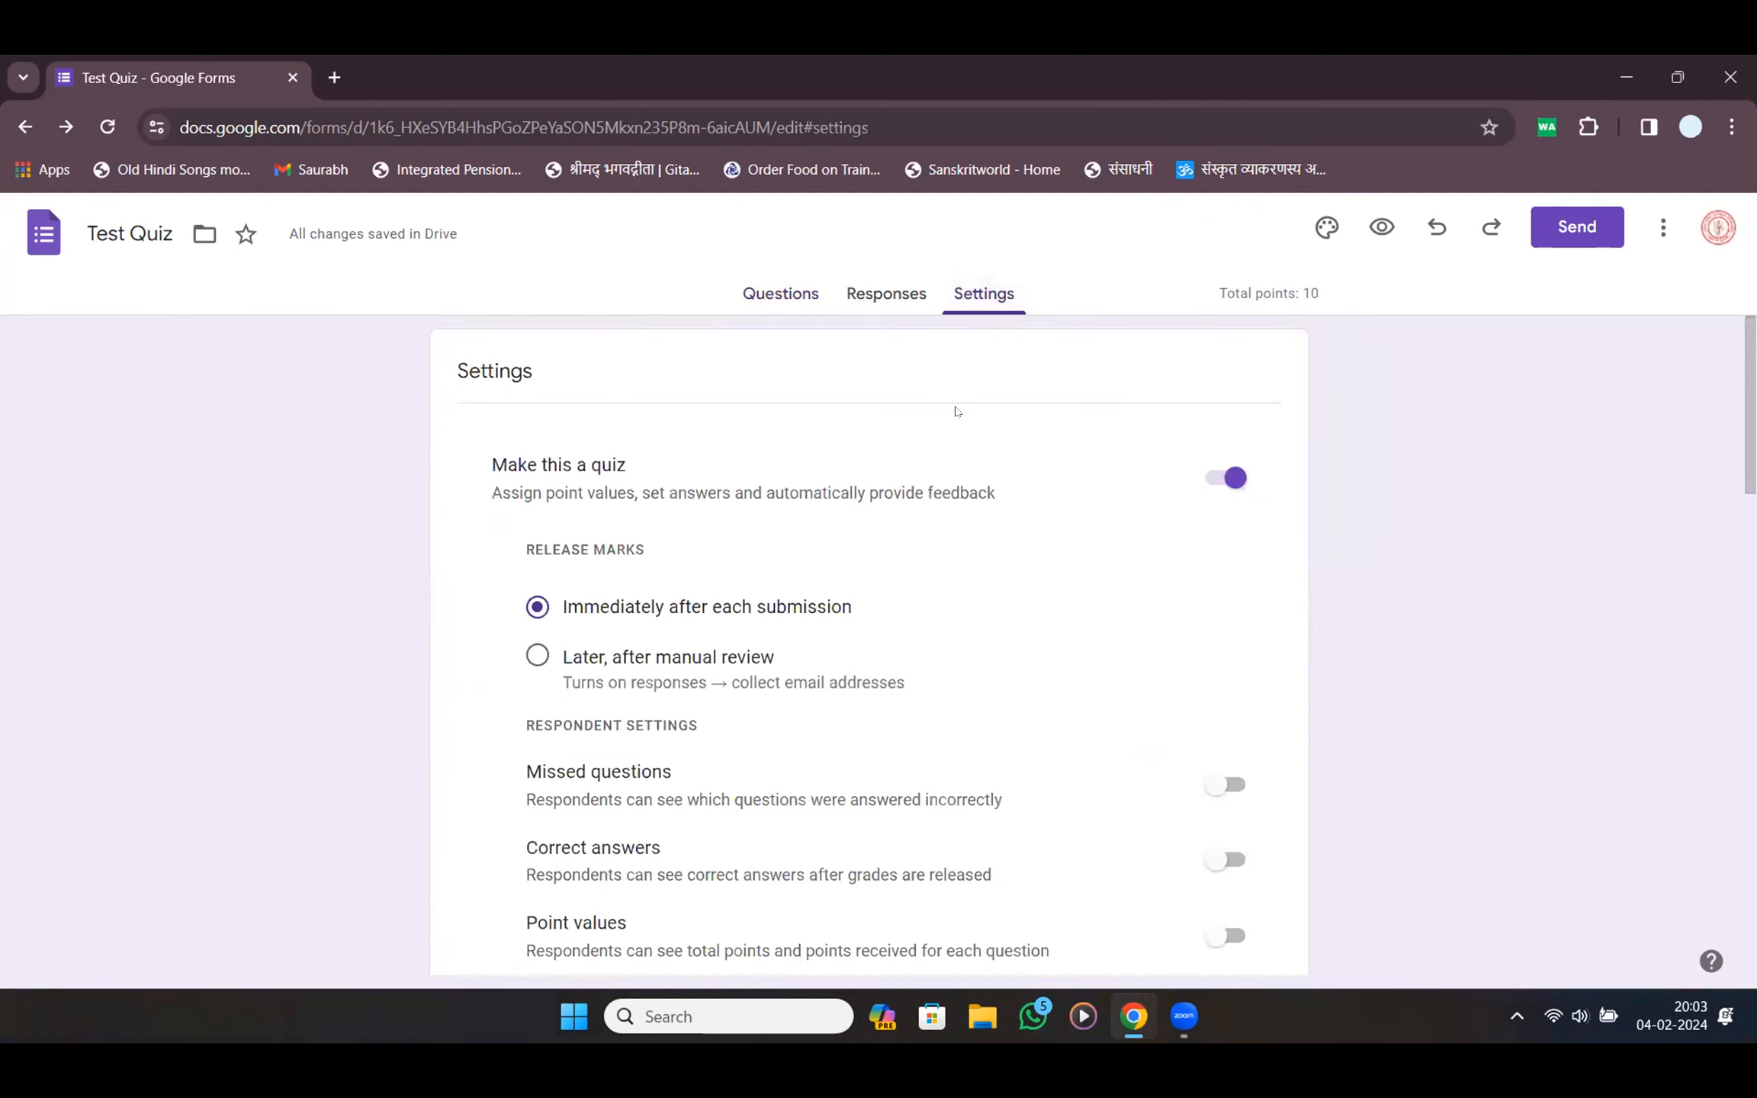
scroll(953, 449, "down", 5)
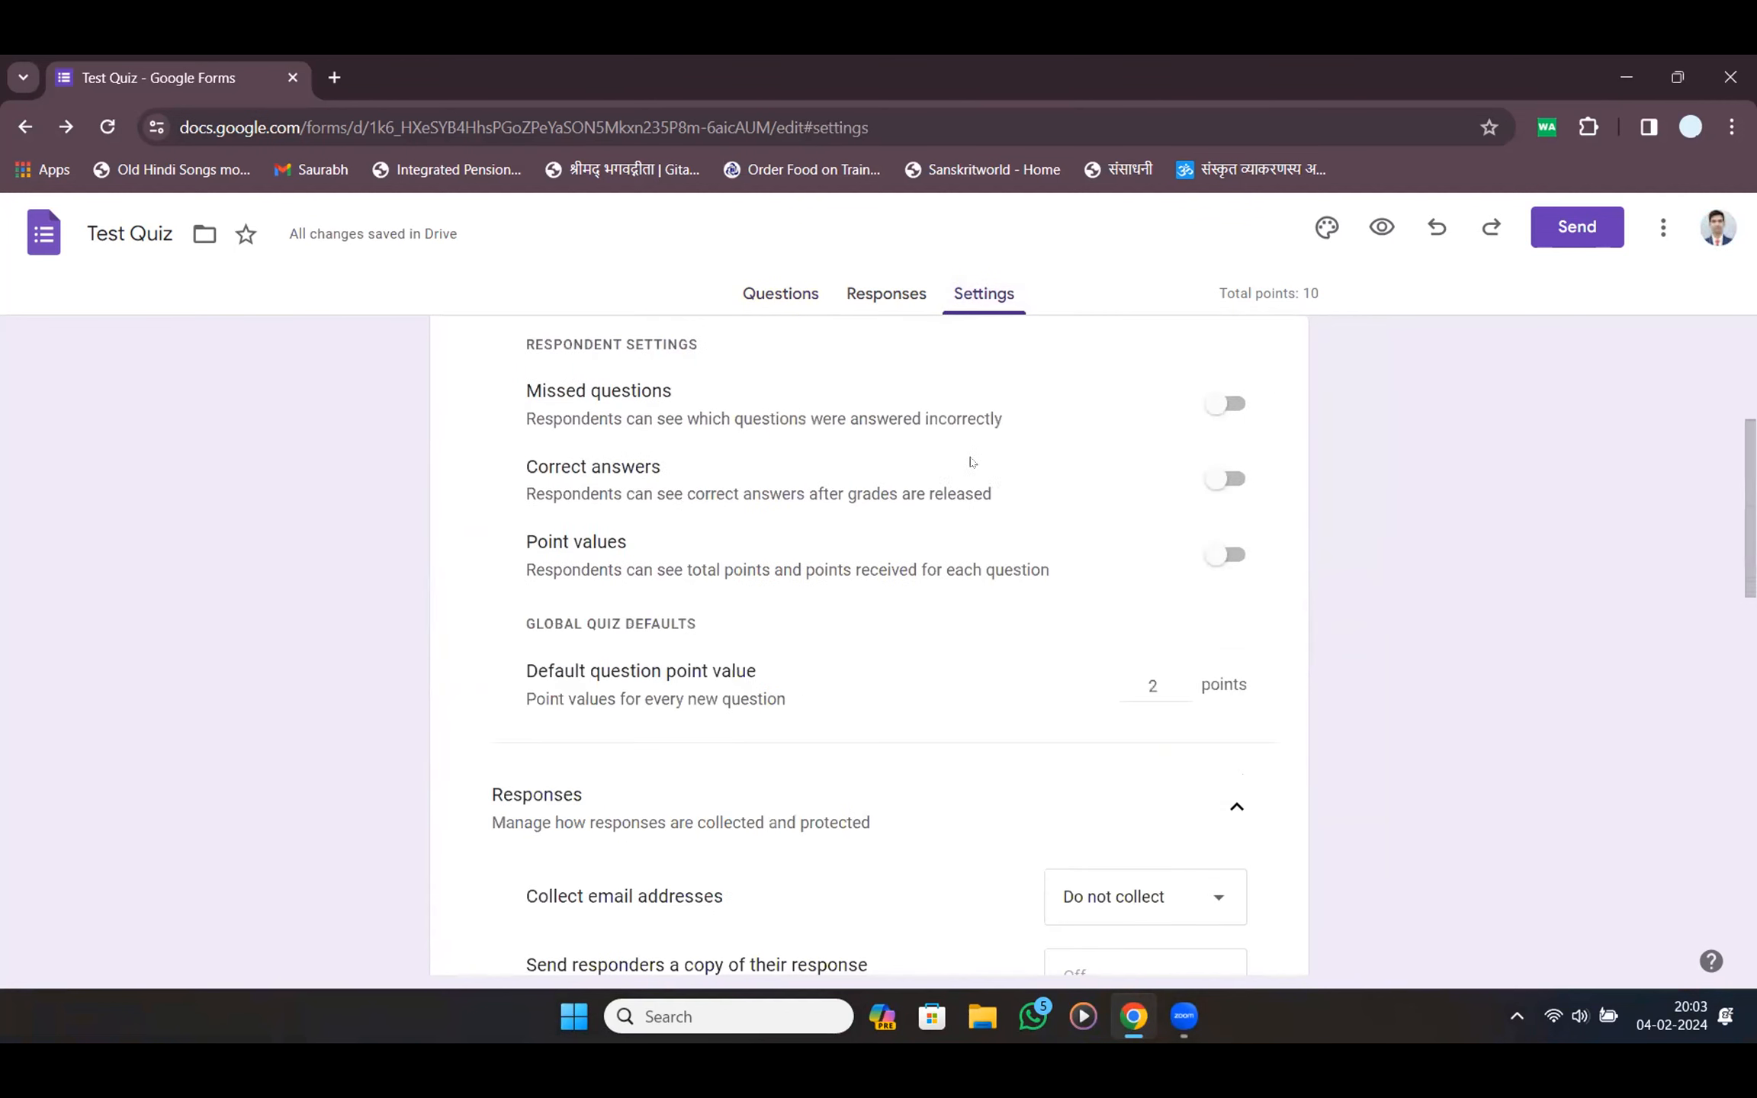
scroll(1027, 529, "down", 5)
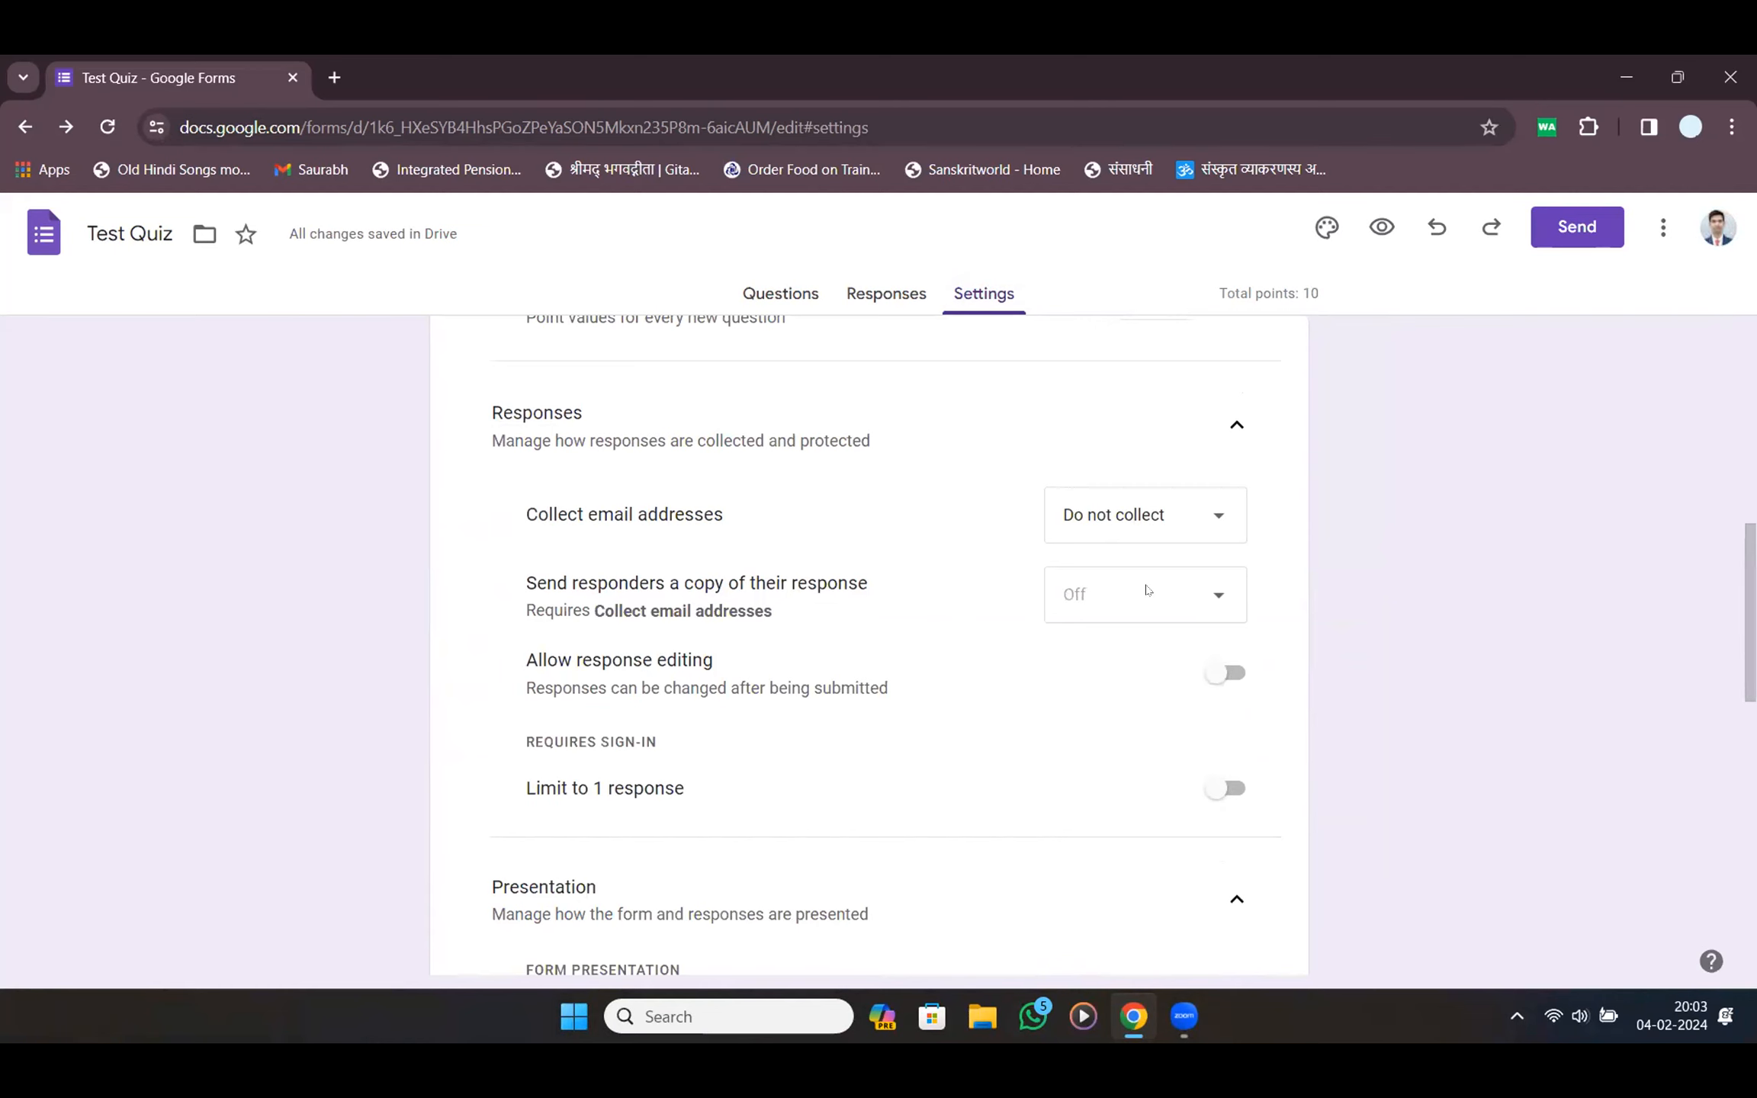
scroll(1146, 590, "down", 5)
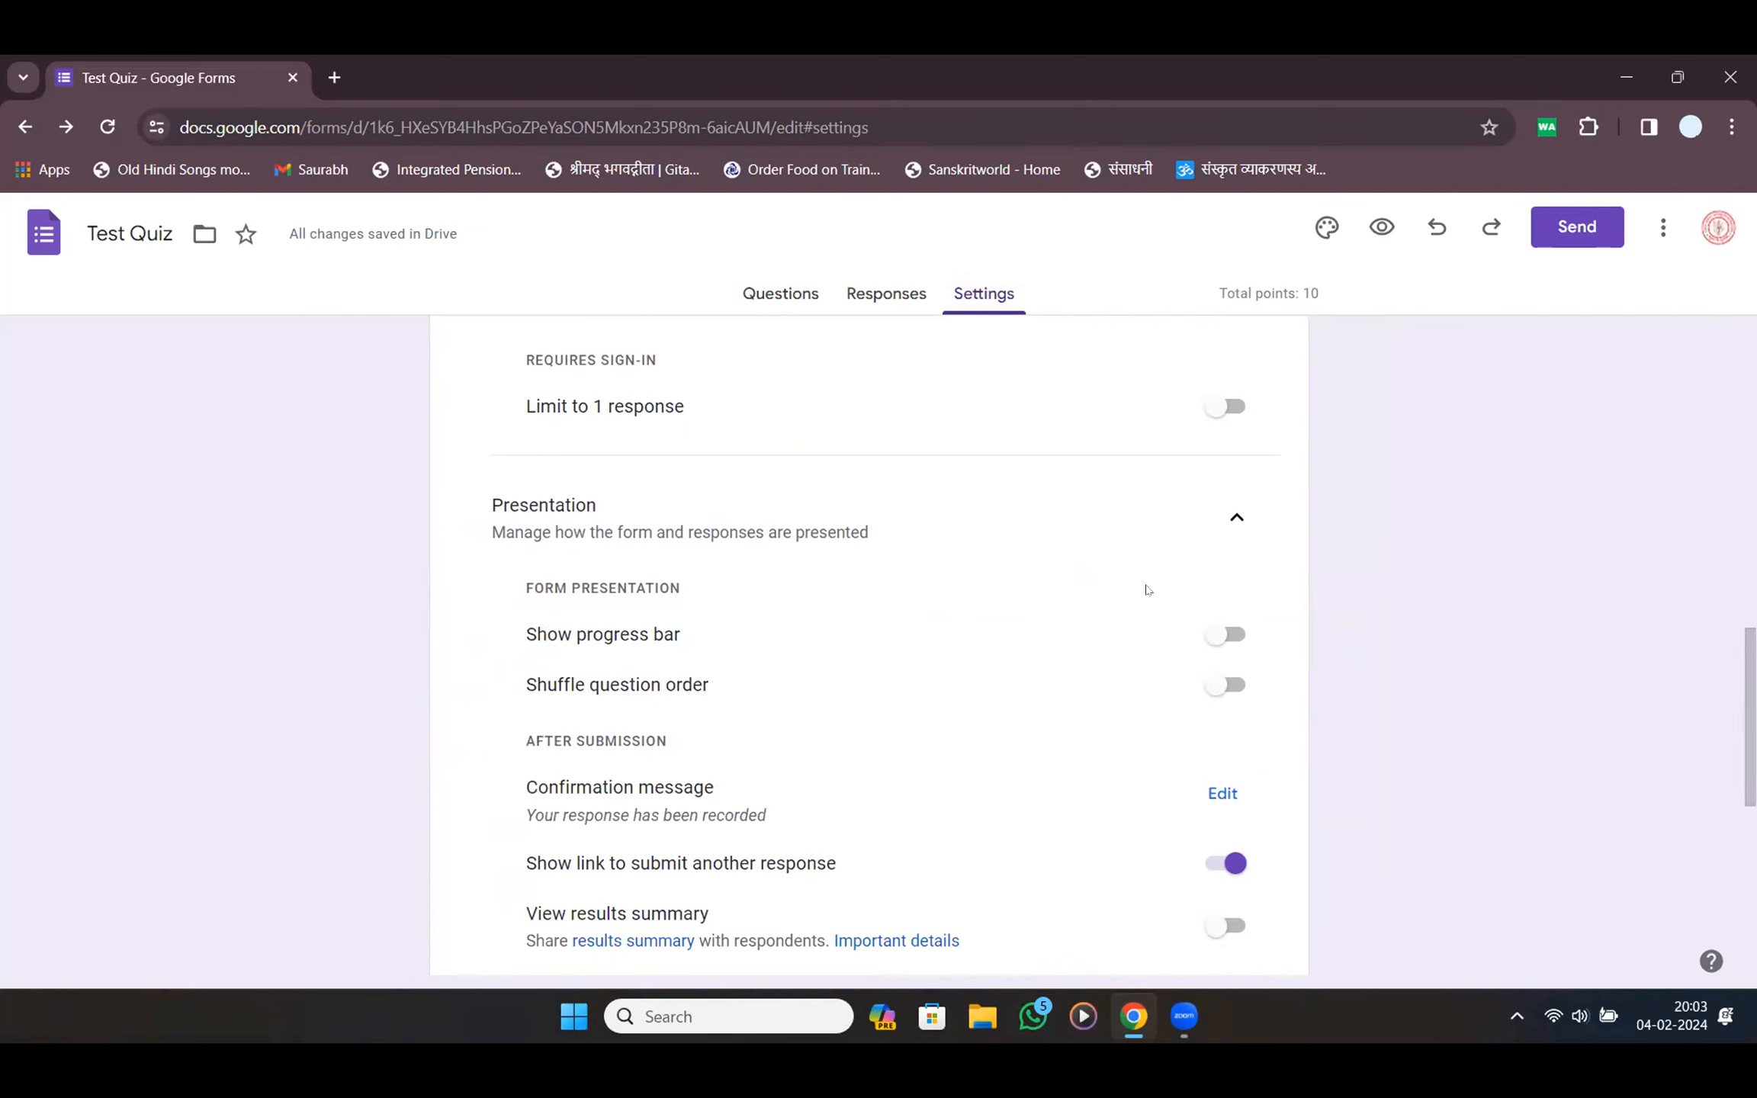
scroll(1146, 590, "down", 5)
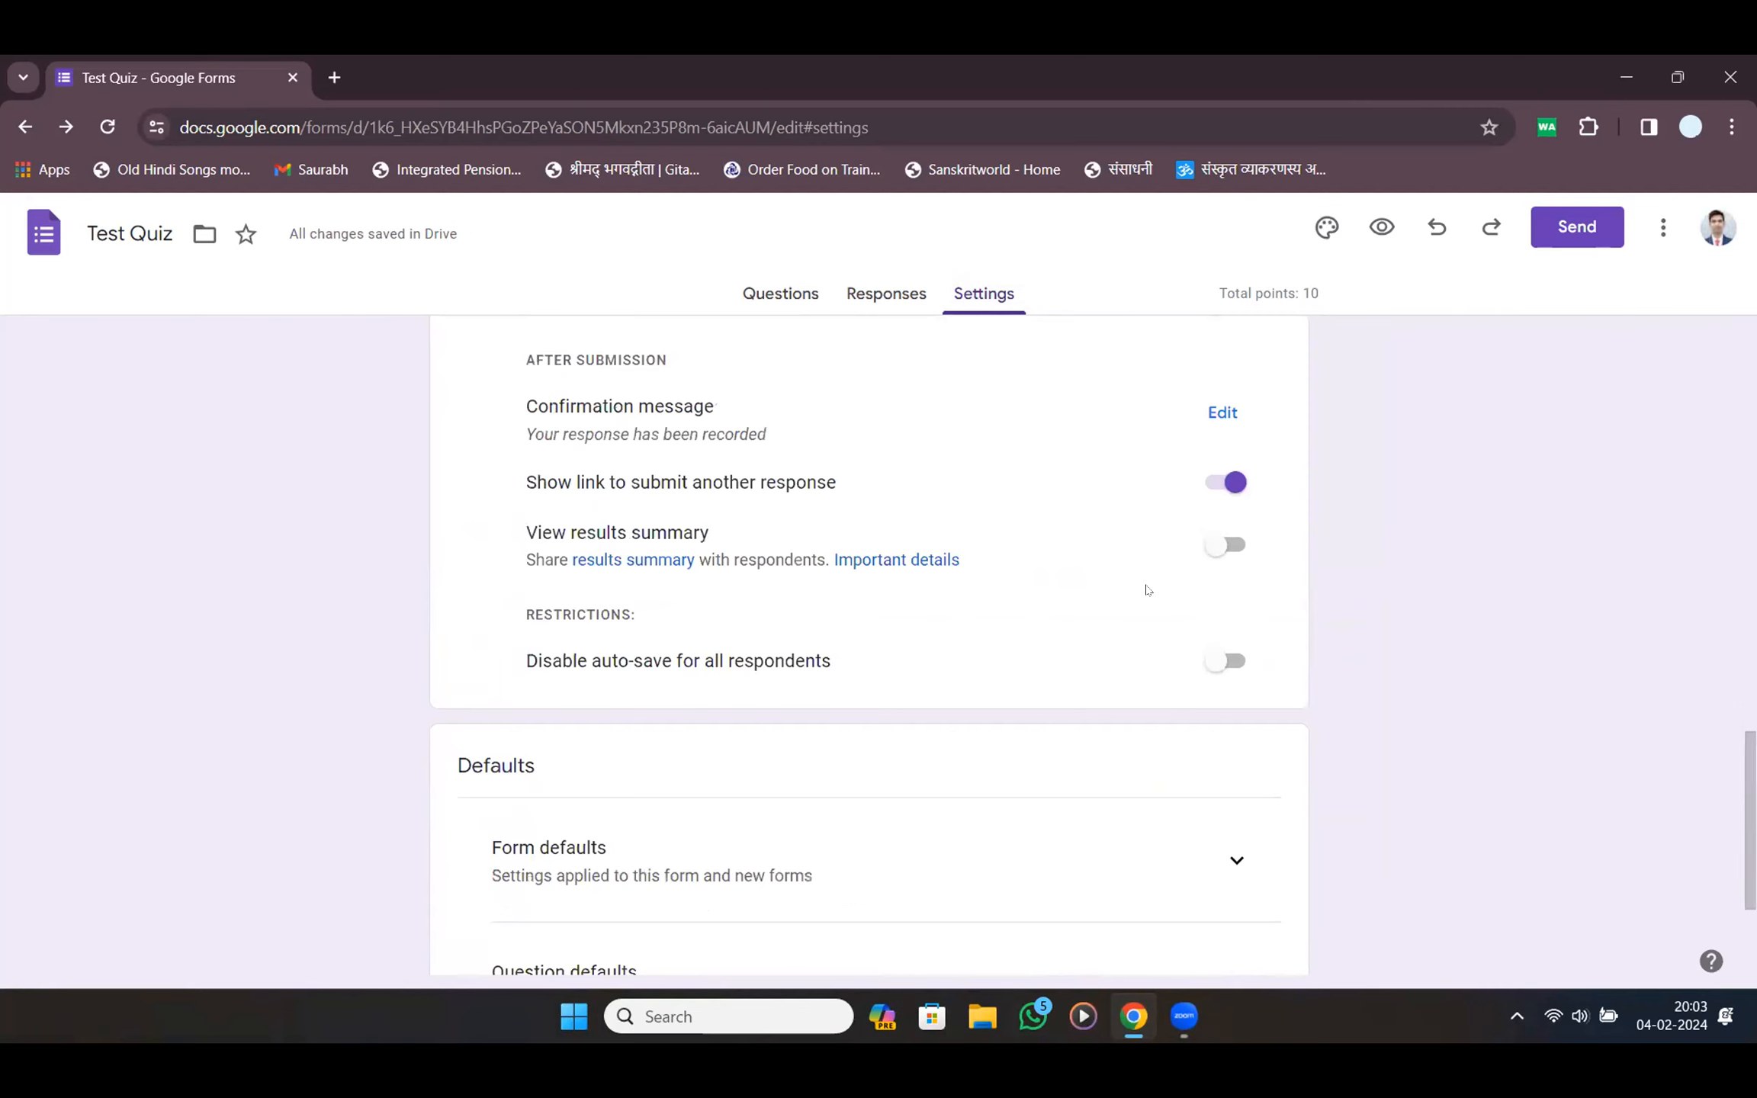
scroll(1146, 589, "up", 5)
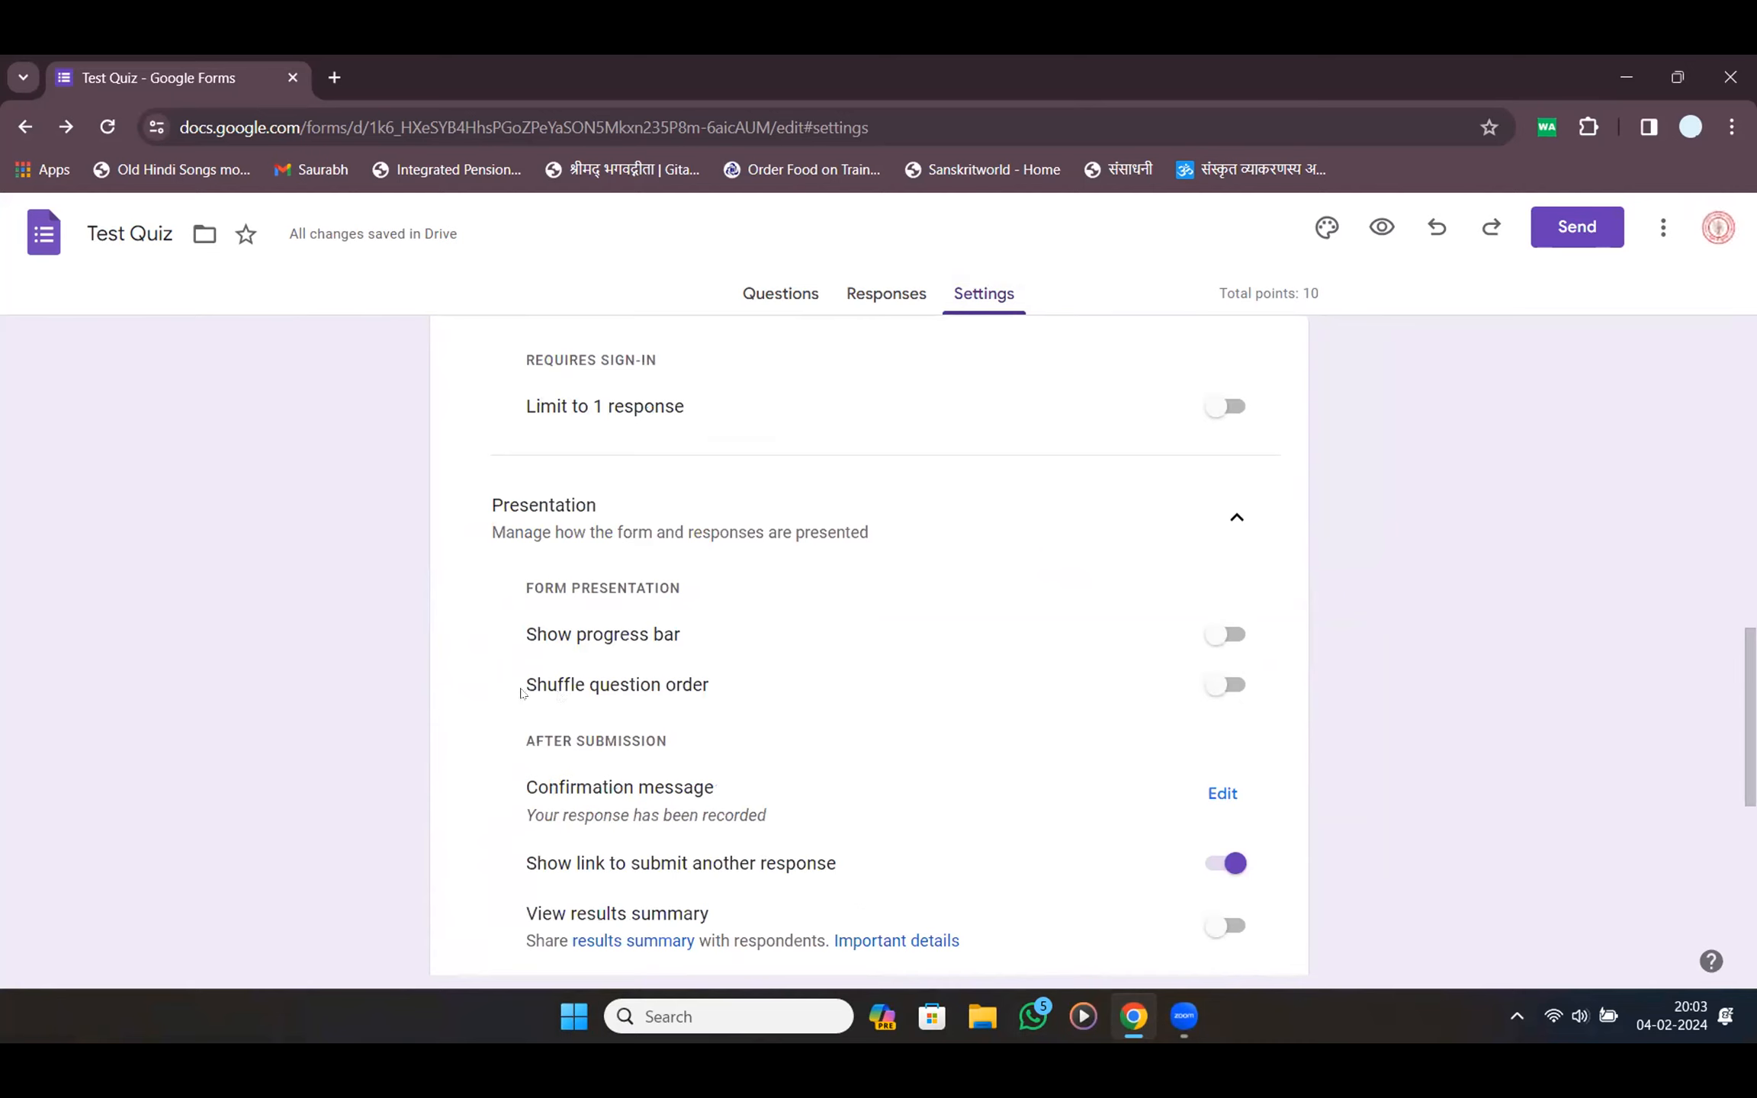
left_click_drag(524, 690, 769, 705)
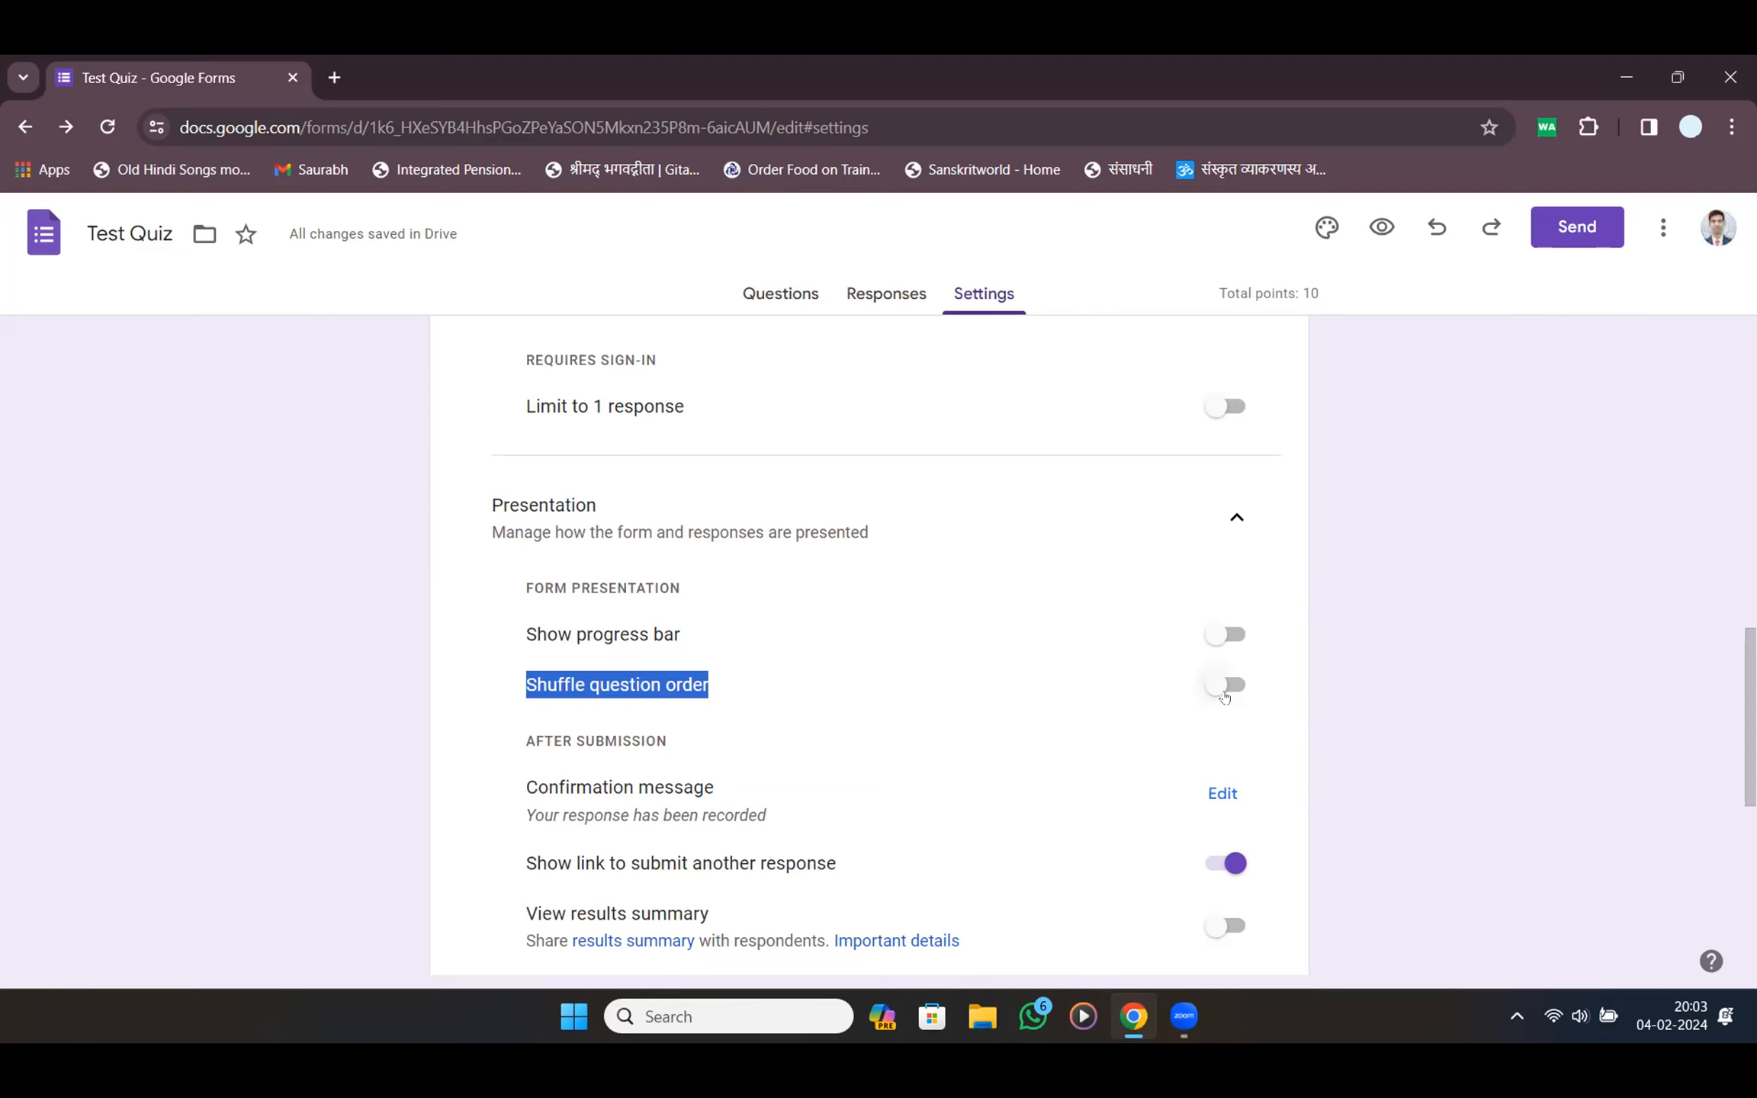
left_click(1225, 694)
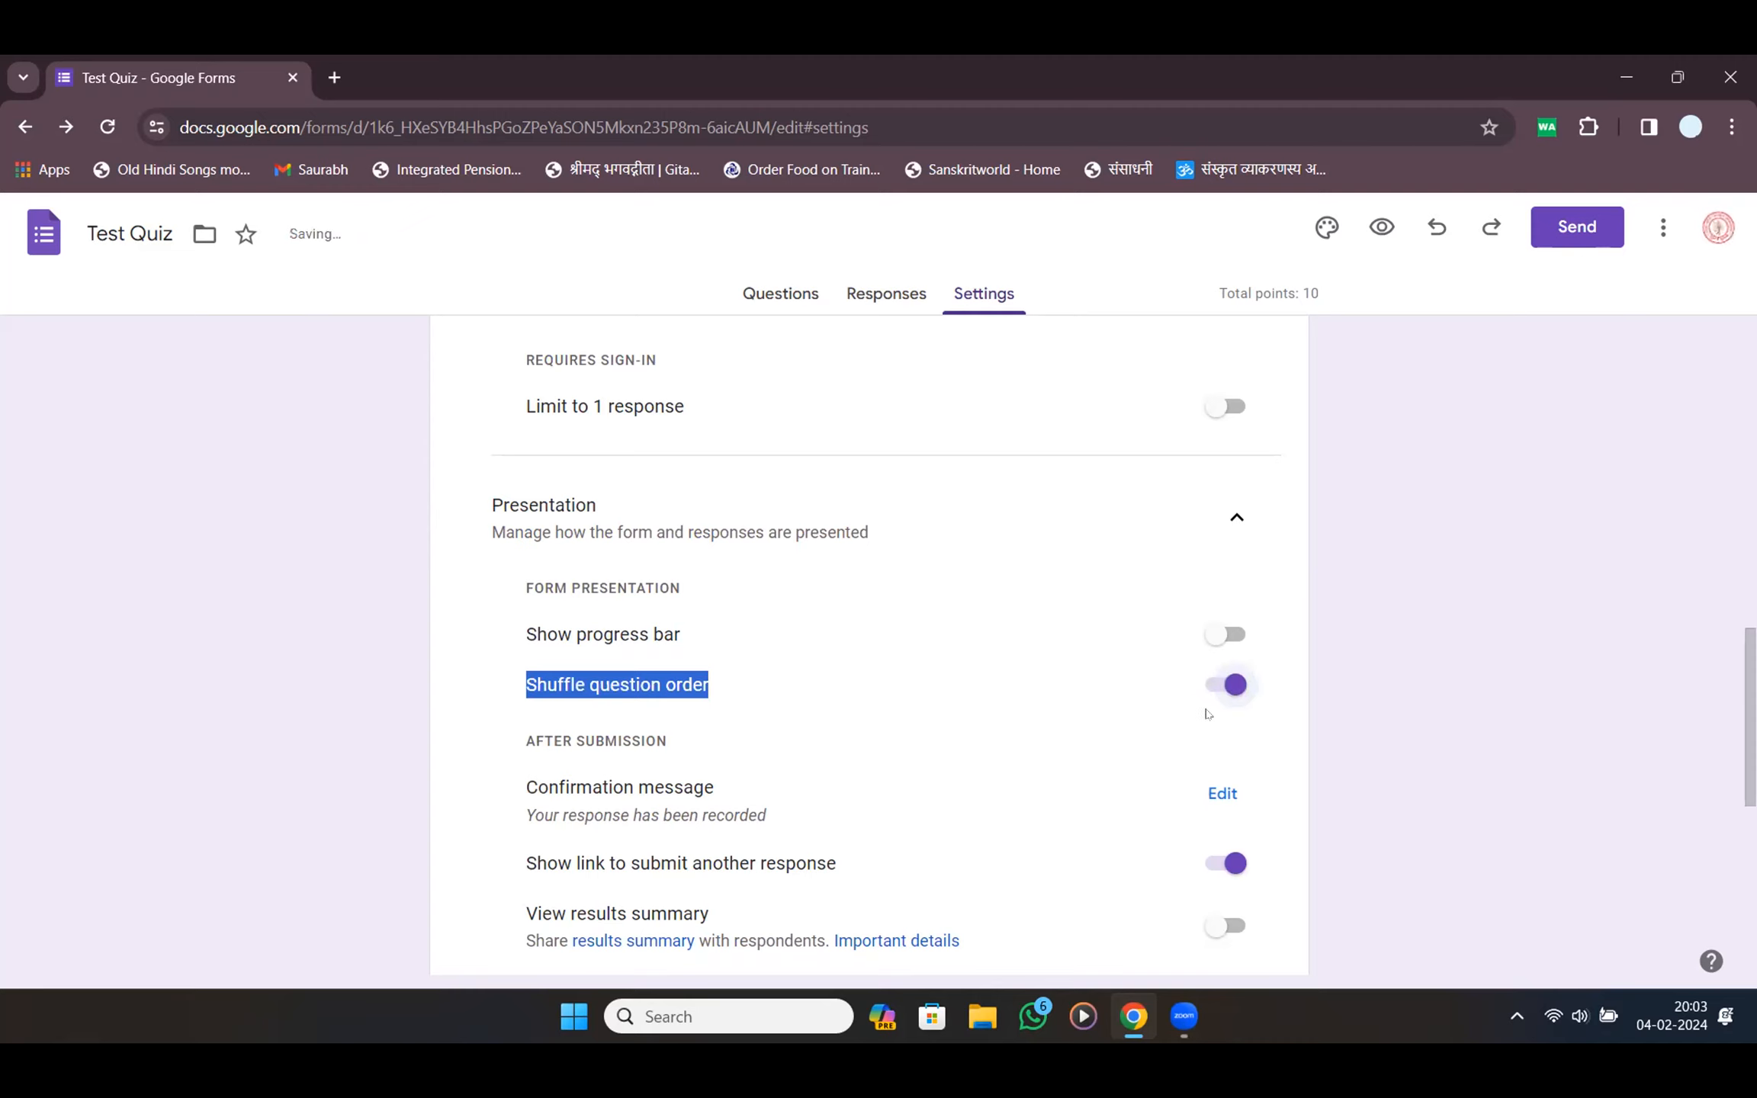
left_click(815, 289)
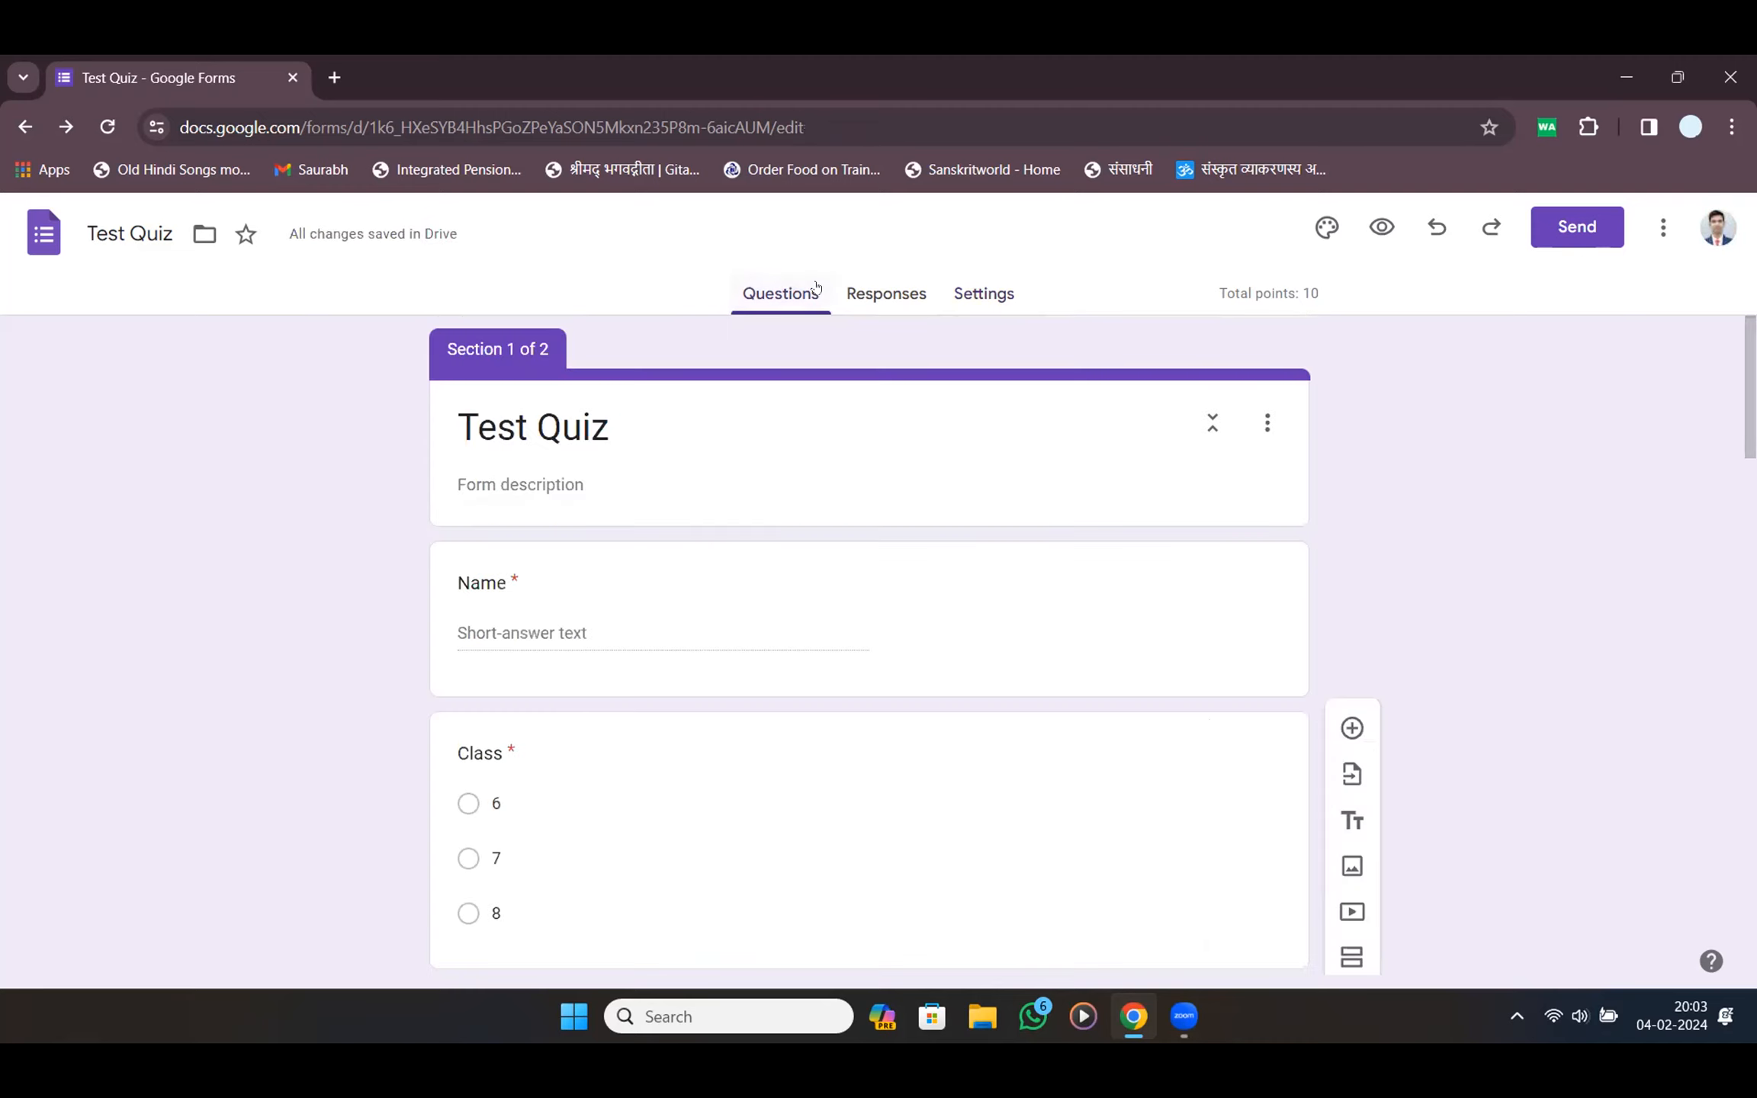
Check the responses collected so far, then move through the Questions and Settings tabs
left_click(875, 288)
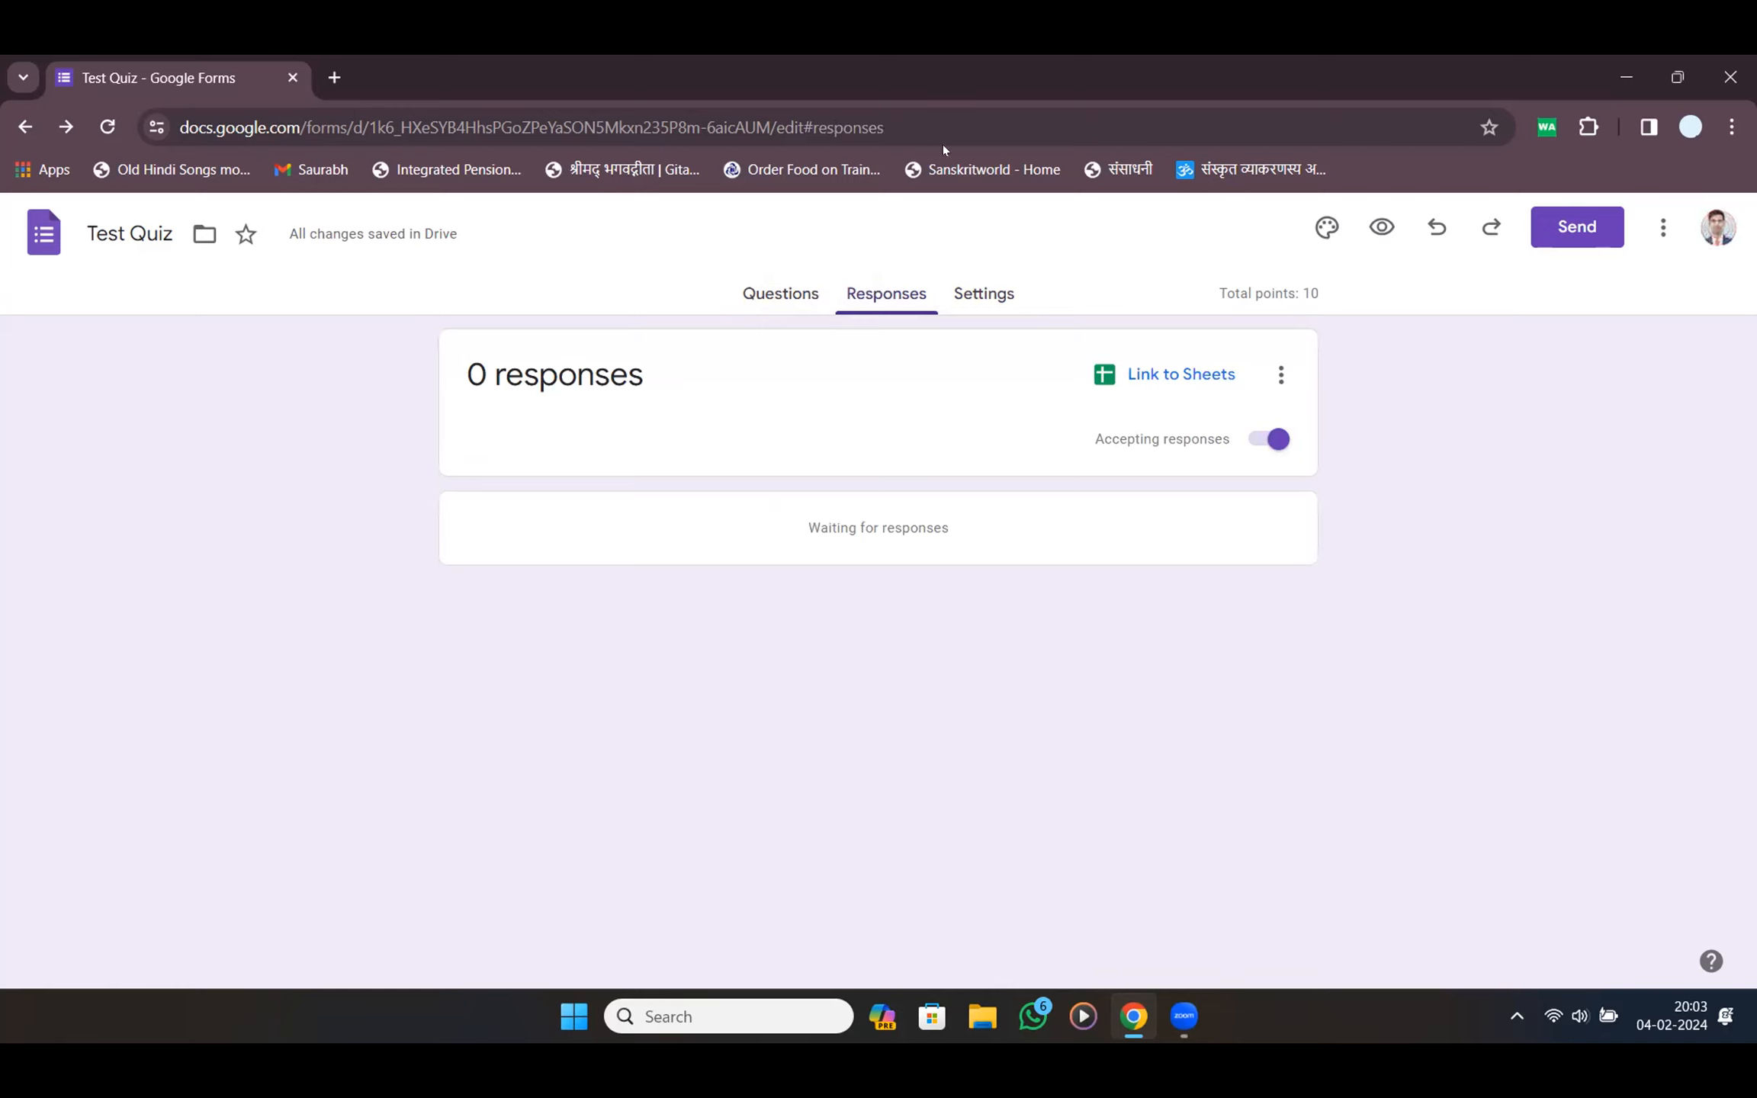
left_click(786, 295)
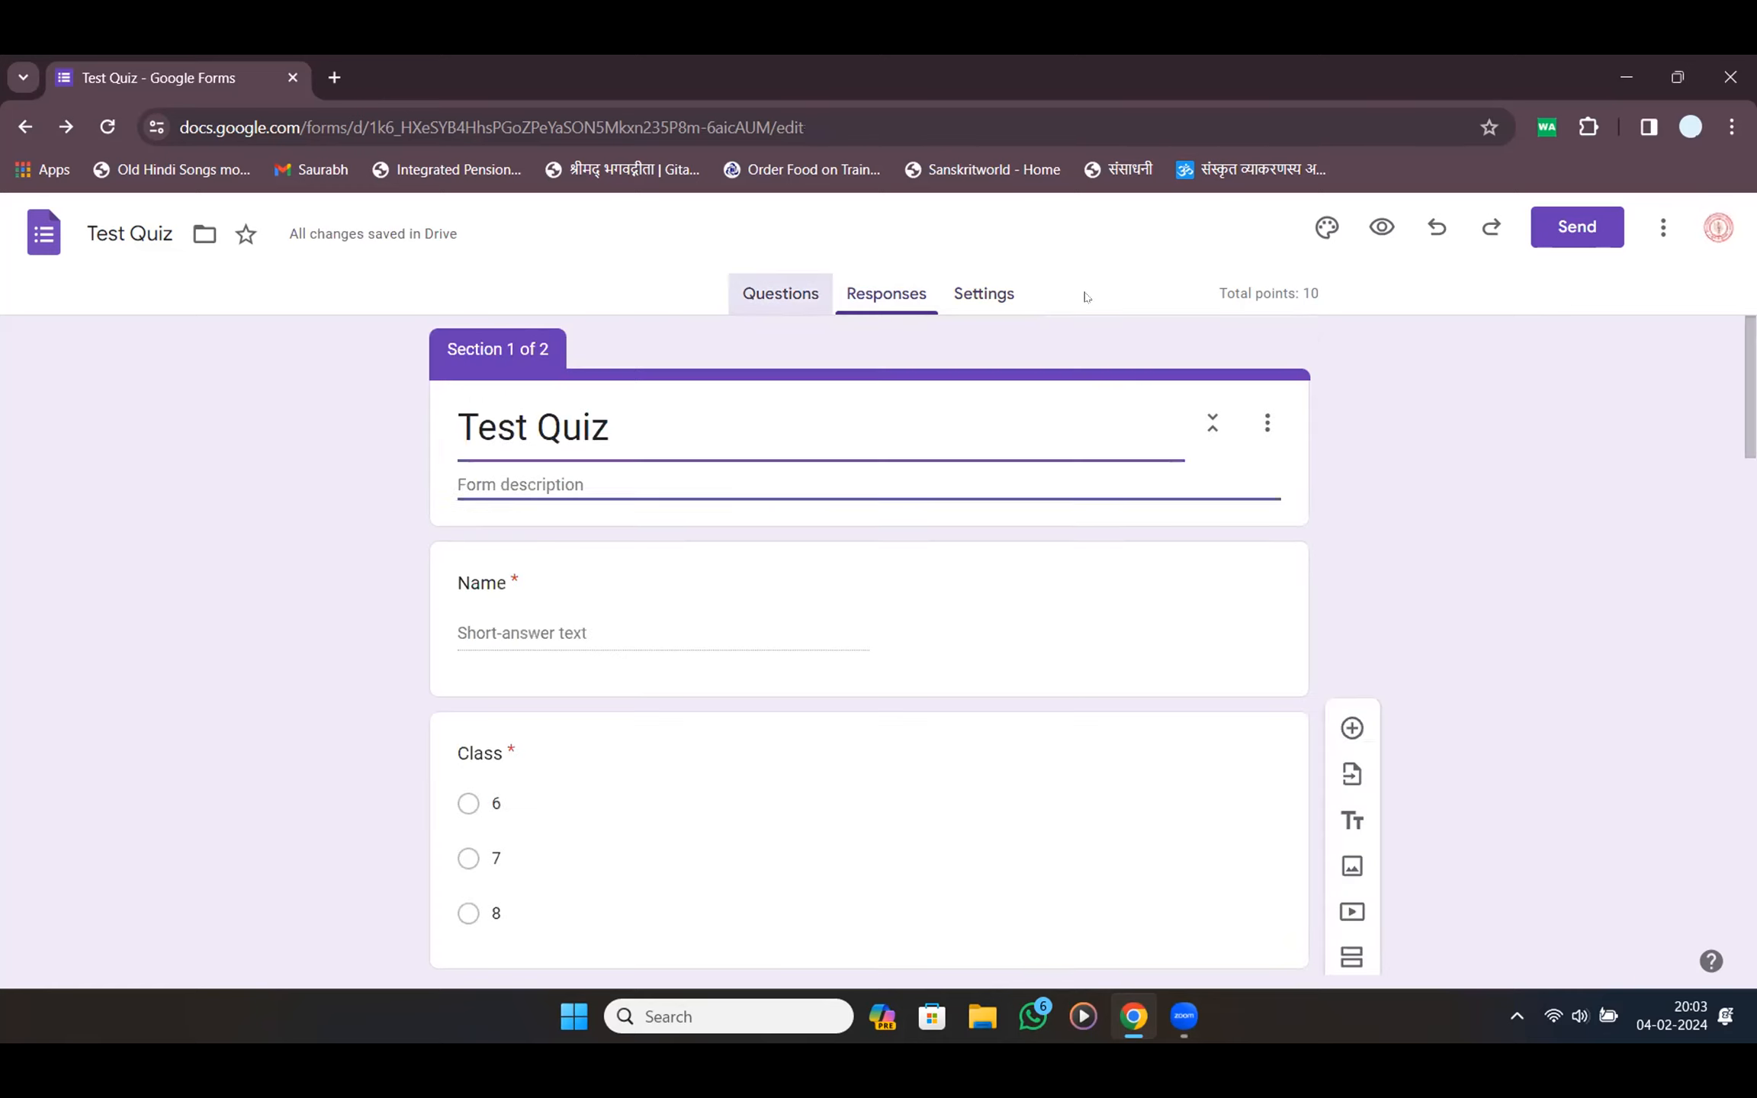
left_click(983, 294)
Copy the shortened forms.gle share link for the Test Quiz to the clipboard
left_click(1545, 237)
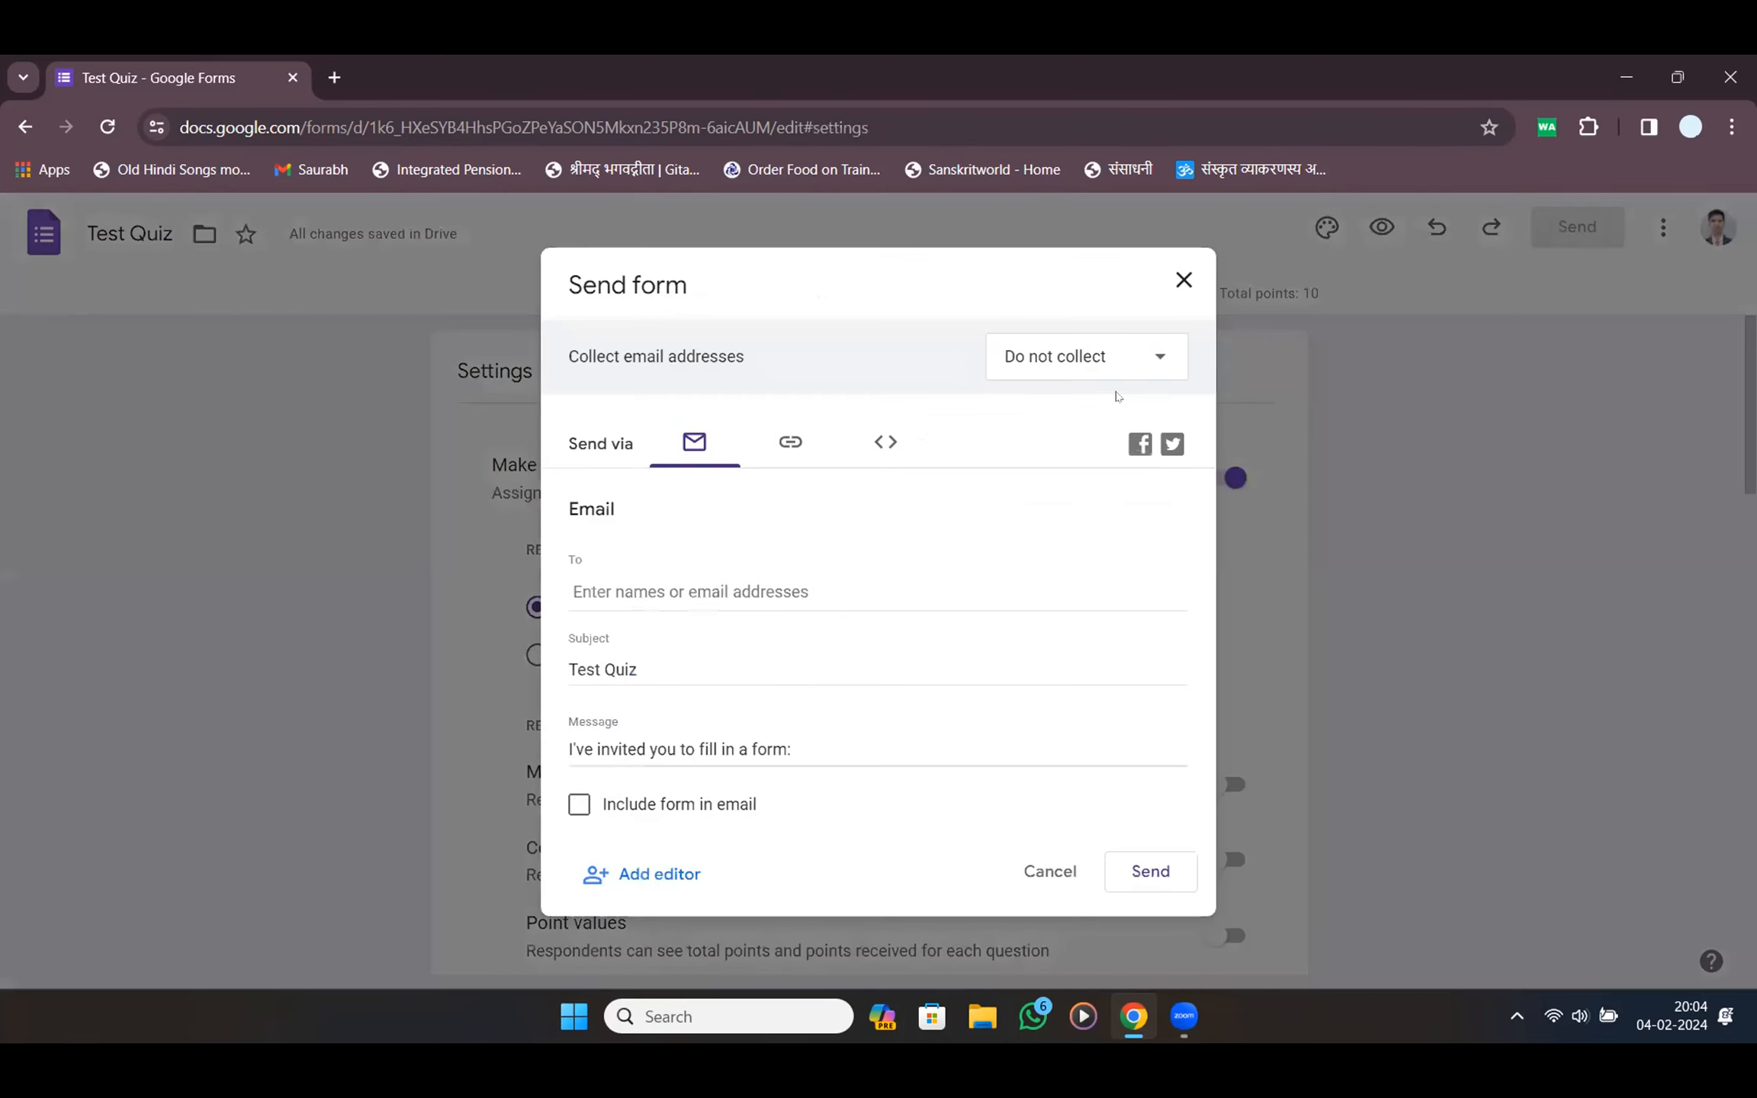
left_click(790, 442)
left_click(579, 589)
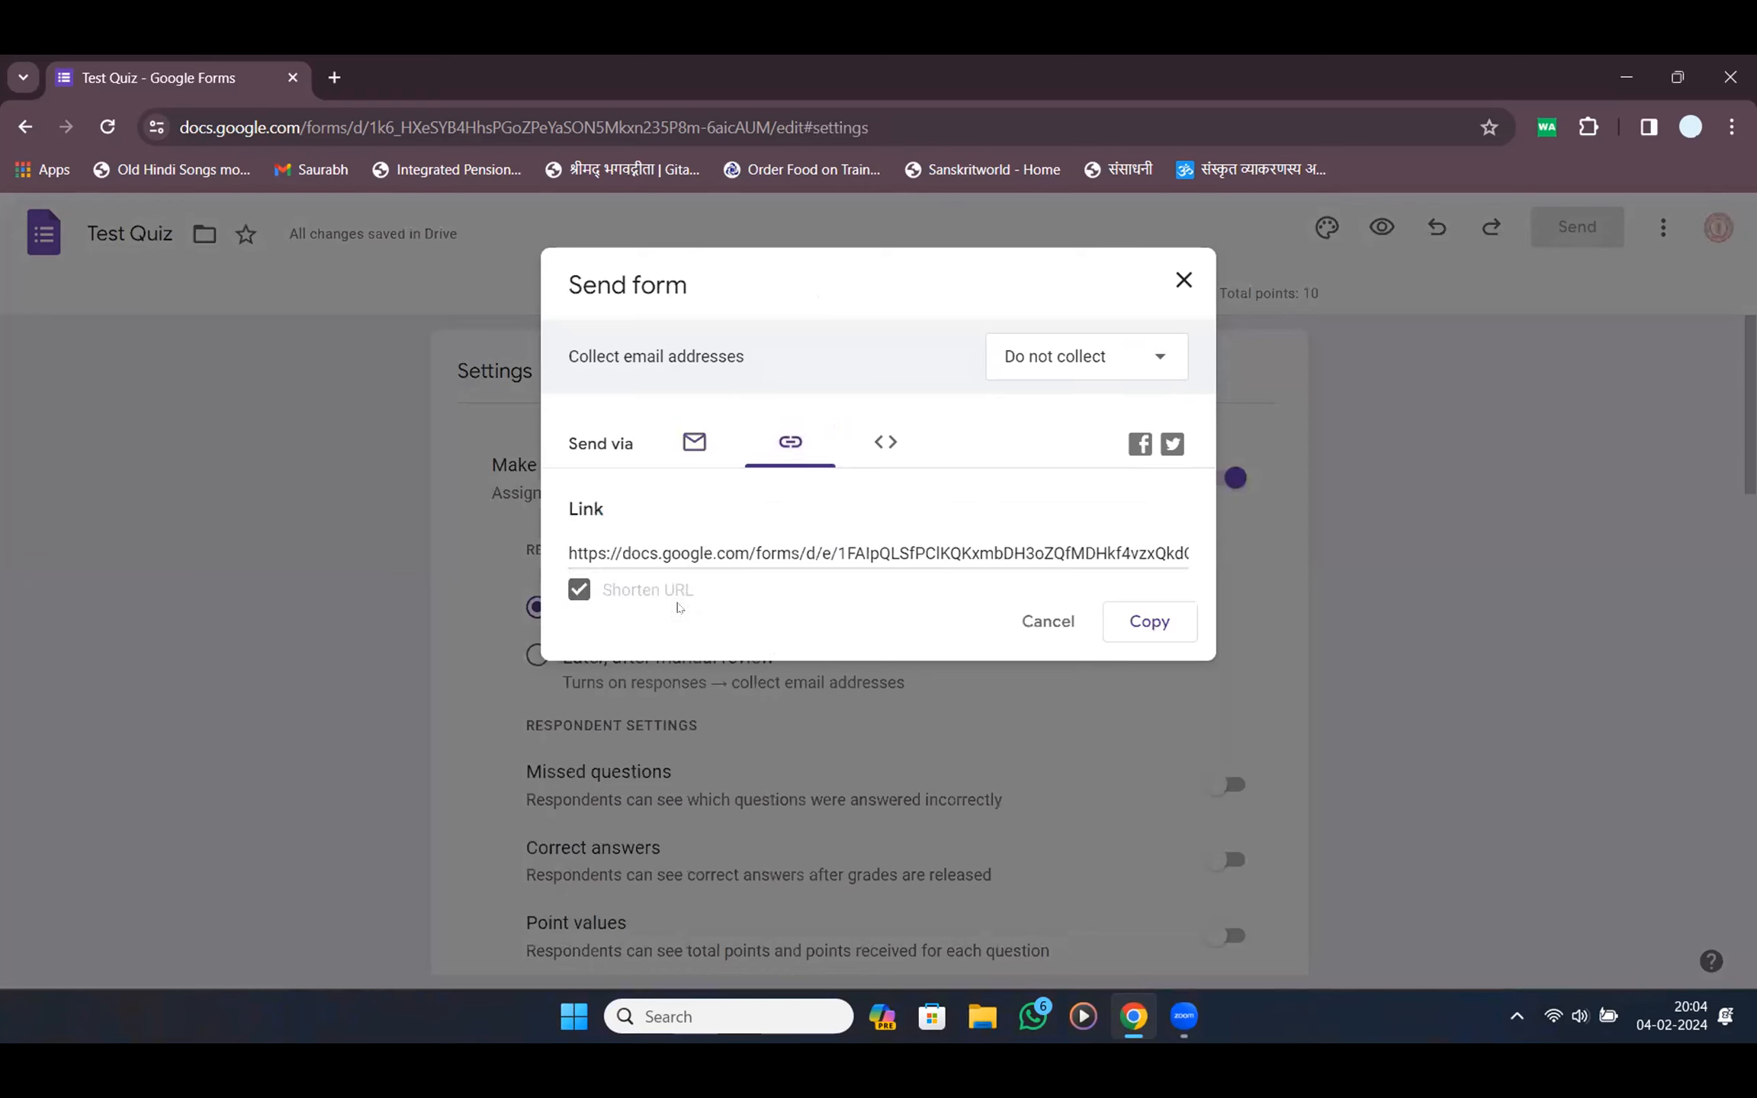
left_click(1167, 620)
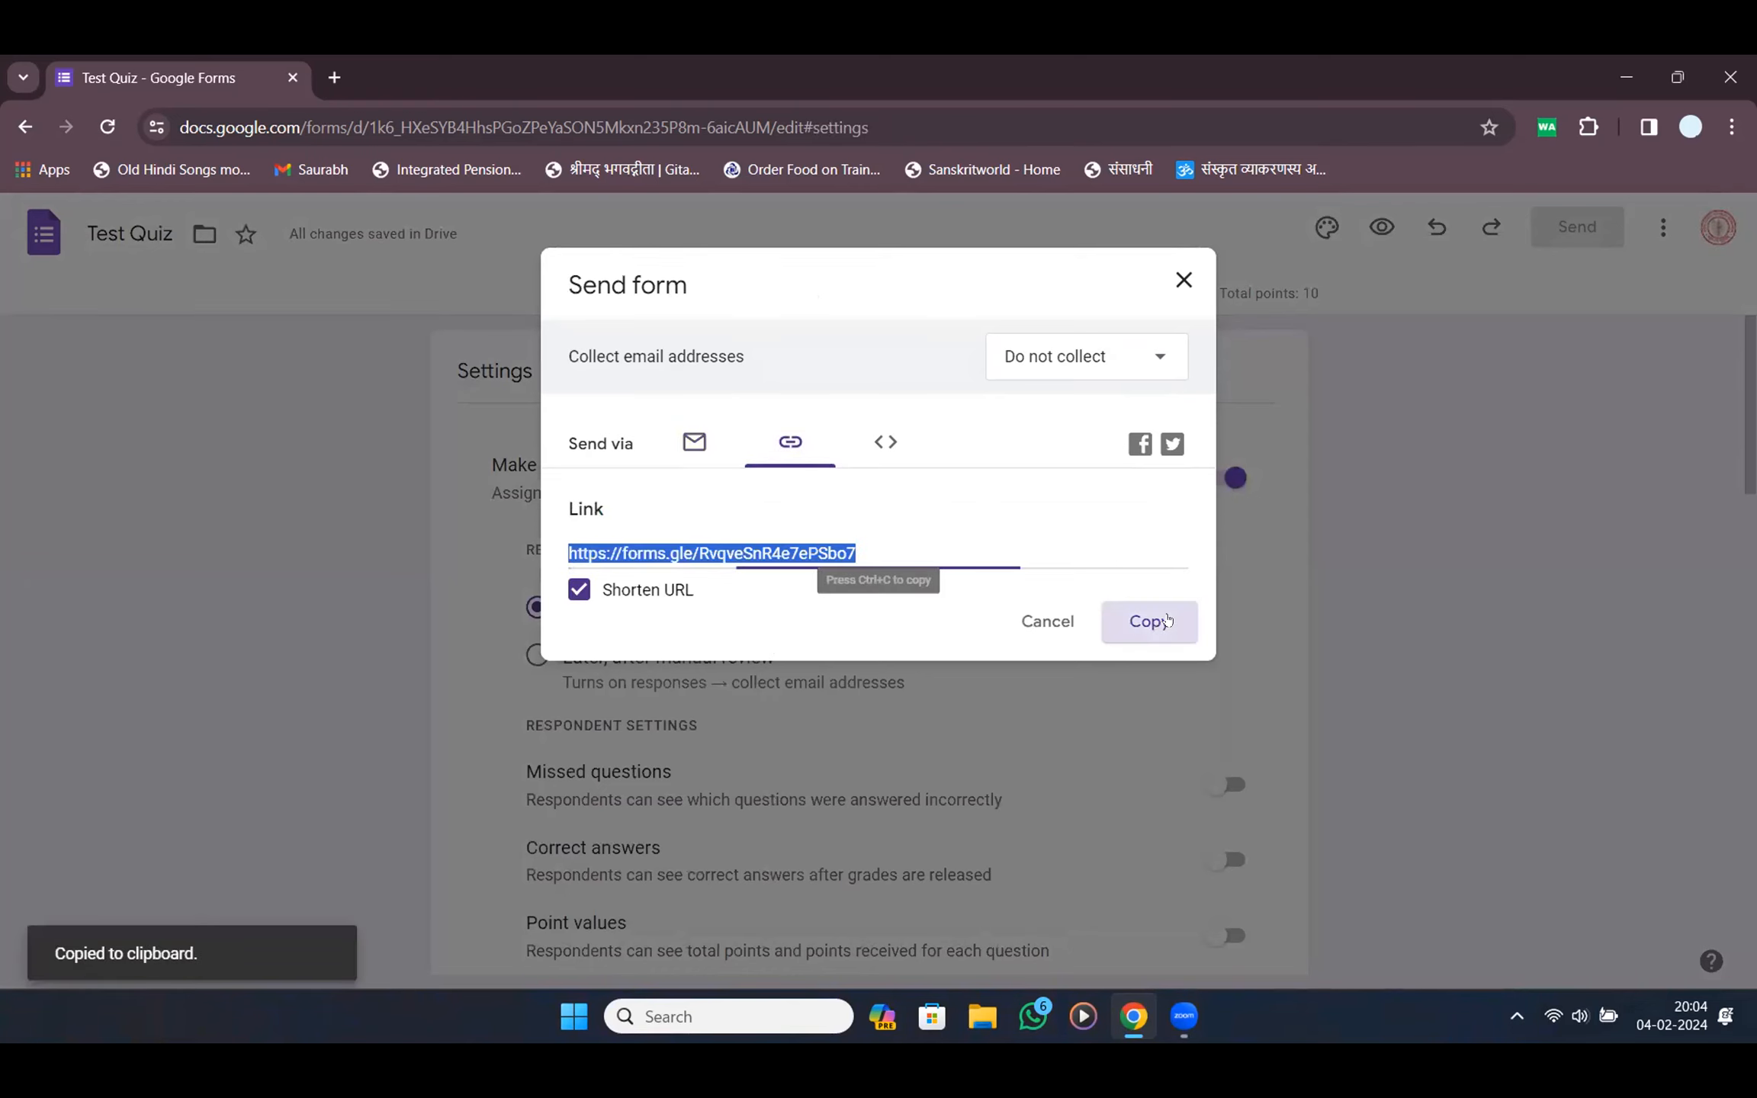
key("alt+Tab")
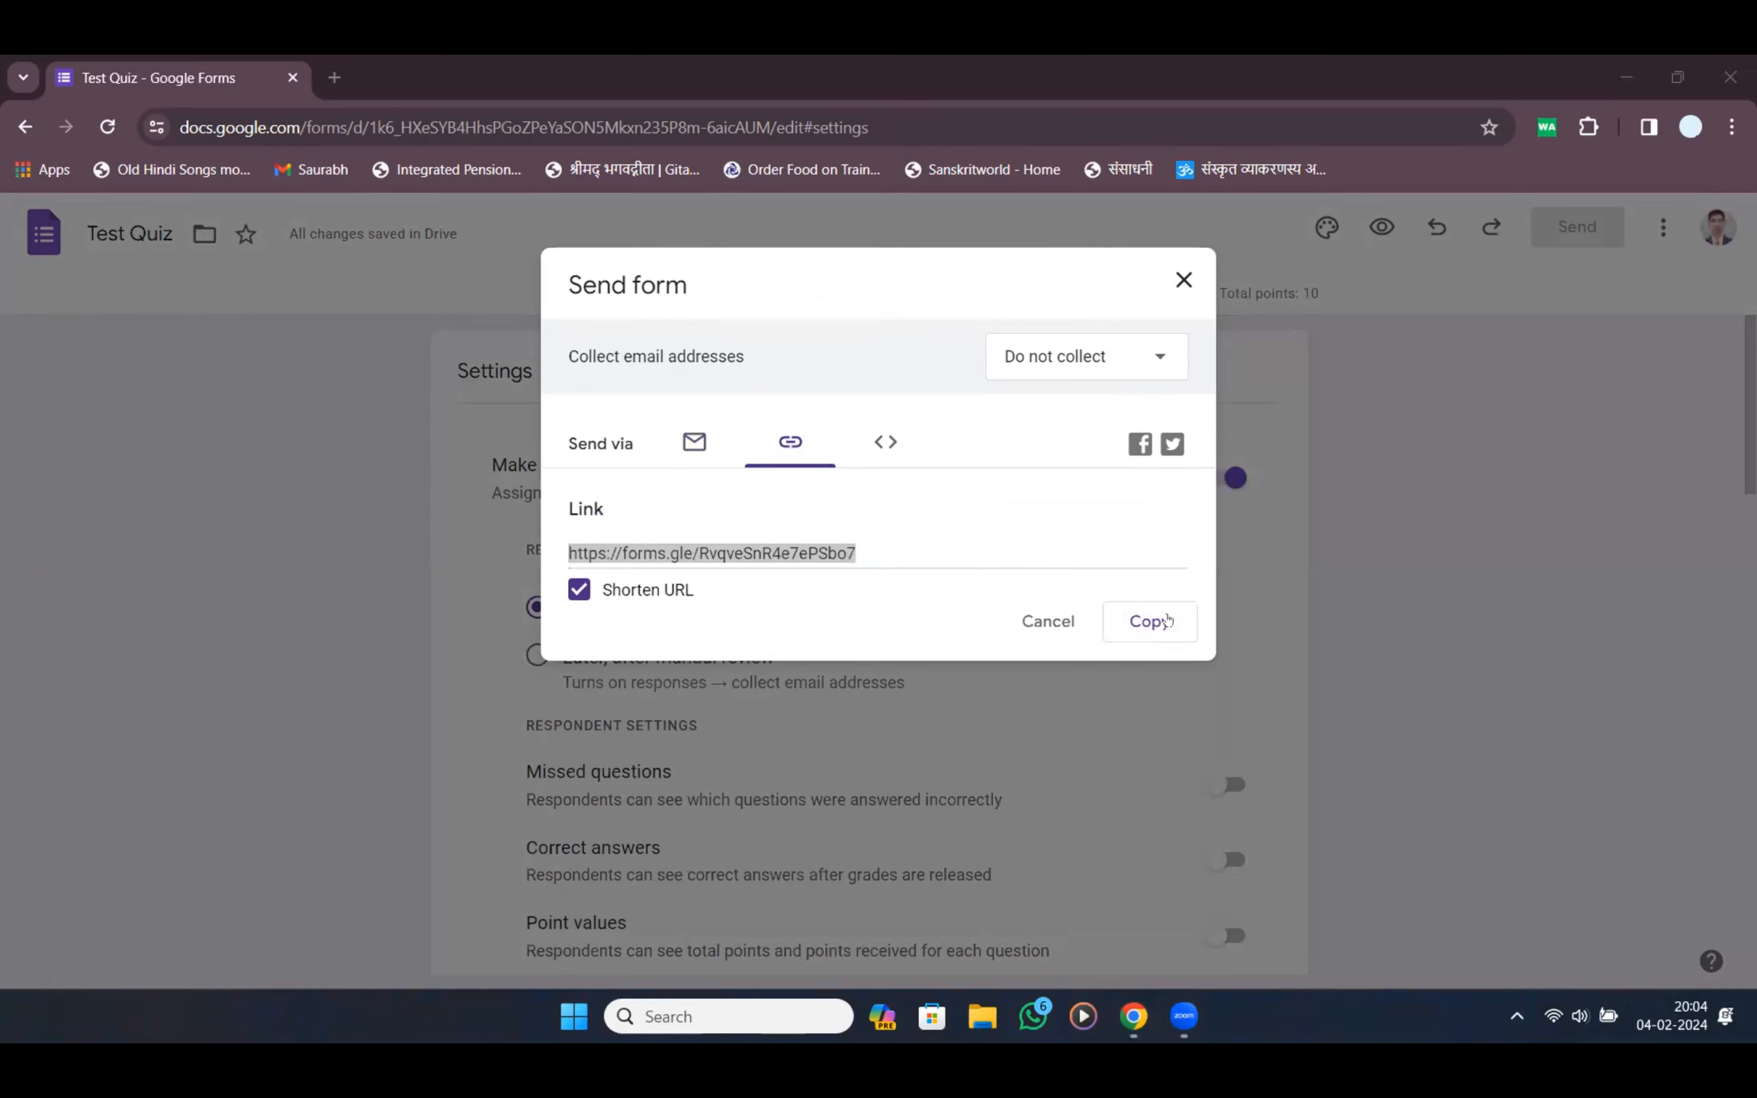
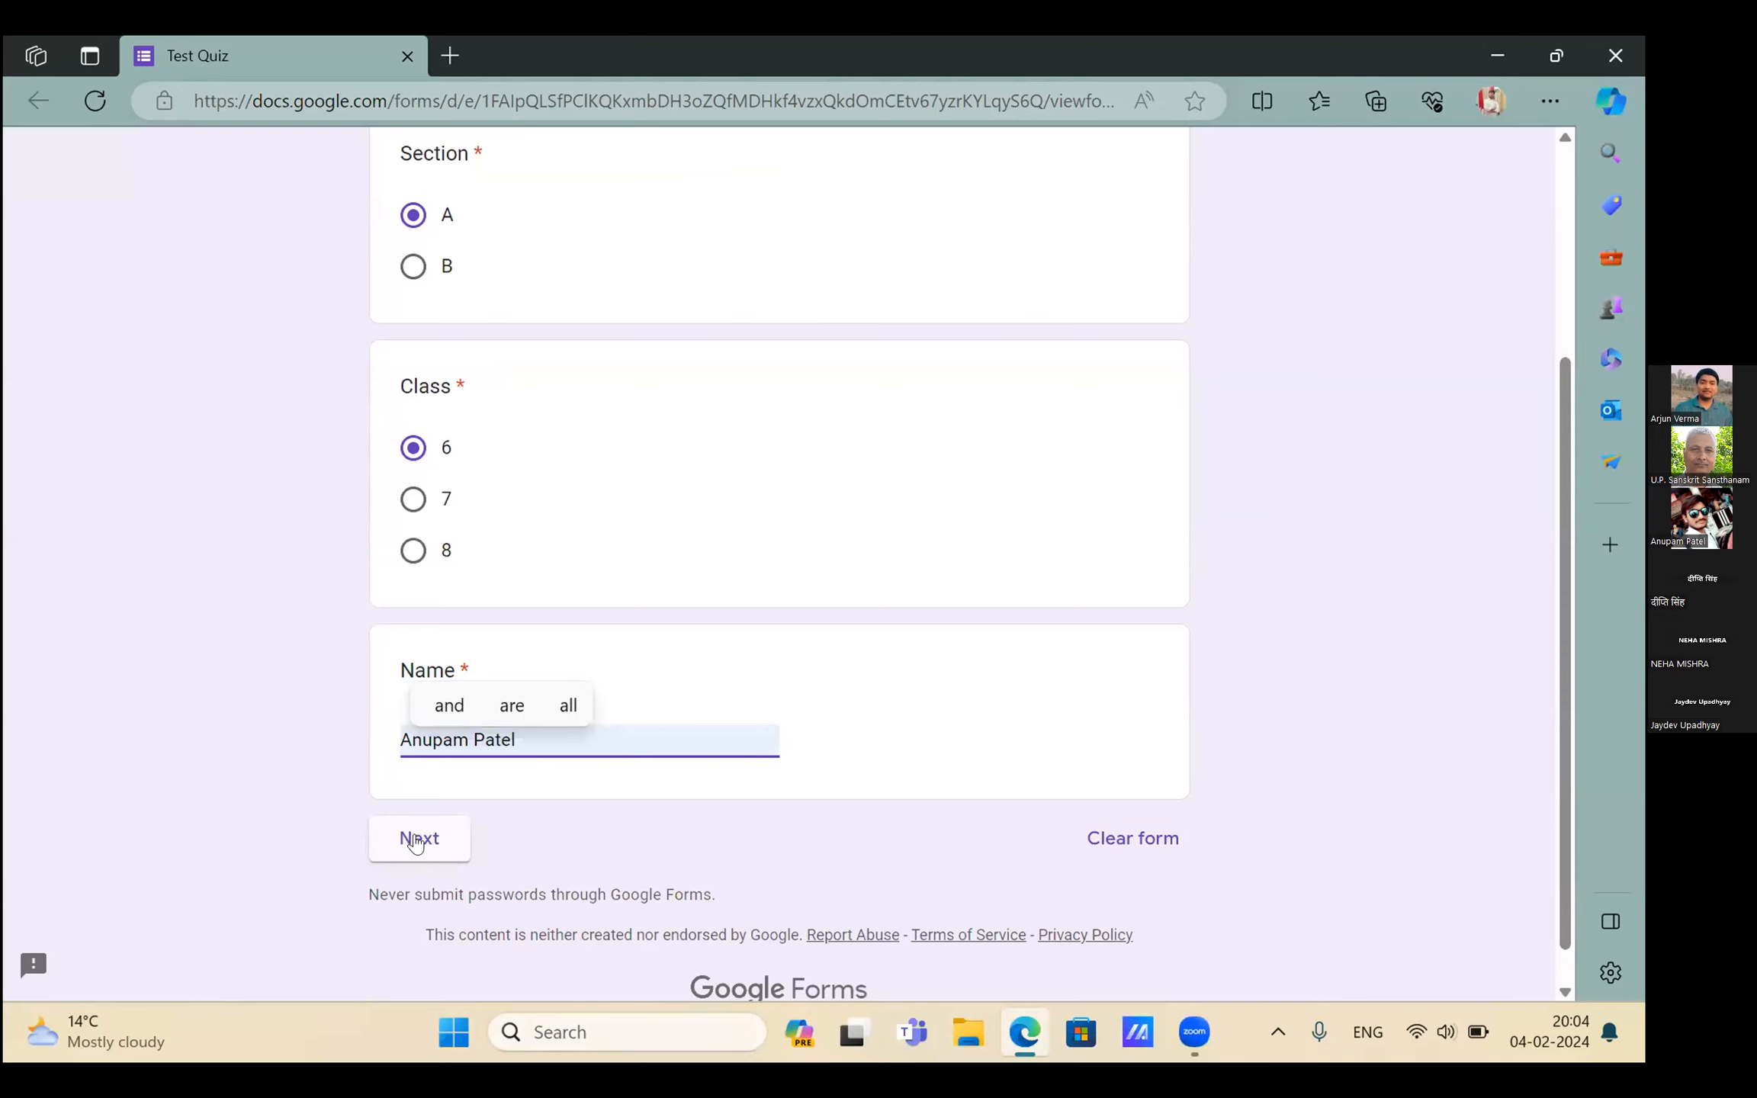
Move to the quiz questions and answer महाभारत for the first question
left_click(415, 841)
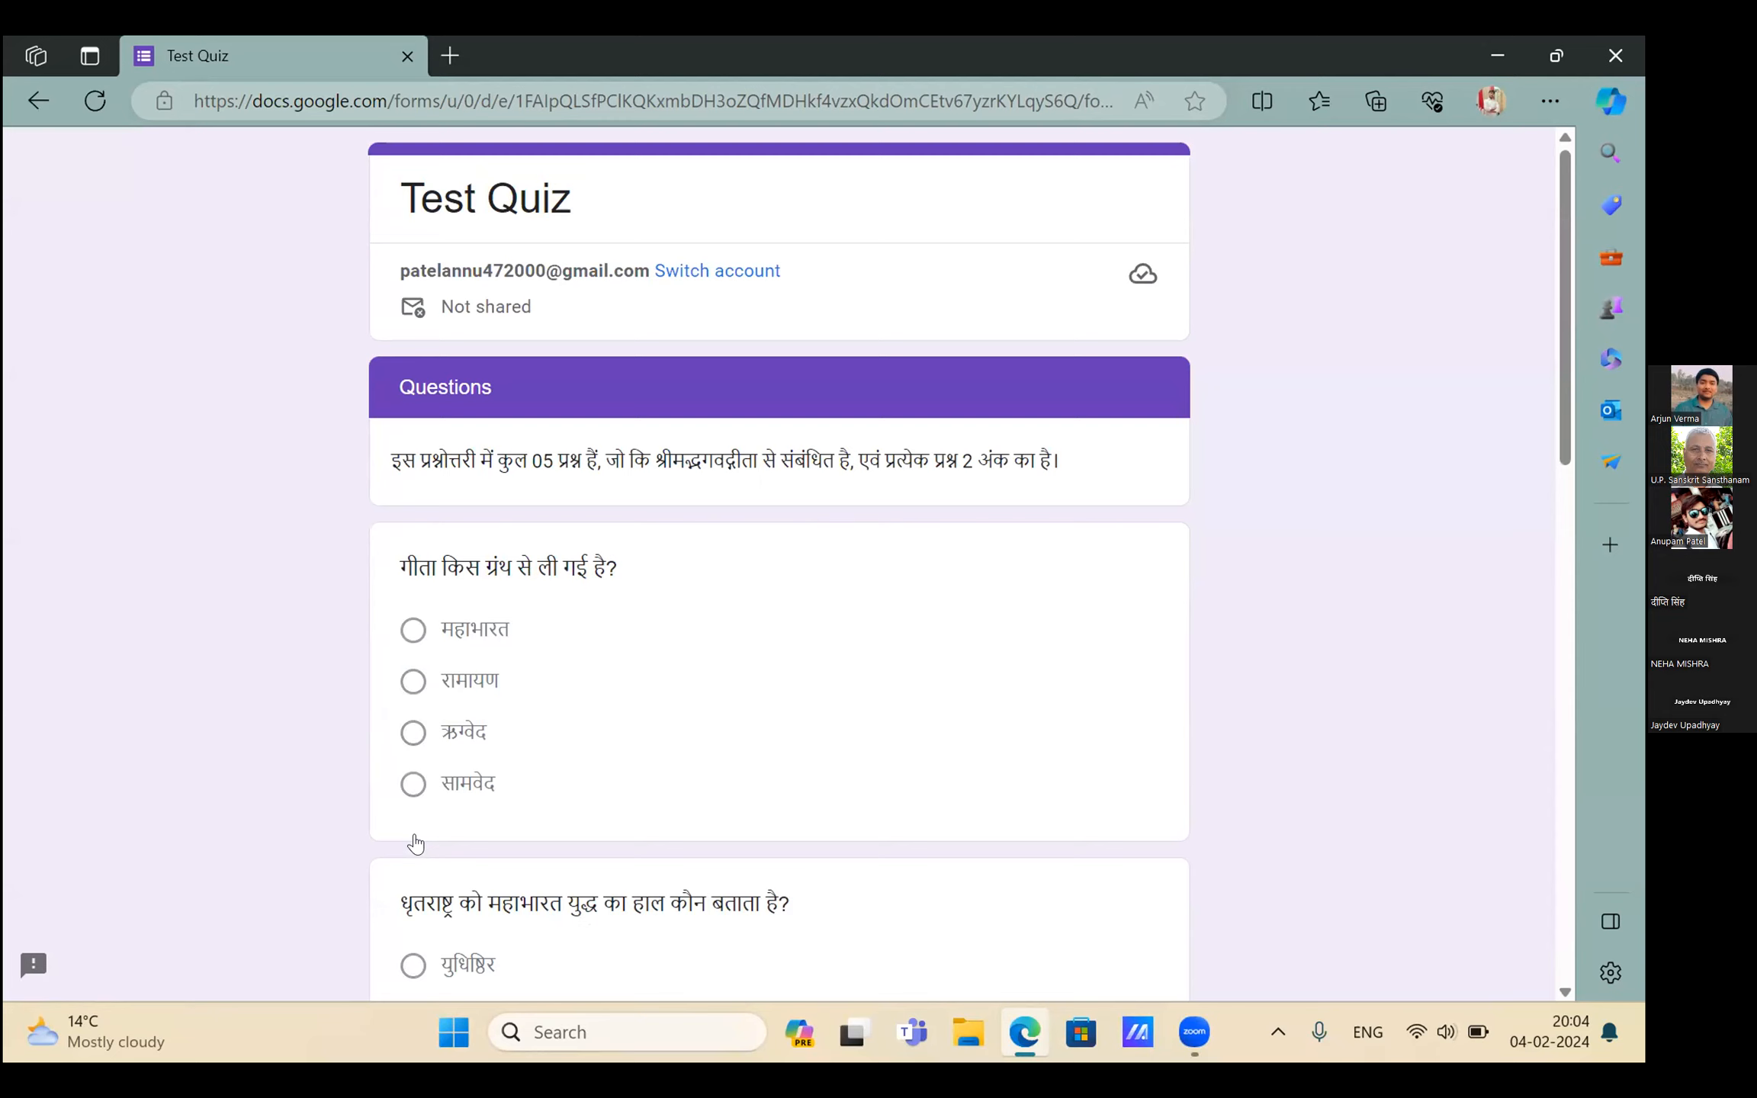
scroll(416, 843, "down", 2)
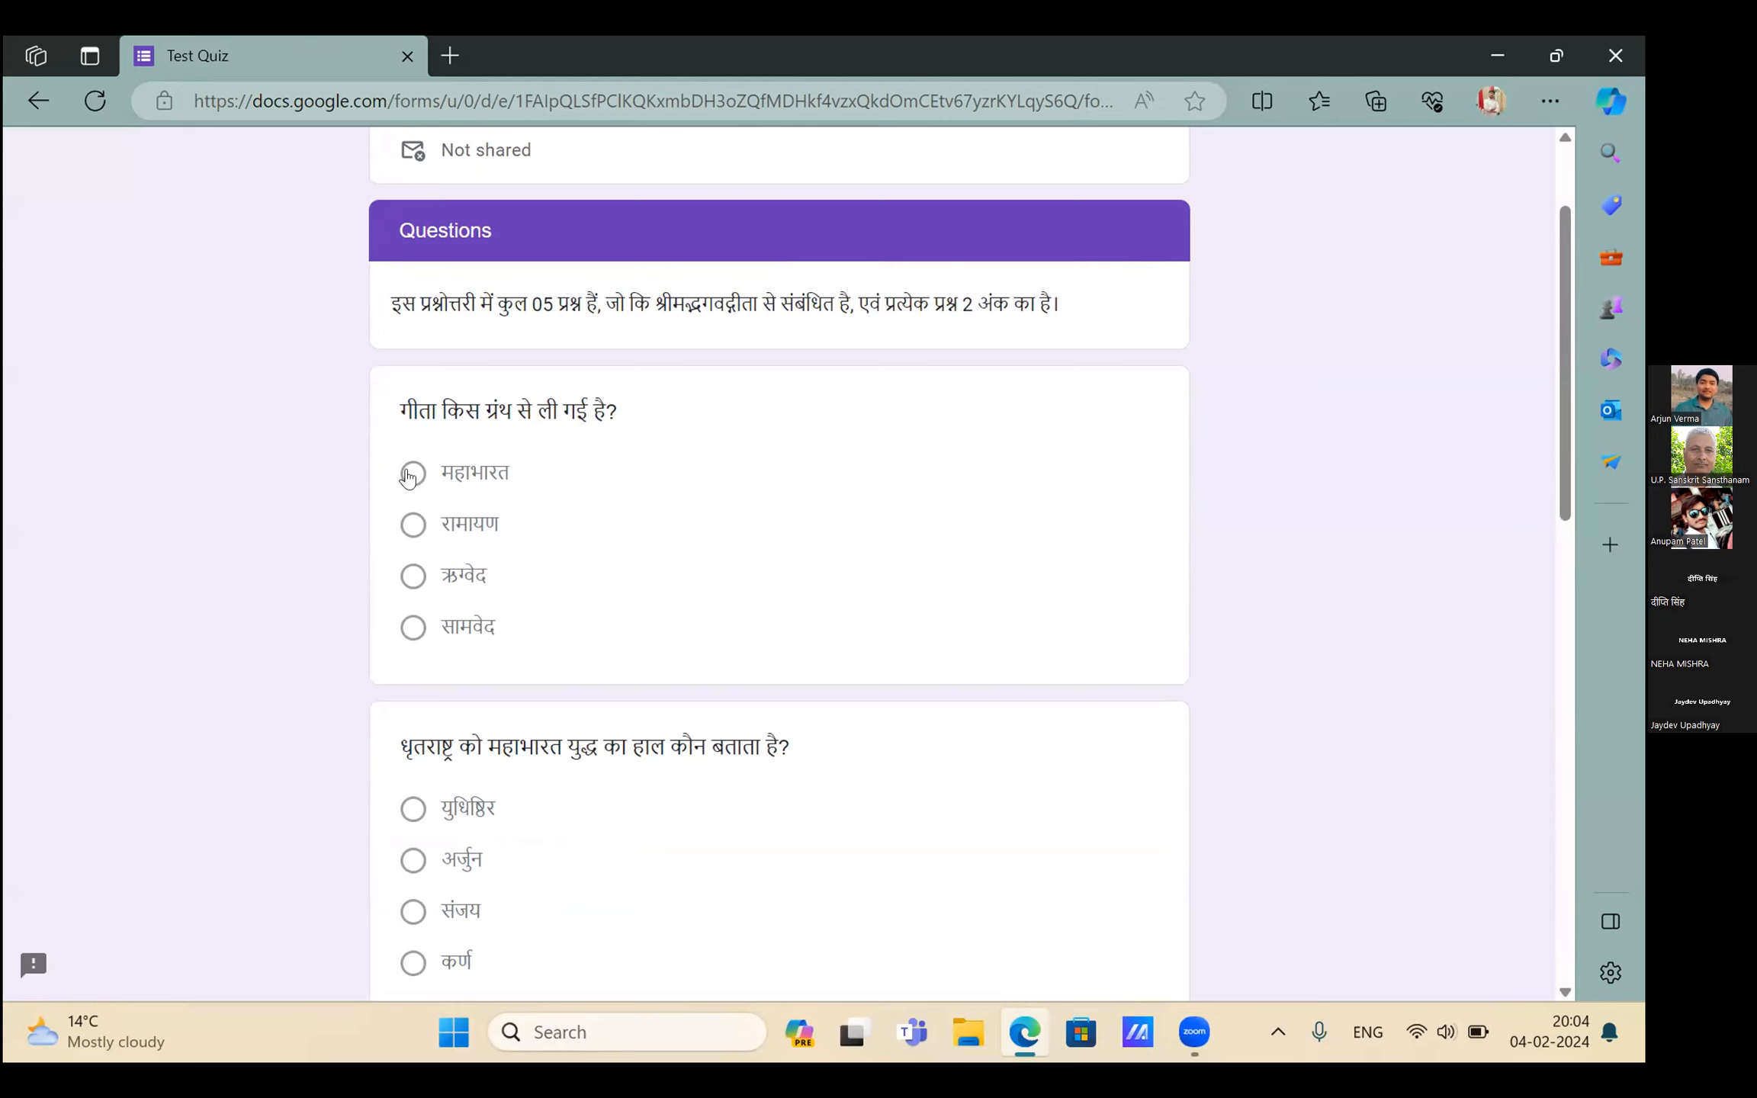
double_click(409, 477)
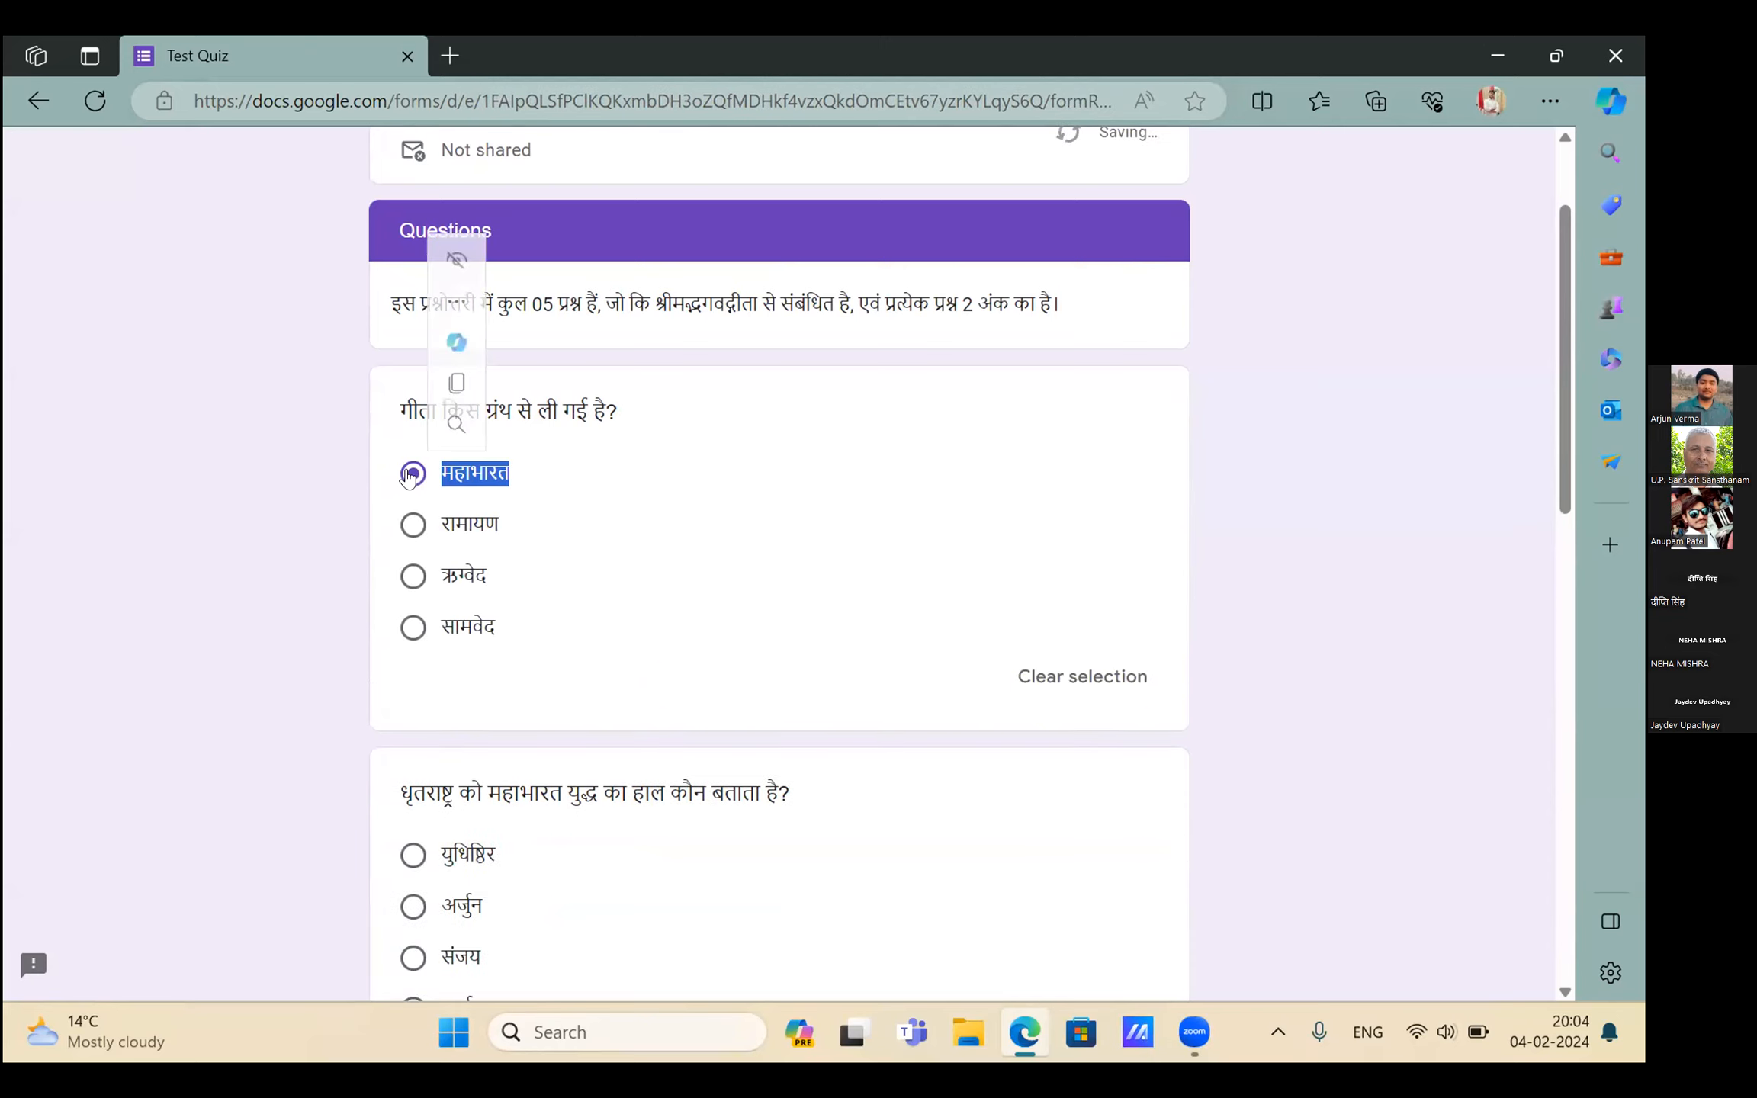
scroll(591, 564, "down", 2)
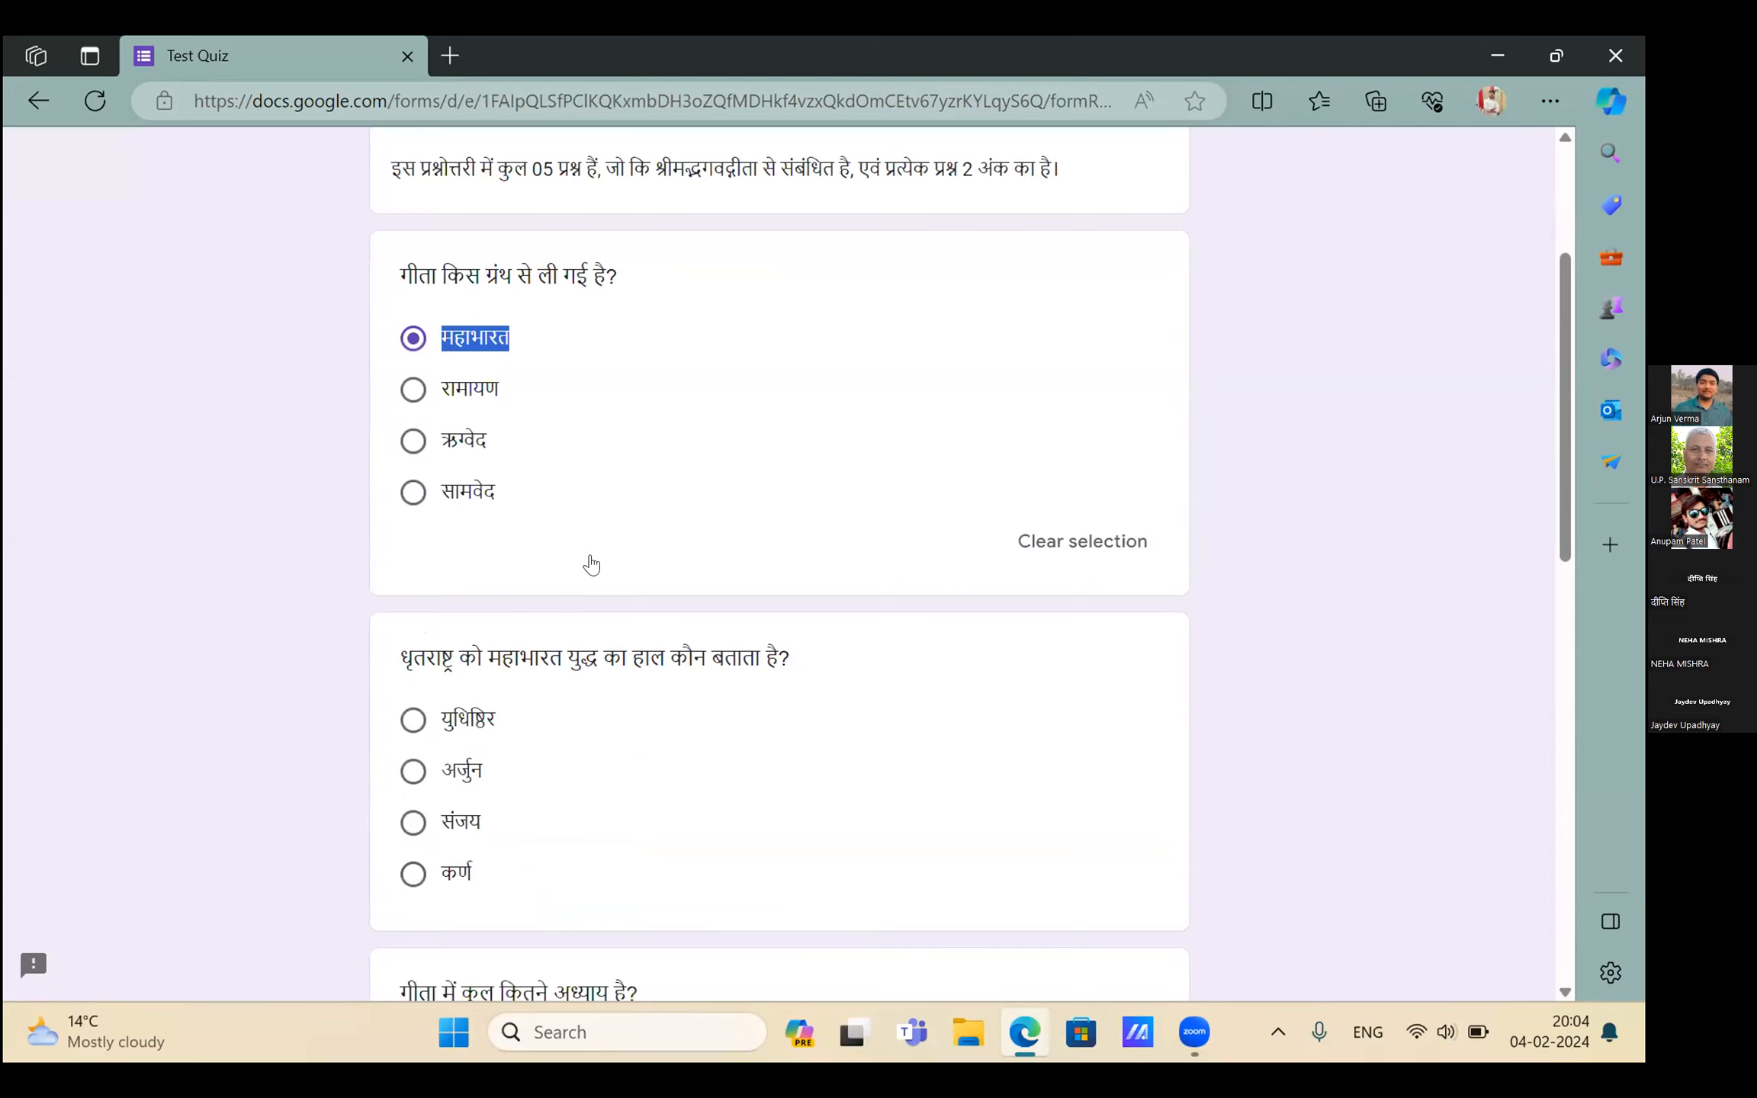
left_click(591, 565)
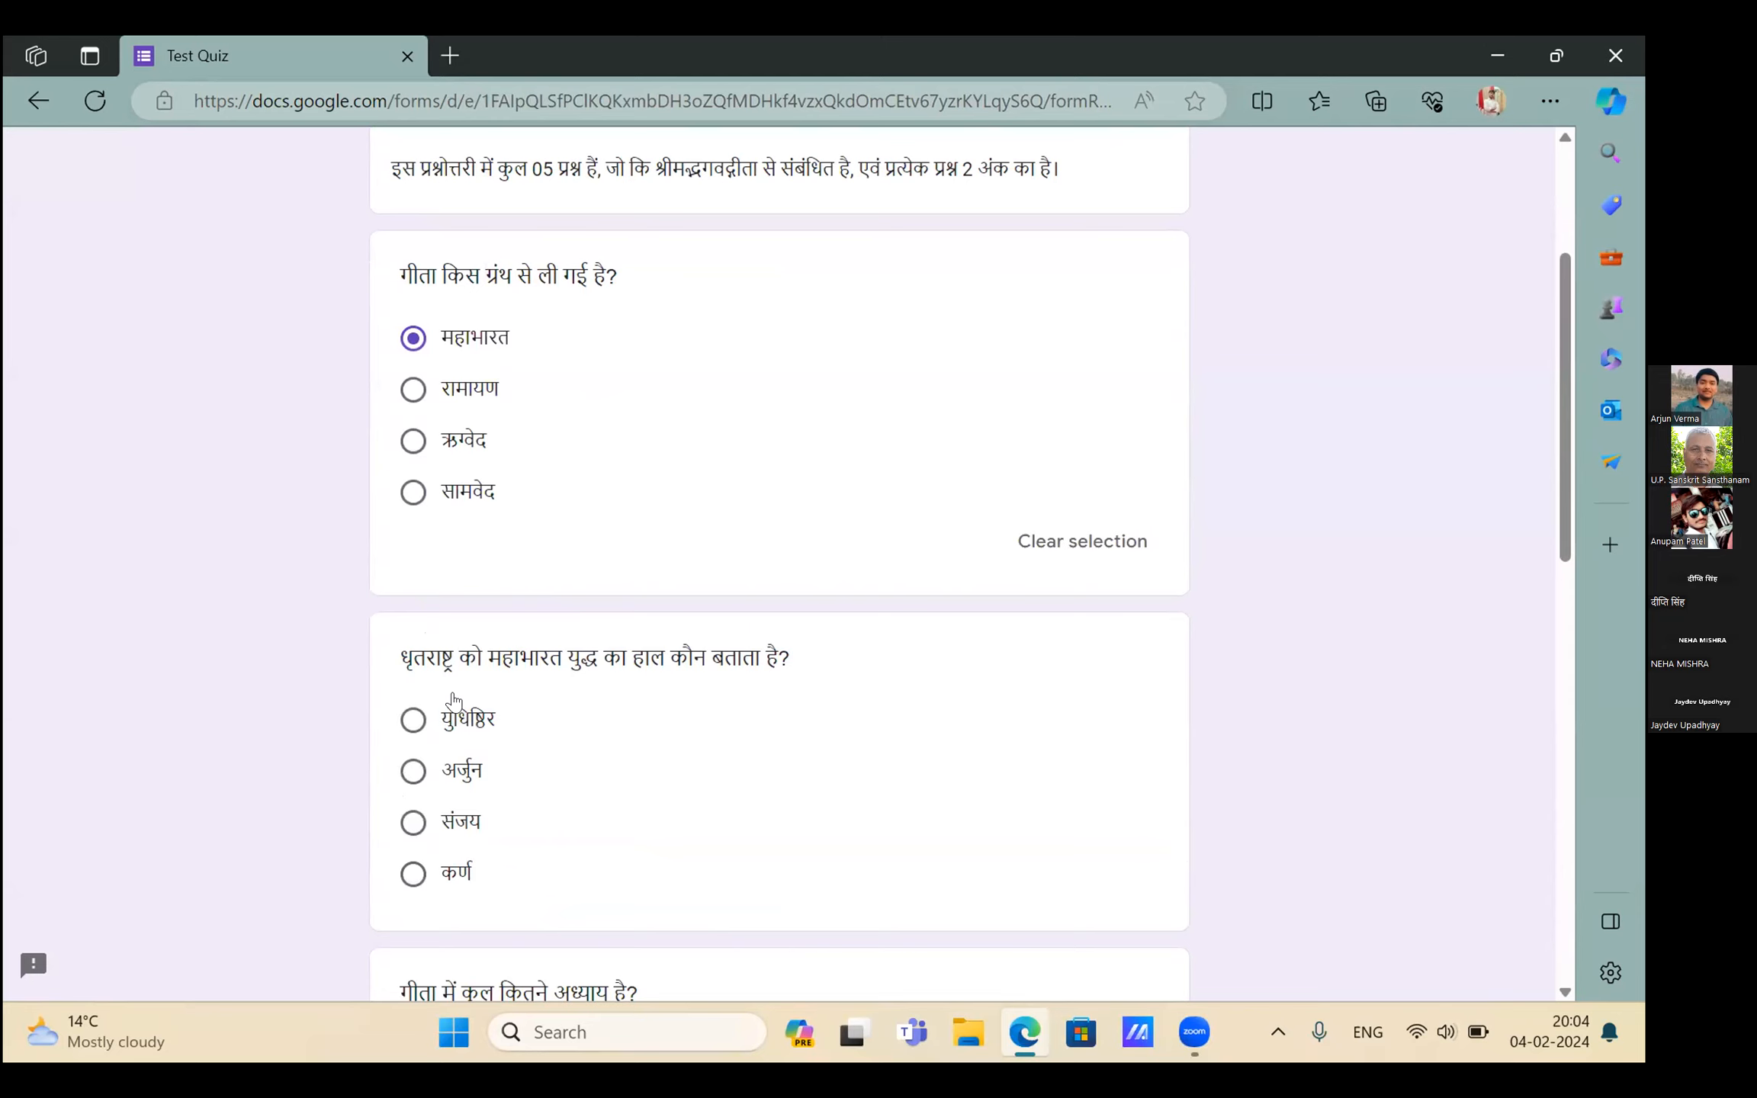
scroll(452, 699, "down", 1)
Answer संजय, 18 and युधिष्ठिर for the remaining questions, then view the response's accuracy
left_click(453, 696)
scroll(438, 679, "down", 3)
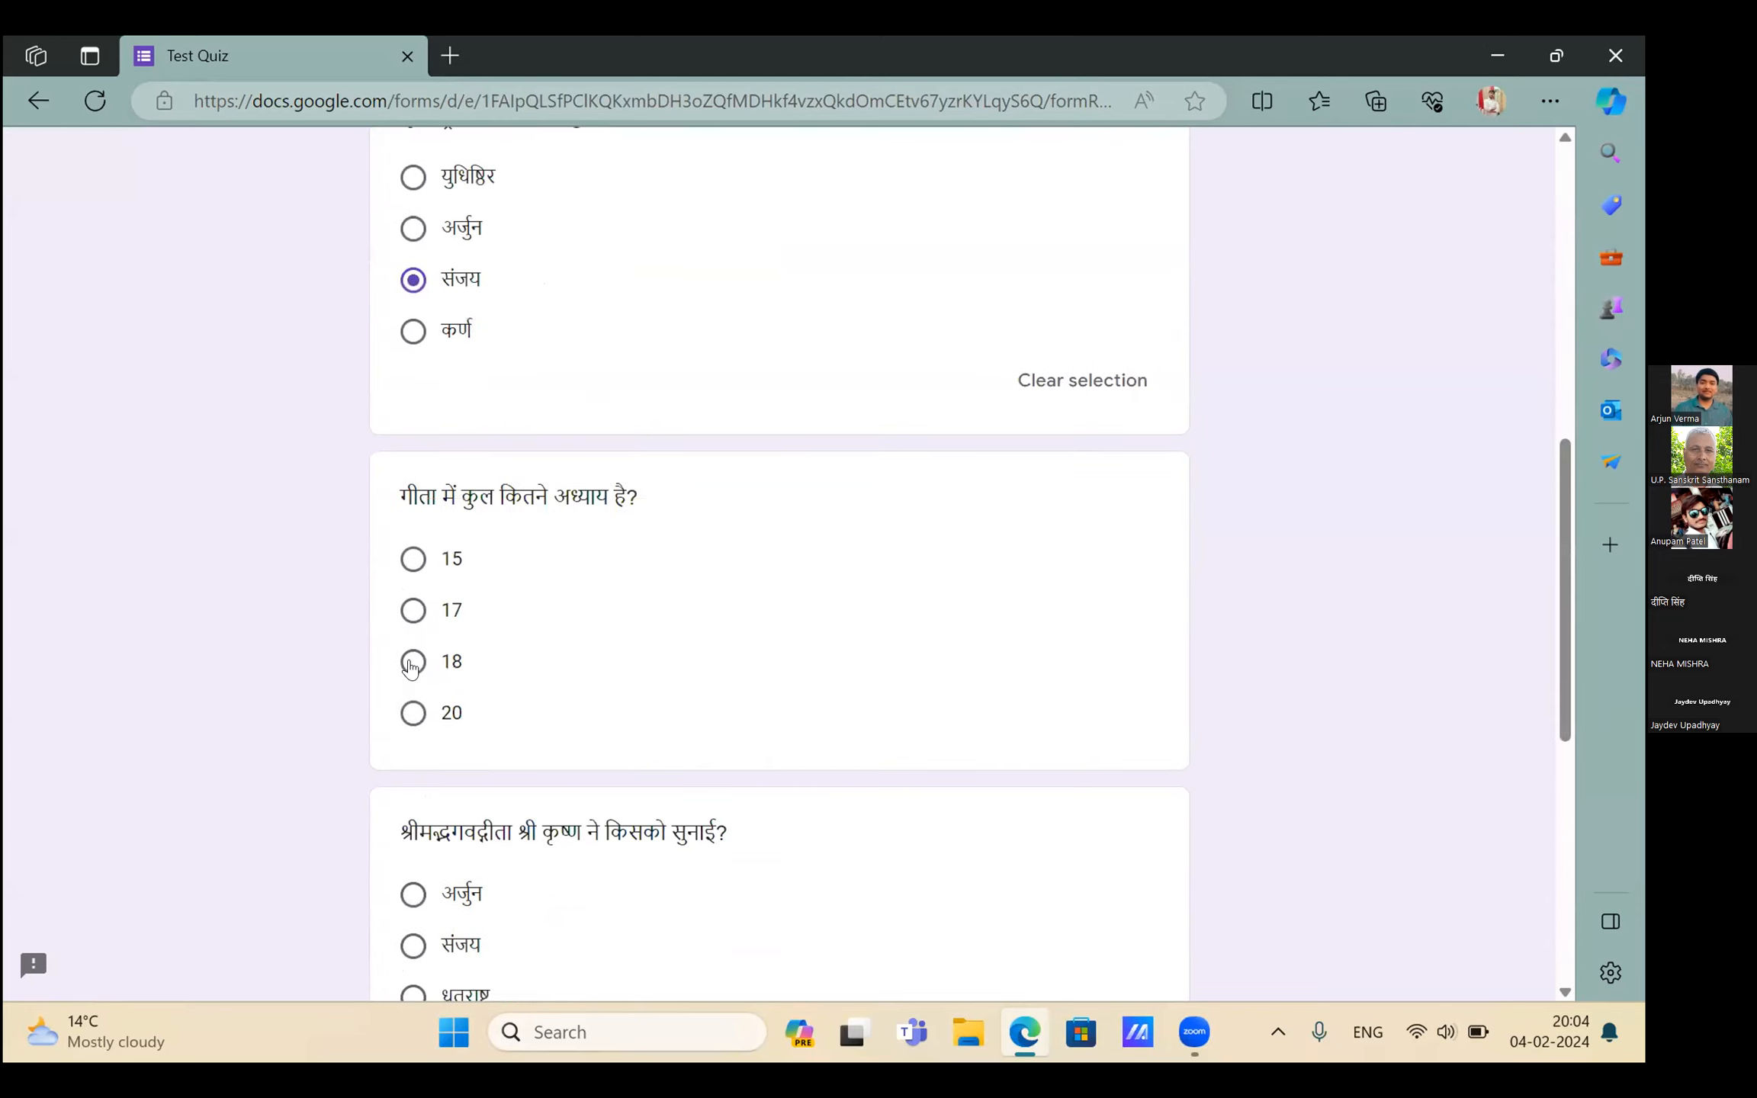
left_click(418, 661)
scroll(431, 828, "down", 3)
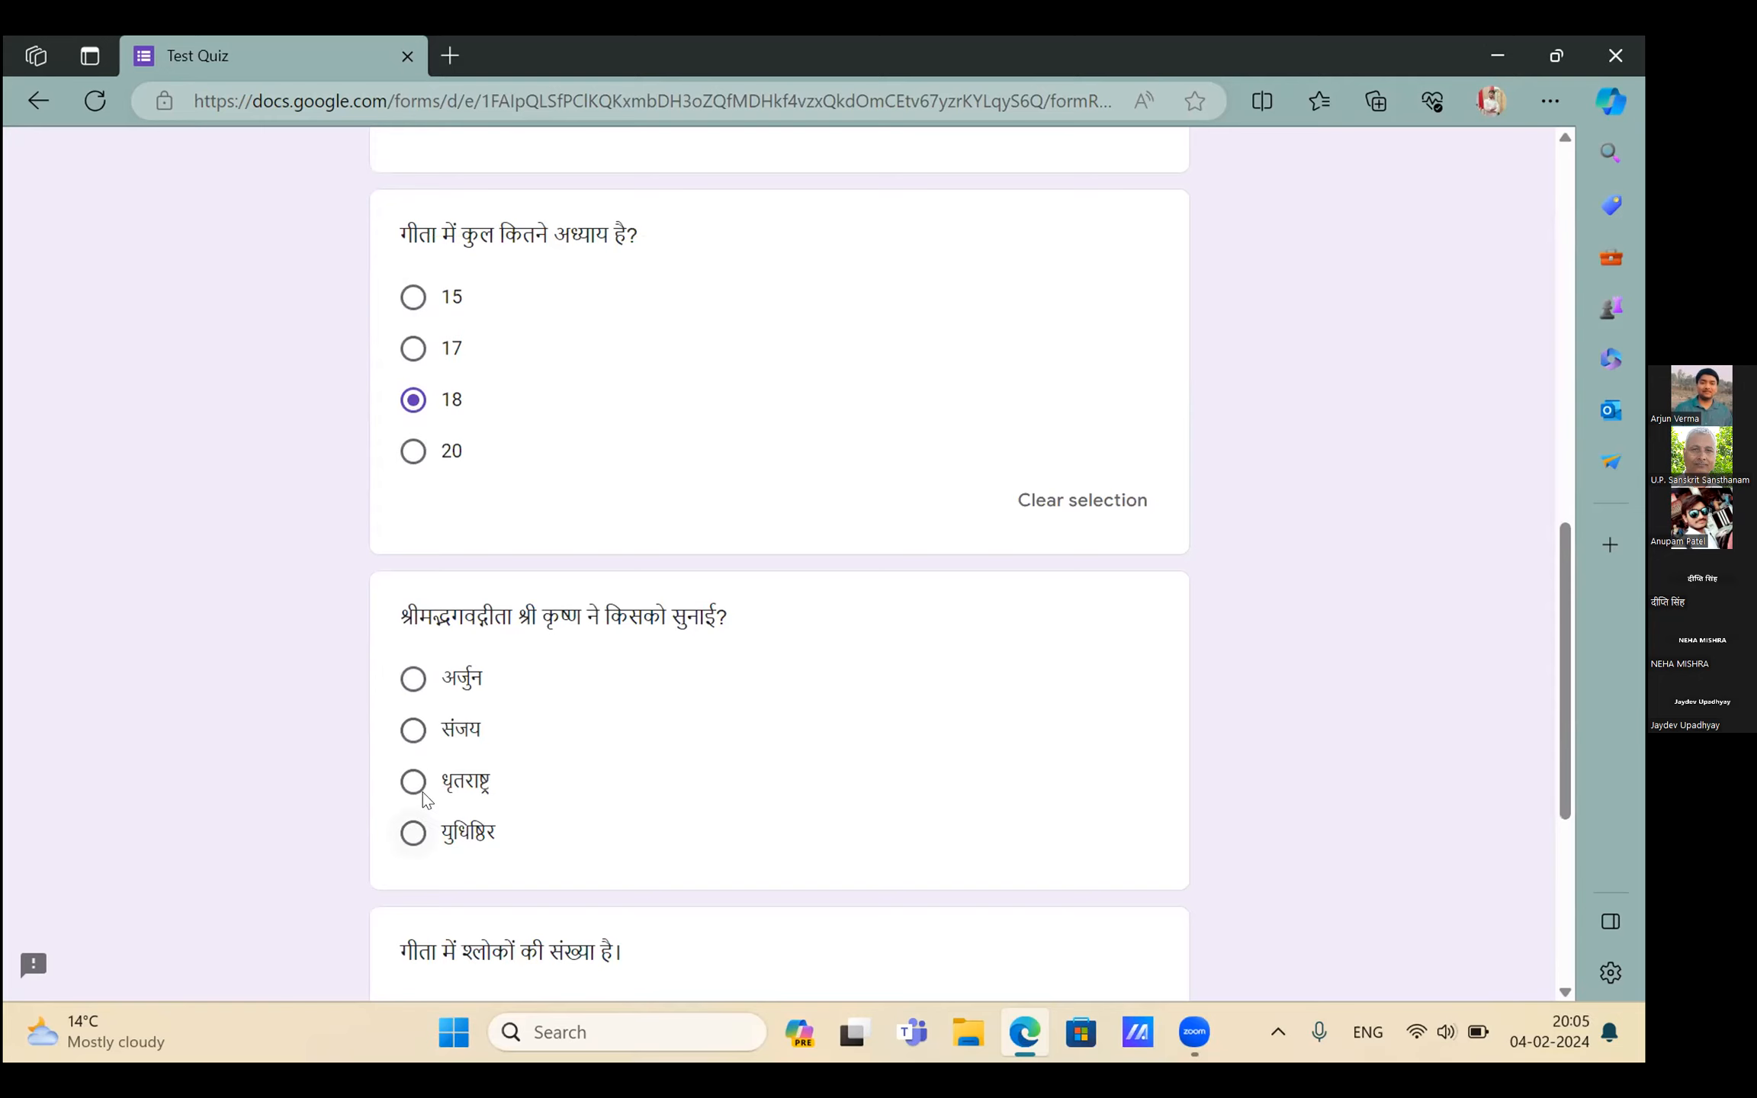
left_click(413, 833)
scroll(416, 732, "down", 4)
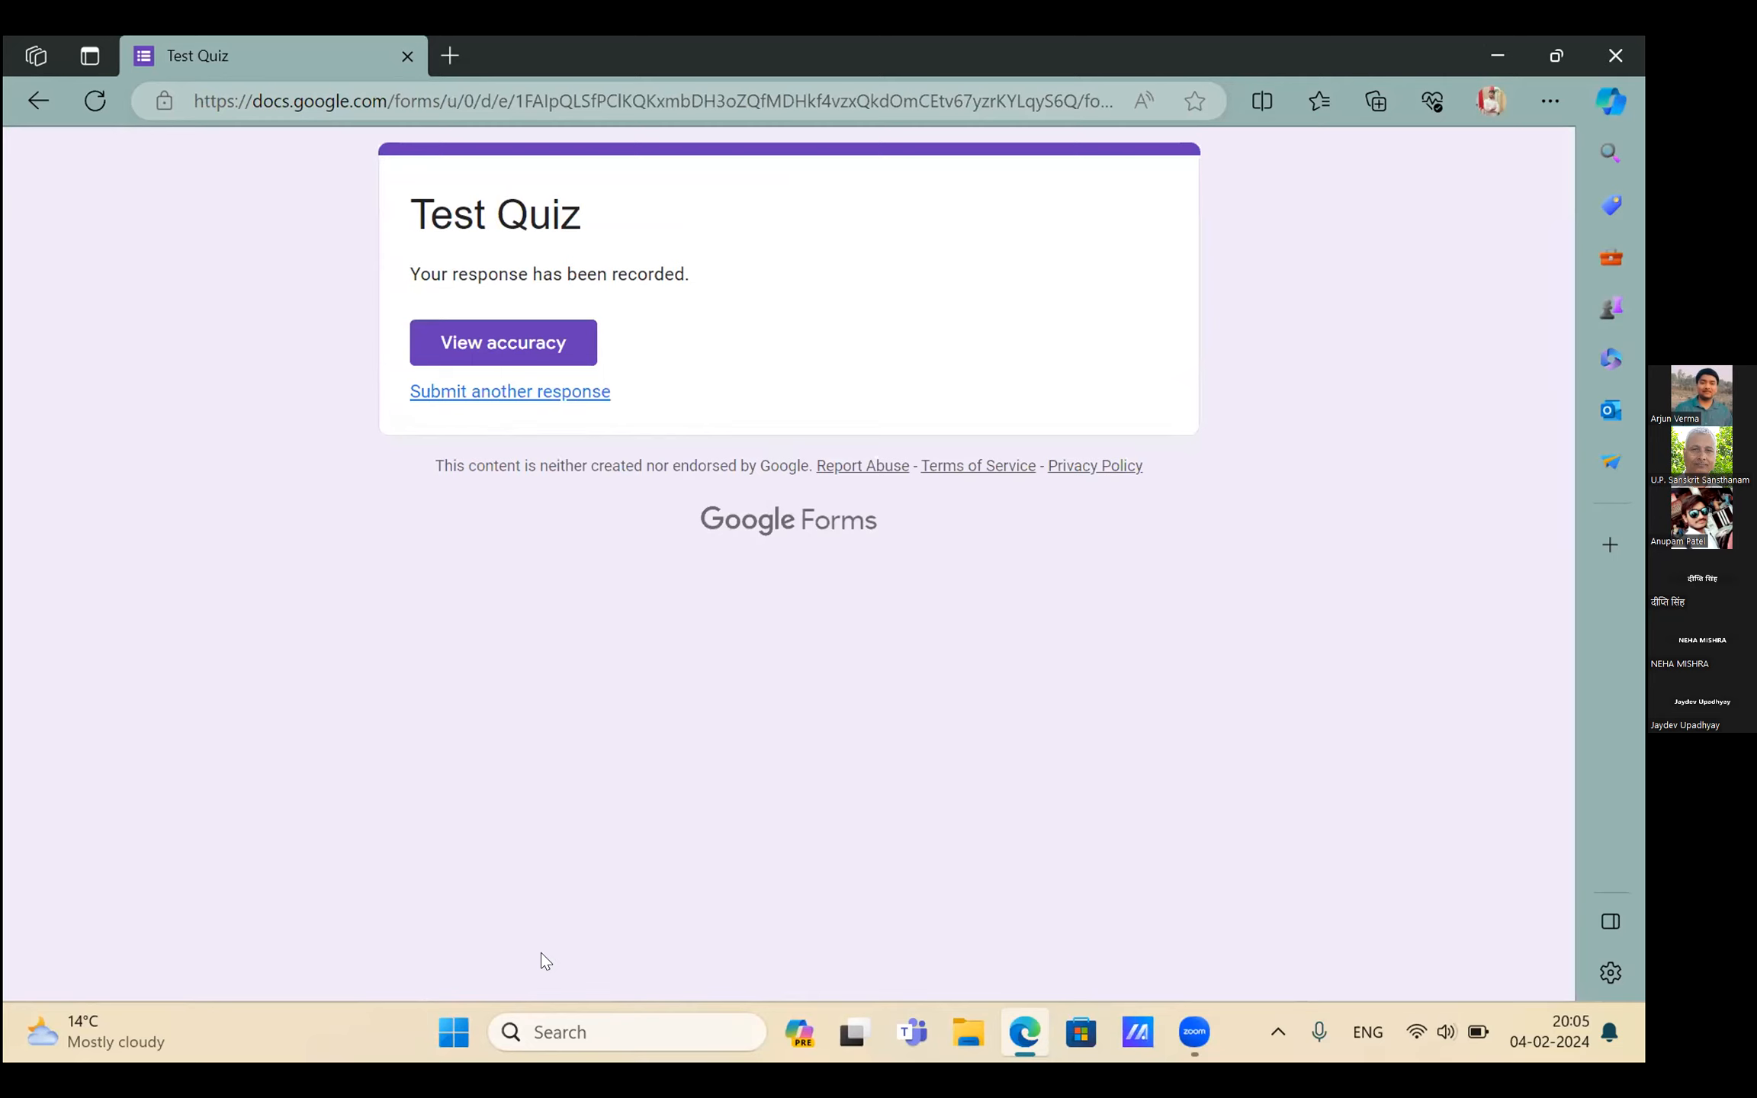
left_click(488, 341)
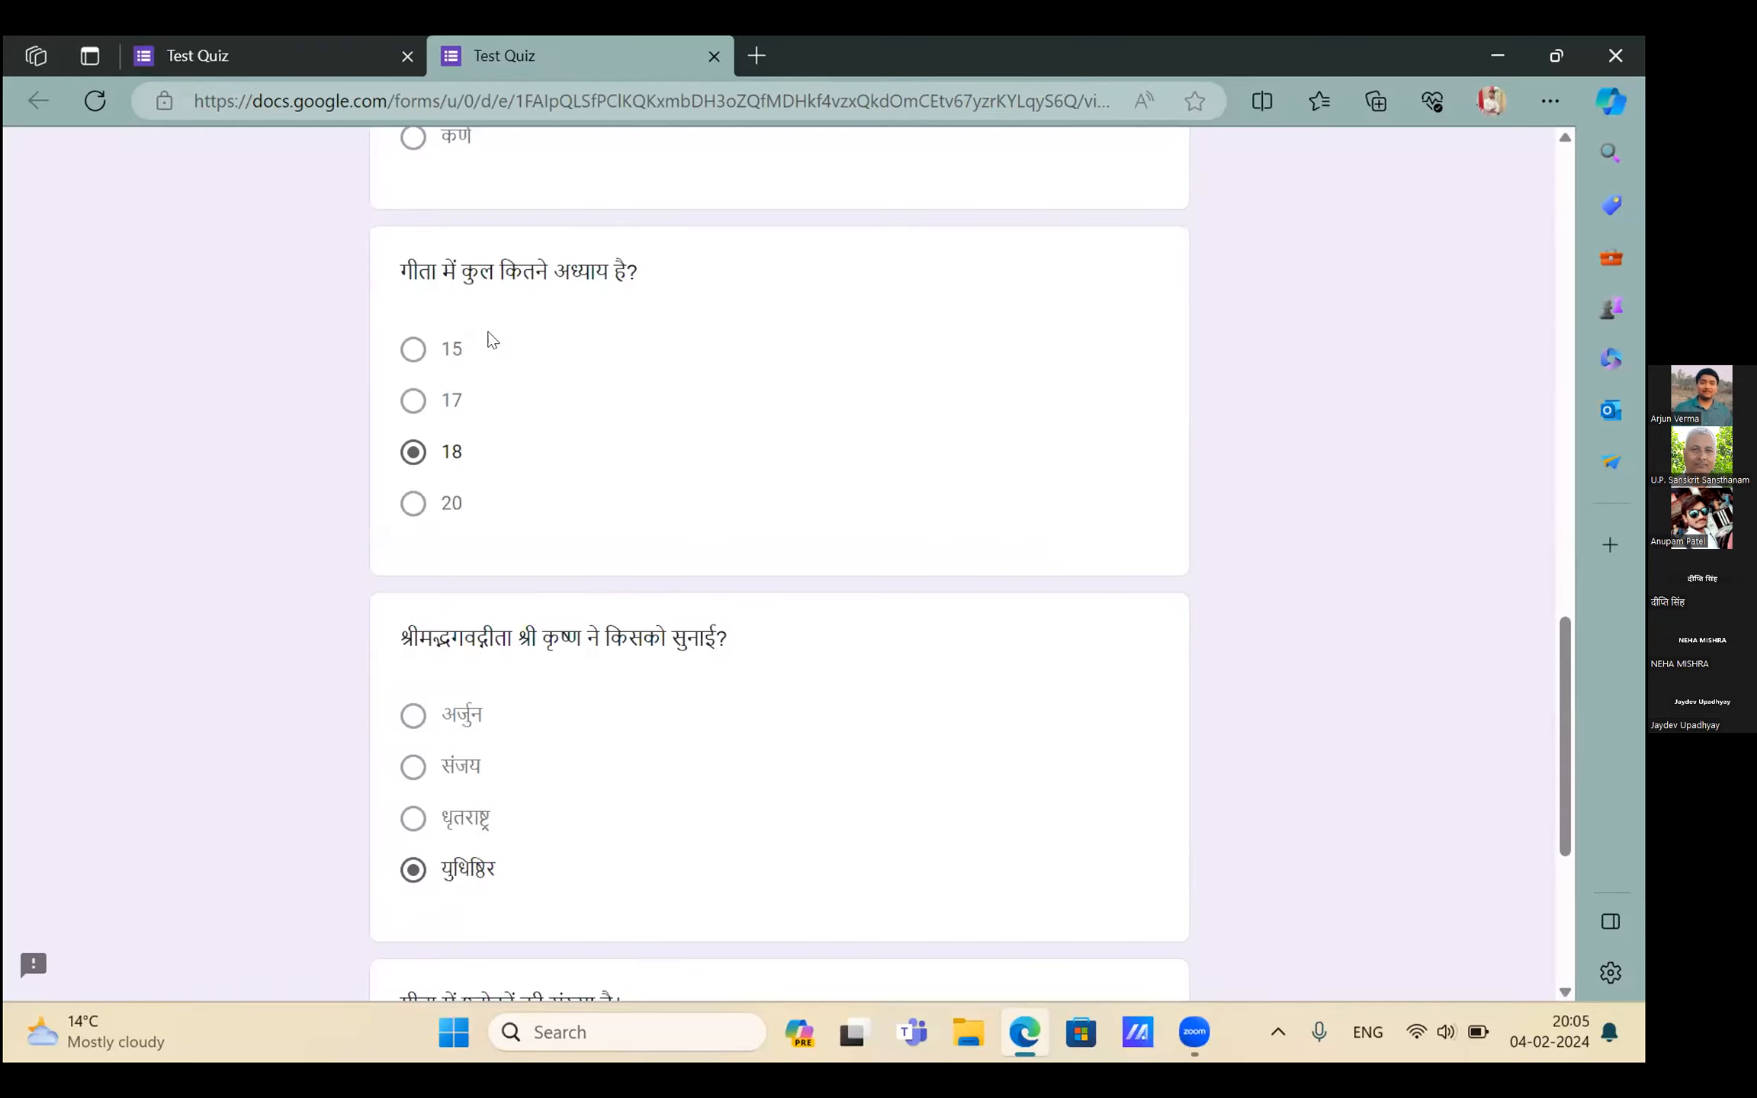
Look over the recorded answers in the accuracy tab, then go back to the first Test Quiz tab
scroll(492, 340, "down", 1)
scroll(492, 340, "up", 2)
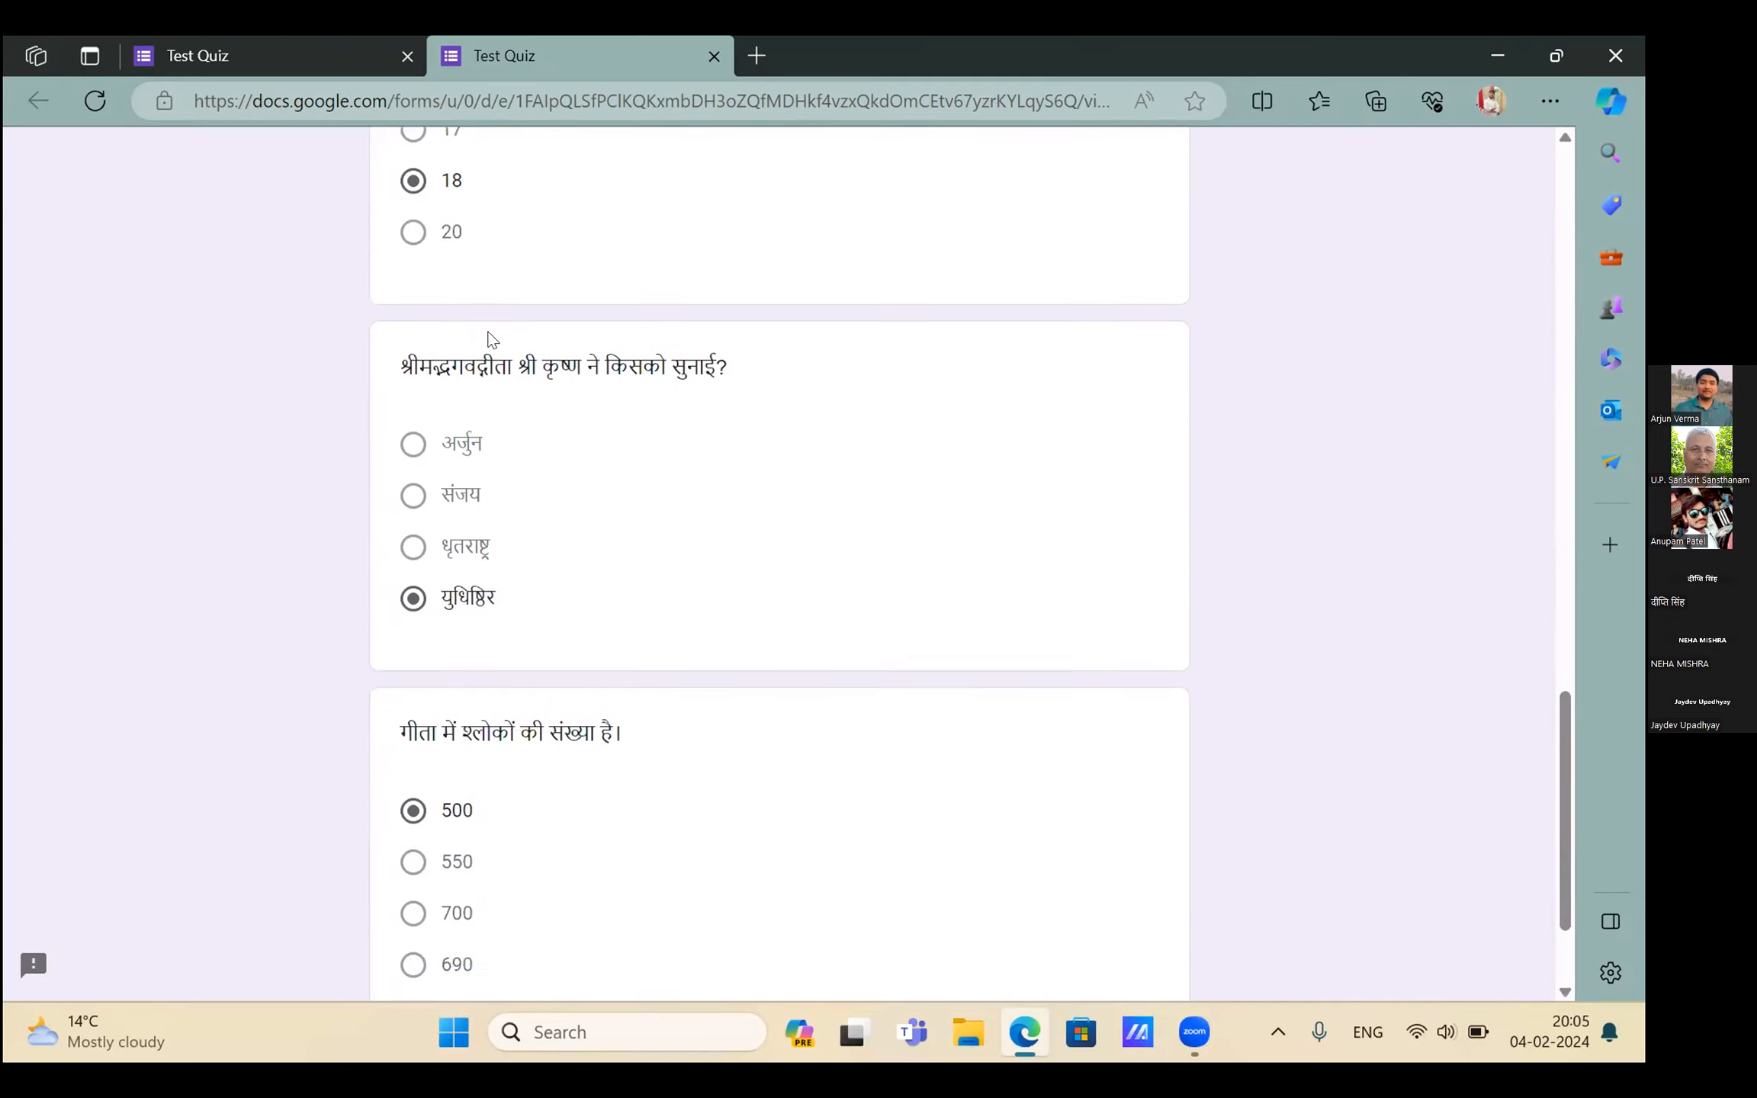
scroll(493, 340, "down", 2)
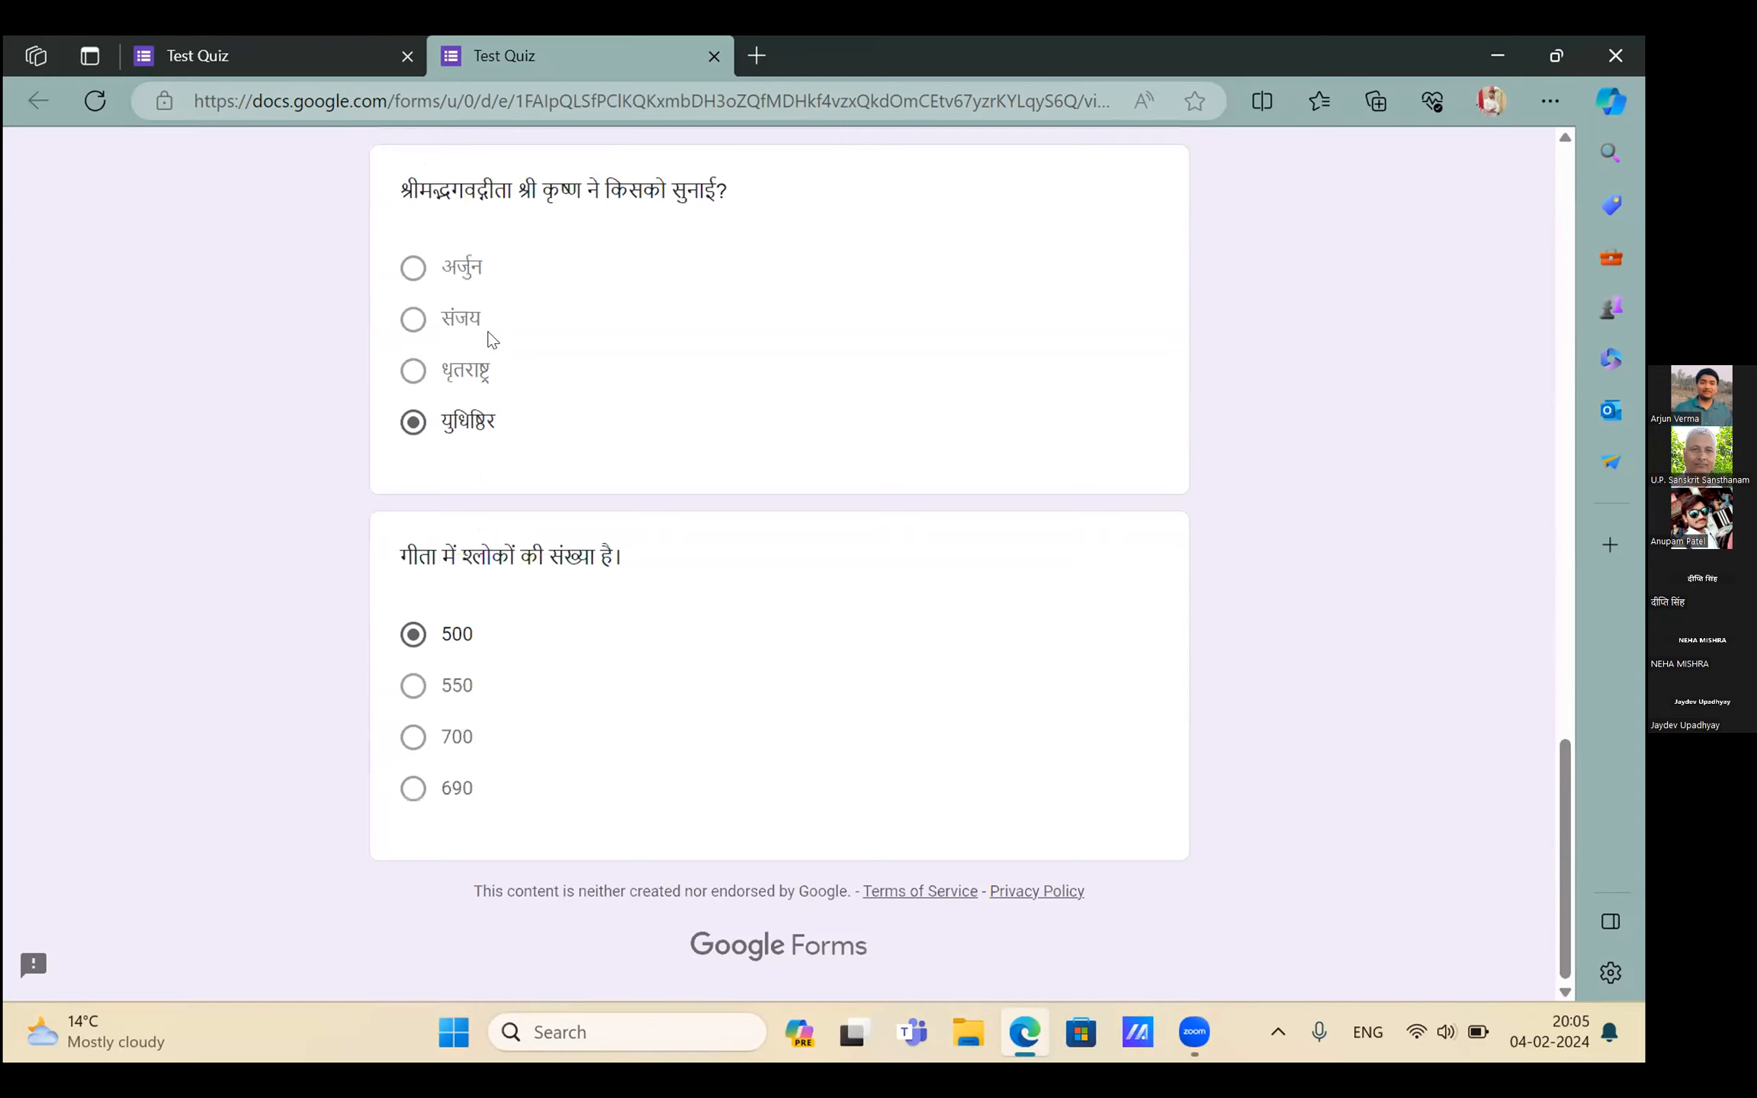
scroll(493, 340, "up", 15)
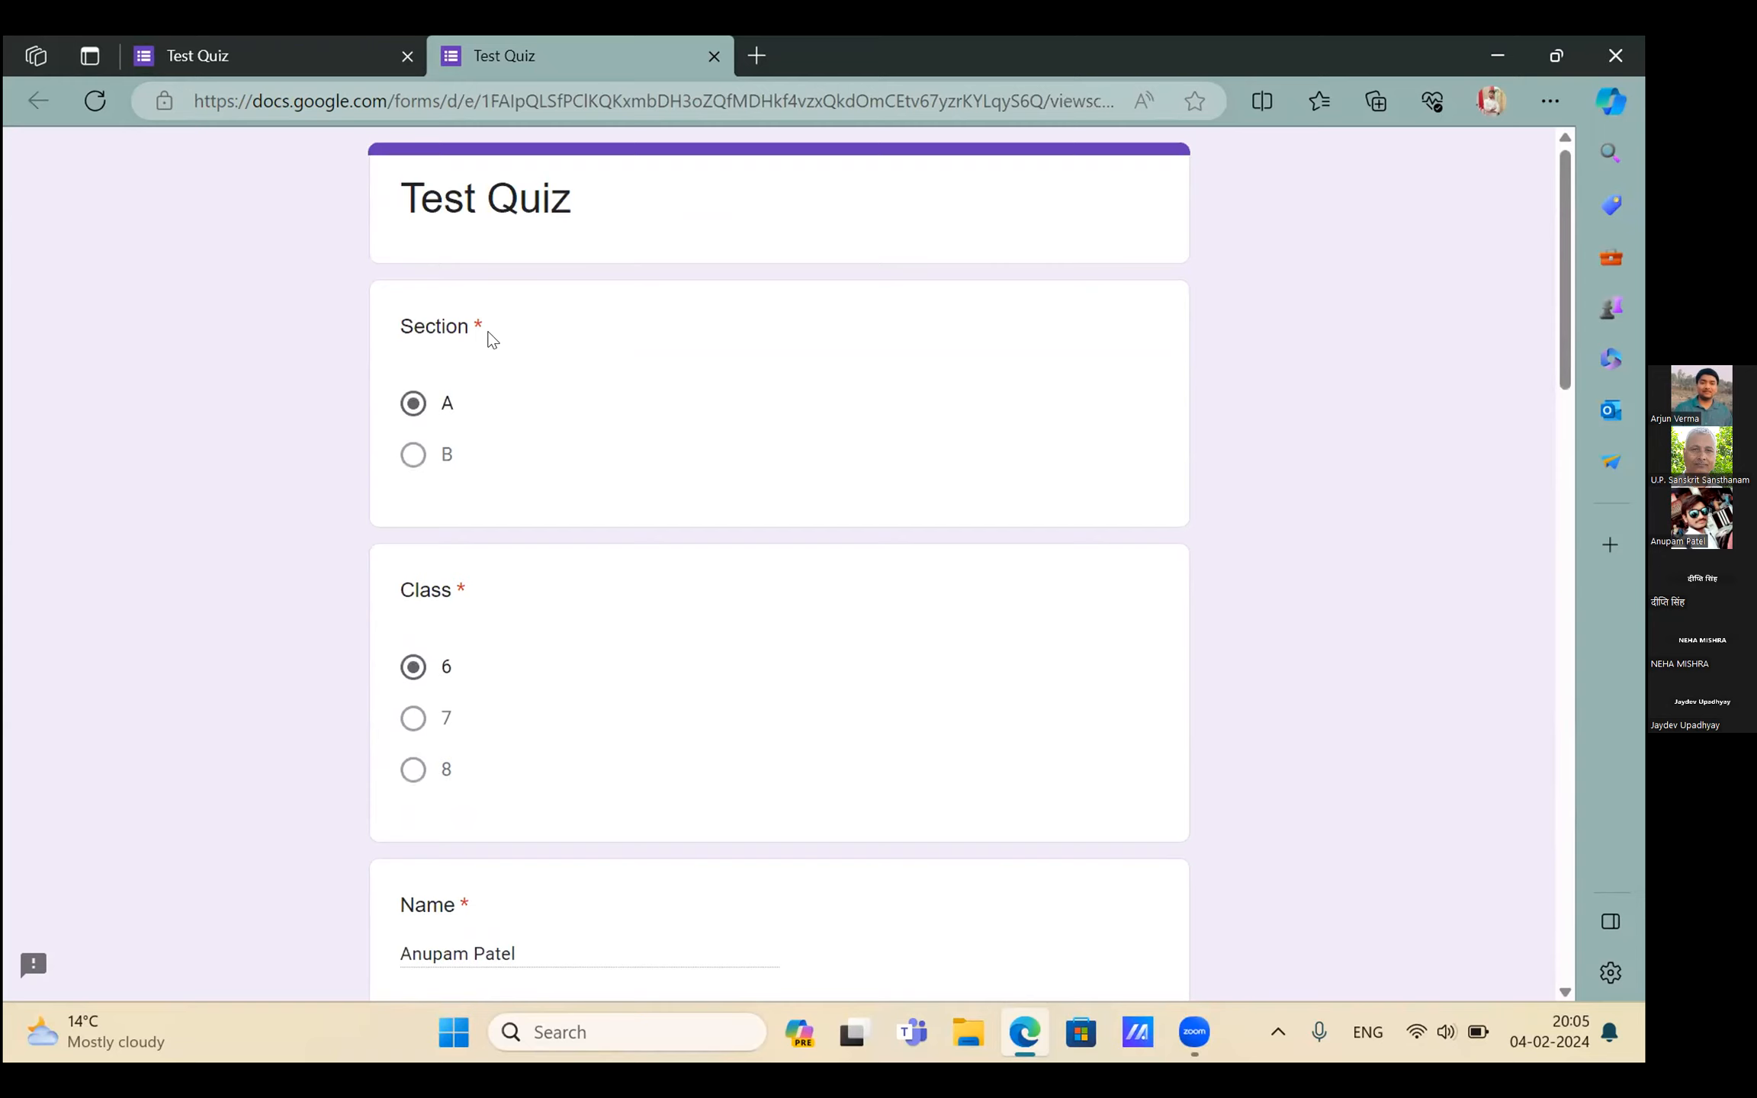
scroll(488, 334, "down", 5)
scroll(488, 333, "up", 5)
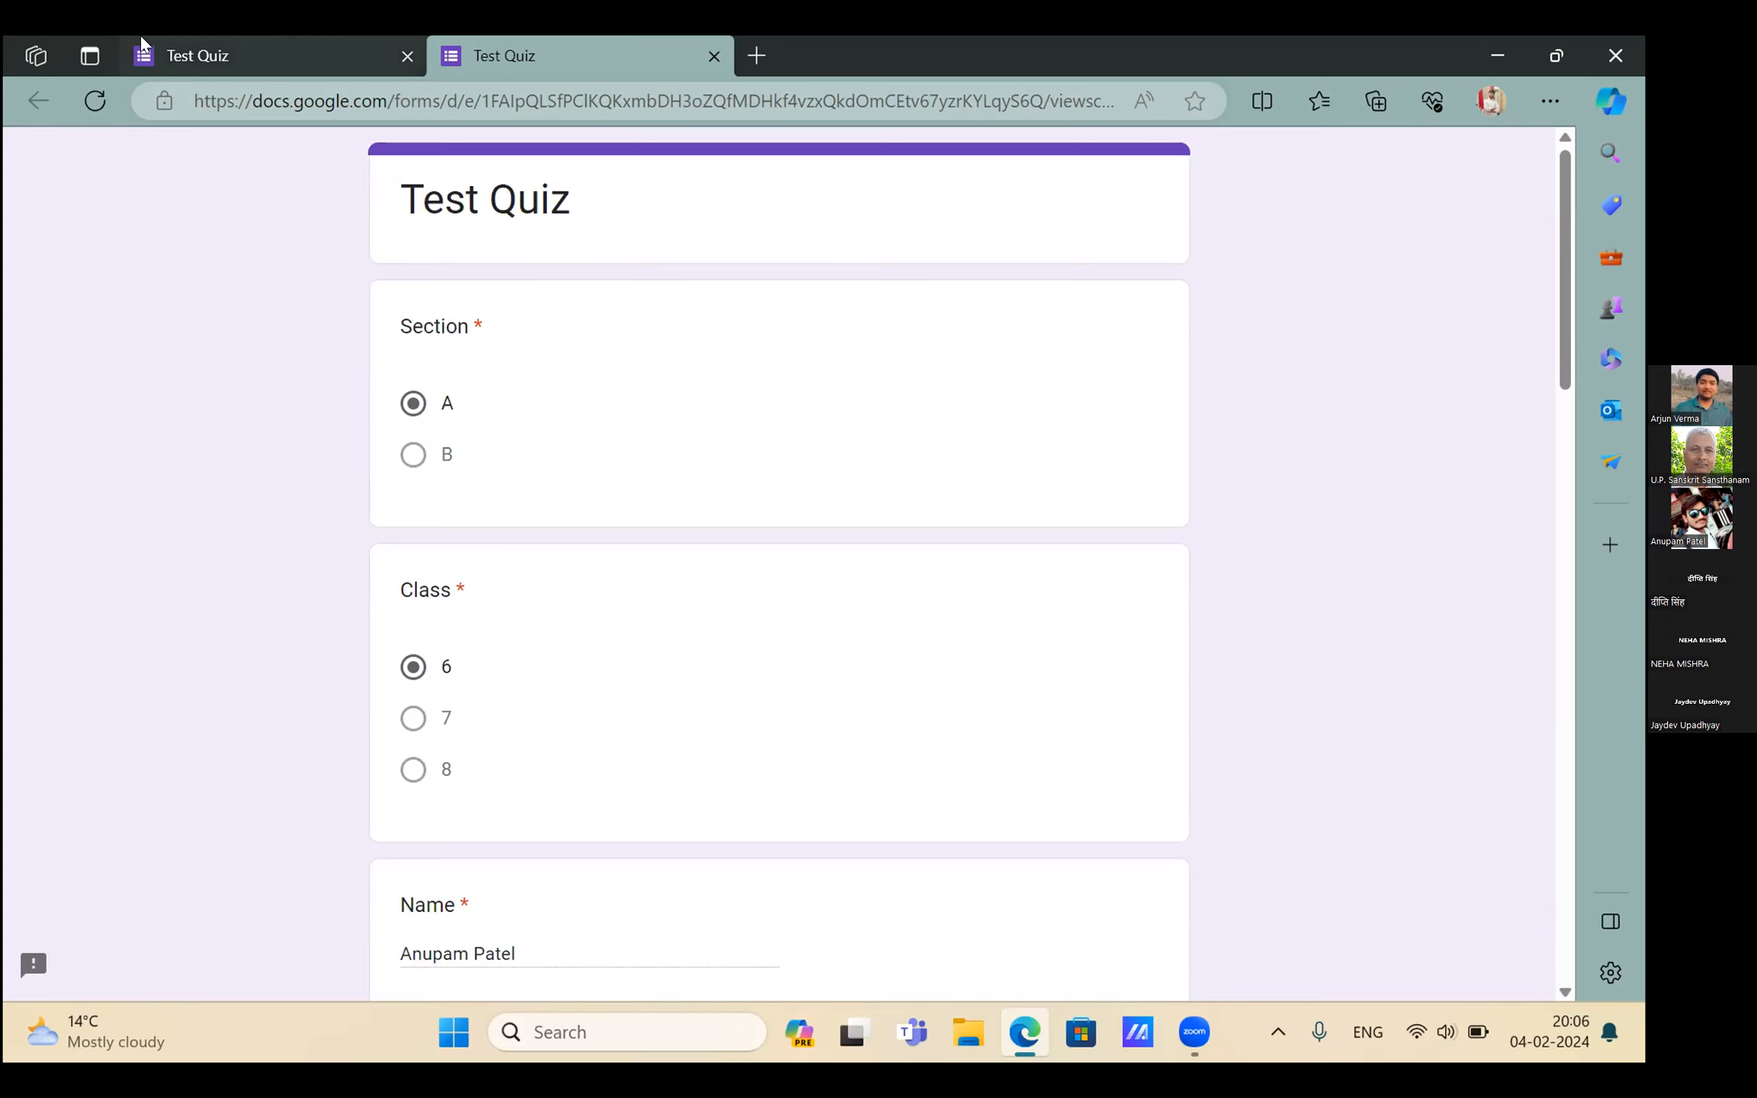
left_click(142, 38)
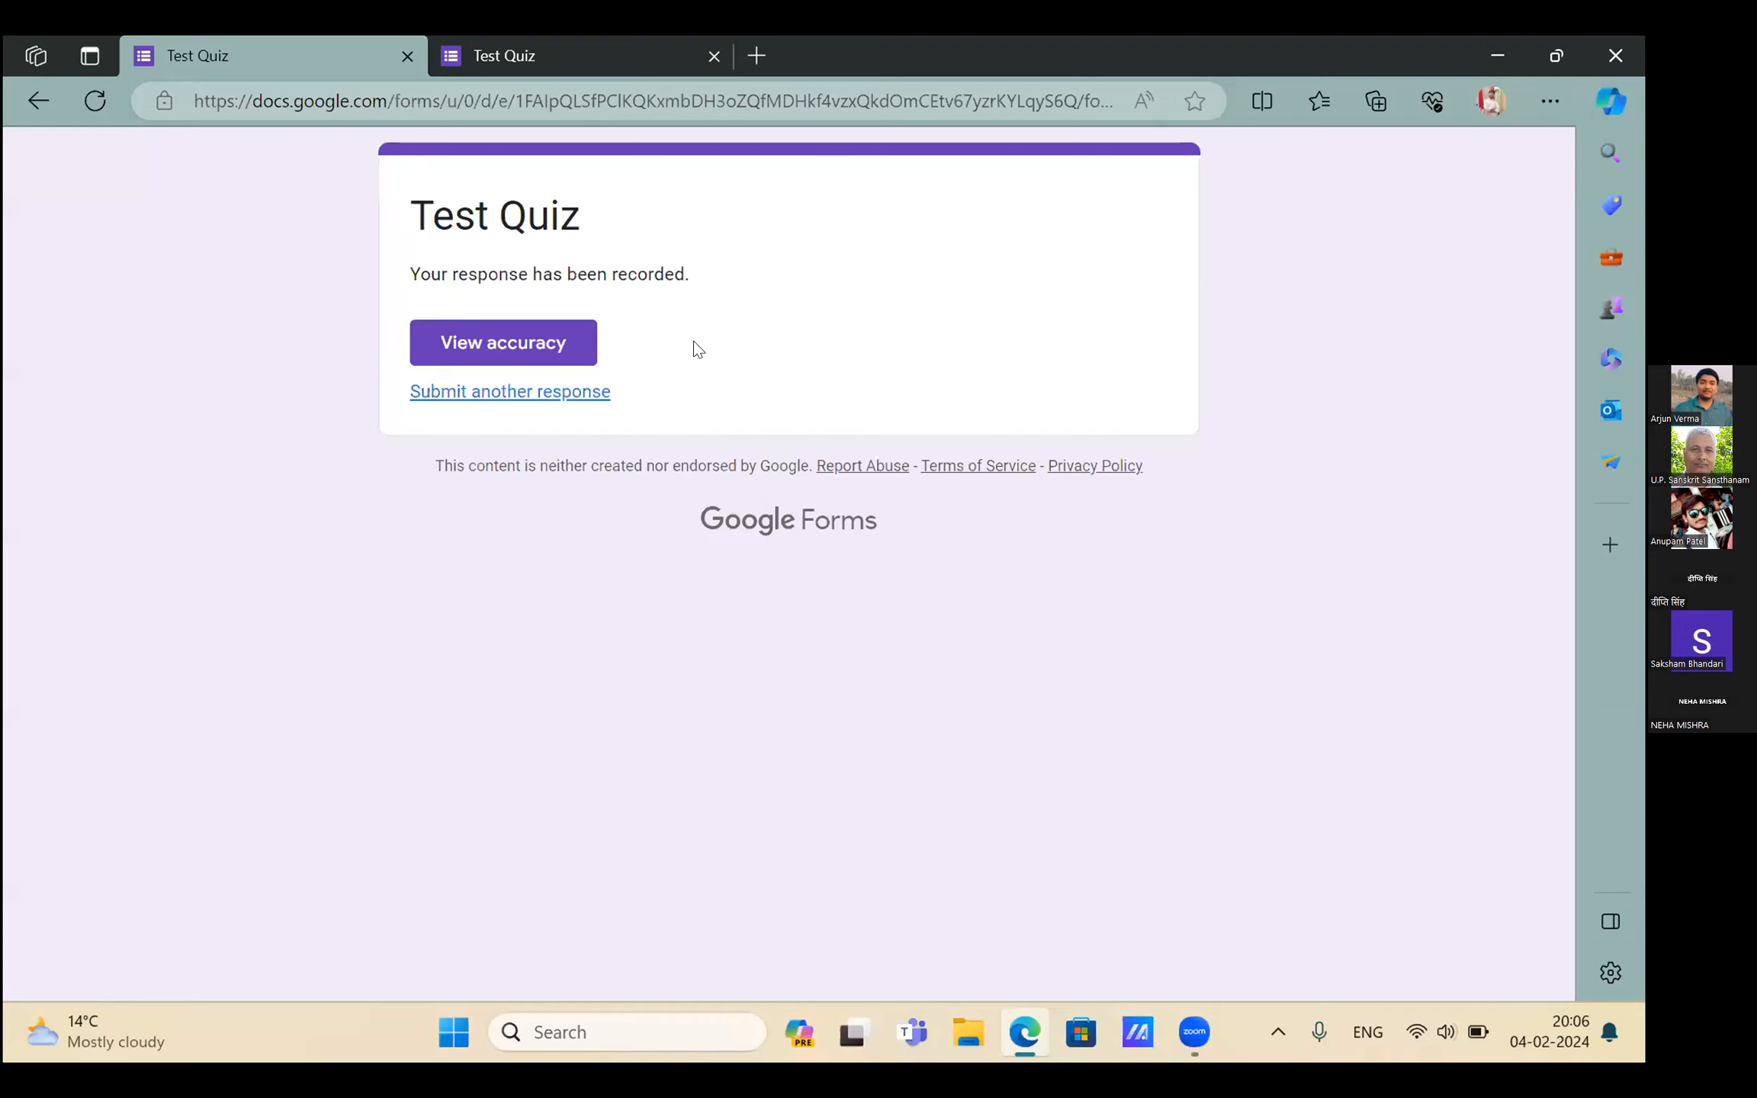
Start another response with the student's name, Class 6 and Section A
left_click(539, 405)
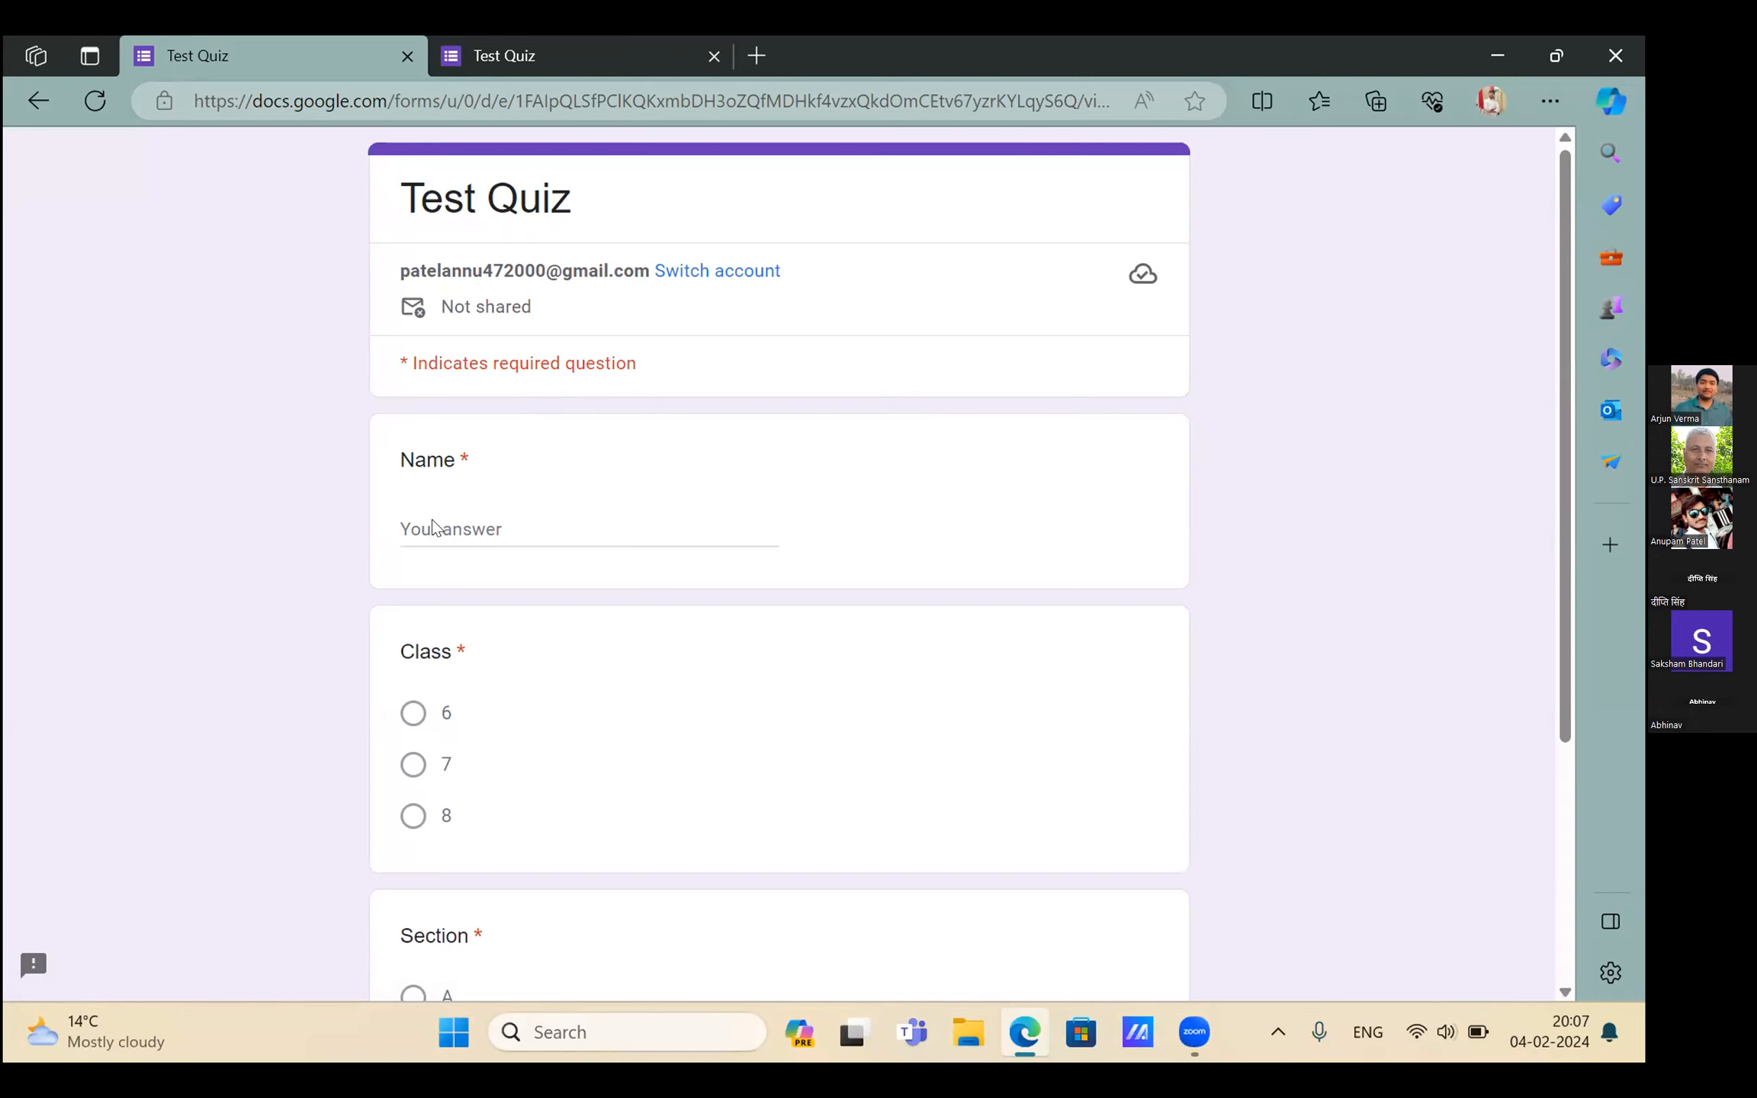
scroll(432, 526, "down", 2)
left_click(427, 355)
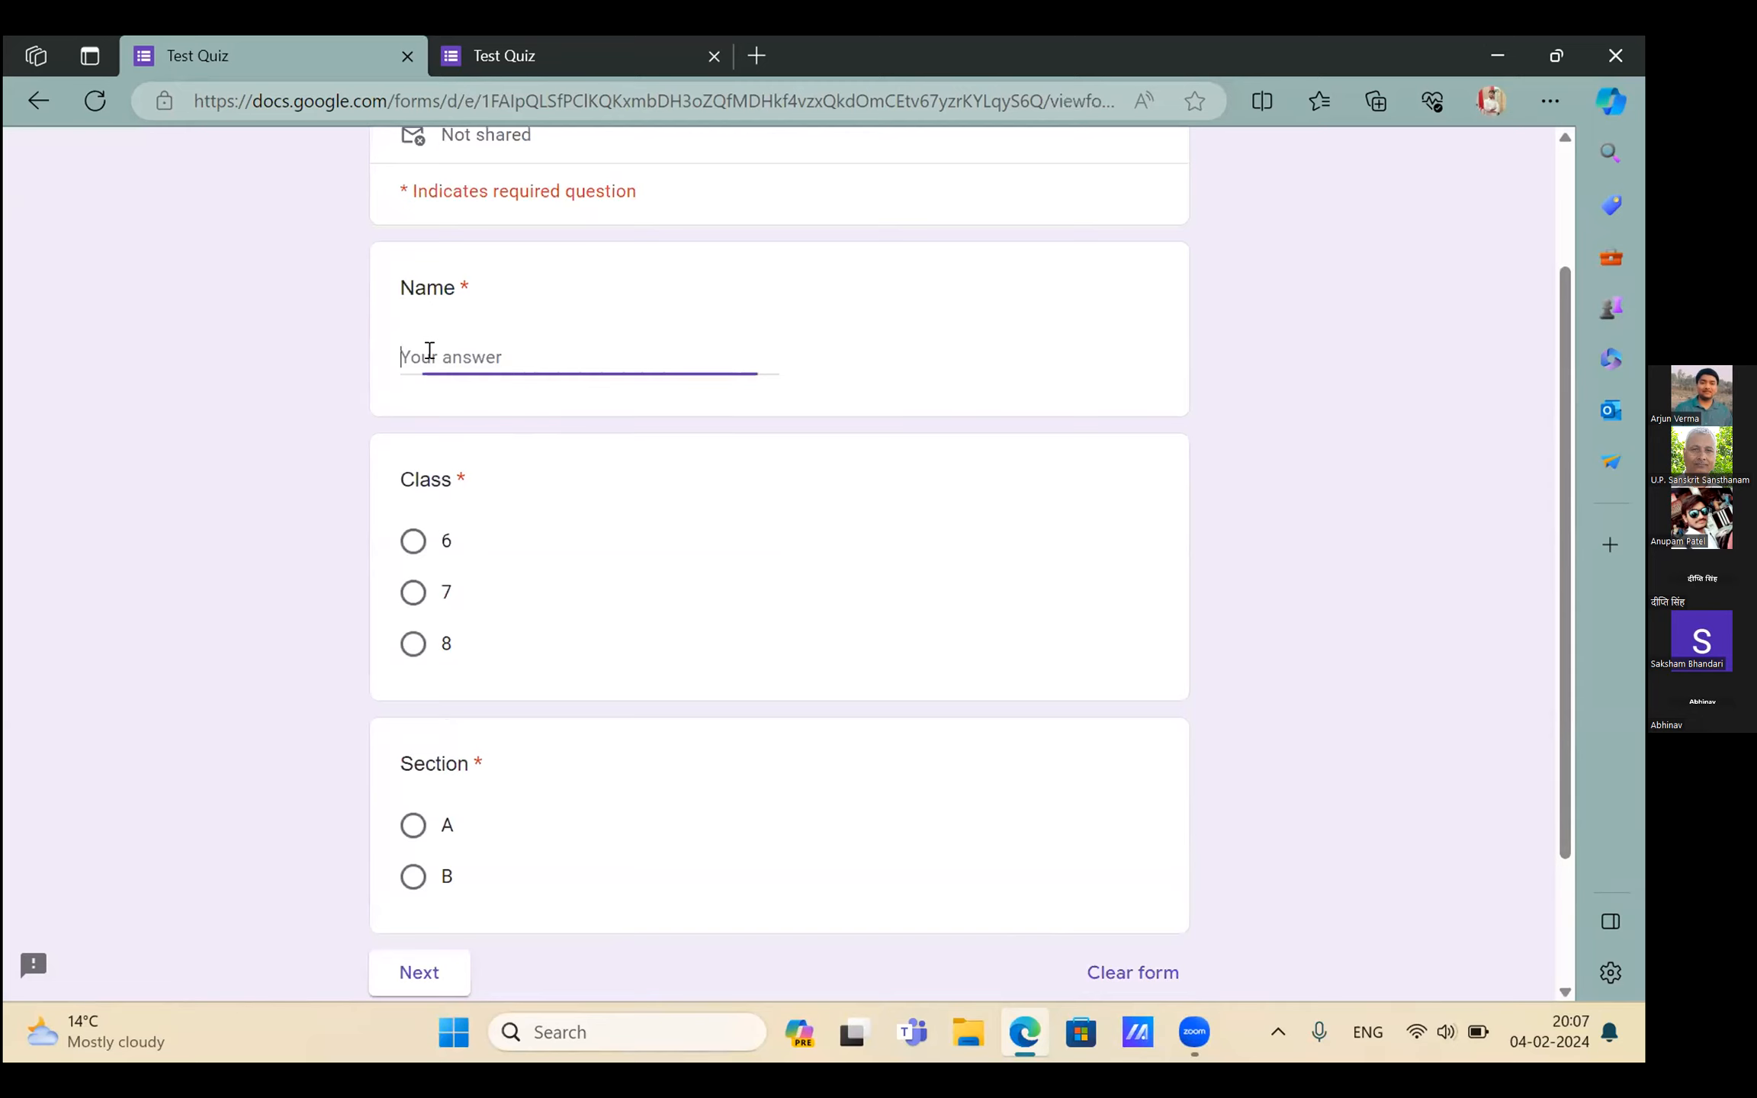
type("a")
left_click(460, 400)
left_click(445, 542)
left_click(416, 825)
left_click(411, 971)
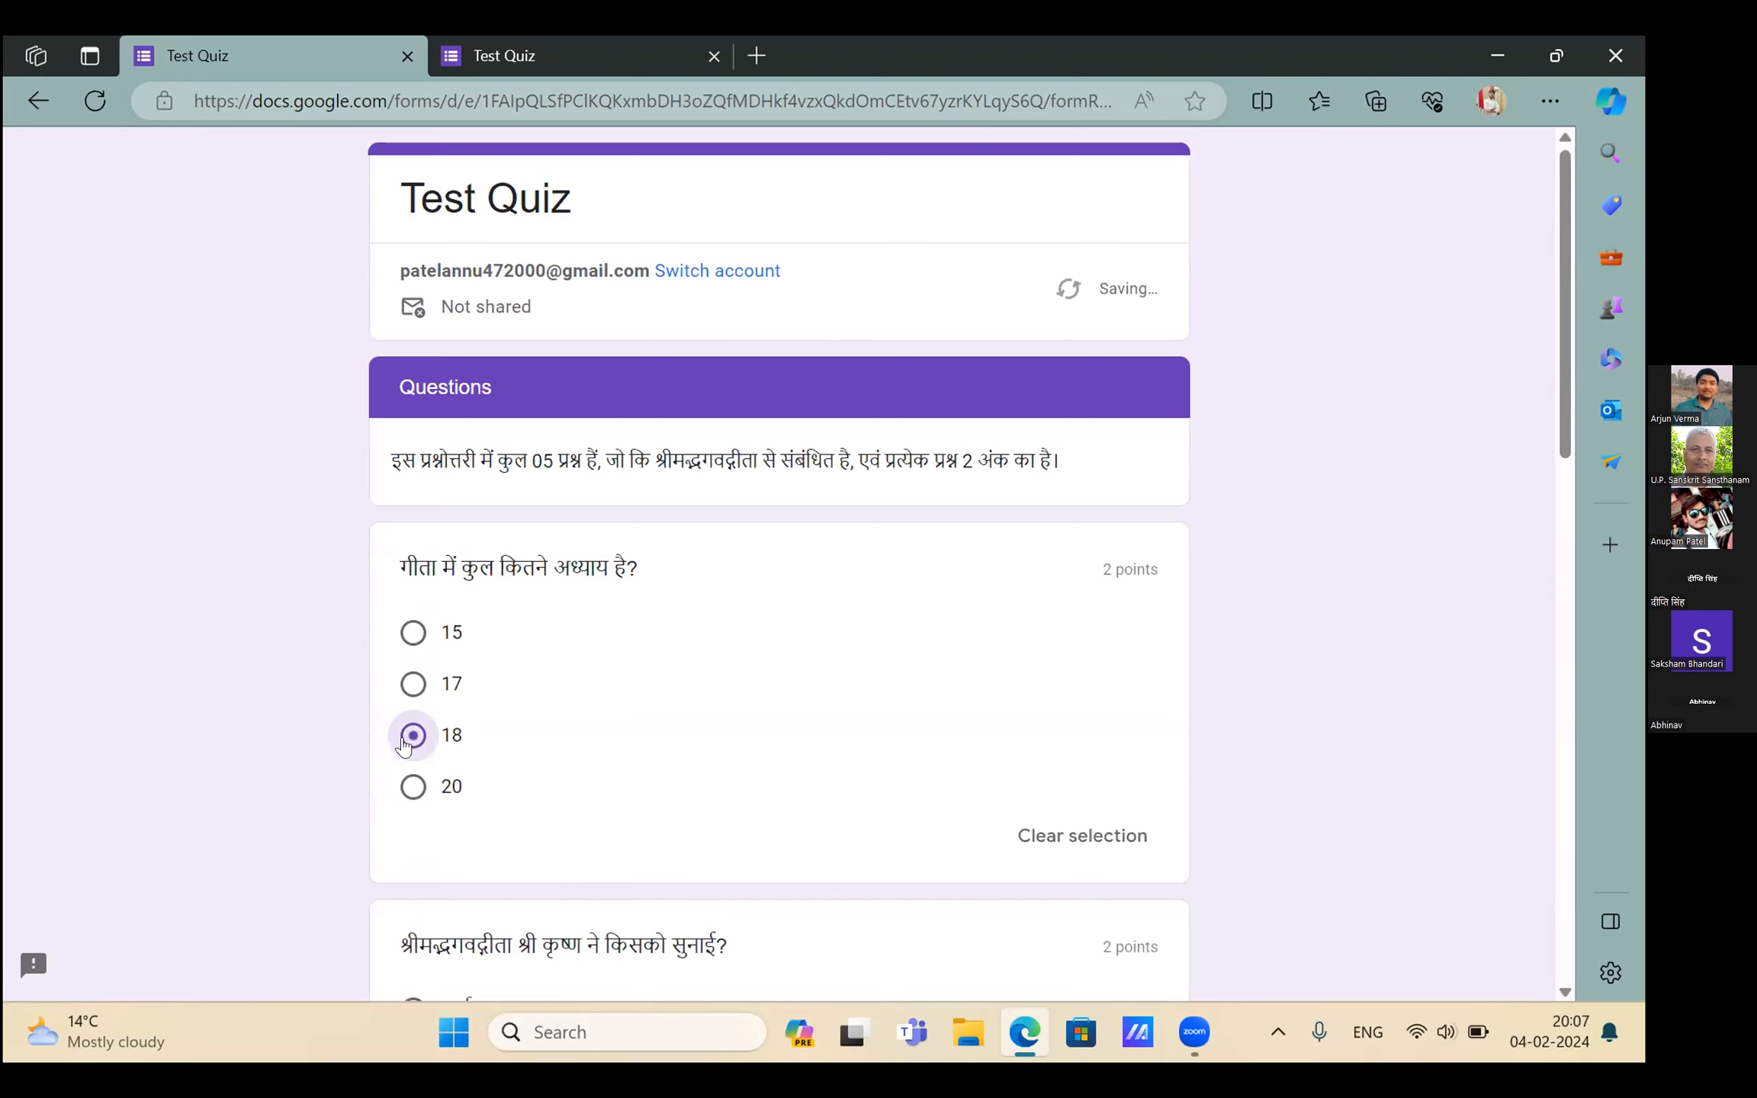
Answer संजय, संजय and महाभारत, submit, and view the score
scroll(407, 744, "down", 4)
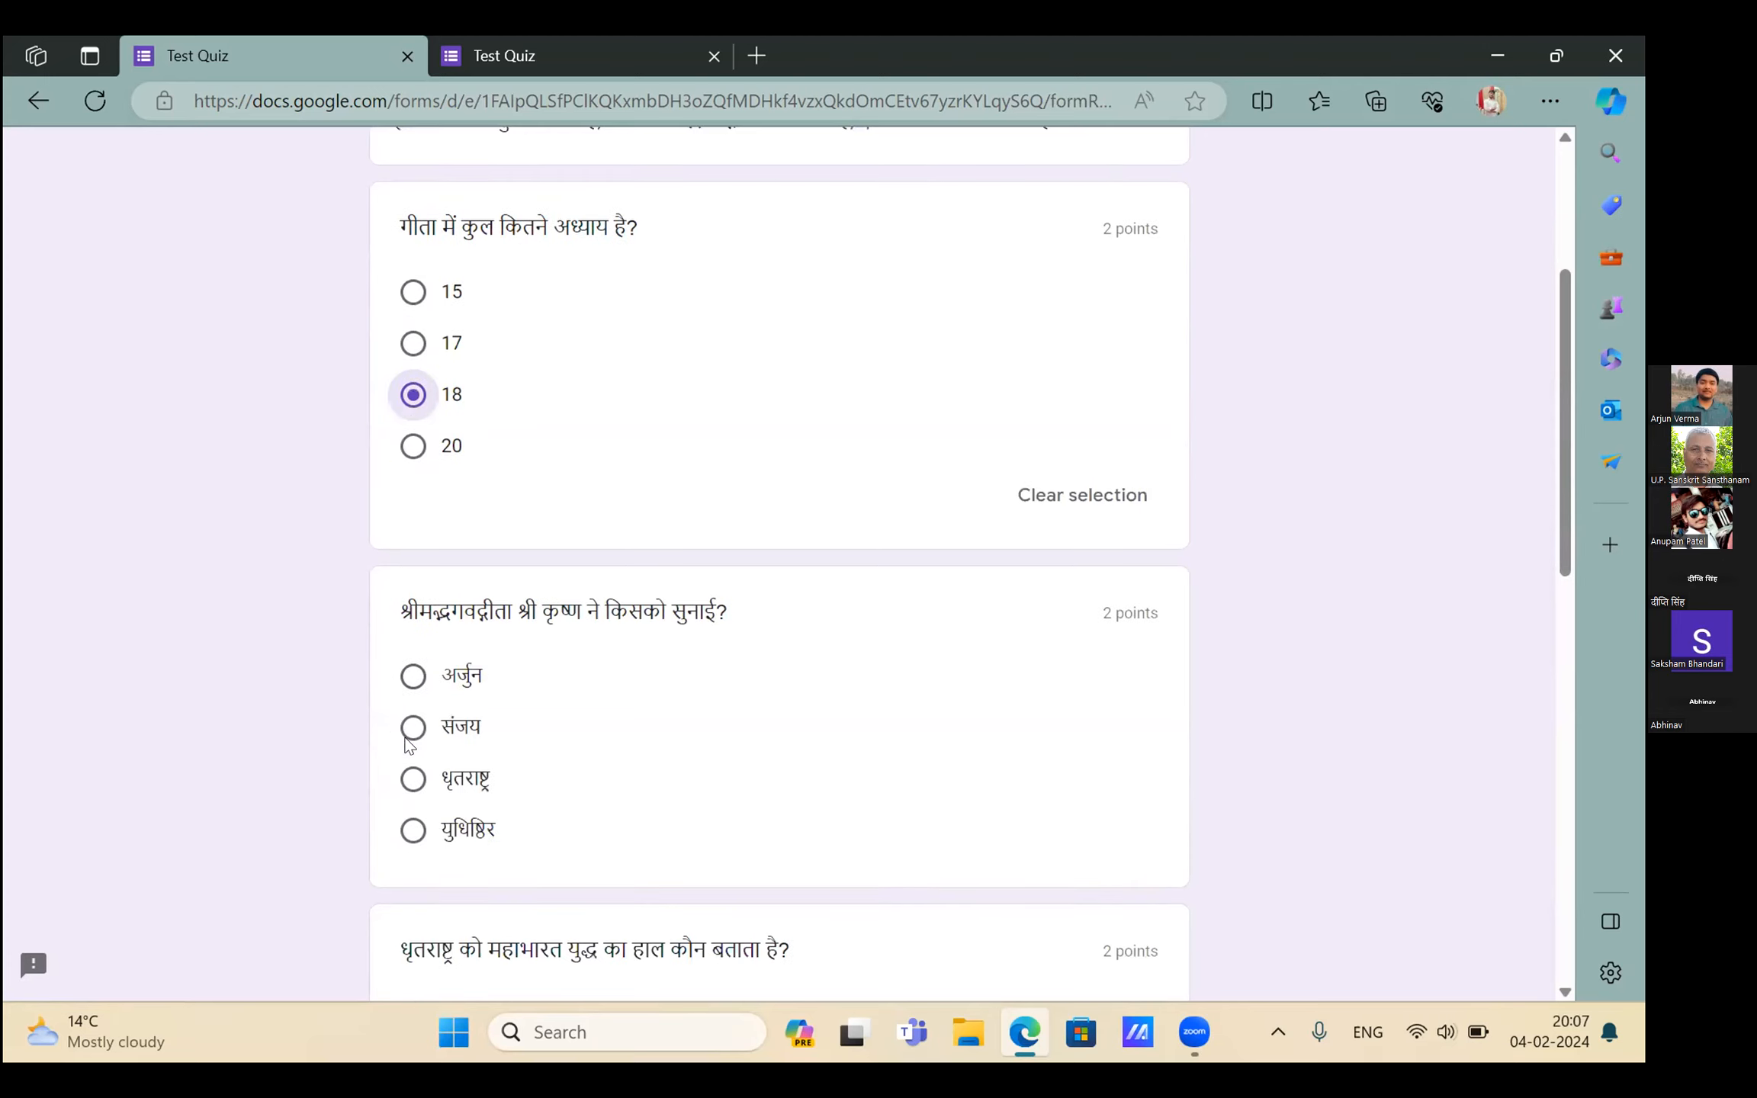
left_click(406, 739)
scroll(406, 739, "down", 5)
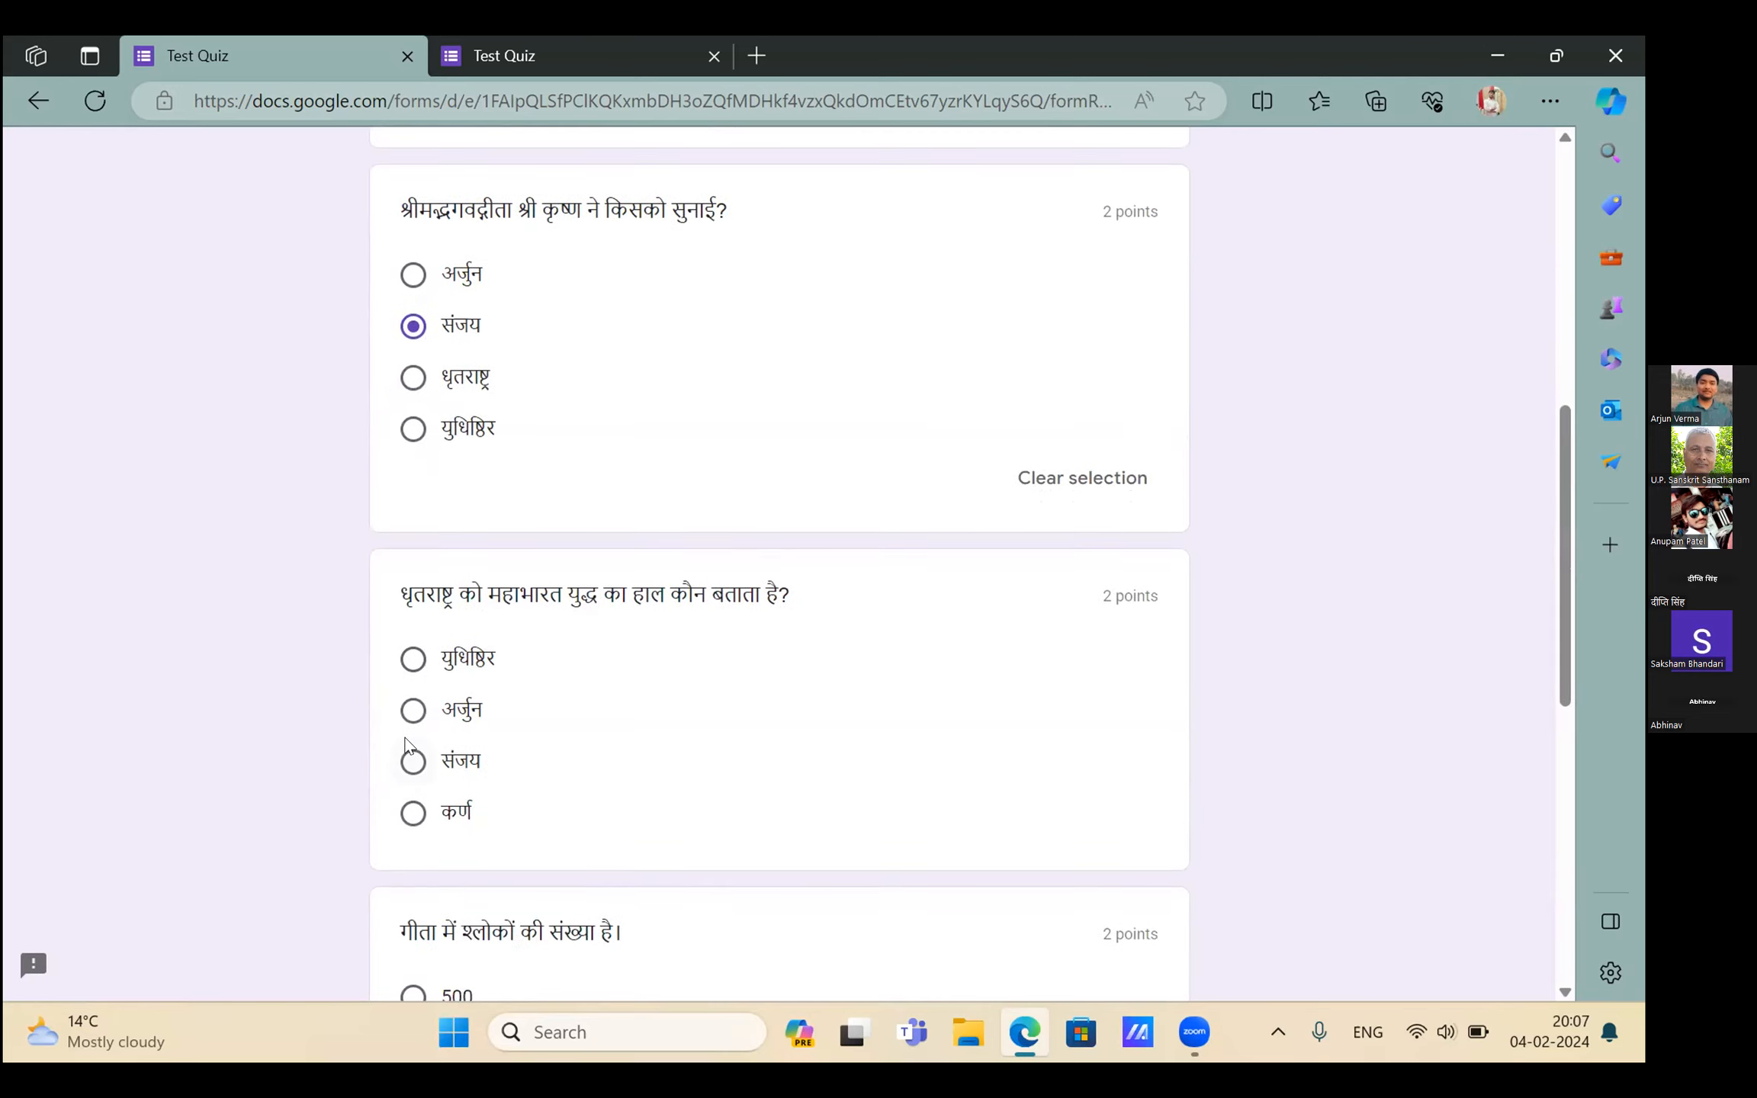
left_click(407, 744)
scroll(412, 610, "down", 6)
scroll(412, 580, "down", 3)
left_click(391, 611)
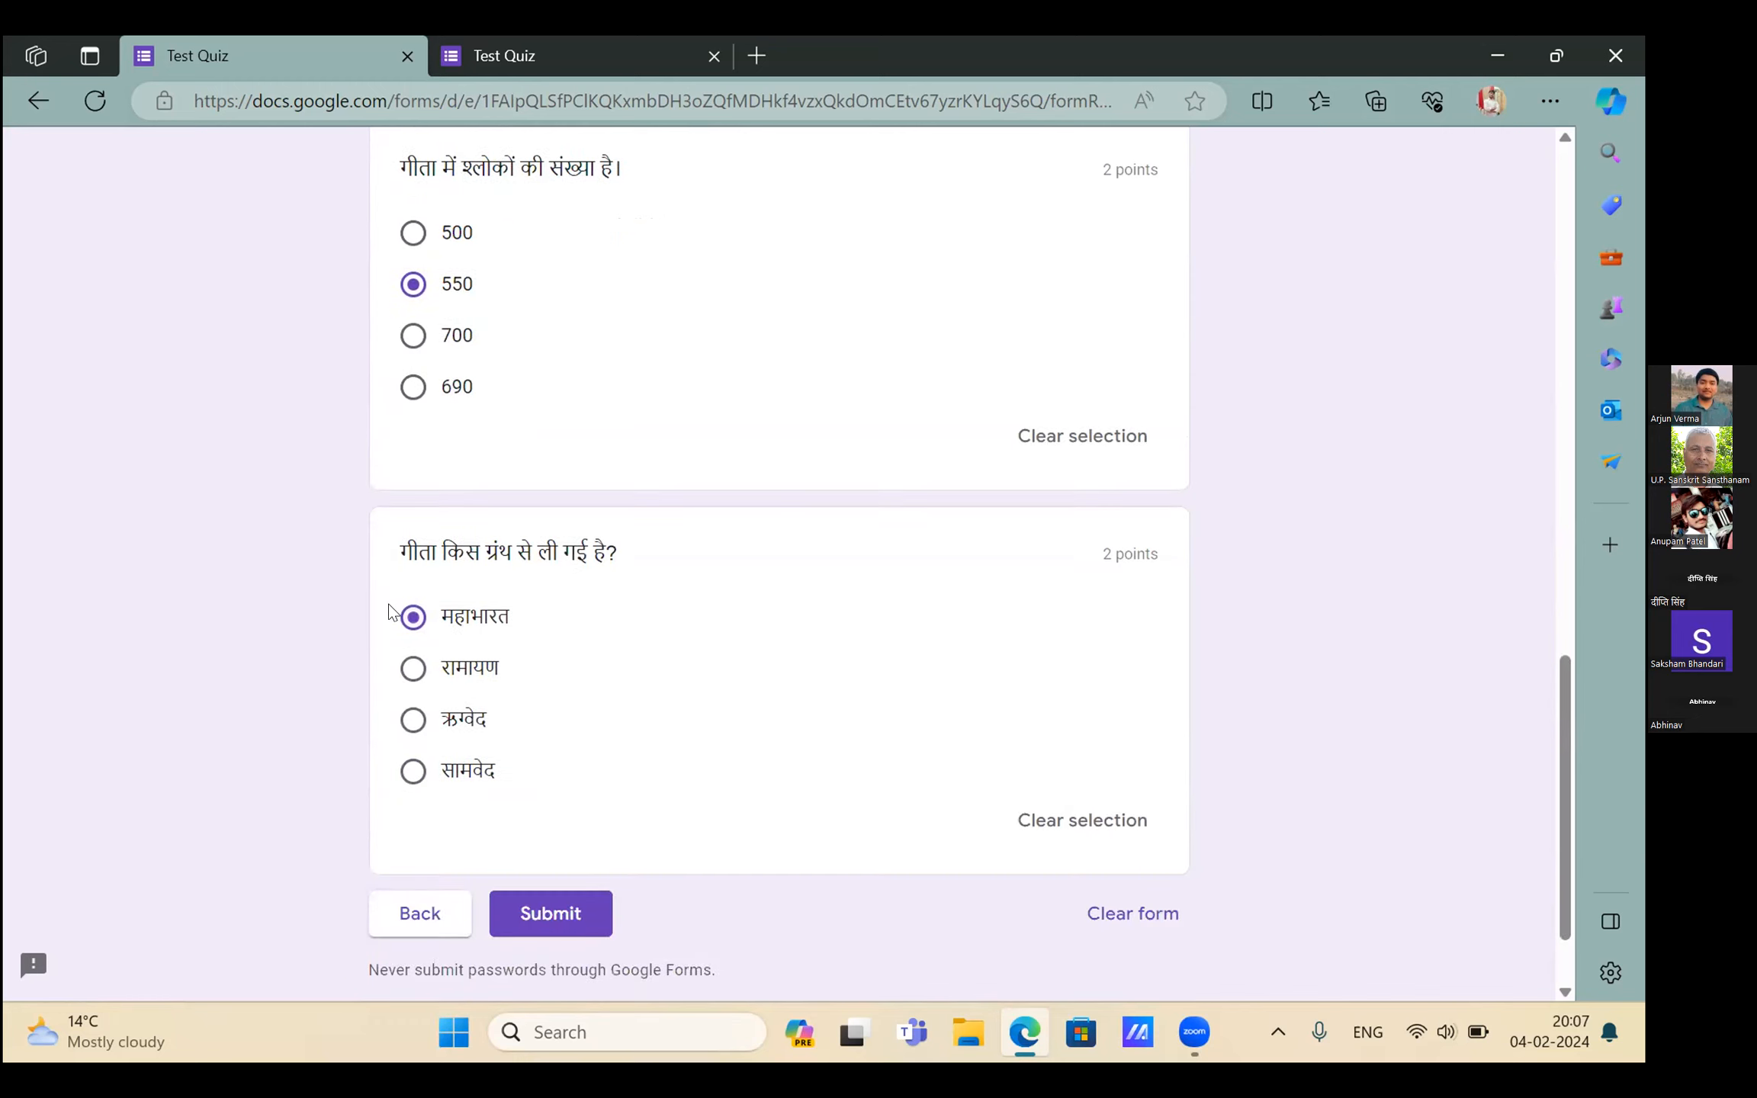
left_click(543, 918)
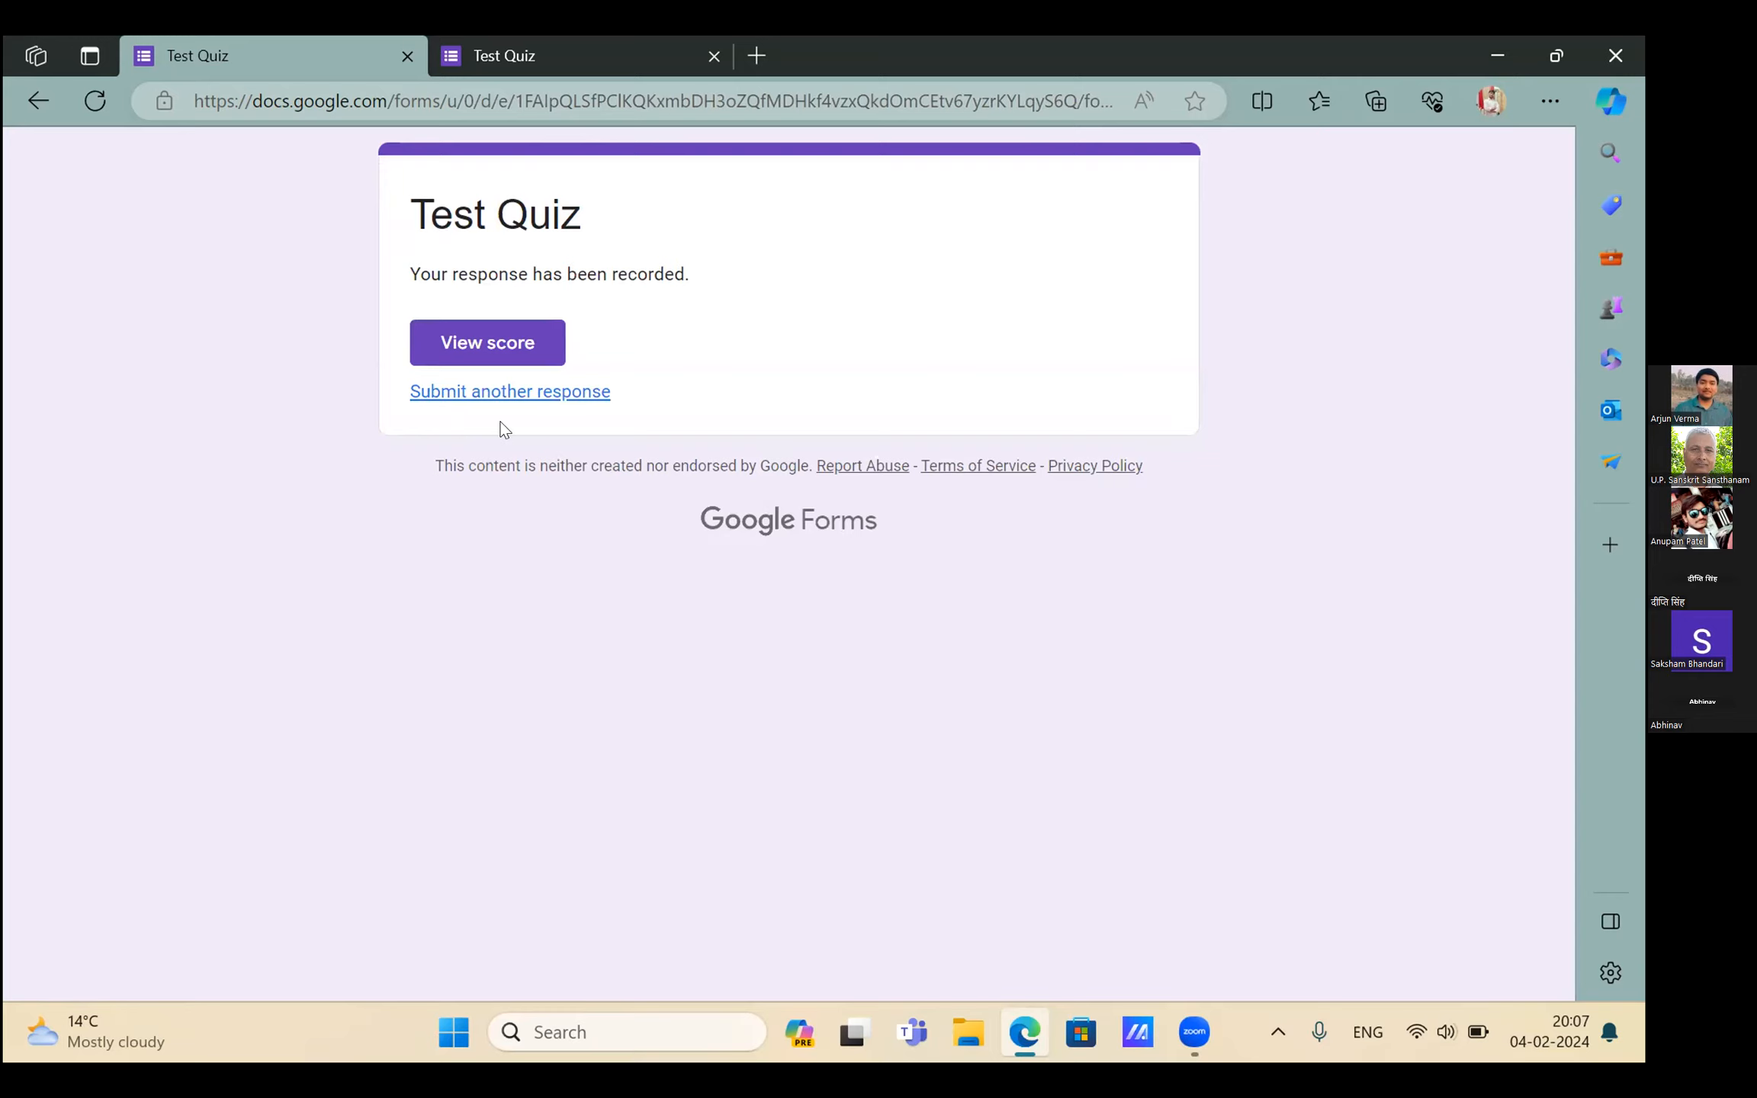
left_click(497, 344)
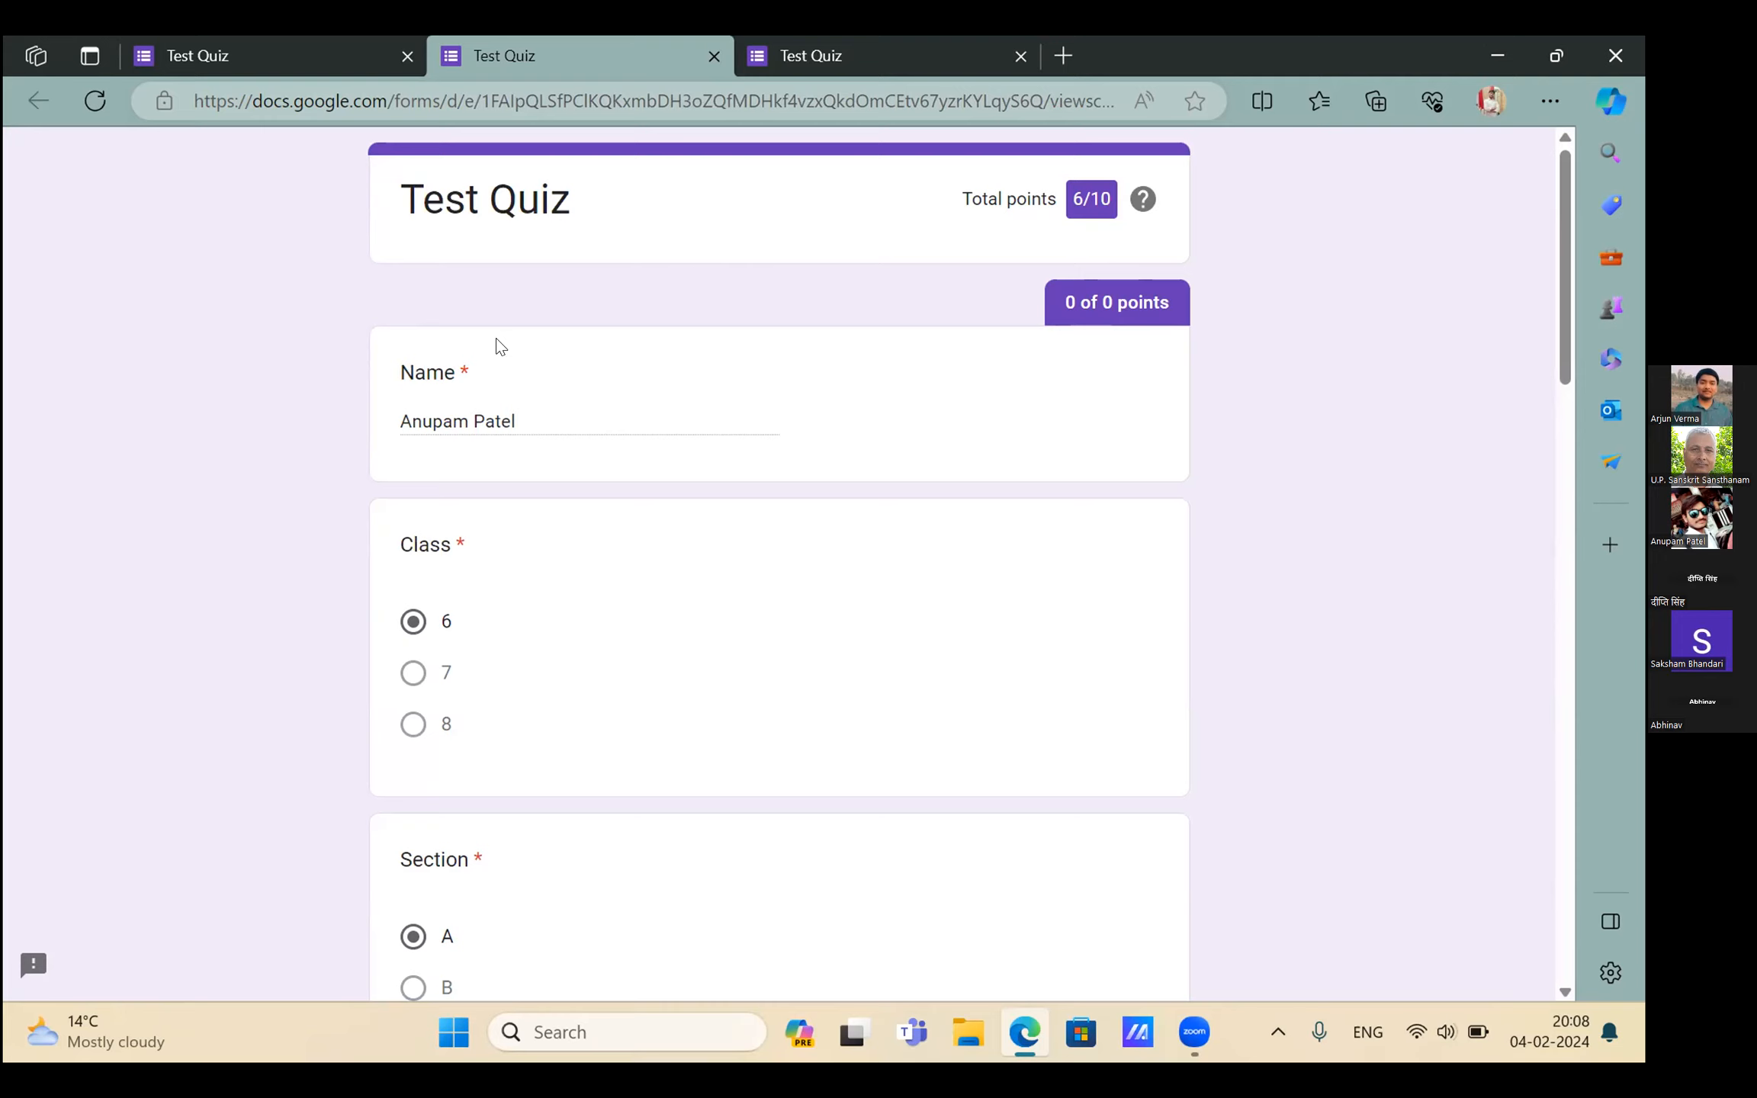
Look through the graded response scoring 6/10, with right and wrong answers marked
scroll(496, 345, "down", 10)
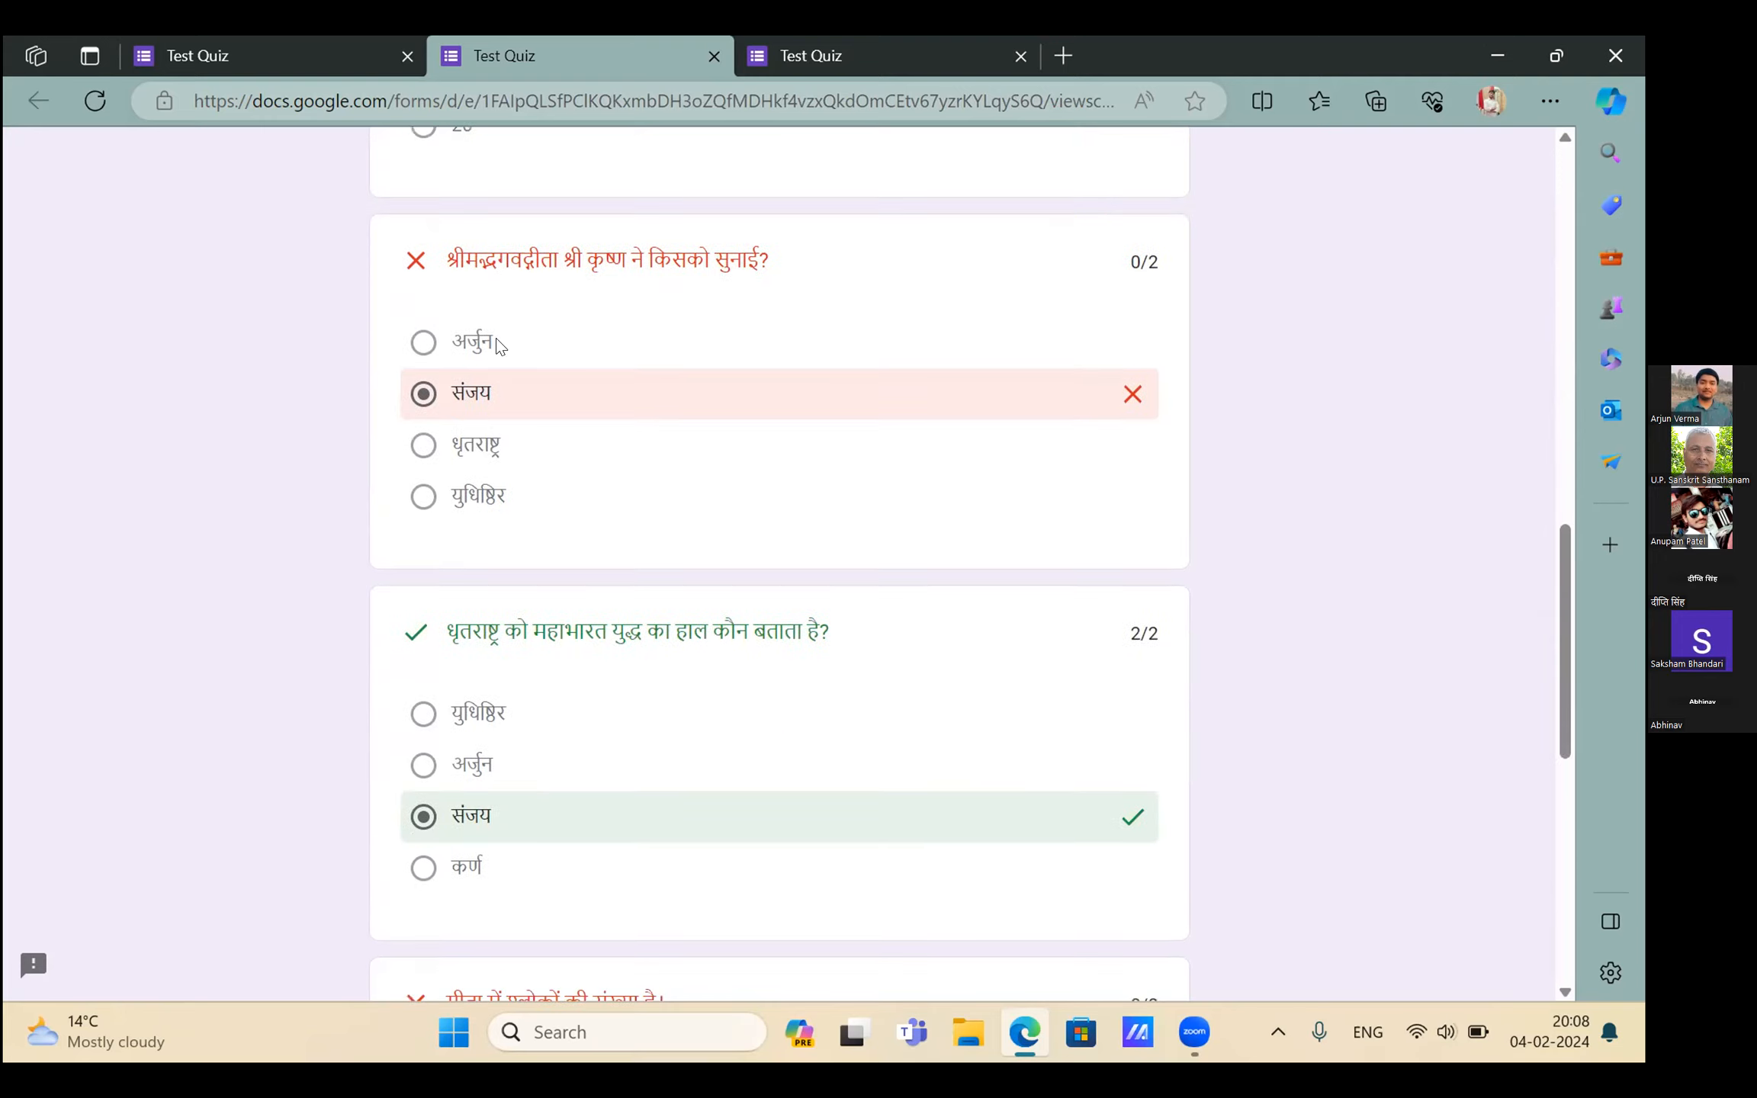
scroll(496, 346, "up", 3)
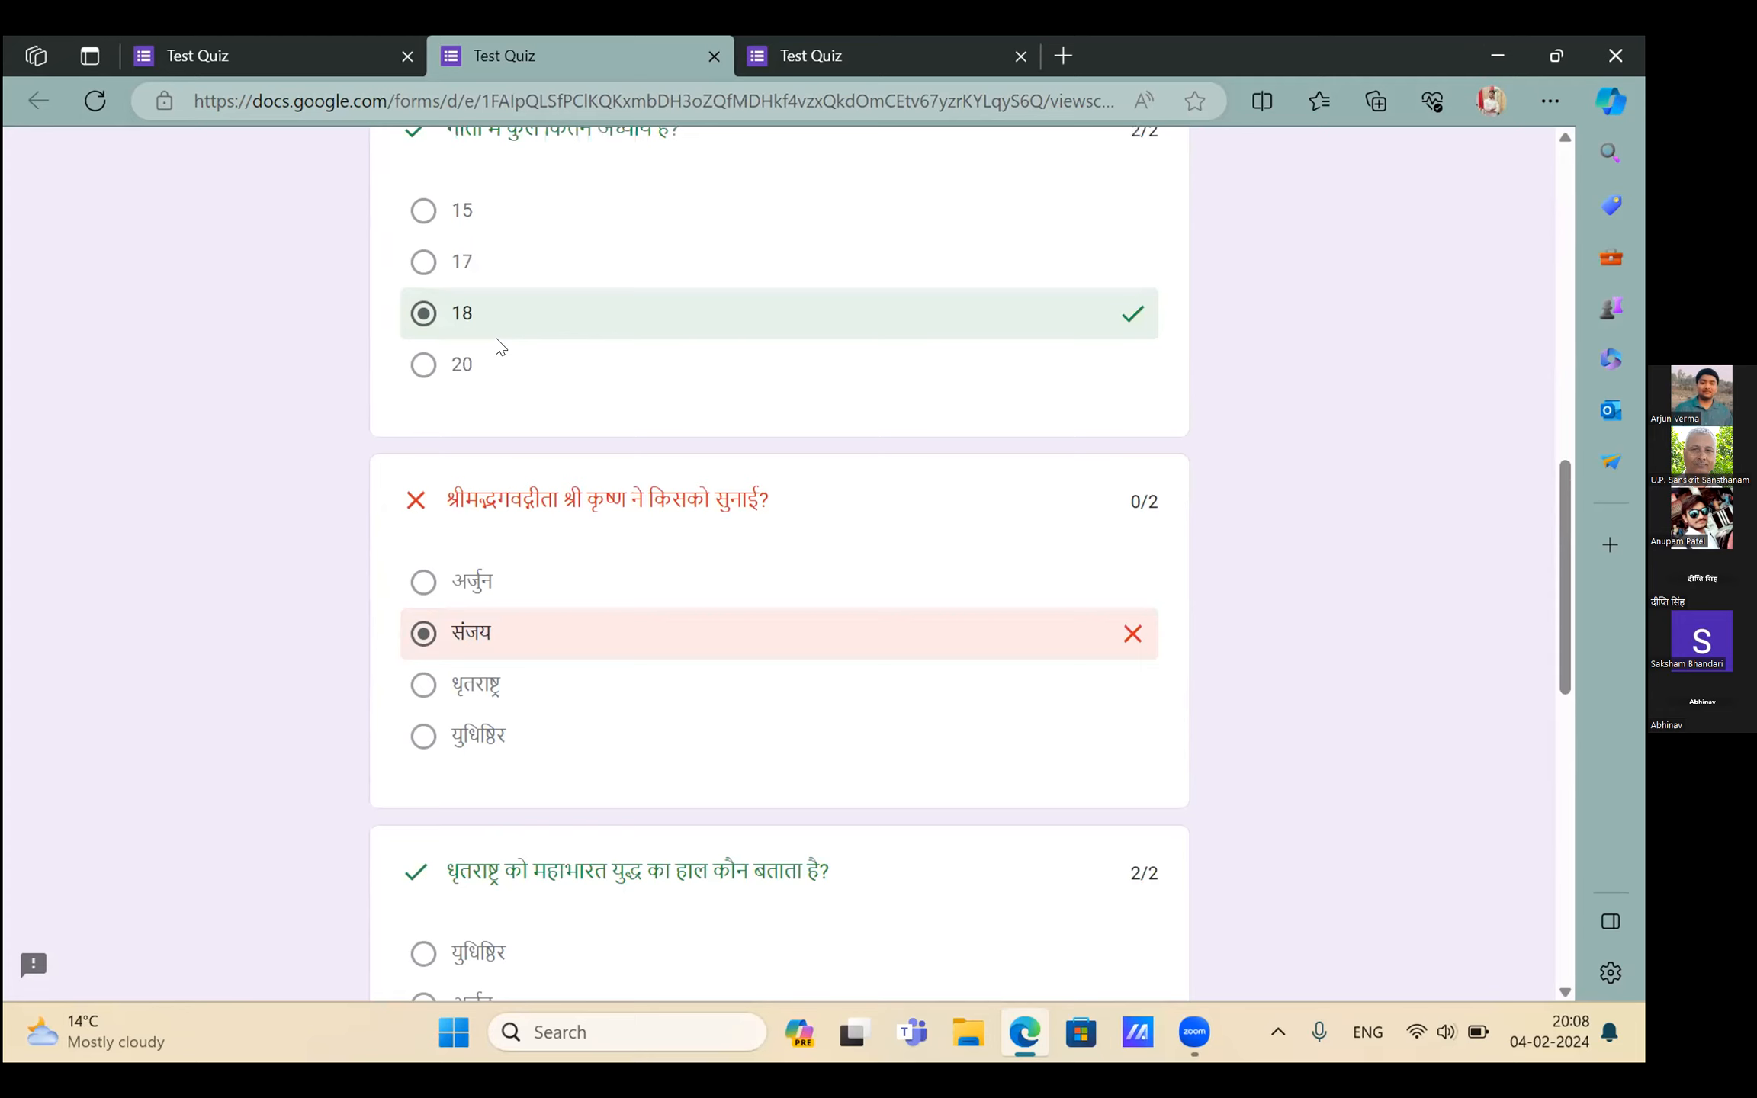
scroll(497, 345, "up", 3)
scroll(497, 346, "down", 3)
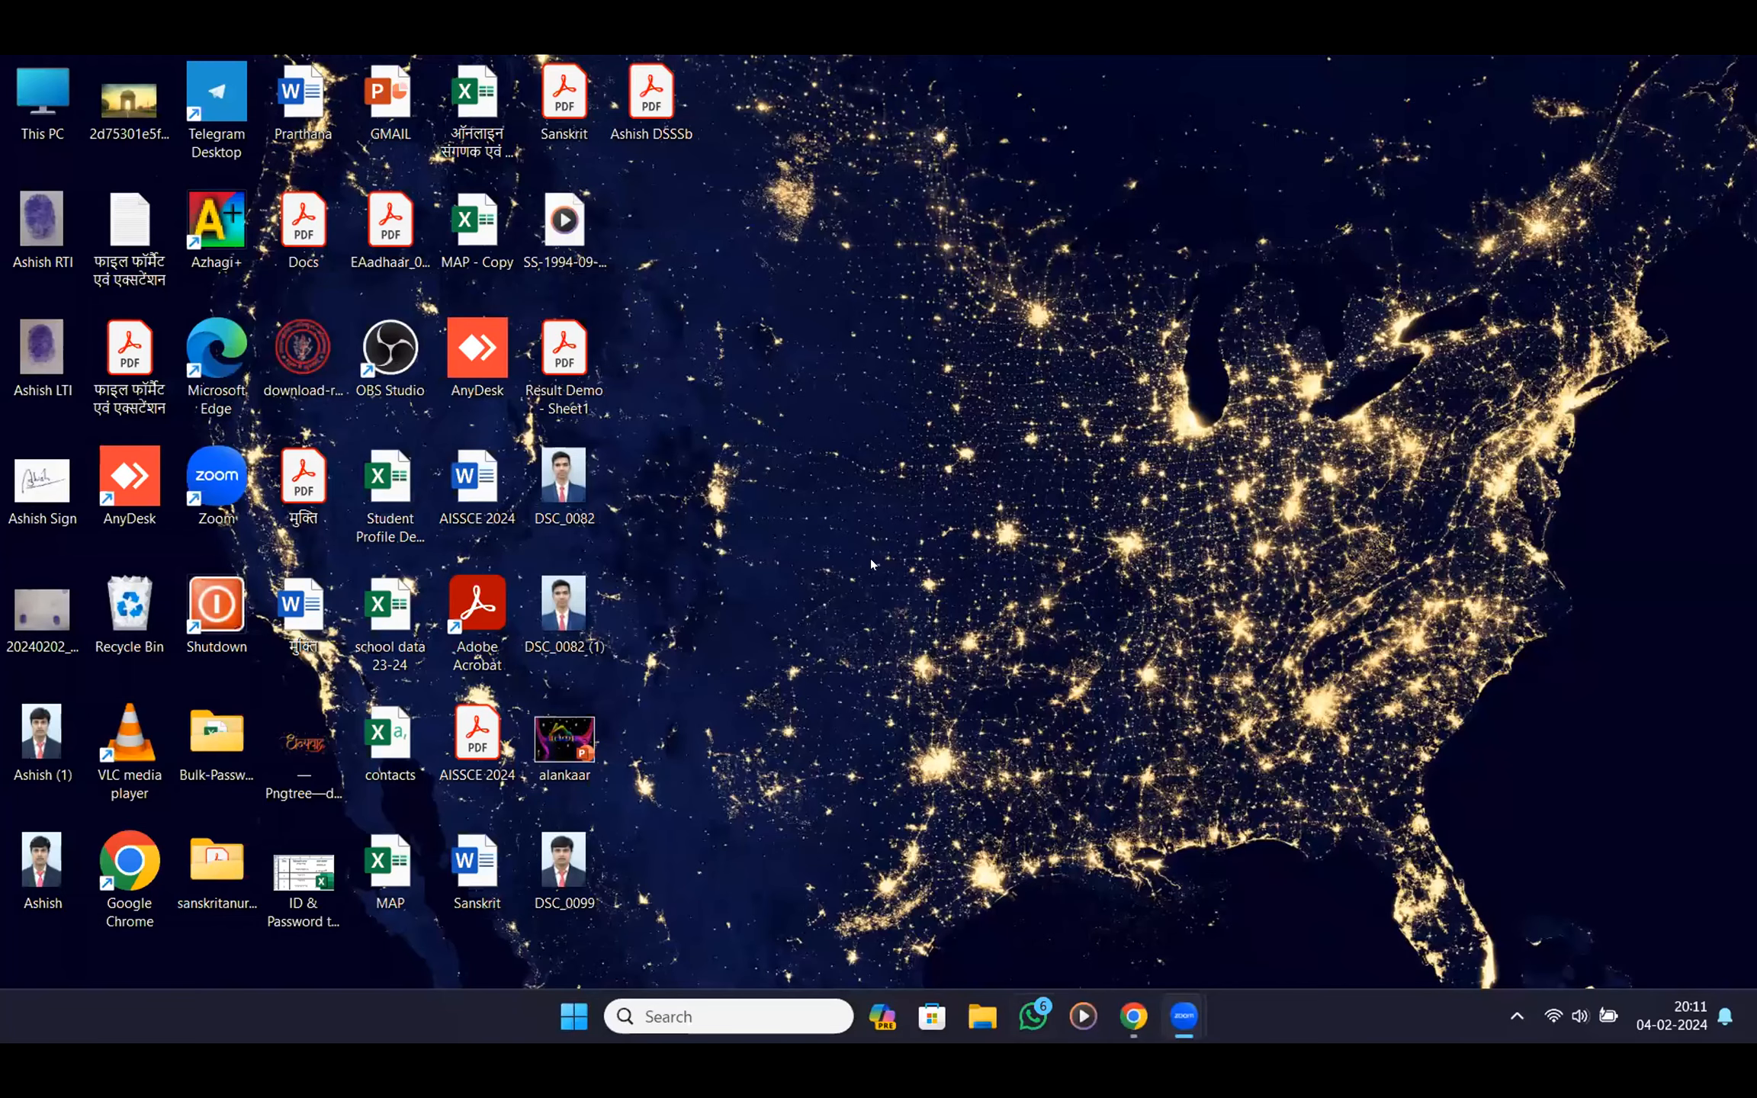
Toggle the Point values setting off and back on in the quiz settings
left_click(1134, 1017)
scroll(1071, 619, "down", 3)
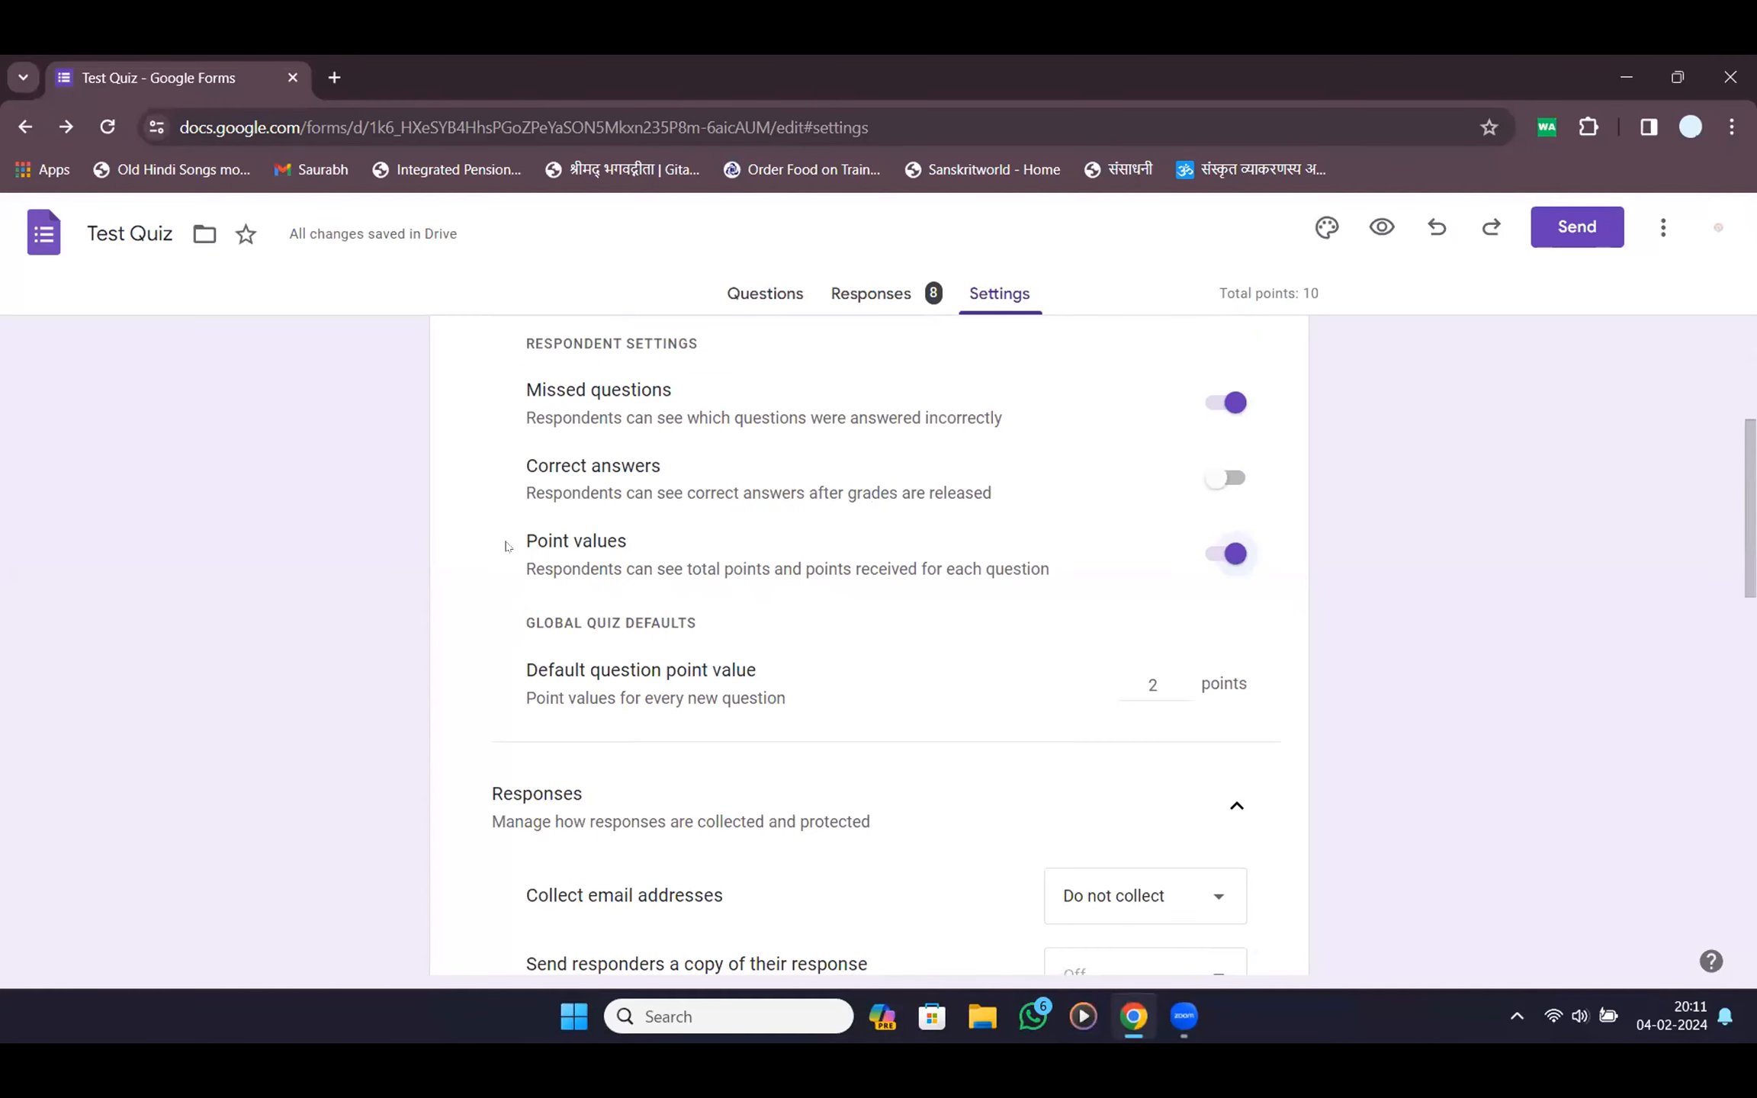
left_click_drag(506, 546, 725, 570)
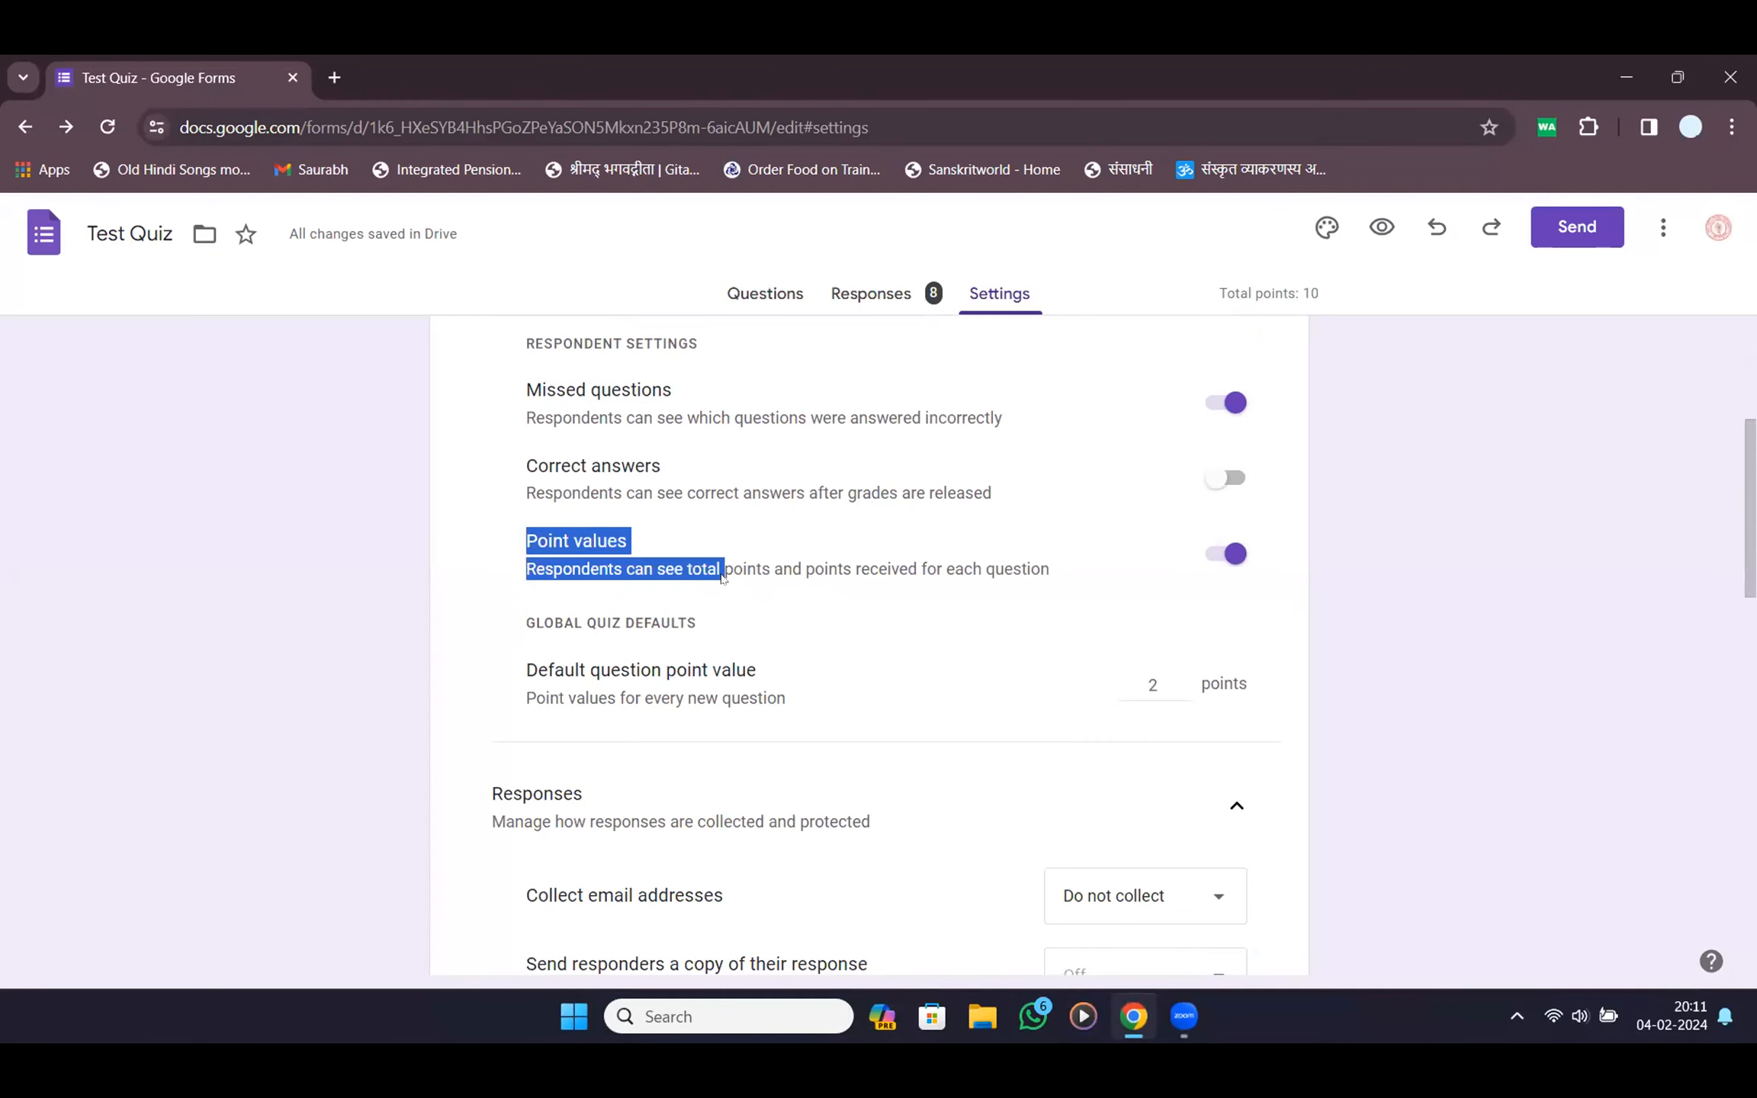
left_click(1223, 559)
left_click(1216, 561)
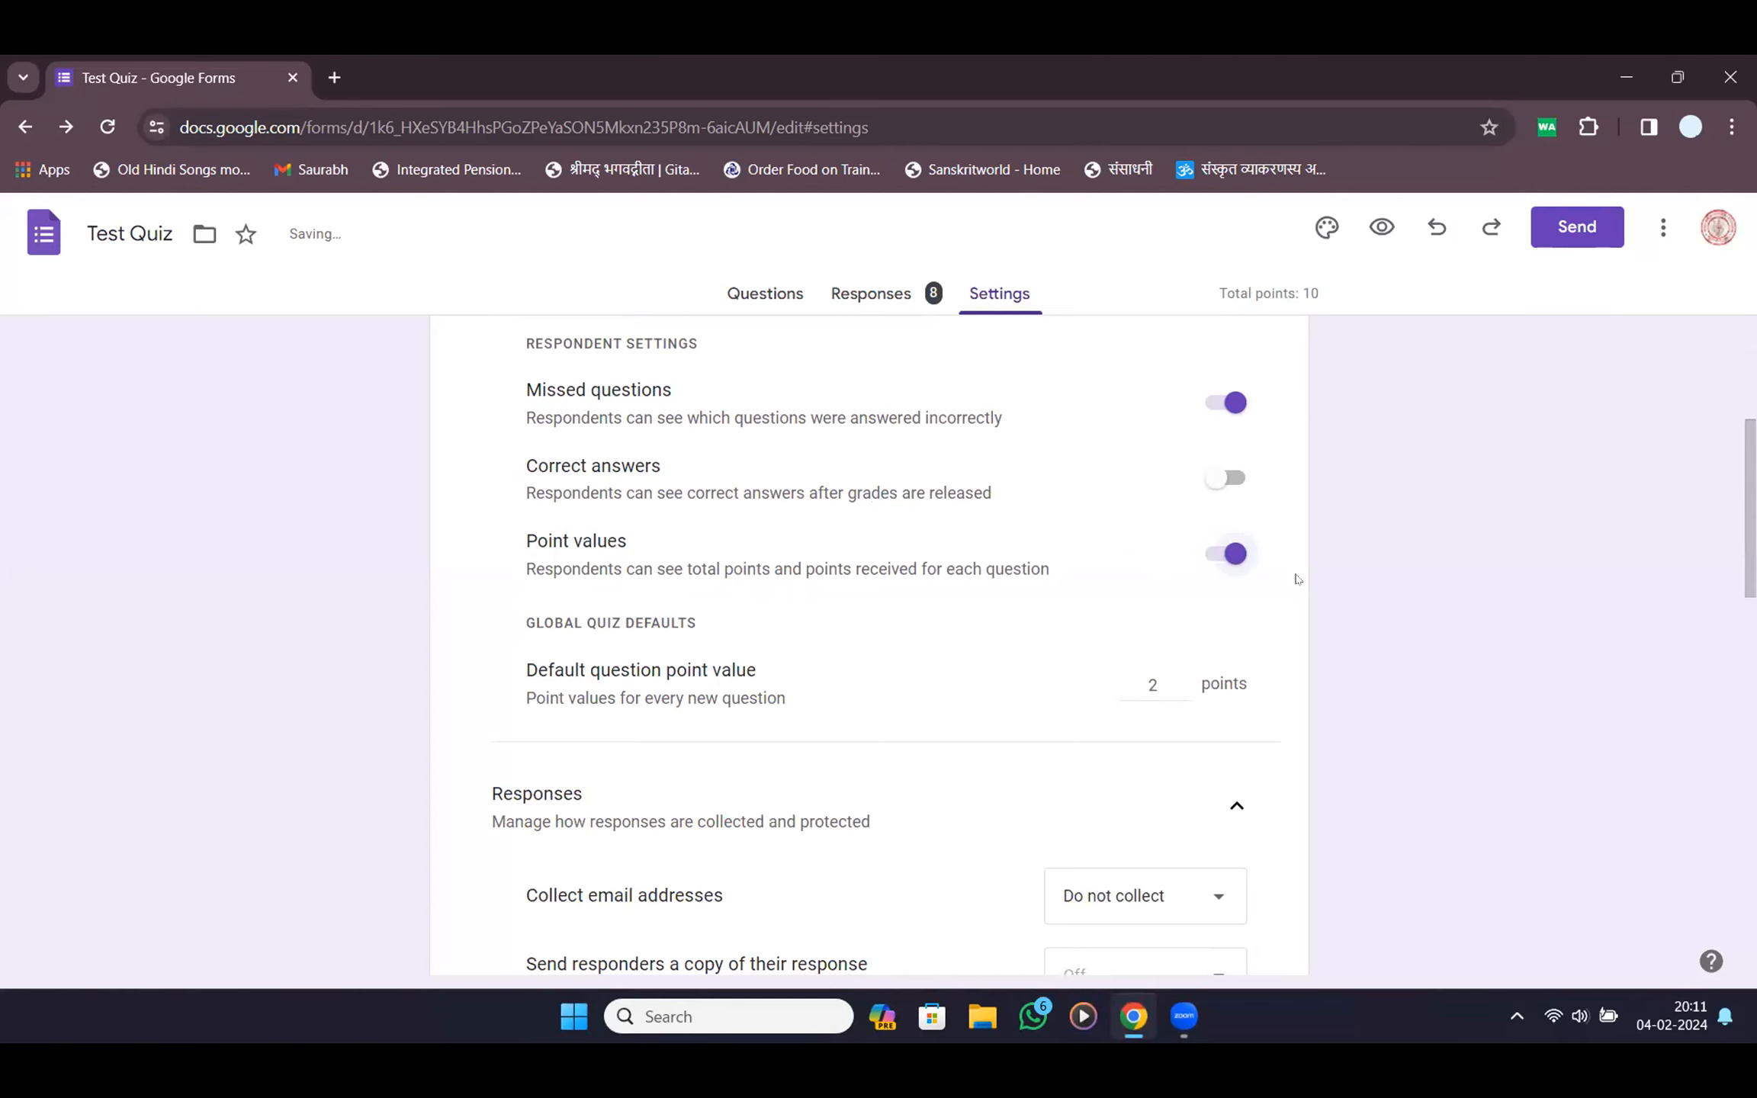
Switch off Missed questions so respondents can't see which answers they got wrong
scroll(1131, 563, "up", 5)
scroll(1130, 563, "down", 5)
left_click(1230, 402)
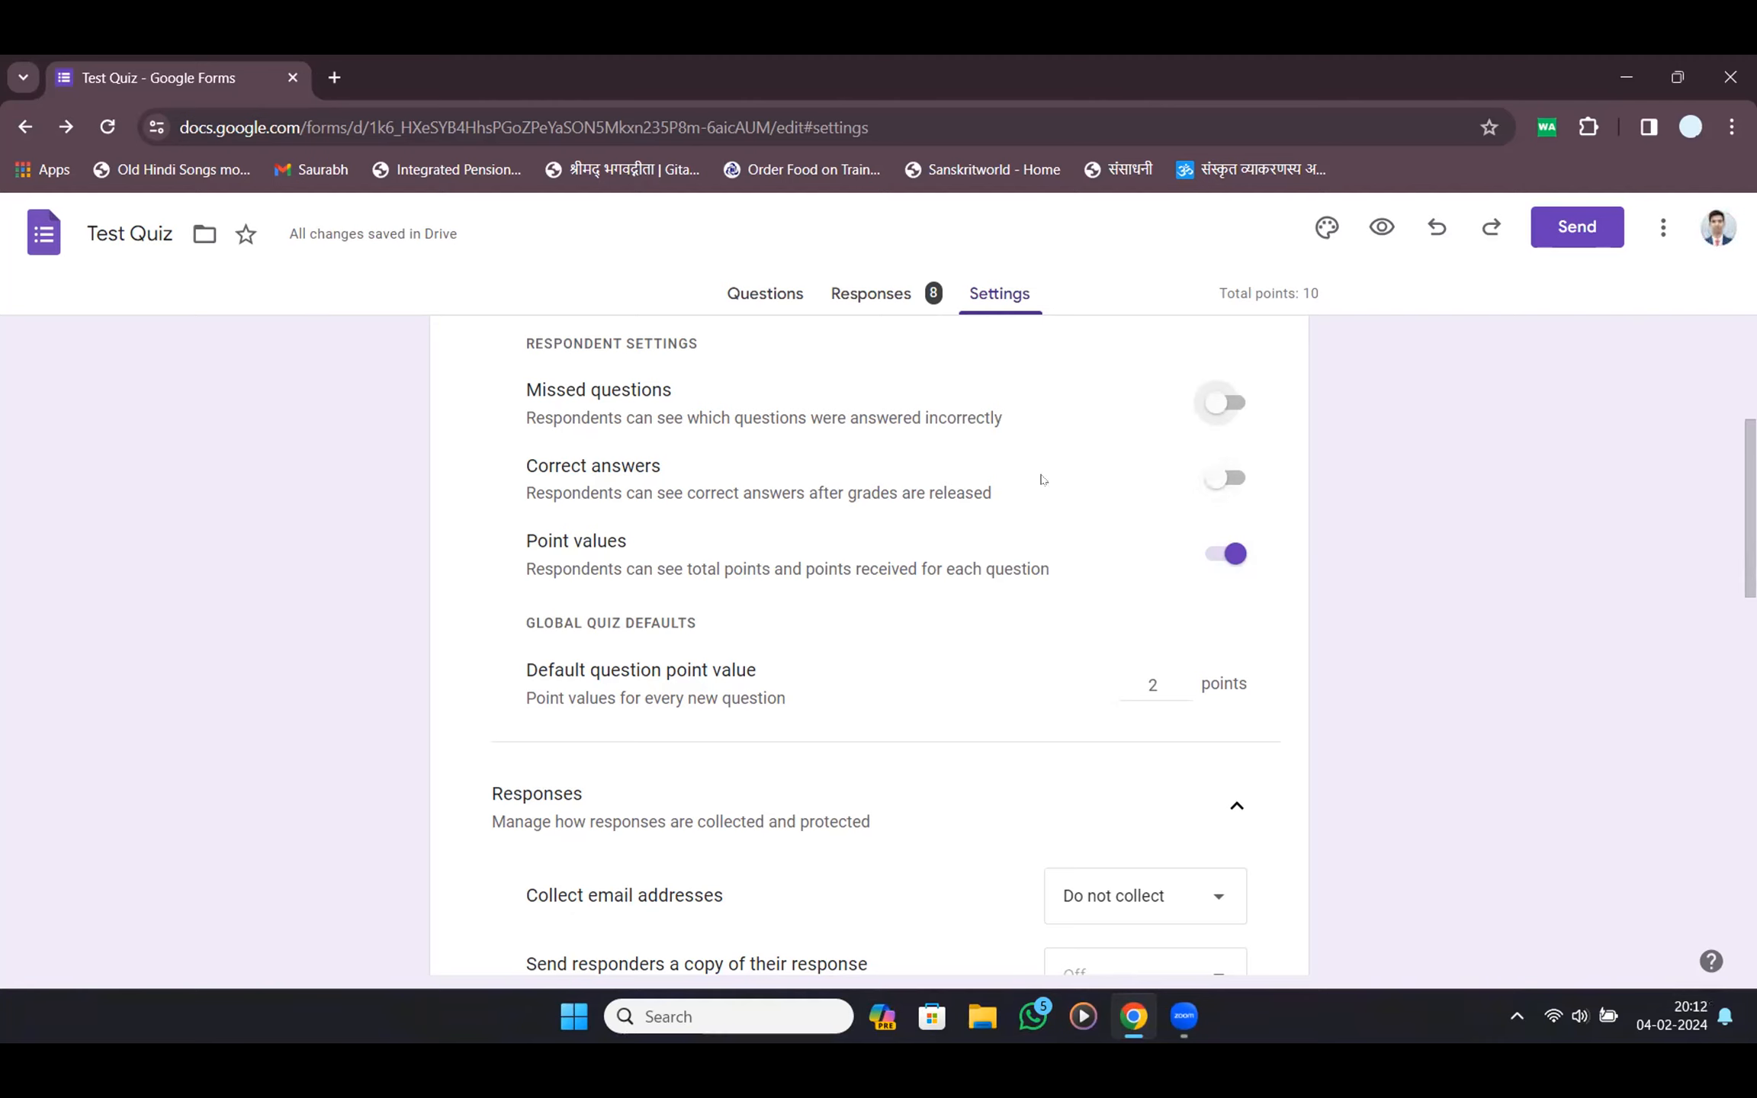
left_click(1381, 227)
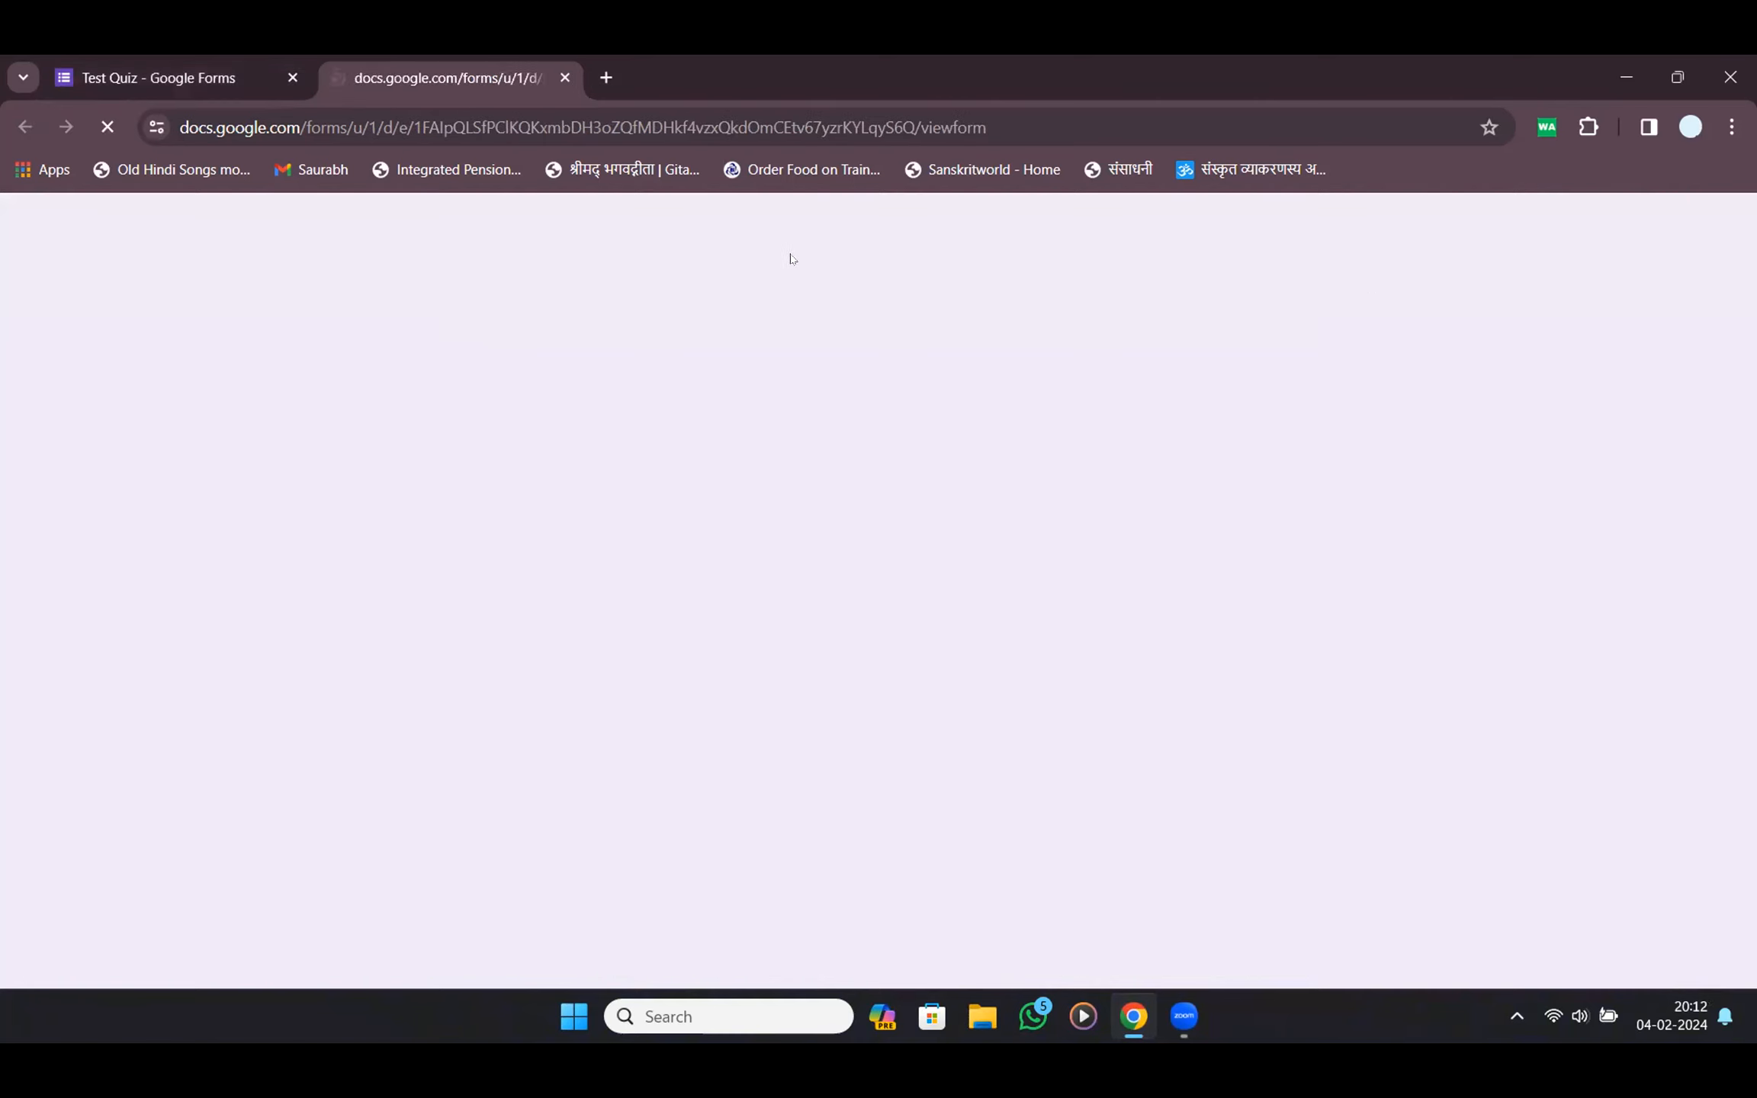
In the preview, enter the student's name, Class 7 and Section A
left_click(644, 546)
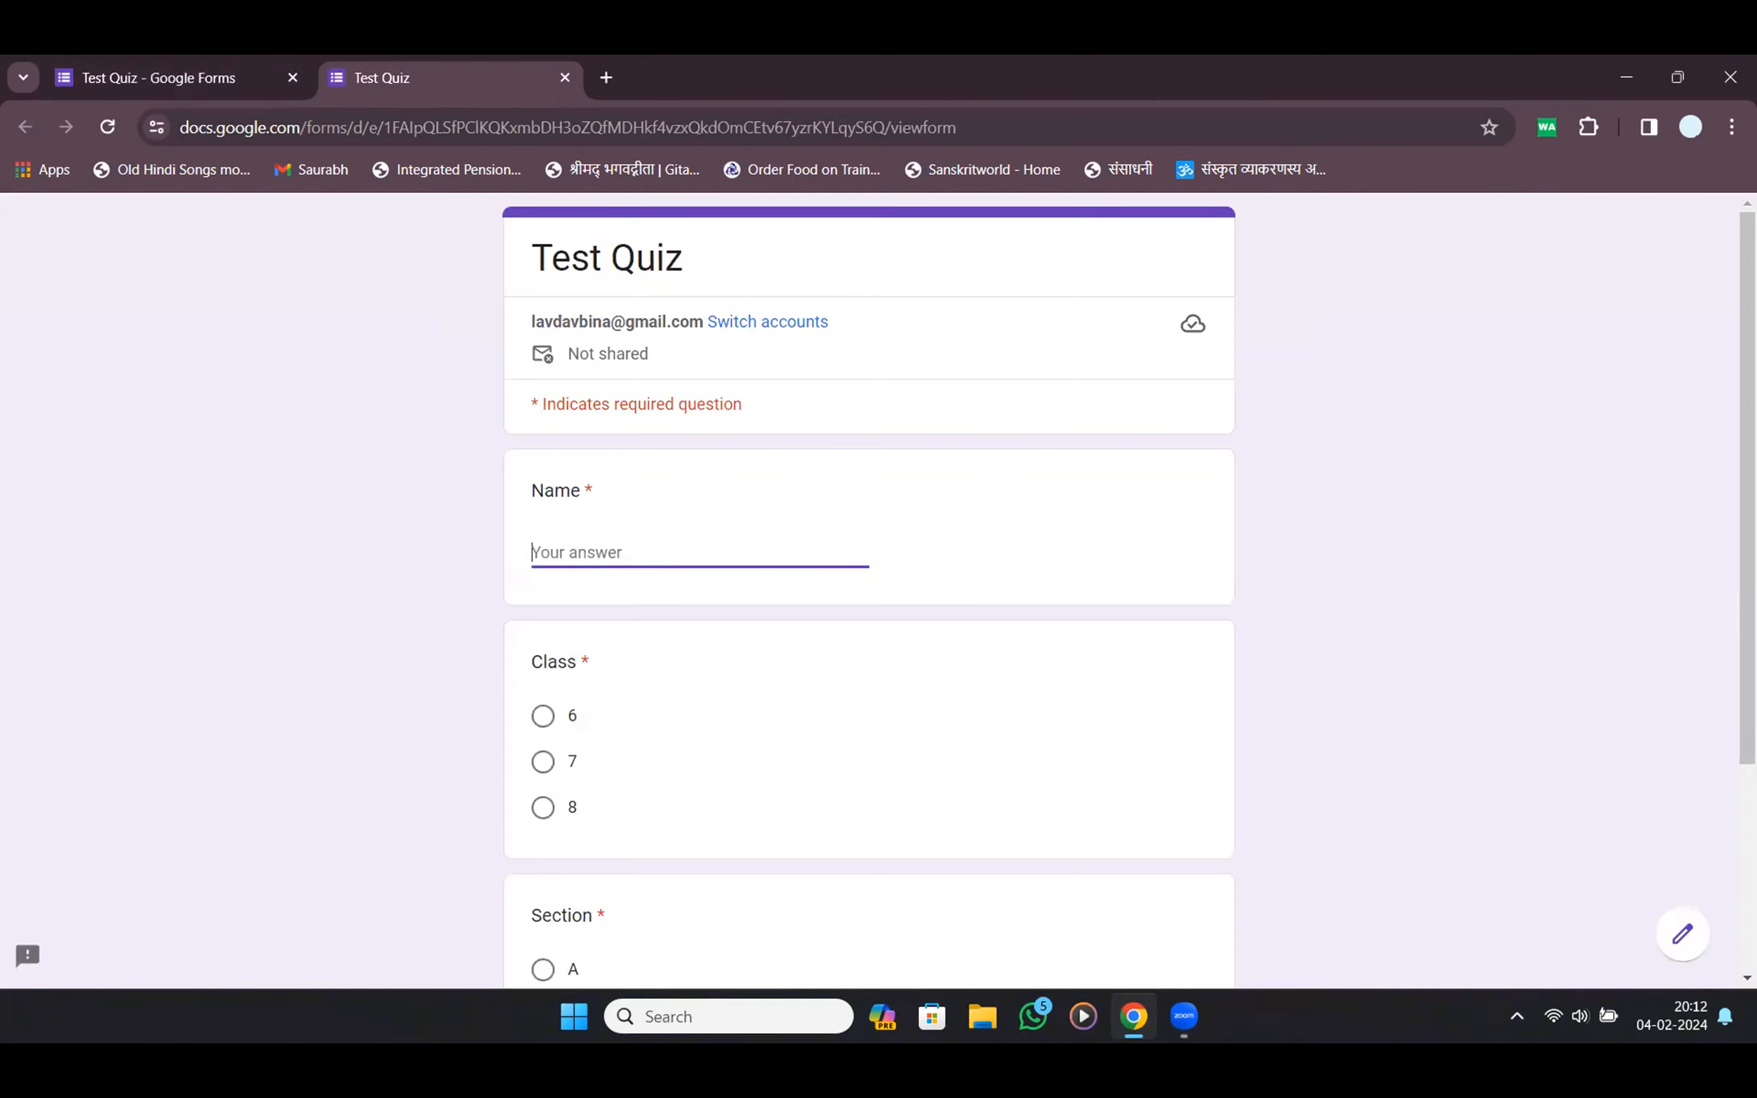
type("लव")
key("Tab")
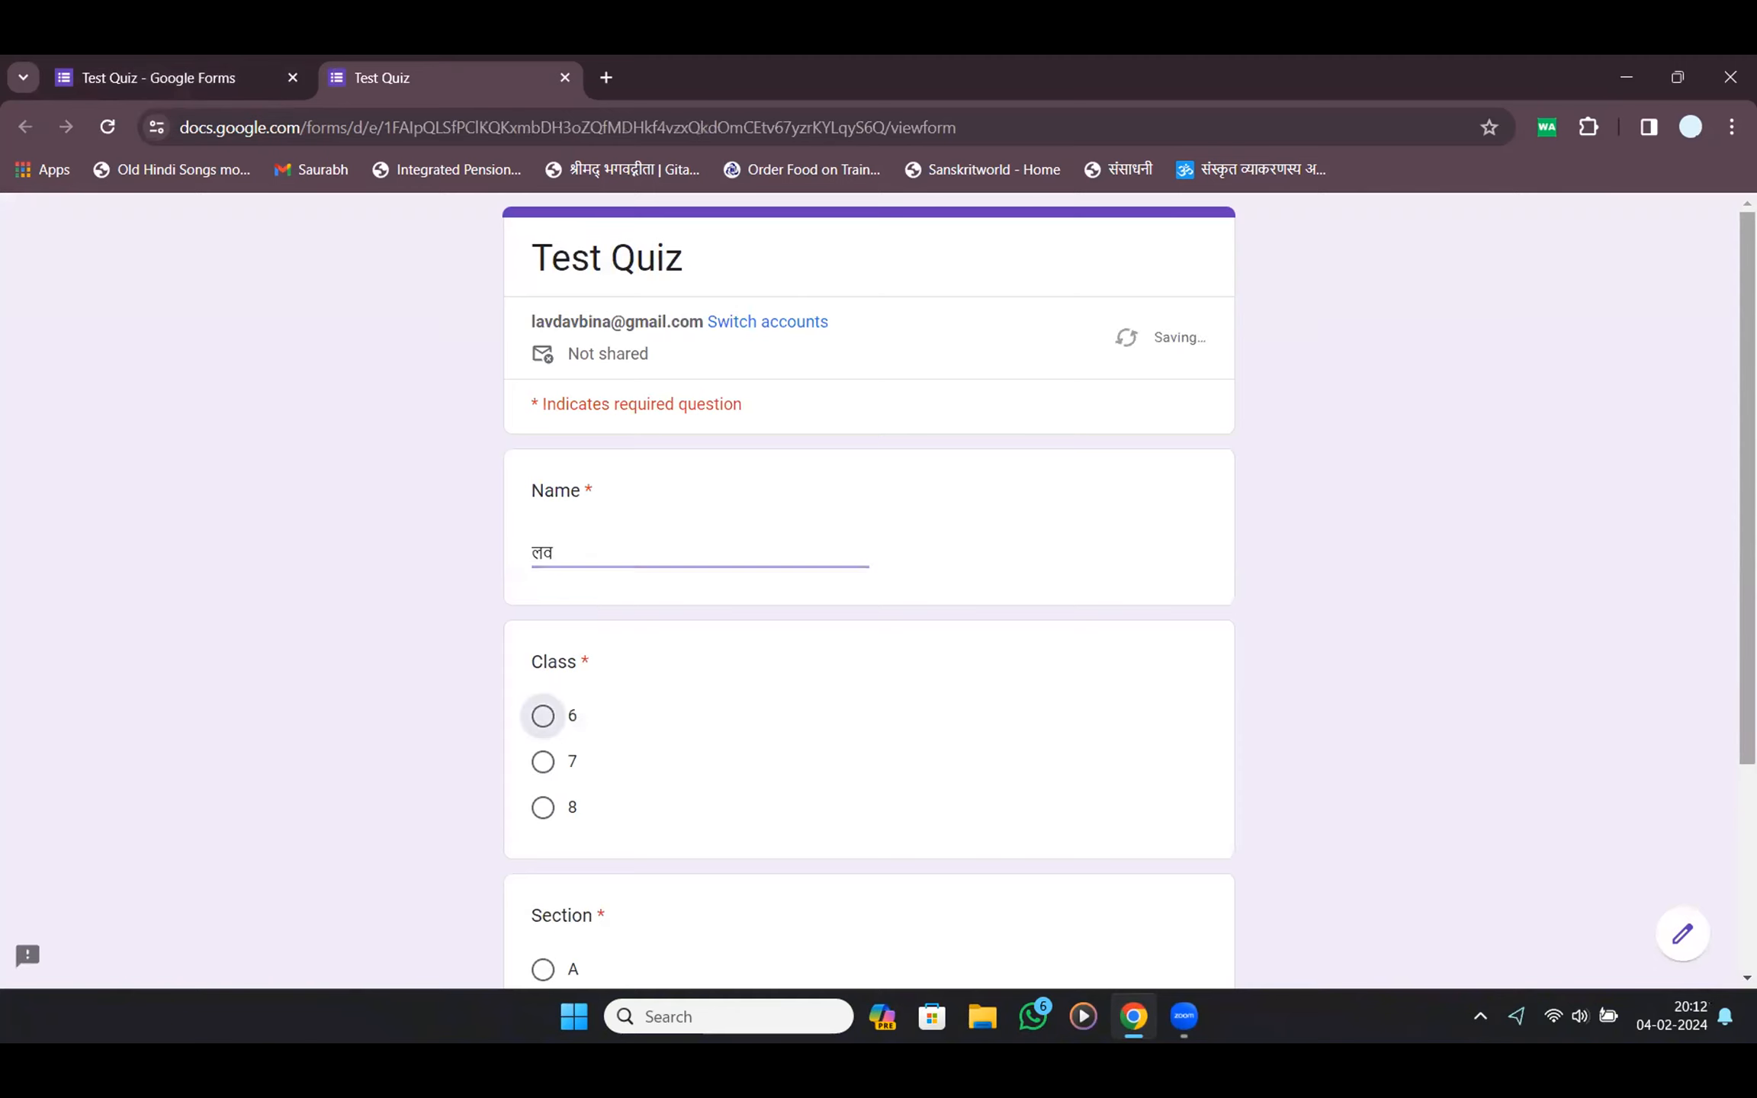
left_click(543, 762)
scroll(567, 795, "down", 3)
left_click(543, 672)
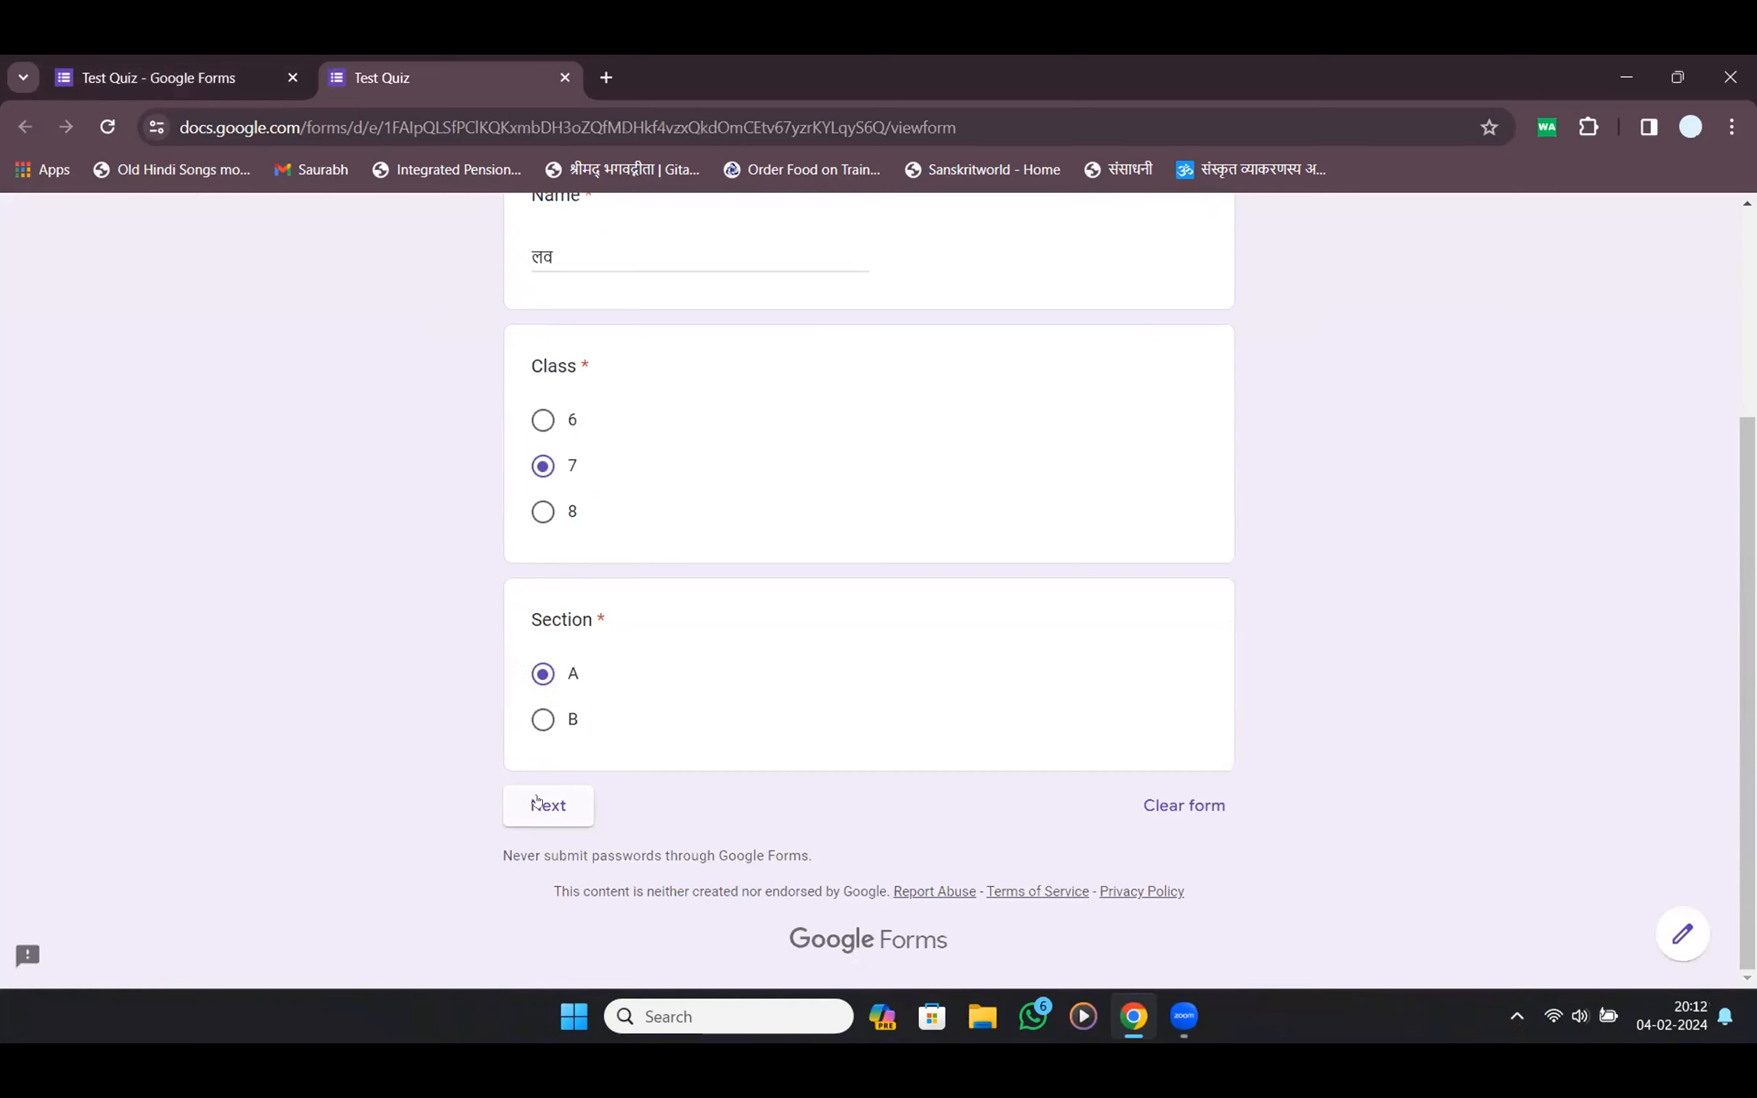
left_click(547, 814)
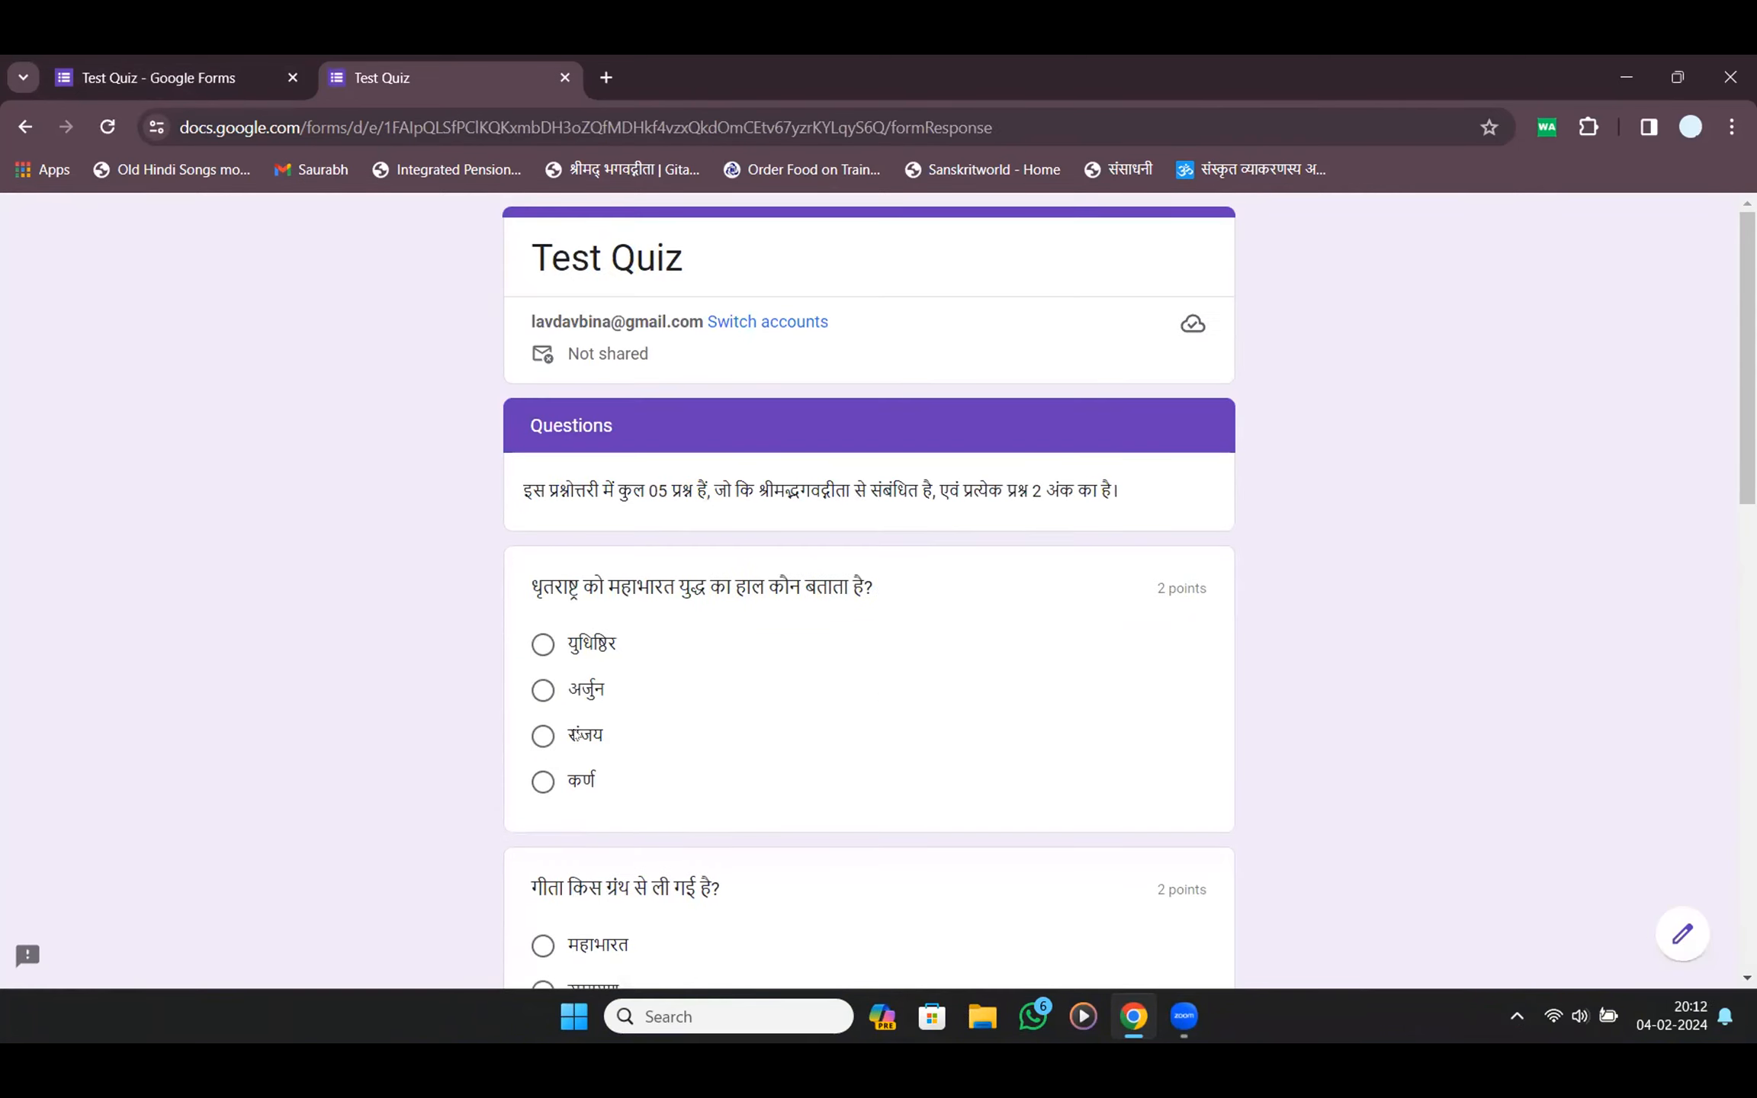
Answer 700, महाभारत, संजय, अर्जुन and 18, submit, and open the score
scroll(603, 740, "down", 6)
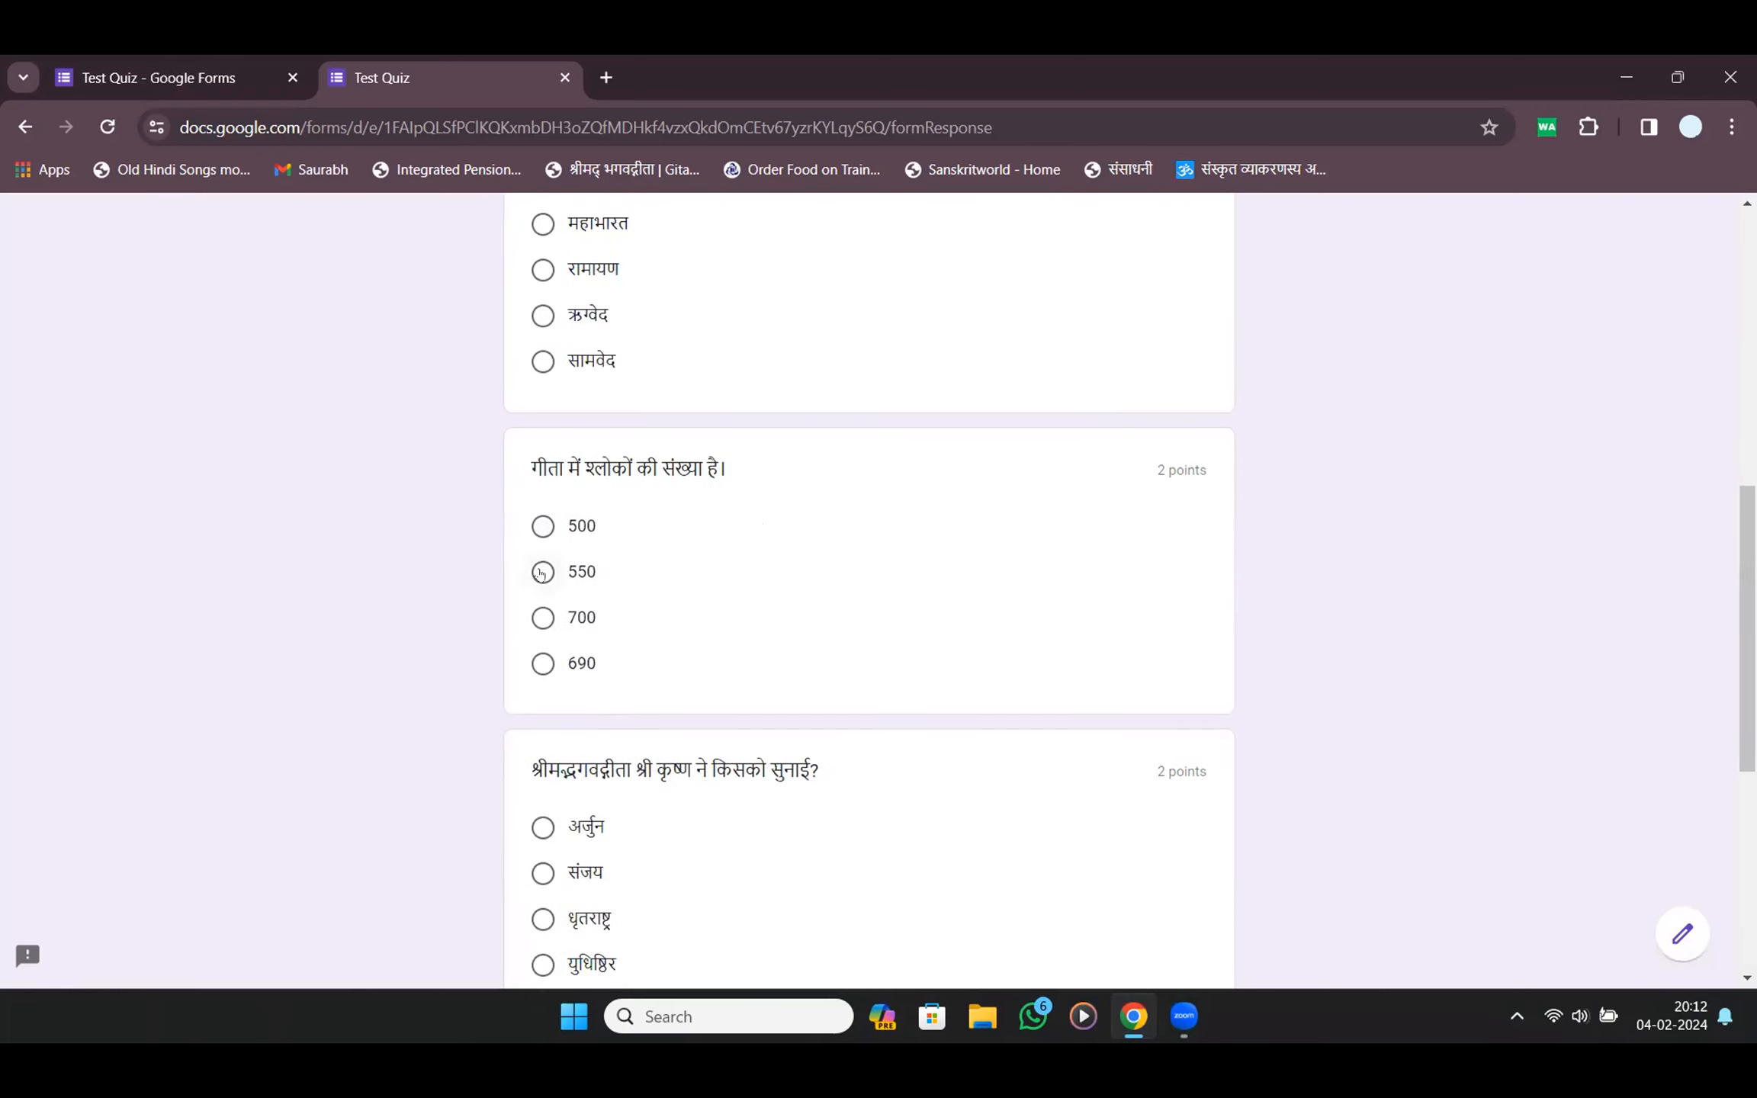
left_click(543, 618)
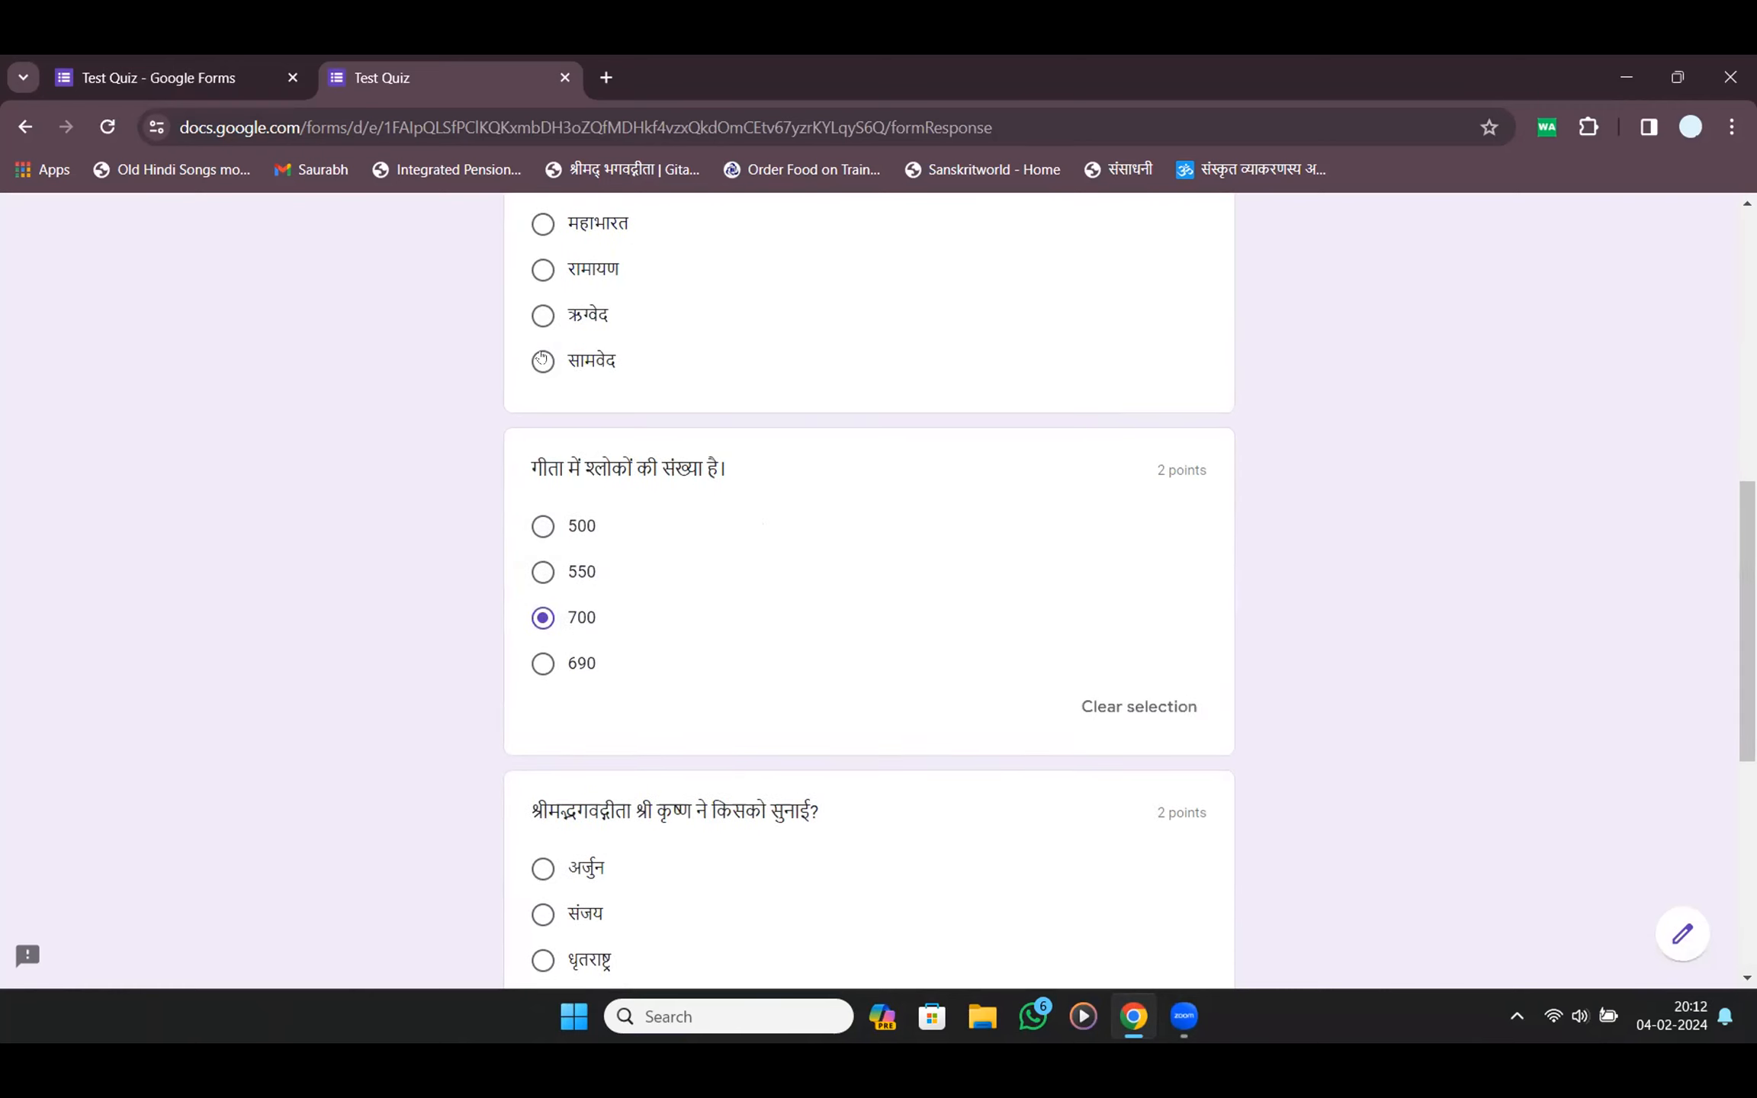
left_click(543, 223)
scroll(546, 631, "down", 5)
left_click(543, 577)
scroll(549, 627, "down", 3)
scroll(549, 625, "down", 1)
left_click(543, 239)
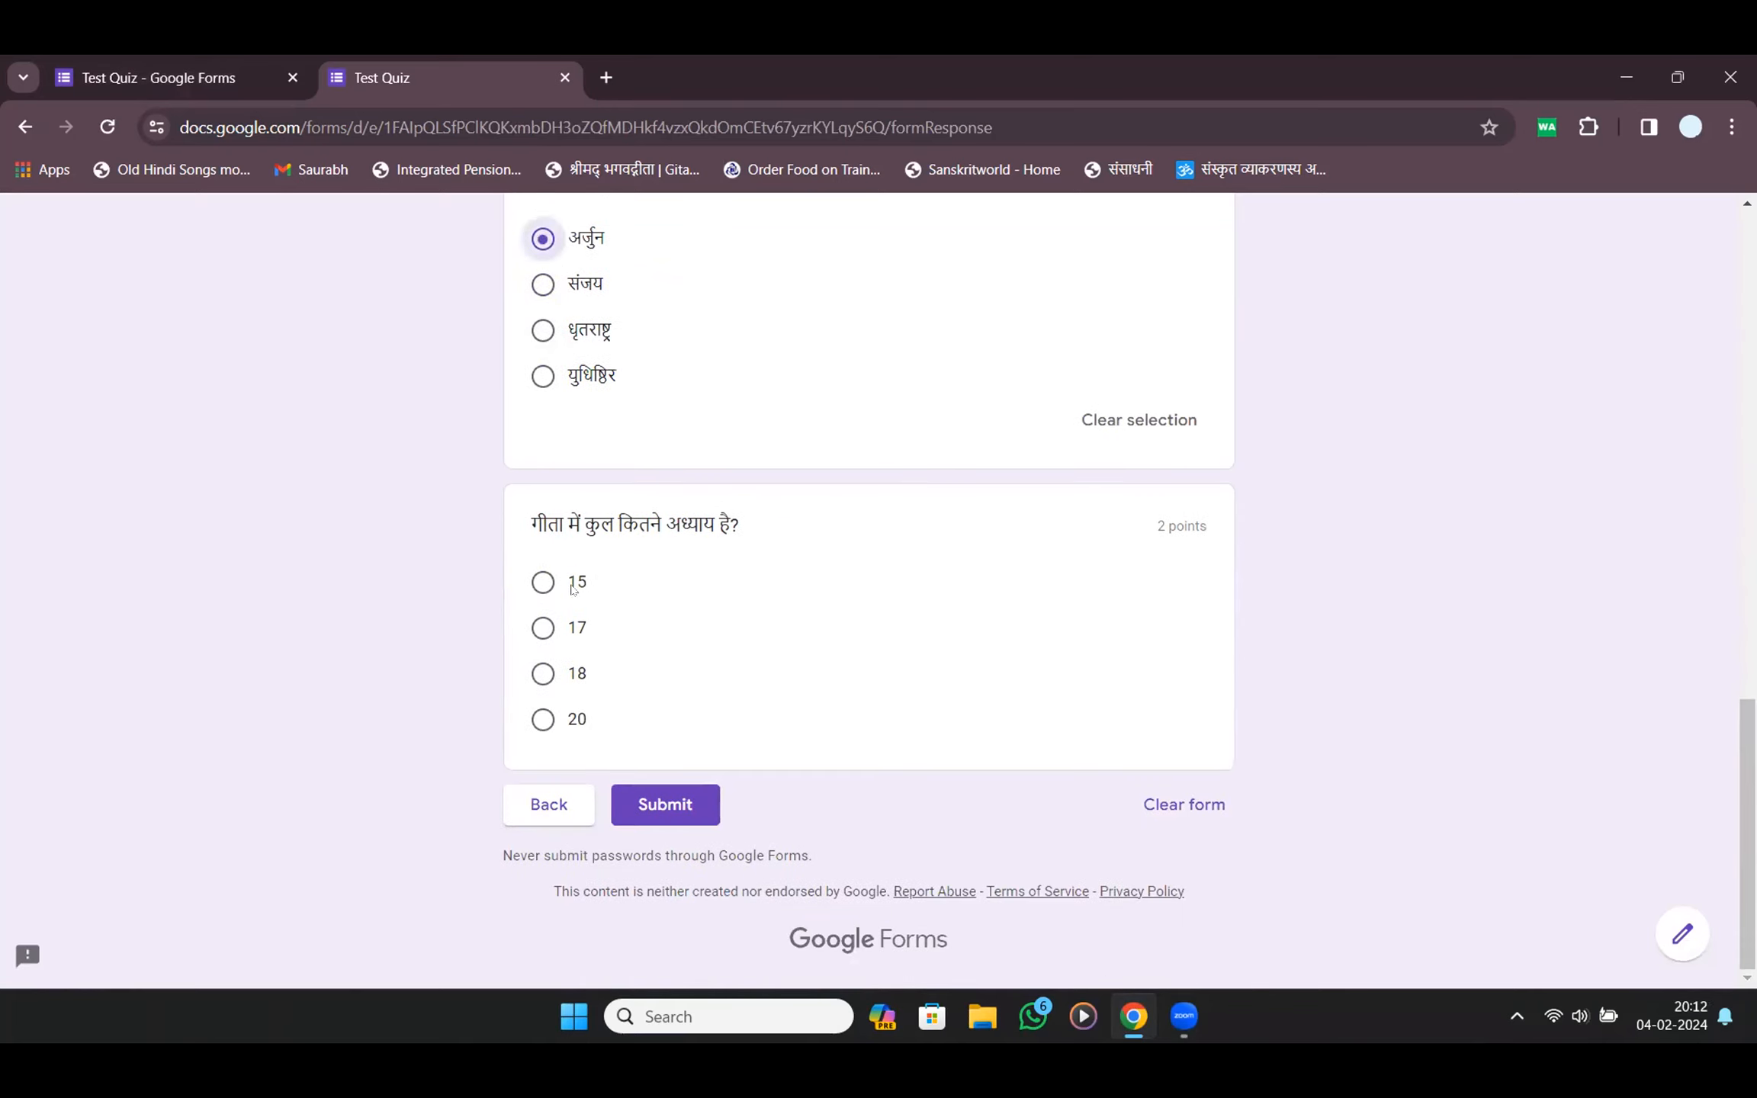
left_click(543, 675)
left_click(646, 839)
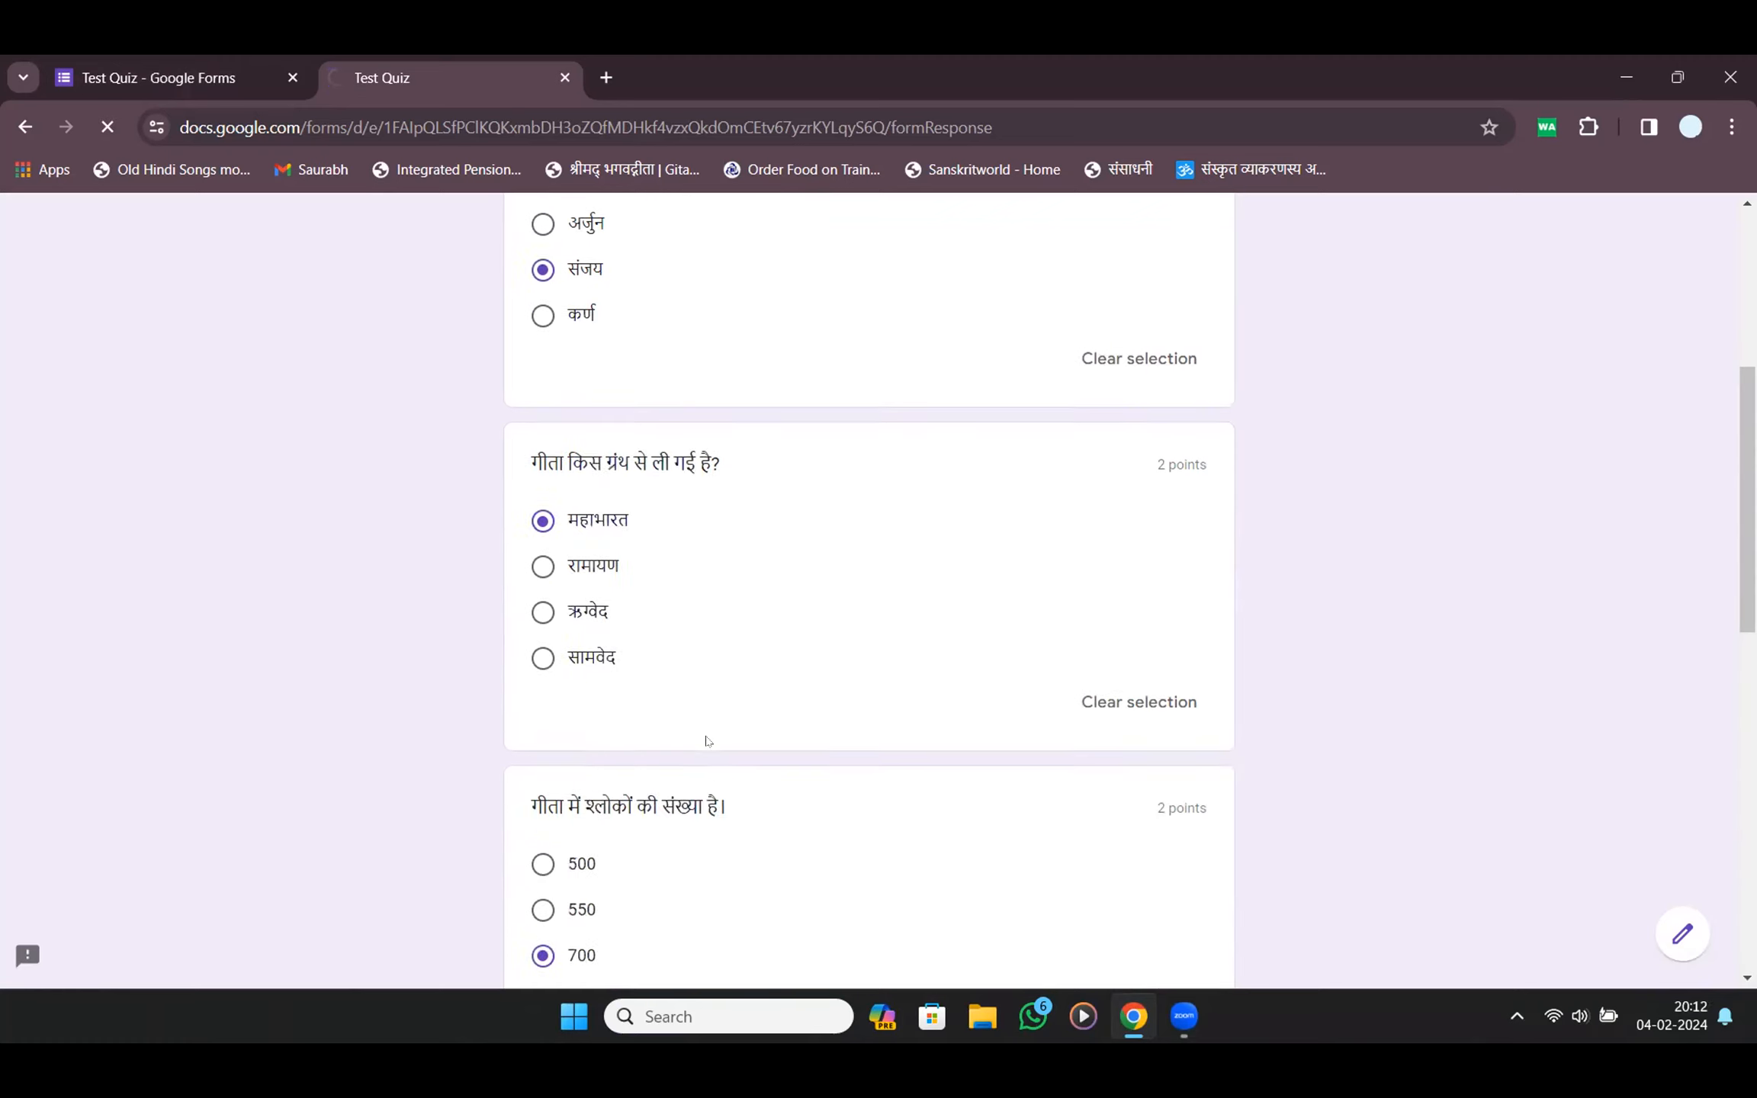
left_click(621, 382)
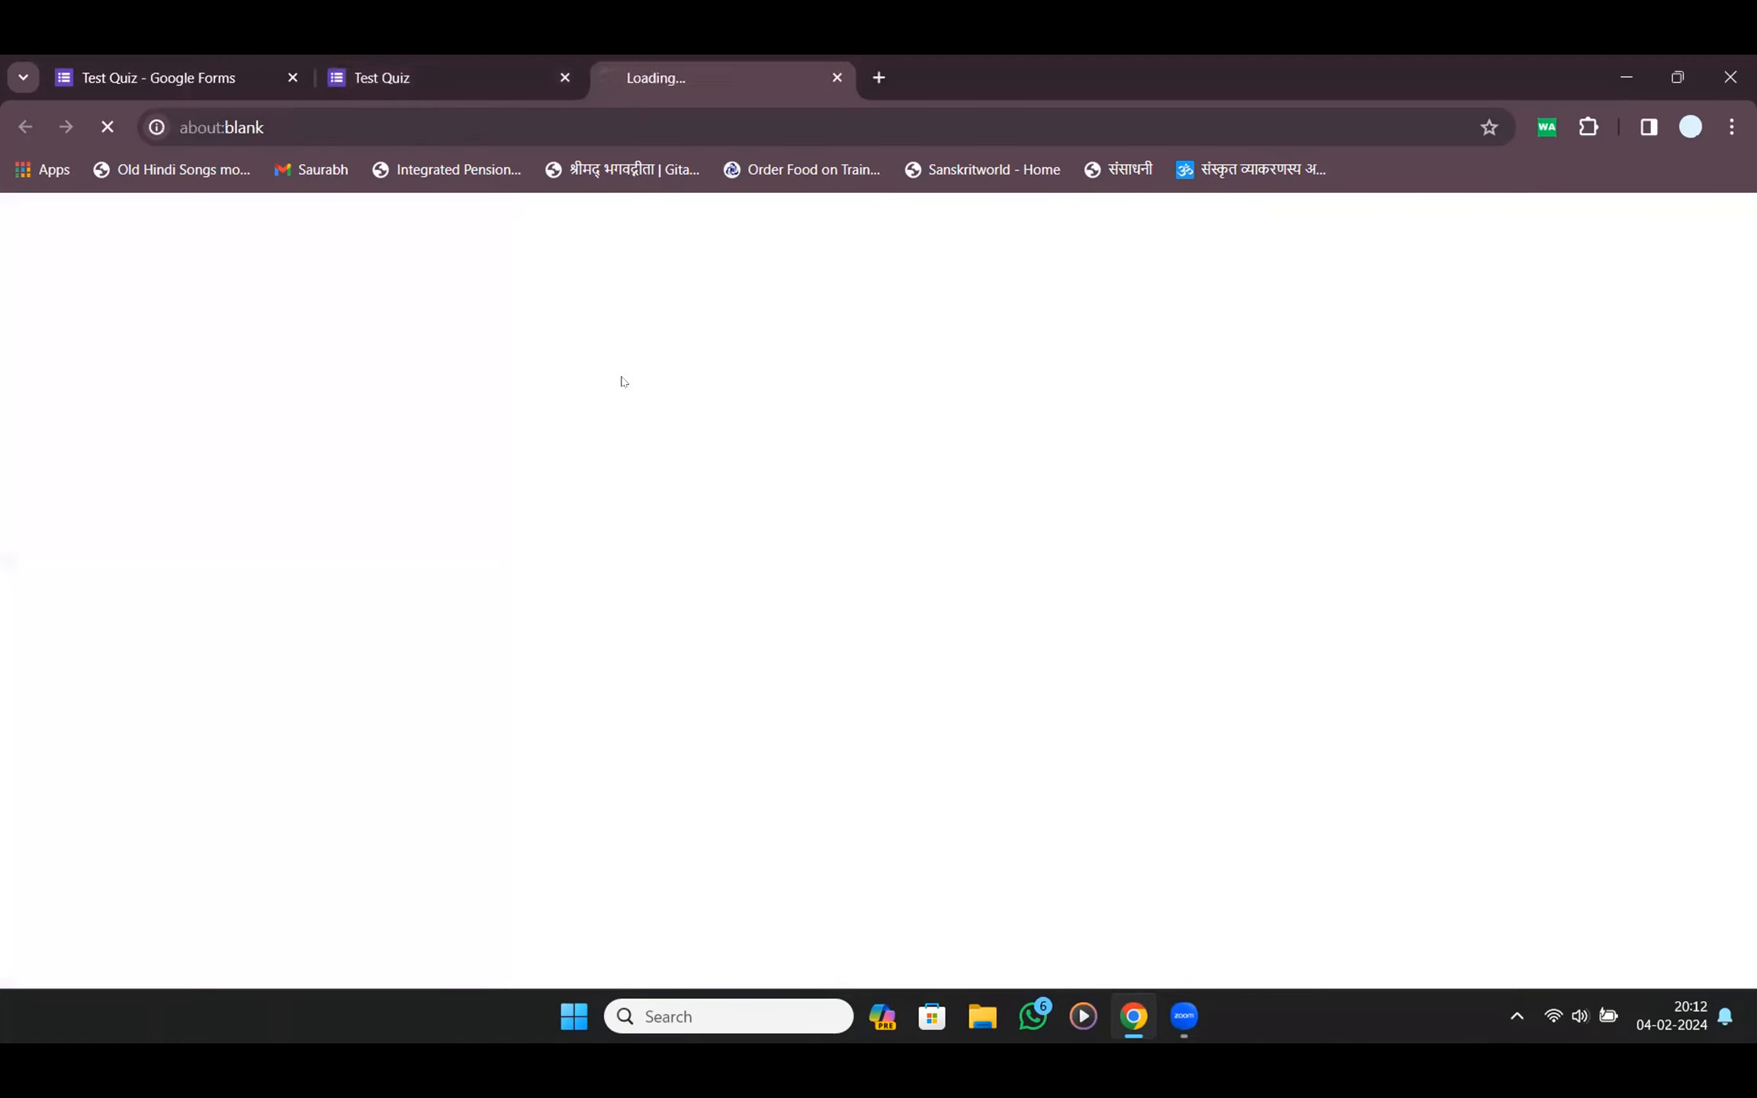
Scroll through the score page to confirm 10/10 total with every question at 2/2
scroll(621, 376, "down", 17)
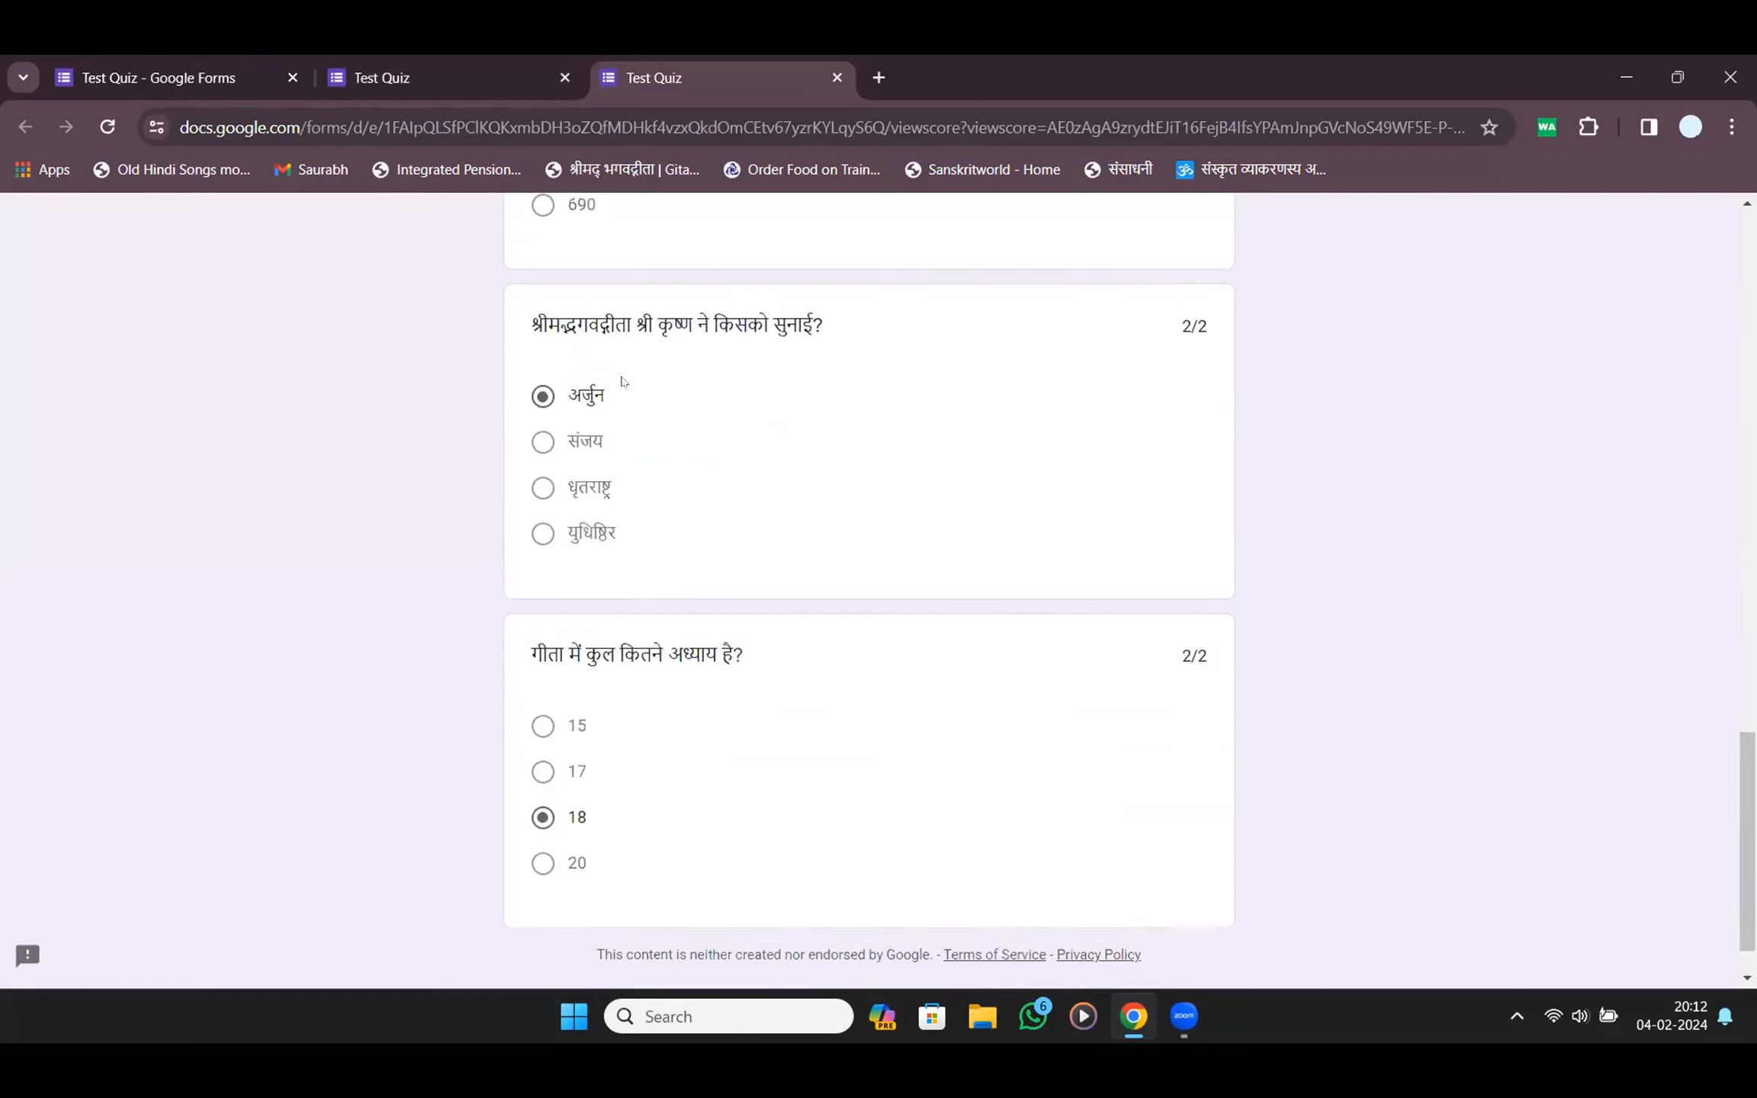
scroll(621, 376, "up", 17)
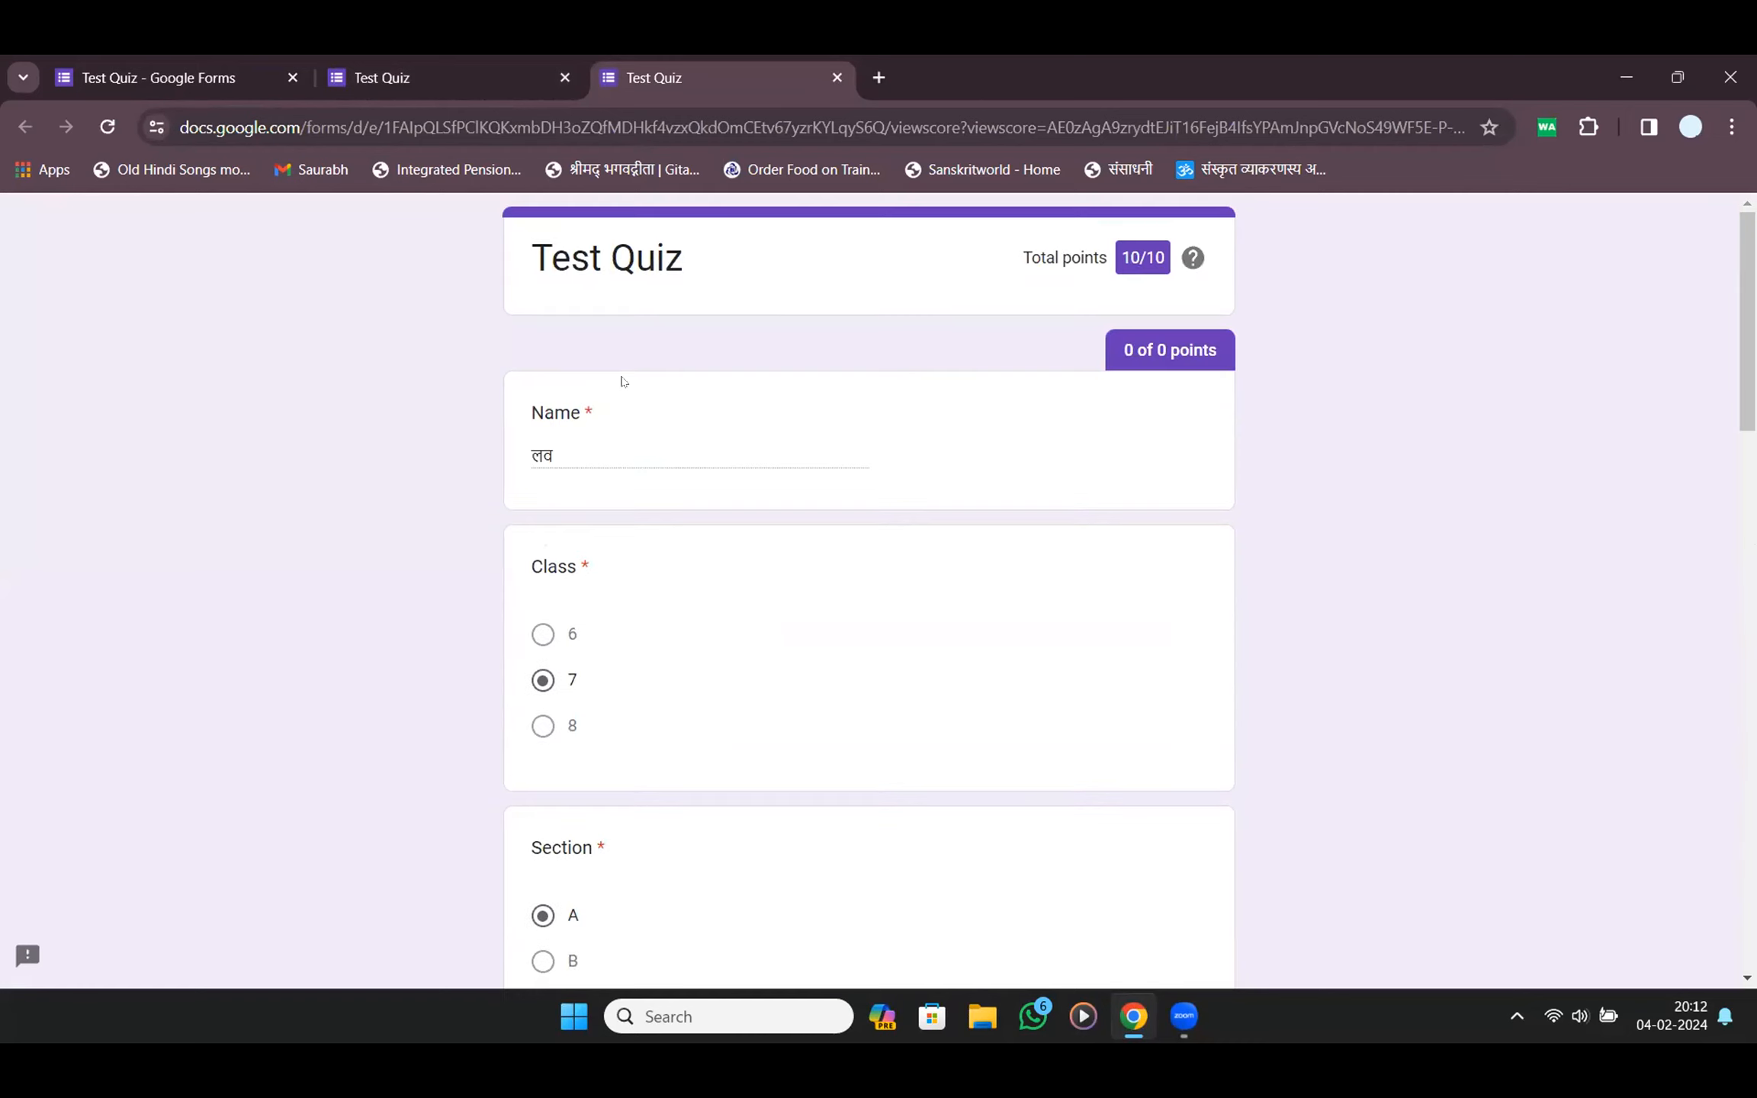
scroll(621, 381, "down", 12)
scroll(621, 381, "up", 12)
scroll(621, 382, "down", 7)
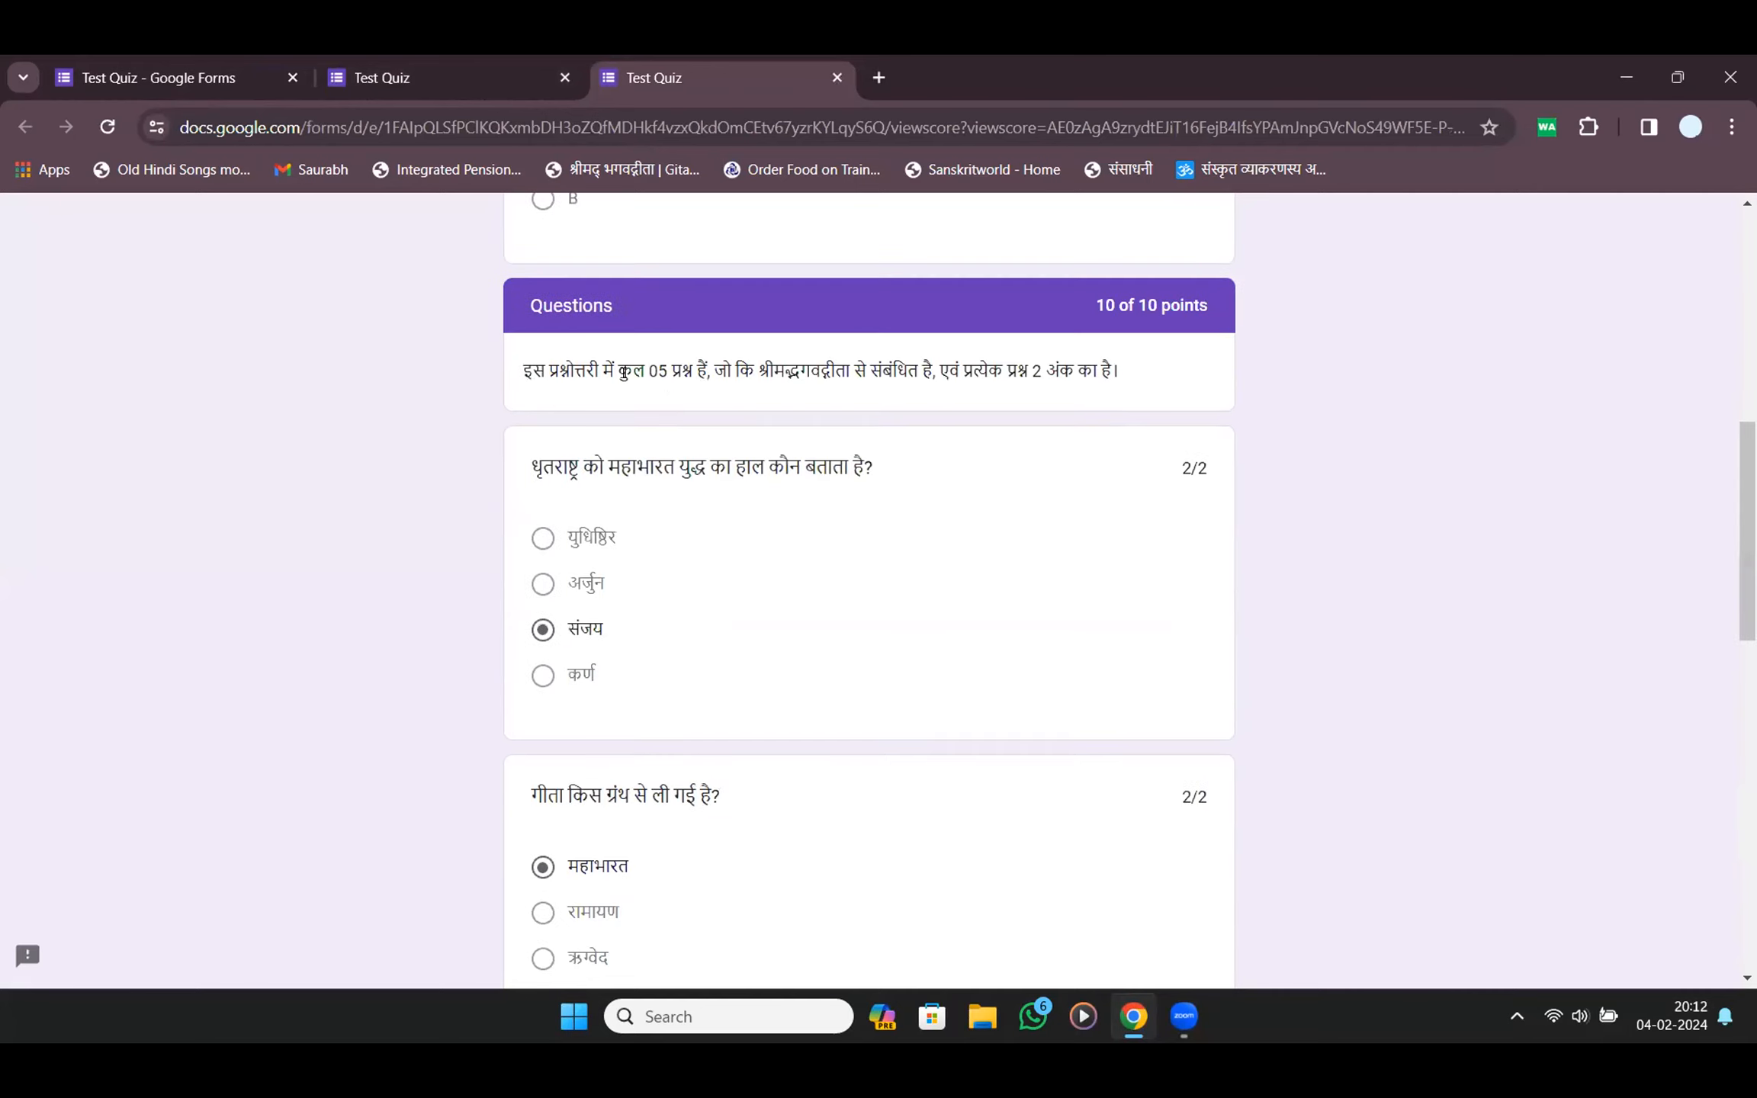
scroll(623, 373, "down", 5)
scroll(623, 373, "down", 6)
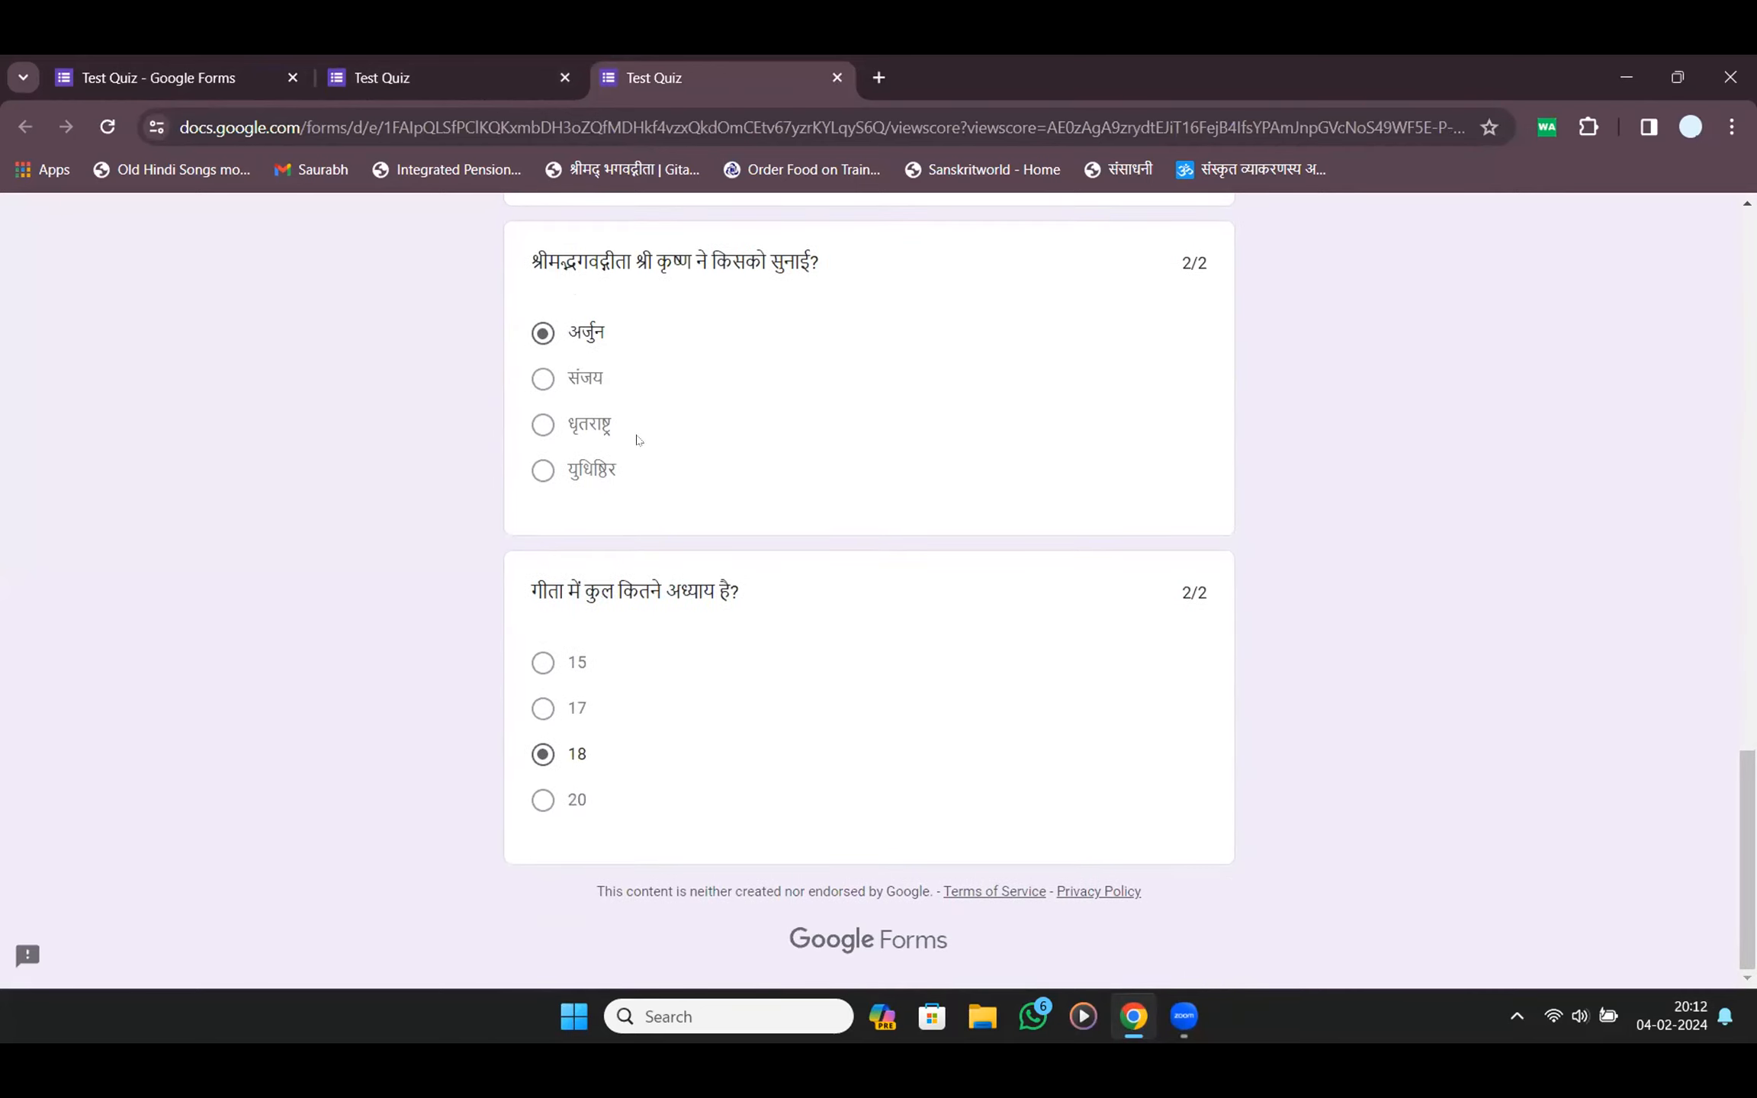
scroll(649, 507, "up", 10)
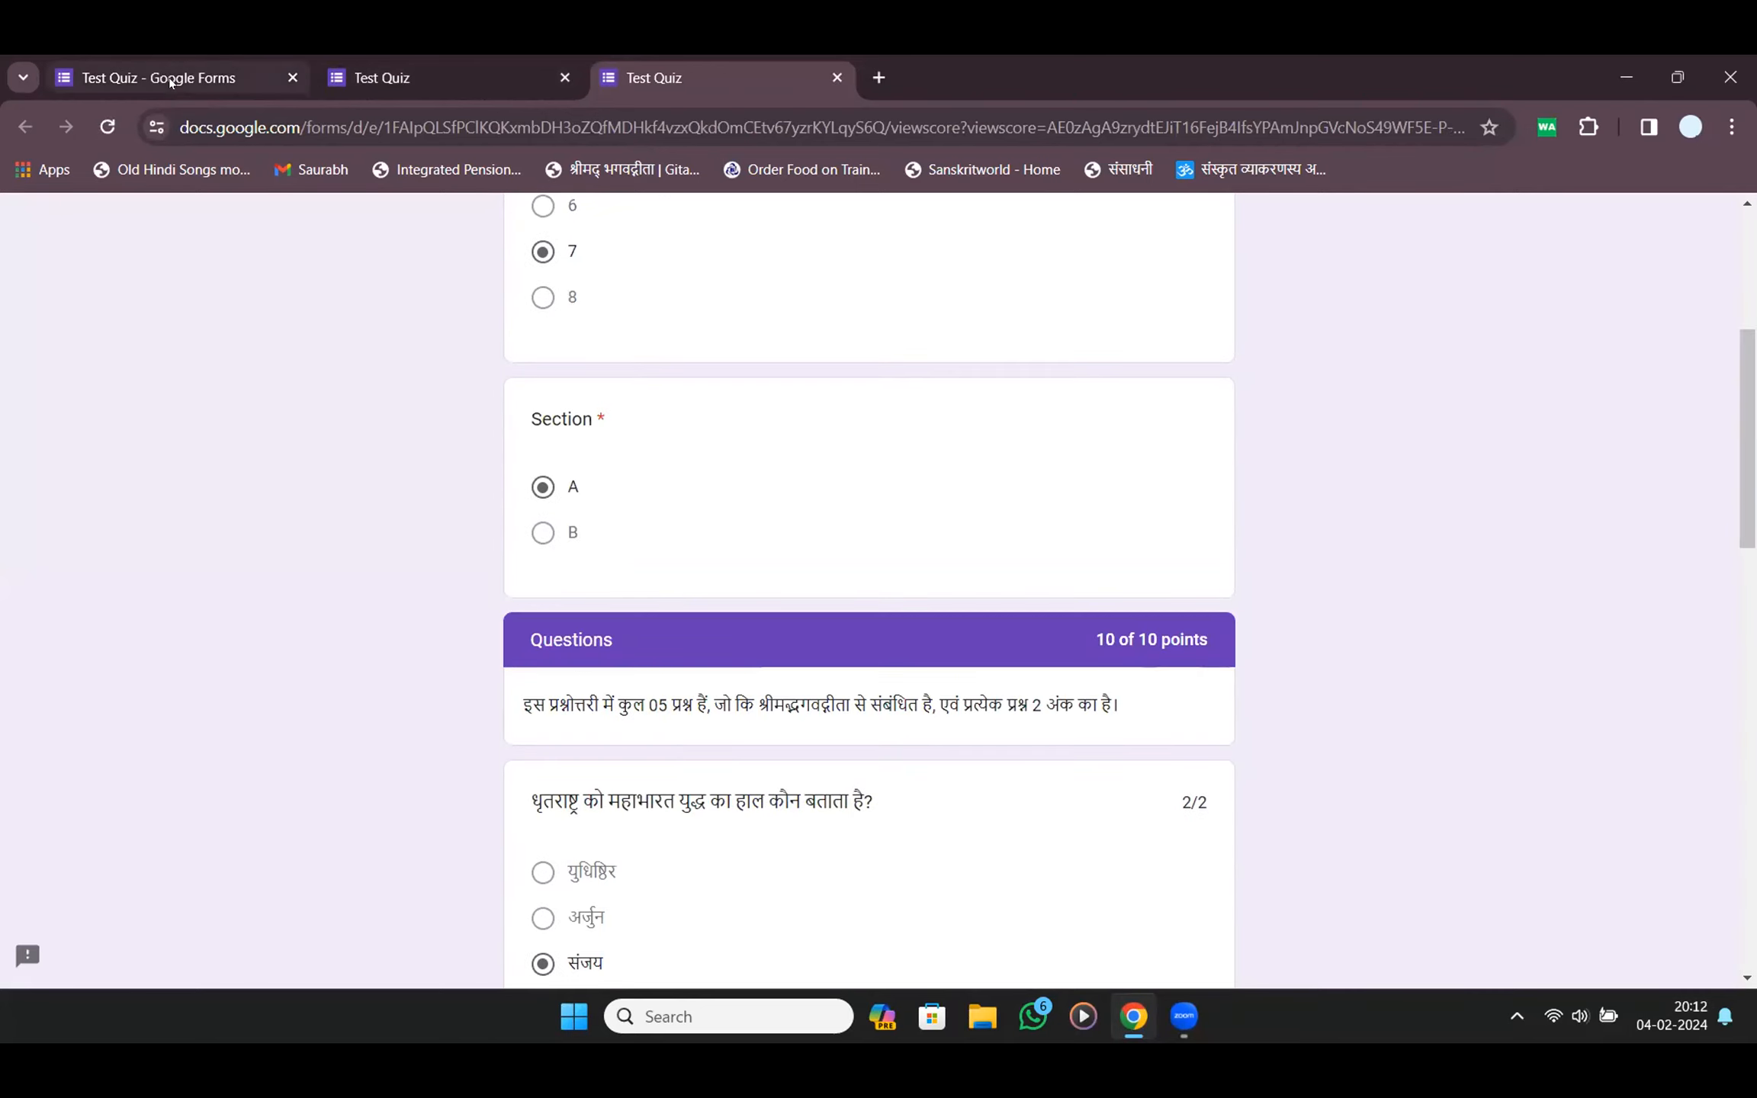
scroll(344, 356, "down", 5)
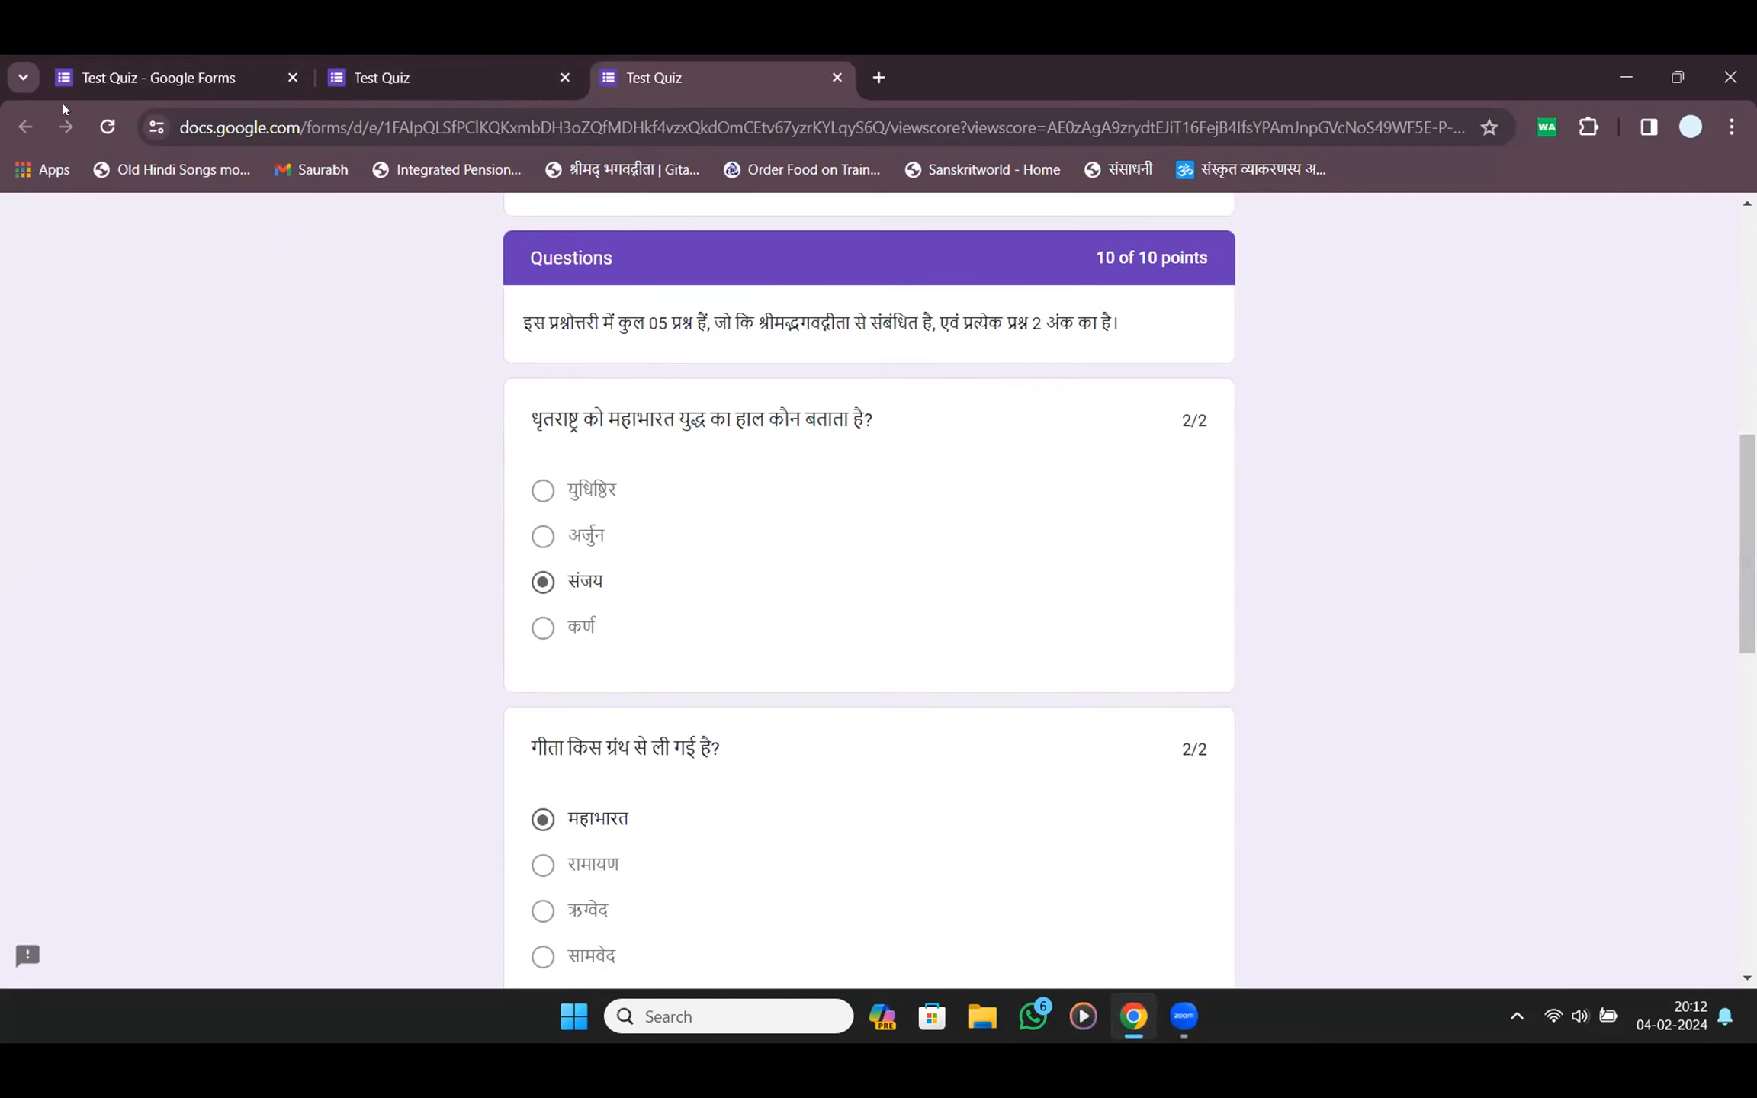
Close the score tab and fill in Section A, Class 7 and the student's name
key("ctrl+w")
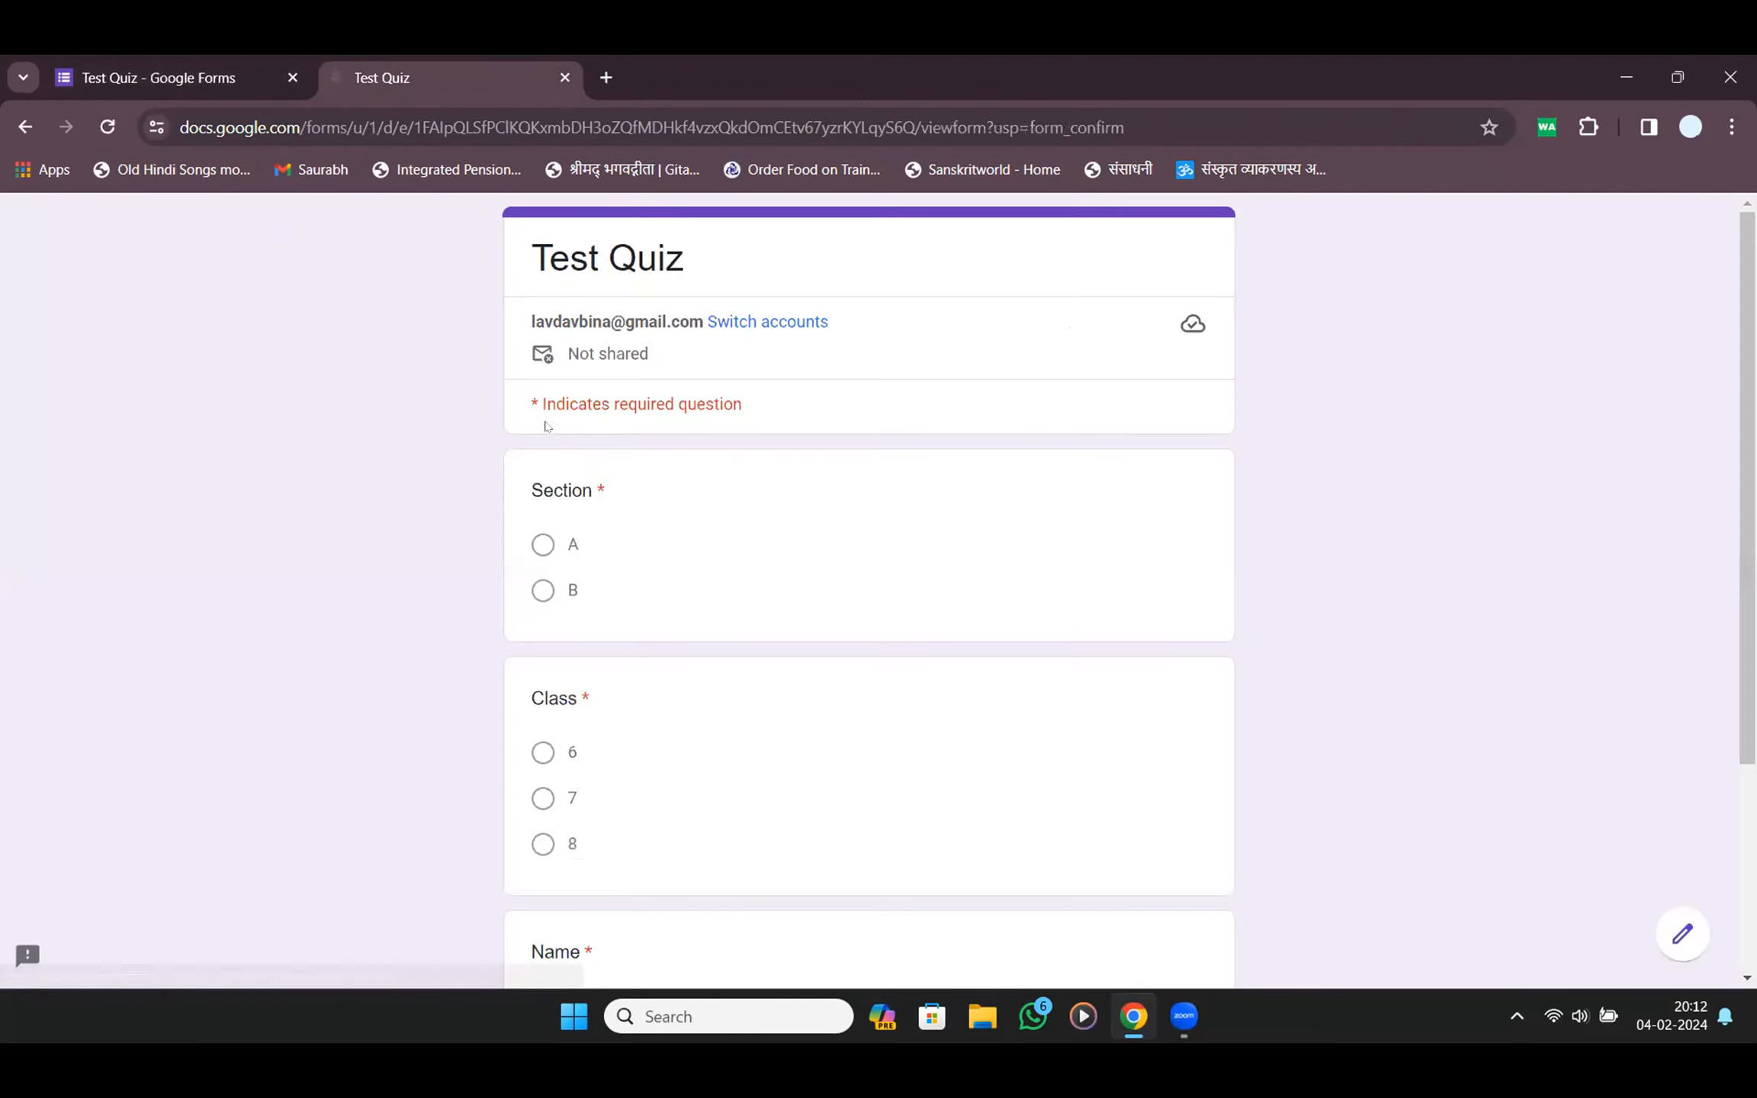
scroll(557, 446, "down", 4)
scroll(559, 448, "up", 4)
left_click(544, 546)
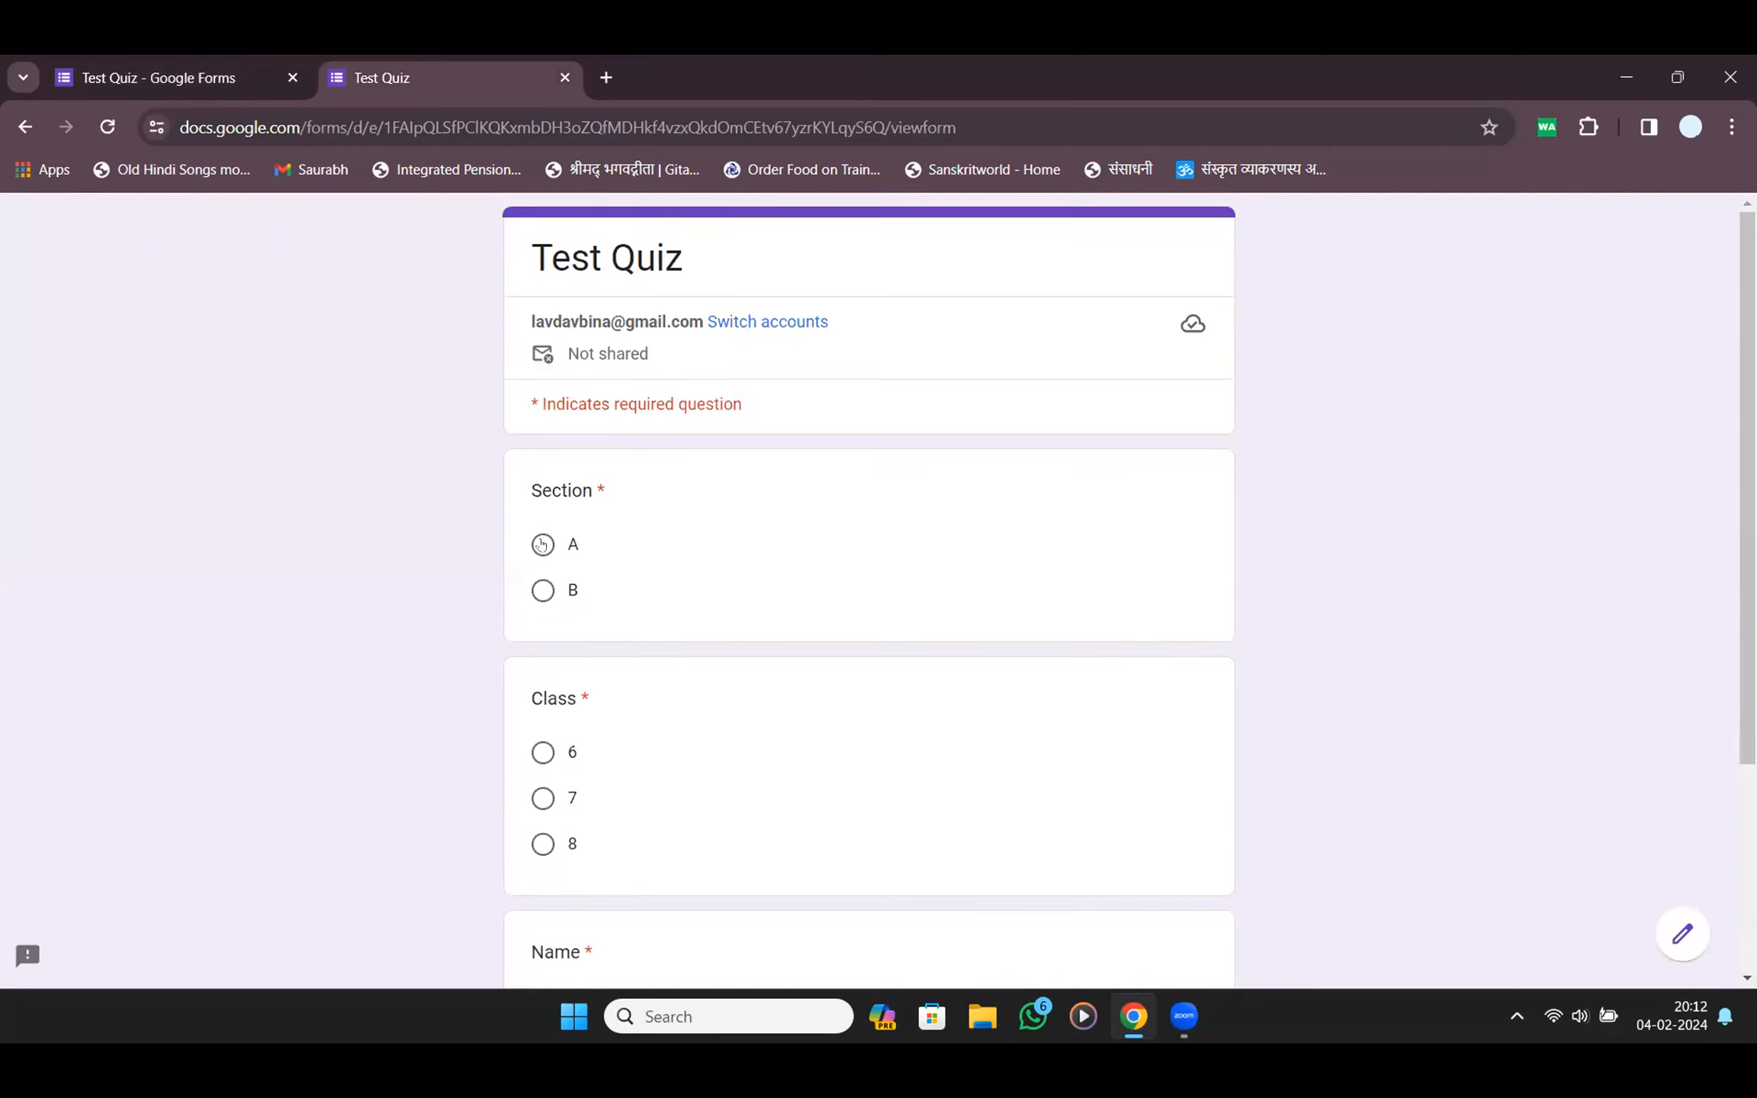
left_click(543, 799)
scroll(582, 715, "down", 4)
left_click(573, 708)
type("लव")
key("Tab")
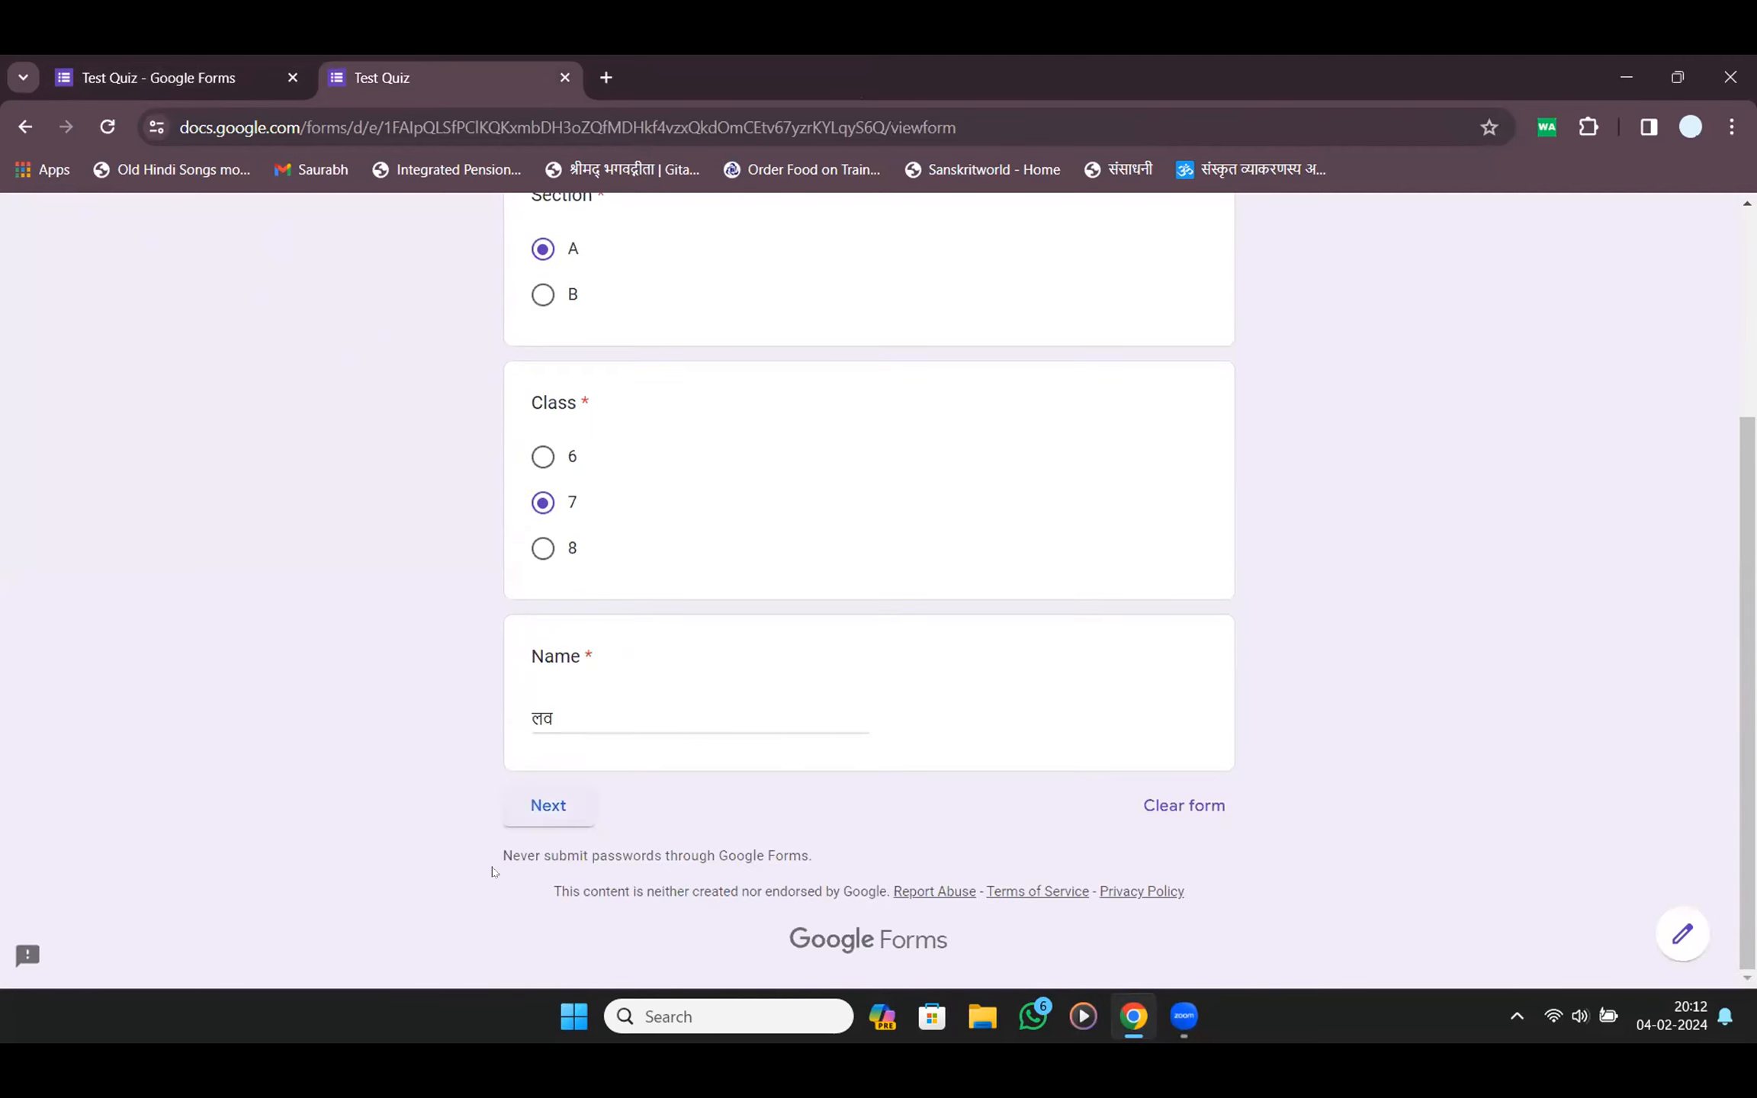
left_click(537, 812)
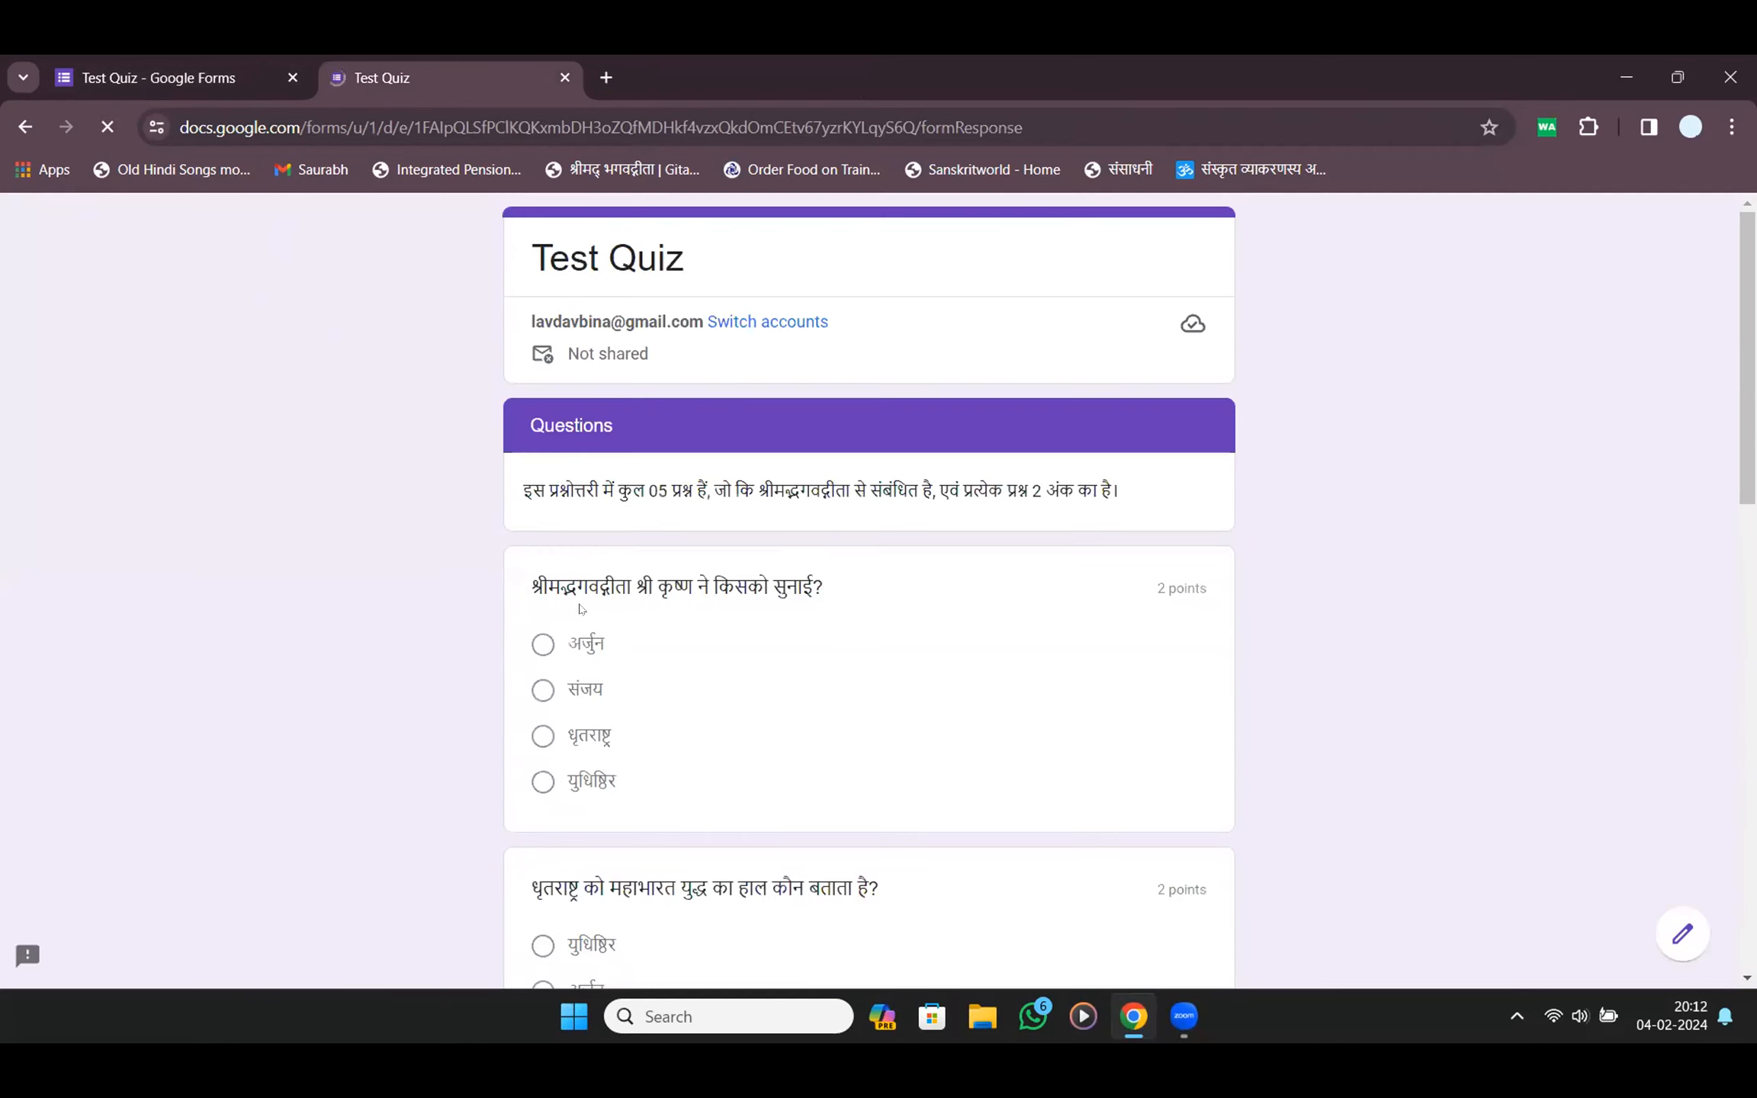
Answer युधिष्ठिर, युधिष्ठिर, 18, 700 and महाभारत, submit, and open the score
scroll(579, 608, "down", 5)
left_click(543, 400)
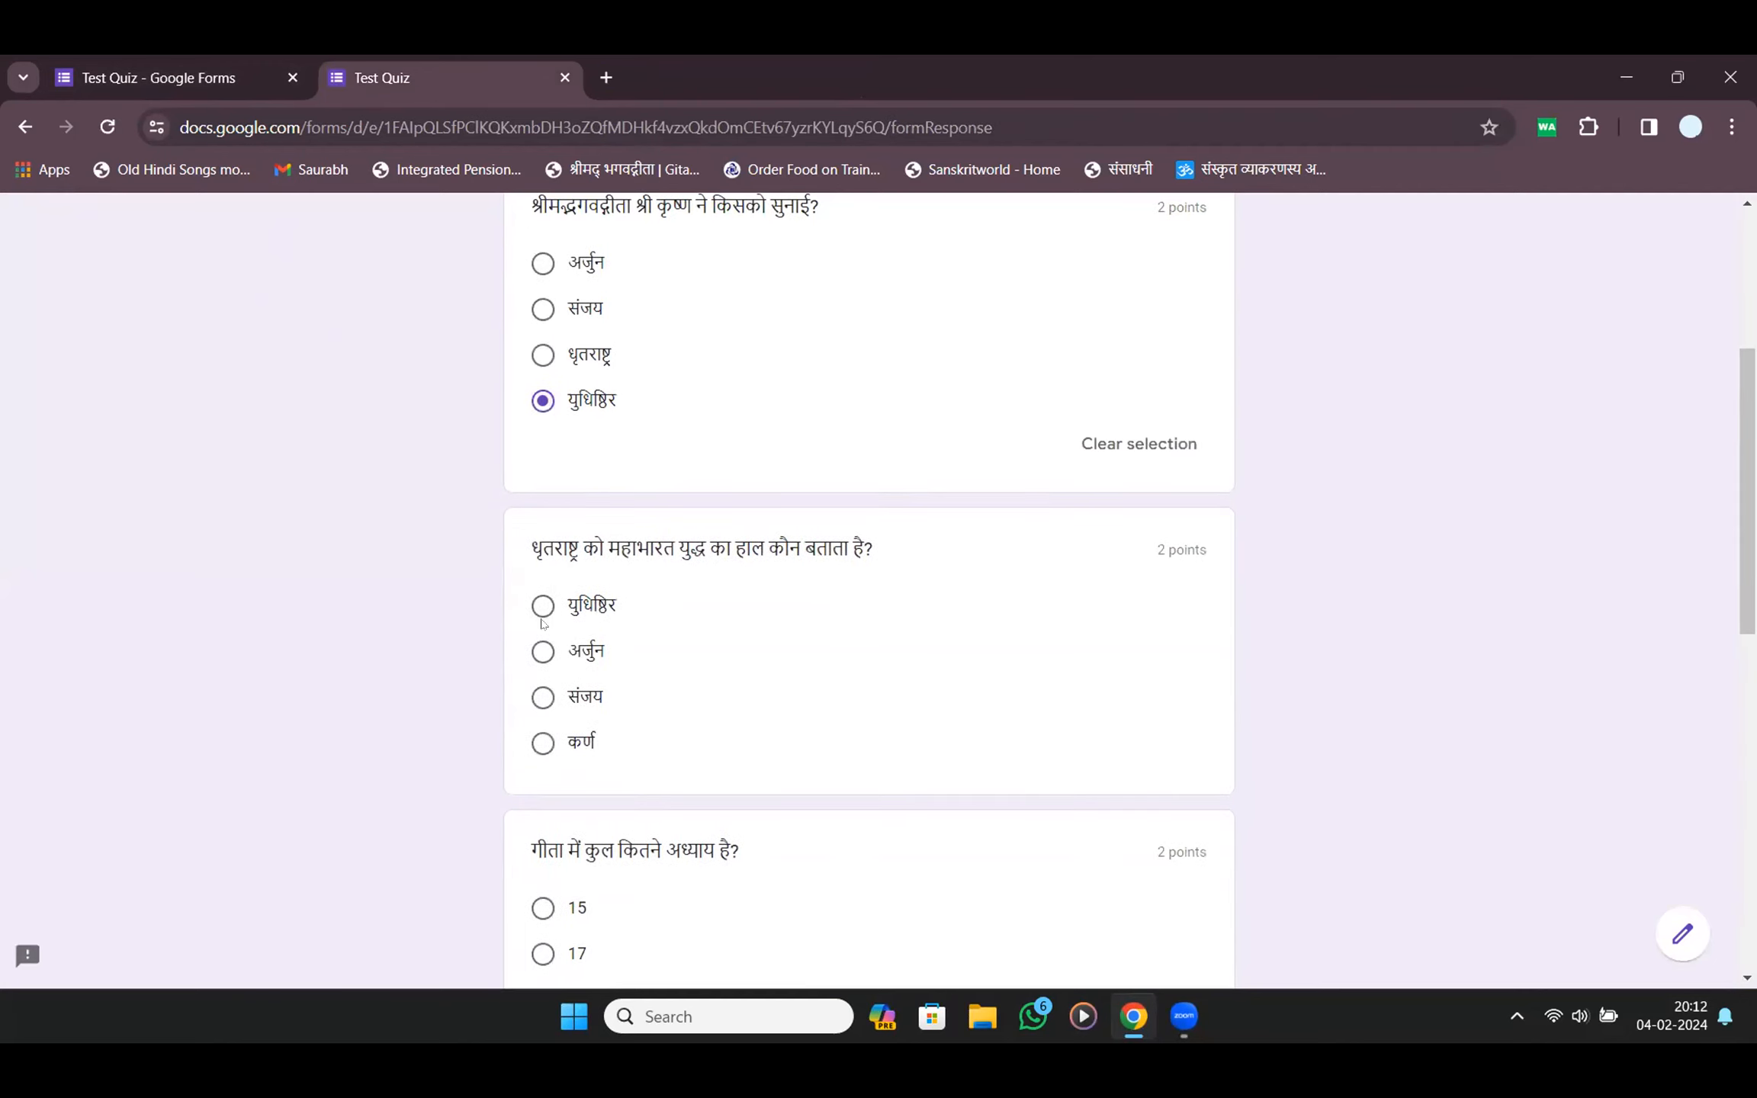
left_click(543, 607)
scroll(538, 616, "down", 5)
left_click(541, 659)
scroll(553, 656, "down", 5)
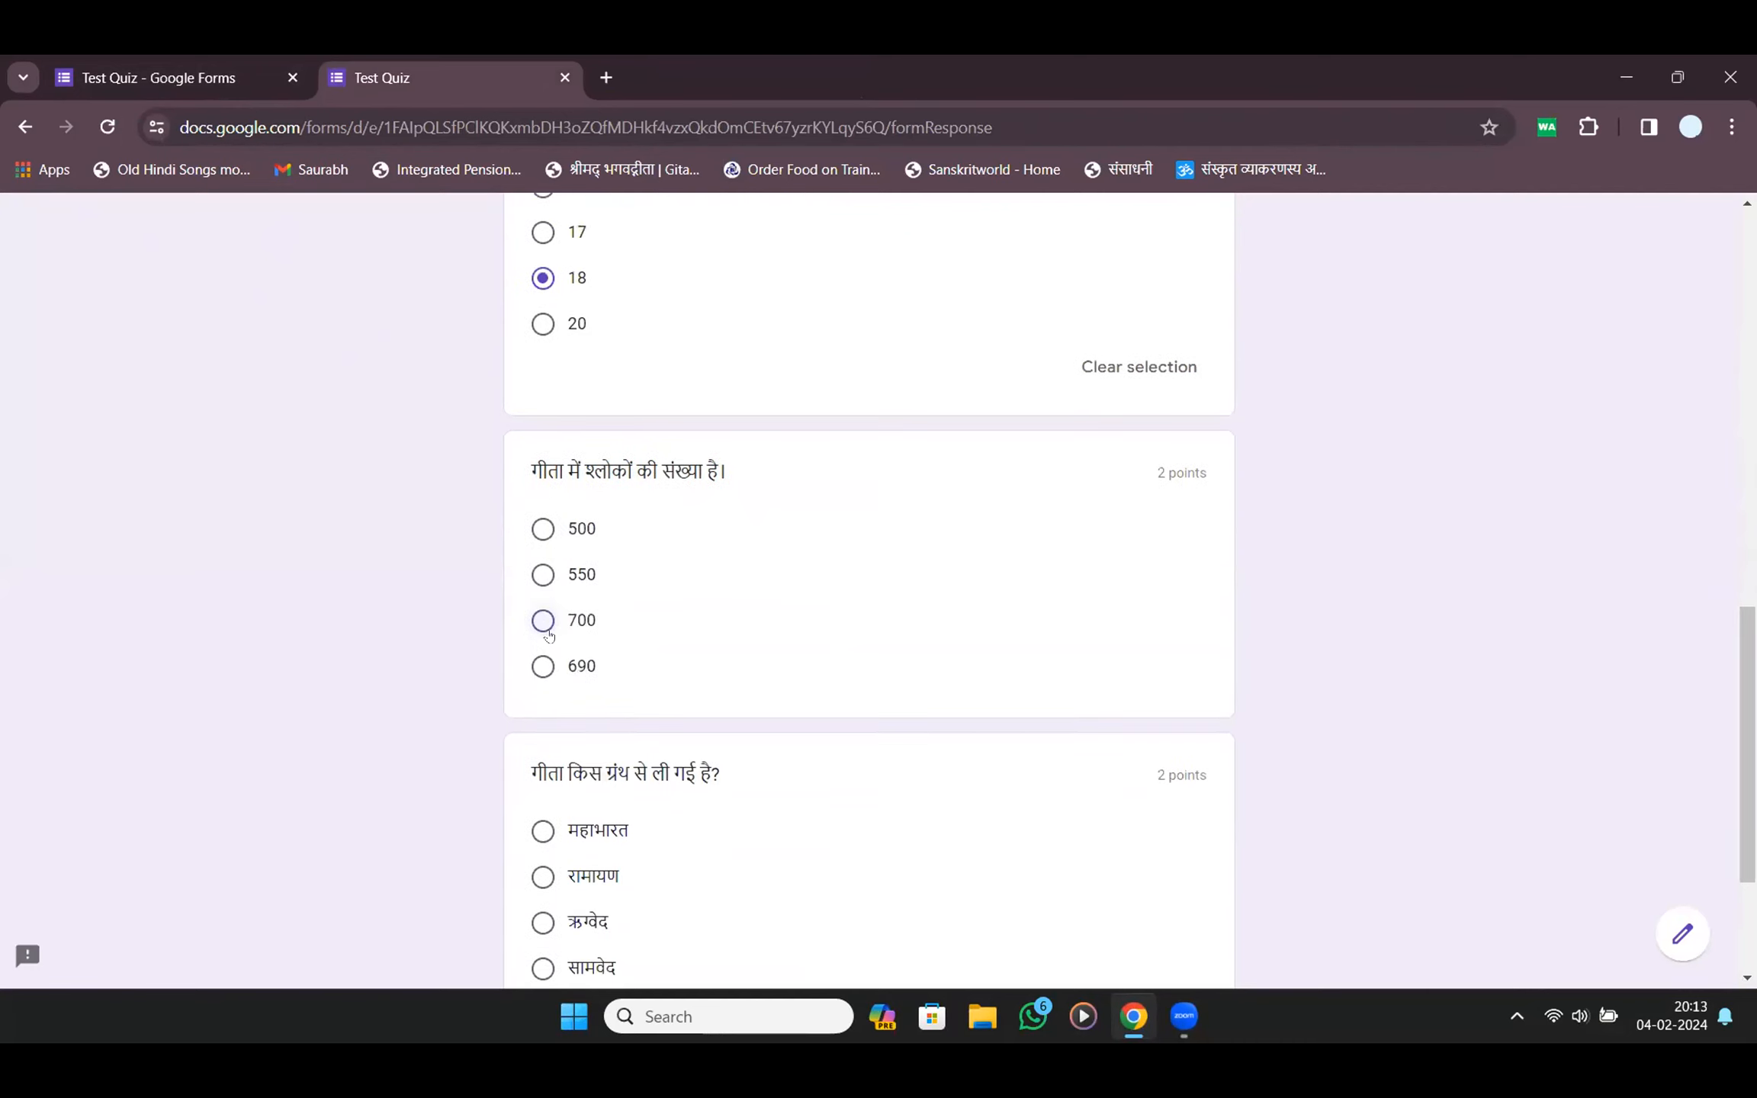
left_click(542, 616)
scroll(540, 610, "down", 5)
left_click(542, 584)
left_click(660, 845)
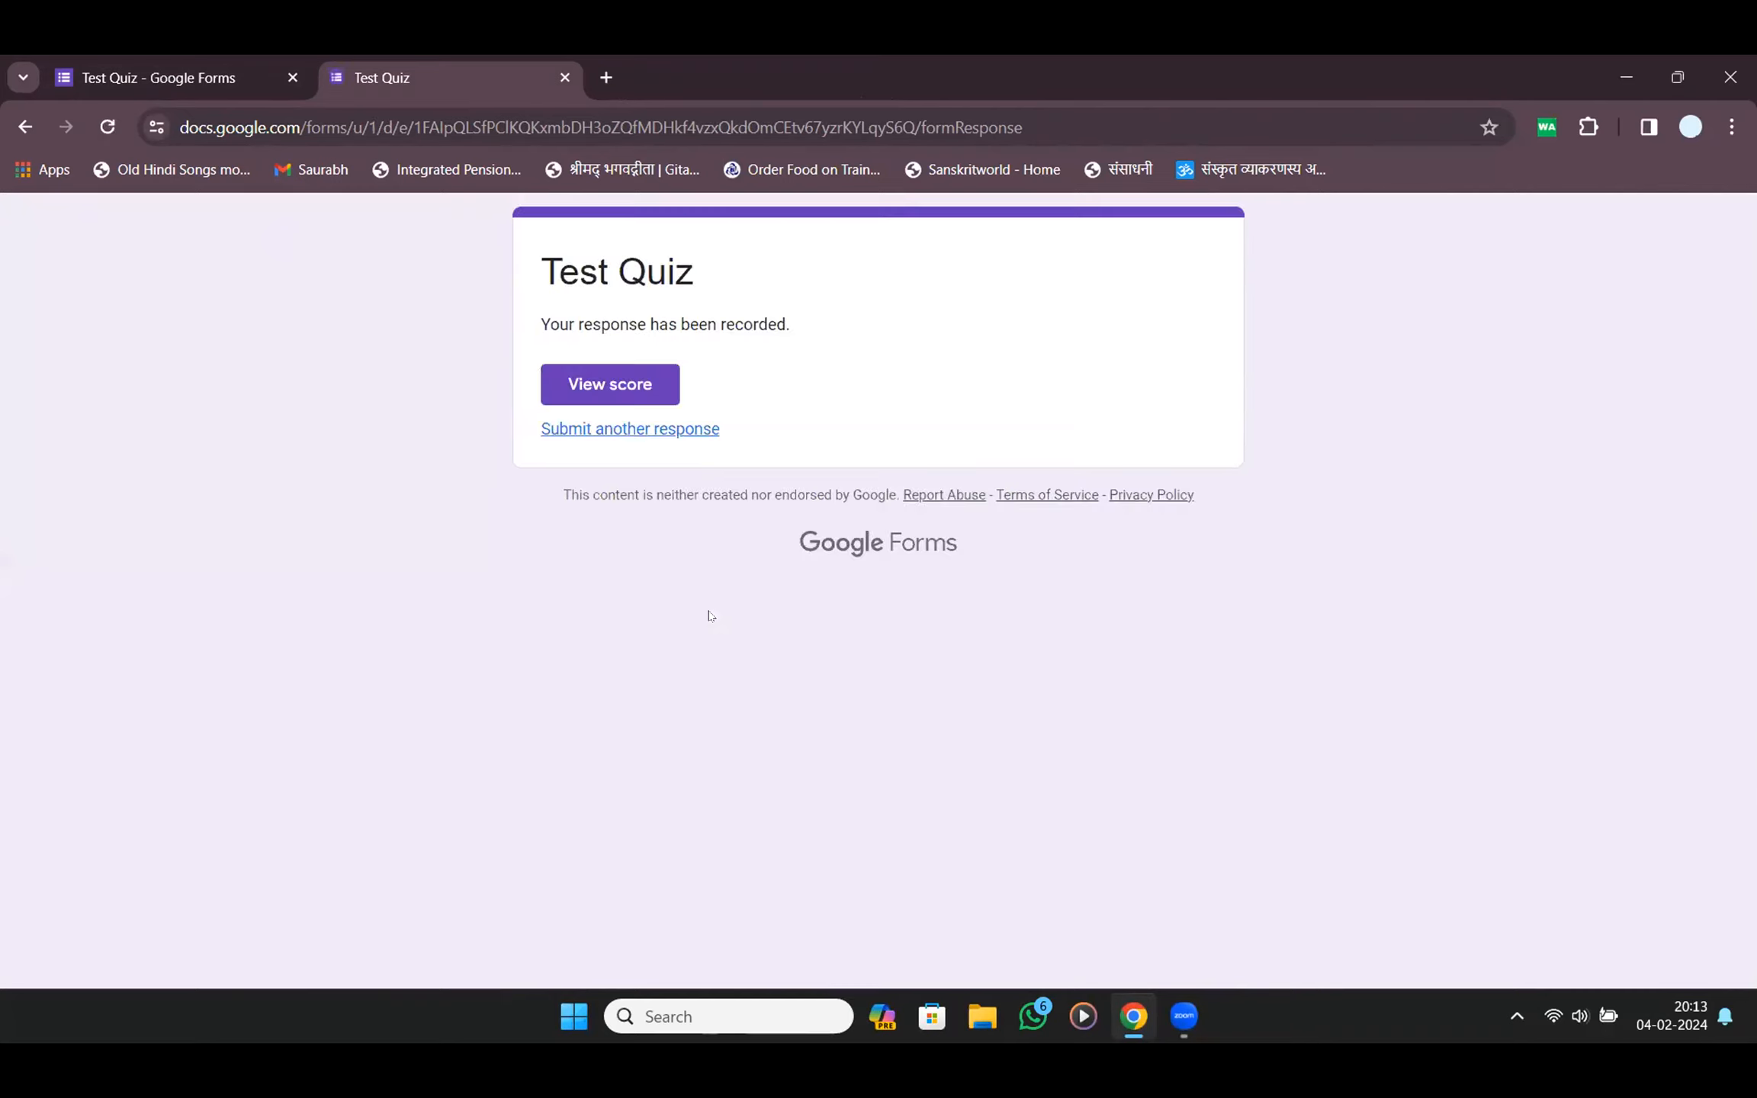
left_click(652, 385)
Review the 6/10 score, highlighting the 0/2 marks on the missed questions
scroll(1157, 306, "down", 10)
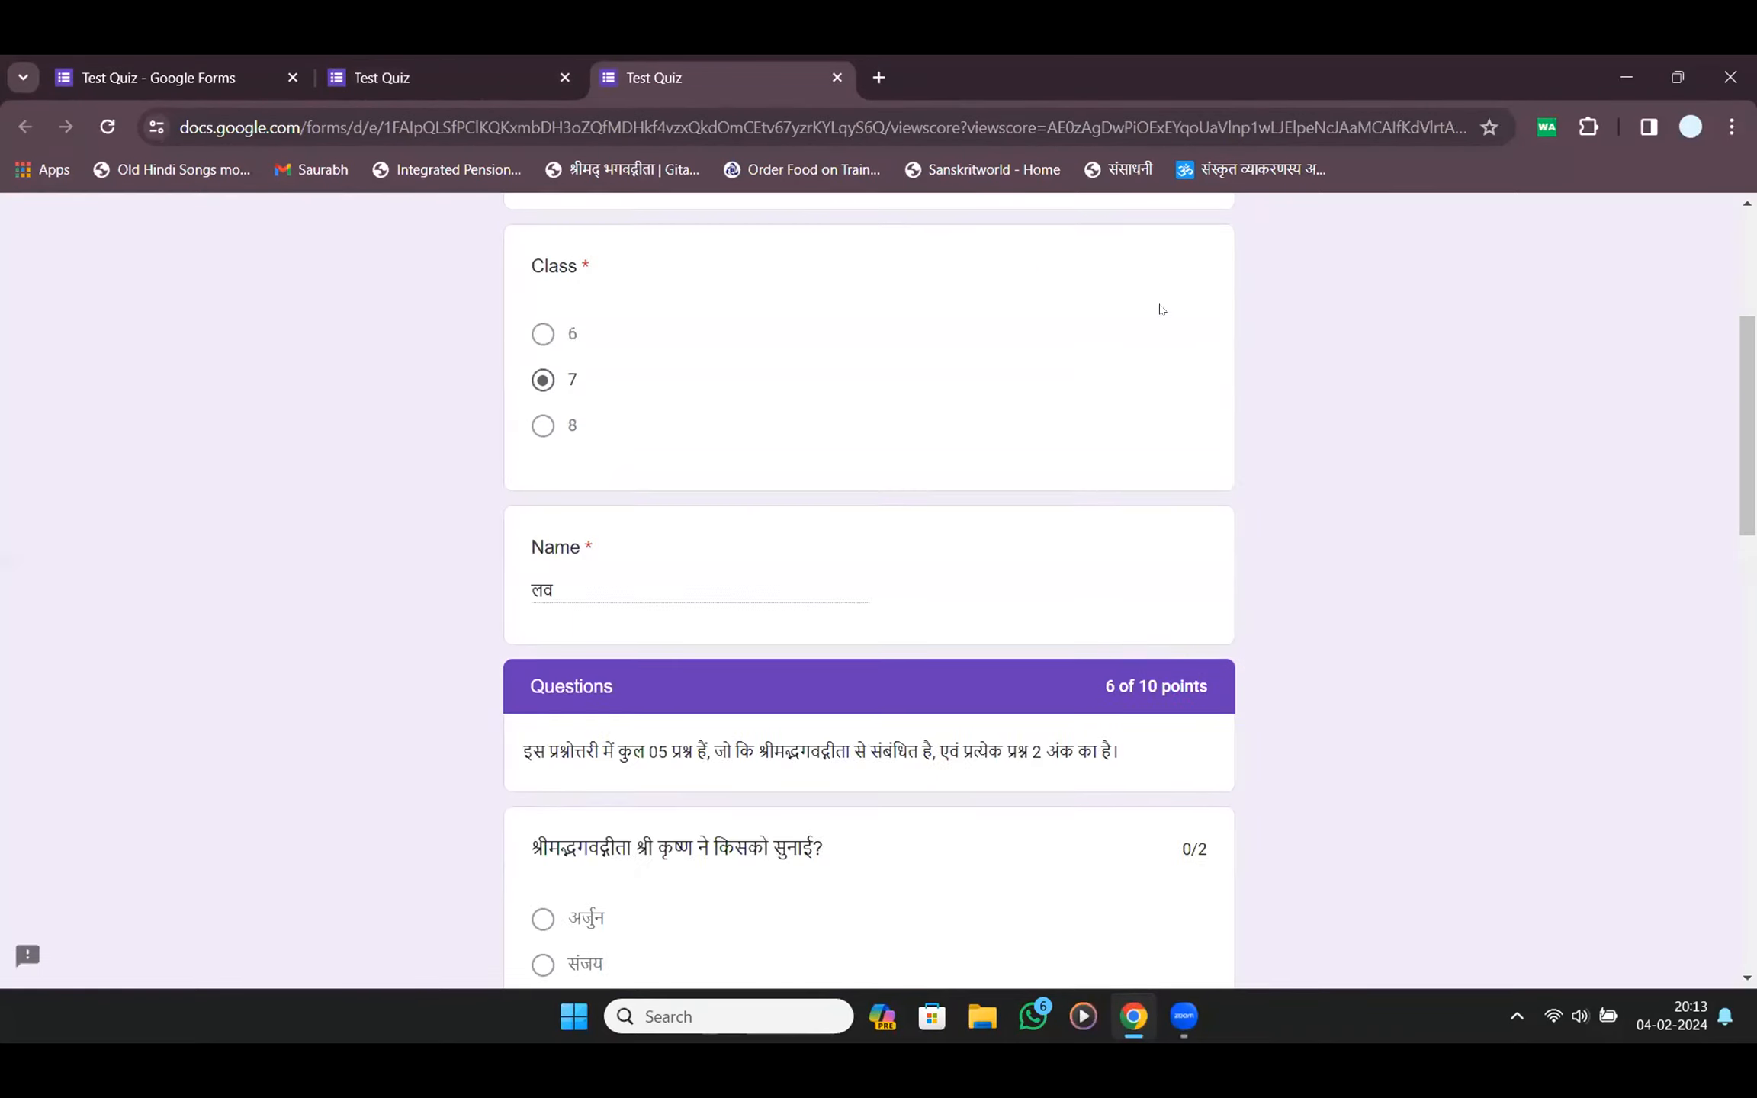
scroll(1158, 307, "down", 6)
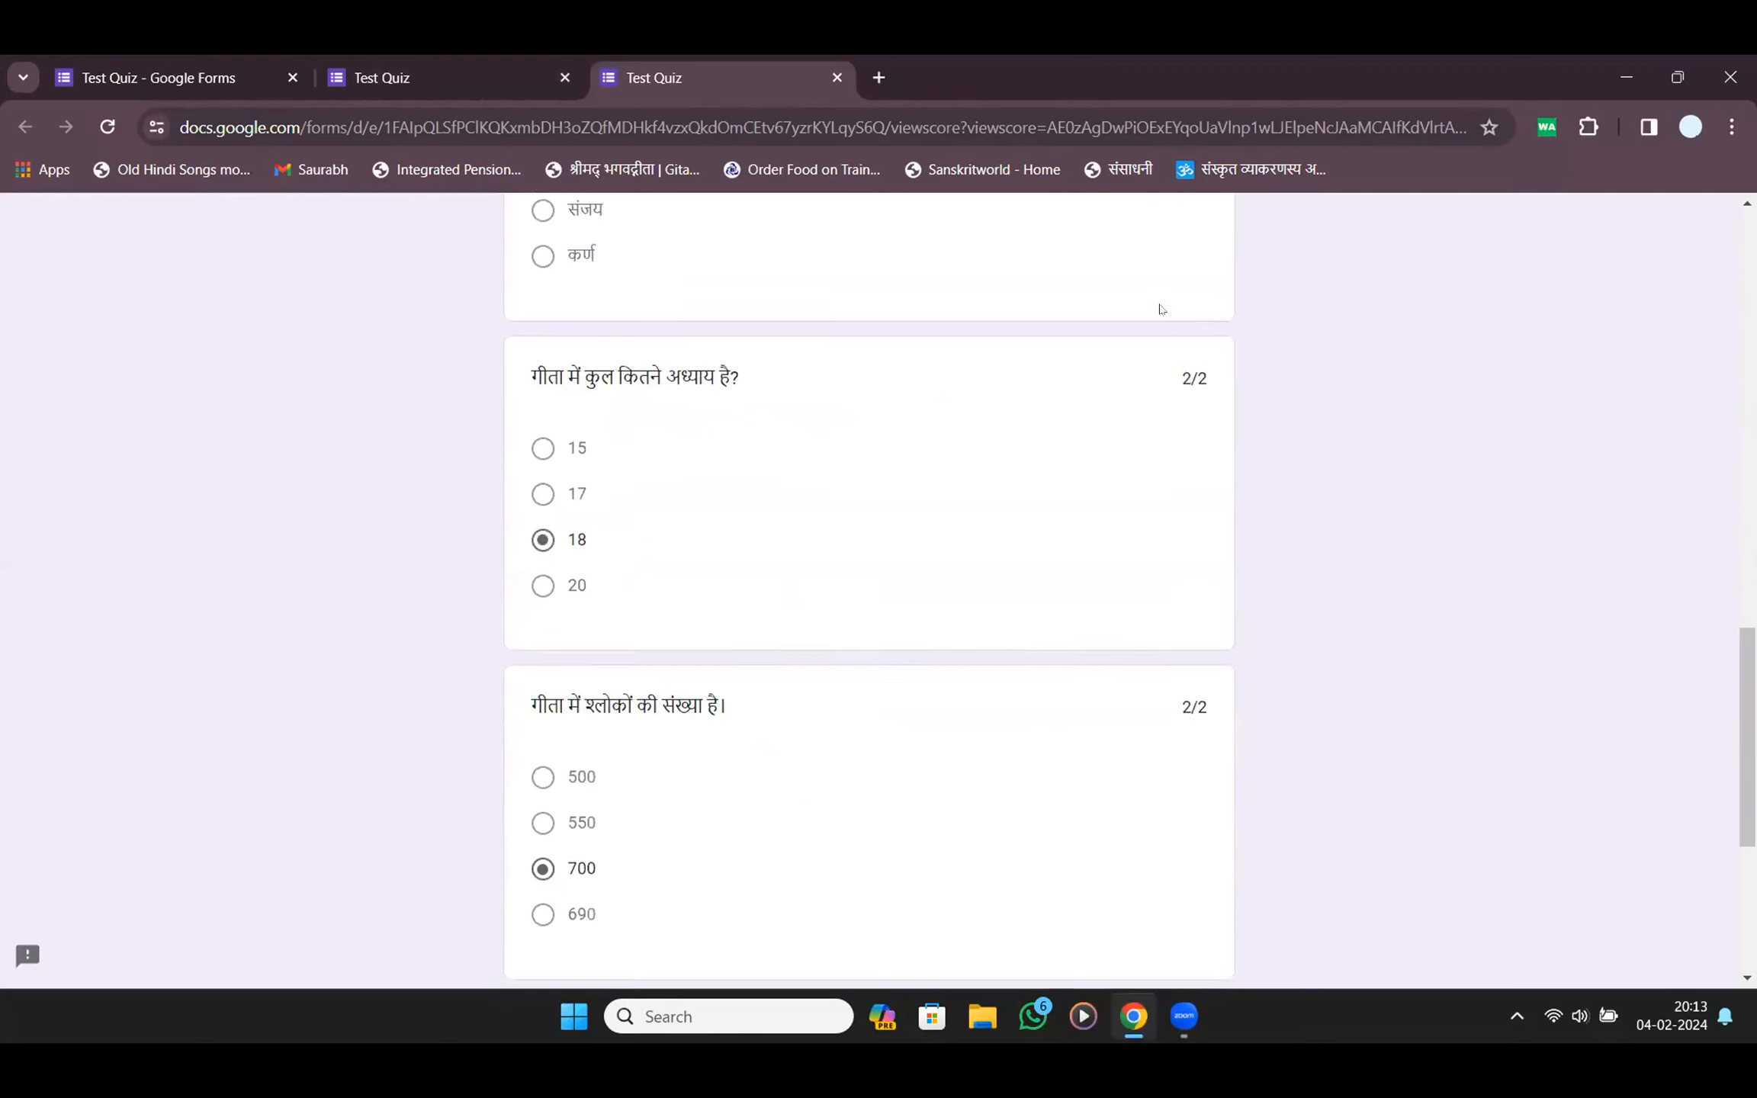
scroll(1159, 306, "up", 10)
scroll(1190, 366, "down", 3)
mouse_move(1181, 482)
left_mouse_down()
mouse_move(1219, 487)
mouse_move(1196, 463)
mouse_move(1213, 467)
left_mouse_up()
left_click_drag(1179, 797, 1233, 801)
scroll(1227, 781, "down", 10)
left_click_drag(1181, 691, 1249, 676)
Hide Point values from respondents in the editor's settings and reopen the preview
key("ctrl+1")
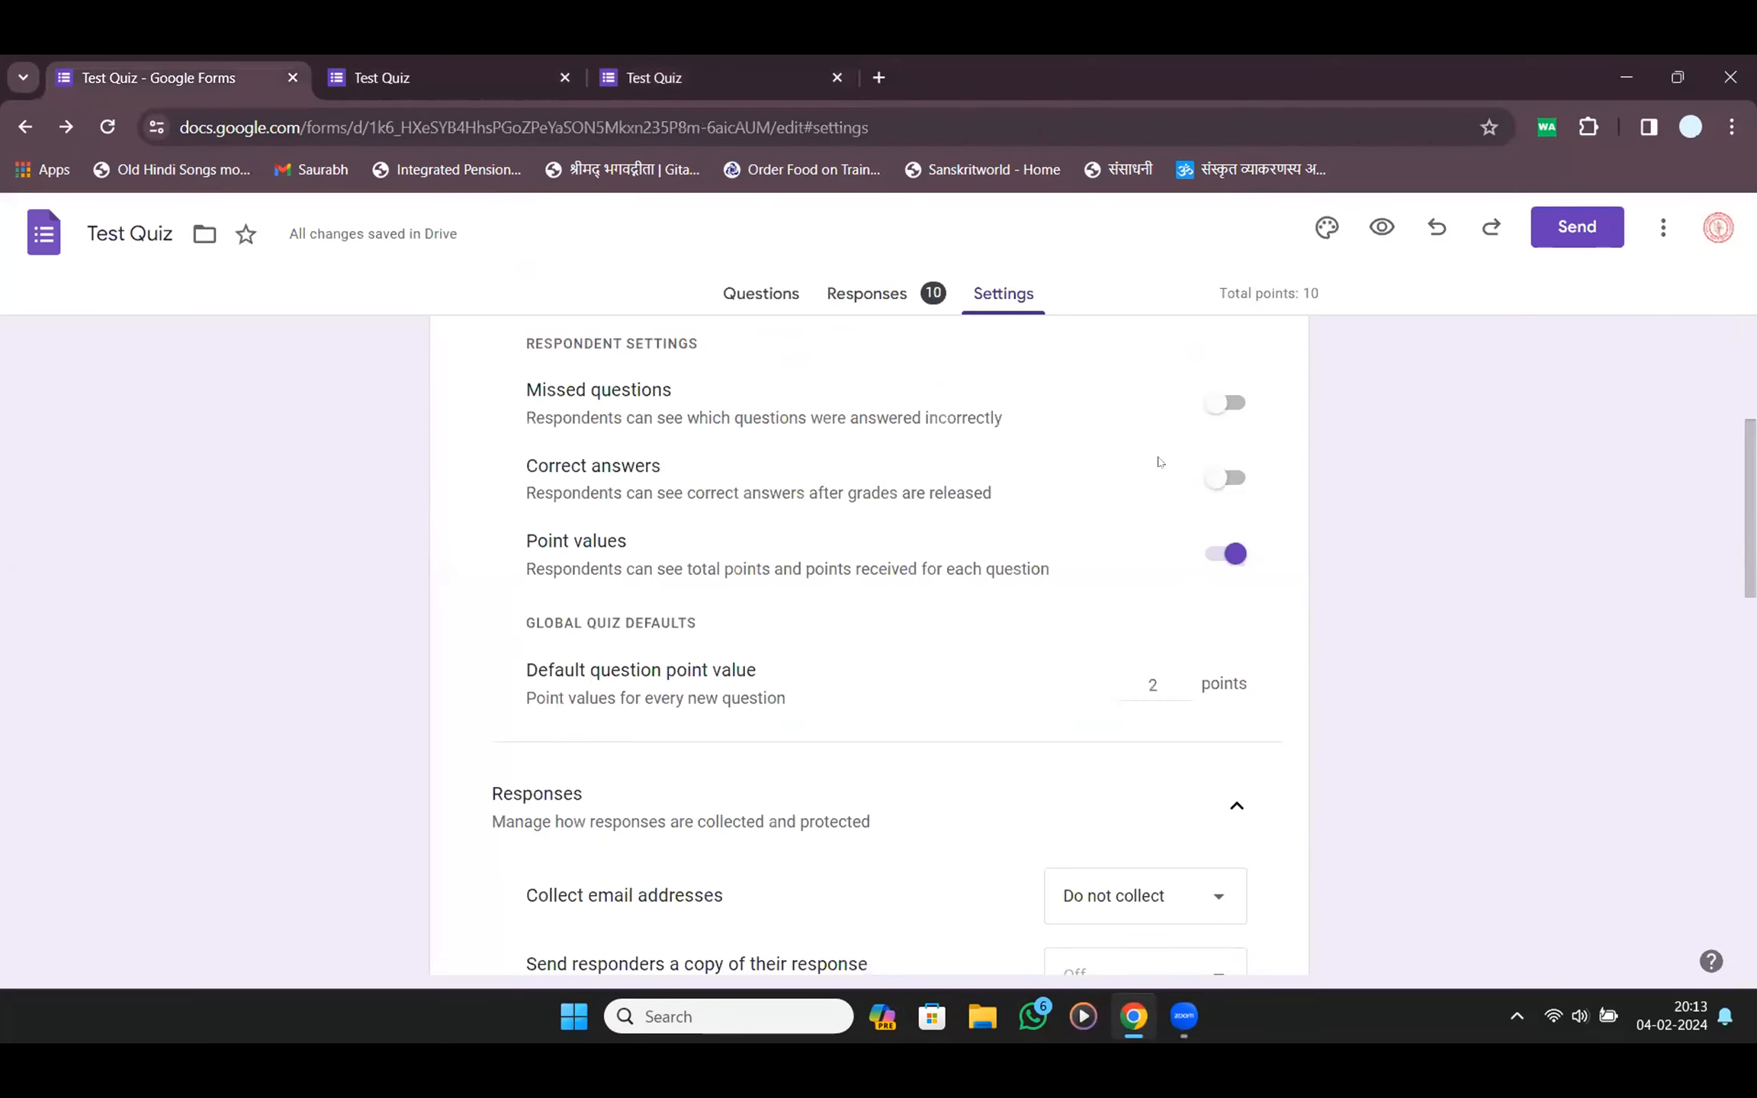
left_click(1231, 552)
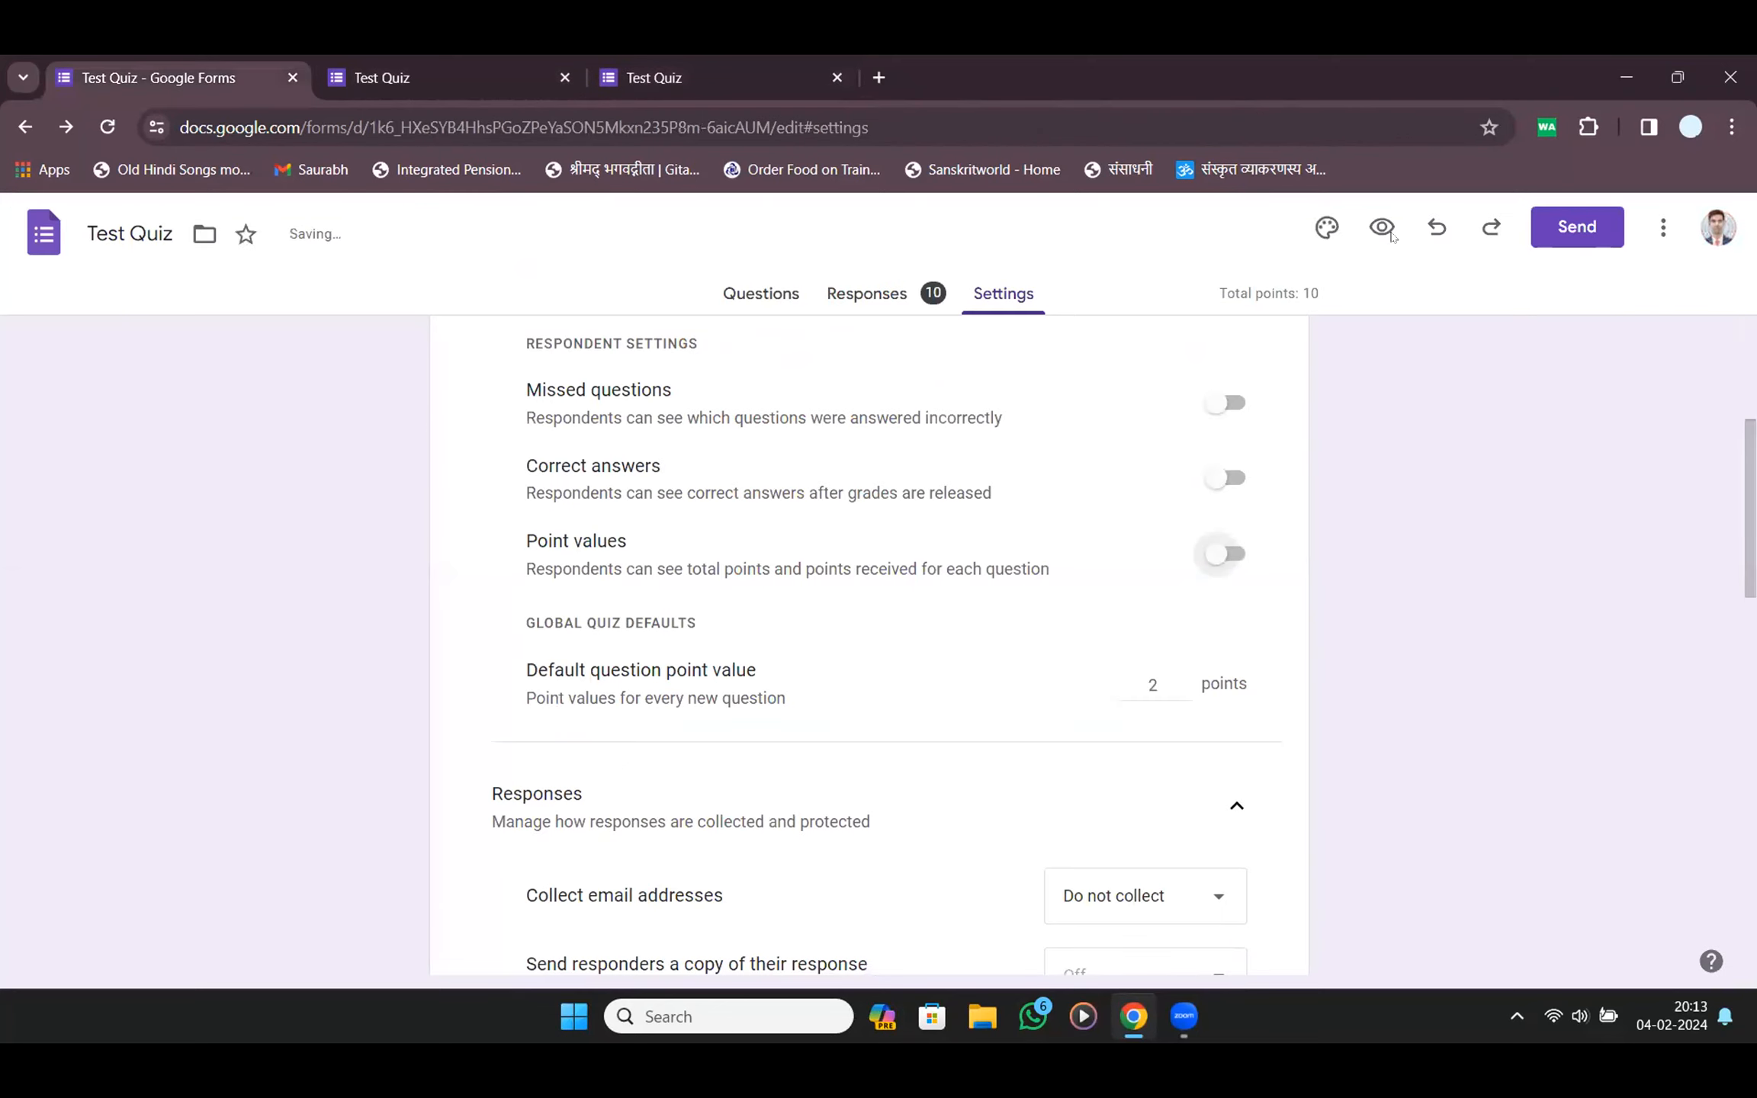
left_click(1382, 227)
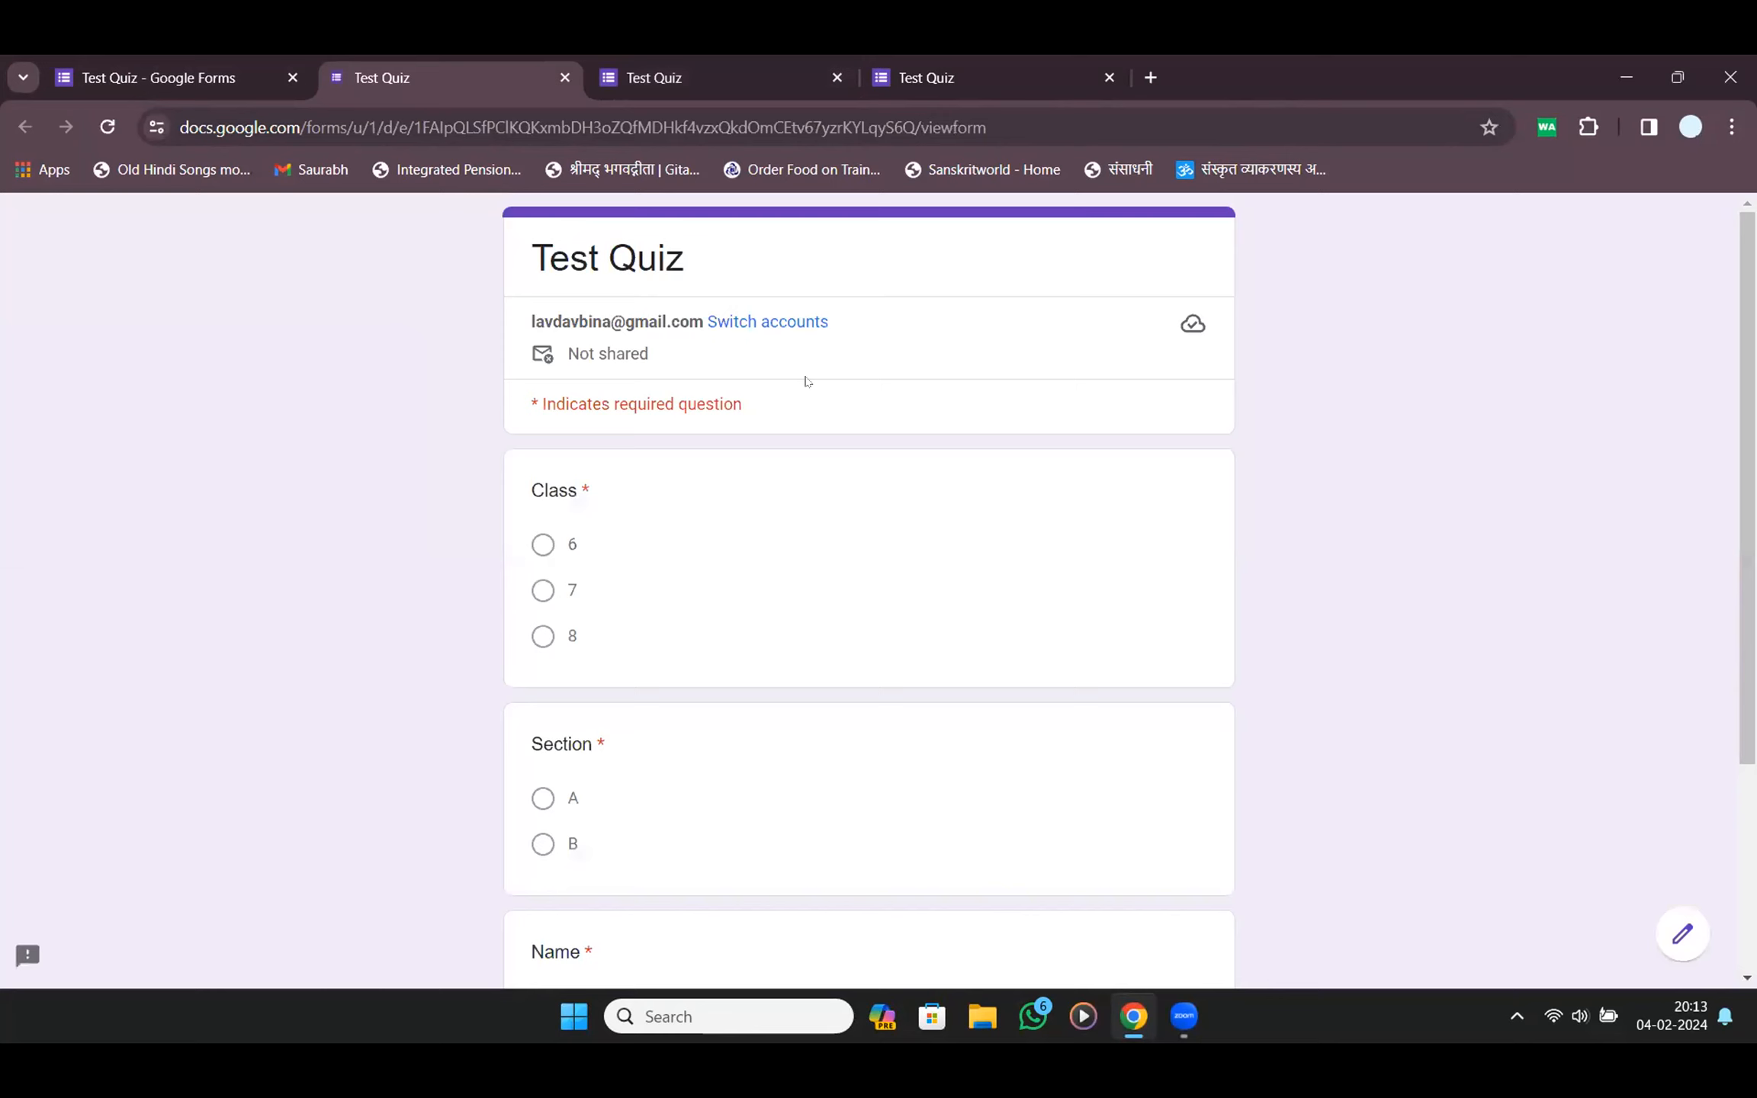
Fill in Class 6, Section B and the student's name, then continue to the questions
left_click(546, 544)
scroll(559, 707, "down", 4)
left_click(543, 549)
left_click(582, 720)
type("लव")
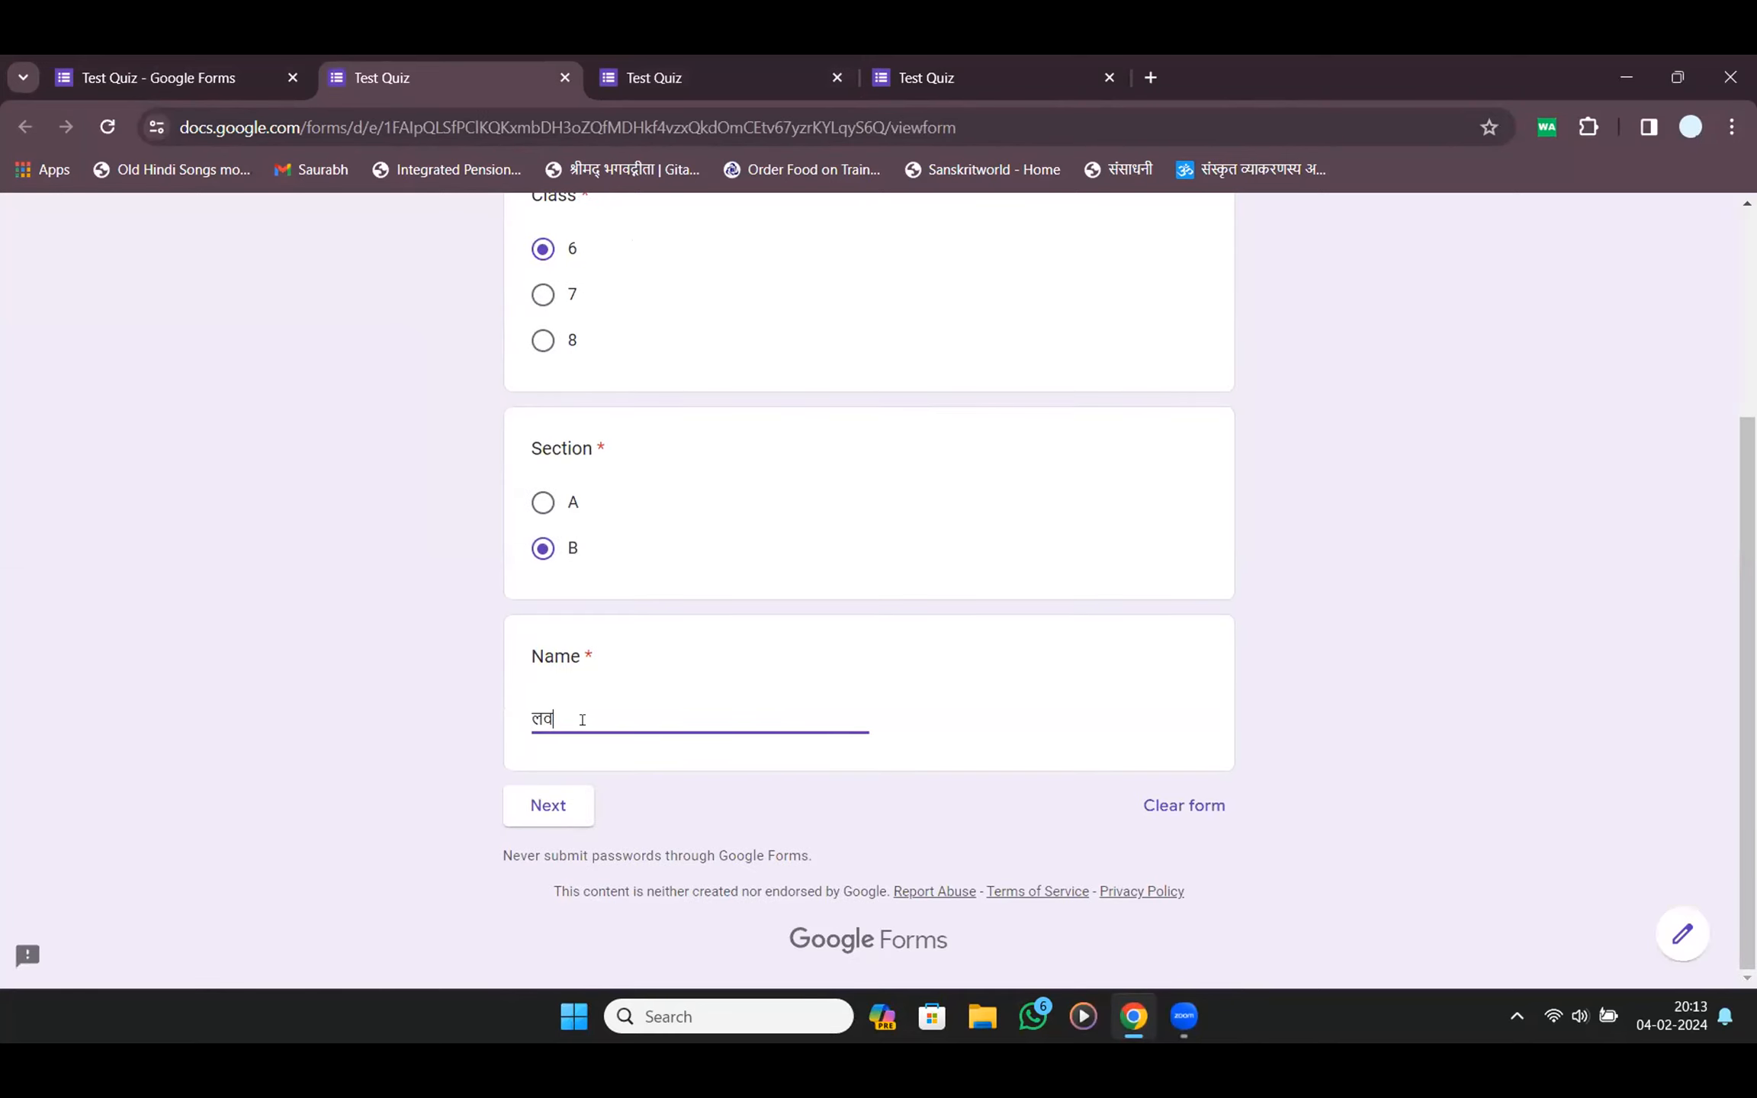
left_click(563, 821)
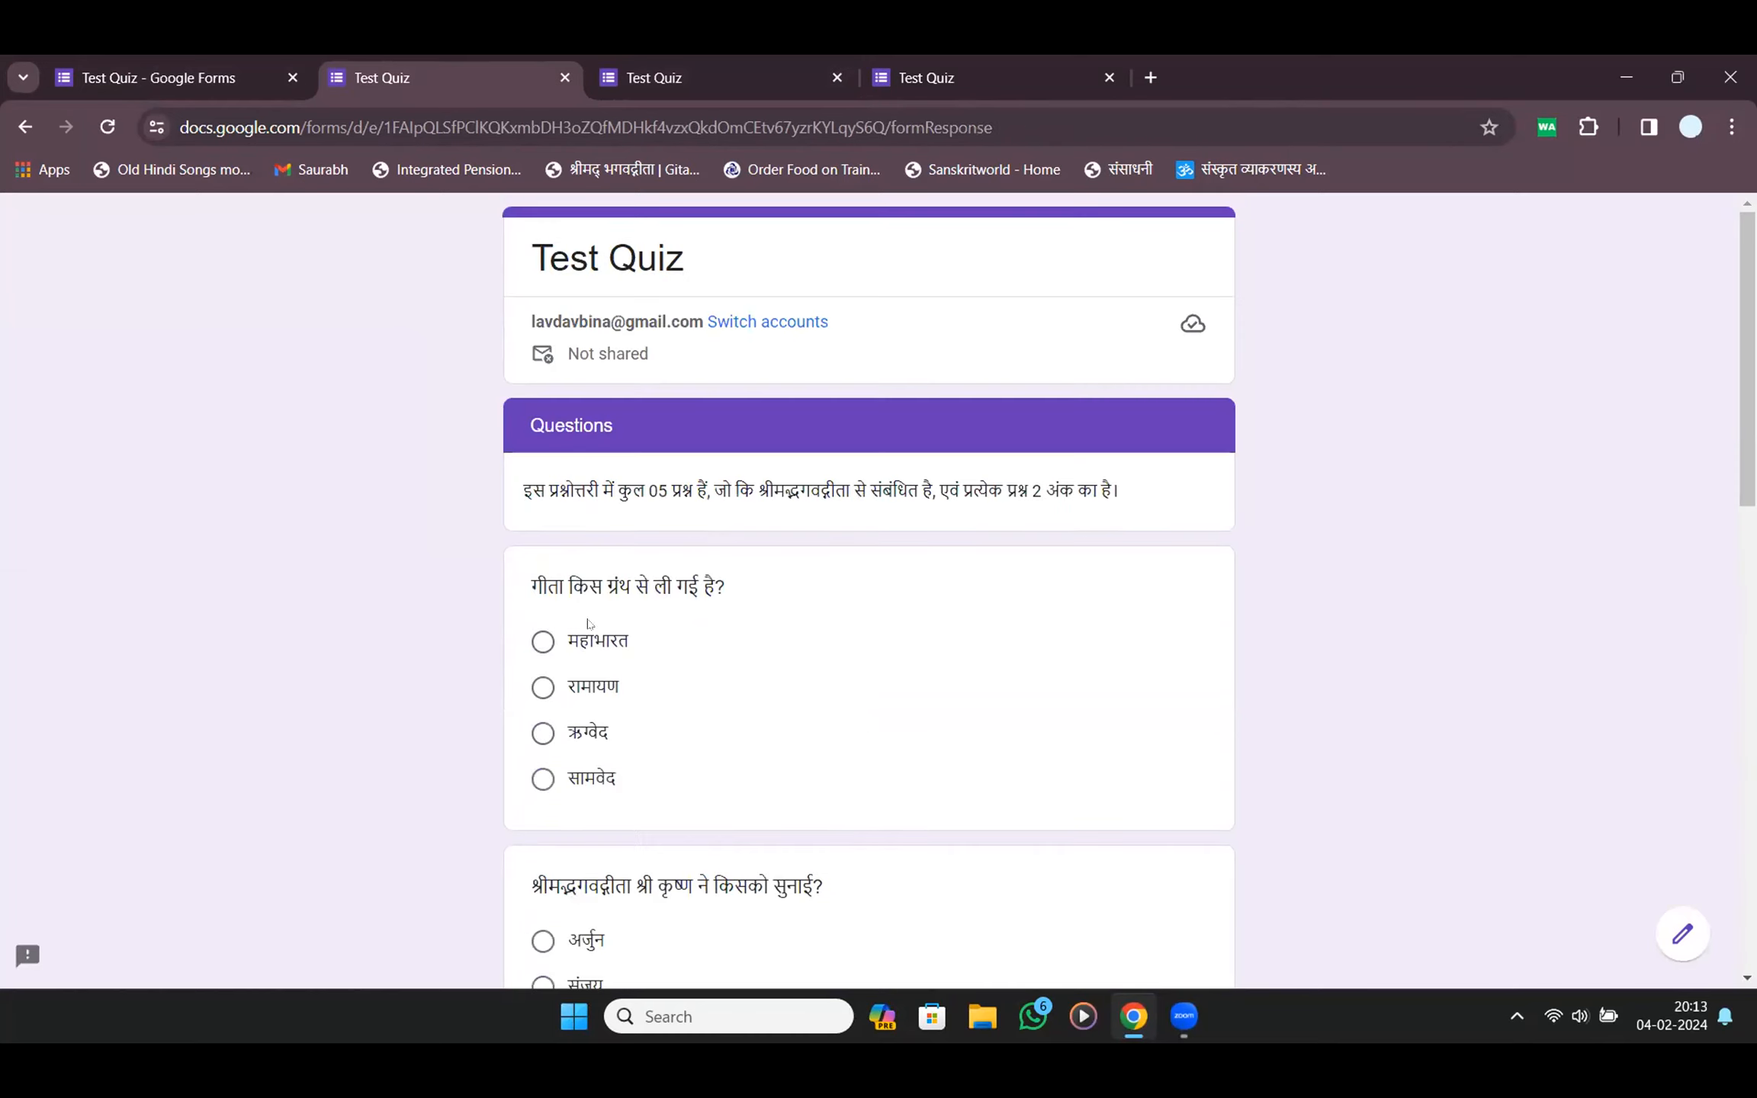
Answer रामायण, अर्जुन, 18, 700 and finally संजय, then submit the response
left_click(544, 688)
scroll(553, 693, "down", 4)
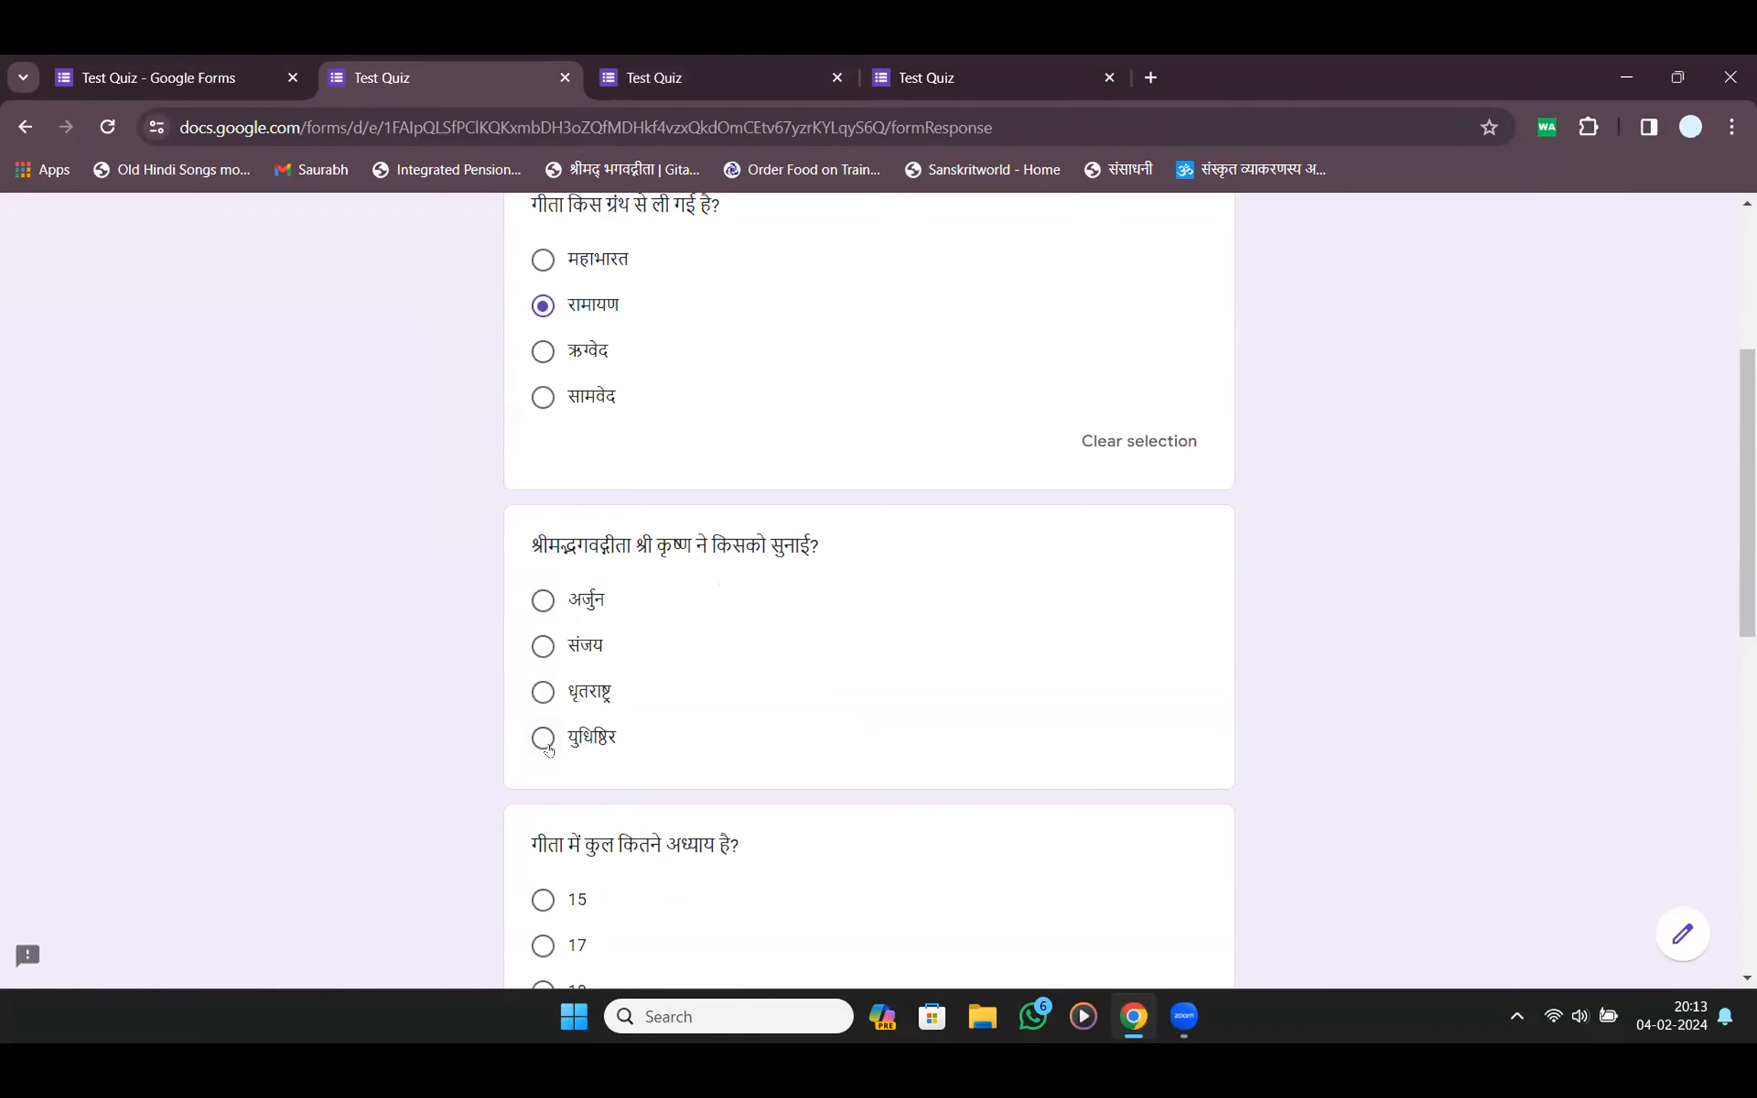
left_click(544, 603)
scroll(594, 648, "down", 4)
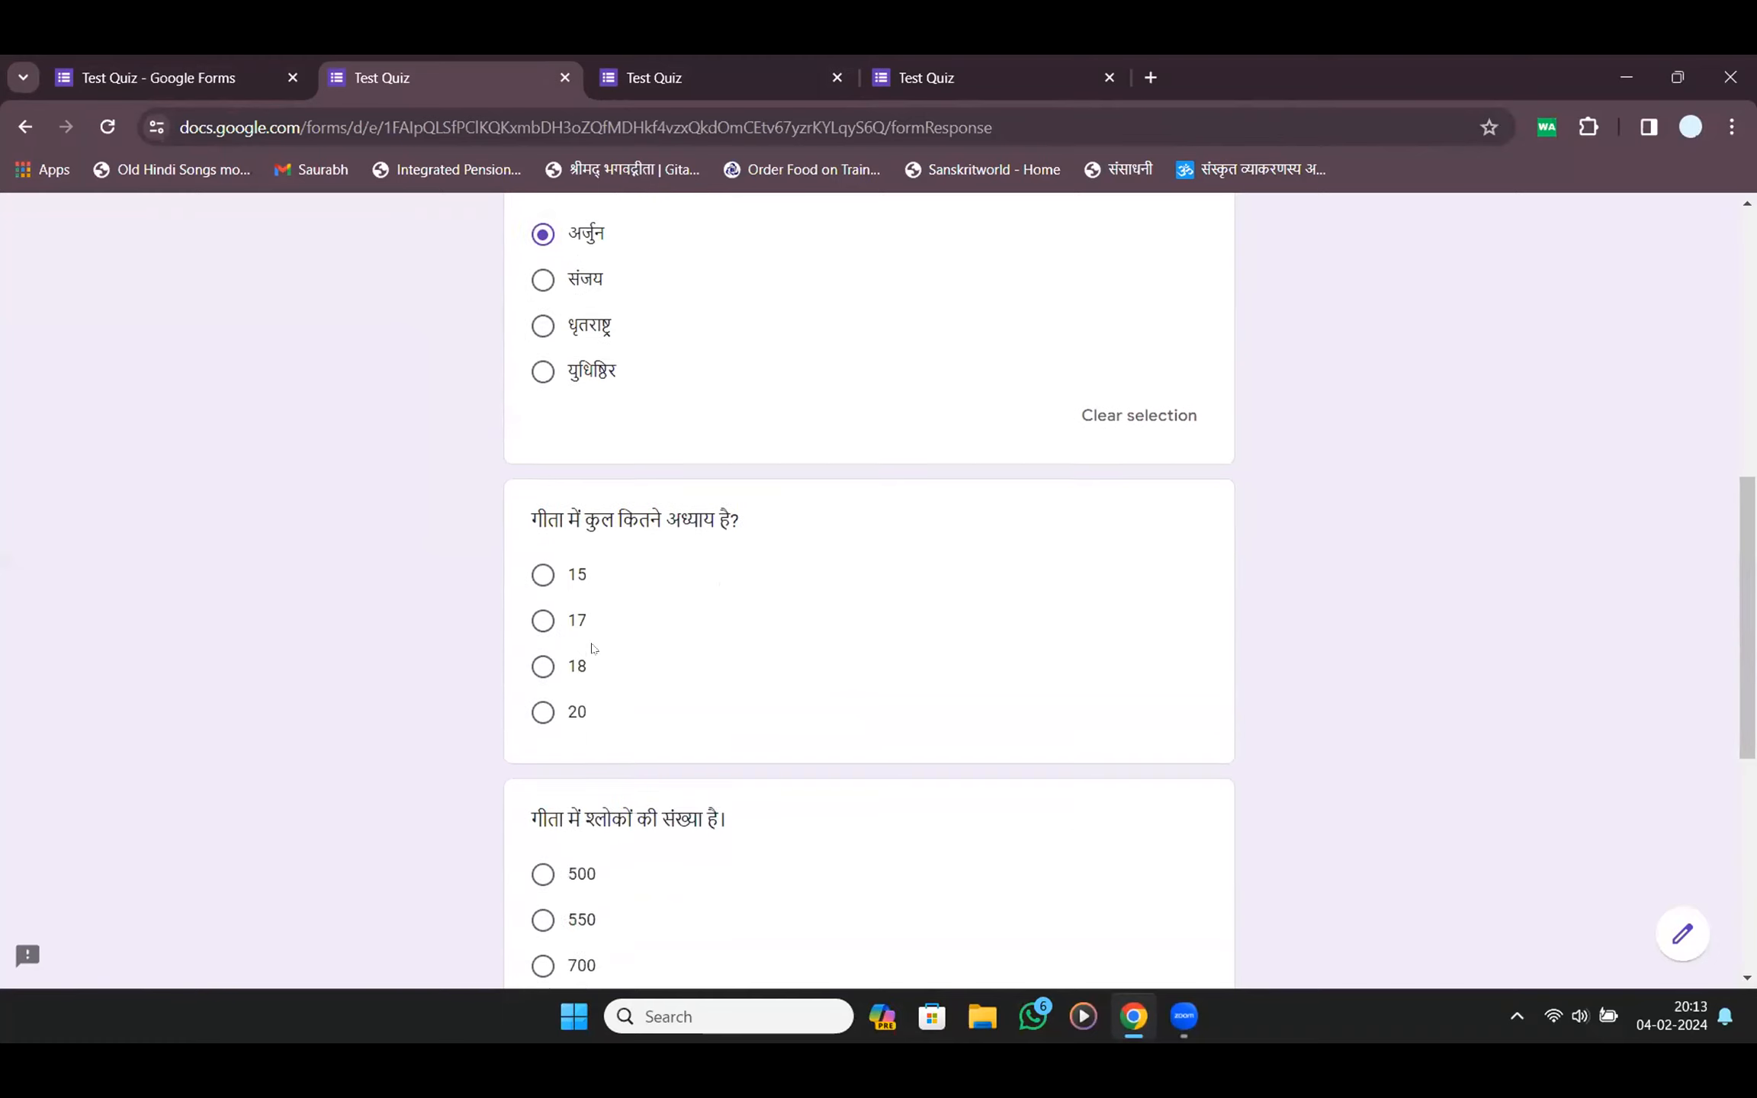
left_click(543, 658)
scroll(548, 632, "down", 5)
left_click(543, 609)
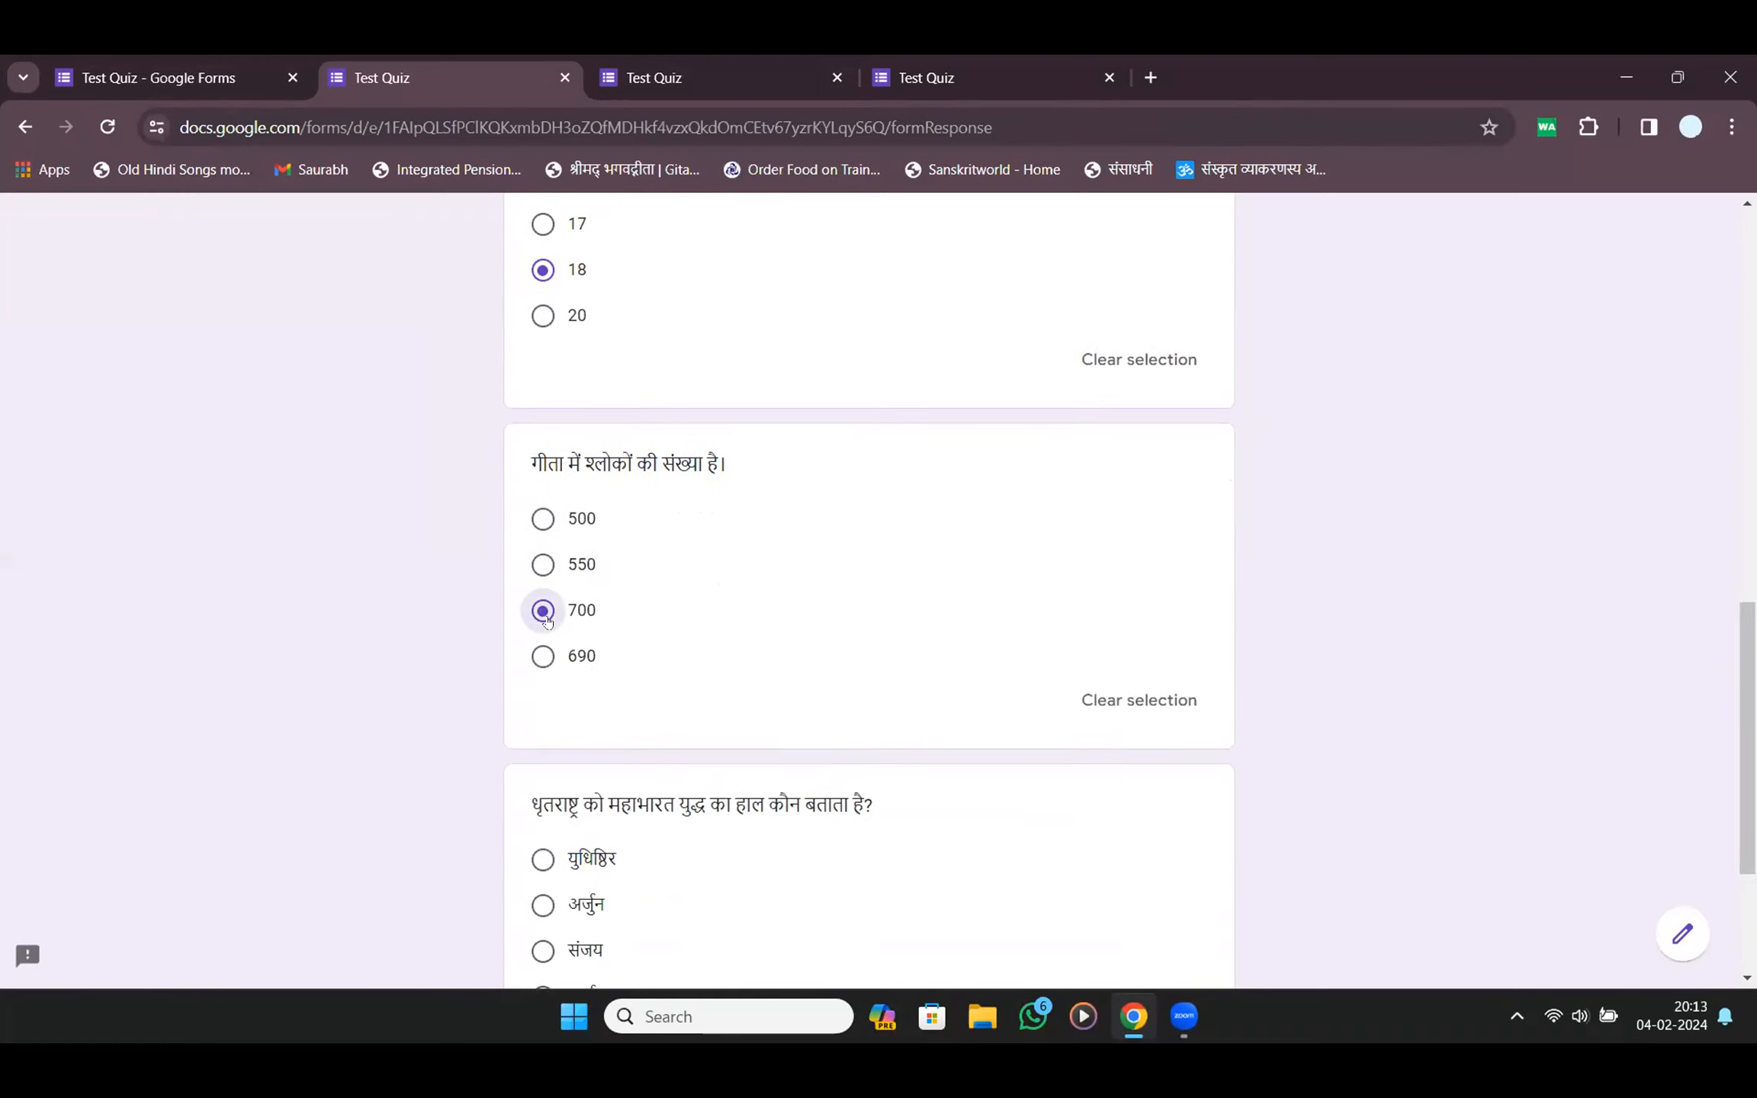
scroll(547, 617, "down", 3)
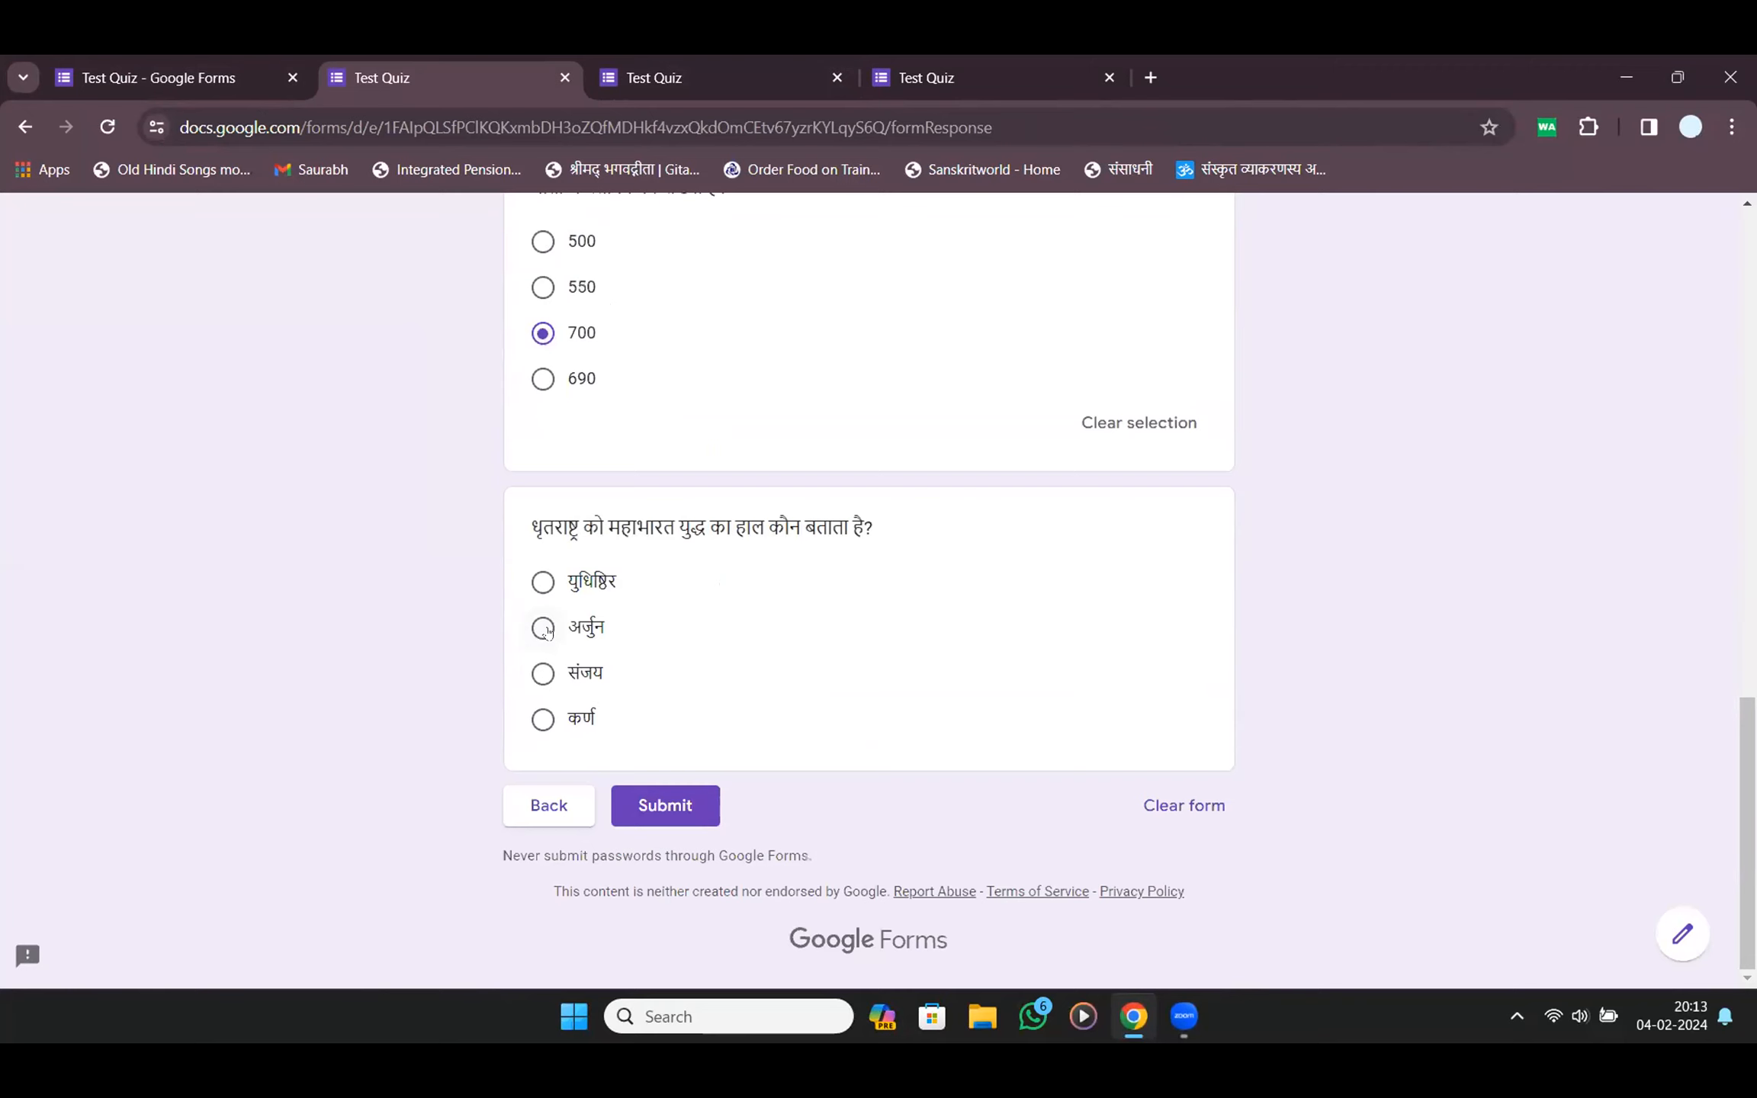
left_click(543, 584)
left_click(543, 630)
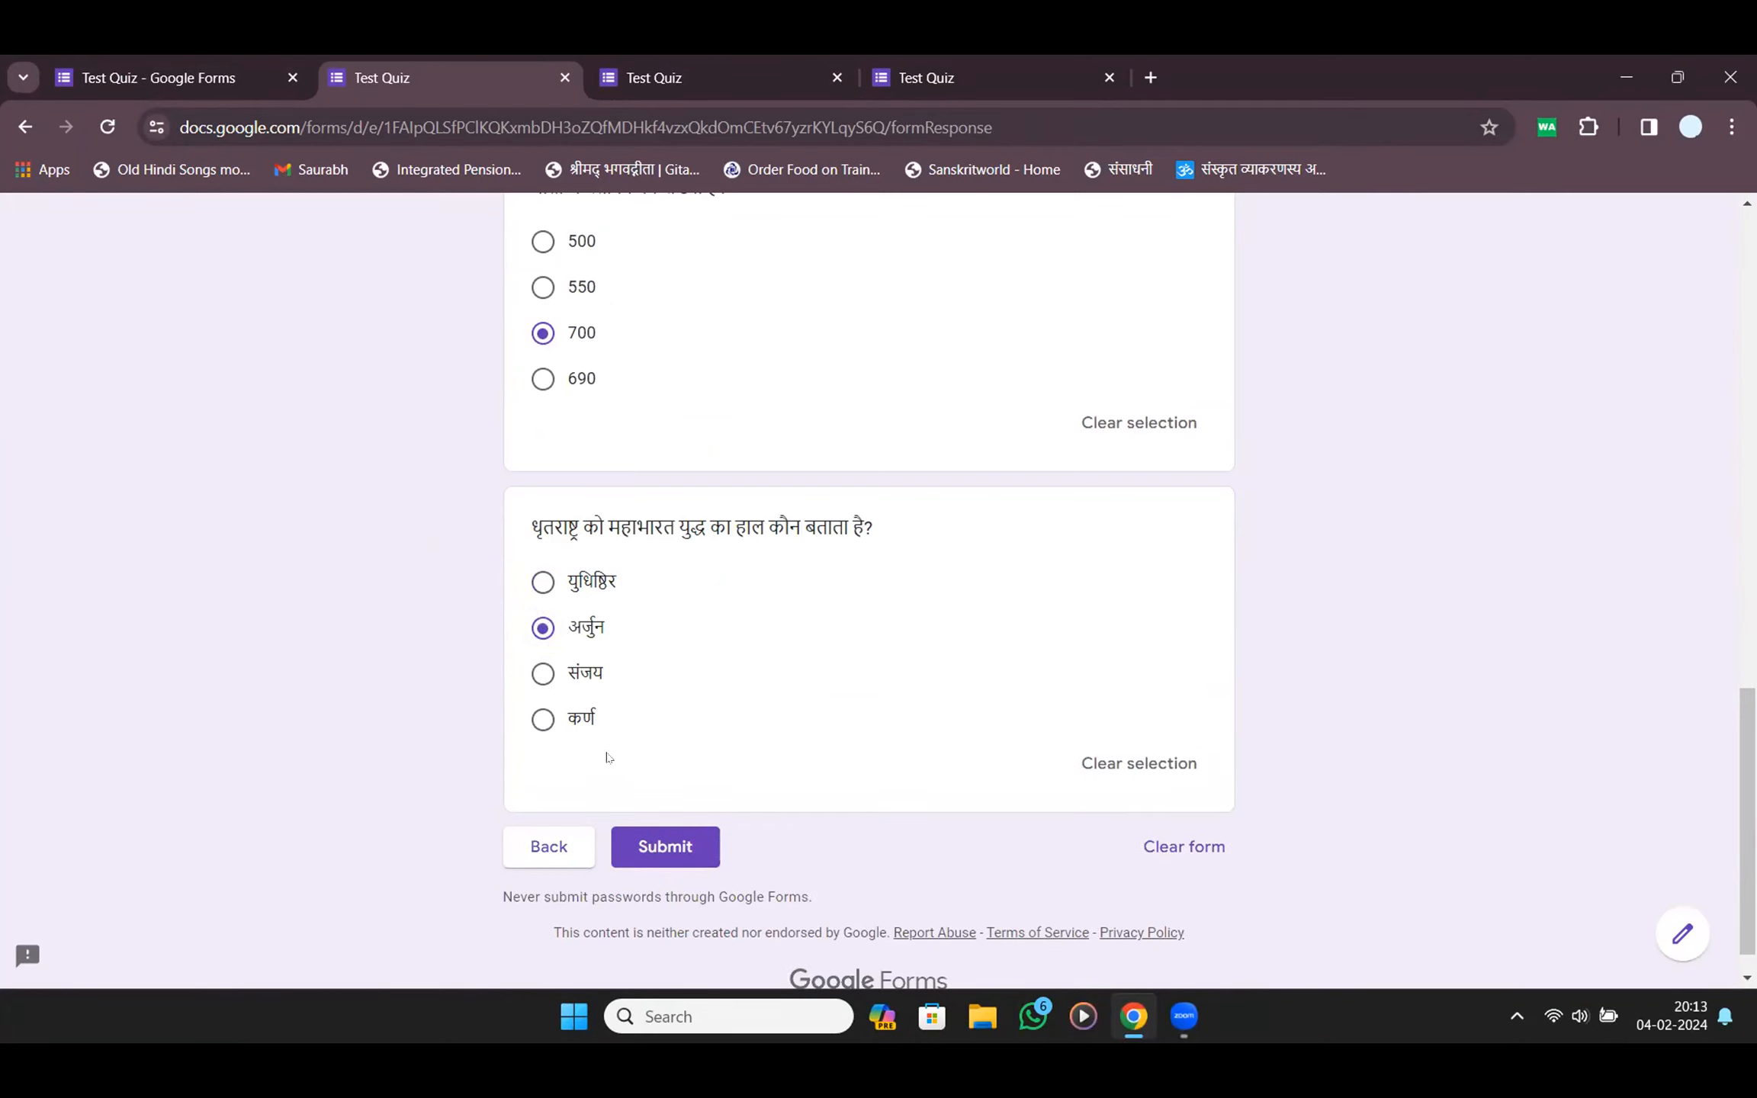
left_click(545, 675)
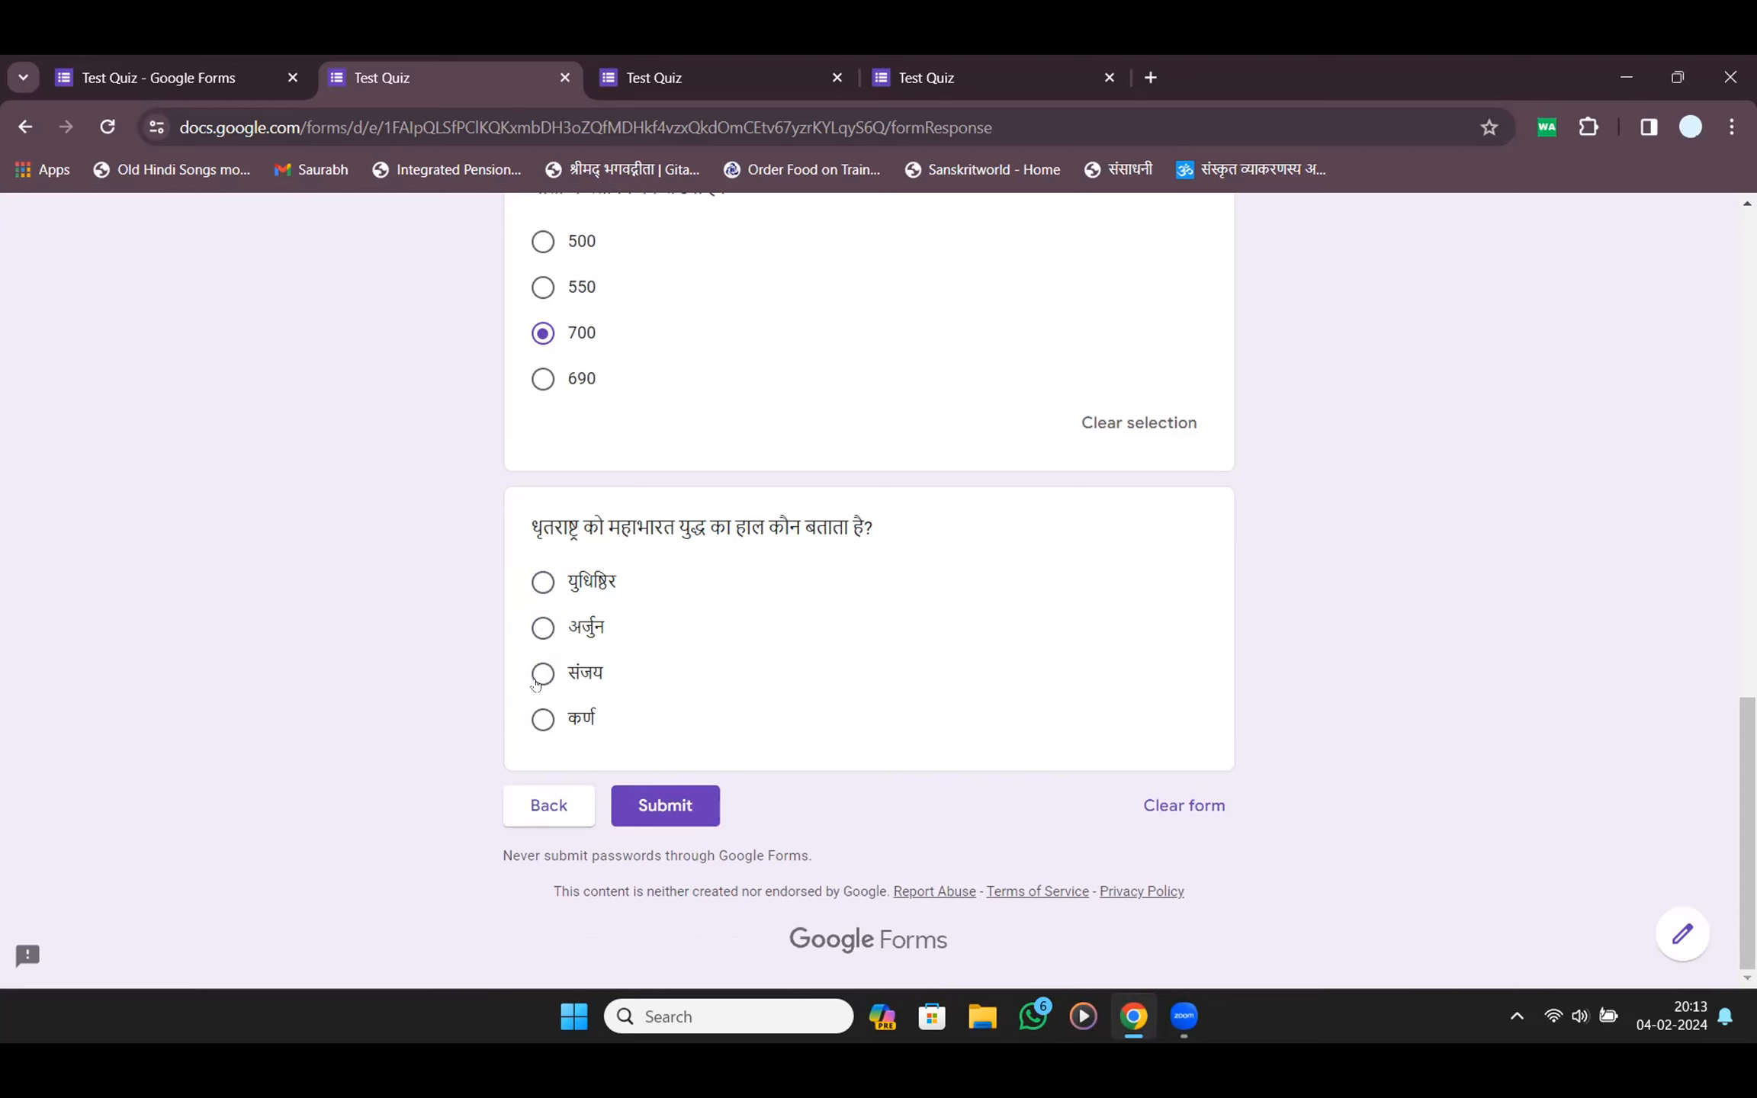
left_click(662, 847)
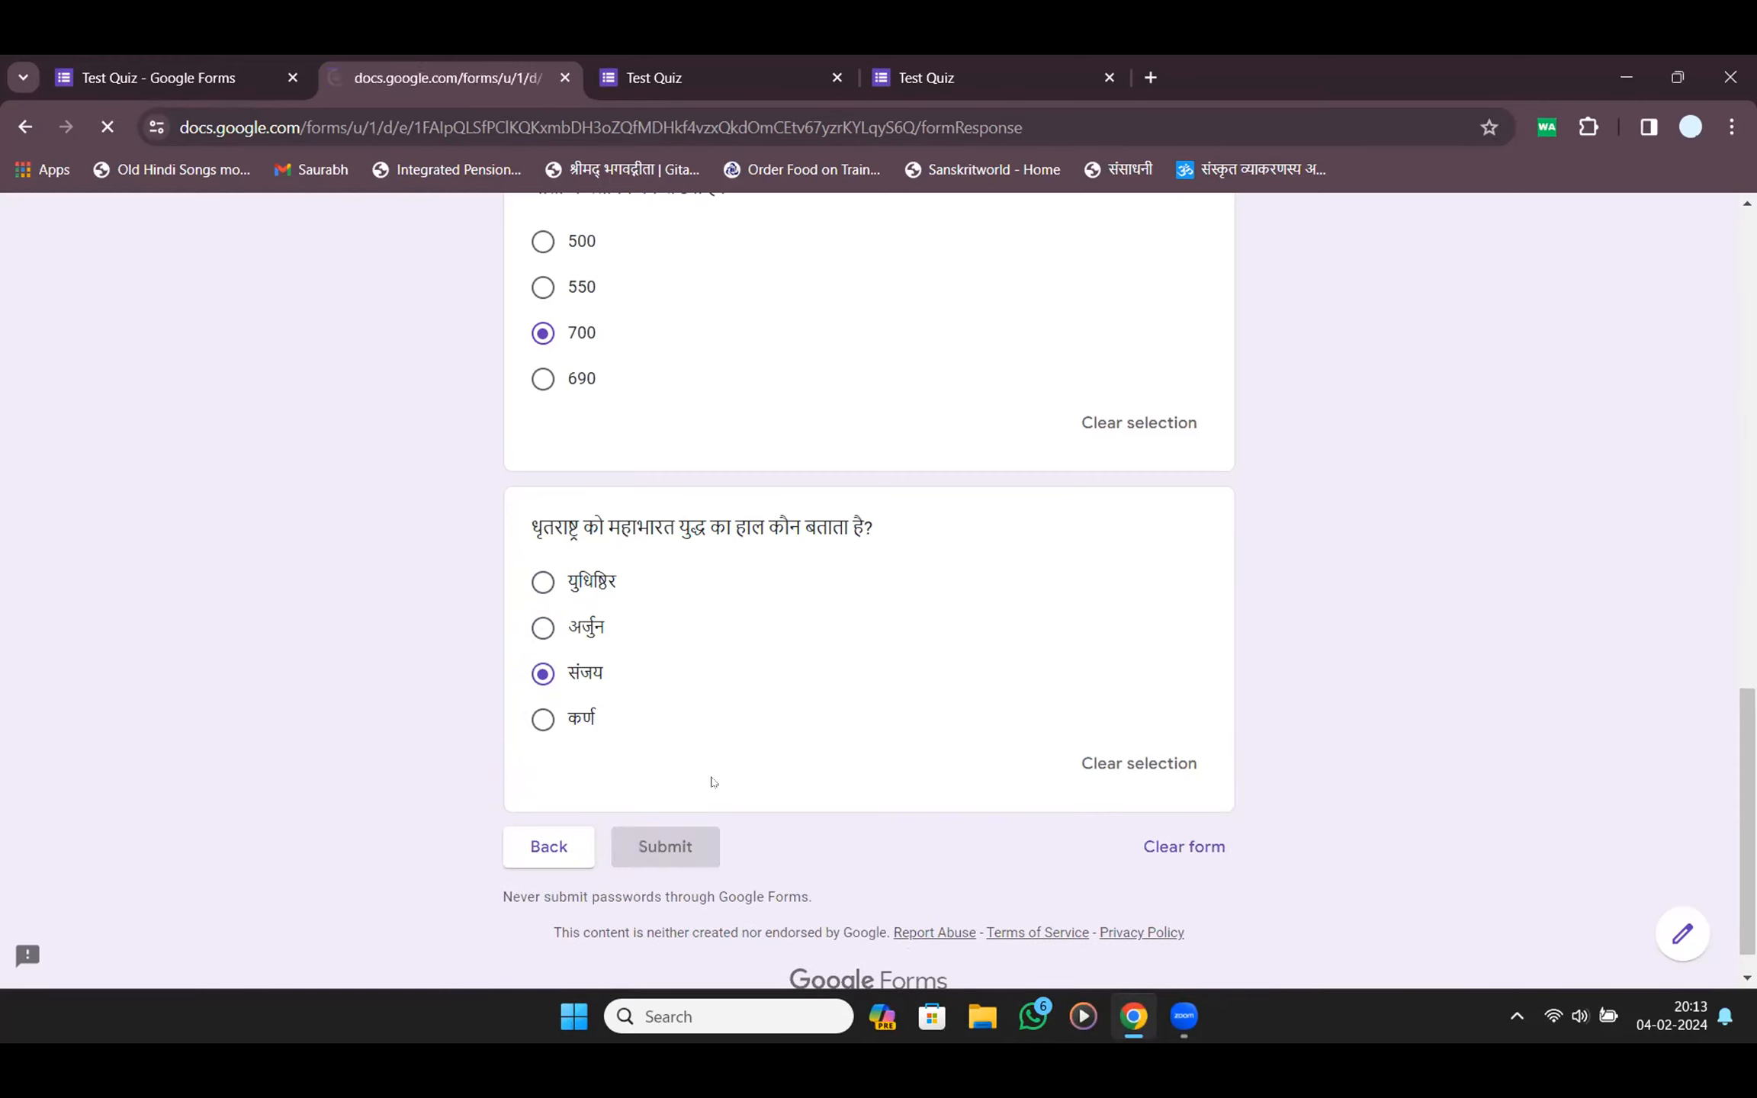
Check the score, then close the score and extra Test Quiz tabs
left_click(634, 402)
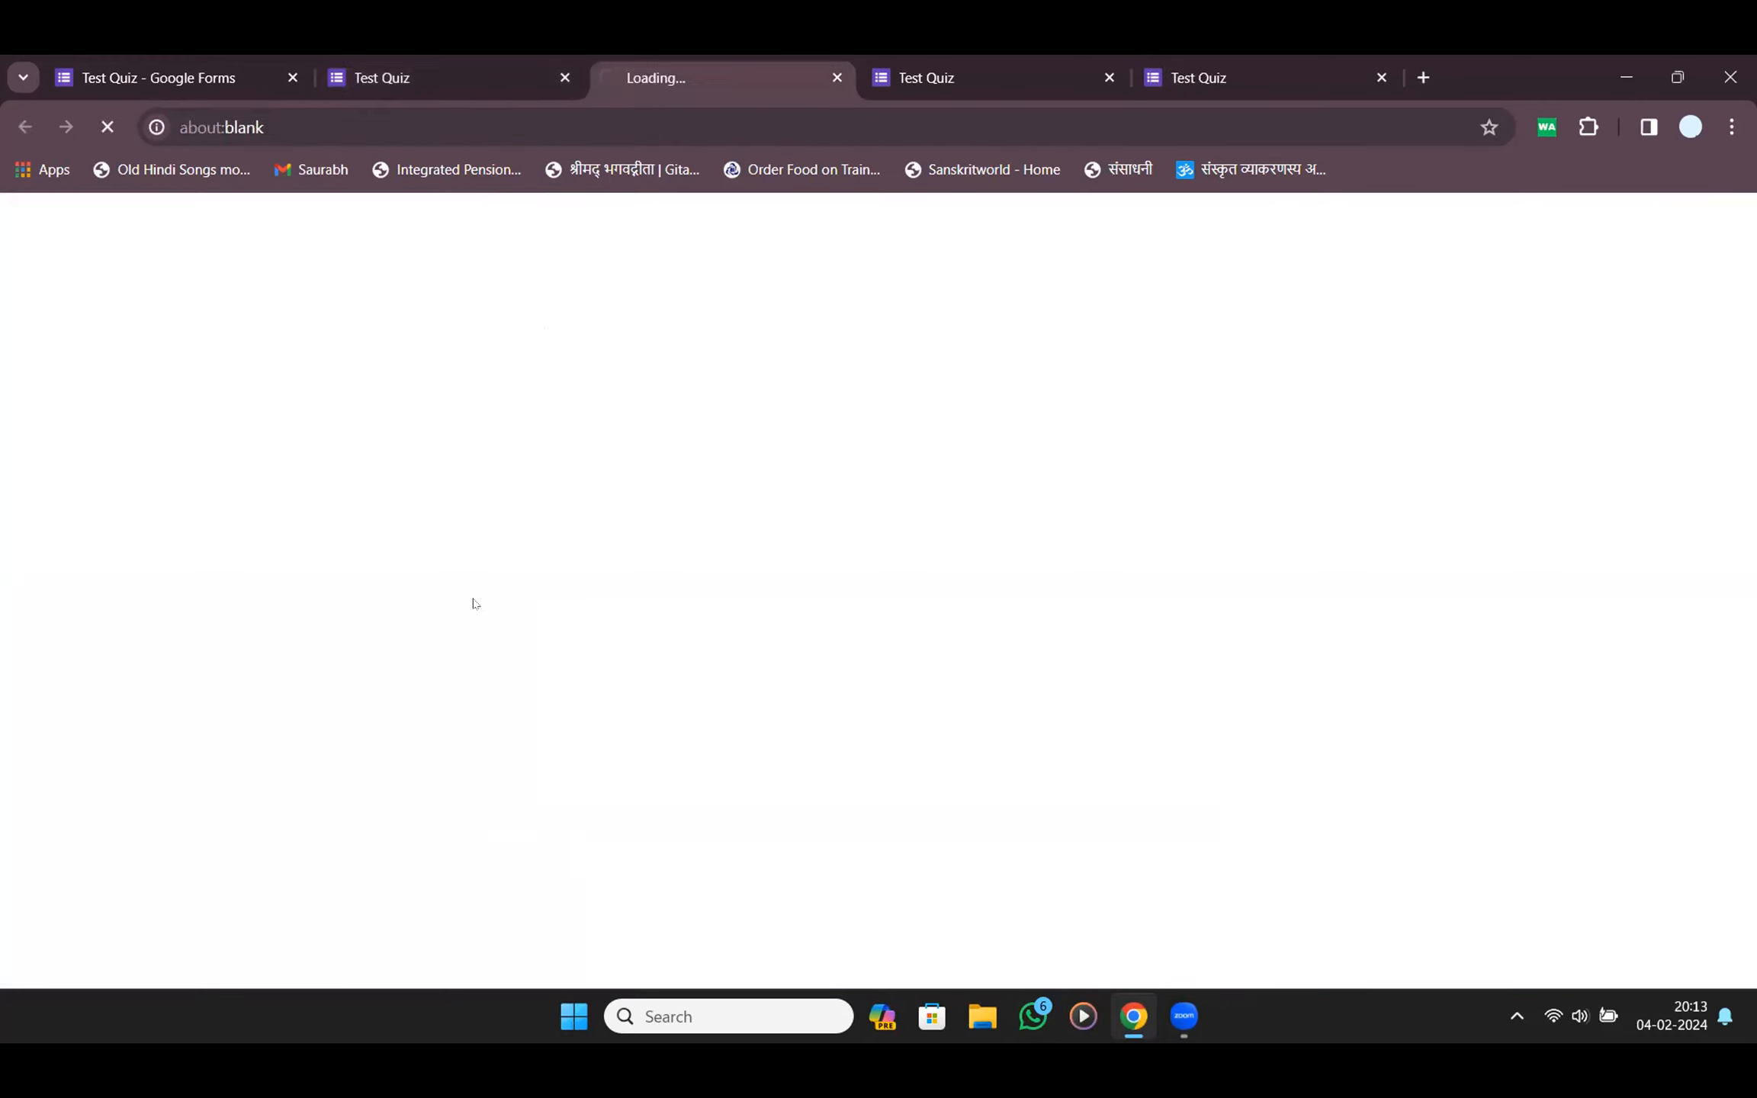
scroll(622, 491, "down", 15)
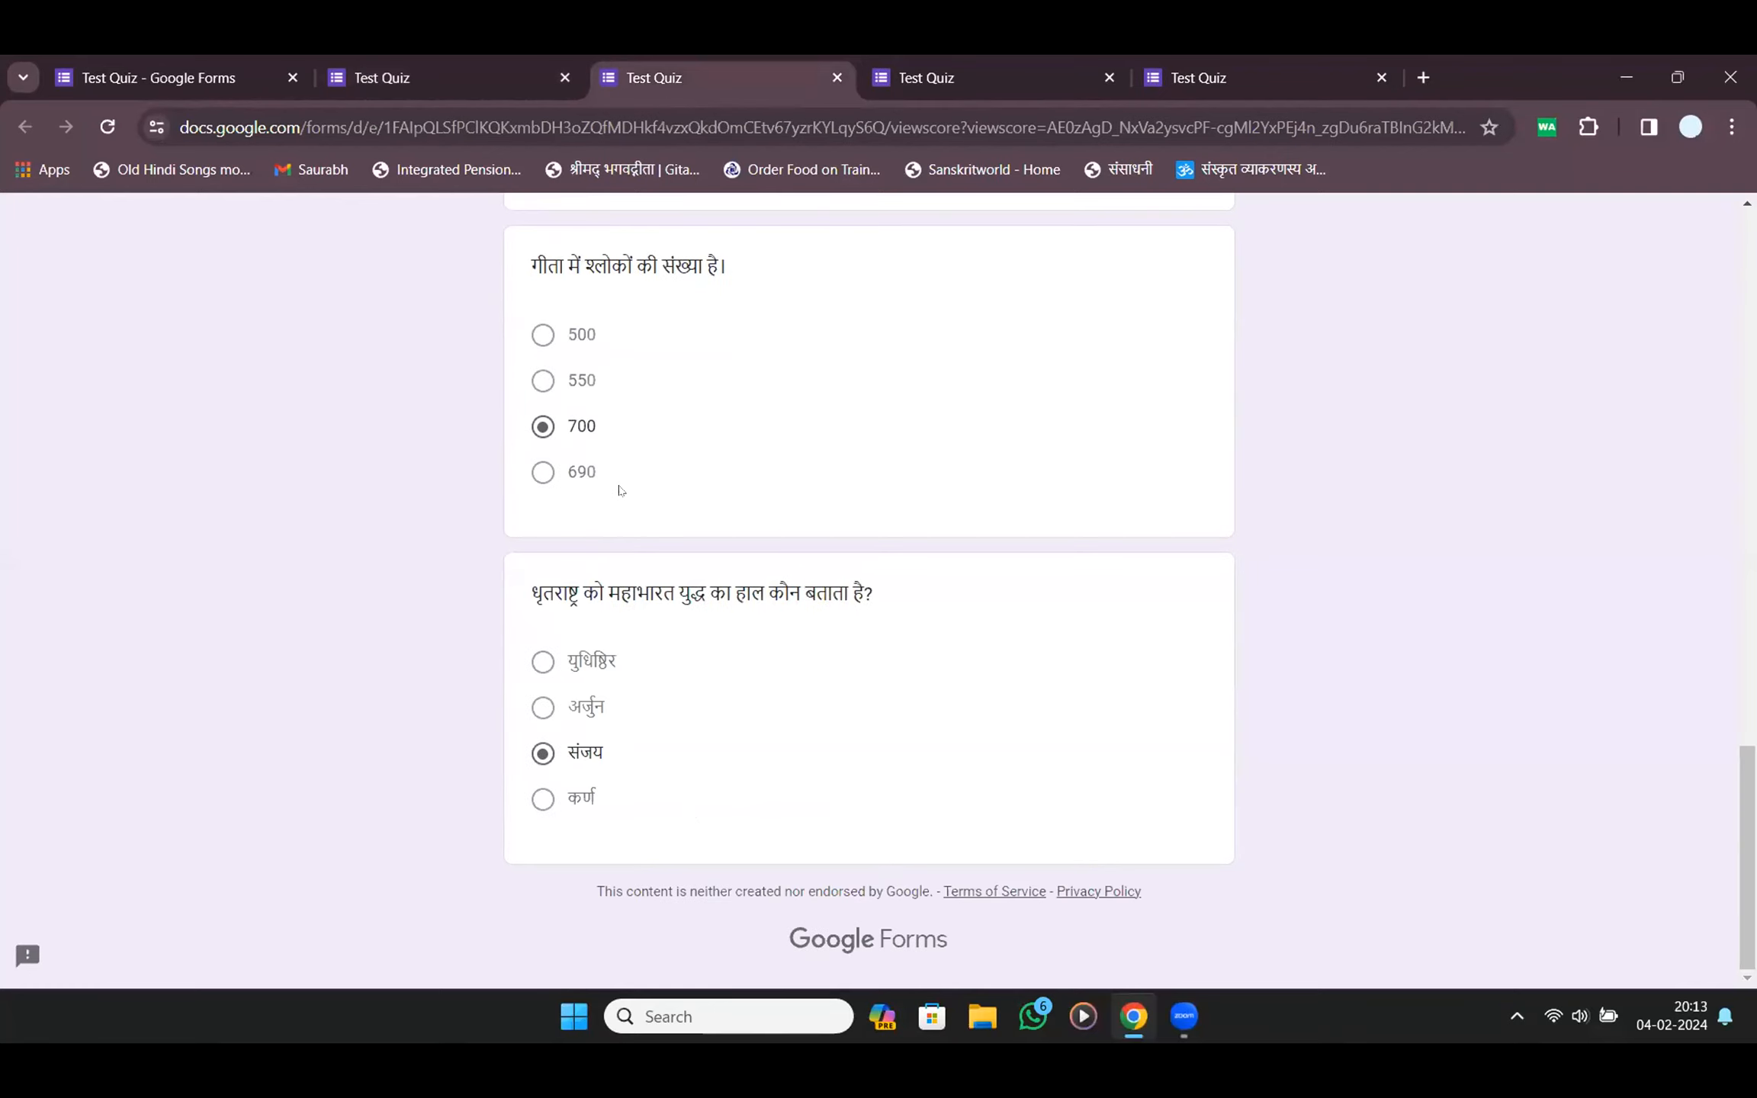
scroll(622, 491, "up", 10)
key("ctrl+w")
key("ctrl+w")
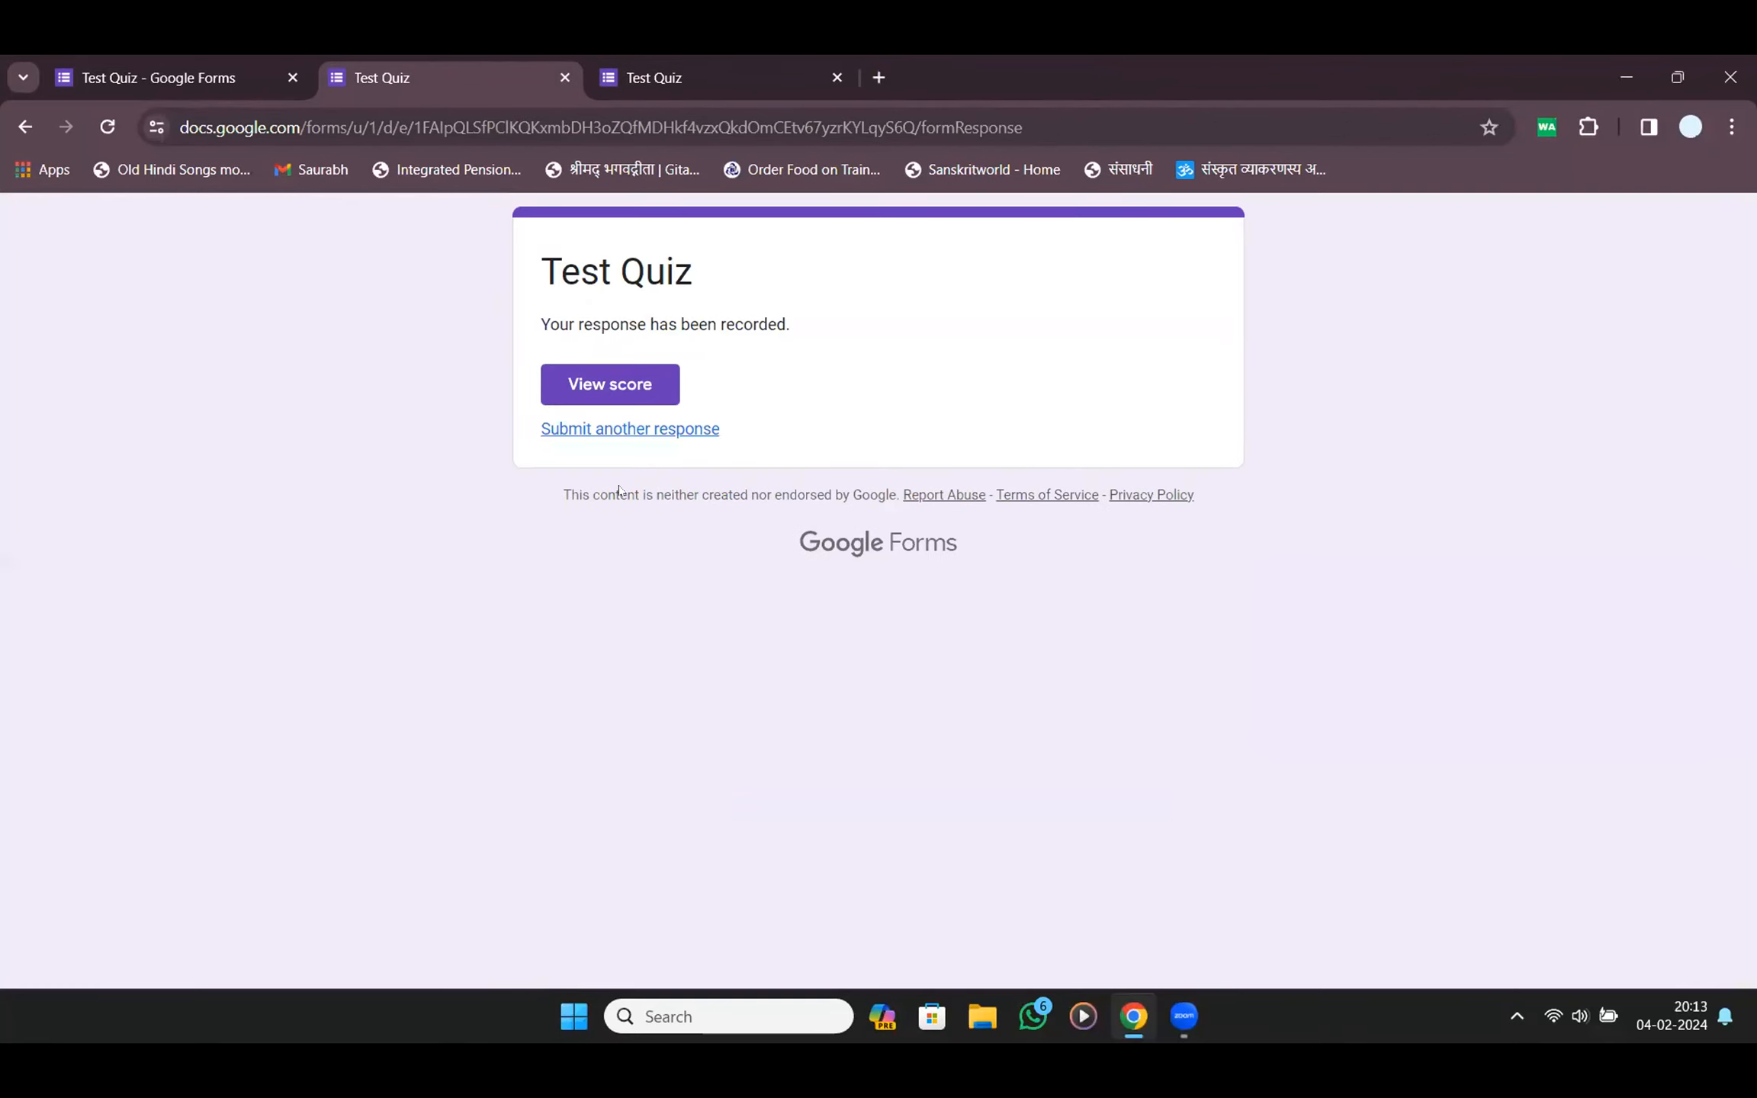
key("ctrl+w")
key("ctrl+w")
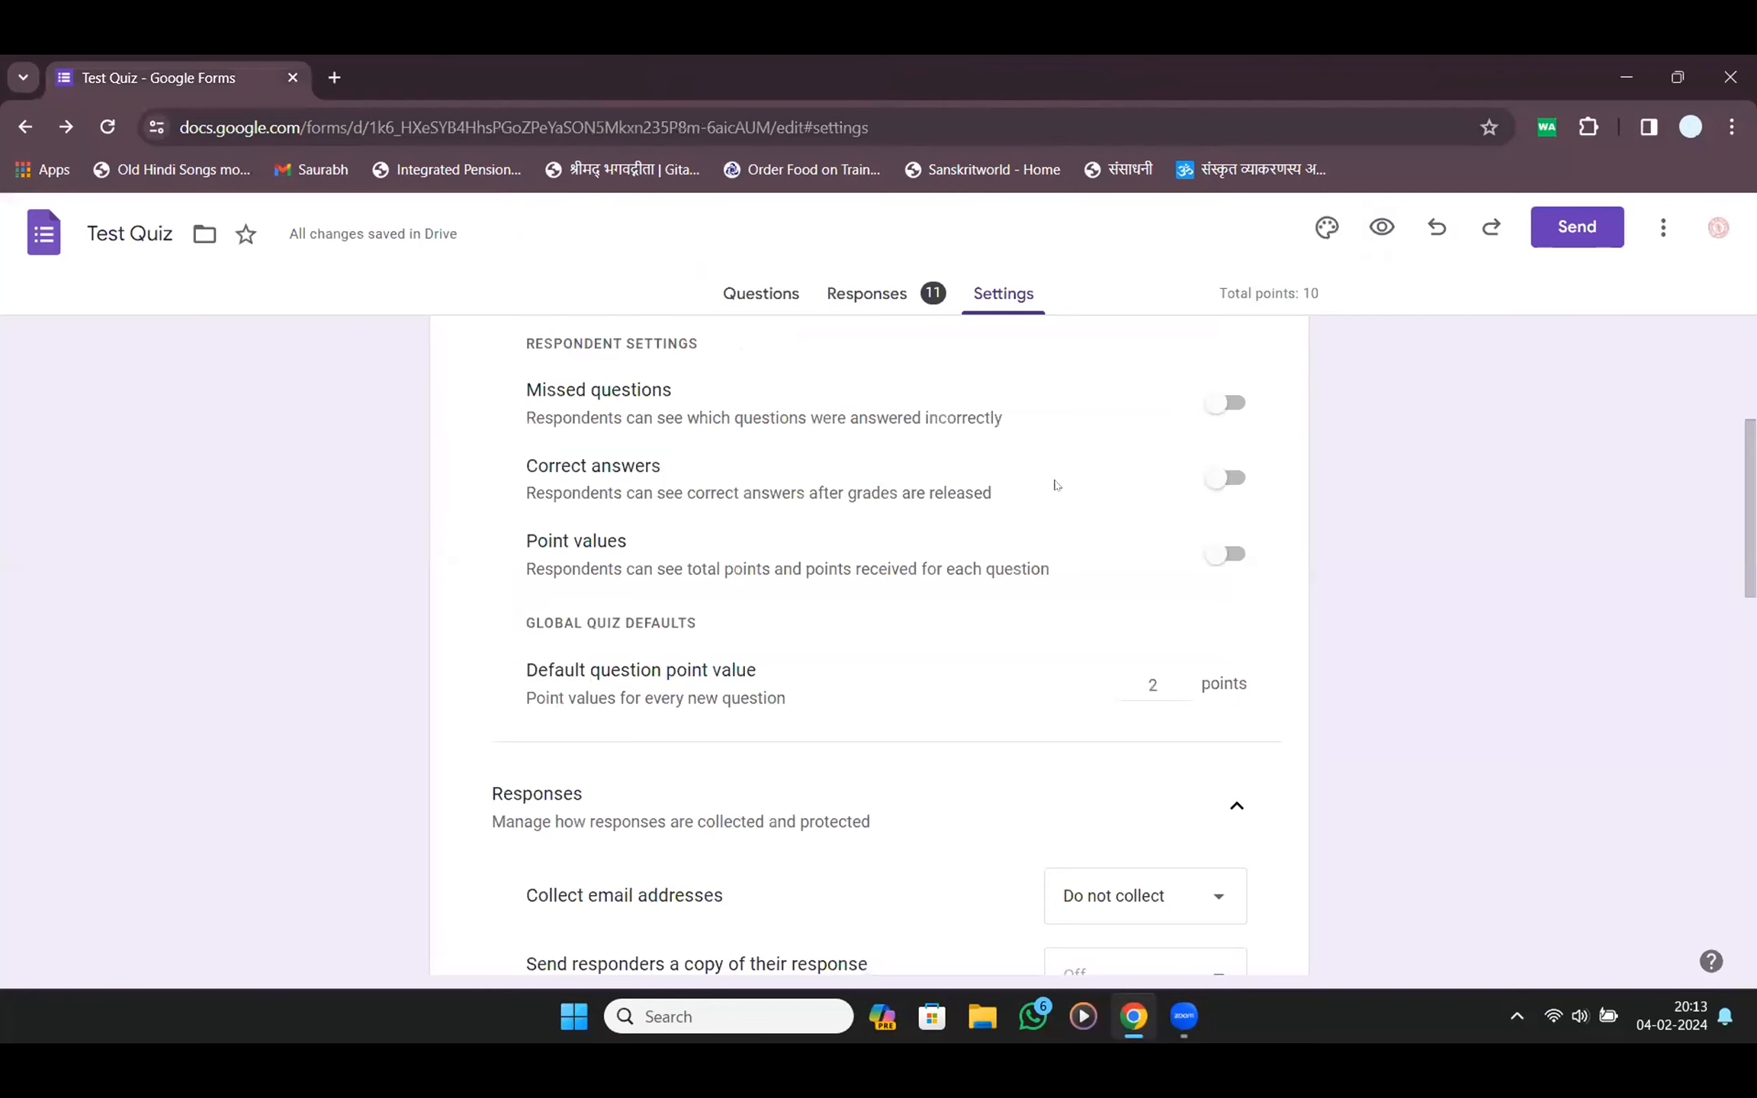
Turn on the Point values setting so respondents see each question's points
left_click(1214, 552)
scroll(1213, 549, "up", 5)
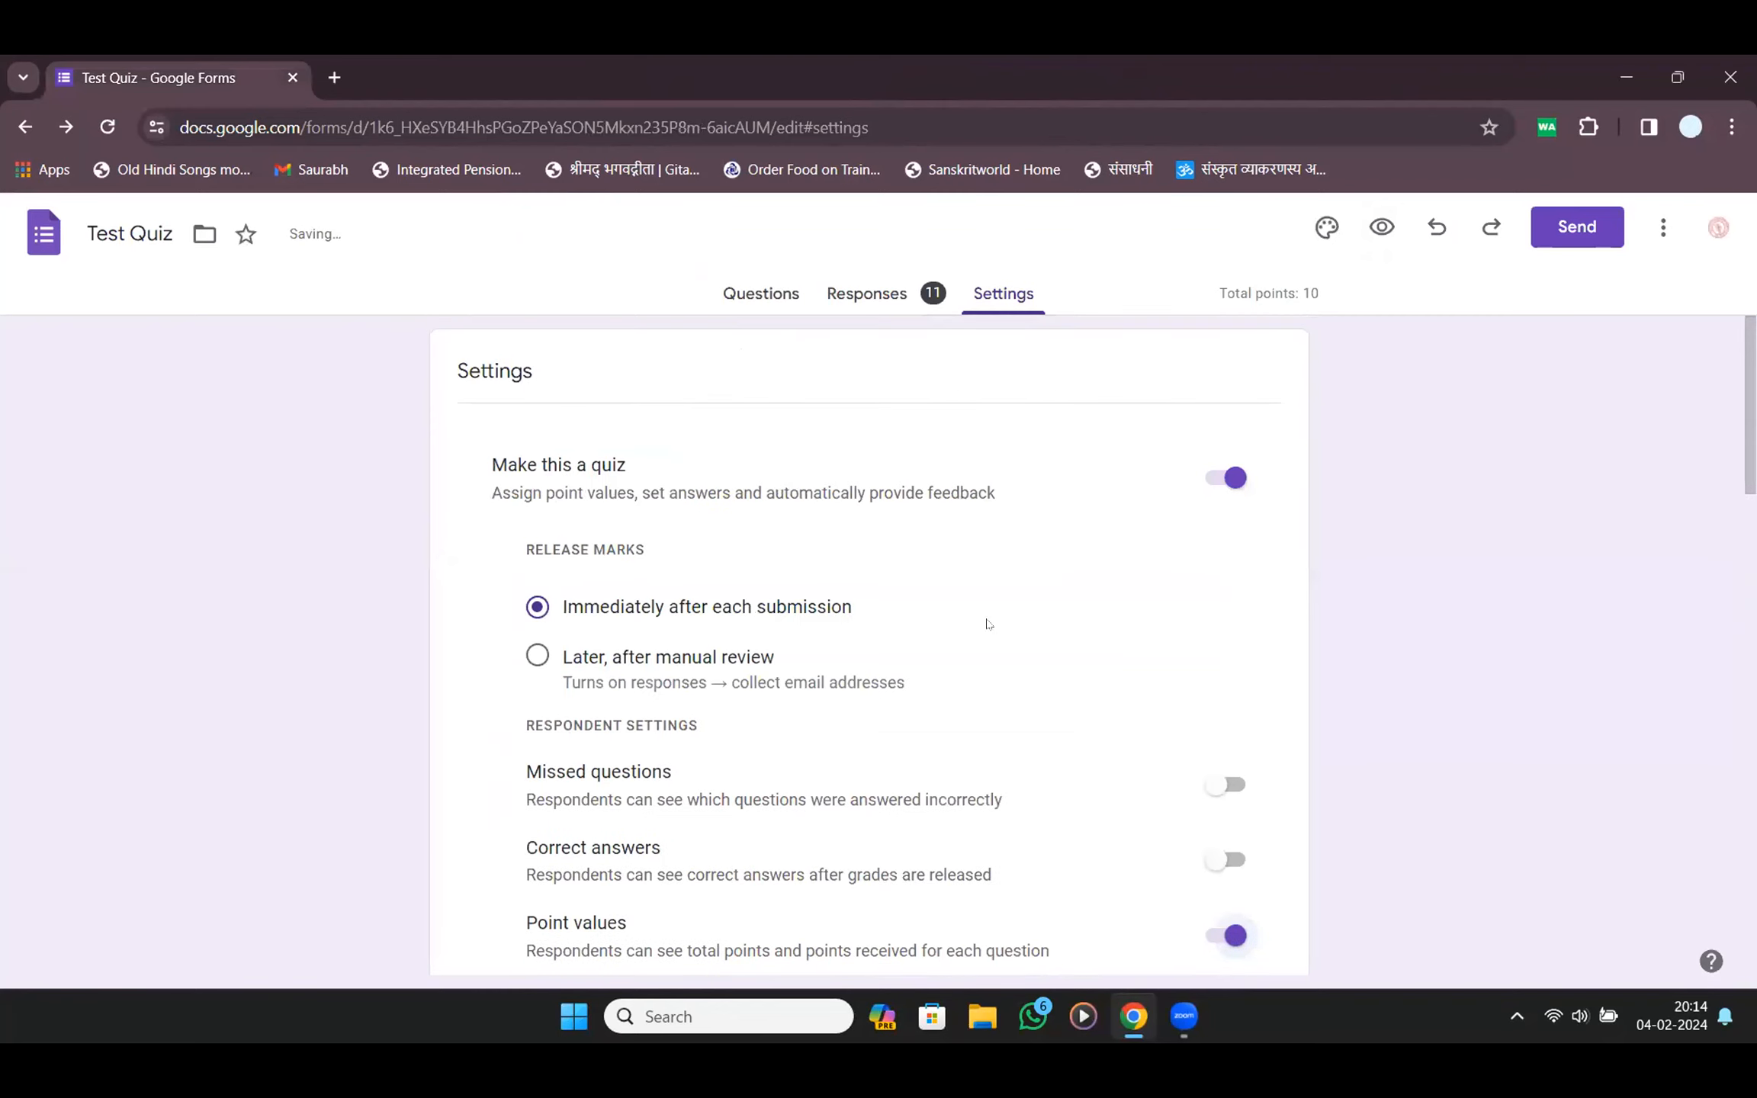
left_click(870, 282)
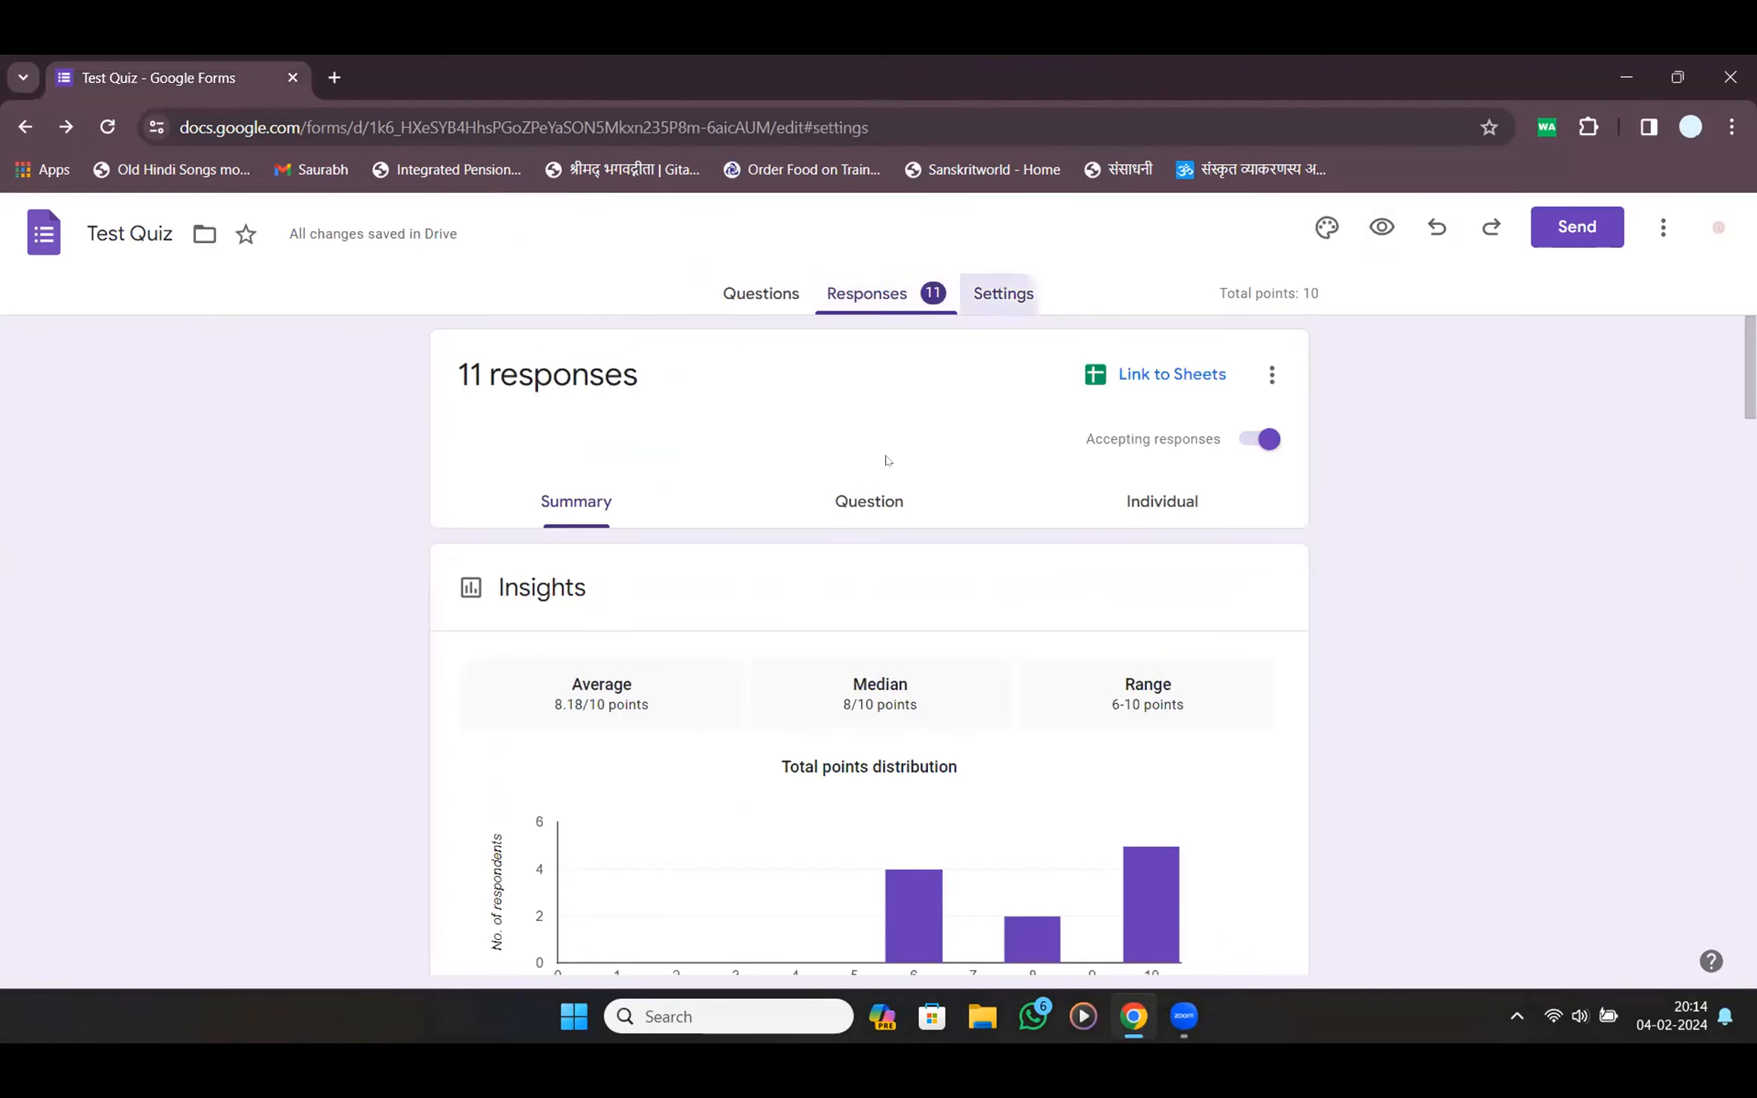
left_click(1003, 294)
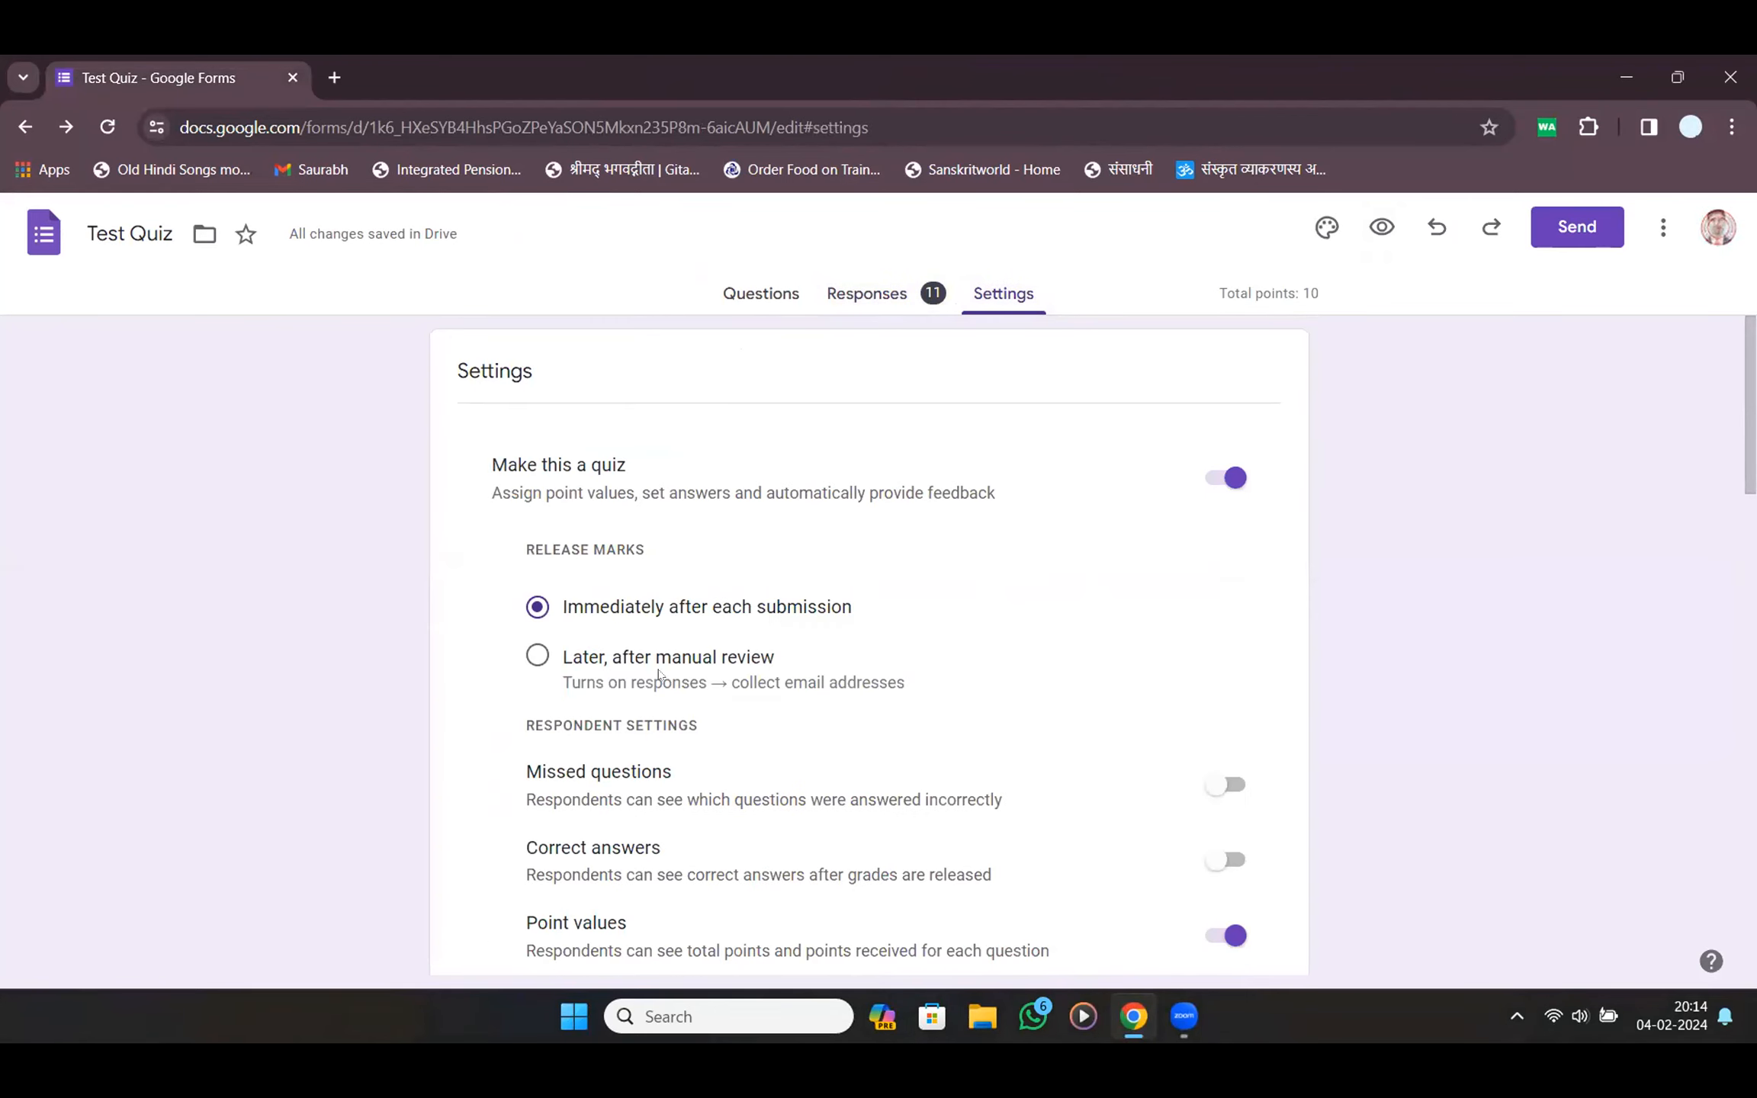
Scroll through the summary of 11 responses, with an 8.18/10 average and 6–10 range
left_click(905, 276)
scroll(915, 372, "down", 15)
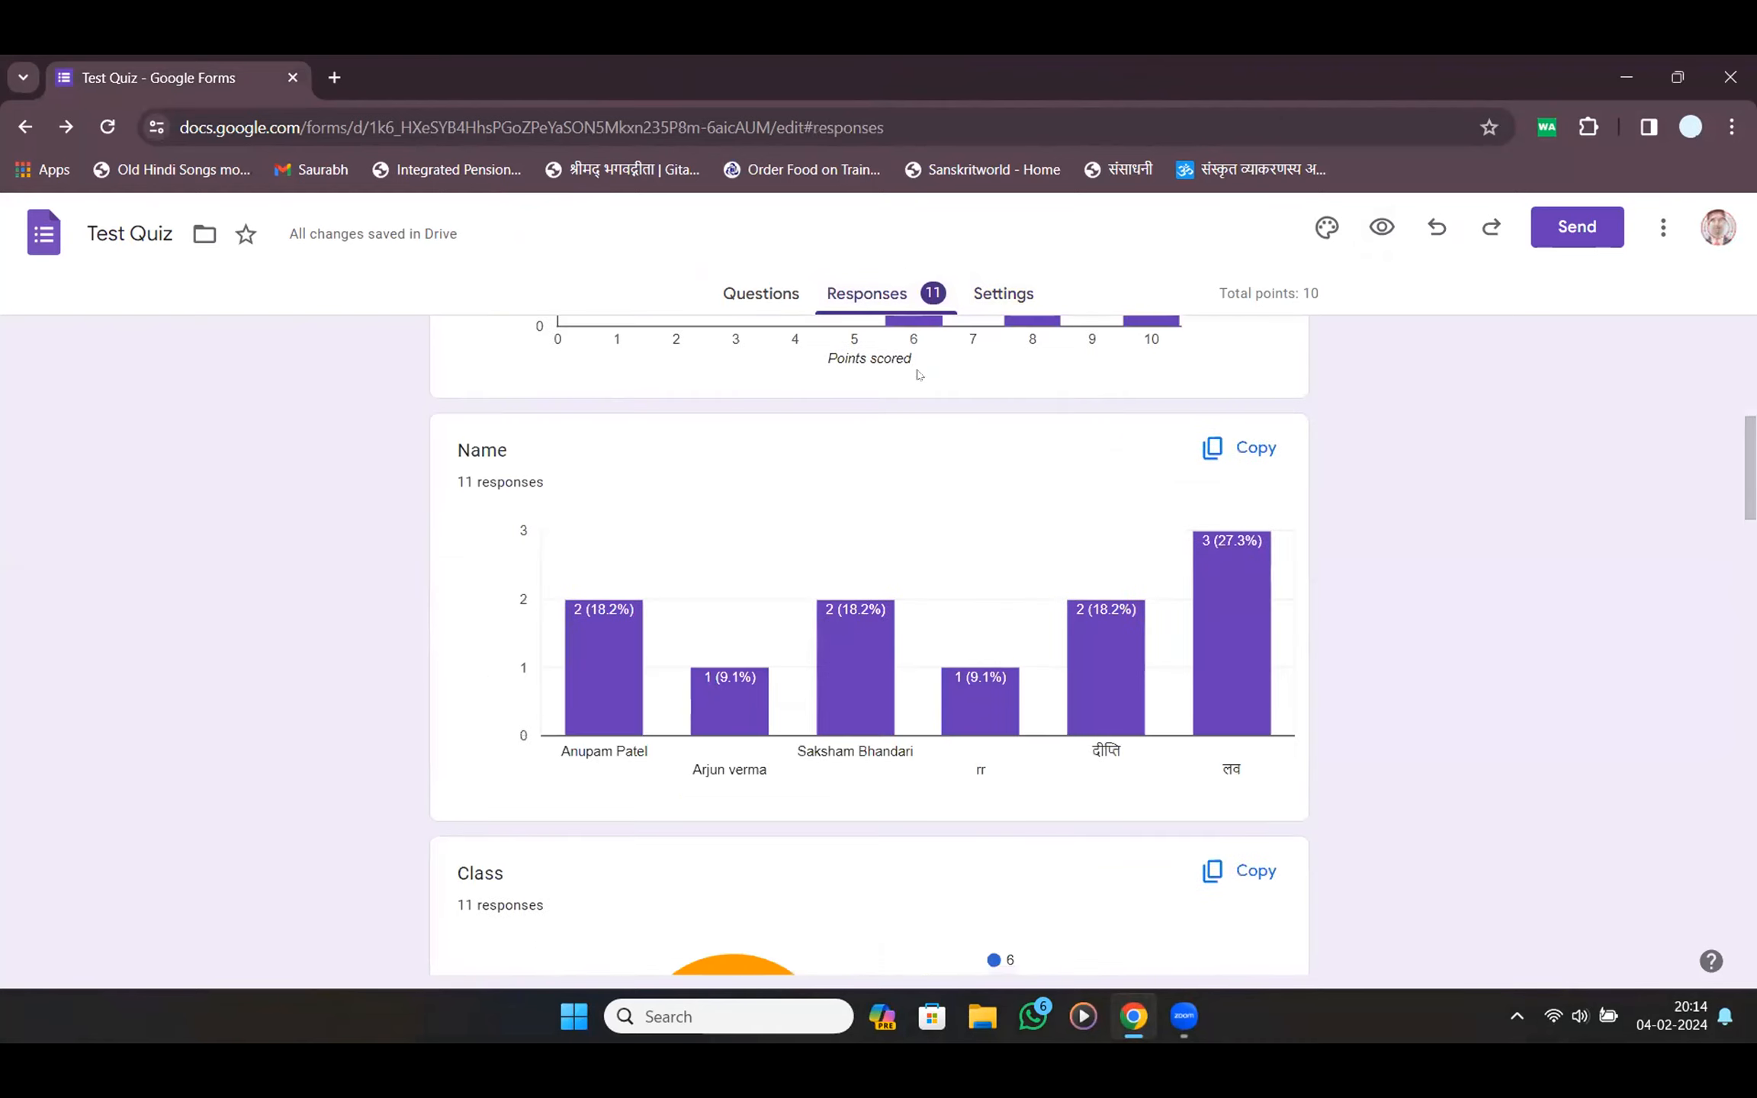
scroll(918, 374, "down", 12)
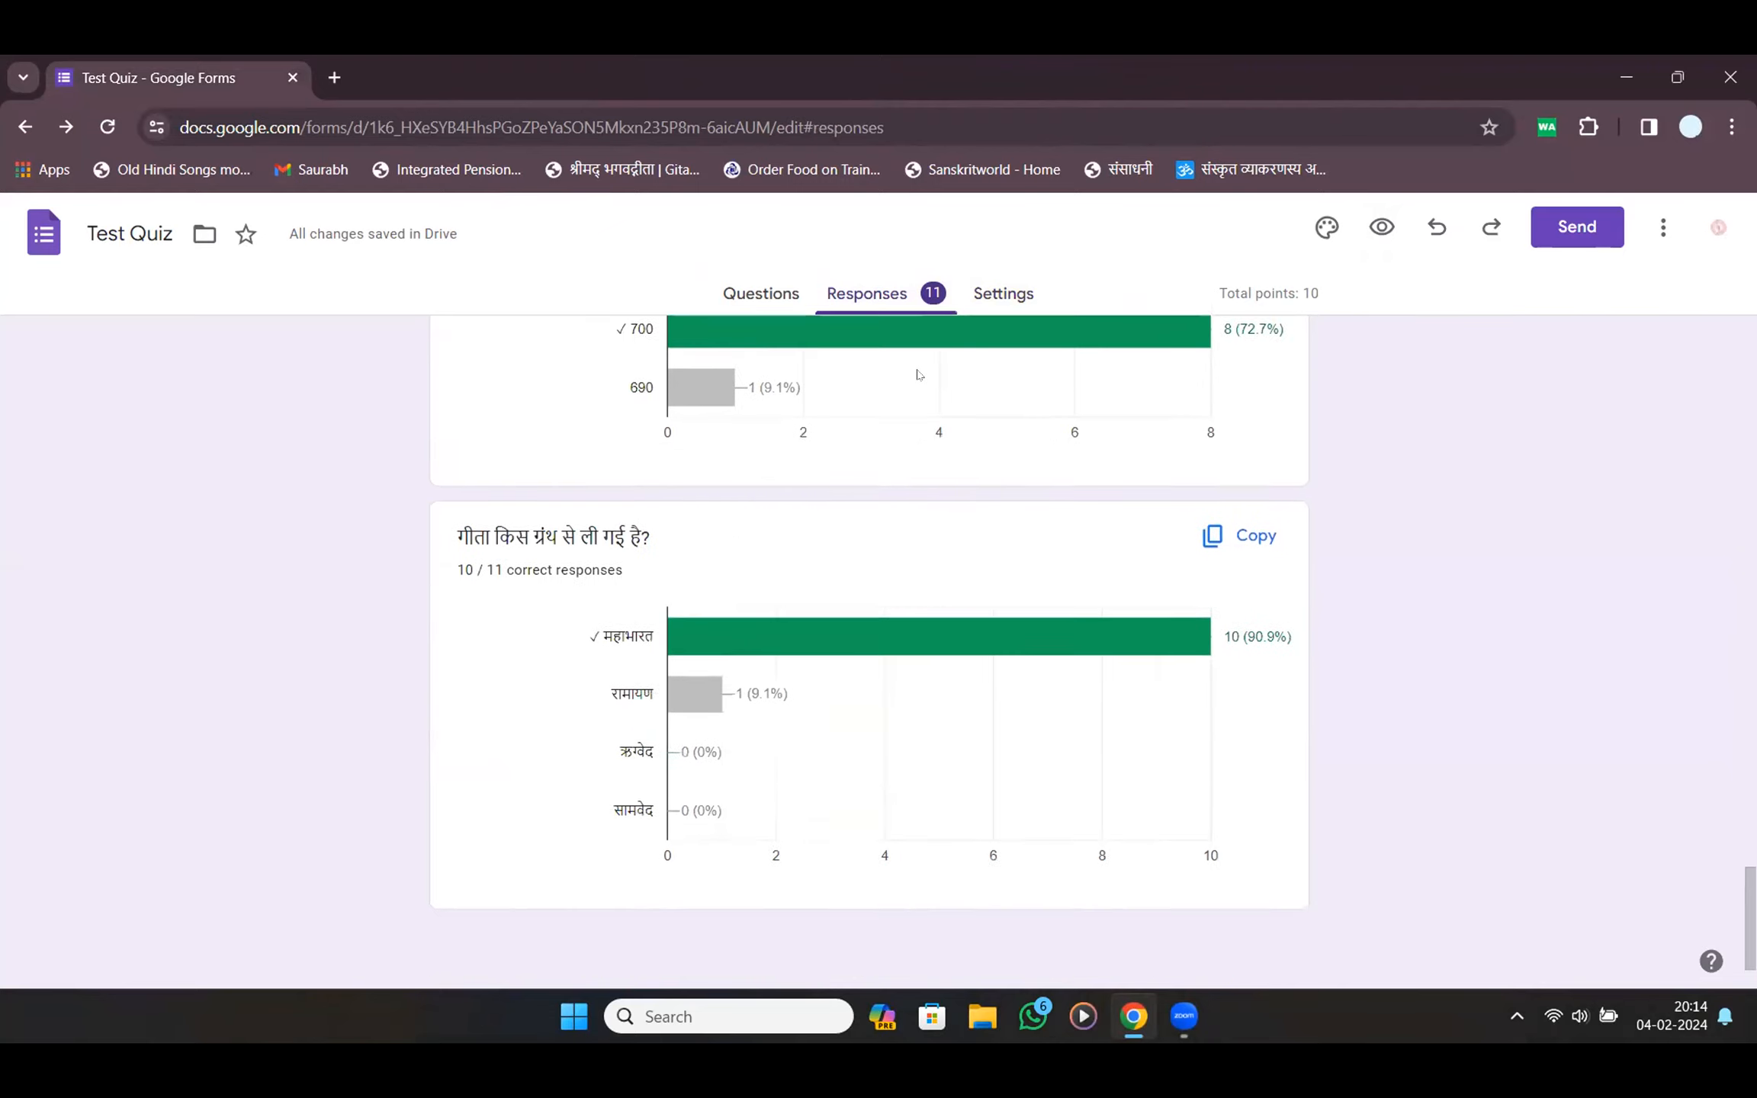
scroll(919, 374, "up", 14)
scroll(918, 374, "up", 13)
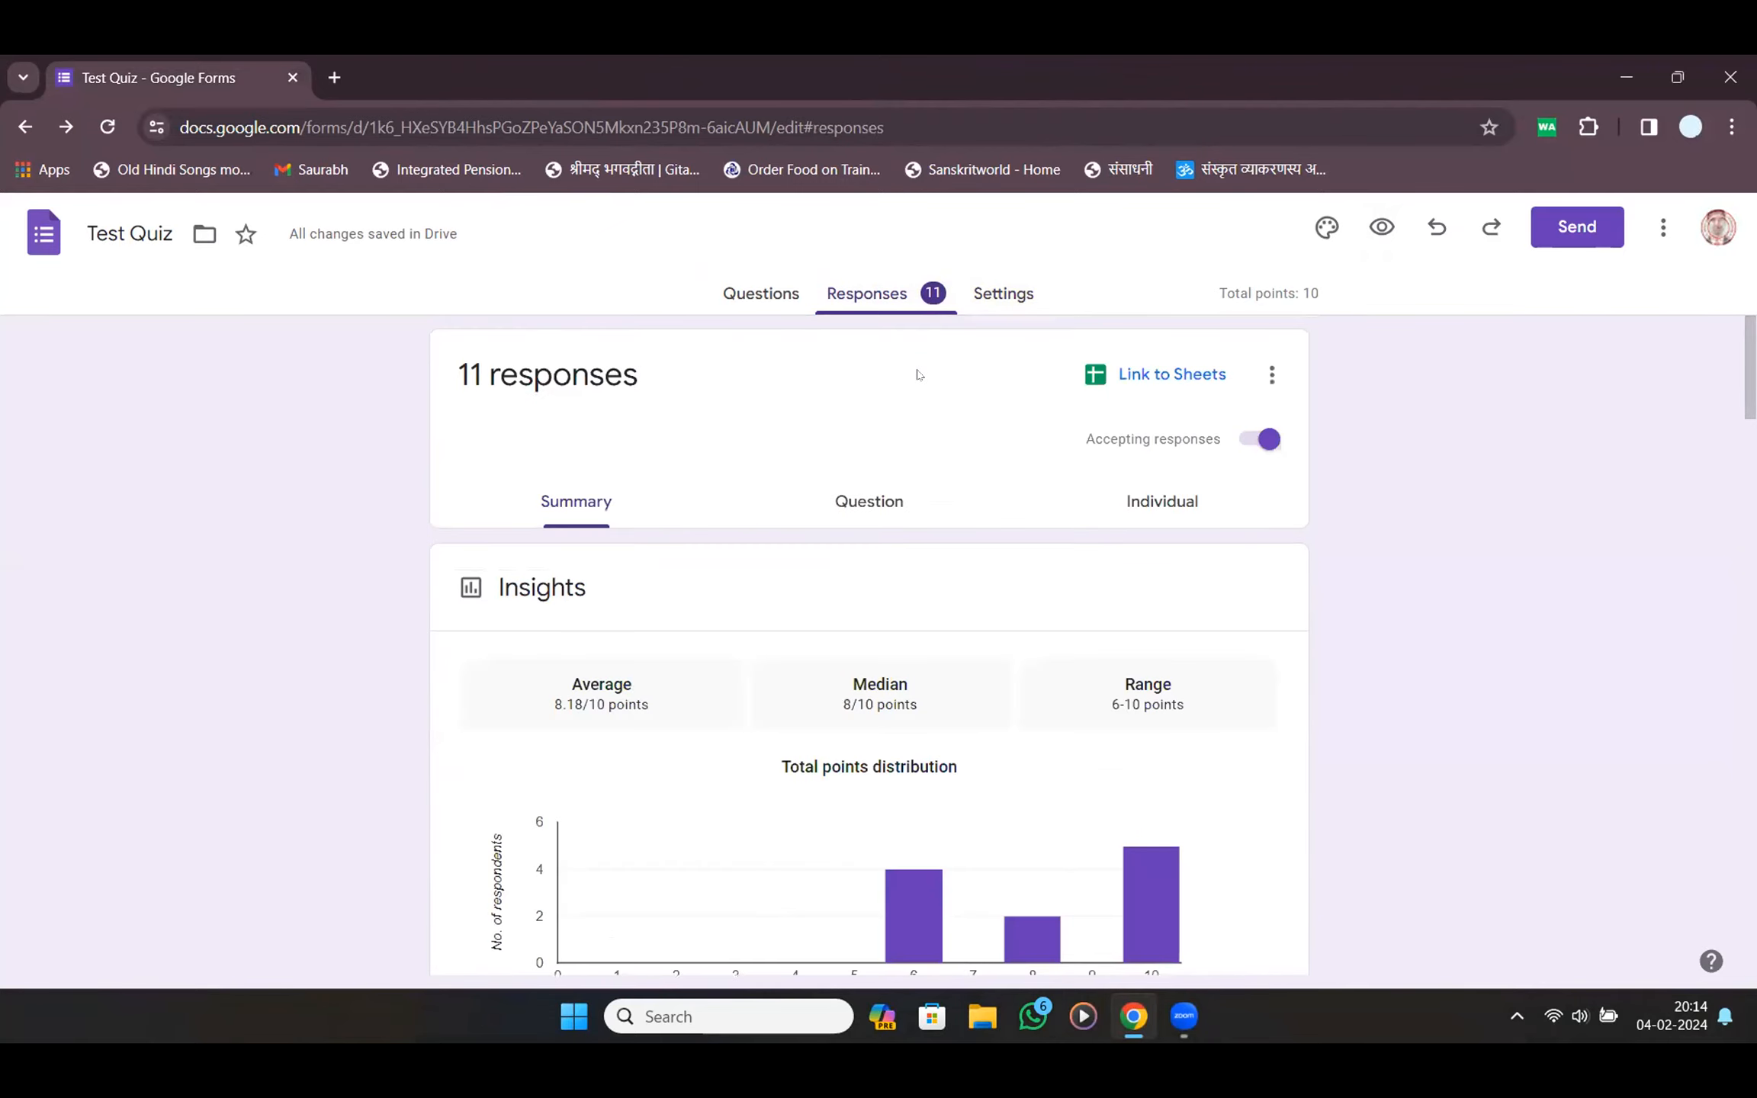
Switch Accepting responses off, select the respondent message field, and return to the Questions page
left_click(1251, 441)
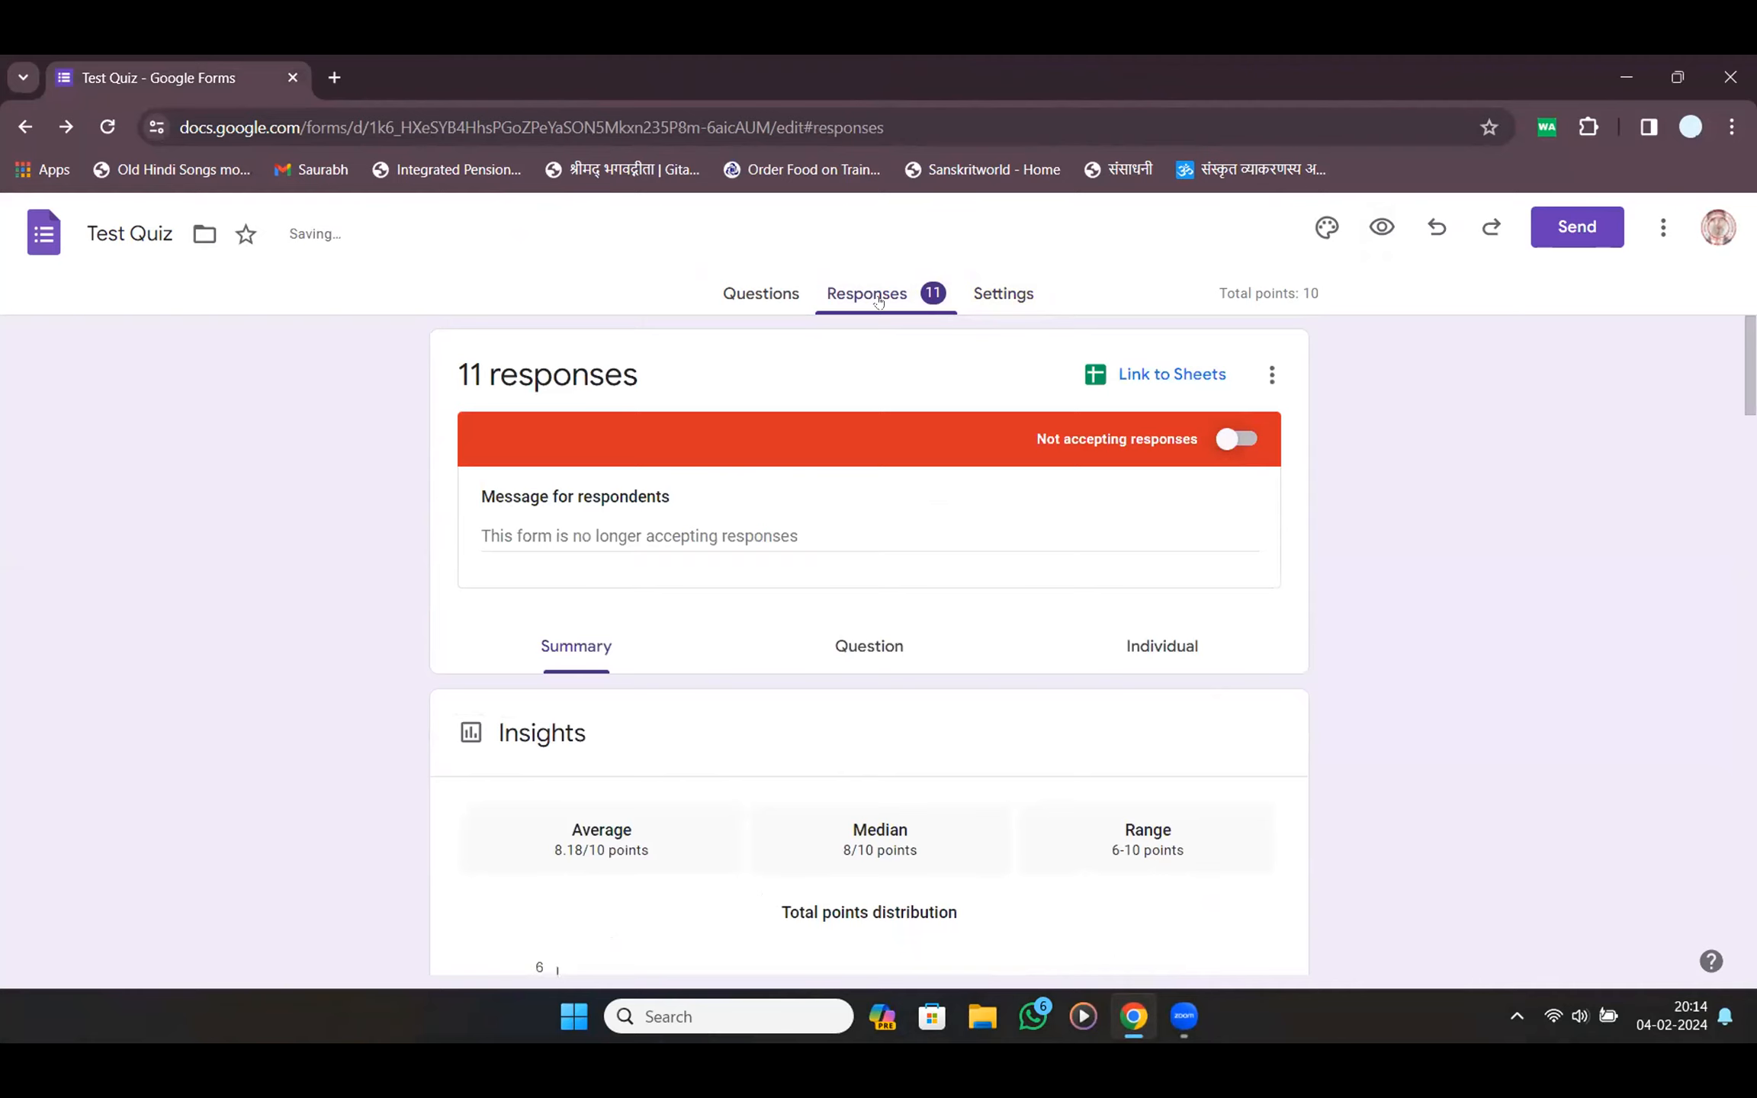
left_click(1230, 441)
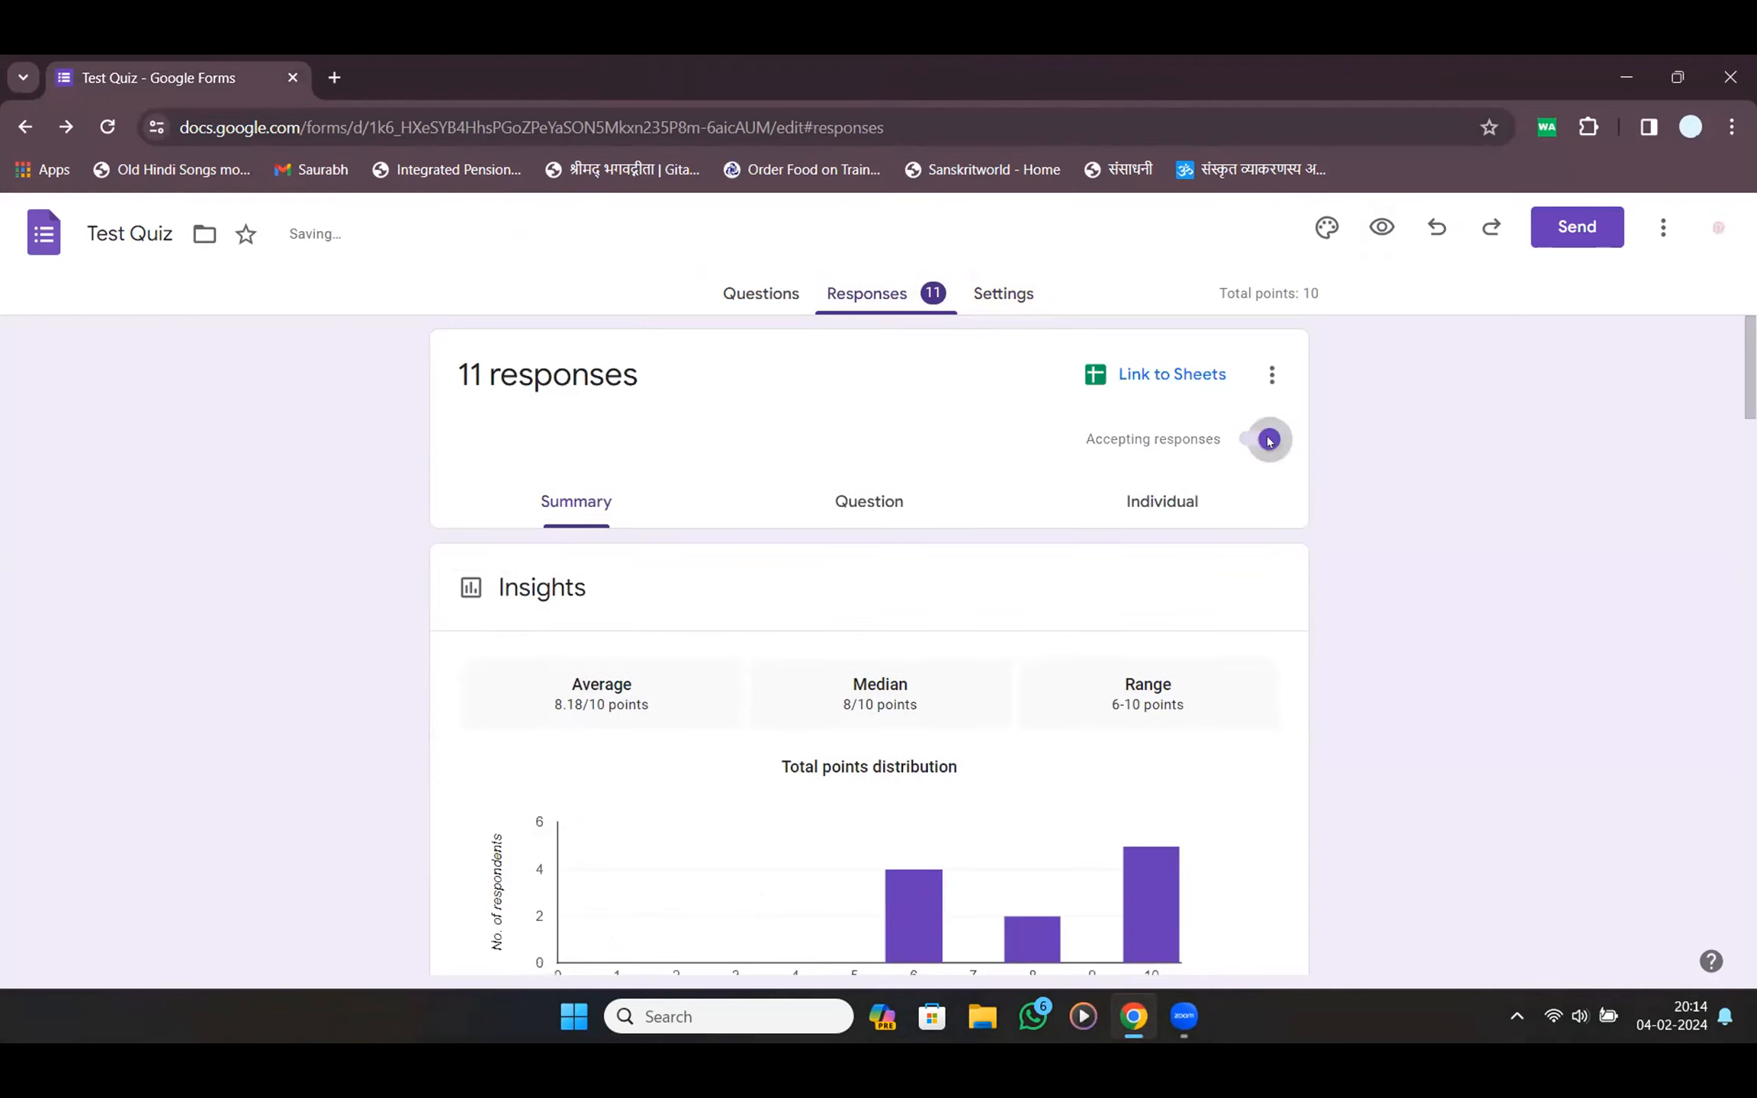
left_click(1260, 440)
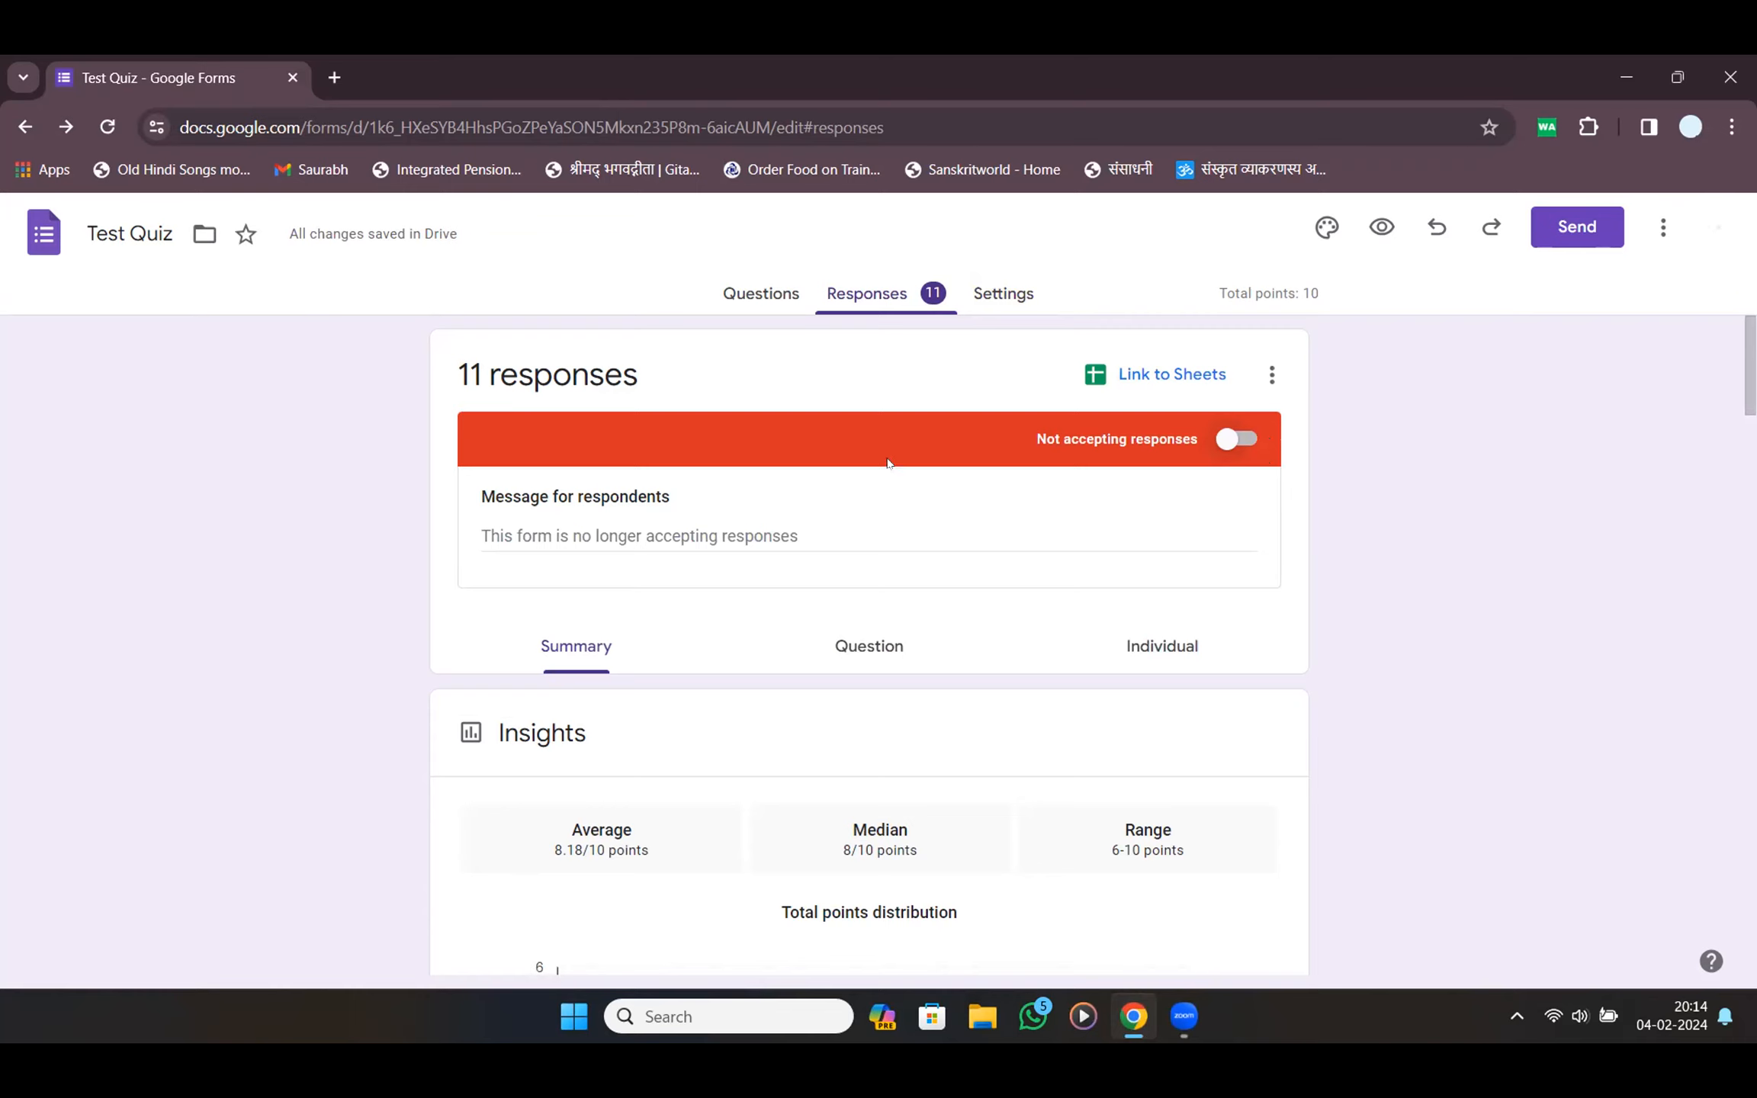
left_click(693, 545)
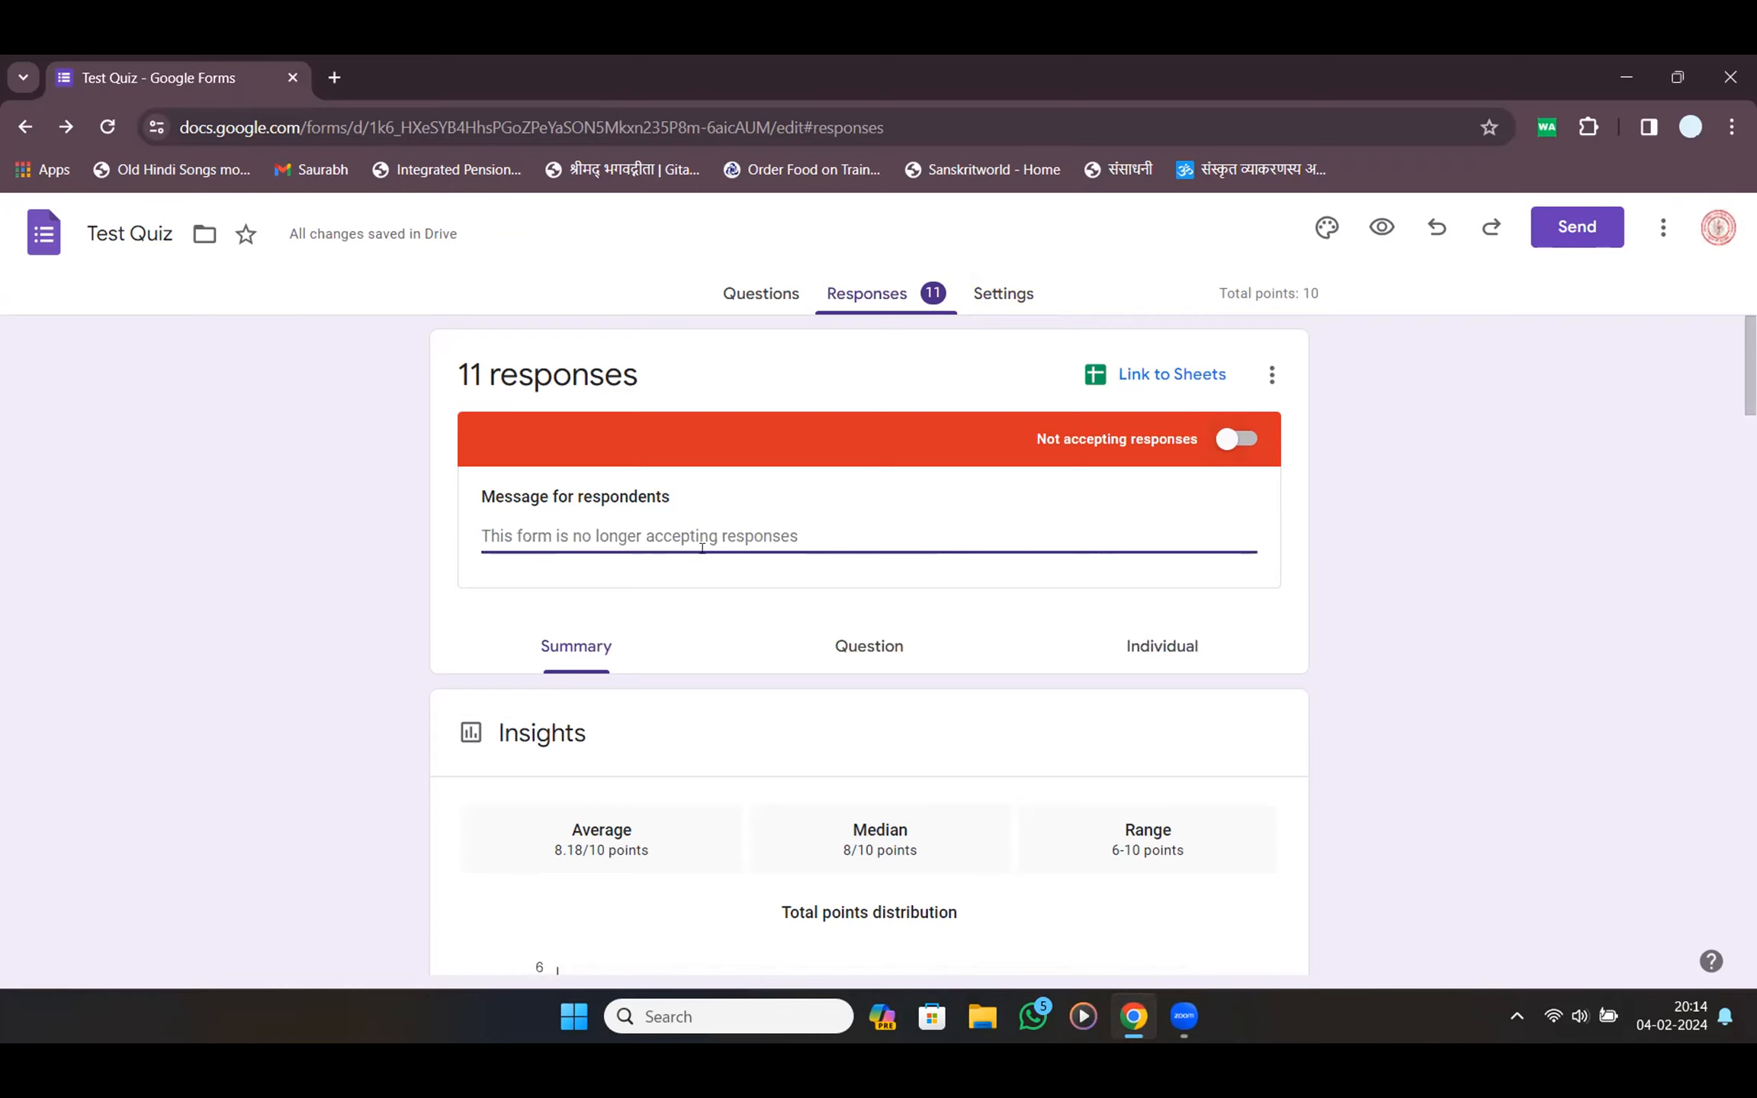
left_click(769, 289)
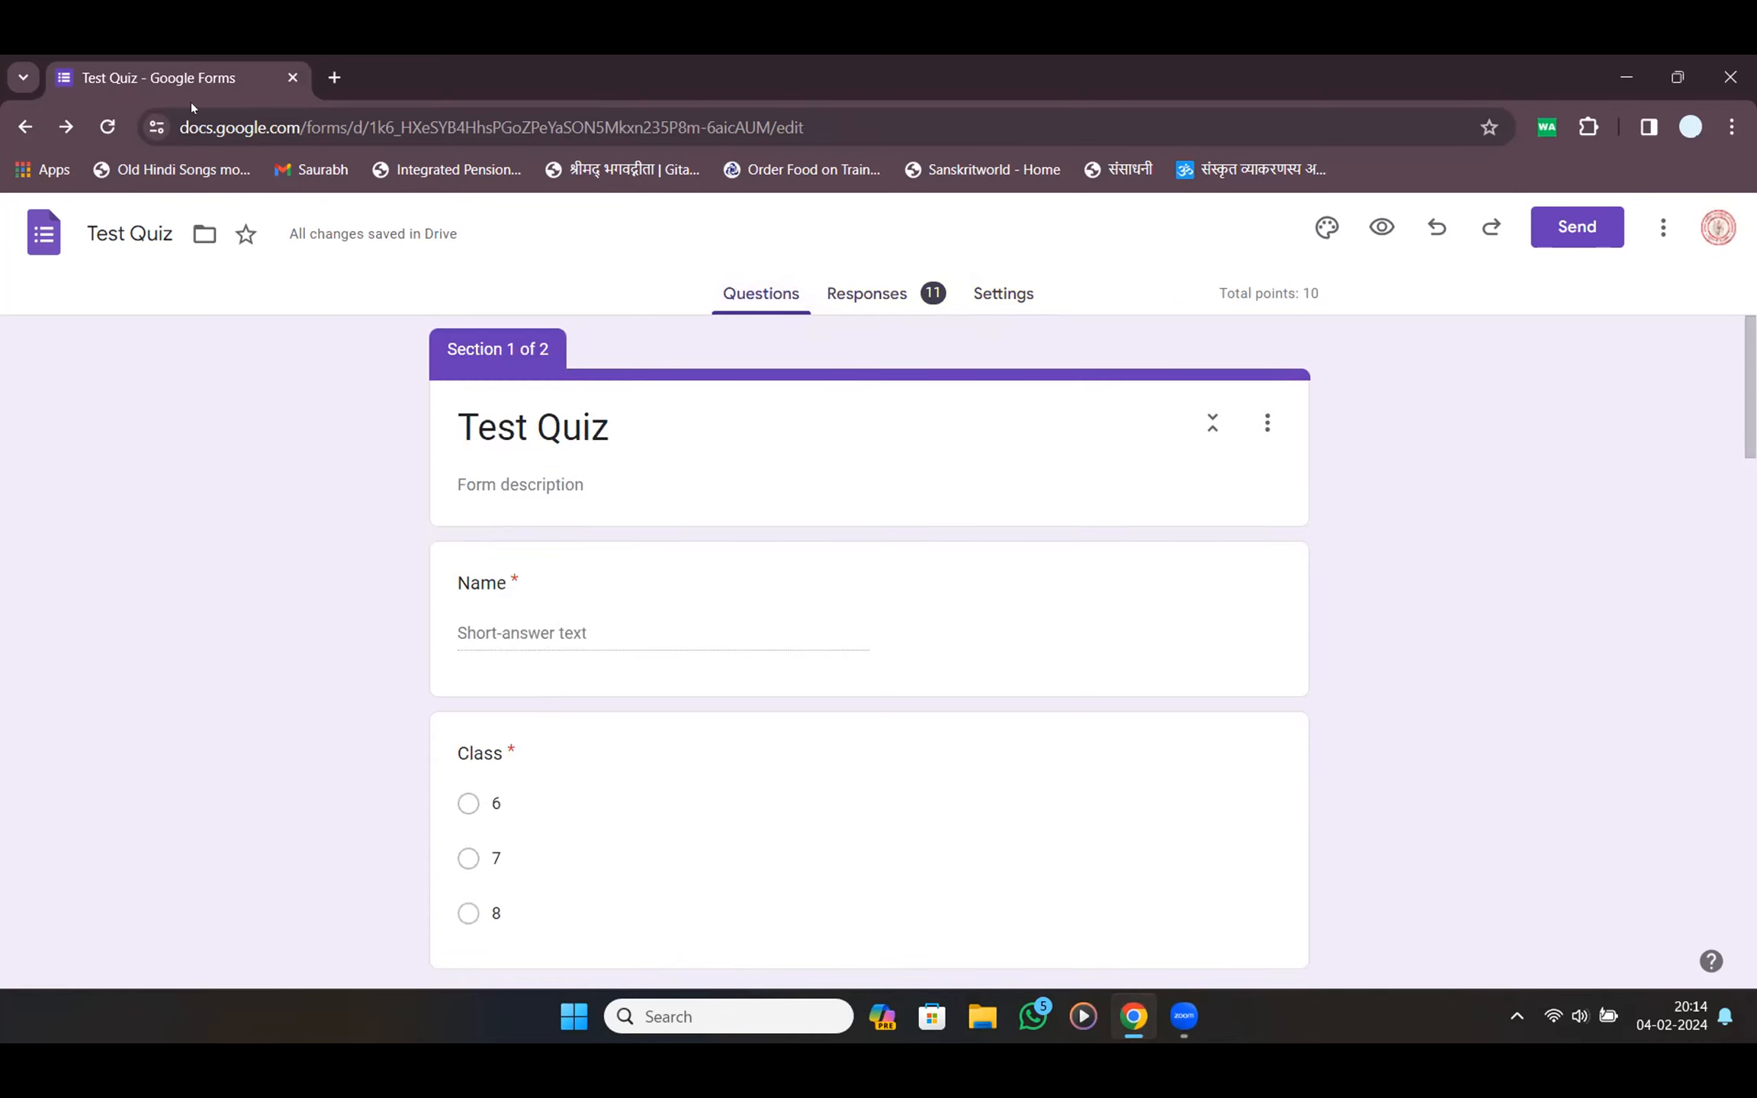
left_click(1730, 77)
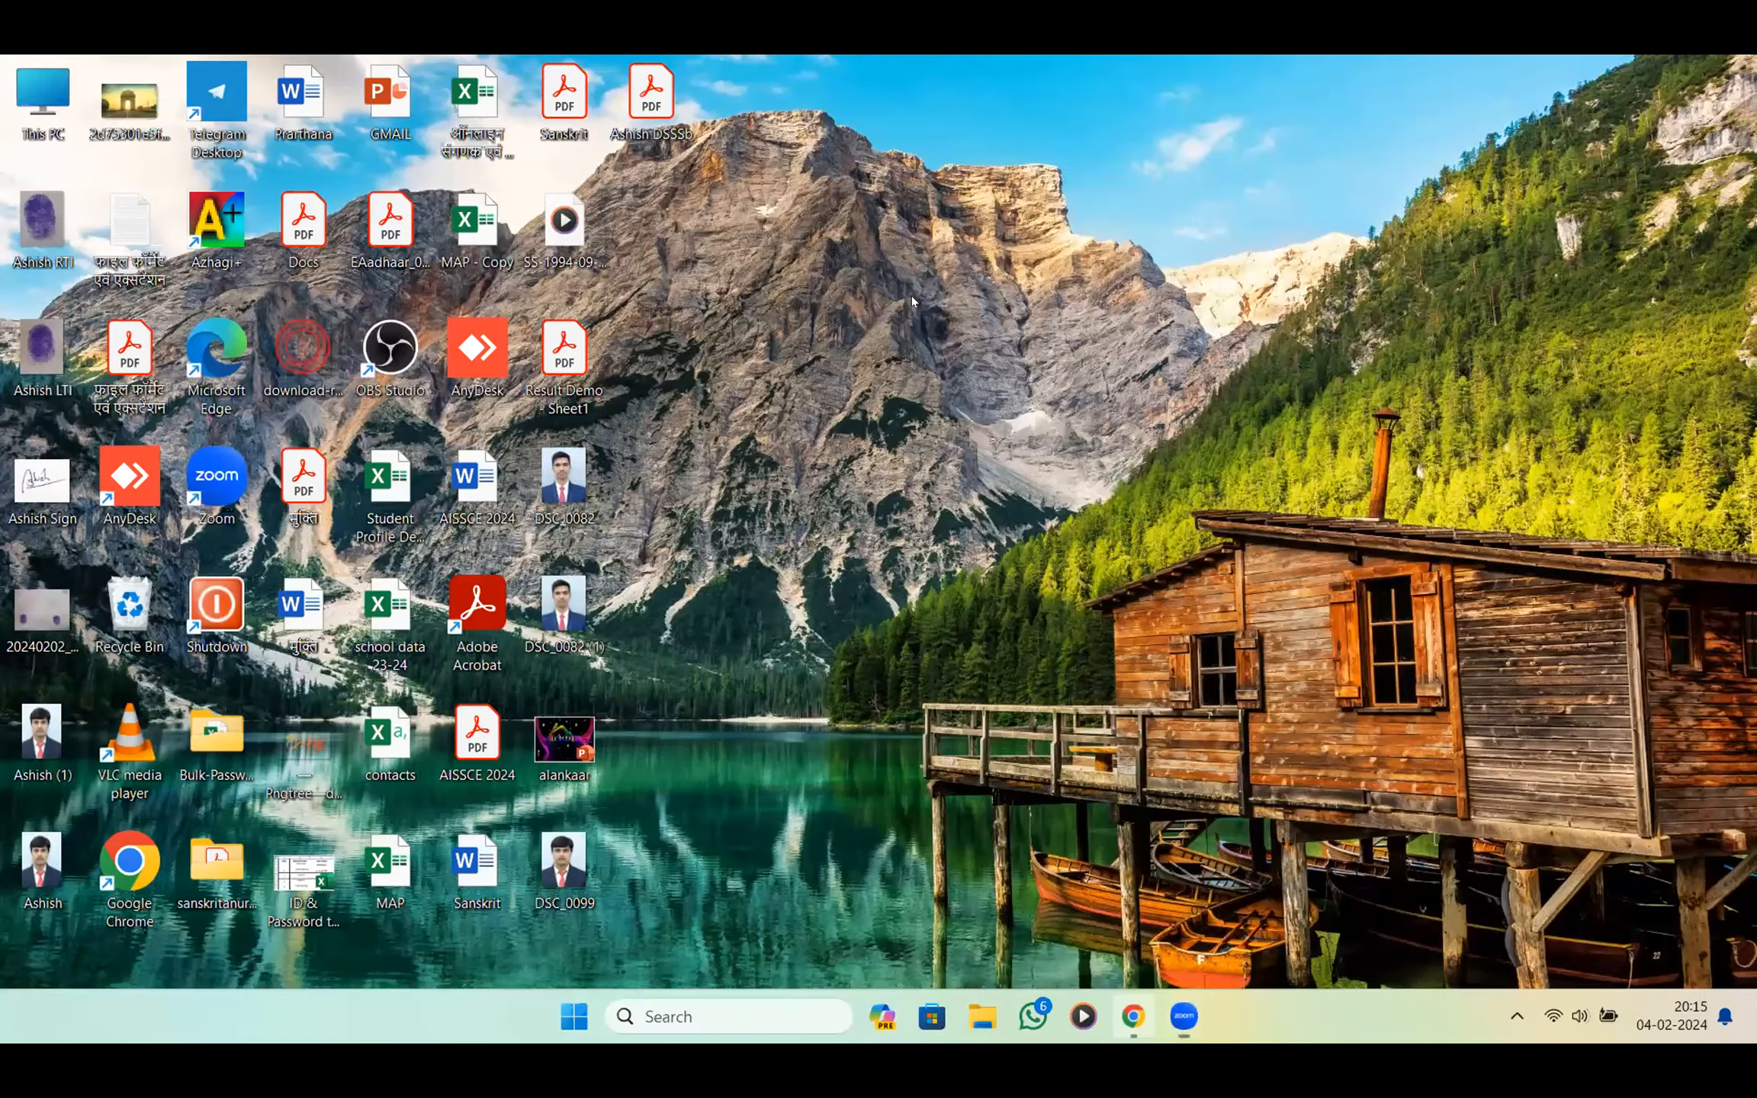
Change the last question's type to Short answer
left_click(1133, 1016)
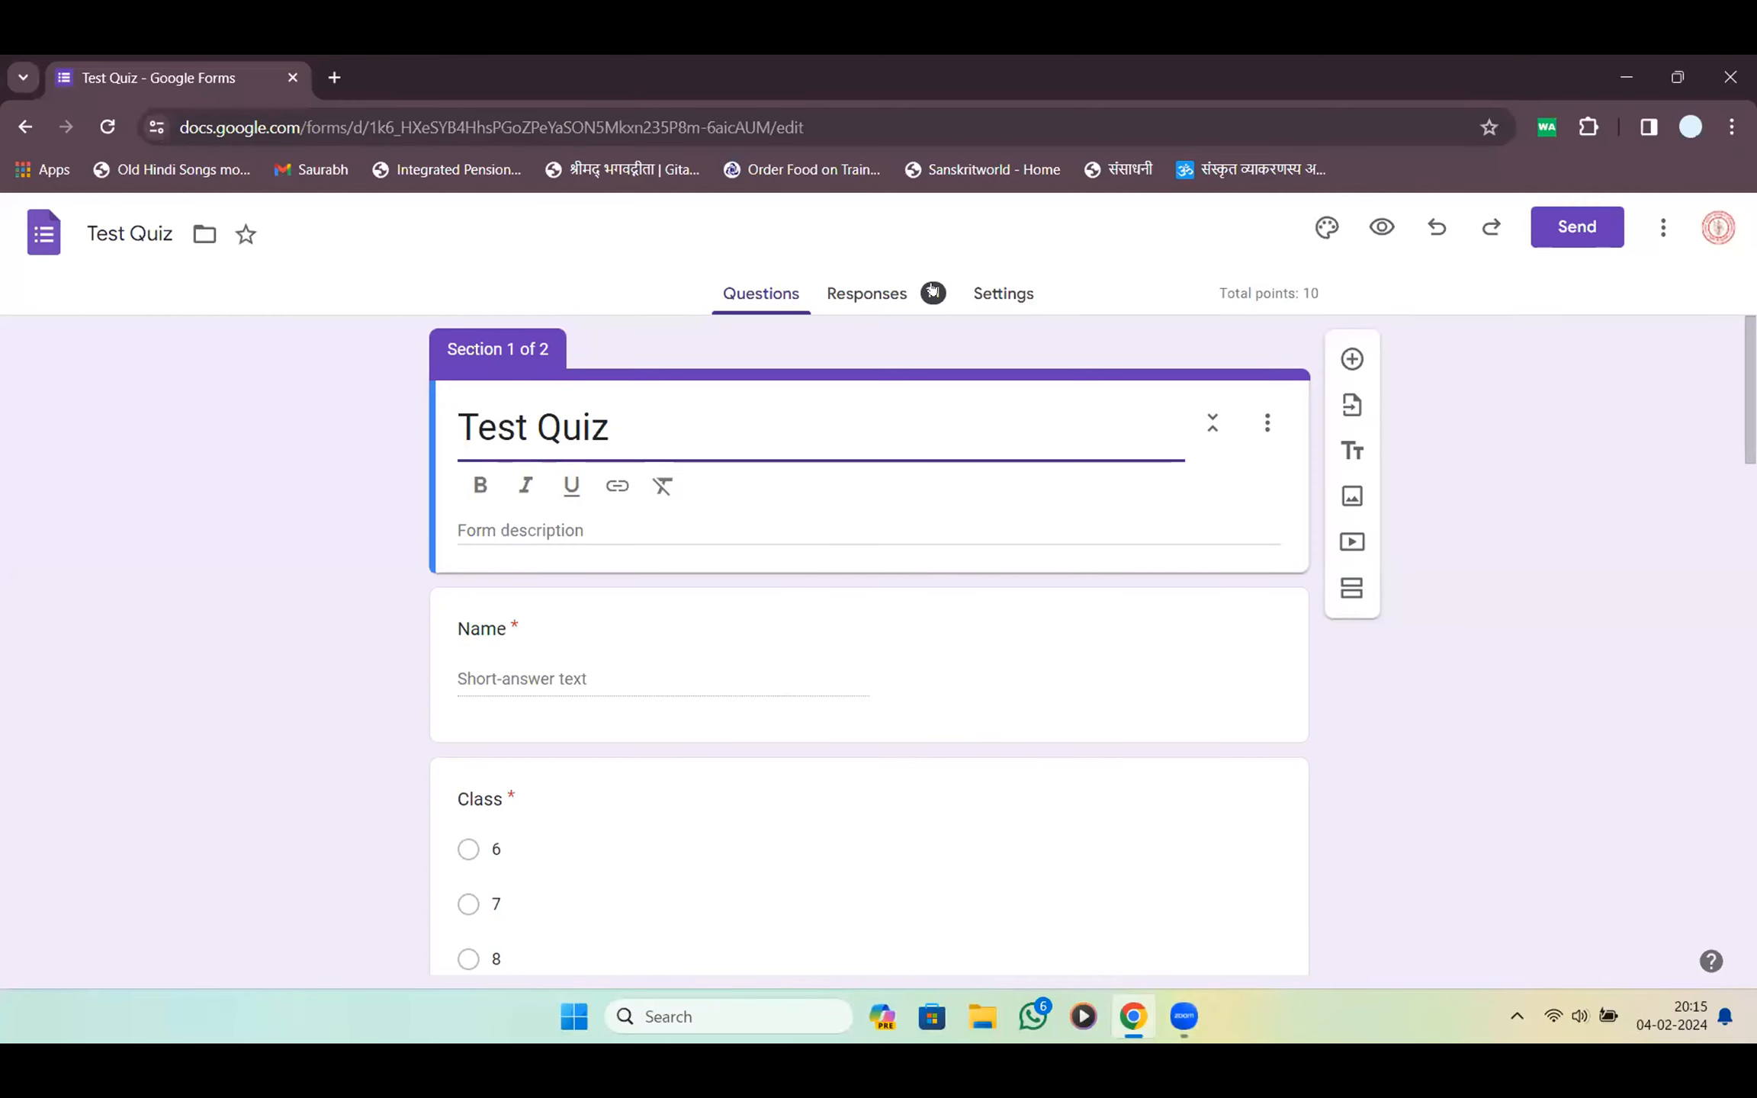
scroll(661, 597, "down", 20)
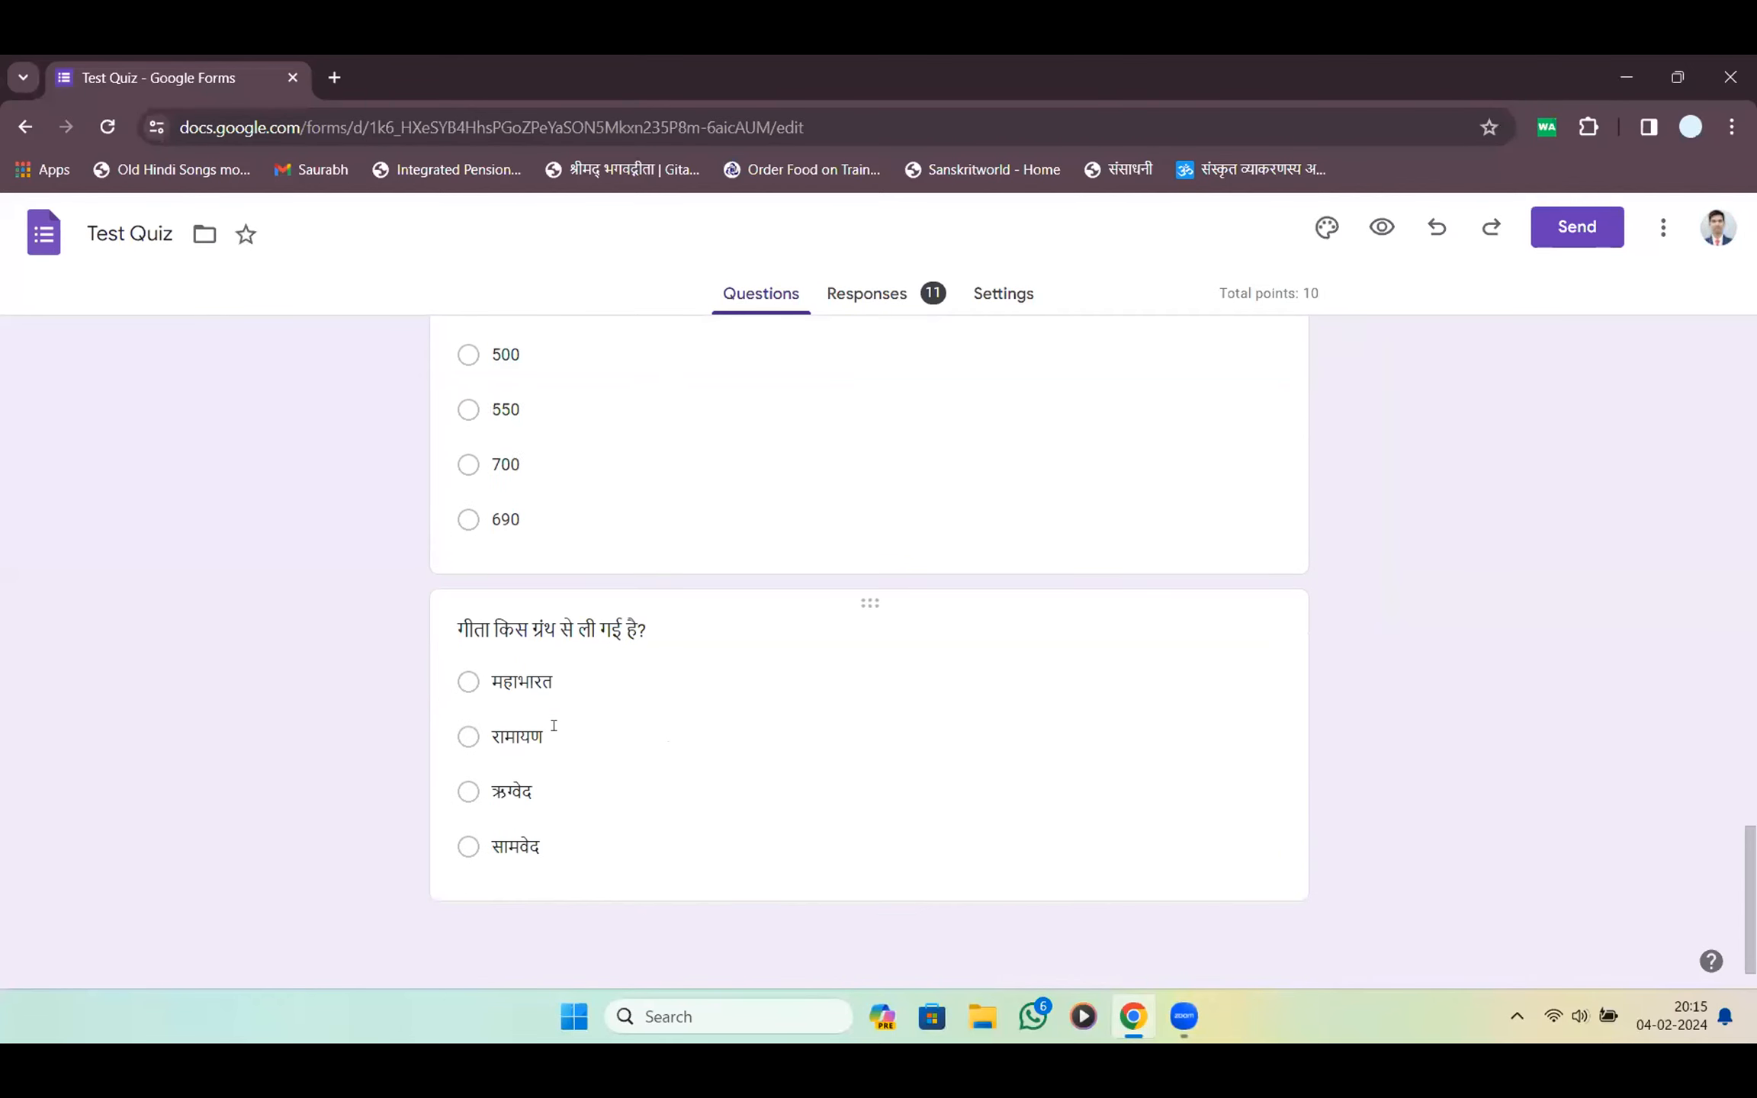
left_click(1248, 785)
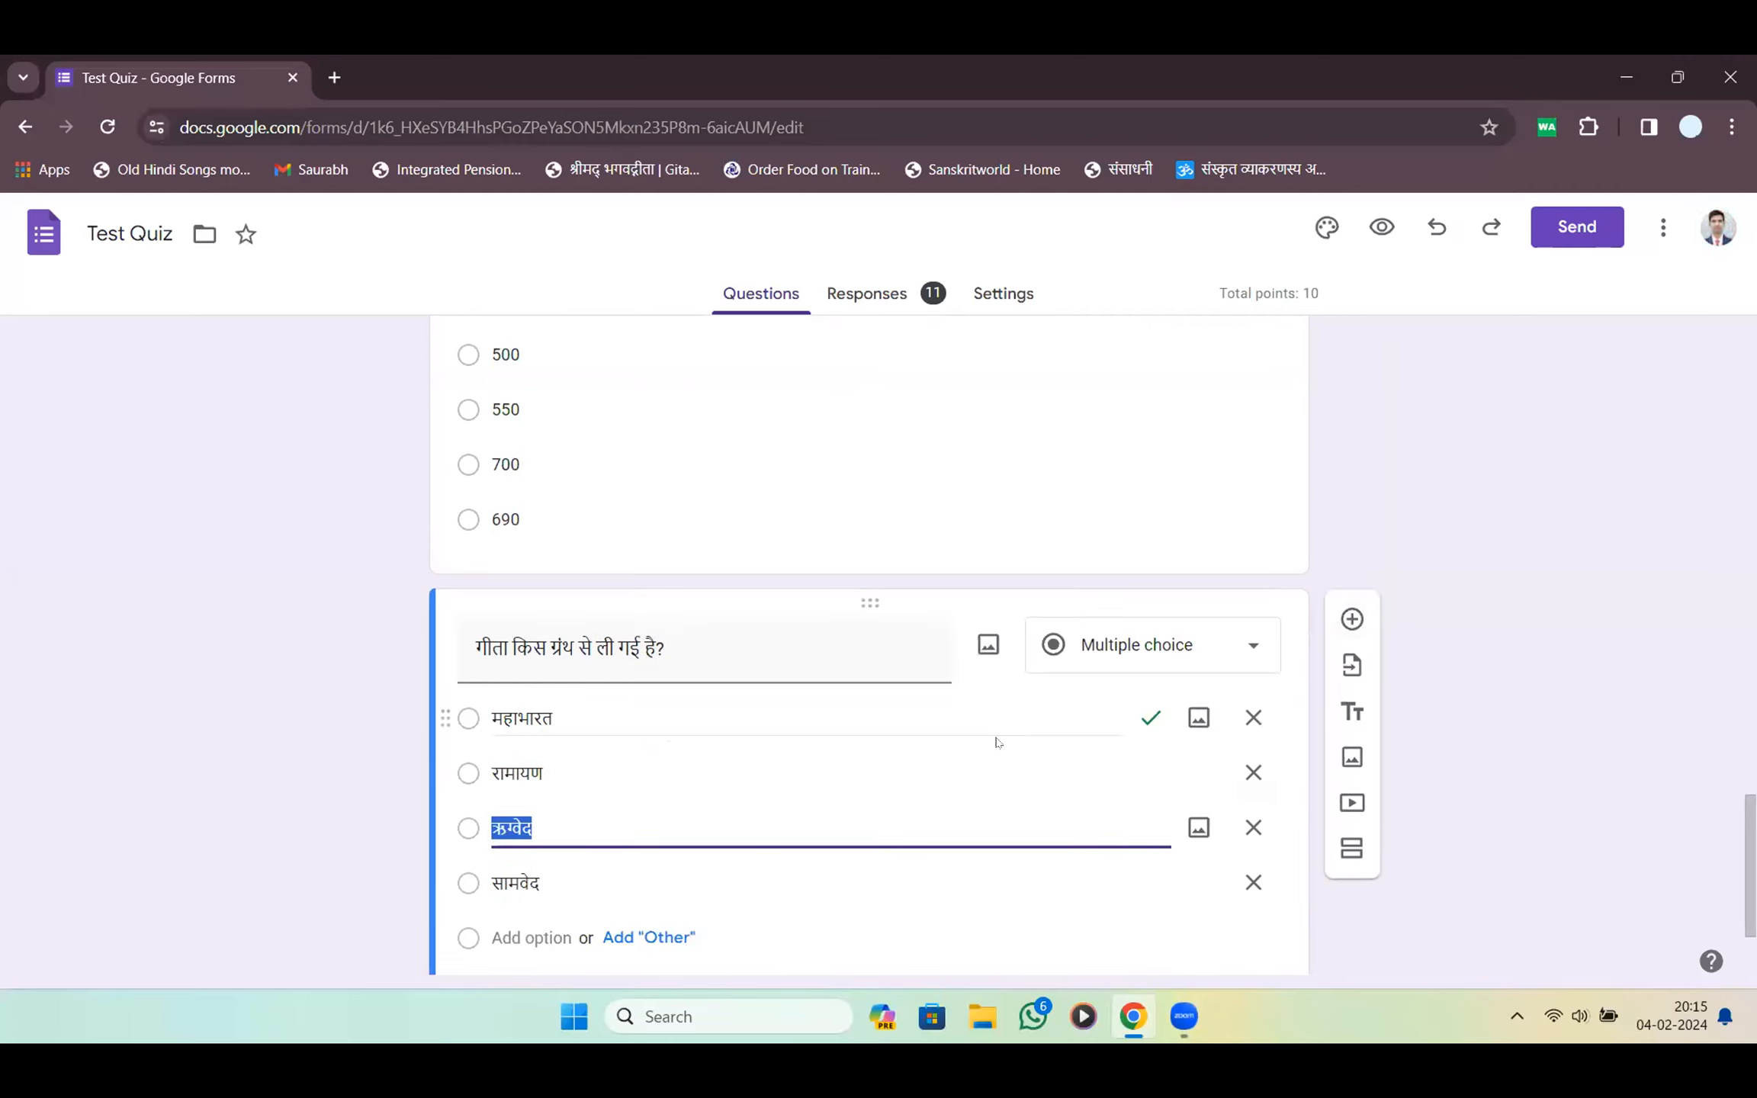
left_click(1192, 662)
key("Up")
key("Up")
key("Return")
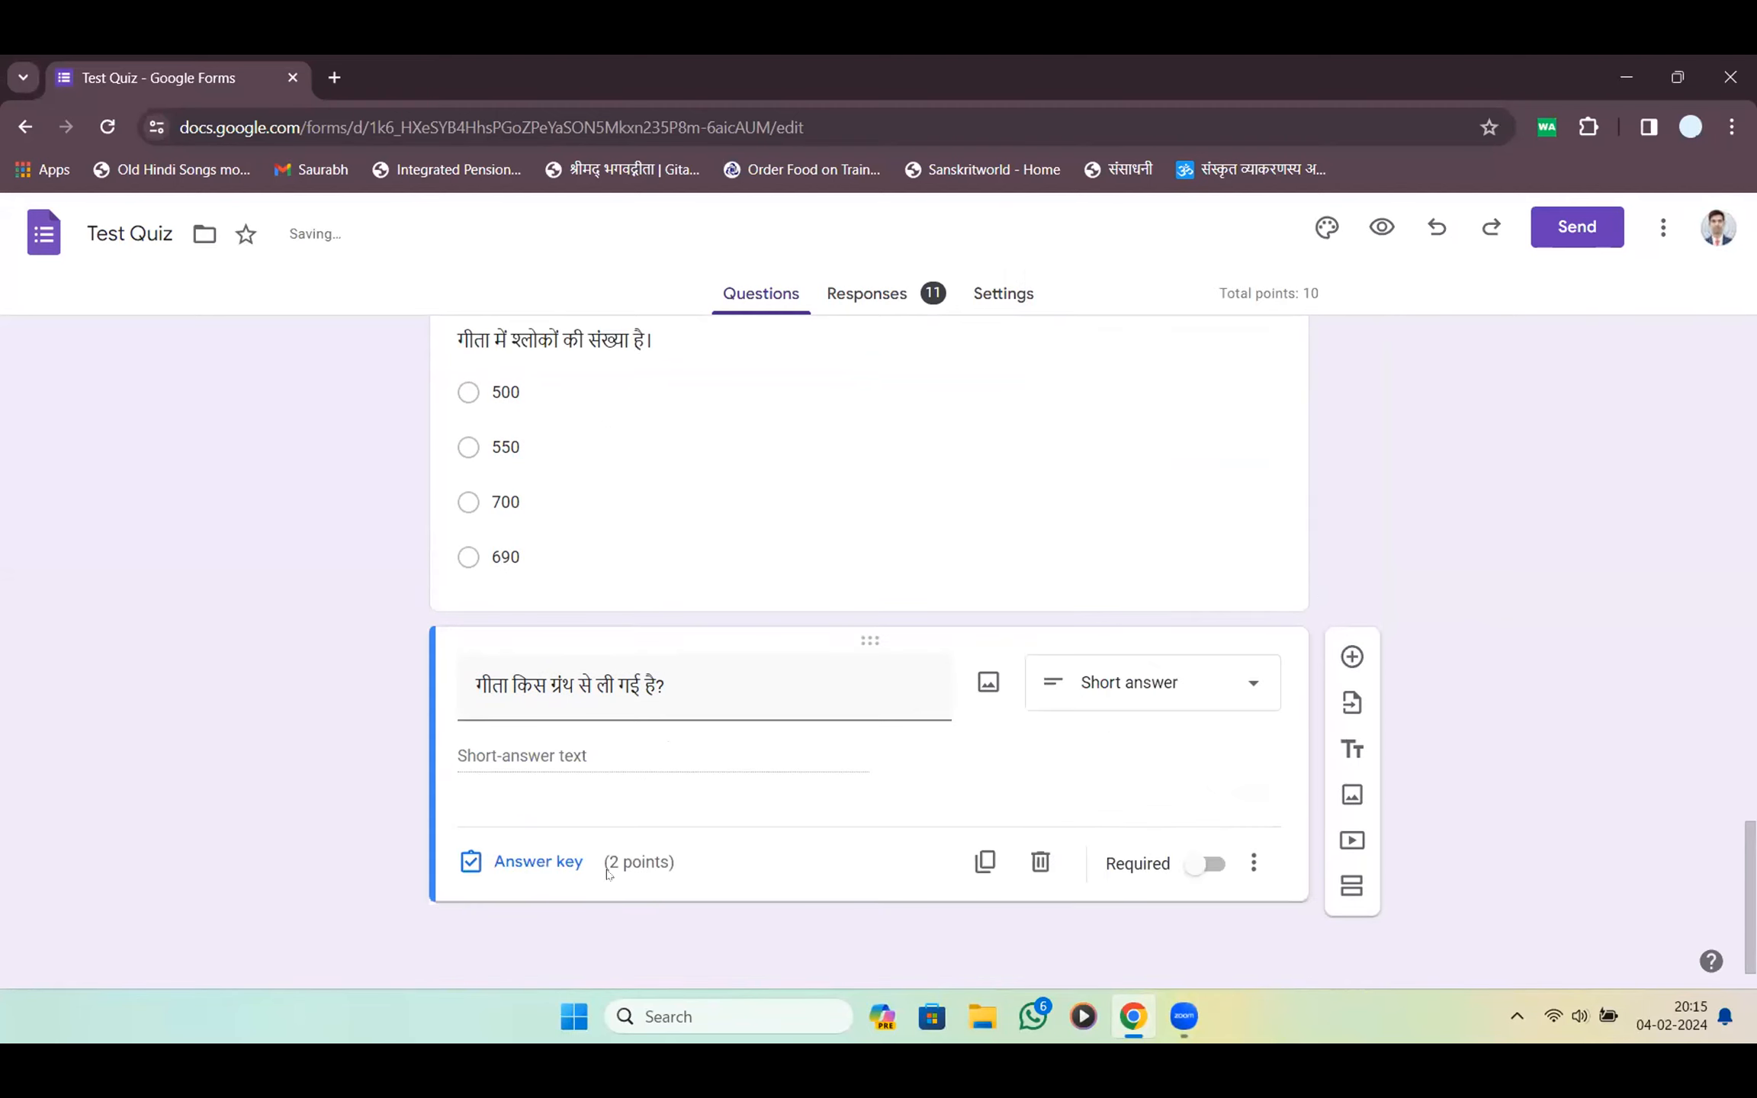
In the answer key, enter महाभारत as the correct answer
left_click(565, 864)
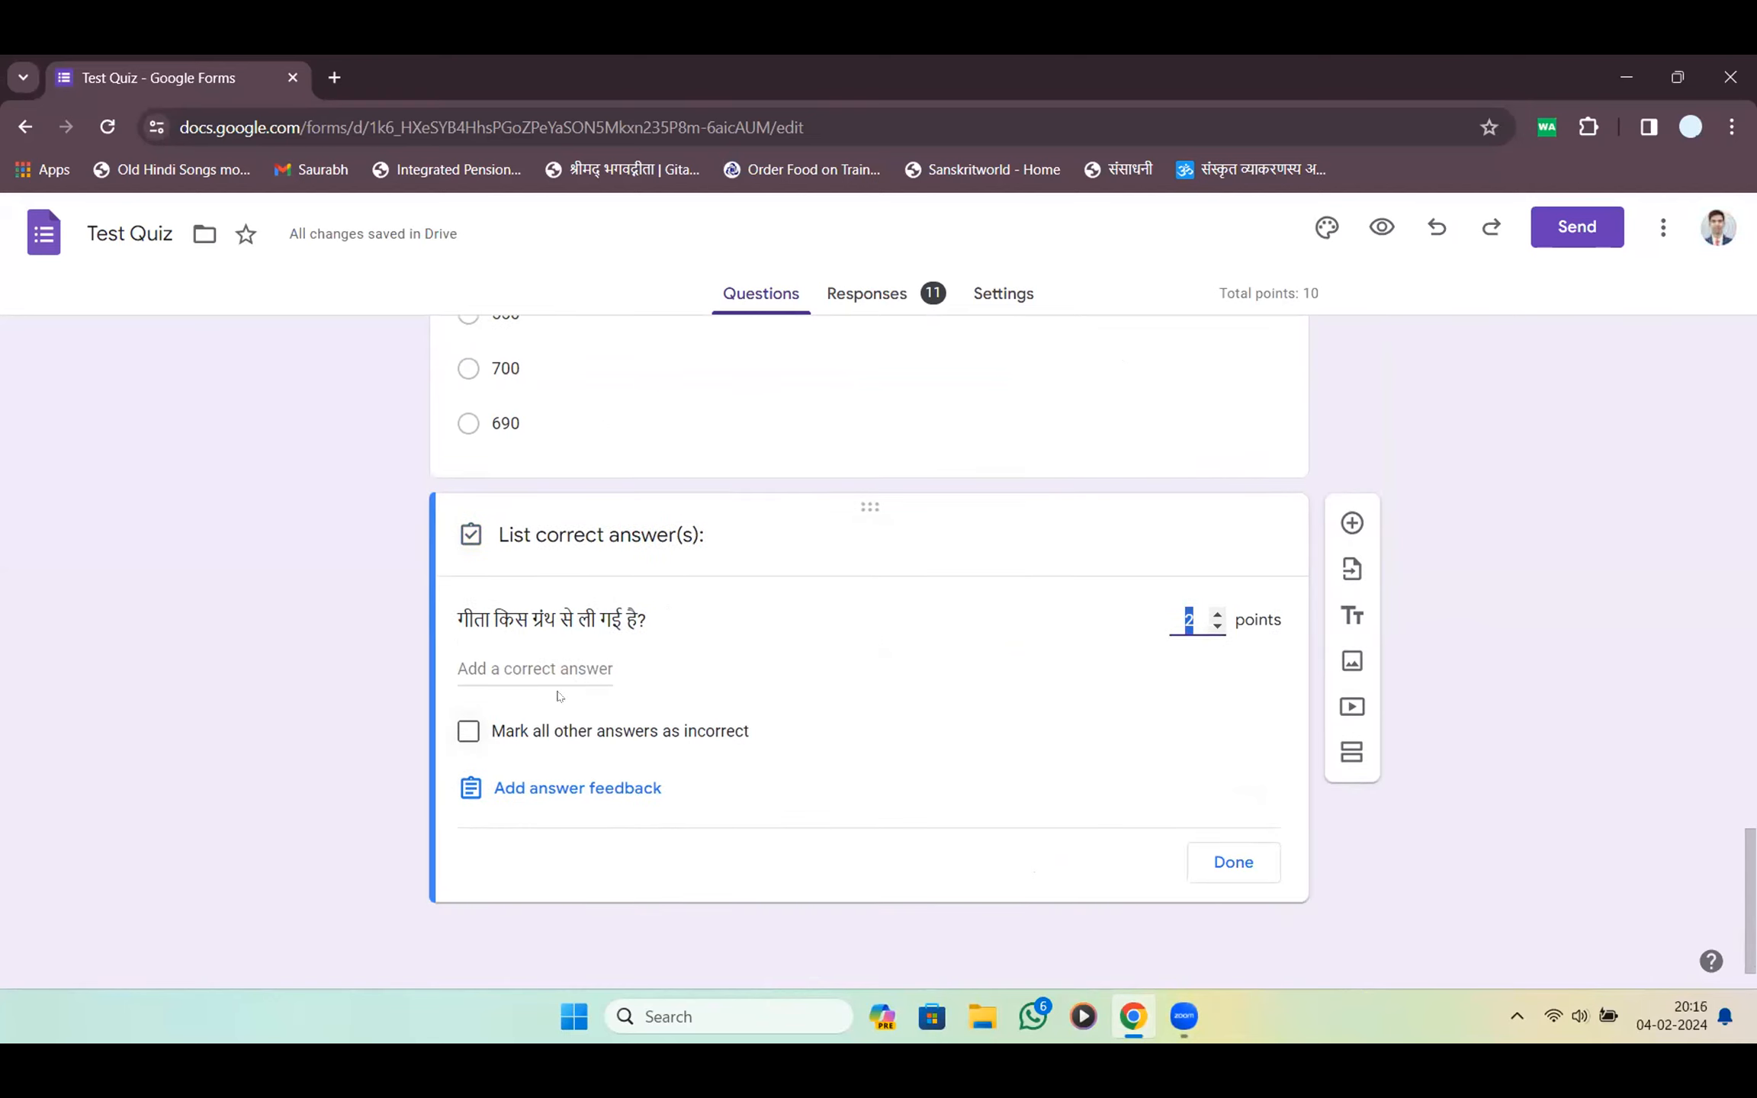
left_click(534, 679)
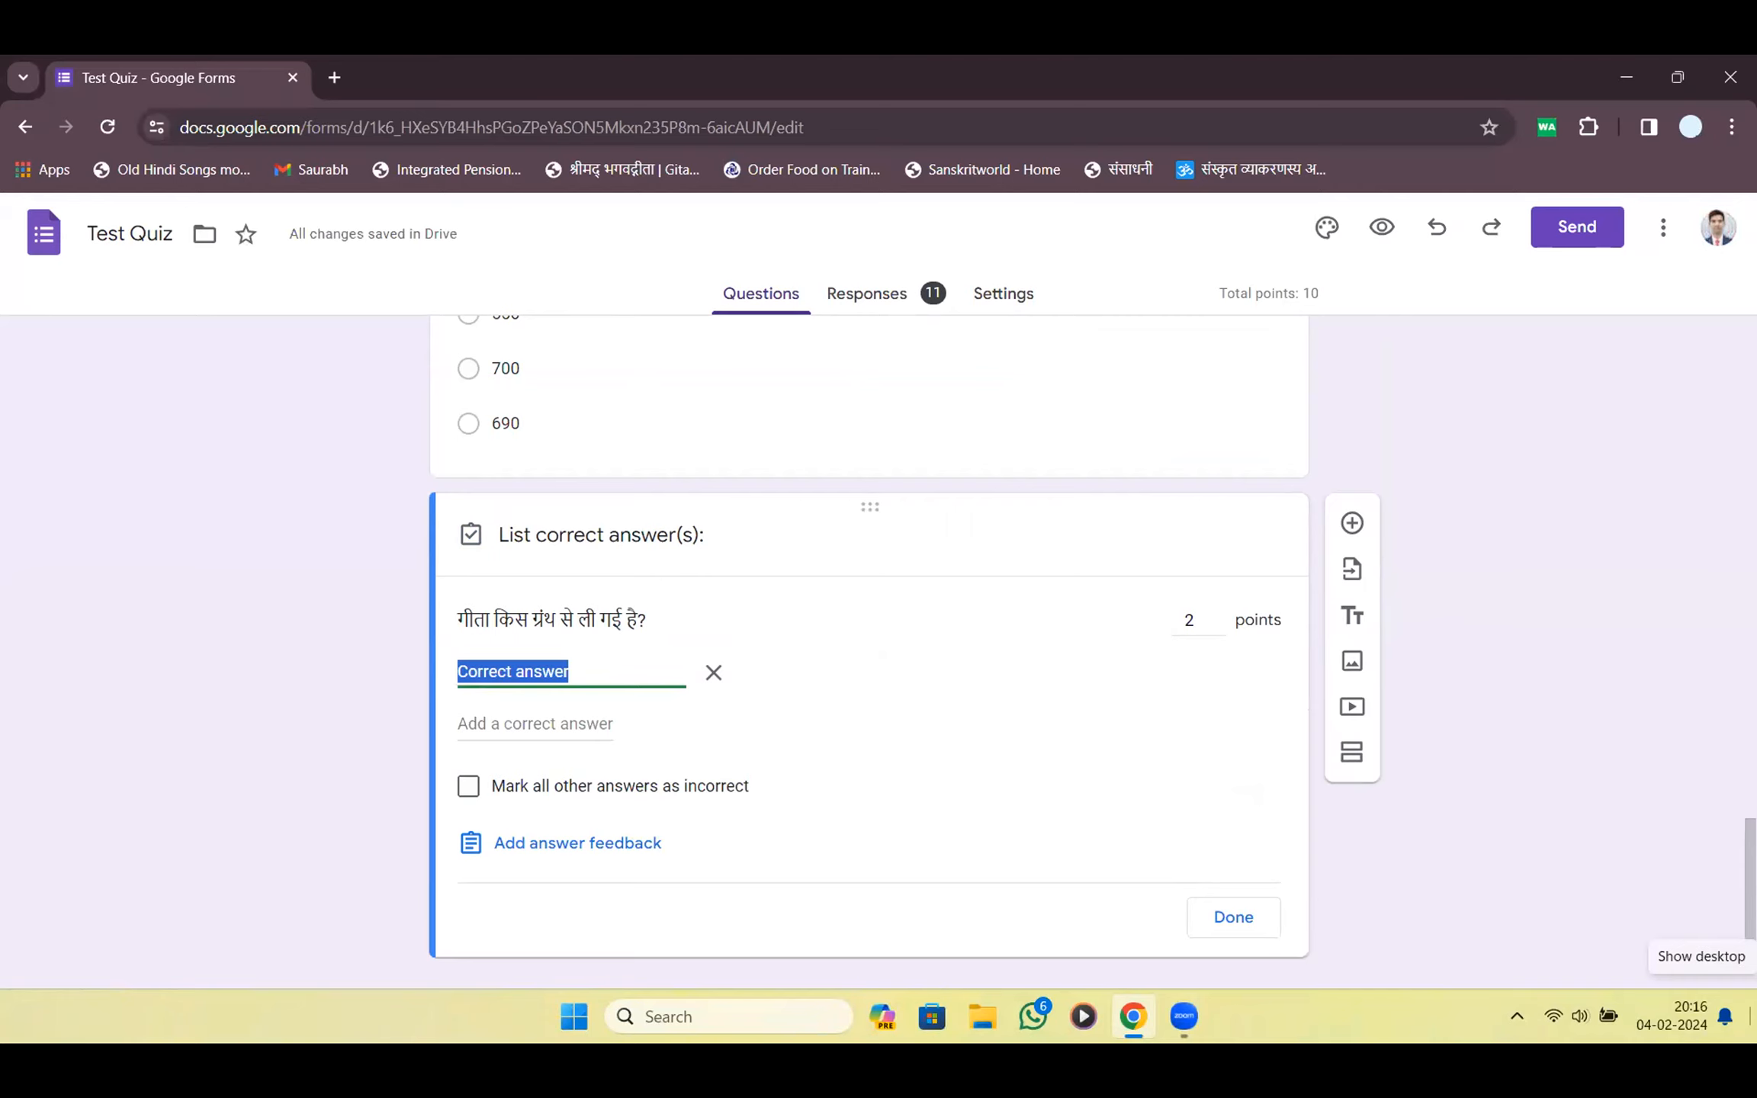
type("म")
key("BackSpace")
type("म")
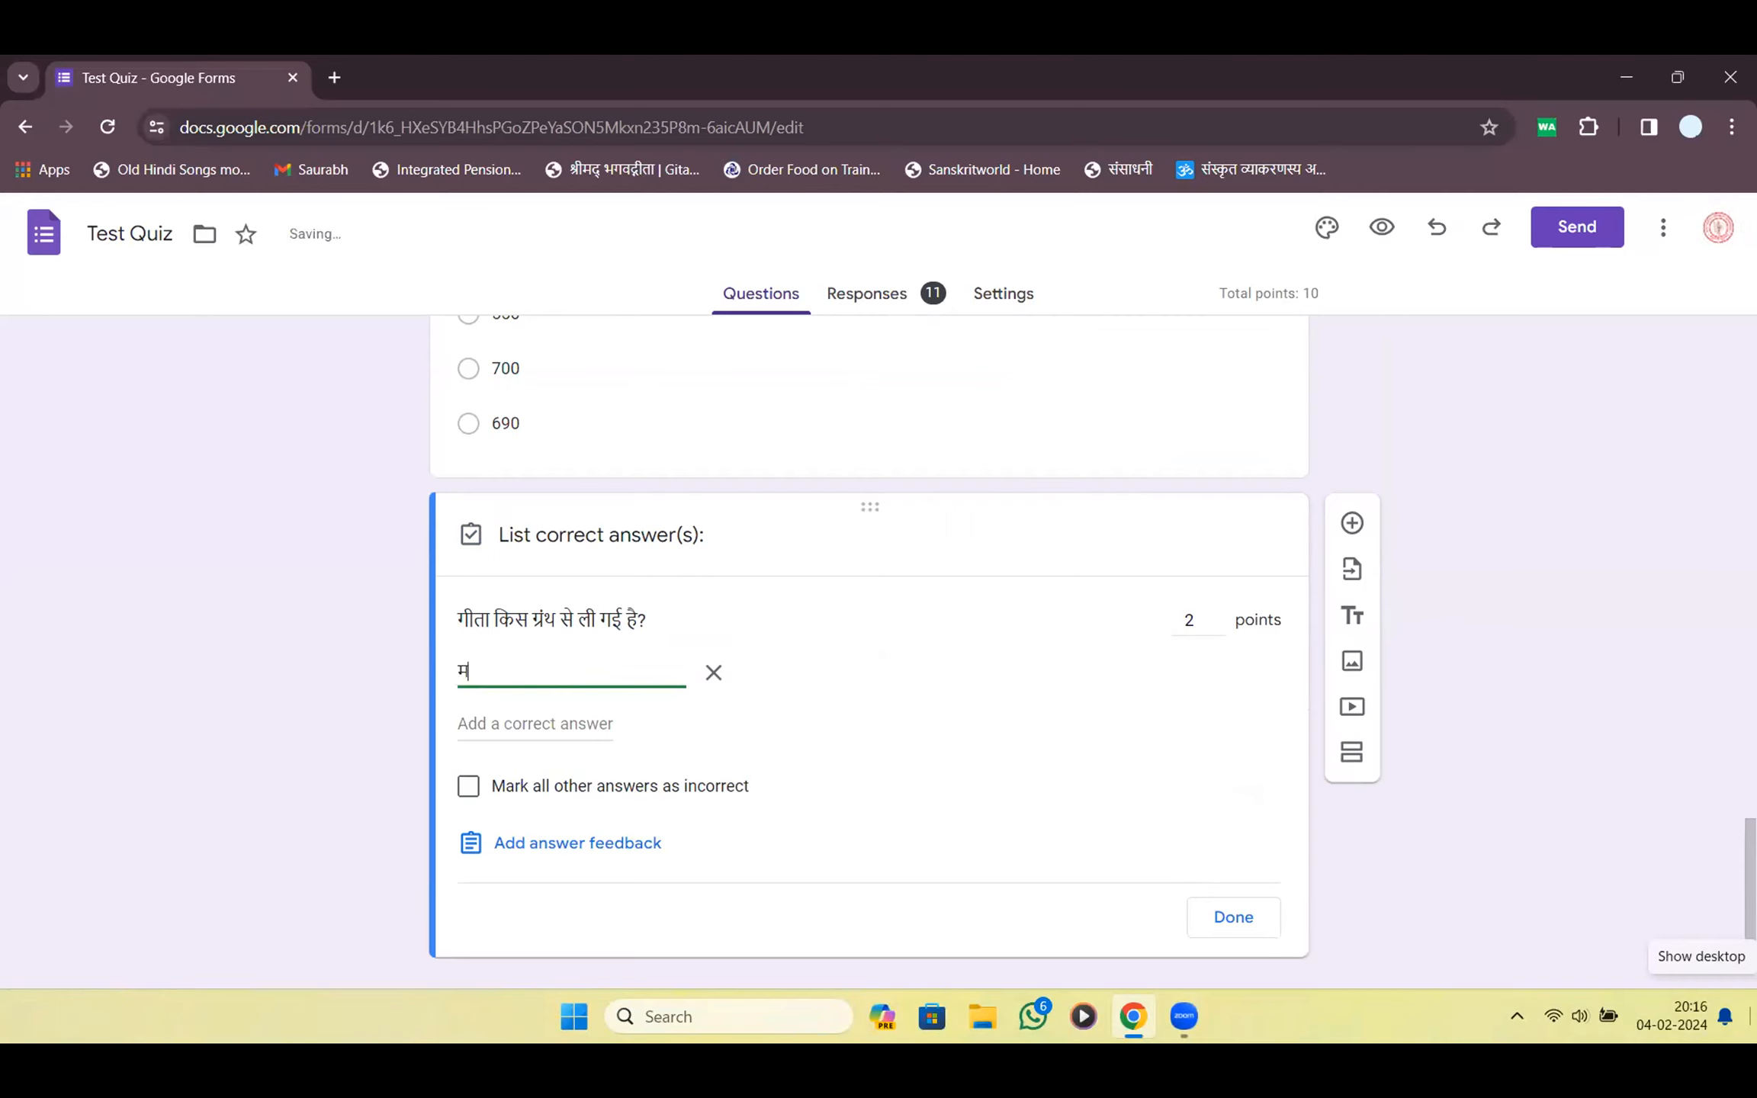
type("ब")
key("BackSpace")
type("हाफ")
key("BackSpace")
type("भारी")
key("BackSpace")
type("त")
key("Tab")
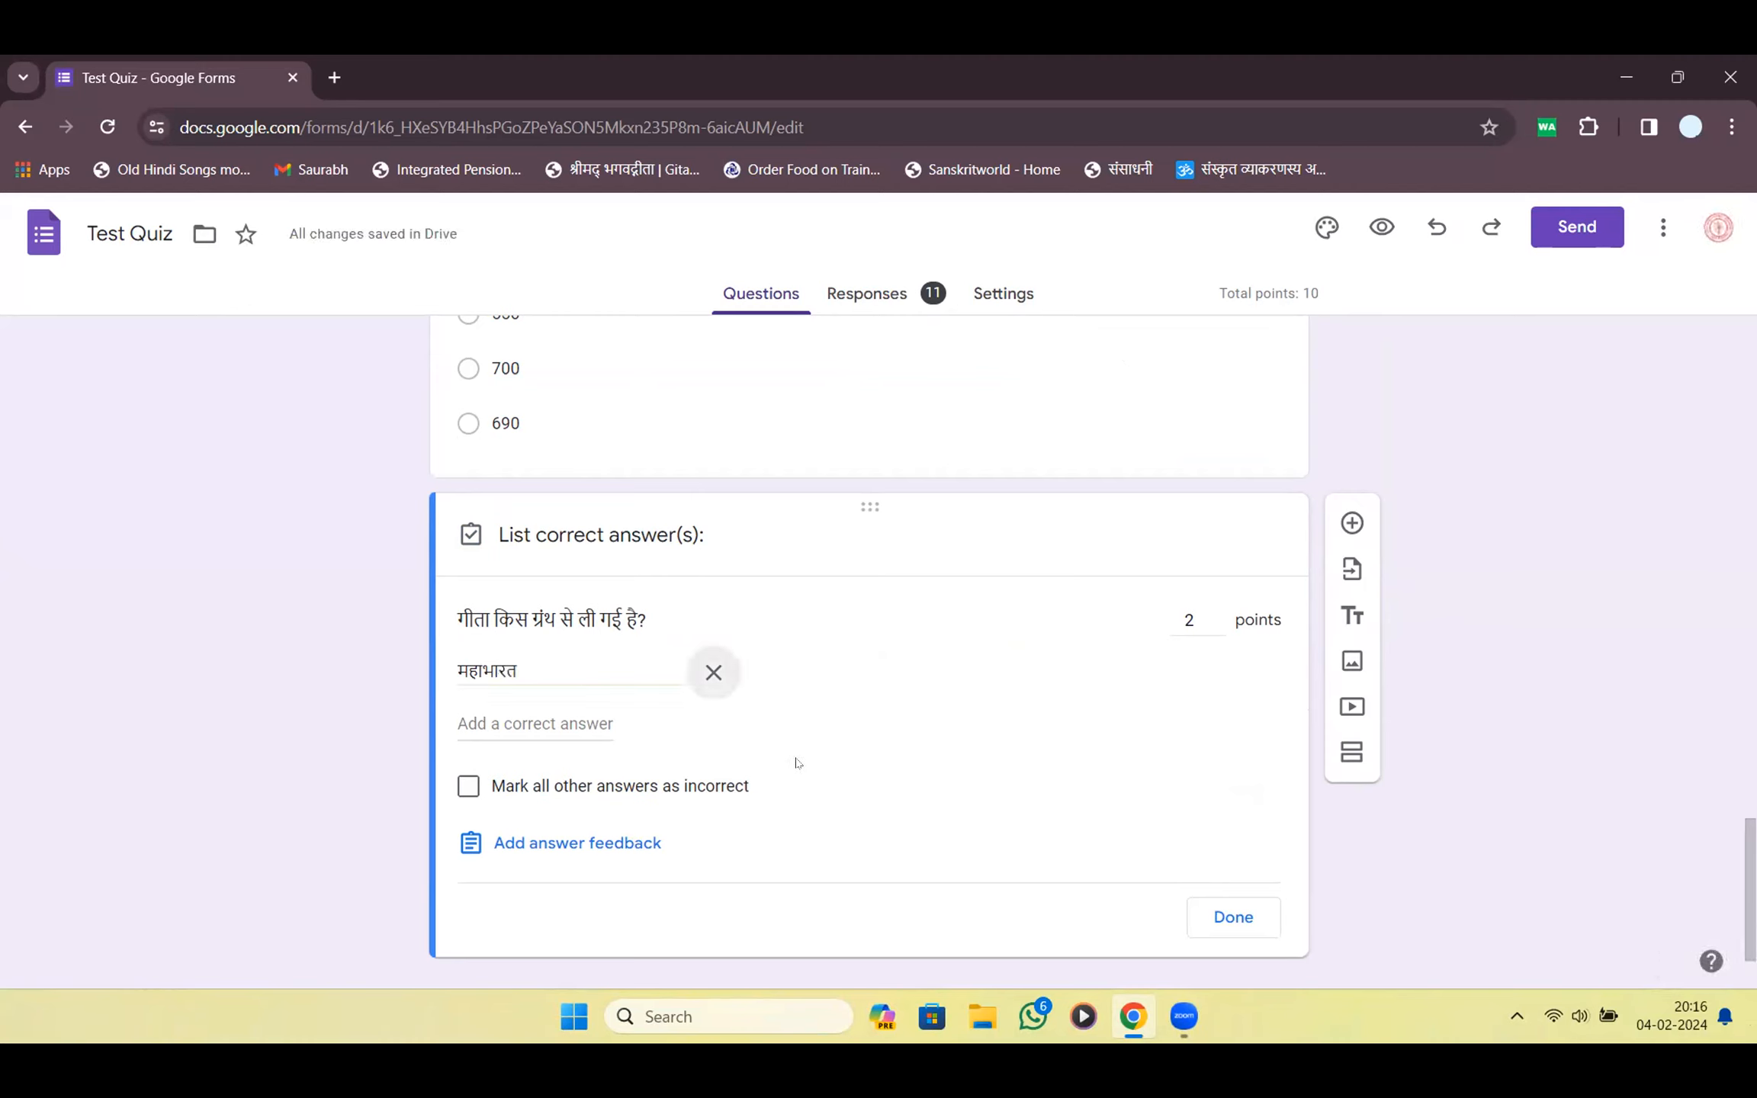
Add Mahabharat as a second accepted answer and finish the answer key
double_click(552, 667)
left_click(555, 723)
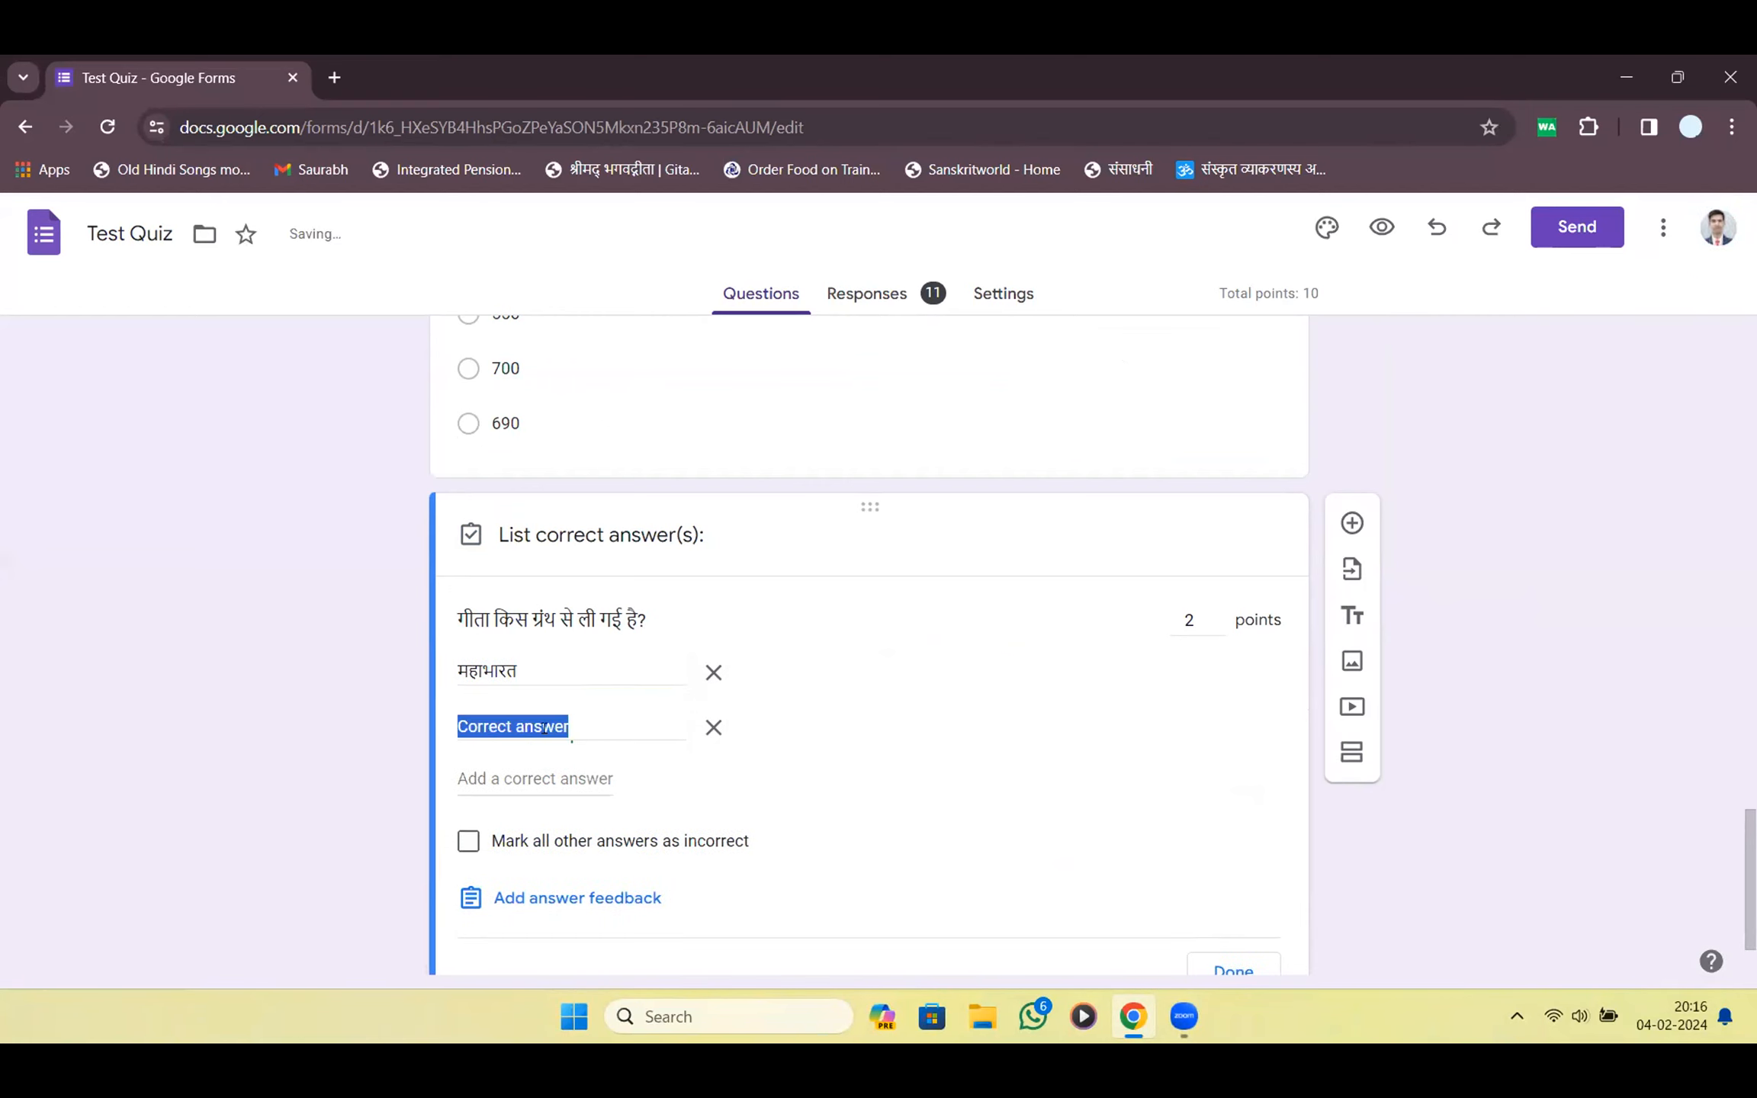
type("शोपो")
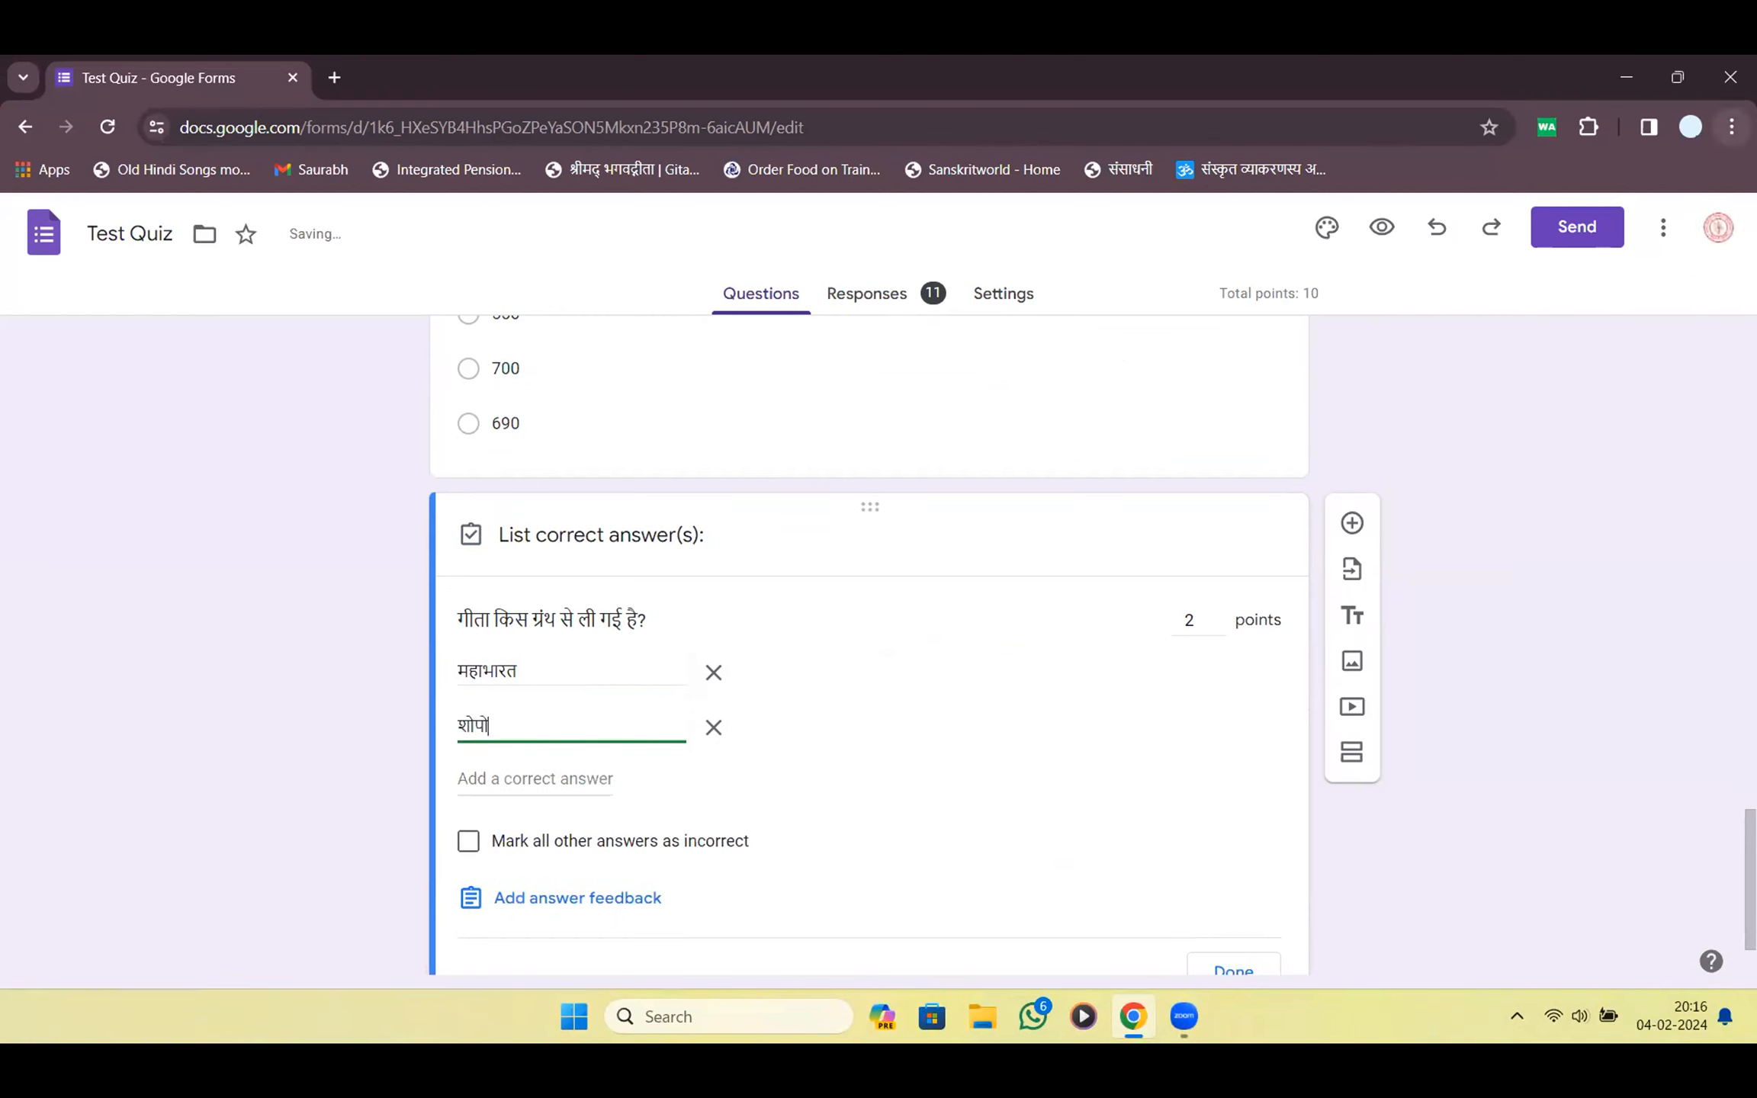
key("BackSpace")
key("BackSpace")
key("BackSpace")
key("BackSpace")
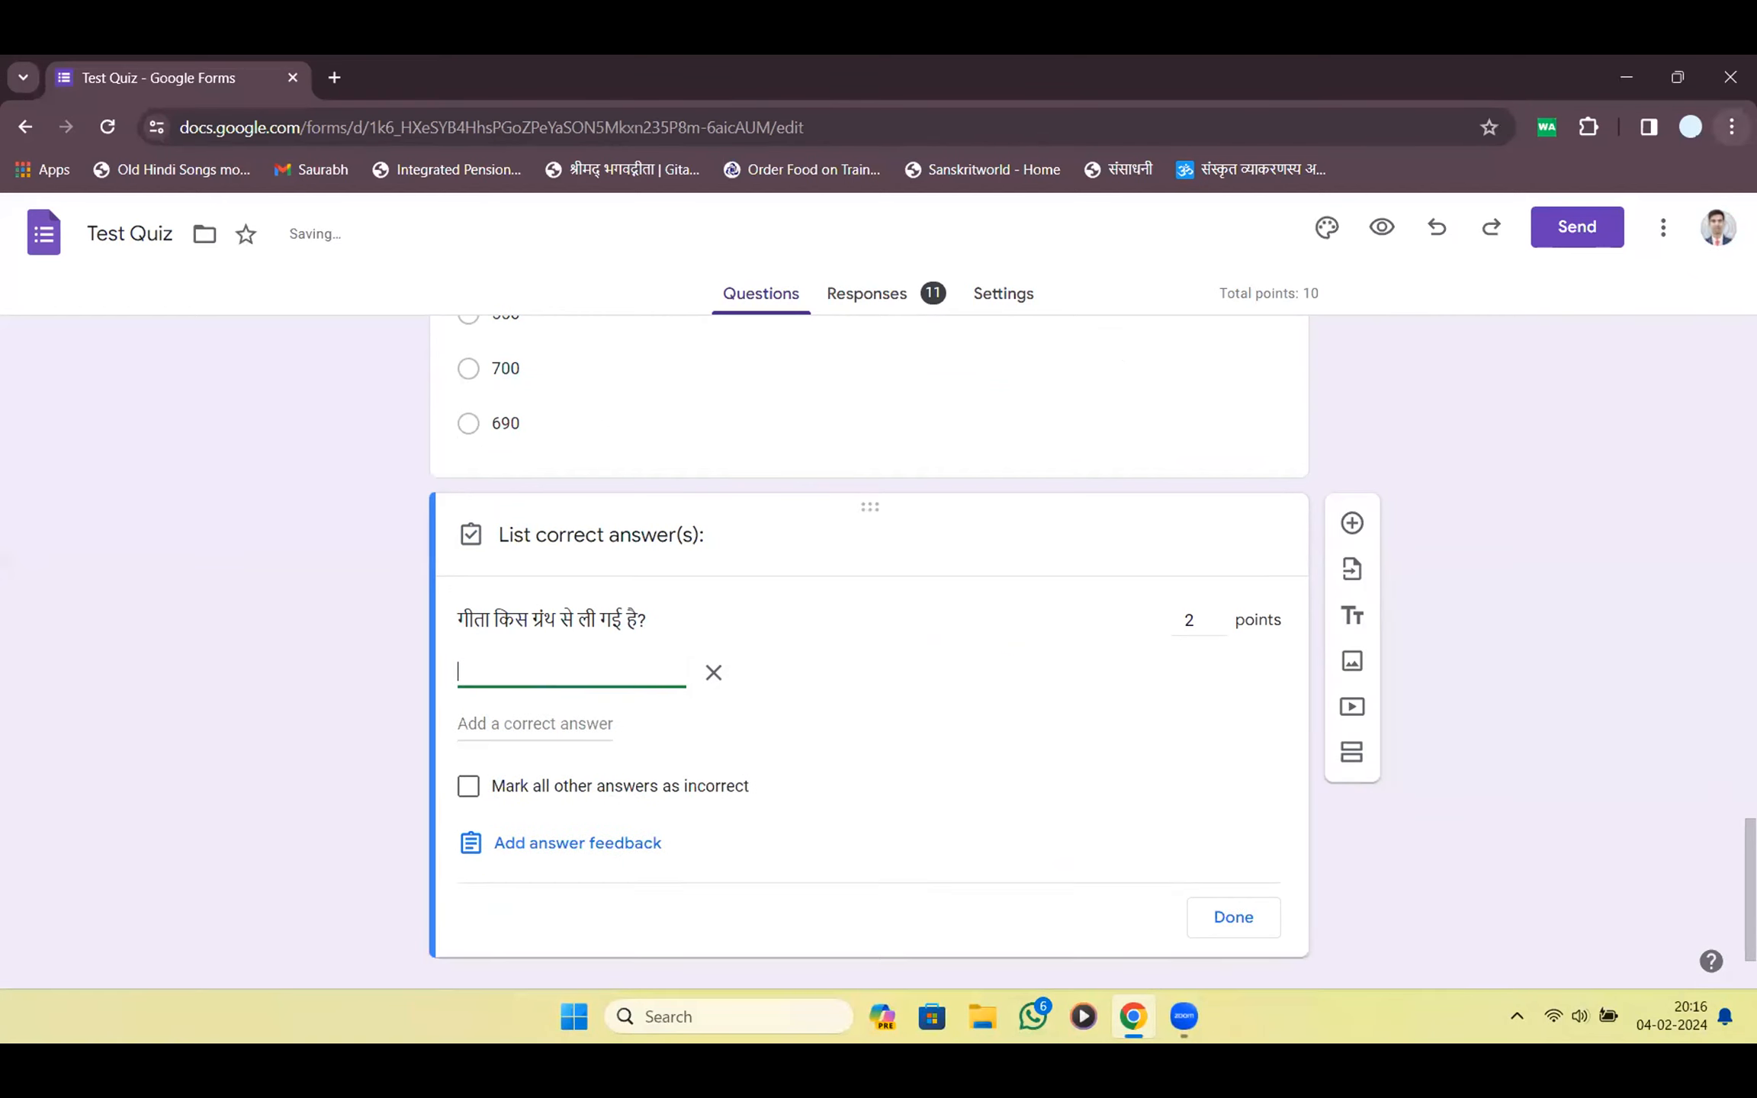
key("ctrl+z")
key("Tab")
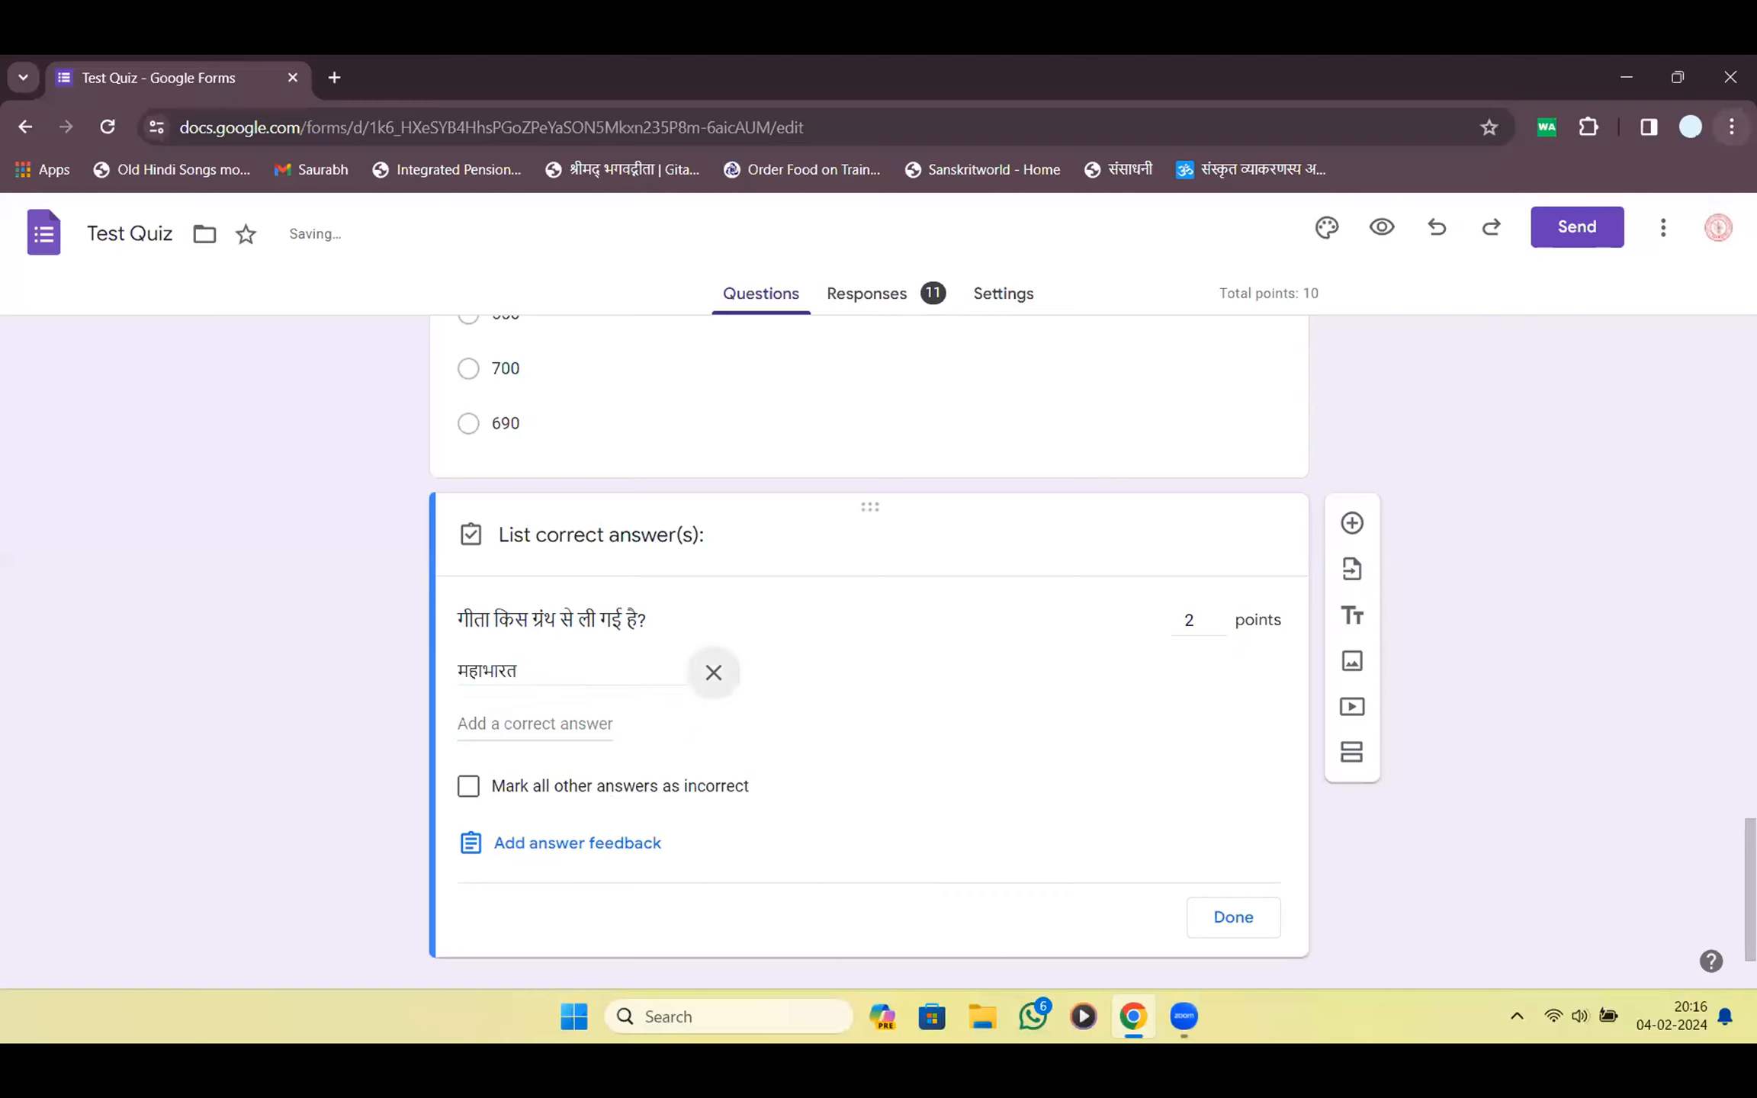
key("Tab")
type("M")
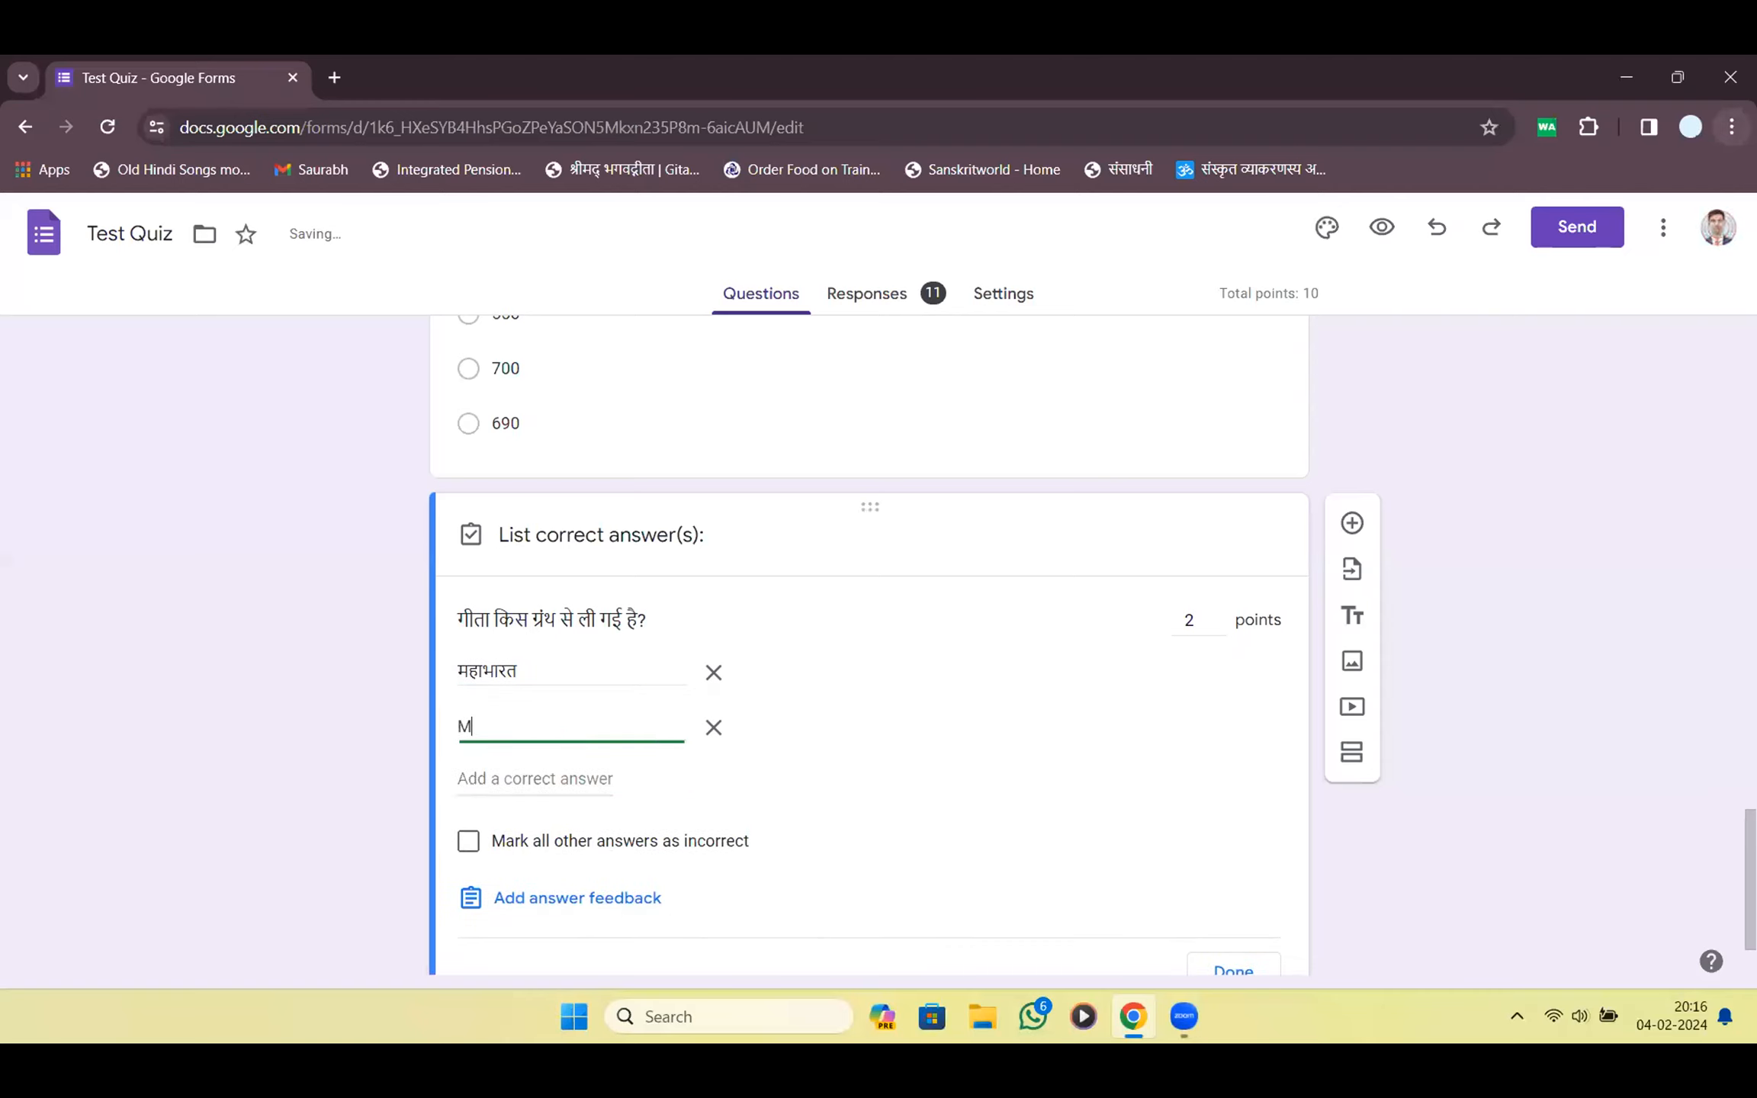
type("ahabhaahabhae")
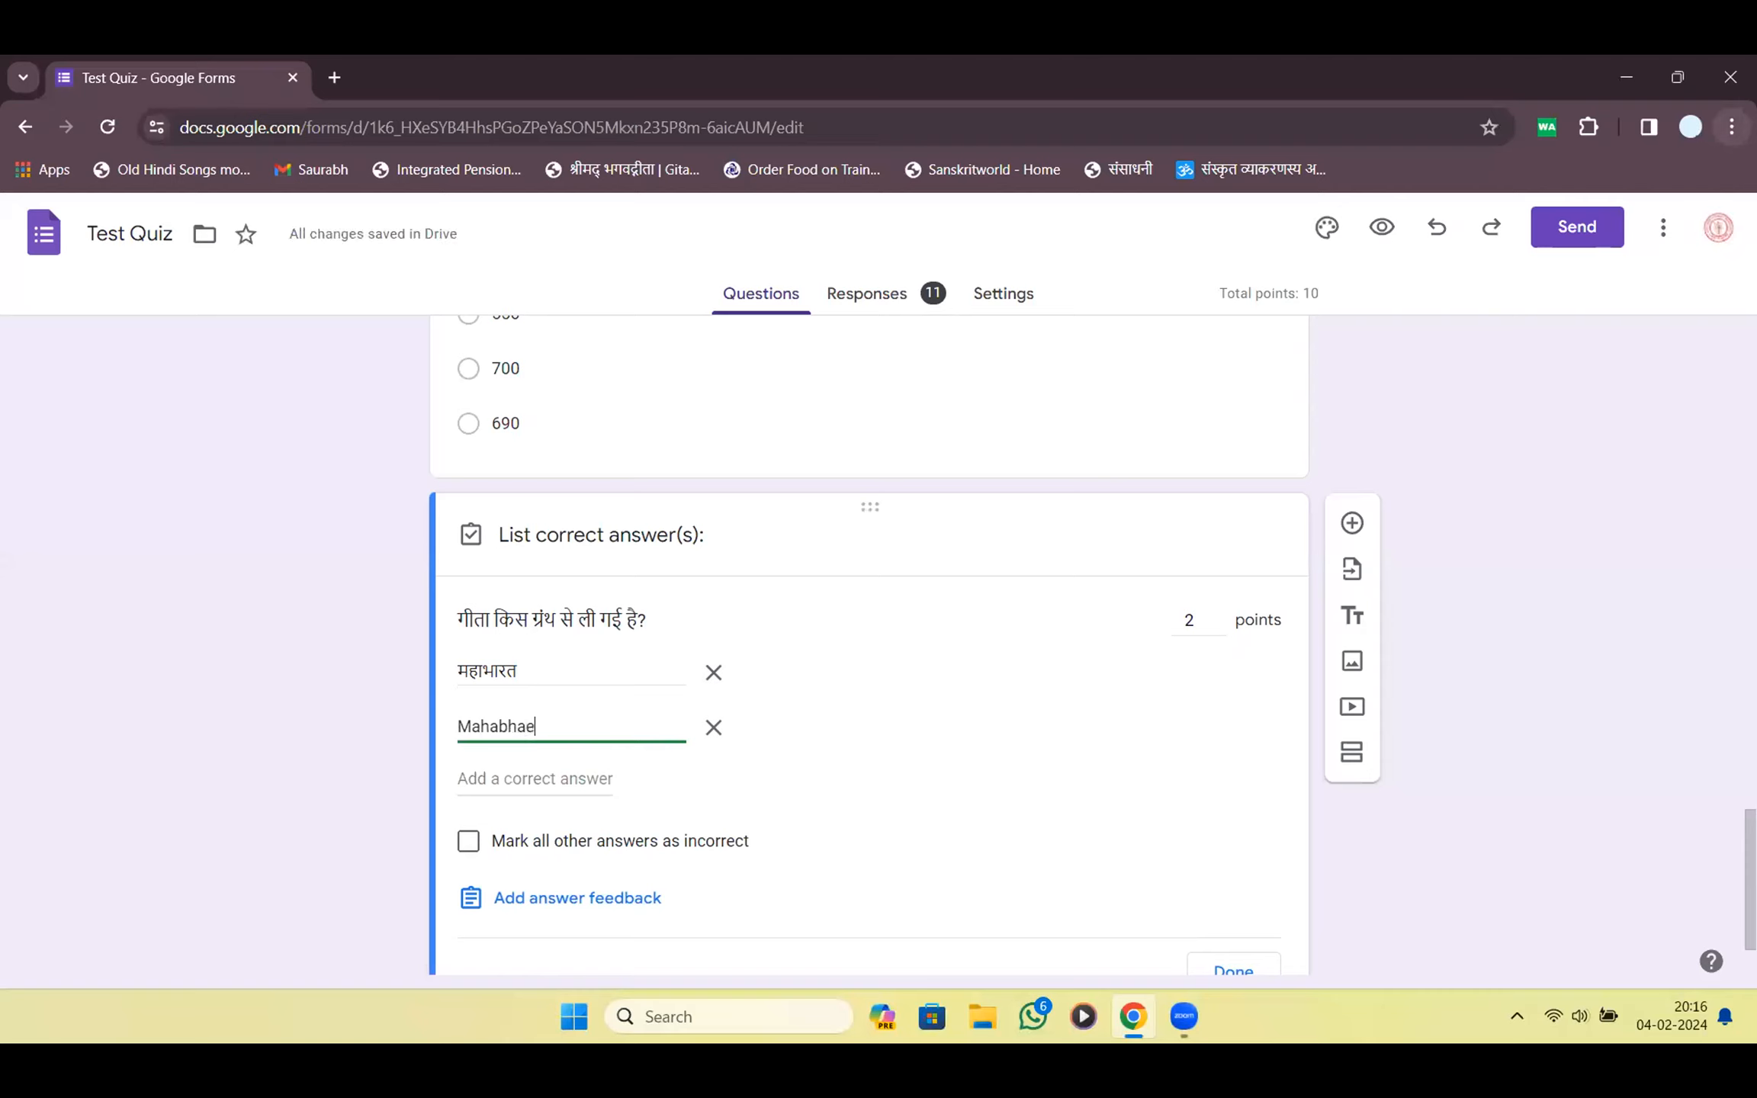
key("BackSpace")
type("rat")
key("Tab")
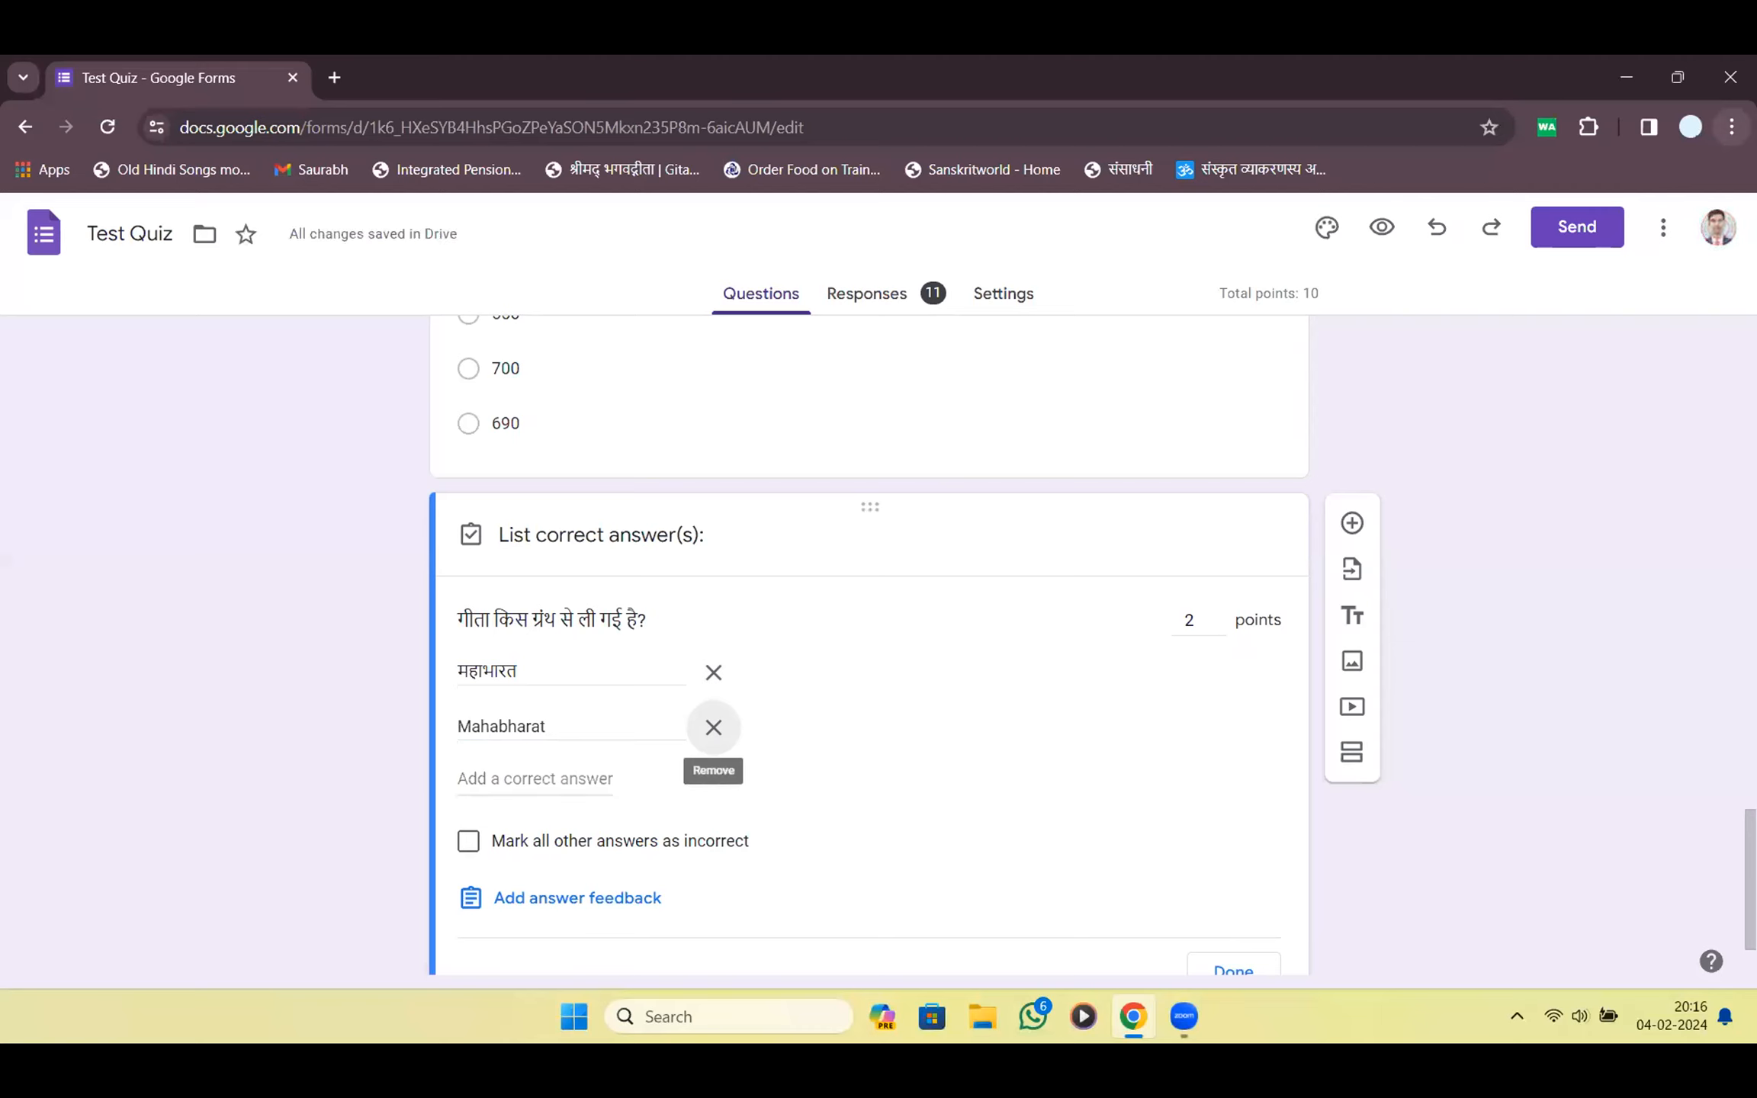
key("Tab")
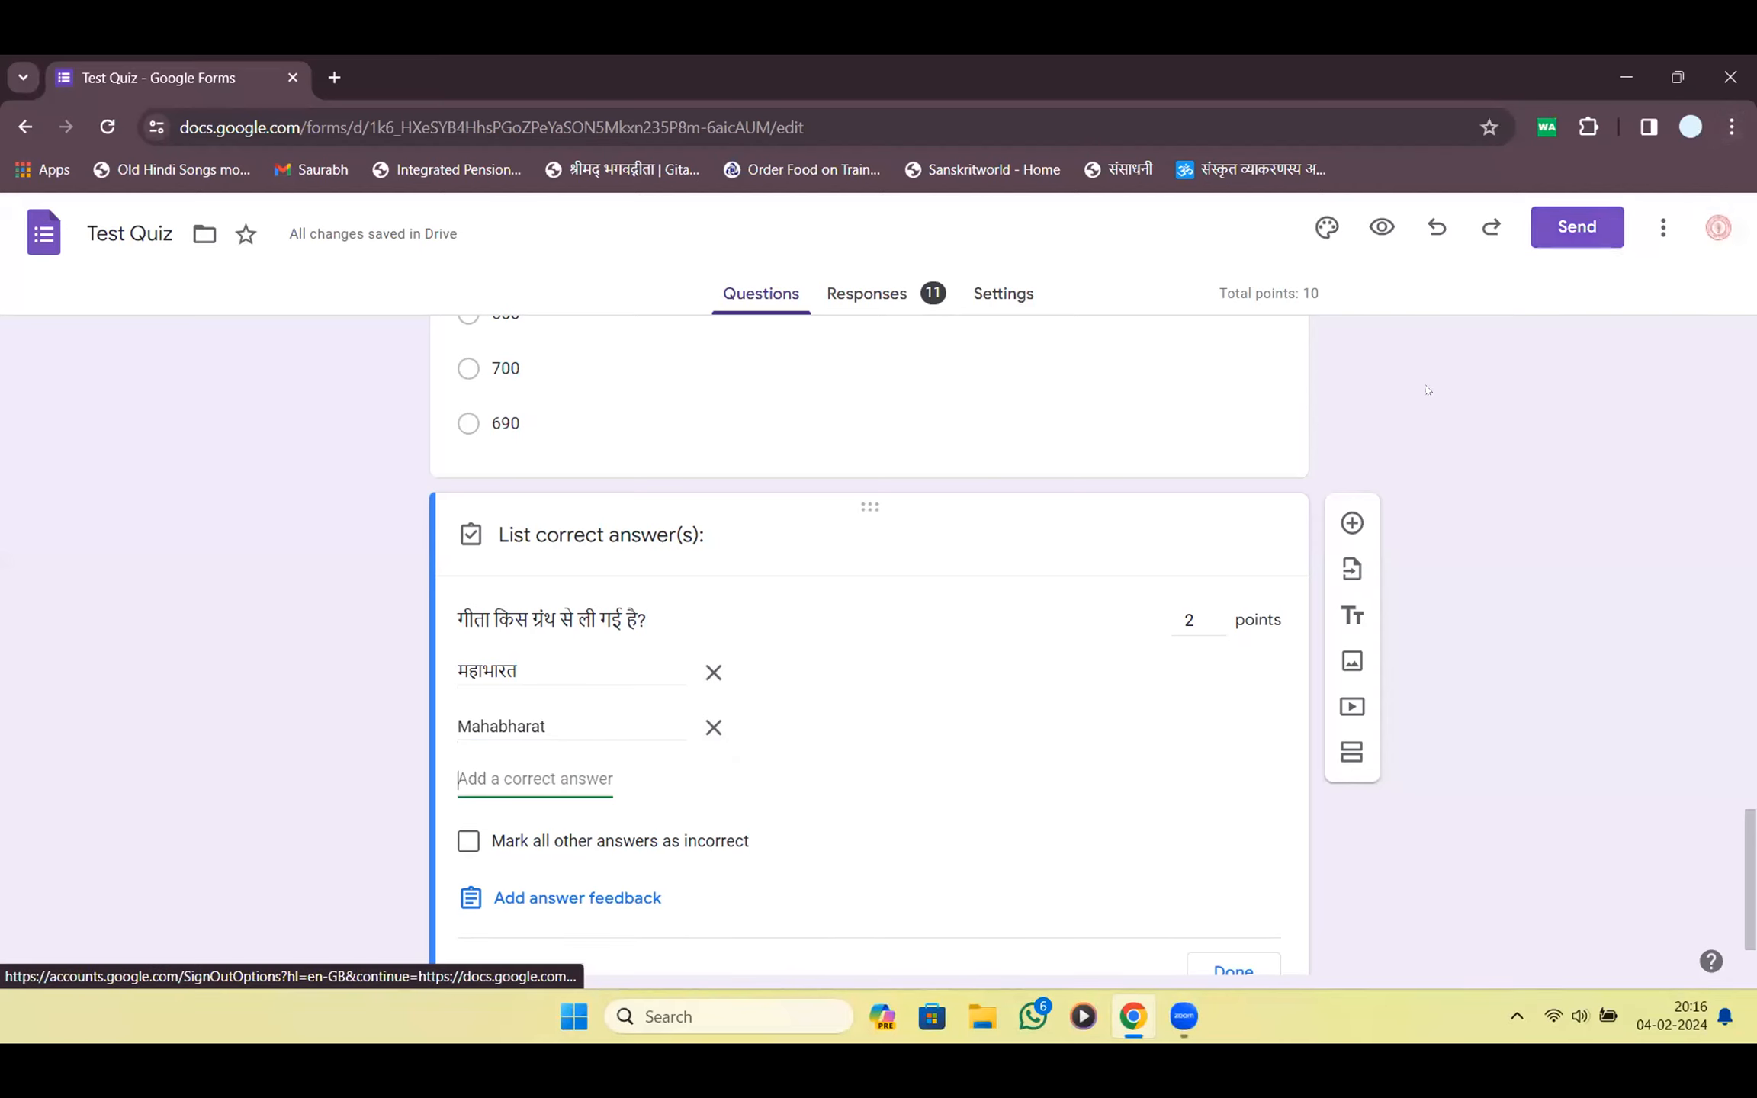
scroll(1174, 800, "down", 2)
left_click(1205, 873)
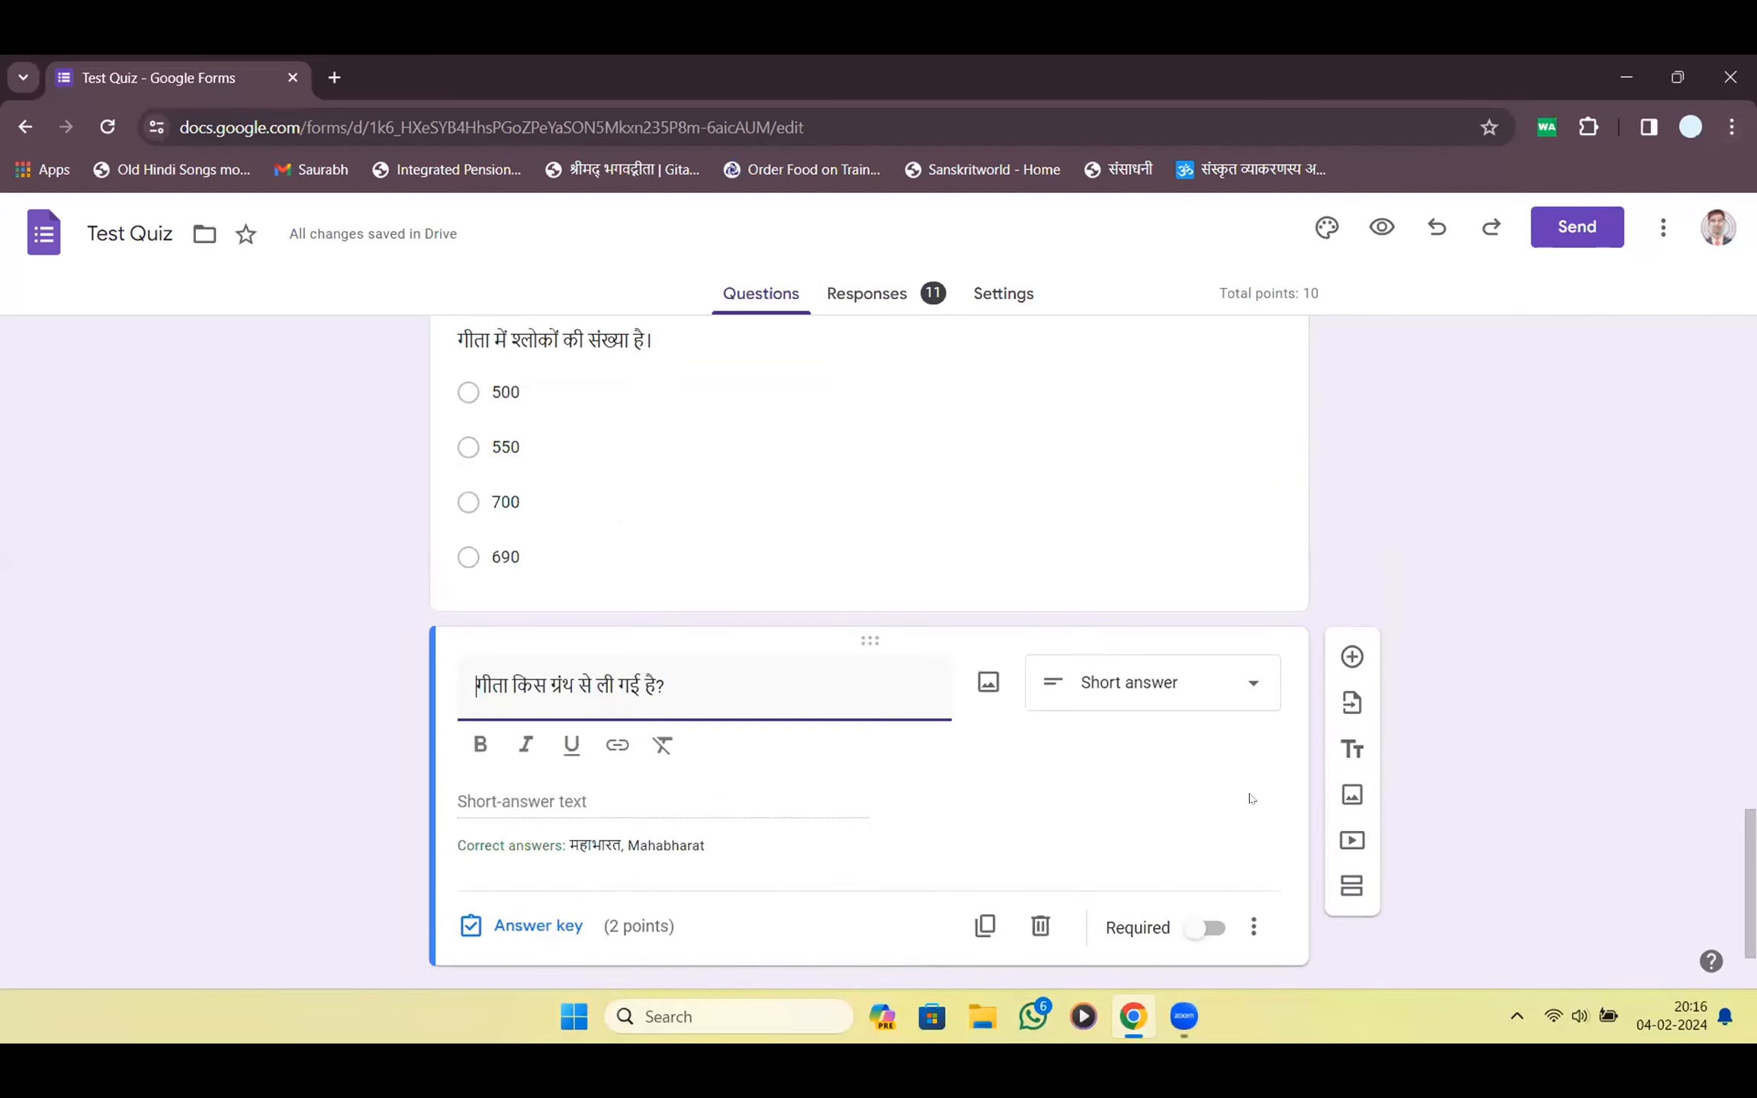
left_click(923, 288)
Set quiz marks to release later, after manual review
left_click(988, 296)
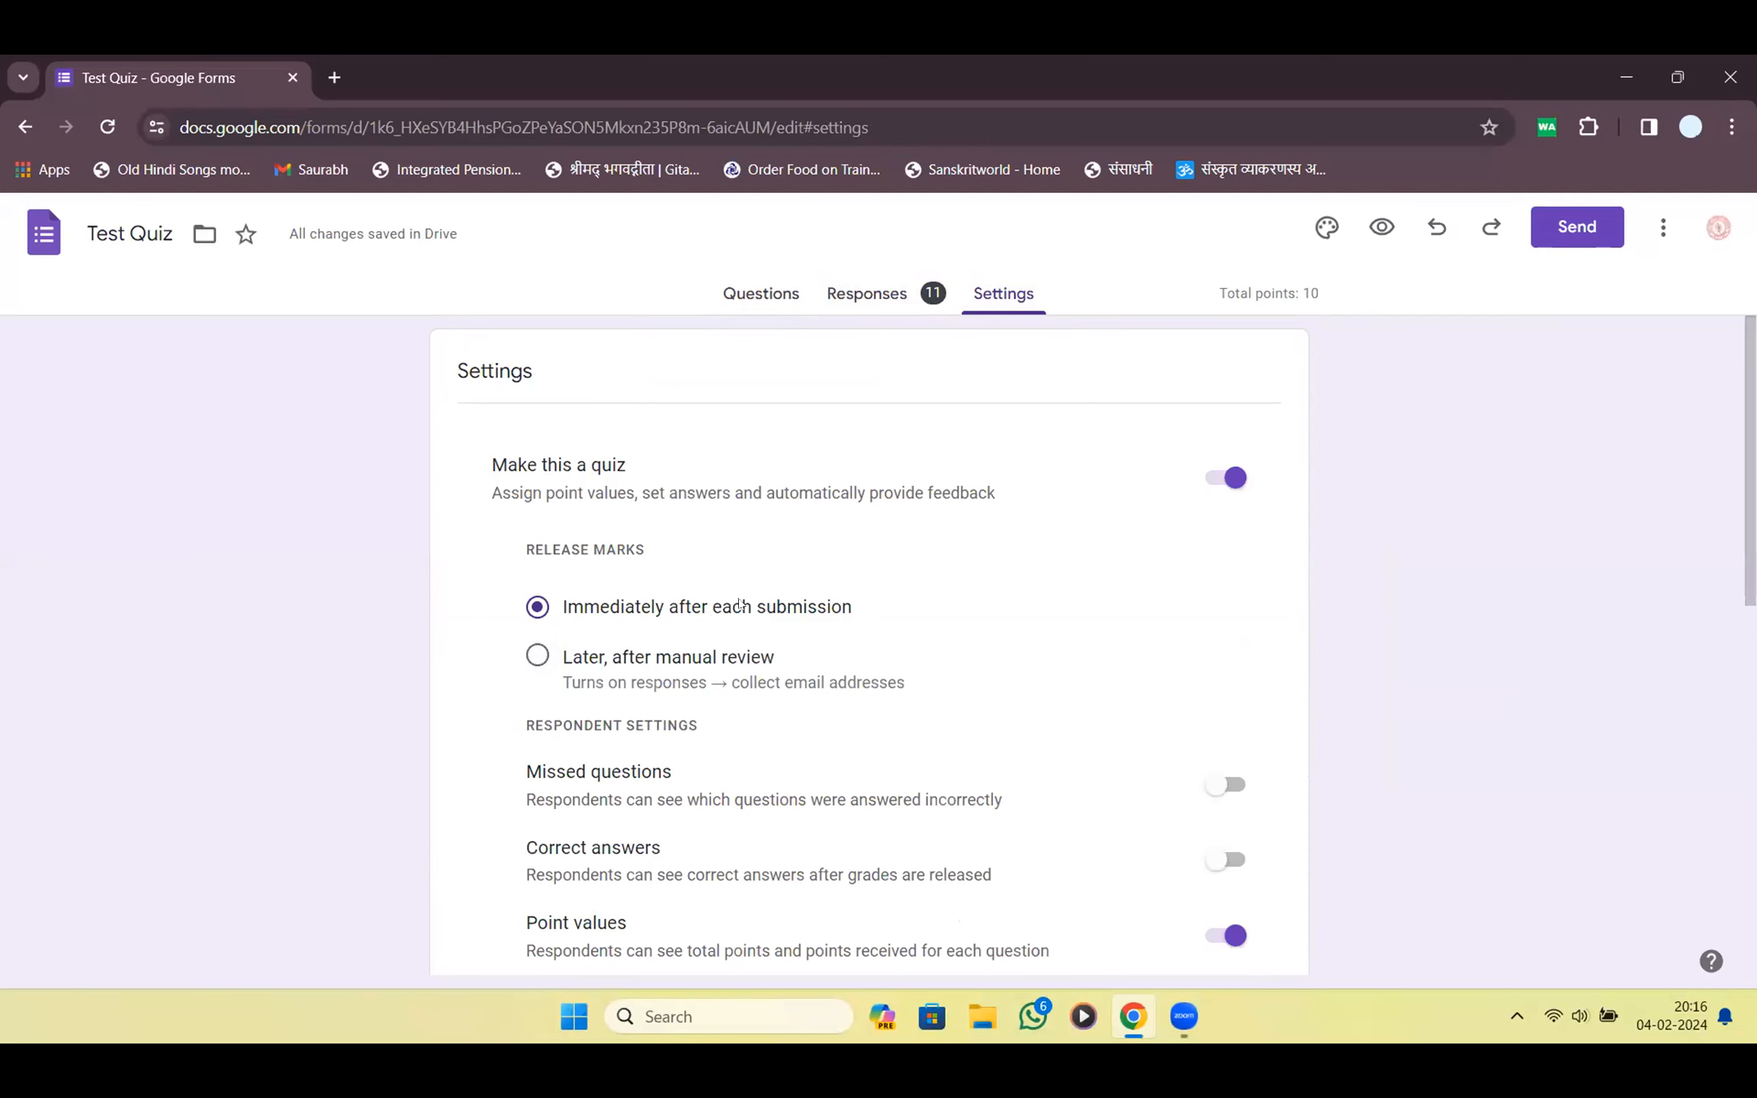
left_click(534, 657)
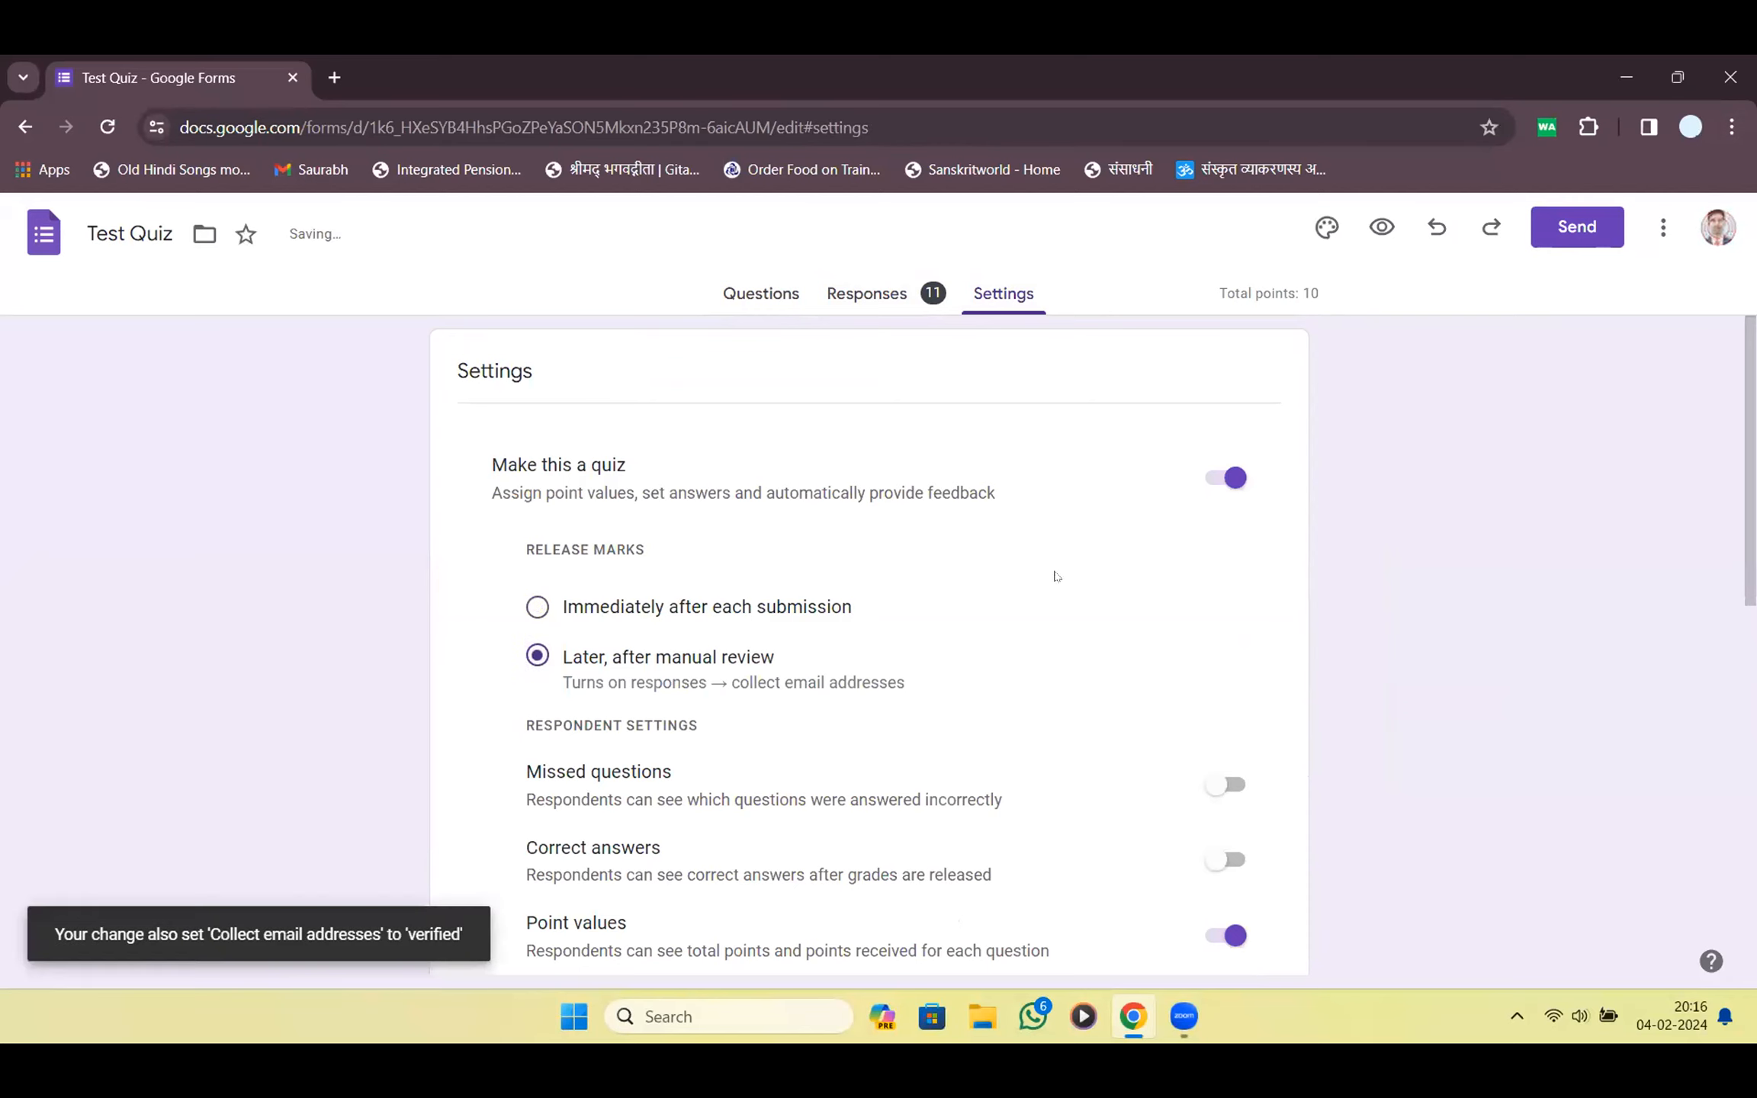
scroll(1072, 566, "down", 4)
scroll(1073, 566, "down", 7)
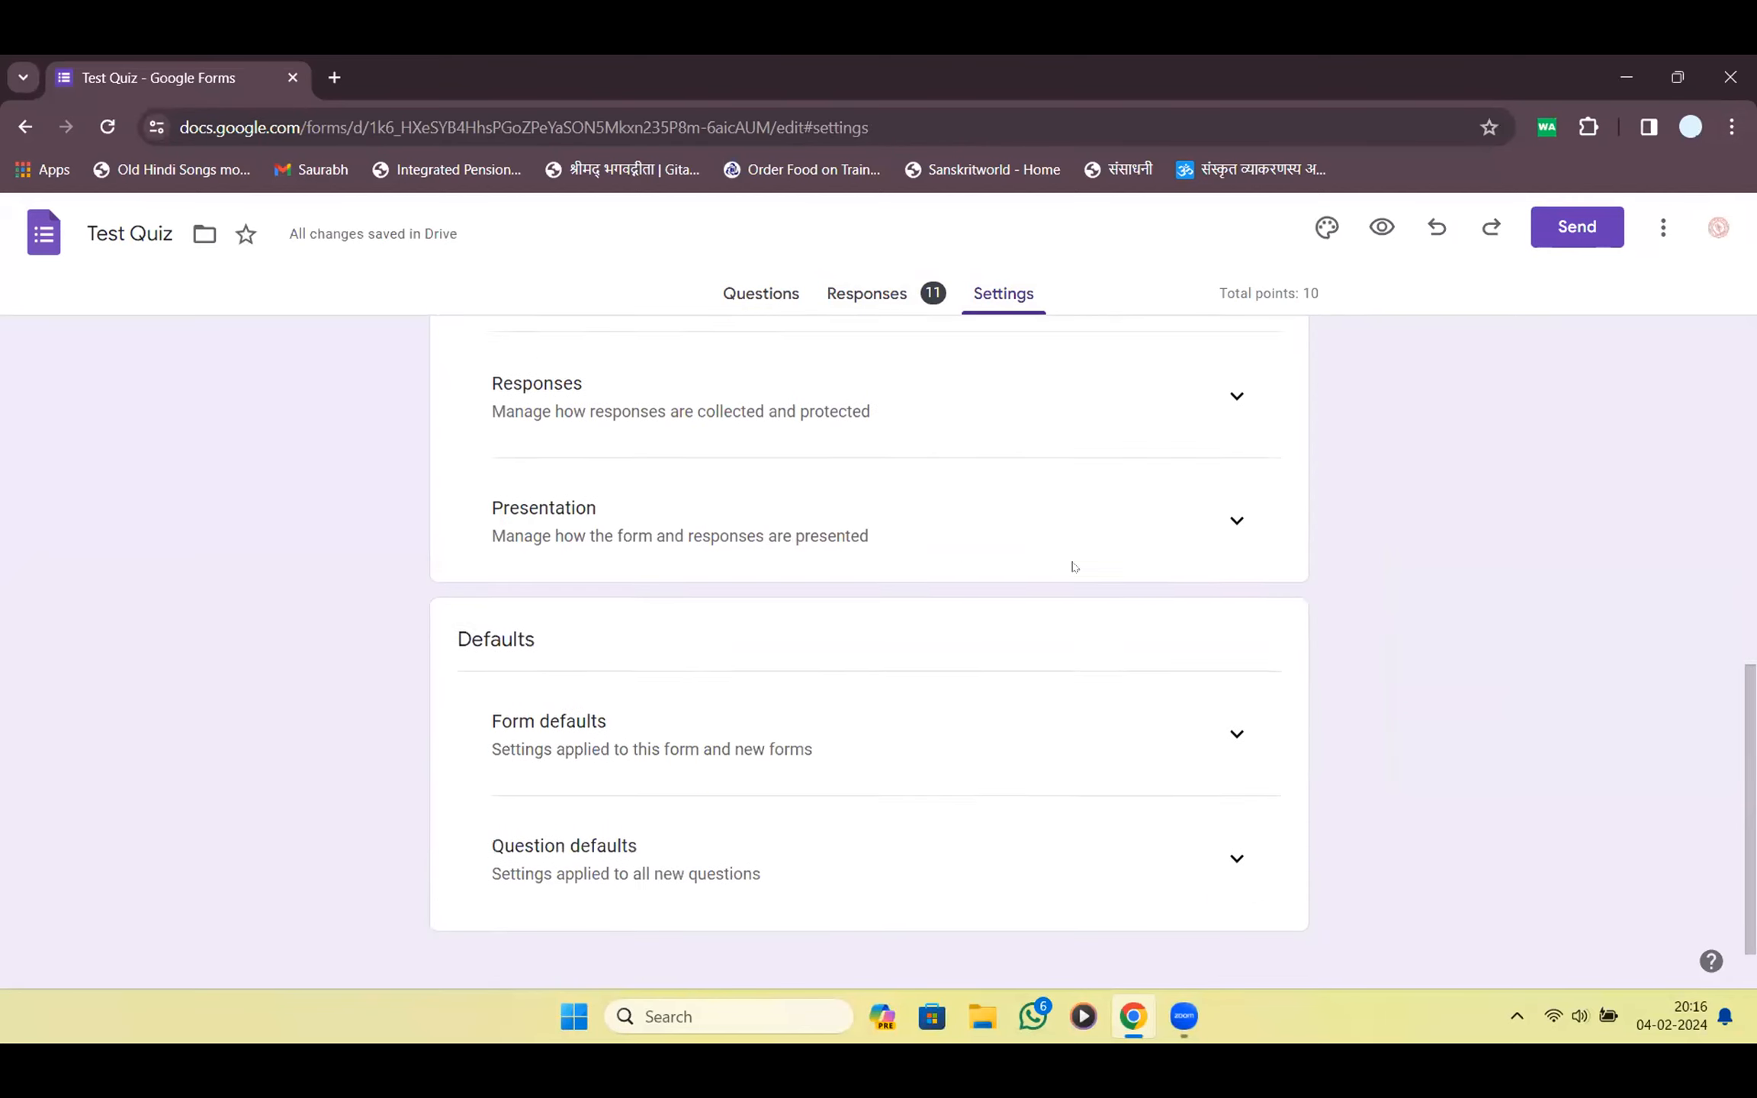
Copy the shortened form link from the Send dialog, then view the responses
left_click(1573, 229)
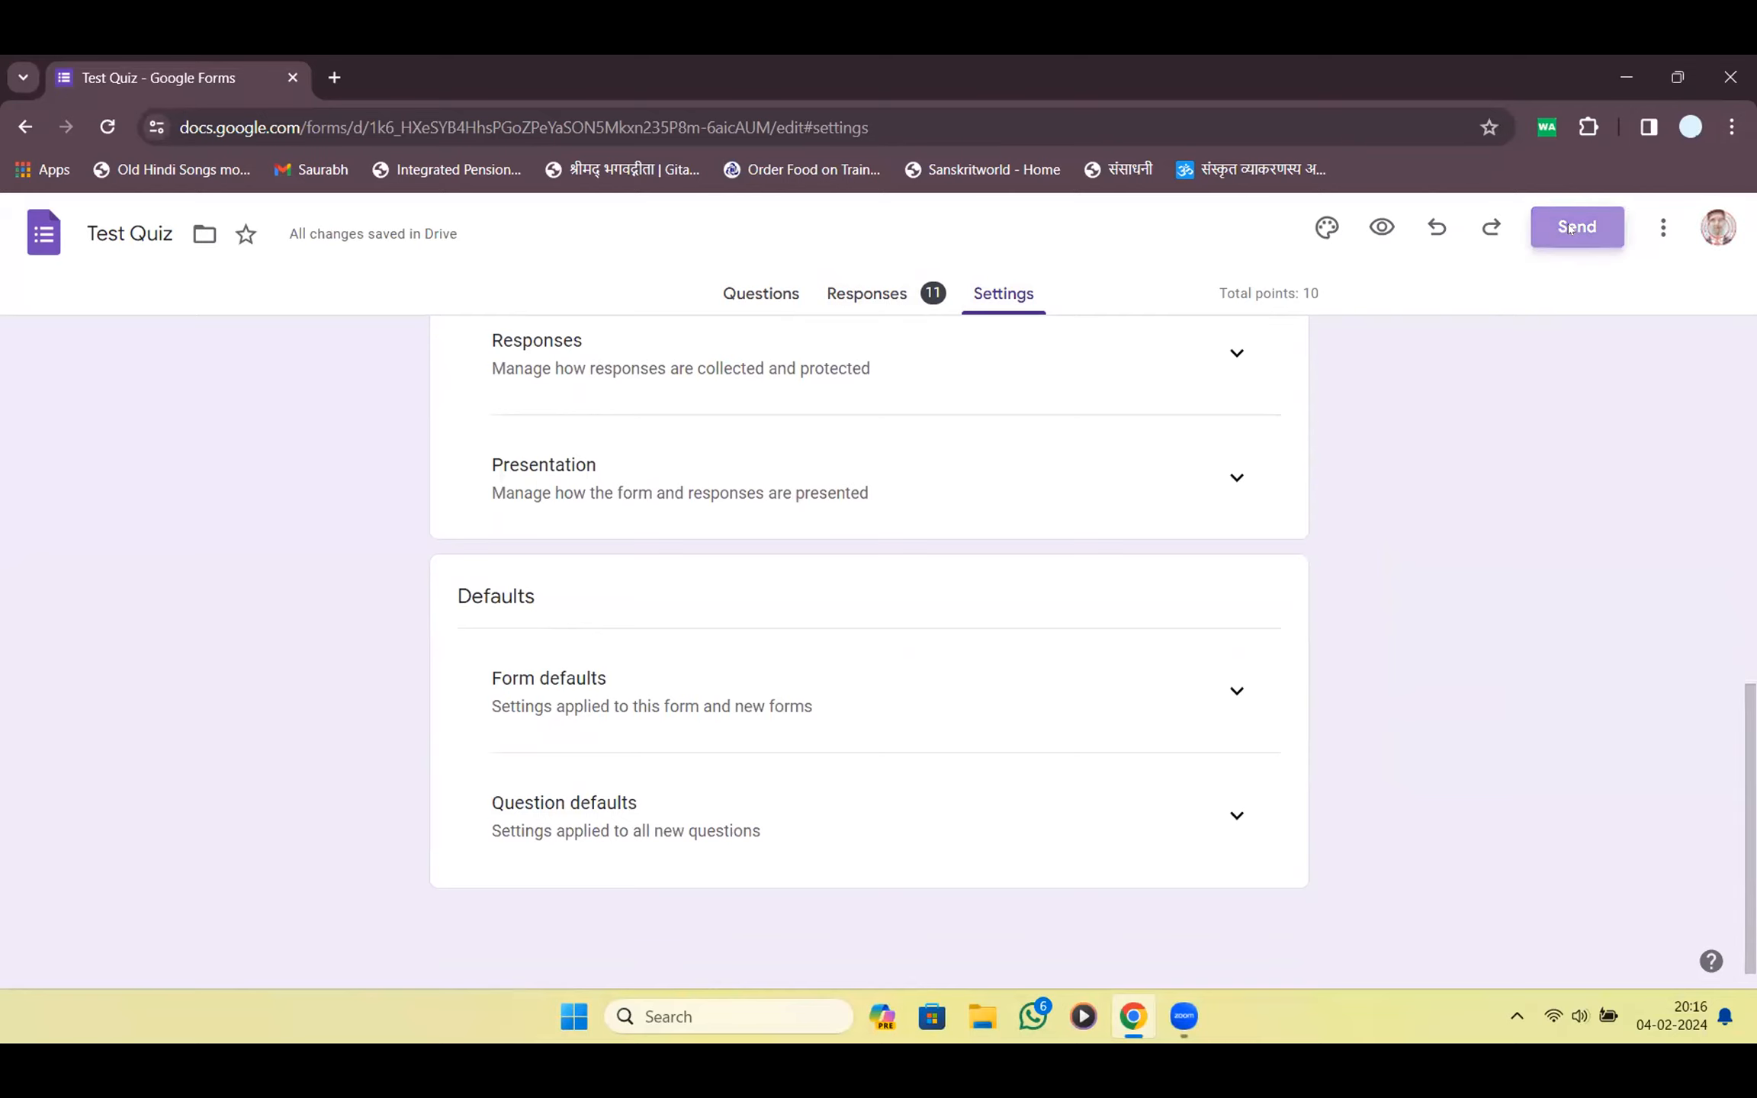
left_click(792, 443)
left_click(579, 590)
left_click(1140, 622)
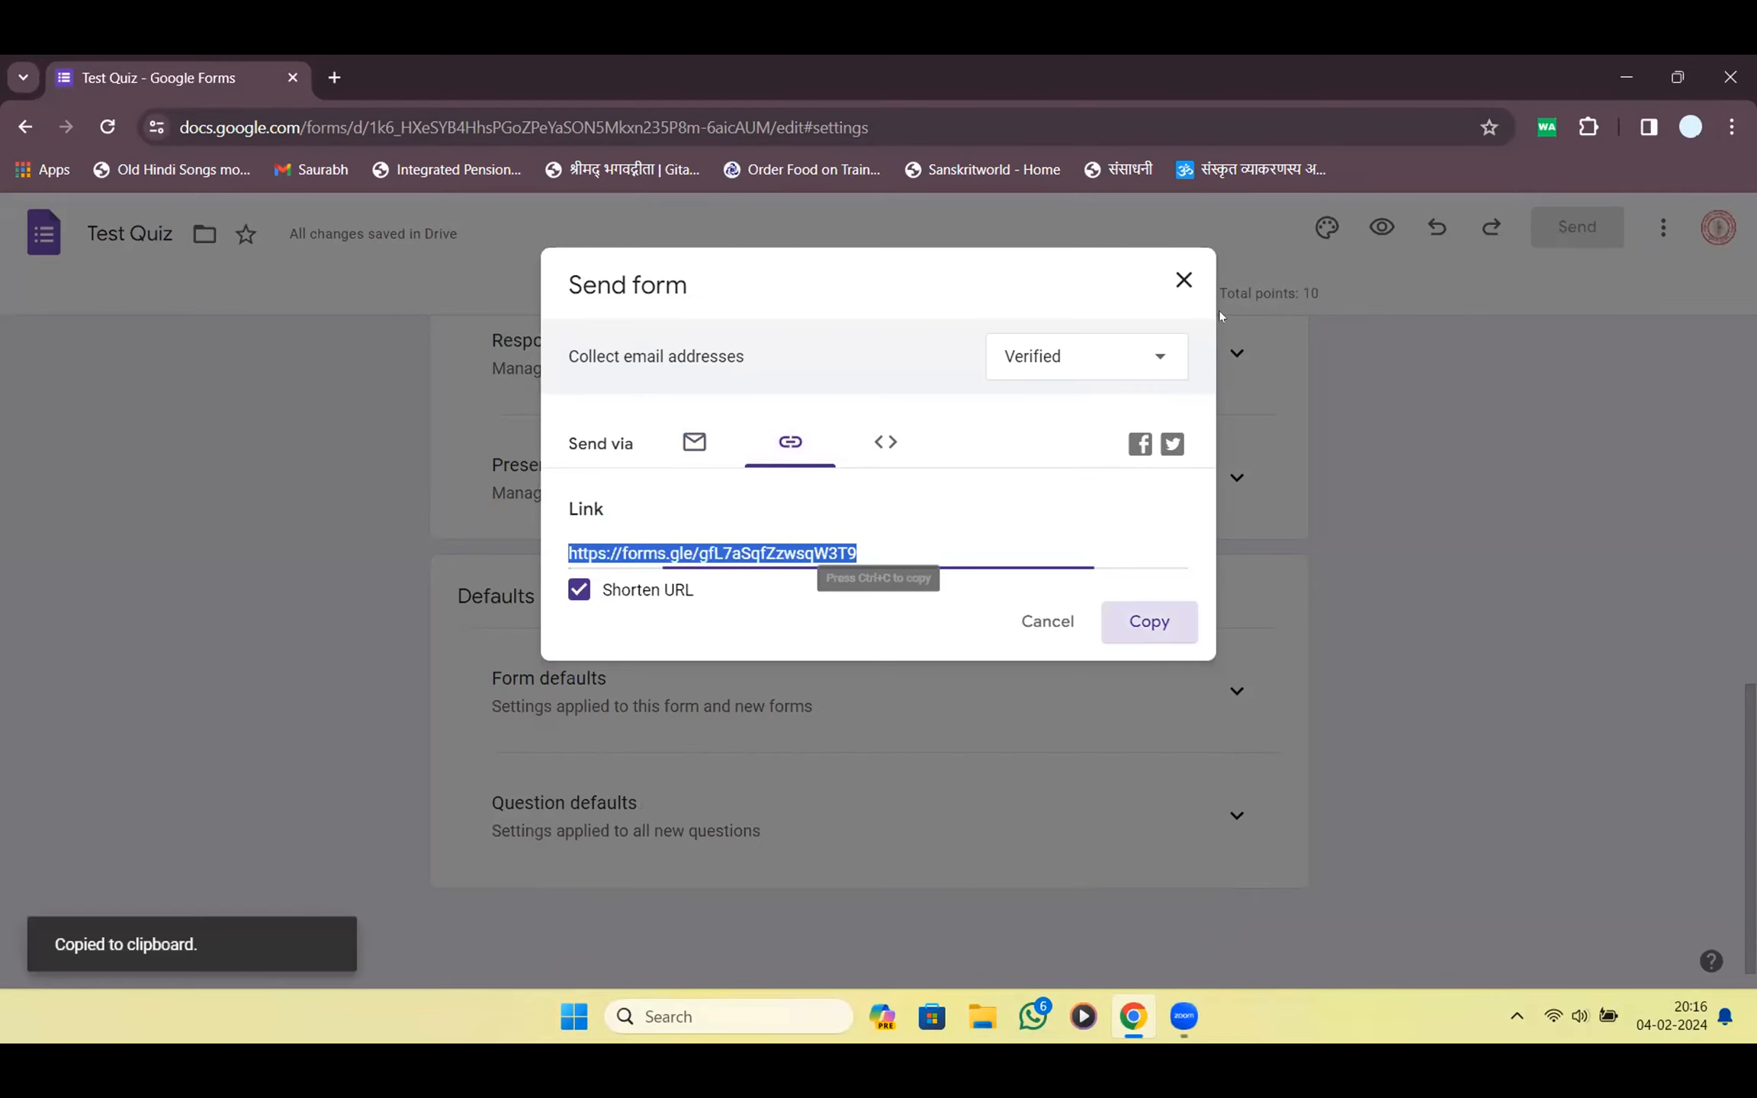
left_click(1184, 280)
left_click(867, 293)
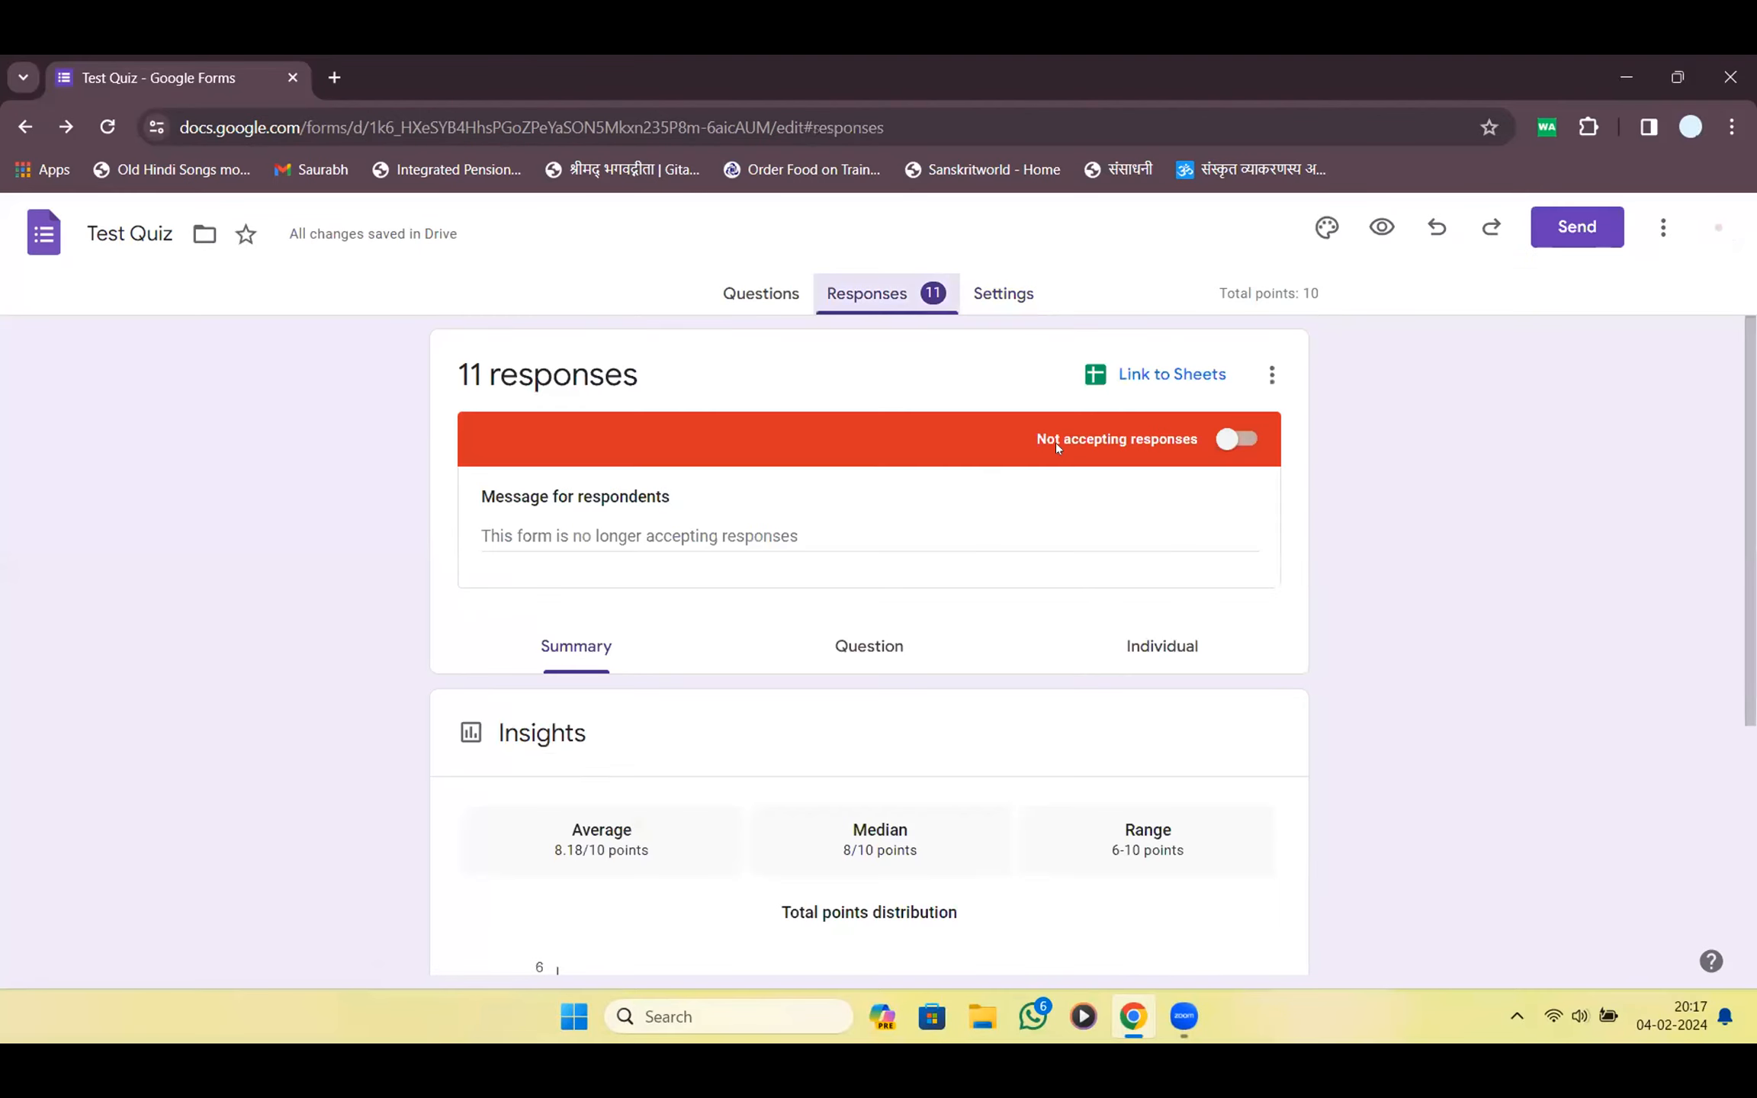
Turn Accepting responses back on and delete the first four individual responses
left_click(1238, 440)
left_click(1167, 501)
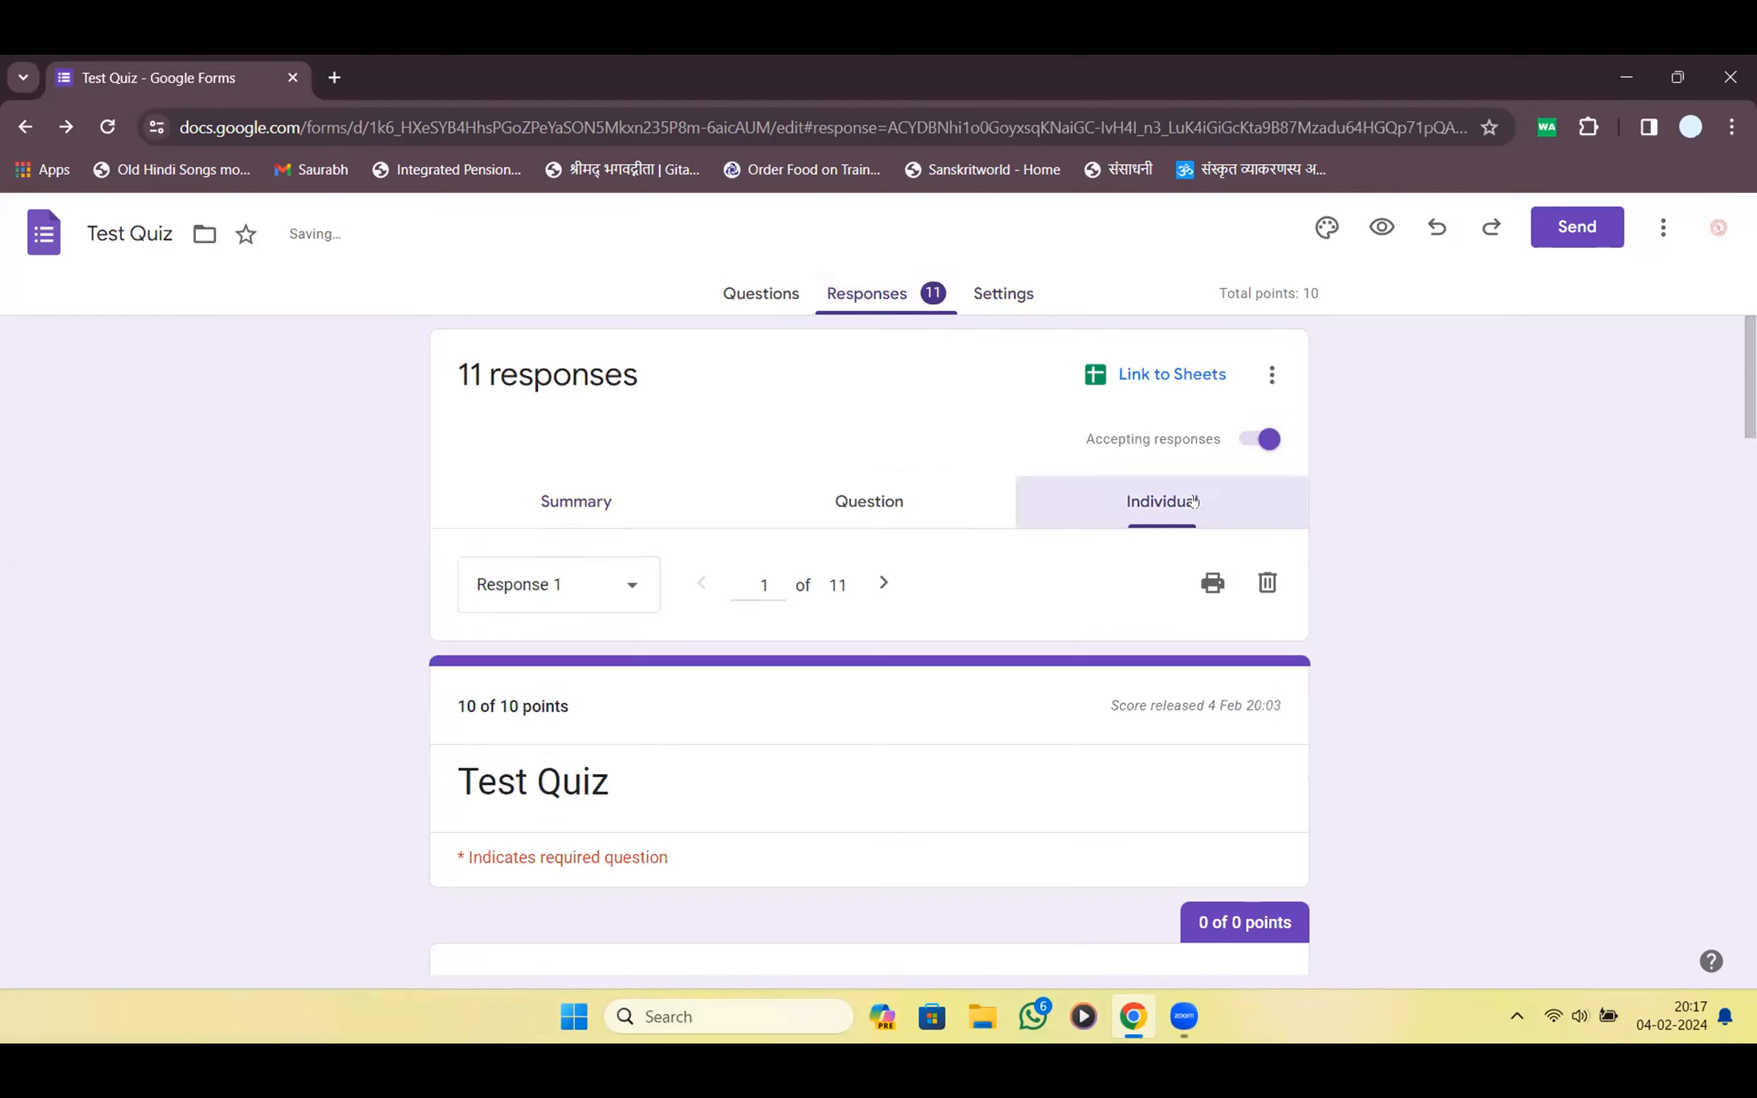
left_click(1266, 584)
key("Return")
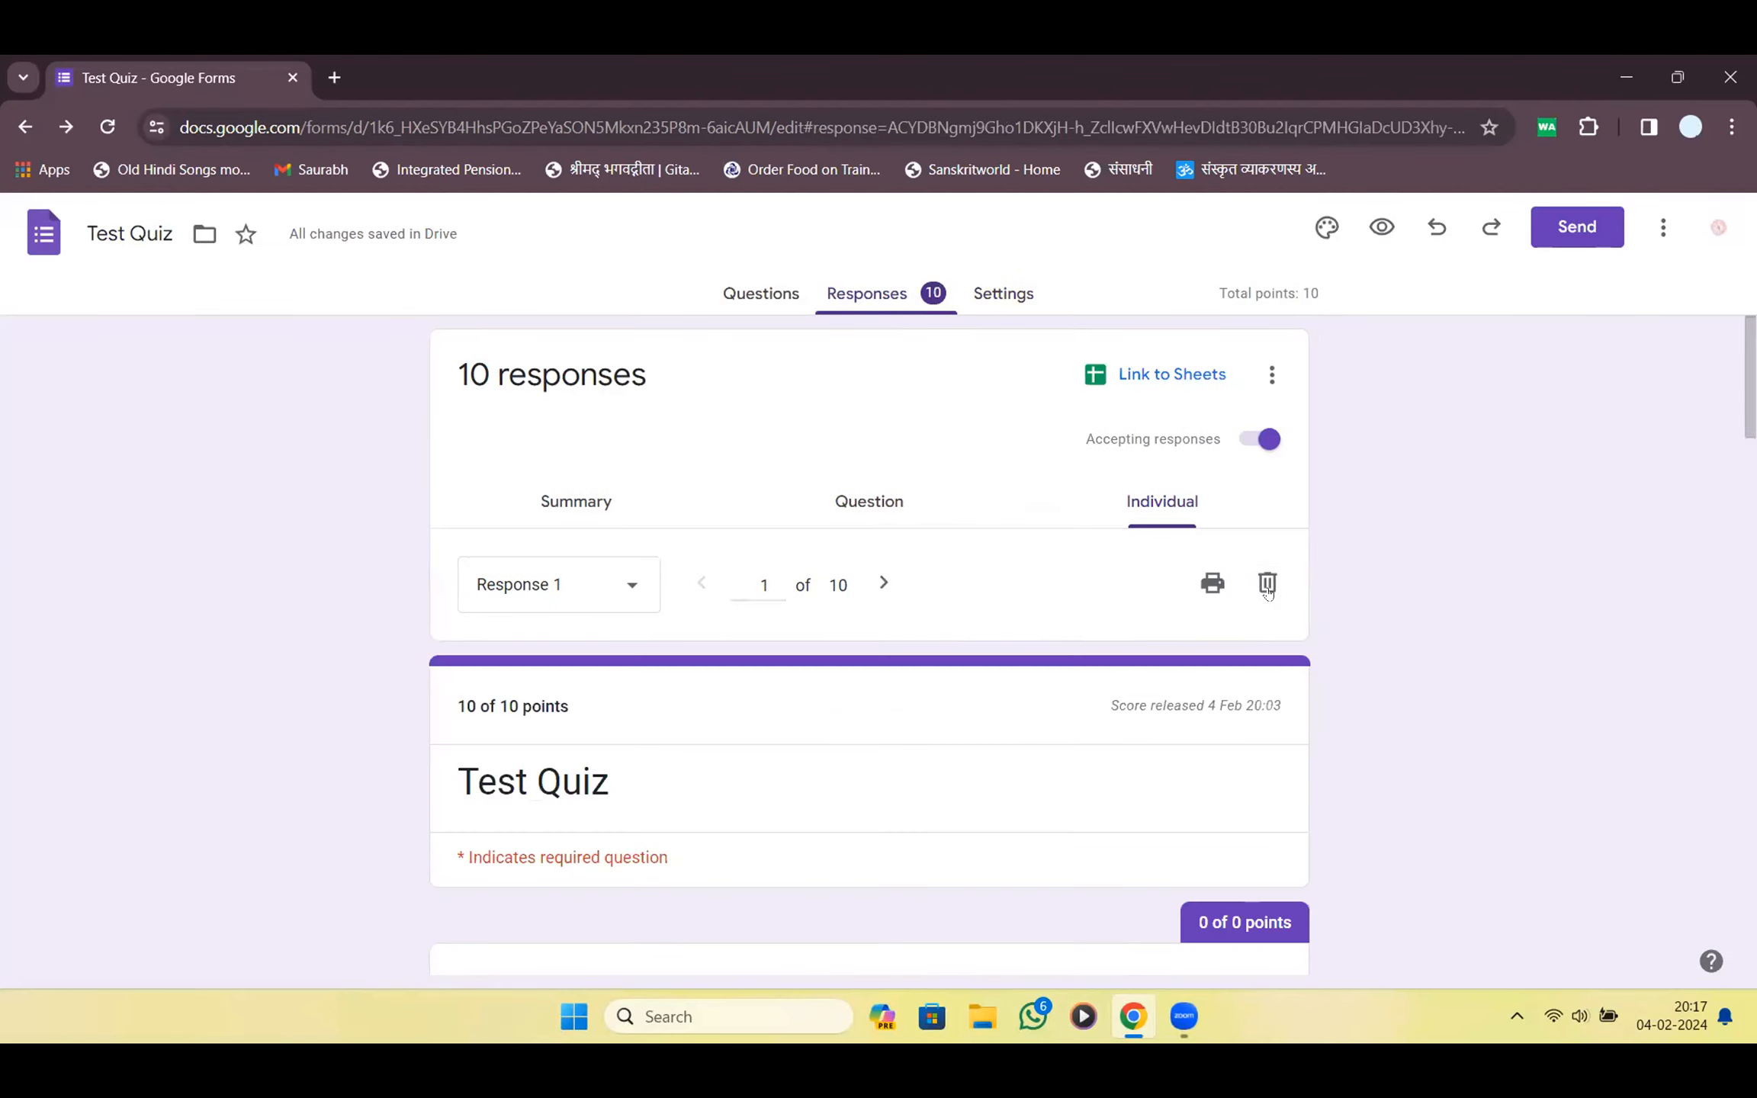
left_click(1267, 586)
left_click(1026, 661)
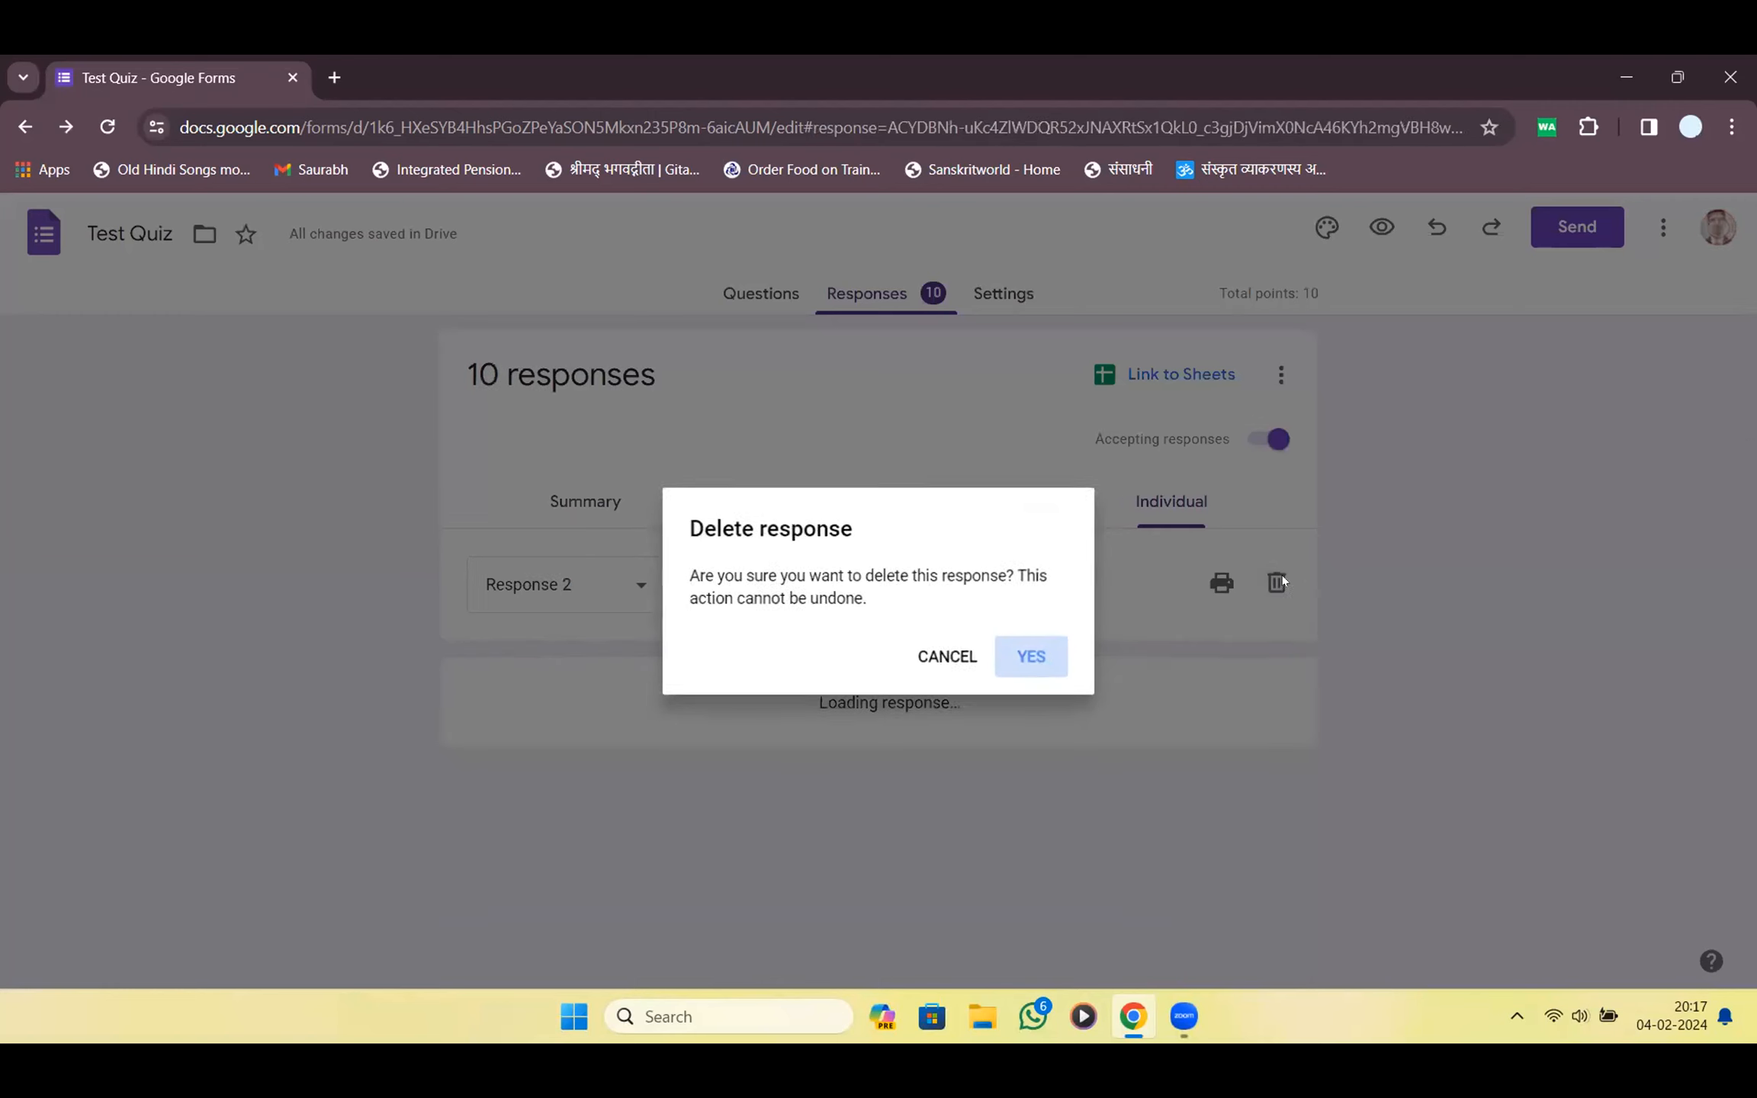
left_click(1272, 583)
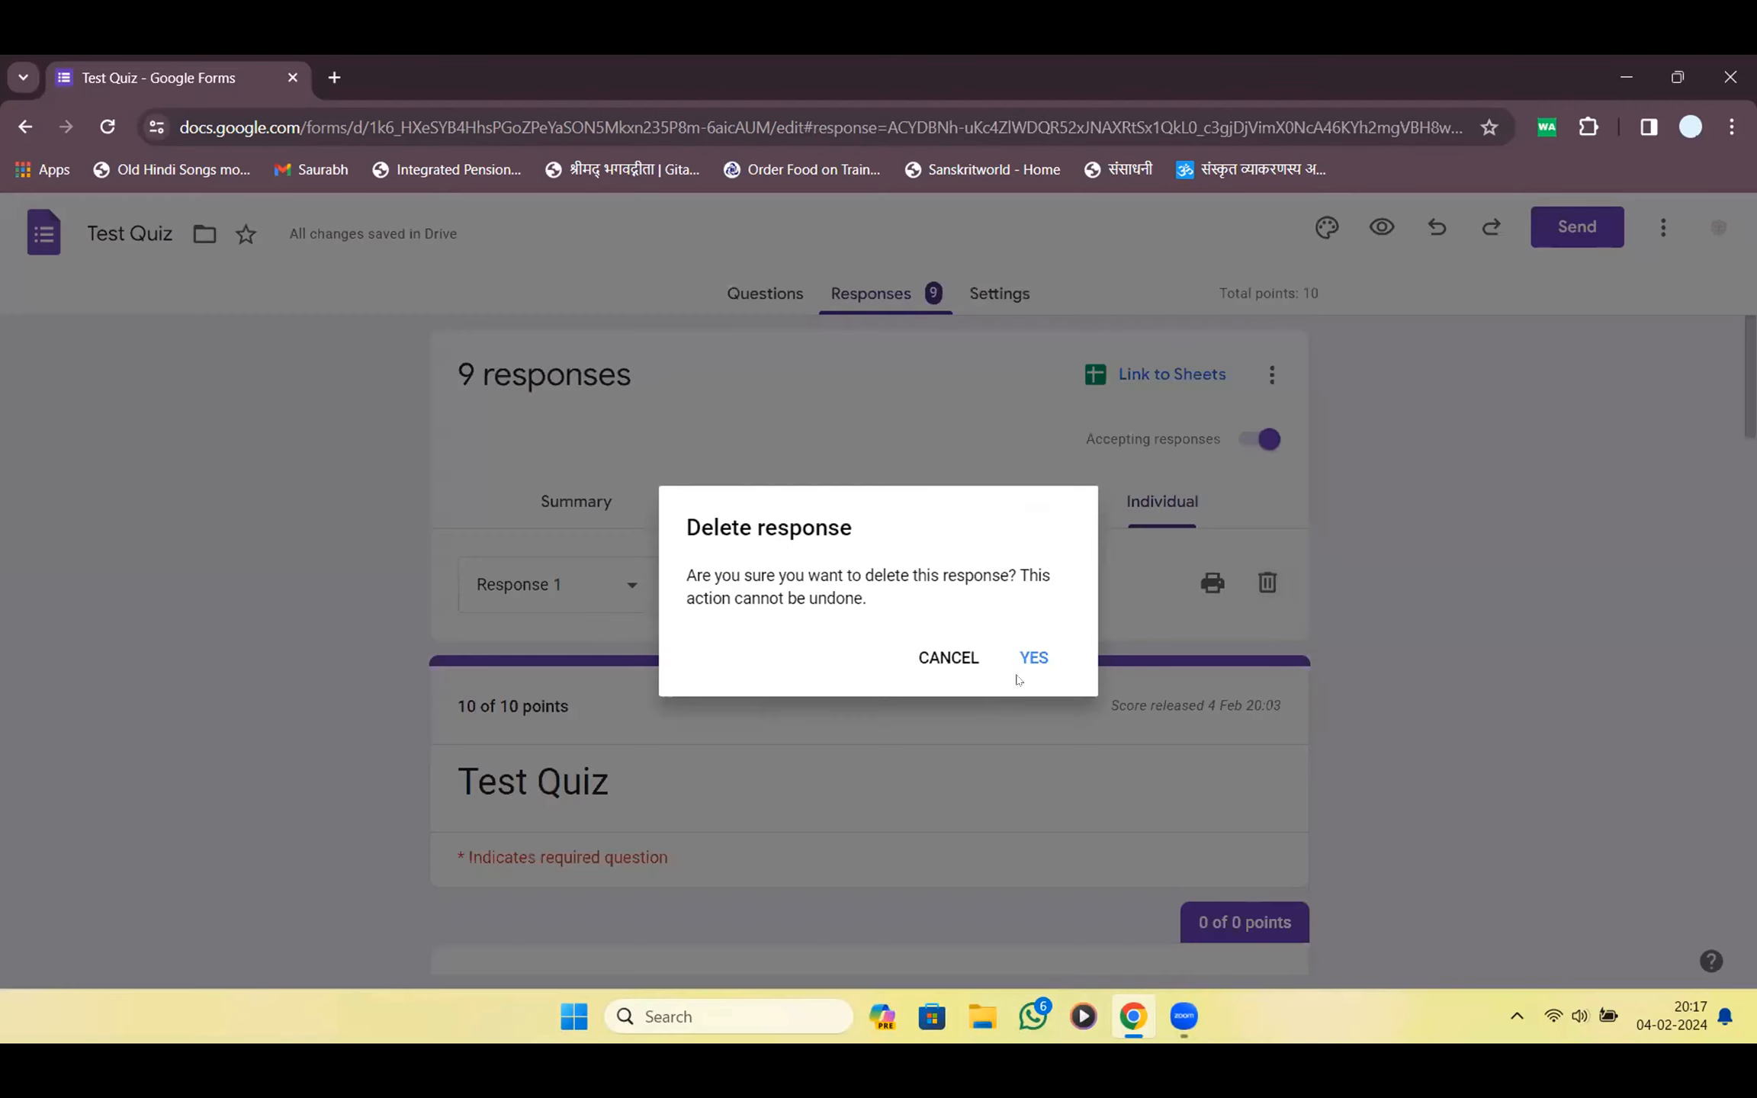
left_click(1034, 657)
left_click(1267, 583)
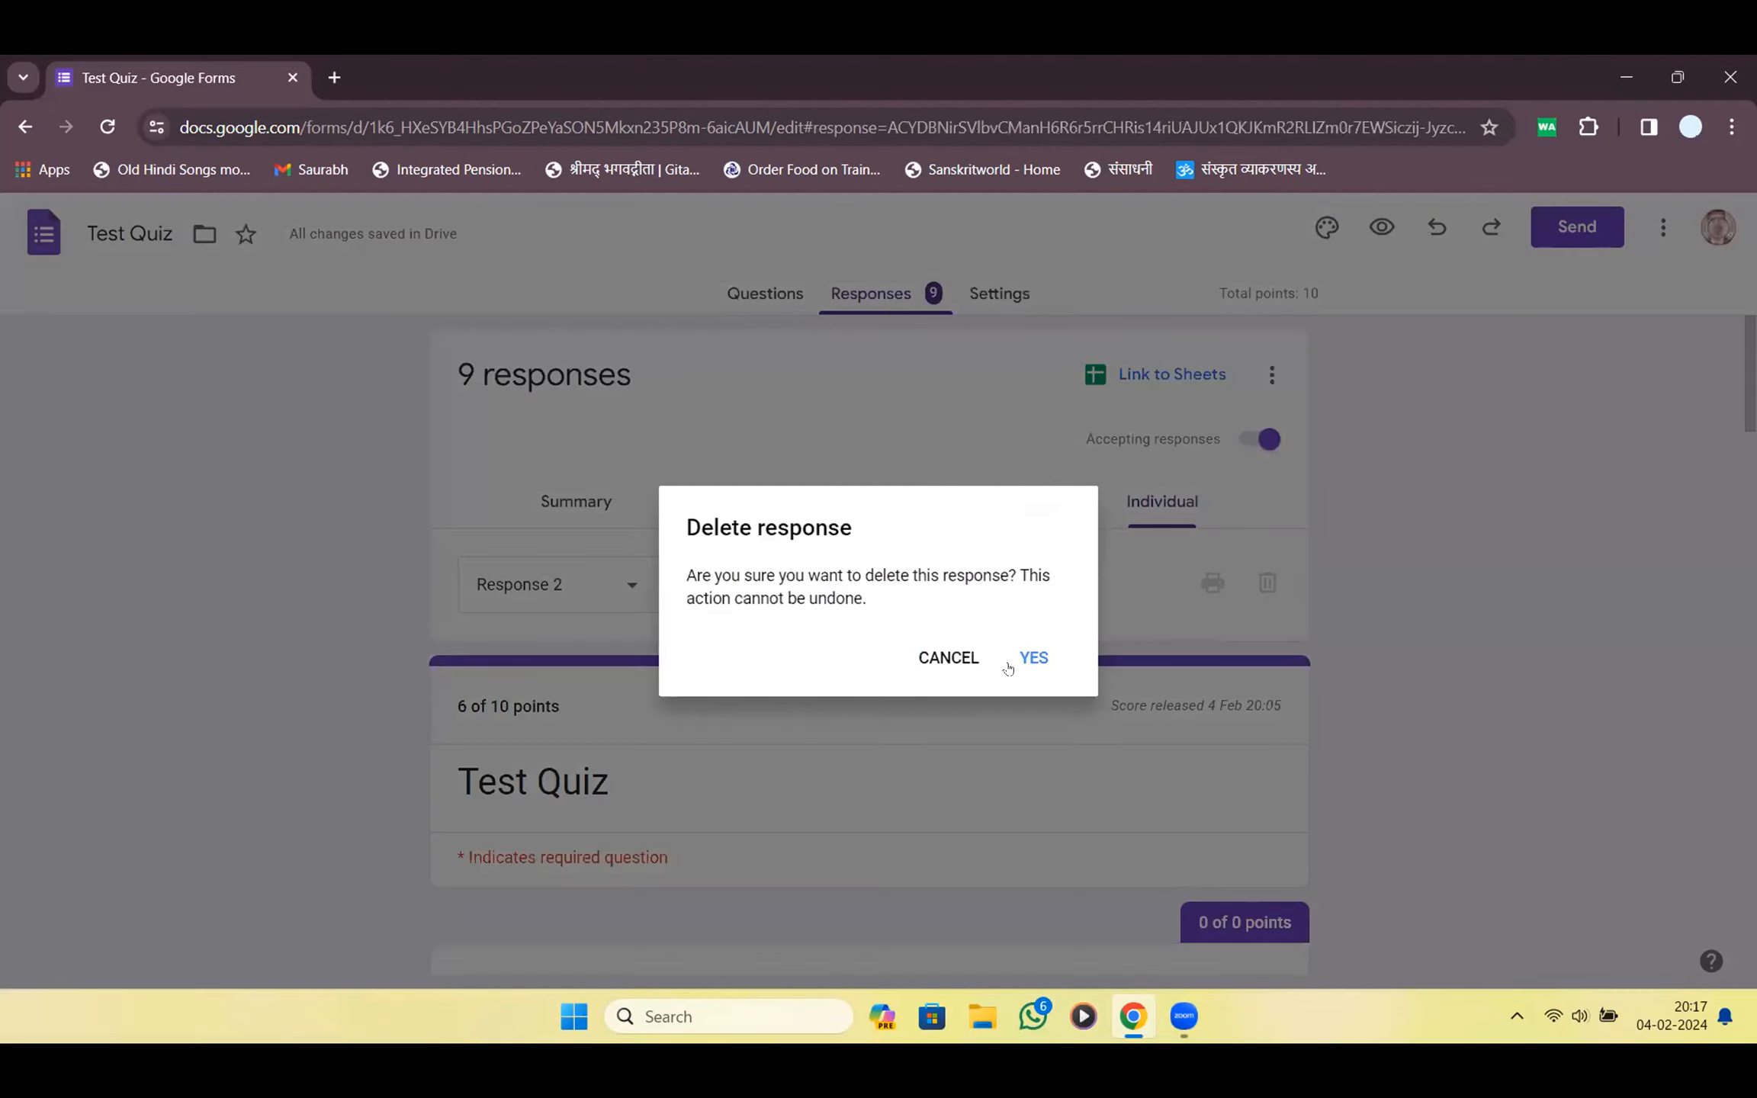
left_click(1072, 655)
Delete six more individual responses, confirming each deletion
left_click(1276, 583)
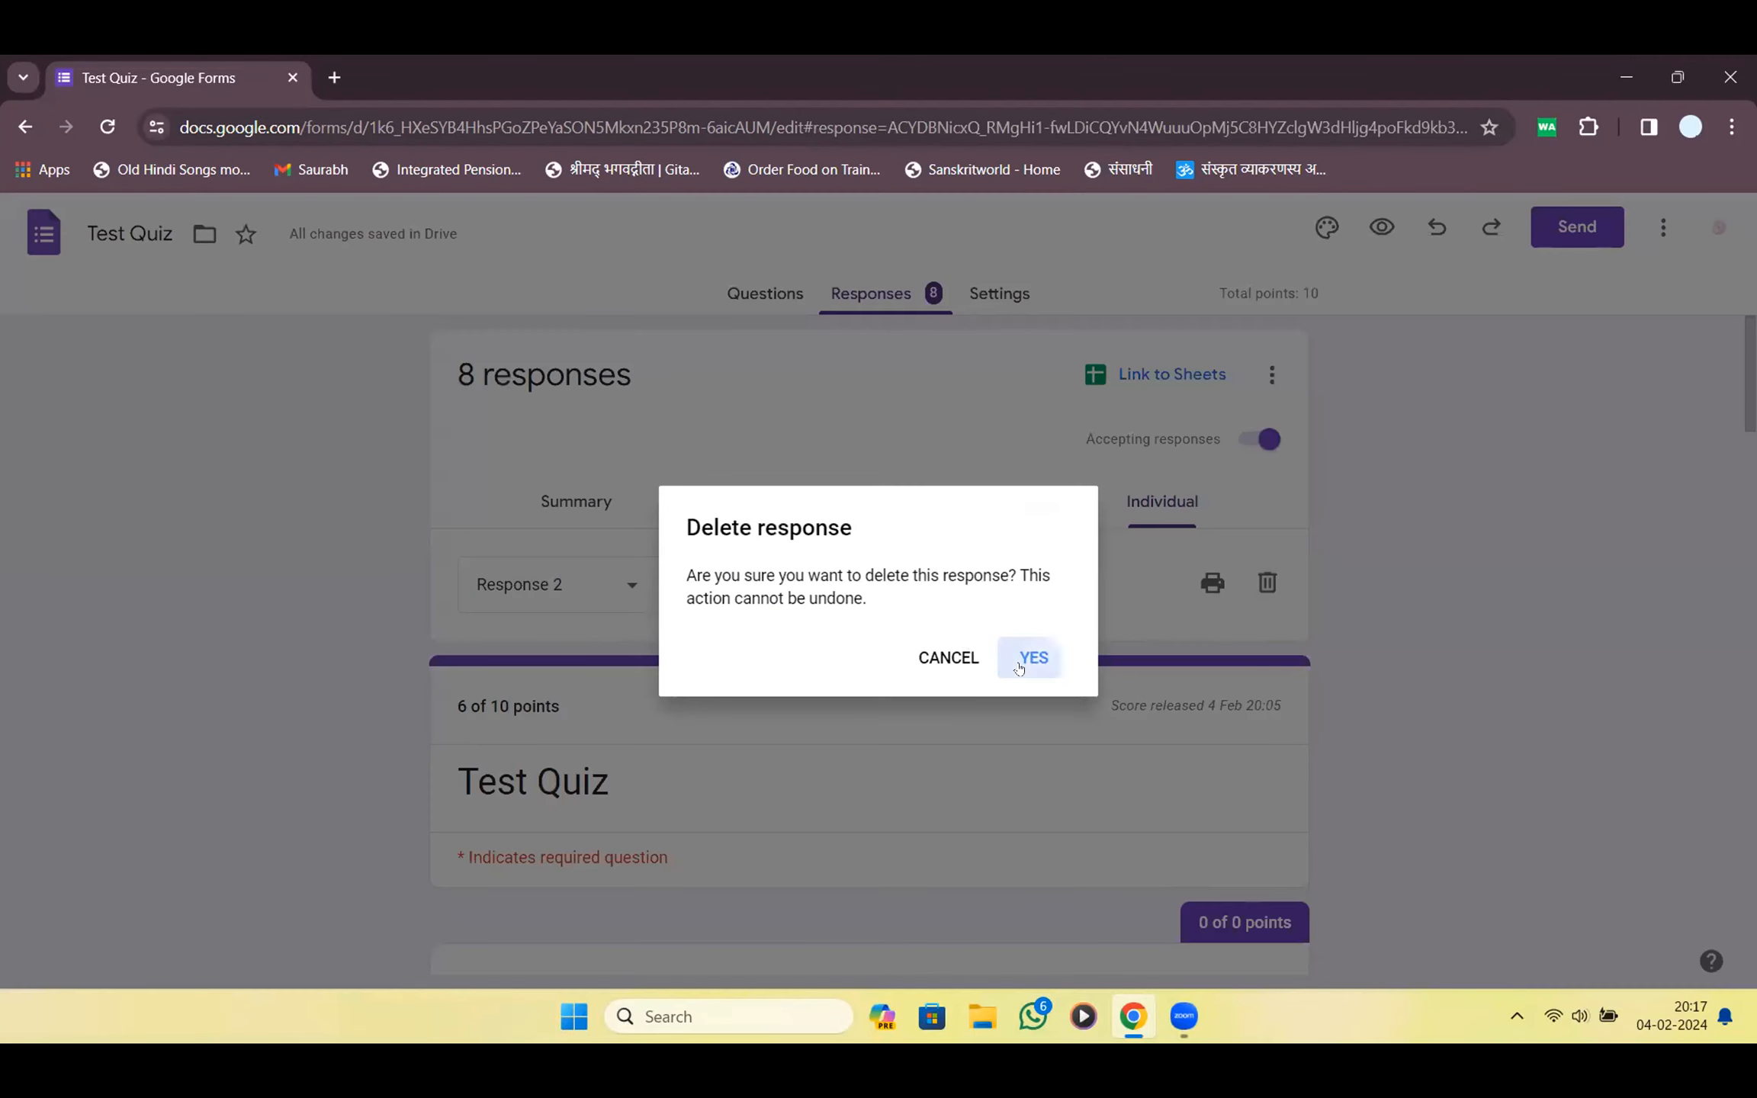
left_click(1034, 658)
left_click(1272, 583)
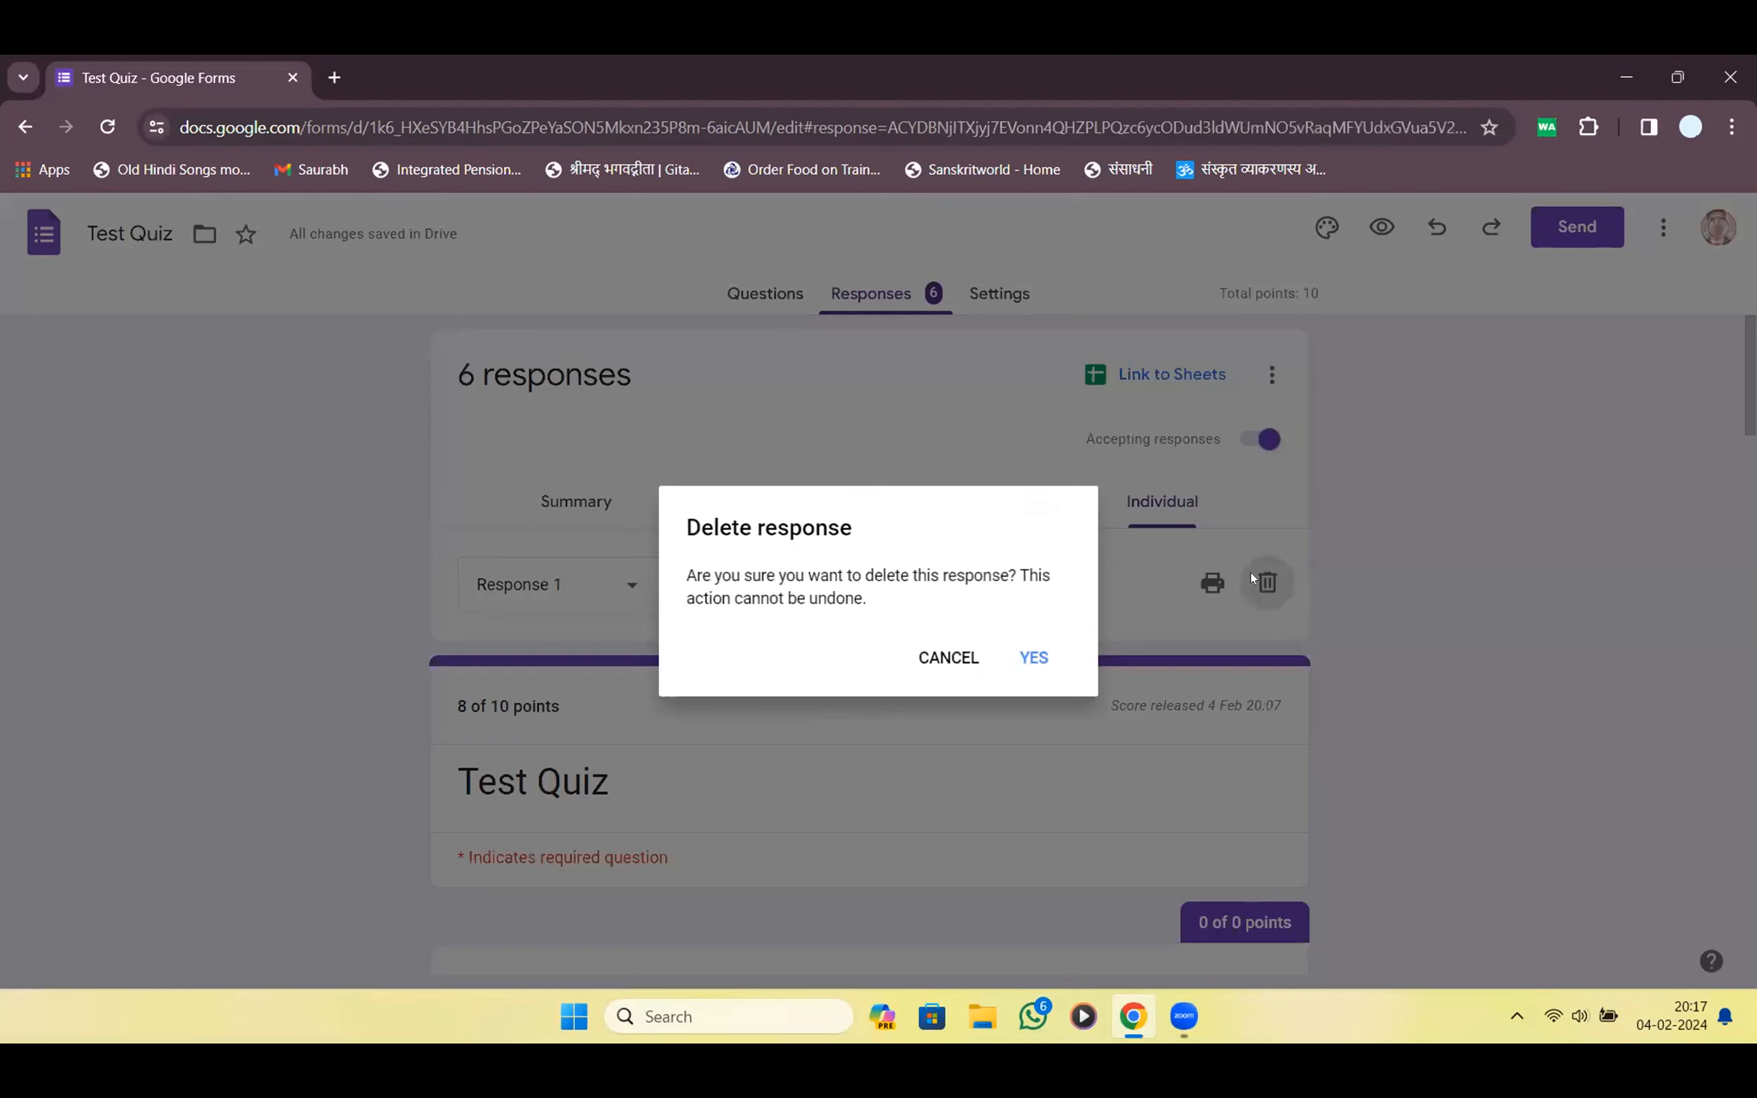
key("Return")
left_click(1251, 573)
key("Return")
left_click(1251, 576)
key("Return")
left_click(1251, 576)
key("Return")
left_click(1251, 572)
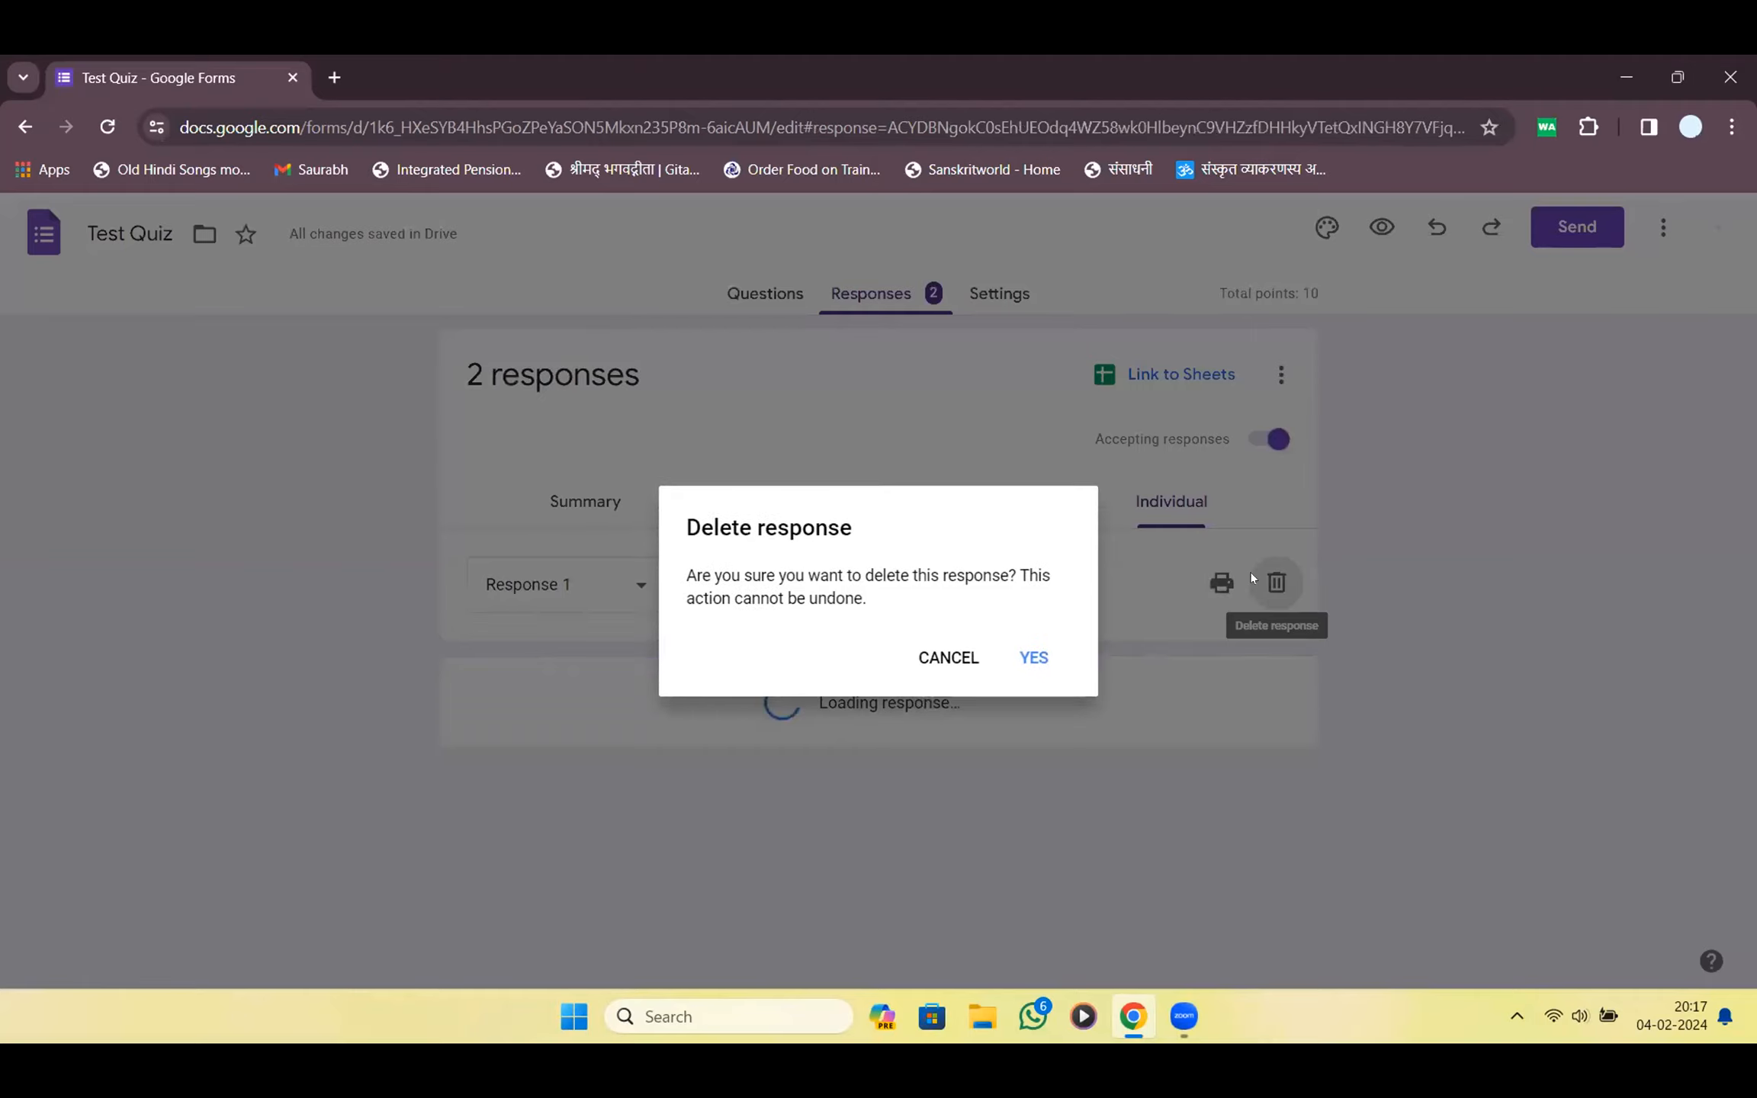
key("Return")
key("Return")
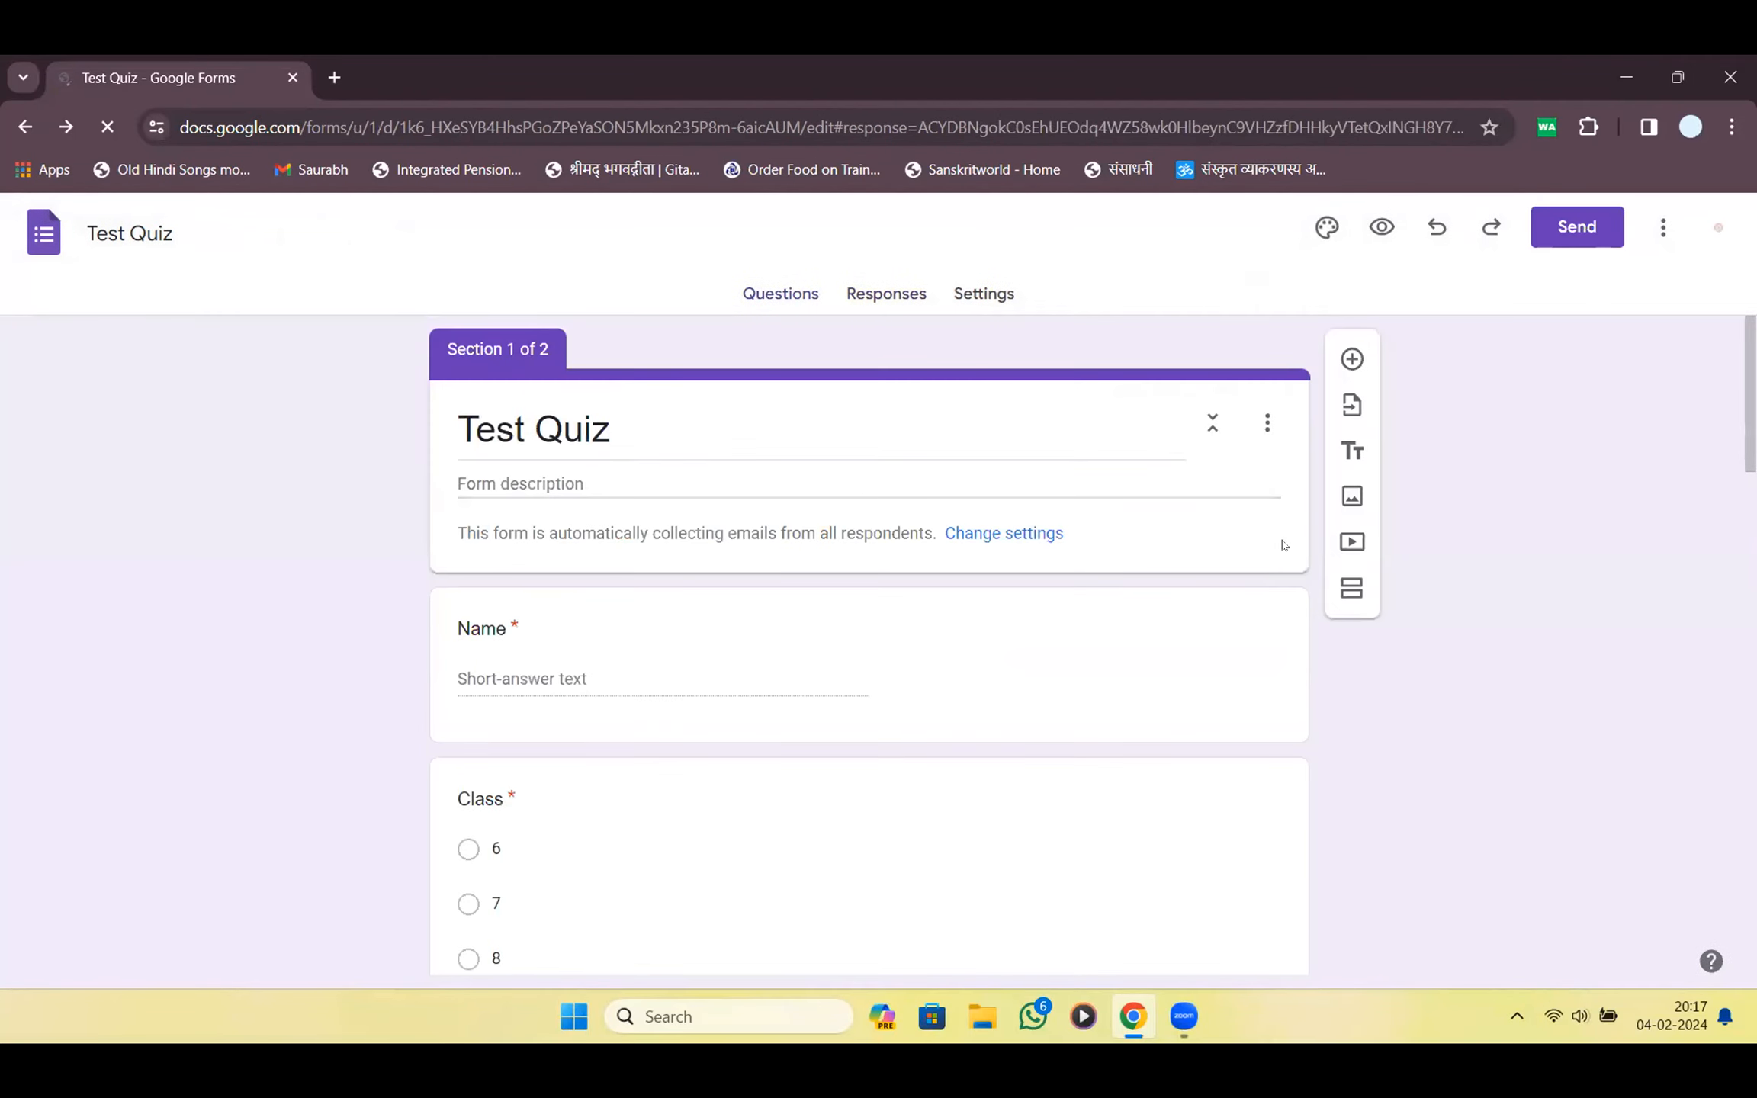
Reopen Test Quiz from history and check which responses remain
left_click(902, 298)
left_click(951, 298)
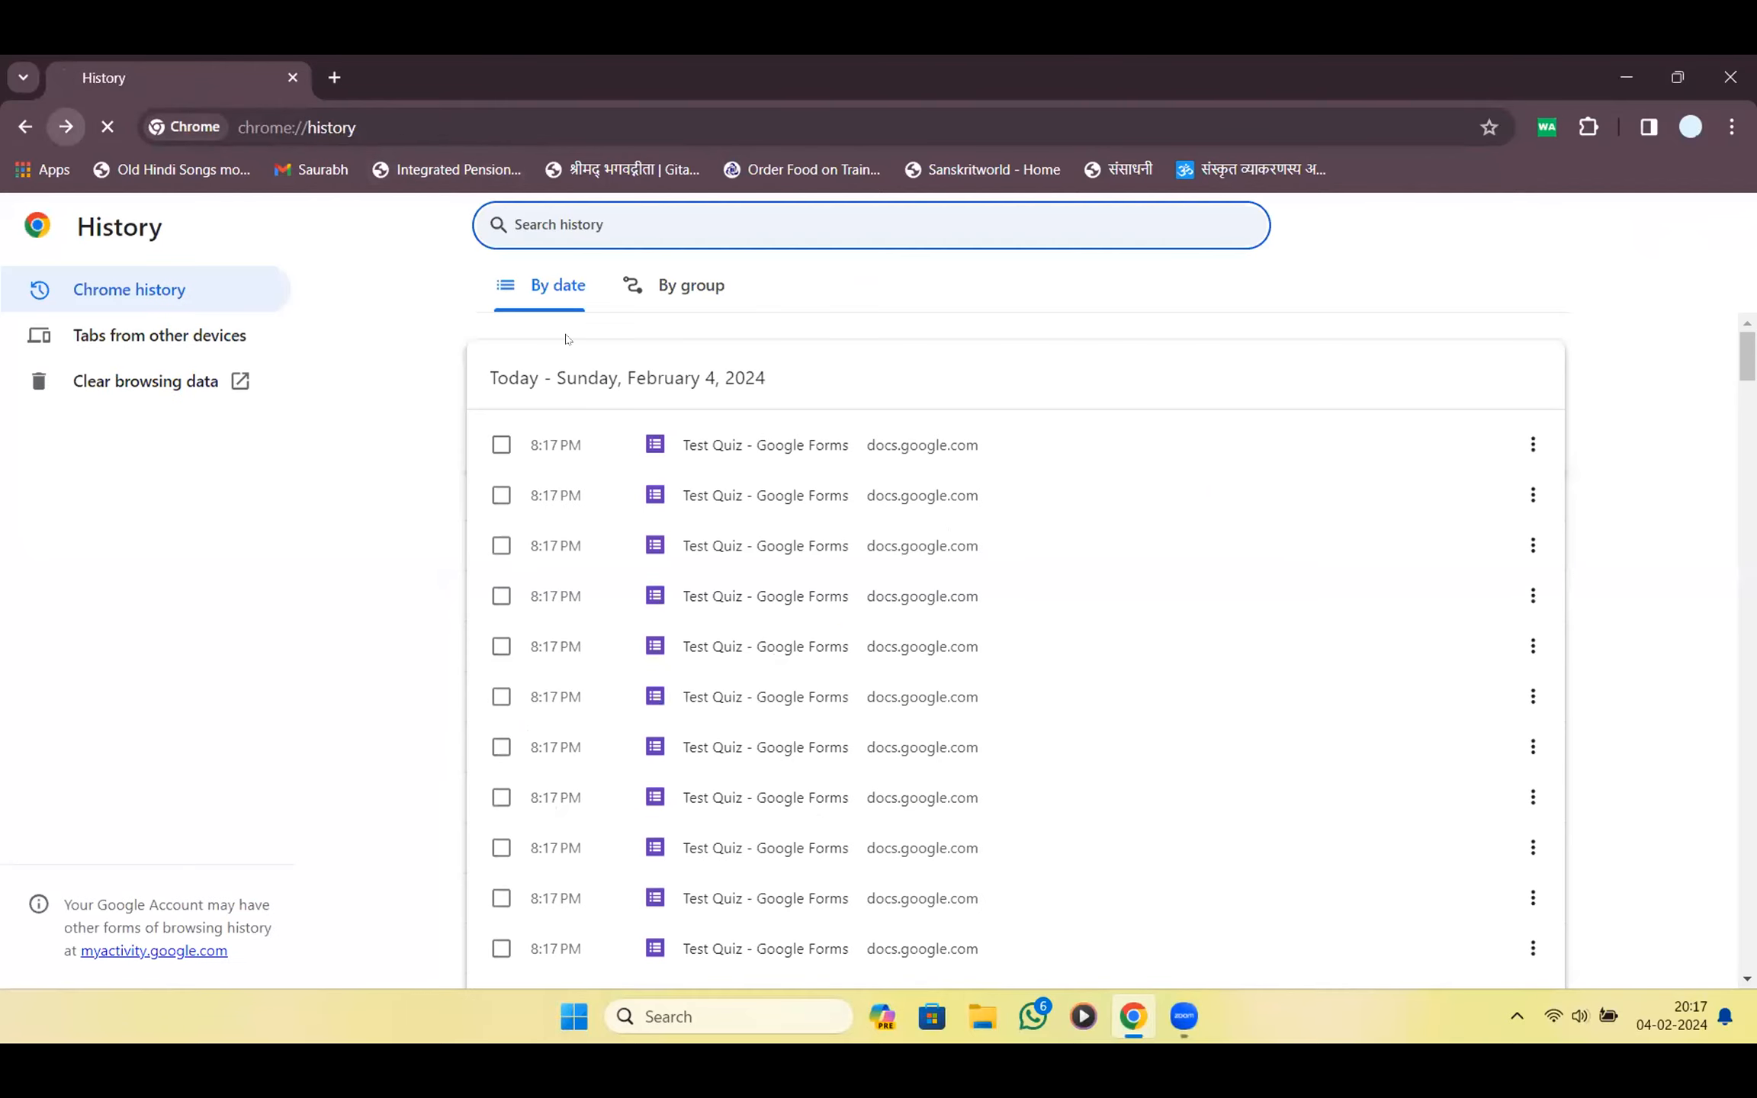
left_click(742, 447)
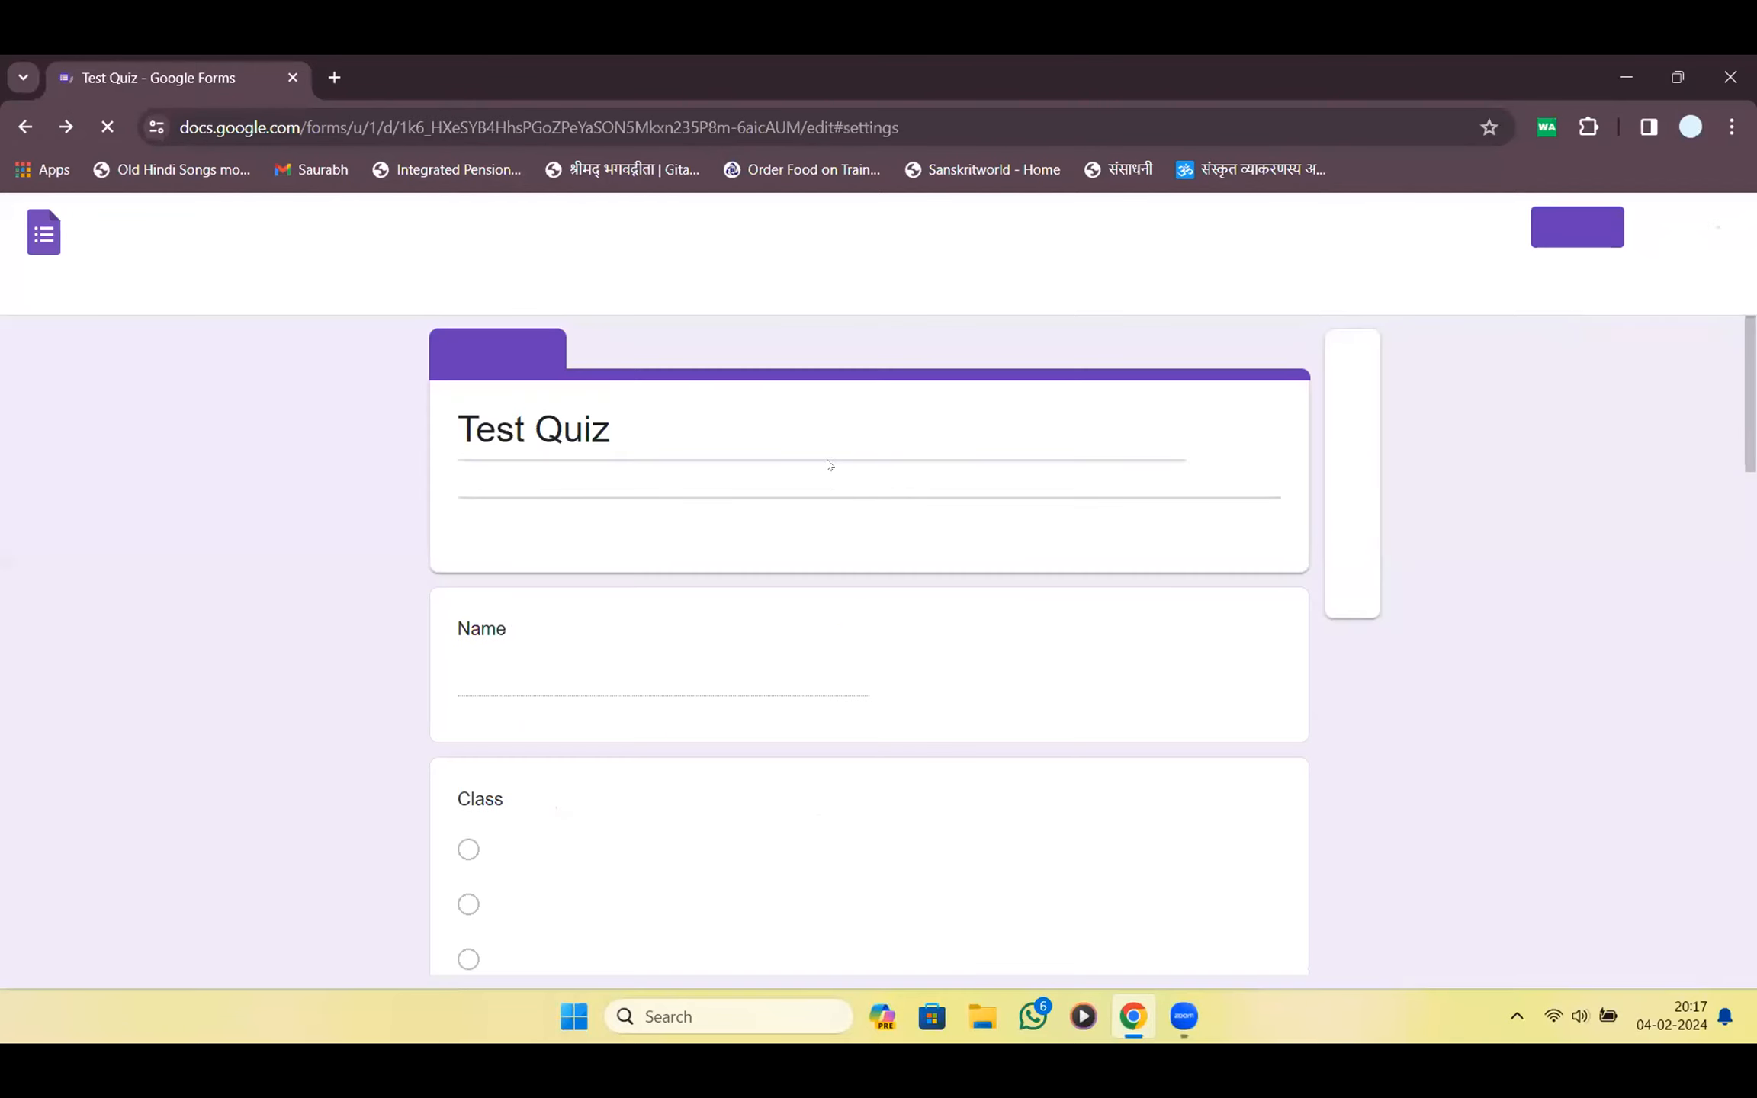
left_click(878, 295)
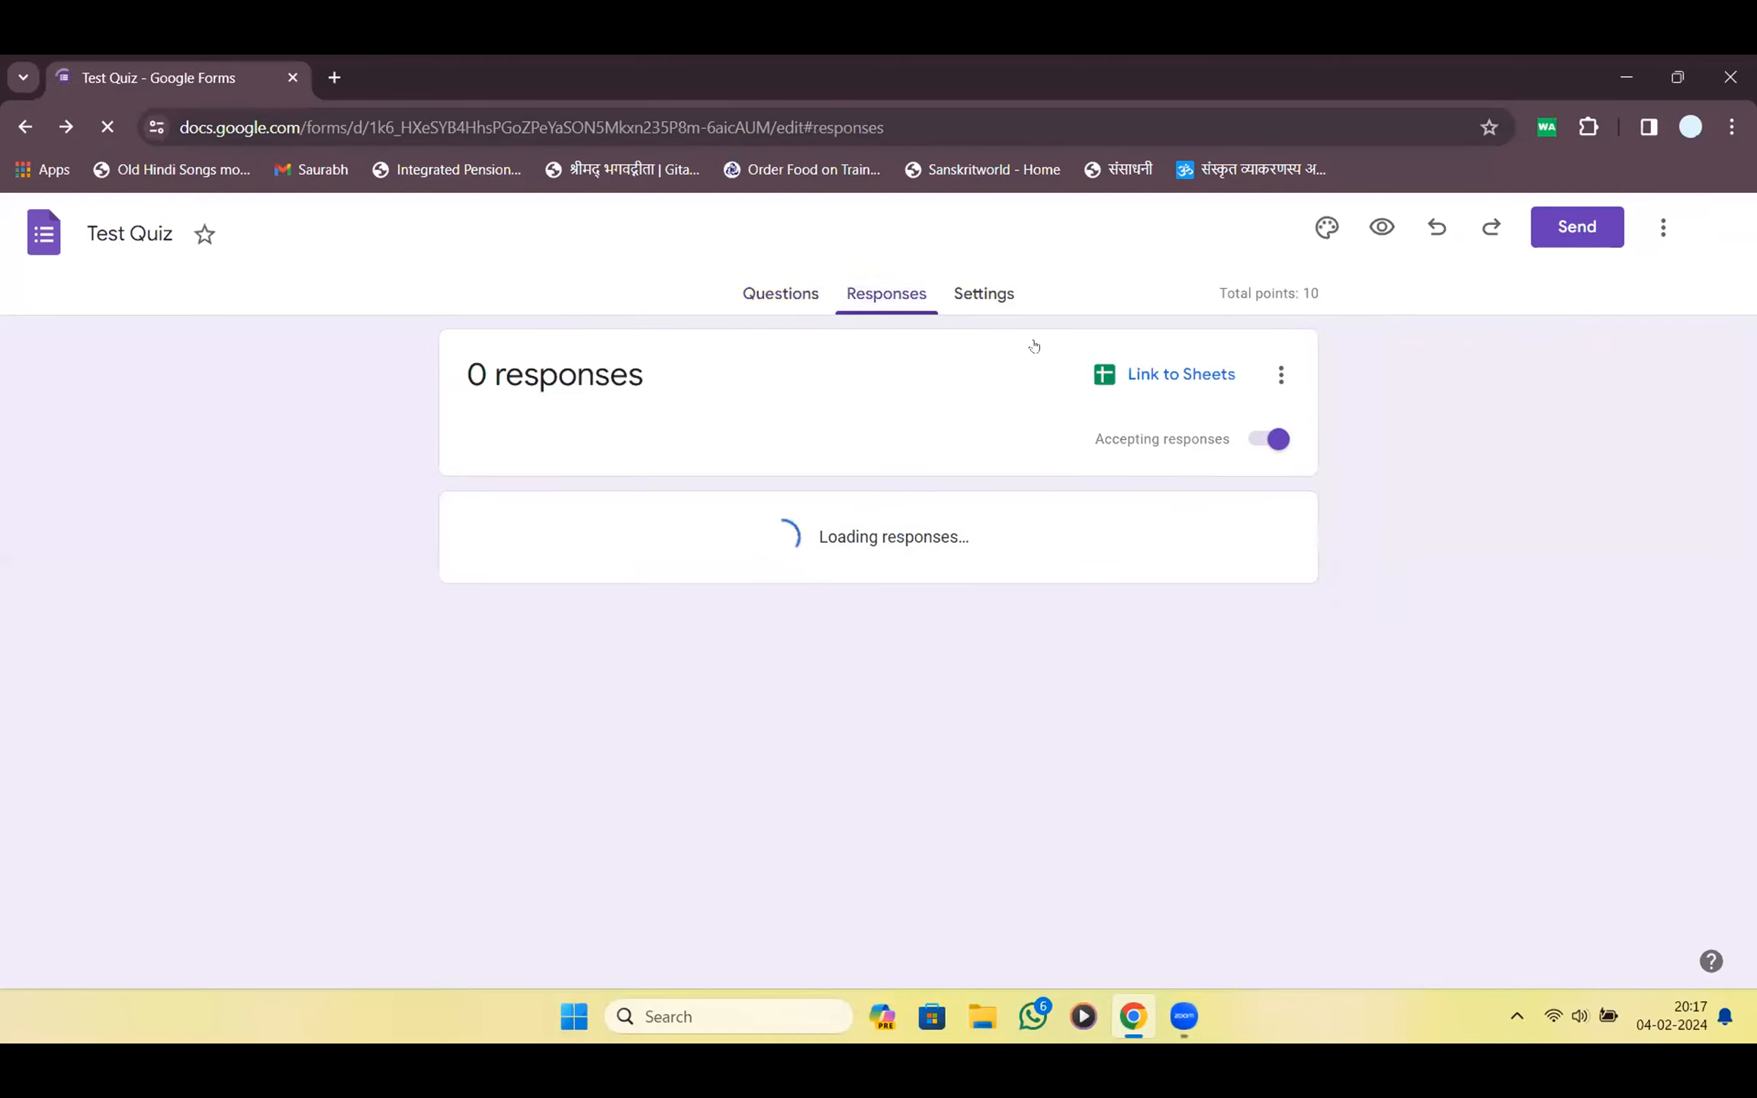
Expand the Responses settings and confirm Collect email addresses stays set to Verified
left_click(973, 308)
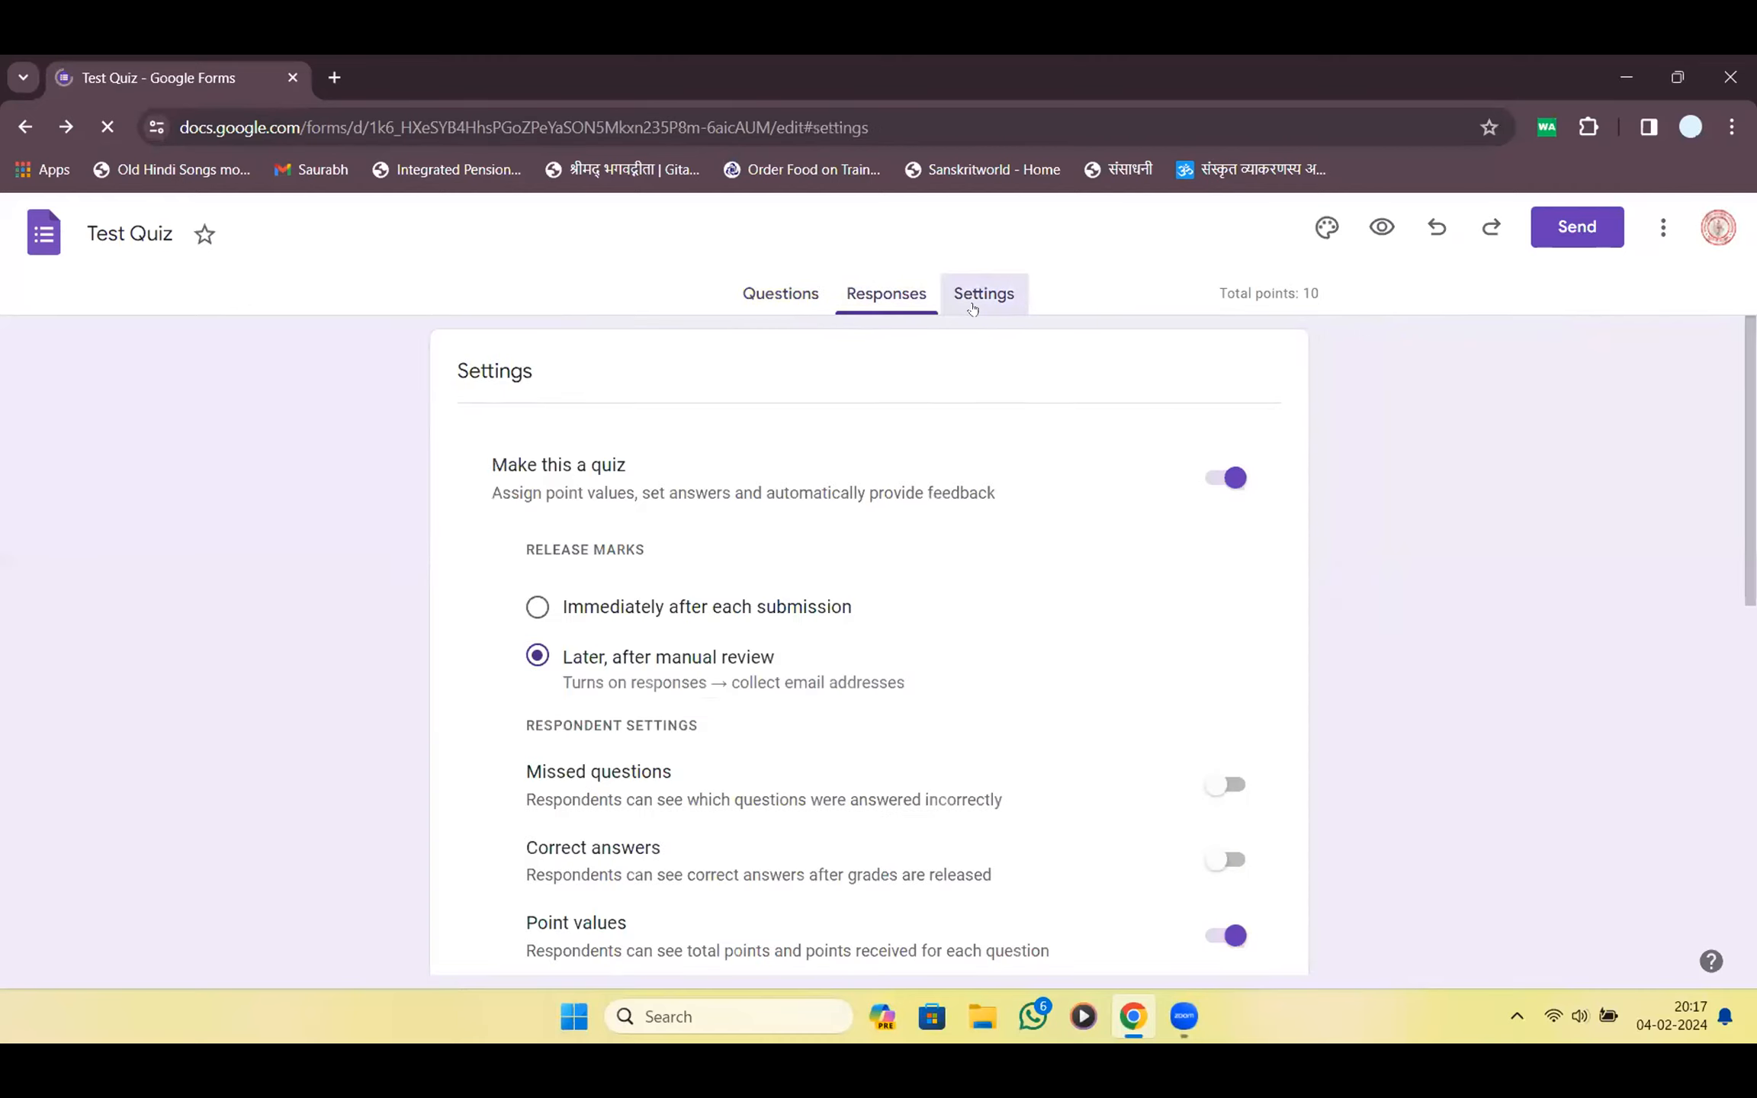
scroll(954, 568, "down", 8)
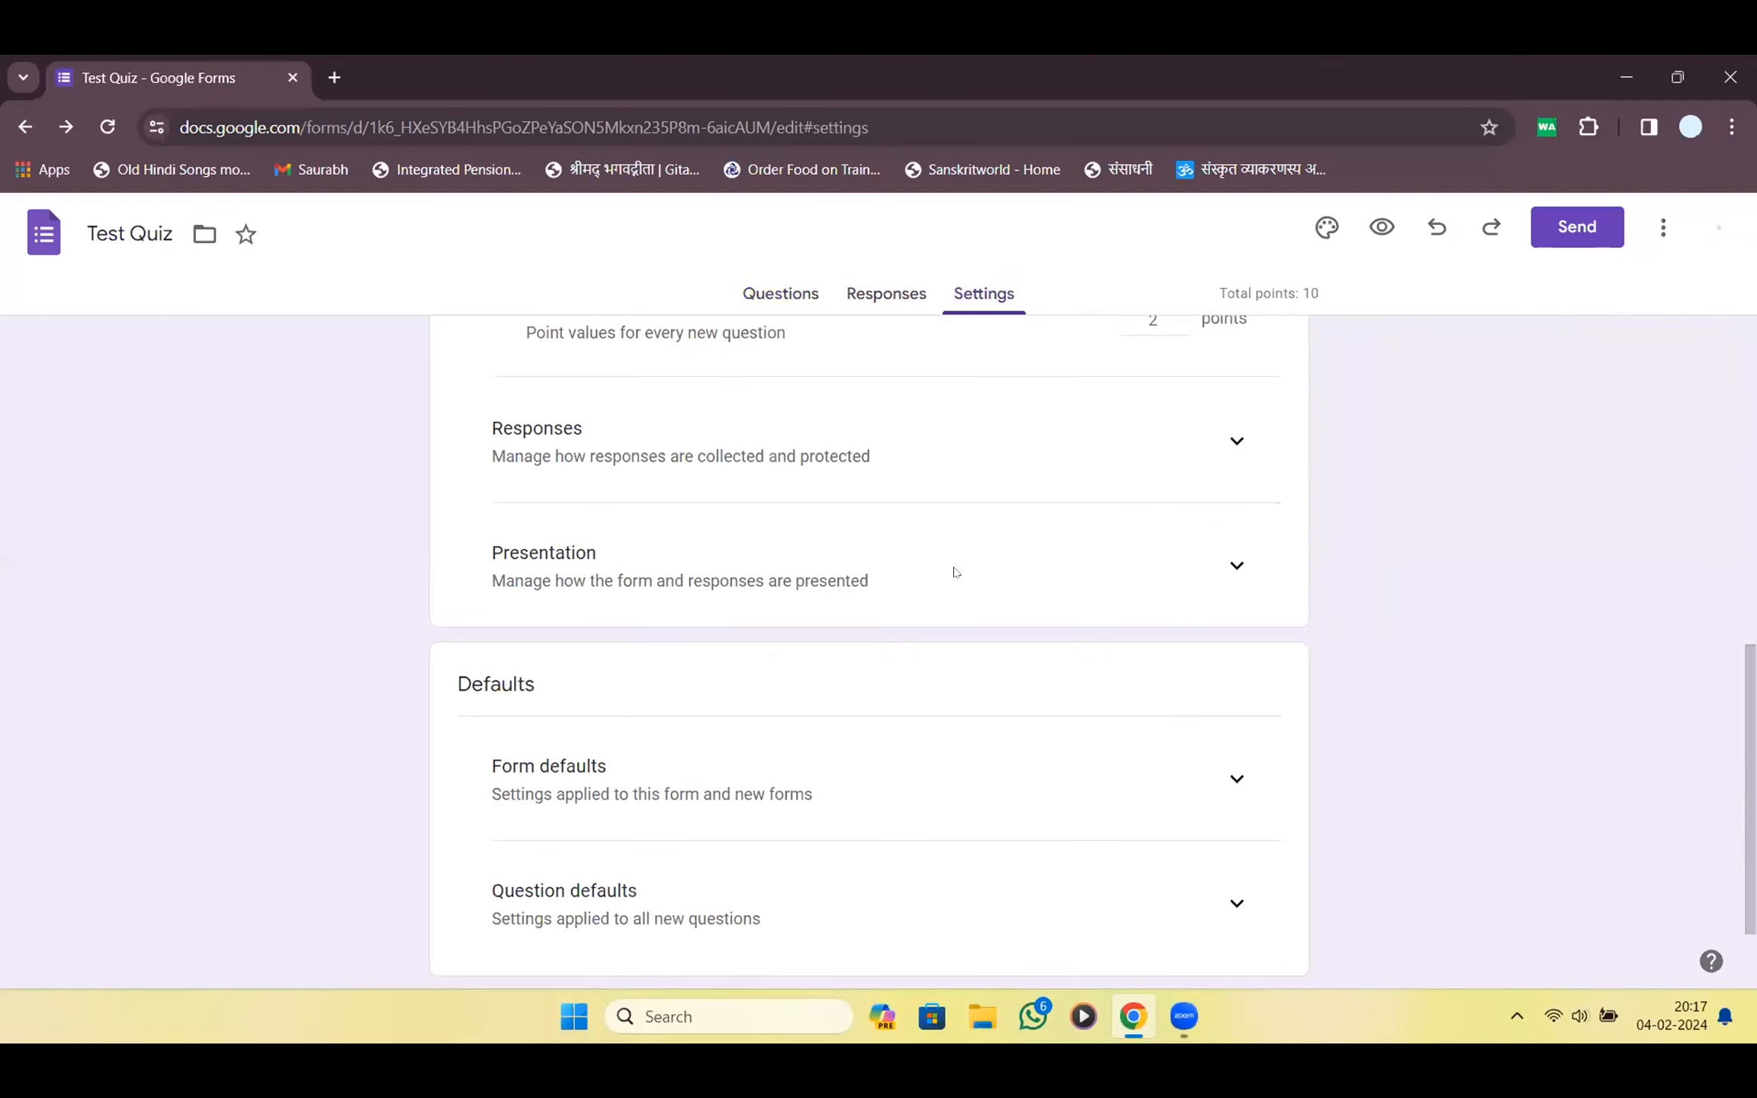
scroll(954, 572, "up", 4)
scroll(955, 571, "down", 4)
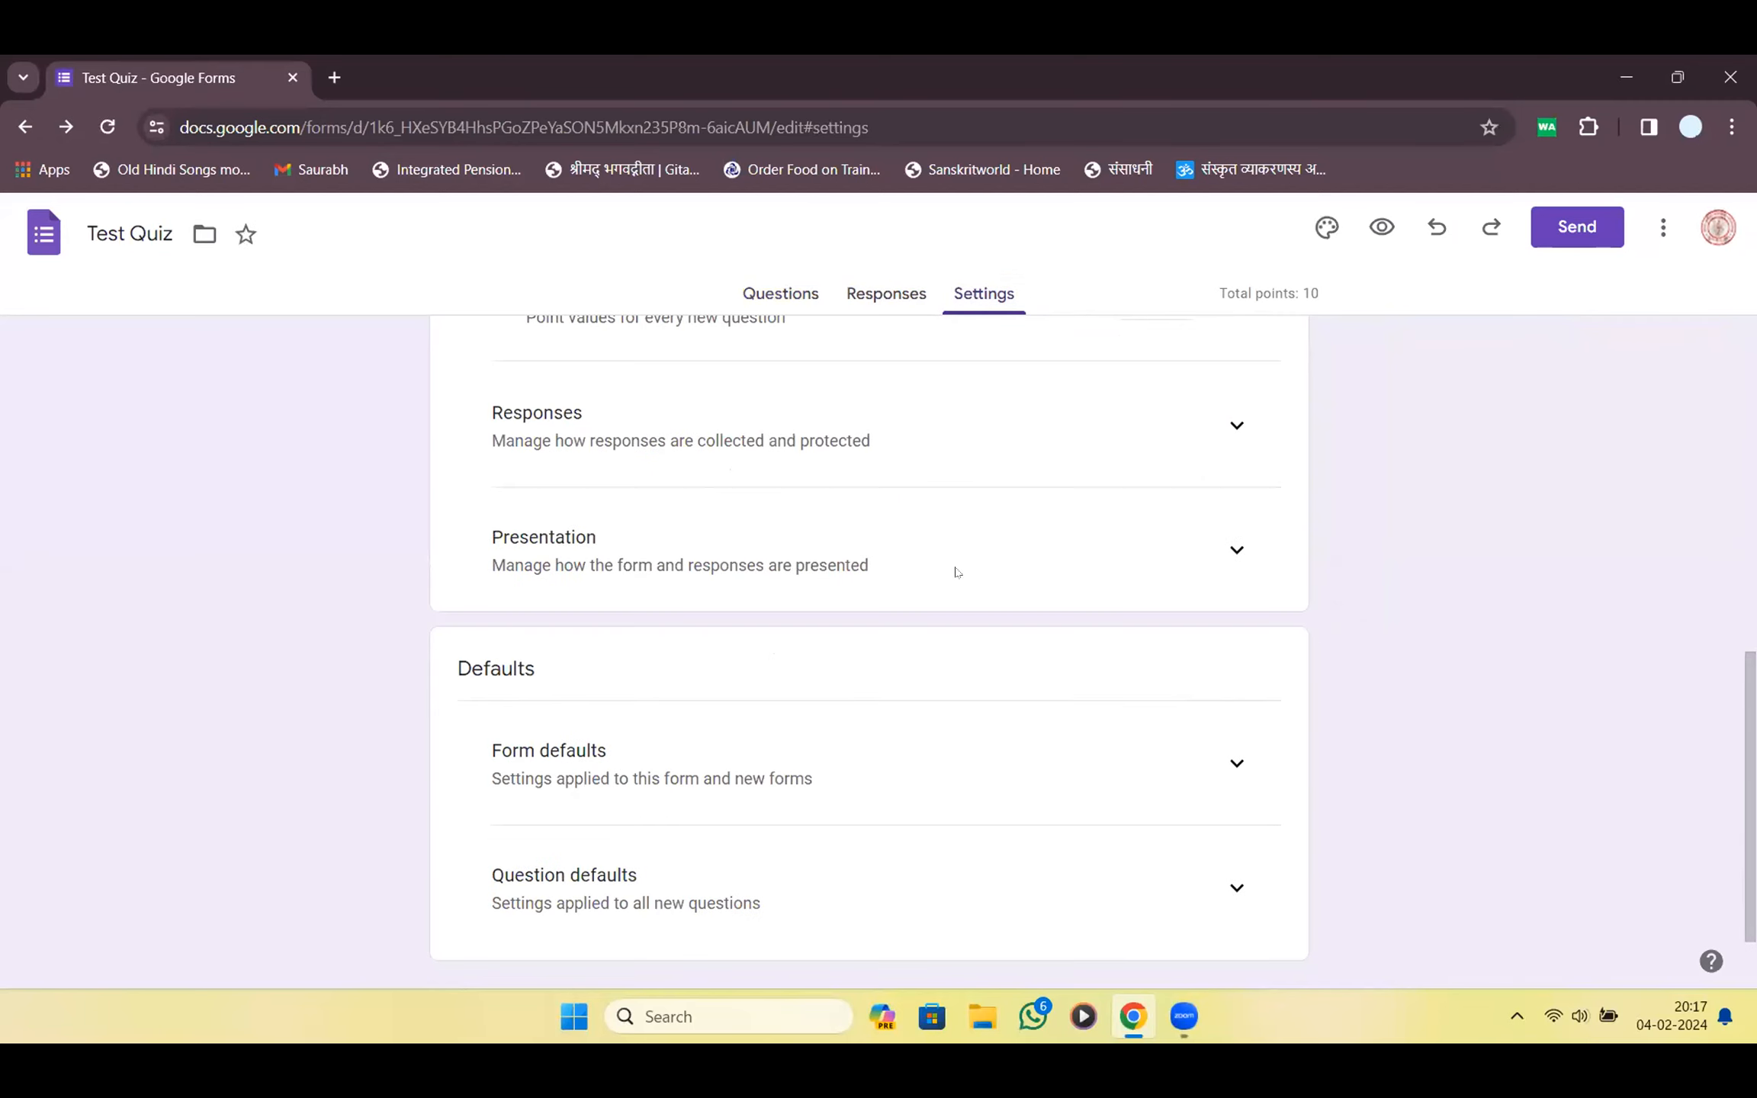
scroll(957, 572, "down", 1)
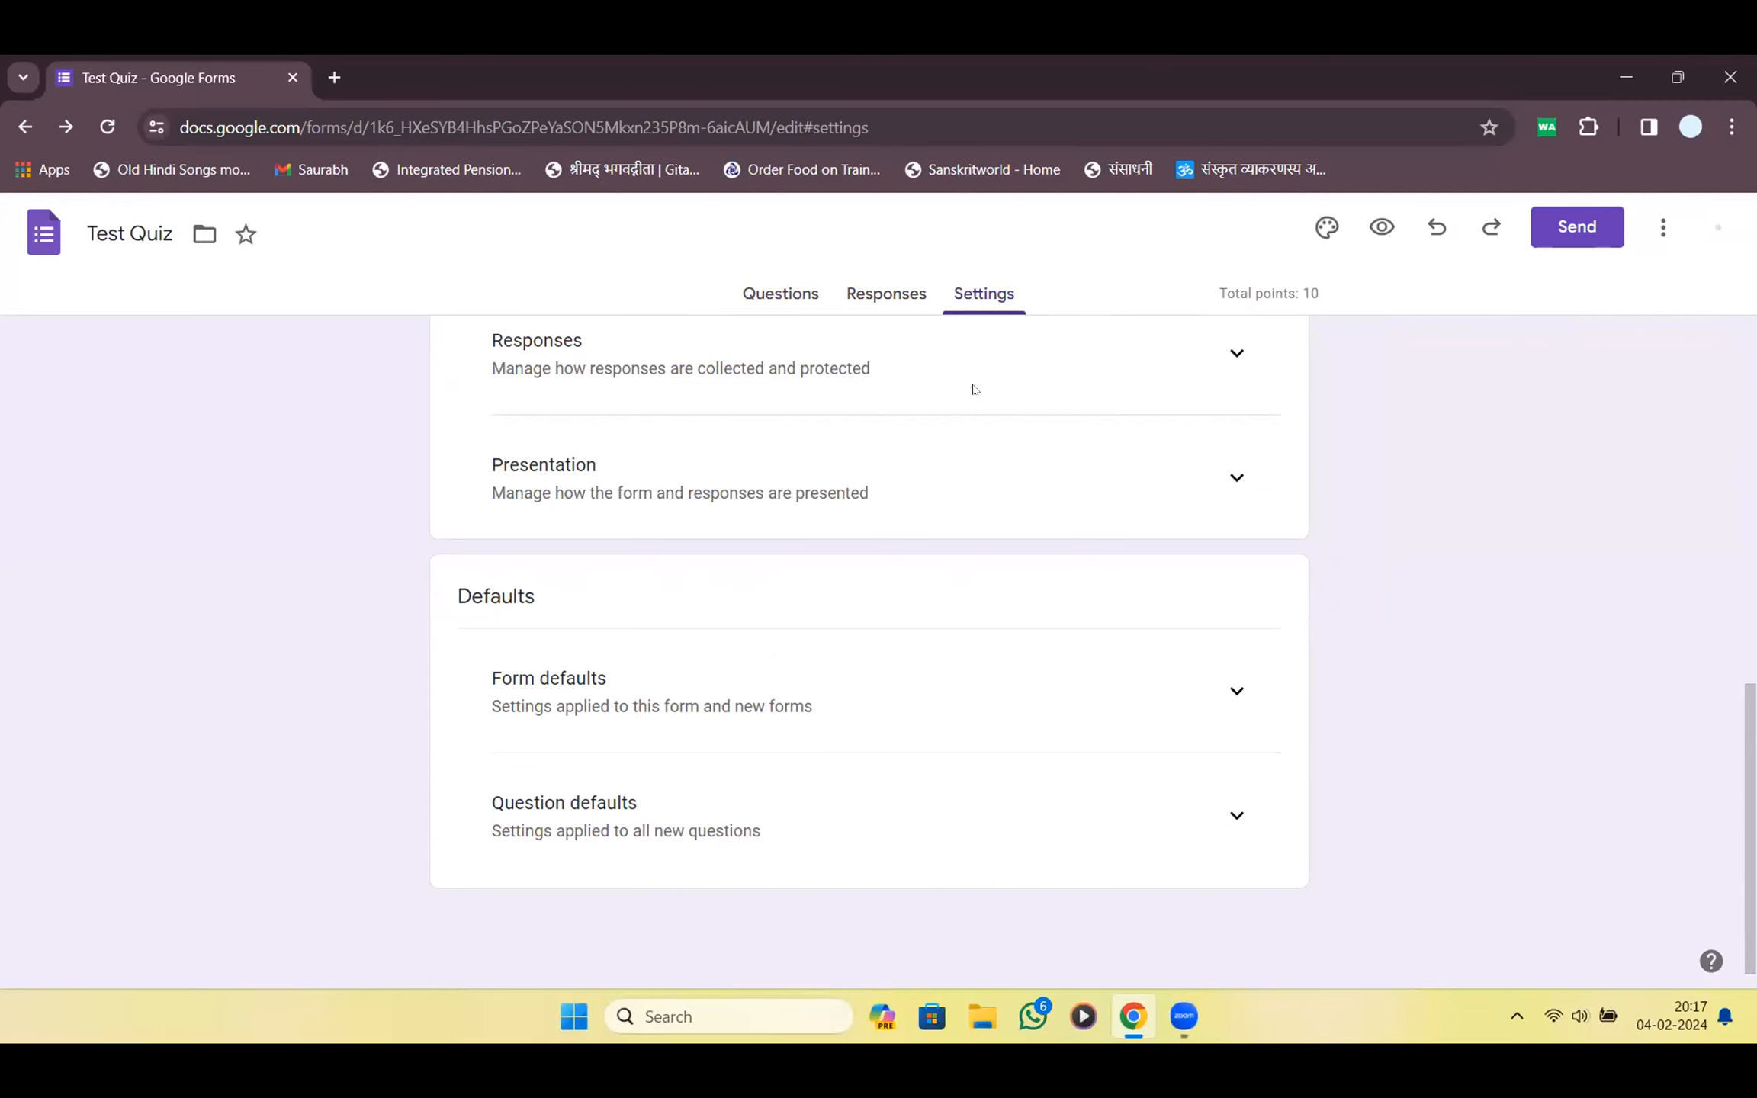
left_click(1237, 357)
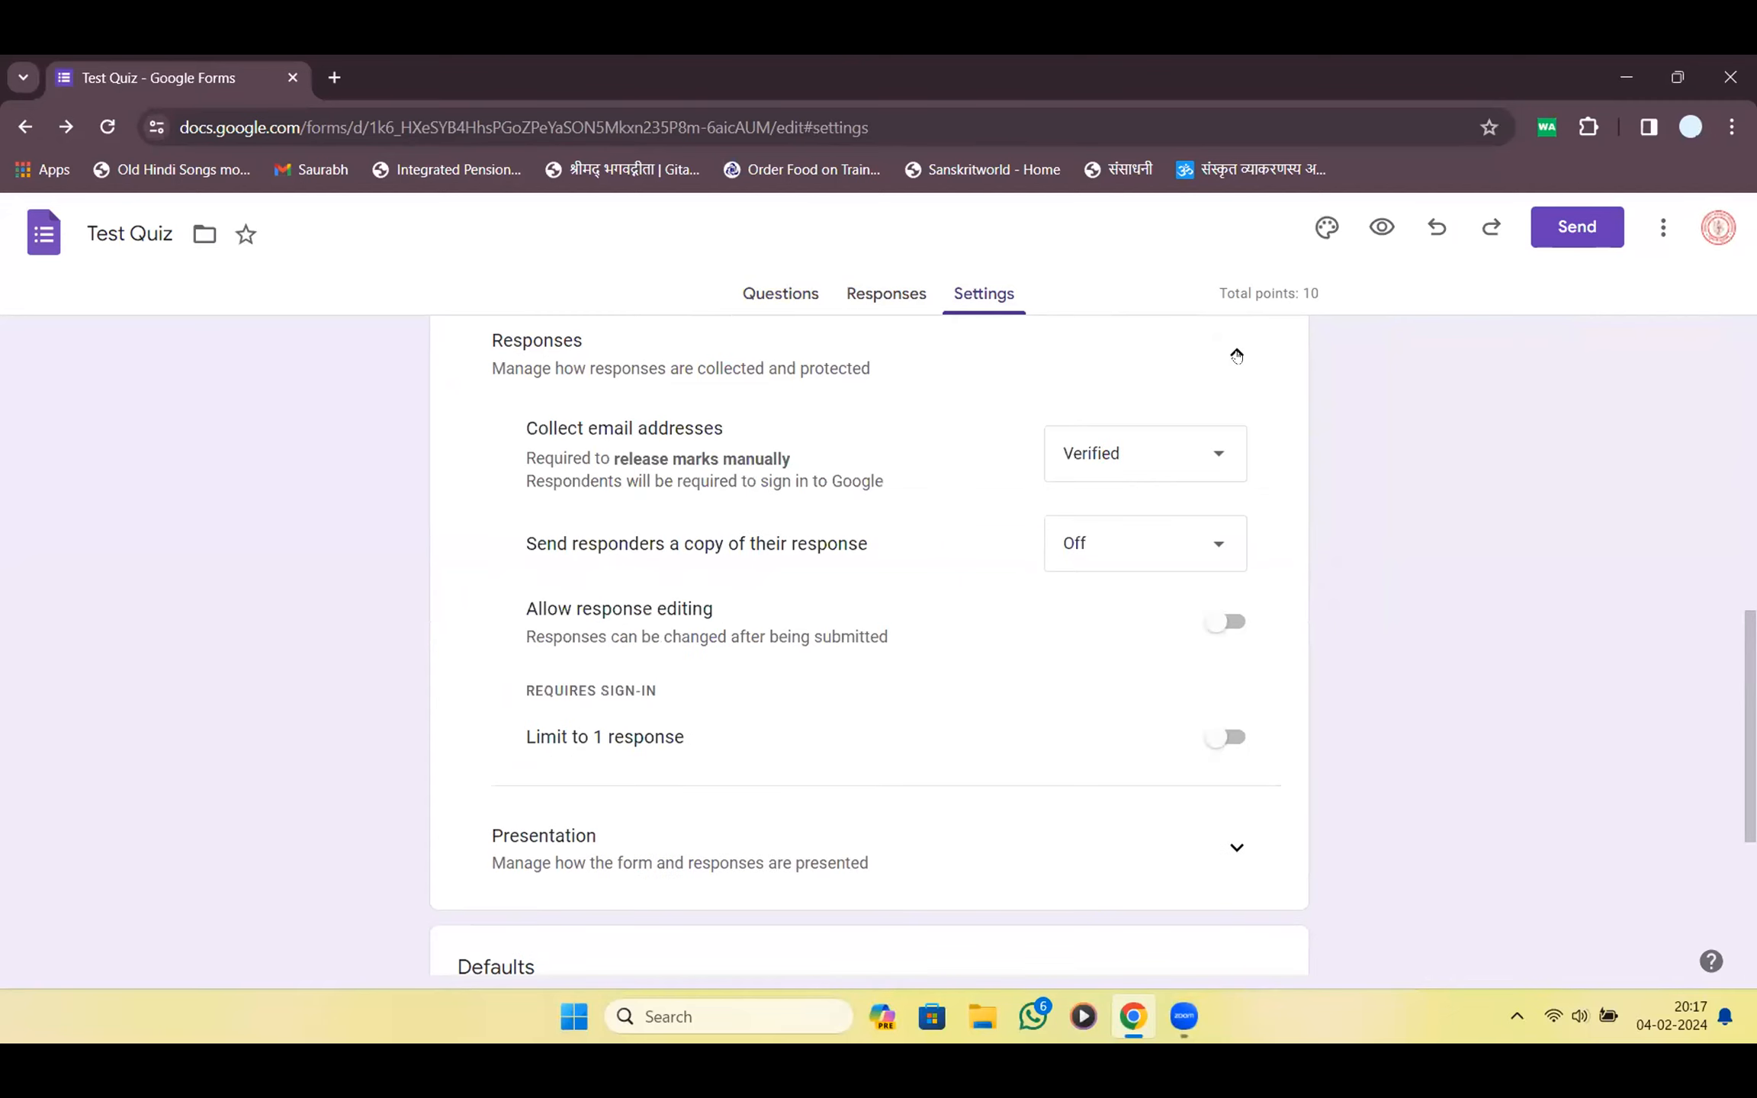
left_click(1214, 458)
left_click(1213, 458)
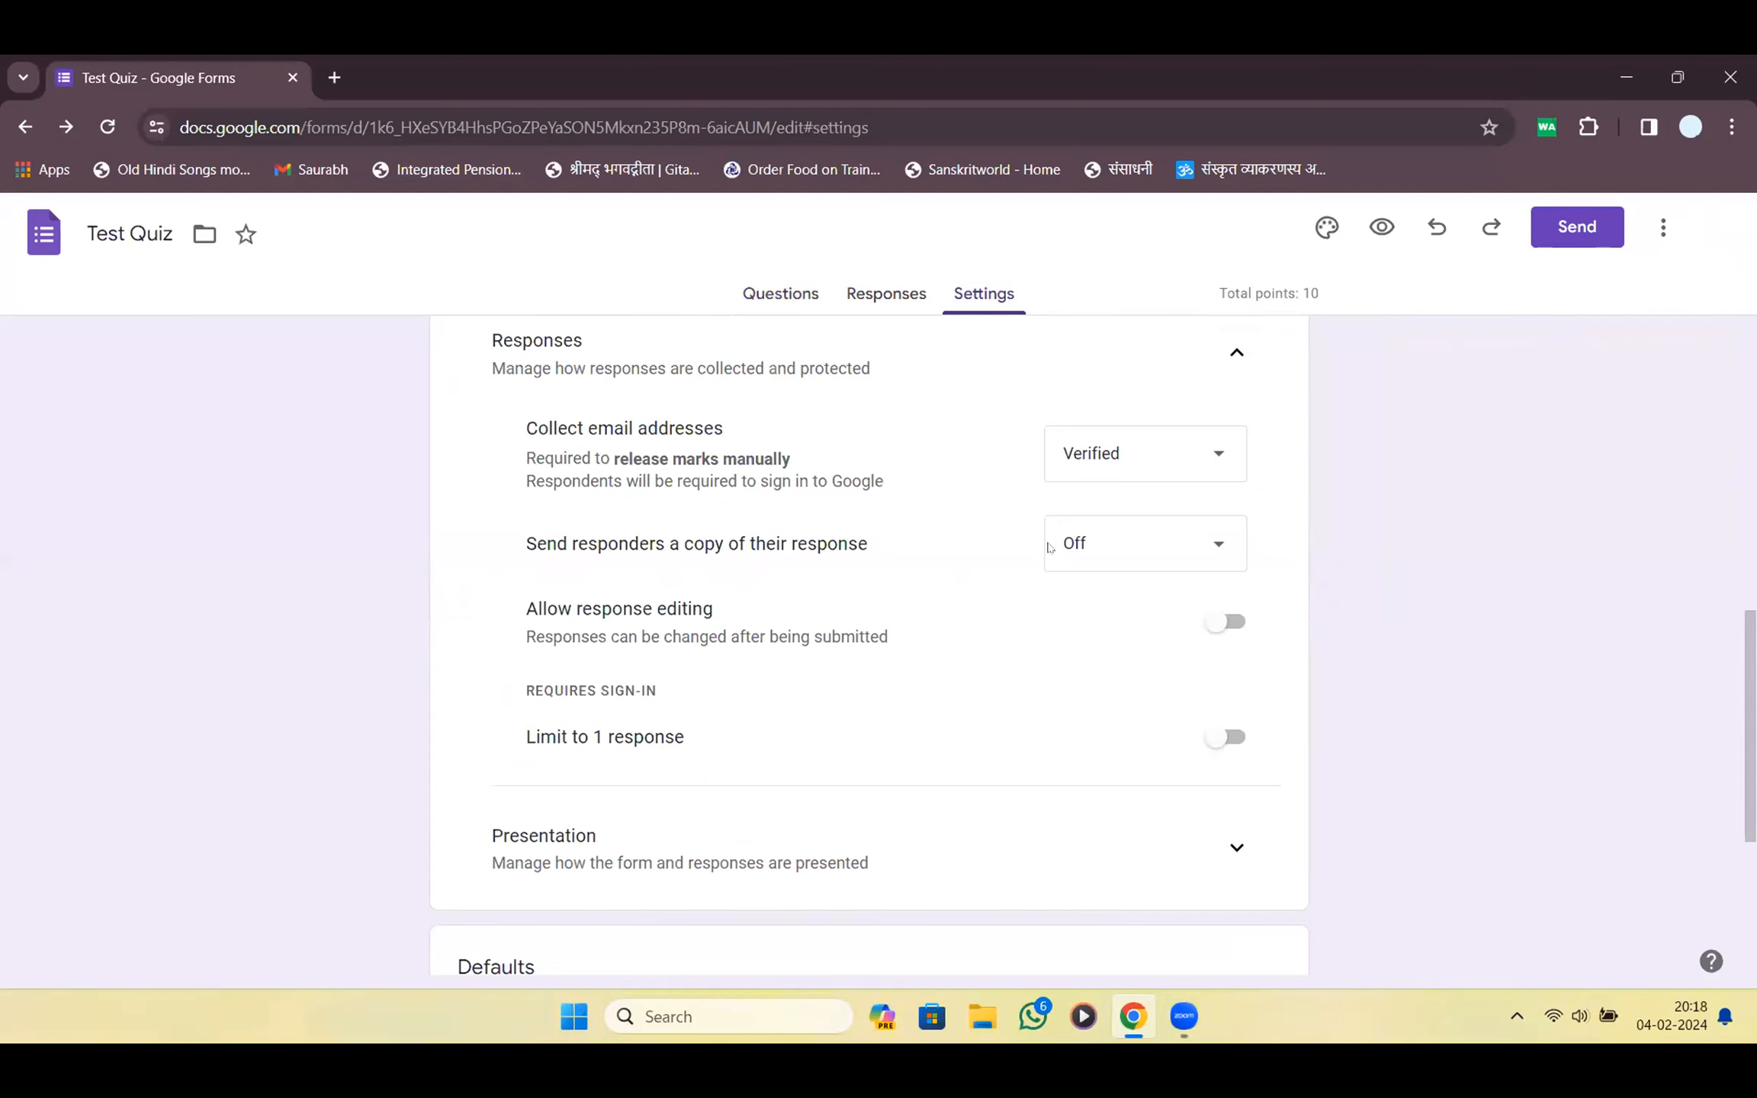
Open the first respondent's individual submission and scroll to the Mahabharata question
left_click(891, 302)
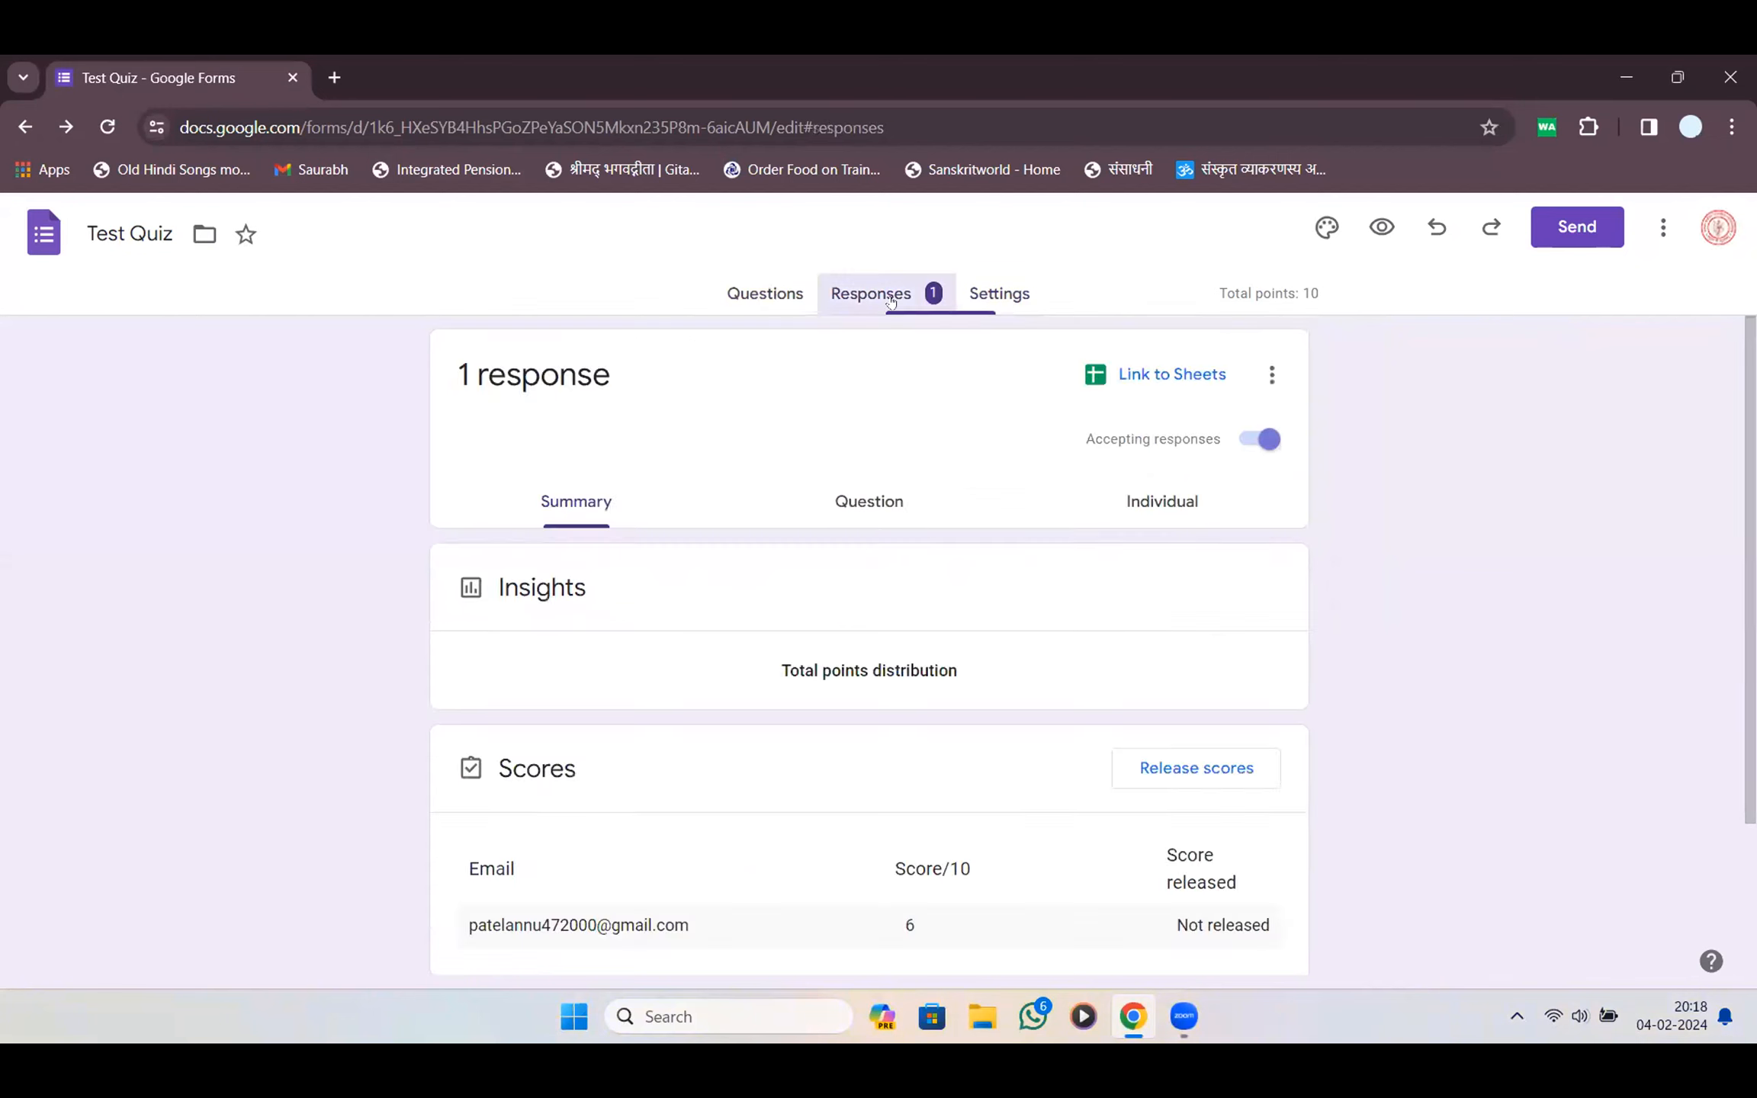
scroll(915, 366, "down", 4)
scroll(915, 366, "up", 4)
left_click(891, 502)
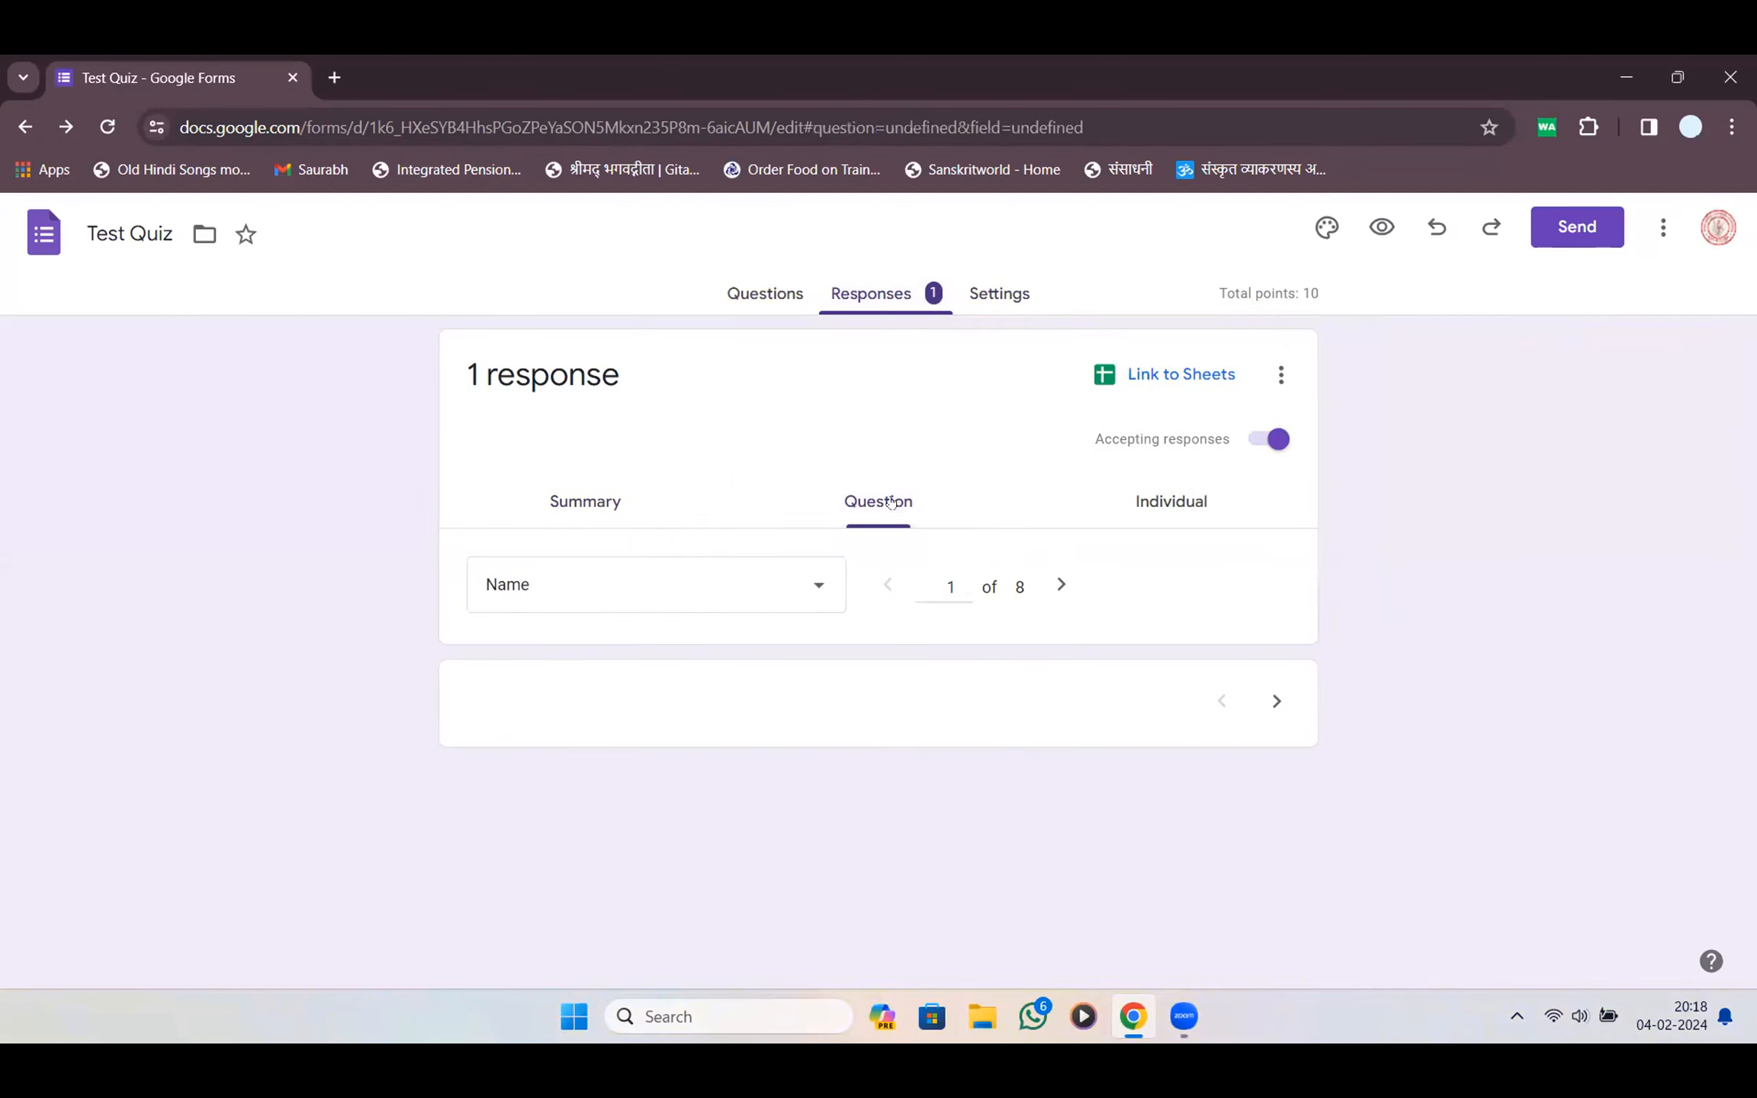
left_click(1071, 499)
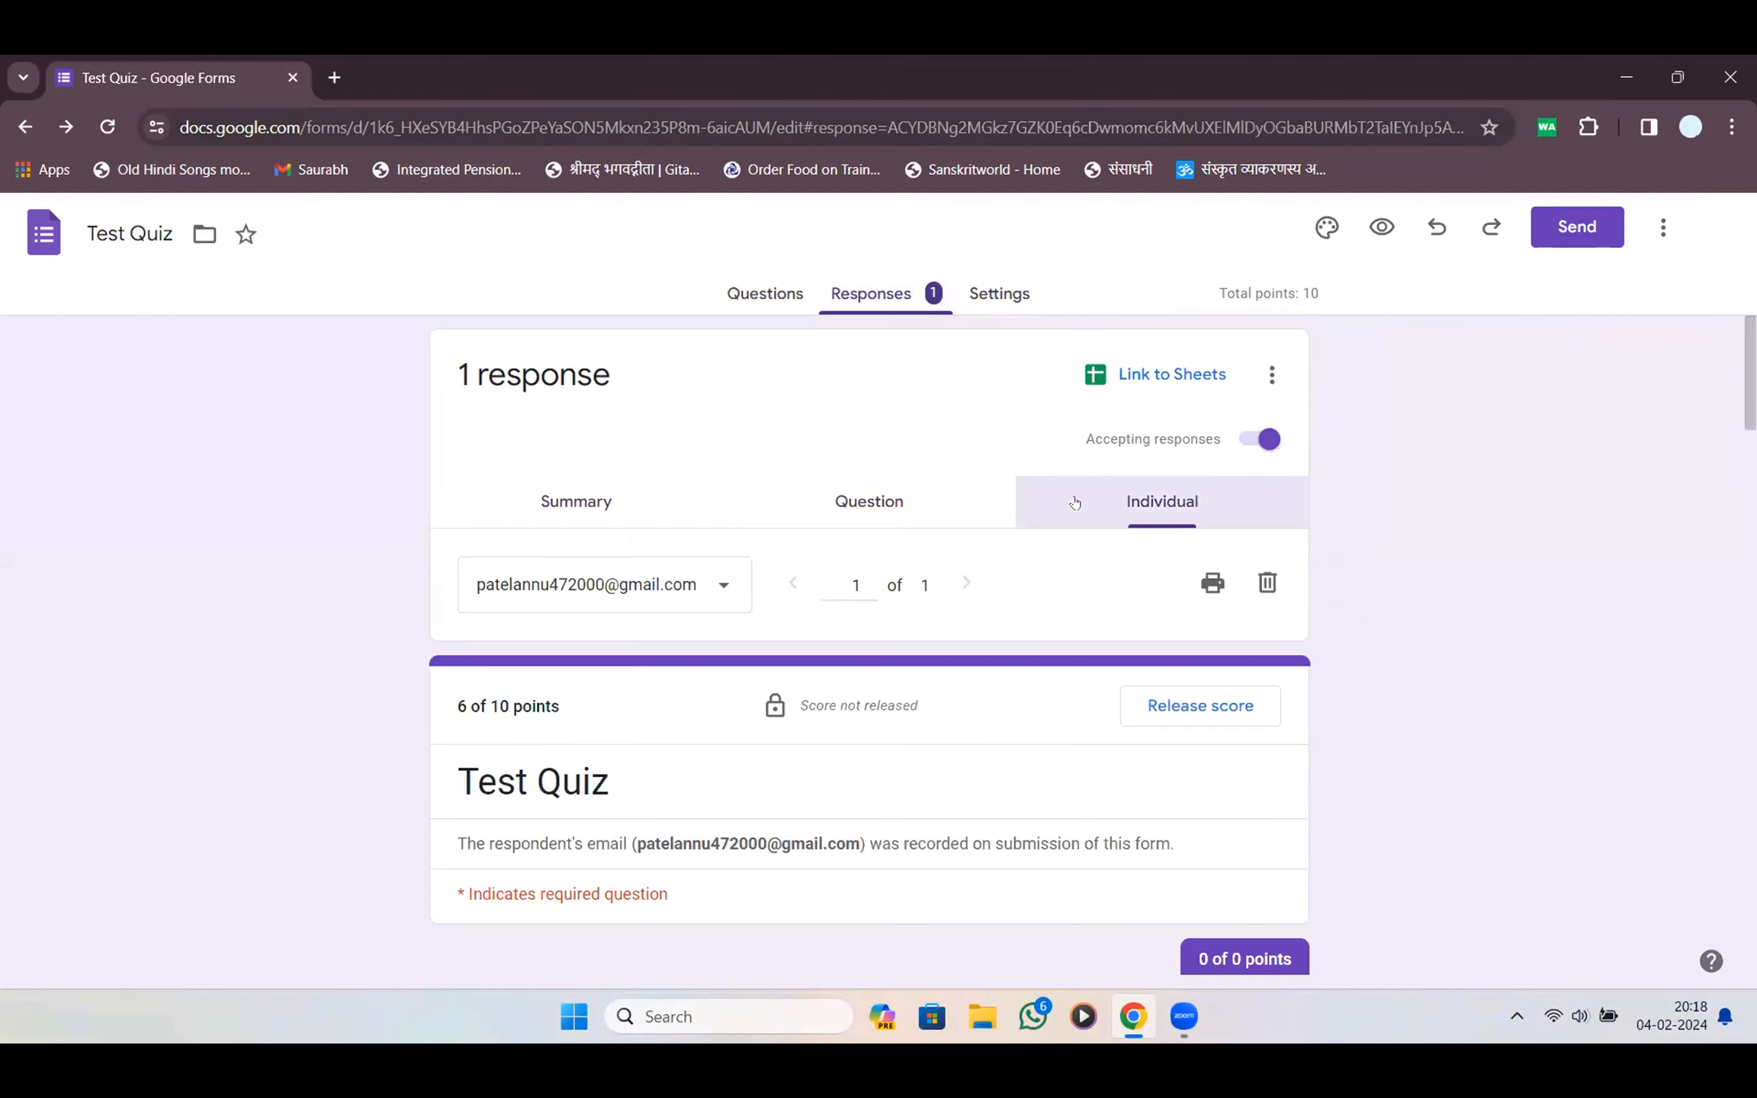
scroll(796, 502, "down", 5)
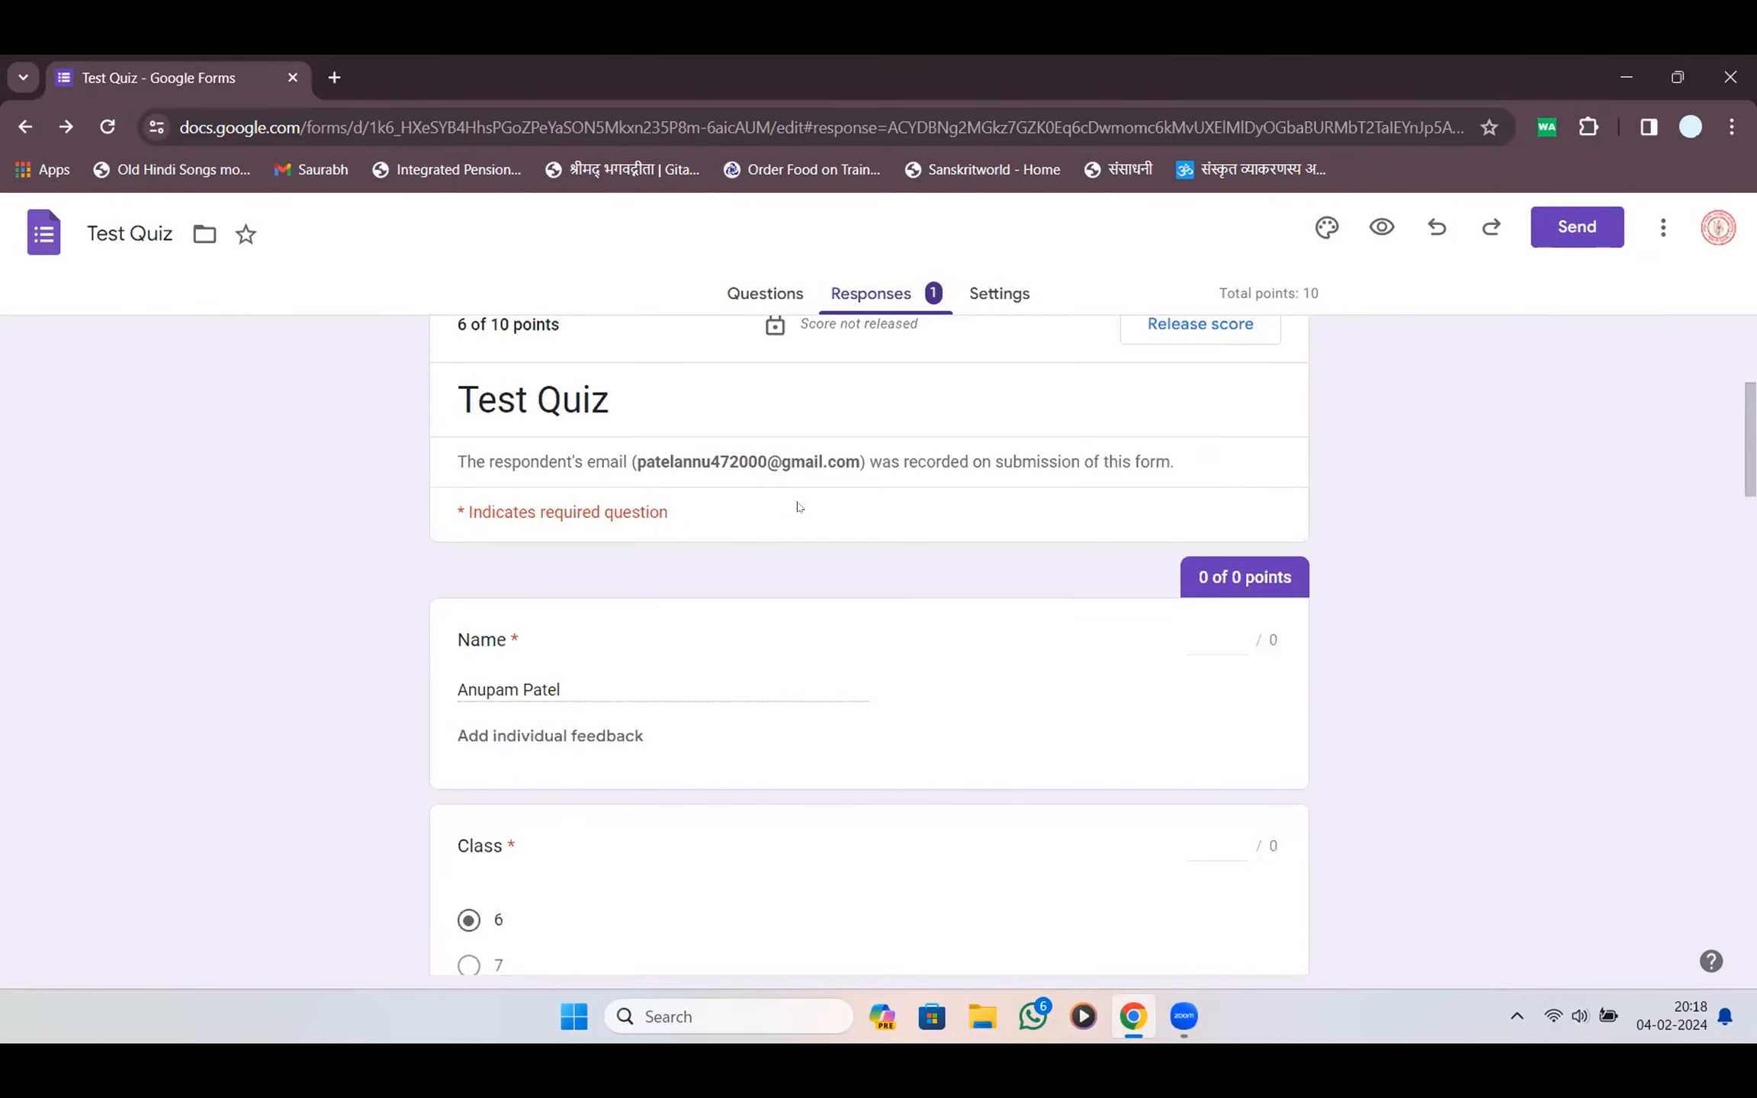
scroll(801, 491, "down", 5)
scroll(801, 491, "down", 5)
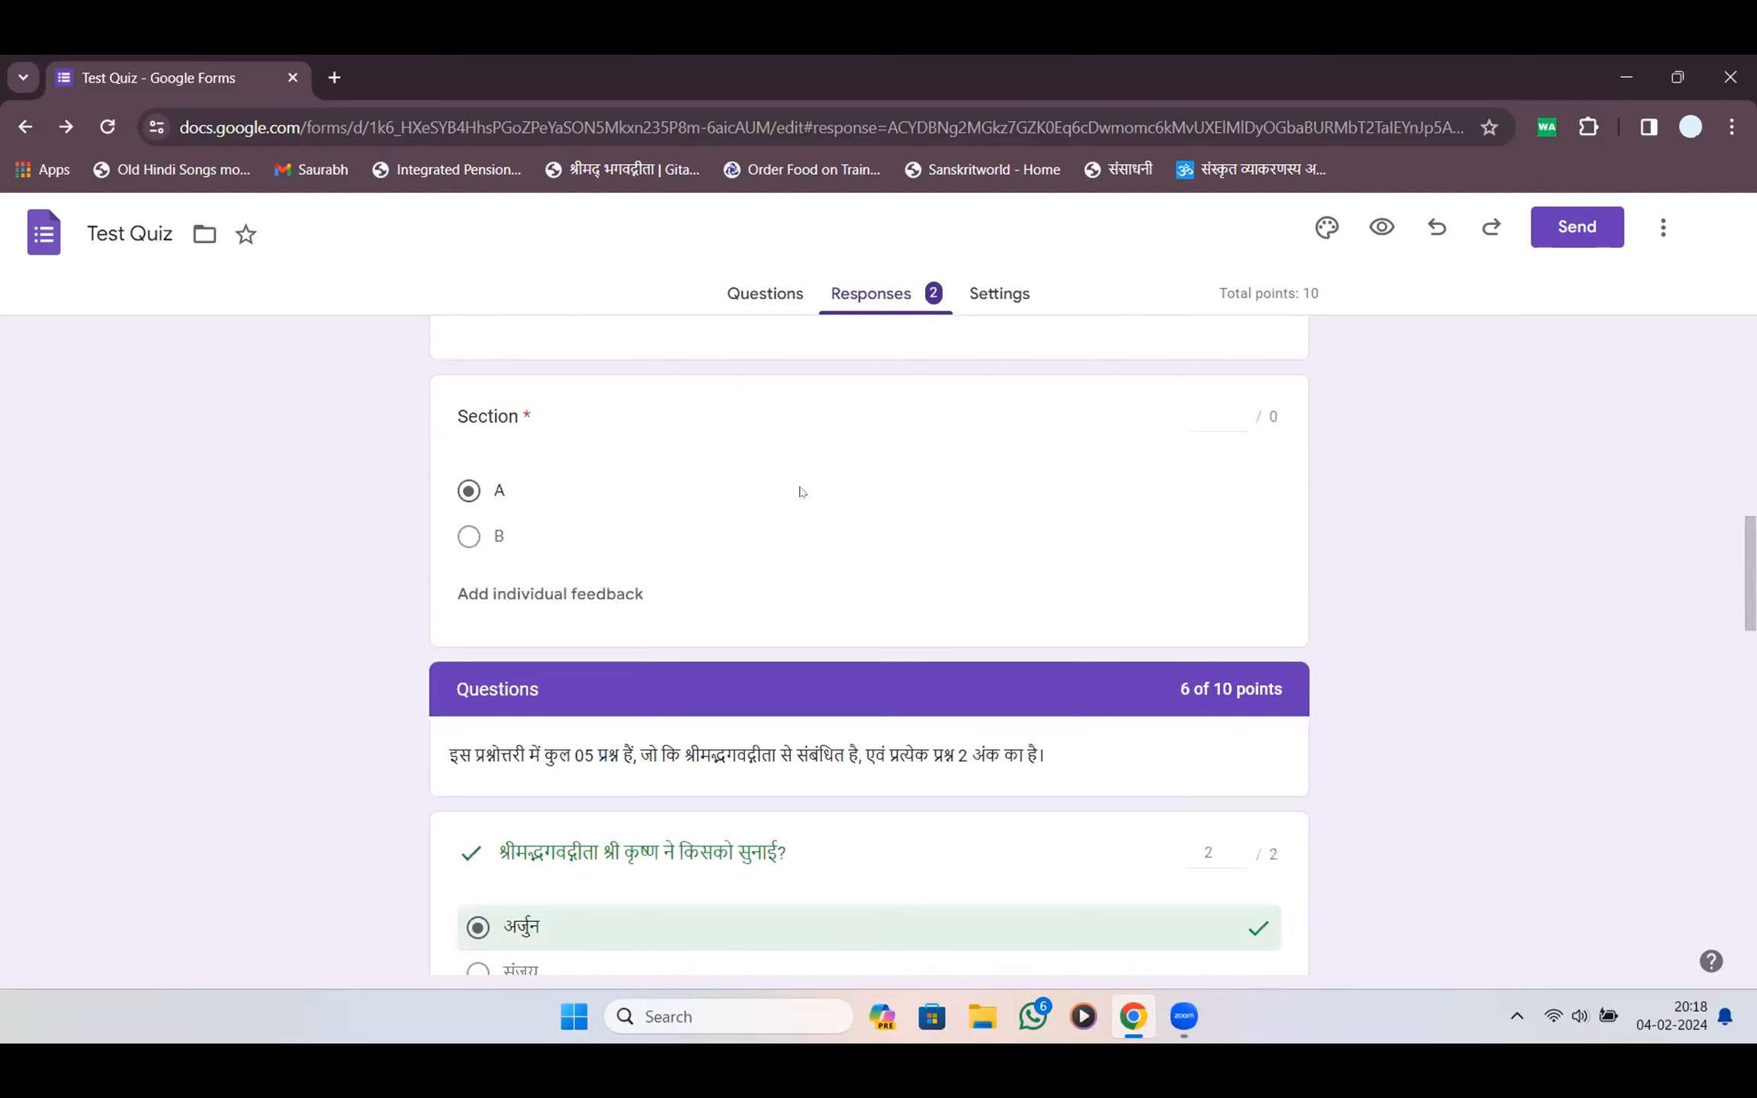
scroll(801, 491, "up", 5)
scroll(801, 491, "down", 5)
scroll(801, 492, "down", 5)
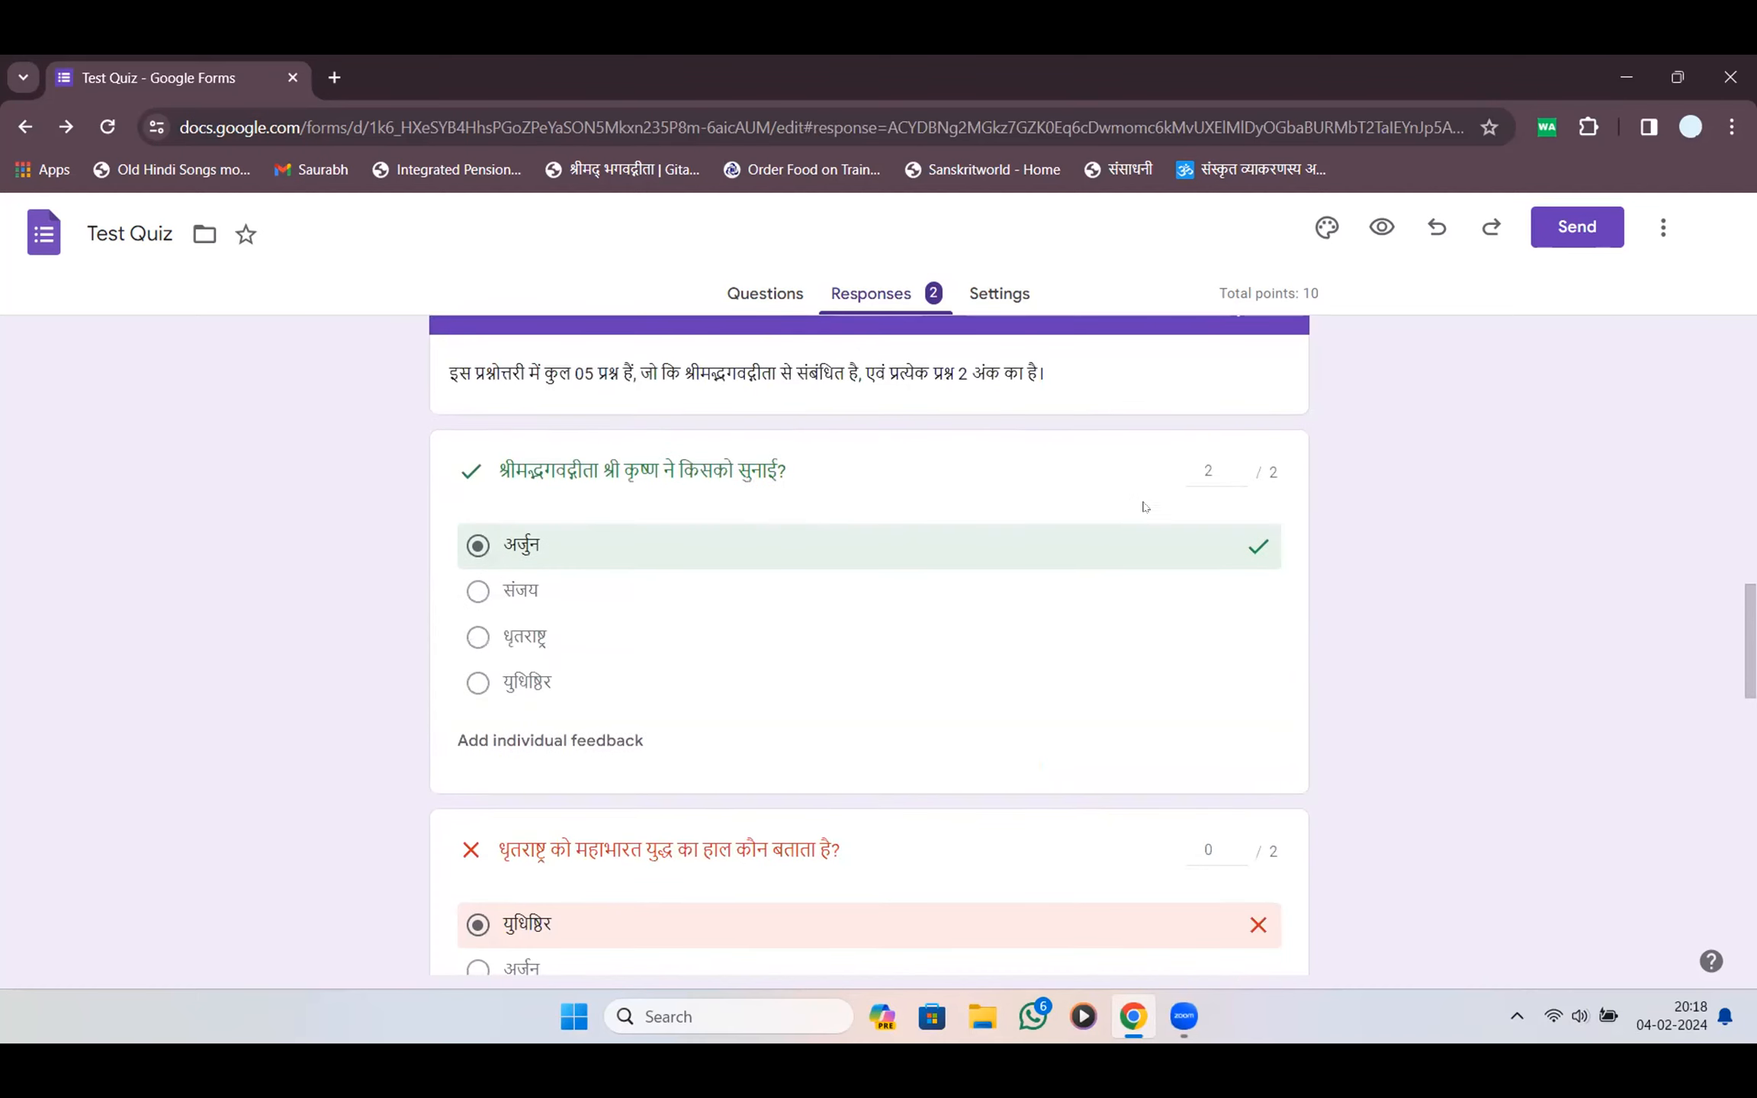
scroll(980, 519, "down", 5)
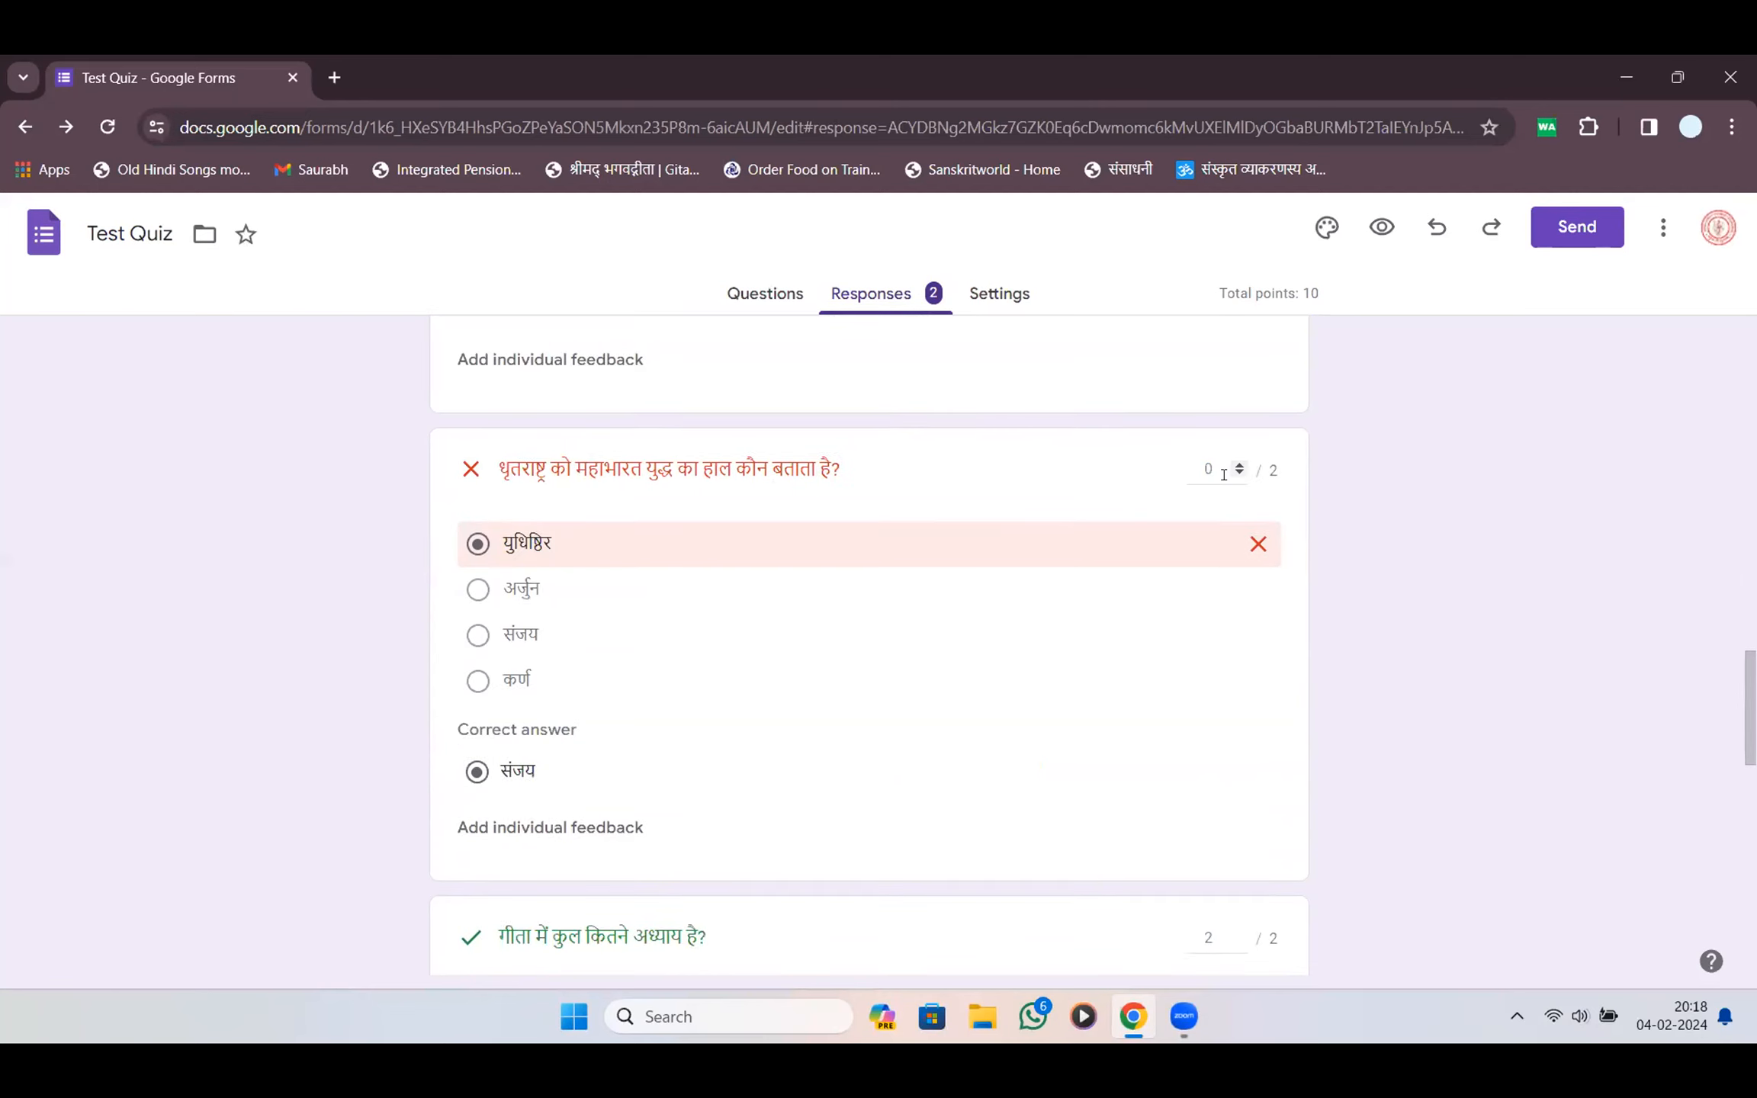
scroll(1223, 474, "down", 5)
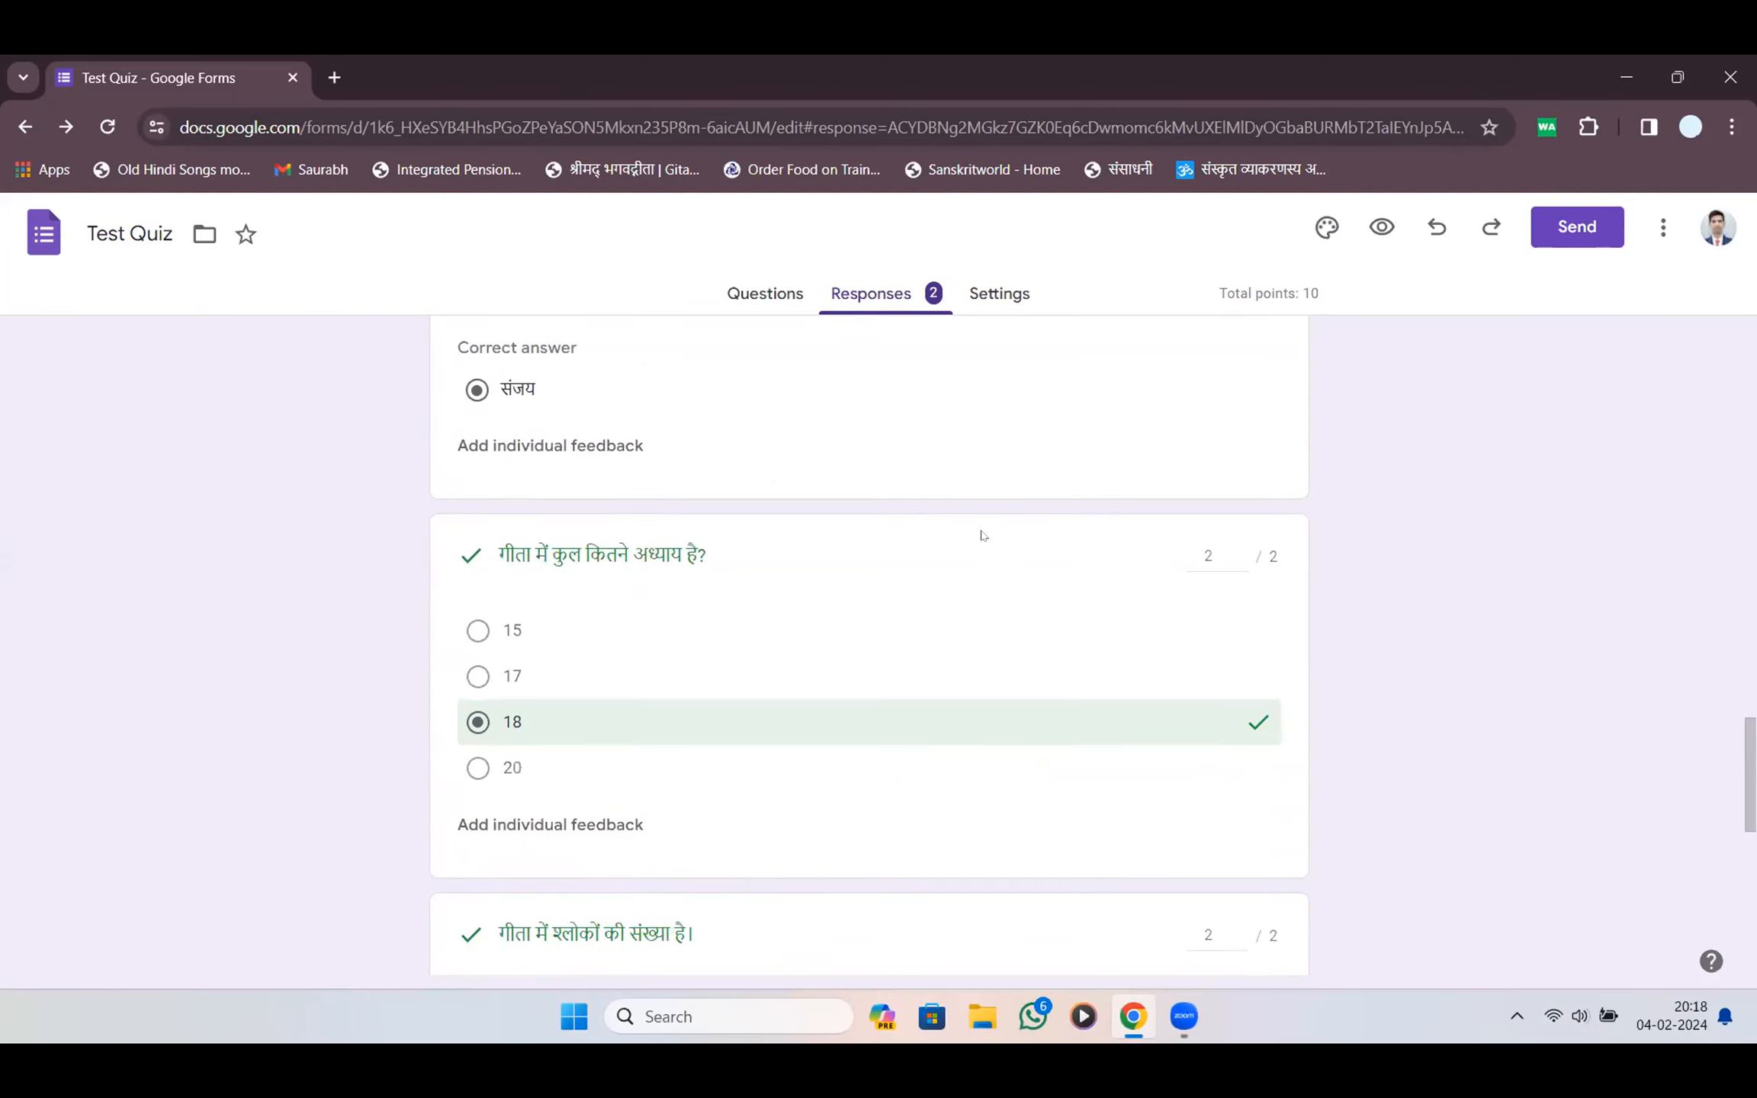
scroll(1189, 532, "down", 5)
scroll(950, 561, "down", 5)
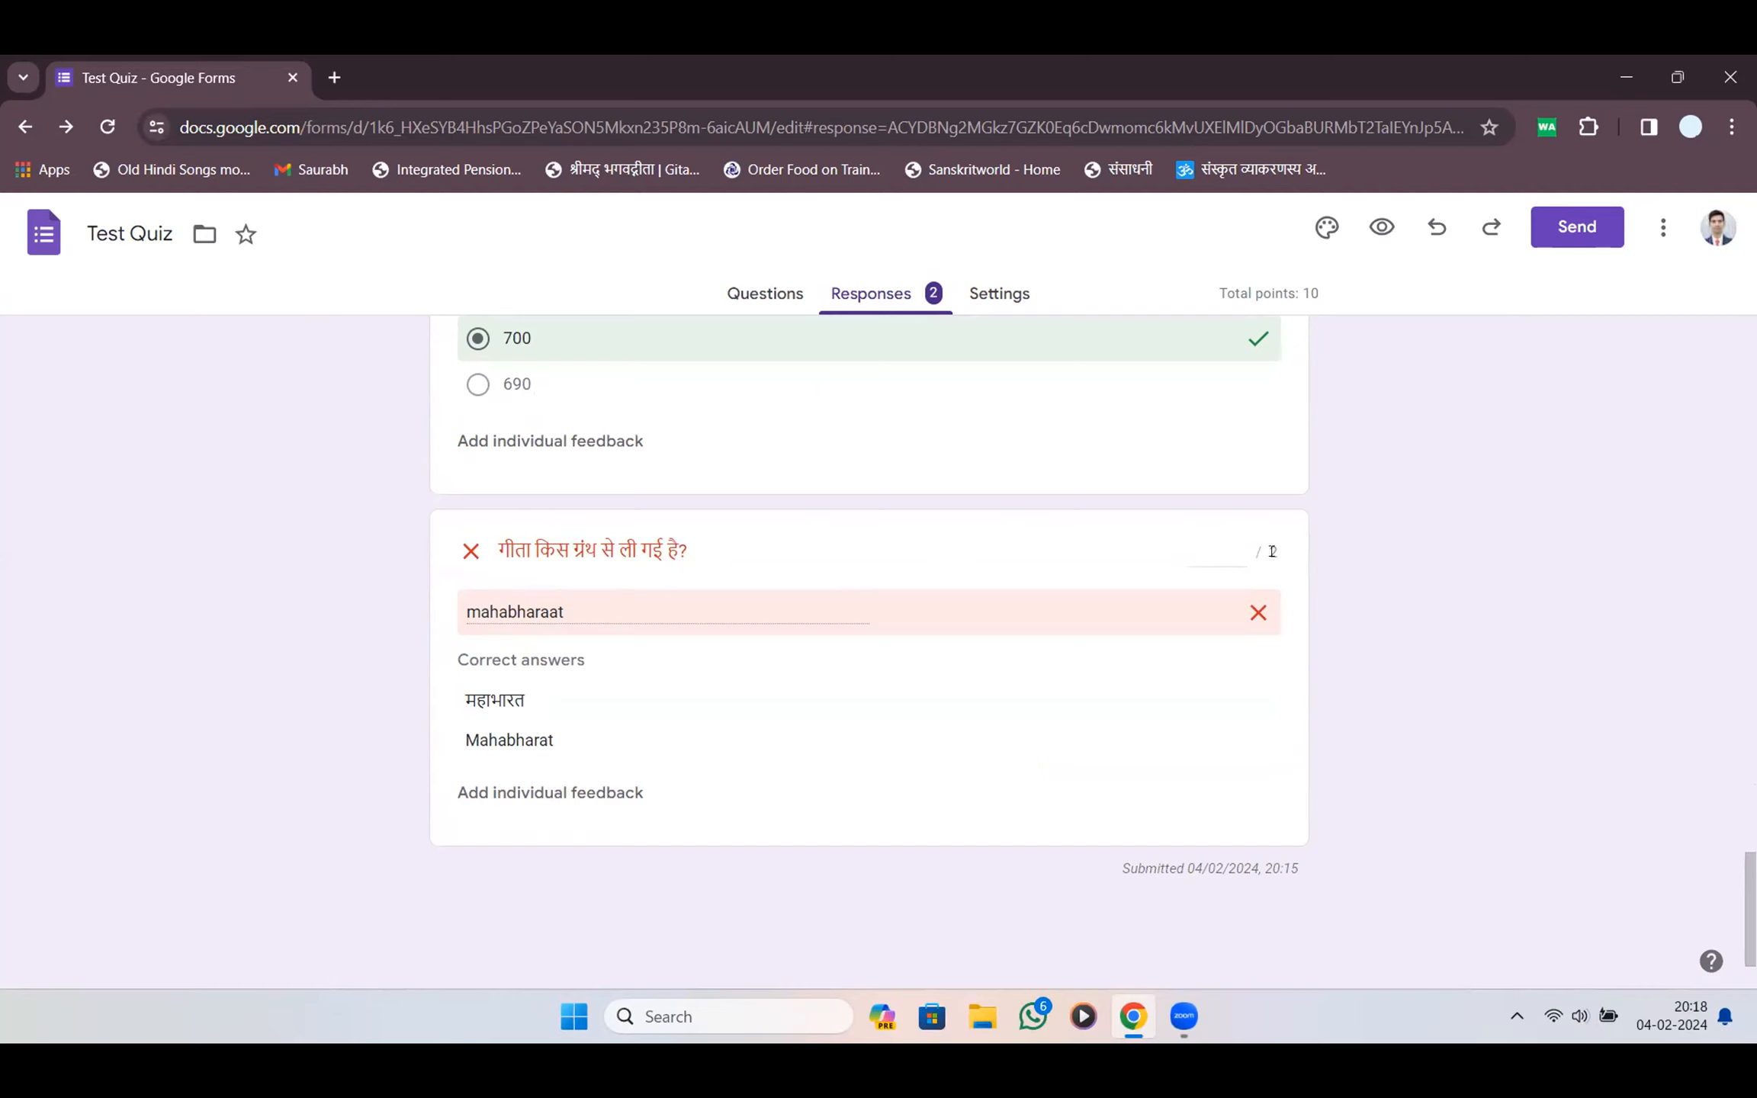
Give the source-text answer 2 points and save, making the total 8/10
left_click(1224, 553)
type("2")
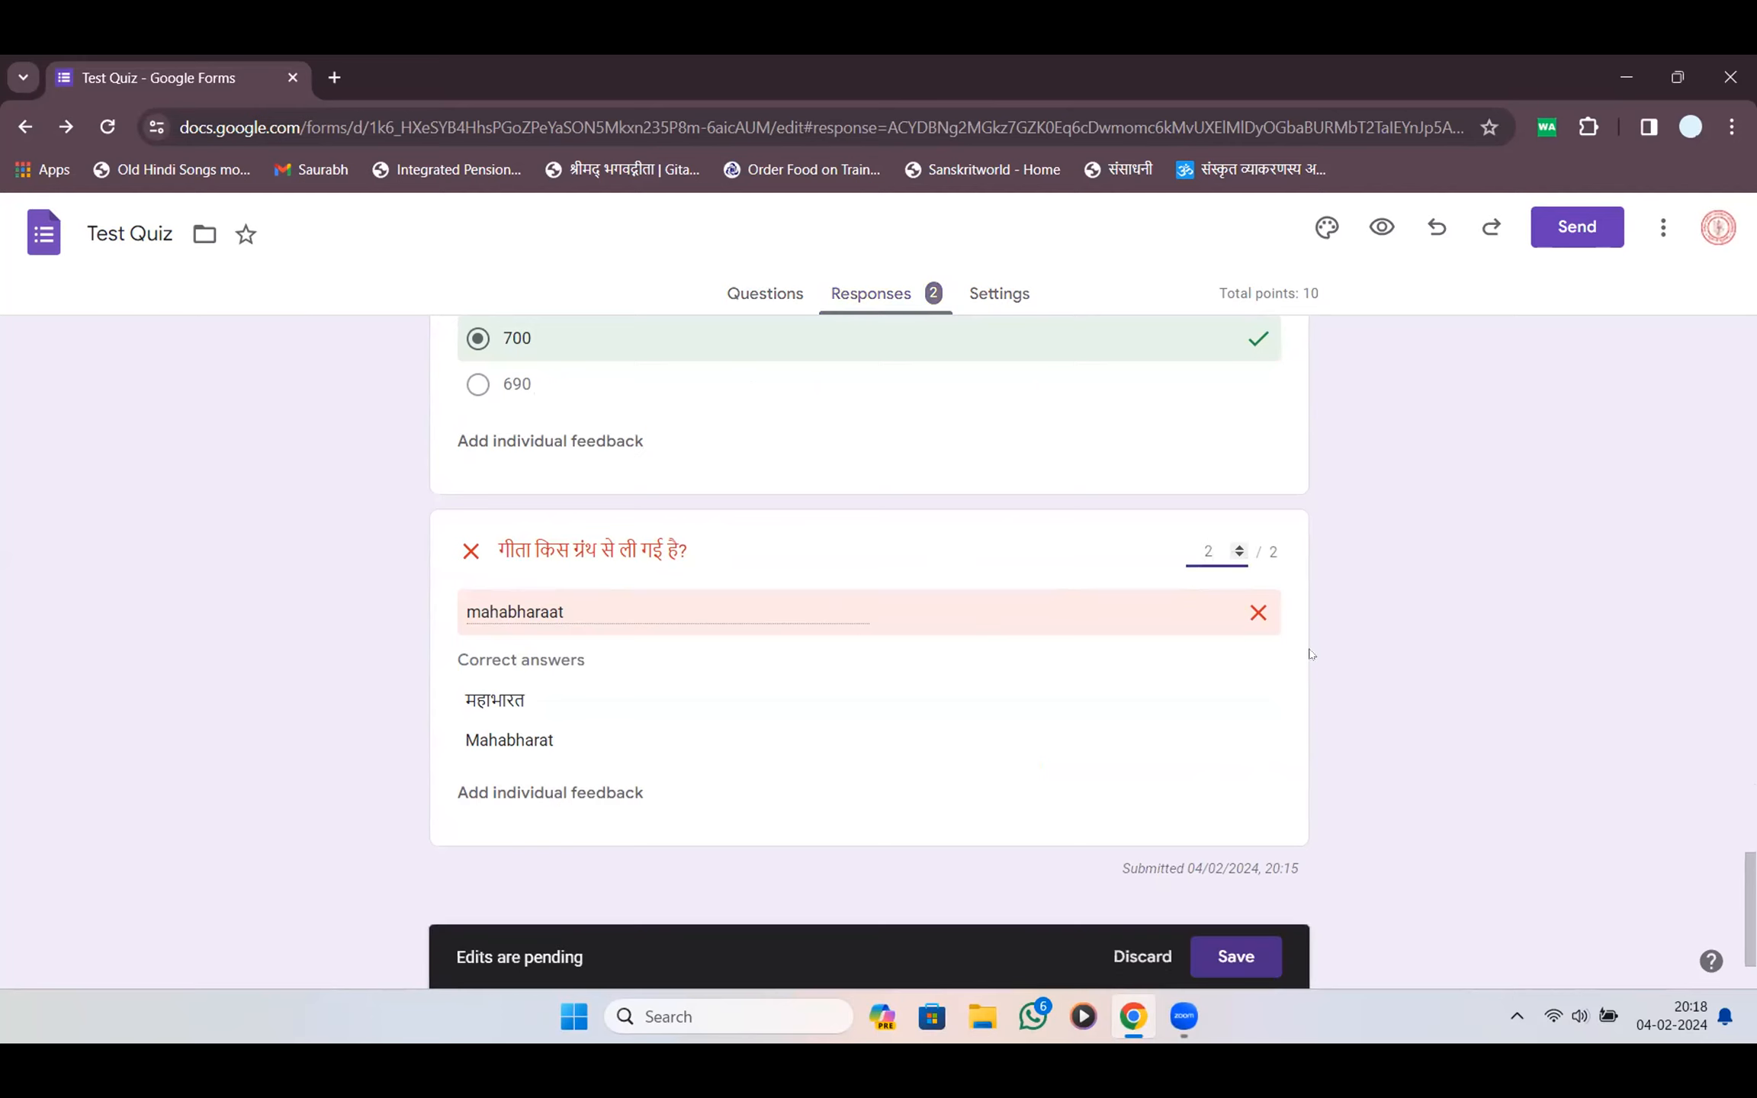
left_click(1215, 950)
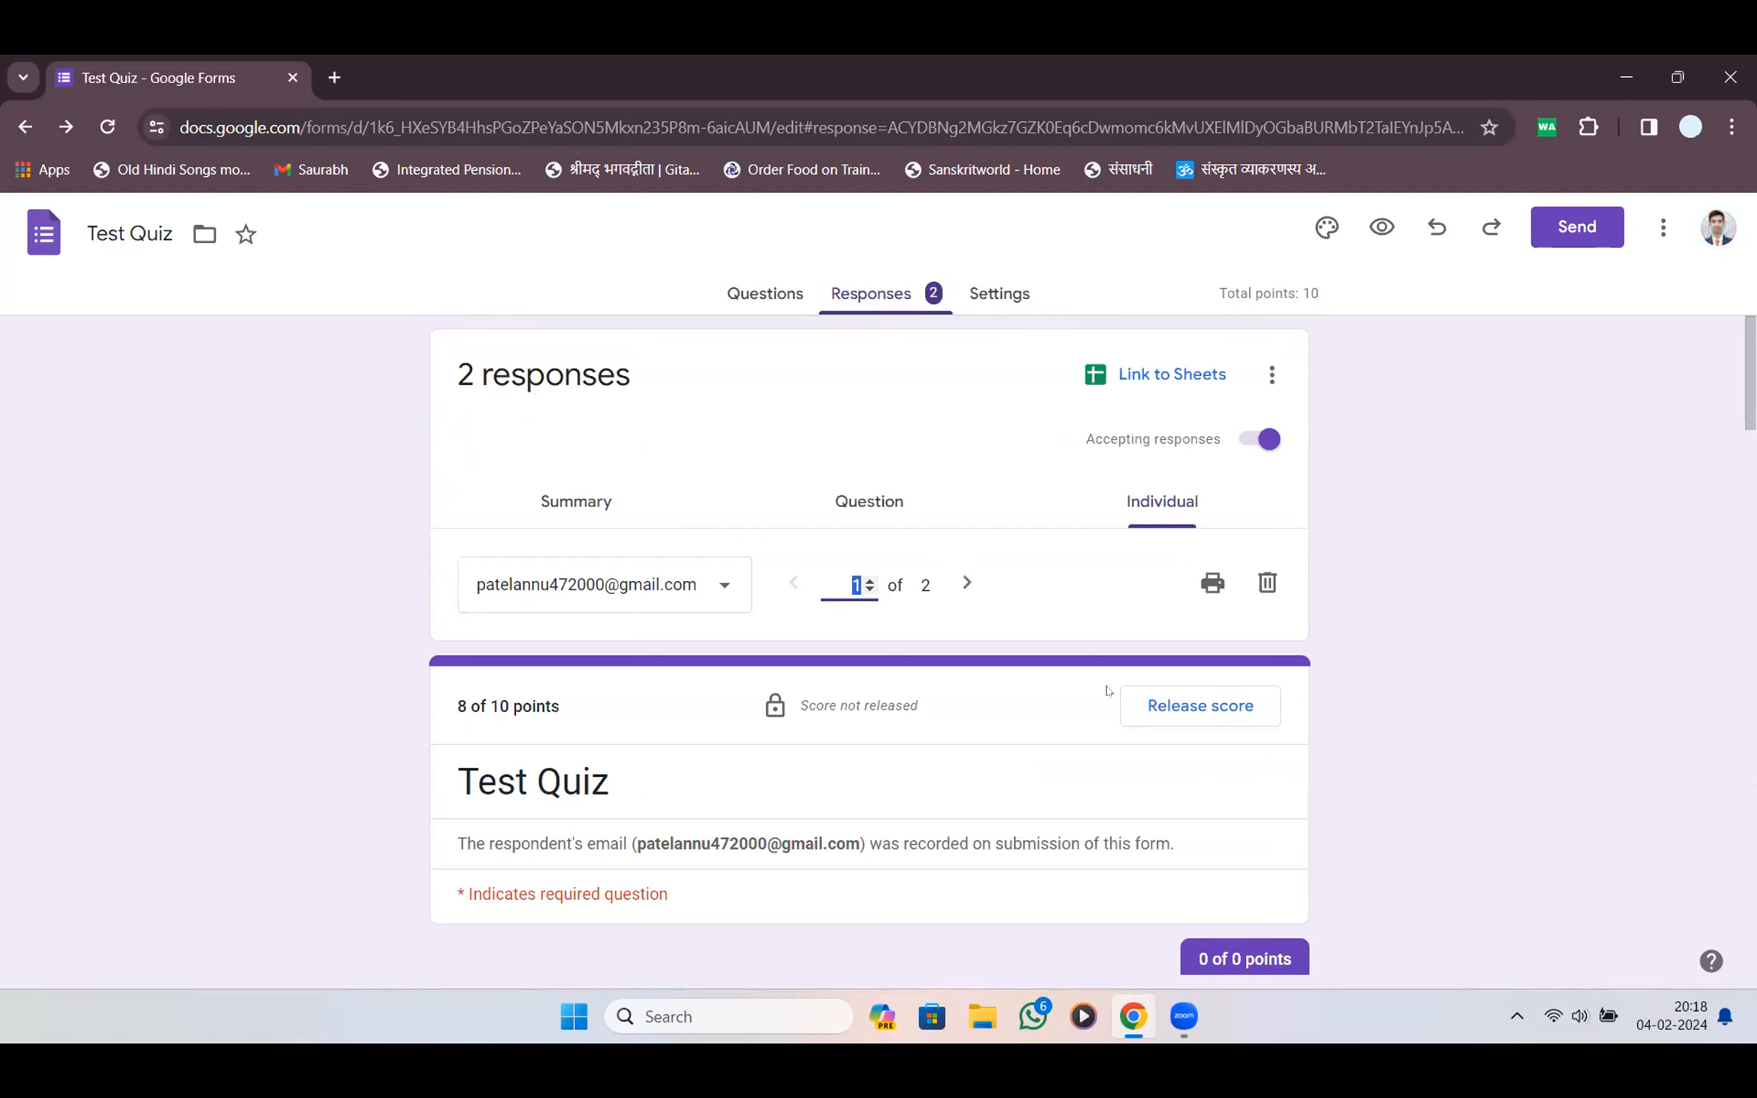
Cancel the first score release and compare the two respondents' submissions
left_click(1218, 712)
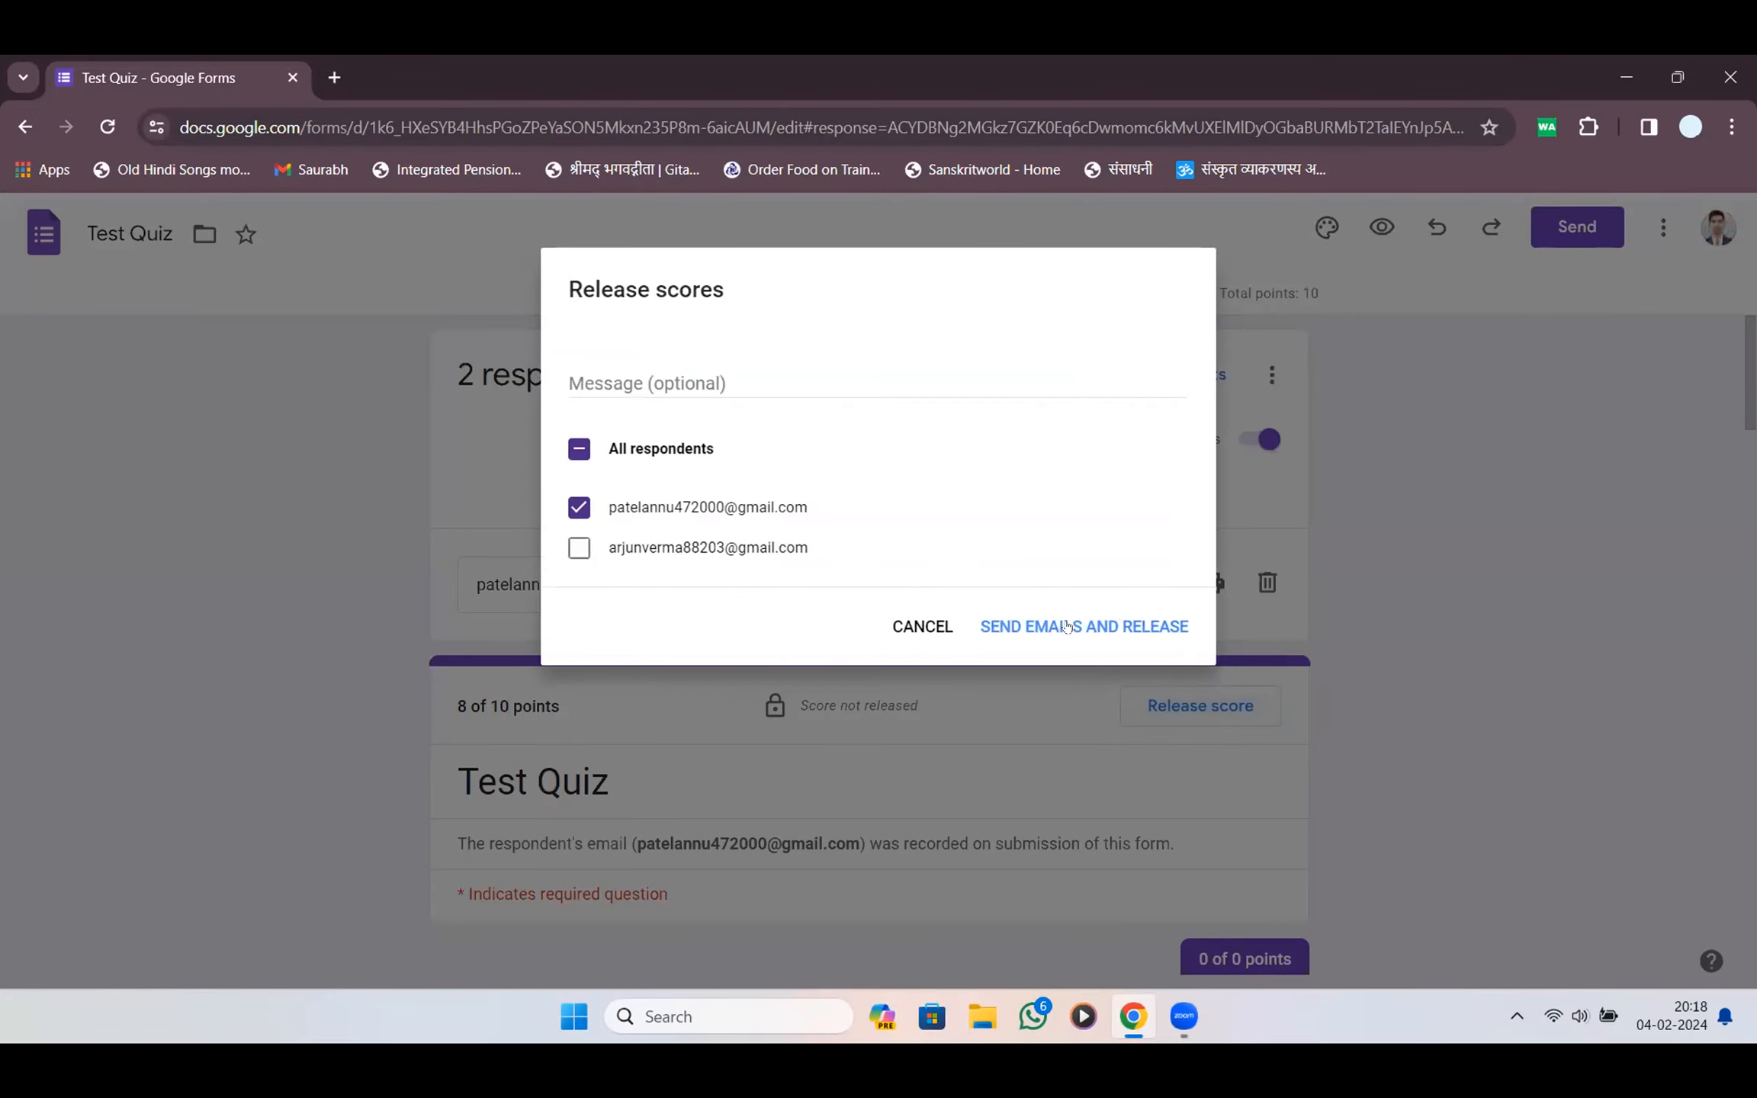
left_click(948, 632)
left_click(967, 583)
scroll(955, 662, "down", 20)
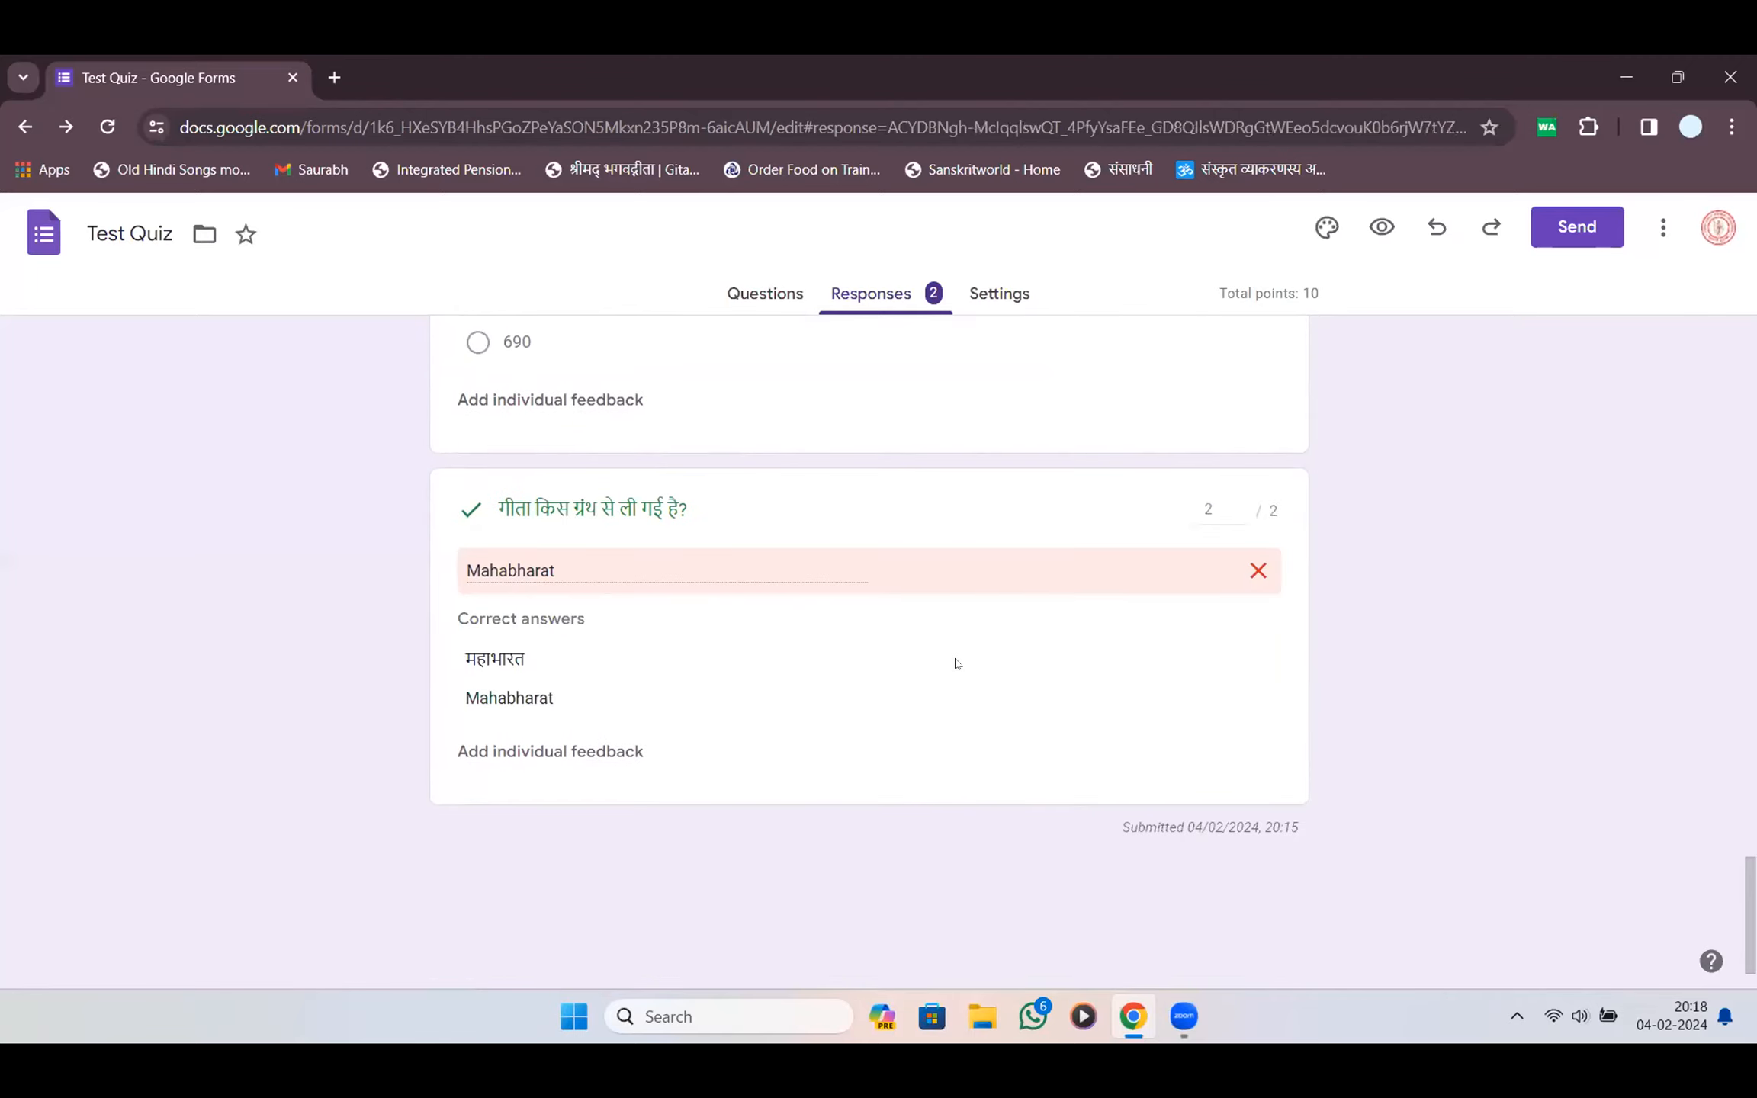
scroll(1175, 637, "up", 20)
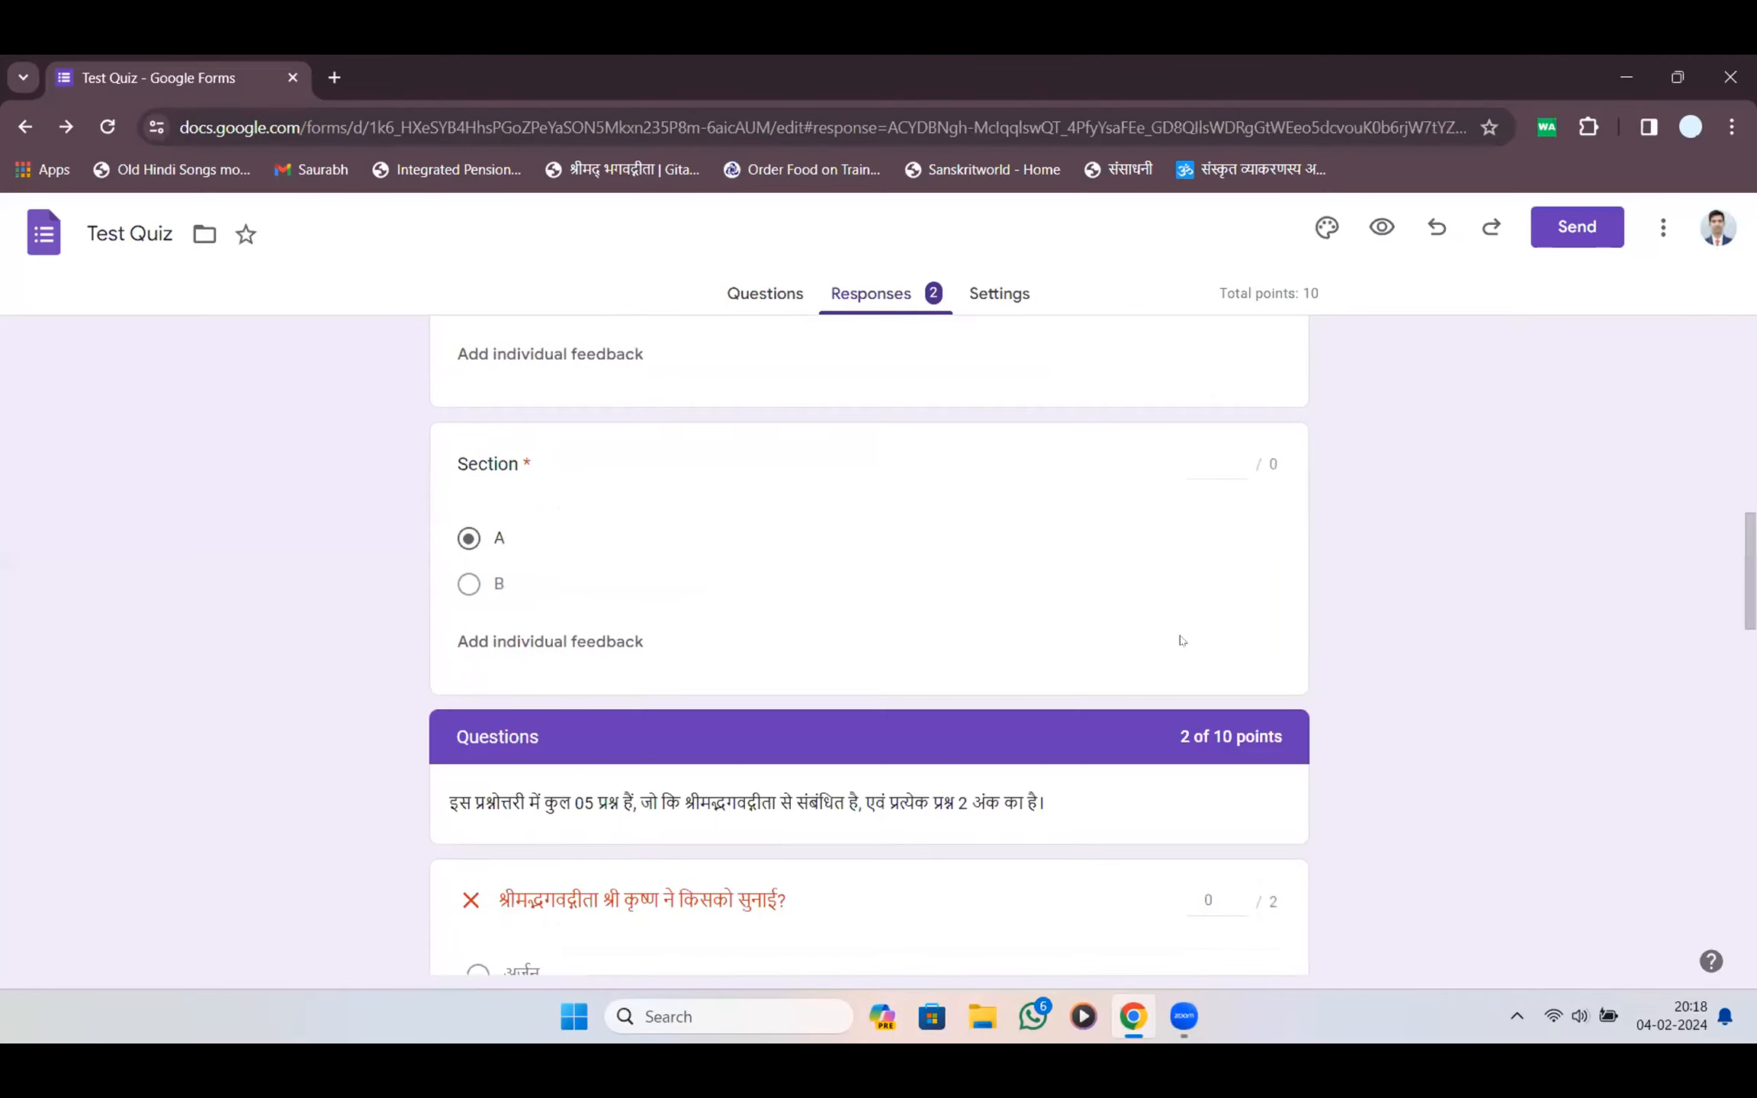
left_click(793, 582)
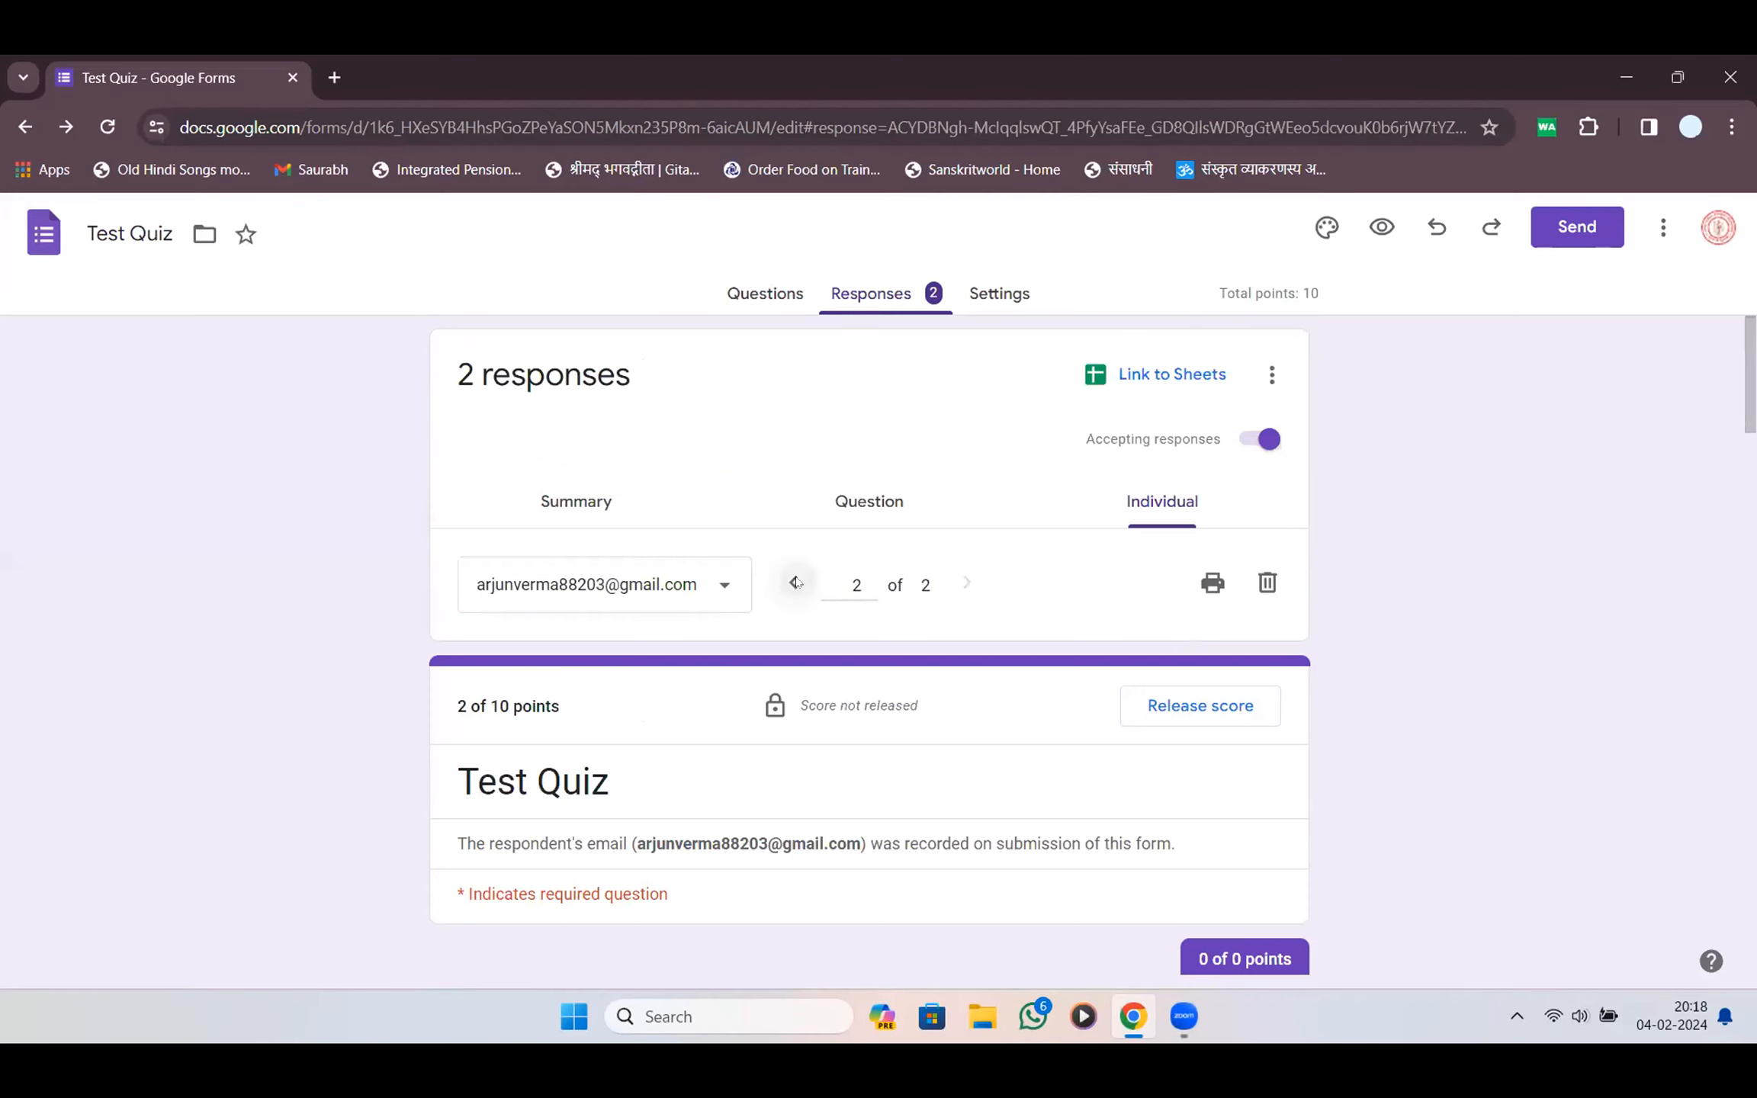
scroll(907, 605, "down", 20)
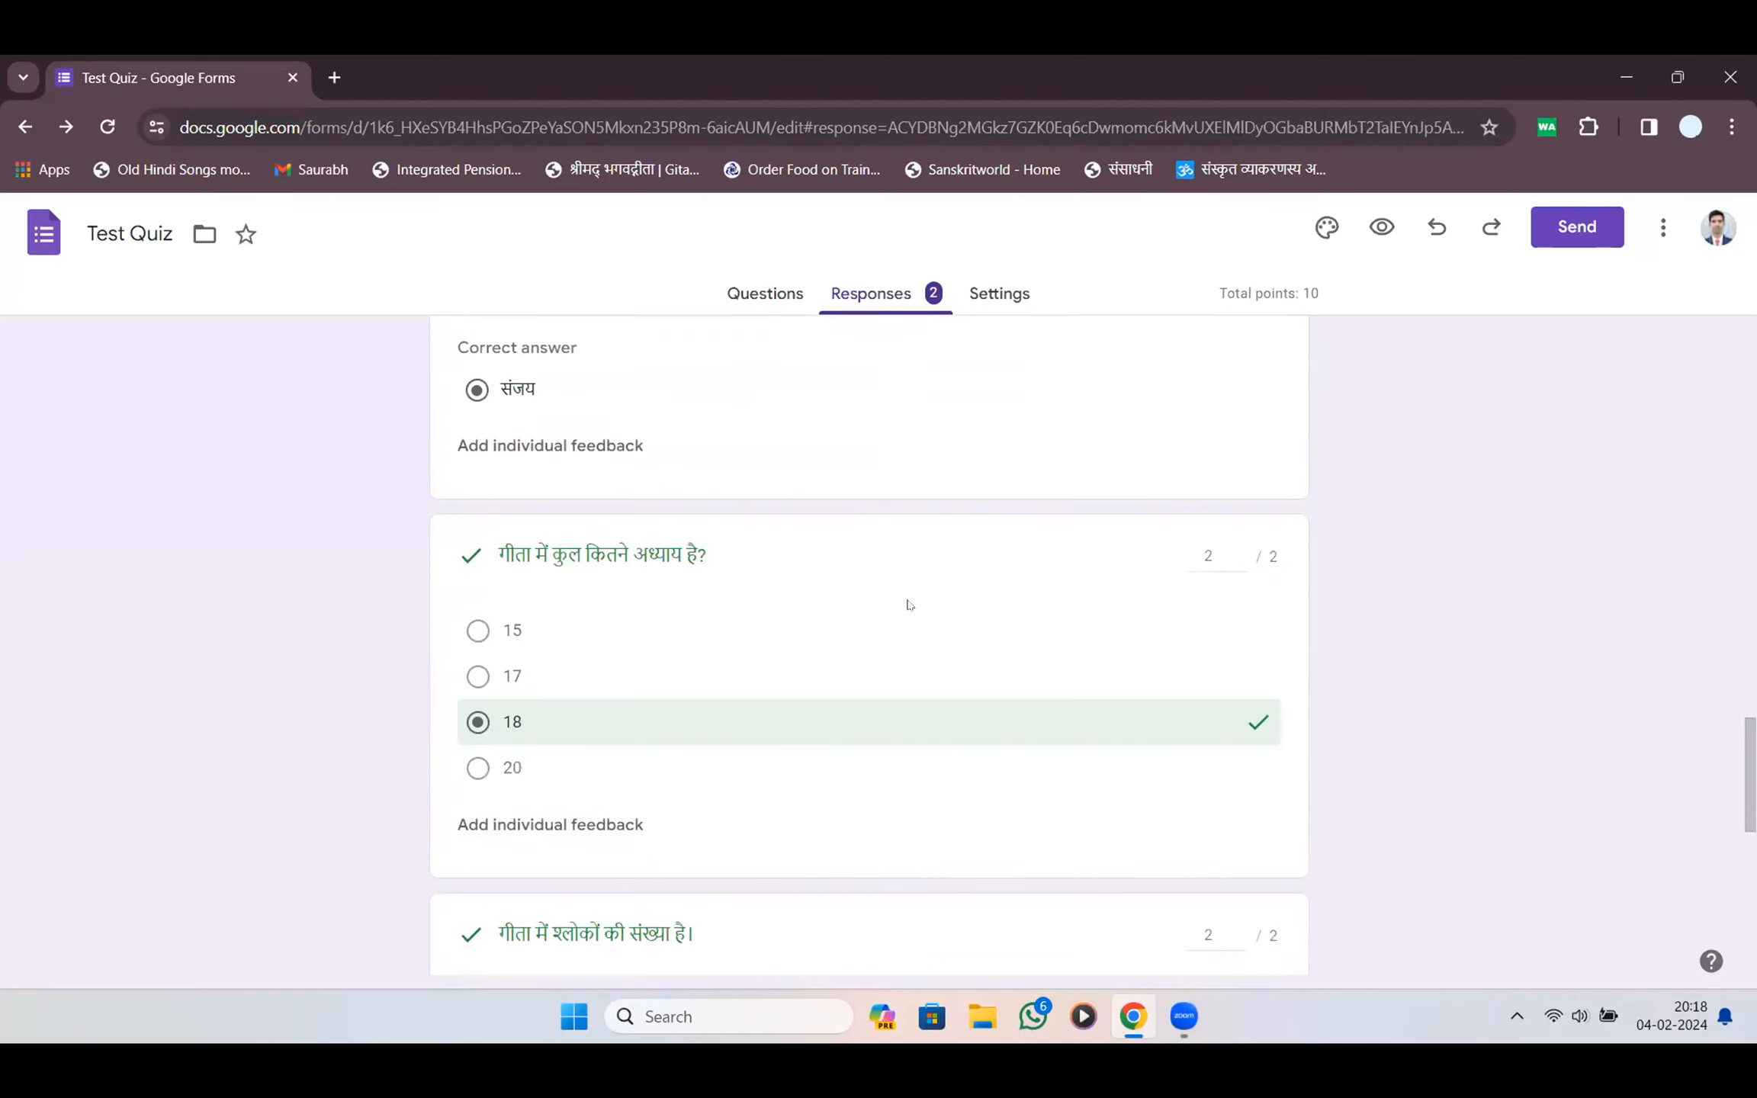
scroll(913, 605, "up", 20)
Release scores to all respondents with notification emails, then review the second submission
left_click(1191, 709)
left_click(785, 548)
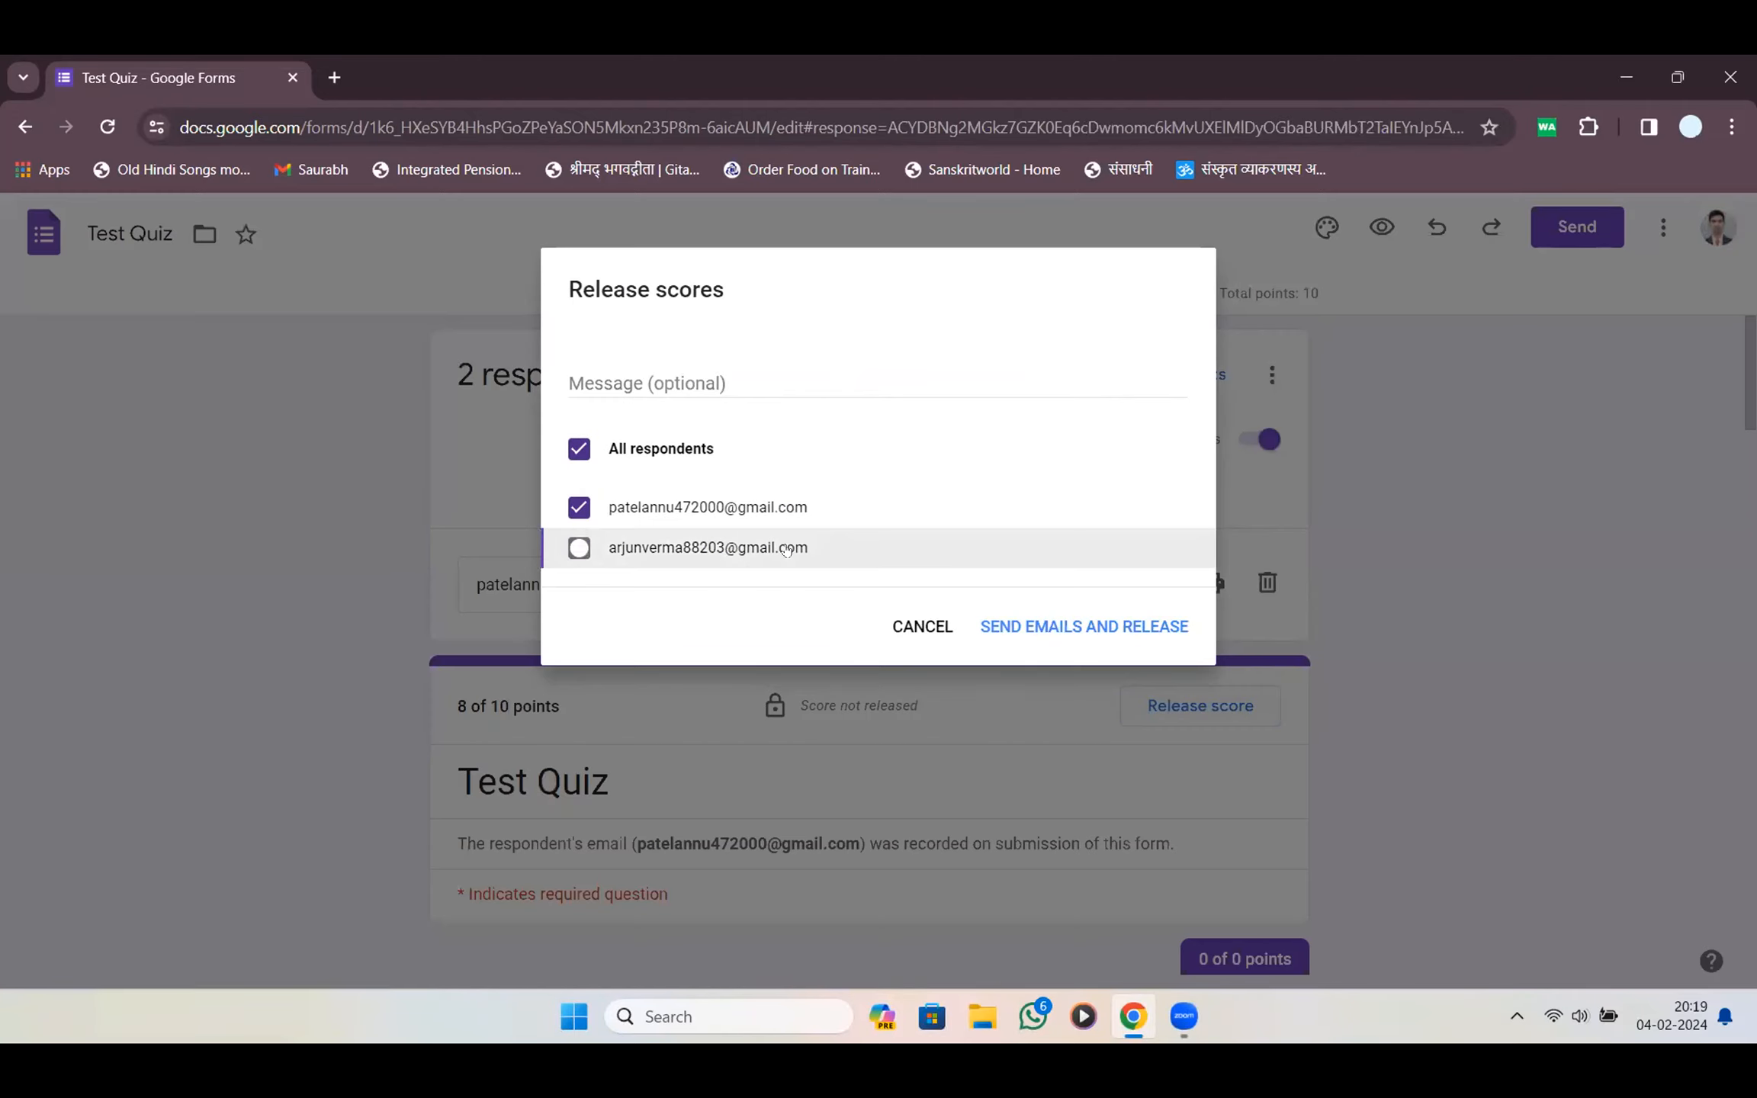
left_click(1102, 626)
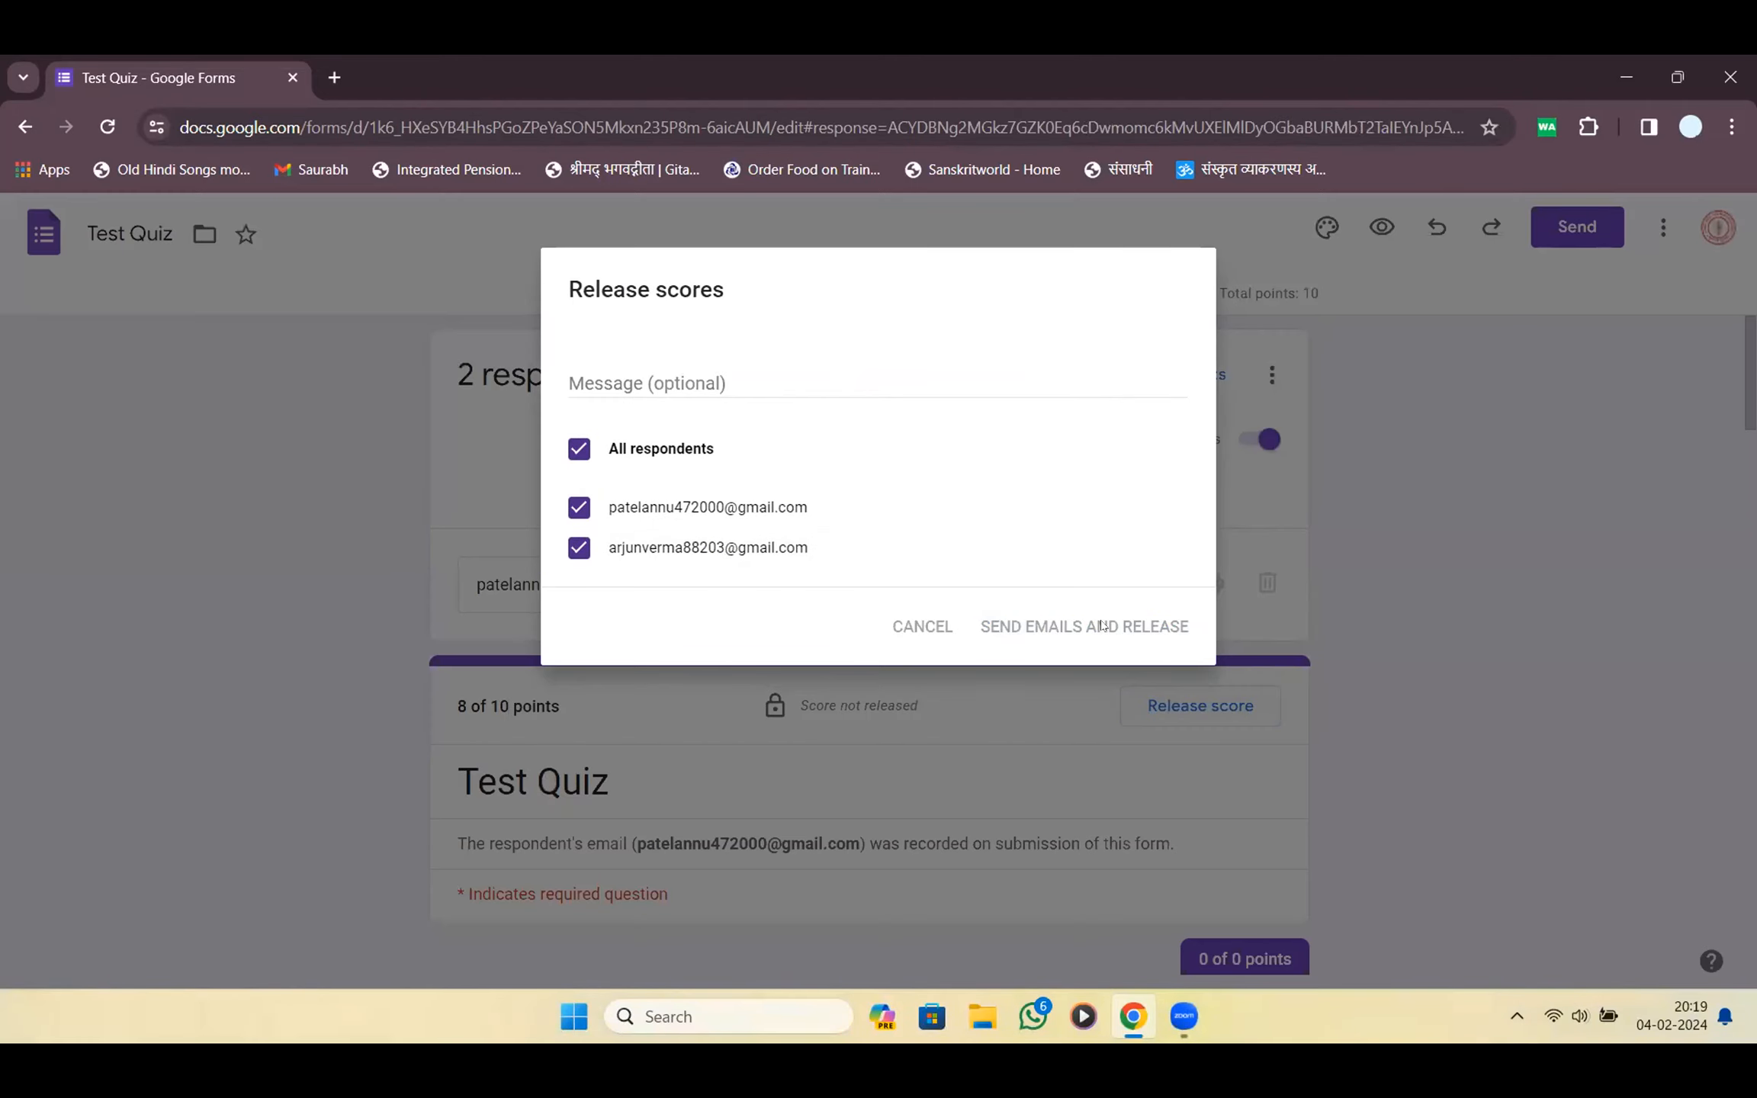
scroll(1088, 616, "down", 15)
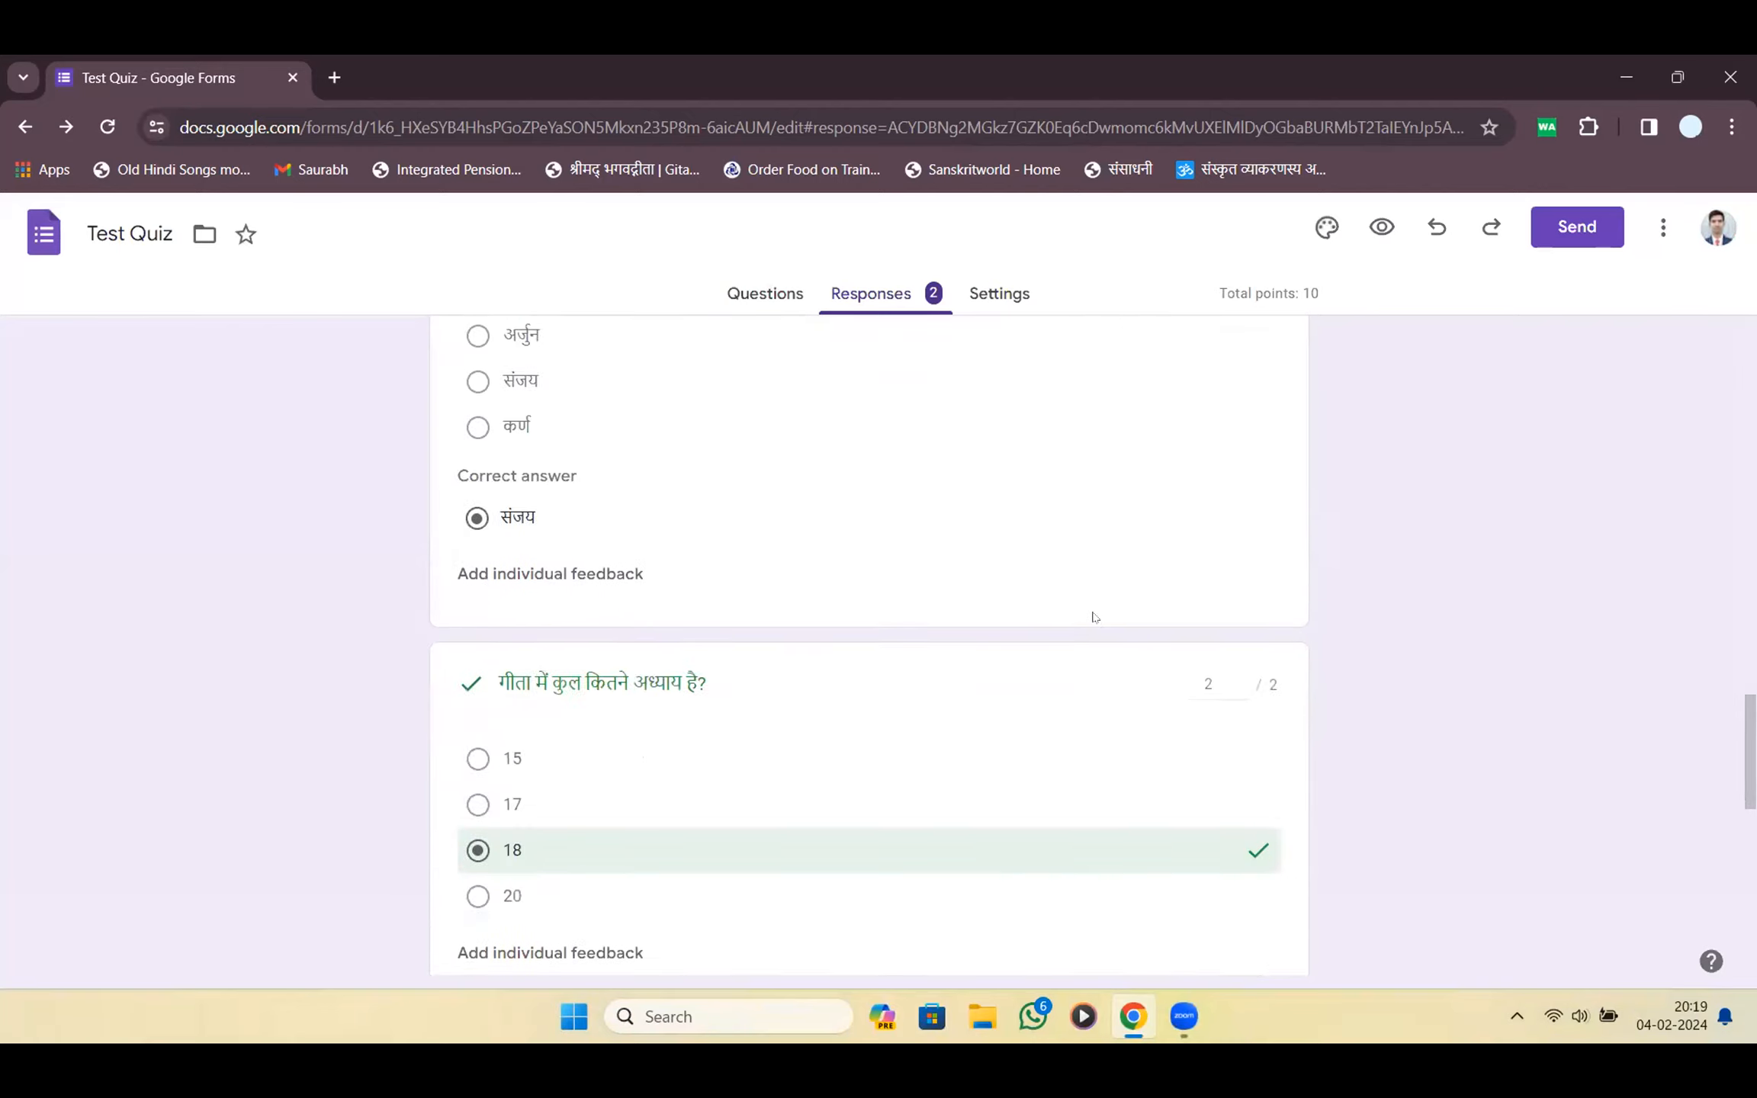
scroll(1094, 616, "up", 15)
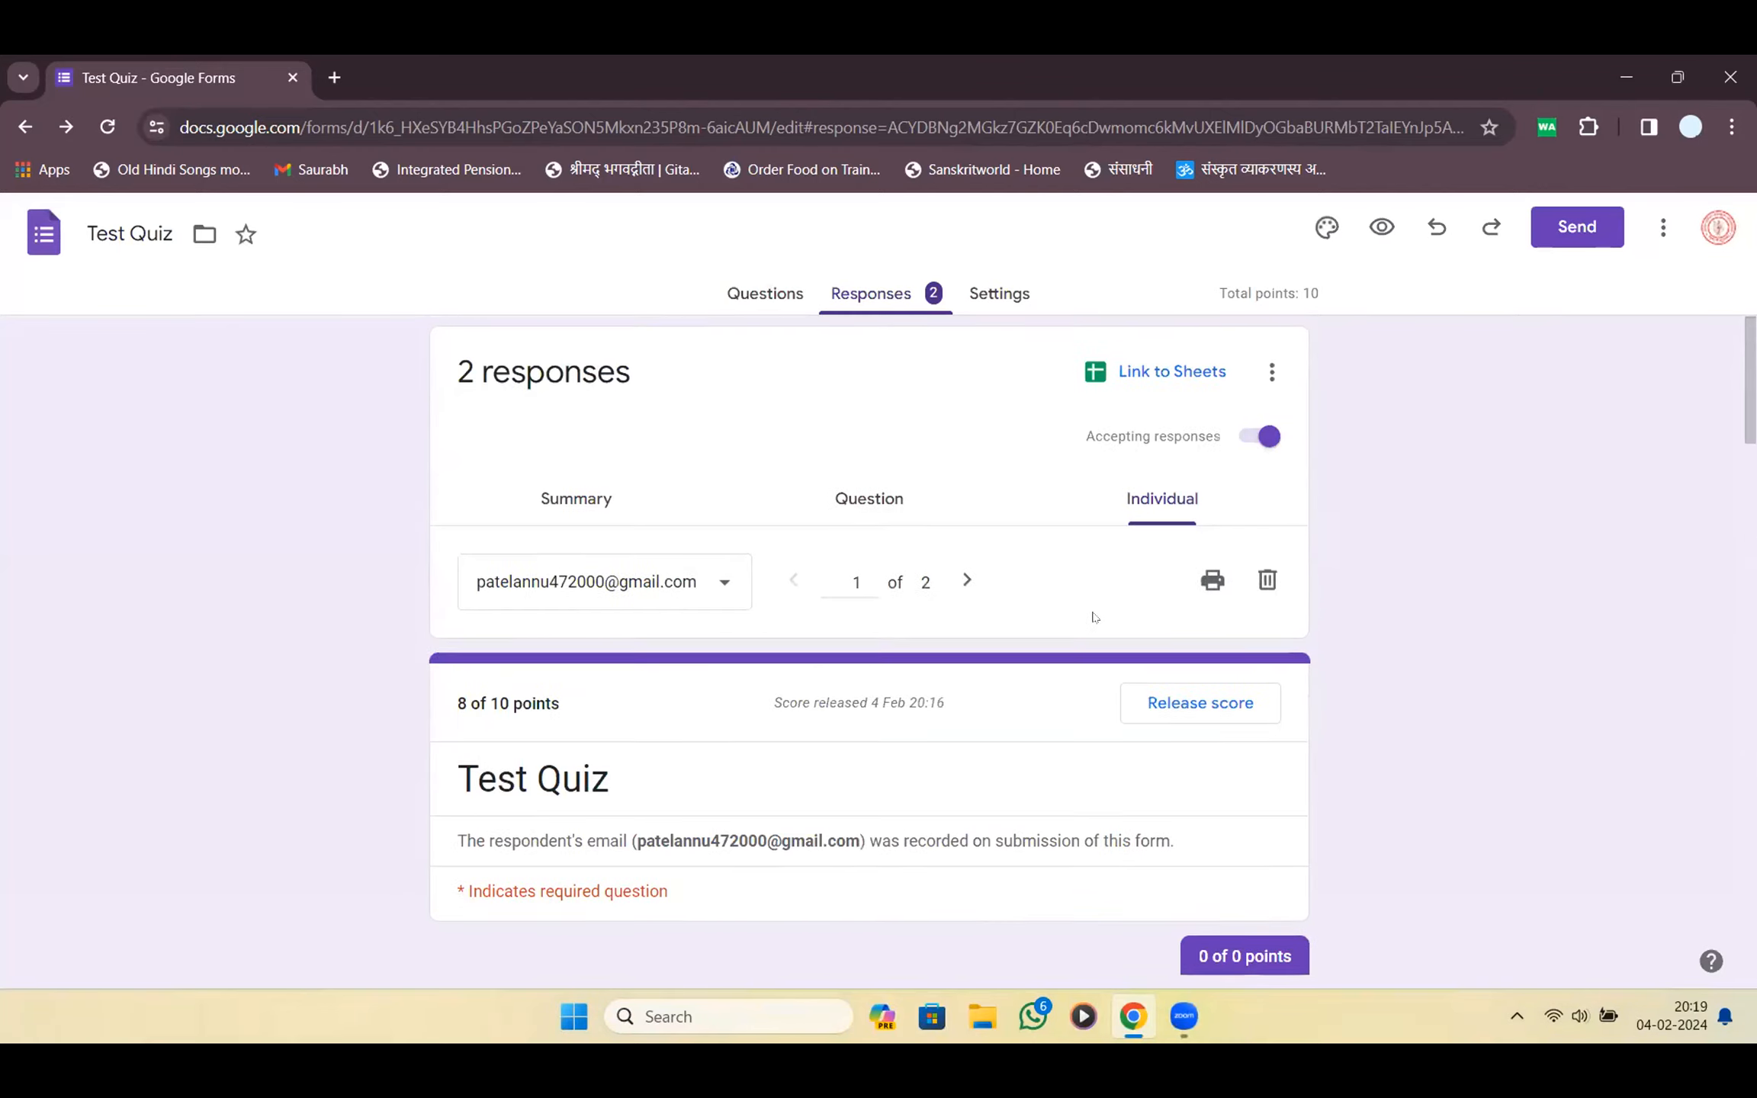
left_click(967, 585)
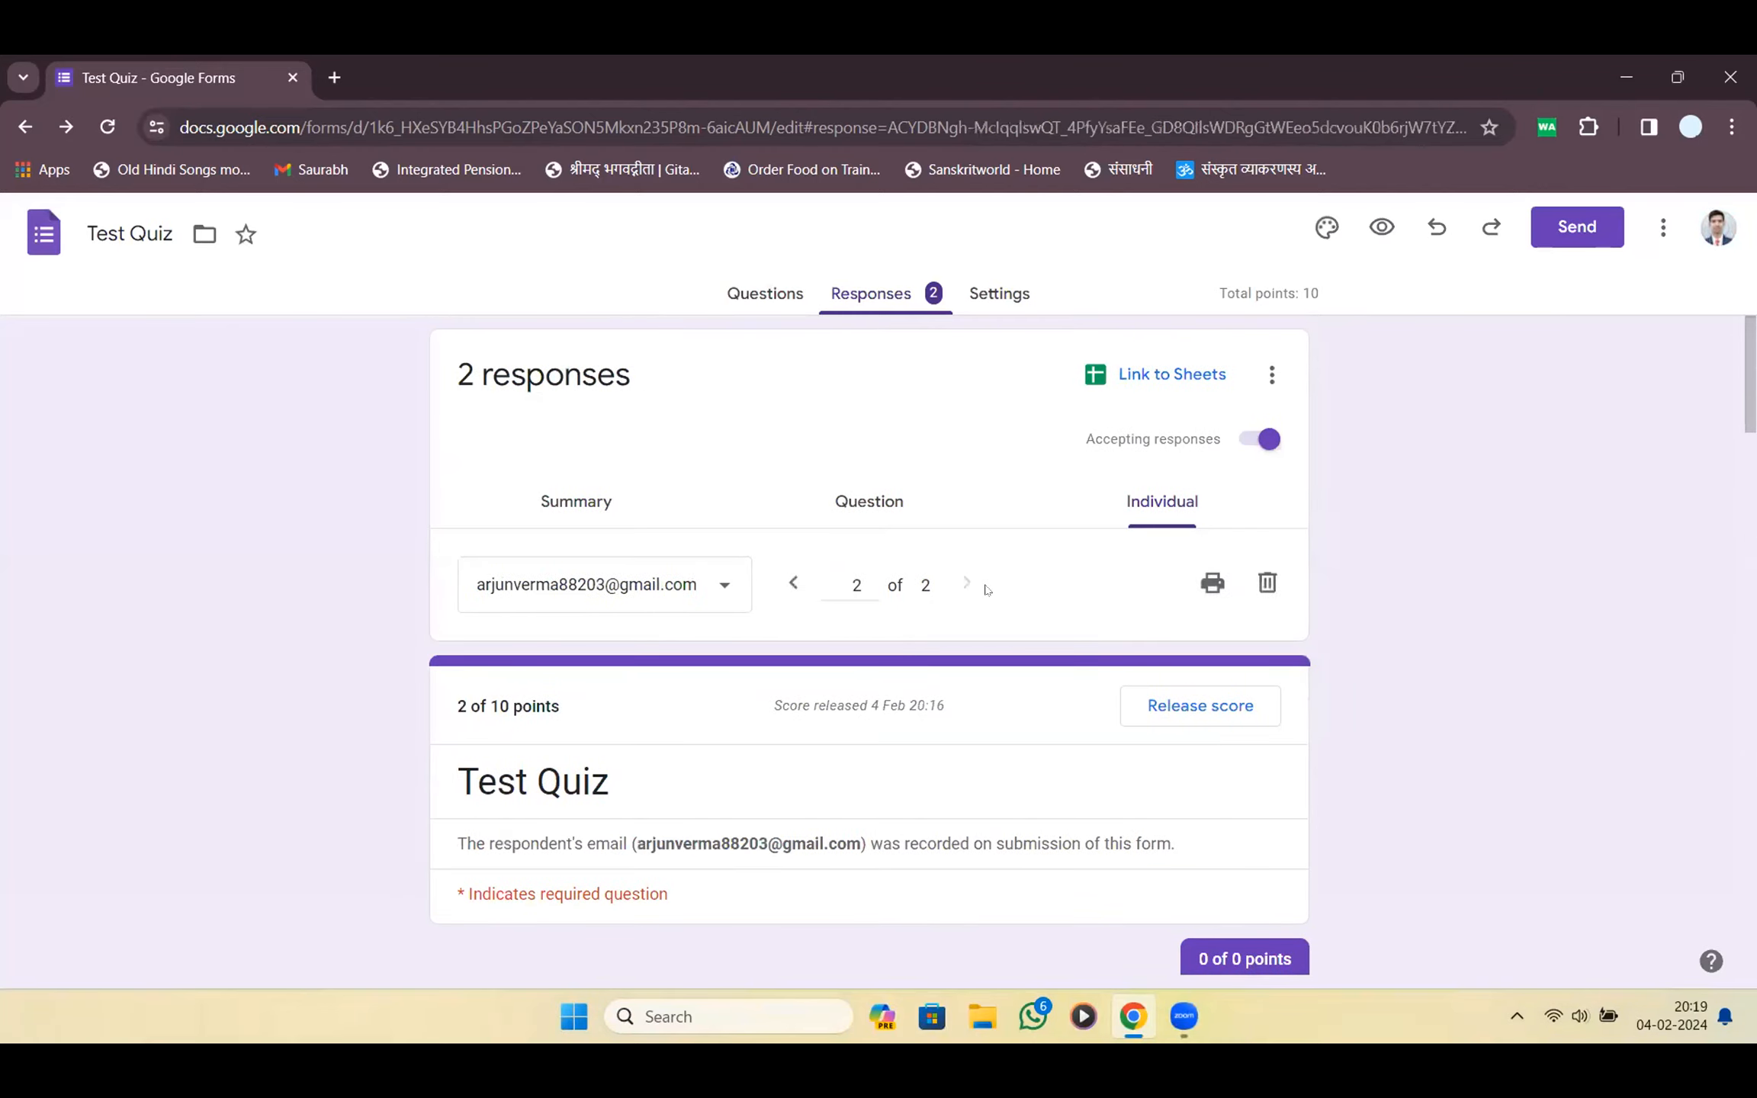
scroll(1070, 733, "down", 15)
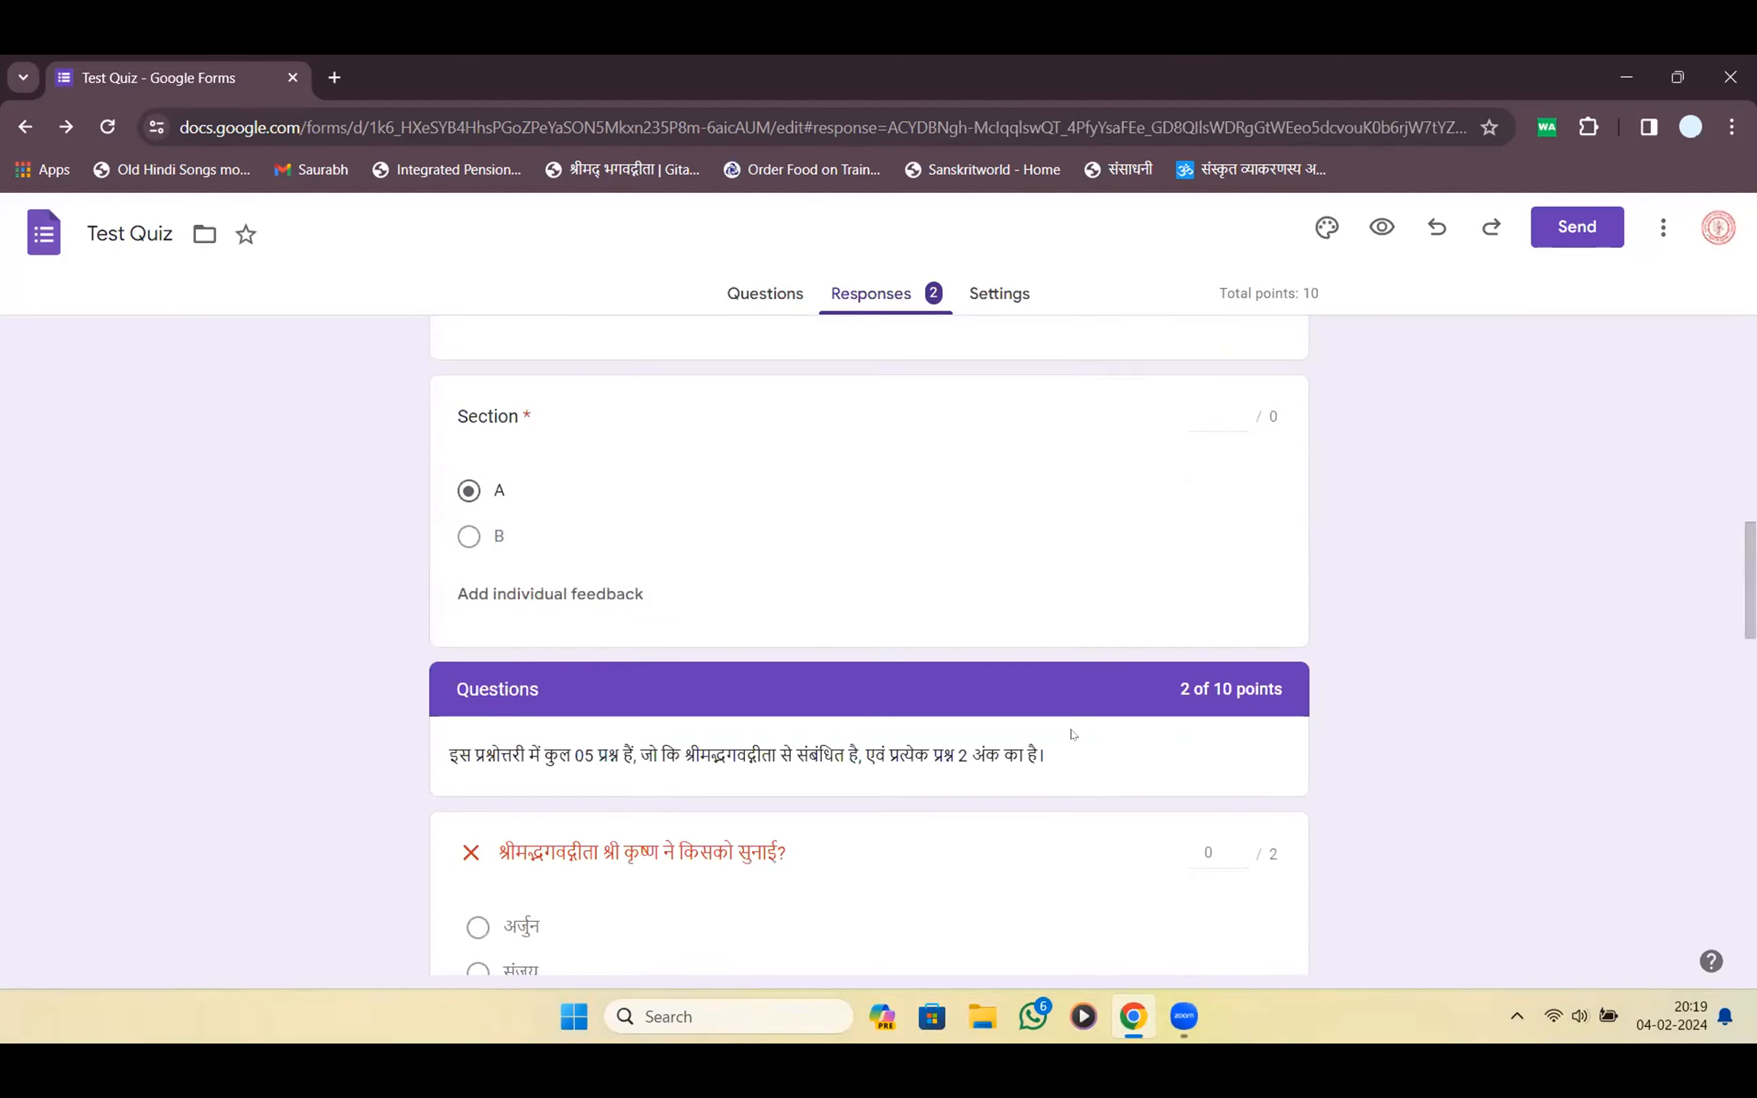
scroll(1071, 735, "down", 20)
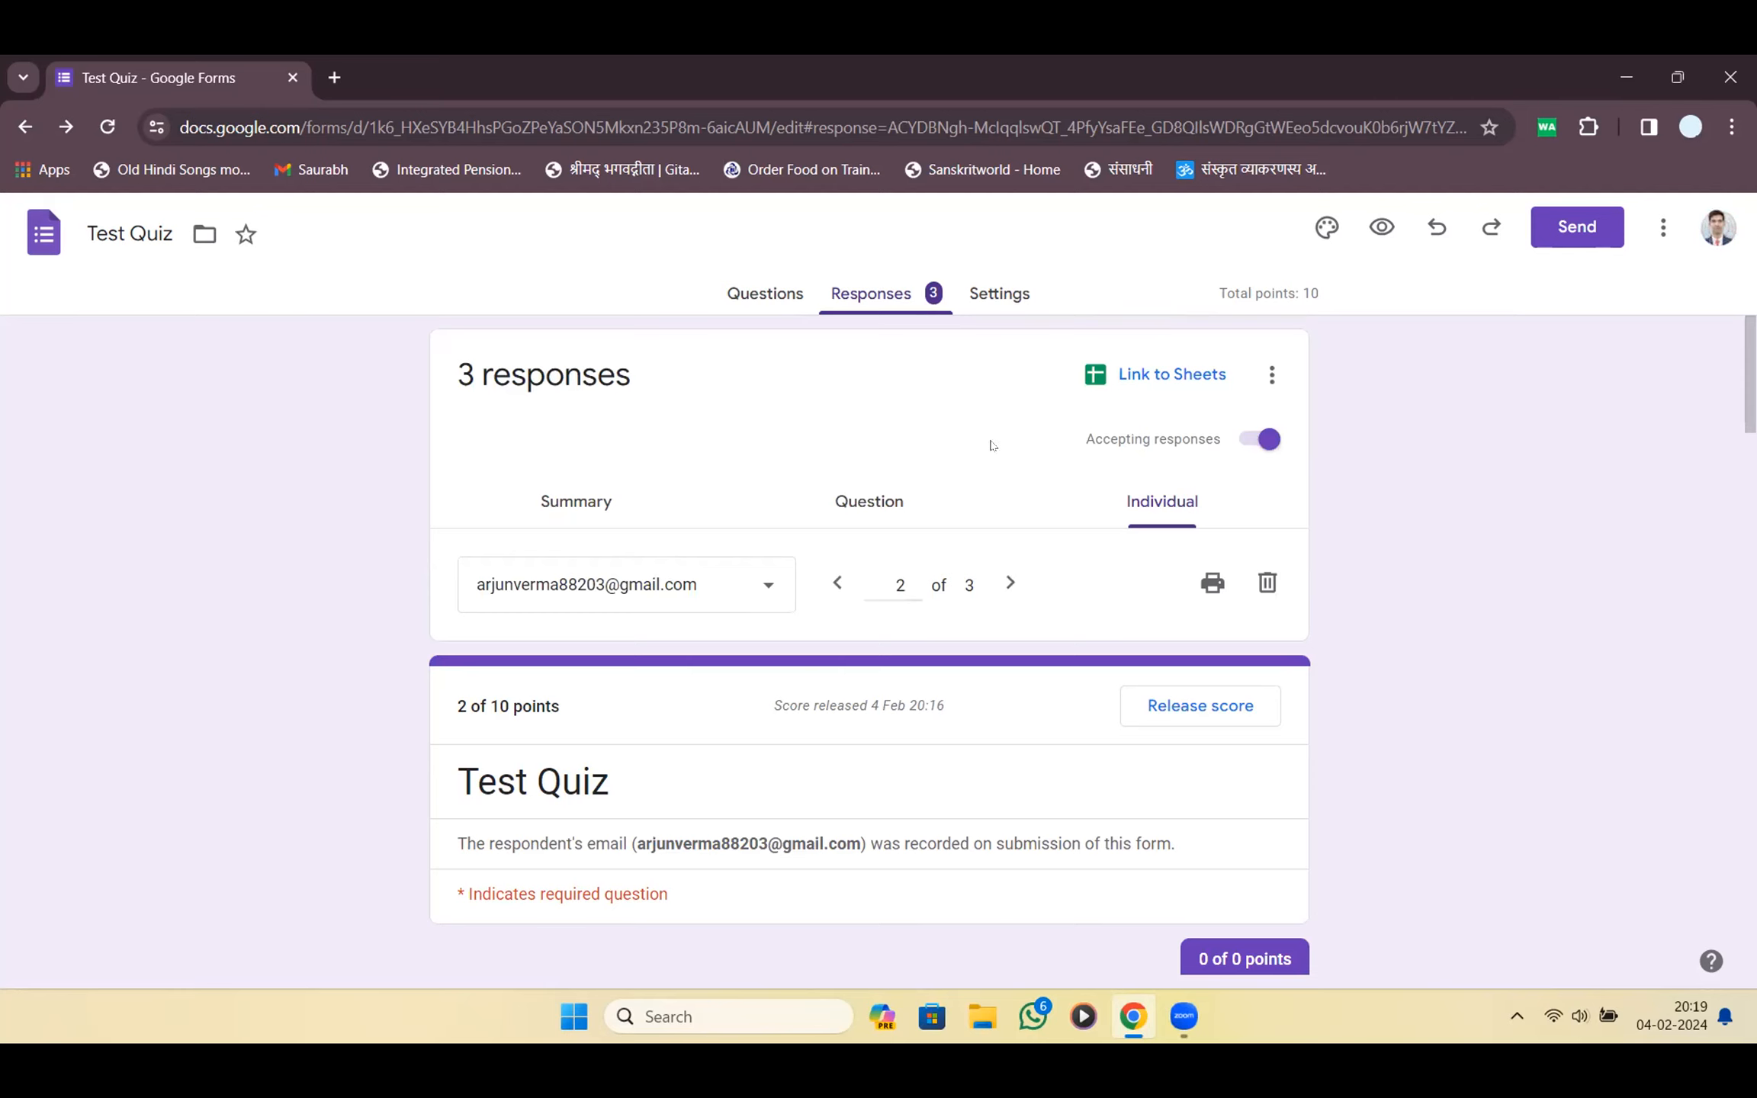
Move to the third respondent's submission and scroll through its answers
left_click(1008, 582)
scroll(1007, 585, "down", 5)
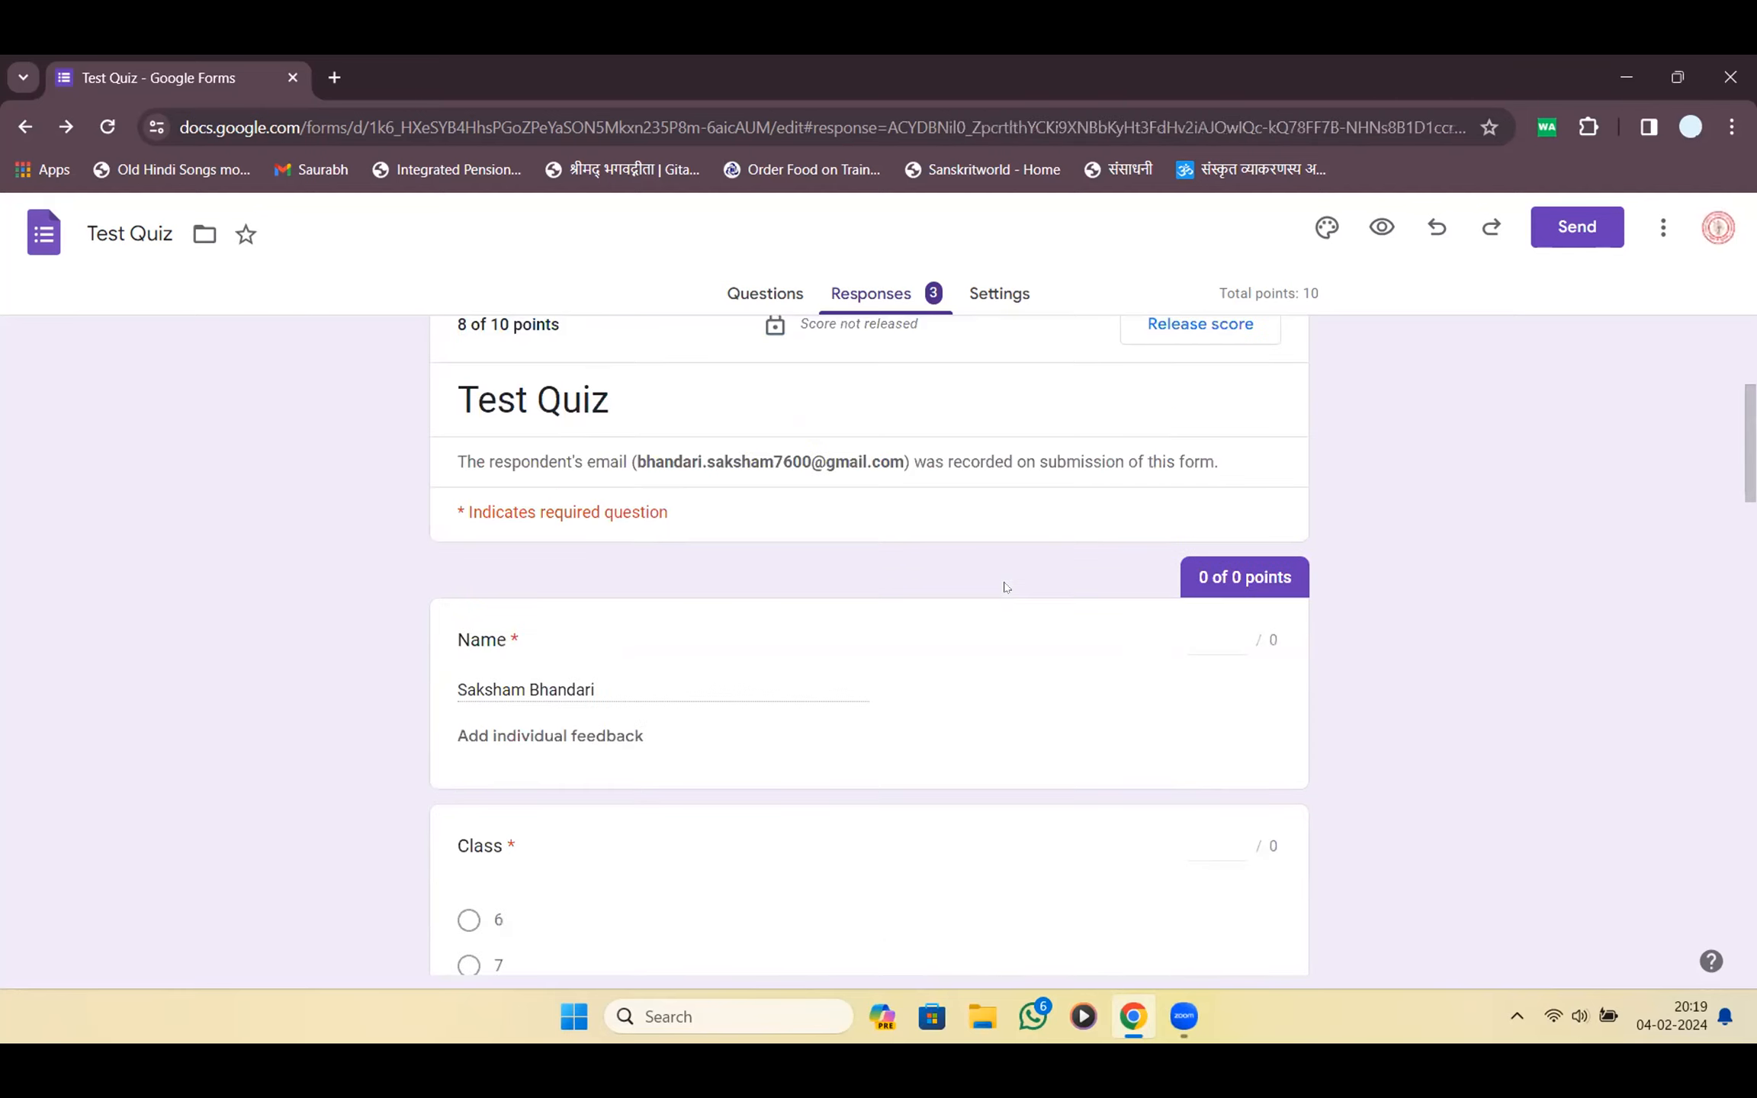
scroll(1005, 585, "down", 10)
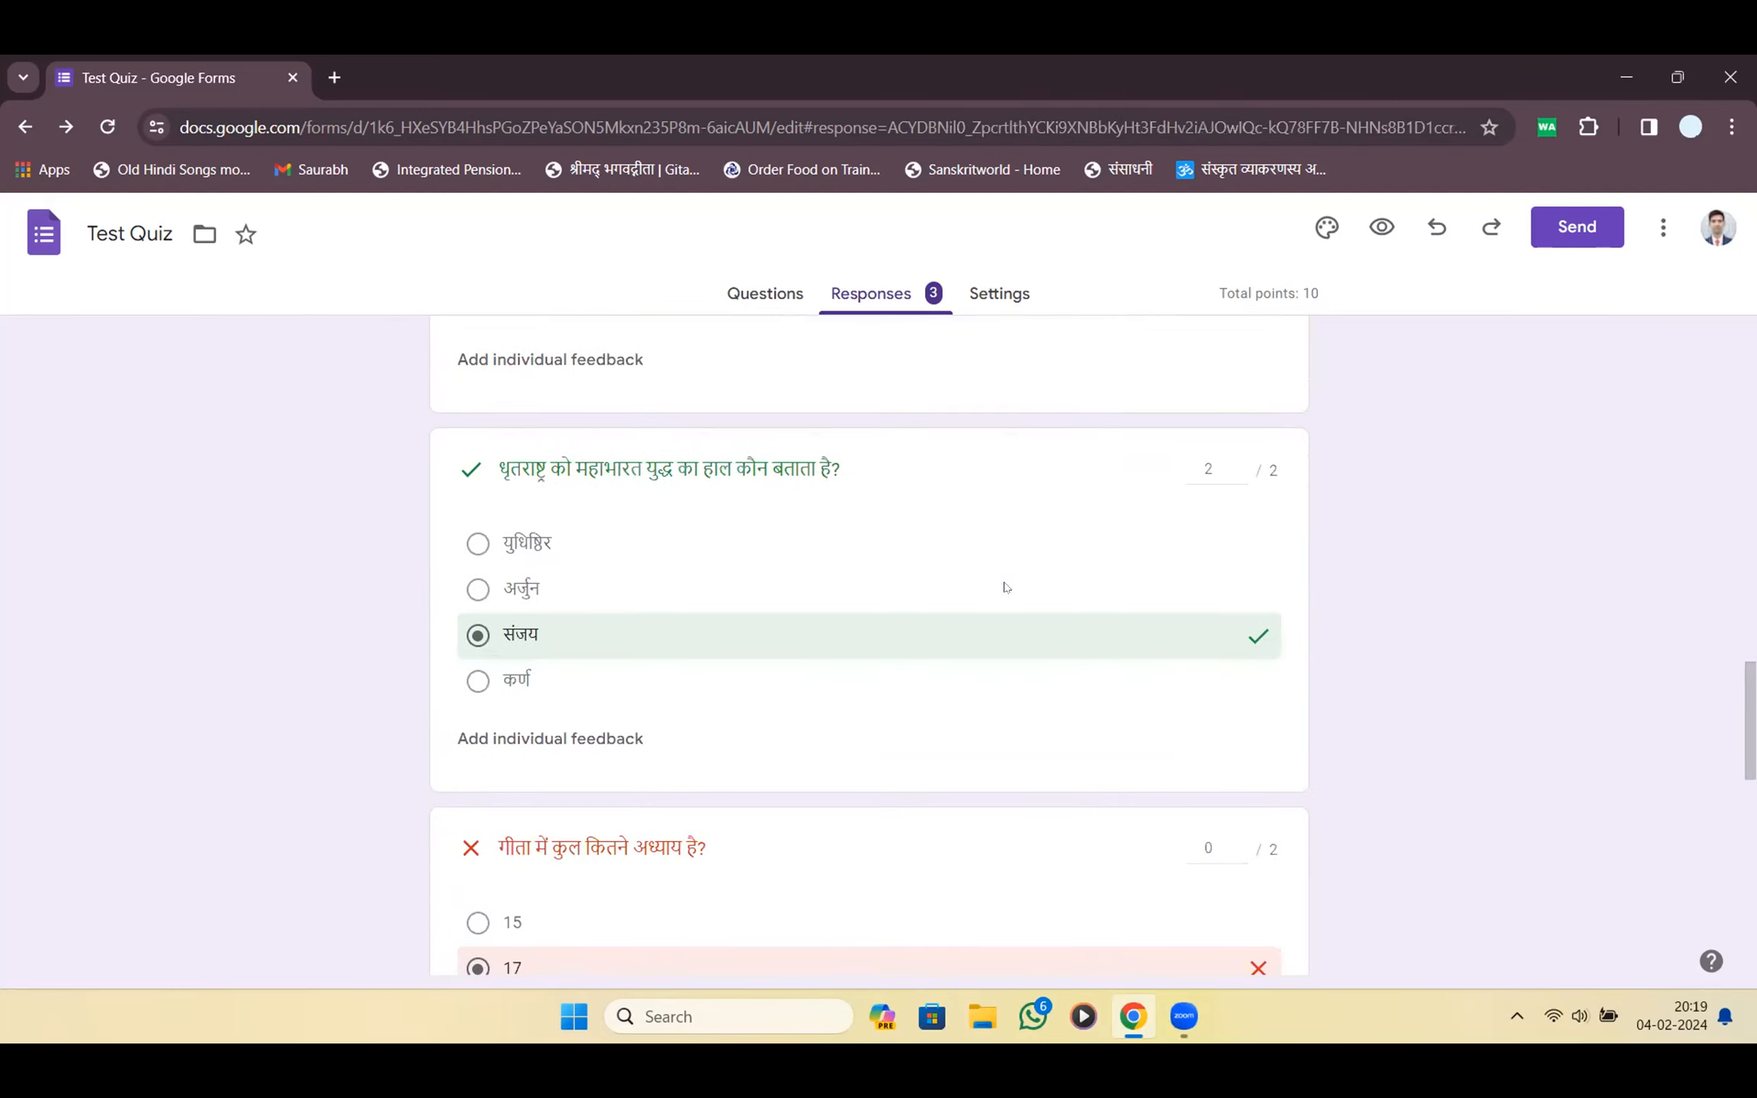
scroll(1005, 587, "up", 8)
scroll(1004, 559, "up", 8)
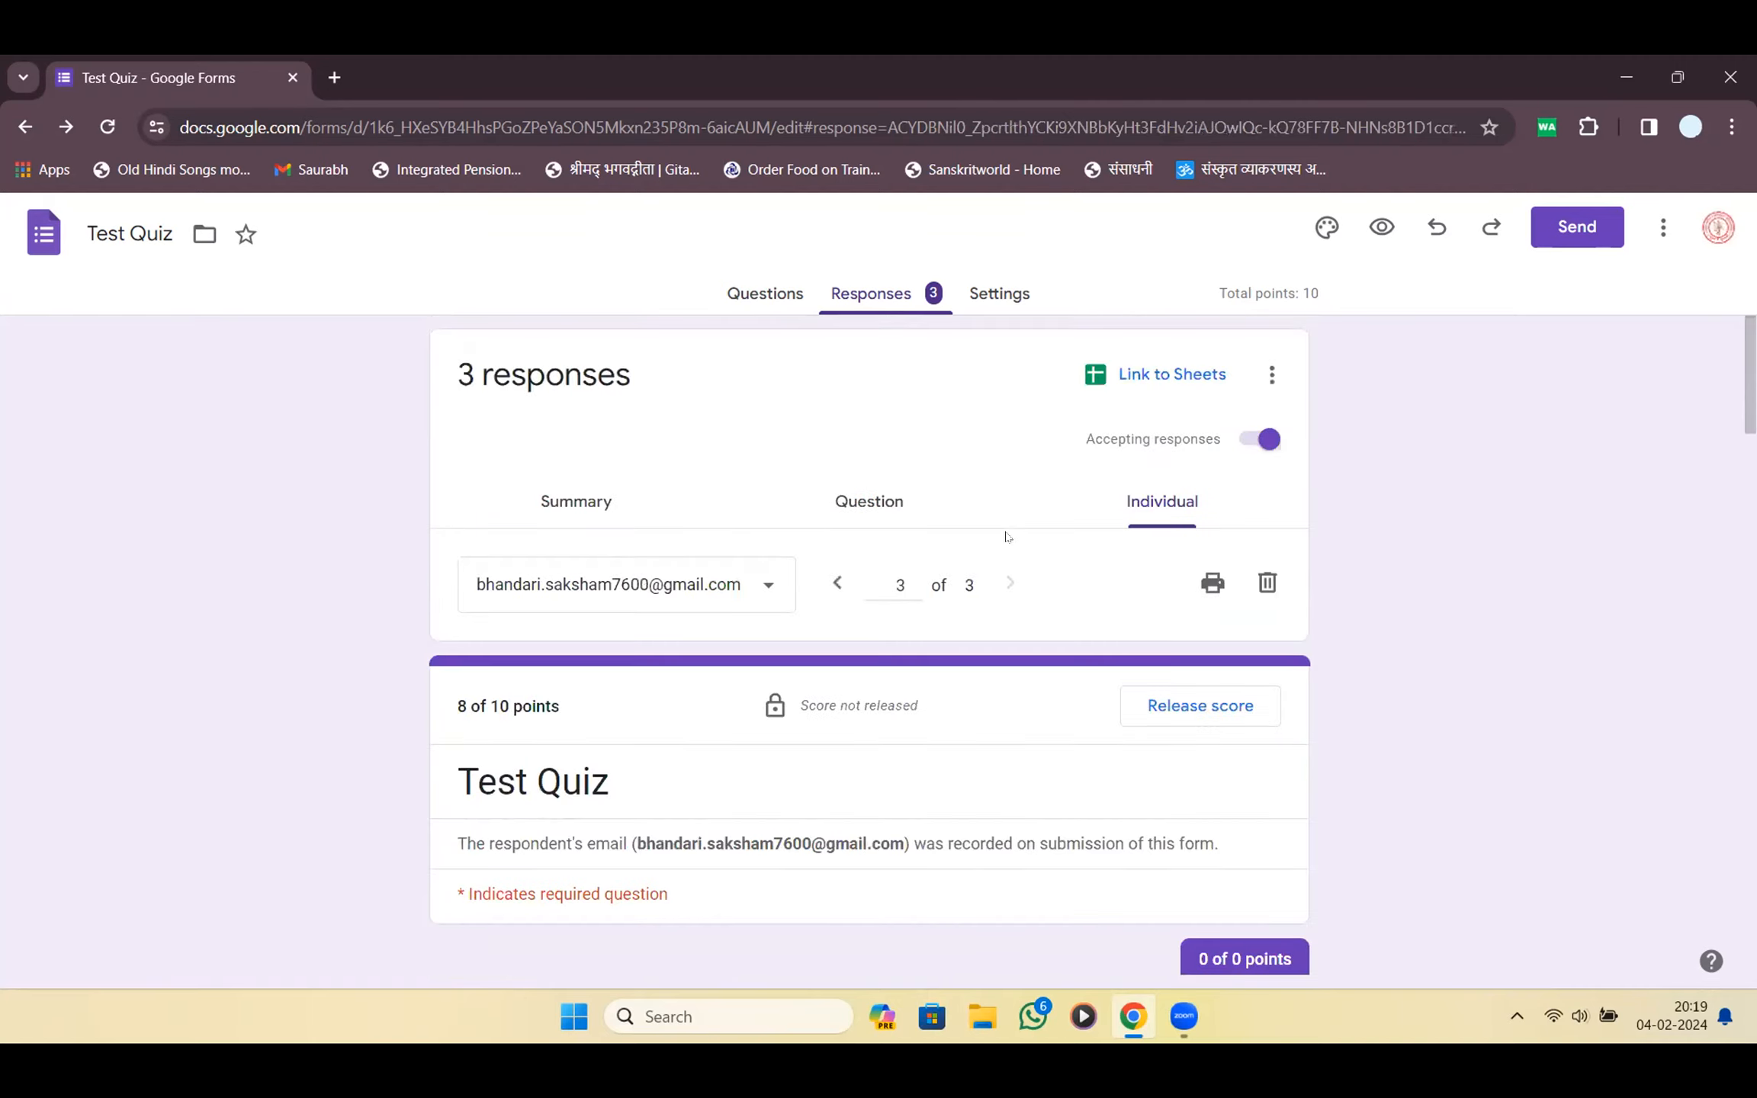
scroll(1005, 537, "down", 10)
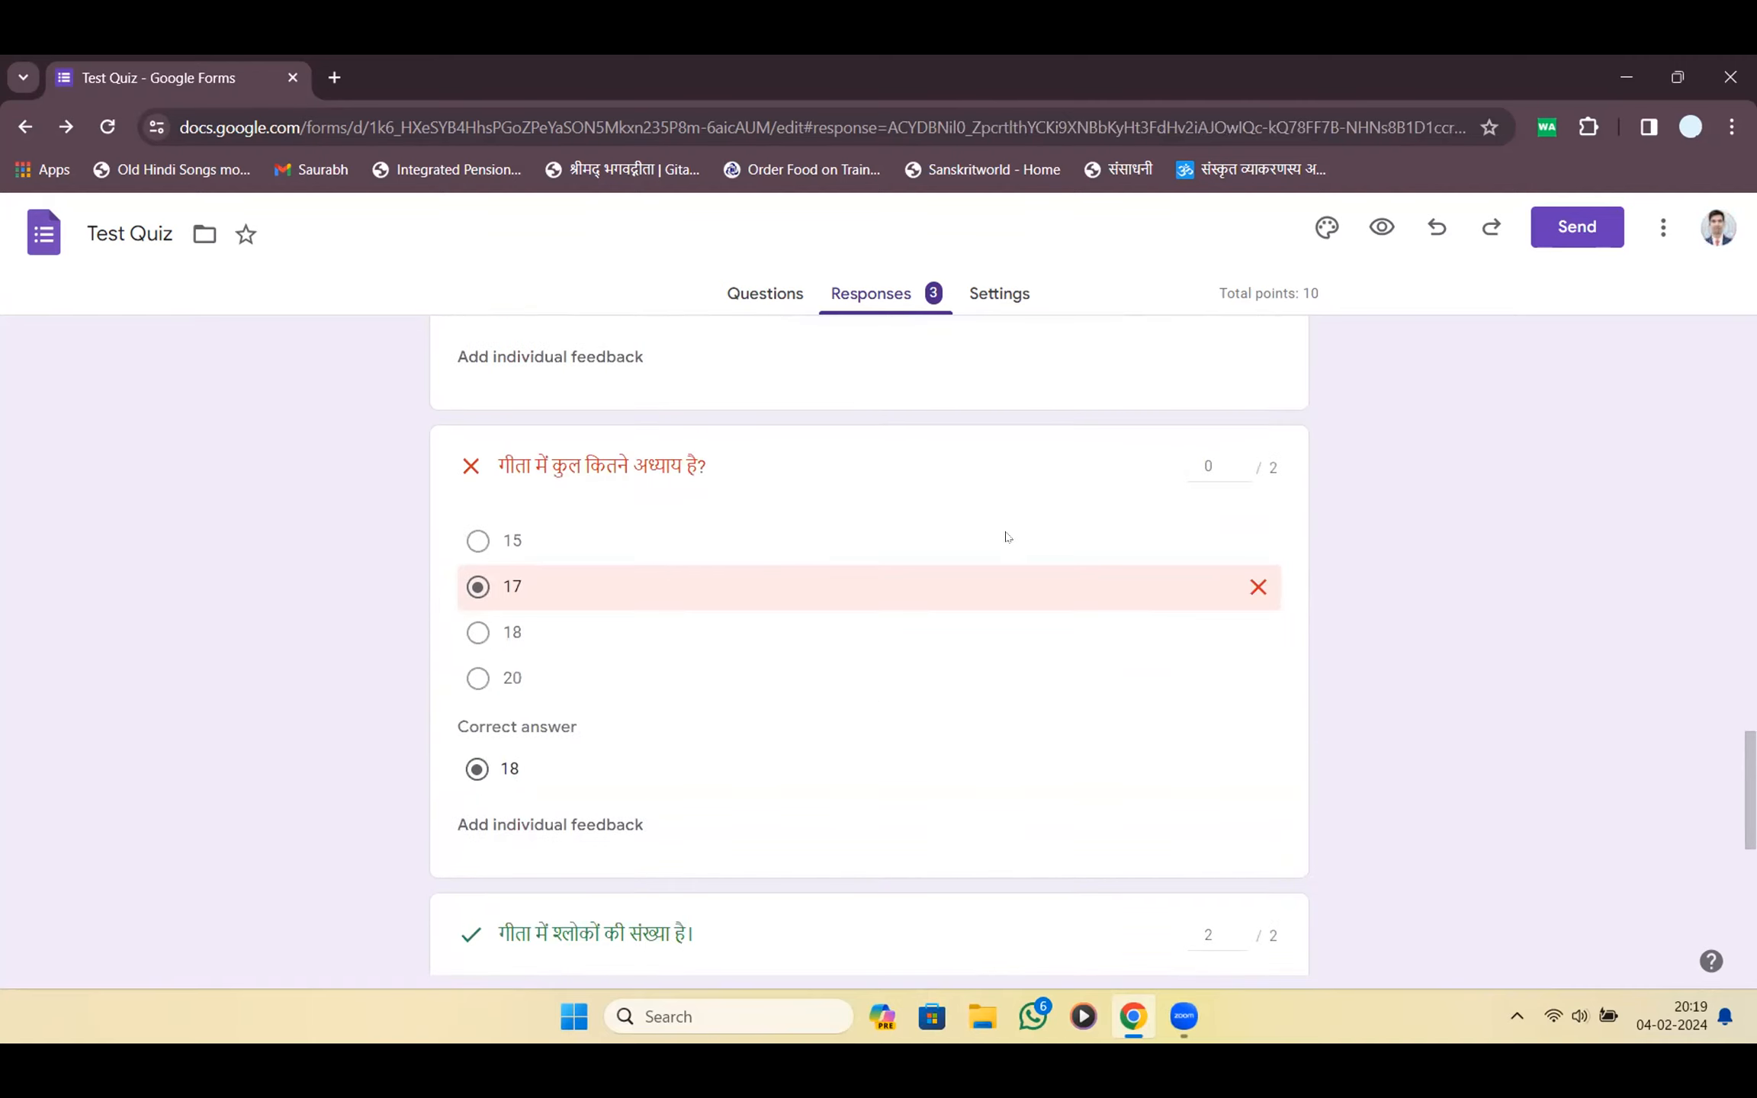
scroll(1009, 537, "up", 10)
Check the score-released notes on the first and second responses, then return to the third's unreleased score
left_click(837, 583)
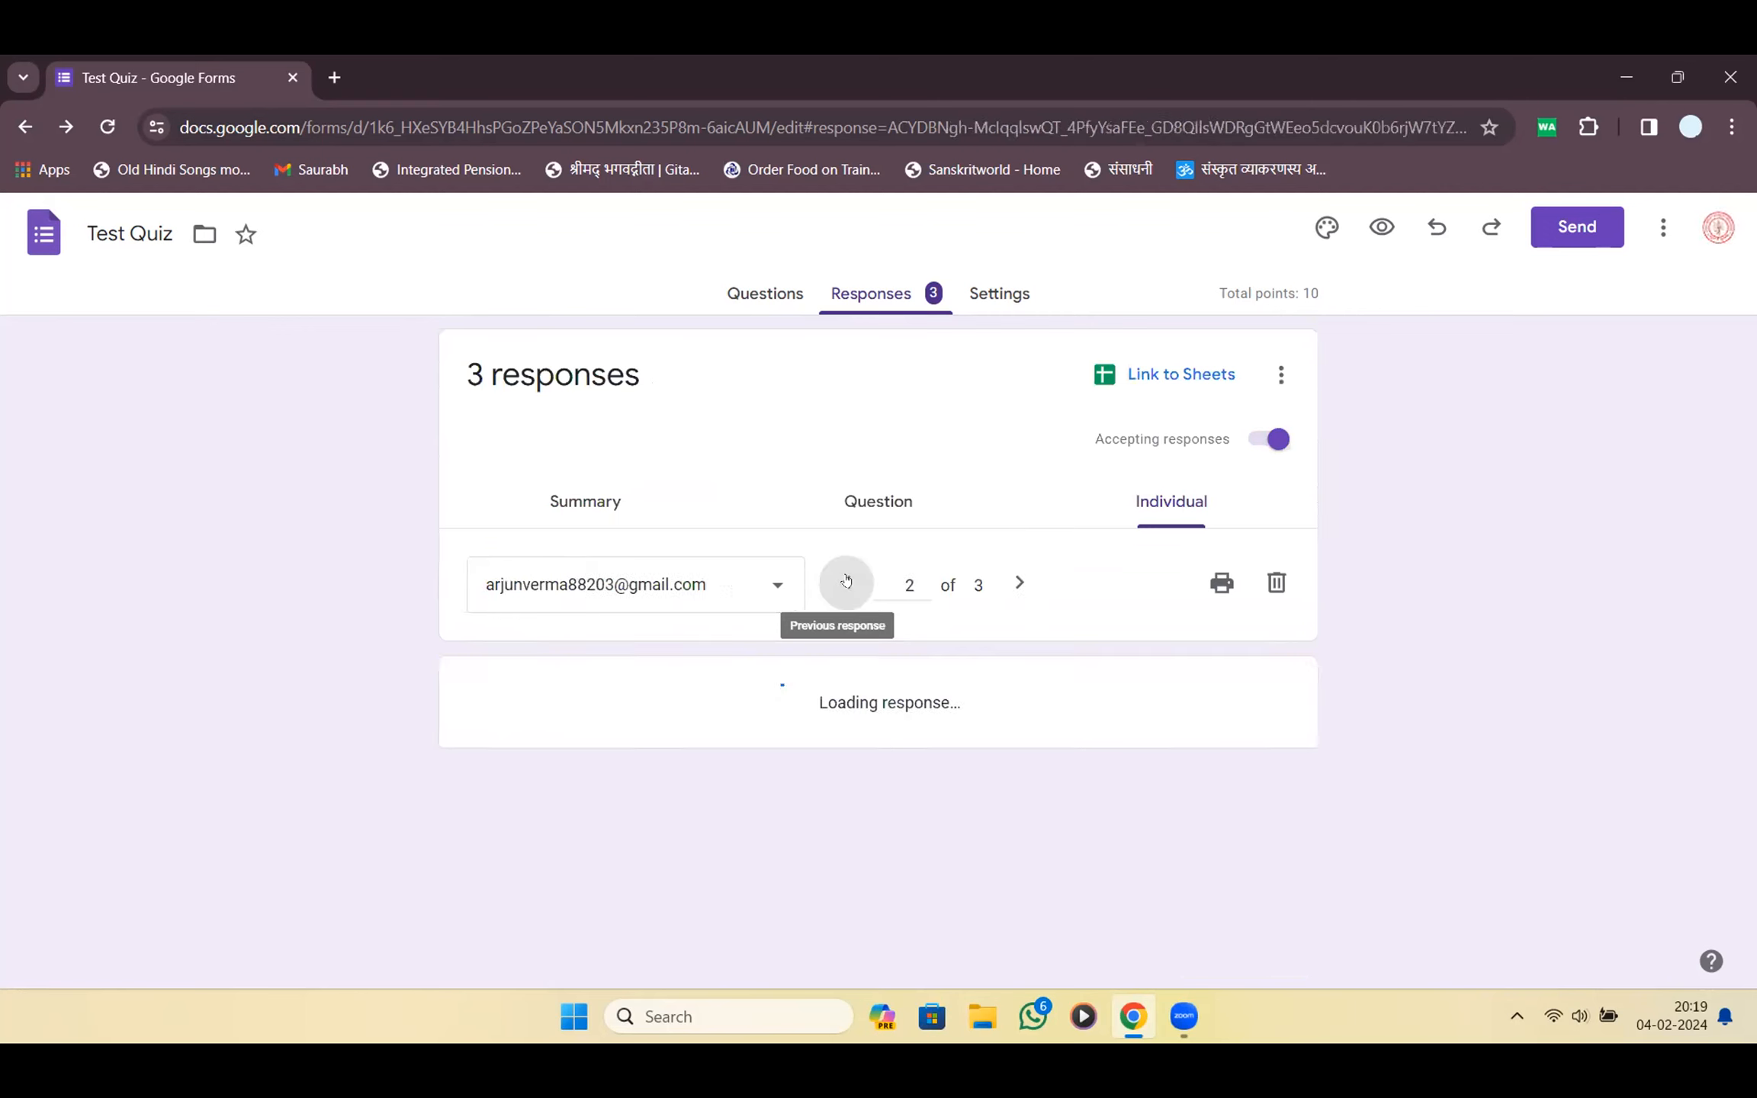
left_click(831, 604)
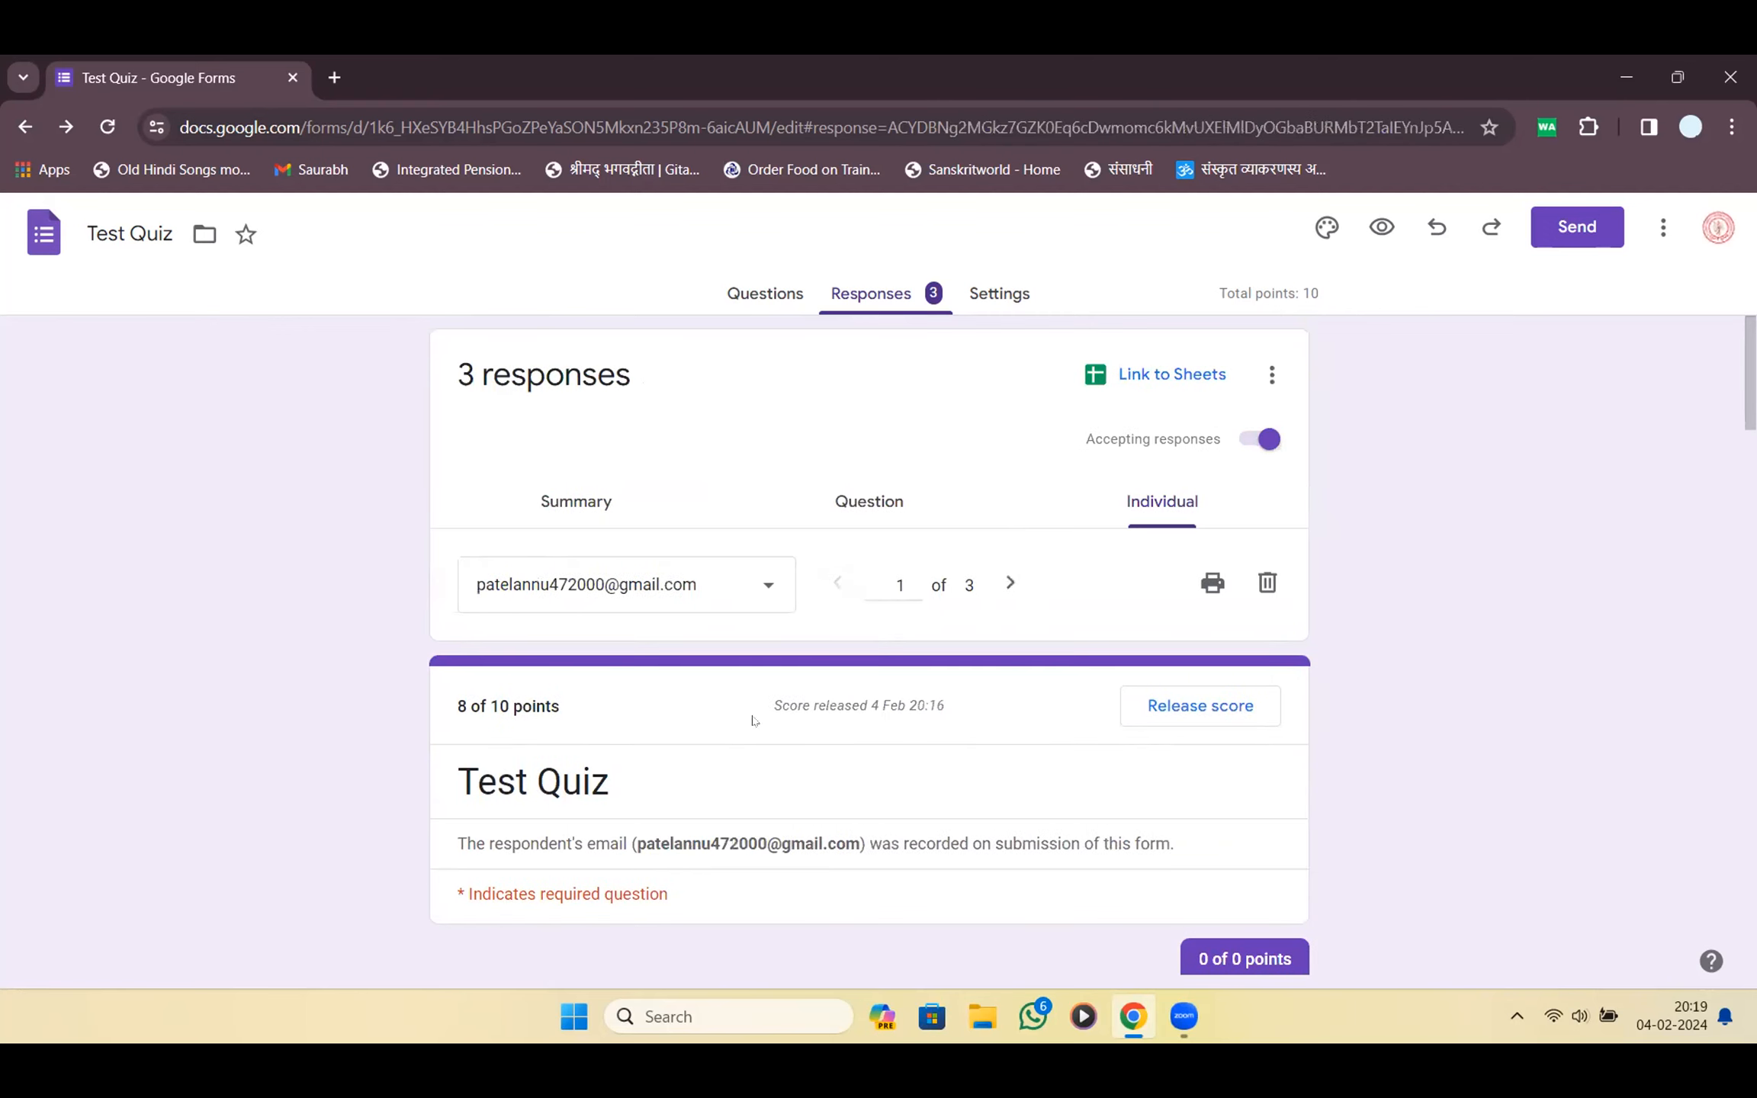
left_click_drag(774, 697, 948, 710)
left_click(955, 717)
left_click(1010, 582)
left_click_drag(897, 707, 932, 709)
left_click(1010, 582)
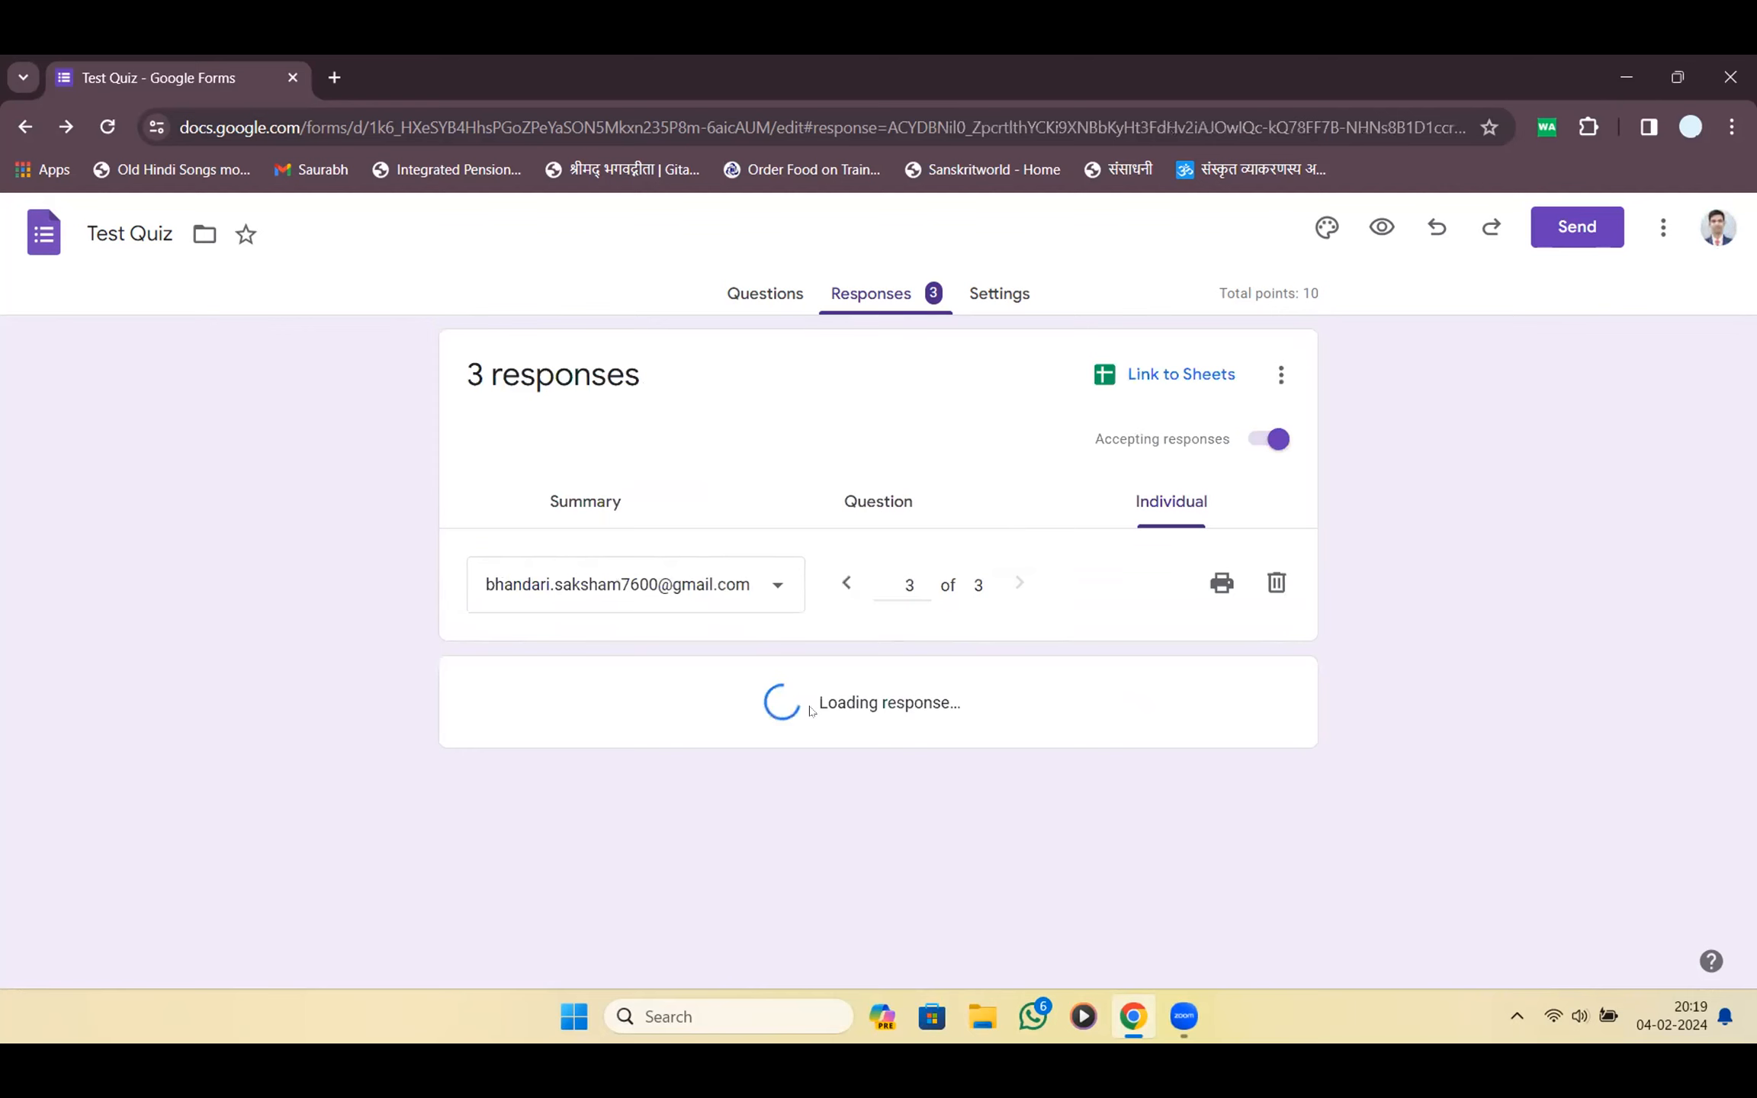
left_click_drag(801, 706, 914, 707)
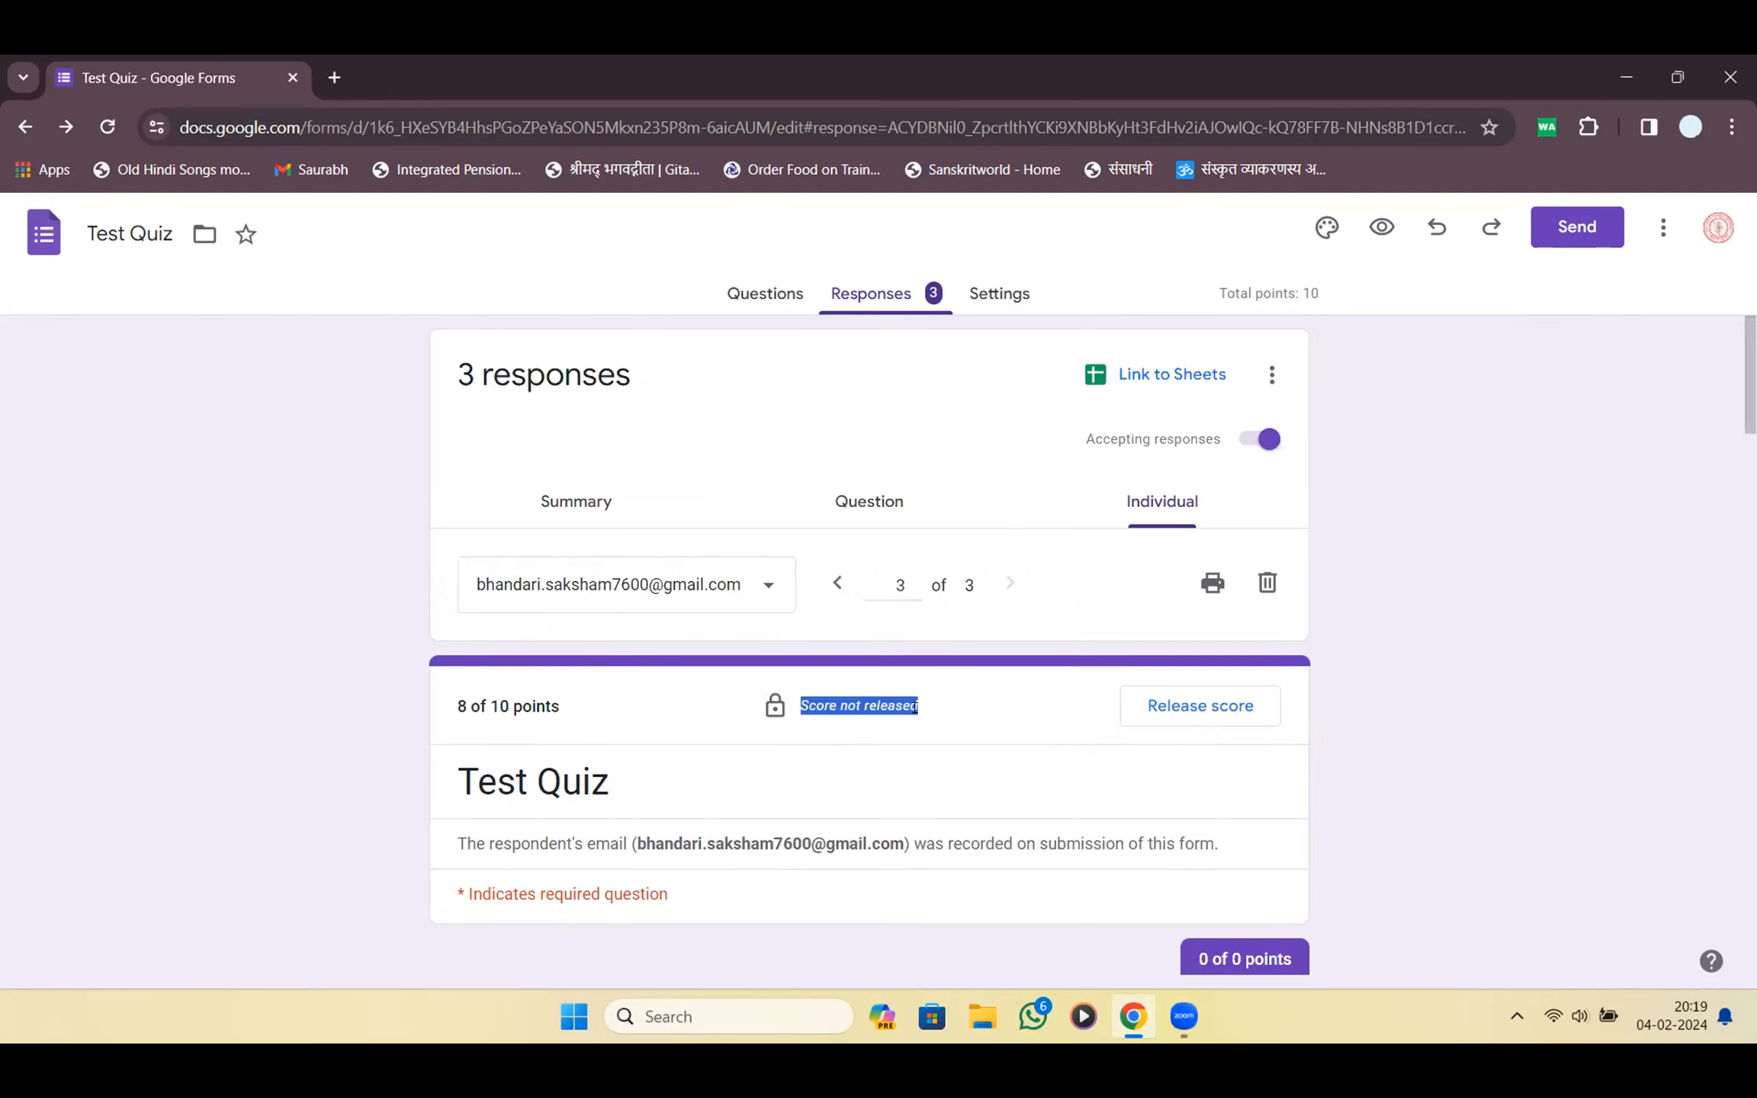
scroll(915, 707, "down", 15)
scroll(946, 709, "up", 15)
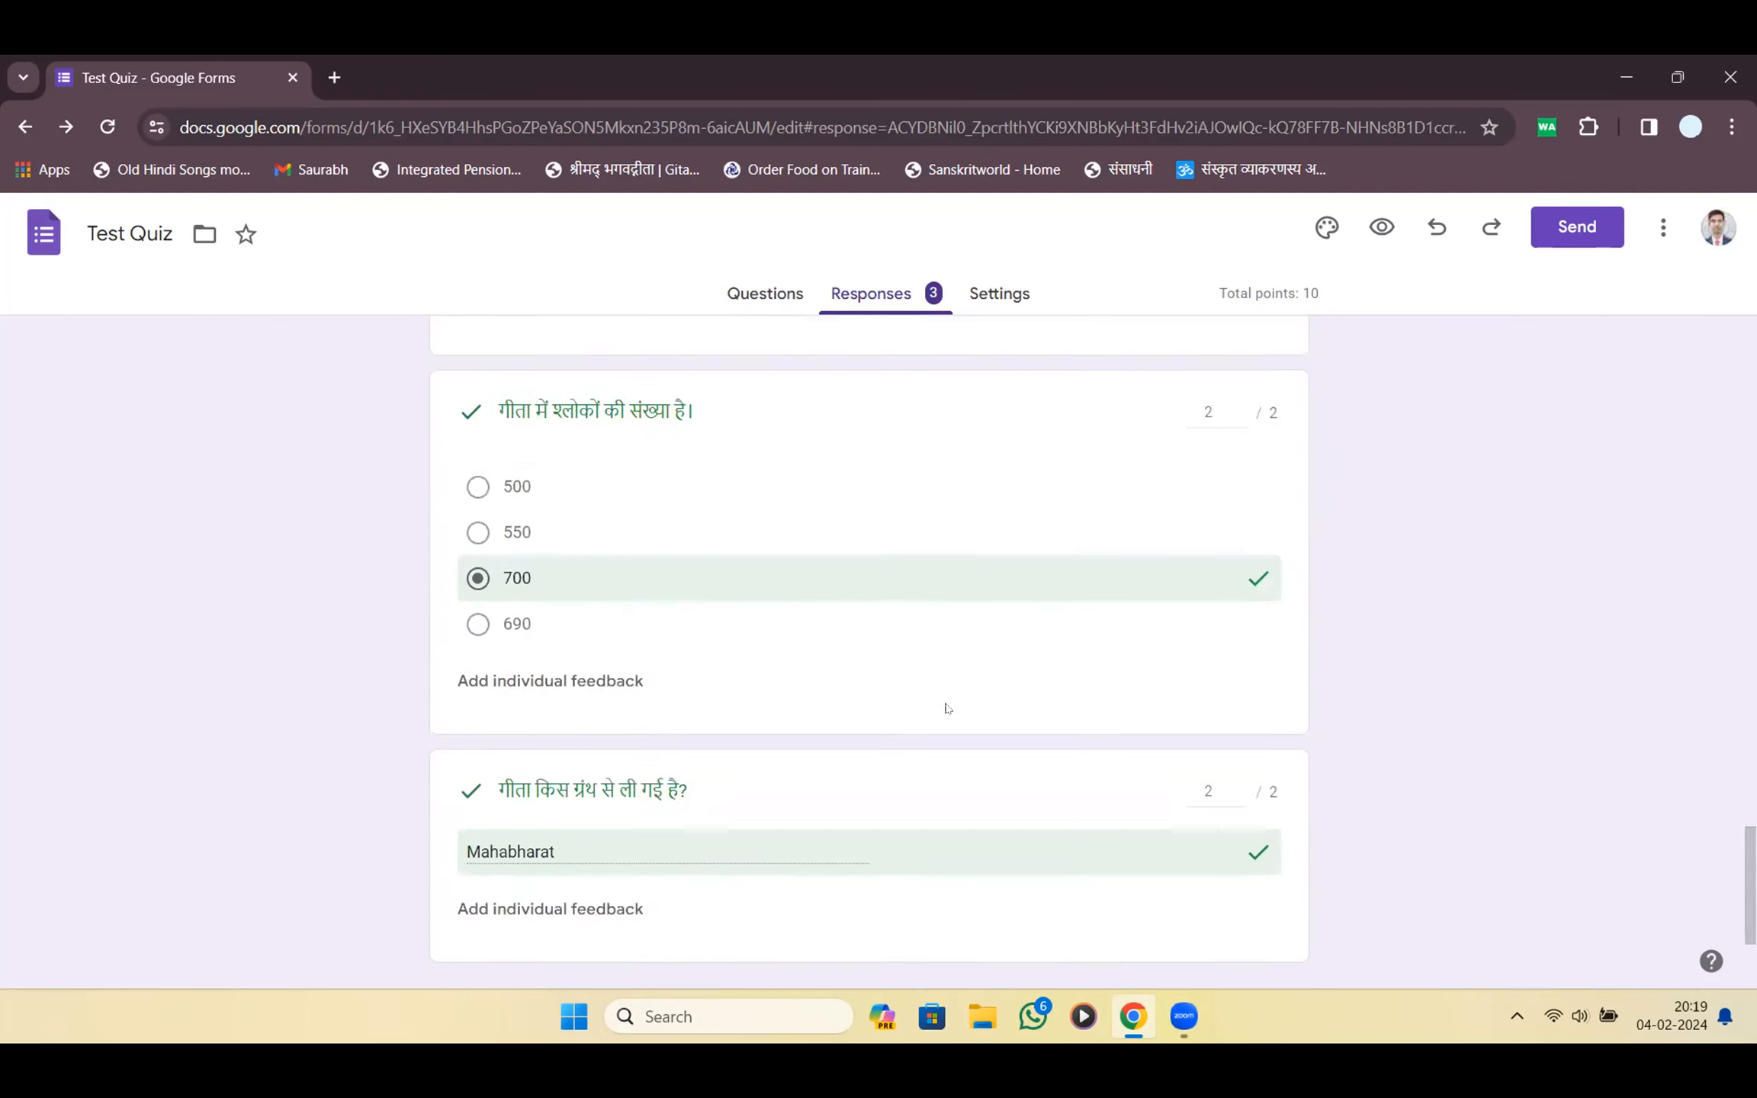
Release the third respondent's 8/10 score with email notification and stop accepting responses
left_click(1157, 723)
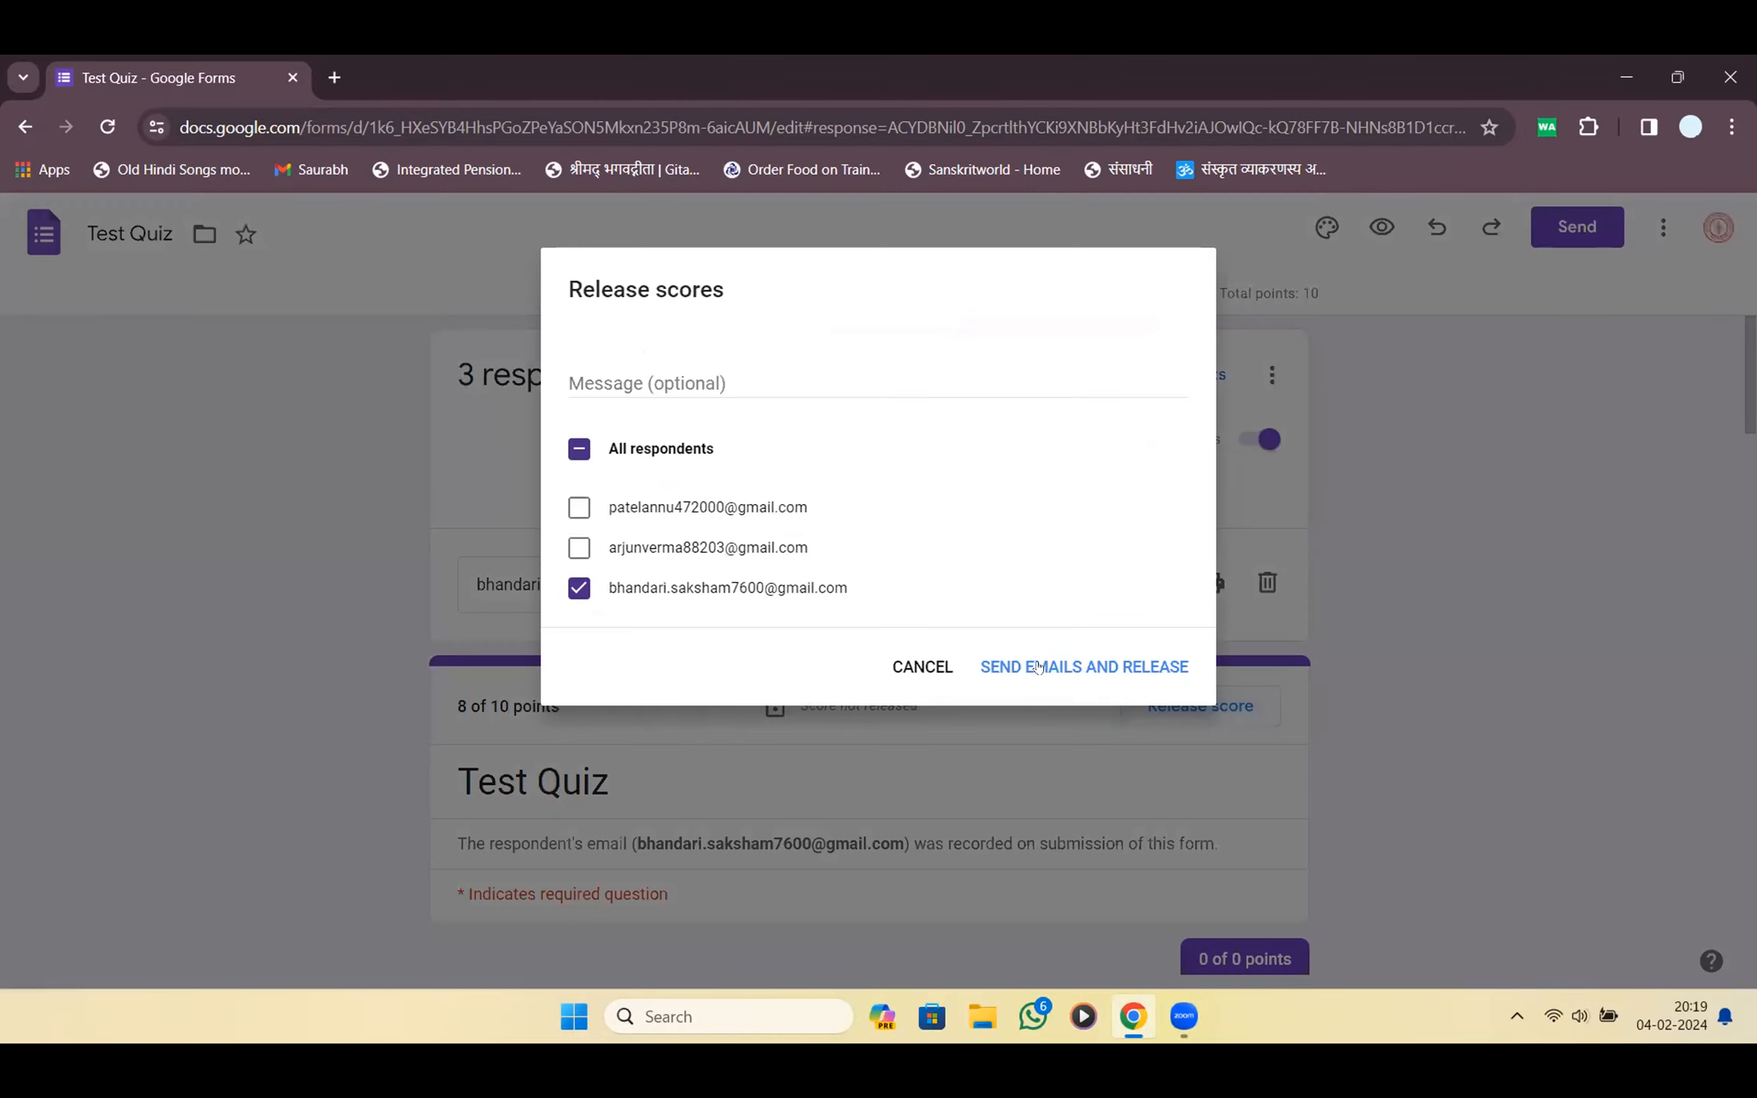
left_click(1044, 696)
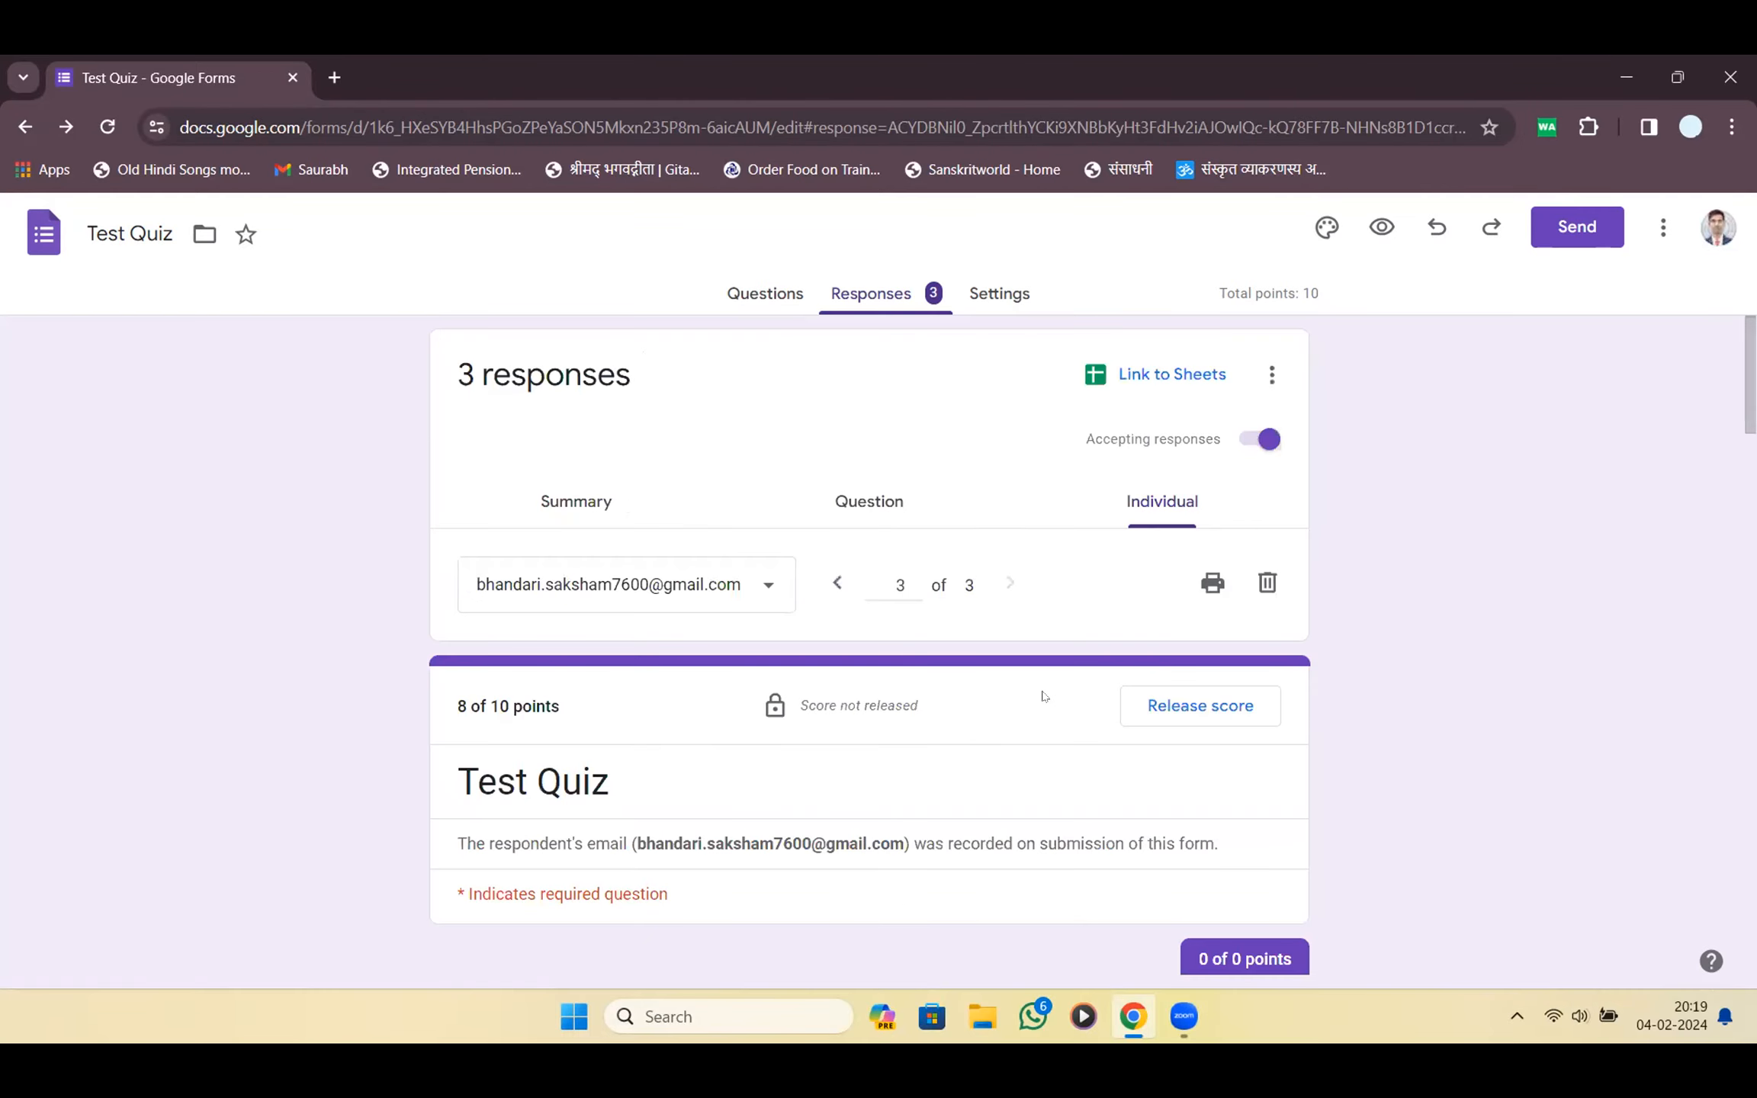
left_click(1257, 439)
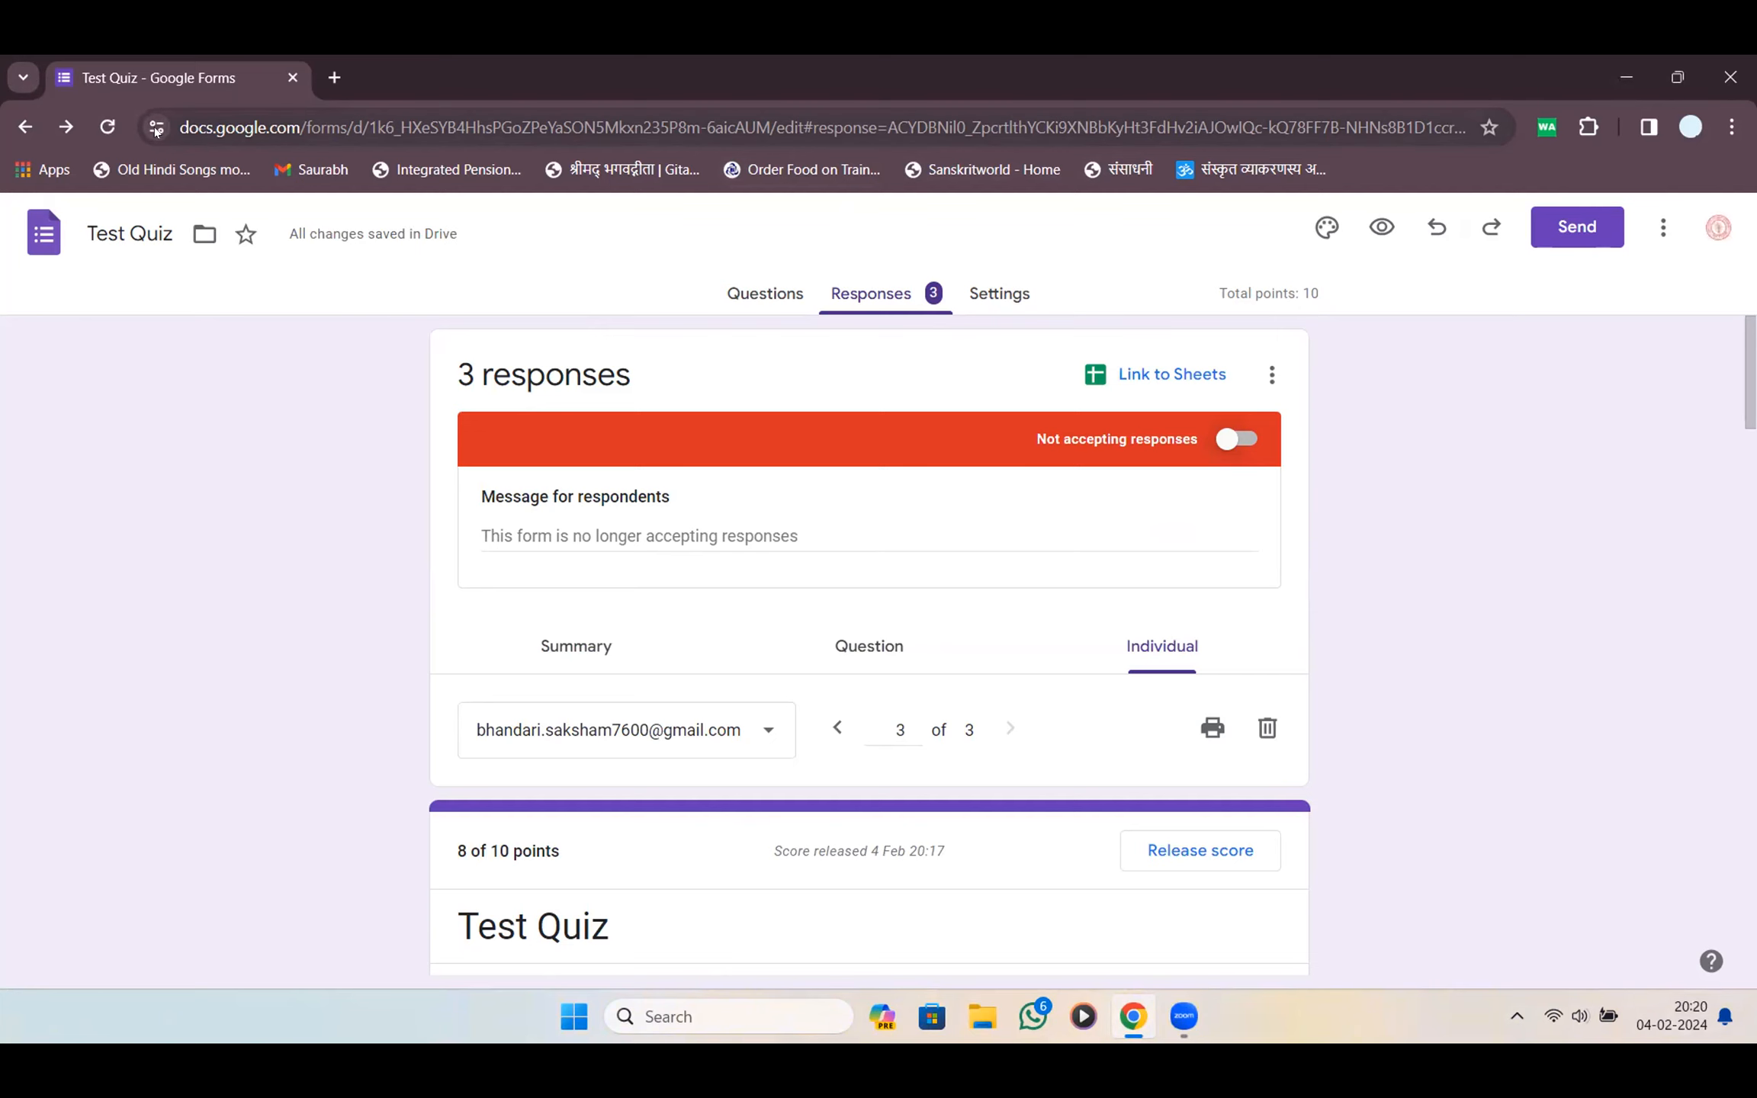
Open a blank new browser tab with Ctrl+T
key("ctrl+t")
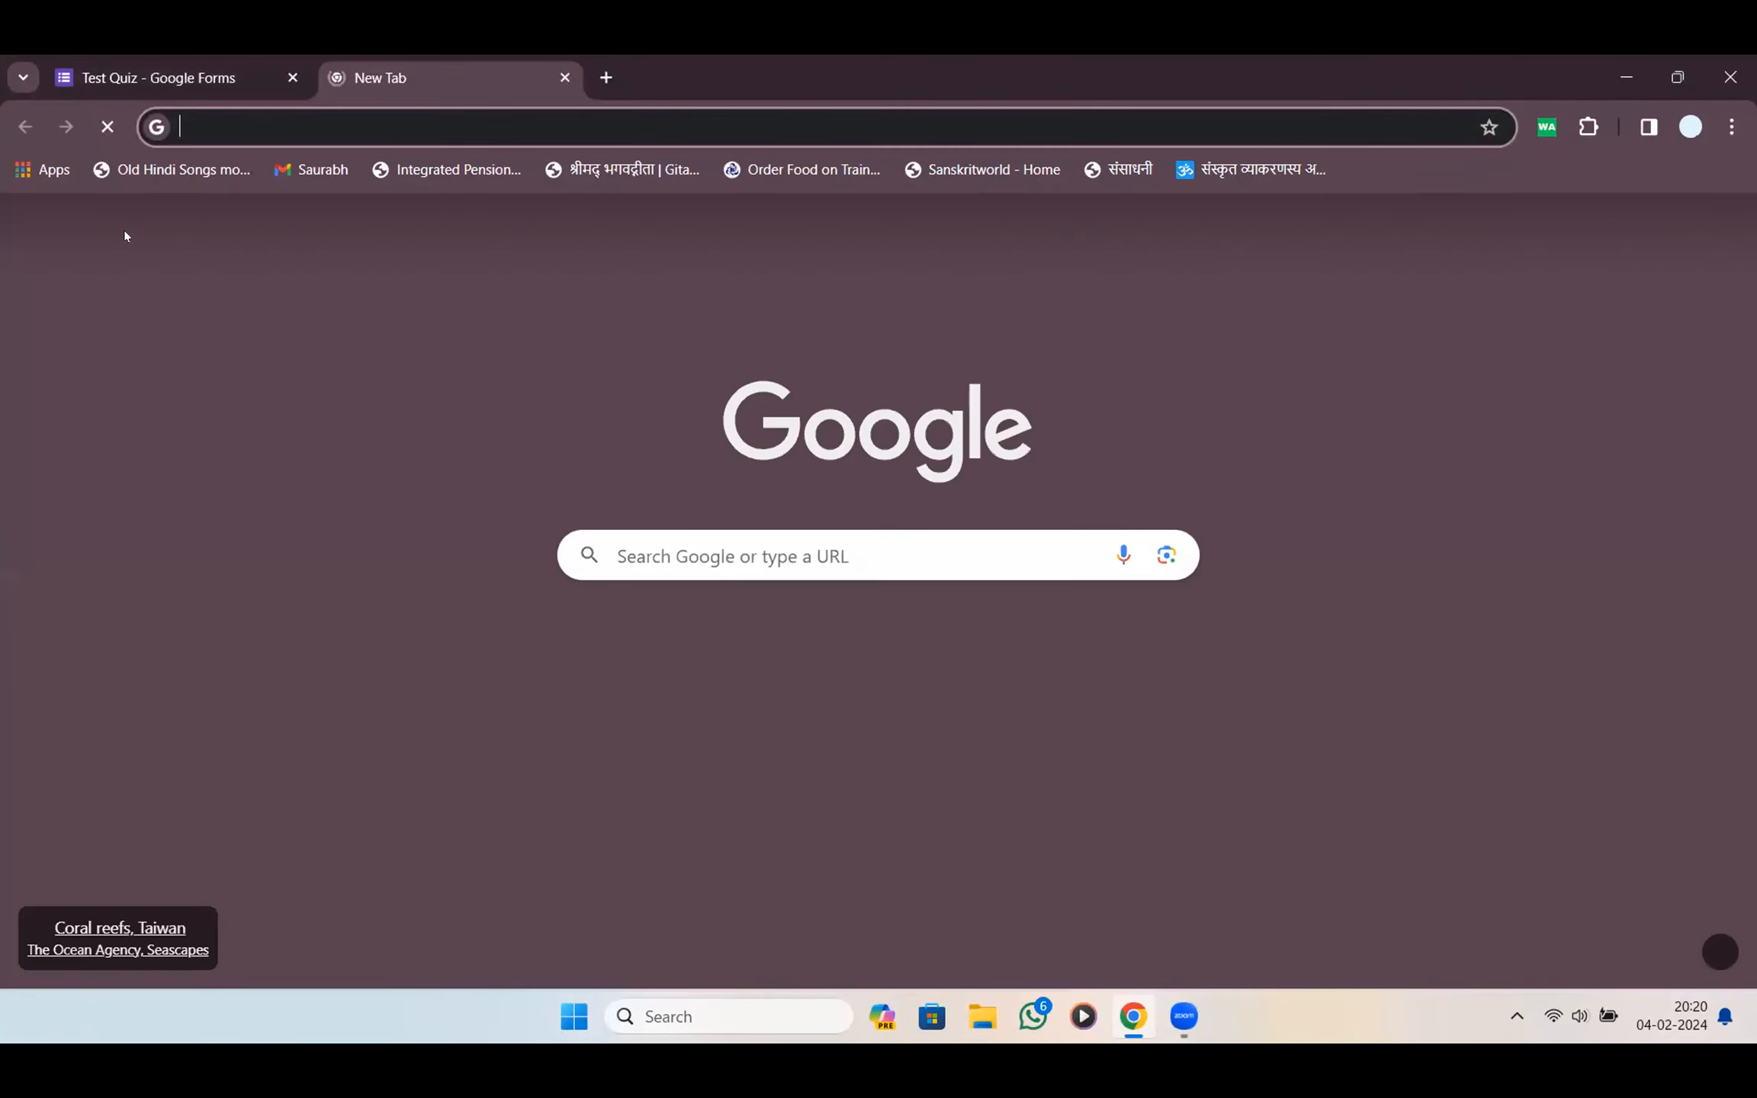
Close the Test Quiz tab, Google 'topworksheet', and open the TopWorksheets site from the results
key("ctrl+Tab")
key("ctrl+w")
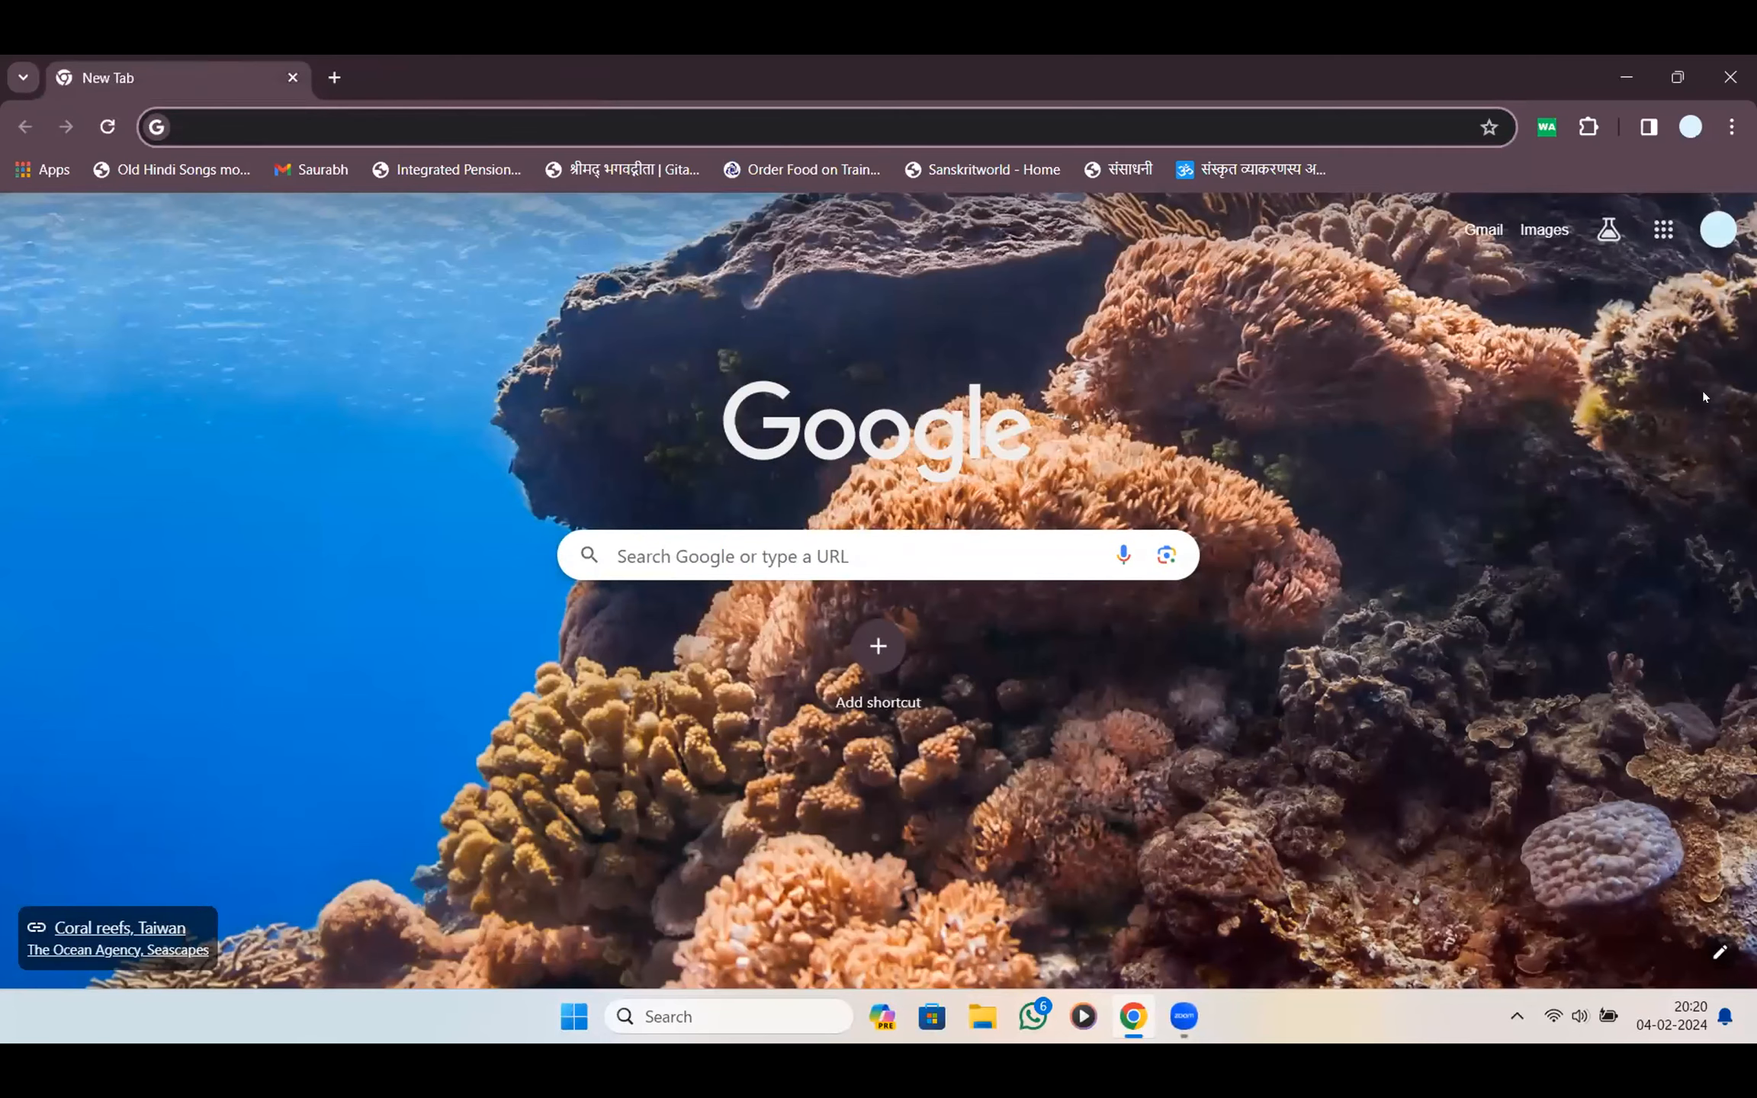
type("topworkshee")
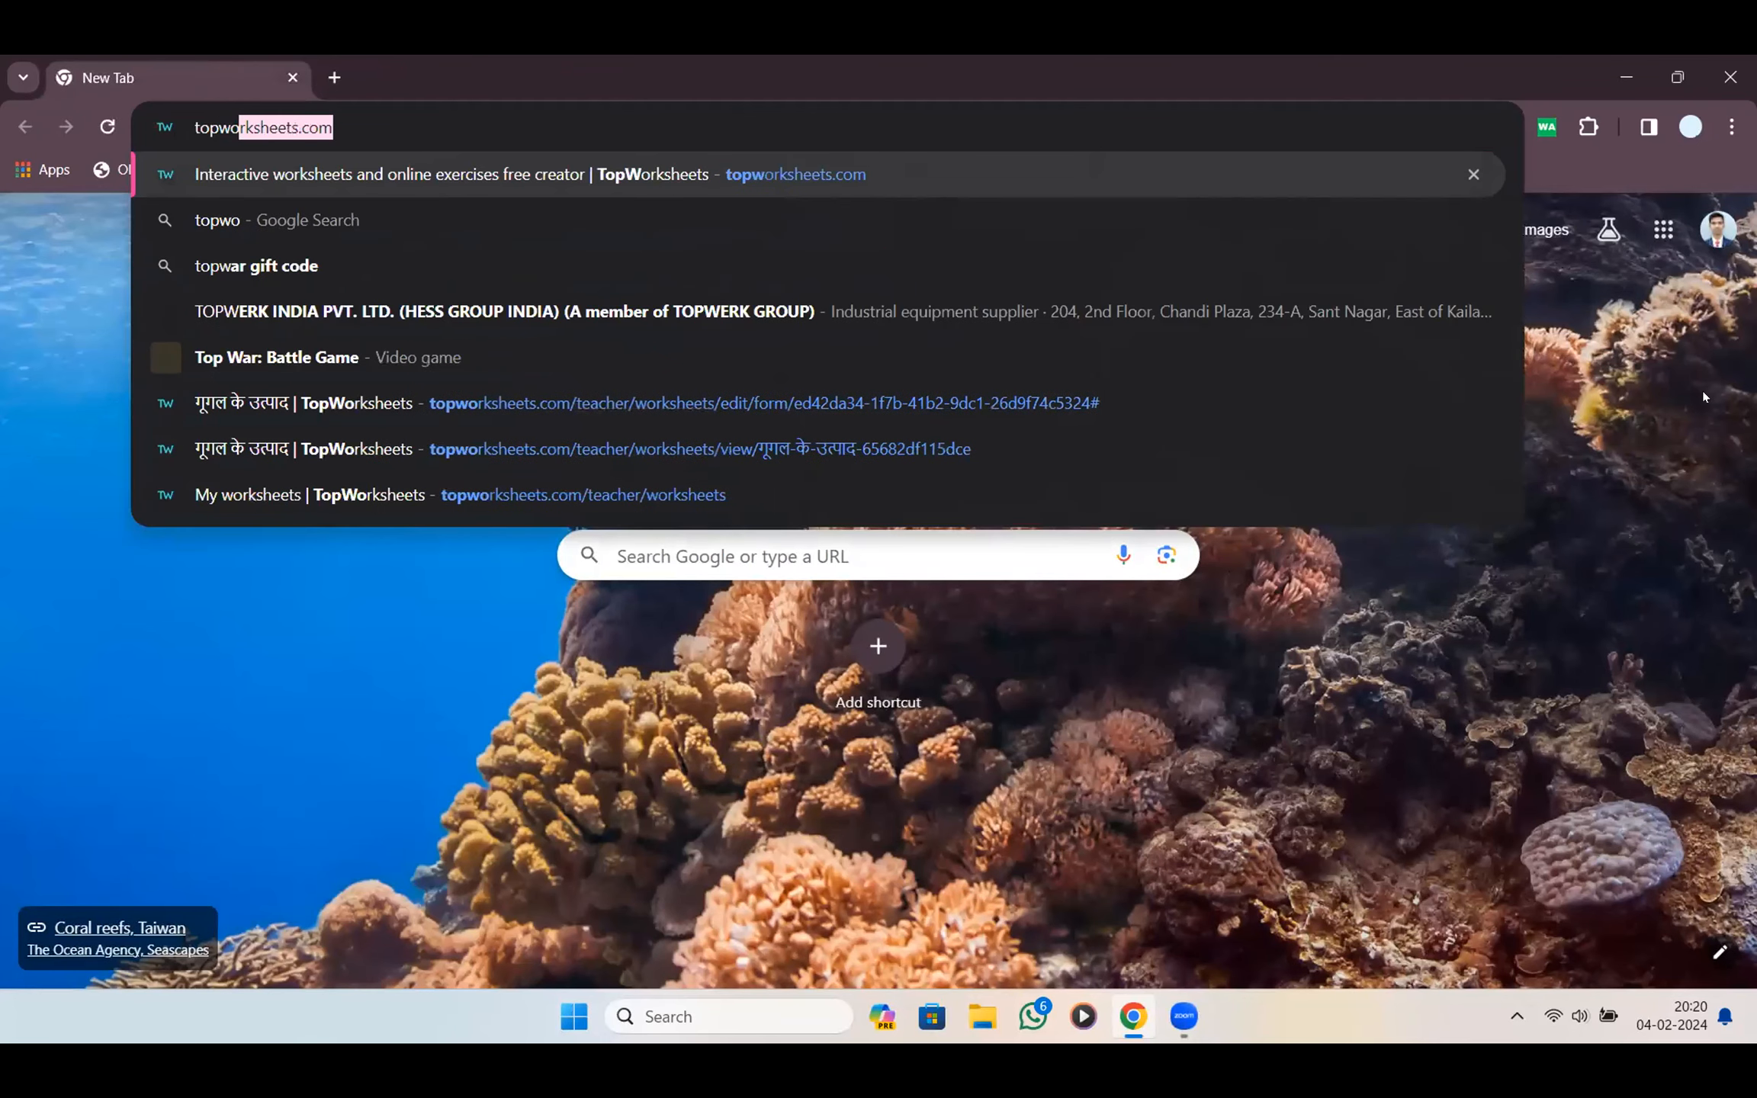
type("t")
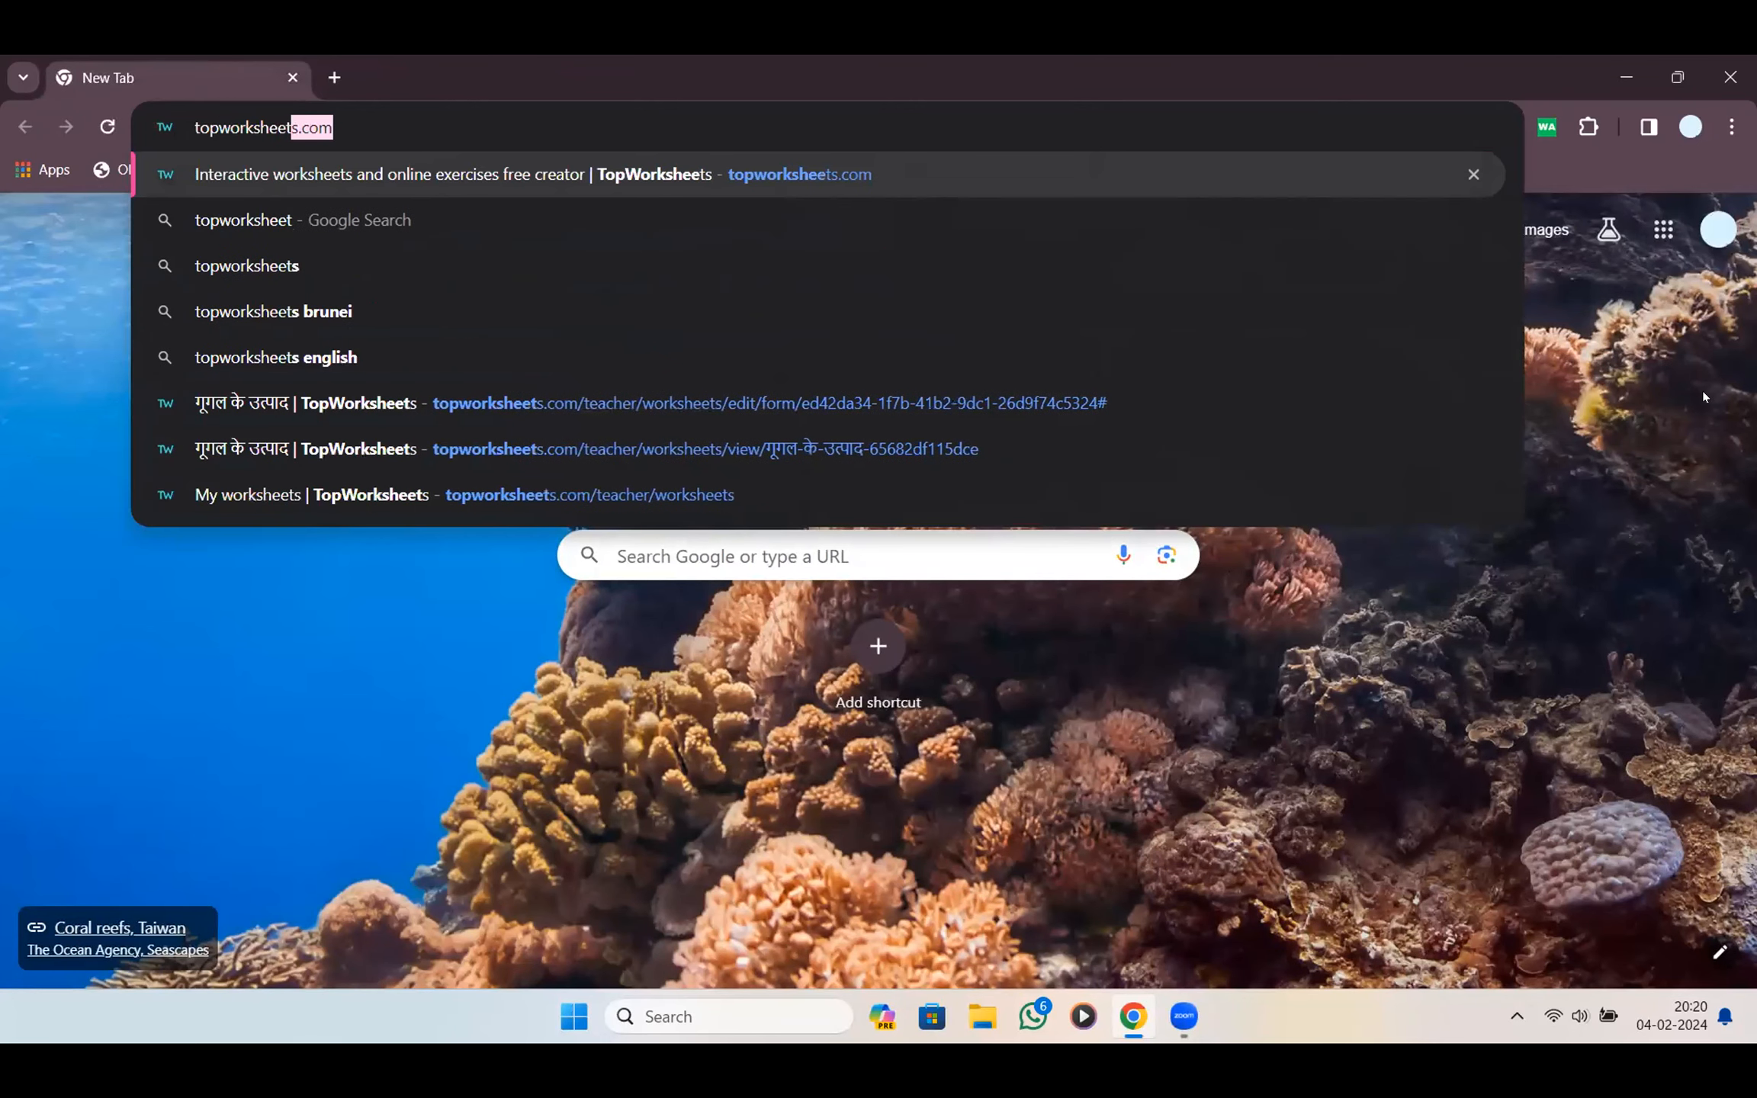
key("BackSpace")
key("Return")
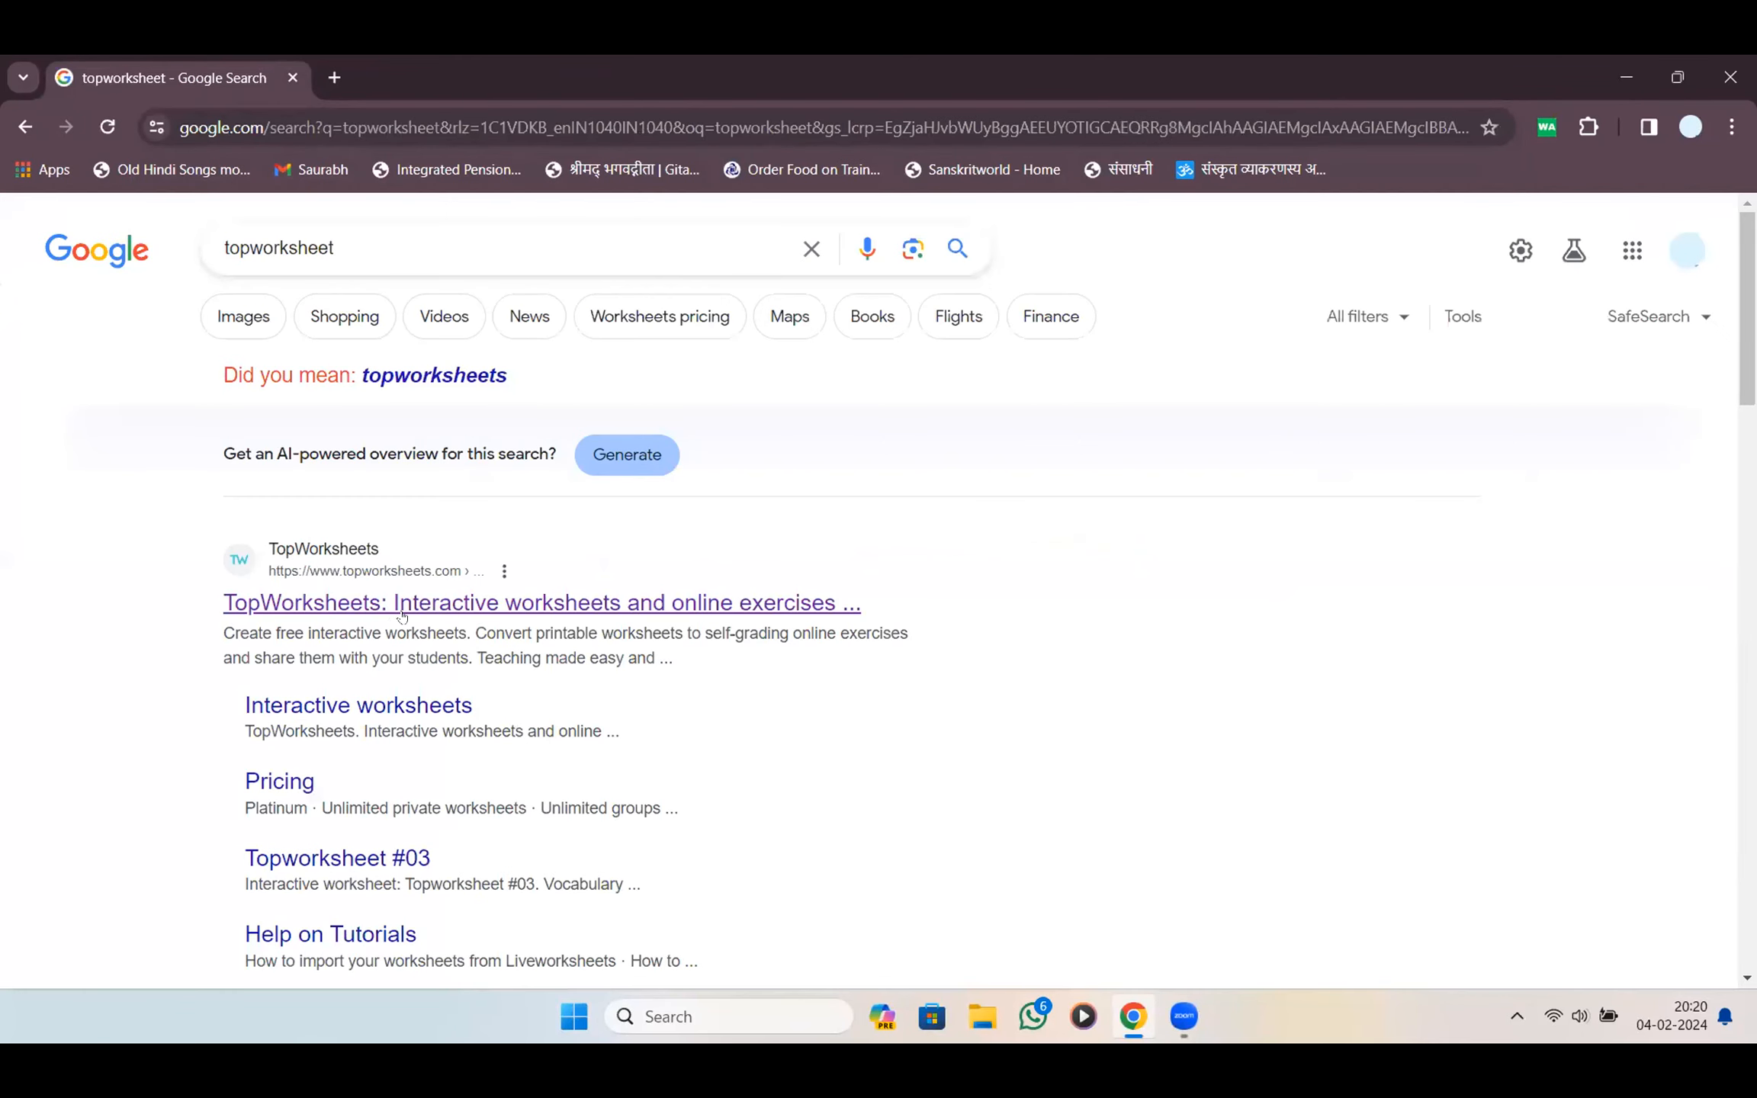
left_click(452, 608)
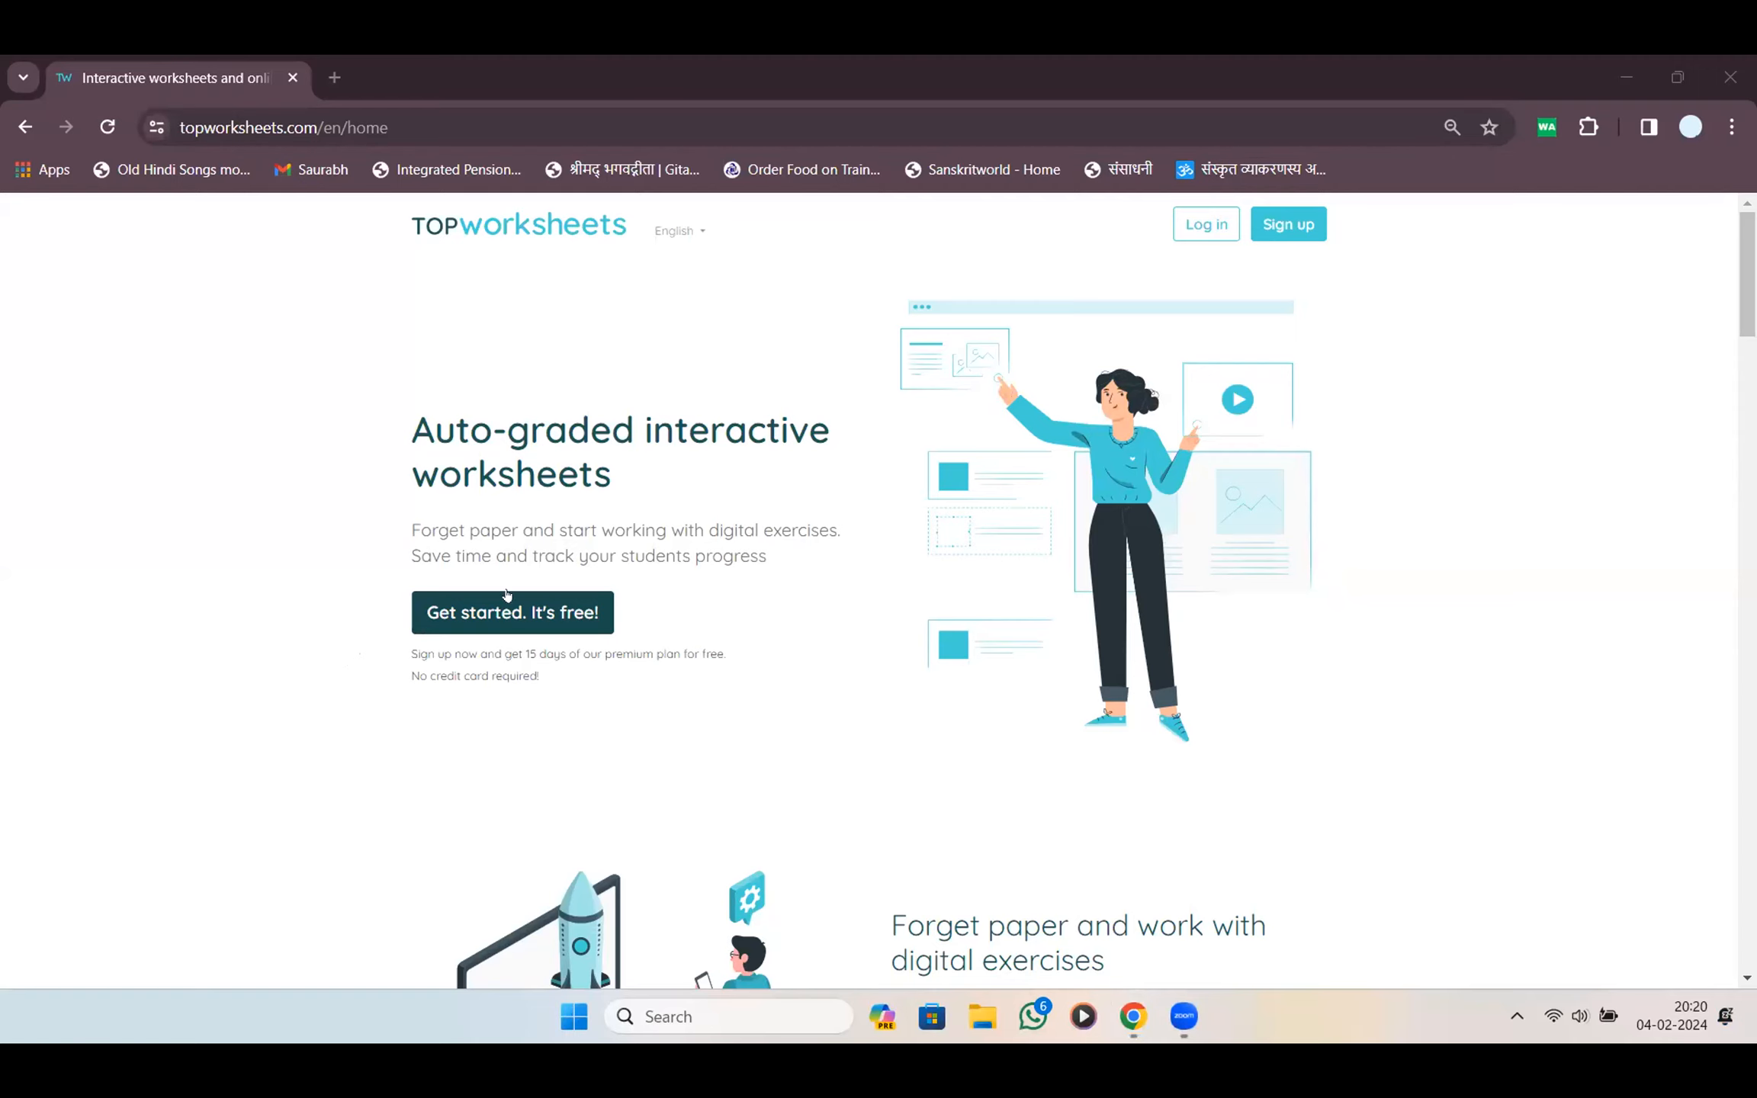
Log in to TopWorksheets as a teacher using Sign in with Google and the chosen account
left_click(510, 612)
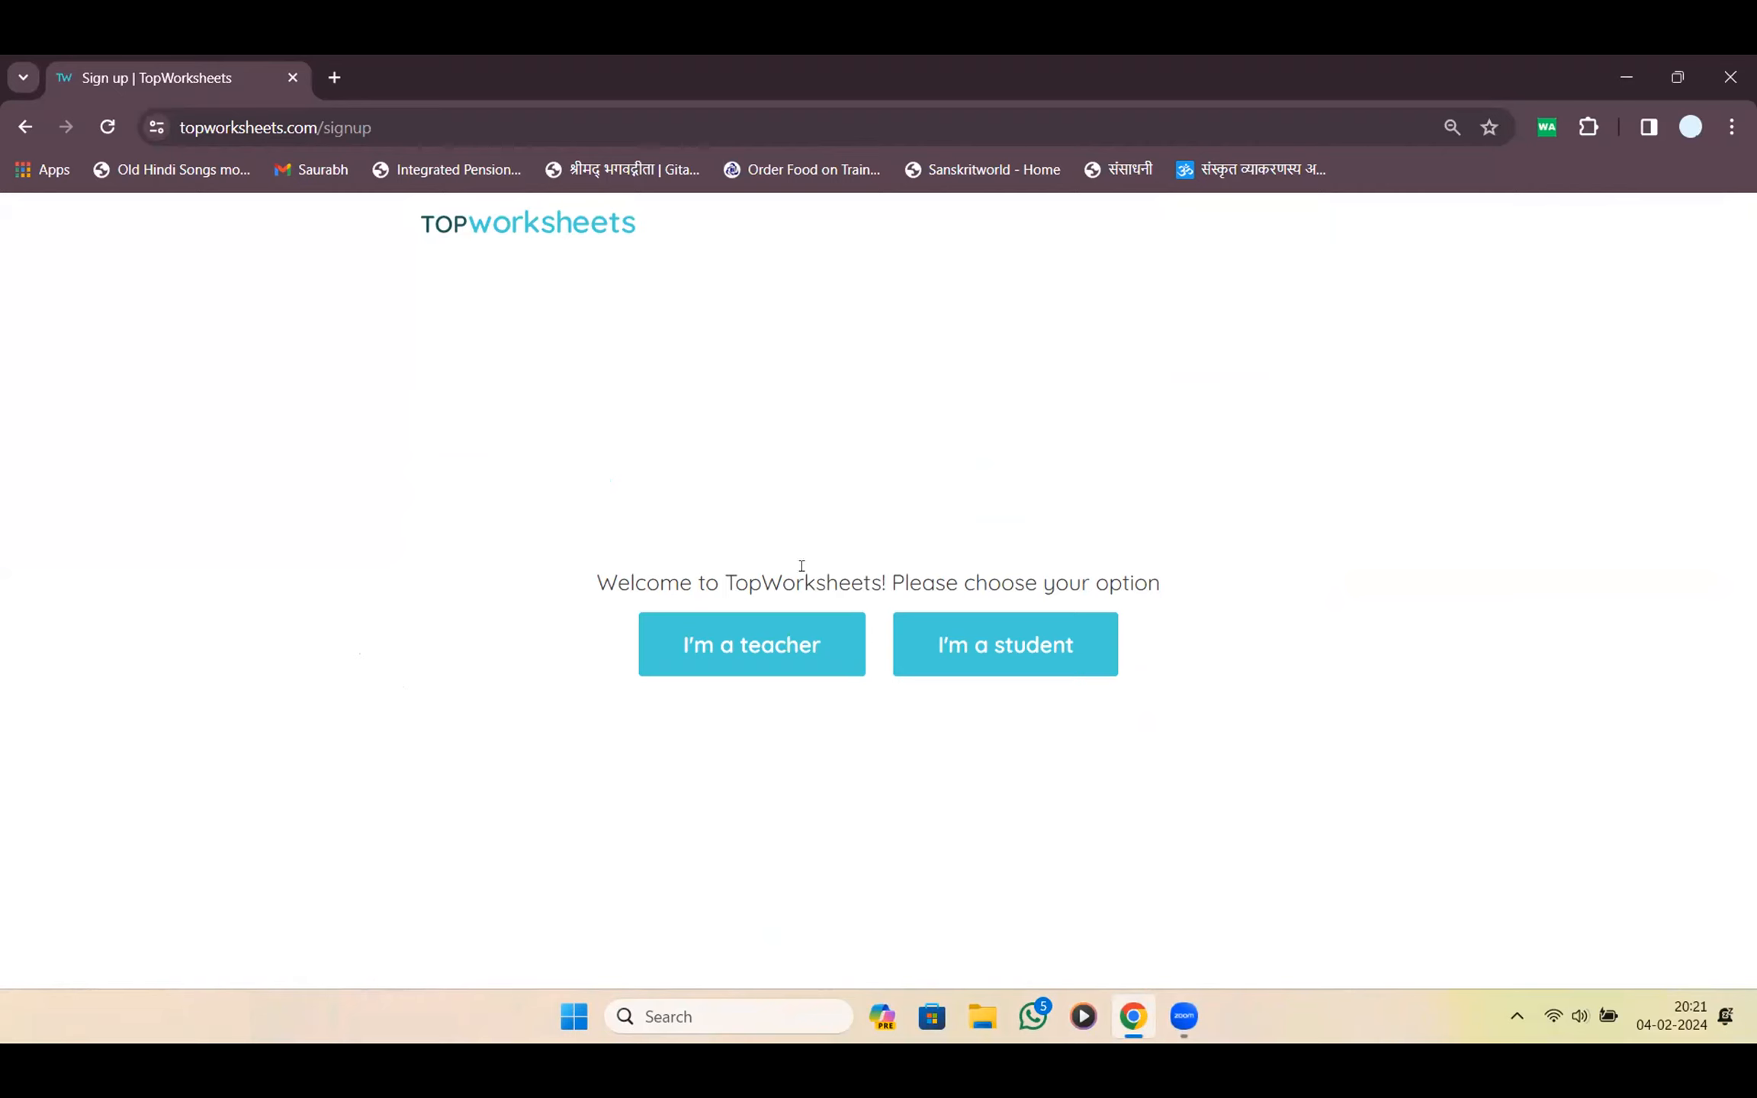
left_click(25, 127)
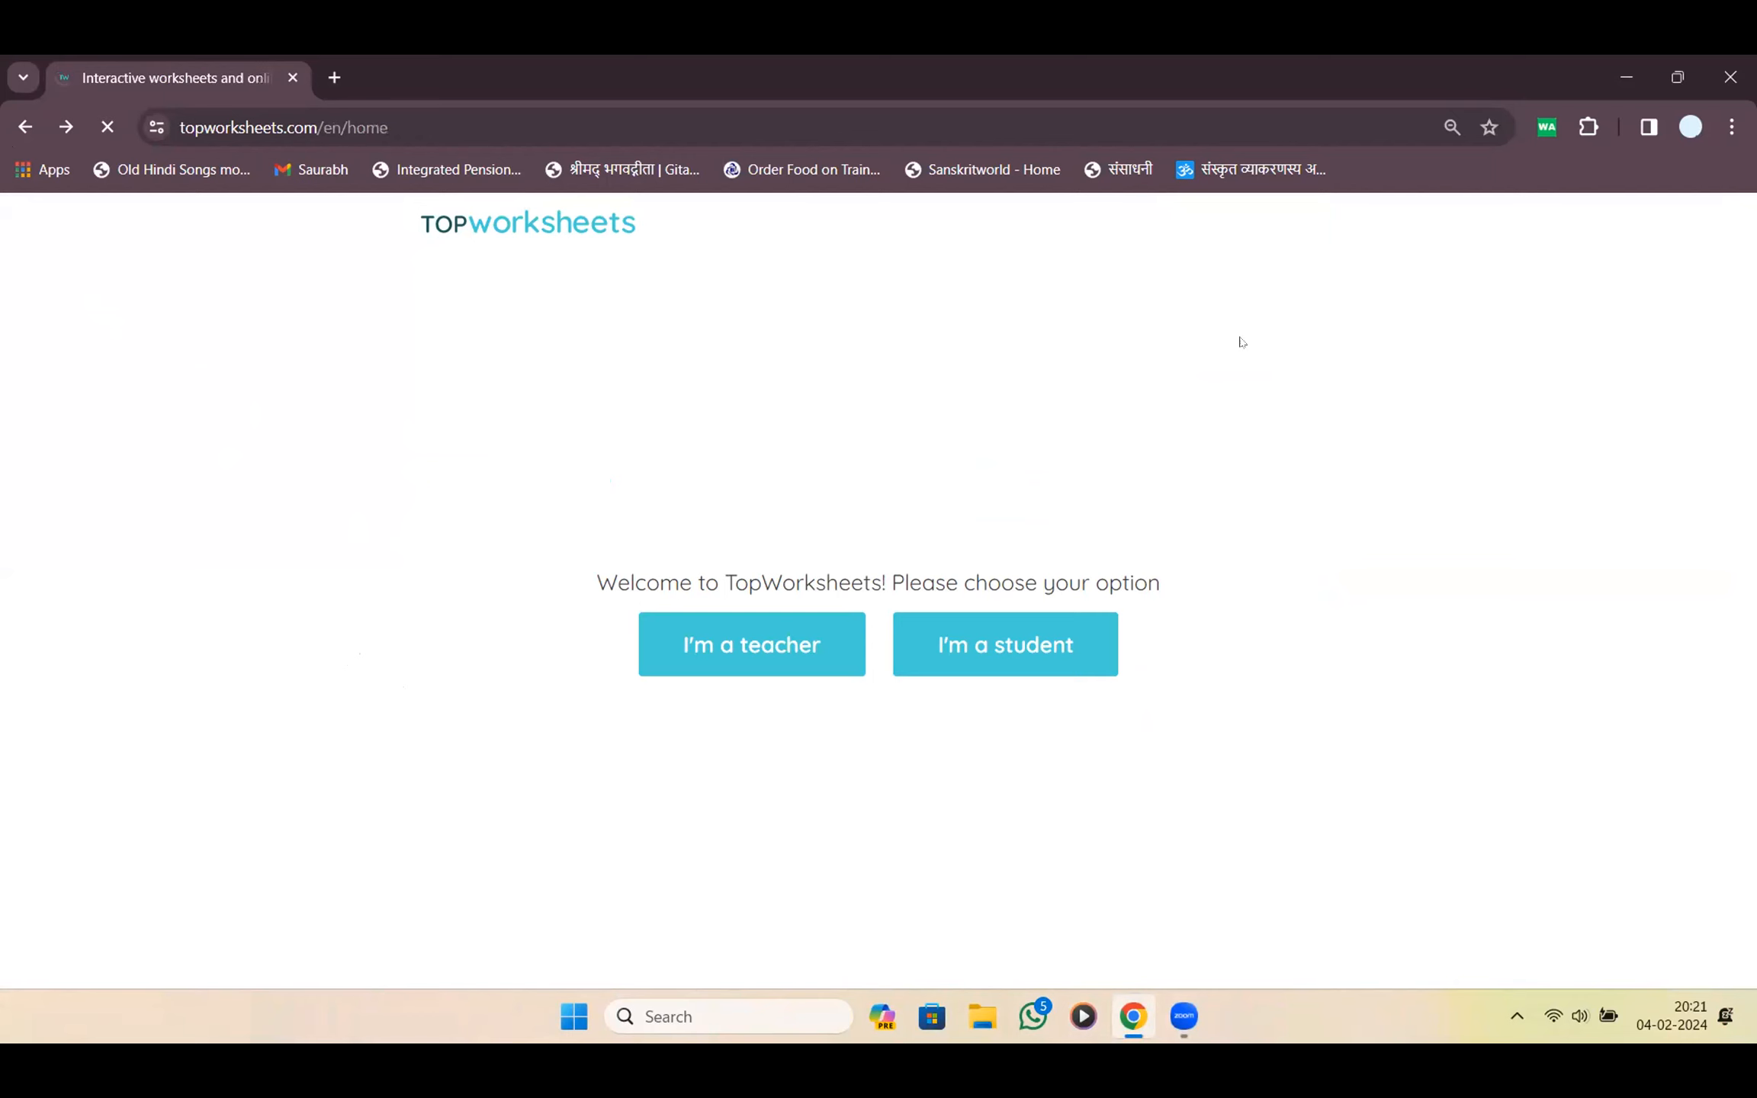
left_click(1209, 224)
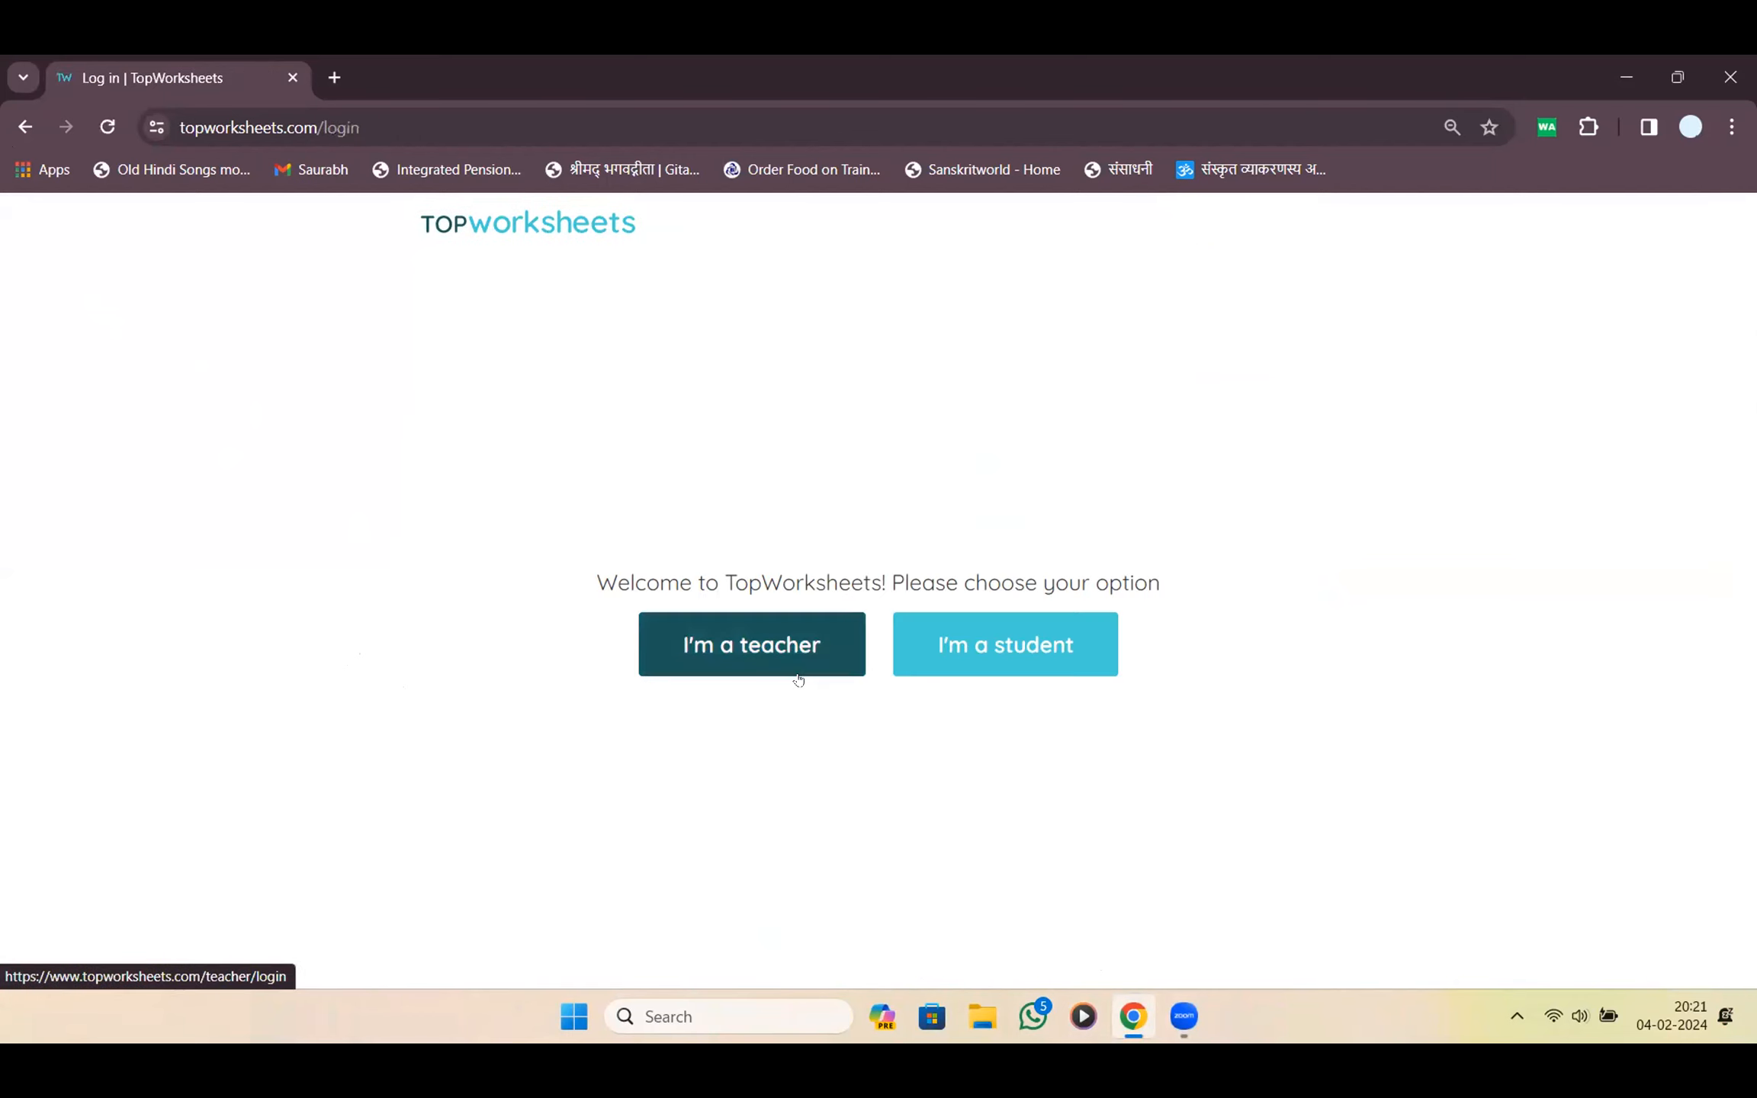
left_click(797, 674)
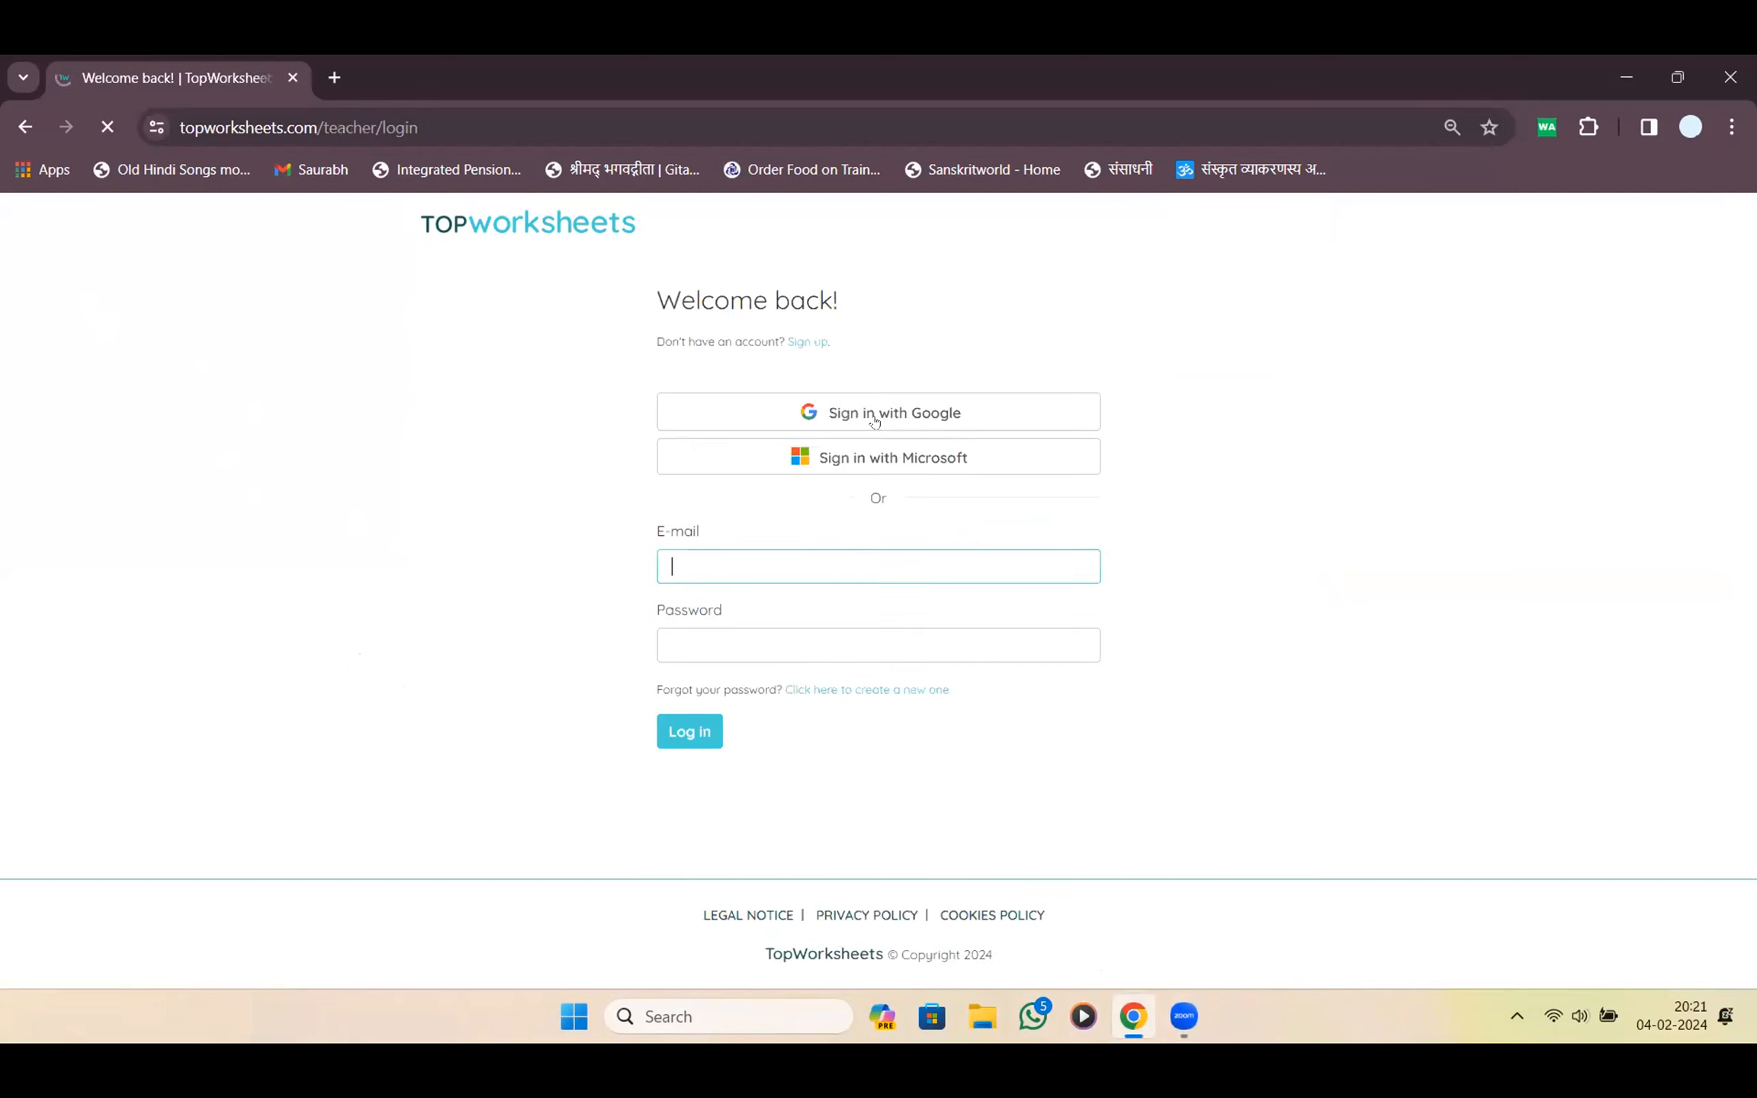
left_click(881, 418)
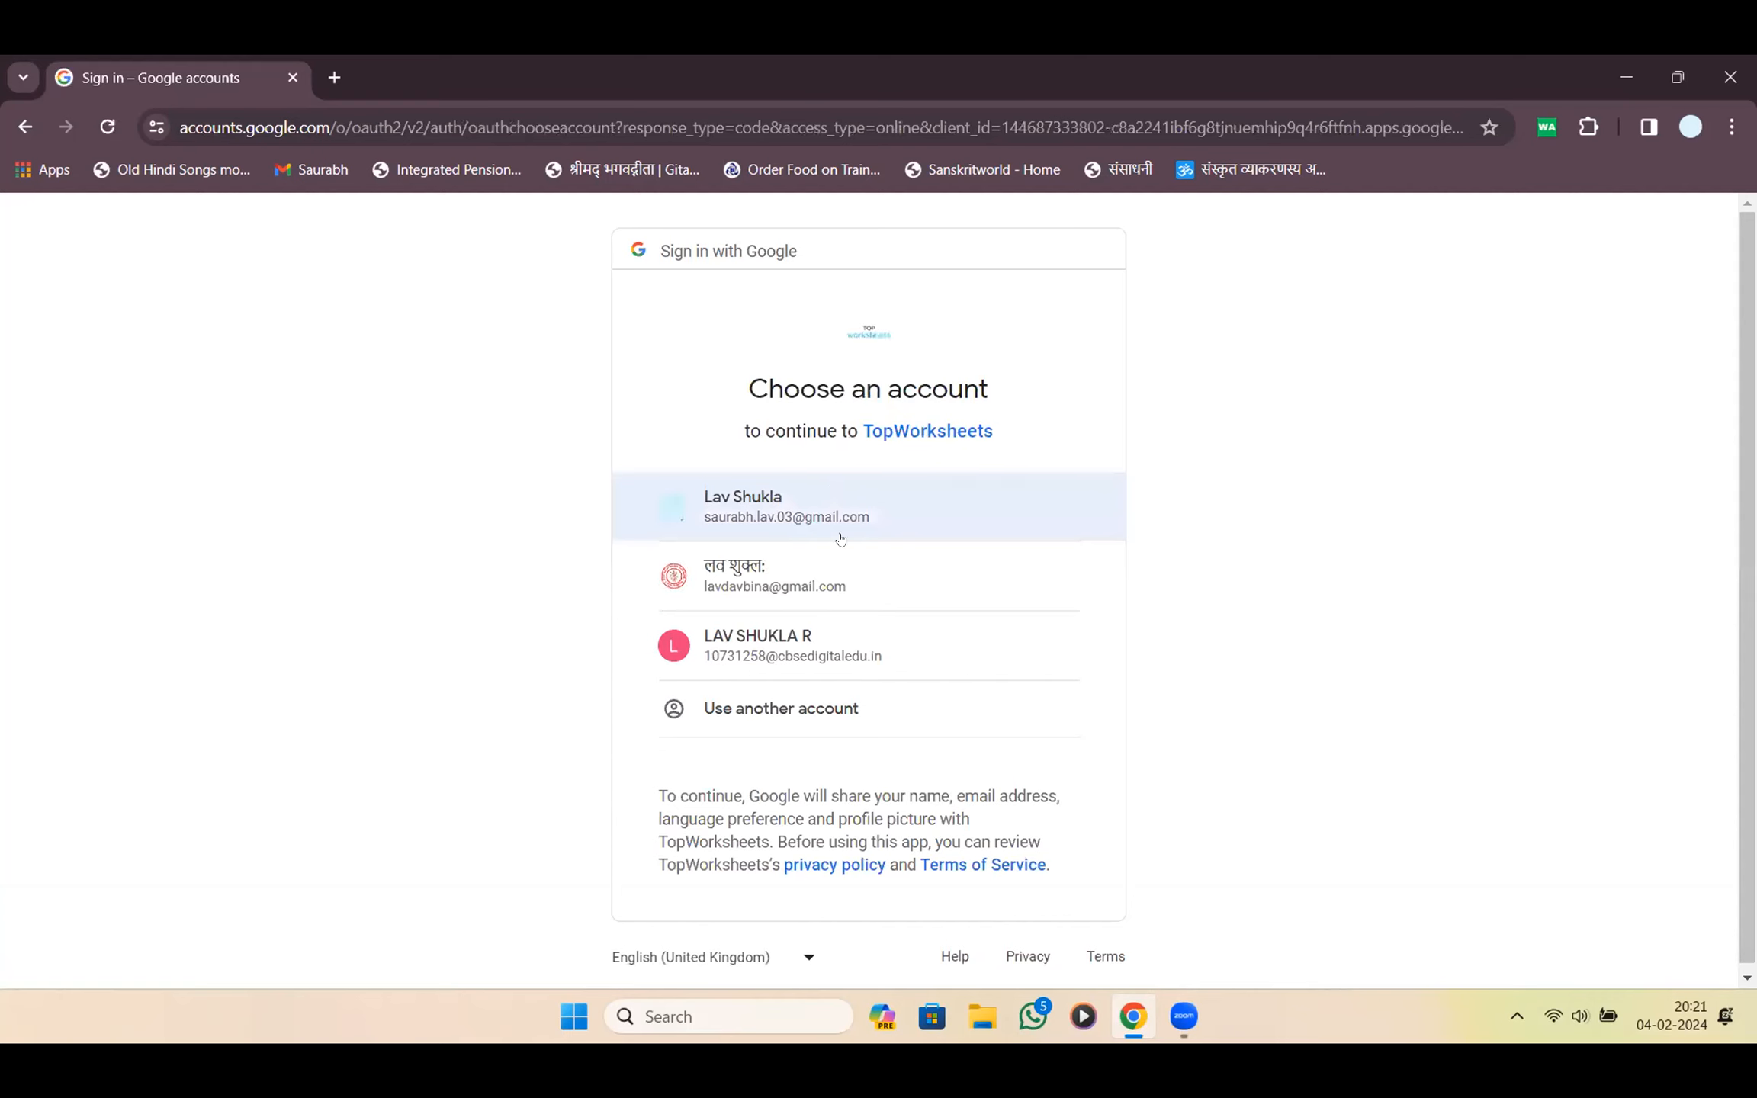
left_click(841, 590)
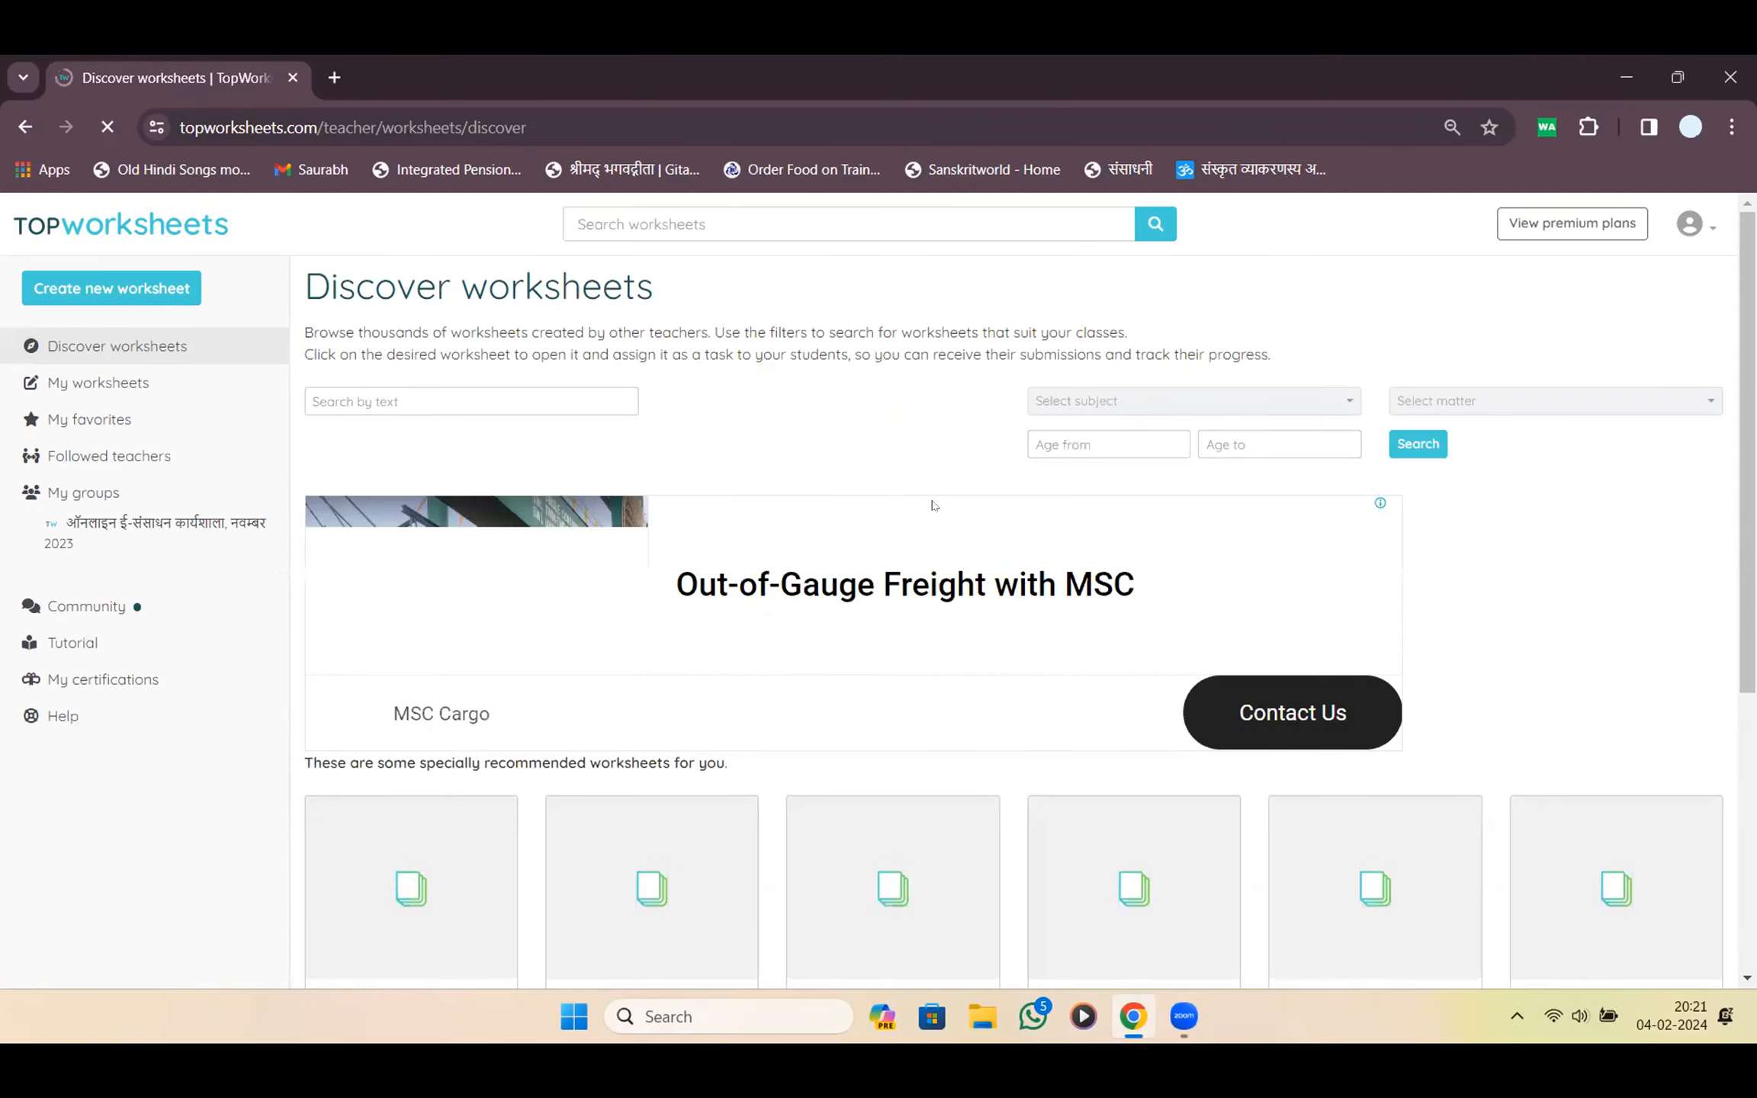
Filter the Discover worksheets to Hindi language and the गणित subject
scroll(932, 505, "down", 3)
scroll(919, 477, "up", 3)
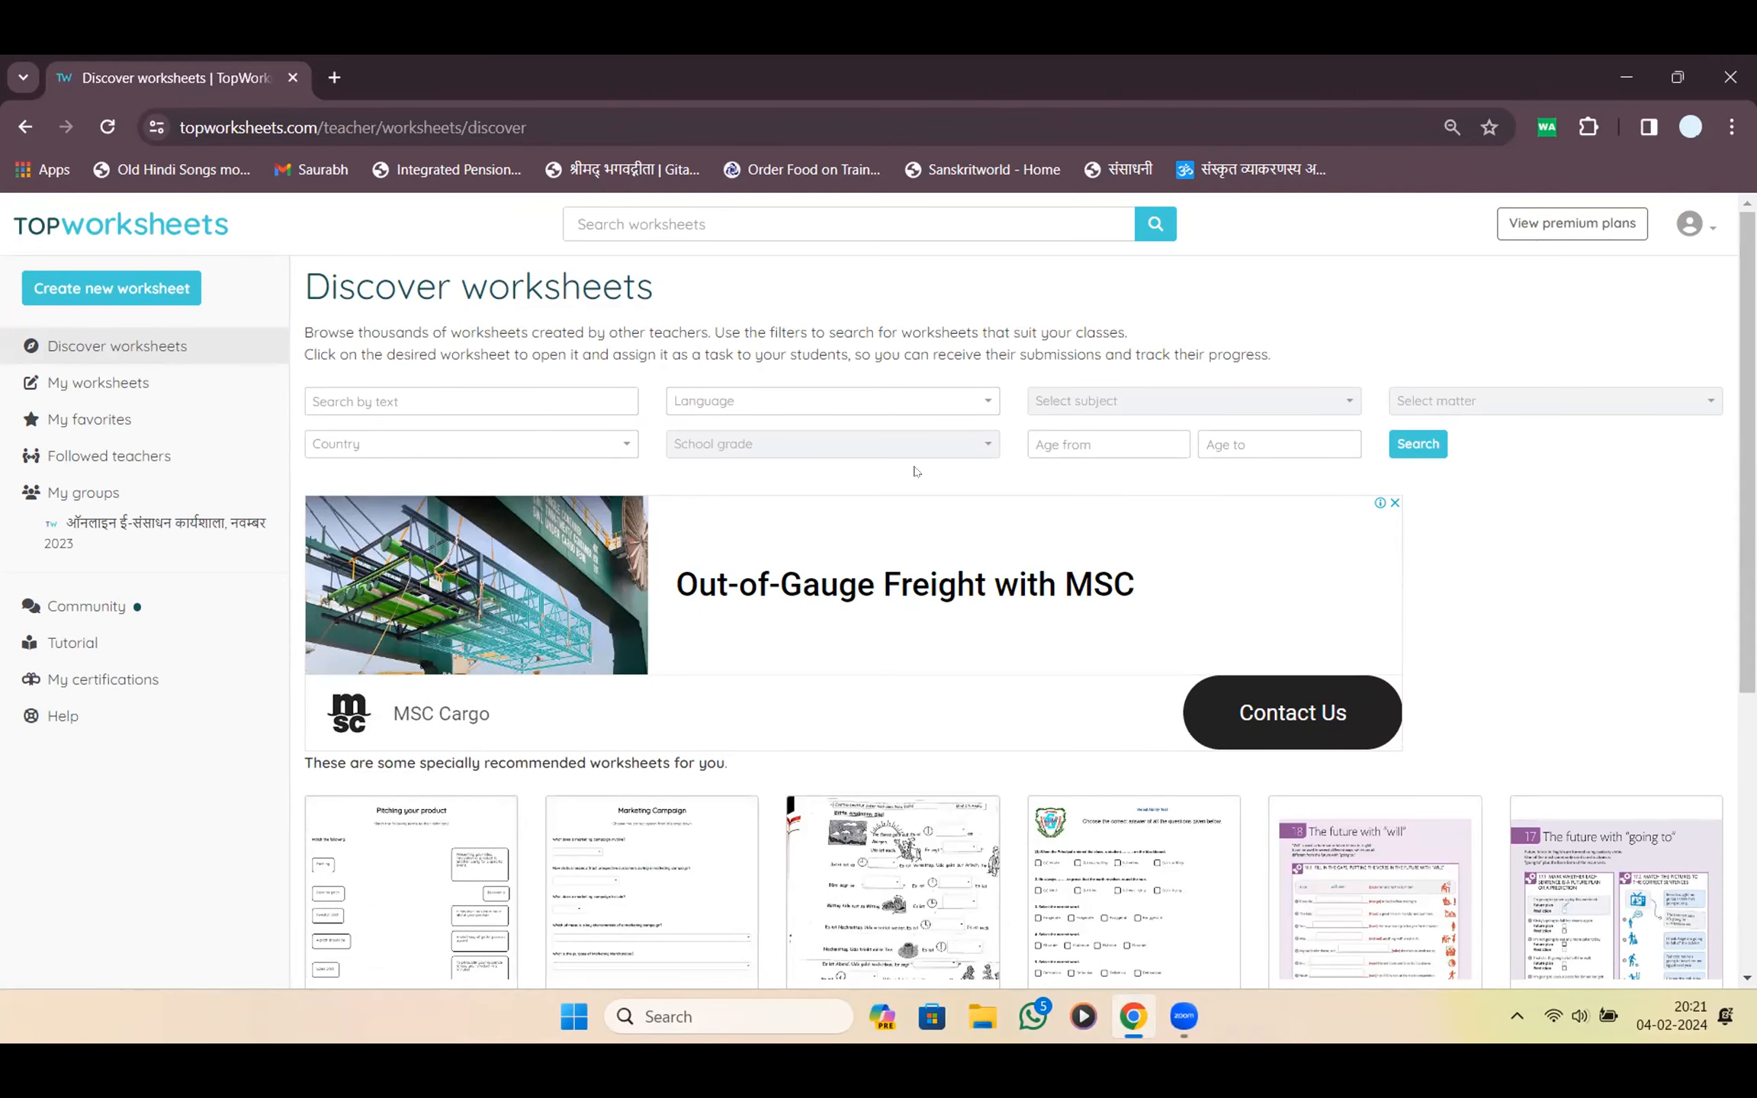
scroll(1131, 647, "down", 3)
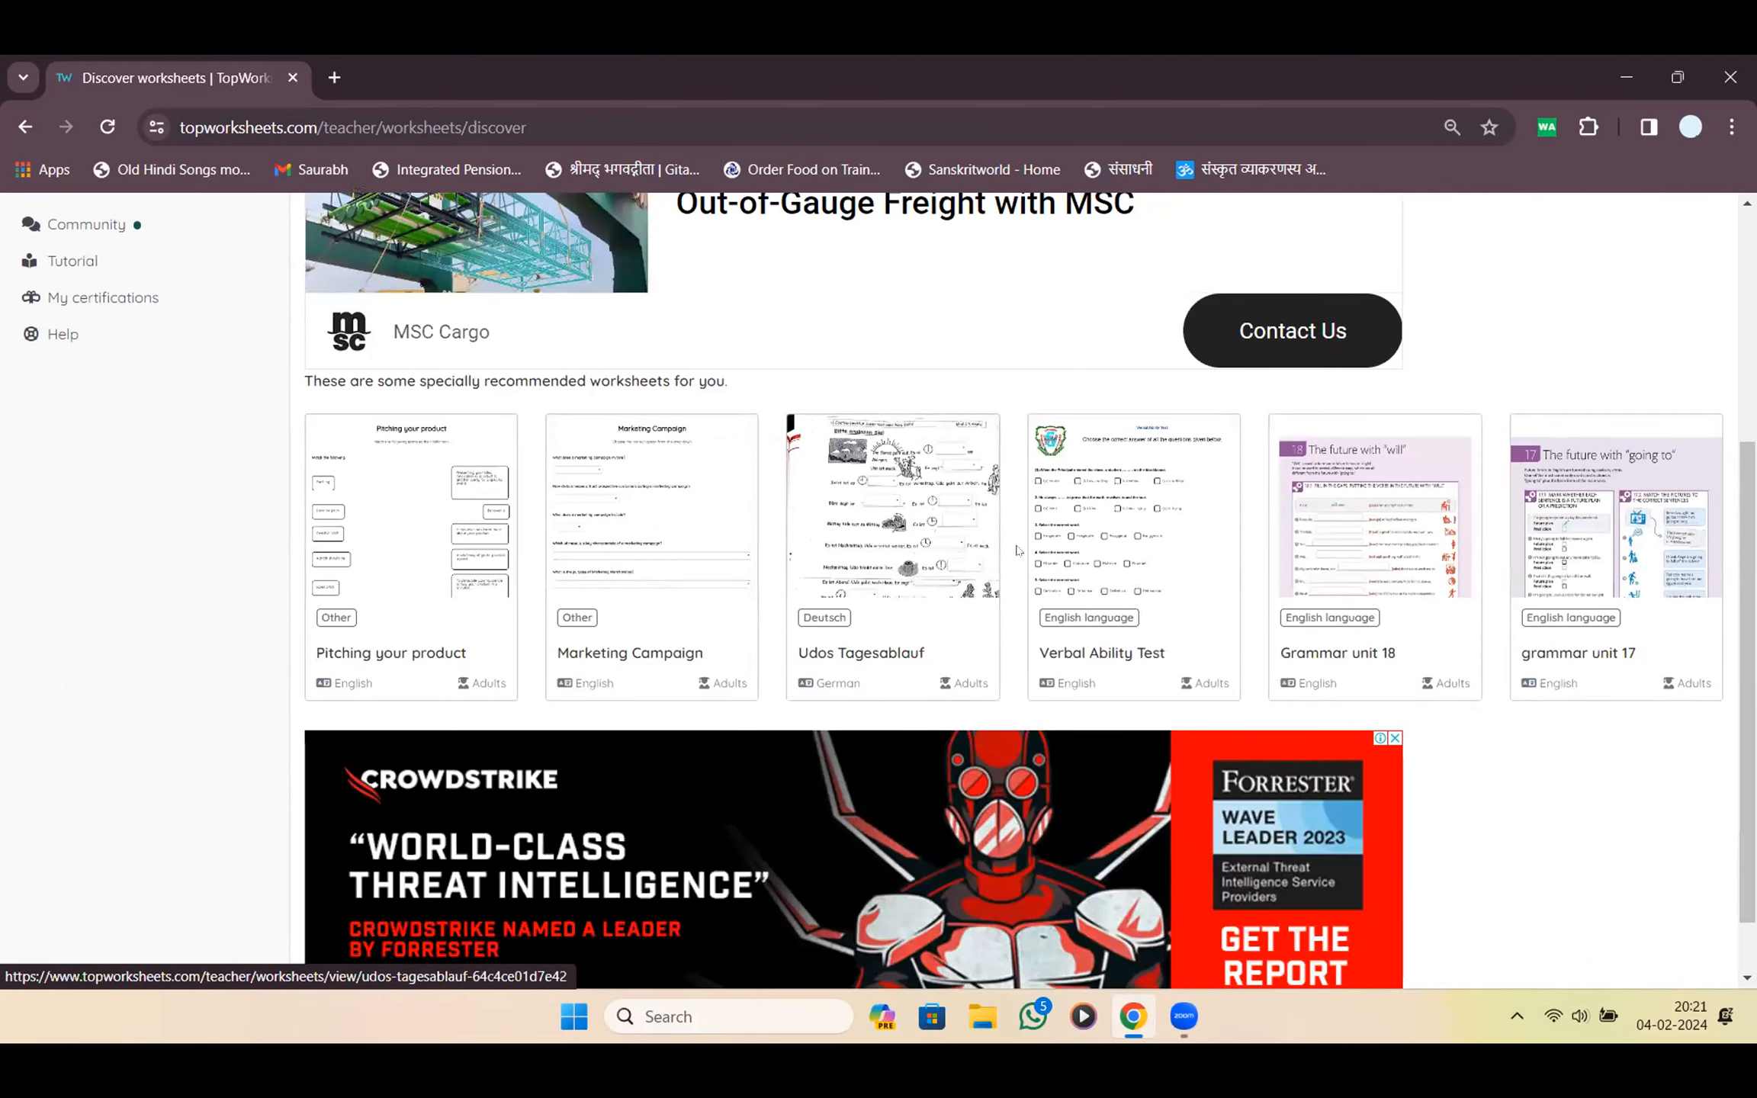
scroll(1017, 550, "up", 3)
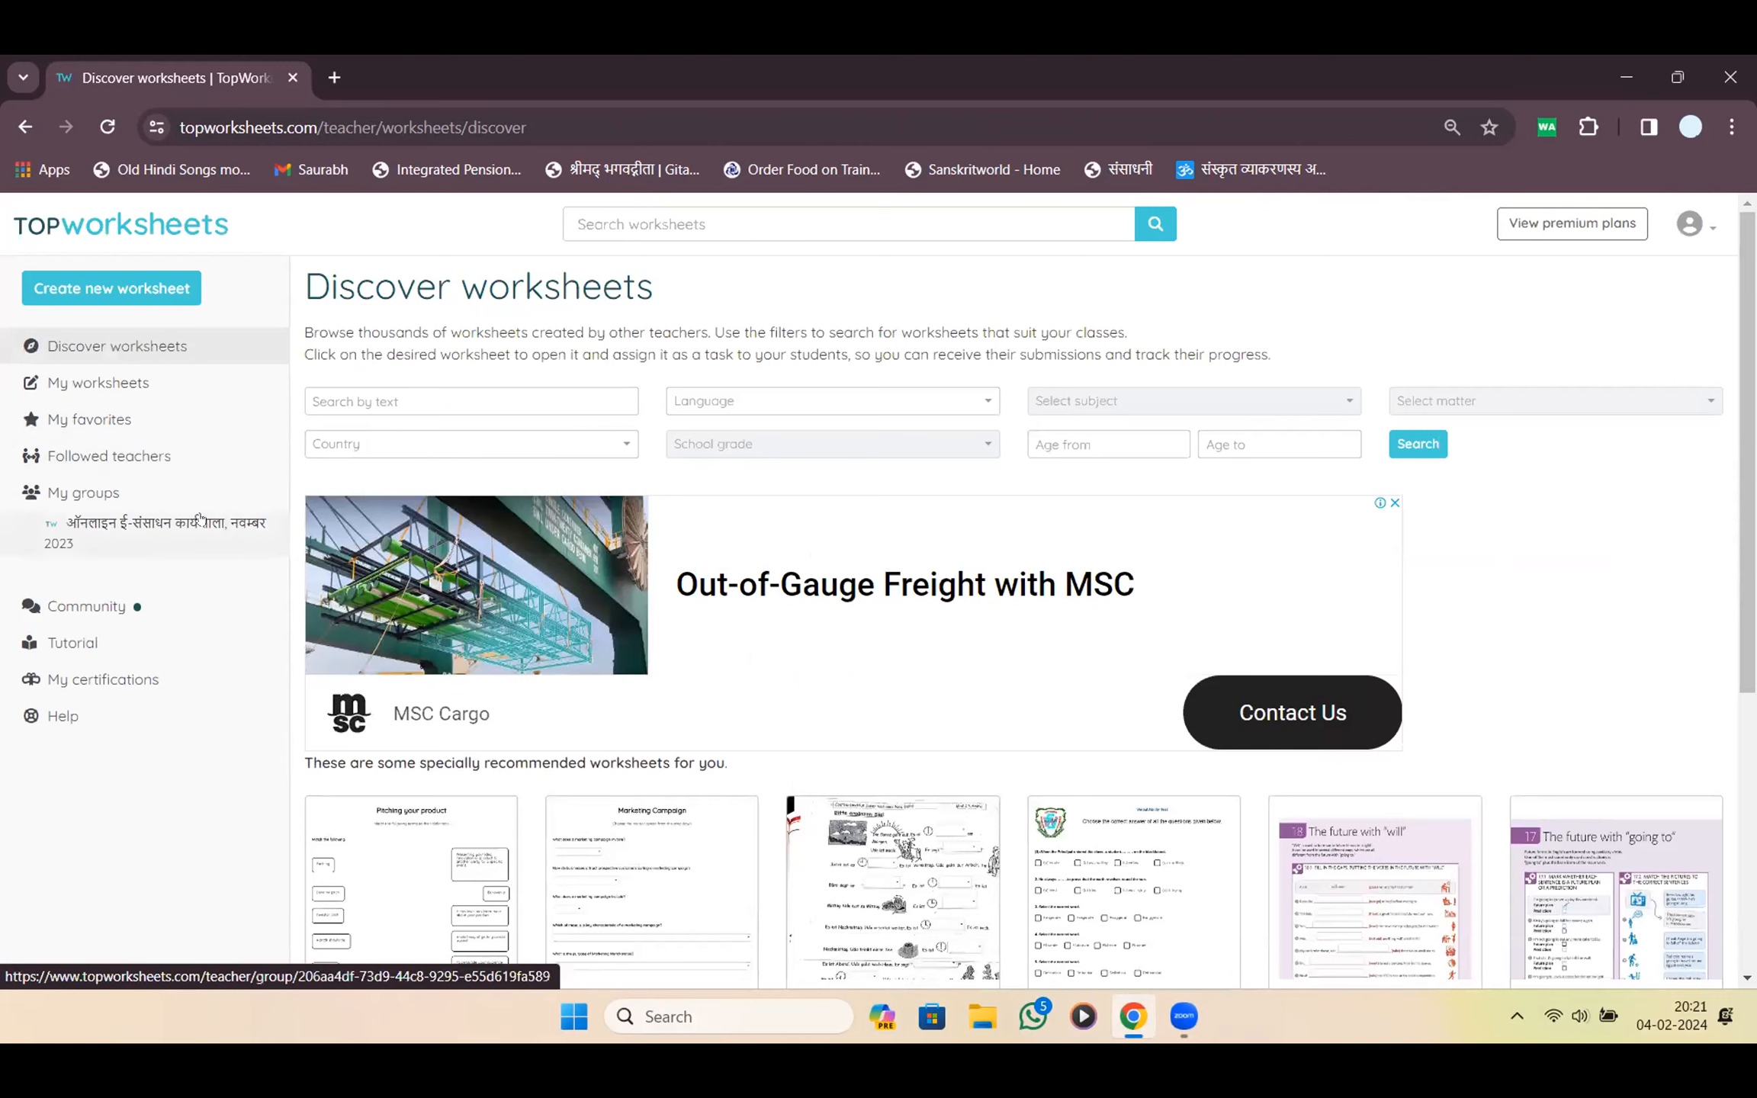
left_click(478, 404)
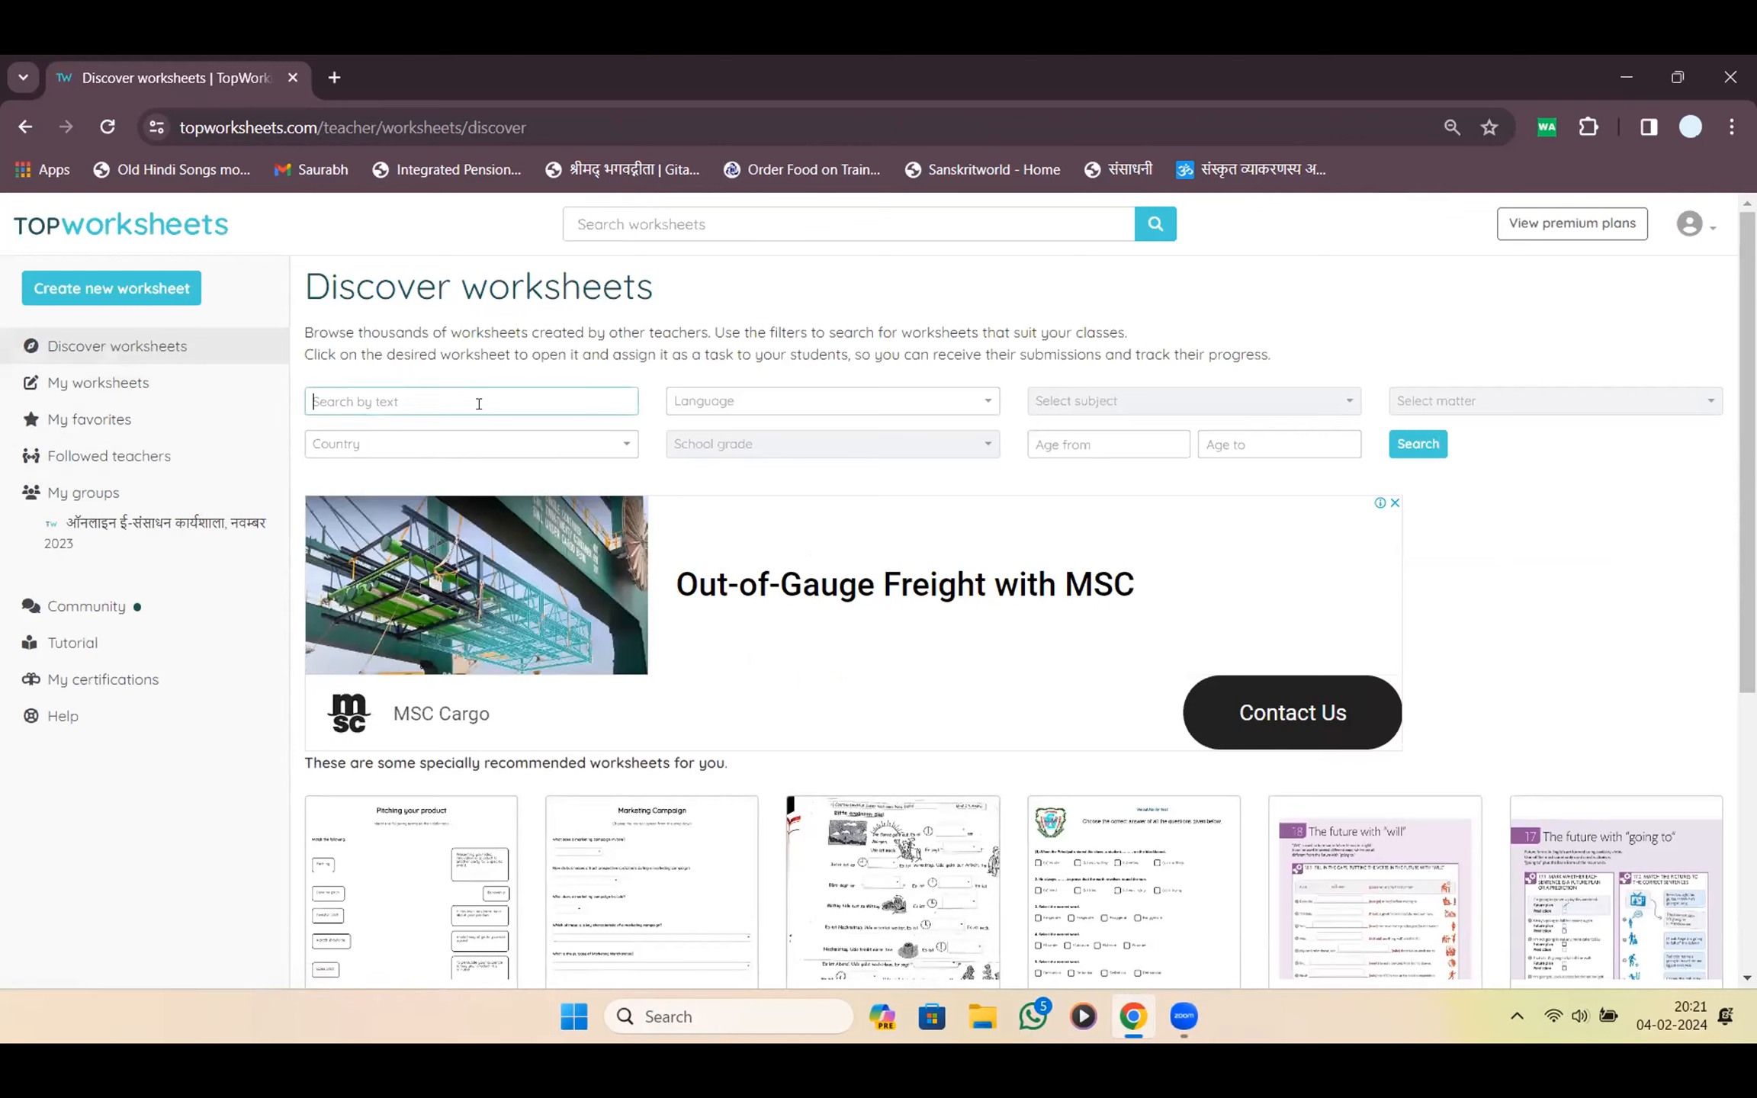
left_click(778, 412)
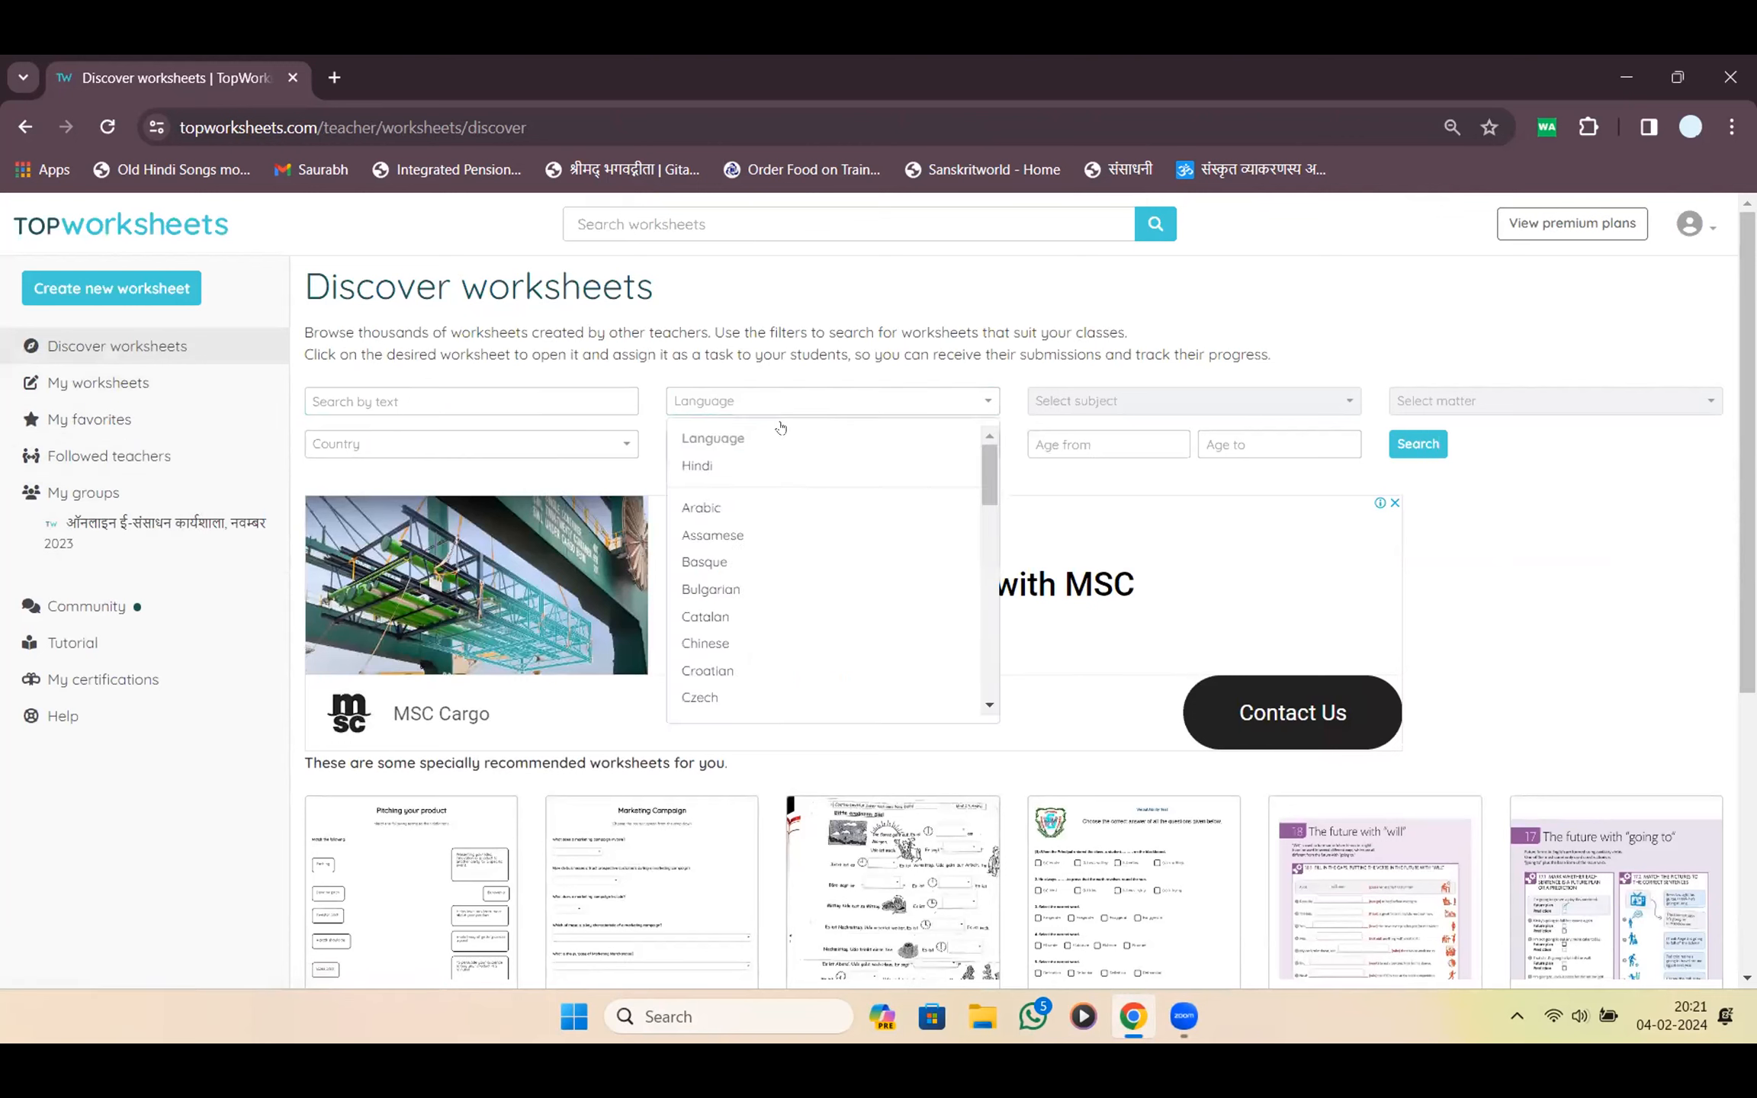
left_click(781, 469)
left_click(1184, 404)
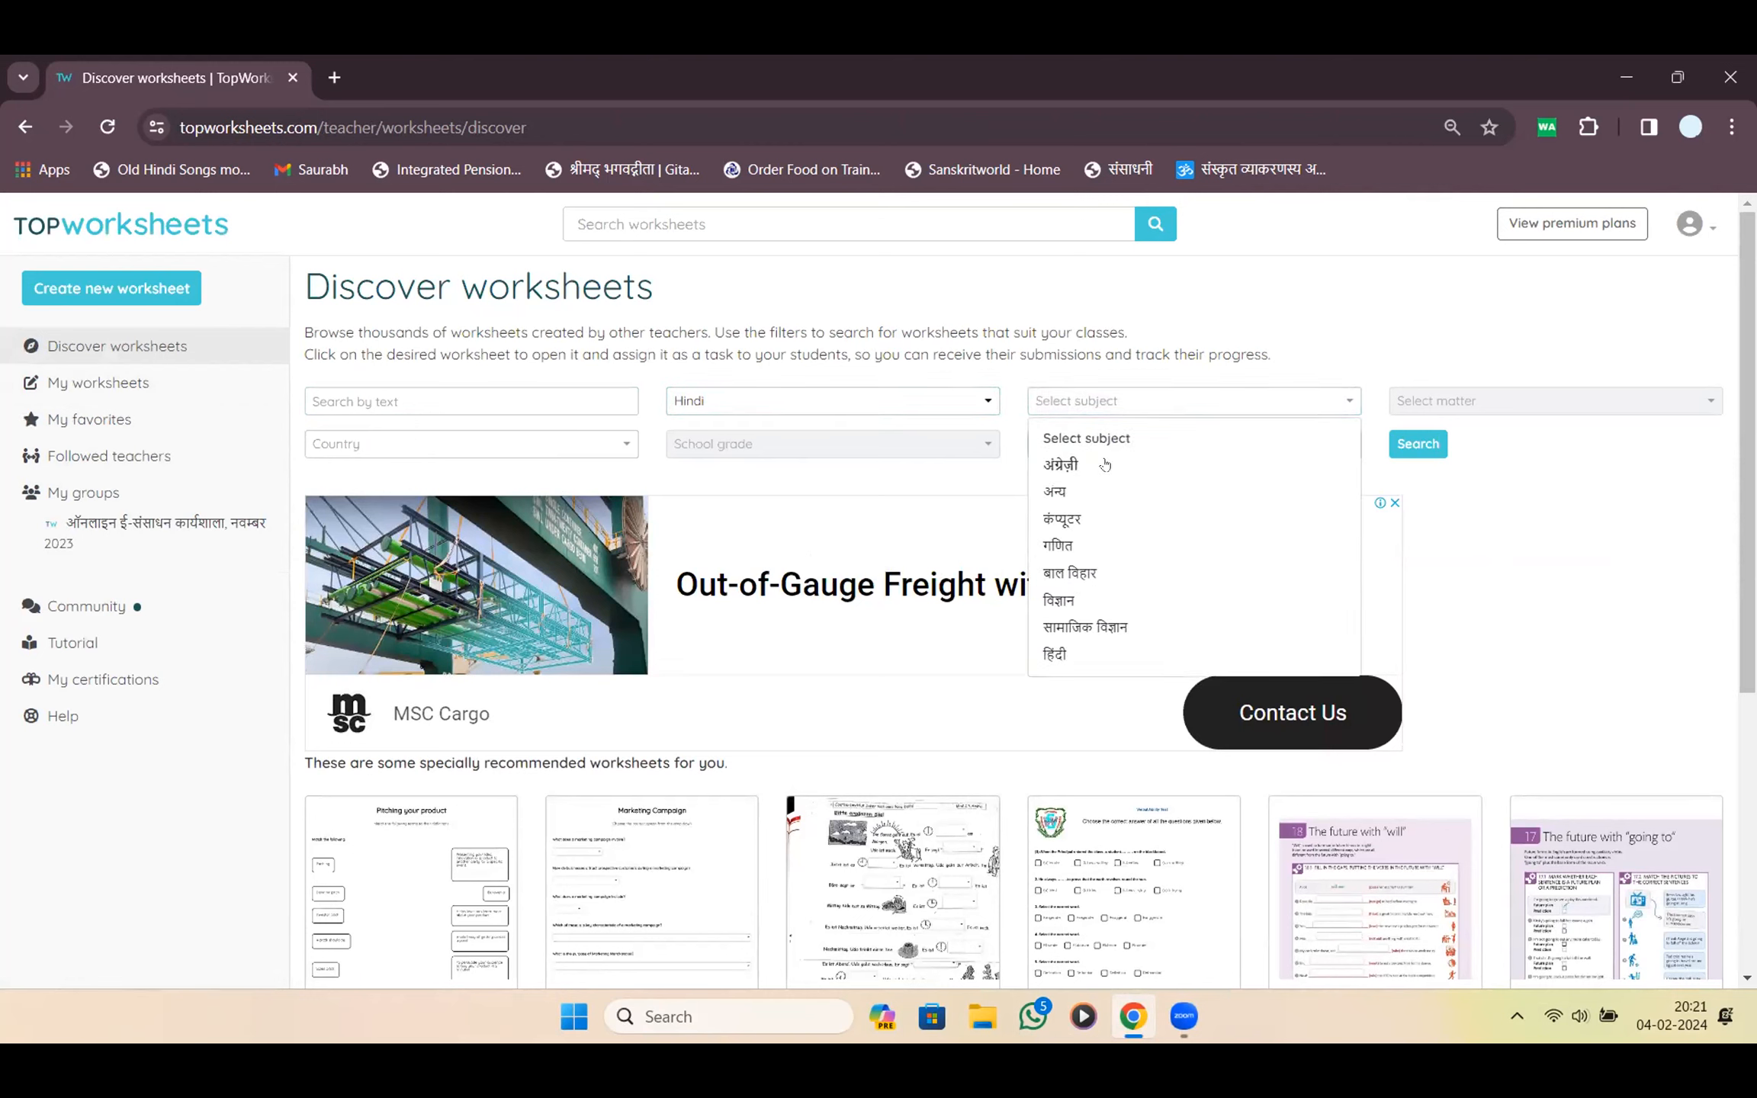
left_click(1094, 545)
Add घटाना as the topic and India as the country filter
left_click(1147, 406)
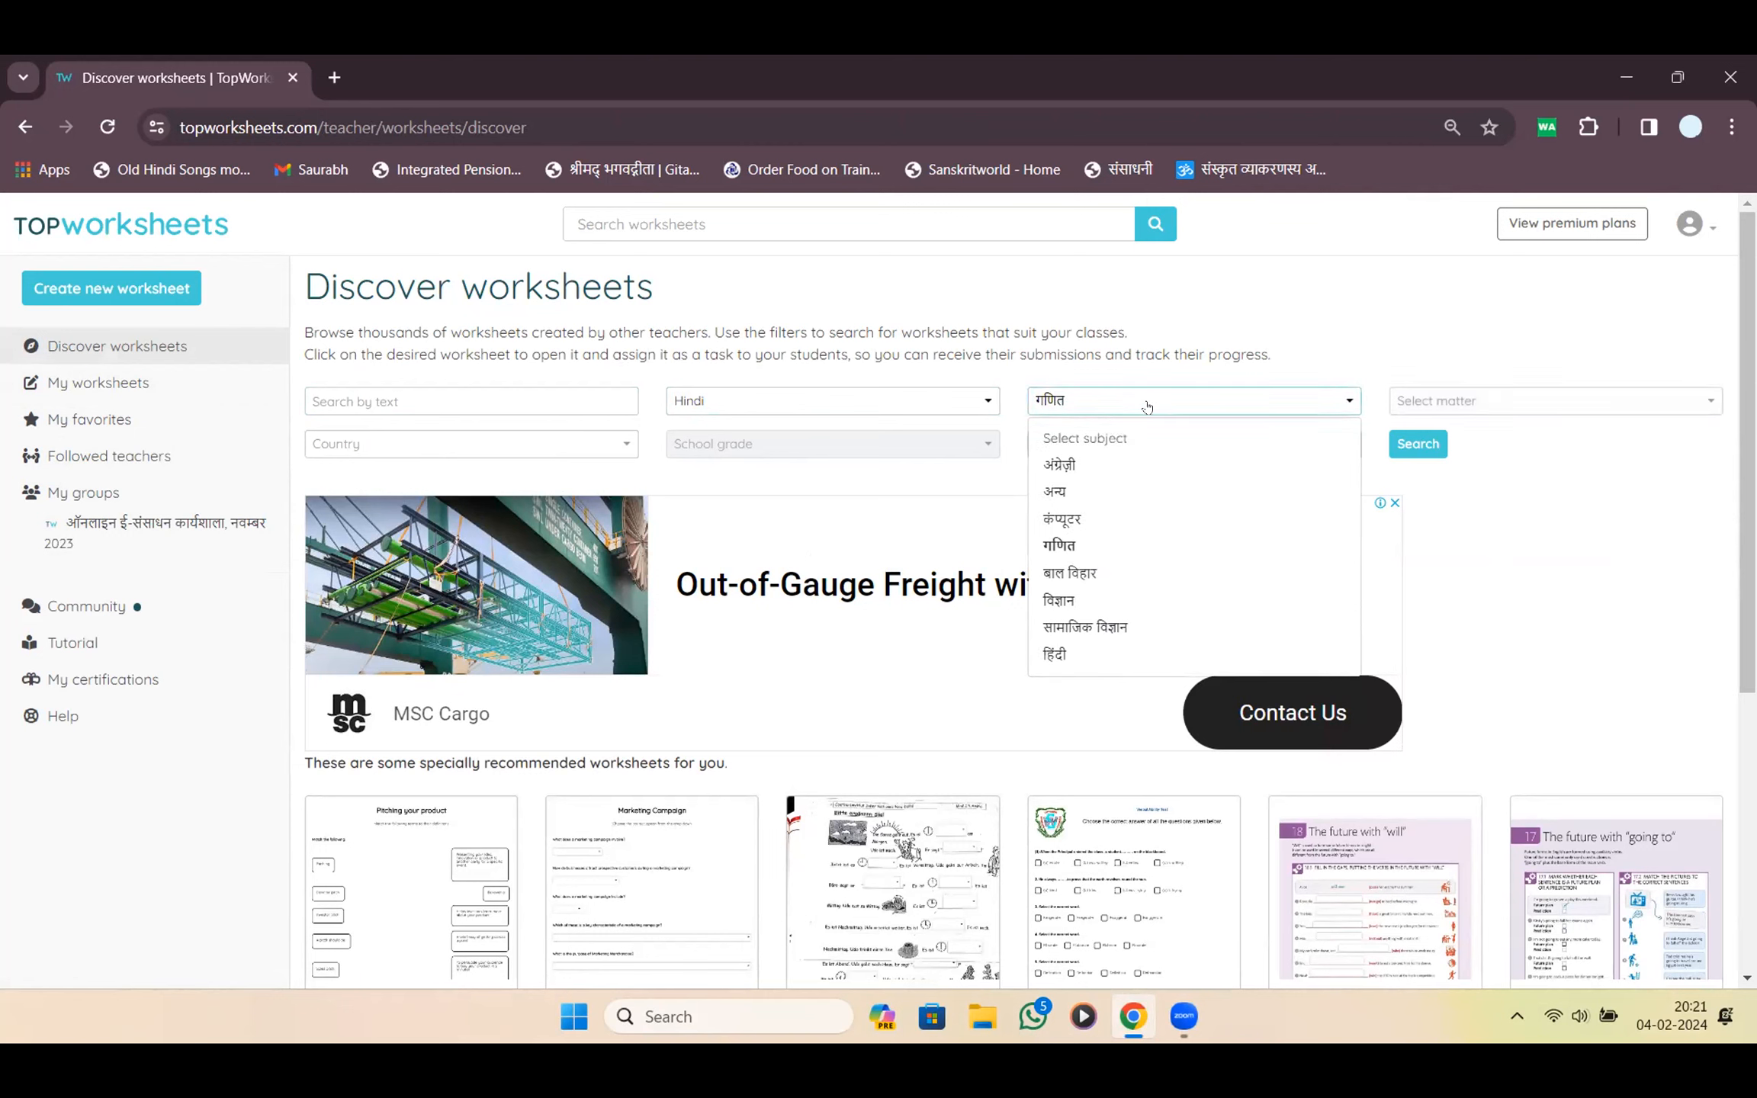
left_click(1146, 406)
left_click(1403, 413)
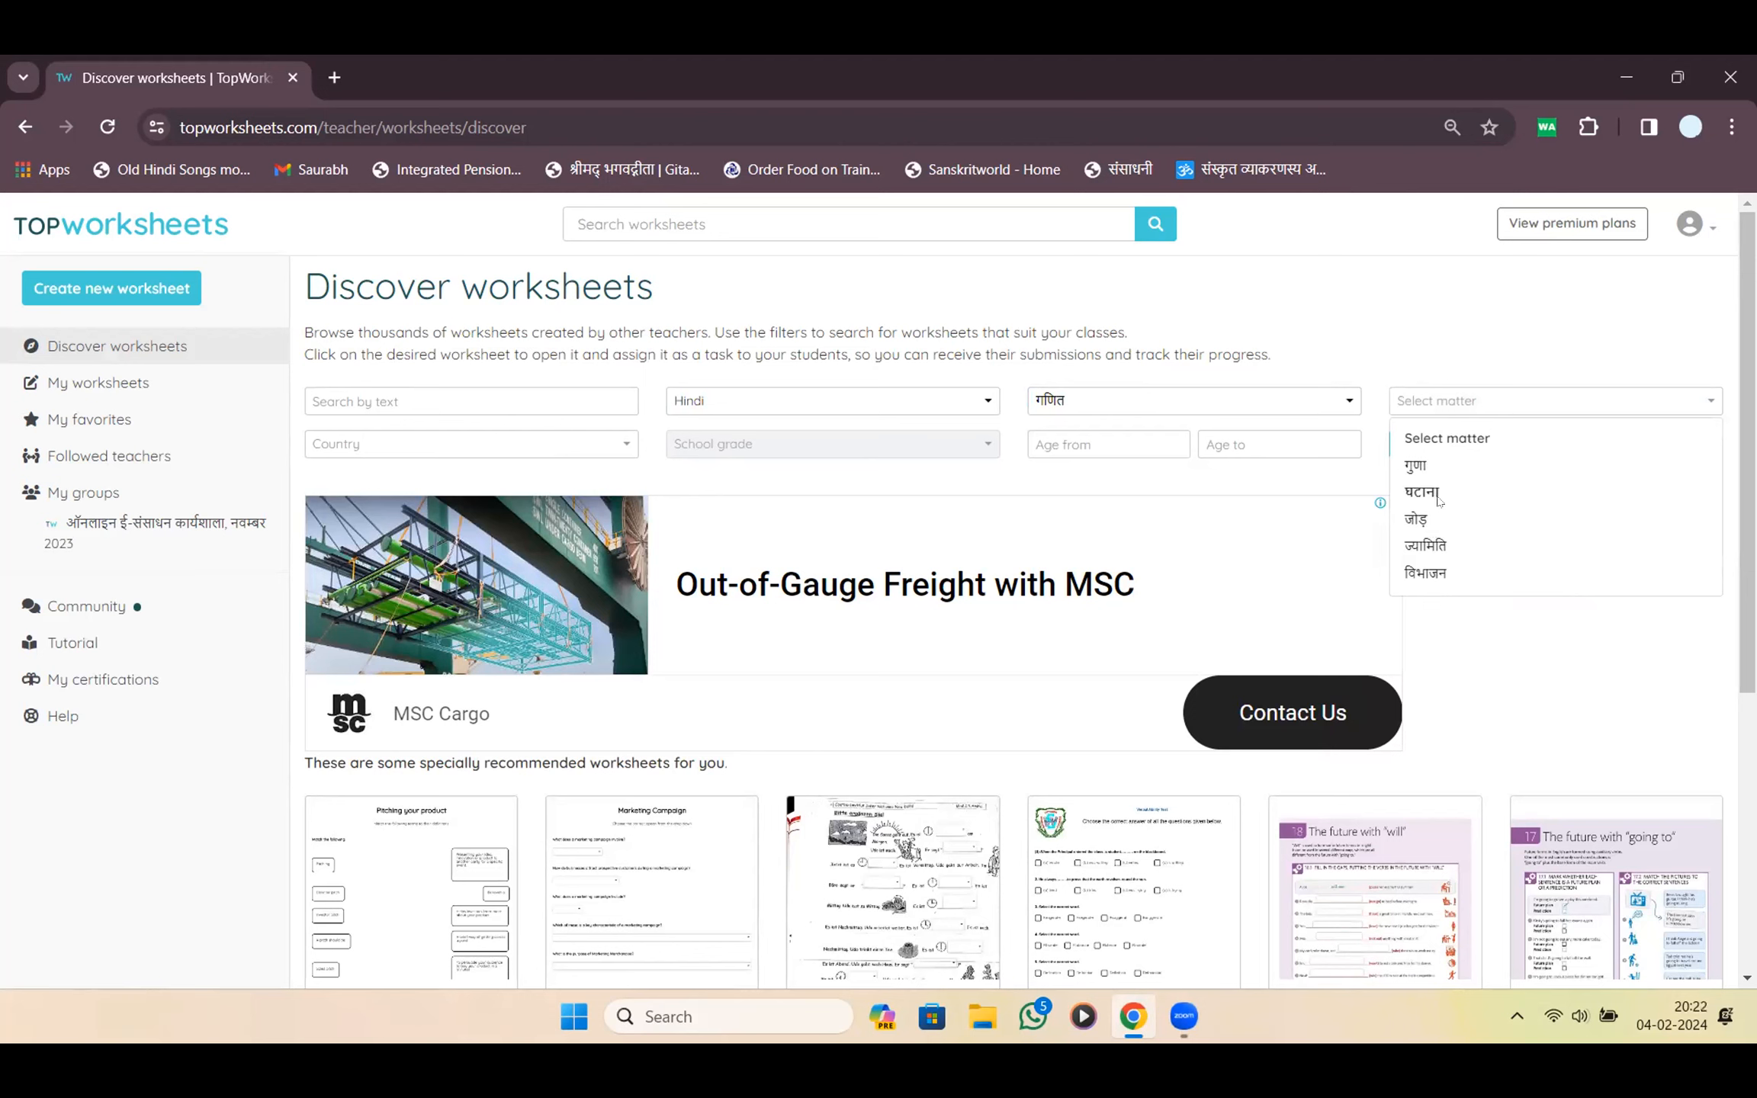
left_click(1423, 493)
left_click(474, 450)
left_click(594, 453)
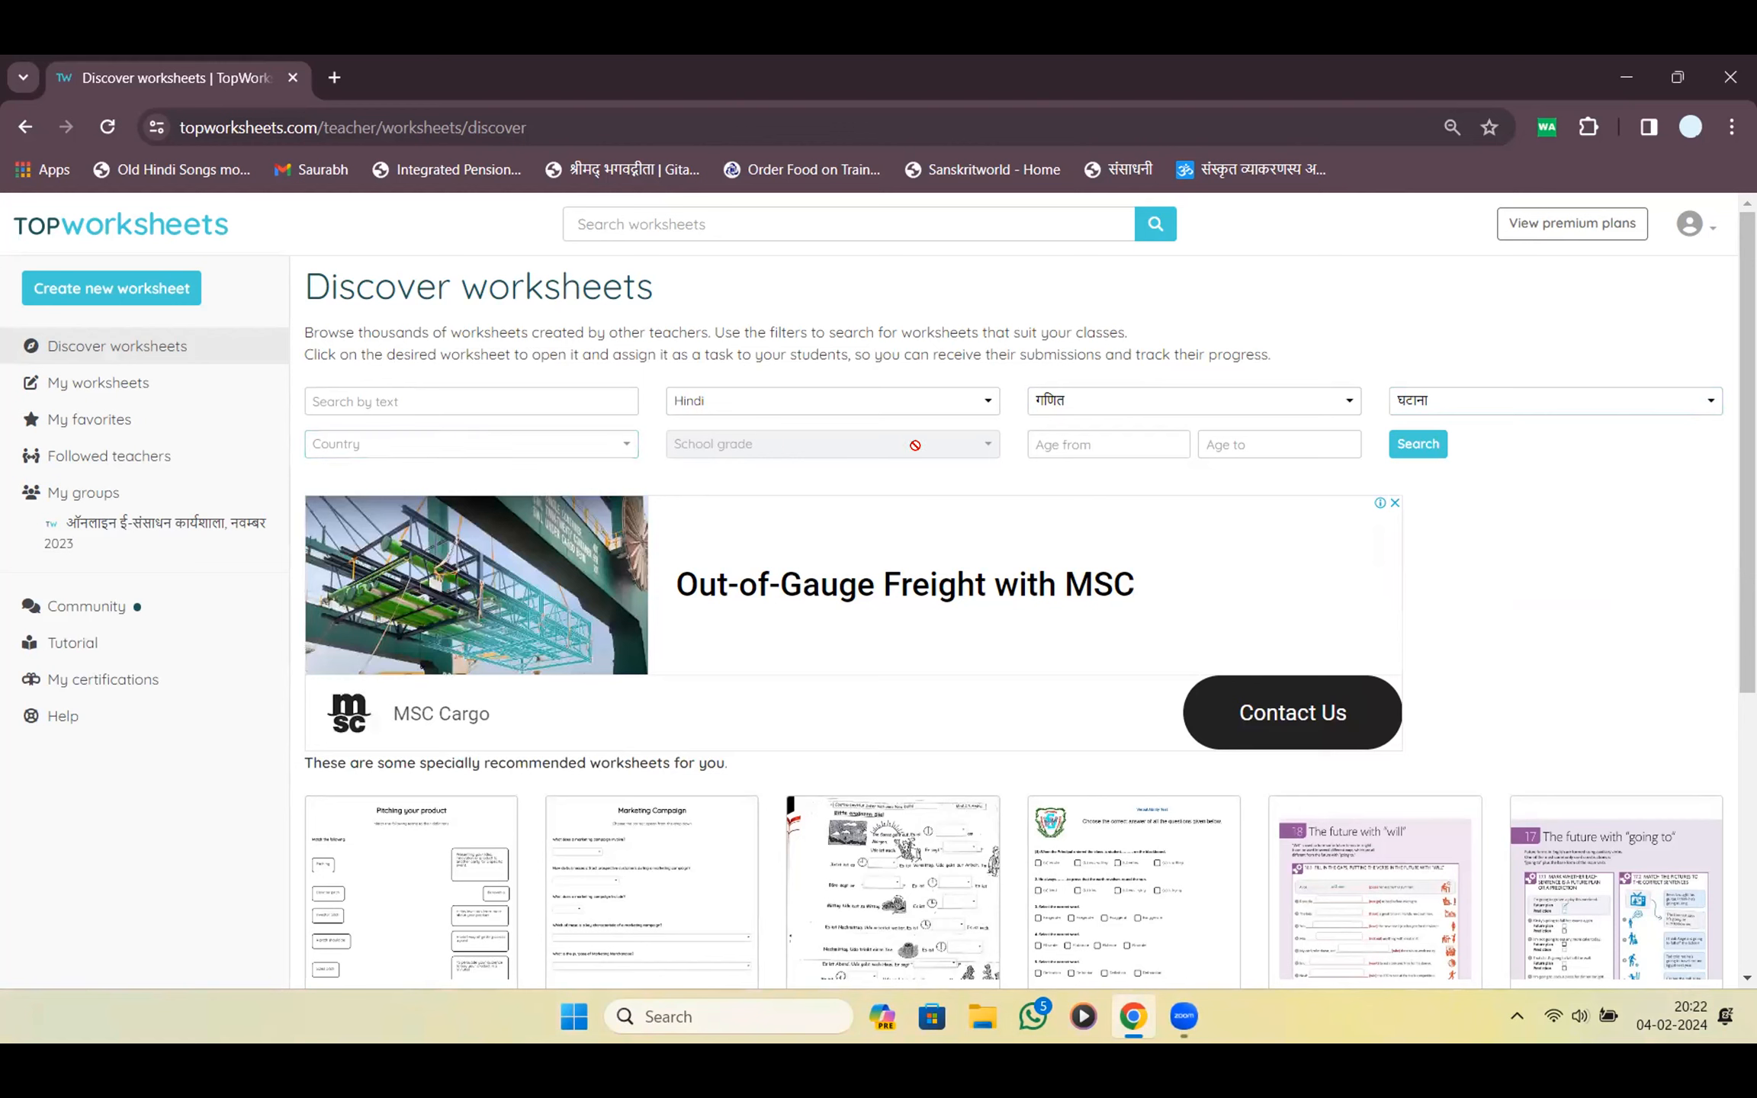
left_click(581, 443)
left_click(496, 507)
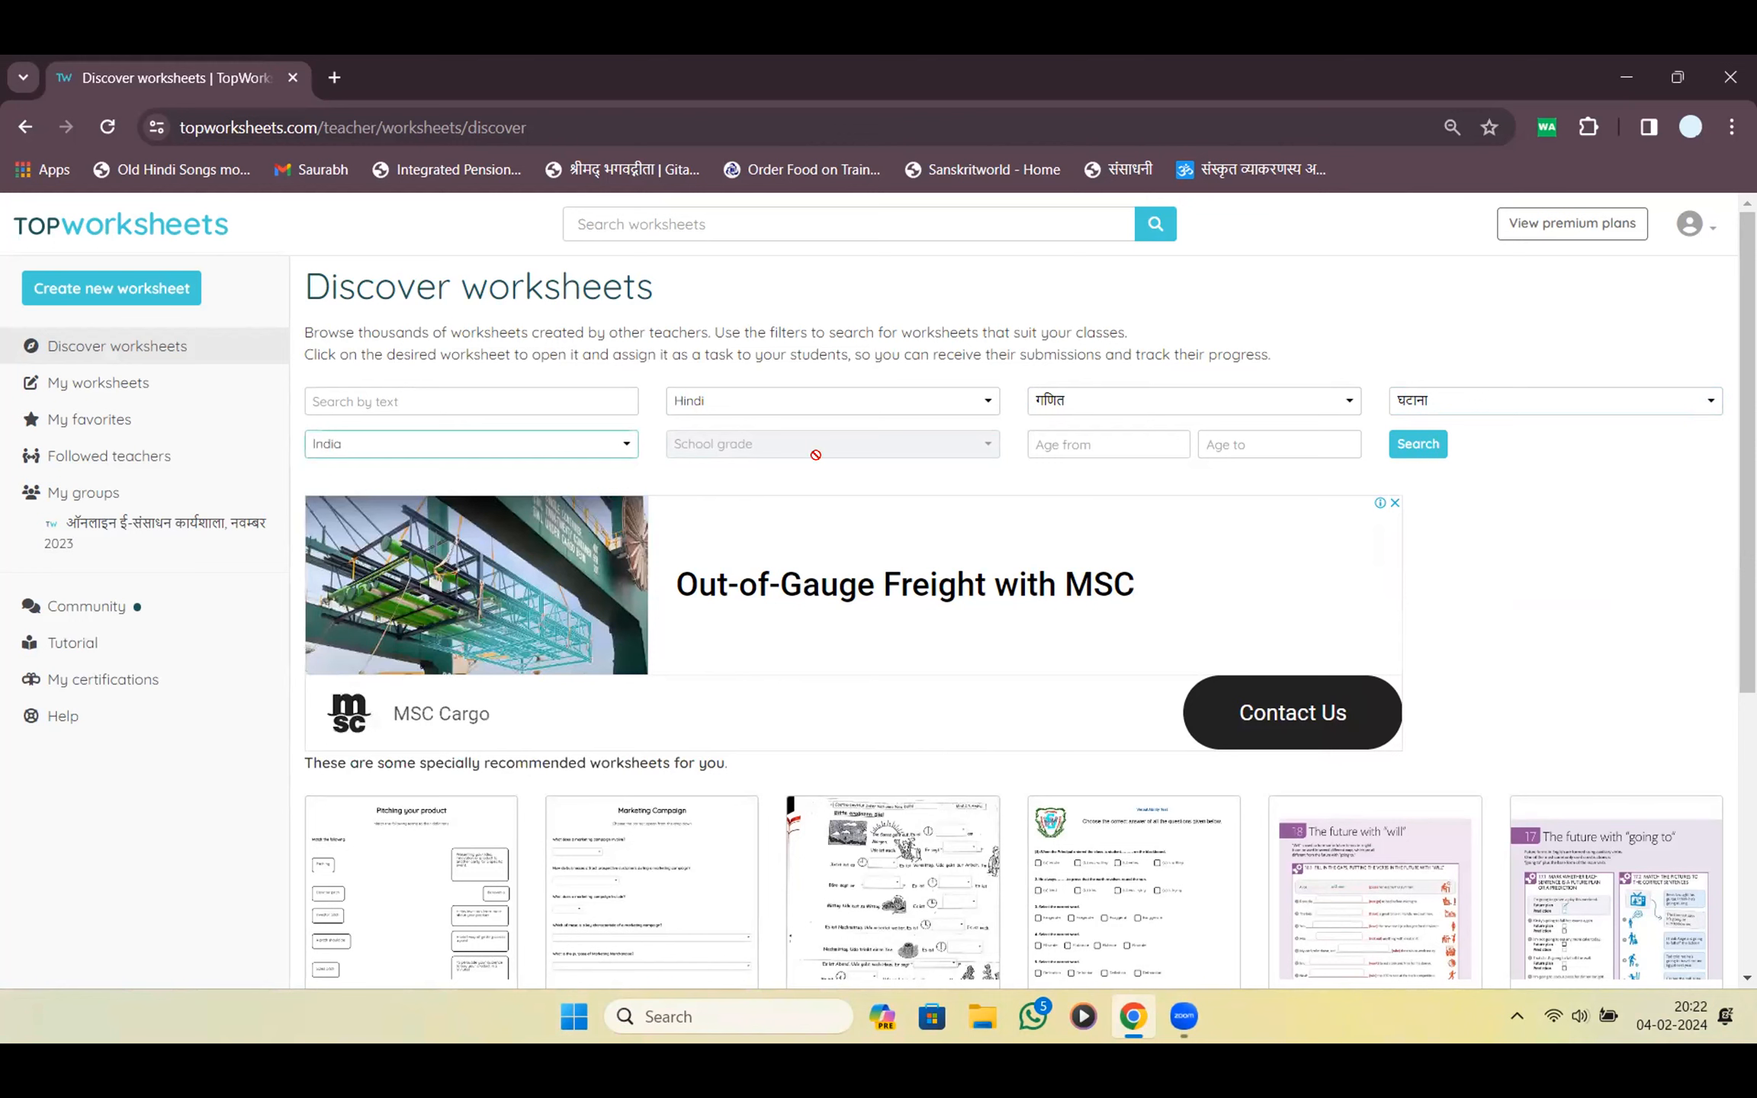
Filter the school grade to 4th grade and run the search
left_click(757, 447)
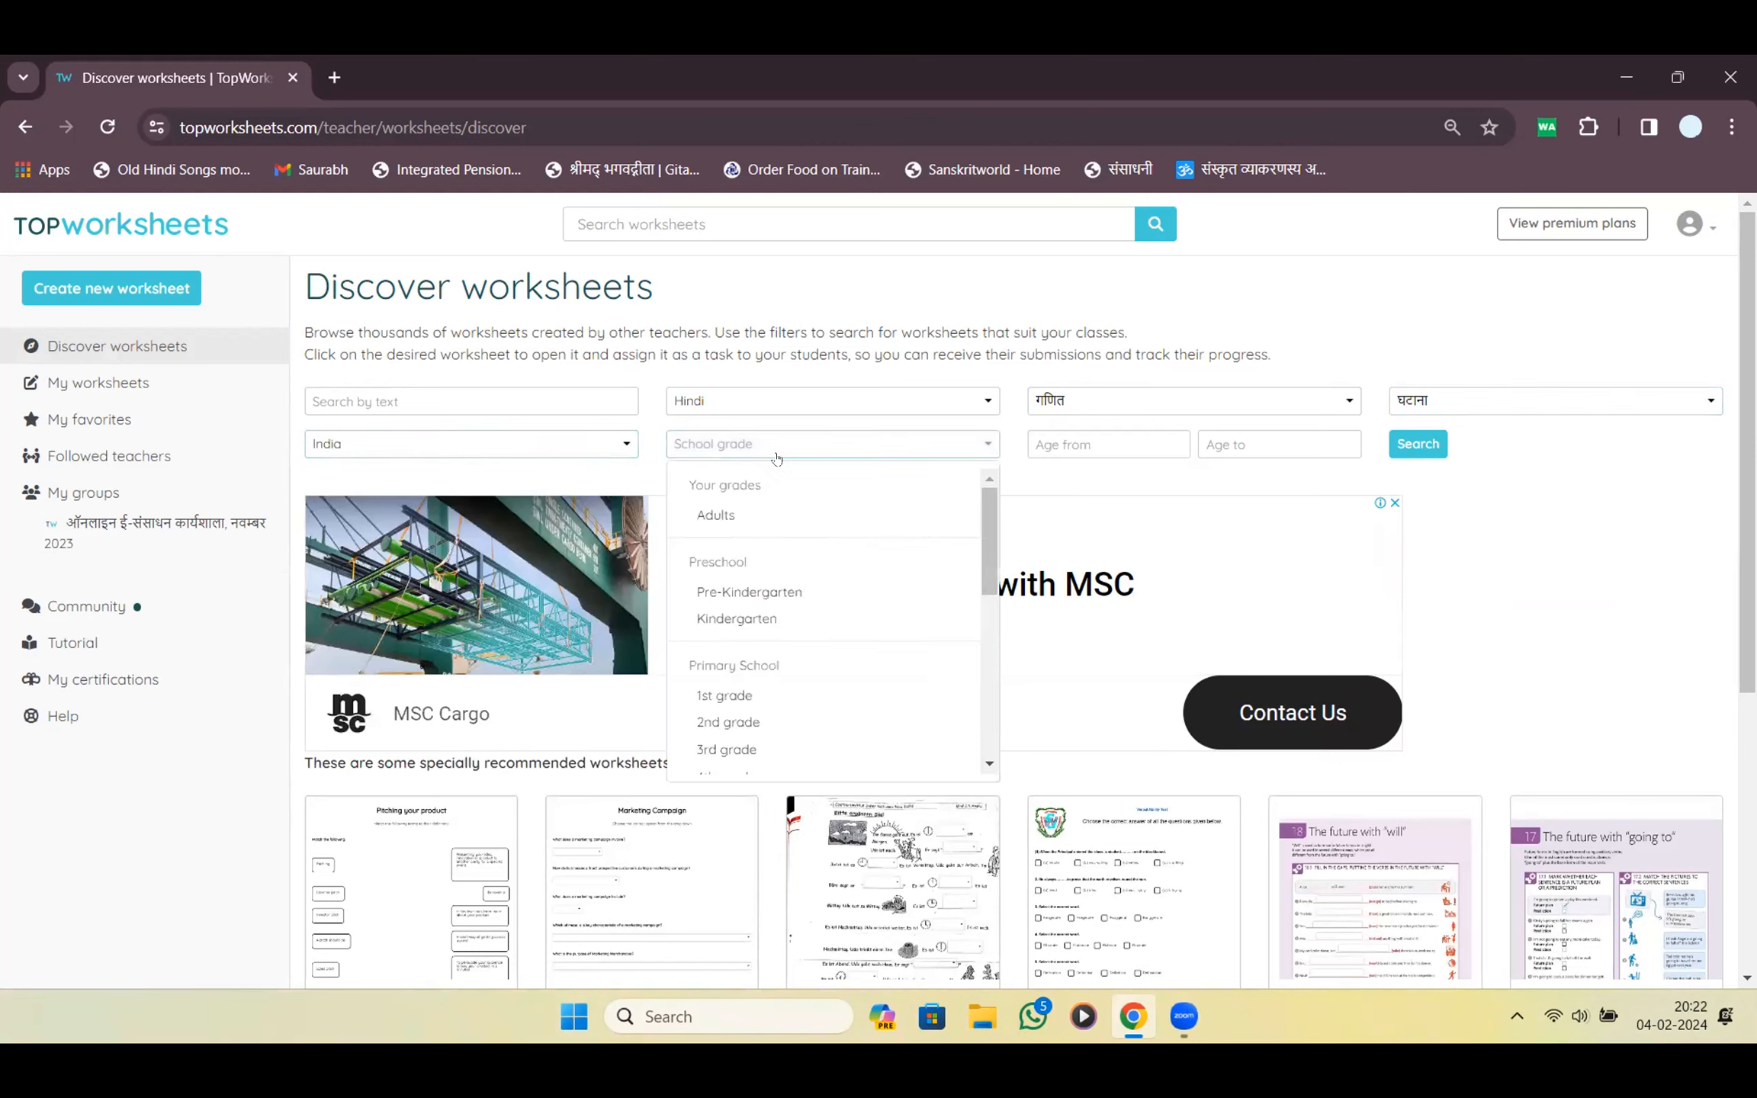
scroll(797, 614, "down", 5)
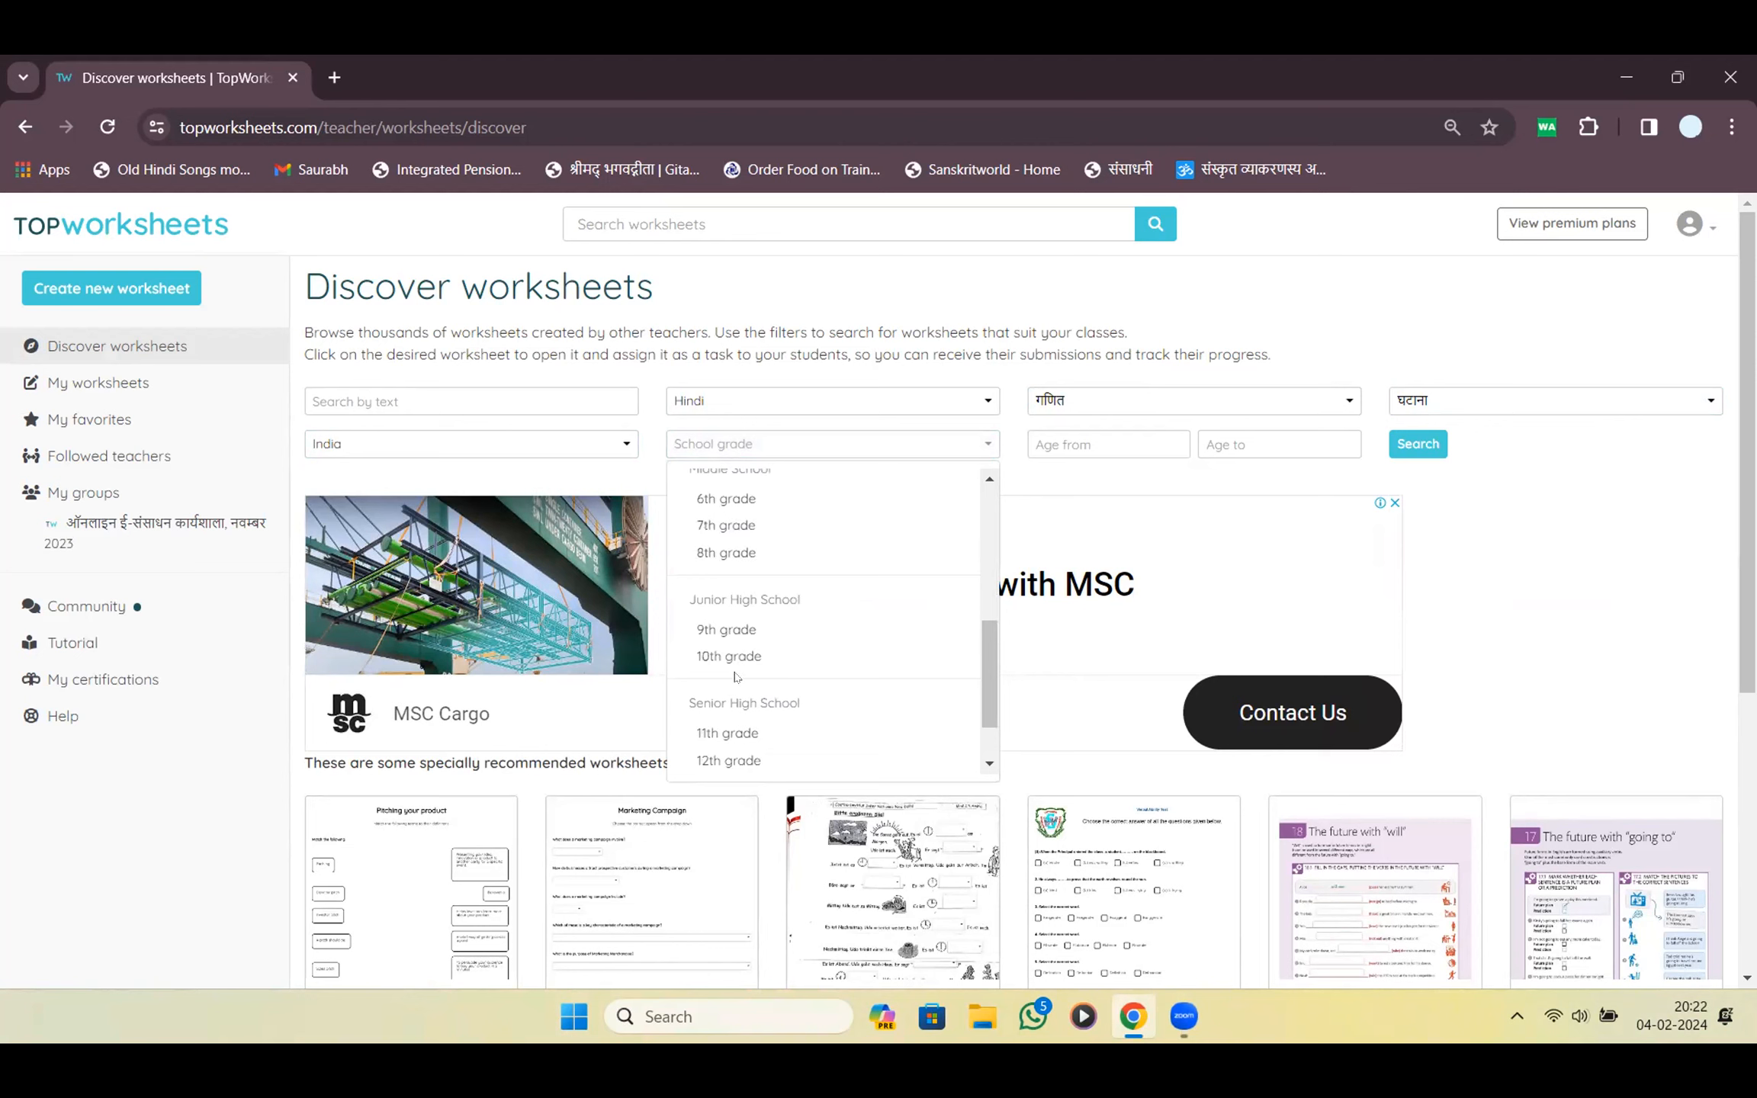
scroll(736, 660, "up", 5)
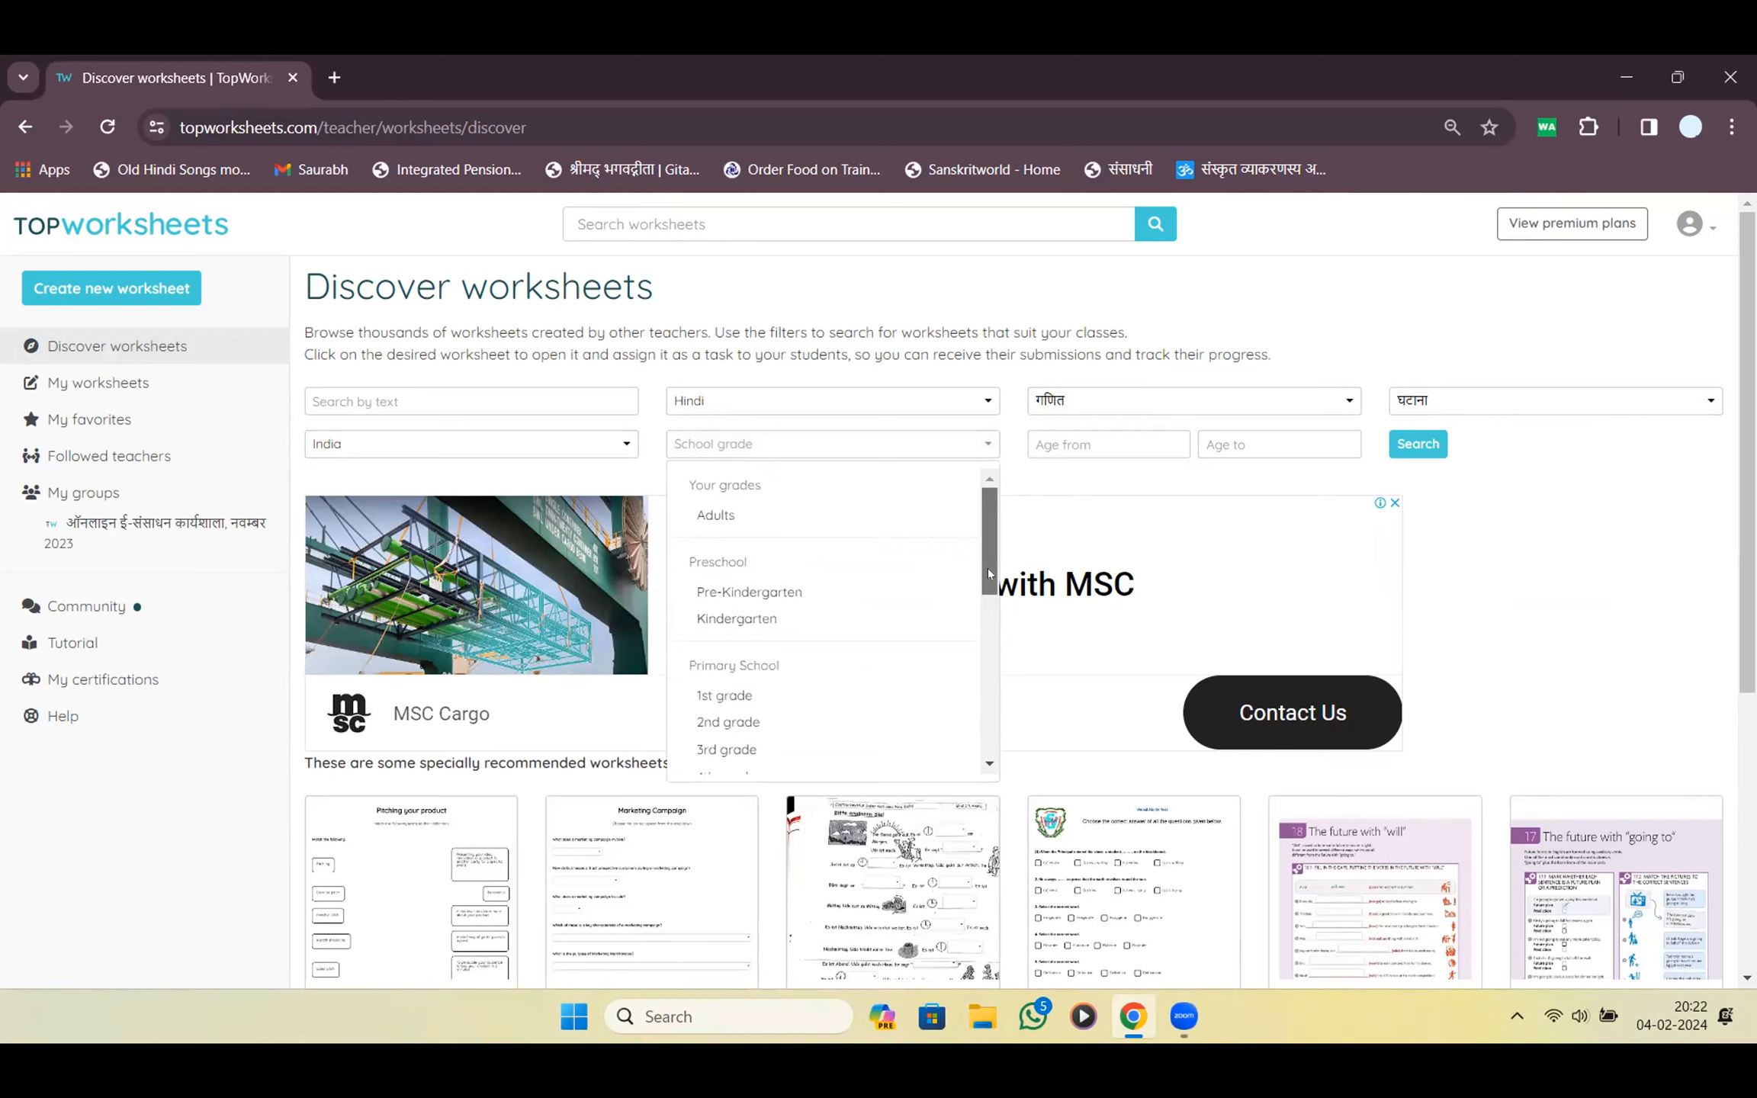
scroll(751, 648, "down", 2)
left_click(755, 637)
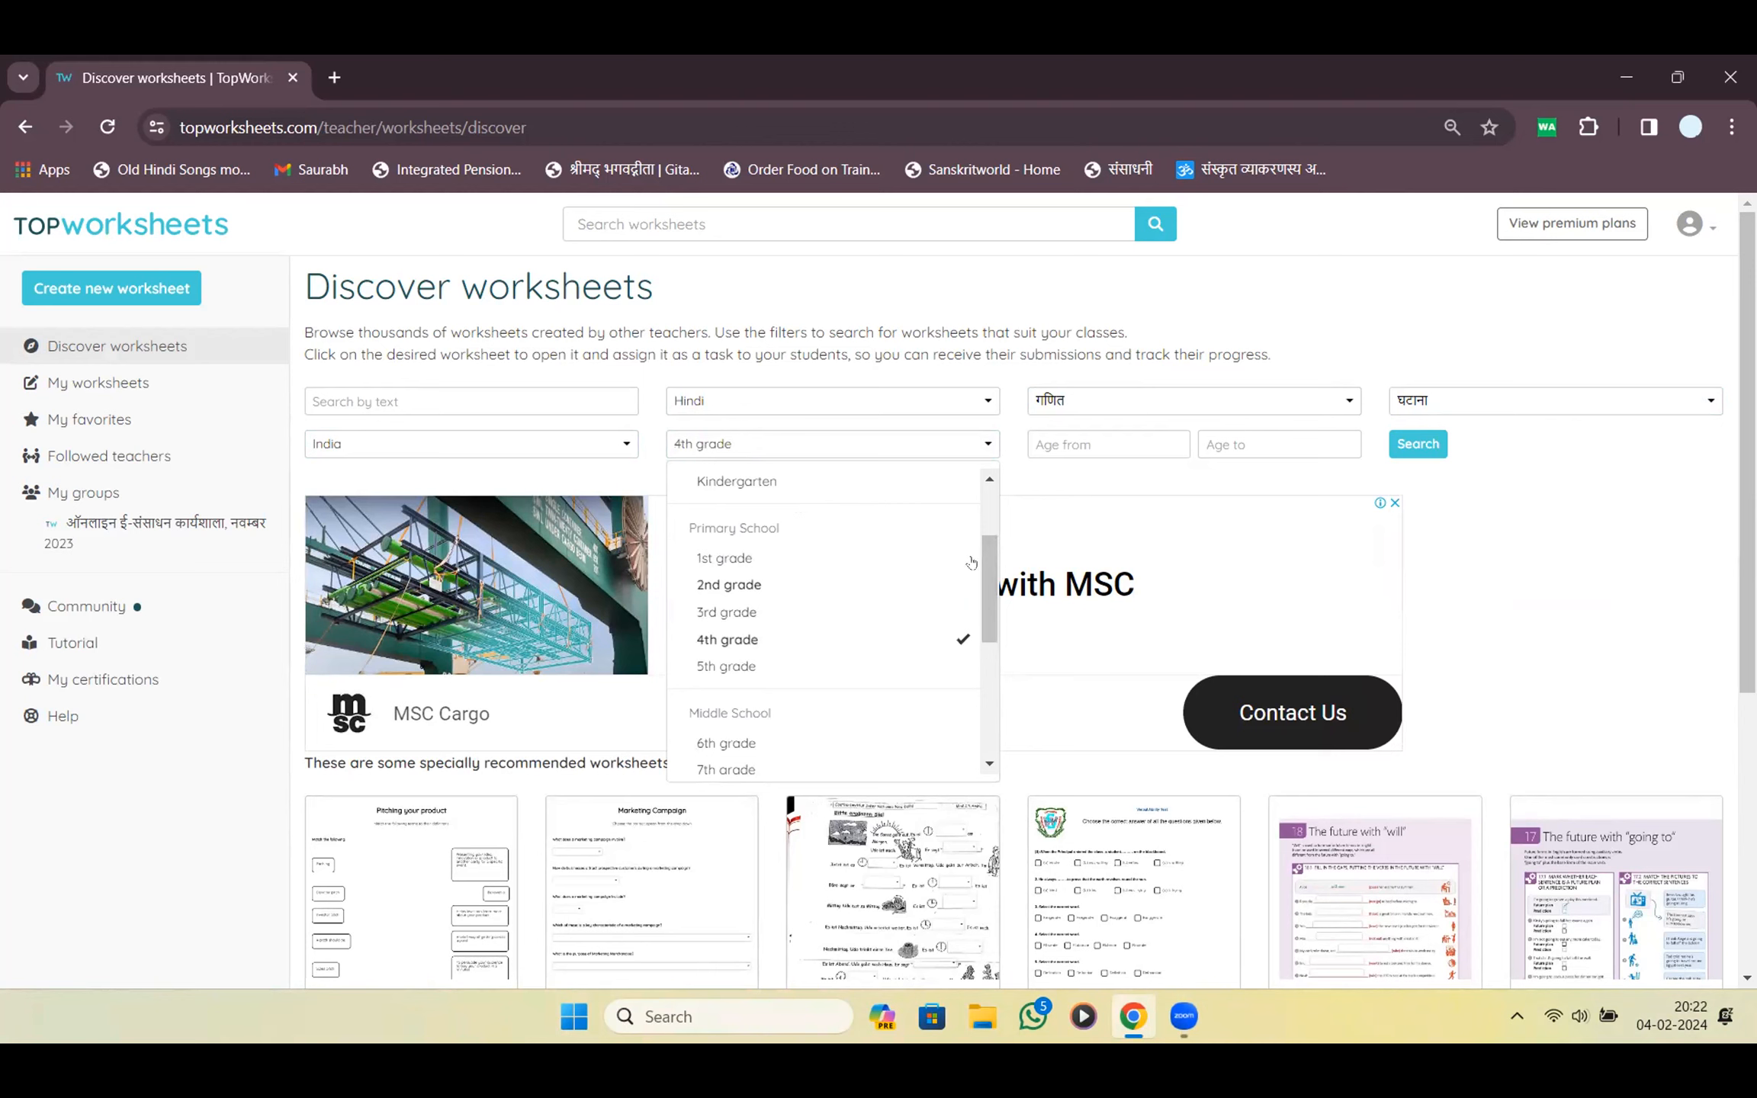
left_click(1401, 448)
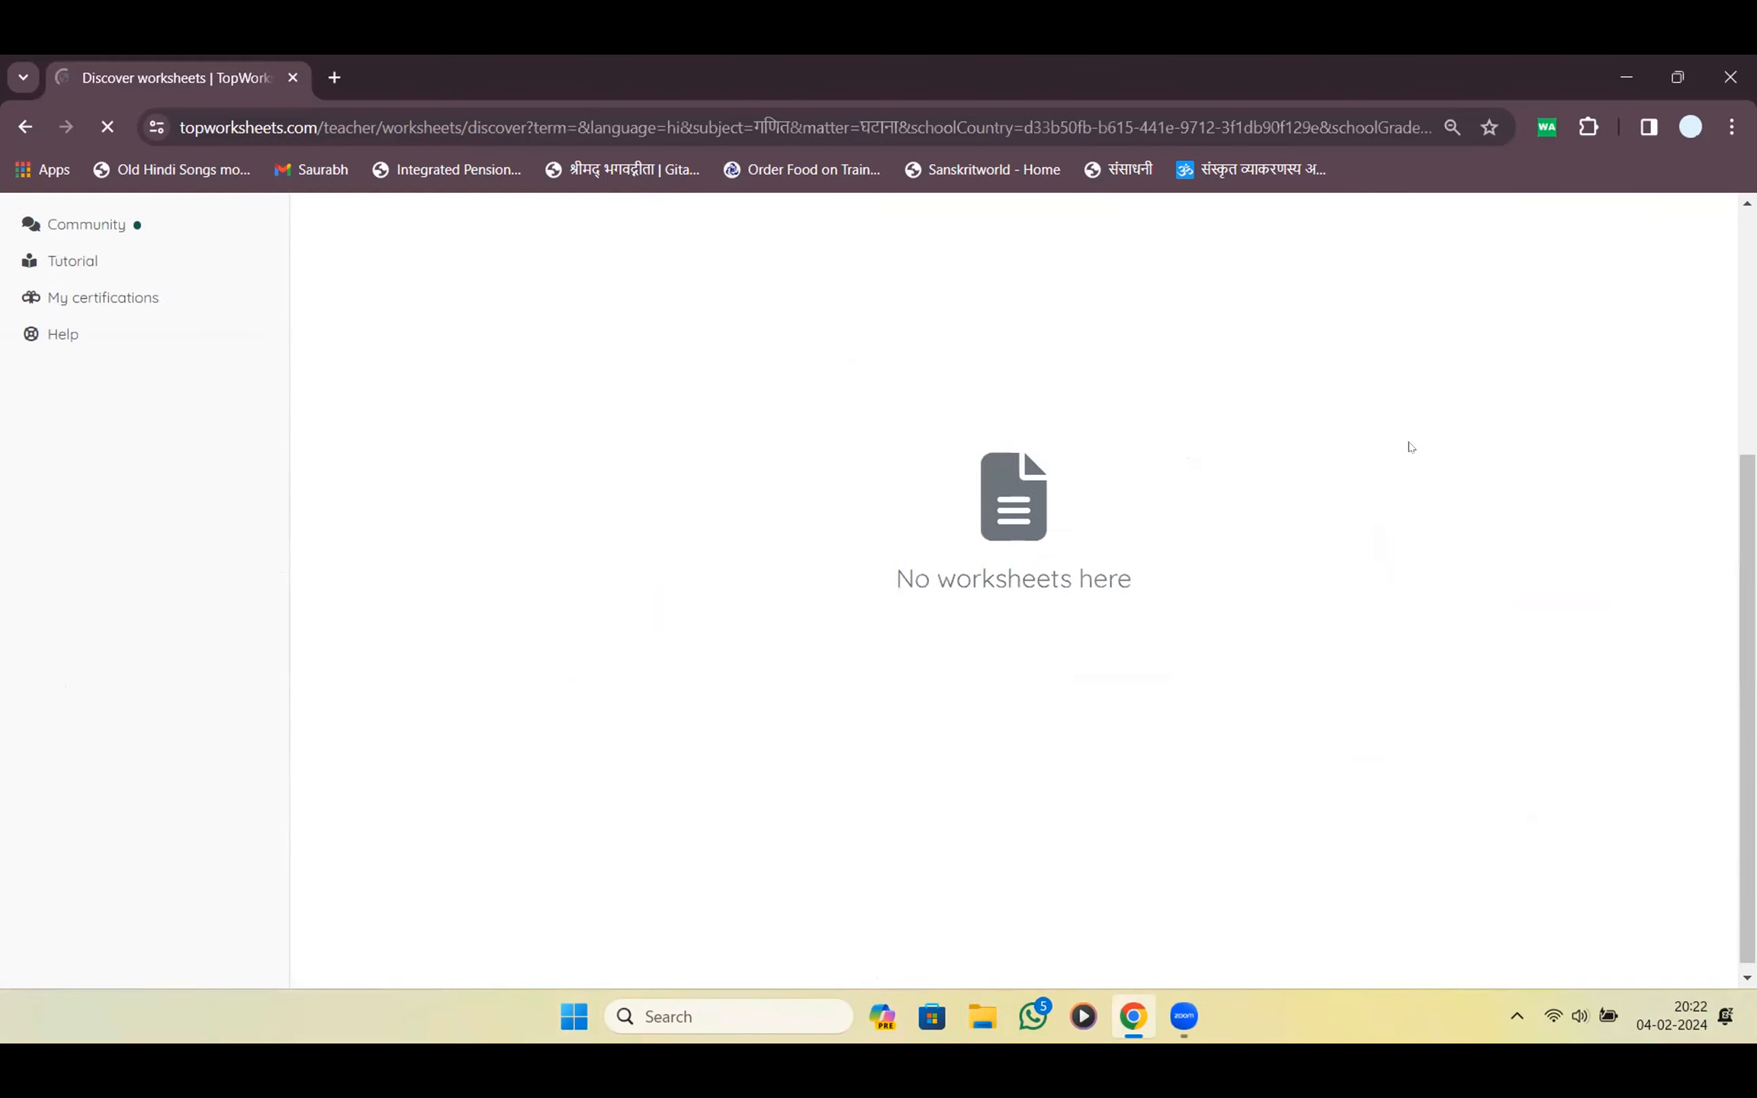
Add 2nd grade to the grade filter, search again, and scroll to the single result
left_click(925, 453)
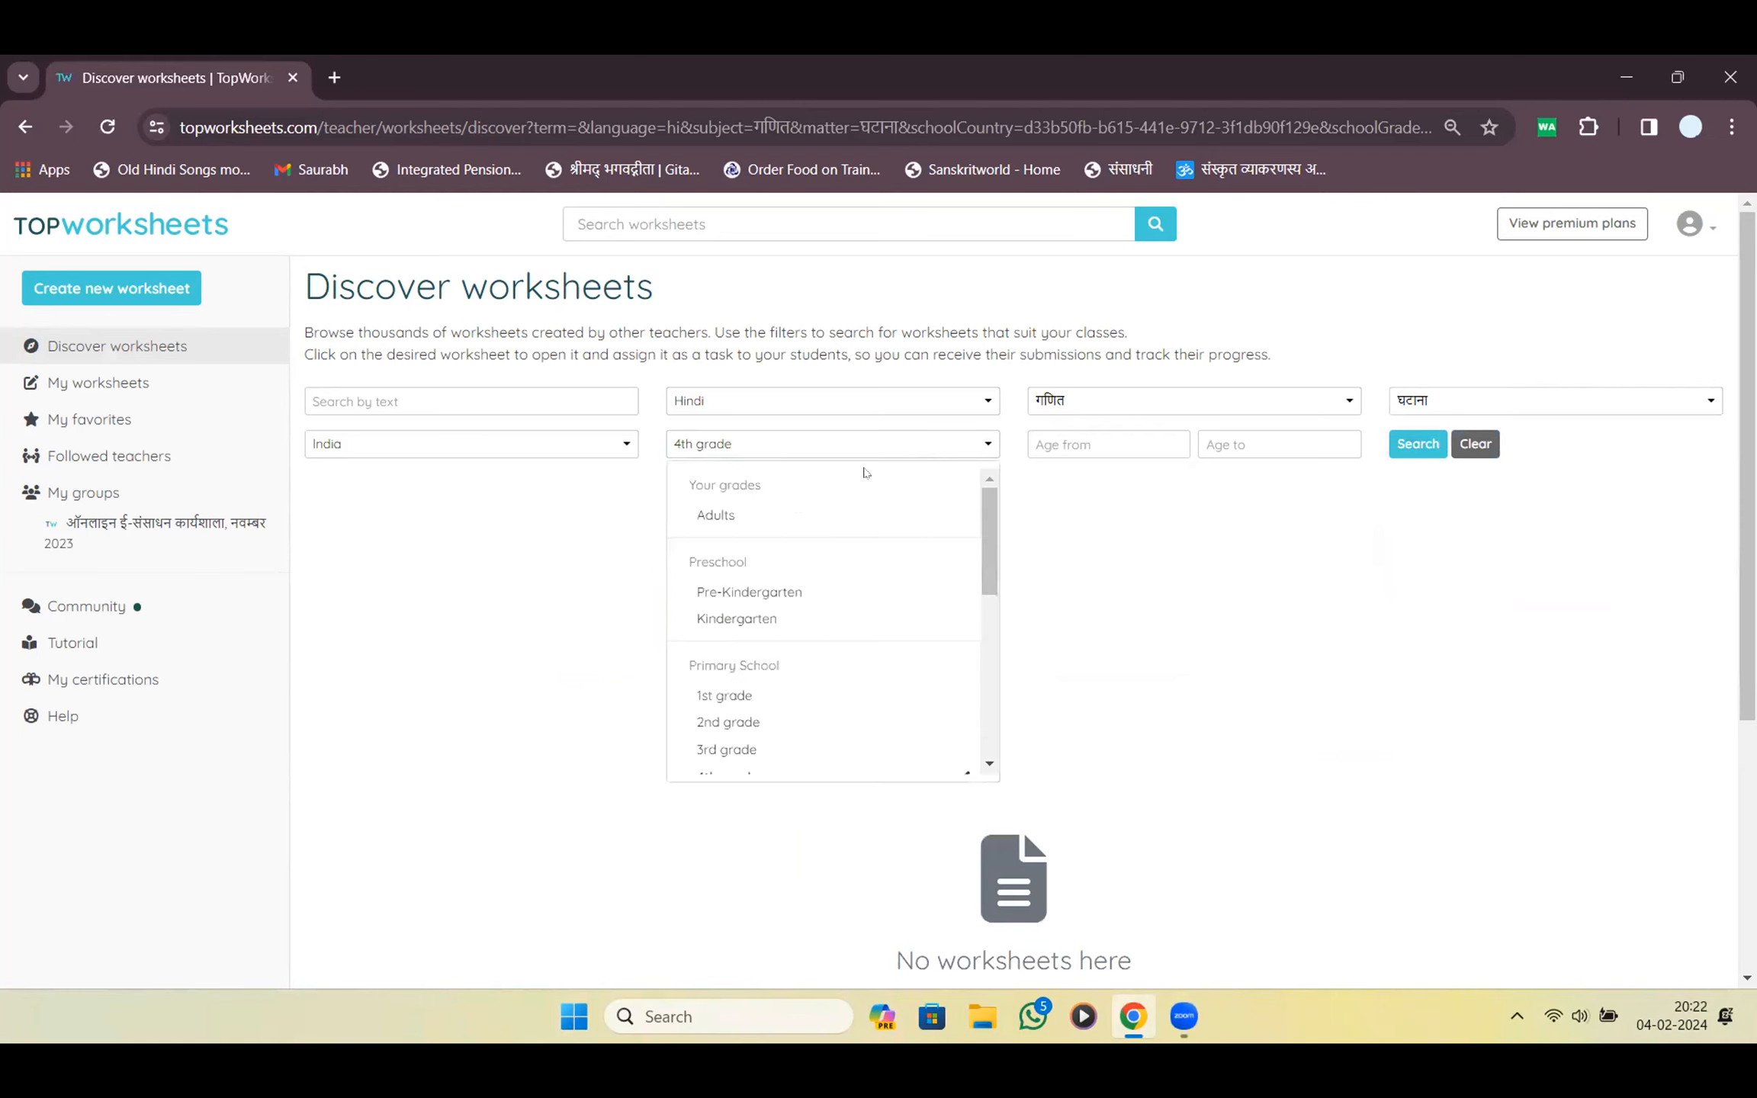
scroll(729, 691, "down", 5)
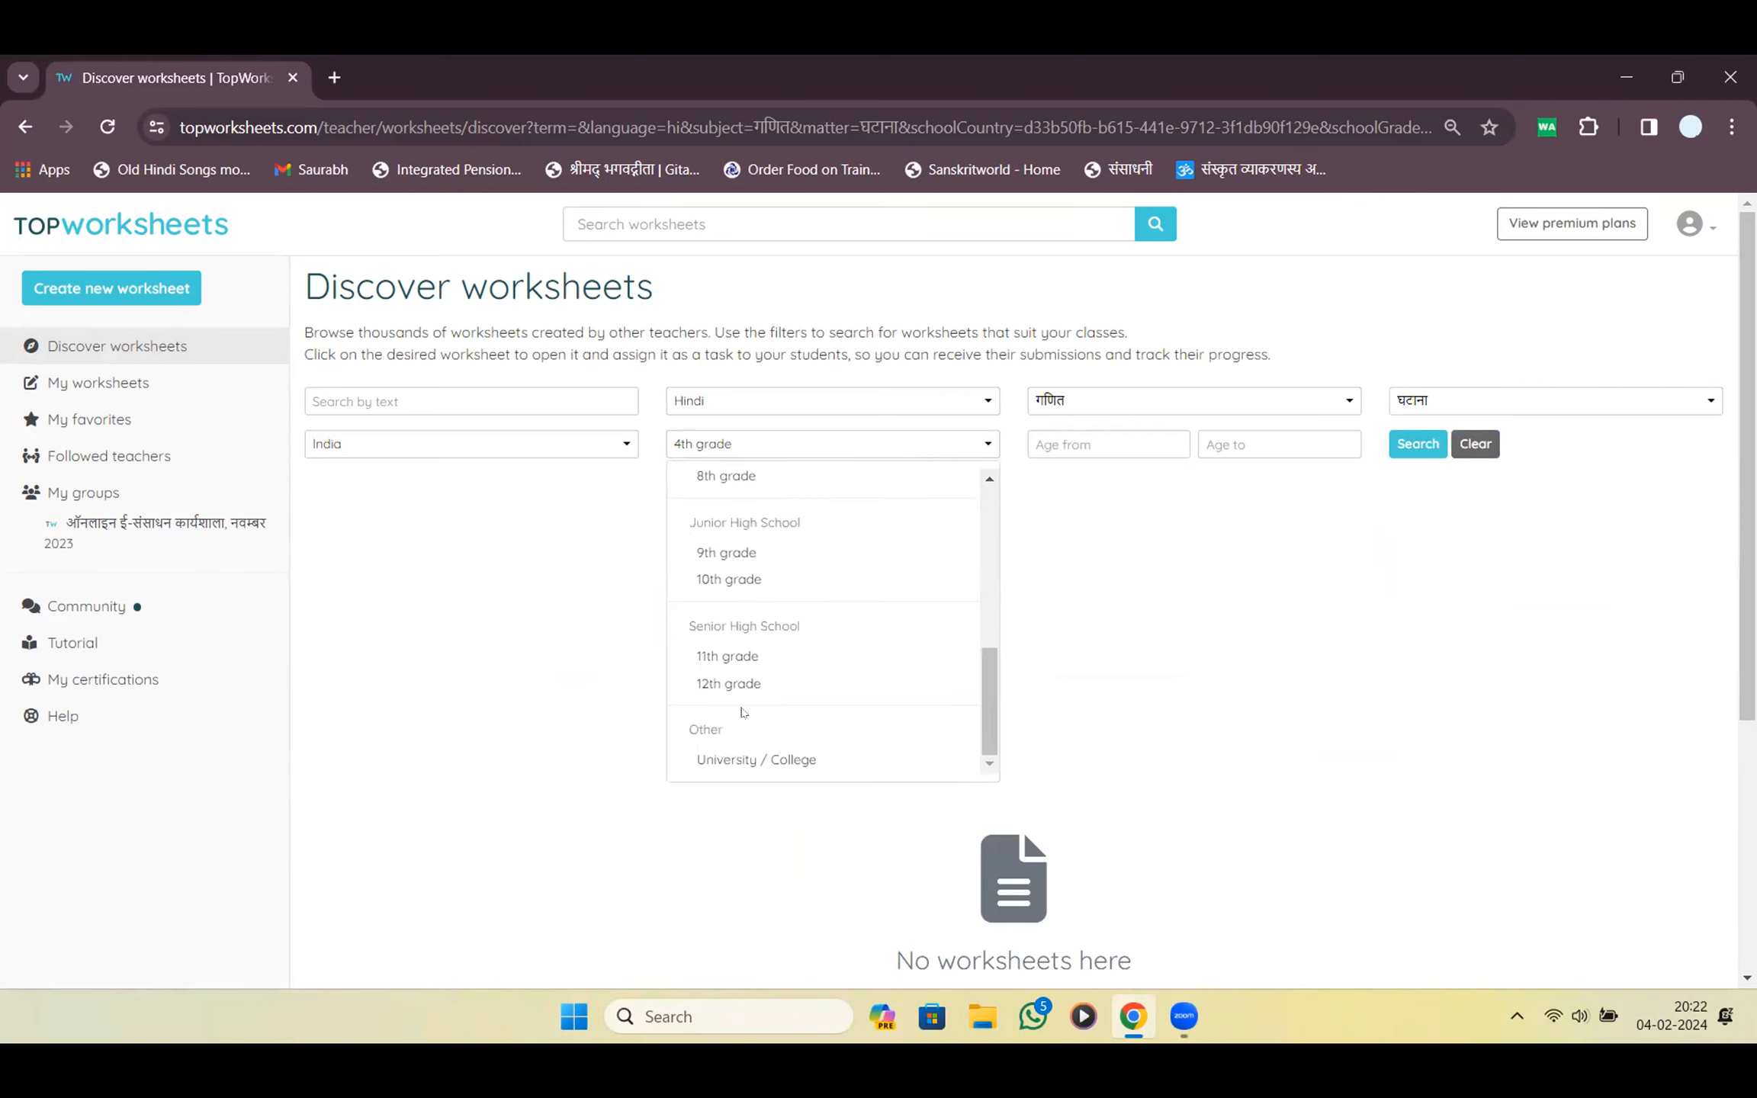
scroll(746, 710, "up", 5)
left_click(728, 721)
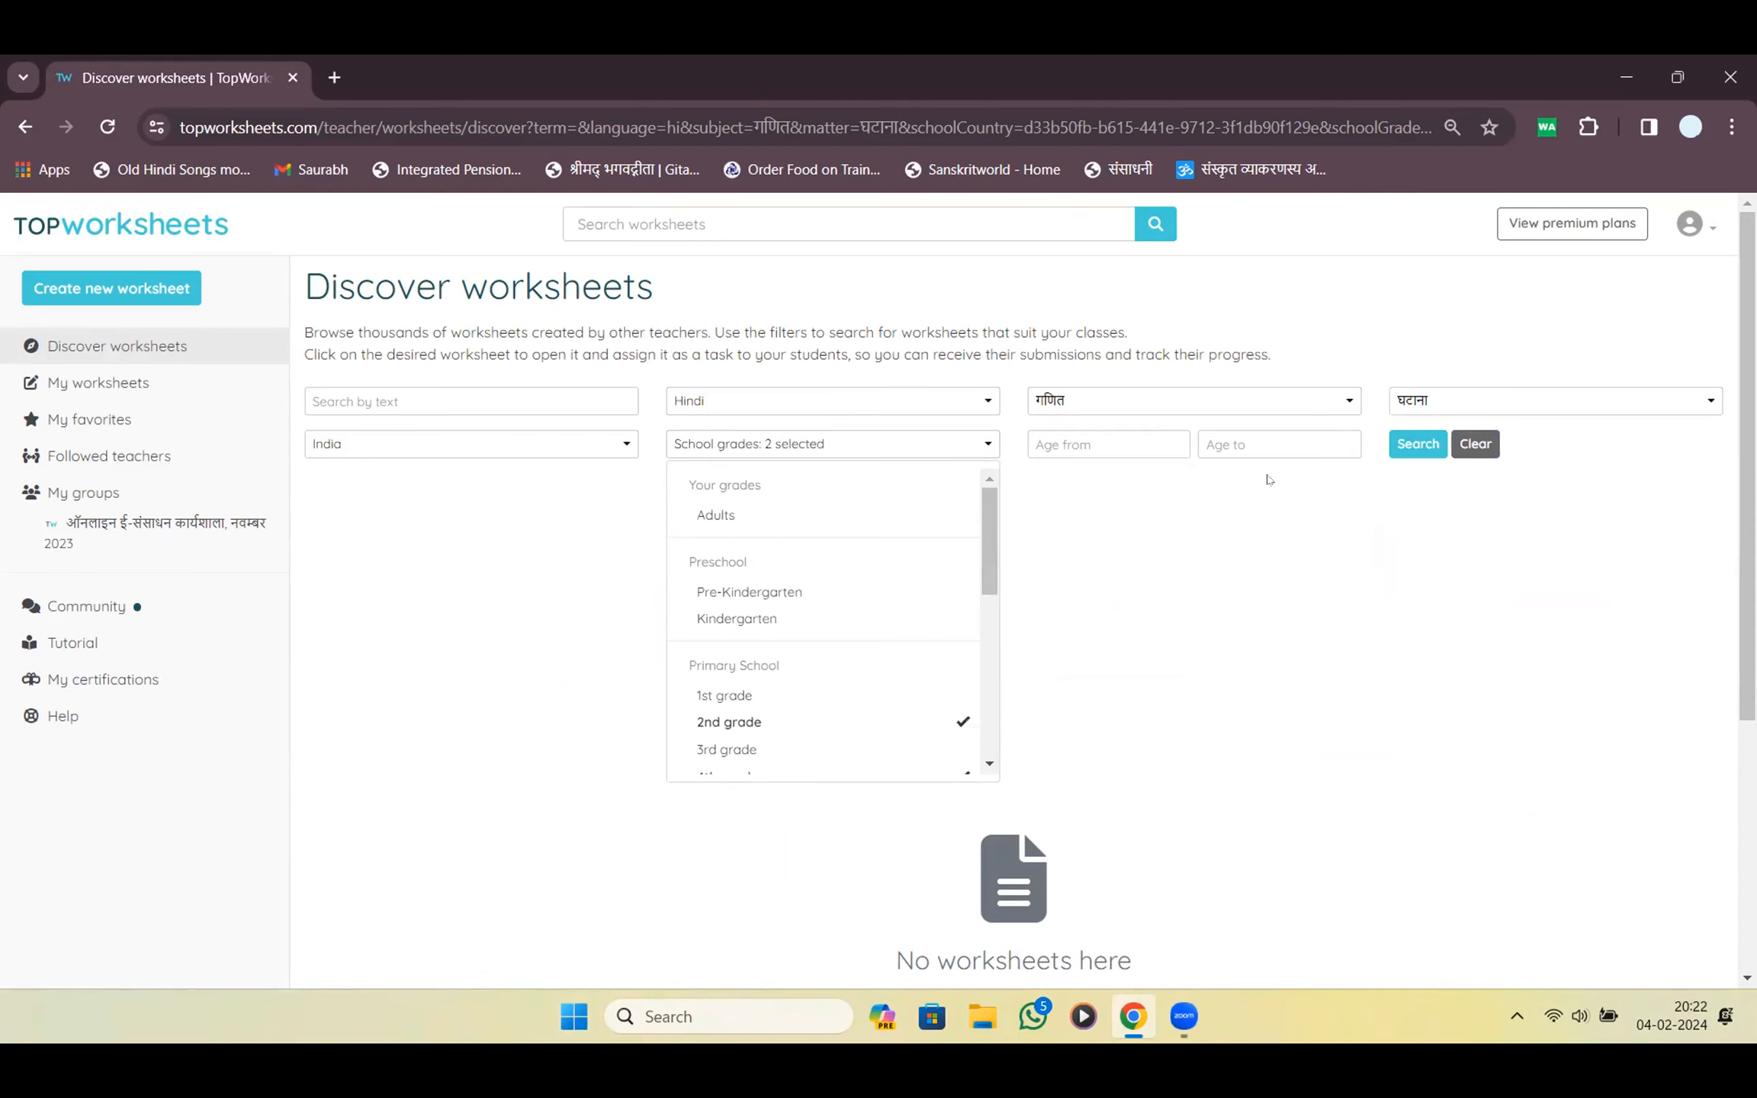
left_click(1433, 449)
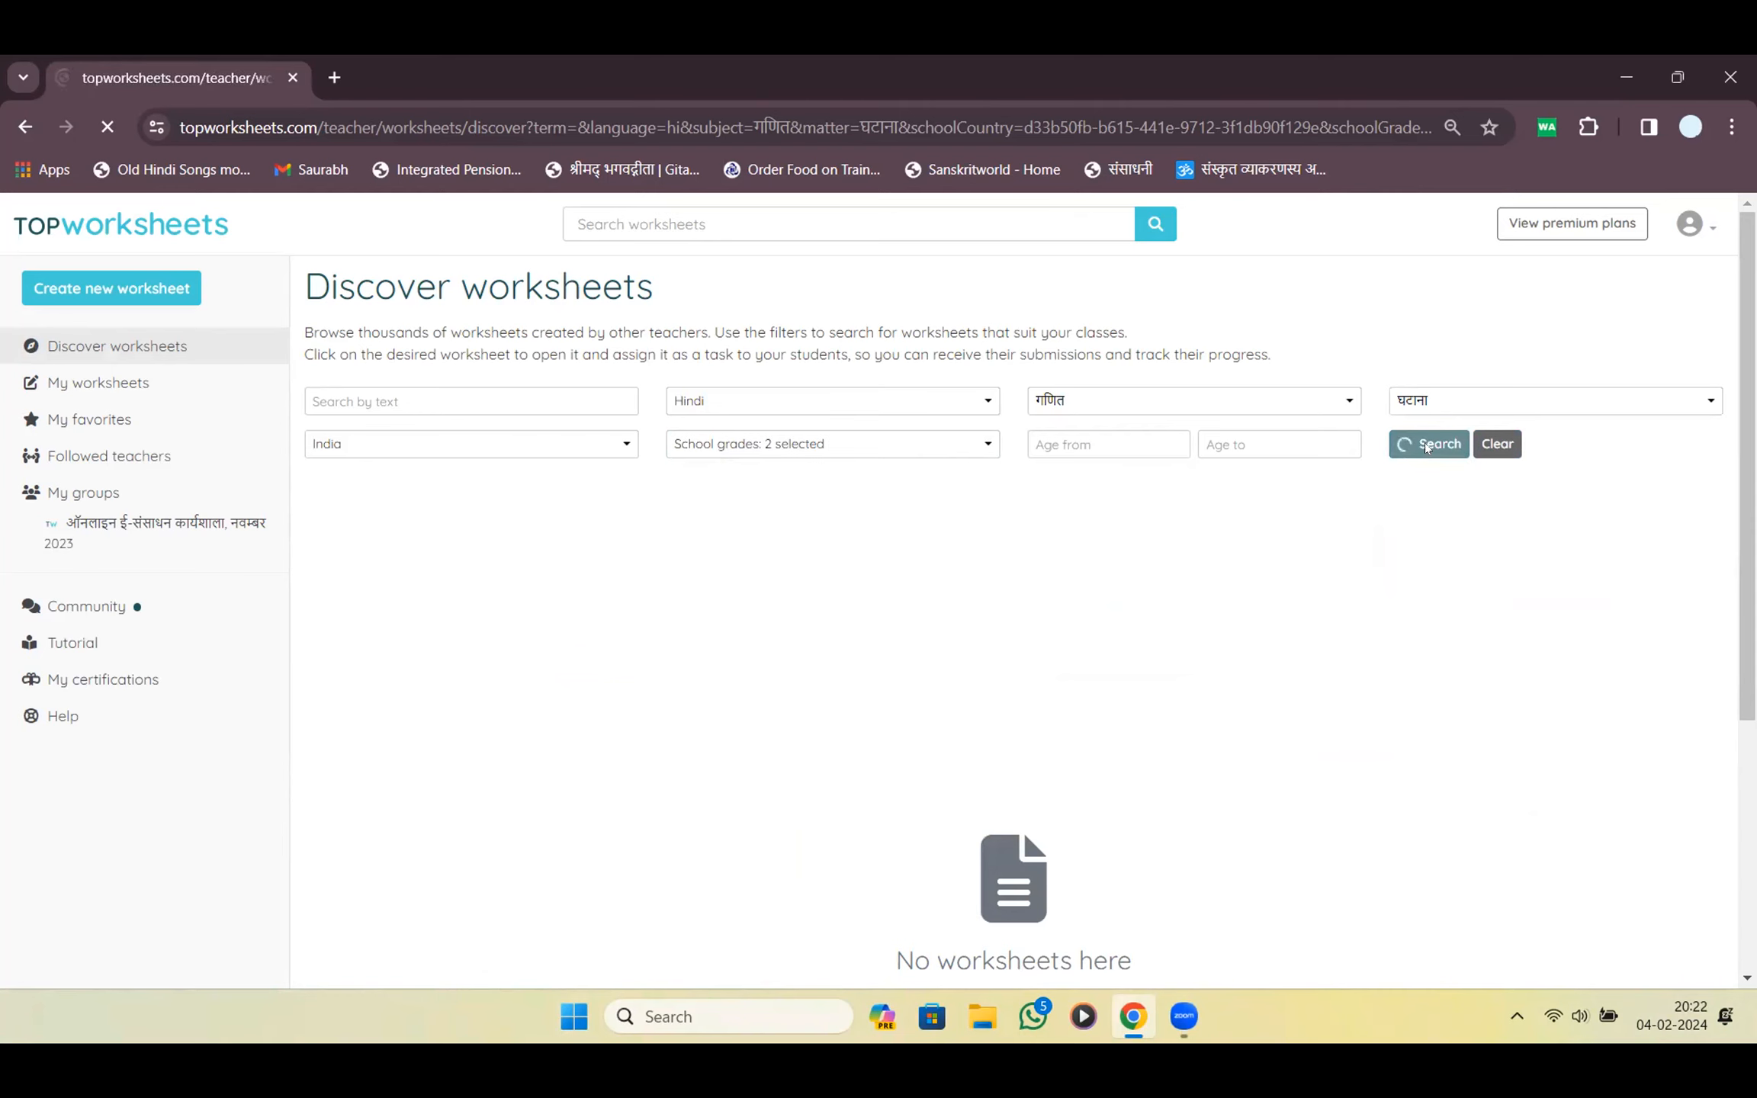
scroll(683, 542, "down", 5)
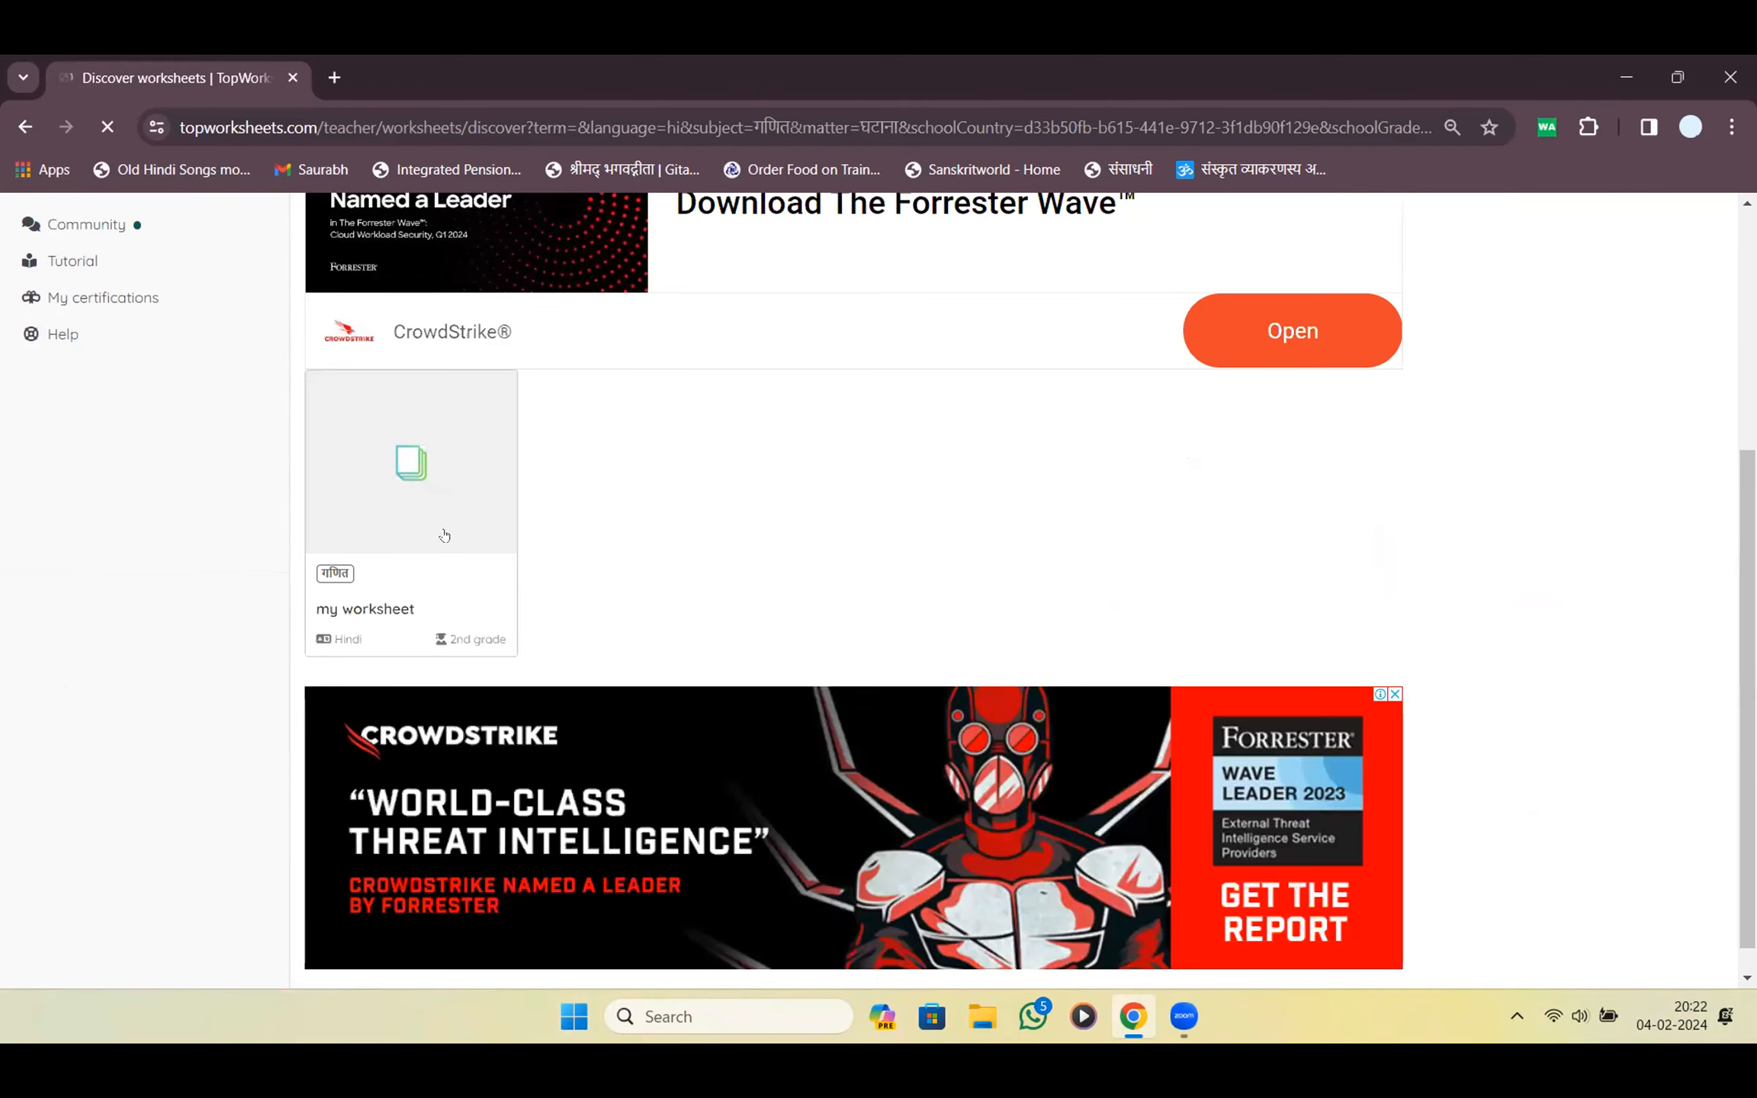
scroll(709, 539, "up", 5)
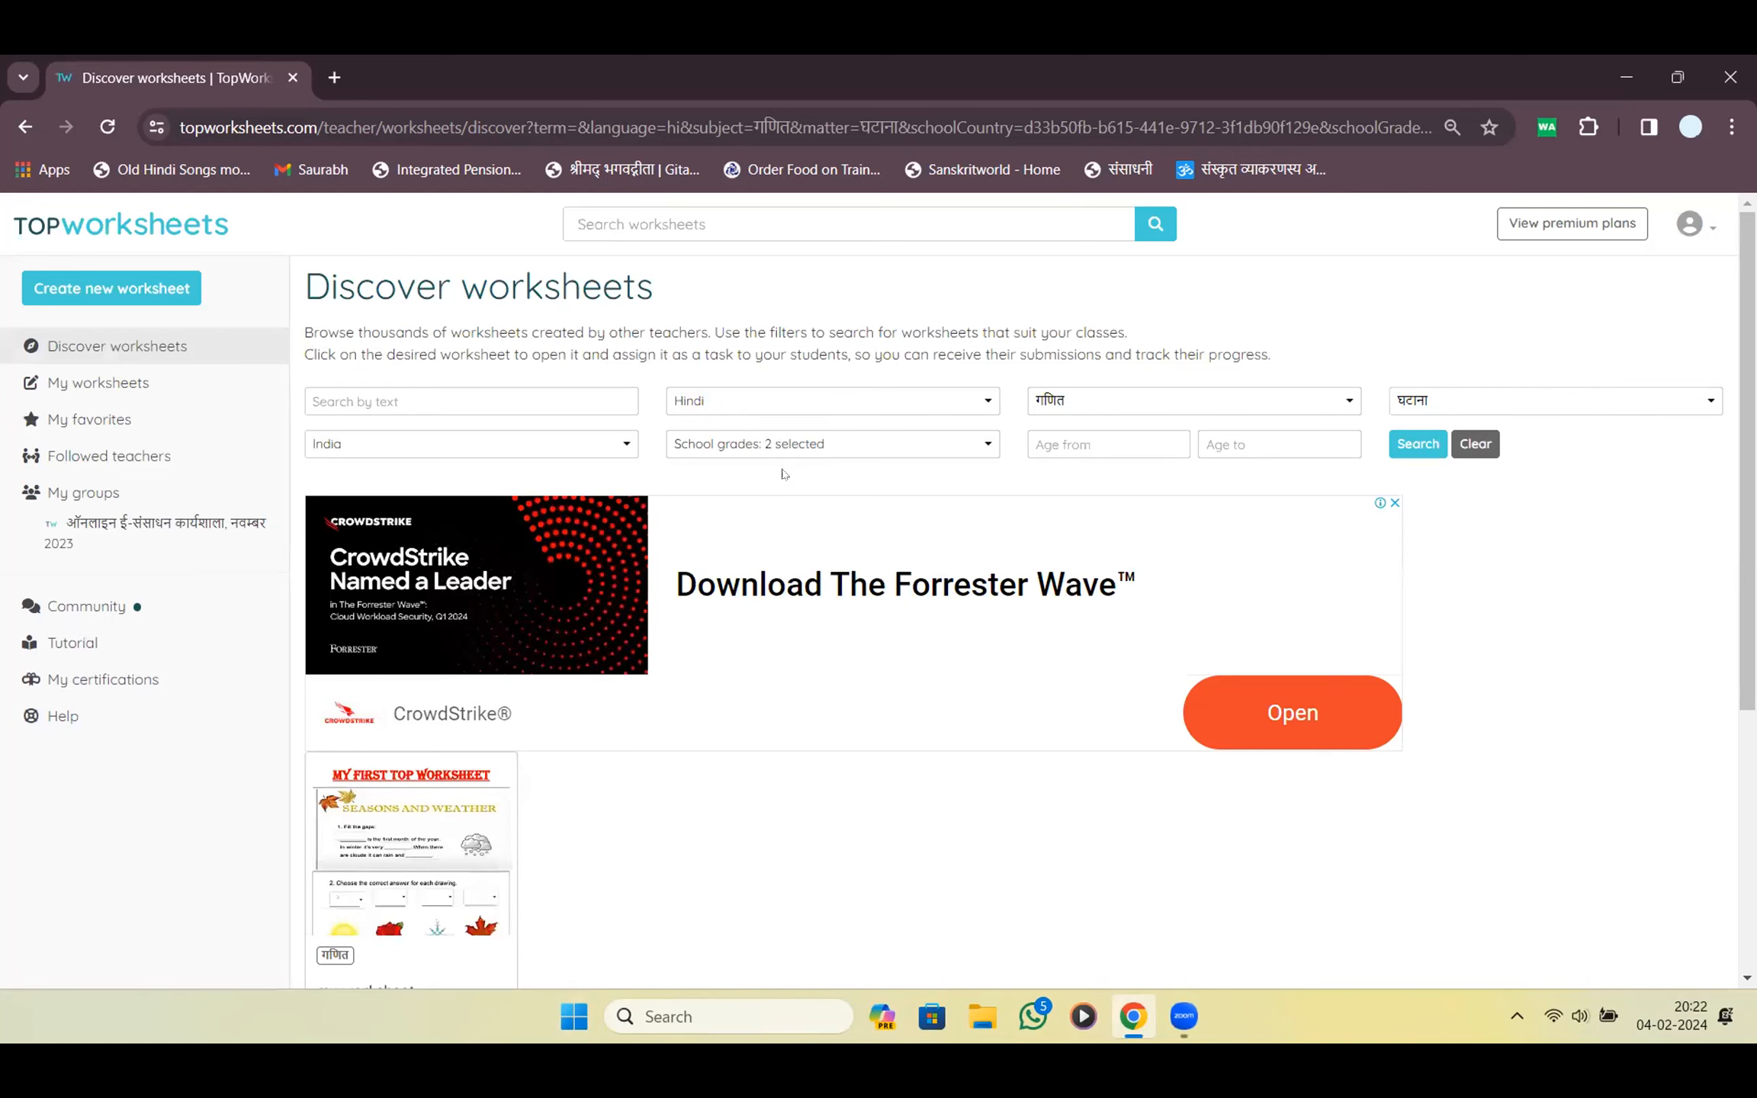
scroll(784, 475, "down", 5)
Open my worksheet and its public student-view preview in a new tab
left_click(350, 505)
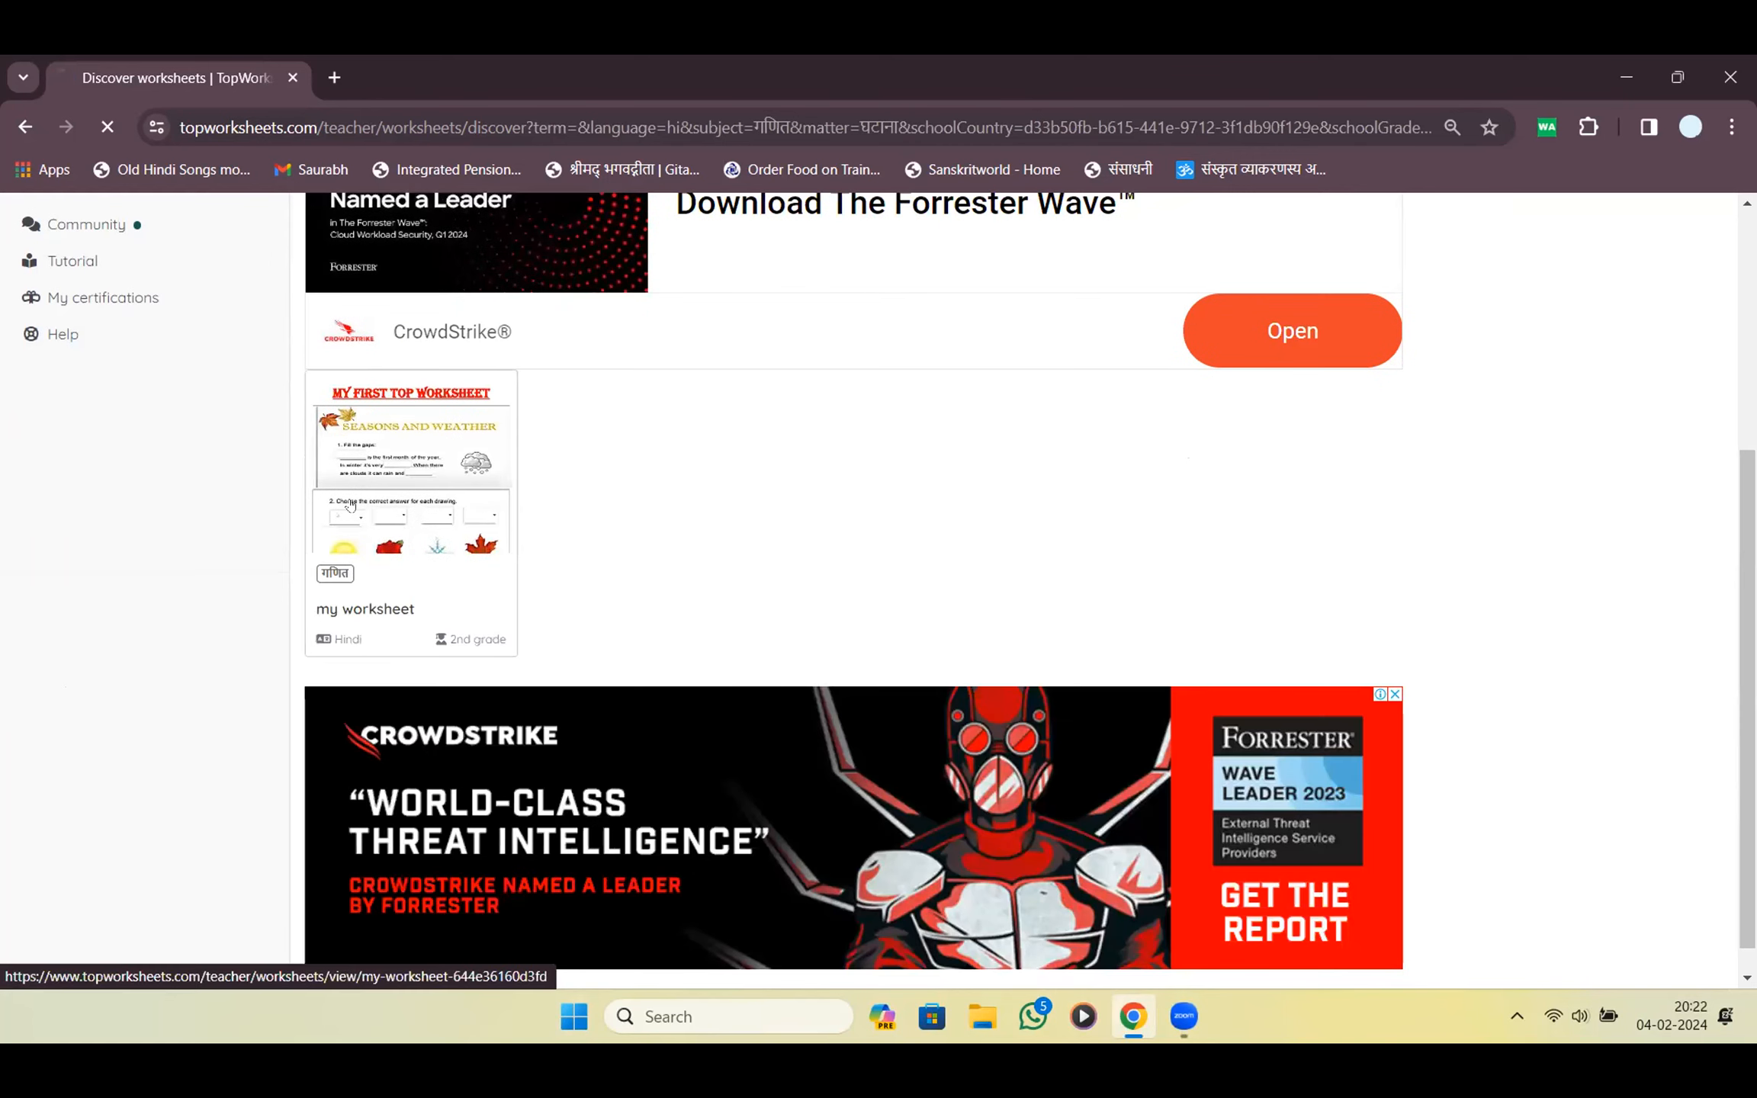
scroll(533, 505, "down", 5)
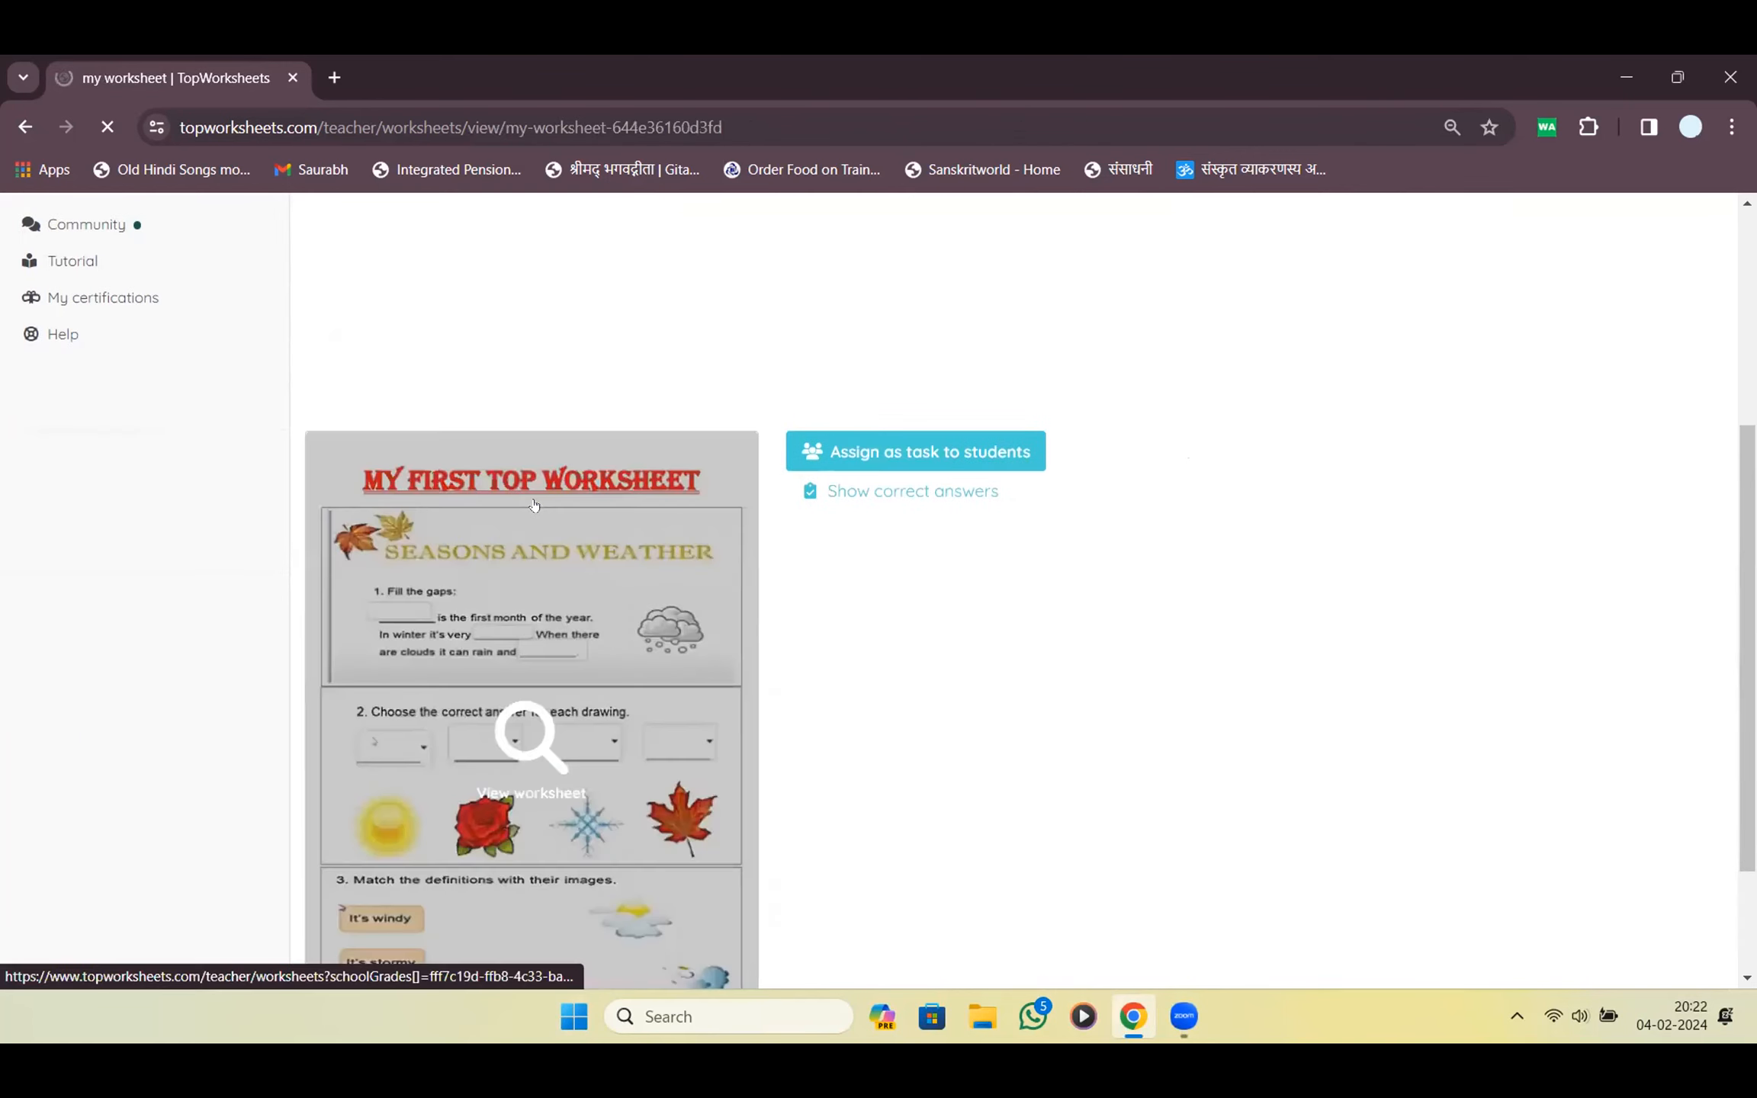
left_click(491, 728)
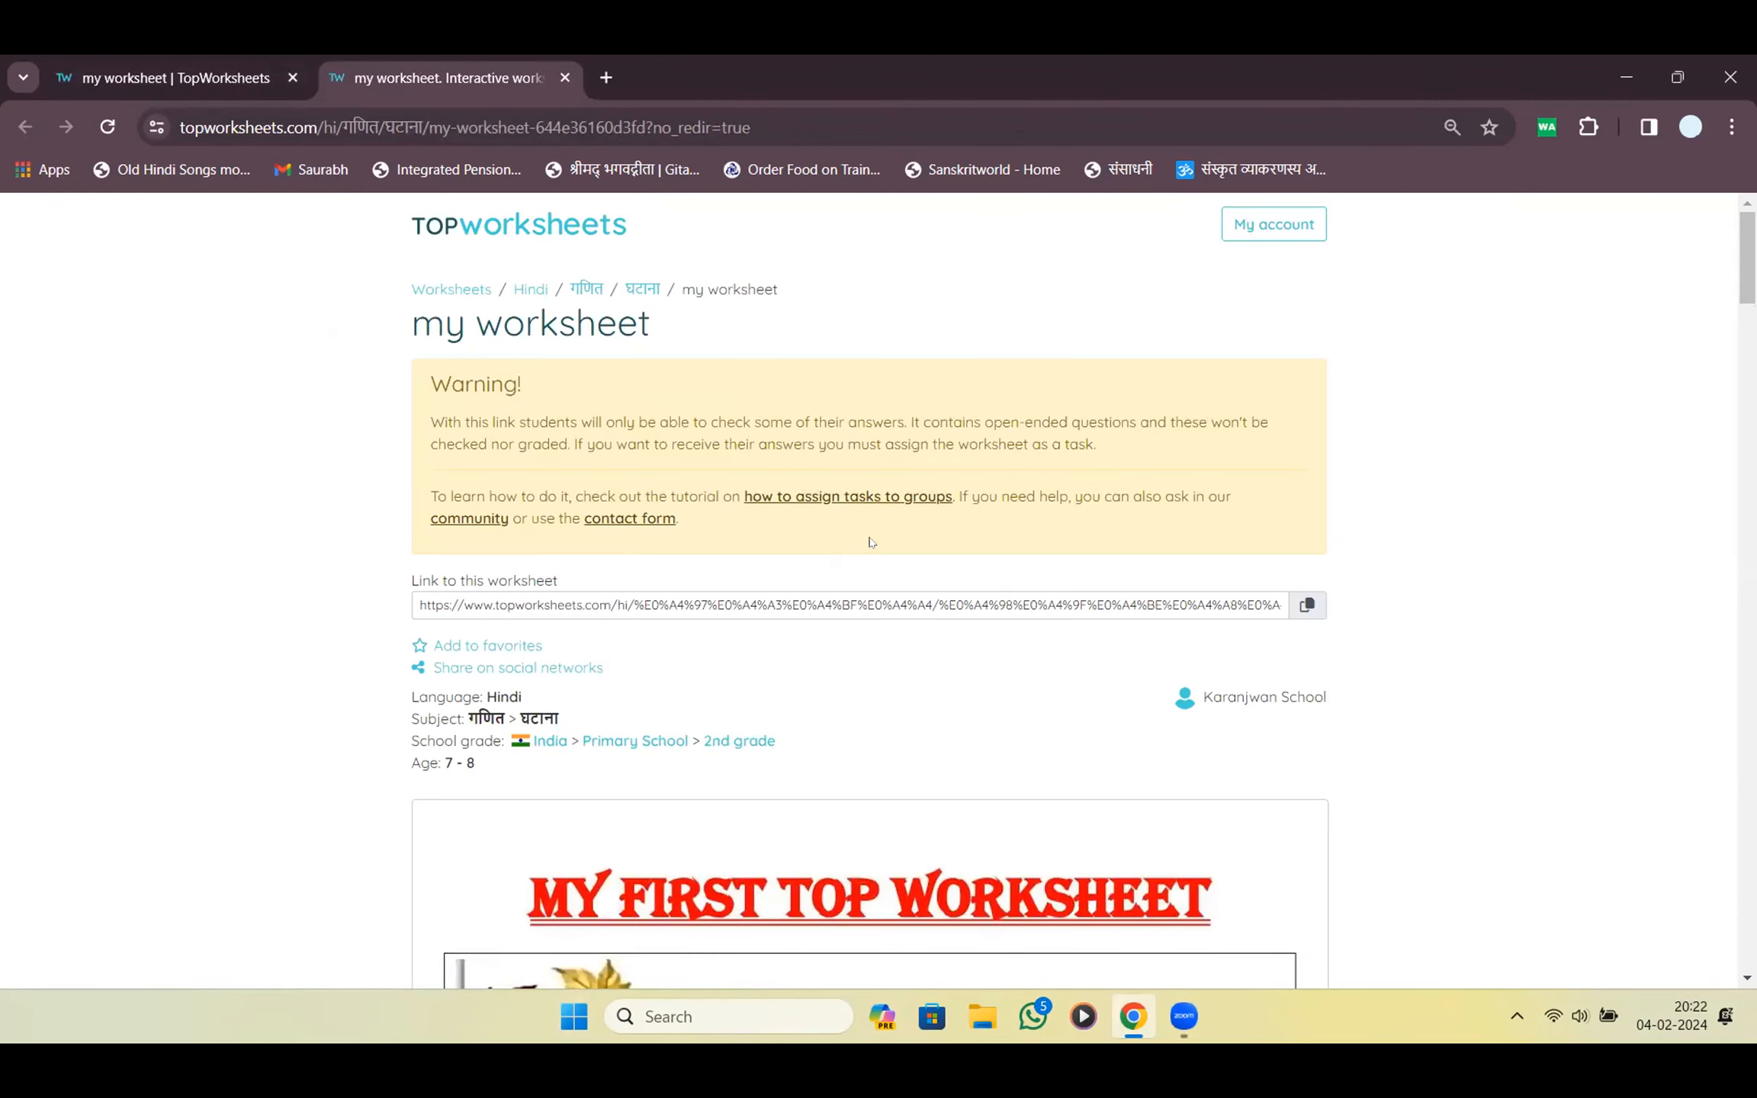
Scroll through the worksheet's sample question sections, then return to the worksheets listing
scroll(871, 541, "down", 8)
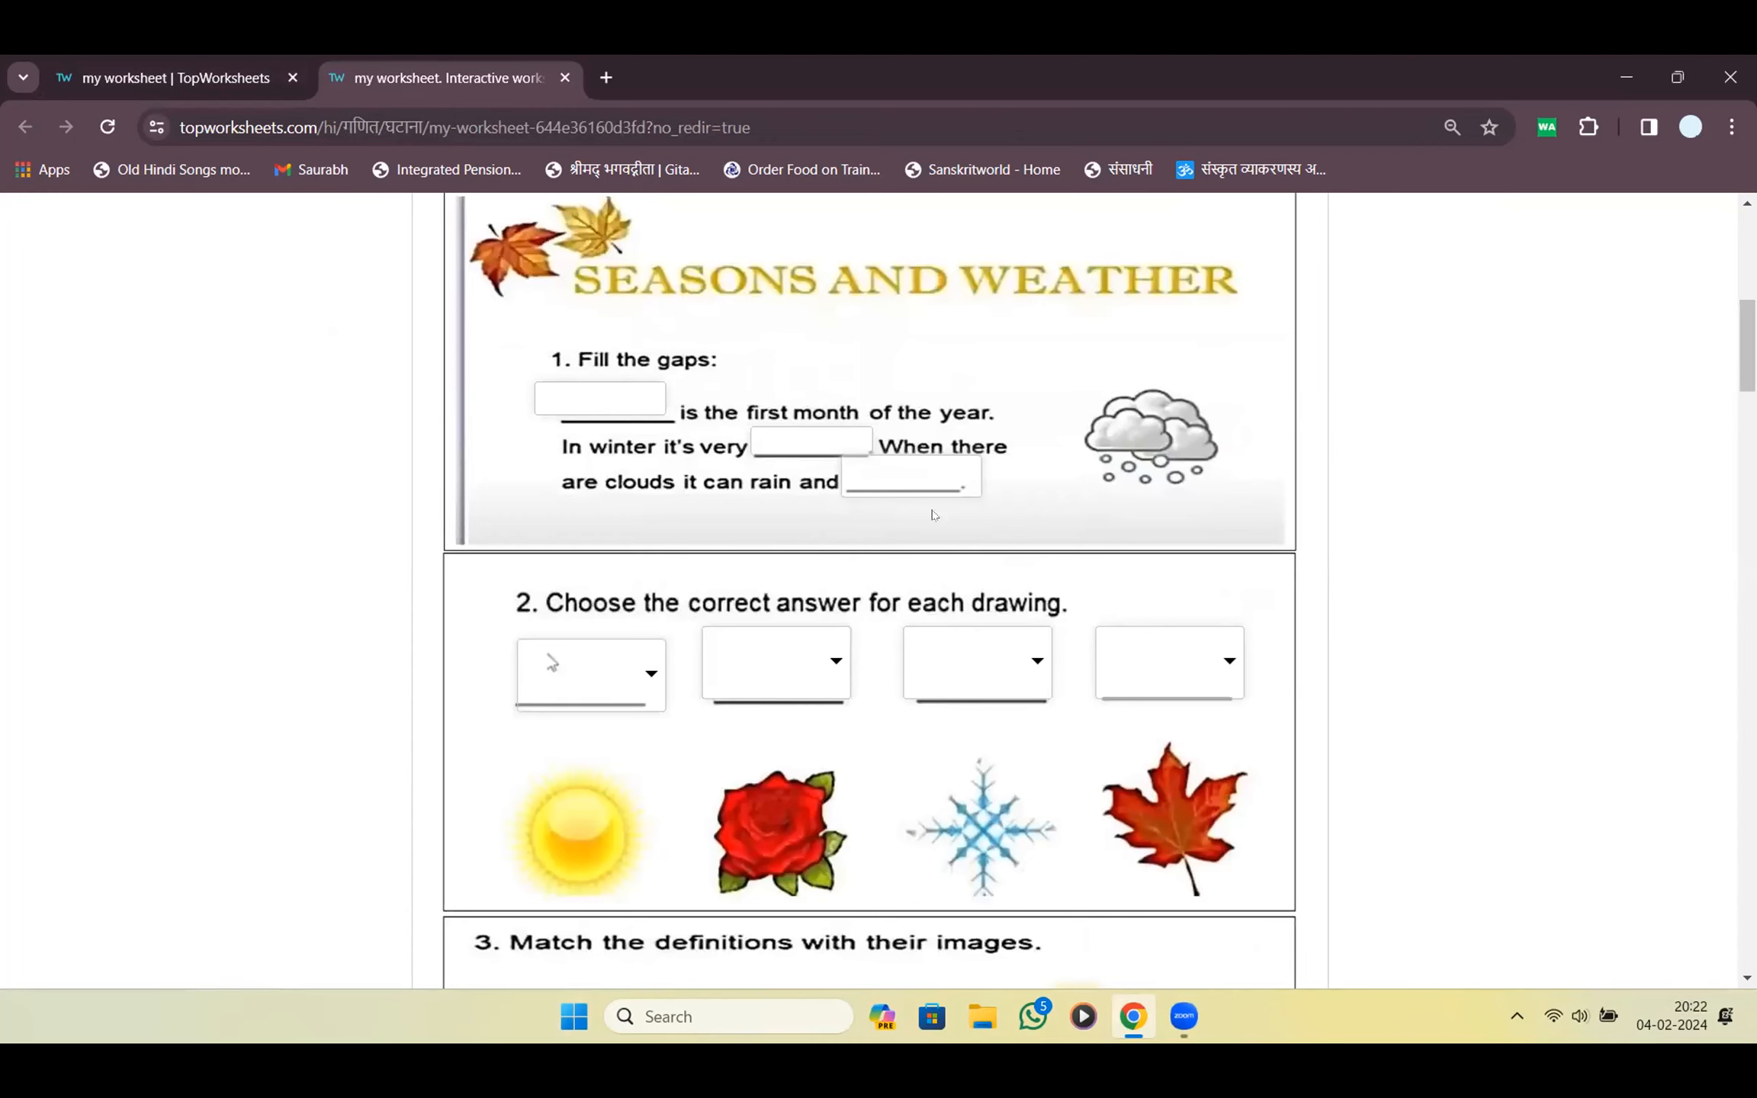
scroll(733, 573, "down", 20)
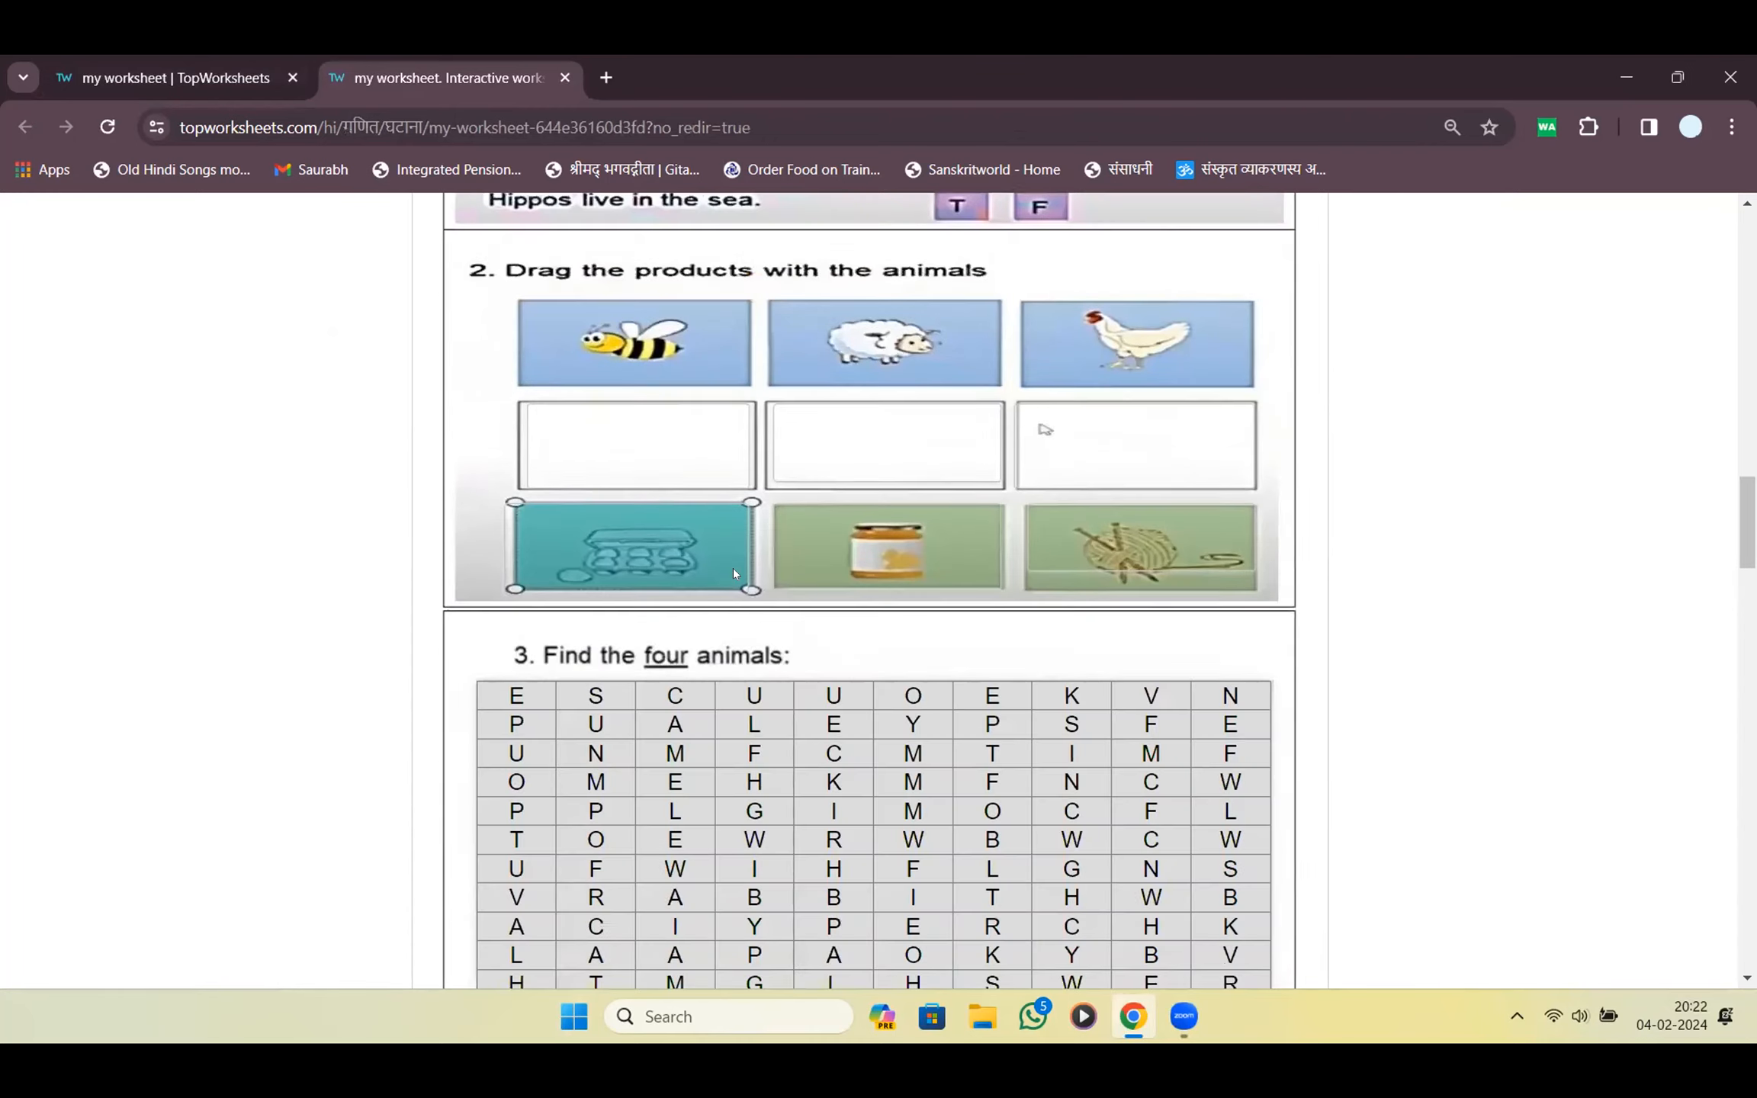
scroll(734, 573, "down", 20)
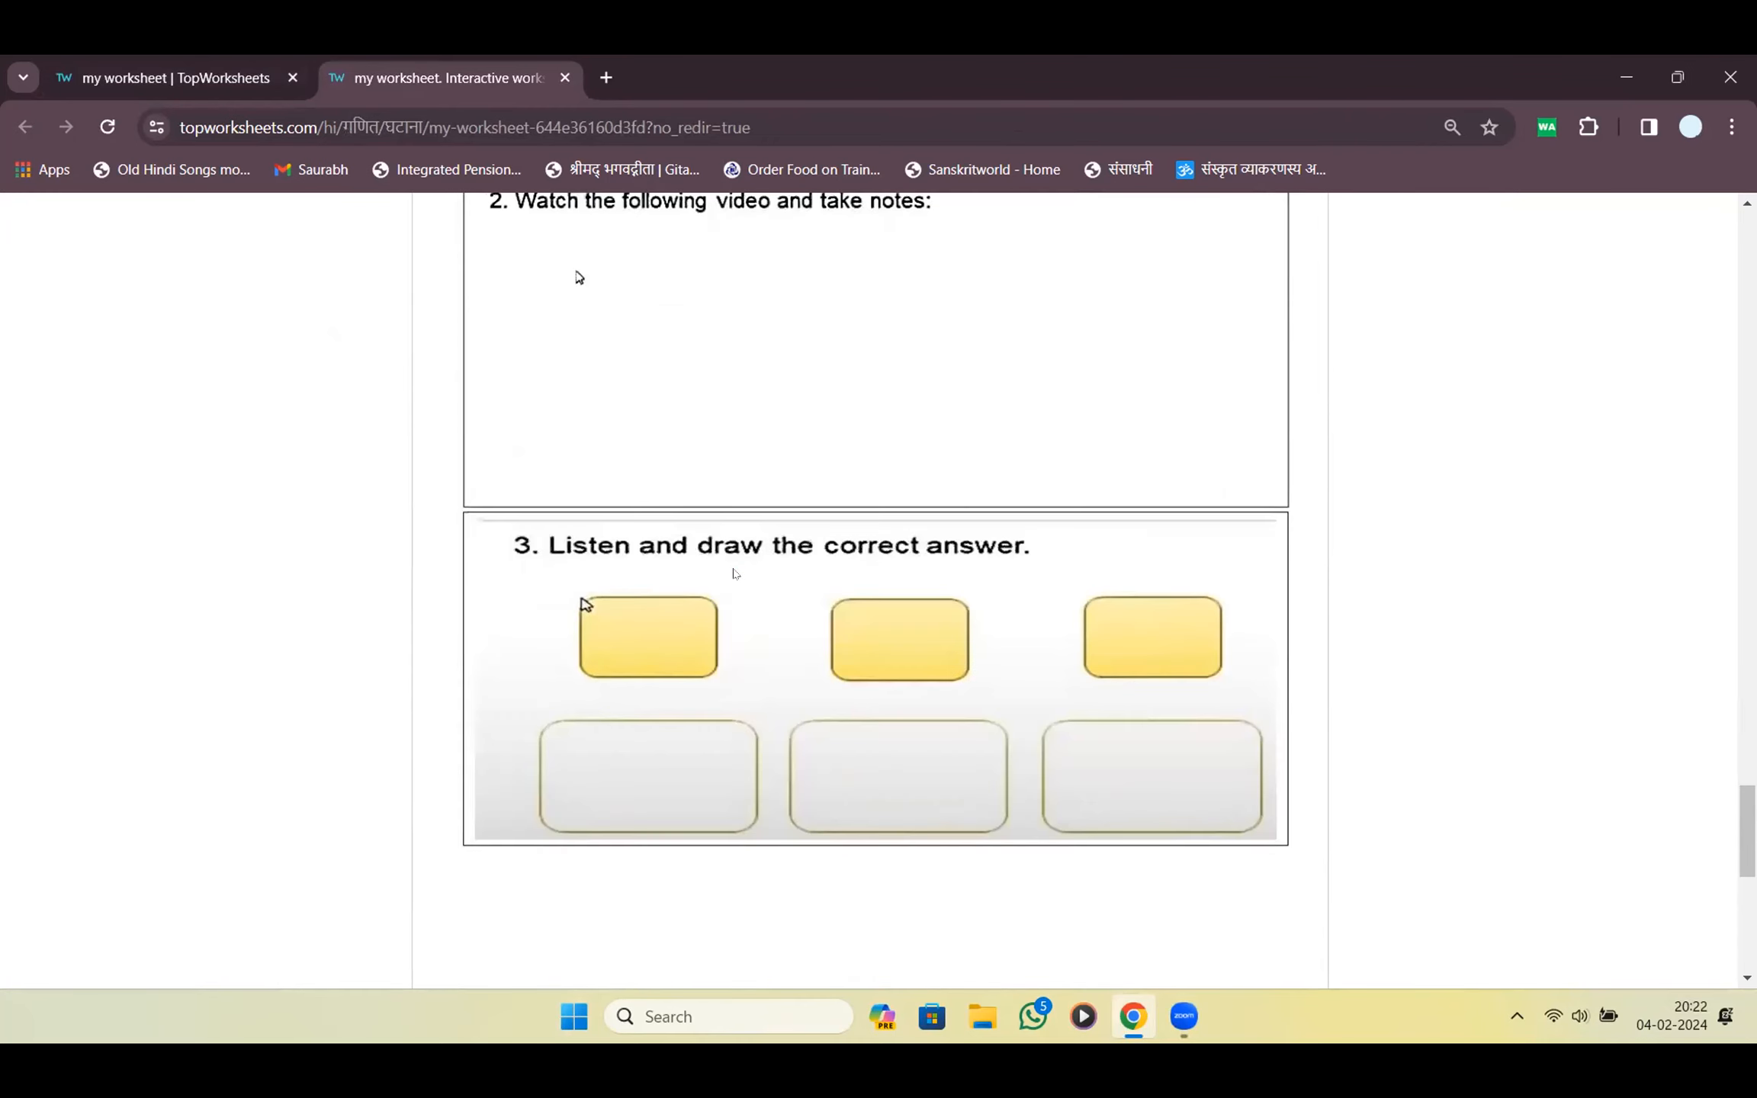
scroll(734, 573, "up", 12)
scroll(735, 573, "down", 8)
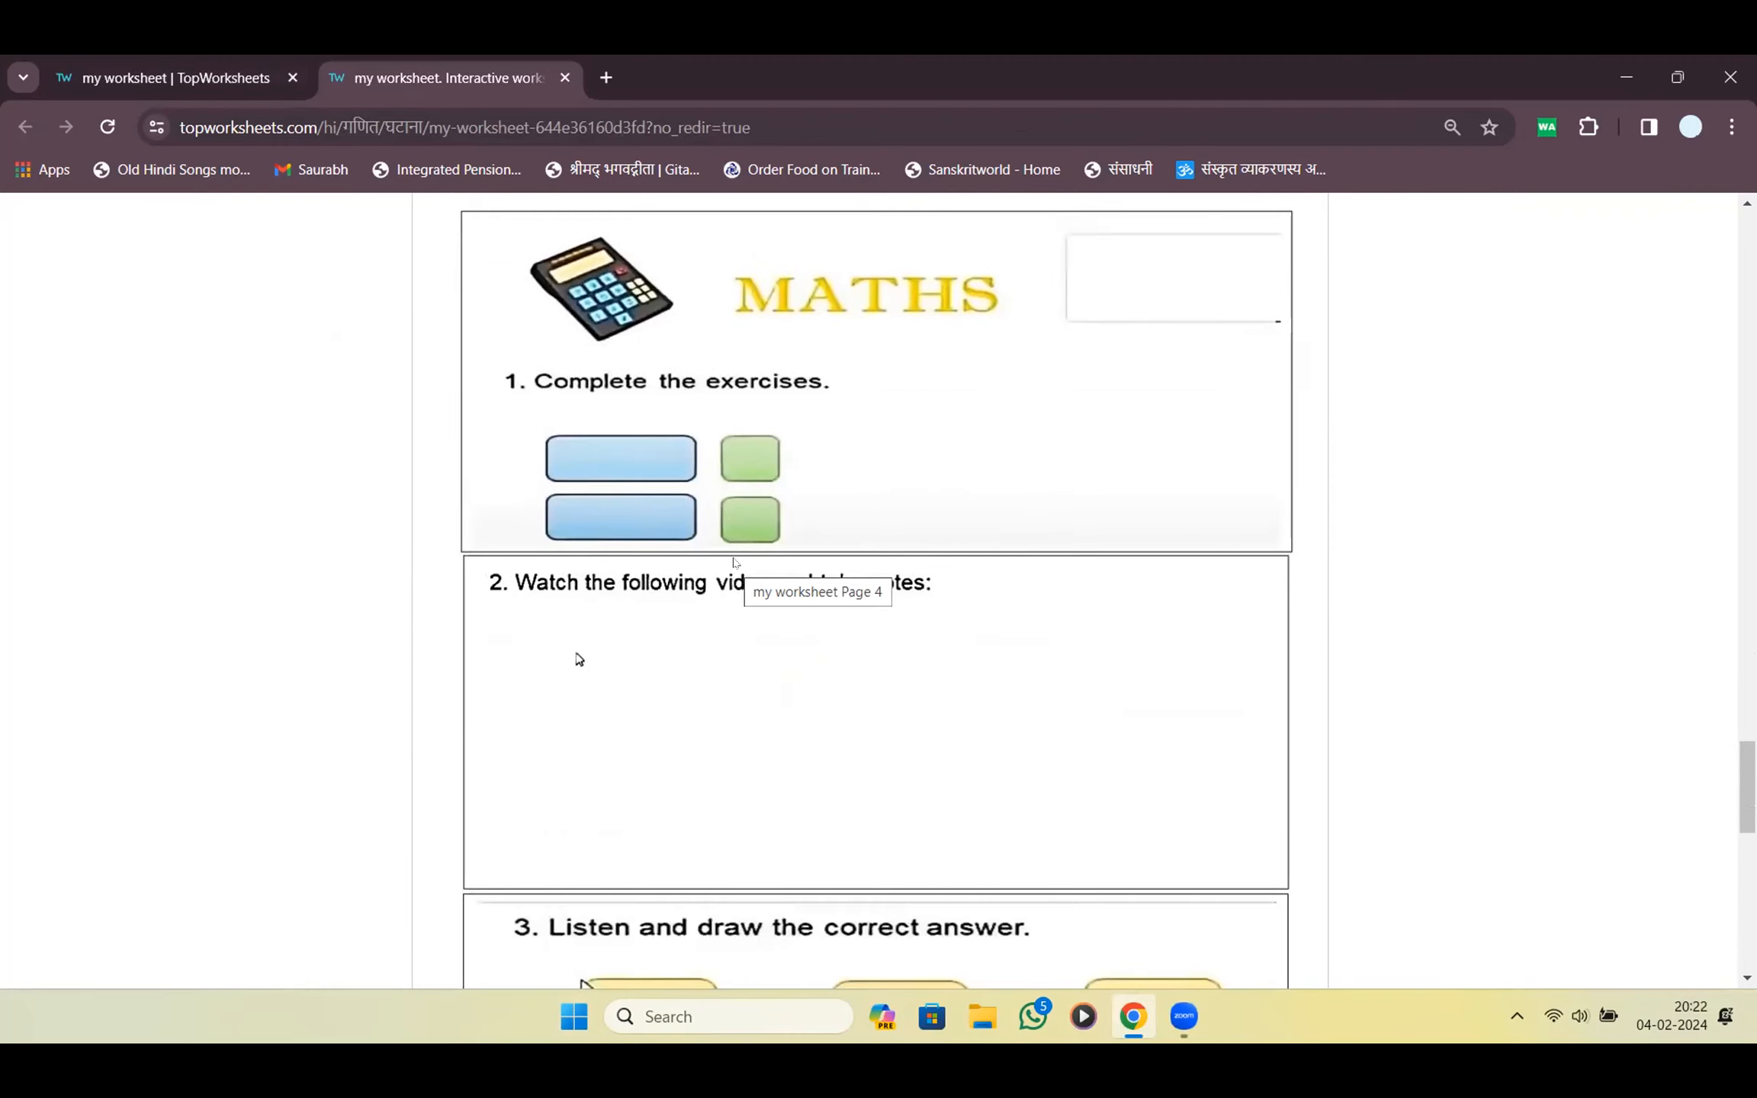
scroll(734, 563, "down", 15)
scroll(734, 563, "up", 20)
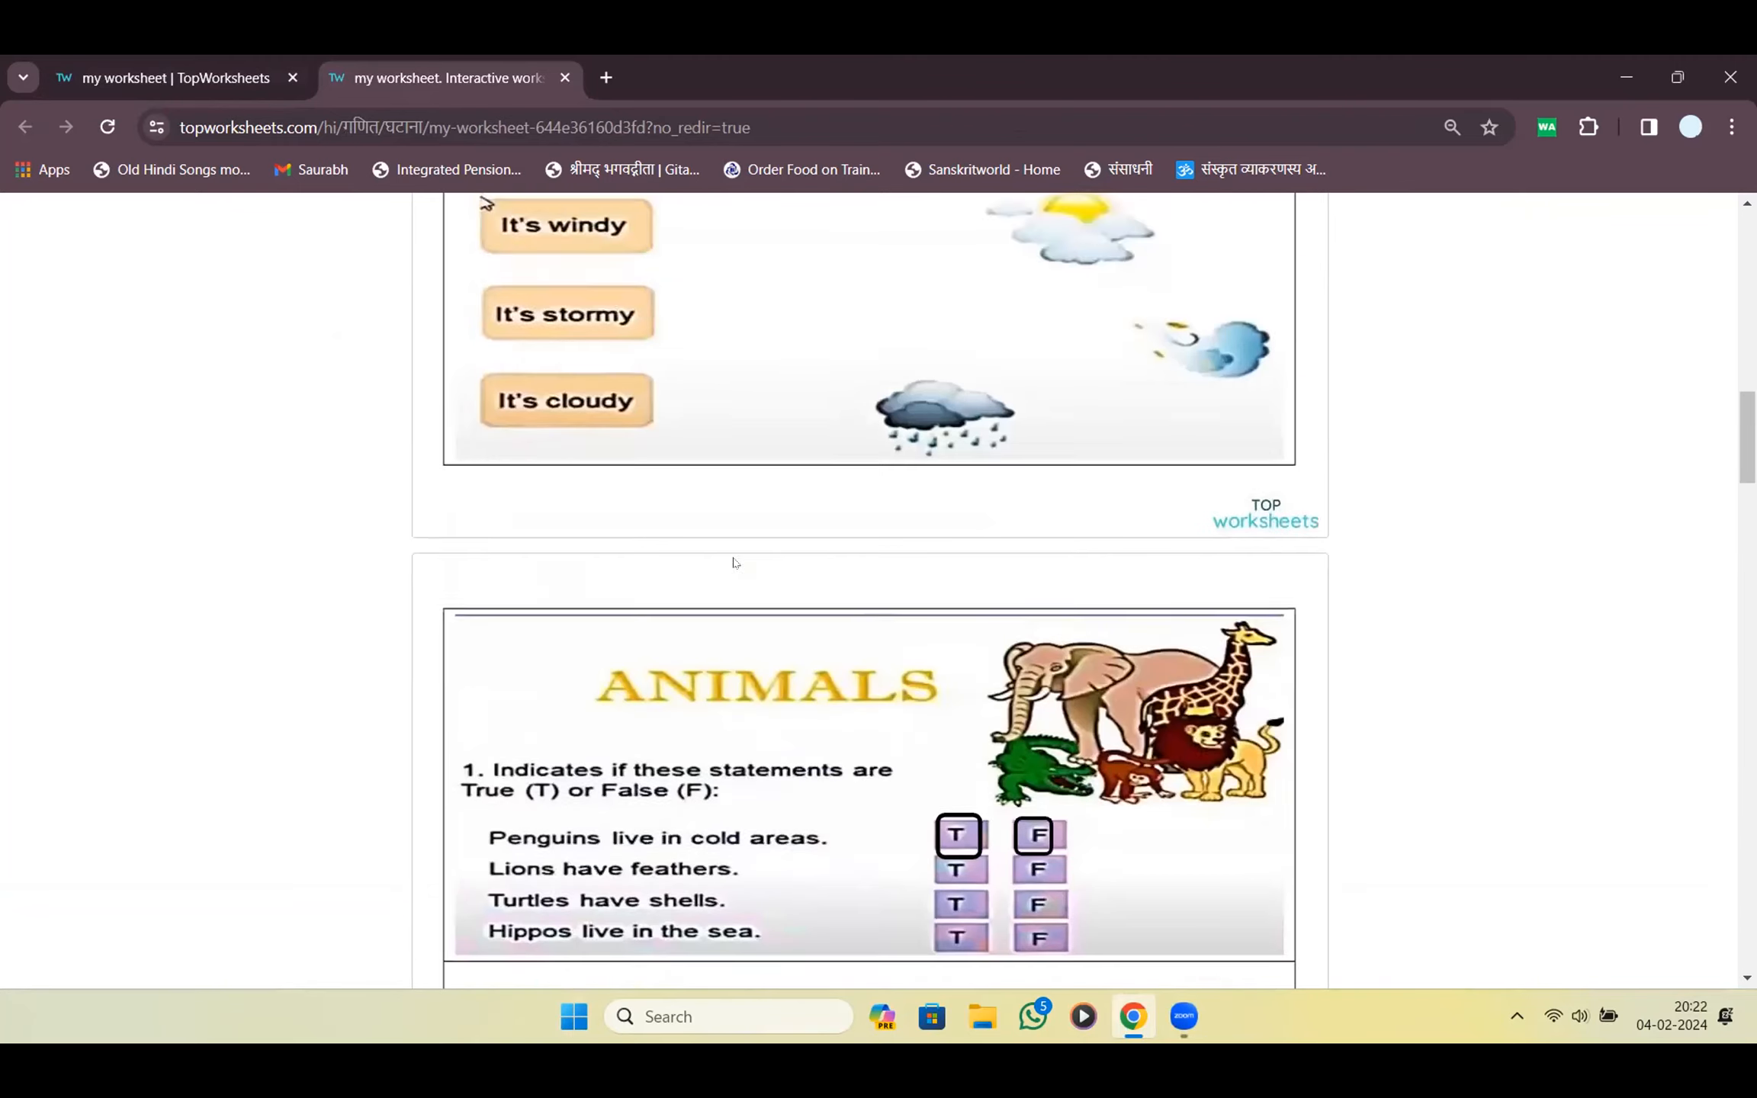
scroll(734, 563, "up", 20)
left_click(479, 289)
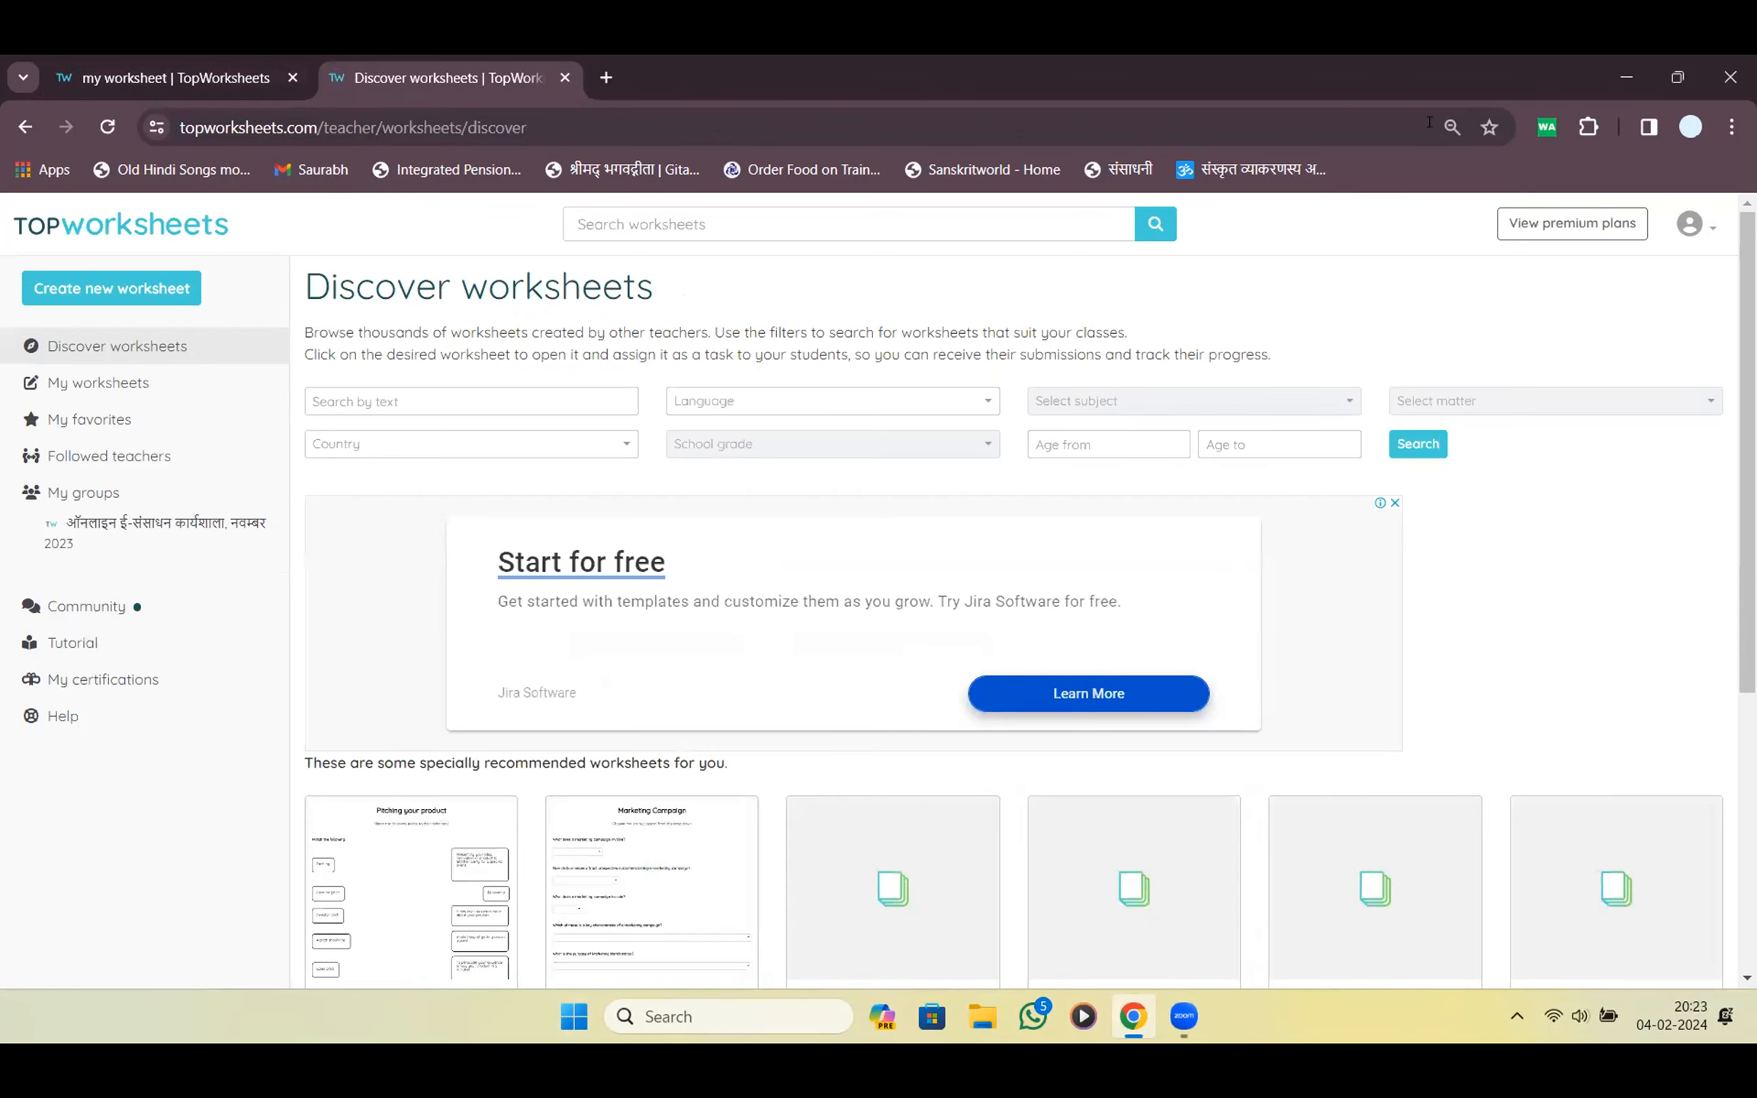
Reset the Discover worksheets page zoom to 100% and choose Create new worksheet
key("ctrl+0")
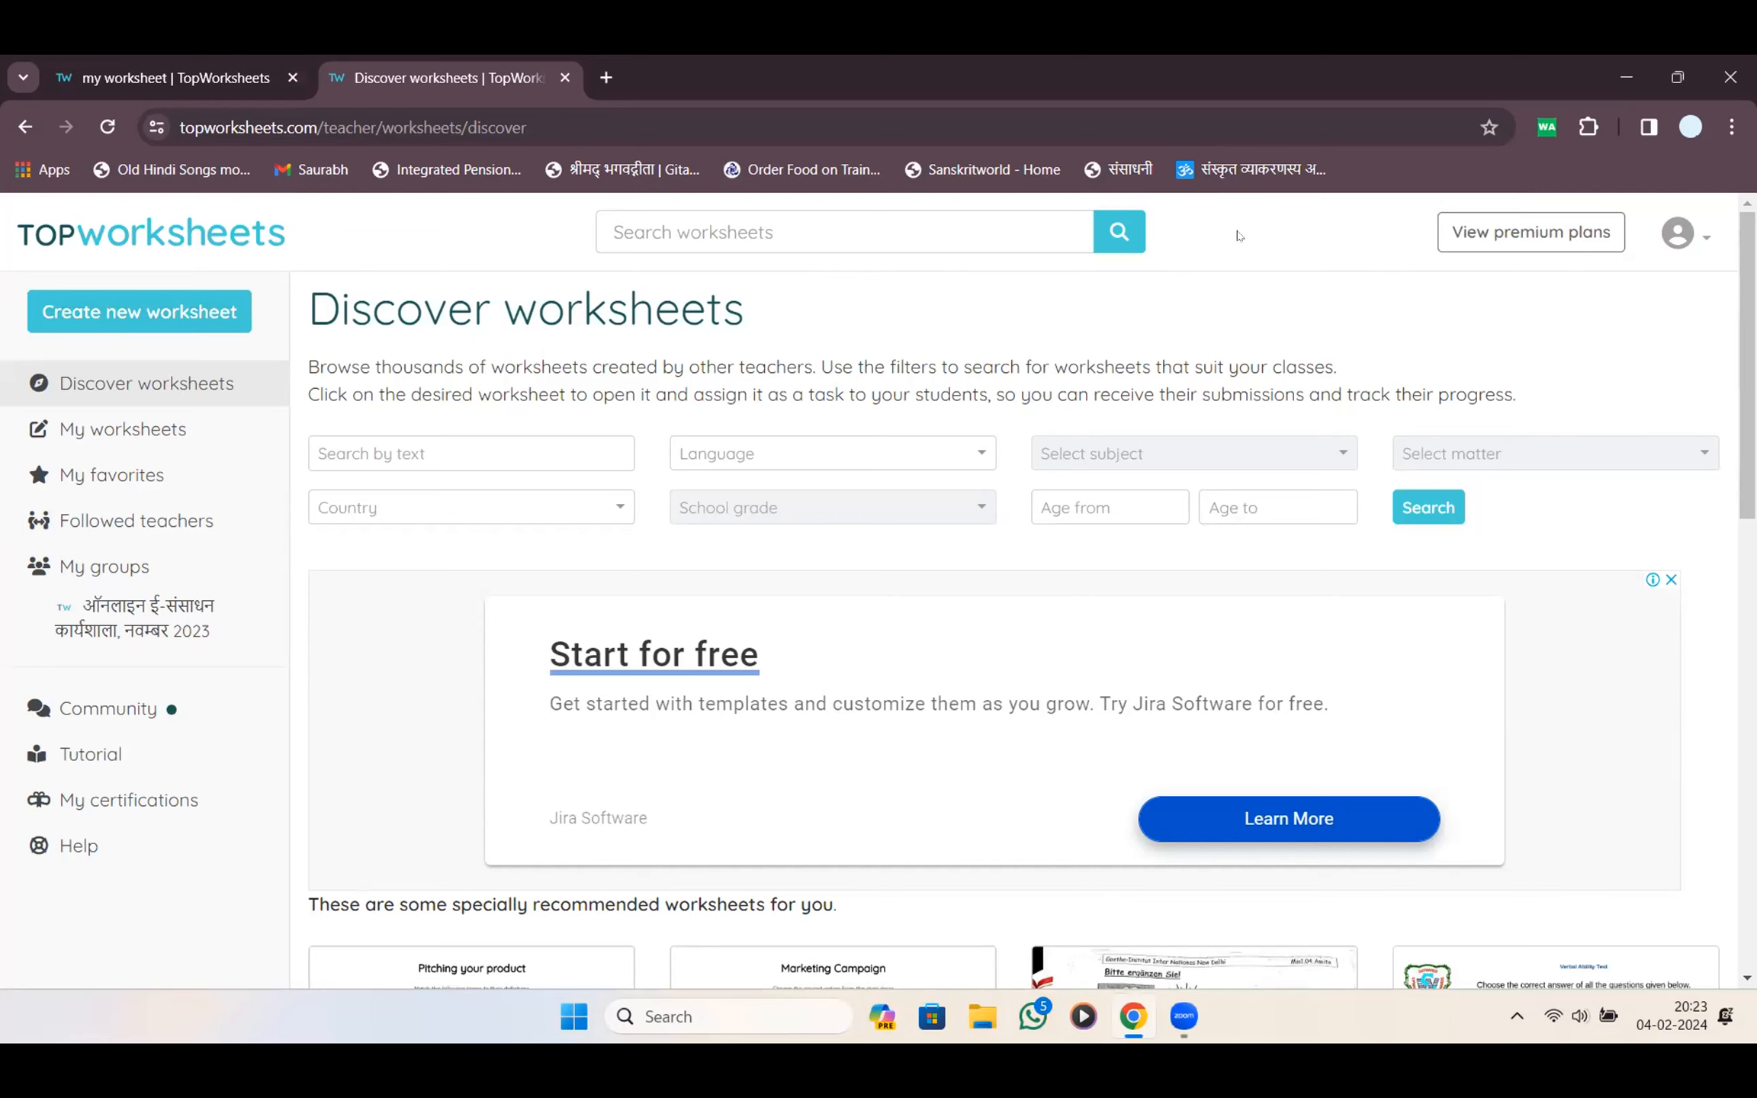
mouse_move(284, 279)
left_mouse_down()
mouse_move(252, 233)
mouse_move(11, 273)
mouse_move(55, 353)
left_mouse_up()
left_click_drag(264, 319, 279, 256)
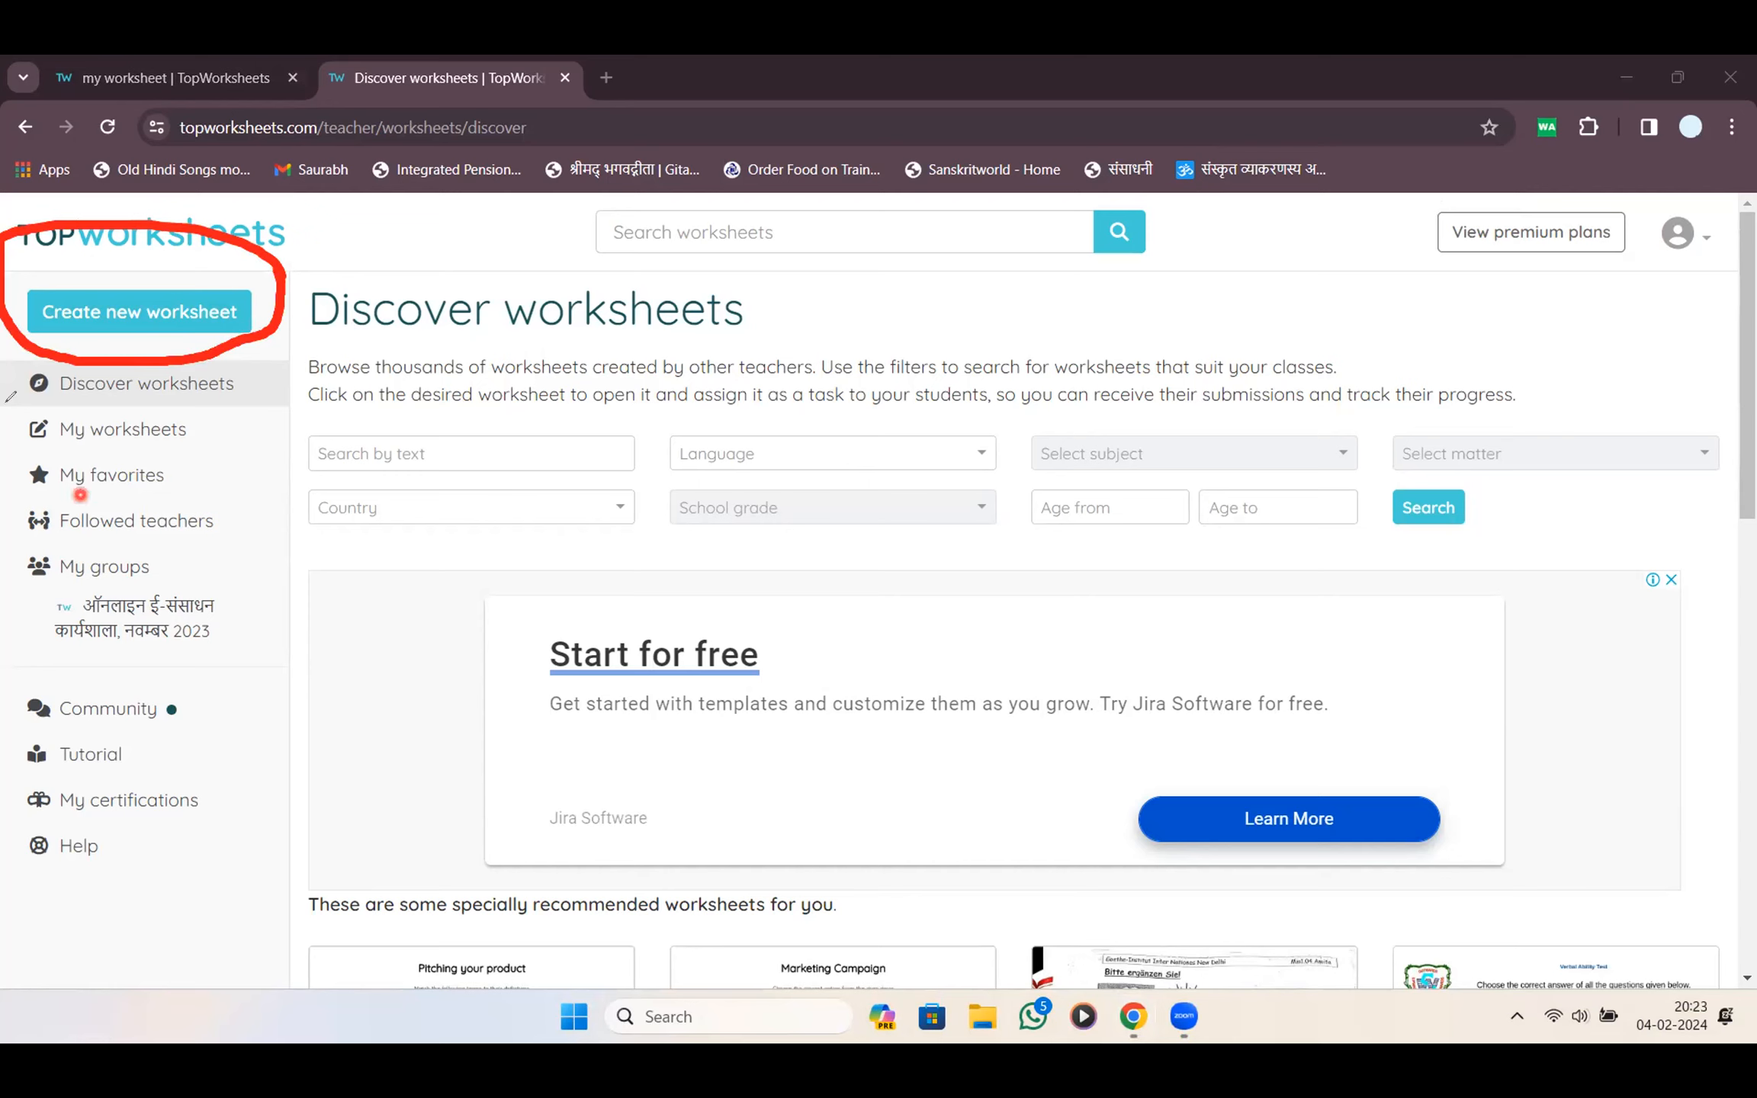
left_click(165, 376)
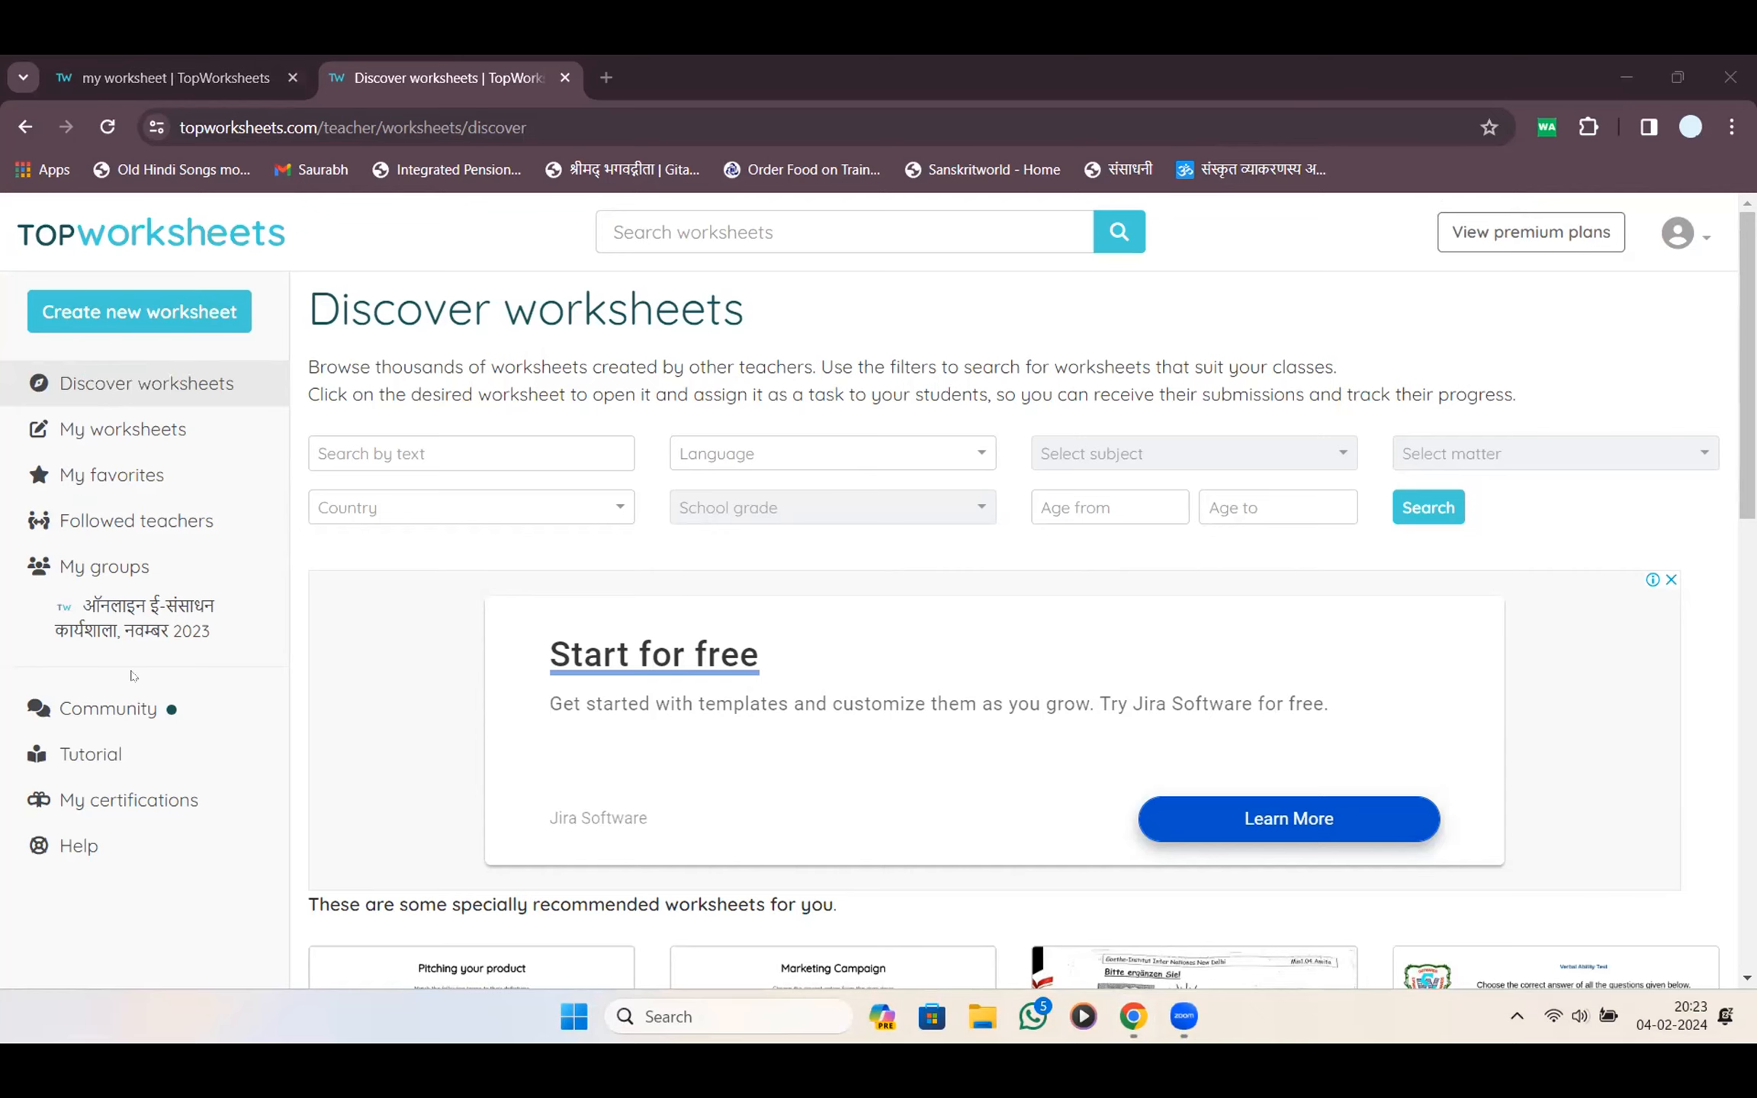
left_click(168, 314)
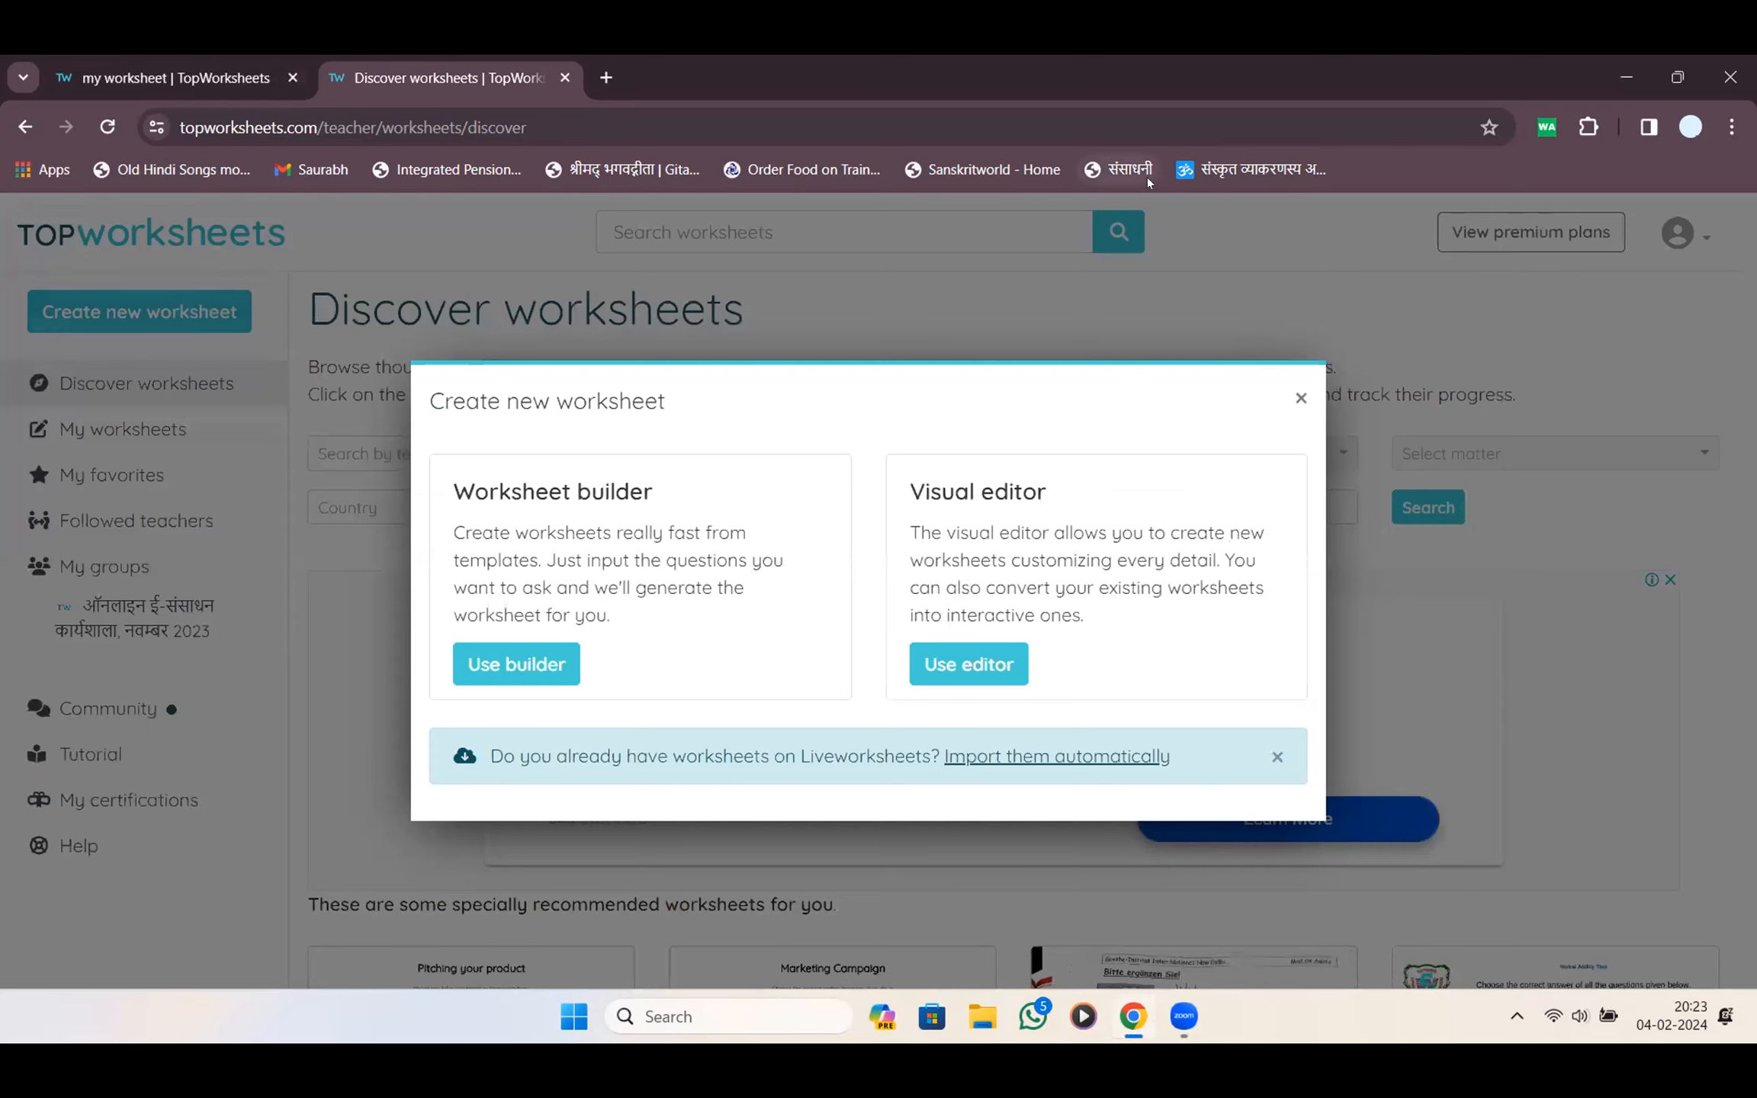
Compare the Worksheet builder and Visual editor options and pick the Worksheet builder
mouse_move(759, 479)
left_mouse_down()
mouse_move(405, 488)
mouse_move(600, 701)
mouse_move(749, 495)
left_mouse_up()
mouse_move(1105, 467)
left_mouse_down()
mouse_move(1083, 458)
mouse_move(970, 721)
mouse_move(1111, 451)
left_mouse_up()
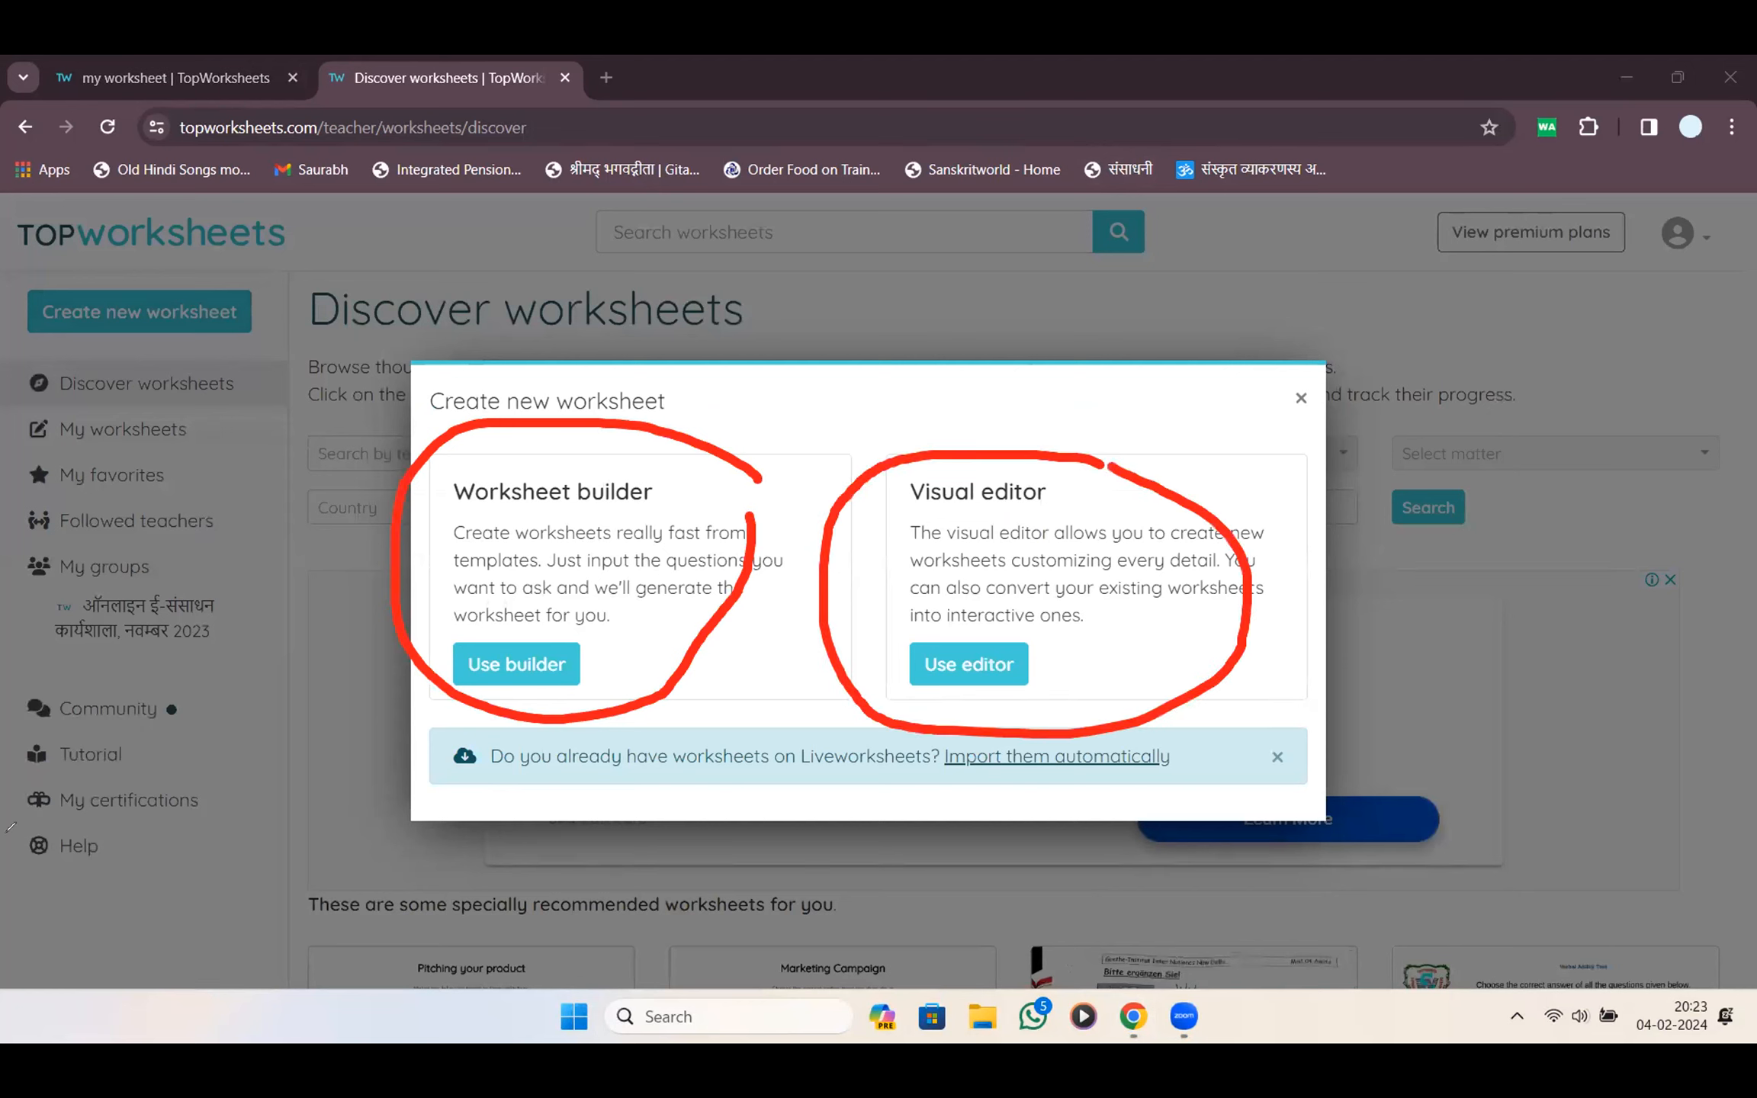
left_click(209, 777)
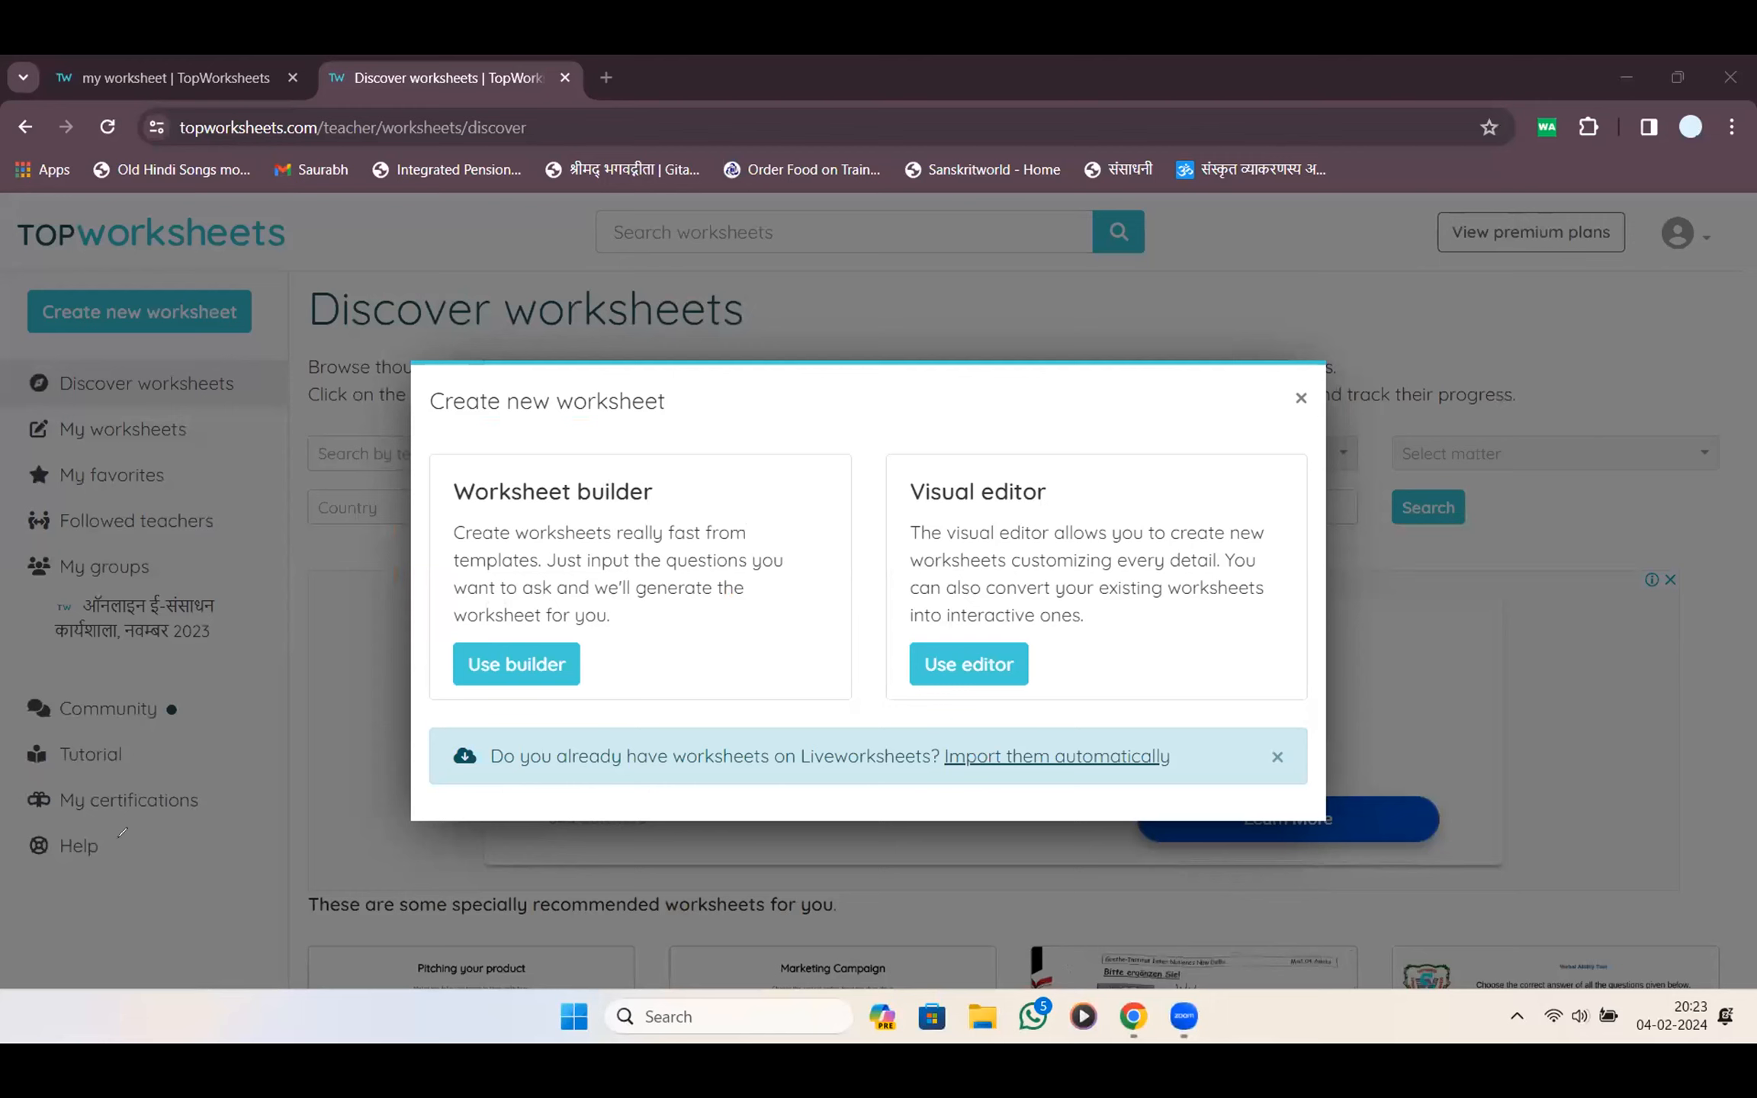
left_click(517, 665)
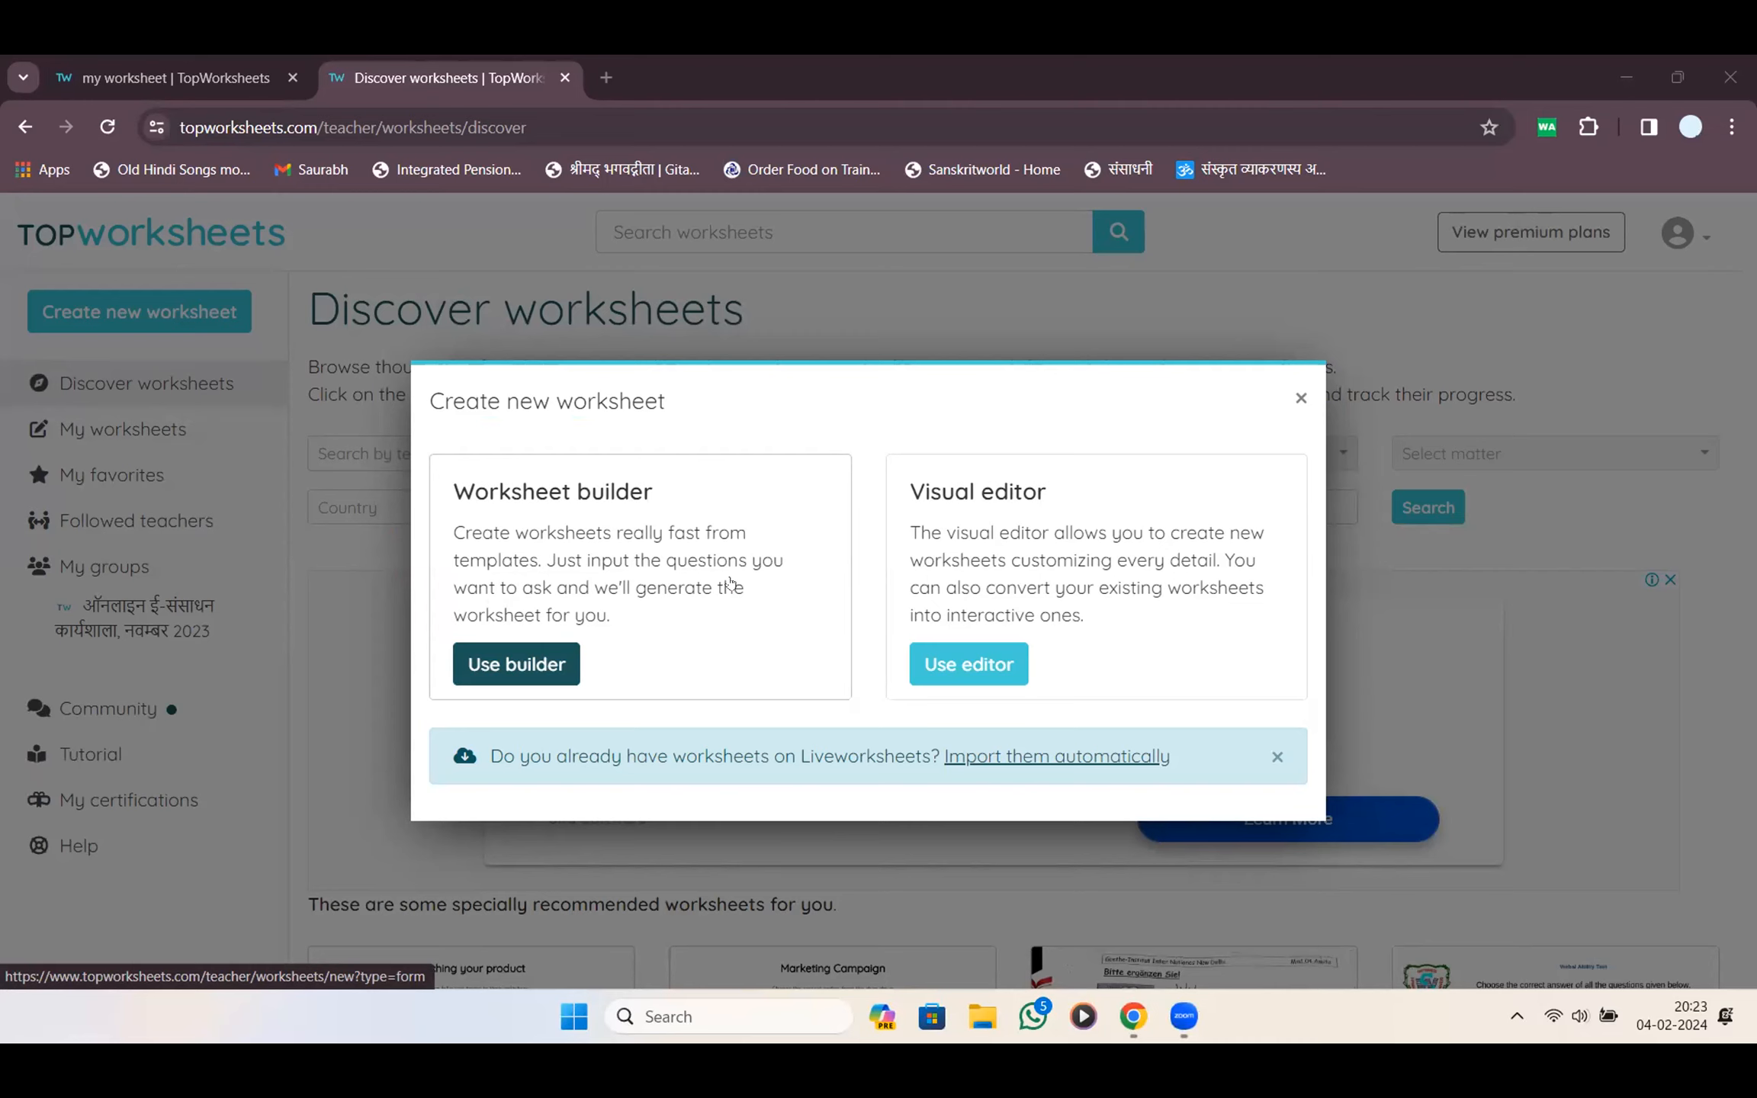
In the builder's design options, set the worksheet font to Lora, keeping size M
left_click(509, 664)
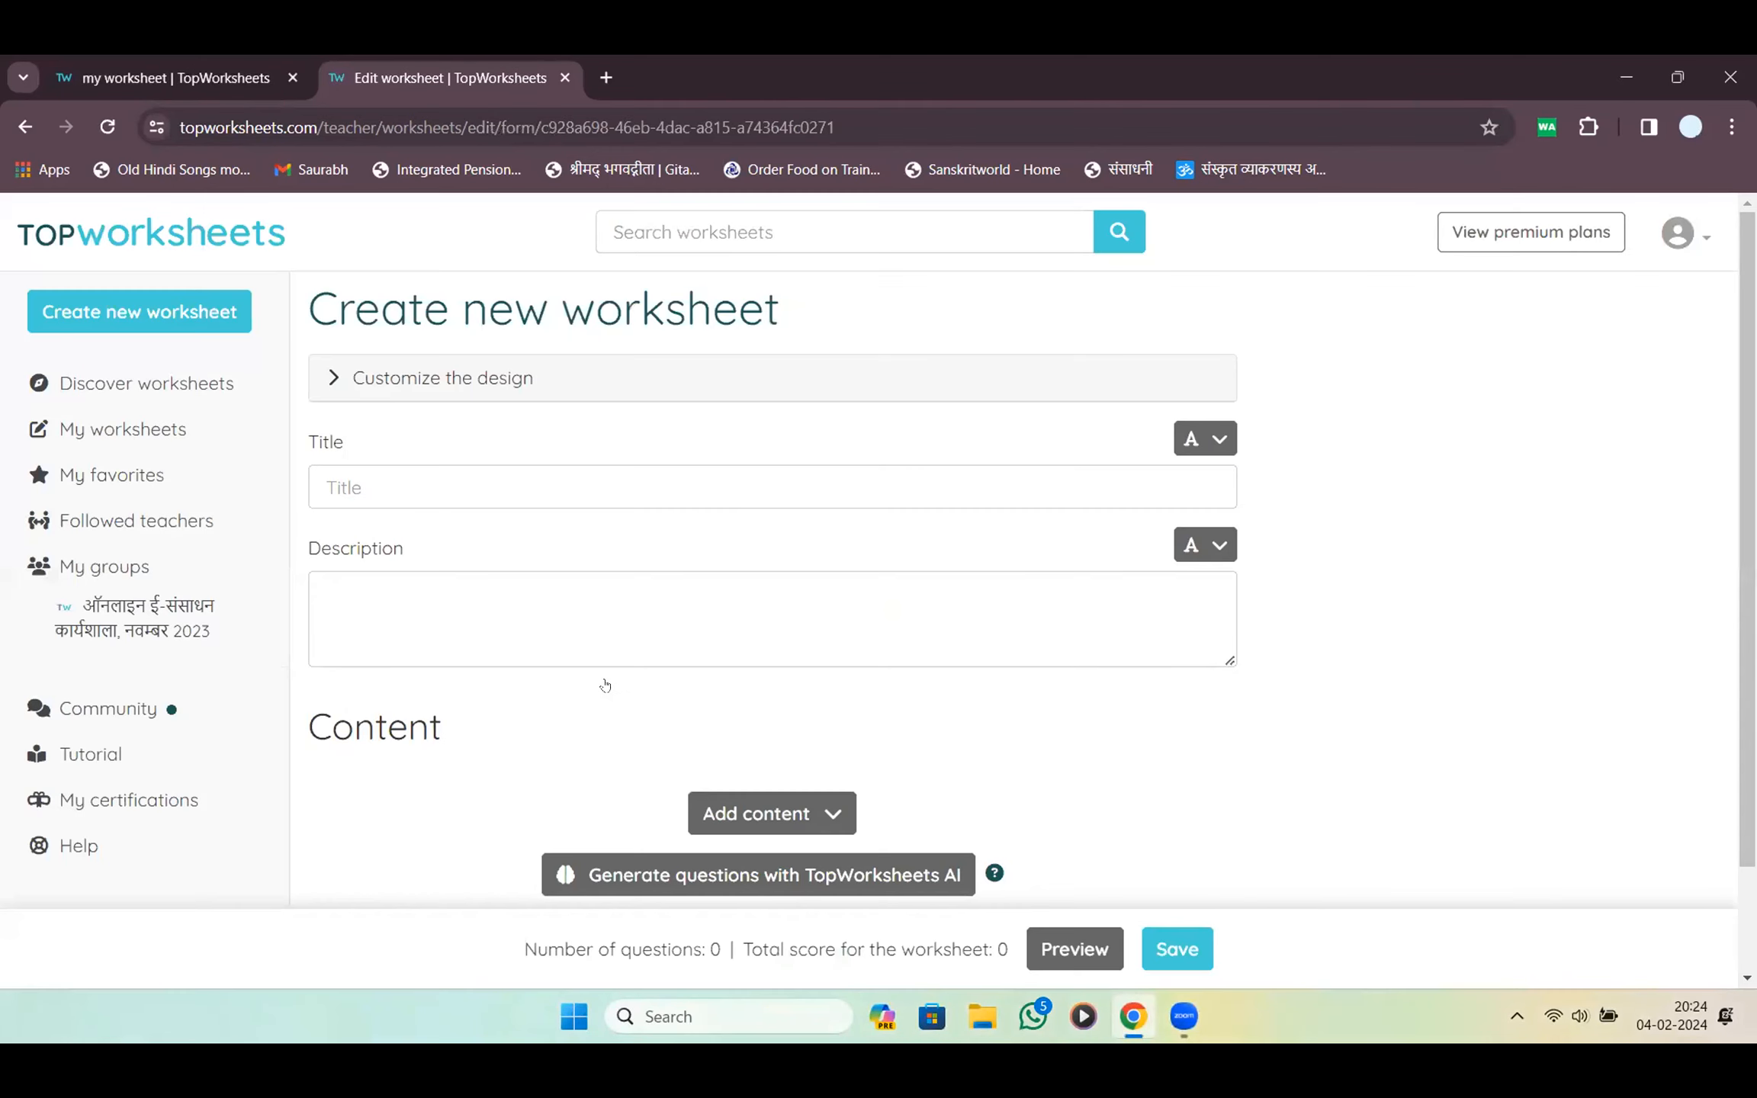
left_click(447, 378)
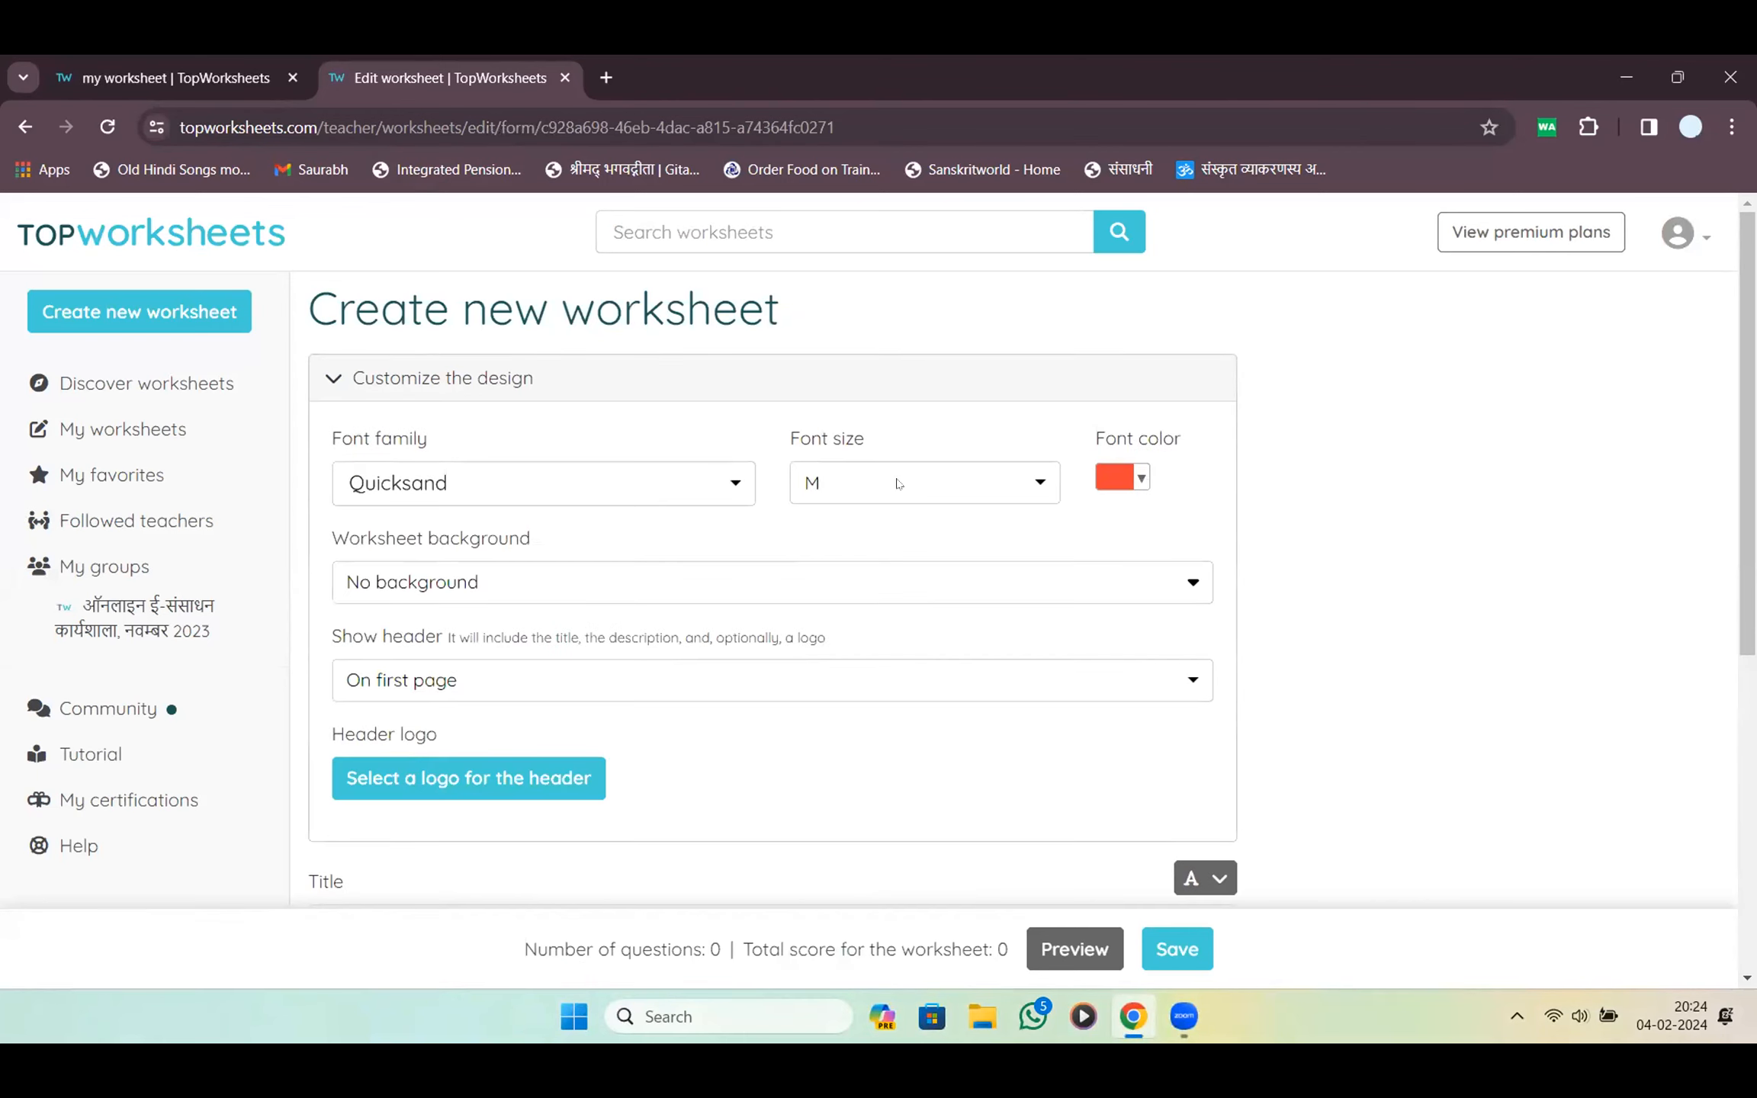
left_click(687, 488)
scroll(527, 619, "down", 1)
scroll(528, 619, "up", 5)
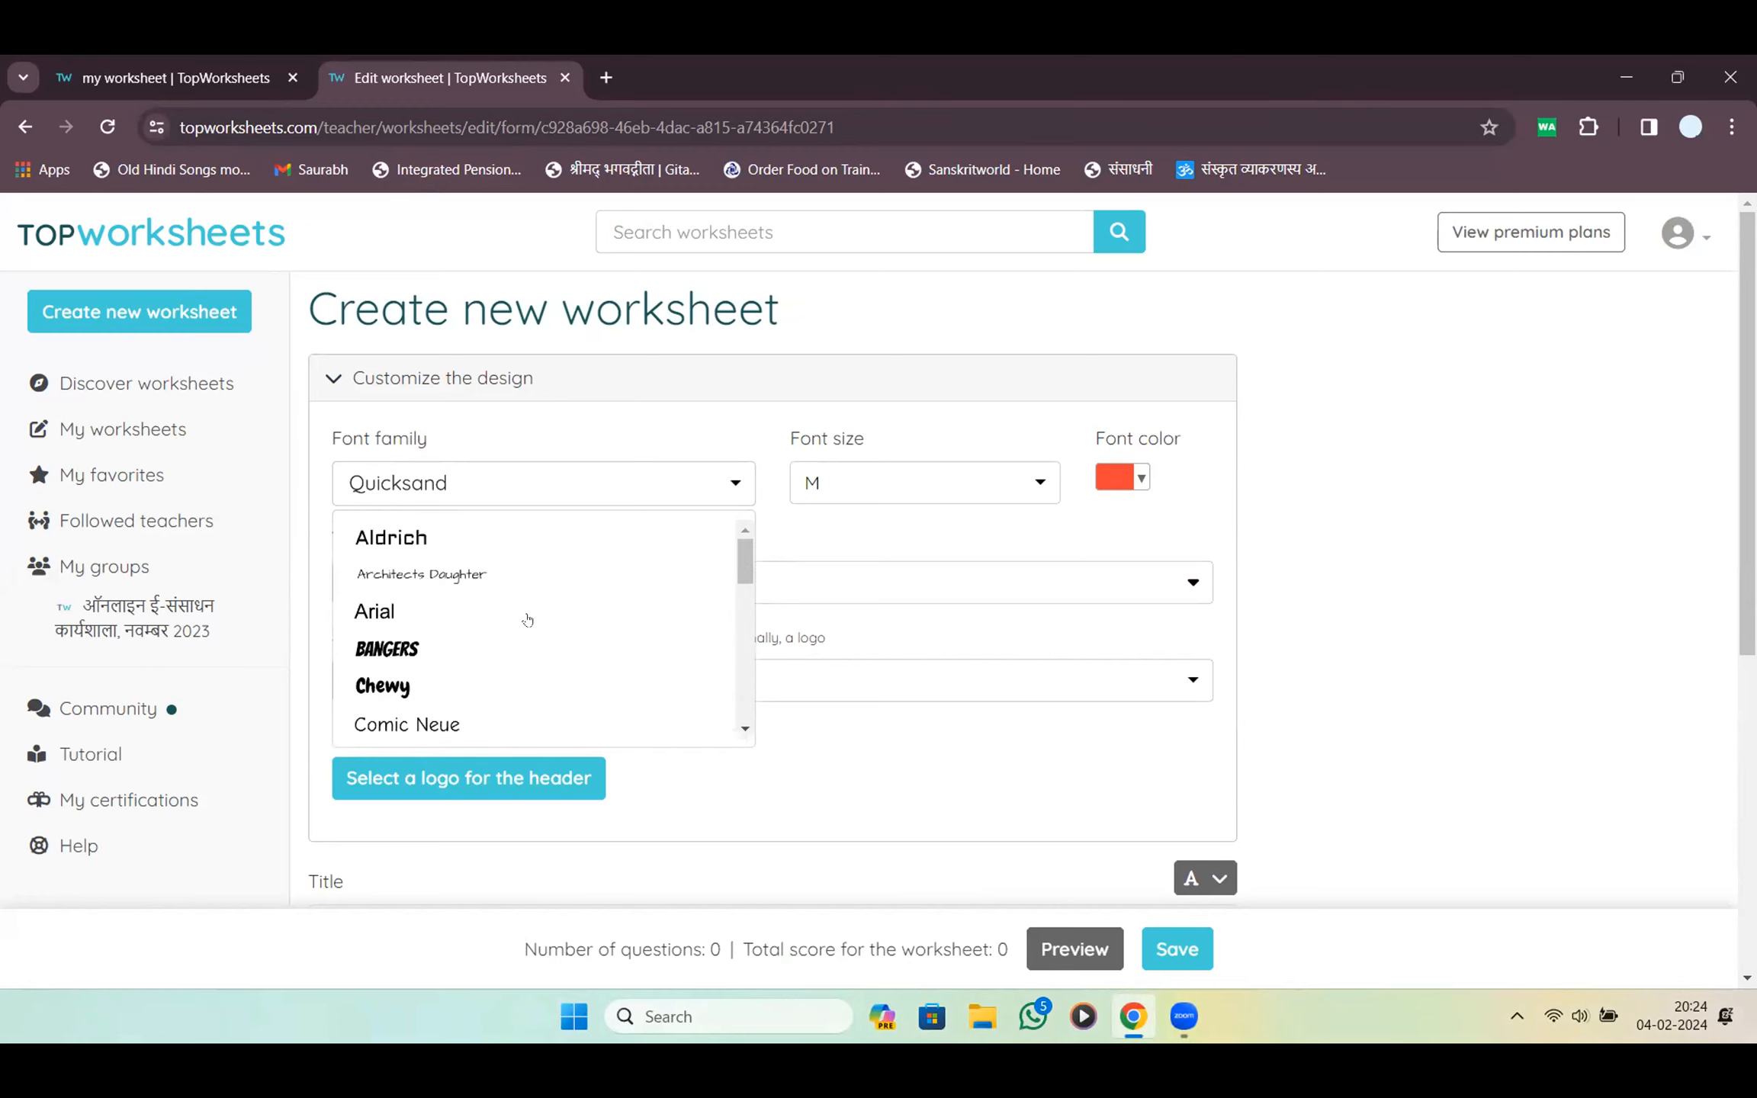
scroll(421, 620, "down", 5)
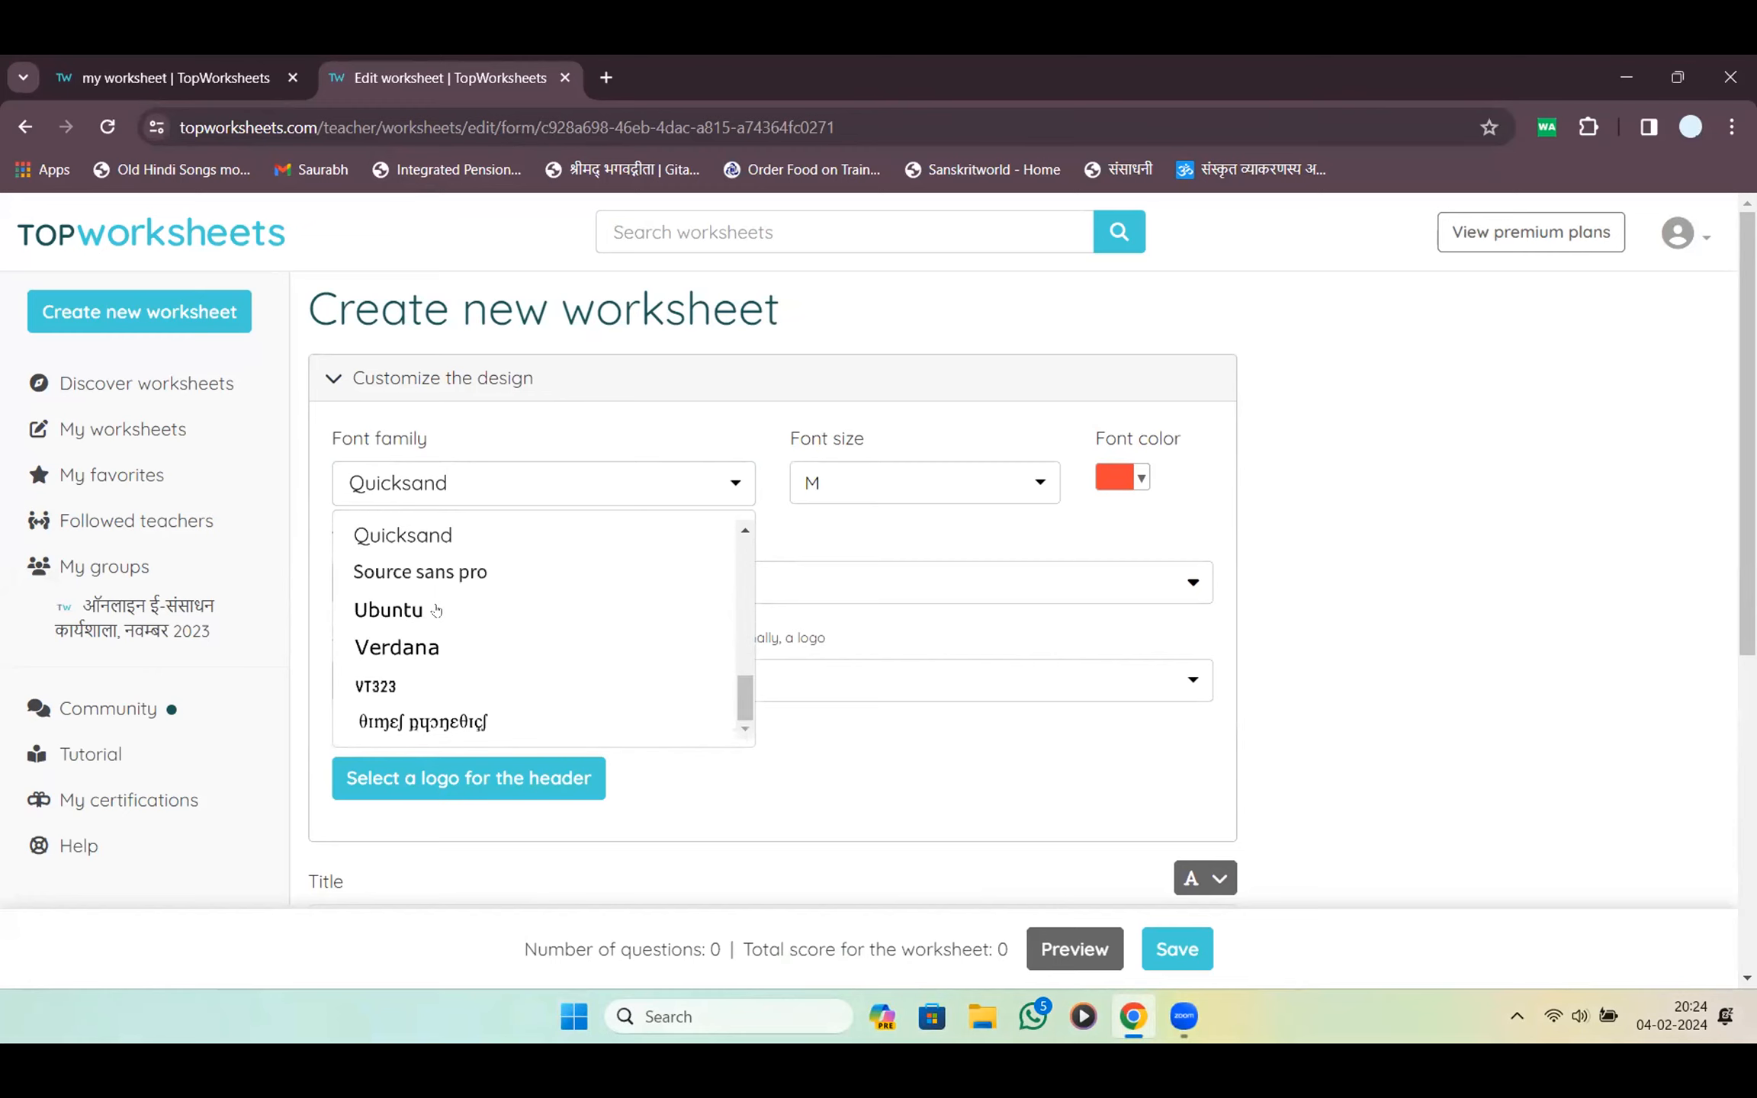
scroll(427, 620, "down", 5)
scroll(442, 611, "up", 5)
left_click(546, 610)
left_click(517, 490)
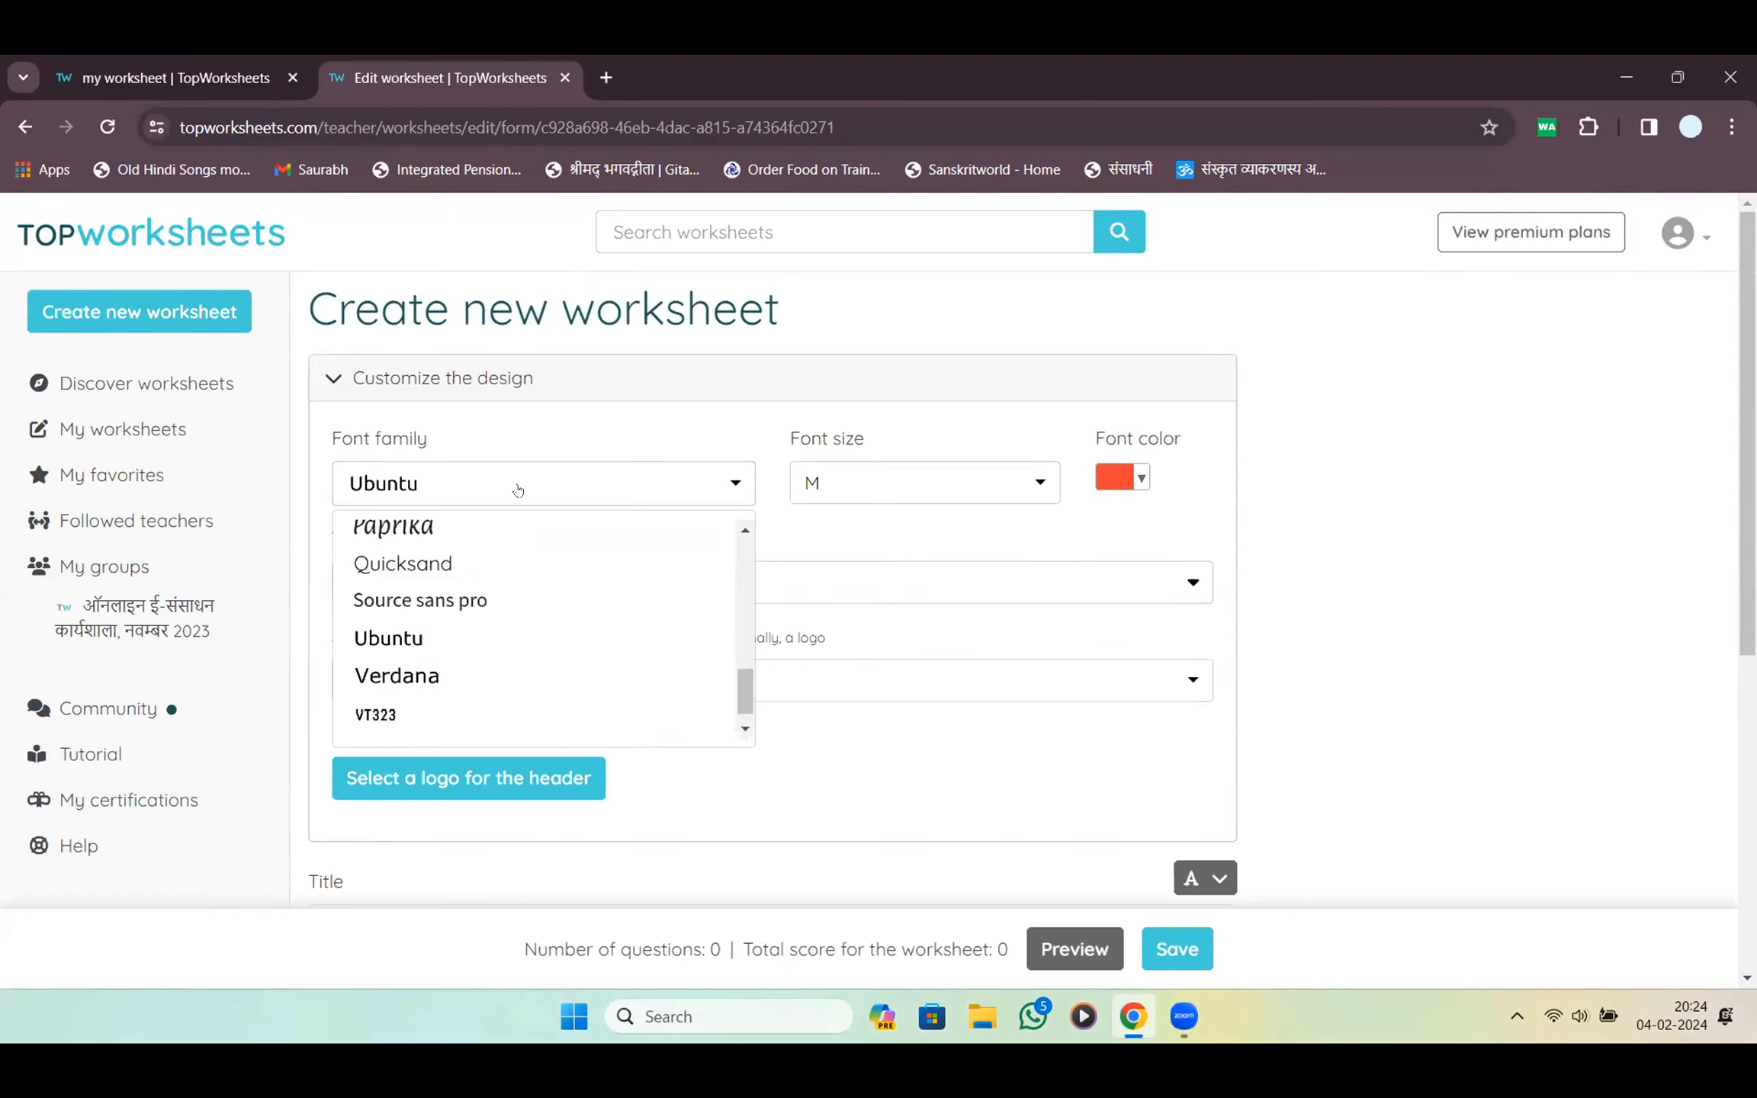
scroll(498, 595, "up", 5)
scroll(497, 594, "down", 3)
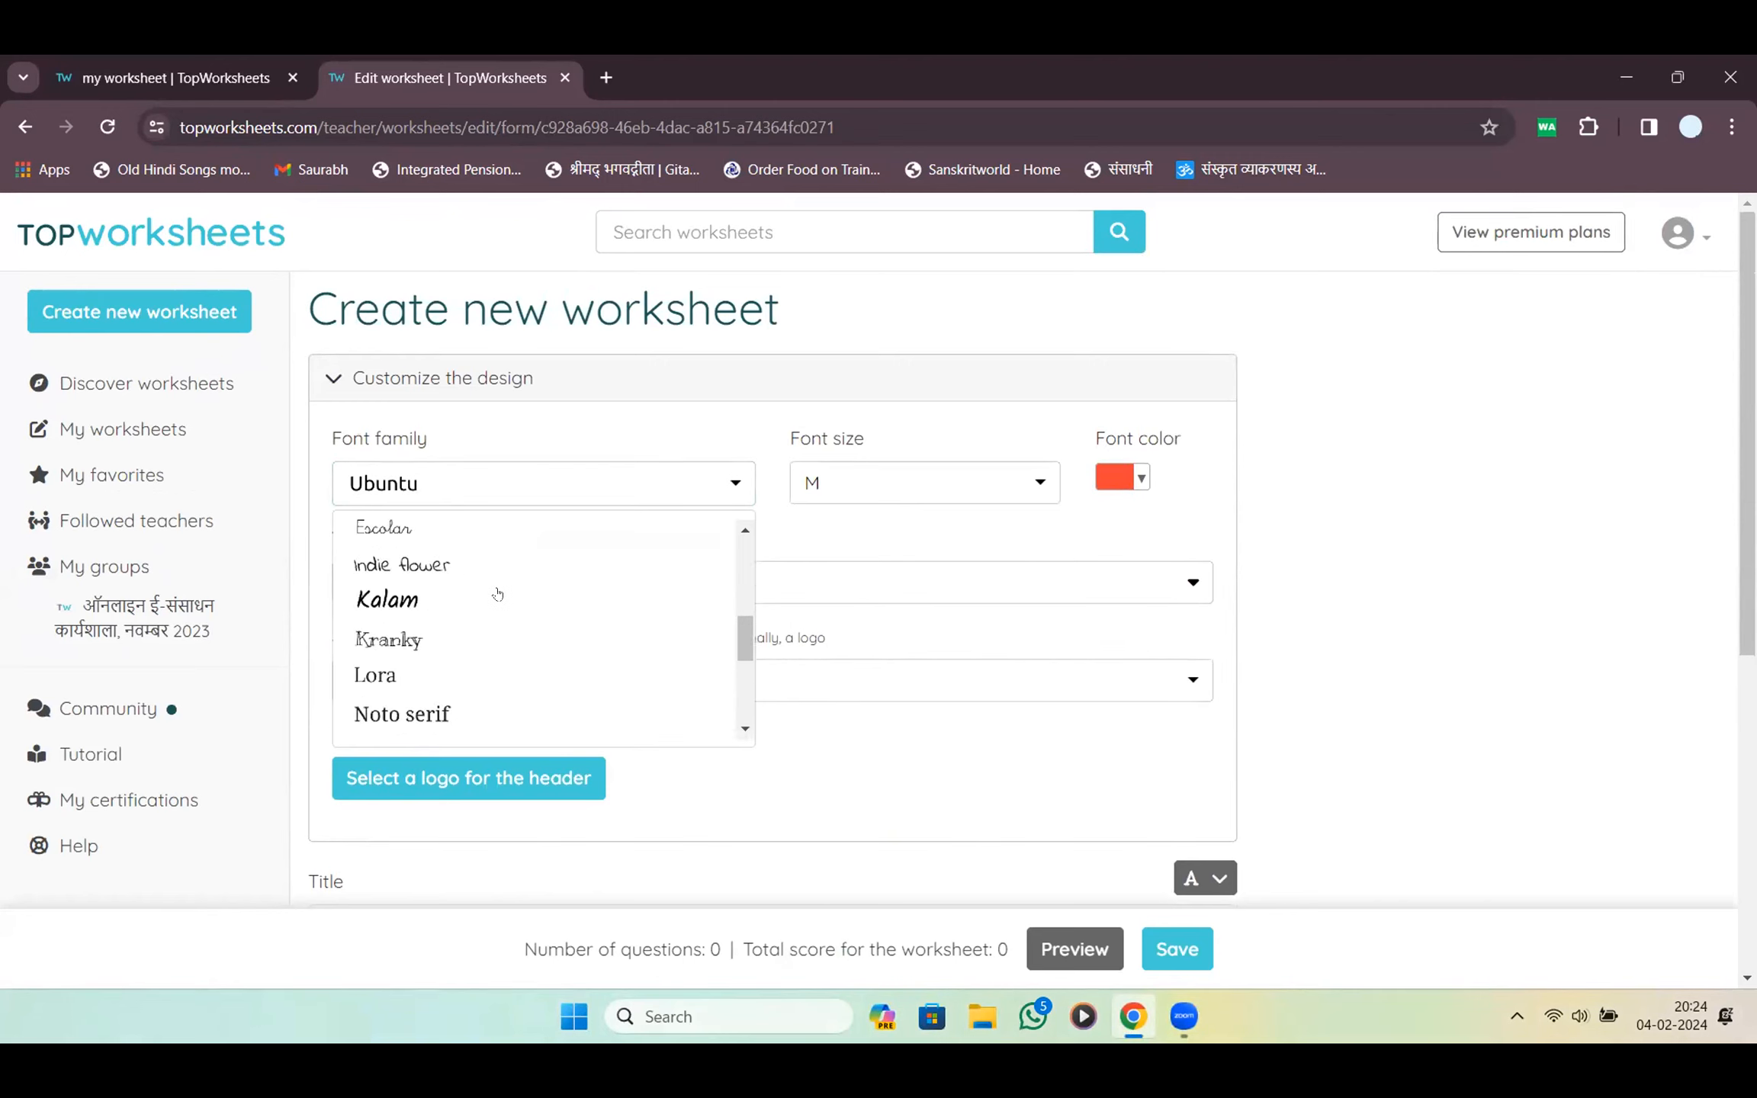
left_click(427, 675)
left_click(869, 497)
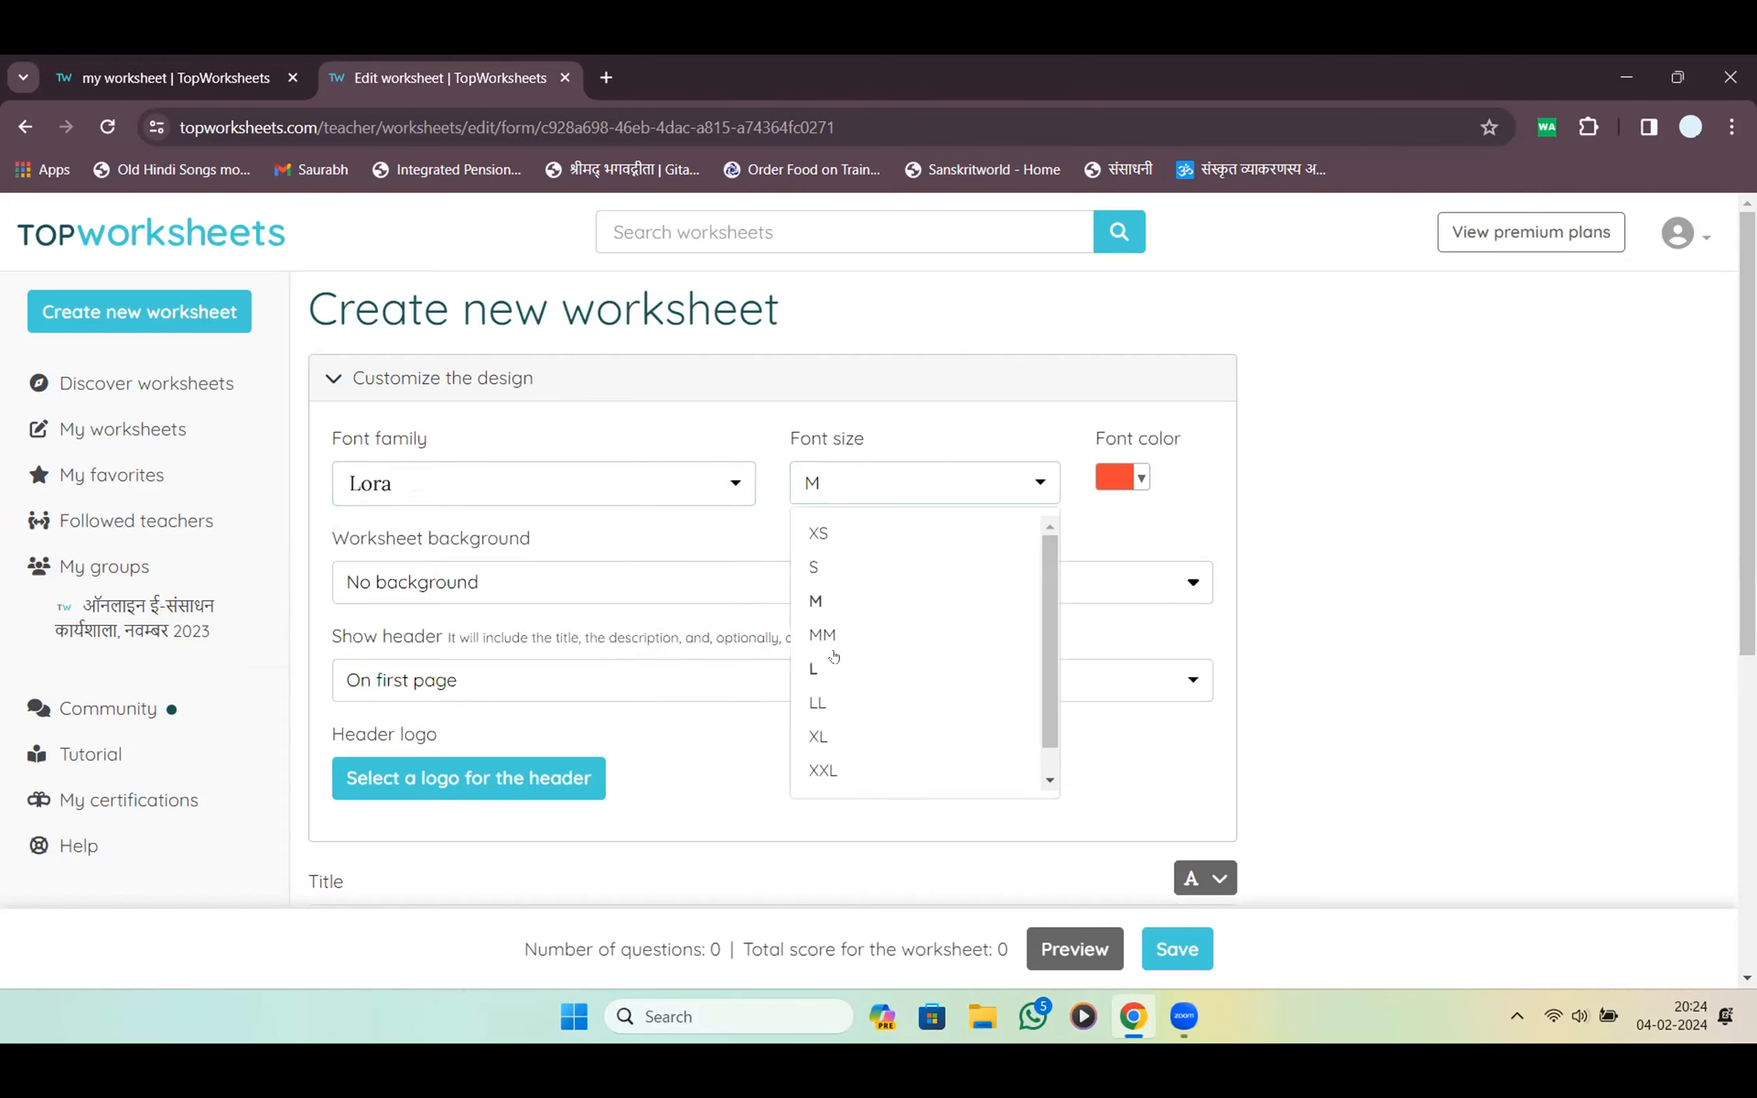
left_click(839, 601)
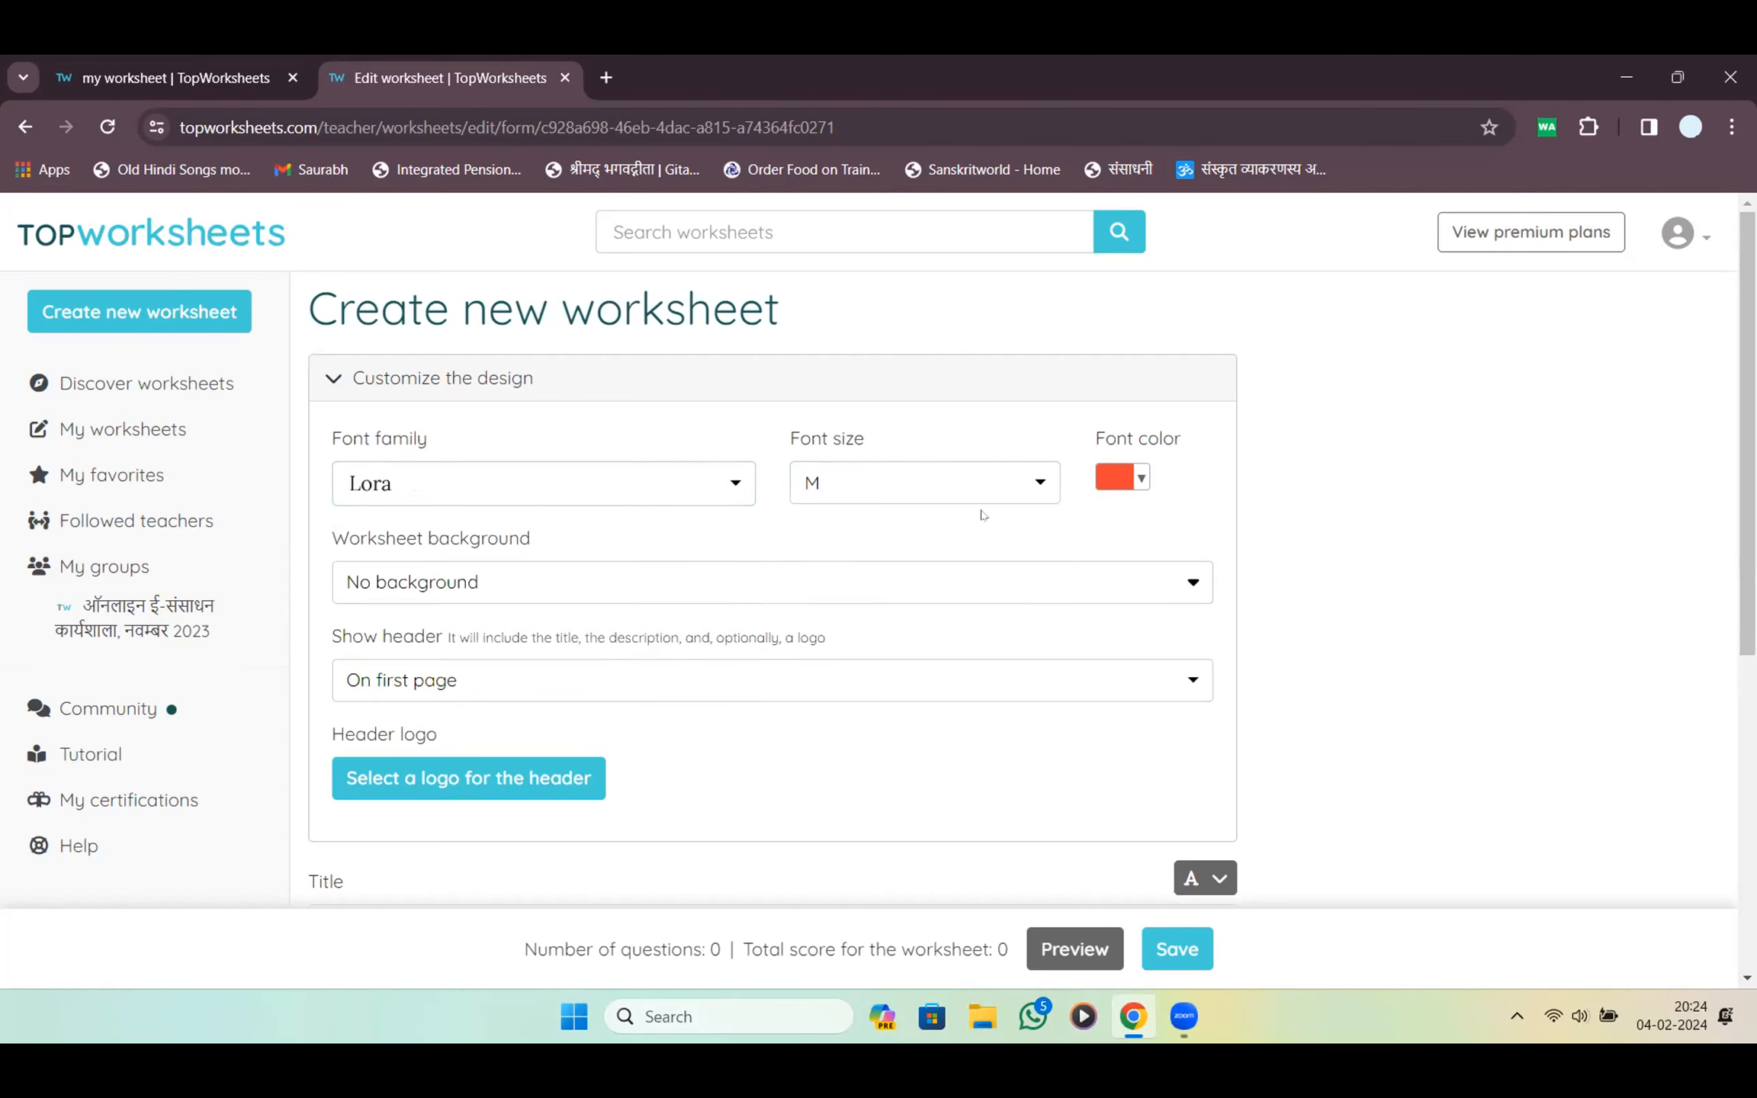
Apply the Left purple worksheet background and collapse the design settings
left_click(635, 584)
scroll(813, 550, "down", 3)
scroll(813, 550, "down", 3)
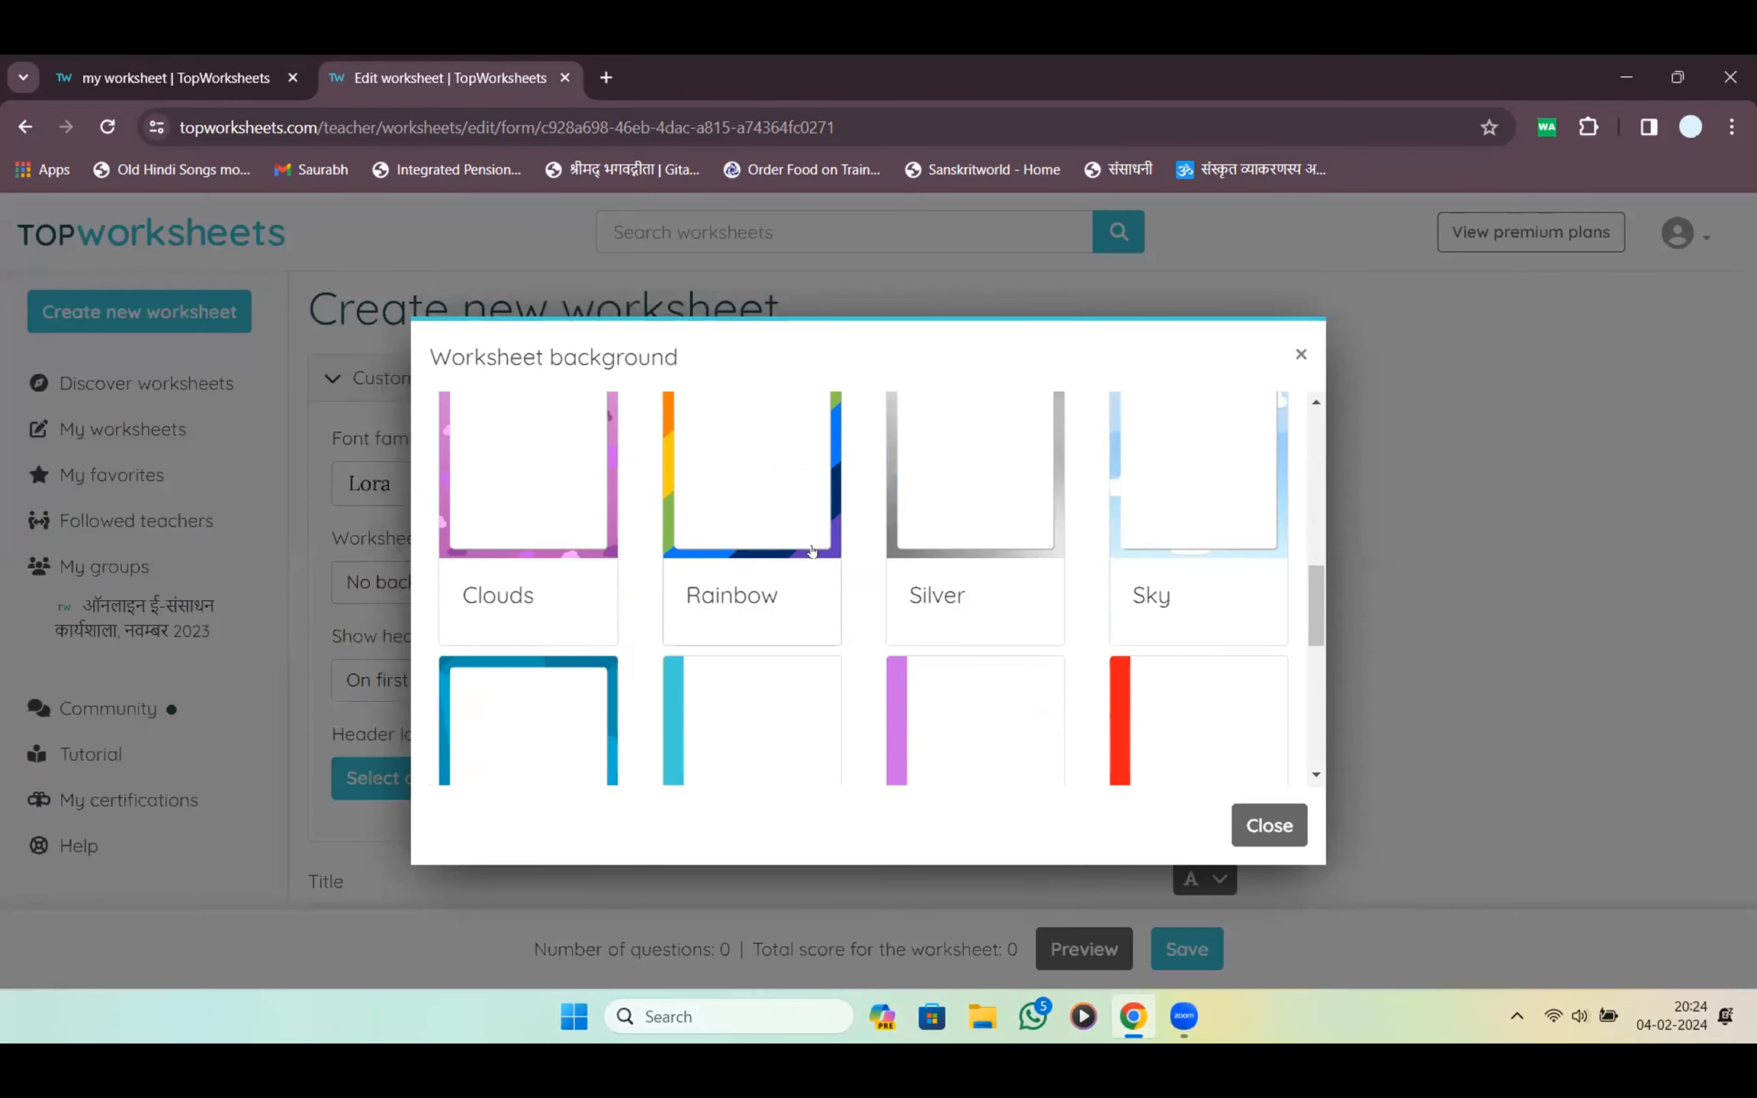
left_click_drag(1322, 621, 1333, 707)
left_click(1334, 707)
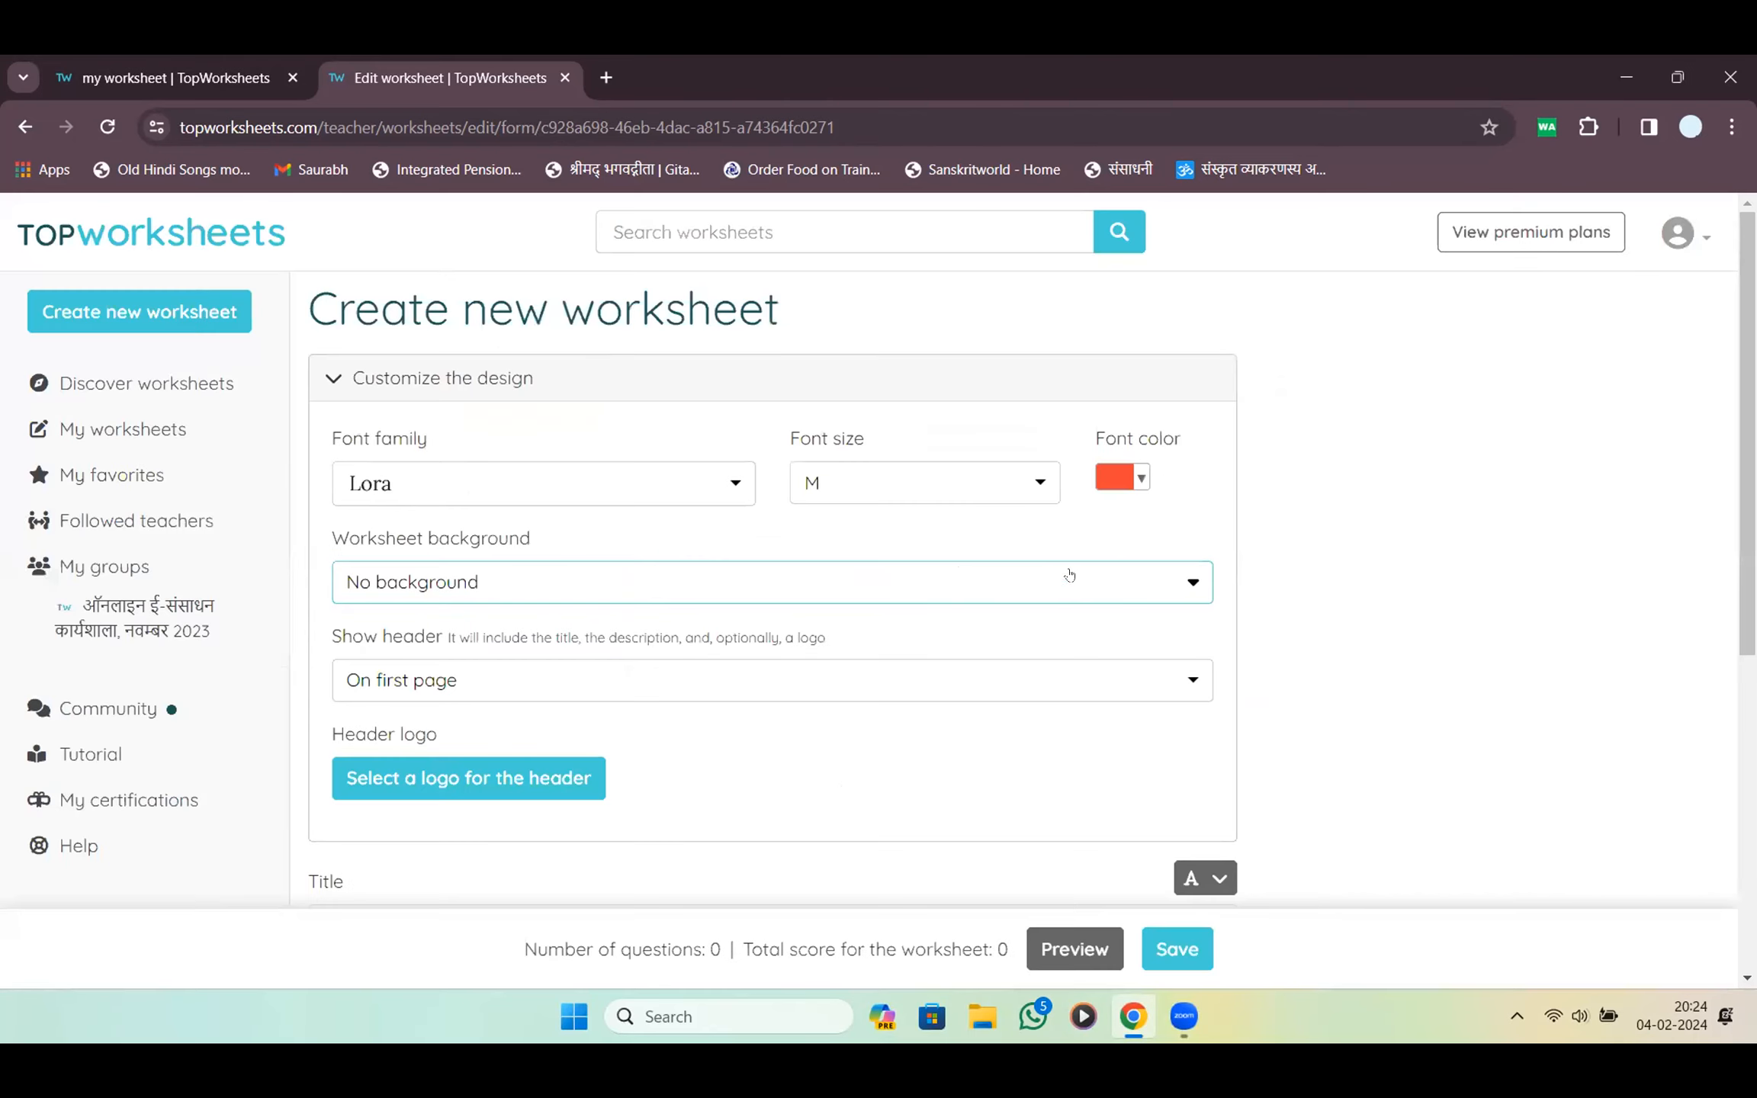
left_click(1075, 595)
scroll(944, 595, "down", 10)
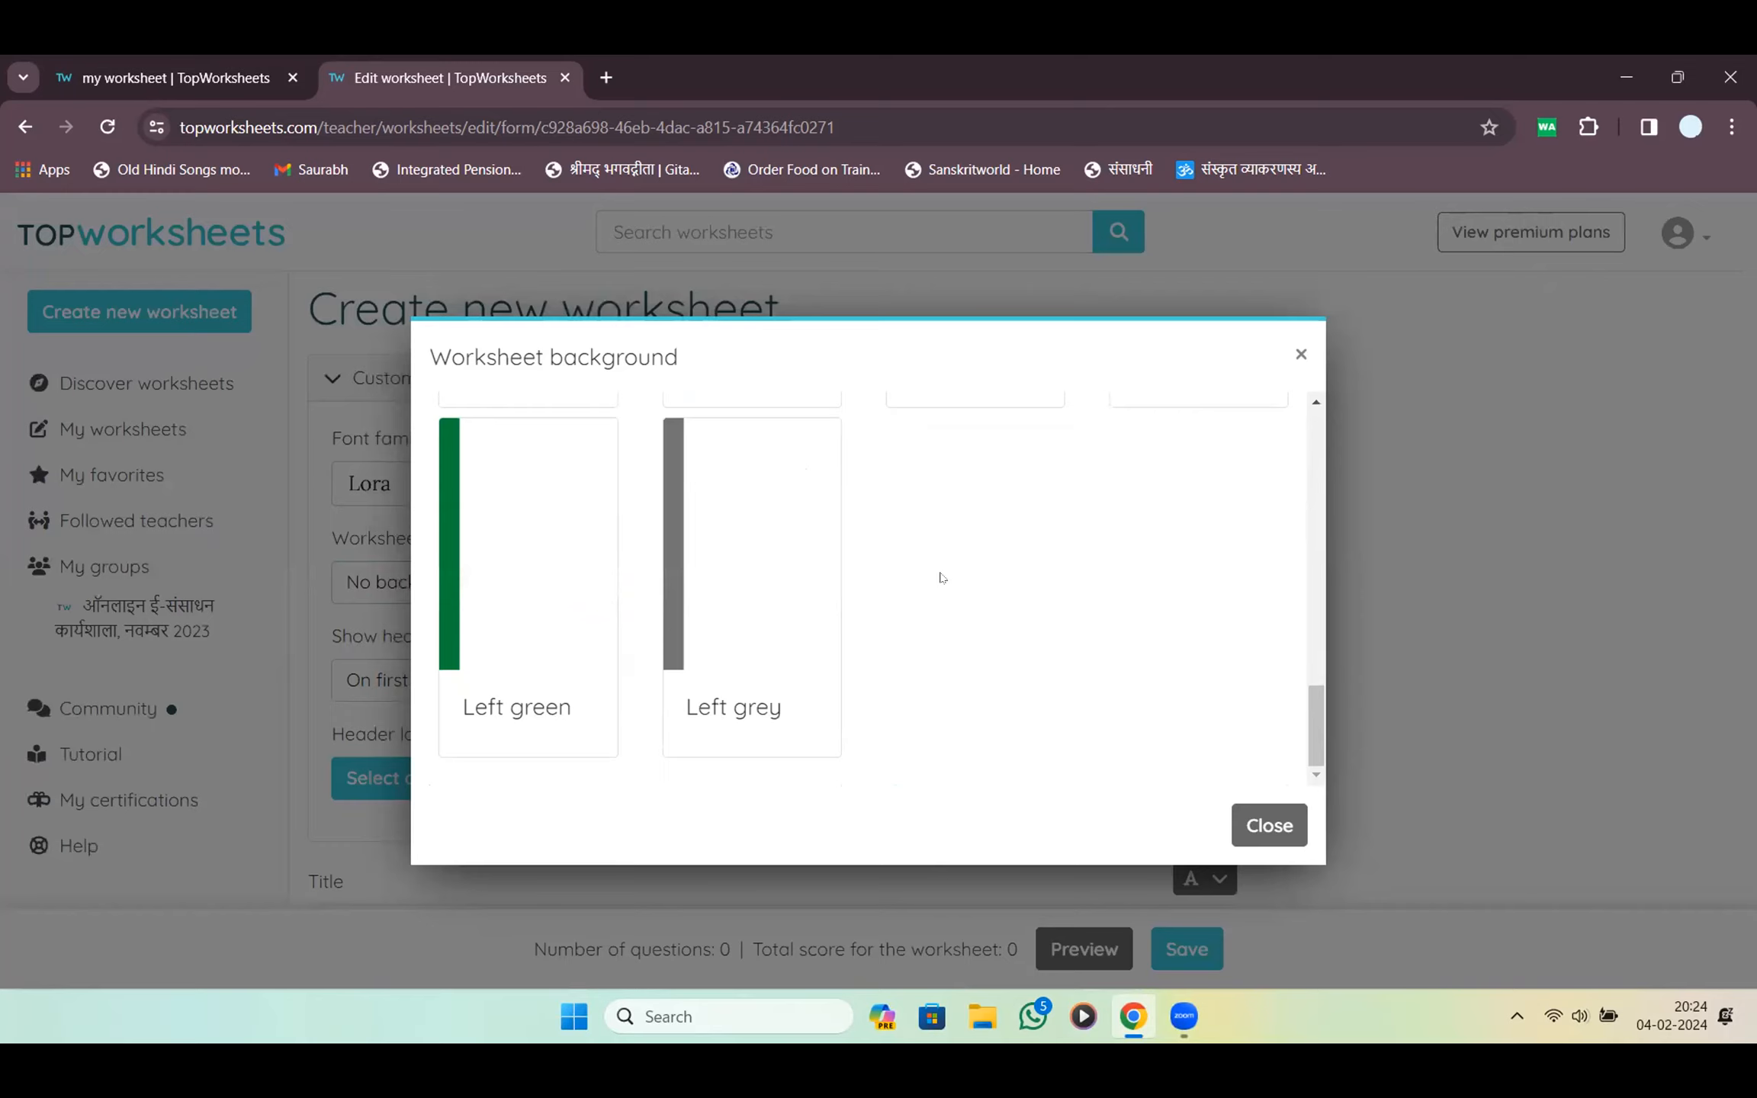
scroll(944, 594, "up", 5)
left_click(958, 640)
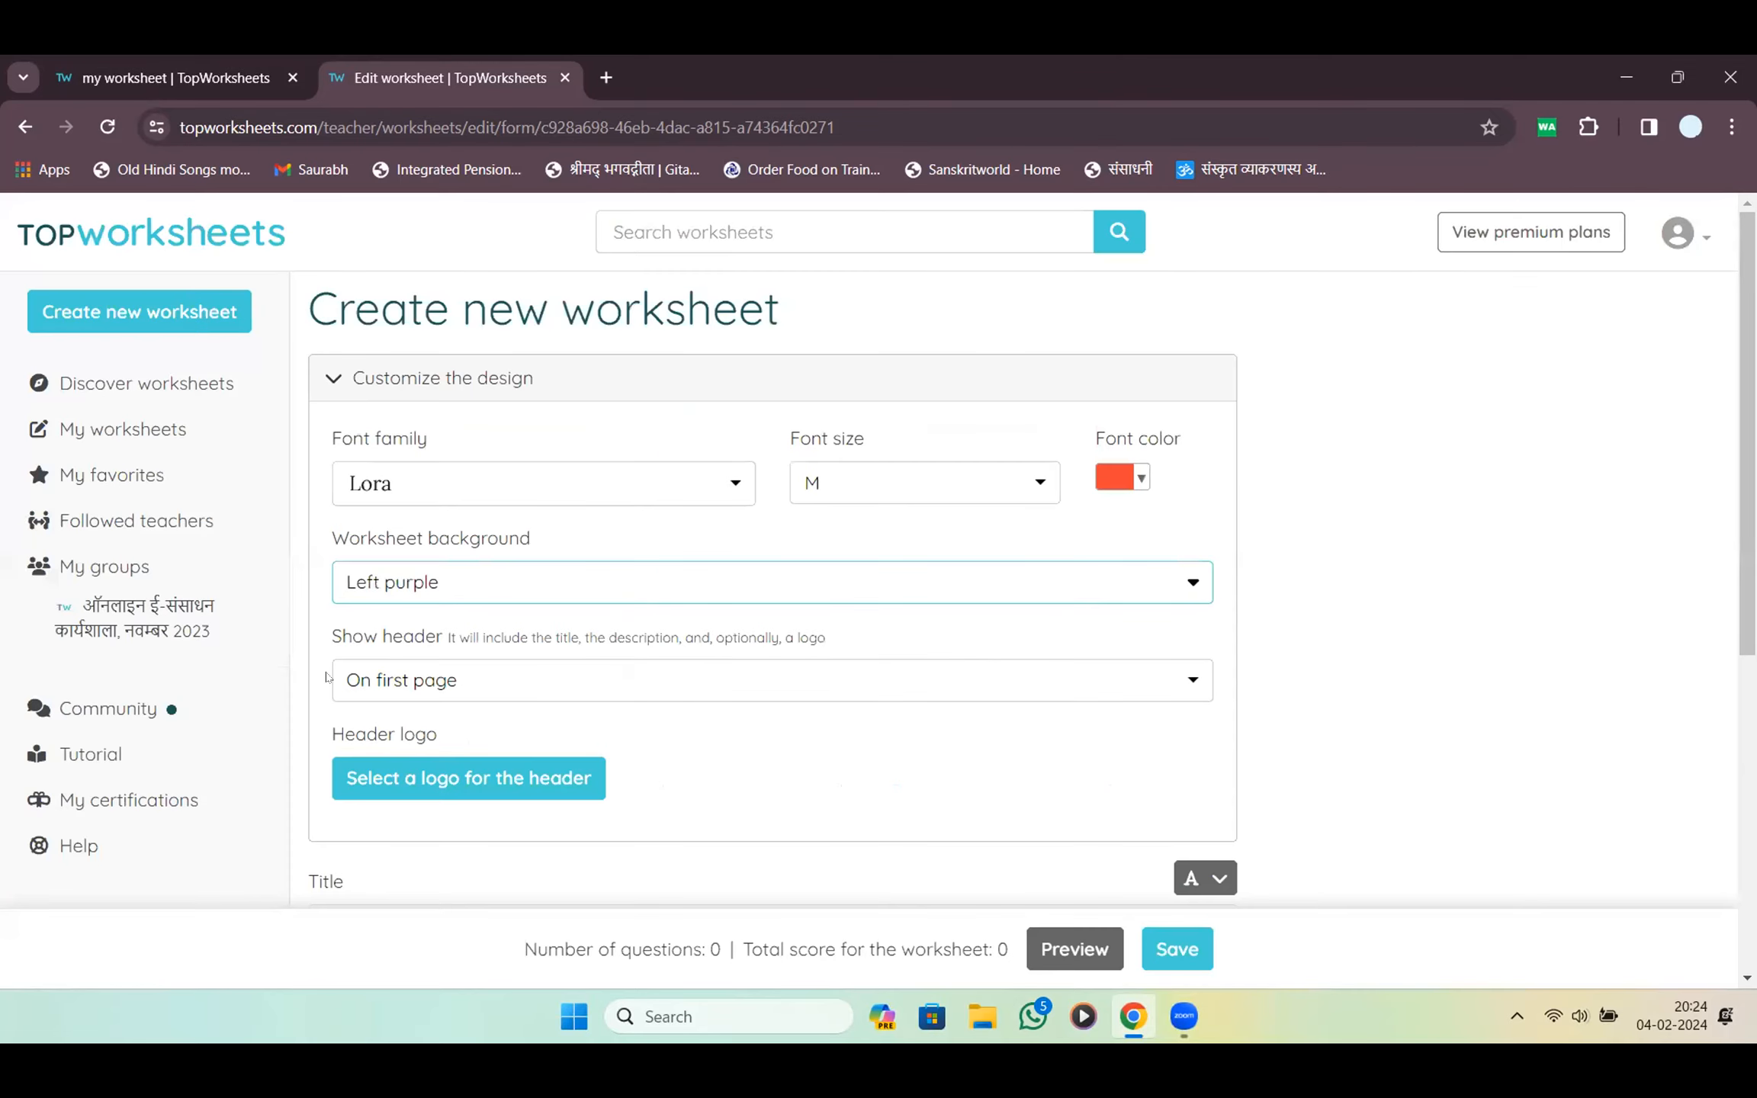
scroll(608, 611, "down", 5)
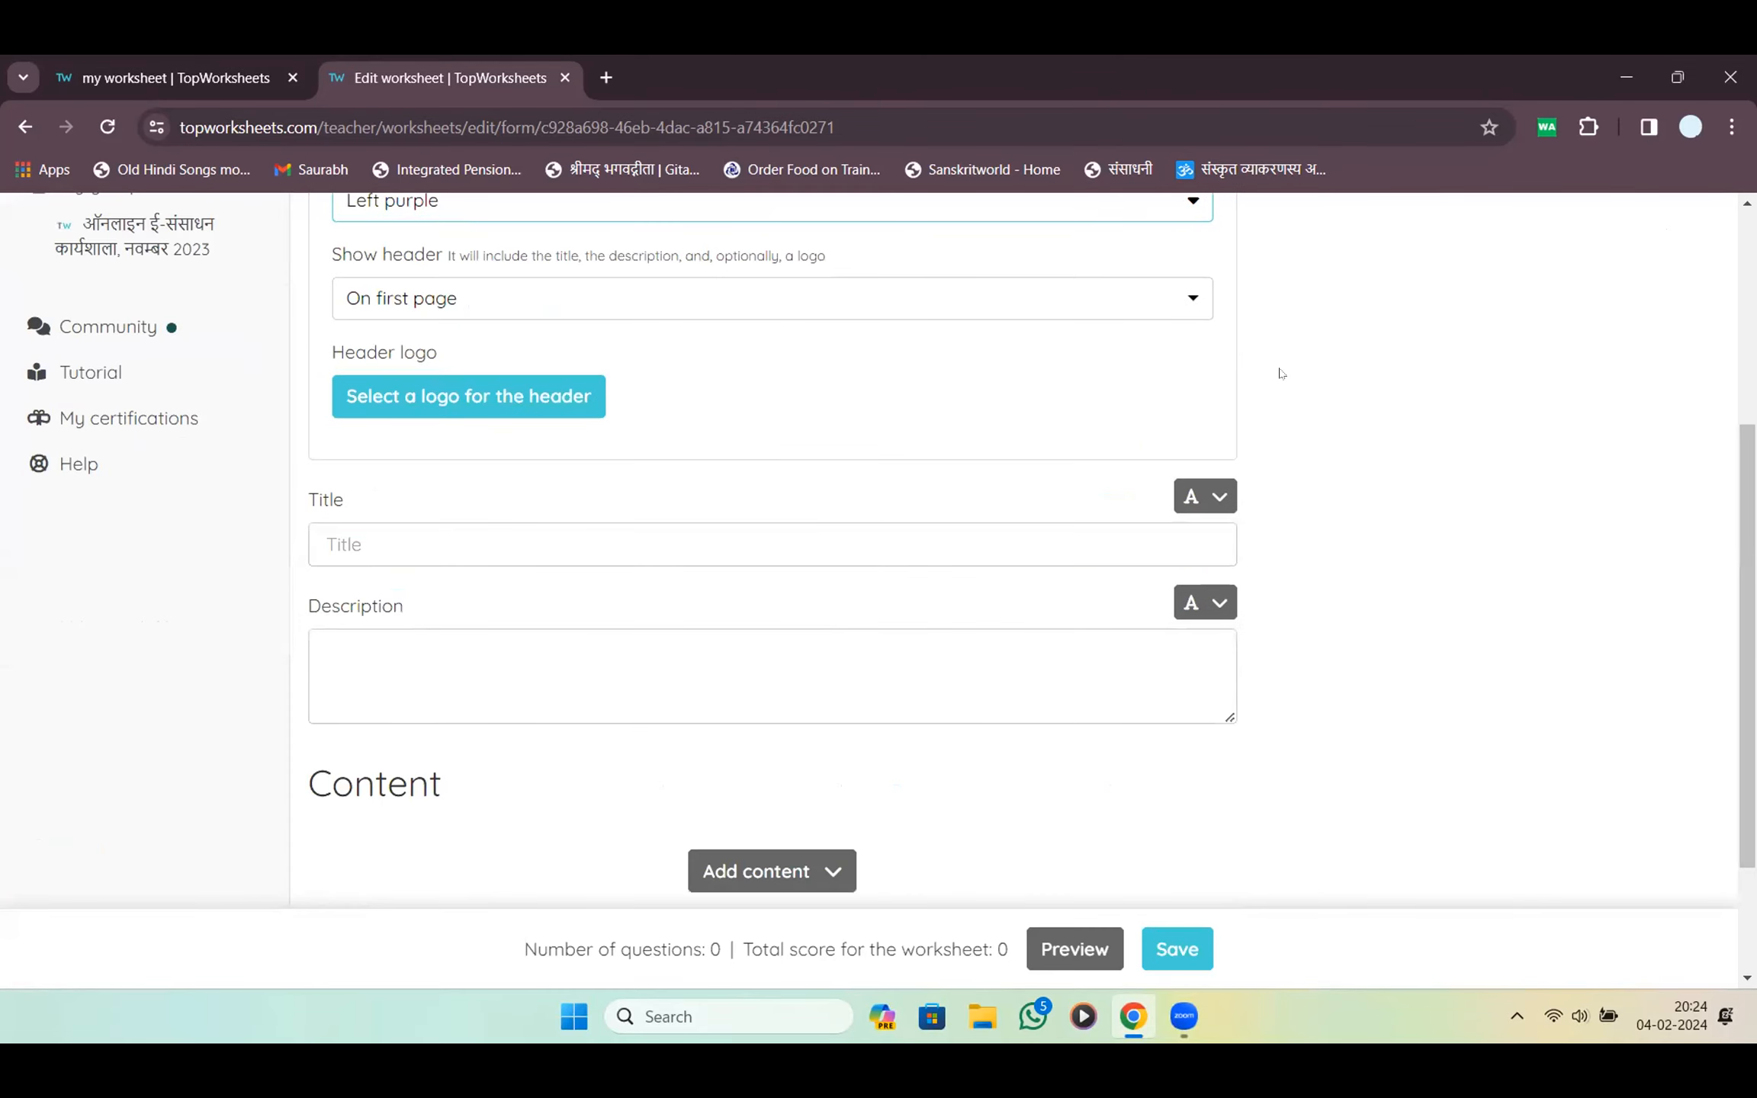
scroll(1279, 372, "up", 5)
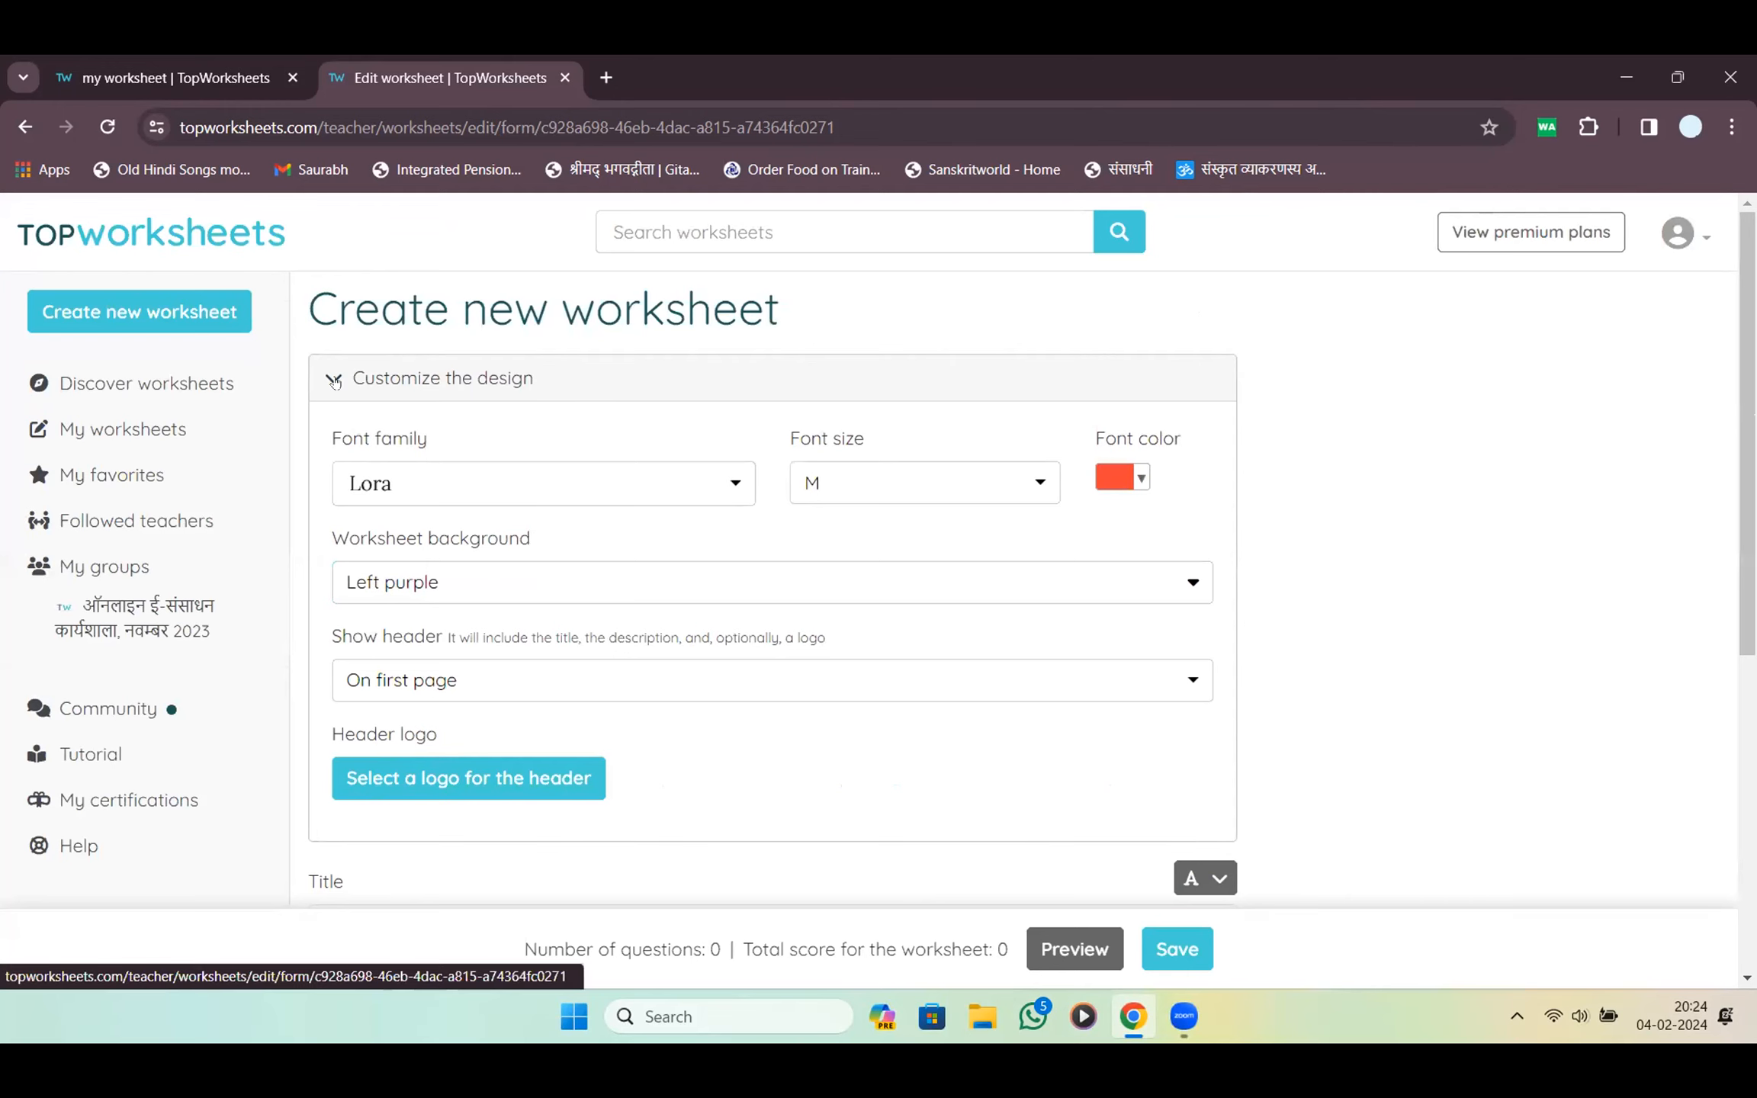
left_click(348, 374)
Enter 'Computer' as the worksheet title
left_click(422, 486)
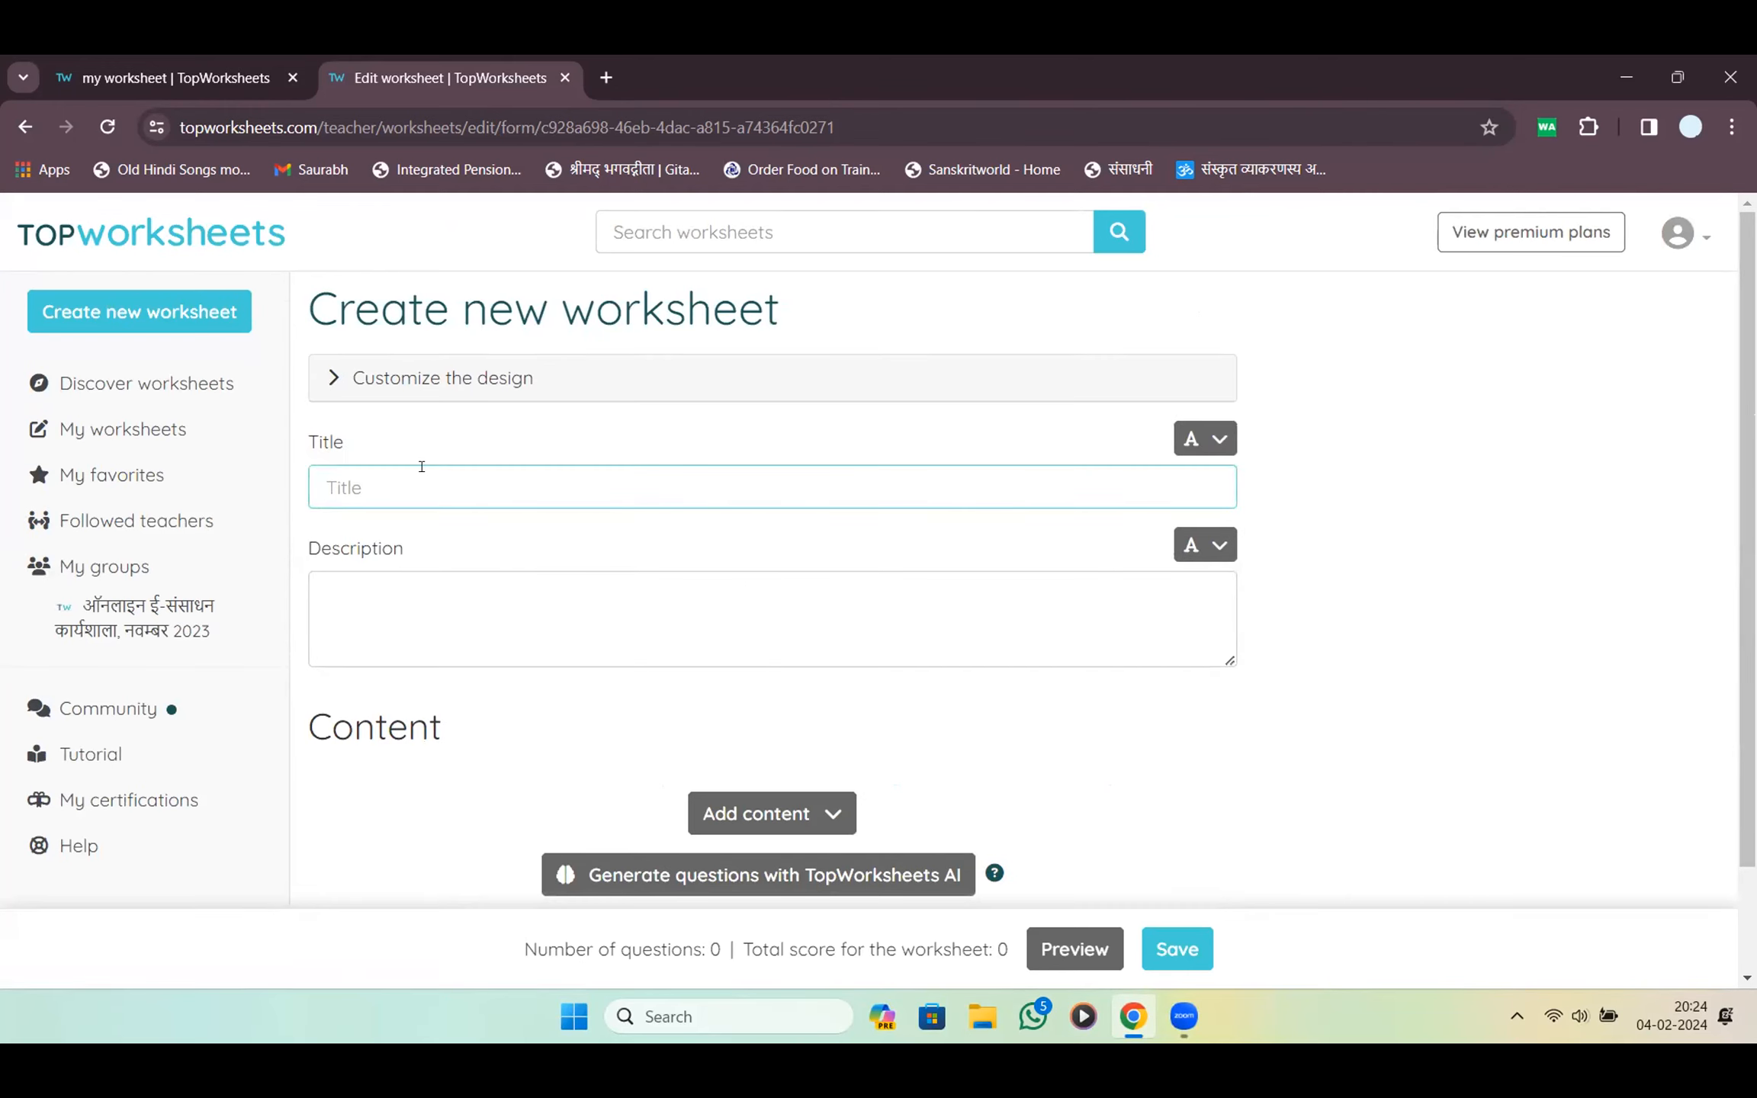
type("Computer")
key("Tab")
key("Tab")
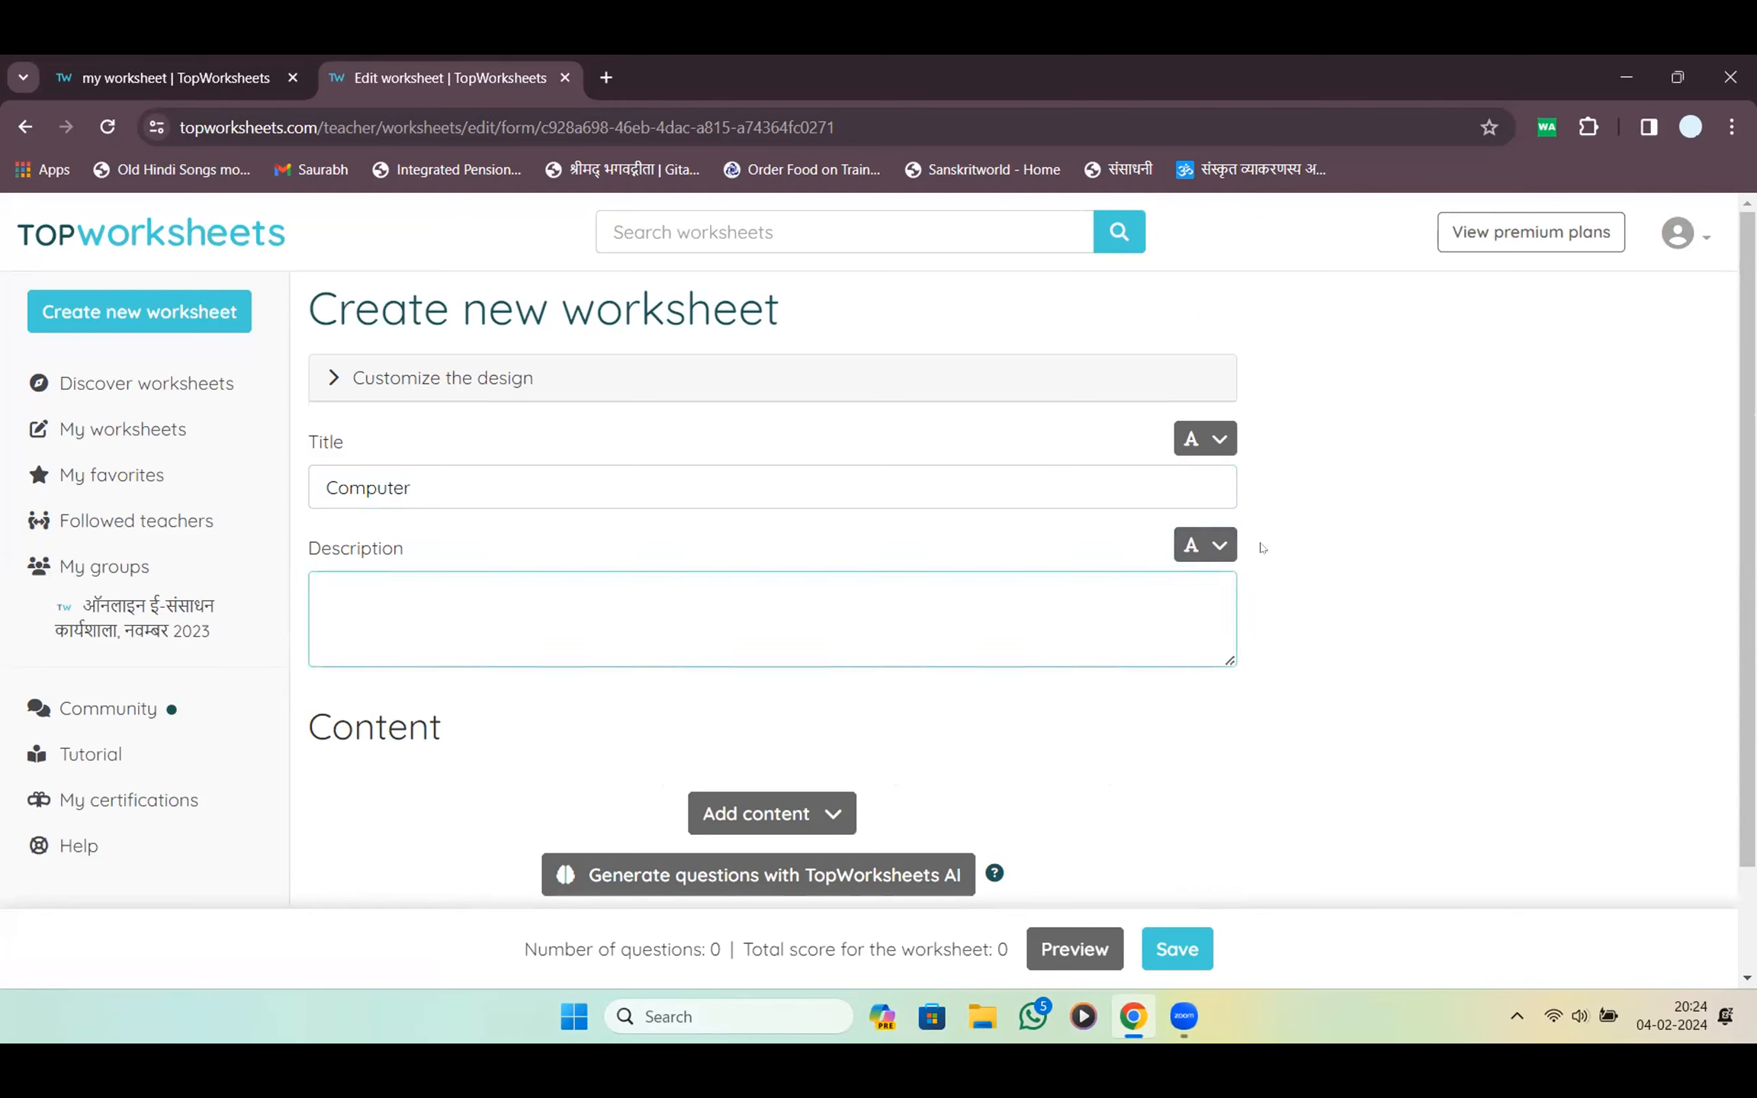
Dictate the Hindi description इस प्रश्नोत्तरी में कंप्यूटर से संबंधित कुल 10 प्रश्न हैं। with Windows voice typing
type("Co")
key("BackSpace")
key("BackSpace")
key("super+h")
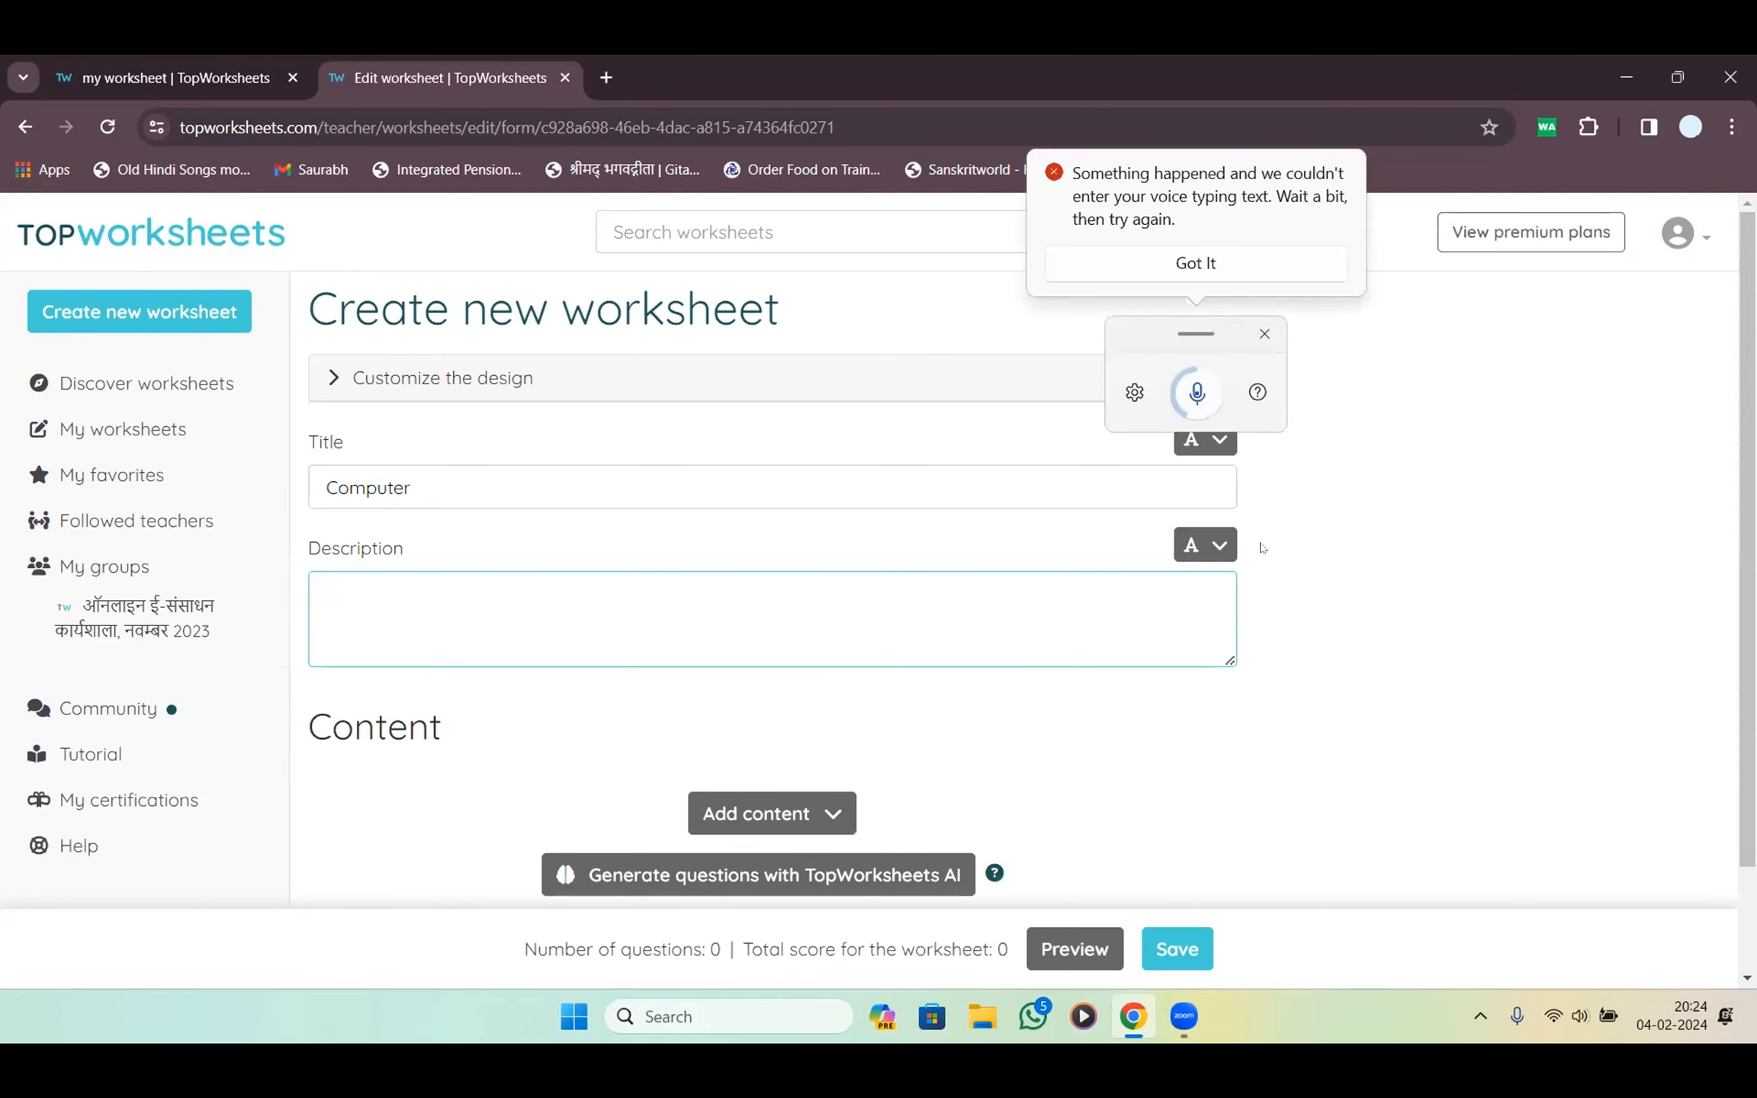
key("alt")
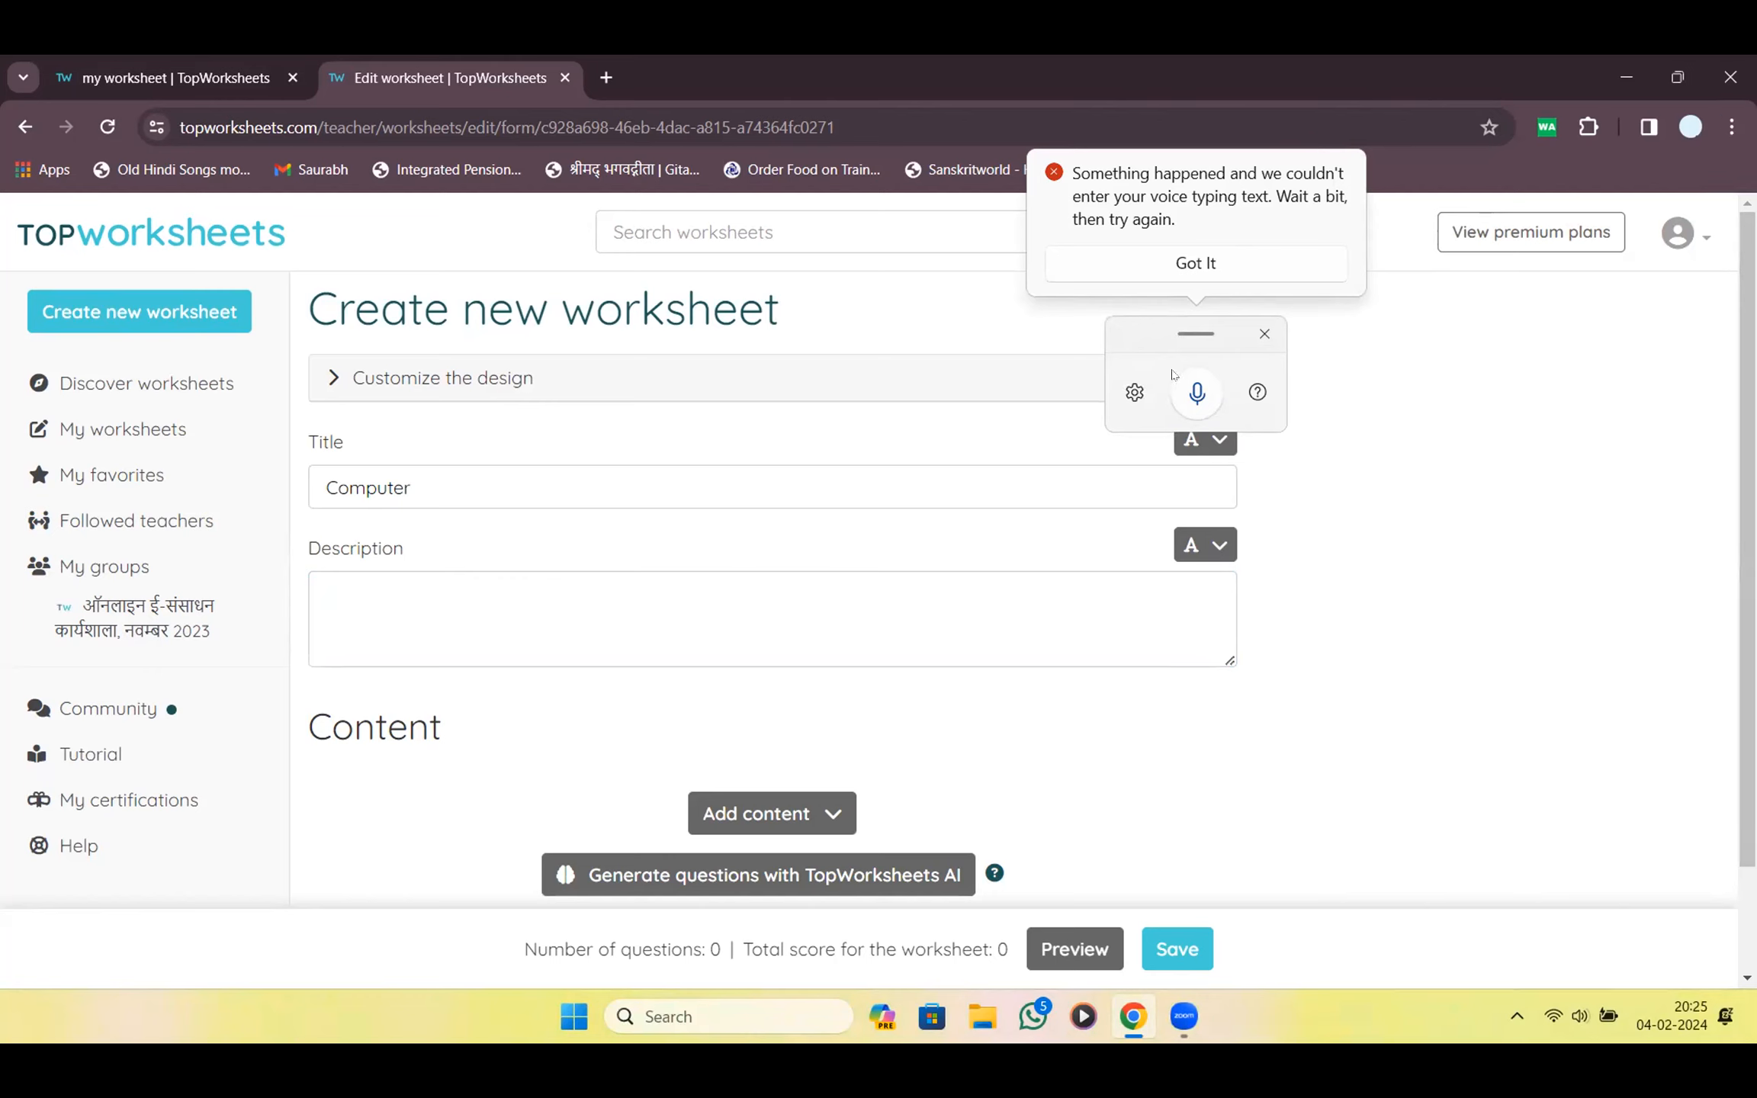
left_click(696, 619)
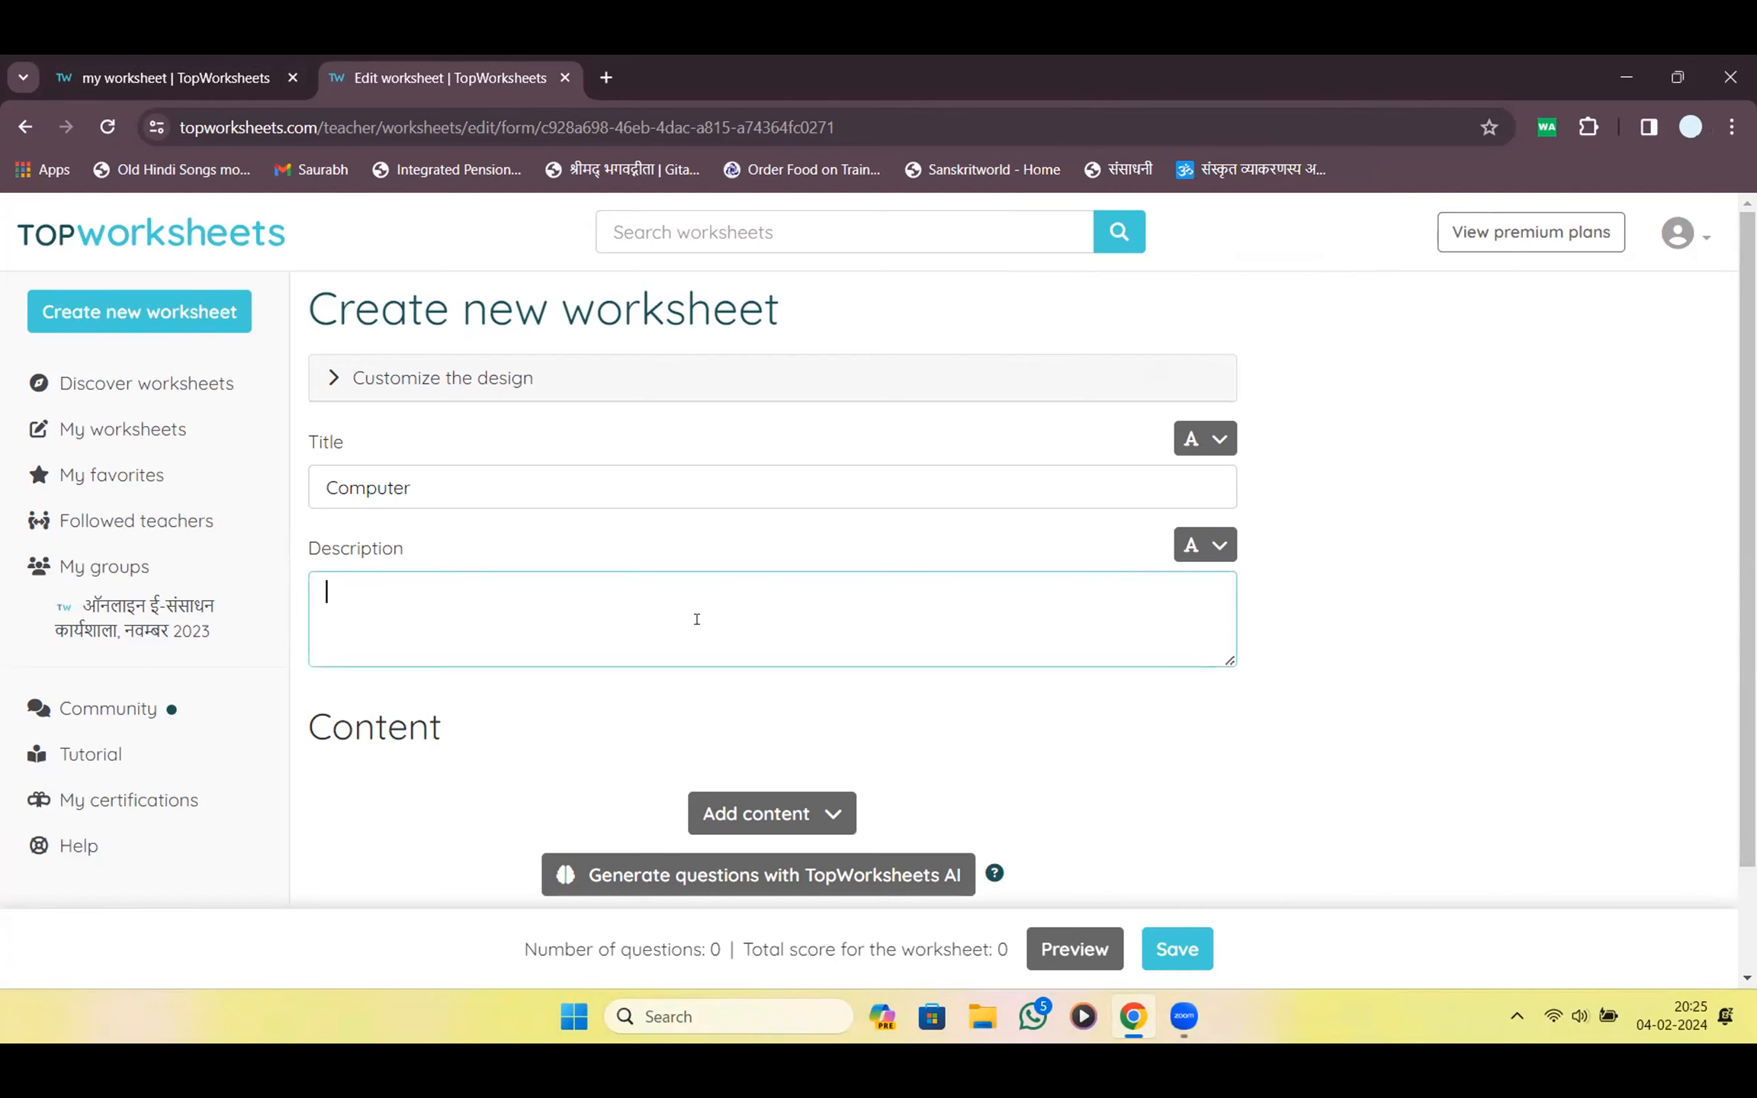
key("super+h")
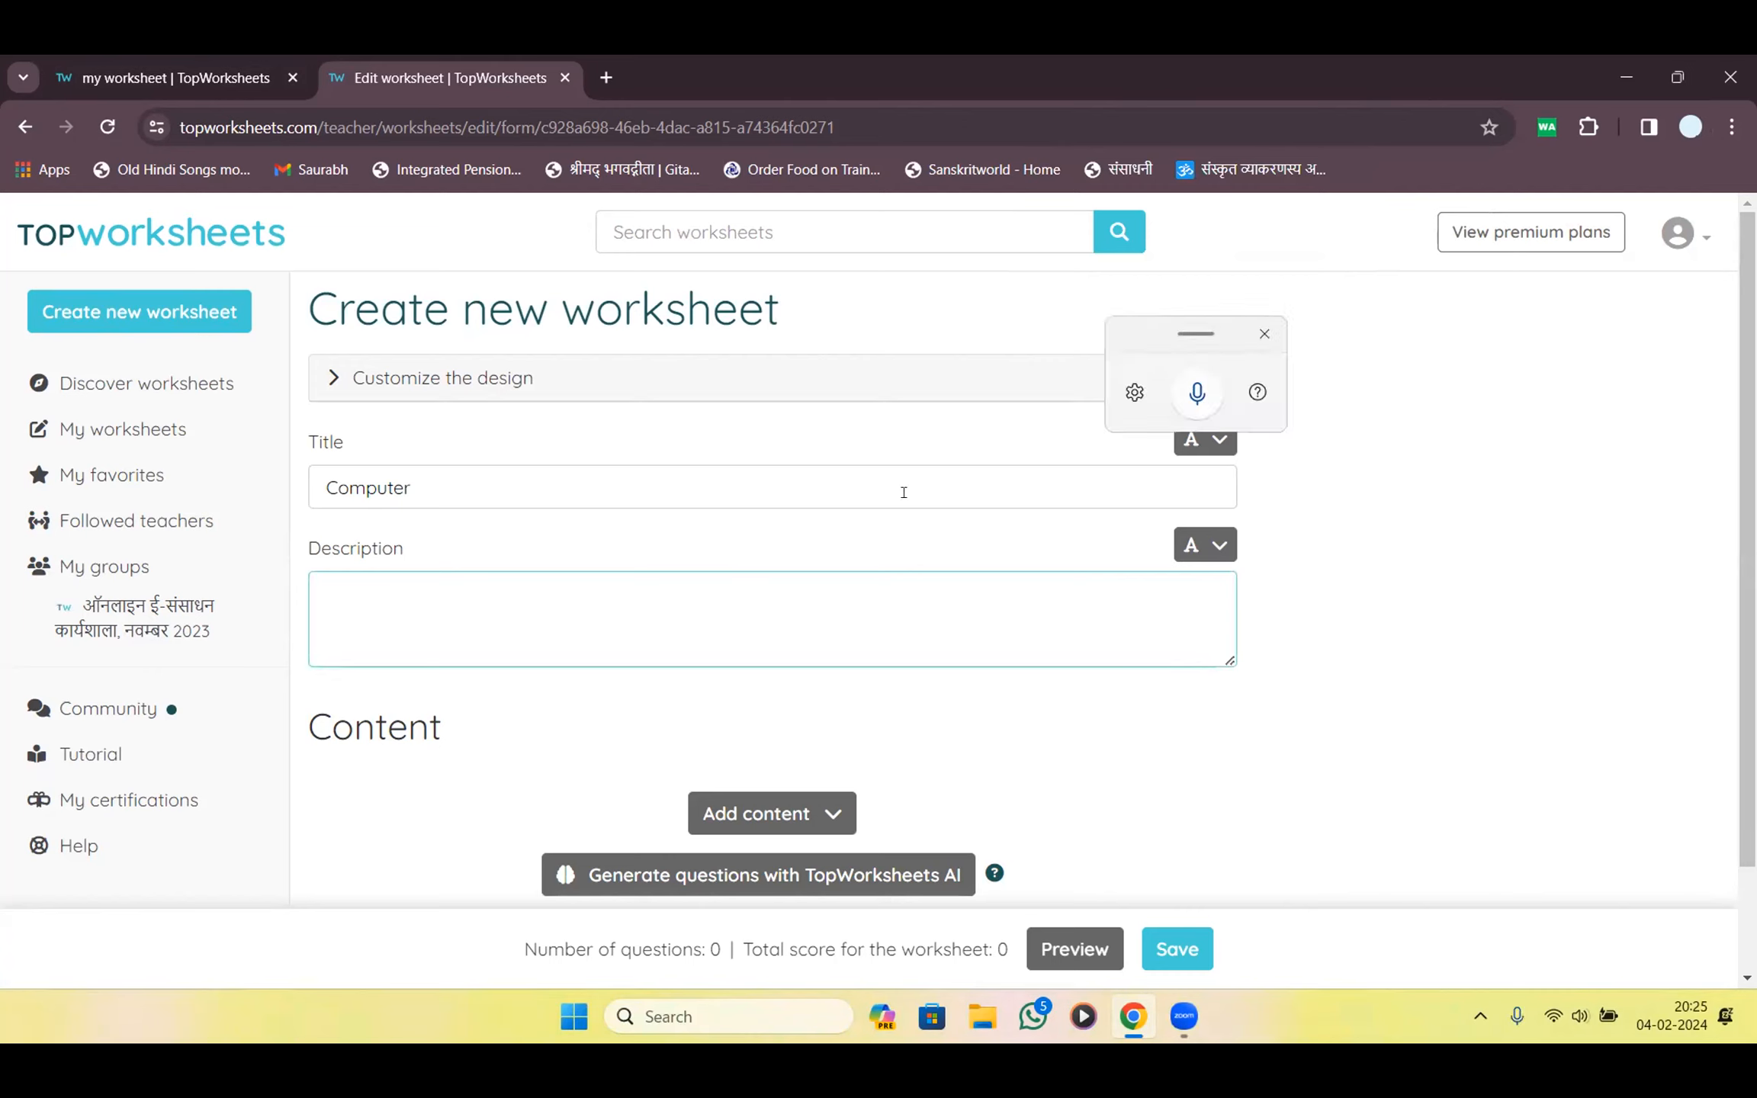
left_click(1199, 394)
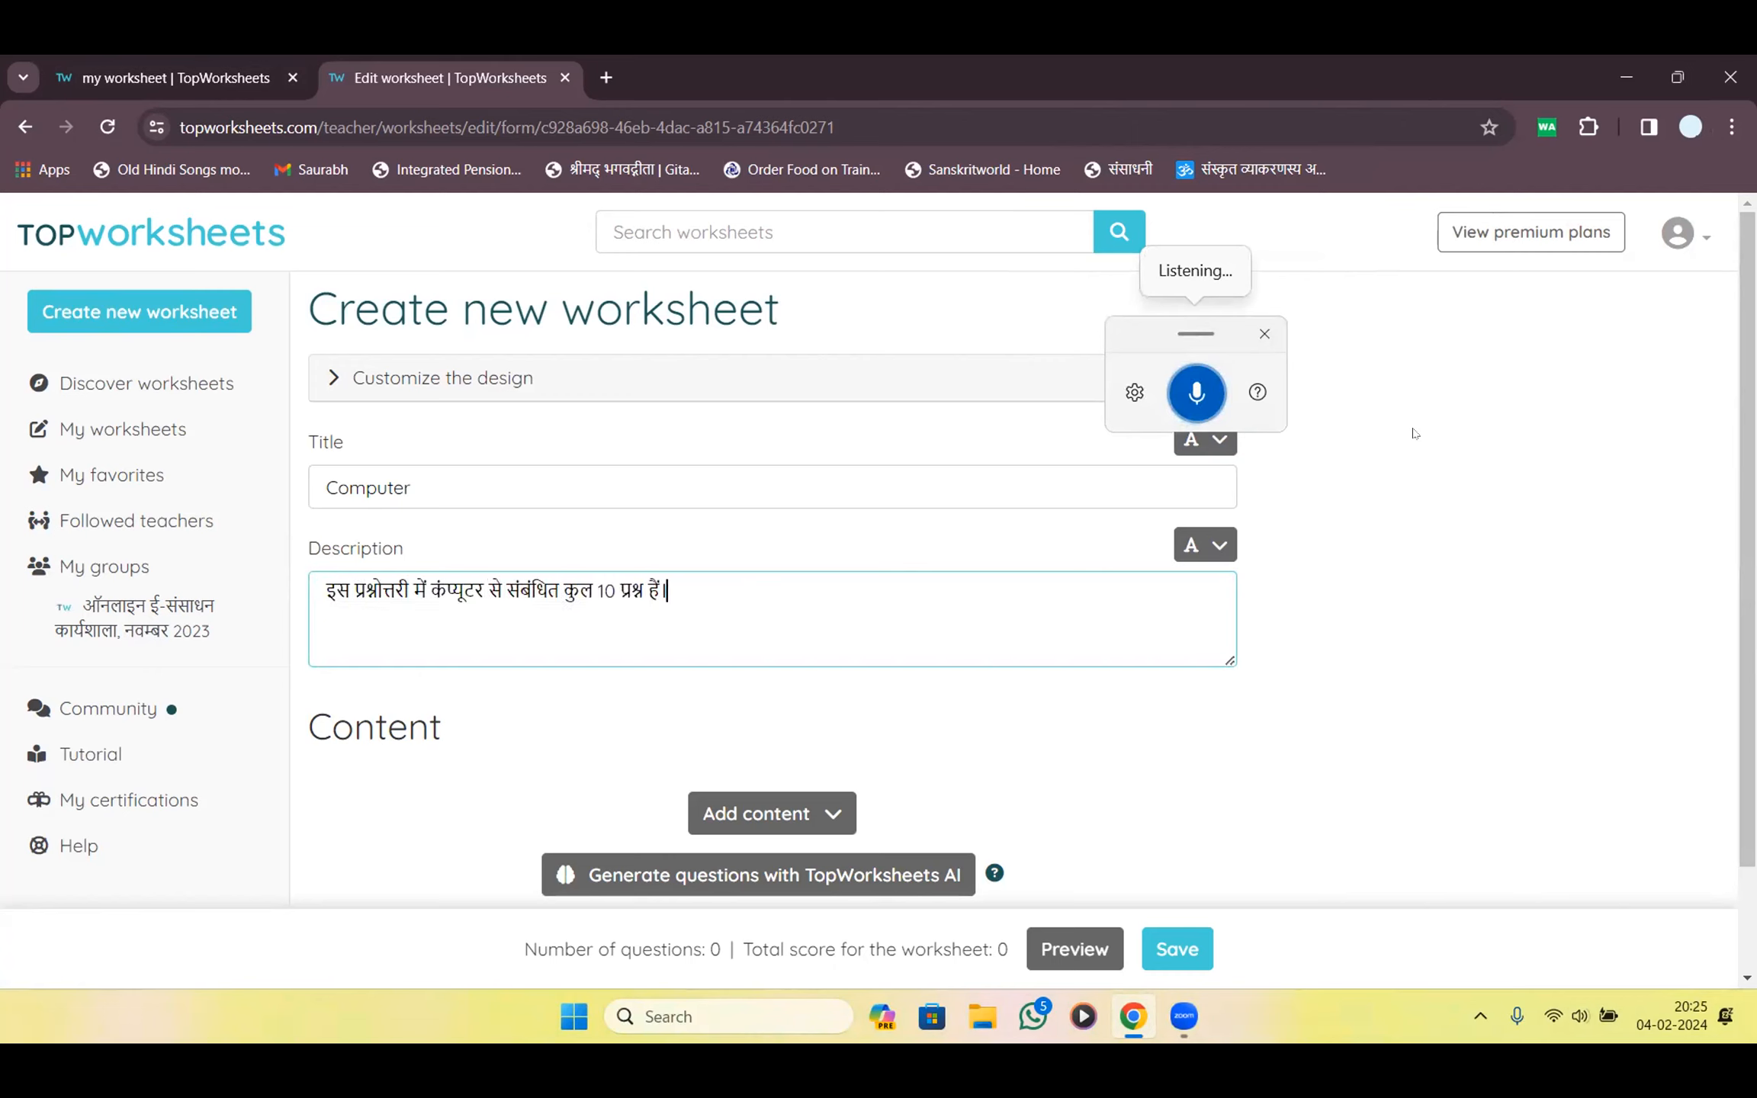
left_click(1263, 337)
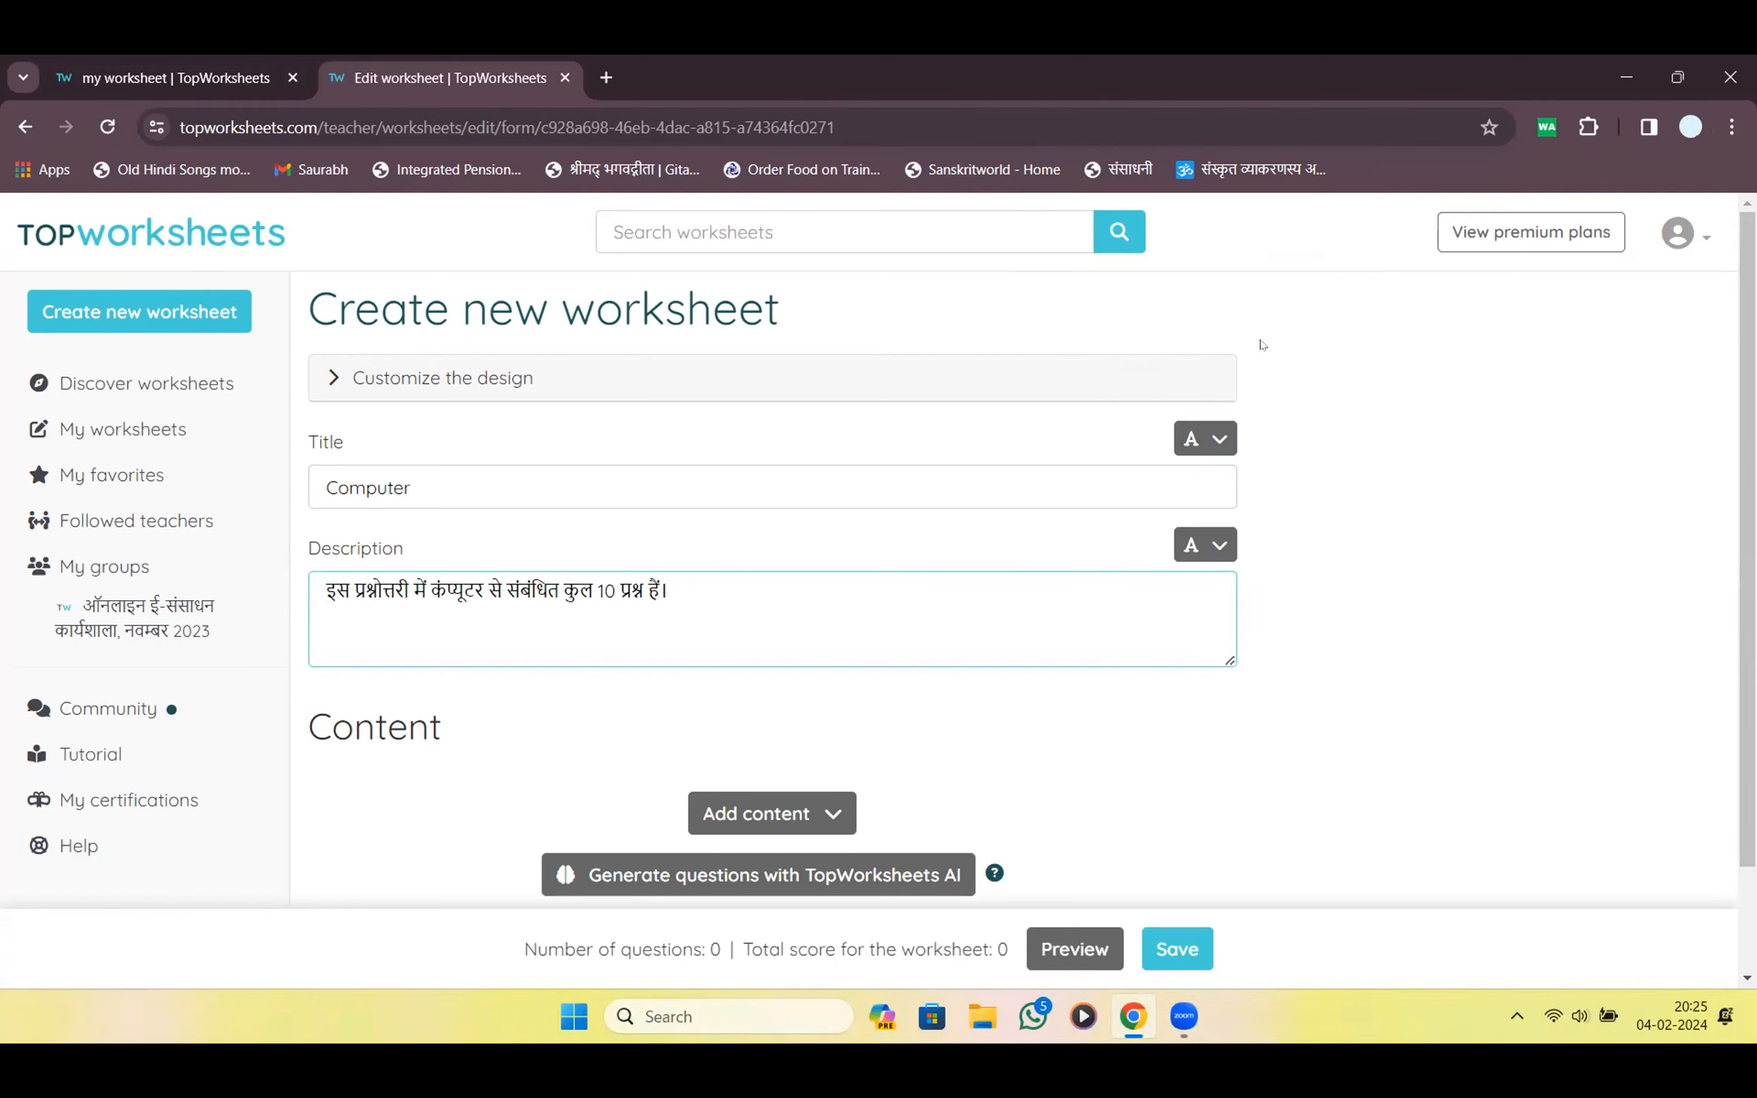
scroll(1230, 561, "down", 2)
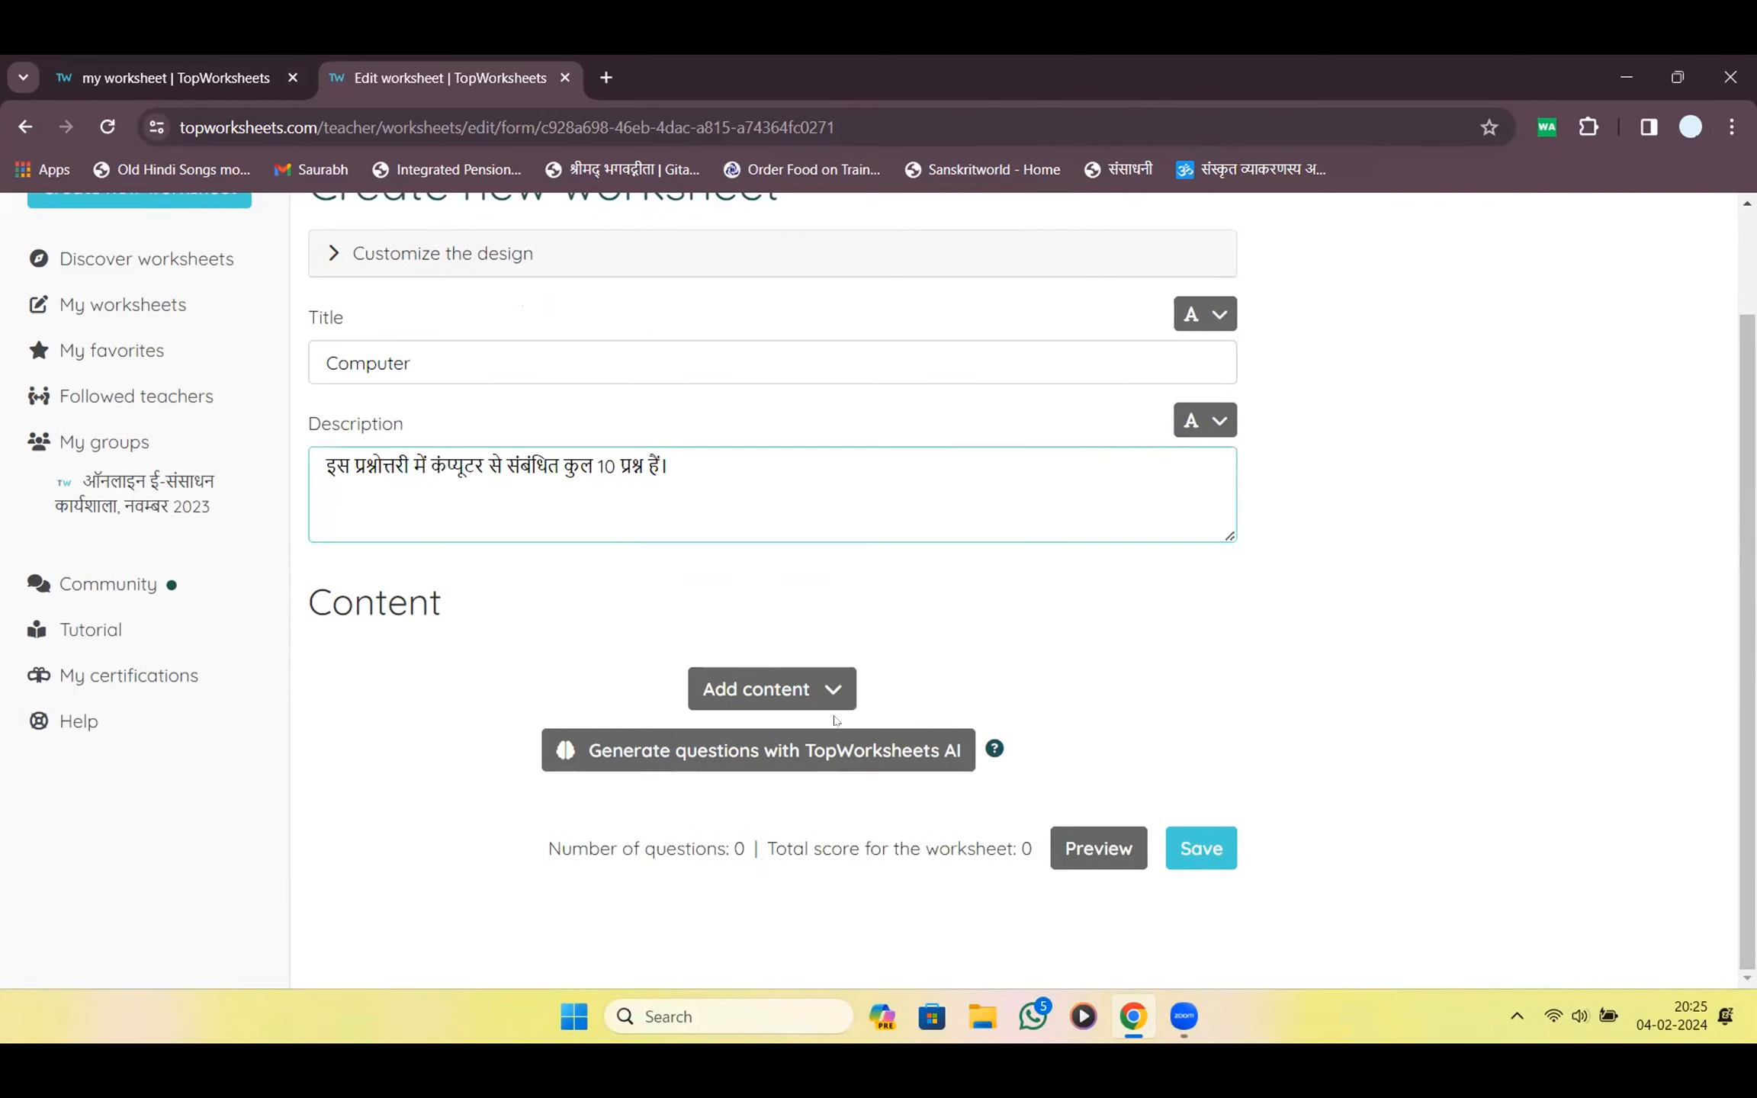
Add a Multiple choice question block as the worksheet's first content item
left_click(804, 690)
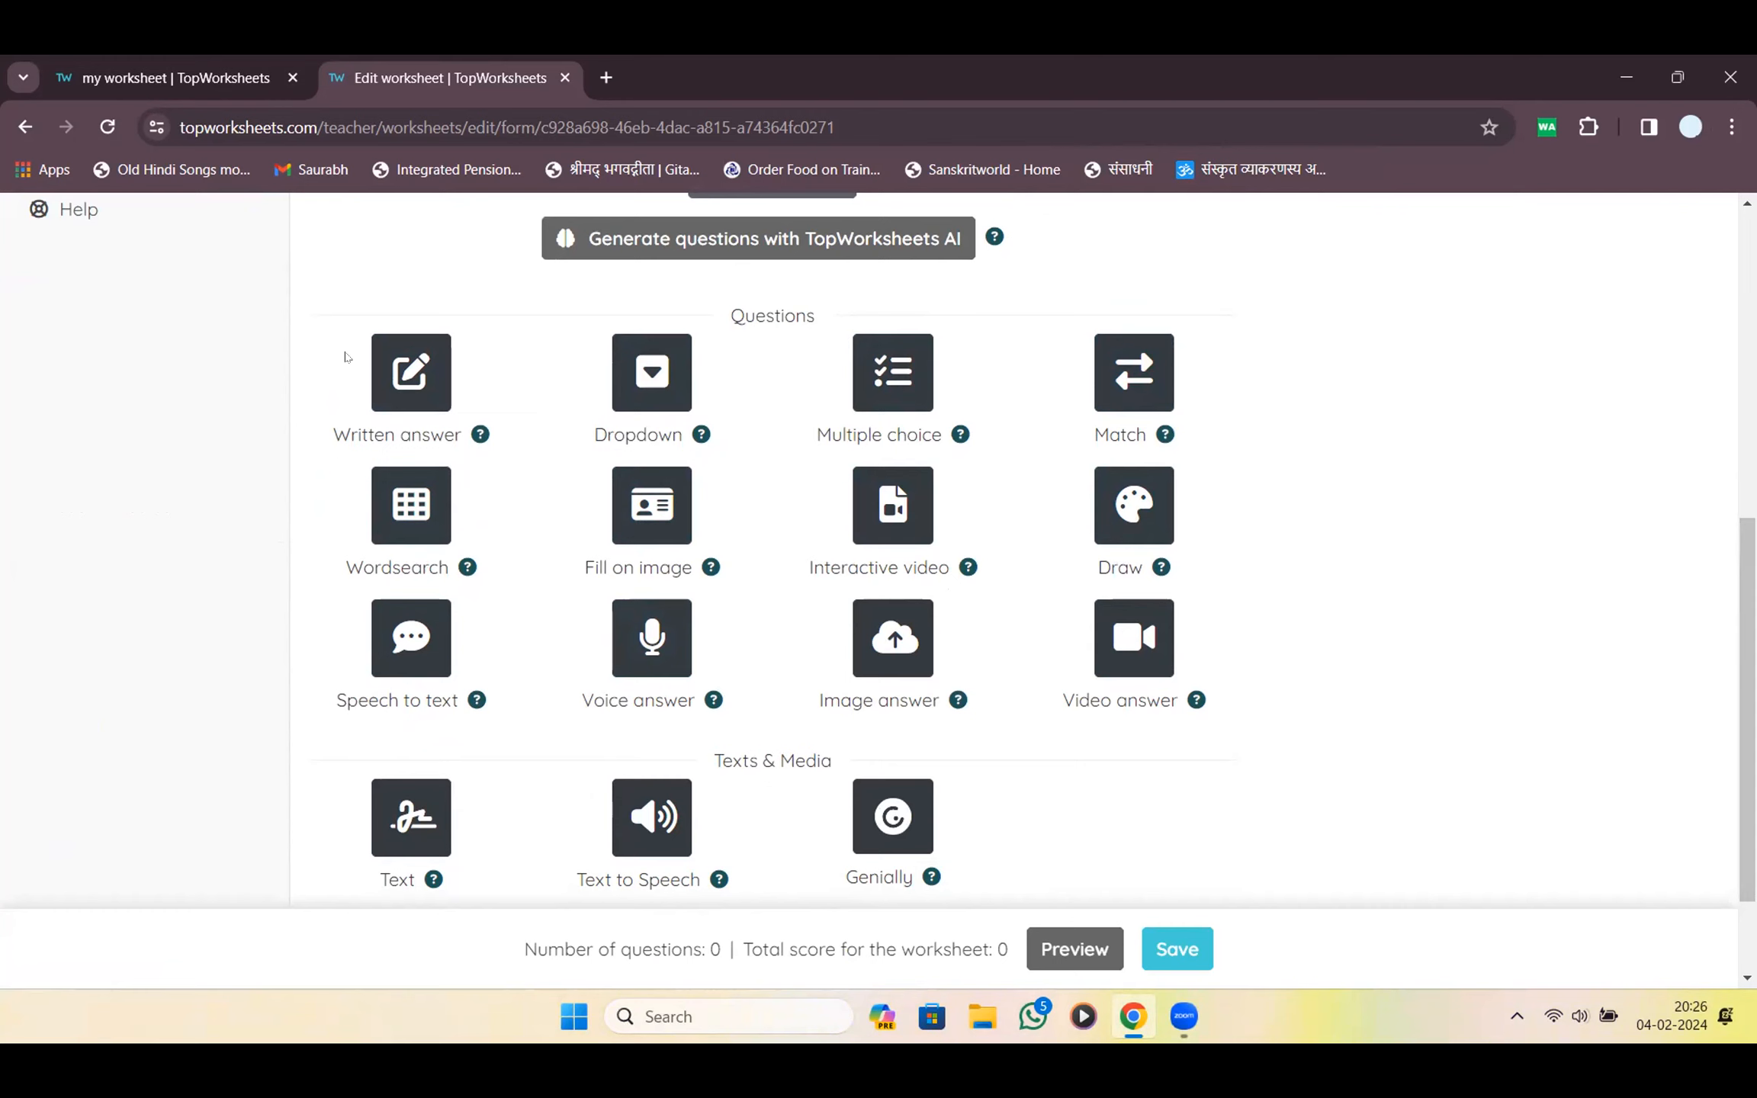
mouse_move(429, 285)
left_mouse_down()
mouse_move(269, 431)
mouse_move(1045, 458)
mouse_move(1257, 365)
mouse_move(903, 320)
mouse_move(475, 324)
mouse_move(415, 303)
left_mouse_up()
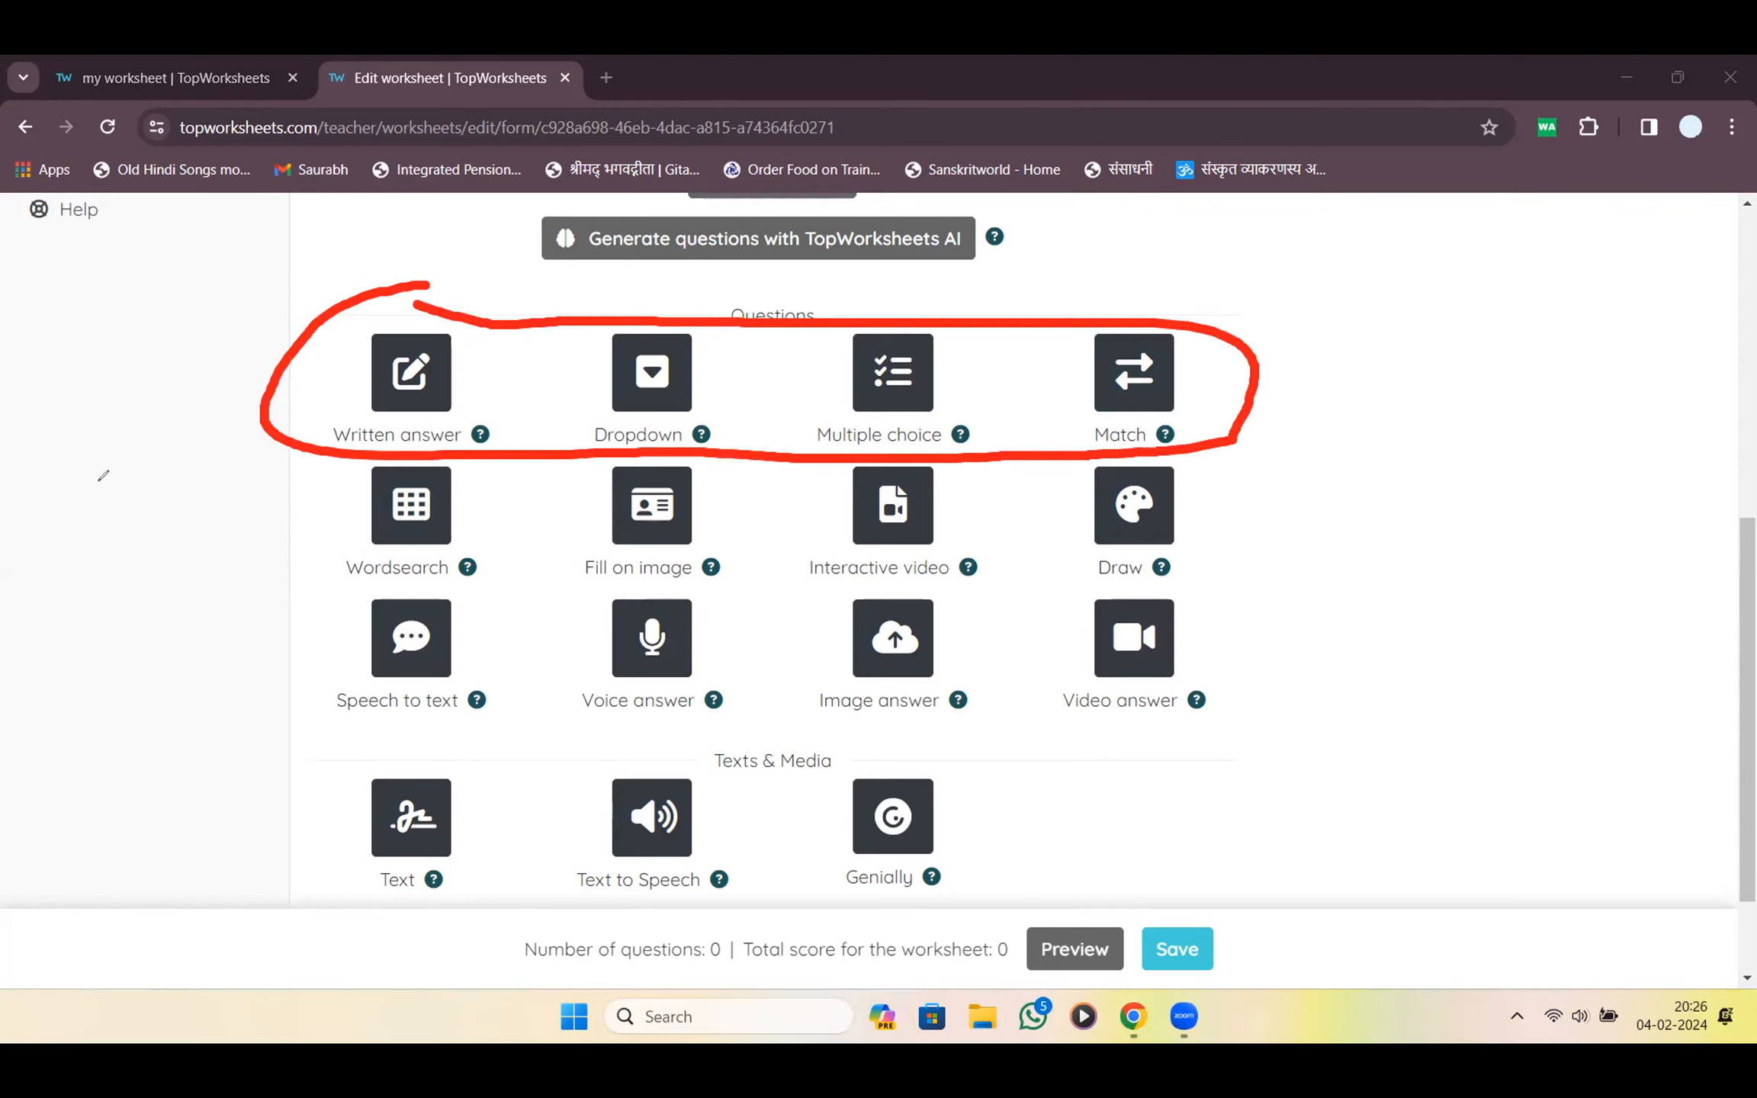
left_click(6, 665)
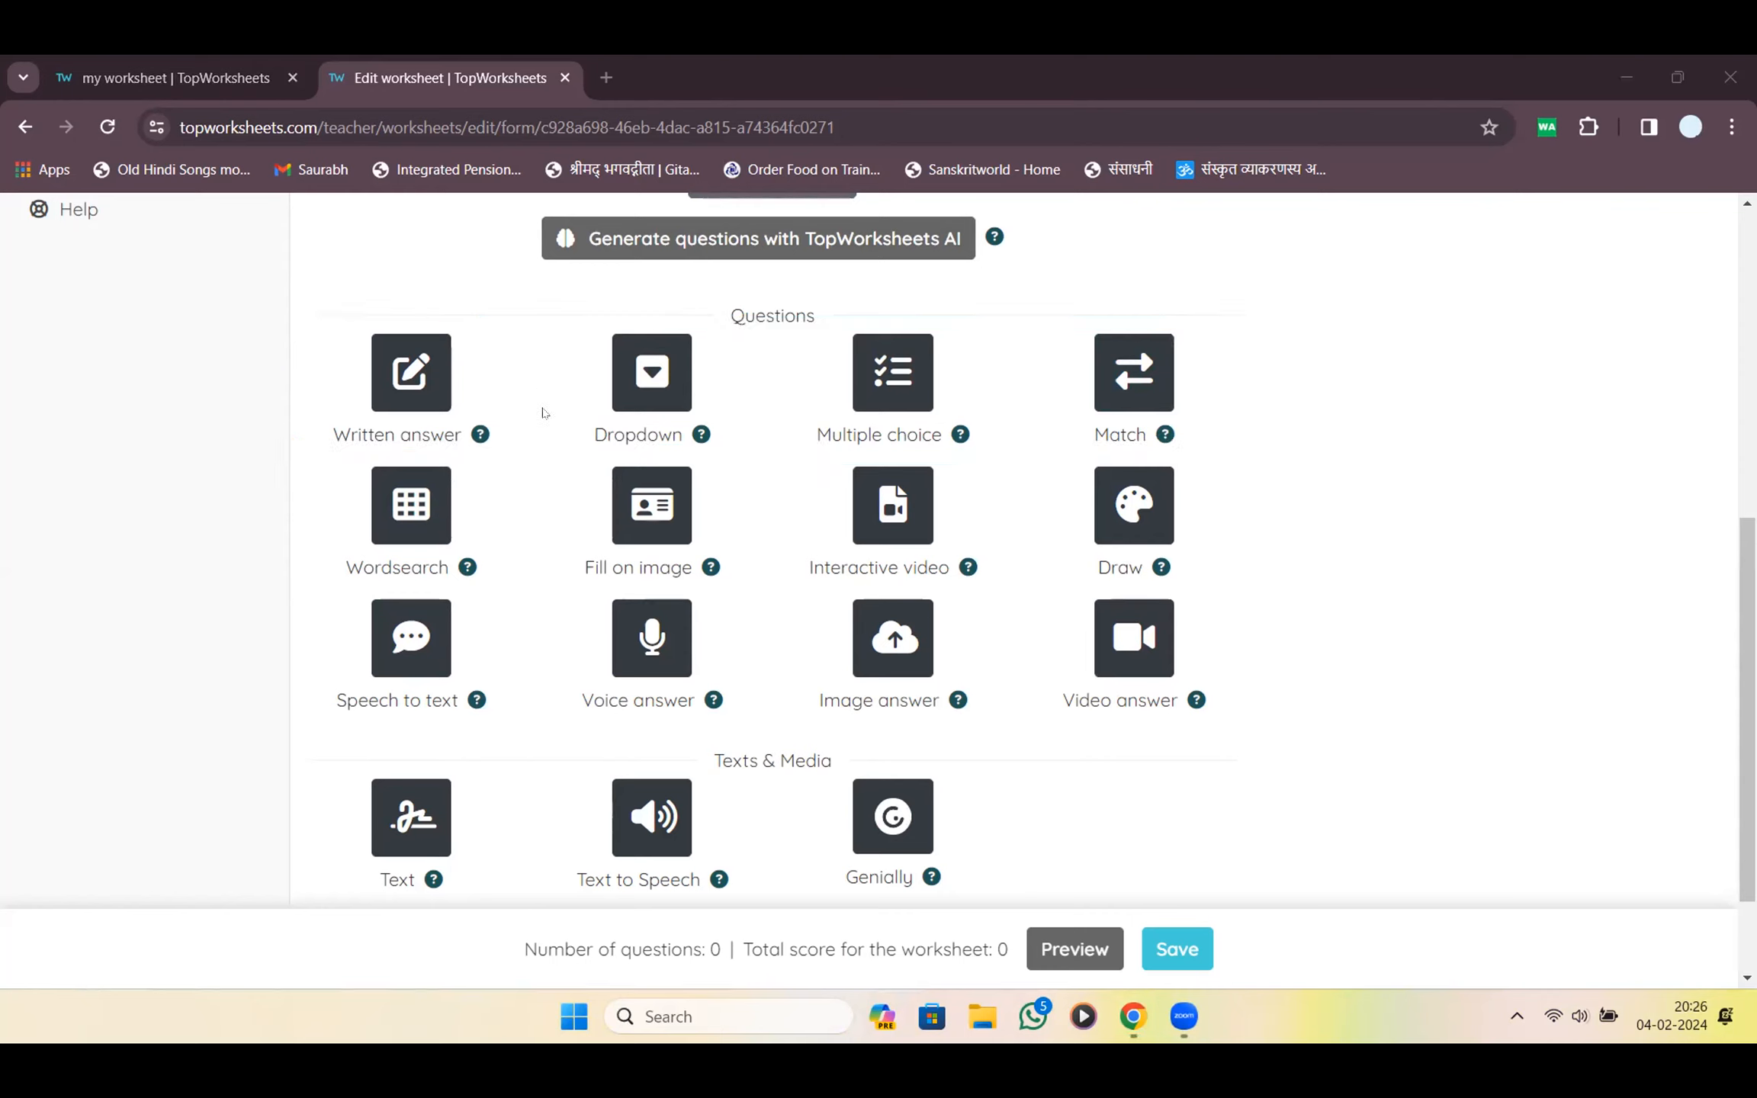
left_click(874, 372)
Explore the new question's title, instructions and first answer option fields
scroll(691, 531, "up", 5)
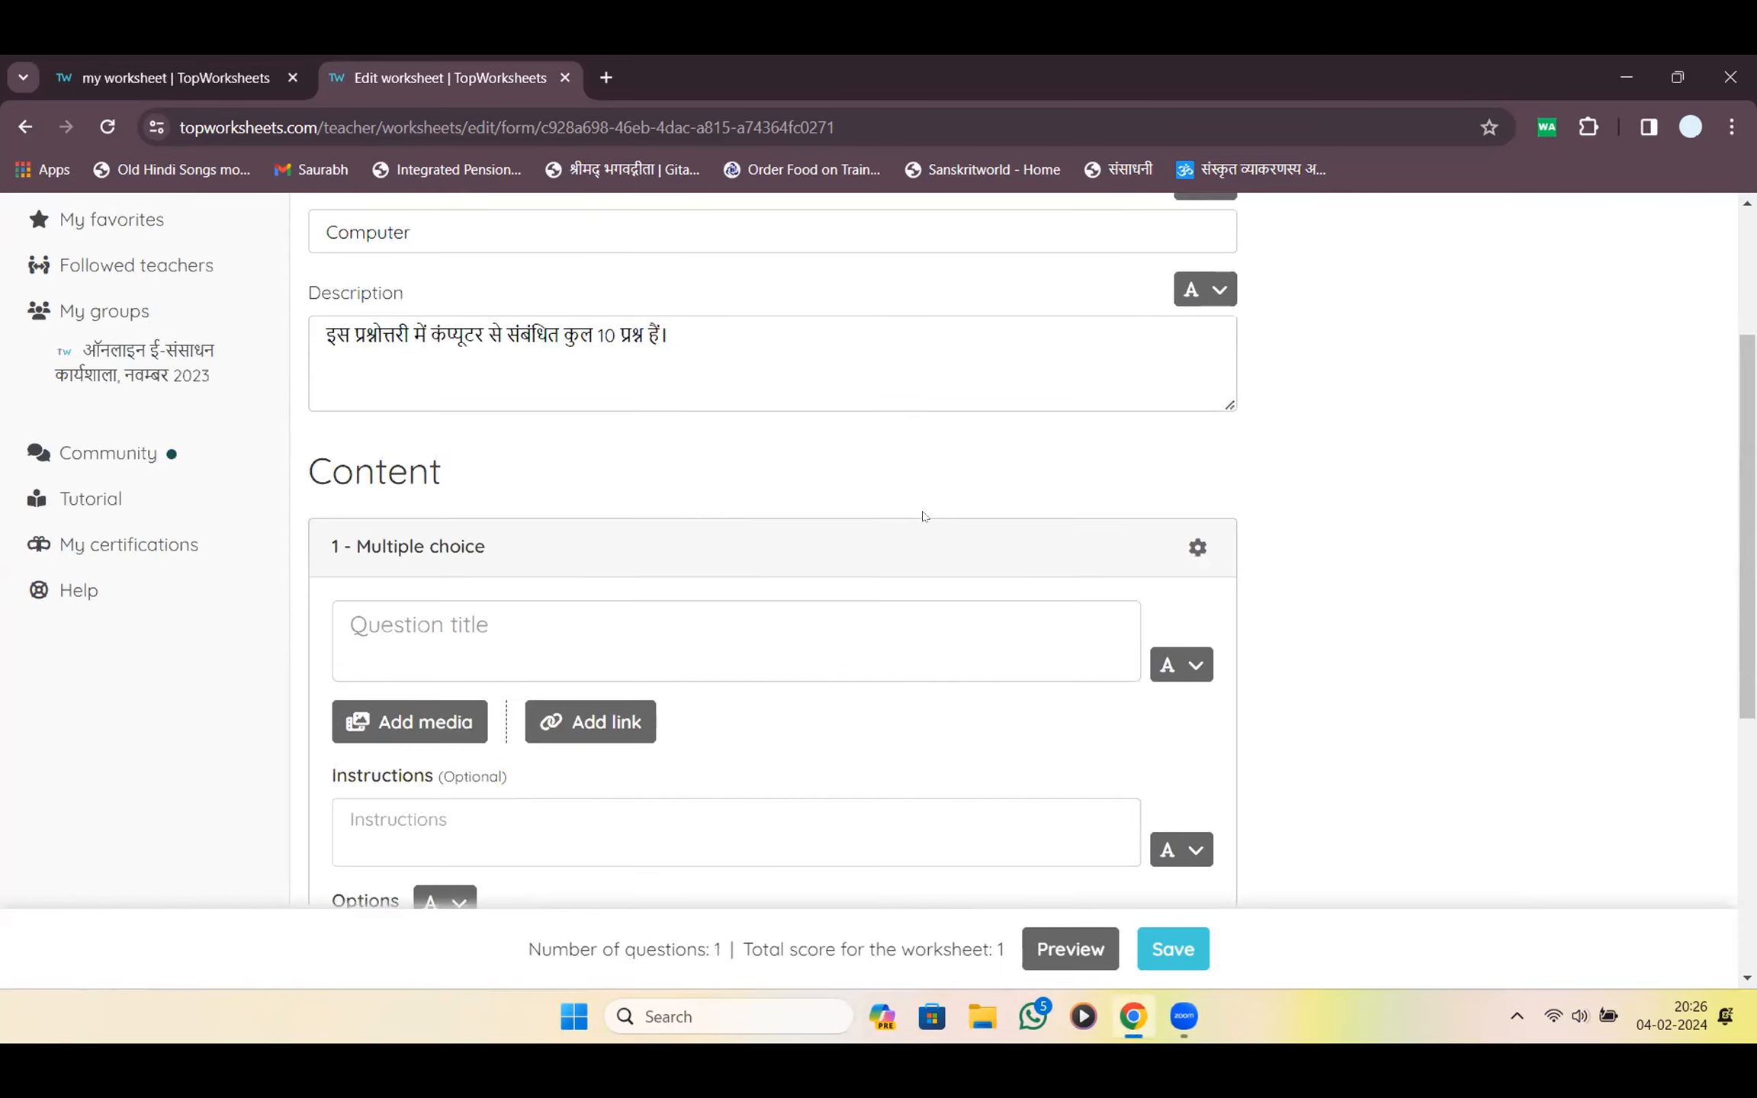
scroll(866, 539, "down", 1)
left_click(865, 540)
left_click(763, 721)
scroll(837, 602, "down", 5)
left_click(630, 474)
left_click(454, 422)
left_click(454, 421)
Add more answer options, mark the second correct, and toggle the fourth on and off
left_click(1087, 549)
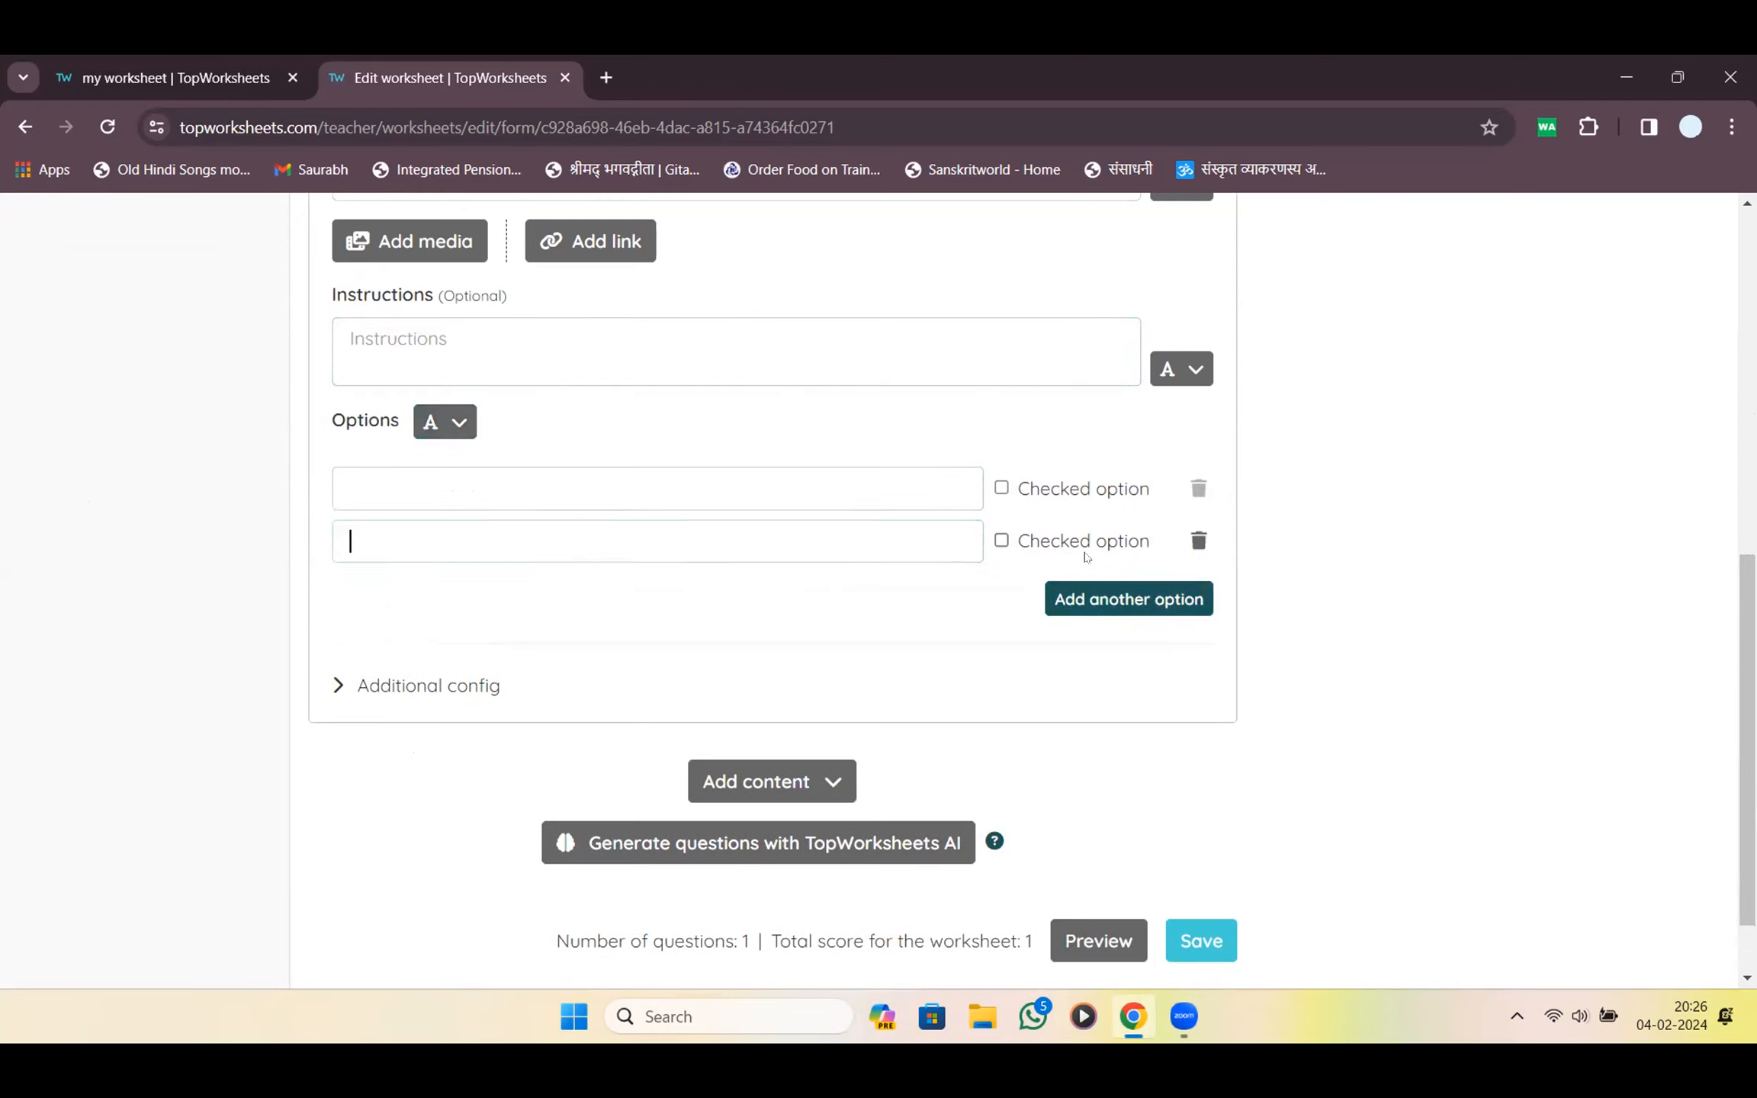
left_click(1100, 606)
left_click(1108, 653)
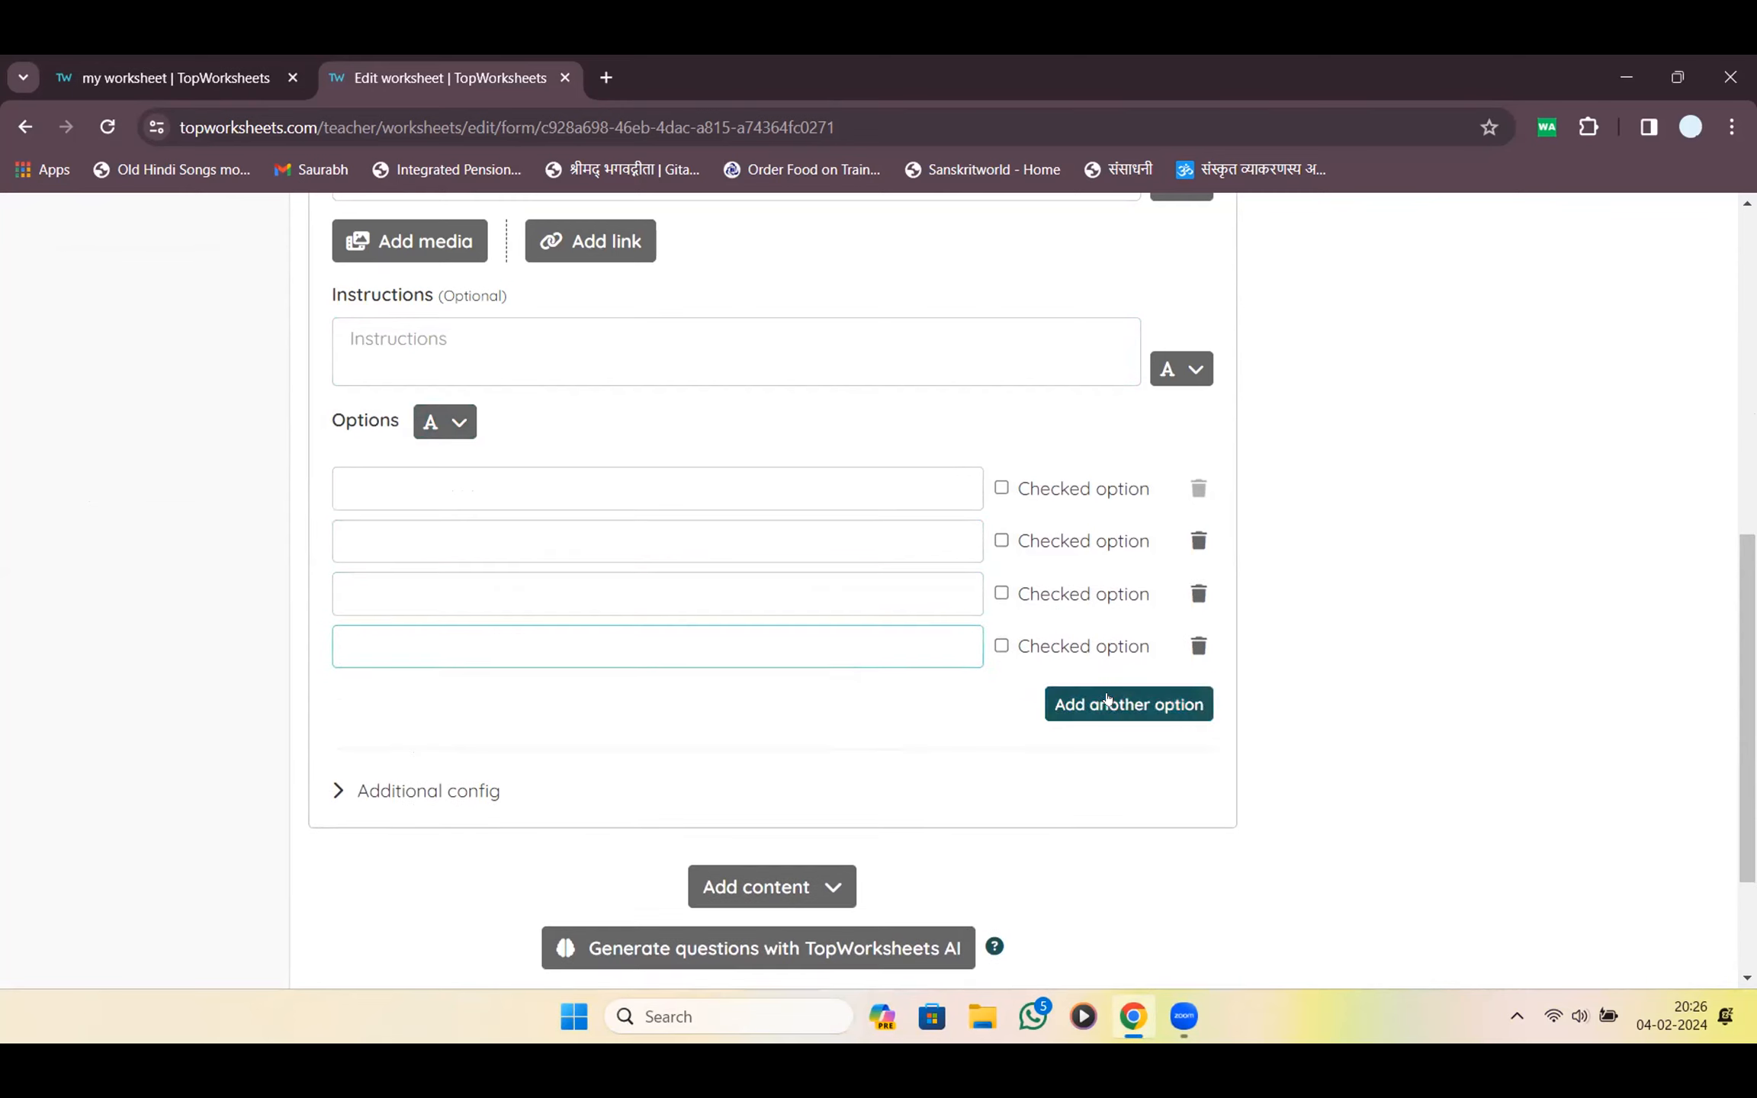
left_click(1107, 700)
scroll(1108, 698, "down", 3)
scroll(1109, 698, "up", 4)
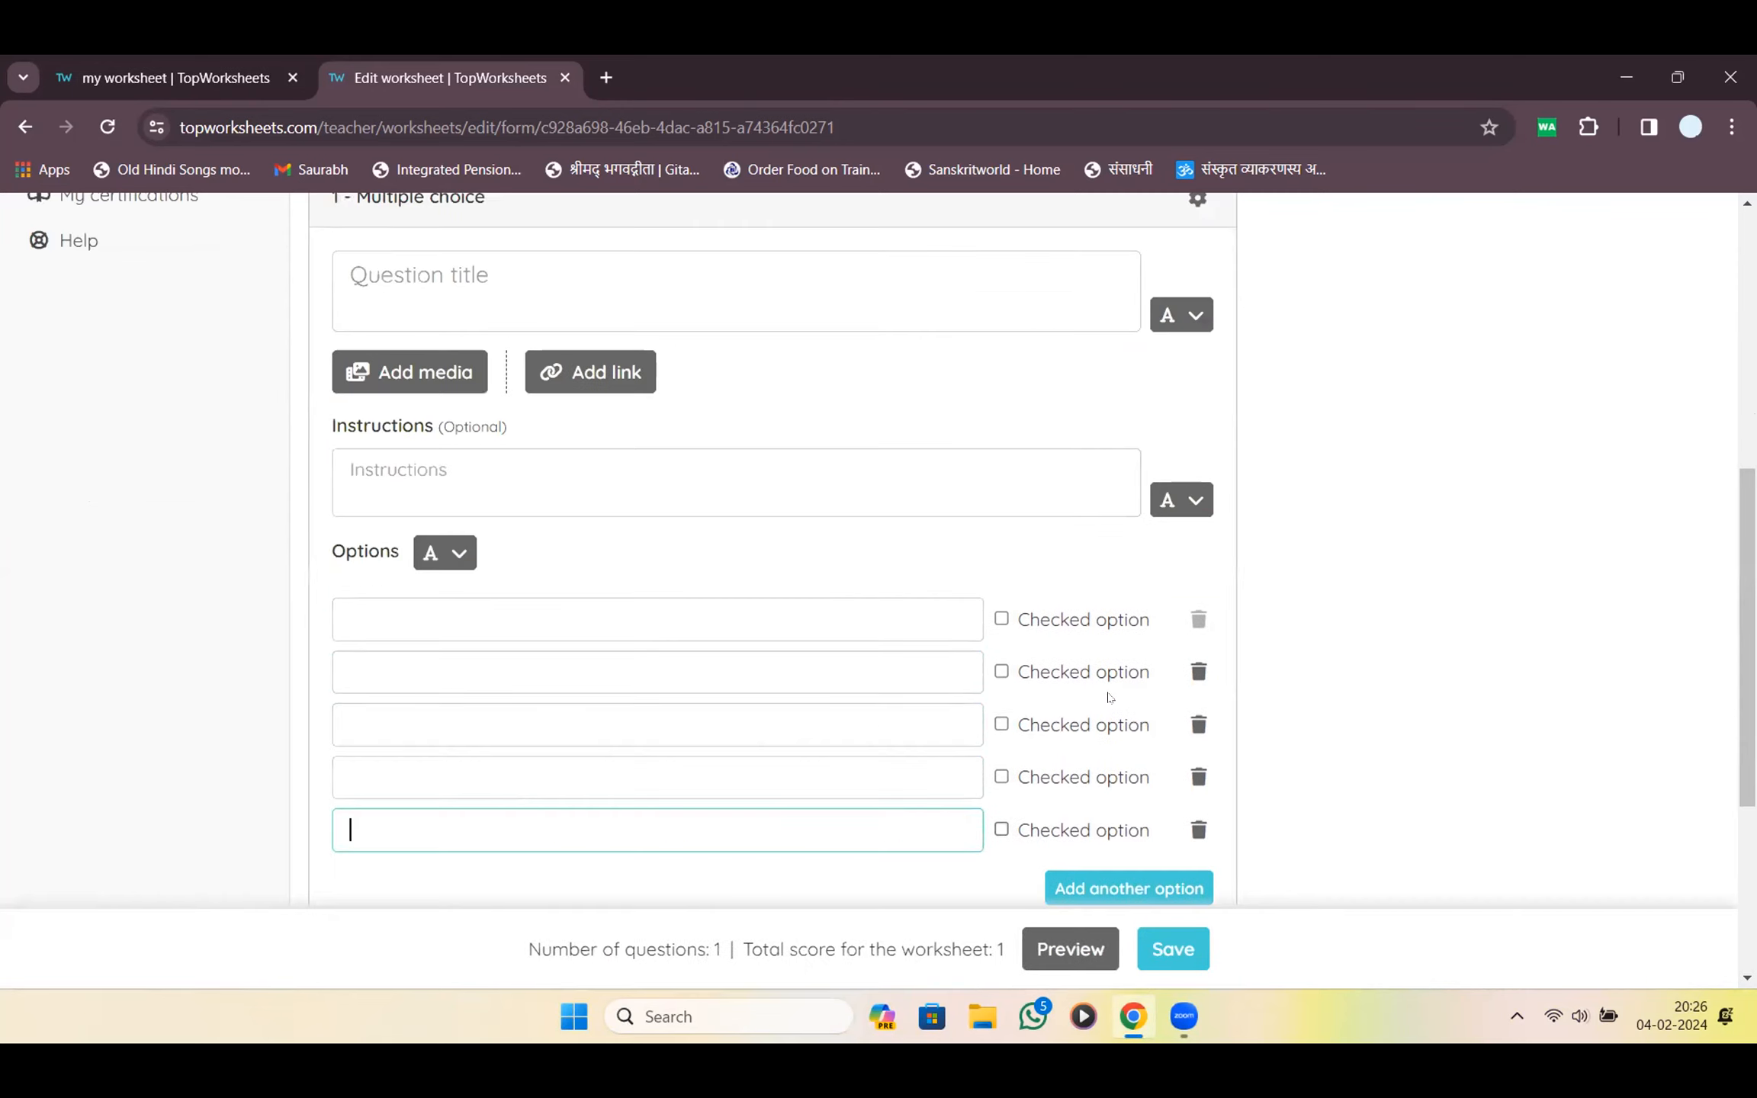
left_click(1001, 671)
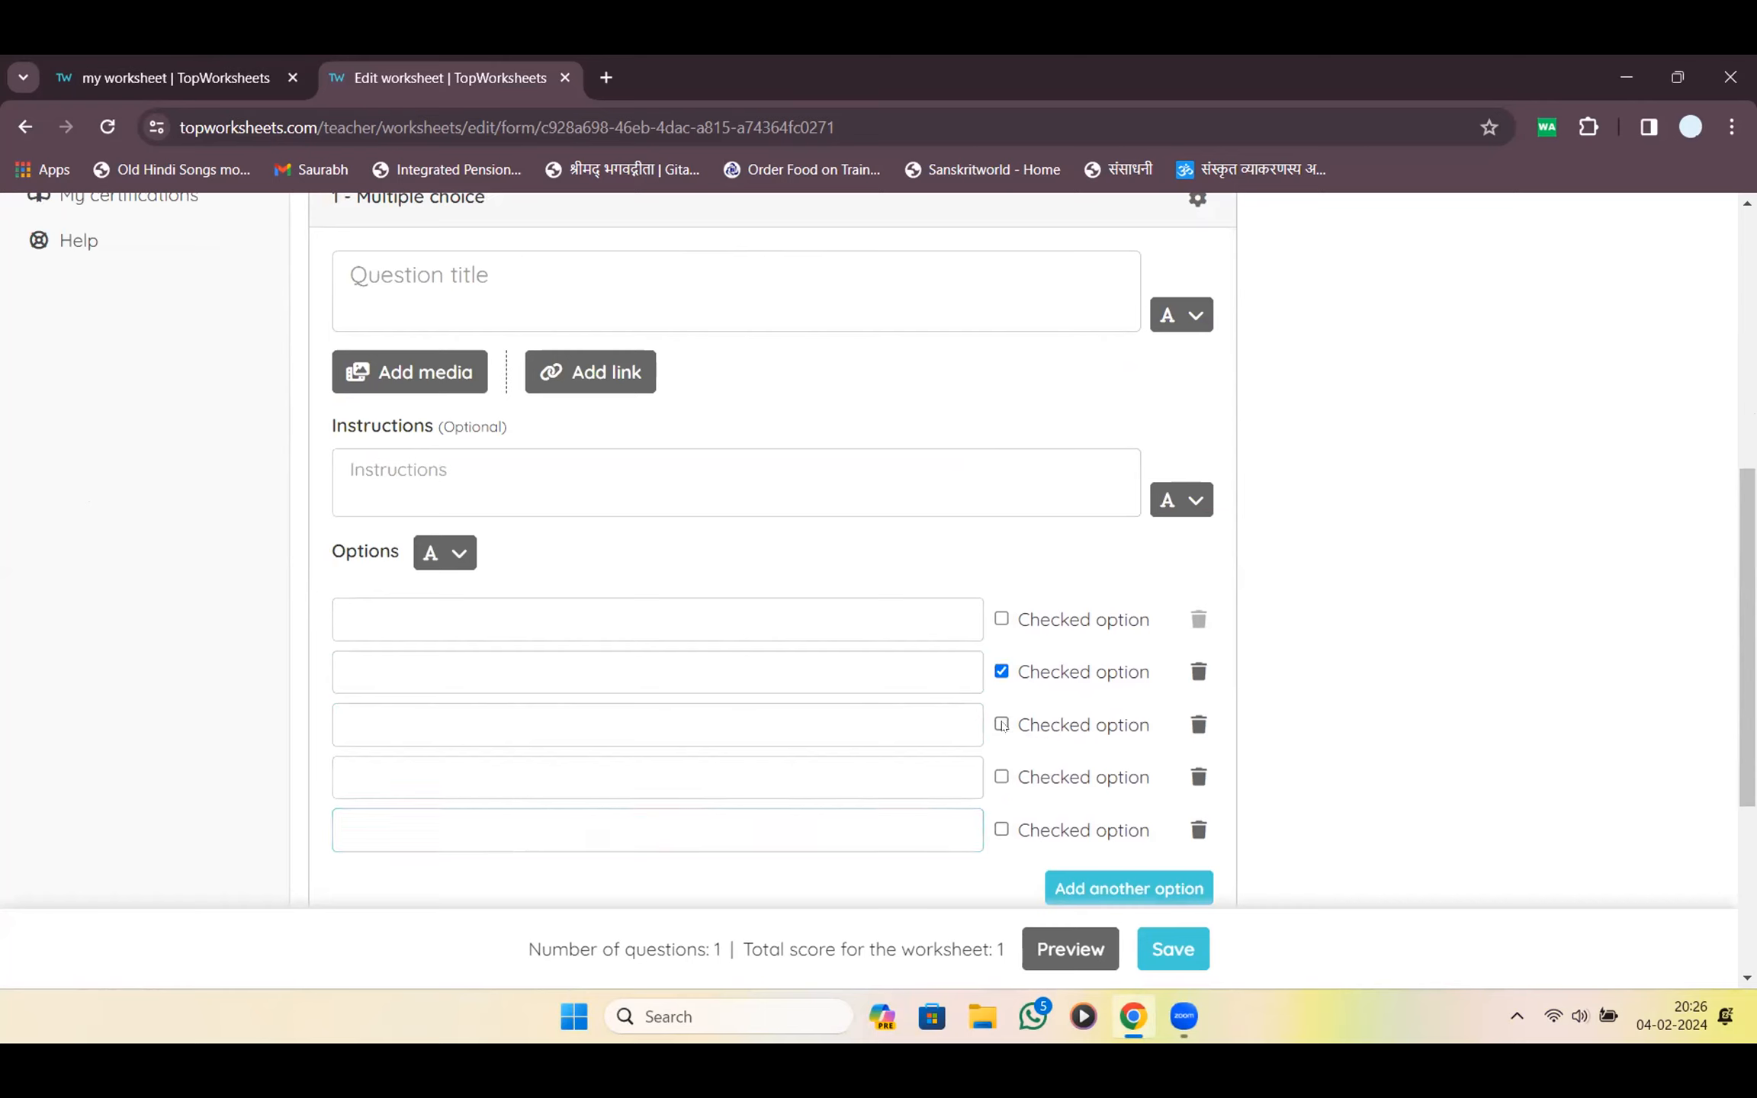
left_click(1001, 778)
left_click(1002, 777)
Point out the worksheet's question count and total score at the bottom
scroll(1001, 777, "down", 5)
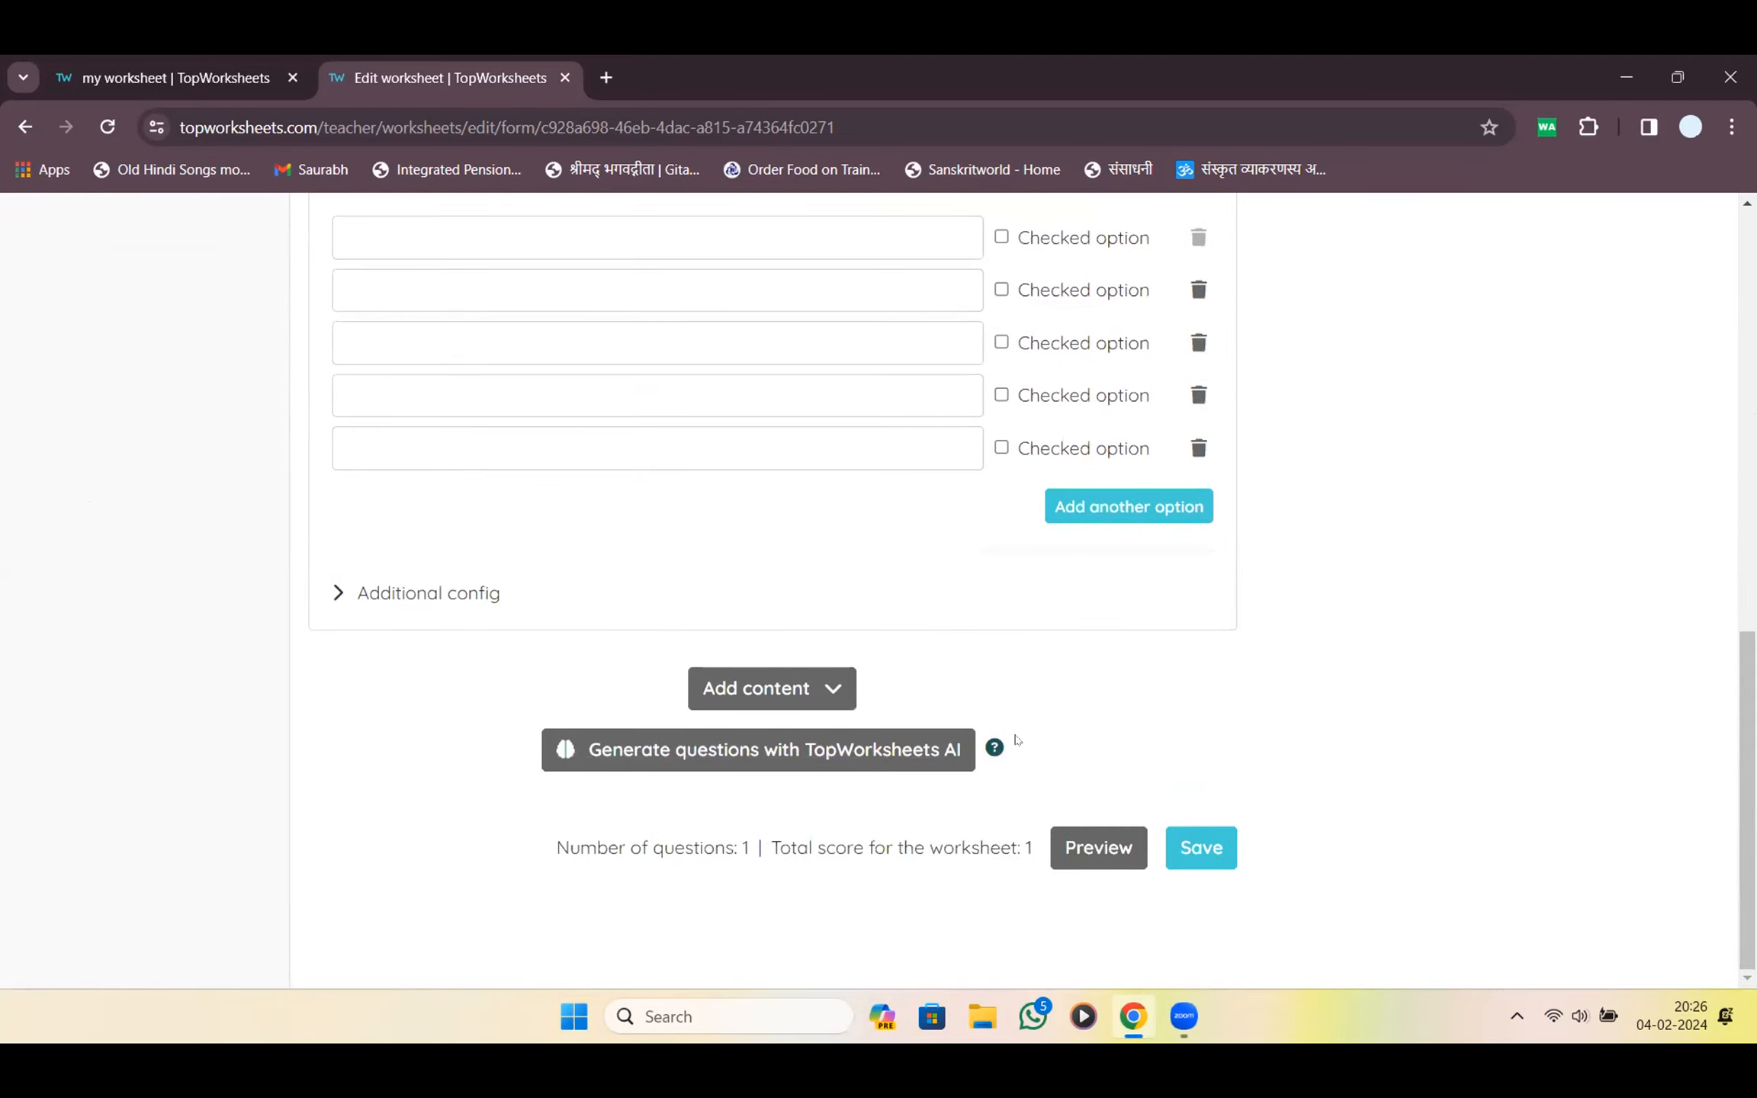
scroll(1015, 739, "up", 4)
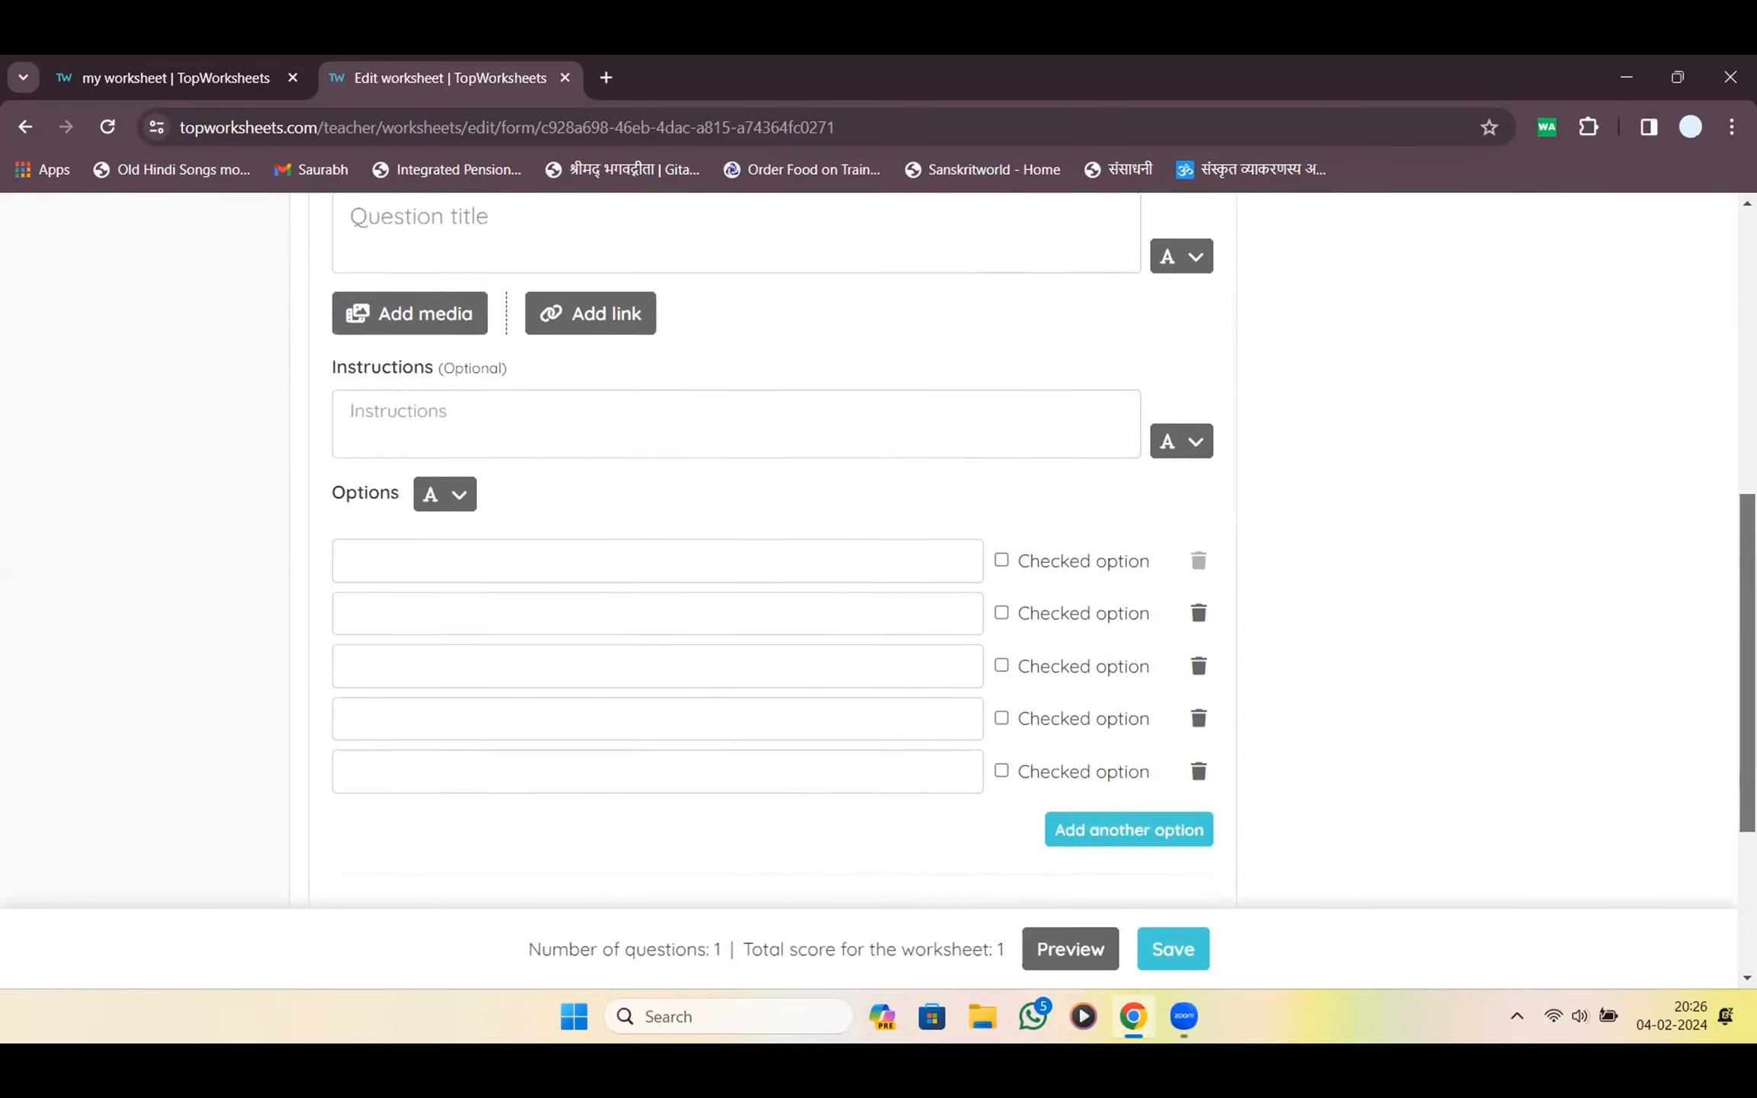
scroll(878, 580, "down", 4)
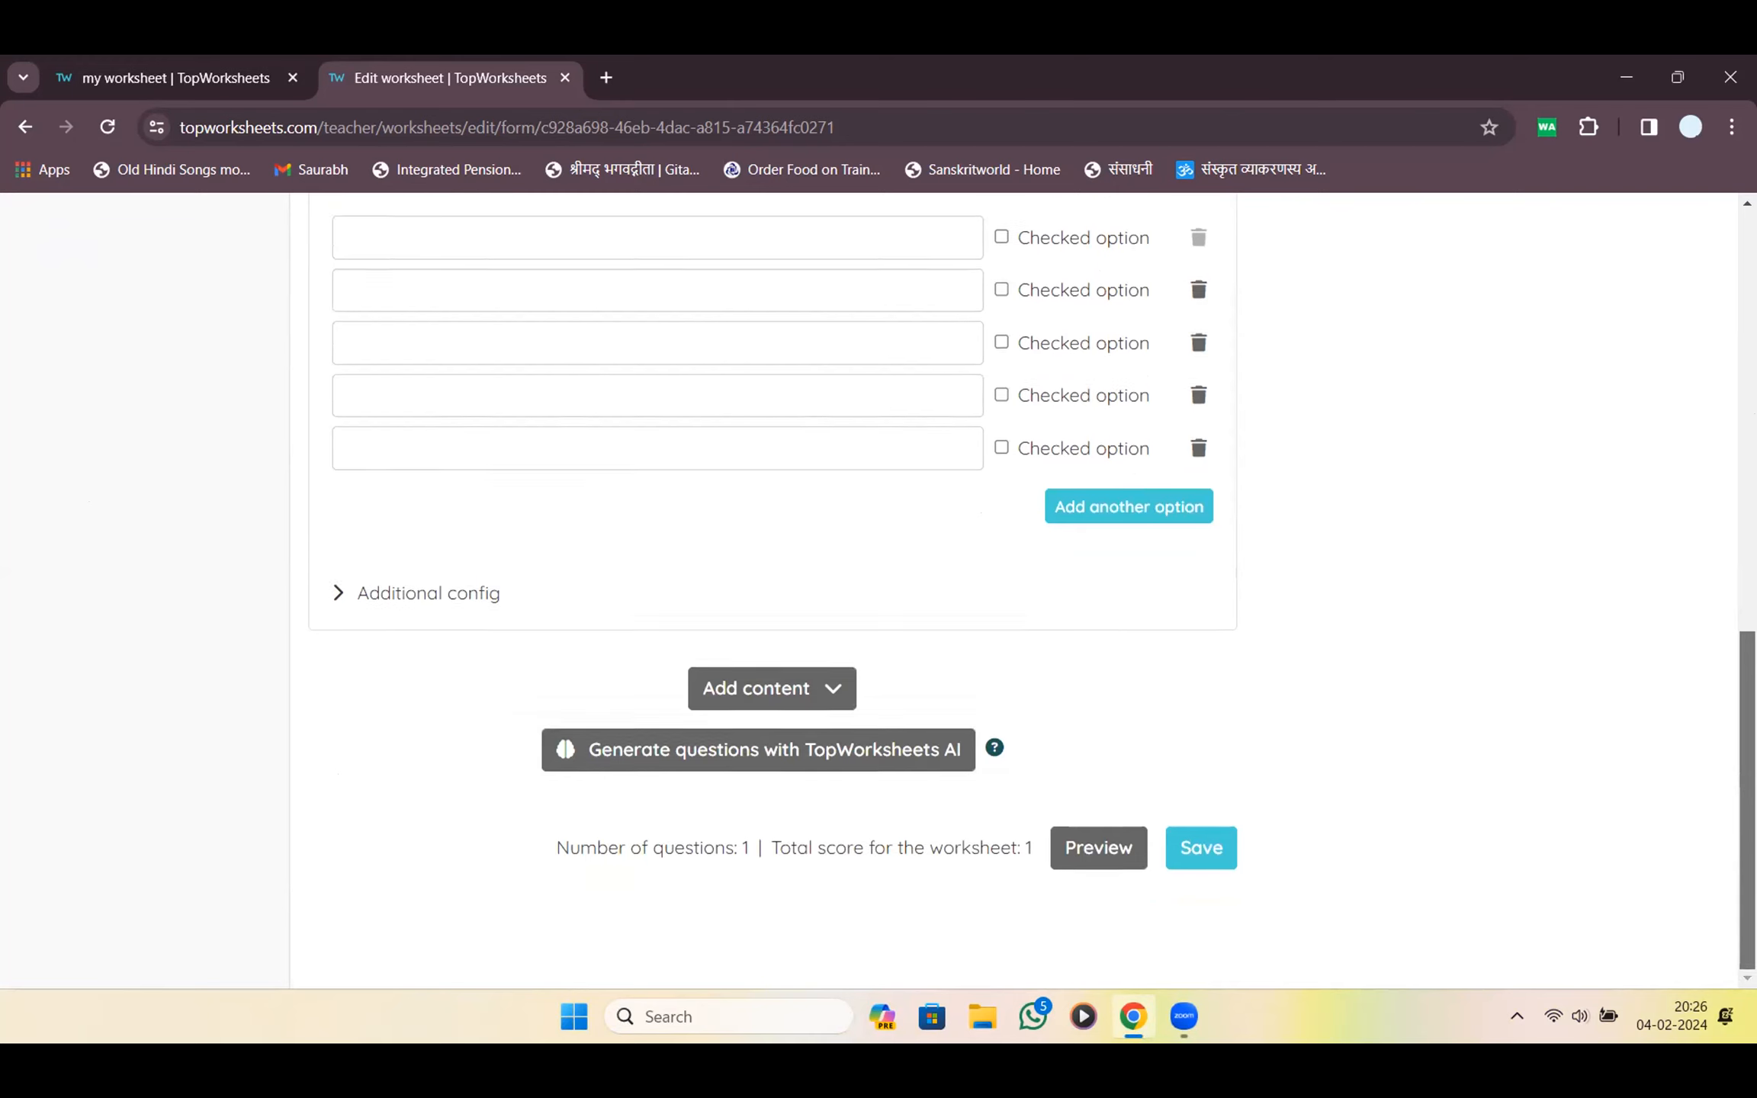
left_click_drag(581, 848, 1028, 871)
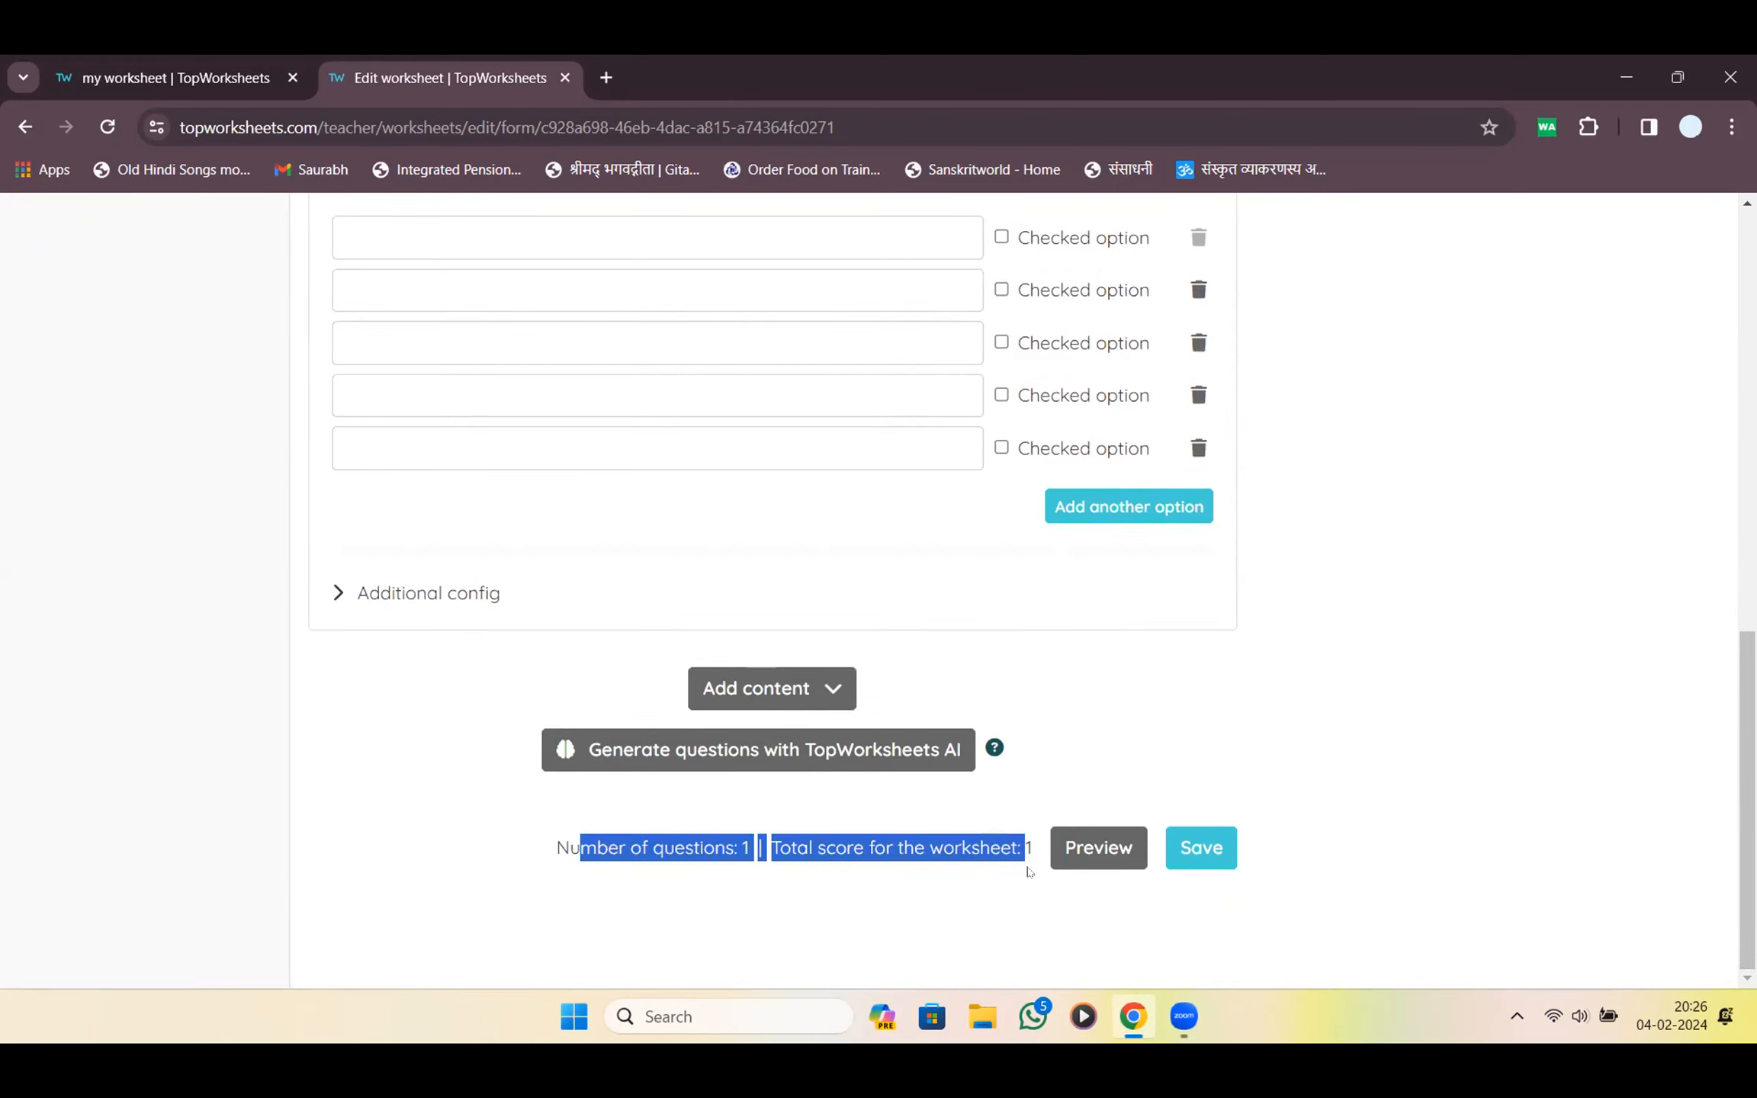
scroll(977, 853, "up", 15)
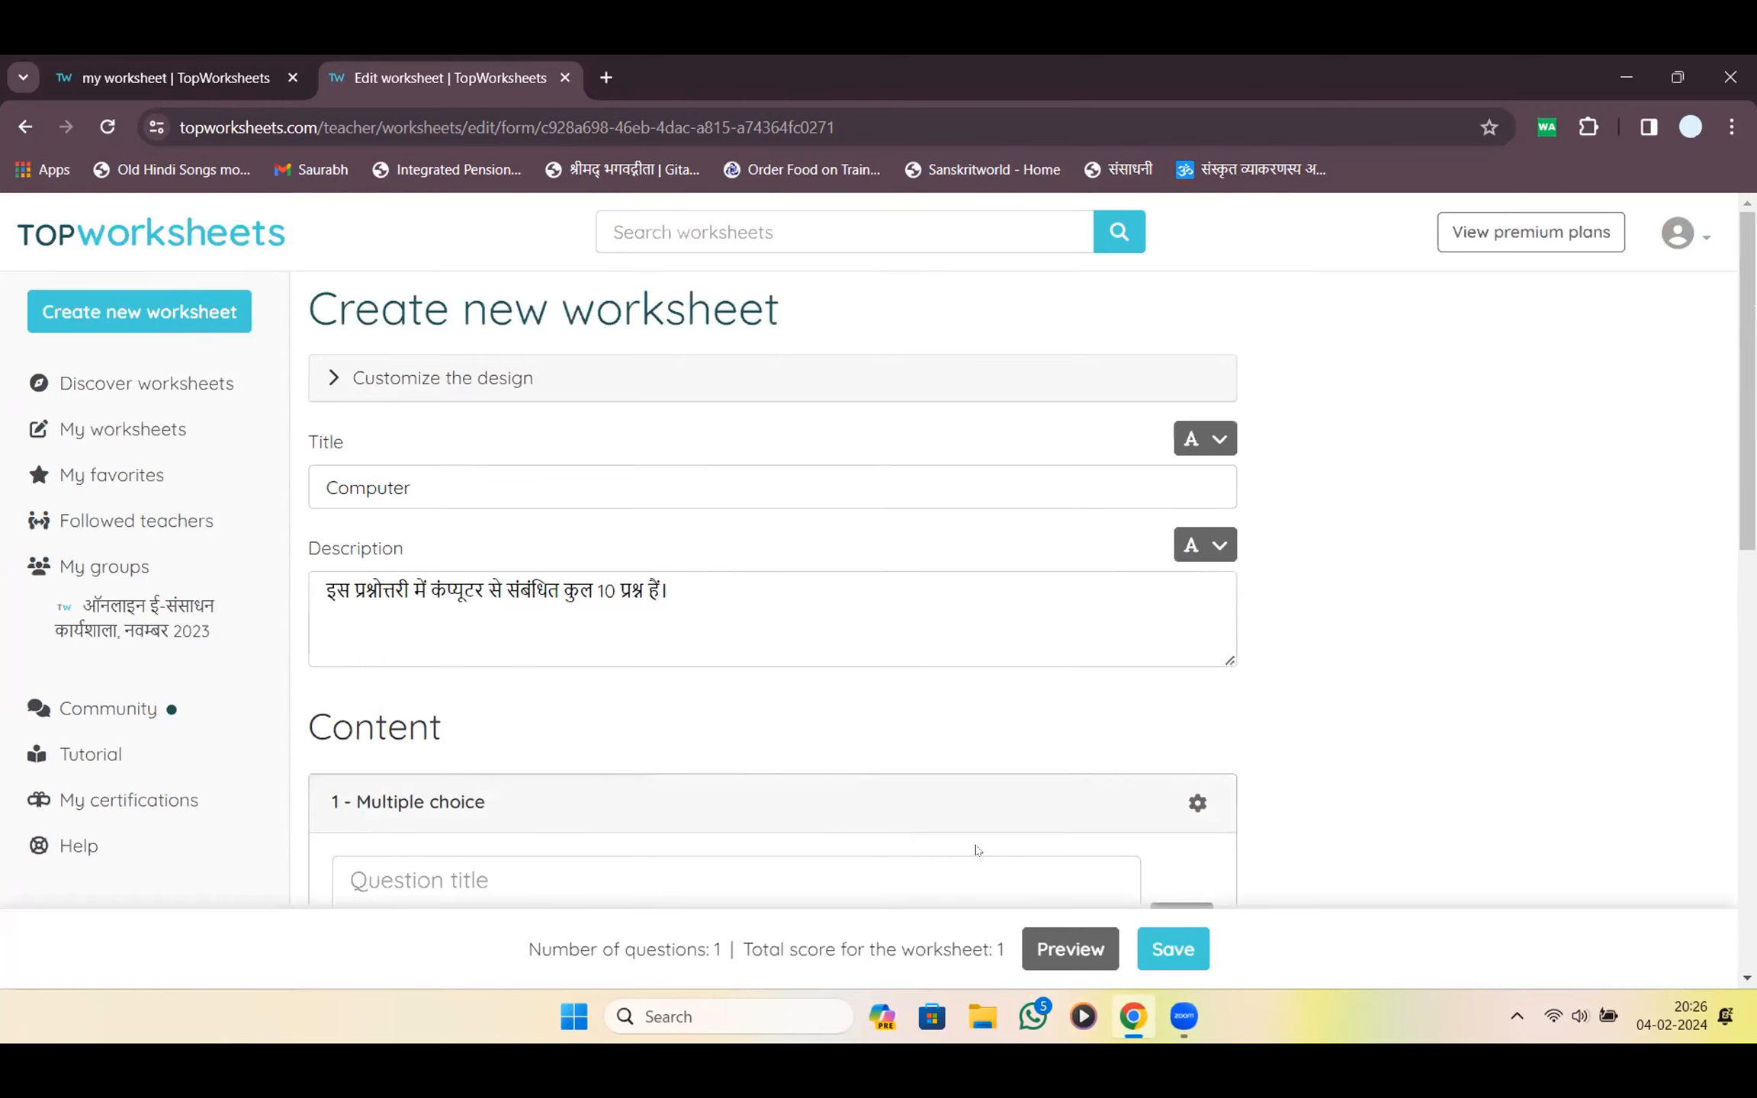
scroll(968, 718, "down", 15)
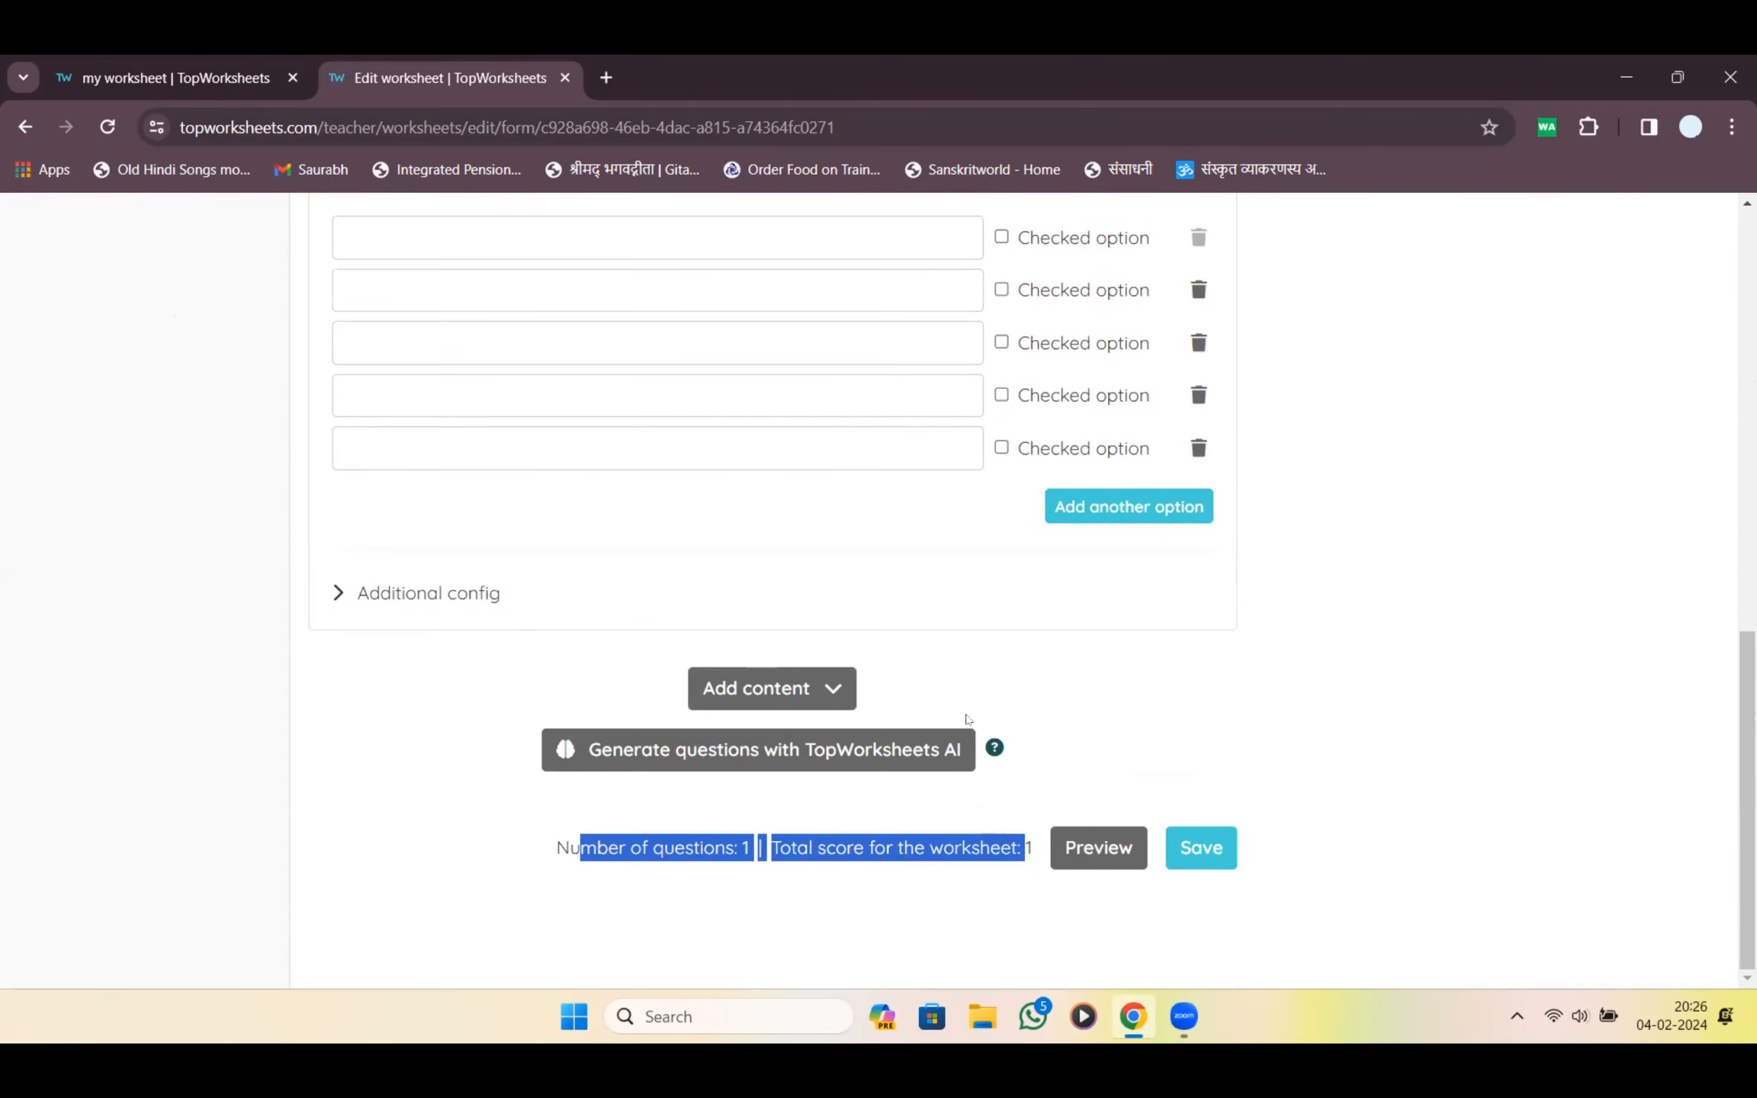
scroll(1144, 625, "up", 5)
Delete three empty answer options, leaving two
left_click(1192, 671)
left_click(1093, 669)
left_click(1194, 670)
left_click(1098, 692)
left_click(1190, 675)
left_click(1093, 670)
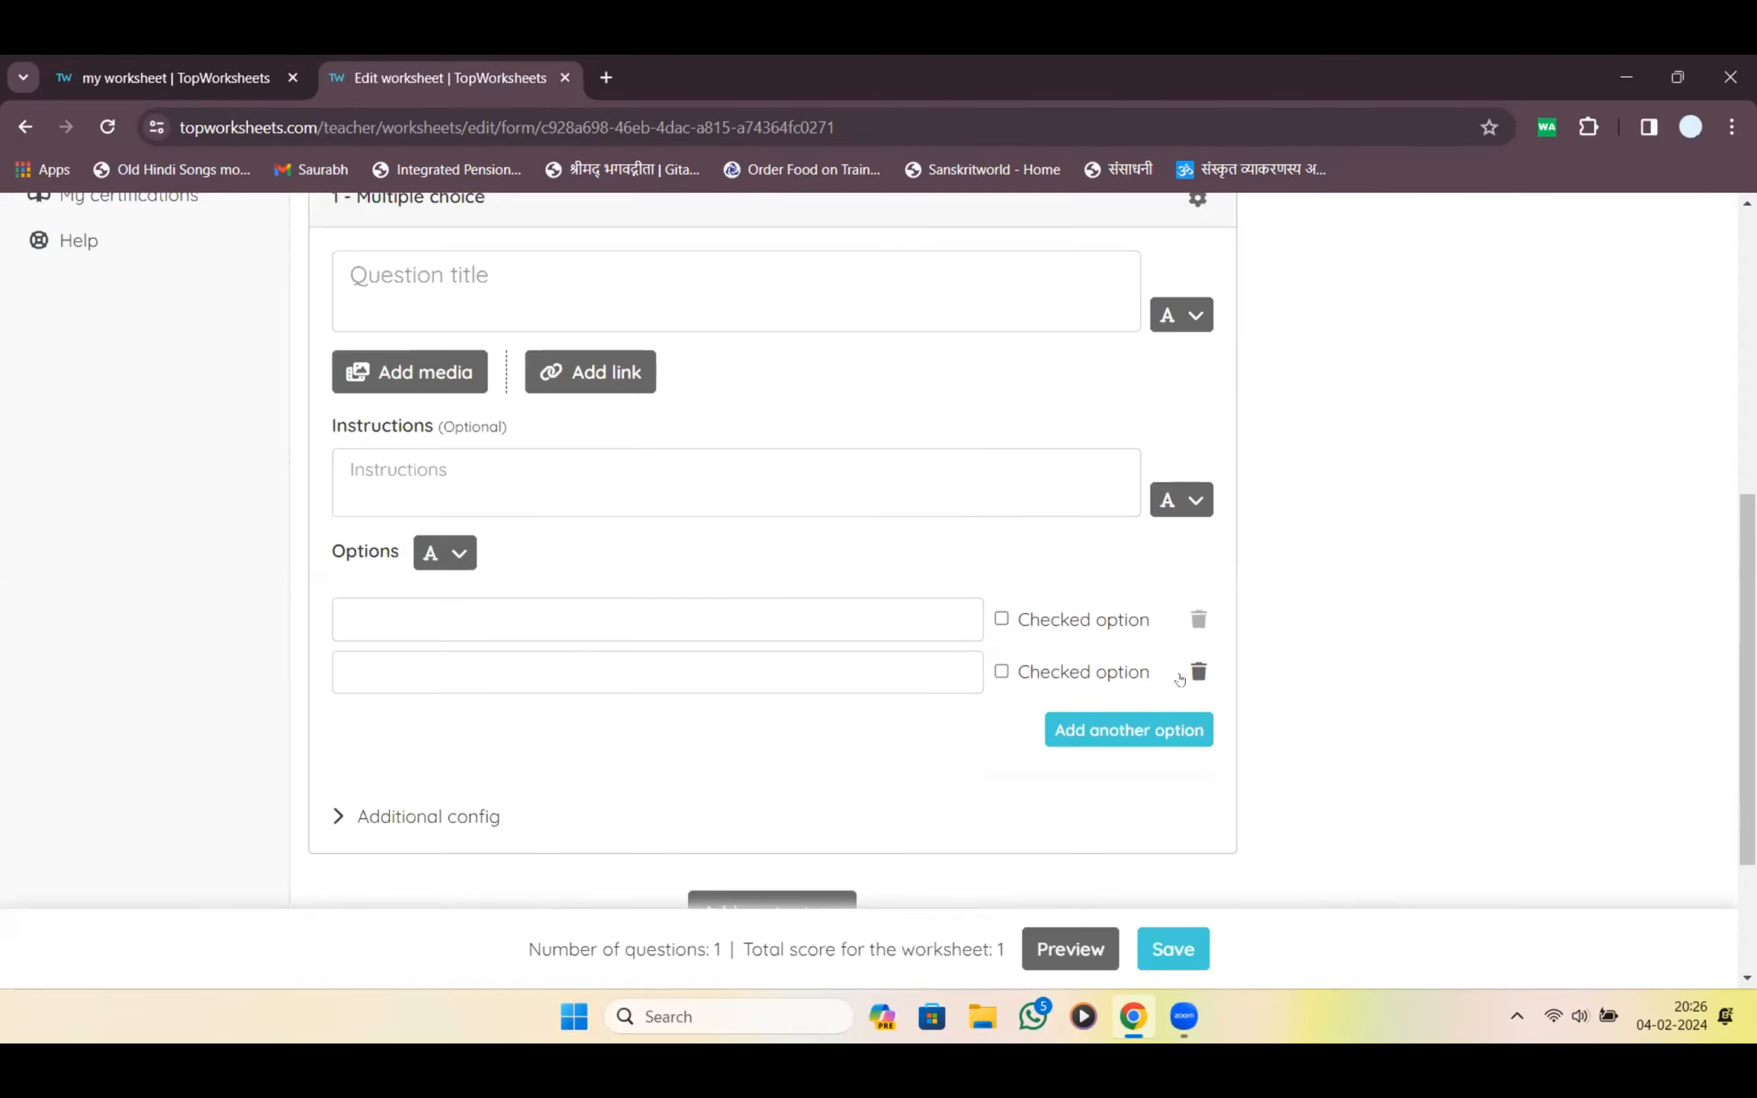
Delete the whole multiple-choice question from its gear menu, leaving 0 questions
scroll(1086, 725, "up", 7)
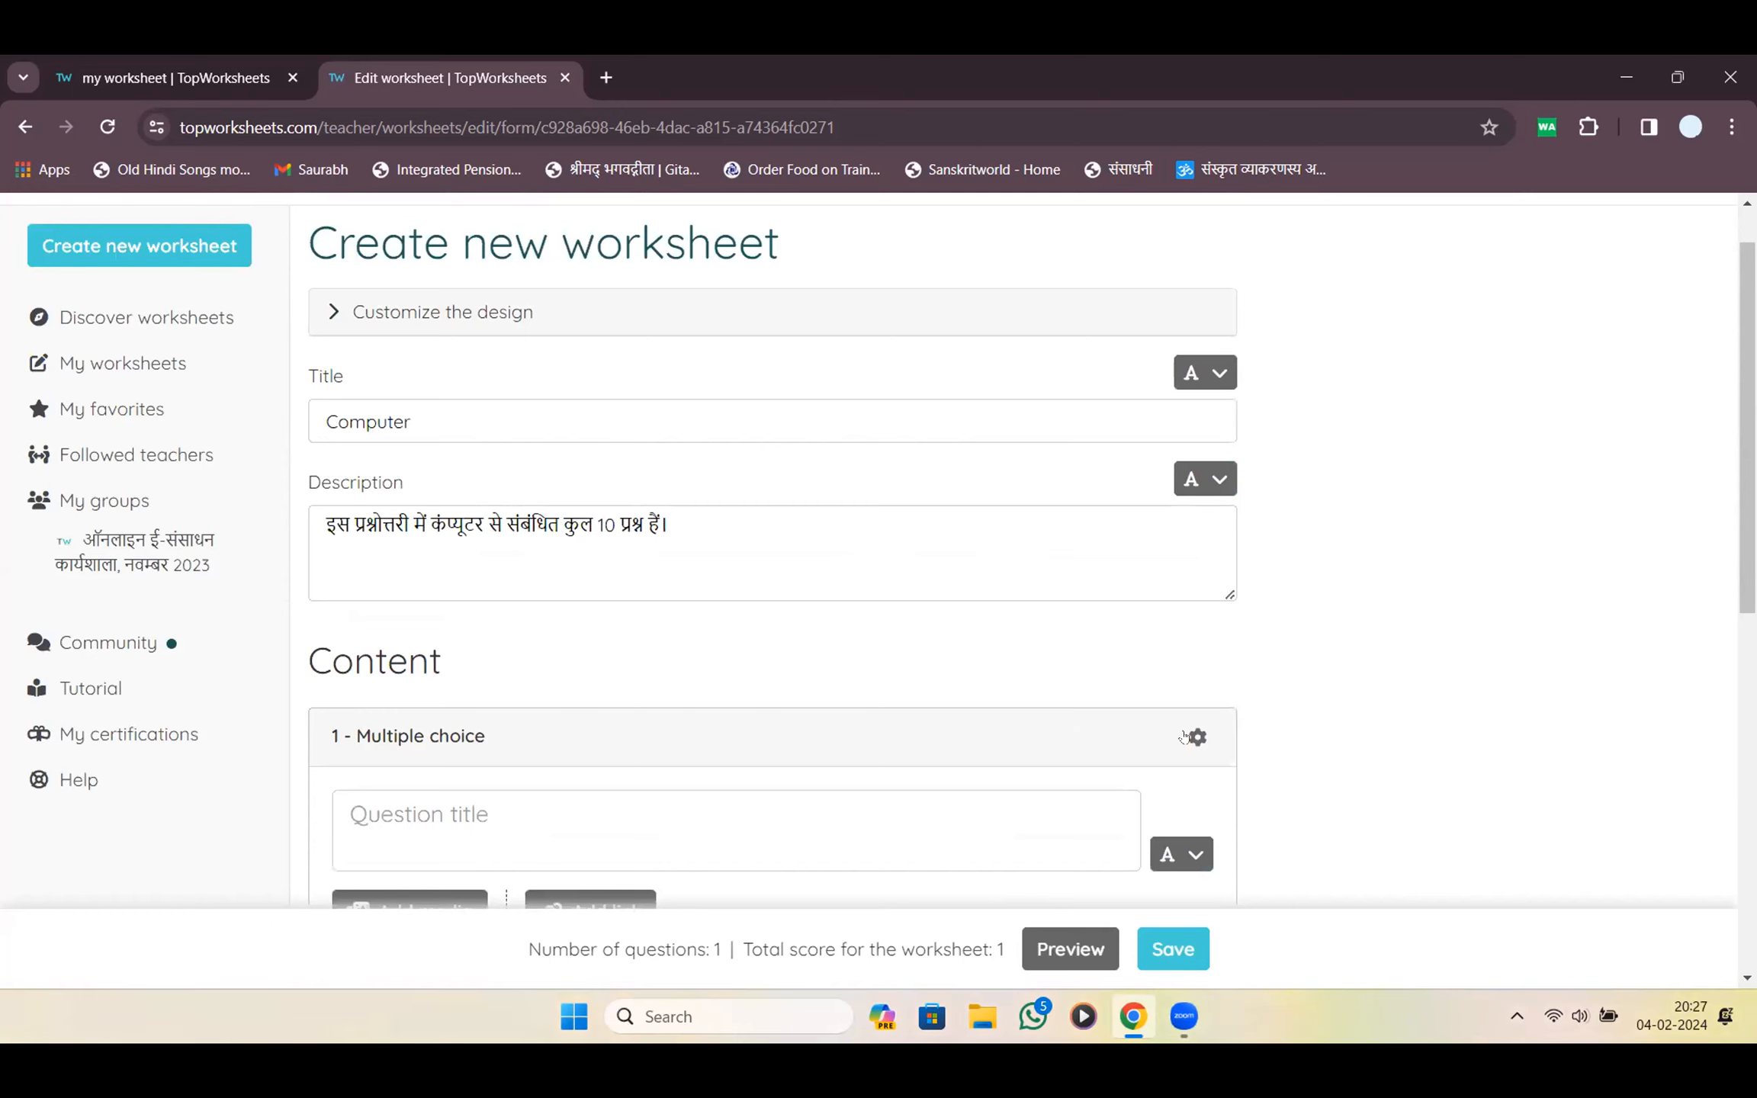
left_click(1184, 737)
left_click(1137, 700)
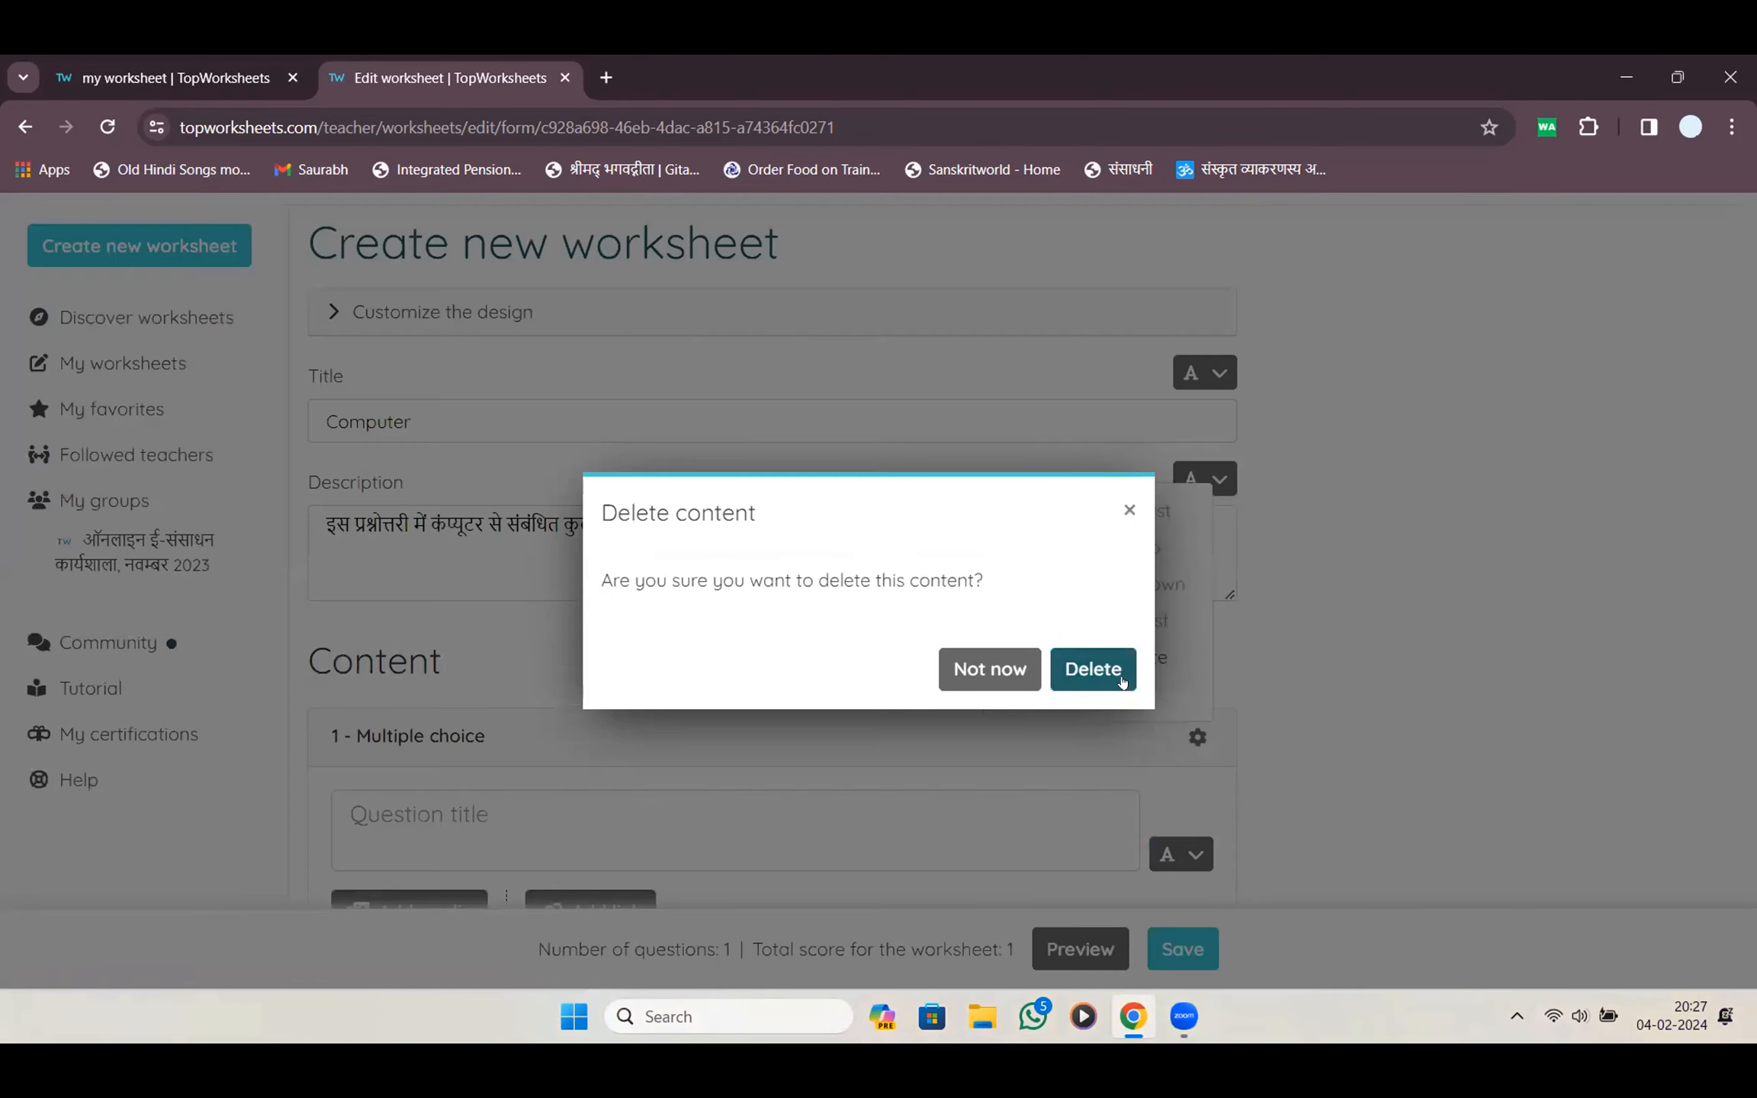
left_click(1093, 669)
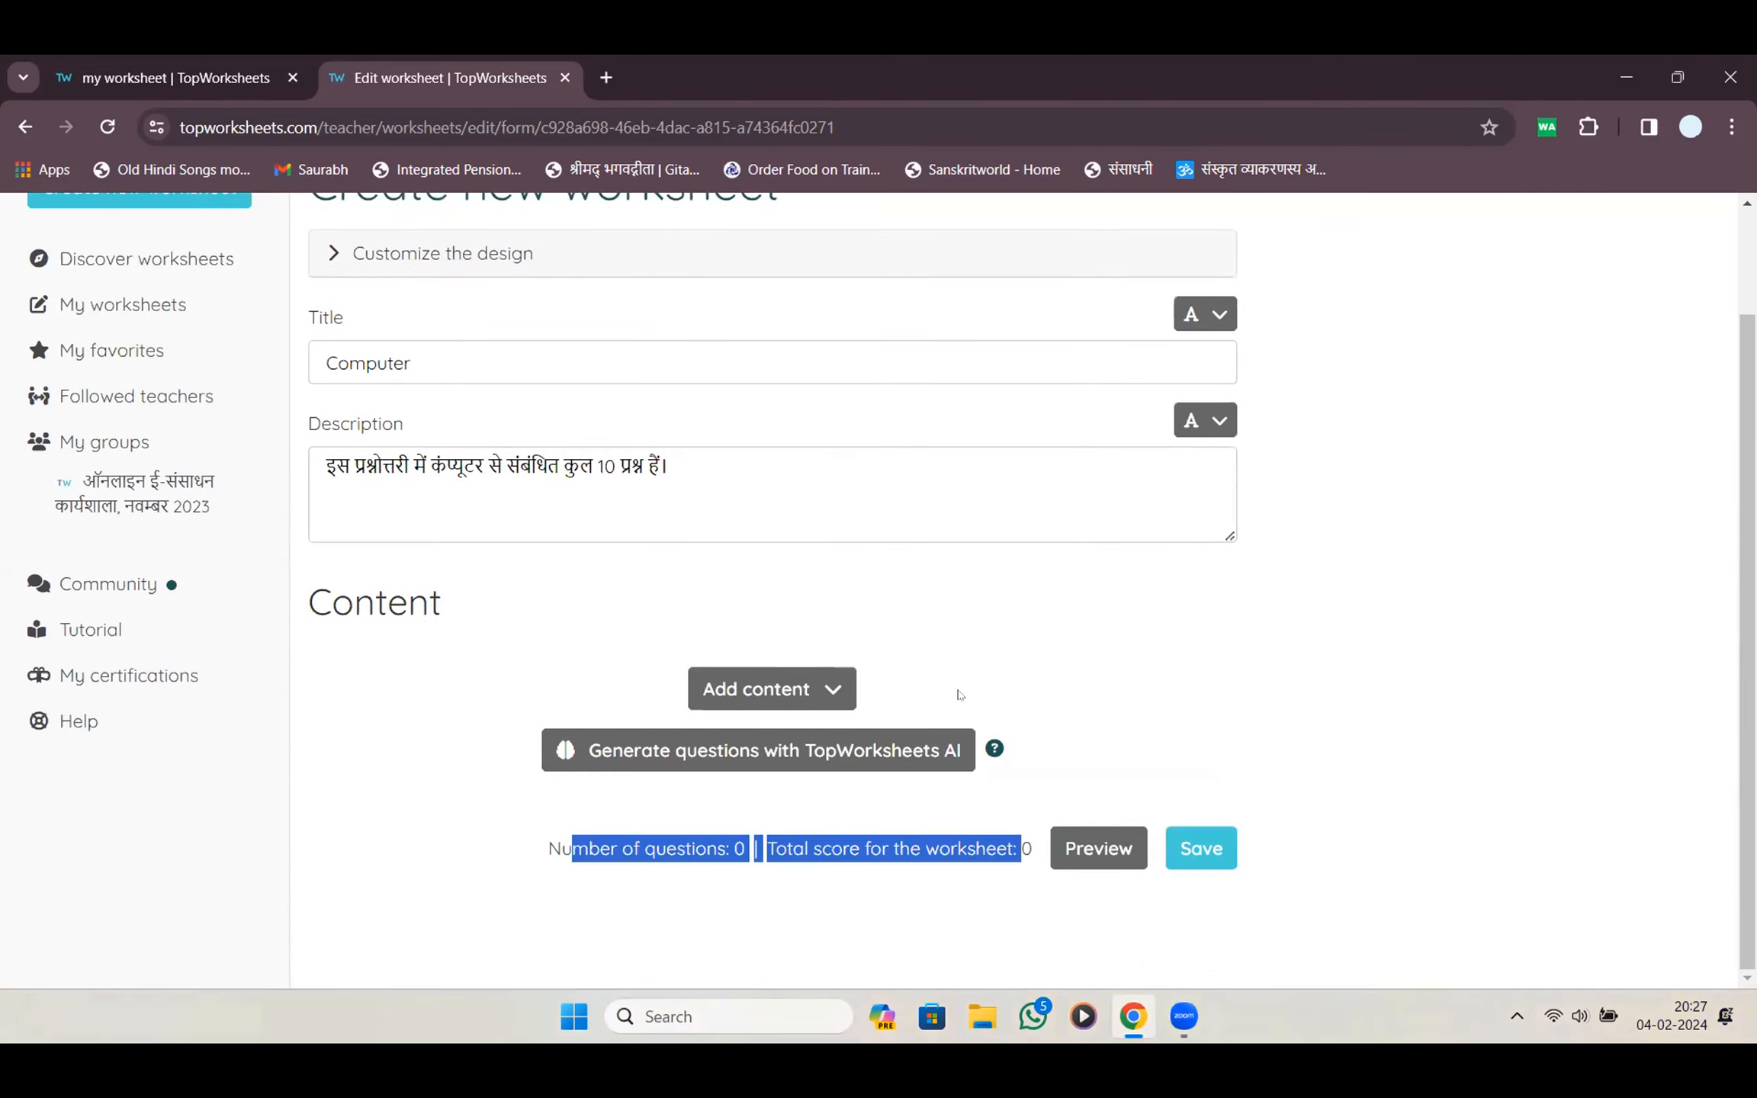
left_click(966, 613)
Add a Match question, then delete it again from its gear menu
left_click(820, 677)
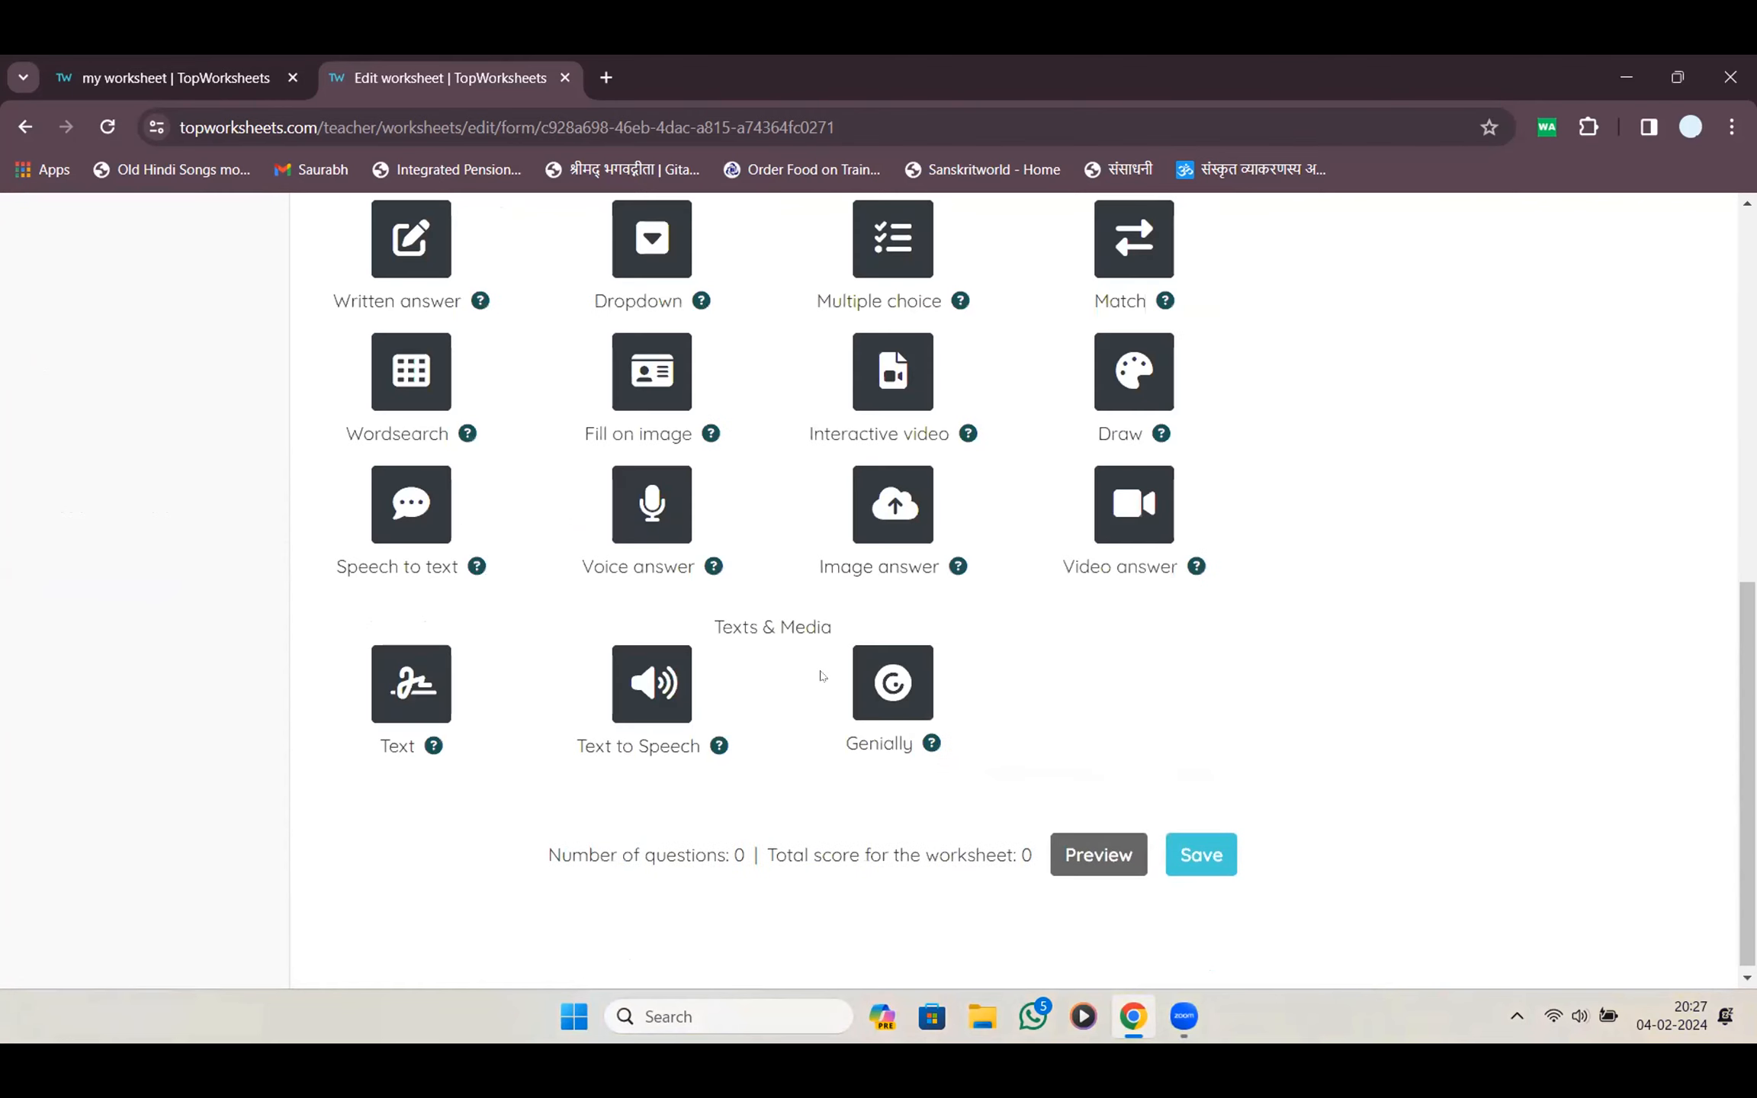
scroll(961, 404, "up", 2)
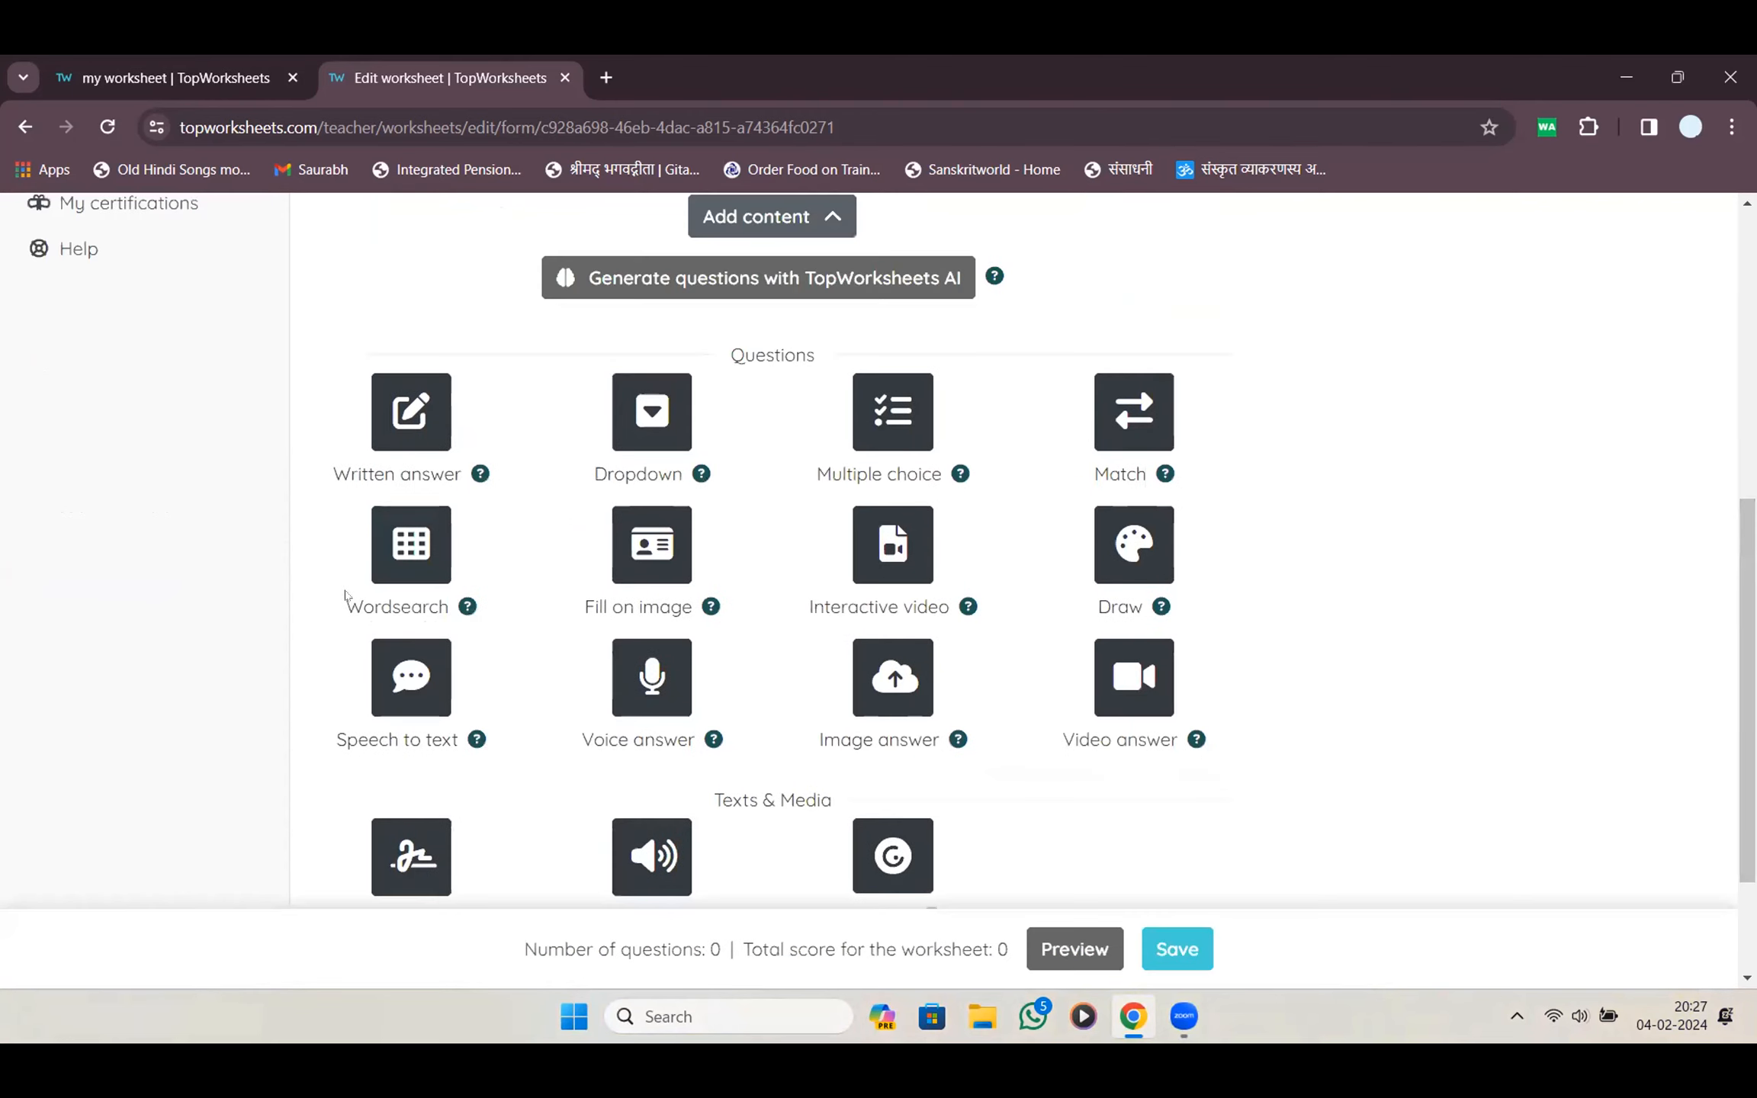
left_click(1132, 402)
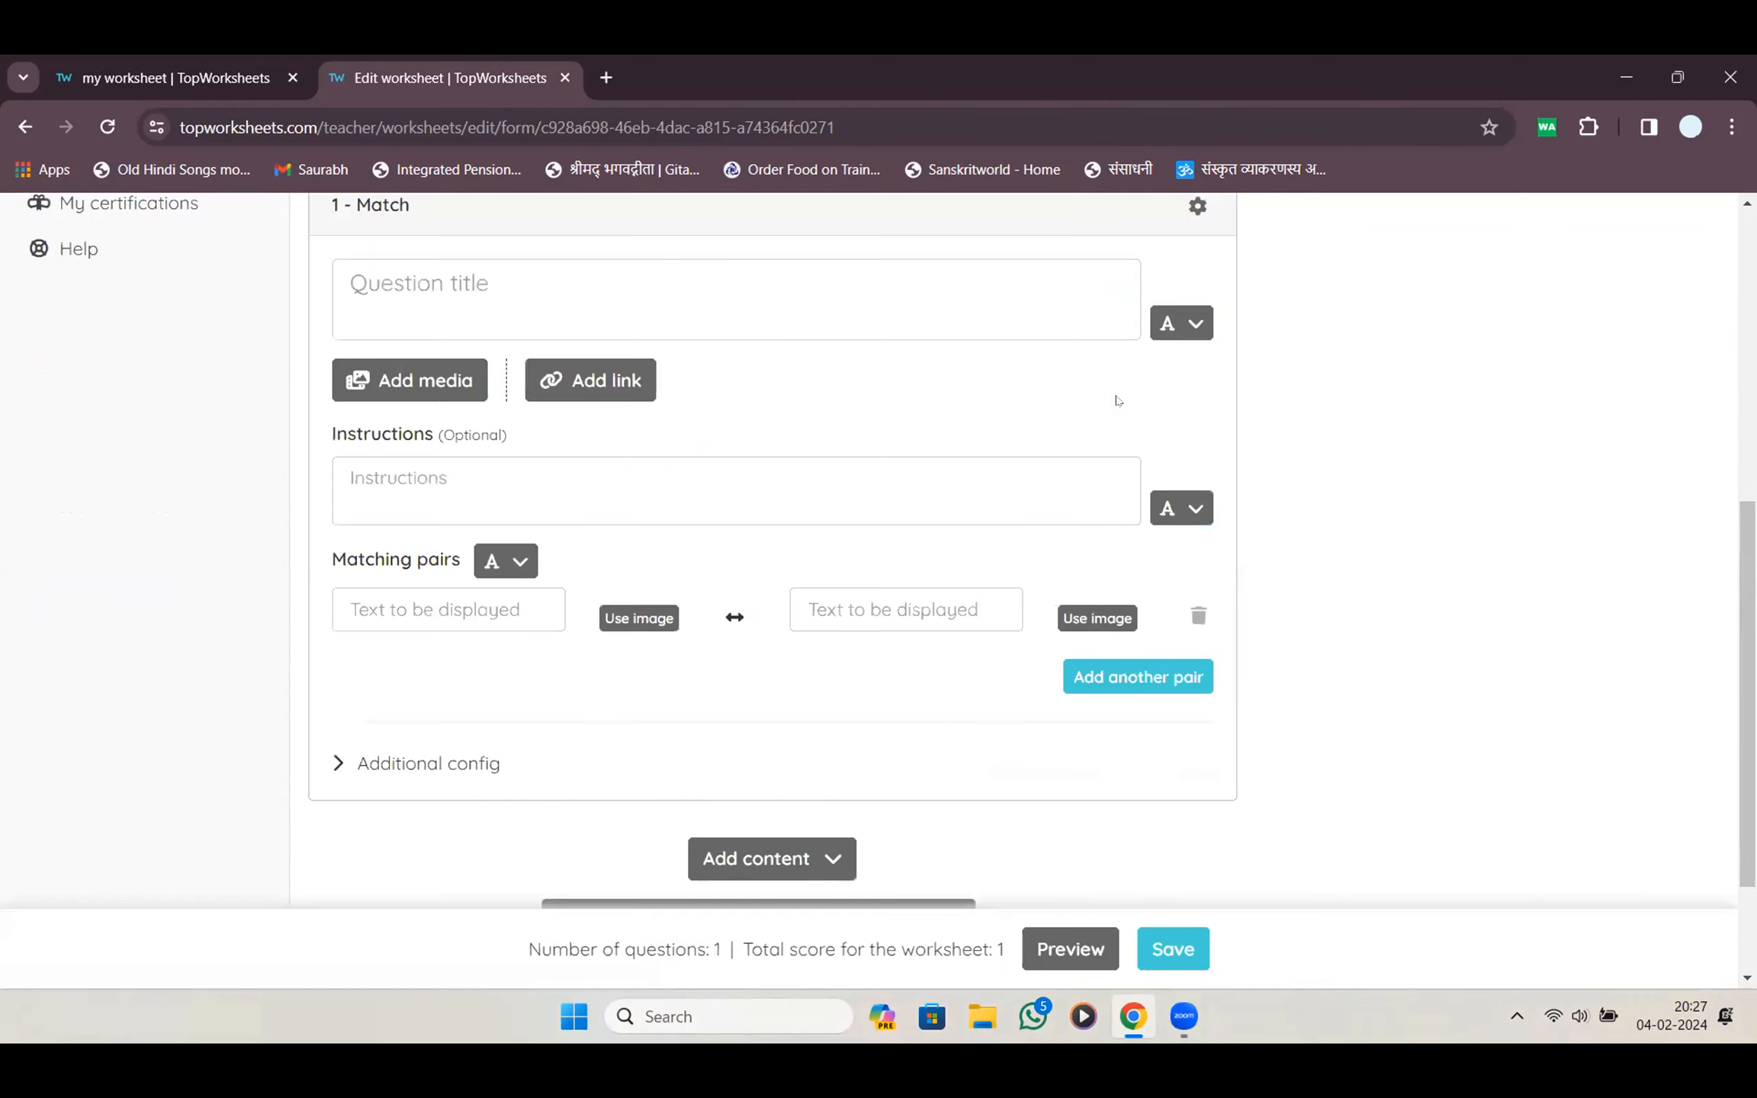
scroll(1150, 509, "up", 4)
left_click(1197, 588)
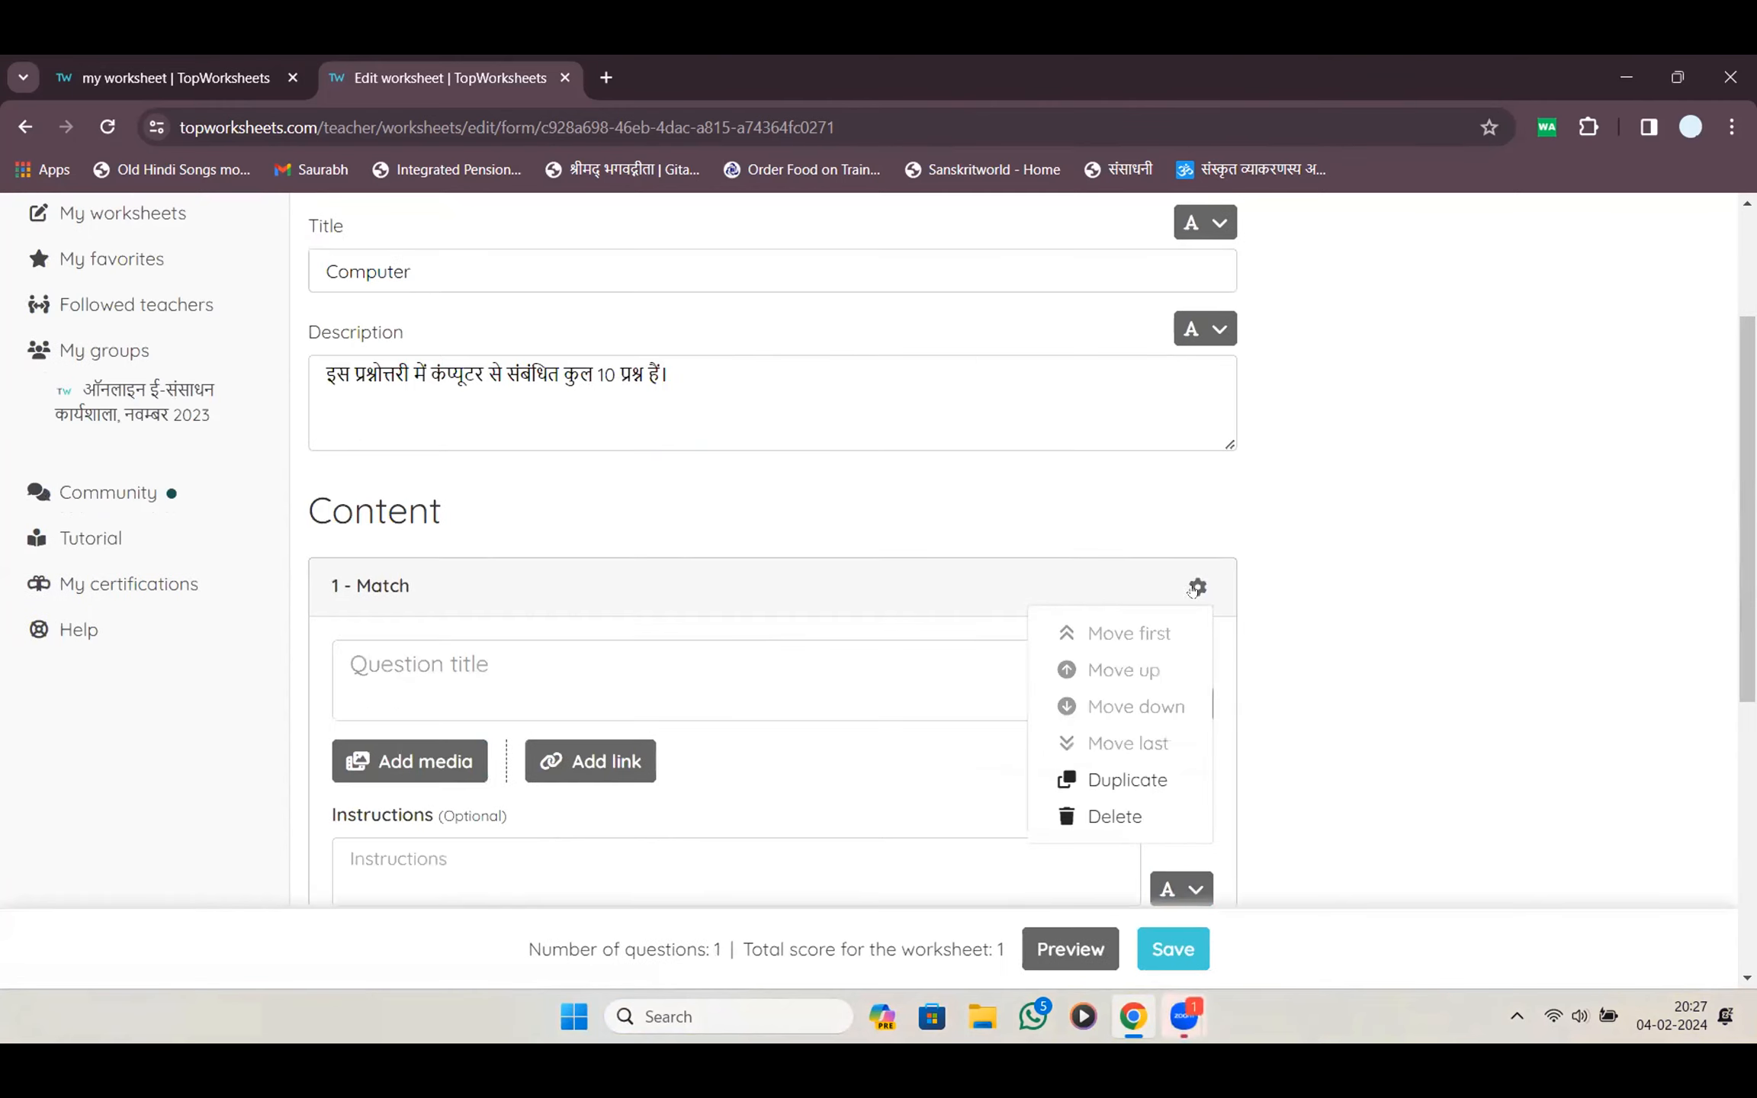
left_click(1137, 810)
left_click(1093, 670)
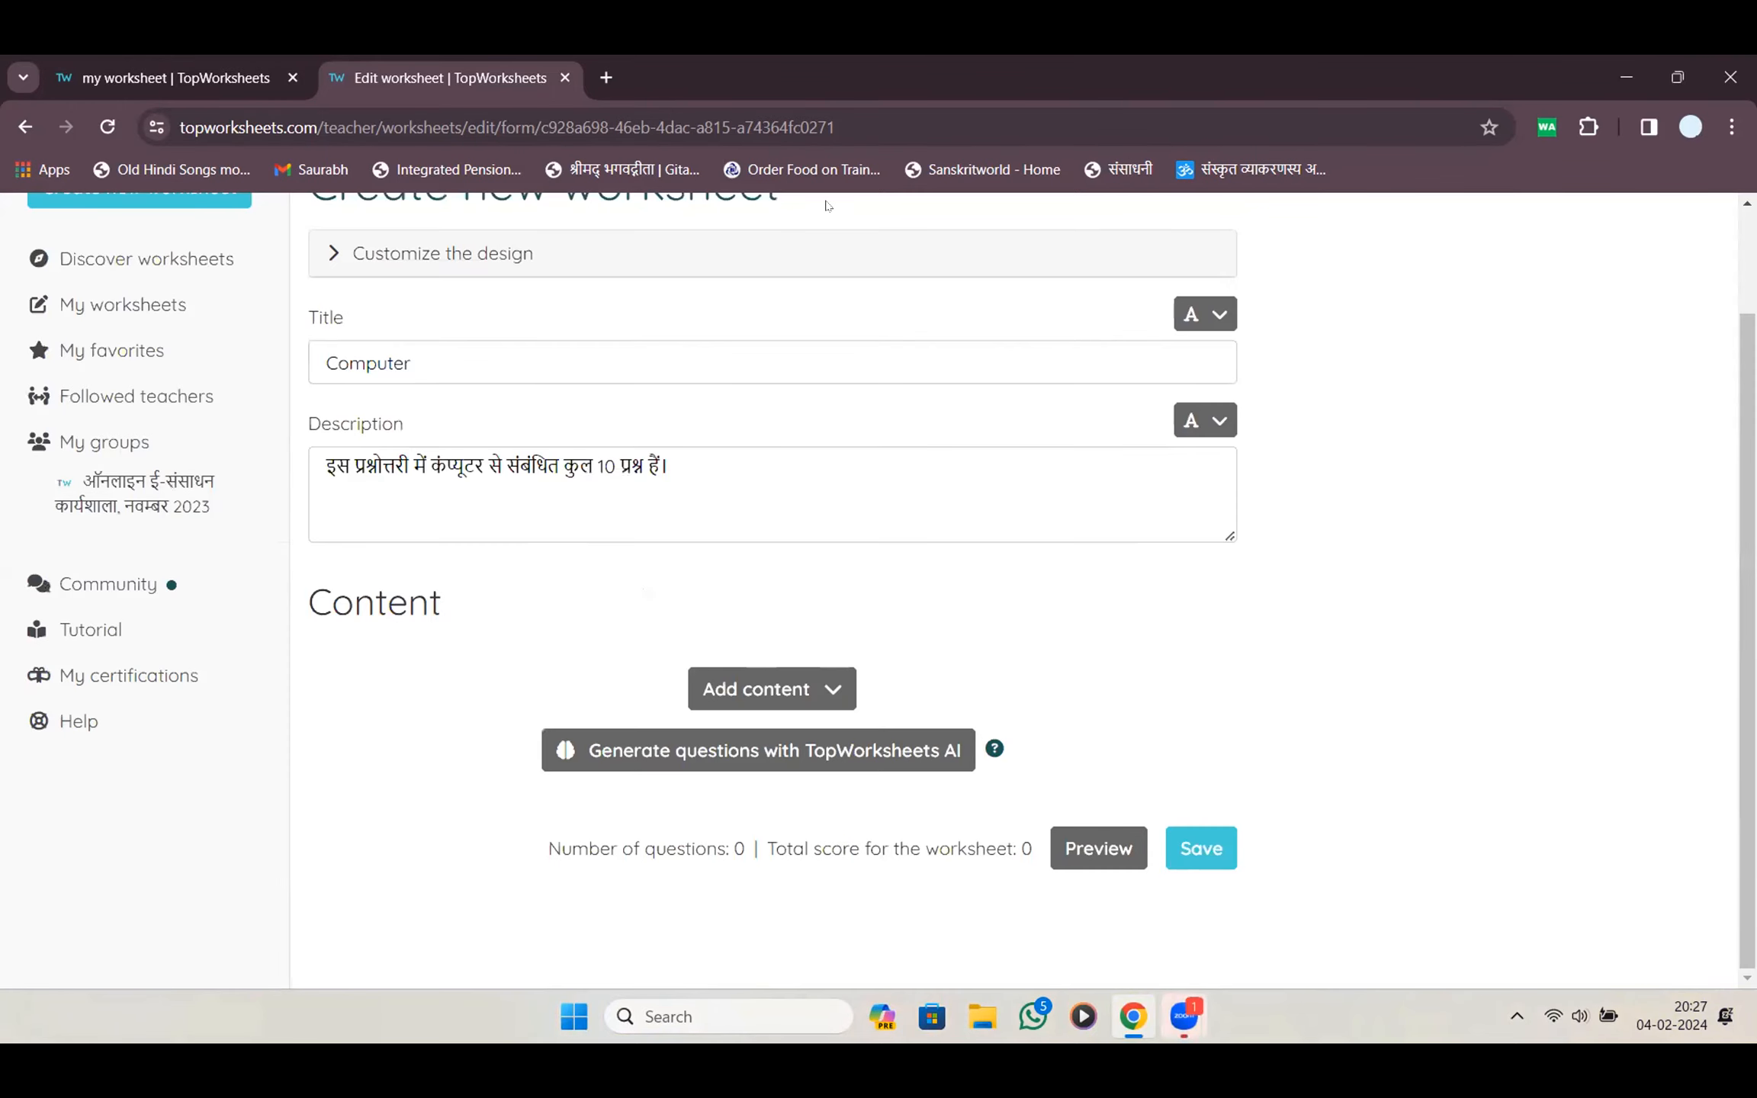
Highlight the 'Generate questions with TopWorksheets AI' option and launch it
scroll(934, 413, "up", 2)
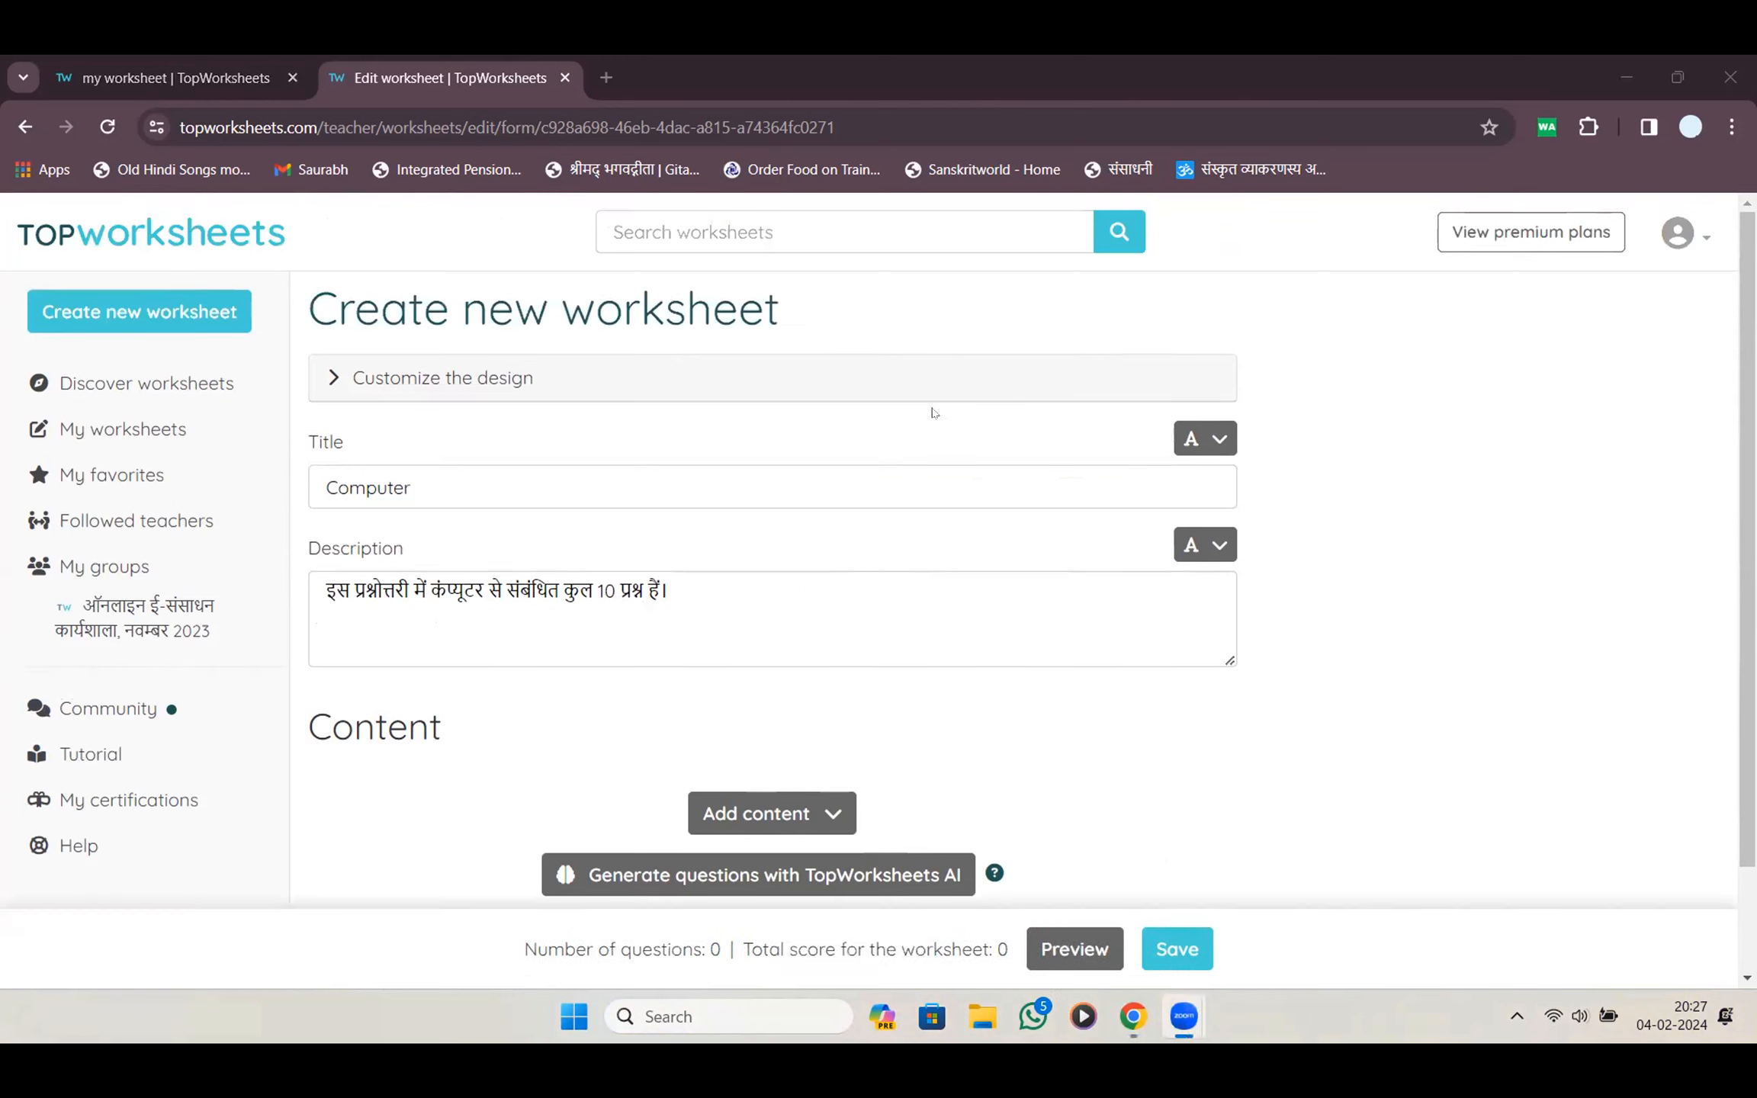
scroll(1045, 426, "down", 2)
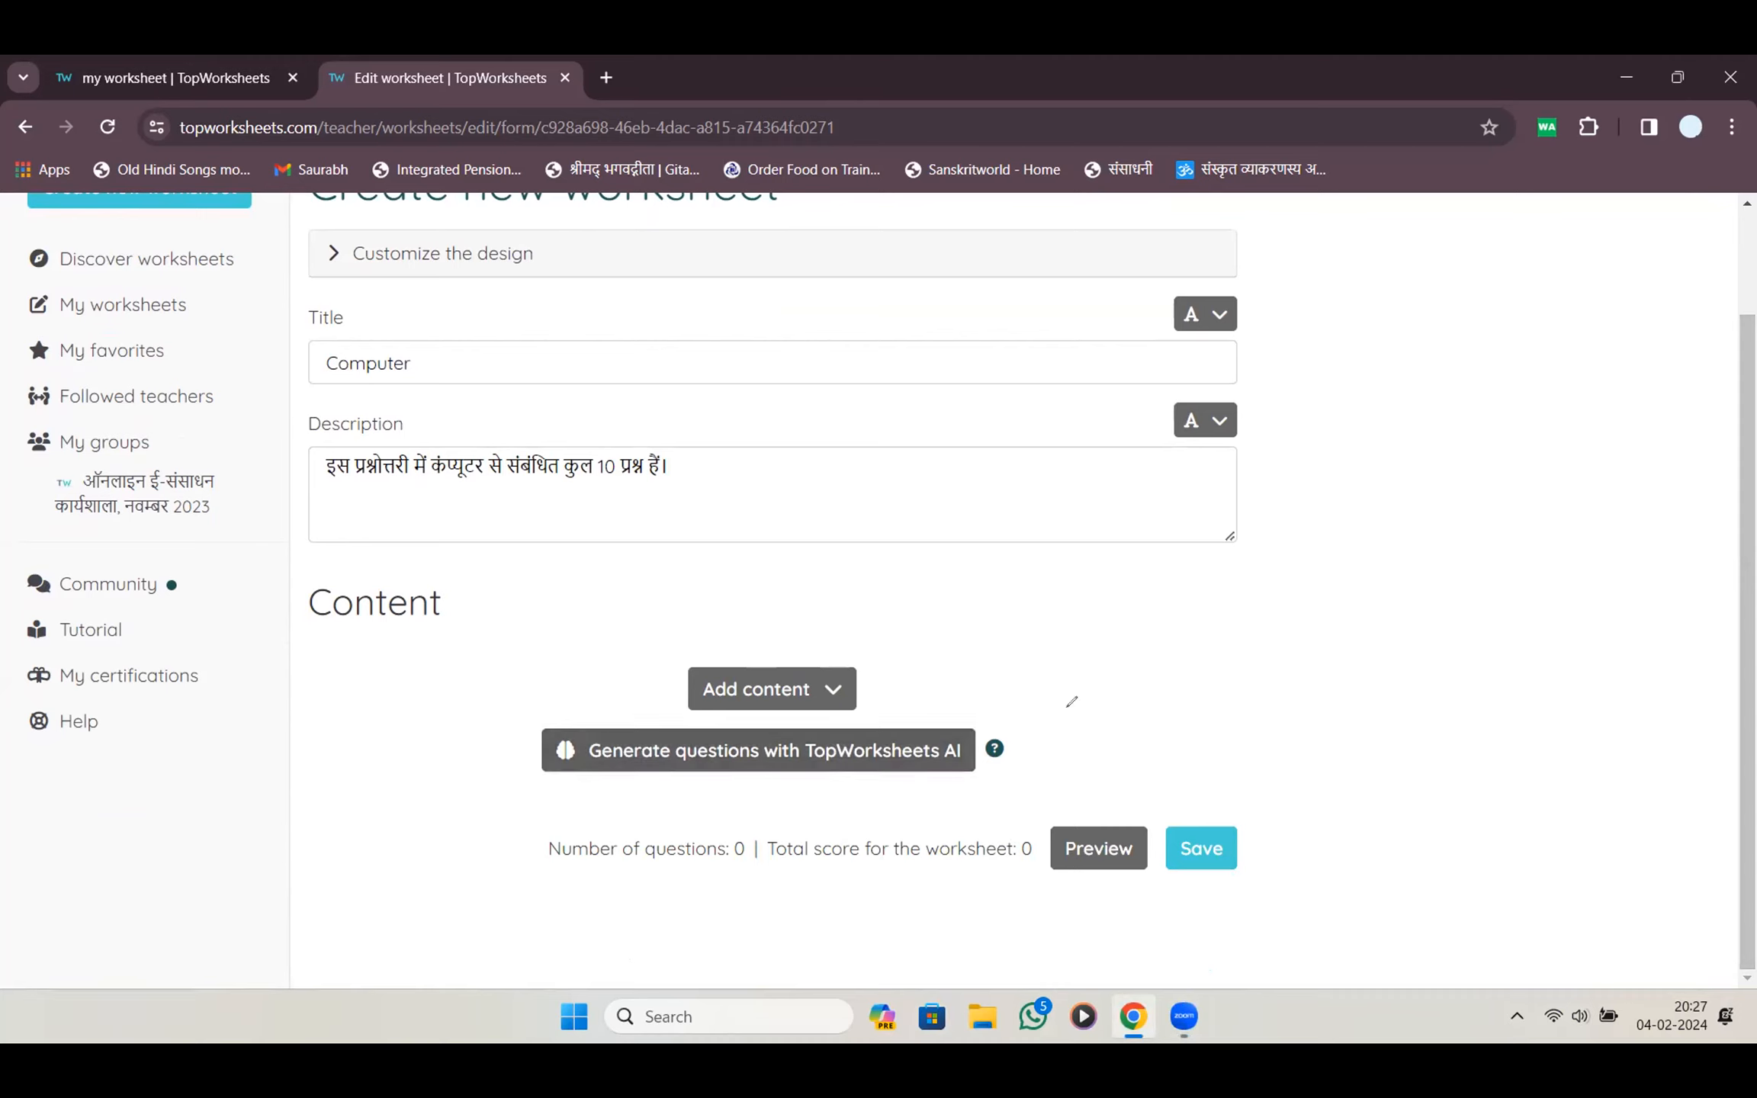
mouse_move(1039, 744)
left_mouse_down()
mouse_move(1039, 721)
mouse_move(993, 820)
left_mouse_up()
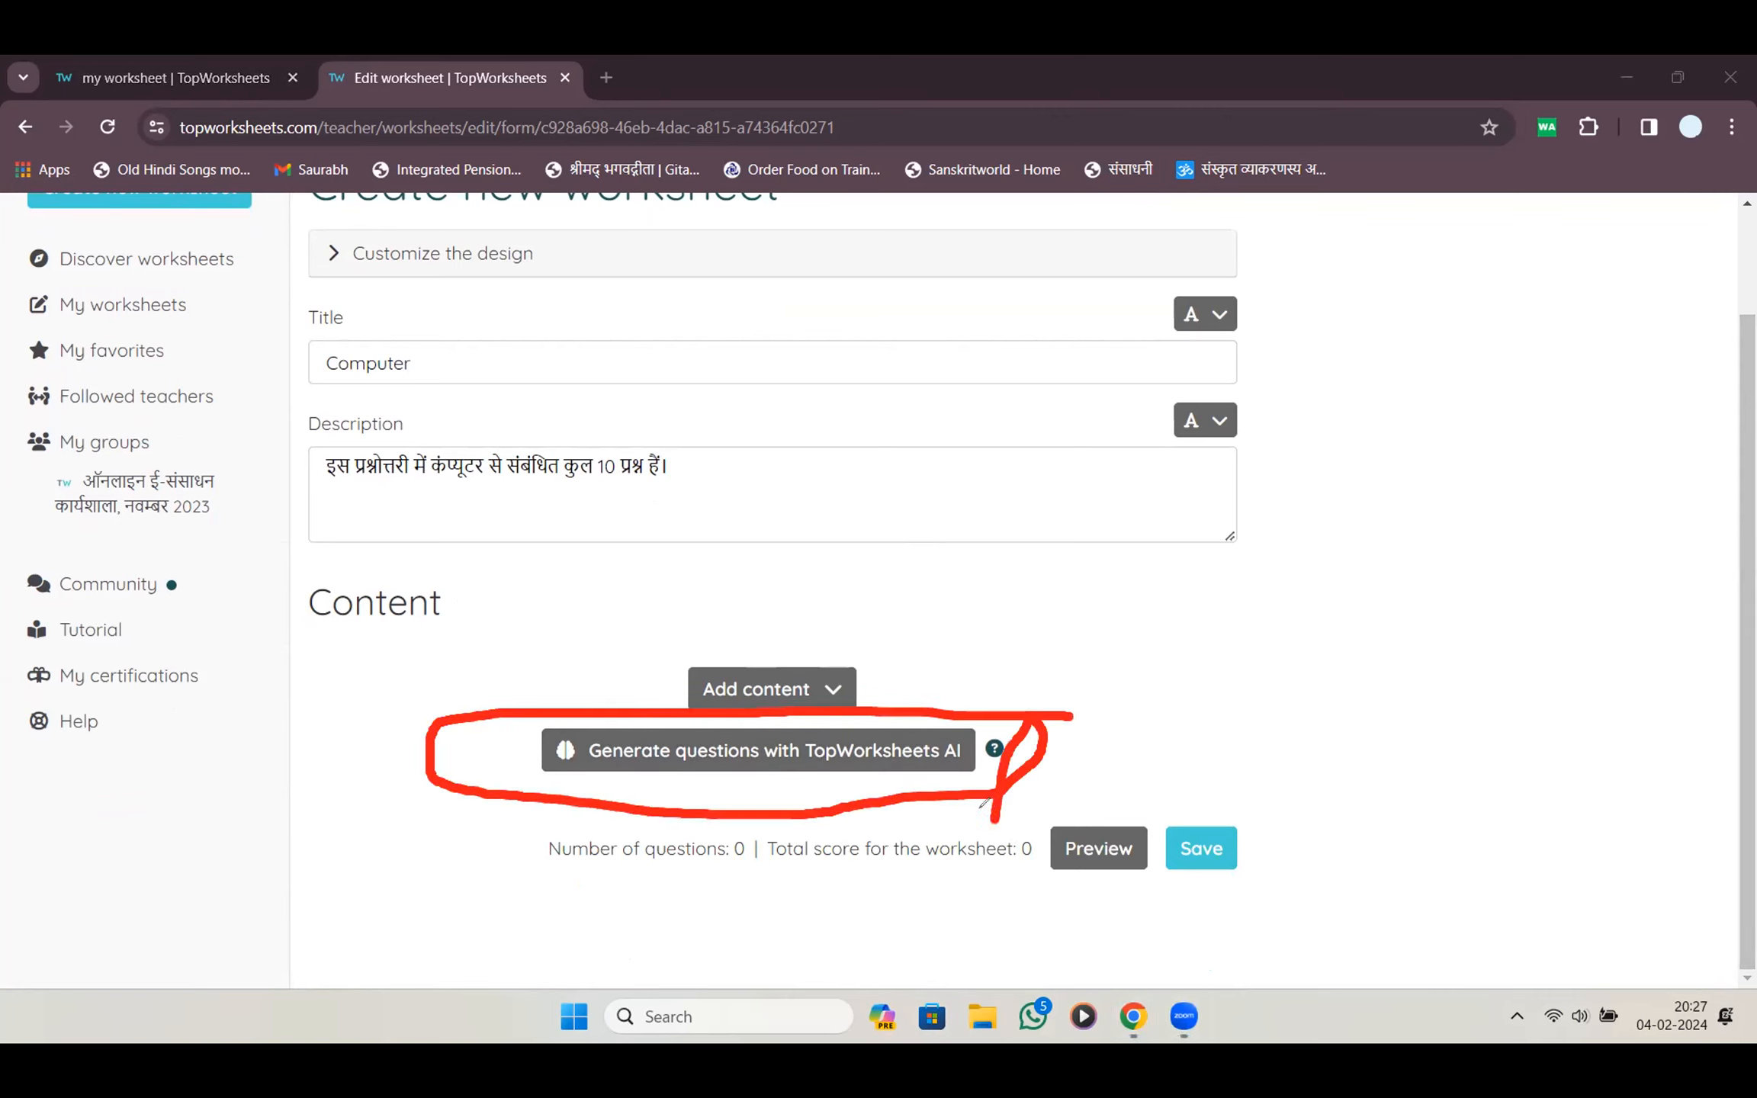
left_click_drag(547, 693, 512, 810)
left_click(71, 836)
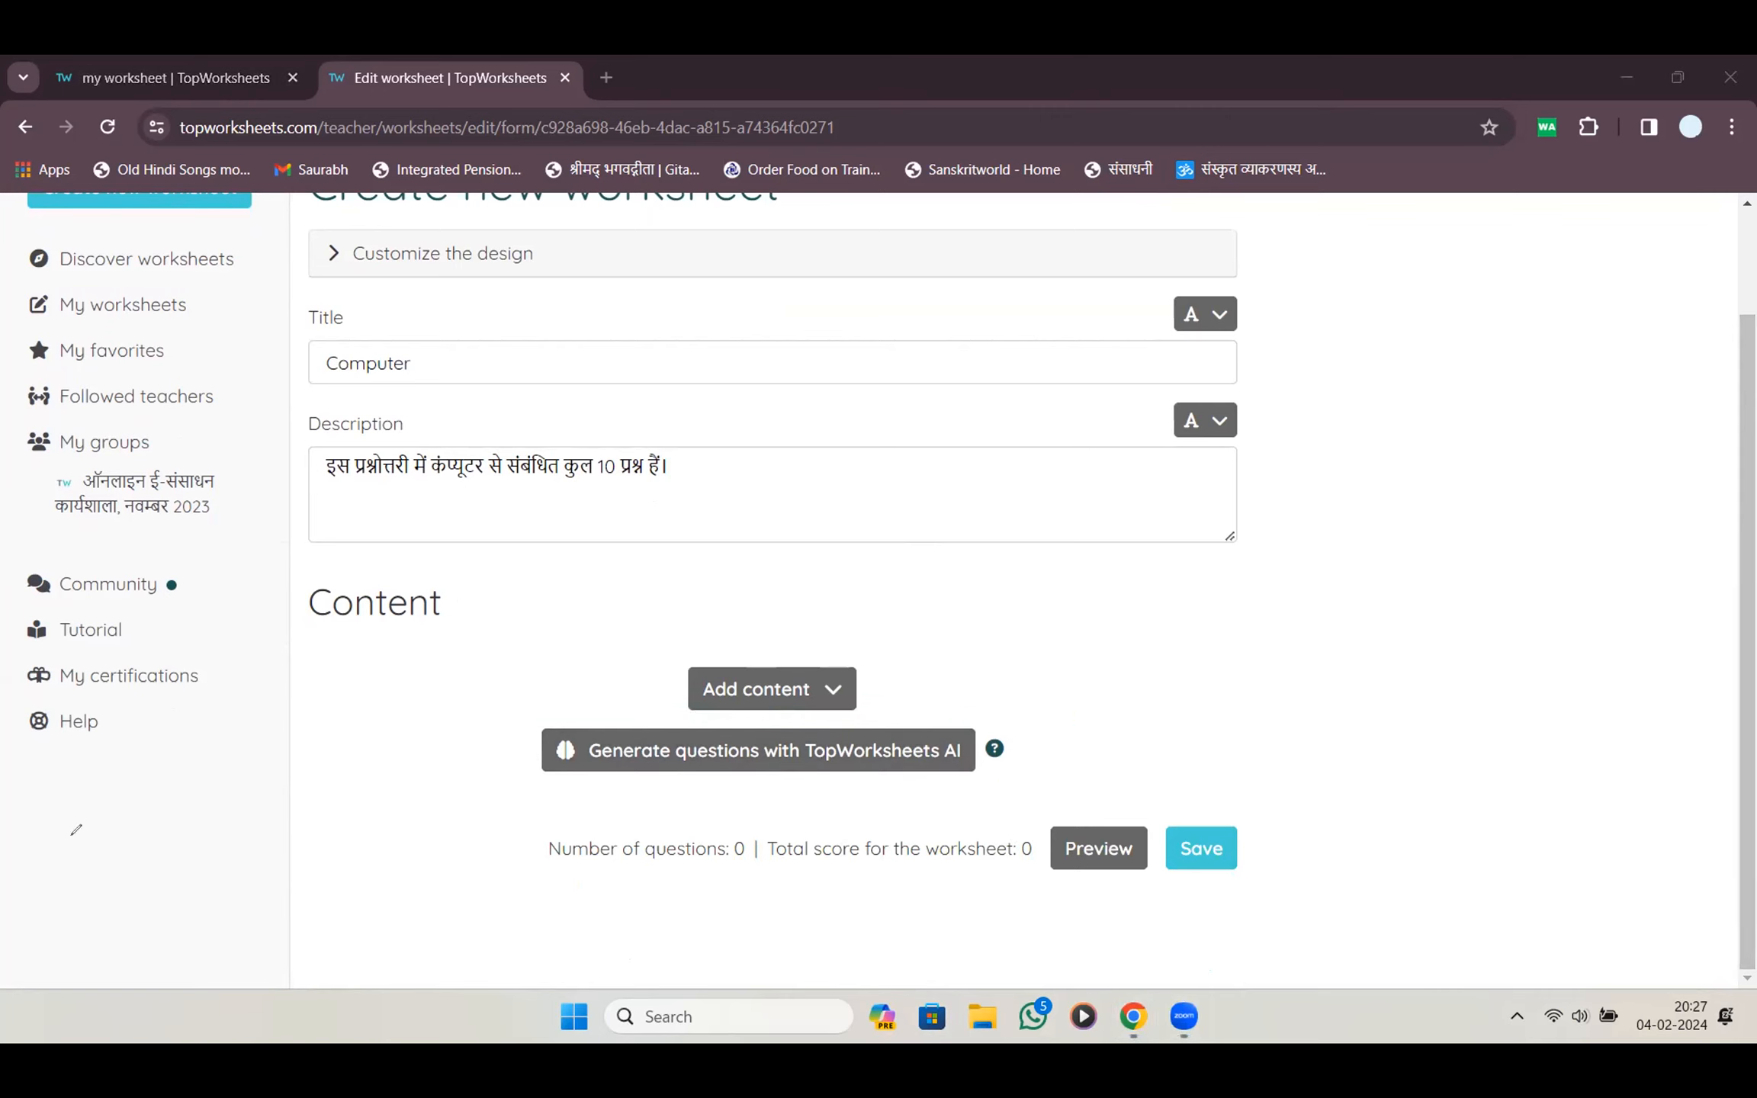
left_click(717, 752)
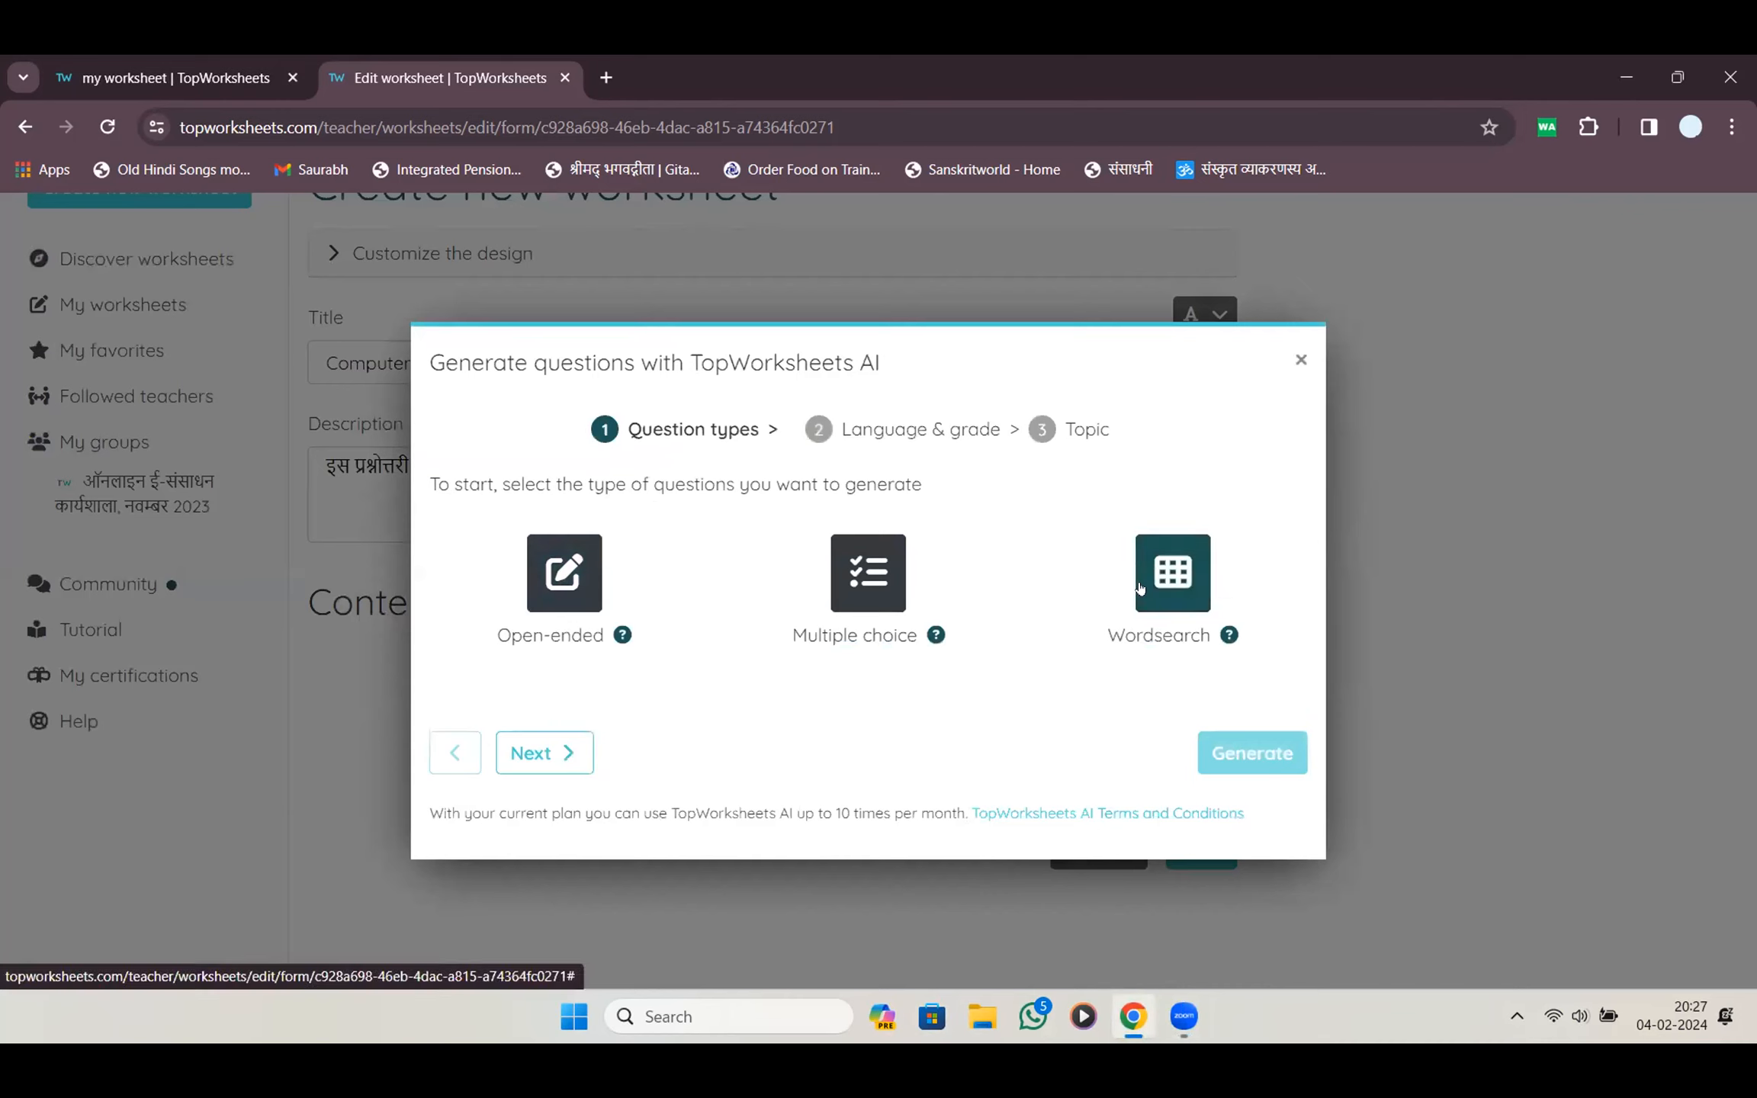
Choose Multiple choice as the AI question type, keeping Hindi as the language
left_click(858, 589)
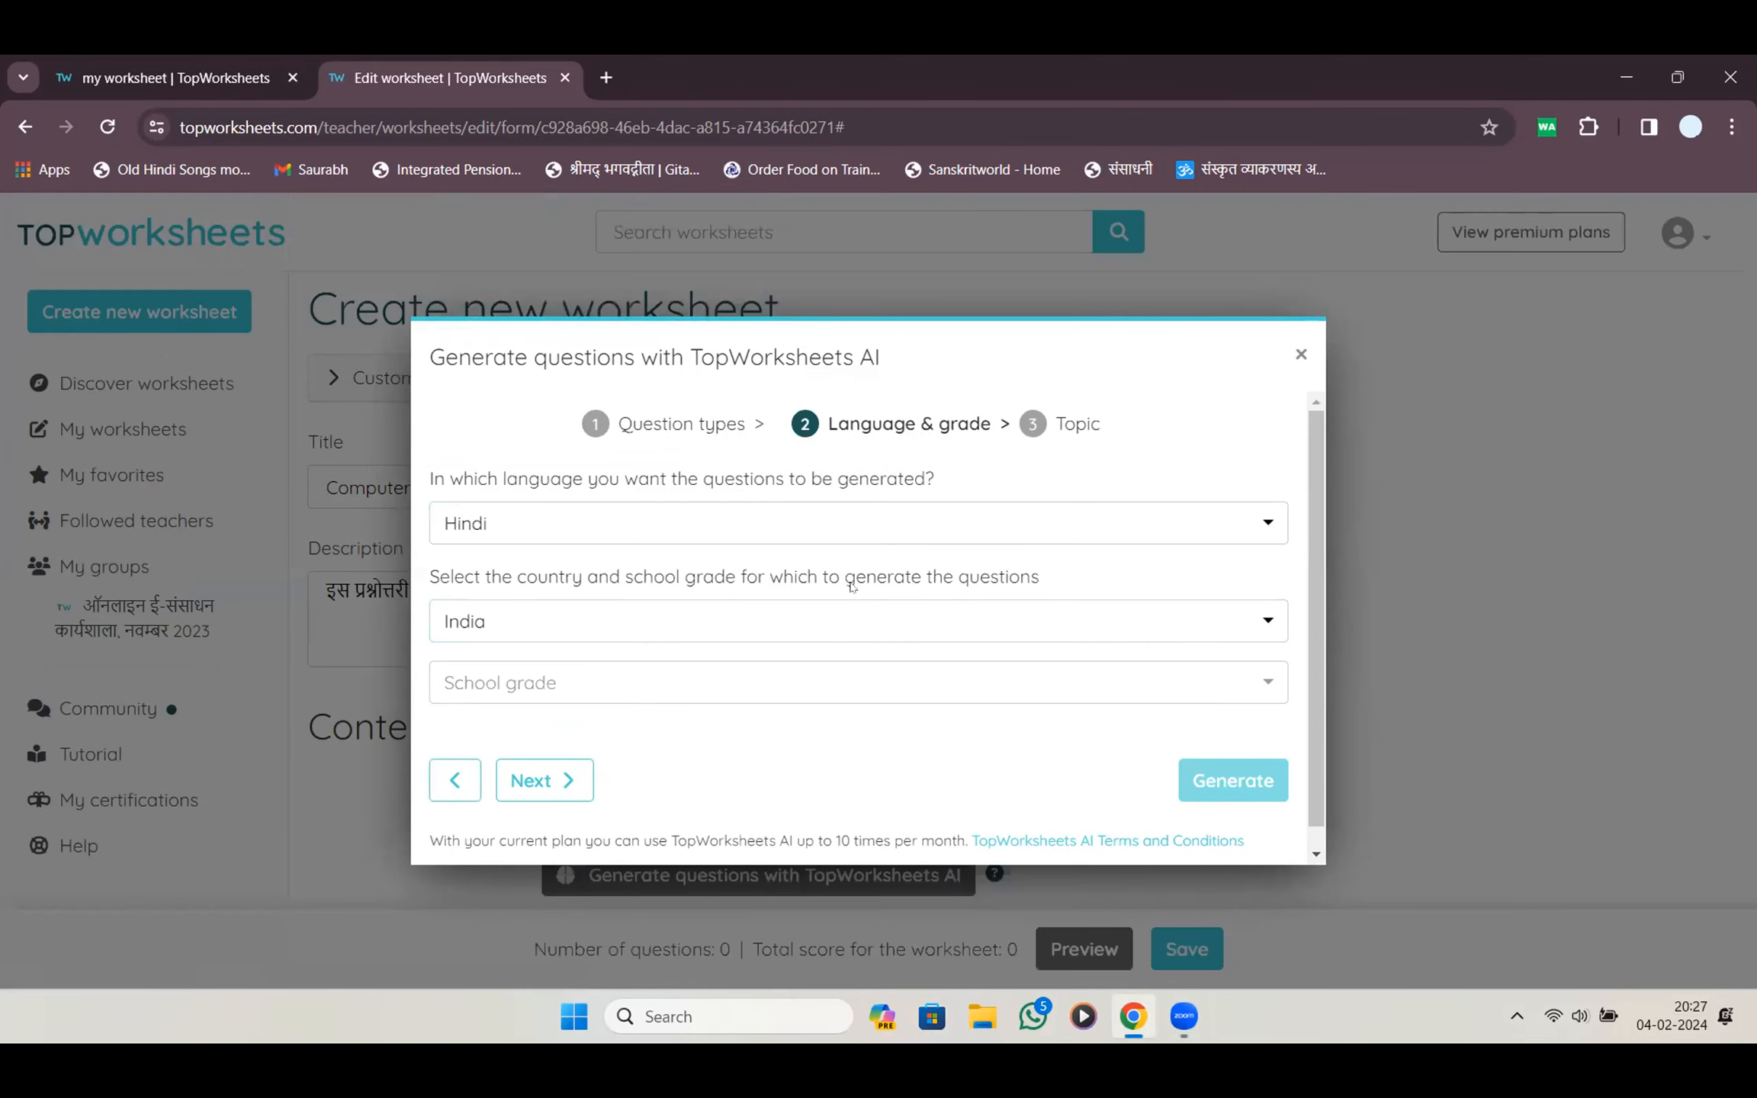
left_click(933, 519)
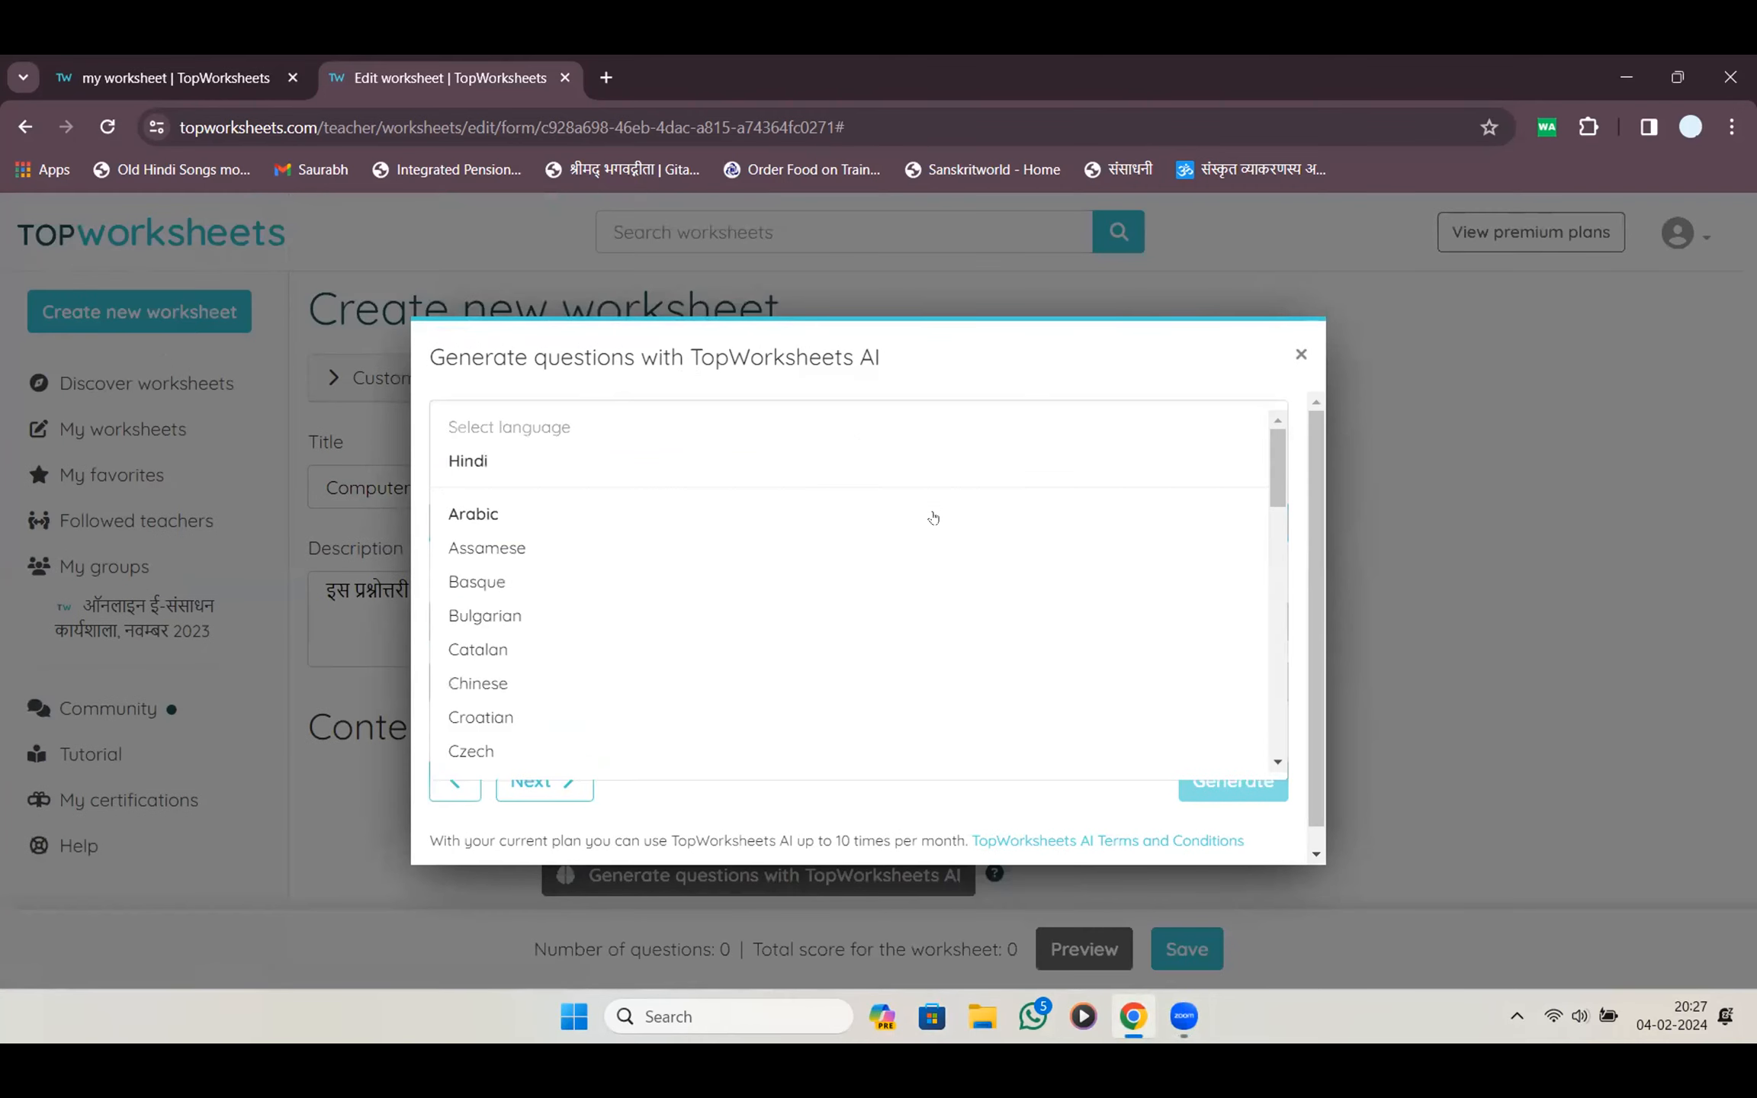
left_click(504, 478)
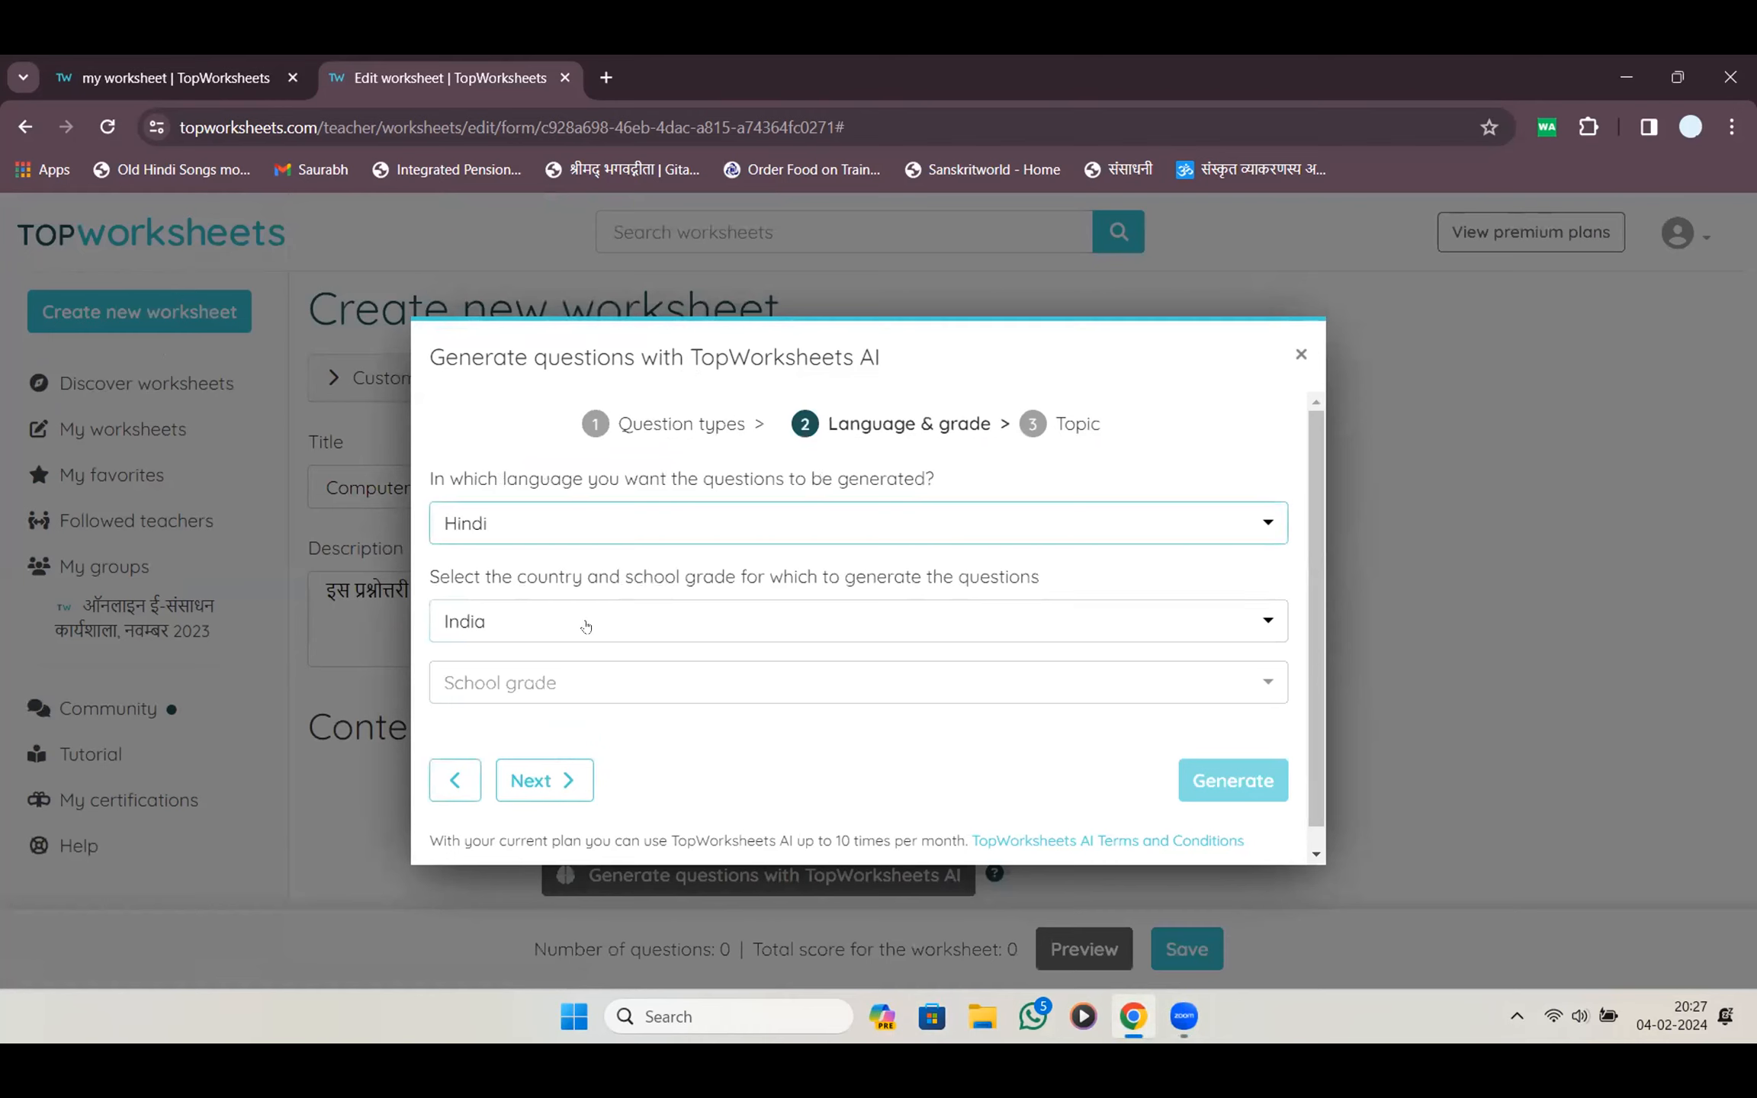
Set the school grade to 7th grade, after trying 6th and 8th, and continue
left_click(629, 682)
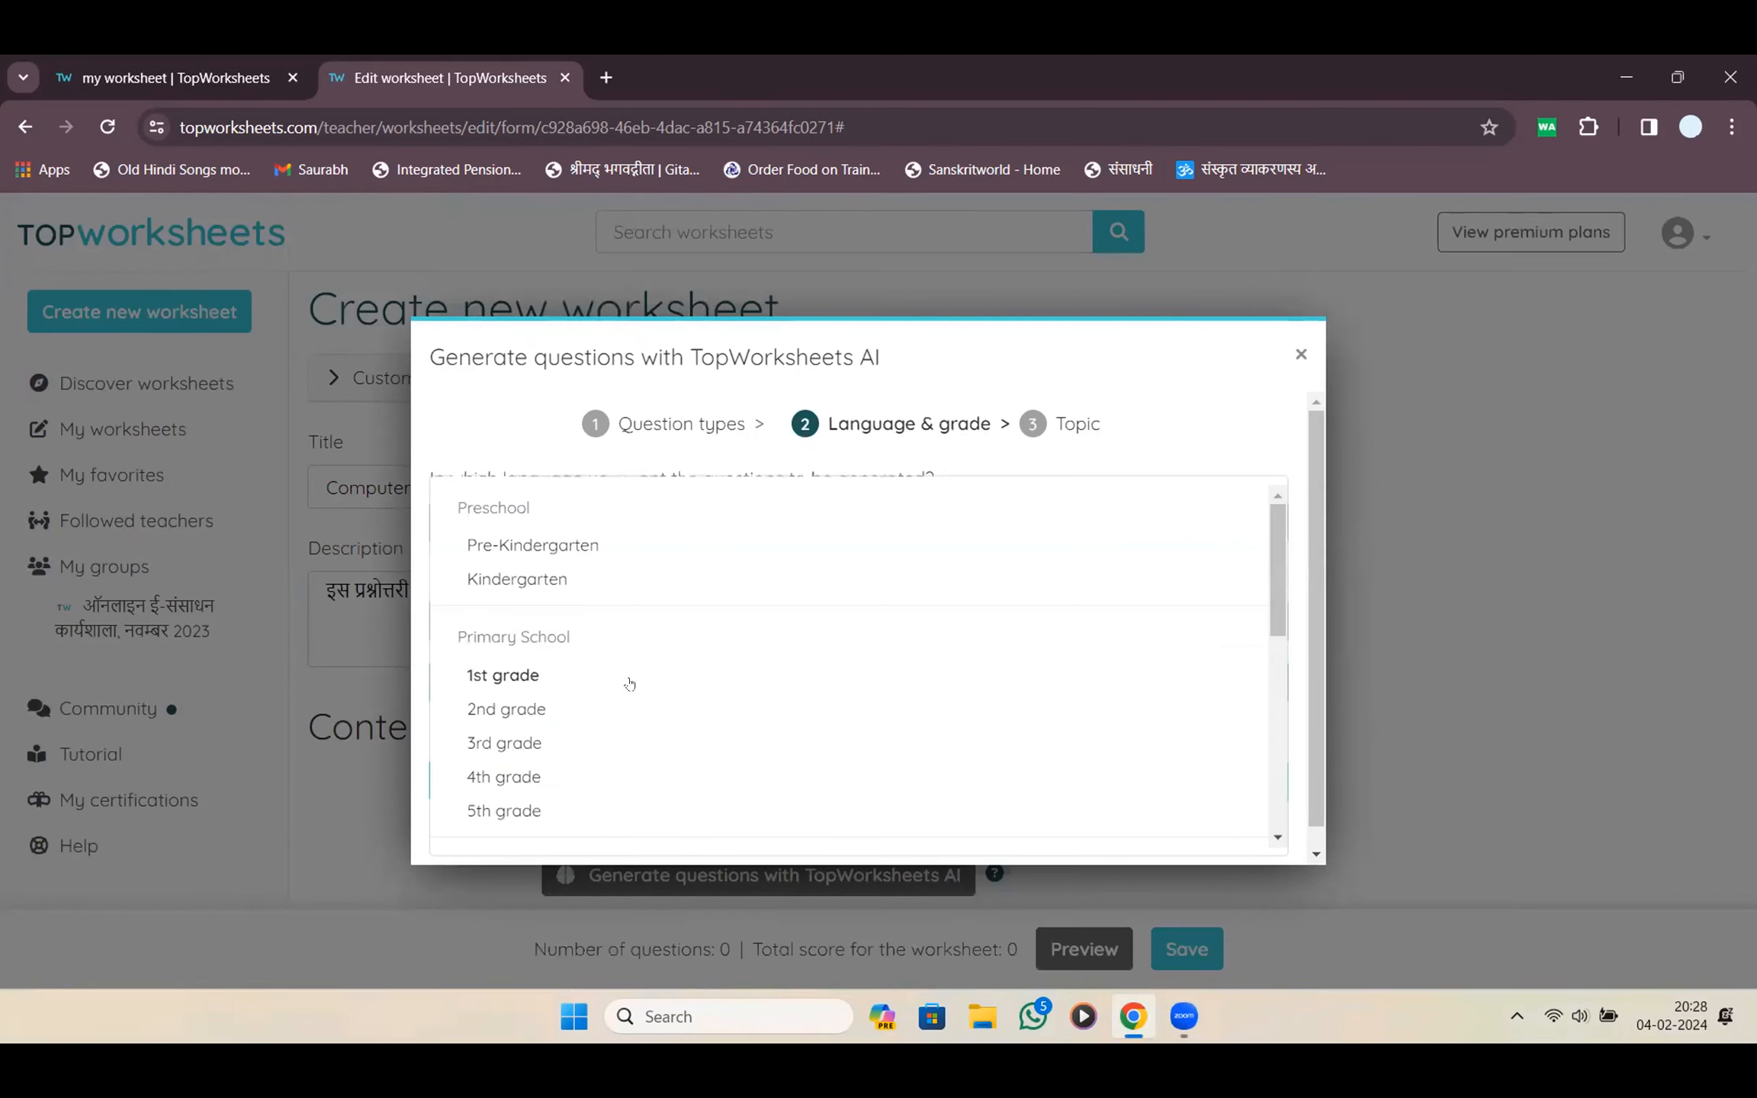
left_click(1292, 618)
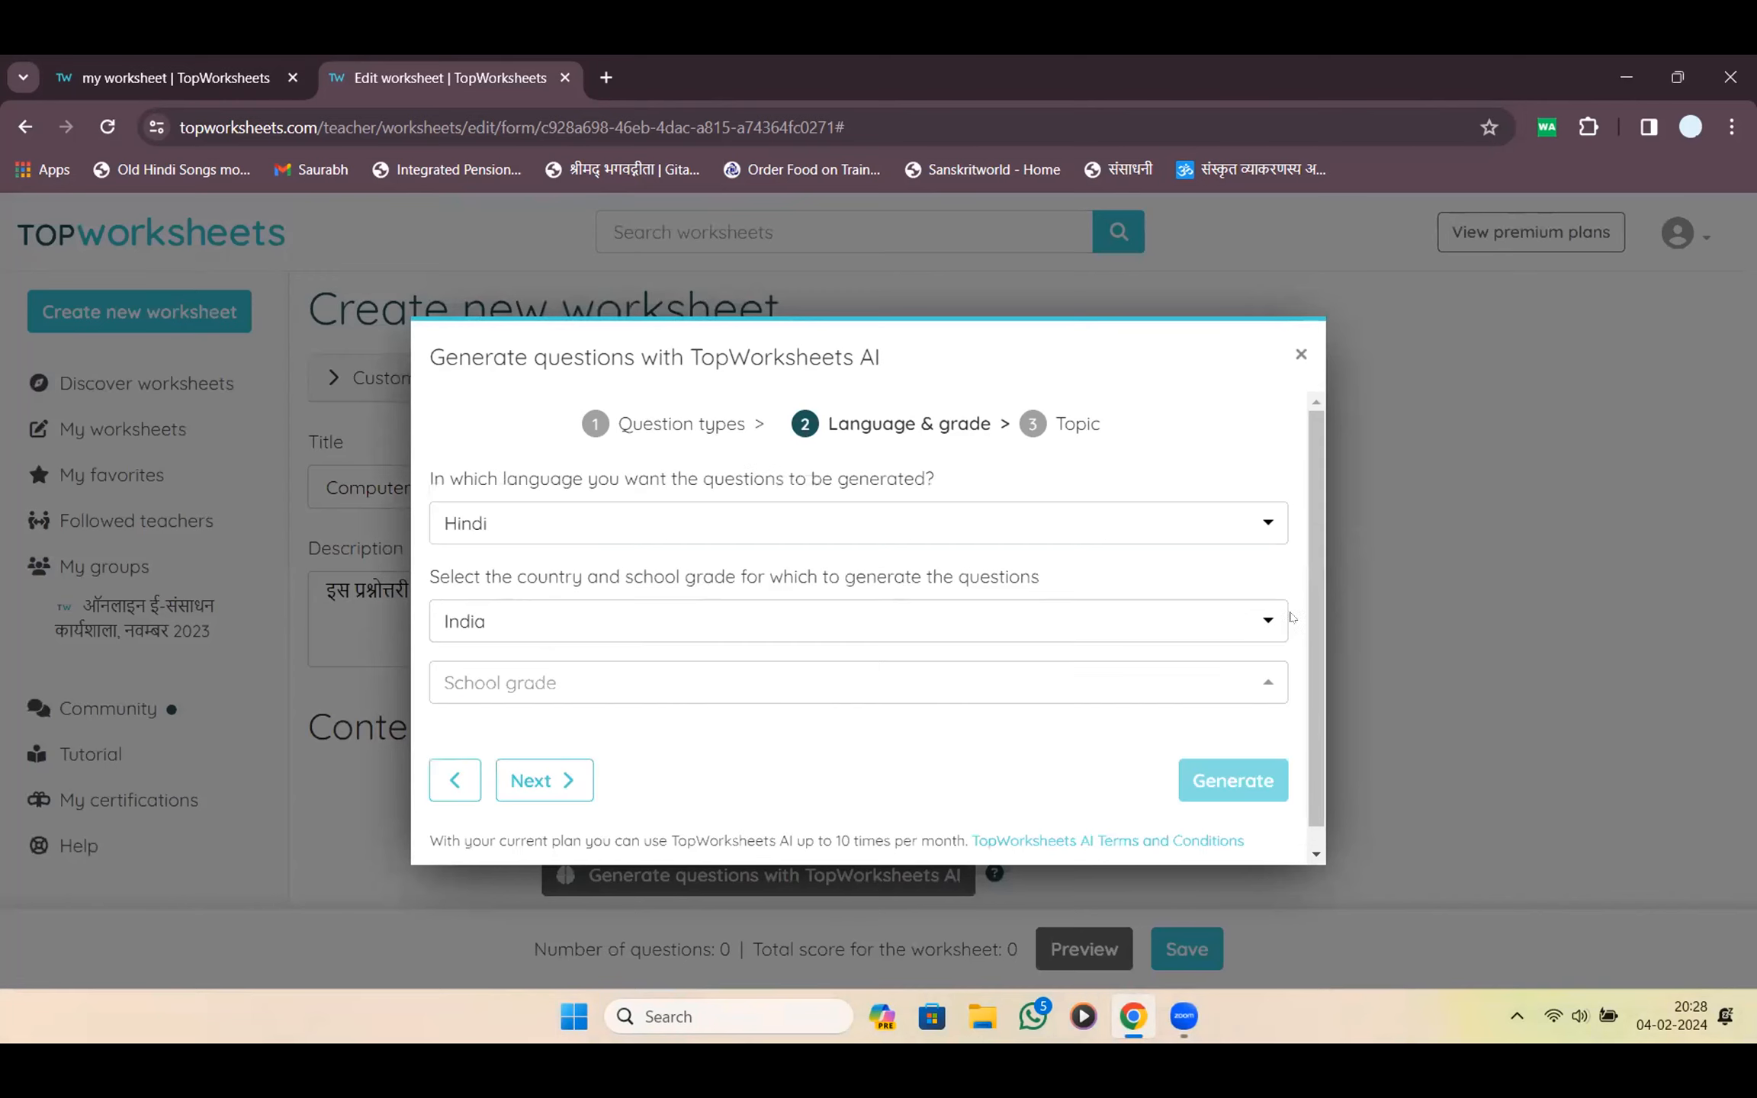
left_click(1150, 687)
left_click_drag(1278, 608, 1278, 706)
left_click(509, 622)
left_click(685, 685)
left_click(548, 709)
left_click(622, 698)
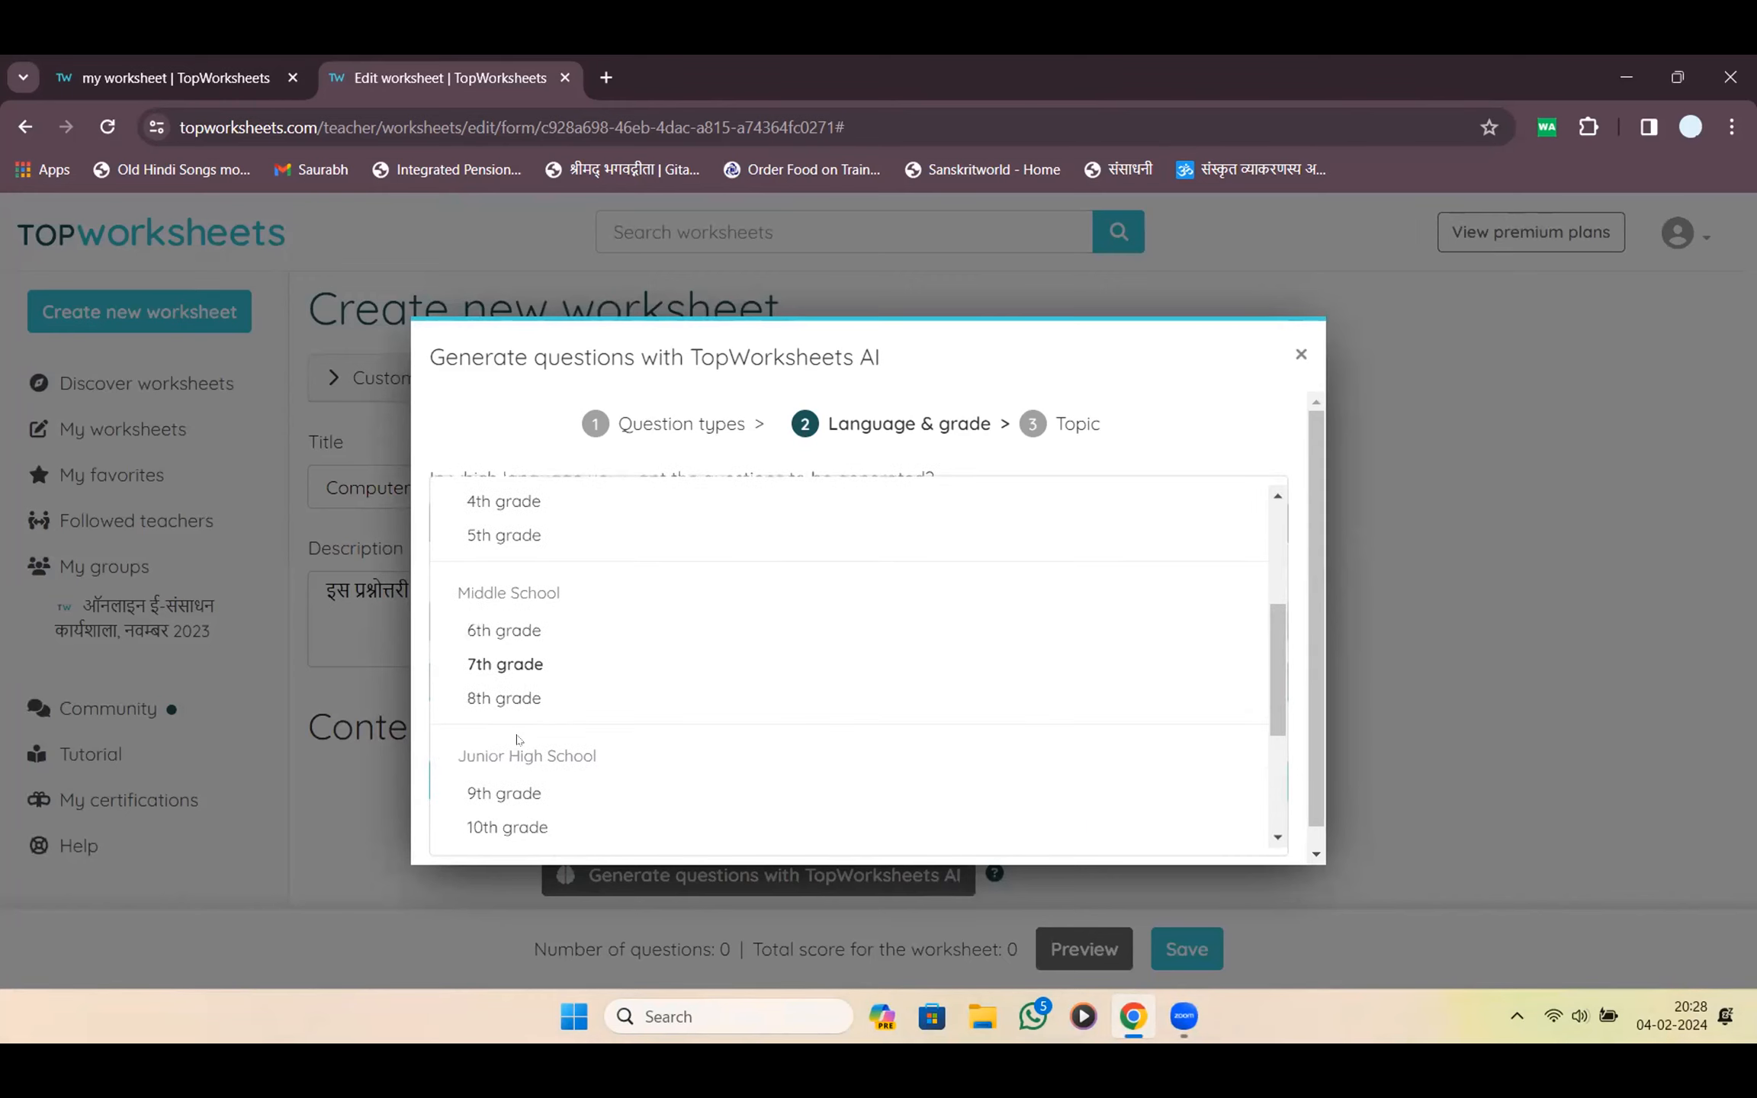
left_click(508, 701)
left_click(709, 693)
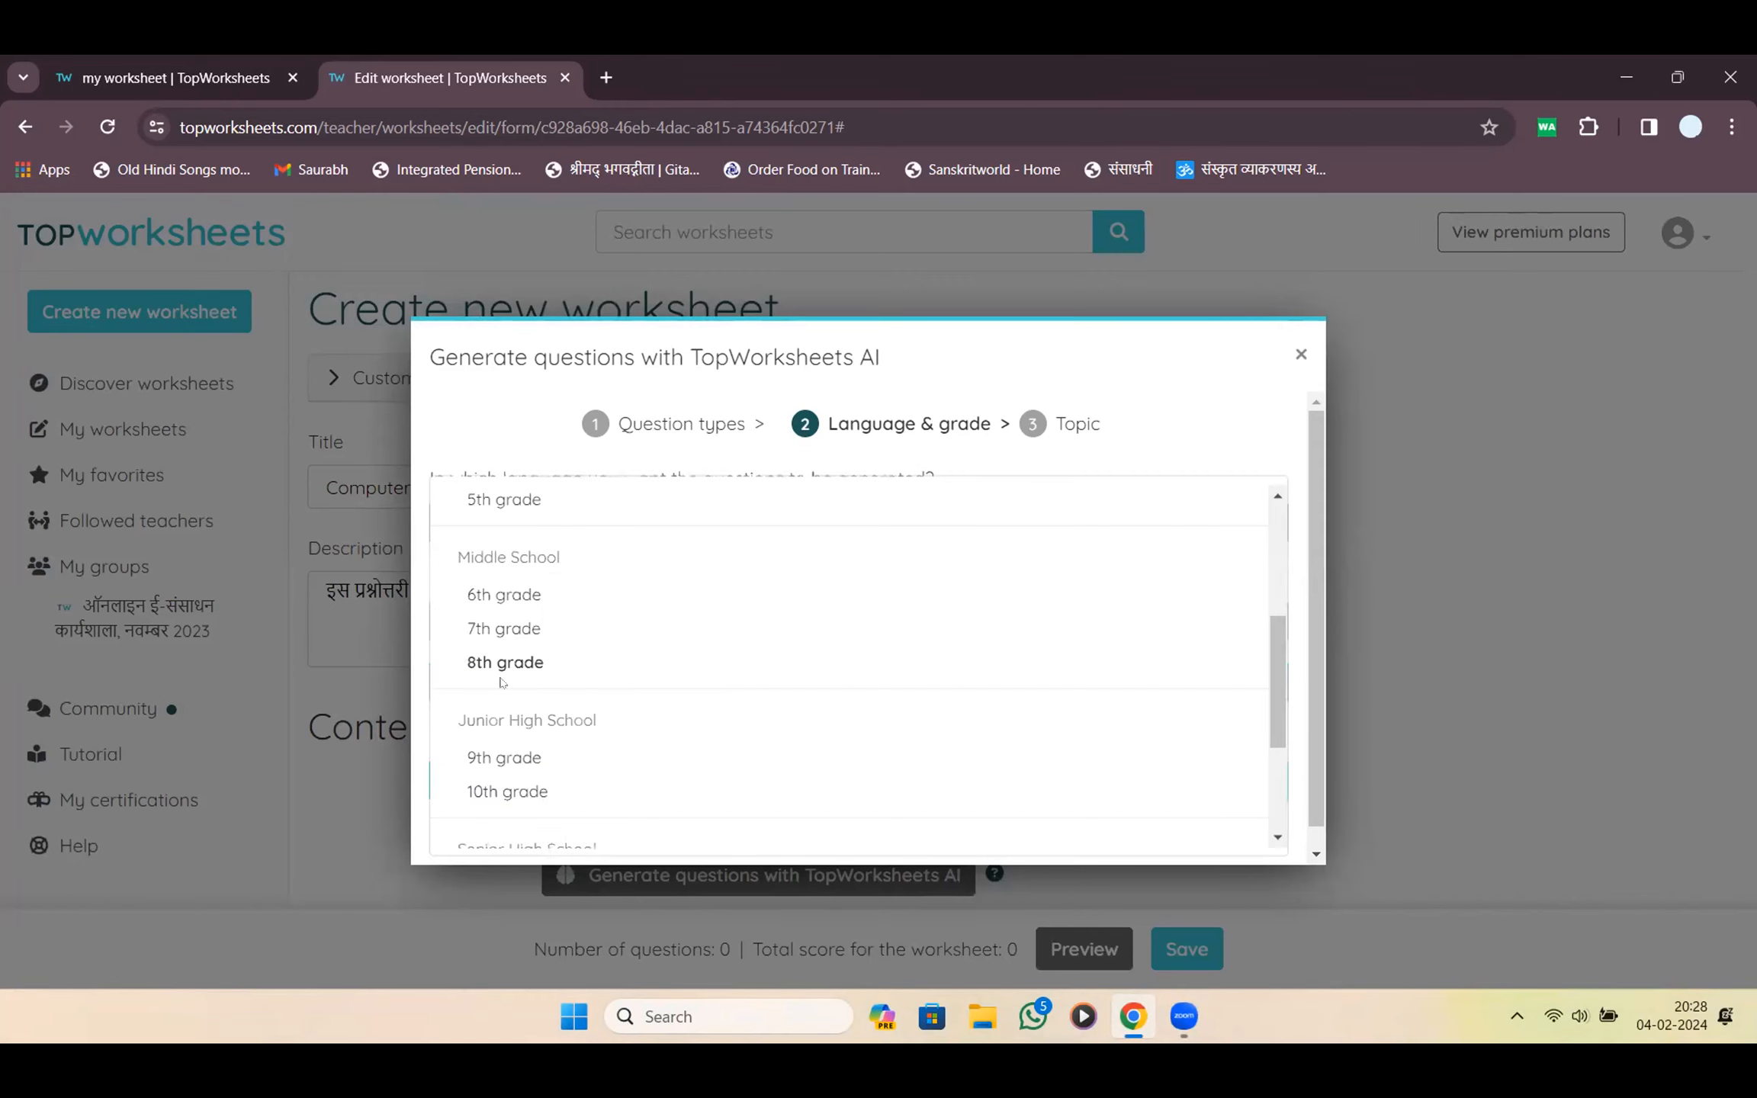
left_click(498, 630)
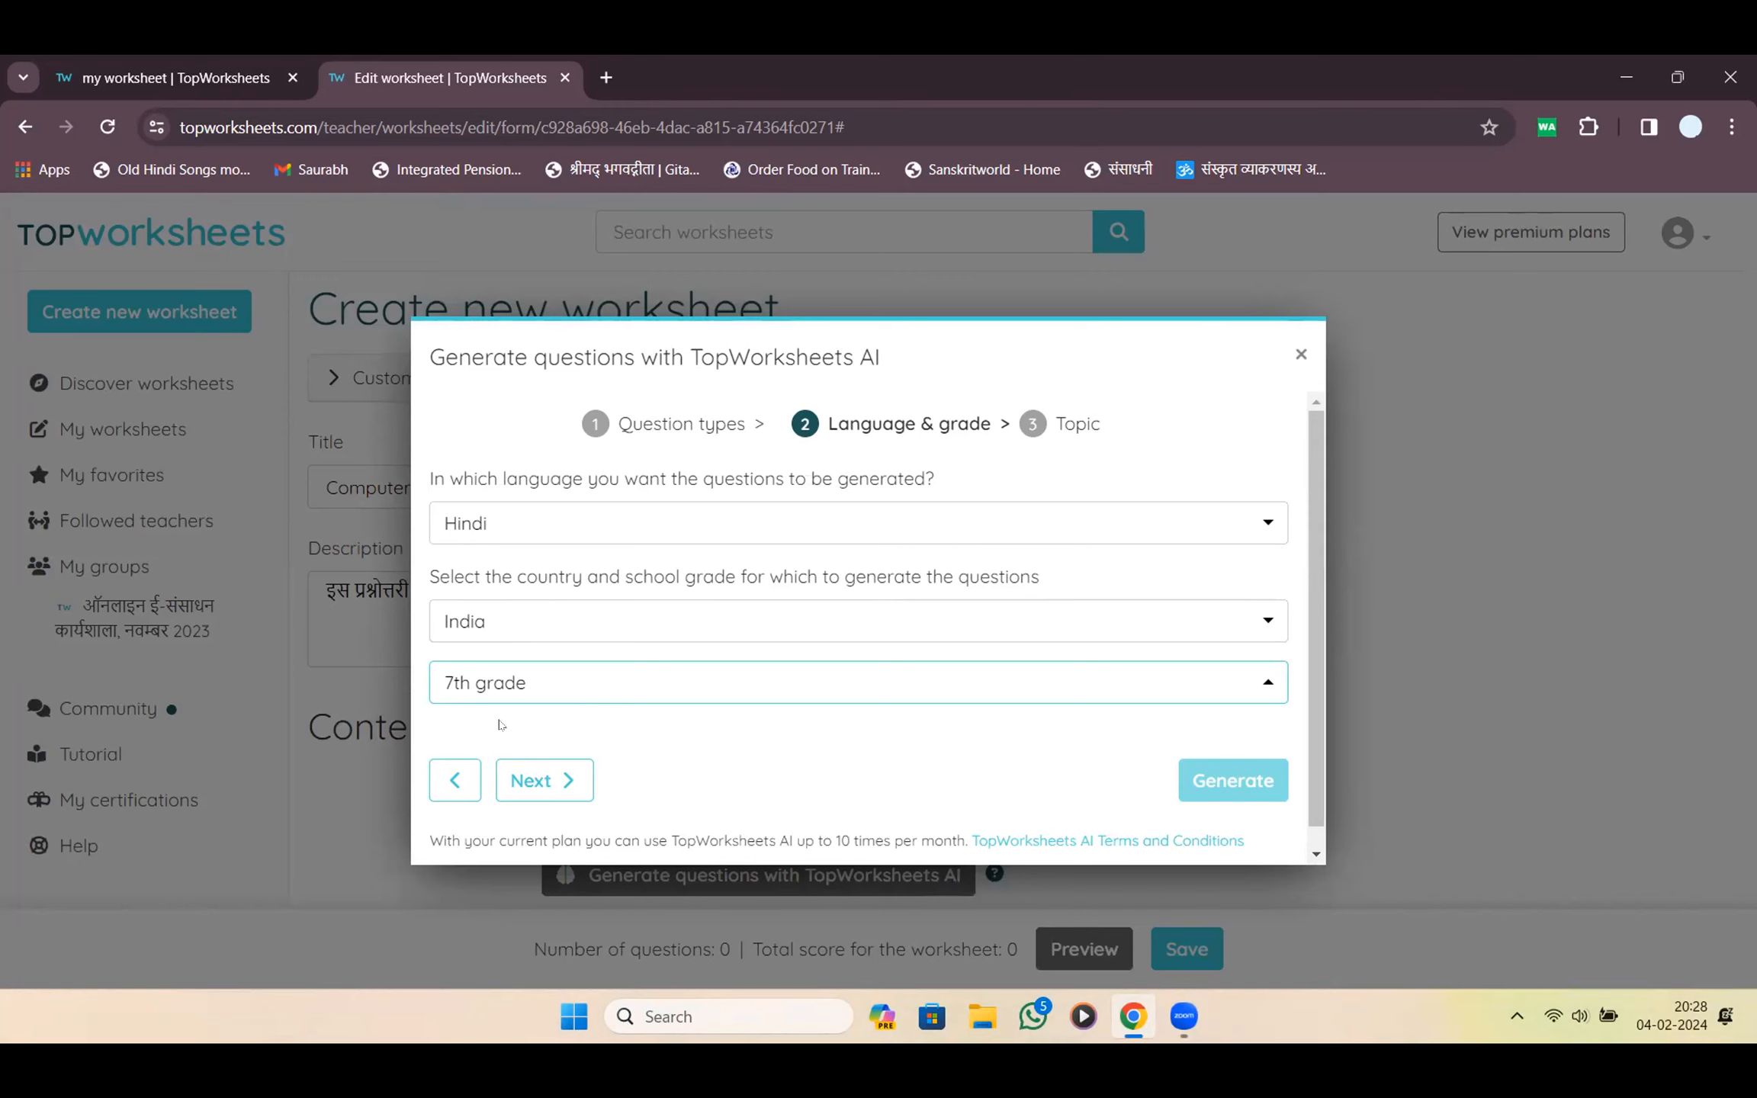
left_click(546, 781)
Keep 'Computer' as the topic and generate the AI questions
left_click(595, 520)
left_click_drag(608, 549, 355, 515)
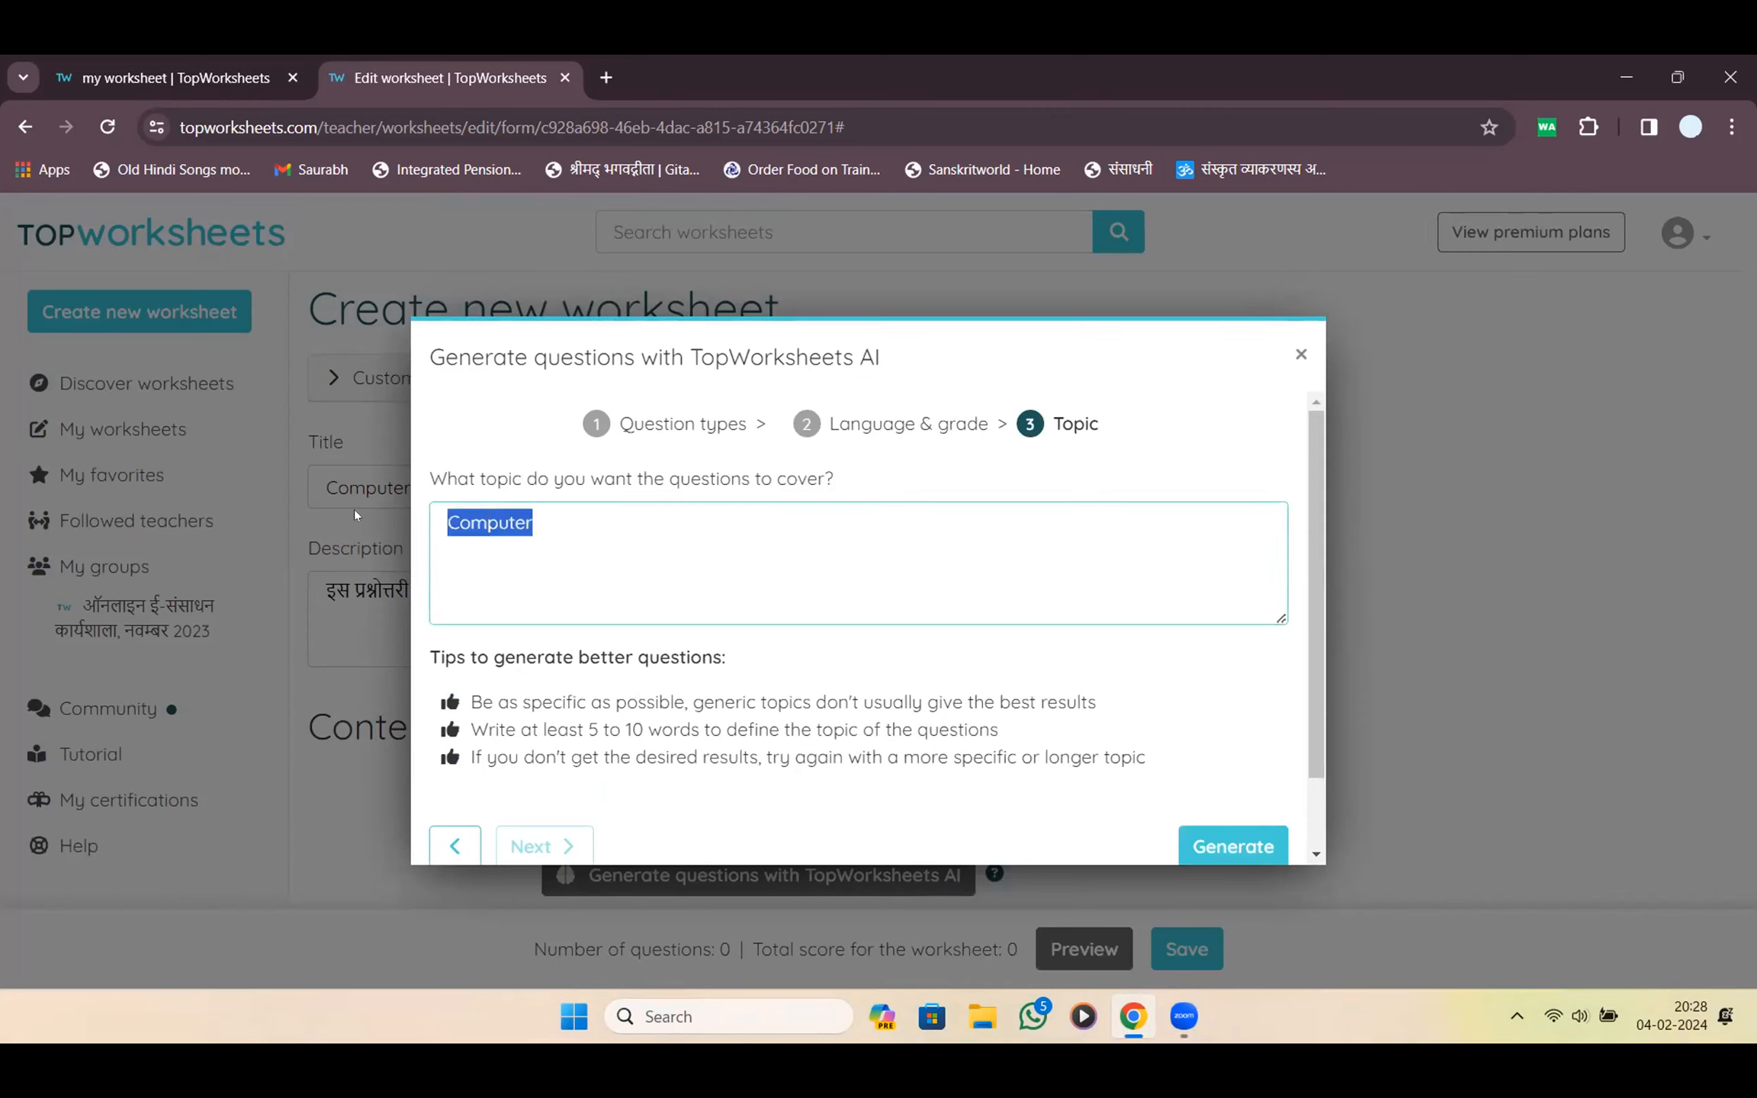
left_click(543, 576)
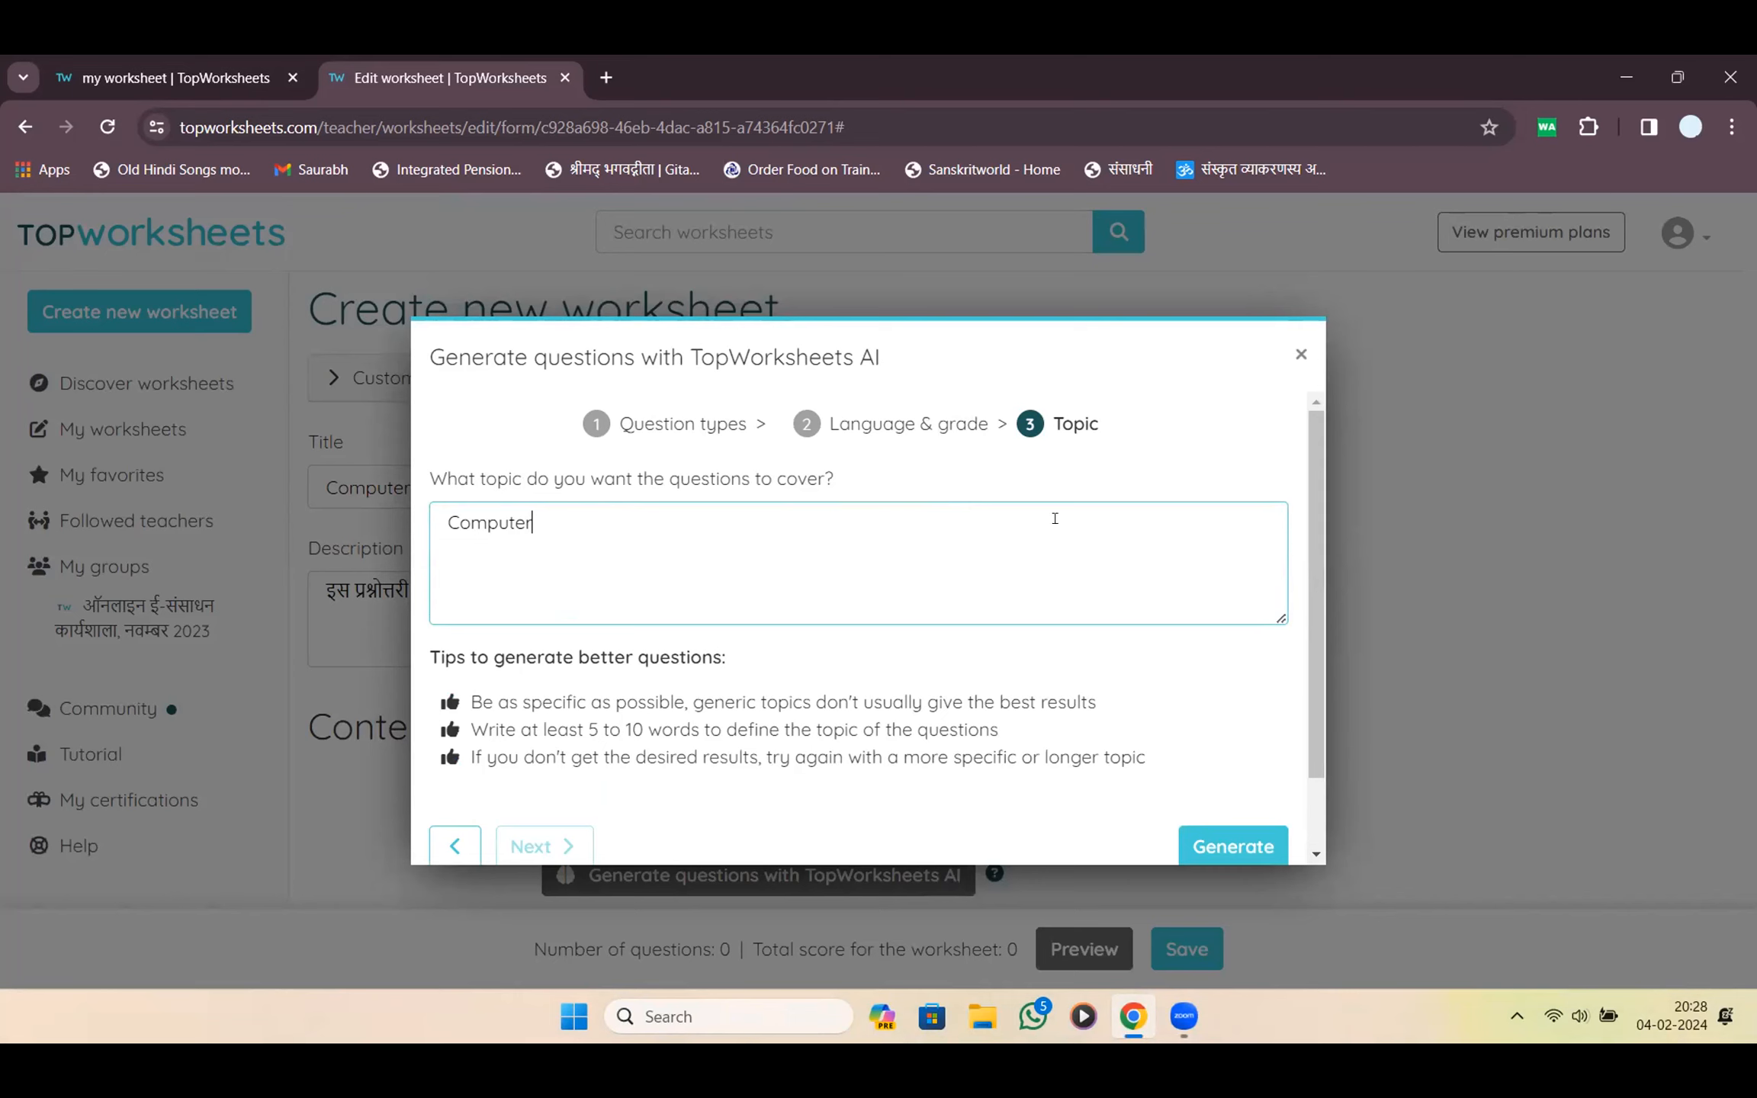
scroll(745, 544, "down", 1)
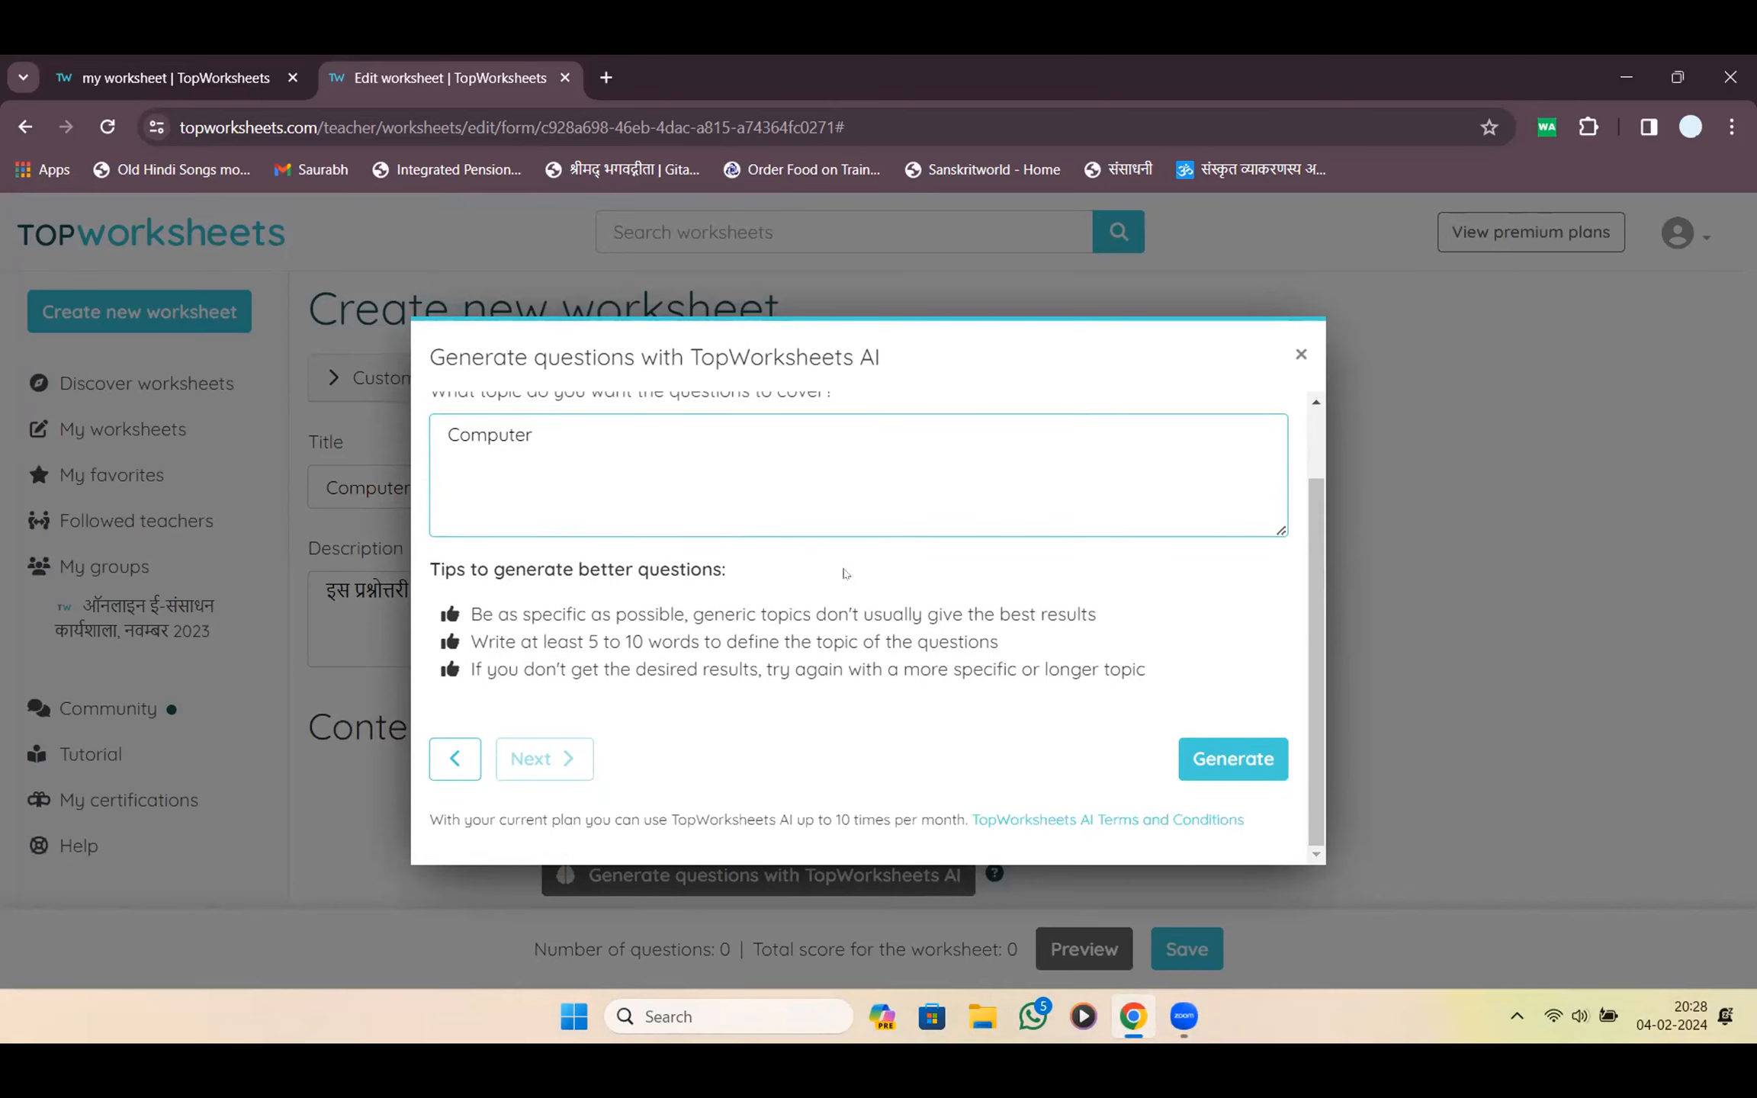
left_click(1236, 761)
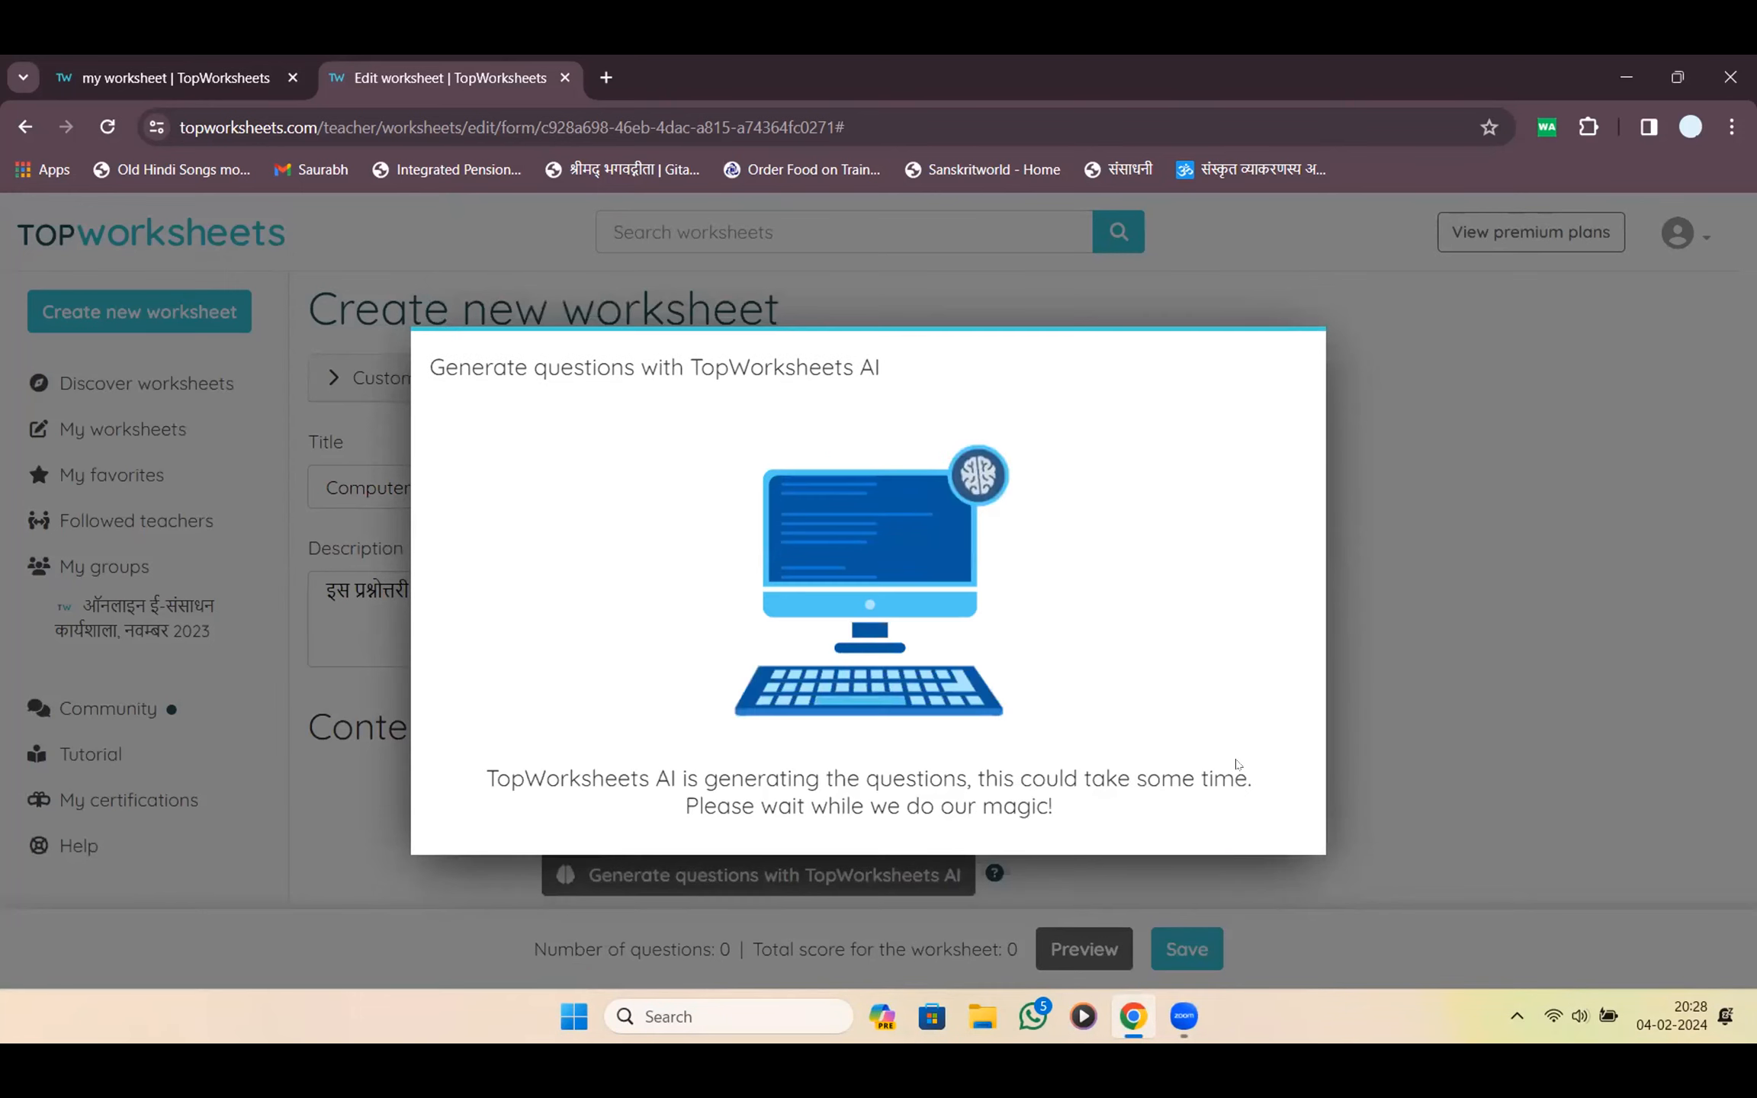
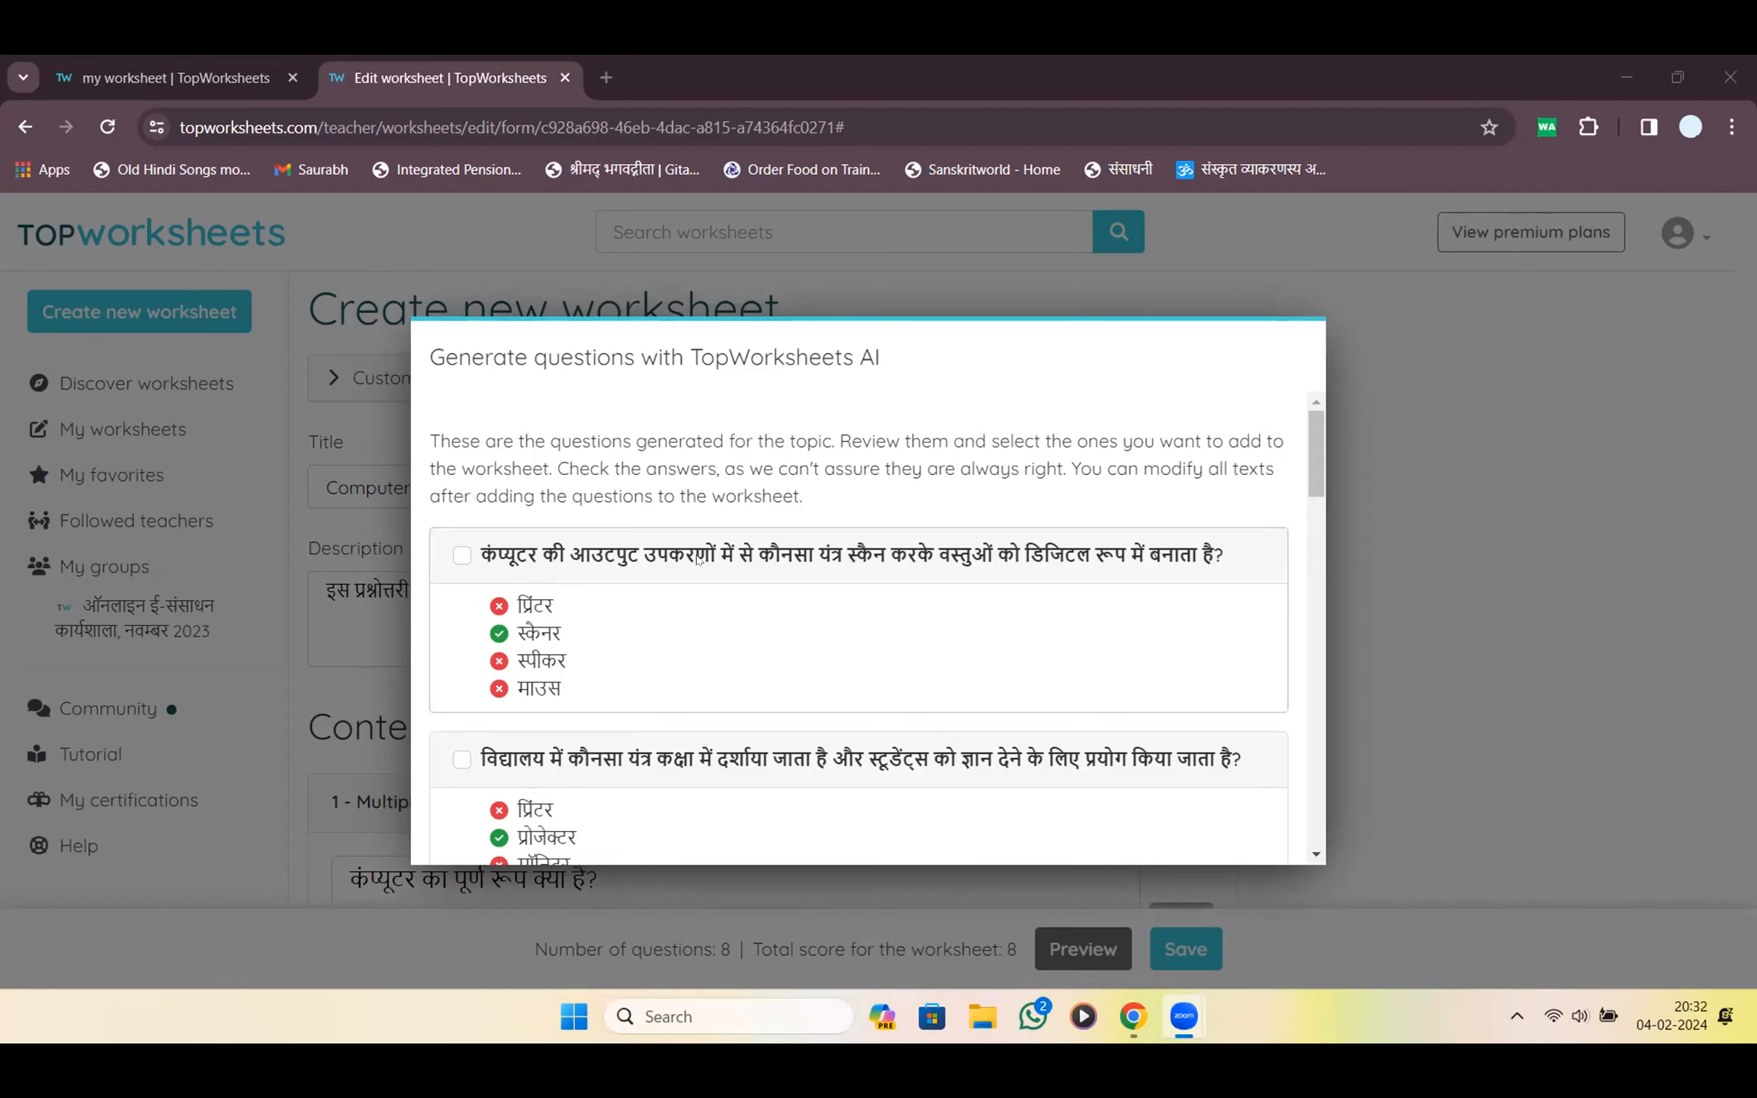
Tick four generated questions: the first one, classroom projector, label and barcode printing, and sound and time
left_click(461, 557)
scroll(878, 610, "down", 5)
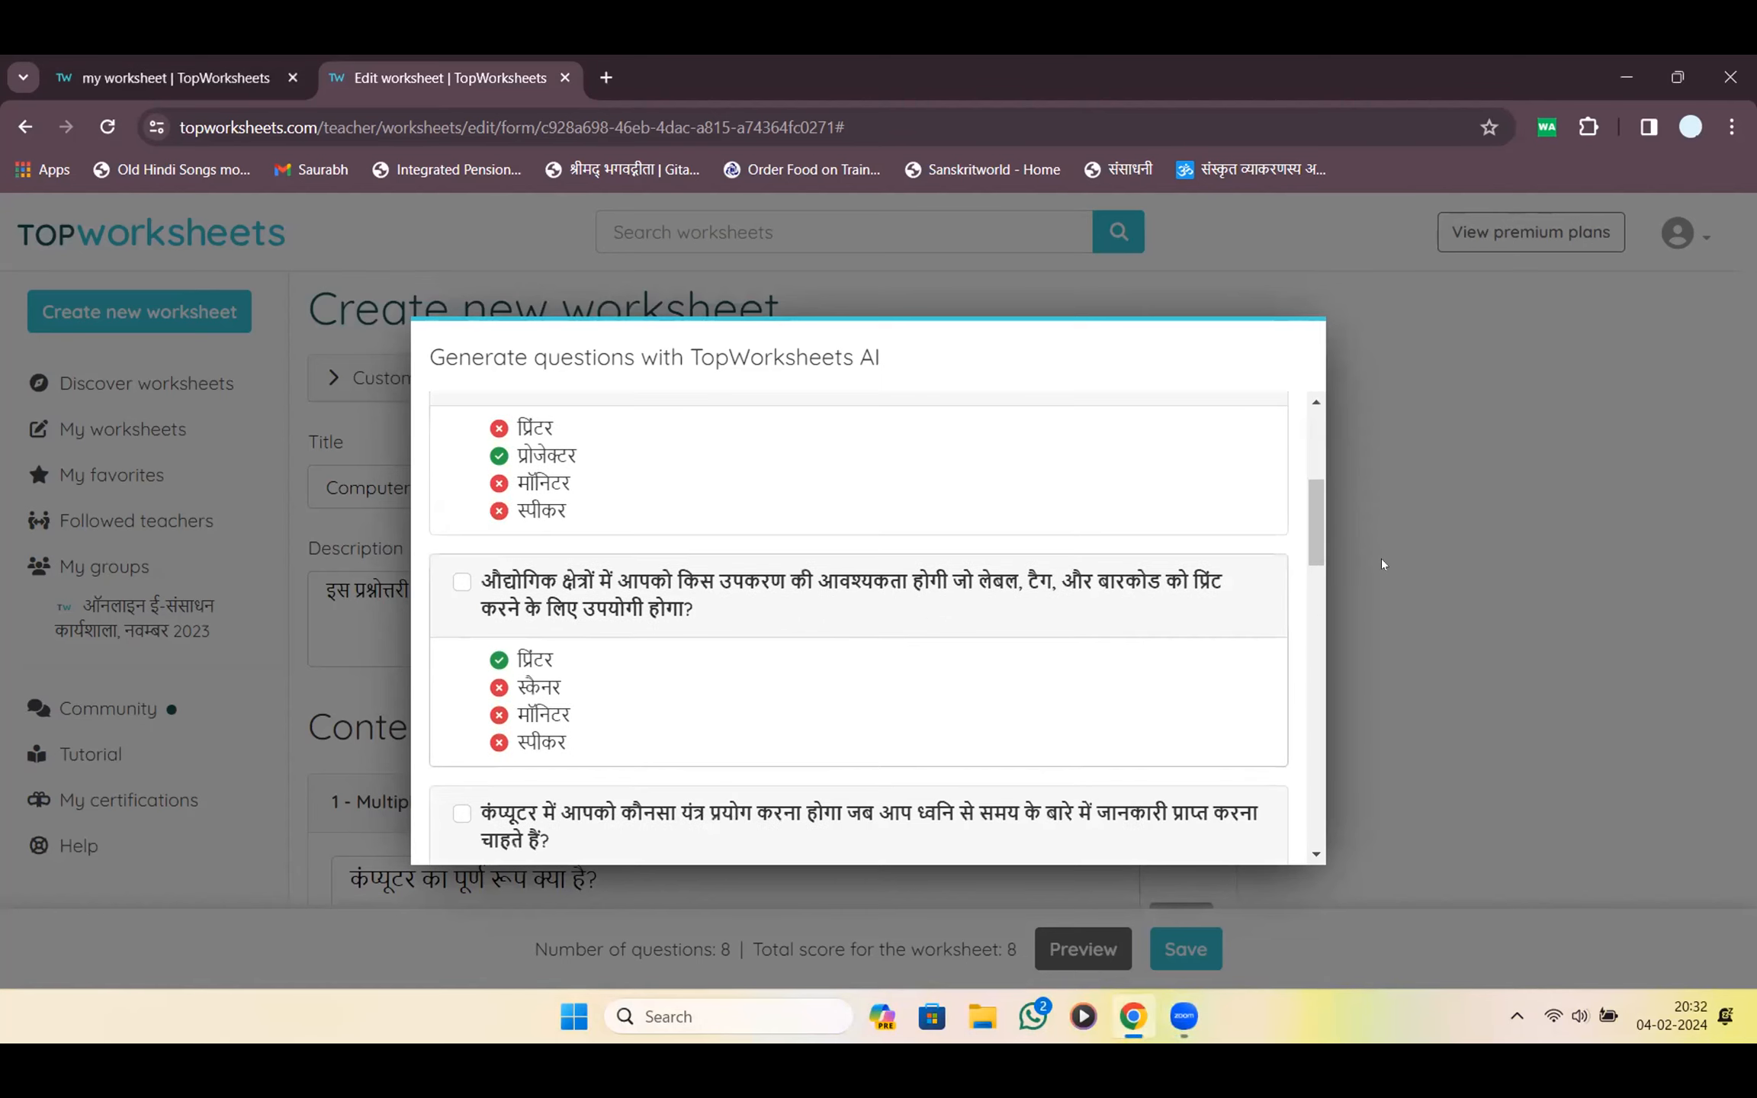
left_click_drag(1325, 546, 1248, 518)
left_click(758, 526)
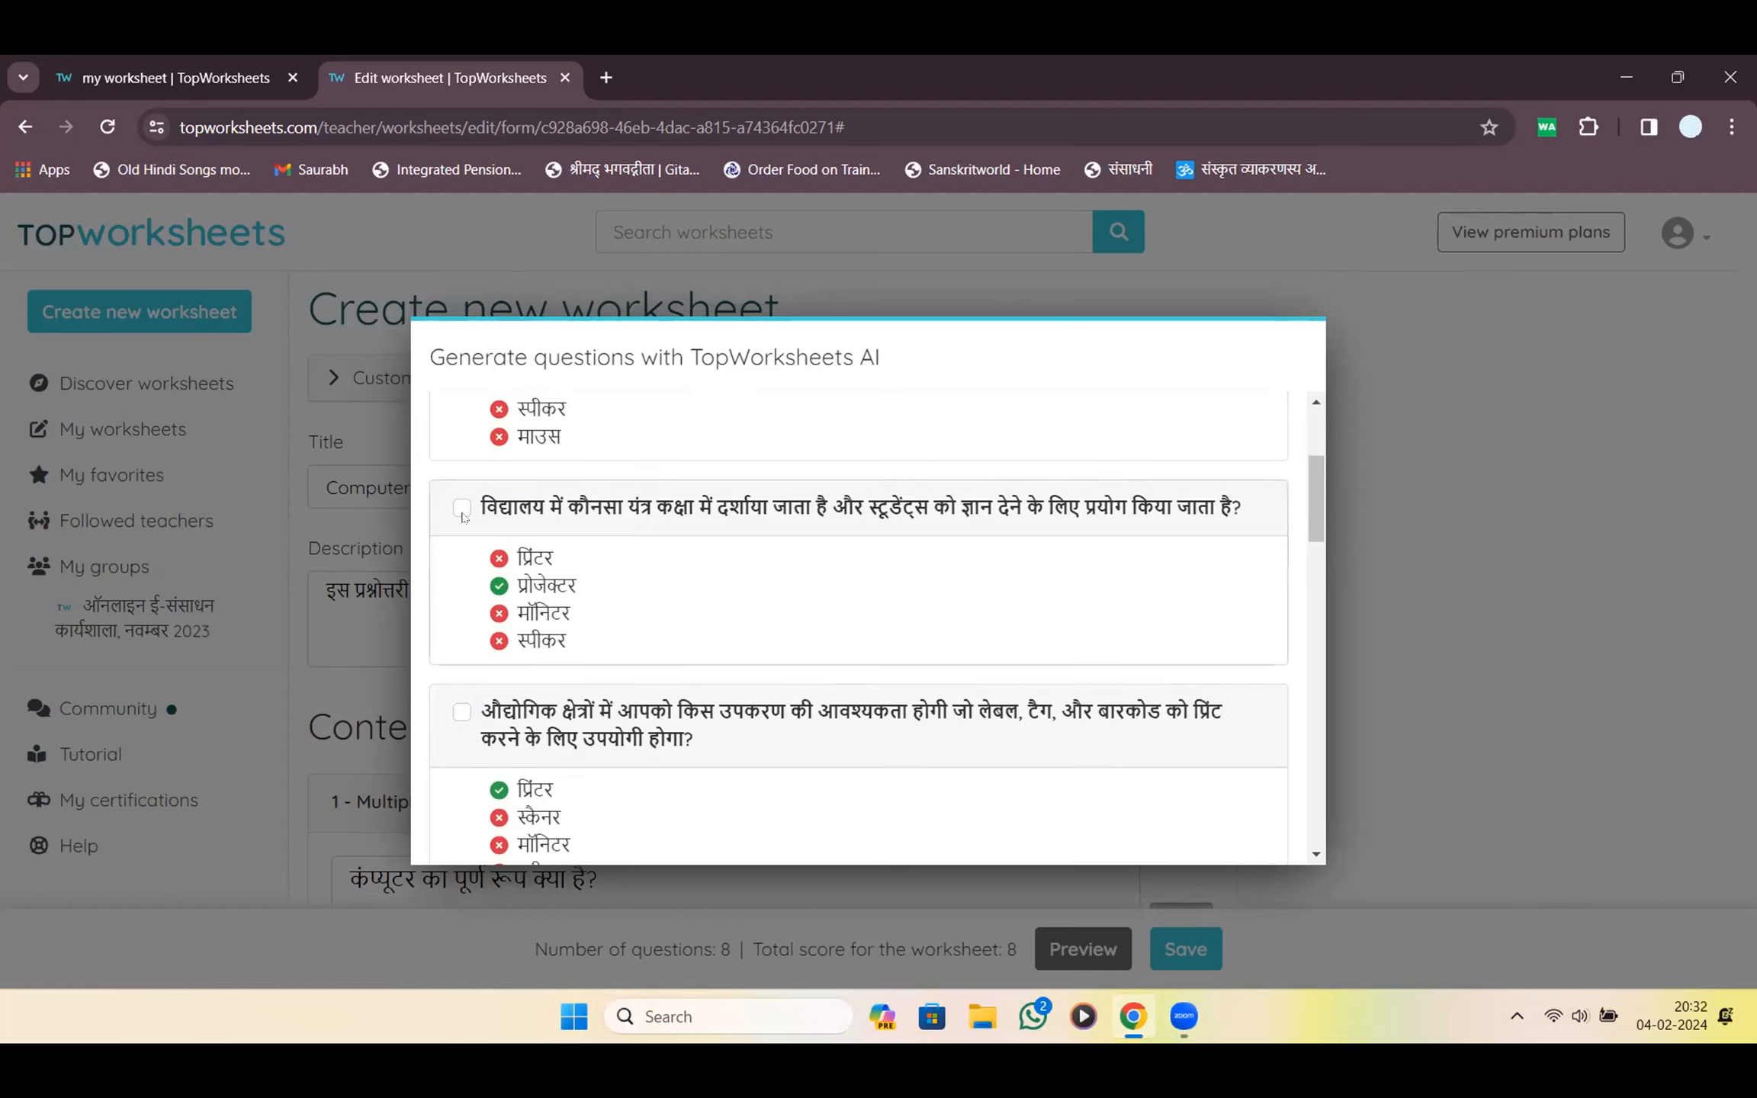
left_click(461, 508)
scroll(776, 640, "down", 5)
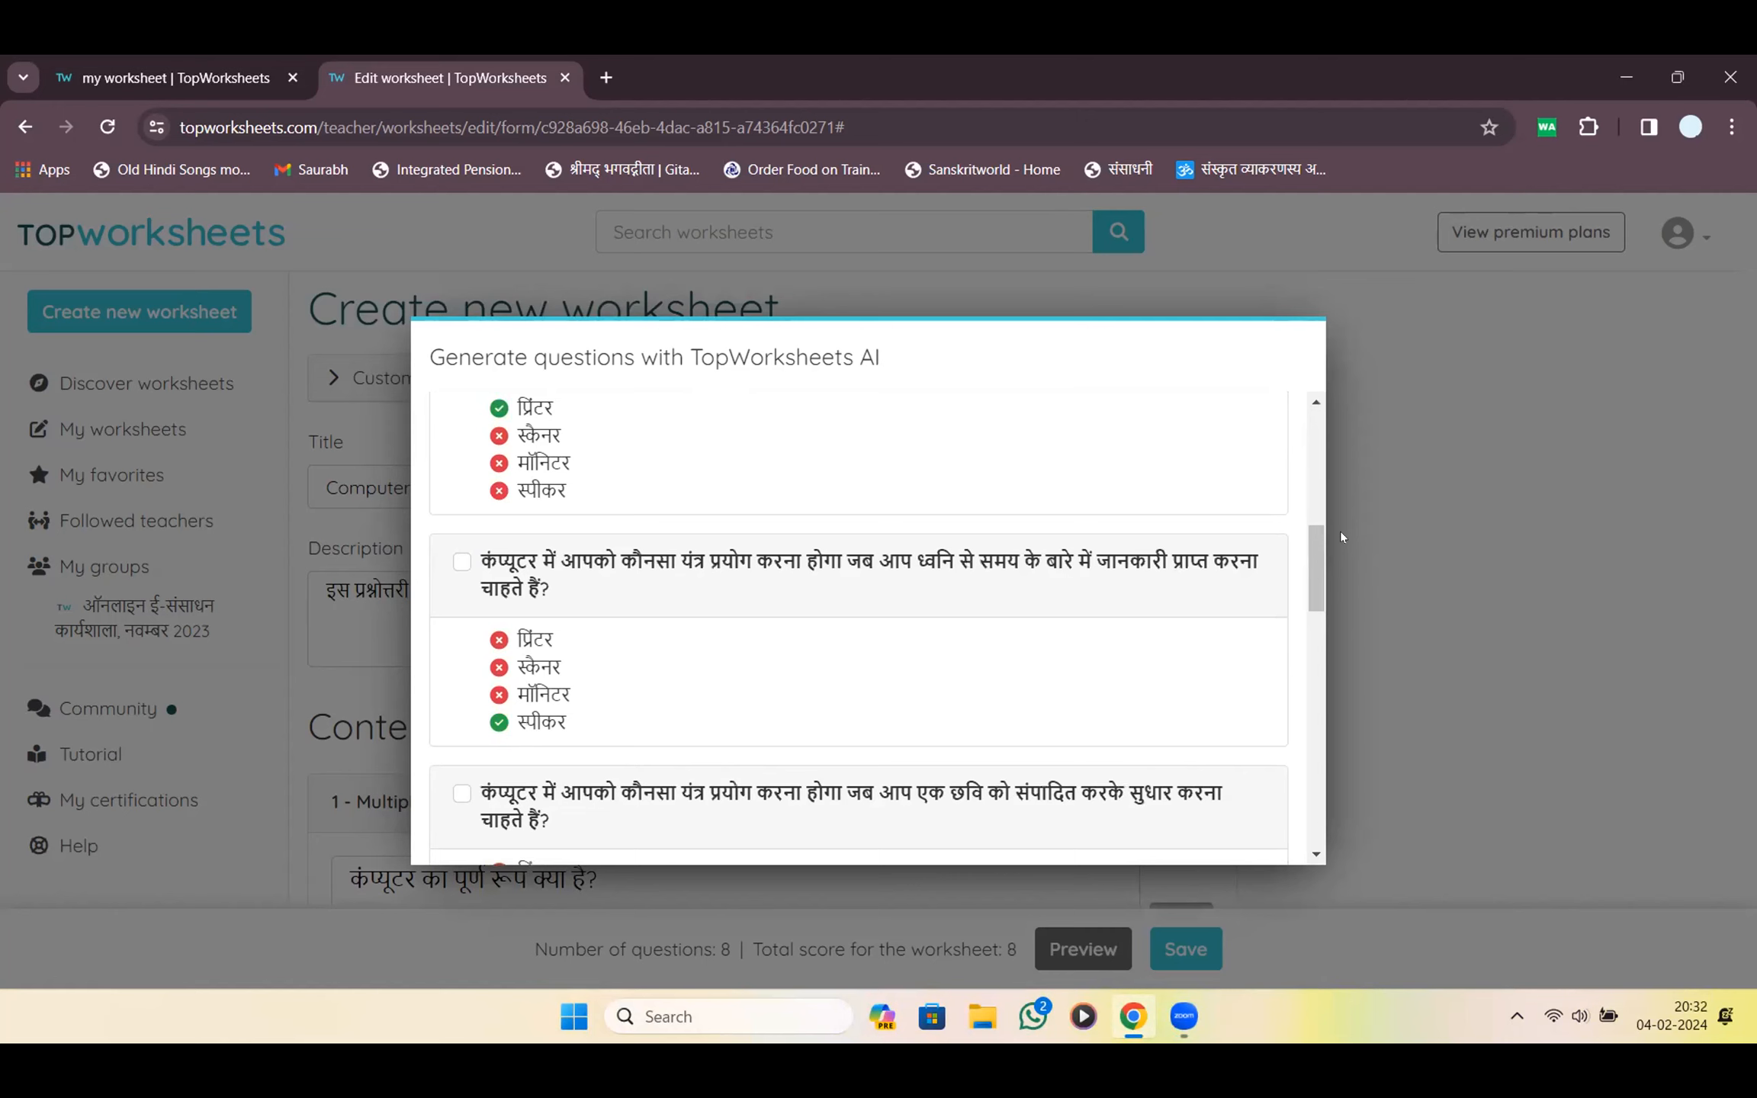
left_click_drag(1309, 564, 1308, 528)
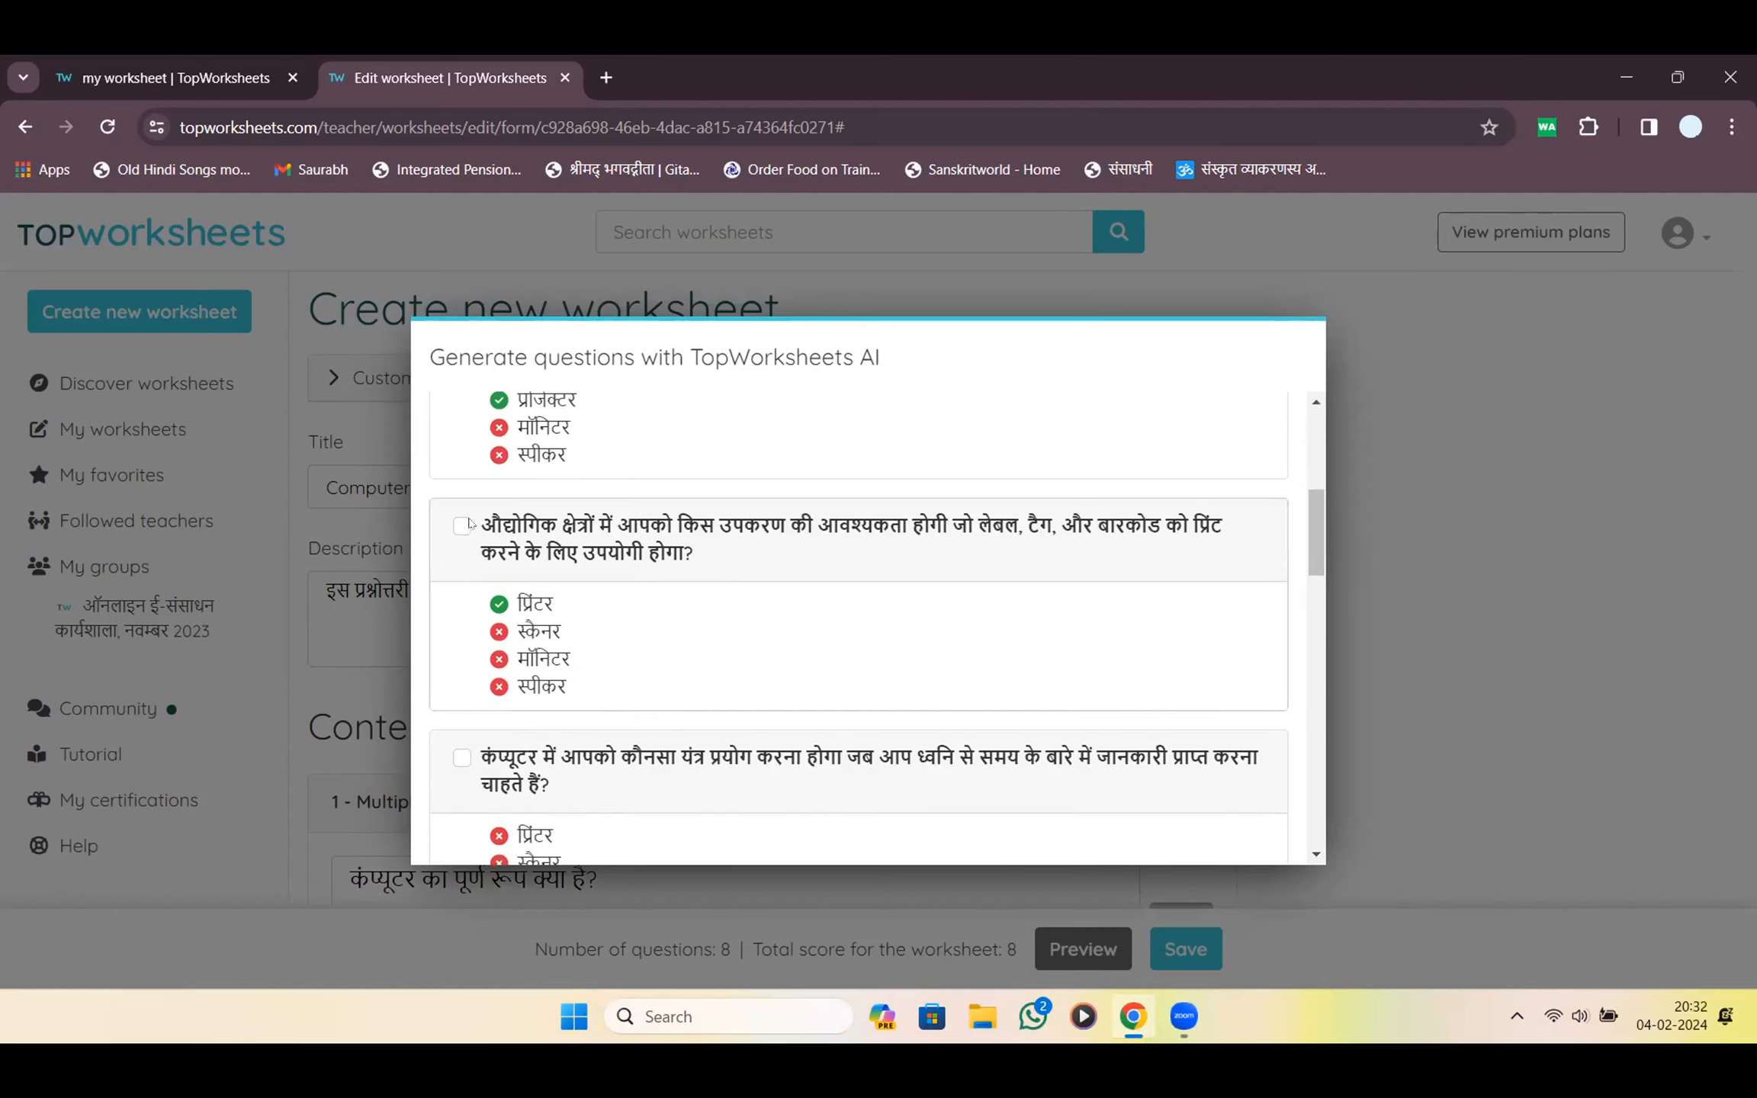
left_click(466, 525)
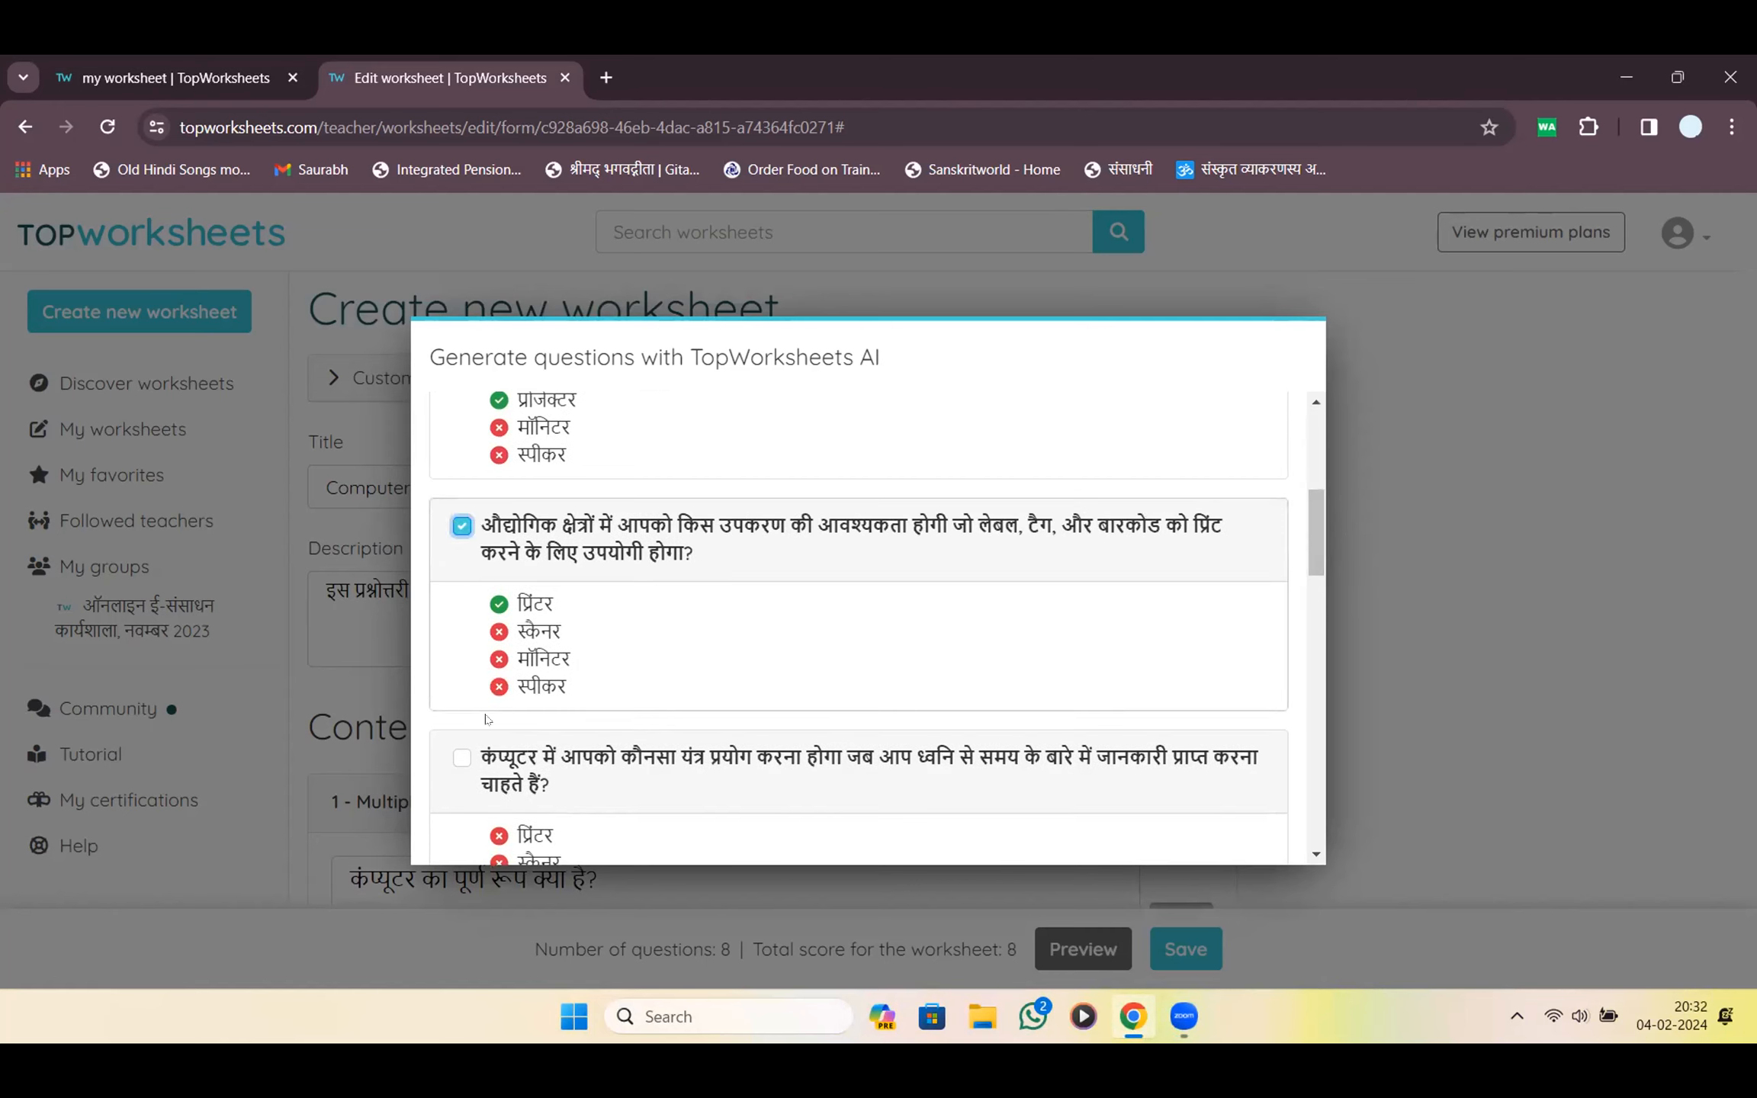
left_click(458, 761)
Add the four selected questions to the worksheet
scroll(678, 603, "down", 5)
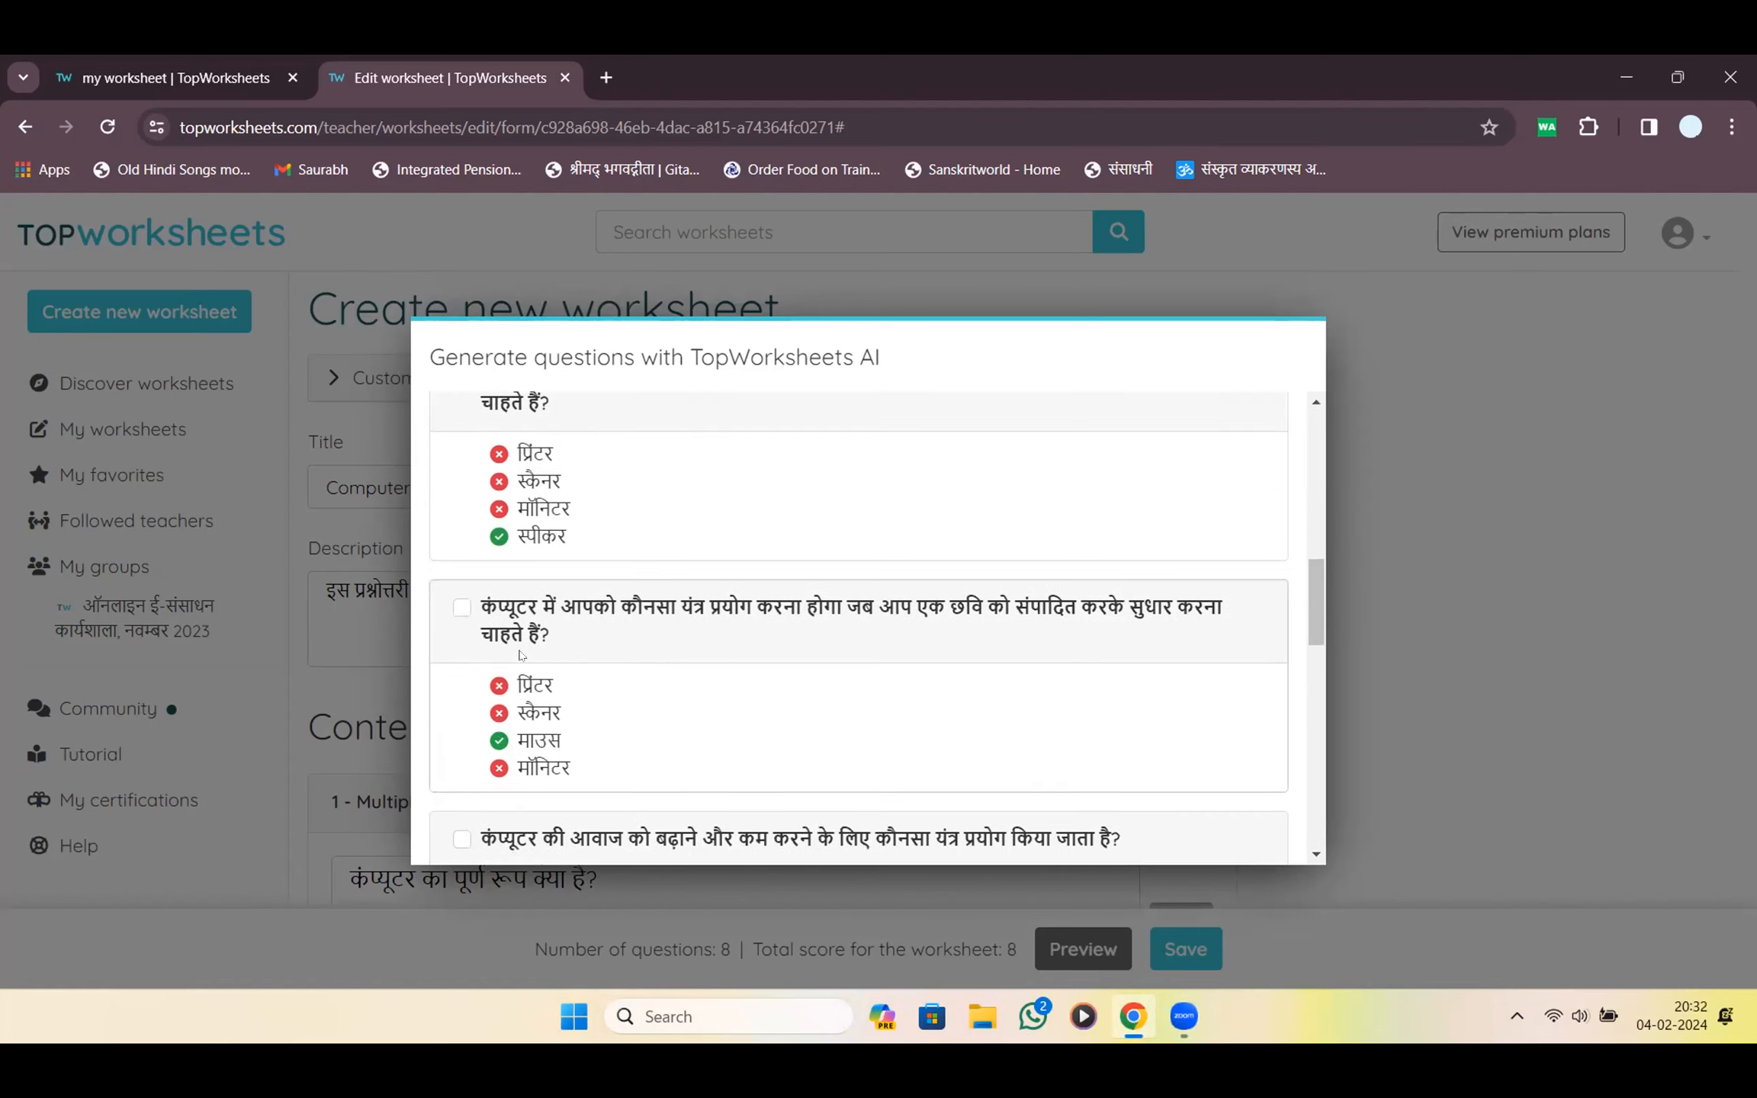
left_click_drag(1320, 618, 1328, 670)
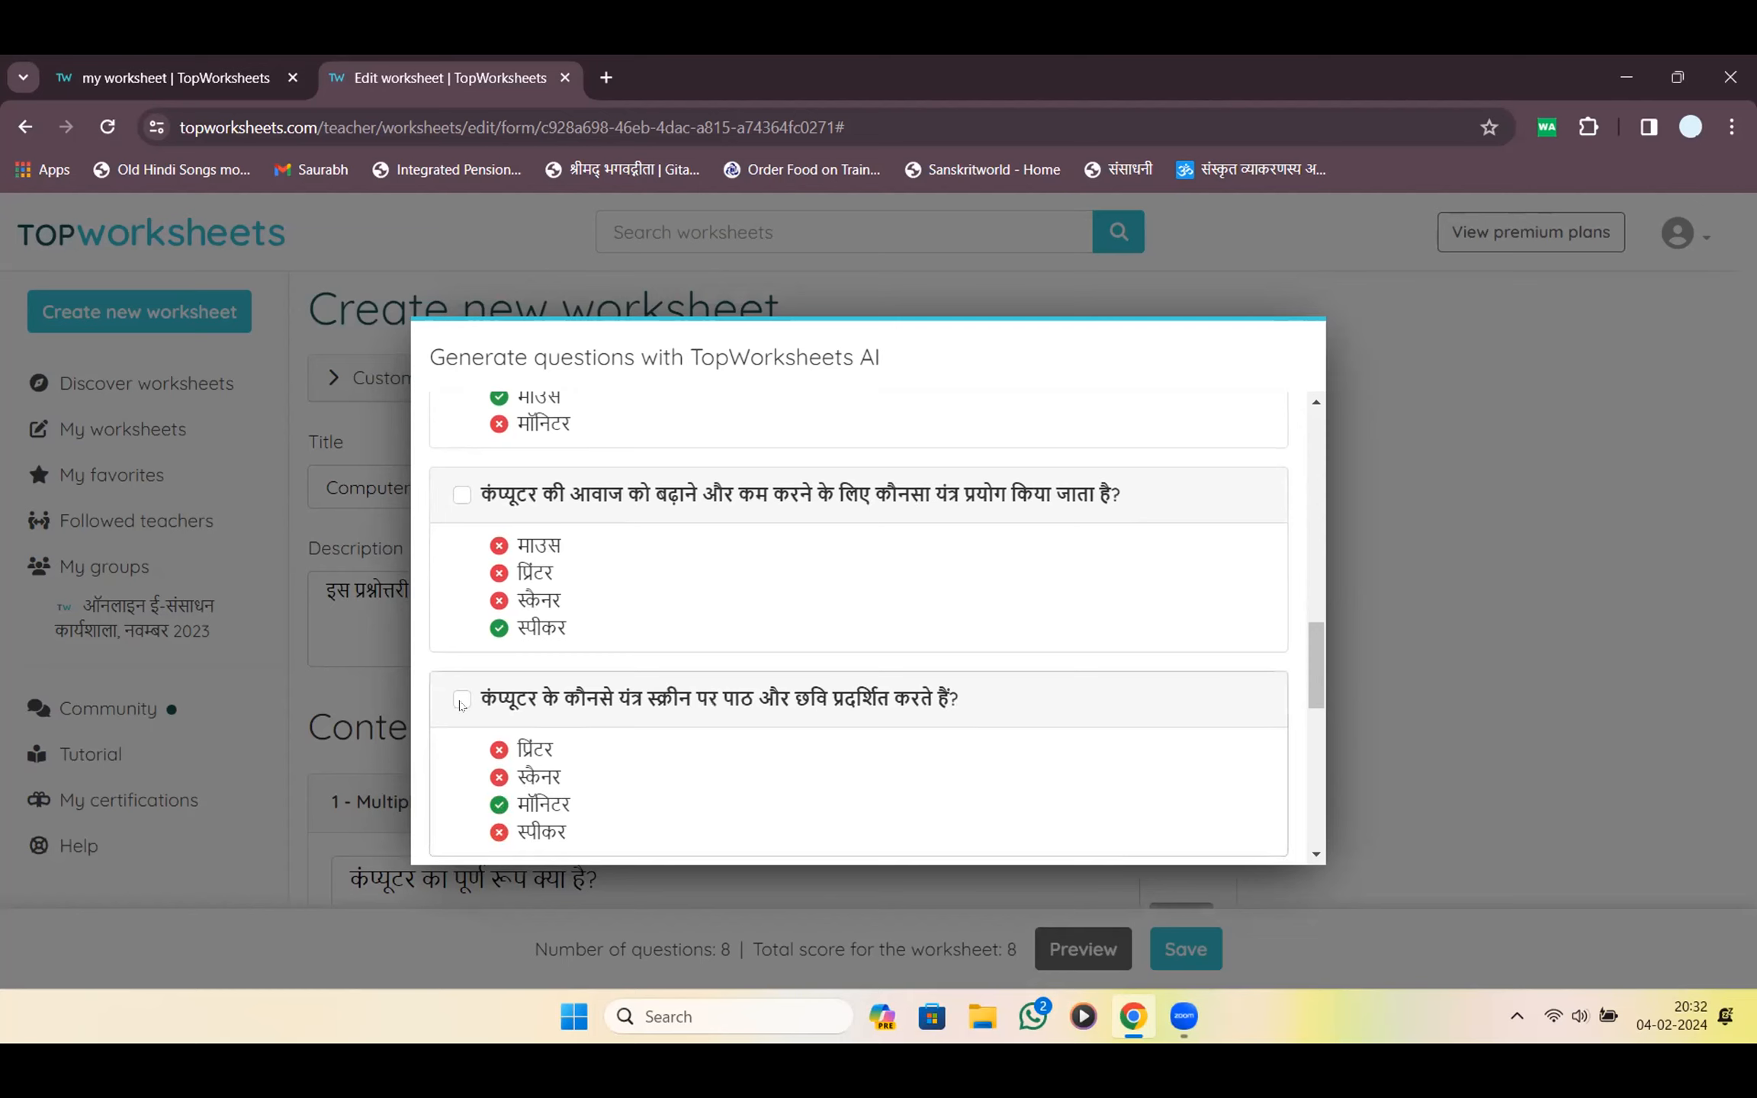
scroll(473, 702, "down", 5)
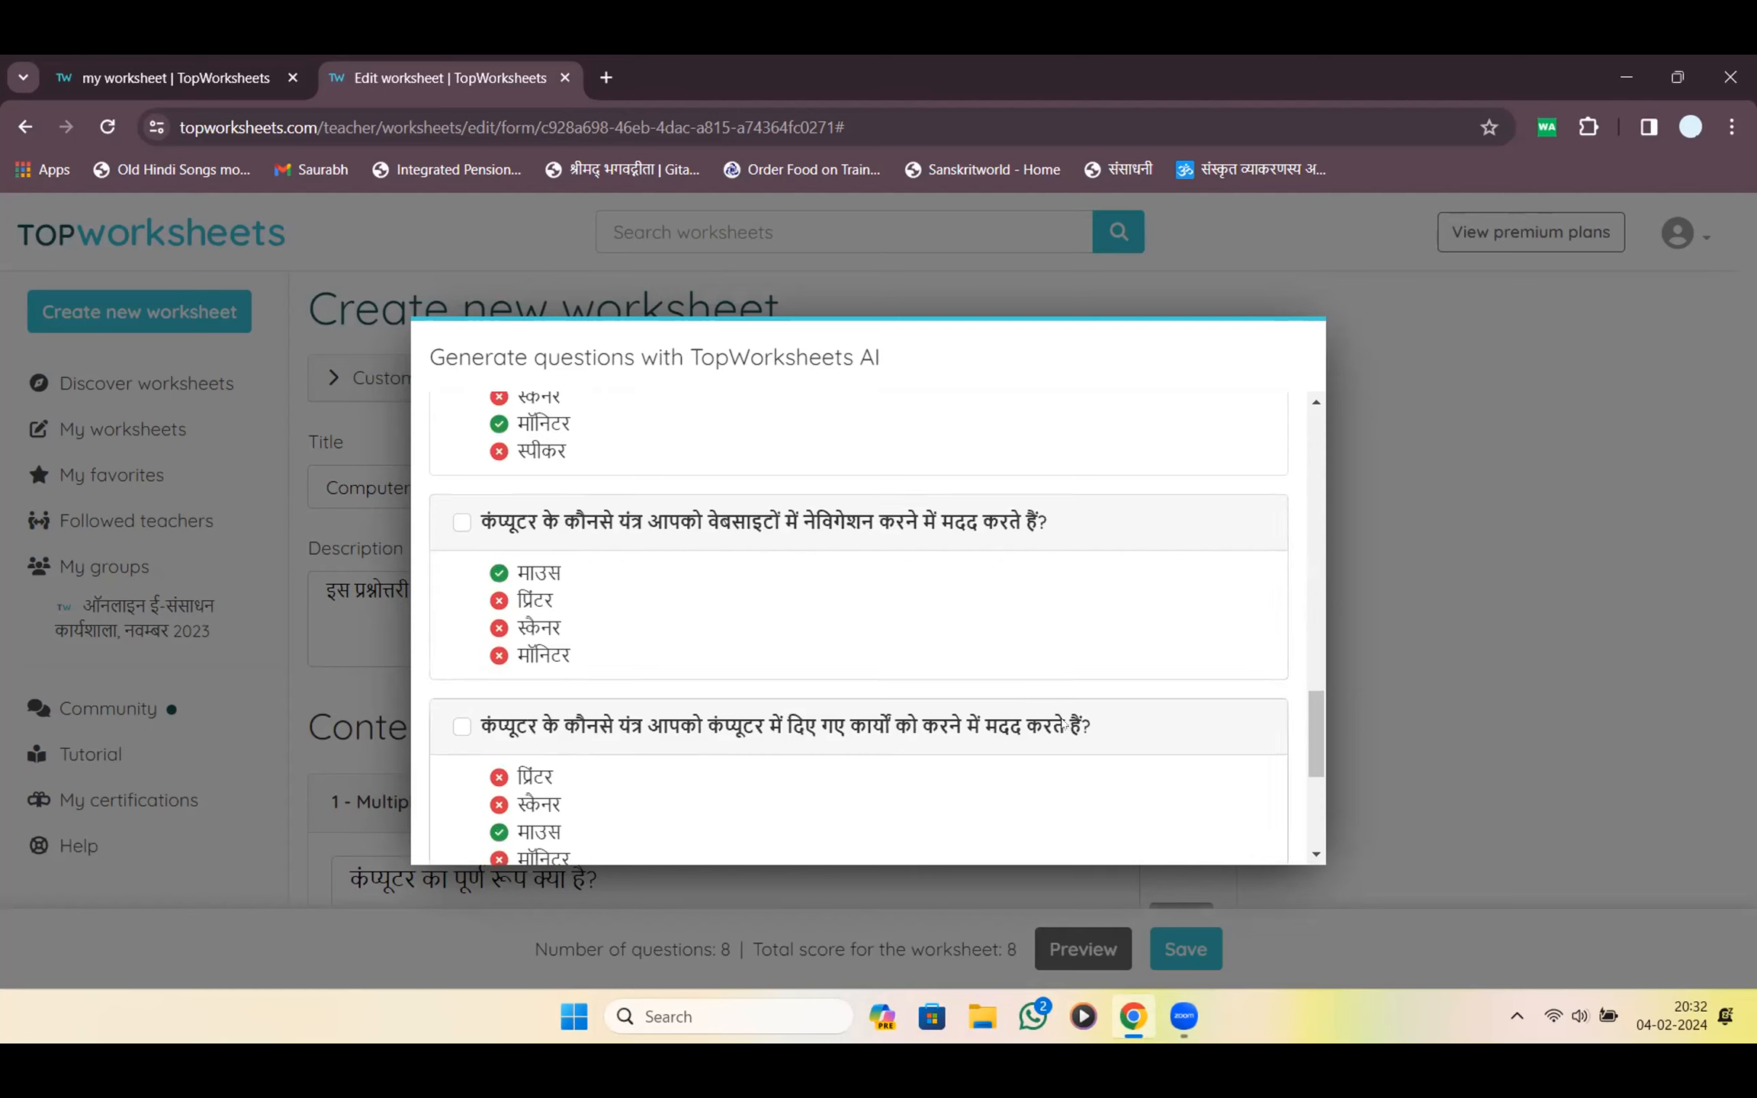
left_click_drag(1304, 740, 1320, 823)
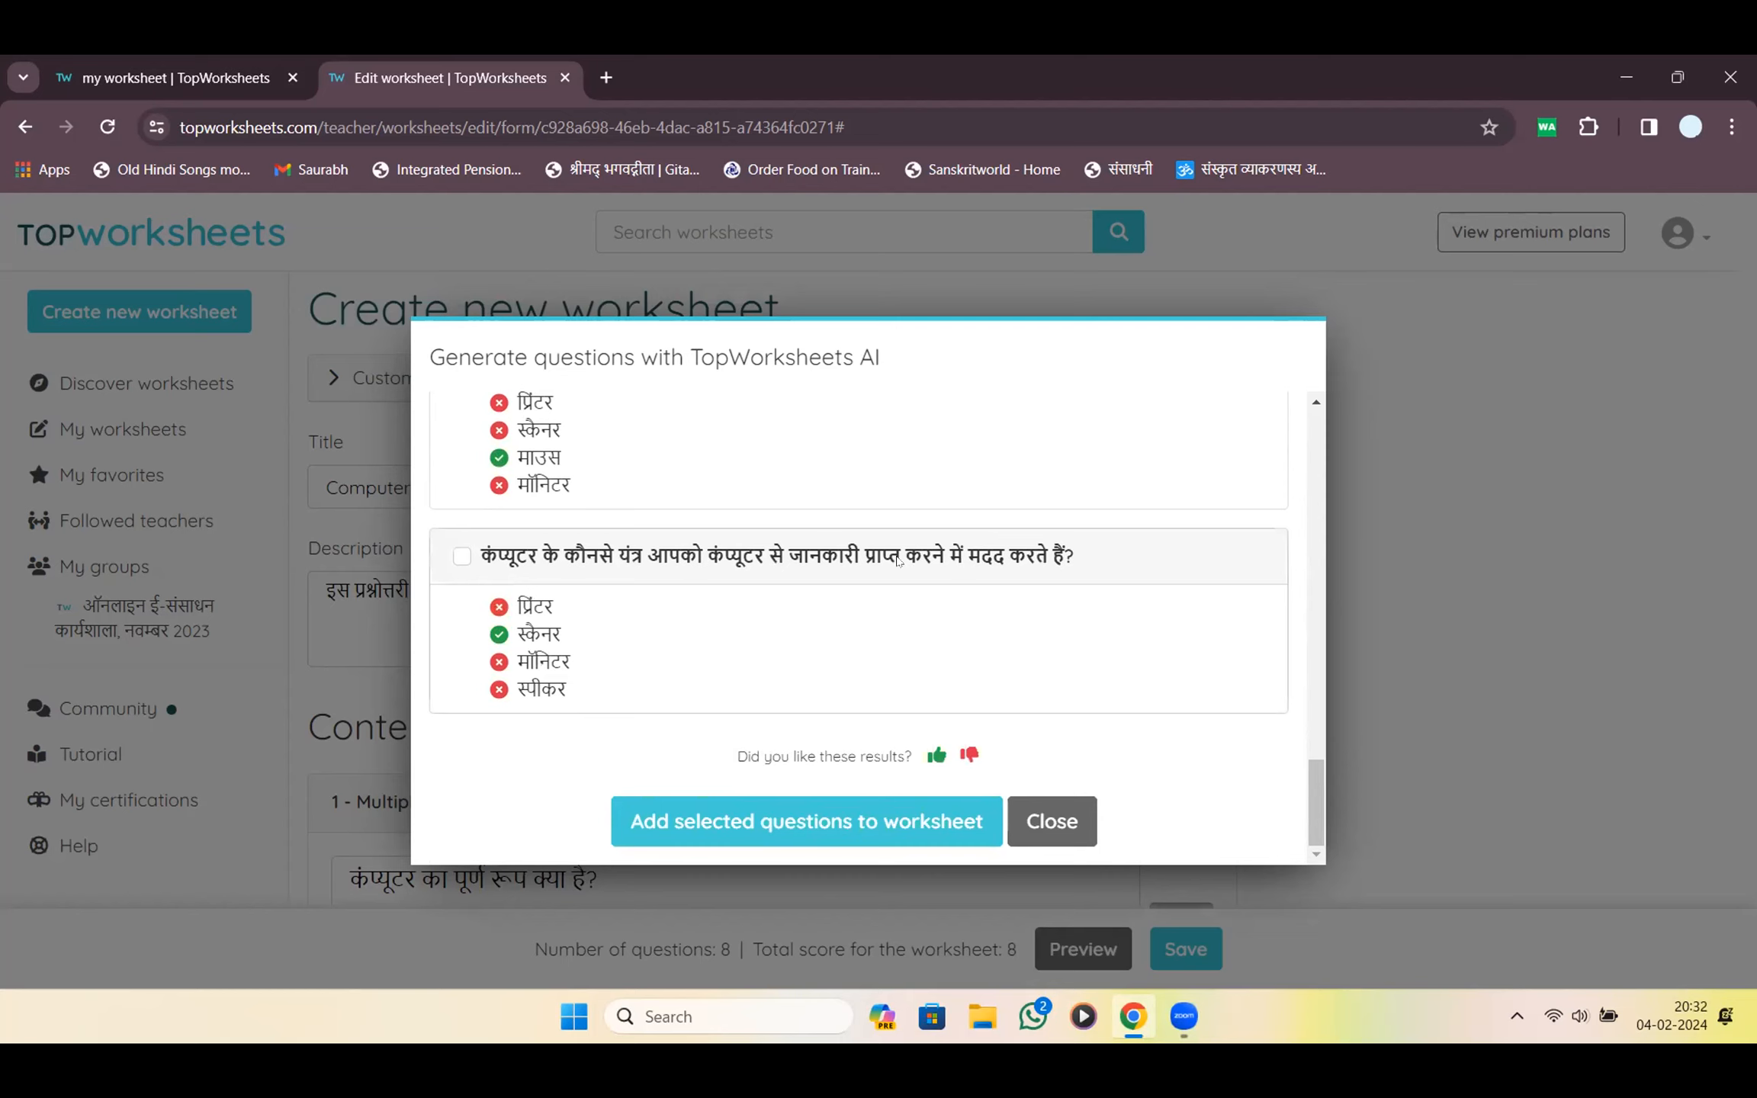
scroll(945, 679, "up", 8)
scroll(947, 681, "up", 5)
scroll(947, 681, "down", 12)
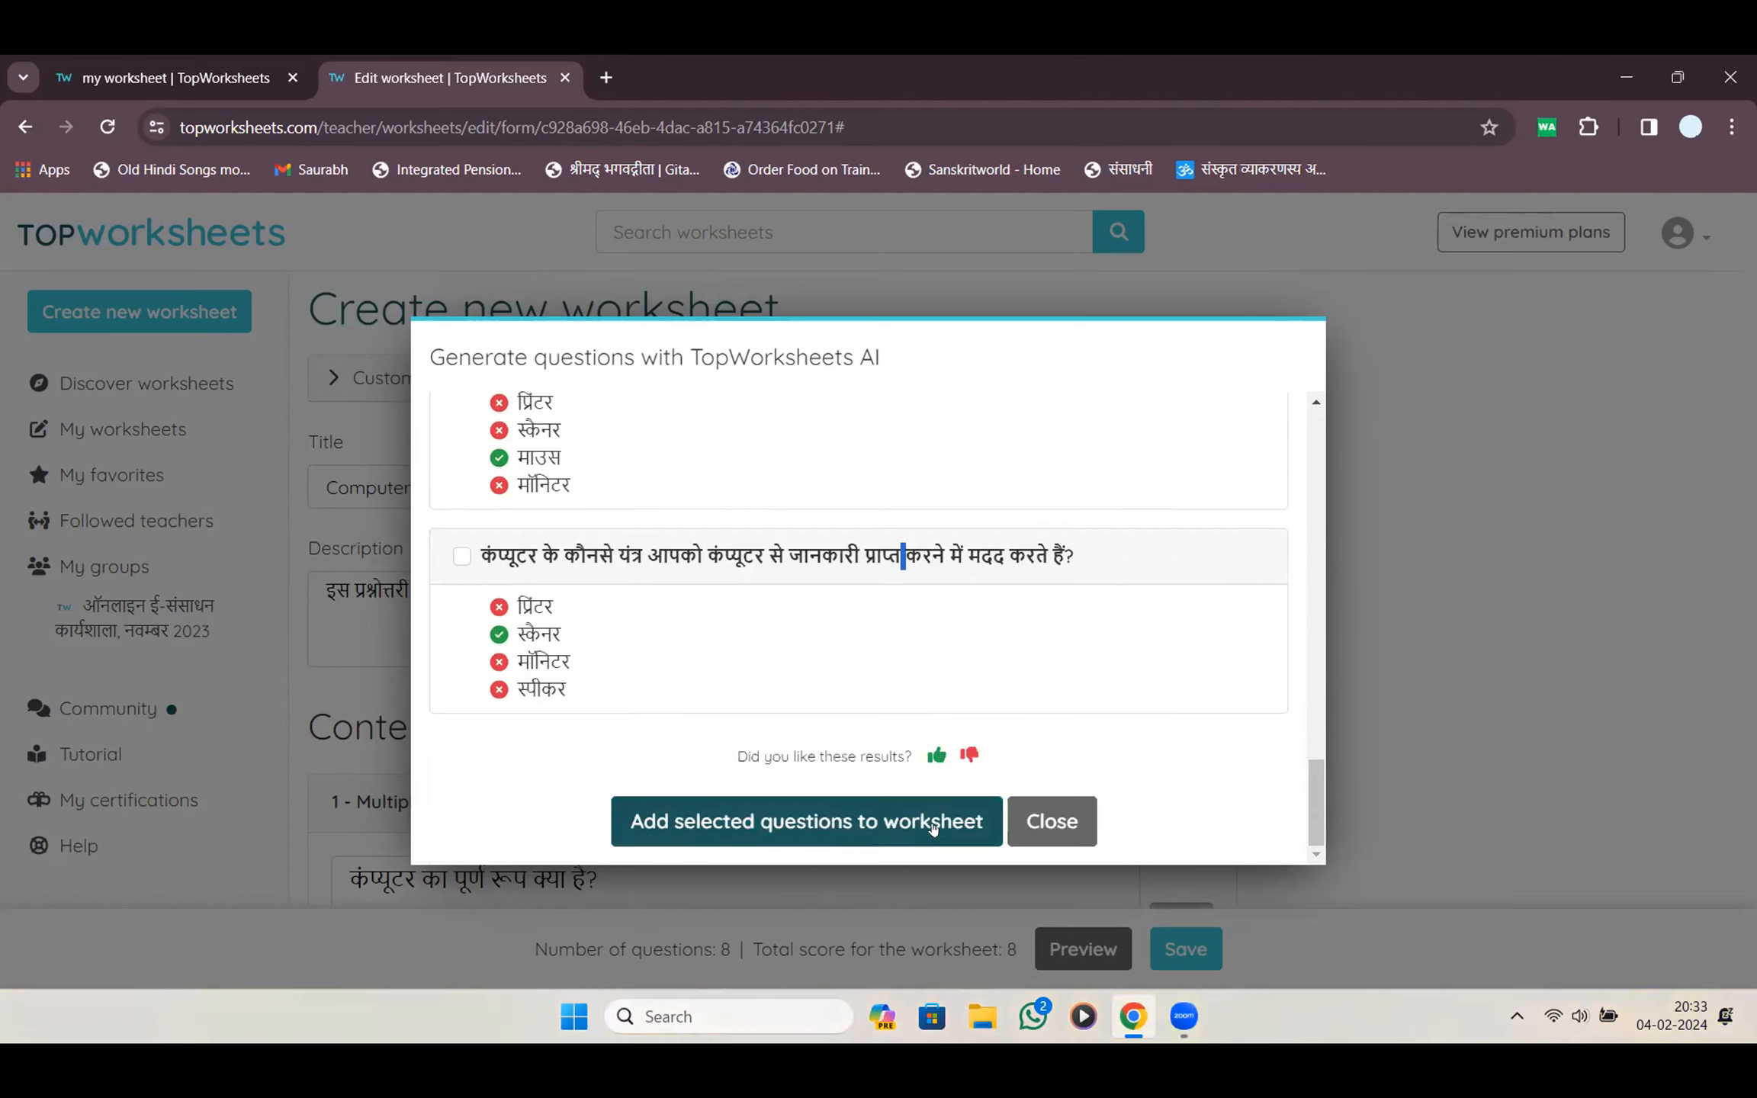
left_click(932, 829)
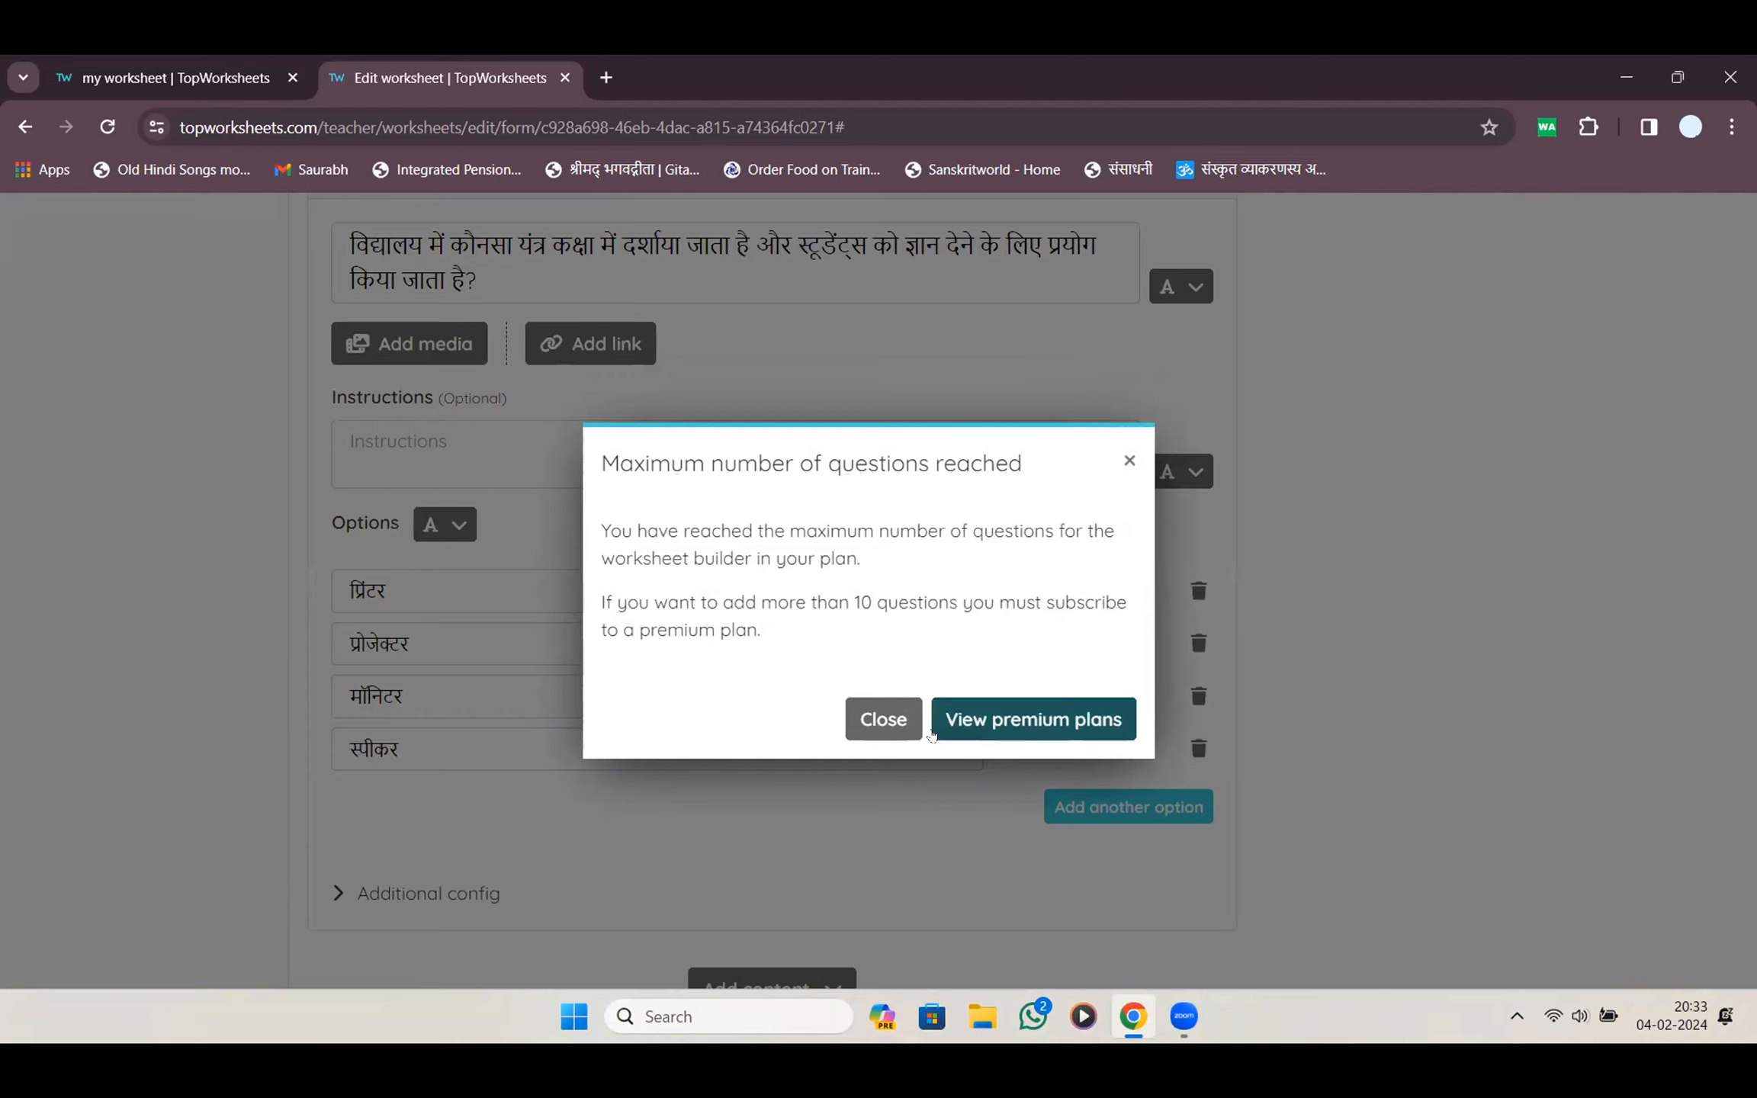
Dismiss the question-limit warning and try adding a multiple choice question, which is blocked again
left_click(888, 721)
scroll(967, 674, "down", 4)
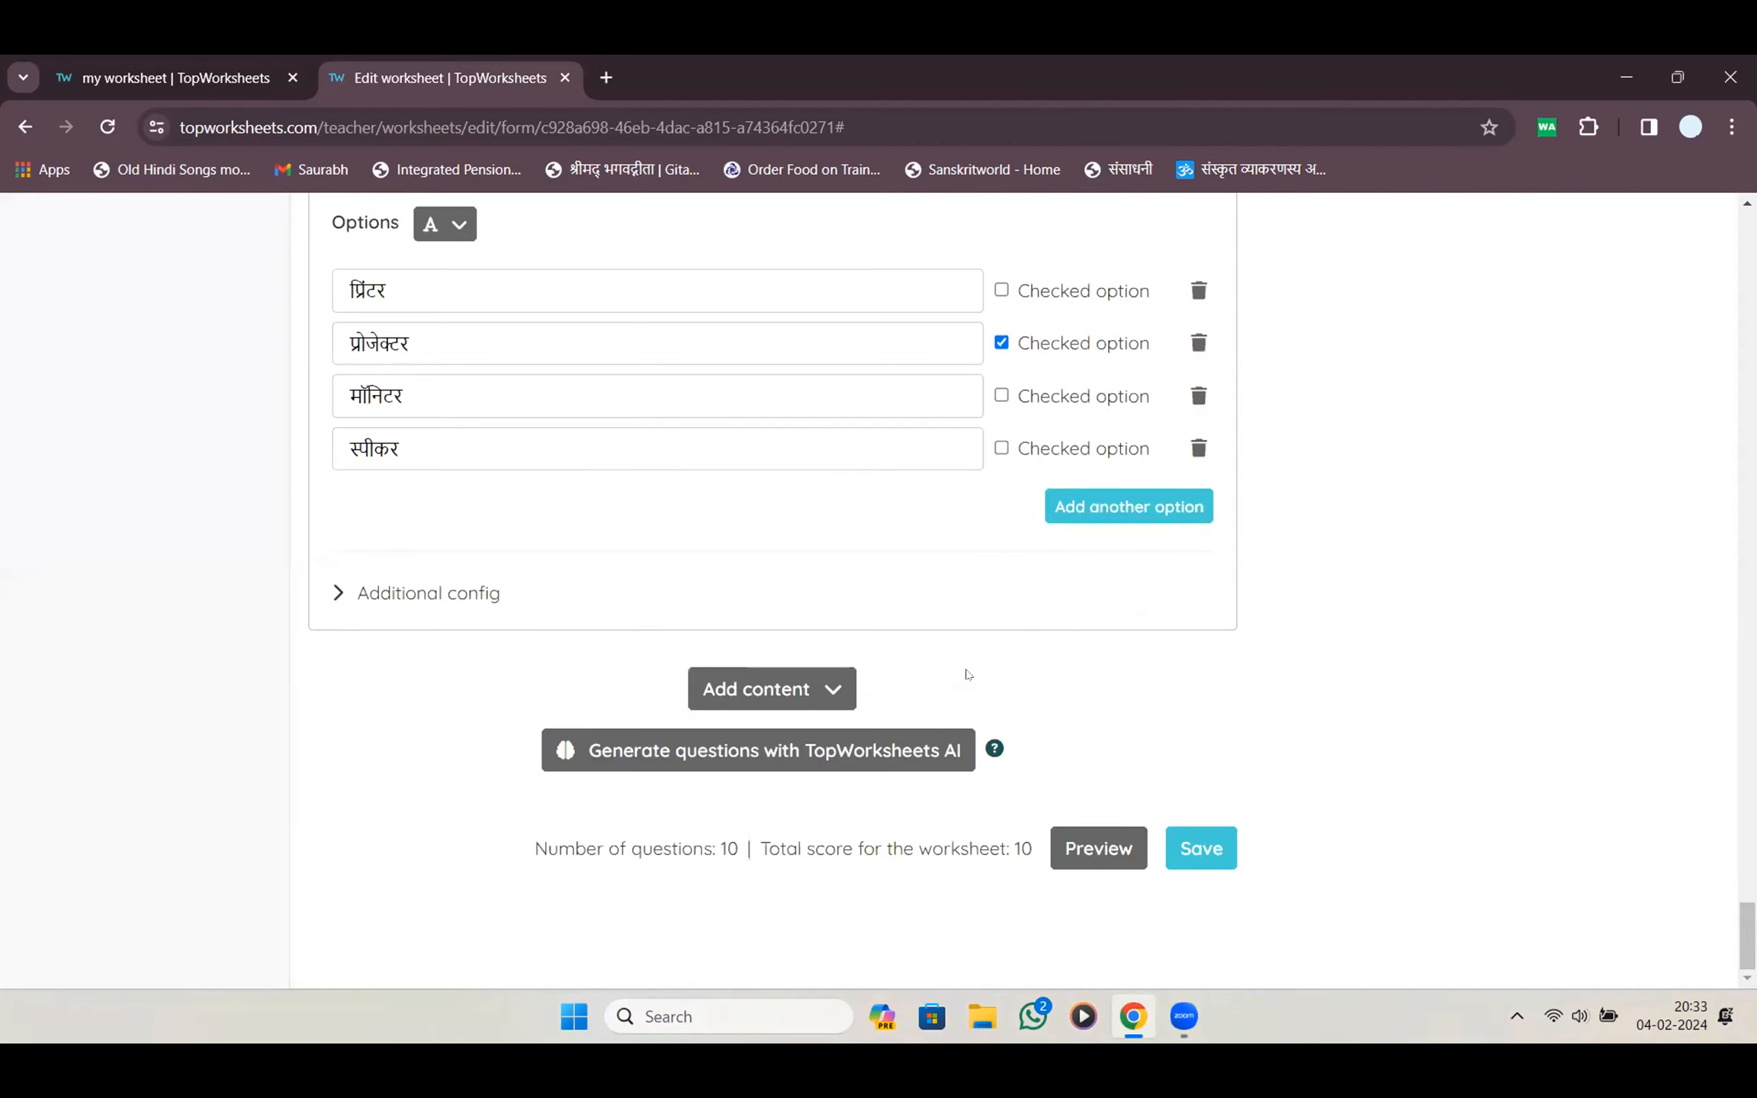
scroll(967, 675, "up", 10)
scroll(964, 674, "down", 10)
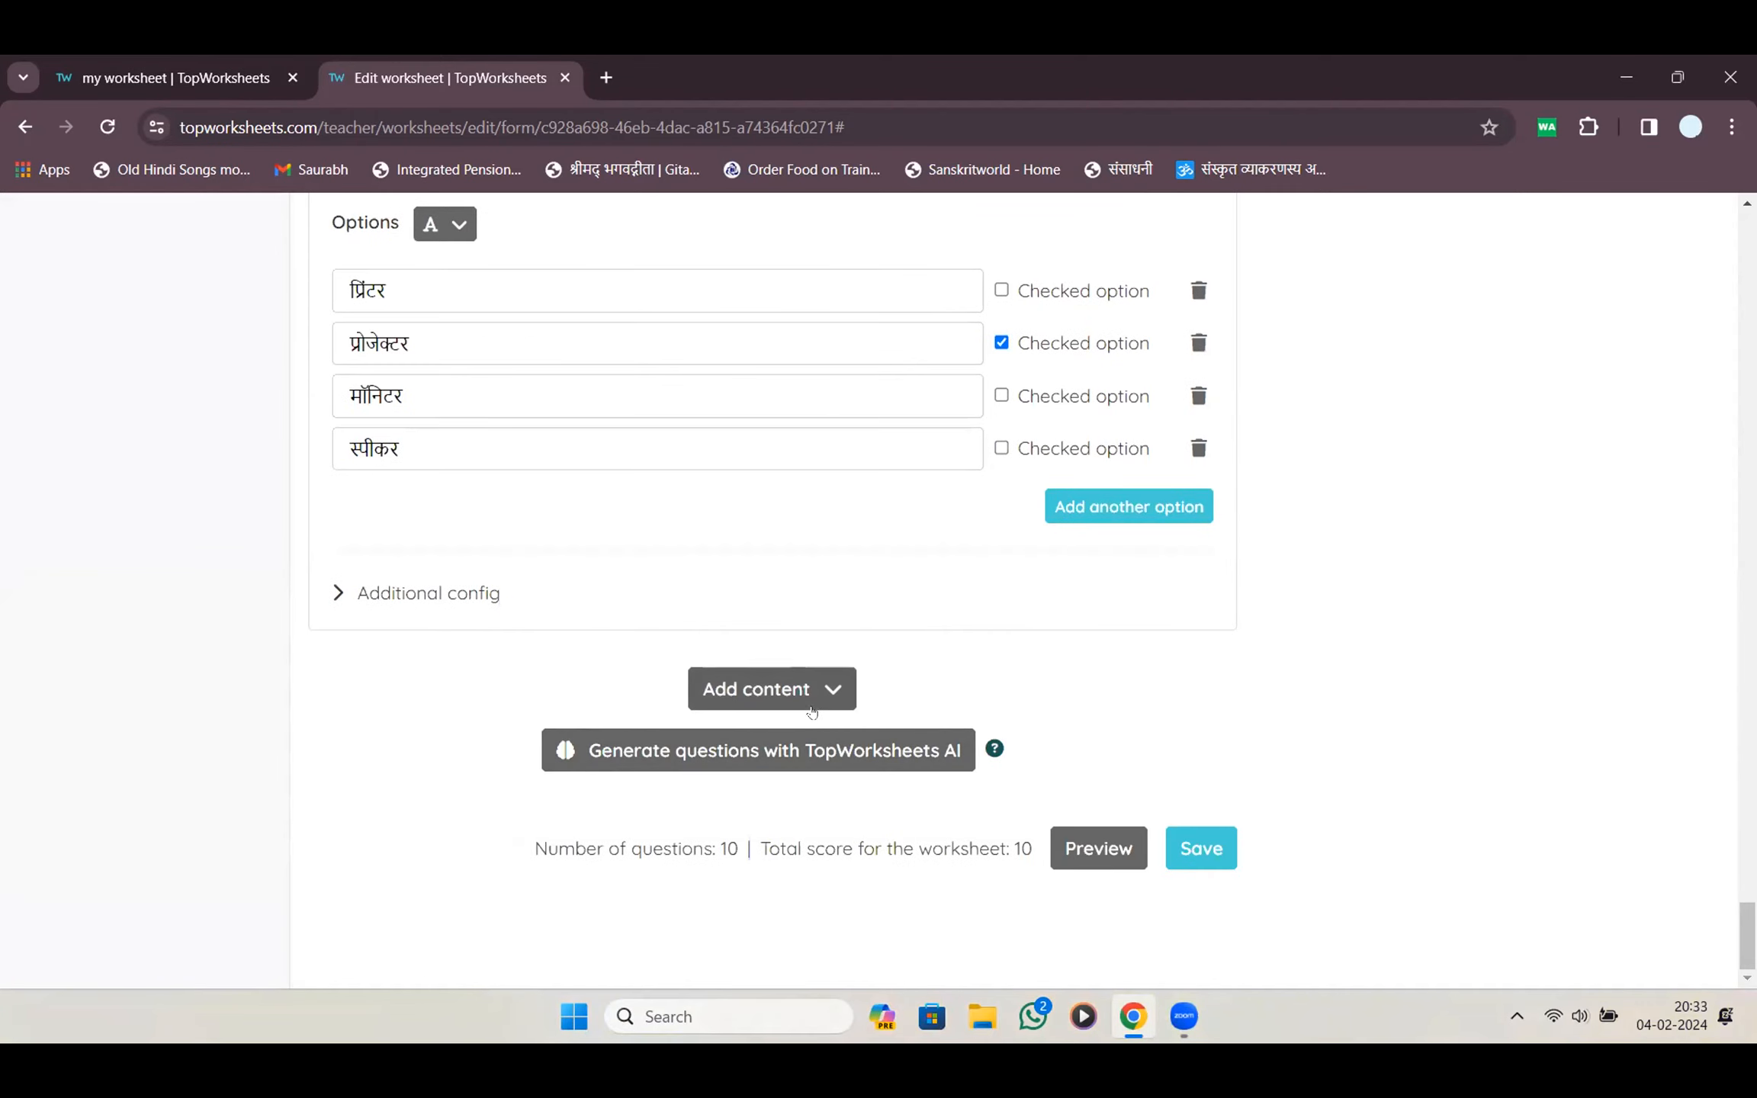
left_click(812, 712)
scroll(839, 724, "up", 5)
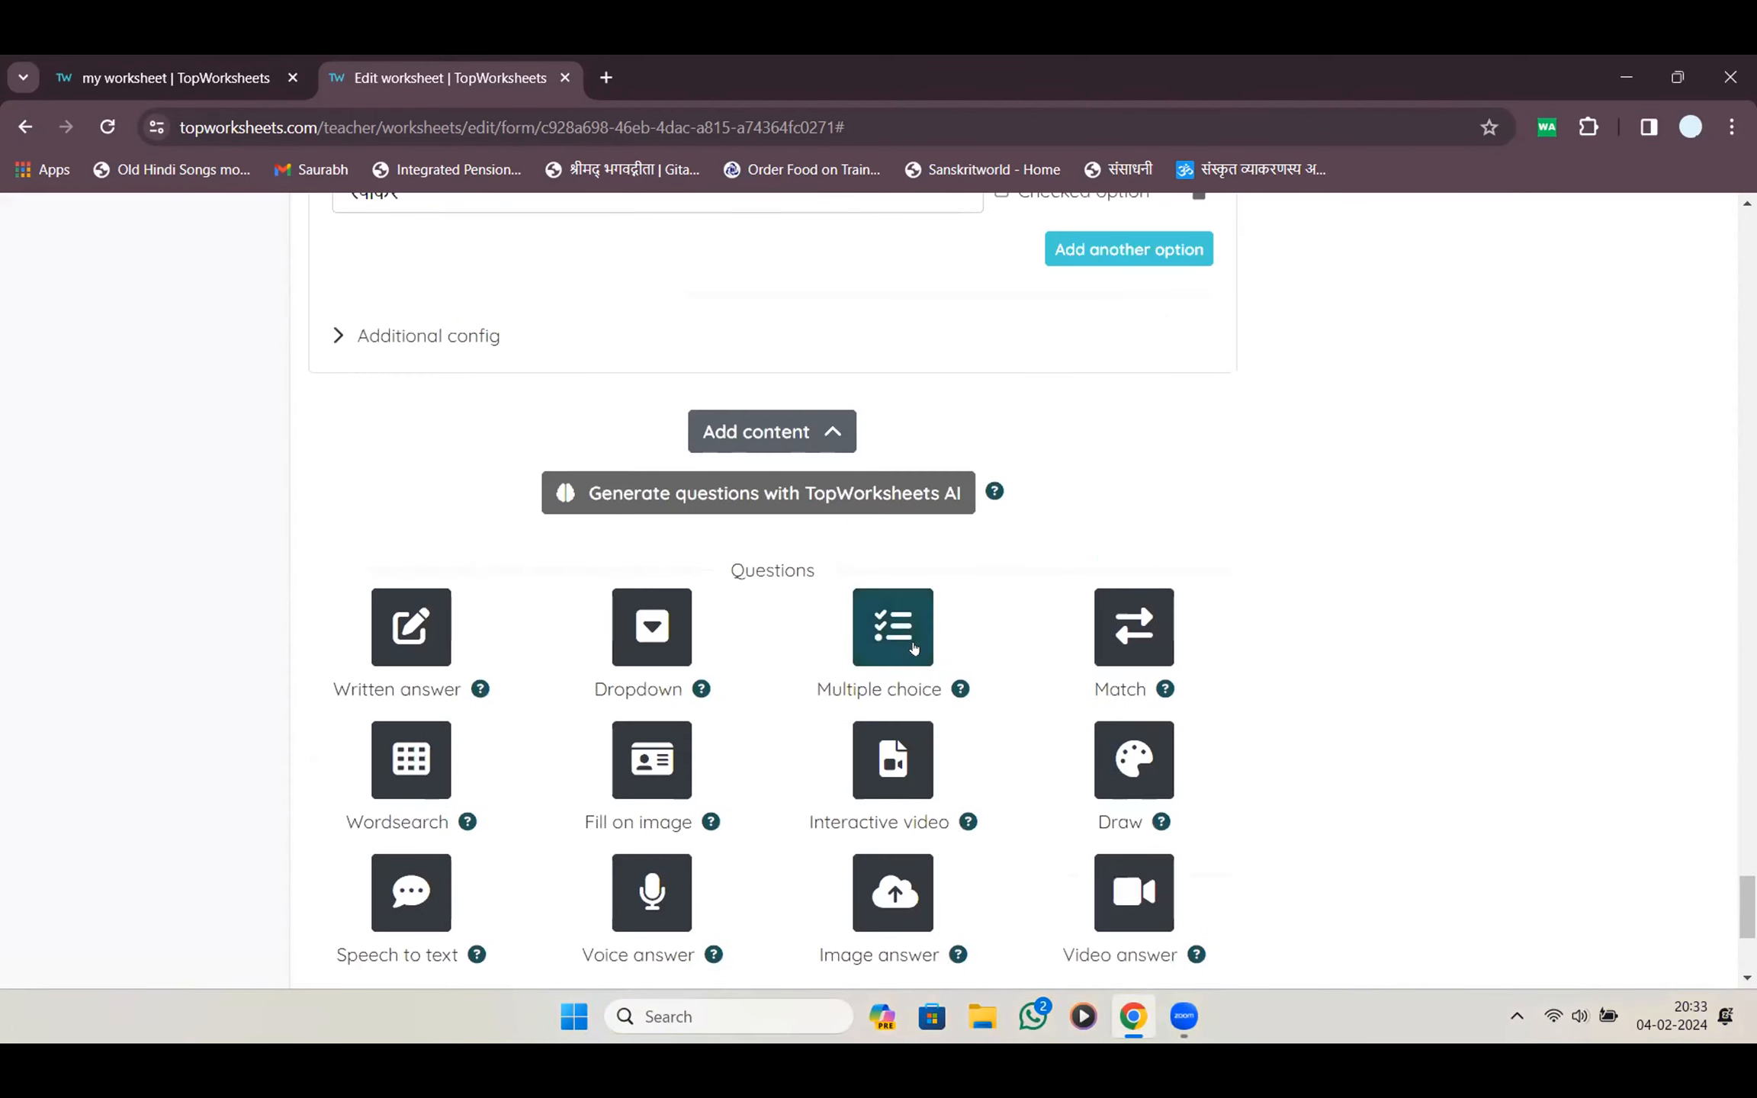
left_click(915, 648)
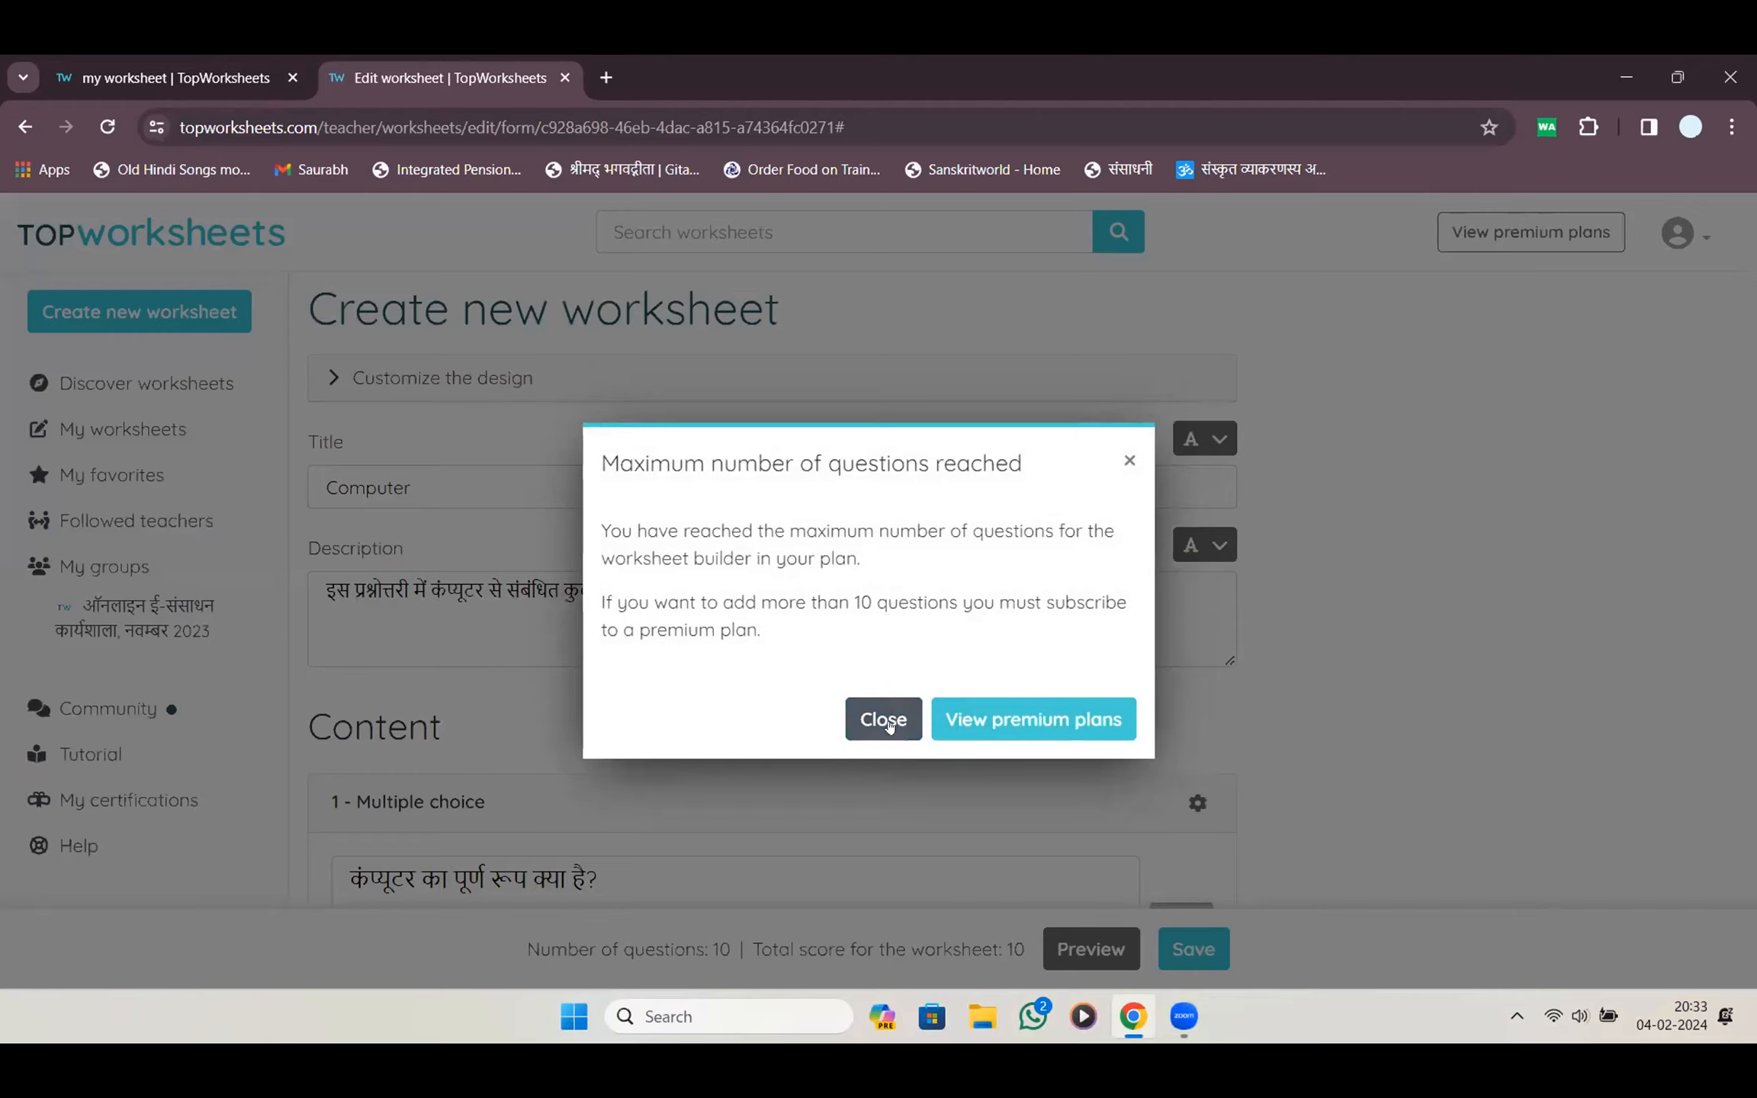
left_click(886, 721)
Attempt one more multiple choice question and close the 10-question limit warning
scroll(927, 672, "down", 20)
scroll(924, 666, "down", 20)
scroll(925, 670, "up", 5)
scroll(926, 672, "down", 3)
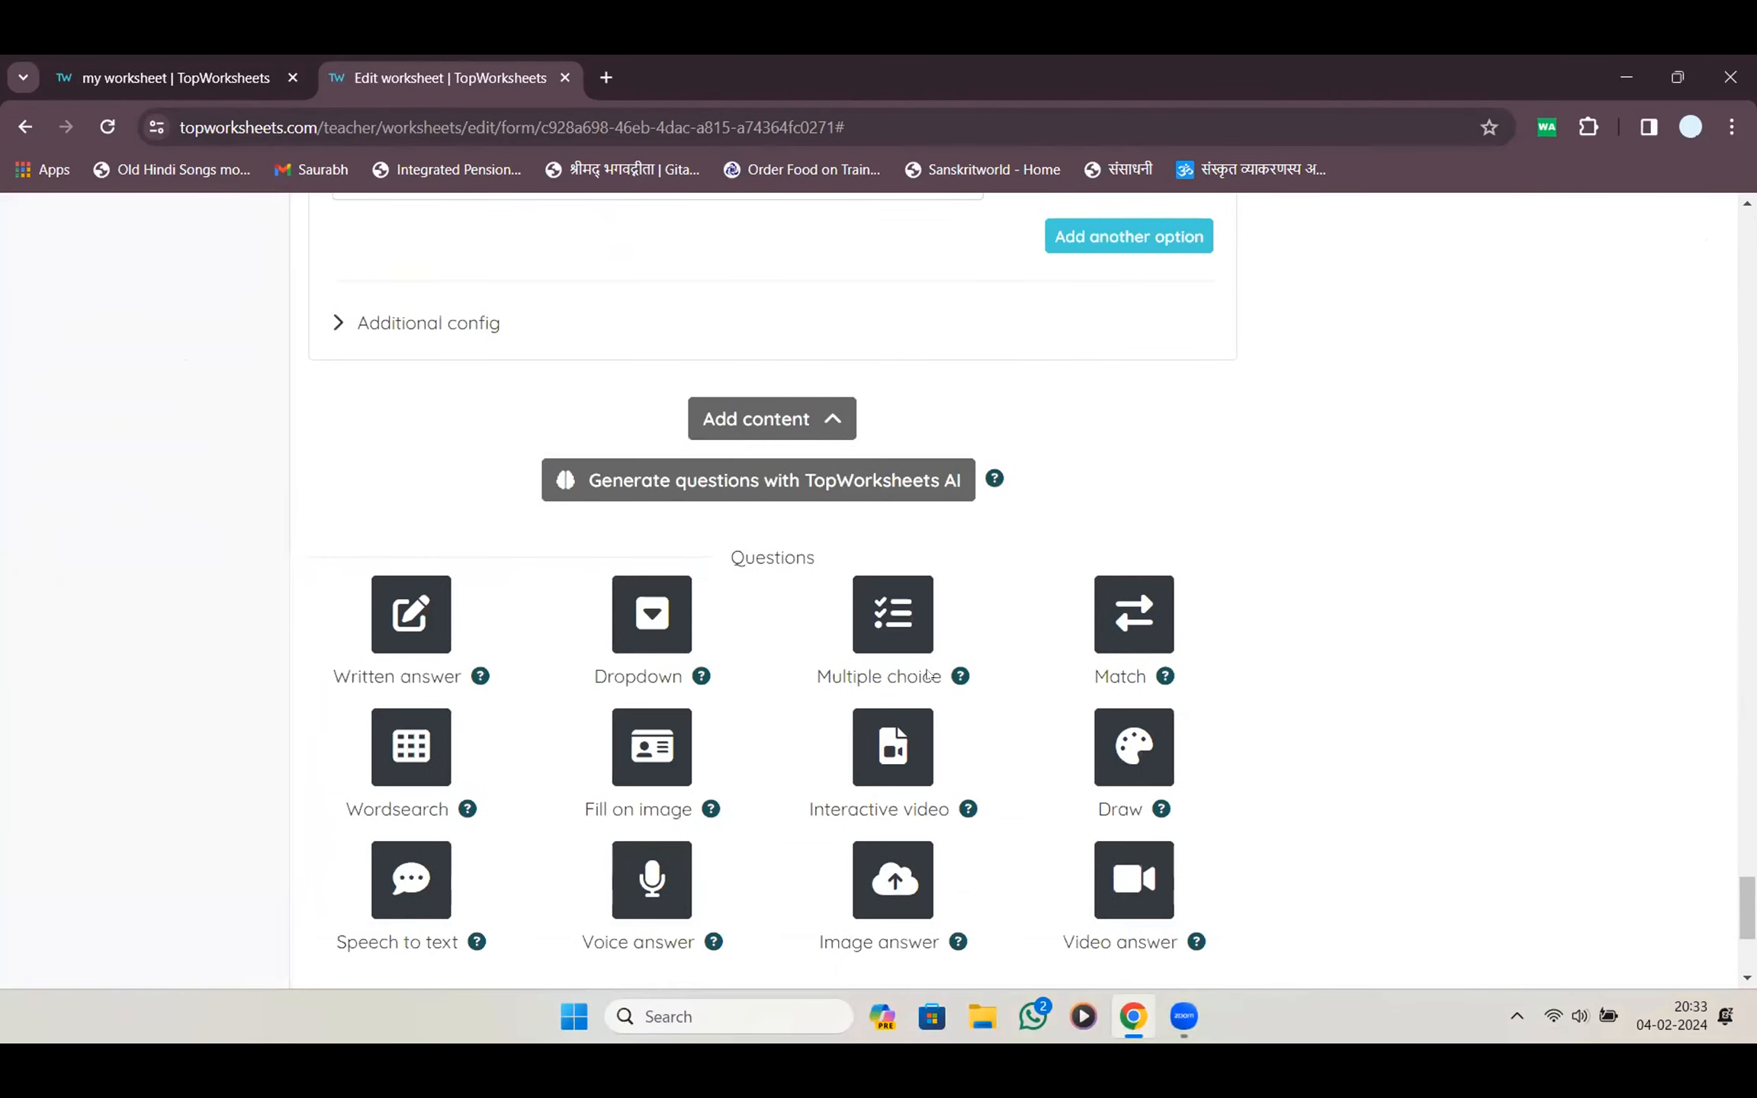
left_click(902, 635)
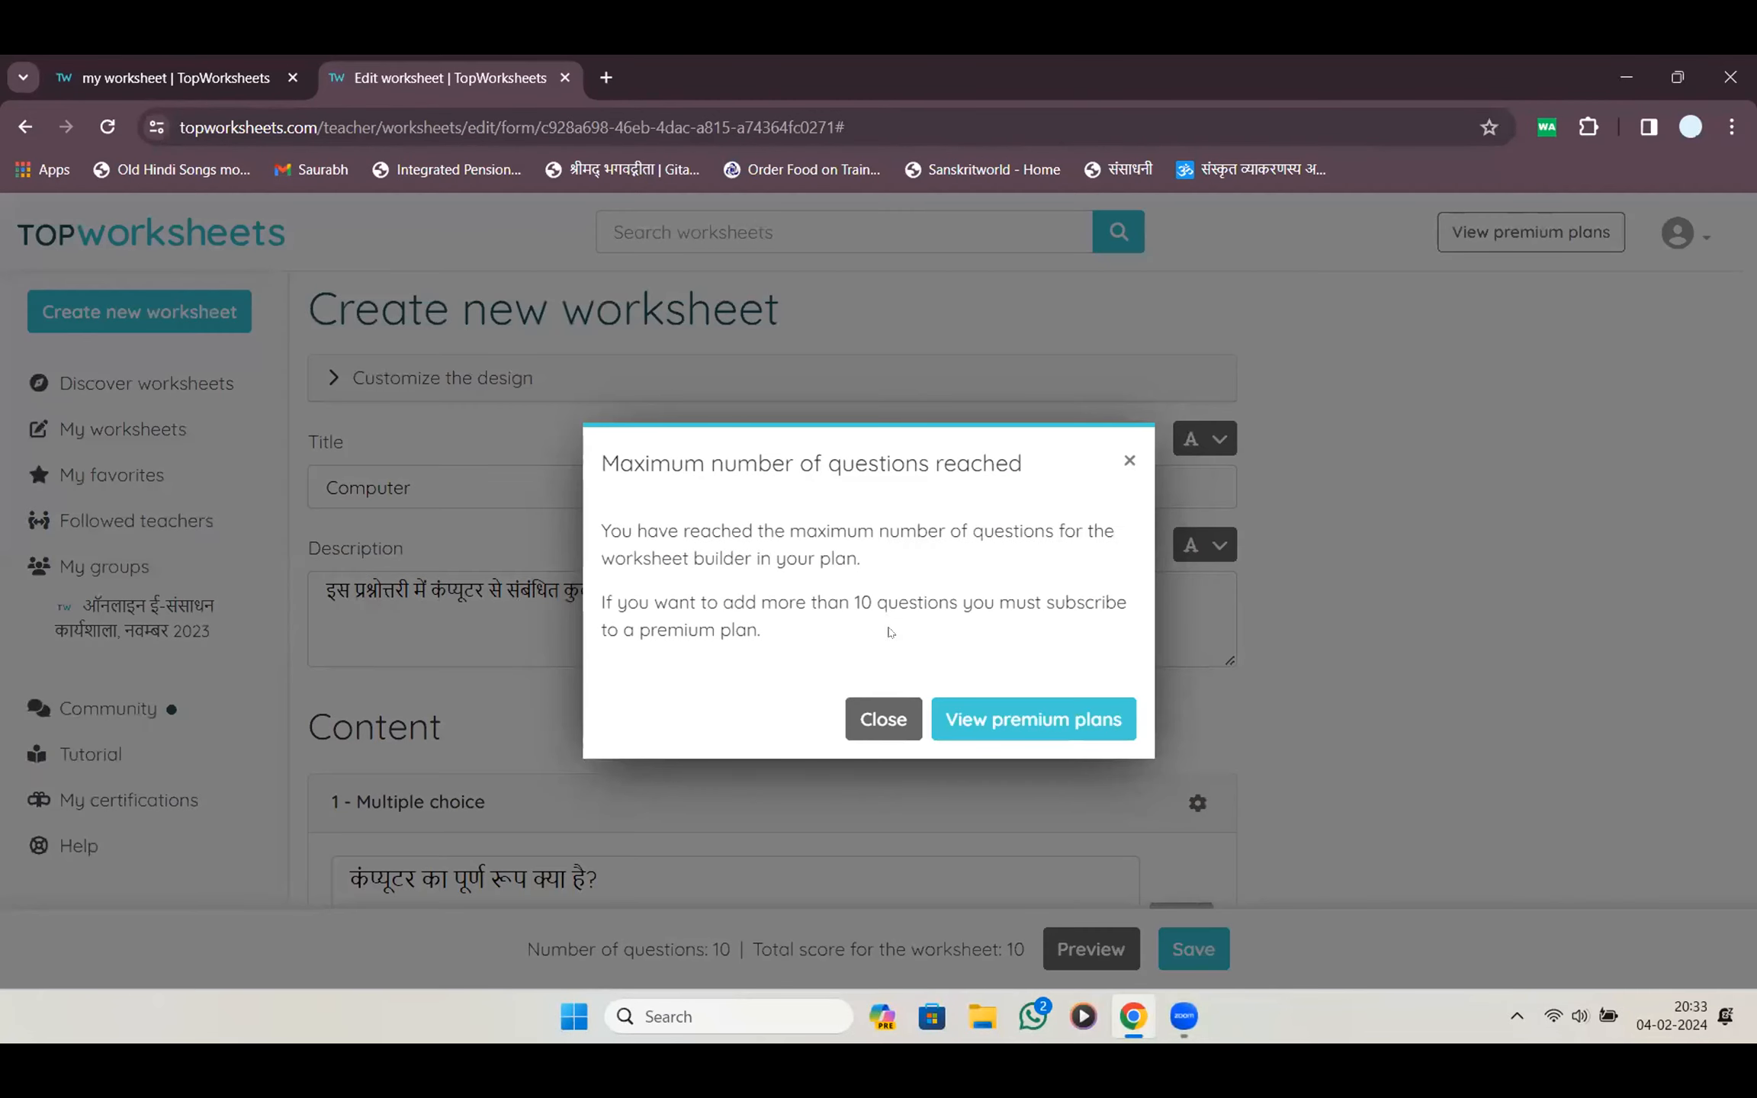
left_click(885, 714)
scroll(925, 681, "down", 5)
scroll(926, 681, "up", 5)
Look over the TopWorksheets premium plan prices
left_click(1594, 229)
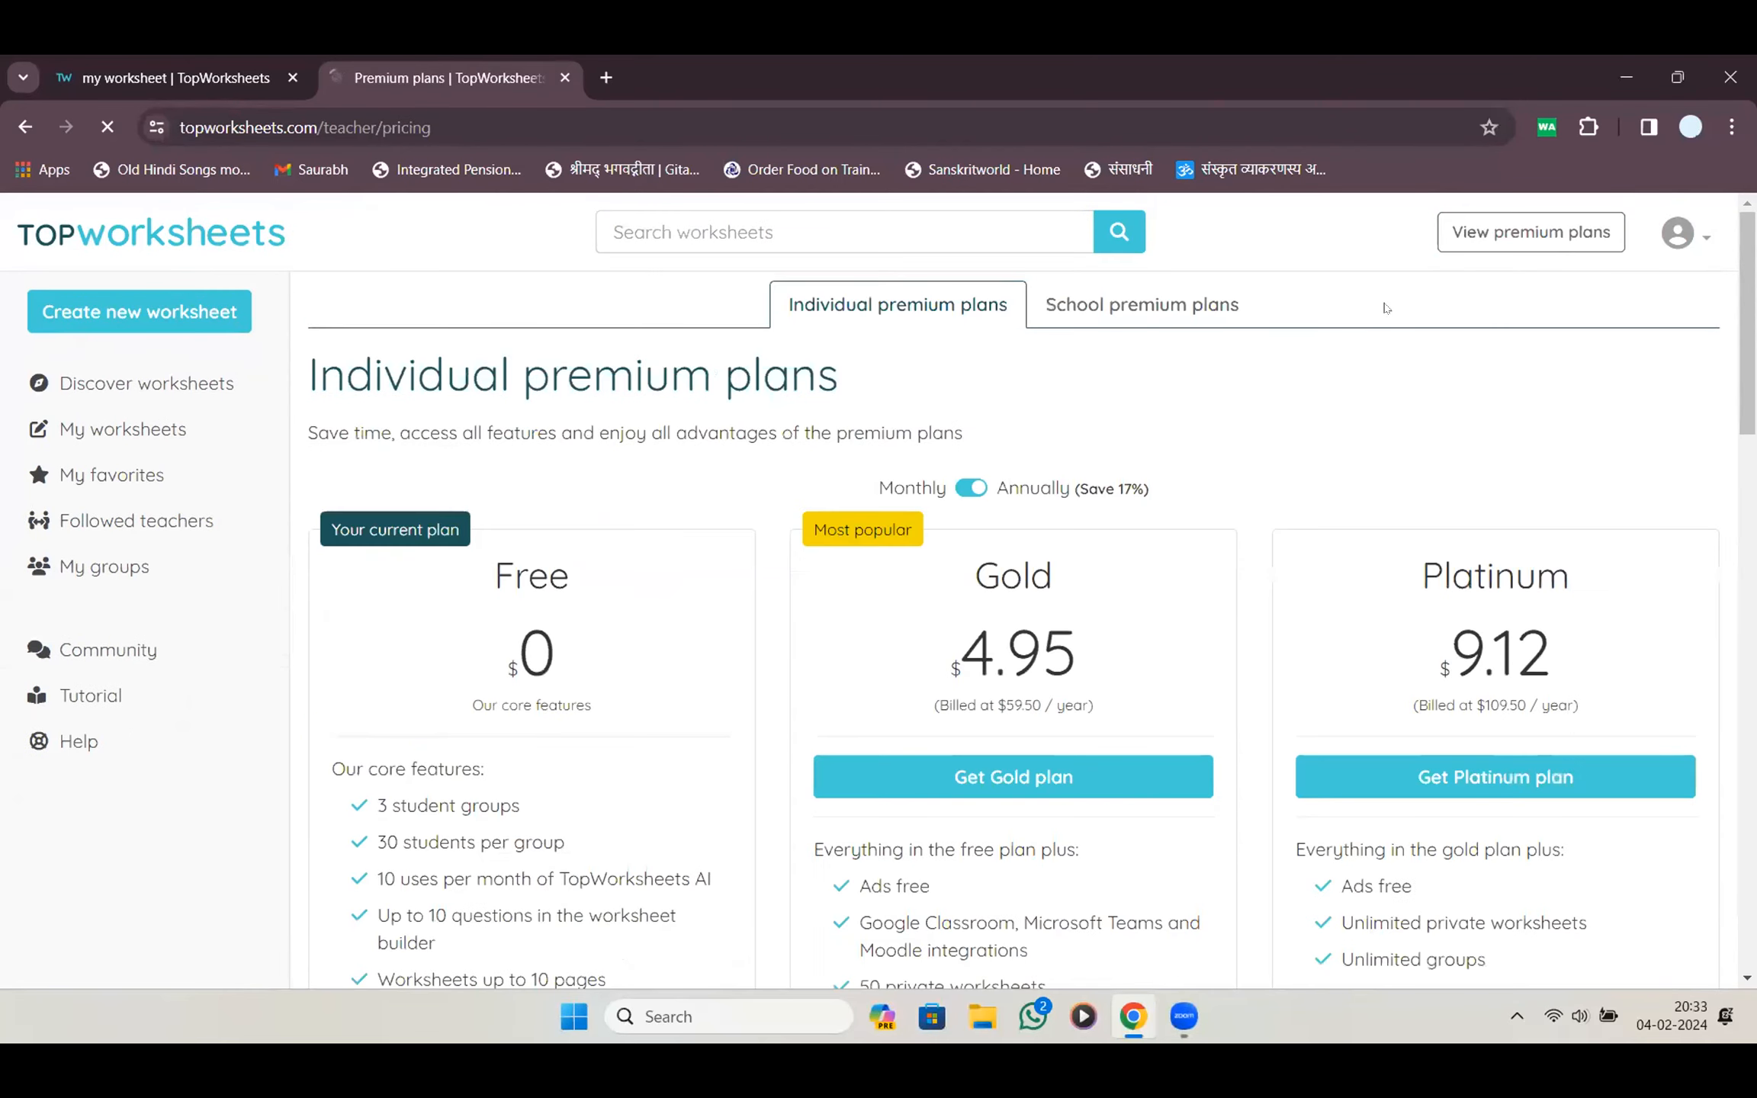
scroll(966, 573, "down", 5)
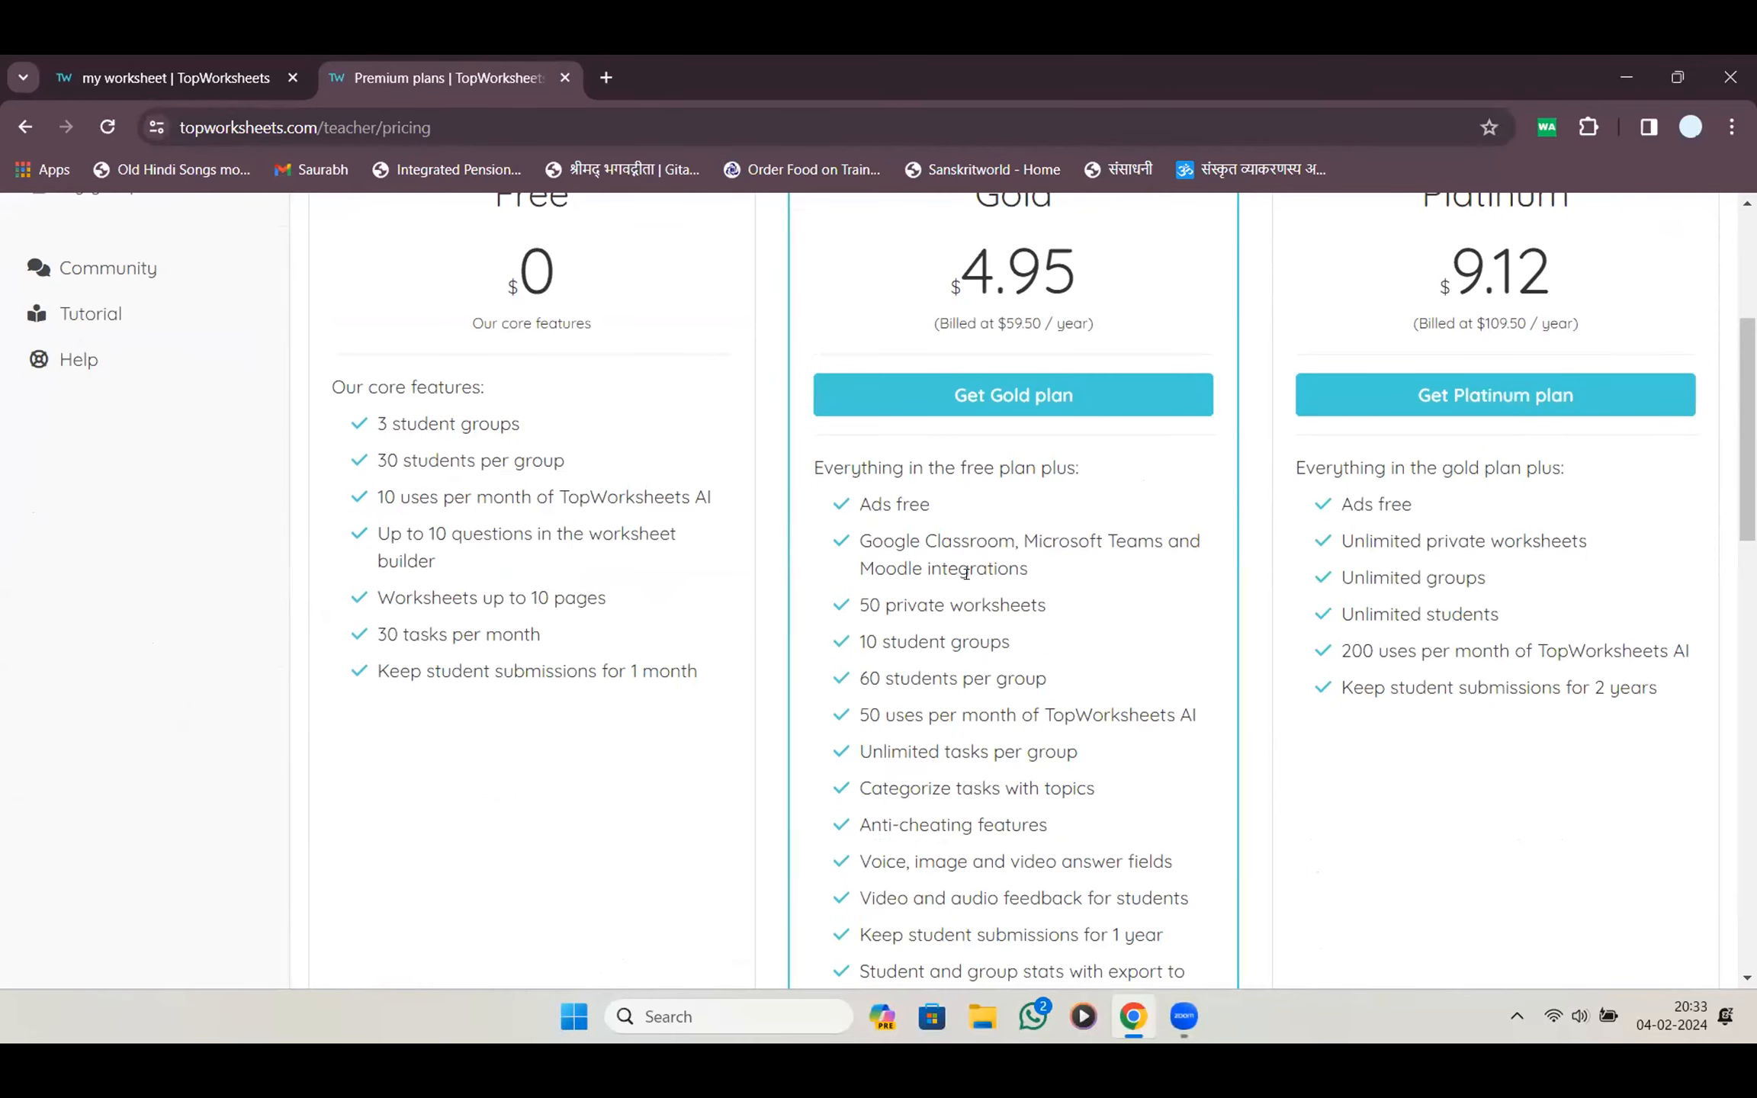
scroll(965, 573, "up", 5)
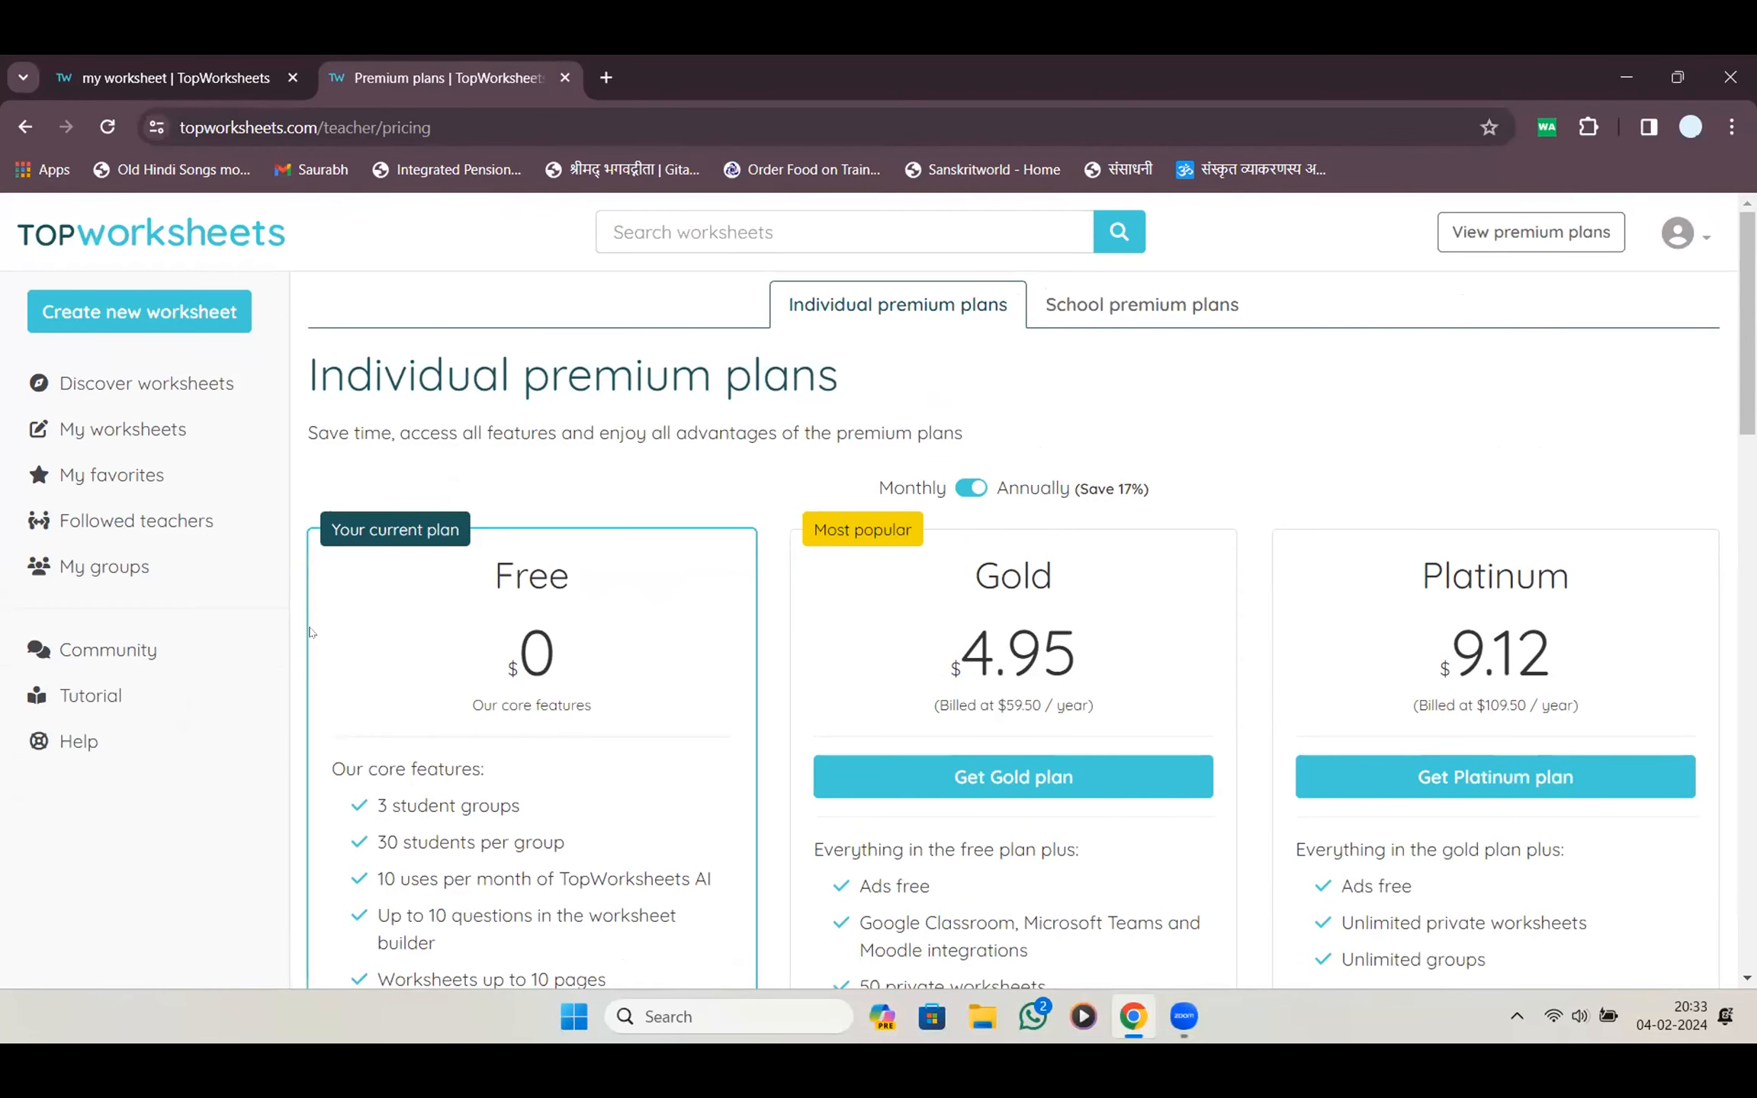
scroll(560, 637, "down", 4)
scroll(561, 638, "up", 3)
scroll(560, 638, "up", 1)
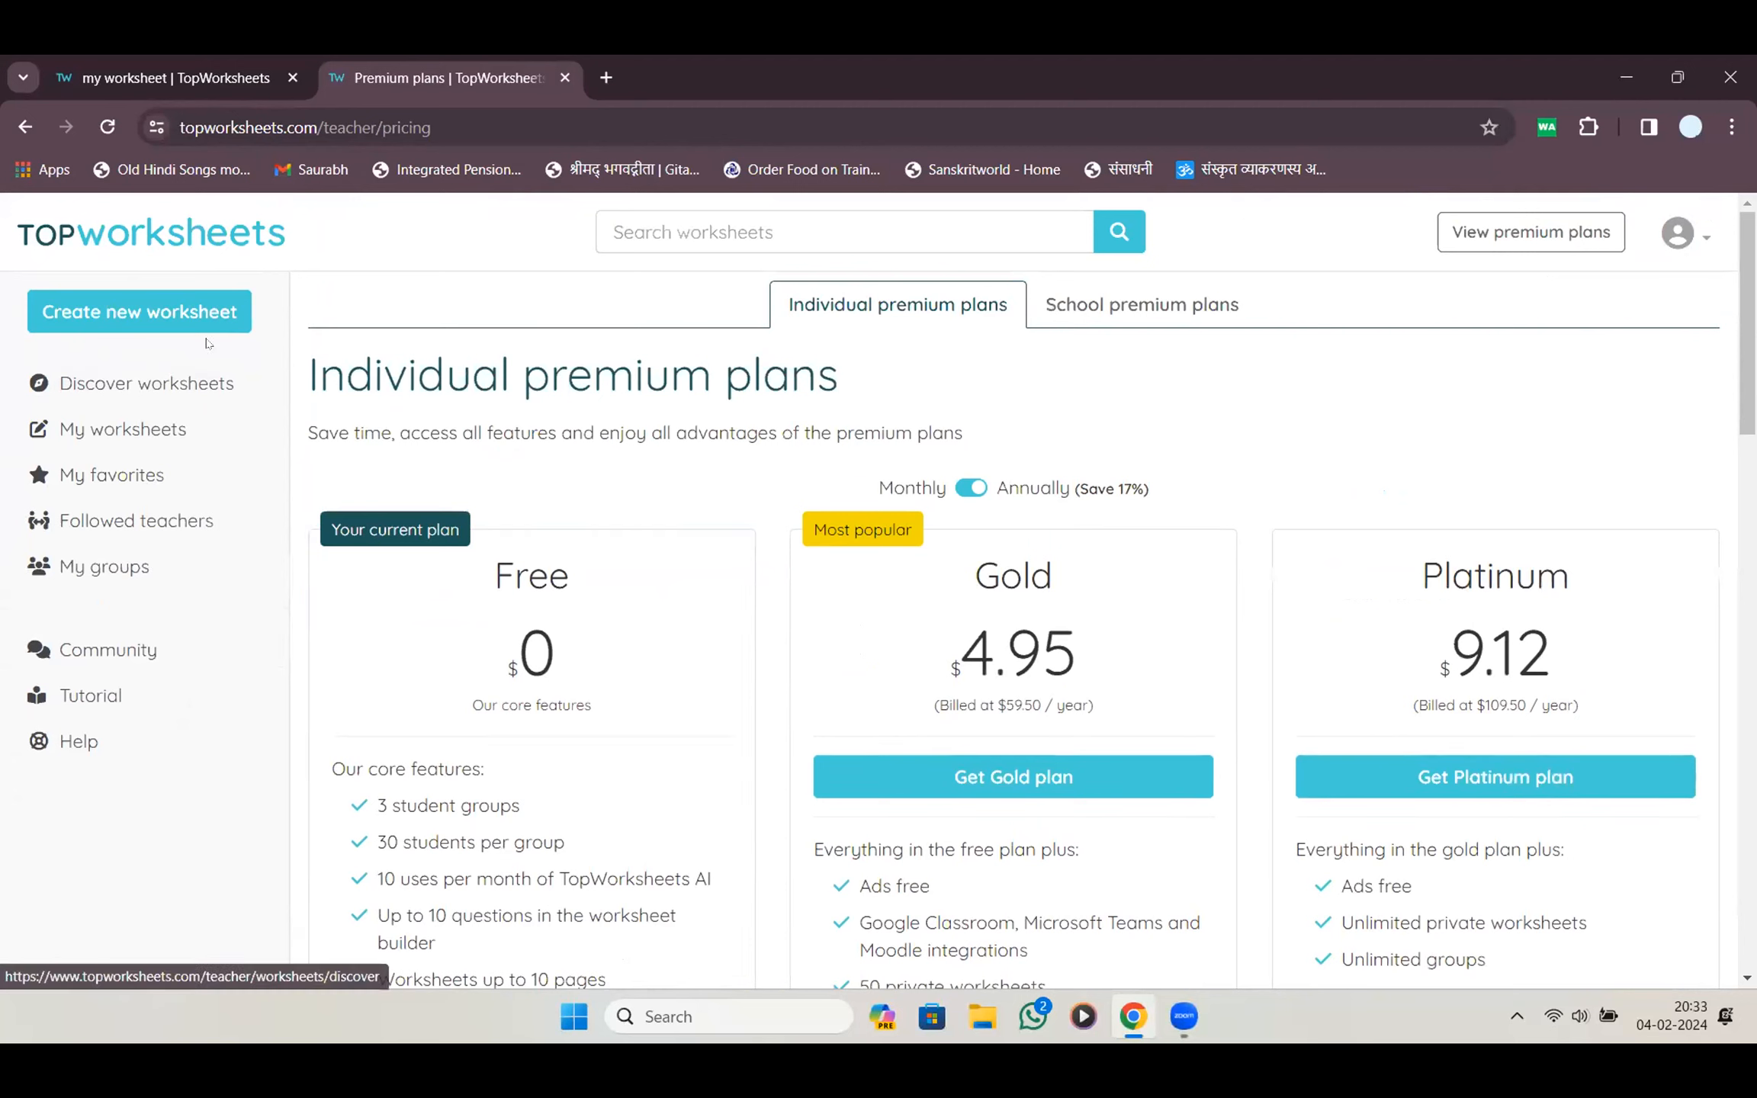
Go to Discover worksheets and open the online e-resources workshop group
left_click(226, 243)
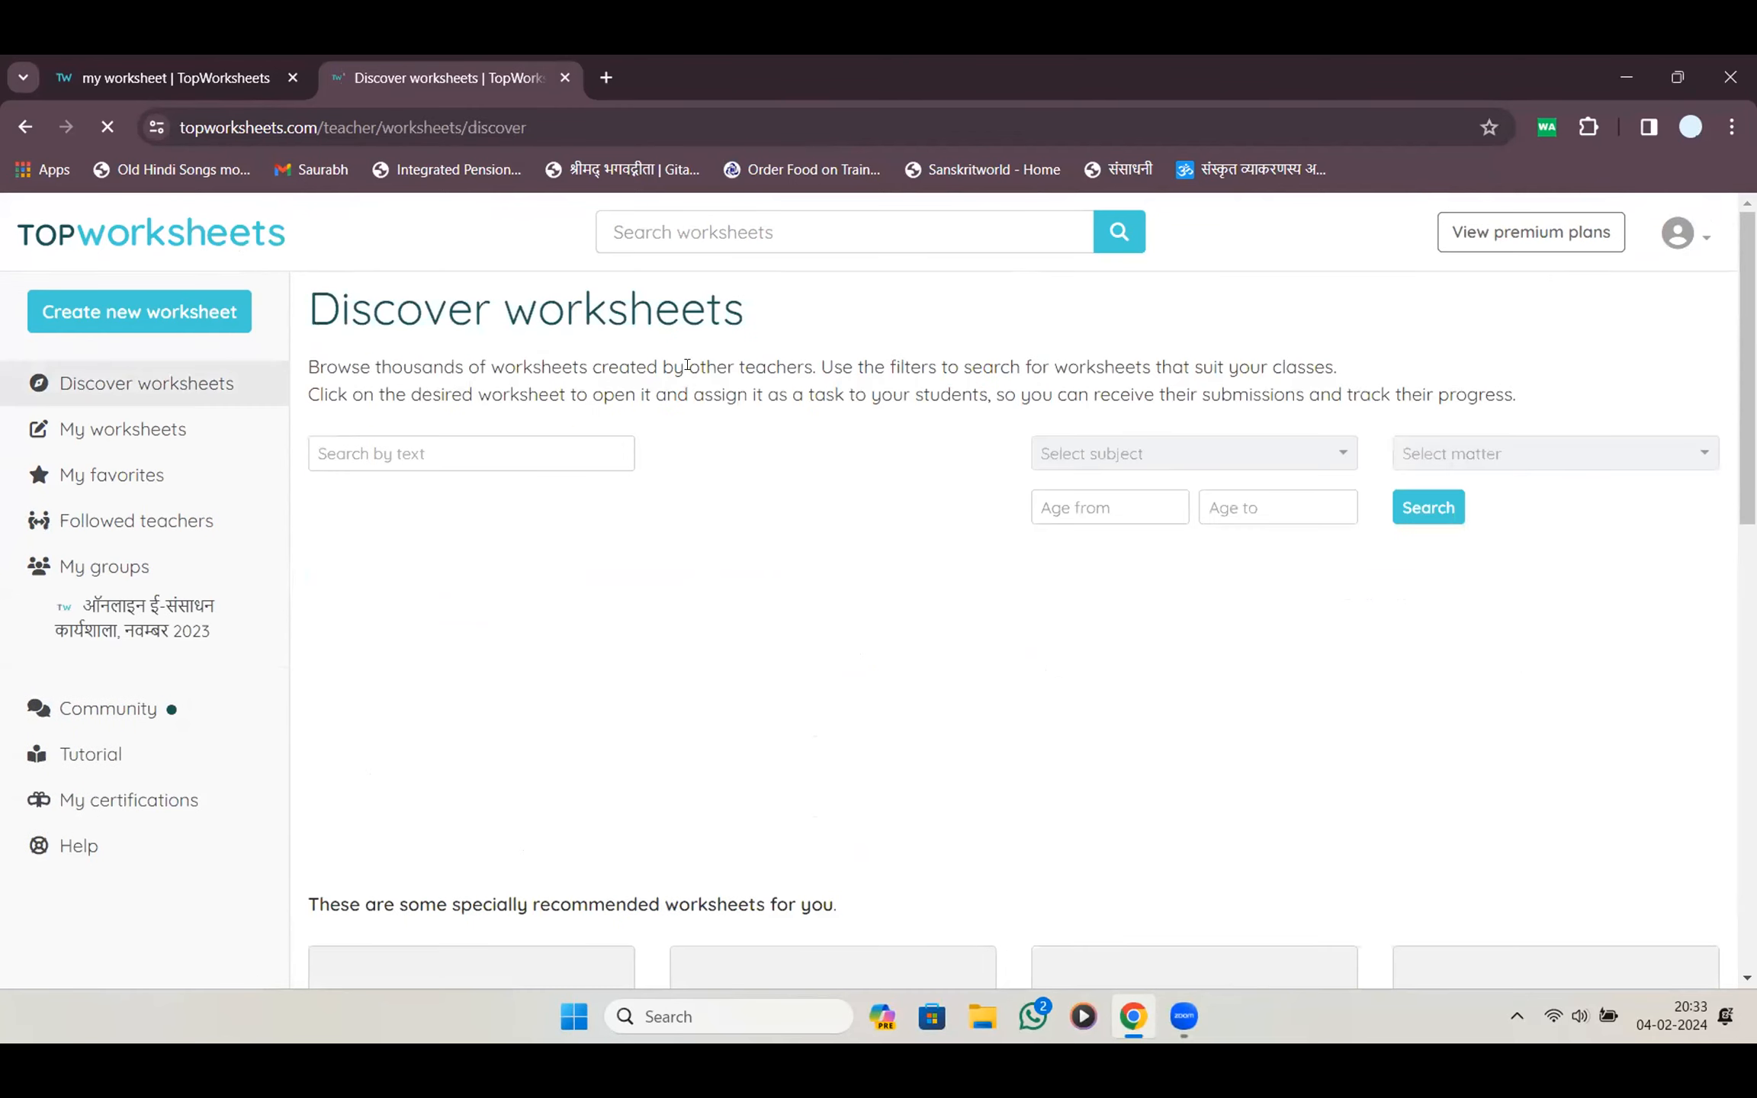
scroll(705, 364, "down", 5)
scroll(706, 365, "down", 5)
scroll(707, 368, "up", 10)
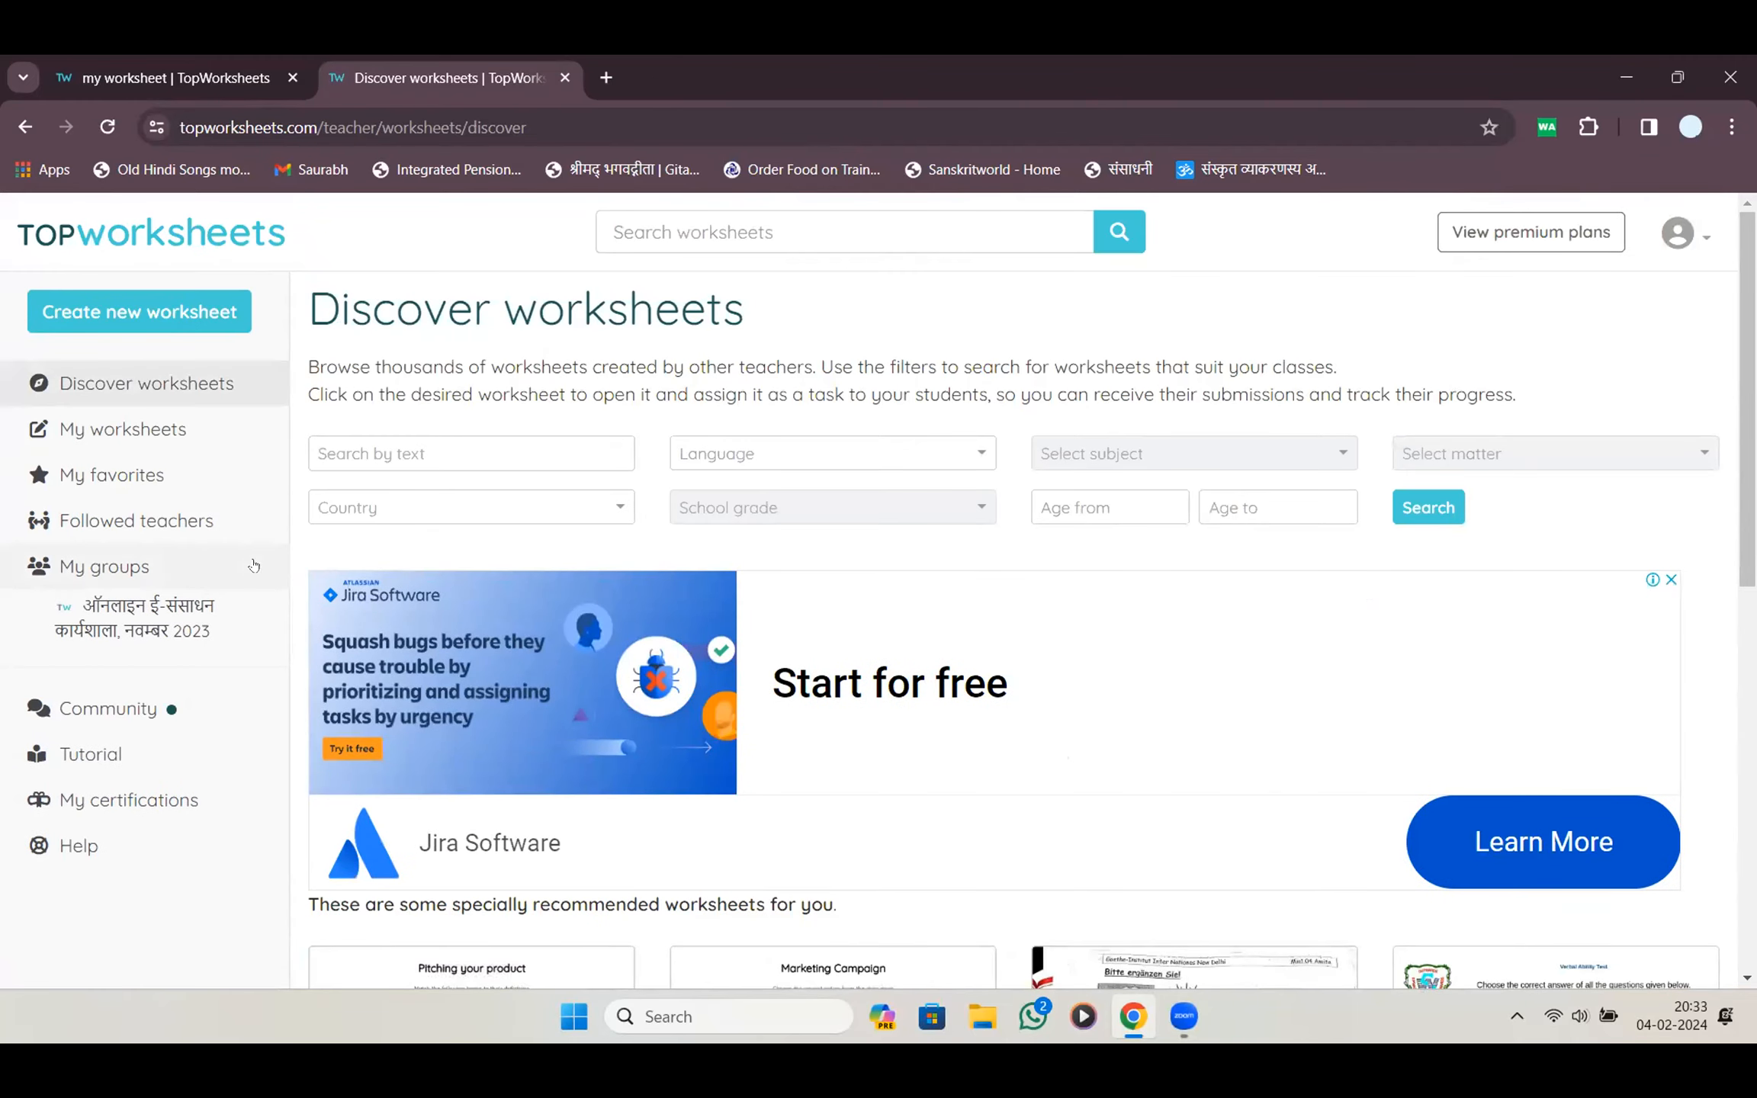
left_click(117, 636)
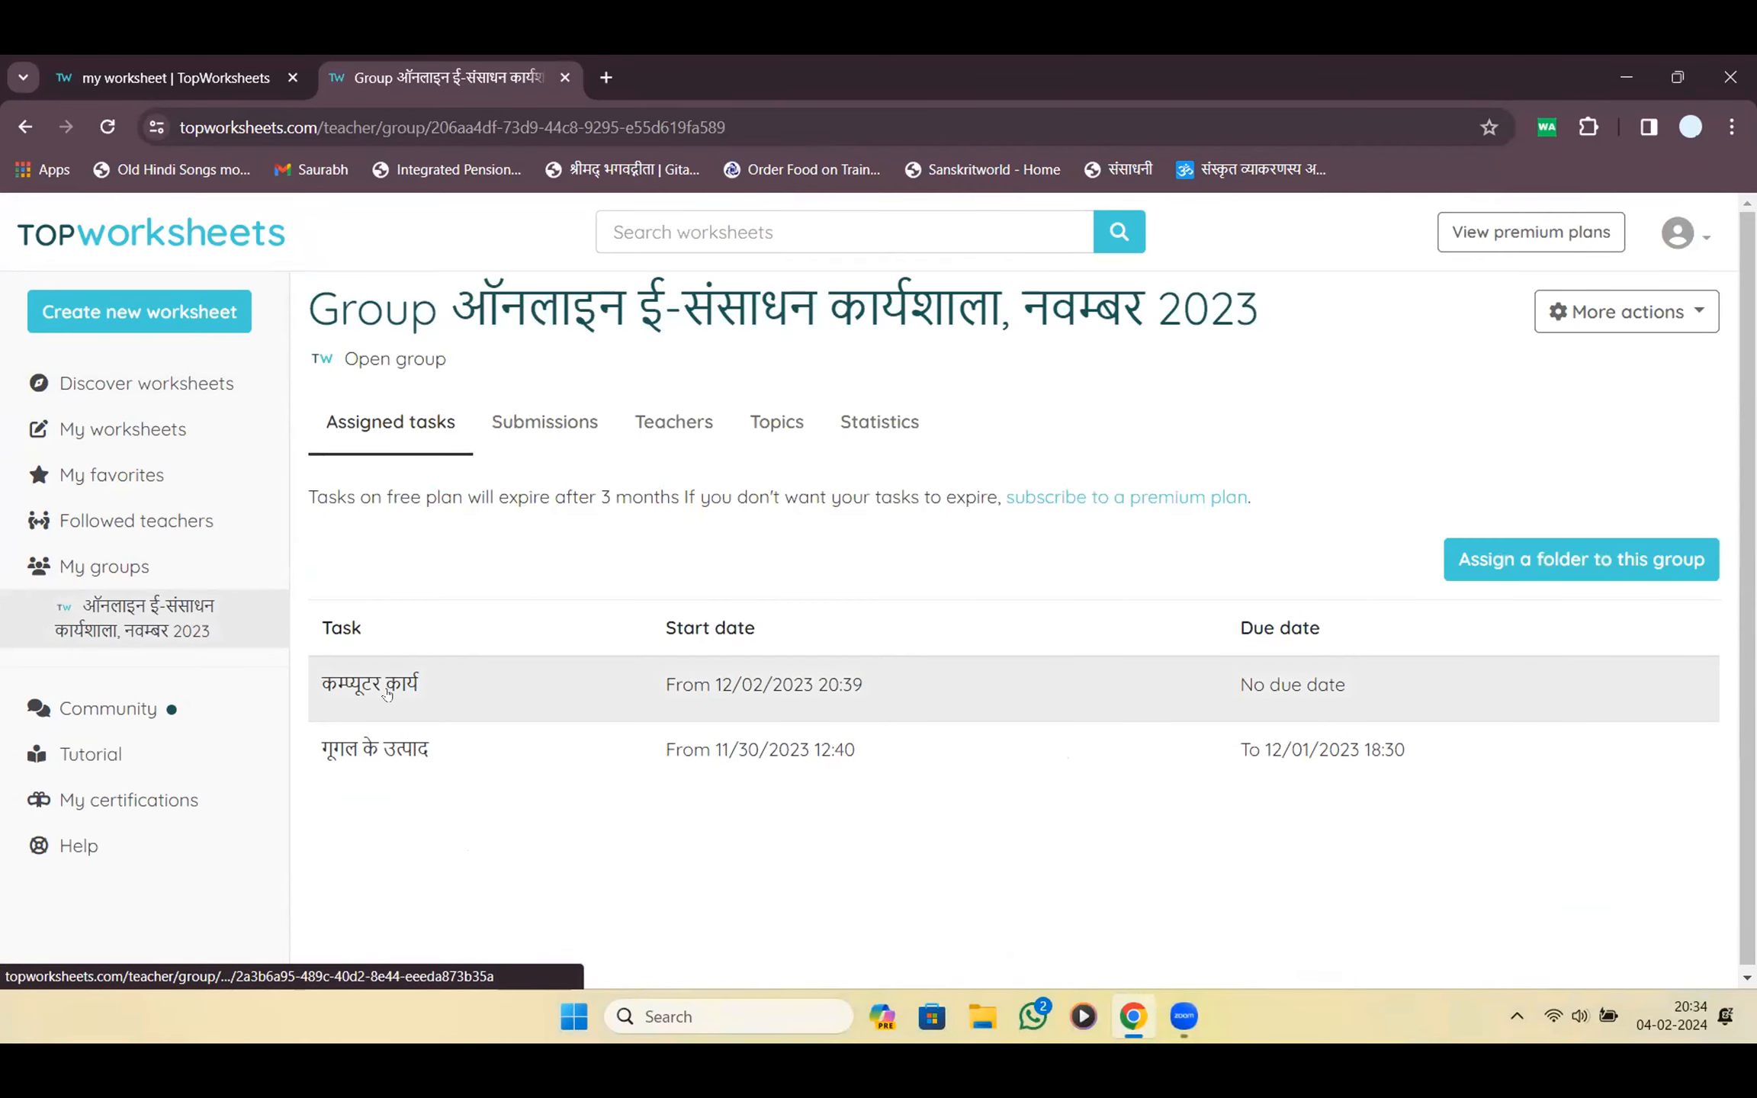
Review the गूगल के उत्पाद task, including its Over 40 score system, then return to the task list
left_click(381, 752)
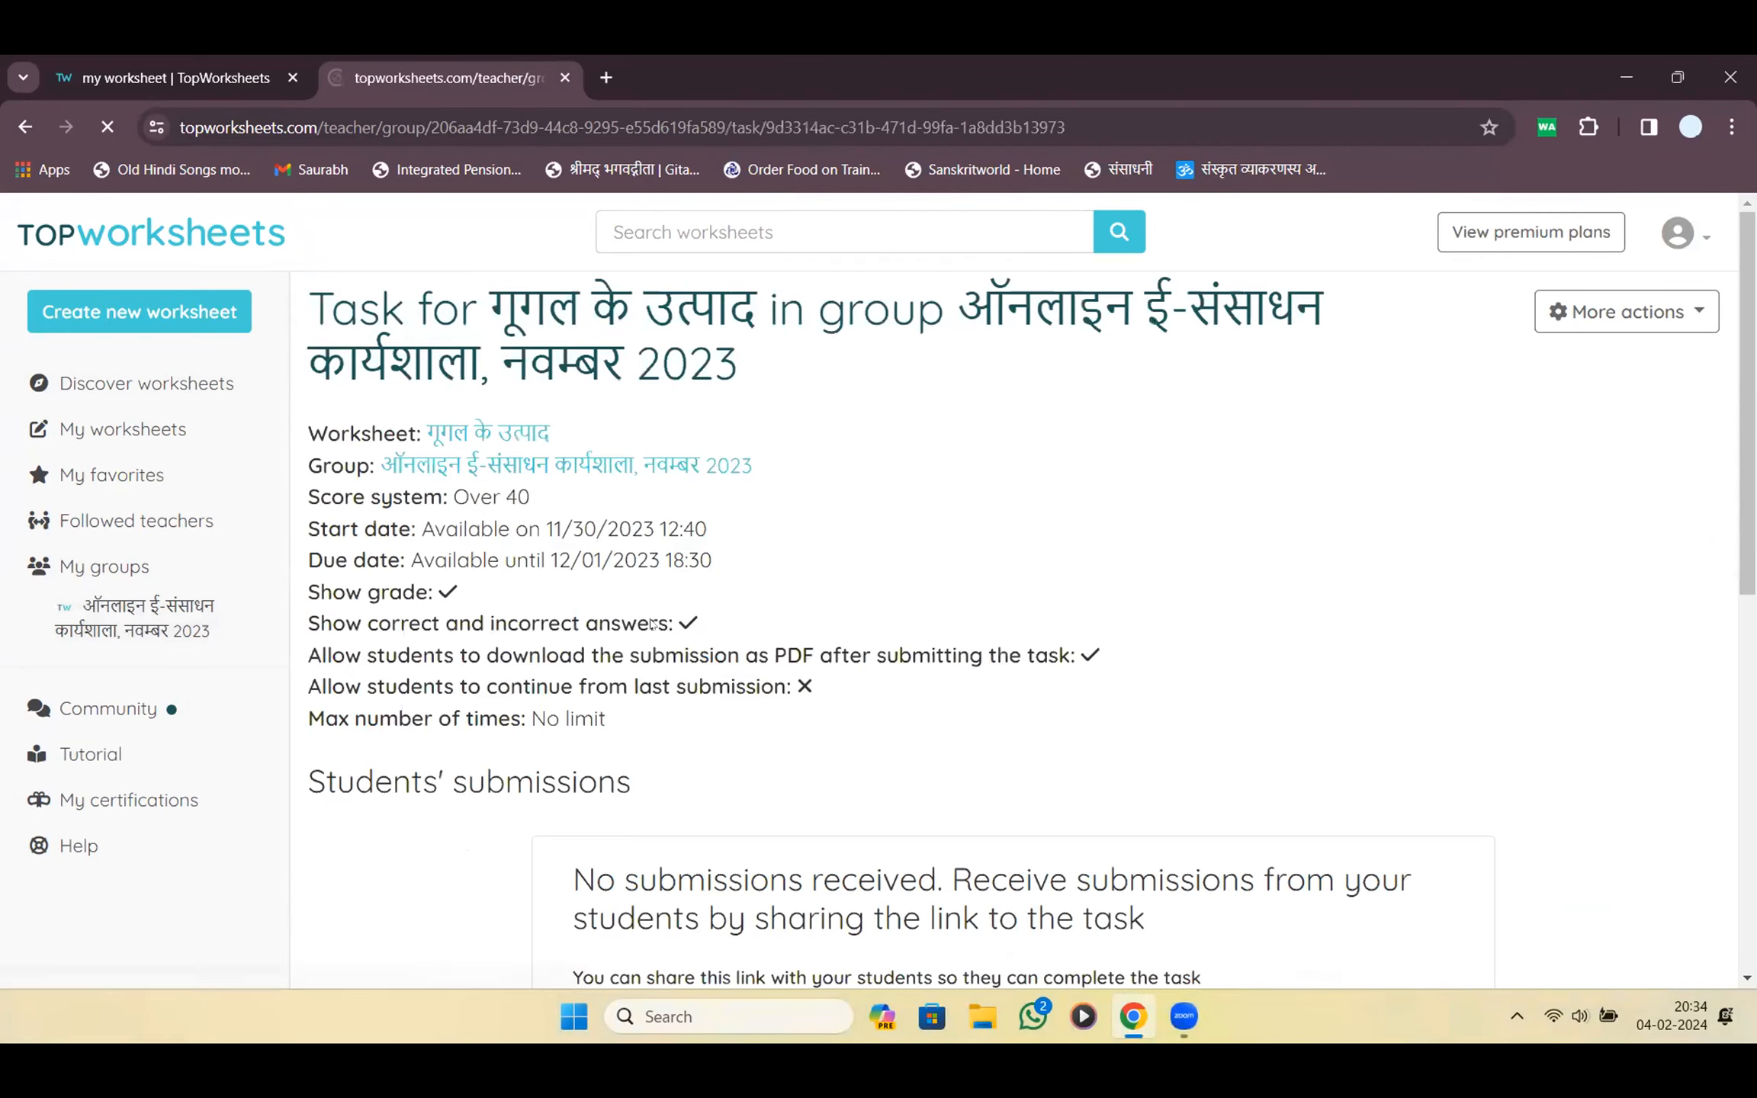
scroll(653, 624, "down", 6)
scroll(653, 624, "up", 6)
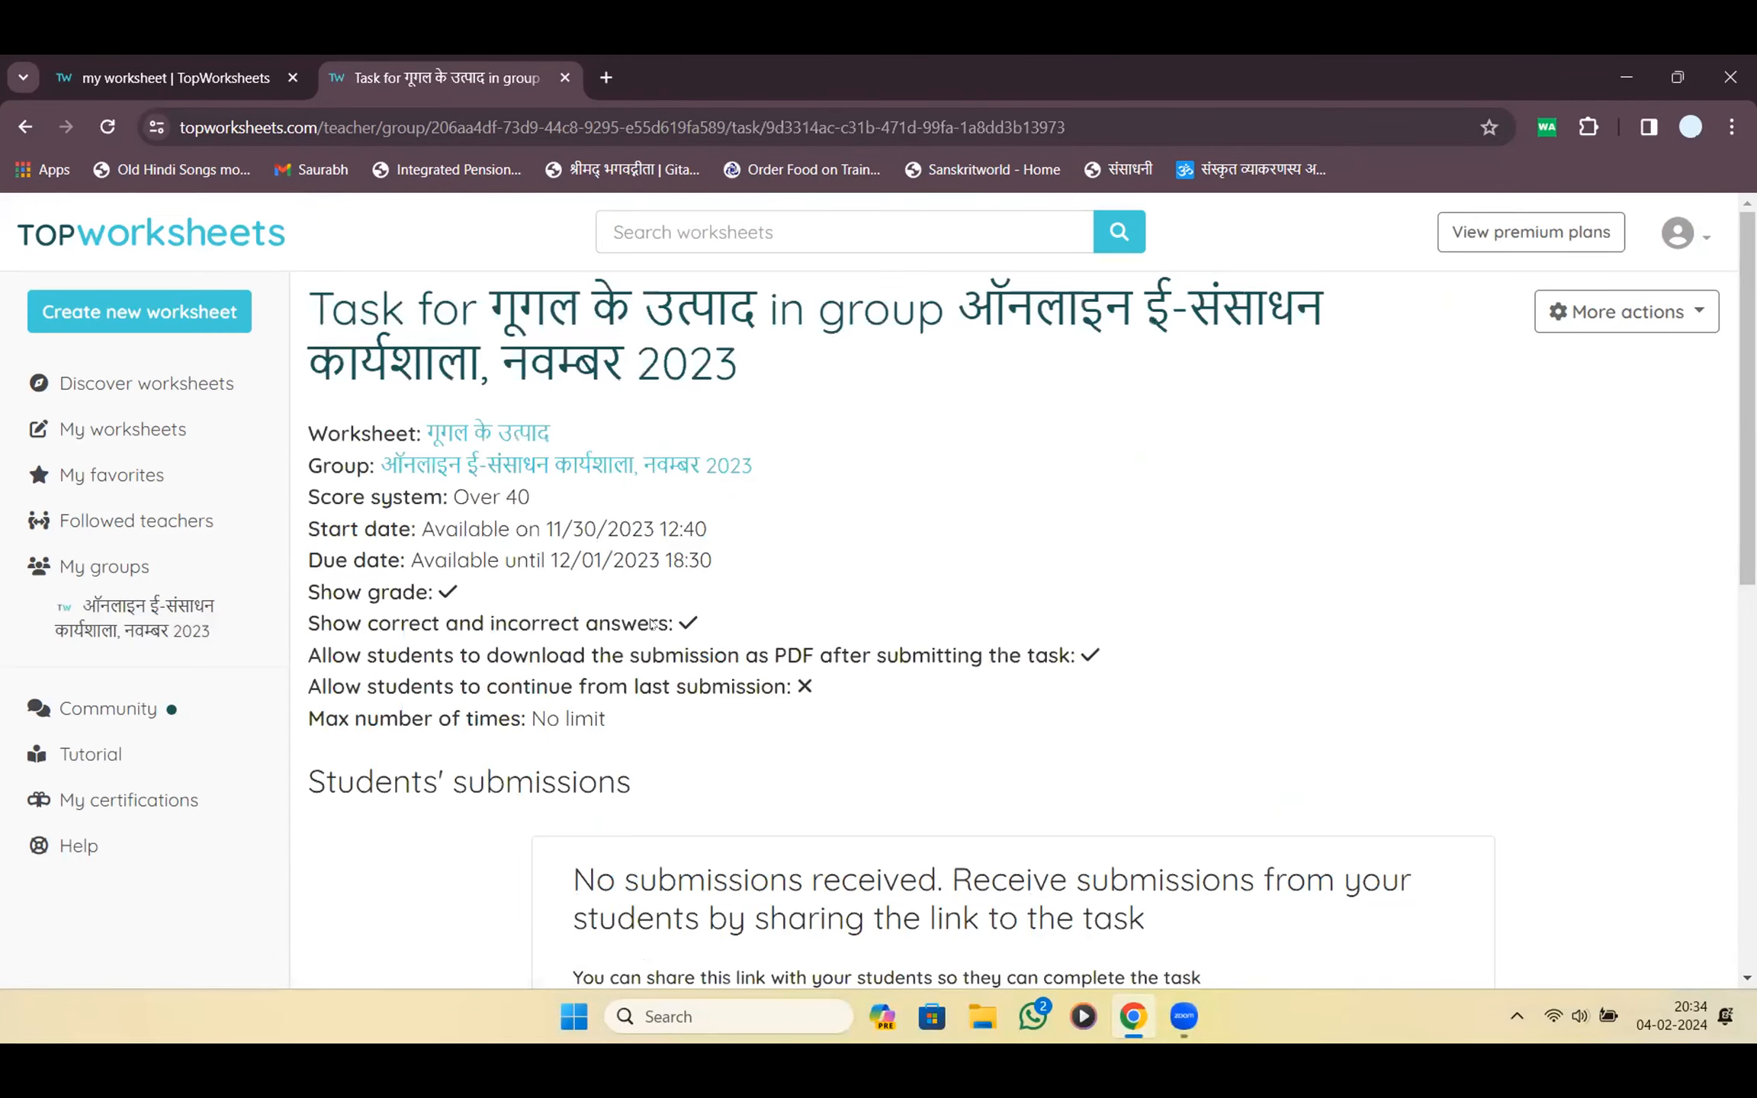
left_click_drag(533, 497, 437, 500)
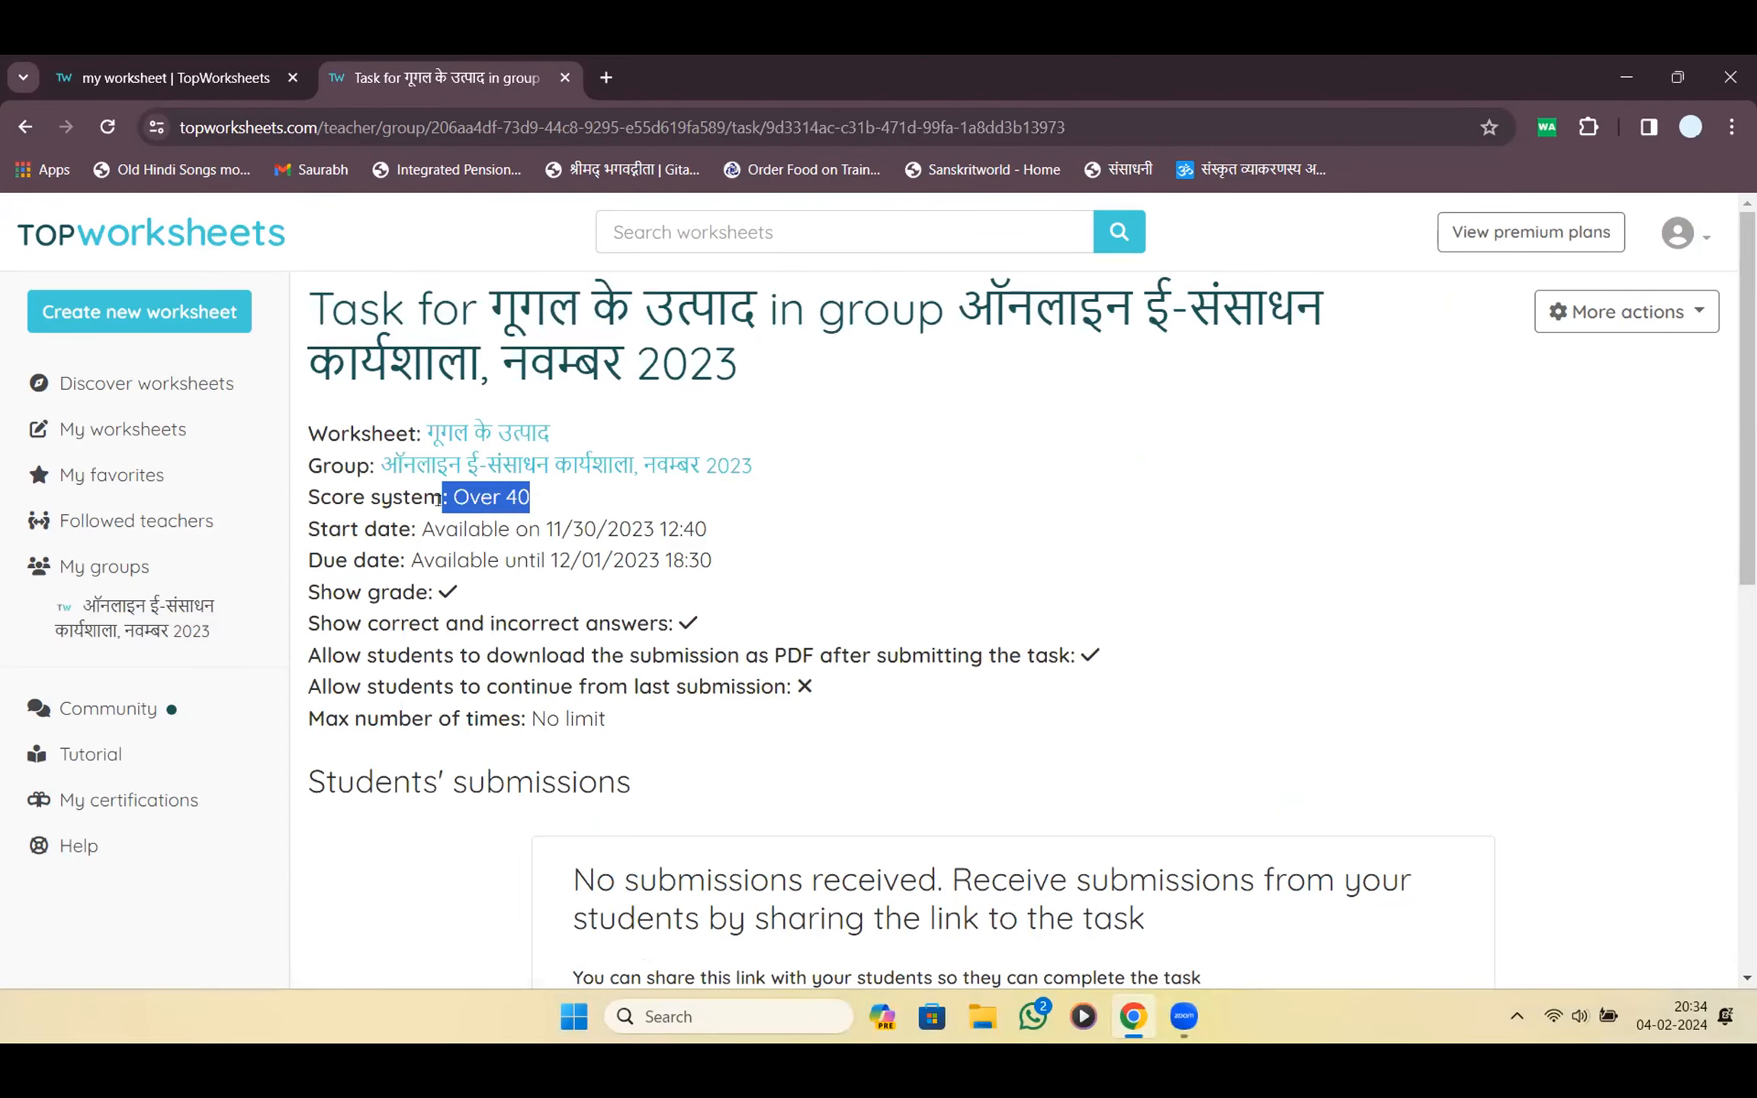
mouse_move(451, 608)
scroll(451, 610, "down", 7)
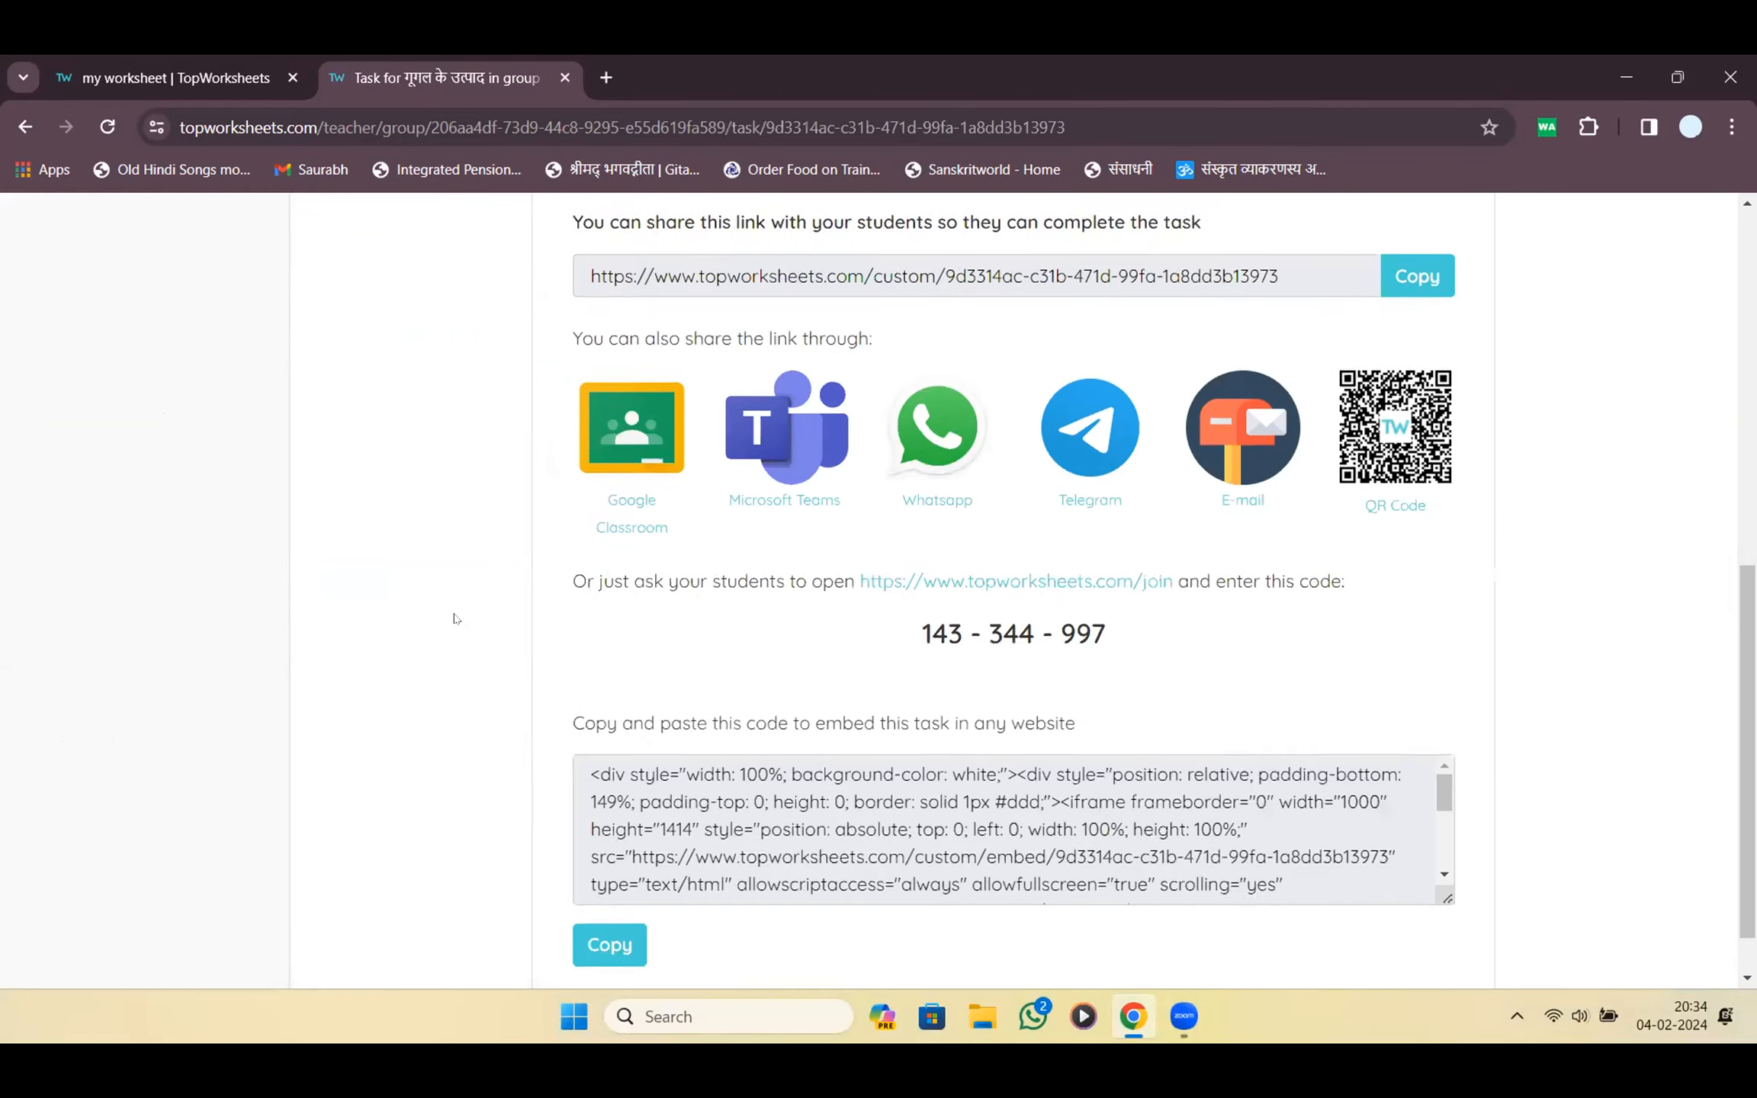
scroll(451, 614, "up", 7)
scroll(454, 618, "down", 7)
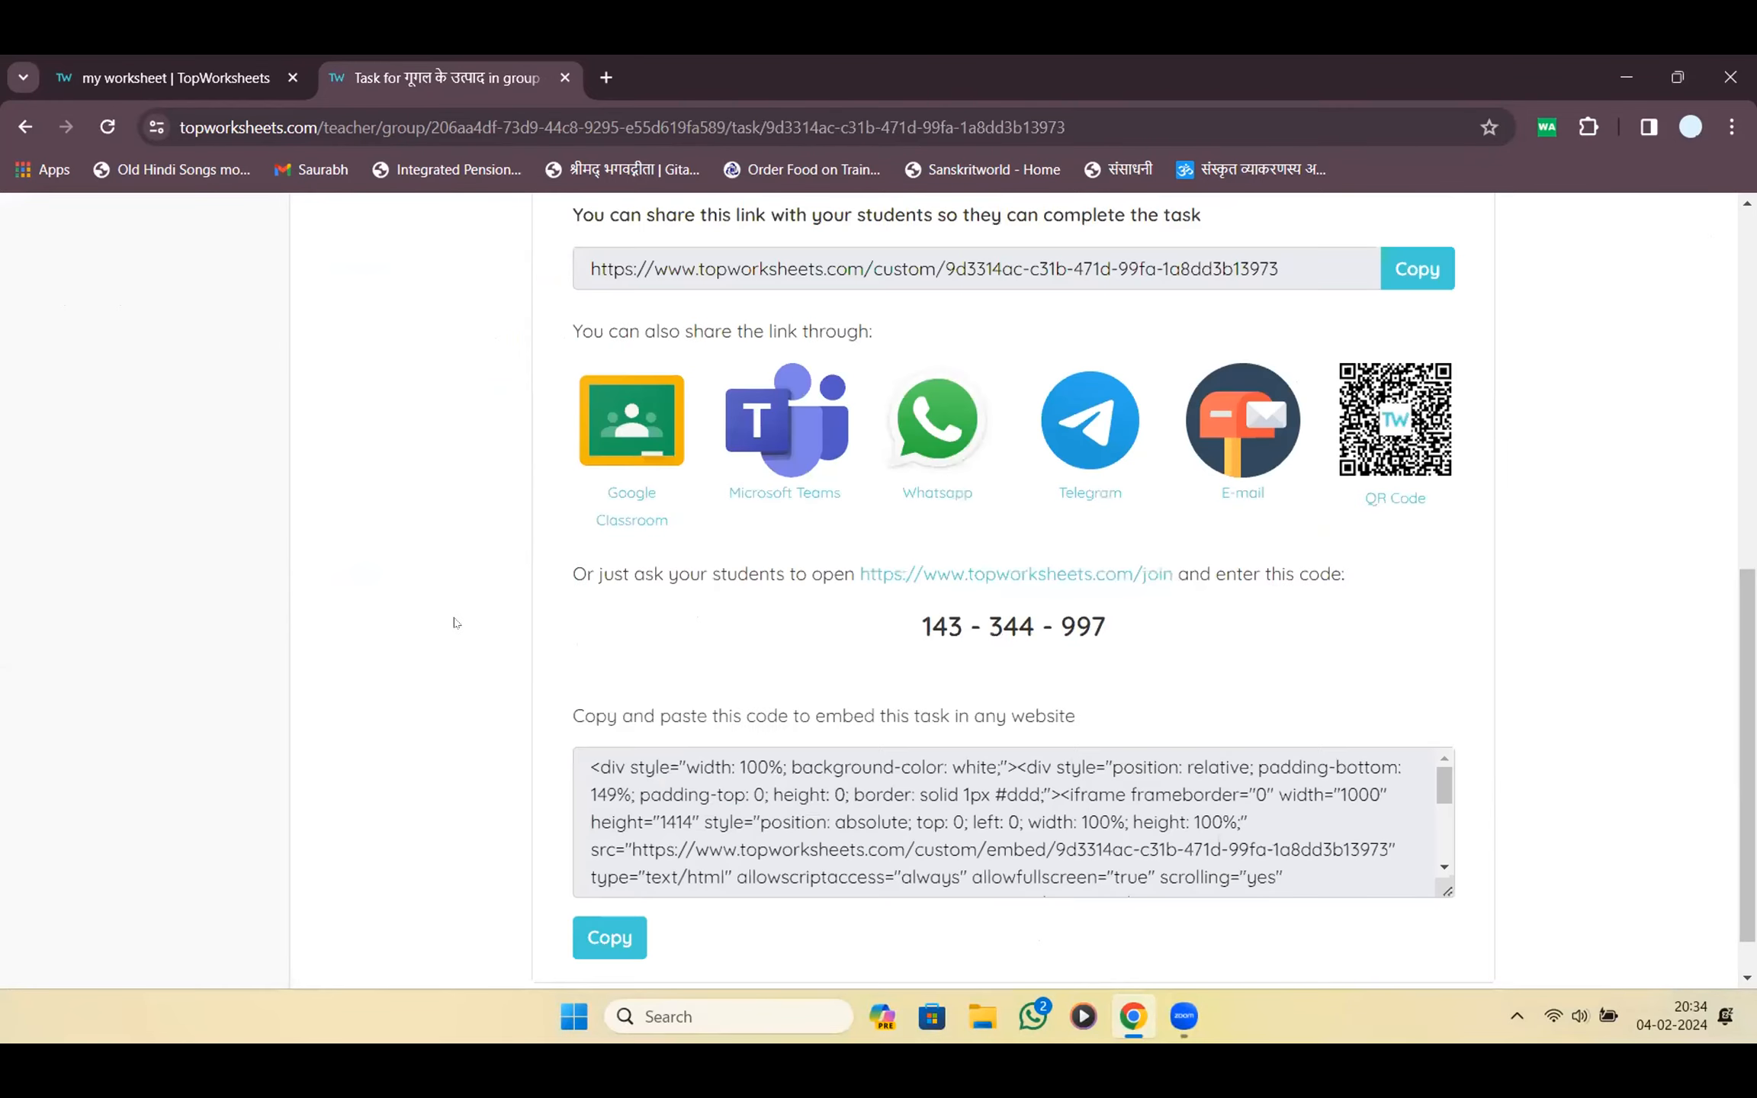
scroll(1136, 705, "up", 8)
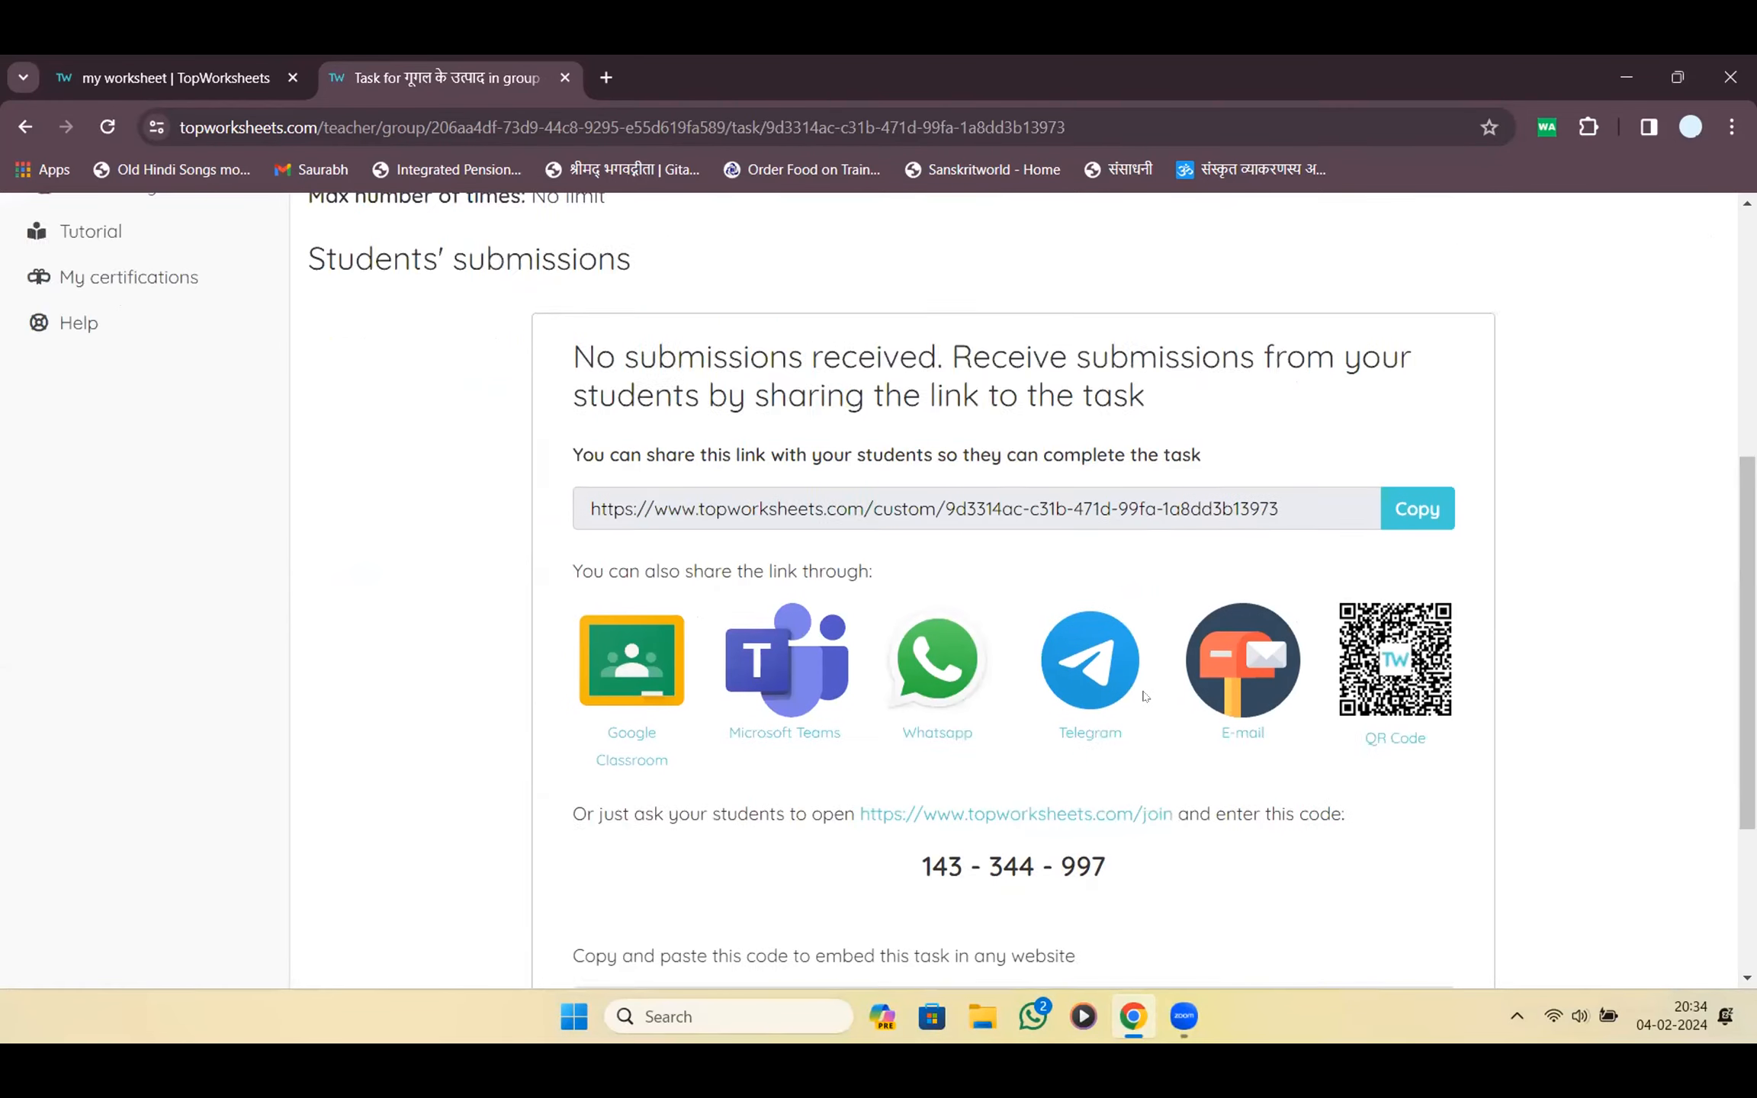
left_click(139, 608)
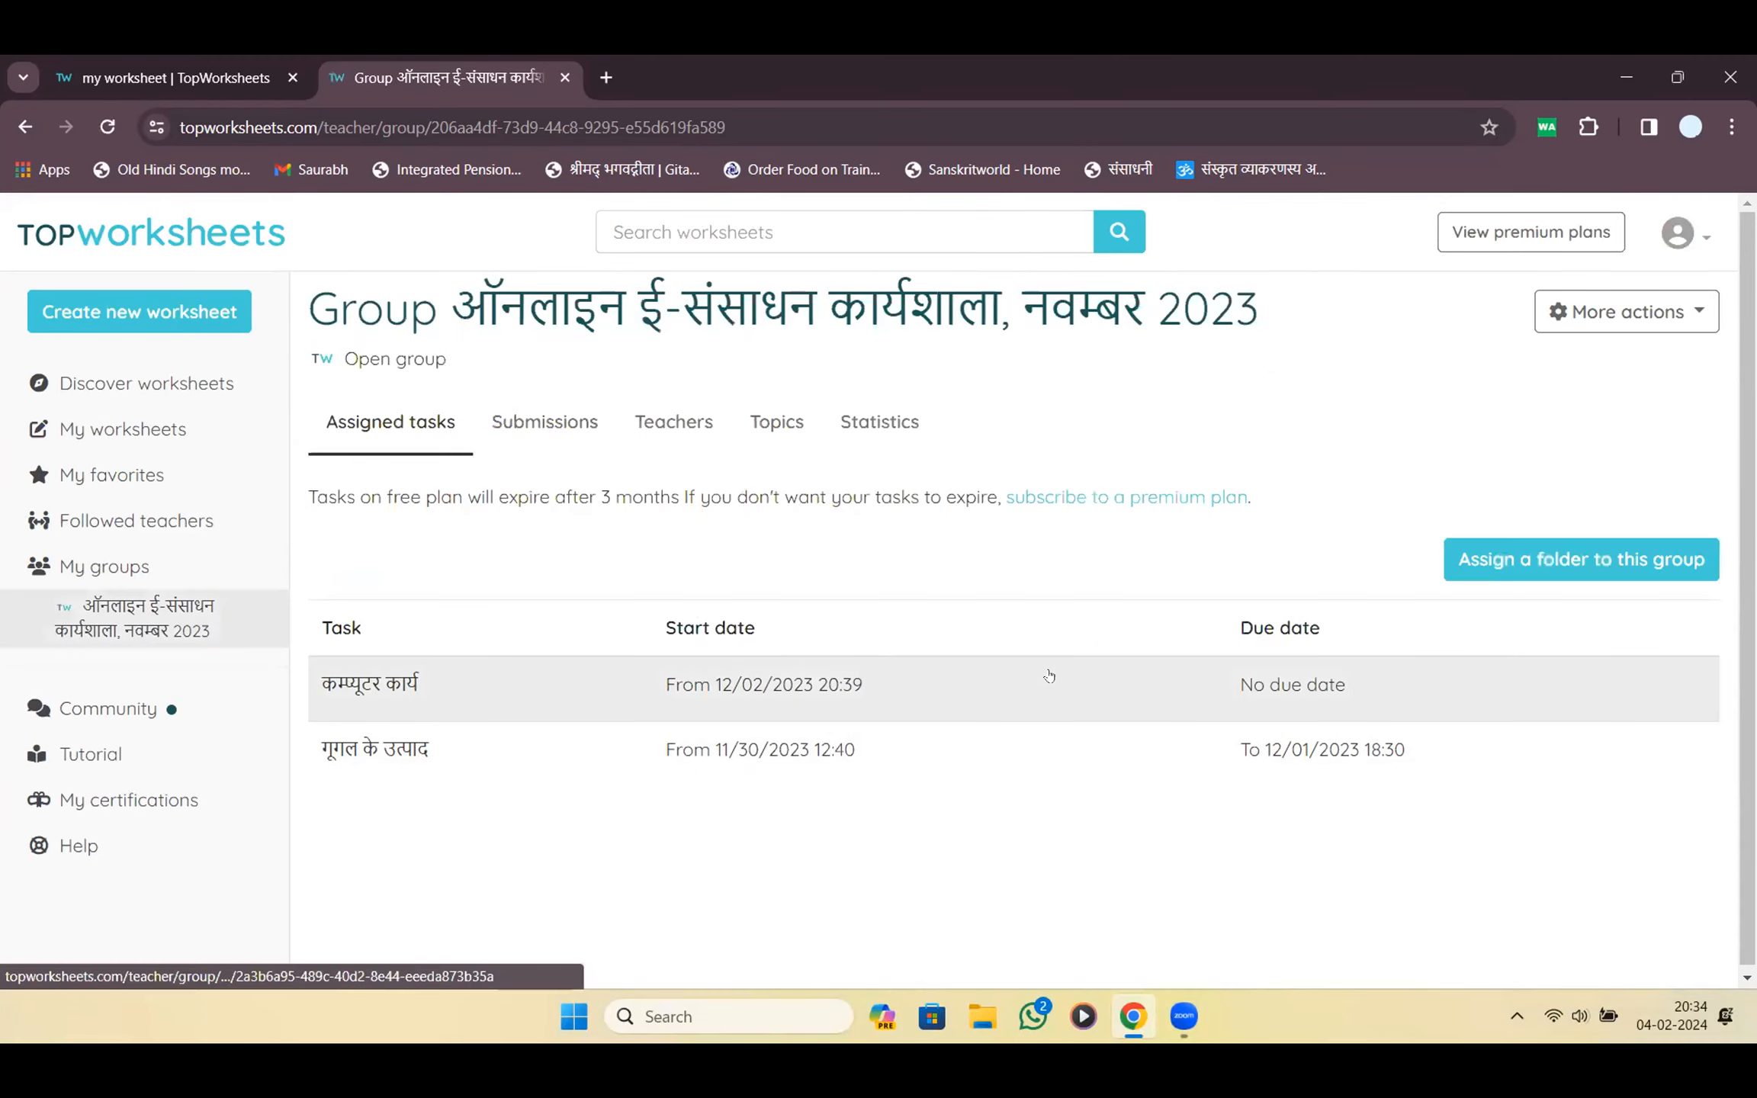
Review the कम्प्यूटर कार्य task's share and embed details, then close the task page
left_click(646, 699)
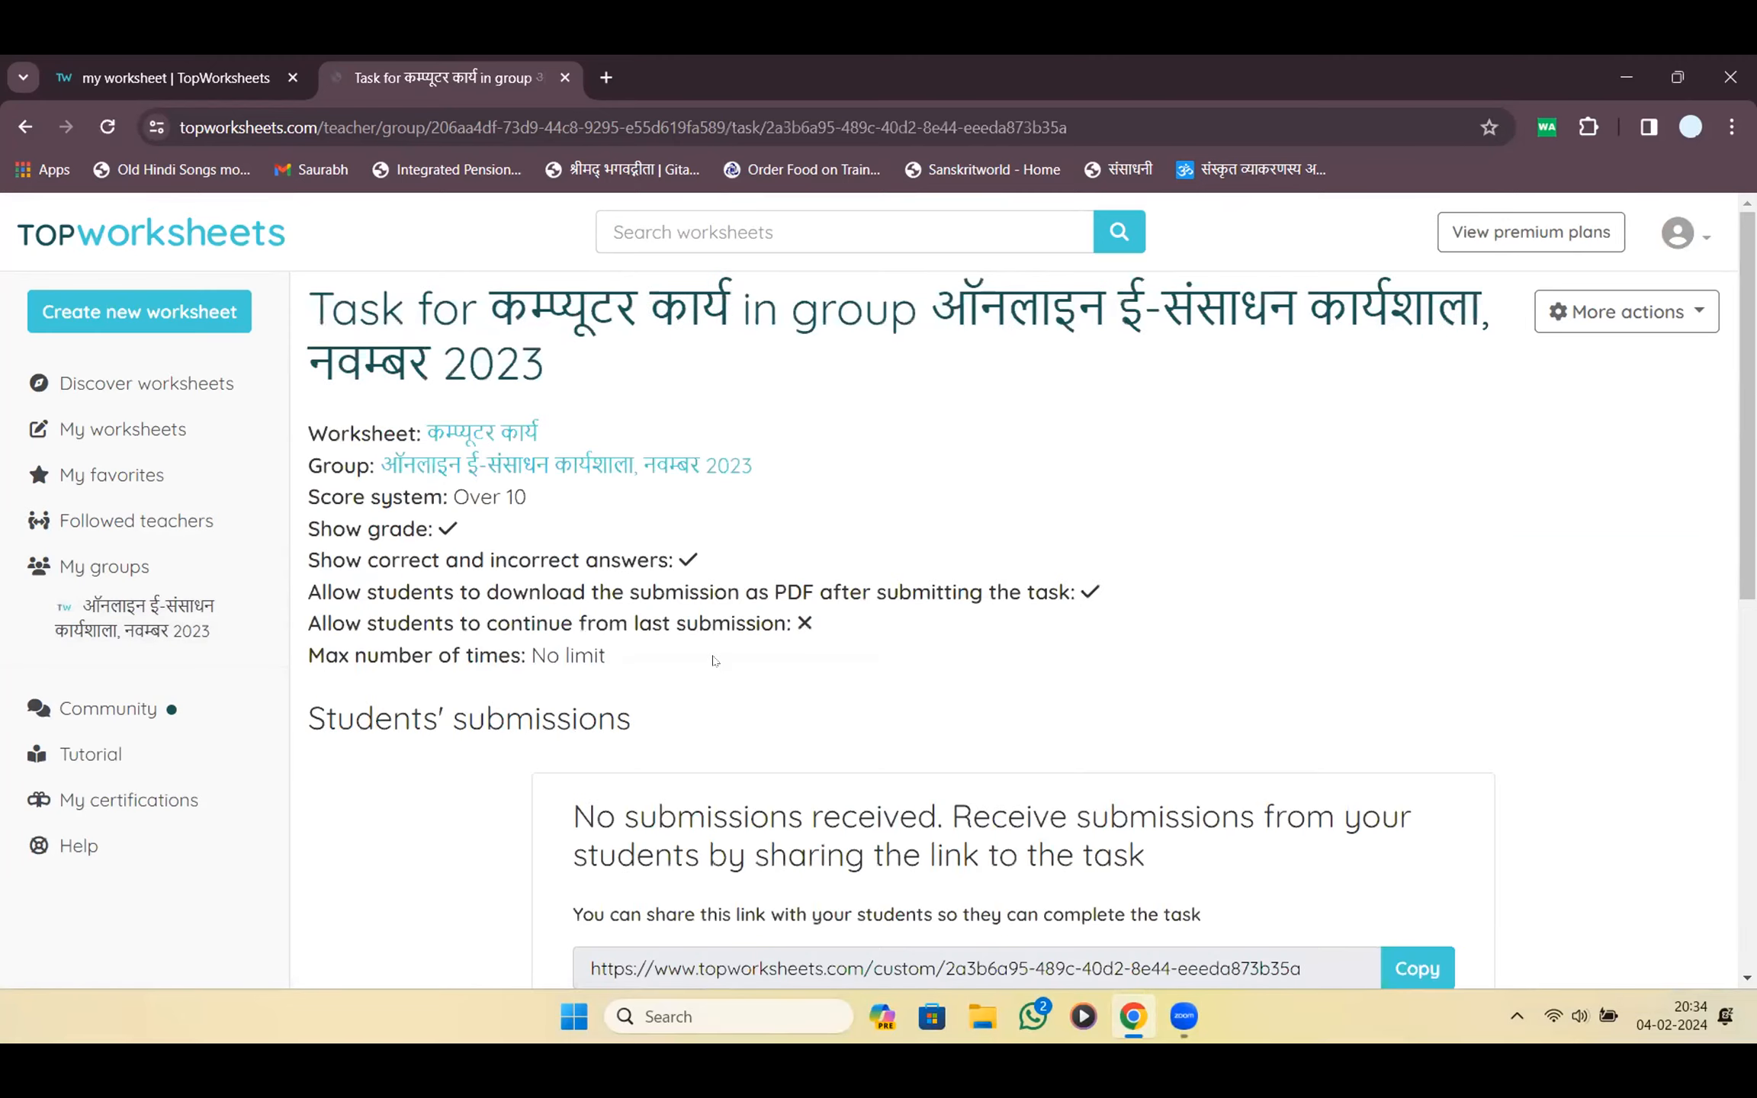
scroll(713, 662, "down", 4)
scroll(907, 662, "down", 4)
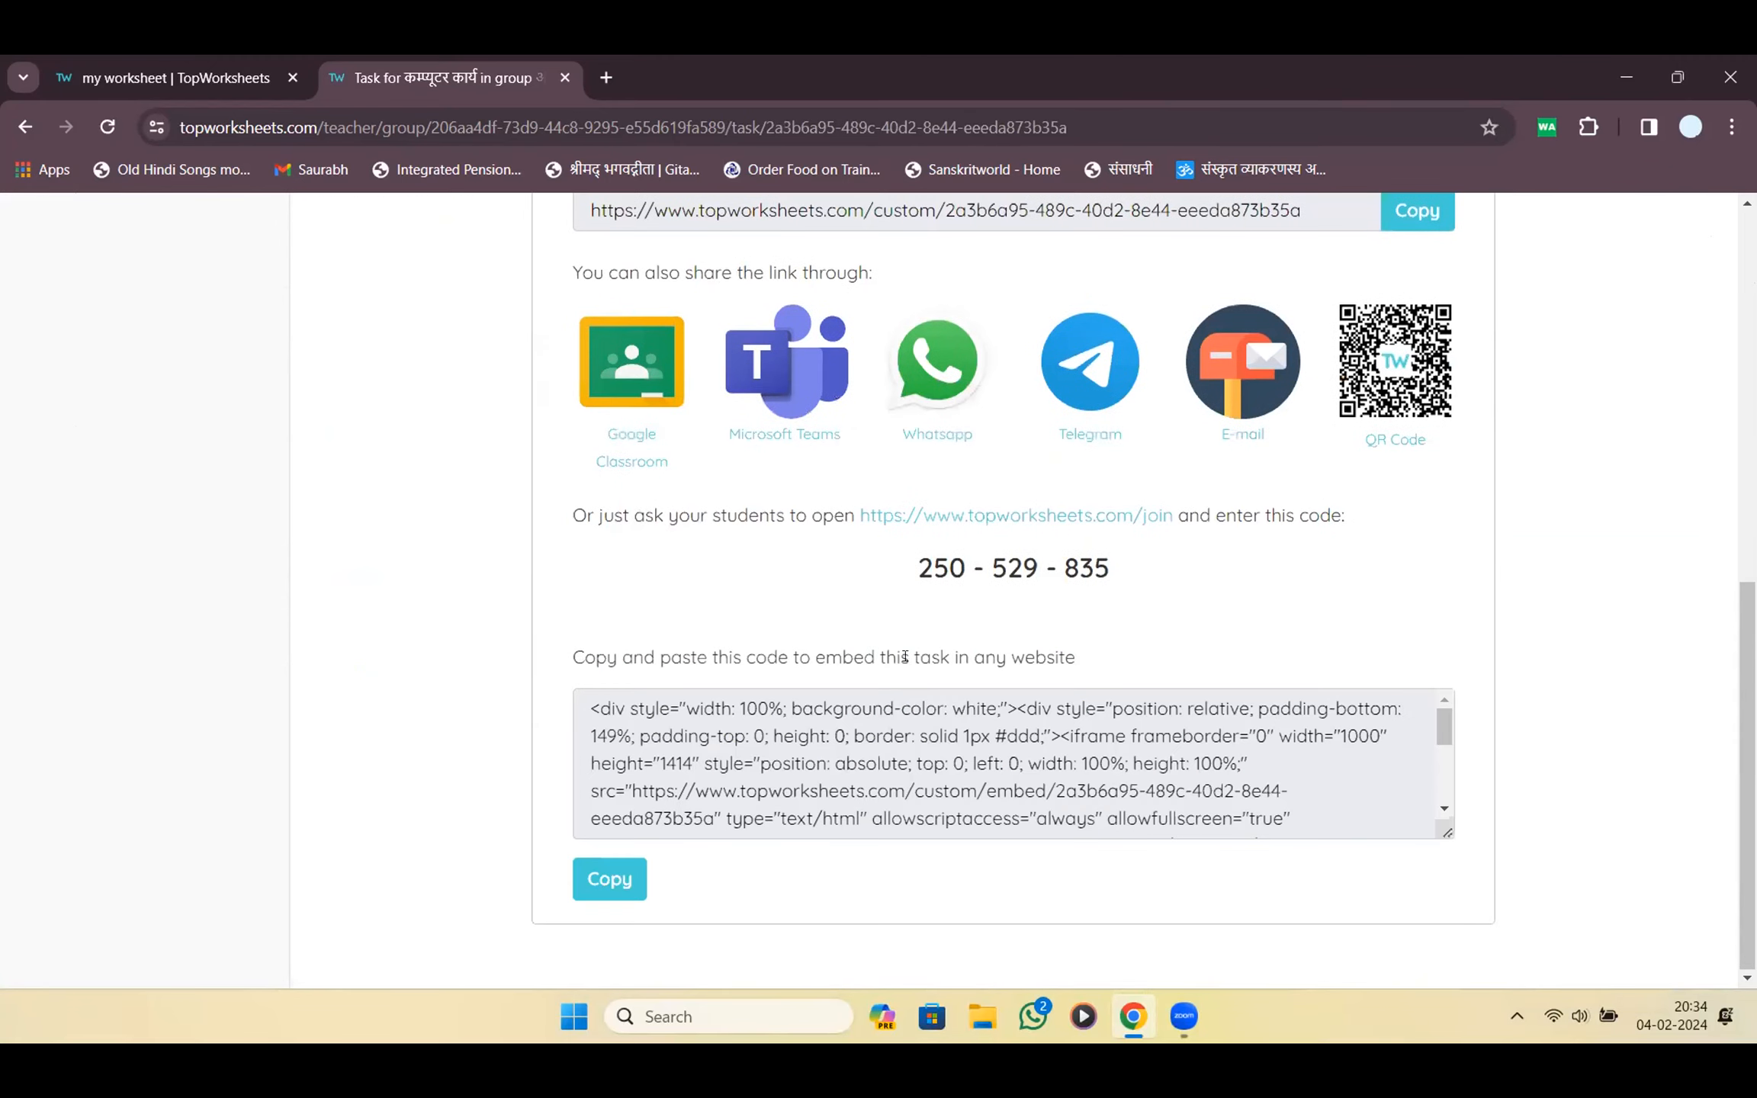
scroll(909, 662, "up", 8)
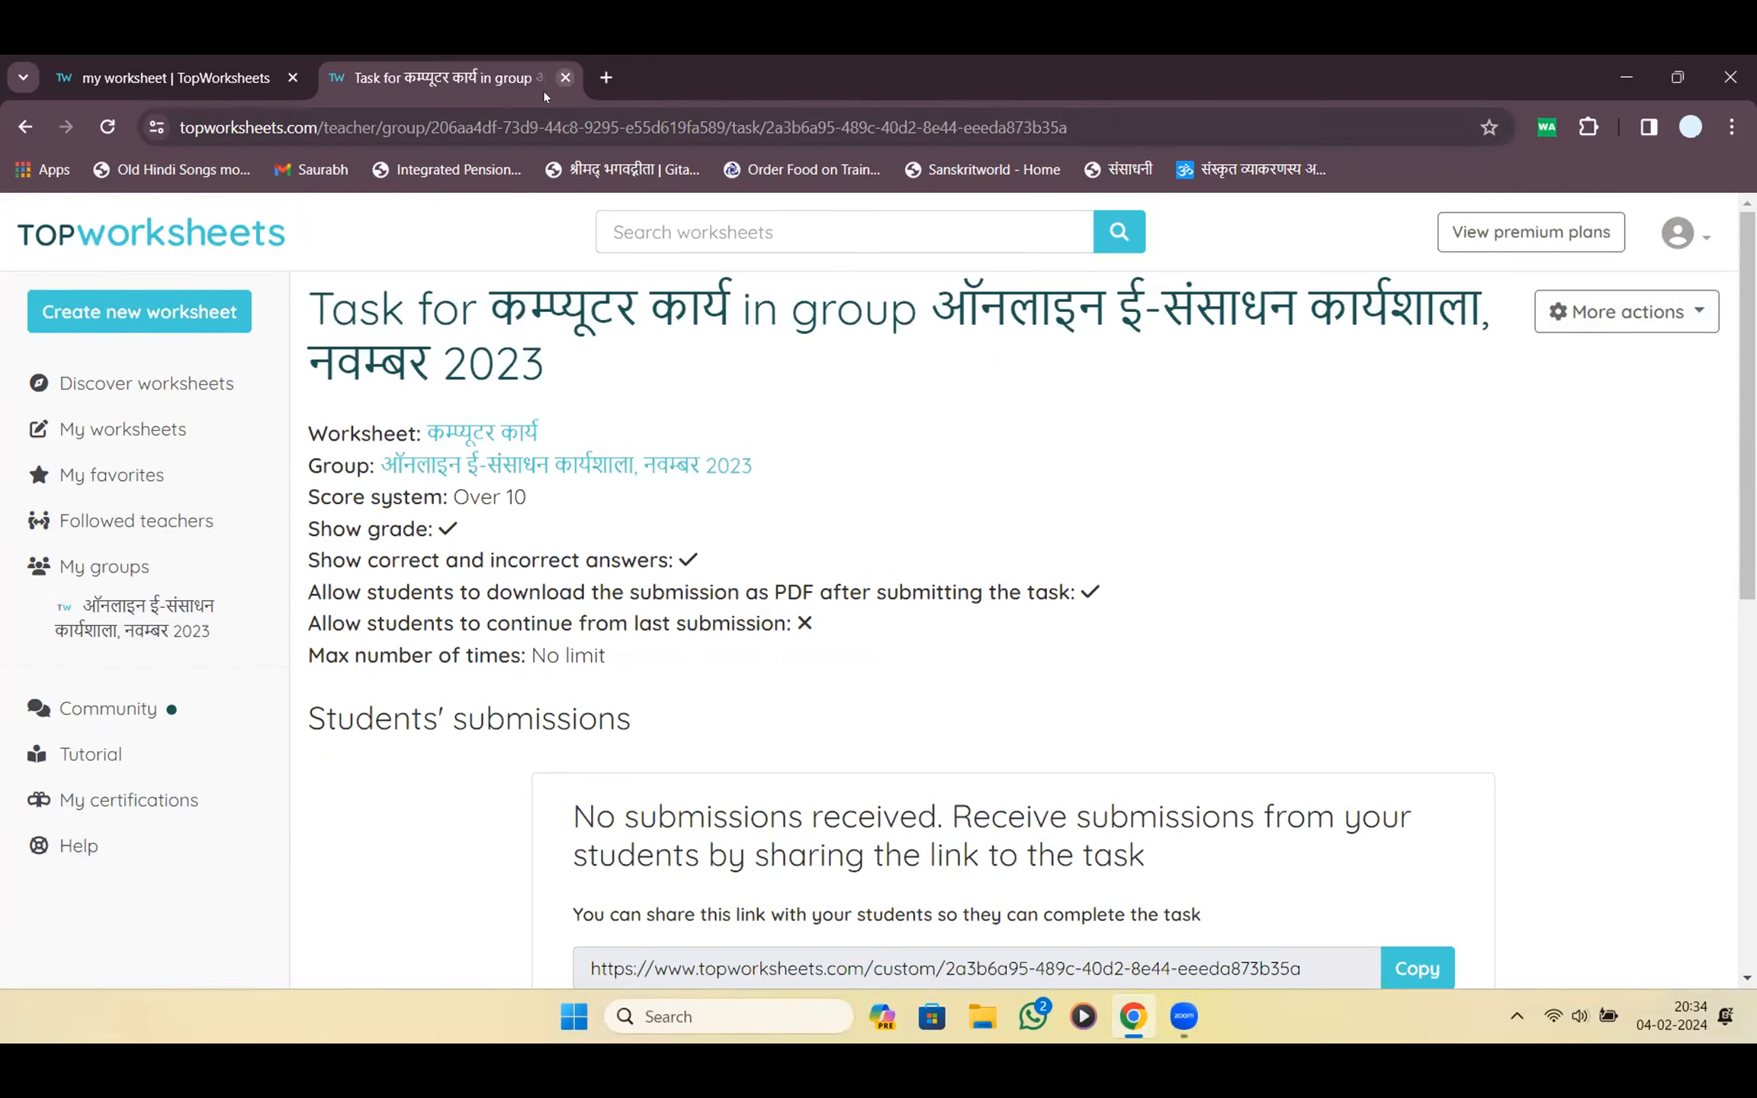
left_click(566, 78)
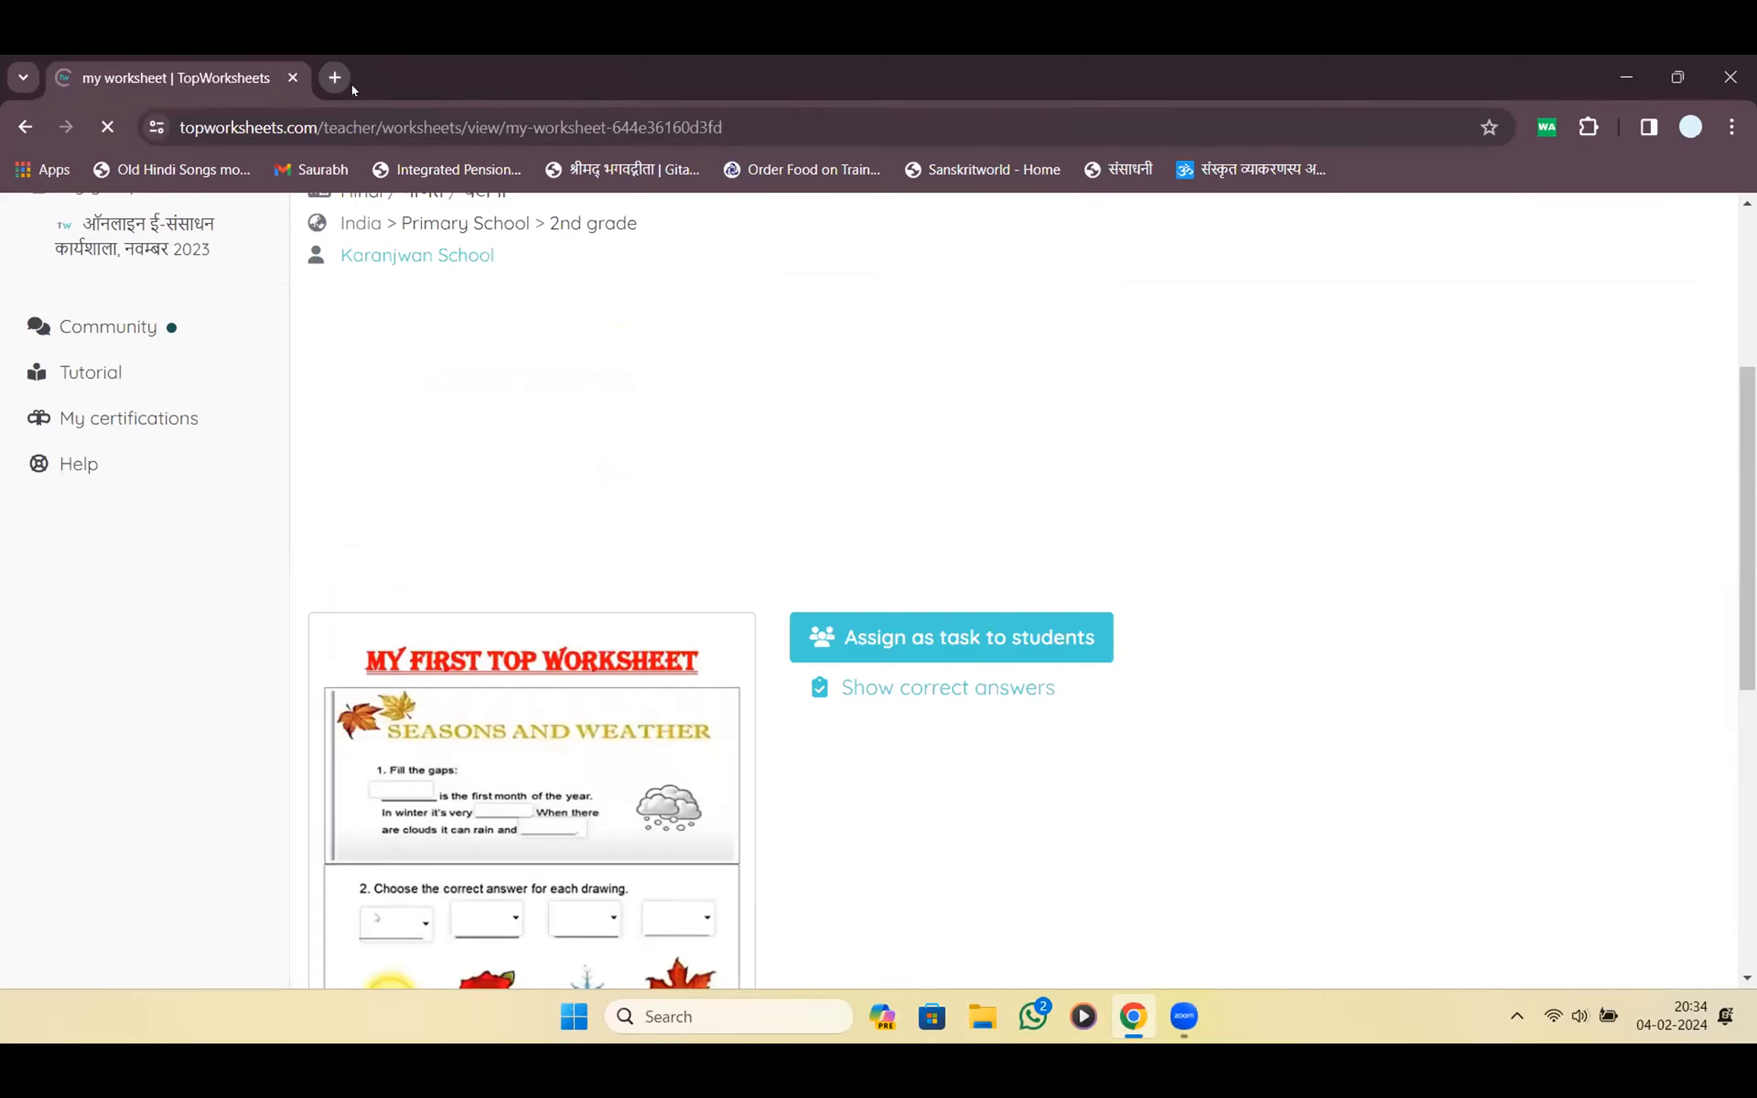
key("ctrl+t")
Close the old page and search Google for 'testmoz' using the suggestion for 'testmoj'
left_click(293, 78)
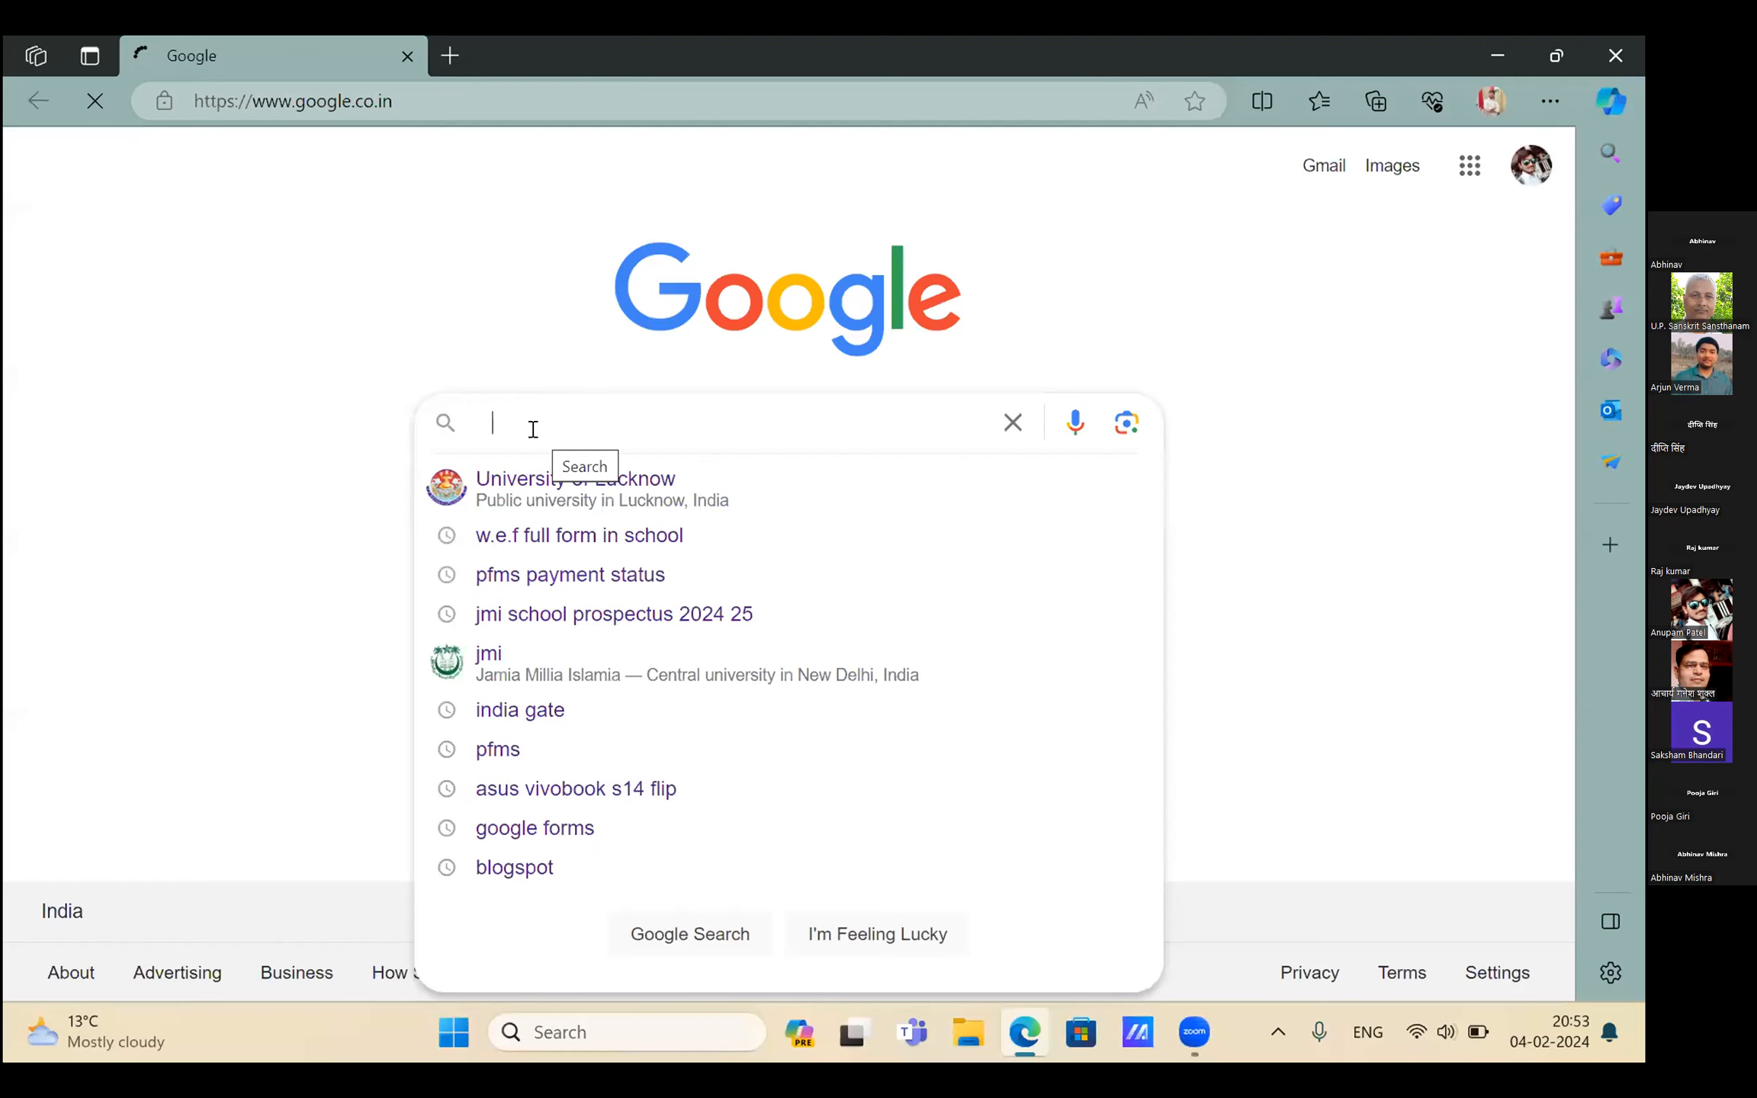
type("testmoj")
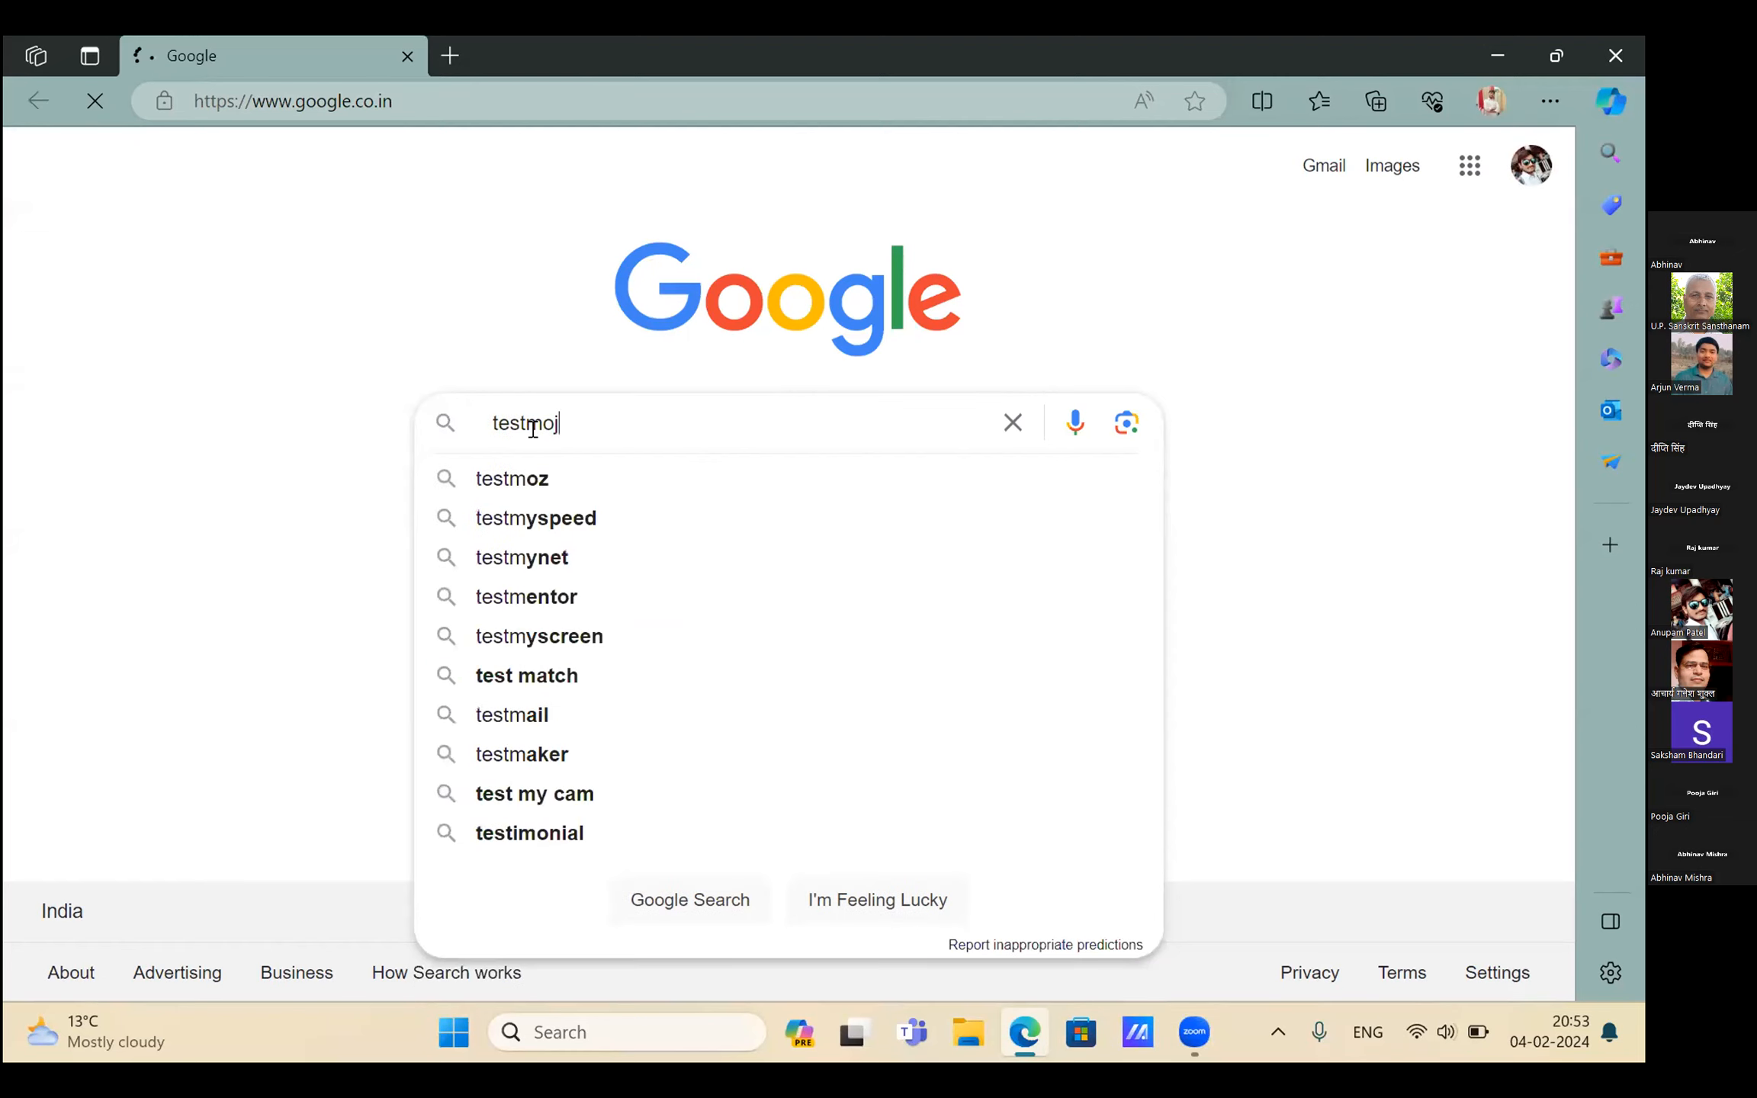
left_click(520, 472)
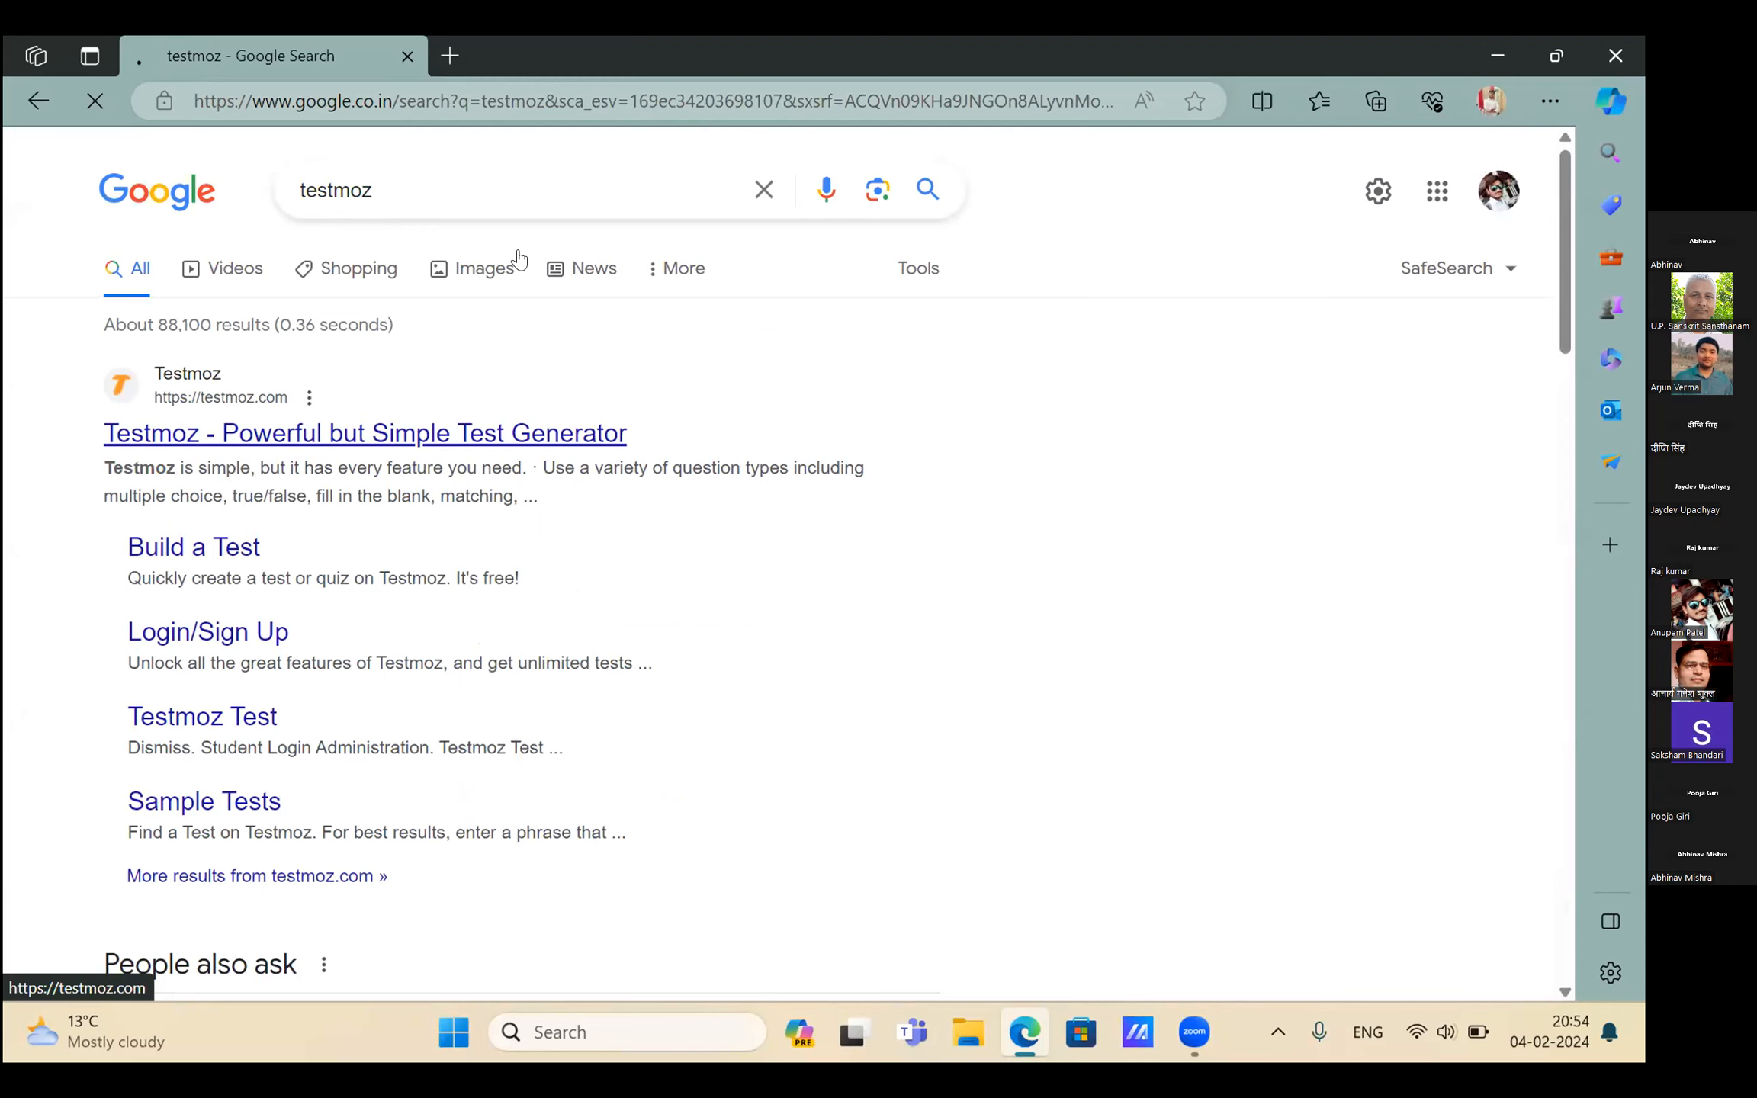
Open testmoz.com and create the test 'Sanskrit TEST' protected by a confirmed password
left_click(411, 436)
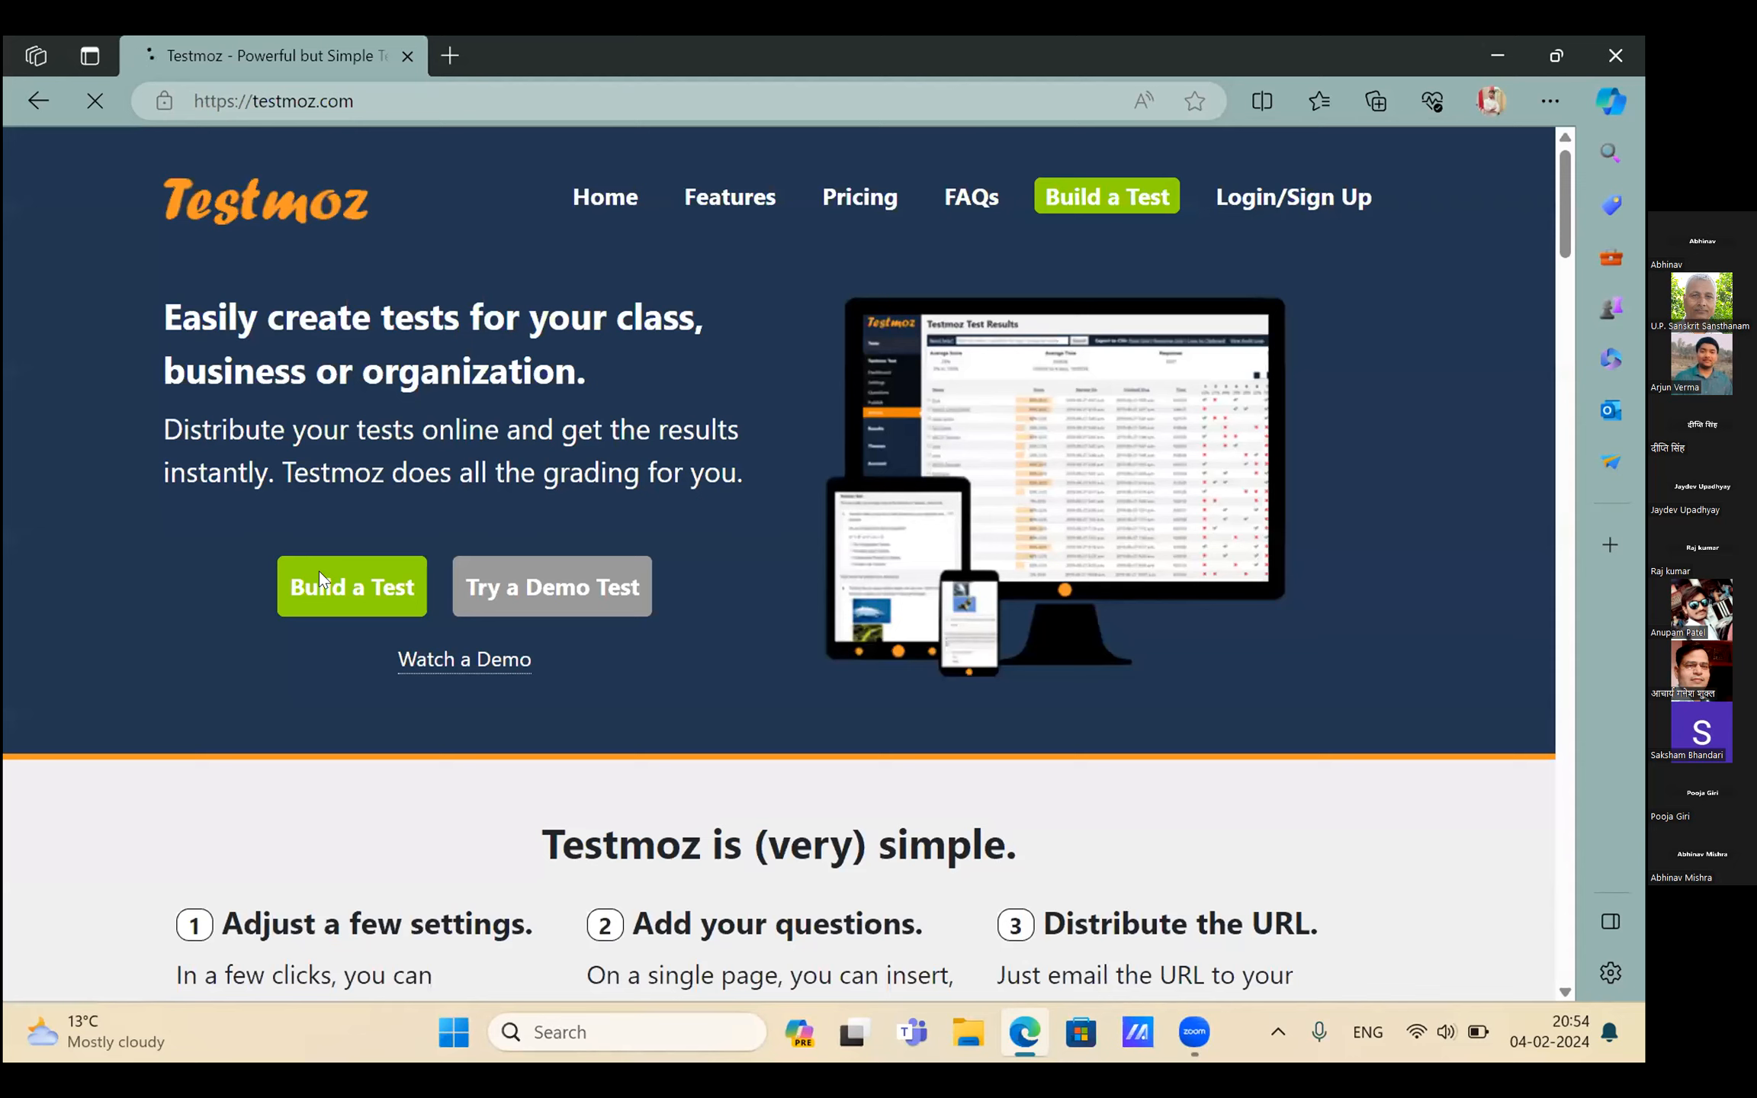
scroll(319, 571, "down", 3)
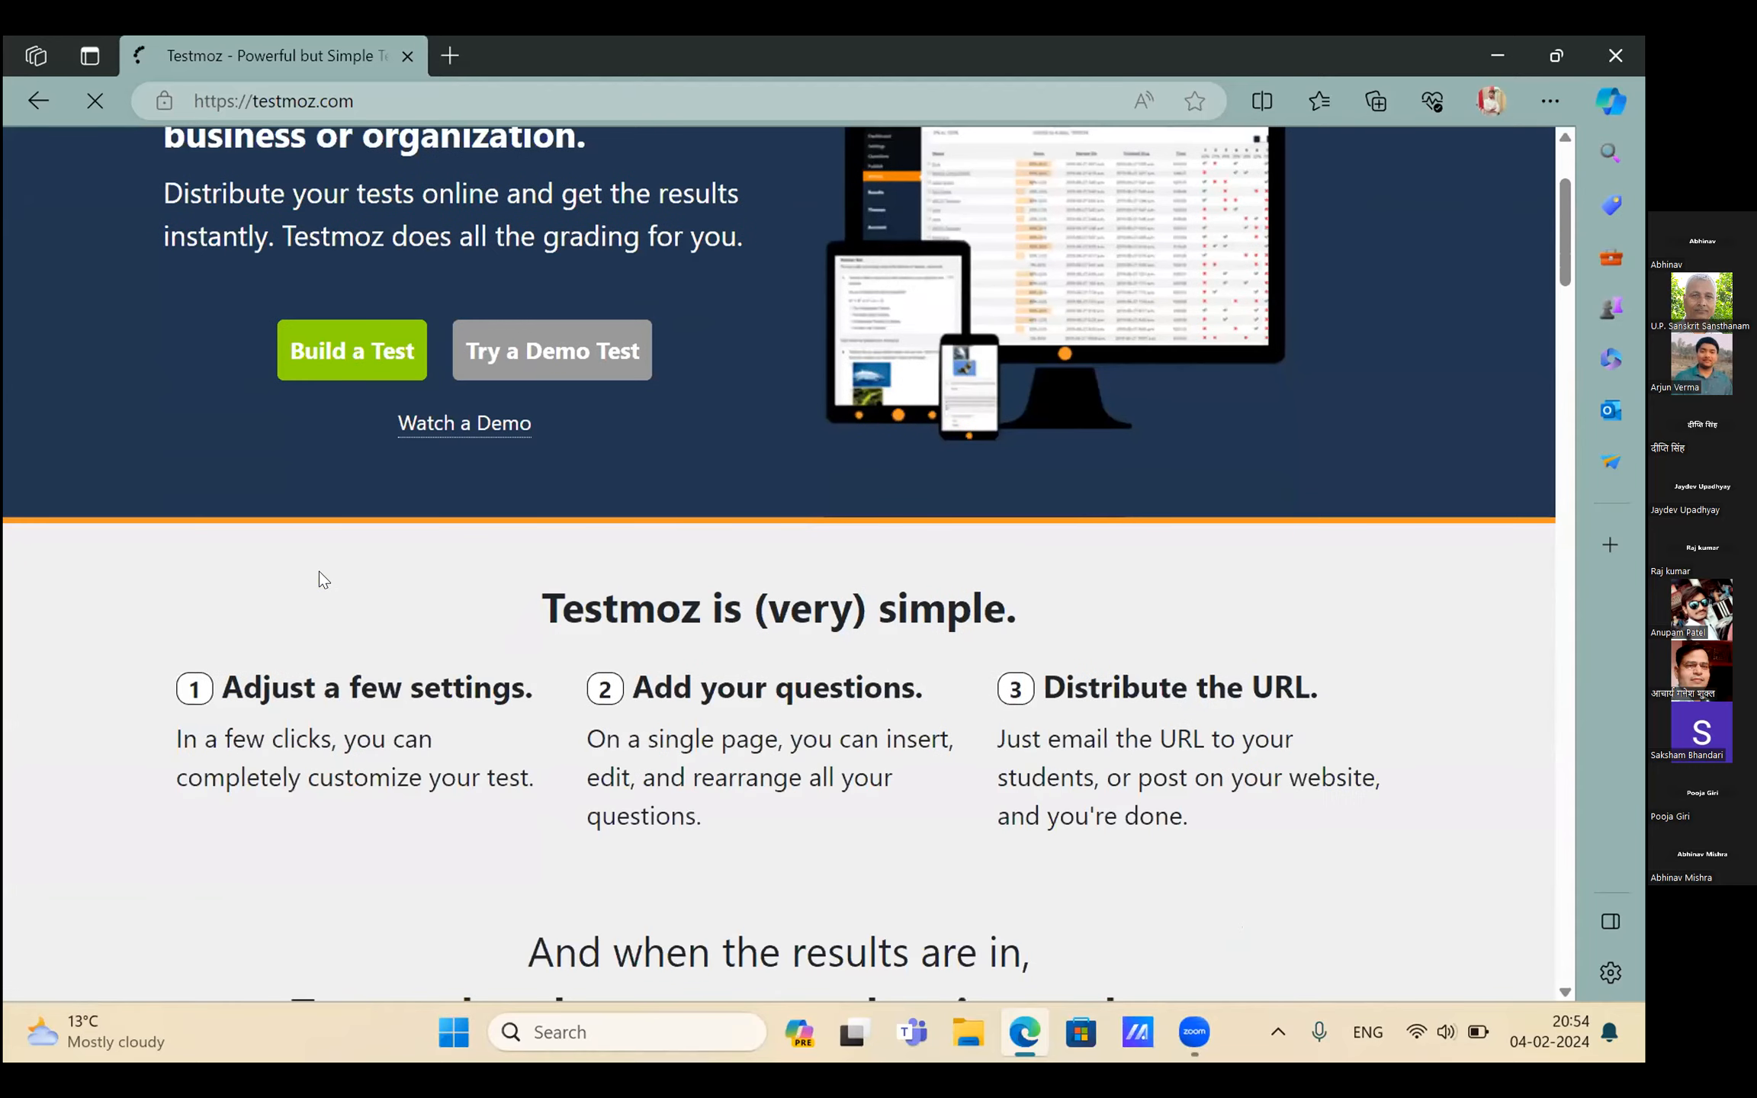
scroll(319, 571, "up", 3)
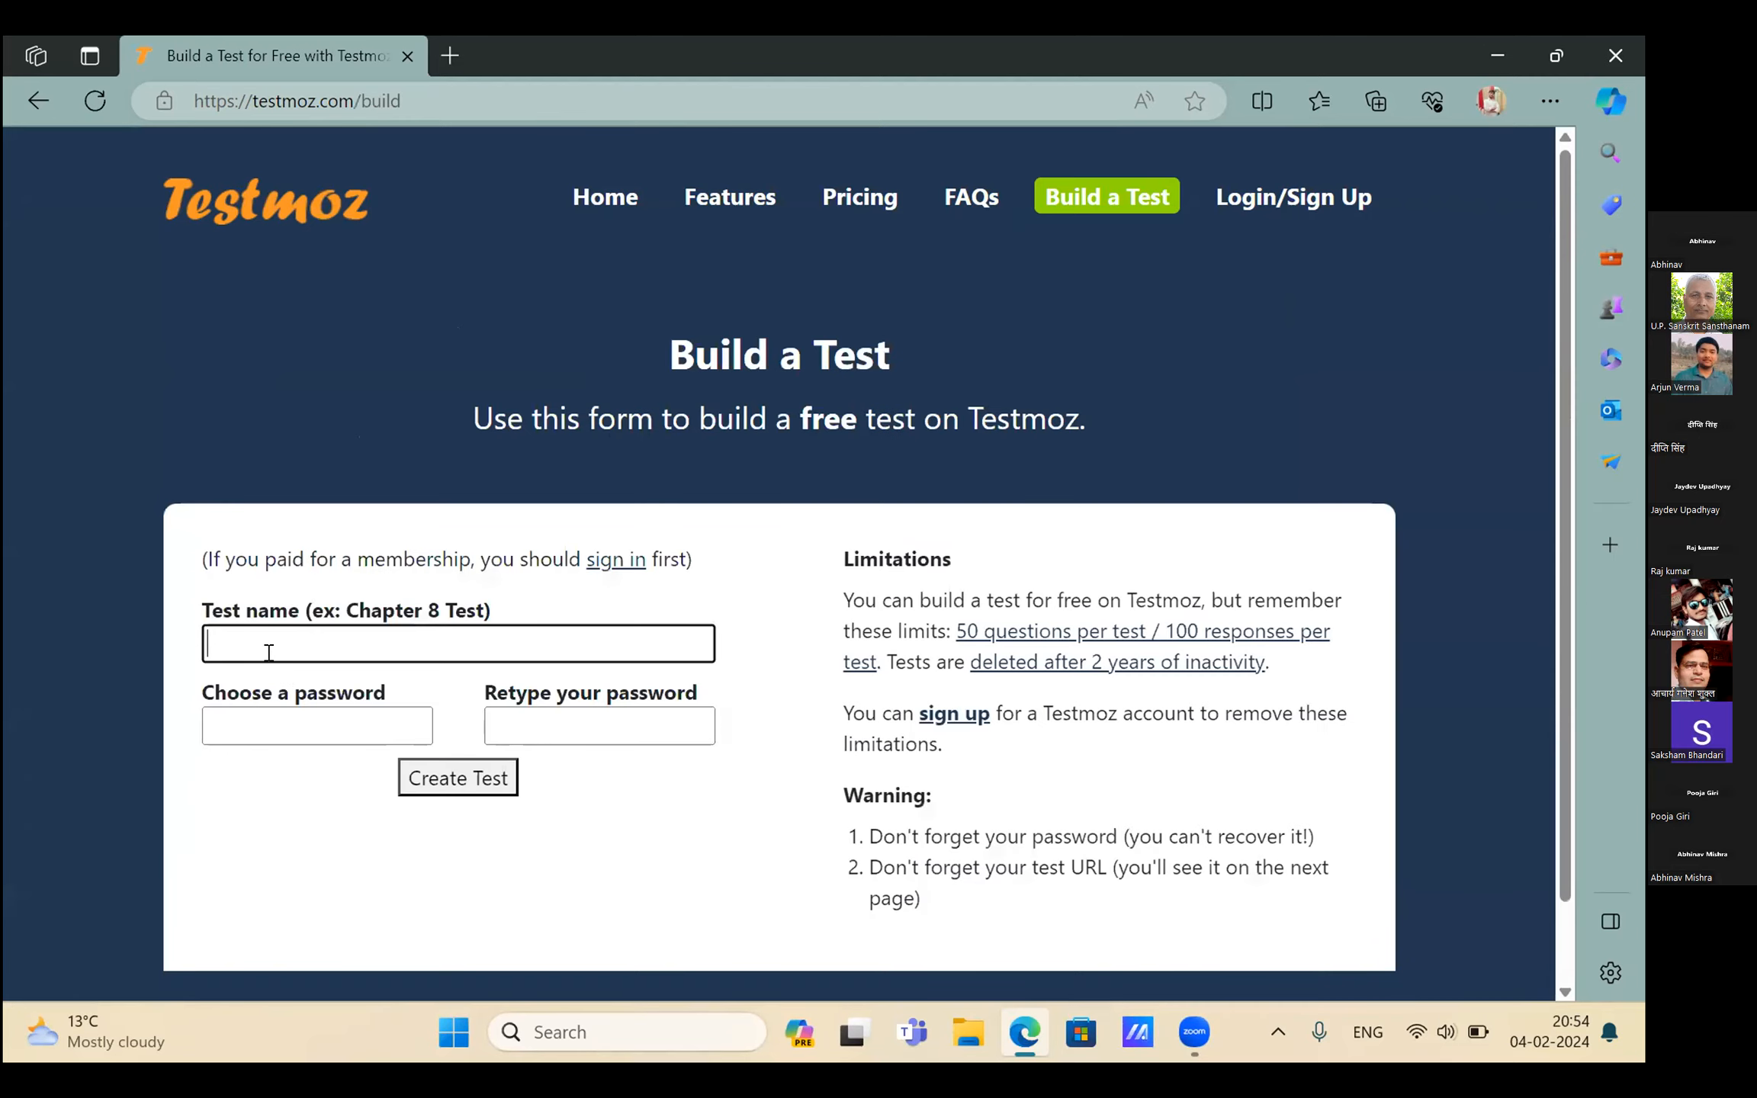
left_click(243, 637)
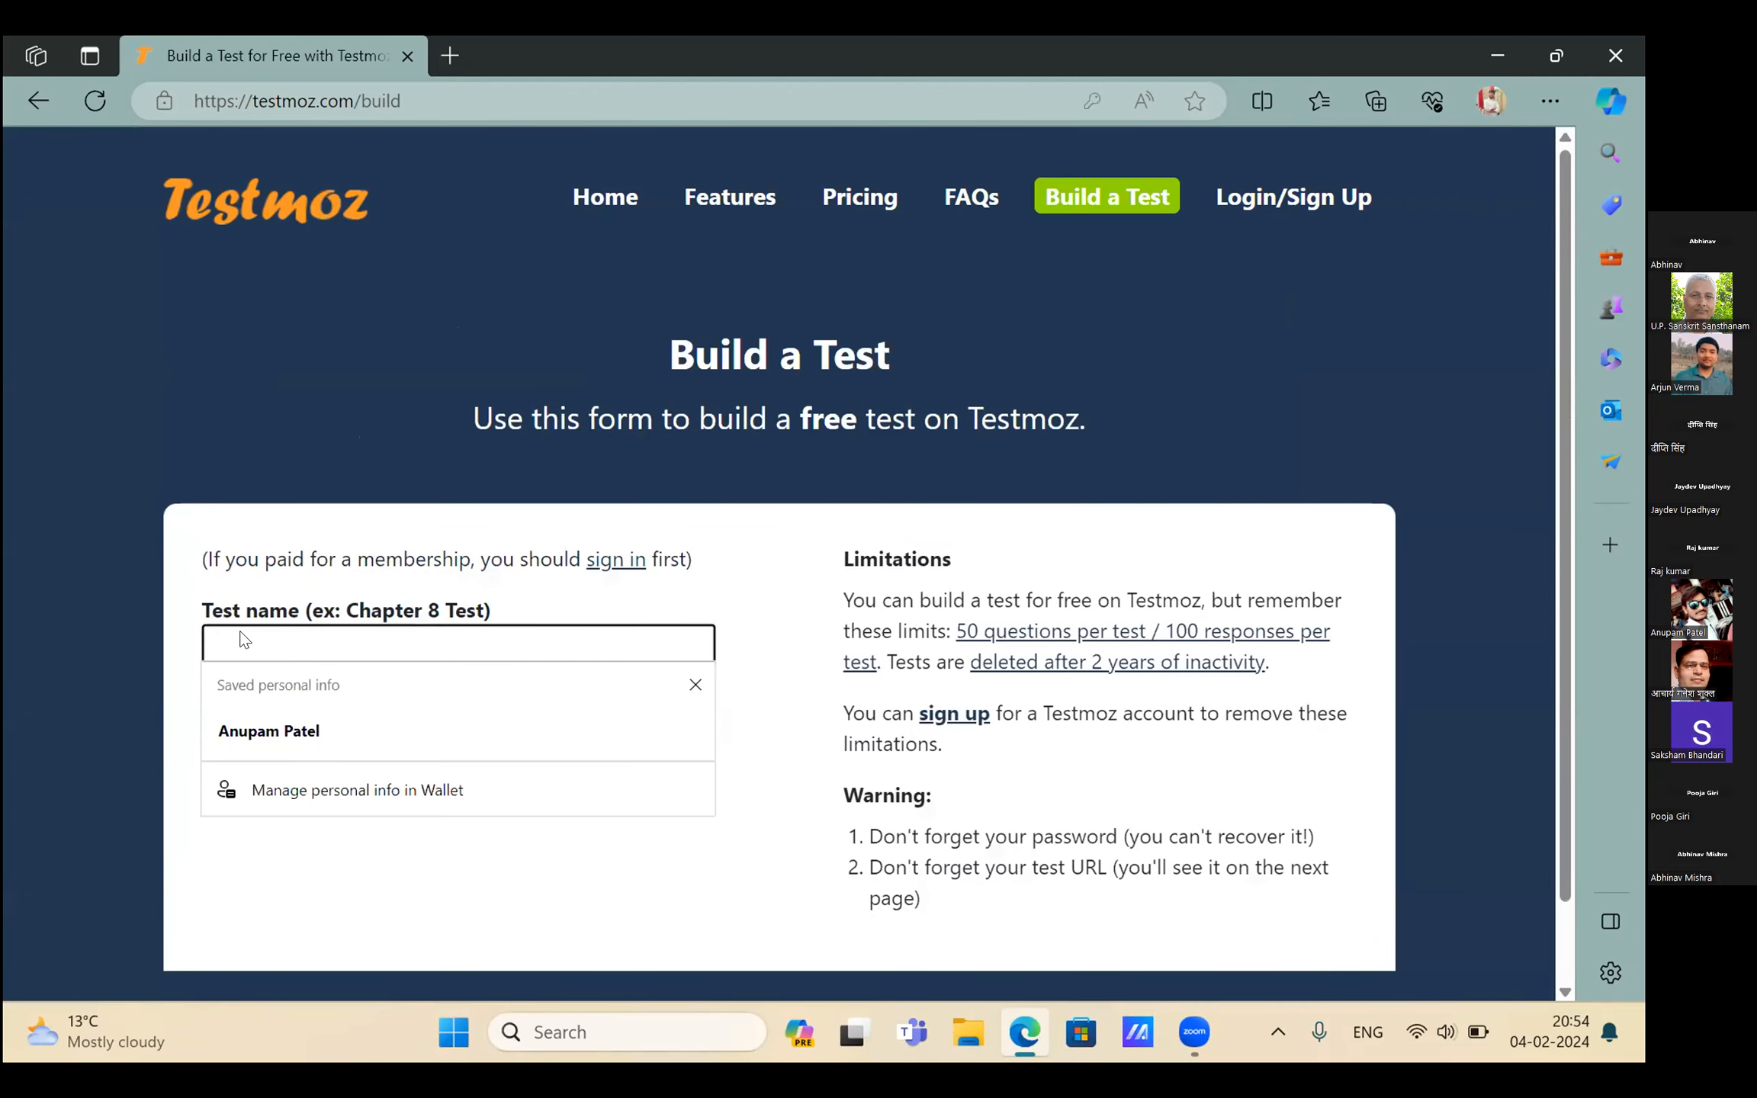
type("S")
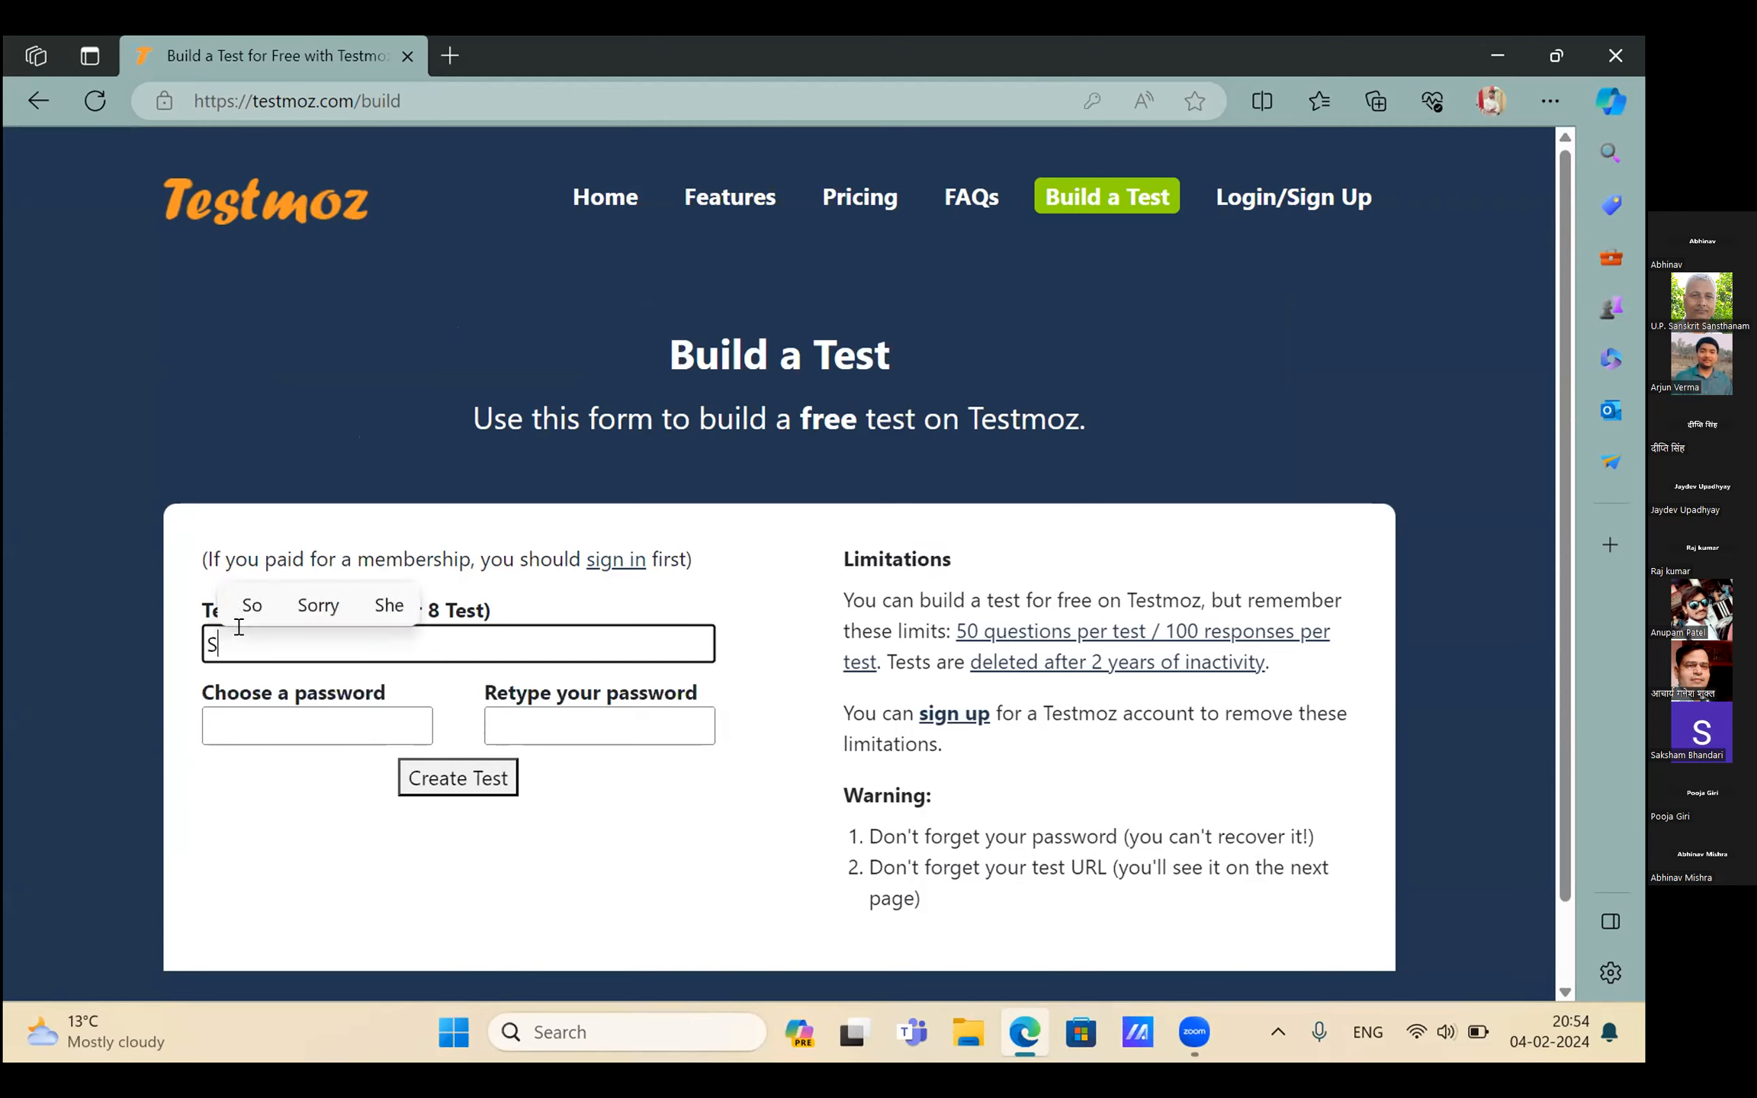
type("anskrit TEST")
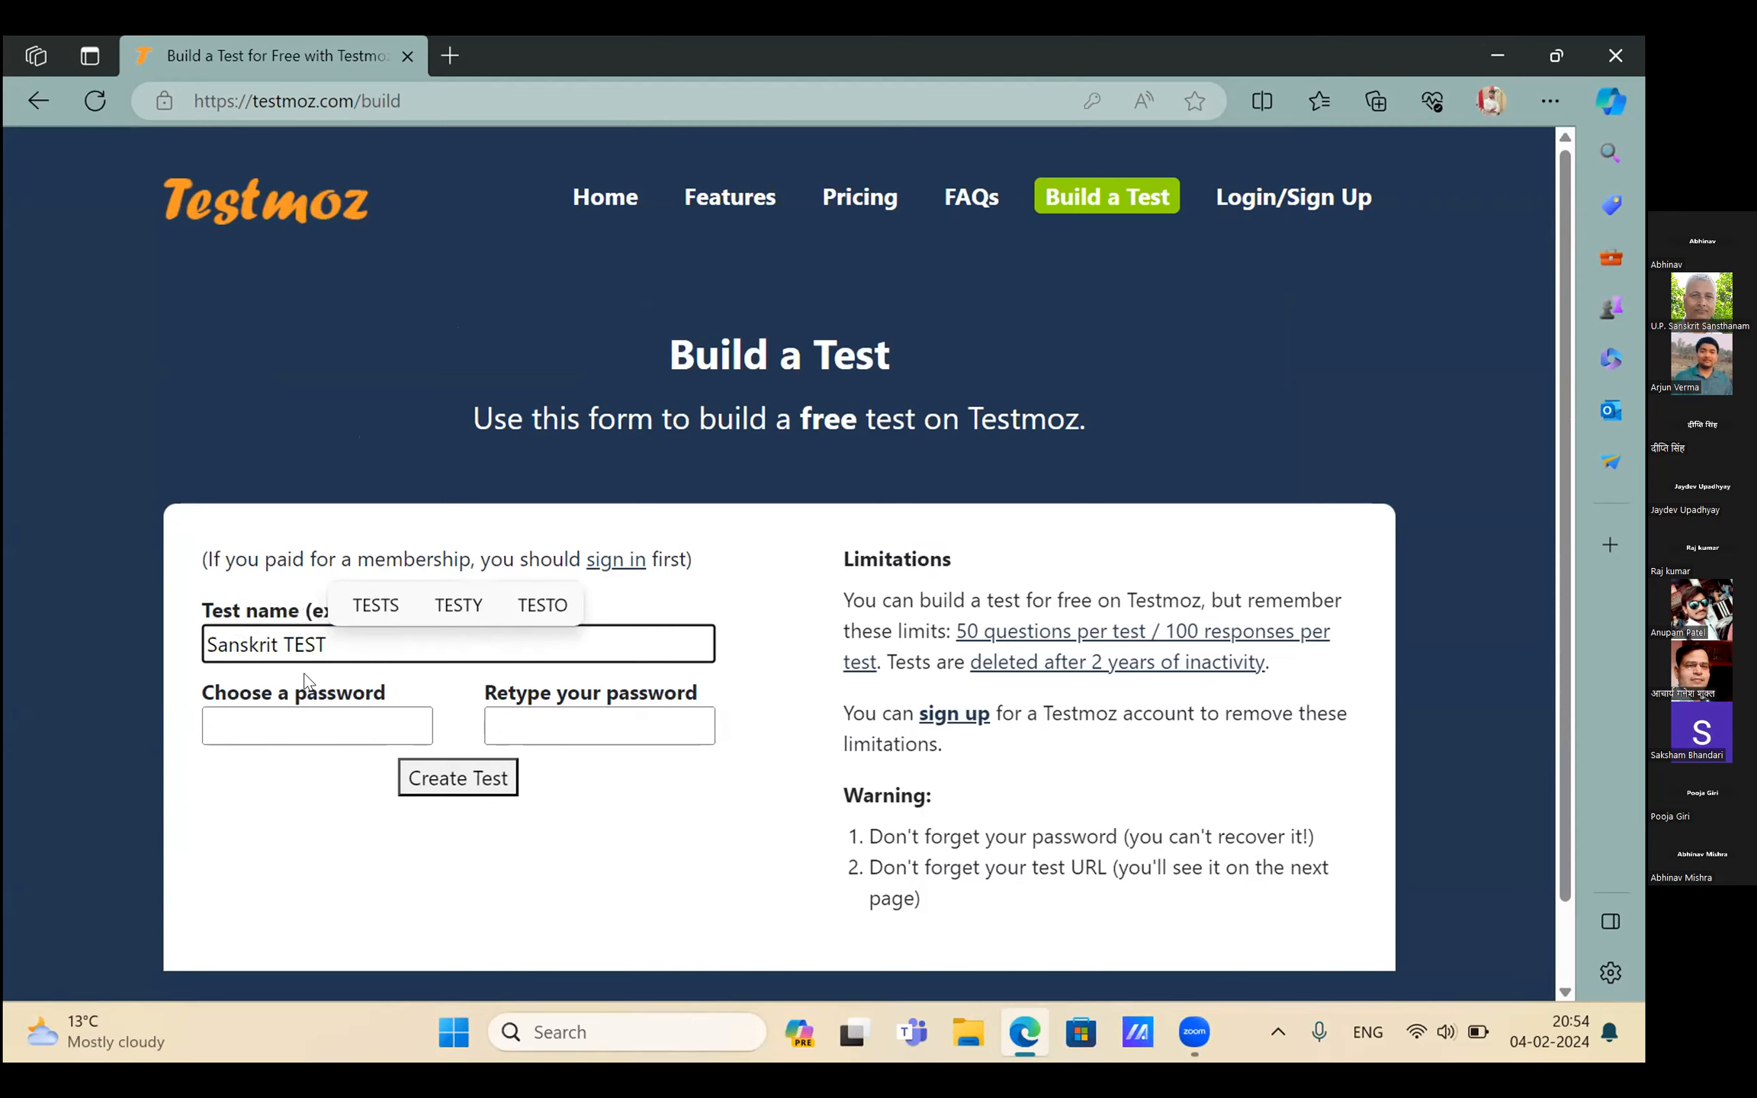
left_click(331, 726)
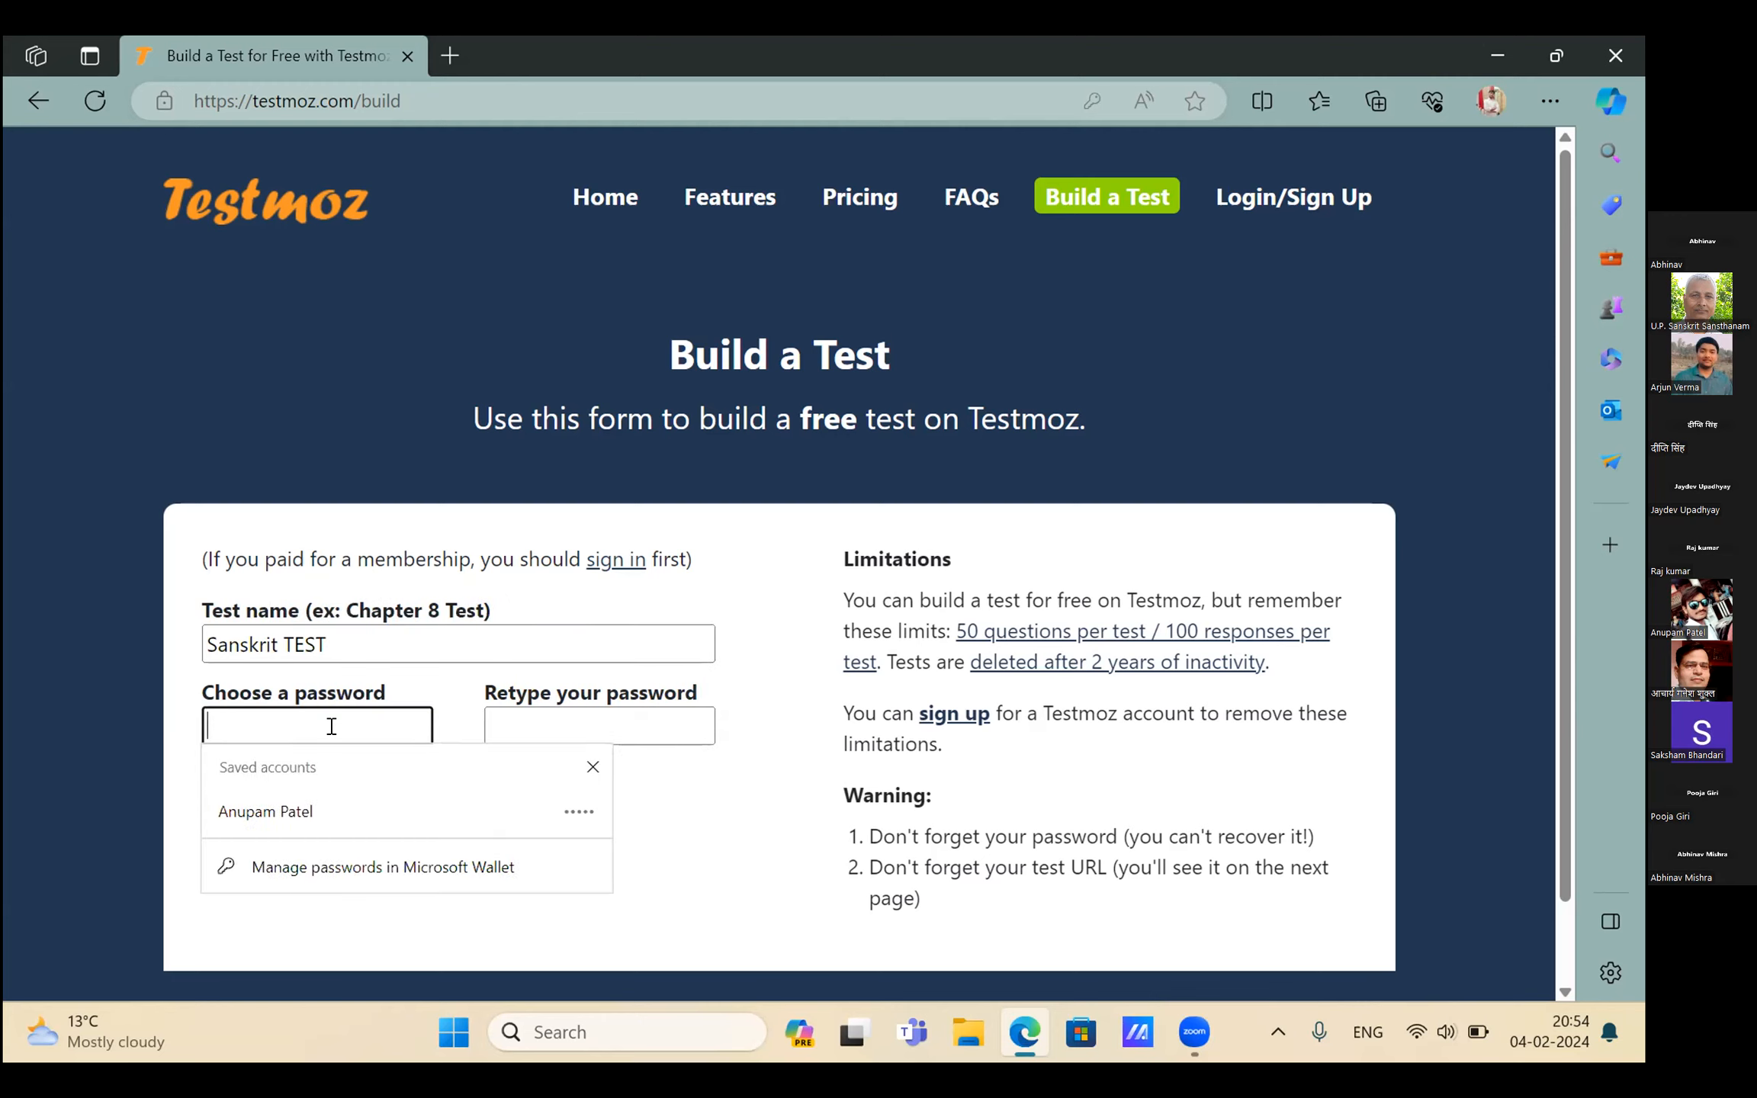
type("123456")
left_click(550, 724)
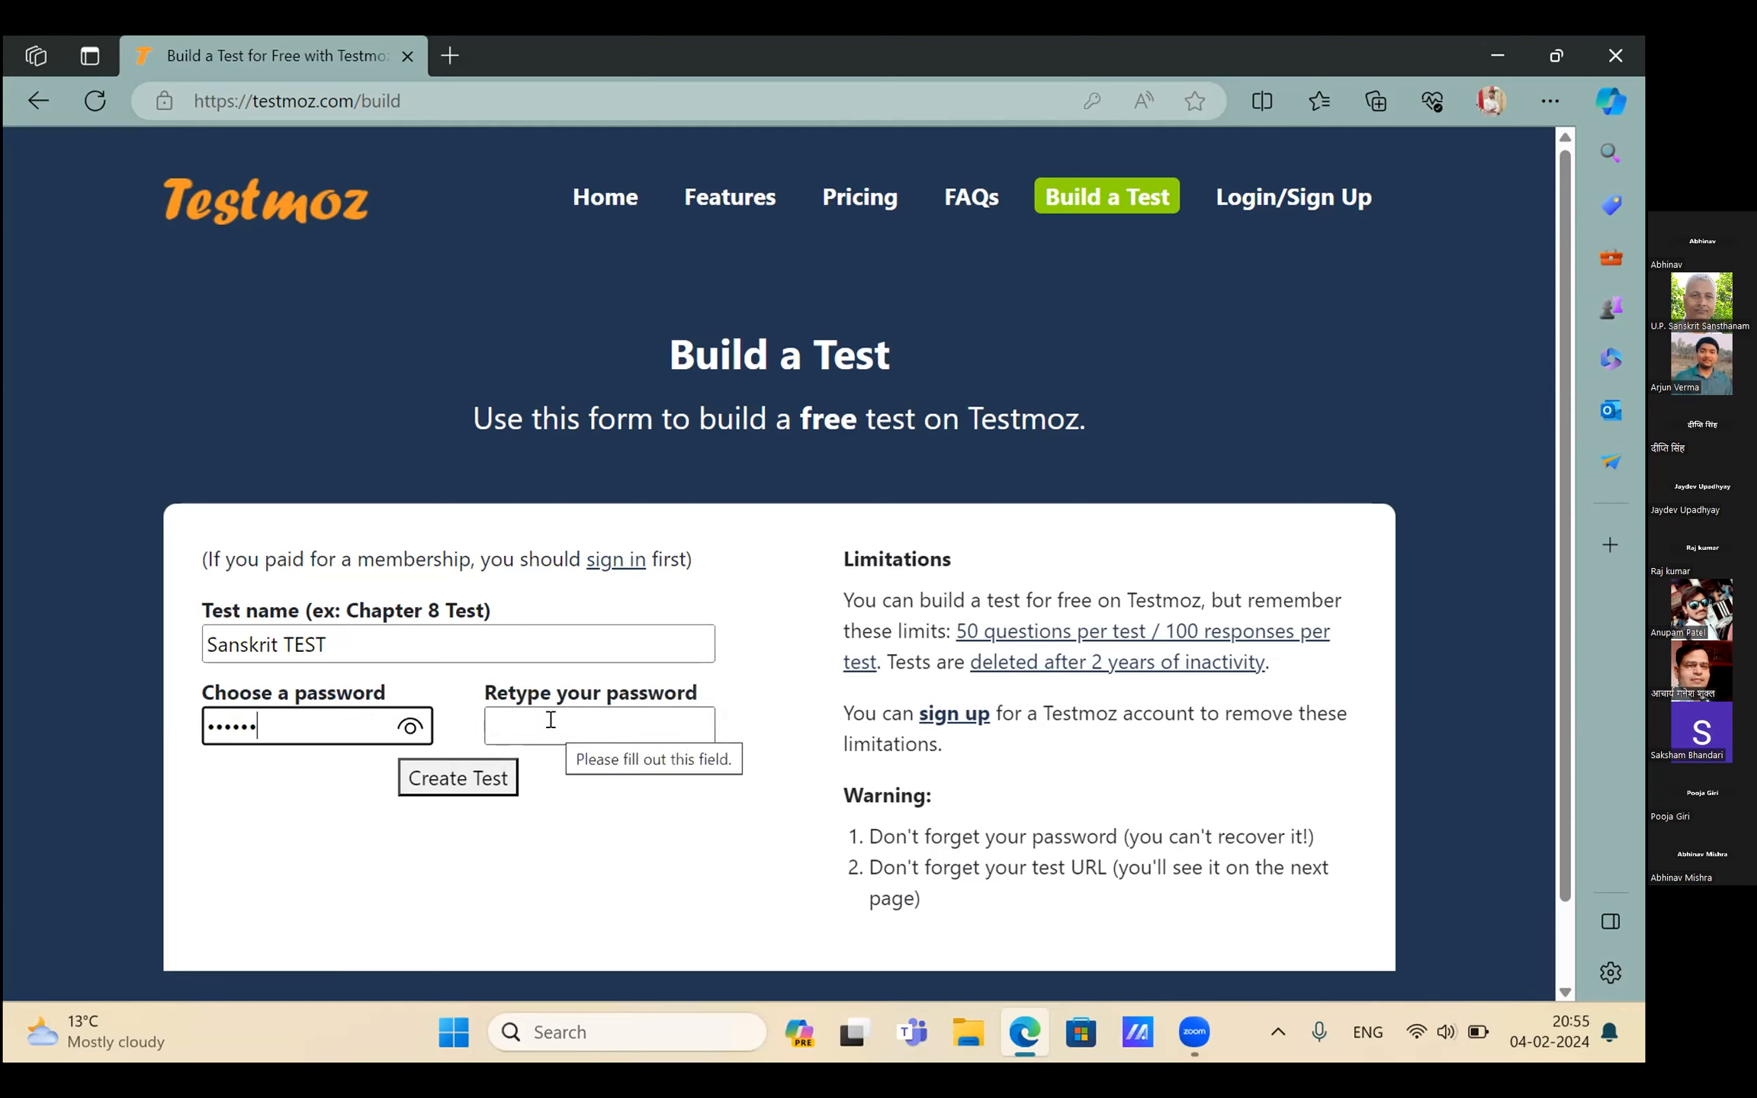
type("123456")
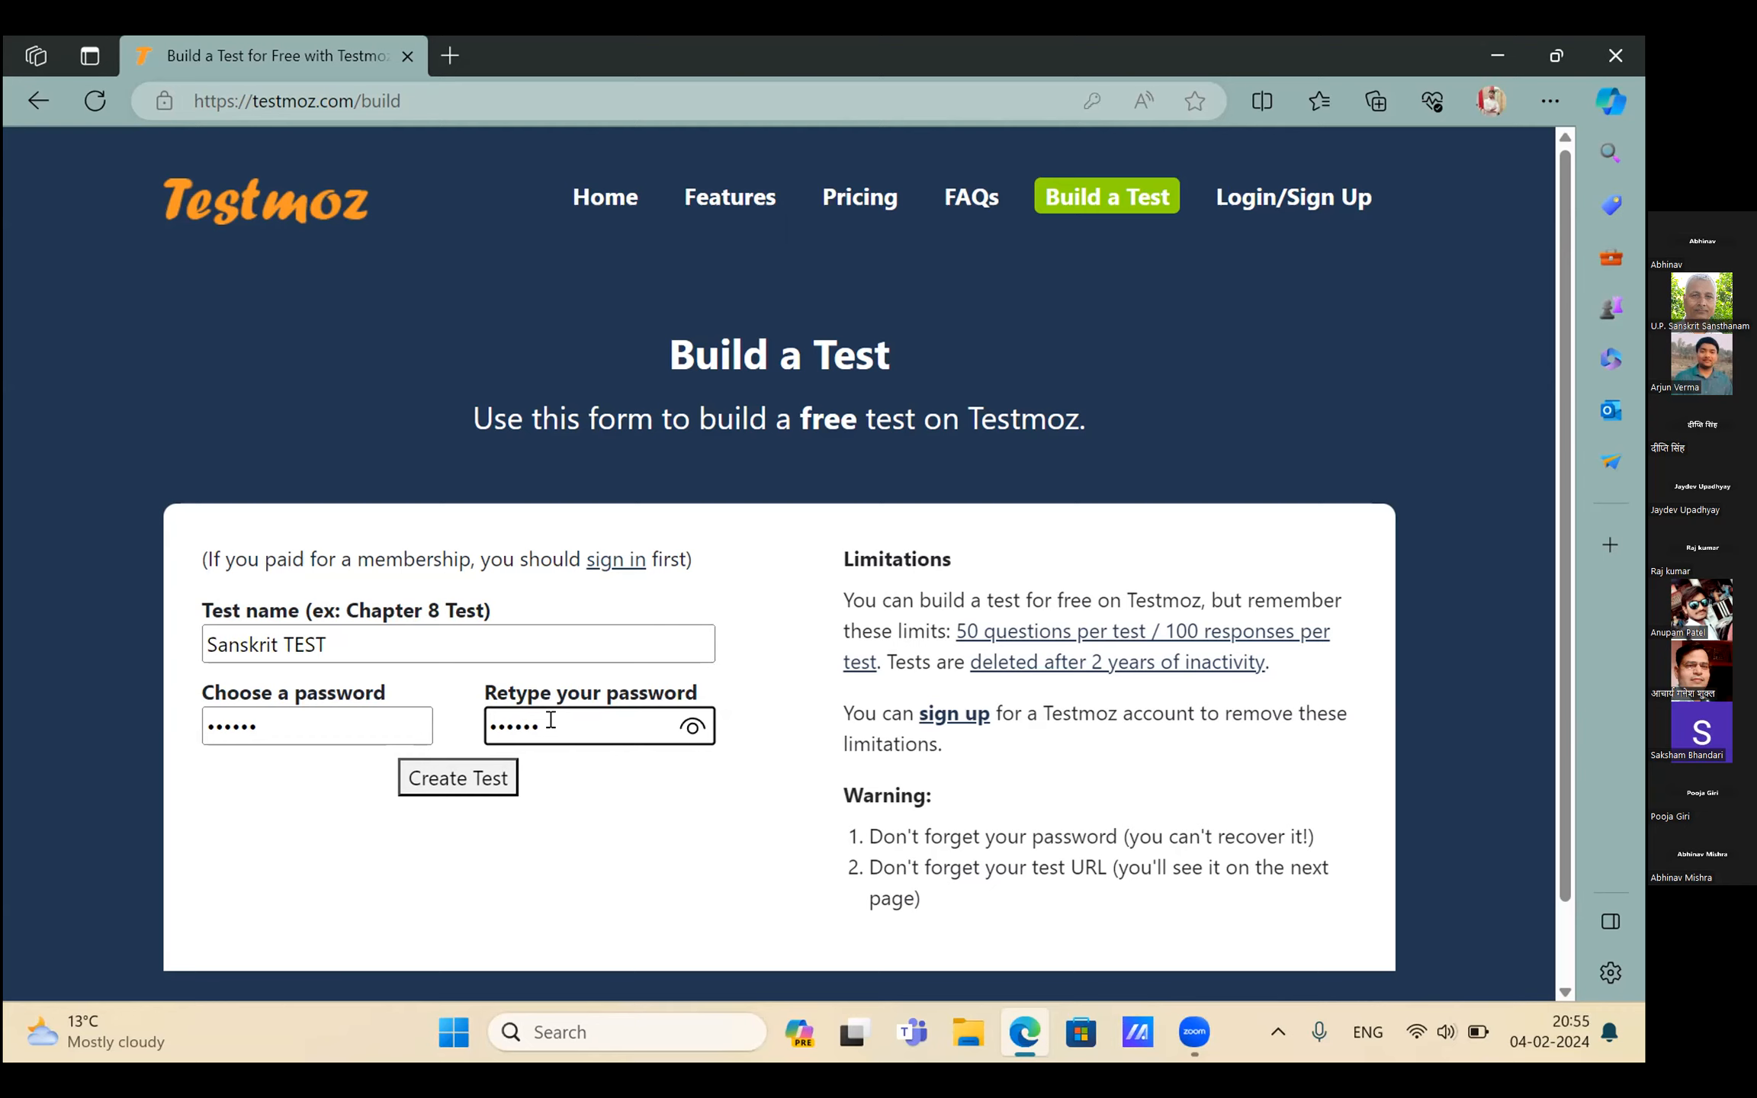
left_click(492, 789)
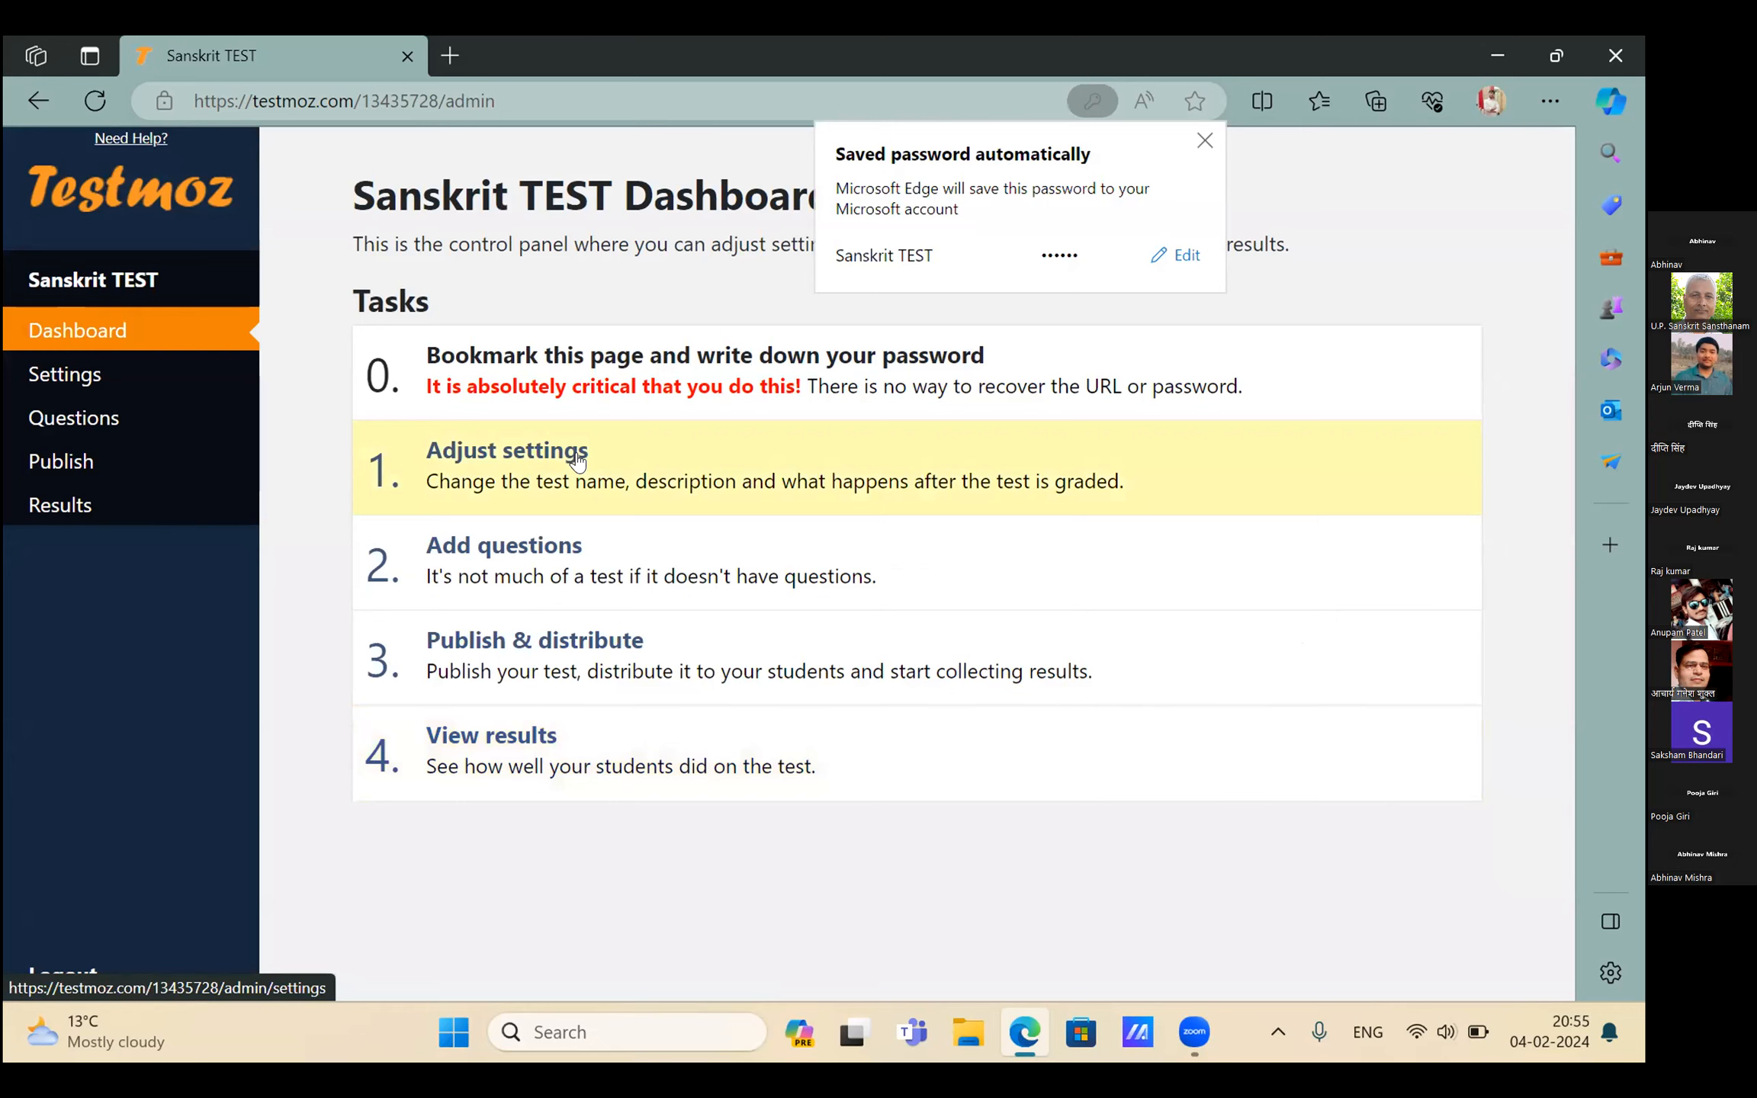
Open '1. Adjust settings' on the Sanskrit TEST dashboard
left_click(578, 456)
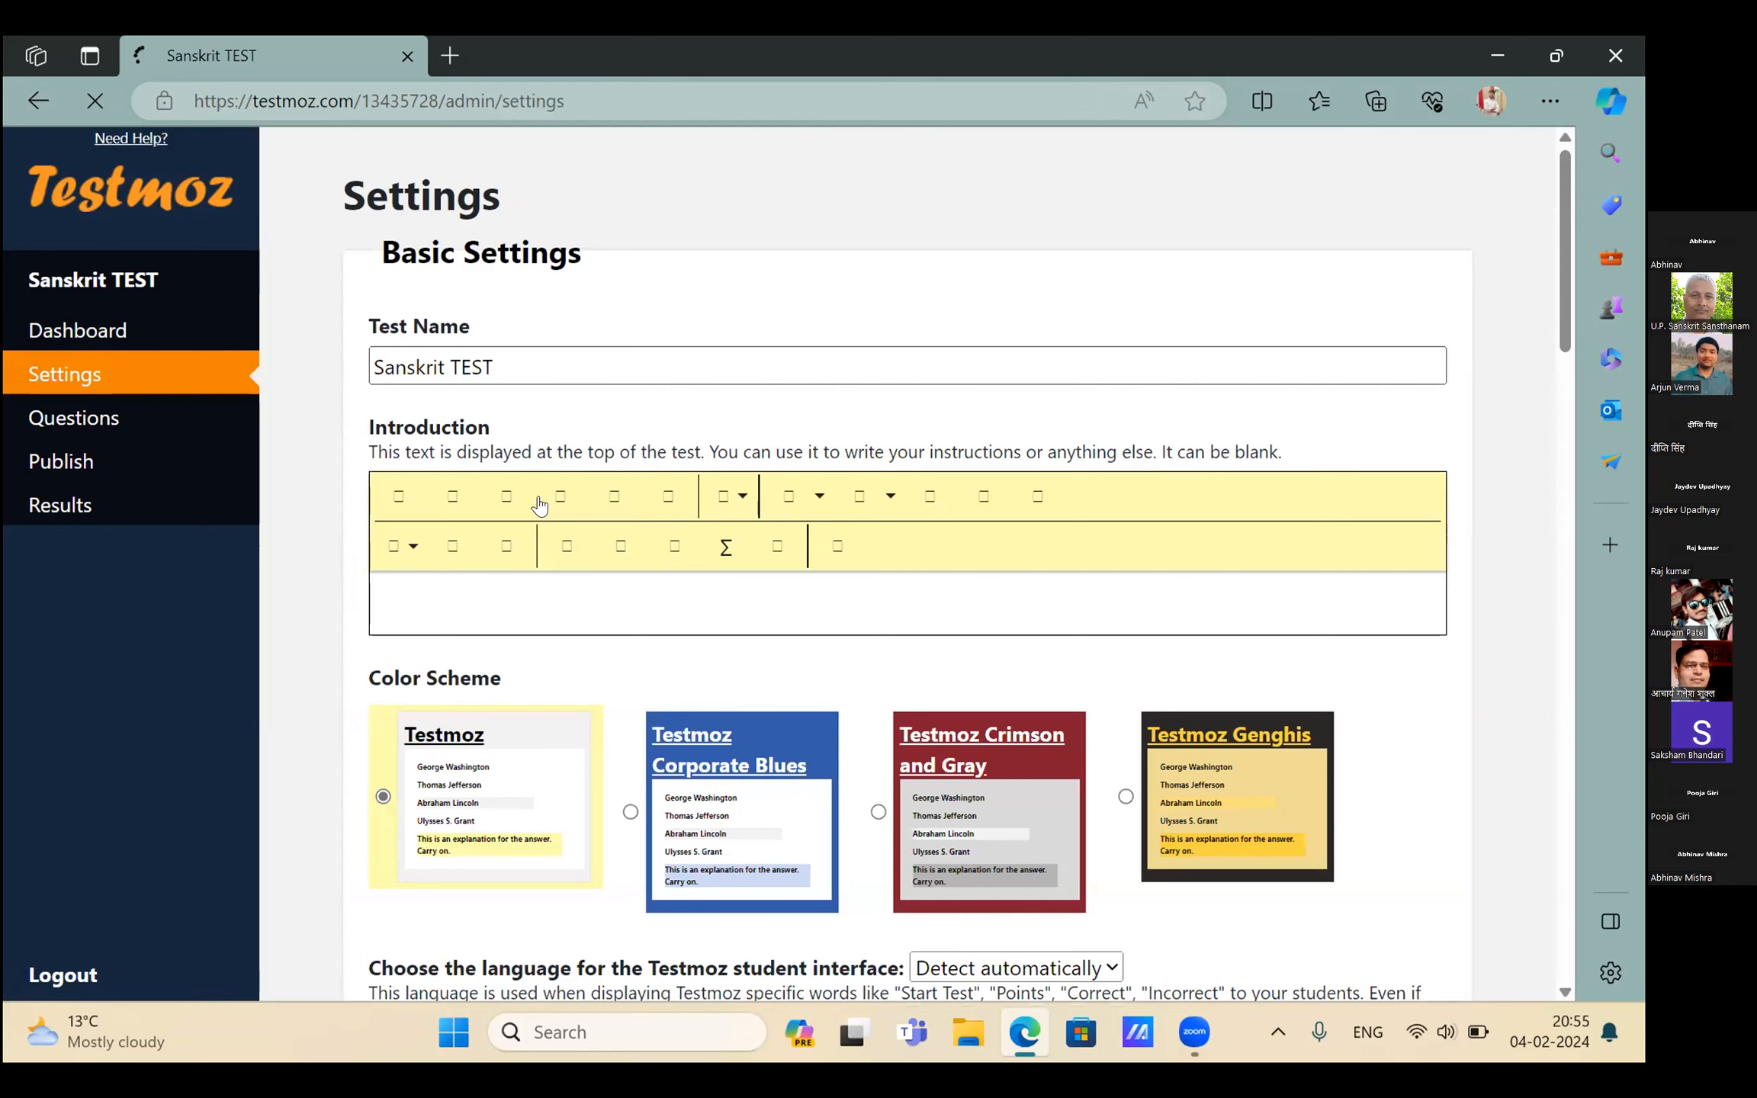
scroll(539, 505, "down", 3)
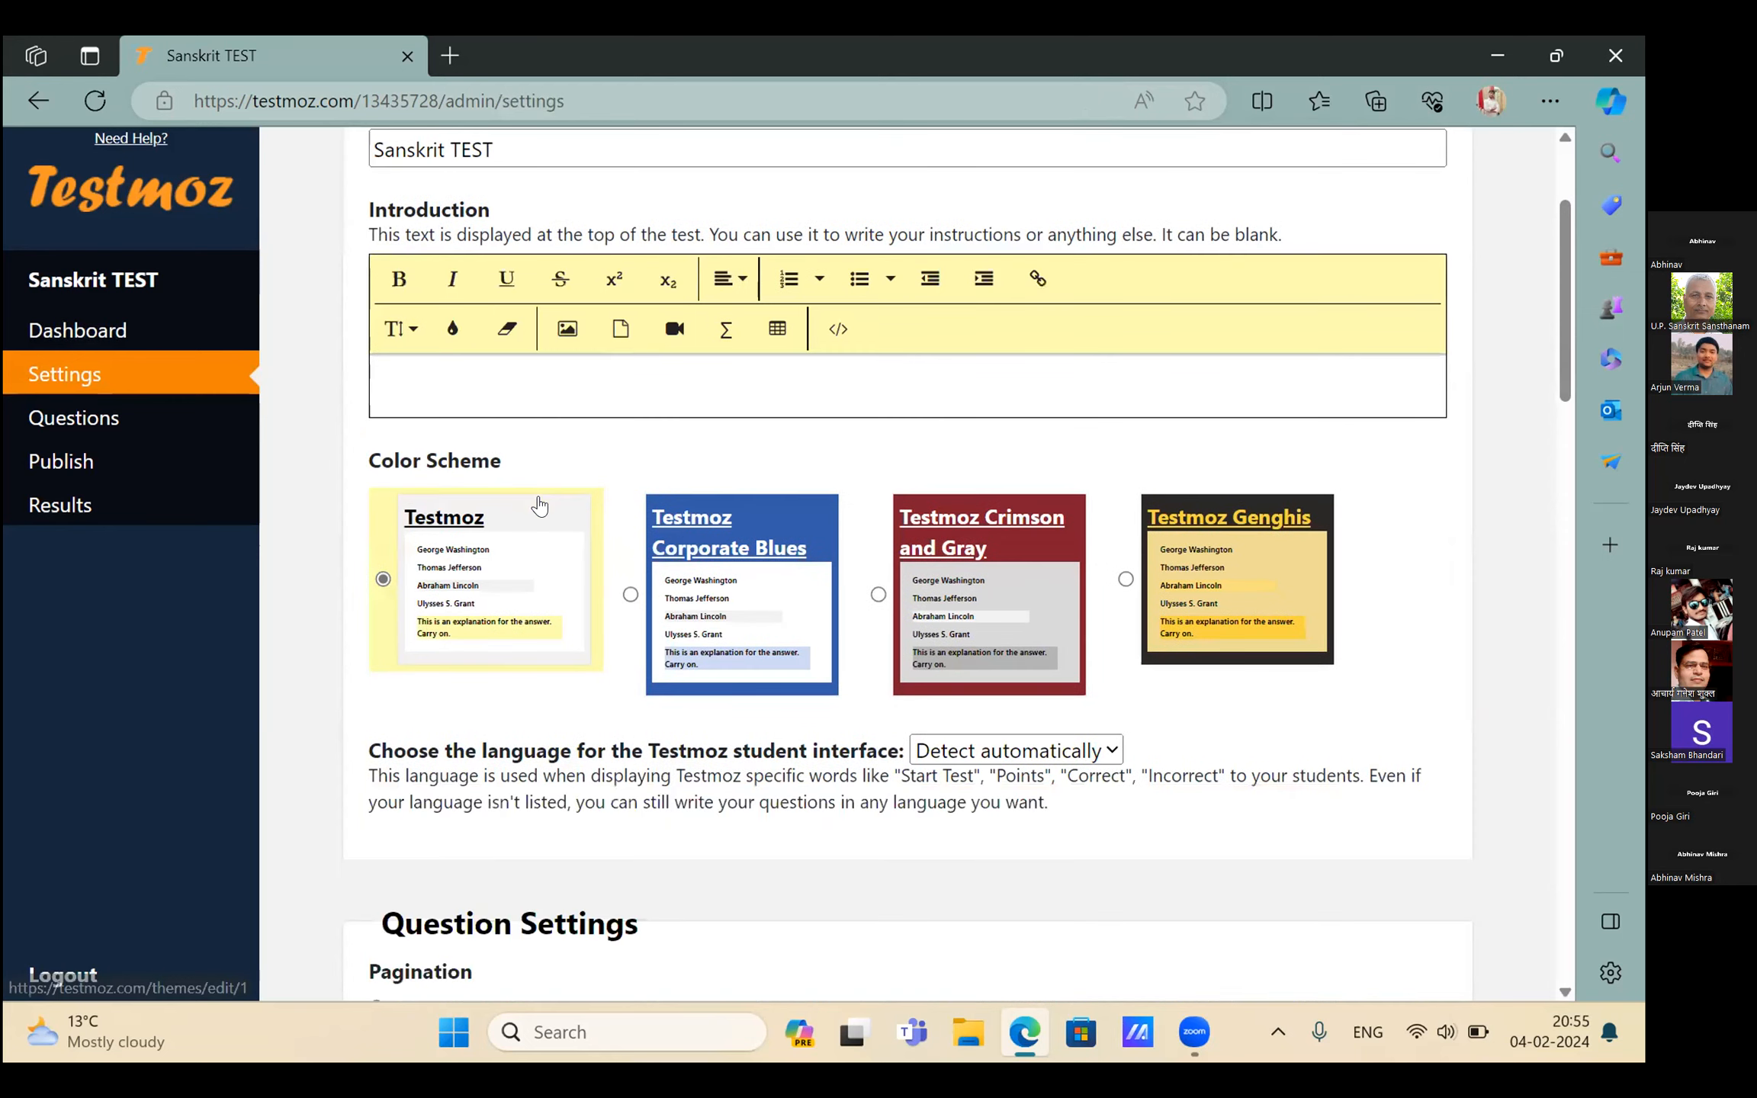
left_click(630, 594)
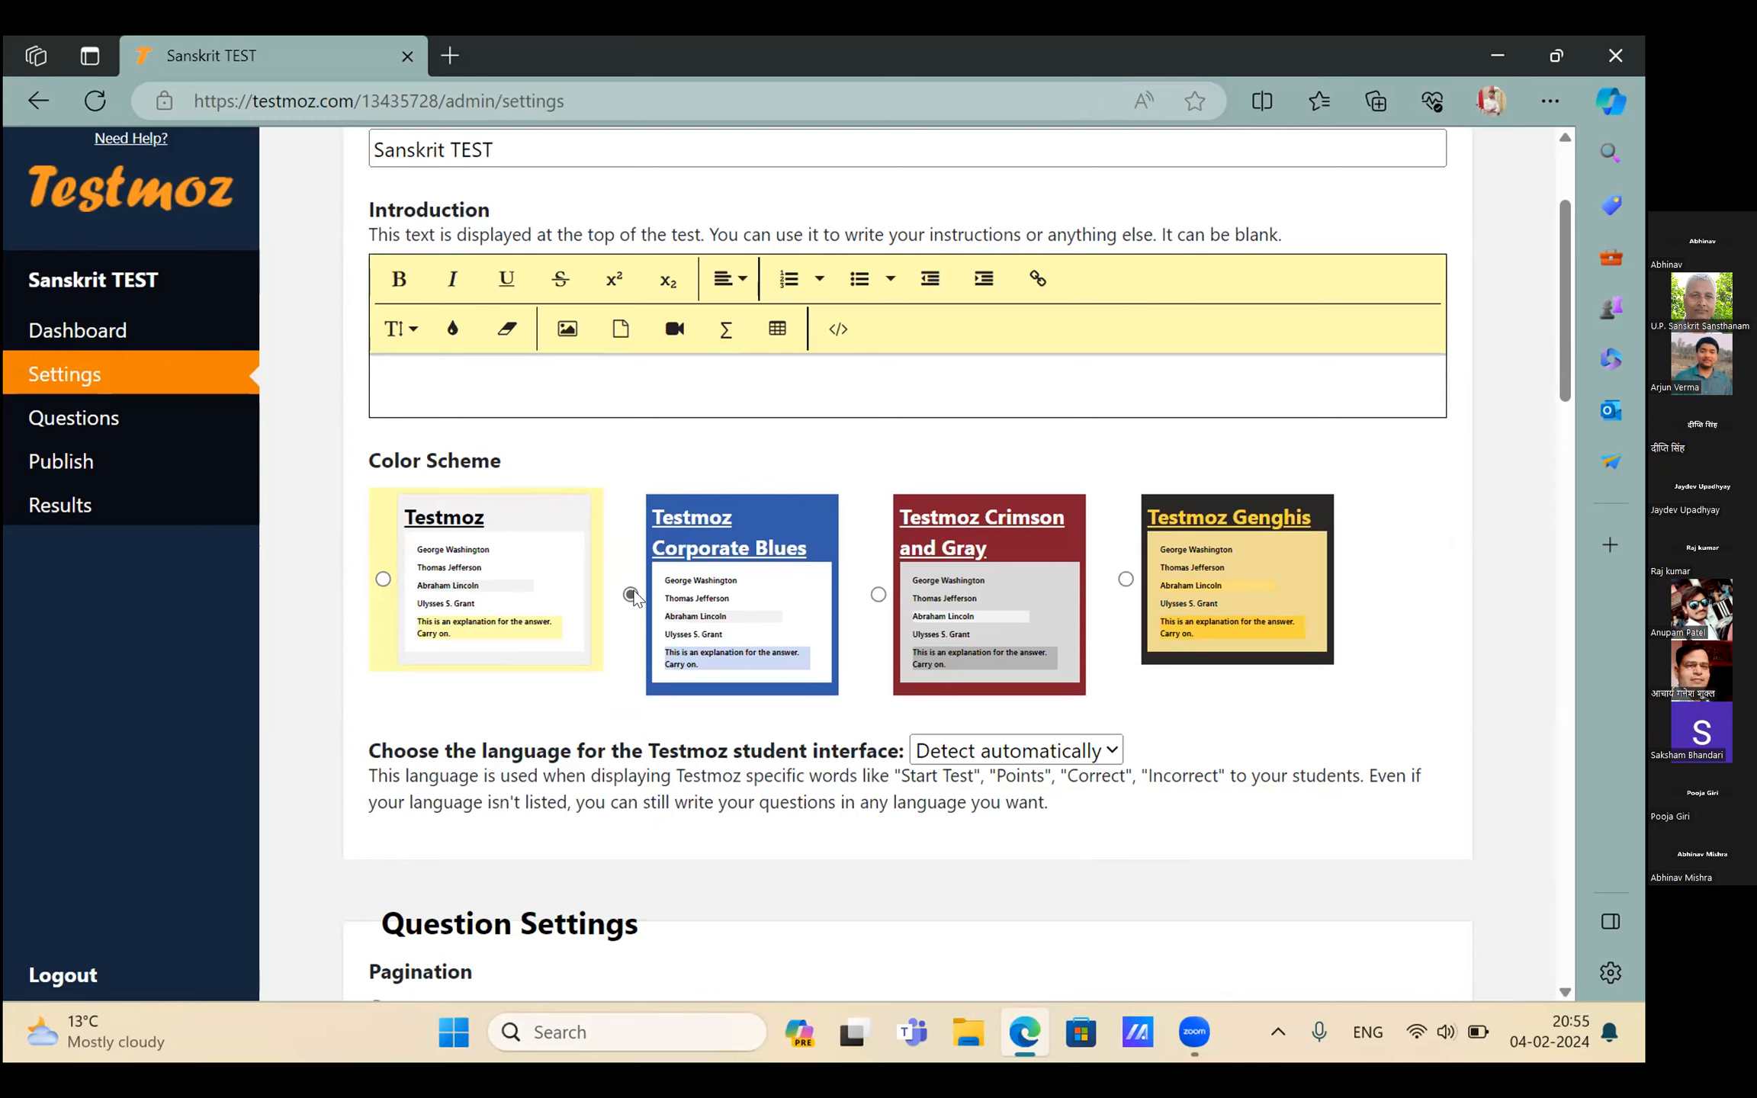
scroll(633, 597, "down", 6)
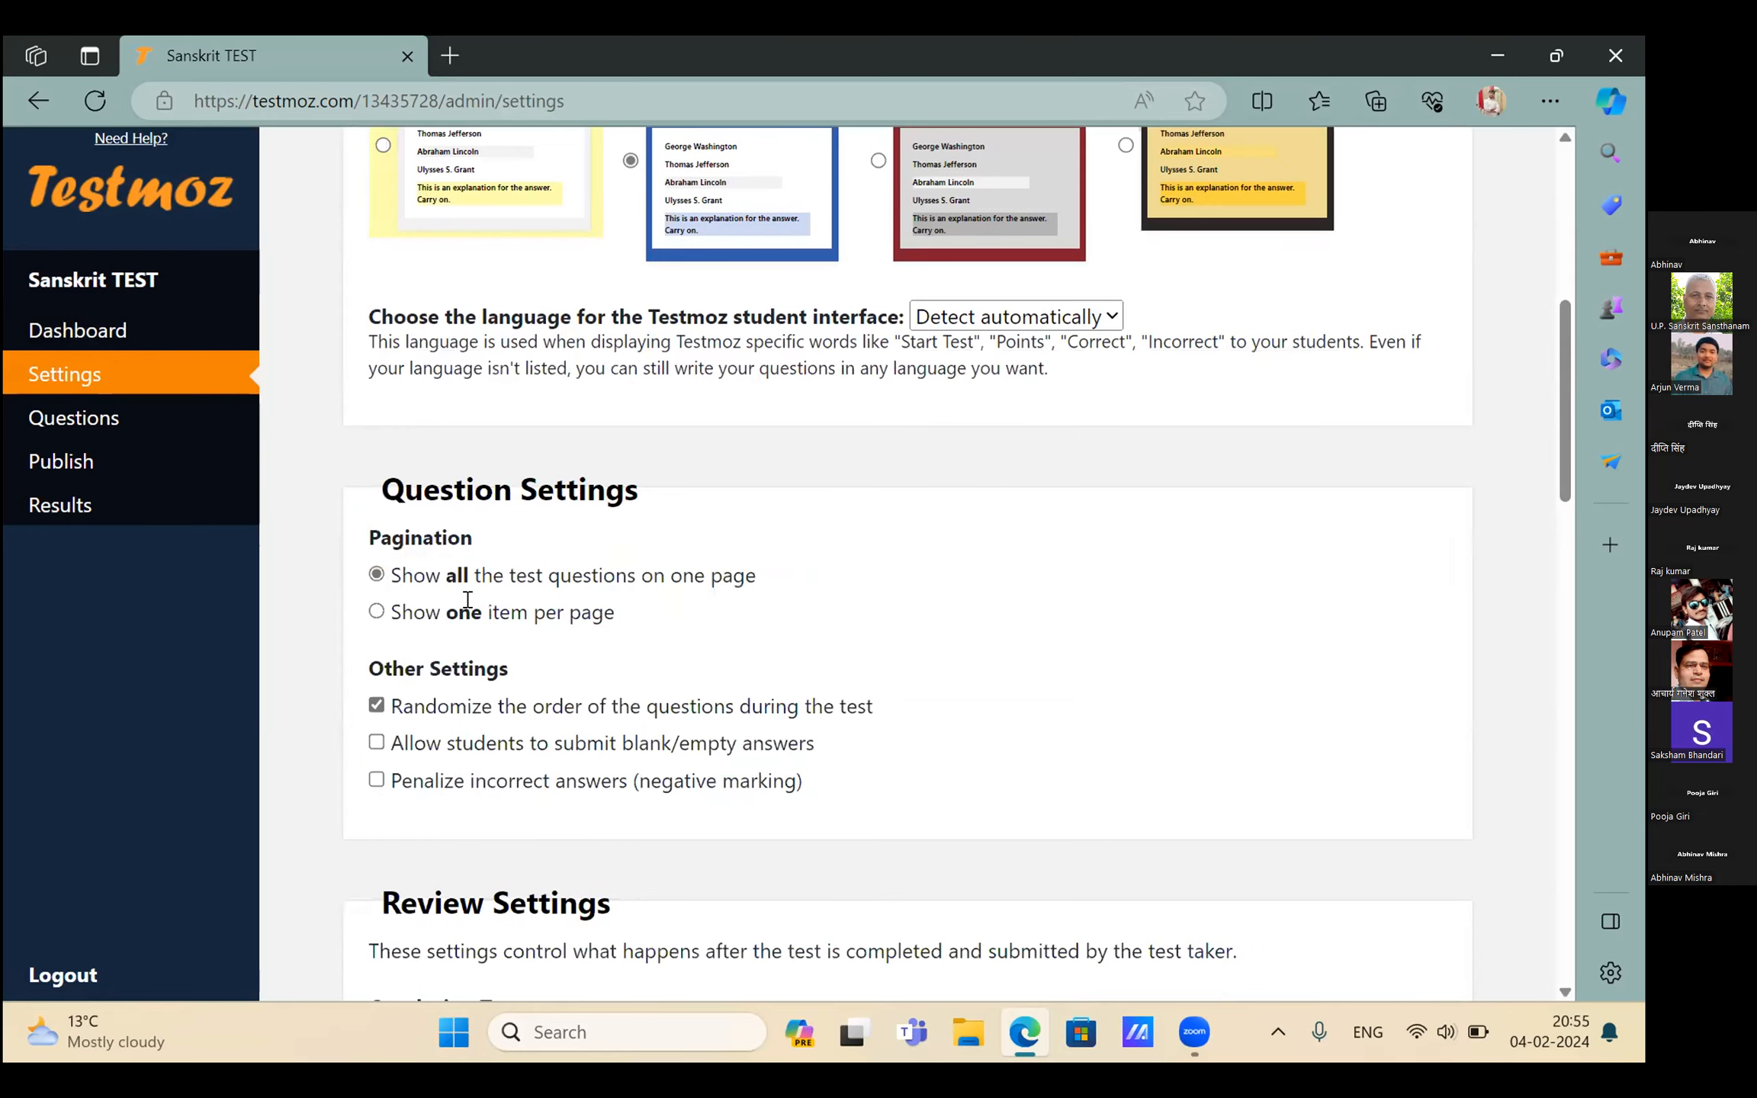
scroll(467, 600, "up", 9)
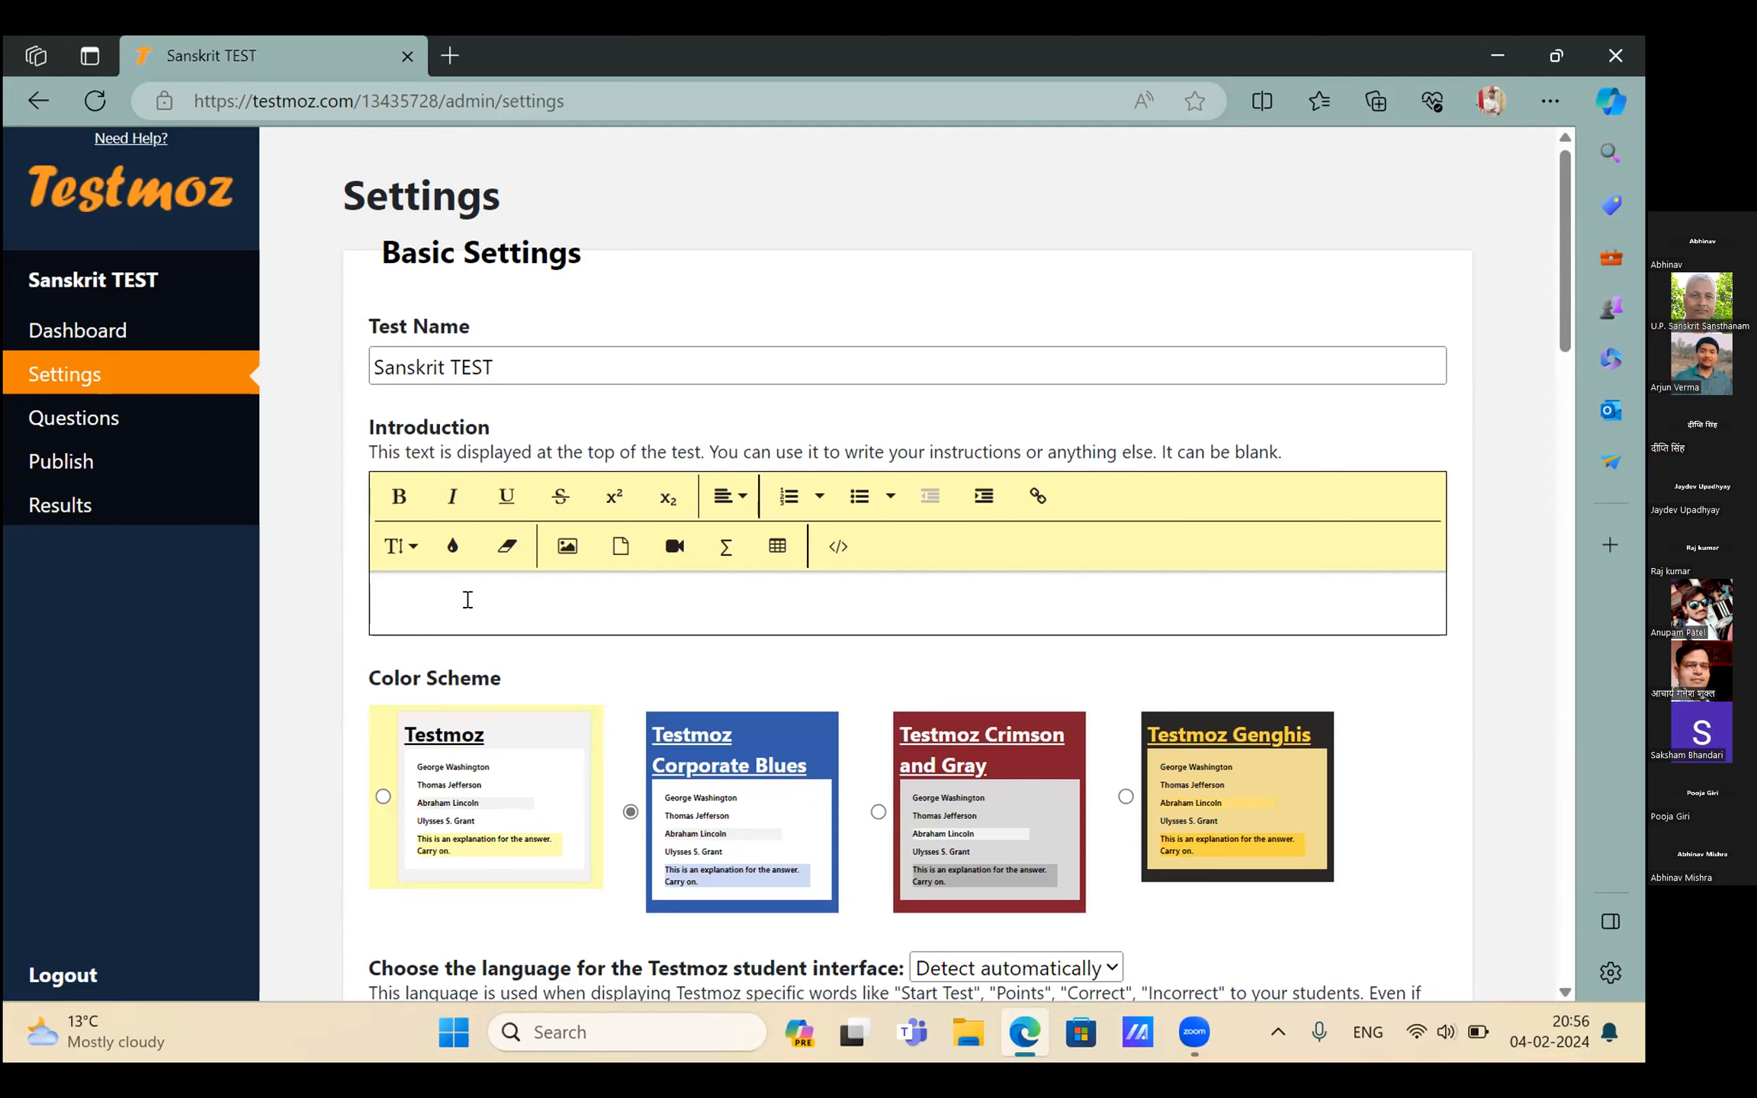
left_click(468, 600)
type("ENTR")
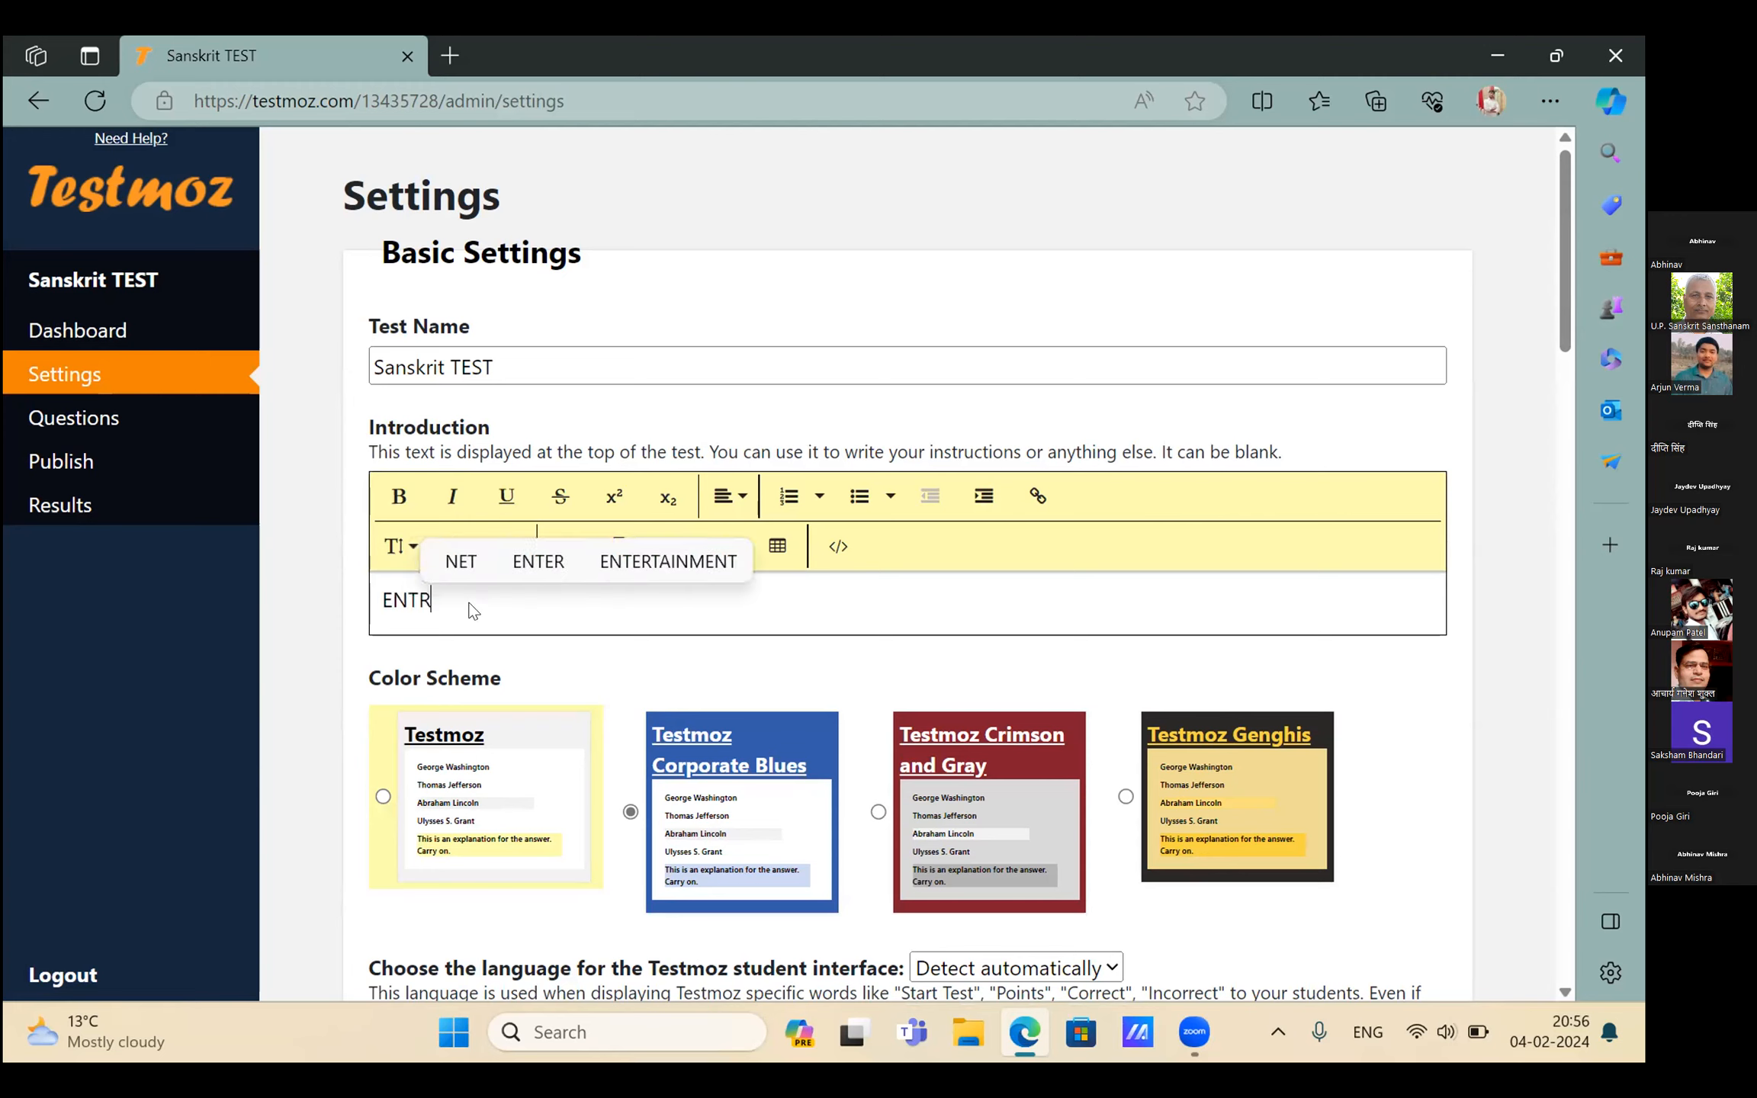
type("ANC")
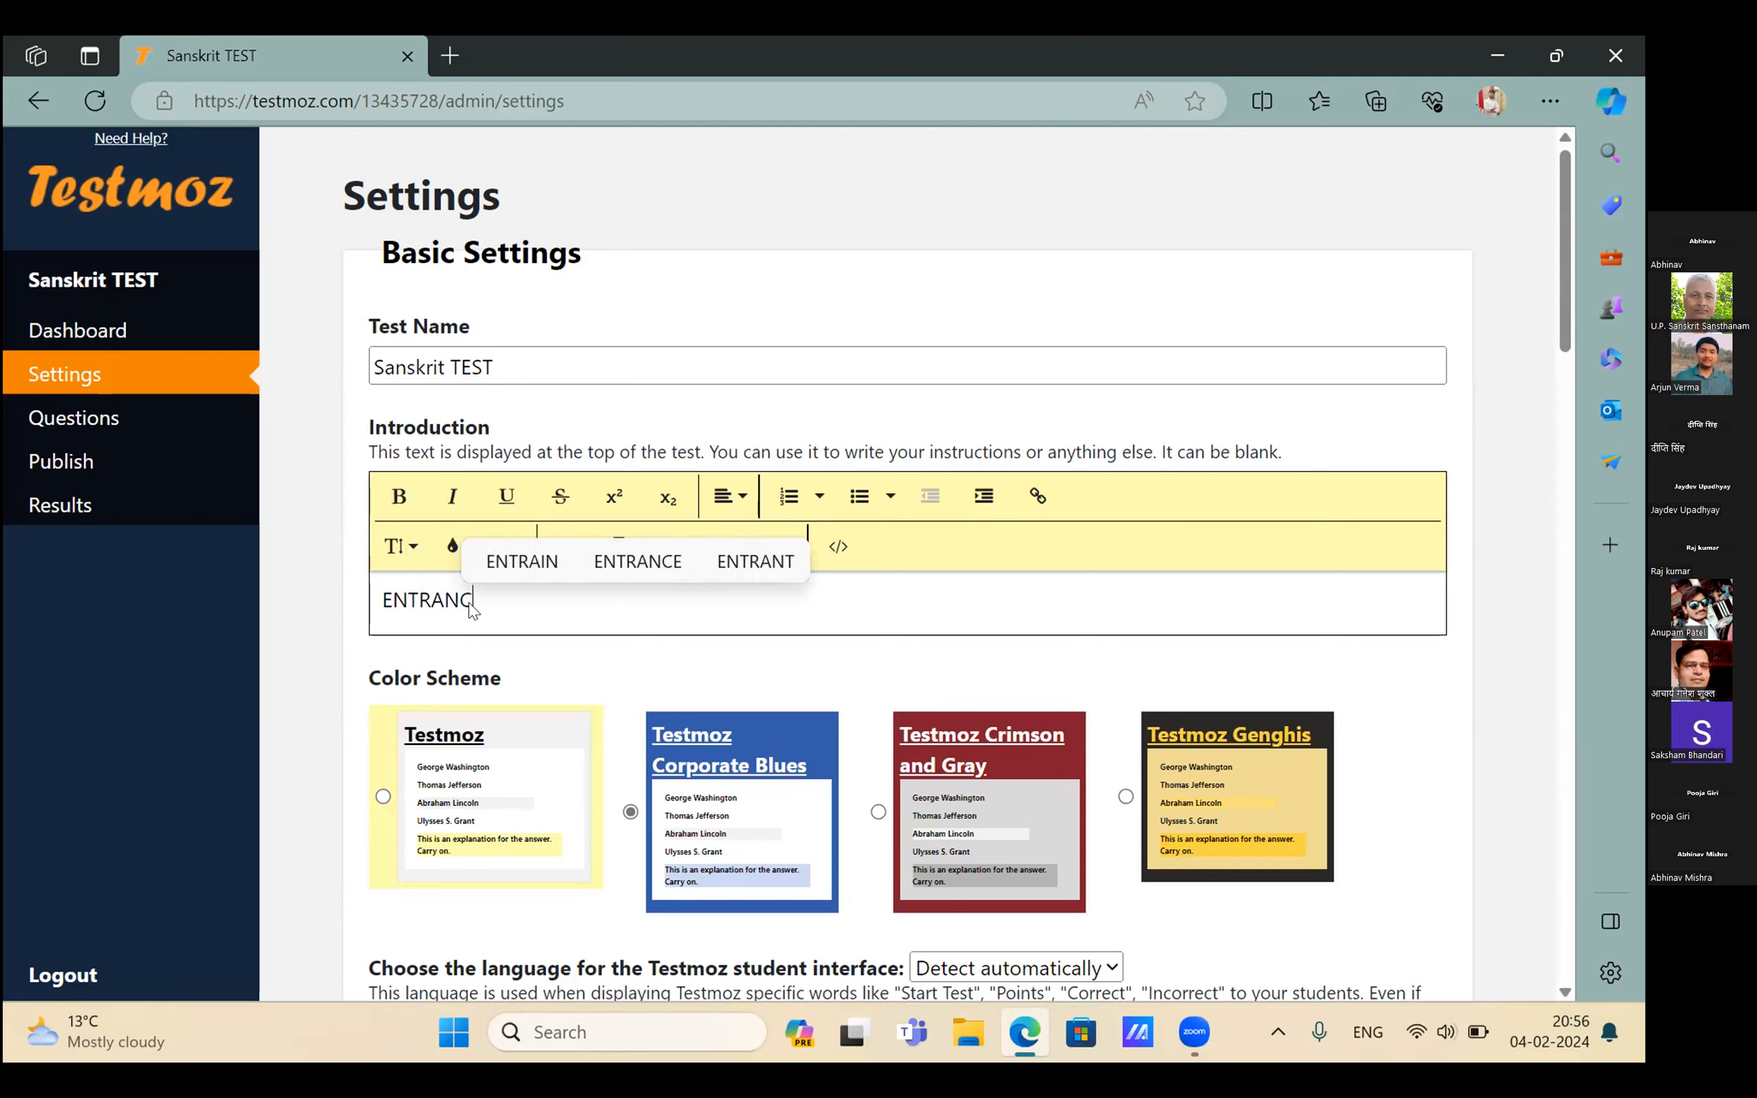
type("E TES")
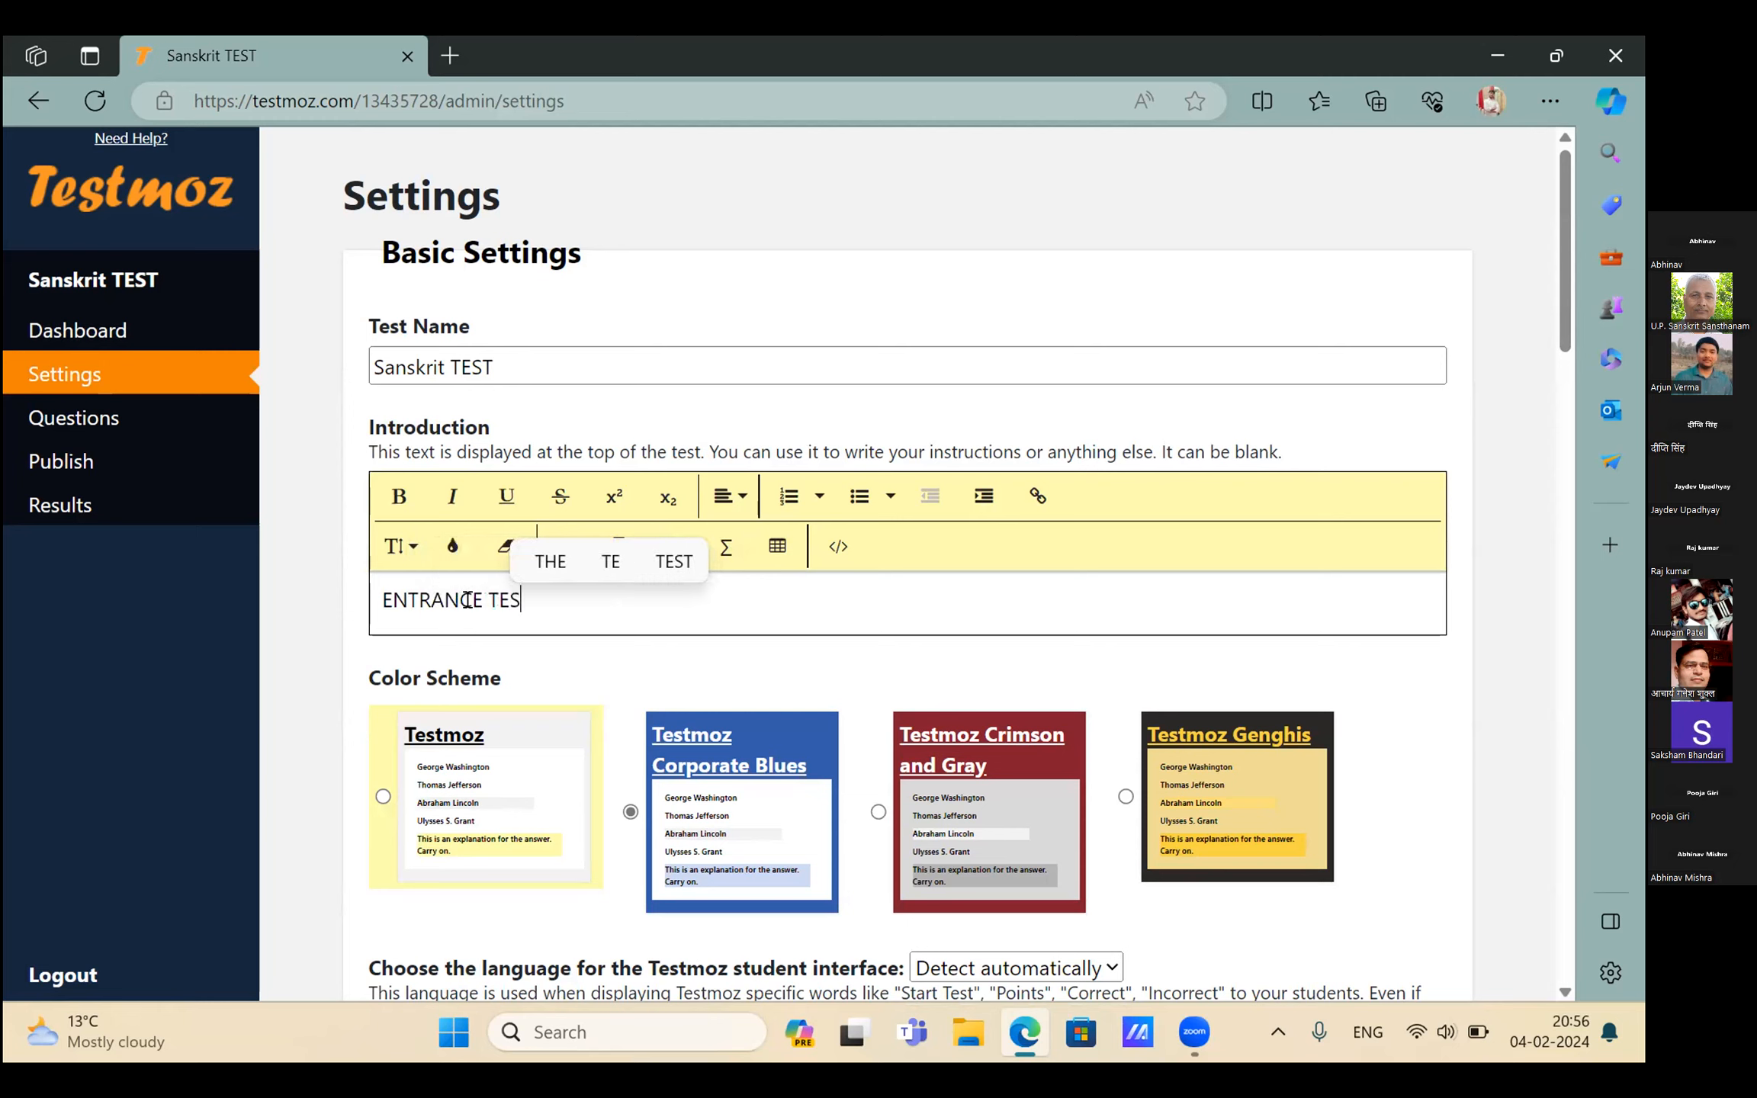
type("T")
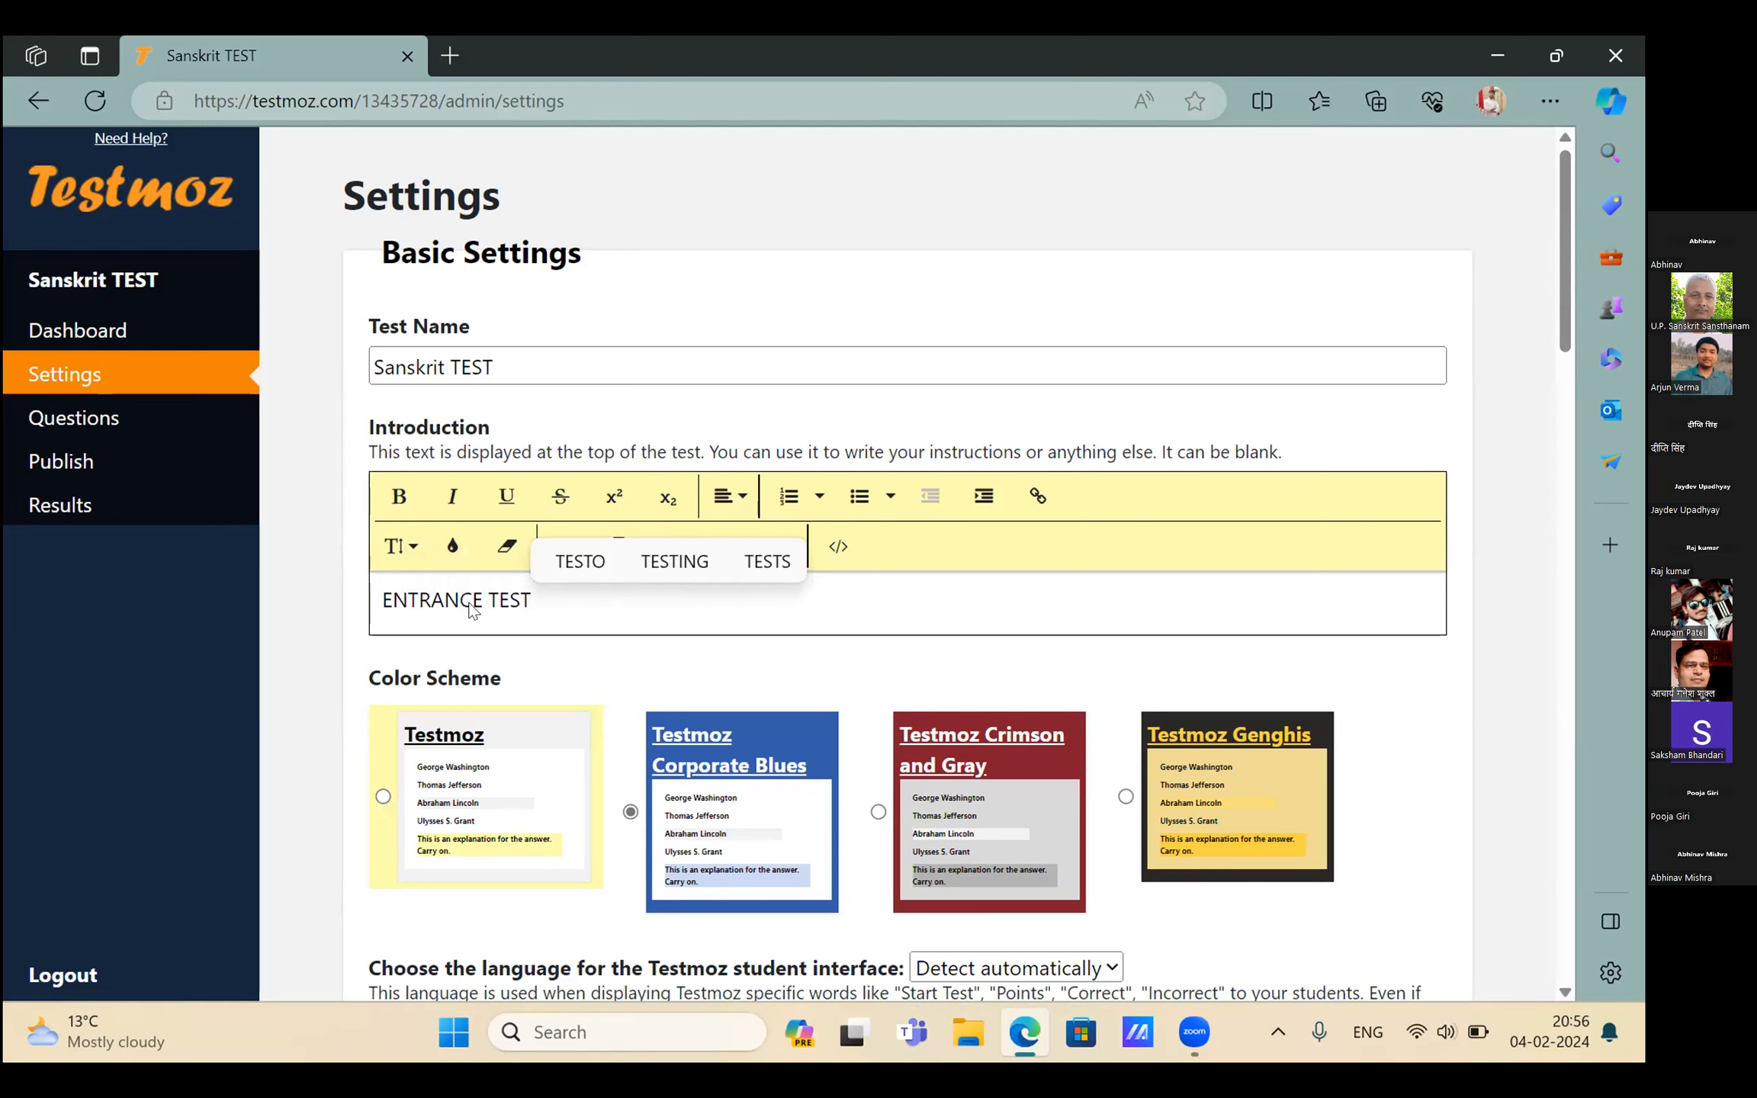
scroll(626, 736, "down", 2)
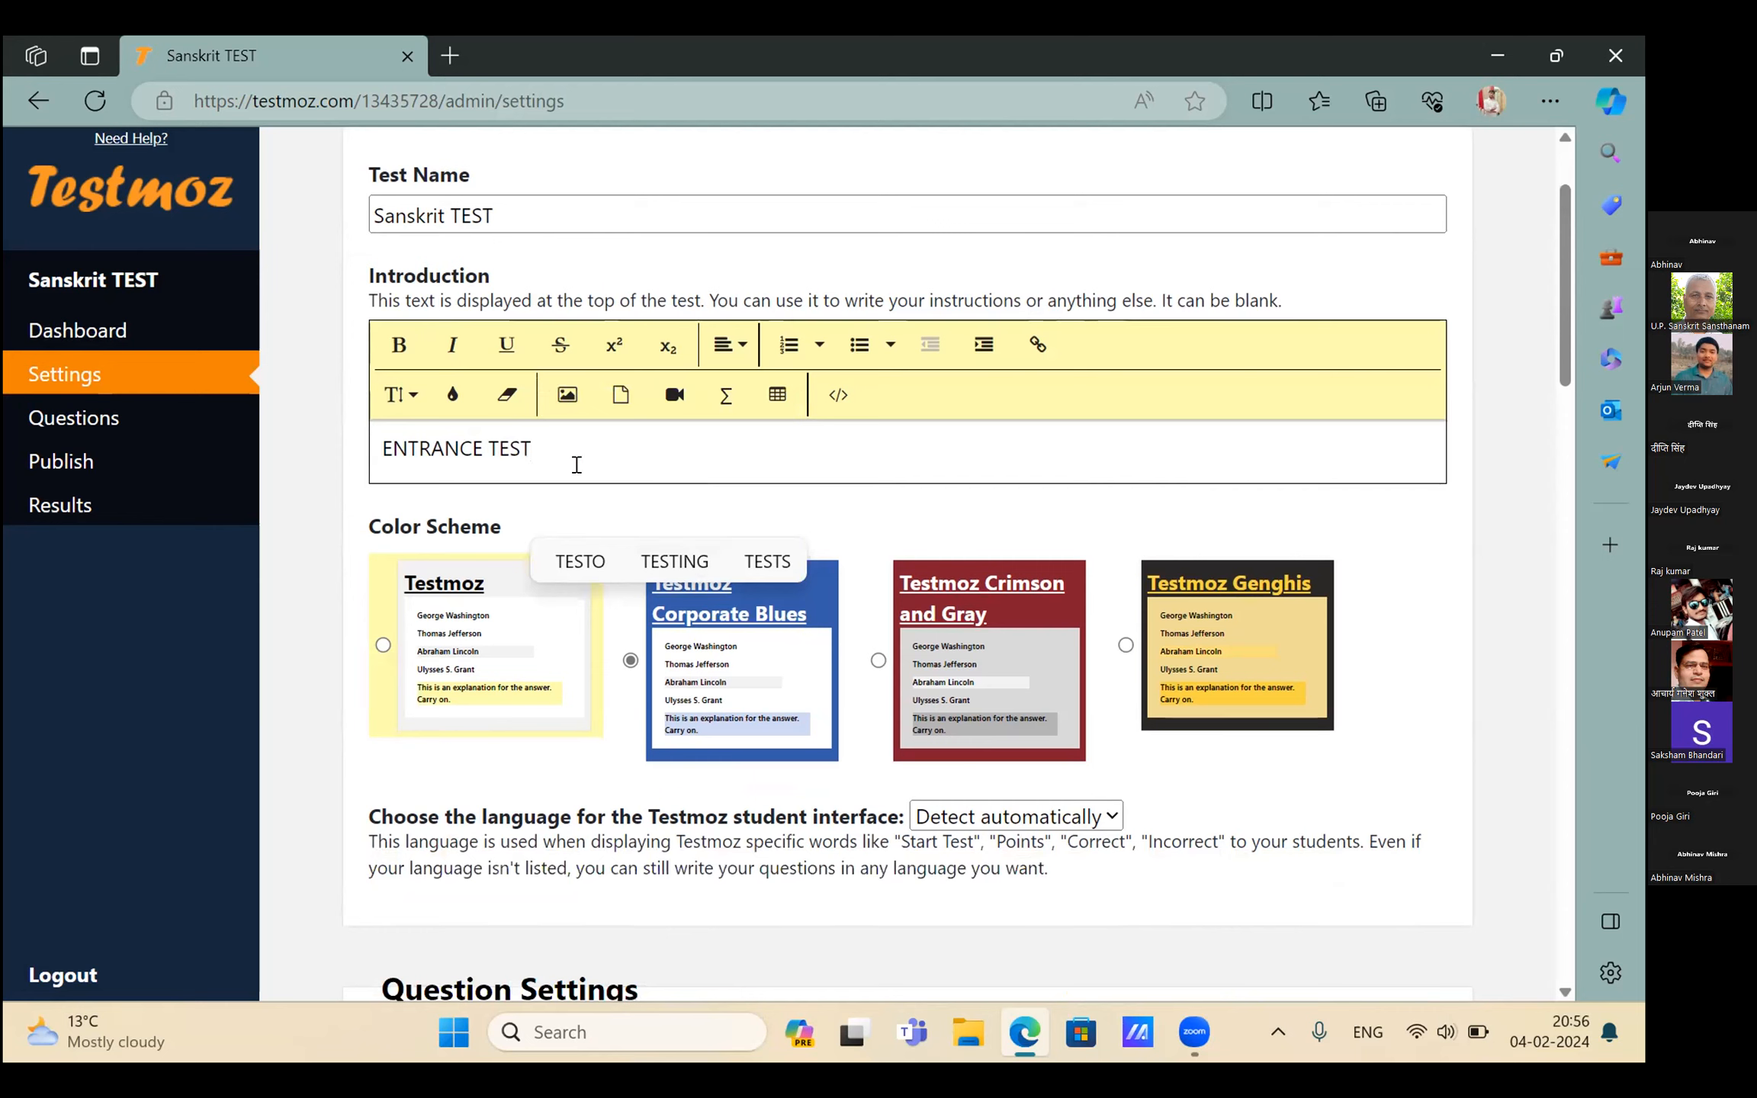
scroll(575, 471, "down", 2)
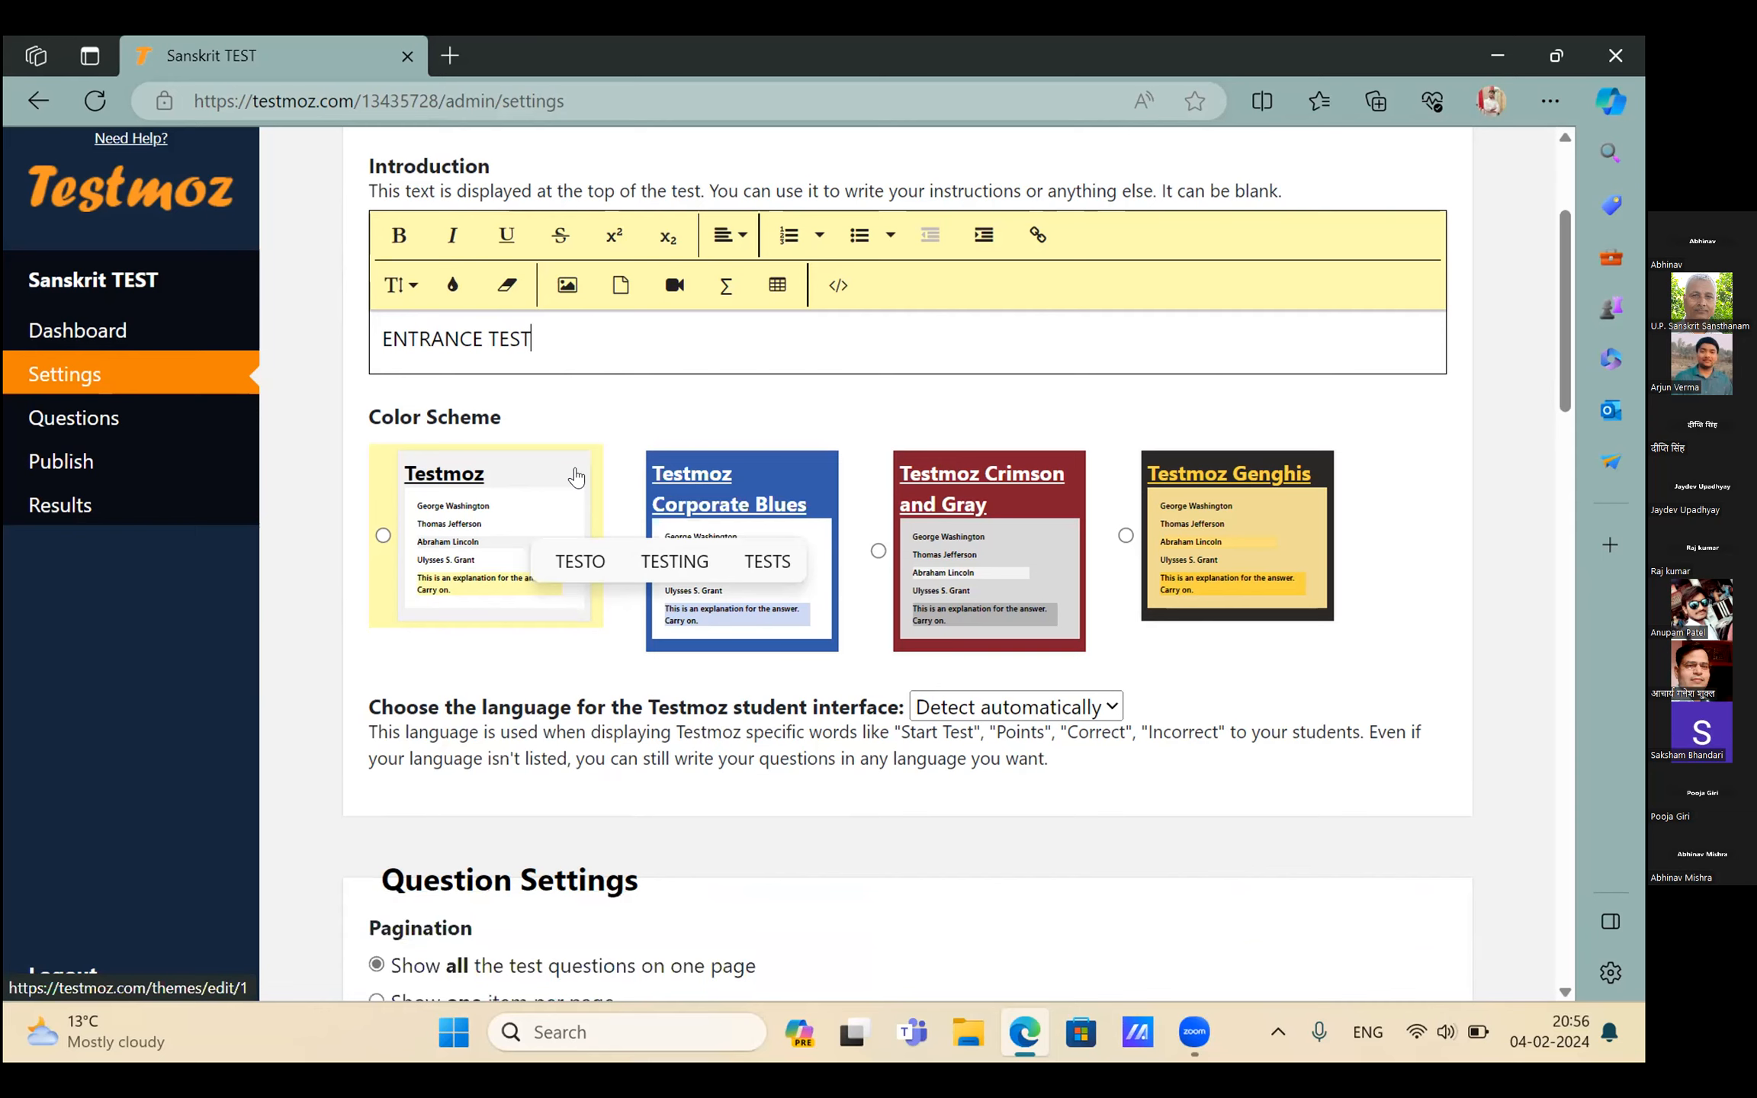
scroll(576, 476, "down", 4)
scroll(581, 474, "up", 3)
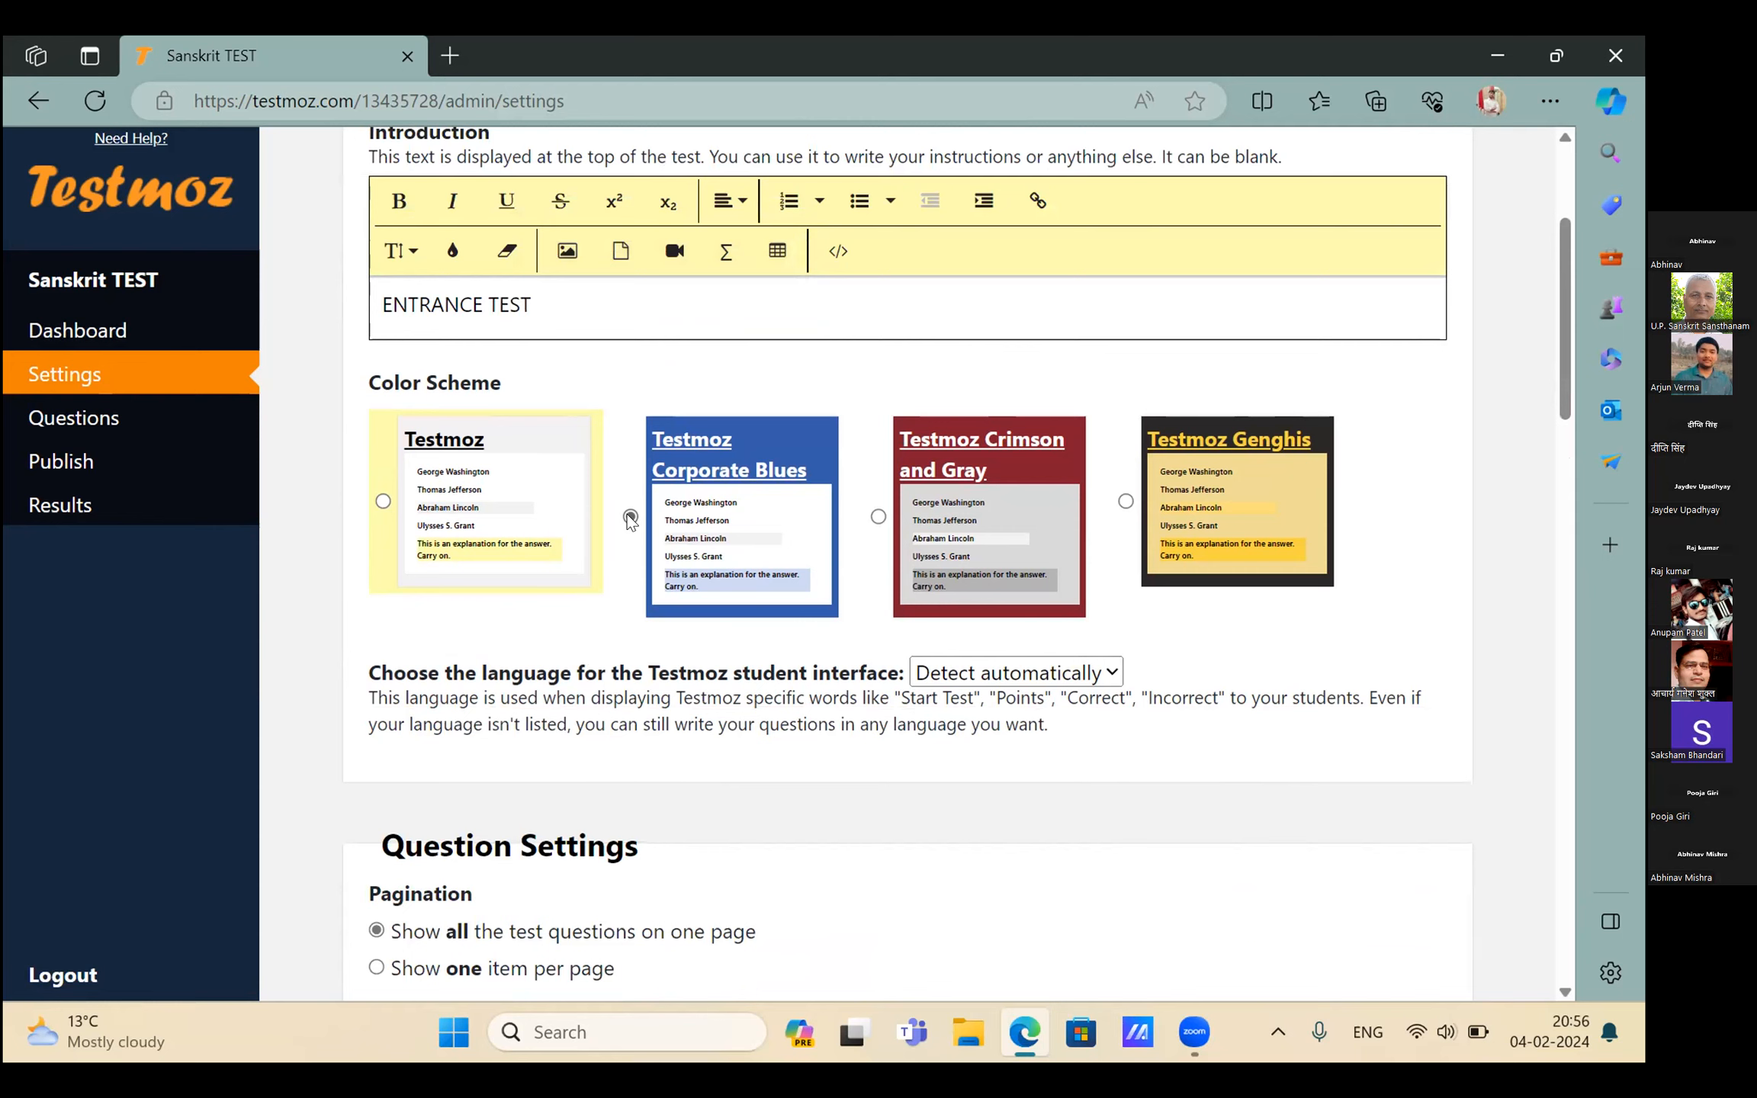
left_click(631, 517)
scroll(630, 519, "down", 3)
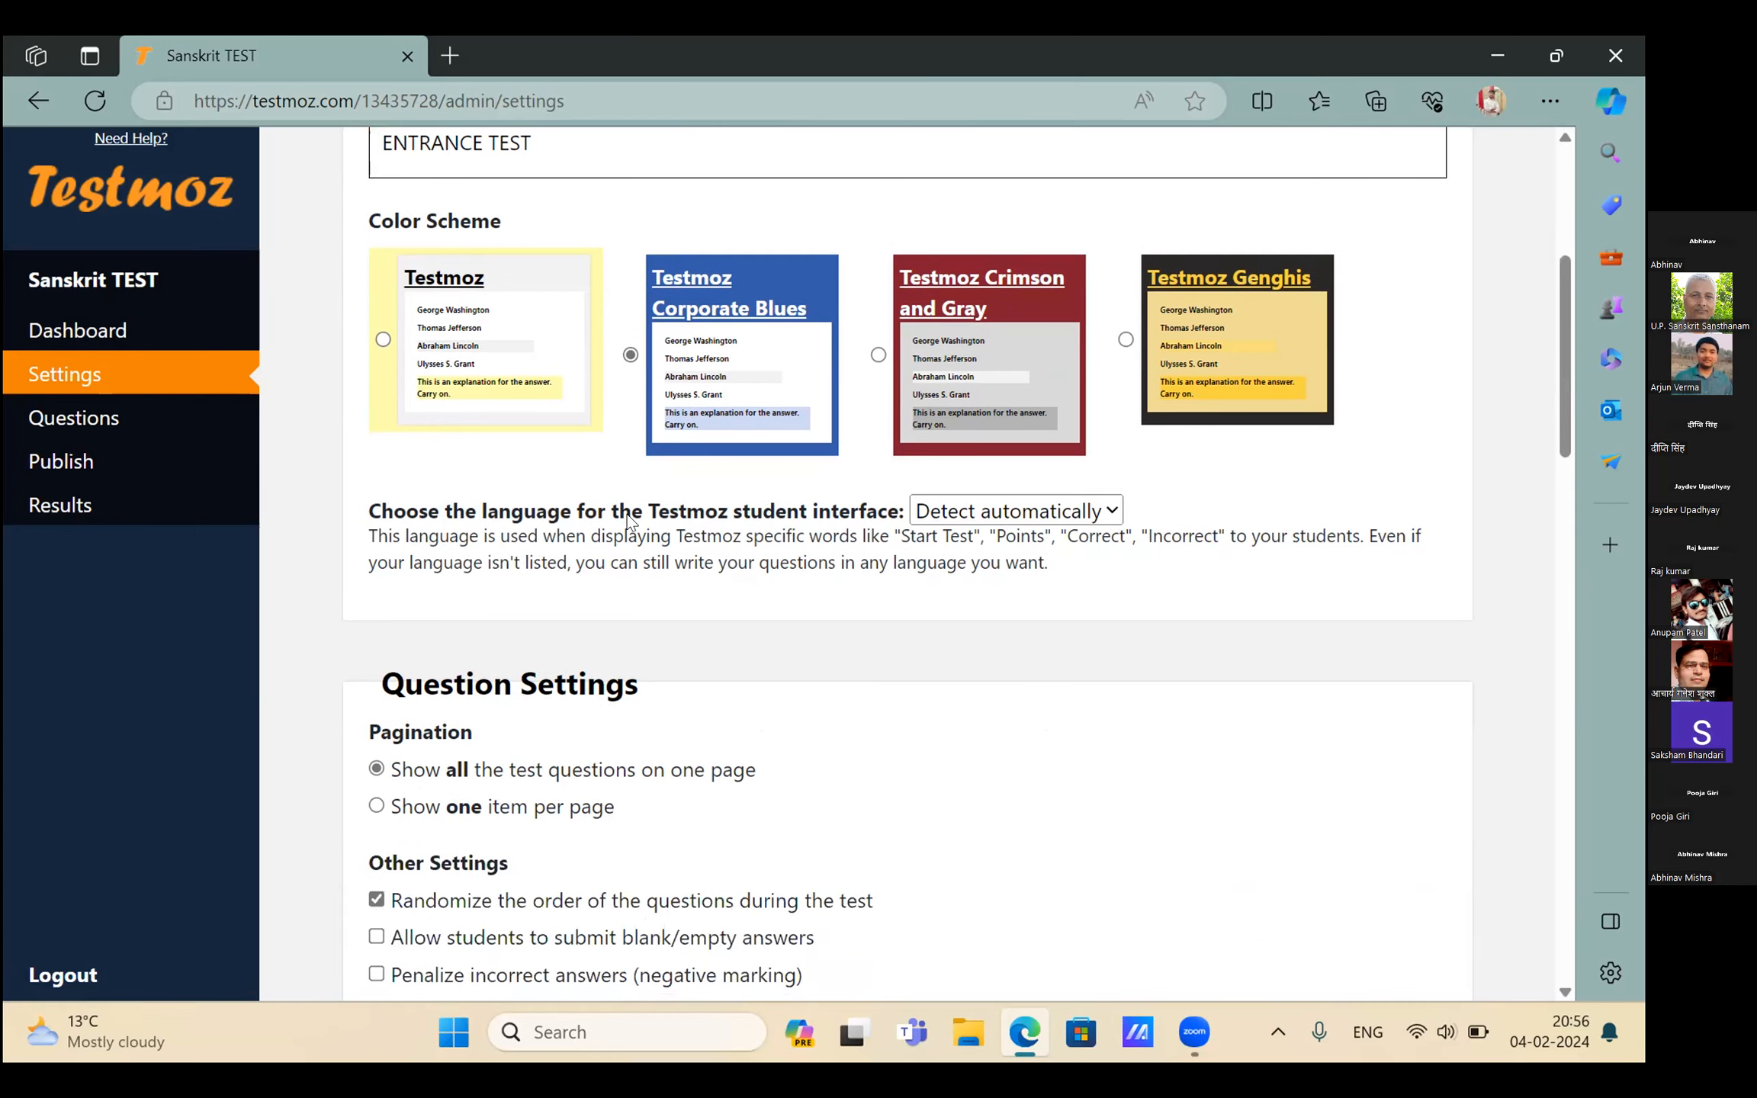
scroll(630, 523, "down", 3)
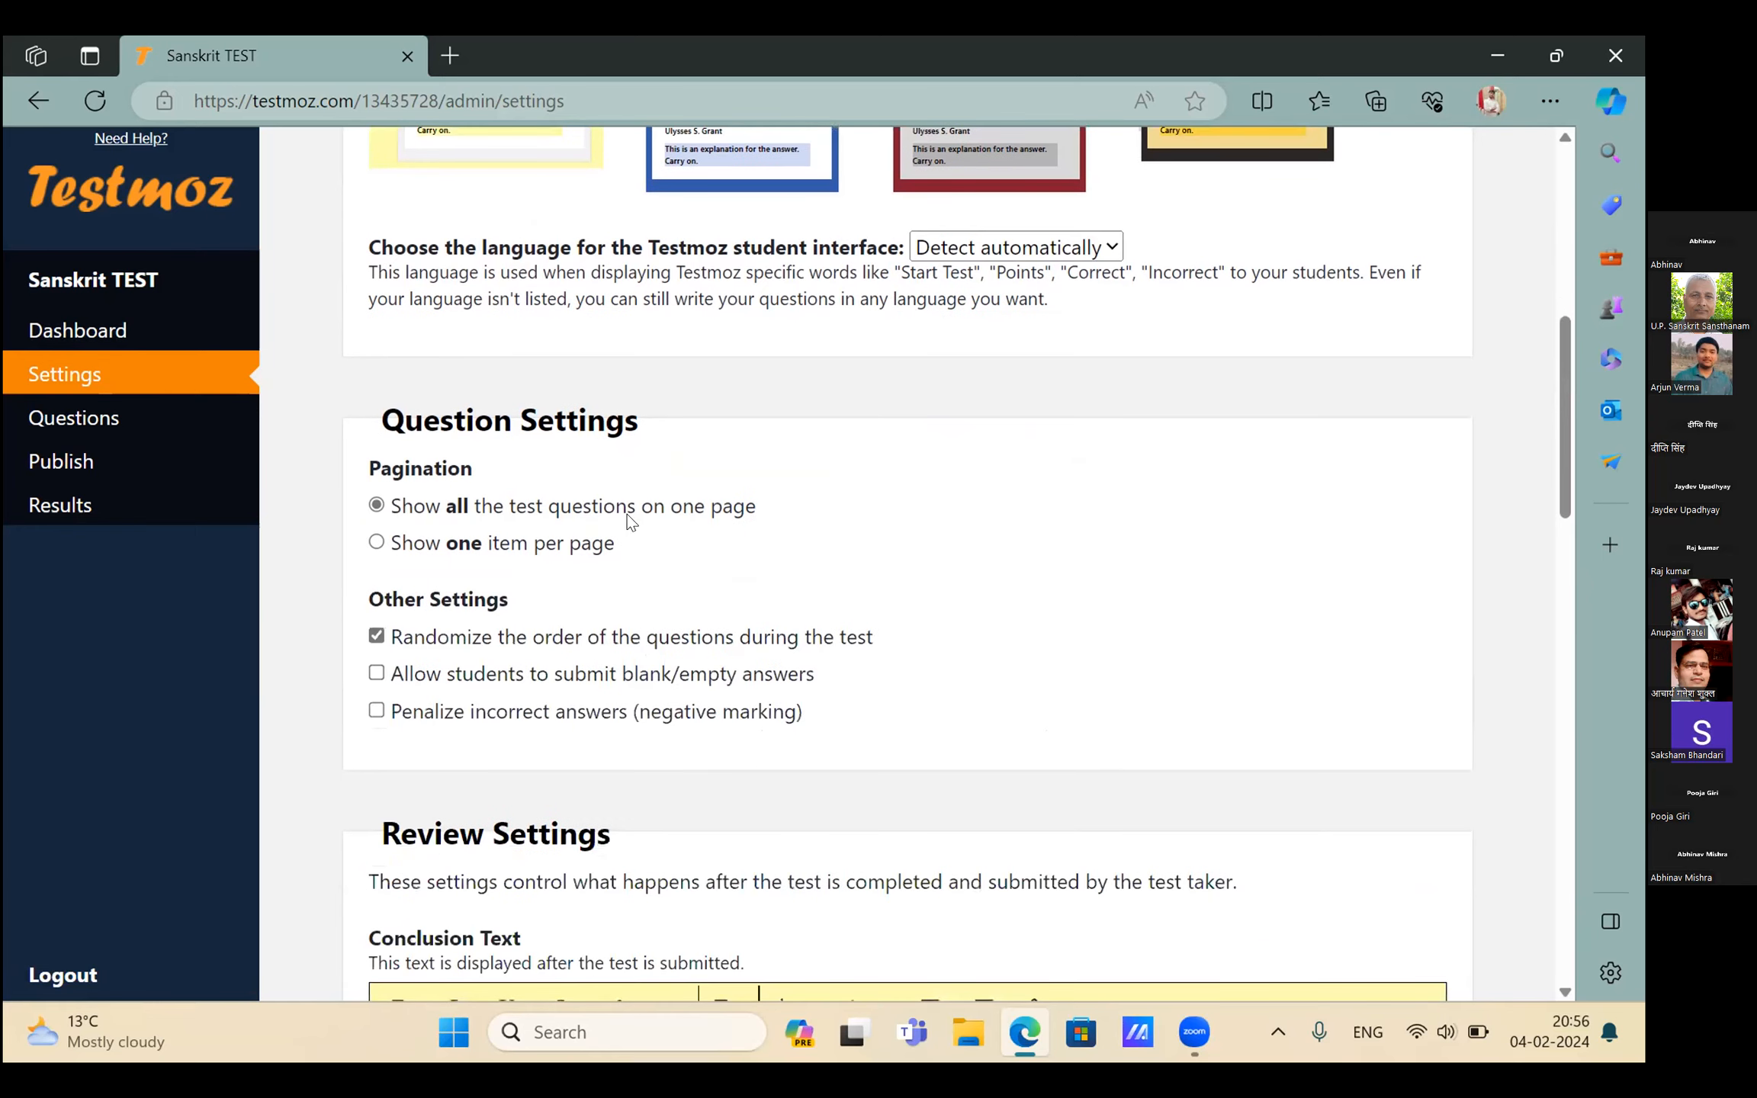
scroll(630, 523, "down", 1)
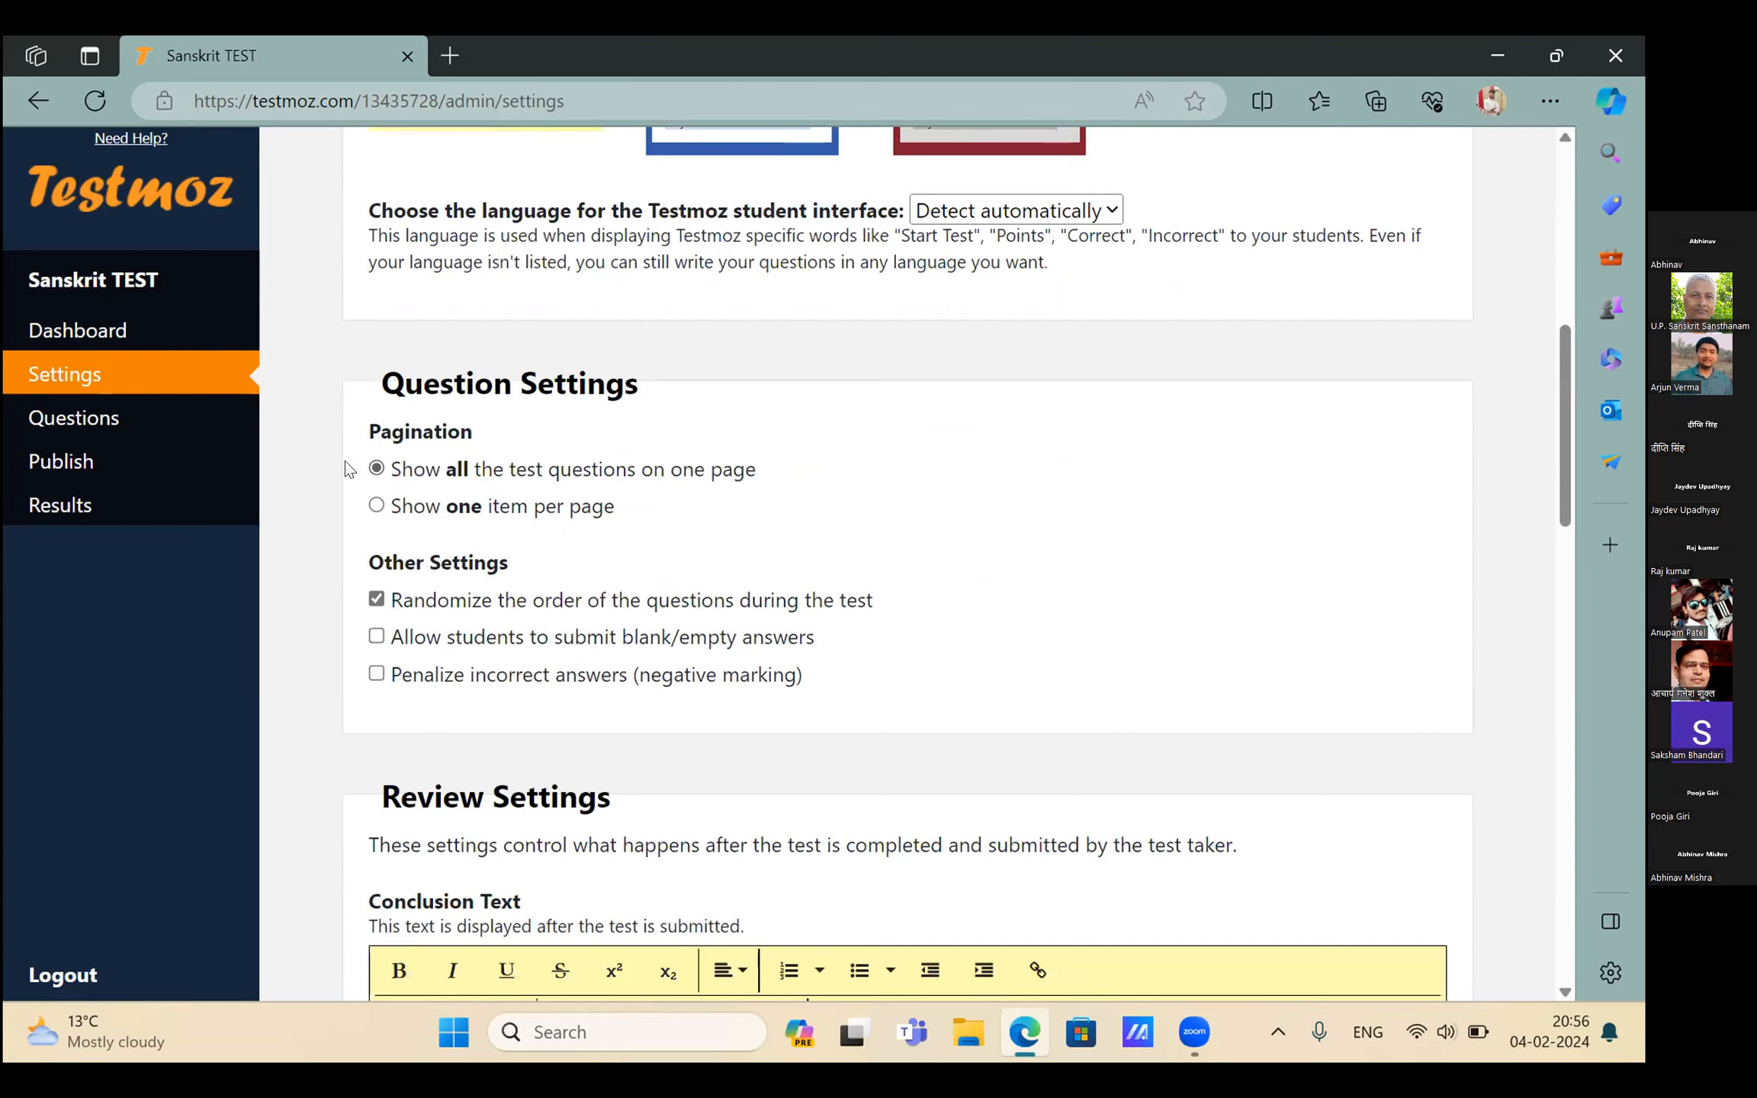
scroll(381, 476, "down", 1)
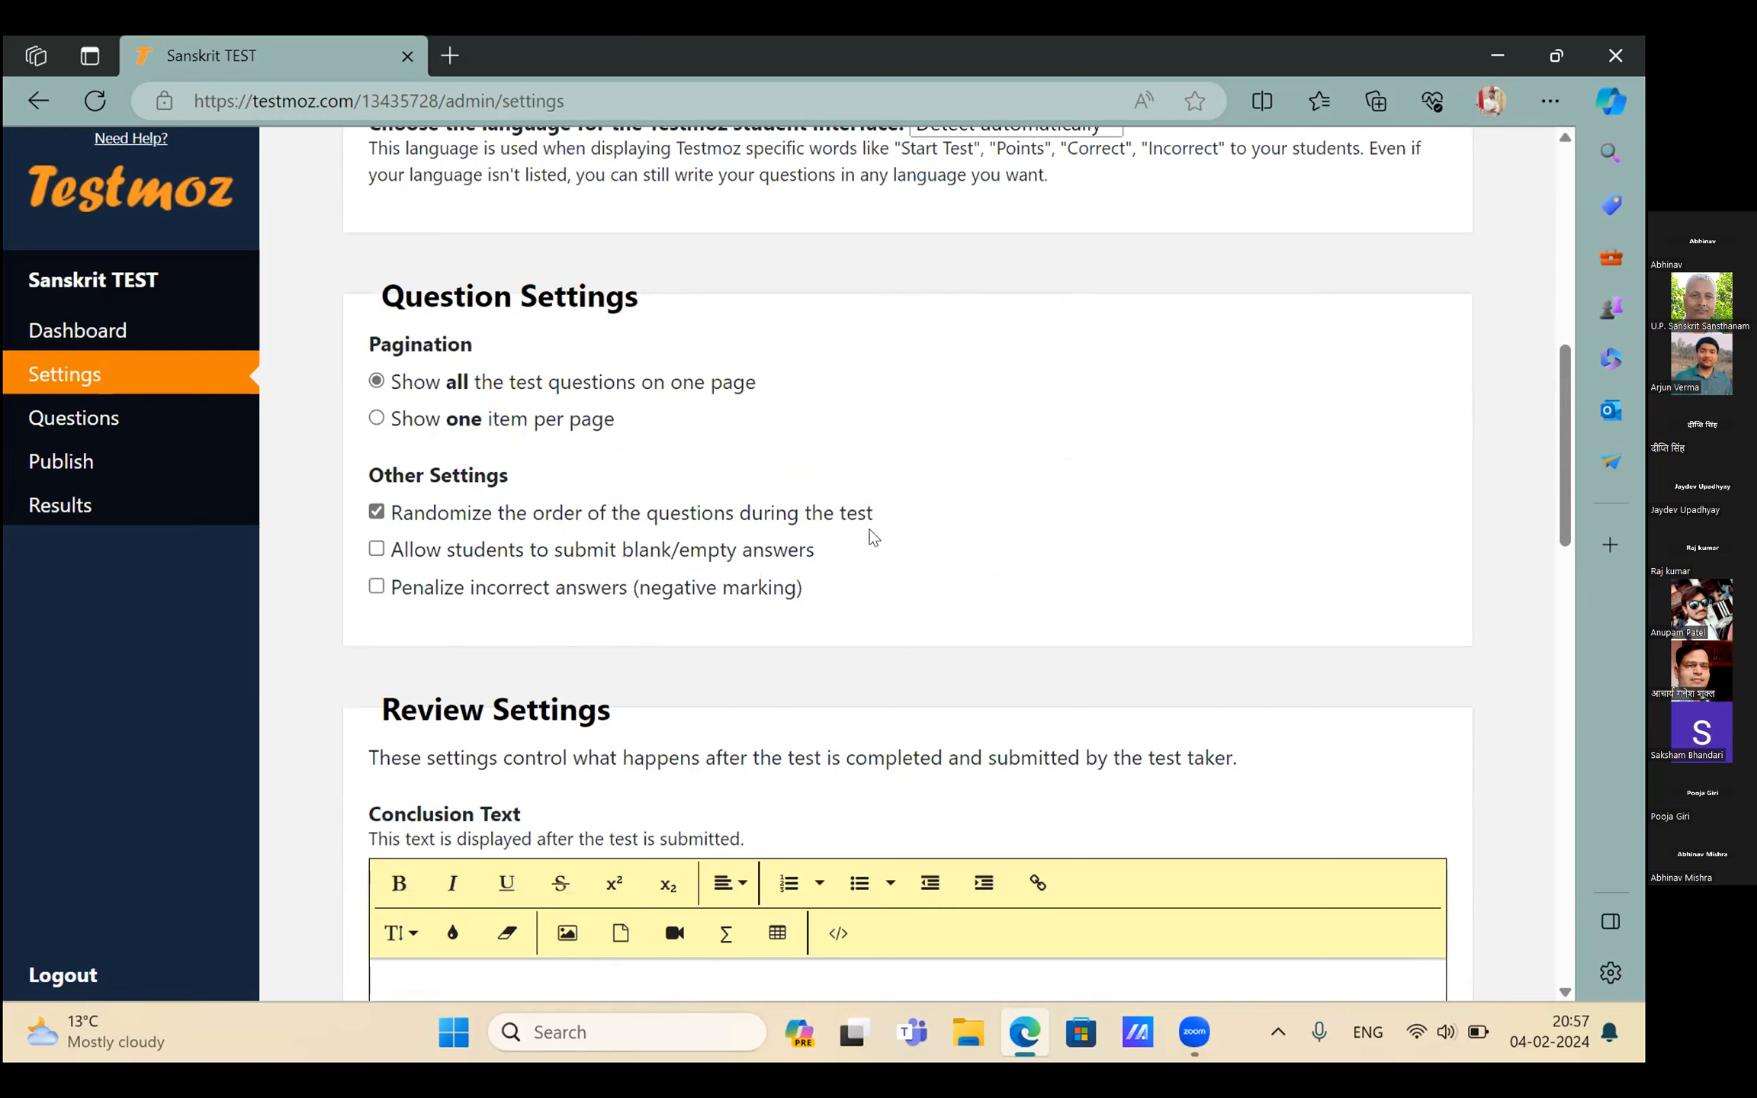
Allow students to submit blank or empty answers
left_click(376, 551)
scroll(1172, 584, "down", 4)
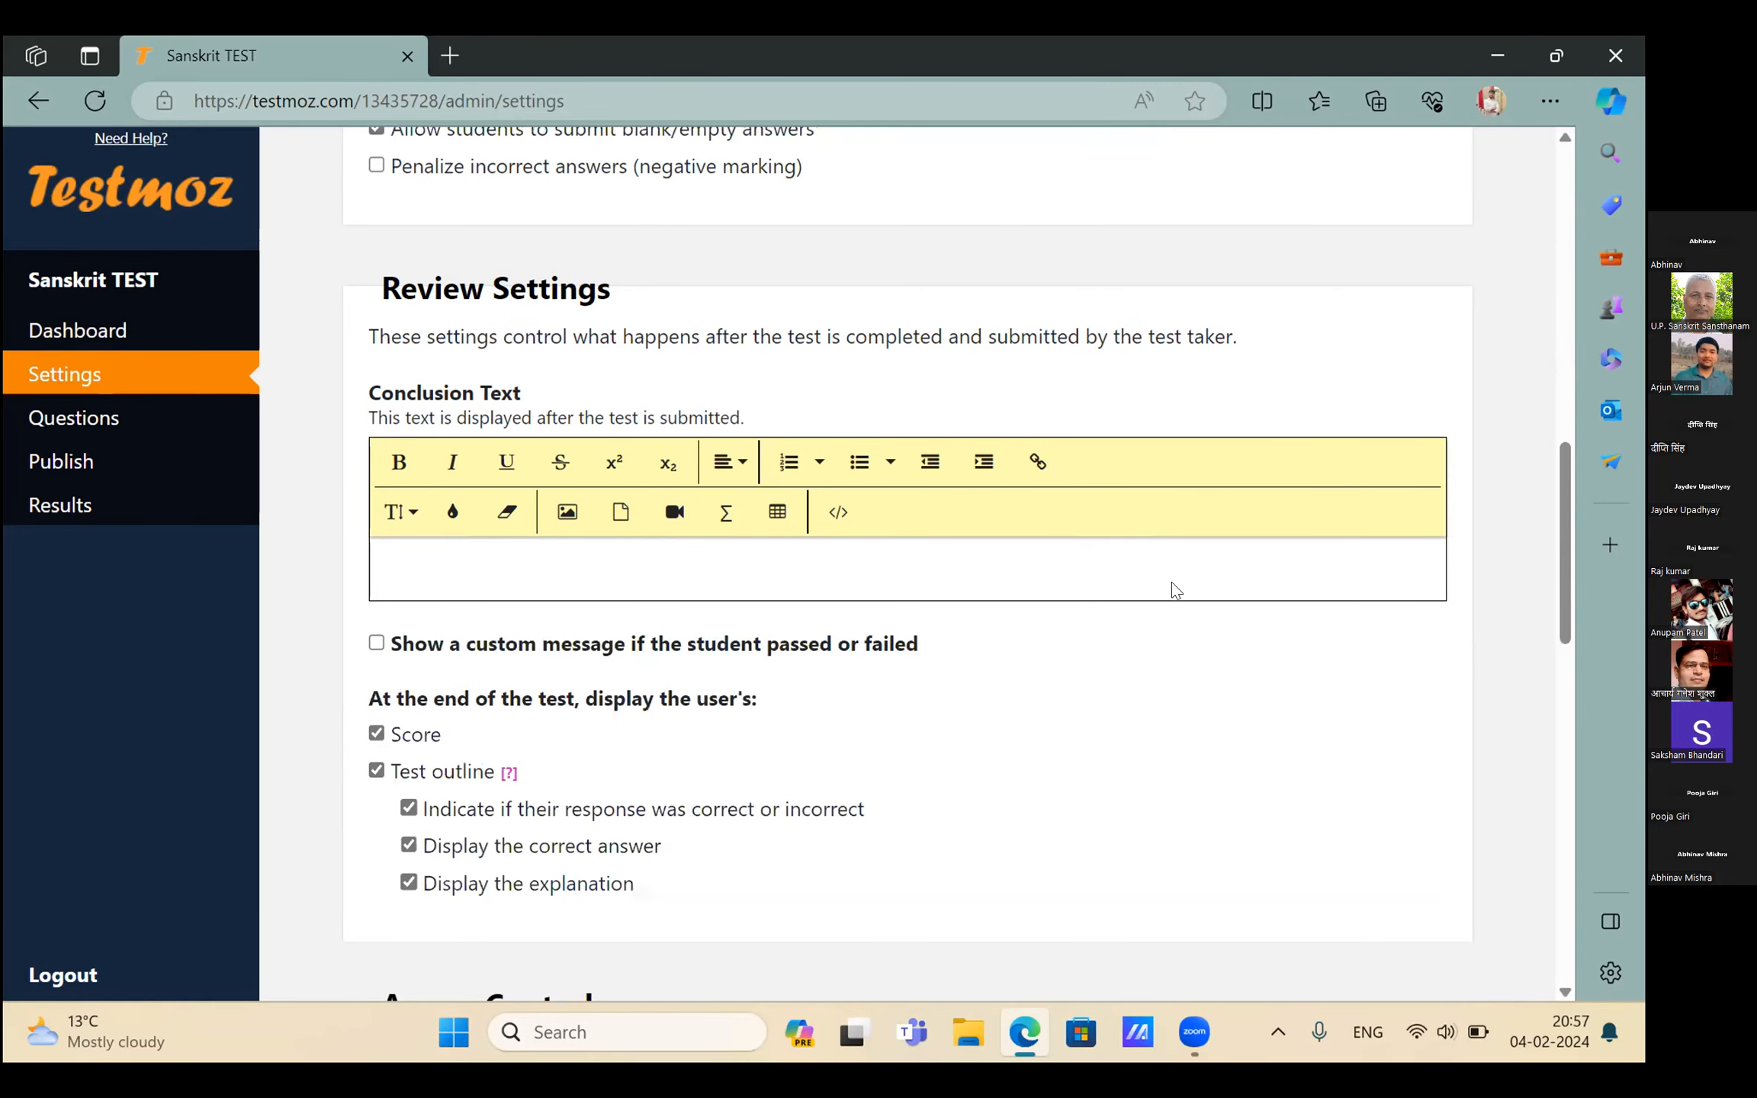
scroll(1171, 582, "down", 1)
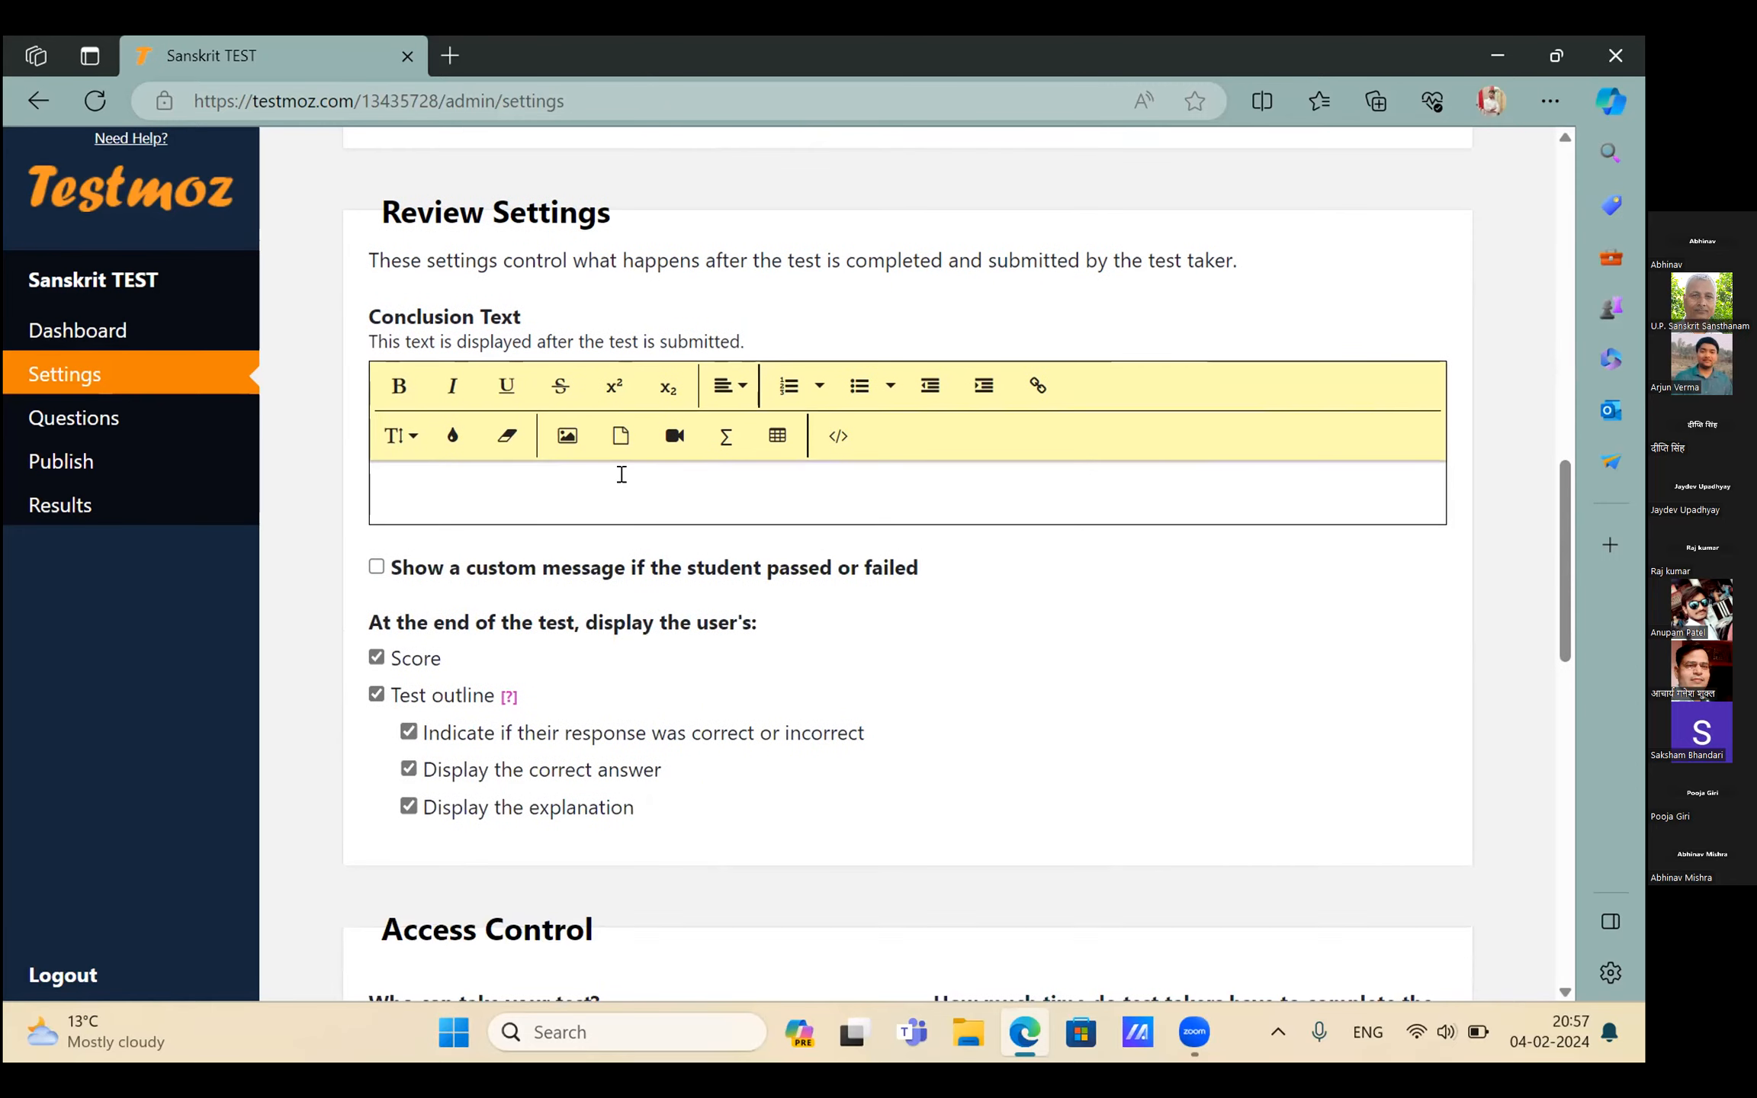
Set the conclusion text to 'SUBMITTED SUCCESSFULLY'
left_click(440, 485)
type("SUBB")
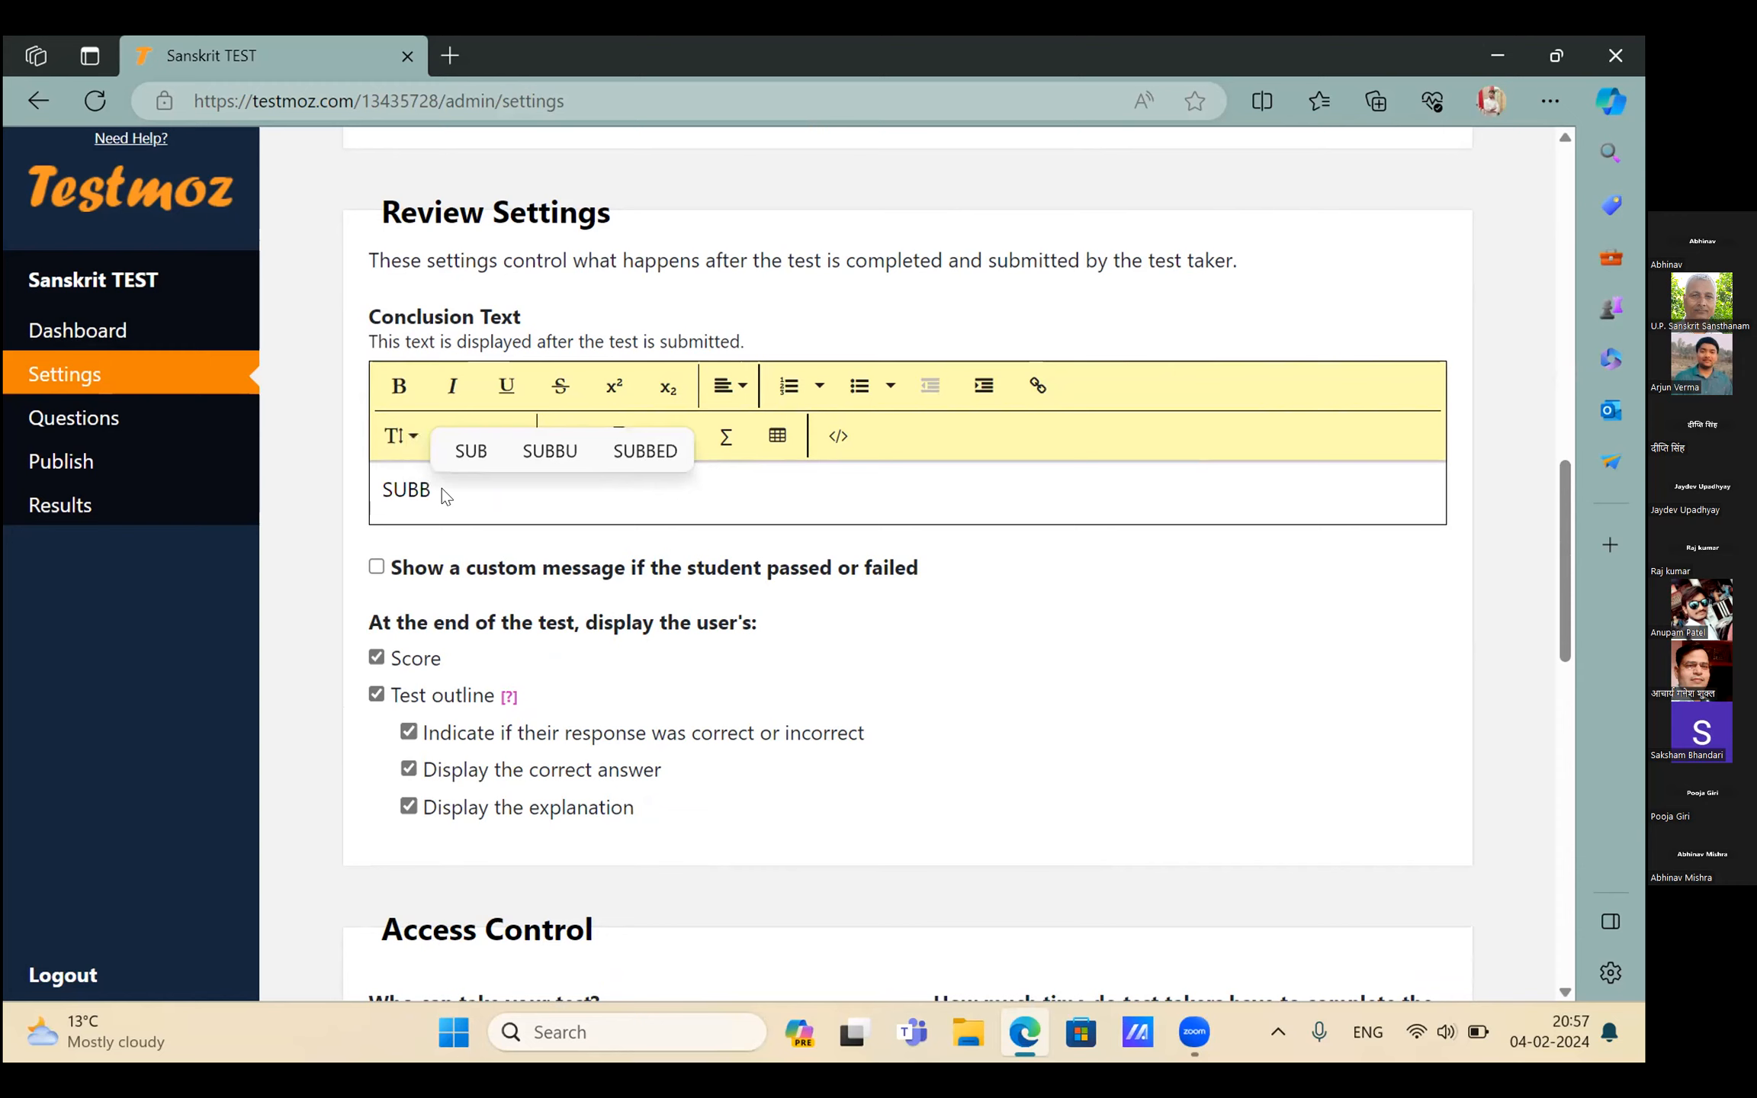
type("MITTED SU")
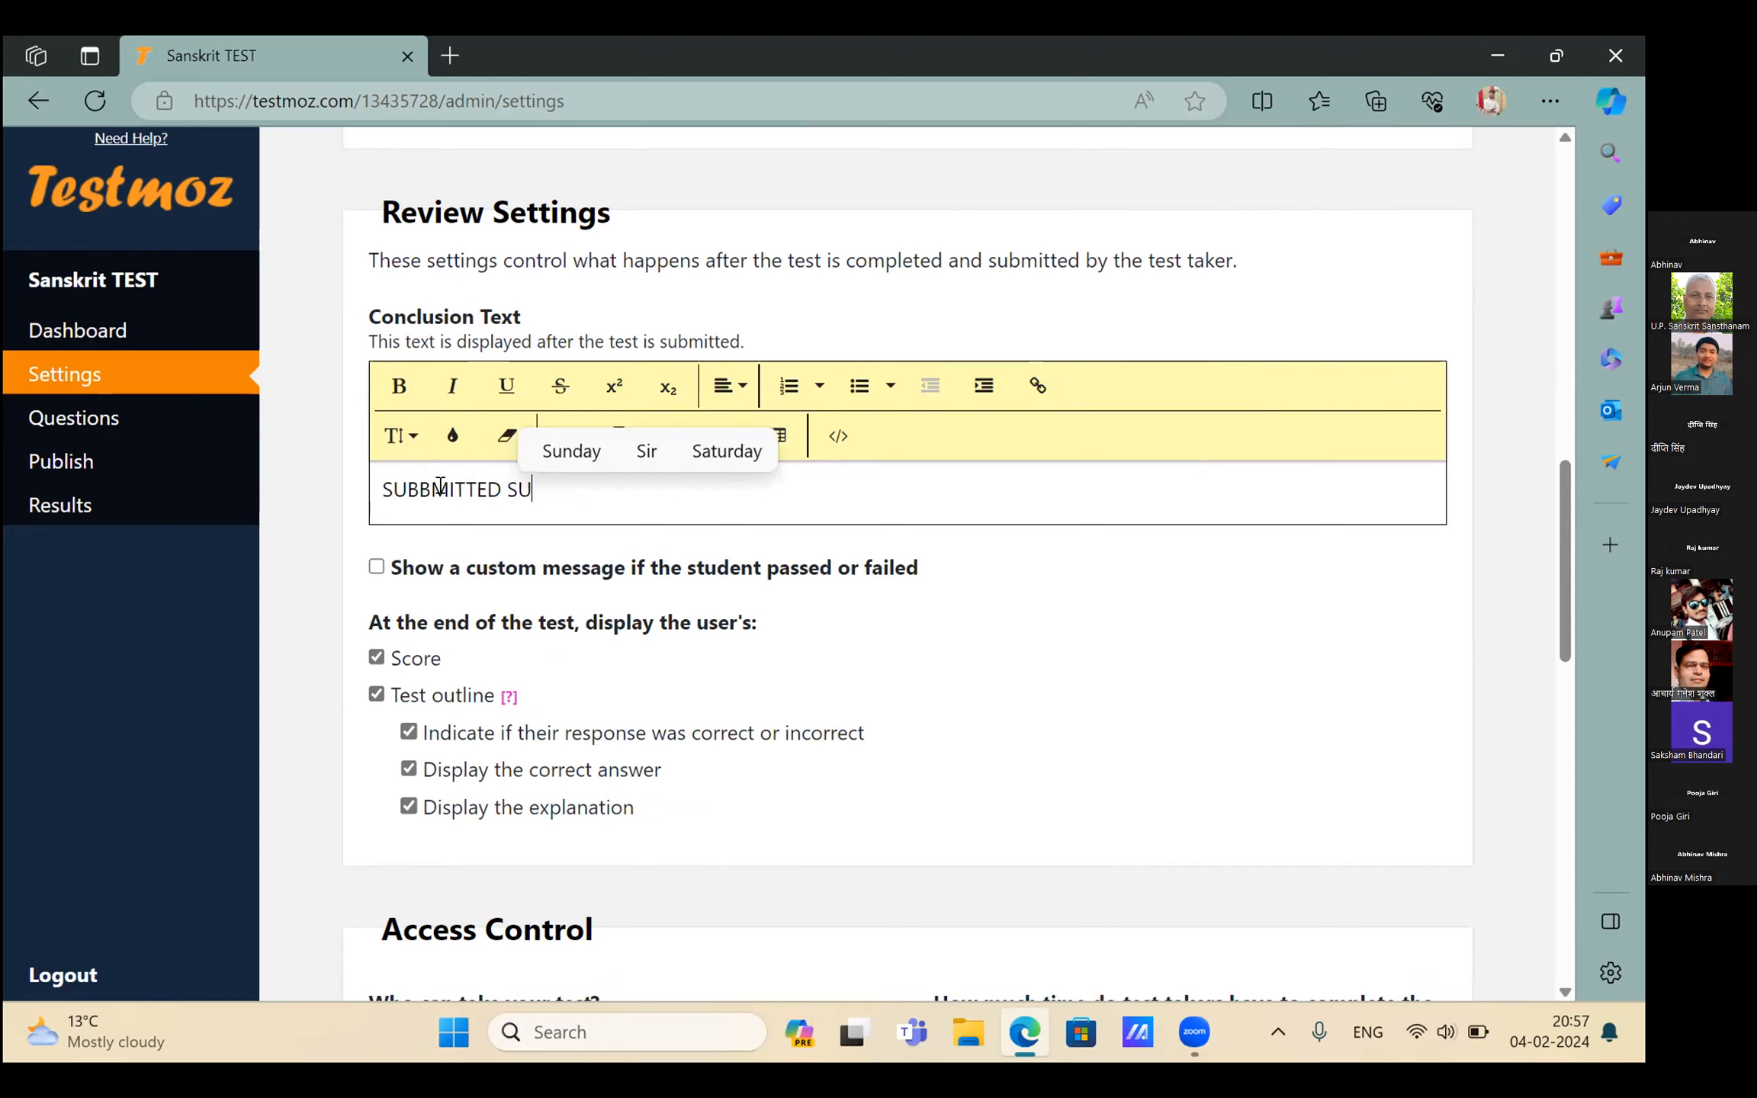
type("CCE")
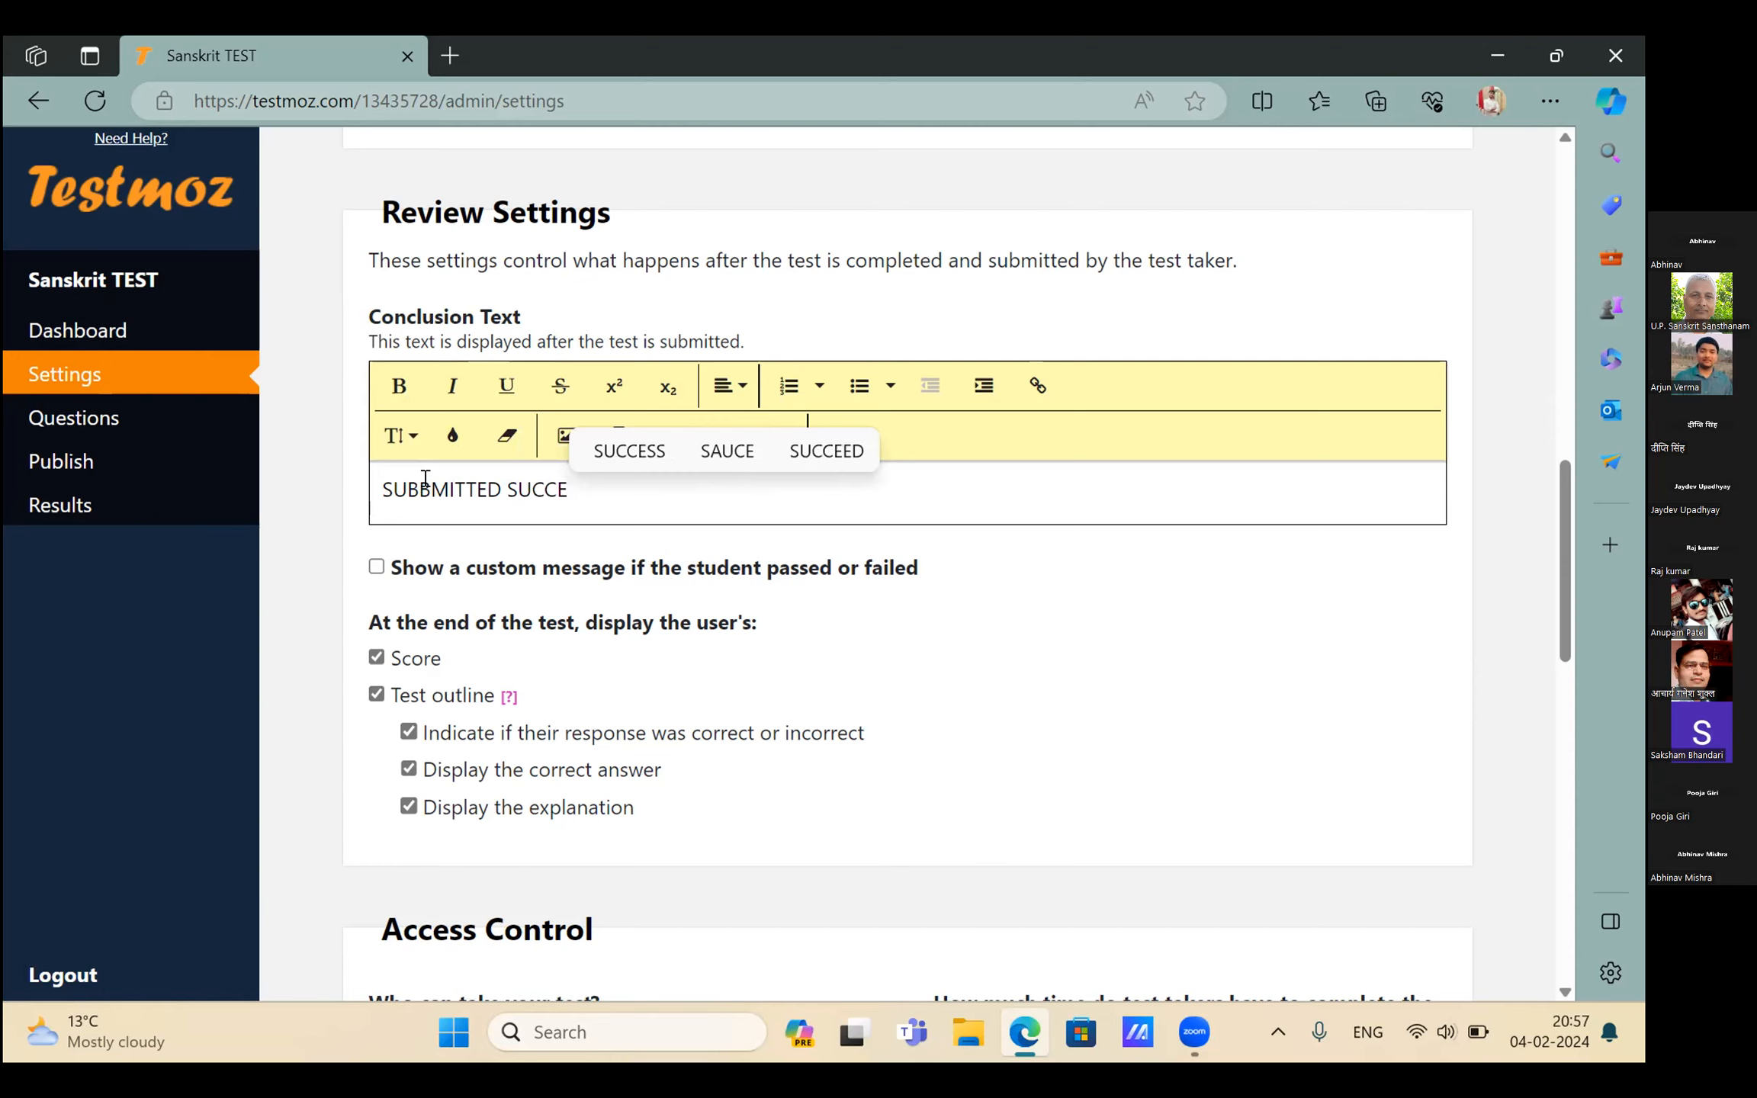
left_click(425, 478)
key("BackSpace")
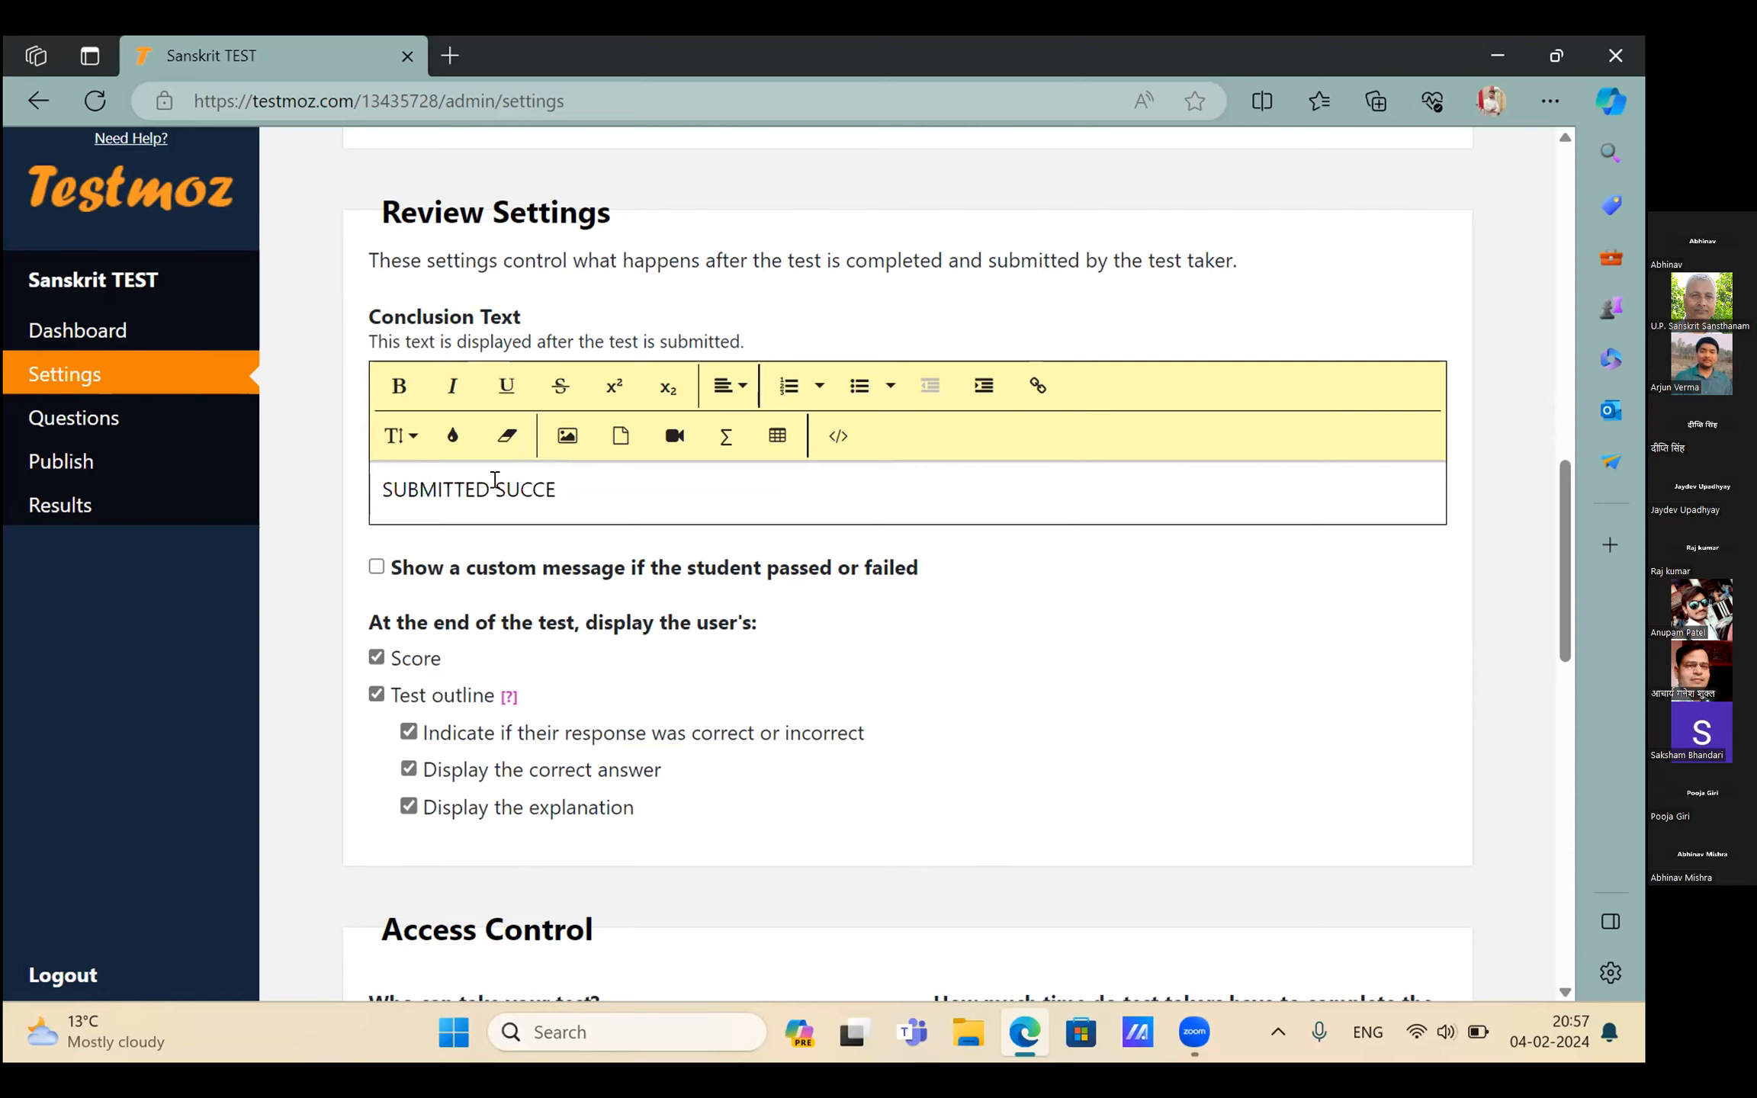
type("SS")
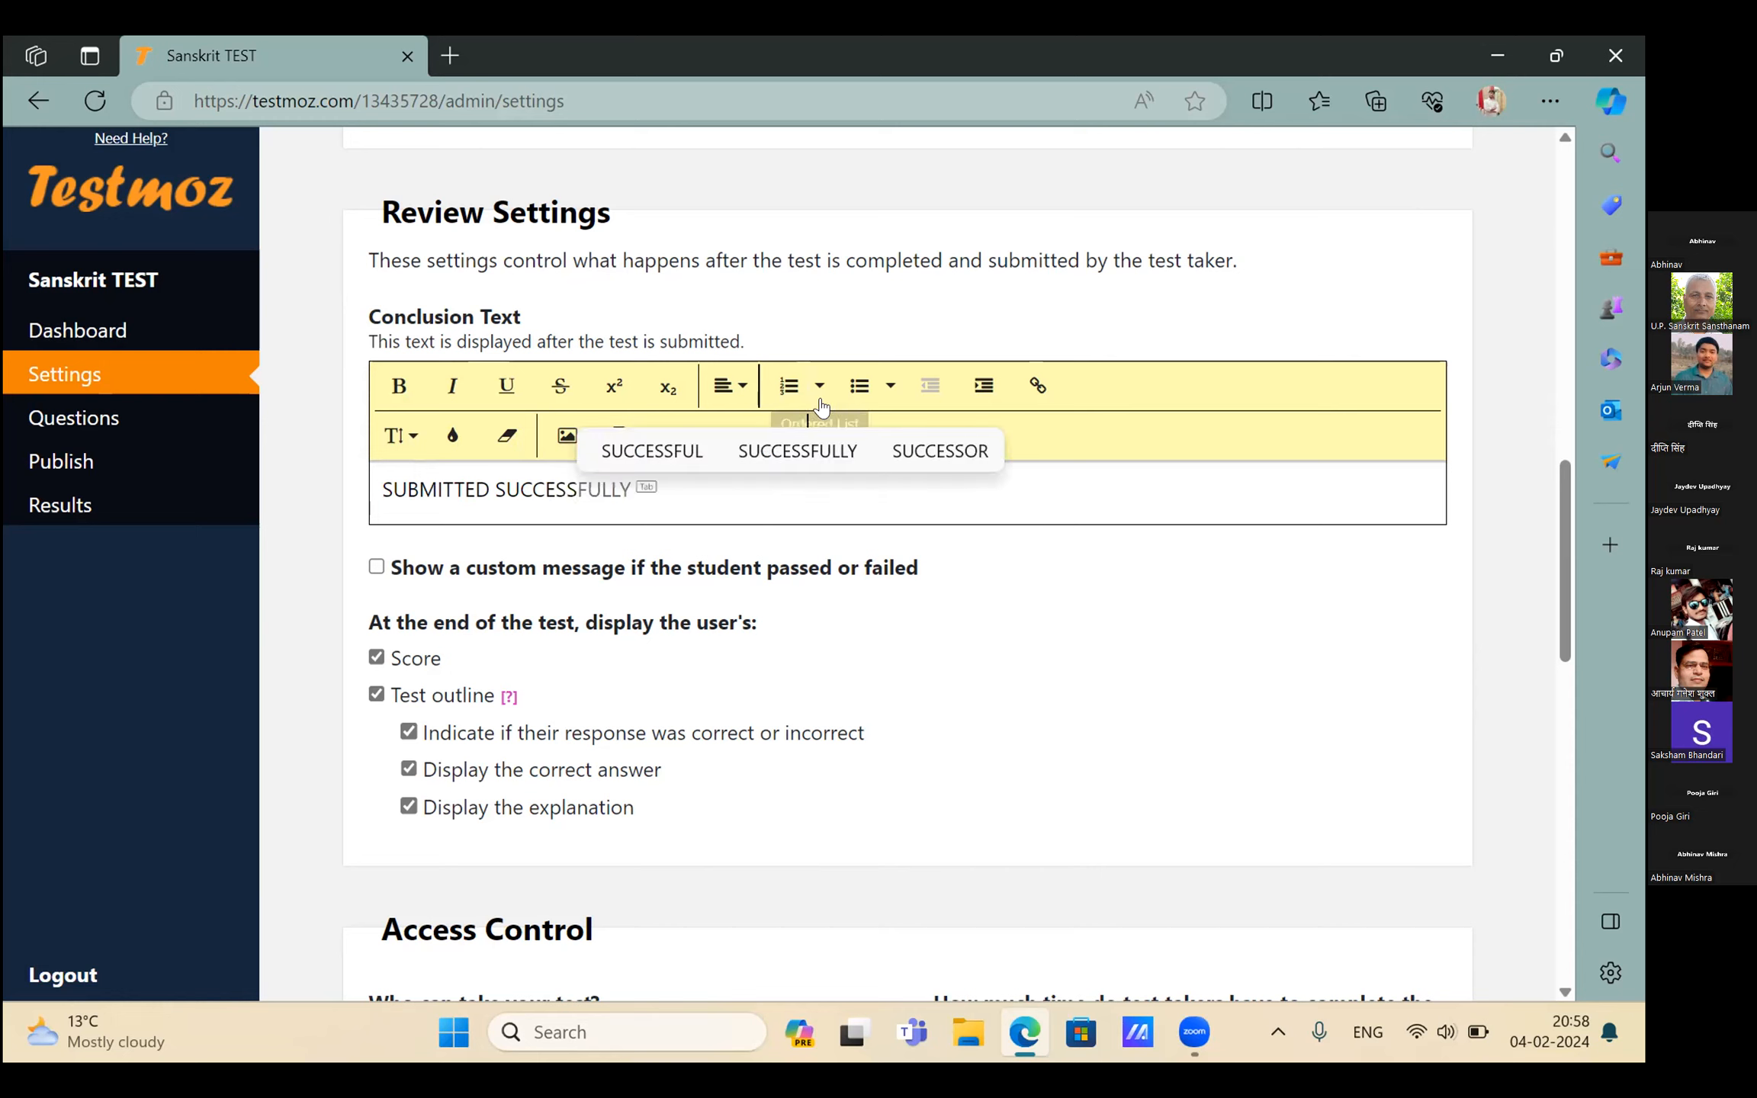
key("Tab")
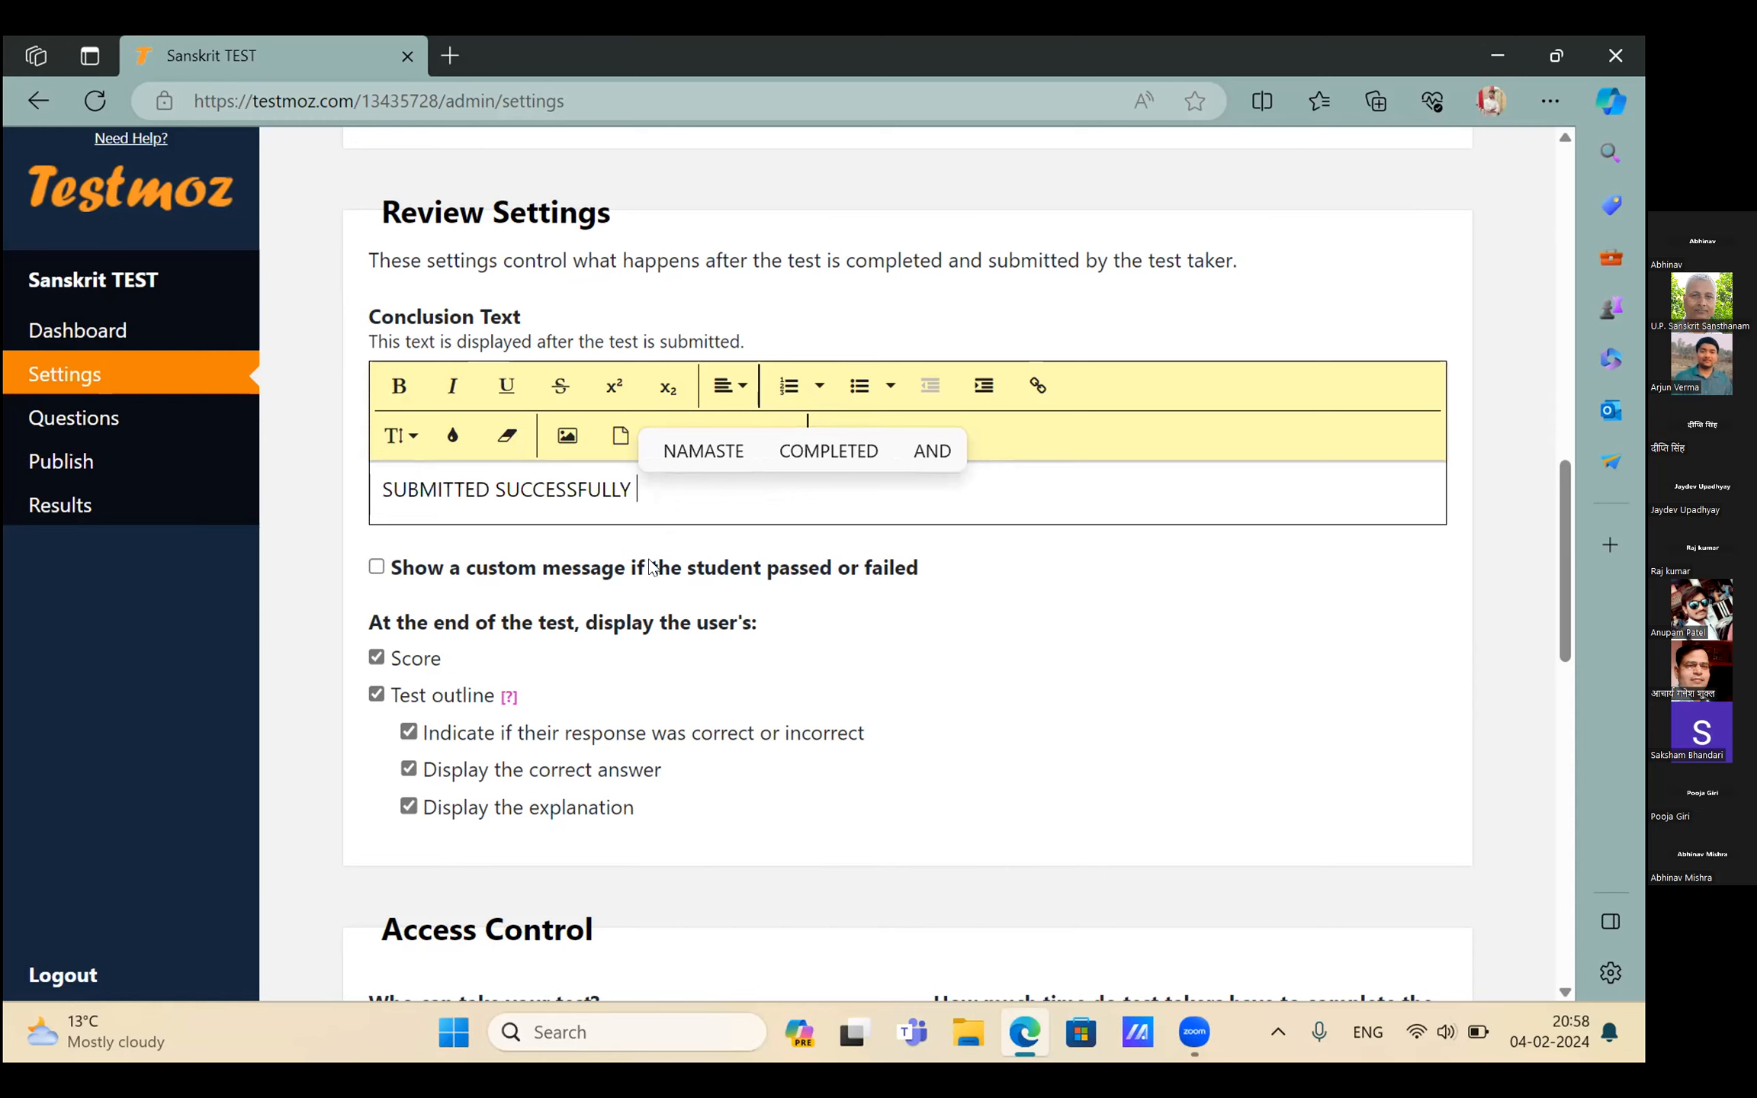
scroll(650, 567, "down", 1)
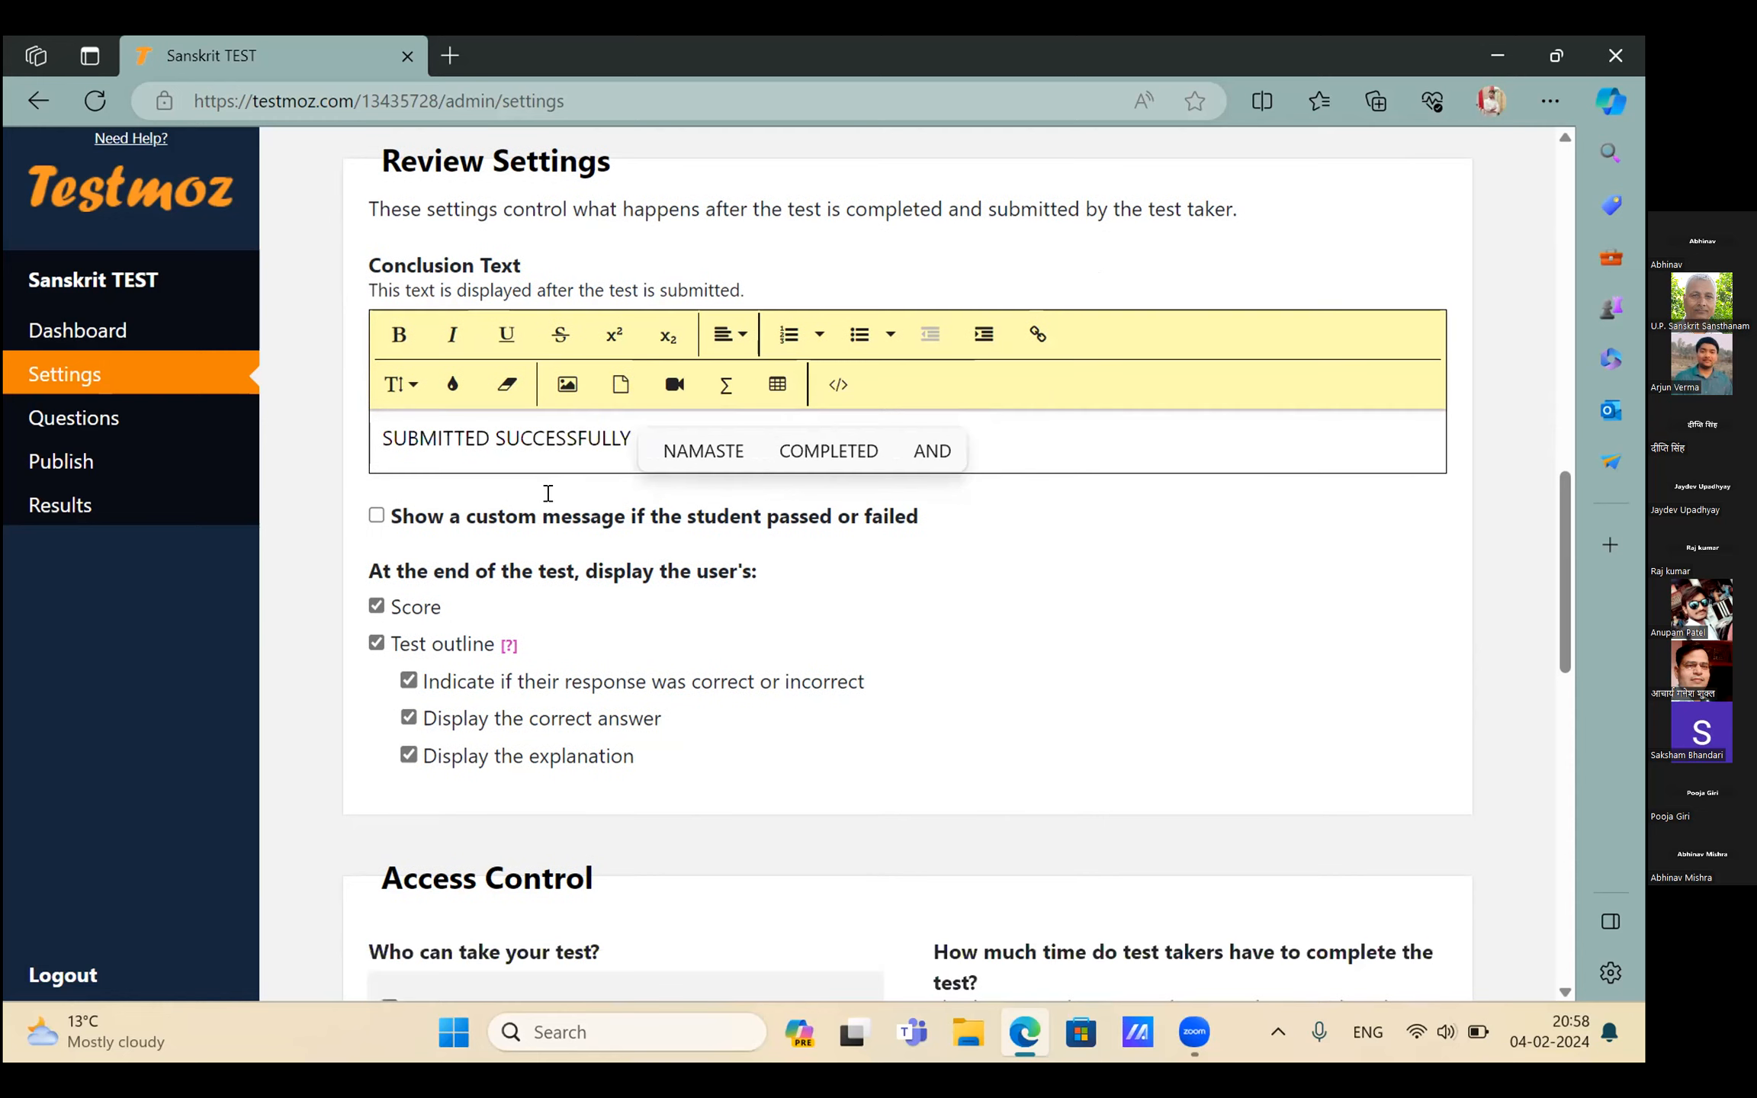
Enable custom pass/fail messages with a 40% passing score and pass message 'CONGRATULATIONS !'
left_click(377, 517)
scroll(378, 517, "down", 3)
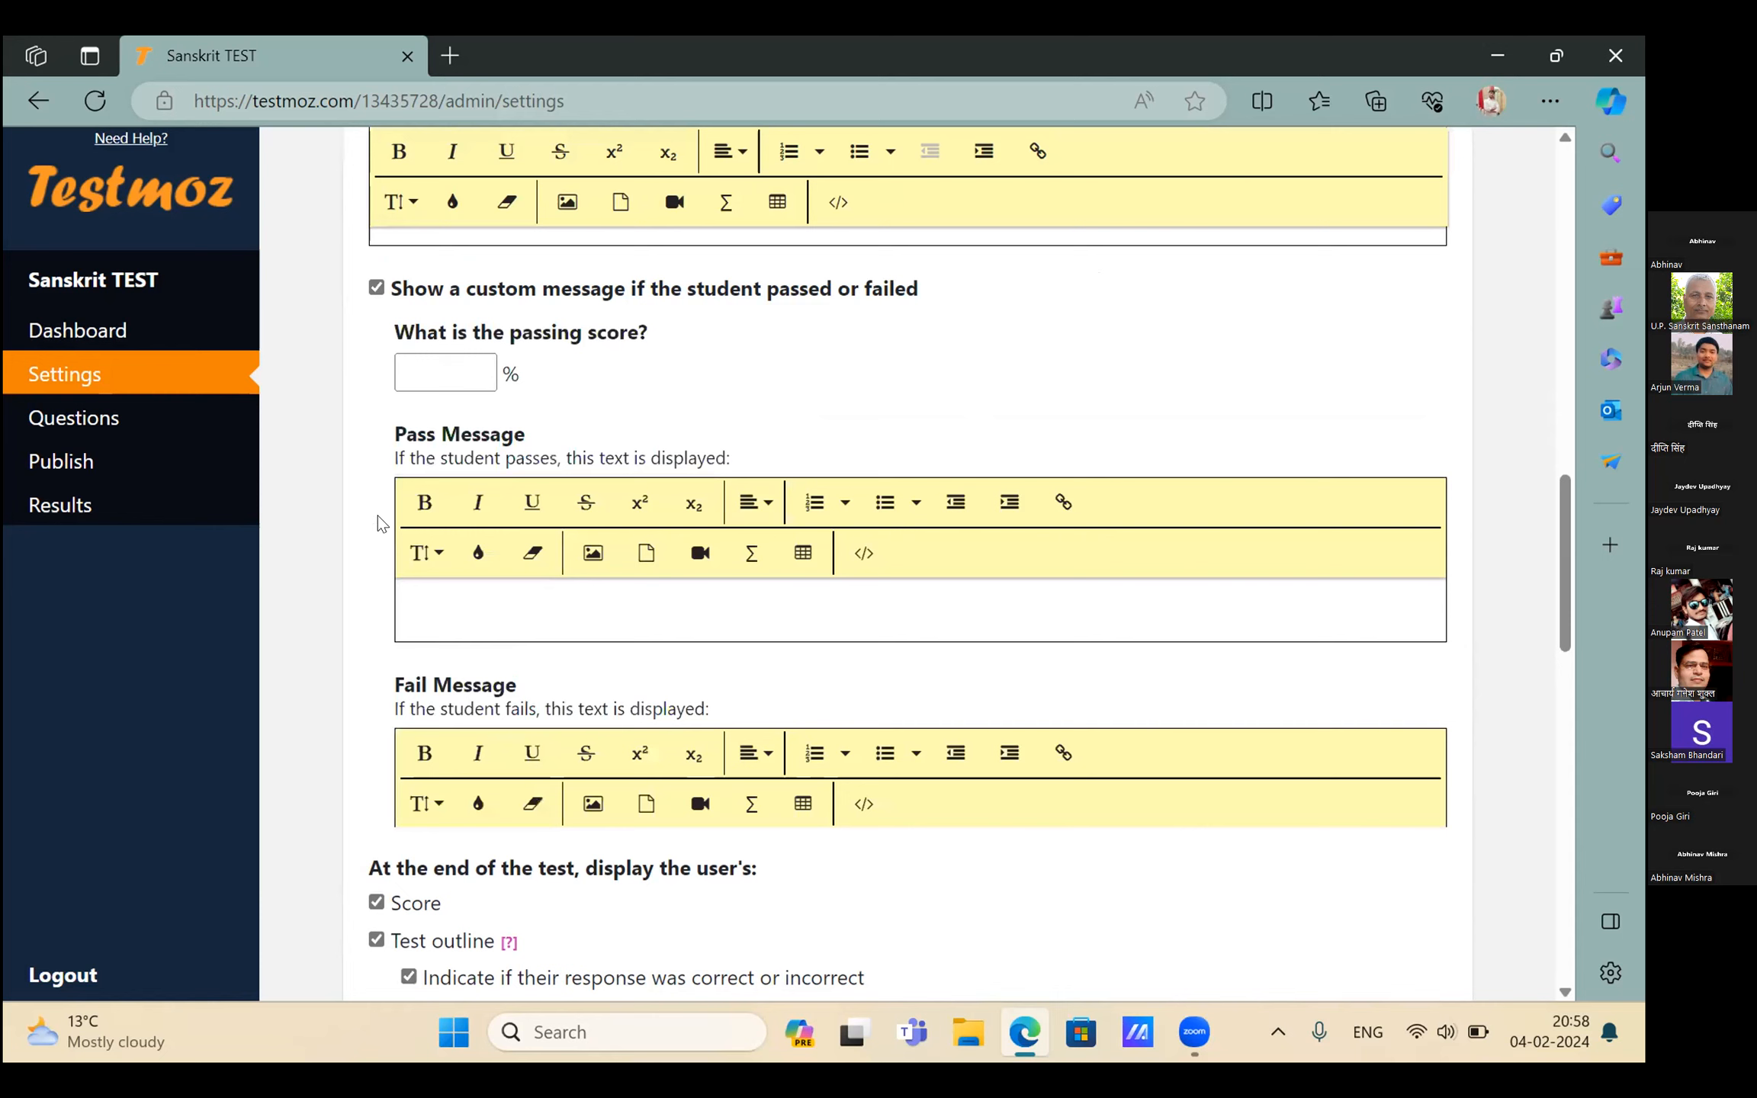
left_click(425, 371)
type("40")
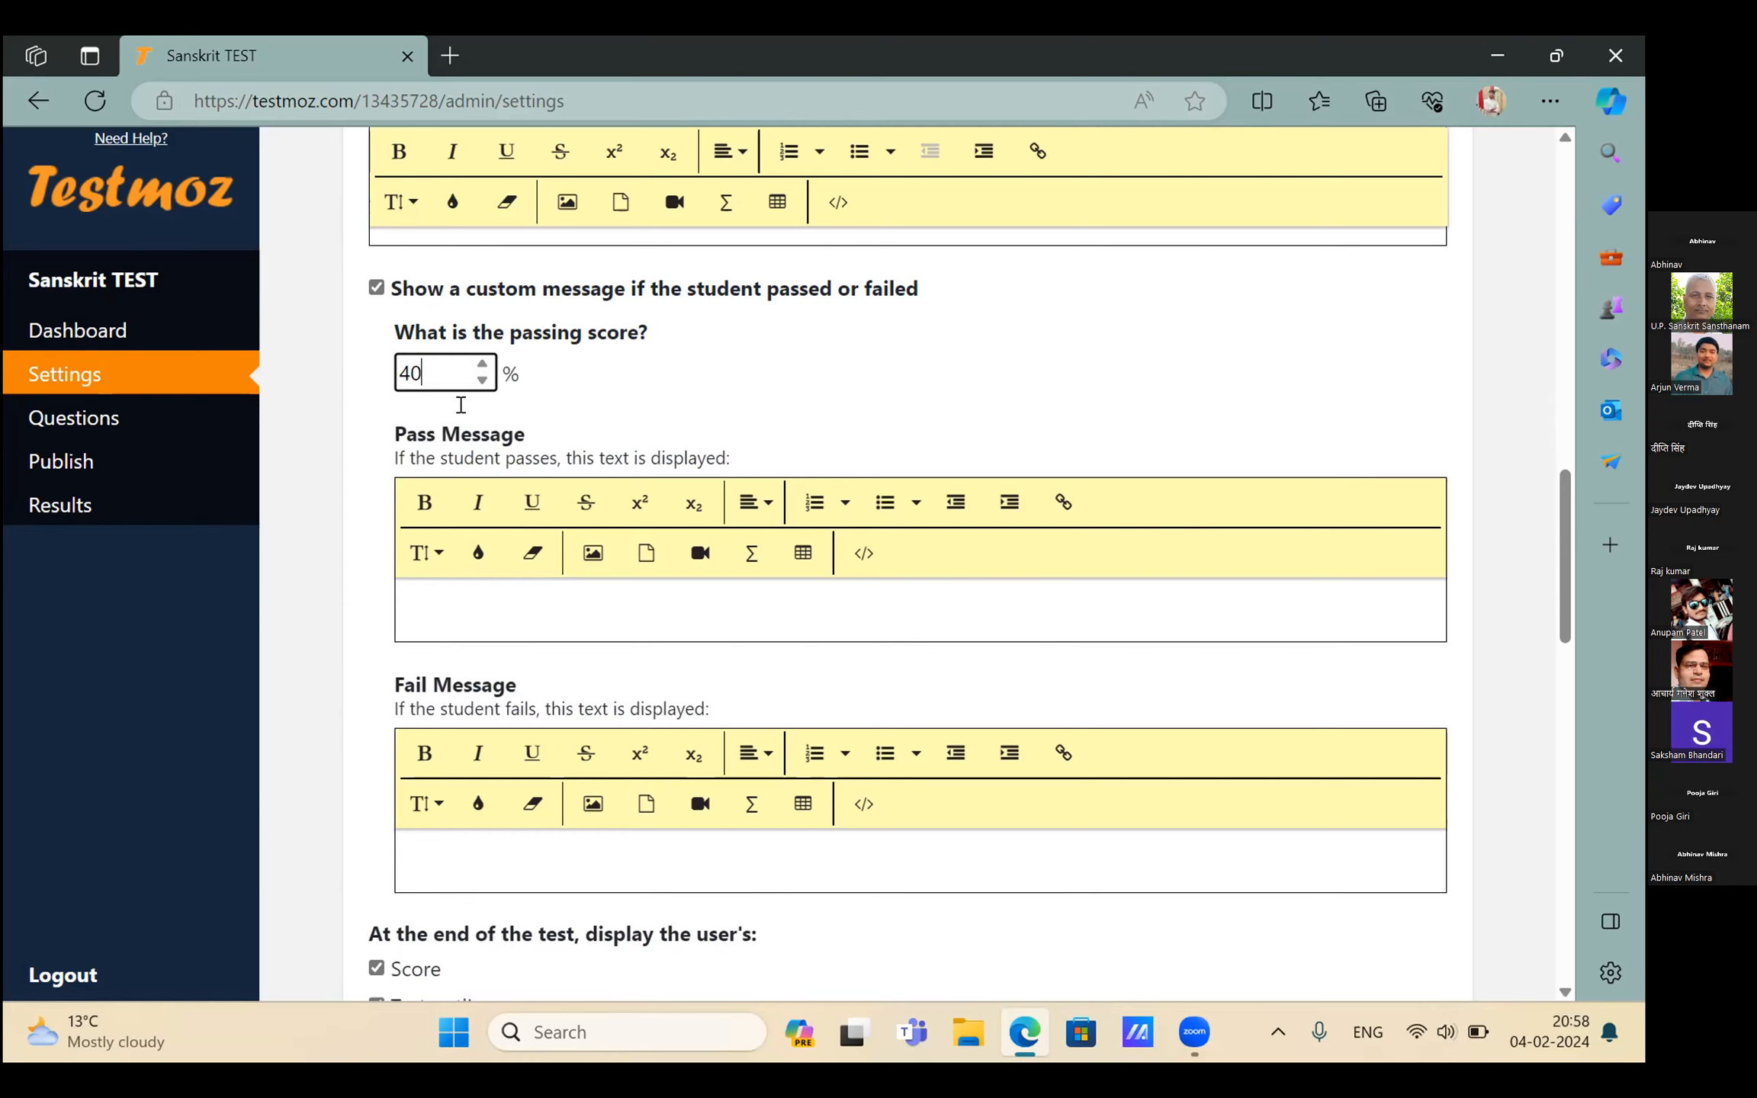
left_click(435, 596)
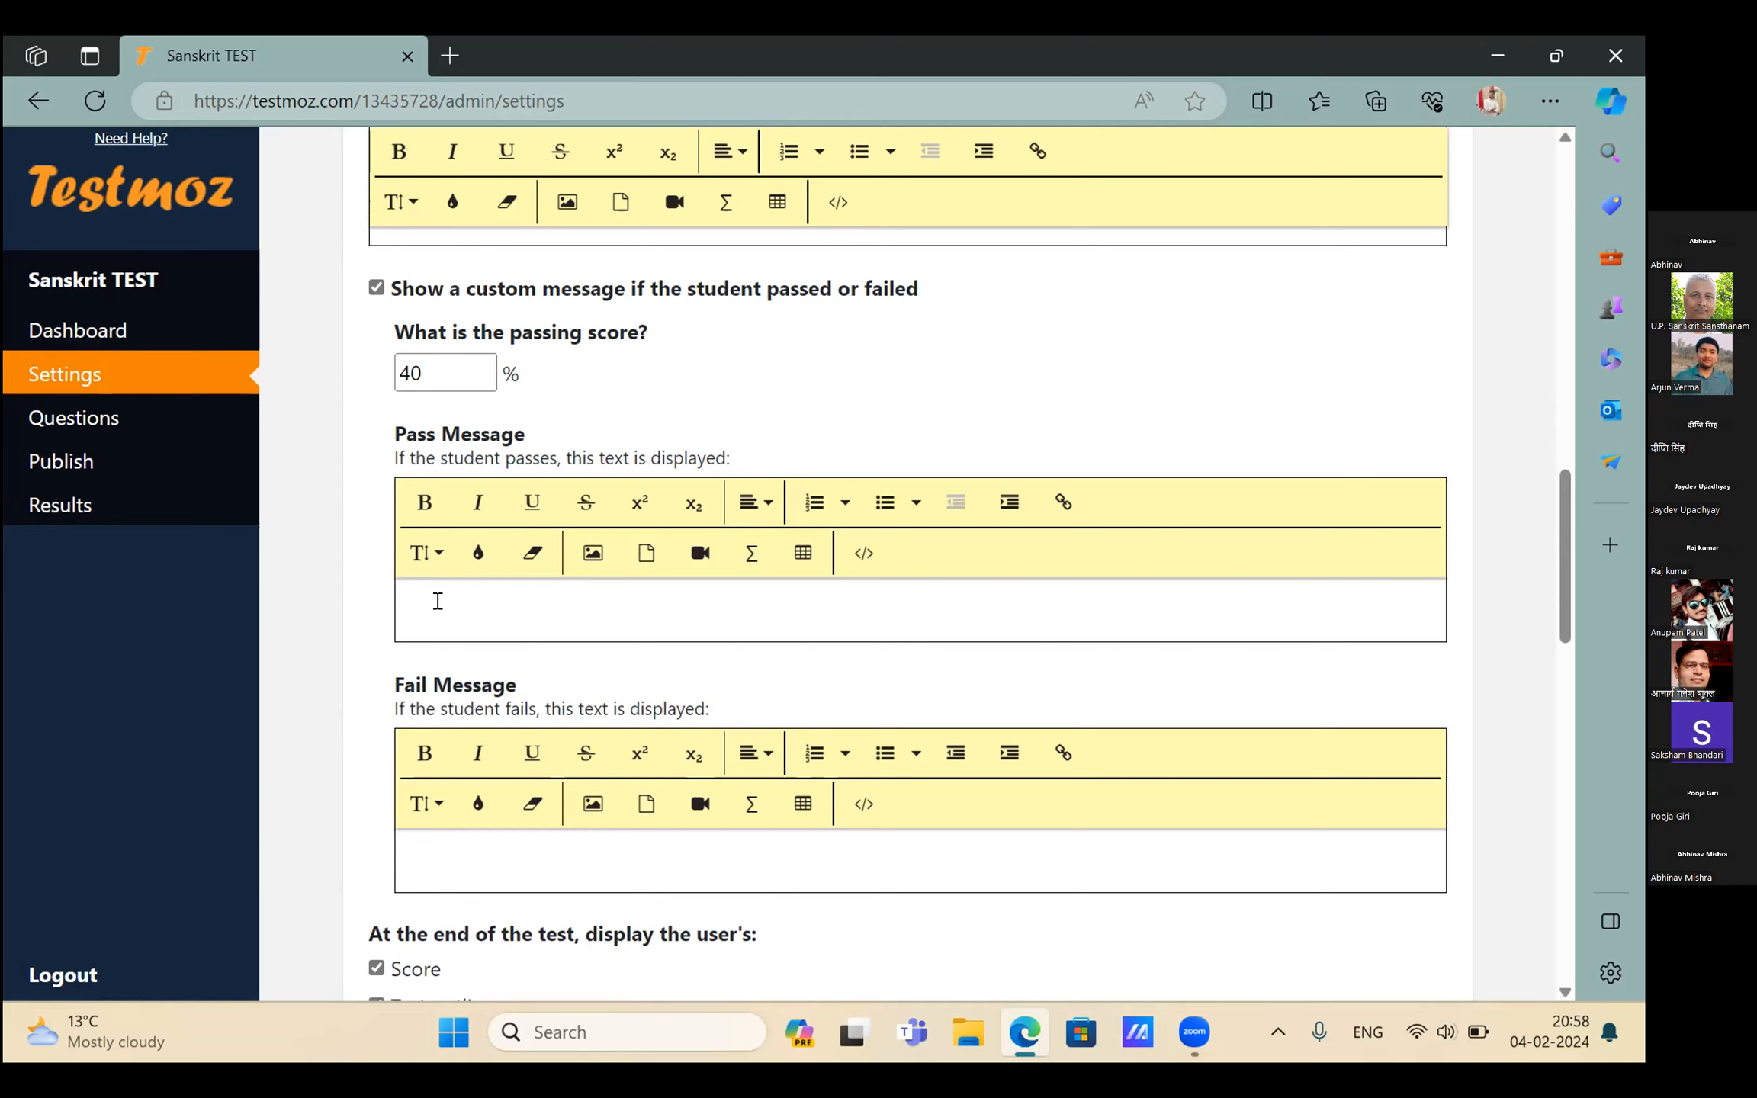
type("CON")
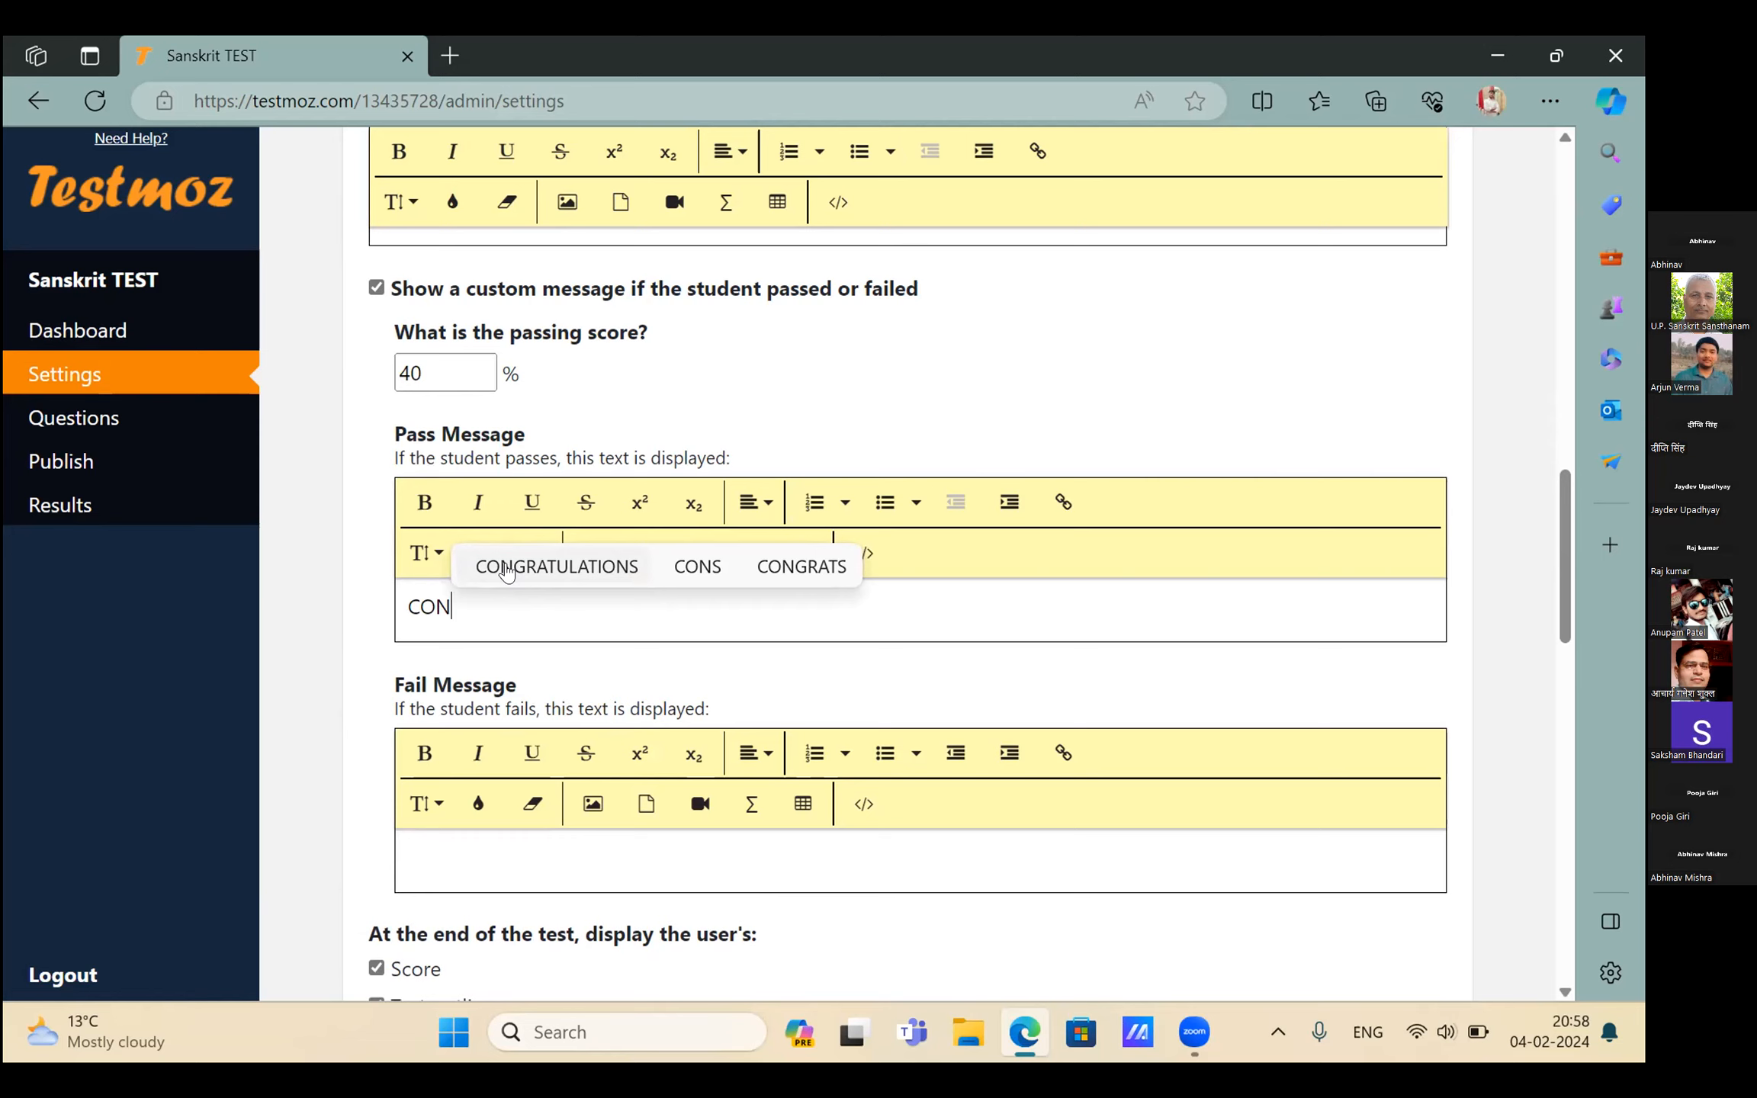
left_click(508, 571)
scroll(643, 671, "down", 2)
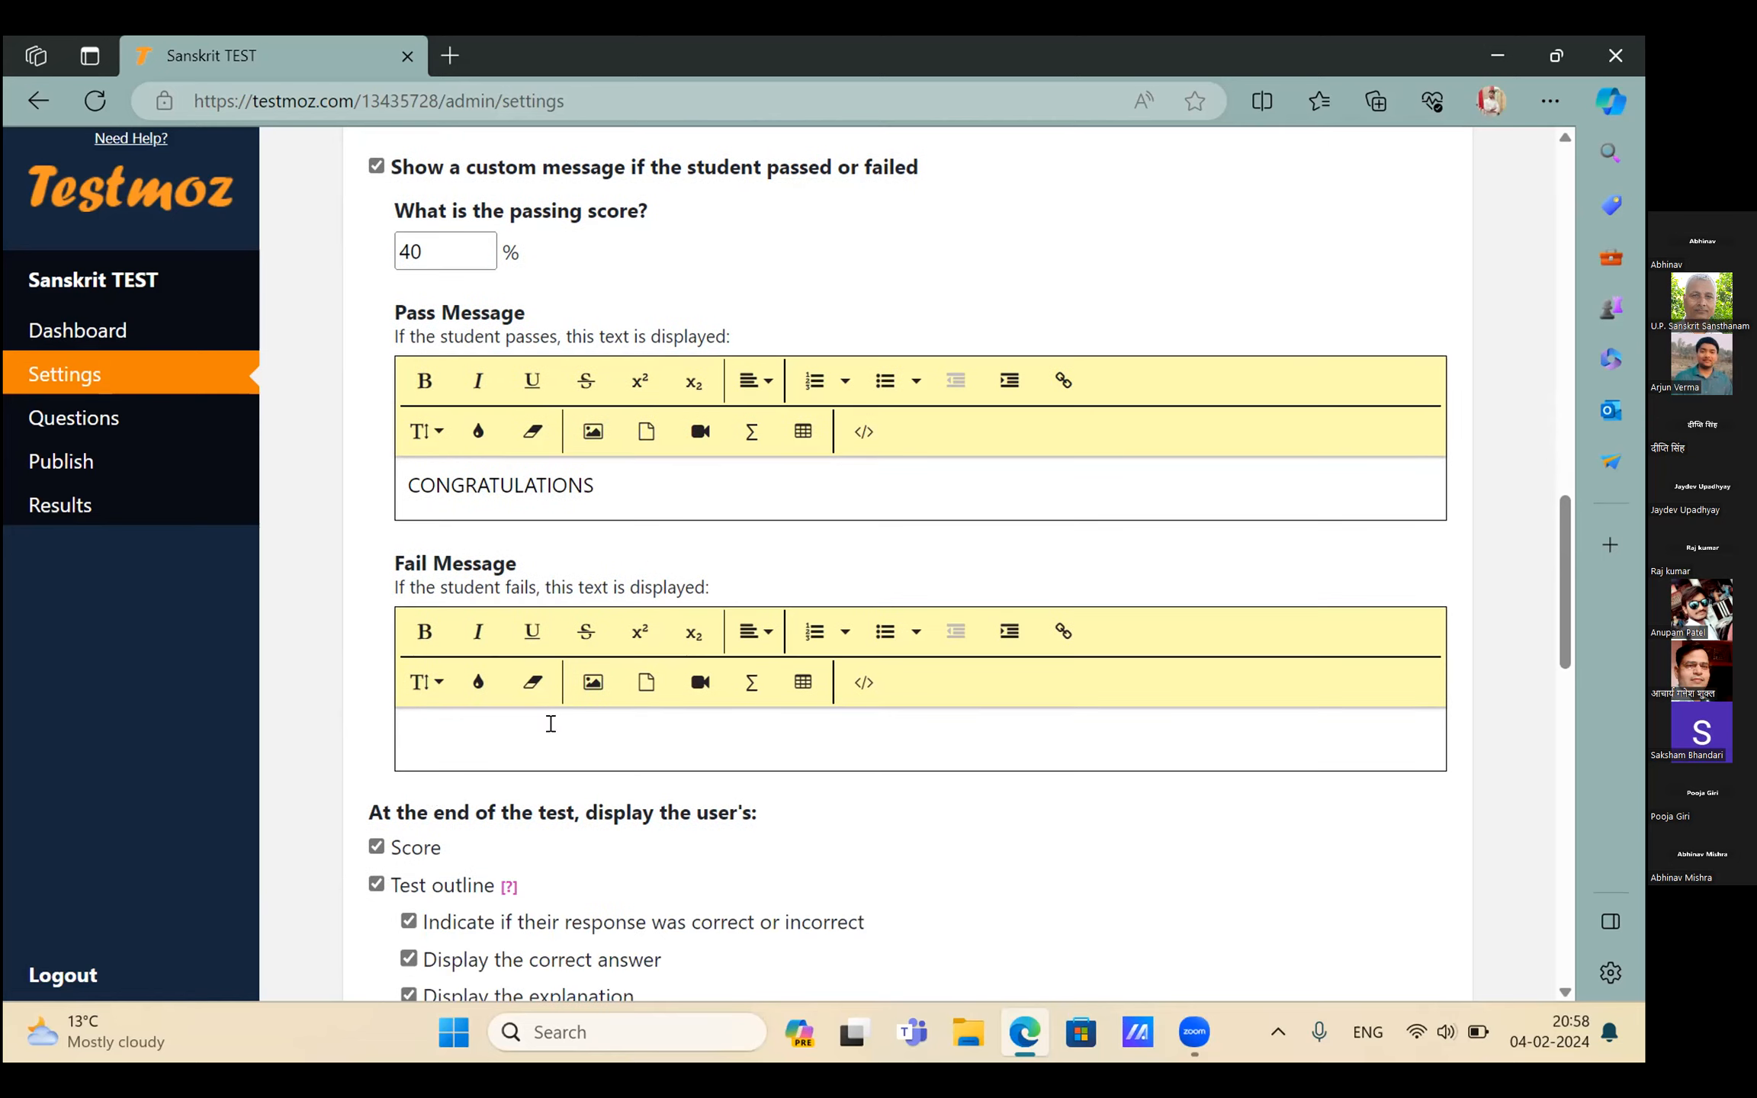
Set the fail message to 'BETTER LUCK NEXT TIME.'
left_click(449, 738)
type("TRY A")
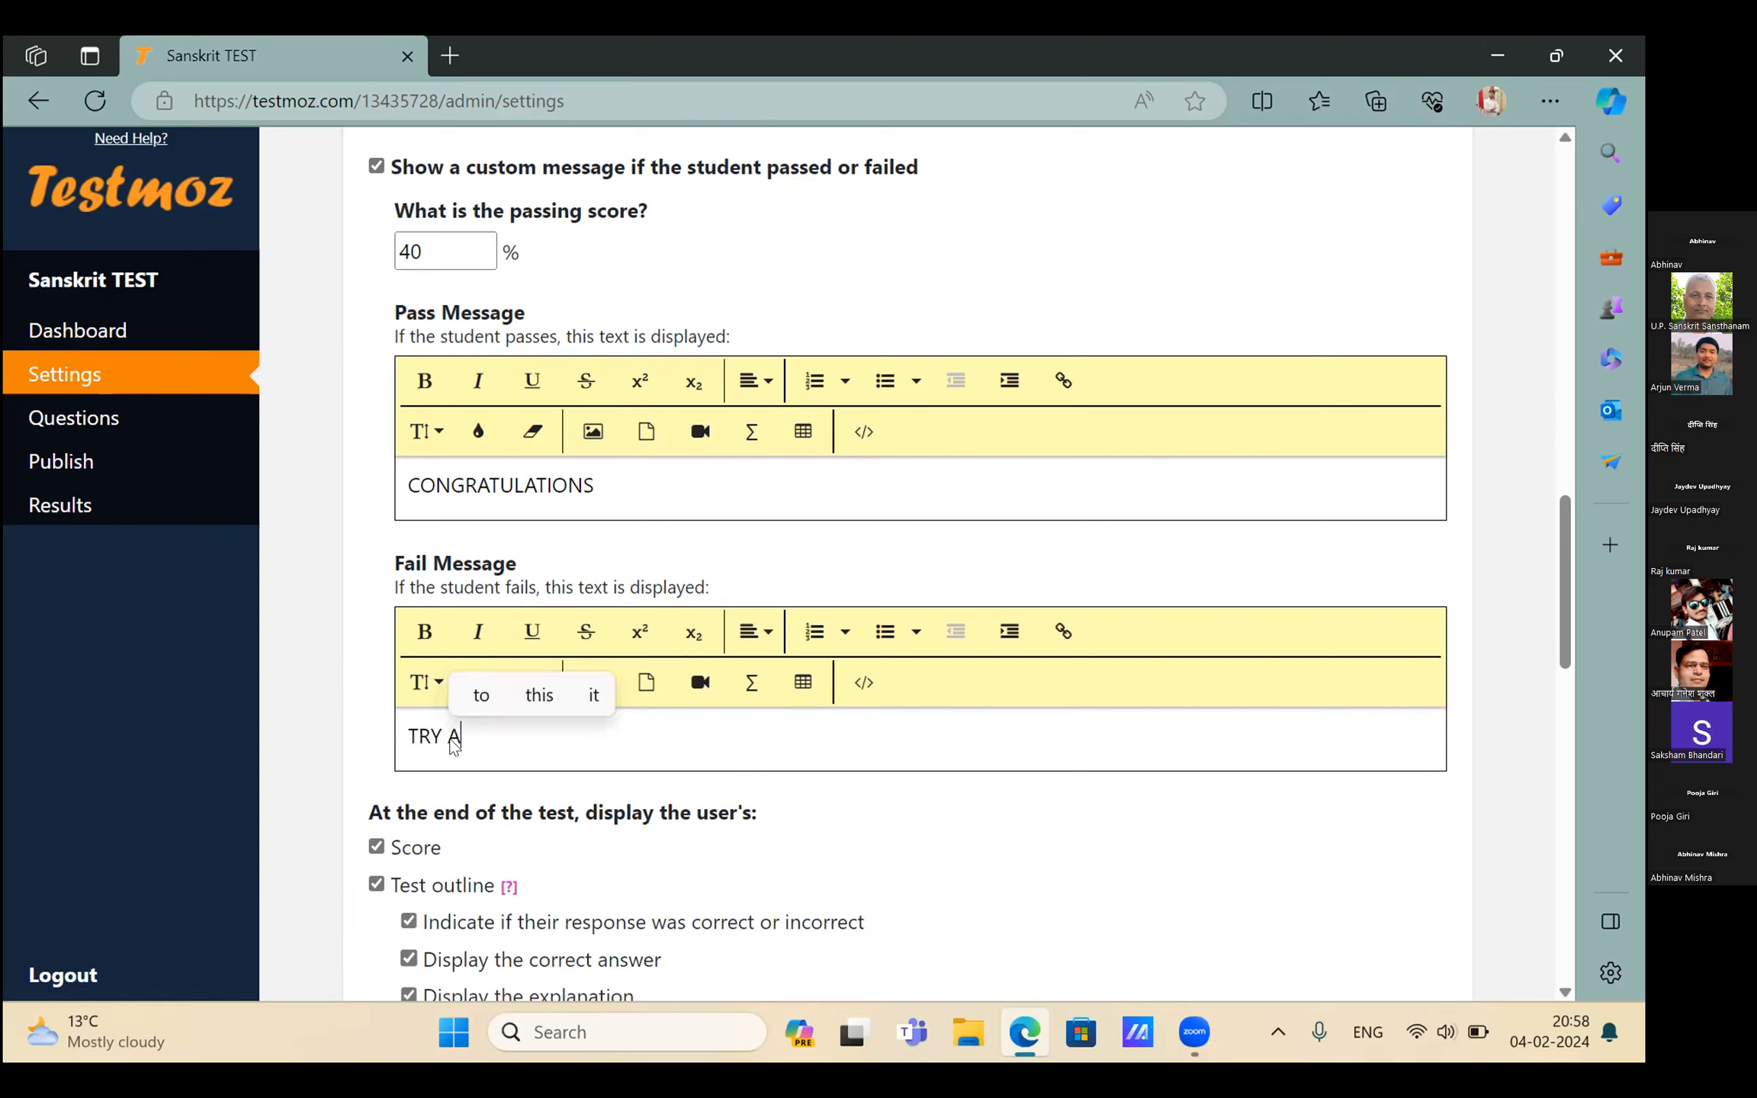
type("GA")
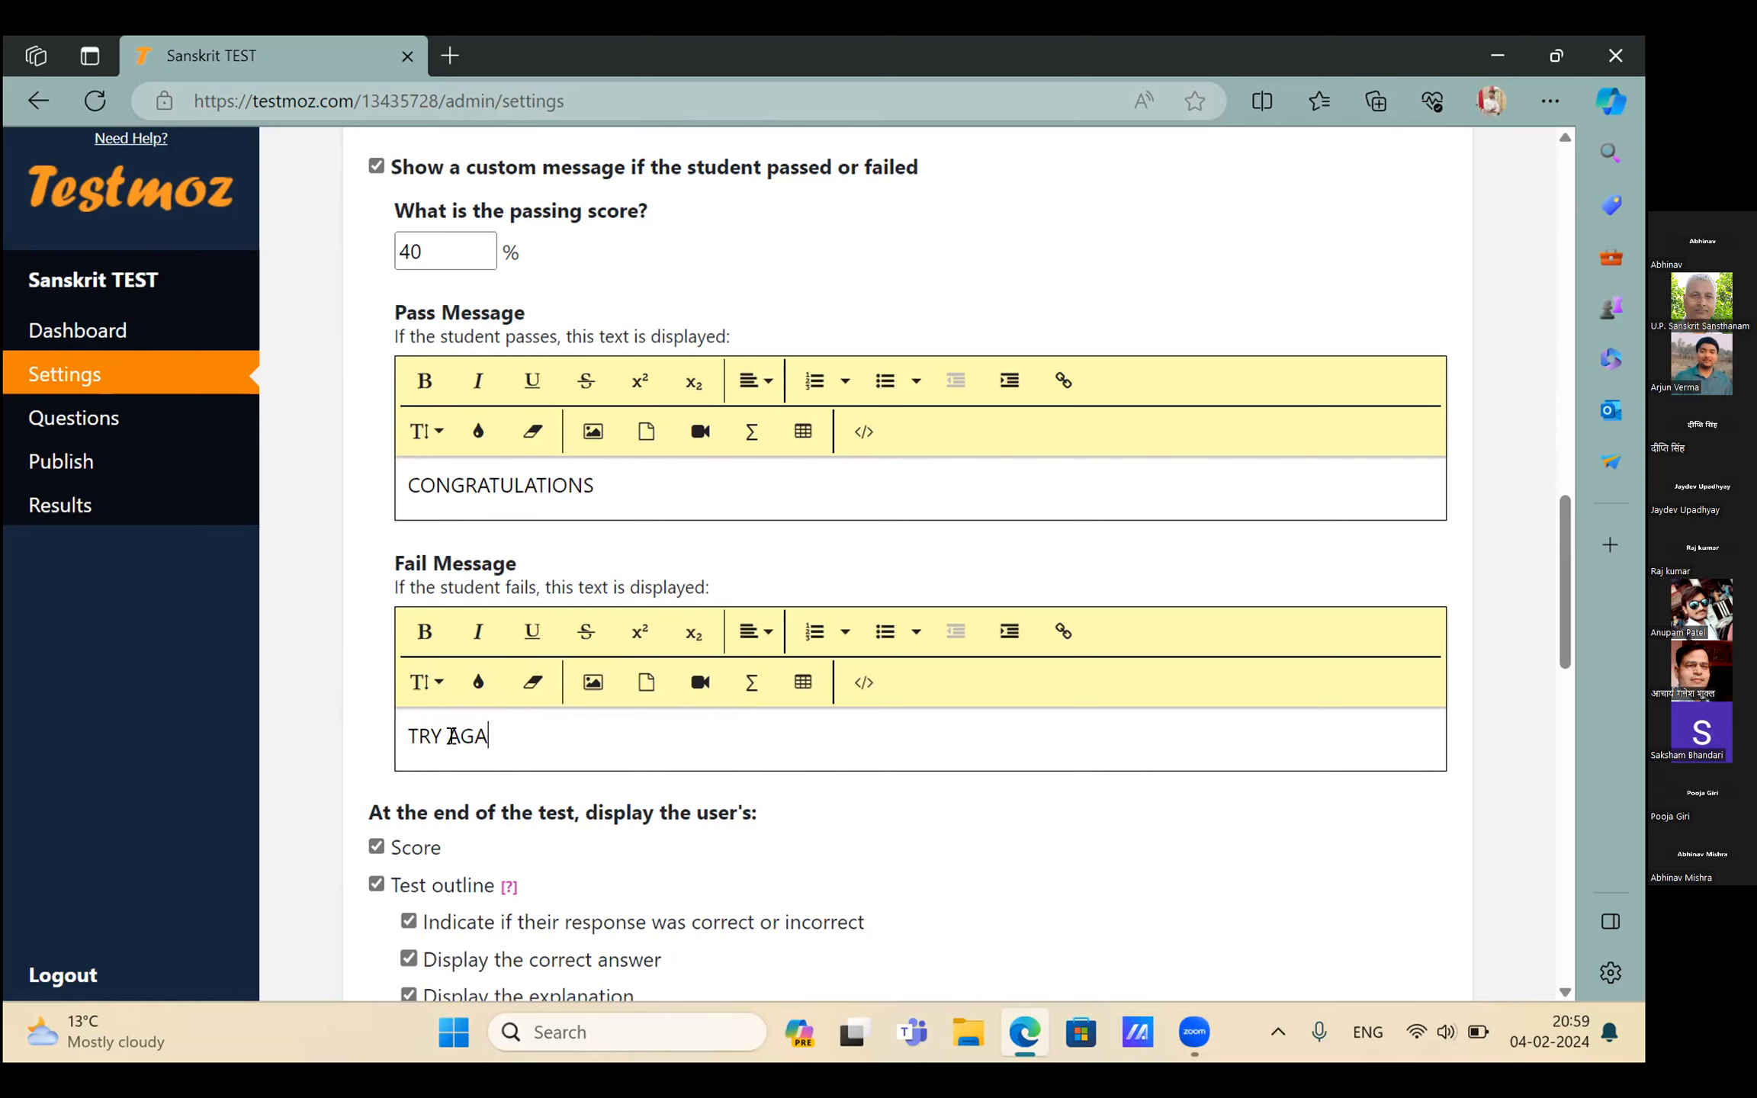
key("BackSpace")
key("BackSpace")
key("BackSpace")
key("BackSpace")
key("BackSpace")
key("BackSpace")
key("BackSpace")
type("BETTER LUCK")
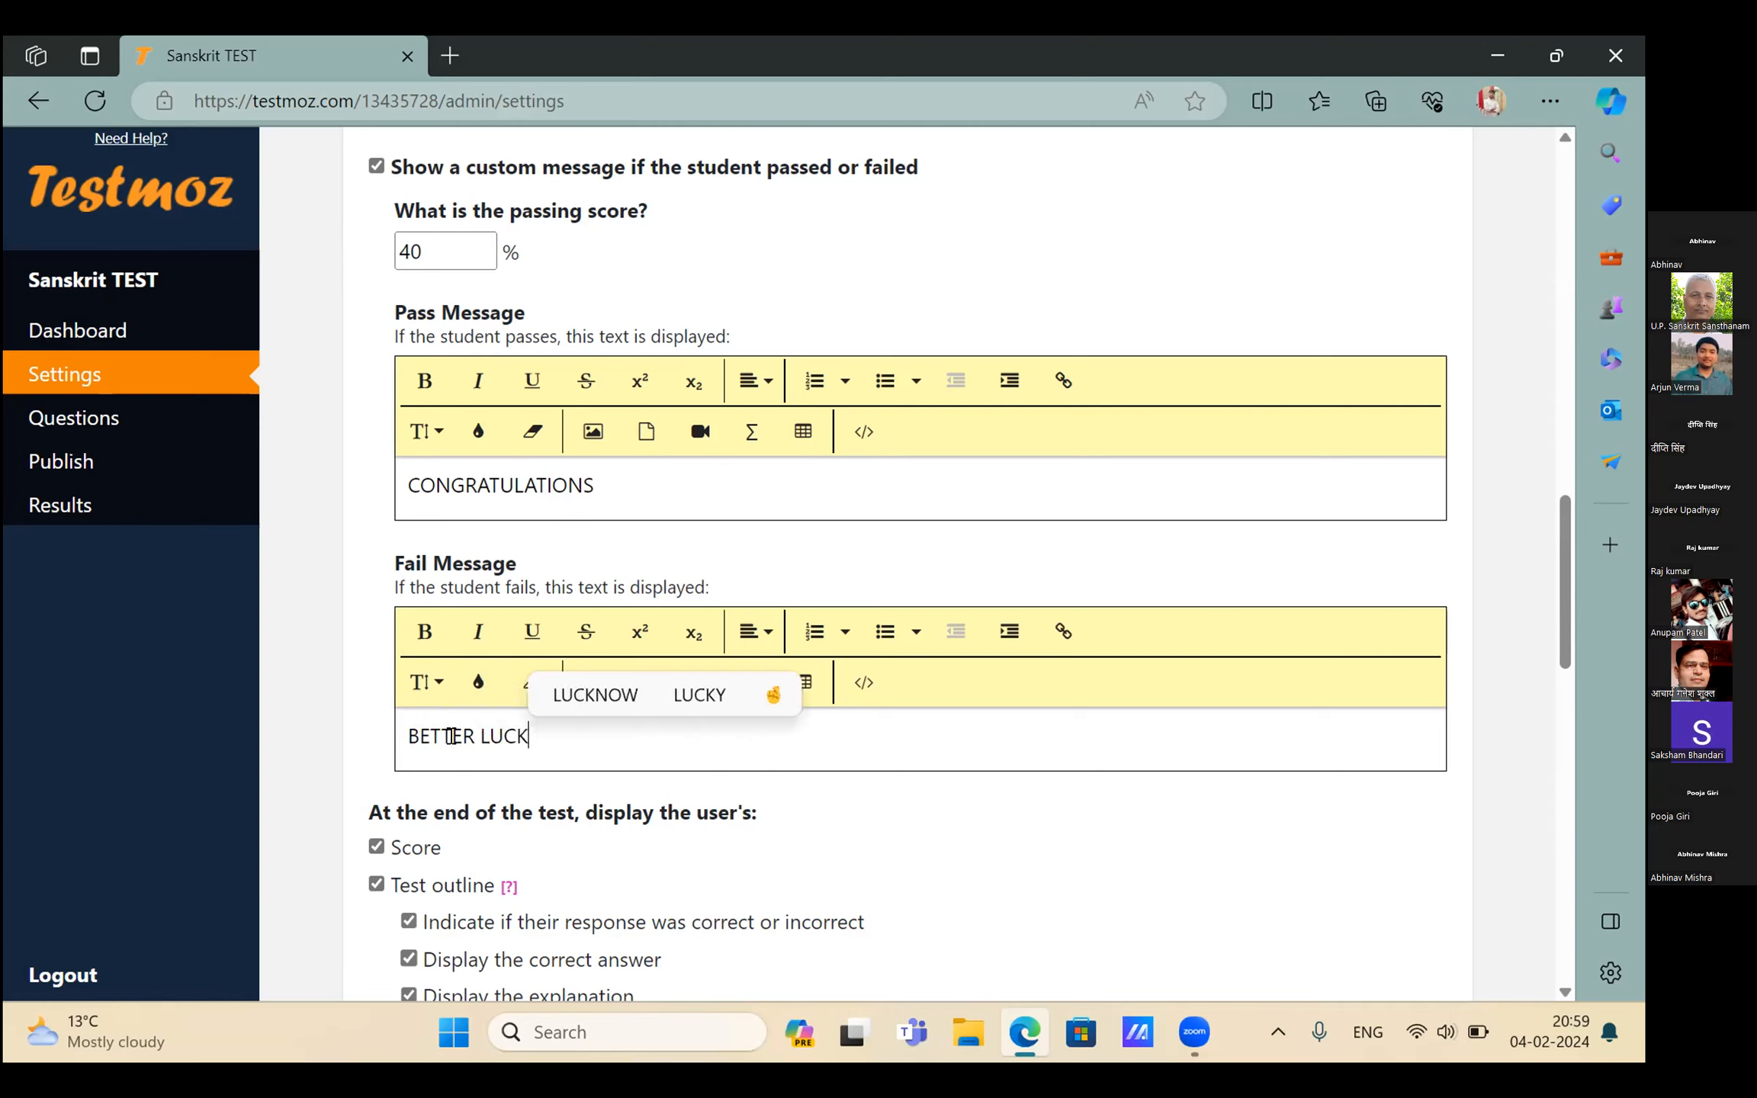
type(" NEXT TIME")
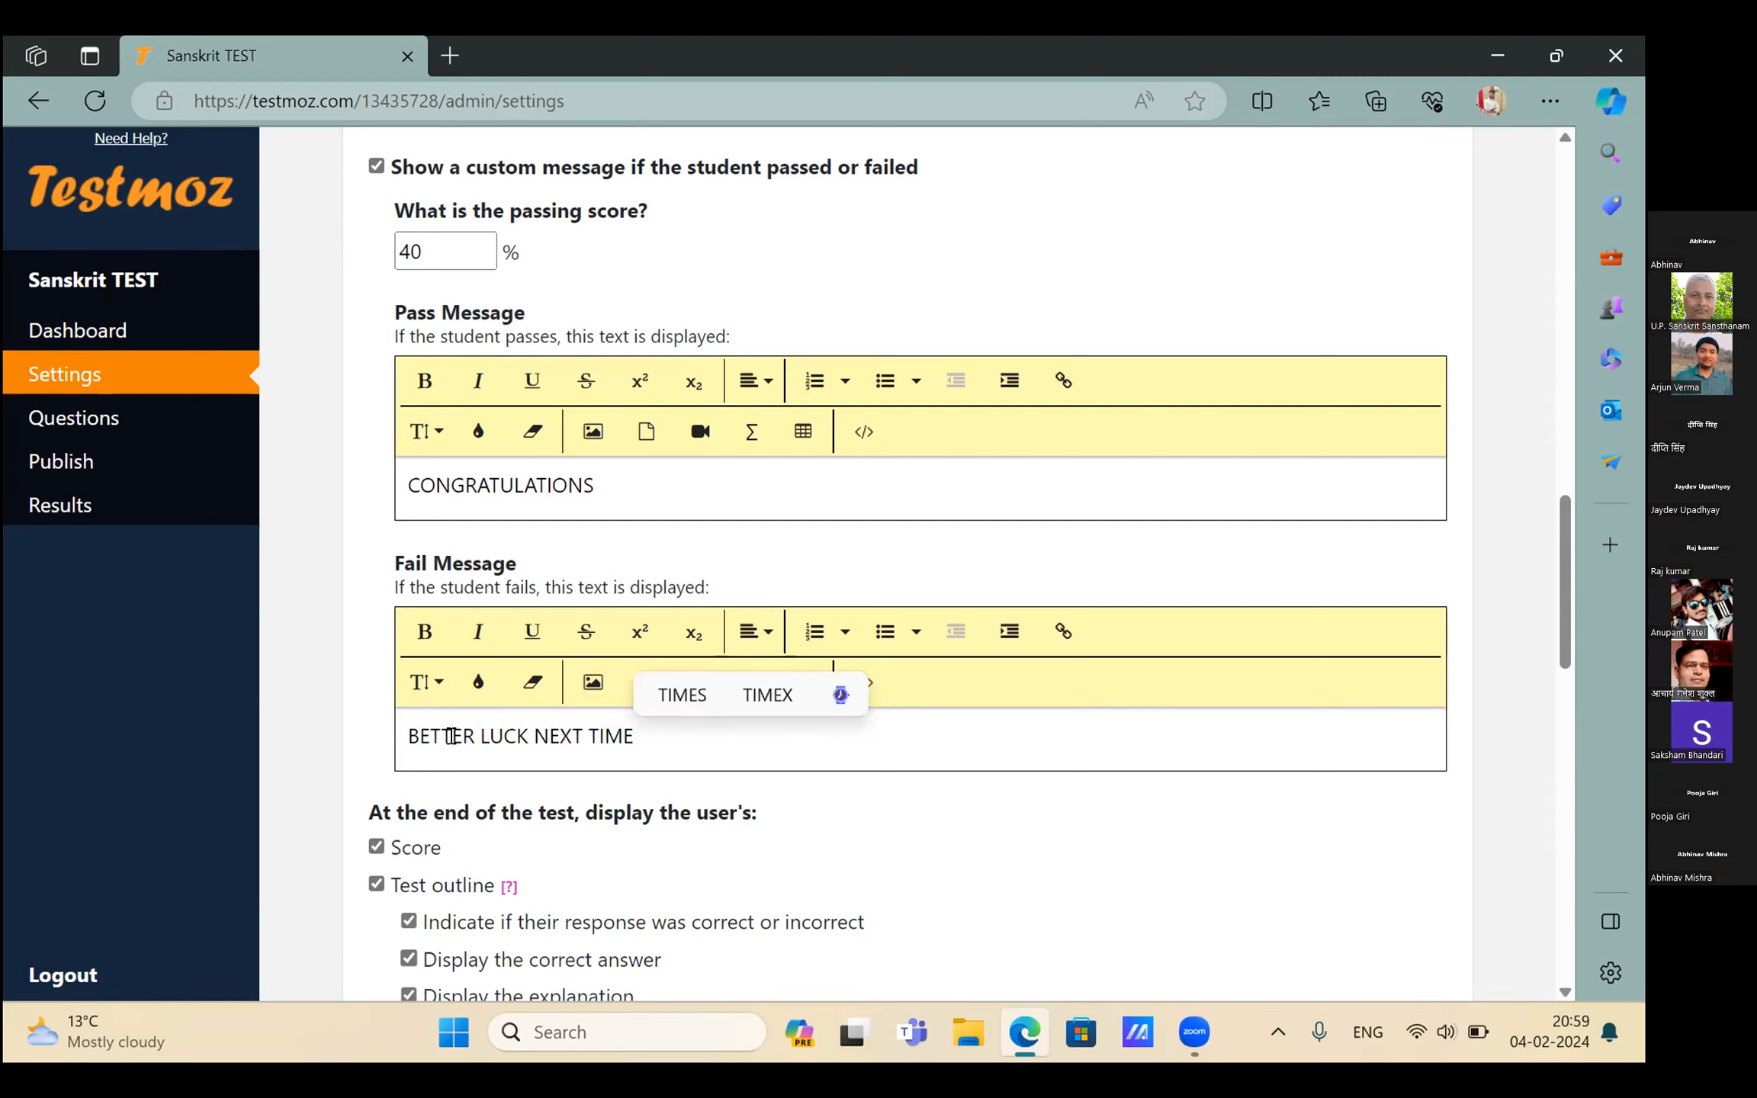
type(".")
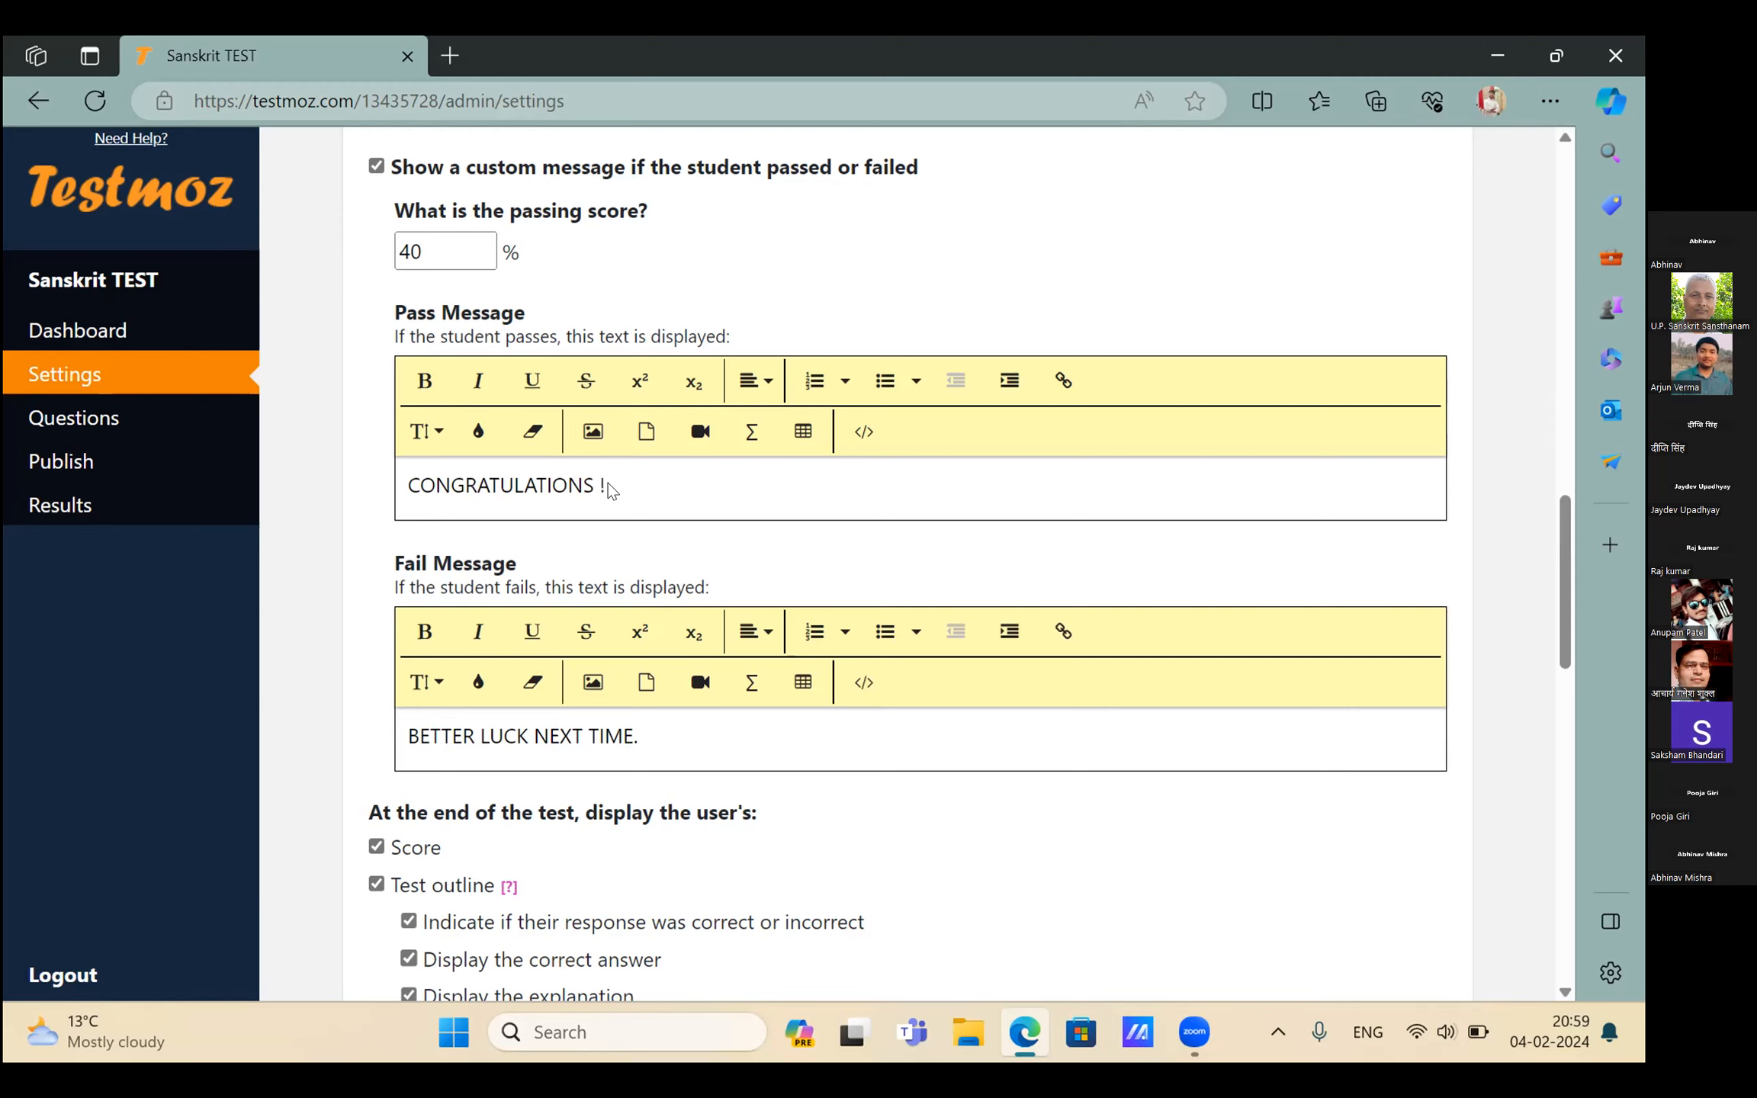
left_click(681, 728)
scroll(446, 706, "down", 3)
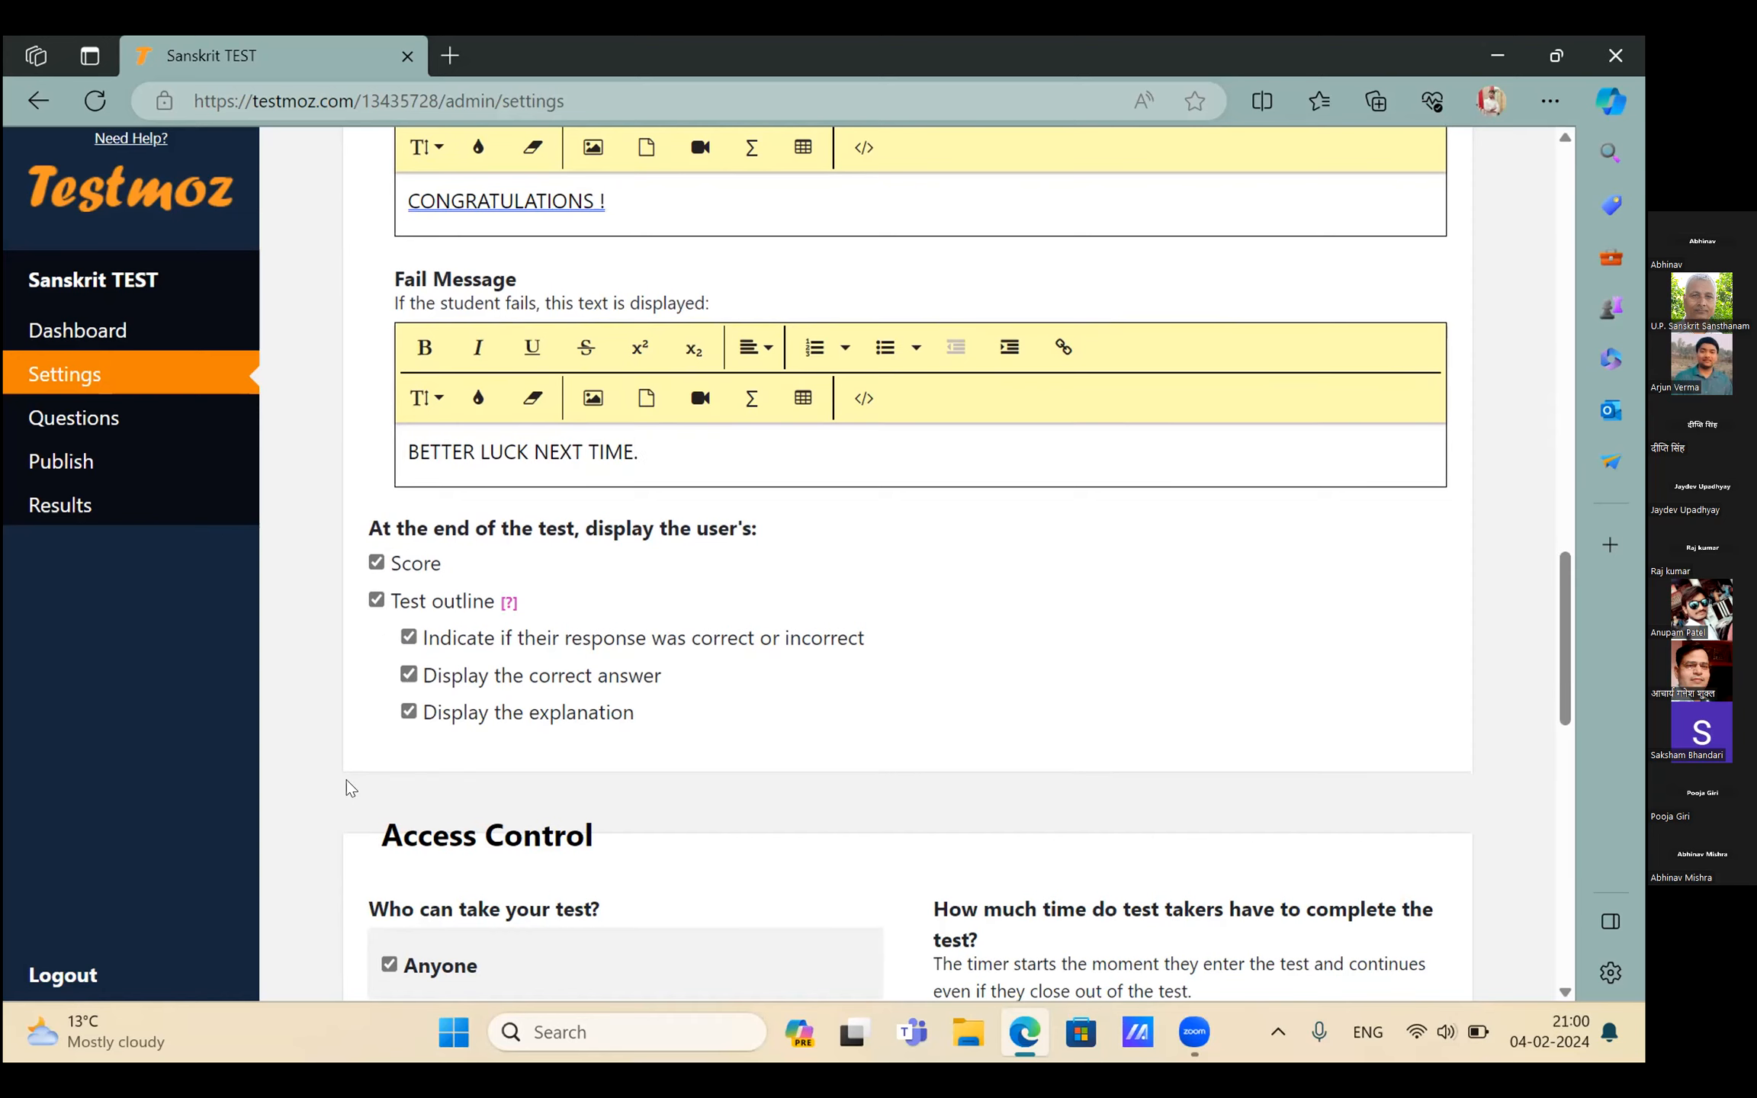
In Access Control, give the test a 3-minute time limit
scroll(346, 779, "down", 2)
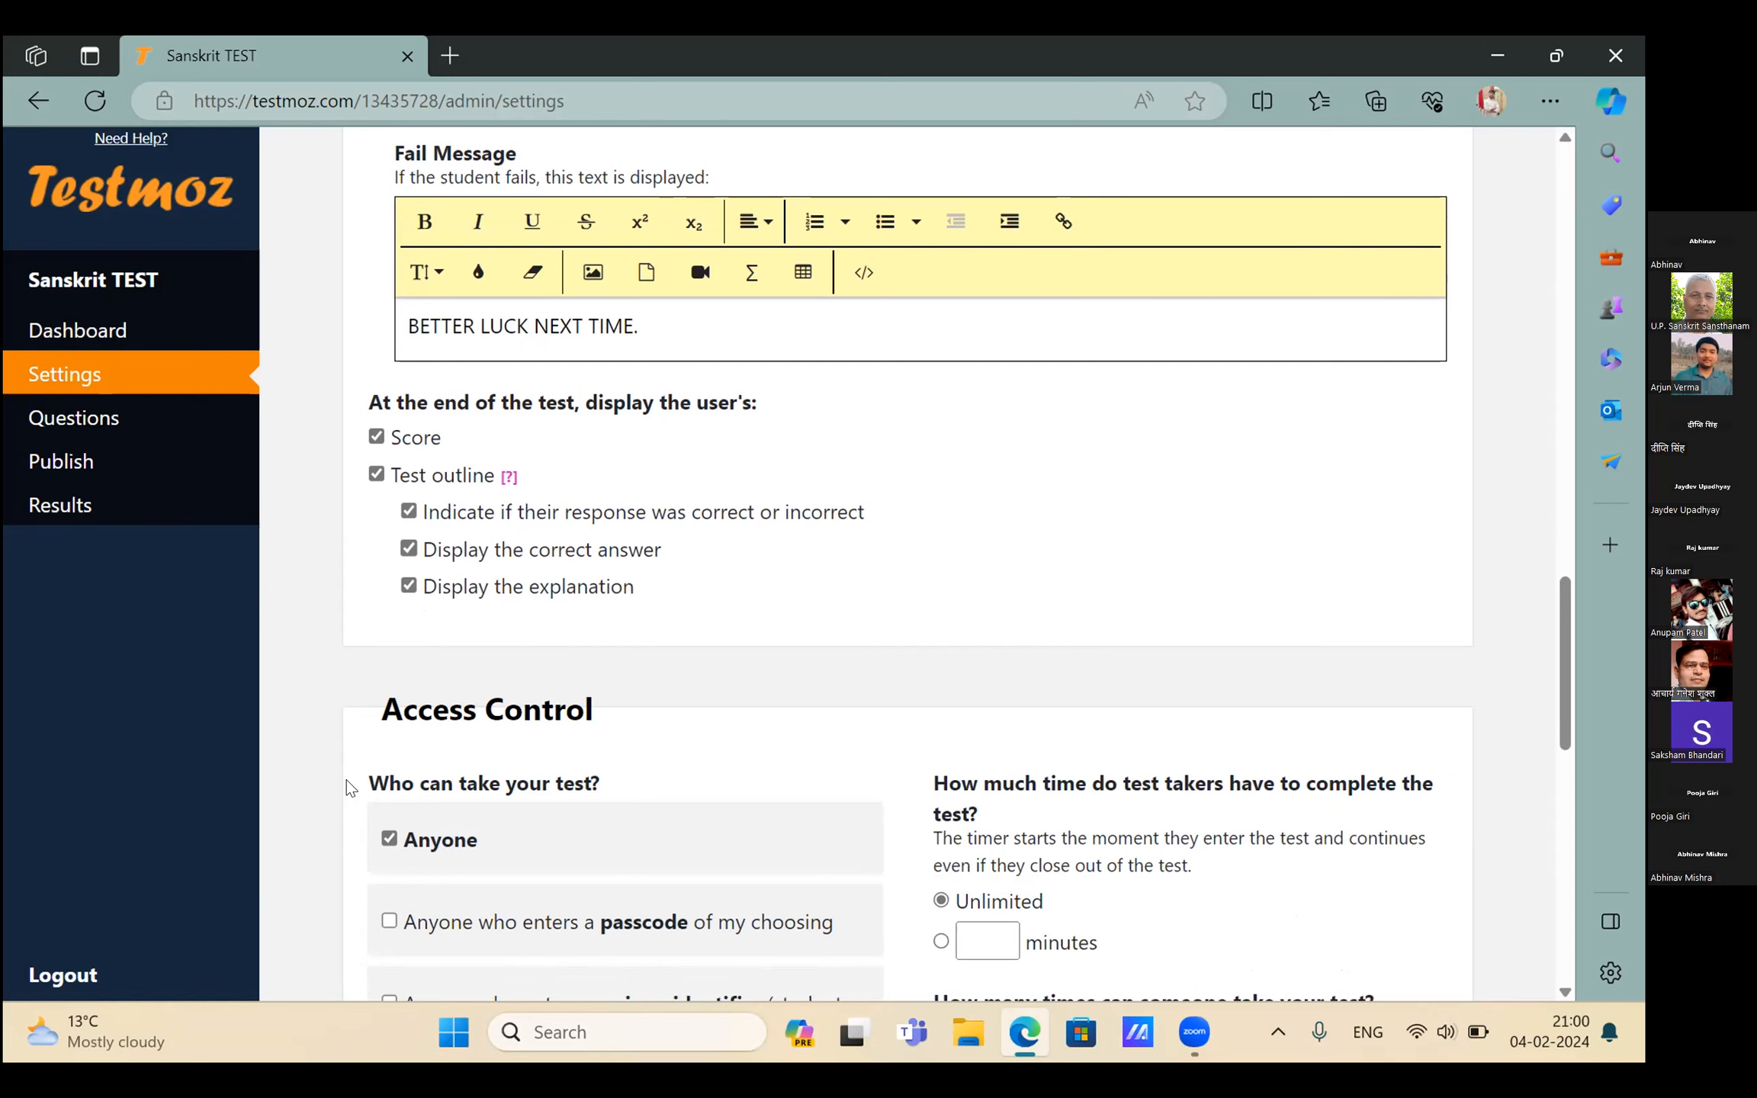
scroll(349, 788, "down", 2)
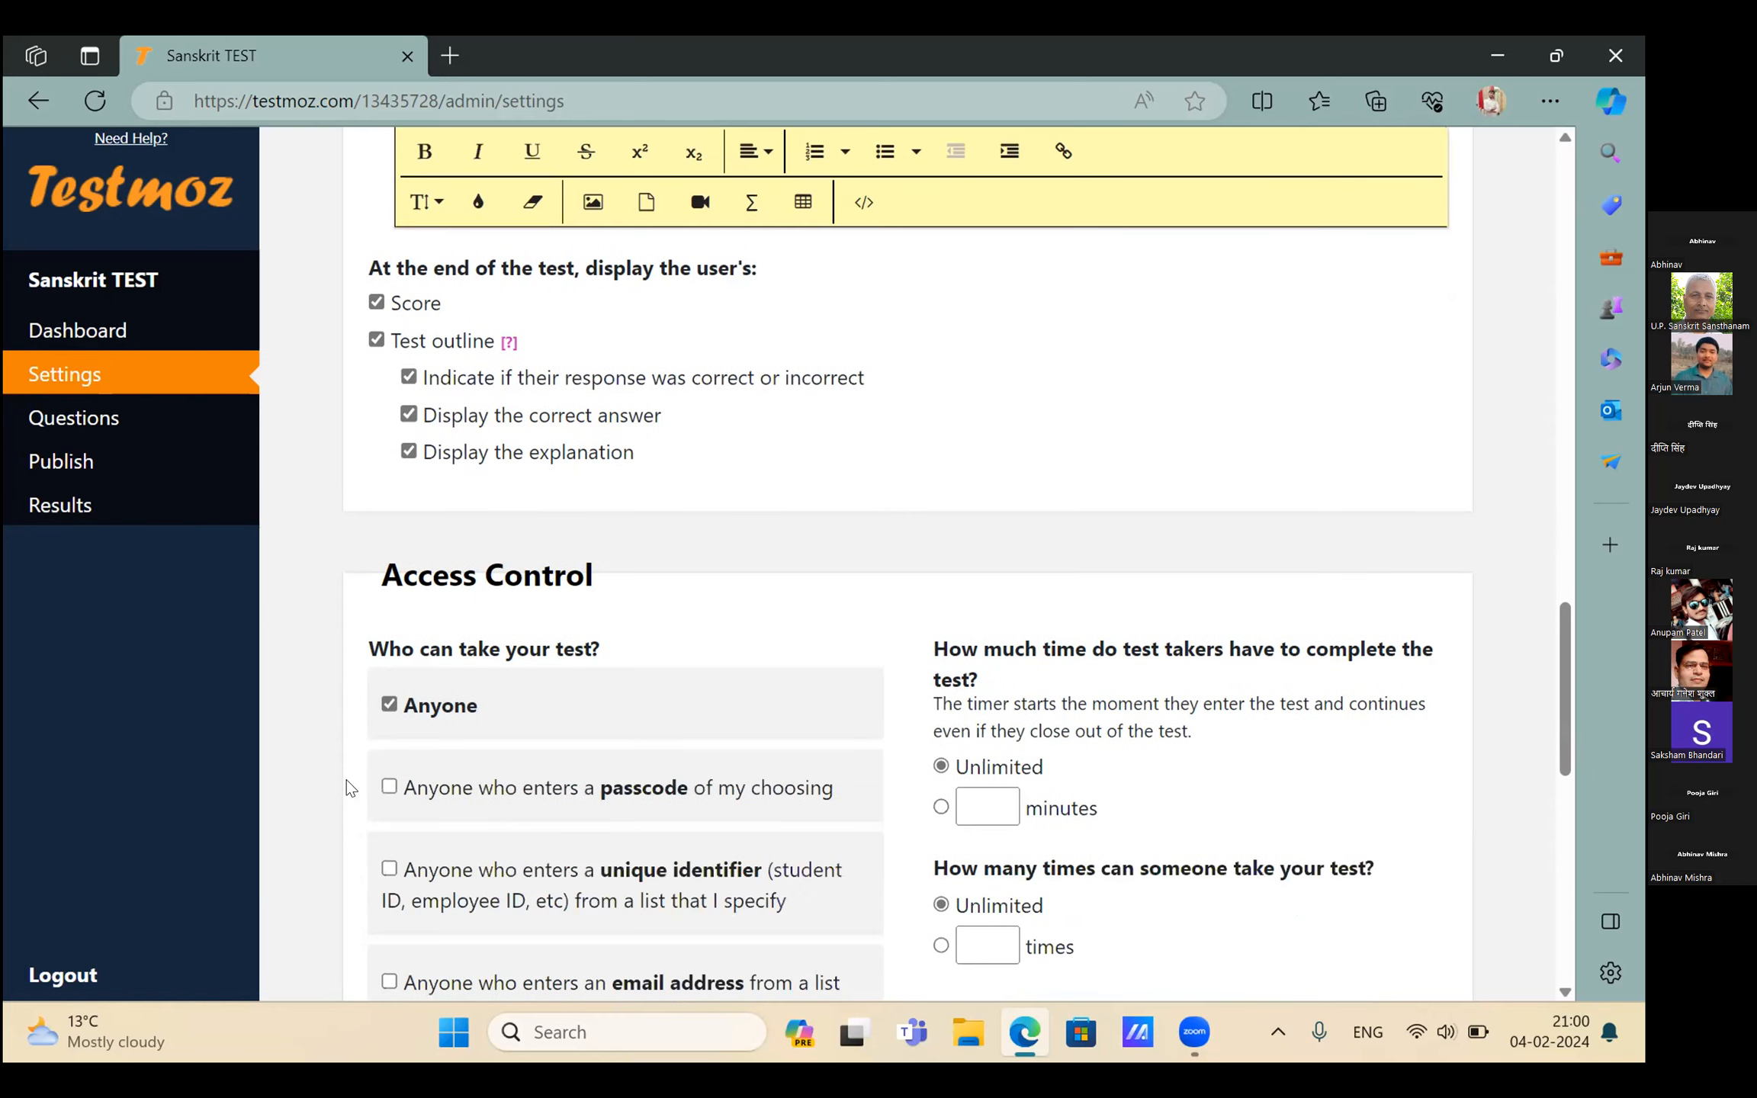
scroll(348, 787, "down", 2)
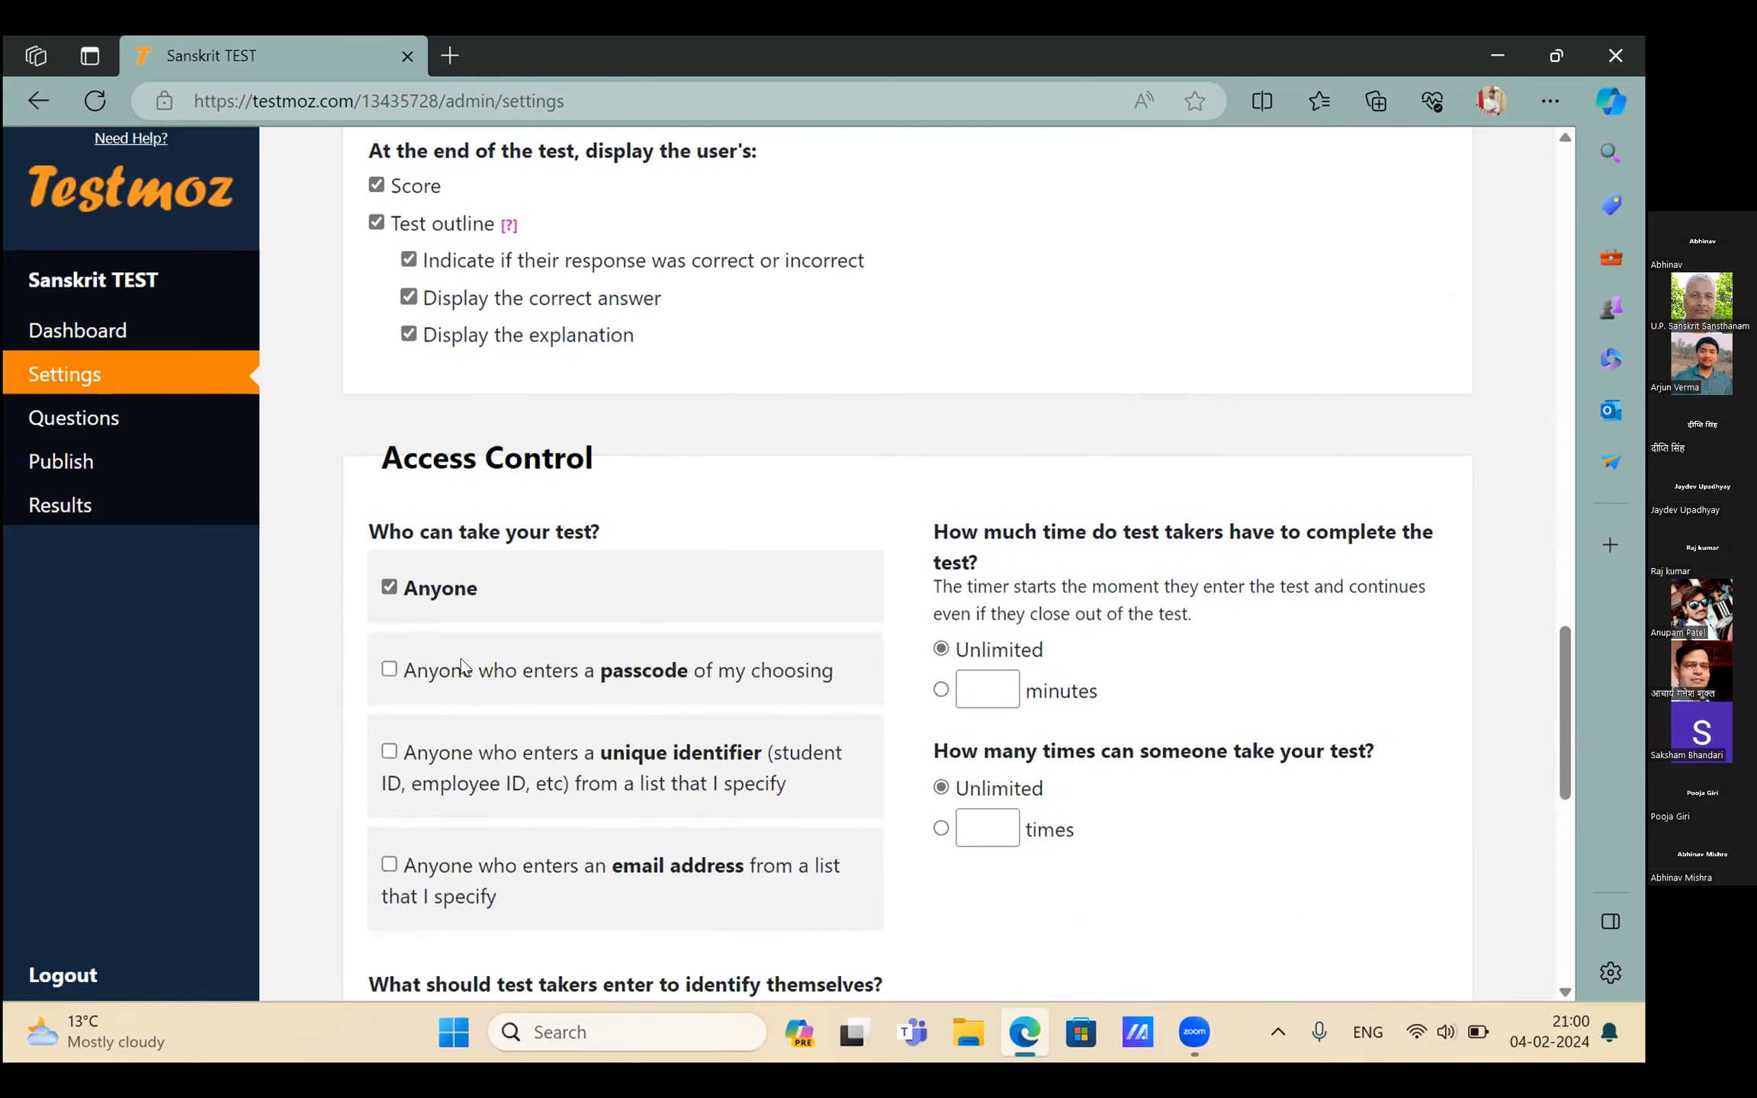
scroll(482, 674, "down", 1)
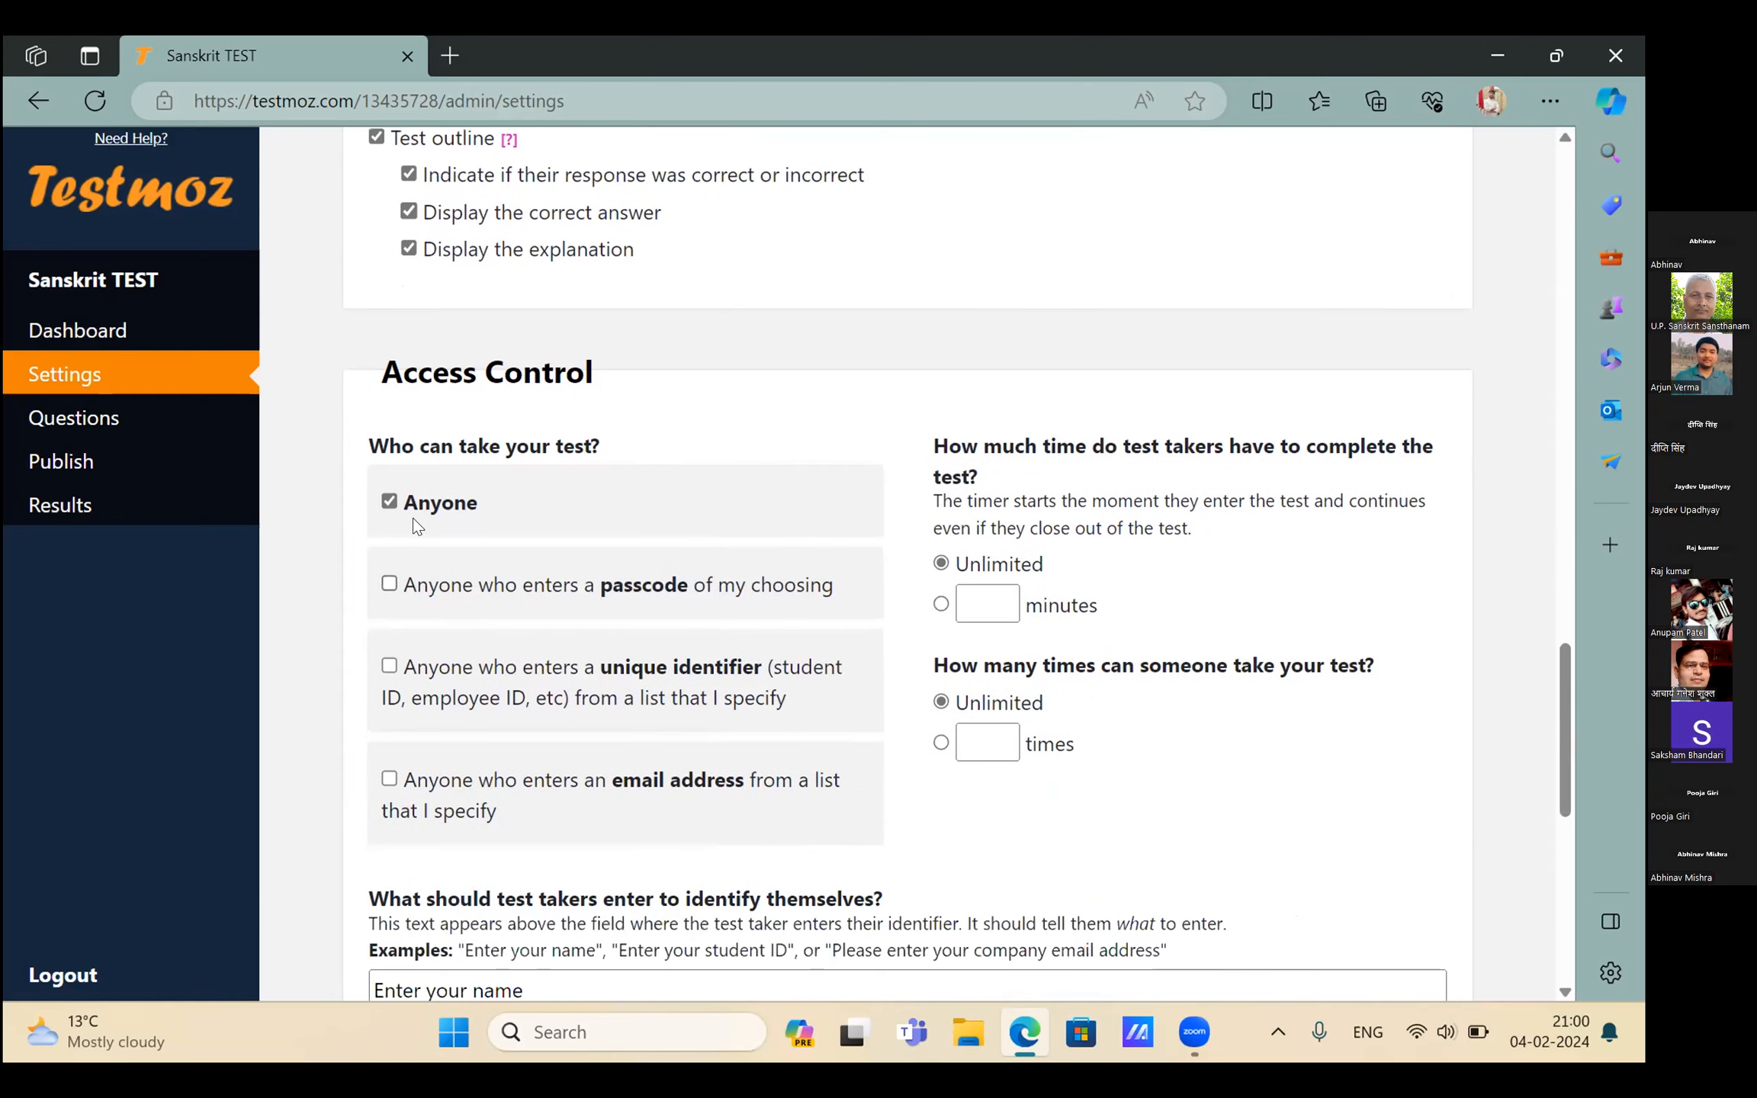
scroll(558, 682, "down", 1)
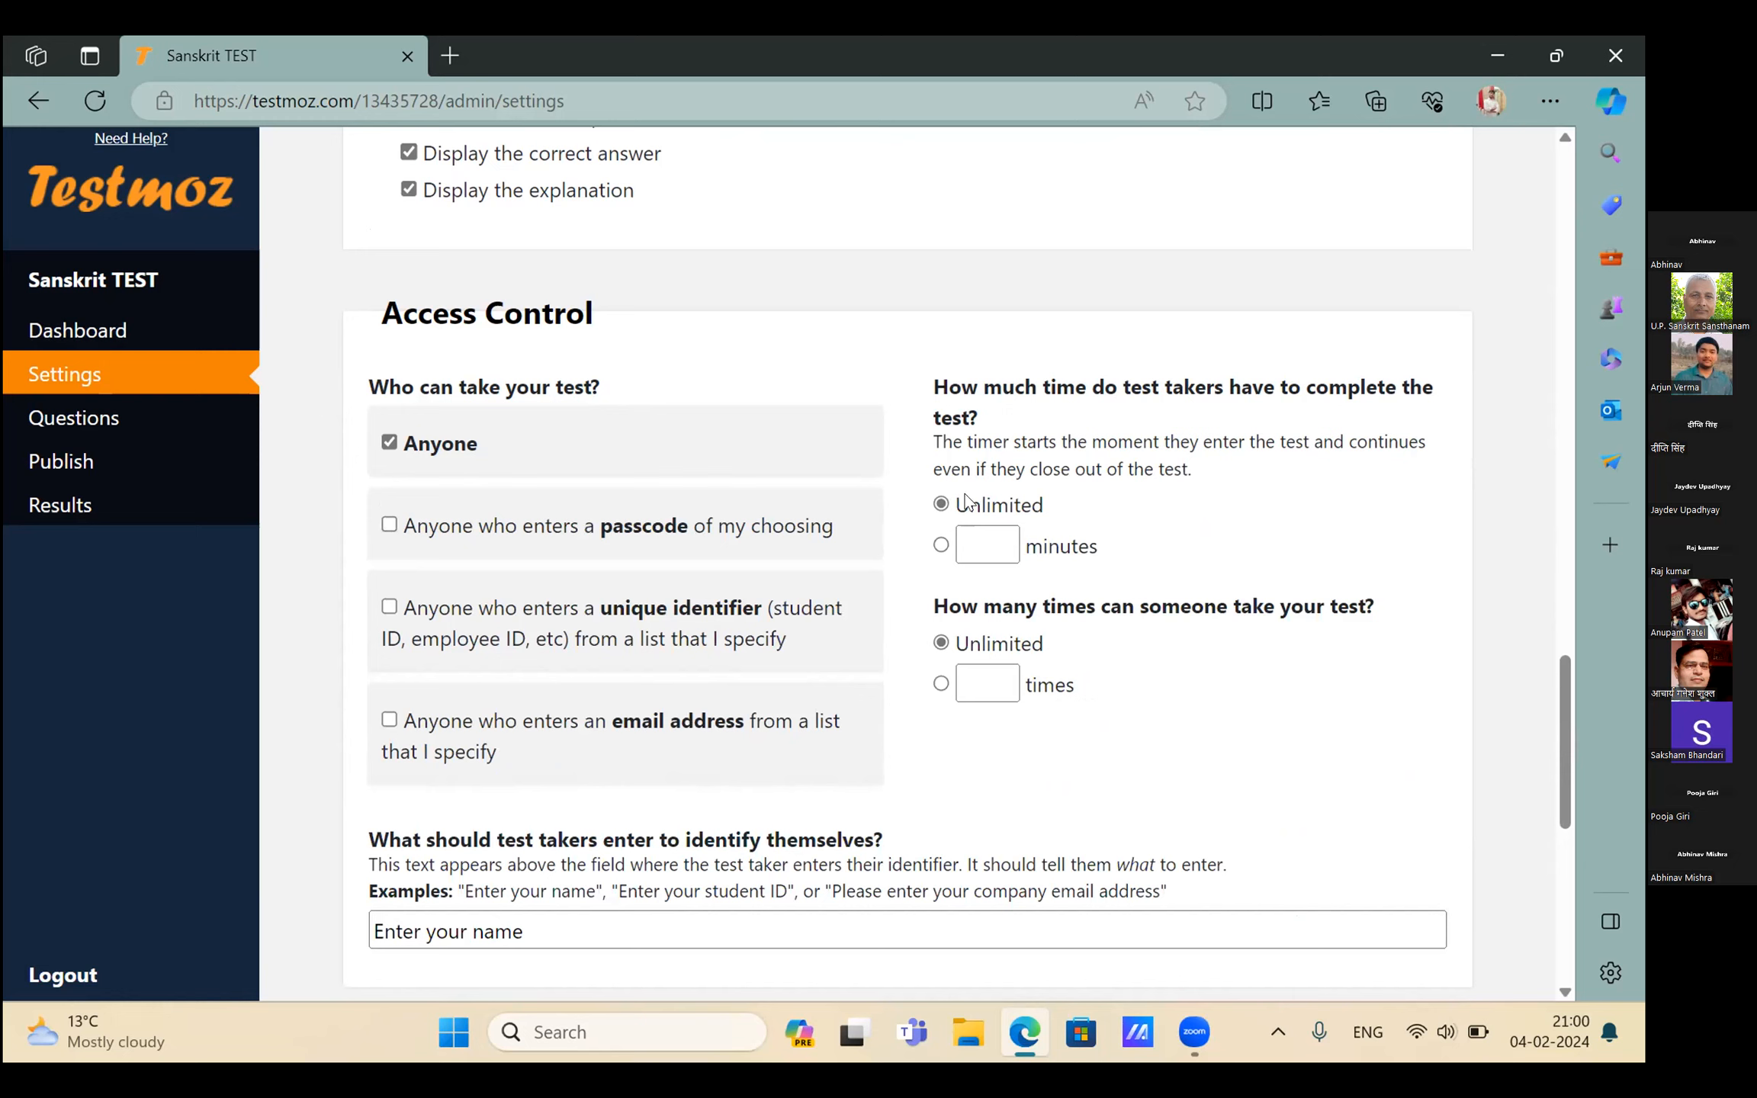
left_click(977, 541)
type("5")
key("BackSpace")
type("3")
Leave the number of attempts set to Unlimited
scroll(978, 543, "down", 2)
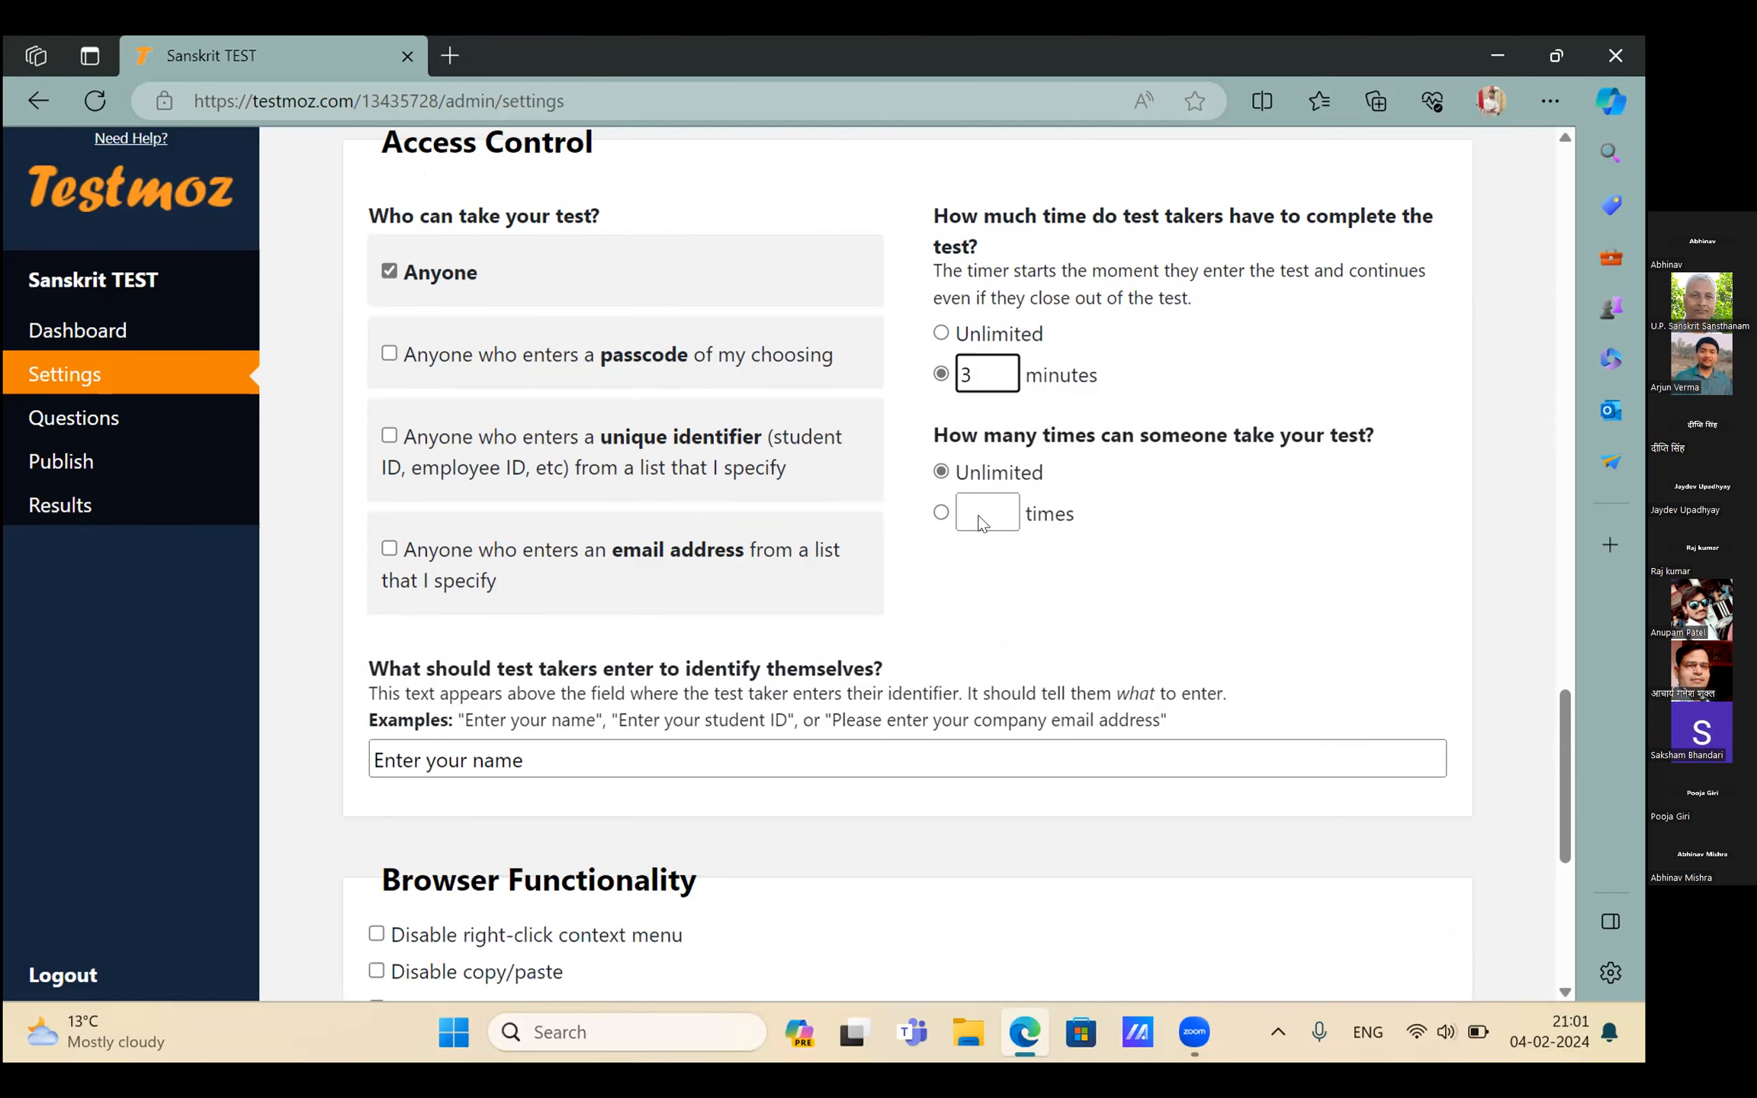
scroll(979, 520, "down", 1)
left_click(972, 467)
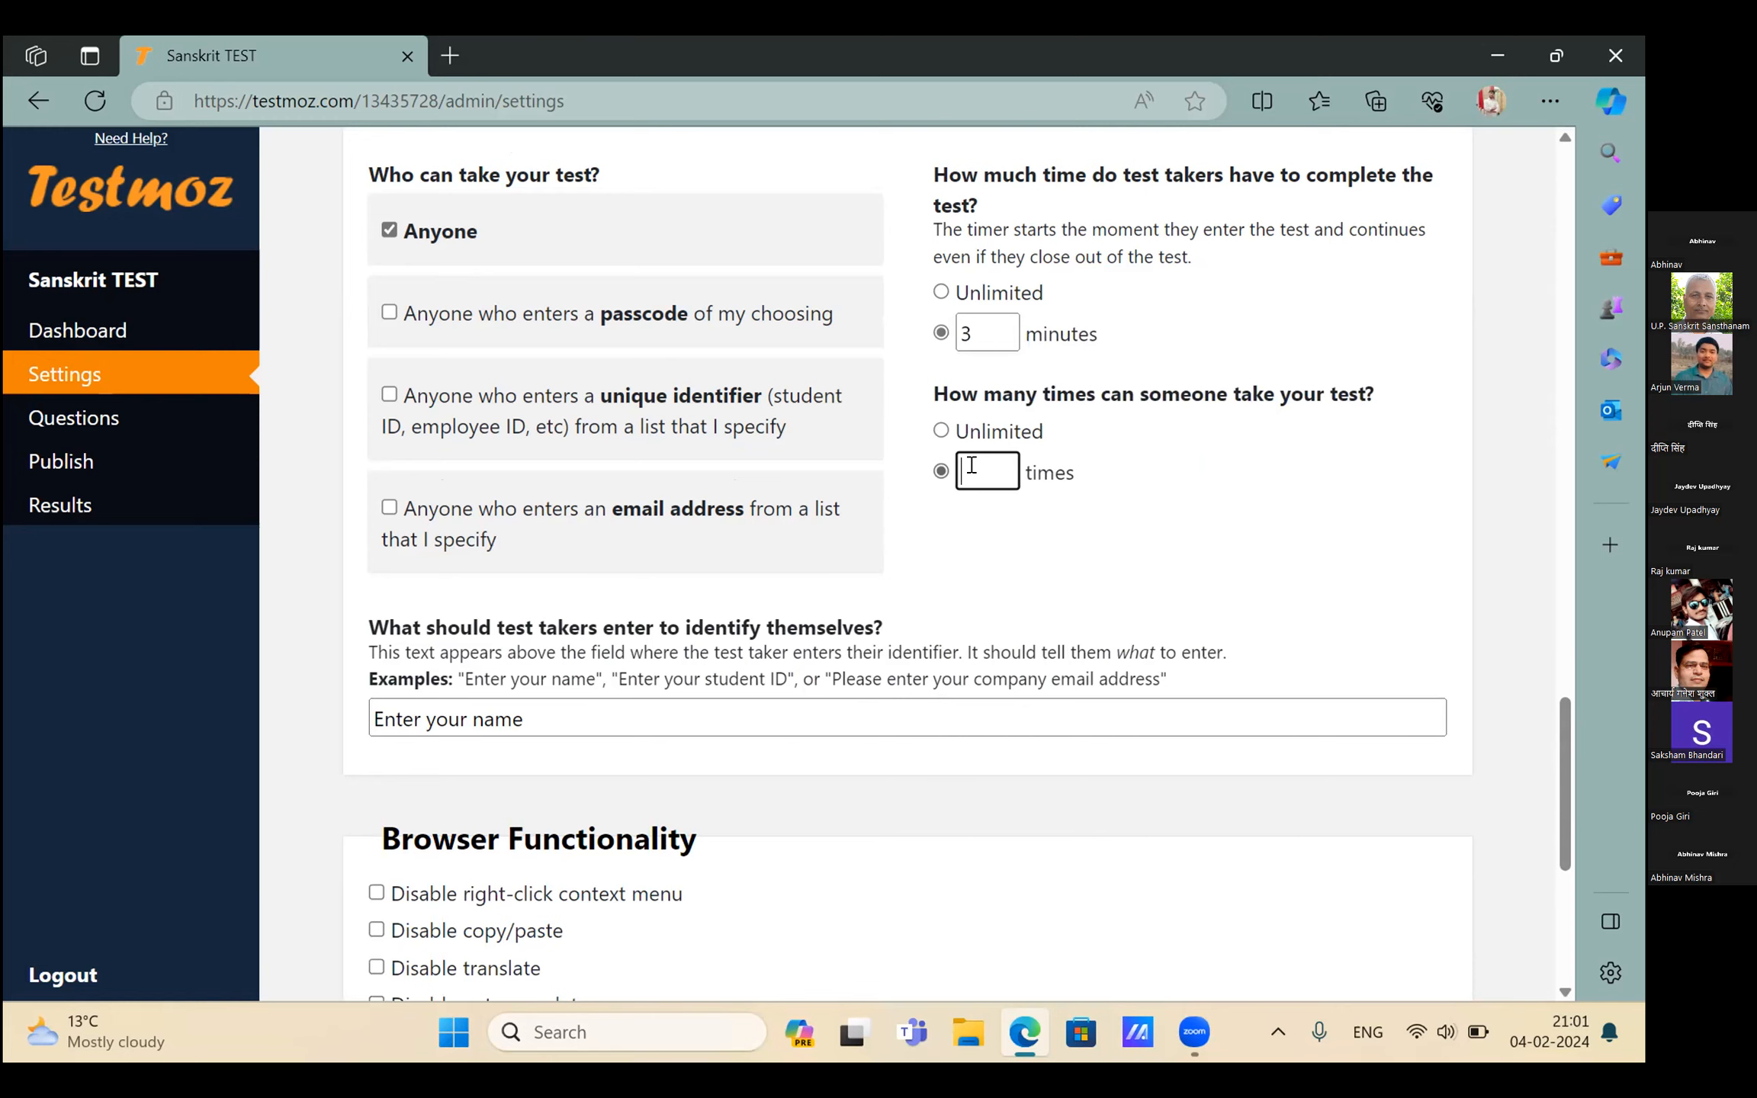
left_click(940, 432)
scroll(811, 533, "down", 2)
scroll(811, 533, "up", 1)
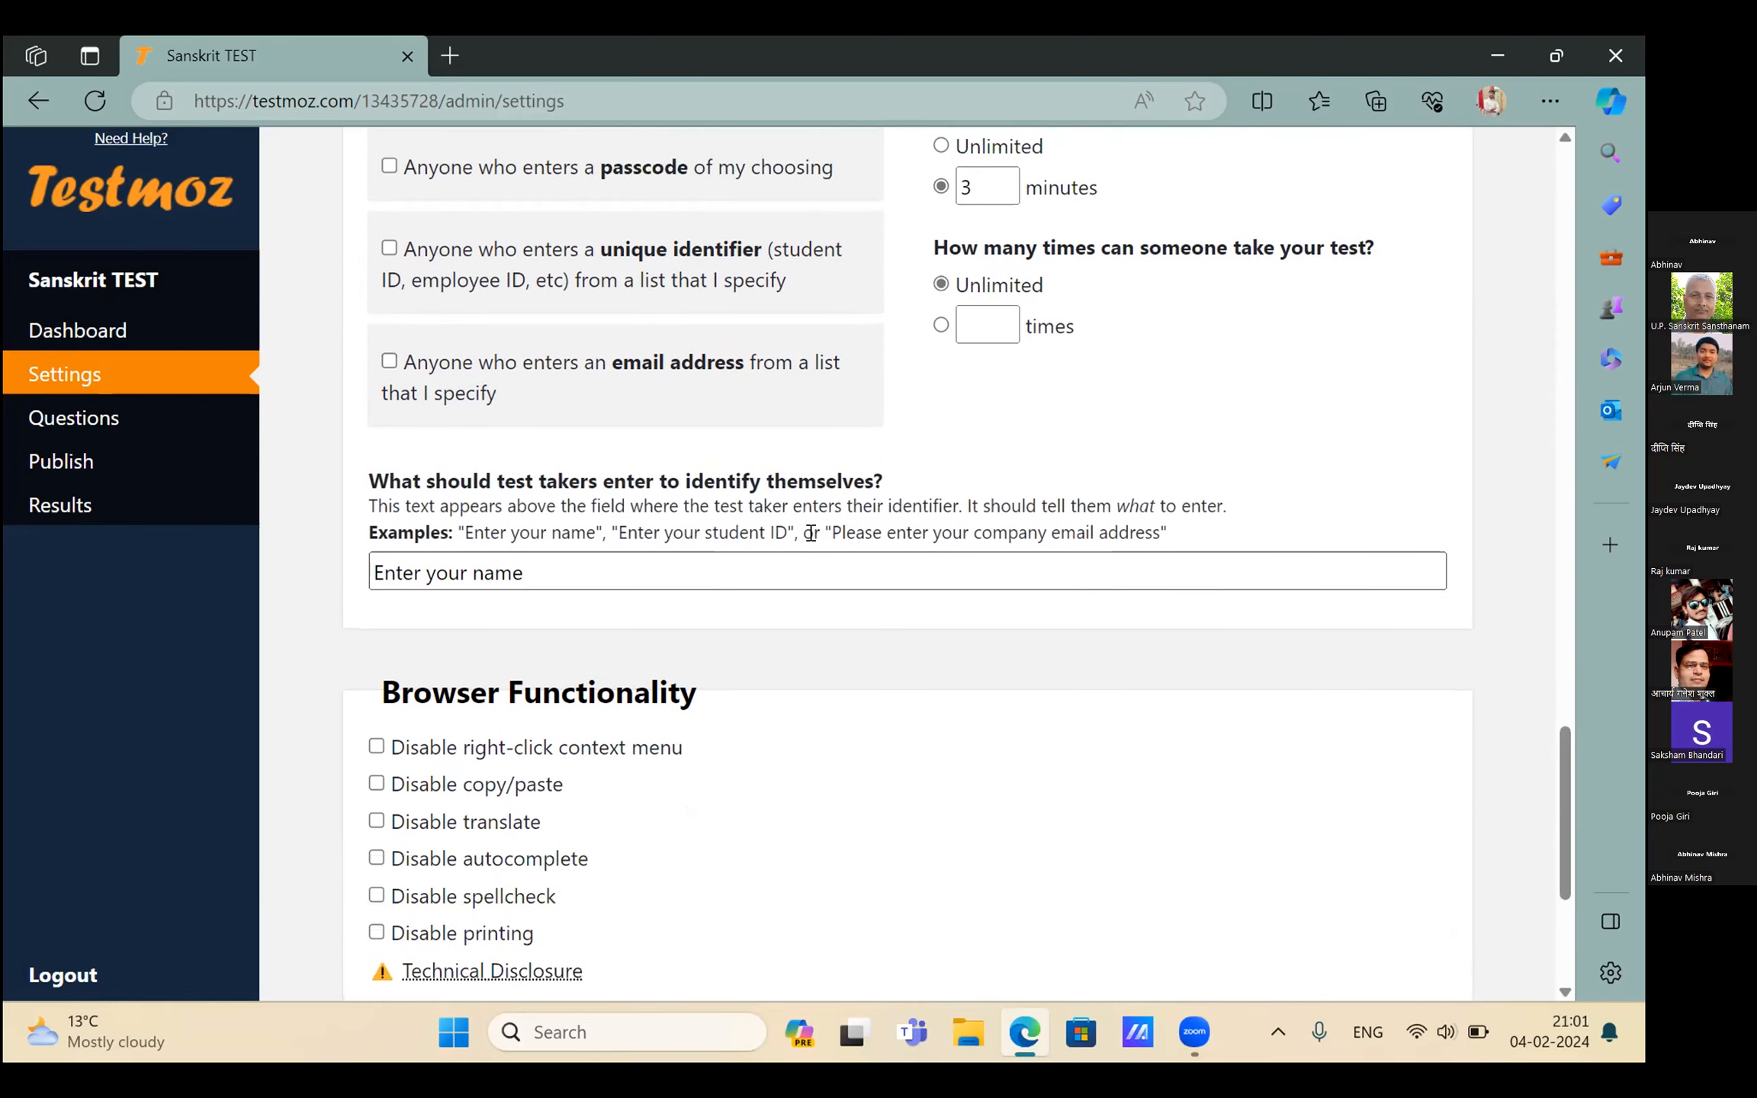
Save the Sanskrit TEST settings from the bottom of the Settings page
scroll(811, 534, "down", 1)
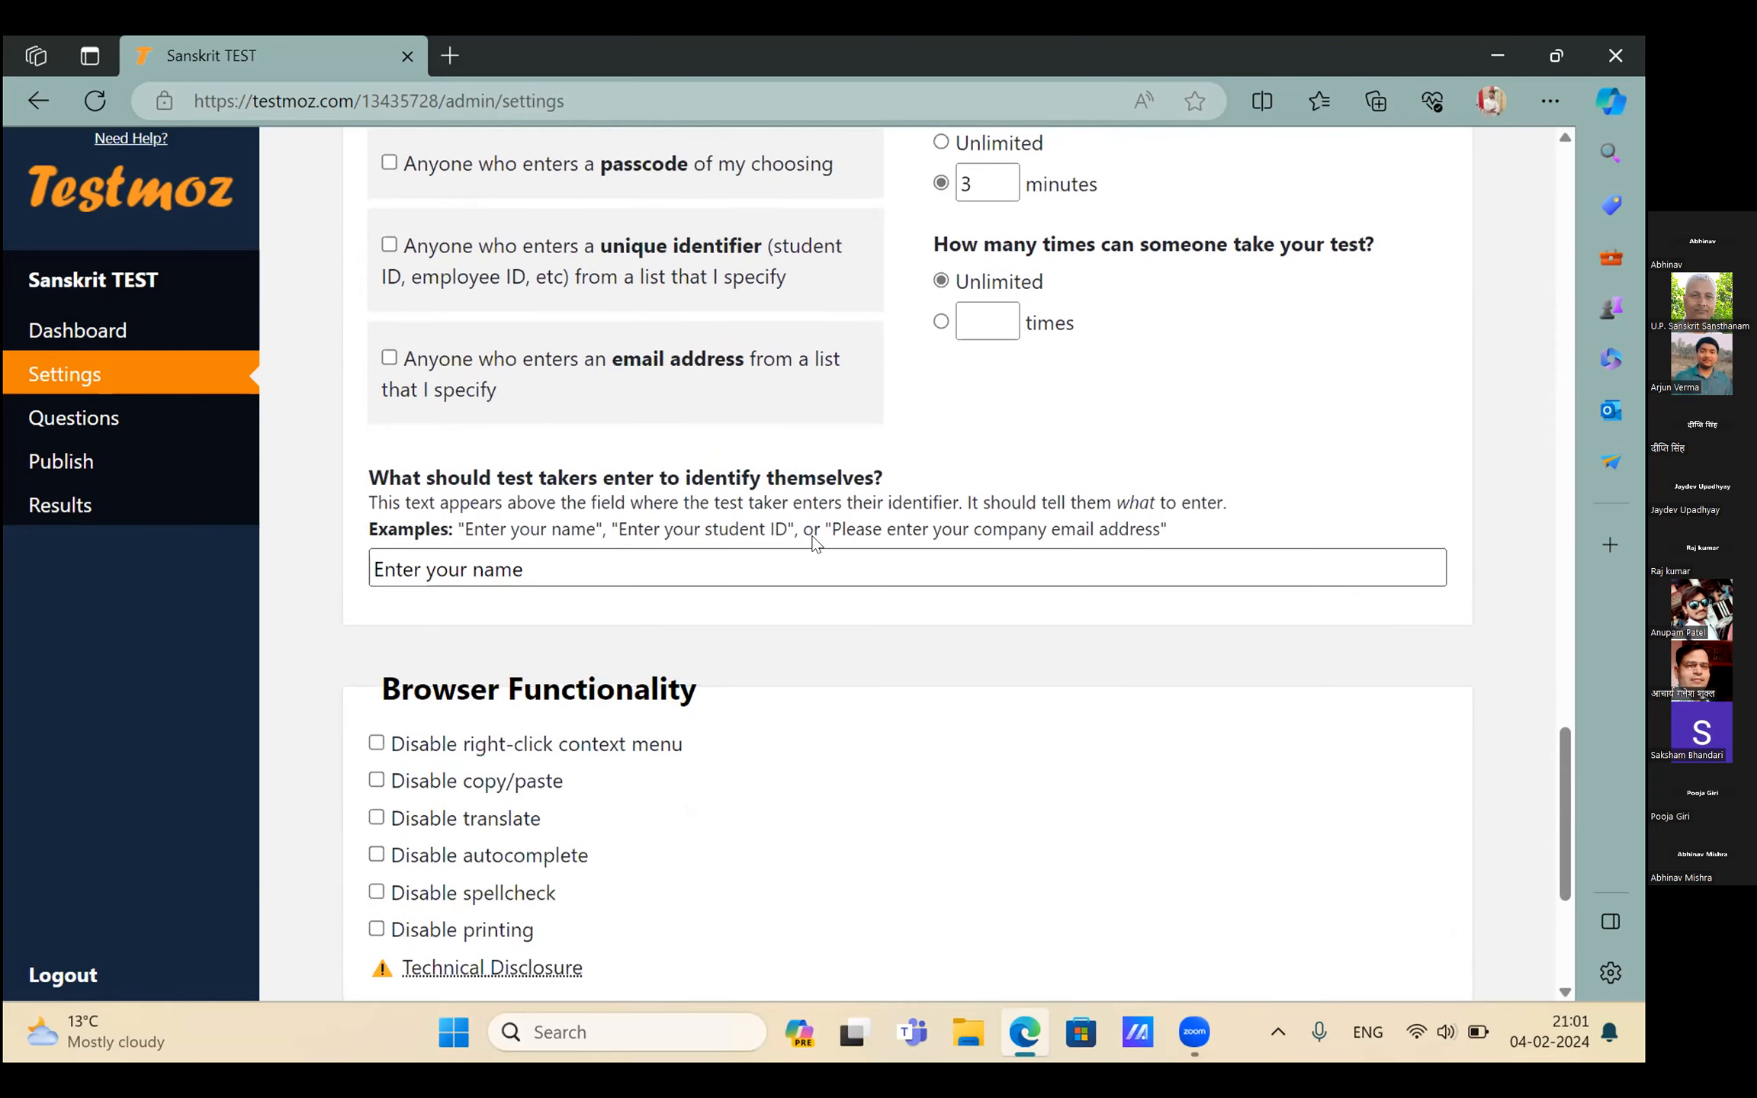
scroll(640, 541, "down", 1)
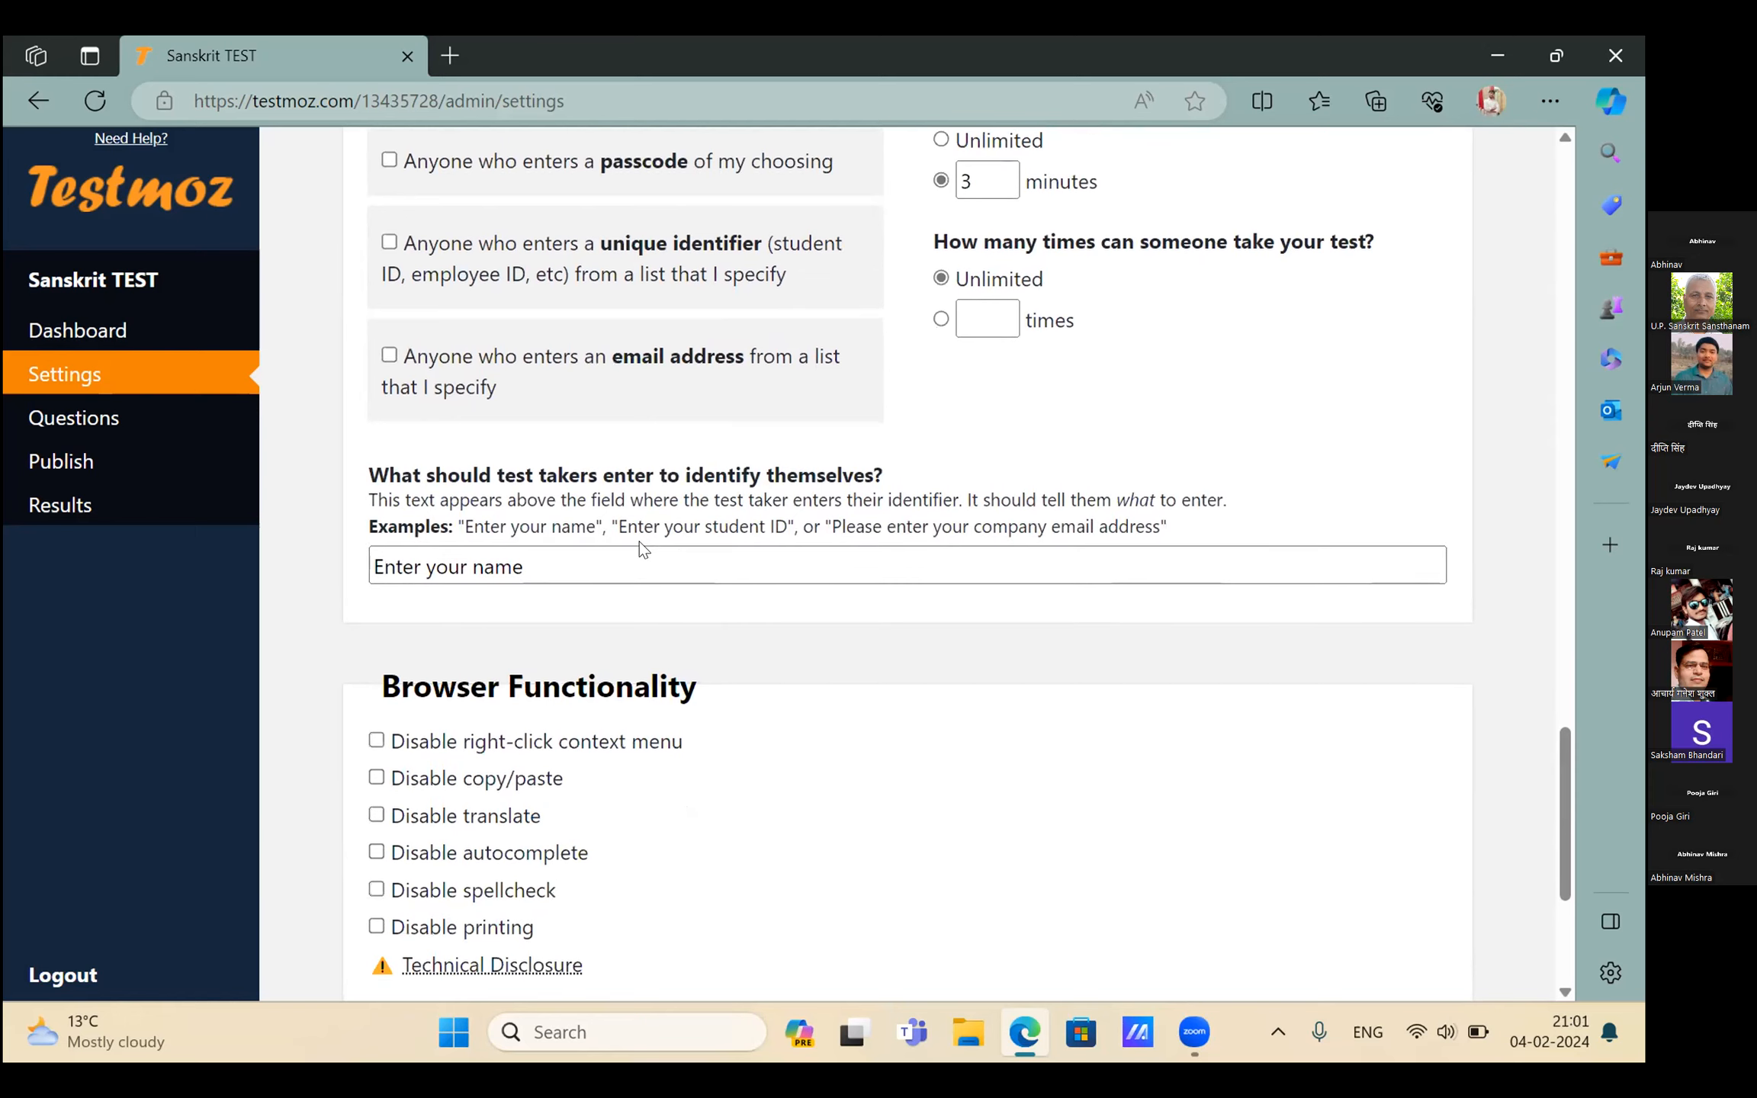
scroll(640, 541, "down", 5)
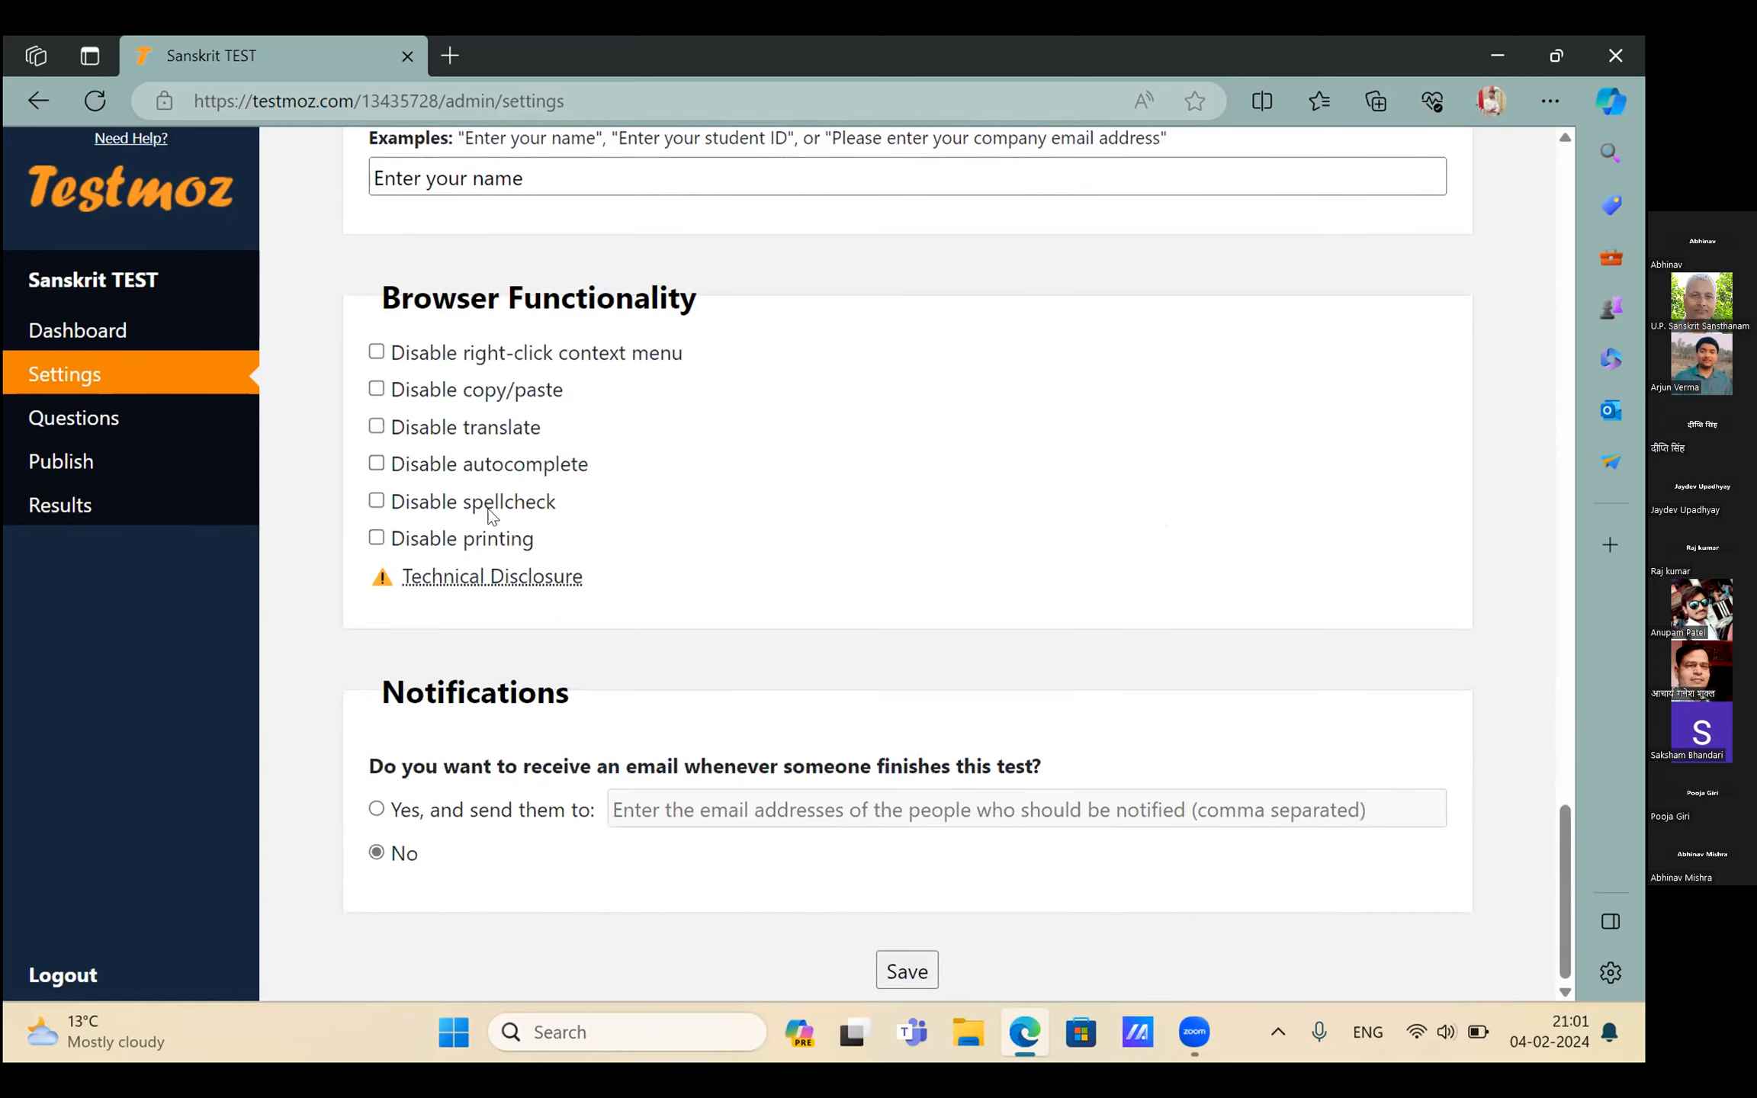
scroll(480, 527, "up", 5)
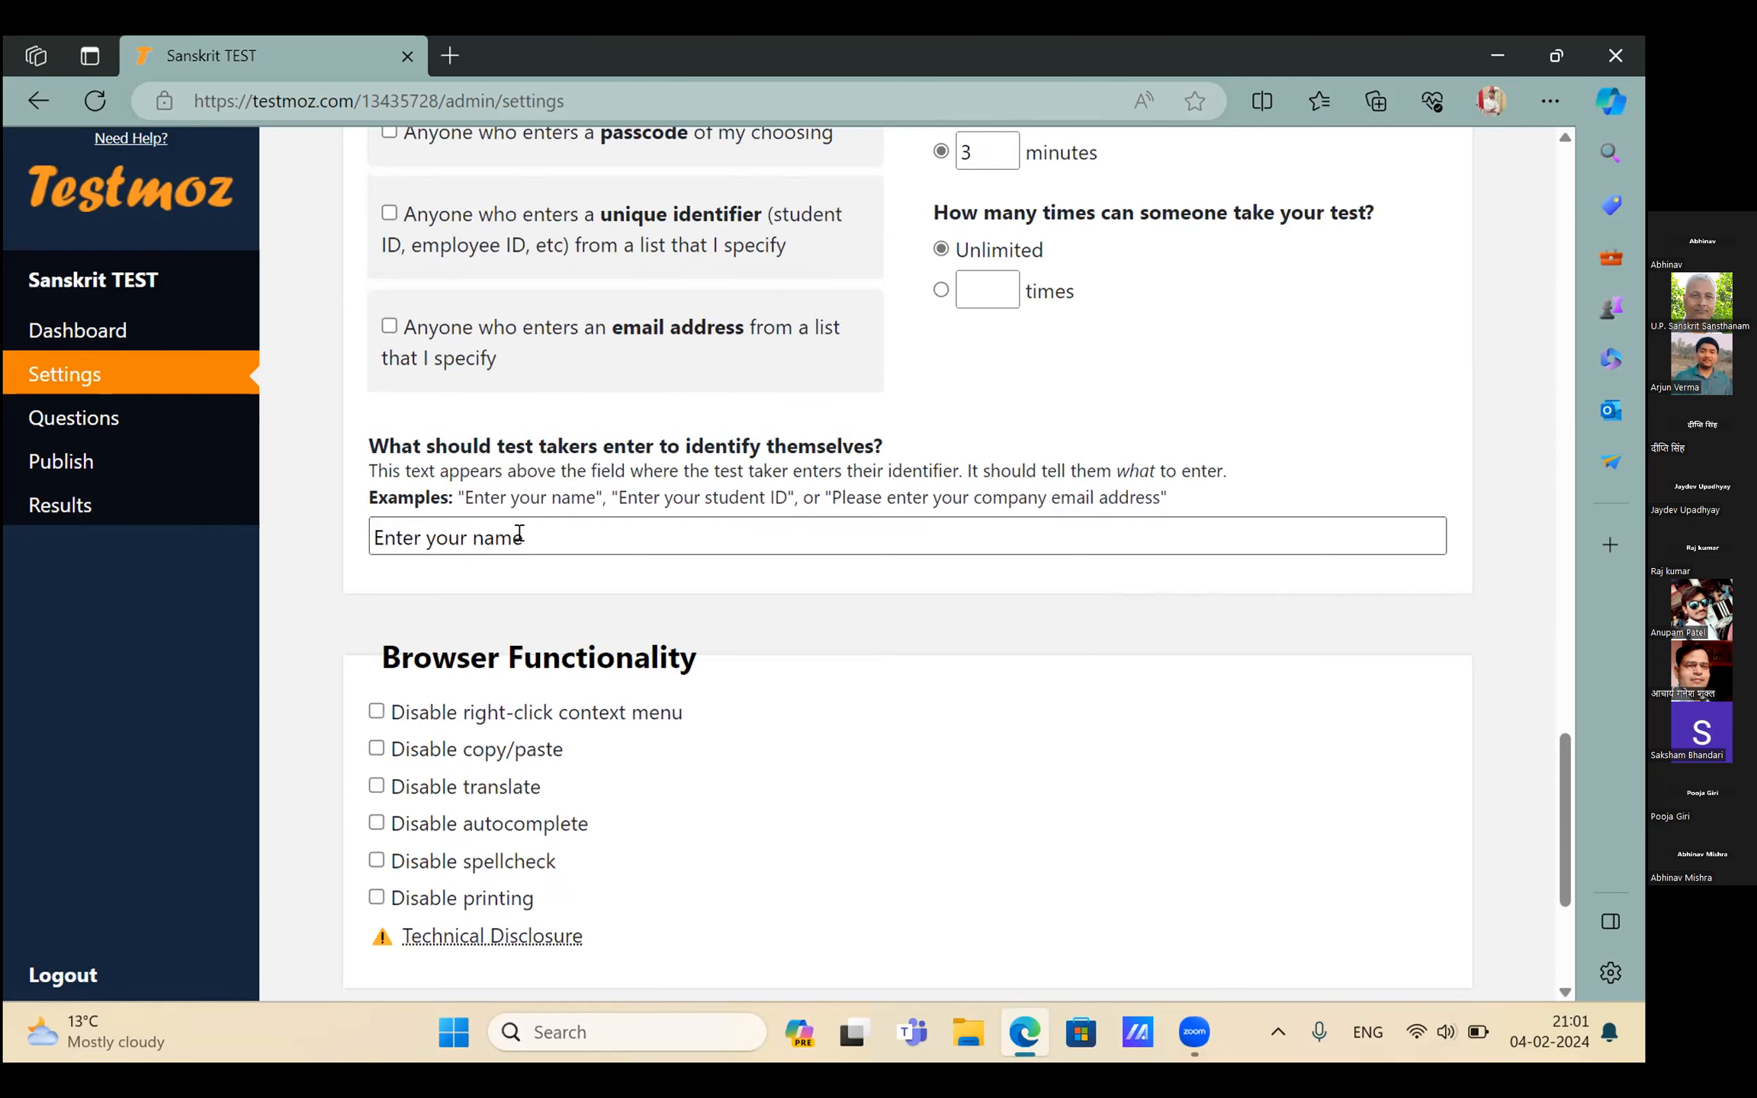
scroll(519, 534, "down", 3)
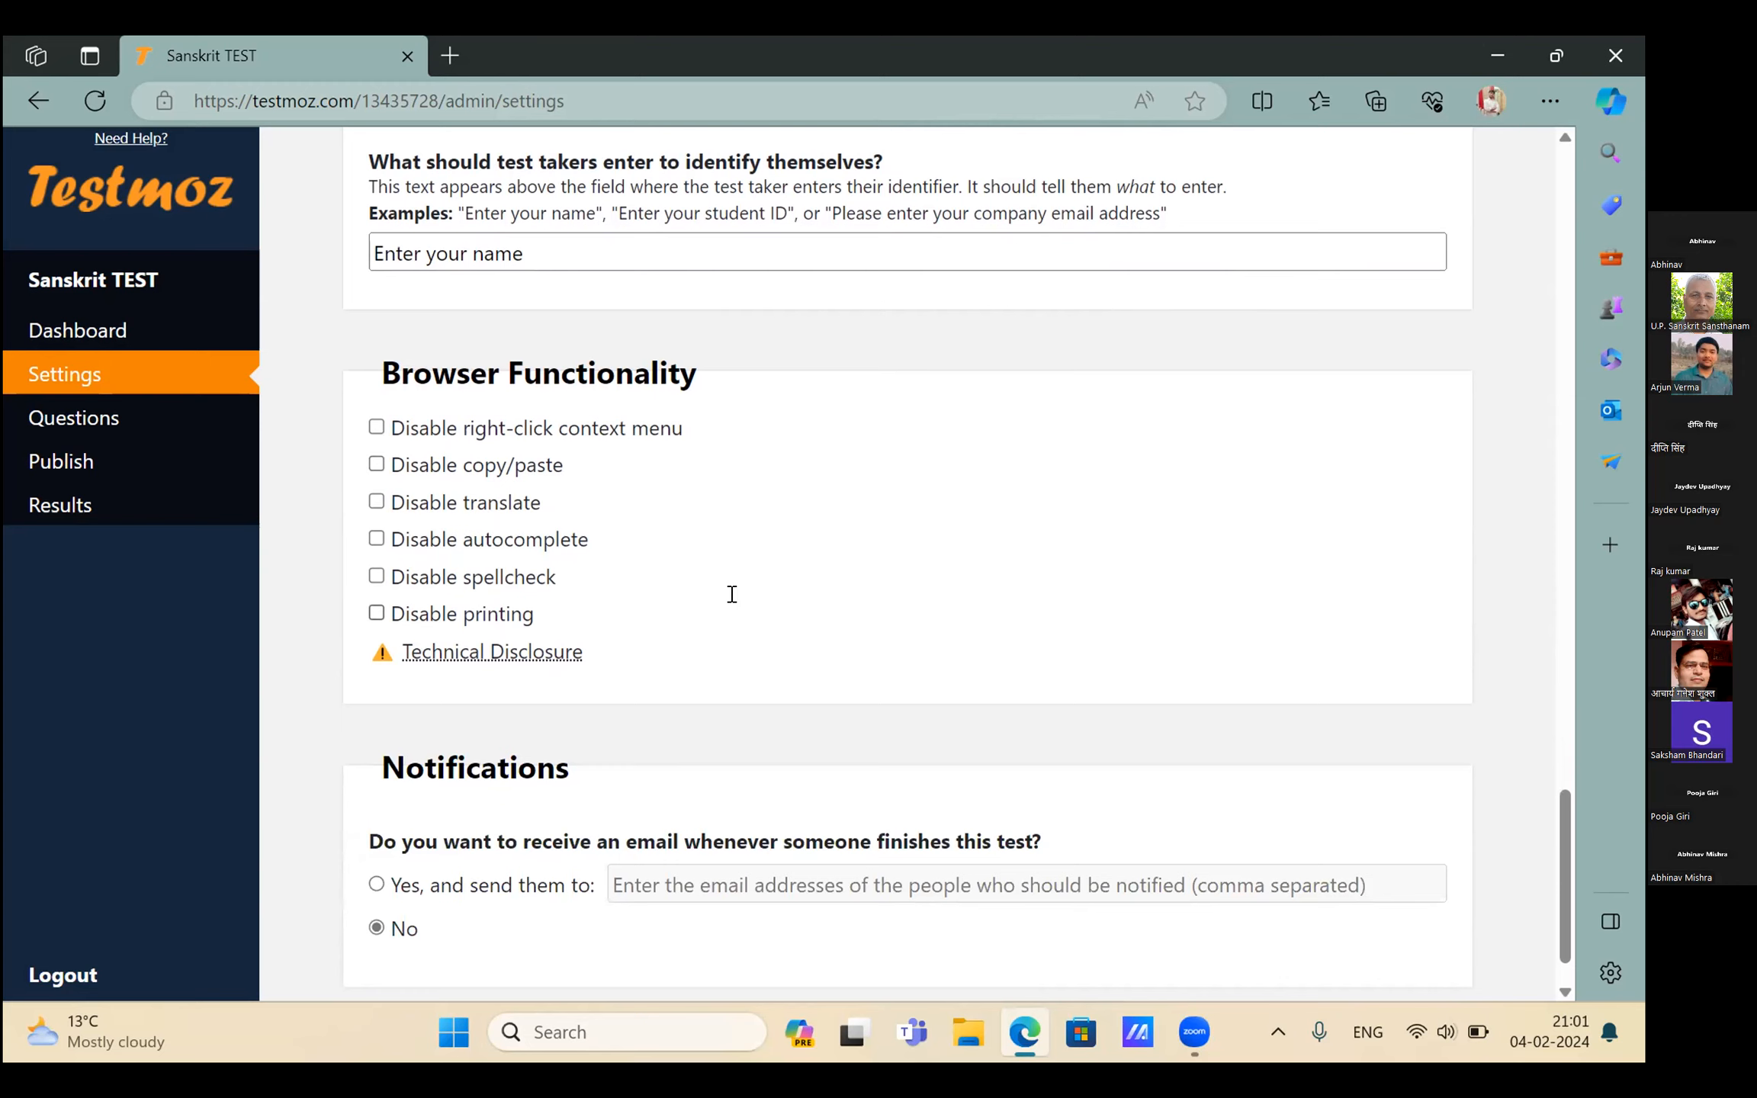
scroll(732, 594, "down", 1)
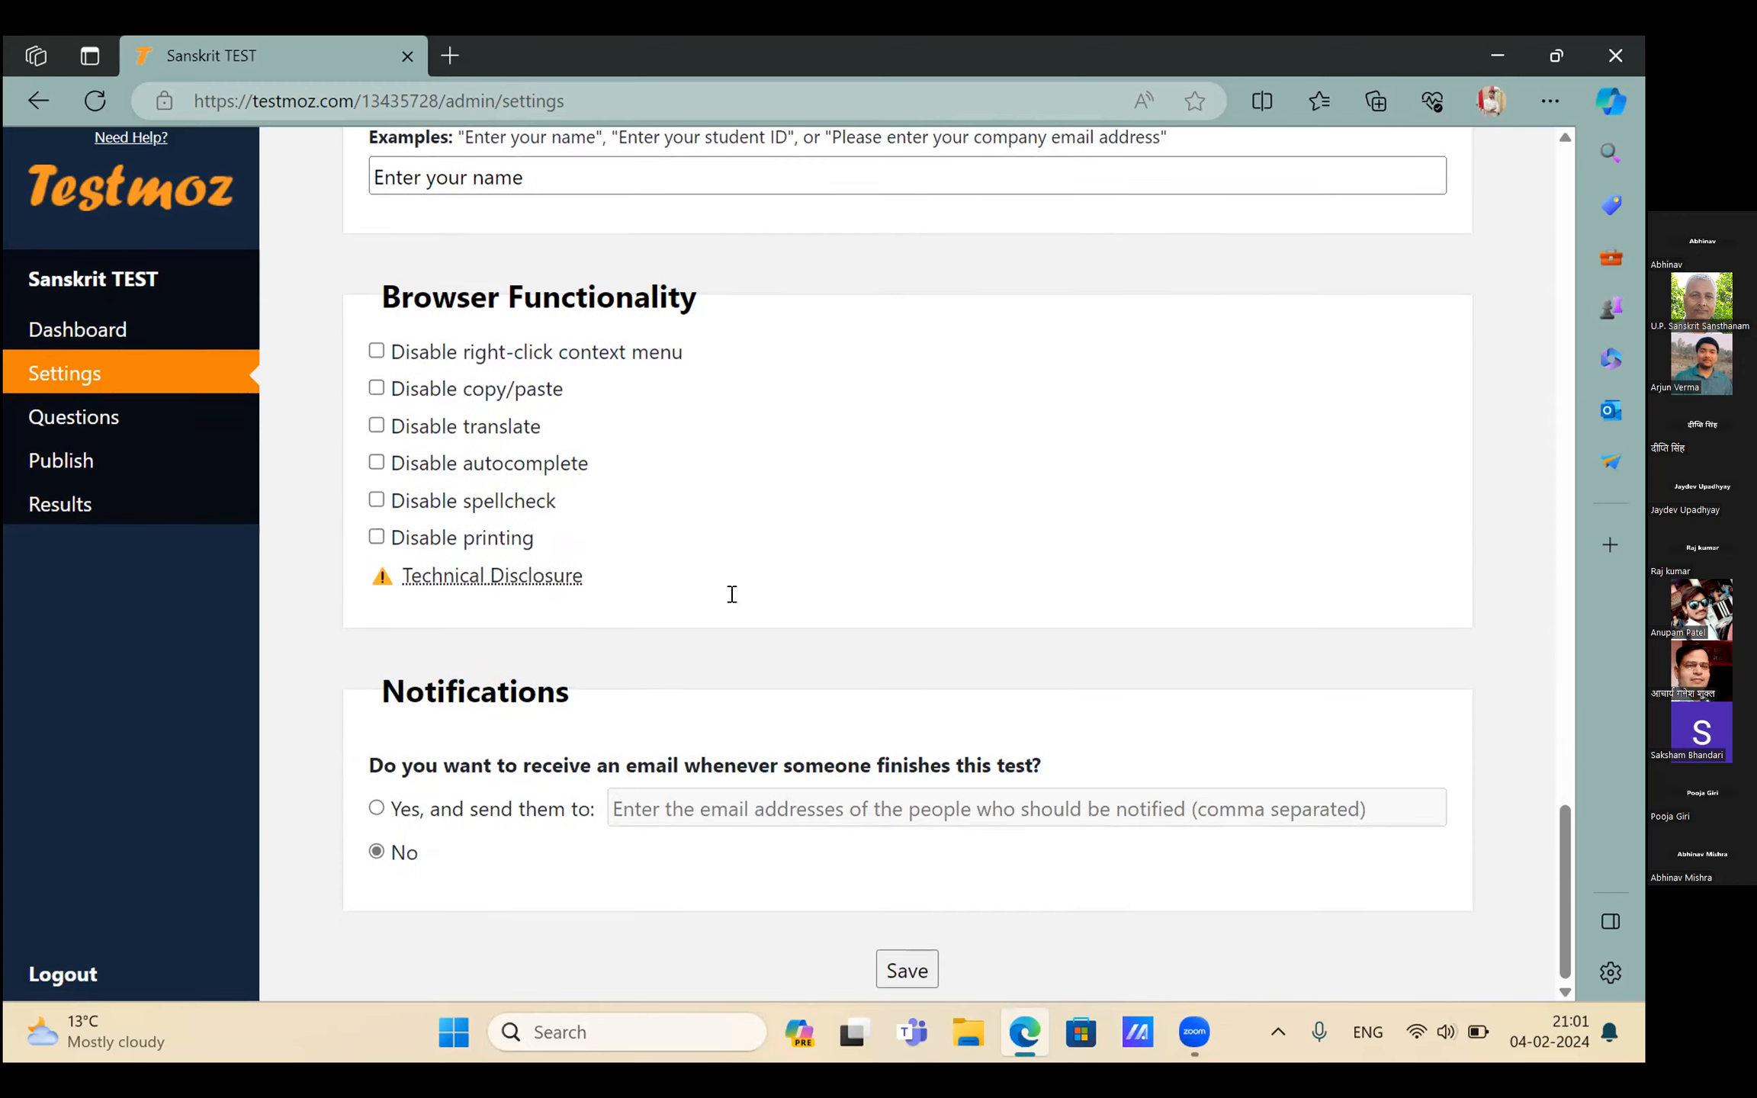
left_click(893, 972)
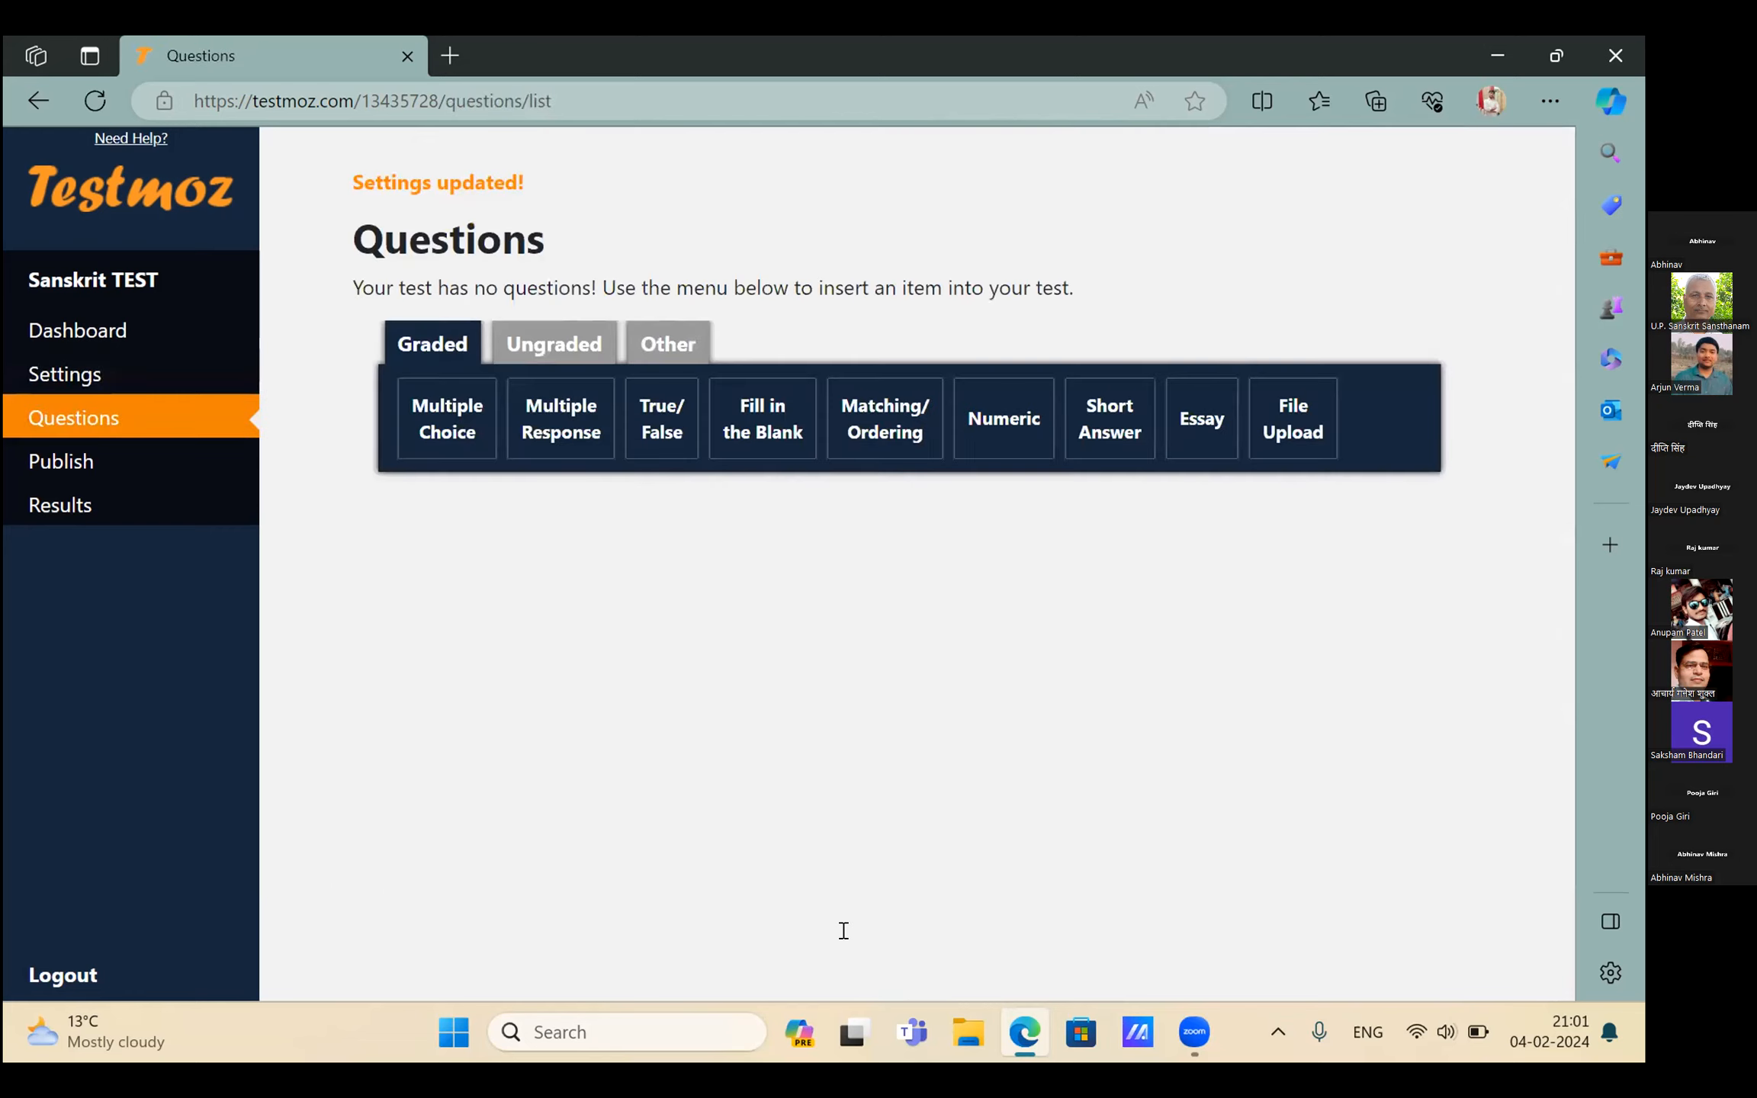
Add a multiple-choice question 'What is the capital of India', mark Choice 1 correct and clear its text
left_click(441, 428)
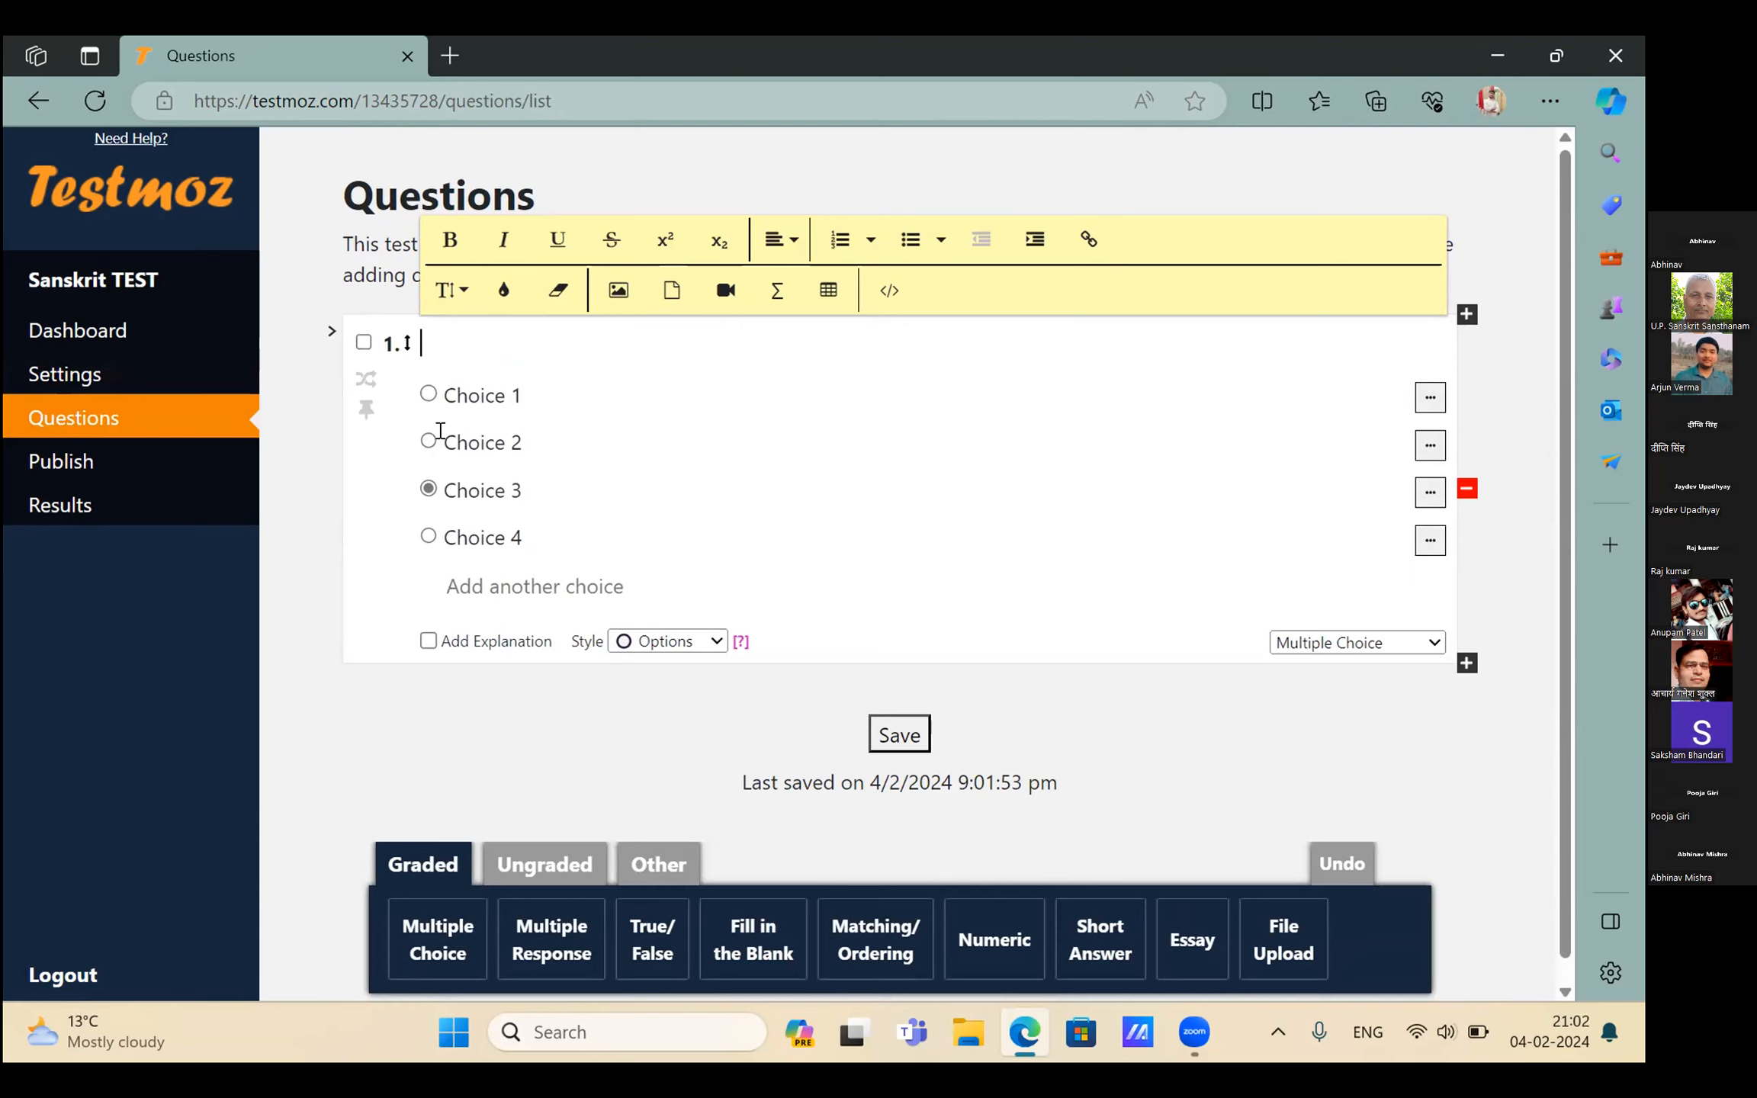
key("super+h")
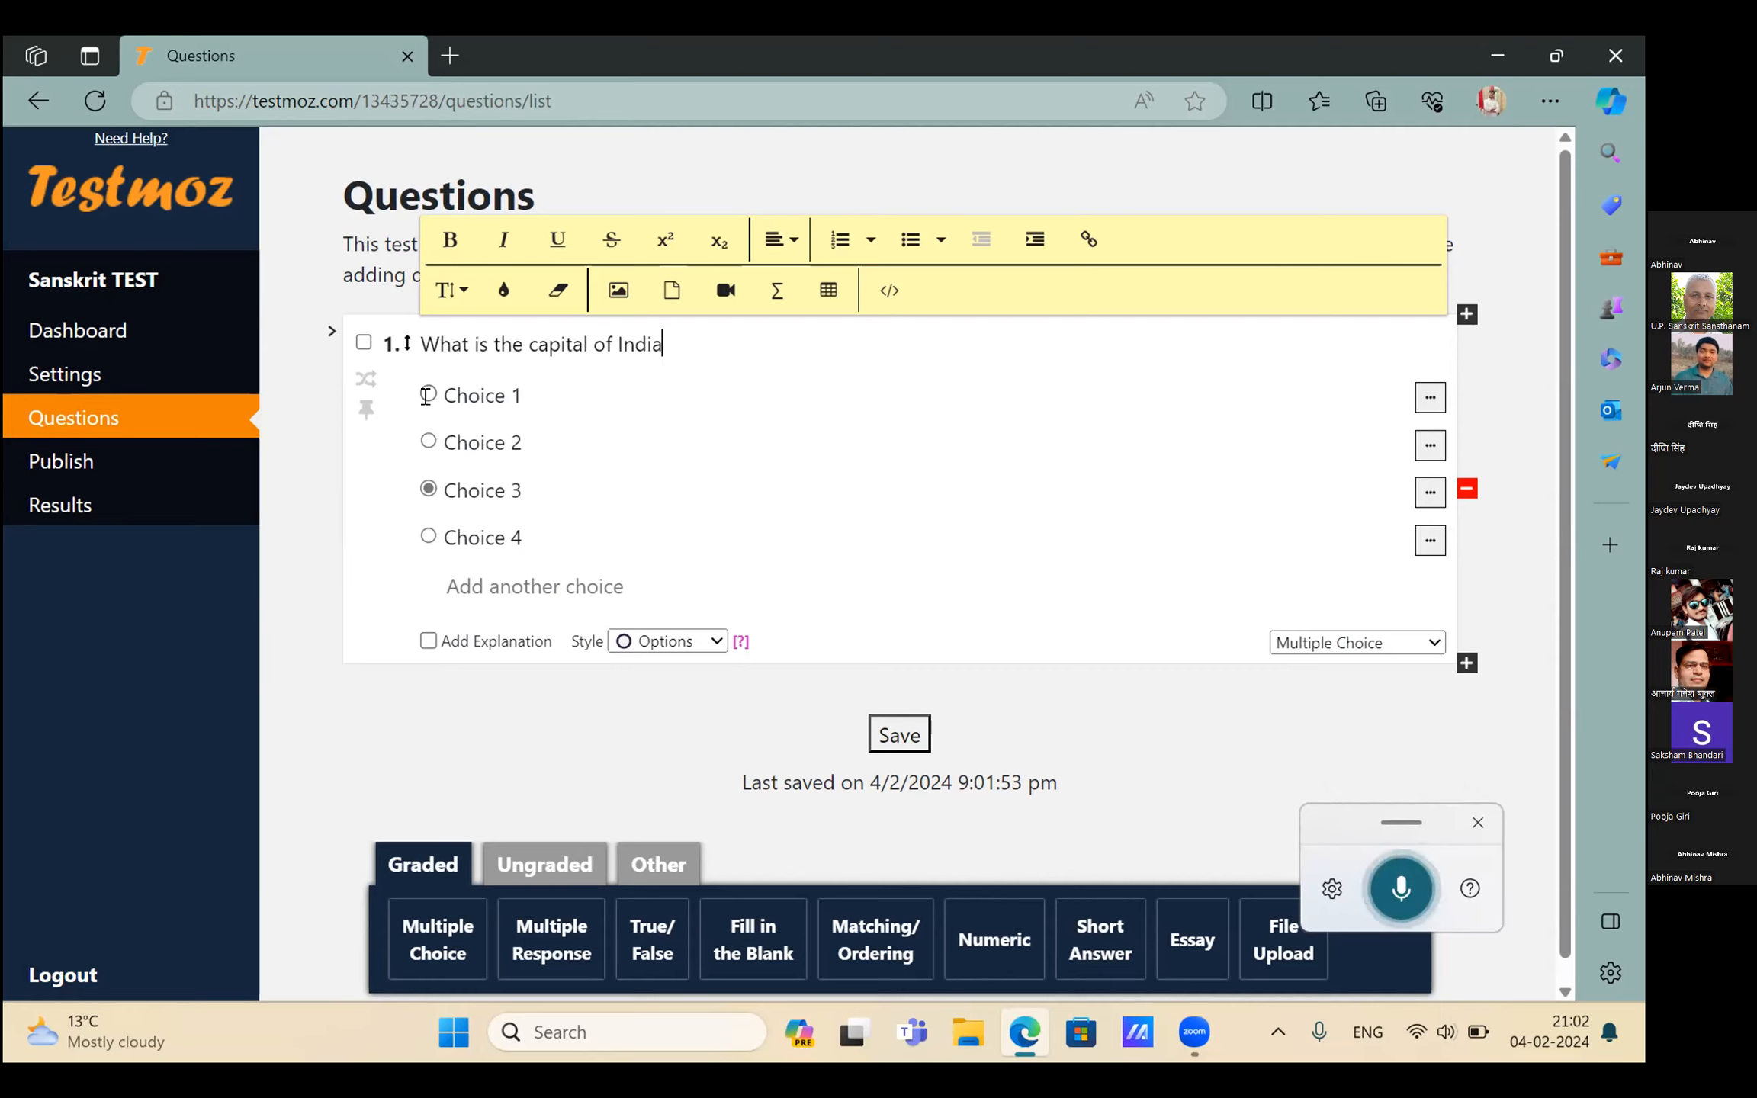
left_click(427, 393)
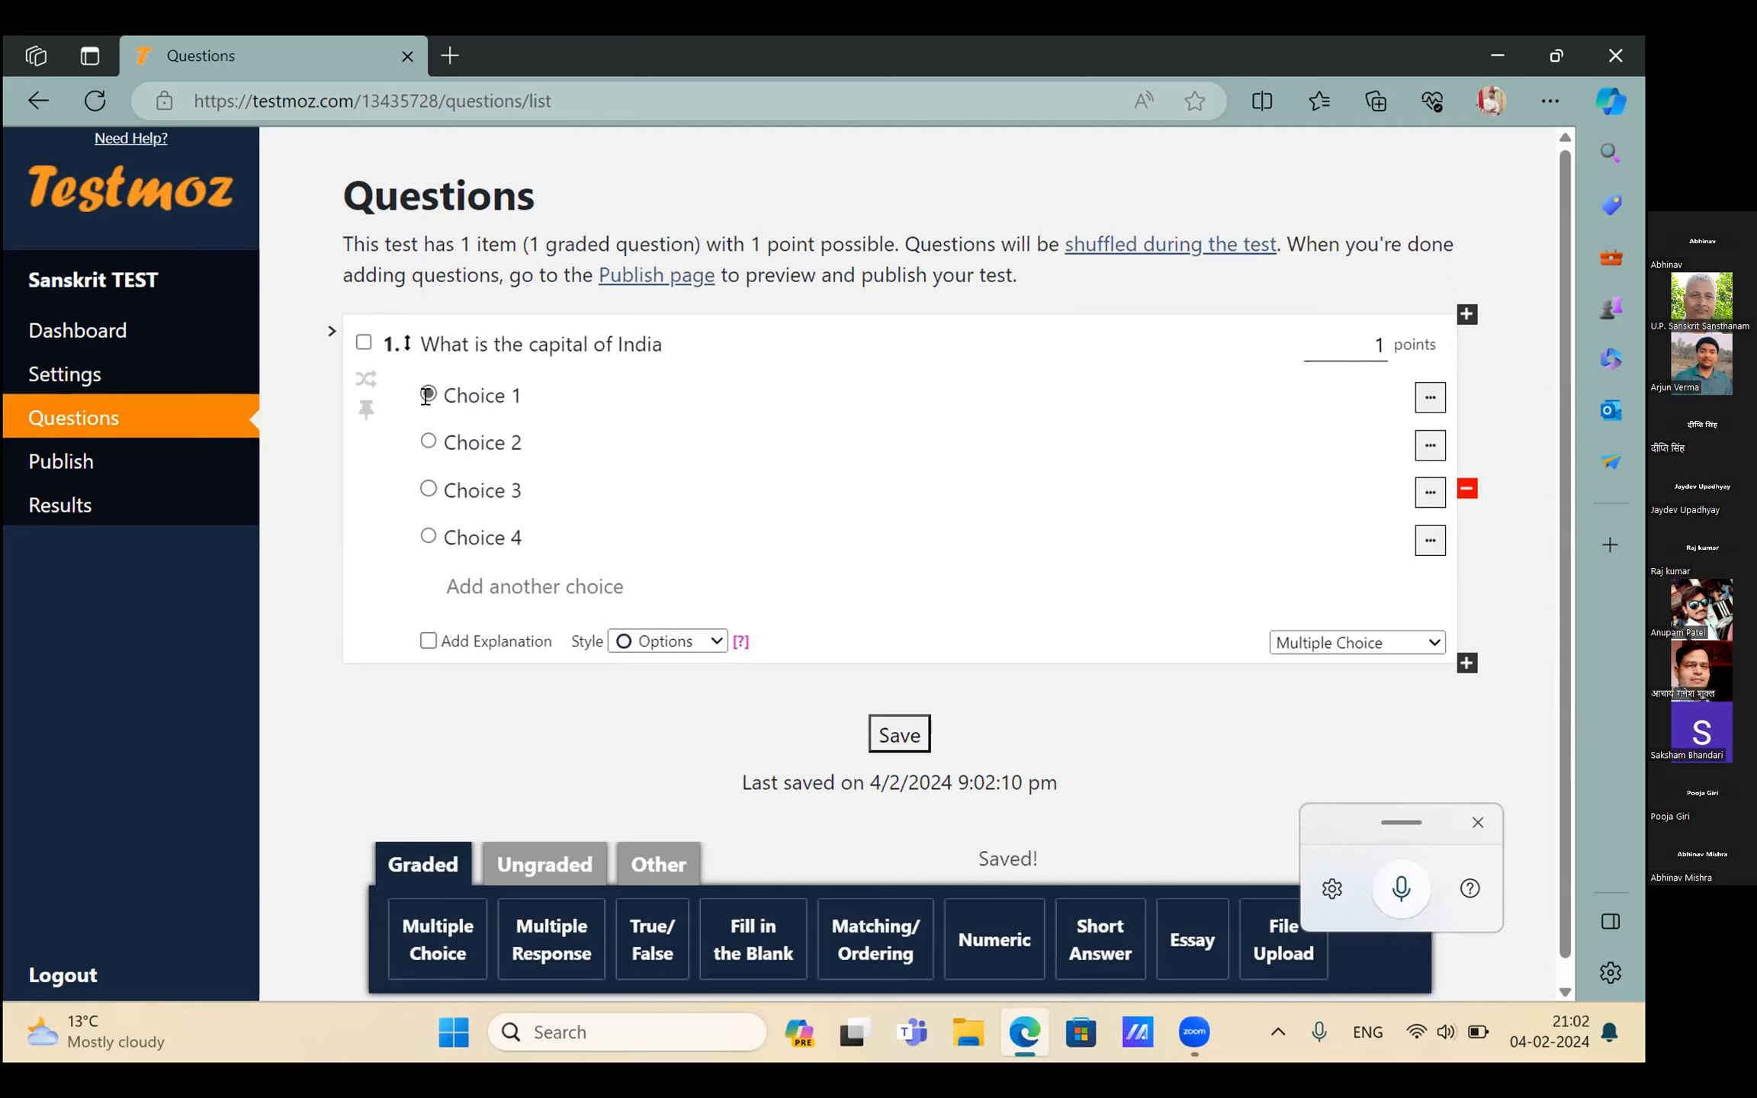
left_click(488, 397)
key("BackSpace")
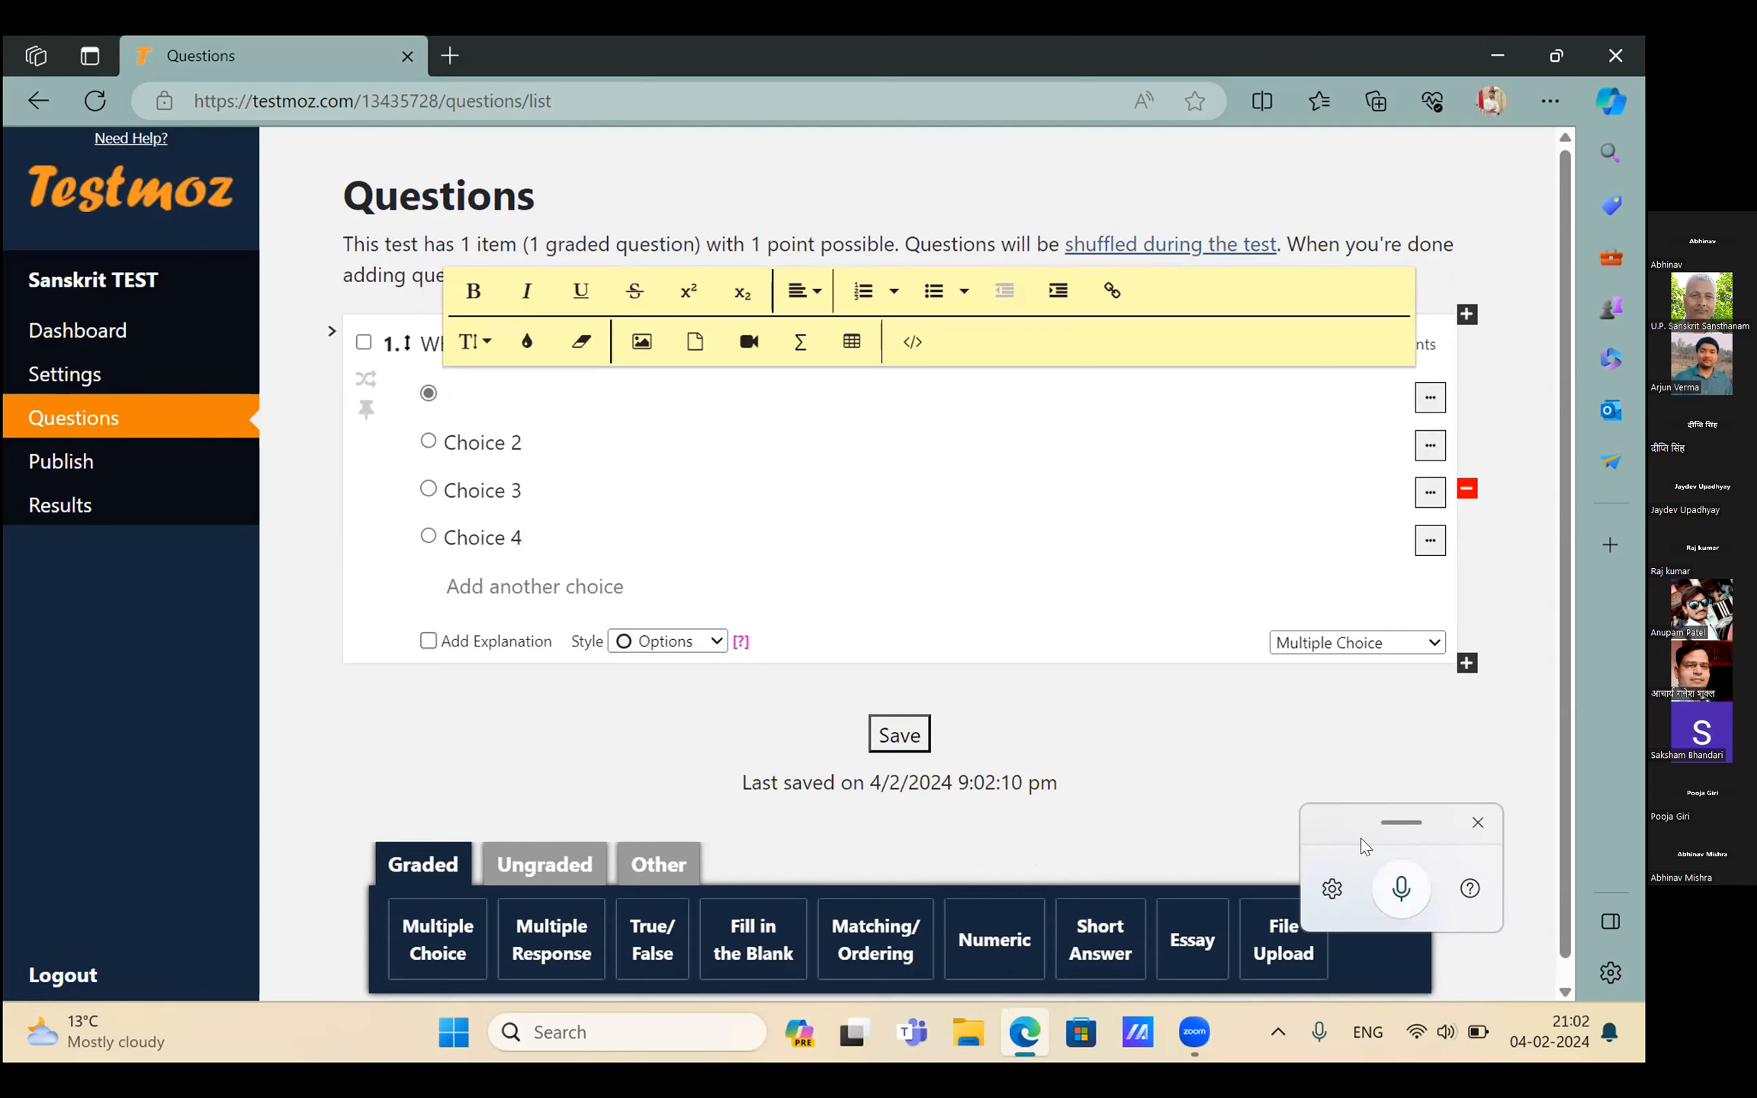
Replace the first three placeholder choices with New Delhi, Mumbai and Lucknow using voice typing
left_click(1400, 885)
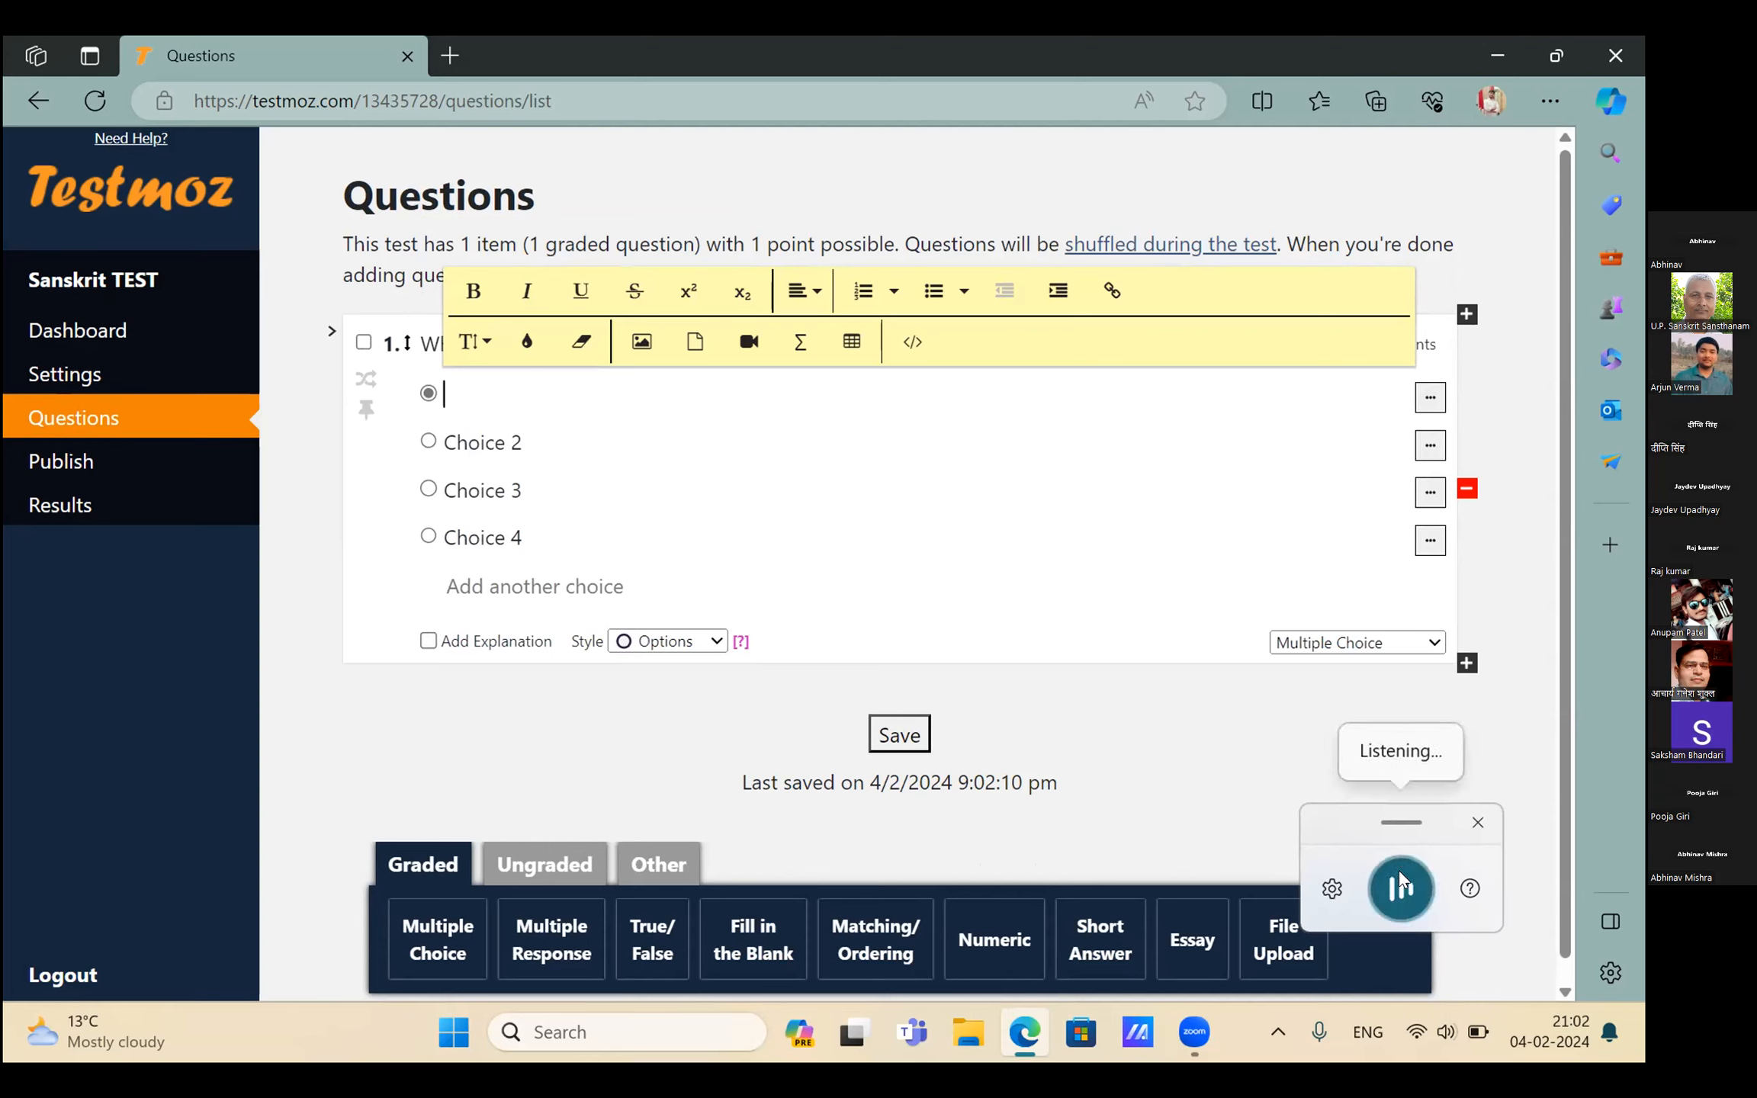
left_click(1401, 885)
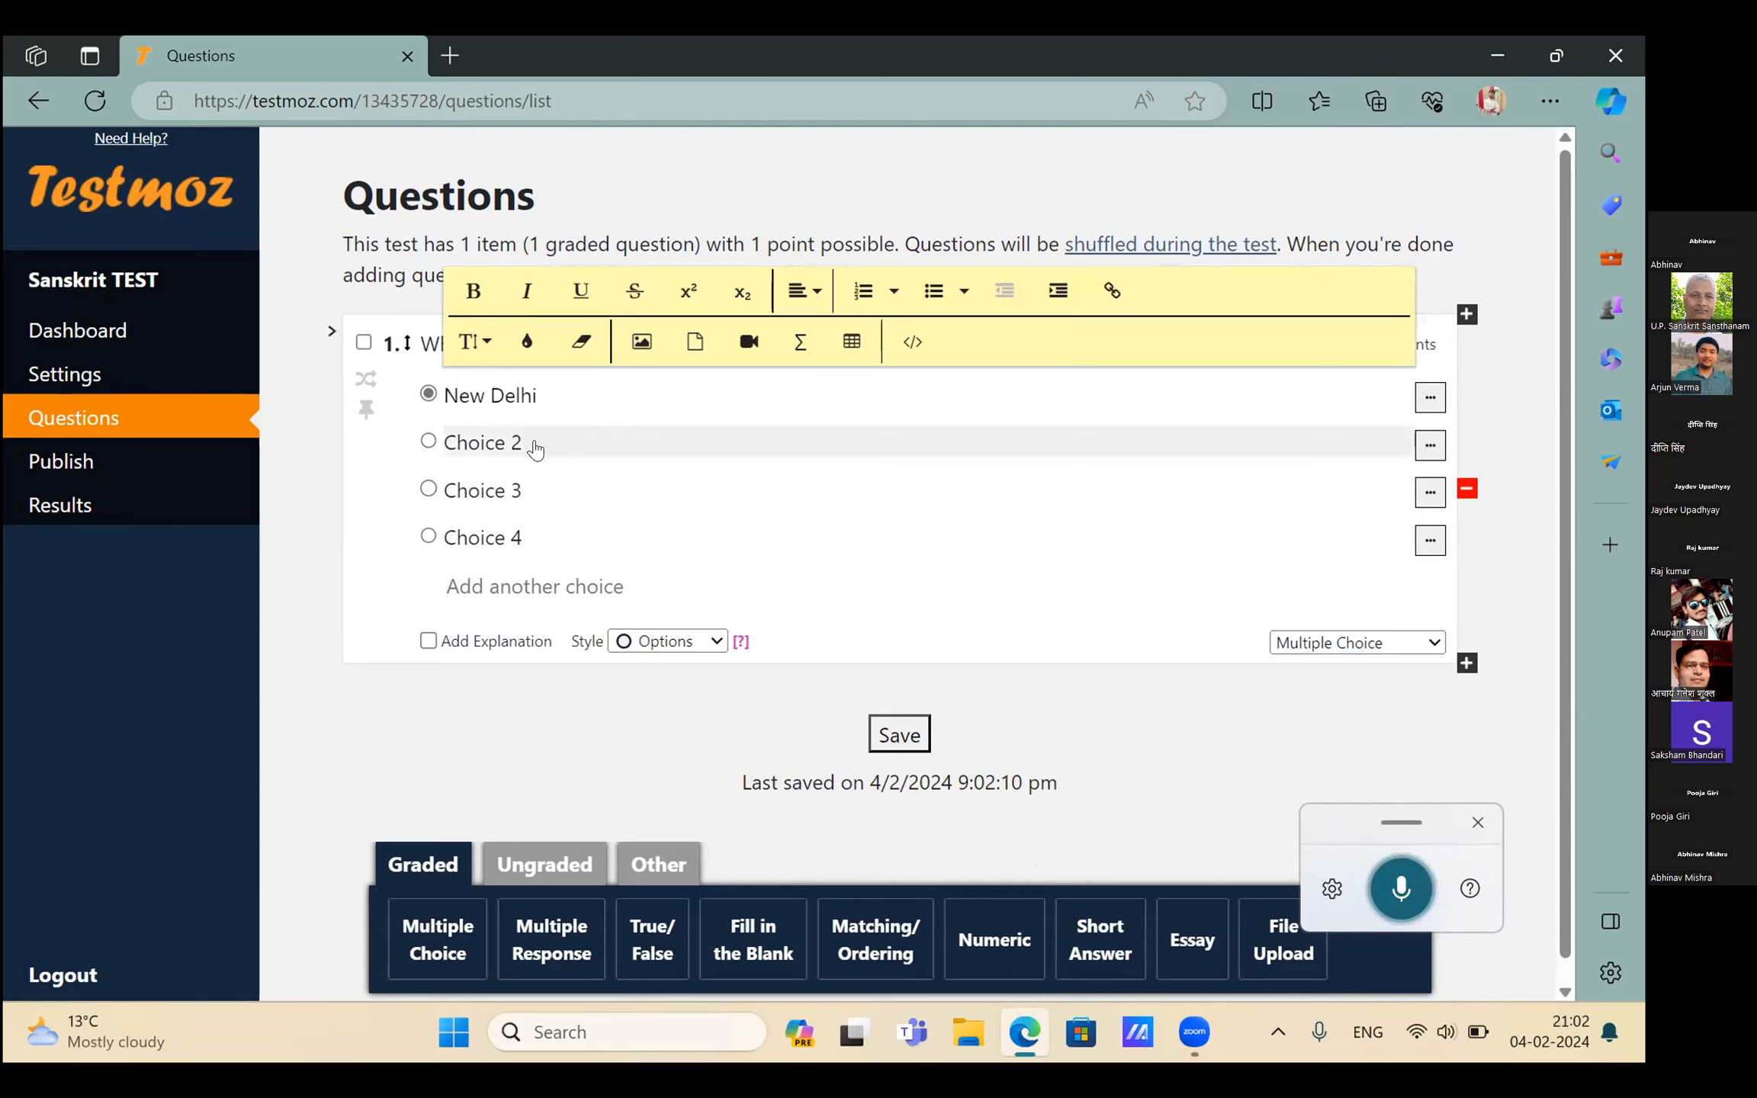
triple_click(536, 438)
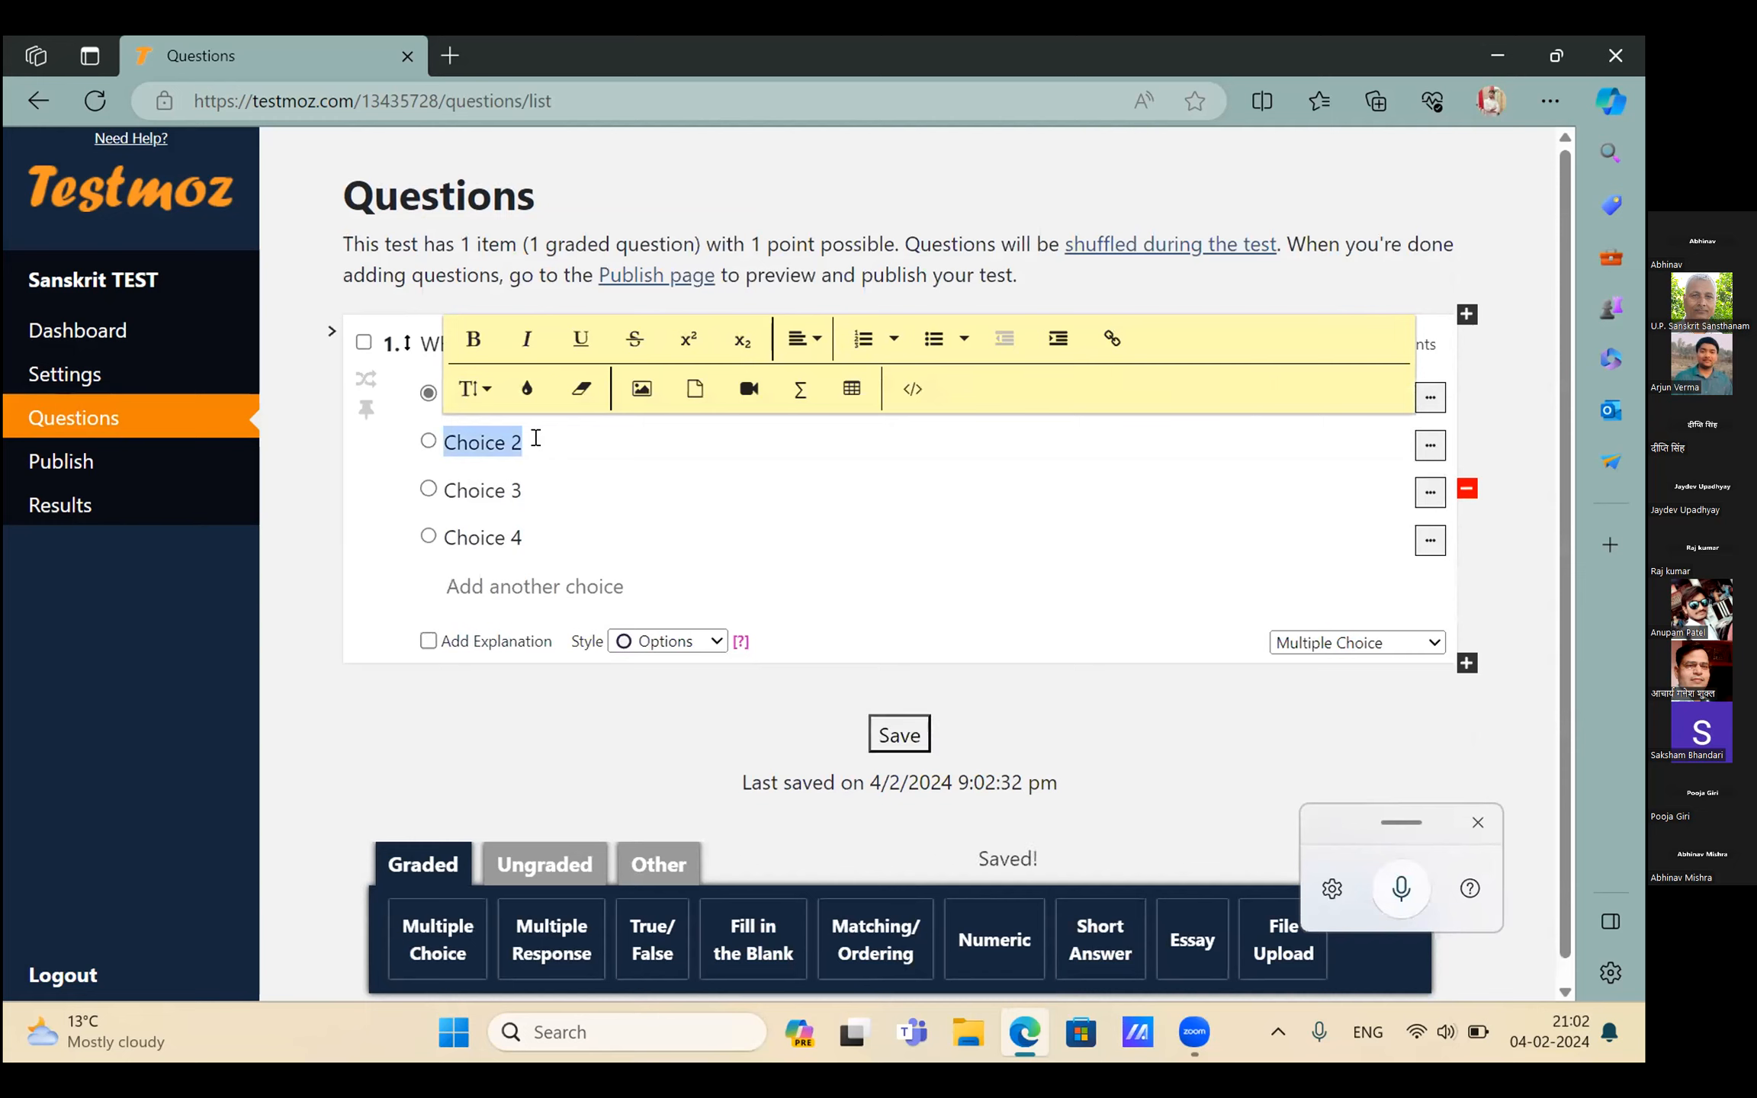
key("BackSpace")
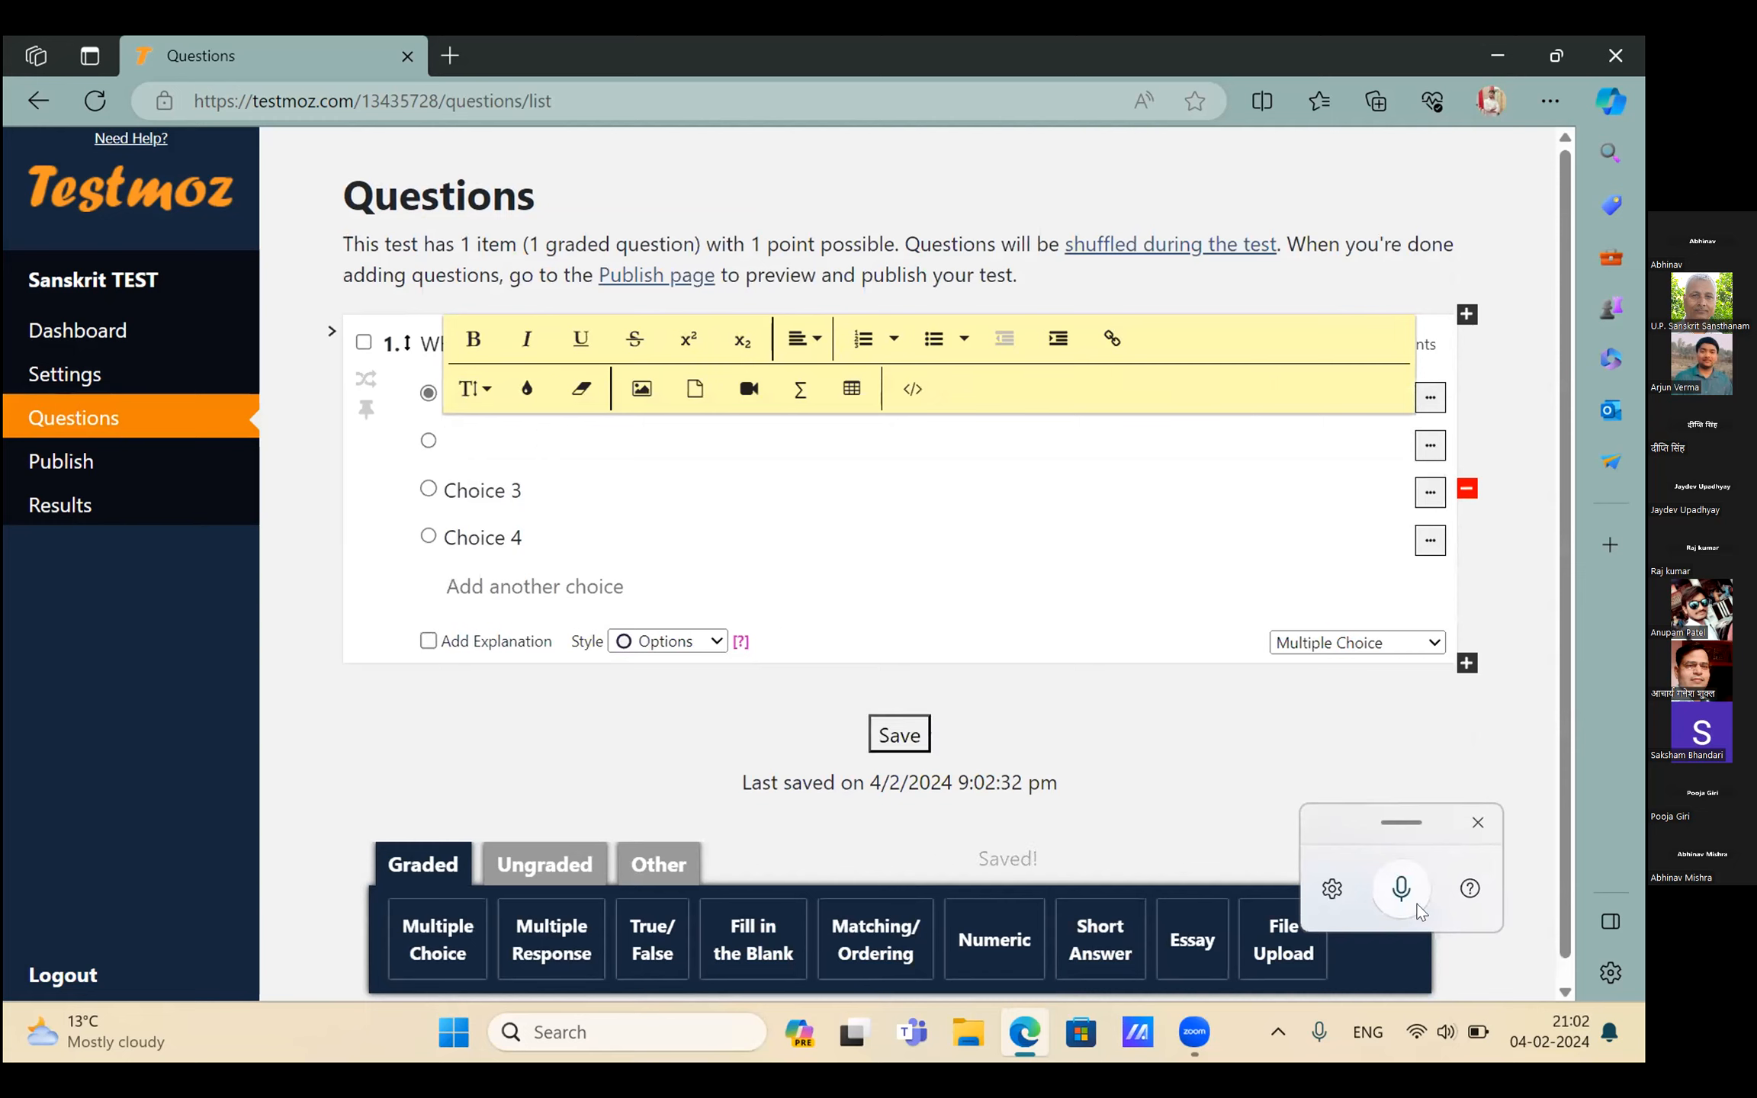
left_click(1403, 890)
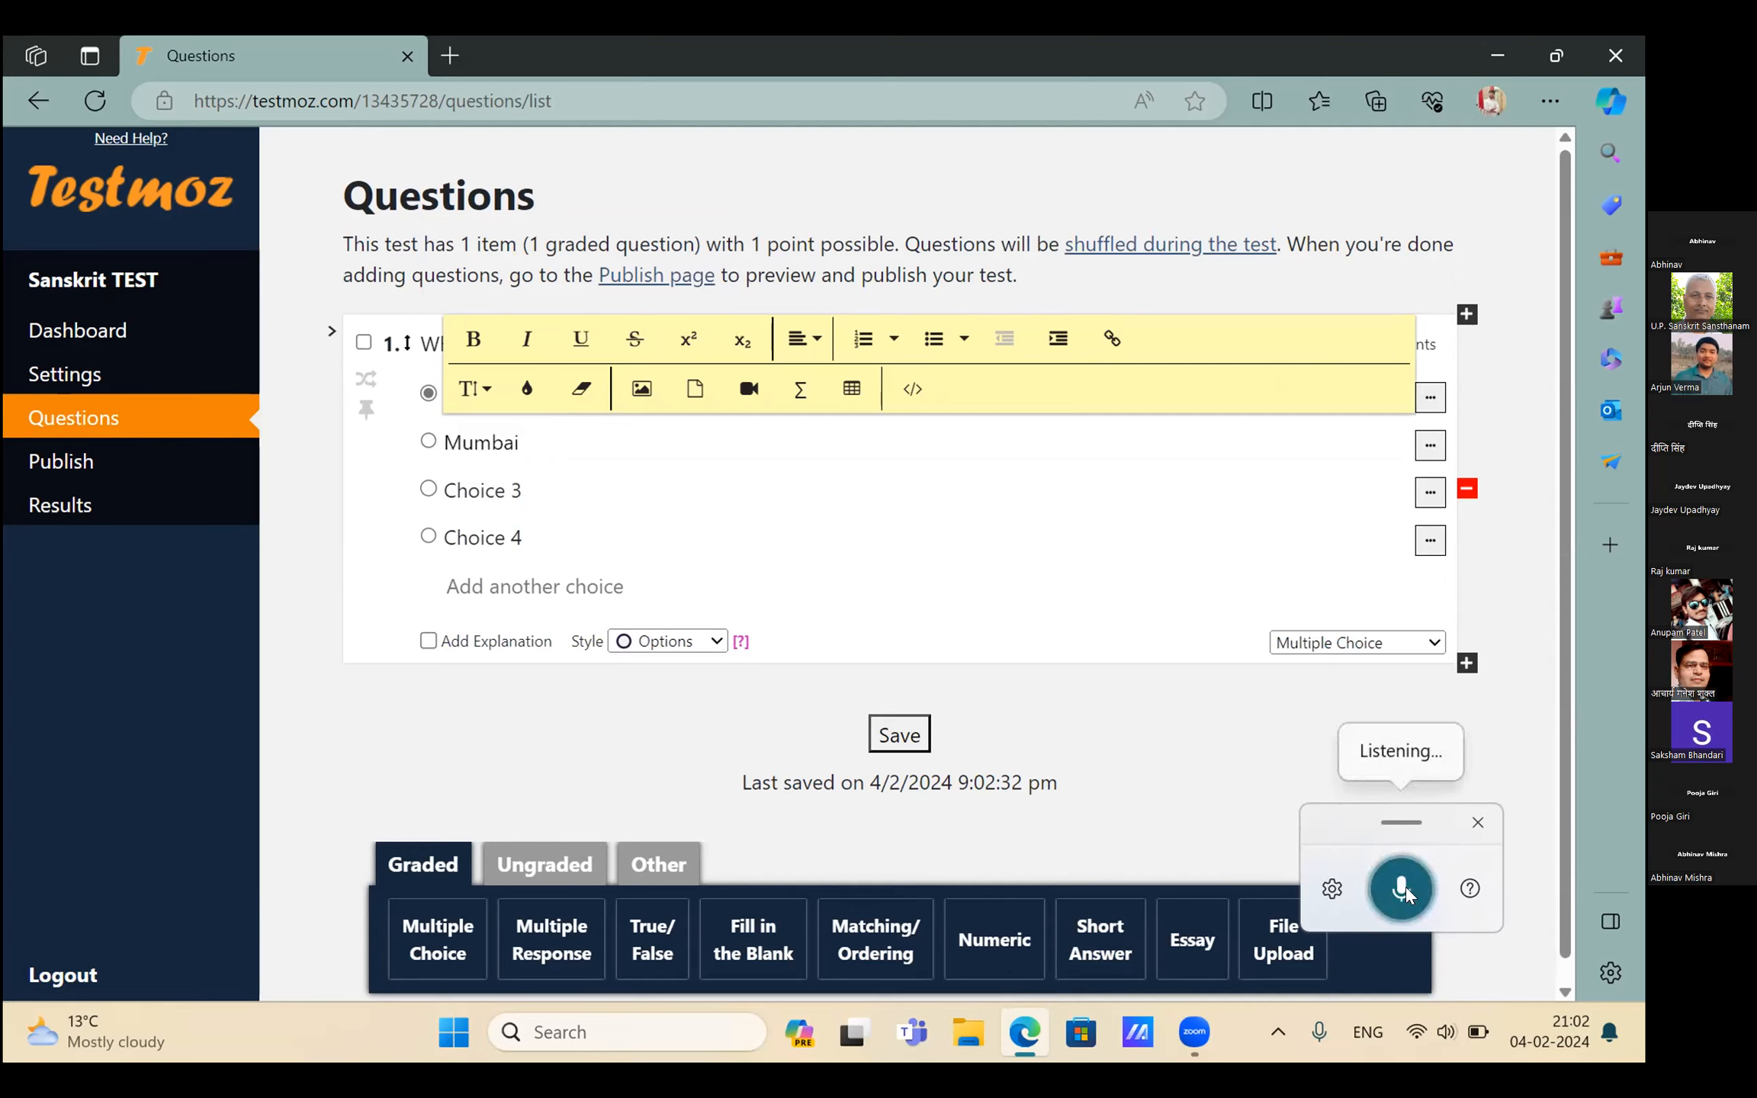
left_click(1403, 890)
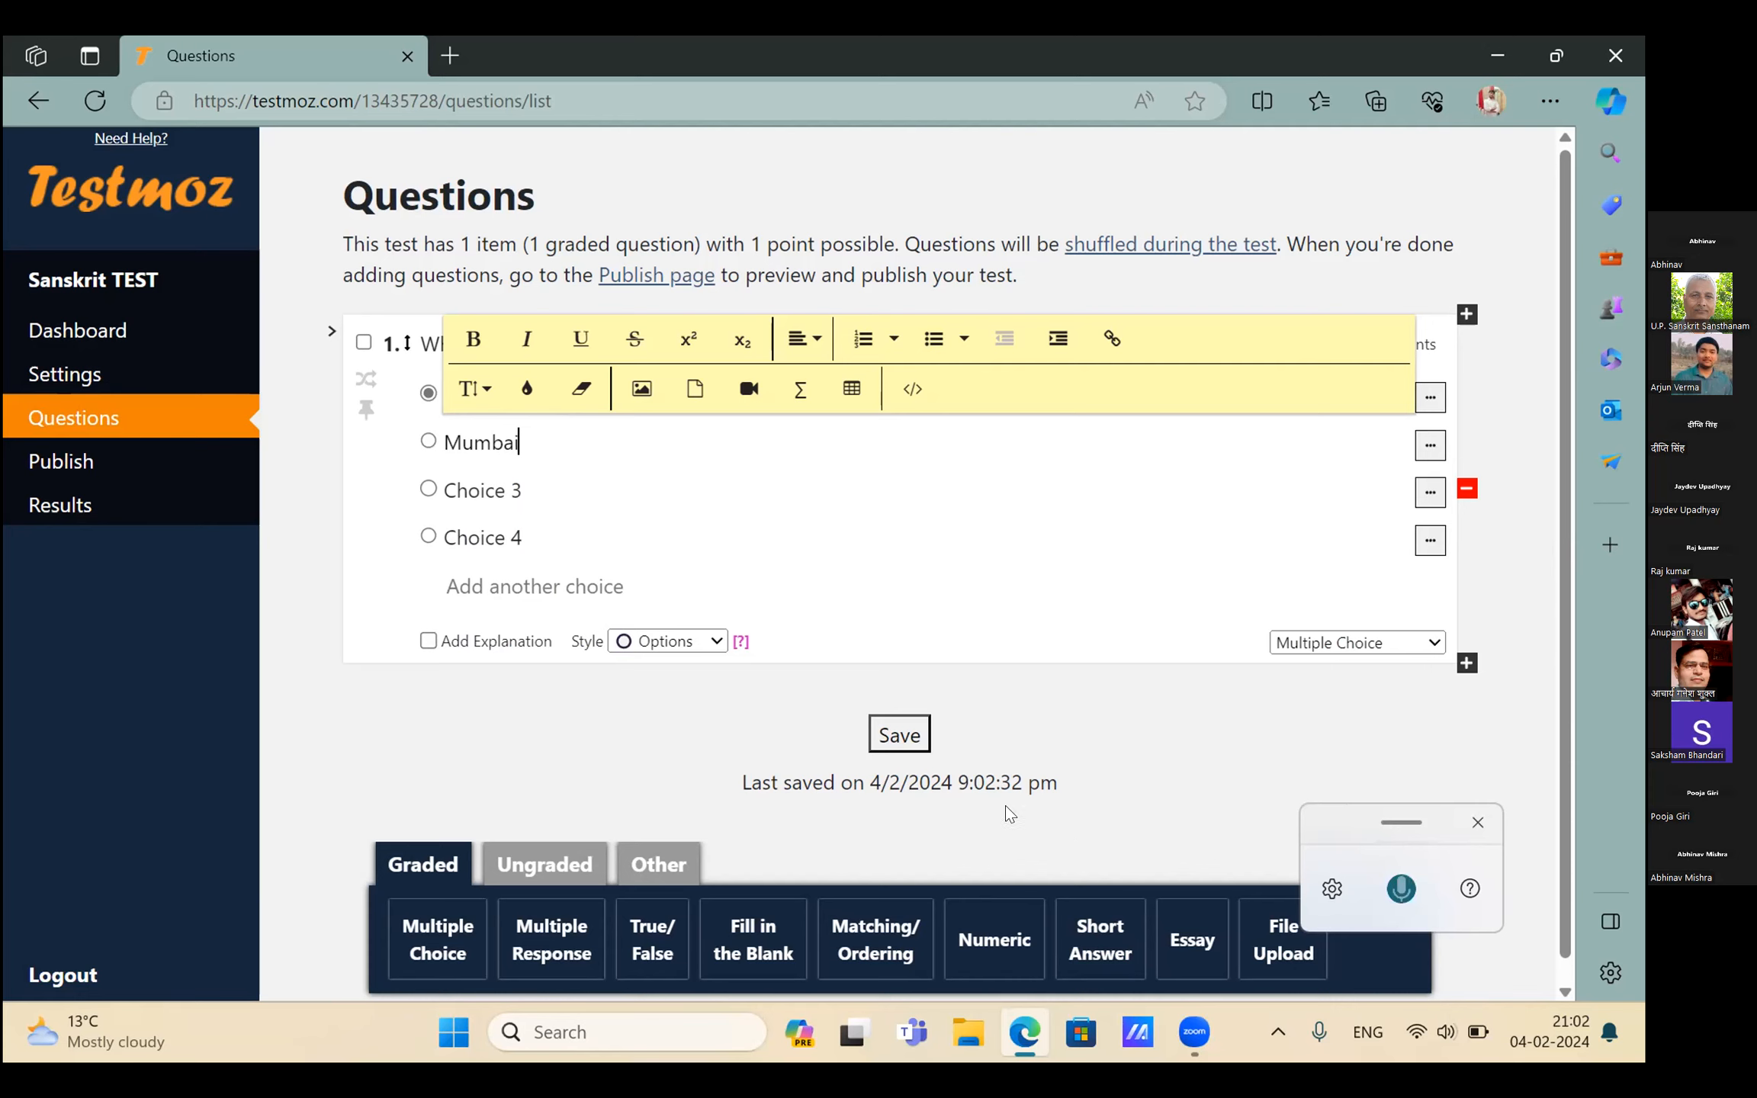
triple_click(528, 490)
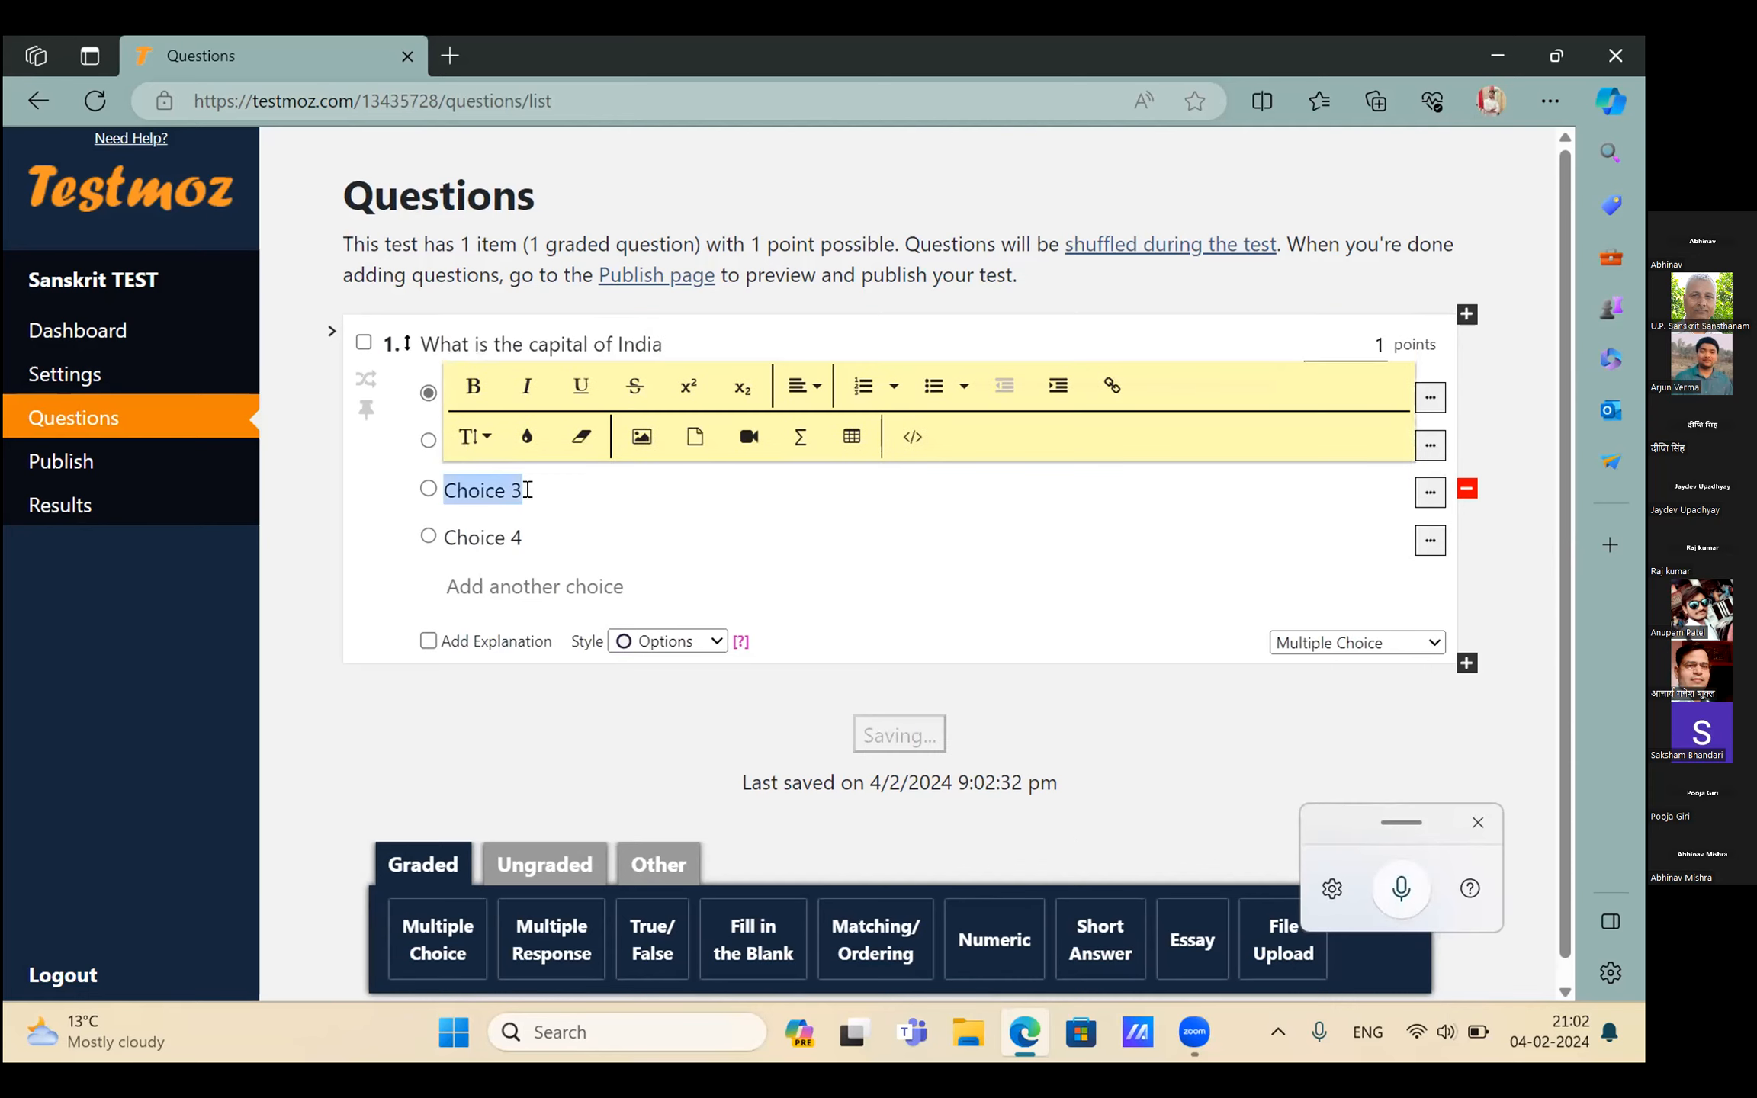
key("BackSpace")
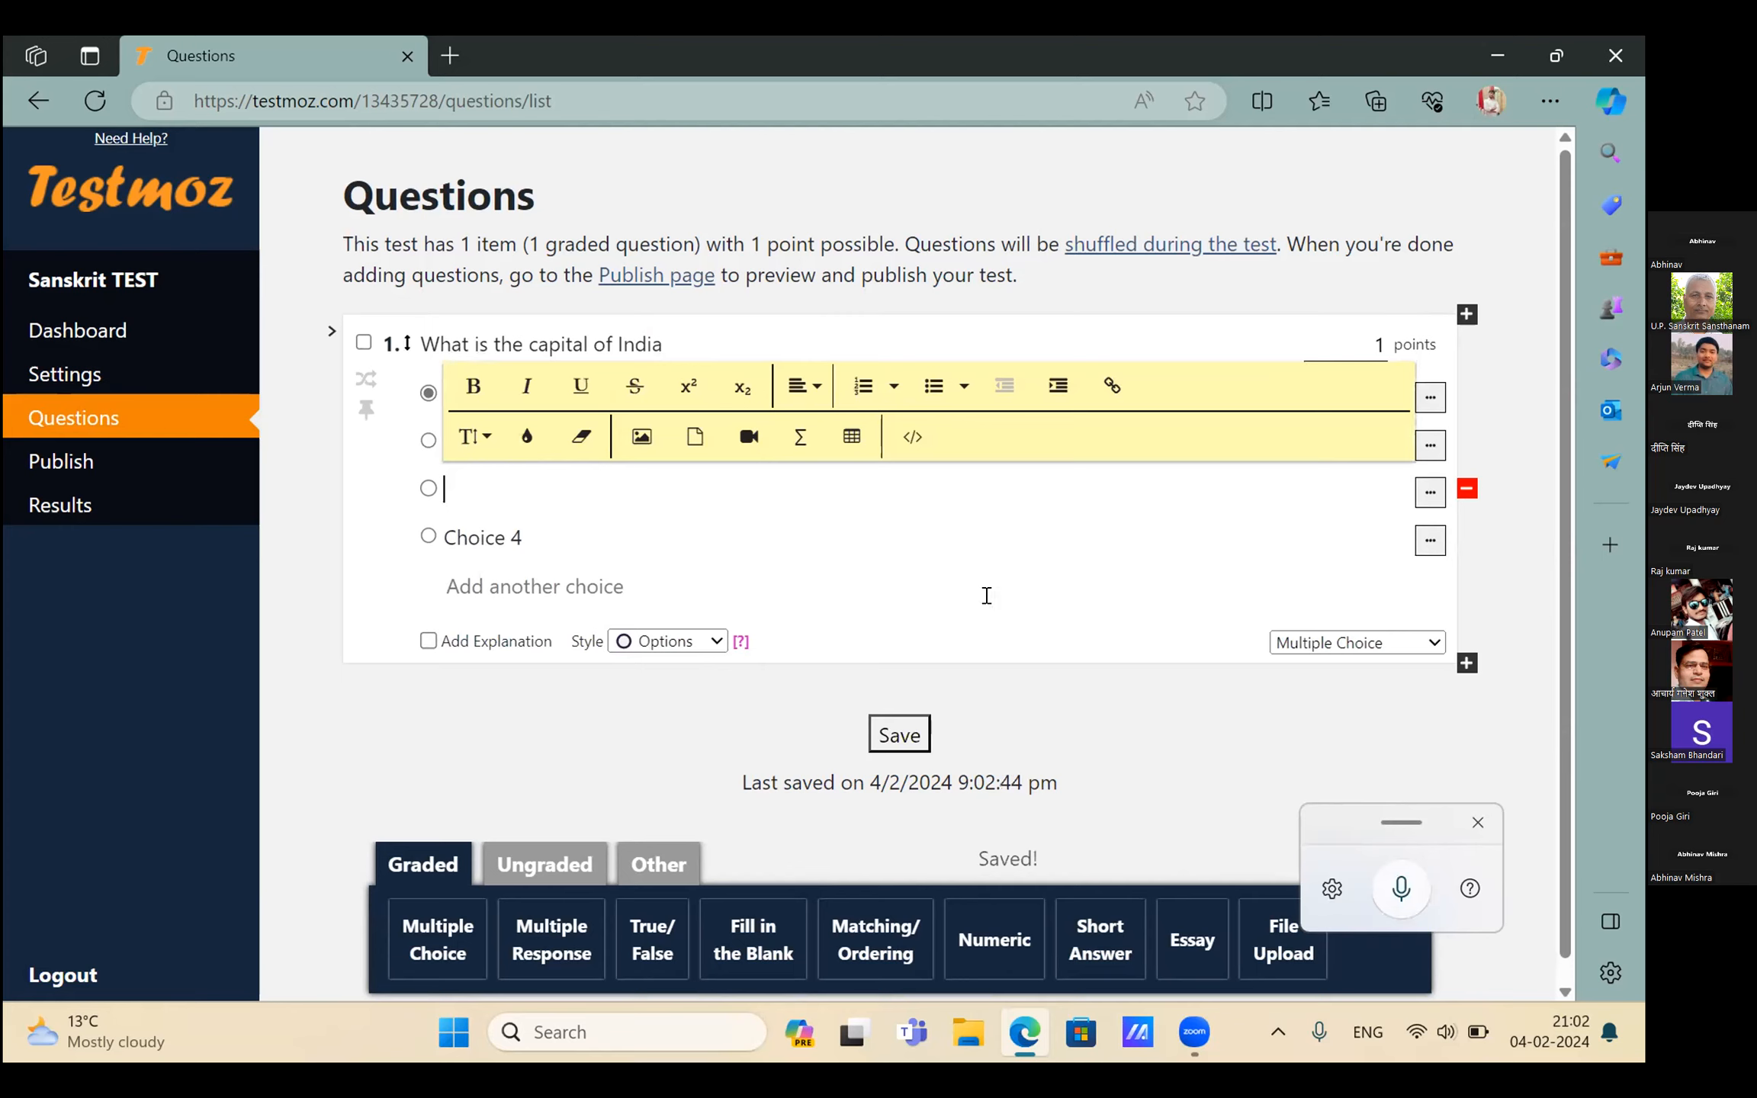
left_click(1401, 889)
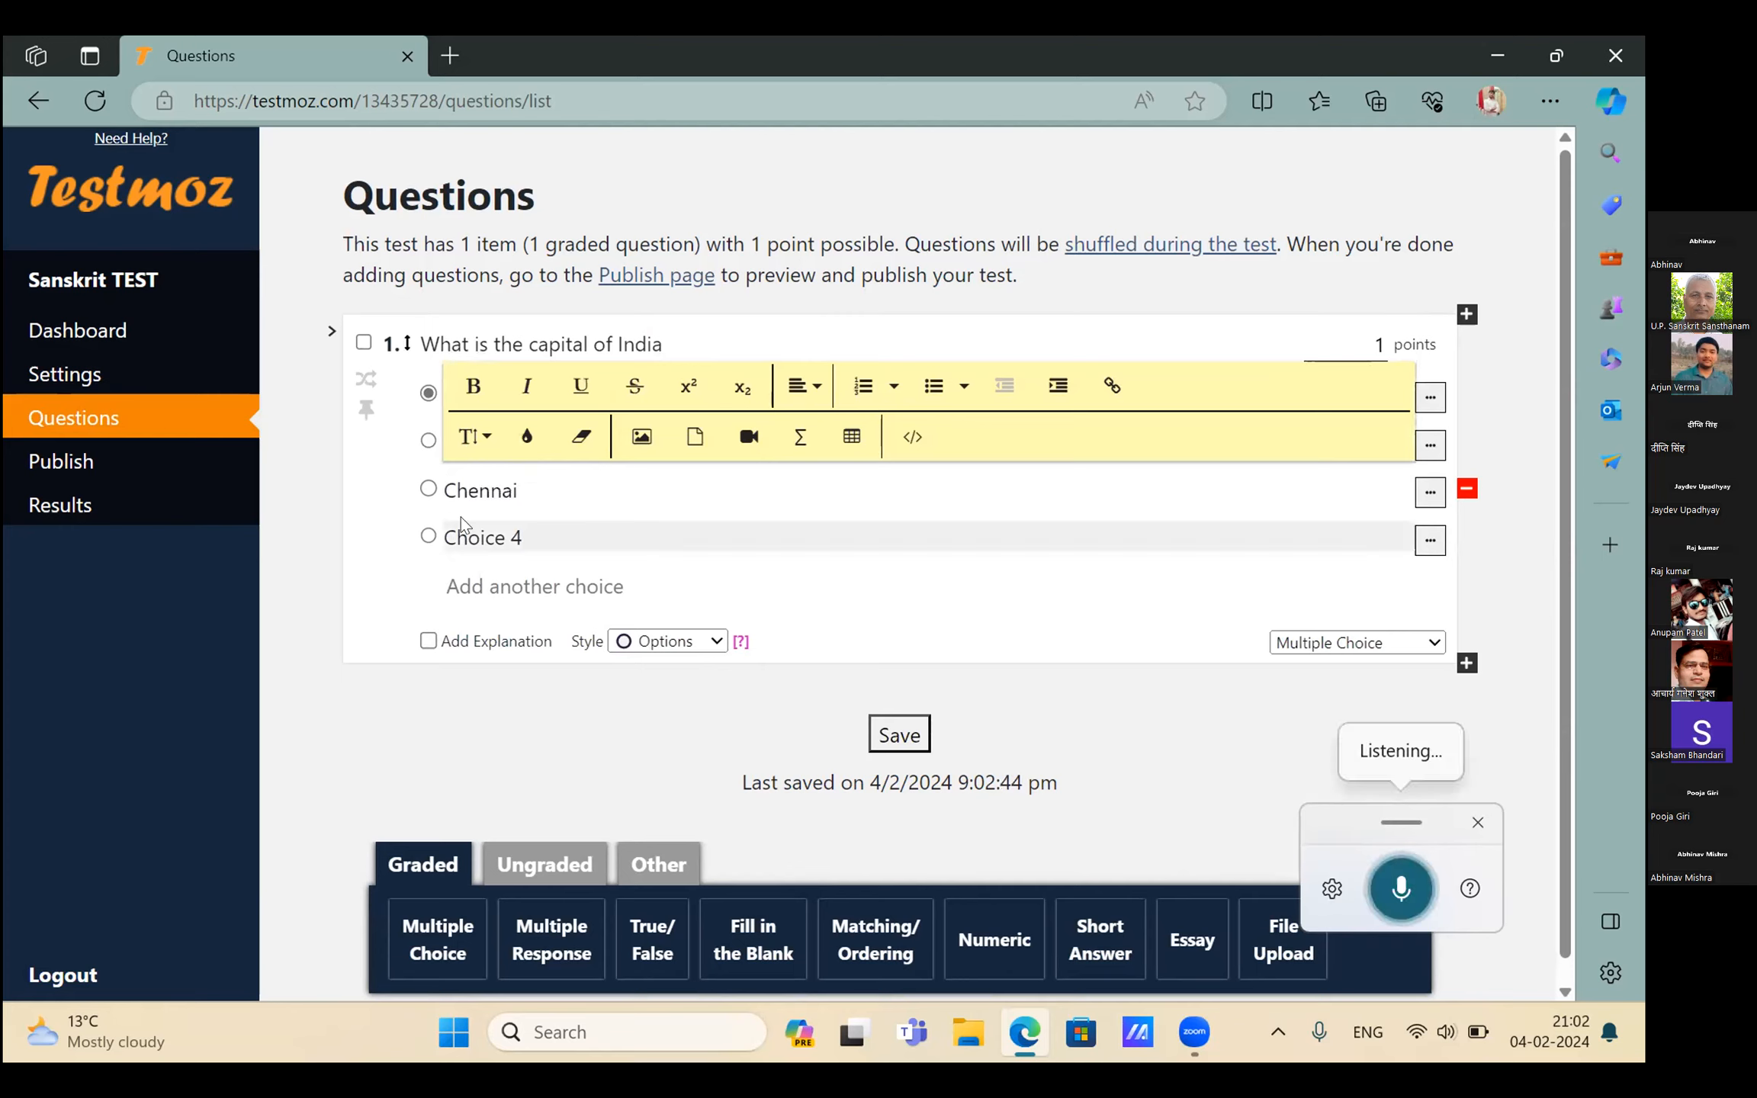
Dictate the fourth choice and add an extra choice reading LUCKNOW
left_click(502, 526)
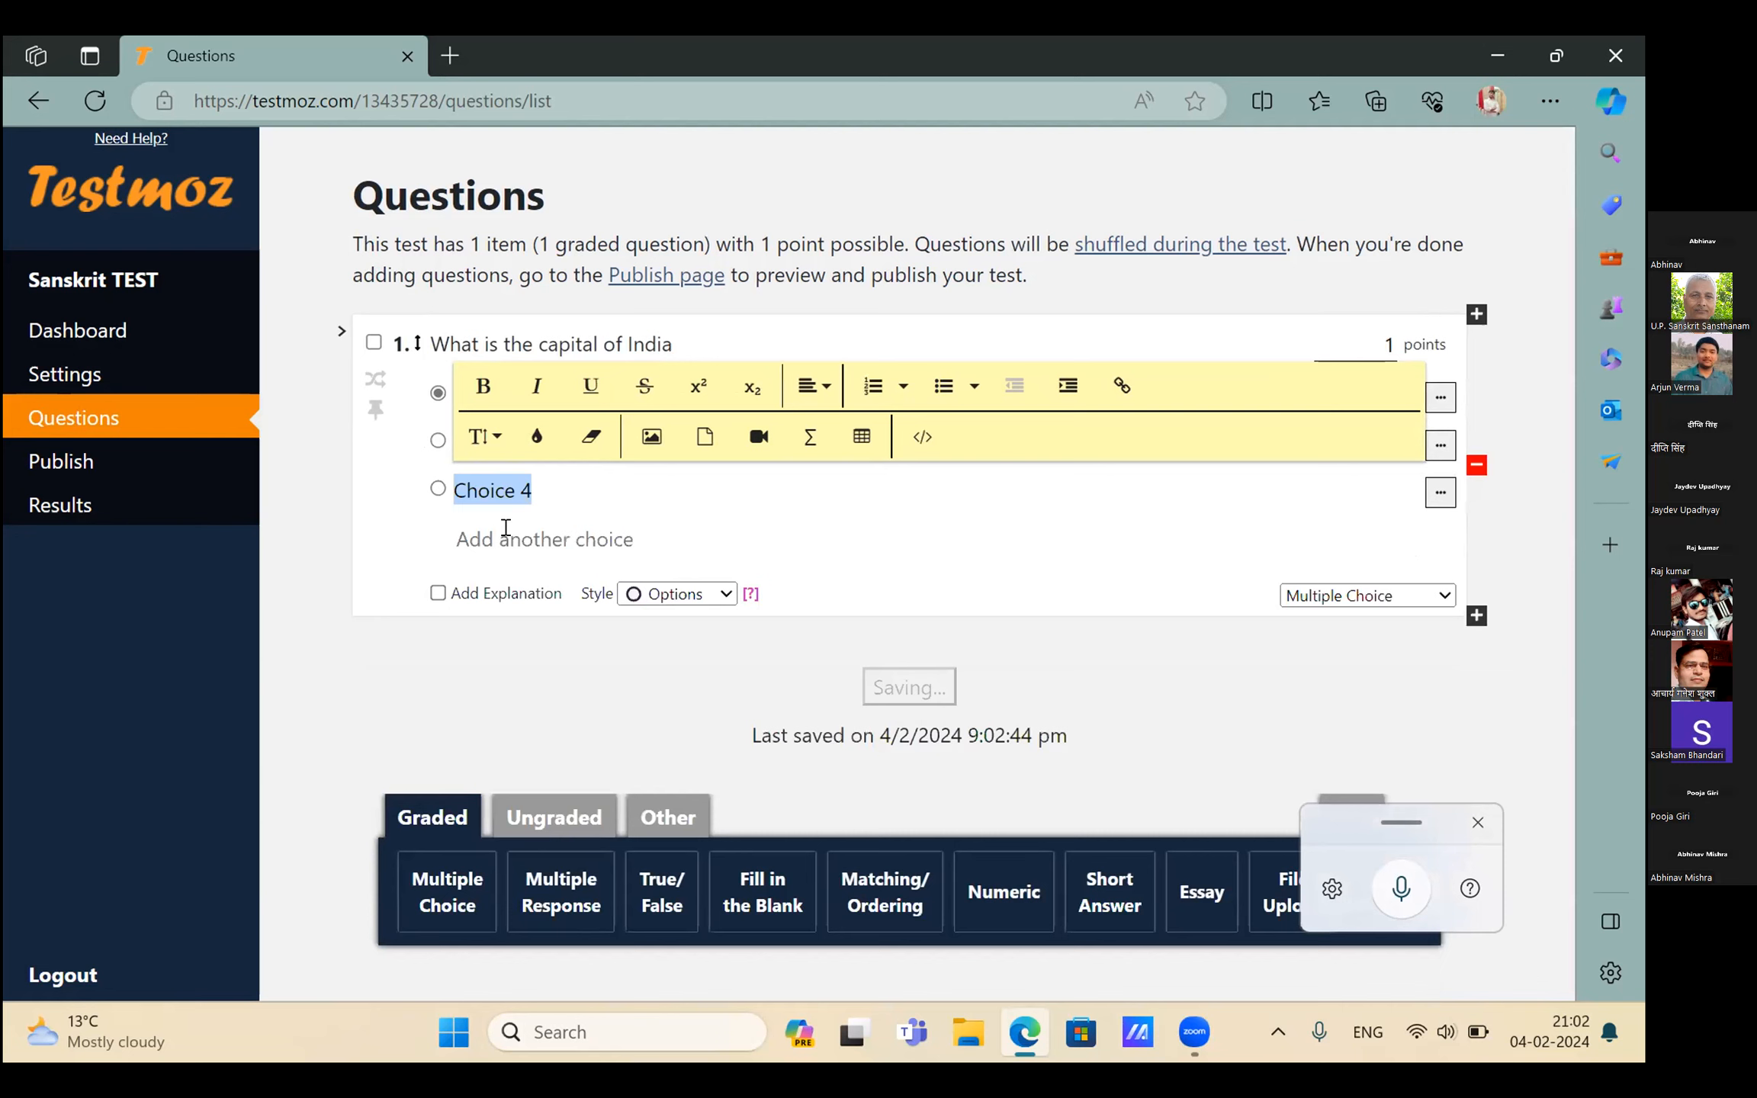
key("super+h")
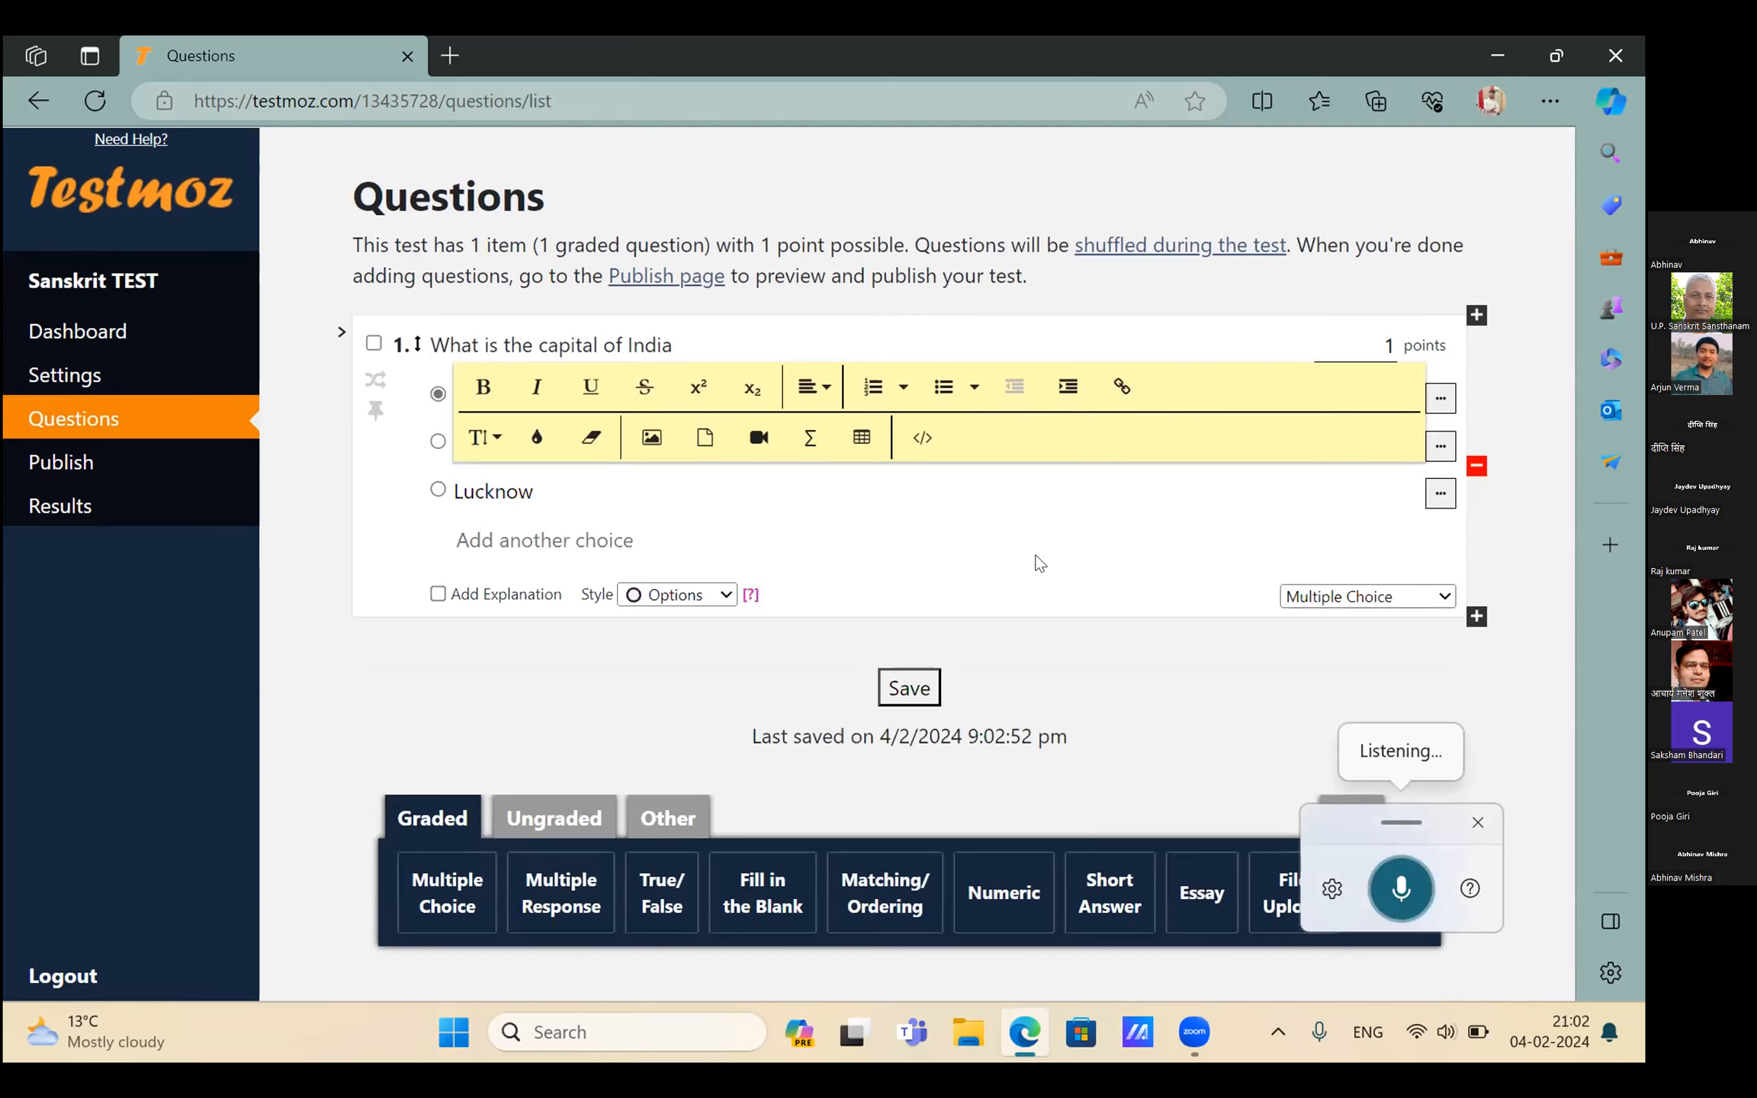
left_click(1036, 543)
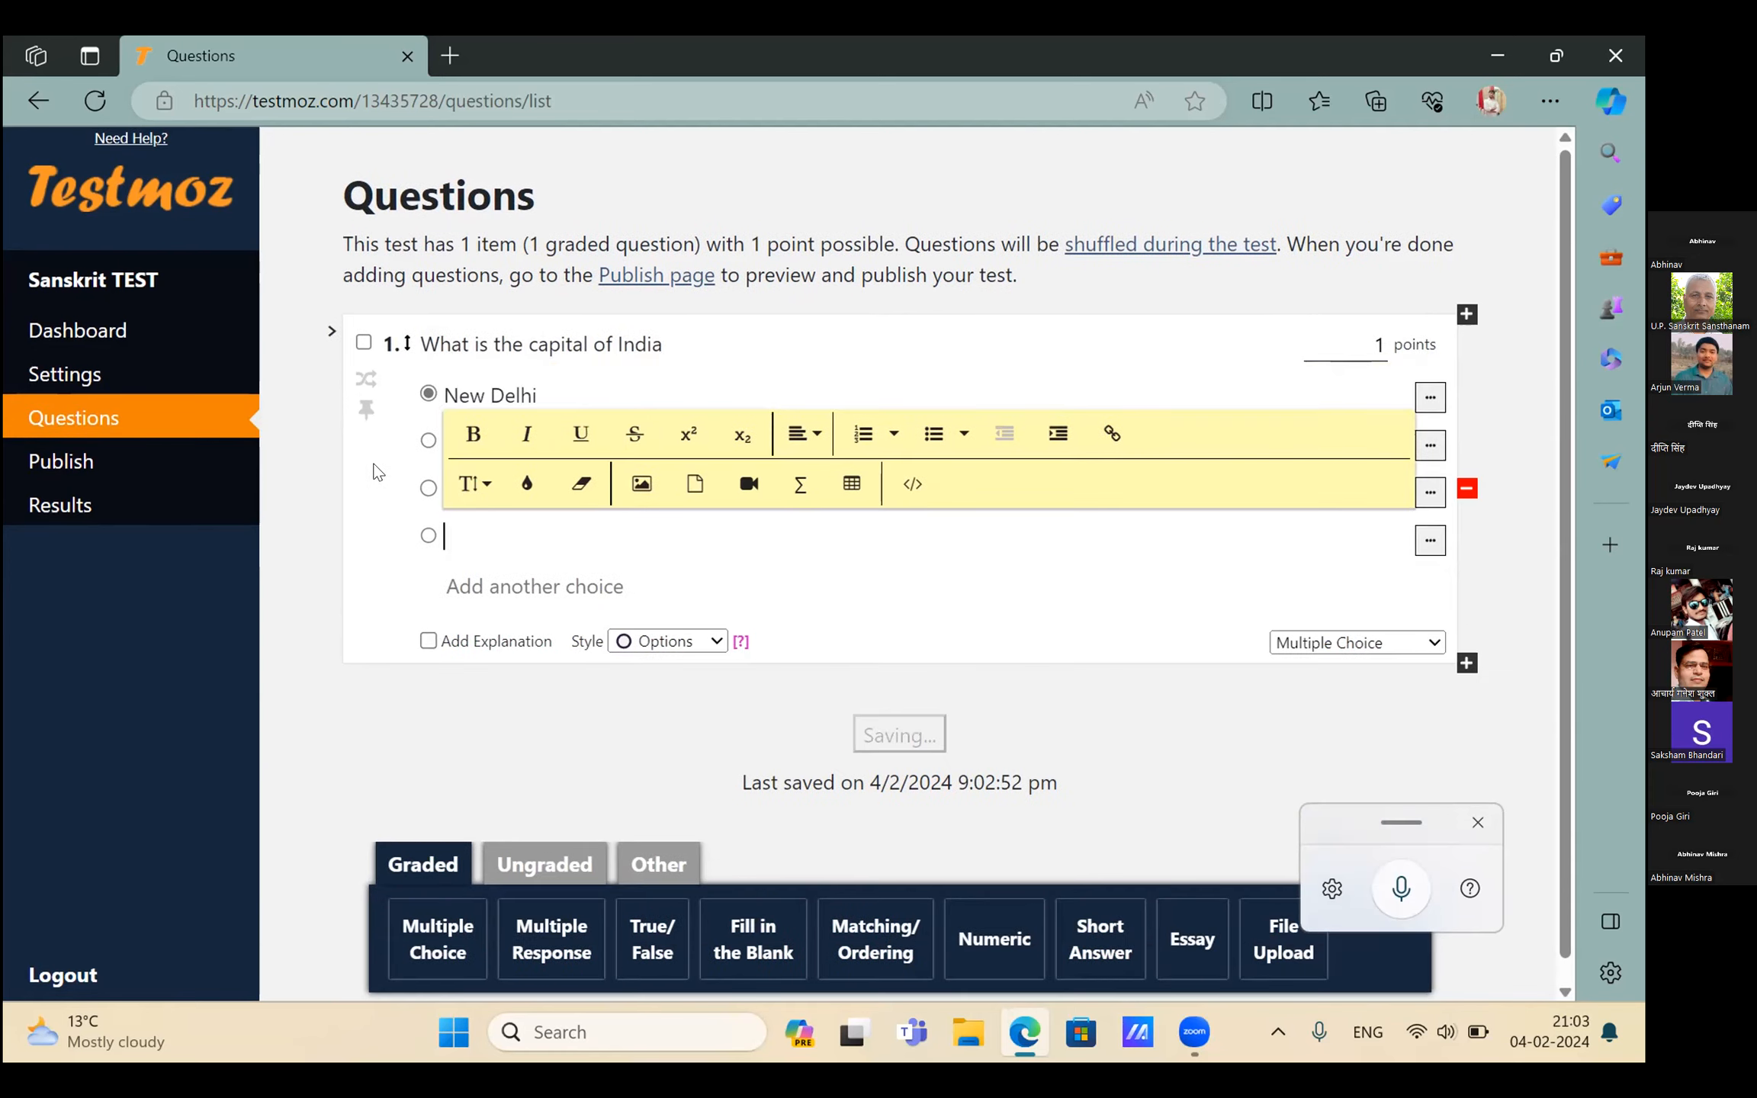
type("LU")
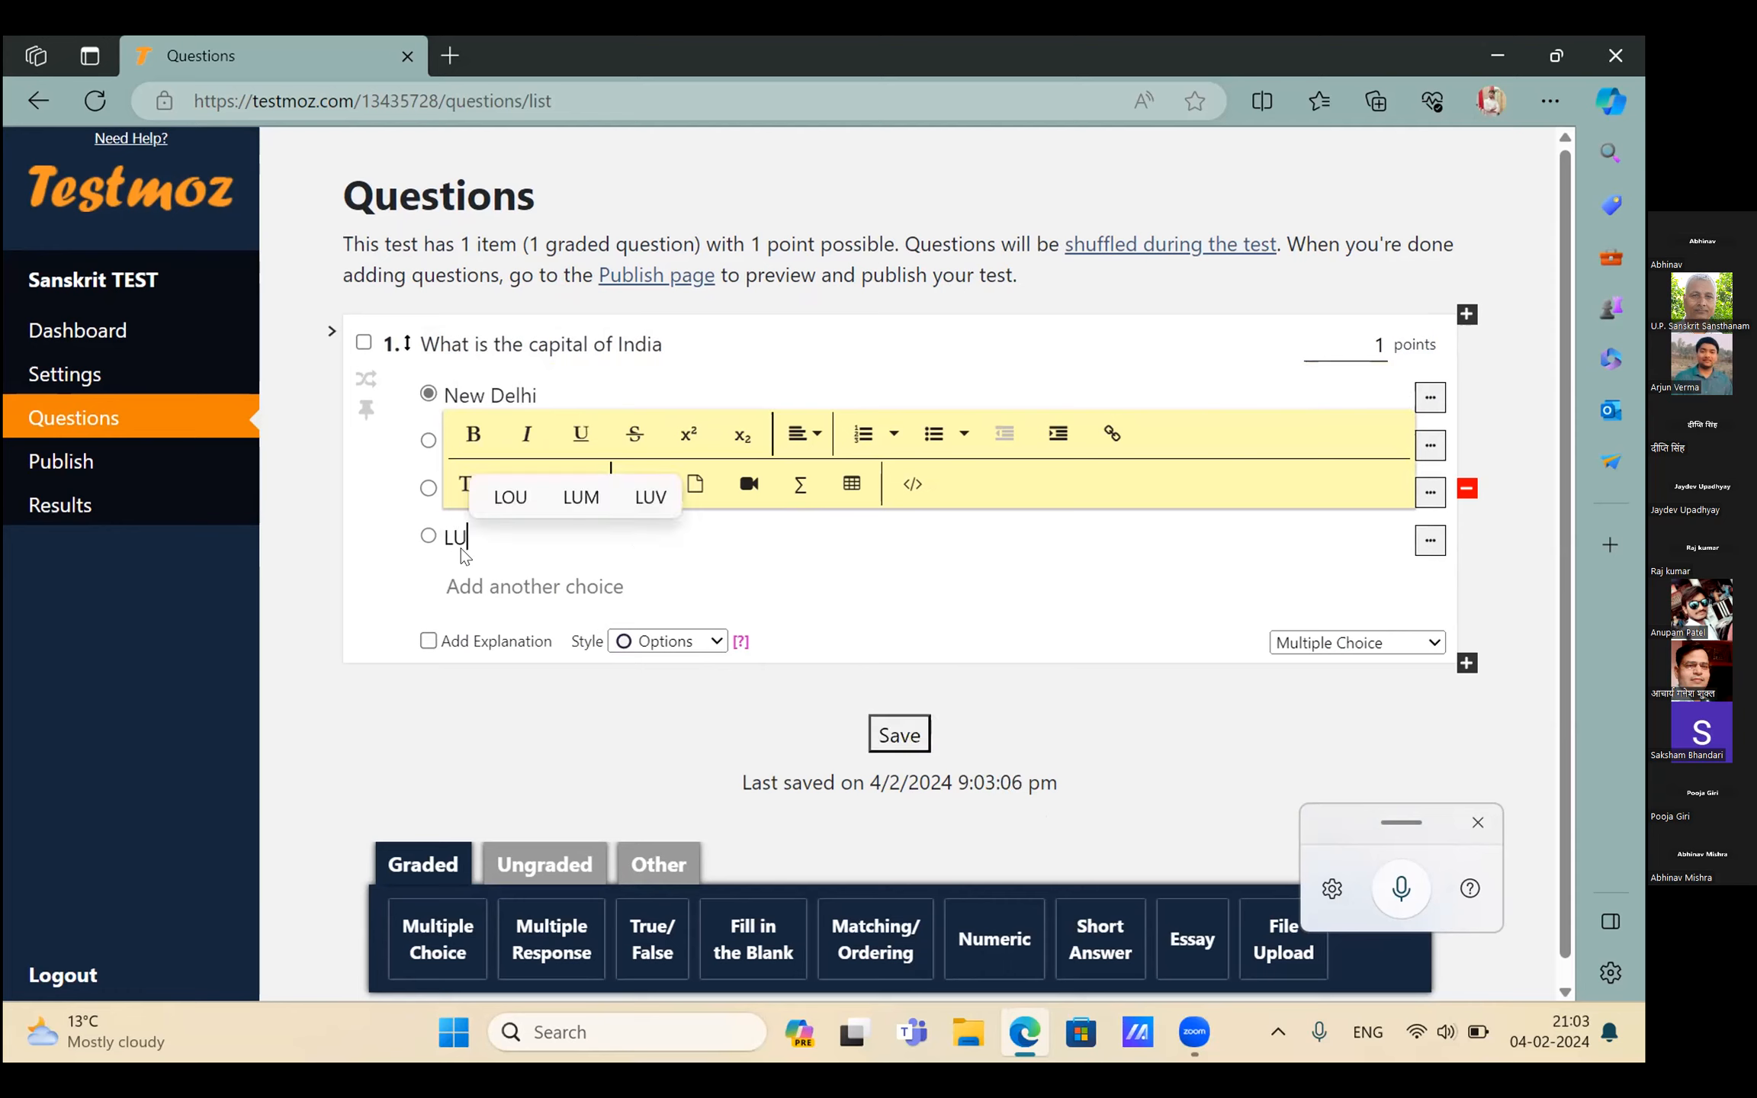
type("CKNOW")
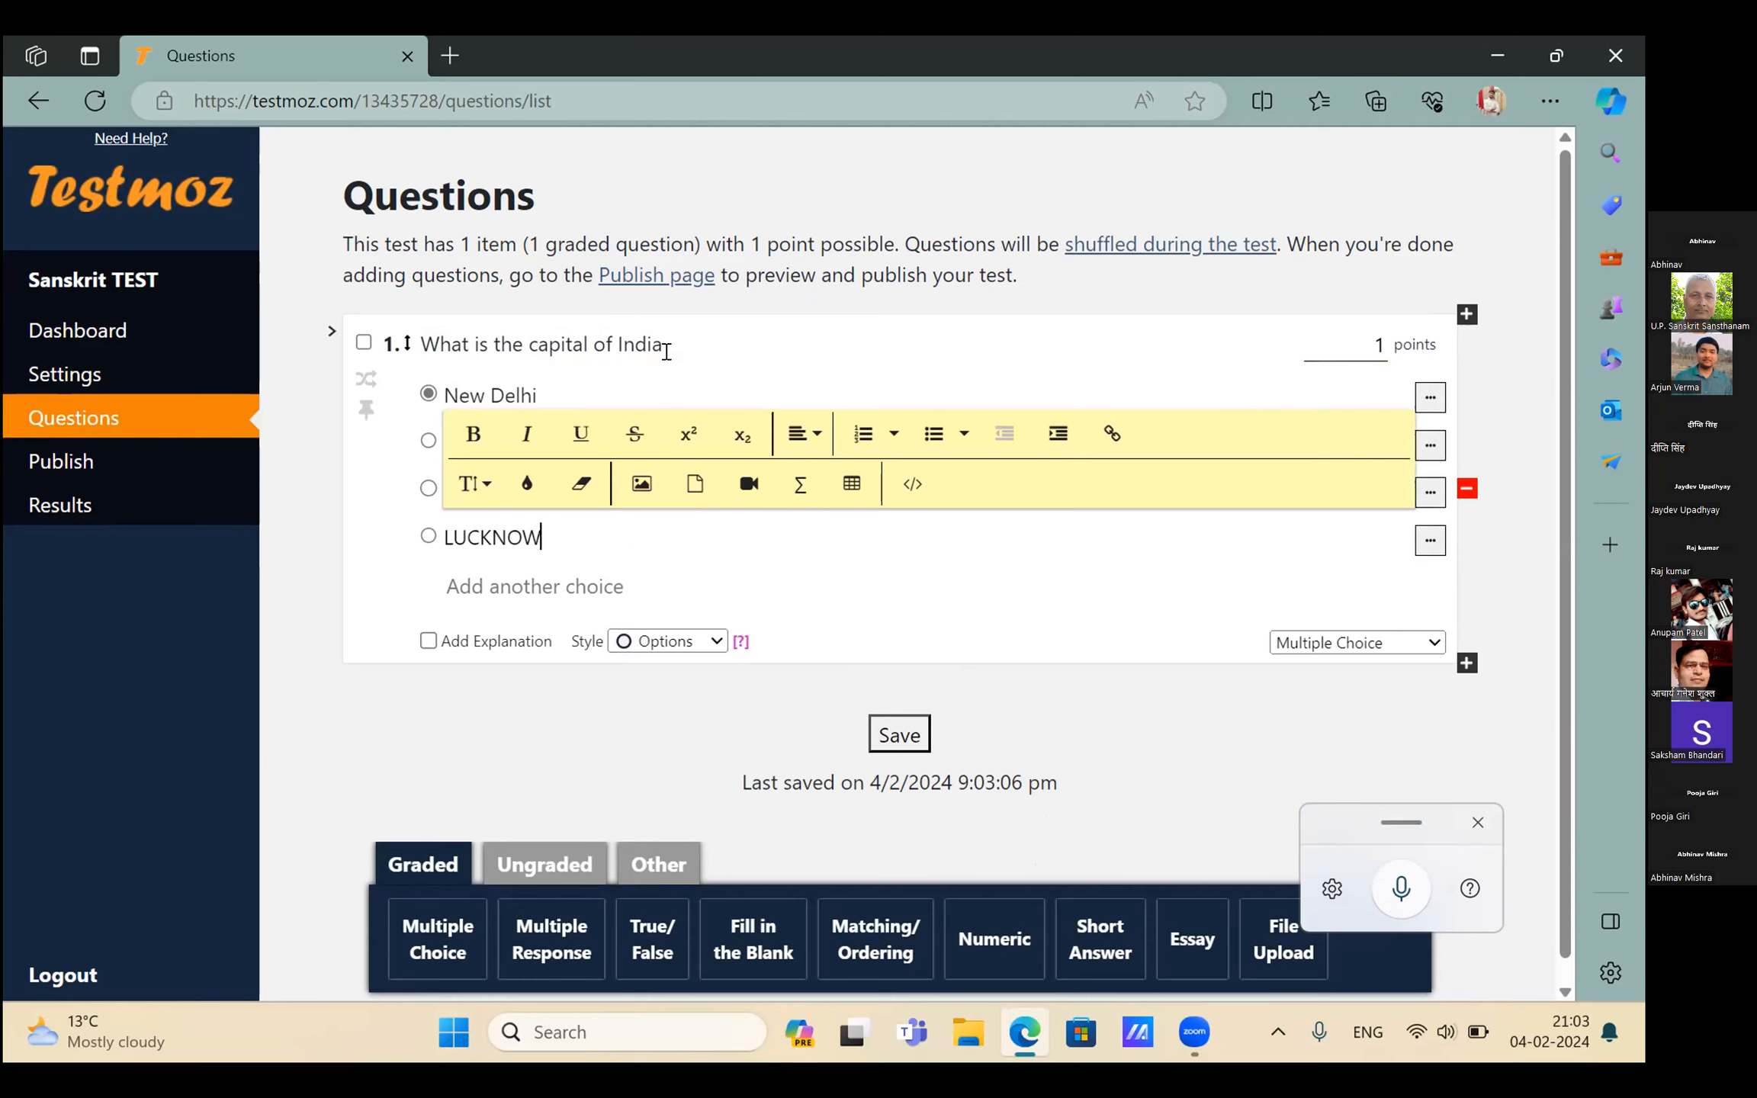
triple_click(662, 345)
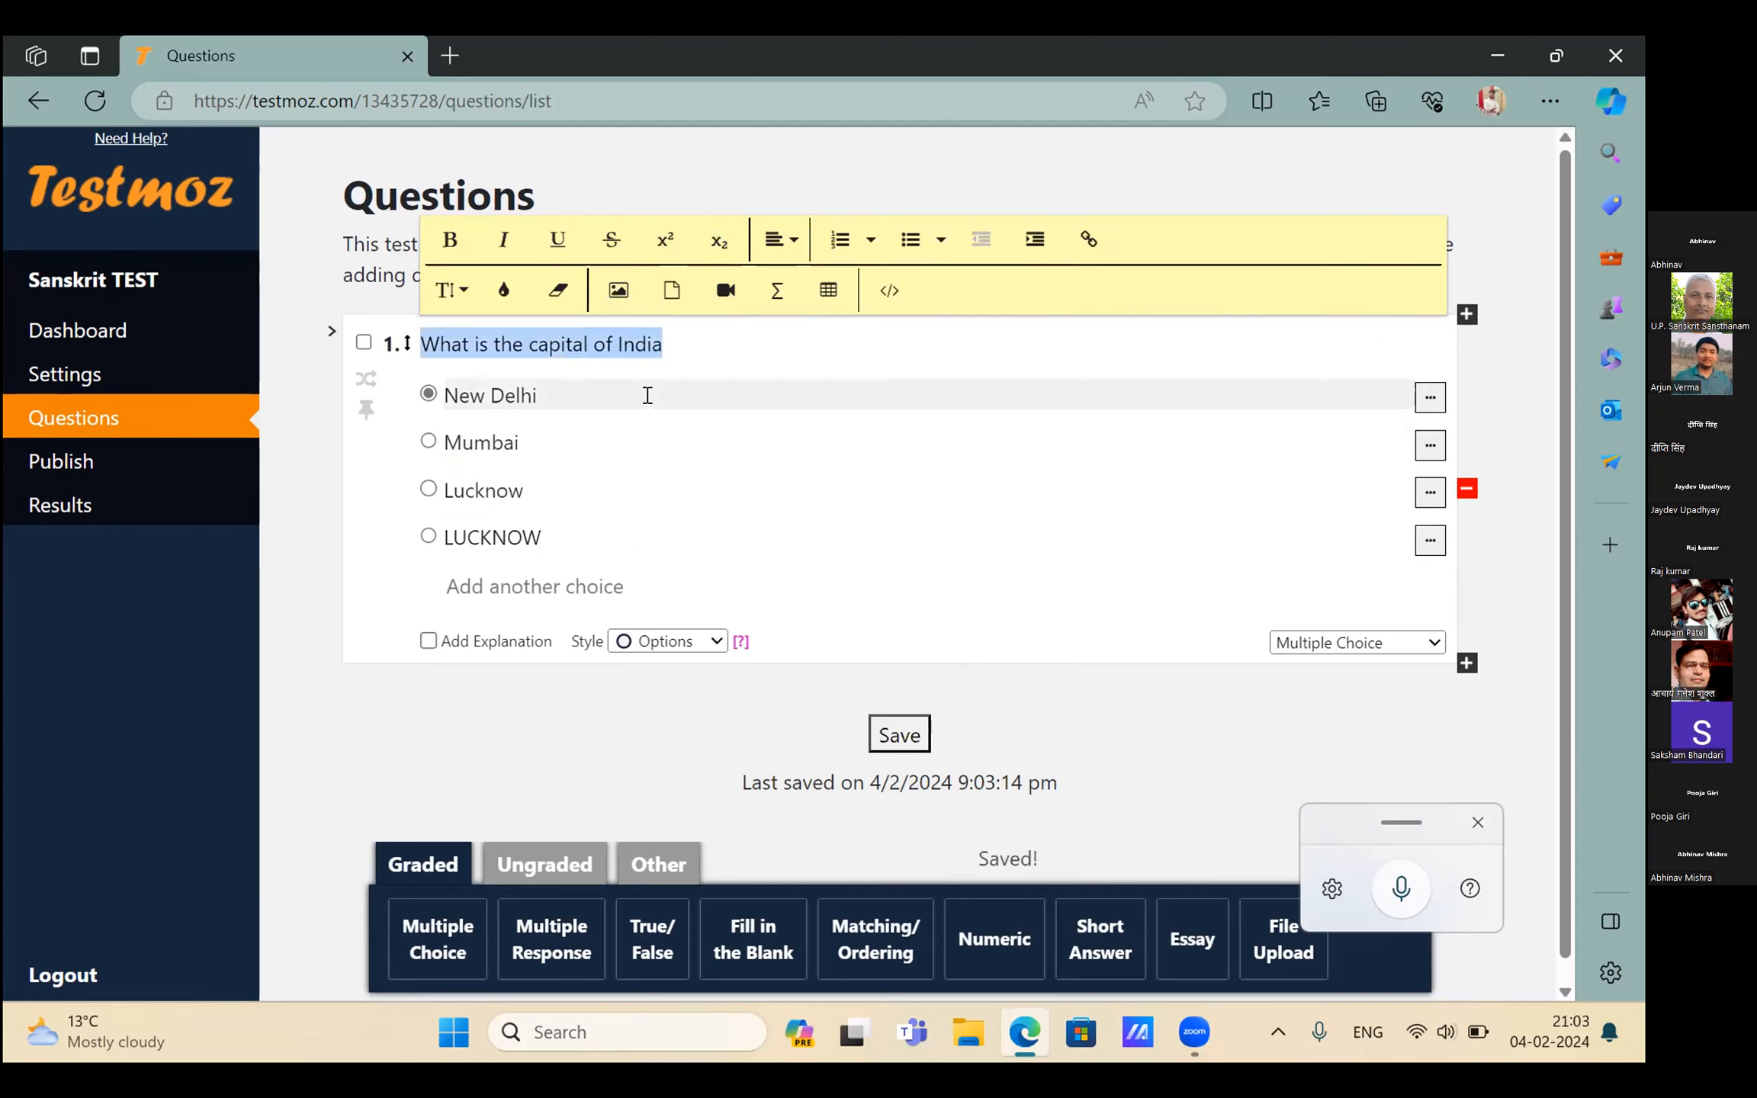
triple_click(690, 420)
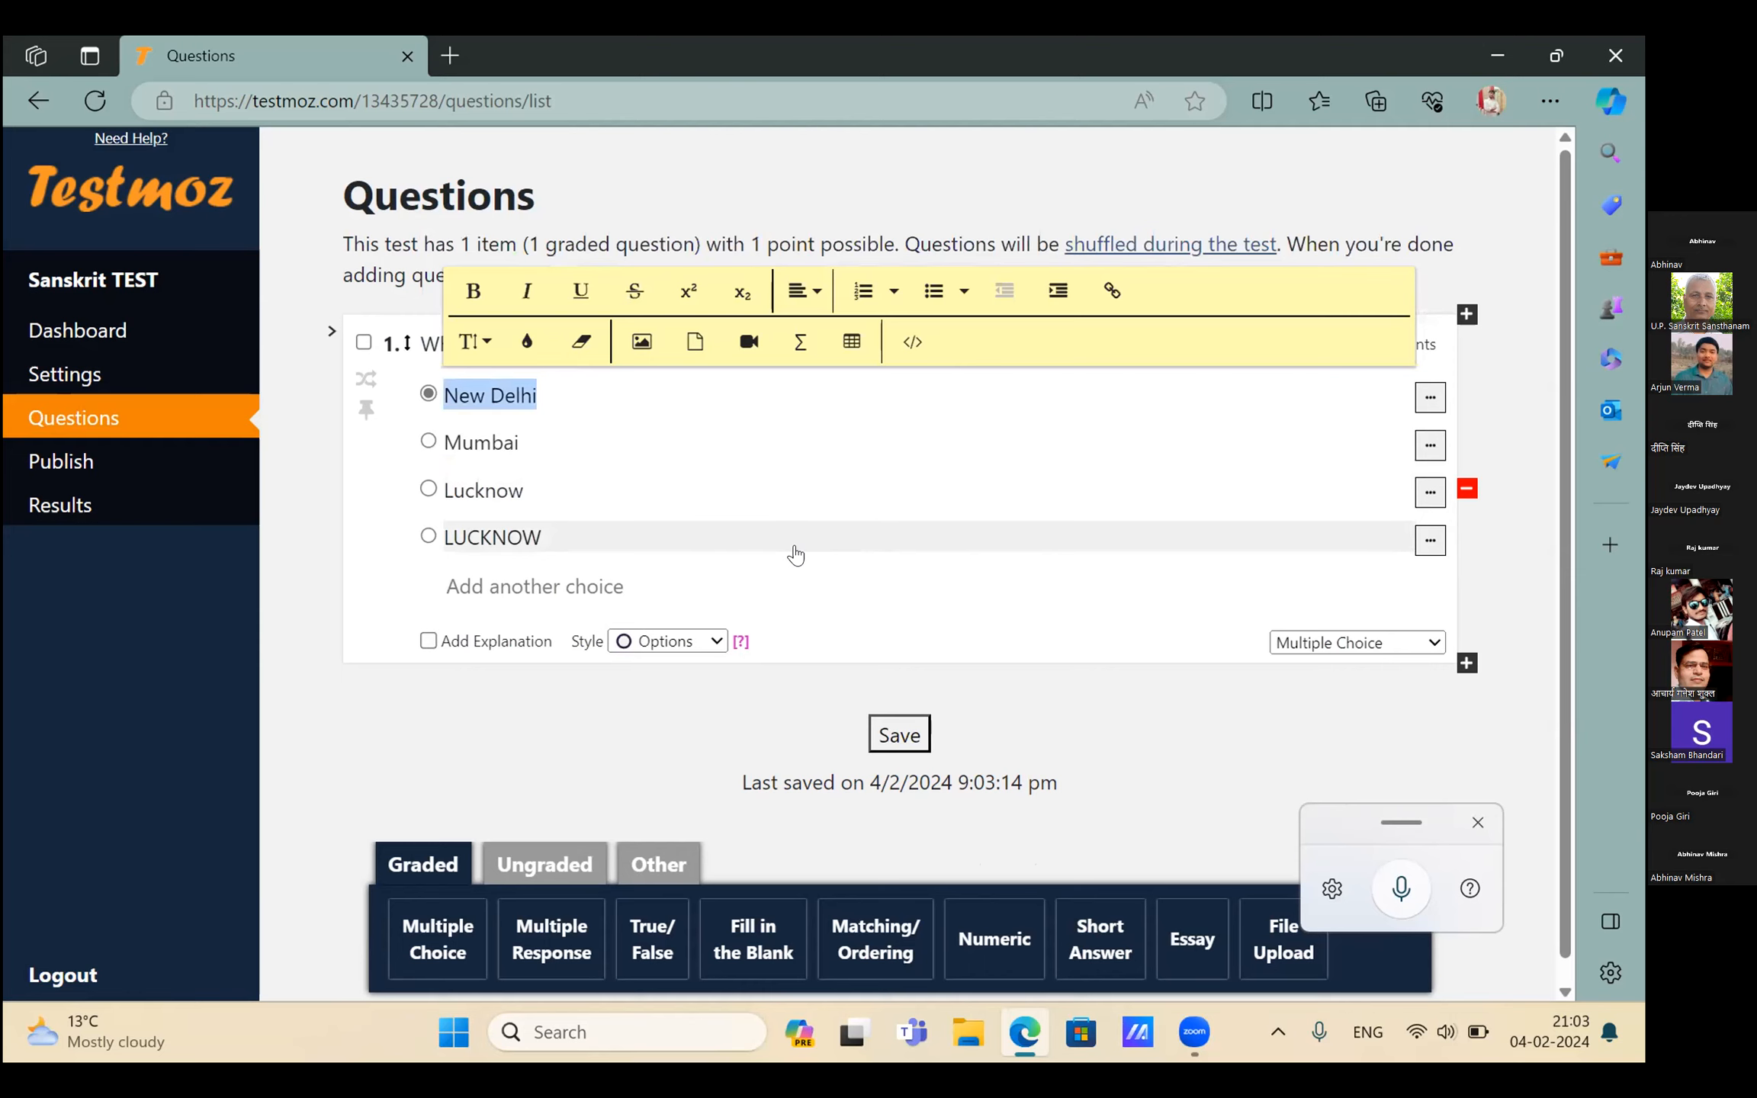
Delete the duplicate LUCKNOW choice from question 1
left_click(1431, 540)
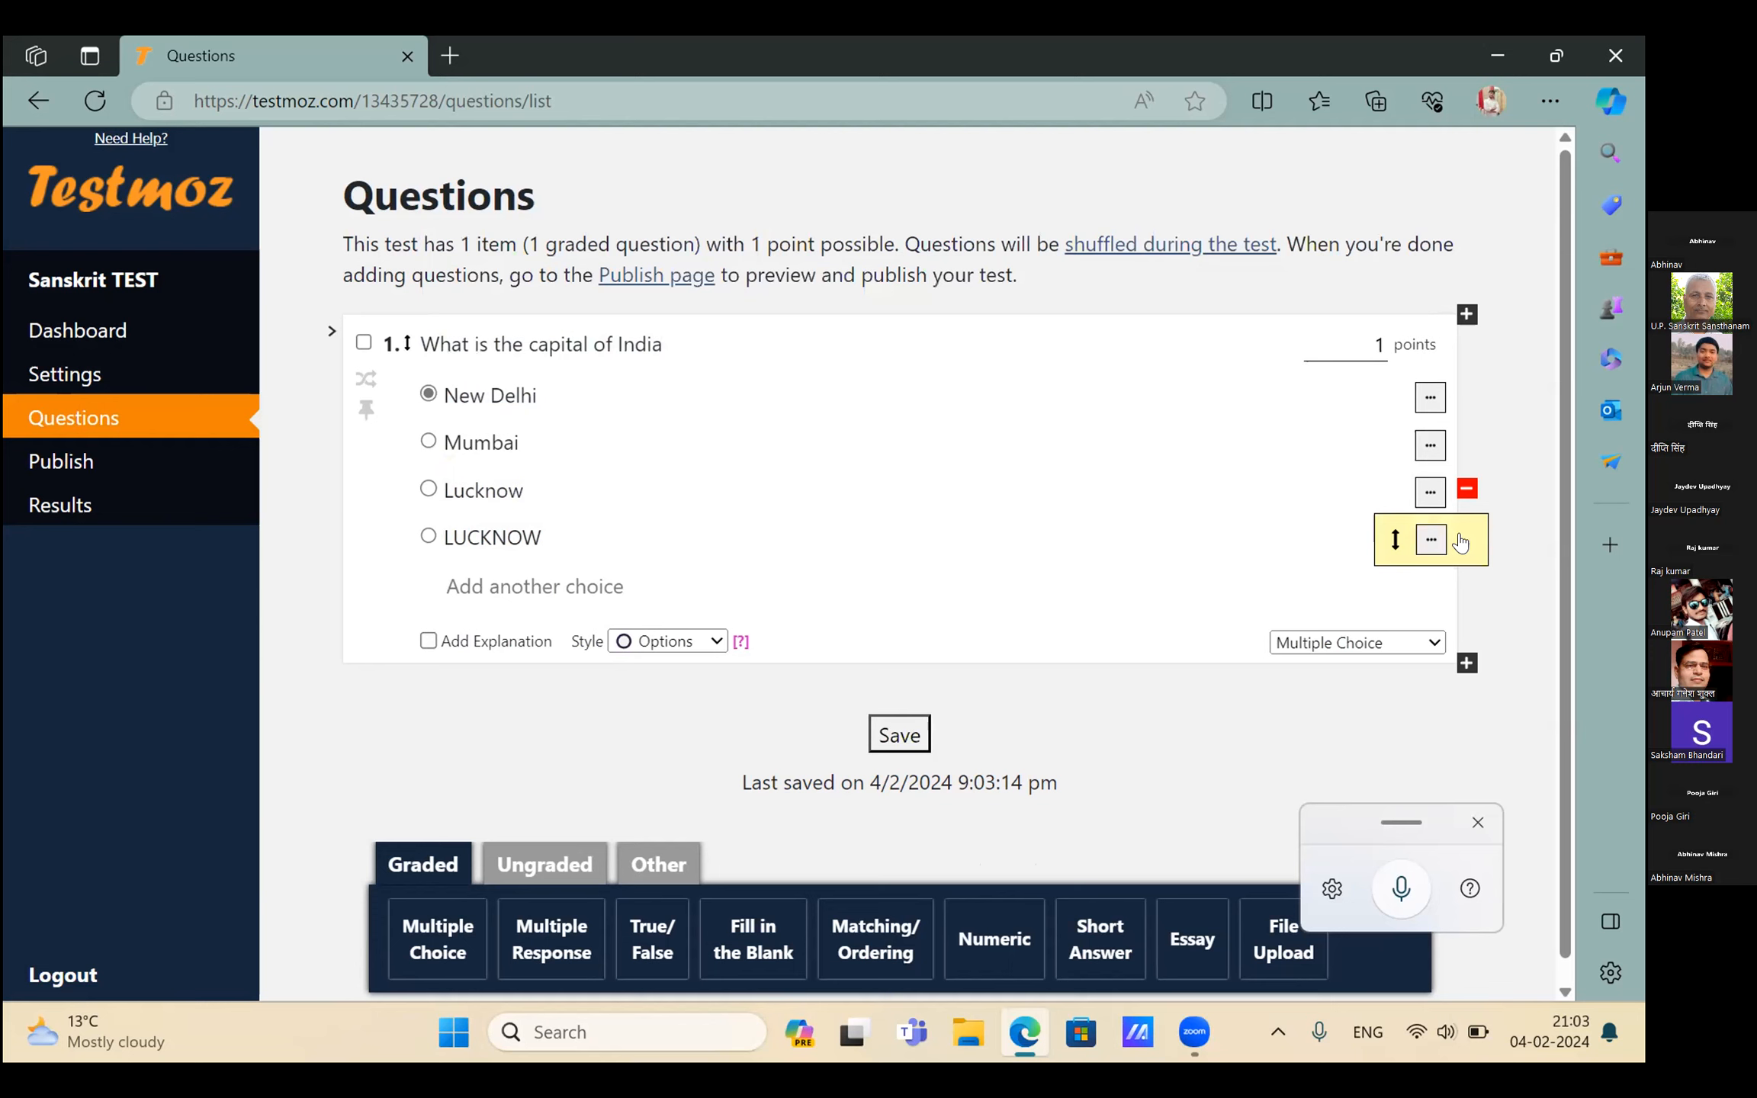
left_click(1465, 540)
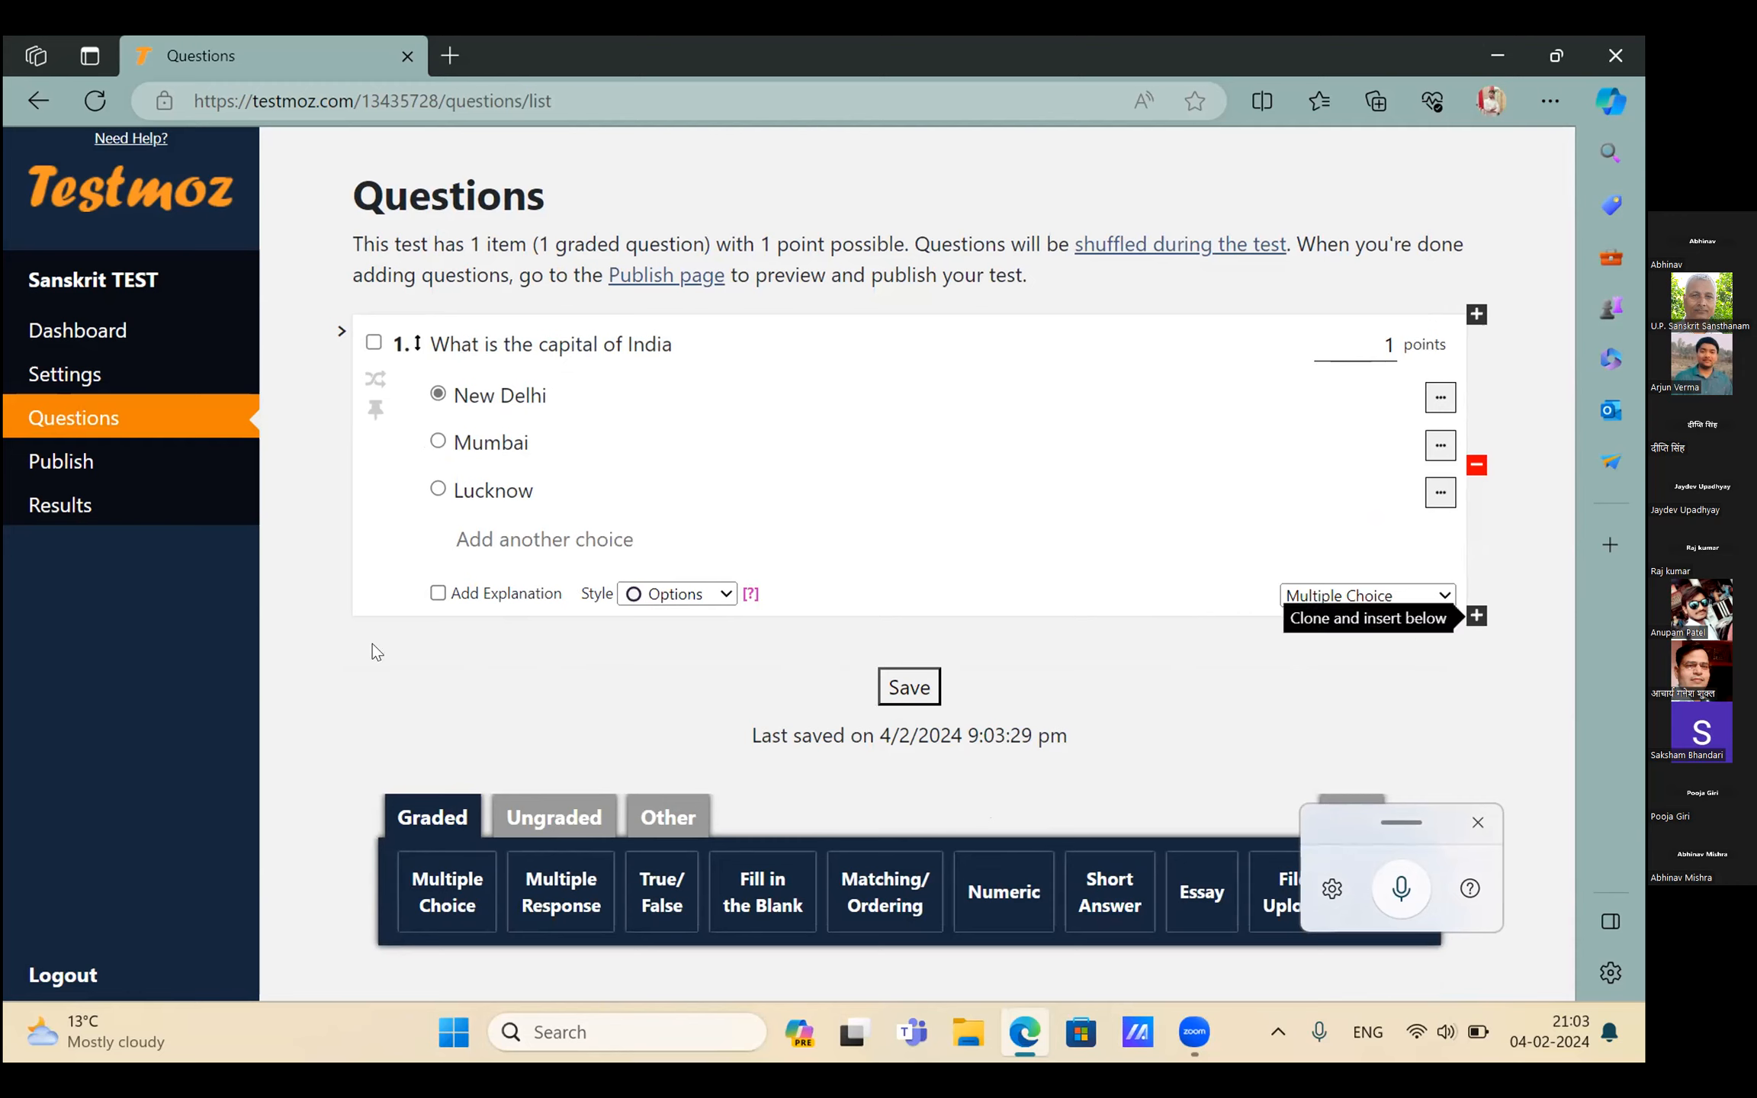
Add a second multiple-choice question and dictate its question text
left_click(443, 901)
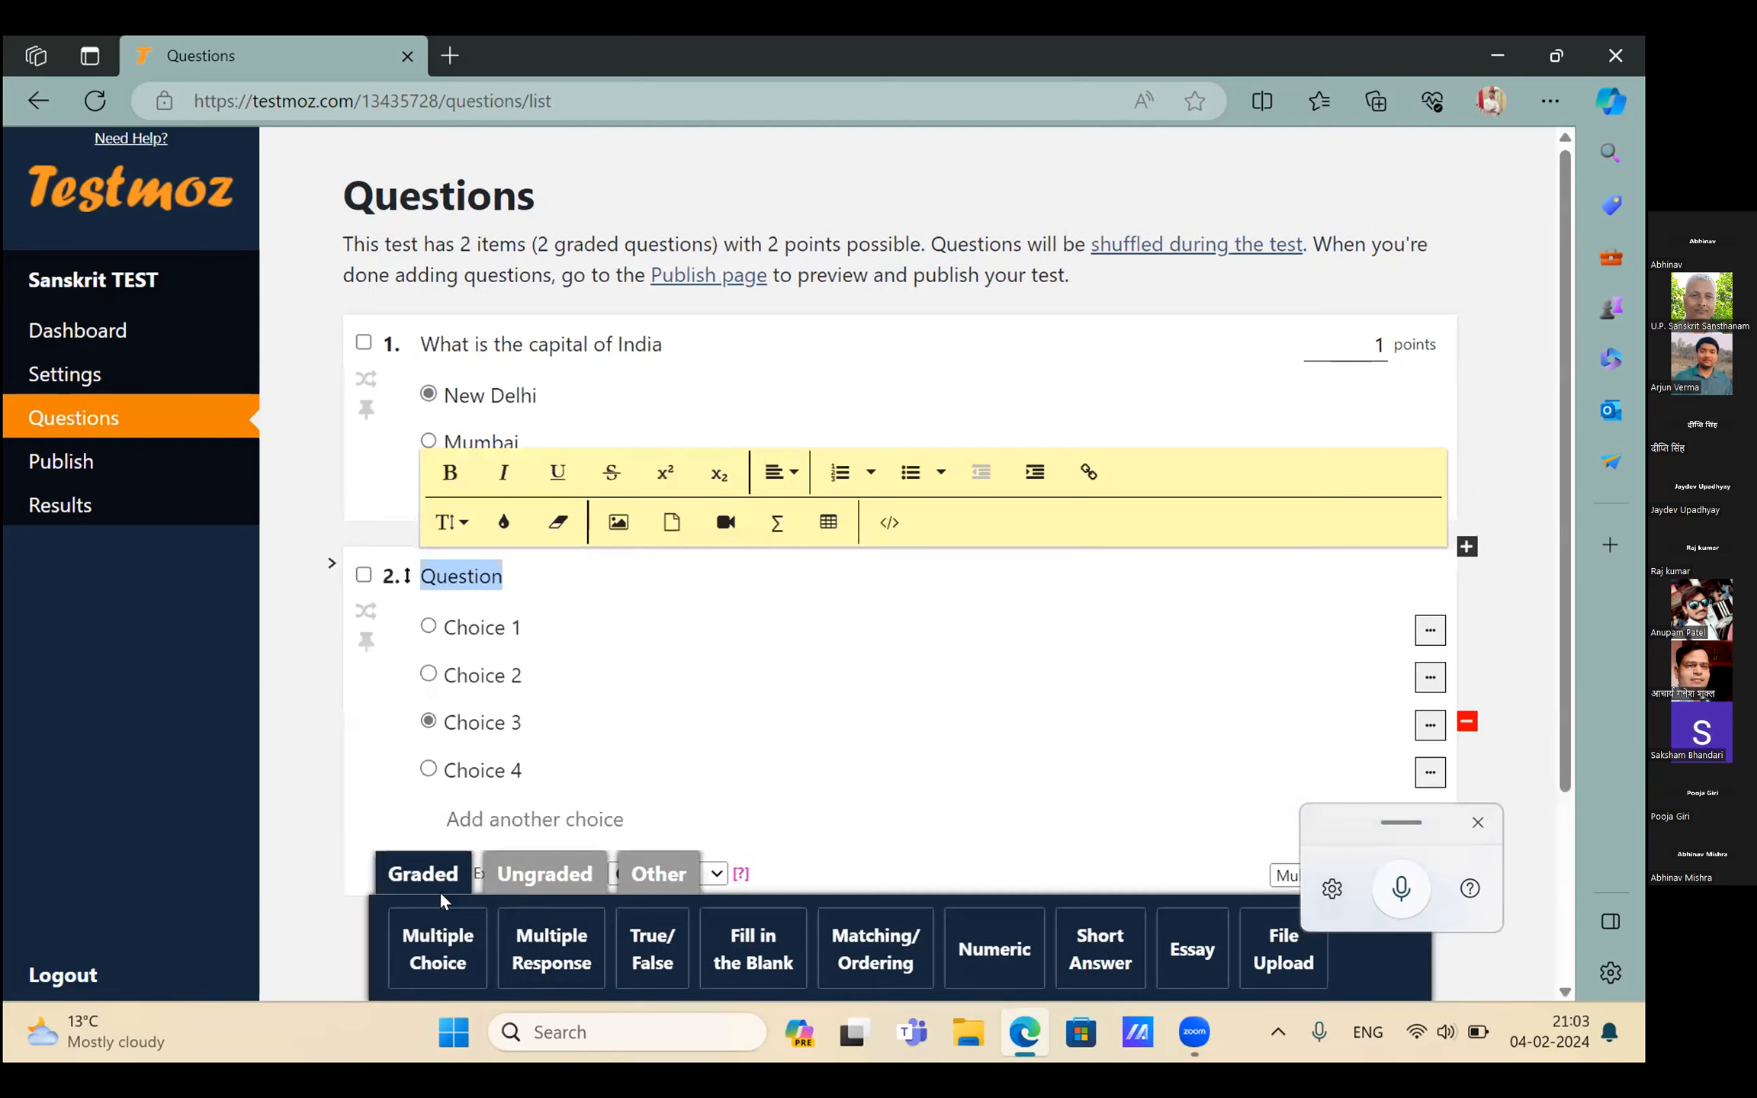
key("BackSpace")
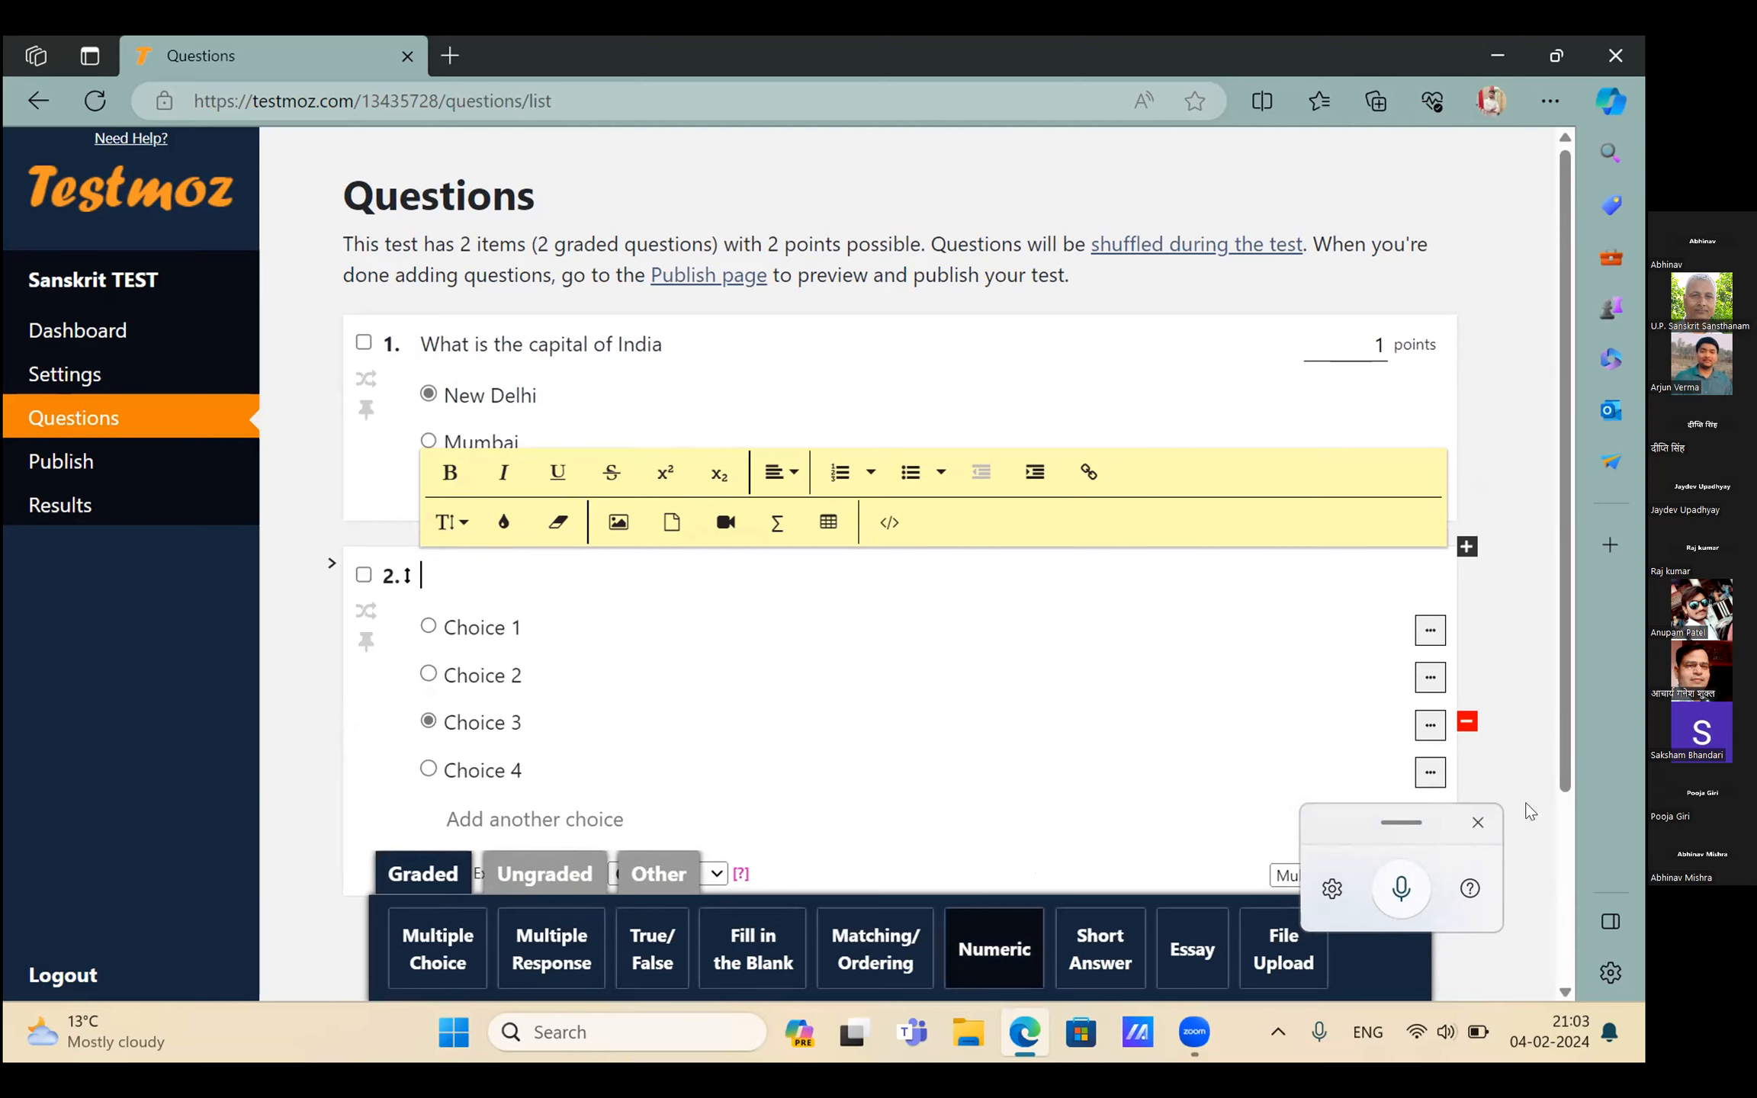
left_click(1404, 866)
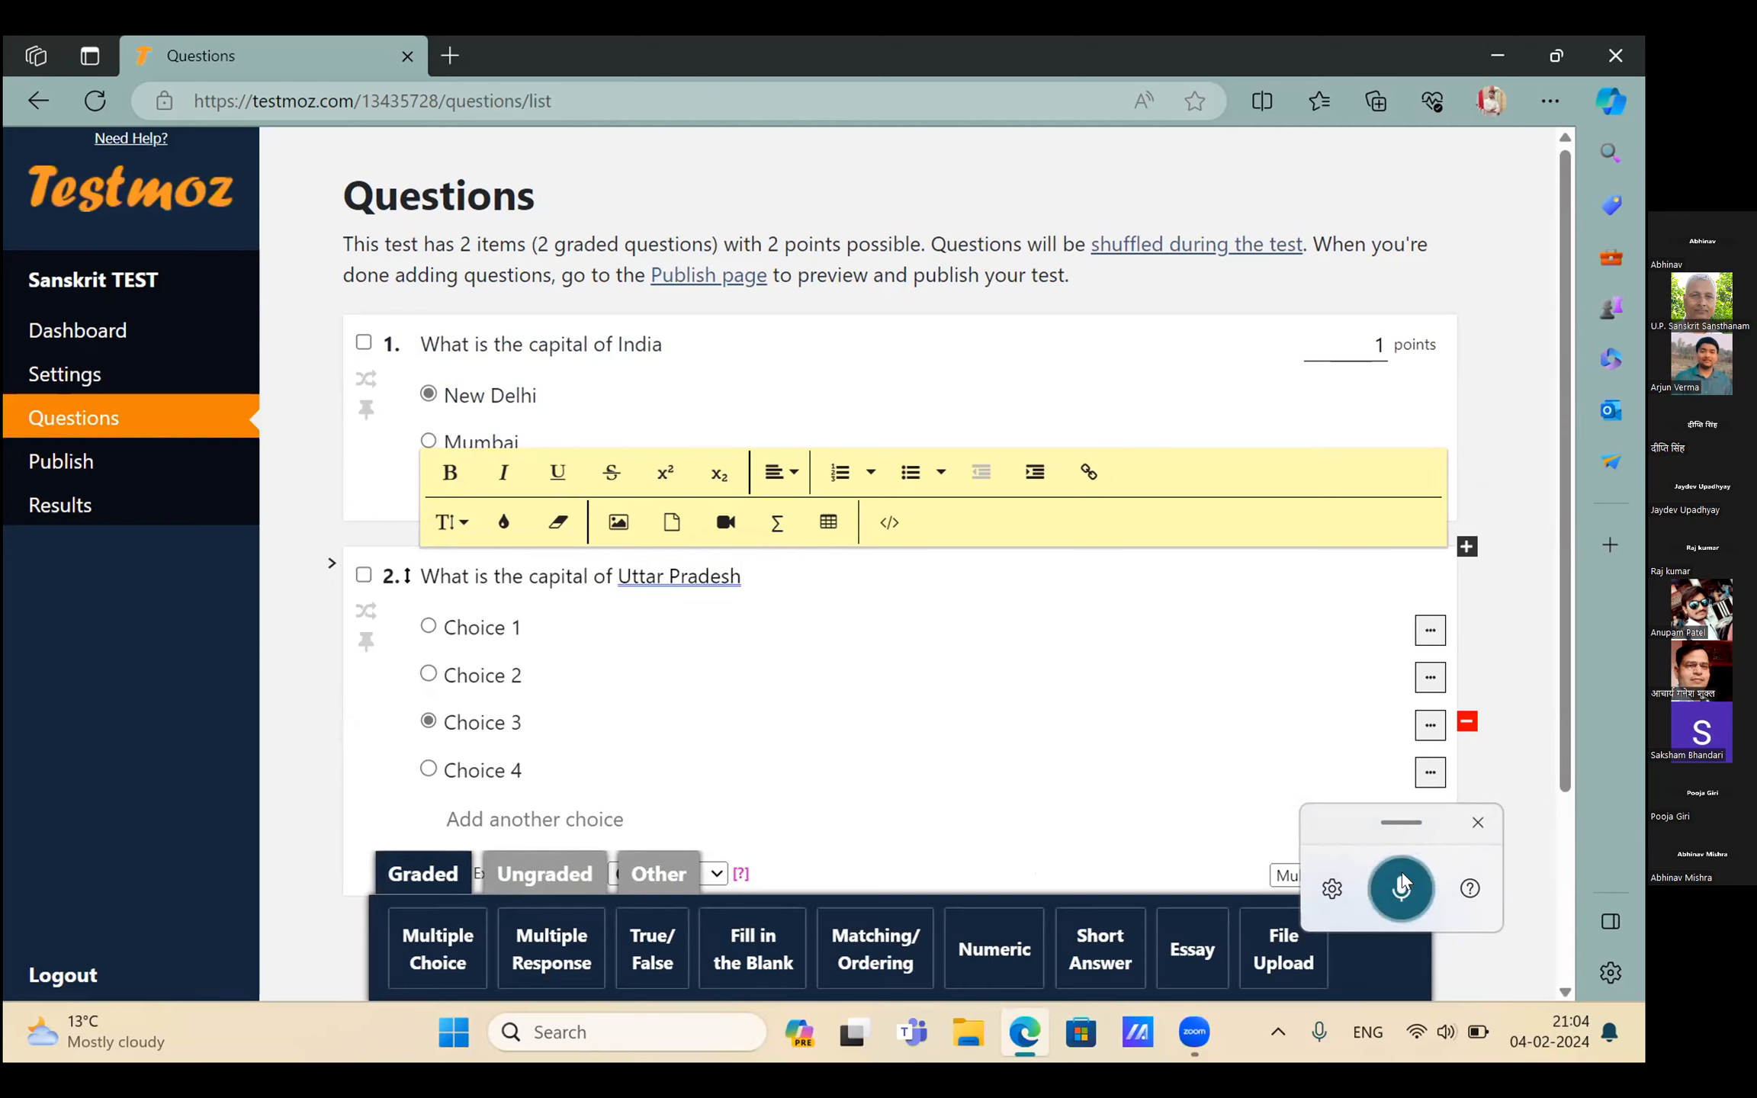
Clear question 2's Choice 1–3 placeholders, attempting to dictate an answer into each
key("Tab")
key("BackSpace")
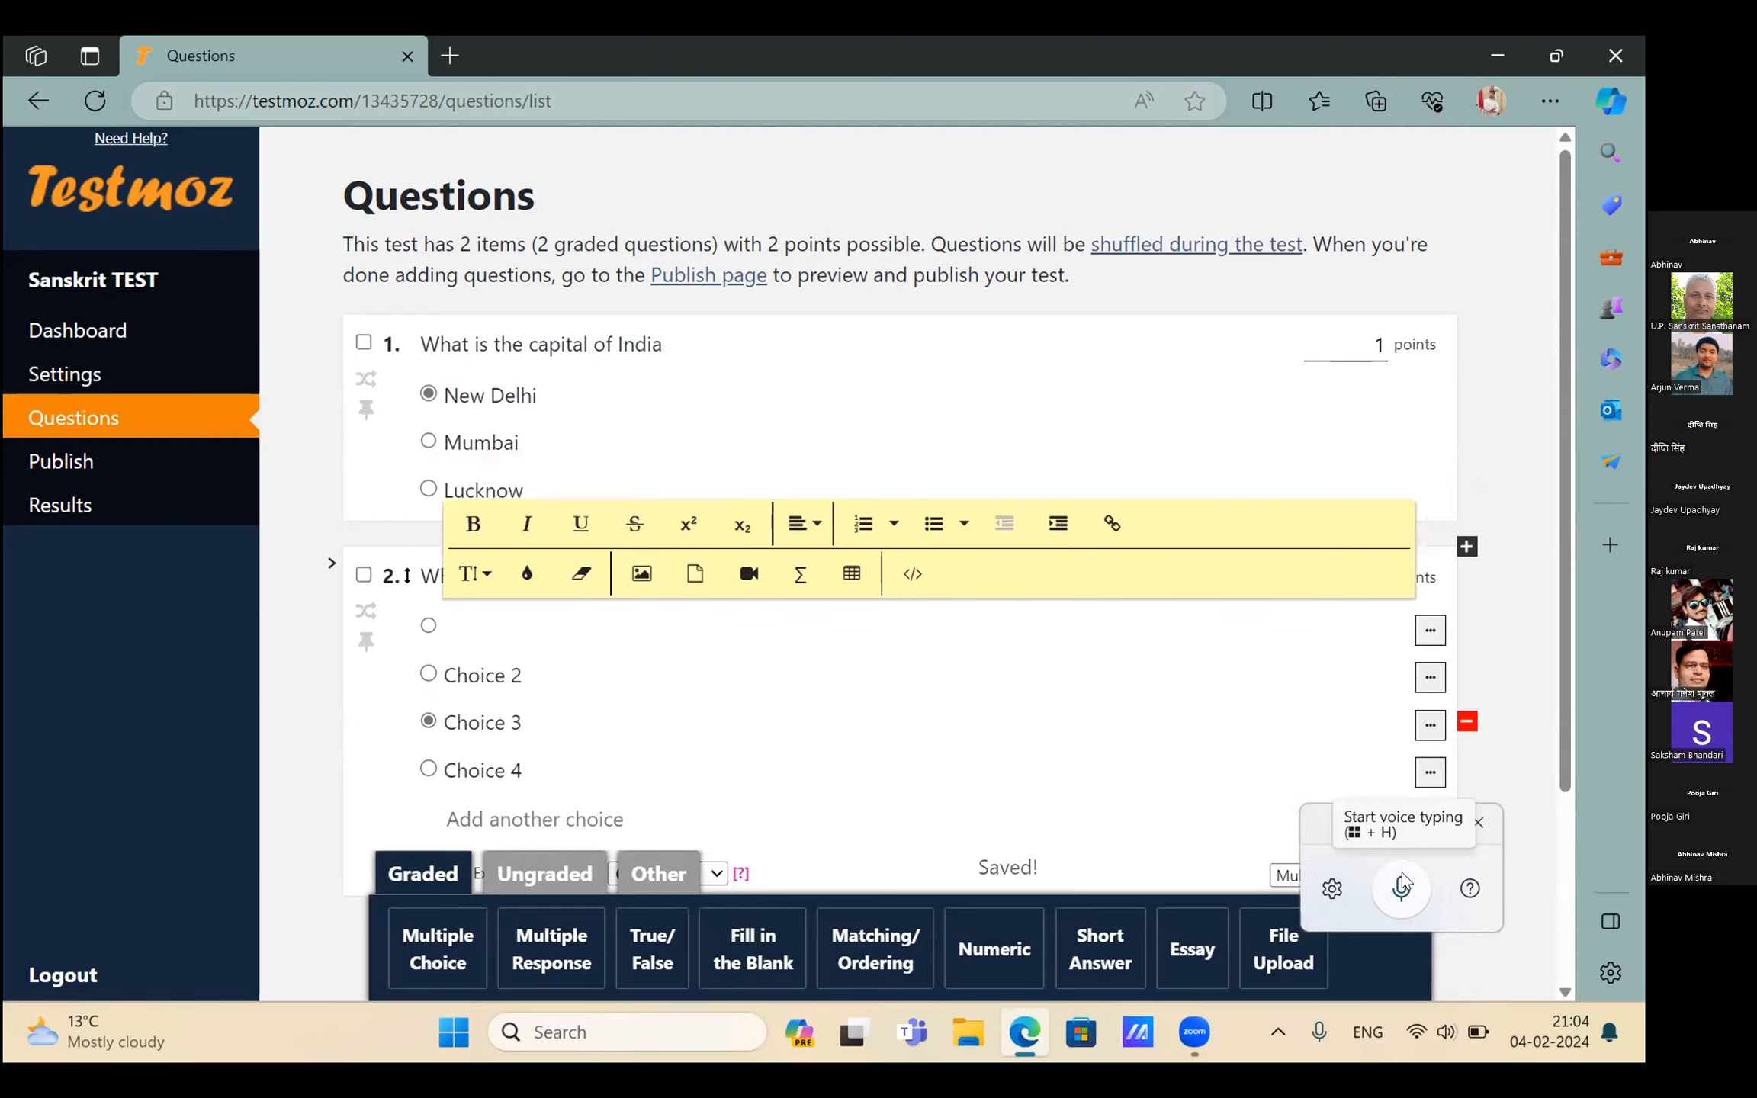
left_click(1402, 879)
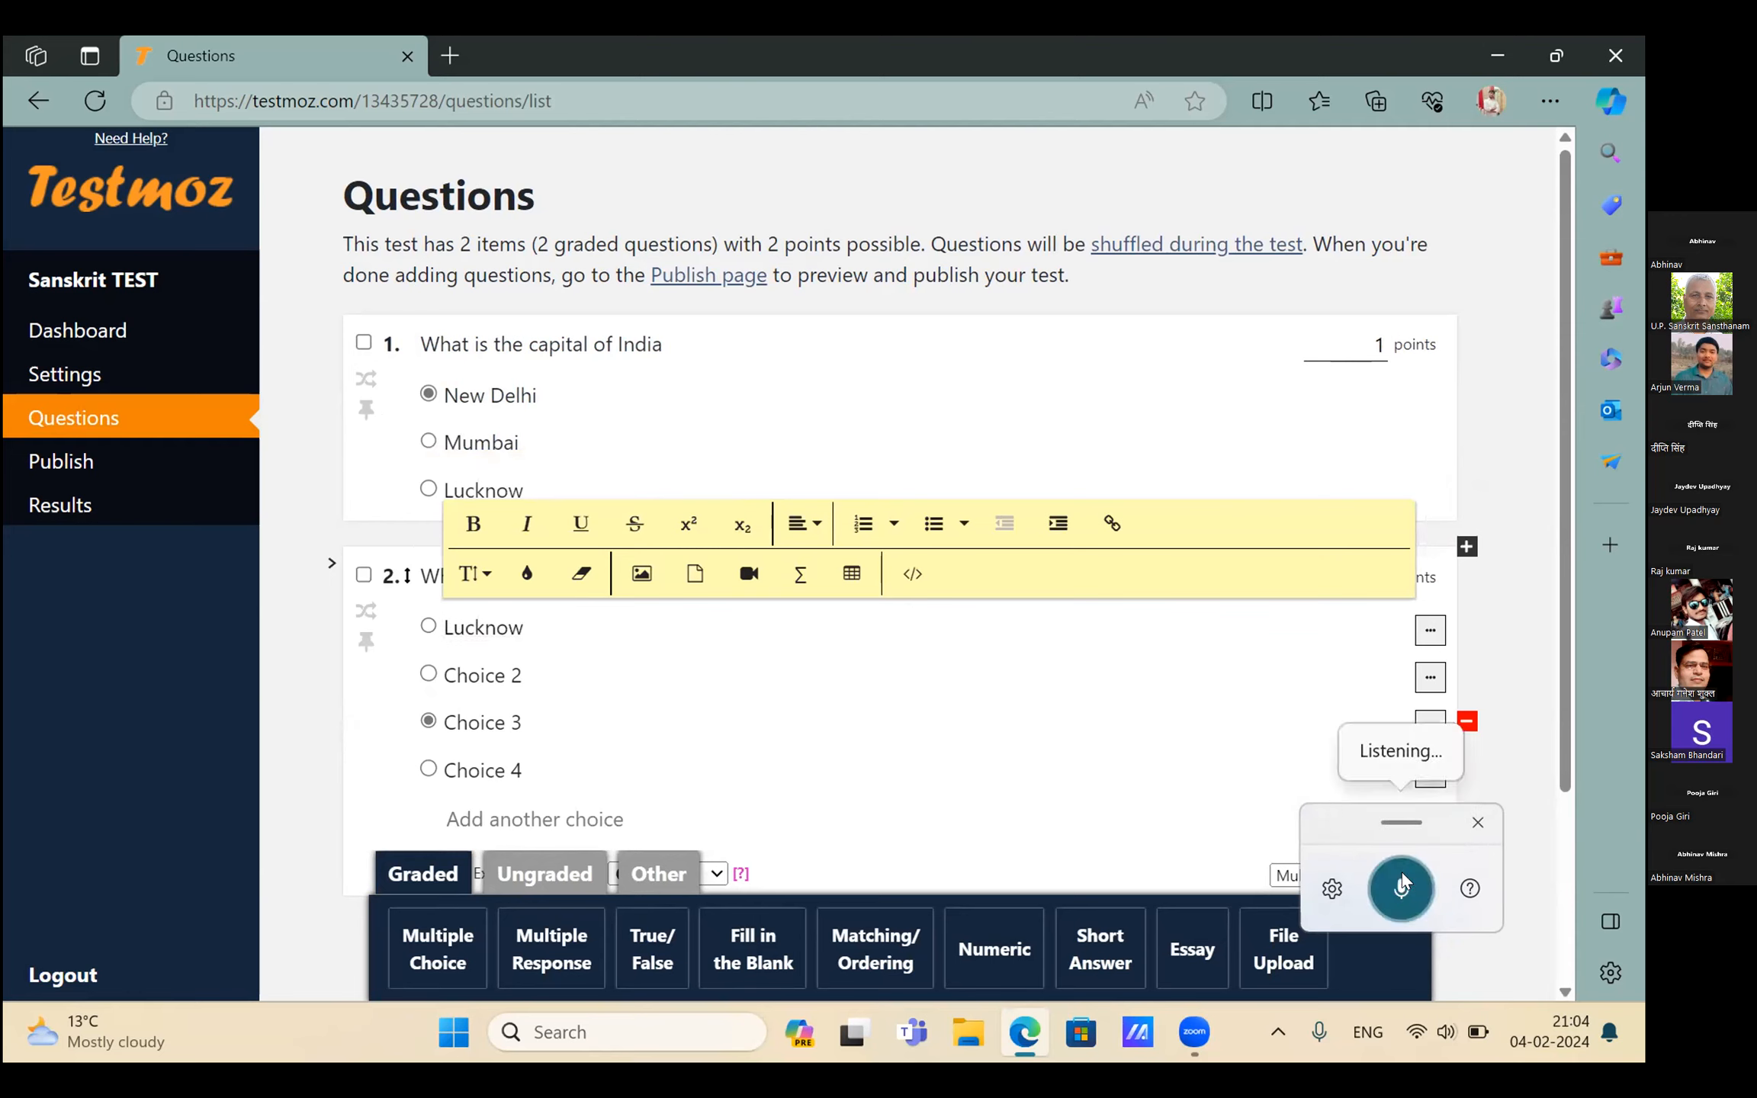
key("Tab")
key("BackSpace")
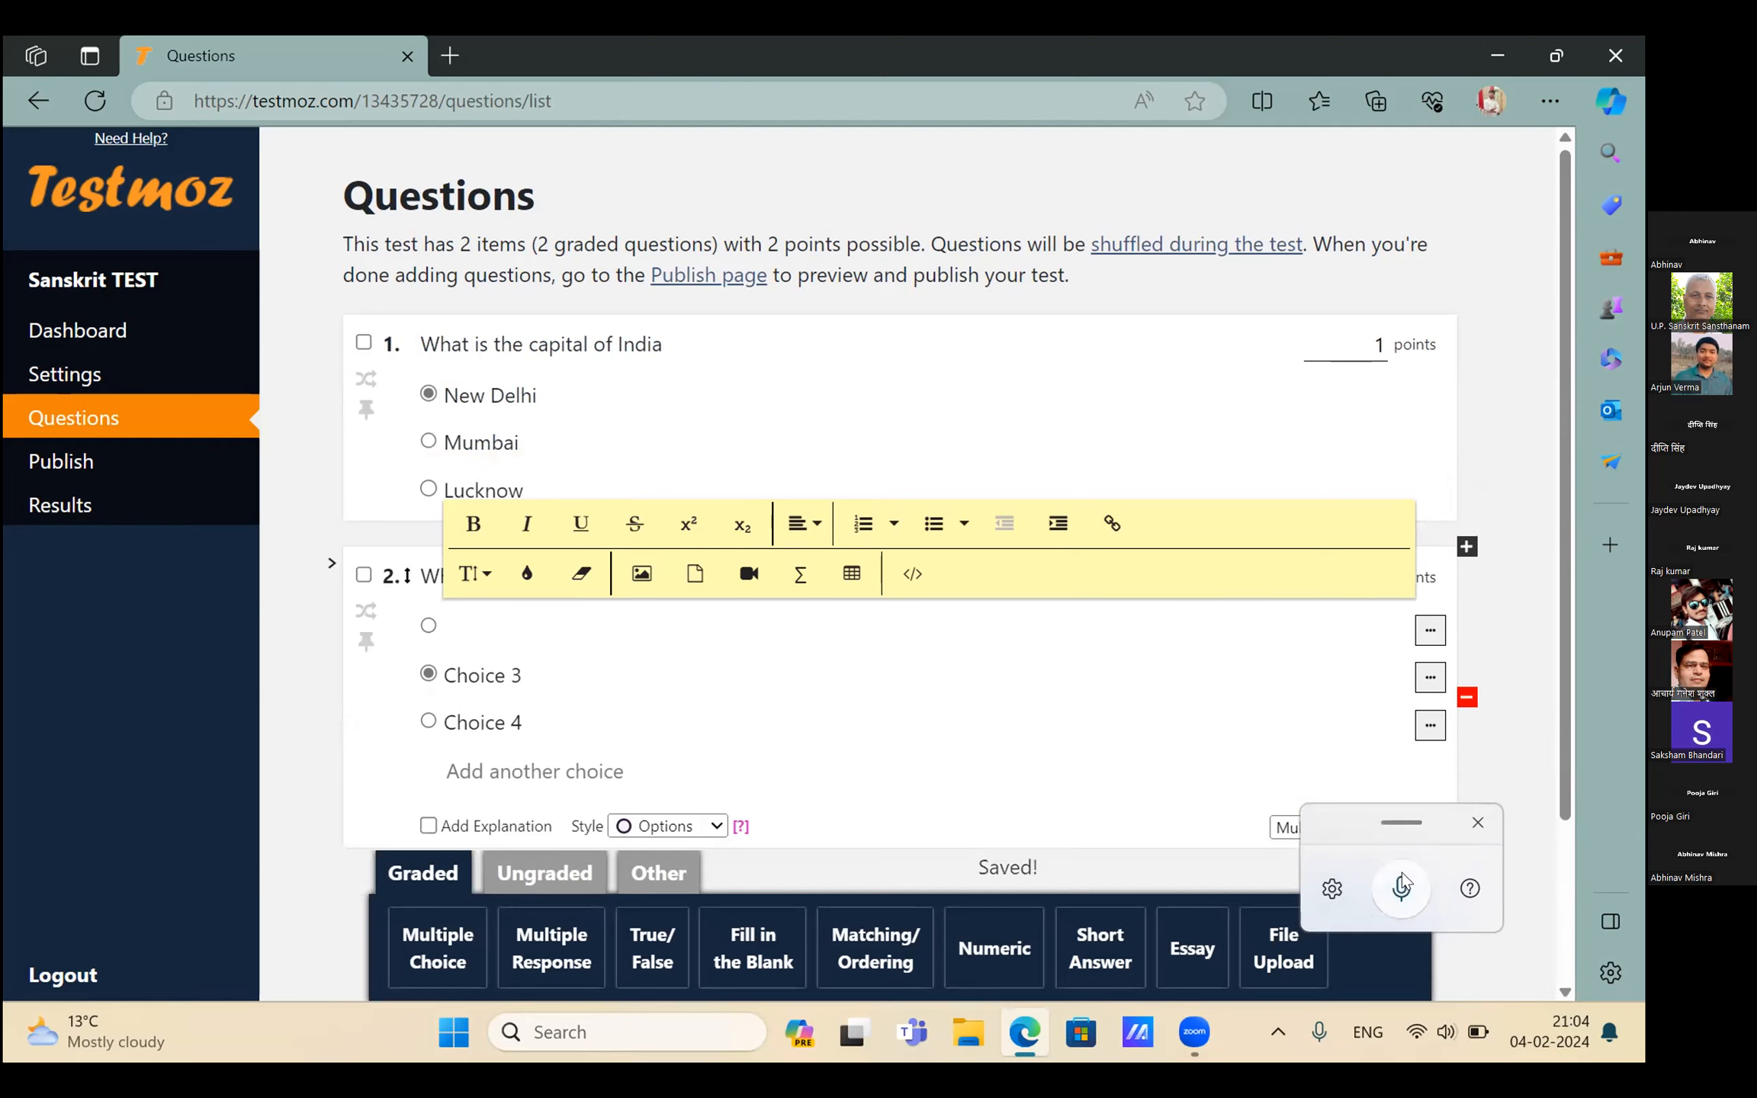
left_click(1403, 883)
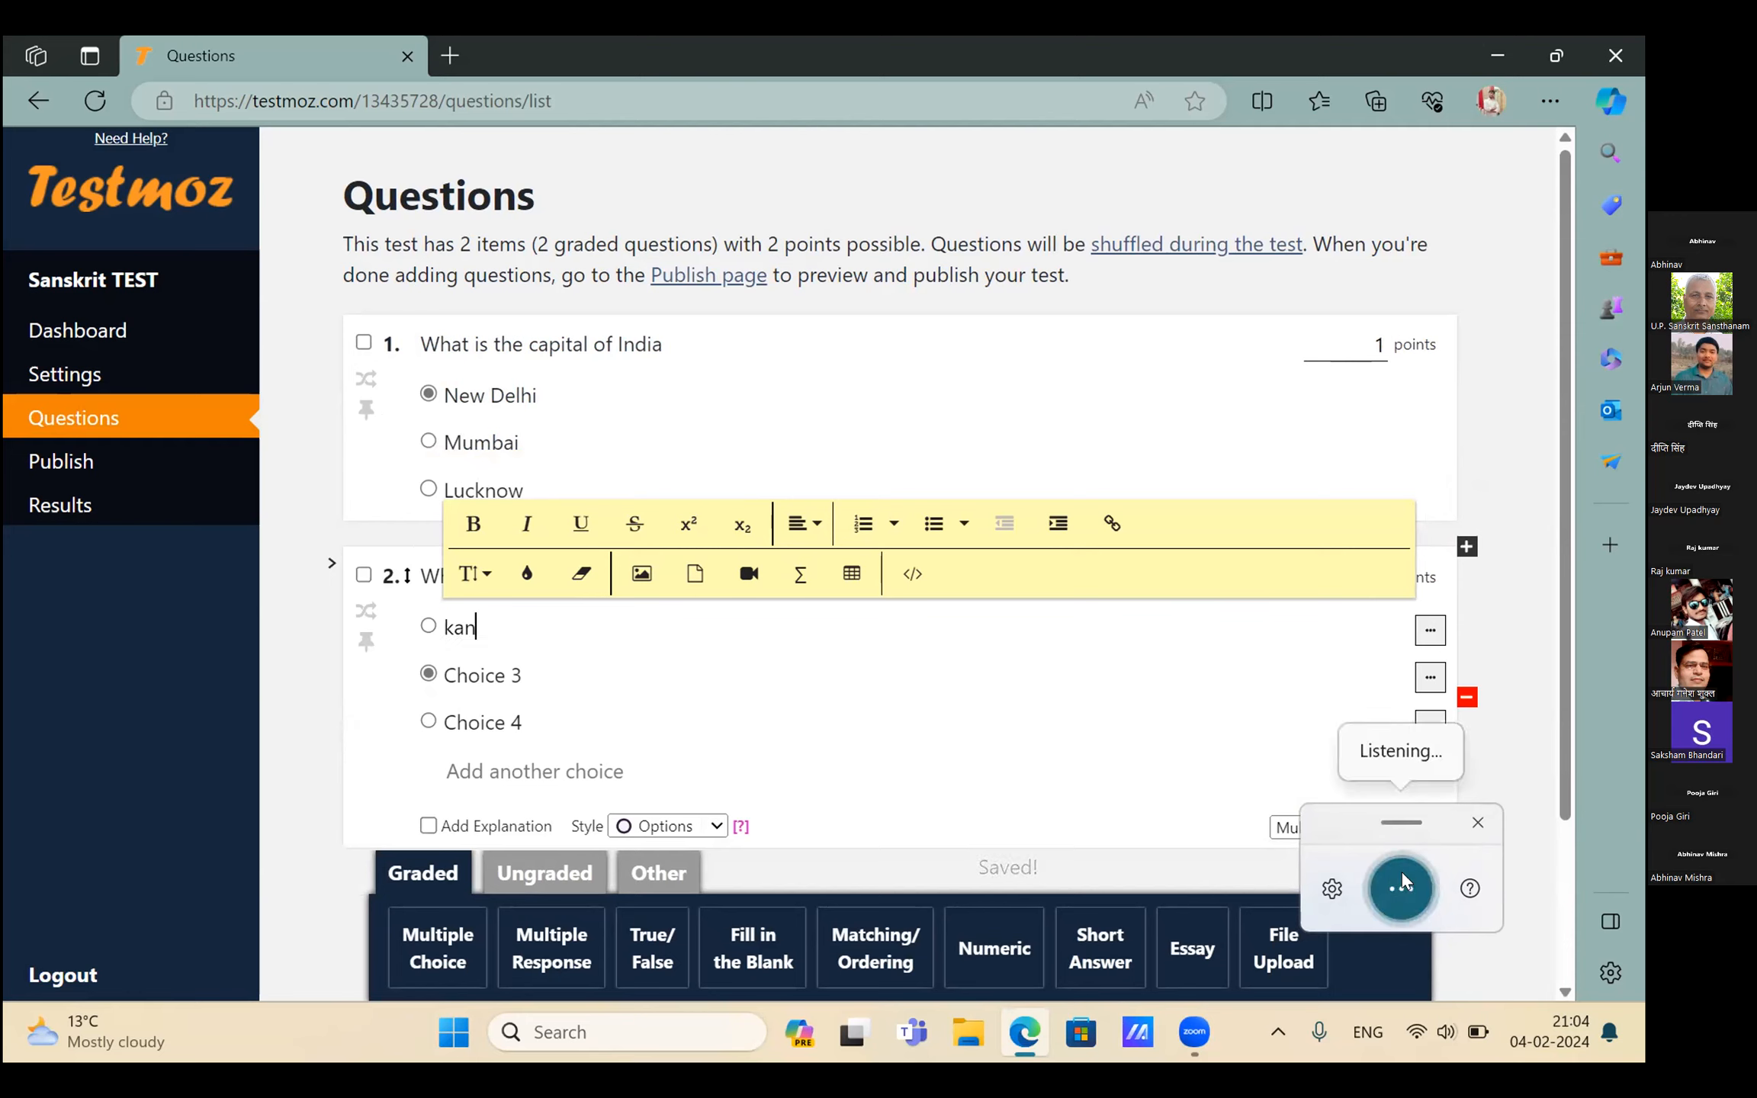
key("Tab")
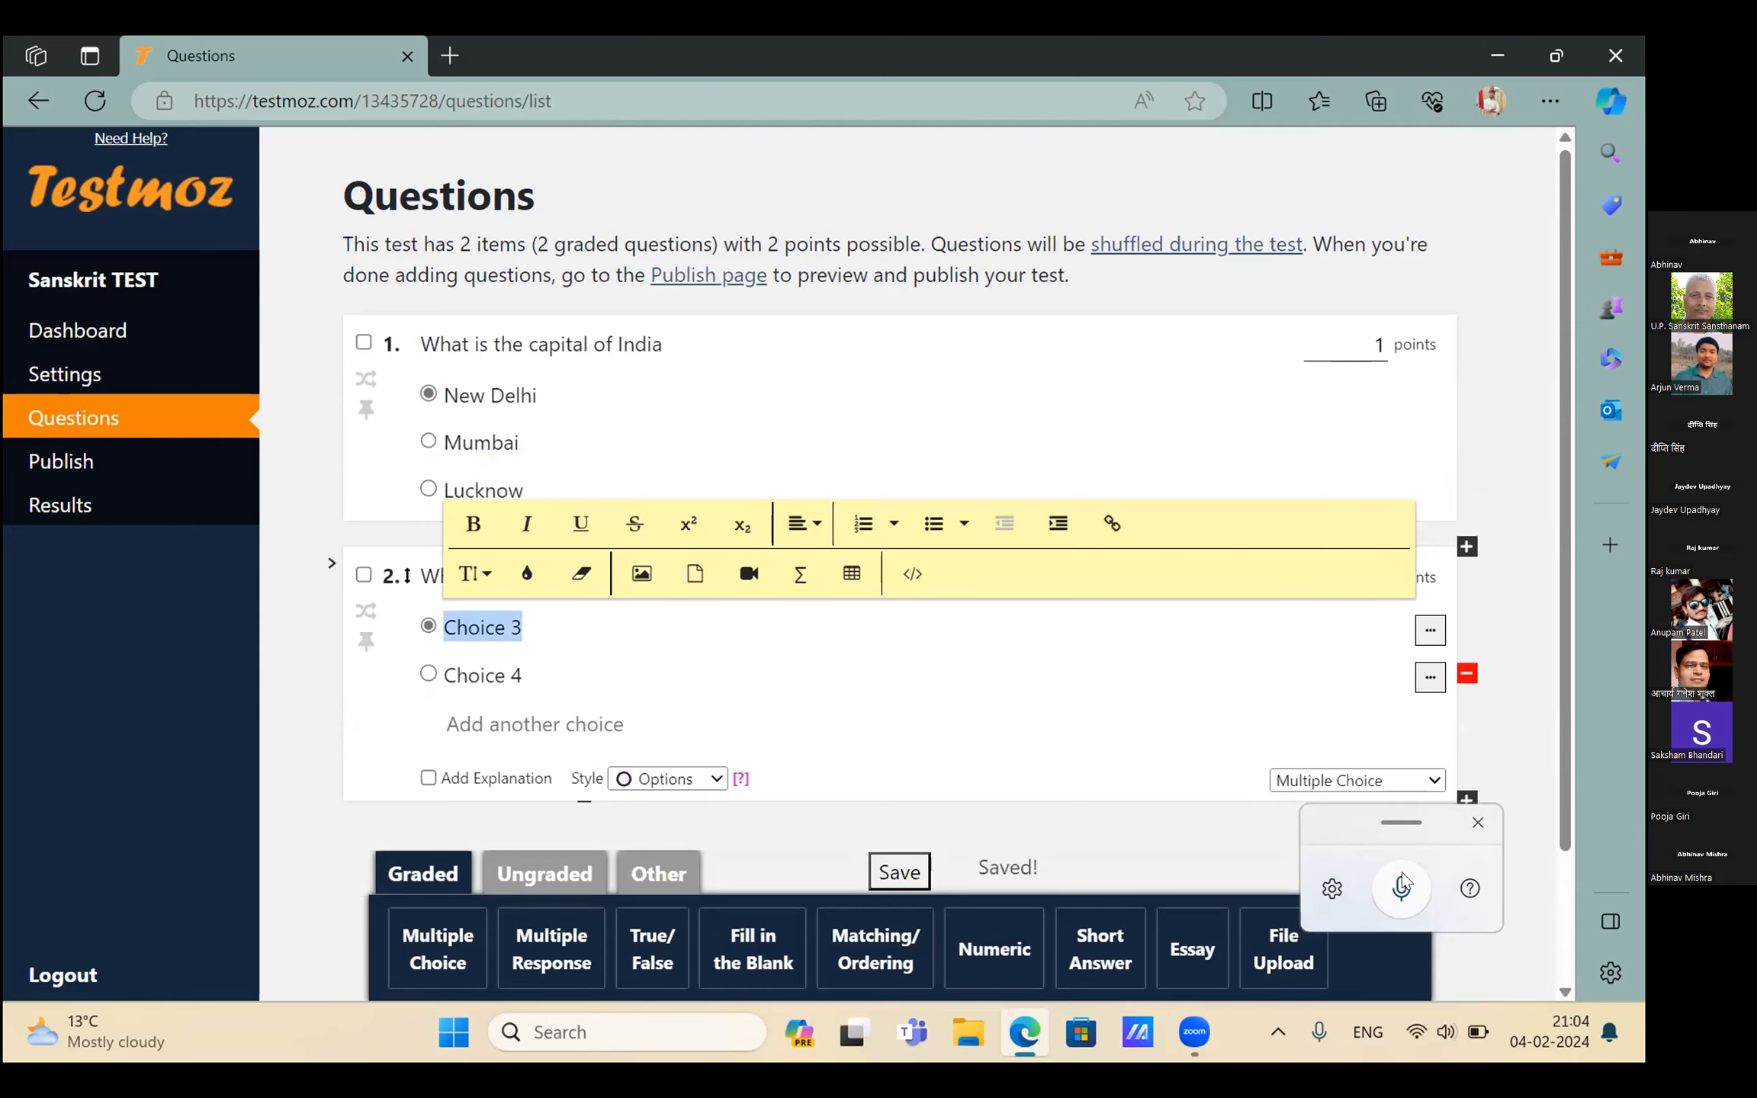
key("BackSpace")
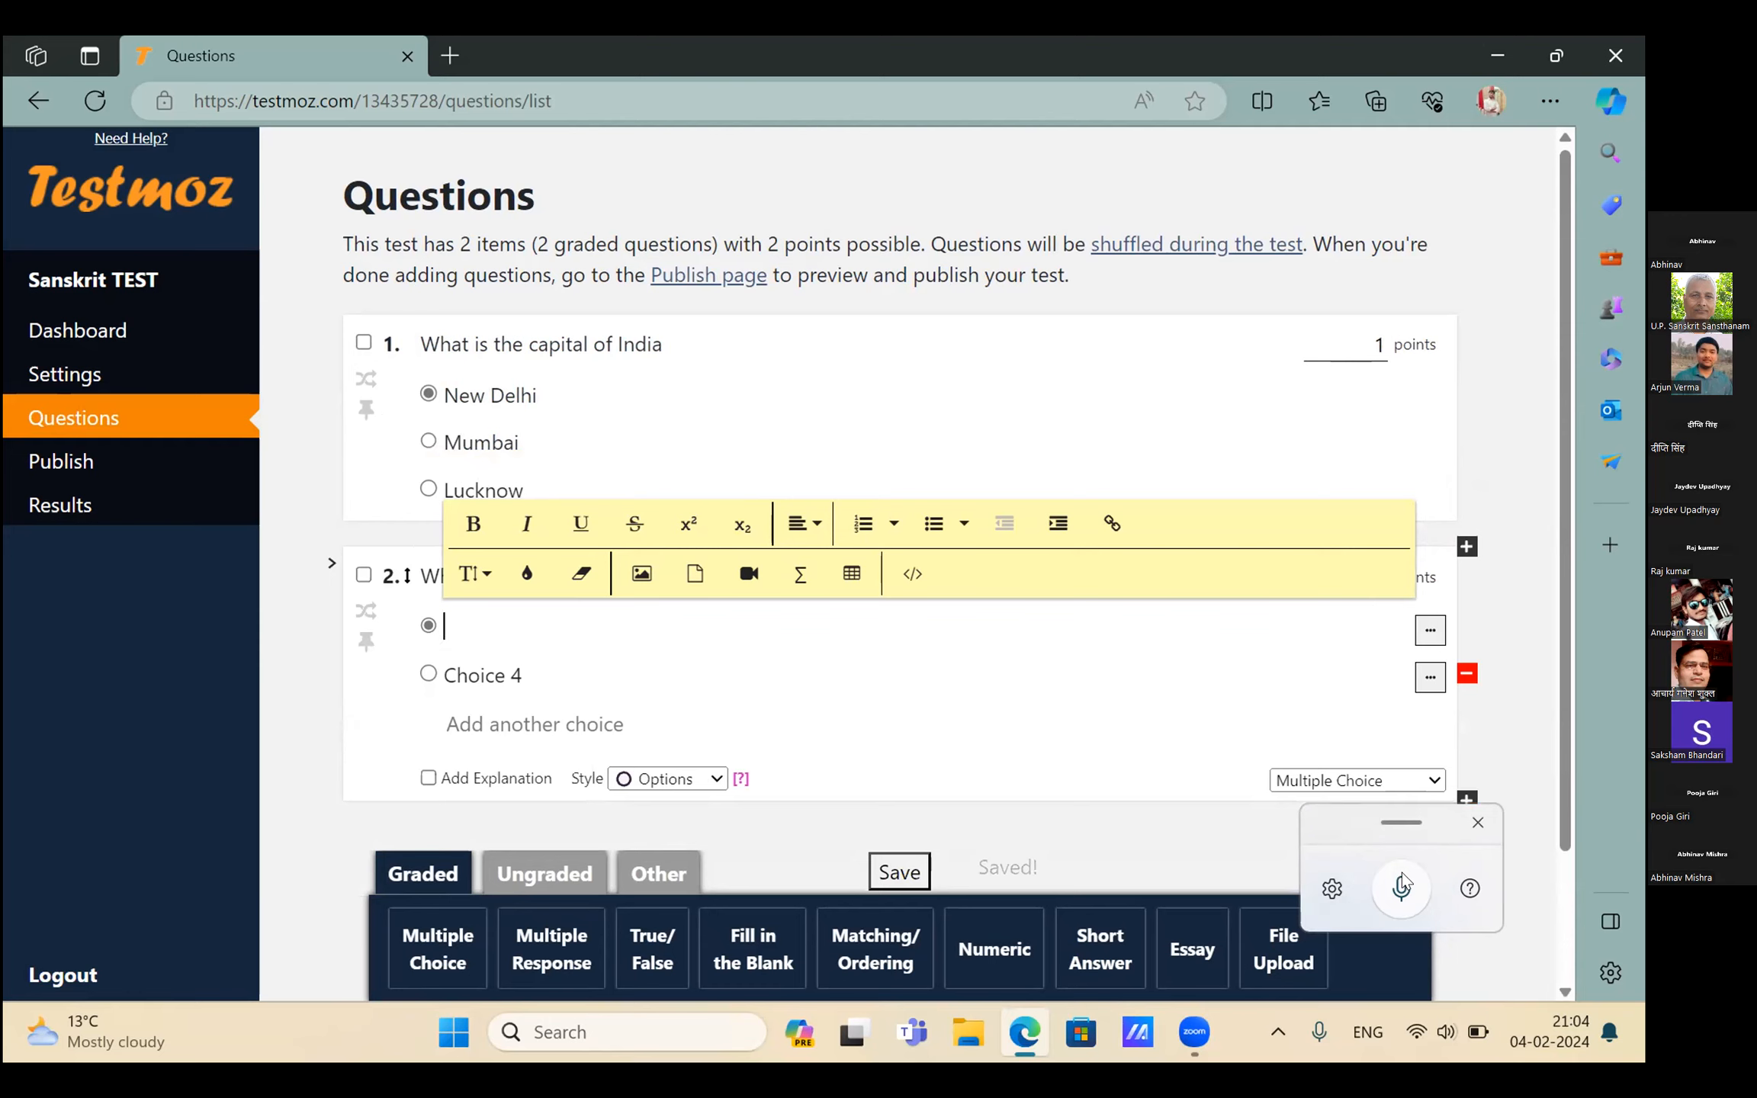
left_click(1402, 885)
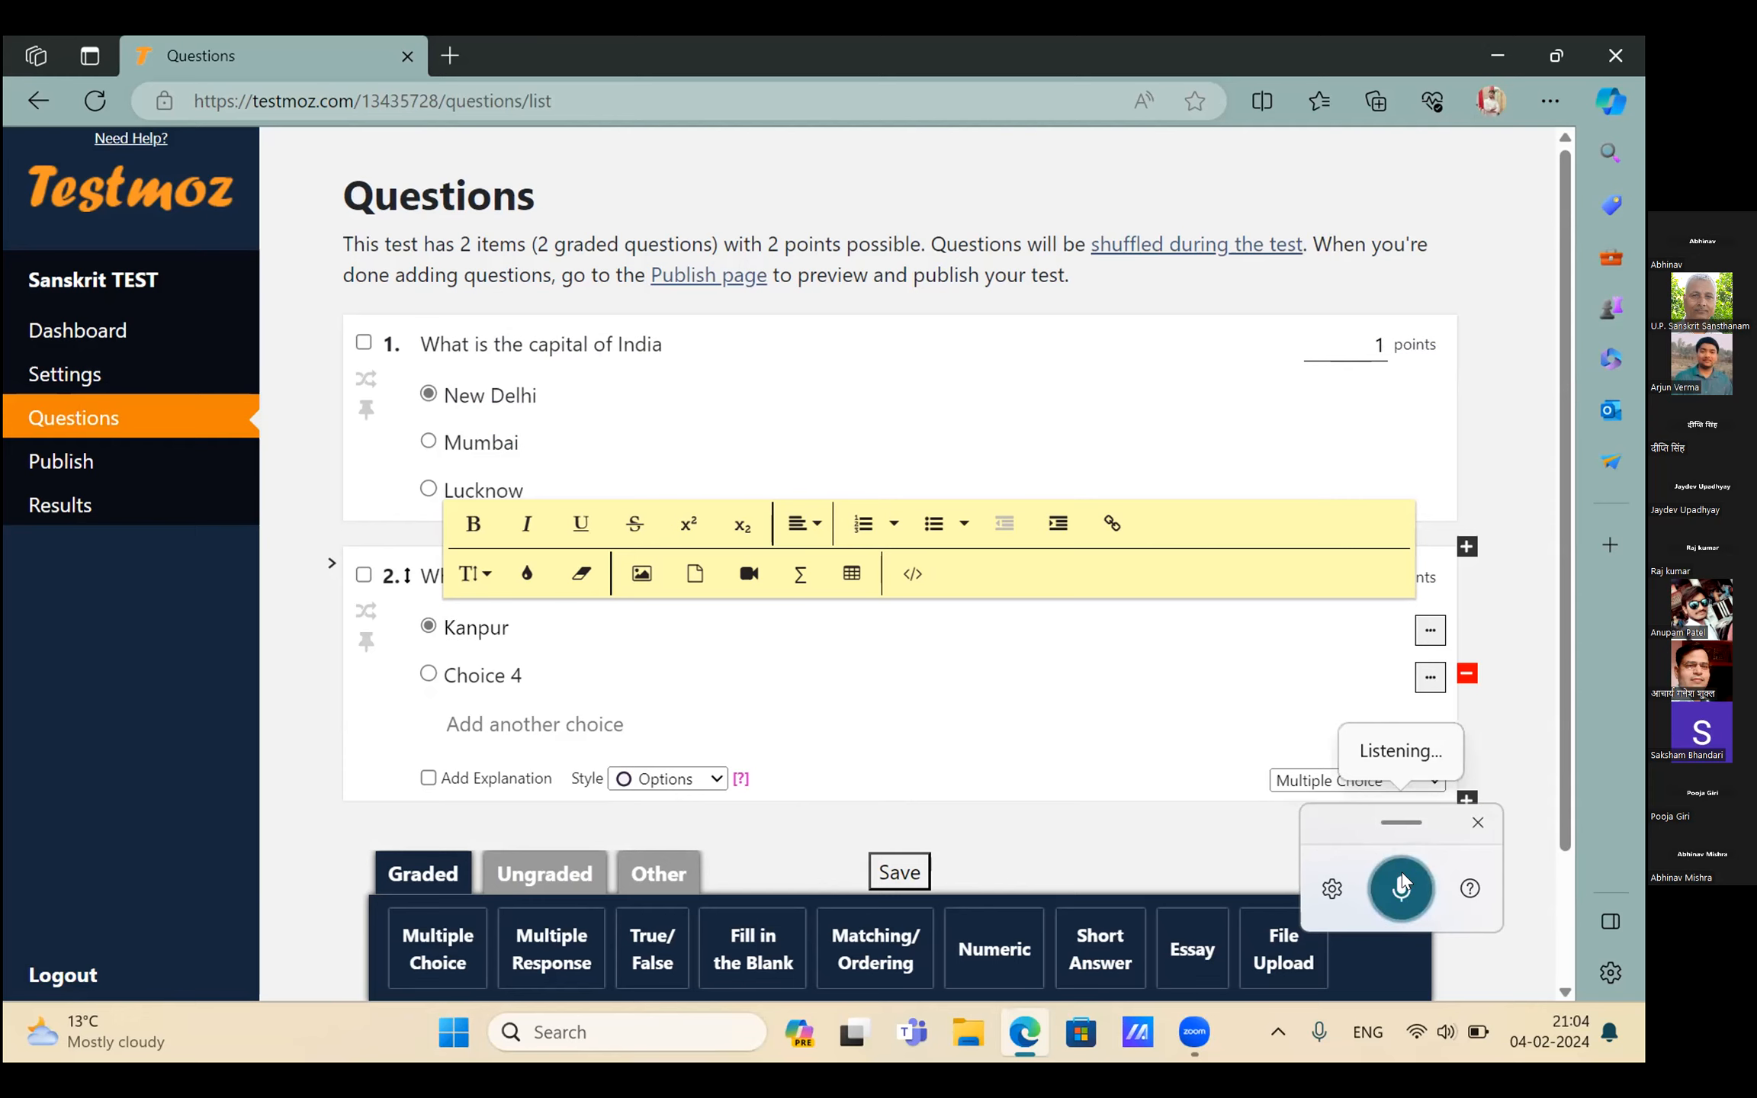
key("Tab")
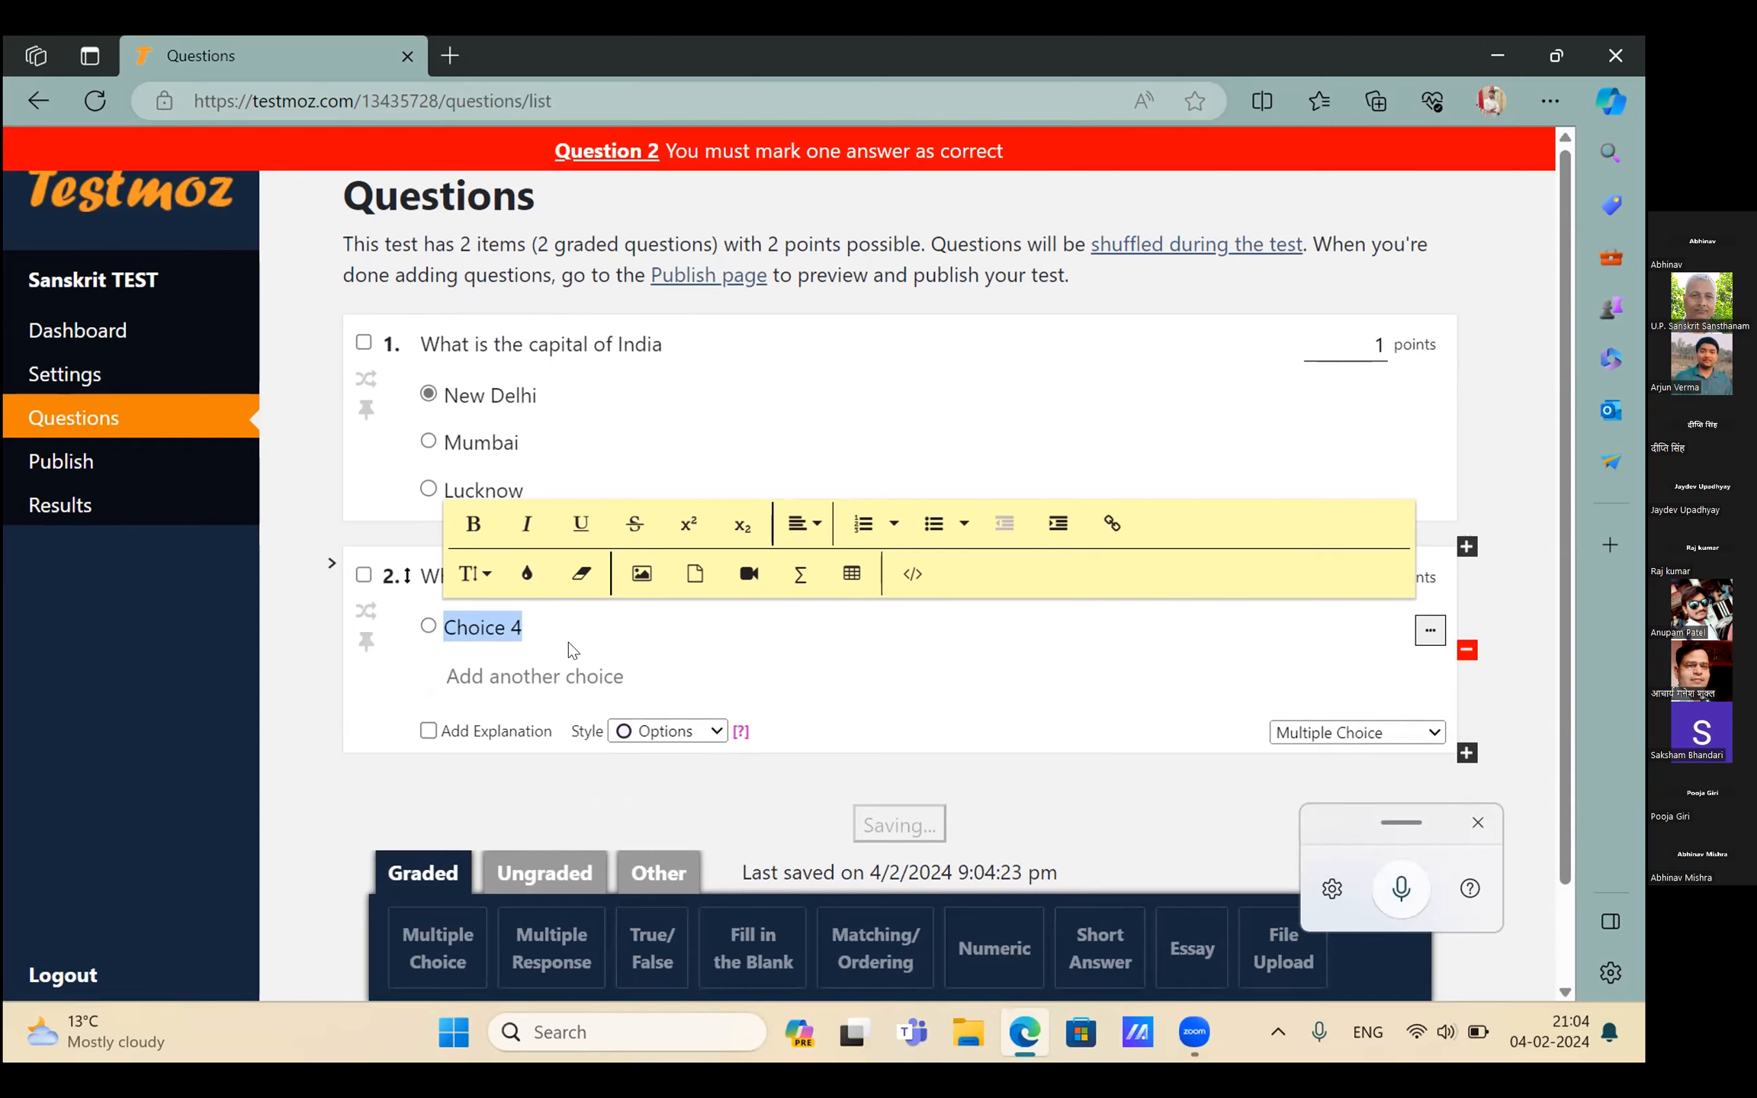
Replace Choice 4 with LUCKNOW and add a KANPUR choice to question 2
left_click(828, 676)
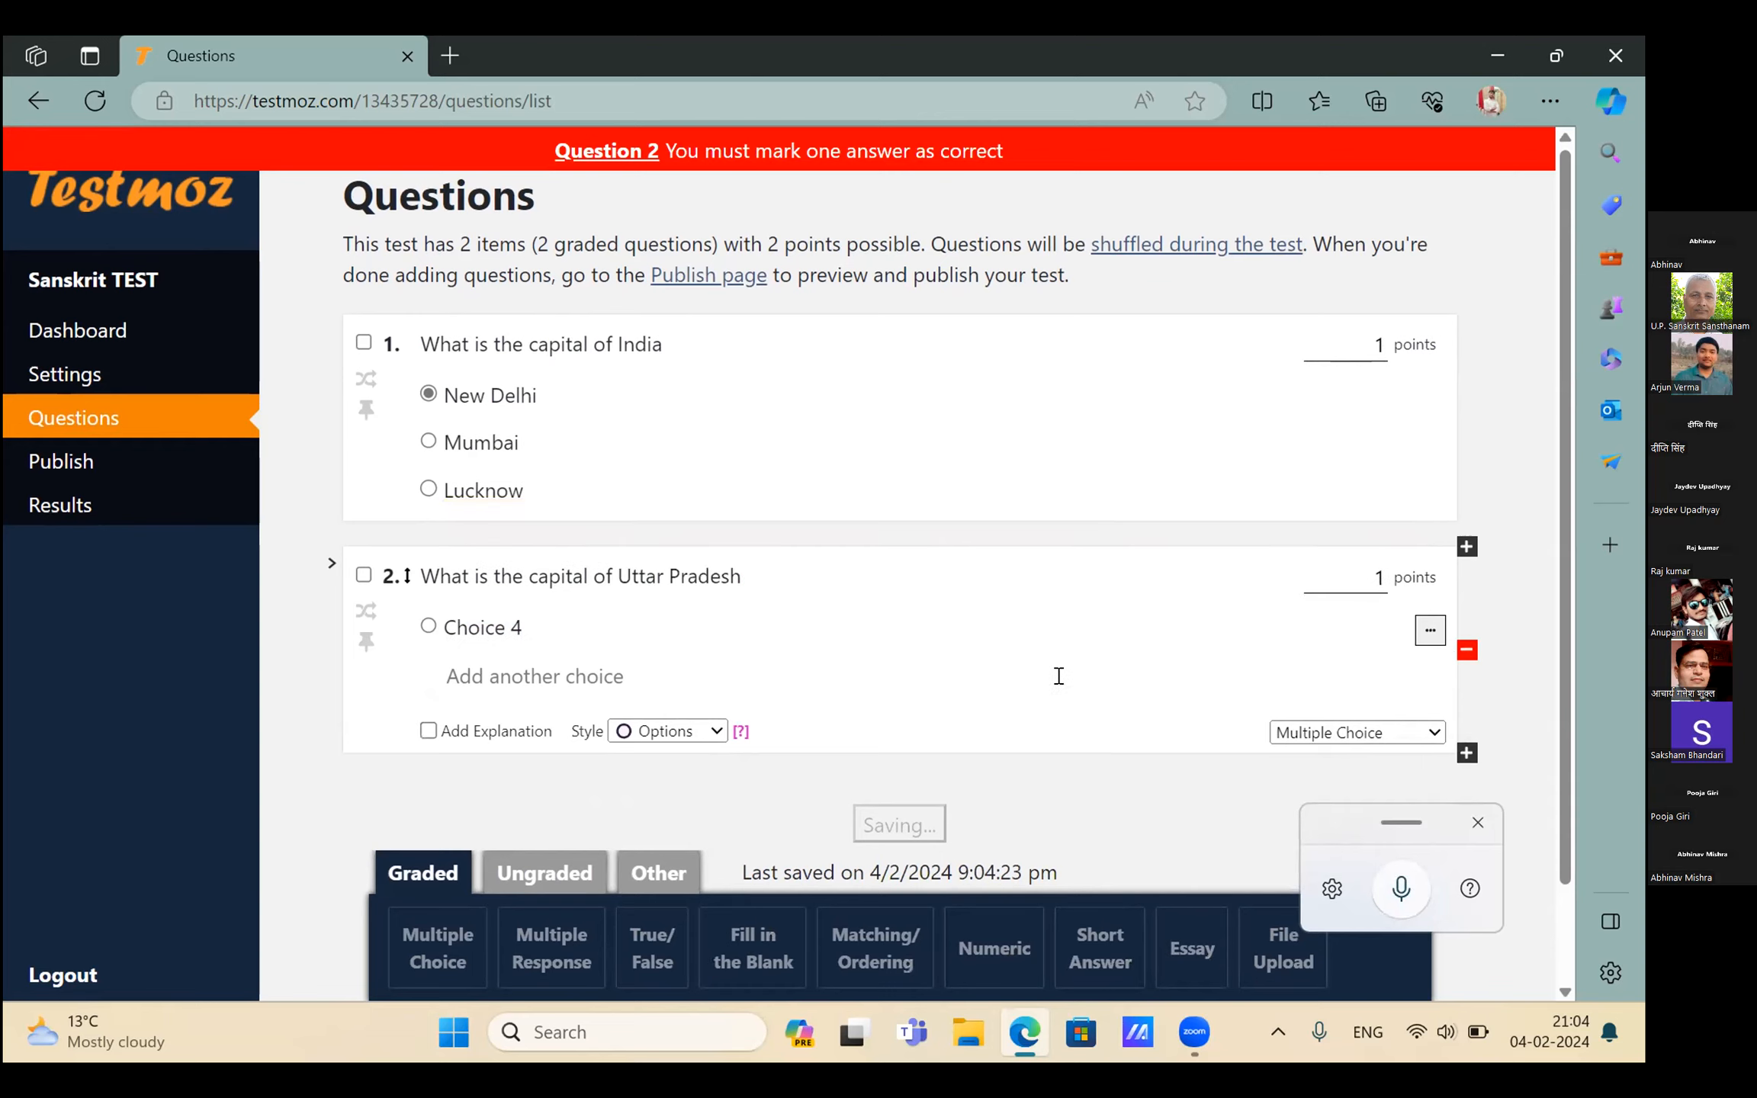
left_click(513, 626)
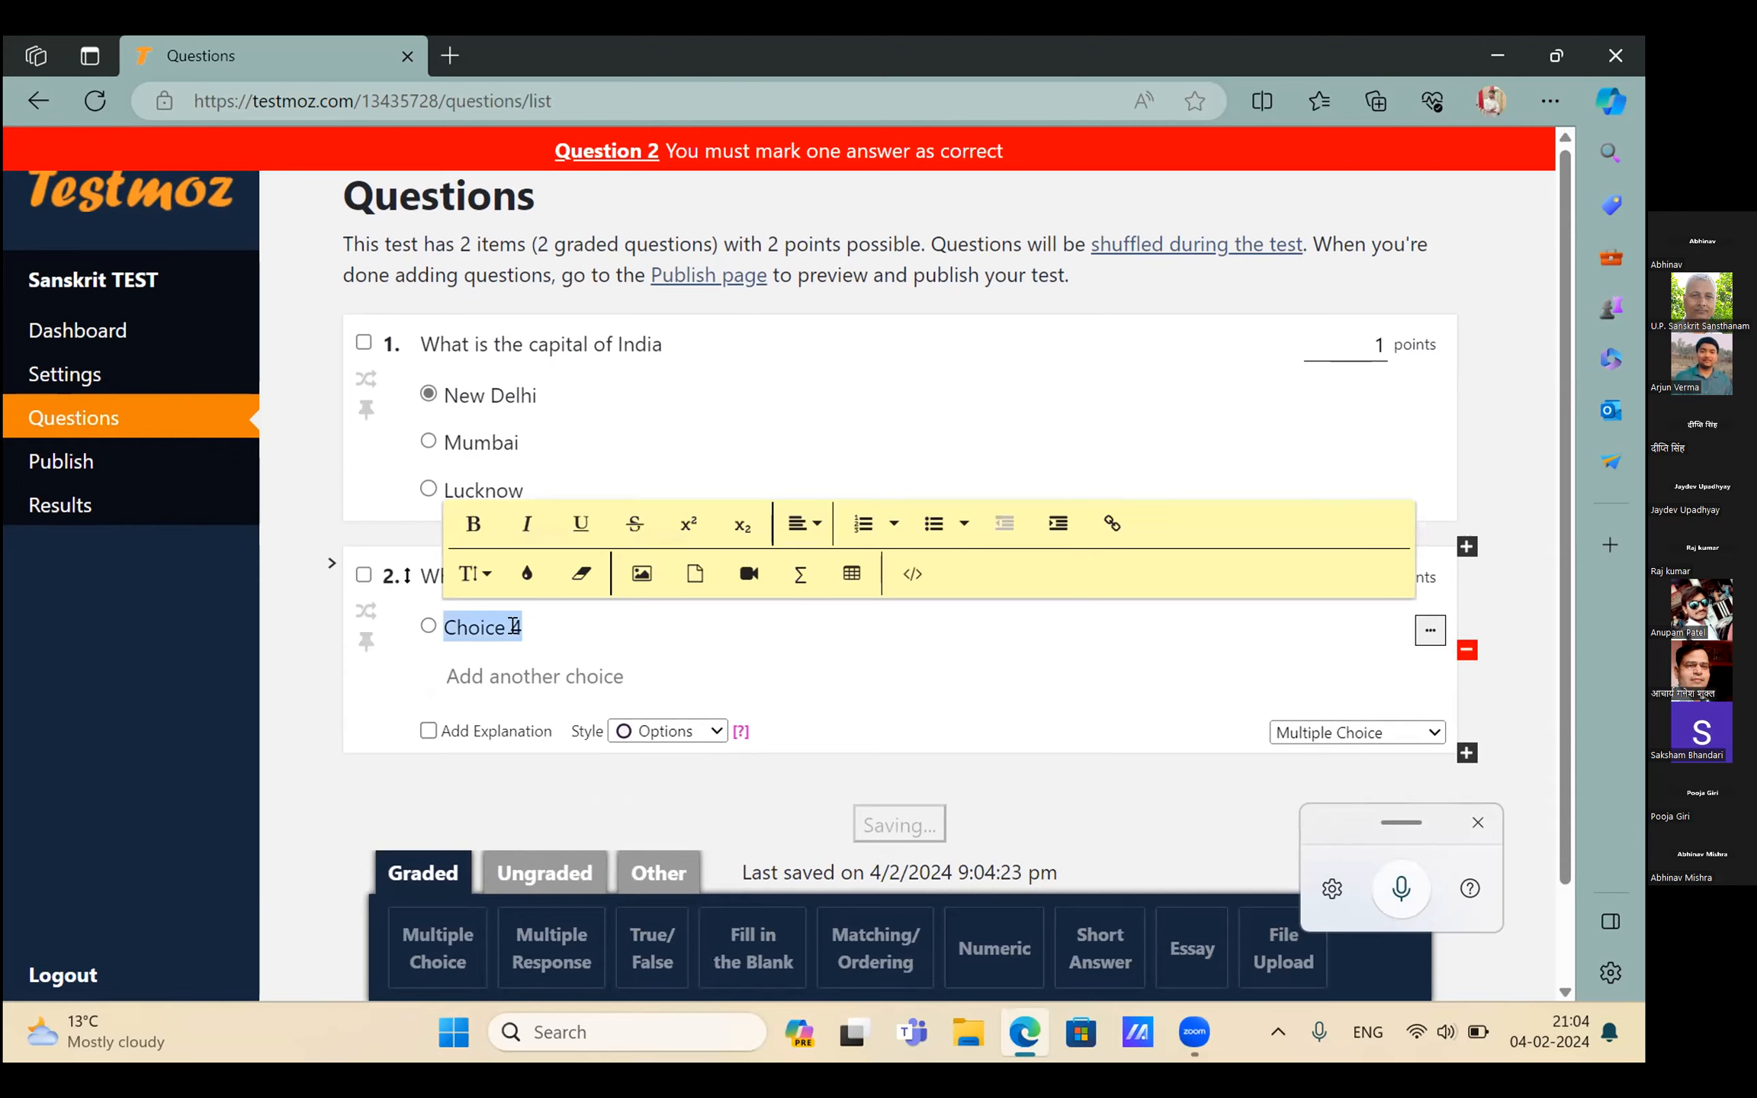
key("BackSpace")
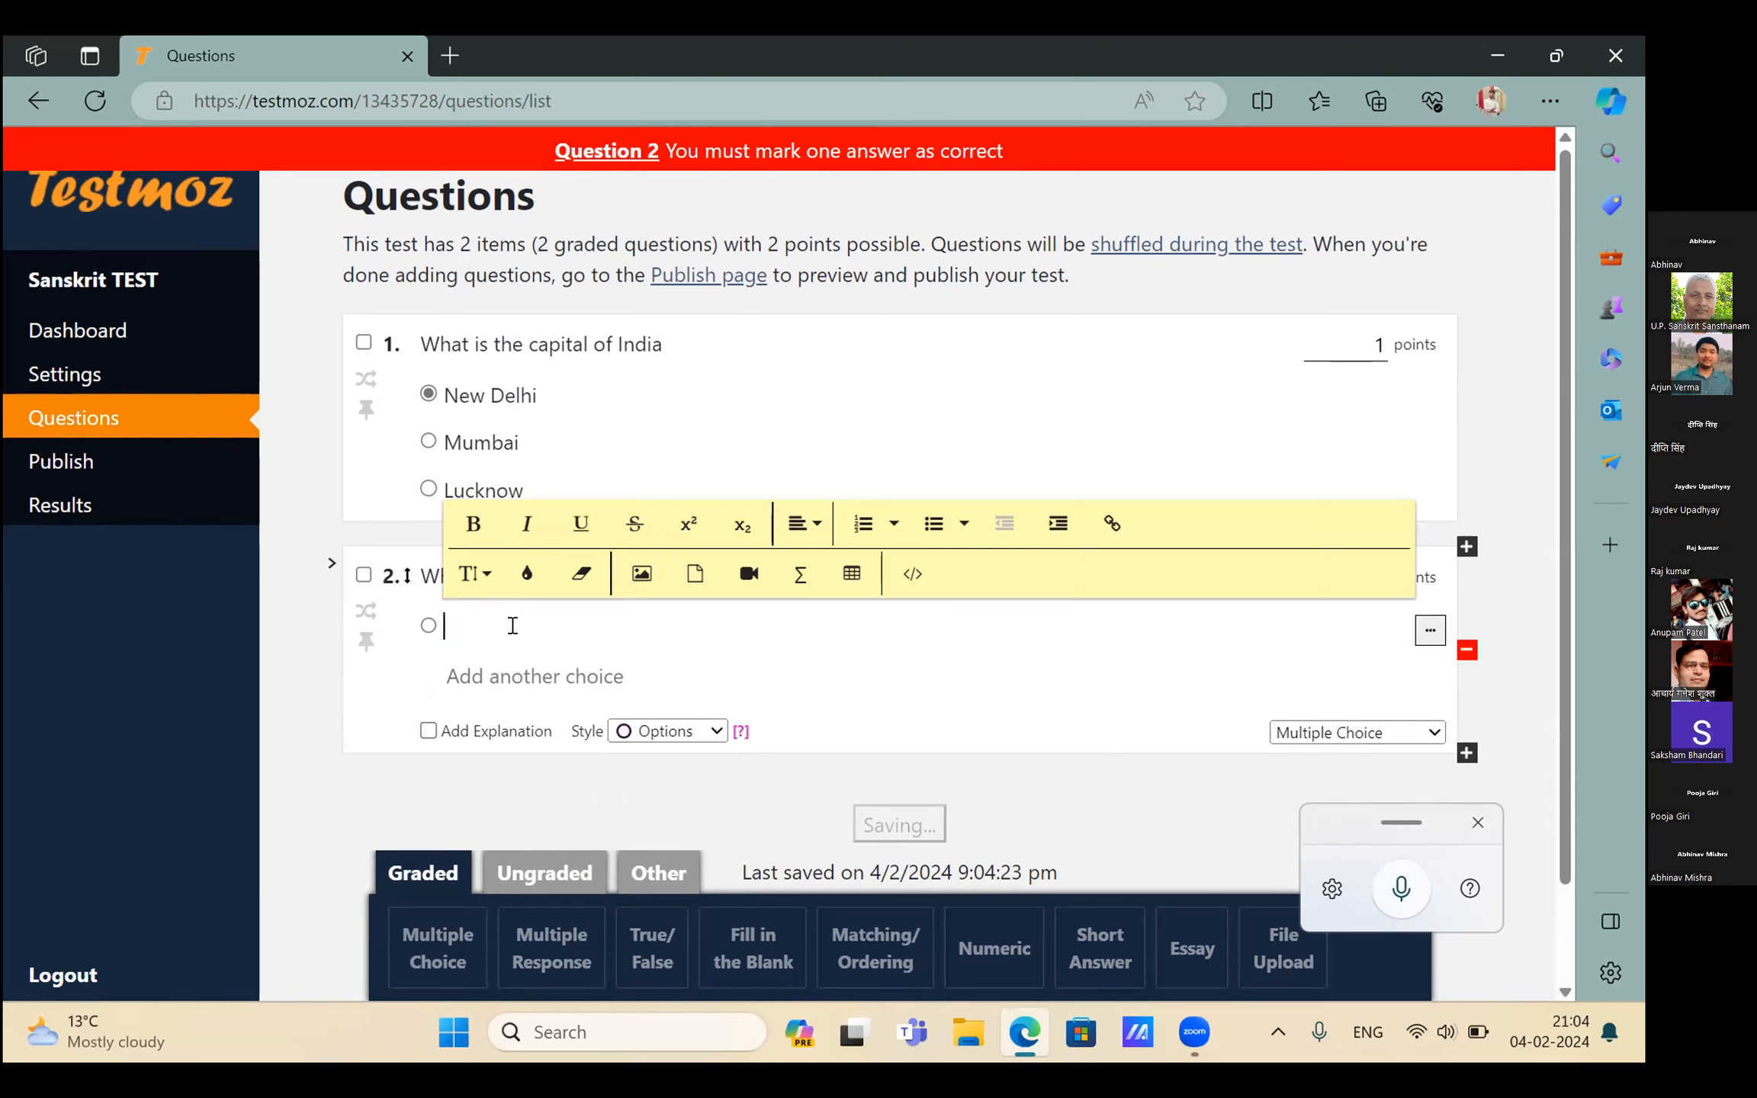
type("LUCKNOW")
left_click(486, 678)
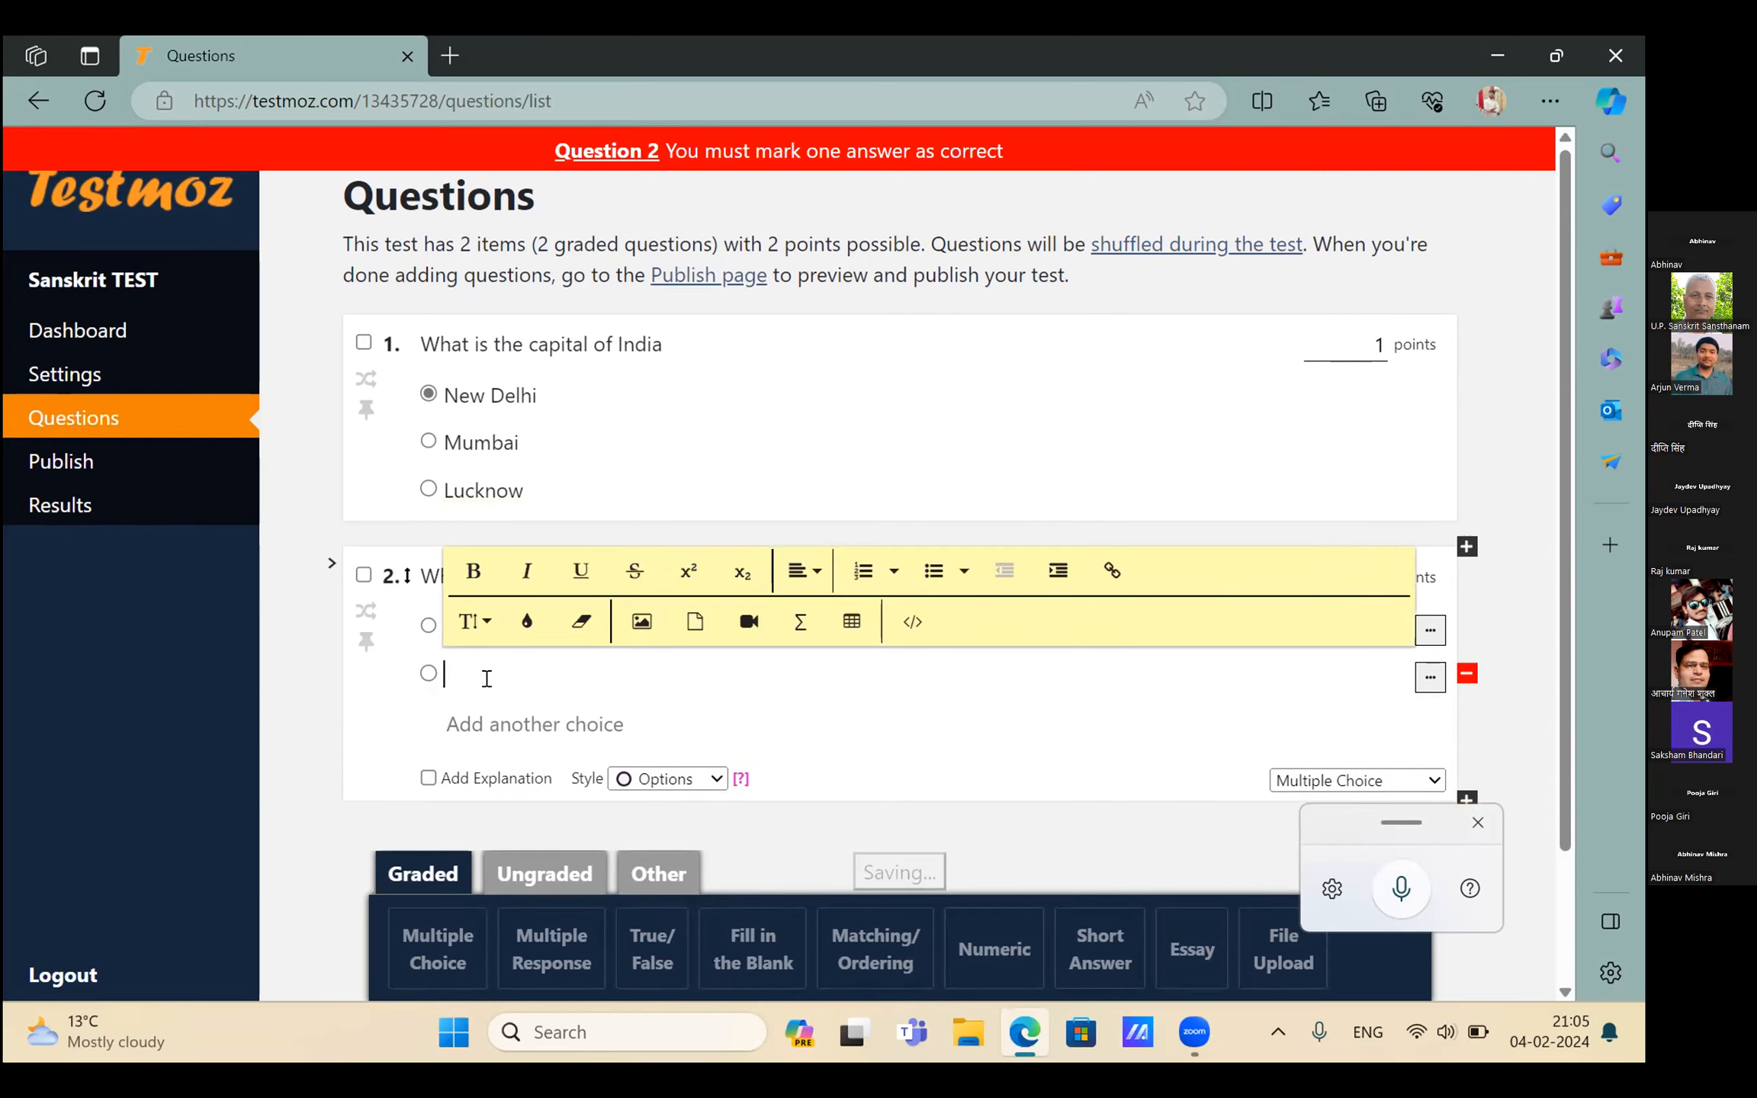
type("KAN")
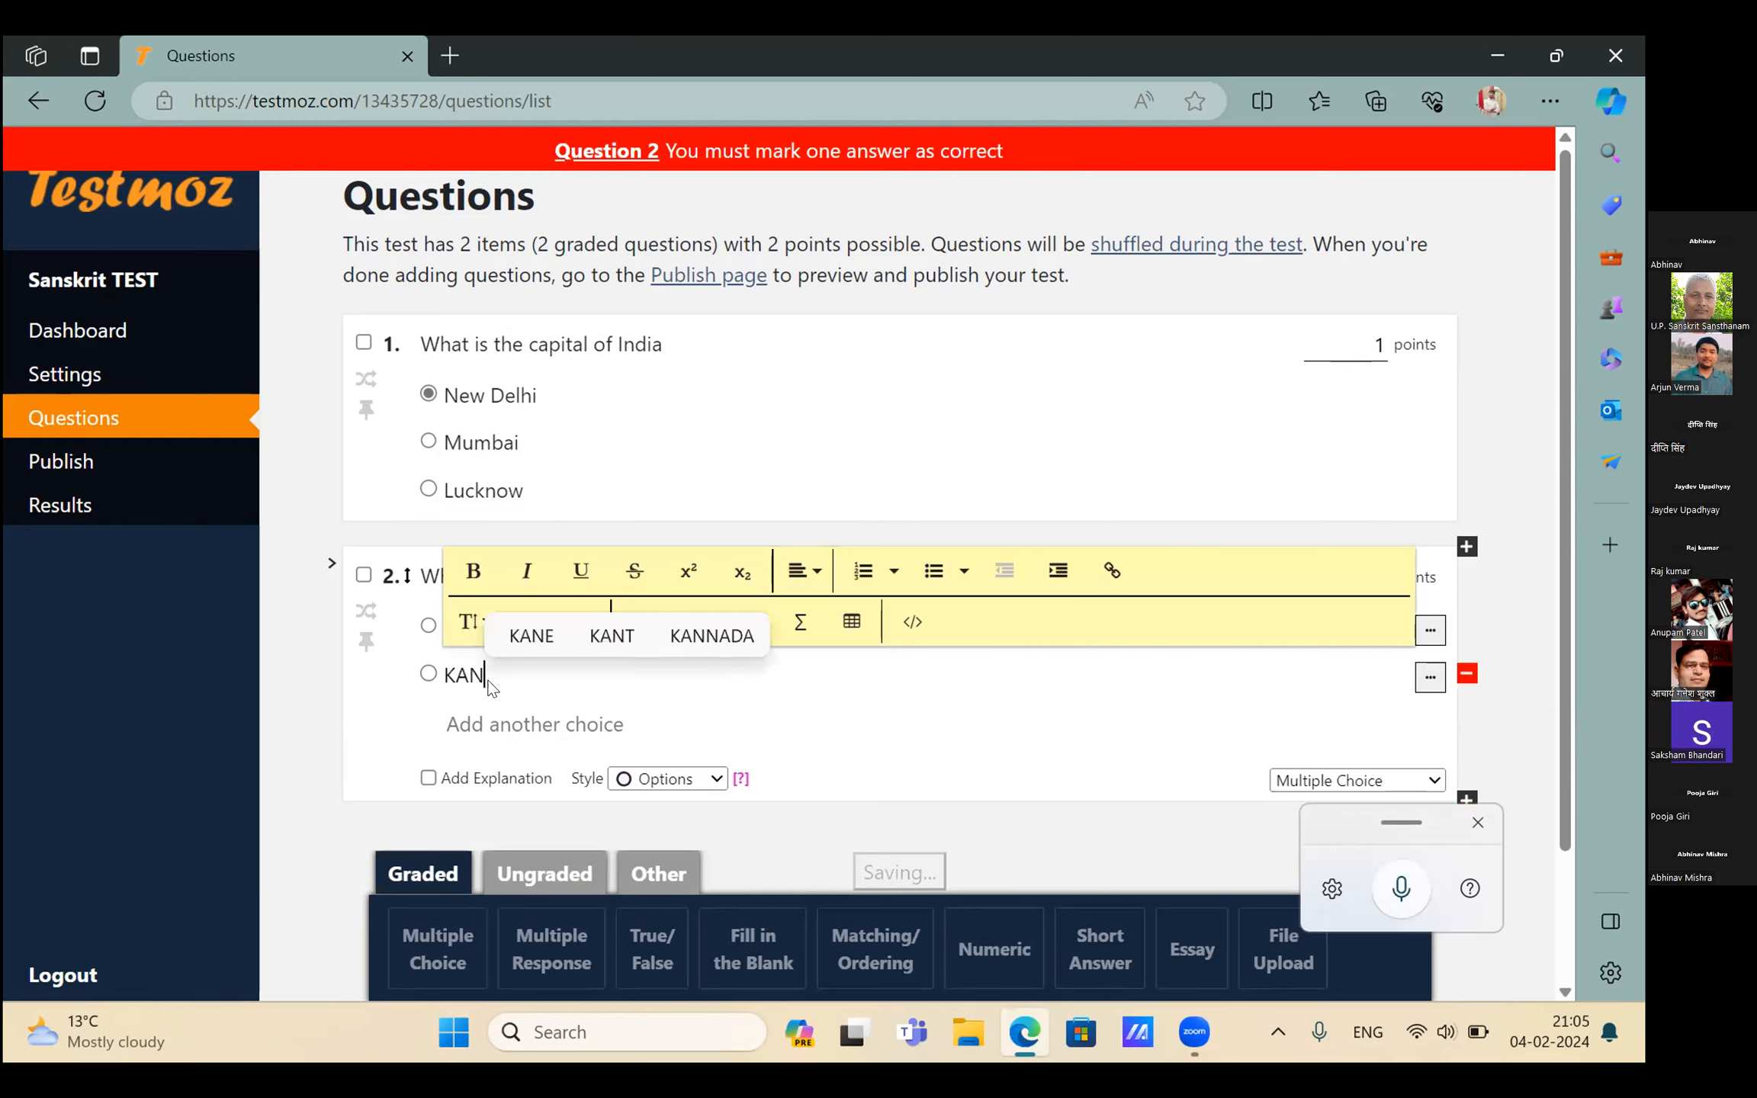
type("PUR")
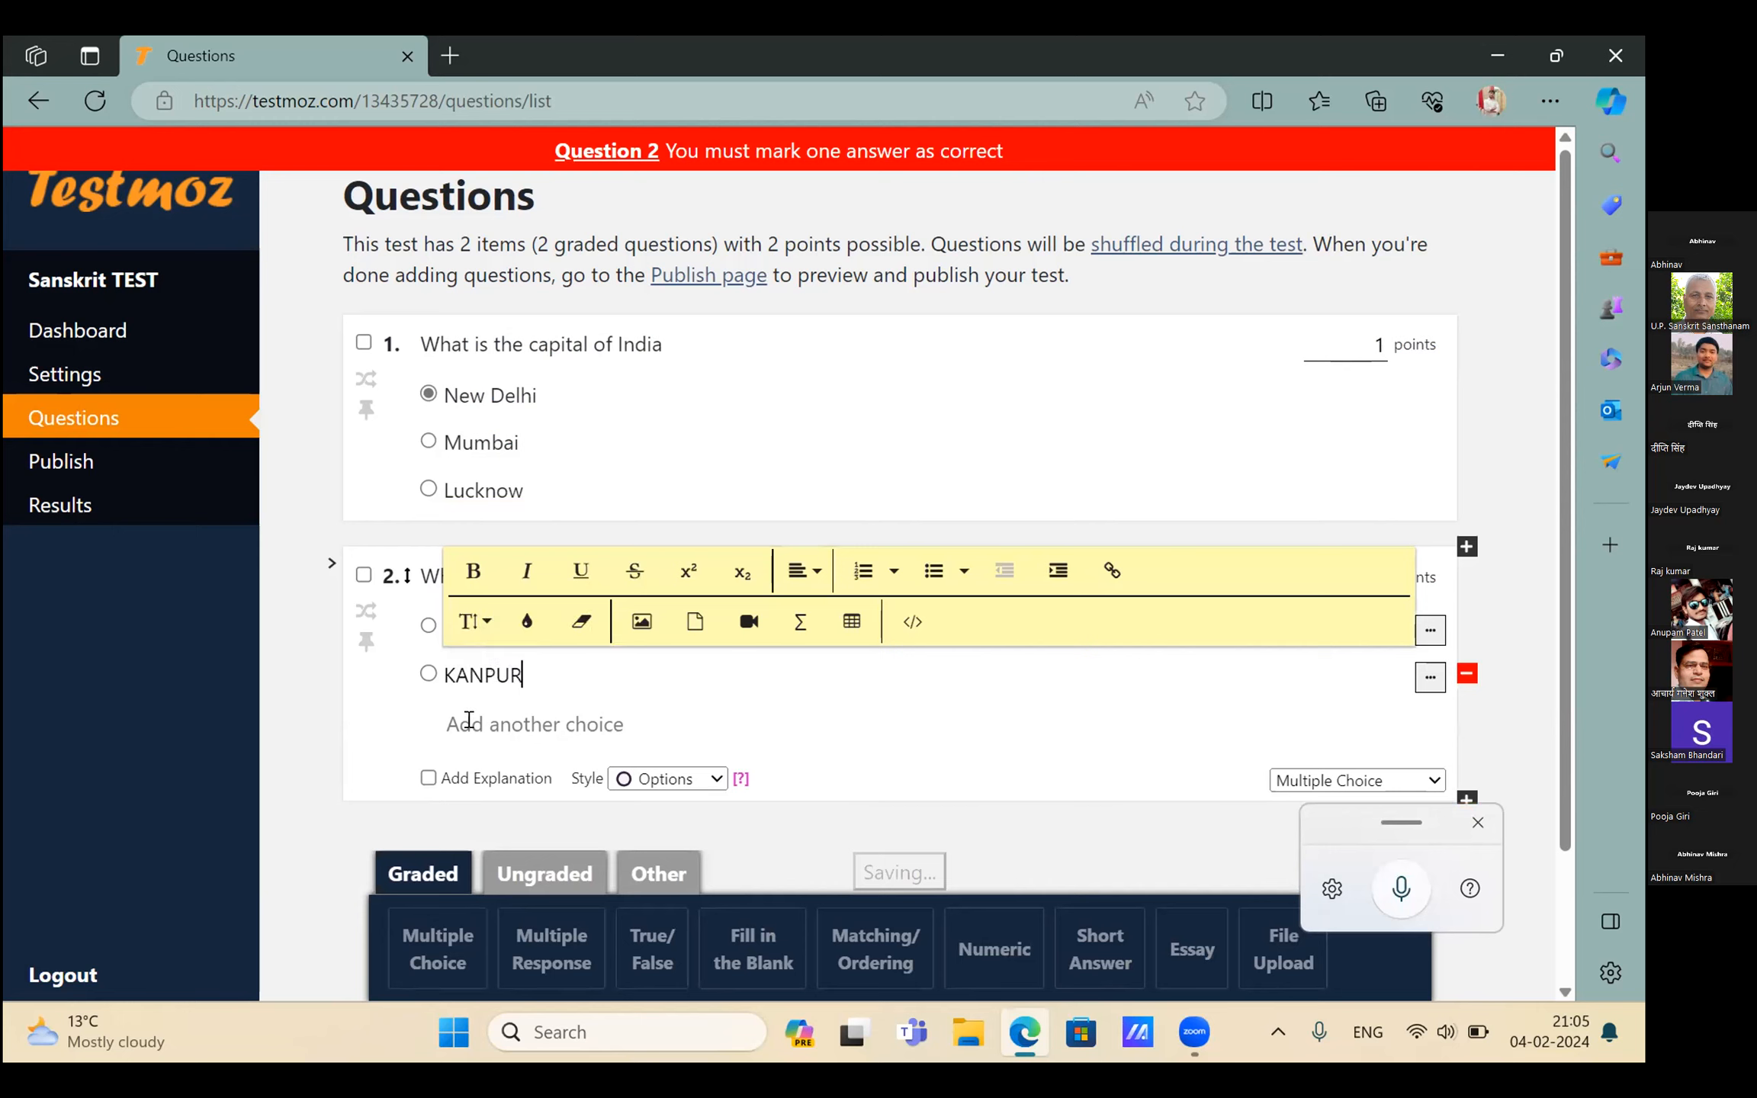
Add ALLAHABAD as a choice, drop the empty extra choice, and mark LUCKNOW correct
left_click(469, 720)
type("ALLAHABAD")
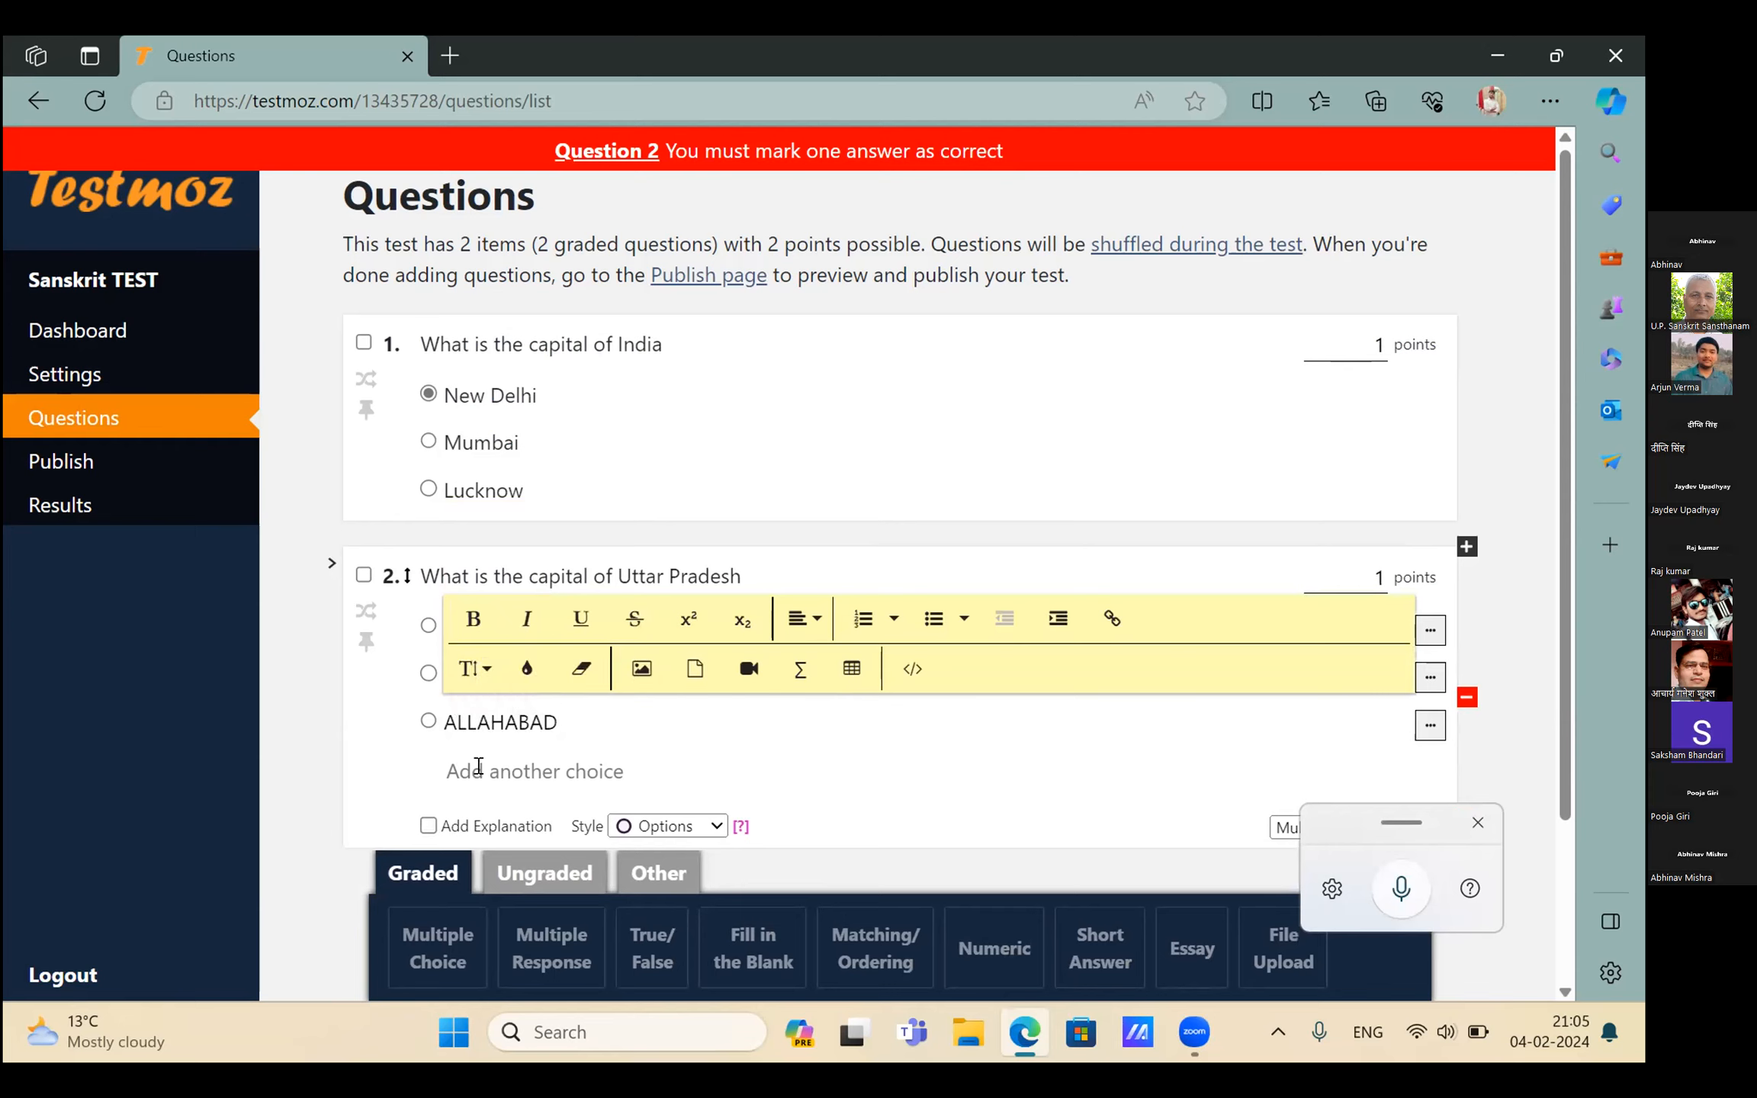
left_click(478, 769)
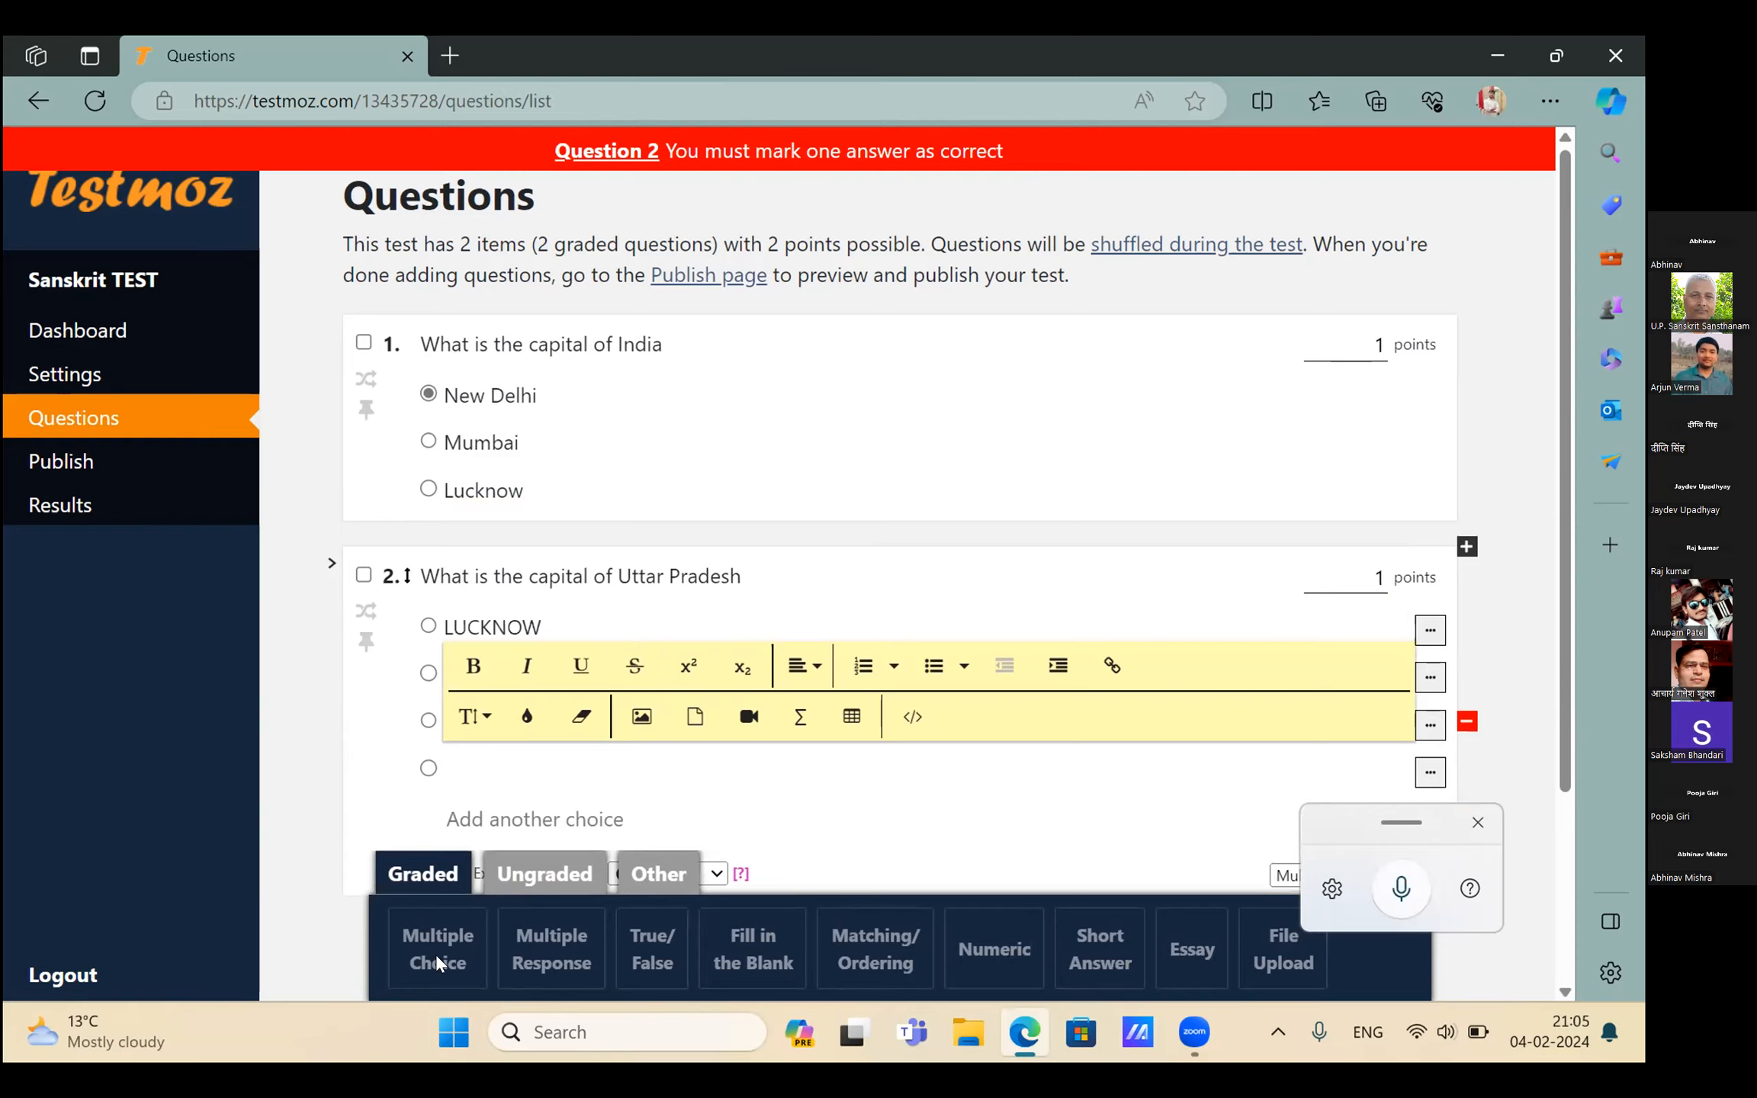
scroll(436, 955, "down", 2)
left_click(487, 795)
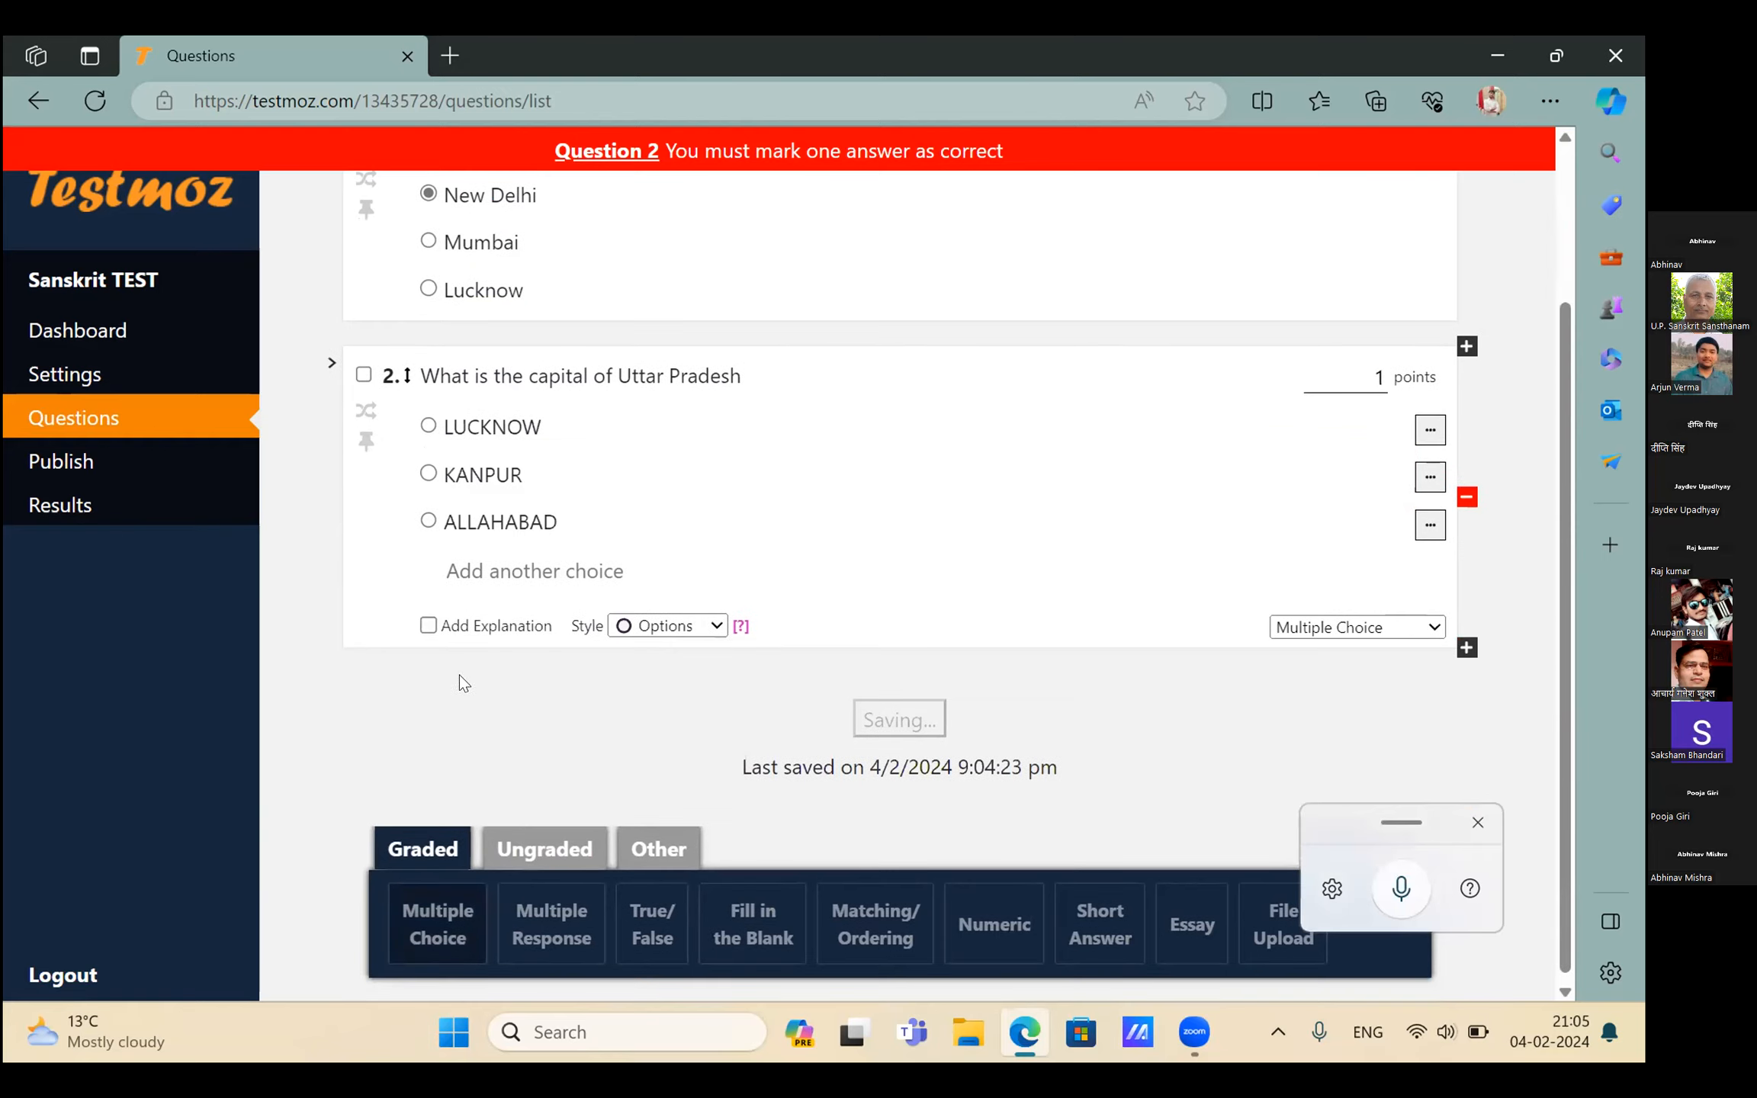
left_click(429, 426)
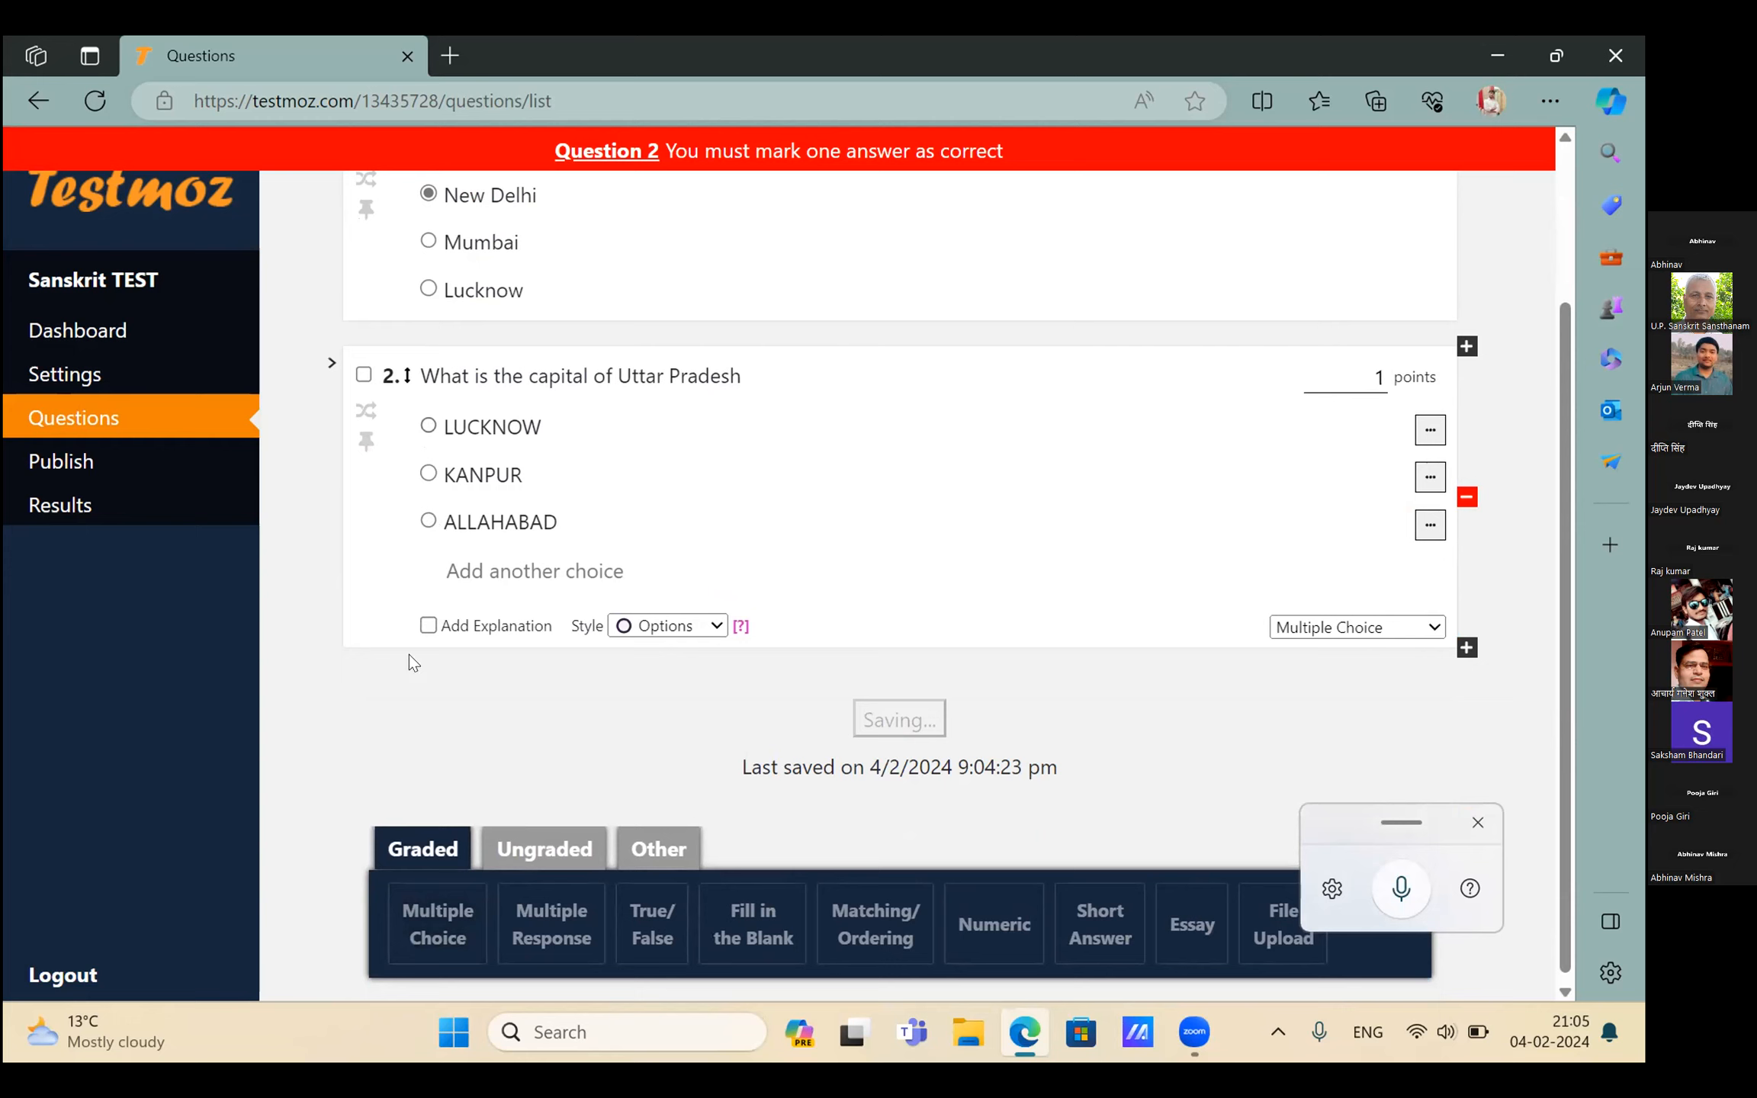
Add question 3 reading NATIONAL ANIMAL with TIGER as its first choice
left_click(437, 924)
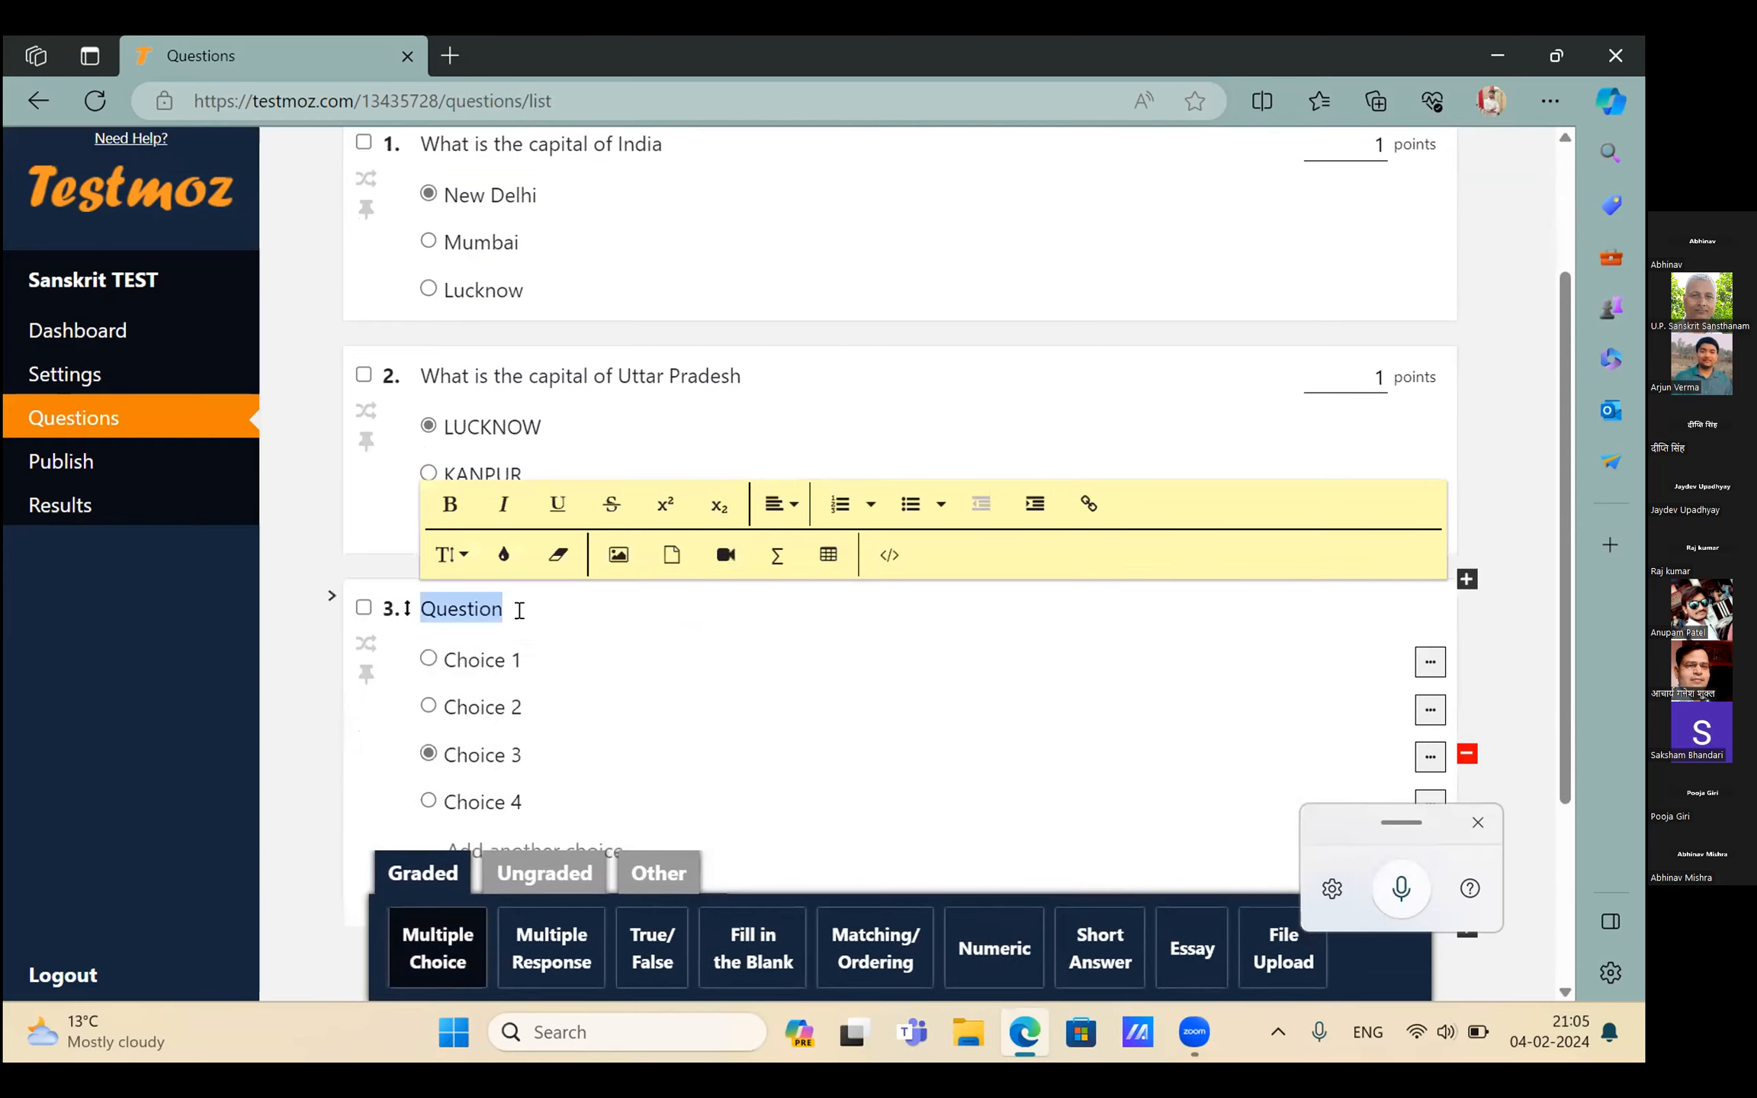
left_click(516, 610)
key("BackSpace")
key("BackSpace")
key("BackSpace")
key("BackSpace")
key("BackSpace")
key("BackSpace")
key("BackSpace")
key("BackSpace")
type("NATIONAL ANIMAL")
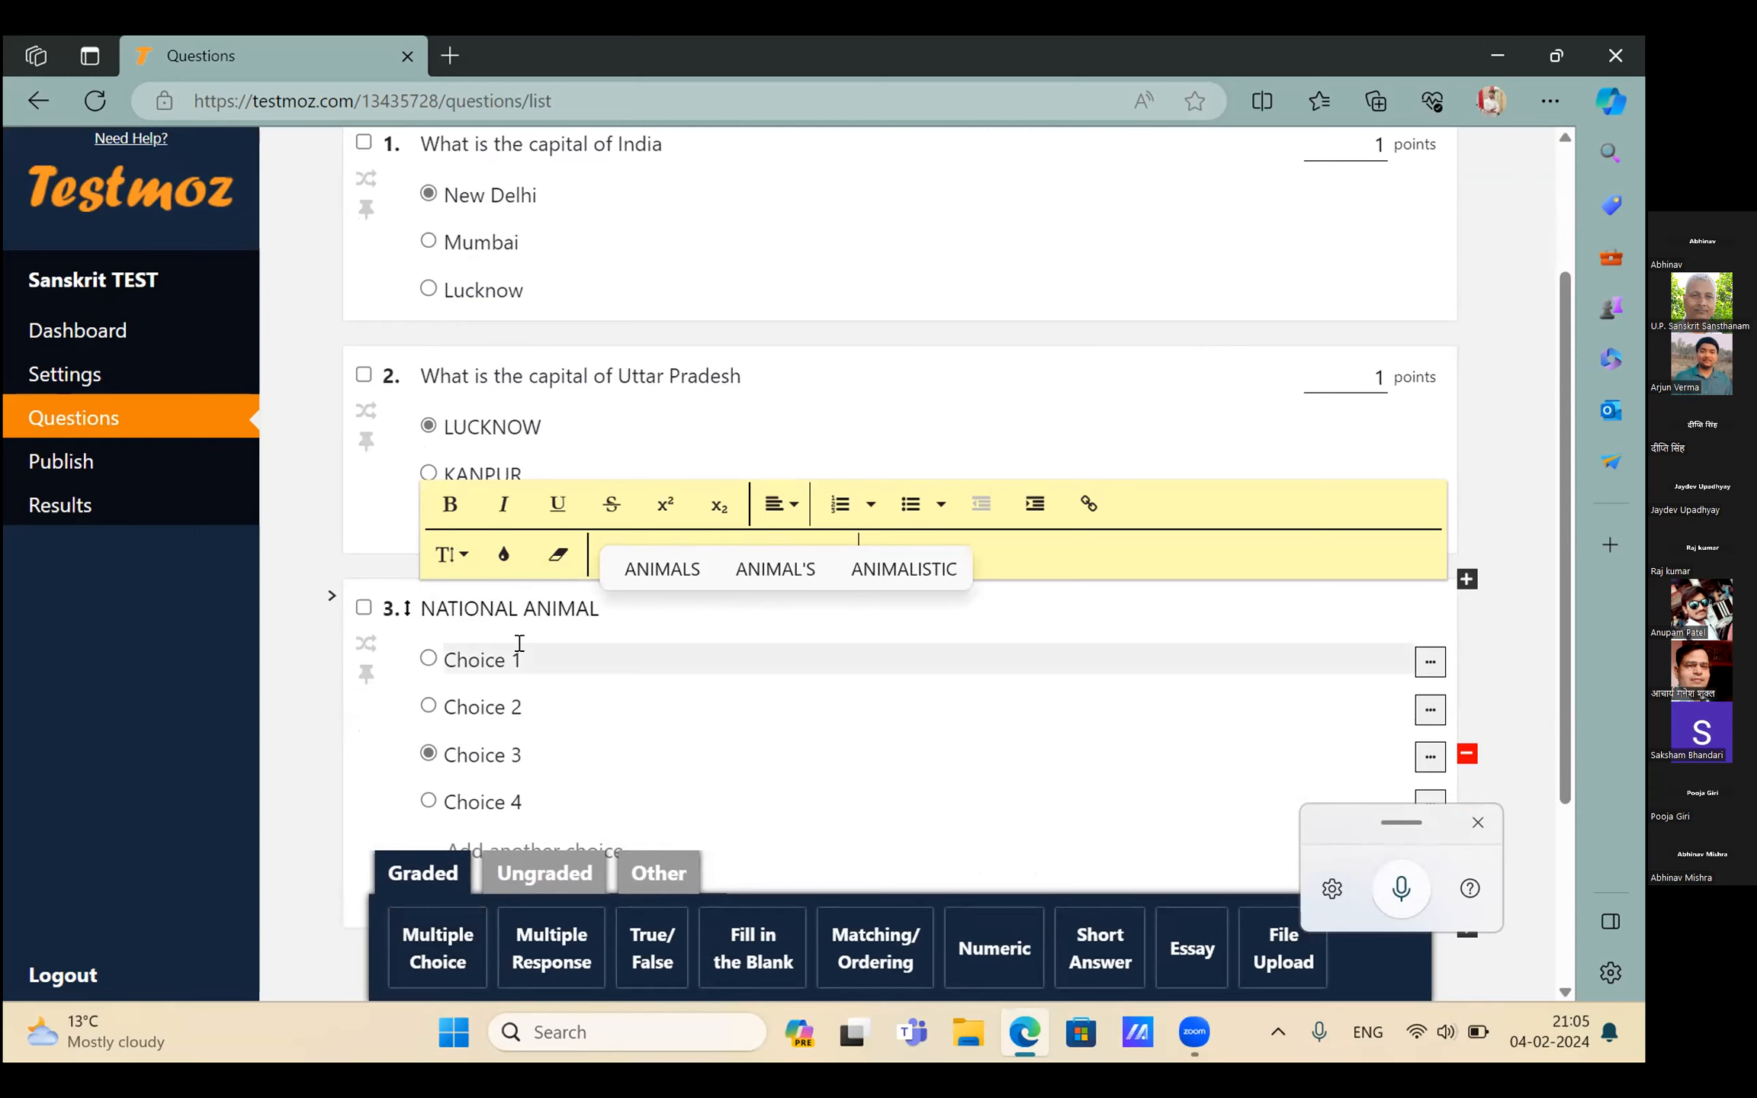
left_click(519, 643)
key("BackSpace")
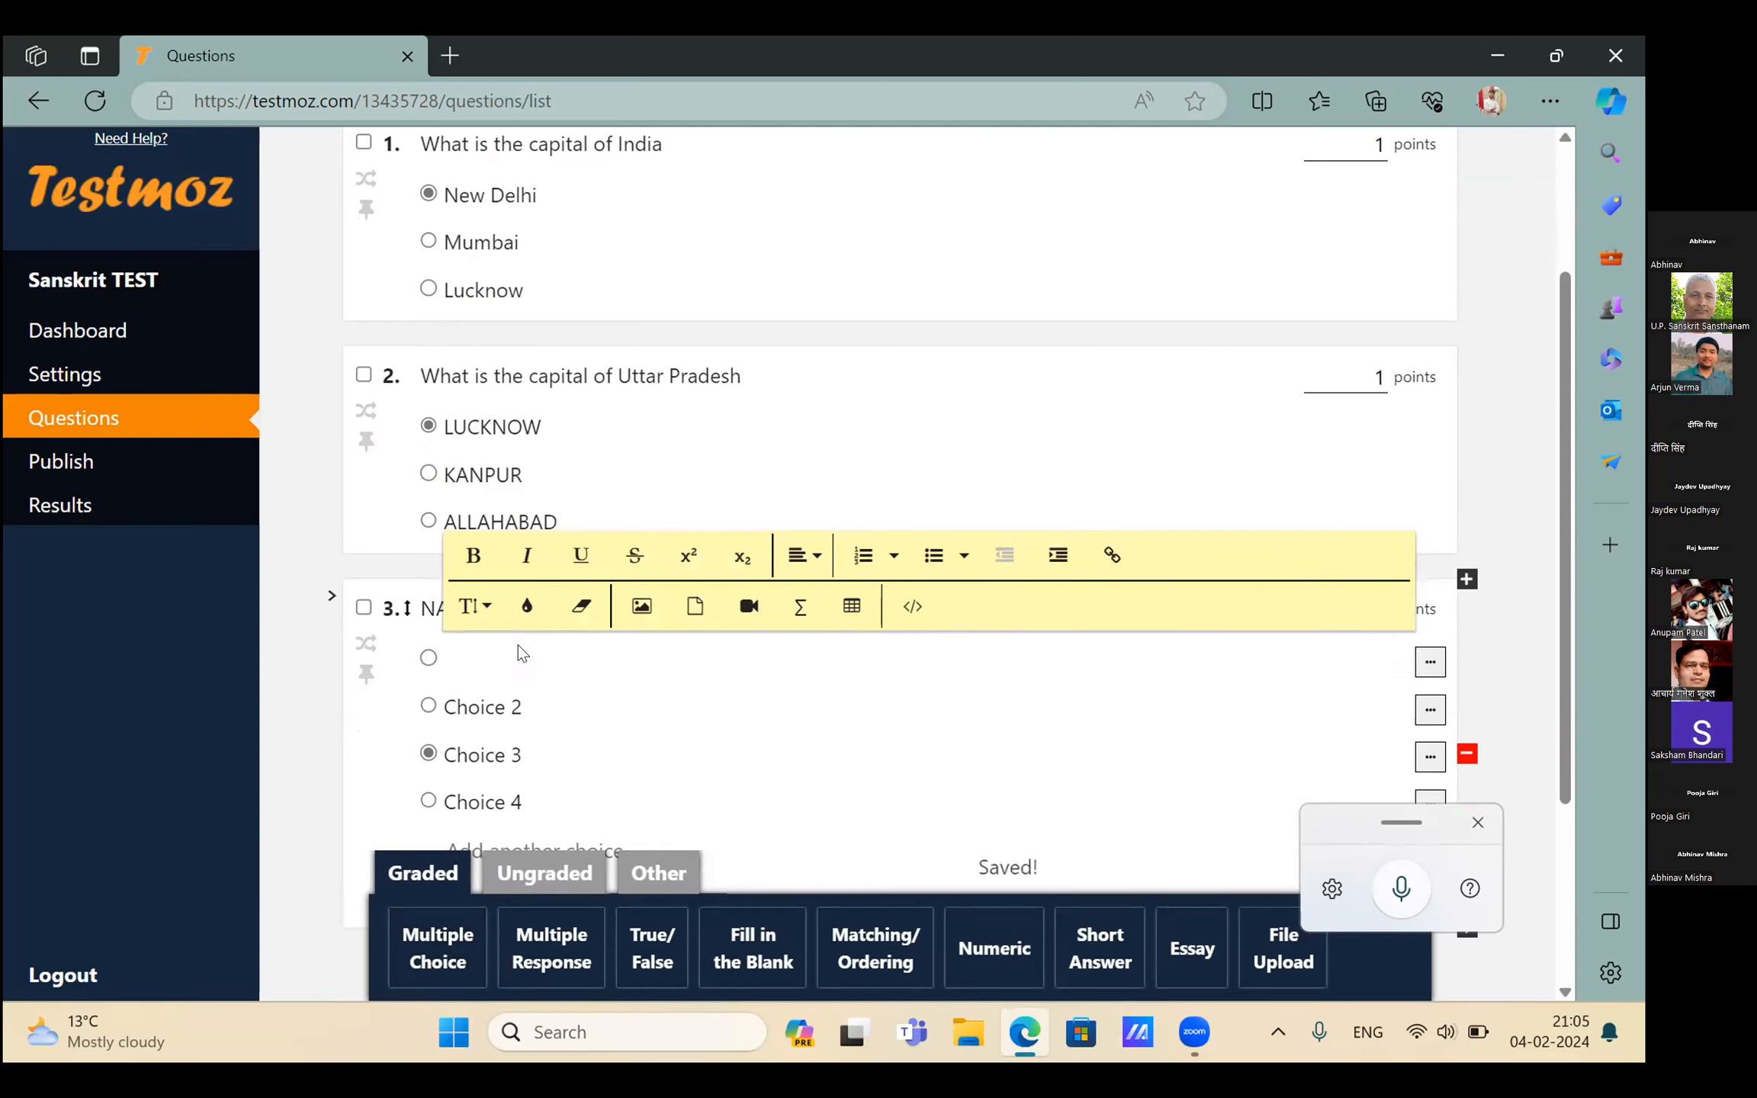
type("TIGER")
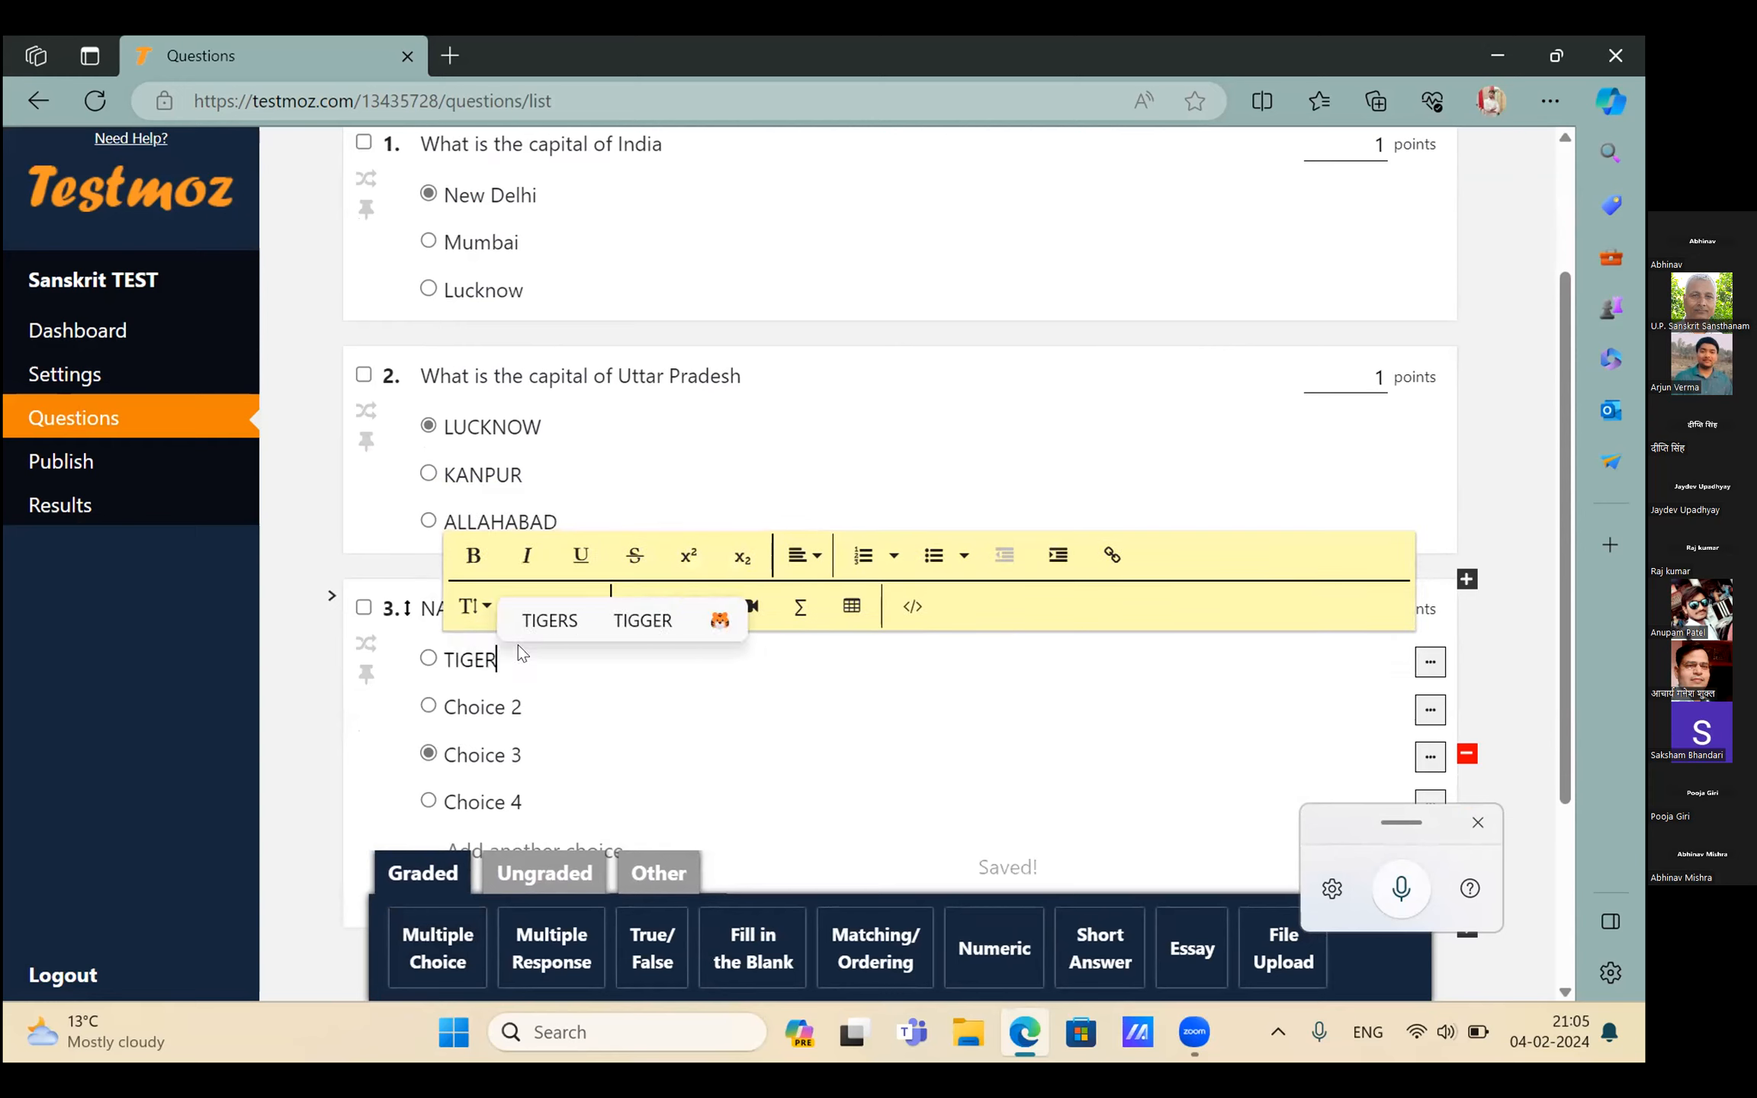
Fill question 3's other choices with LION, LEAPORD and COW, then add a fourth question
key("Tab")
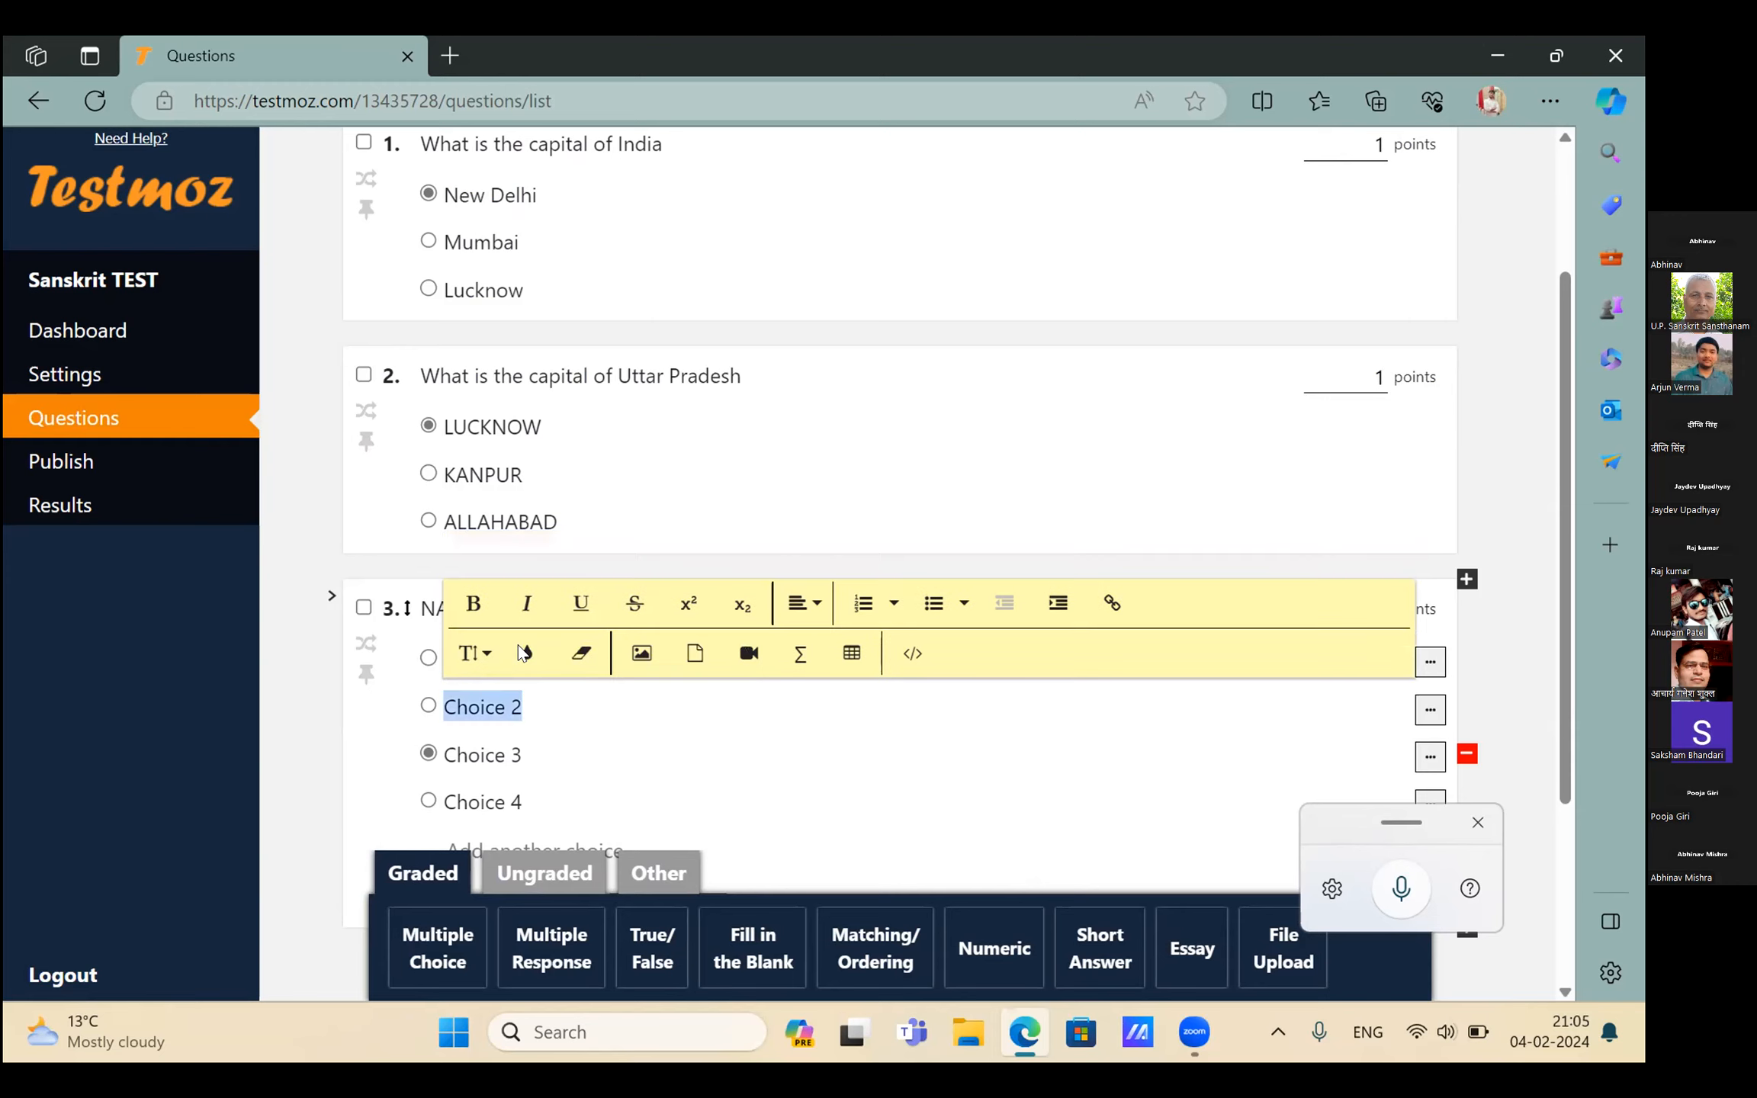
key("BackSpace")
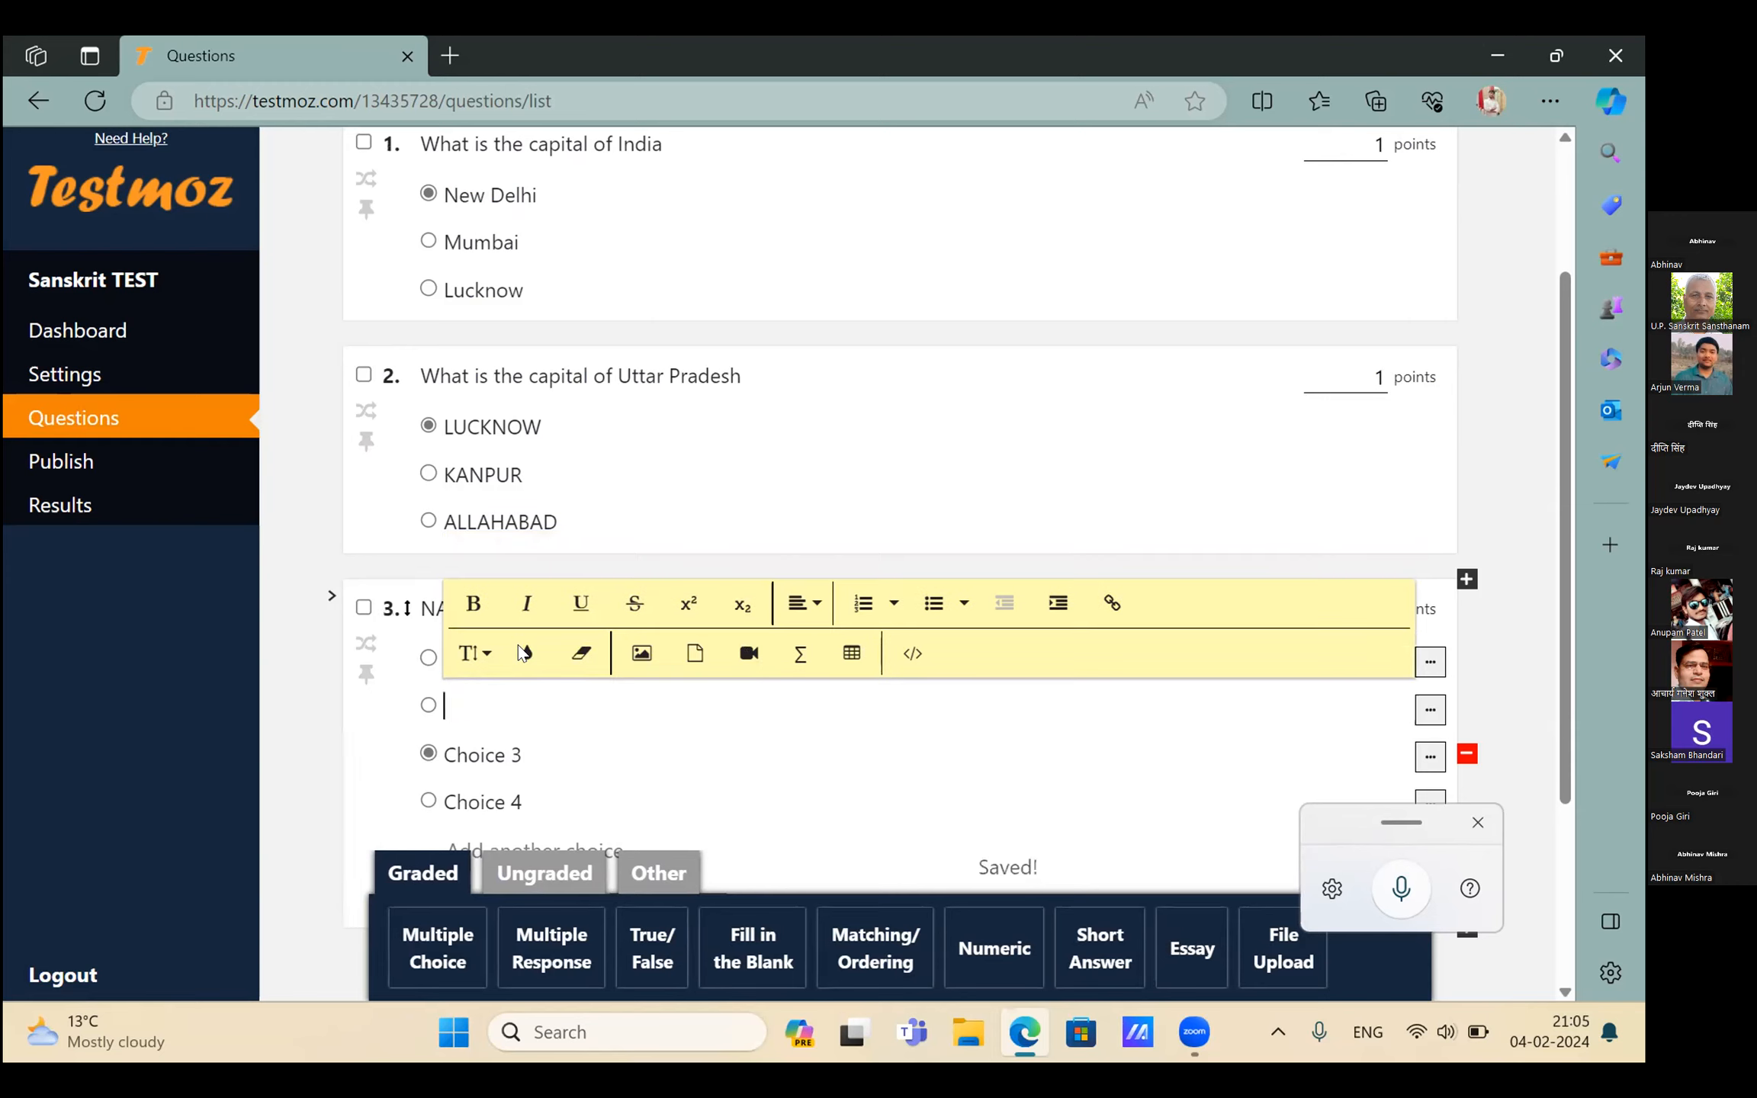
type("LION")
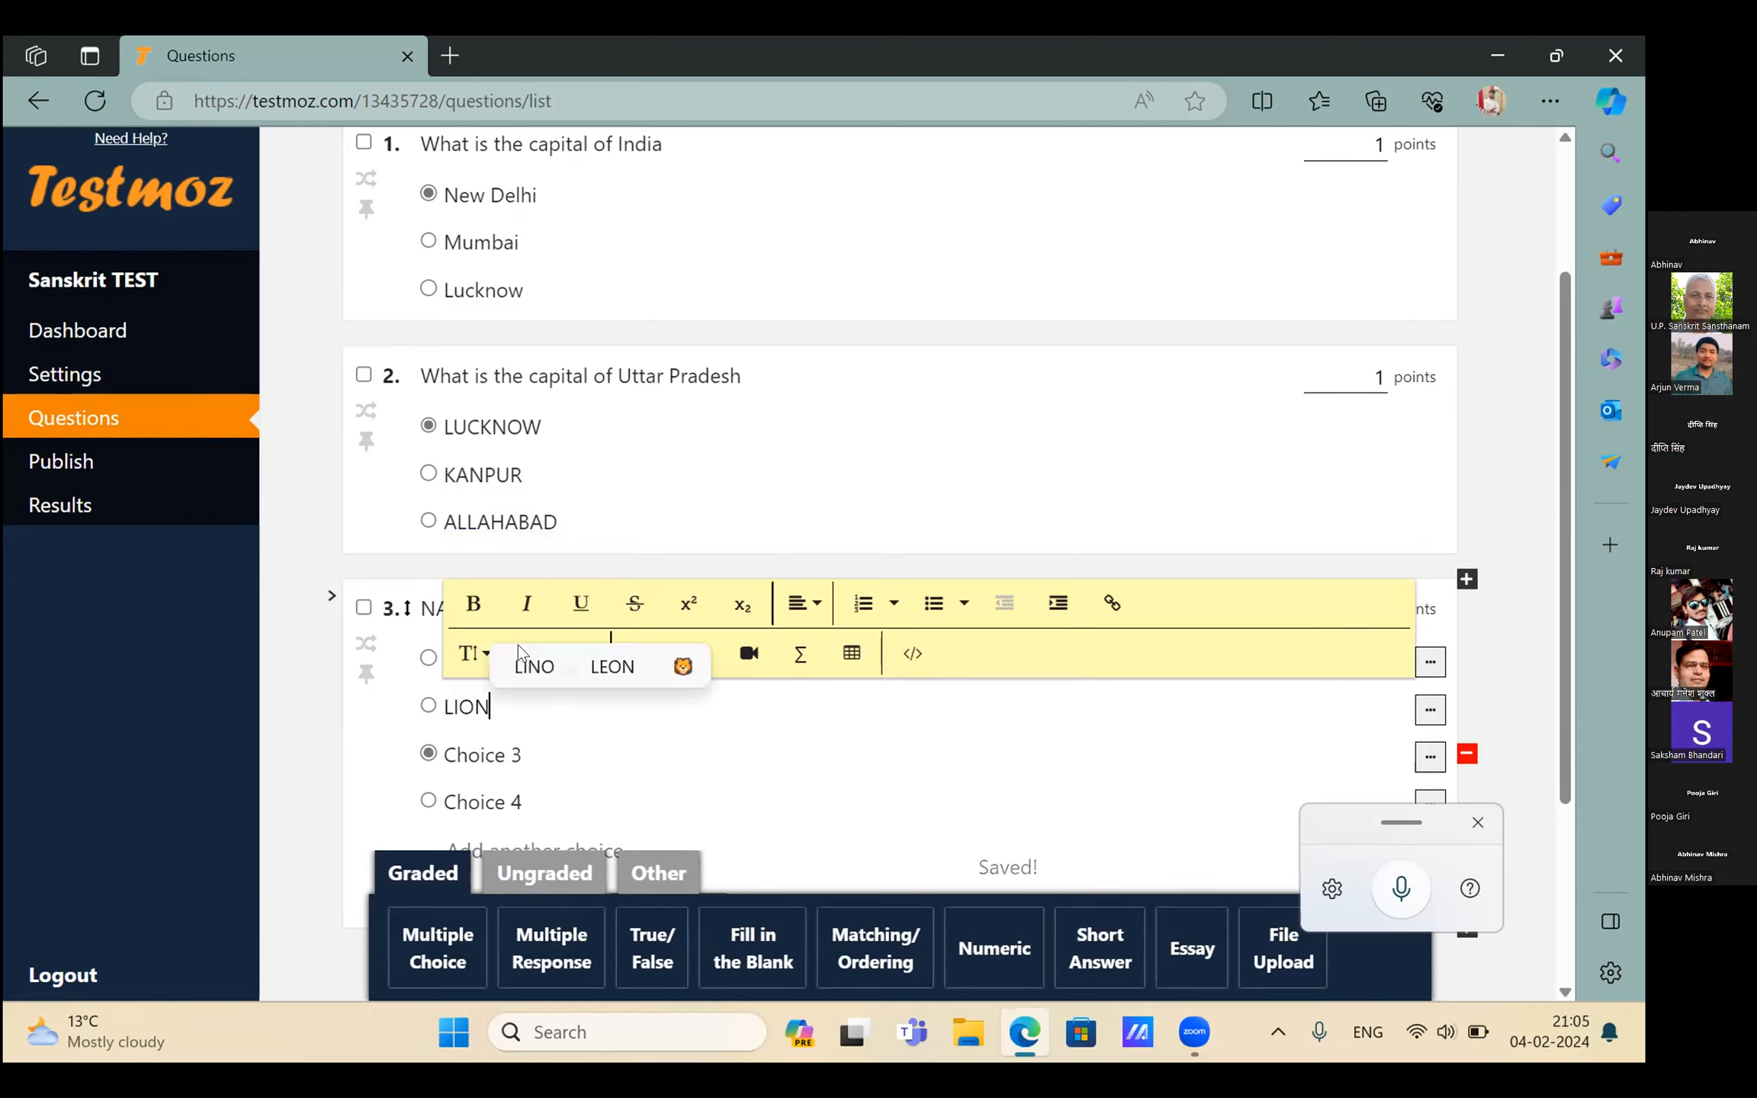
key("Tab")
key("BackSpace")
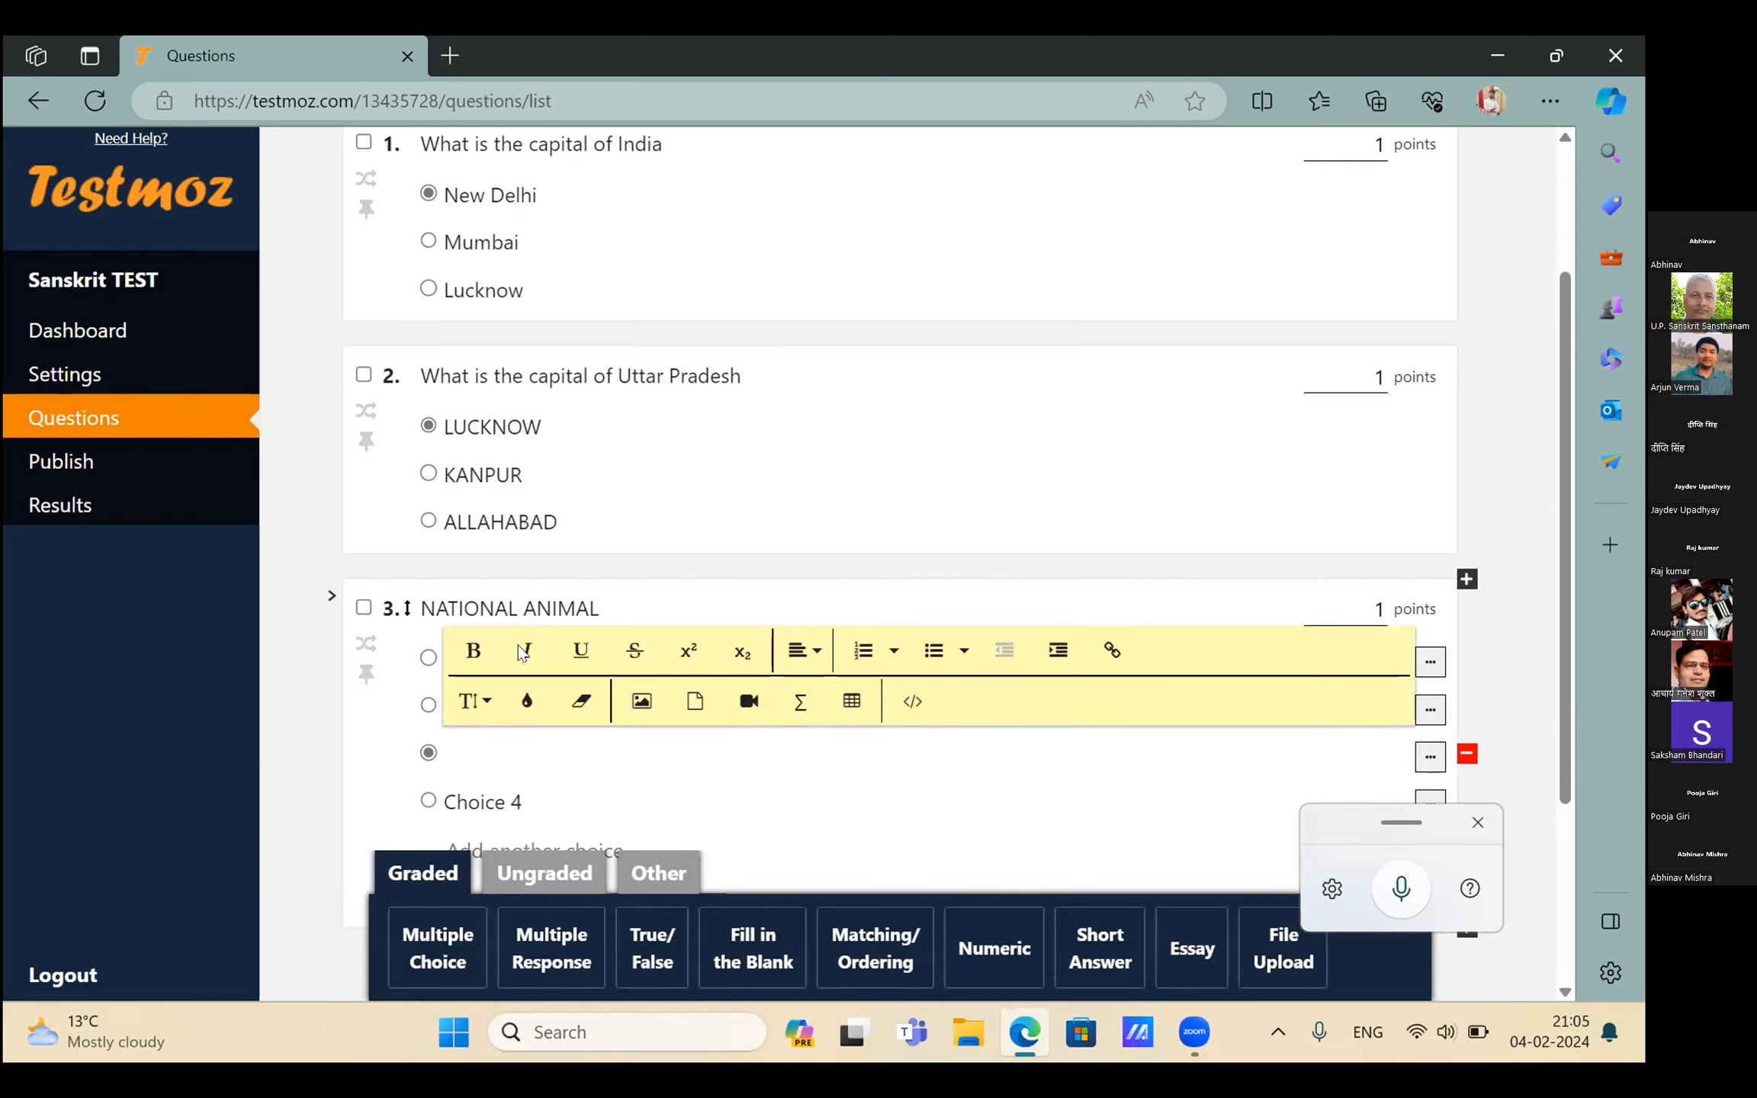
type("LEA")
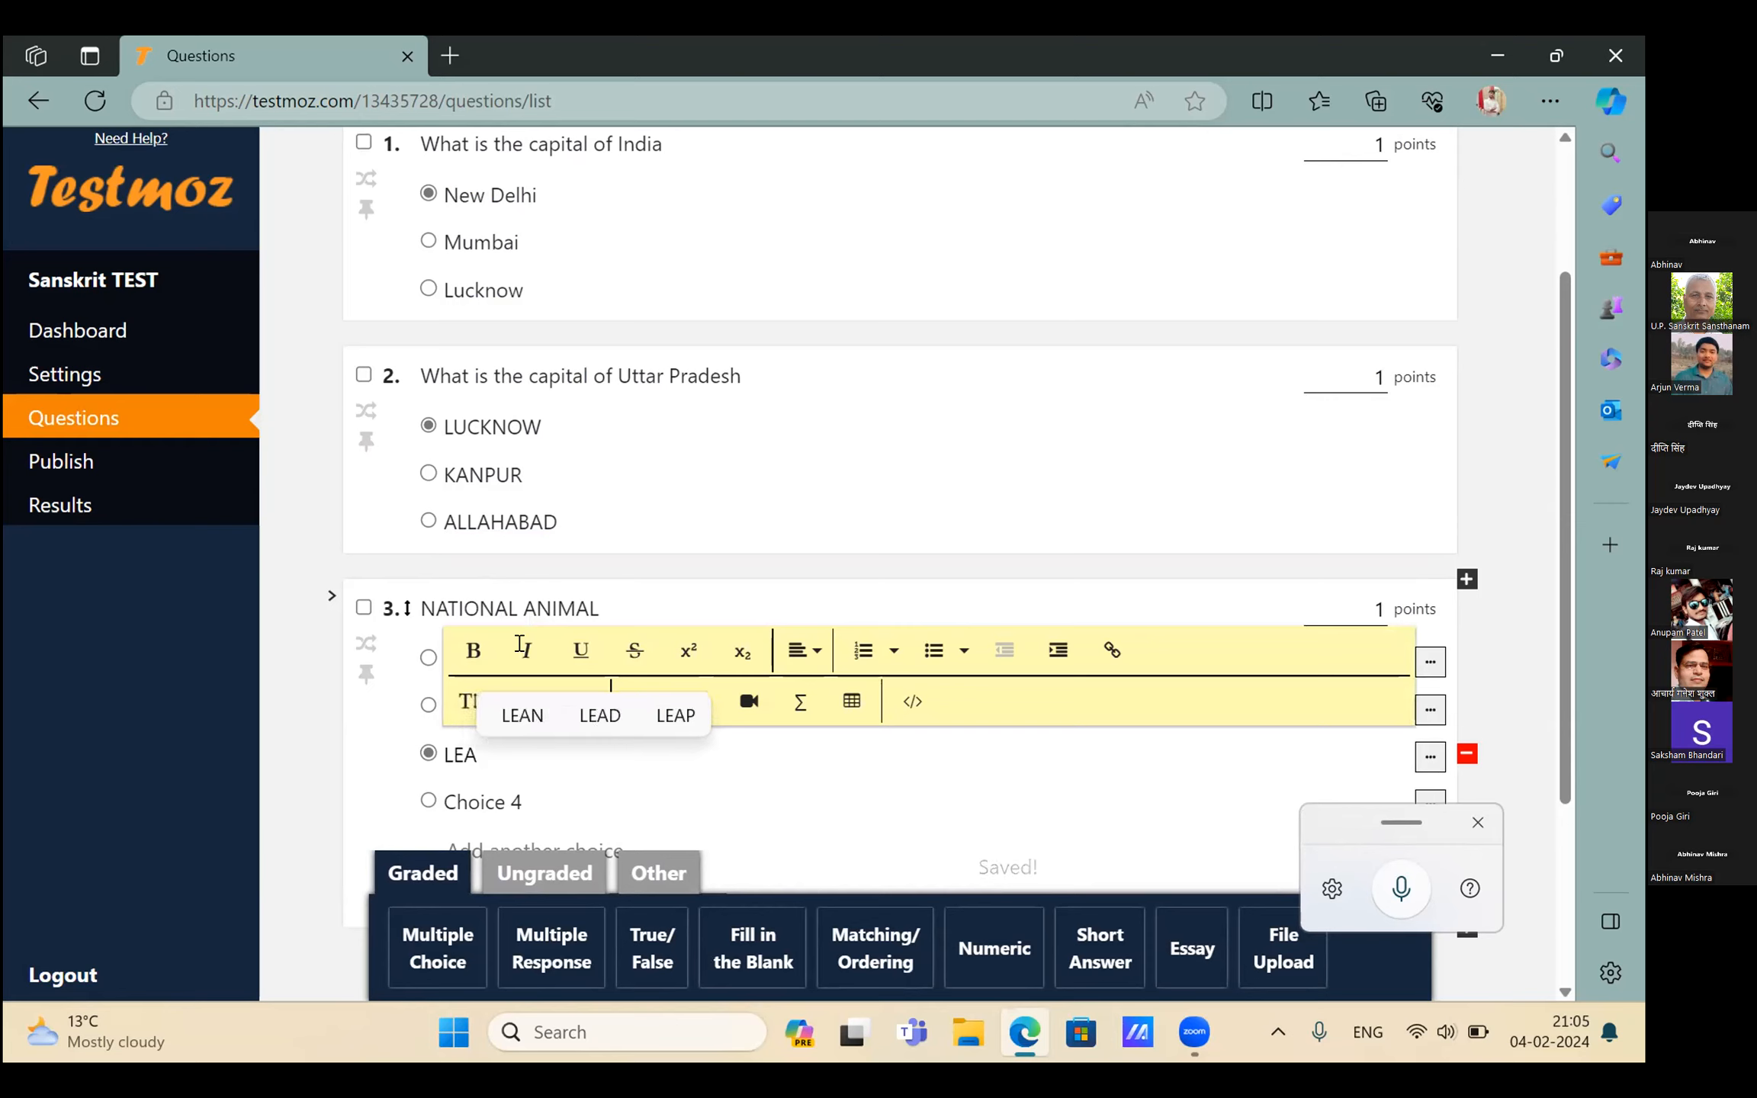
type("PO")
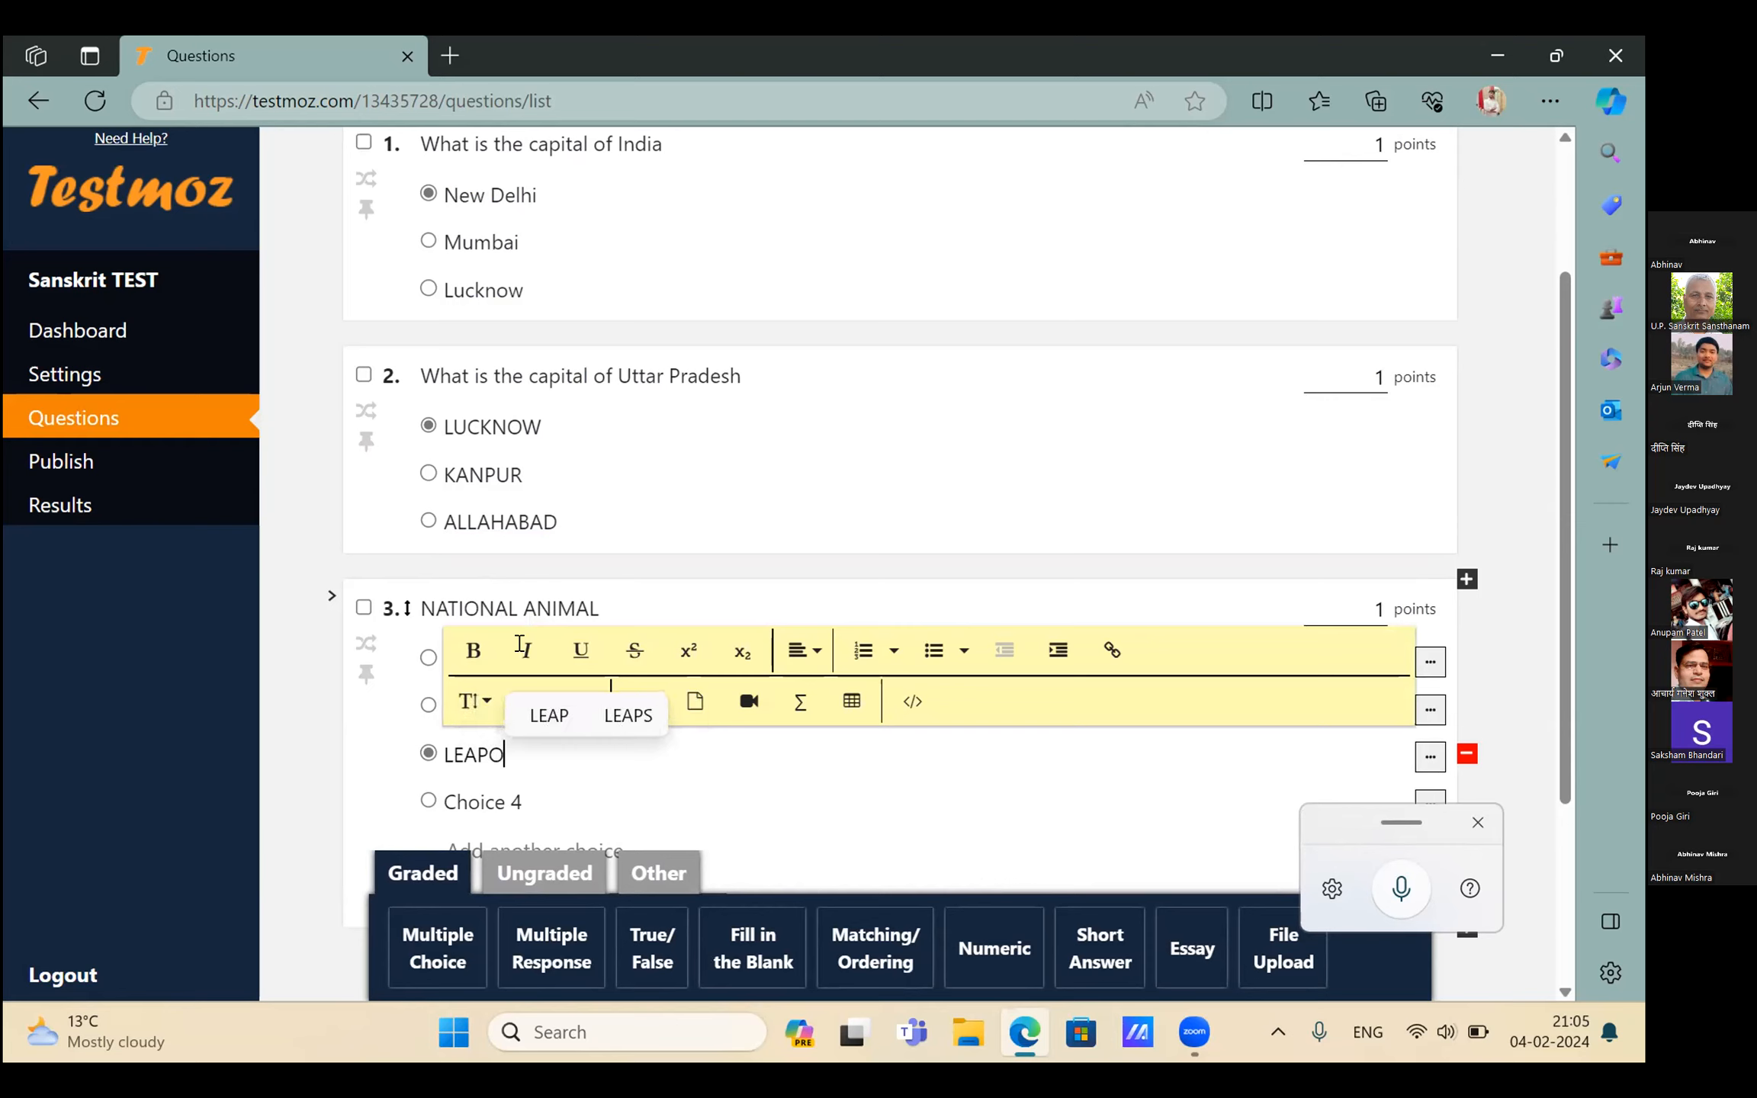
type("RD")
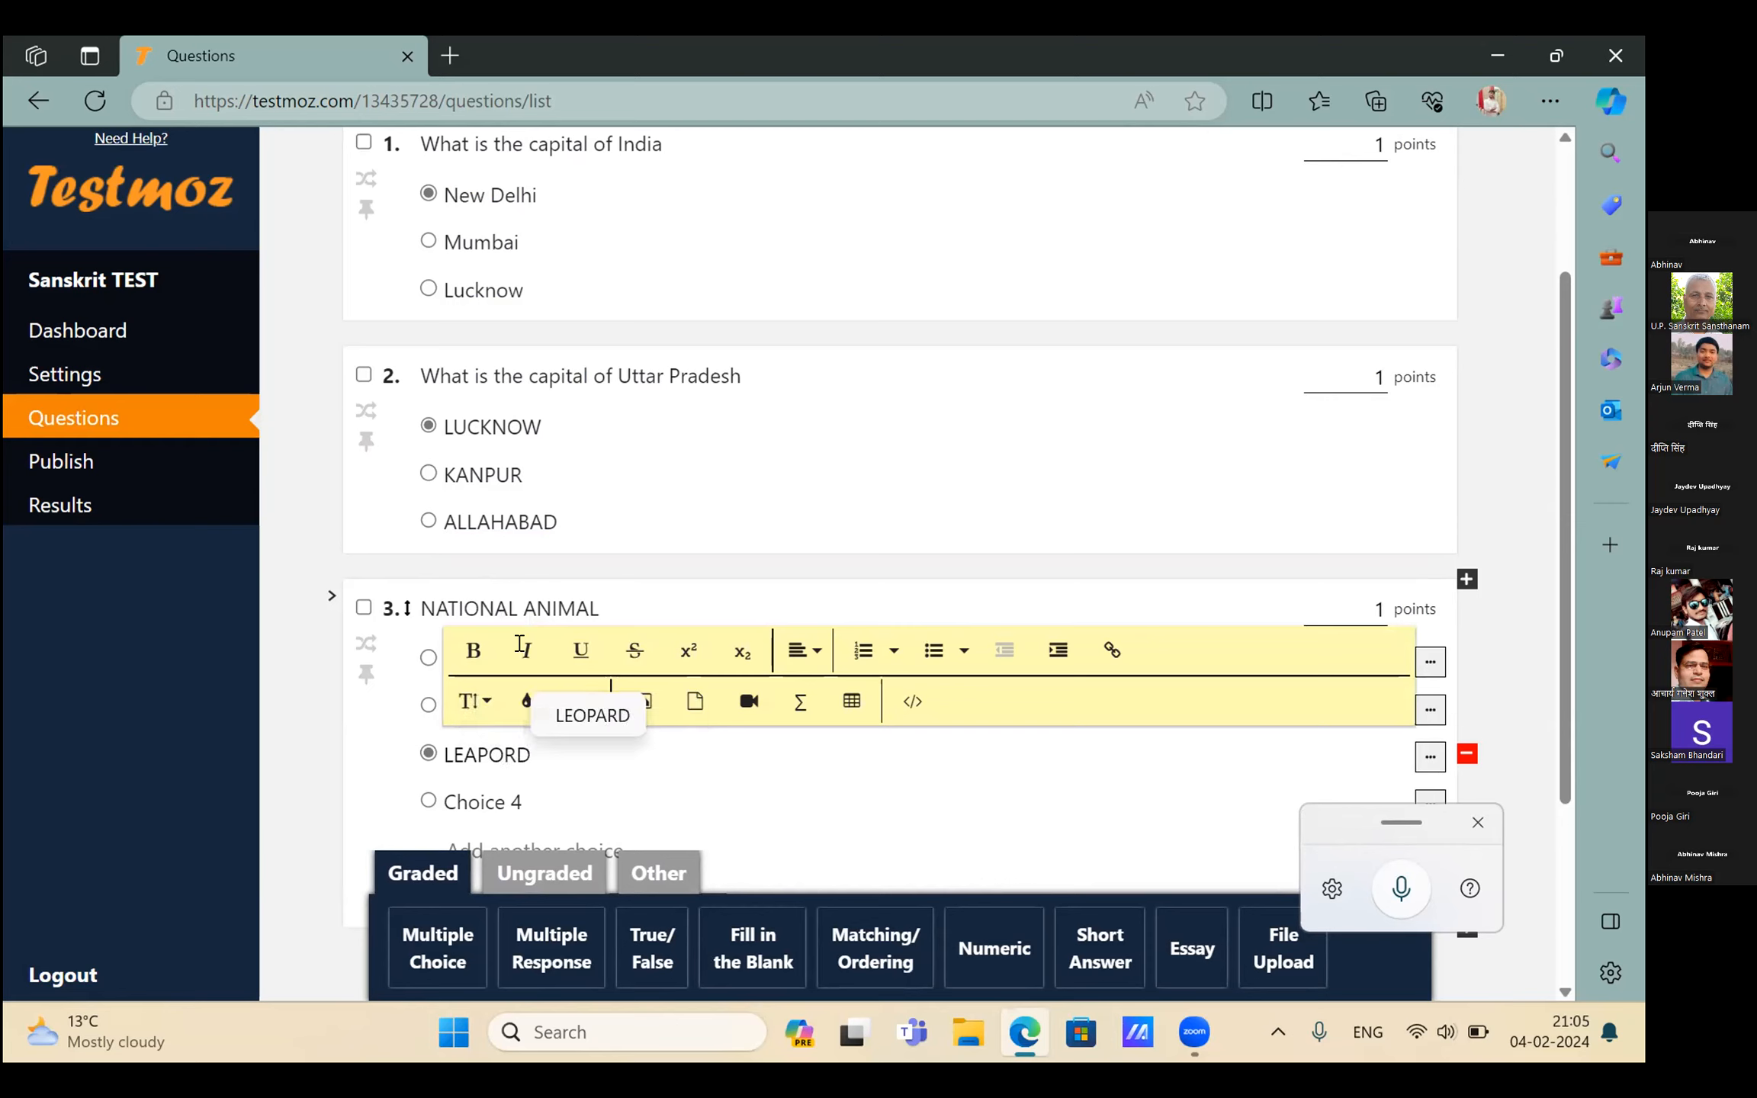
key("Tab")
key("BackSpace")
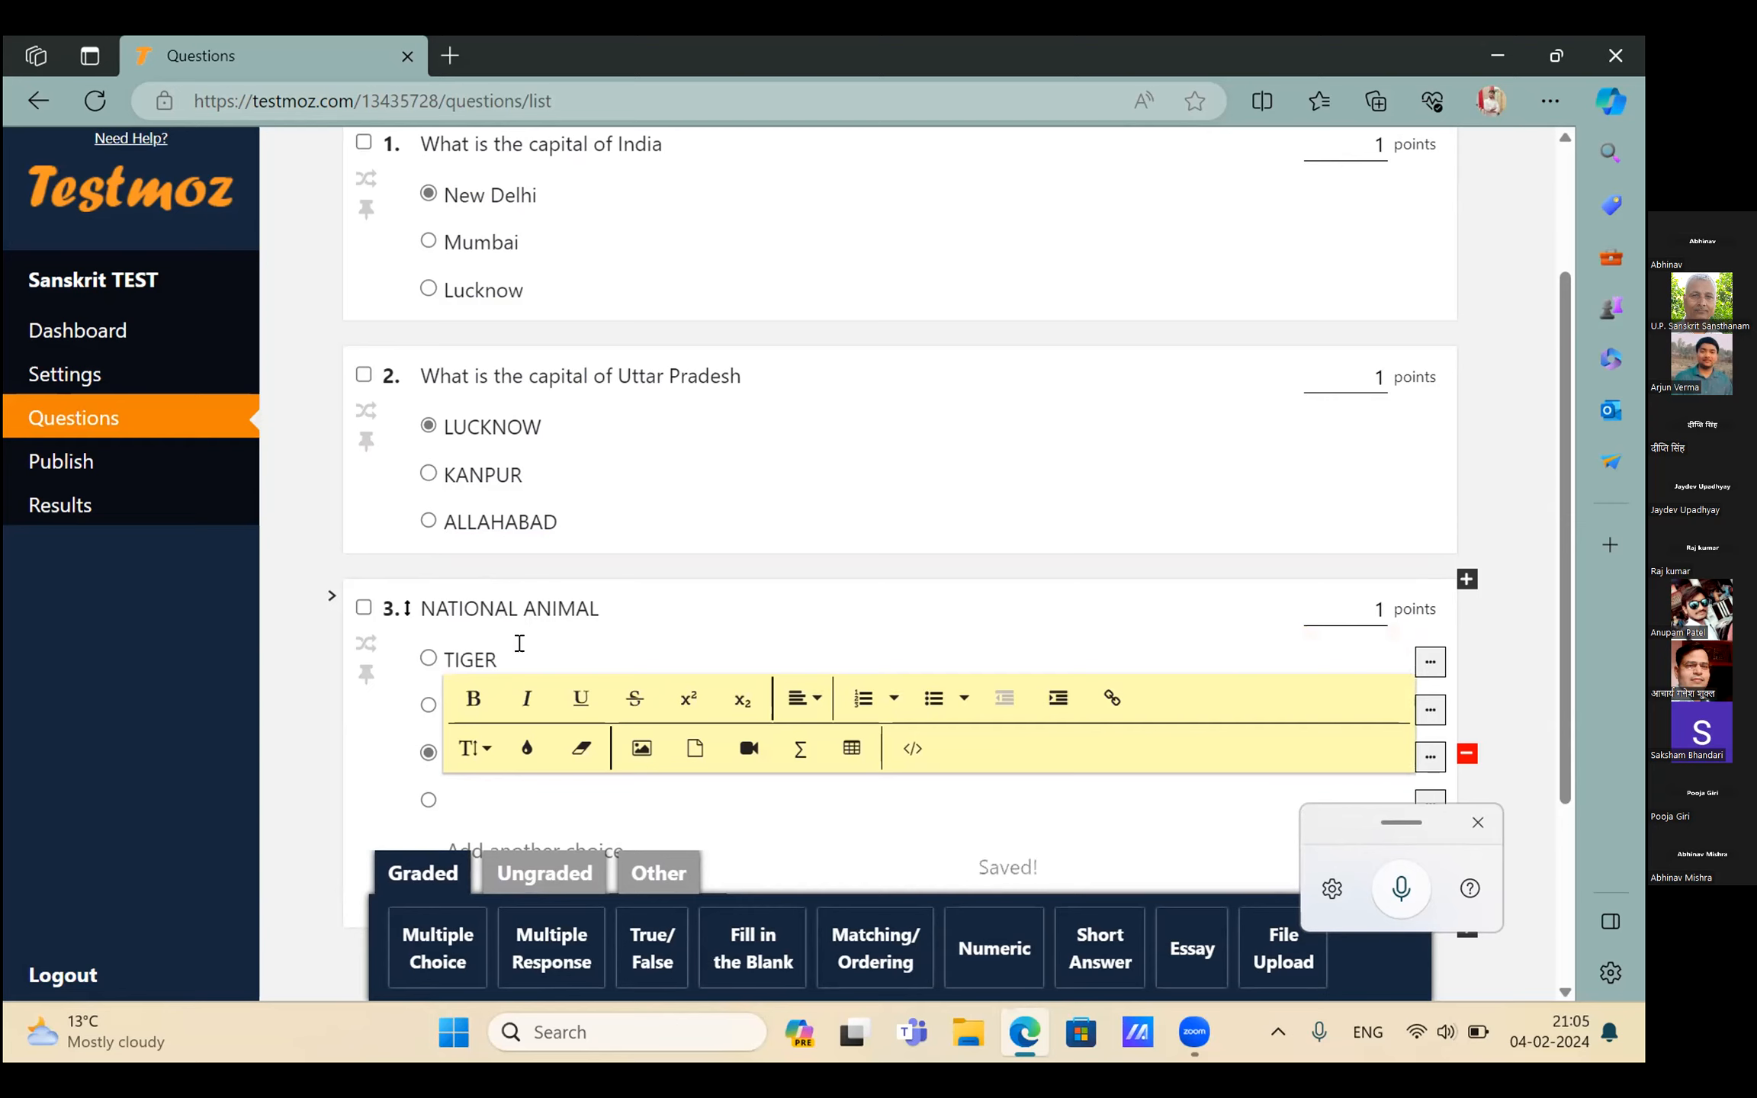
type("COW")
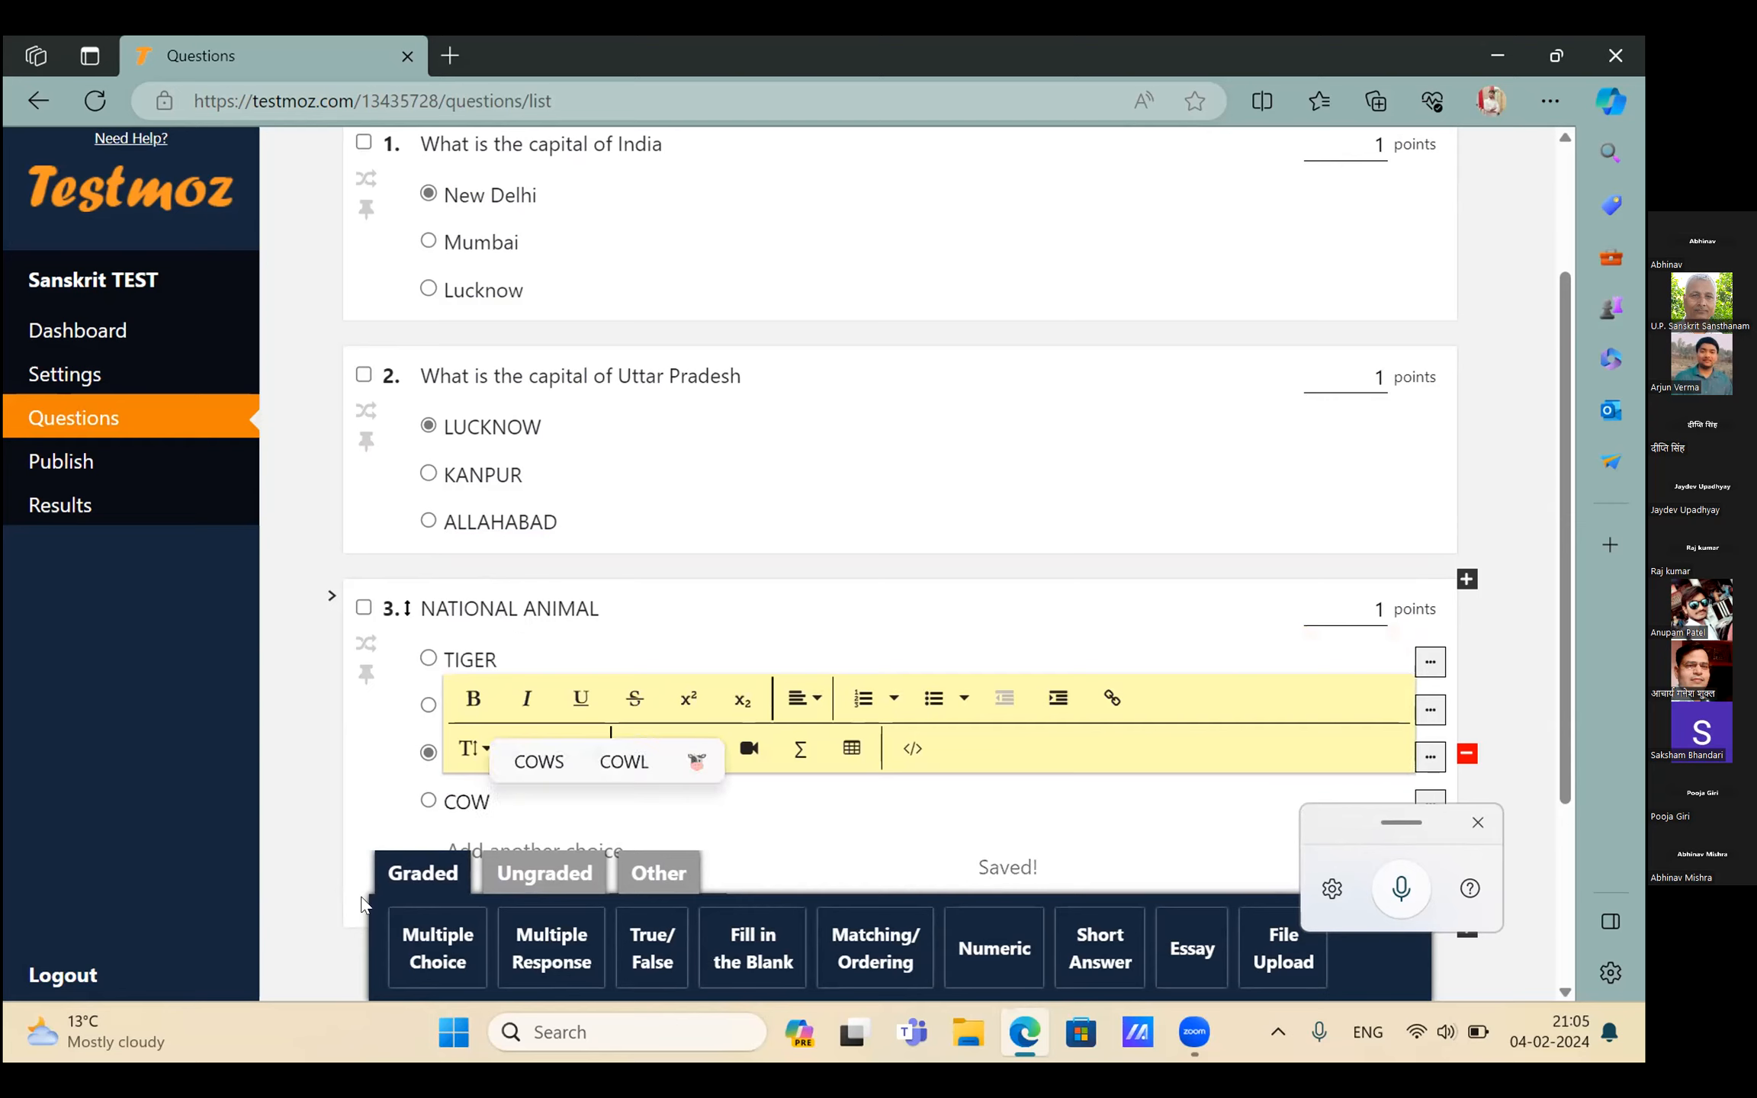
left_click(438, 949)
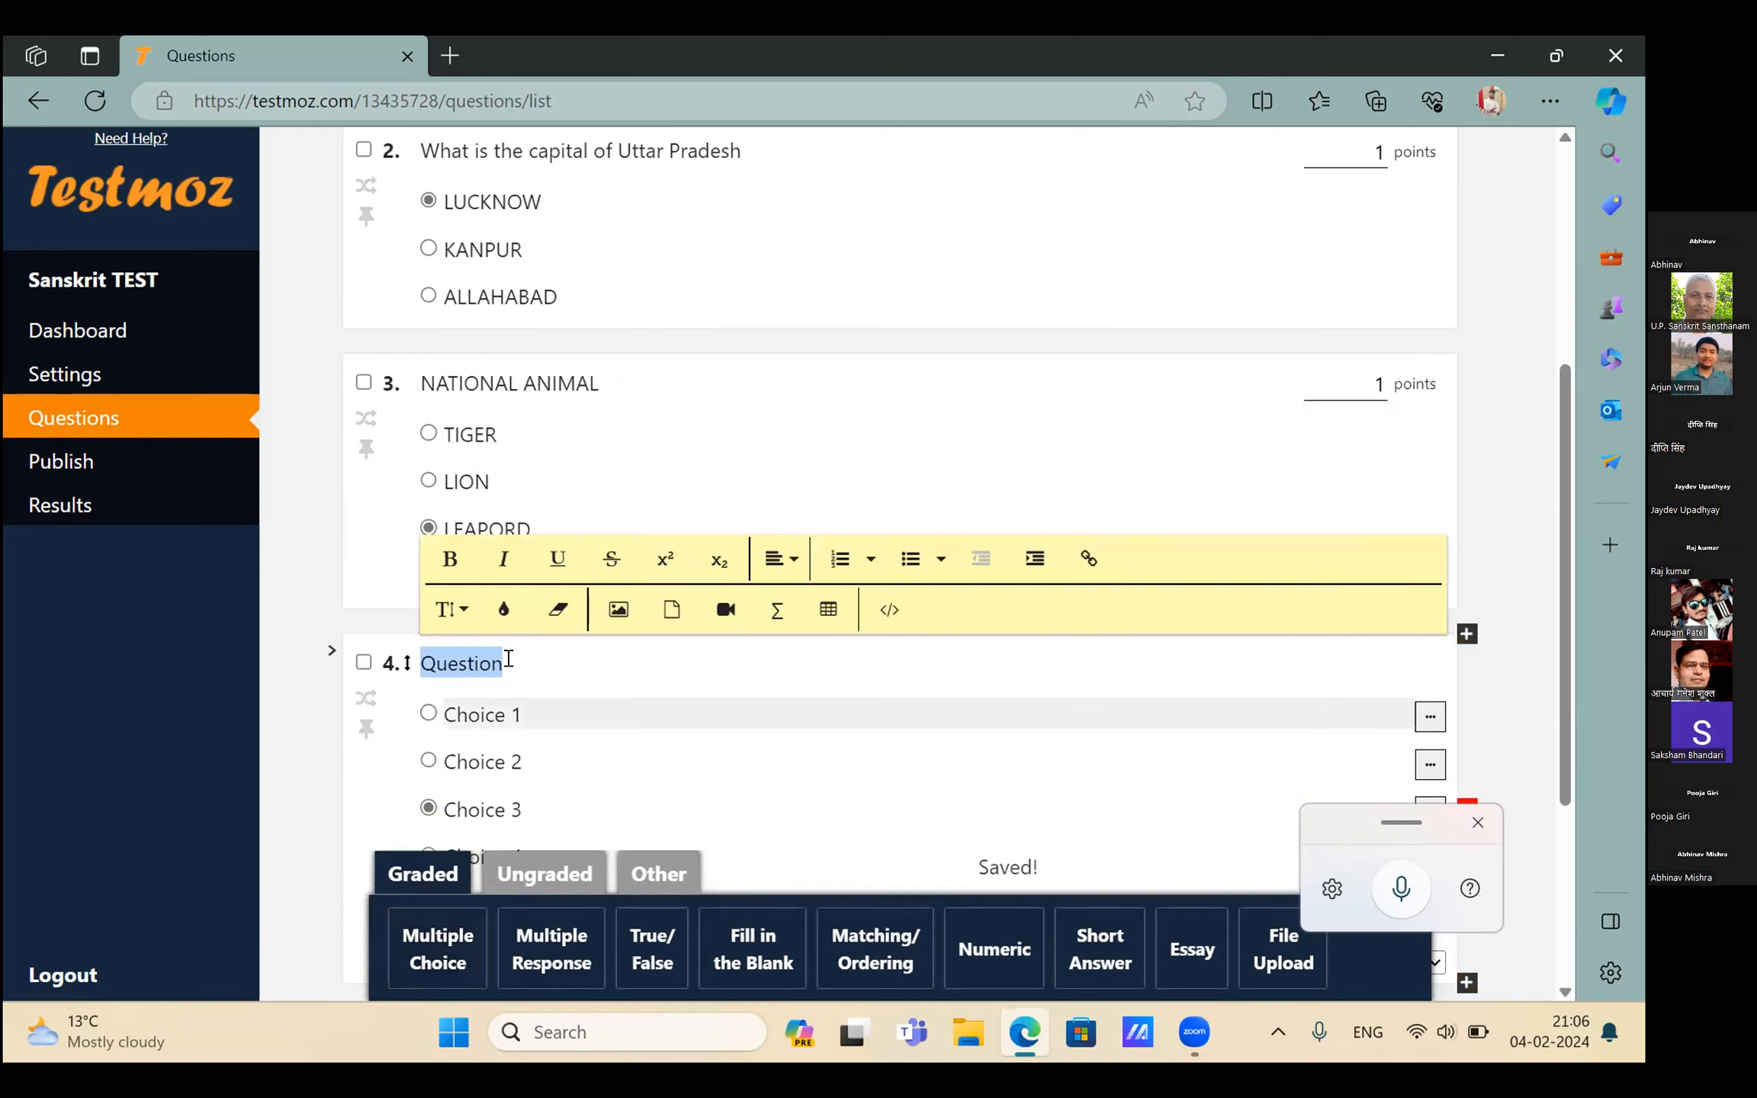
Mark TIGER as question 3's answer and reword question 4 as NATIONAL FRUIT
left_click(508, 660)
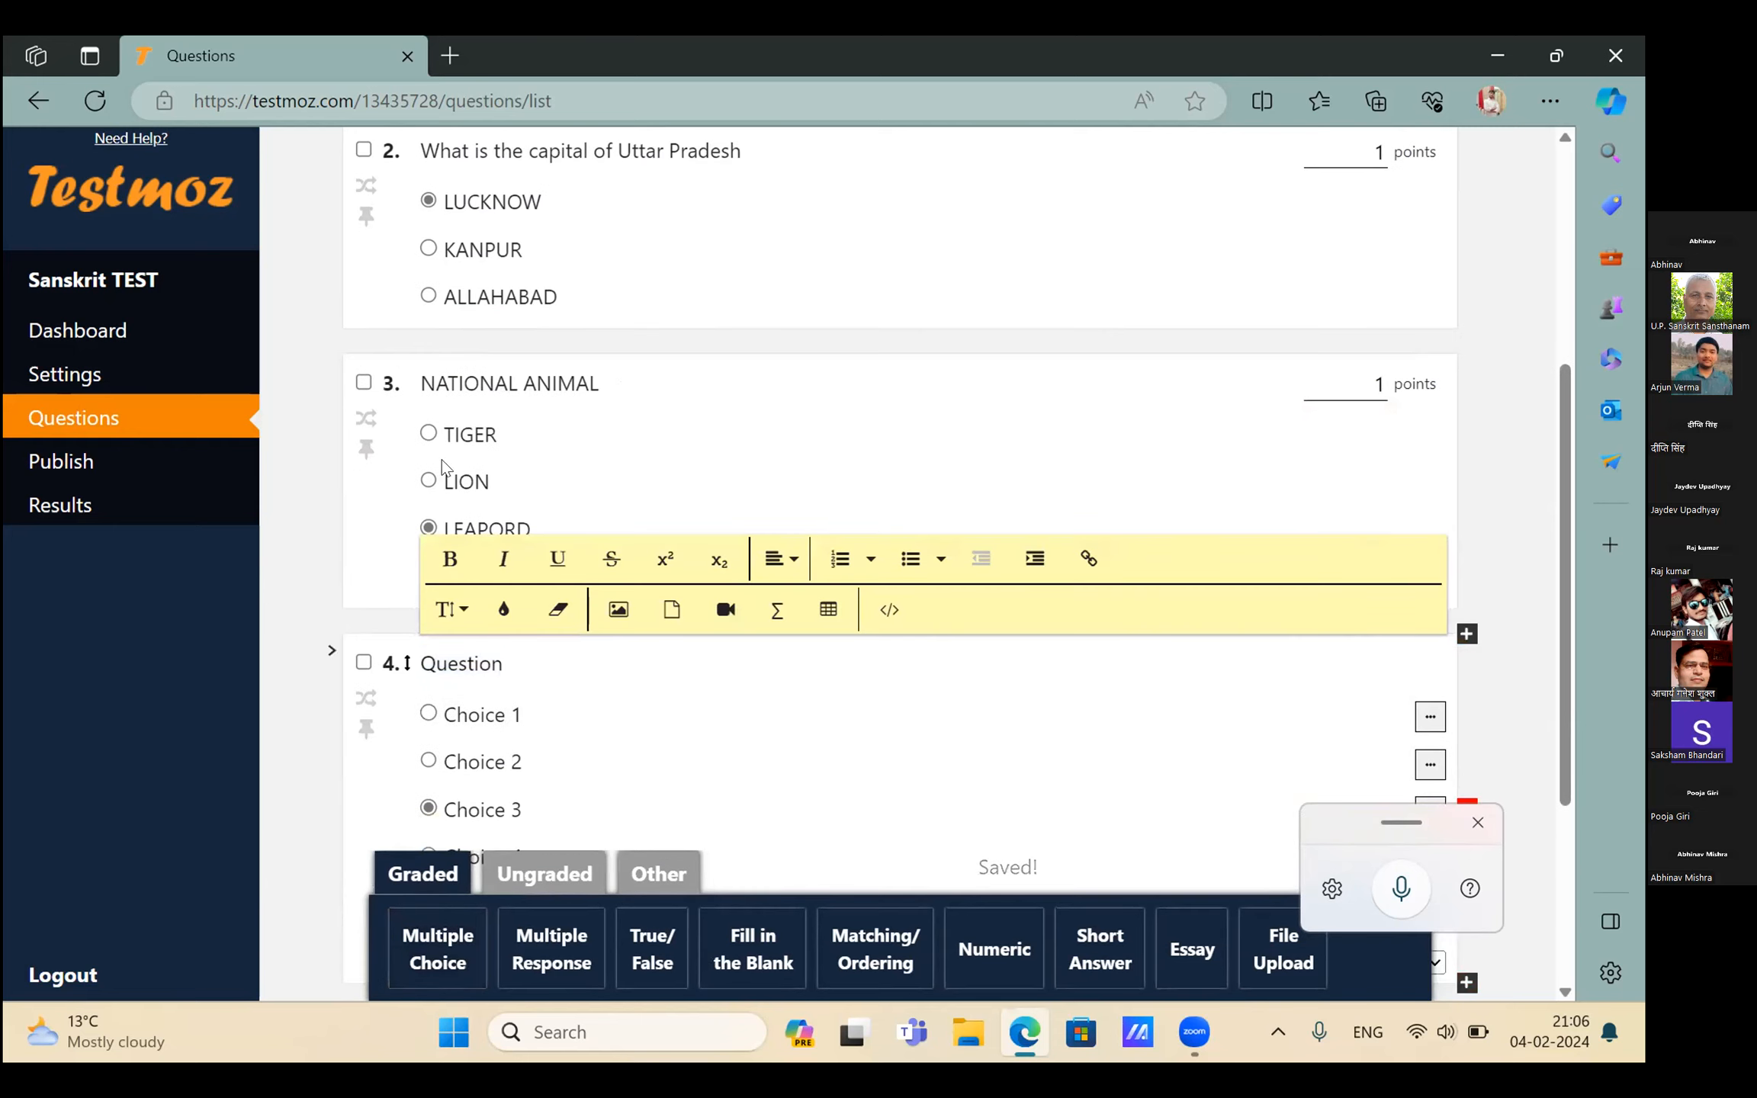
left_click(428, 434)
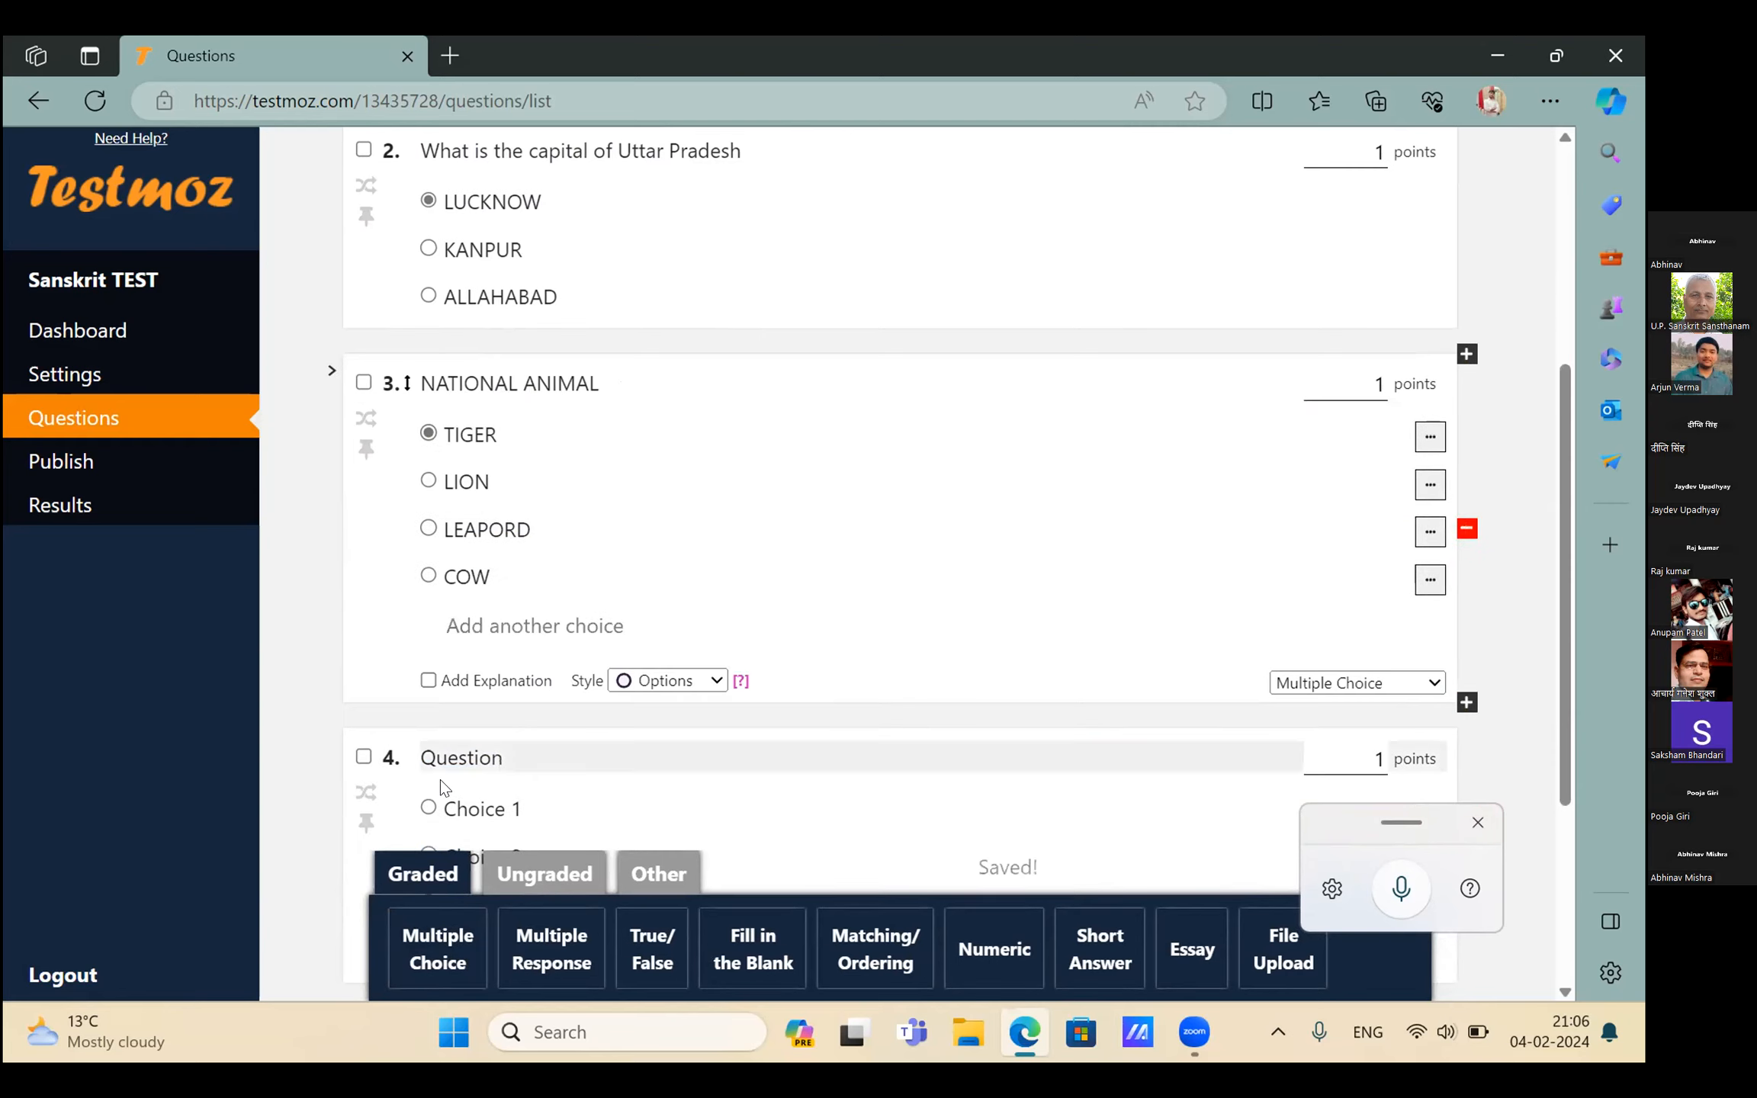
scroll(470, 683, "down", 2)
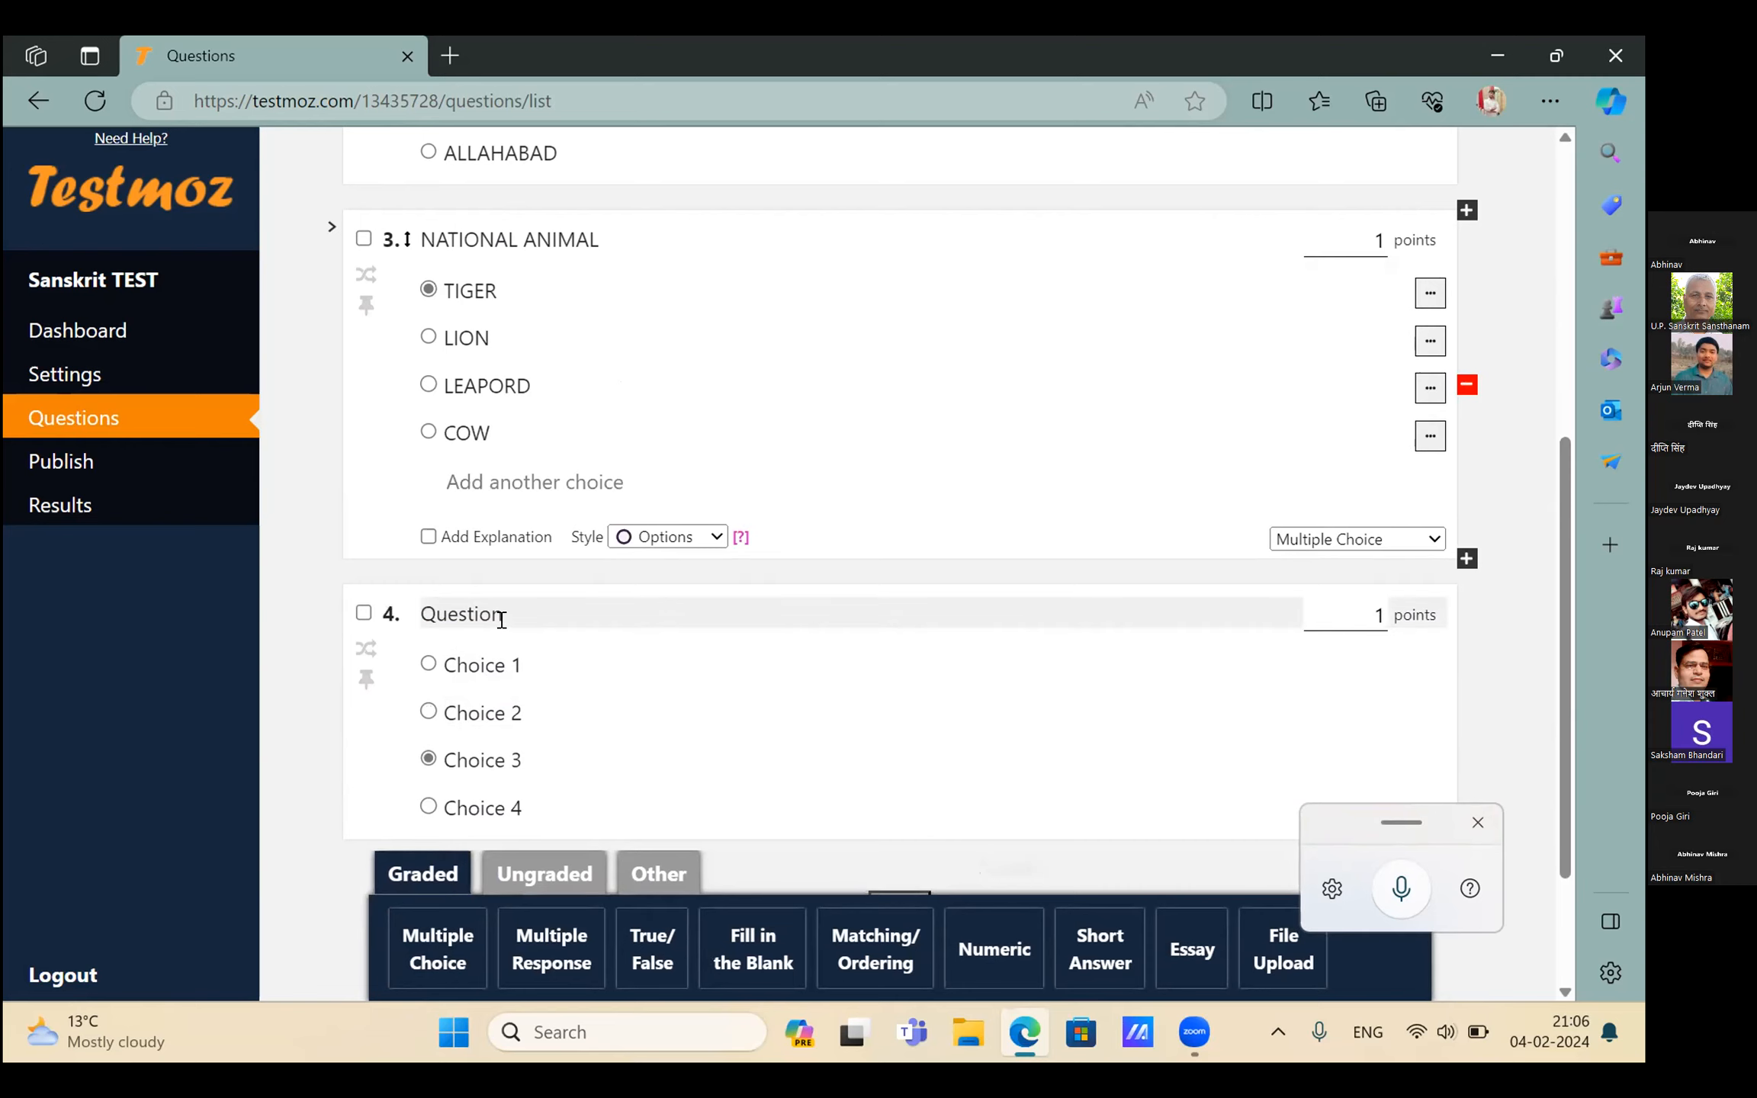
double_click(501, 619)
key("BackSpace")
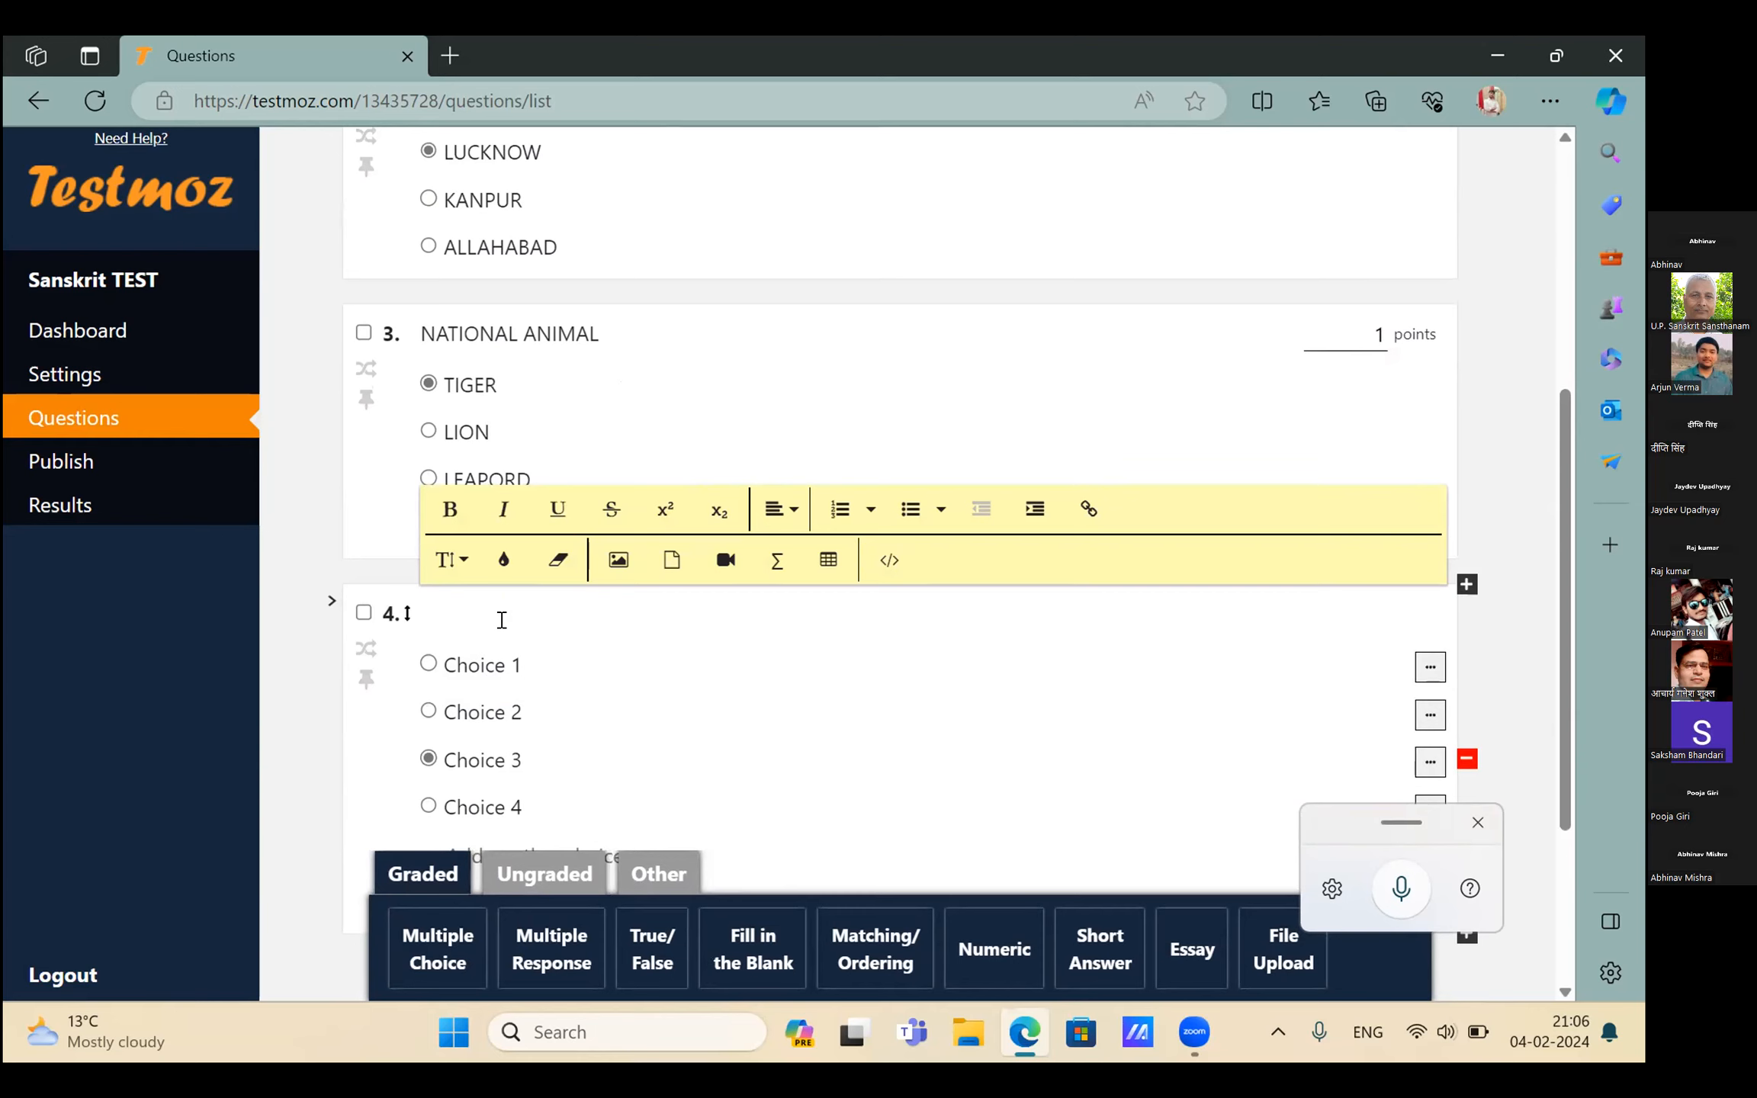
type("NATIONAL FRUIT")
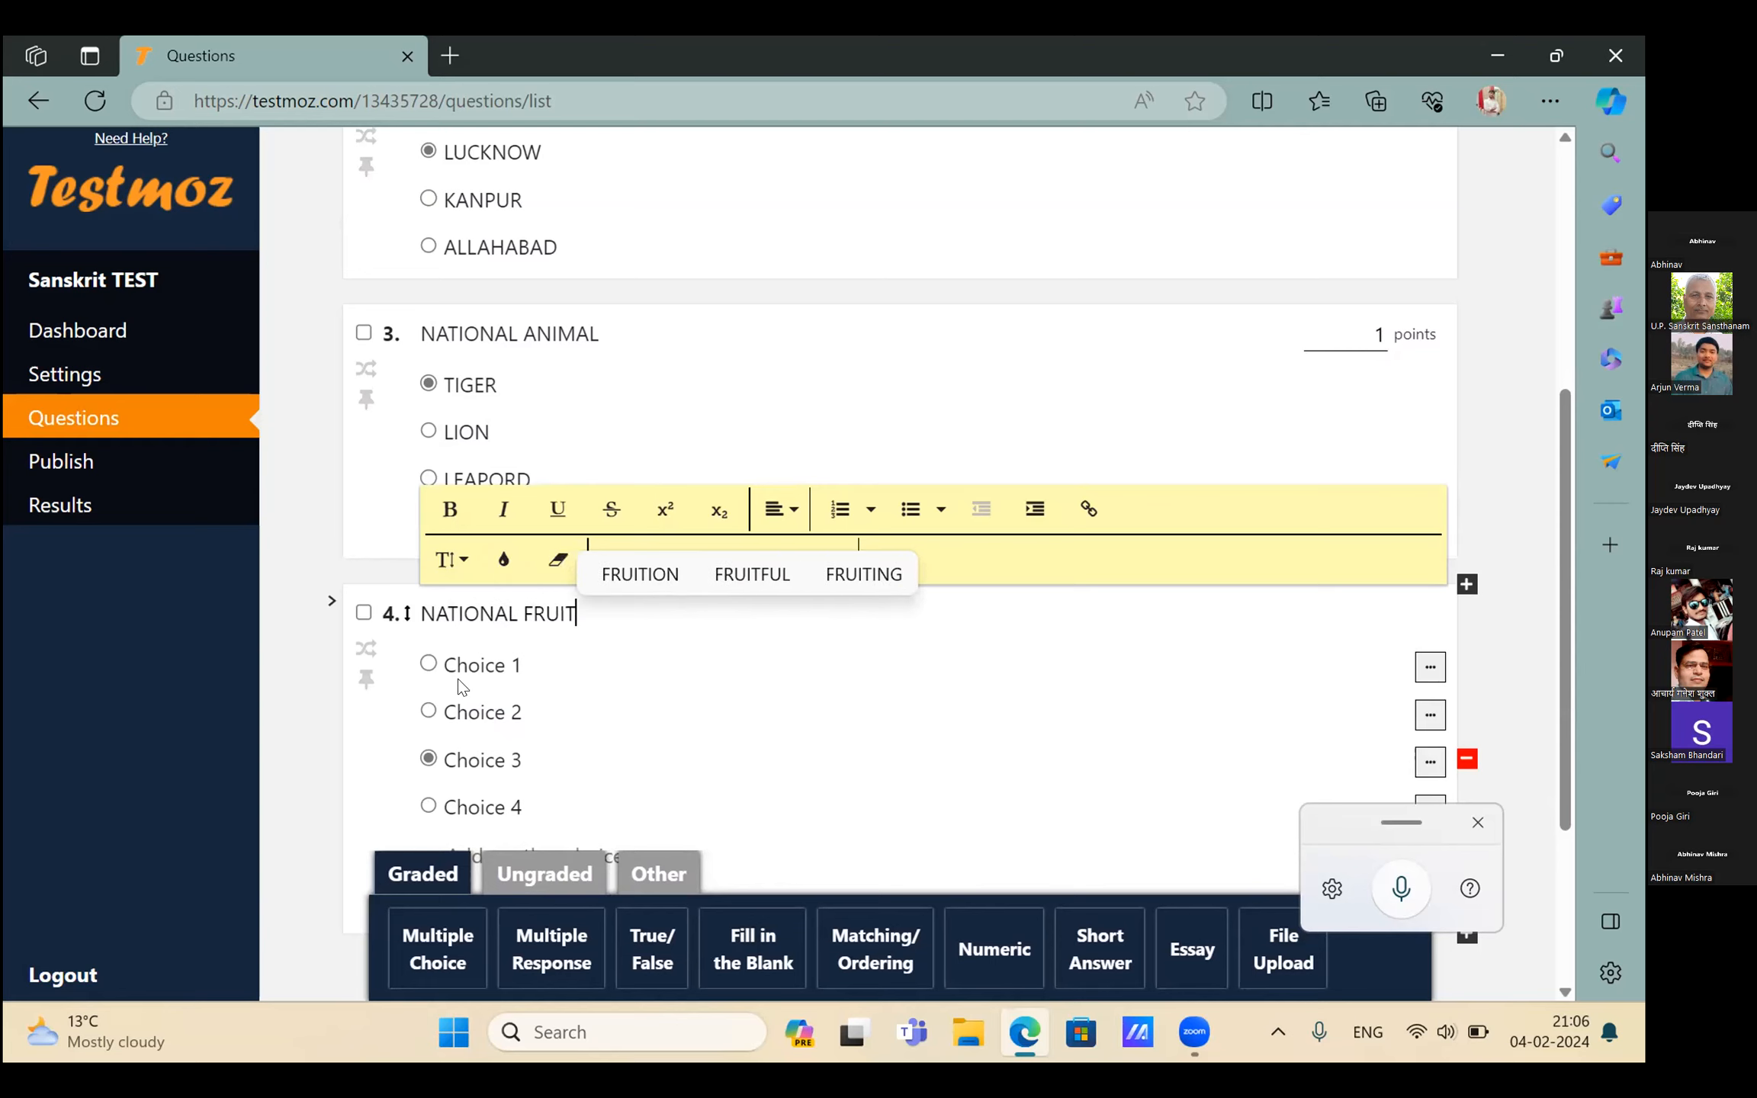
Set question 4's choices to MANGO, BANANA, GRAPES and APPLE
left_click(458, 675)
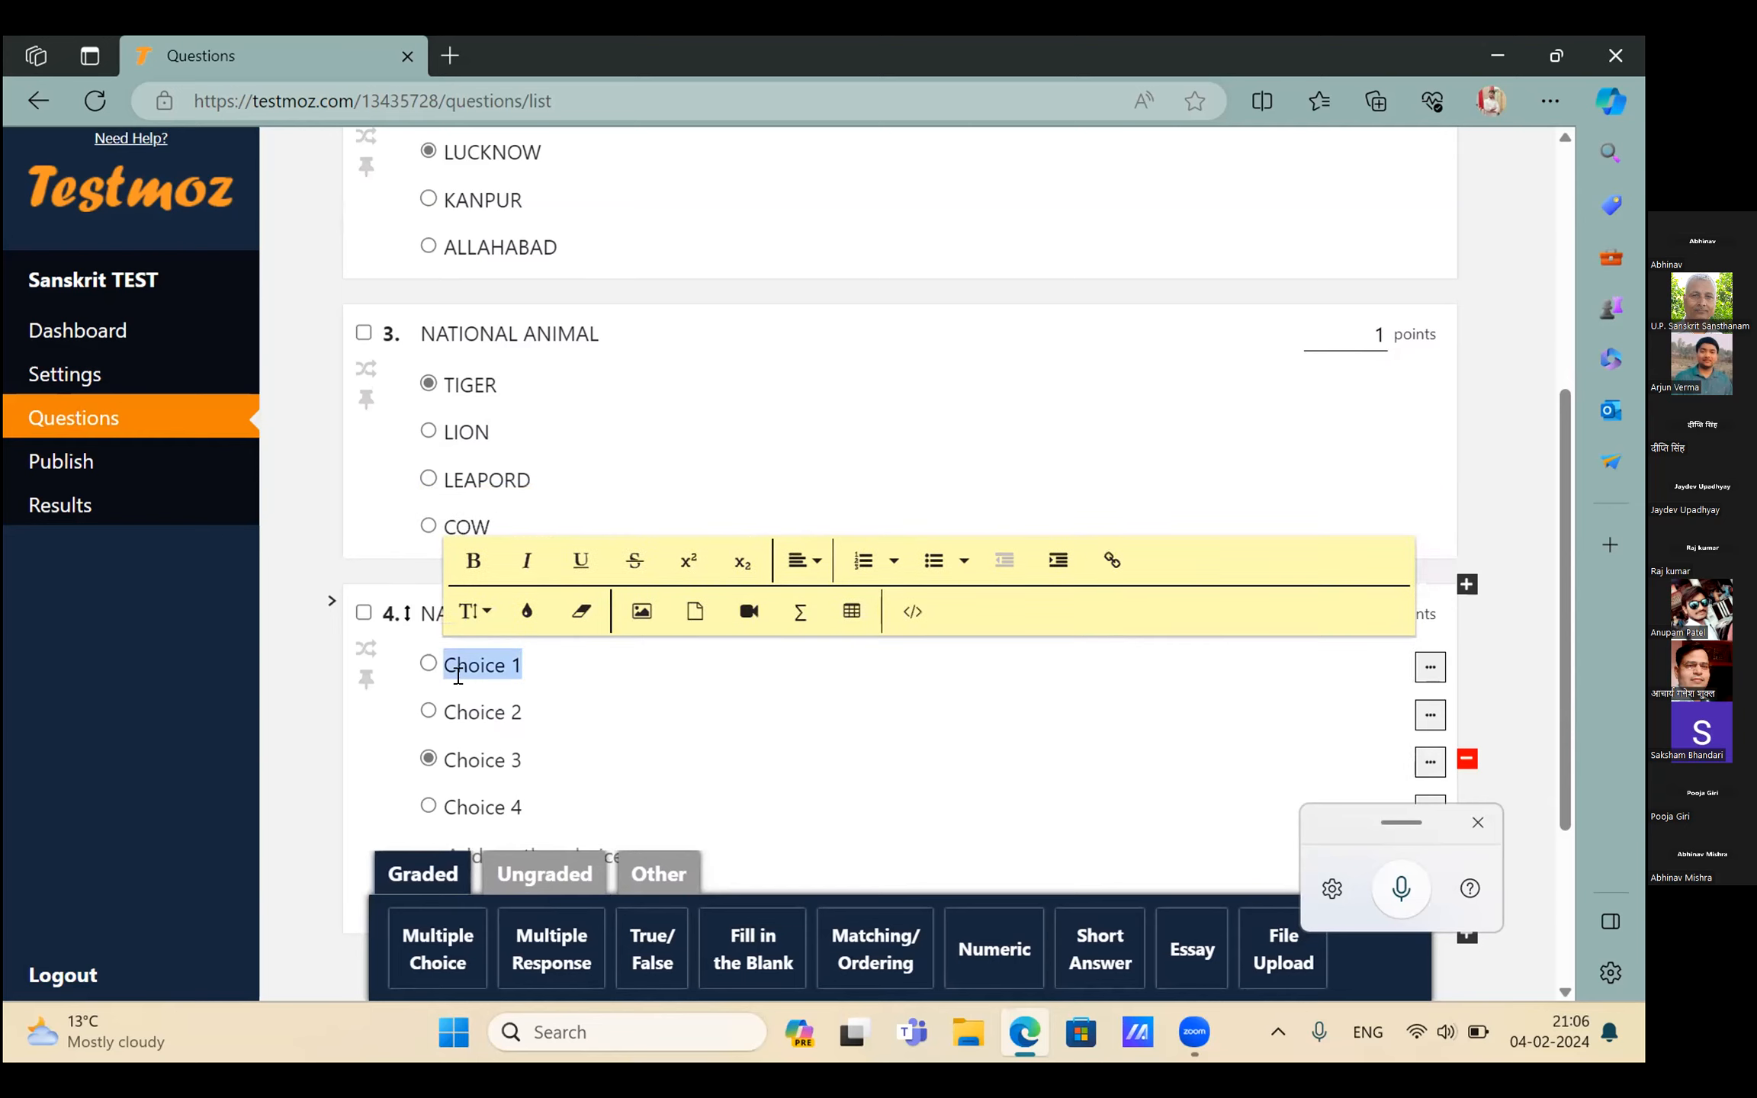
key("BackSpace")
type("MAN")
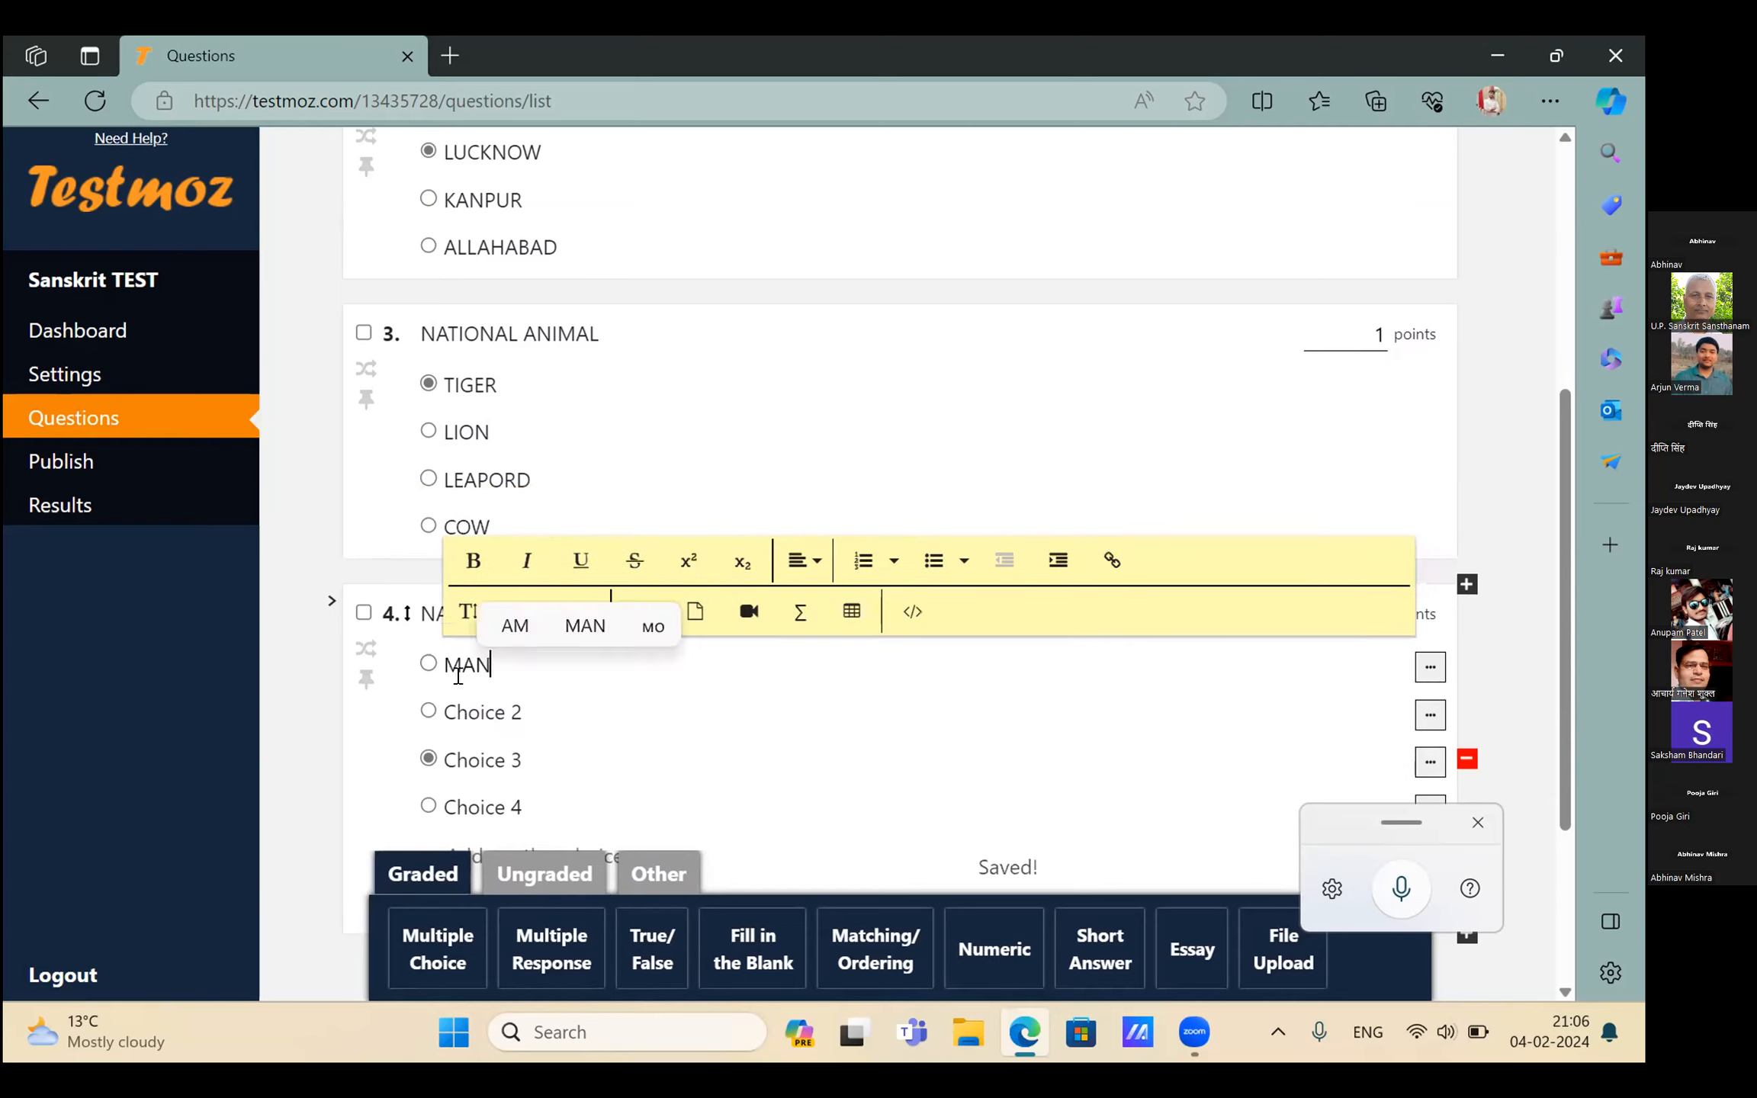
type("GO")
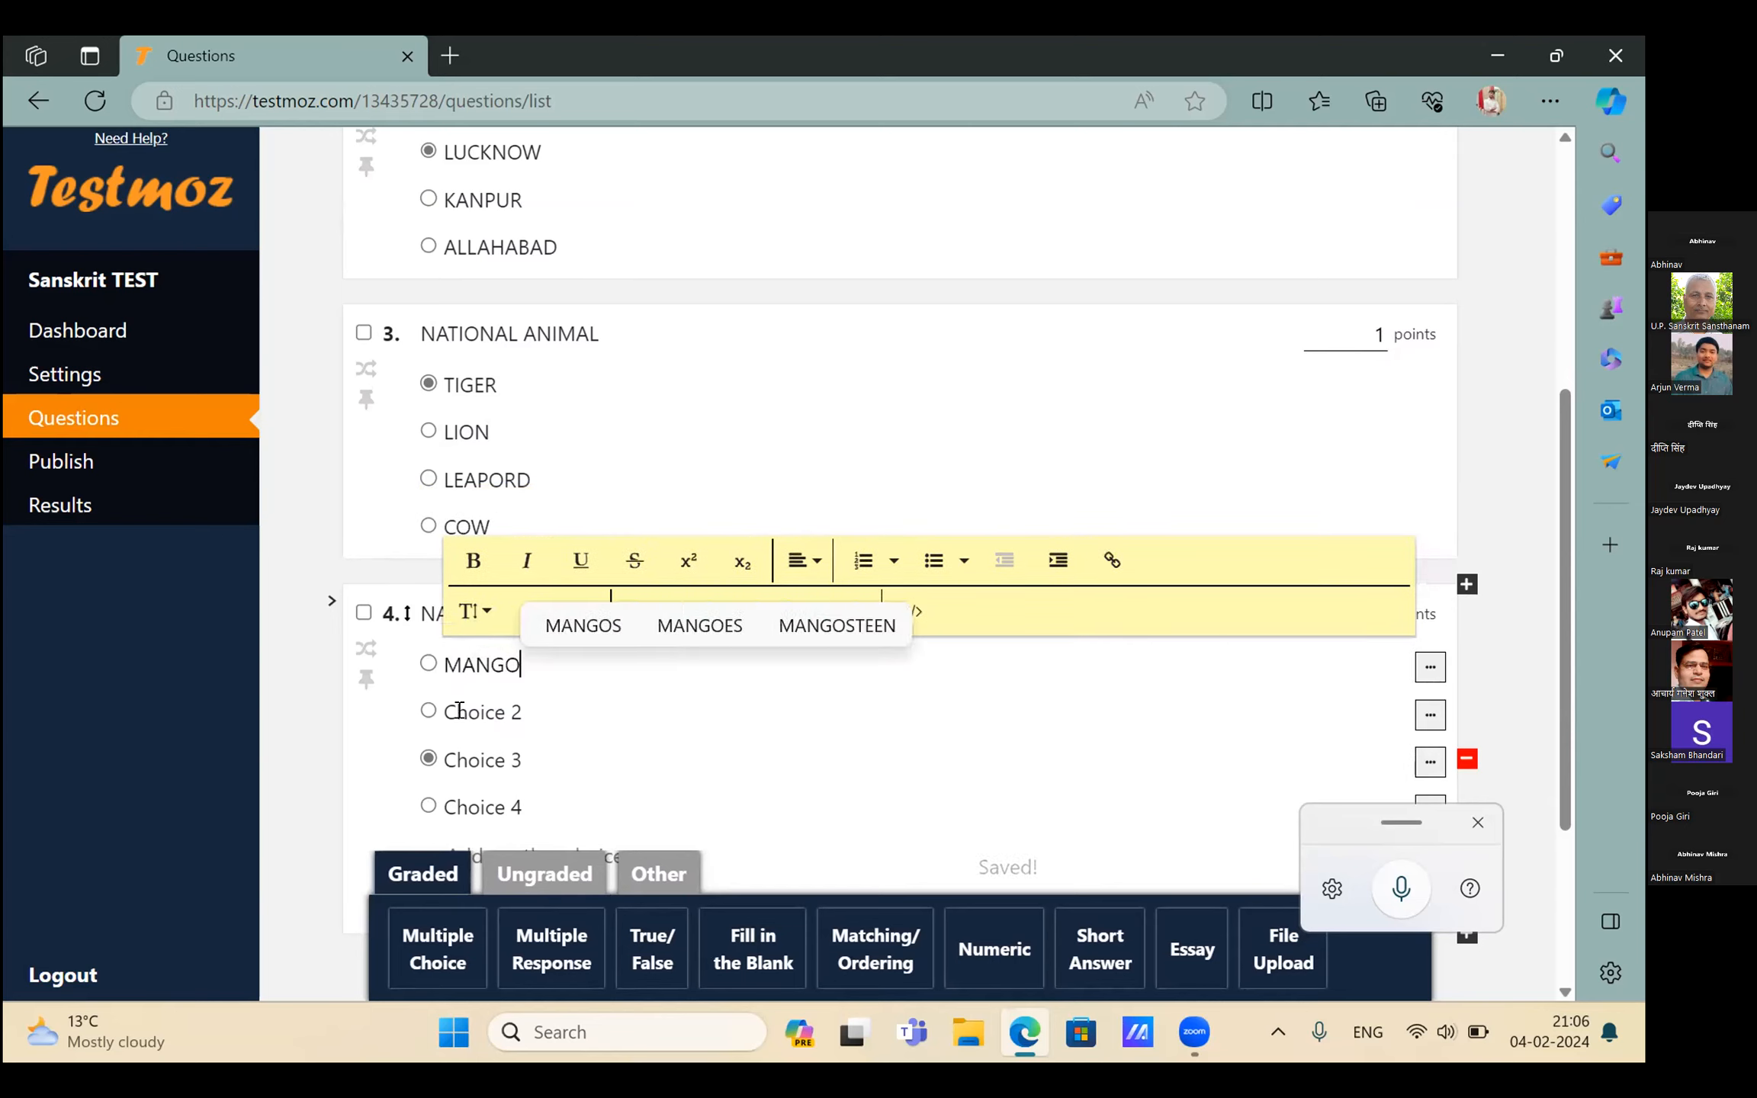
left_click(458, 709)
key("BackSpace")
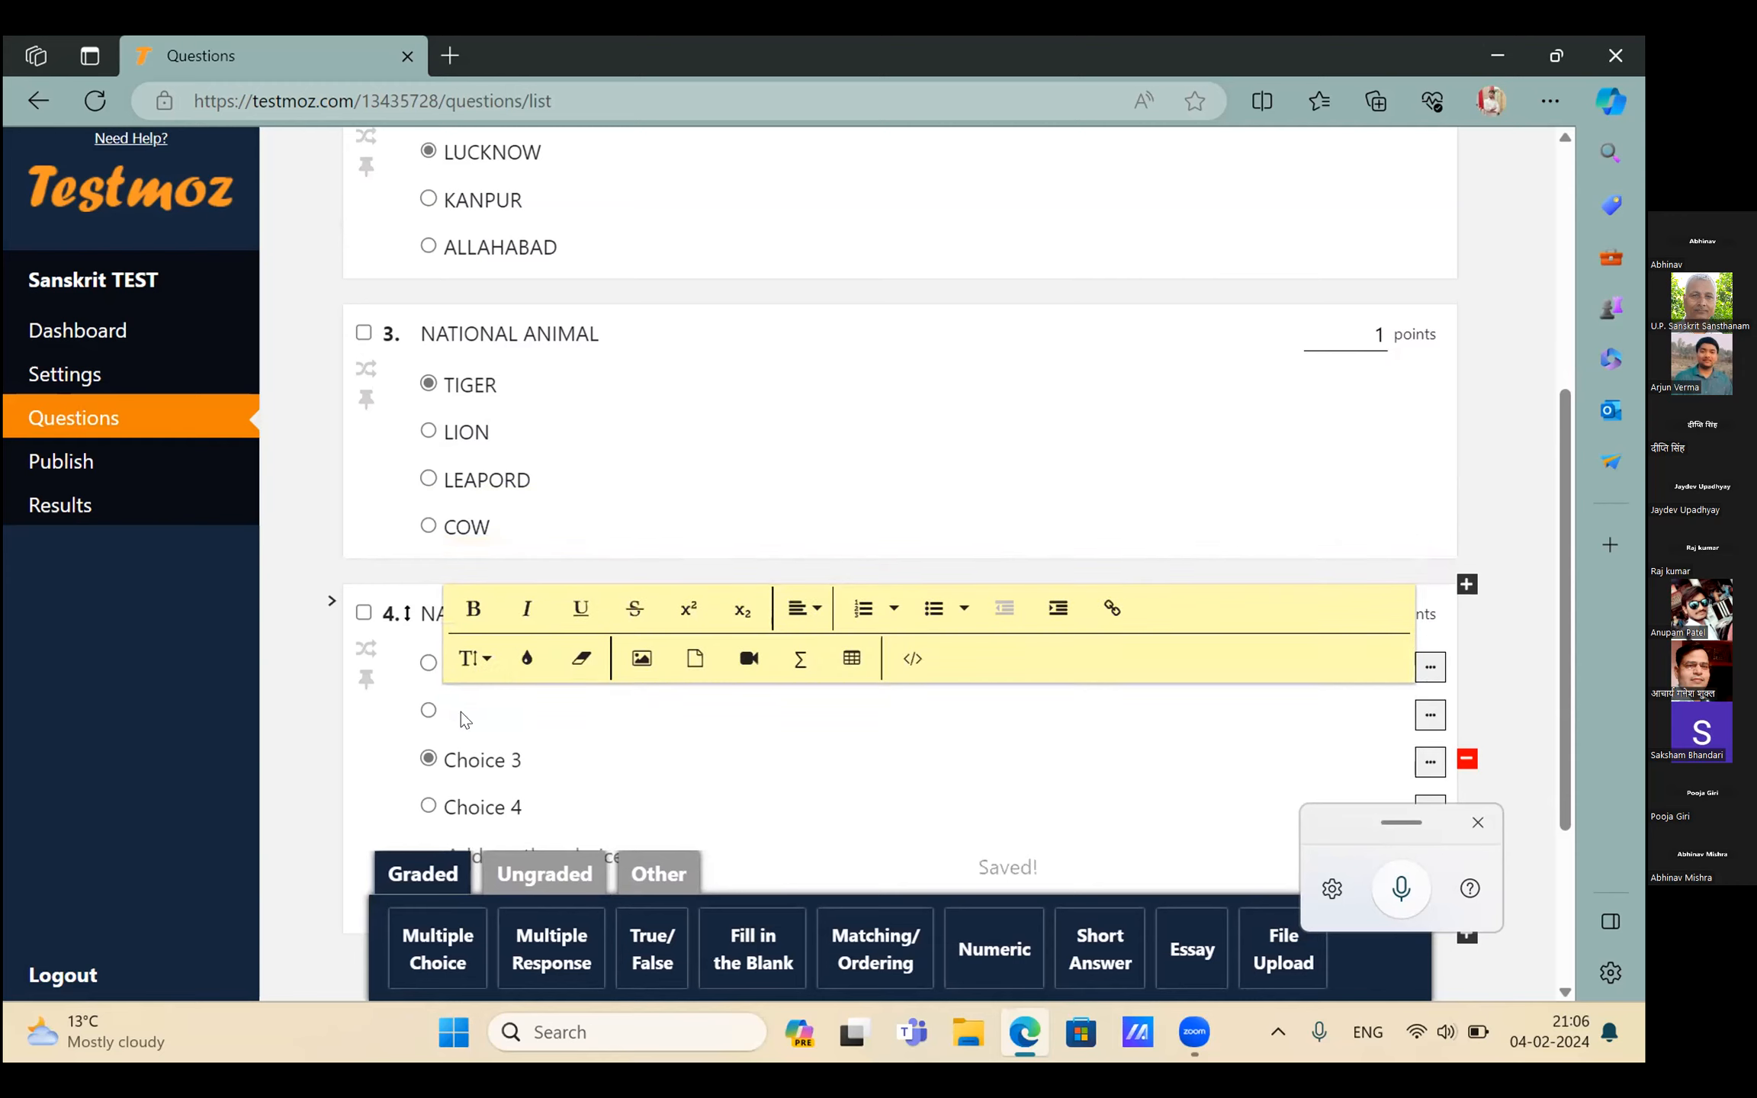
type("BANANA")
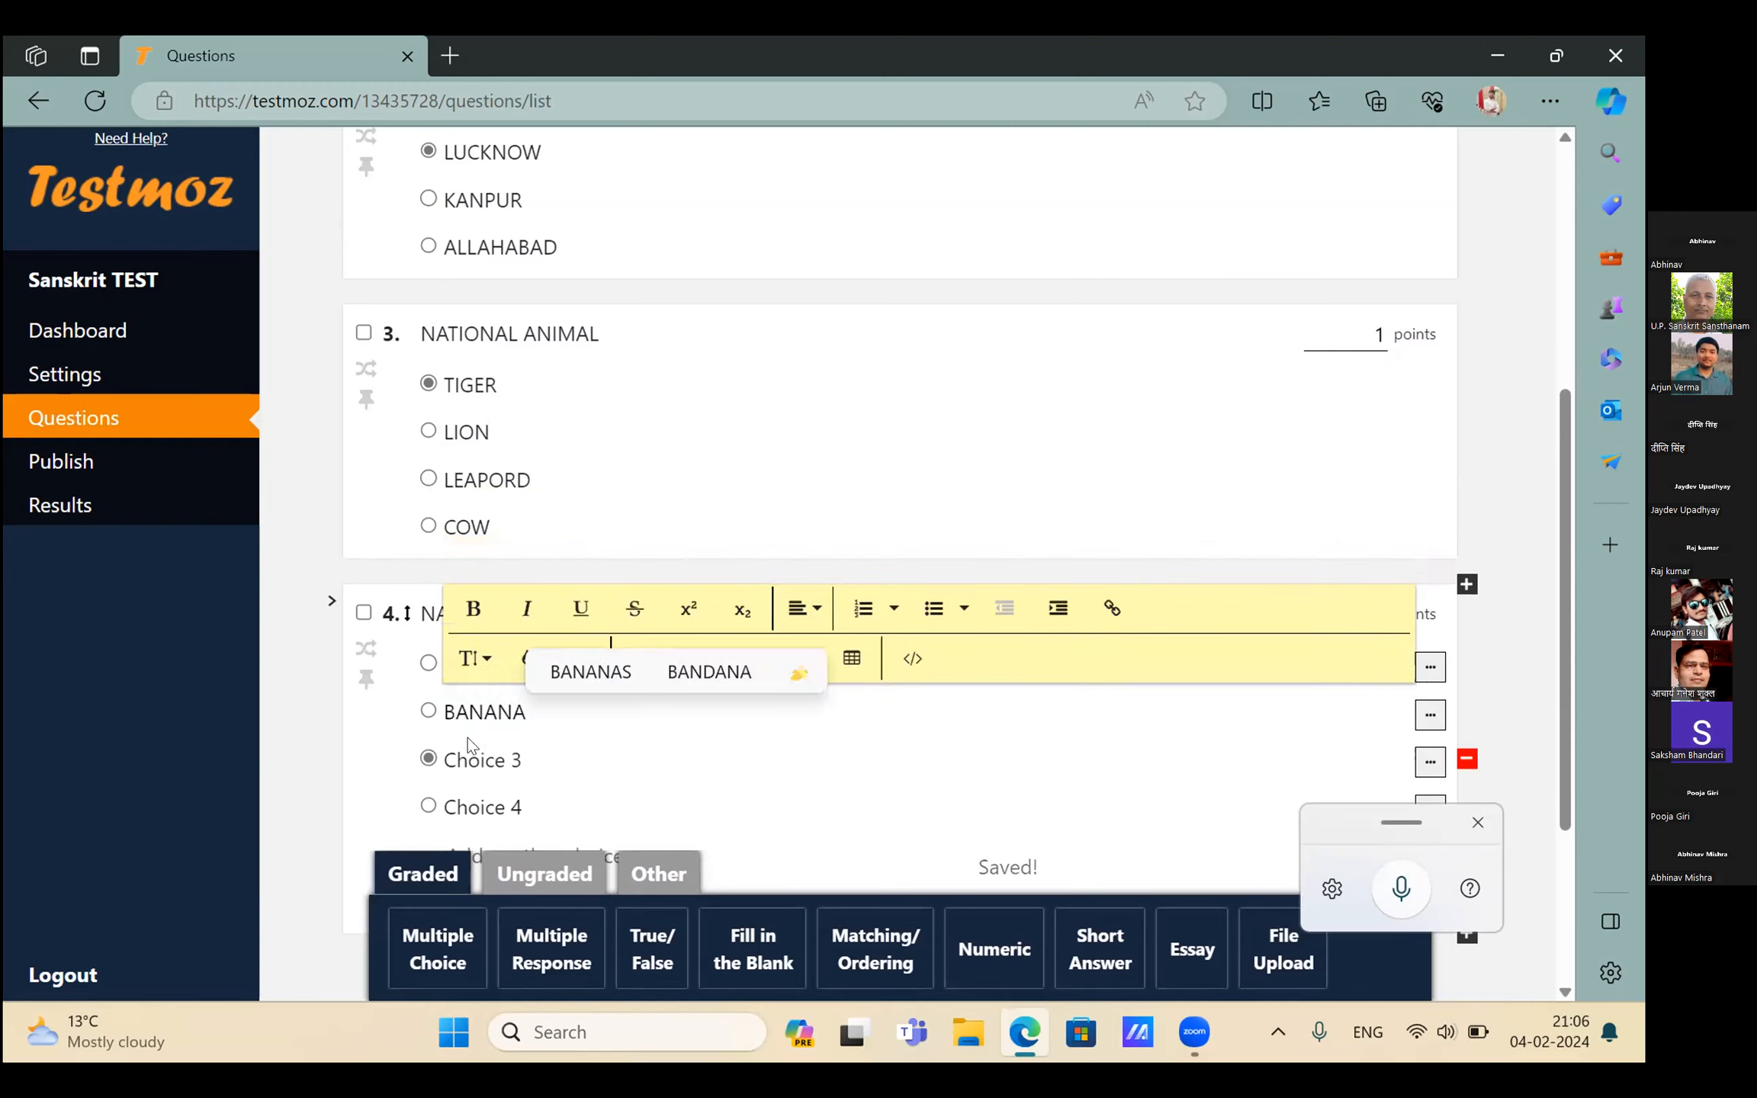
left_click(467, 759)
key("BackSpace")
type("GRAPES")
left_click(470, 802)
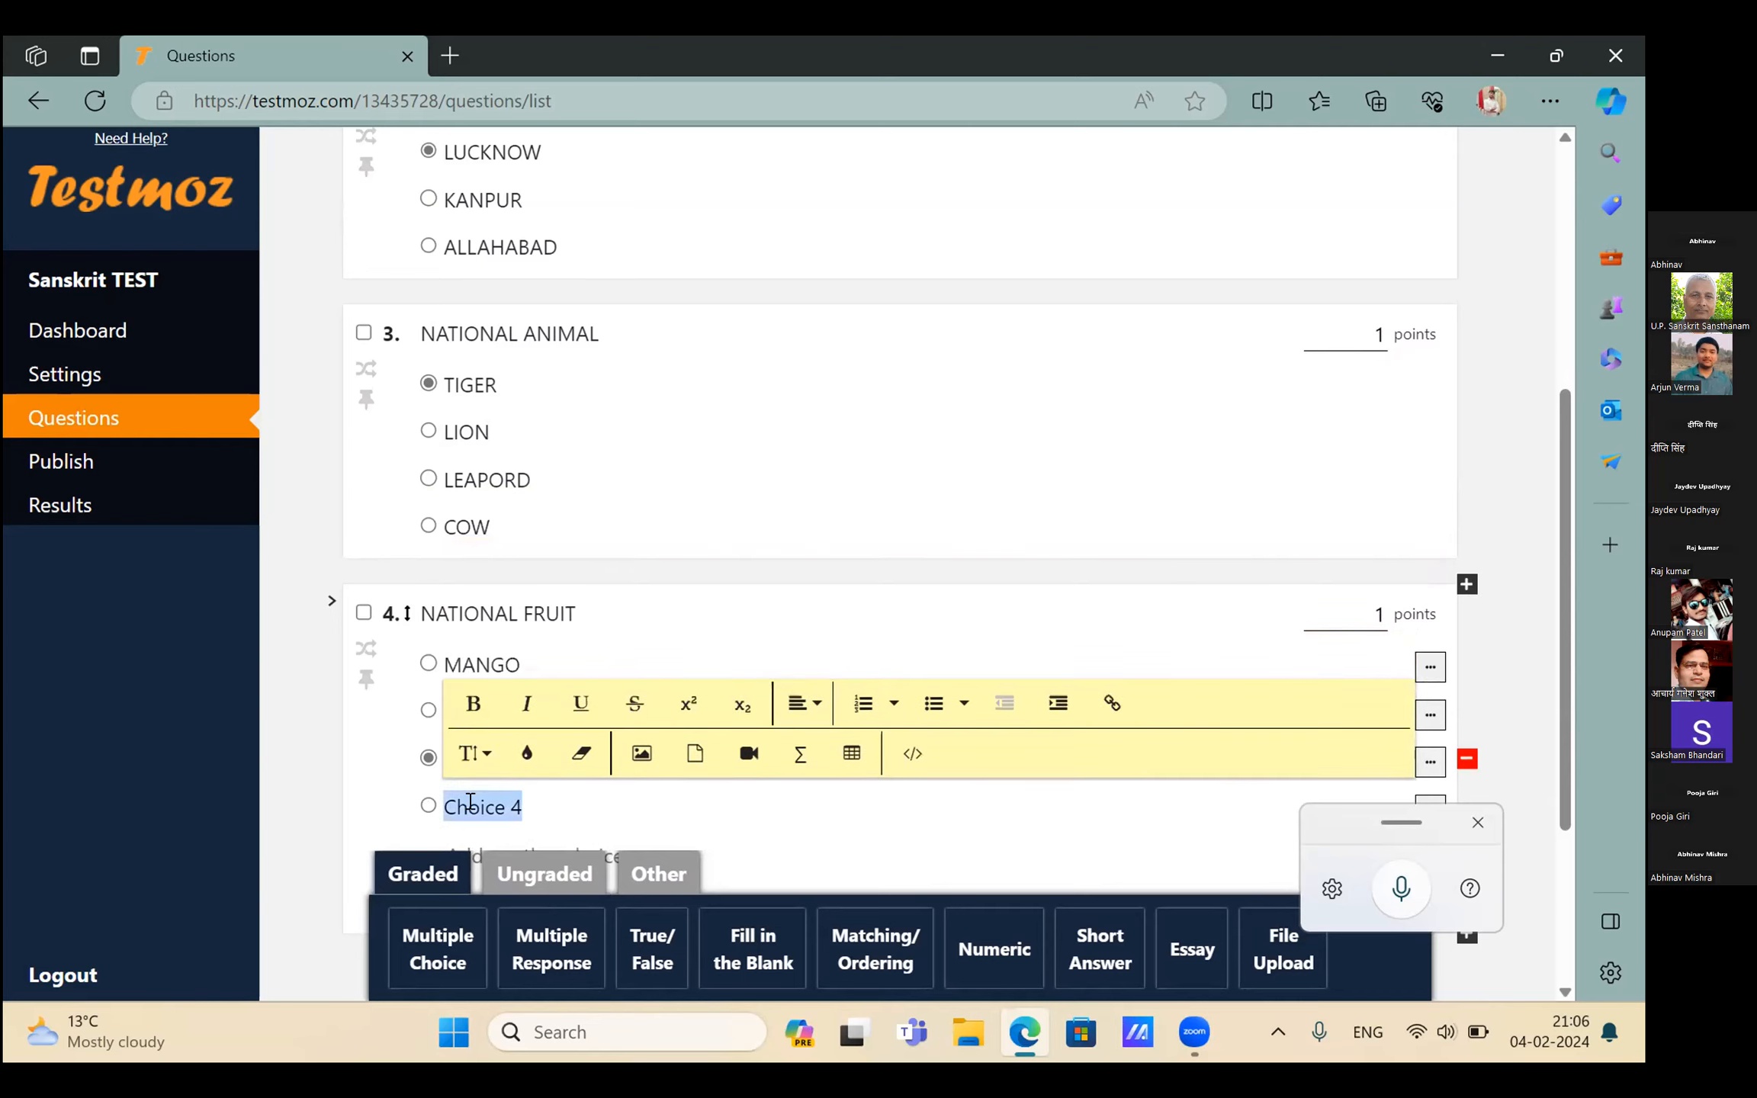
key("BackSpace")
type("A")
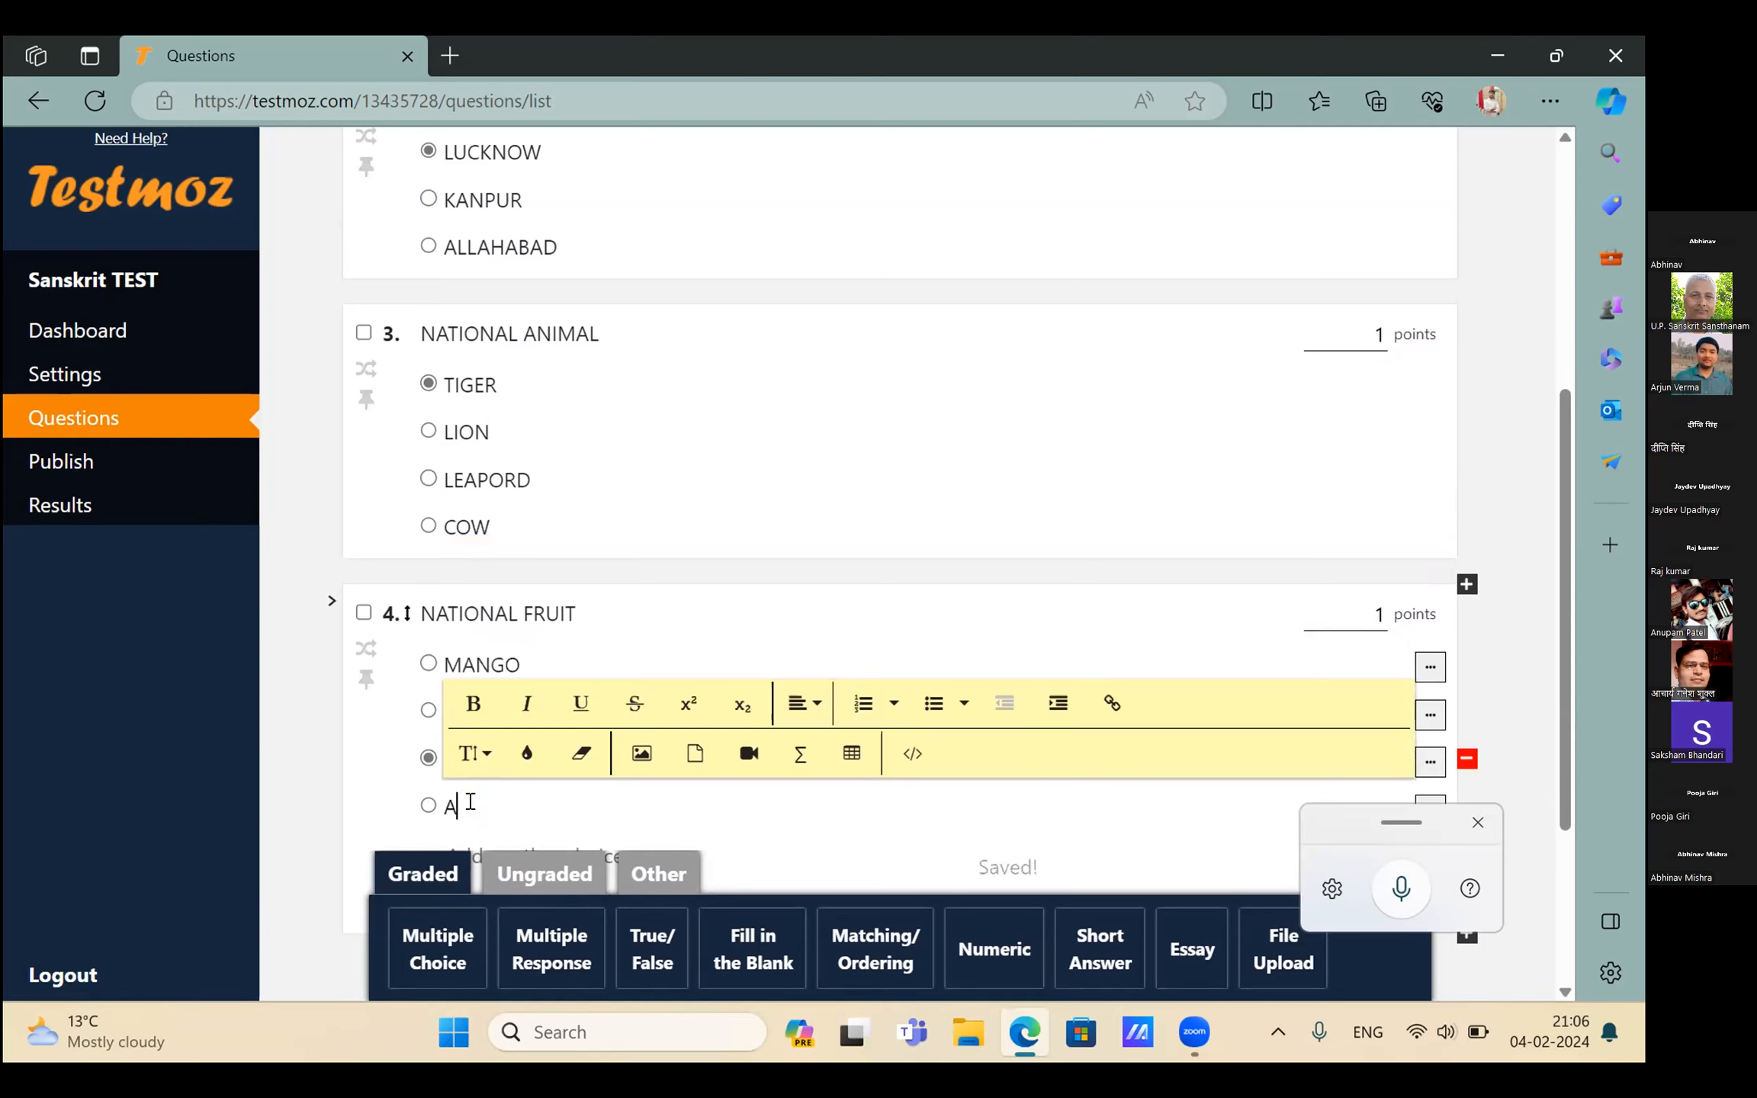
type("PPLE")
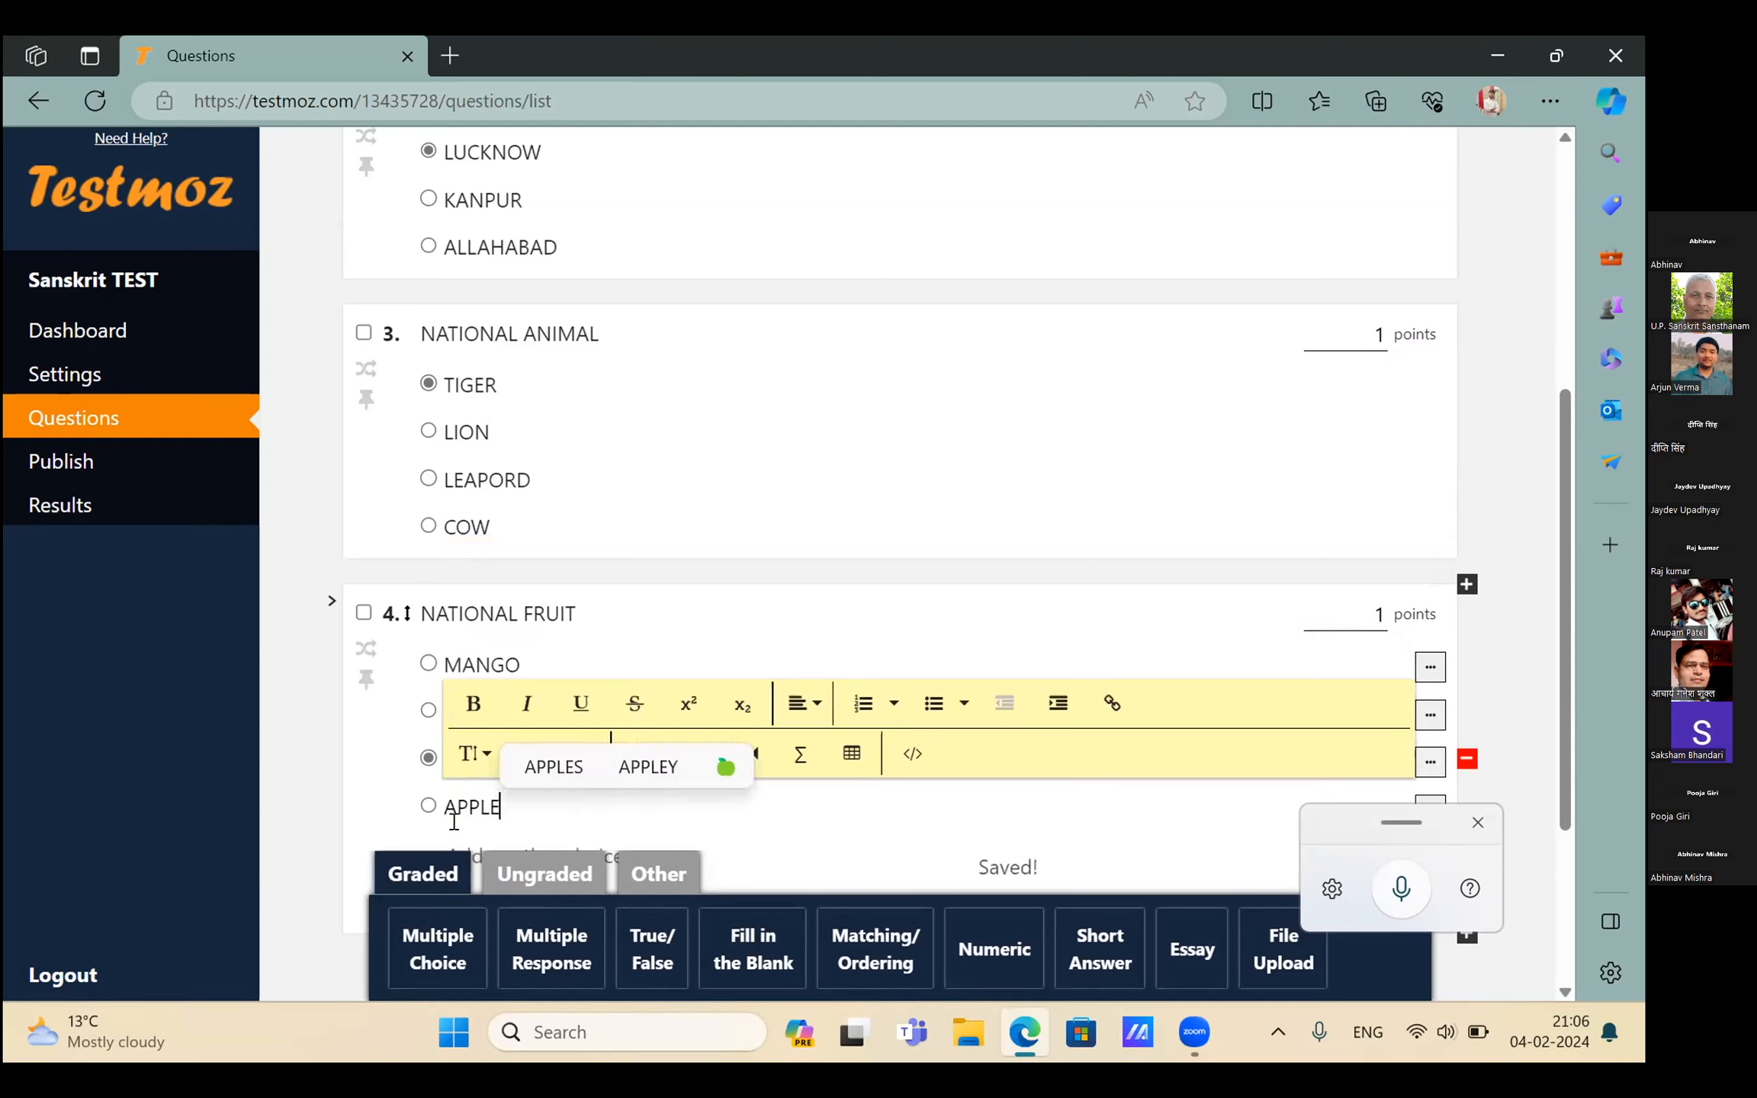
Add question 5 reading NATIONAL BOOK and mark MANGO as question 4's answer
left_click(410, 950)
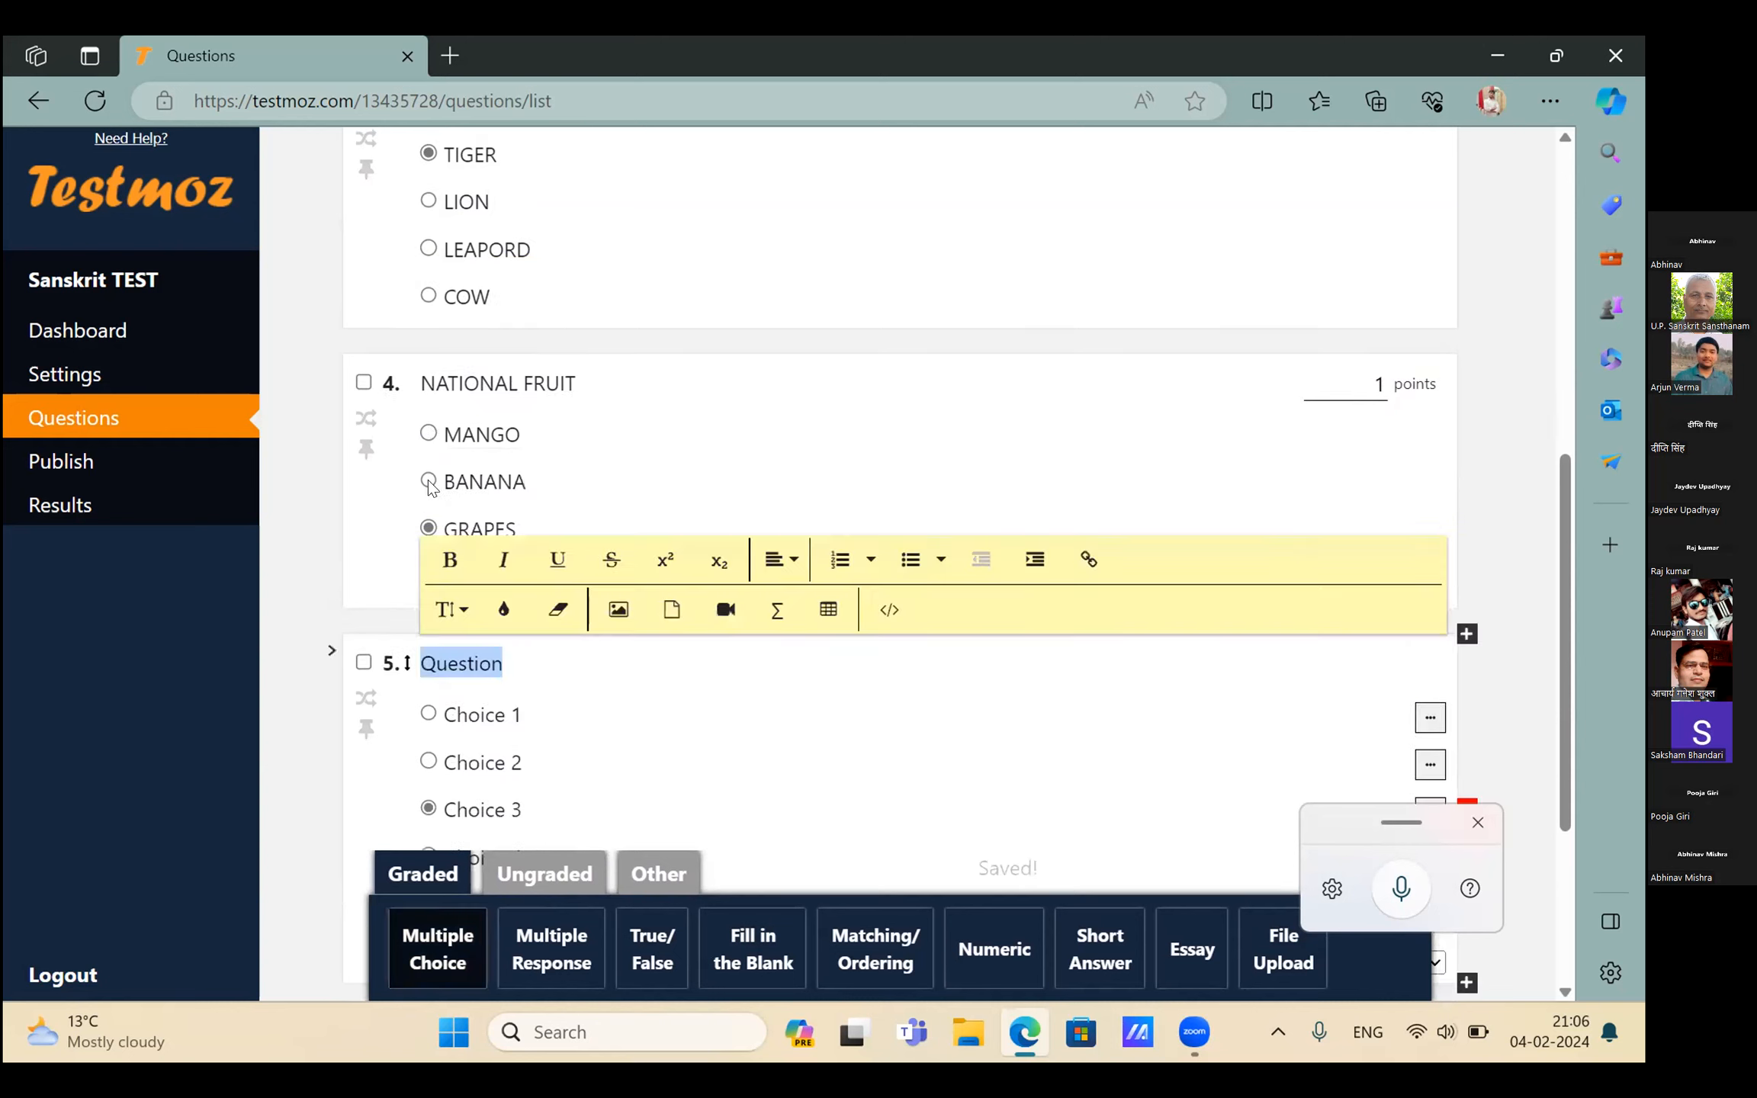
left_click(429, 435)
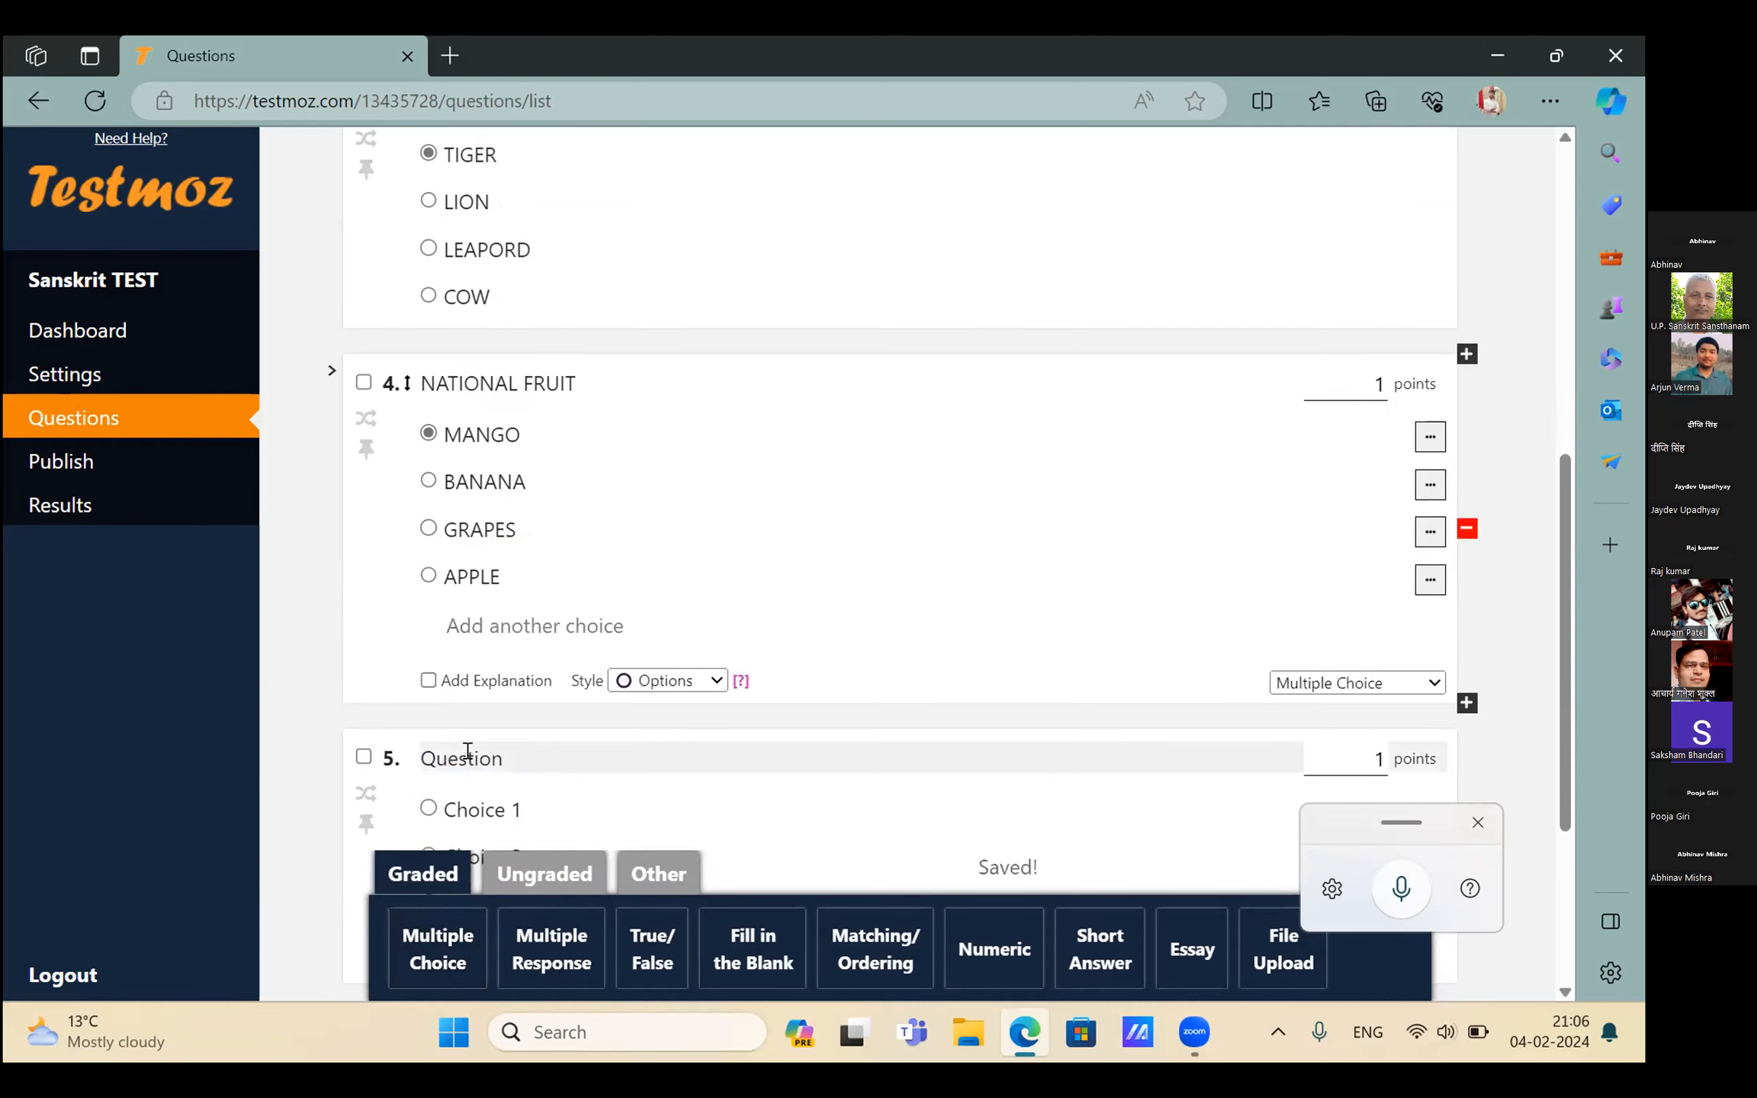
left_click(467, 751)
key("BackSpace")
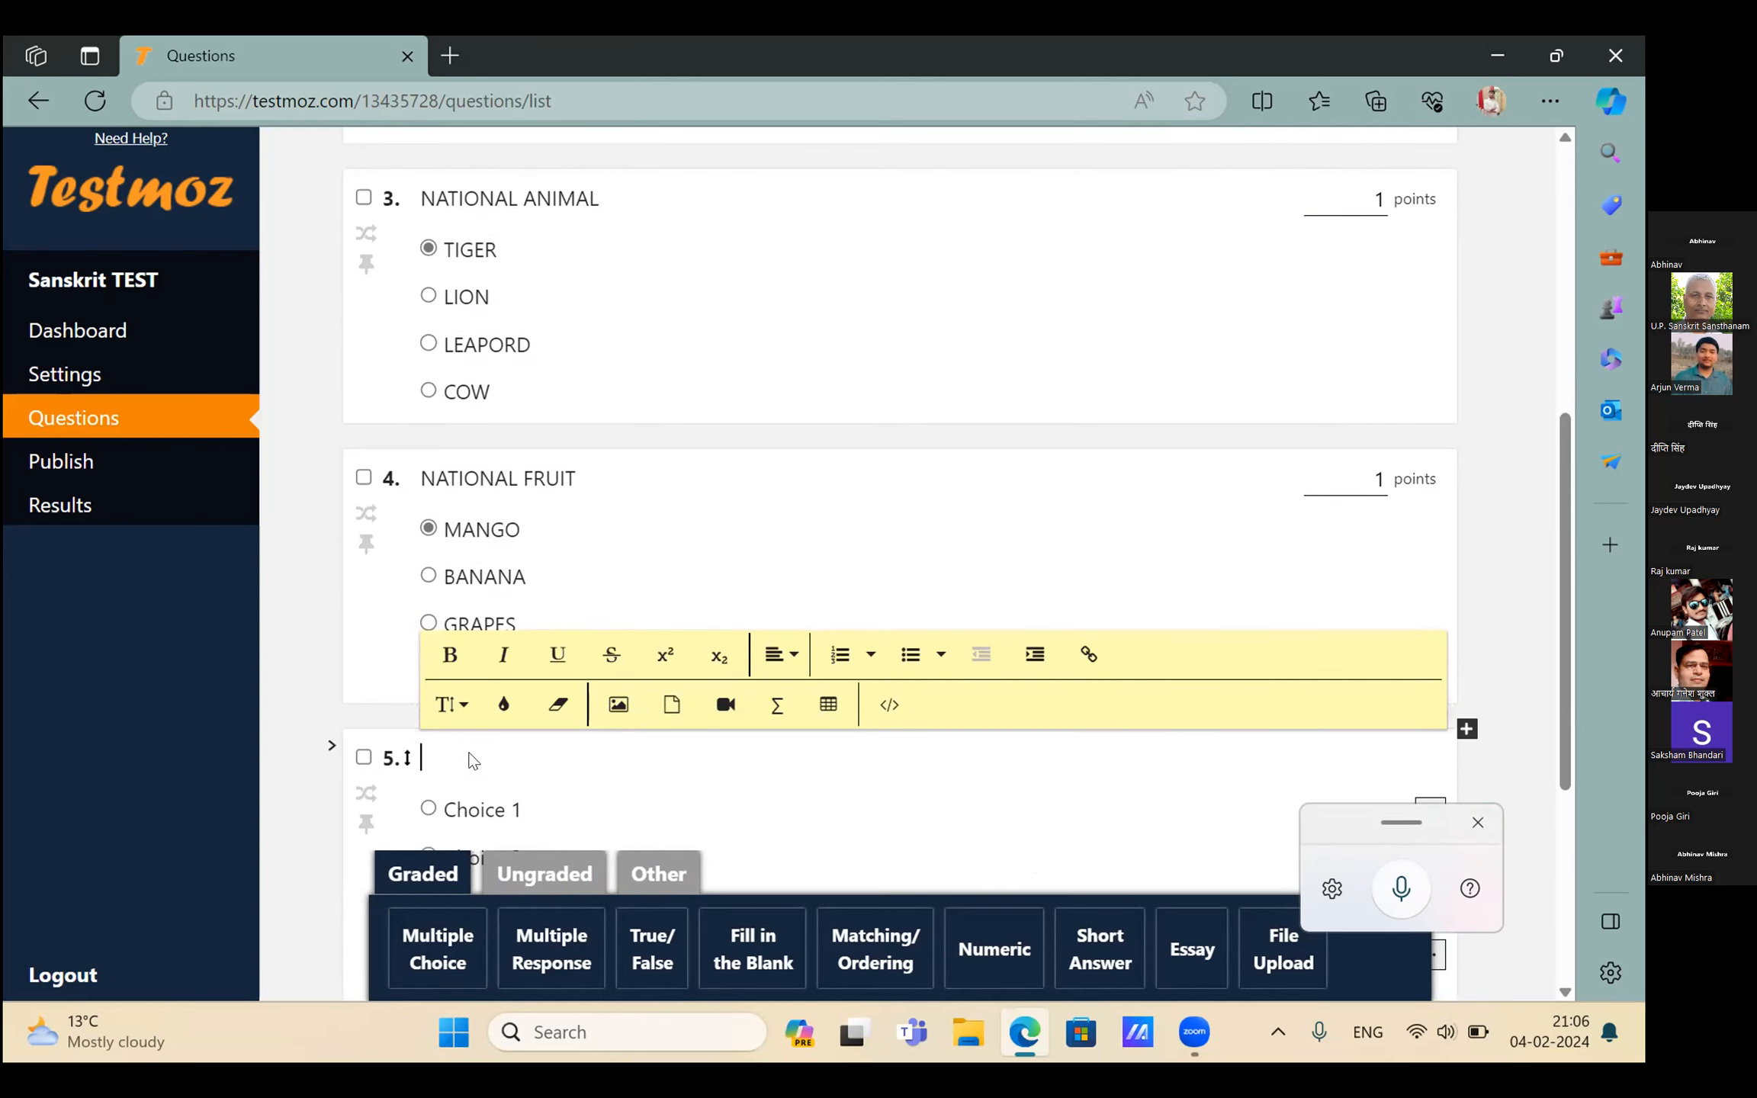
type("NATIONAL BOOK")
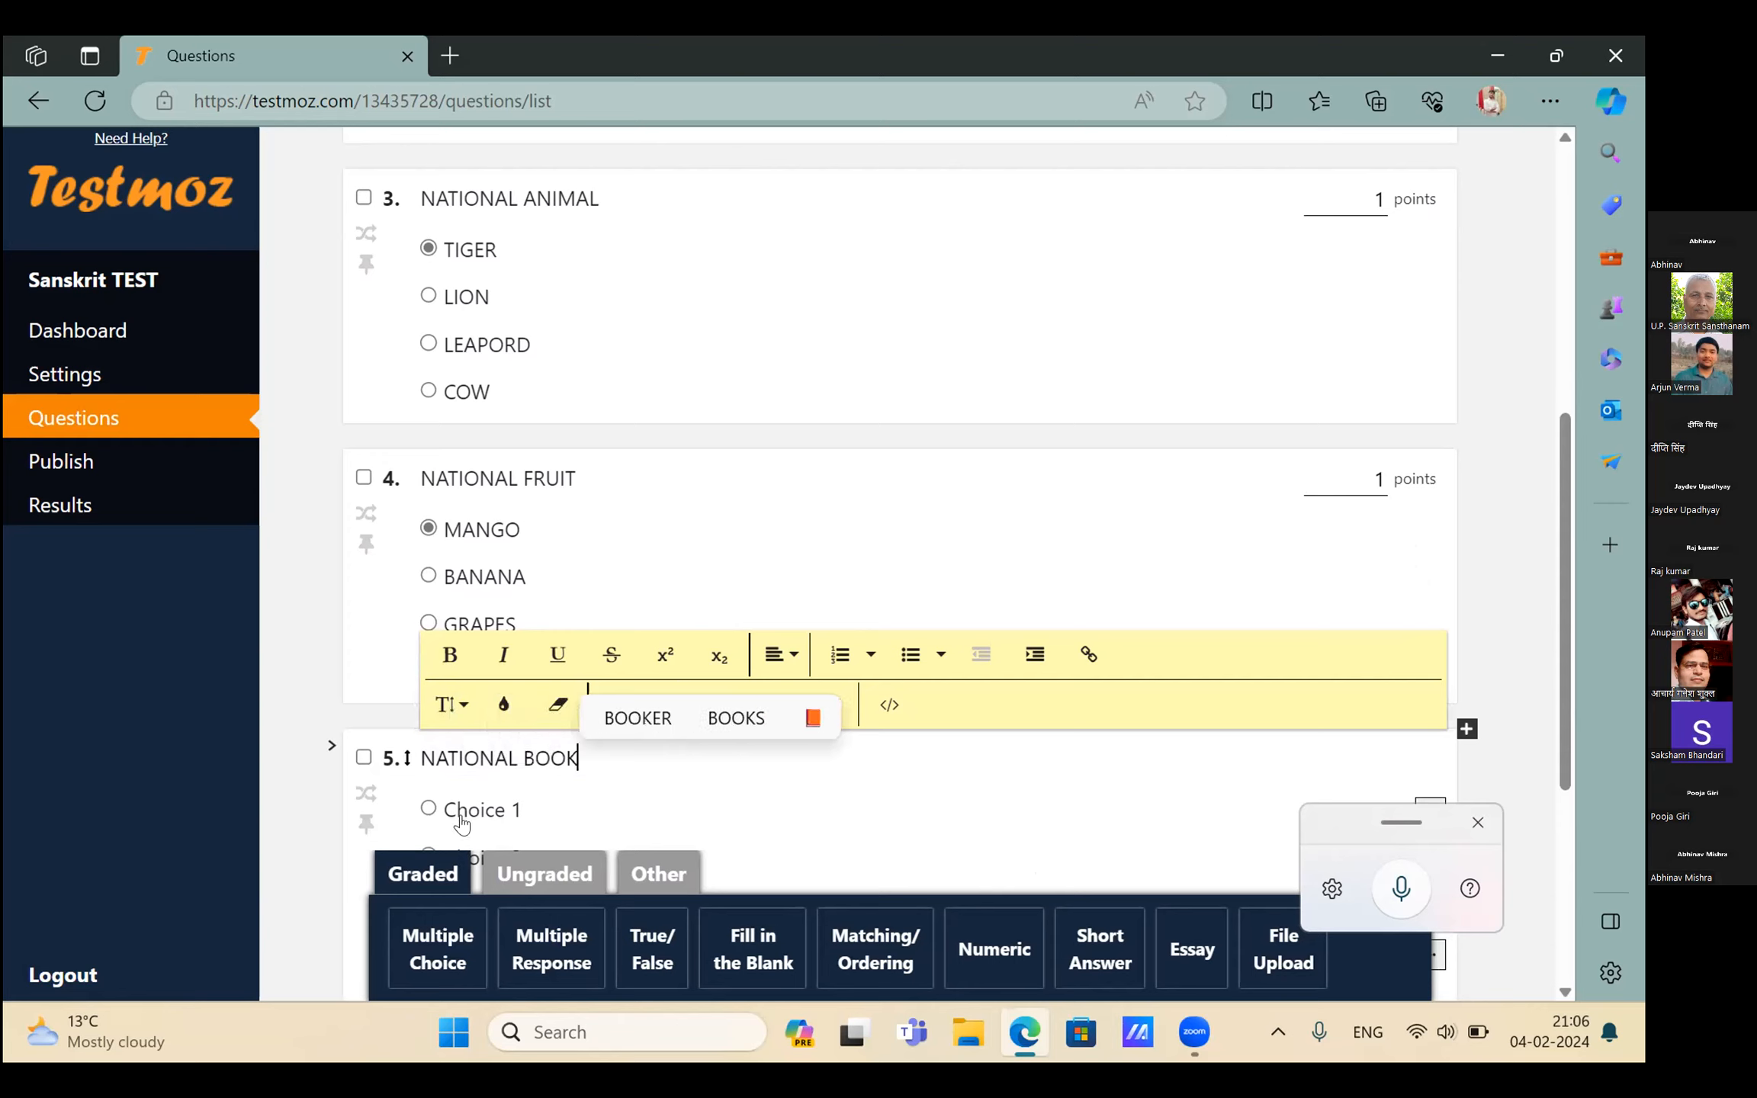
Give question 5 its first two choices, GEETA and MAHABHARAT
left_click(462, 813)
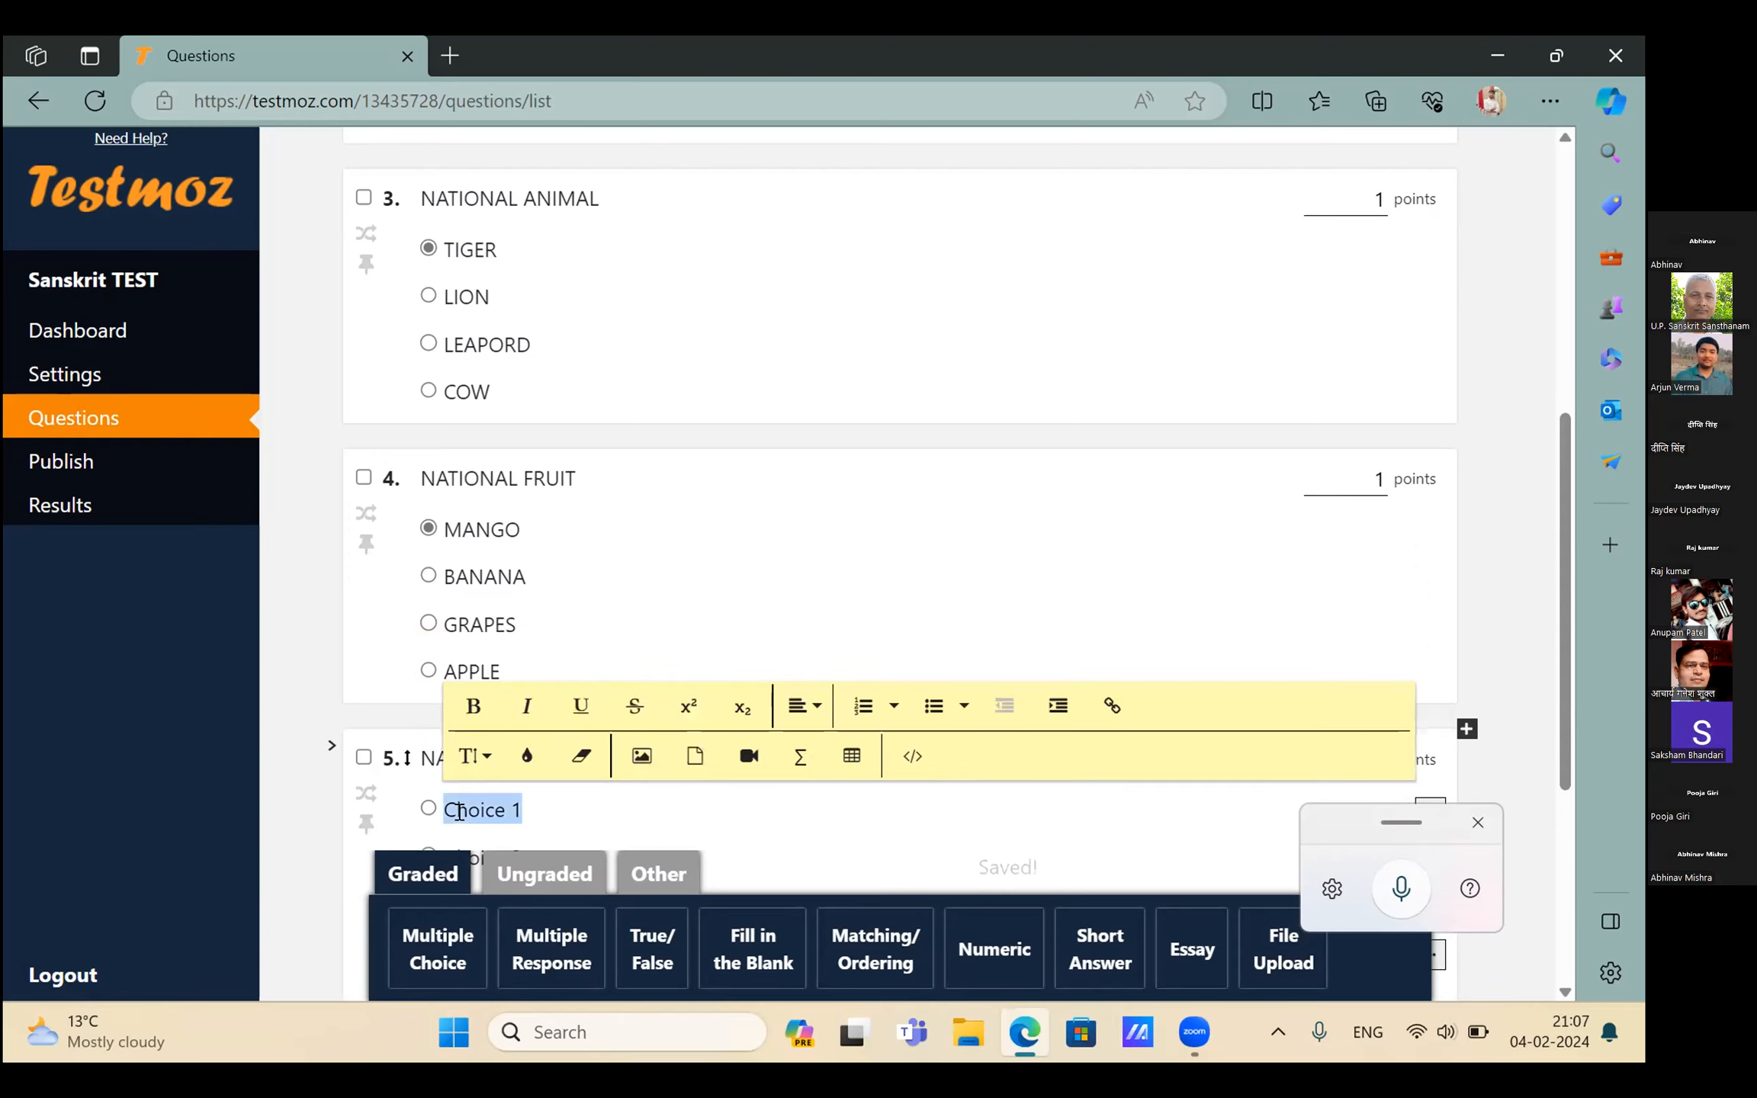
key("BackSpace")
type("GEETA")
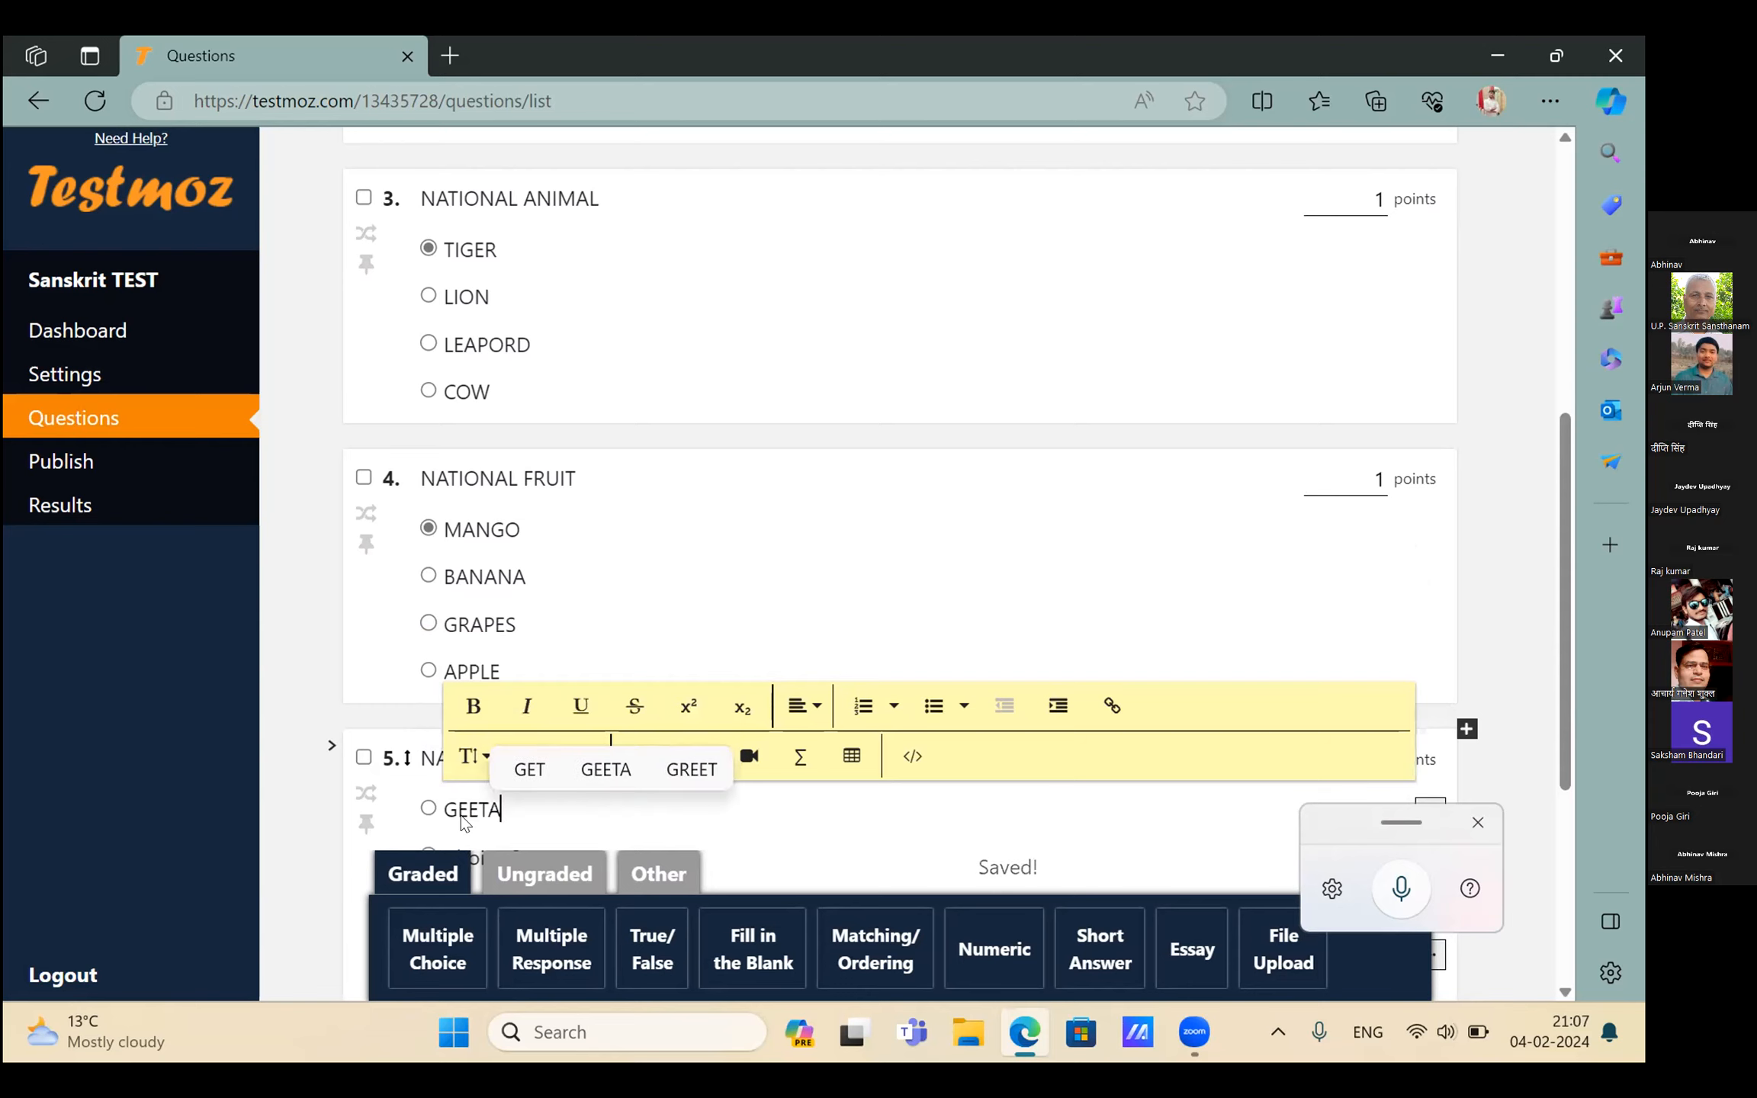
scroll(465, 816, "down", 1)
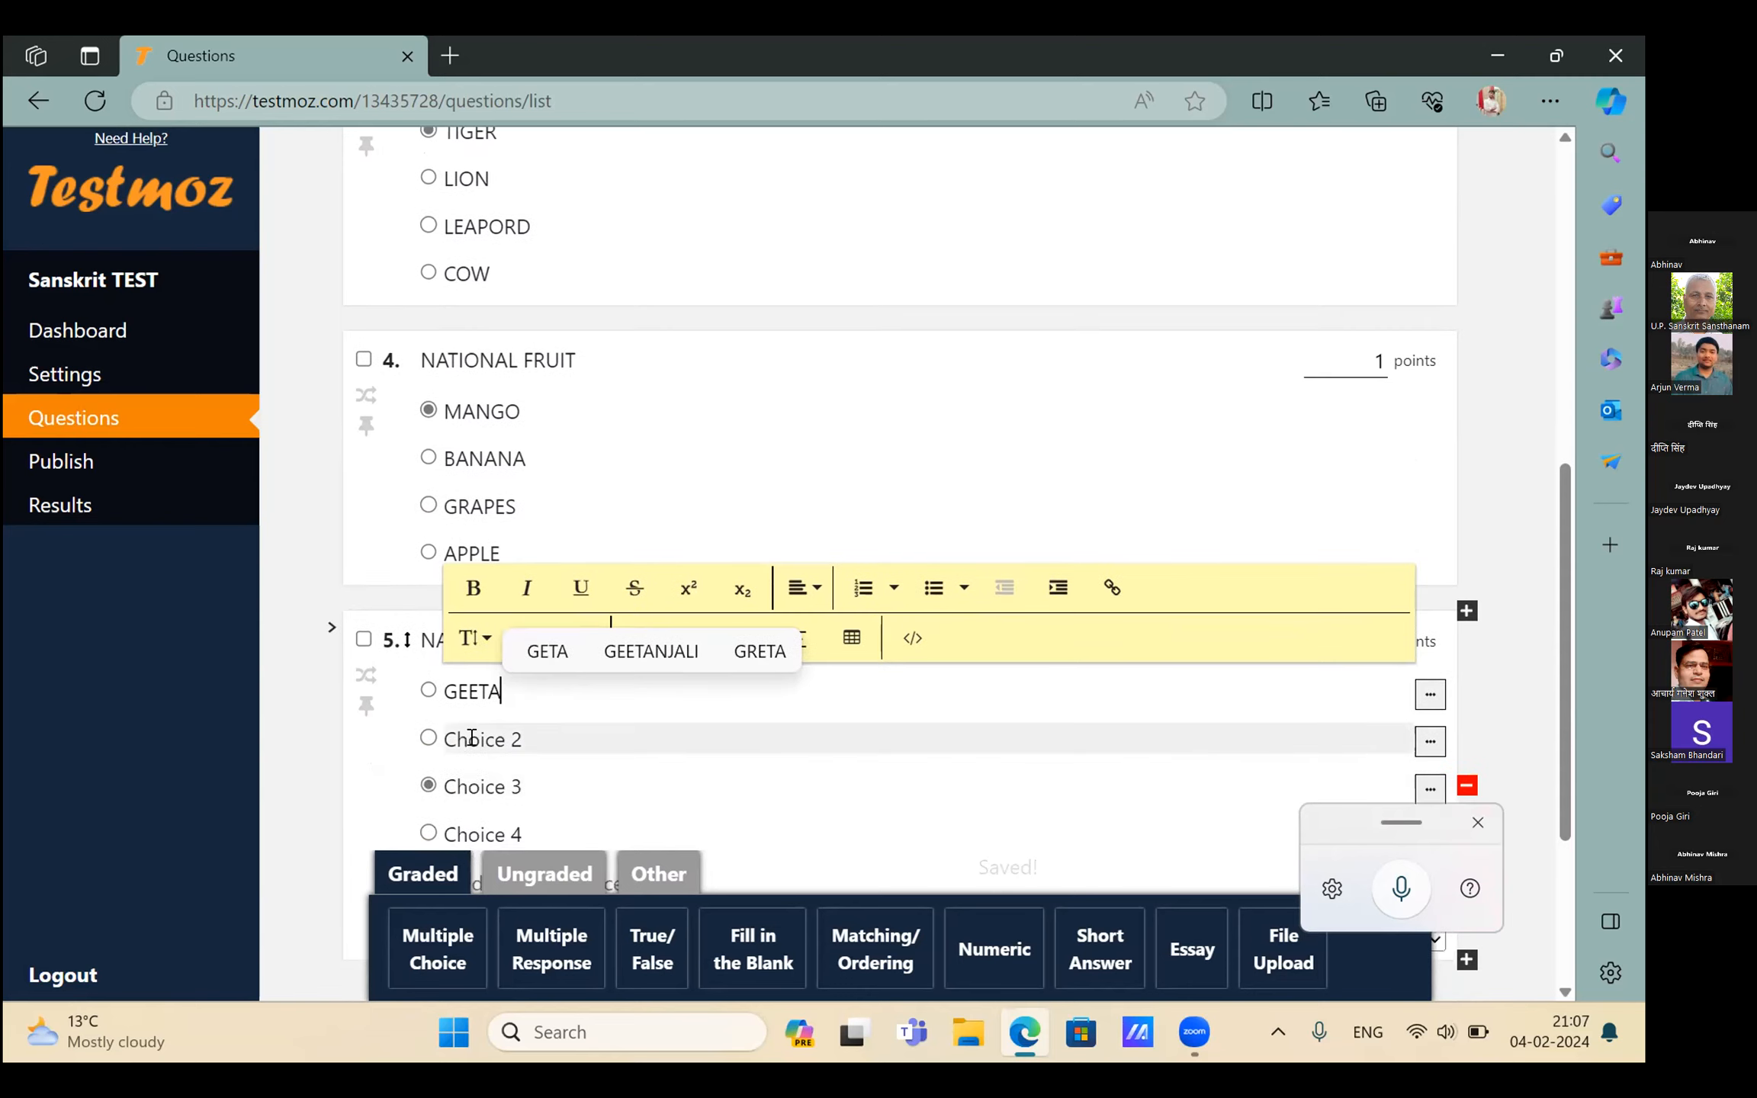
left_click(472, 738)
key("BackSpace")
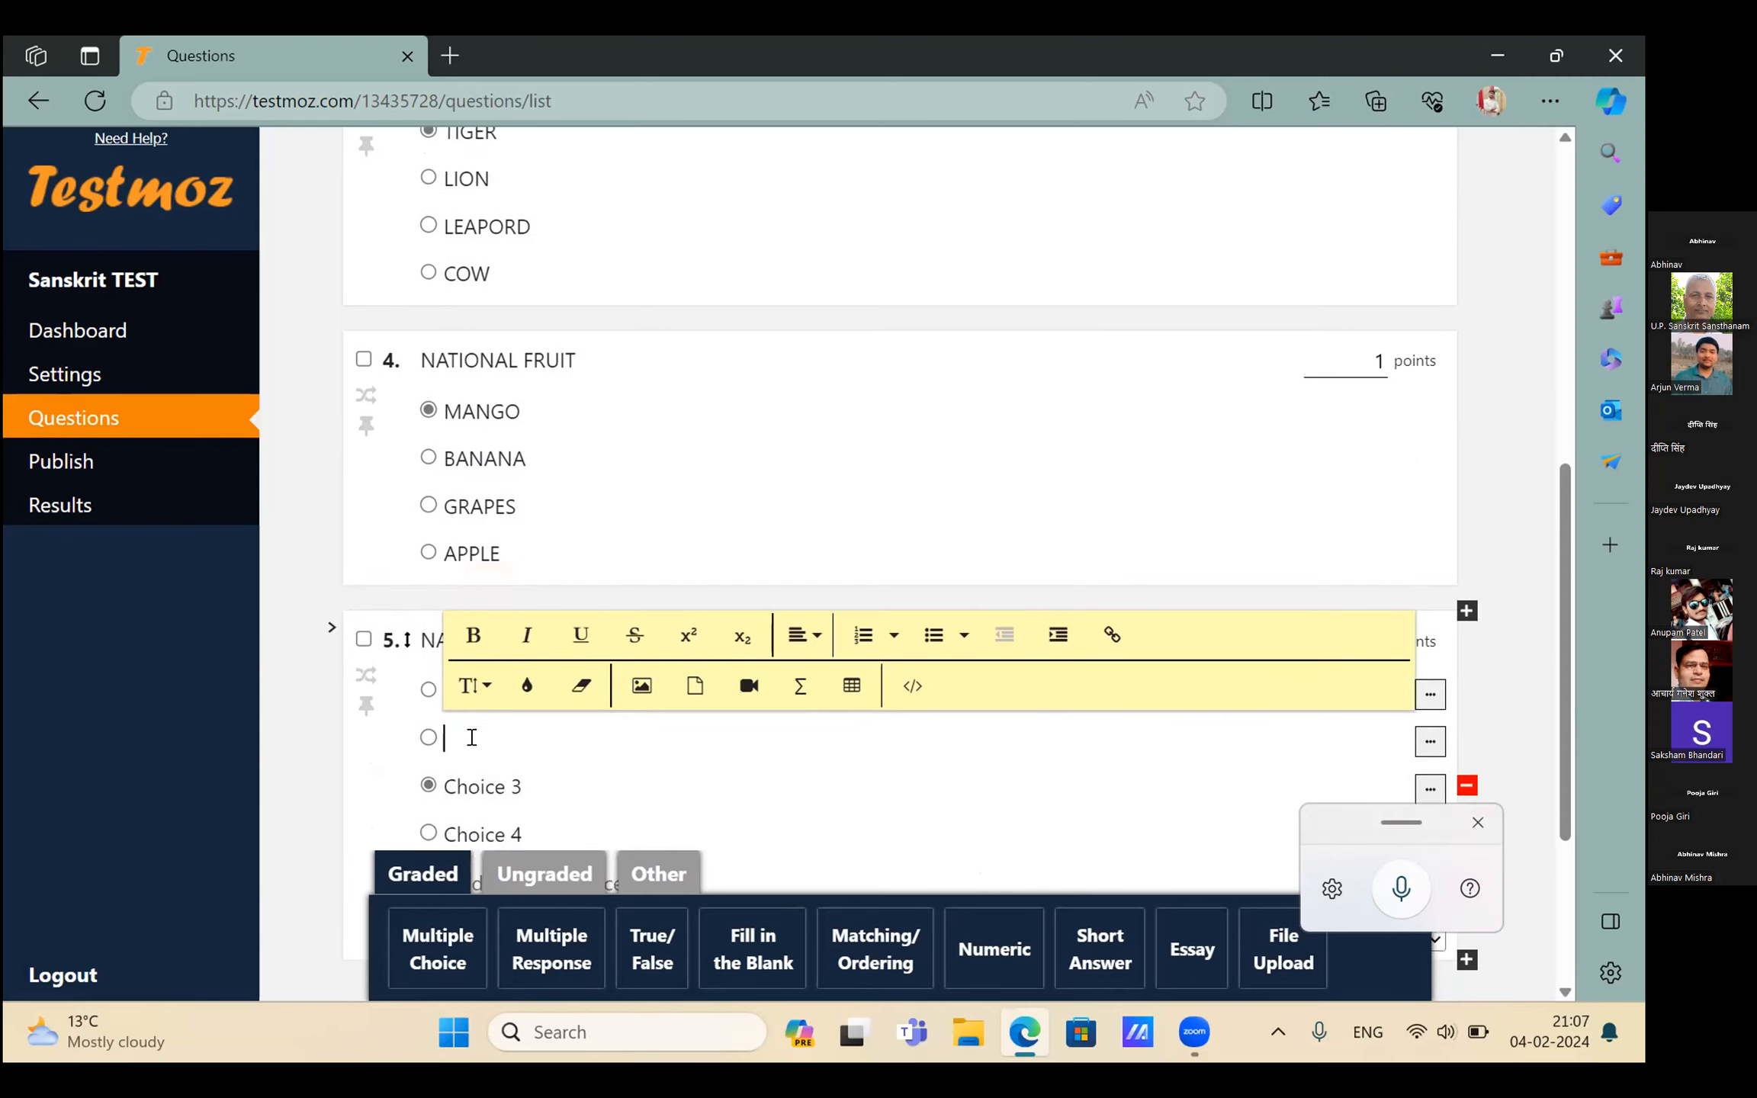
type("MA")
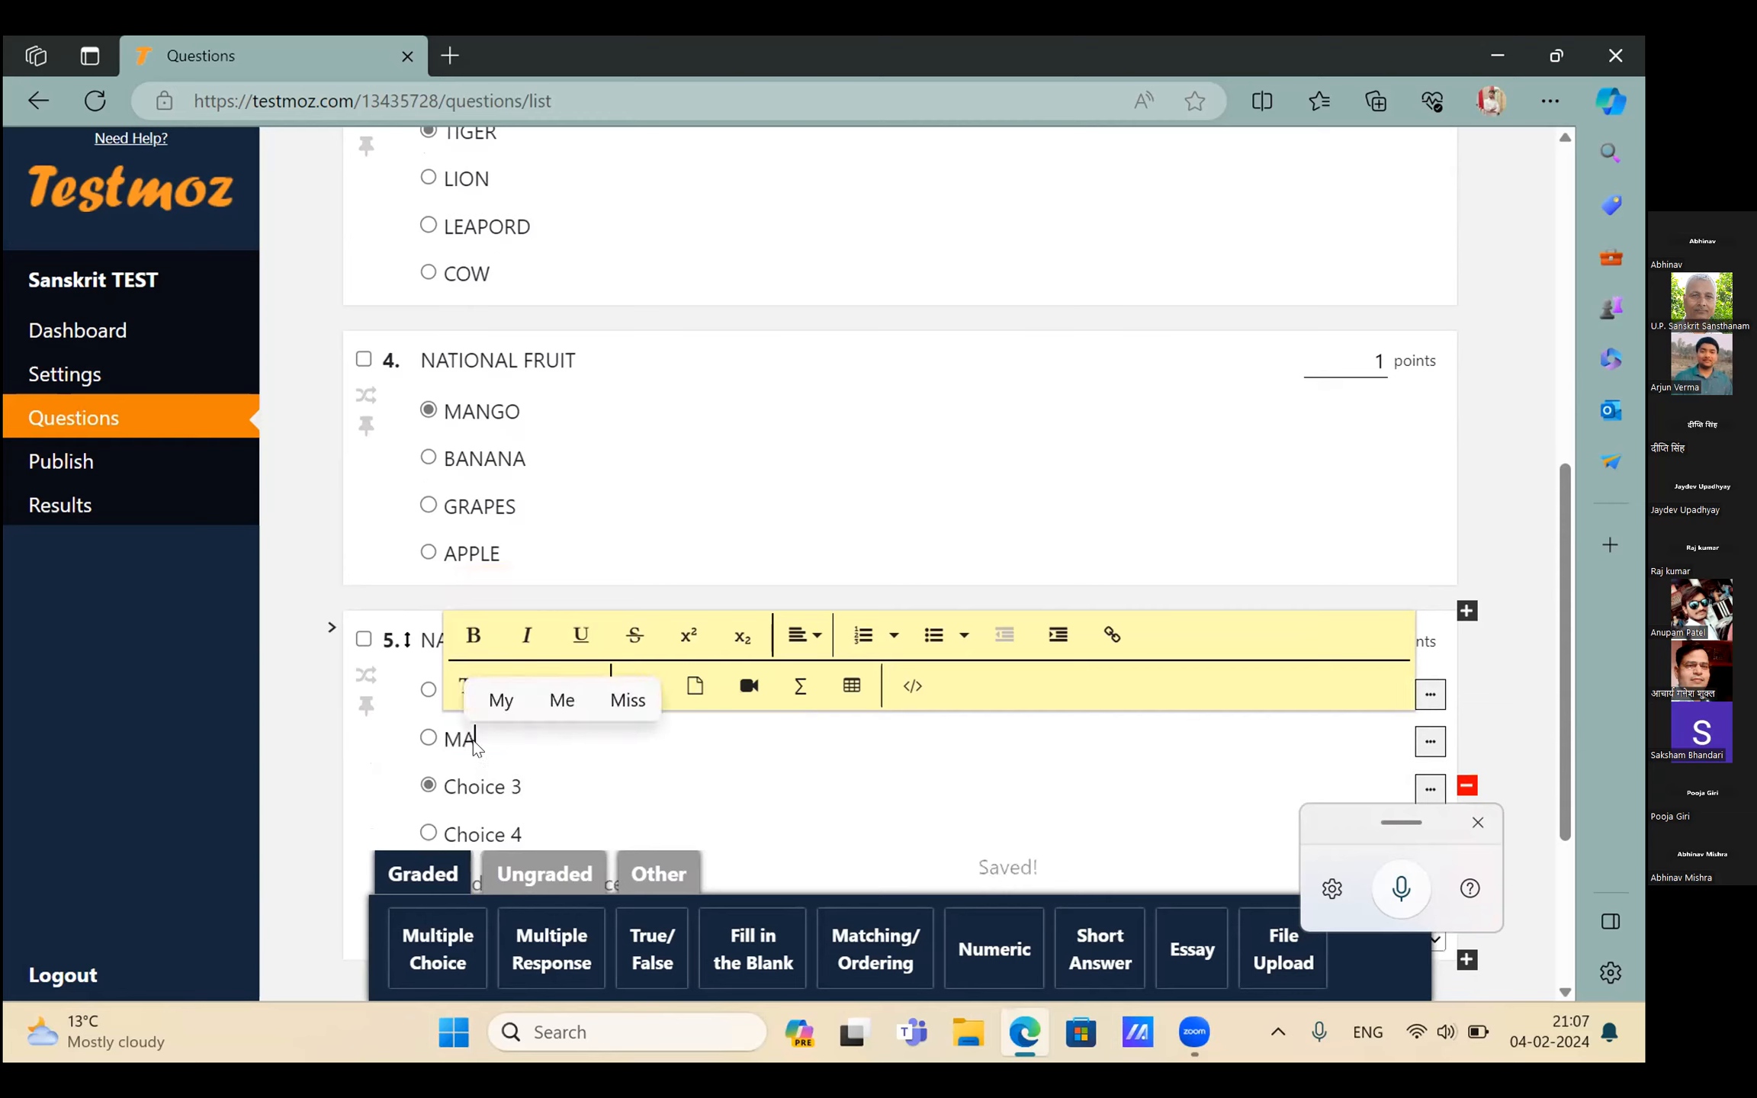
type("HABHARAT")
Add RAMAYAN and KURAN as question 5's remaining choices, then add a sixth question
left_click(475, 790)
key("BackSpace")
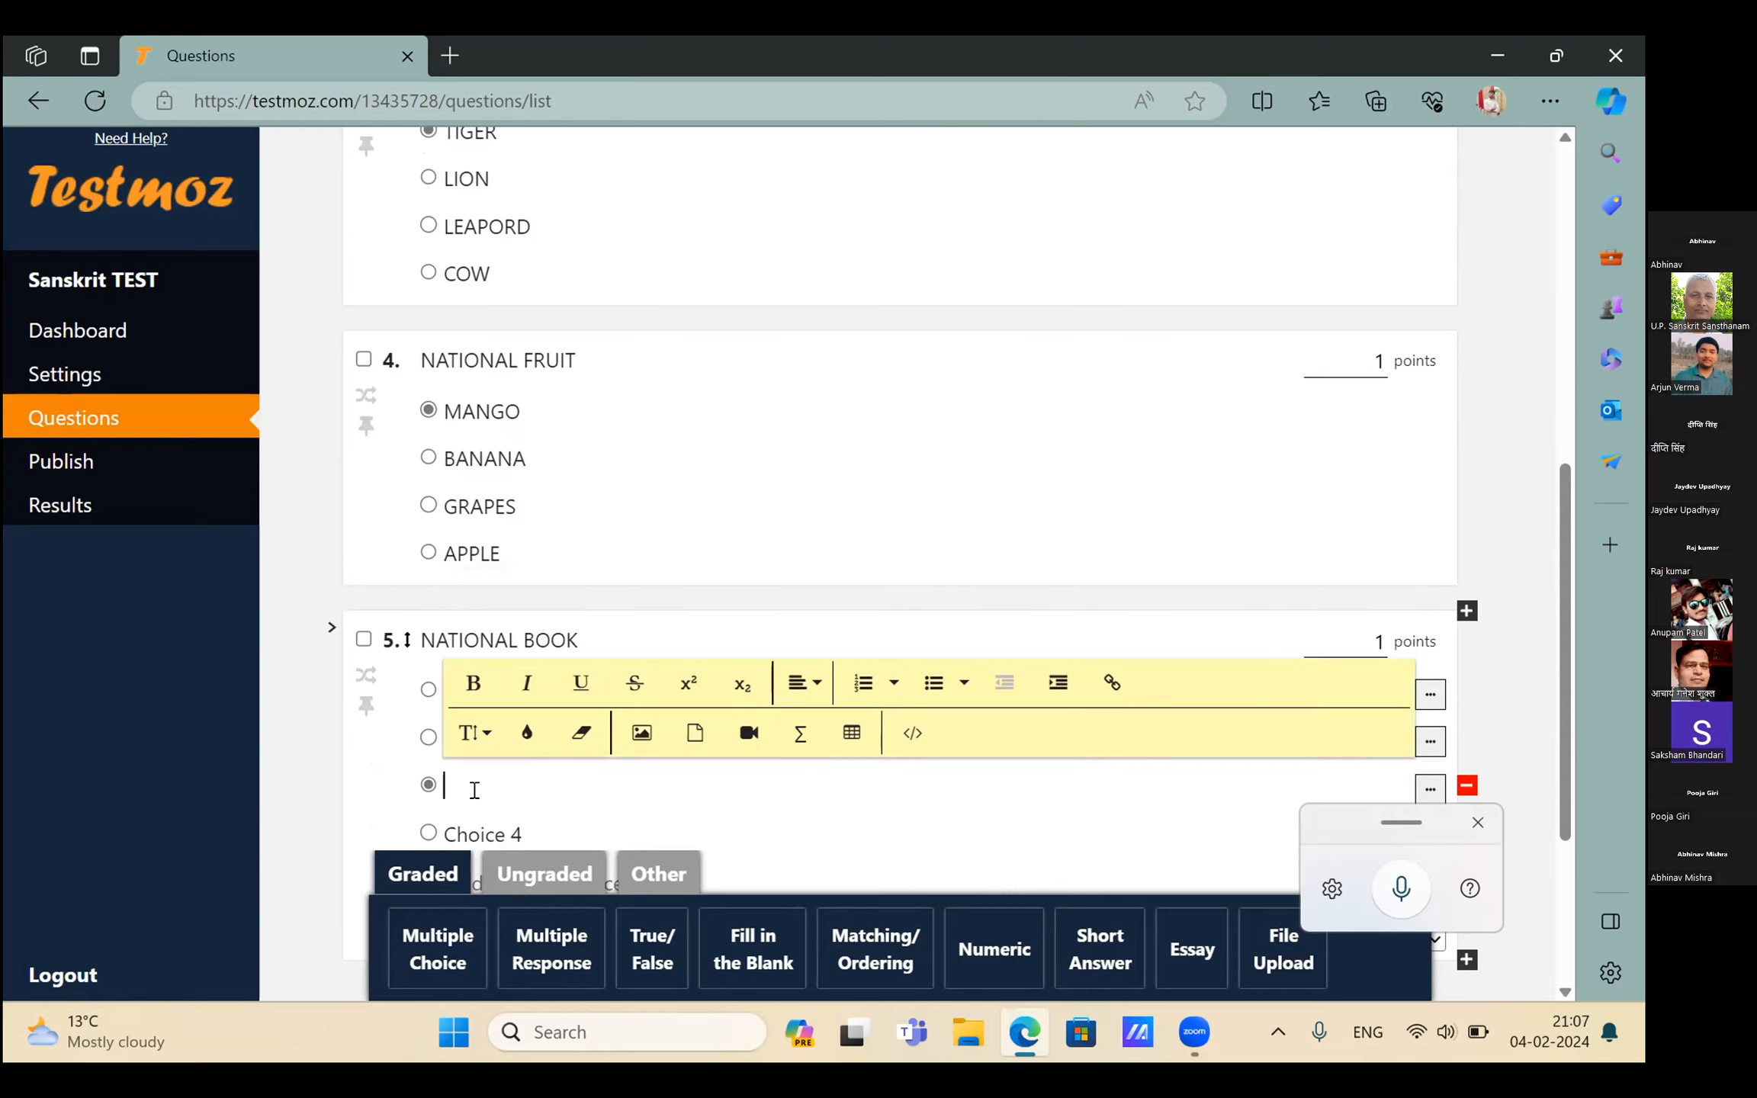
type("RAMAYAN")
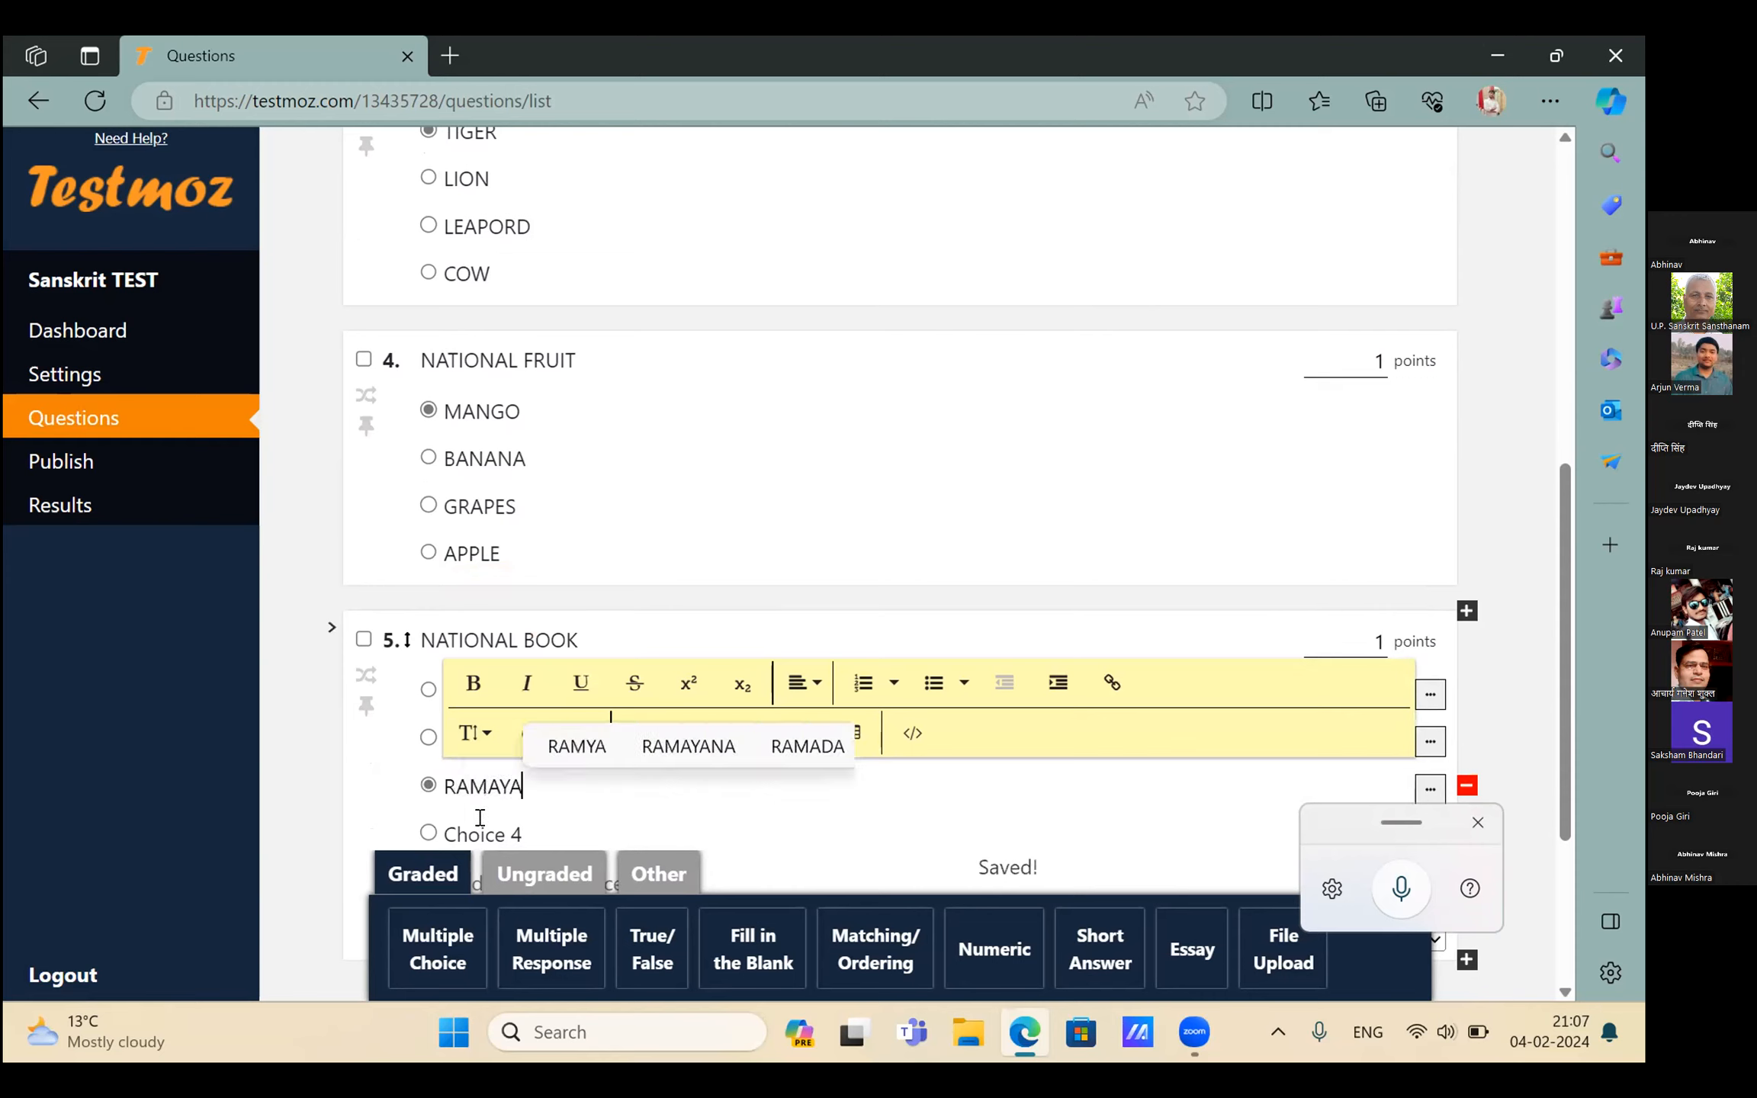
left_click(480, 818)
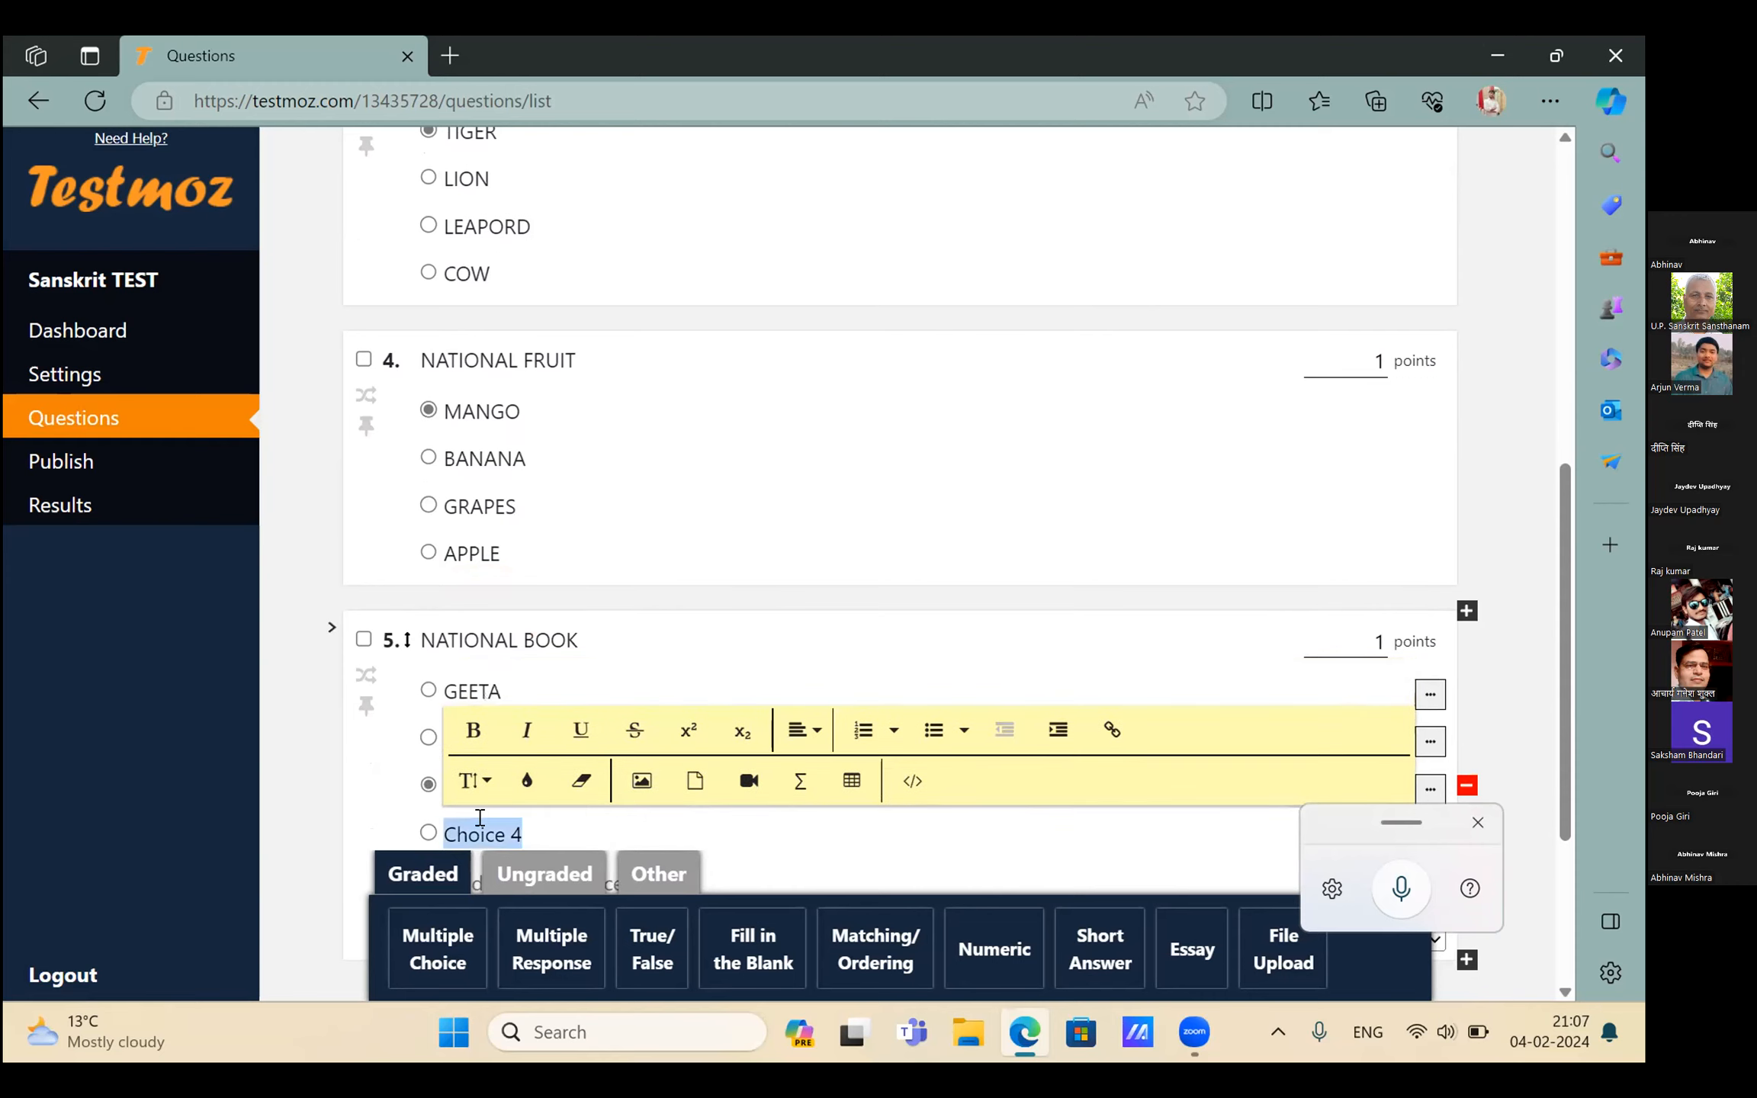
key("BackSpace")
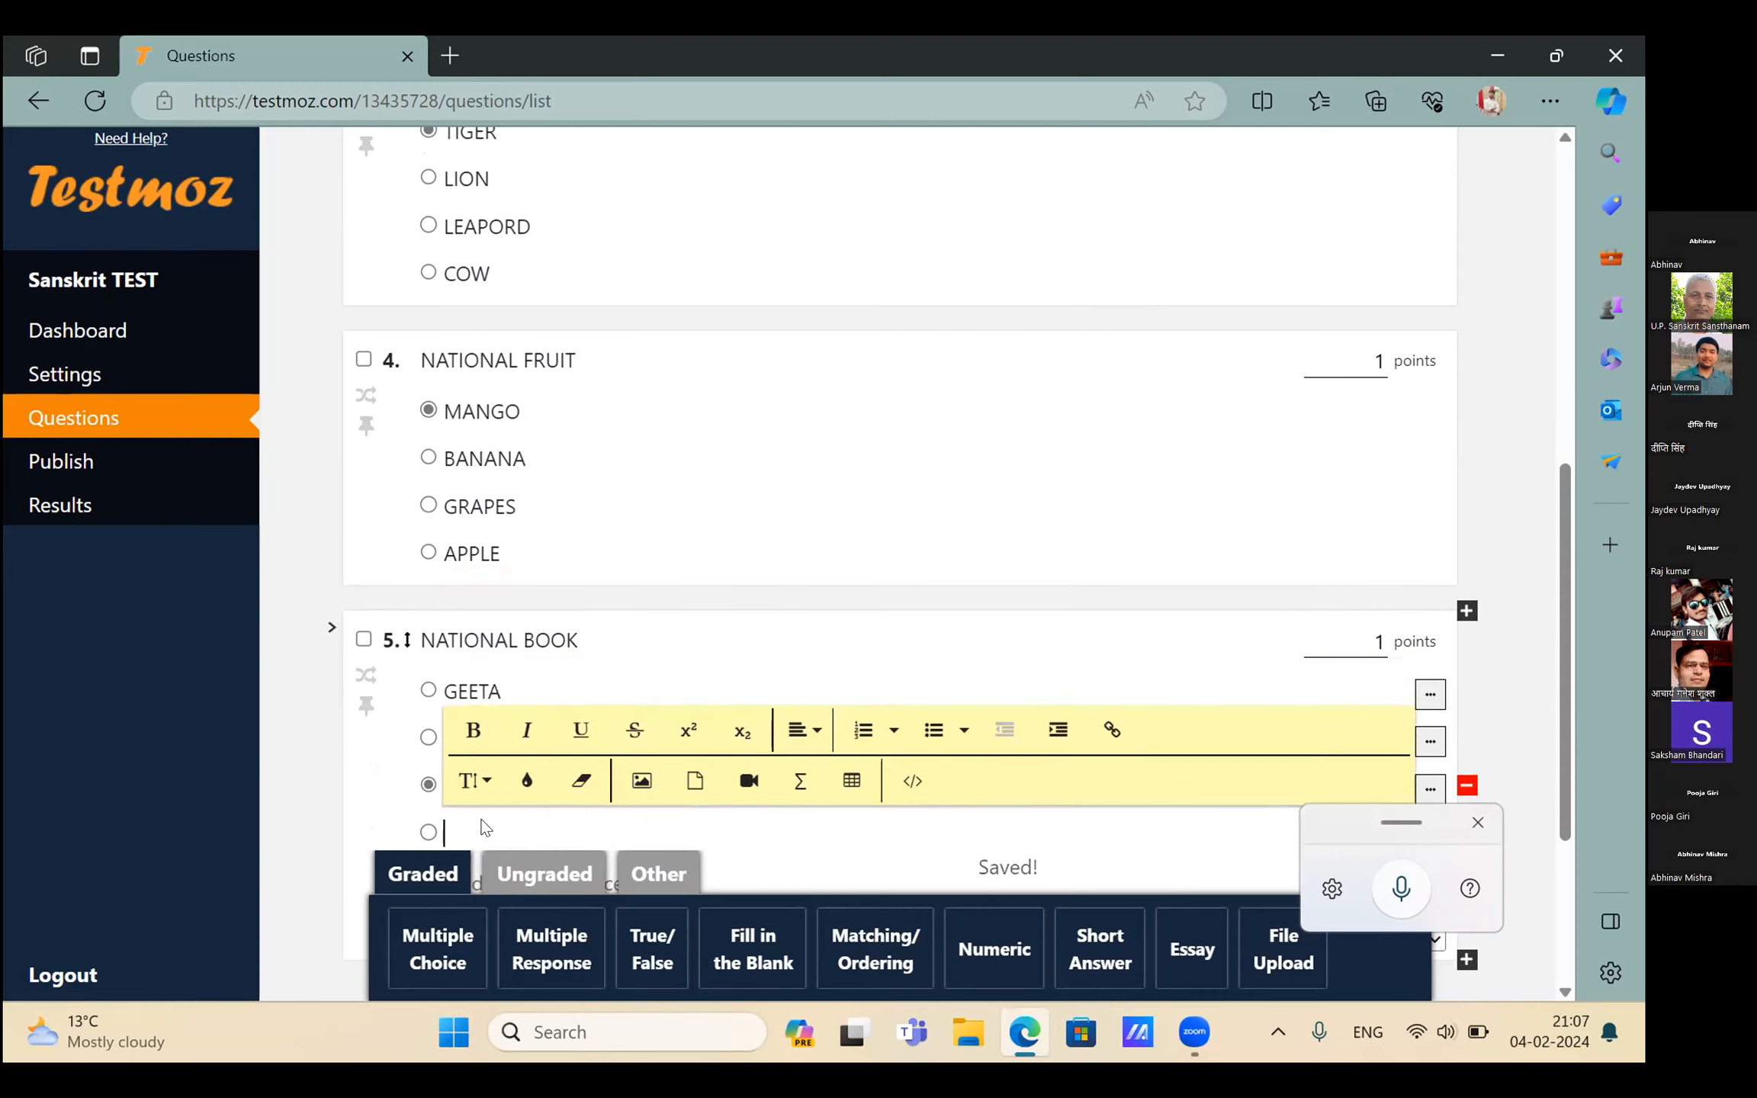
type("KURAN")
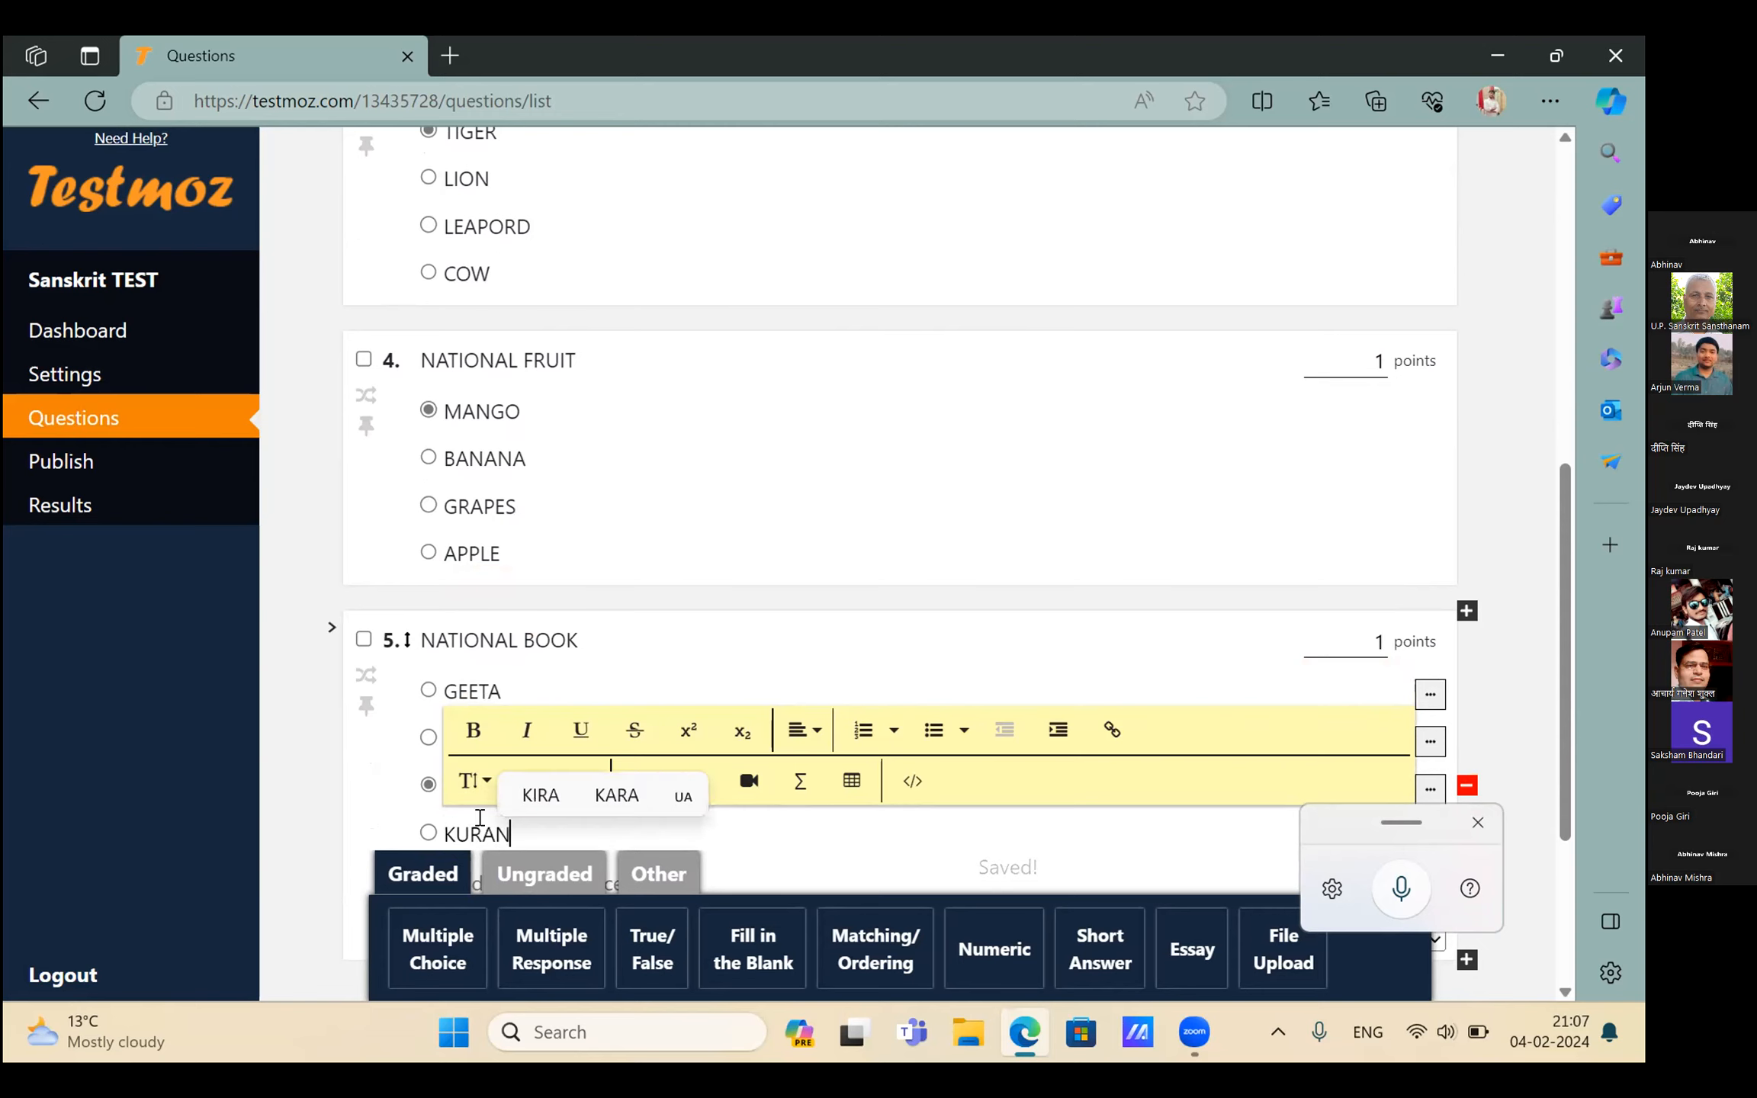
scroll(488, 900, "down", 2)
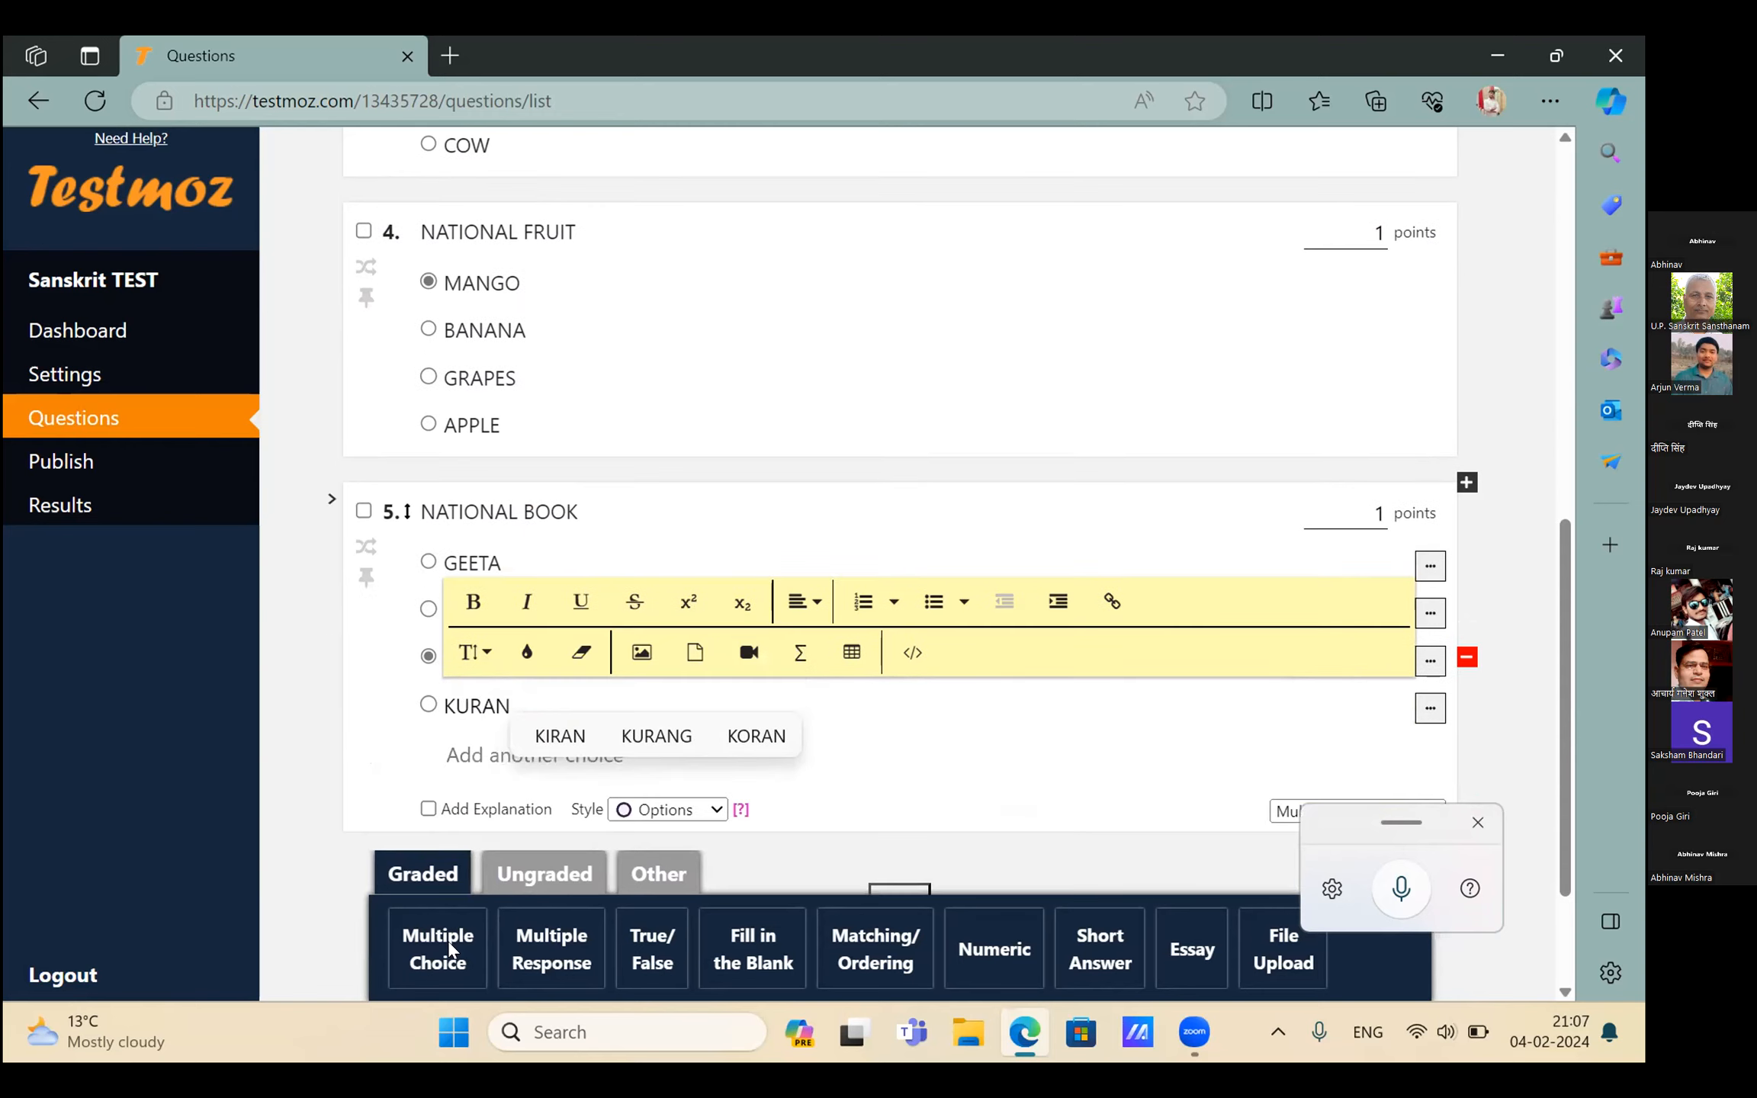
left_click(450, 950)
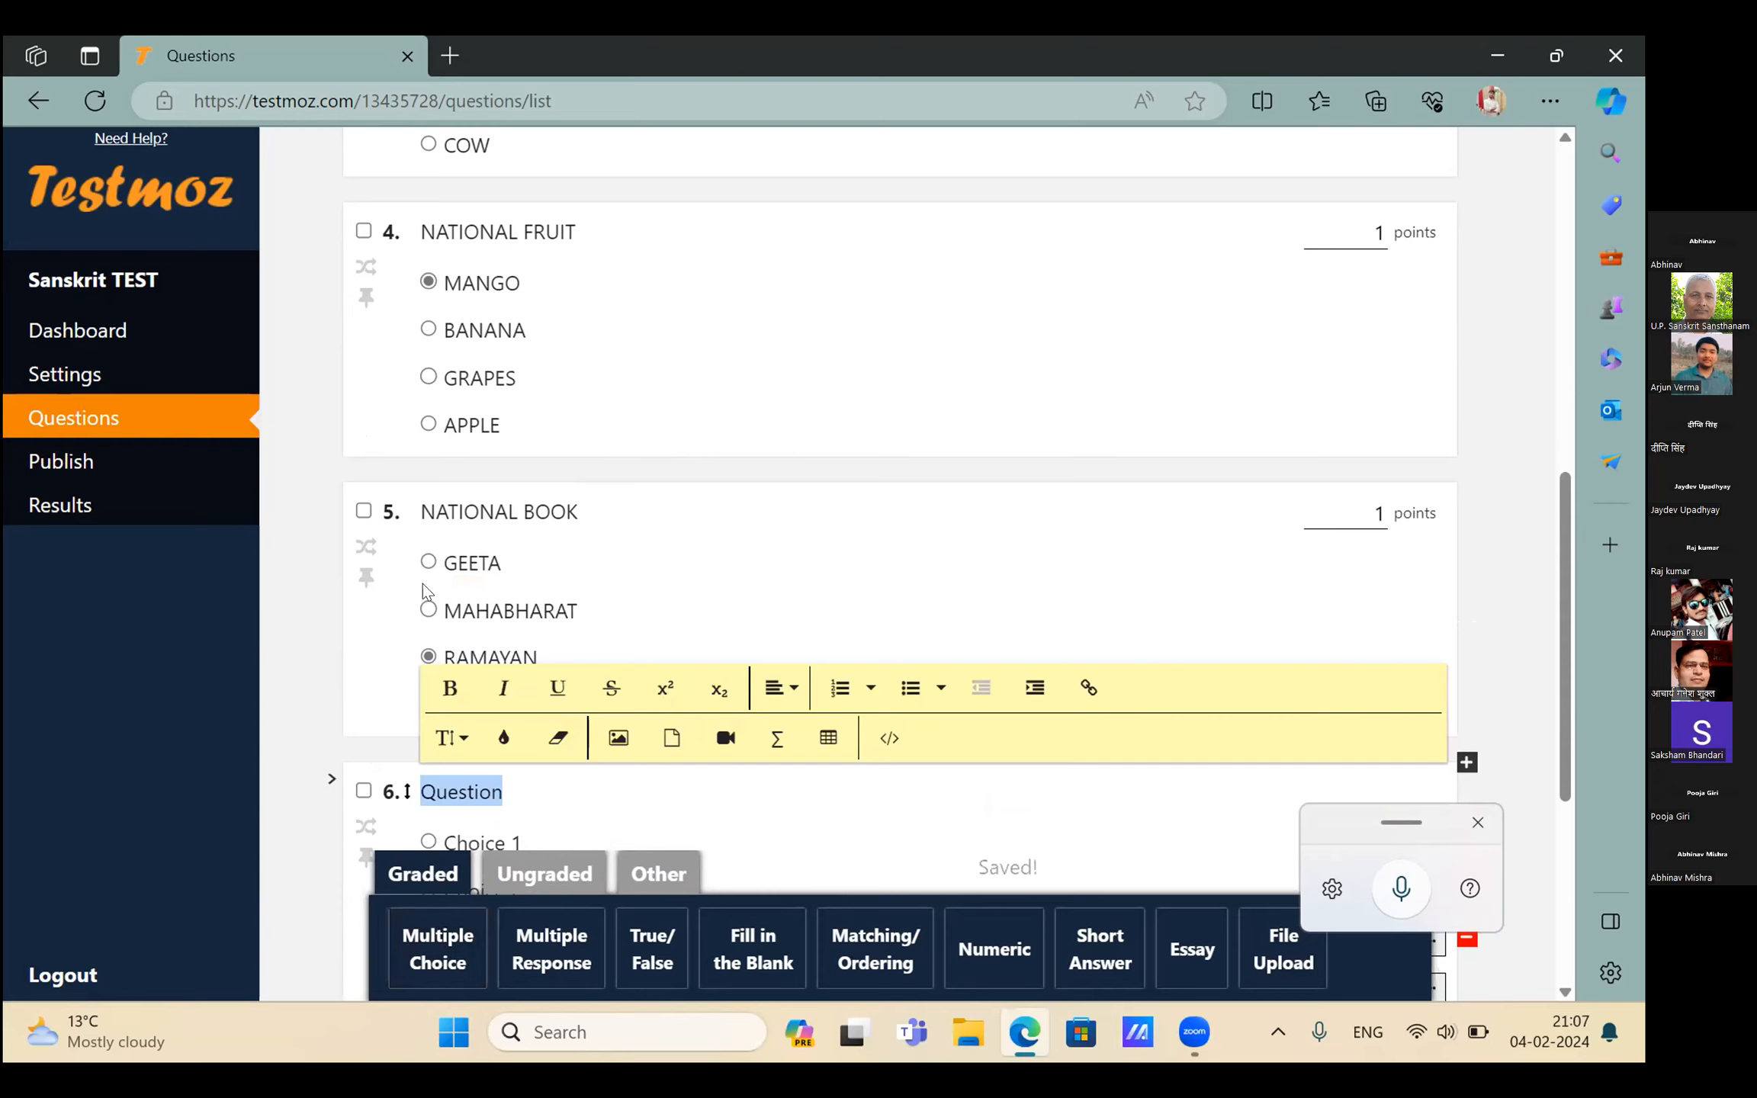
Mark GEETA as question 5's correct answer and close the voice typing panel
left_click(427, 559)
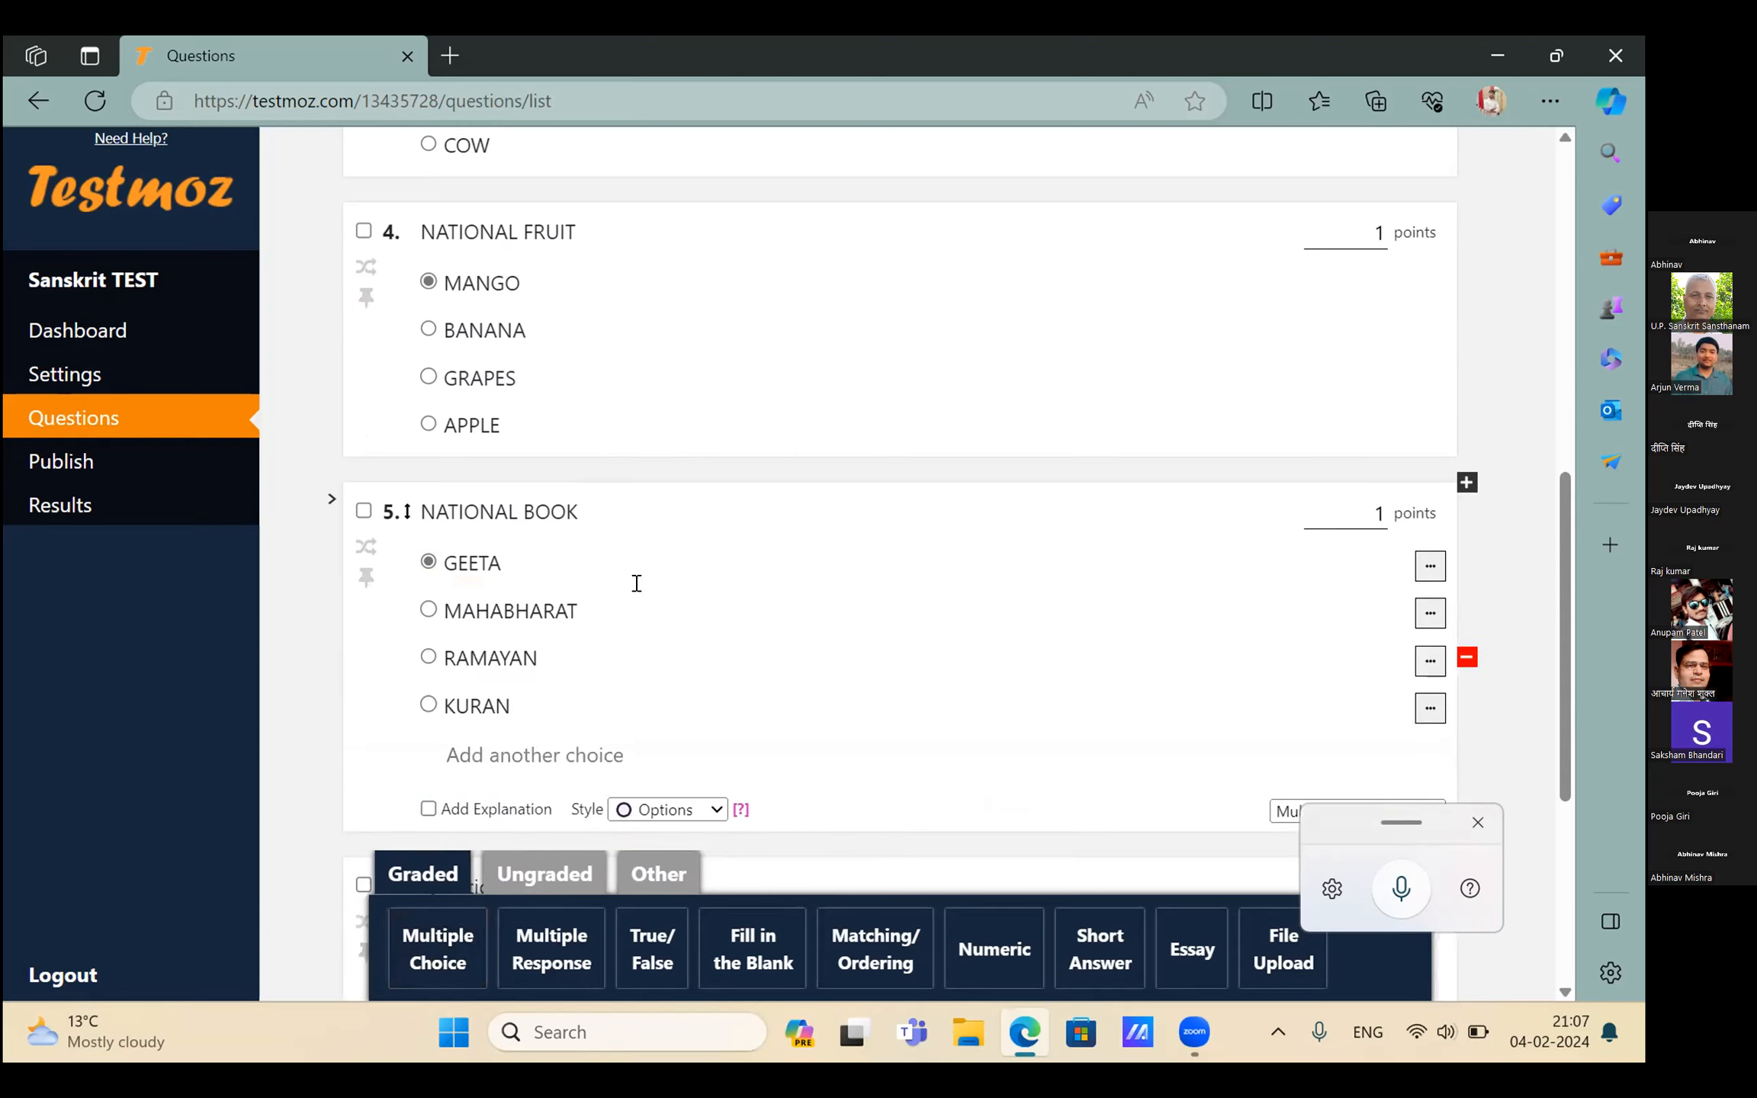
scroll(637, 584, "down", 2)
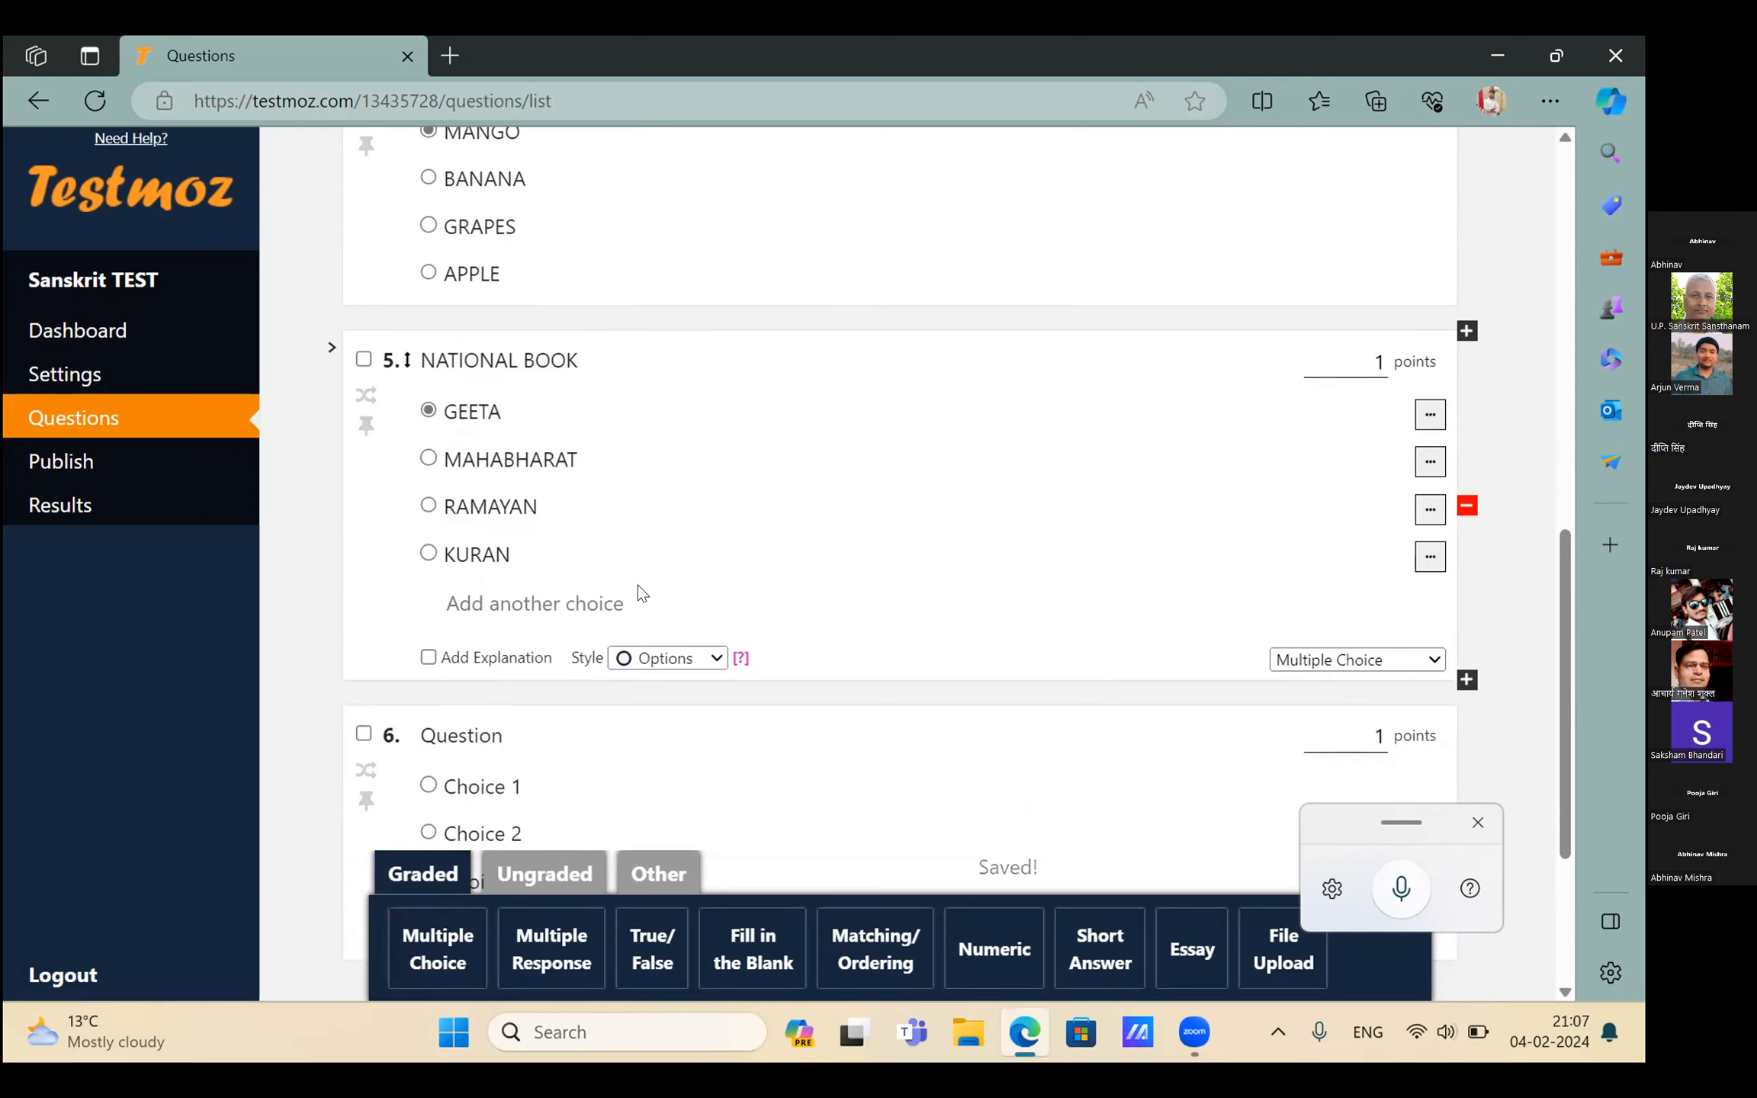
left_click(1478, 823)
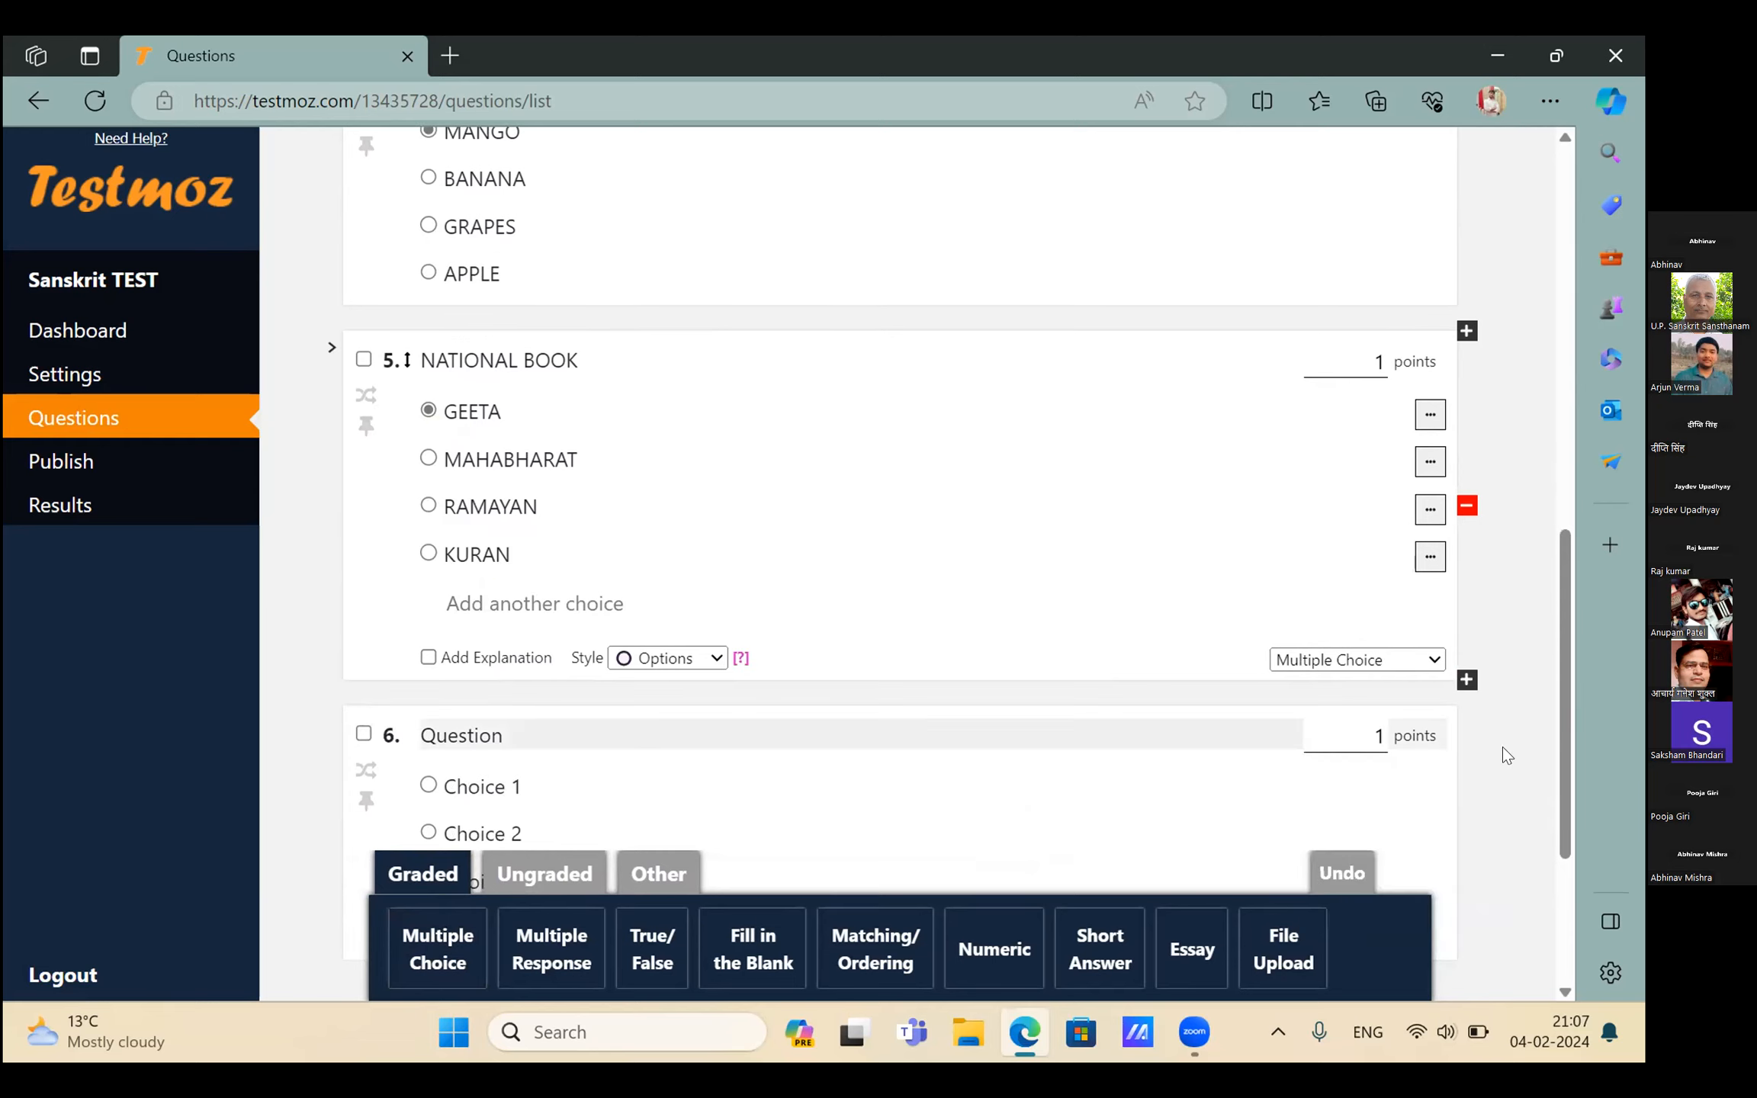
scroll(381, 528, "down", 3)
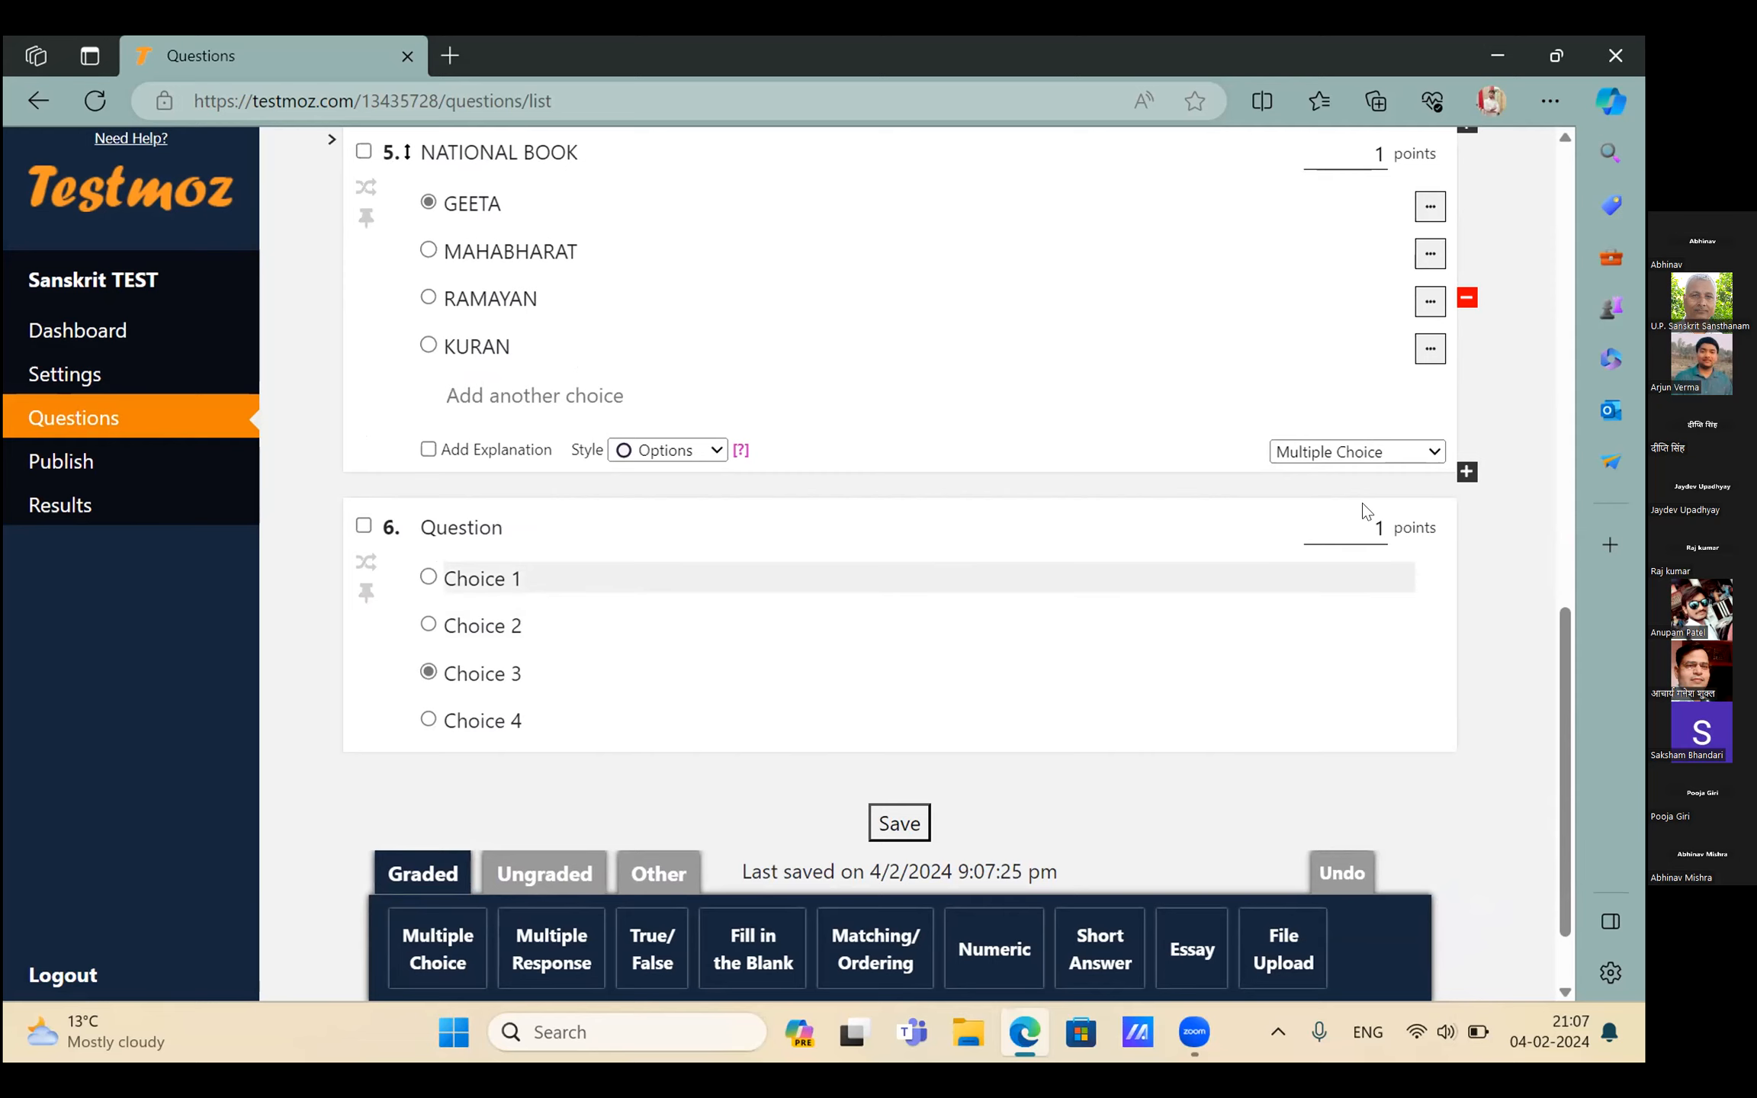
Delete the empty sixth question and save the question list
left_click(1396, 500)
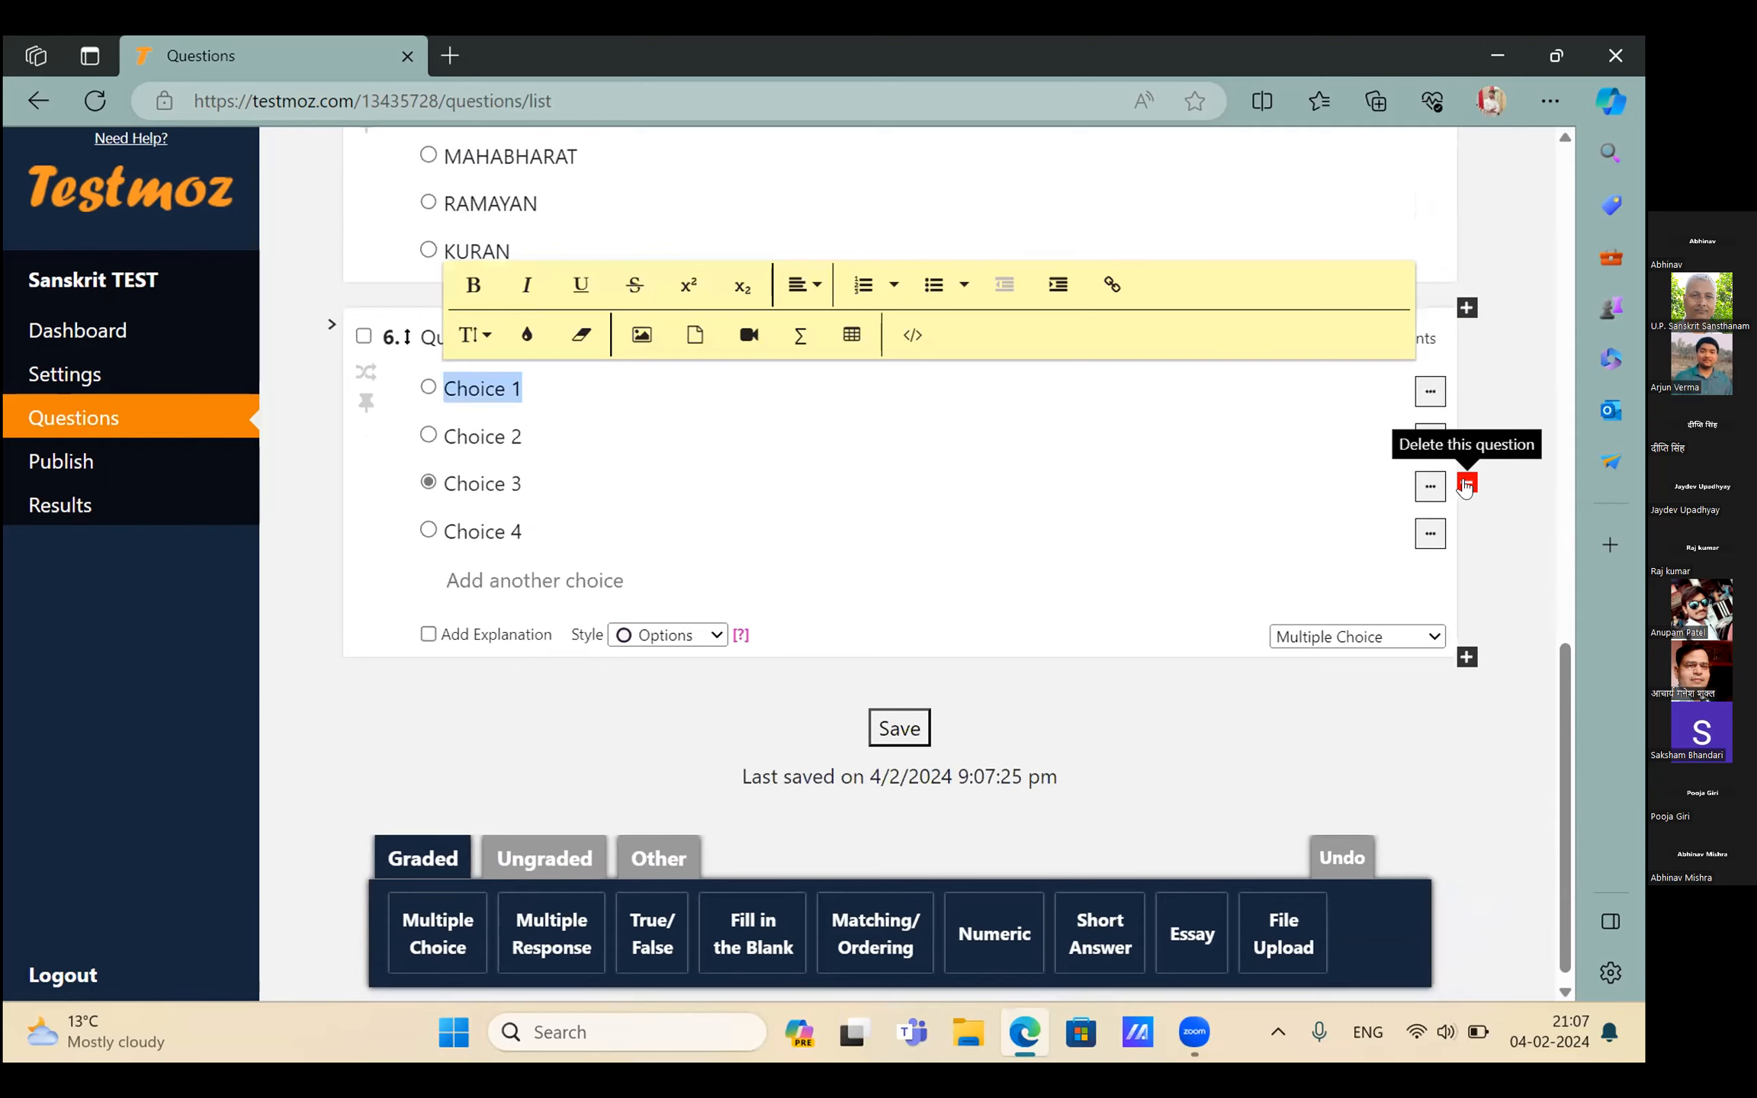
left_click(1466, 483)
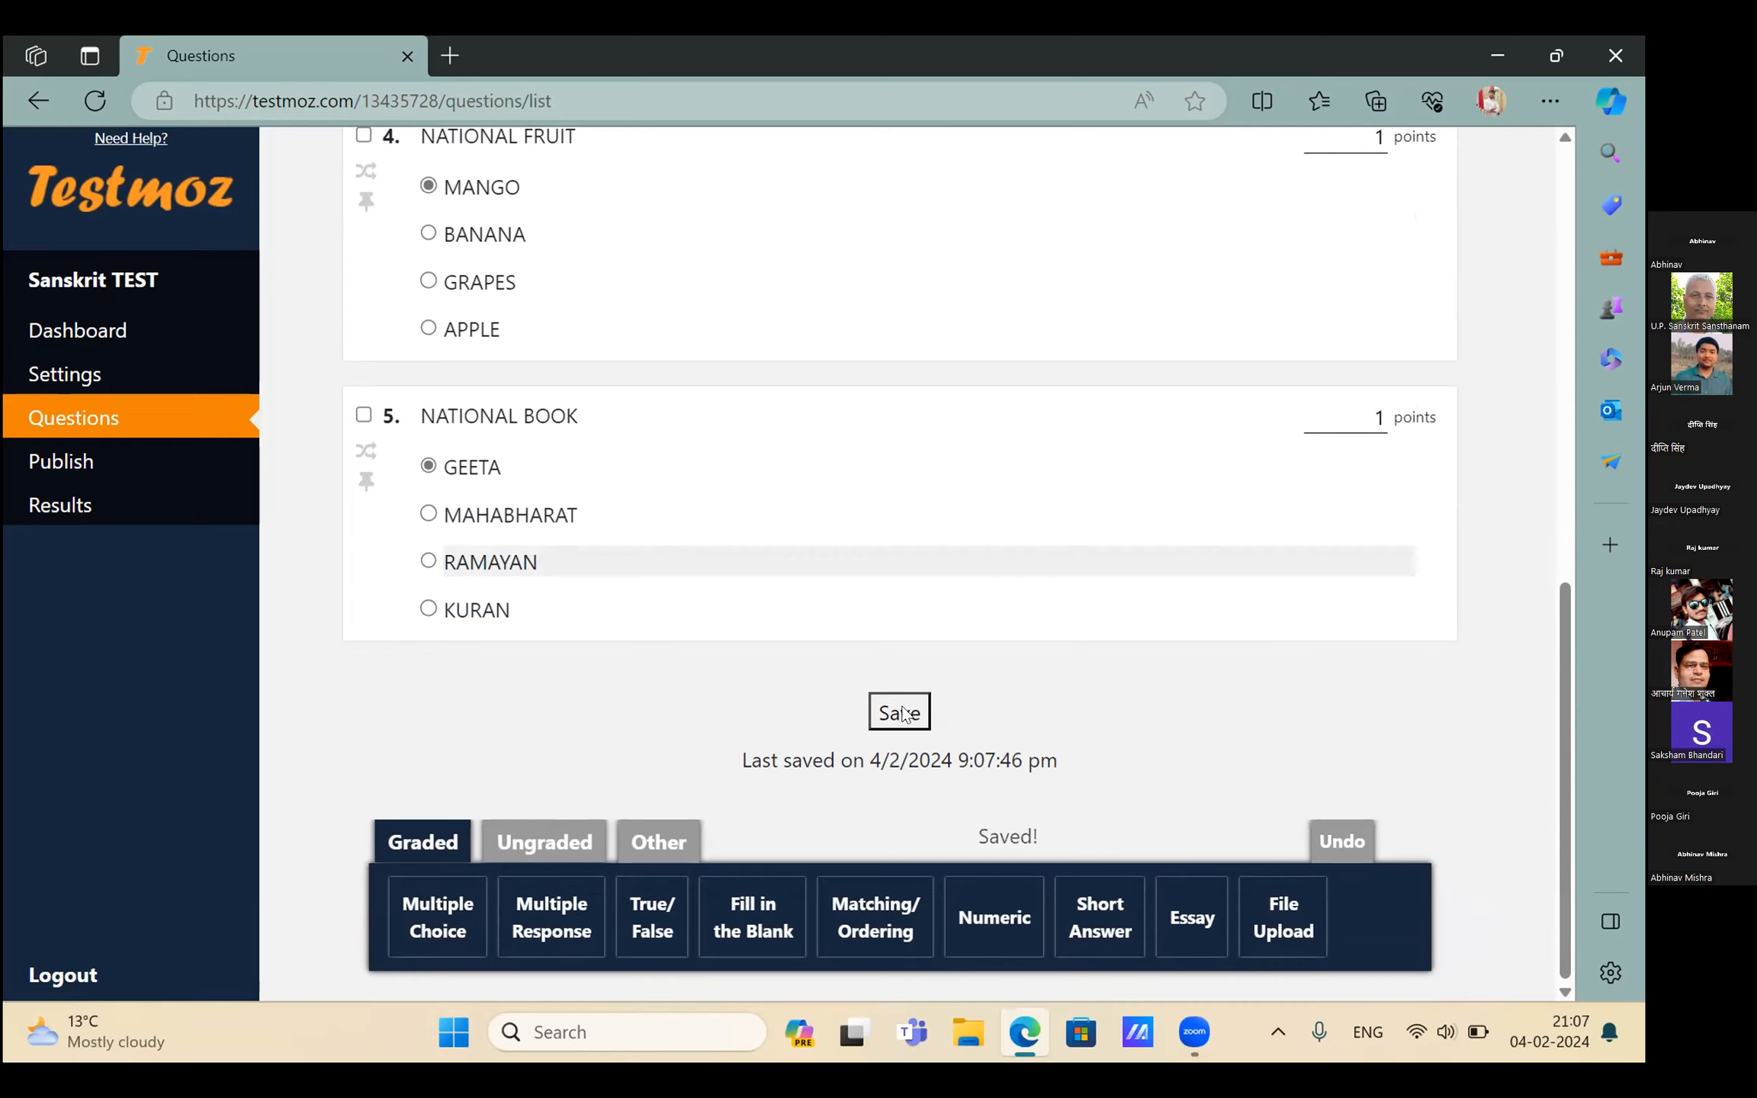
left_click(900, 712)
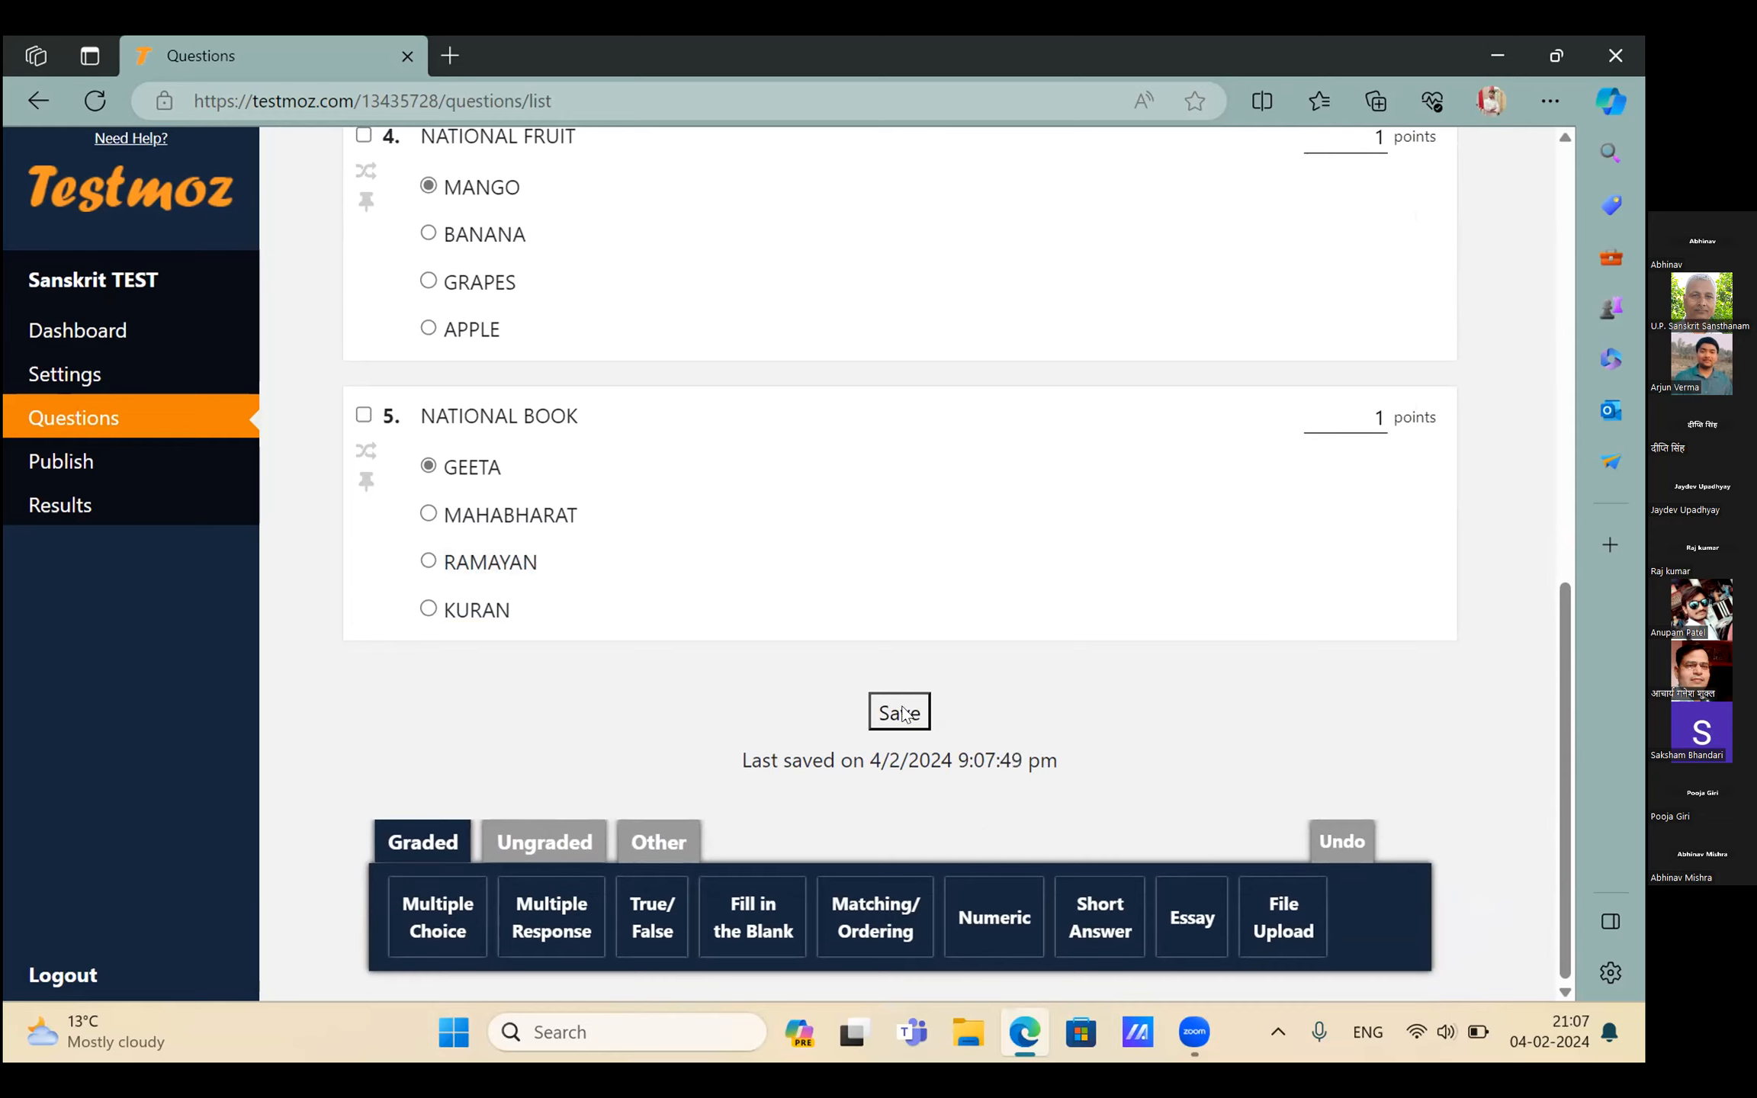
left_click(902, 713)
Review the Publish page's access-control and duplicate-name warnings, then go back to Settings
left_click(43, 457)
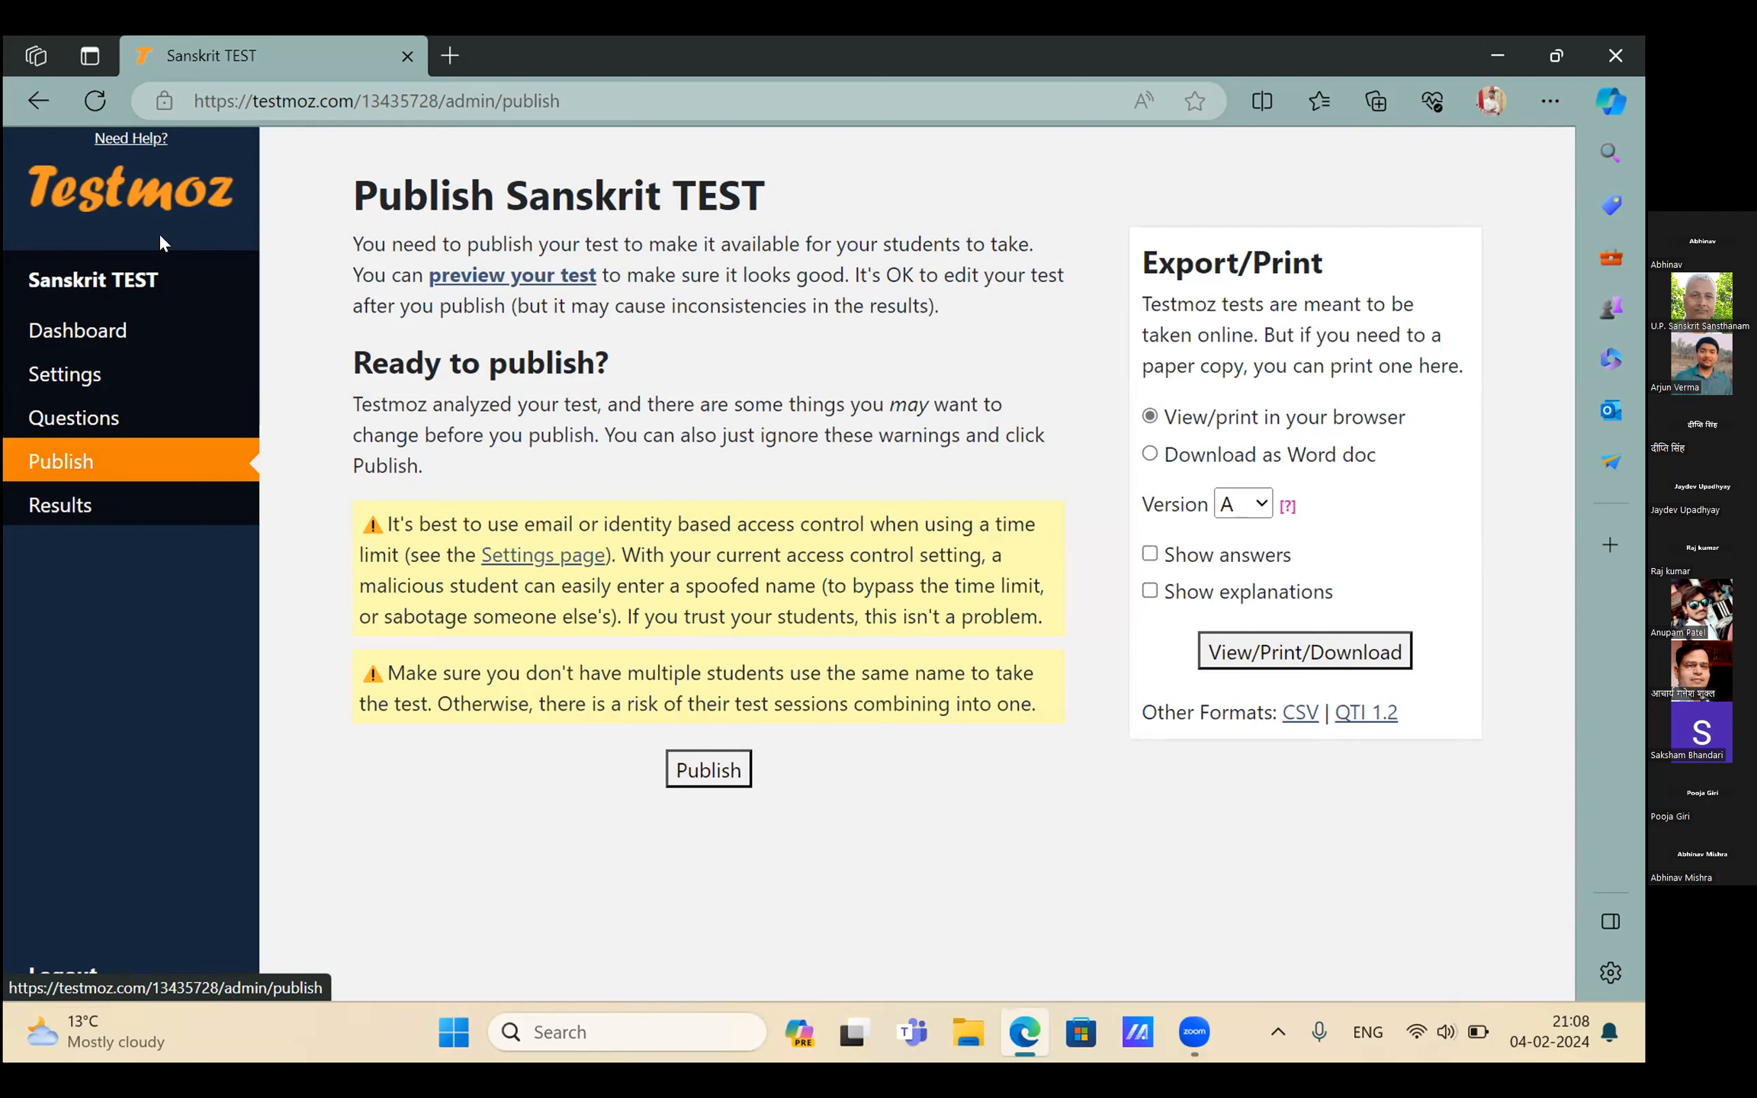
left_click(83, 372)
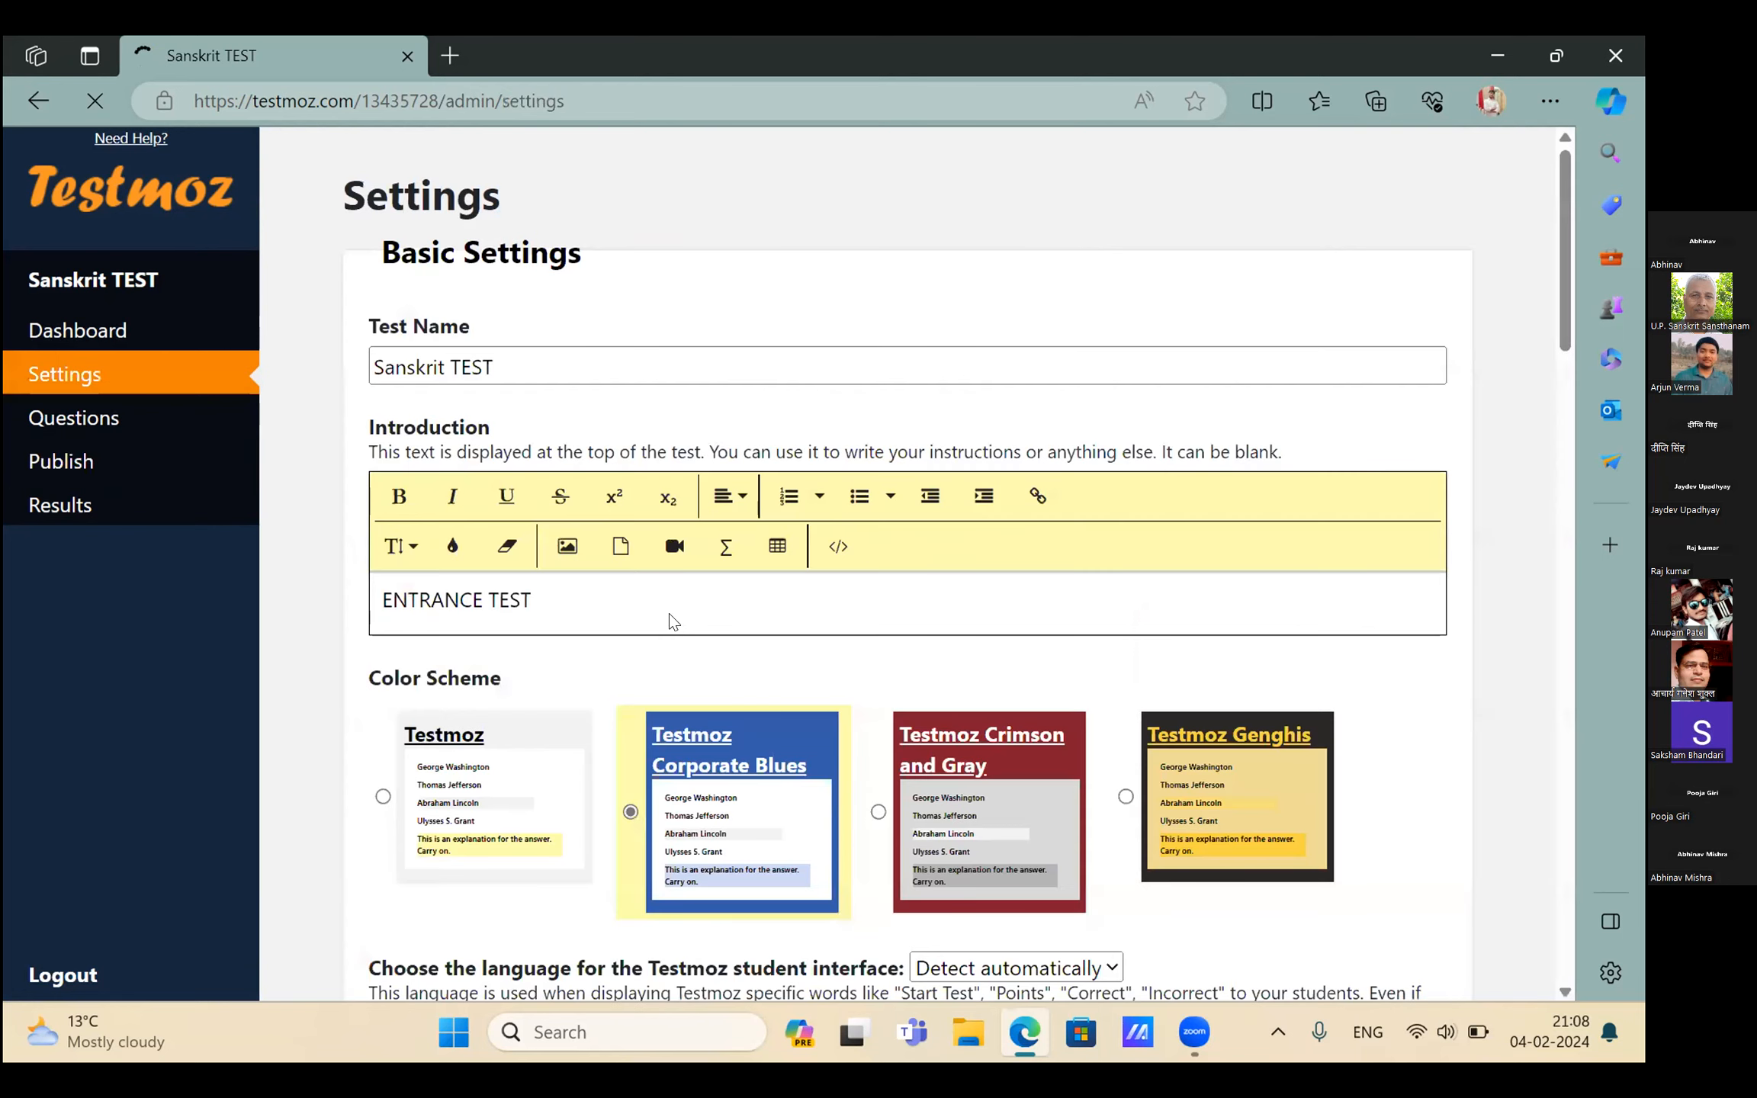
Change the Access Control time limit from 3 to 5 minutes and save the settings
scroll(672, 622, "down", 3)
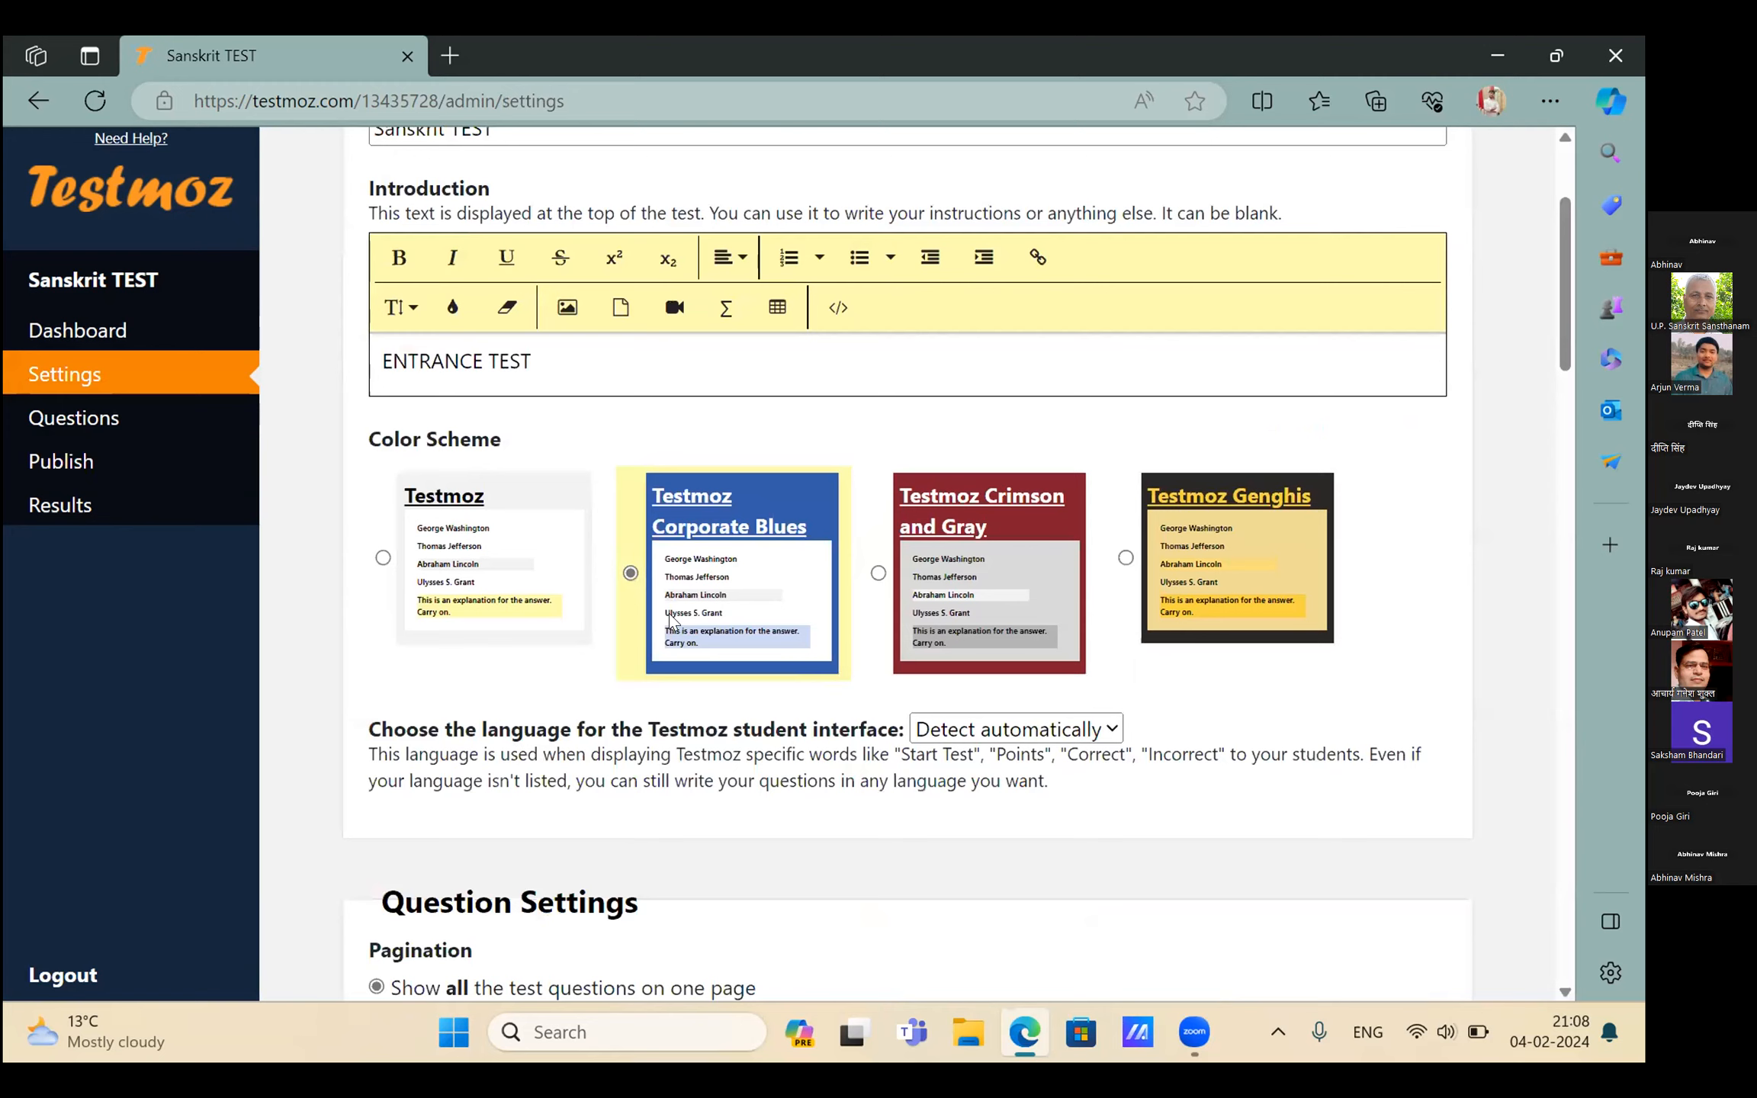
scroll(671, 622, "down", 10)
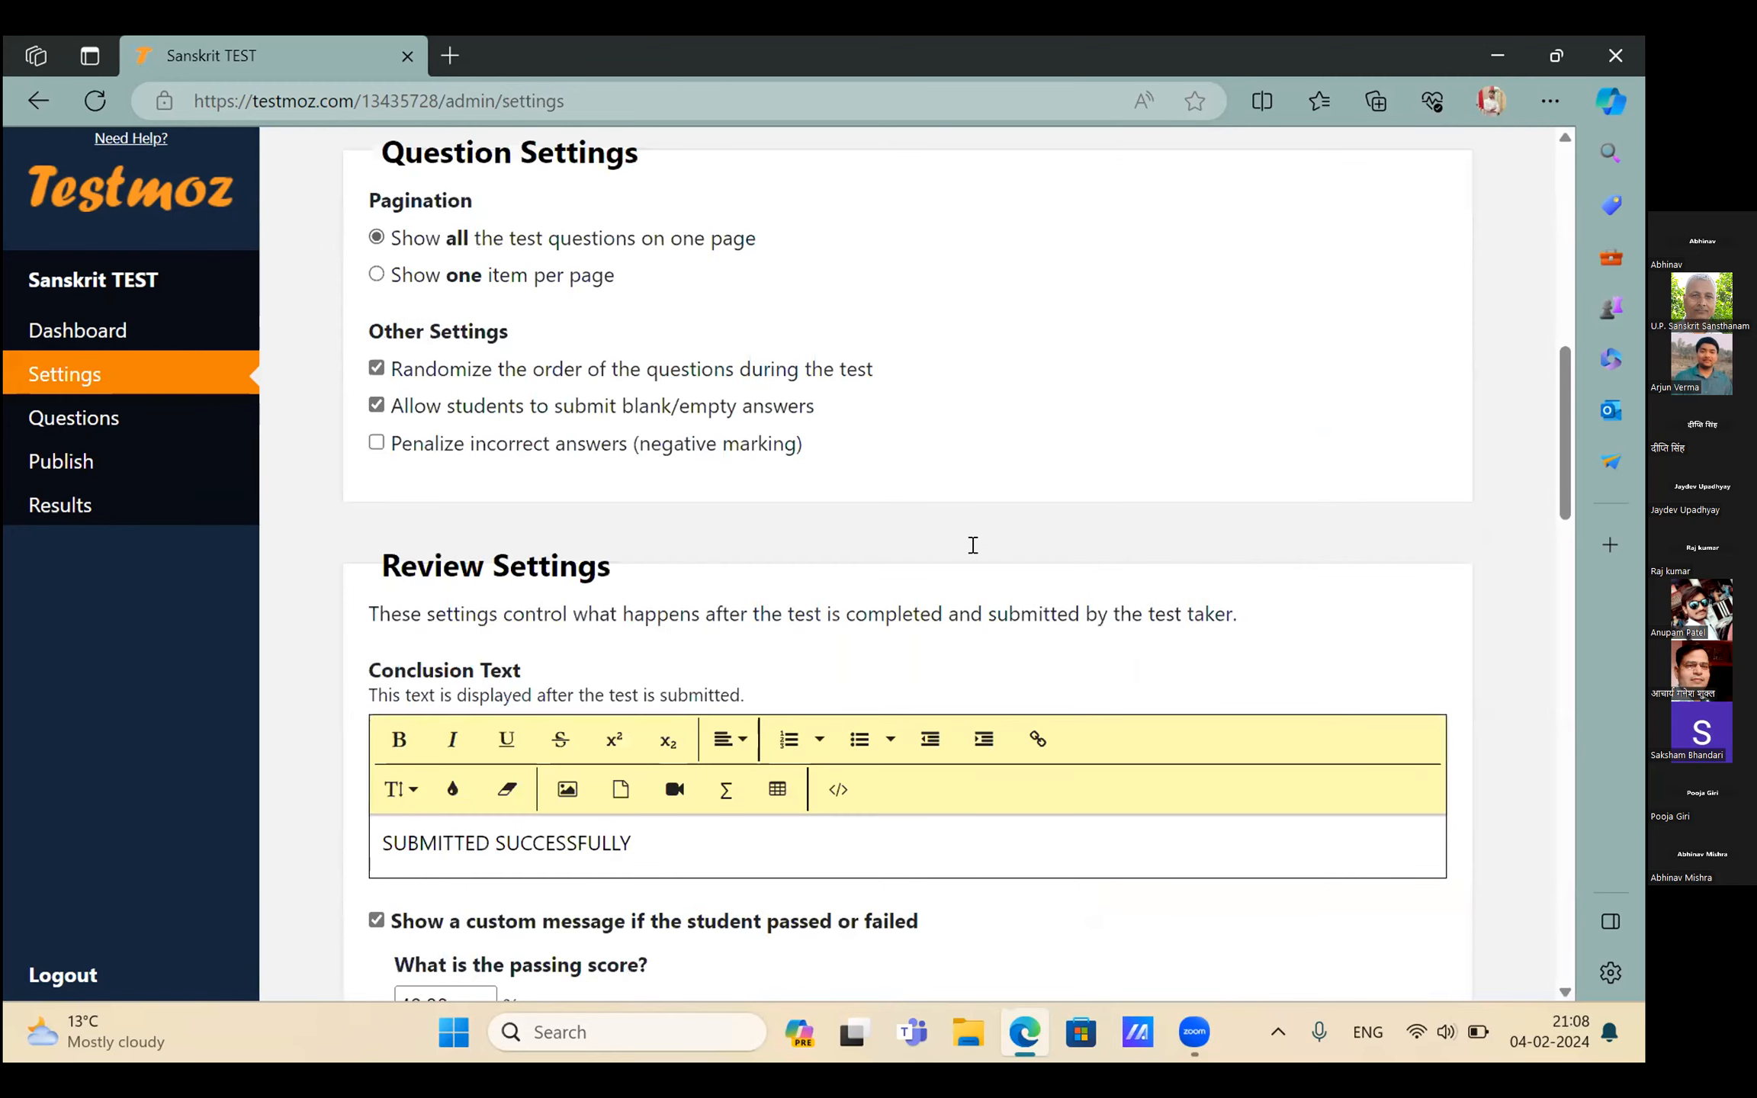
scroll(973, 545, "down", 15)
left_click(973, 544)
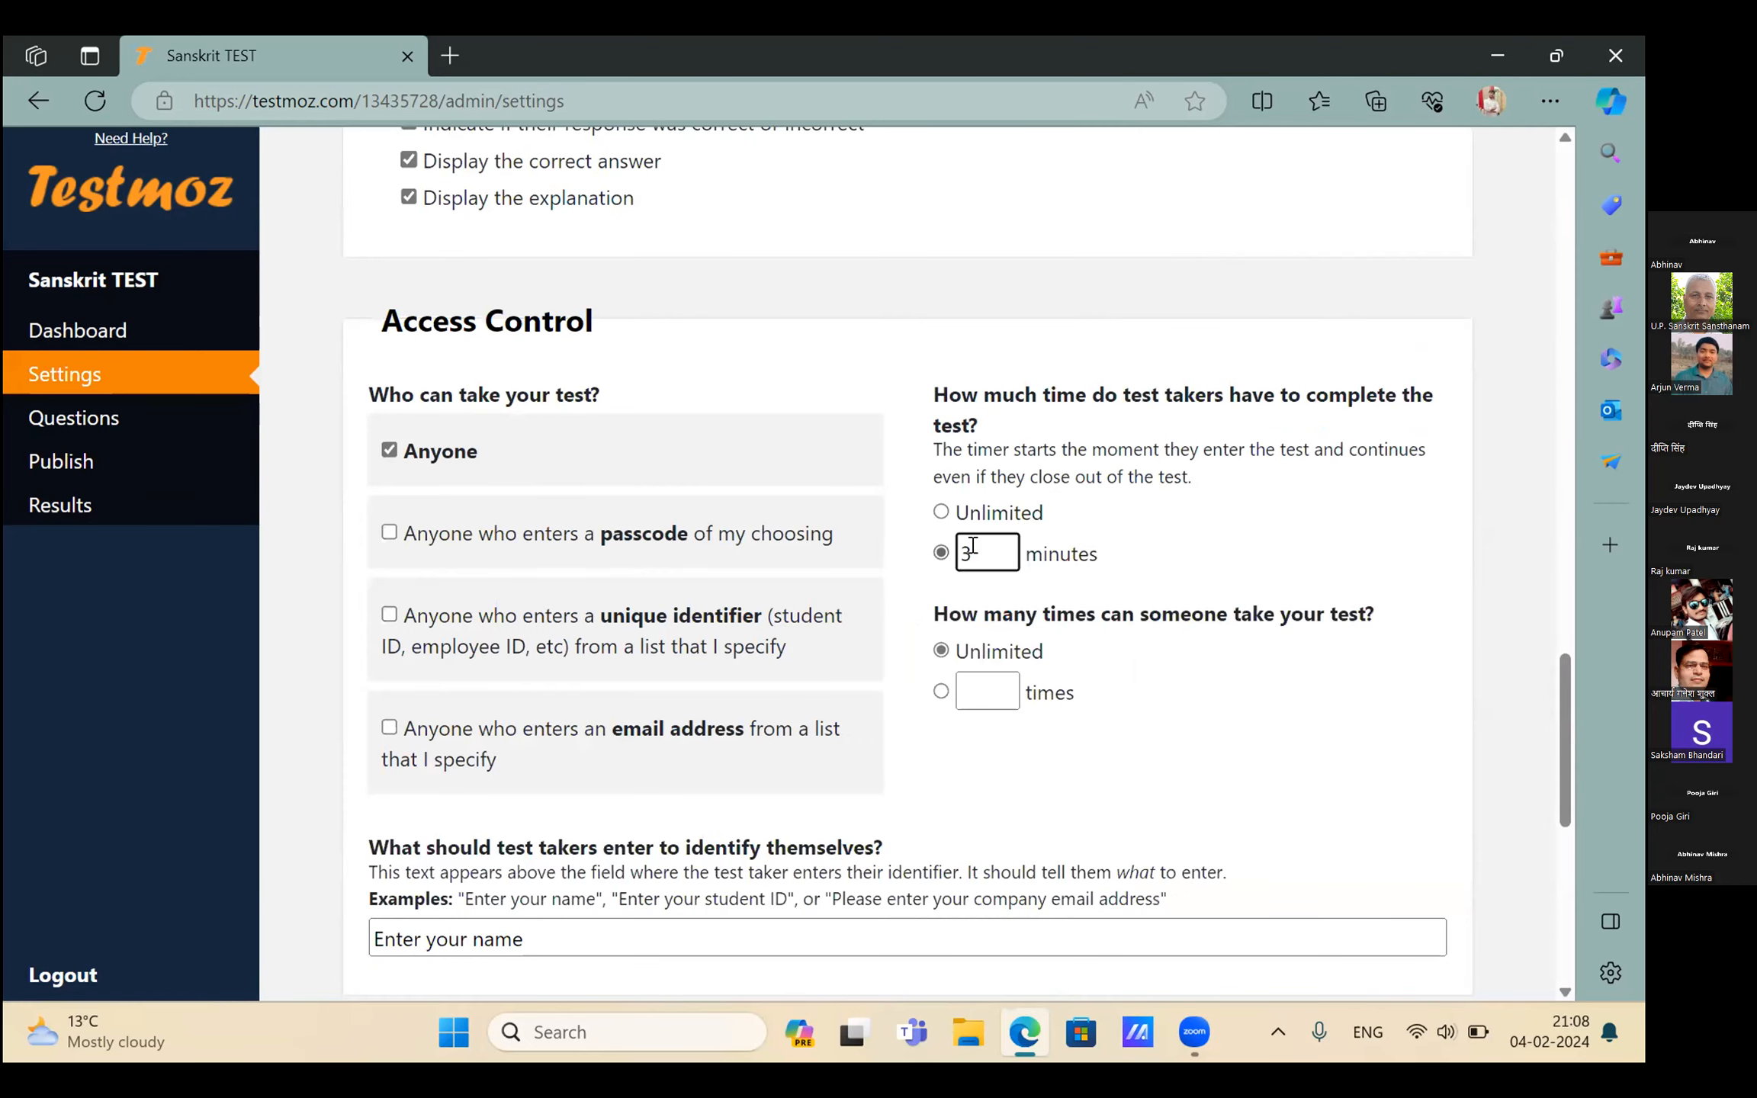
key("BackSpace")
type("5")
scroll(908, 984, "down", 10)
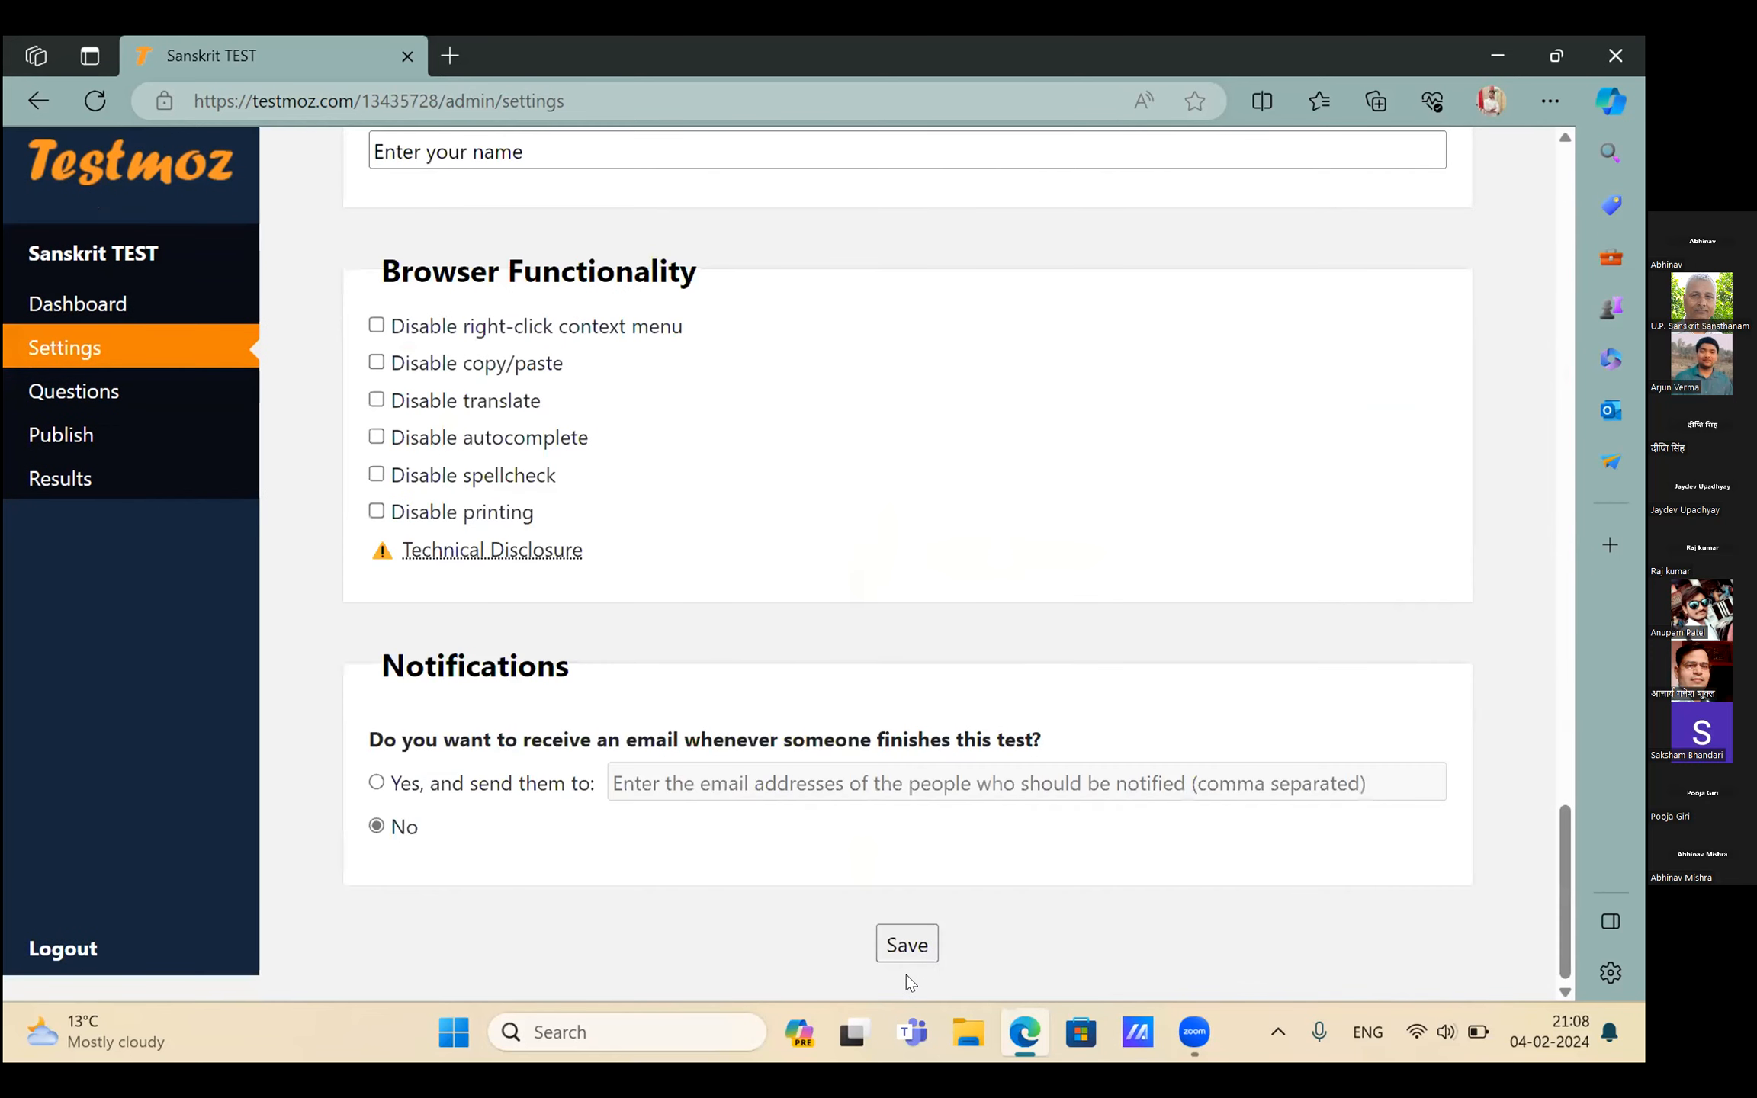
scroll(907, 984, "up", 1)
left_click(908, 982)
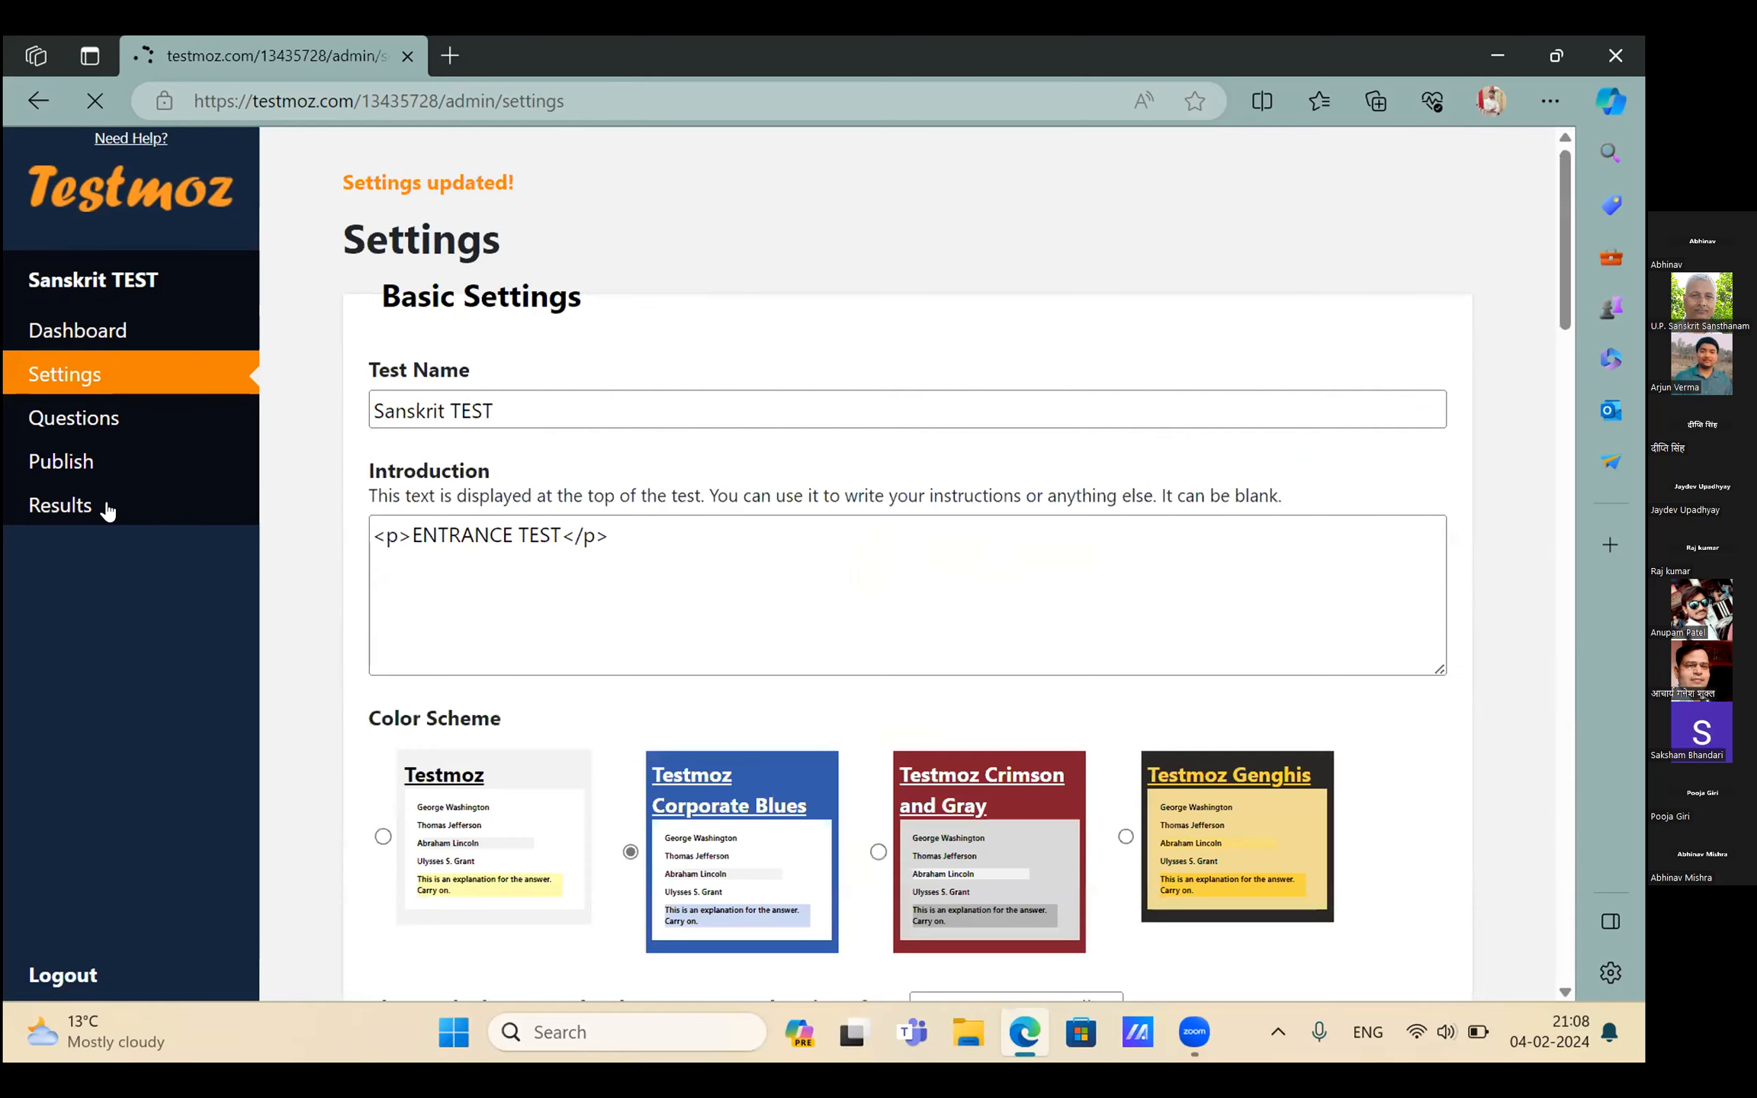
Publish Sanskrit TEST from its Publish page so it is open at the test link
left_click(96, 478)
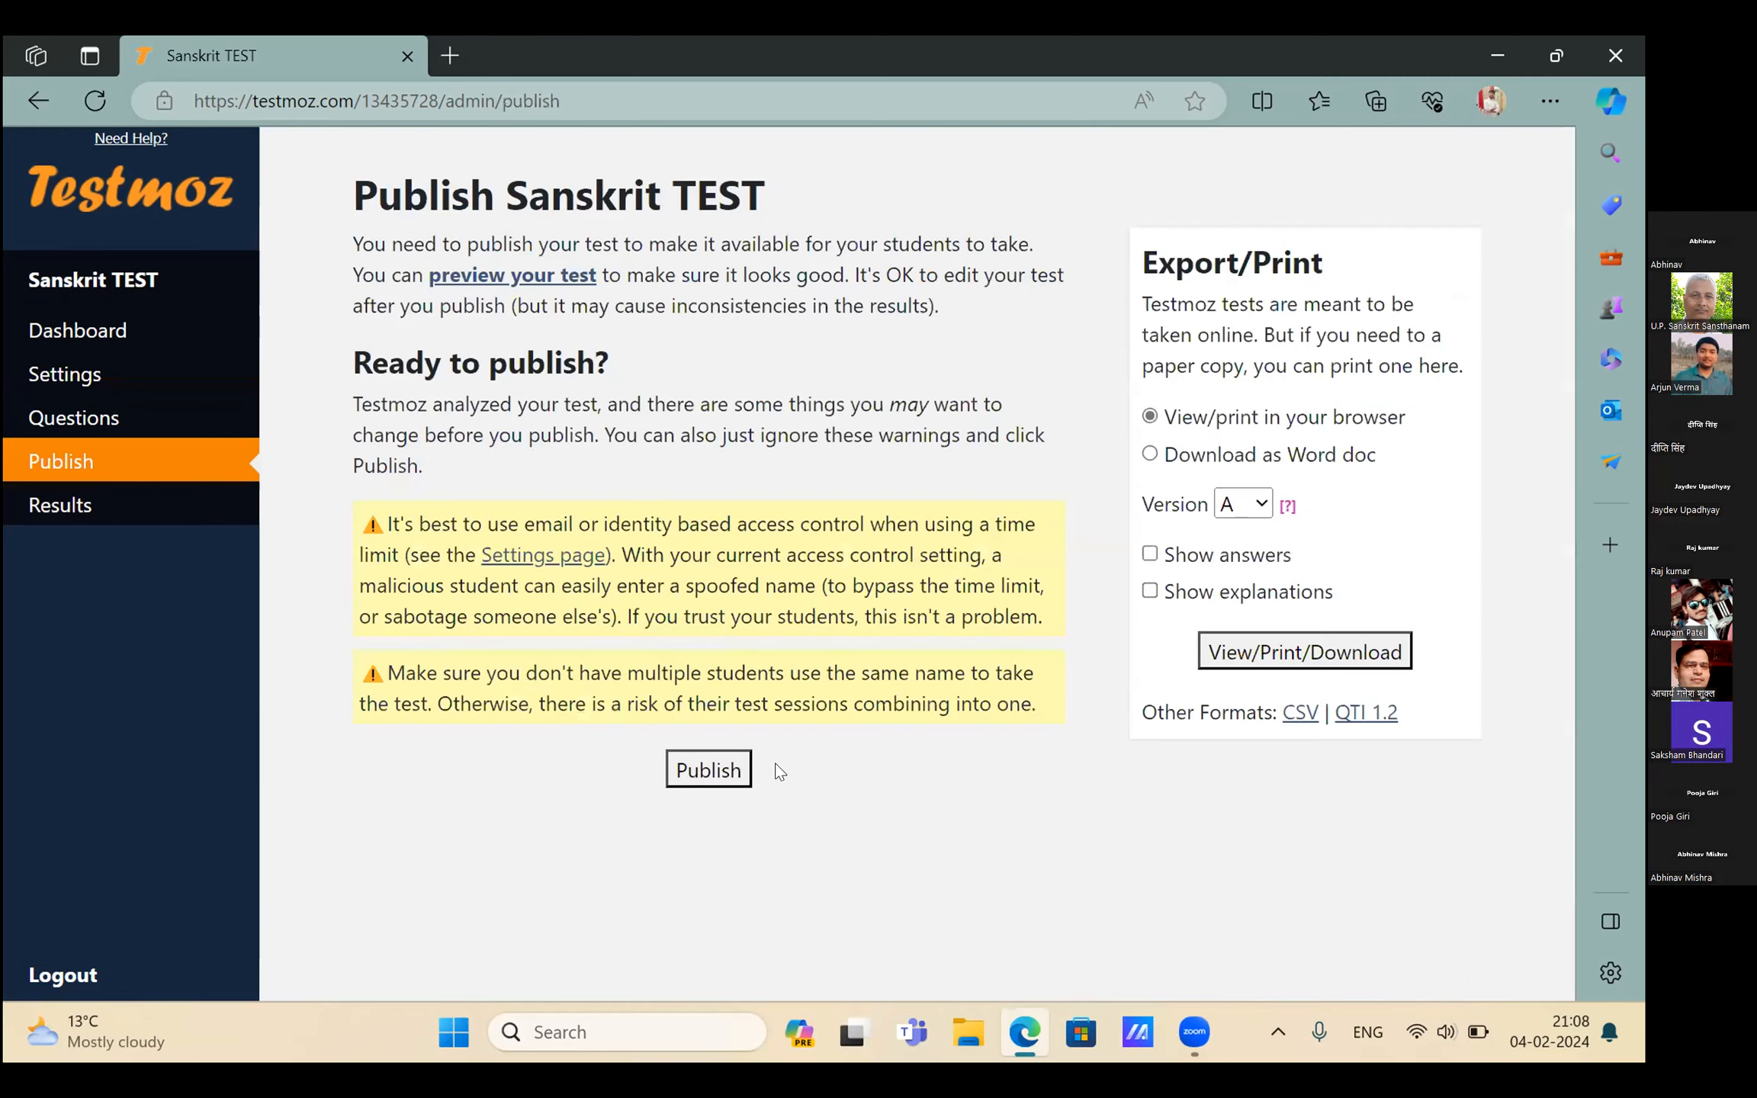
left_click(703, 769)
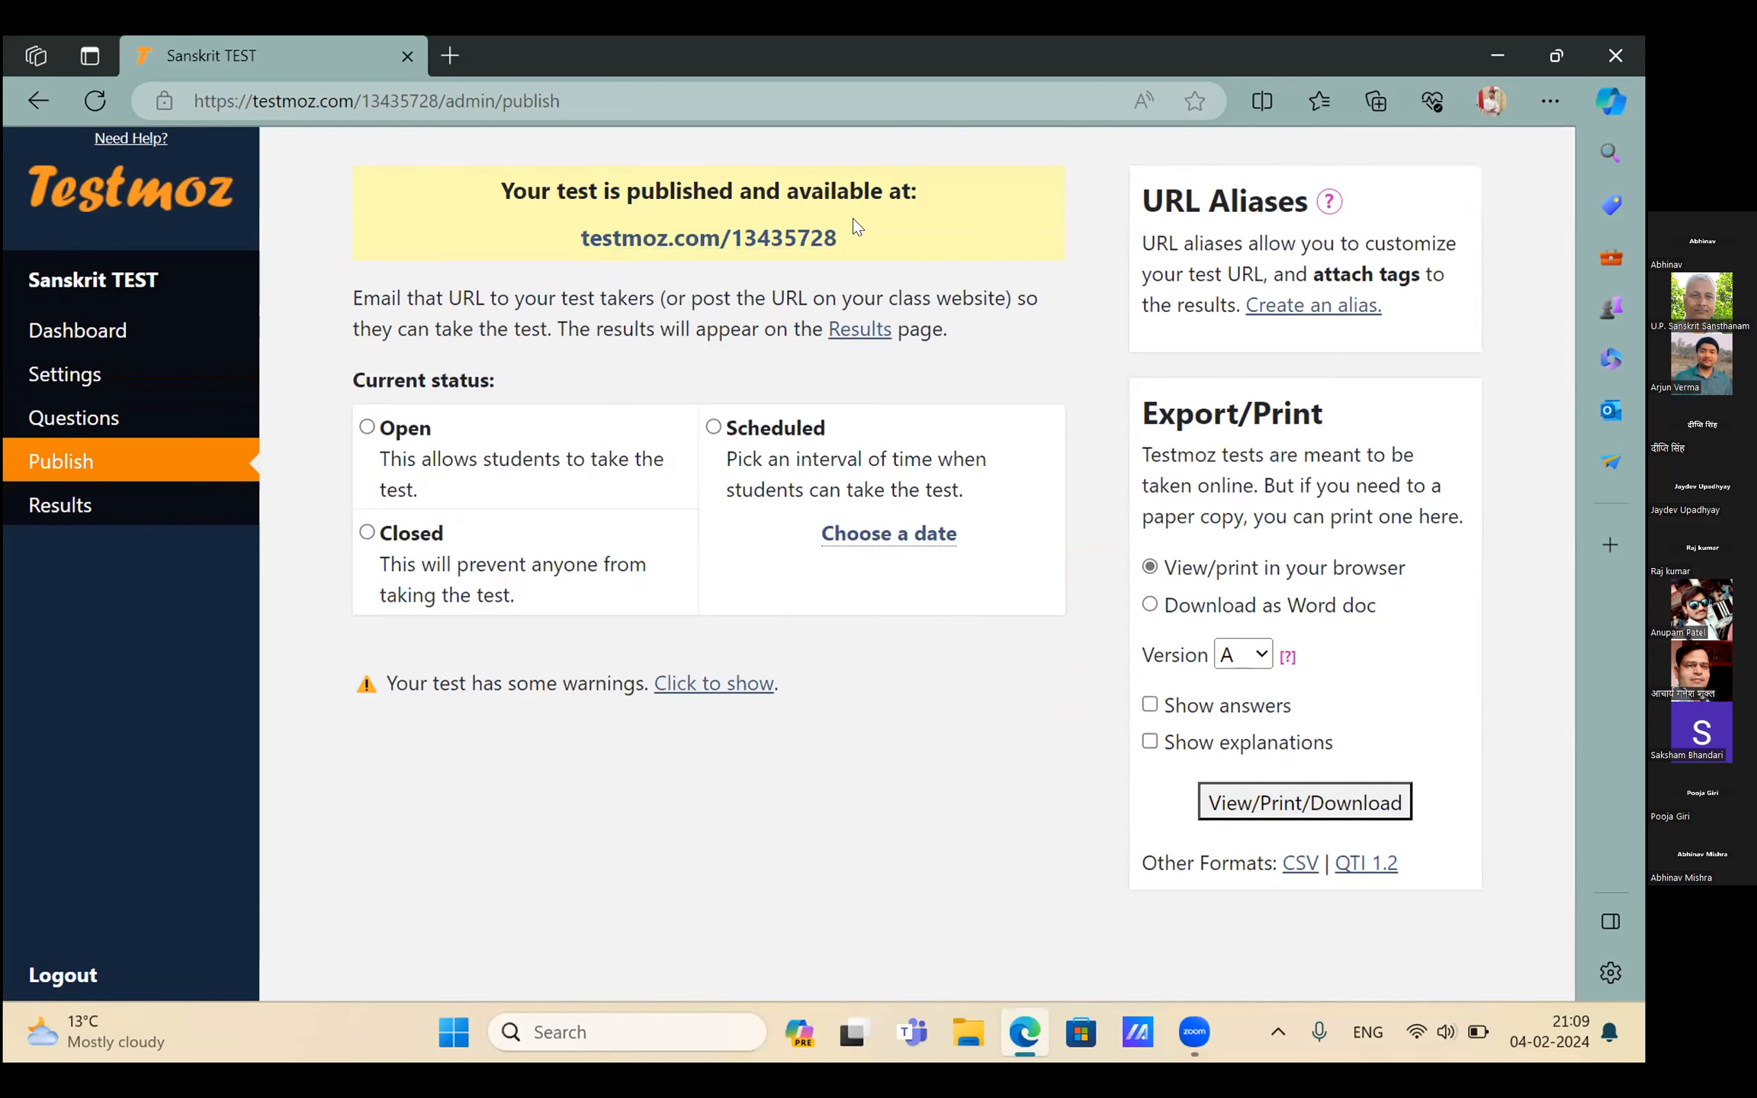
Select the published test's URL and copy it to the clipboard
left_click_drag(580, 235, 852, 220)
key("ctrl+c")
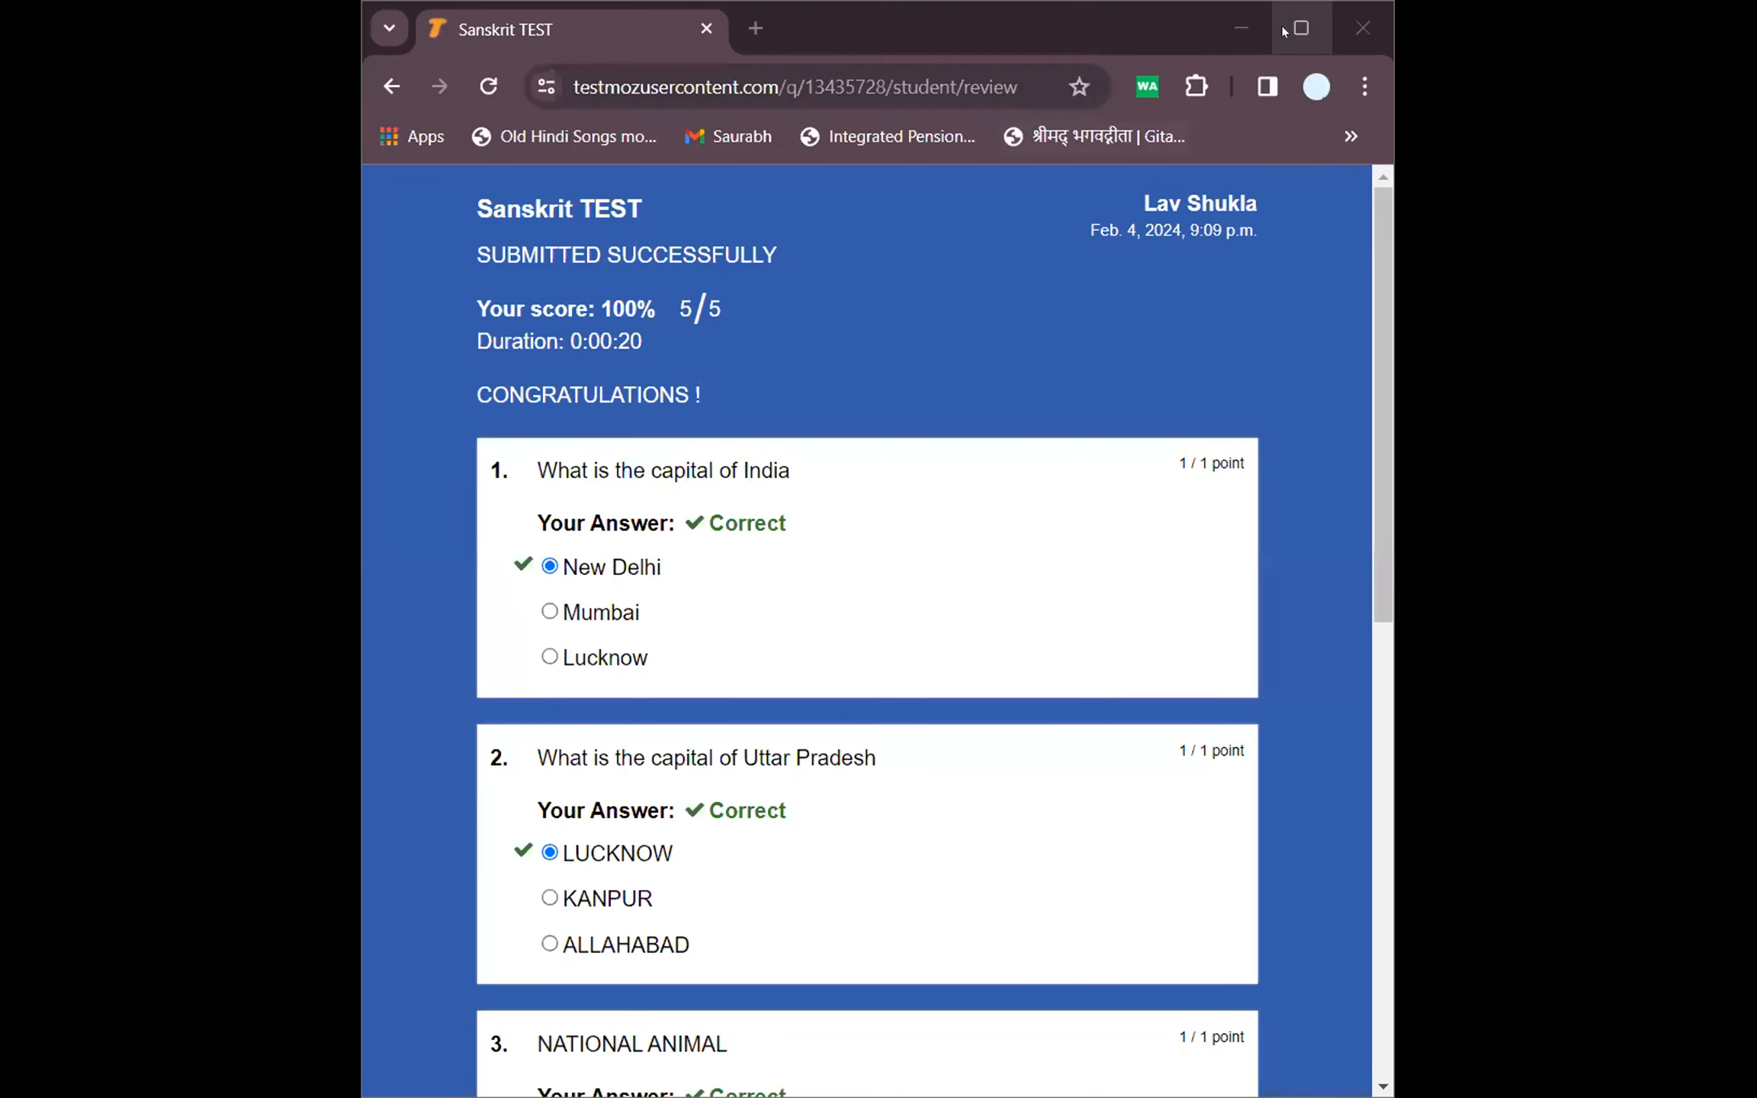
Maximize Chrome, scroll through the 5/5 review, and log the student out
left_click(1301, 27)
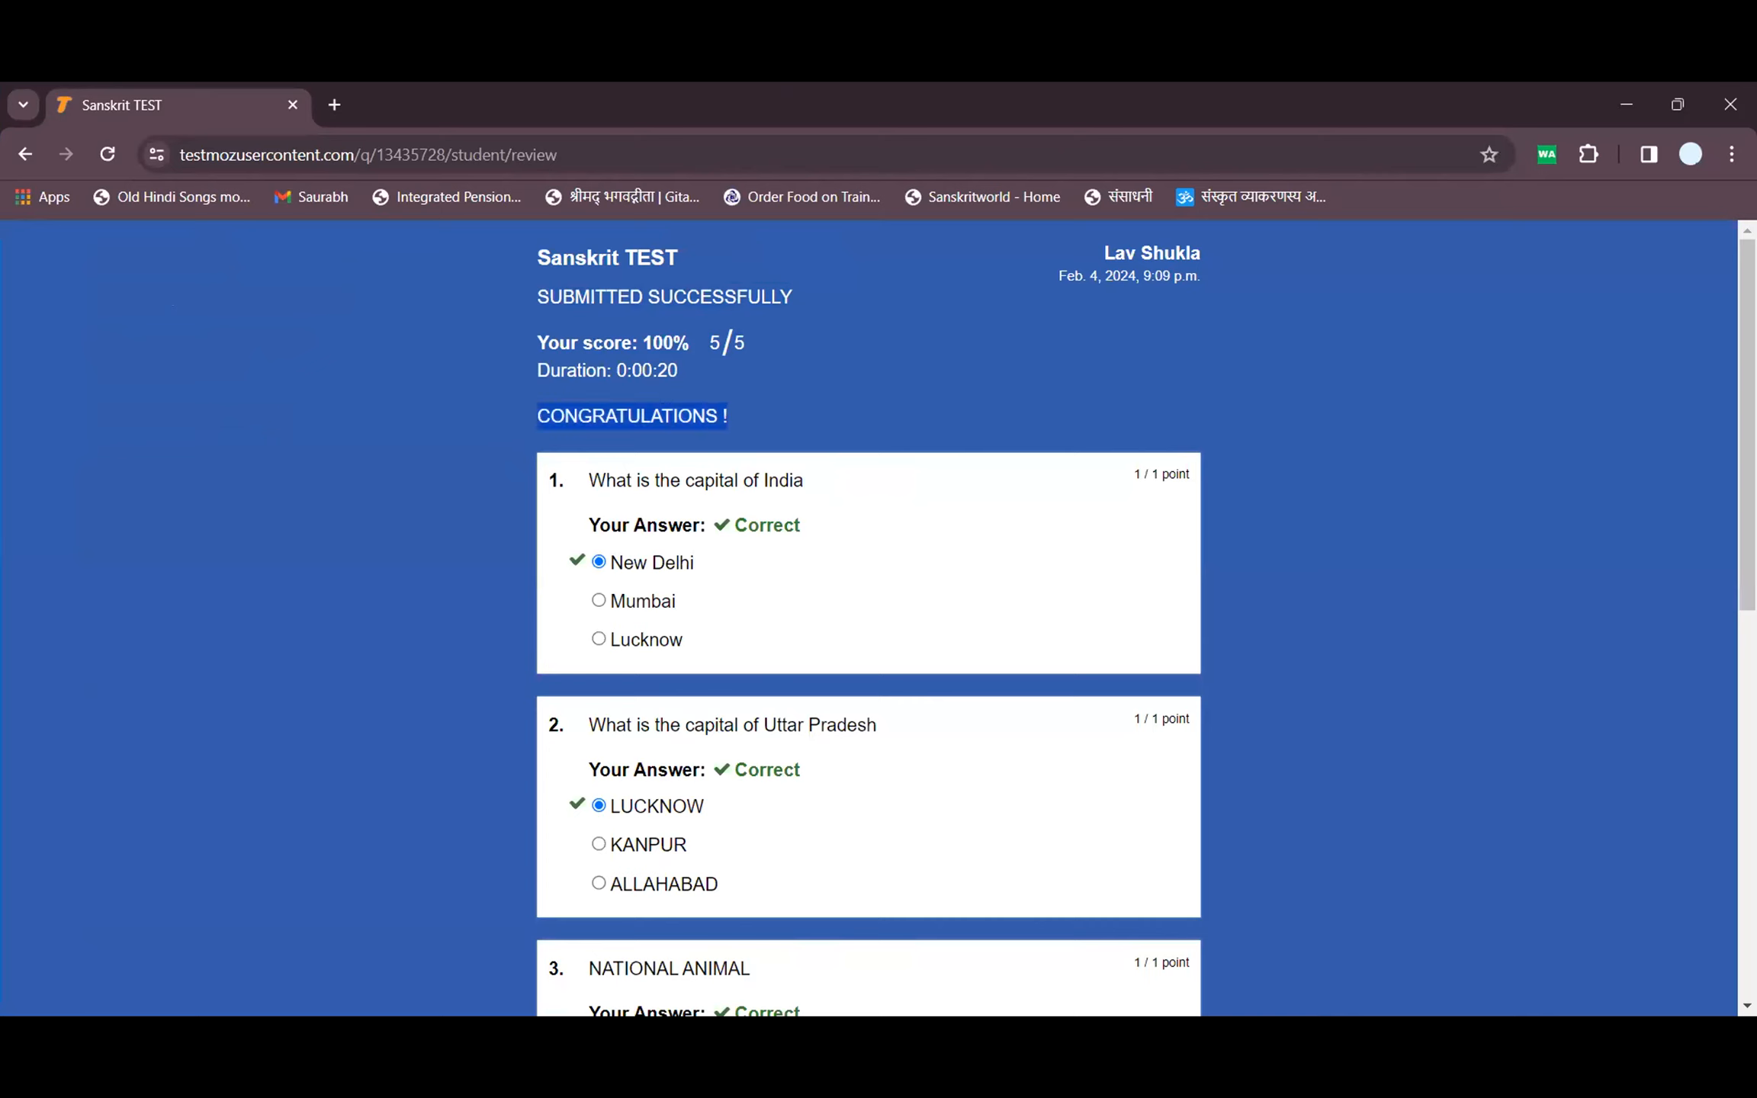
scroll(711, 383, "down", 1)
left_click_drag(569, 423, 778, 398)
left_click(814, 419)
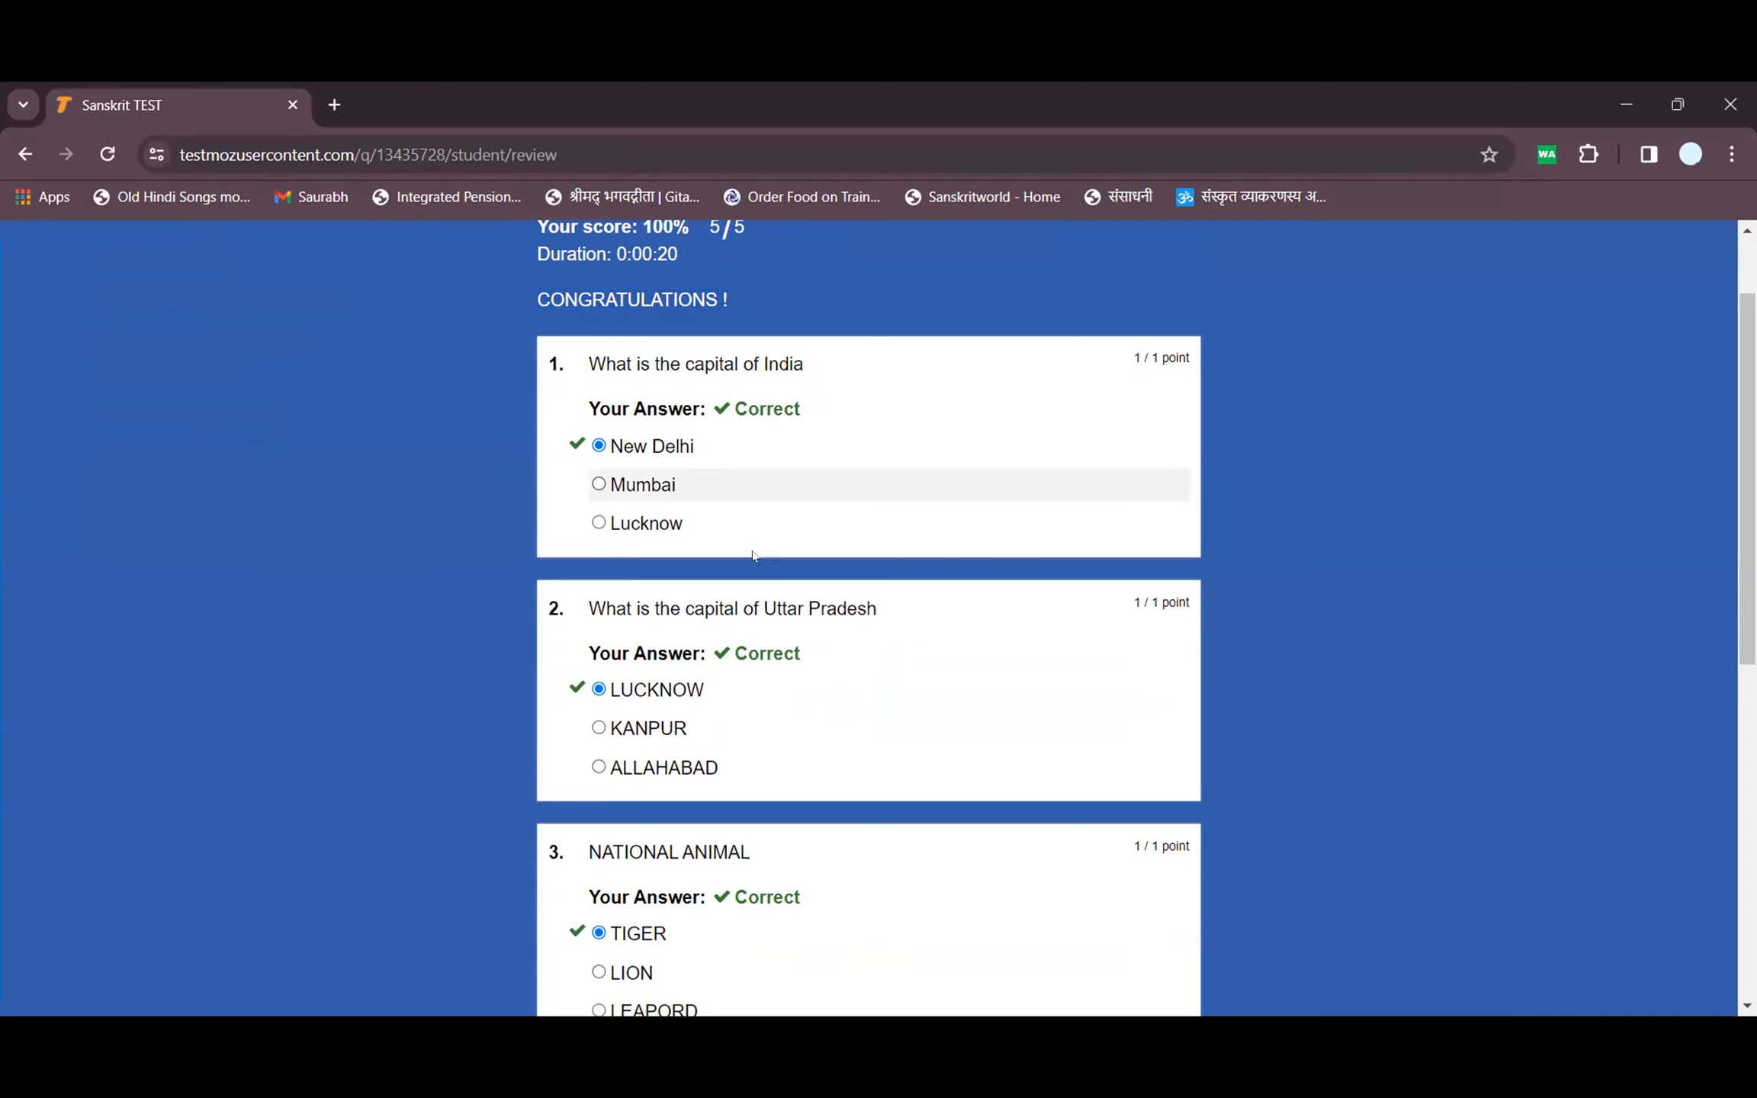
scroll(662, 697, "down", 4)
scroll(662, 697, "down", 4)
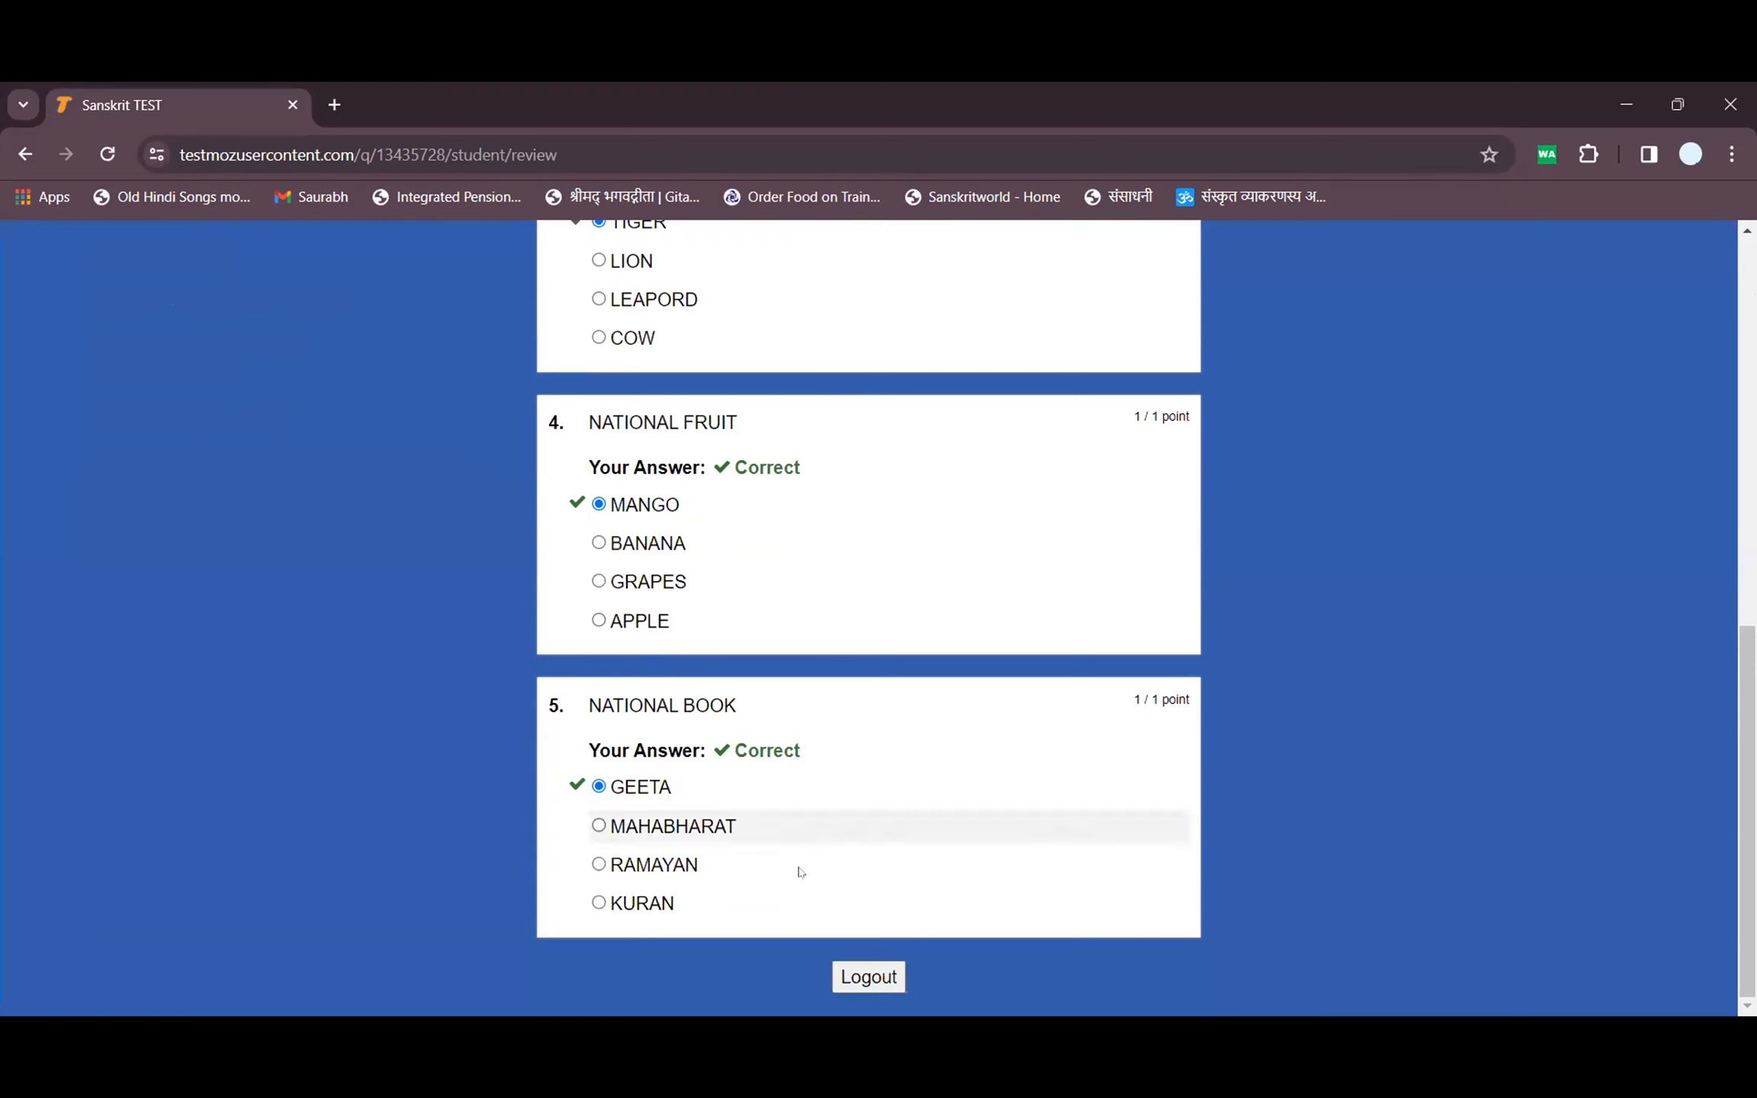
left_click(860, 981)
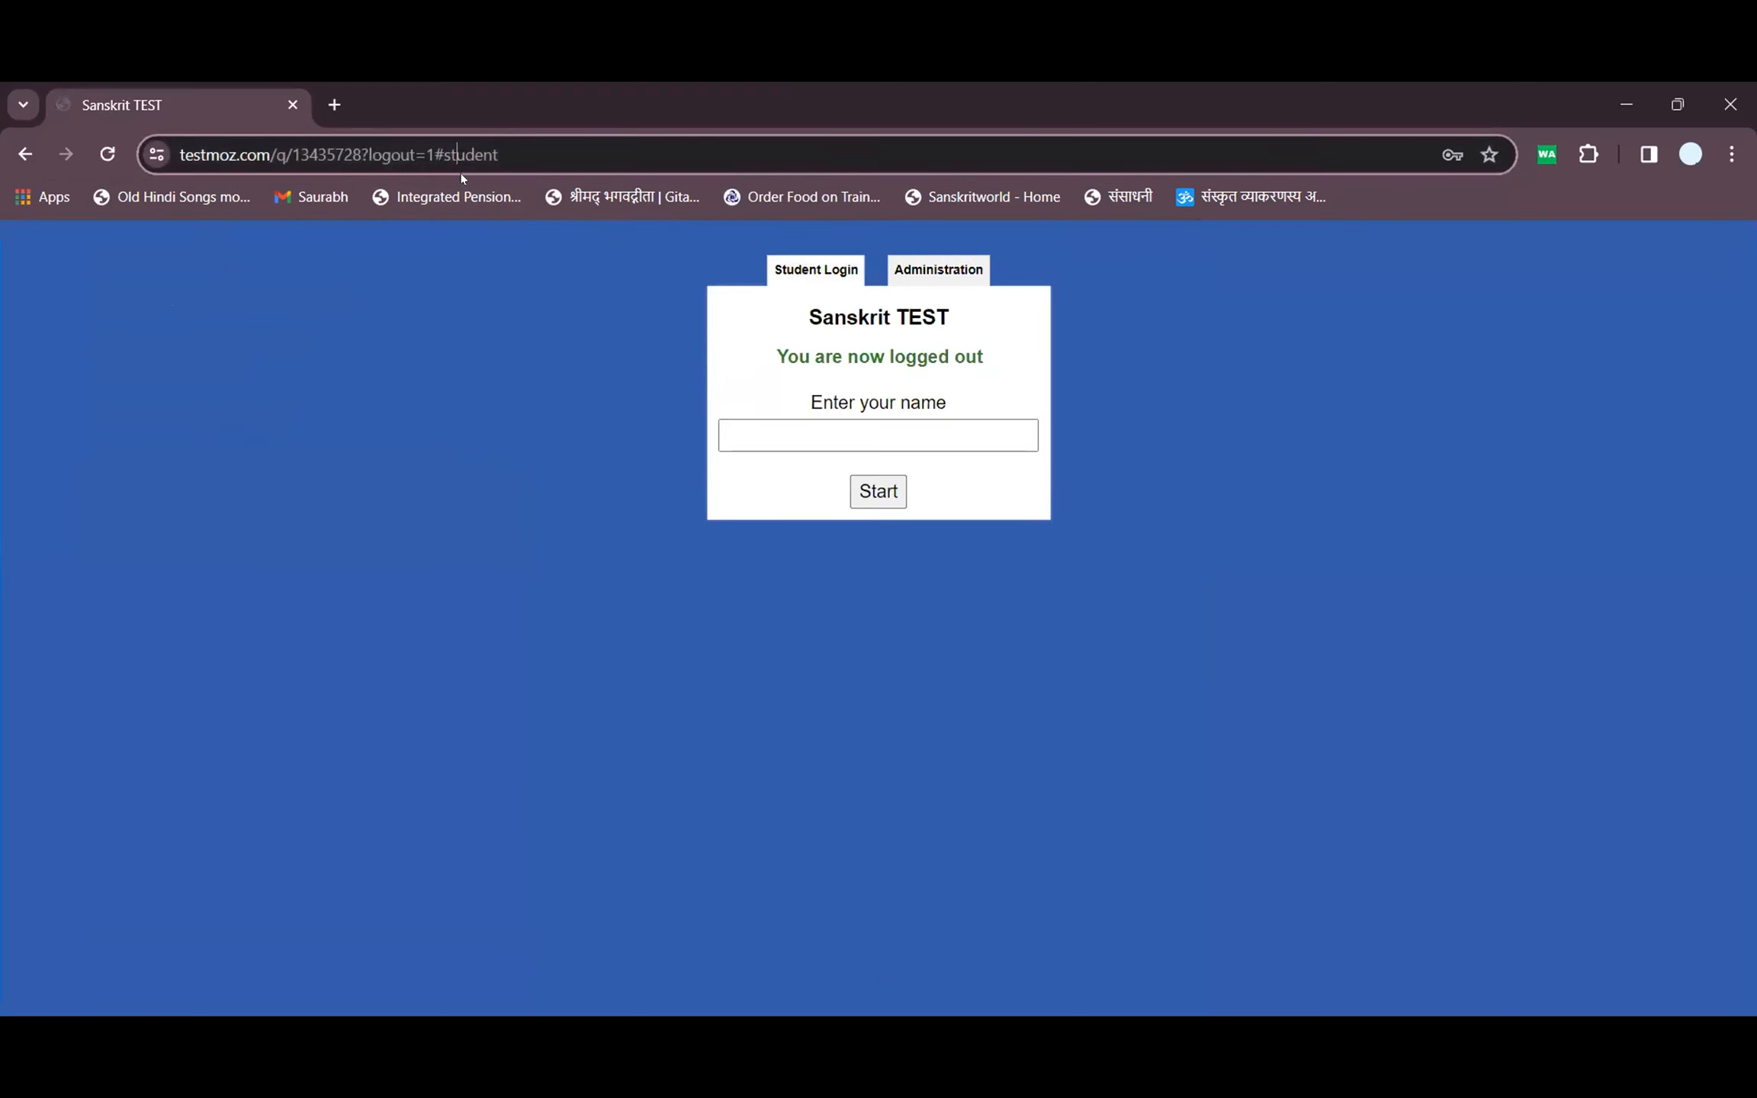
Enter a new student's name and start Sanskrit TEST
left_click(862, 435)
type("Lav")
left_click(870, 500)
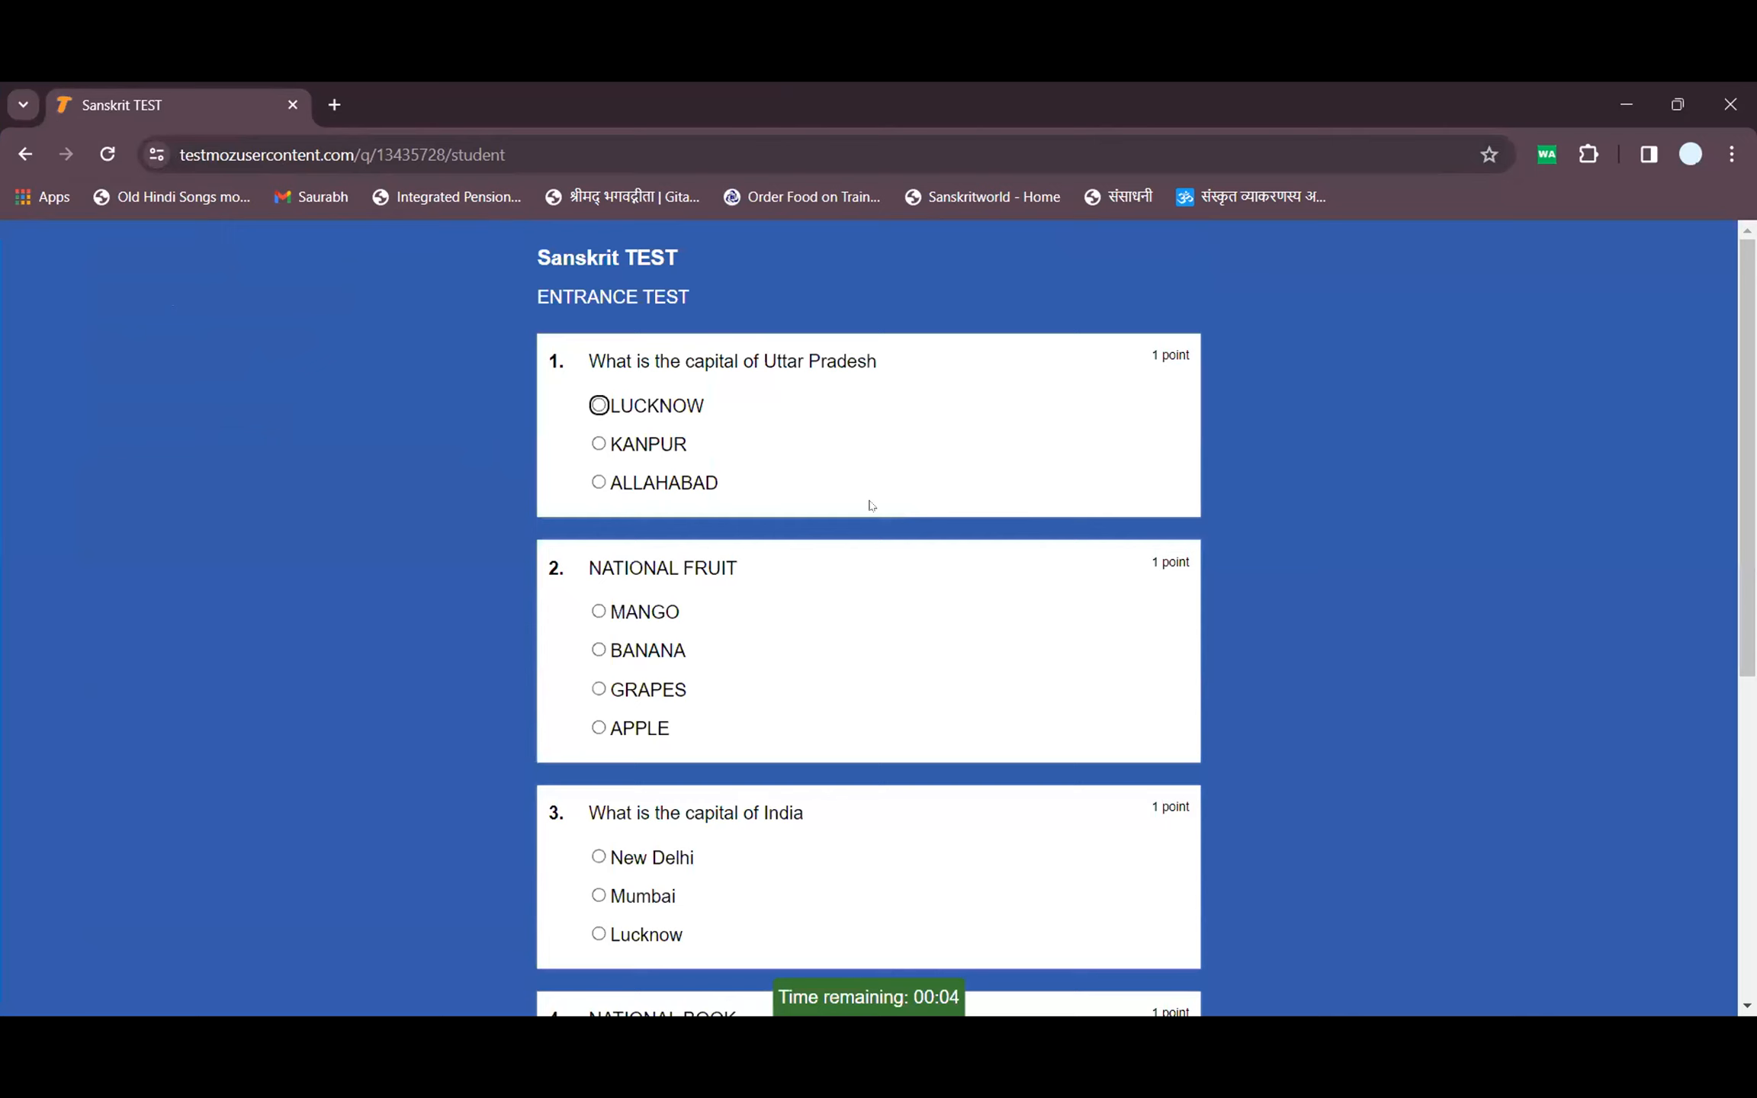
Answer KANPUR, MANGO, New Delhi, GEETA and LION, then submit the test
left_click(652, 447)
left_click(641, 612)
scroll(644, 653, "down", 5)
left_click(649, 476)
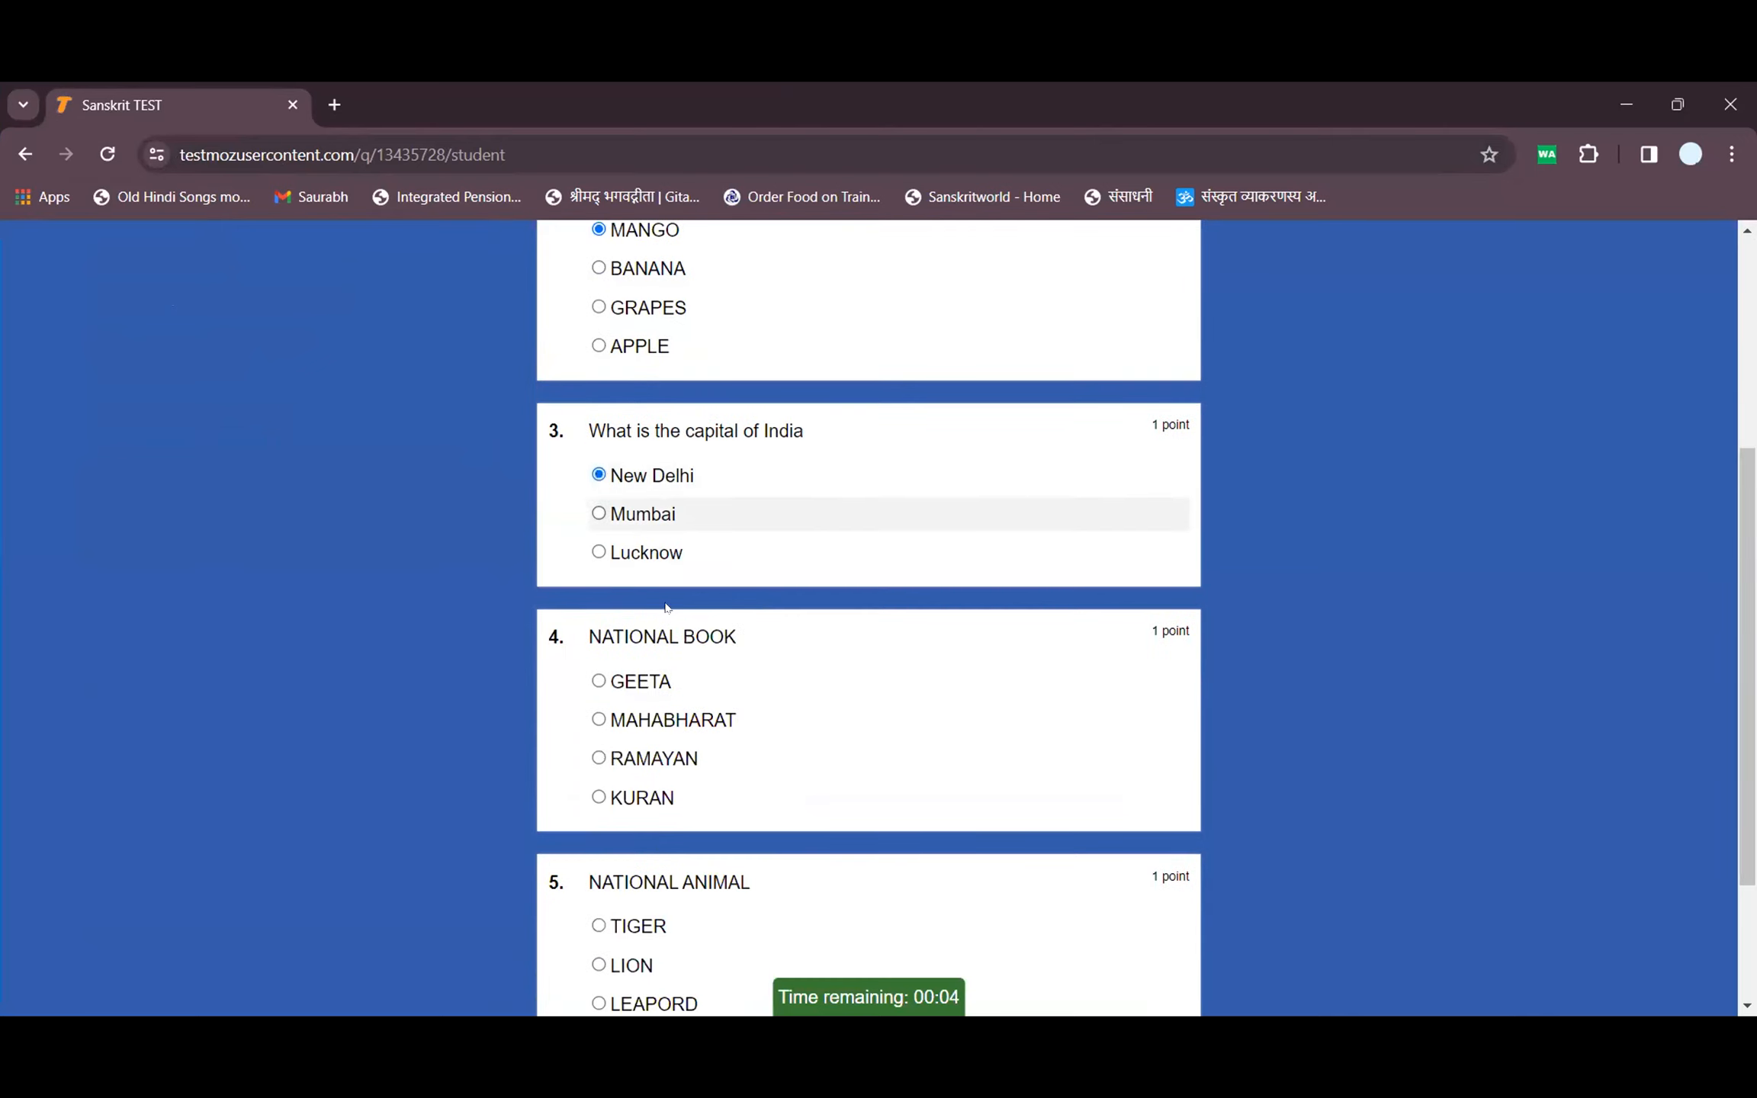
left_click(652, 683)
scroll(654, 687, "down", 3)
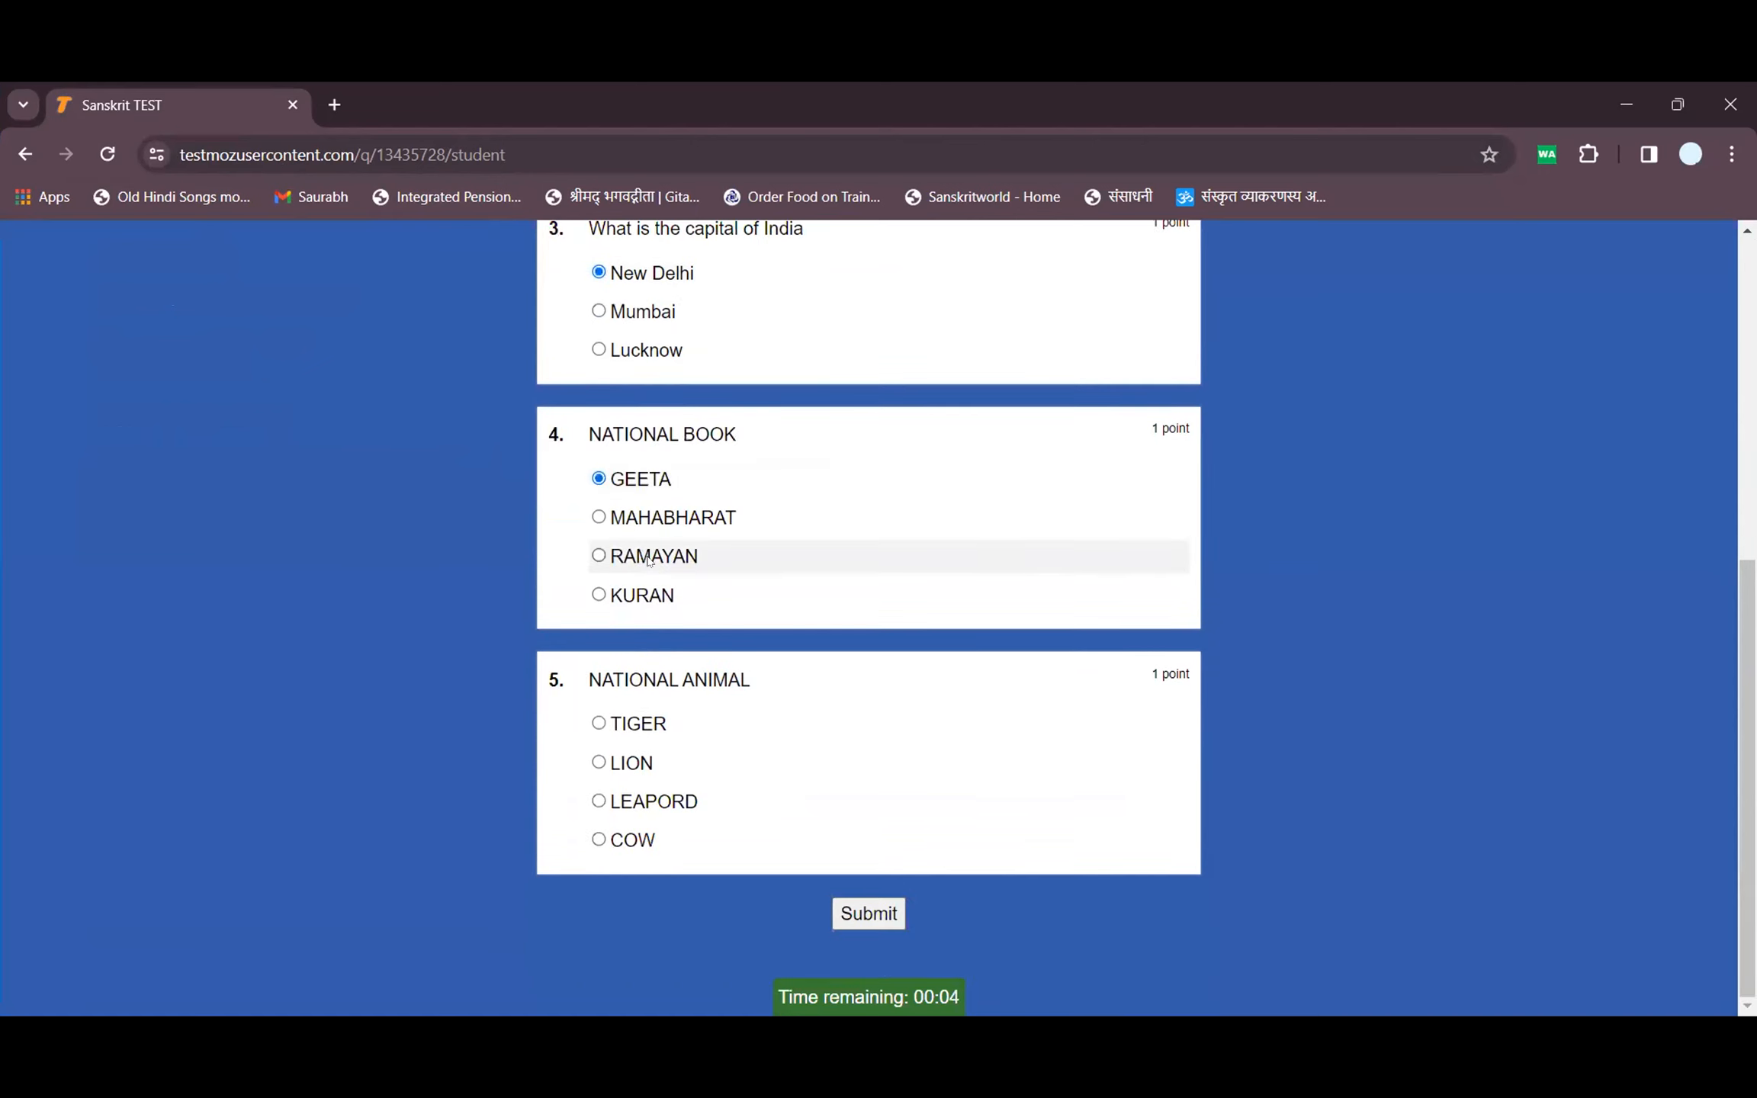
left_click(632, 763)
left_click(869, 923)
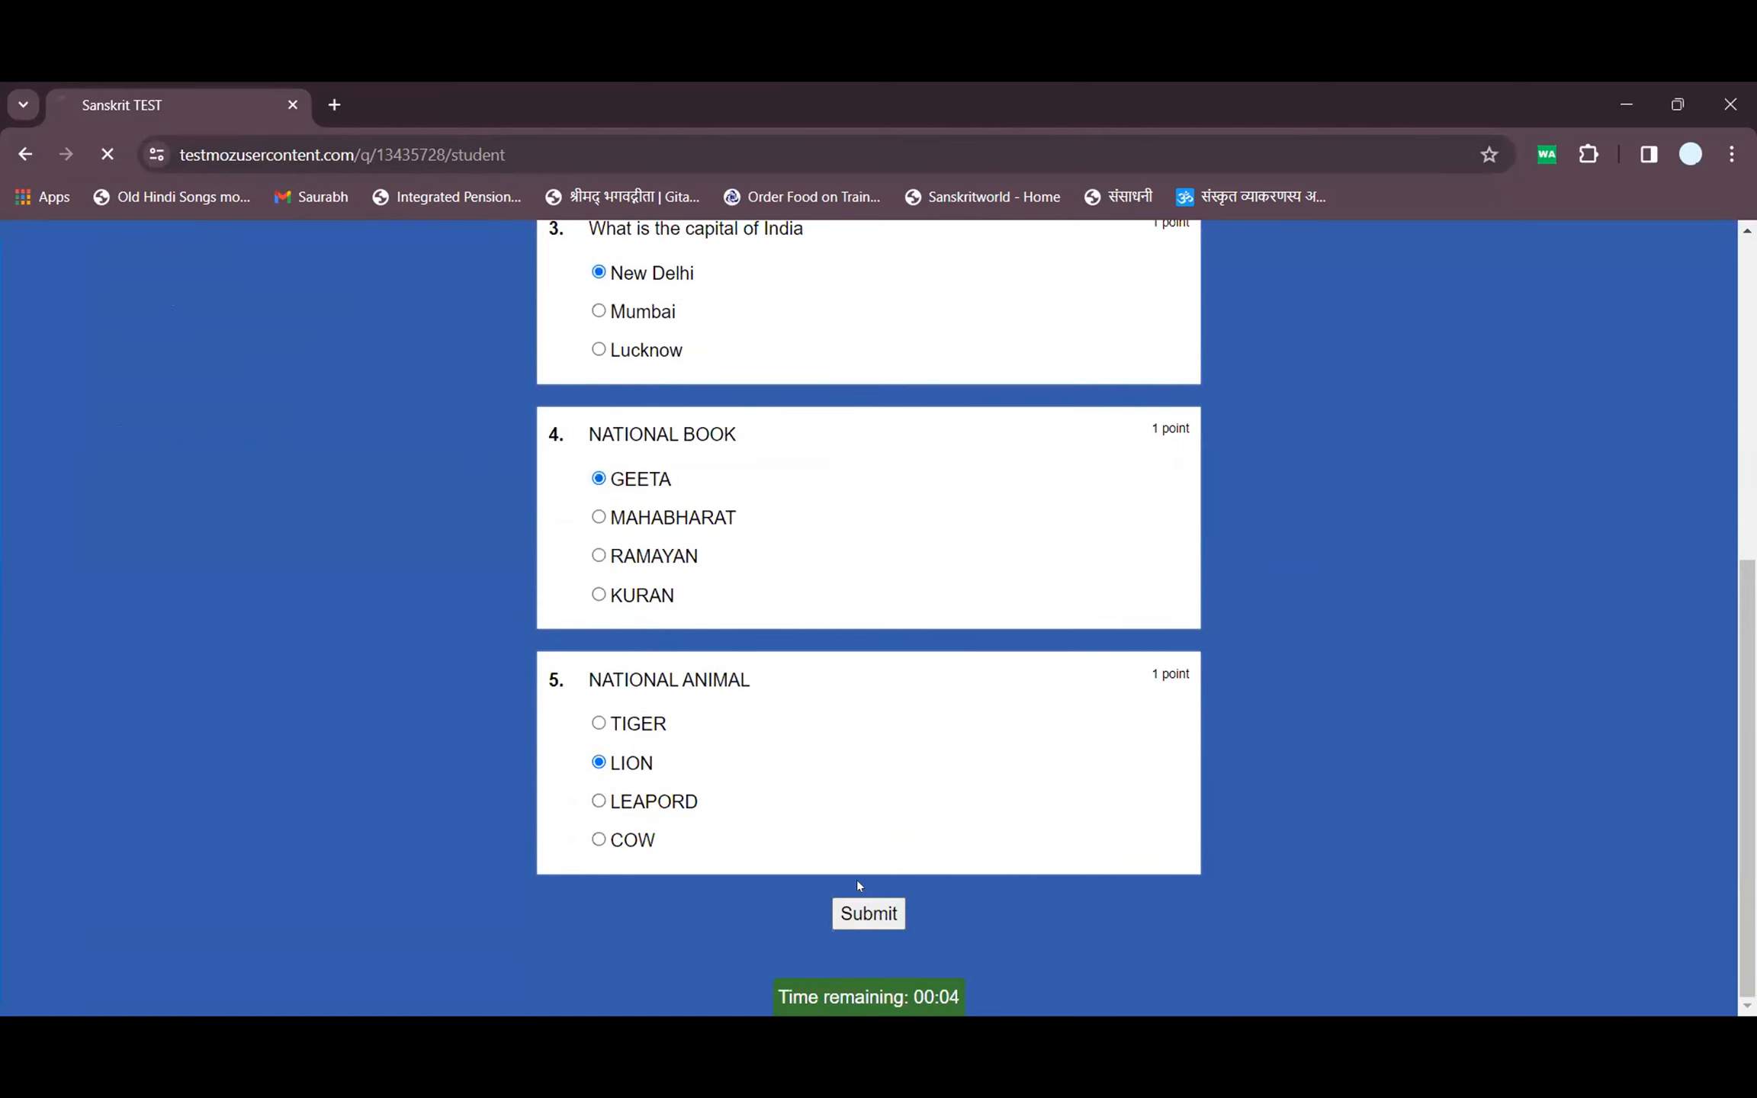
scroll(885, 763, "down", 5)
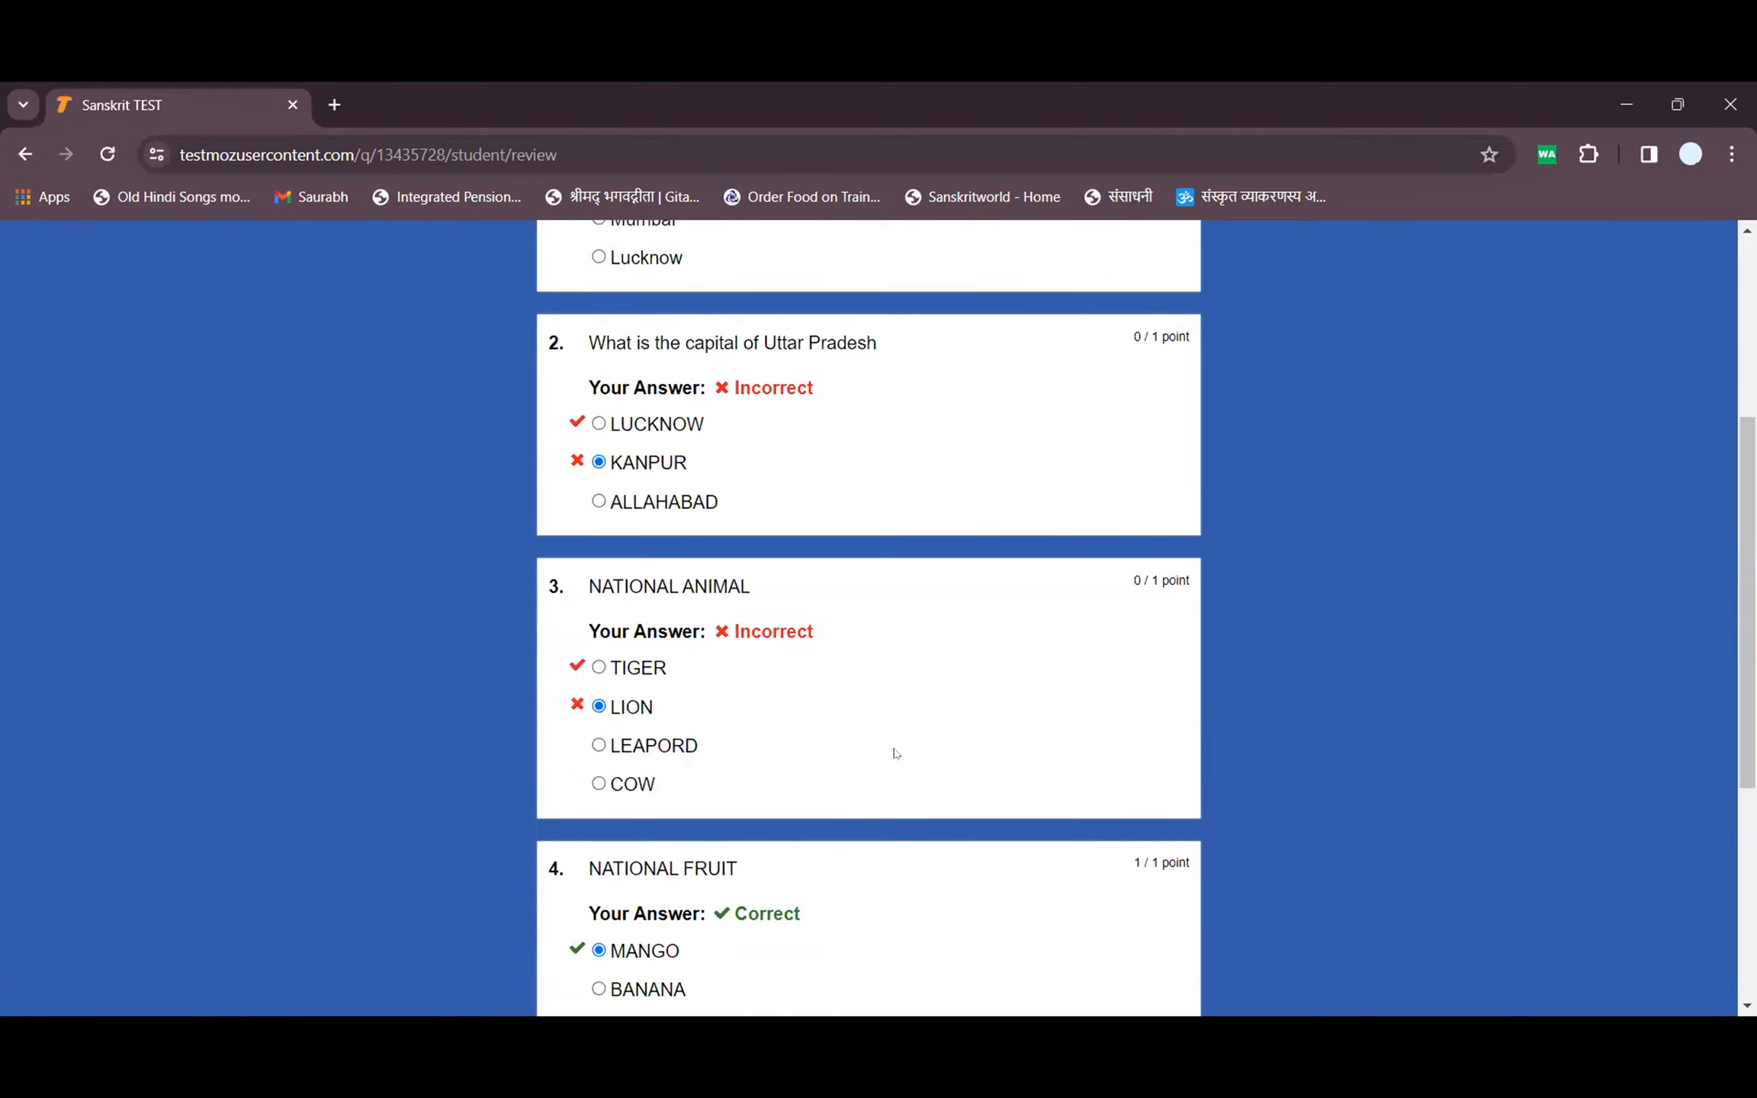
scroll(900, 753, "up", 5)
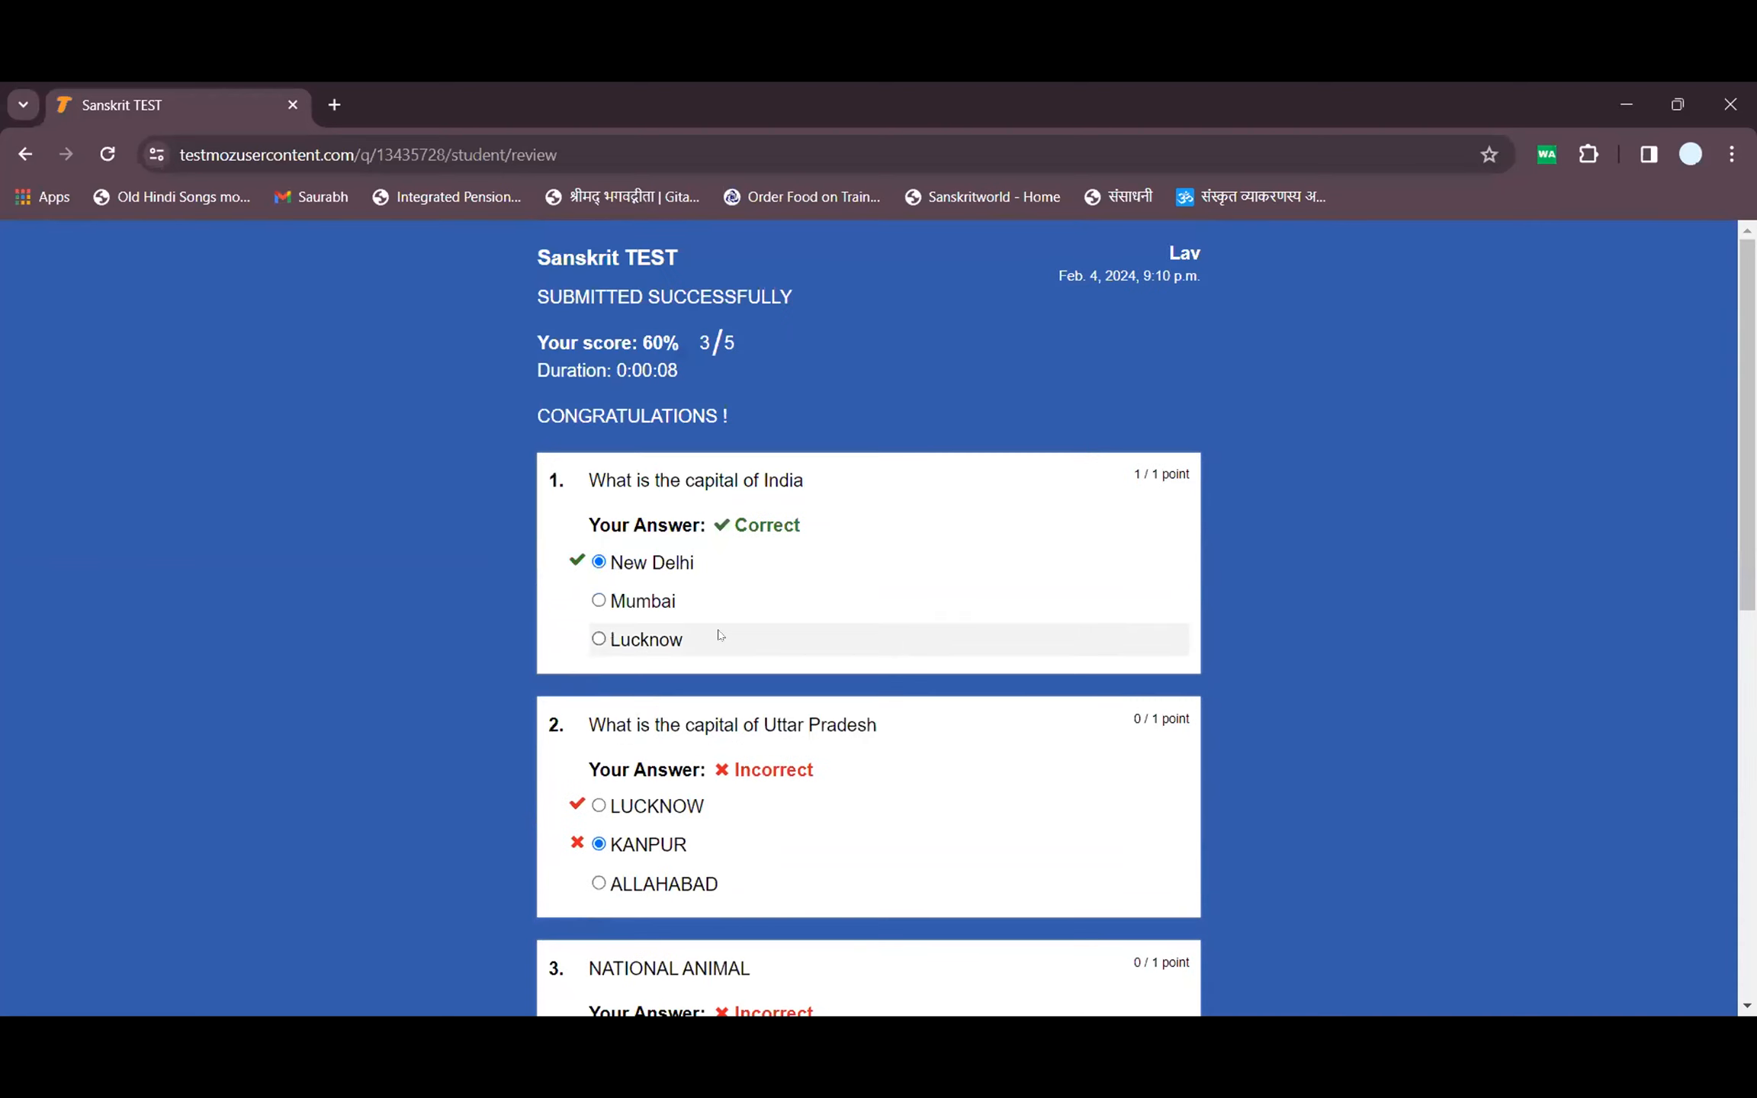
scroll(823, 518, "down", 5)
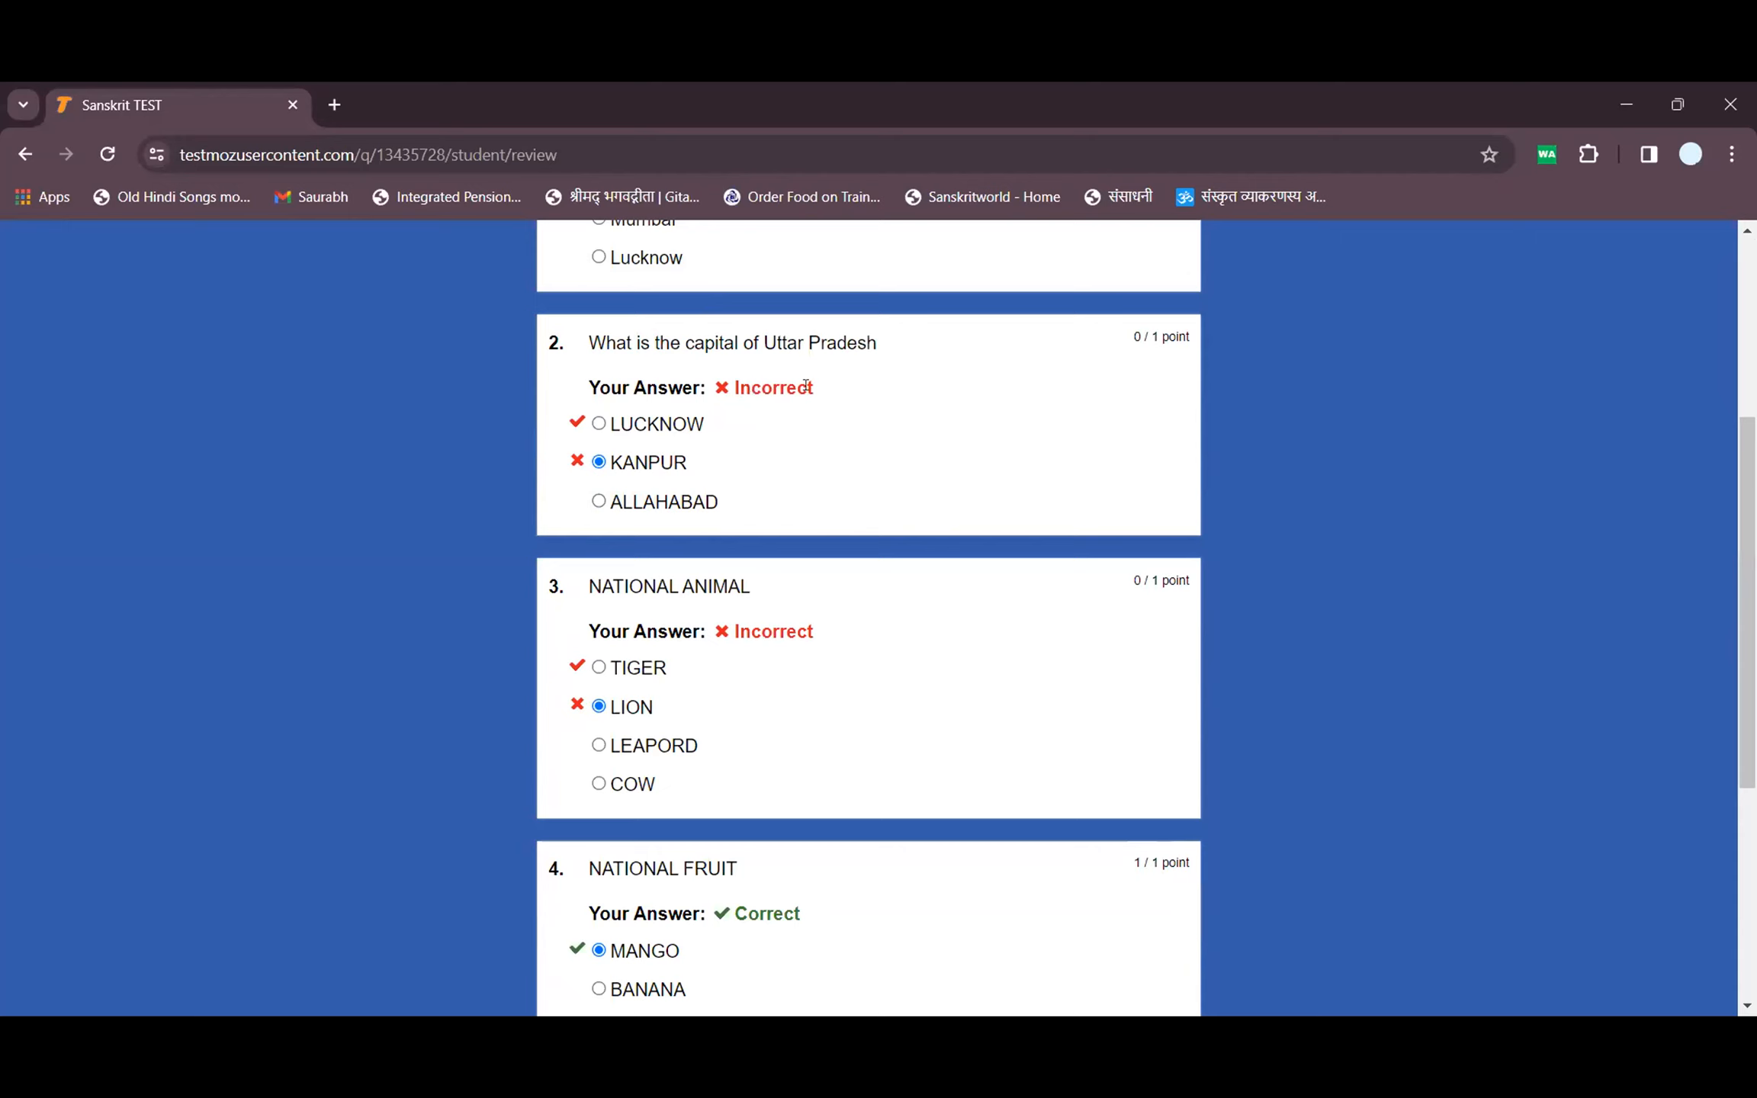
left_click_drag(816, 389, 714, 389)
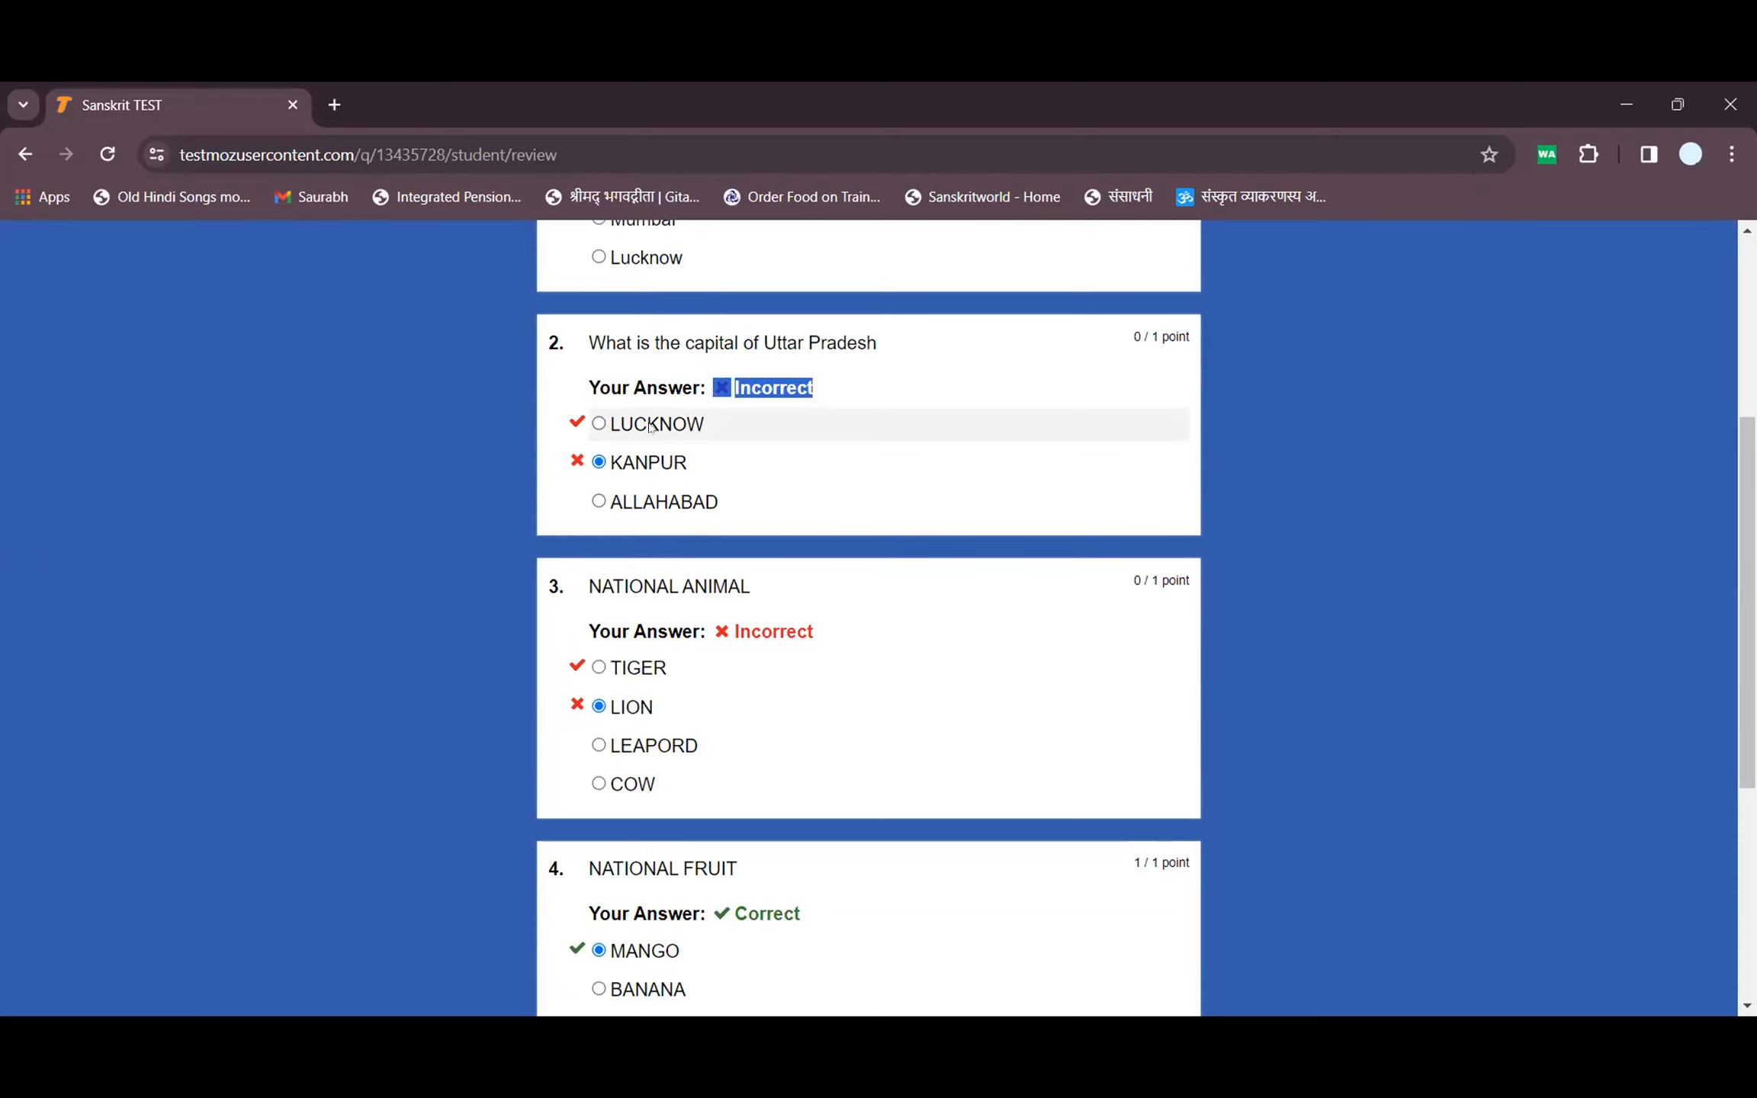
scroll(620, 419, "down", 6)
scroll(706, 501, "up", 11)
scroll(720, 530, "down", 8)
scroll(721, 530, "up", 8)
left_click_drag(734, 349, 623, 346)
left_click_drag(732, 417, 592, 419)
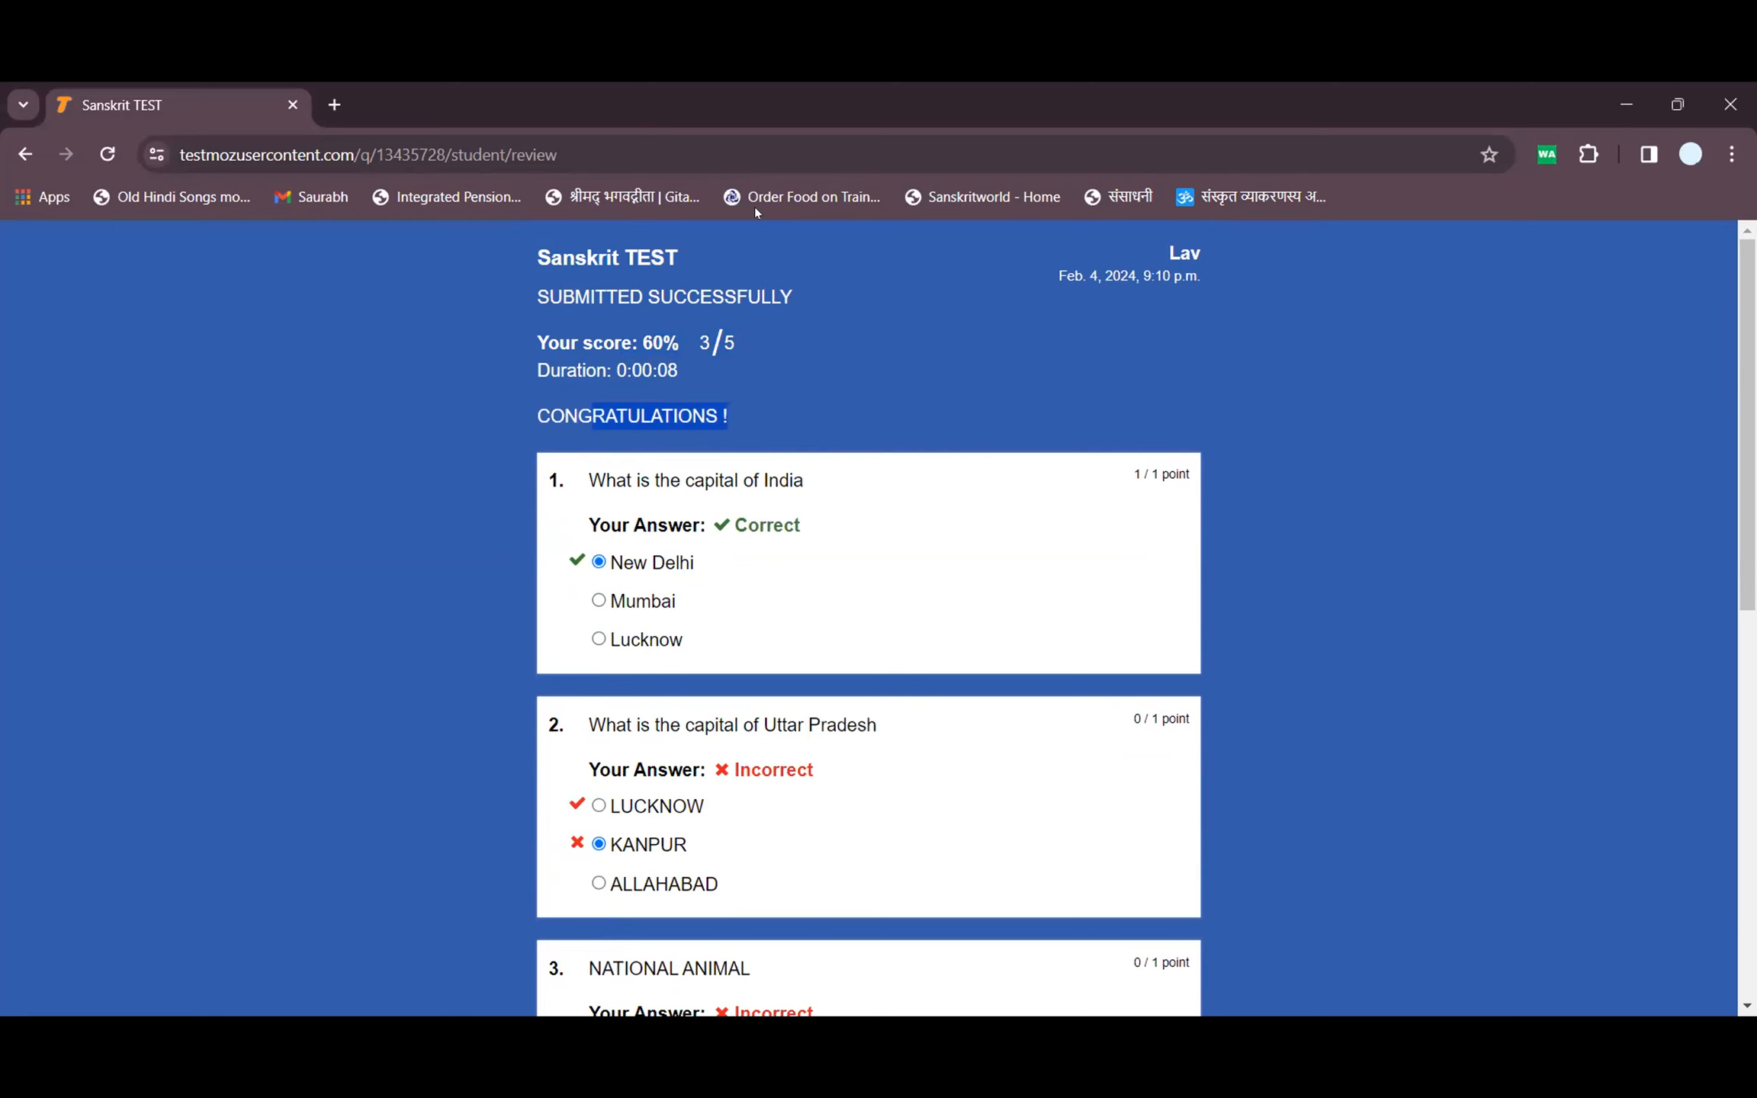
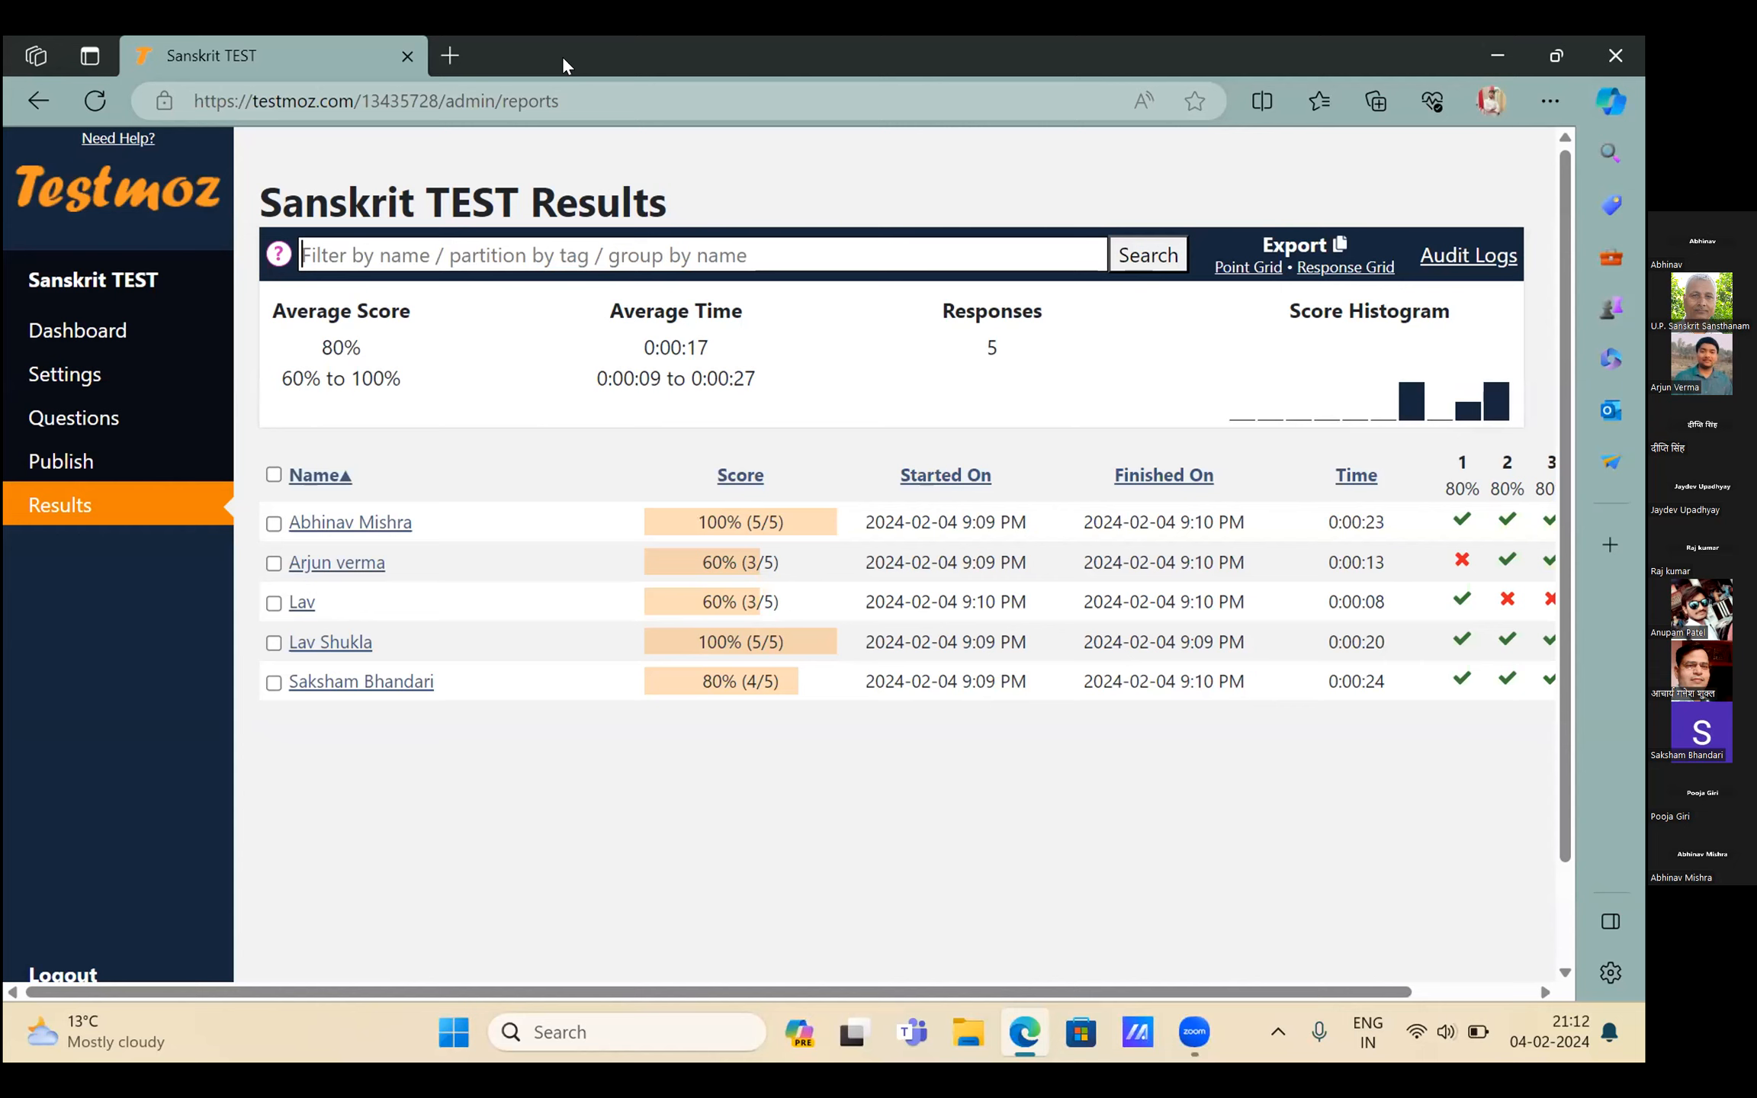
Select the page address in the browser's address bar
key("ctrl+l")
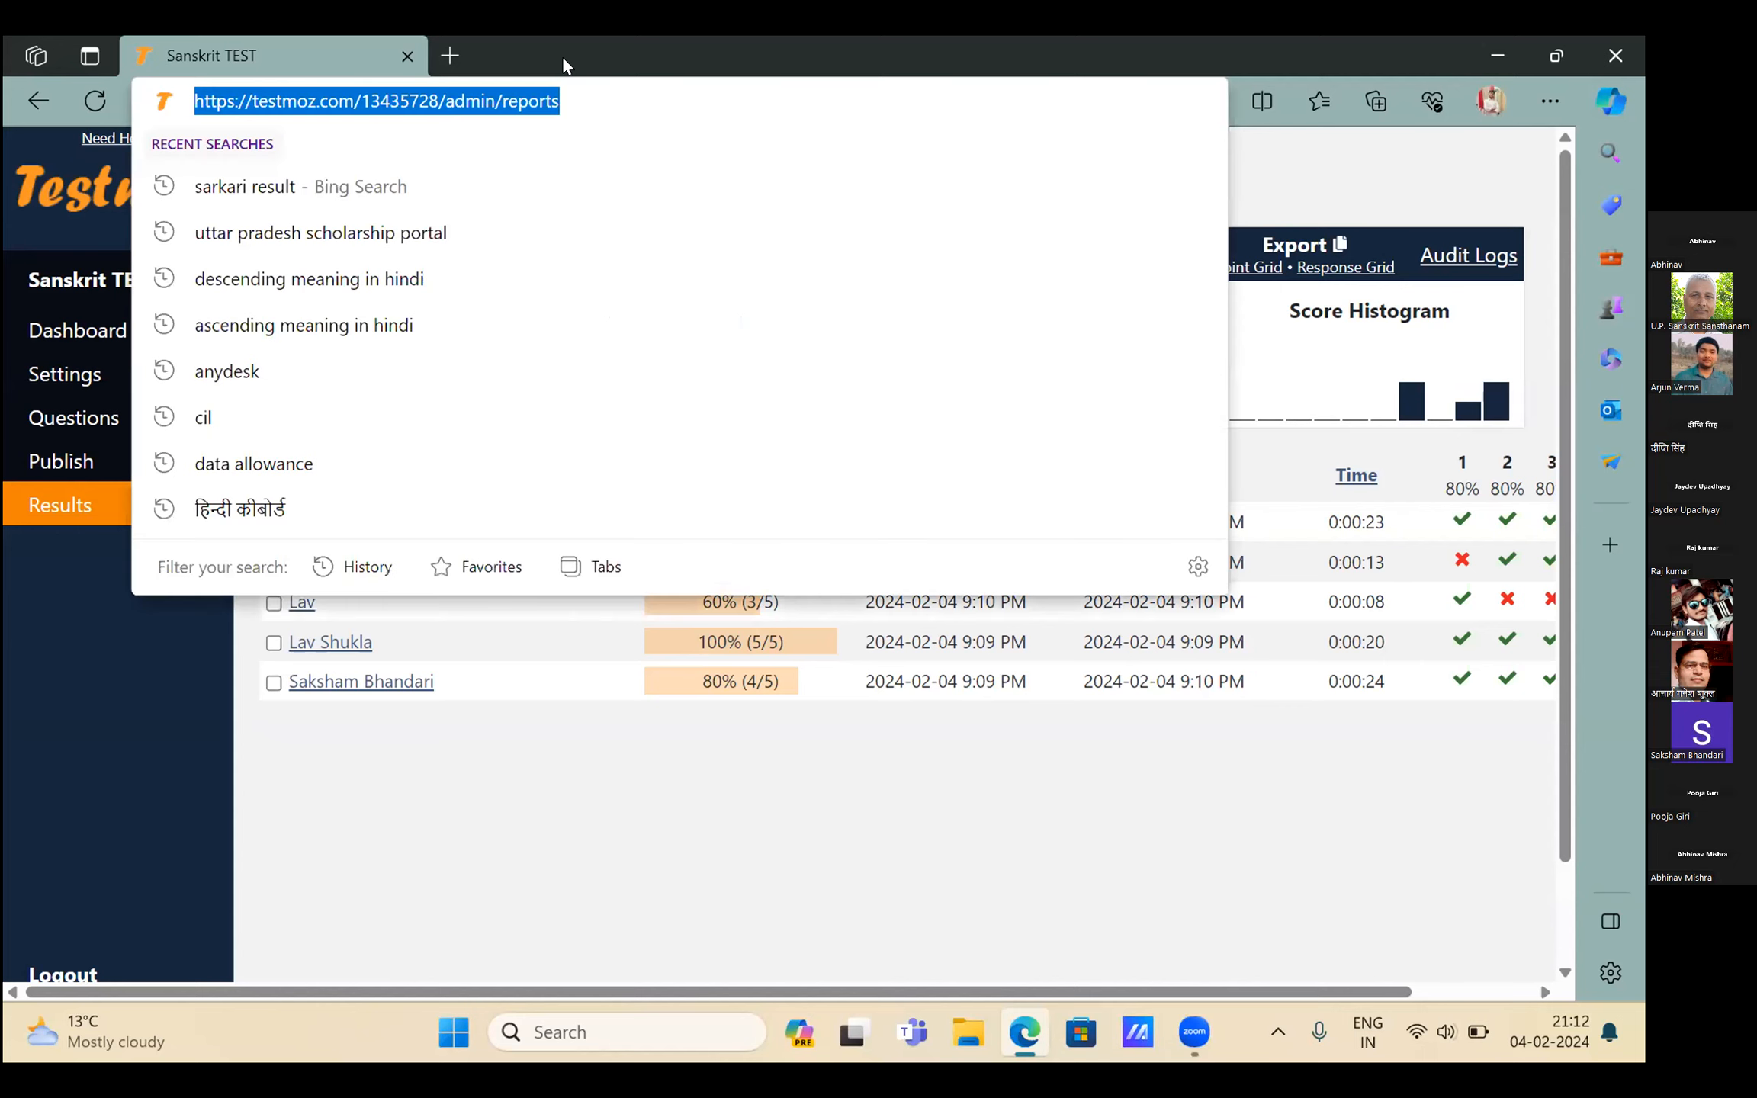
Go to testmoz.com/13435728/ and fill the student name field with a saved name
key("End")
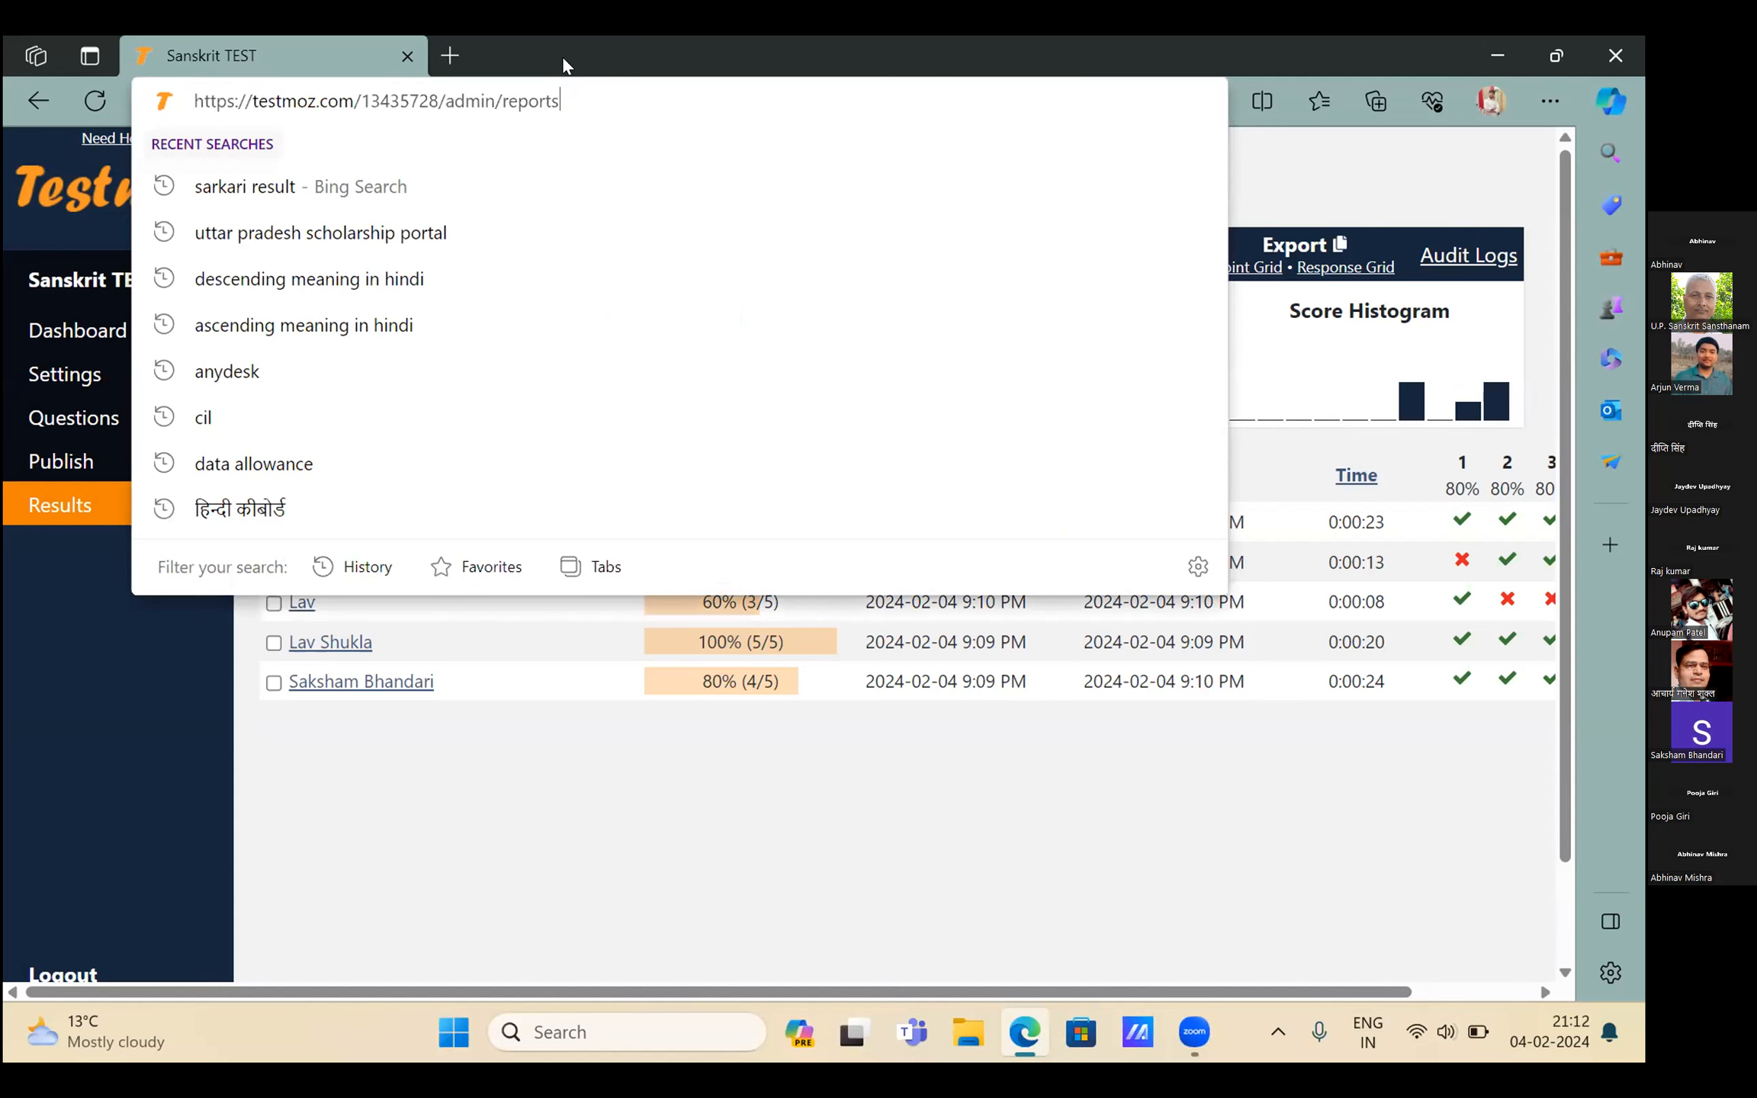
key("BackSpace")
key("BackSpace")
key("BackSpace")
key("BackSpace")
key("BackSpace")
key("BackSpace")
key("BackSpace")
key("BackSpace")
key("BackSpace")
key("BackSpace")
key("BackSpace")
key("BackSpace")
key("BackSpace")
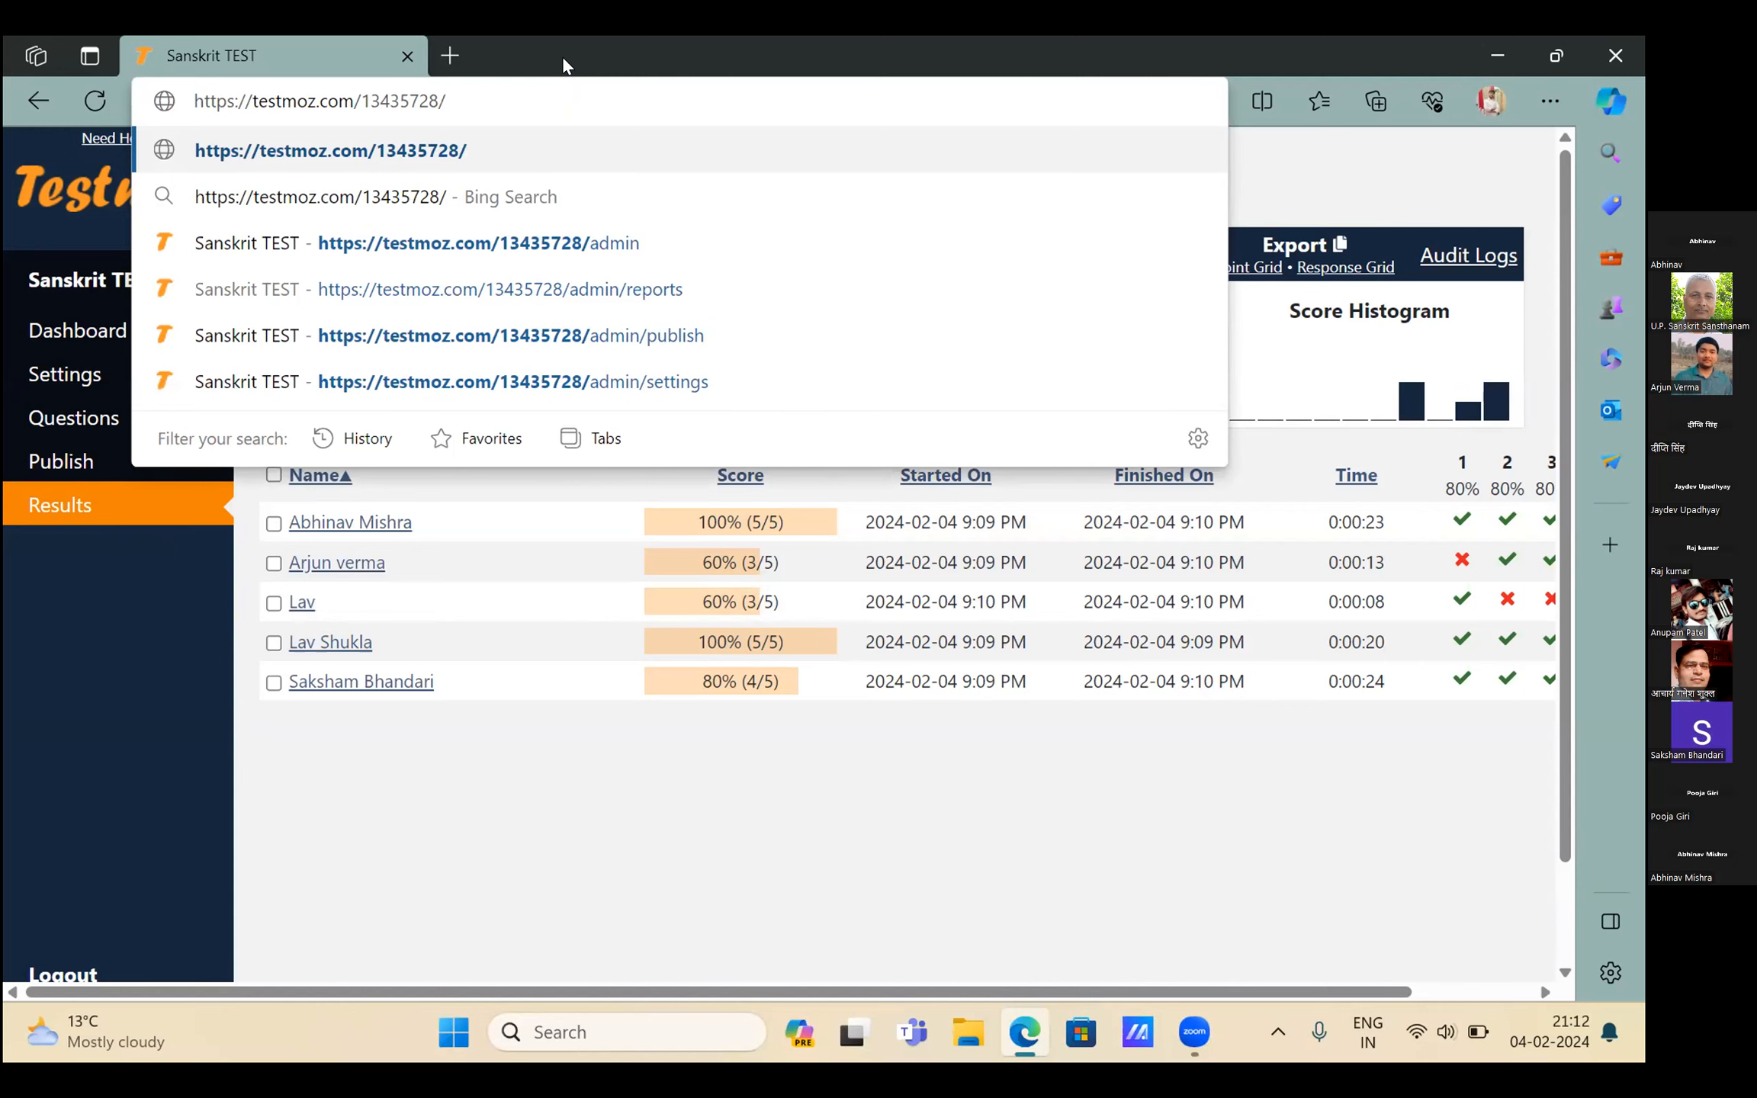
key("Return")
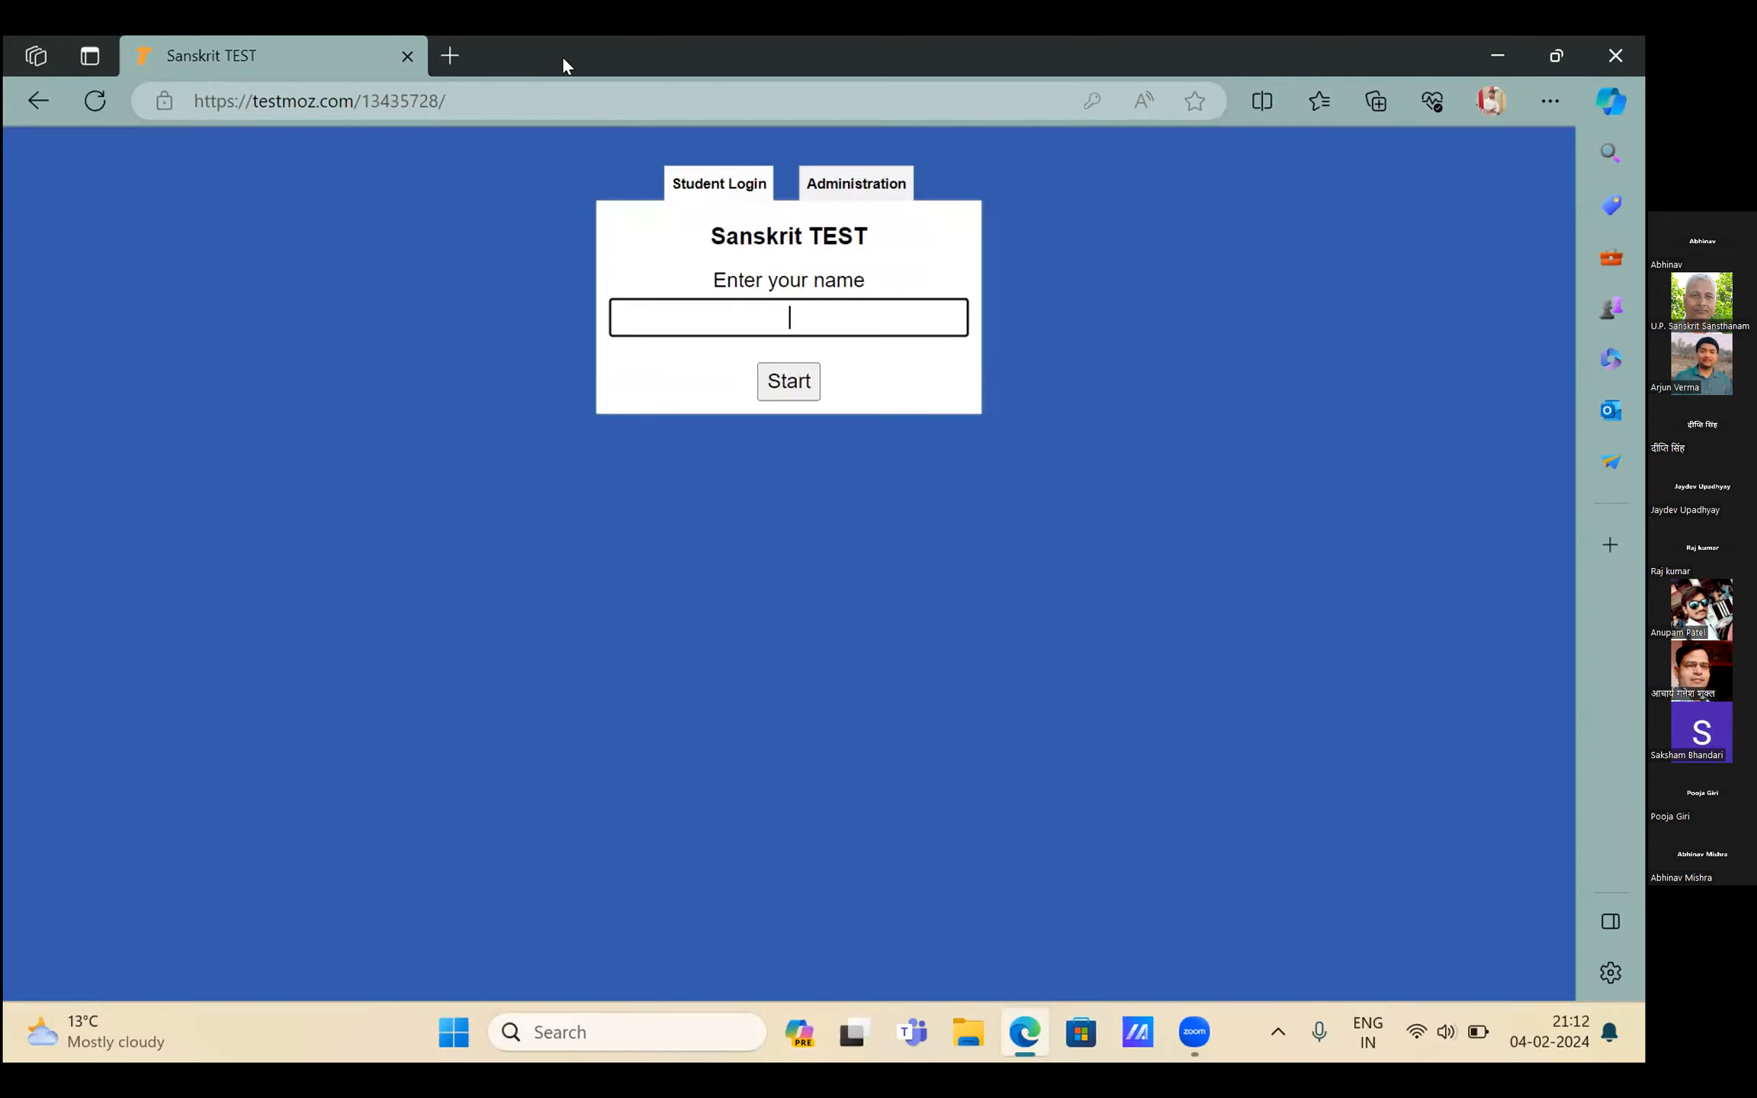
left_click(669, 315)
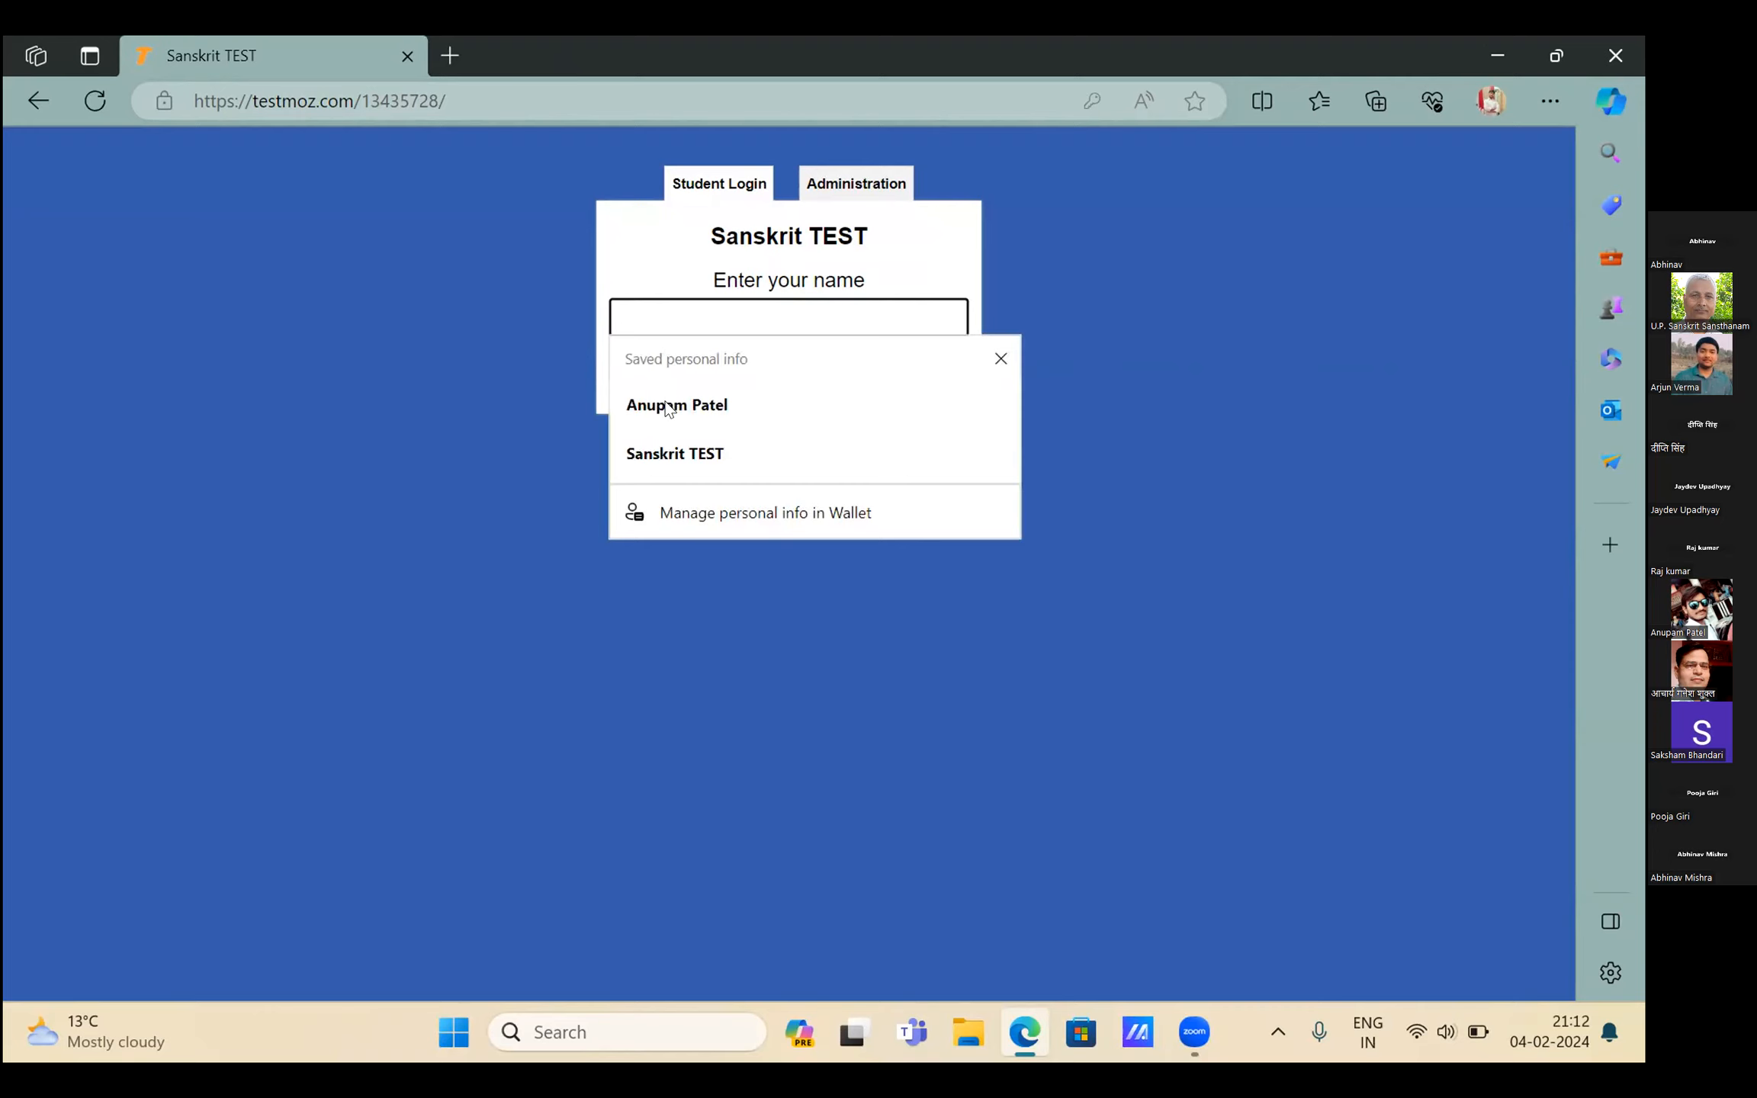
left_click(675, 405)
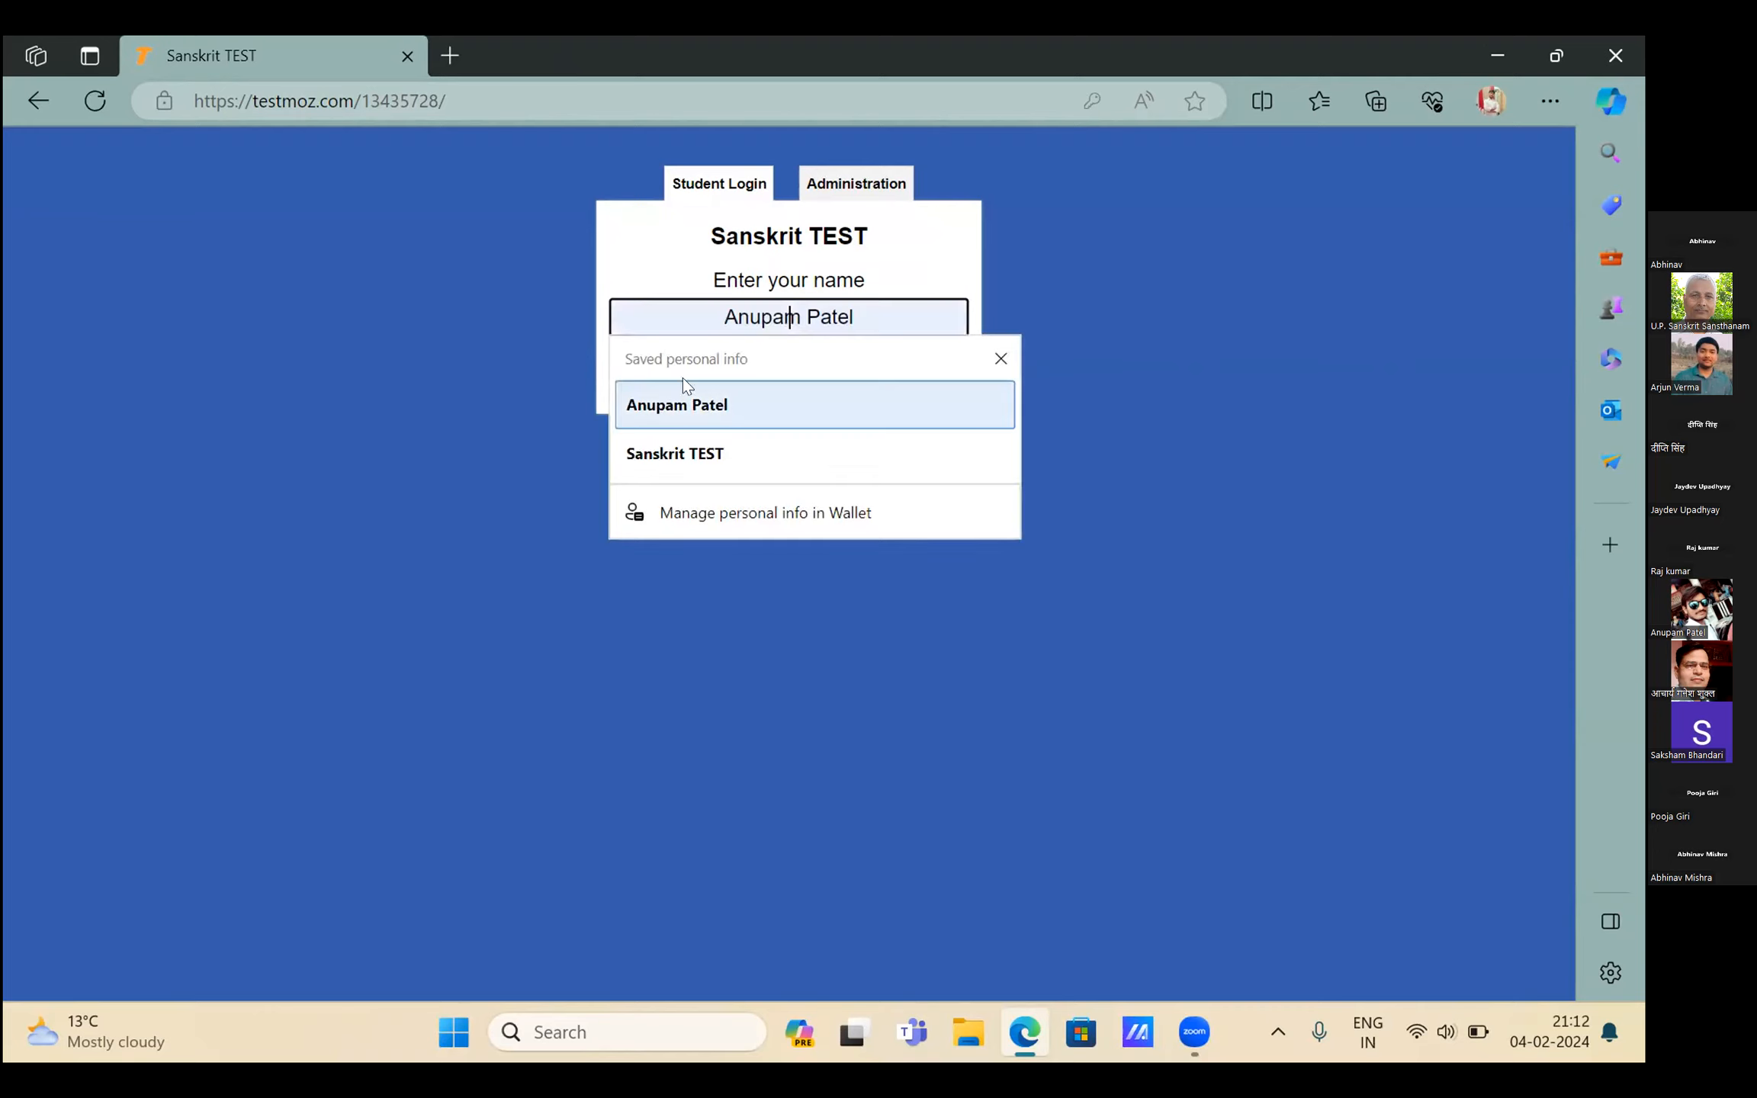
Log in on the Administration tab with the admin password
left_click(860, 196)
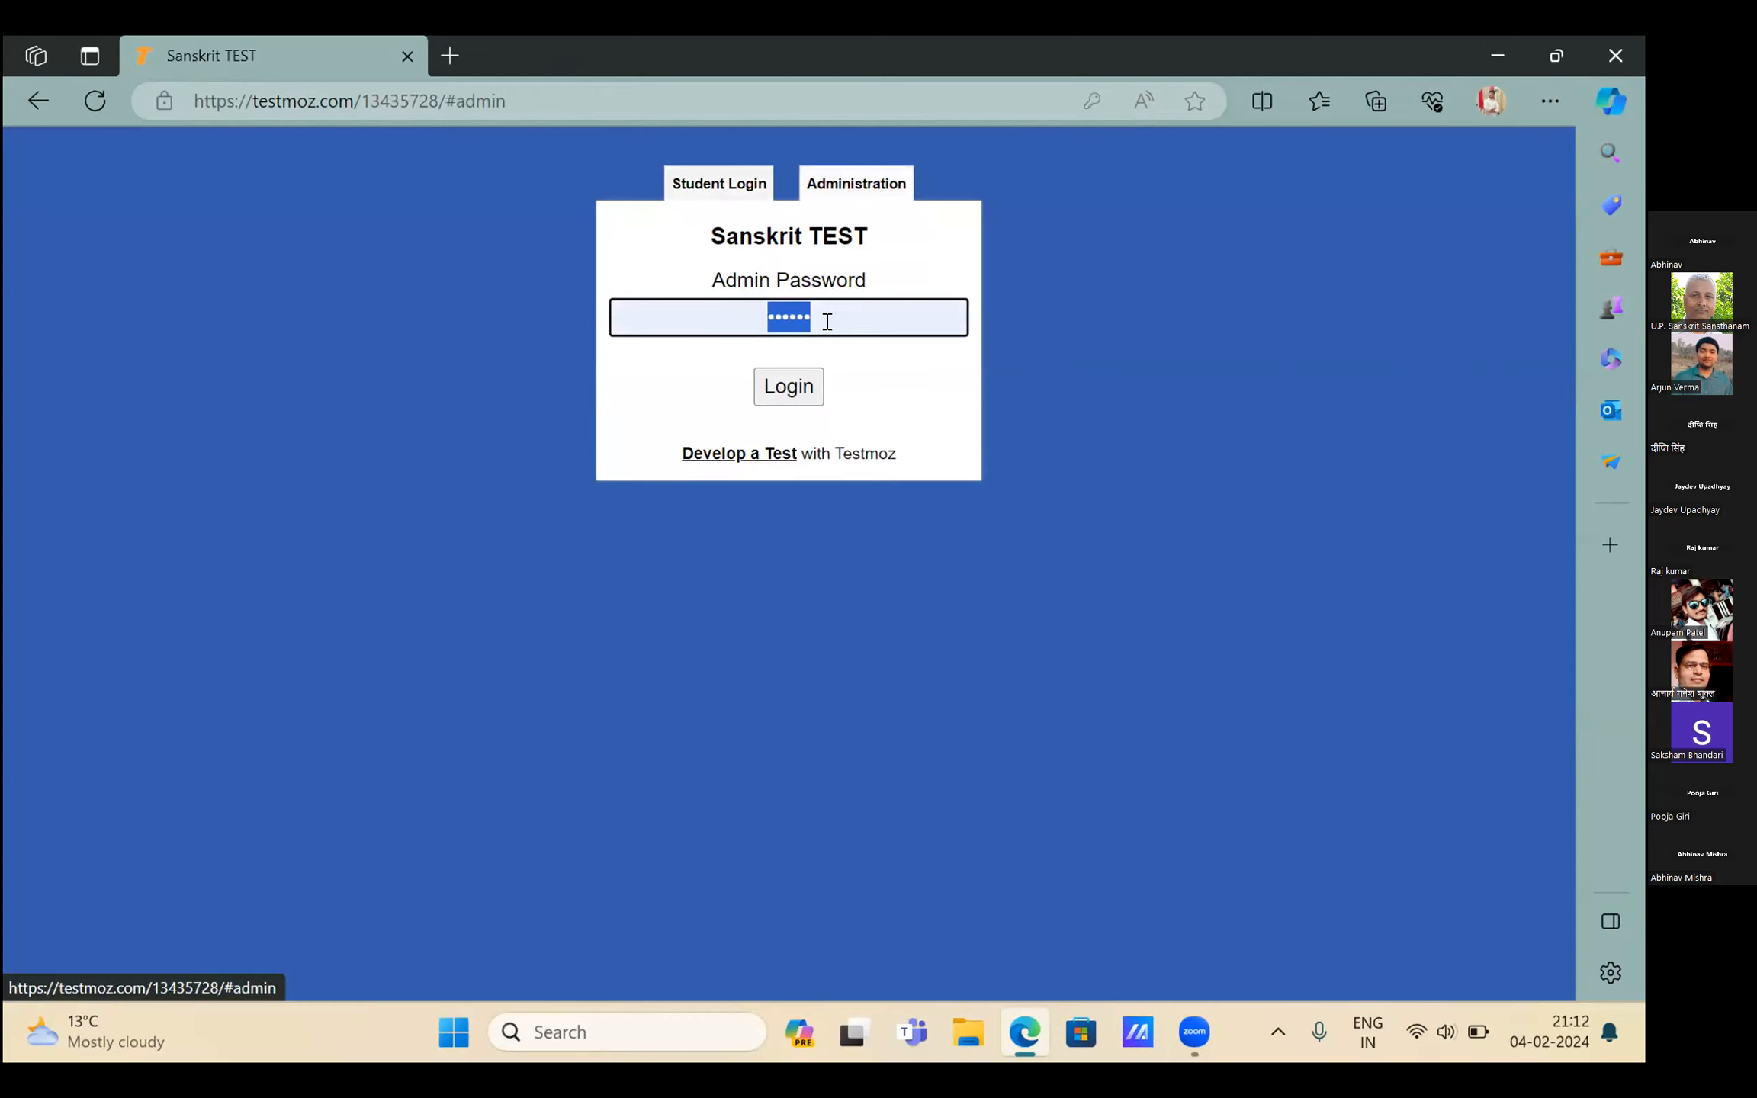
left_click(828, 321)
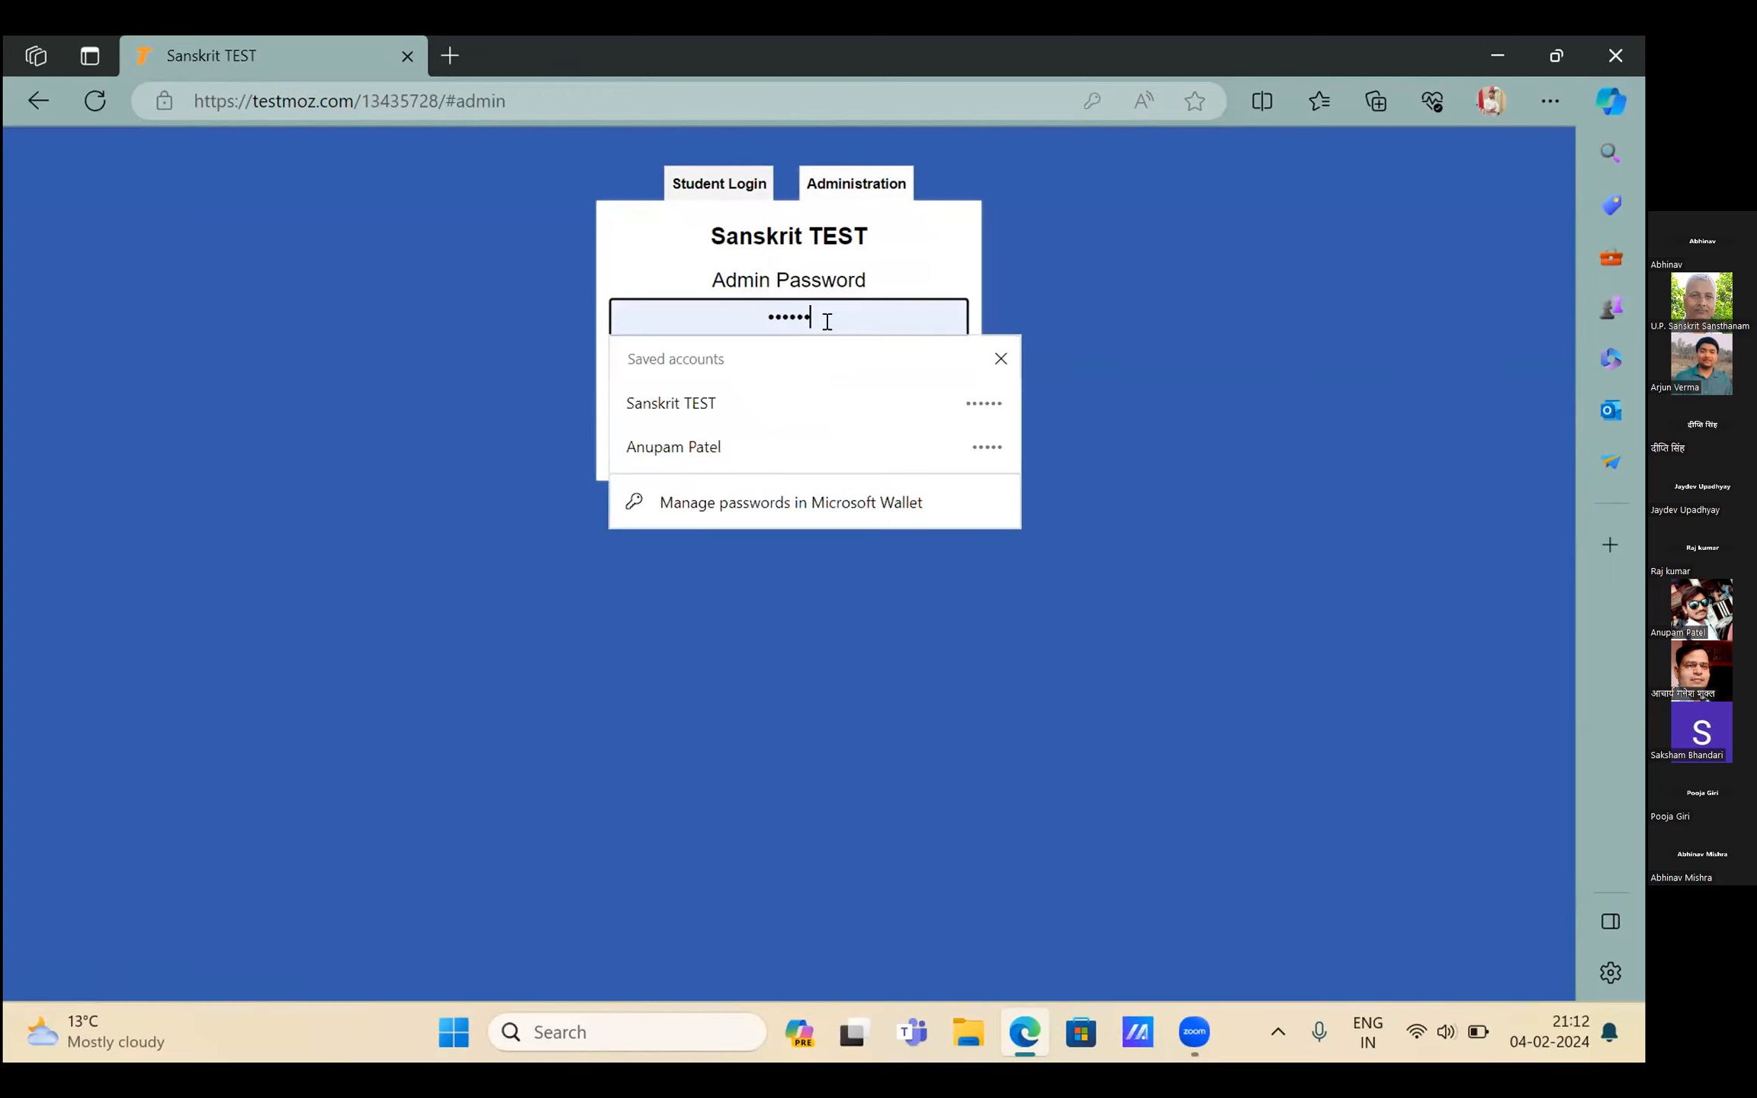
key("BackSpace")
key("BackSpace")
key("BackSpace")
key("BackSpace")
key("BackSpace")
key("BackSpace")
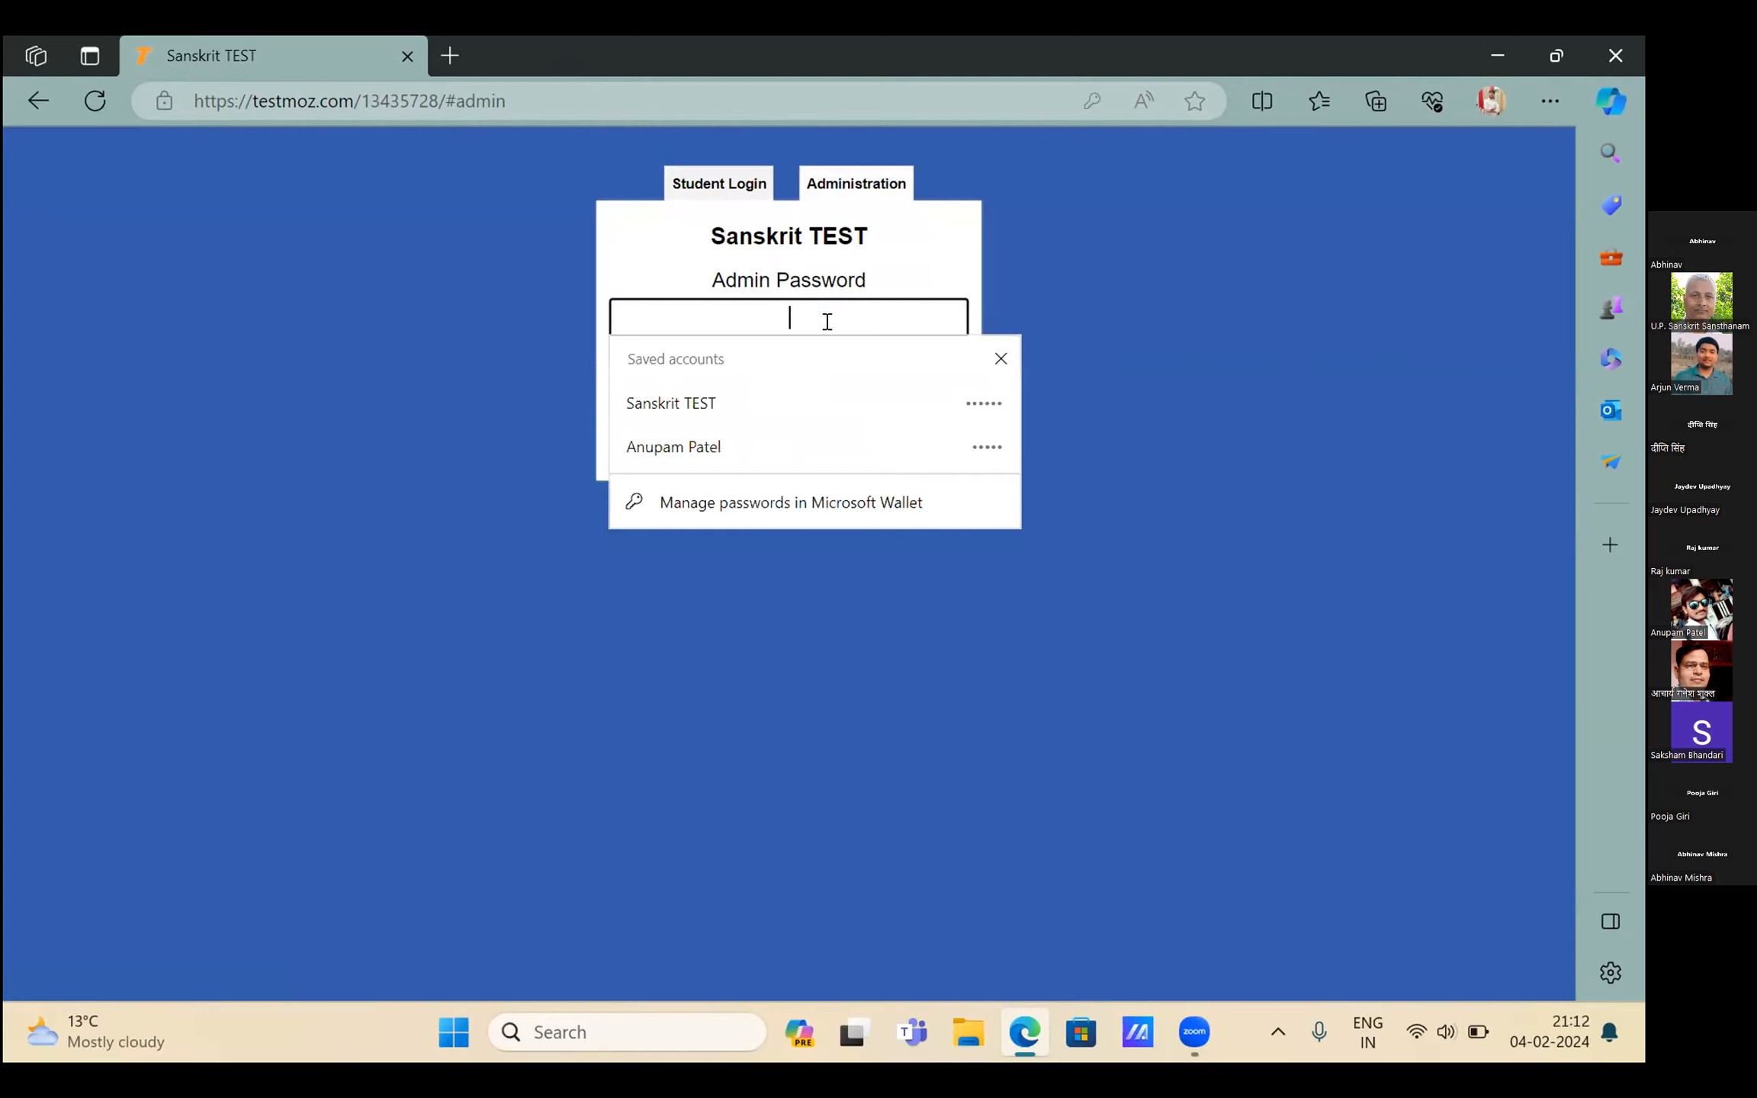
type("••••")
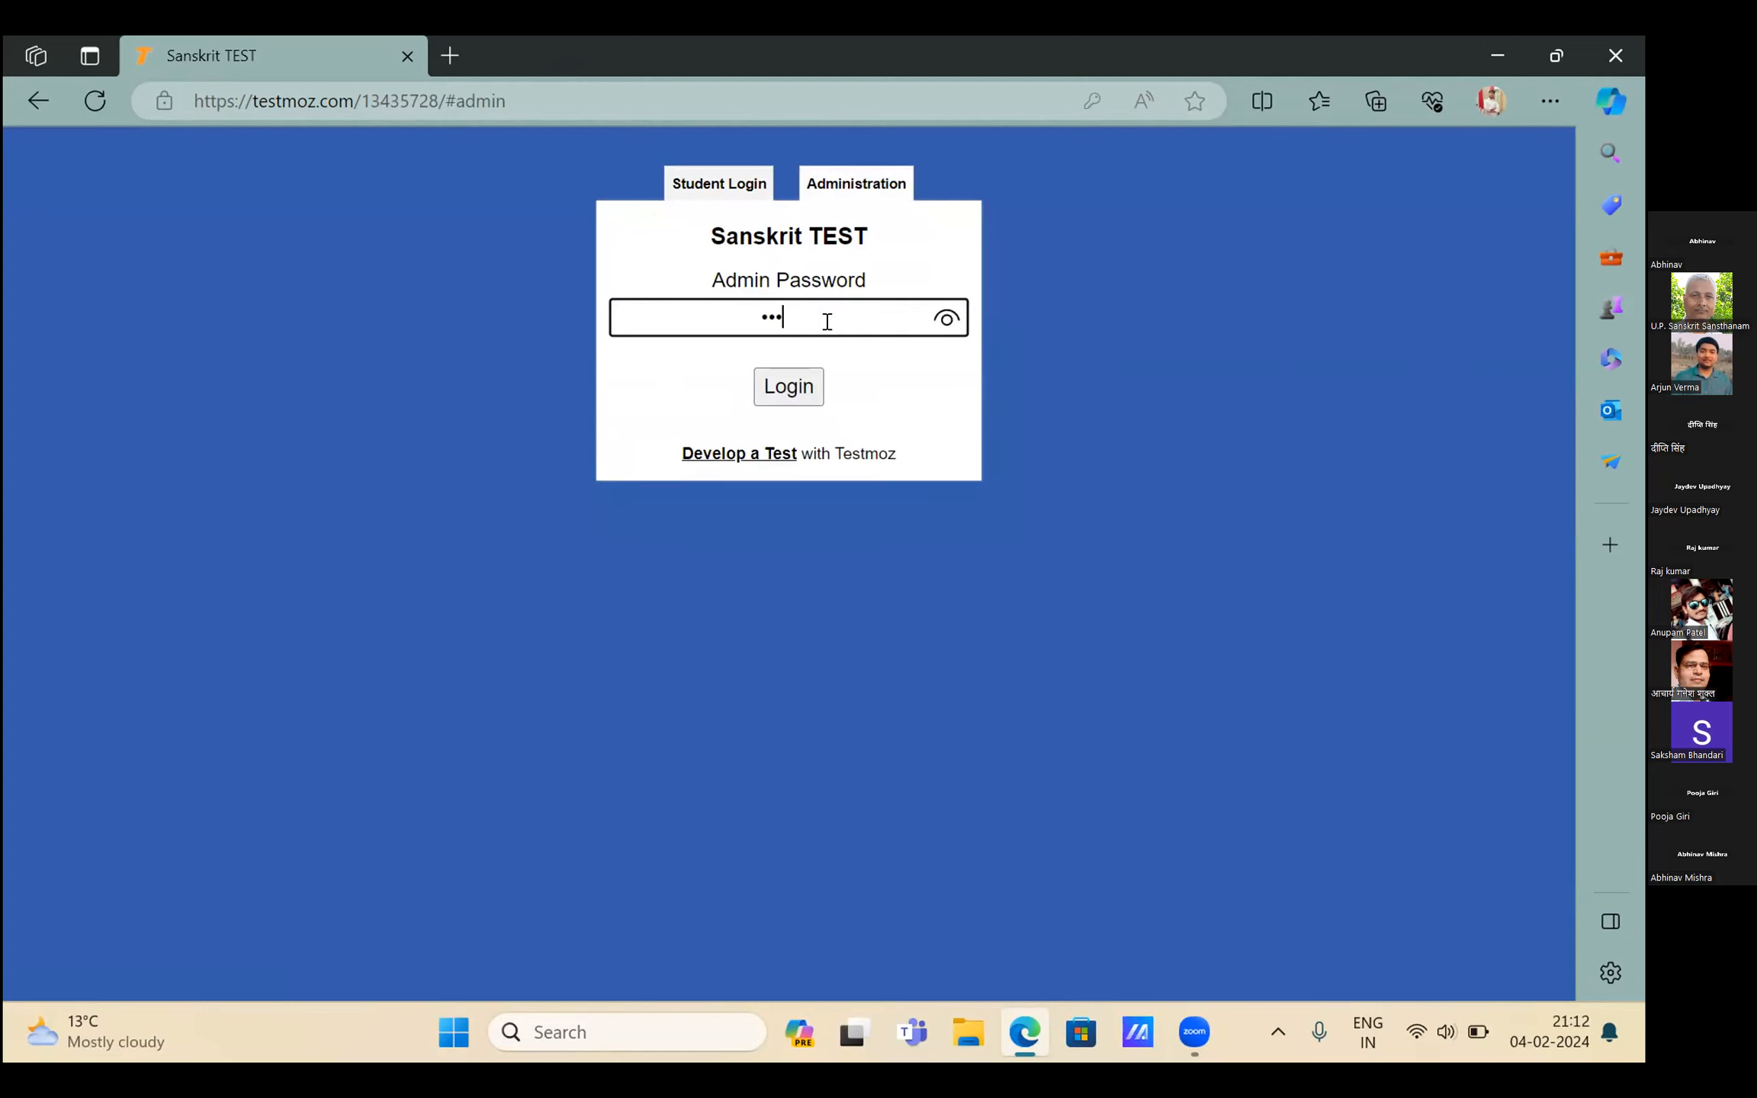
type("••")
left_click(799, 395)
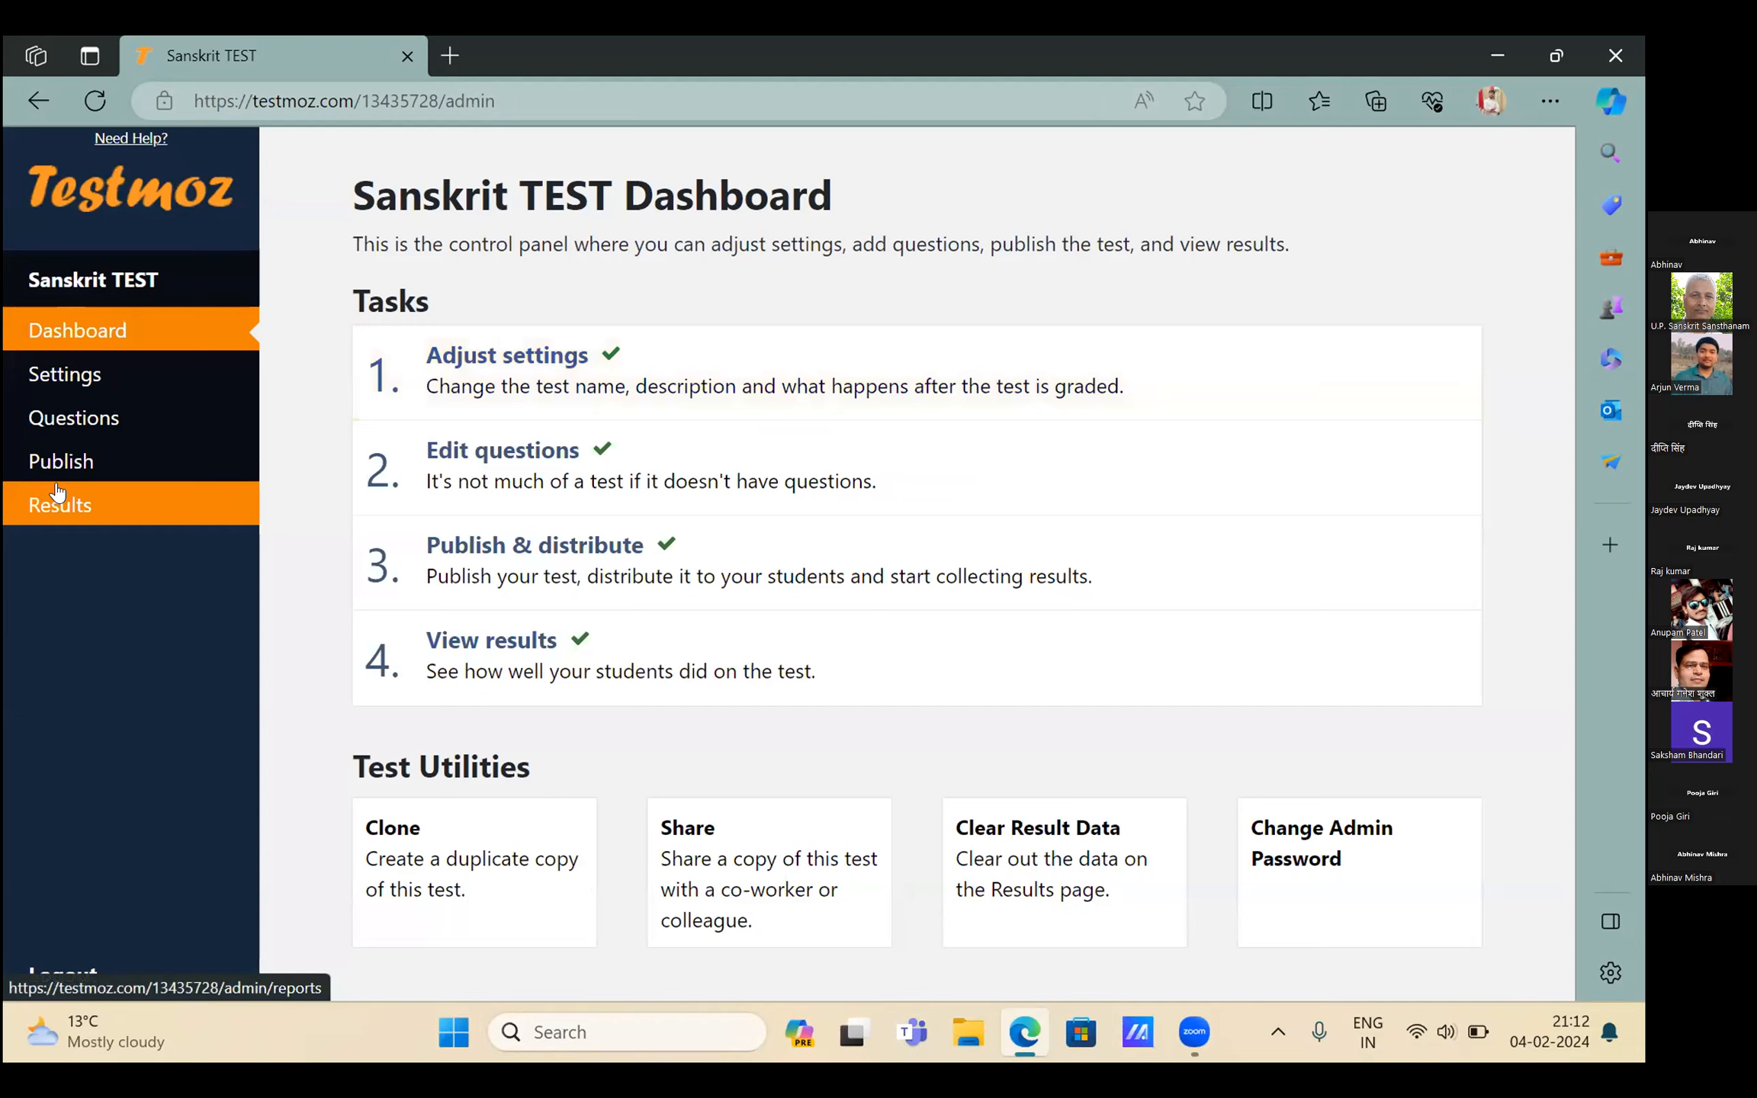
Open the Results page from the dashboard sidebar
left_click(57, 492)
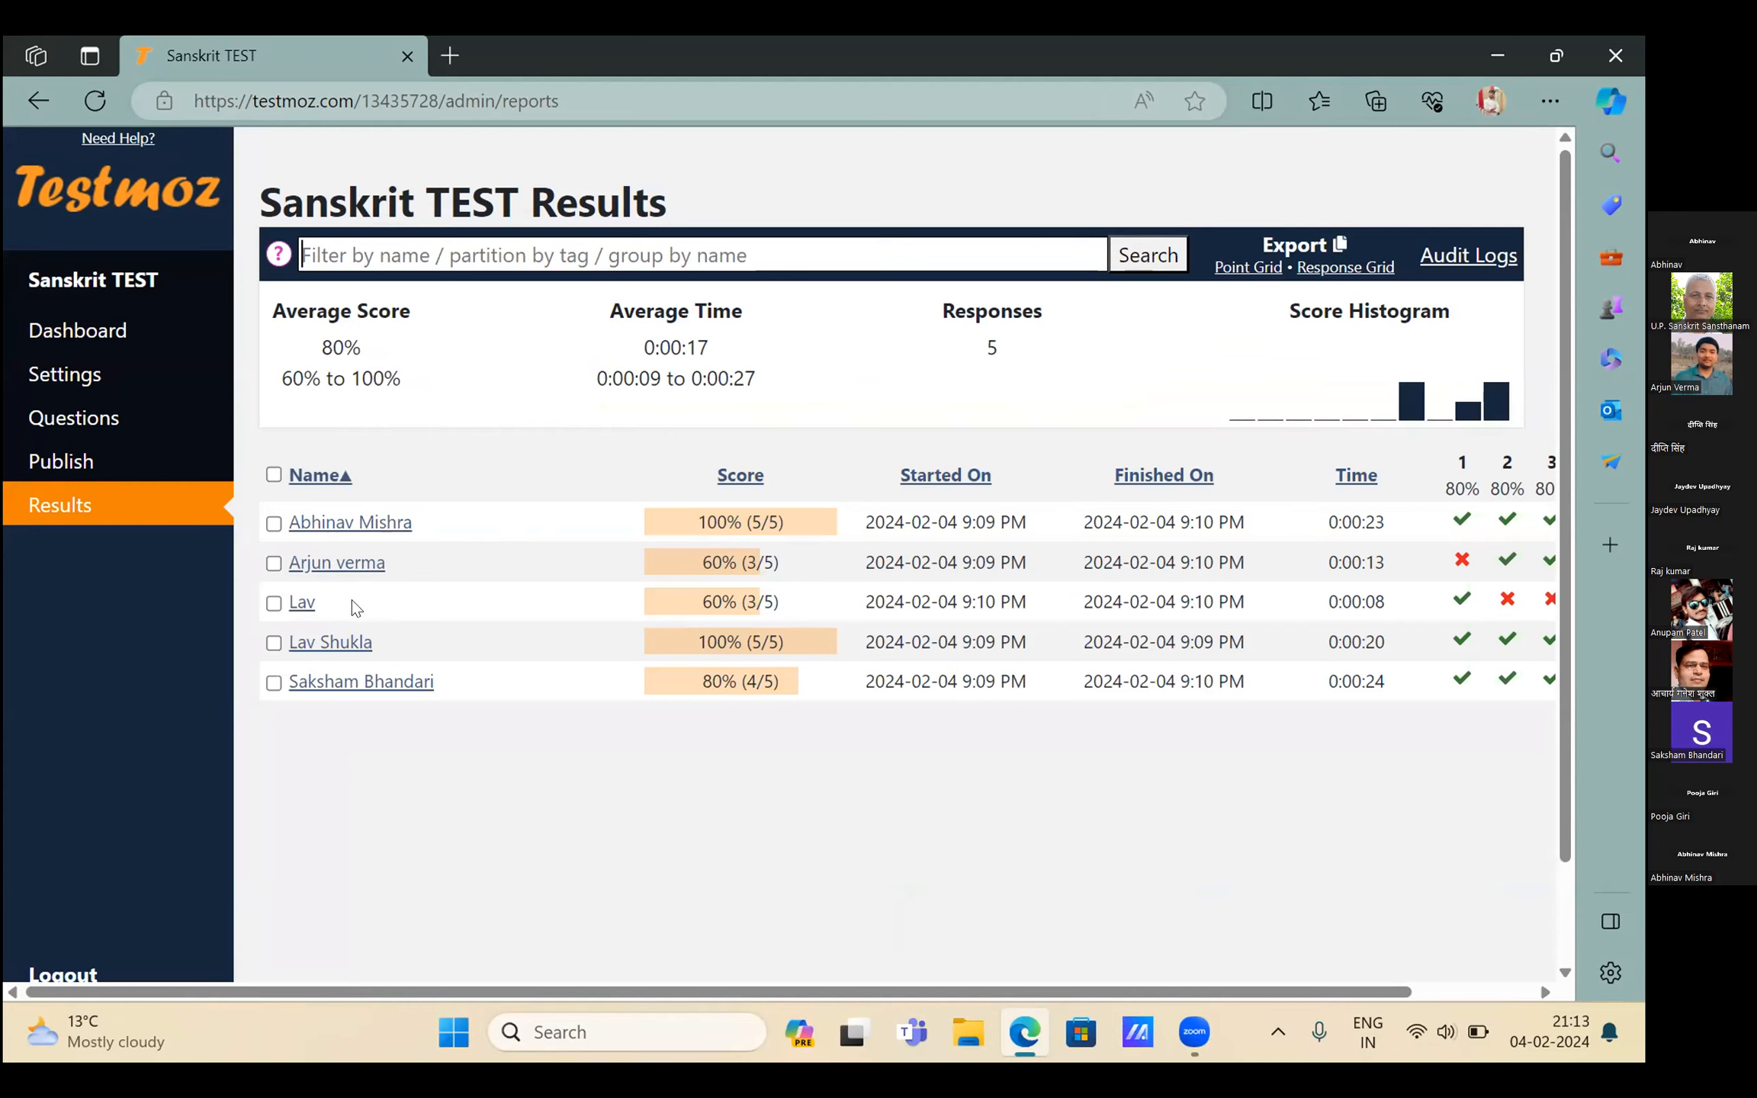
Sort the results by score from highest to lowest
left_click(739, 480)
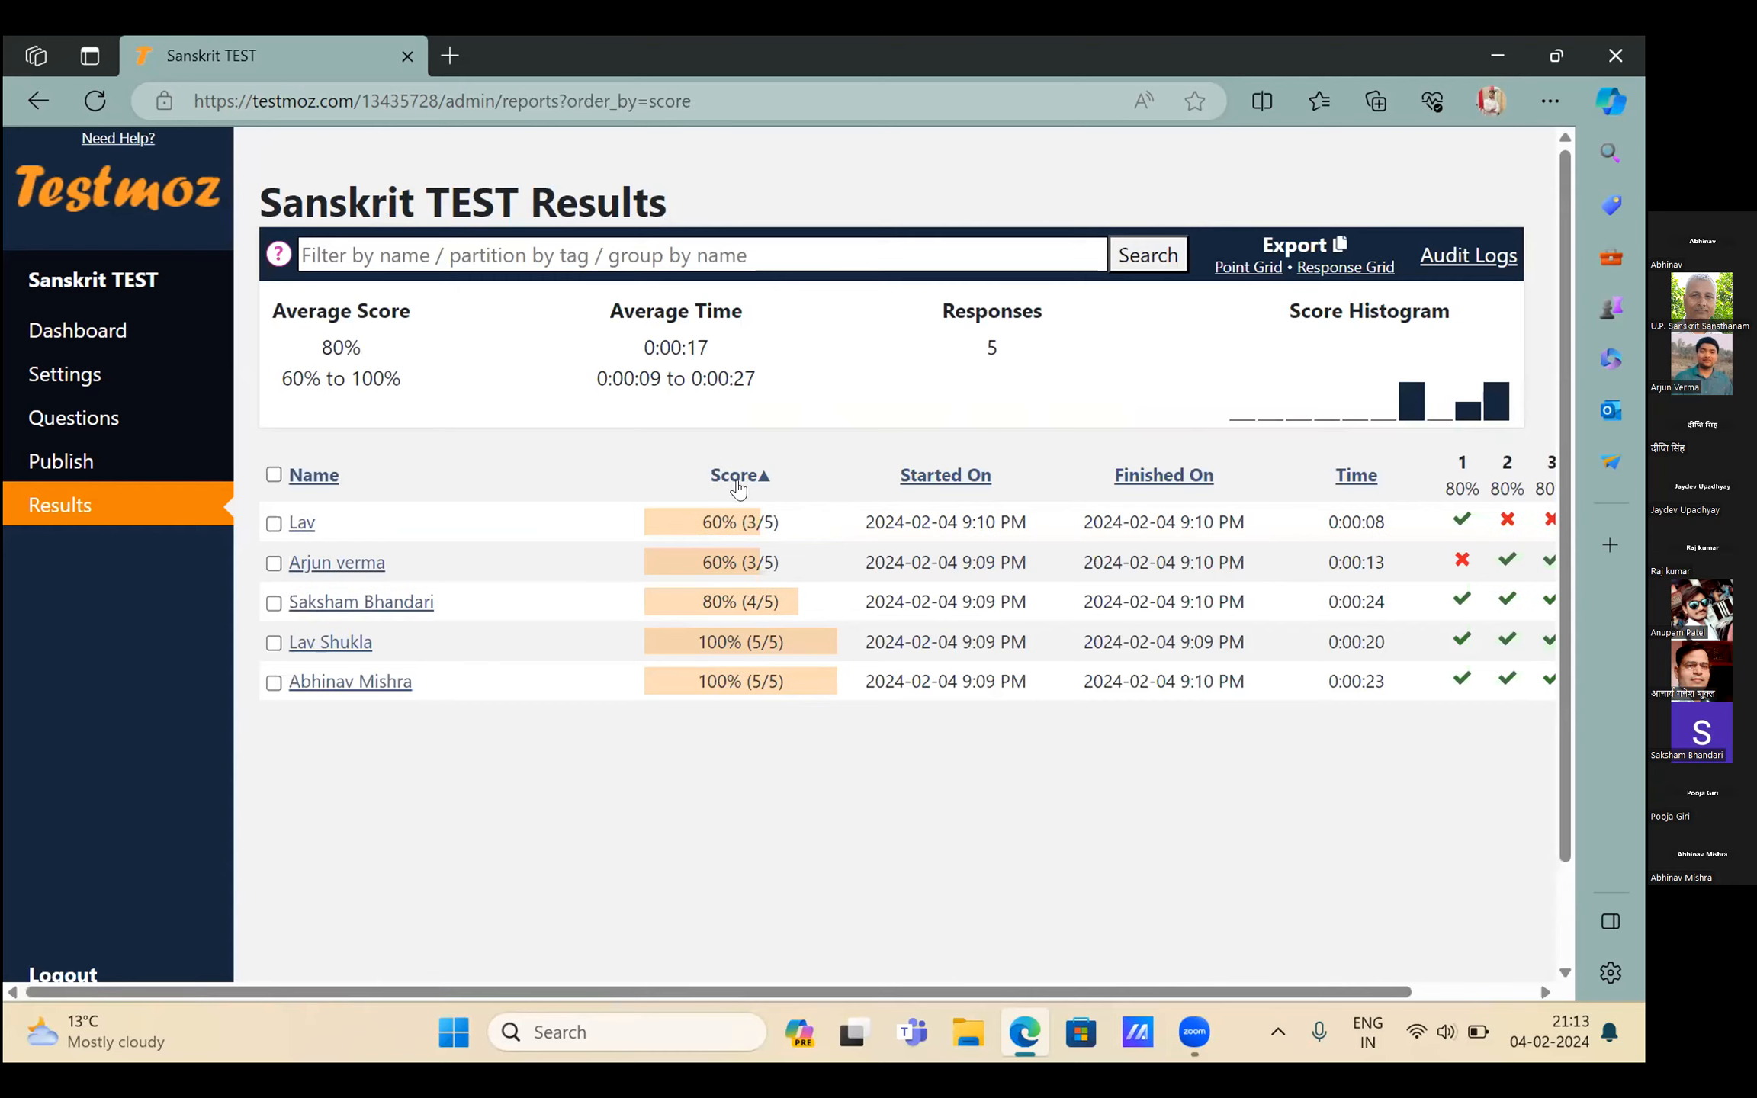
left_click(739, 481)
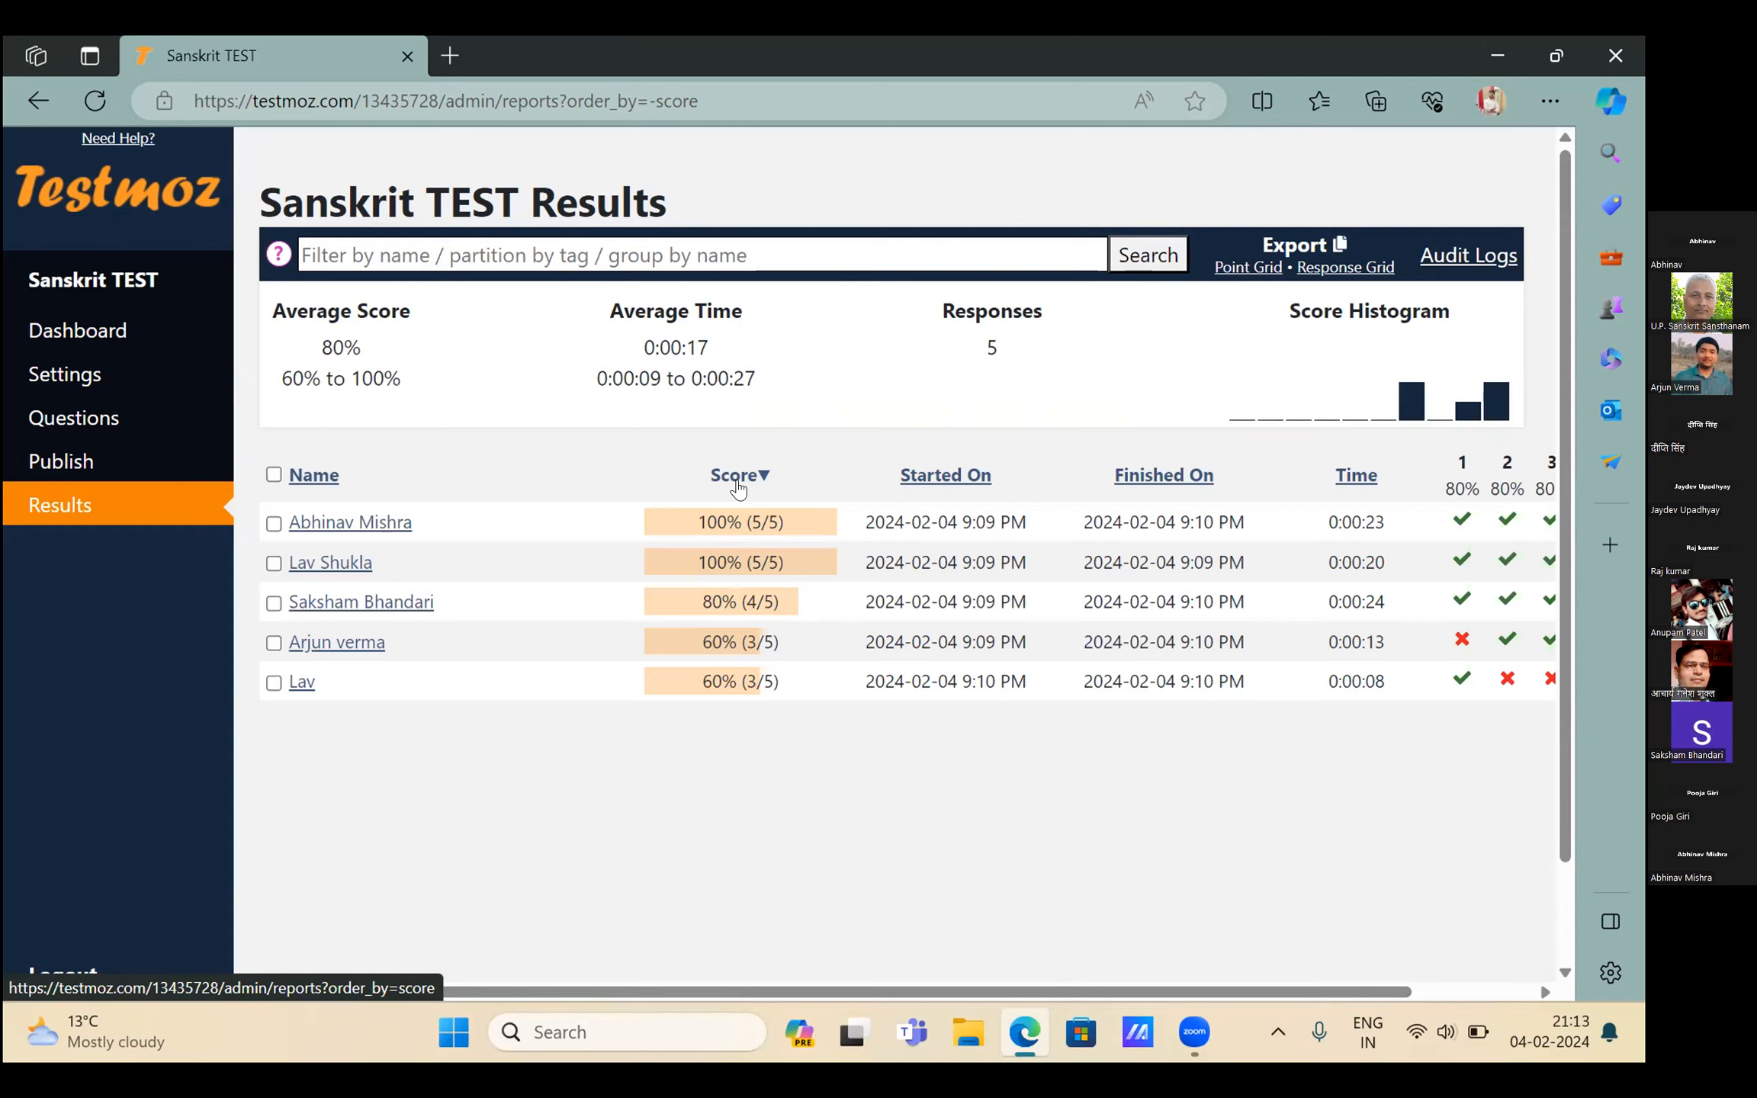
scroll(943, 587, "right", 1)
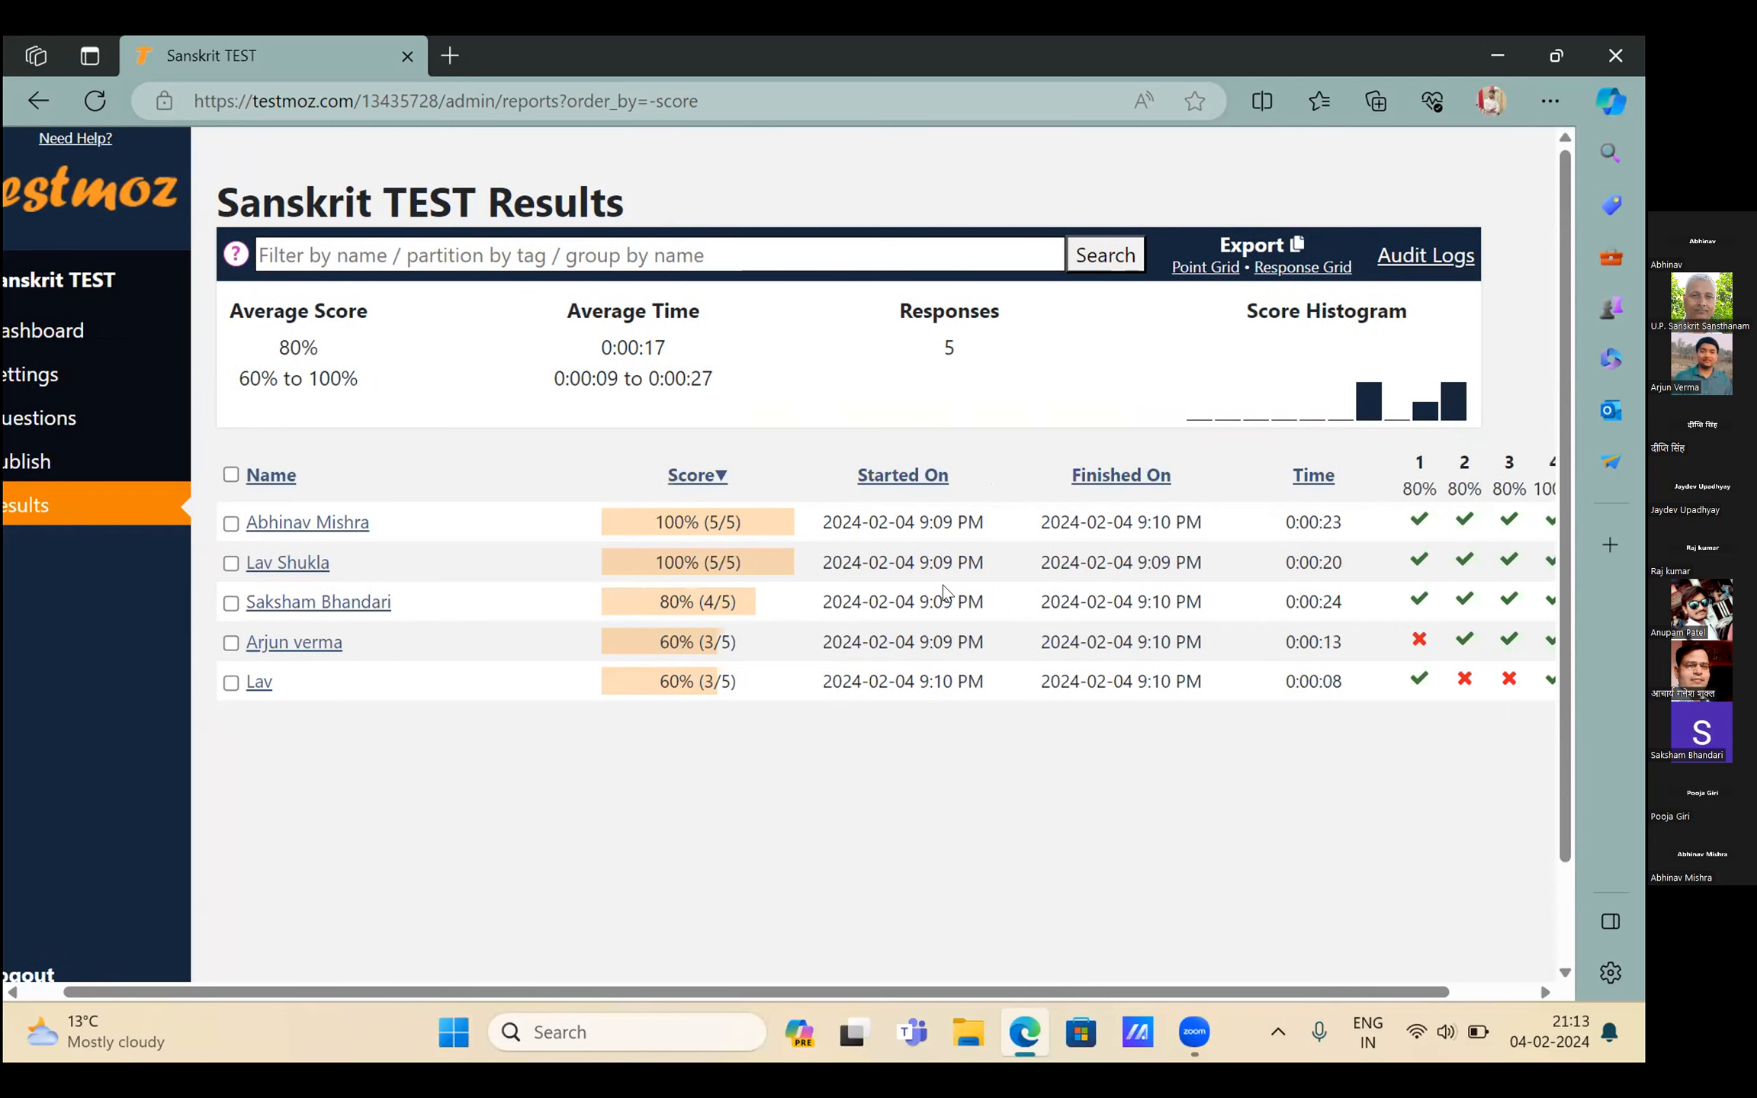
scroll(944, 585, "right", 2)
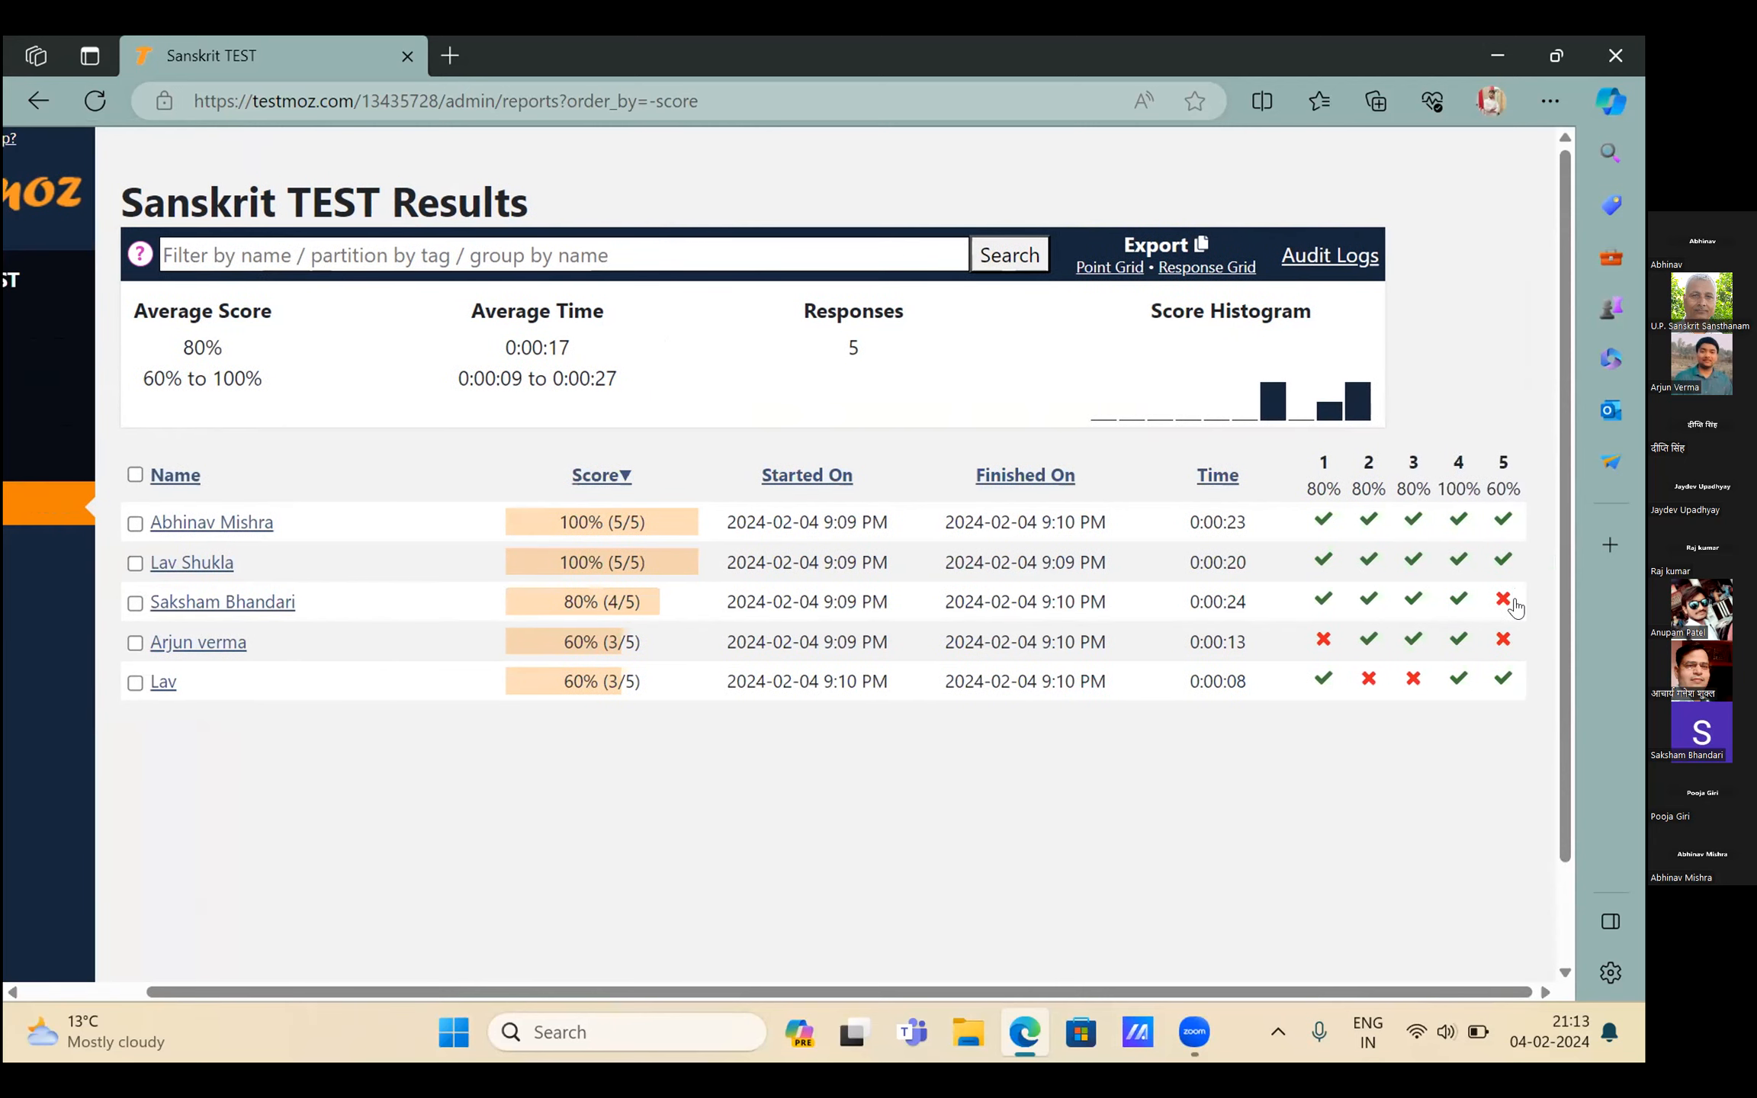
scroll(1514, 605, "left", 1)
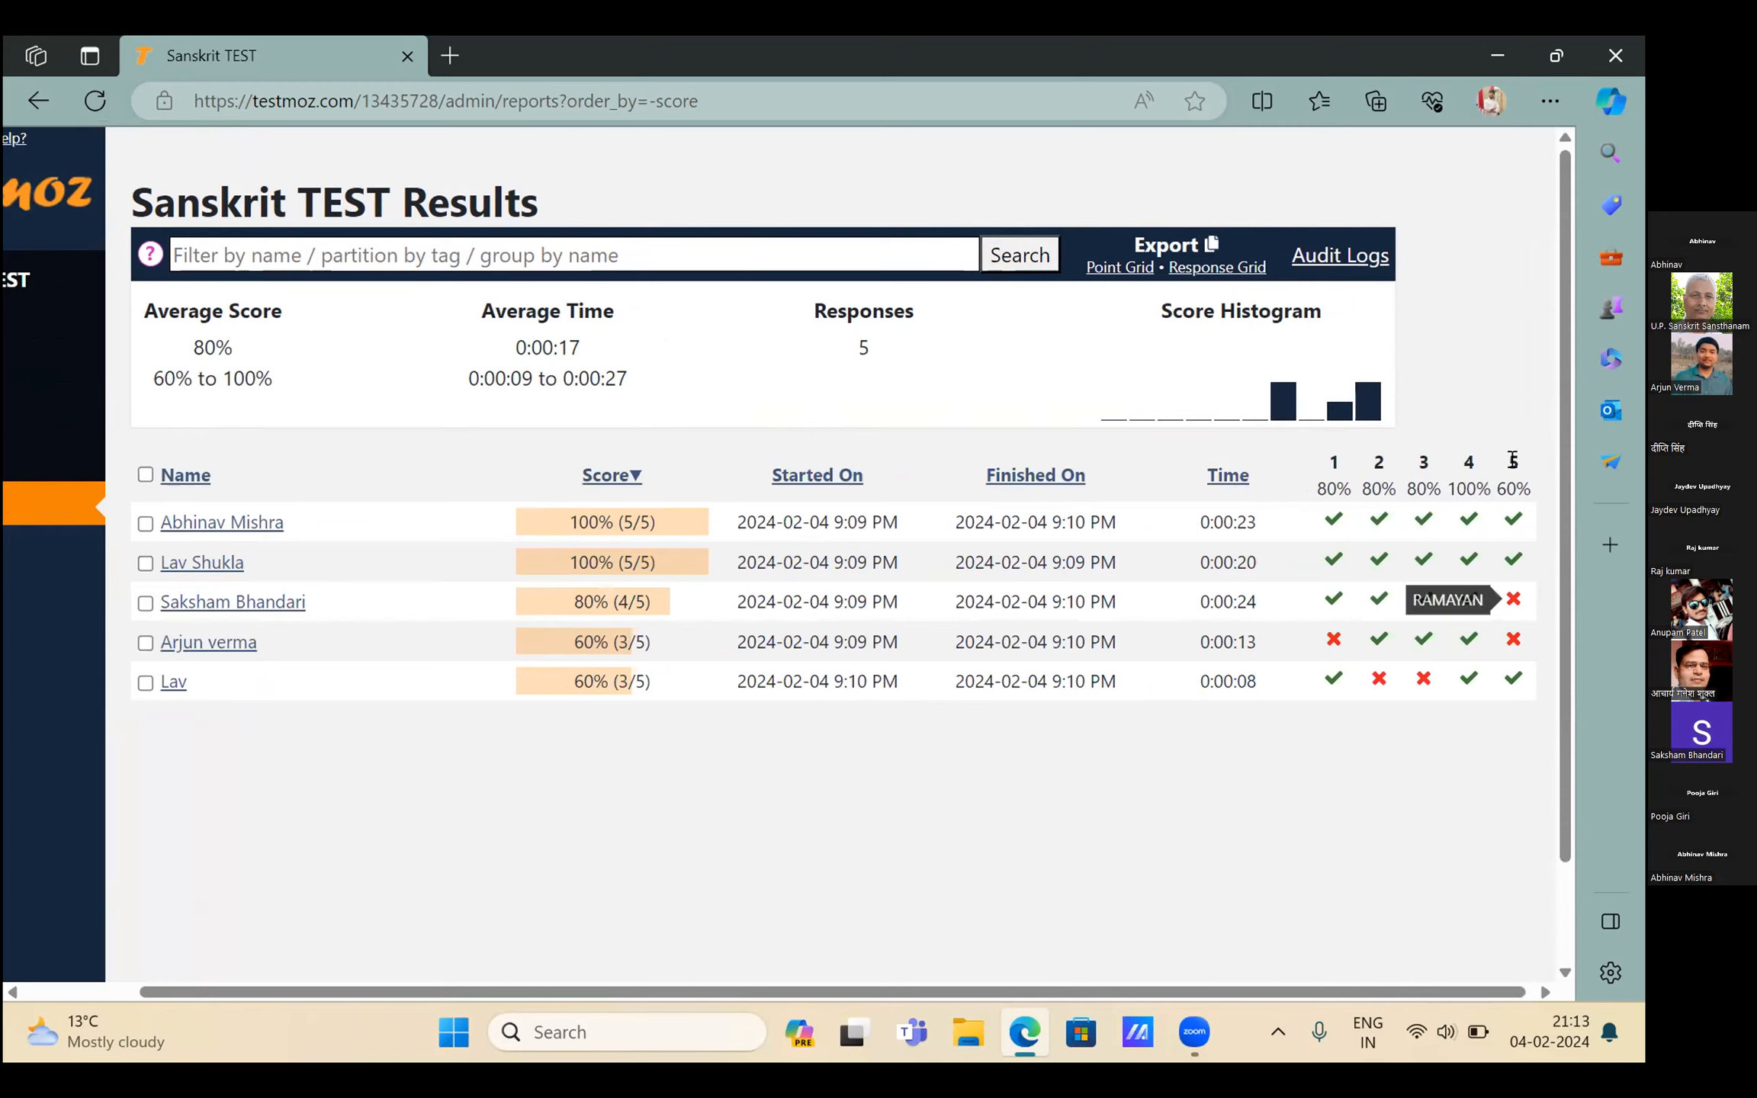
Tick the first student's response checkbox to bring up the bulk actions
mouse_move(1514, 460)
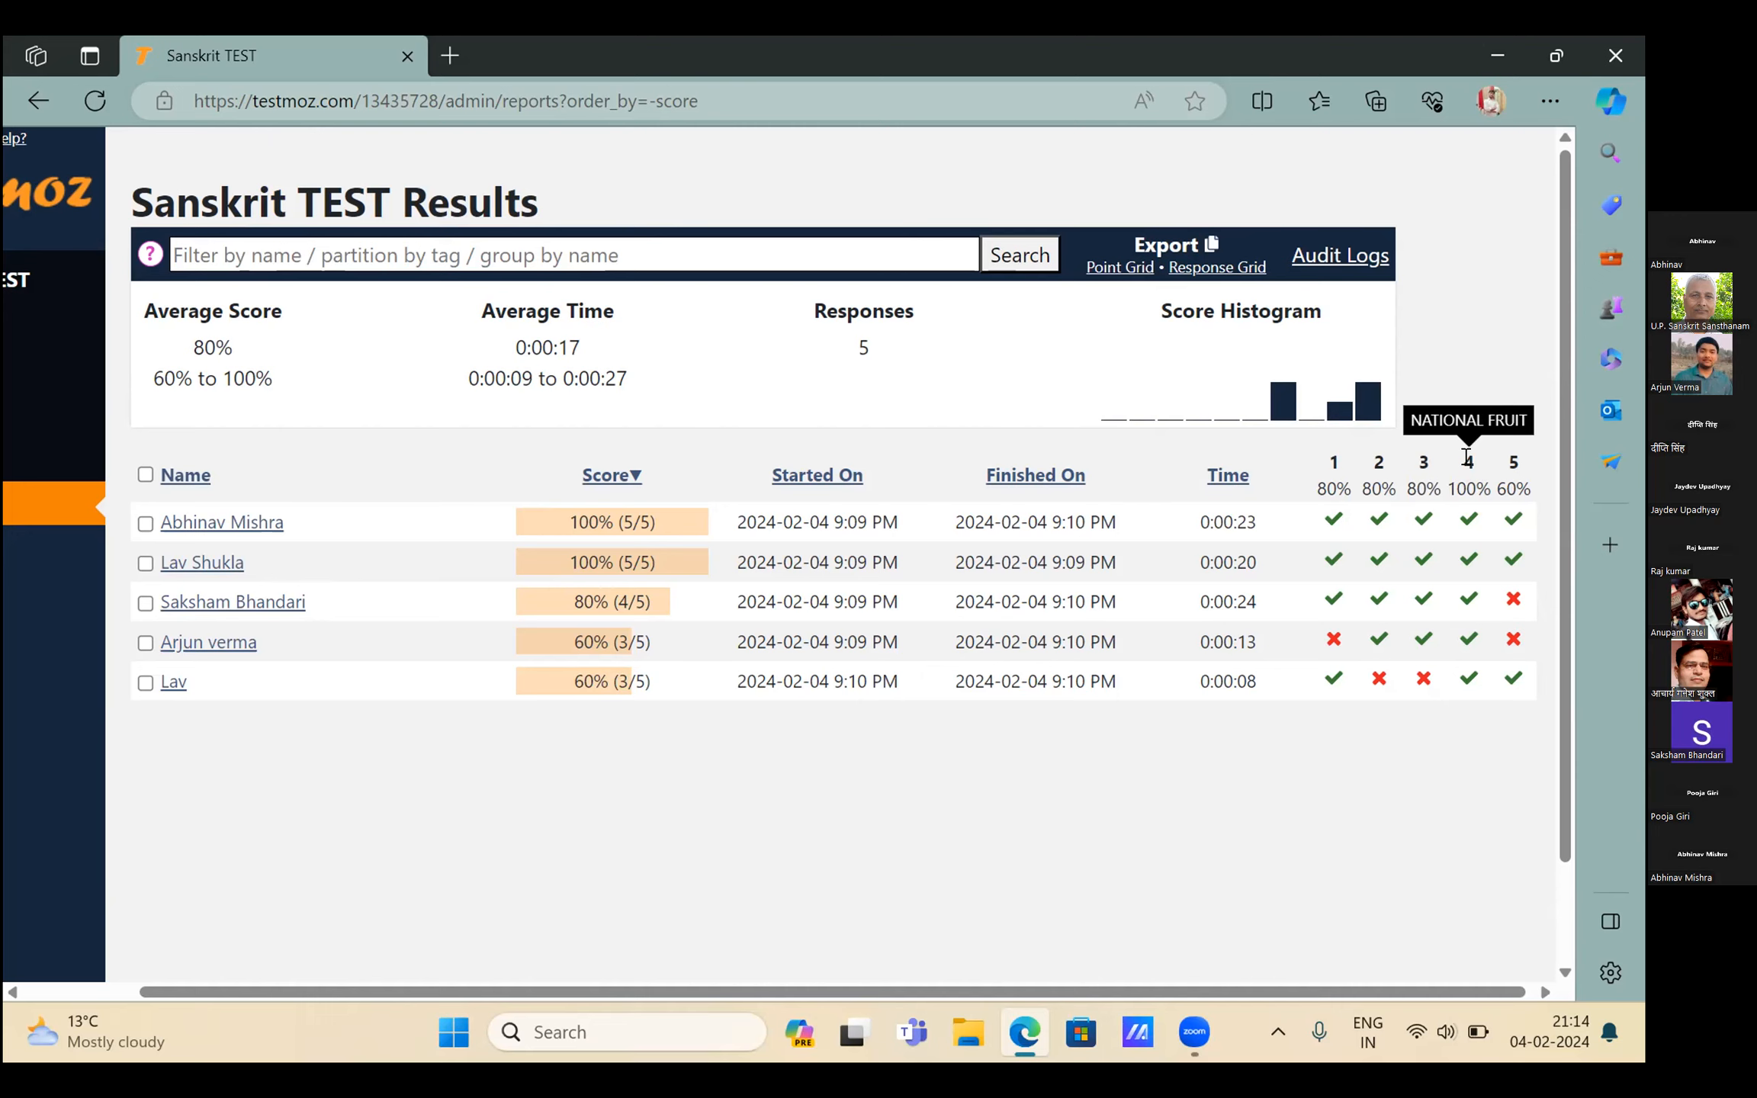
scroll(1466, 456, "left", 3)
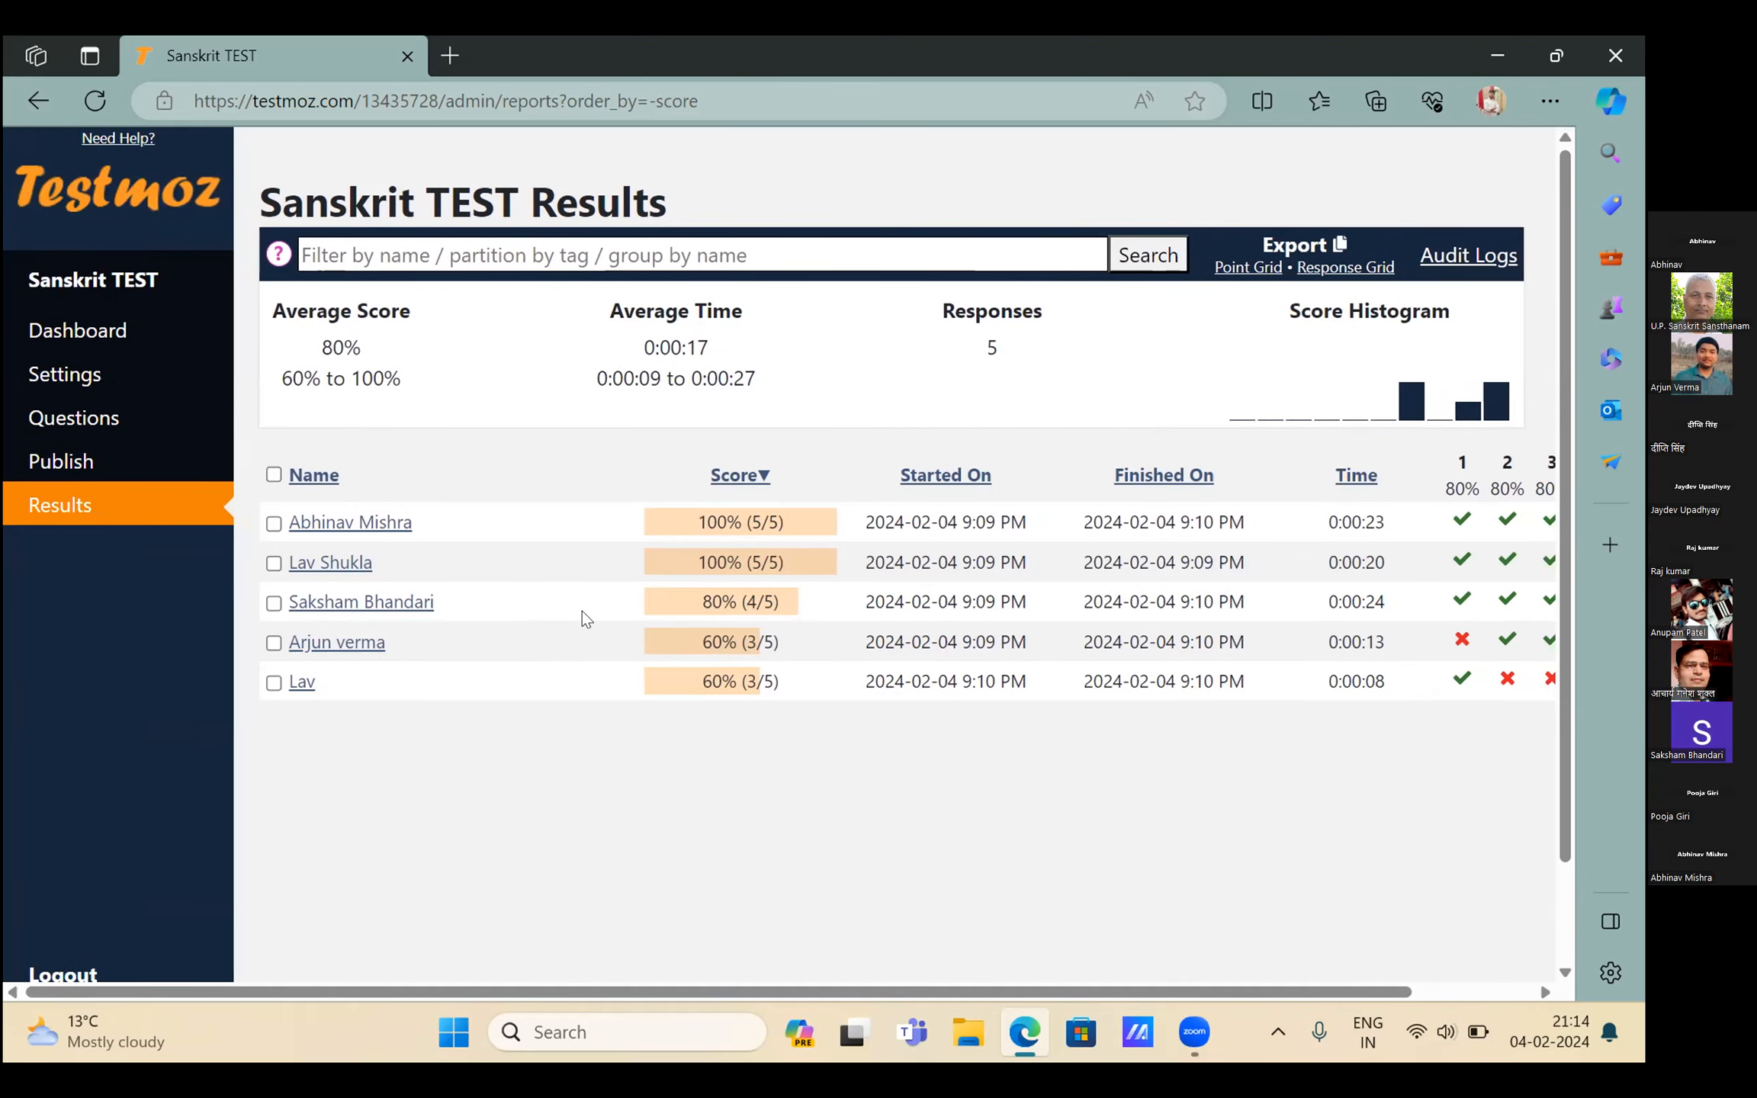
left_click(273, 524)
left_click(273, 524)
left_click(273, 524)
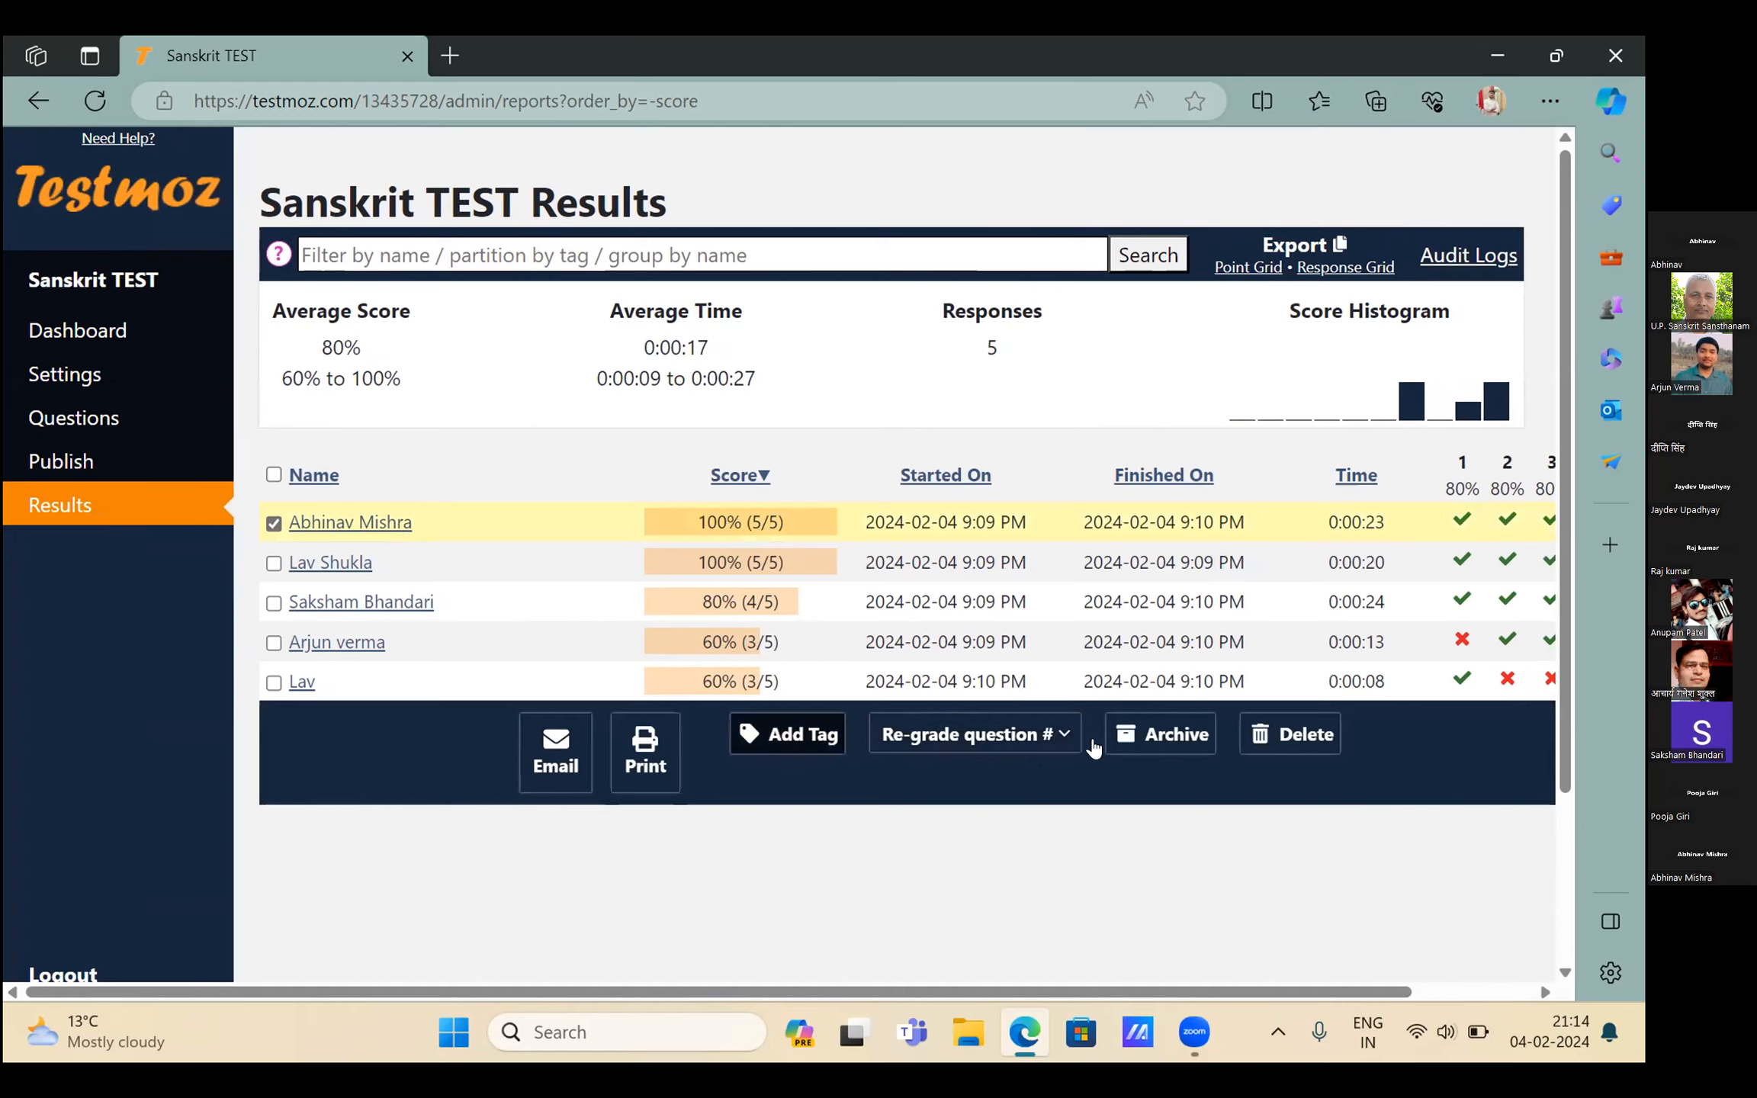
left_click(1019, 729)
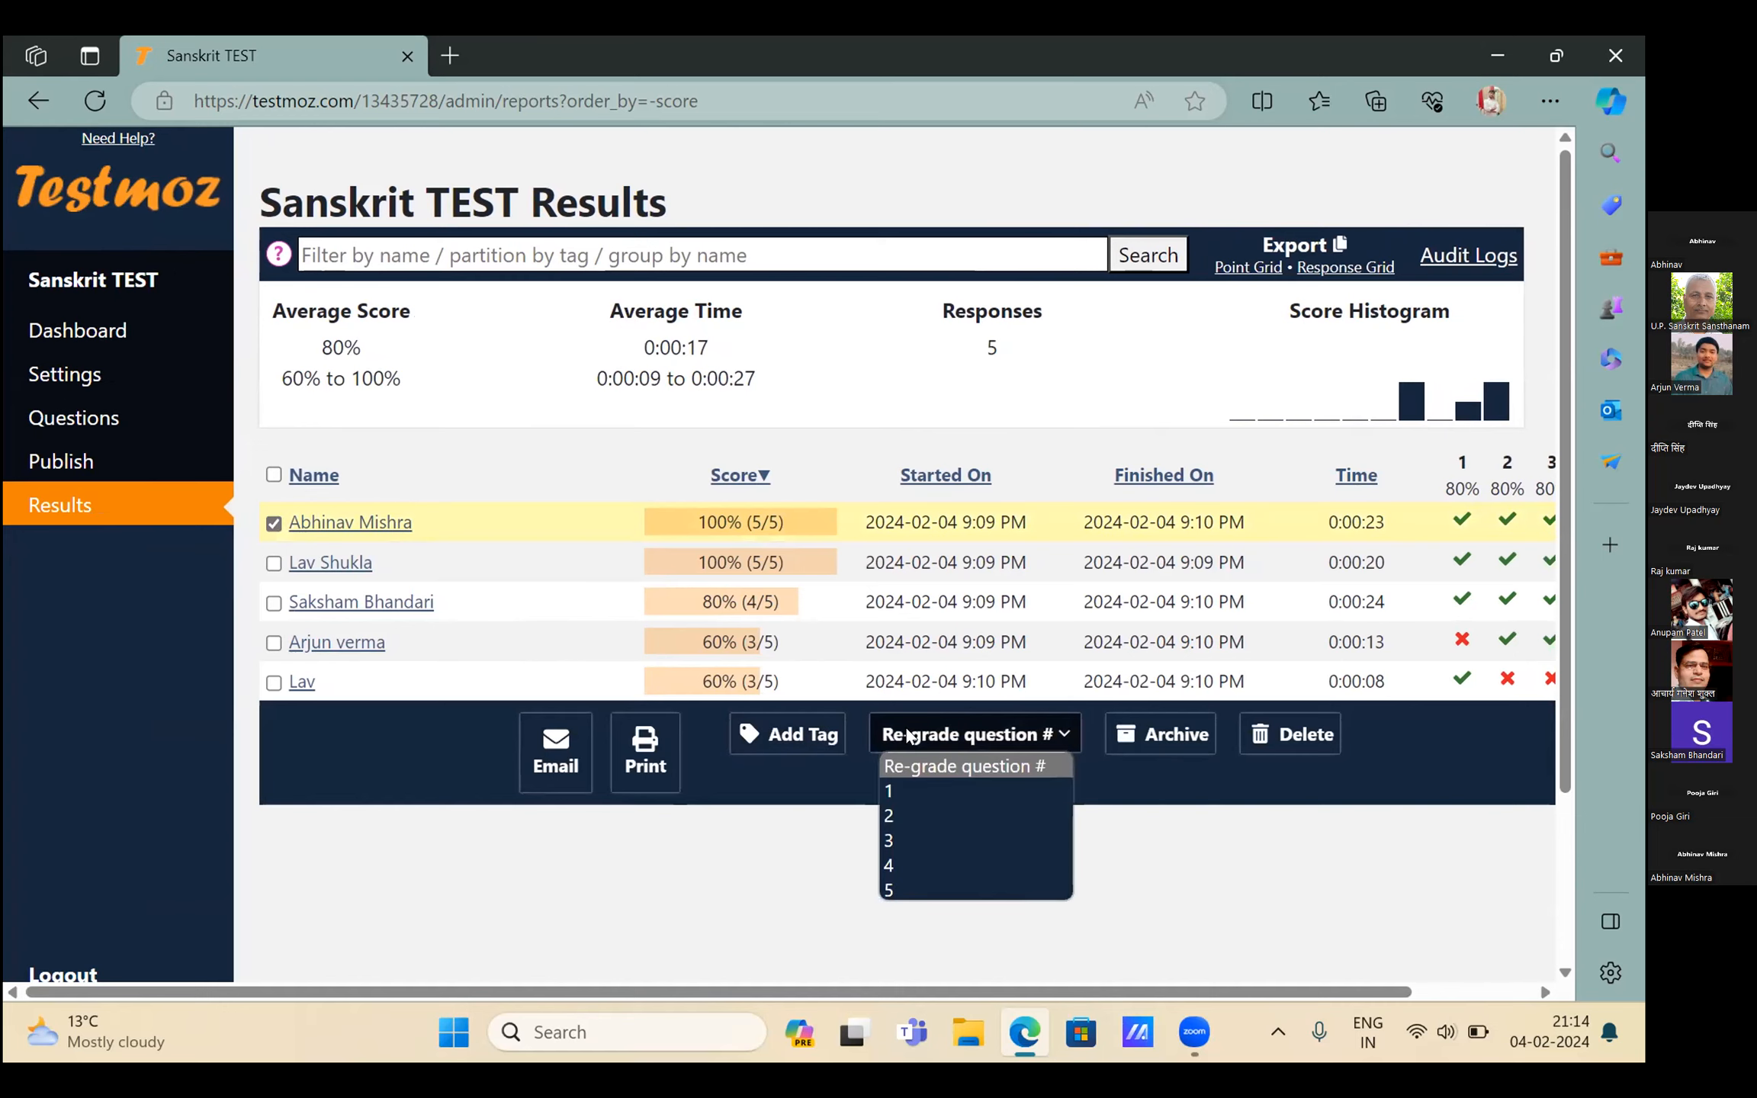
left_click(908, 793)
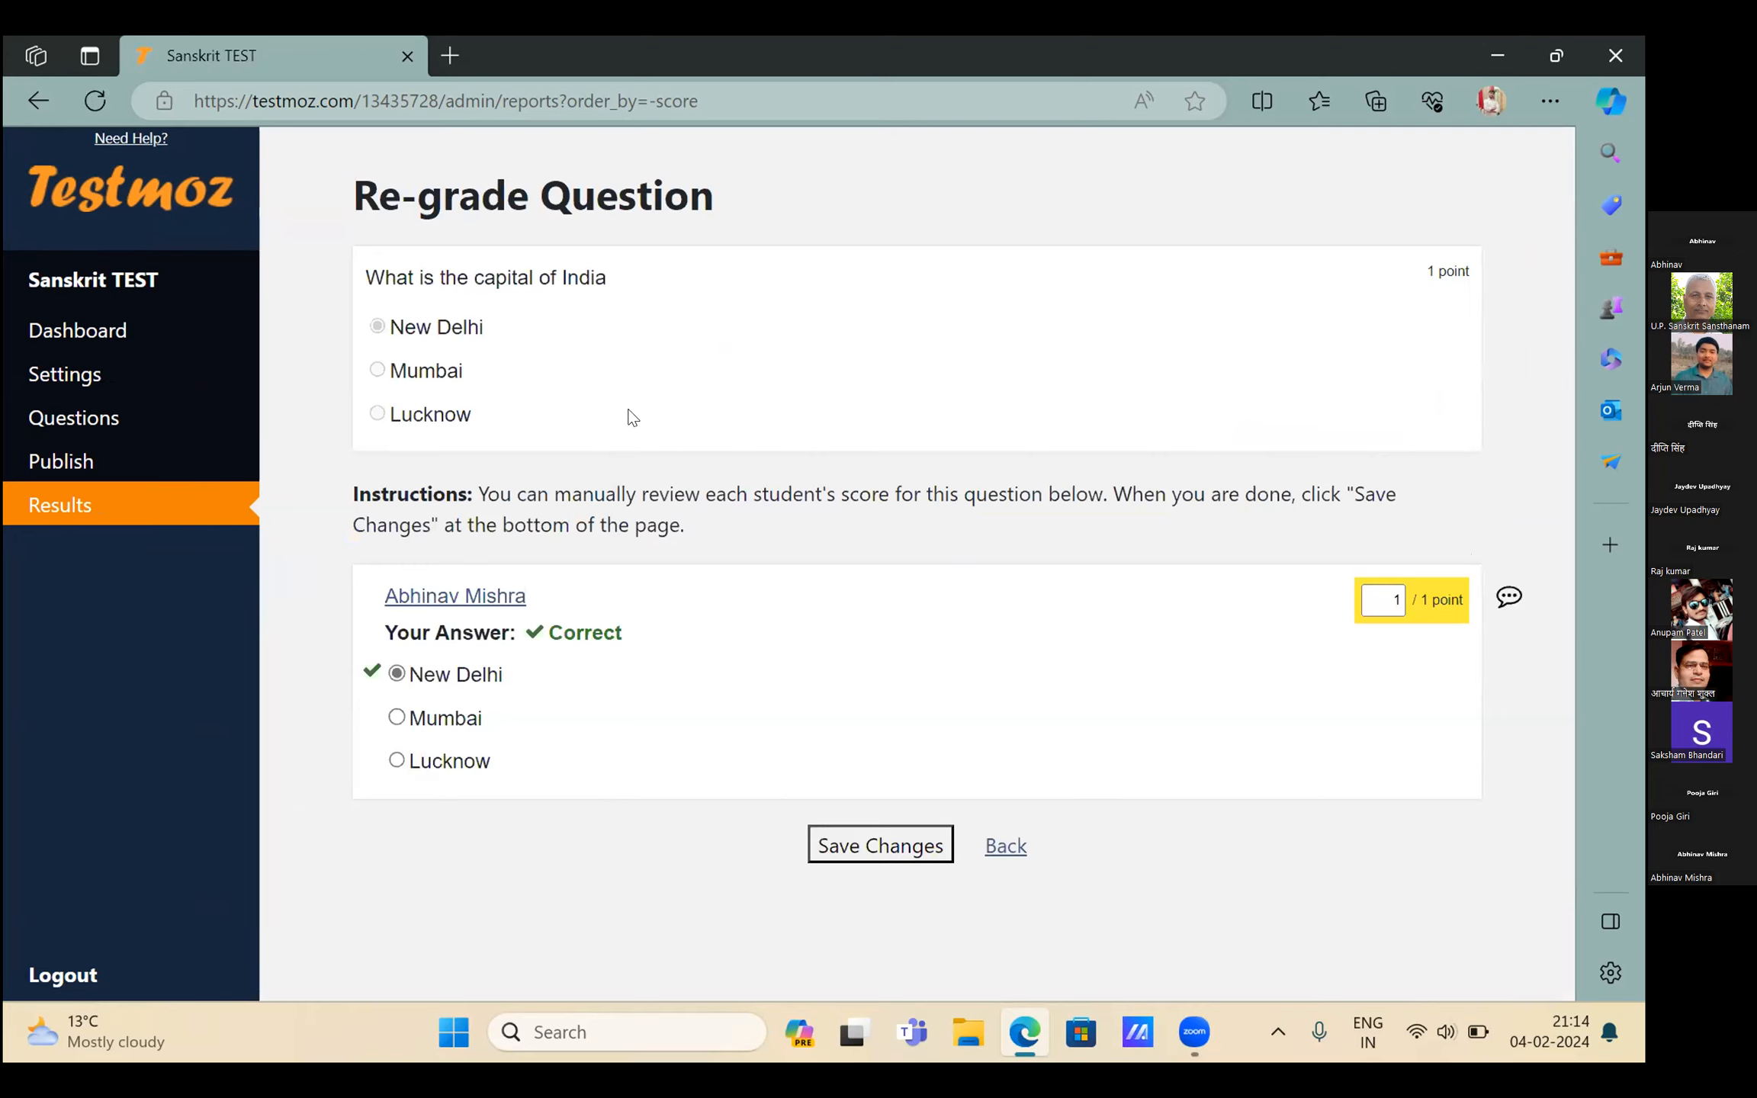
left_click(1002, 858)
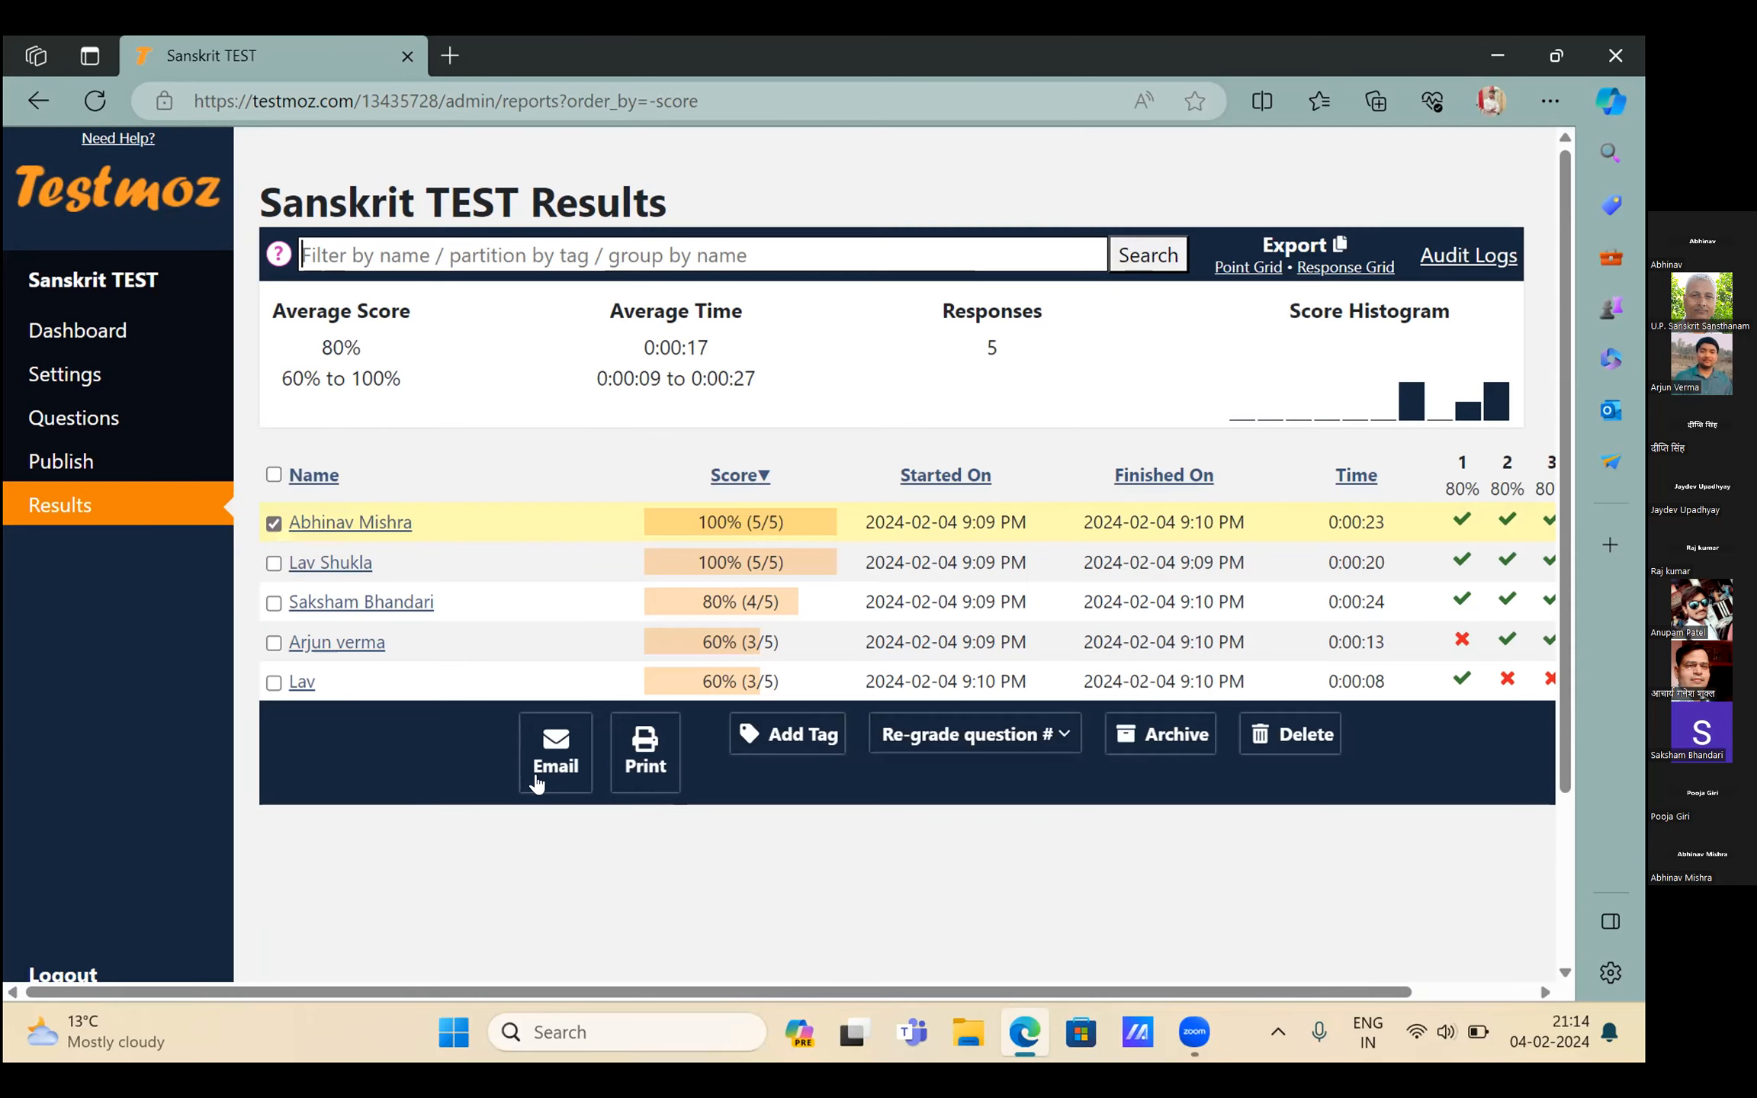
left_click(273, 475)
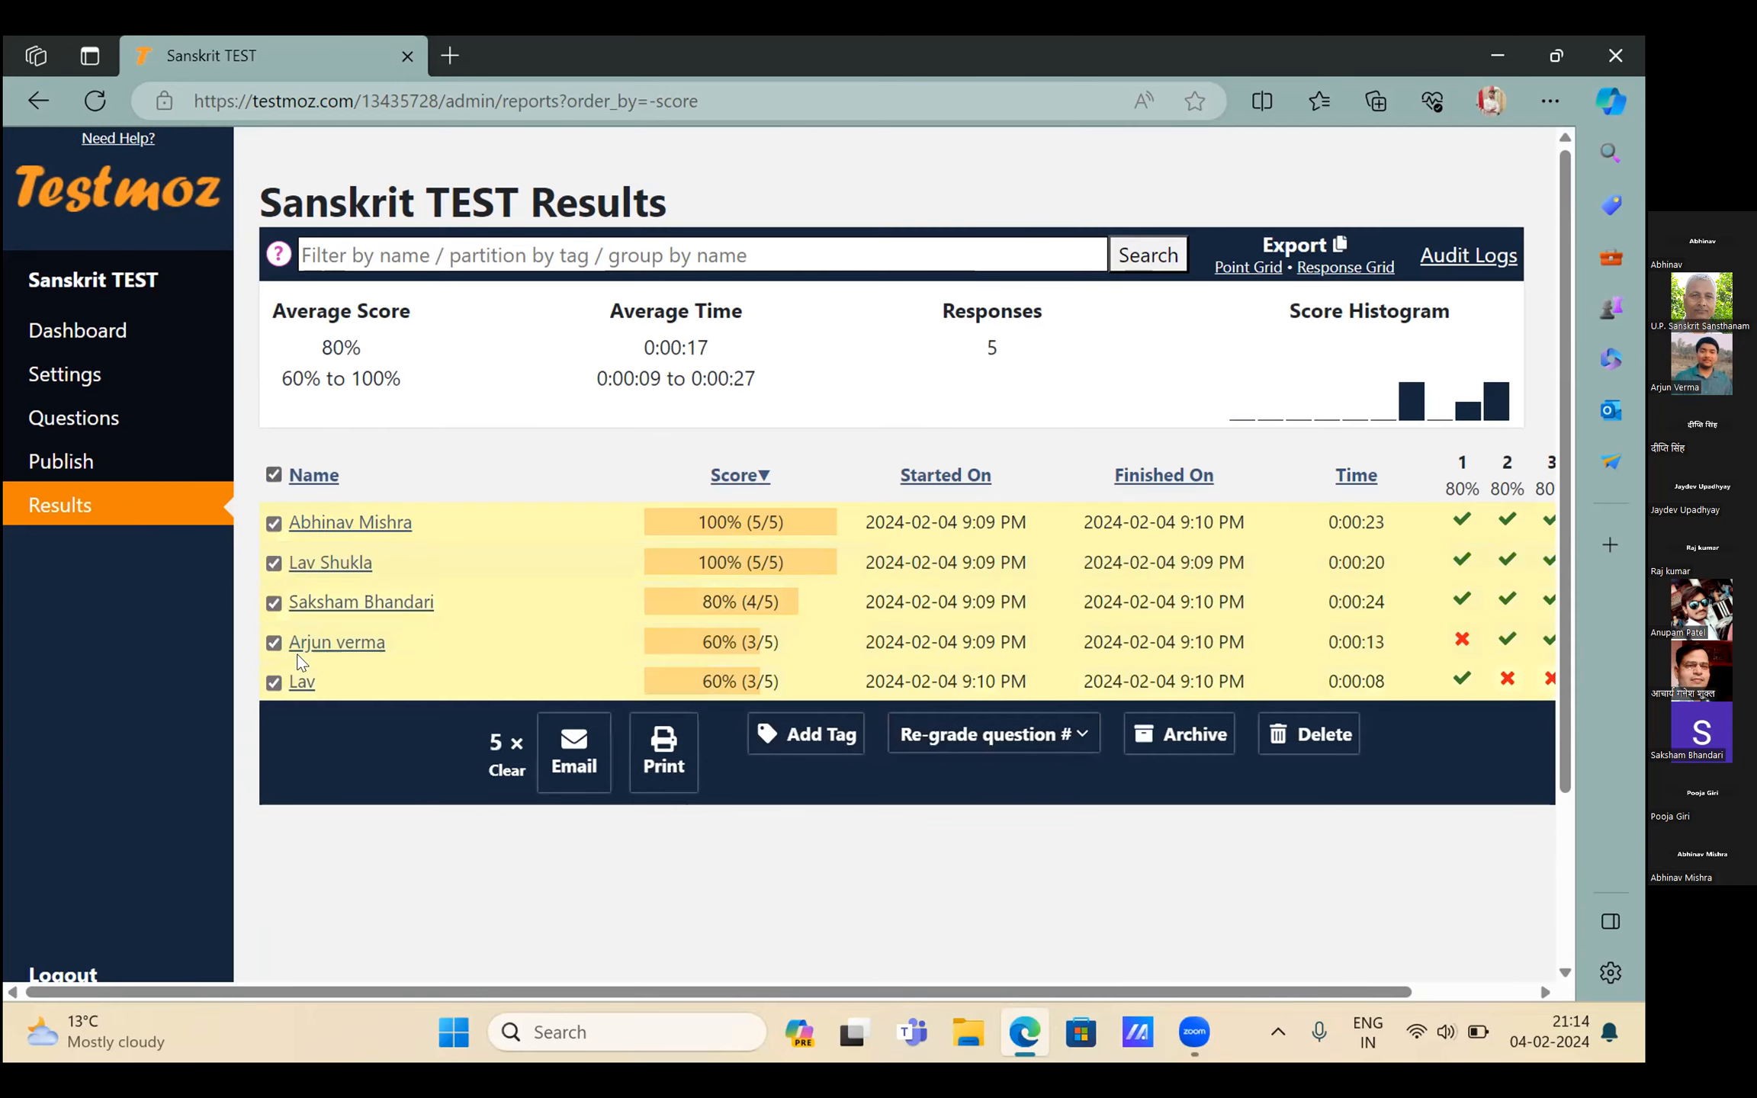
Open the test's Publish page from the sidebar
left_click(153, 471)
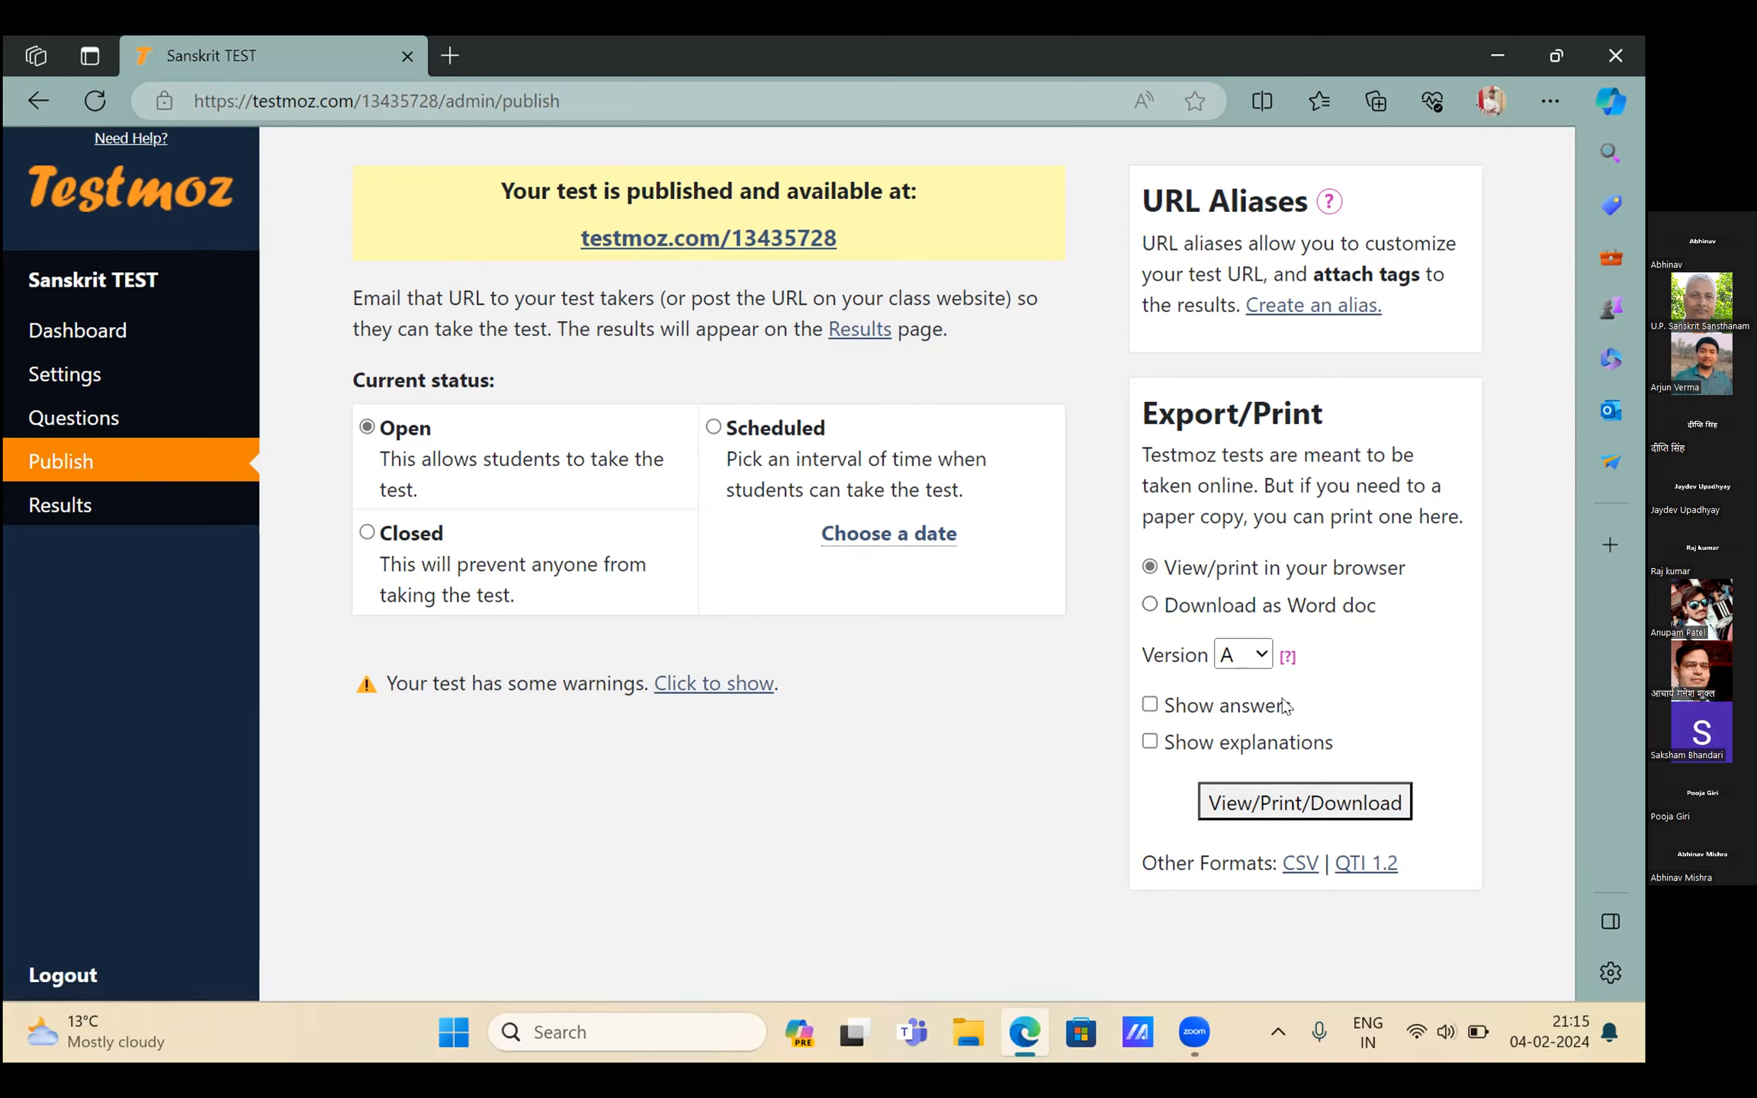
Open the printable Full version of the test with answers hidden
left_click(1151, 706)
left_click(1151, 705)
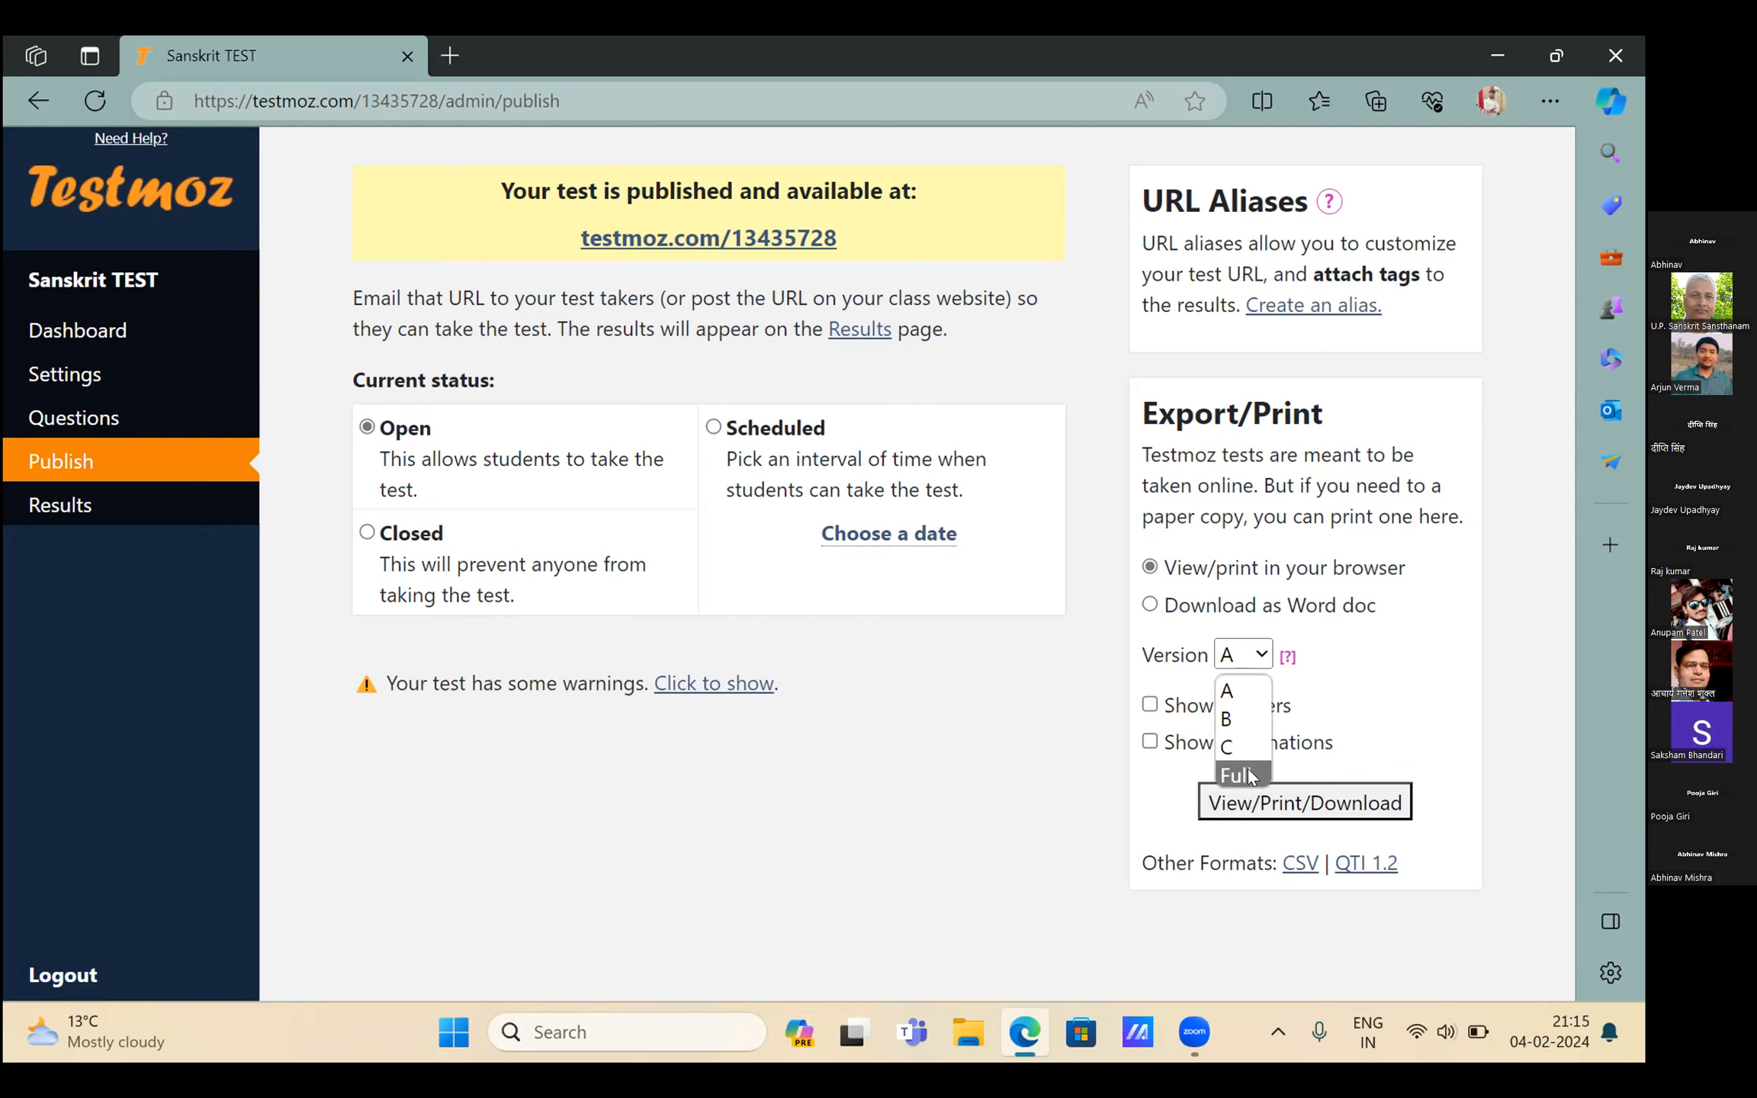
left_click(1249, 775)
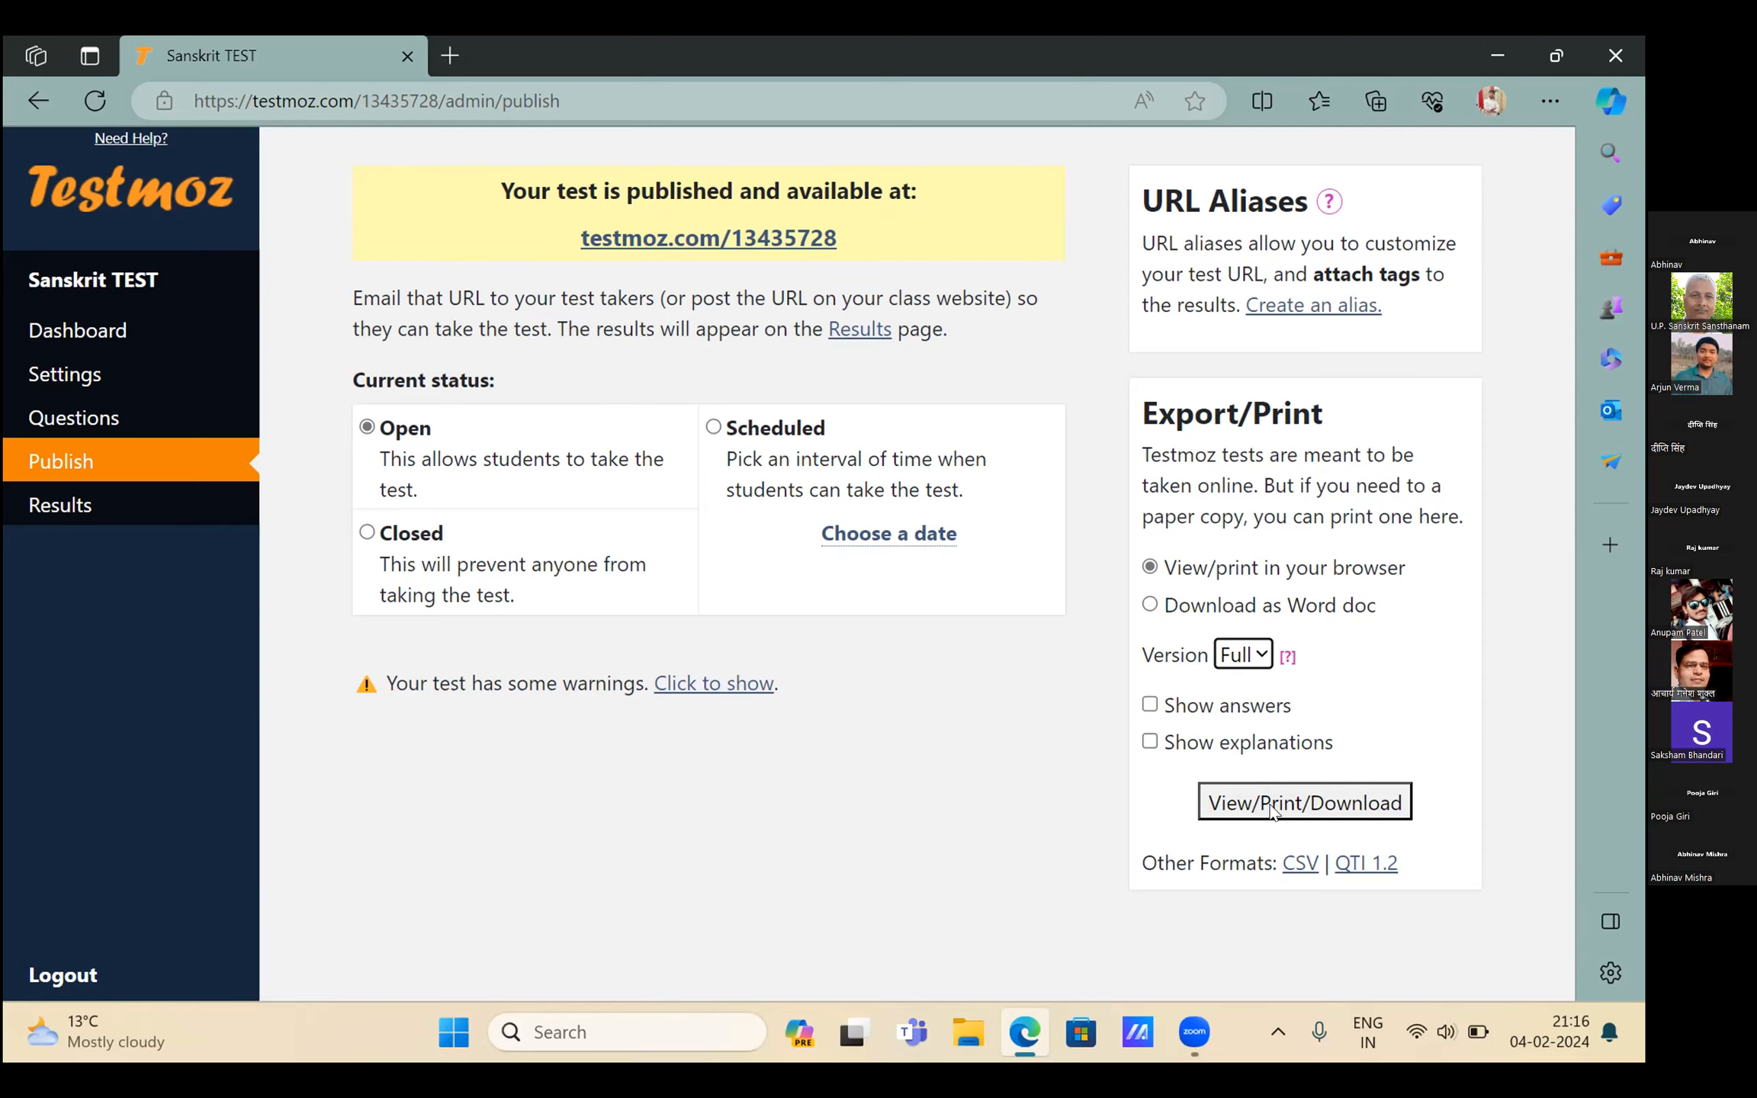
left_click(1271, 810)
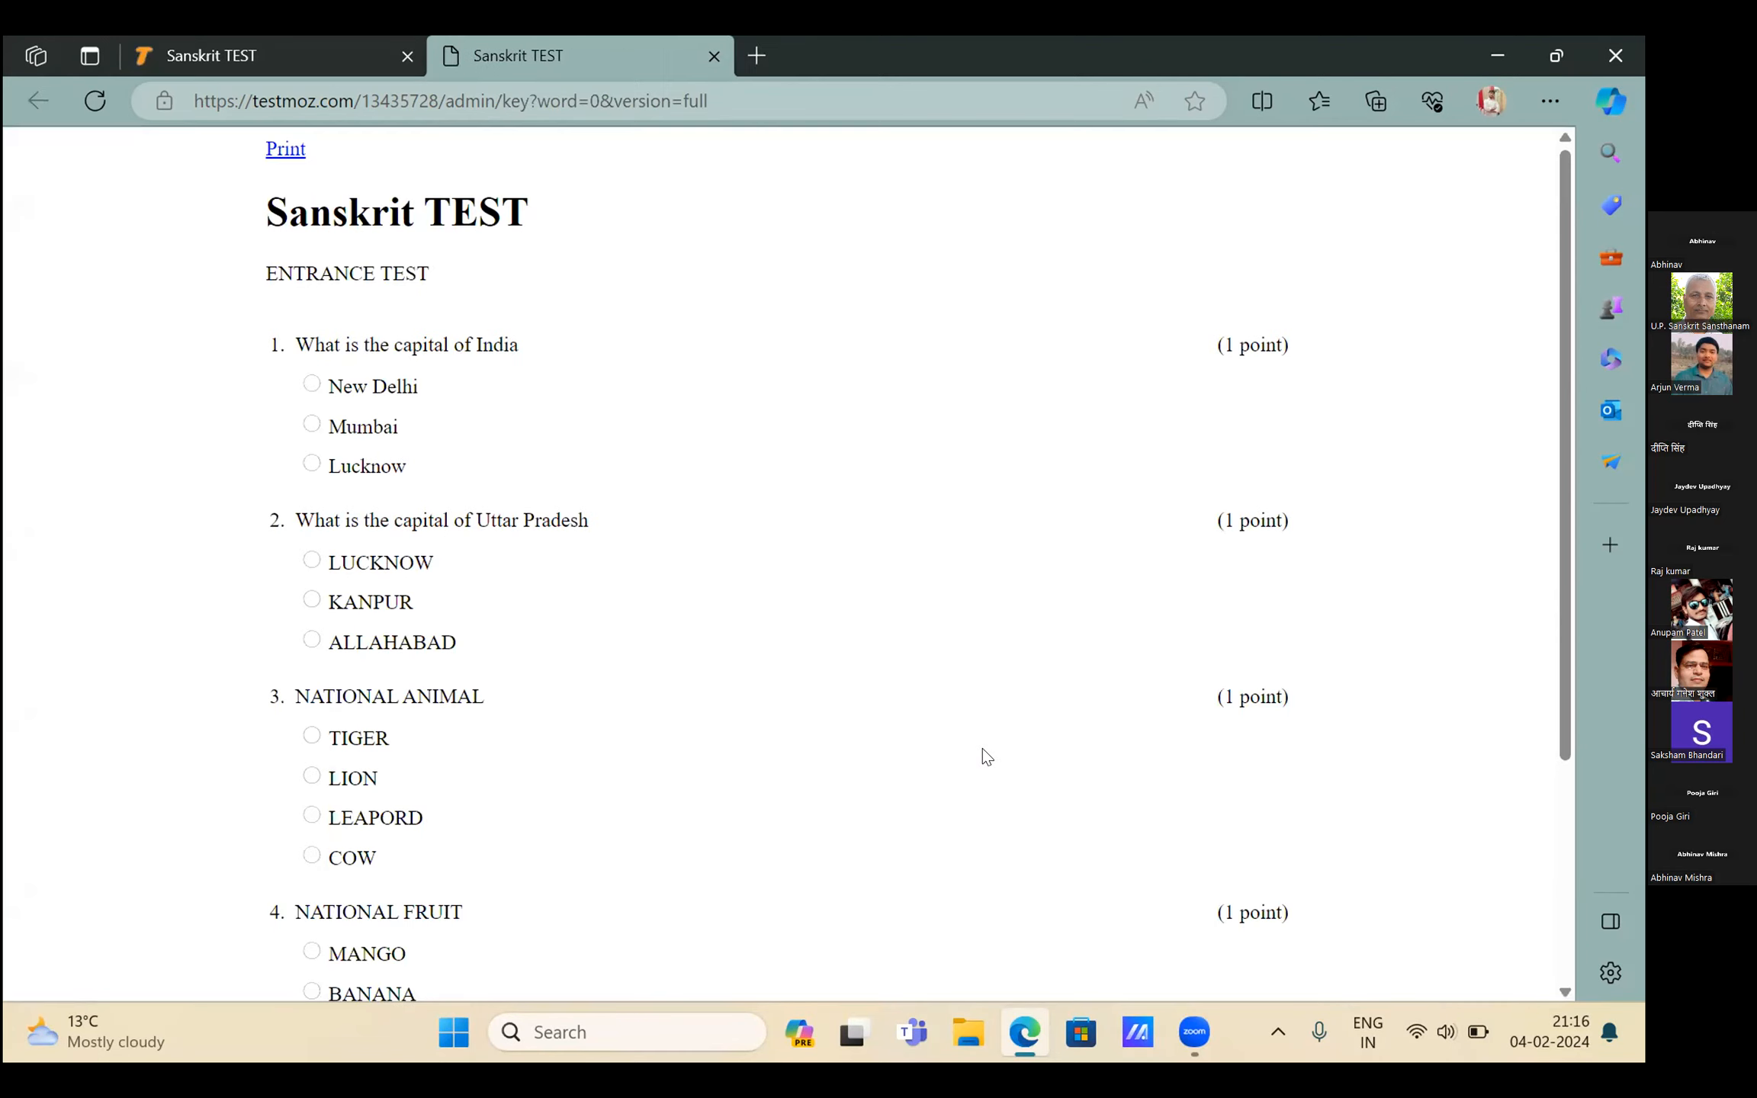
Save the printable test as PDF 'Sanskrit TEST' in Downloads, then return to the publish tab
left_click(285, 149)
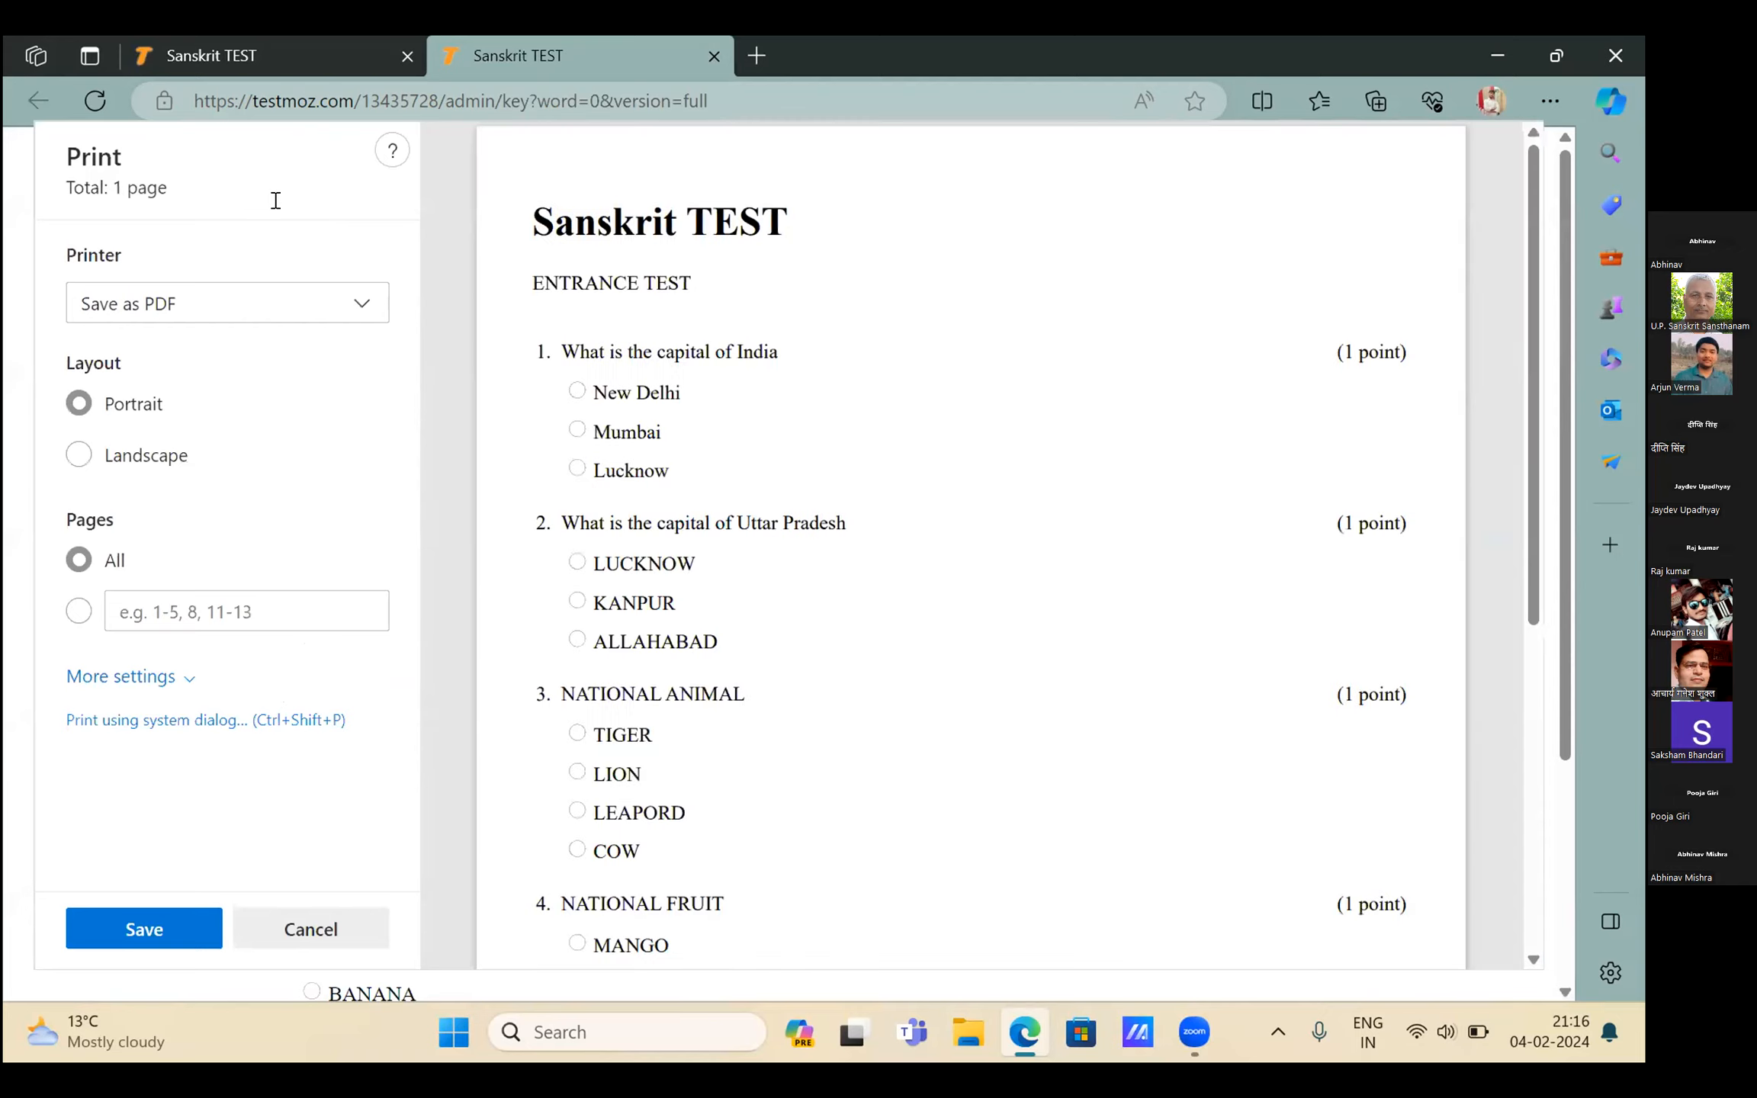
left_click(179, 925)
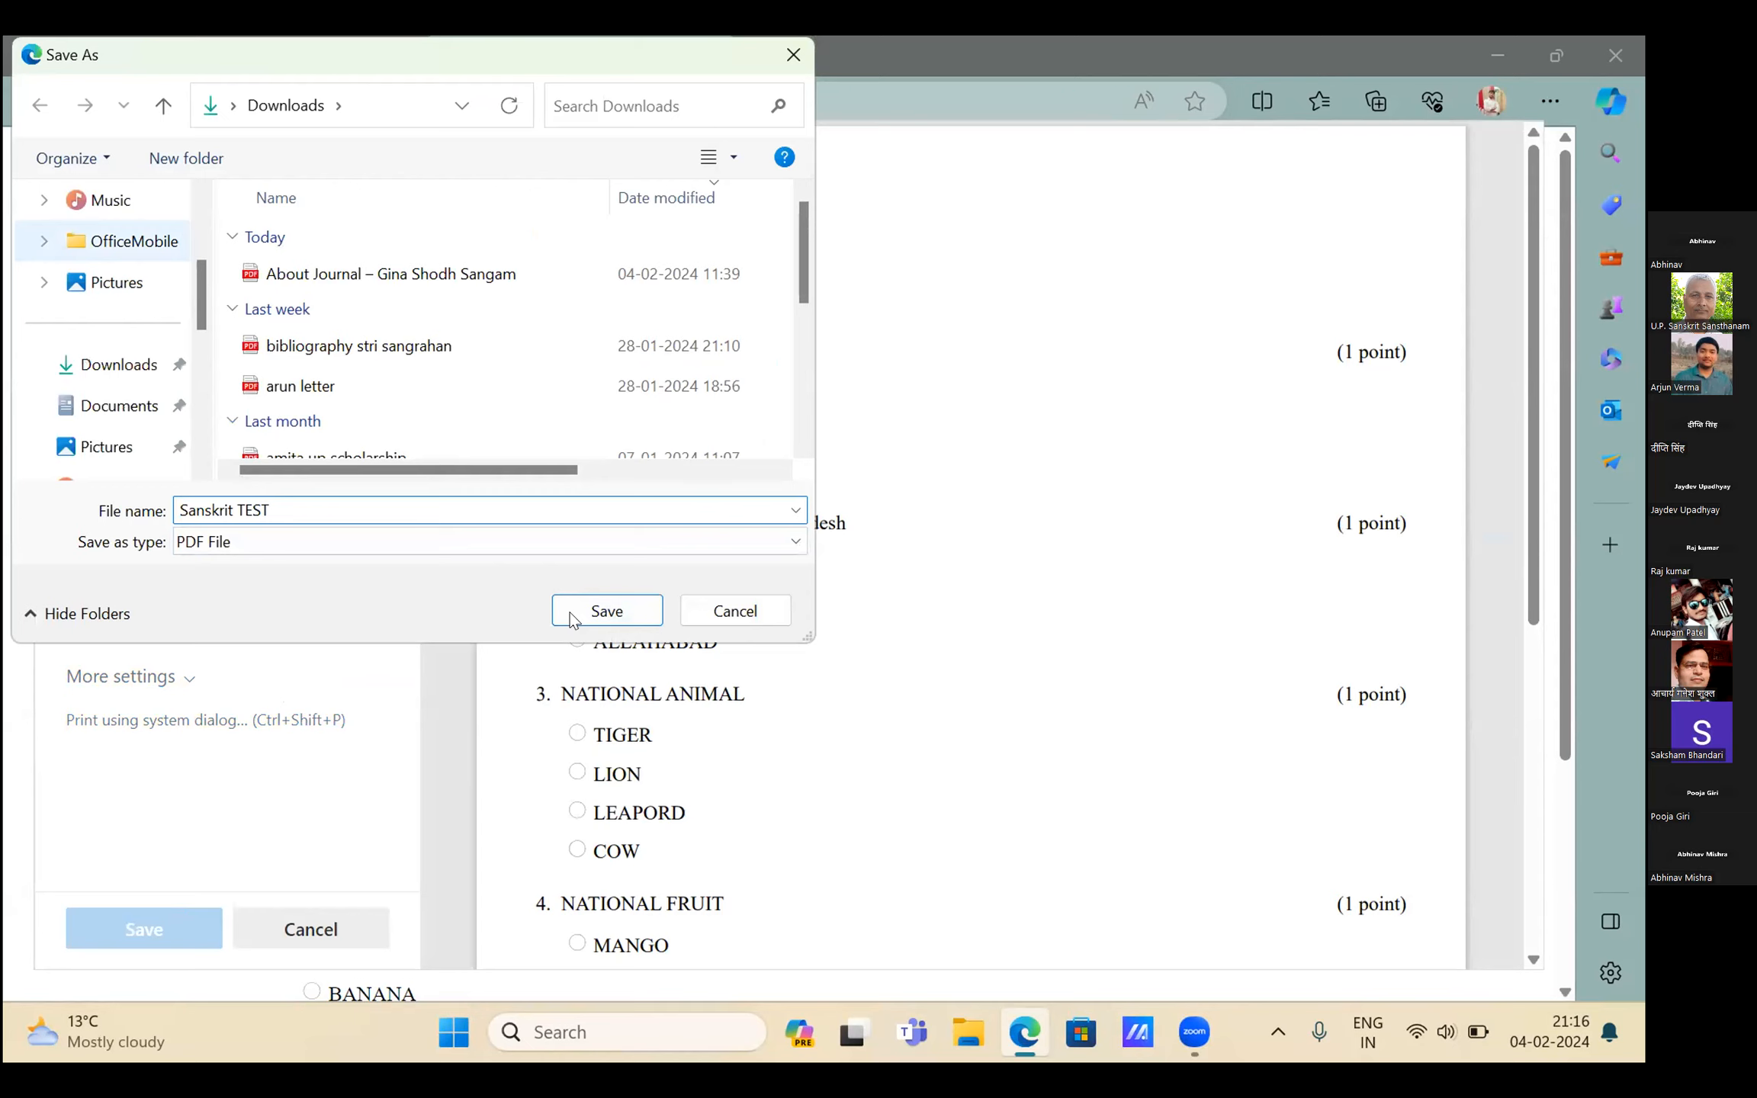
left_click(645, 610)
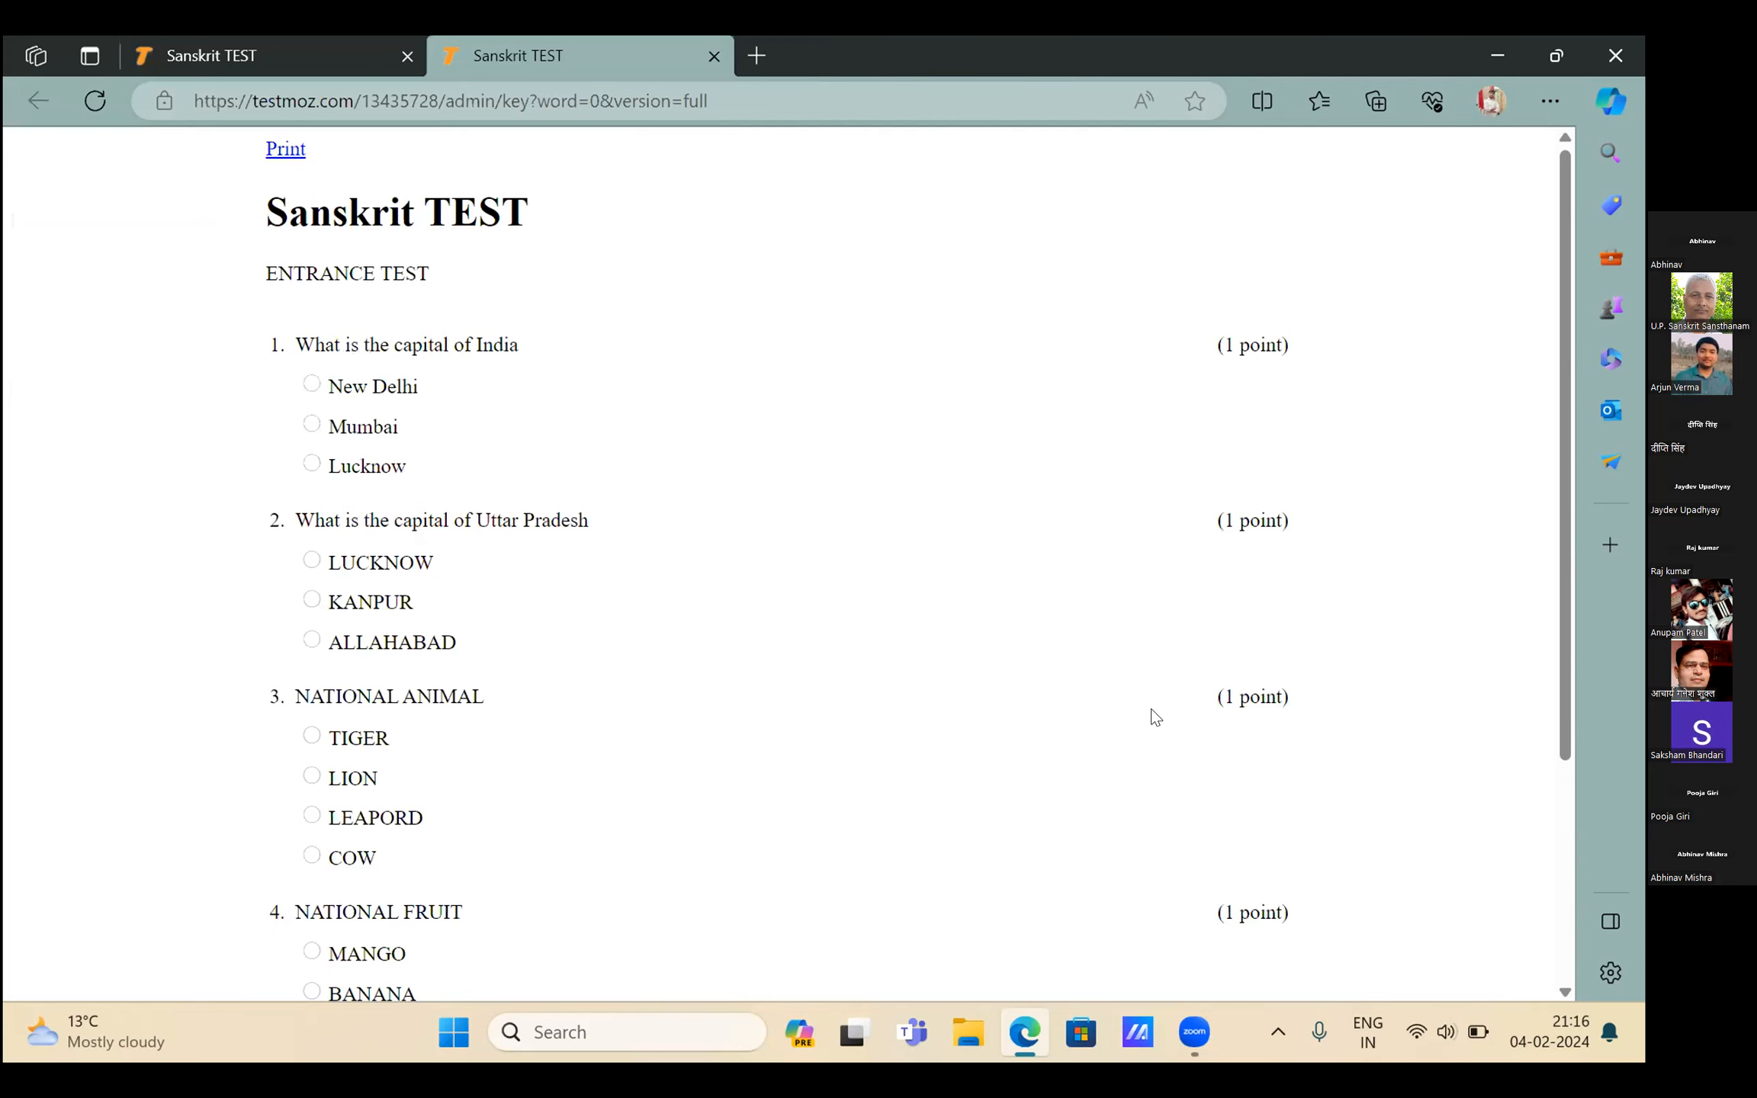
key("ctrl+Tab")
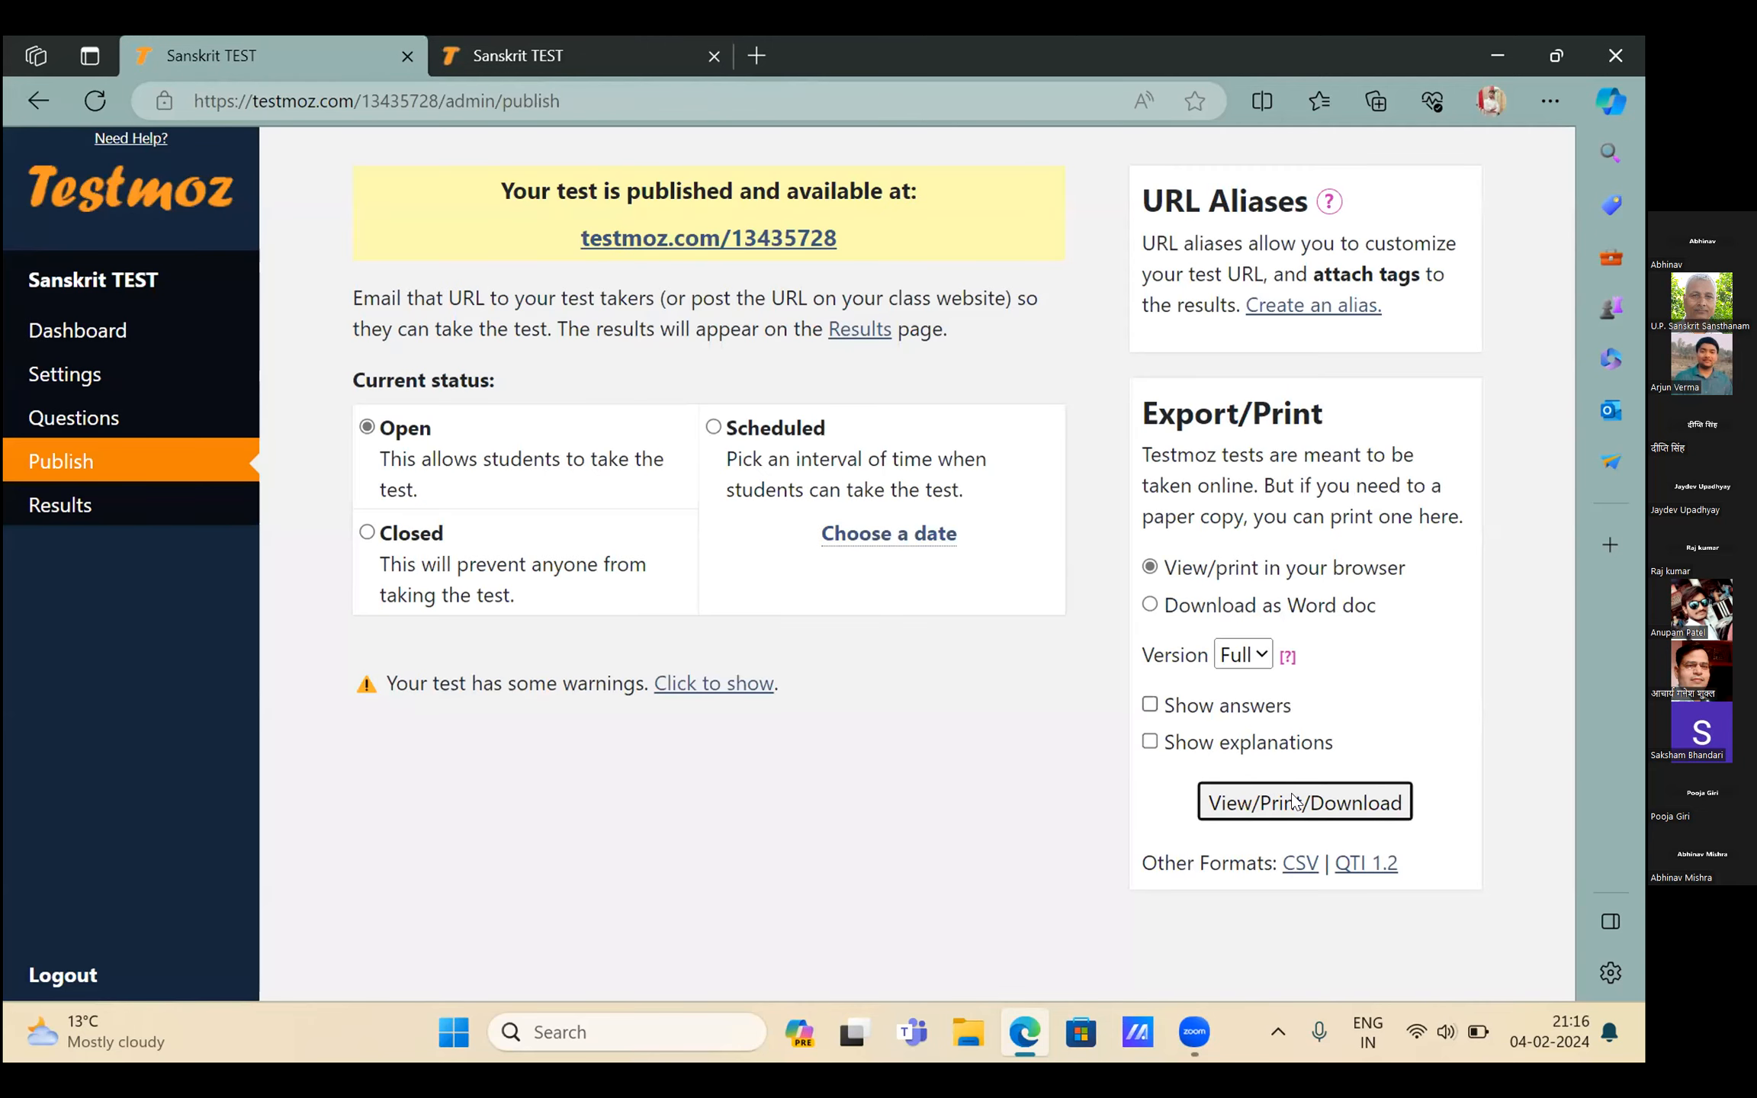
Open the printable answer key with answers shown and bring up its Save as PDF dialog
left_click(1294, 801)
left_click(1150, 705)
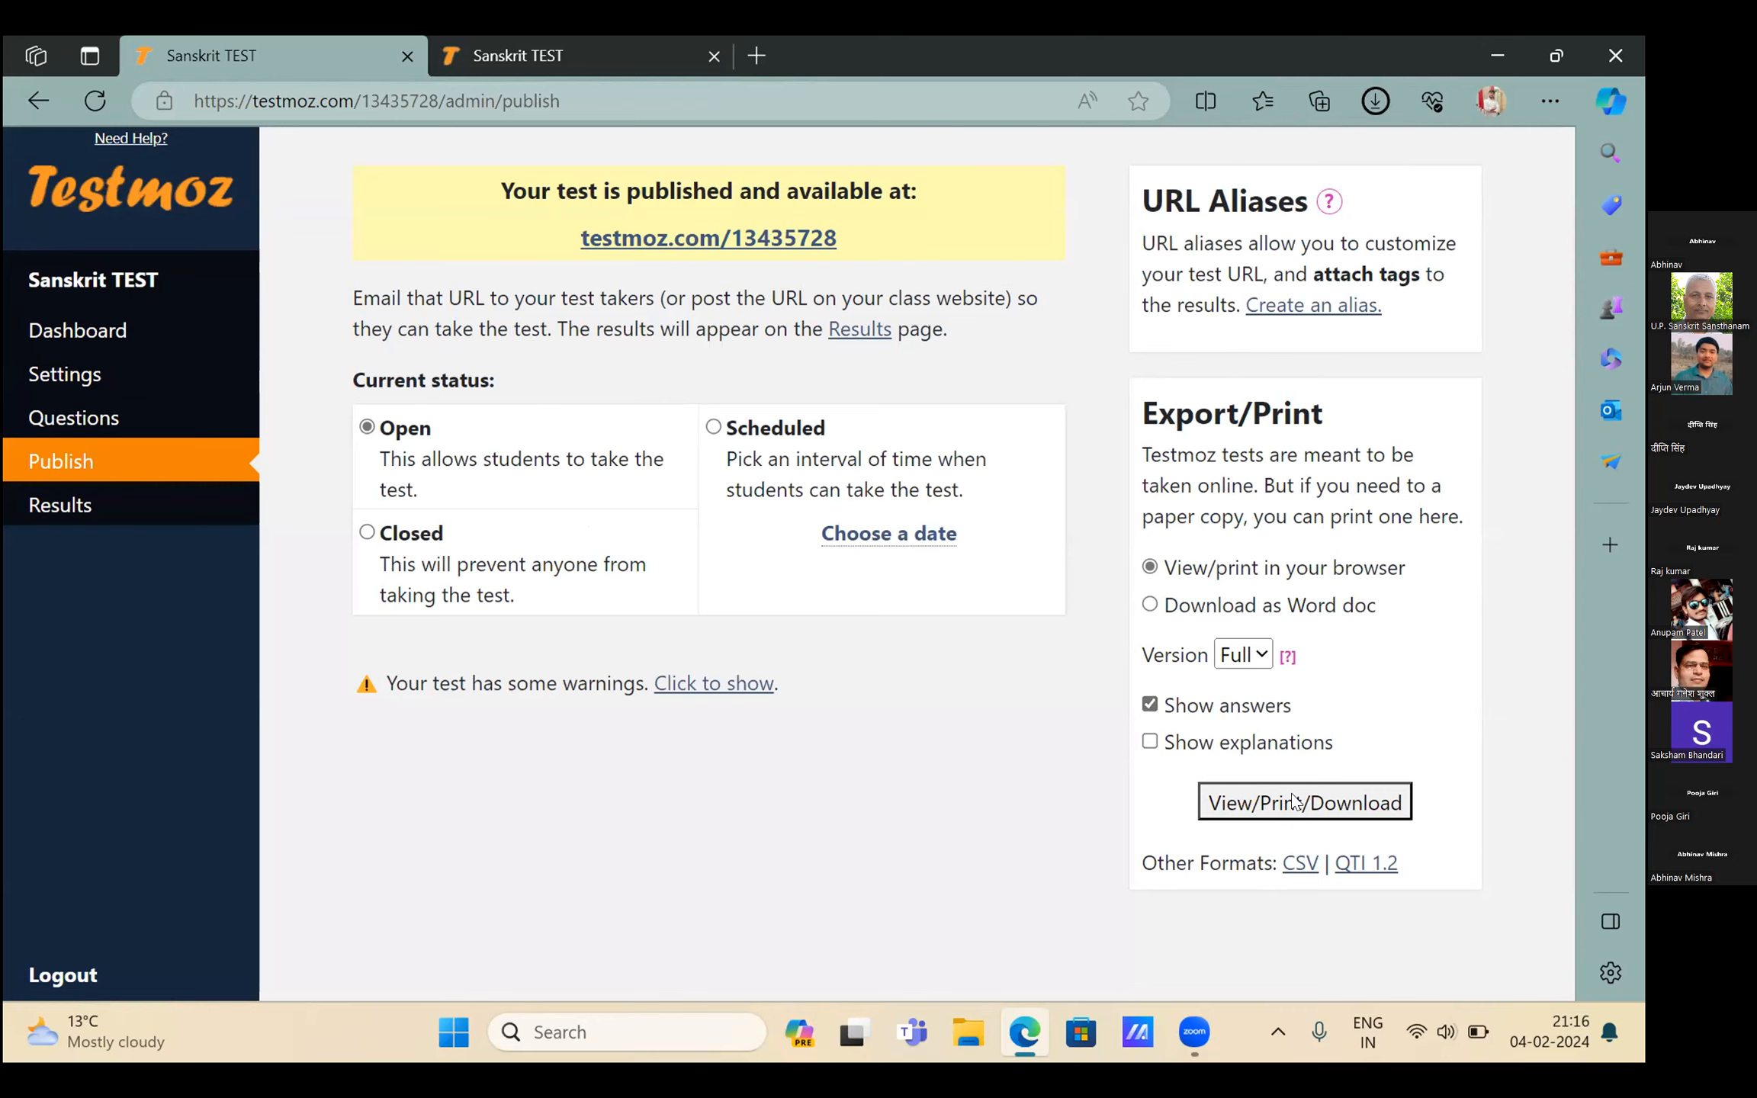
left_click(1294, 800)
scroll(542, 612, "down", 4)
scroll(326, 200, "up", 4)
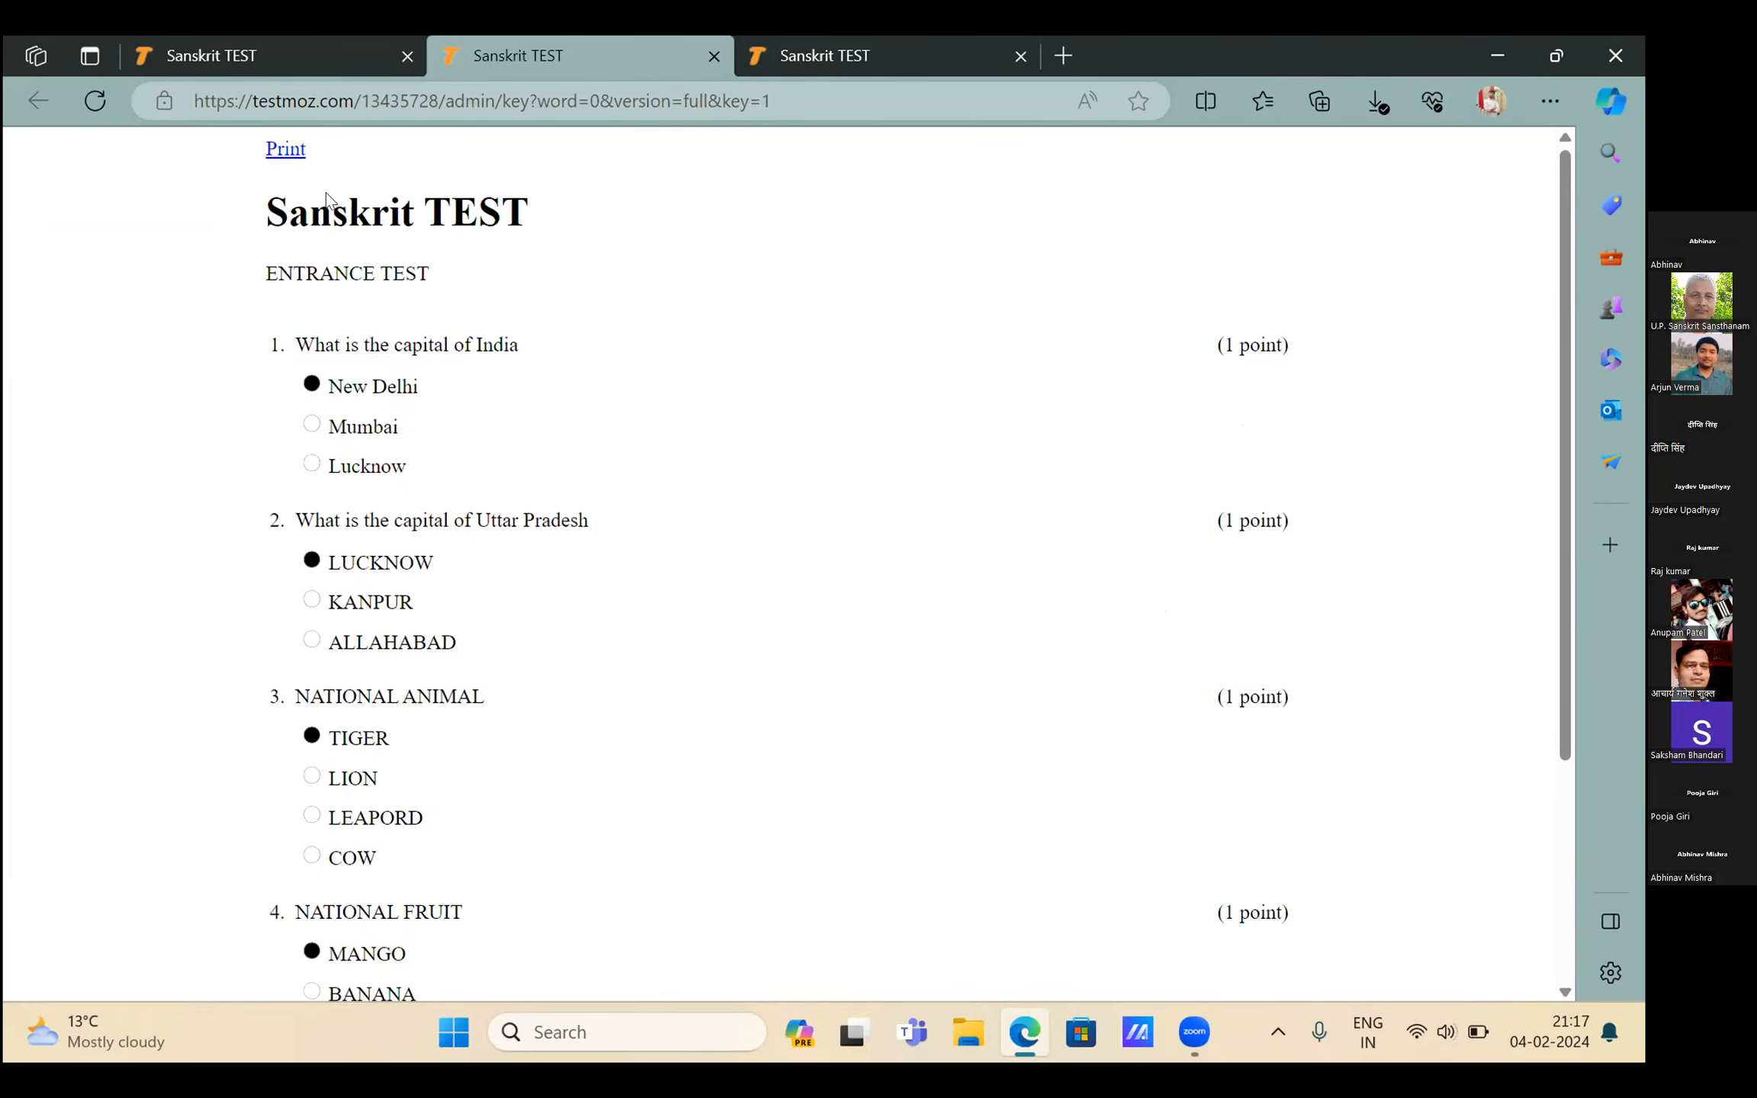
left_click(285, 149)
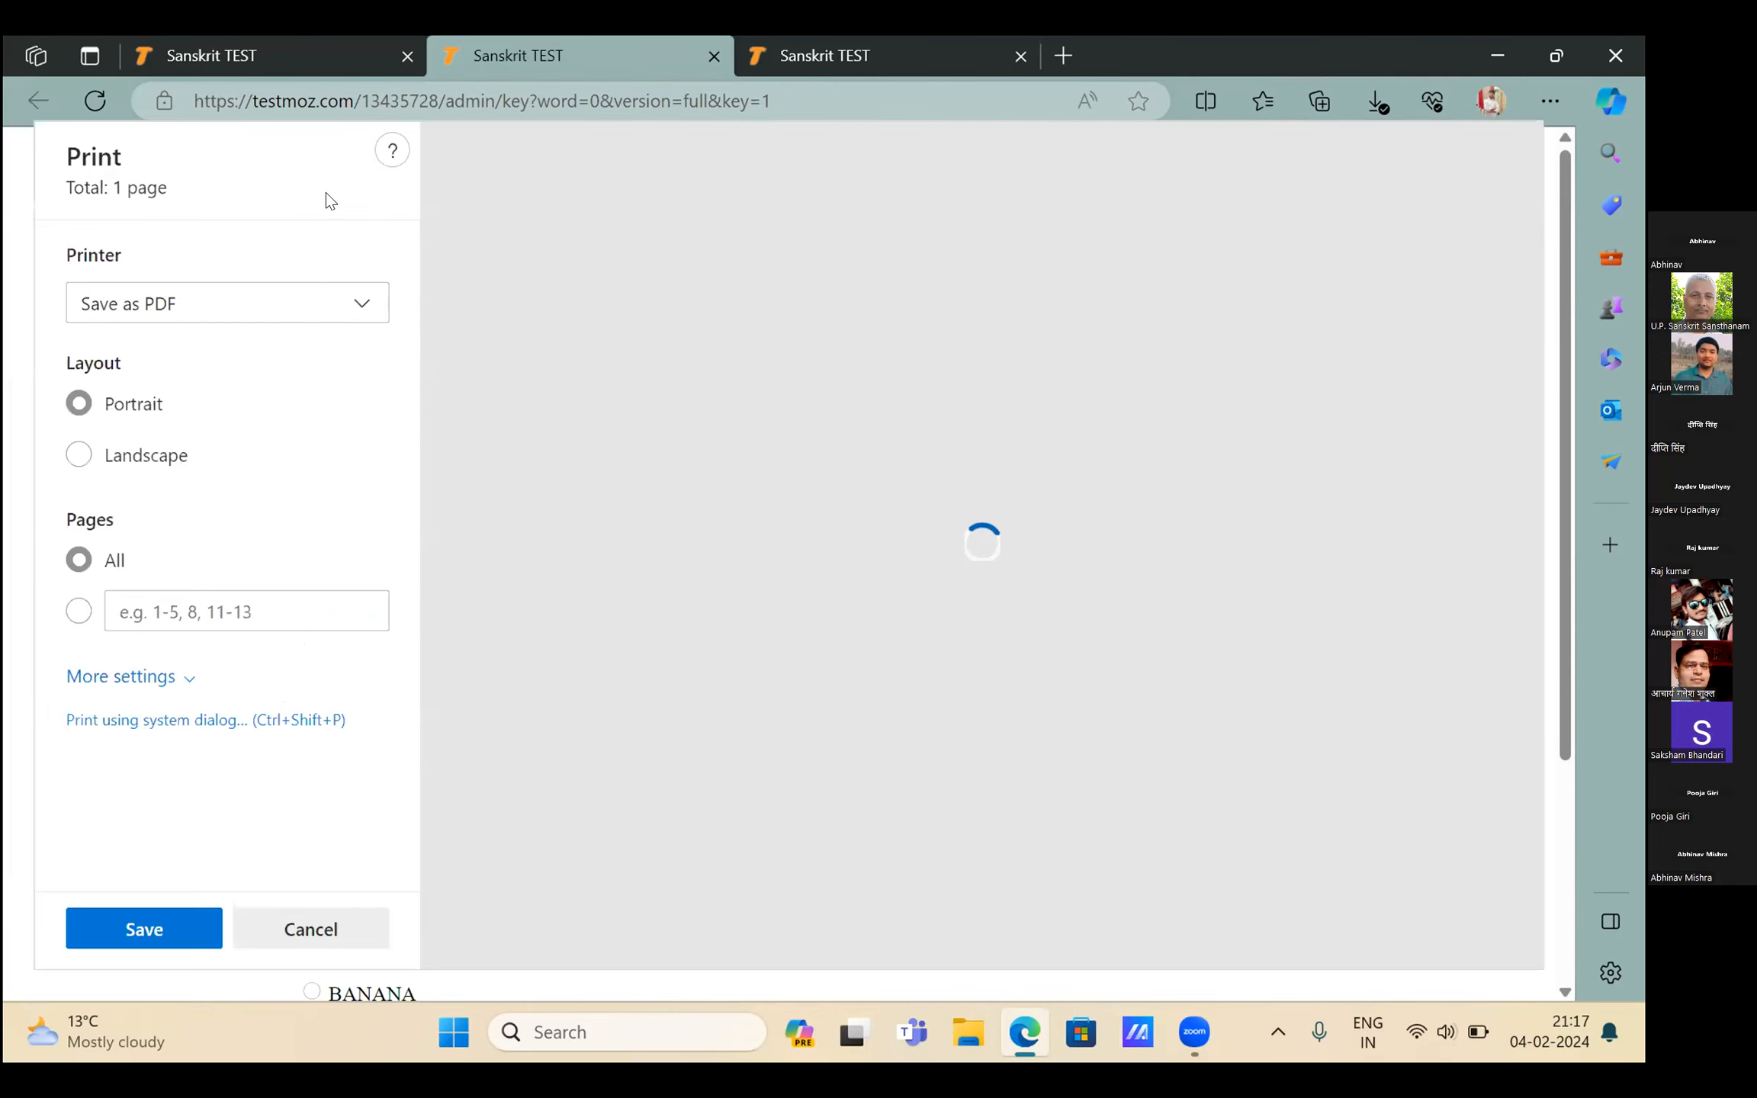